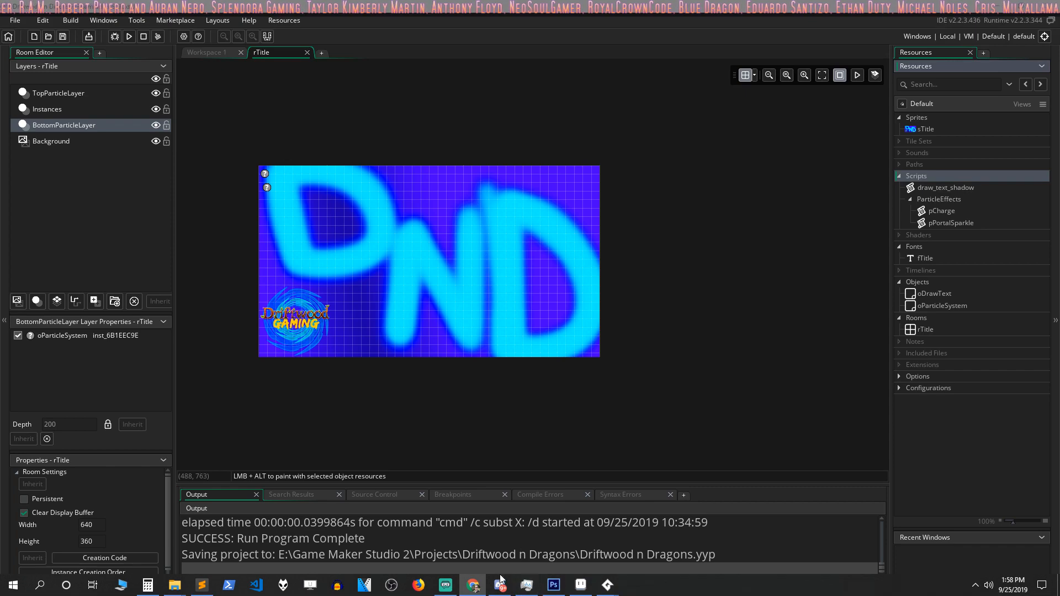
Step: Switch to Discord and read the new messages in the allyourmemesarebelongtous and godot channels
left_click(502, 590)
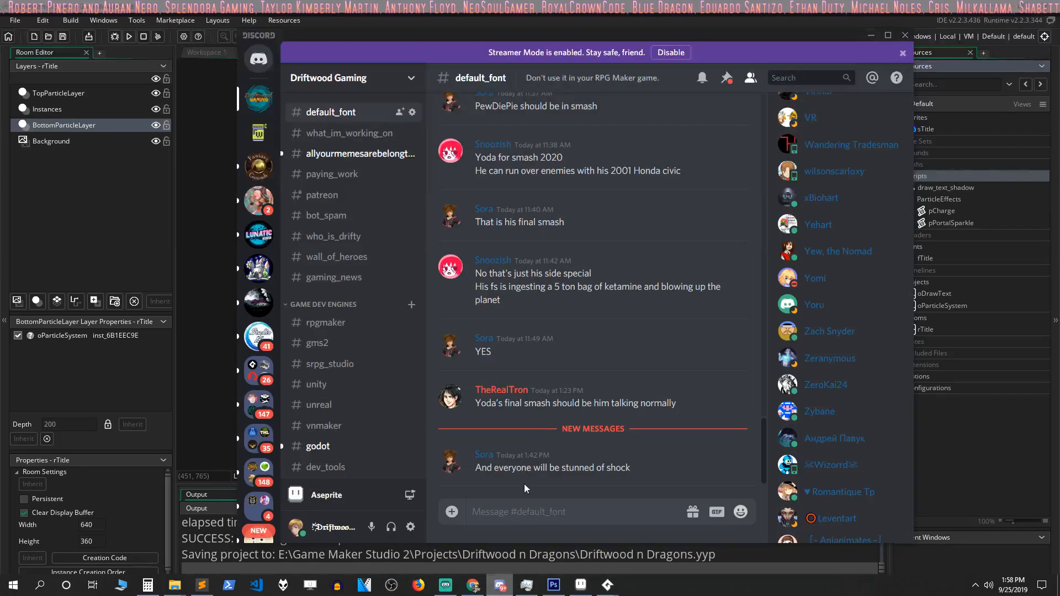
left_click(329, 154)
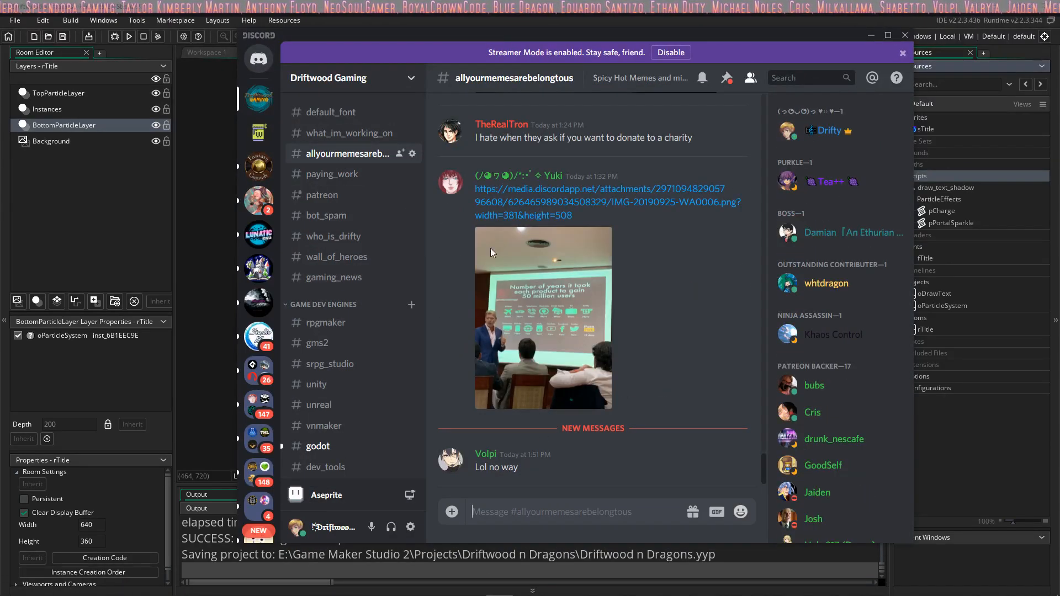
scroll(356, 196, "down", 5)
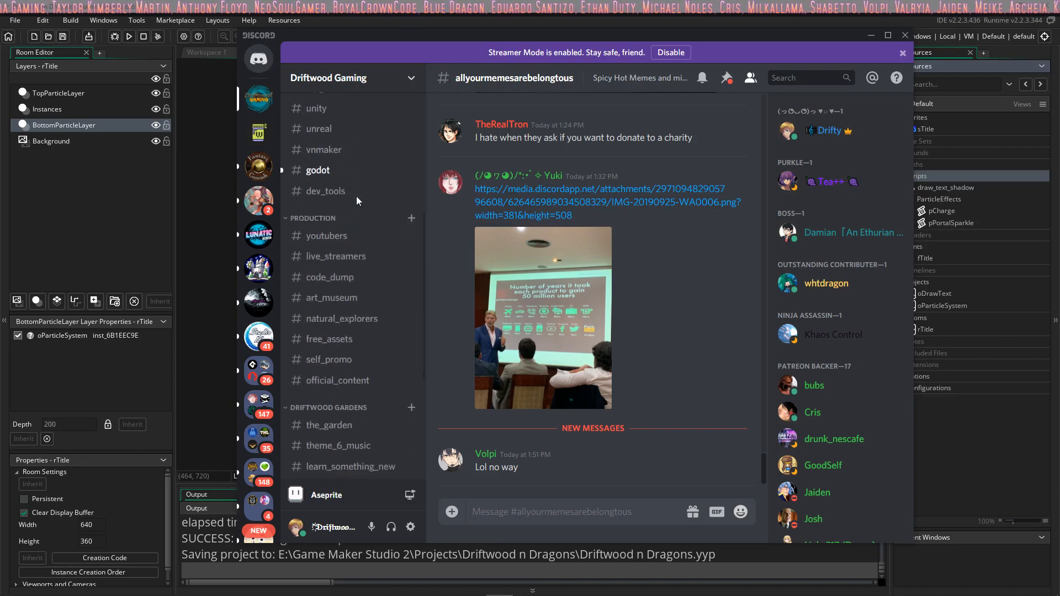
left_click(326, 172)
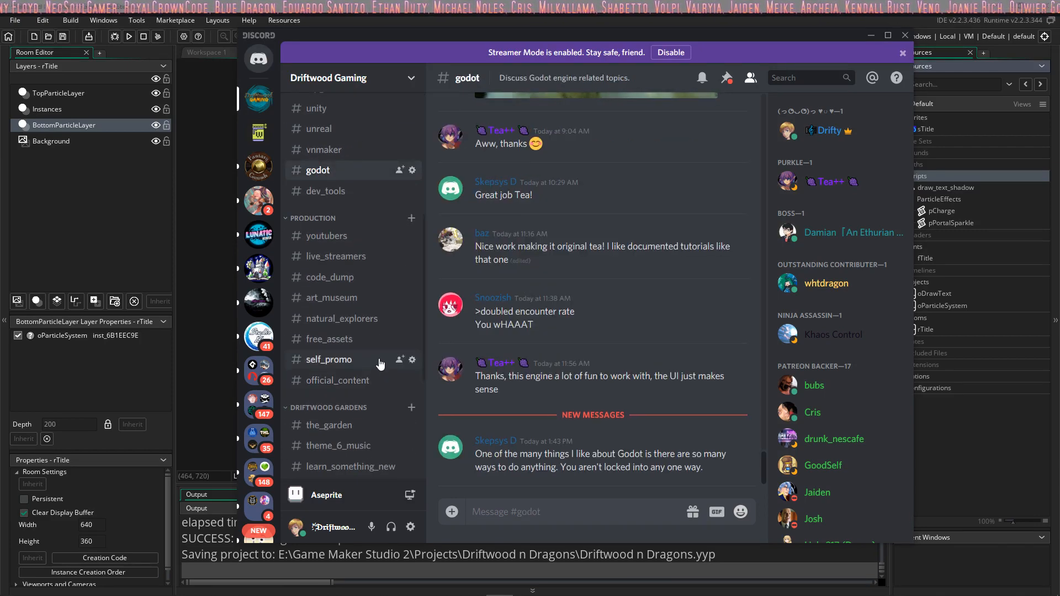
Step: Post the copied YouTube stream link in the official_content channel
left_click(357, 386)
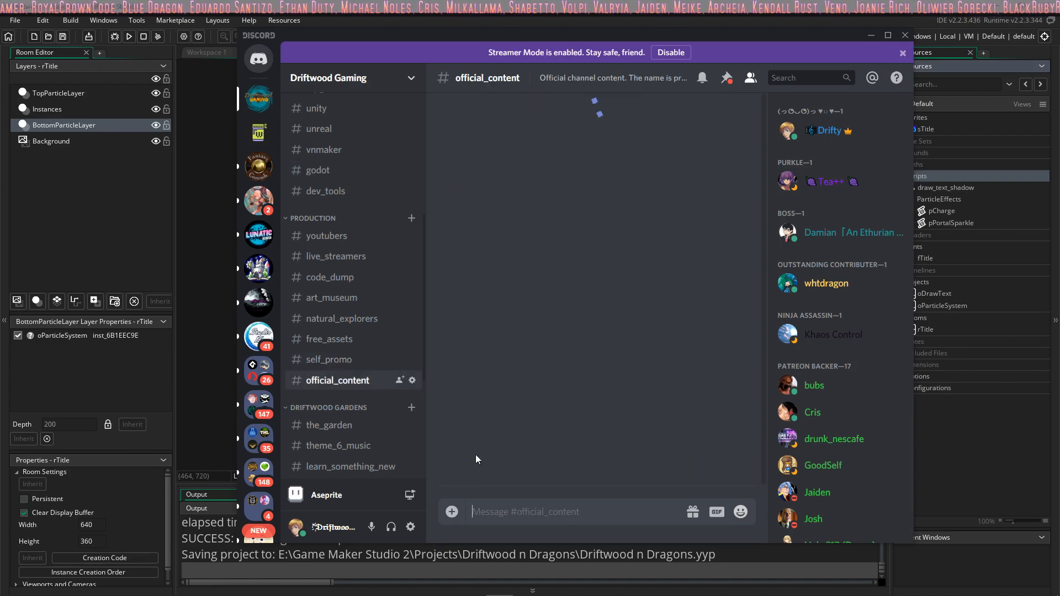
type("https://youtu.be/1oFu0F987w0")
key("Return")
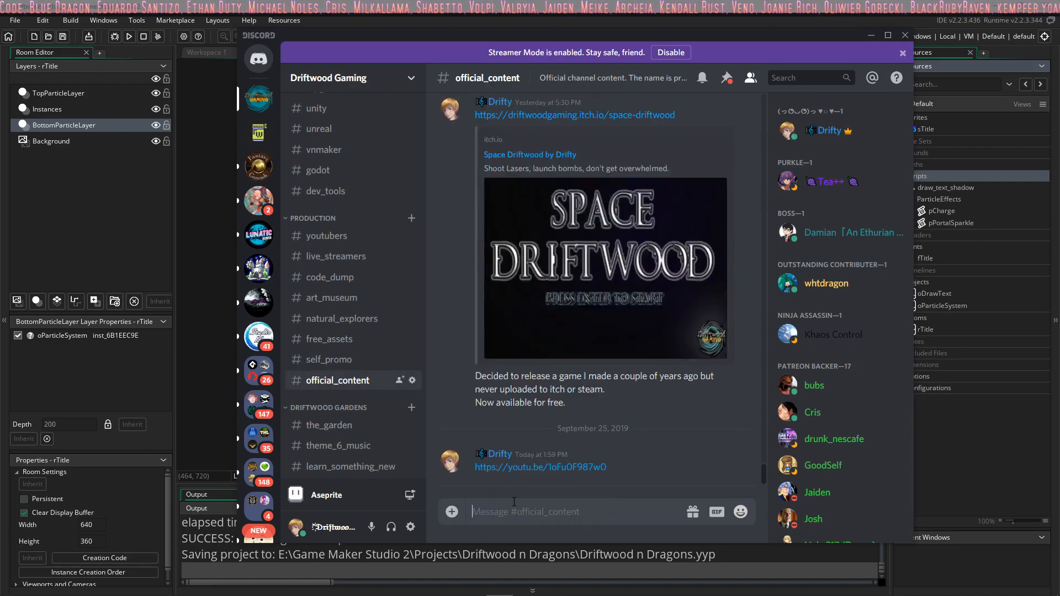
Step: Send "We're live, come join us for some game dev time." and "Bring some slick beats to listen to." in official_content, and minimize Discord
type("We're live, come join us for some g")
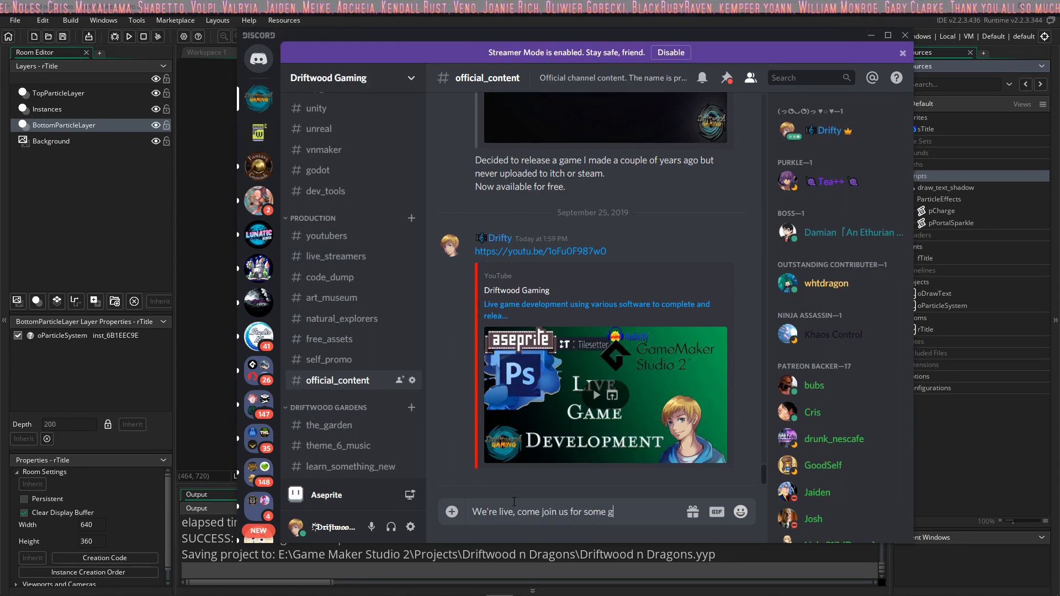
type("me.")
key("Return")
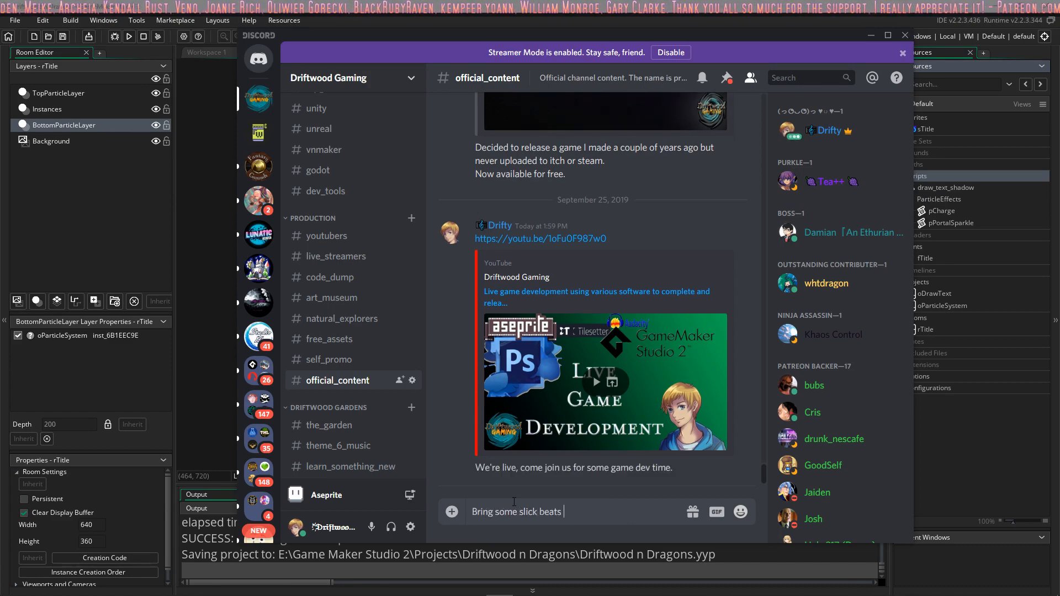
type("Bring some slick beats to listen to")
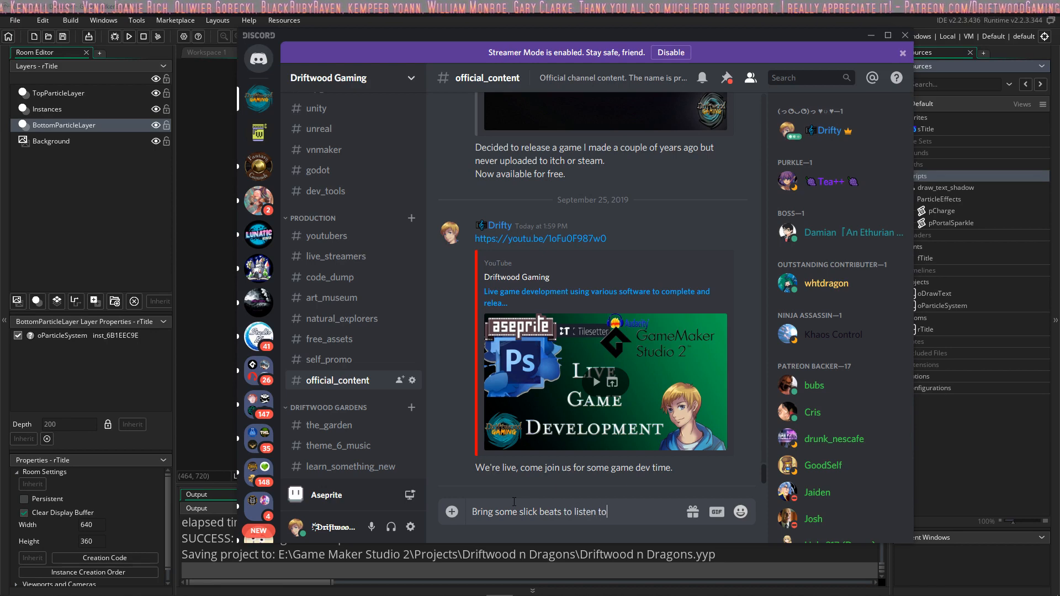
type(".")
key("Return")
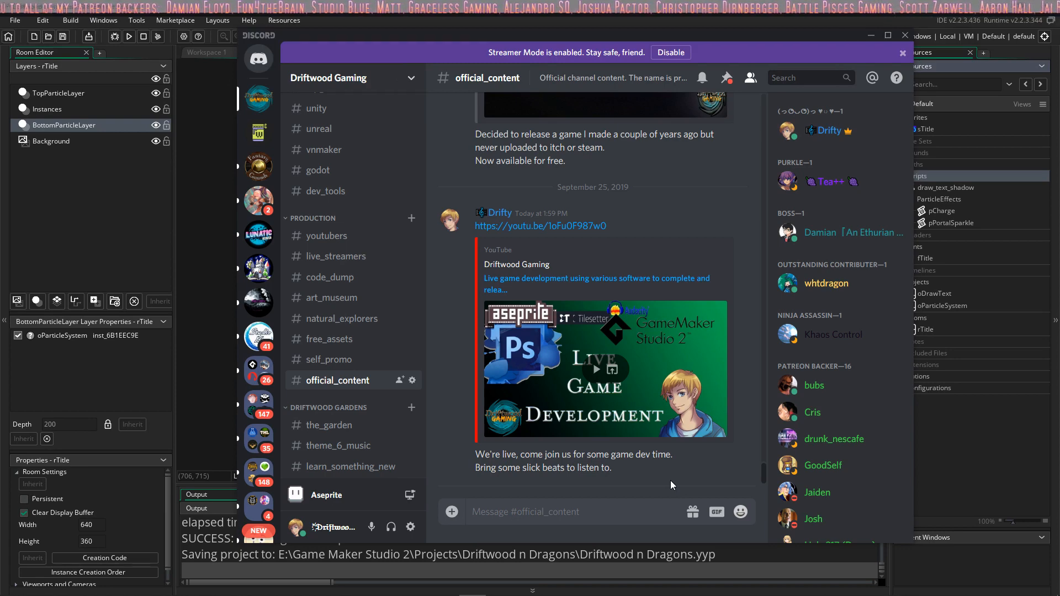
mouse_move(650, 581)
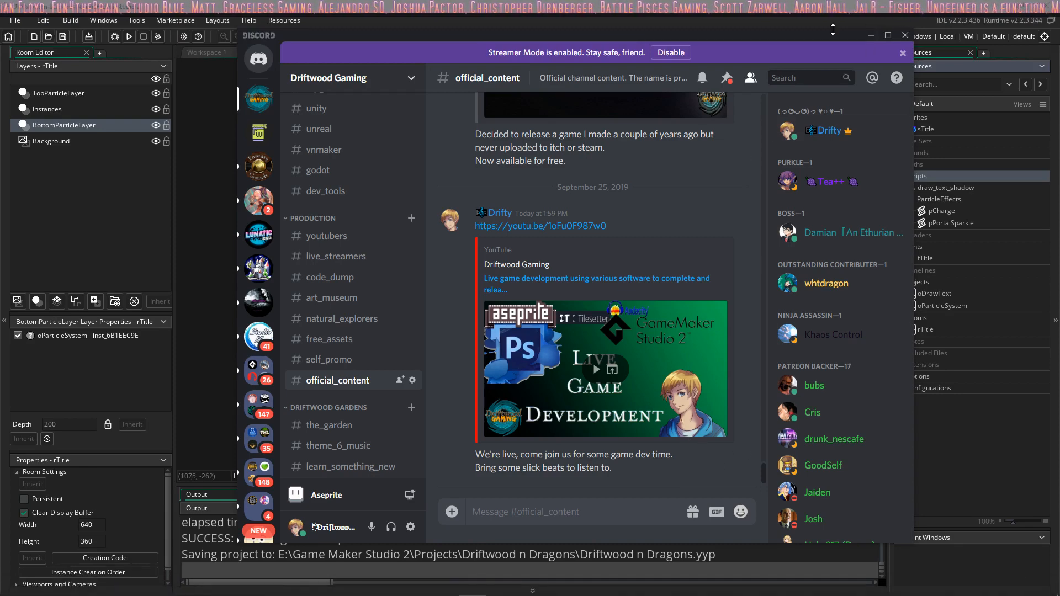
left_click(871, 36)
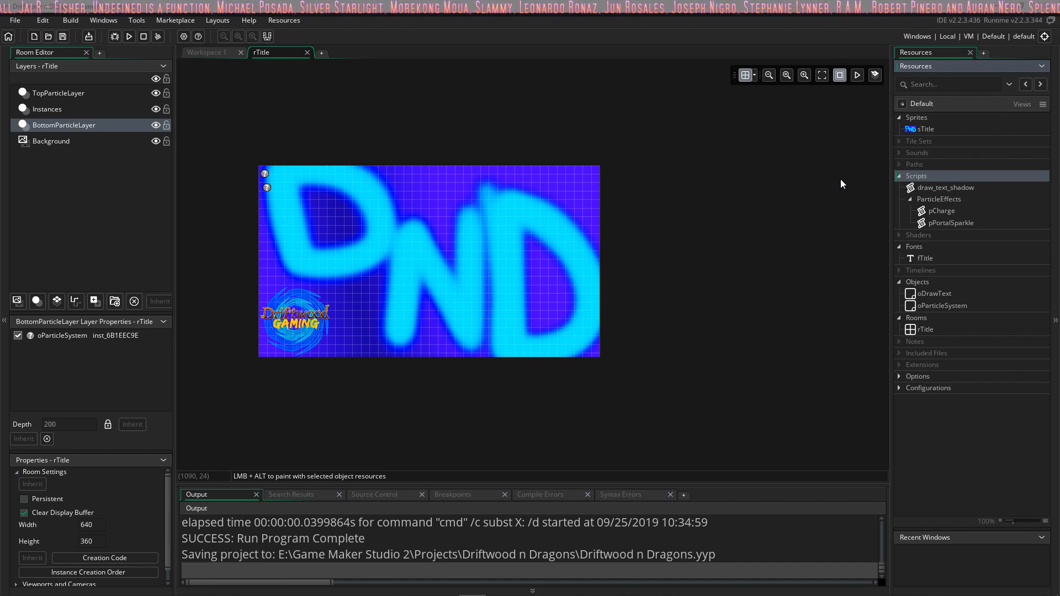
Step: Switch to the Spike Faller project and test-run the game from its title screen, closing the game window when done
mouse_move(592, 592)
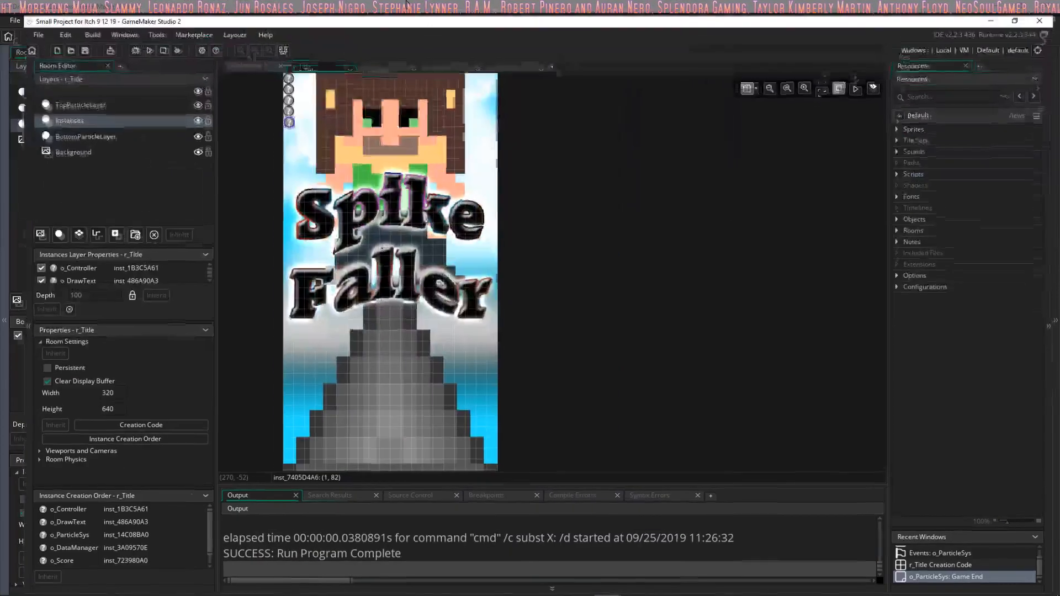
left_click(132, 36)
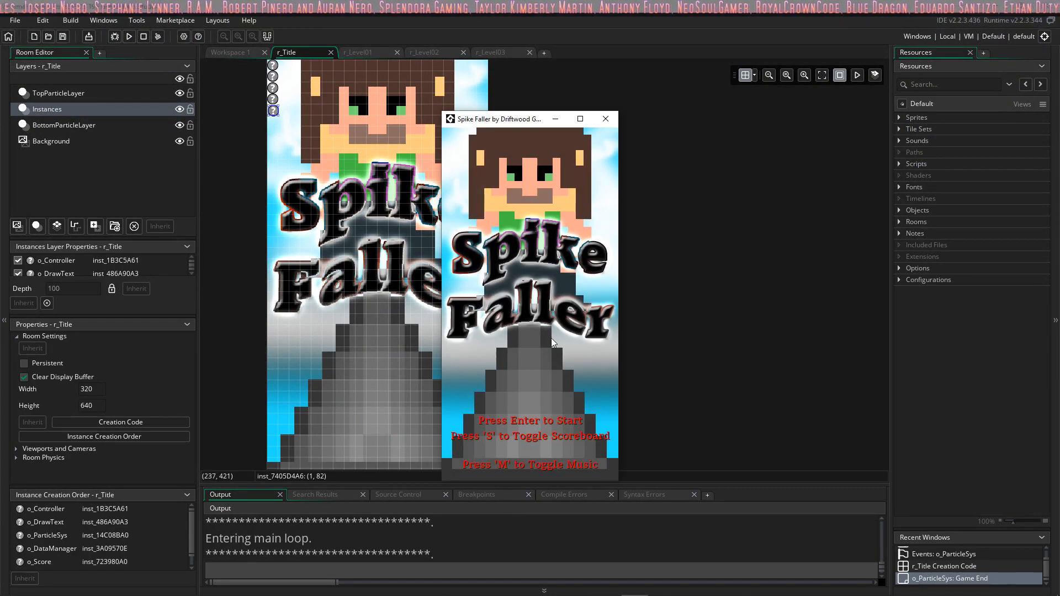
key("Return")
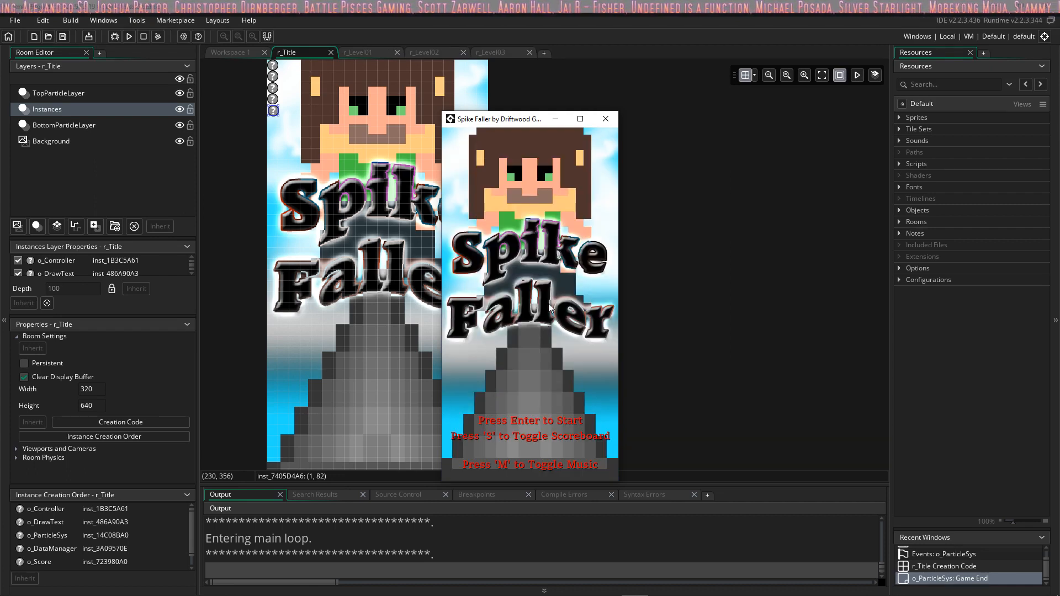
key("Return")
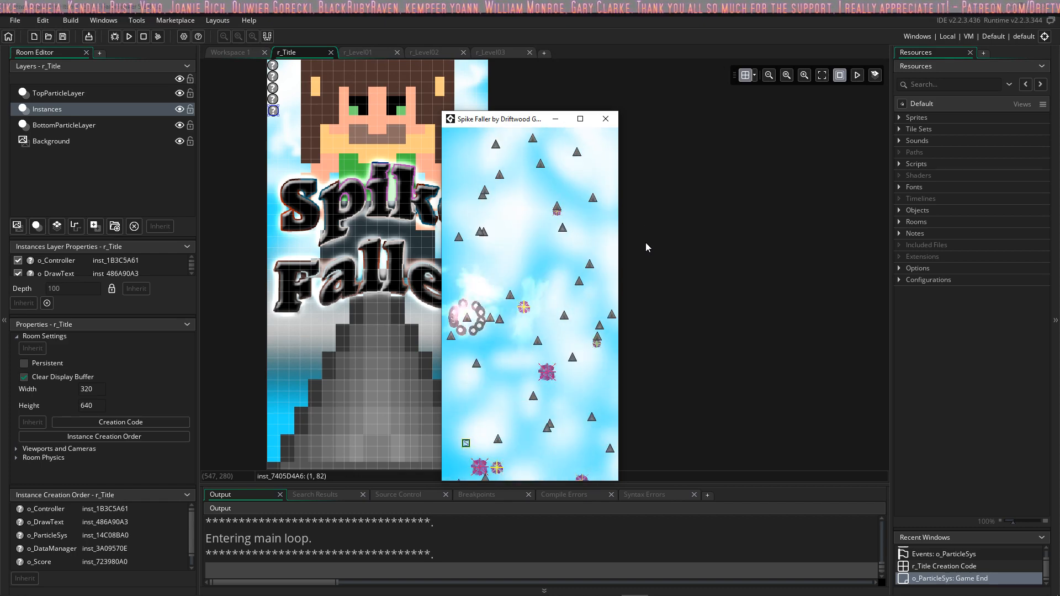
left_click(606, 119)
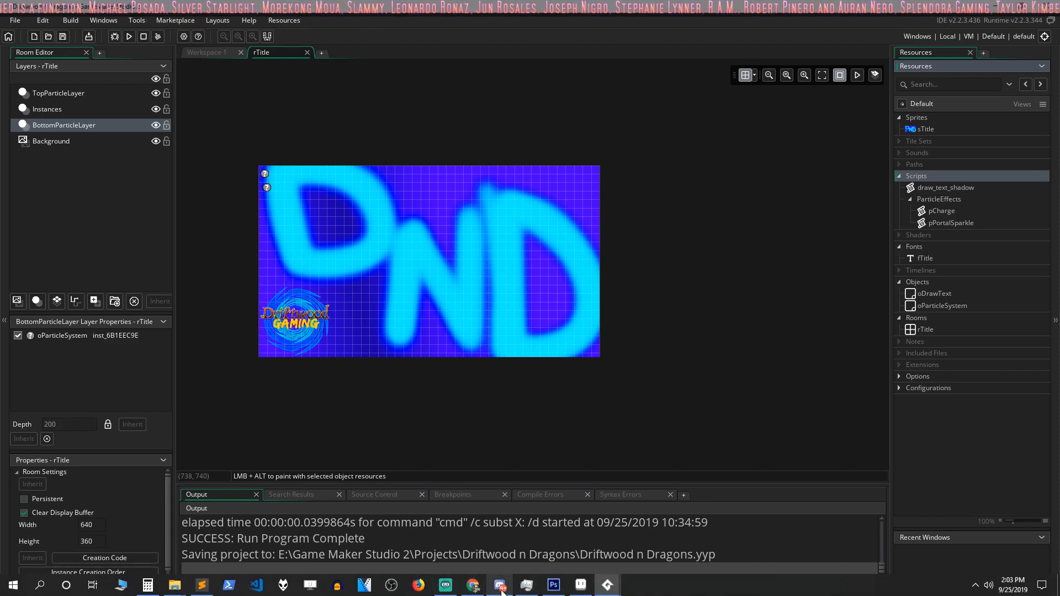
Step: Switch to Aseprite and create a new 32 × 16 px RGBA sprite with a transparent background
mouse_move(475, 590)
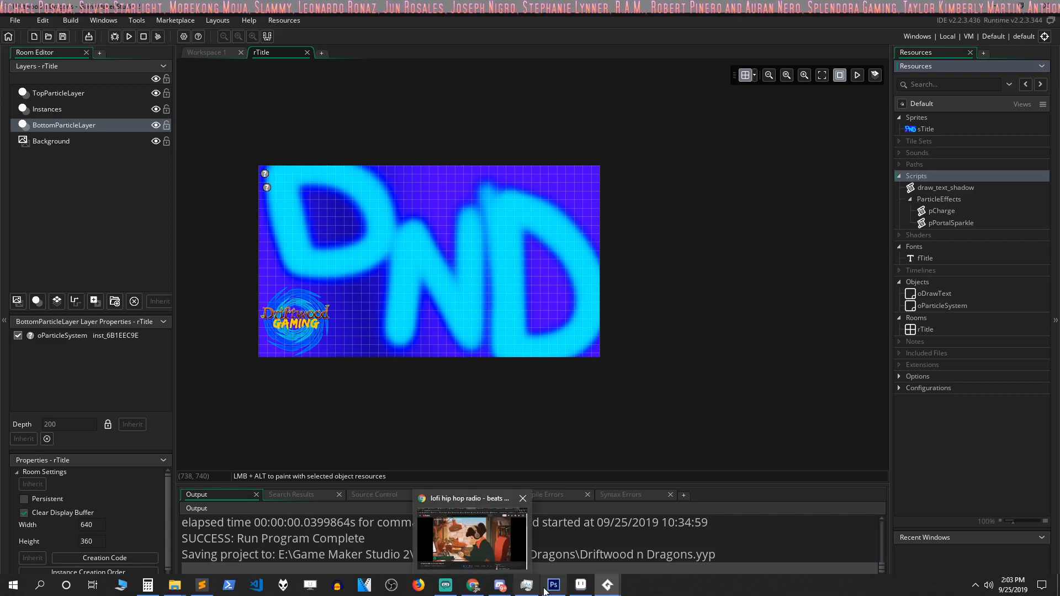
mouse_move(581, 587)
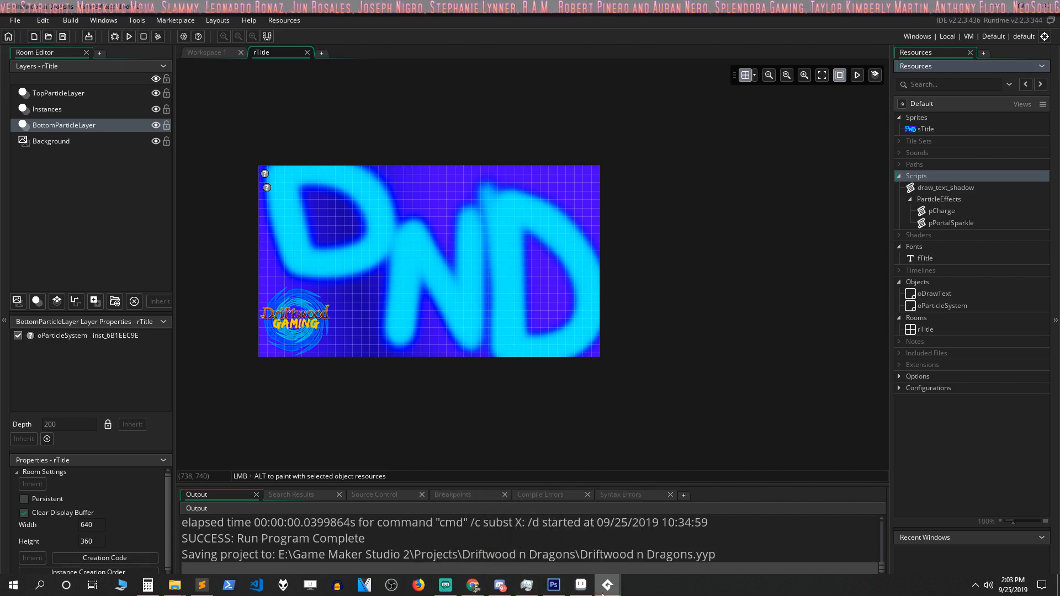
mouse_move(613, 587)
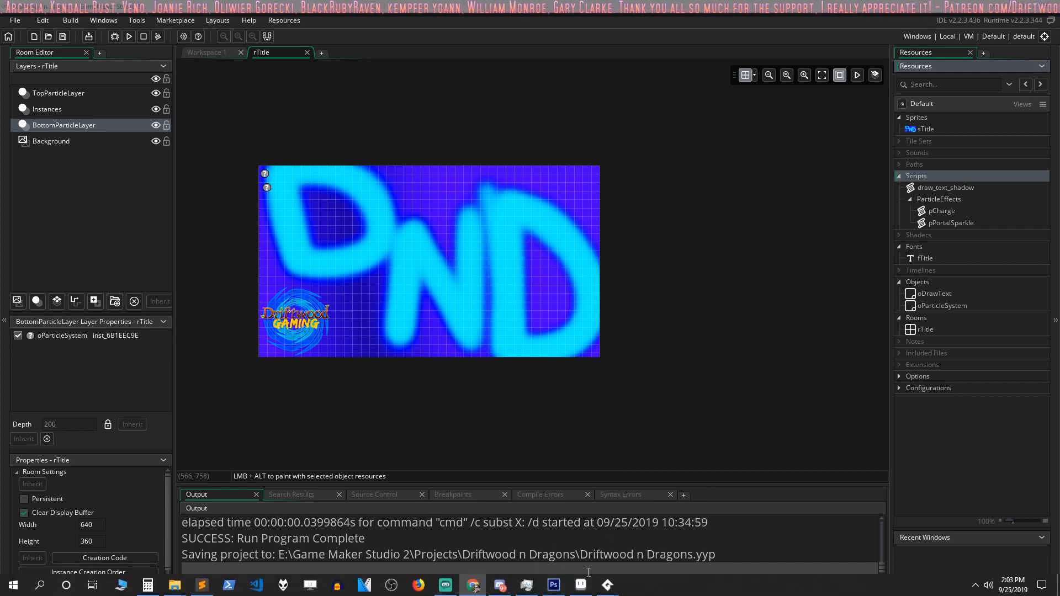
left_click(581, 585)
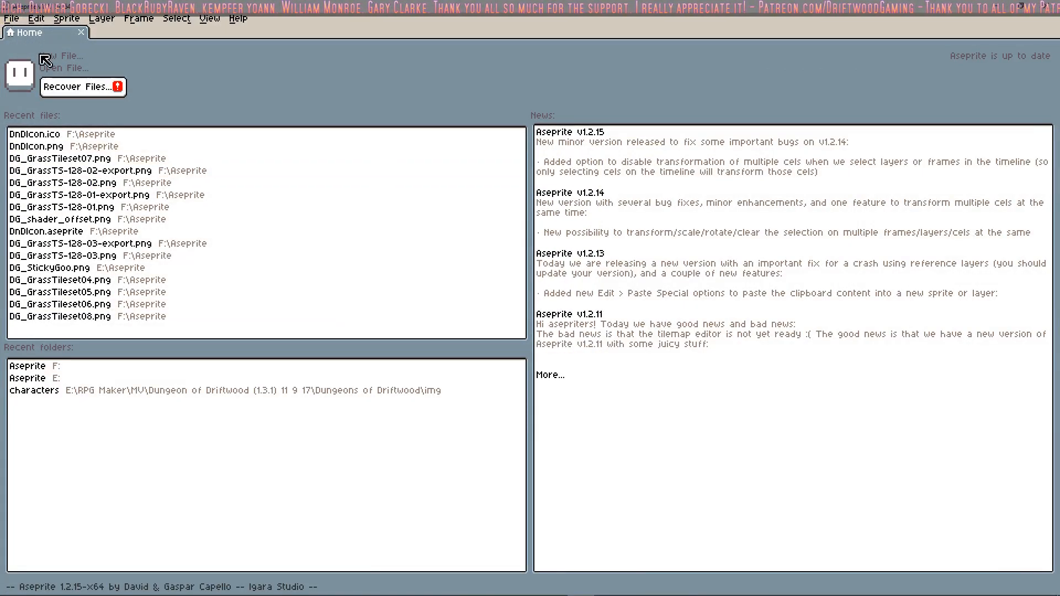
left_click(12, 19)
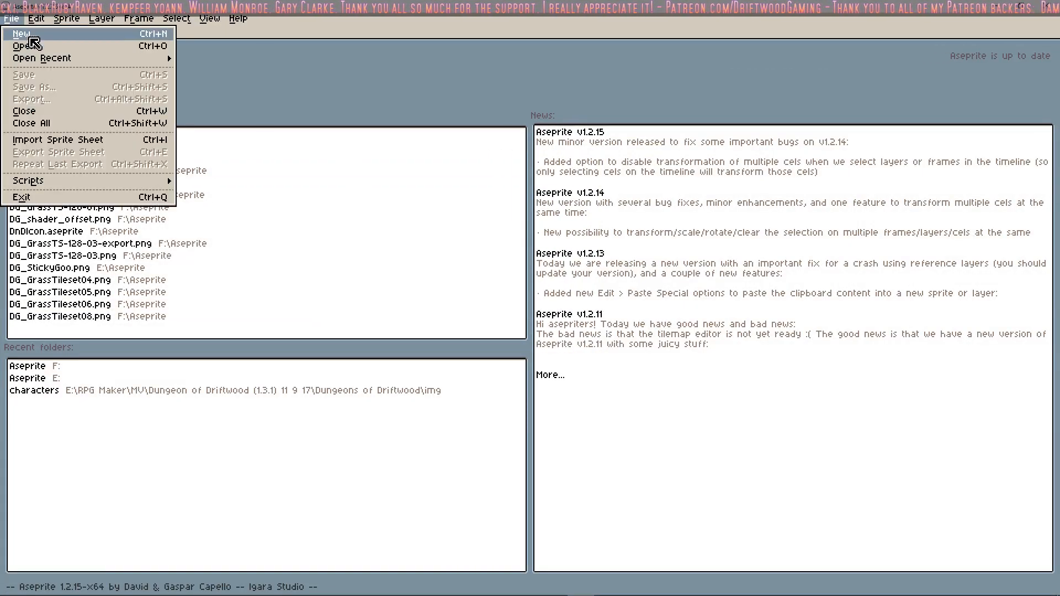
left_click(22, 34)
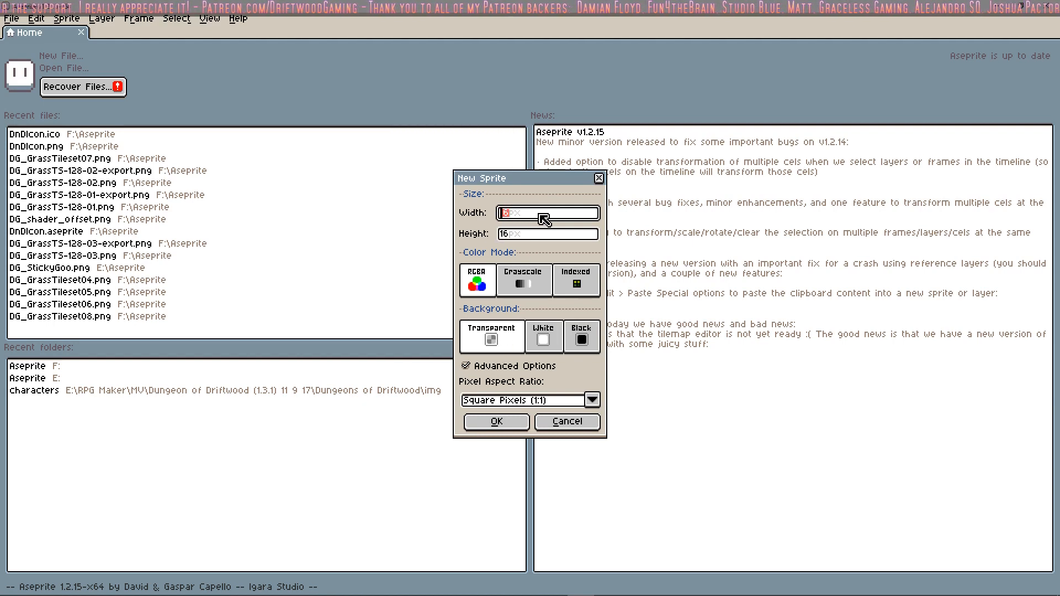
left_click(512, 426)
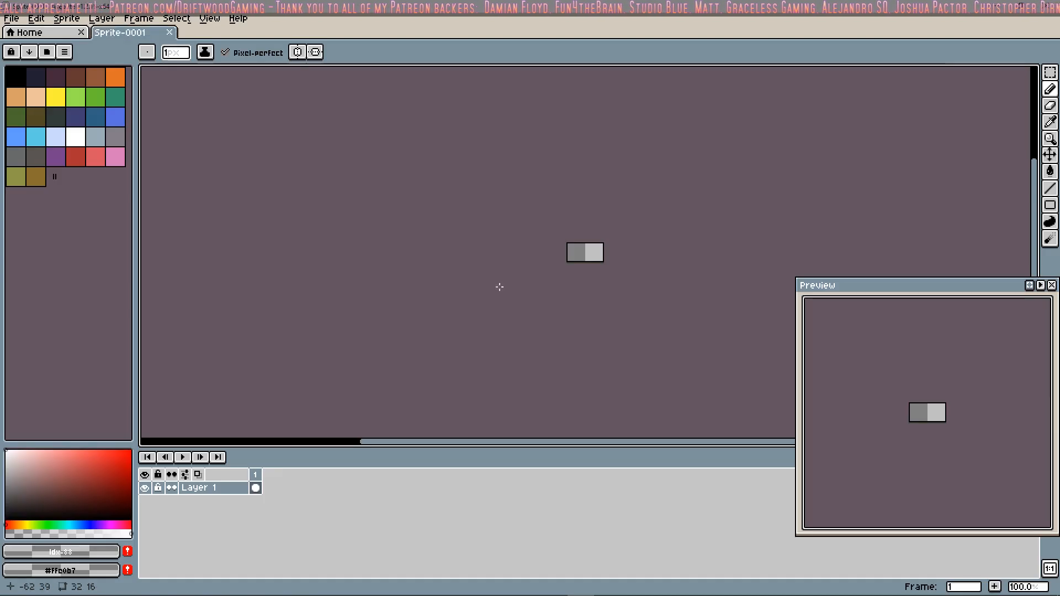
Step: Load the AAP-64 palette preset for the new sprite
scroll(578, 257, "up", 8)
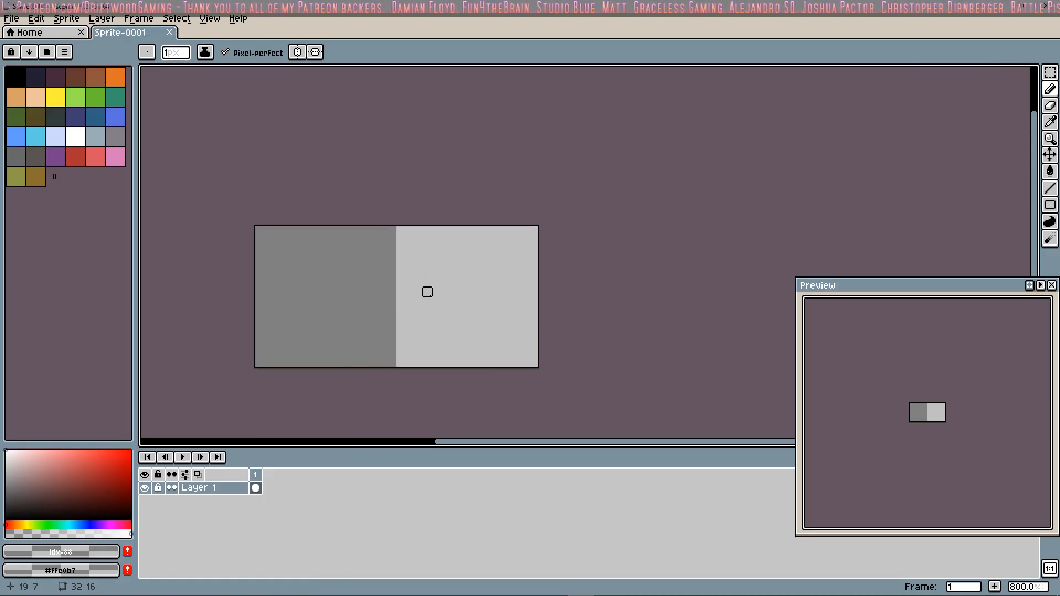
middle_click_drag(475, 263, 523, 258)
scroll(521, 254, "down", 1)
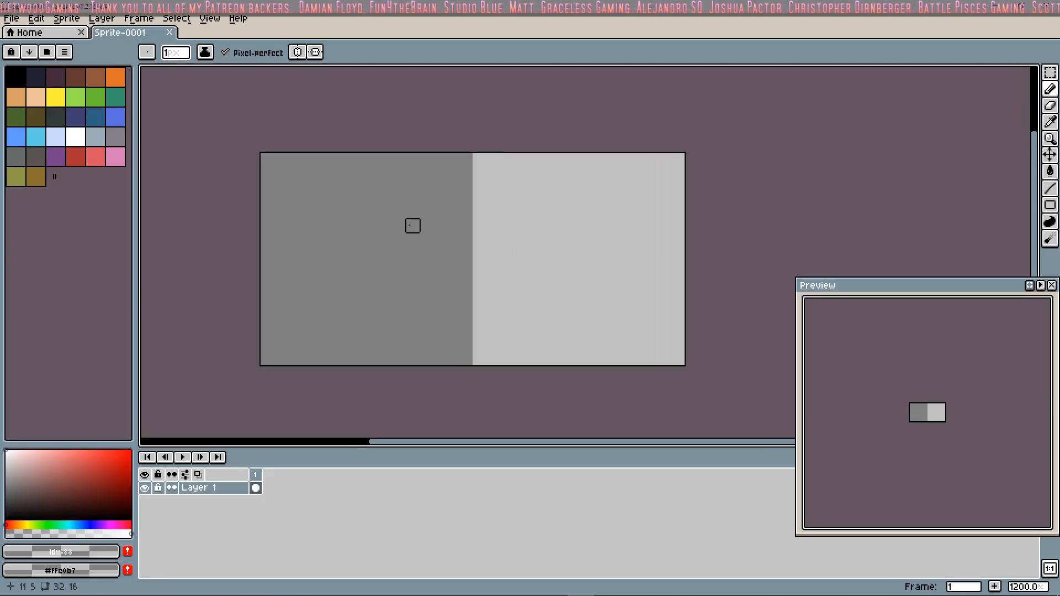
left_click(46, 52)
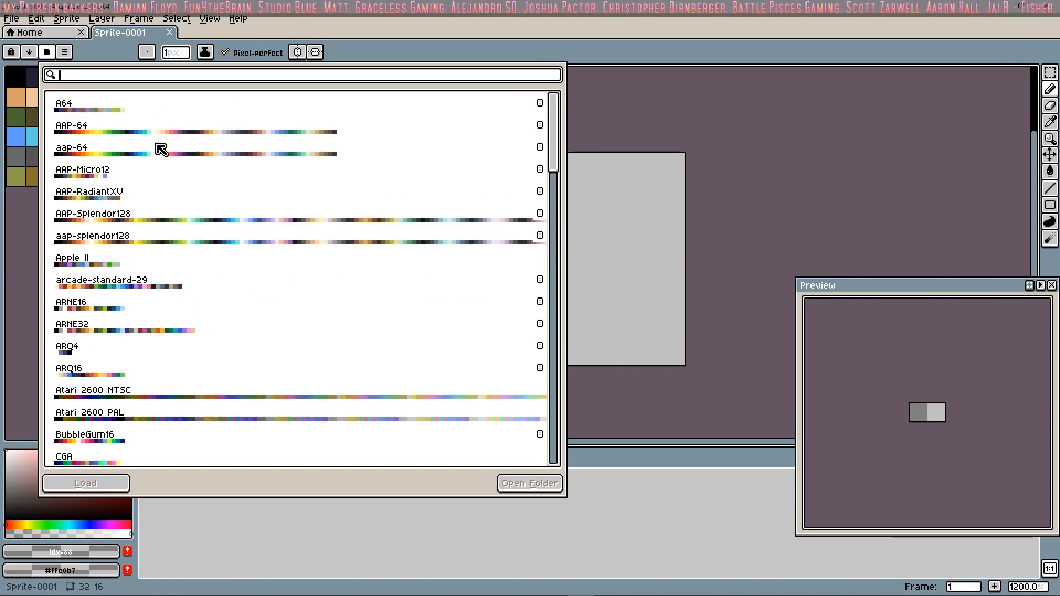
left_click(247, 134)
double_click(246, 134)
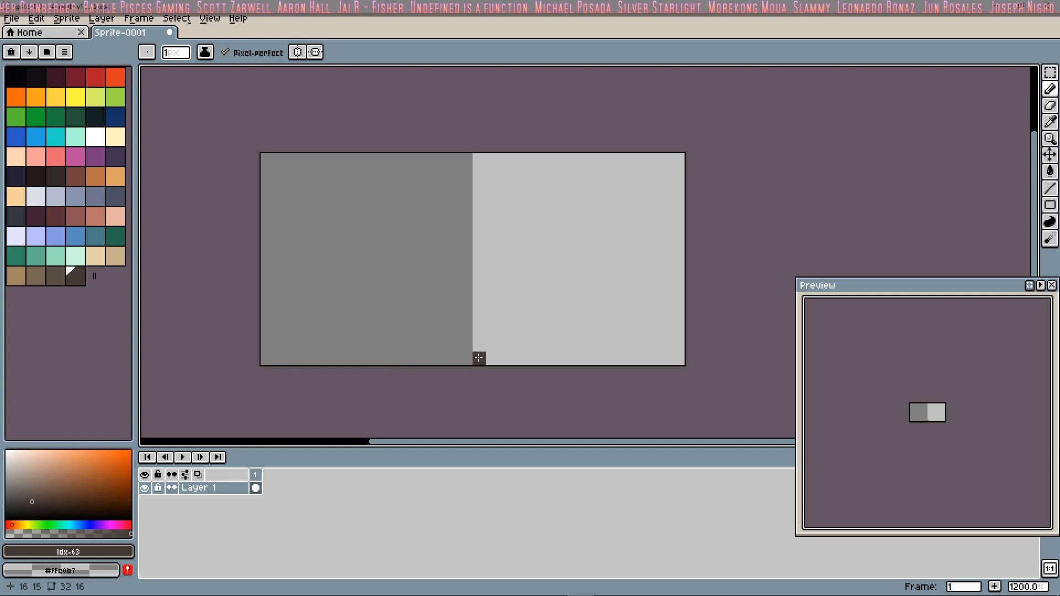
left_click_drag(479, 357, 479, 156)
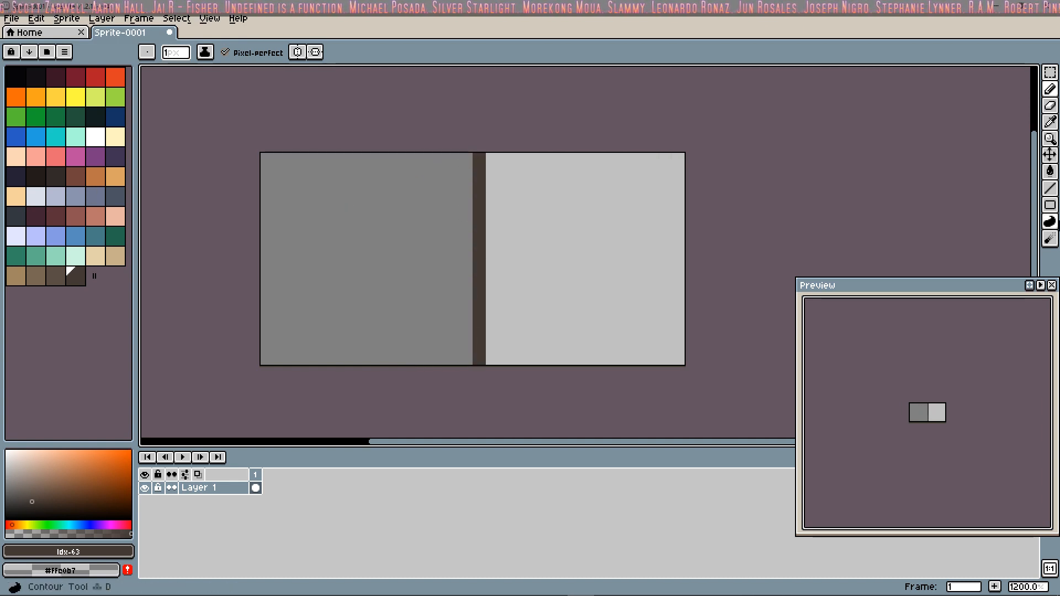
left_click(1050, 171)
left_click(402, 259)
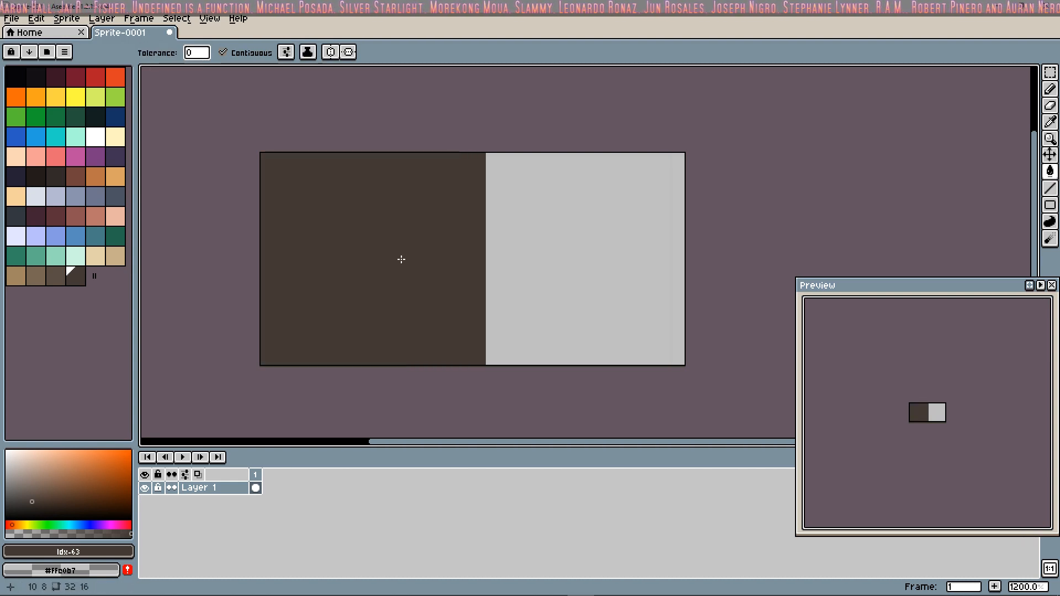
key("ctrl+z")
key("ctrl+z")
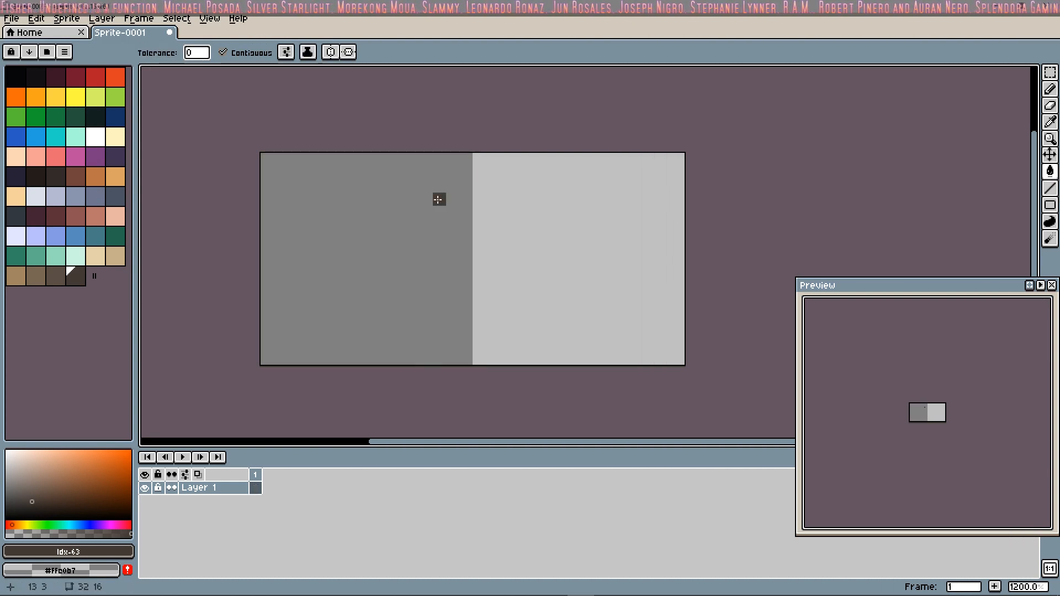
left_click(438, 200)
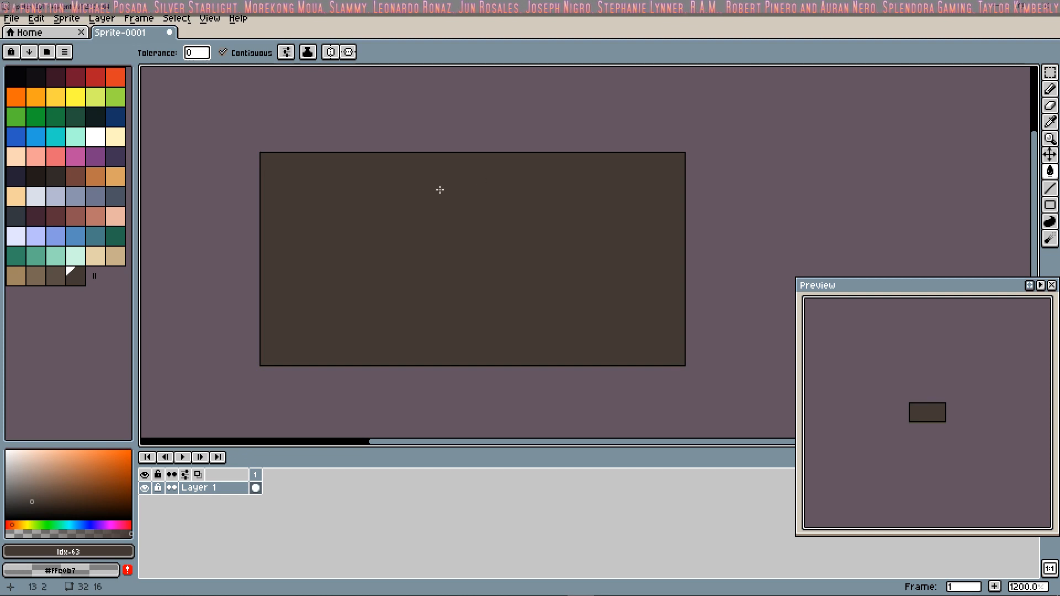
key("ctrl+z")
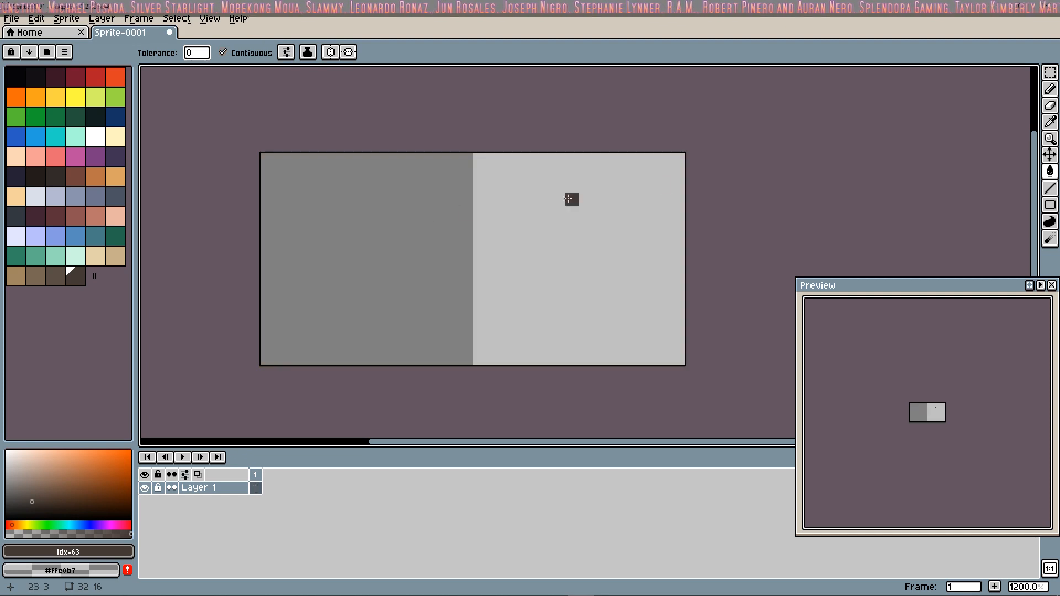
Step: Draw a vertical divider in brown #5a4e44 at pixel column 15 and fill the whole left 16 × 16 px half with that brown
left_click(61, 280)
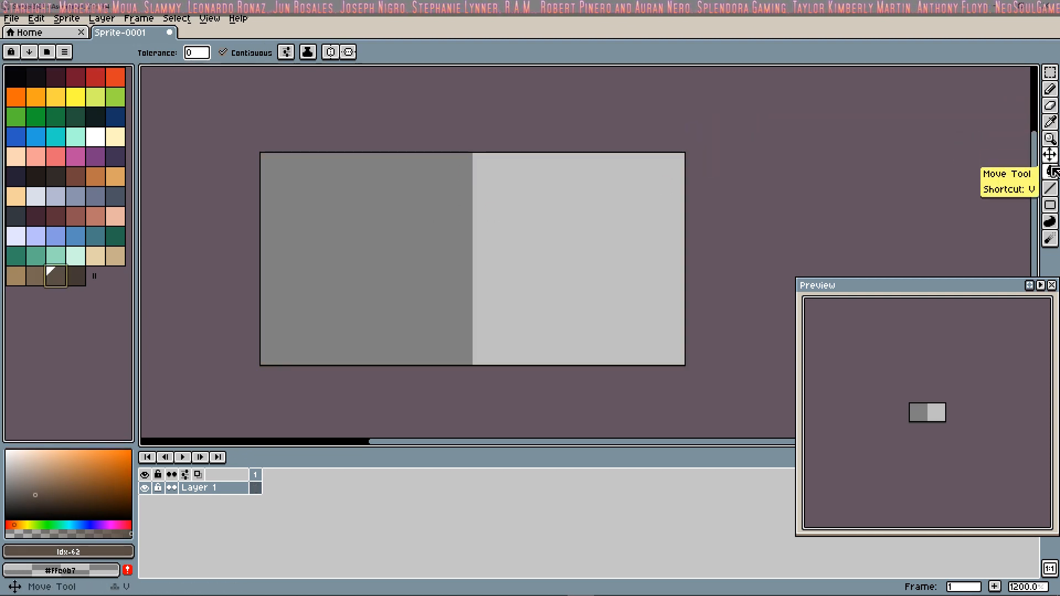
left_click(1050, 189)
left_click(479, 159)
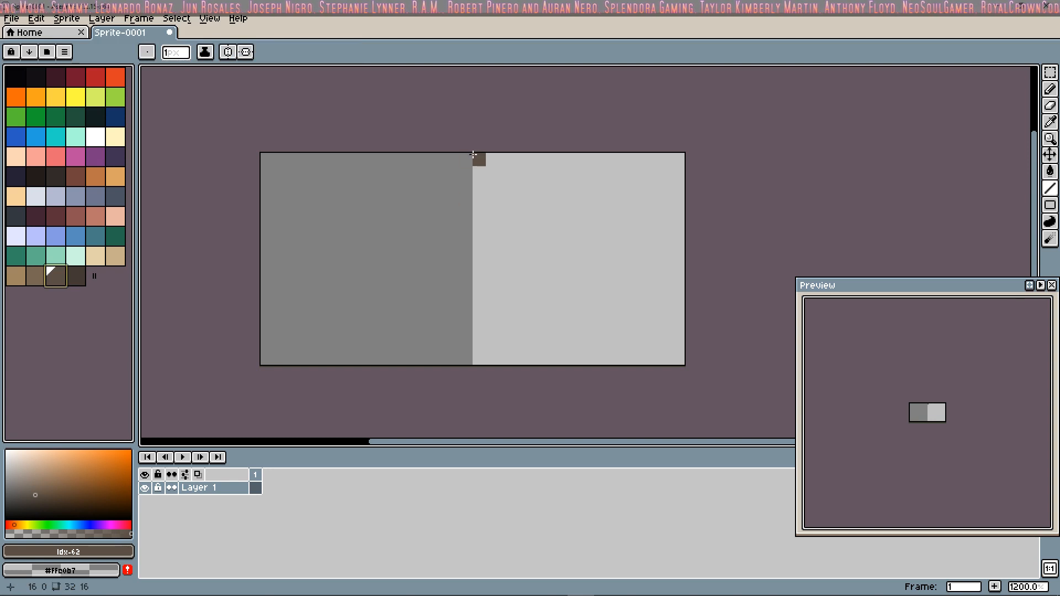
left_click_drag(466, 158, 466, 359)
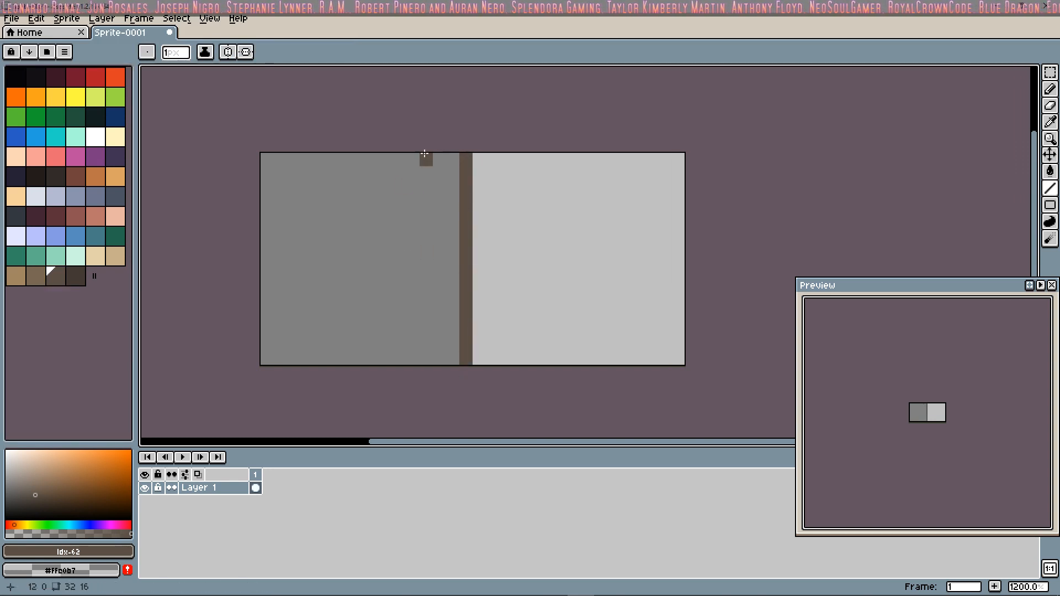
left_click(1050, 171)
left_click(390, 240)
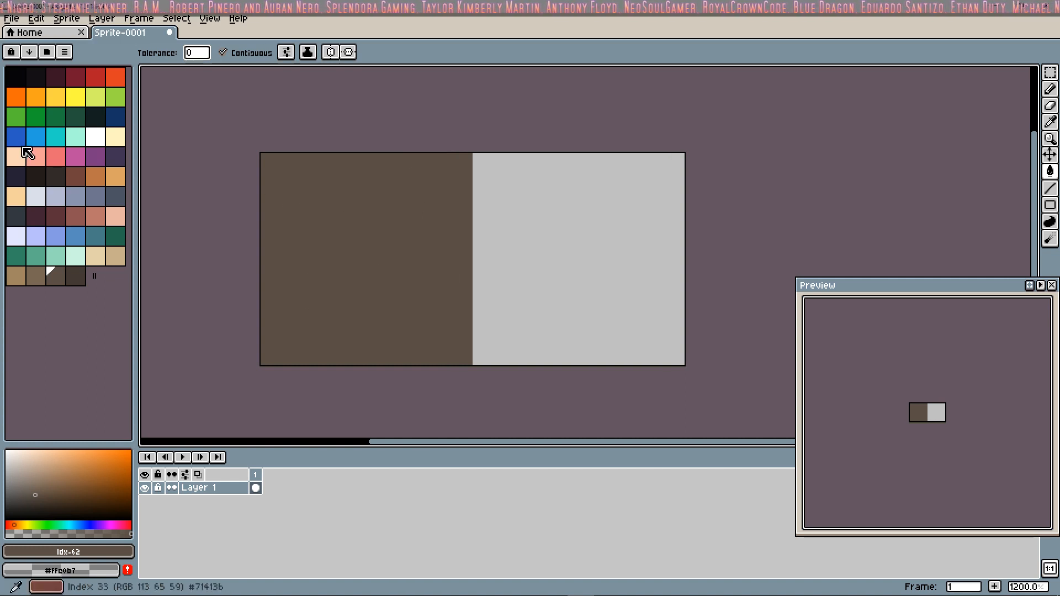
Step: Set the Spray tool's width to 5 and speed to 21, testing it with dark brown #423934 on the brown half and undoing the test sprays
left_click(76, 276)
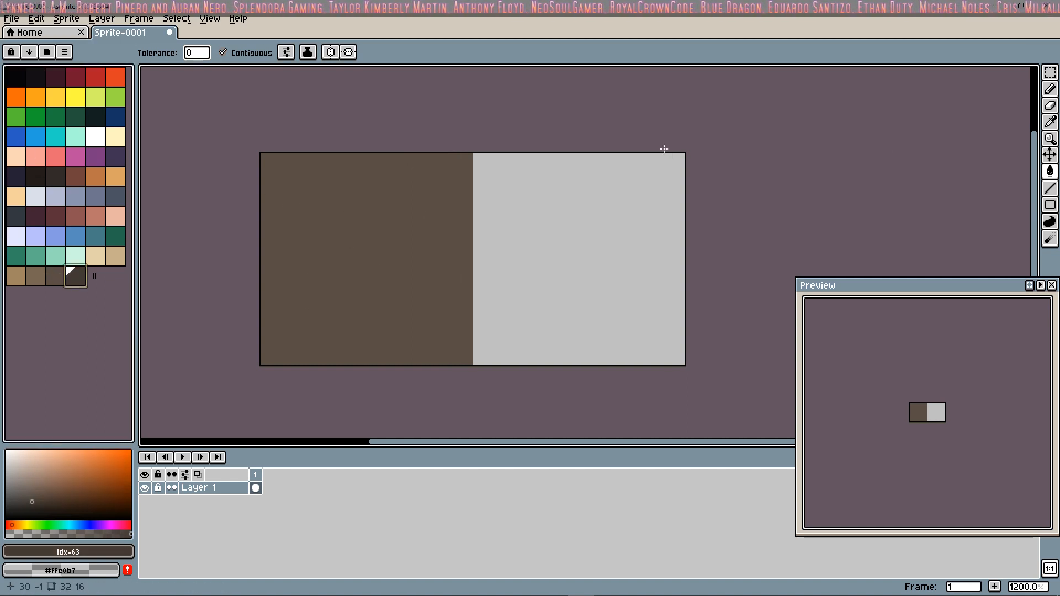
left_click(1019, 90)
left_click(1033, 89)
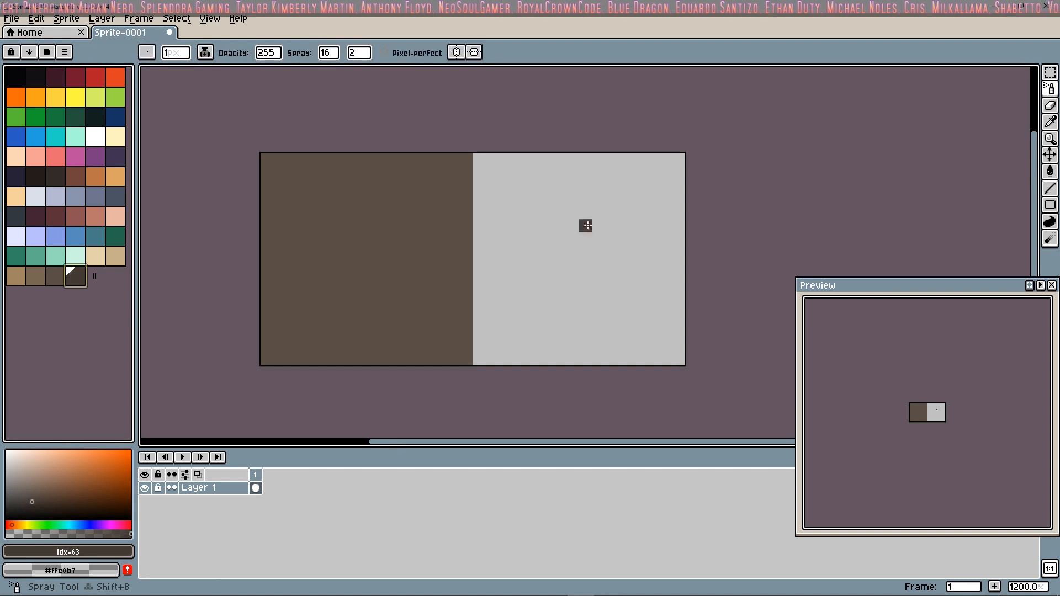
mouse_move(361, 238)
left_mouse_down()
mouse_move(314, 273)
mouse_move(360, 236)
left_mouse_up()
left_click(329, 53)
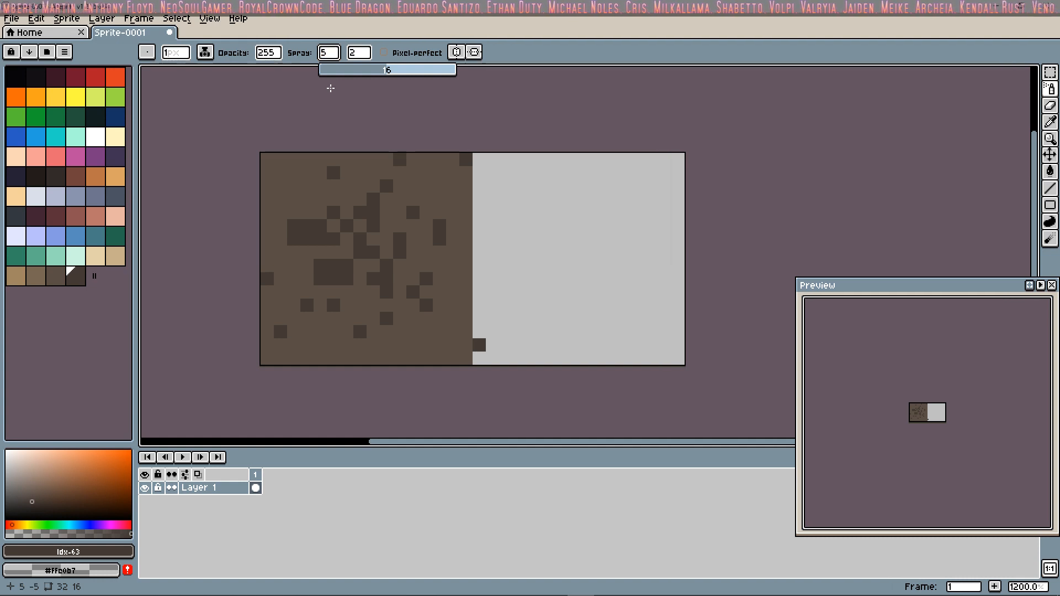
left_click(358, 53)
type("1")
left_click(378, 162)
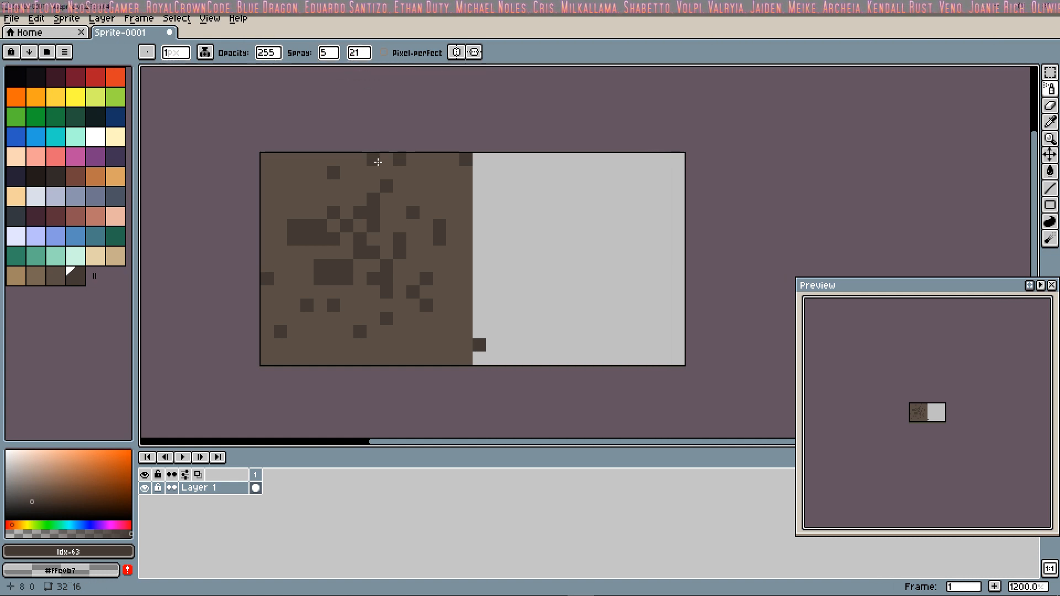
key("ctrl+z")
key("ctrl+z")
Step: Spray dark brown #423934 speckles across the left brown tile, undoing and redoing the stroke until the scatter looks even
mouse_move(360, 239)
left_mouse_down()
mouse_move(390, 199)
mouse_move(360, 338)
left_mouse_up()
key("ctrl+z")
key("ctrl+z")
mouse_move(379, 294)
left_mouse_down()
mouse_move(390, 296)
mouse_move(402, 184)
mouse_move(311, 186)
mouse_move(290, 321)
left_mouse_up()
Step: Swap the palette order of browns #5a4e44 and #796755 so that #5a4e44 sits at index 61 and #796755 at index 62
left_click(56, 275)
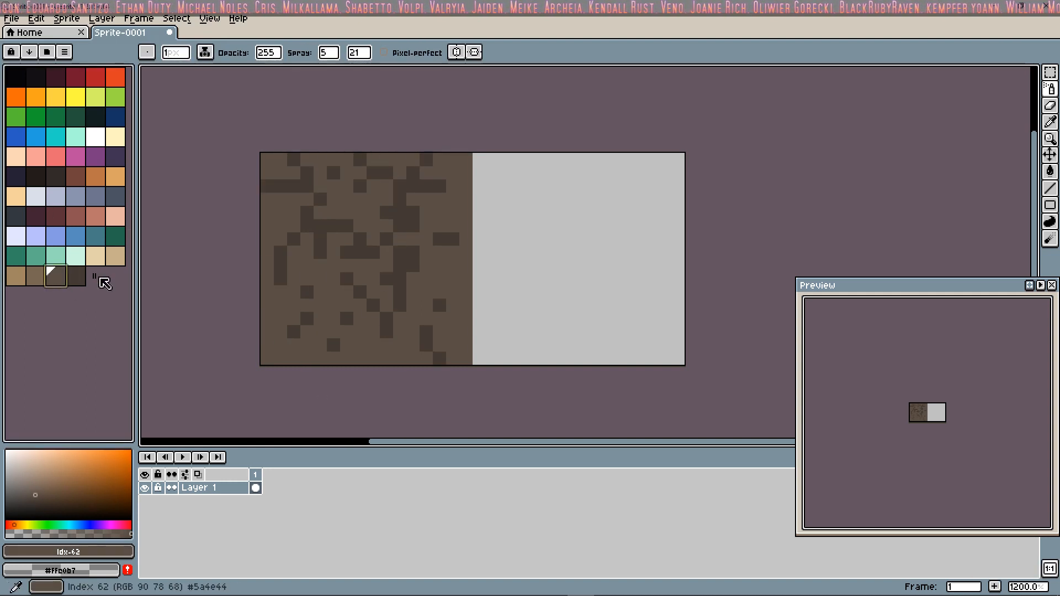
left_click_drag(46, 276, 59, 278)
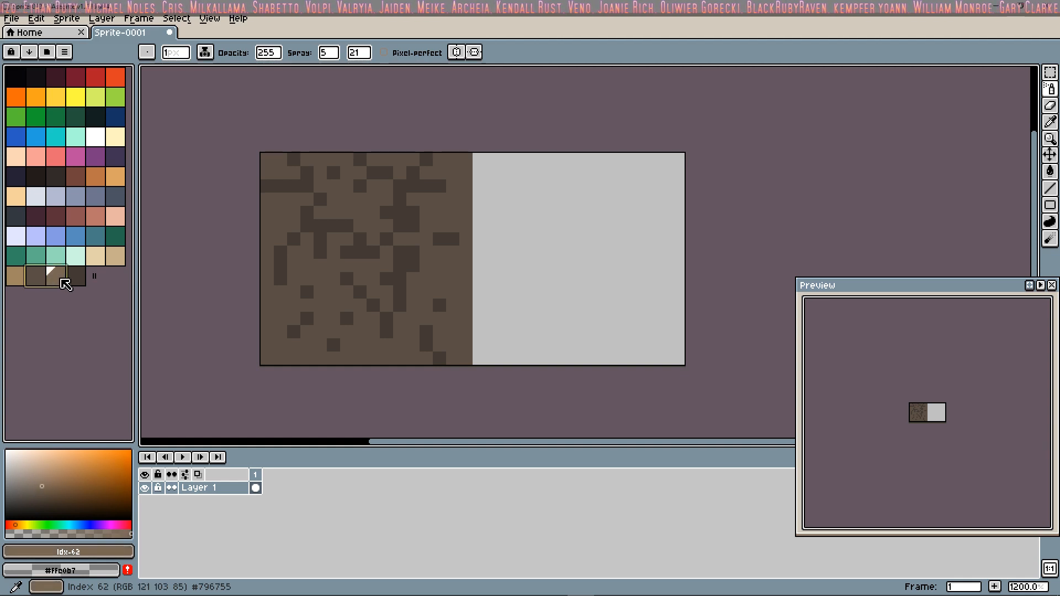
left_click(55, 281)
left_click(41, 279)
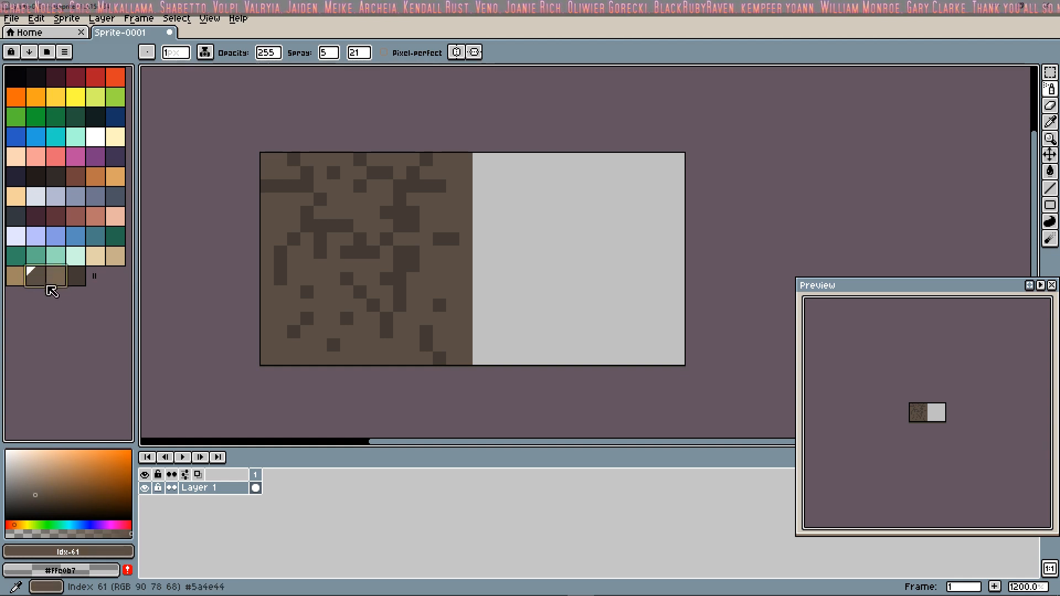
Step: Spray medium brown #796755 speckles over the dirt tile, undoing the first stroke and spraying again toward its lower part
left_click(50, 283)
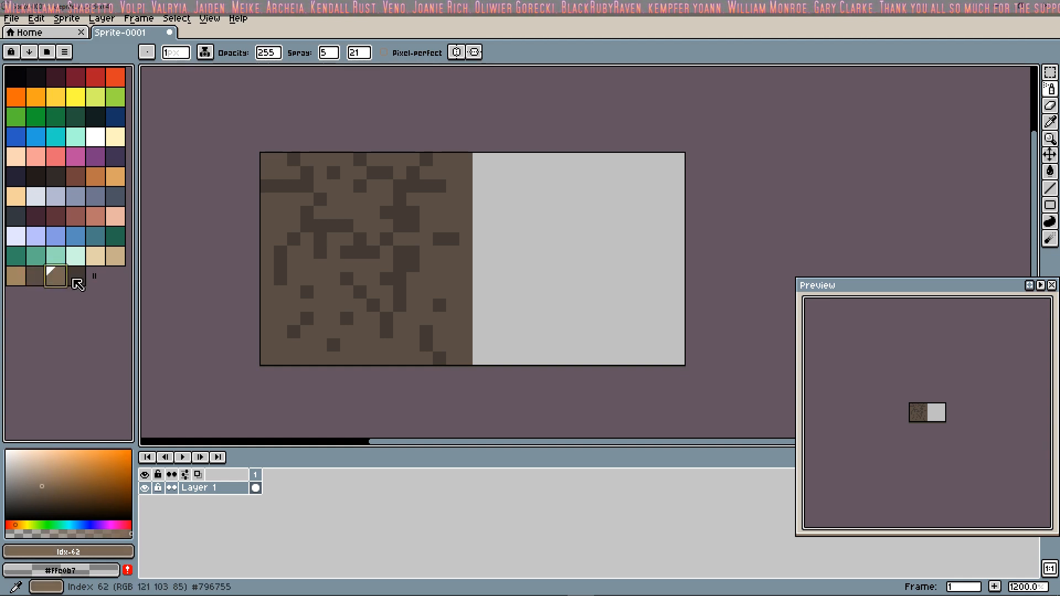
mouse_move(356, 226)
left_mouse_down()
mouse_move(342, 196)
mouse_move(397, 305)
left_mouse_up()
key("ctrl+z")
left_click_drag(386, 249, 308, 338)
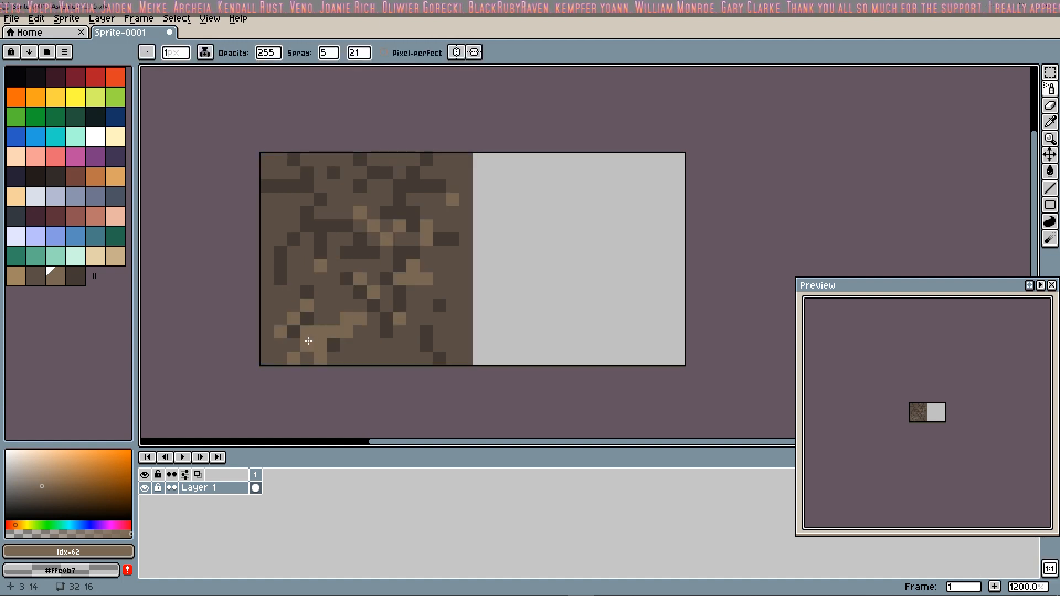
Step: Spray light tan speckles from palette index 60 over the upper and middle areas of the dirt tile
left_click(16, 275)
mouse_move(331, 202)
left_mouse_down()
mouse_move(354, 265)
mouse_move(387, 304)
left_mouse_up()
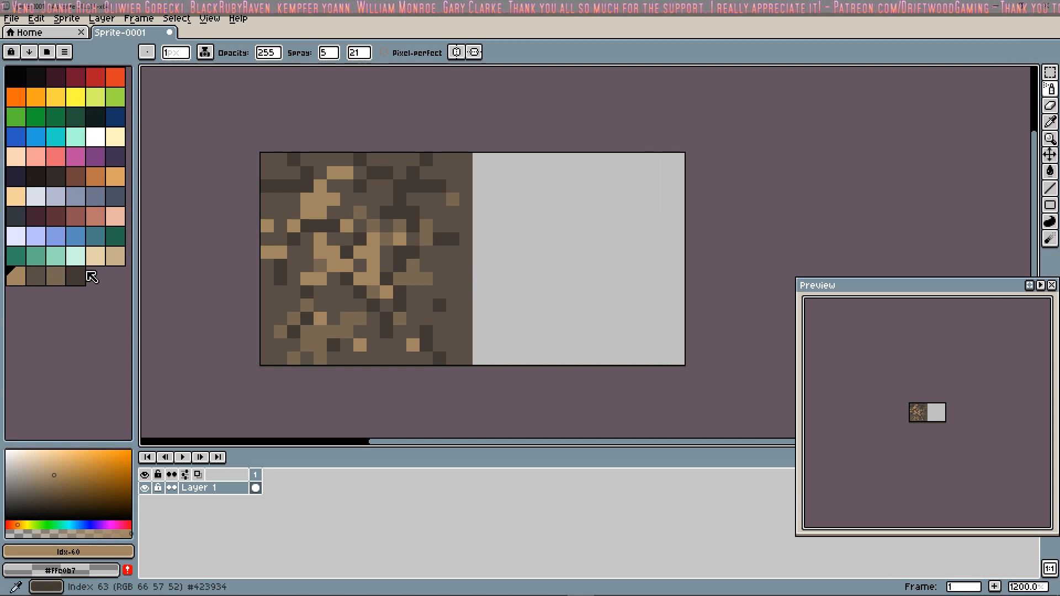
left_click(262, 302)
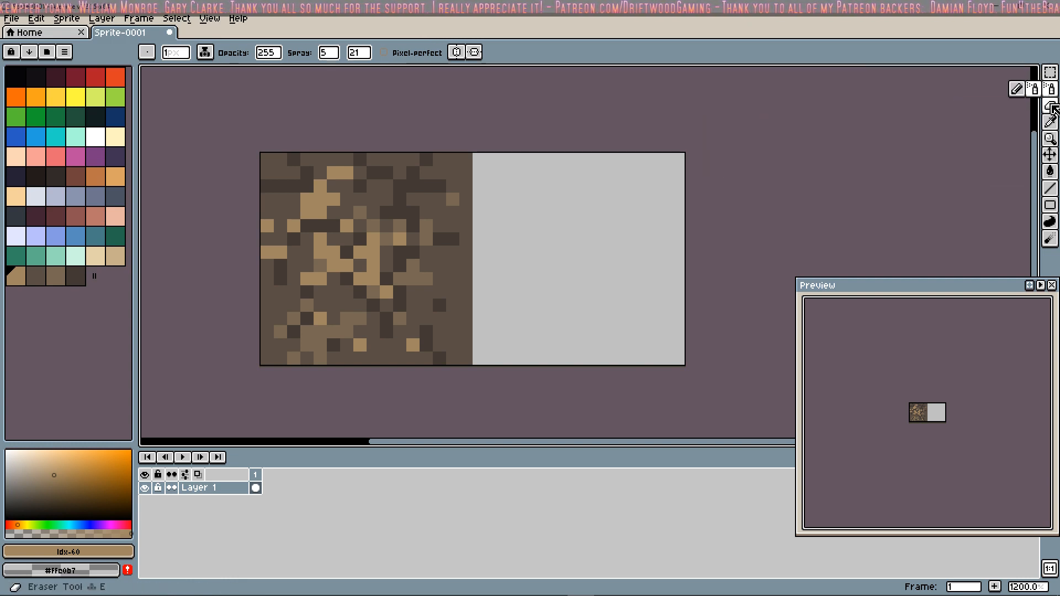
Step: Draw a jagged one-pixel dark brown #423934 line with the Pencil tool across the full width of the empty right half
key("b")
left_click(459, 265)
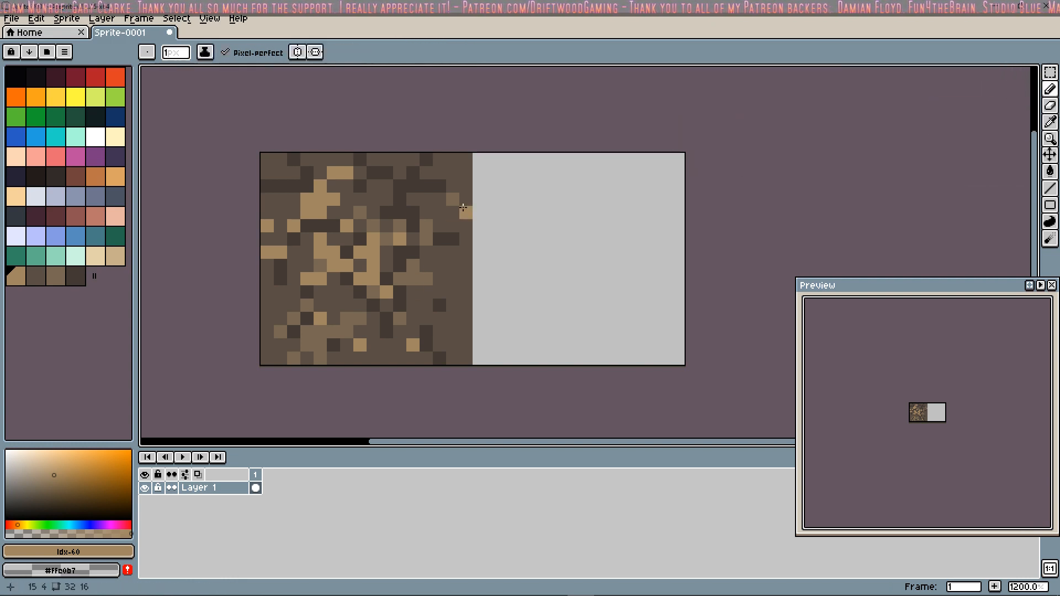
left_click(466, 213, "alt")
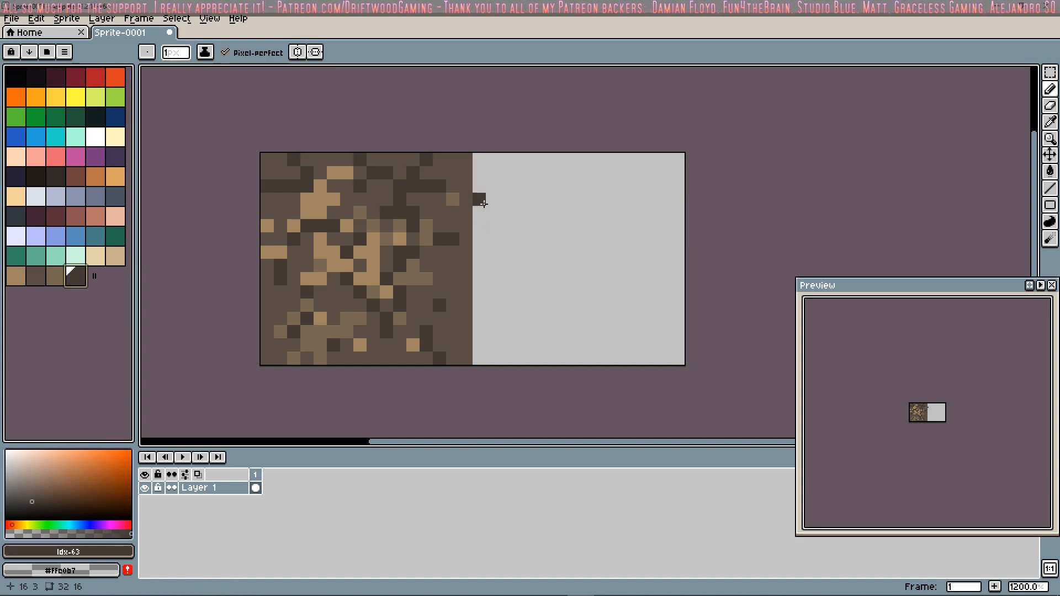
mouse_move(483, 227)
left_mouse_down()
mouse_move(544, 186)
mouse_move(559, 212)
mouse_move(593, 189)
mouse_move(611, 252)
mouse_move(666, 212)
mouse_move(679, 226)
left_mouse_up()
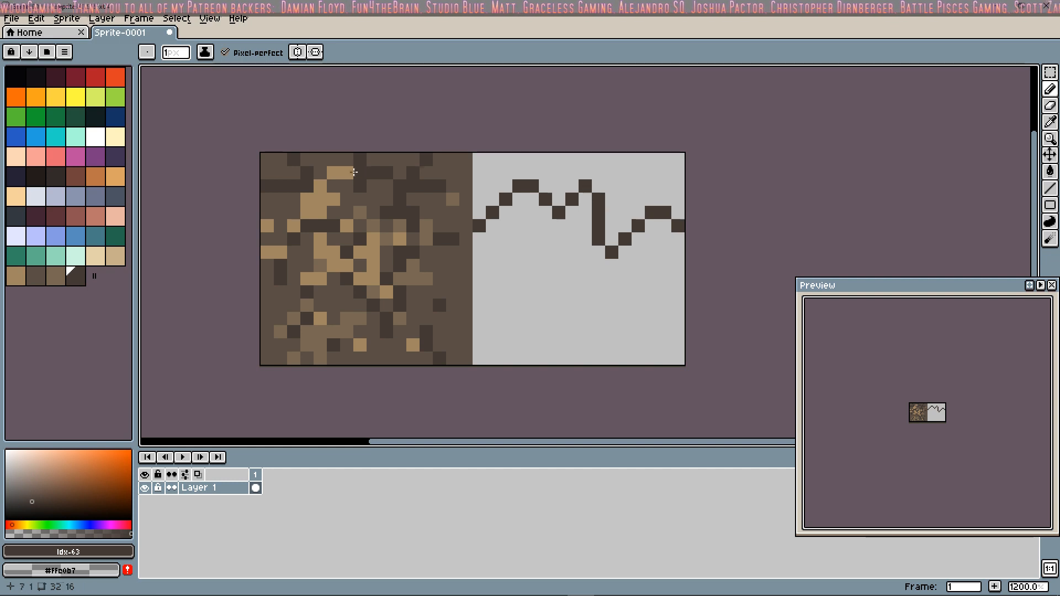
Step: Trace a brown #5a4e44 pixel band directly above the jagged dark line across the right tile
left_click(56, 275)
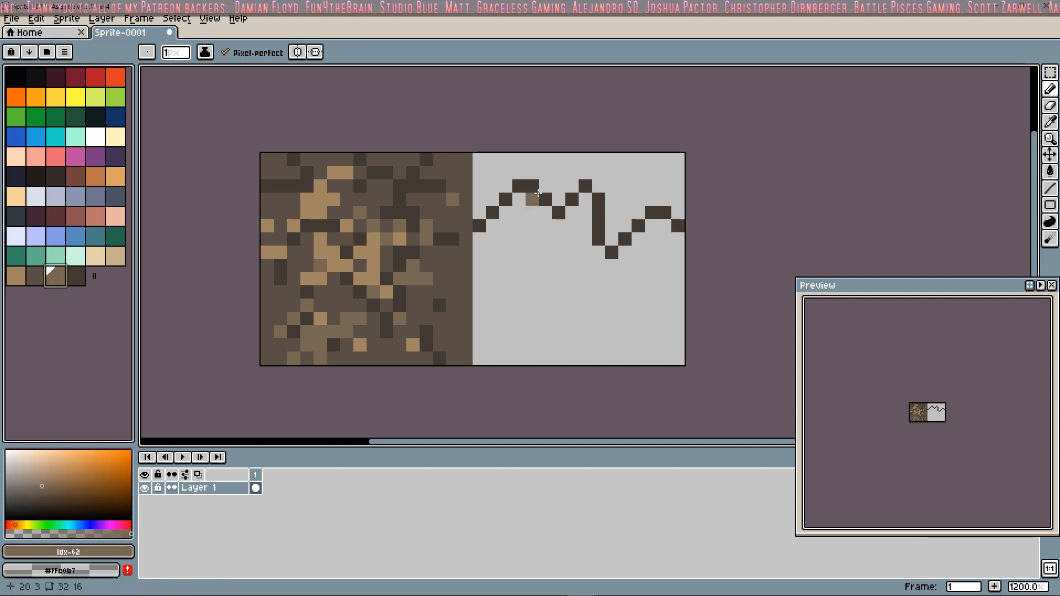
left_click(35, 276)
left_click(489, 202)
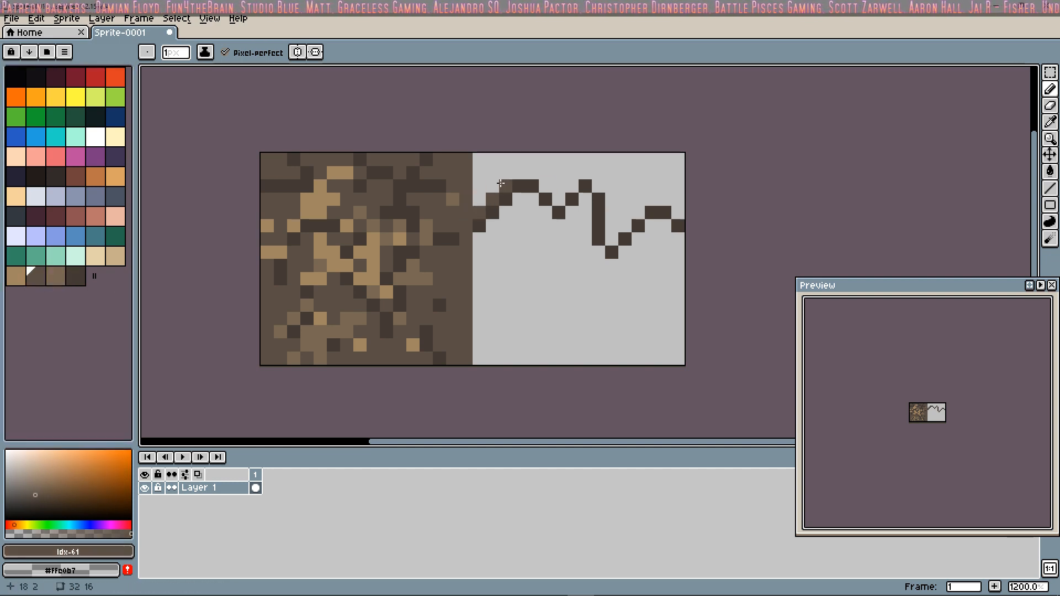
mouse_move(519, 171)
left_mouse_down()
mouse_move(559, 198)
mouse_move(593, 183)
mouse_move(612, 205)
mouse_move(612, 234)
mouse_move(658, 203)
mouse_move(685, 215)
left_mouse_up()
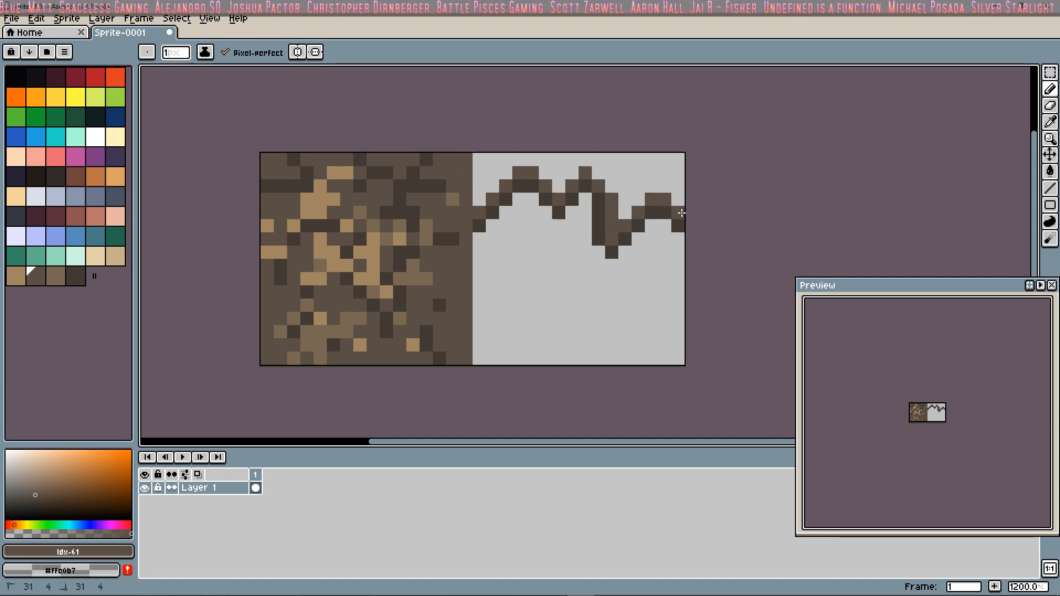
Step: Add medium brown #796755 pixels above the jagged band, and fill the remaining dips with light tan from palette index 60
left_click(55, 276)
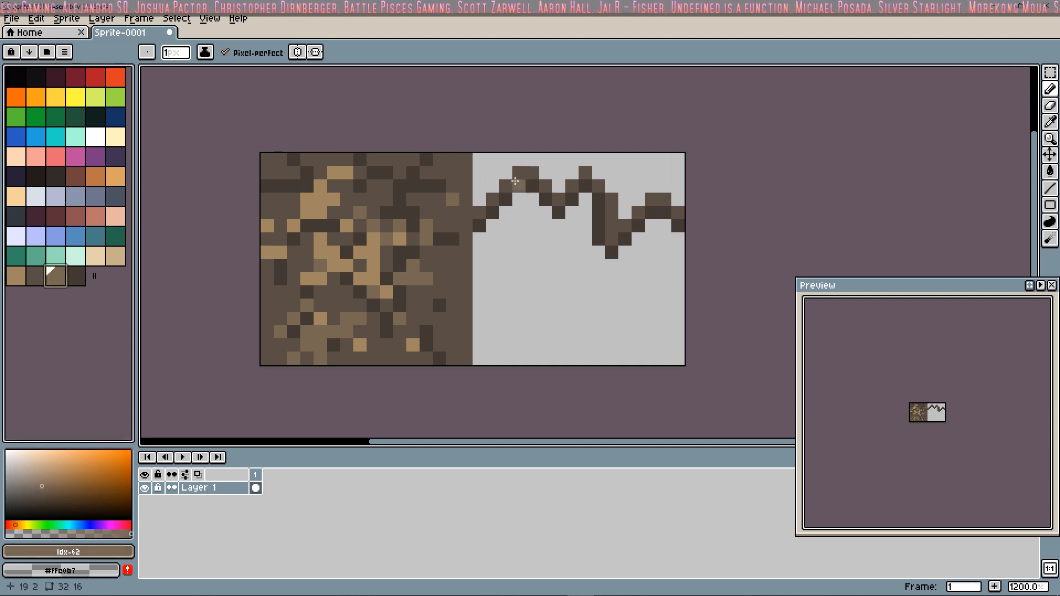
mouse_move(483, 200)
left_mouse_down()
mouse_move(533, 171)
mouse_move(599, 177)
mouse_move(629, 211)
mouse_move(659, 187)
left_mouse_up()
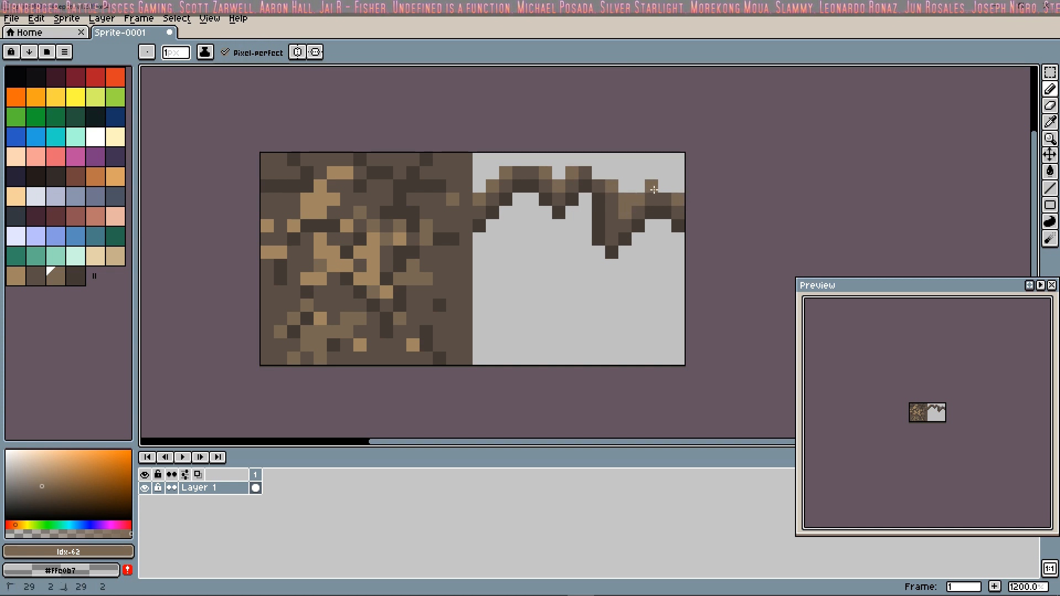
left_click(16, 276)
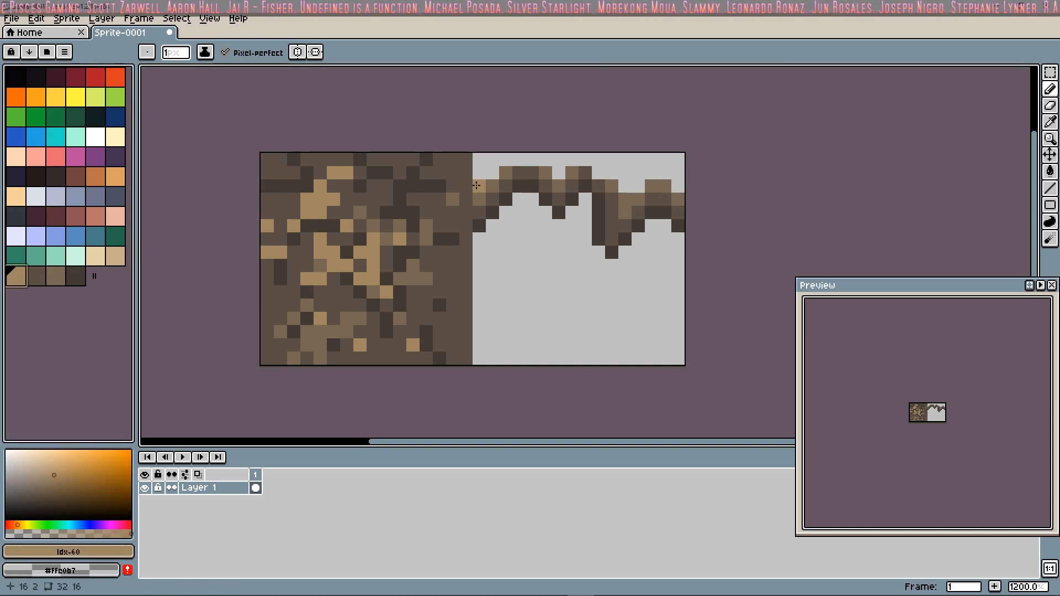
left_click_drag(479, 186, 496, 175)
left_click_drag(624, 186, 638, 186)
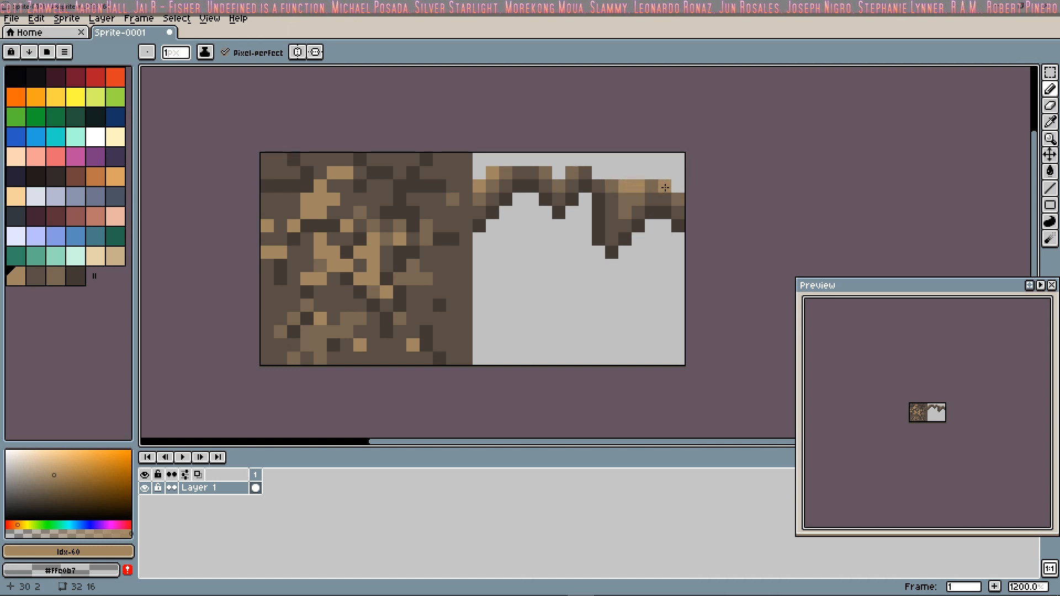
left_click(678, 186)
Step: Place bright green grass pixels from palette index 12 along the right tile's second pixel row, filling its open stretch and spacing single pixels over the dirt
left_click(36, 116)
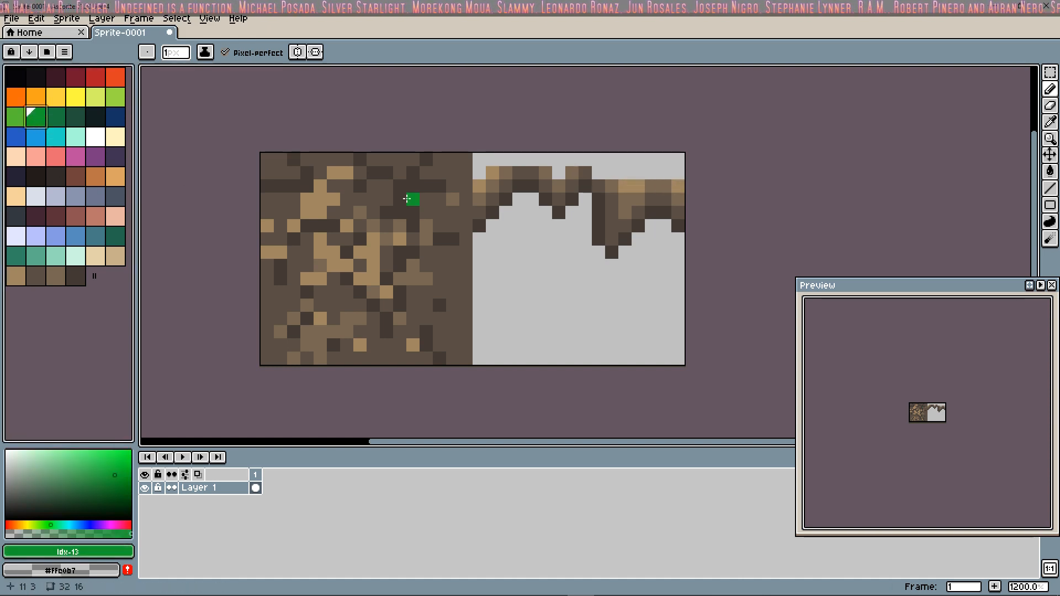
left_click(16, 116)
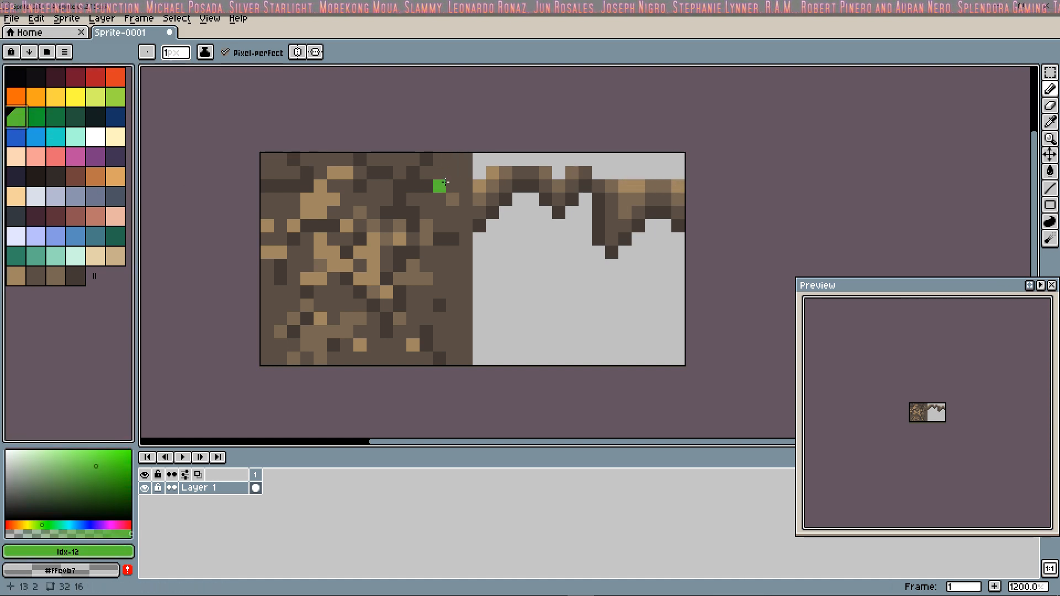
left_click(479, 173)
left_click(558, 173)
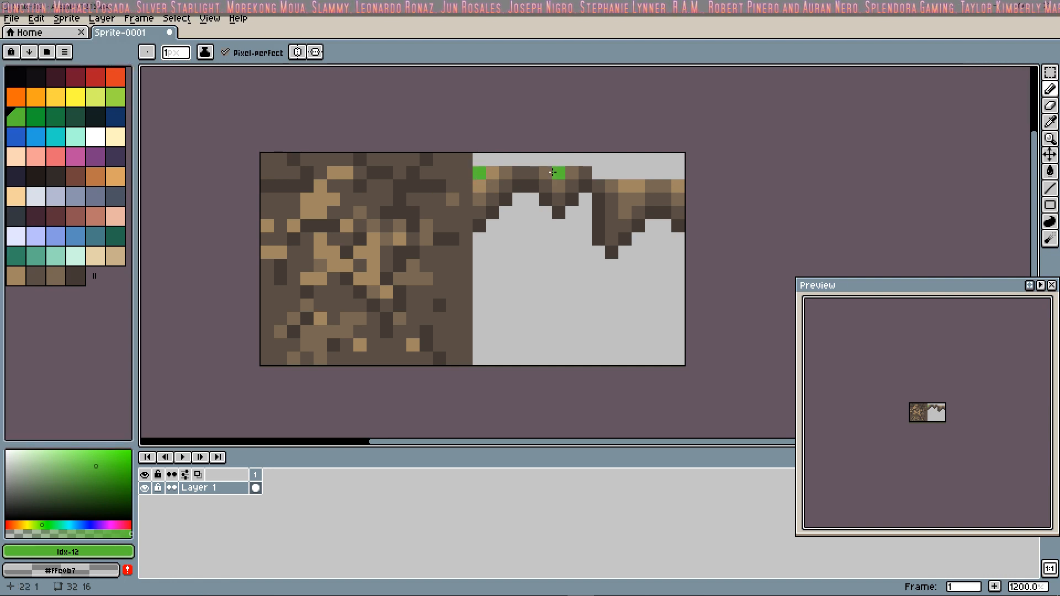
left_click_drag(599, 173, 679, 174)
left_click(466, 160)
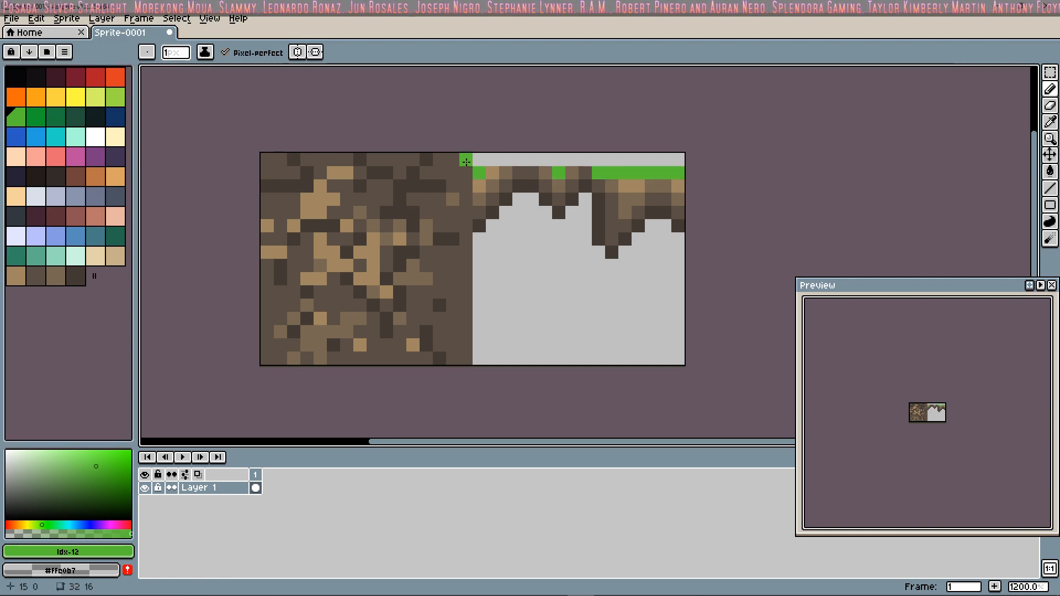
left_click(505, 173)
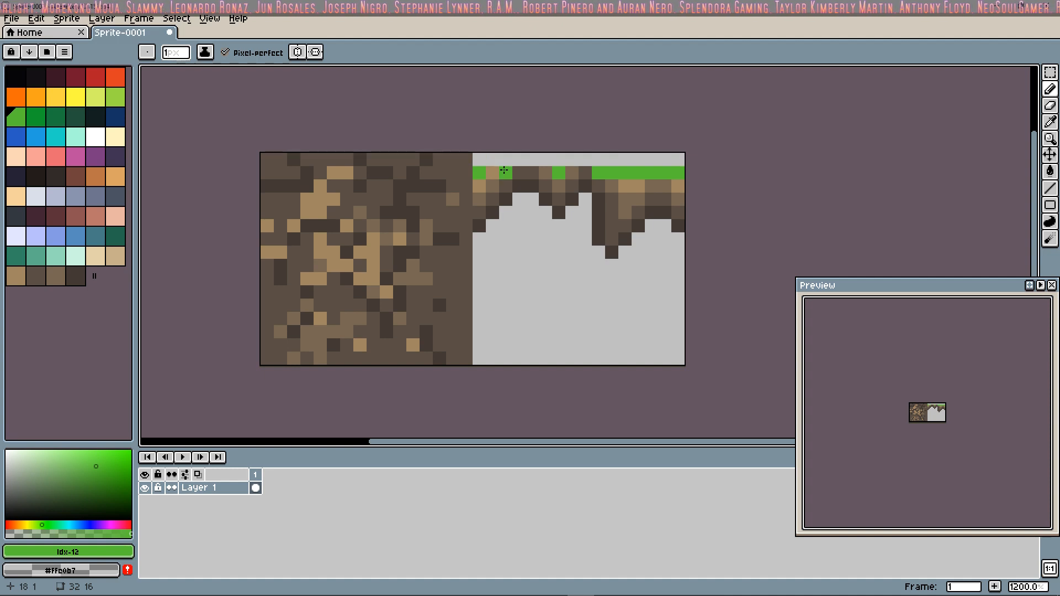
left_click(532, 173)
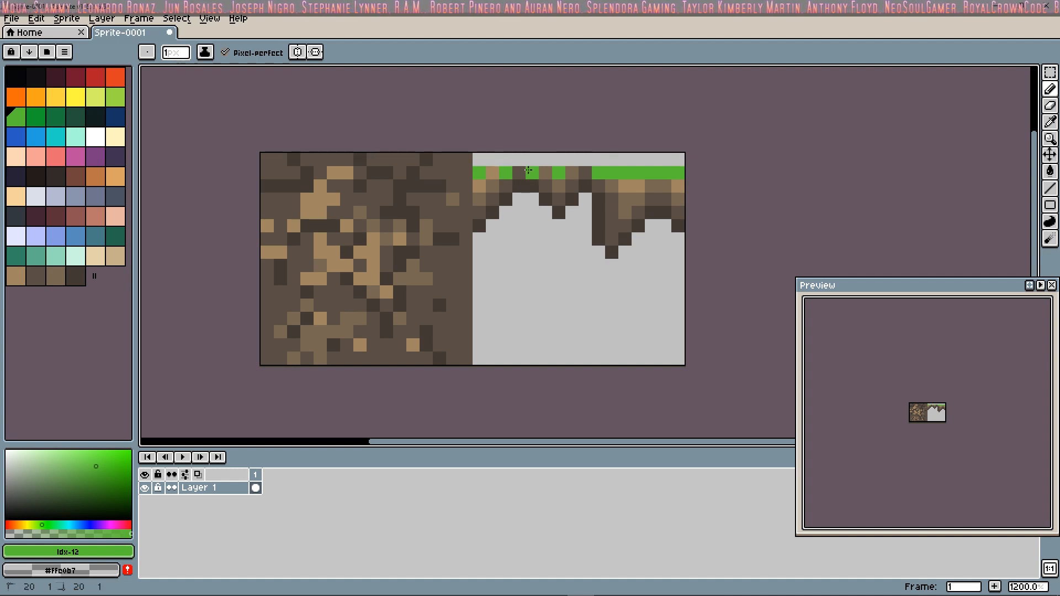
left_click(531, 165)
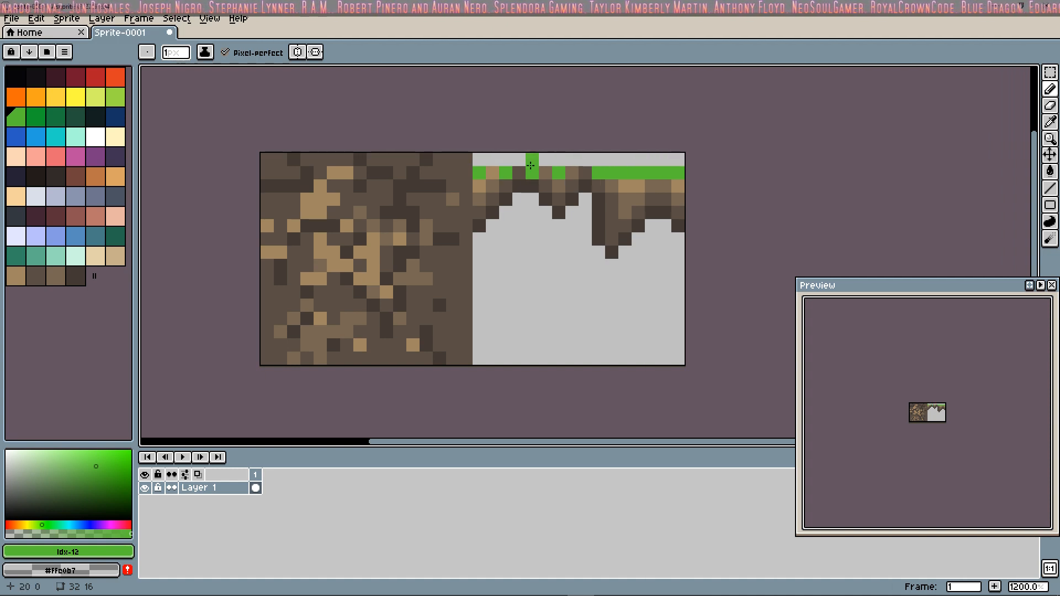
key("ctrl+z")
left_click(479, 159)
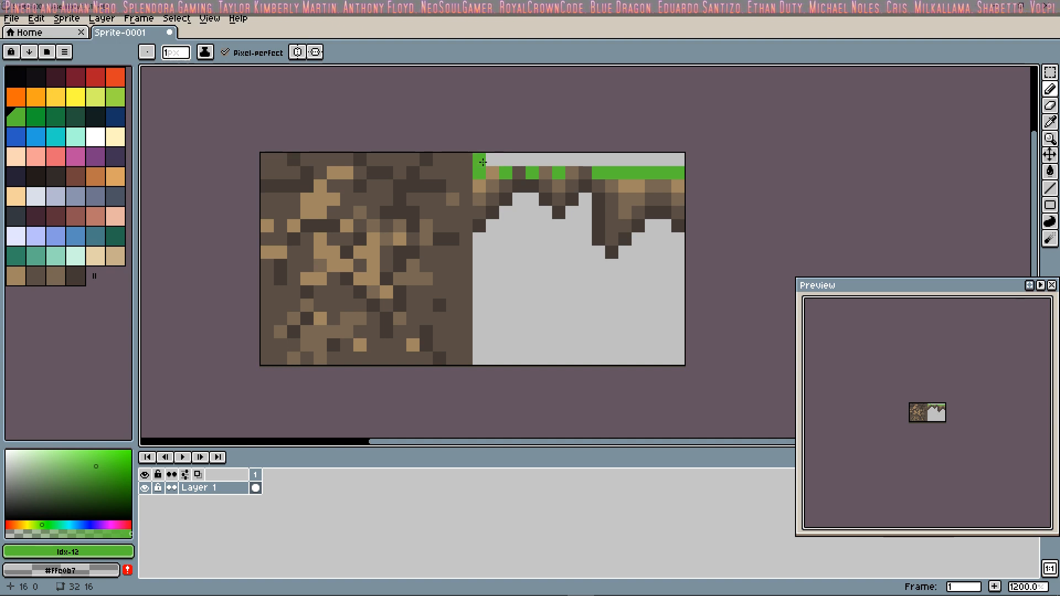
left_click_drag(479, 160, 678, 160)
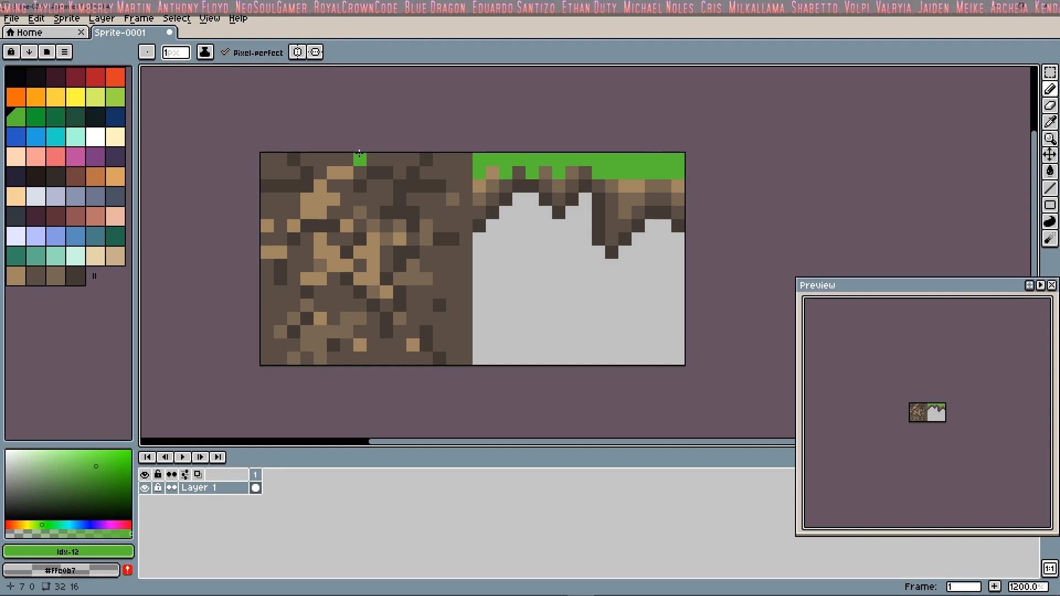
key("ctrl+z")
Step: Fill the gaps between the green pixels along the right tile's second row with light green #9cdb43 from palette index 11
left_click(36, 116)
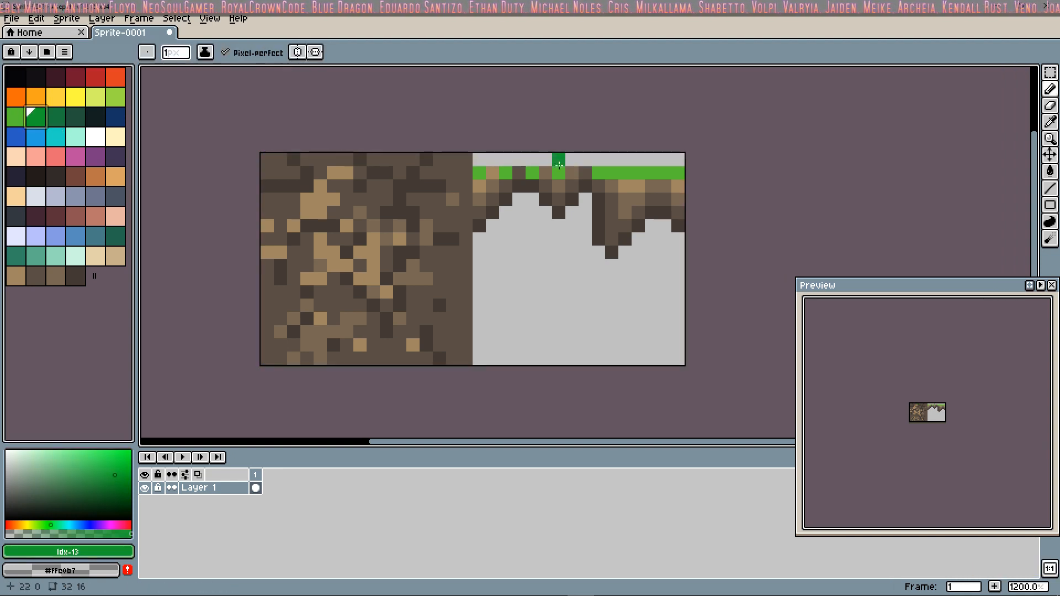
left_click(55, 116)
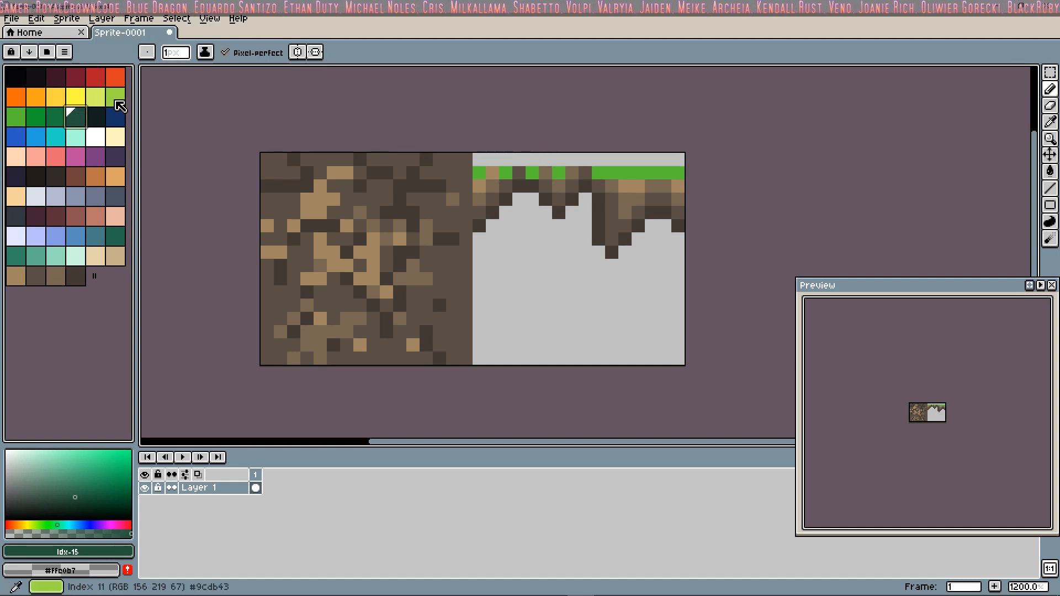
left_click(116, 99)
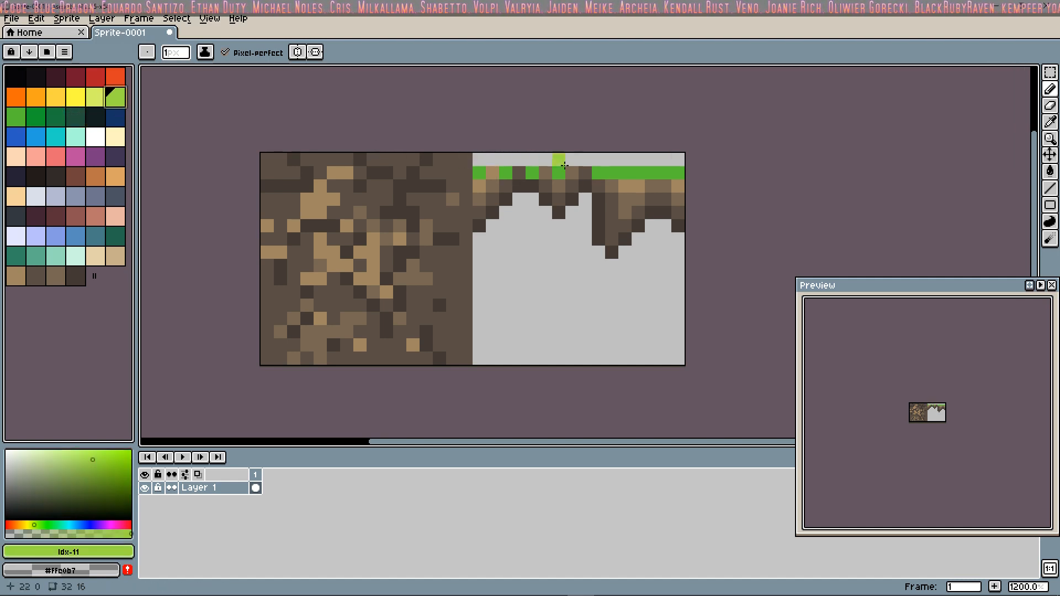
left_click(520, 174)
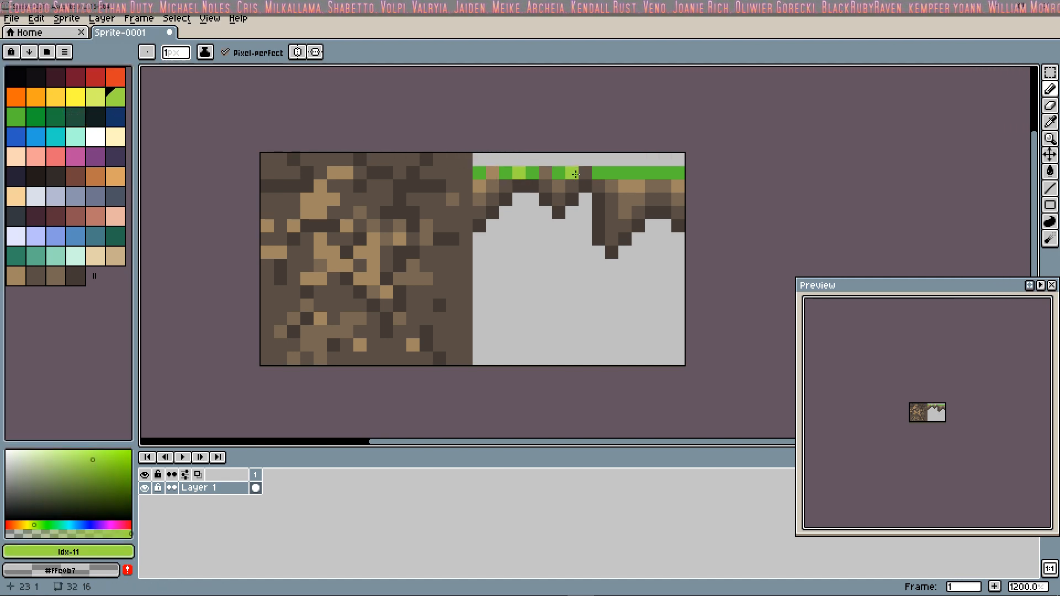
left_click(586, 174)
left_click(489, 172)
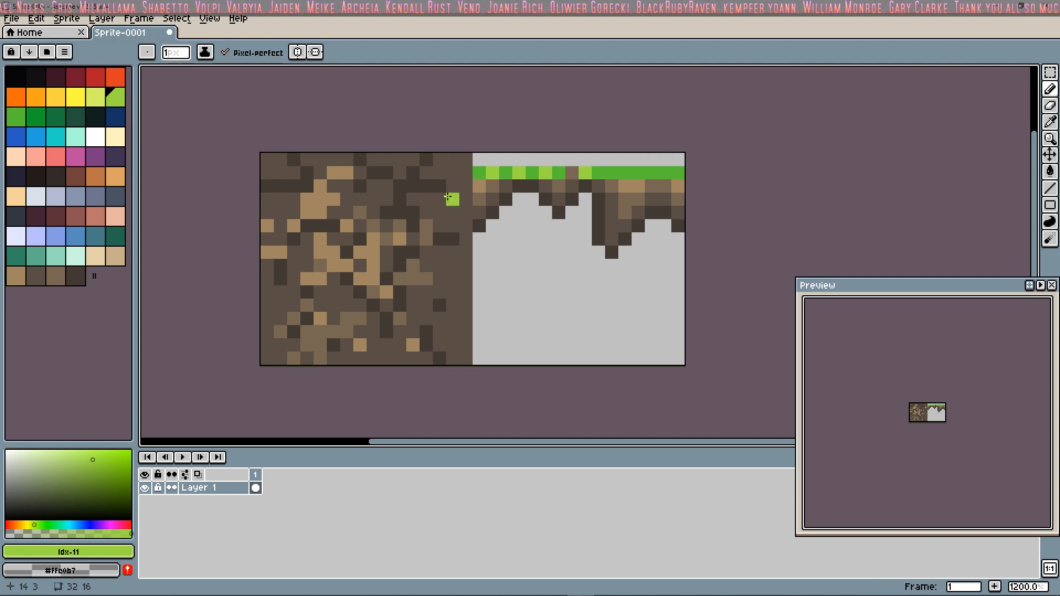
left_click(572, 173)
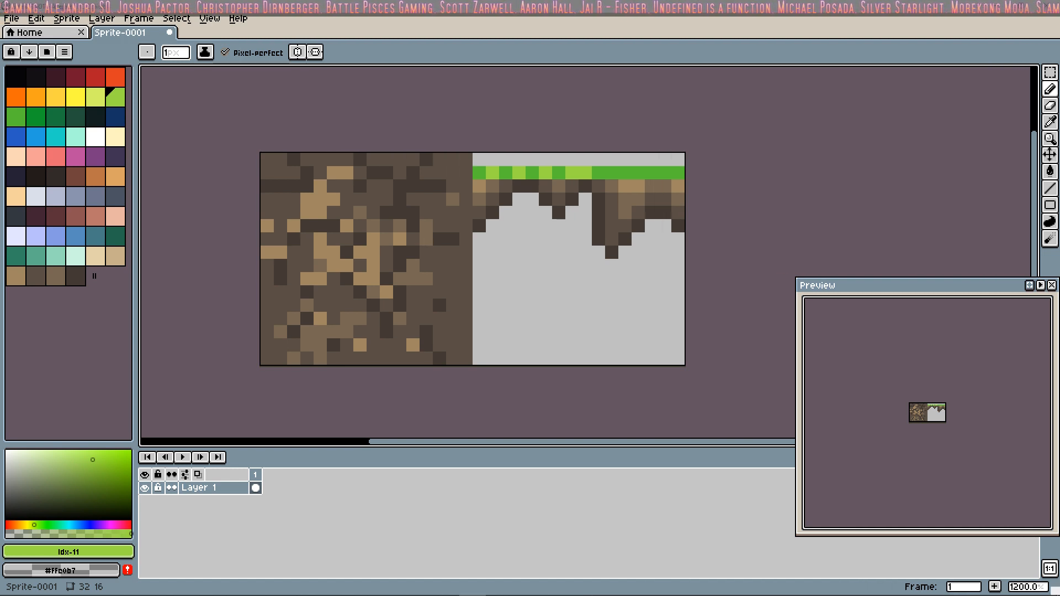
Step: Save the sprite in the Aseprite folder under the name DG_GrassTiles01ForDnD
left_click(17, 20)
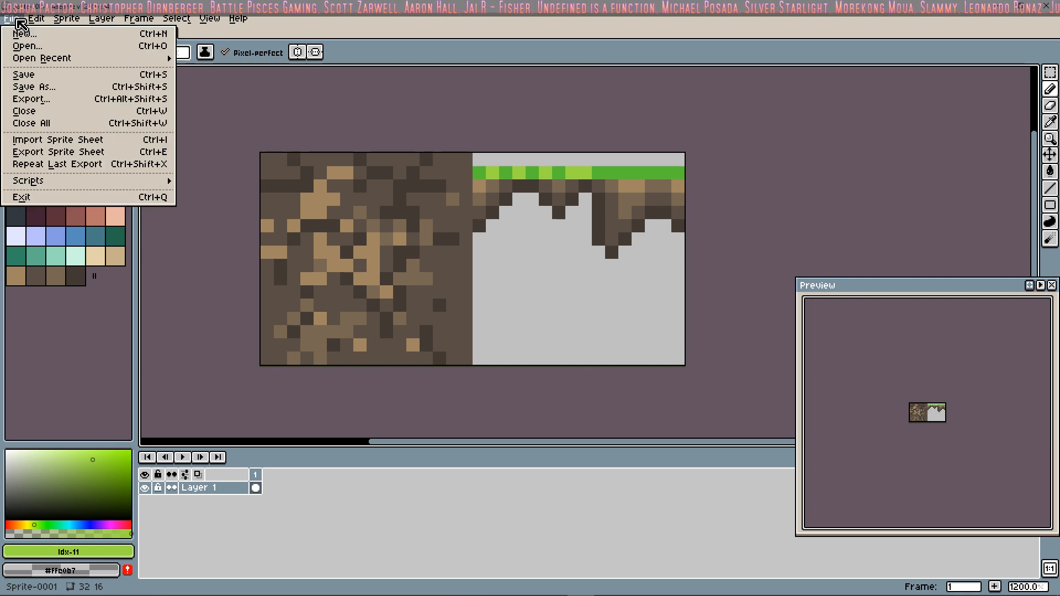
left_click(34, 87)
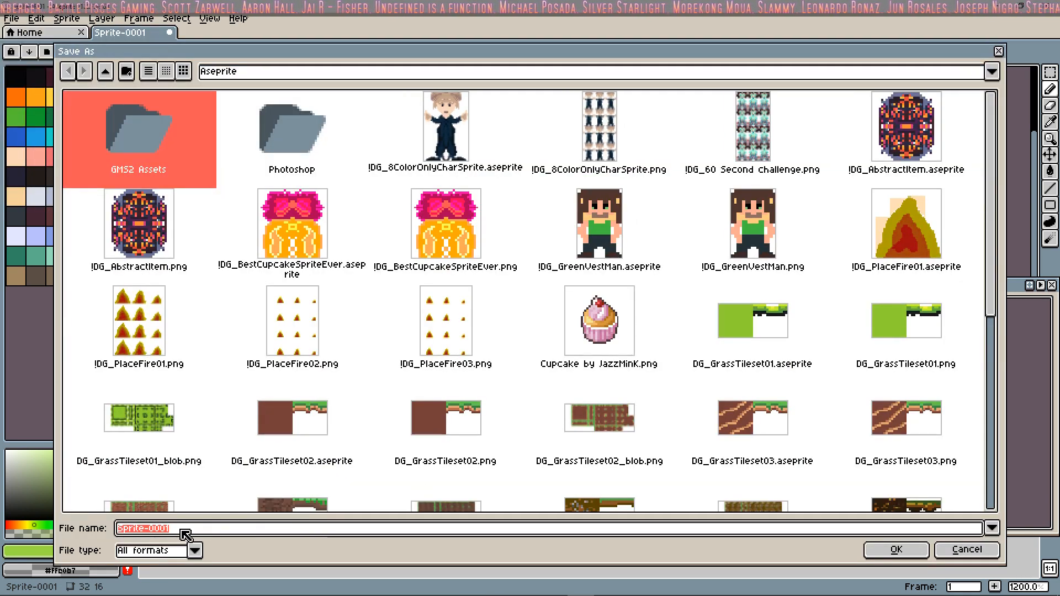
type("DG")
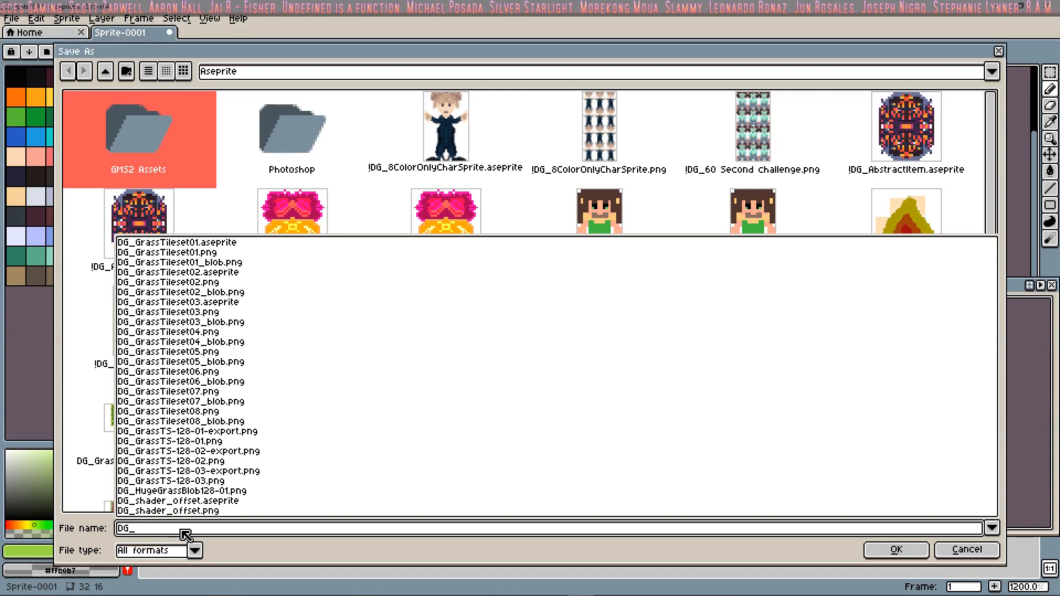
type("_GrassT")
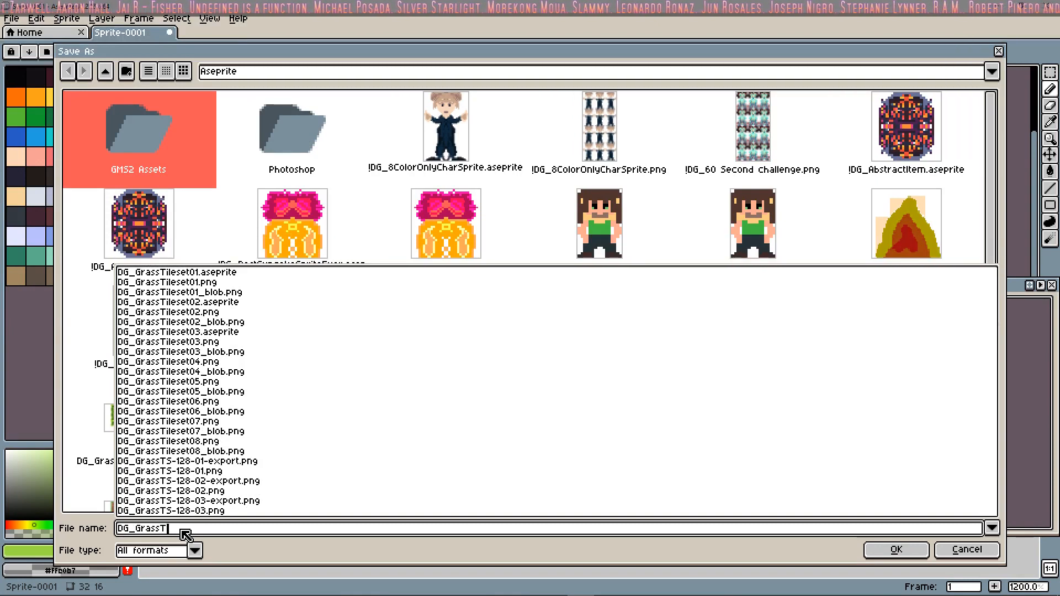
type("iles")
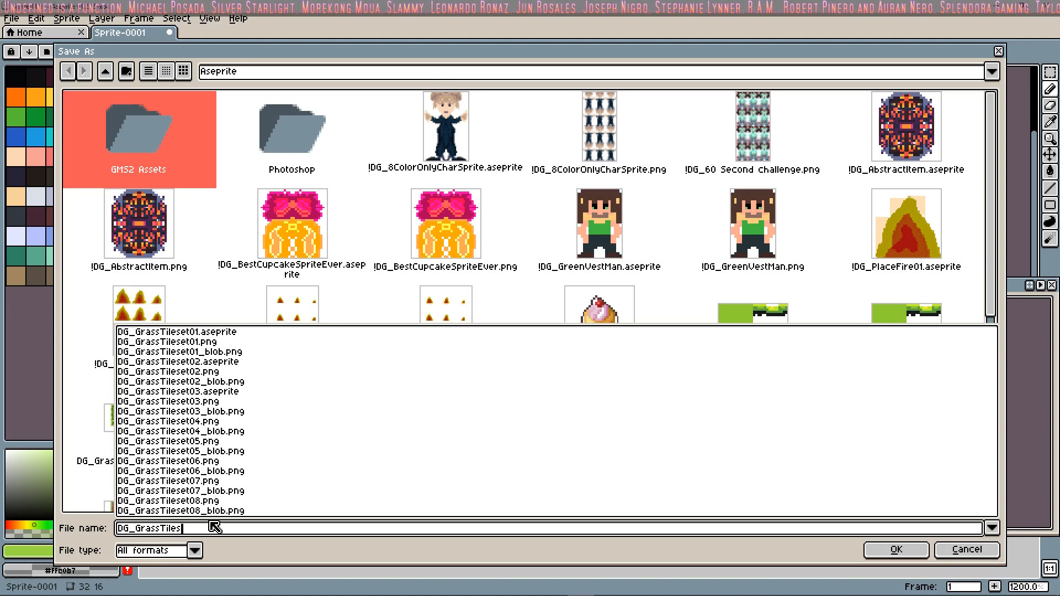
type("ForDn")
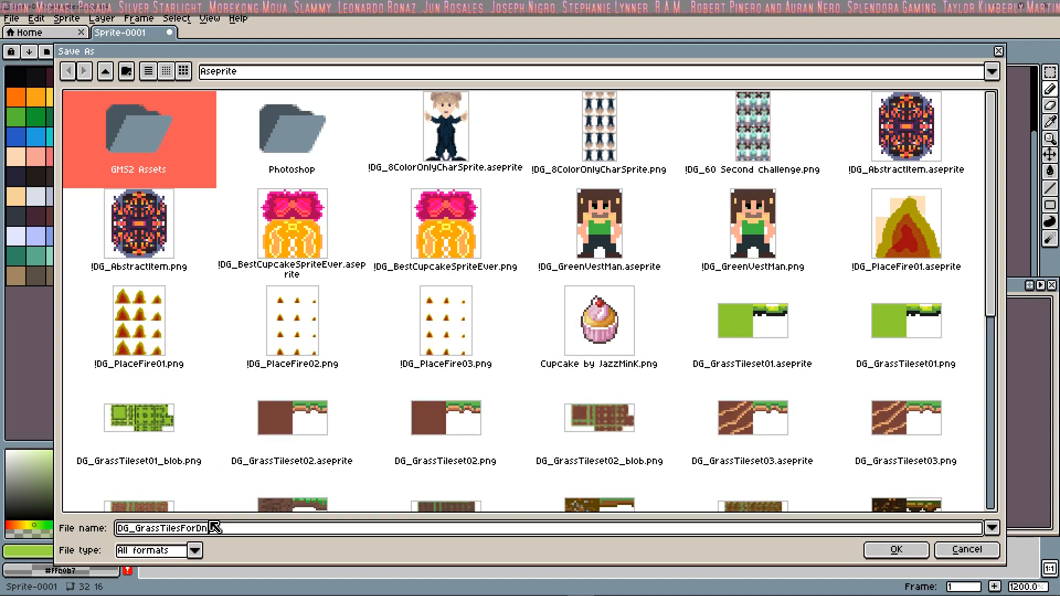
type("D")
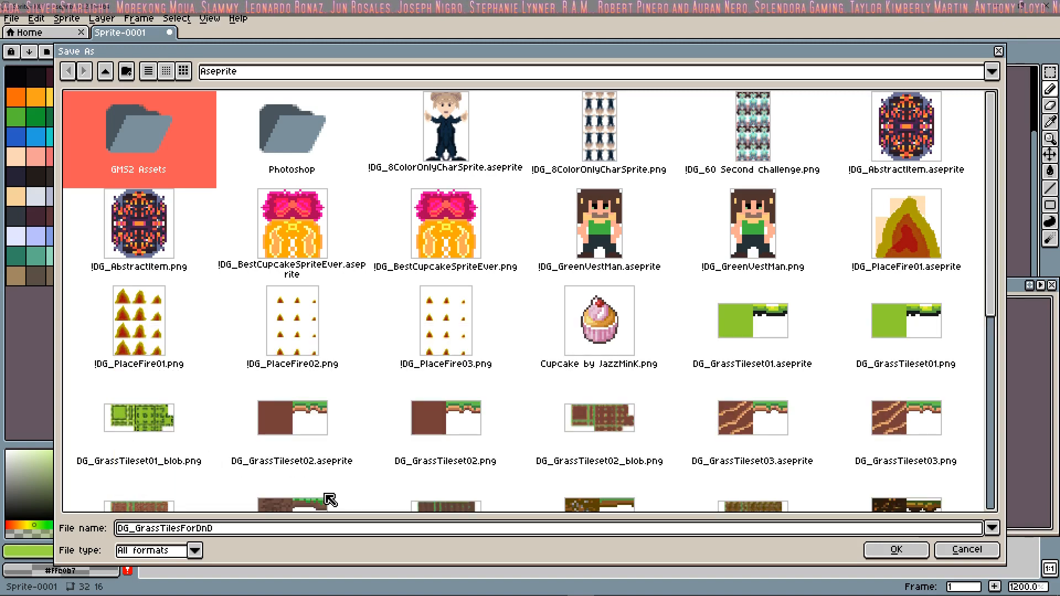
type("01")
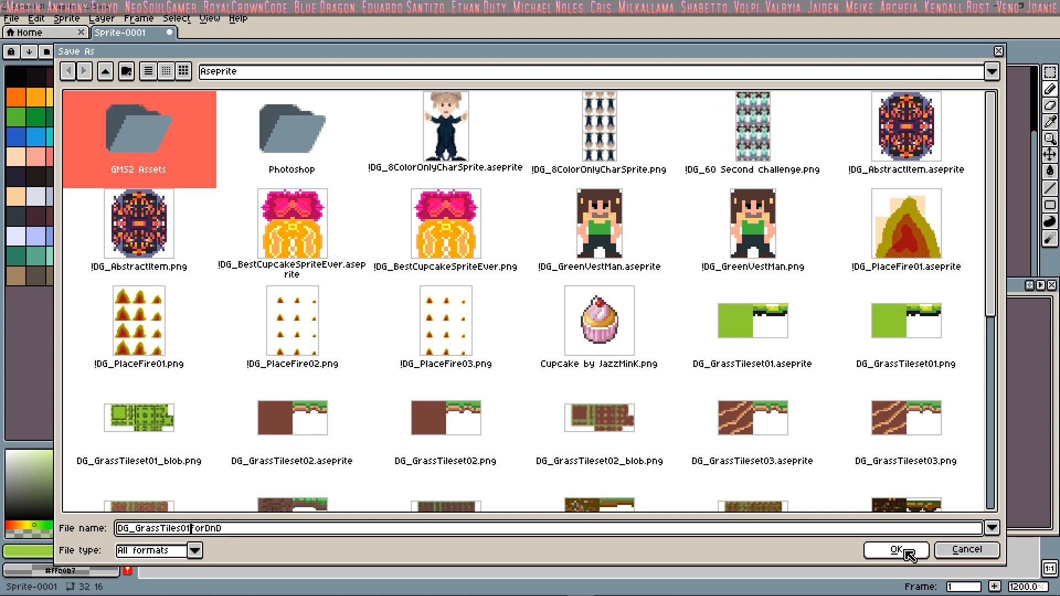
left_click(906, 551)
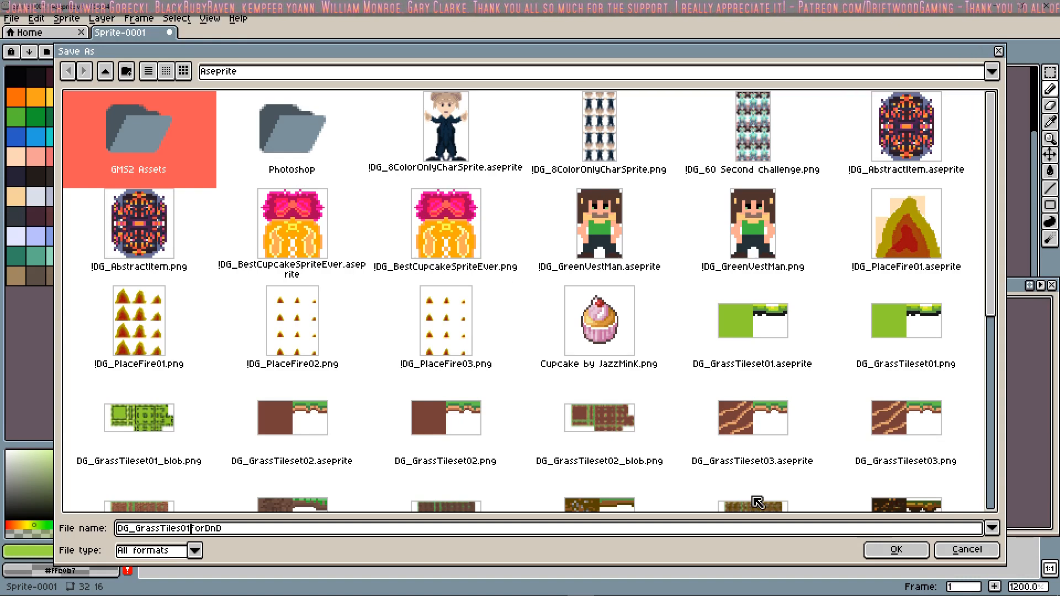
left_click(882, 551)
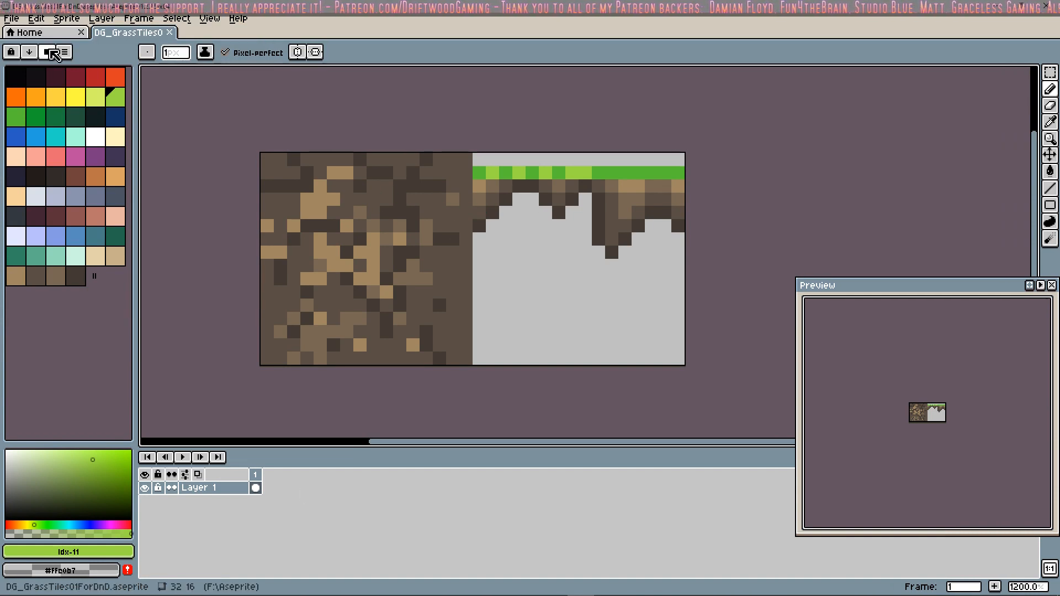
Step: Export the sprite as the image DG_GrassTiles01ForDnD.png
left_click(22, 19)
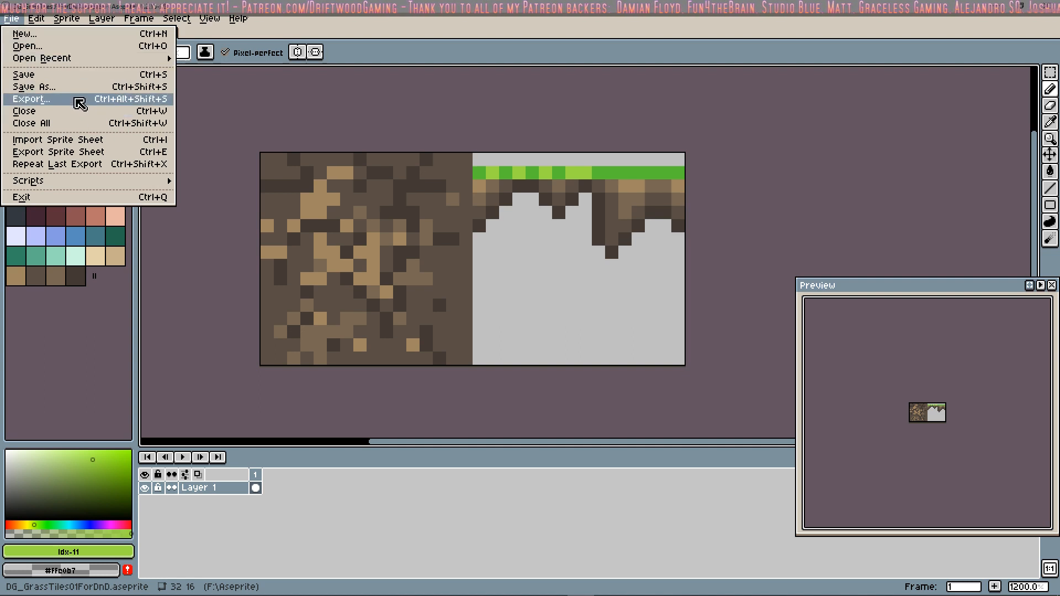
left_click(77, 100)
left_click(547, 382)
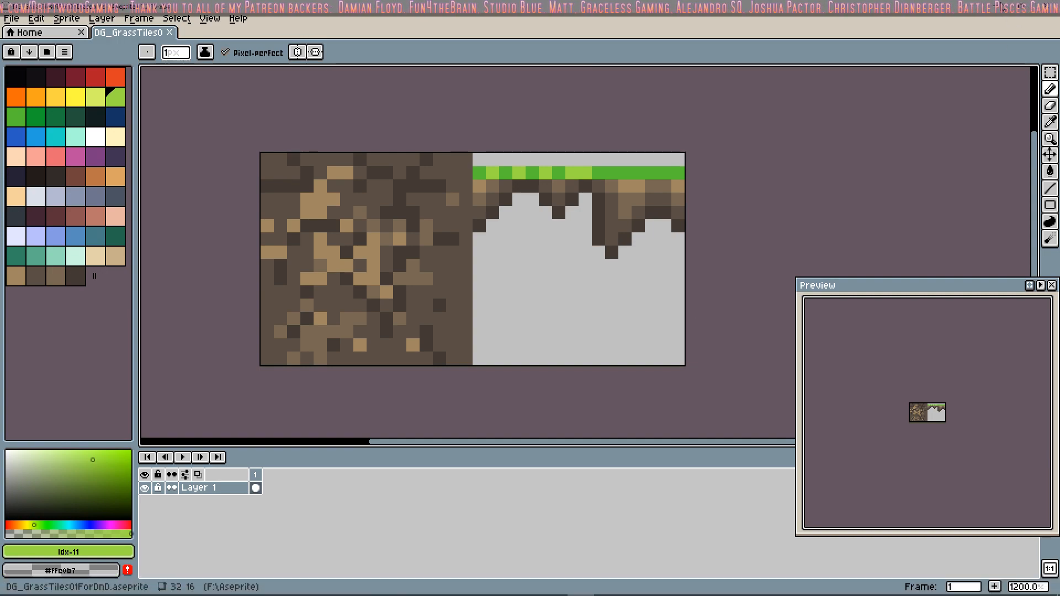
Step: Minimise Aseprite to reach the desktop, and launch Tilesetter
left_click(993, 6)
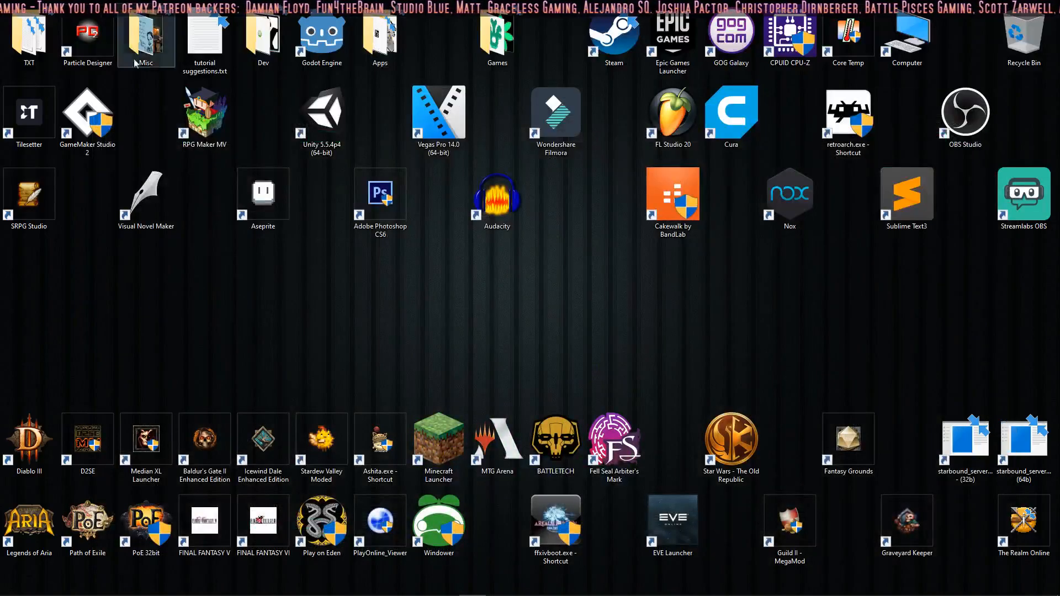
double_click(37, 131)
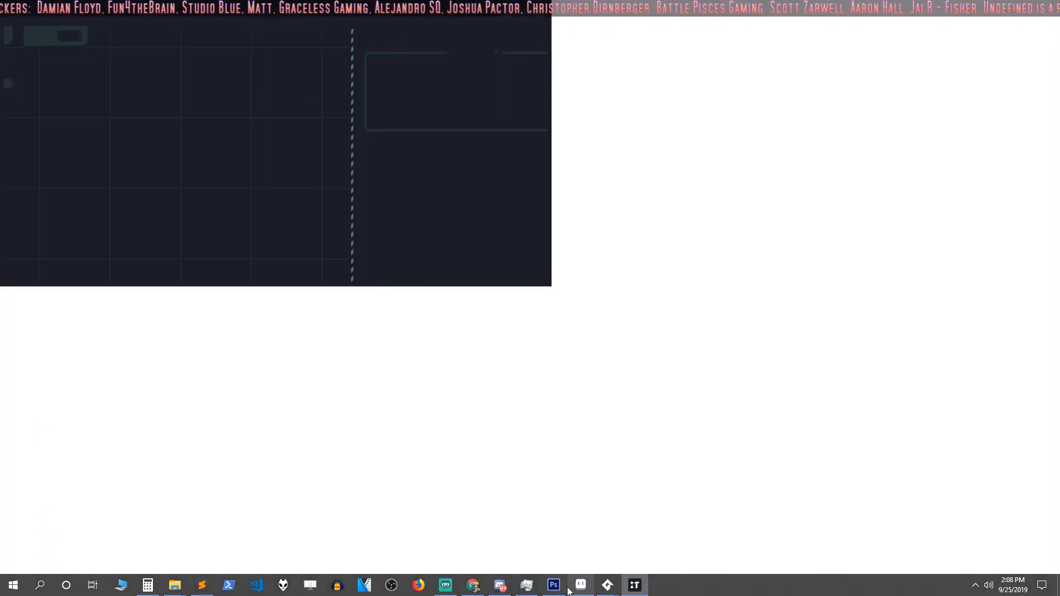
left_click(579, 589)
left_click(635, 586)
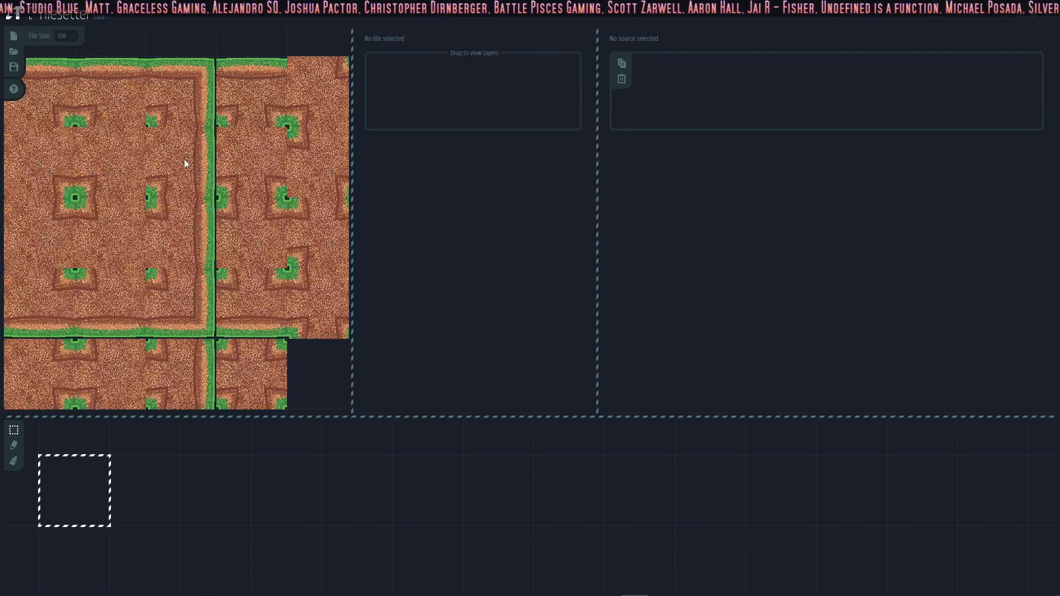
Step: Start a new Tilesetter project with a tile size of 16, discarding the open grass tileset
scroll(152, 160, "up", 2)
middle_click_drag(151, 160, 317, 191)
middle_click_drag(174, 216, 133, 185)
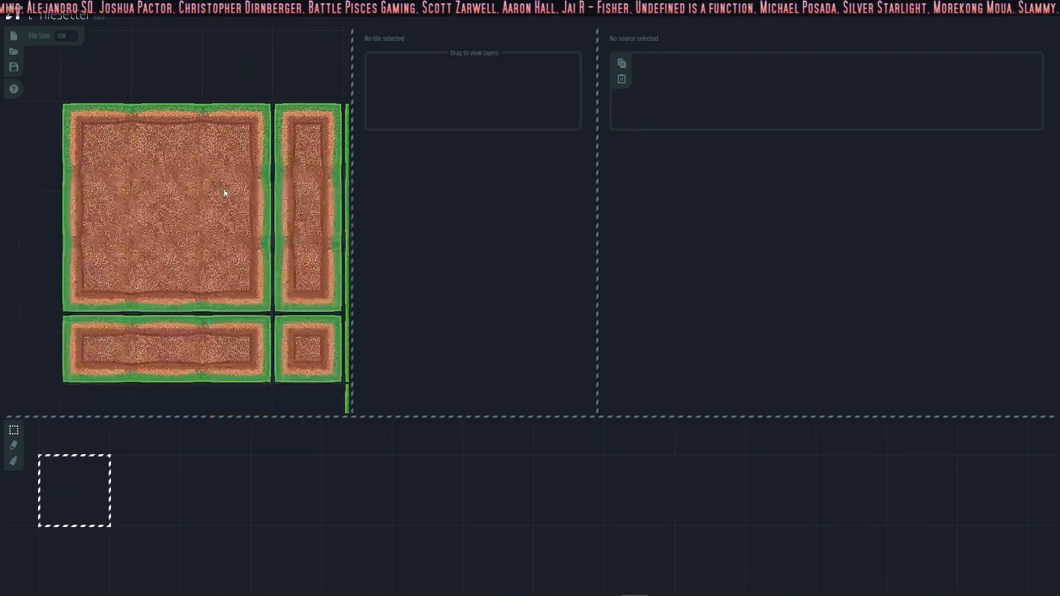
right_click(146, 87)
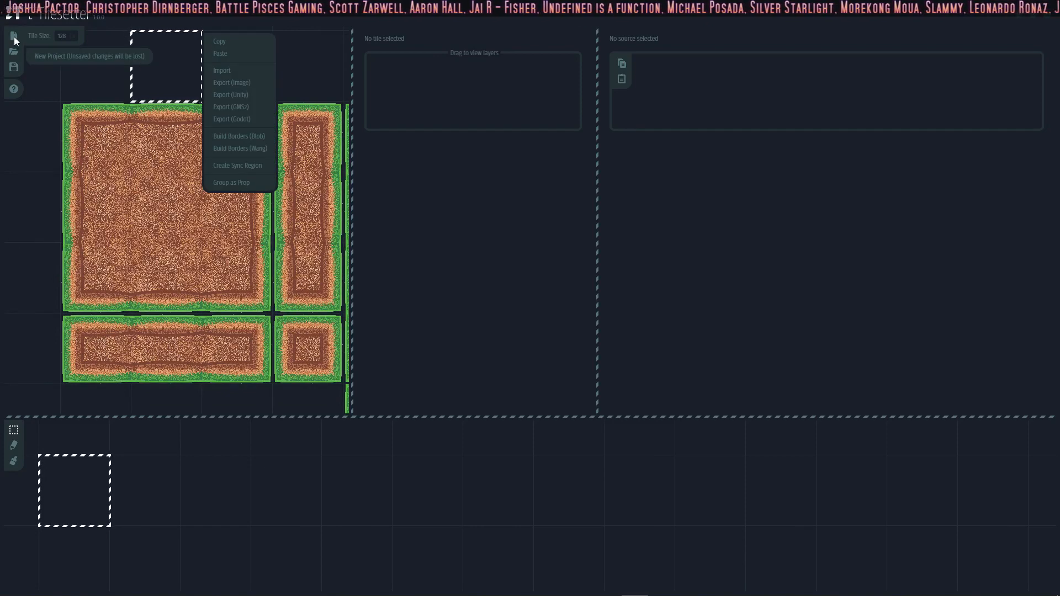
left_click(14, 37)
left_click(62, 64)
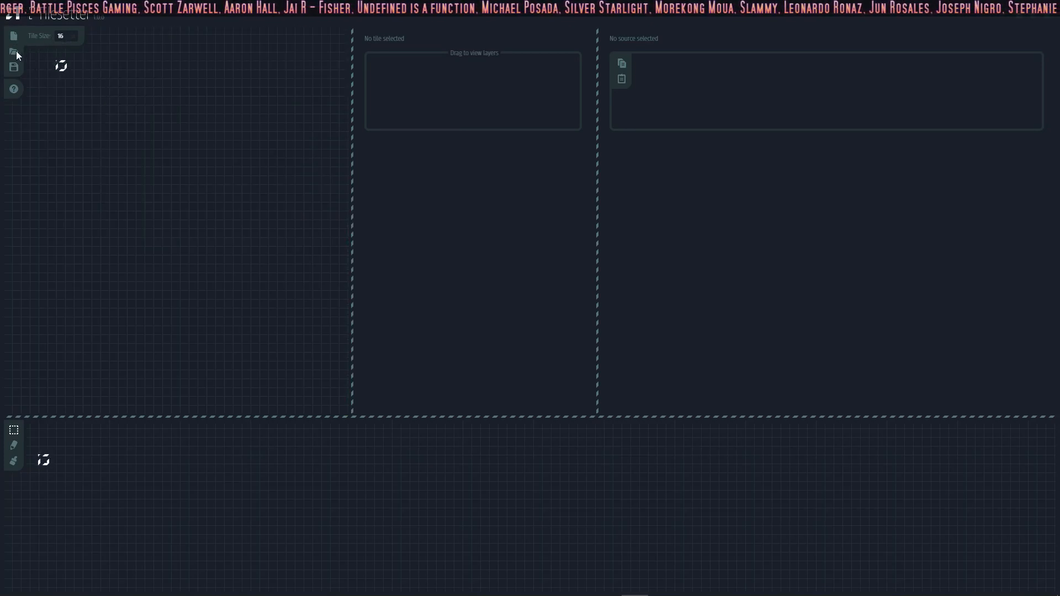
Step: Begin an image import into the tileset, and browse the Aseprite folder and its Photoshop subfolder for the exported sprite
right_click(152, 163)
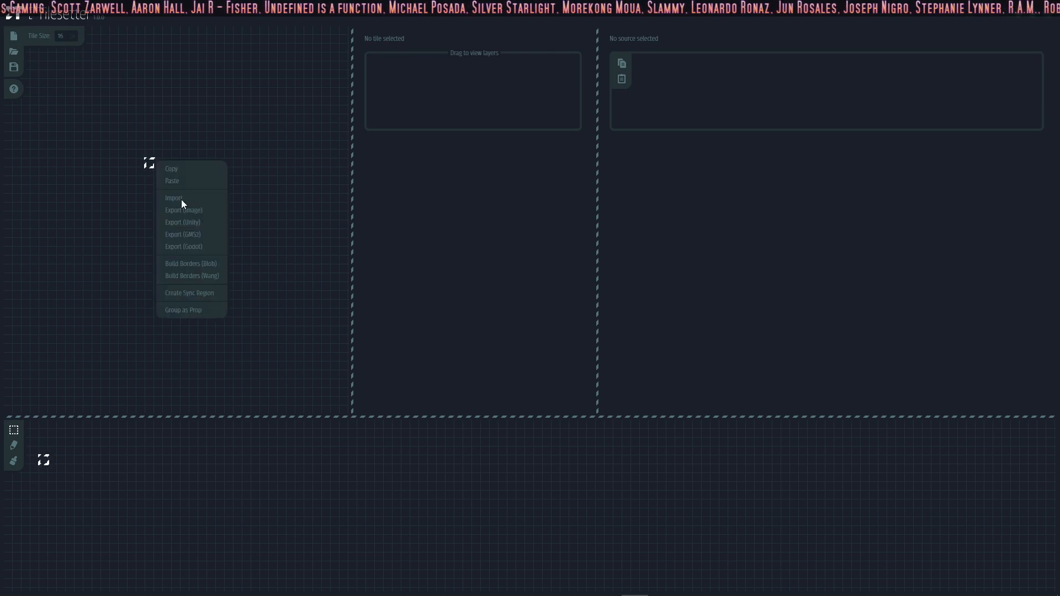
left_click(176, 199)
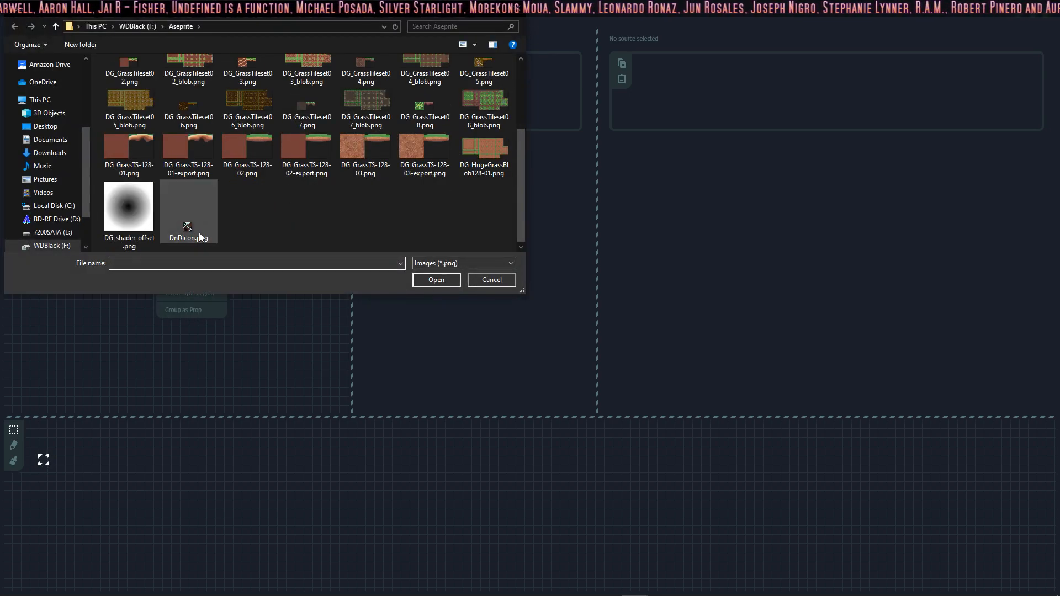
scroll(446, 144, "up", 3)
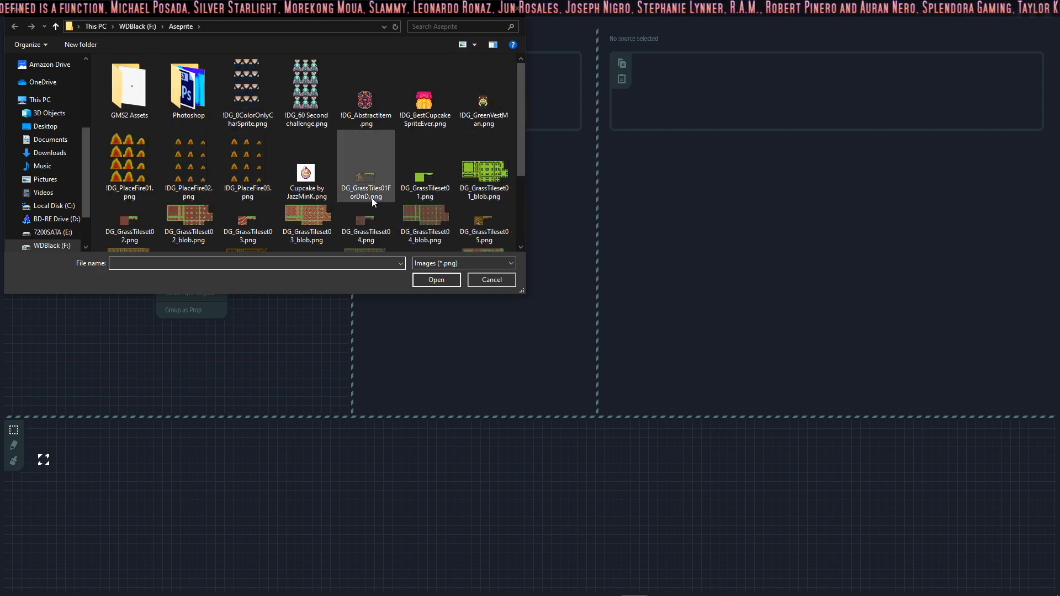
scroll(230, 172, "down", 2)
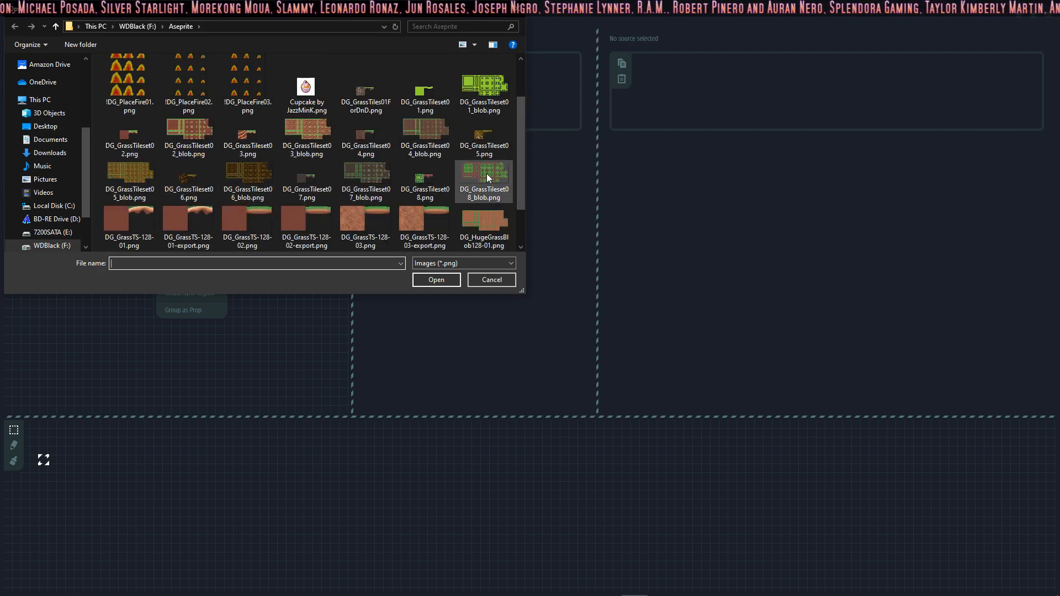
scroll(243, 179, "down", 2)
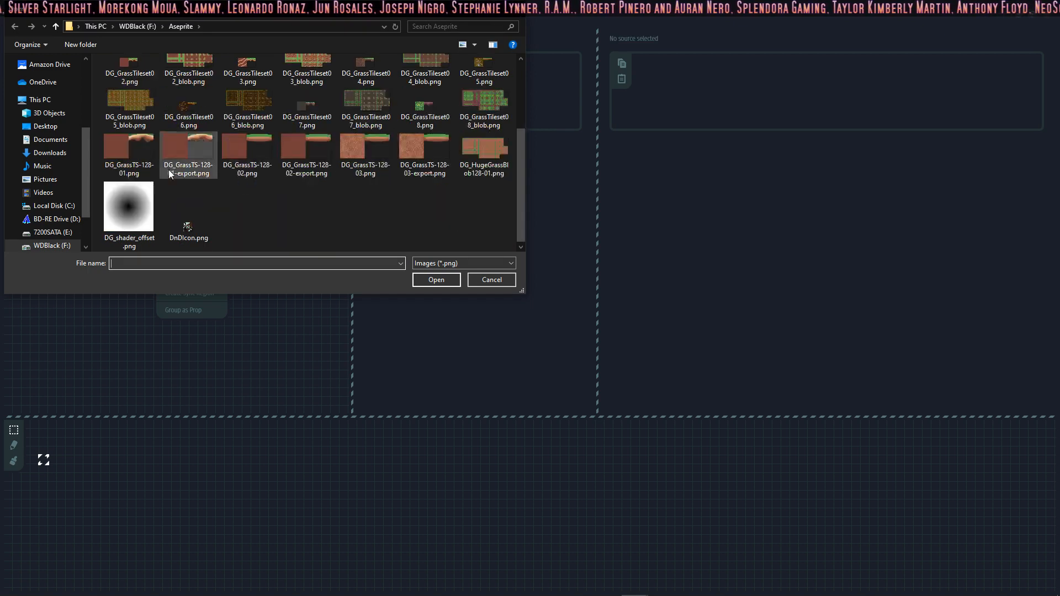
scroll(260, 148, "up", 3)
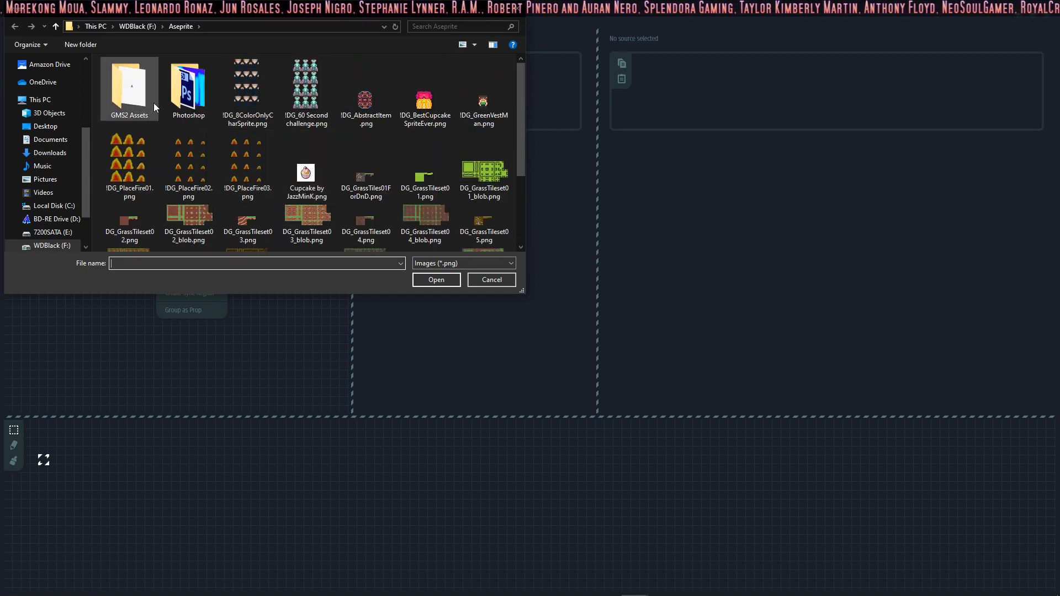
double_click(188, 89)
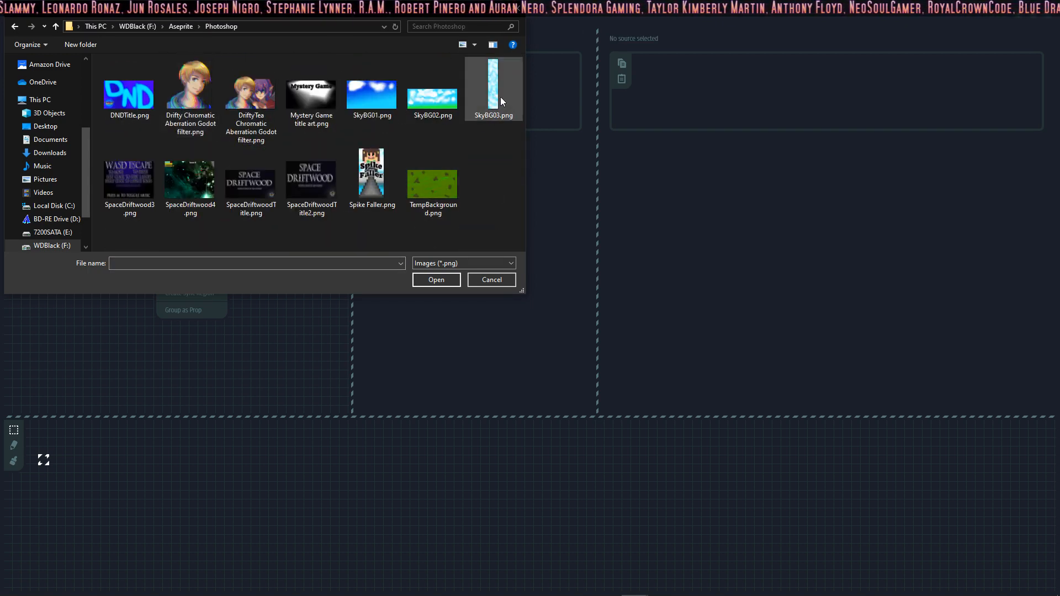
left_click(175, 27)
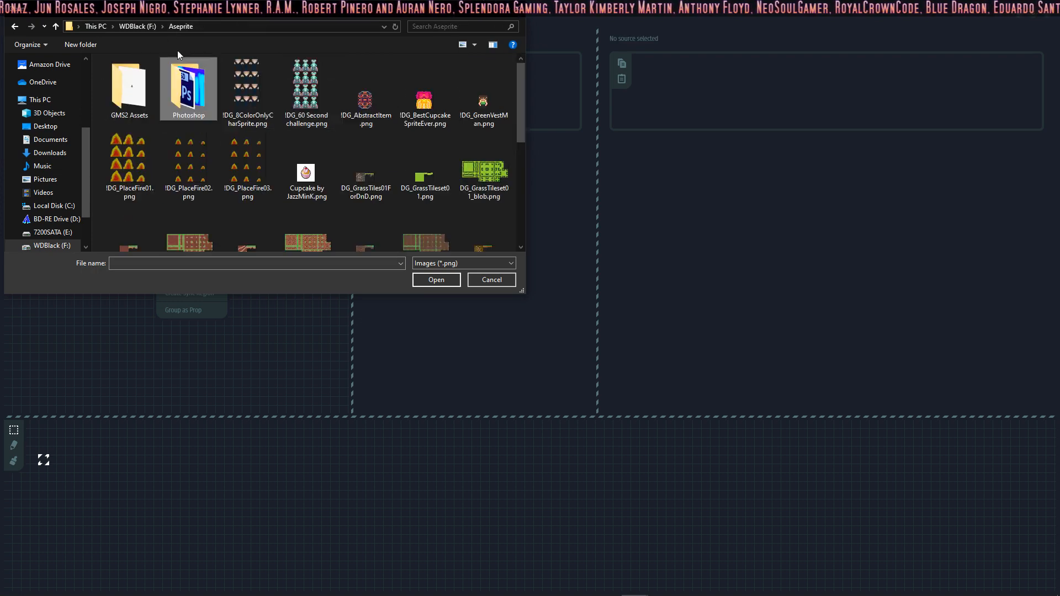
Step: Re-sort the Aseprite folder's files and import DG_GrassTiles01ForDnD.png into the tileset area
right_click(334, 133)
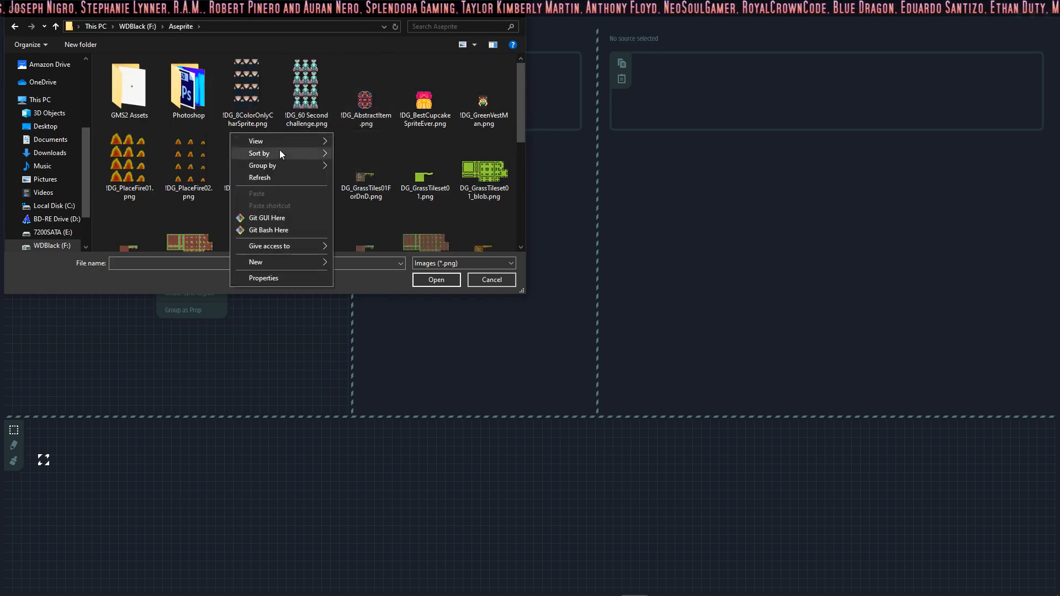
mouse_move(279, 150)
left_click(351, 162)
left_click(247, 109)
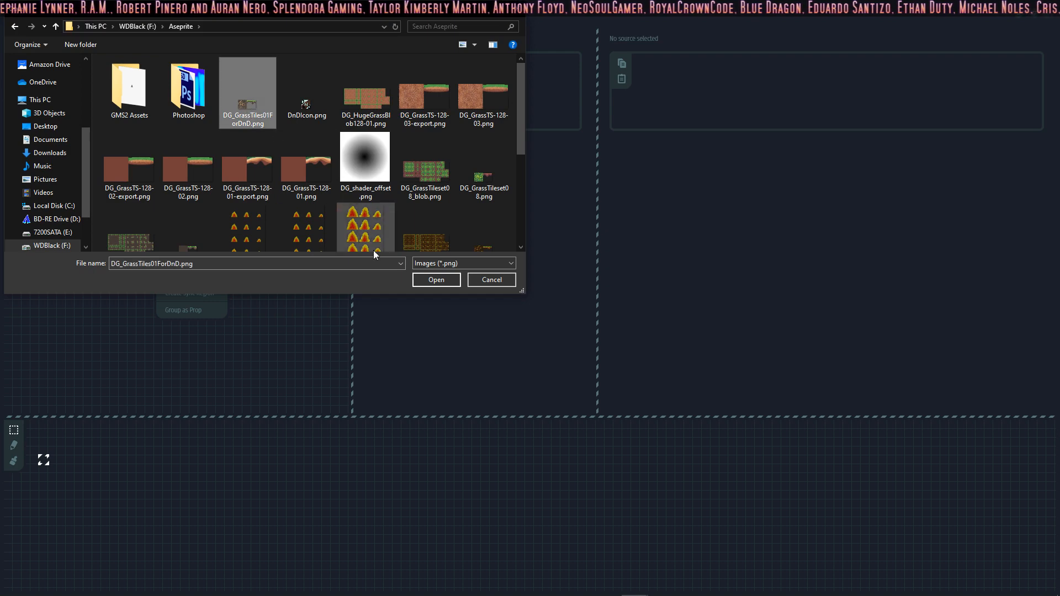
left_click(436, 280)
scroll(160, 178, "up", 3)
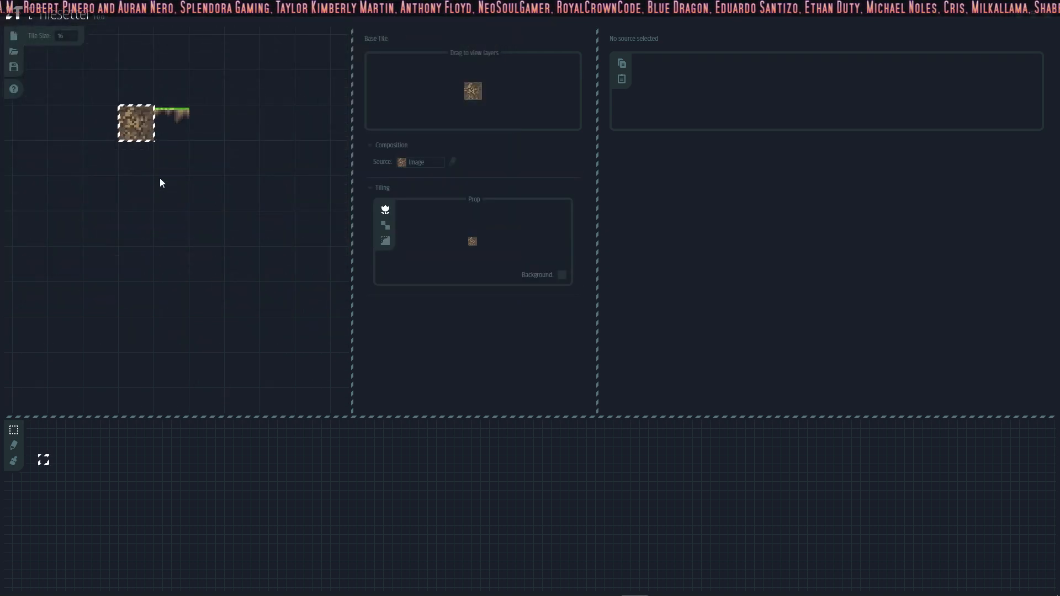
Step: Inspect the imported dirt tile and grass-edge tile individually in the tileset area
middle_click_drag(163, 145, 205, 208)
left_click(208, 131)
left_click(209, 183)
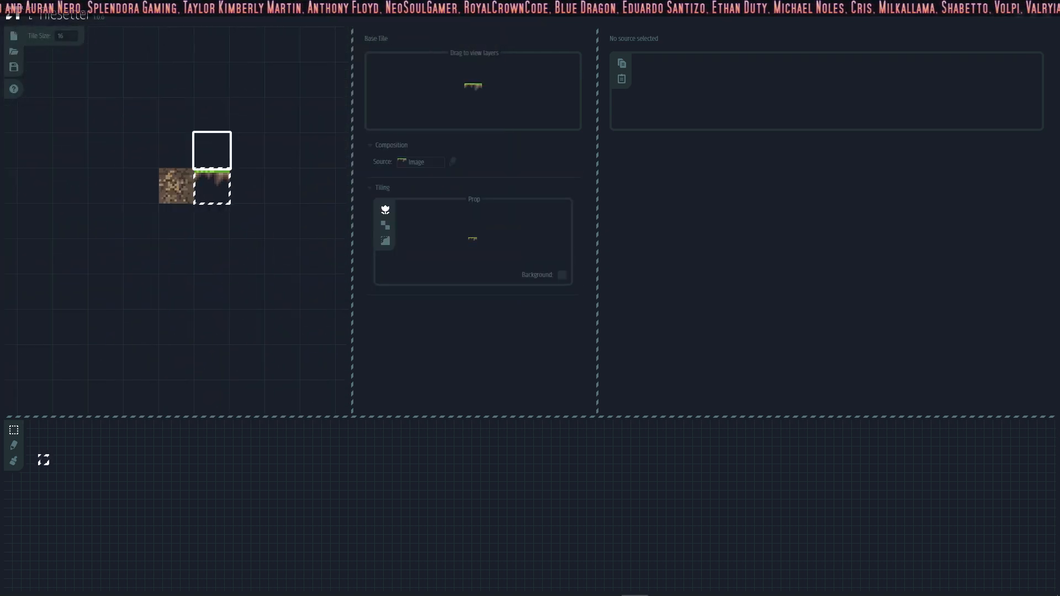
left_click(212, 150)
left_click(225, 185)
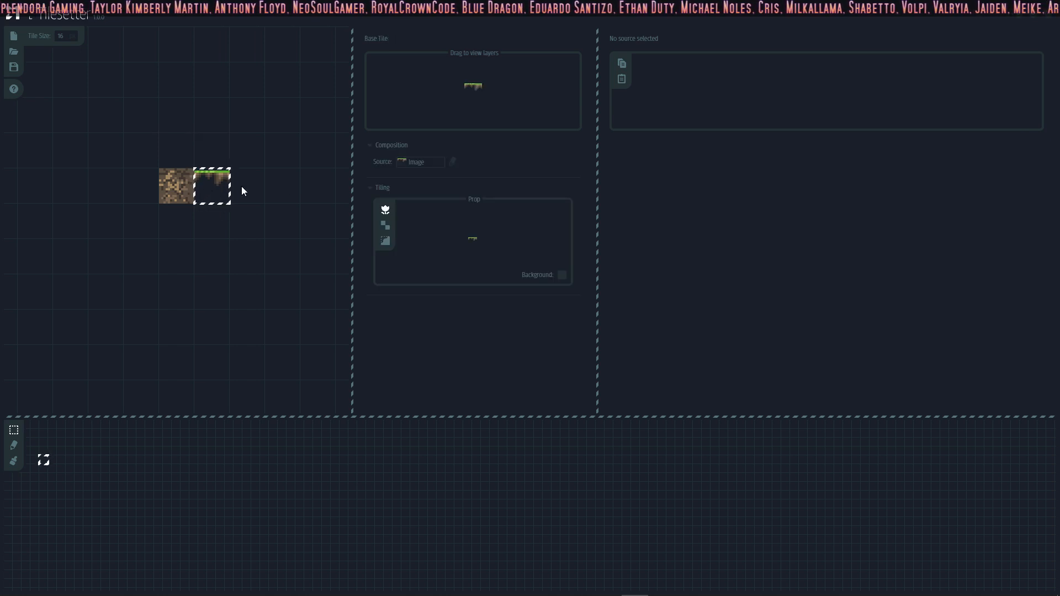
left_click(177, 150)
left_click(179, 177)
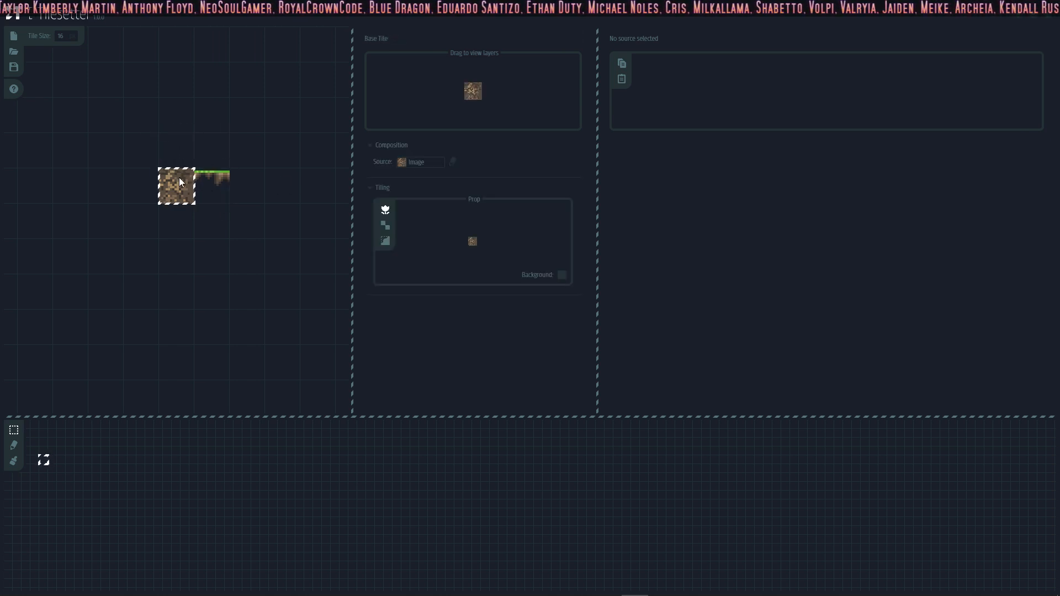
Step: Delete the grass-edge tile from the tileset and build blob borders around the dirt tile
left_click(224, 184)
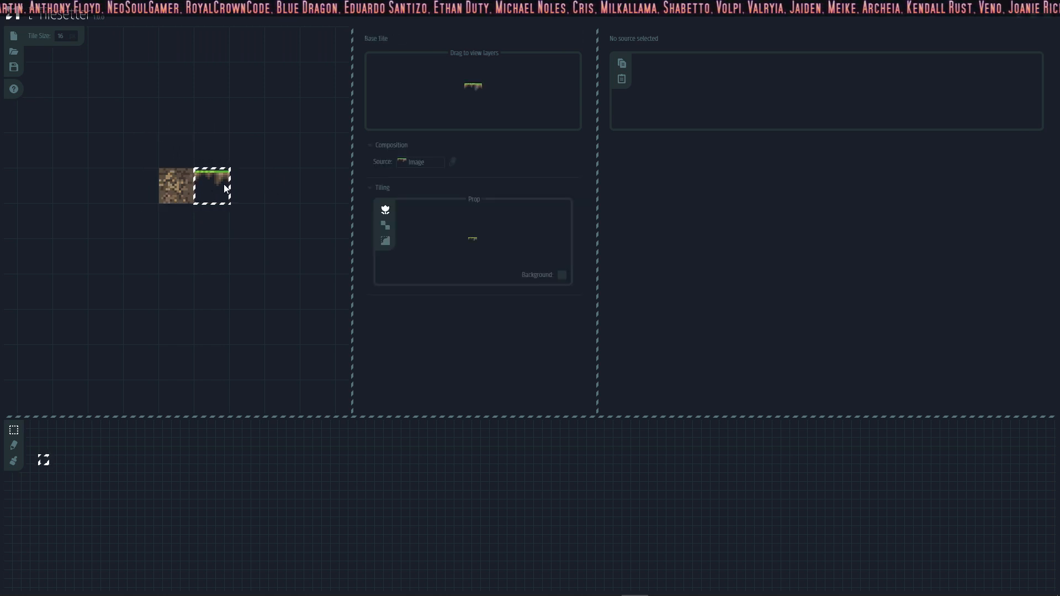
key("Delete")
right_click(195, 173)
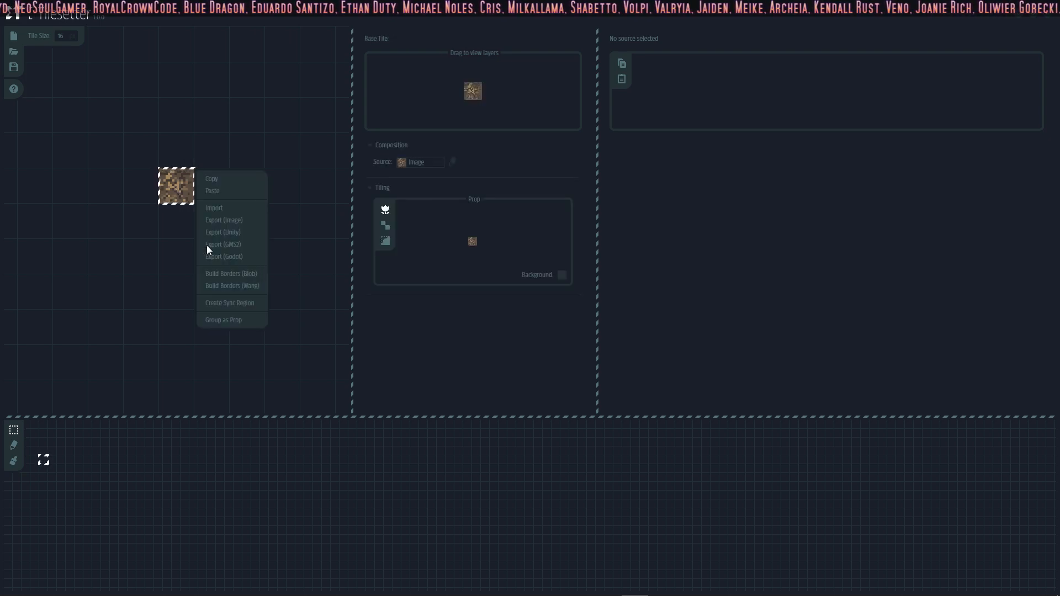
left_click(236, 273)
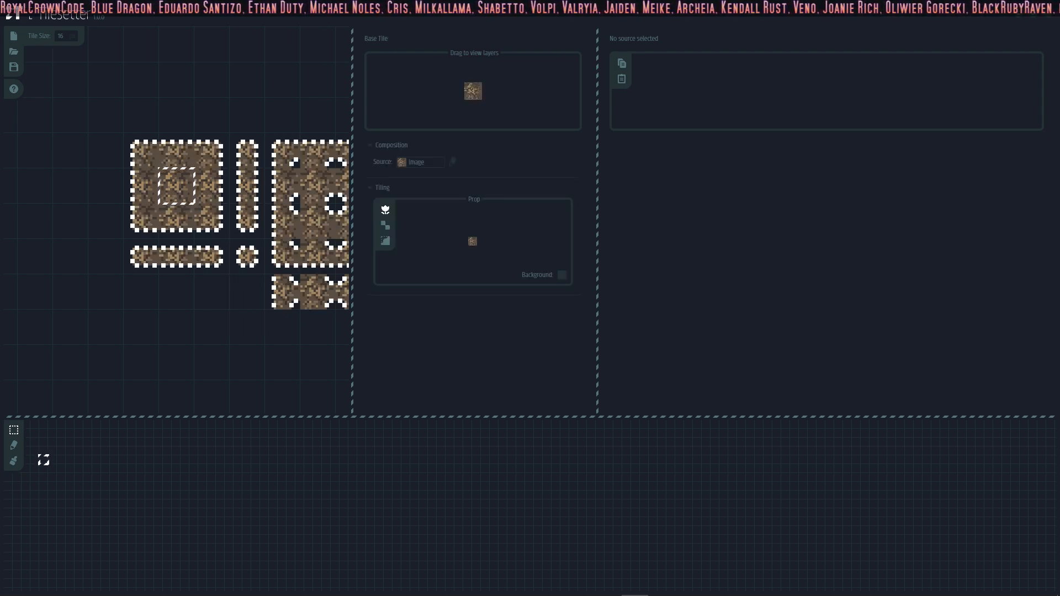
middle_click_drag(236, 273, 117, 271)
scroll(271, 194, "down", 1)
scroll(271, 194, "down", 1)
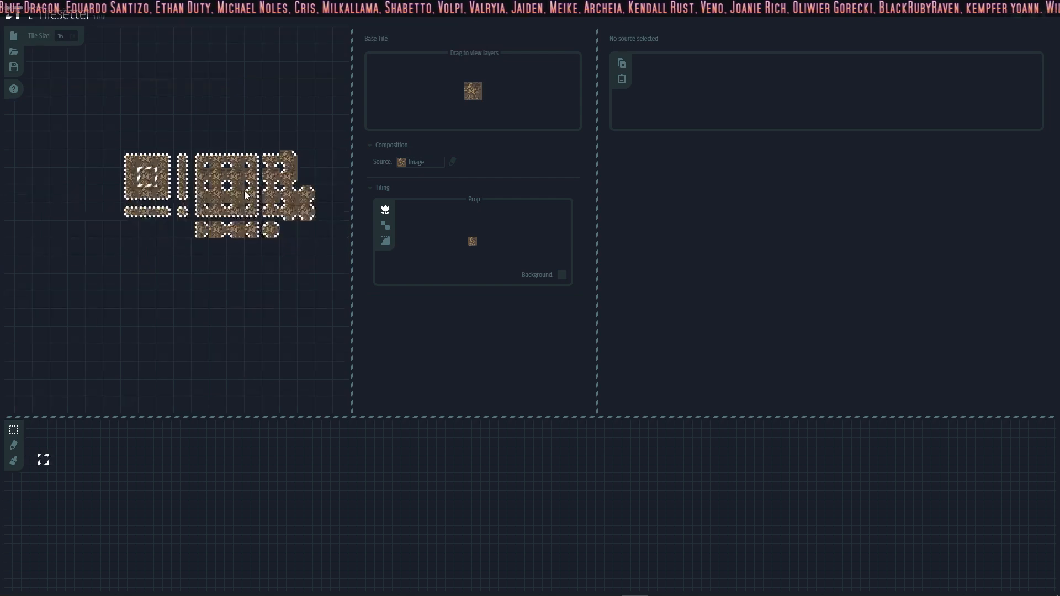
scroll(224, 186, "up", 2)
Step: Set the border source of the dirt block's upper-edge and right-edge tiles to the grass-edge image
left_click(72, 134)
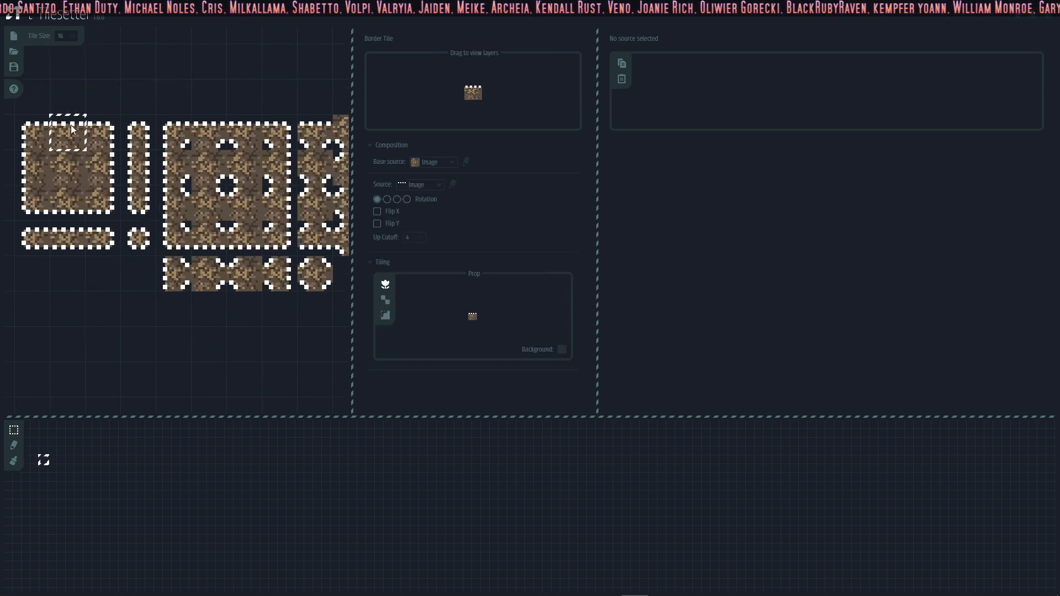
left_click(417, 184)
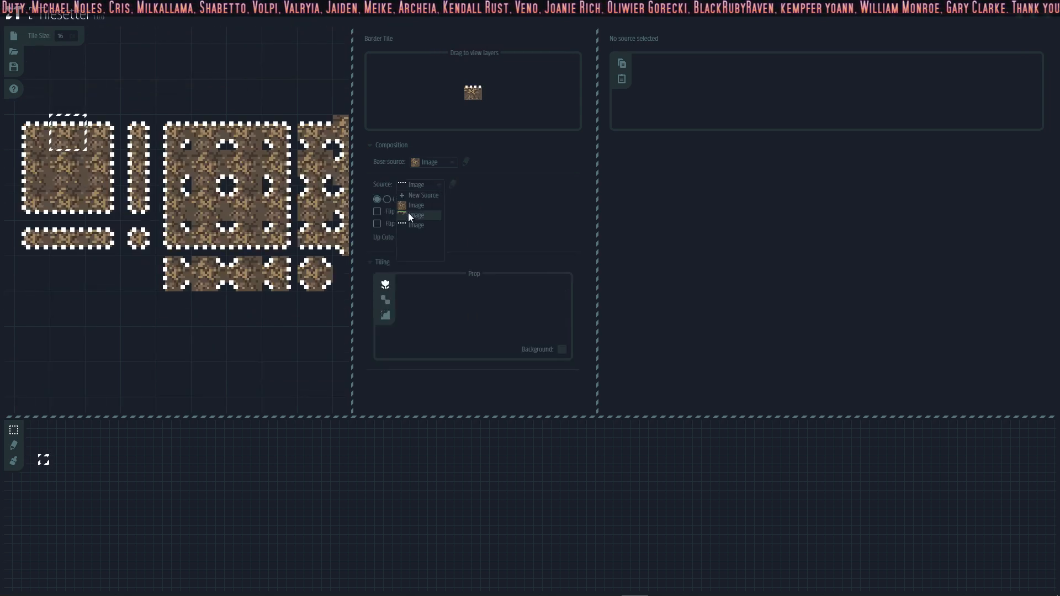
left_click(409, 215)
left_click(388, 198)
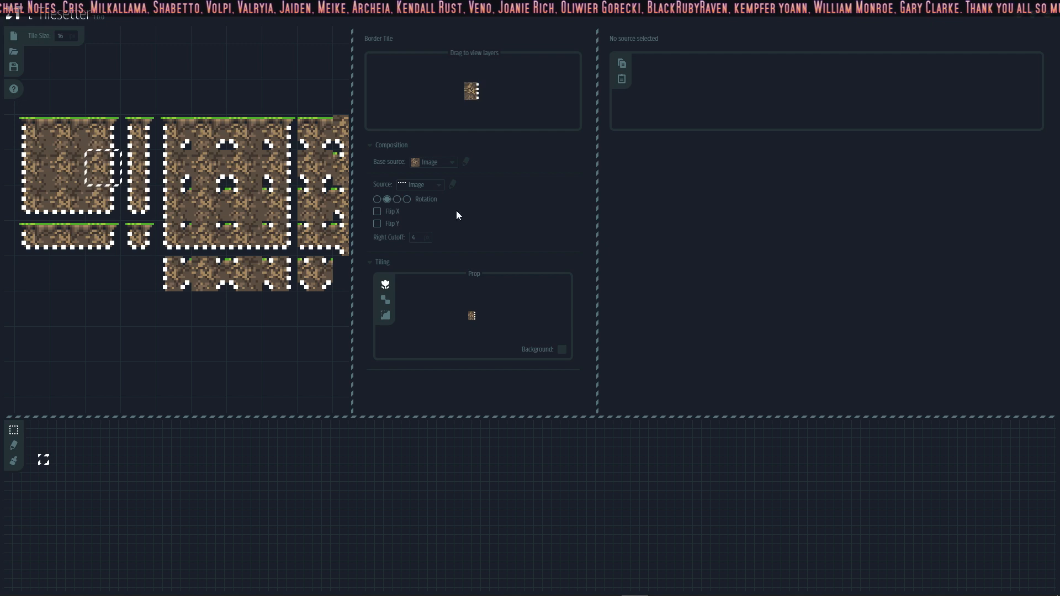
left_click(439, 185)
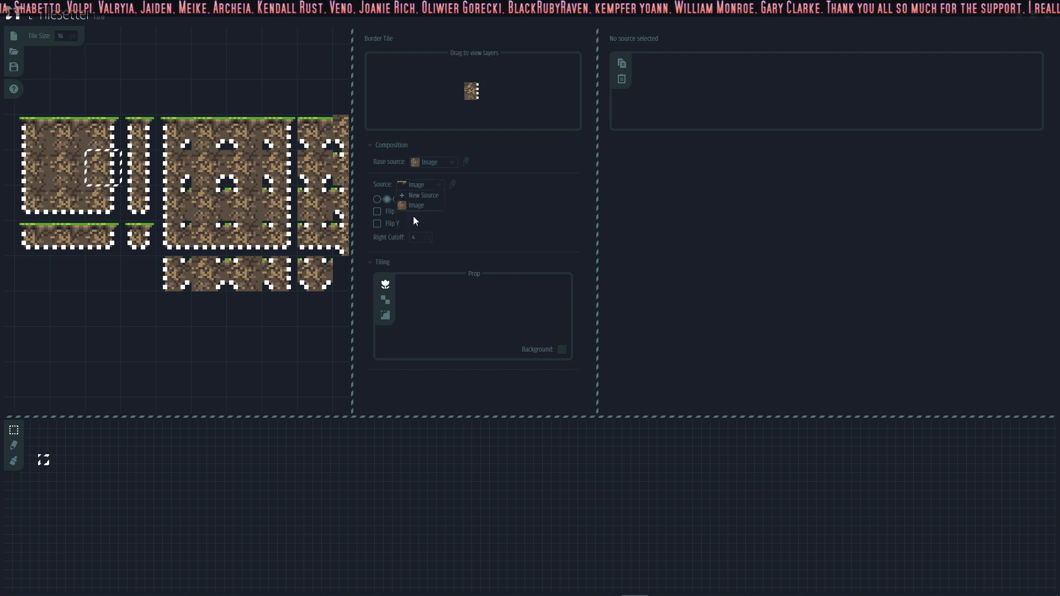
left_click(413, 216)
Step: Set the border source of the dirt block's lower-edge and left-edge tiles to the grass-edge image
left_click(397, 199)
left_click(439, 184)
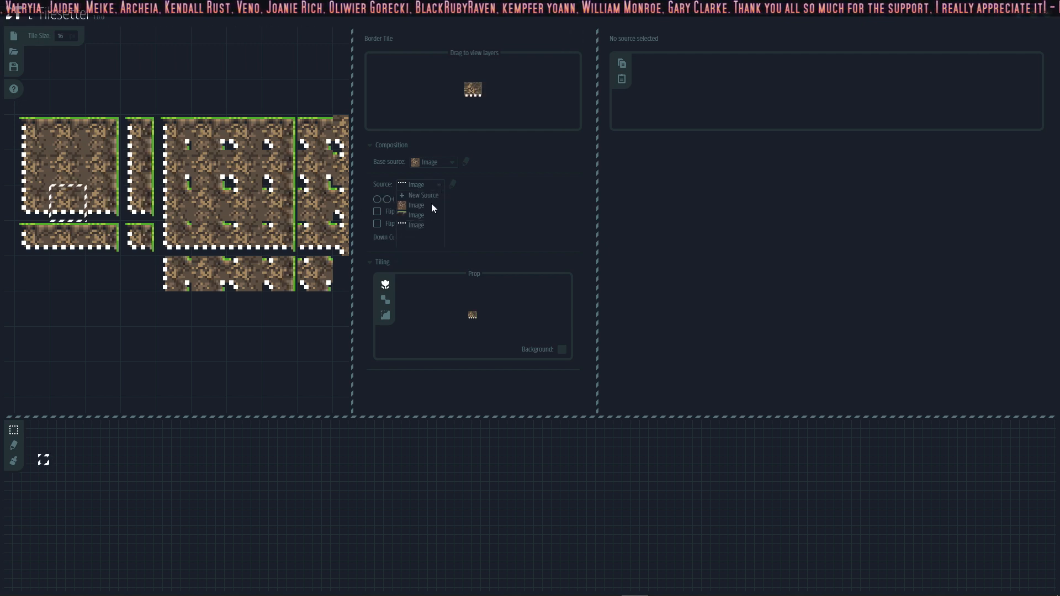
left_click(414, 214)
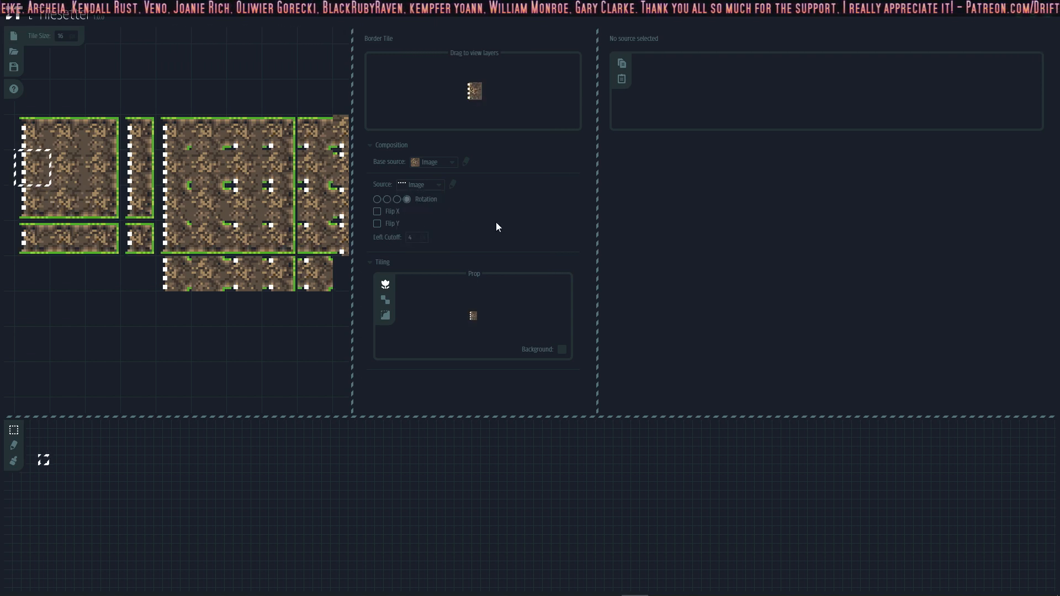
left_click(407, 199)
left_click(439, 185)
left_click(414, 214)
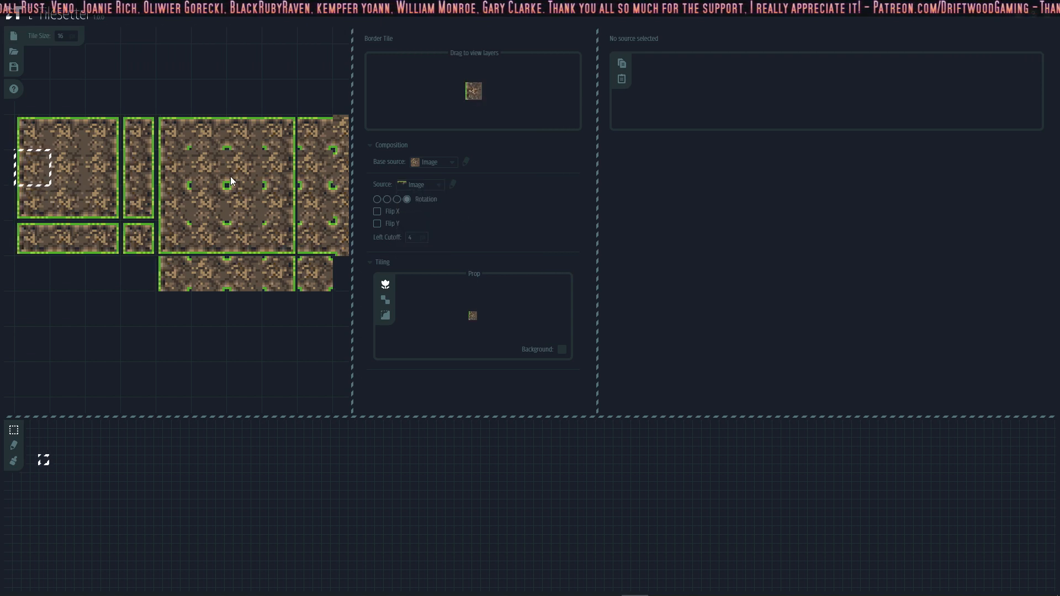
Step: Select the whole blob tileset as one rectangular area, including a blank tile column before its first tiles
middle_click_drag(232, 180, 249, 156)
scroll(236, 180, "down", 1)
scroll(236, 180, "down", 1)
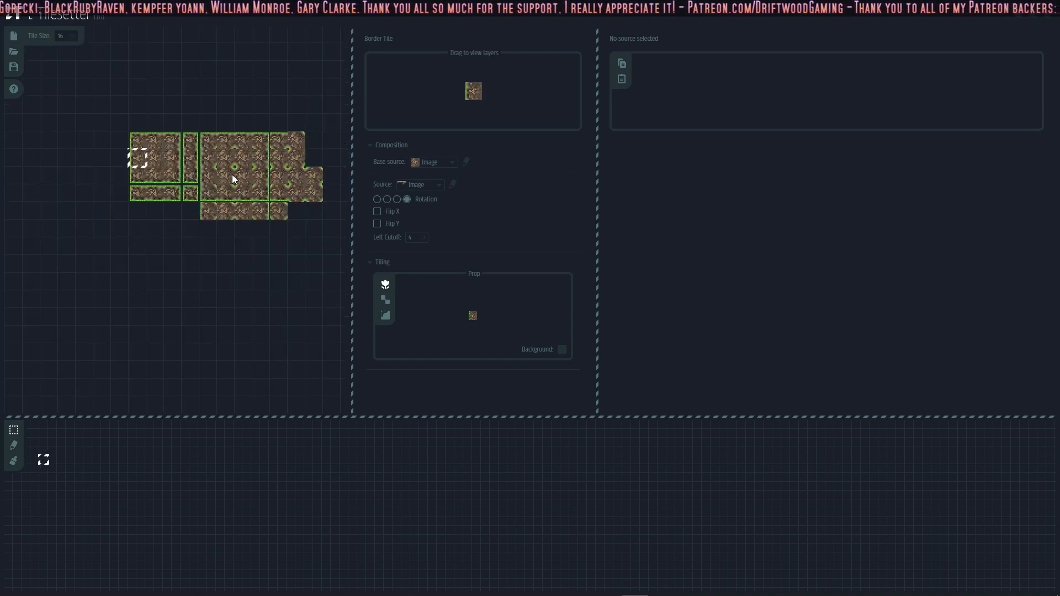
scroll(236, 180, "up", 1)
left_click_drag(71, 131, 246, 227)
middle_click_drag(245, 224, 391, 240)
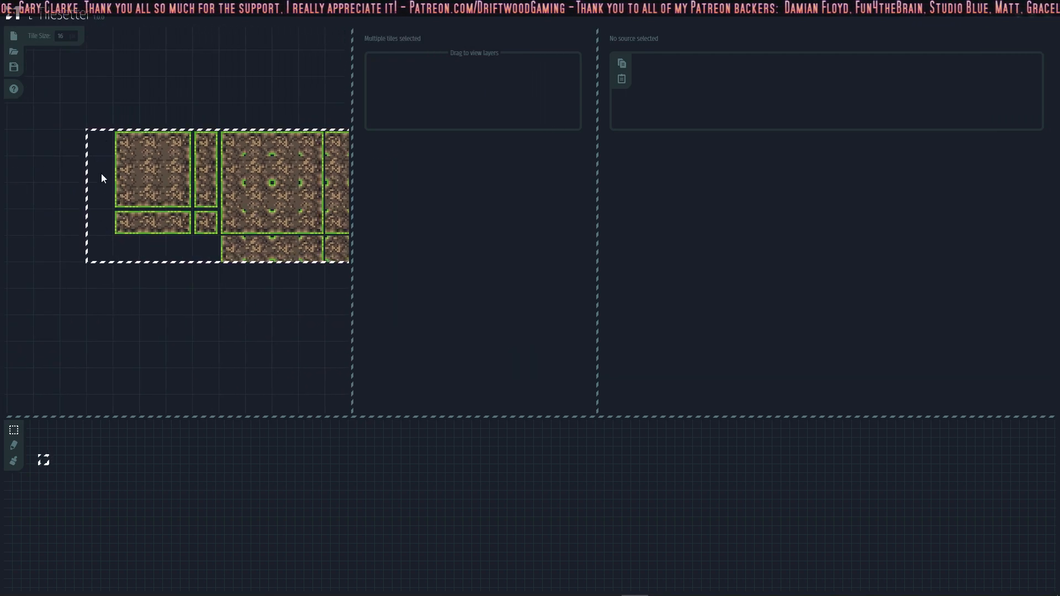
middle_click_drag(331, 221, 269, 179)
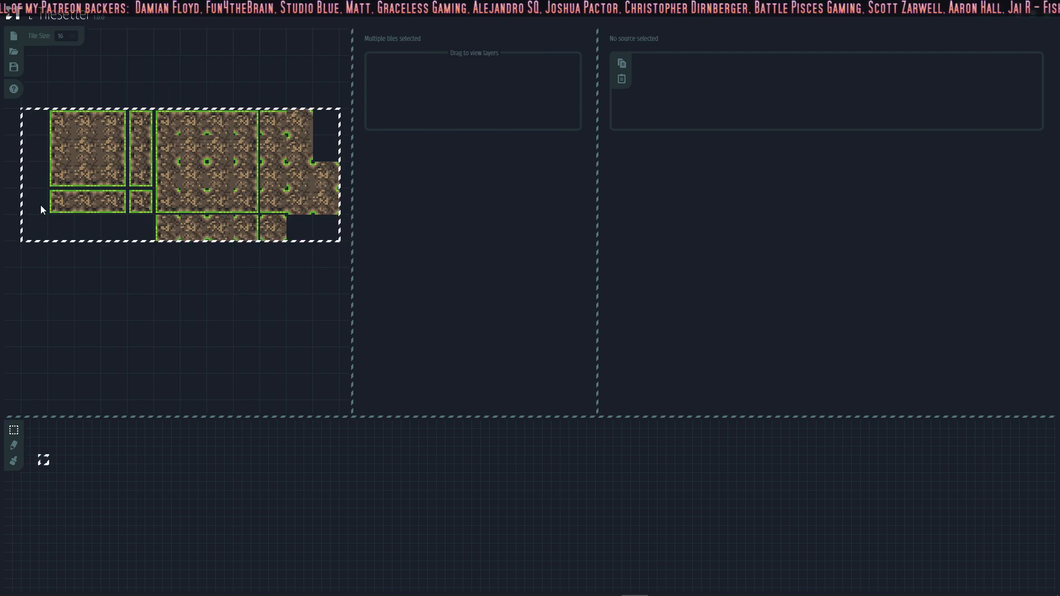
middle_click_drag(313, 277, 135, 286)
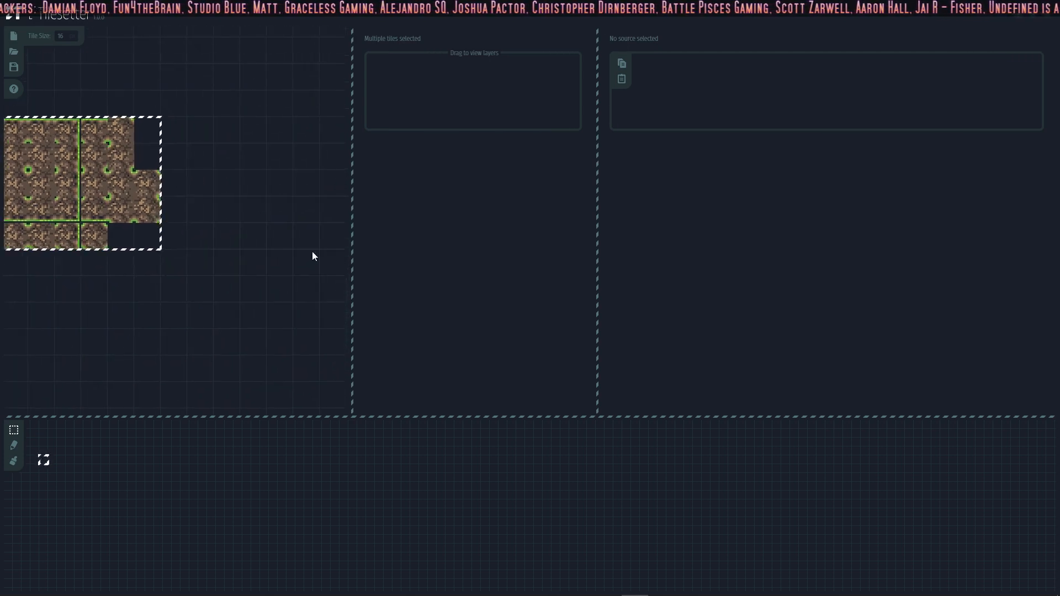
Step: Export the selected tiles as an image named DG_GrassTiles01BLOBForDnD.png in the Aseprite folder
right_click(148, 213)
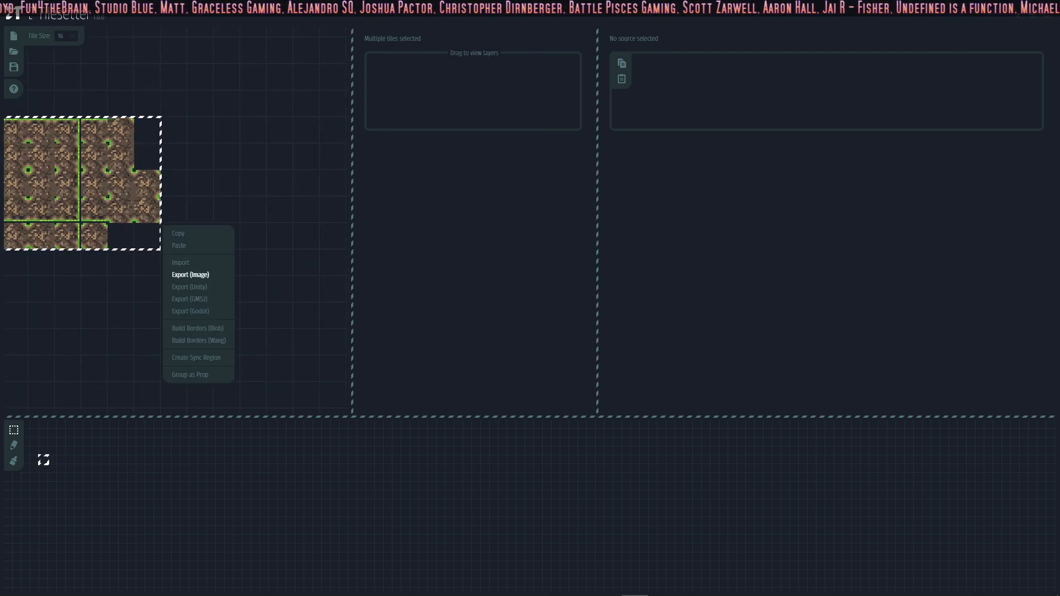
left_click(201, 275)
left_click(248, 105)
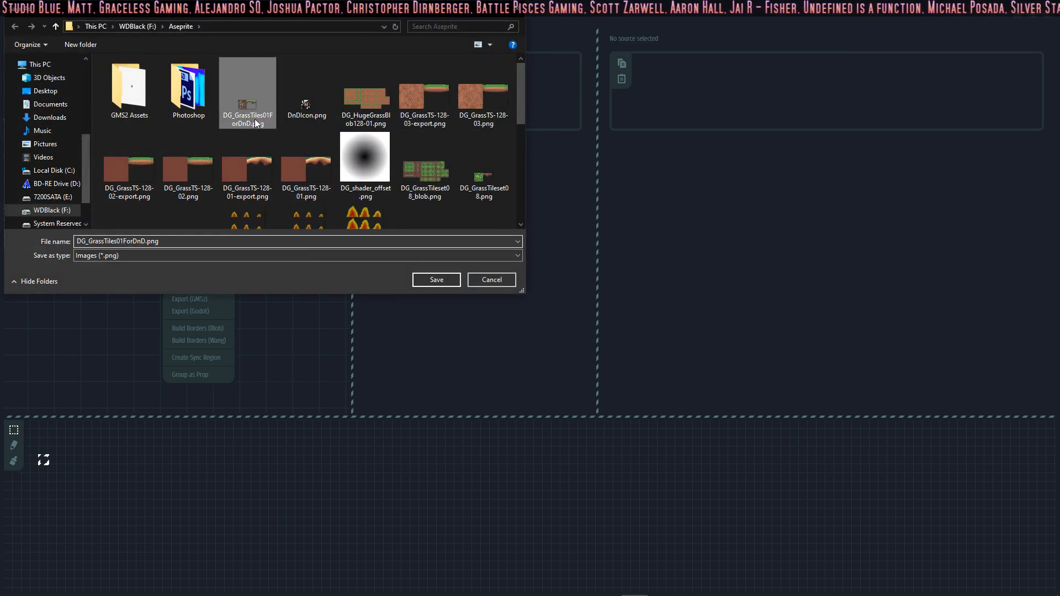
left_click(134, 241)
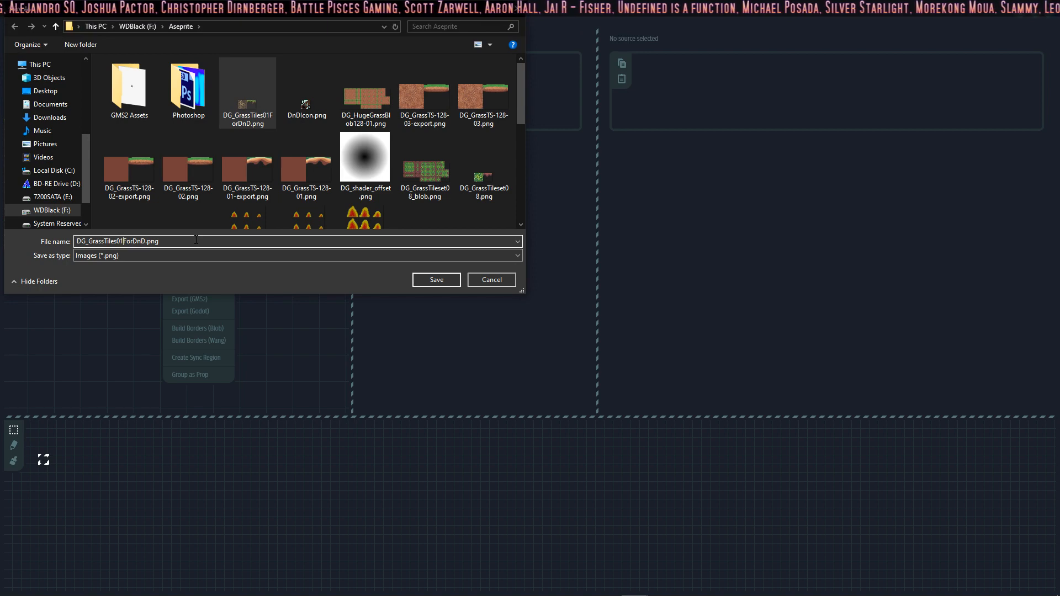
type("BLOB")
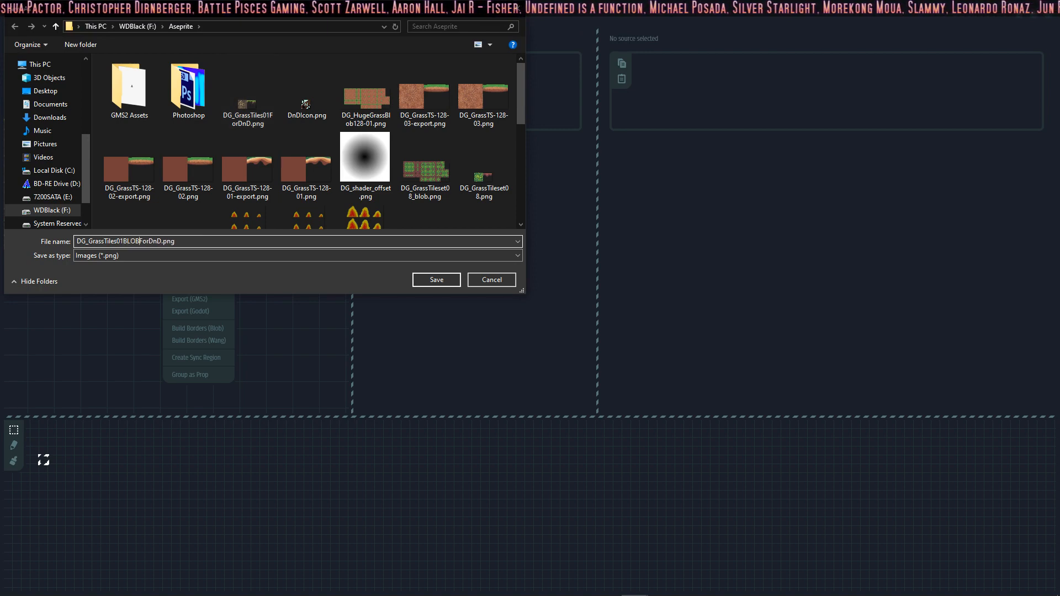
left_click(436, 280)
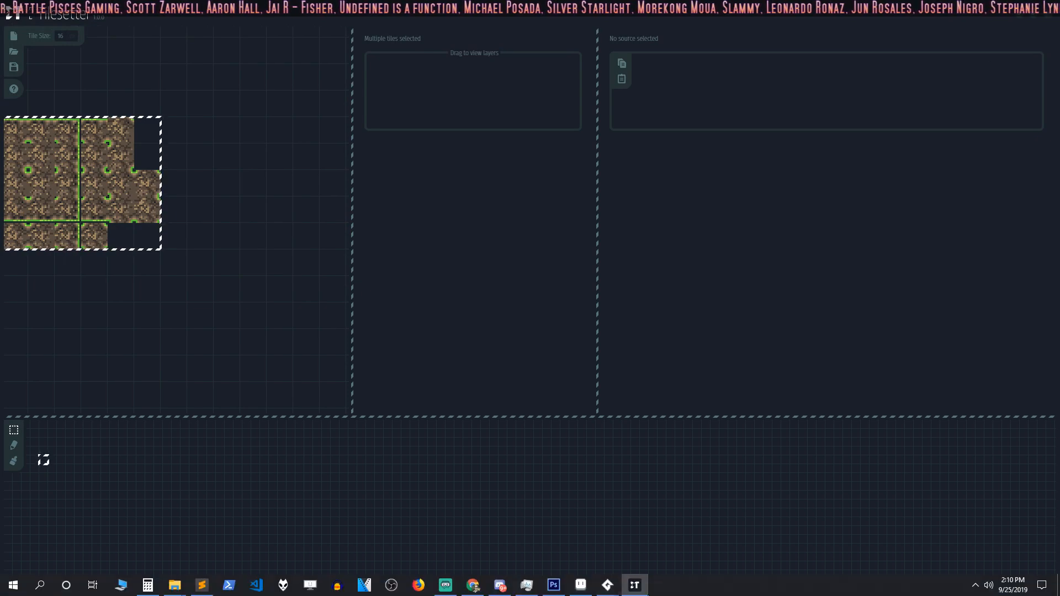
Step: Switch to the Driftwood n Dragons project in GameMaker Studio 2 and view its rTitle room up close
mouse_move(608, 585)
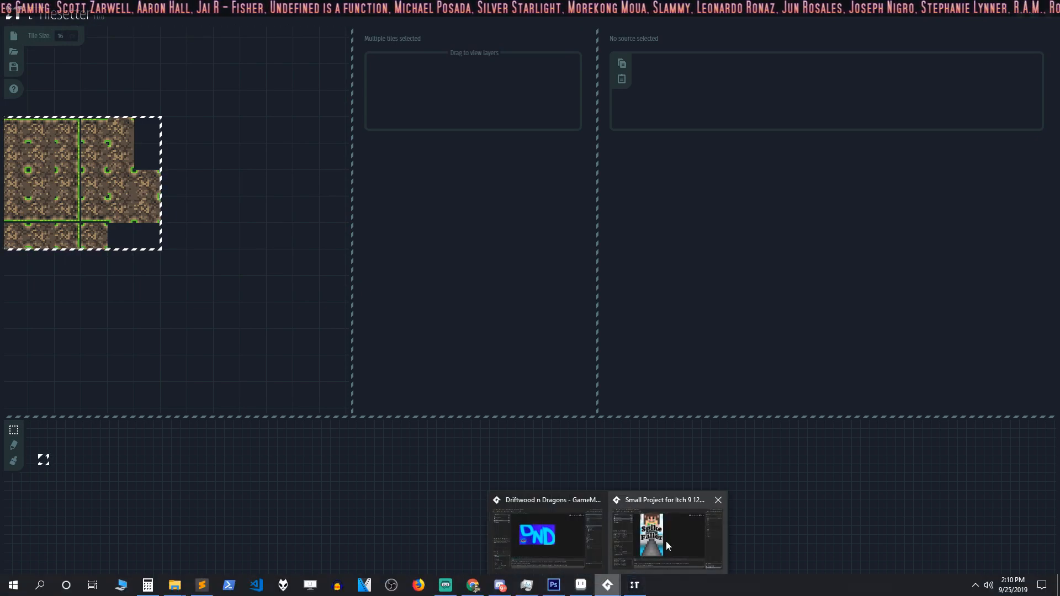
left_click(565, 522)
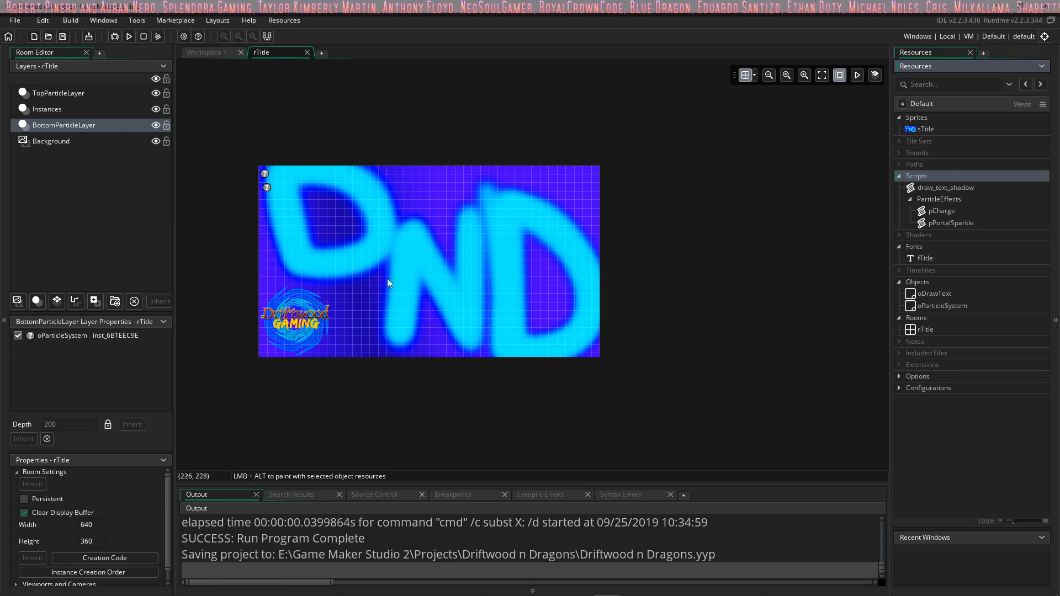
middle_click_drag(396, 242, 458, 244)
scroll(459, 243, "up", 1)
scroll(456, 249, "up", 1)
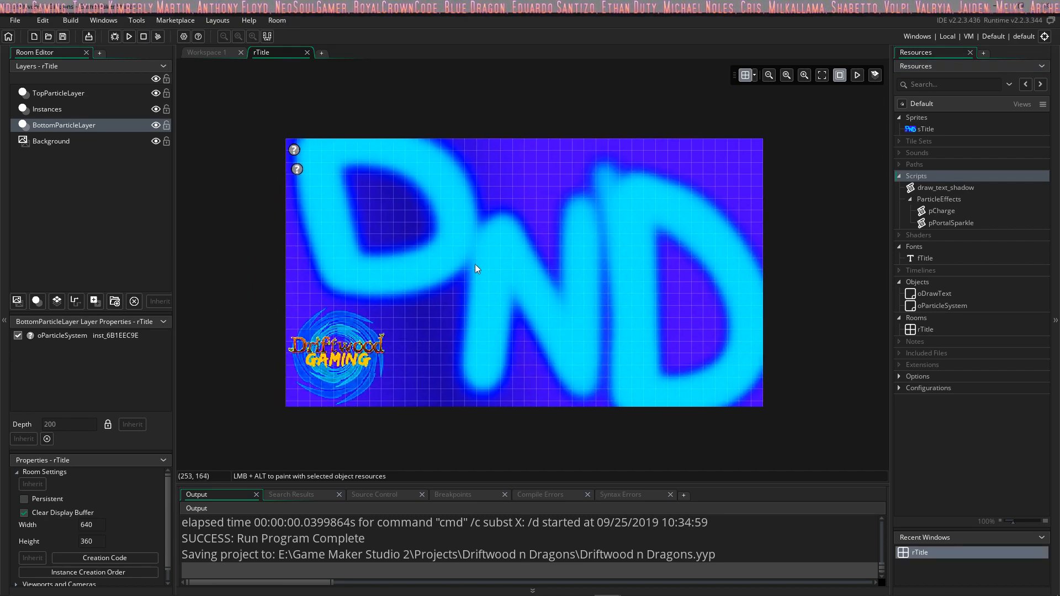
scroll(476, 265, "up", 2)
scroll(476, 267, "up", 1)
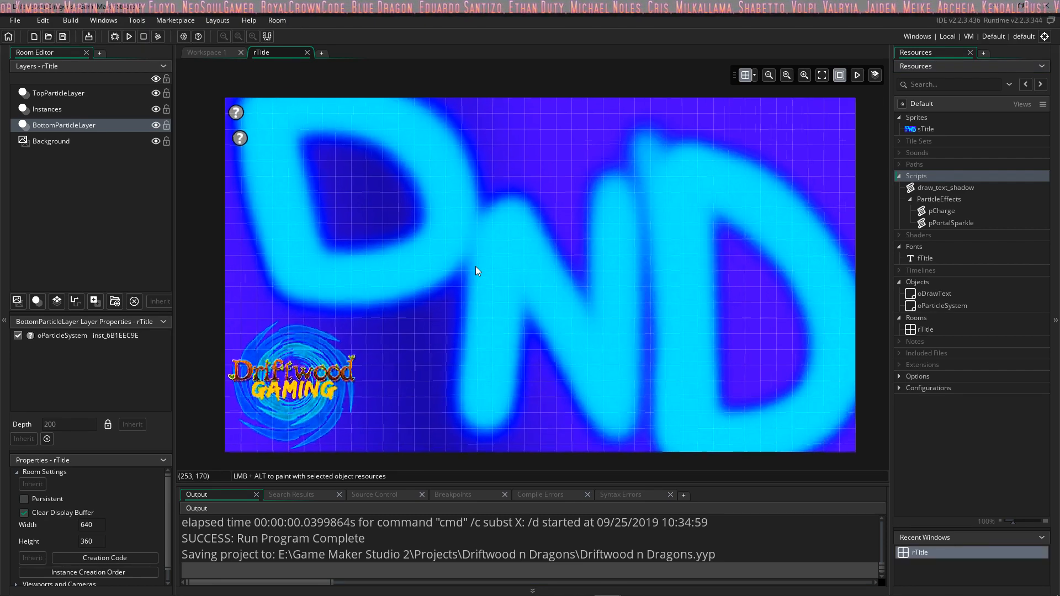
middle_click_drag(476, 267, 458, 265)
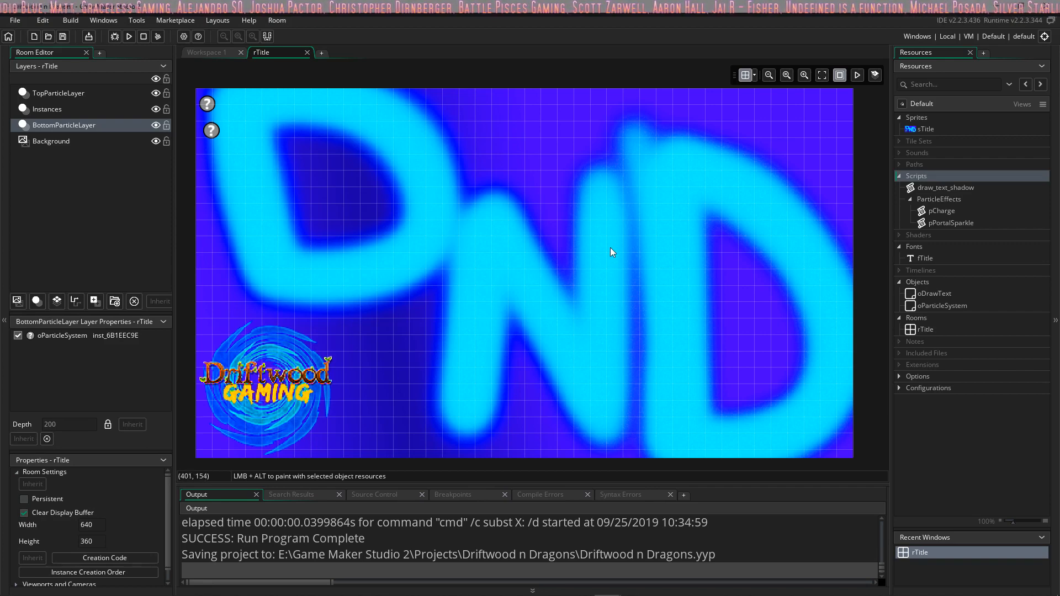
mouse_move(611, 252)
middle_mouse_down()
mouse_move(620, 229)
mouse_move(620, 243)
middle_mouse_up()
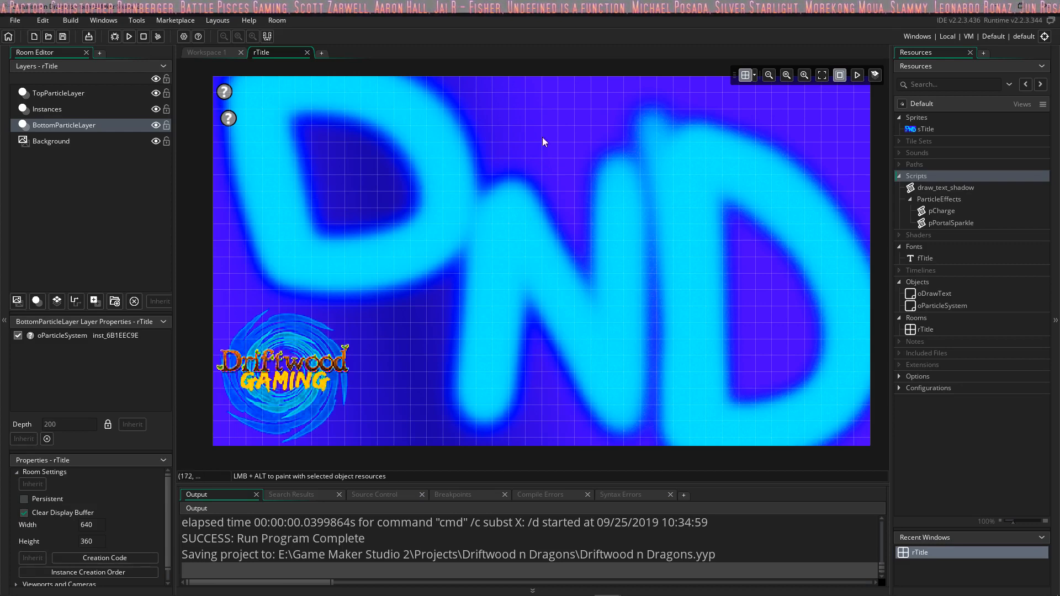
Step: Open the oDrawText object and review the code of its Create, Step and Draw events
double_click(935, 295)
left_click(595, 159)
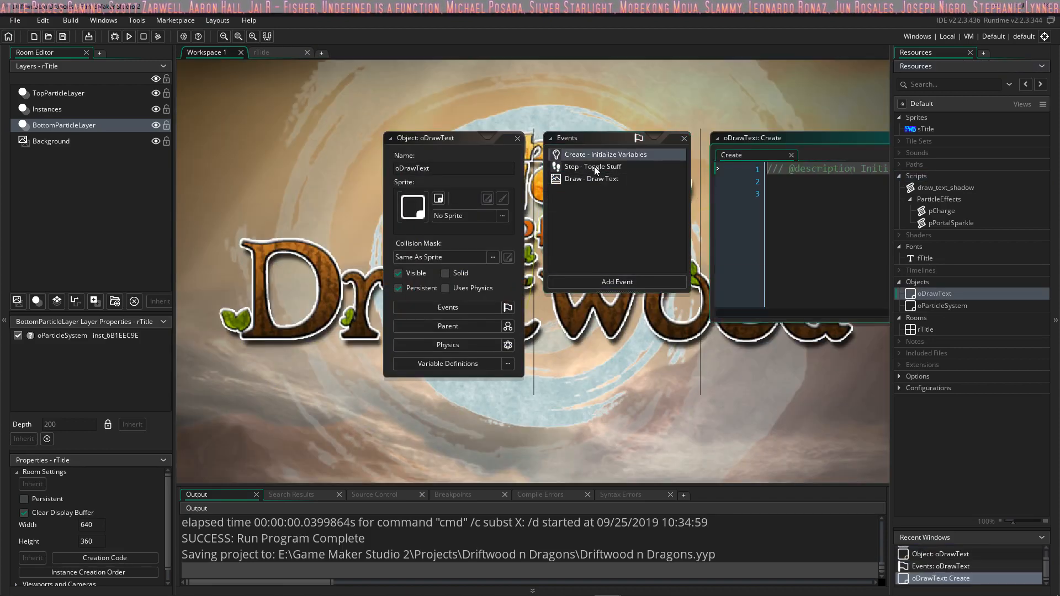
left_click(594, 167)
left_click(589, 178)
left_click(612, 178)
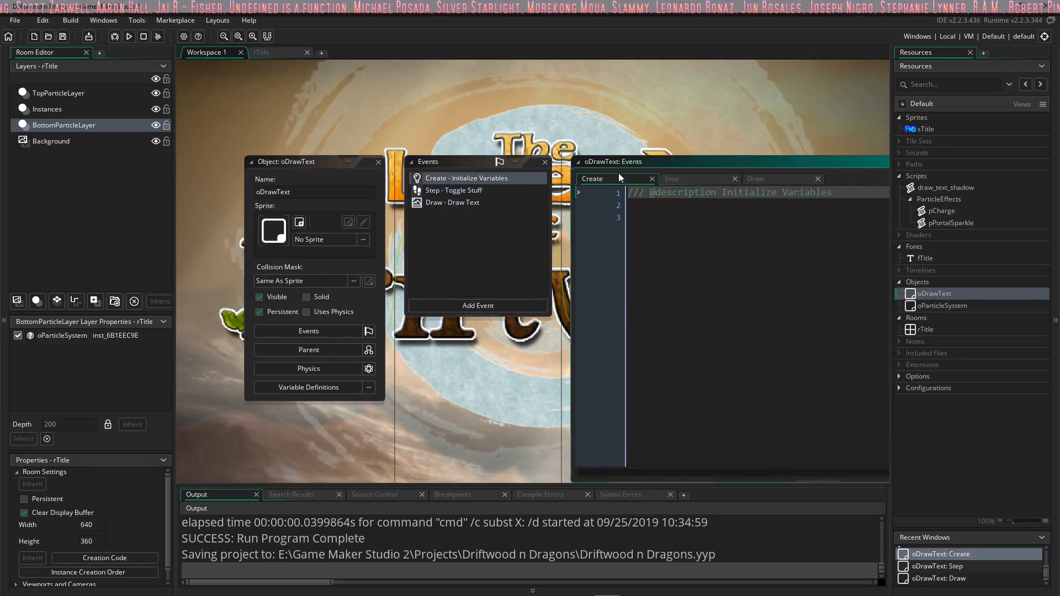
left_click(622, 165)
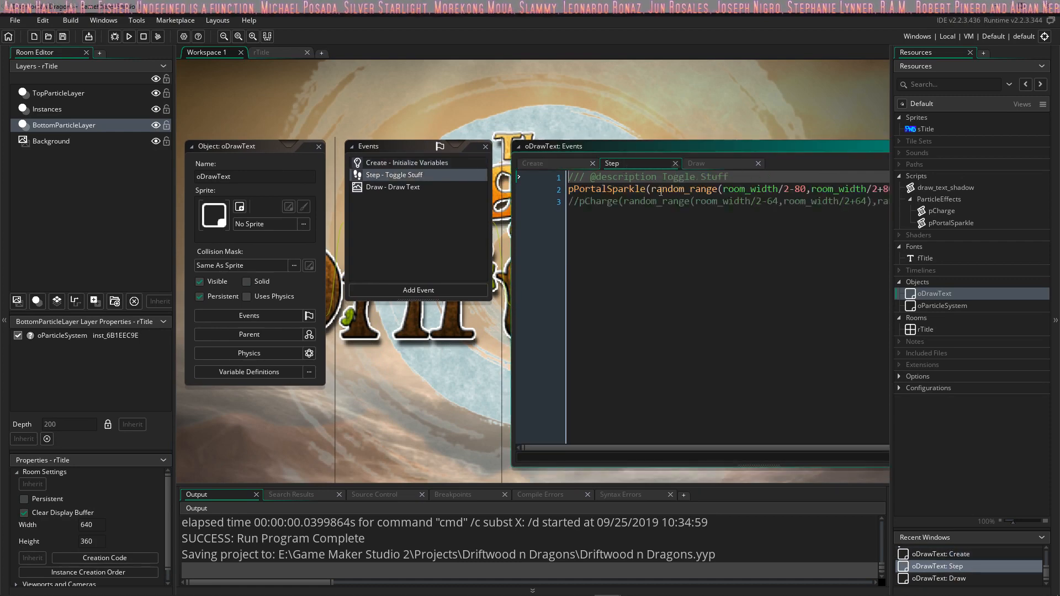
left_click(652, 153)
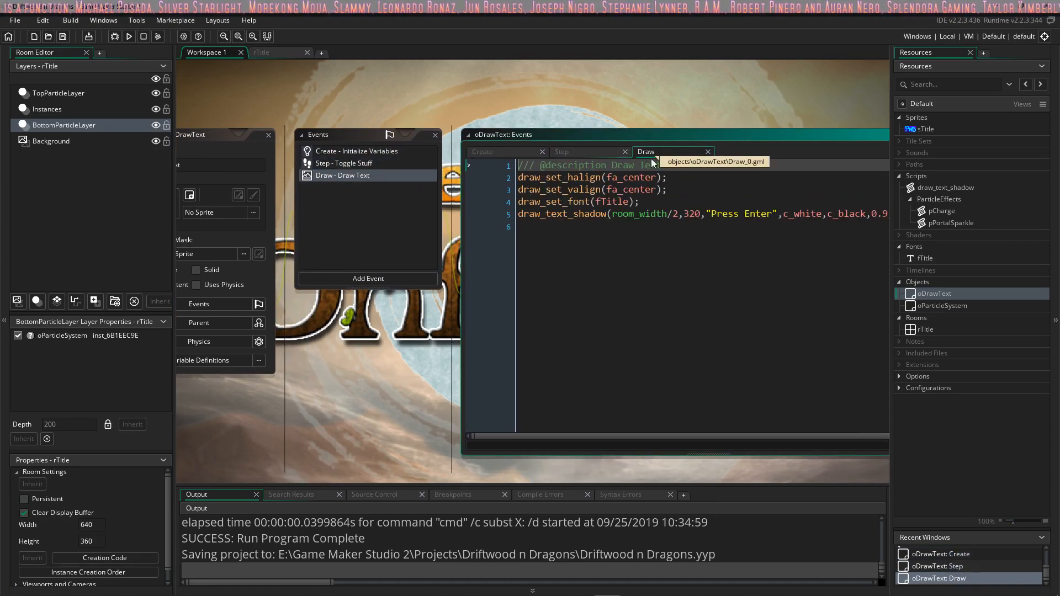
Step: Open the oParticleSystem object and review its Create and Game End event code
double_click(956, 306)
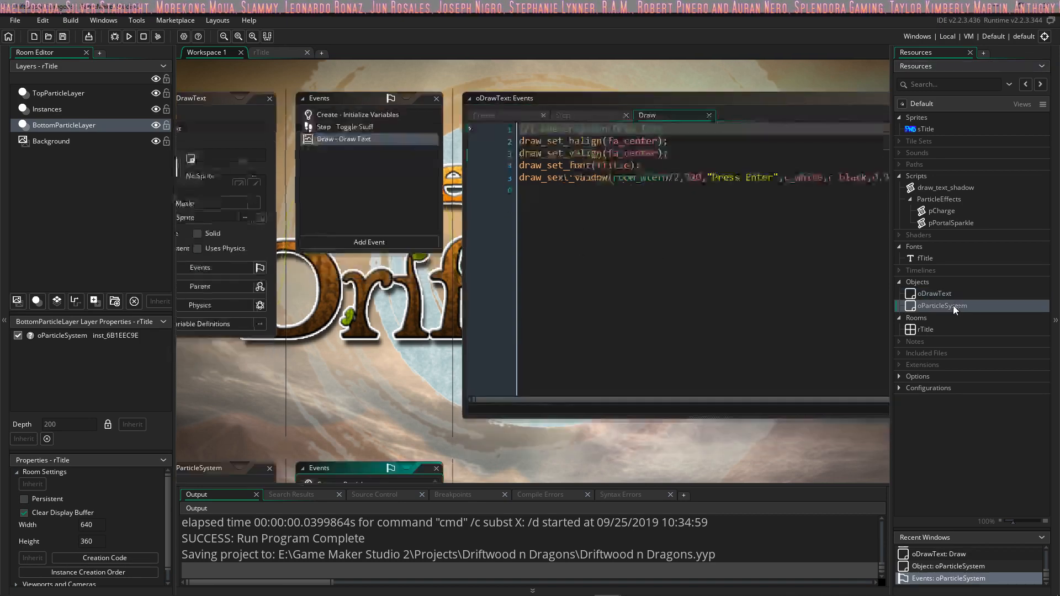
left_click(413, 166)
left_click(401, 176)
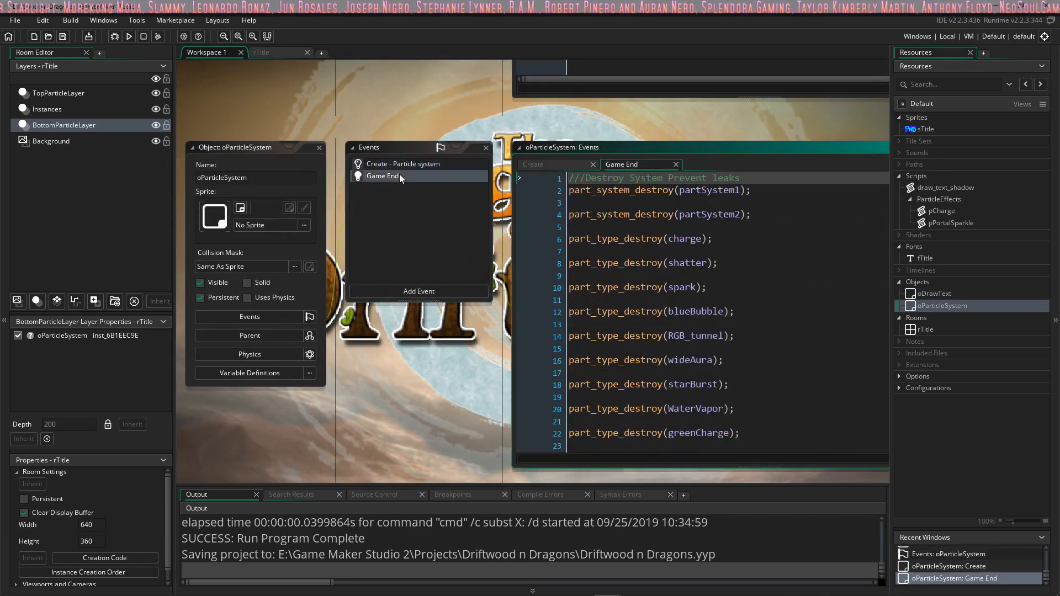
Step: Read through the rest of oParticleSystem's Game End code down to the commented-out speedBoost line
scroll(655, 227, "down", 14)
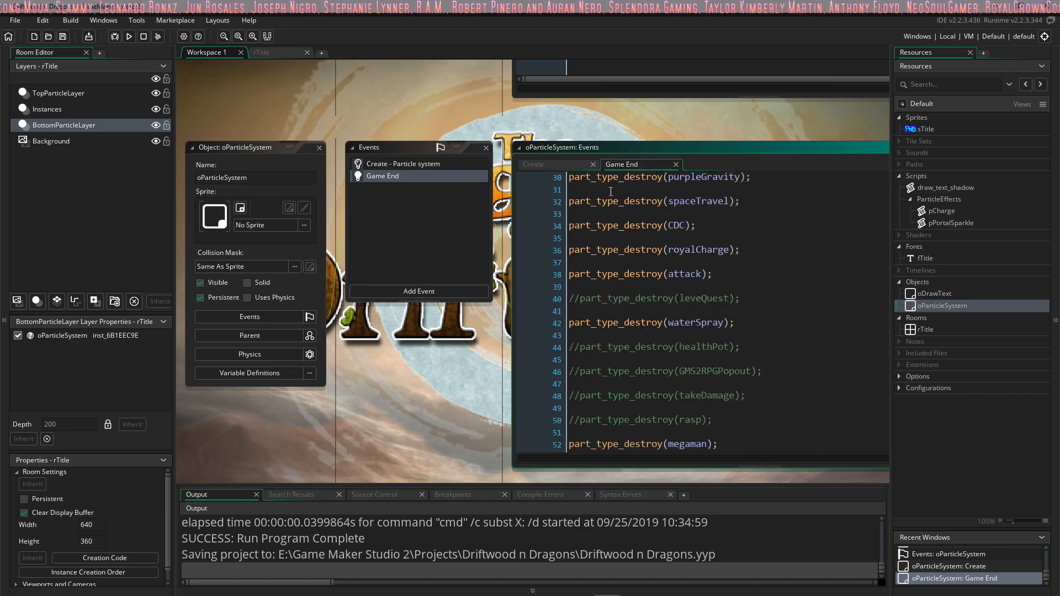
left_click(672, 362)
left_click(673, 410)
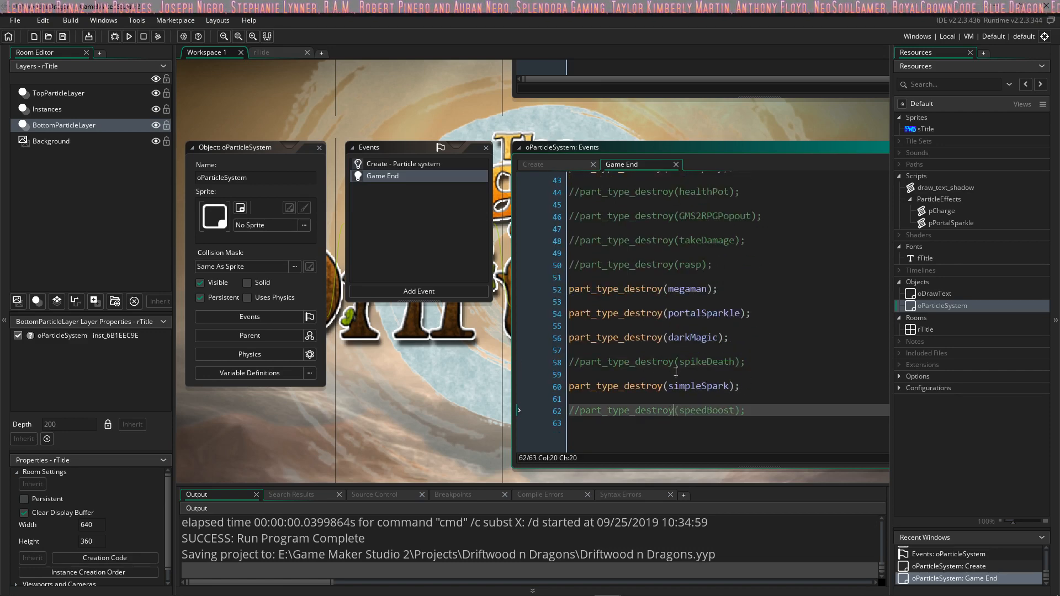
left_click(673, 363)
left_click(674, 411)
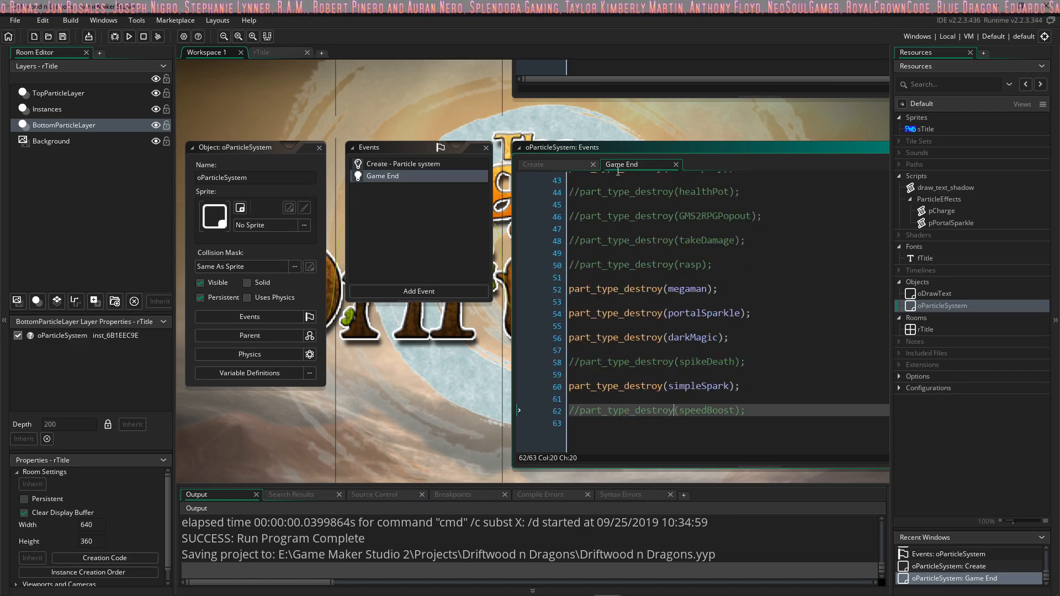
Step: Examine oParticleSystem's Create event code through its particle type definitions, down to the s_speedBoostAnim reference in the commented-out speedBoost block
left_click(561, 164)
scroll(641, 221, "down", 2)
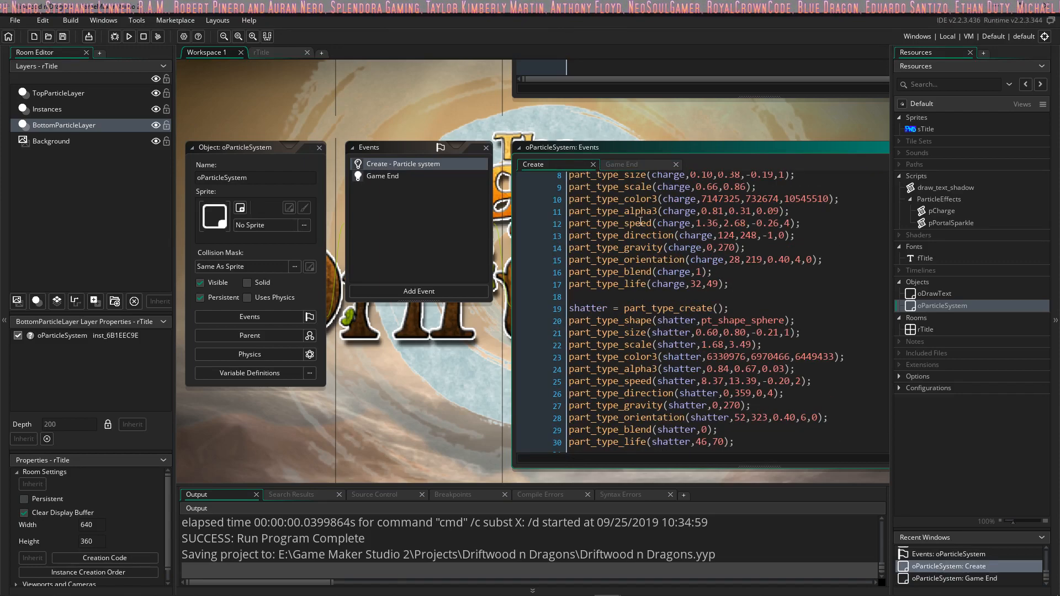
scroll(640, 222, "down", 20)
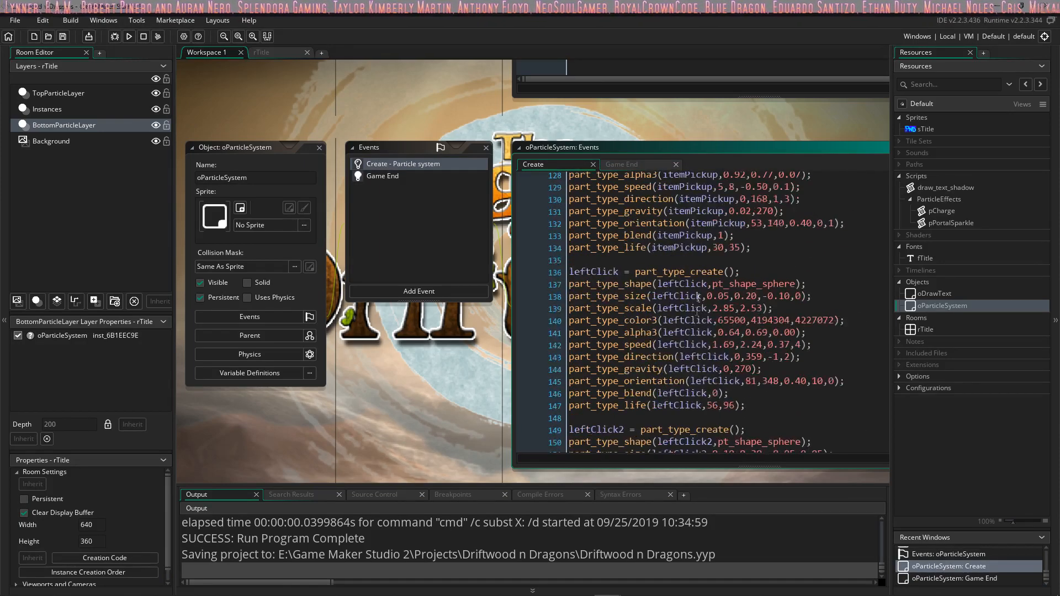
scroll(699, 298, "down", 20)
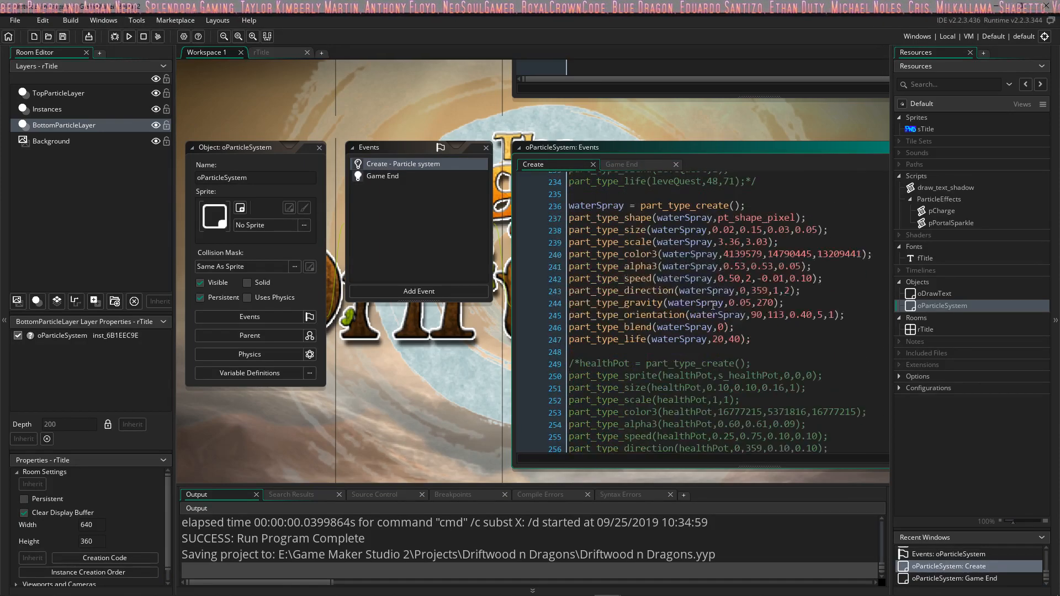
scroll(714, 305, "down", 20)
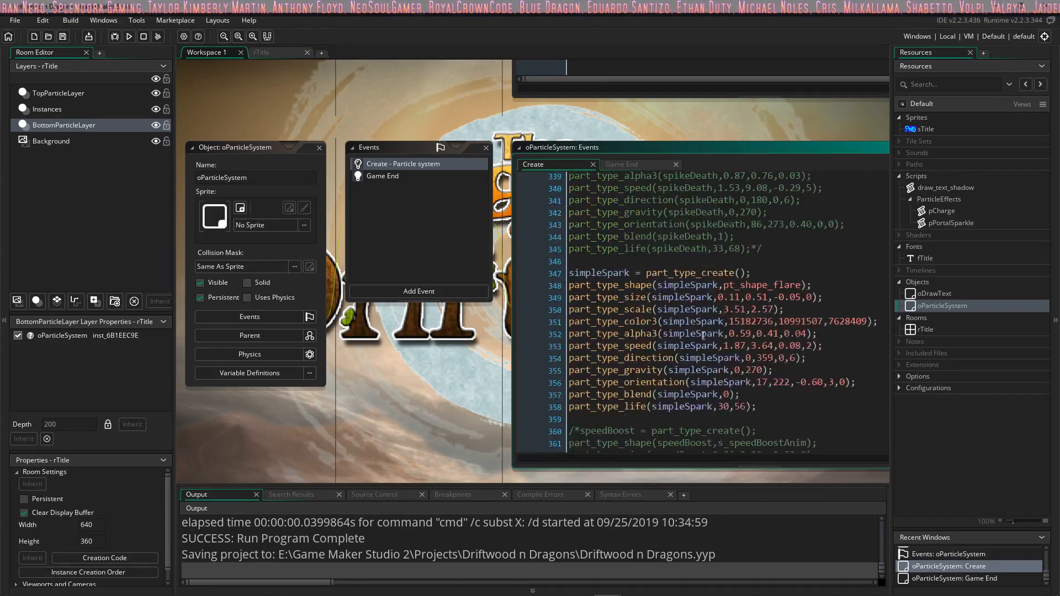
scroll(703, 336, "down", 5)
left_click(744, 241)
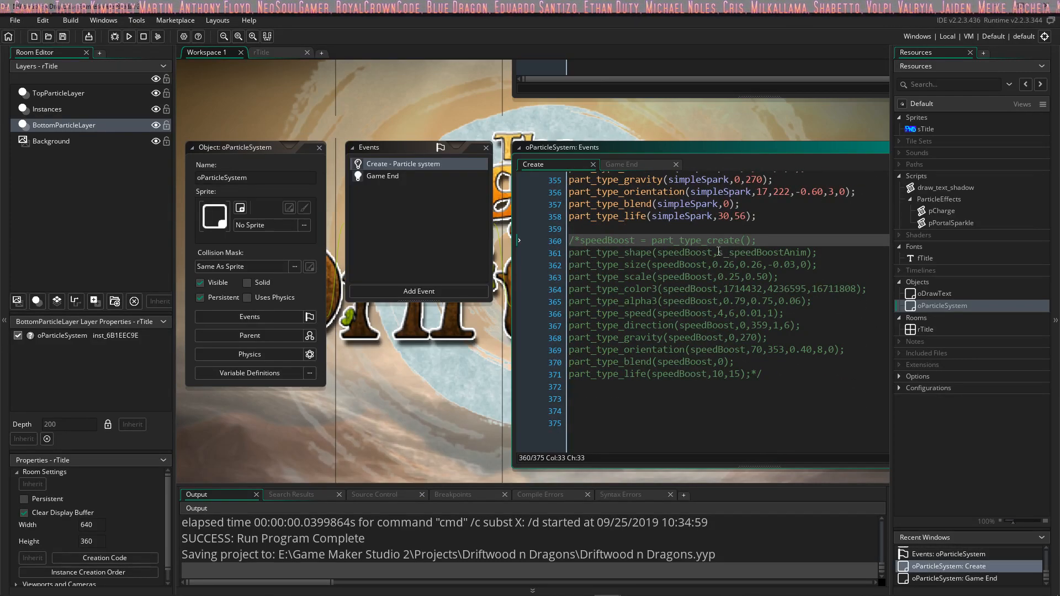
left_click_drag(718, 251, 806, 257)
left_click(817, 253)
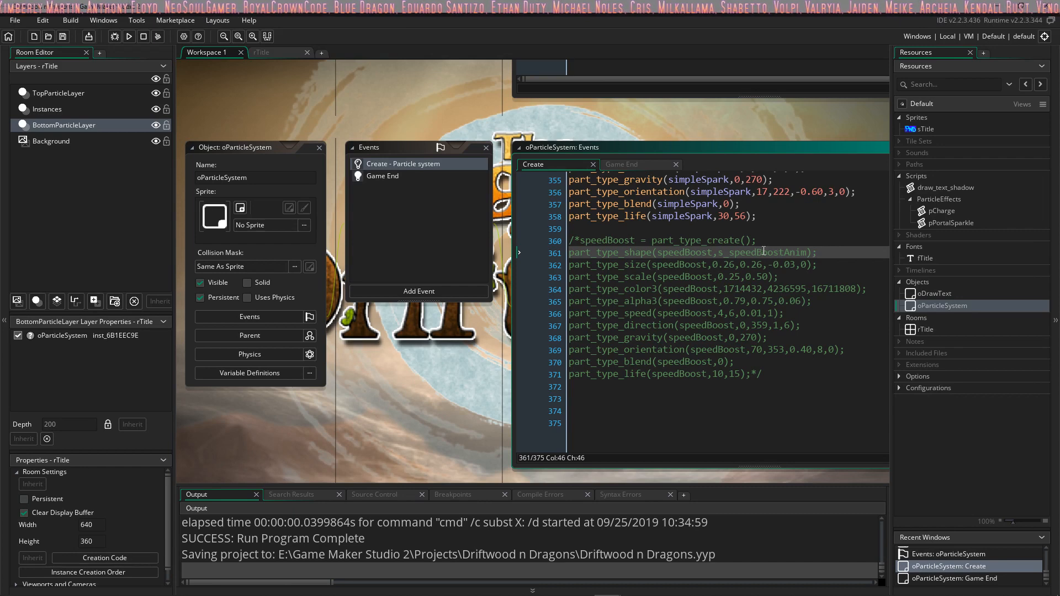
left_click(764, 252)
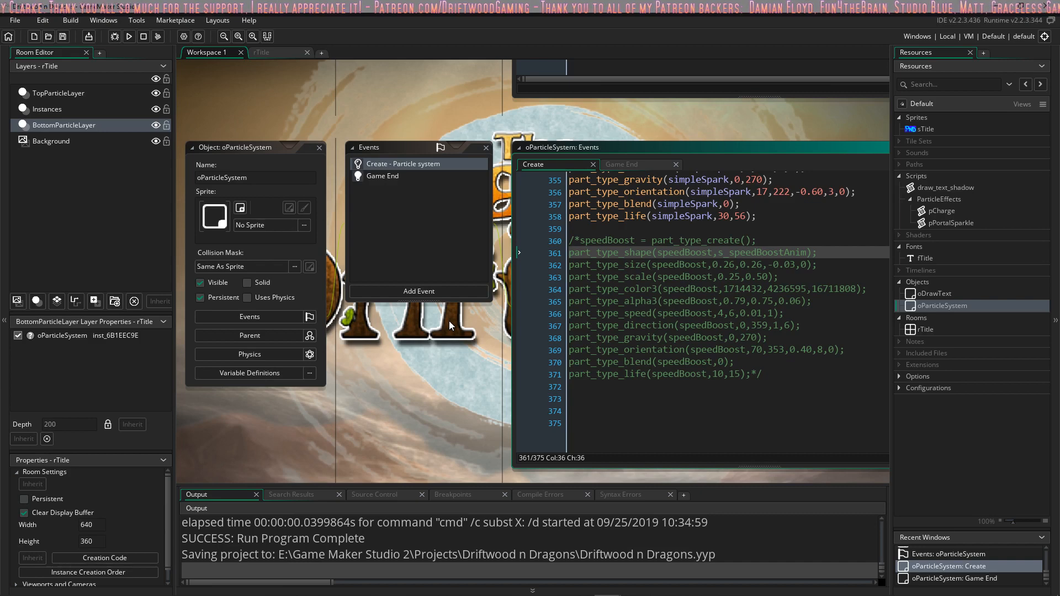
scroll(403, 349, "down", 3)
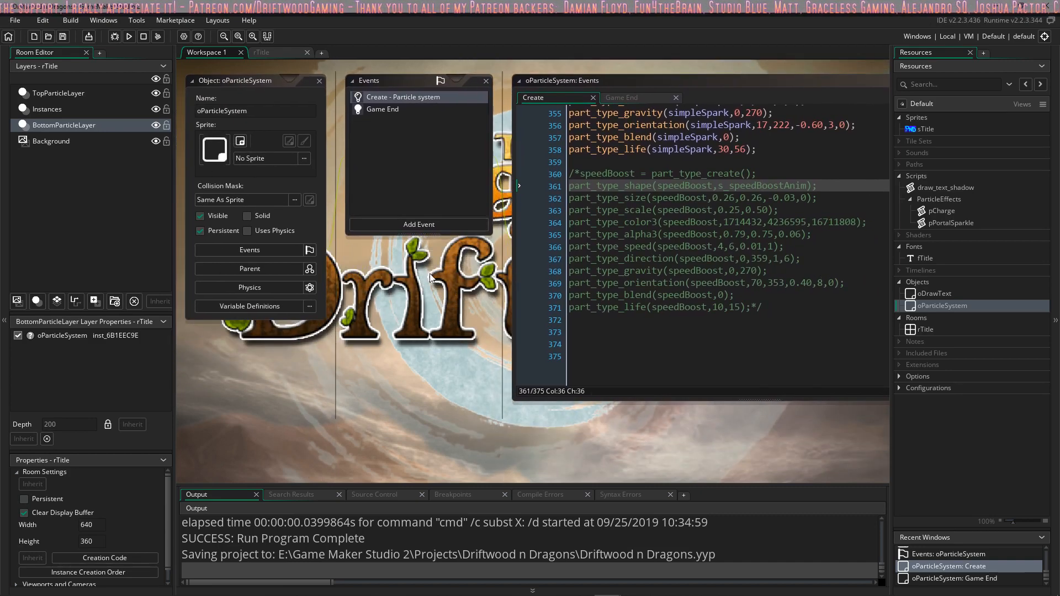
scroll(445, 309, "up", 2)
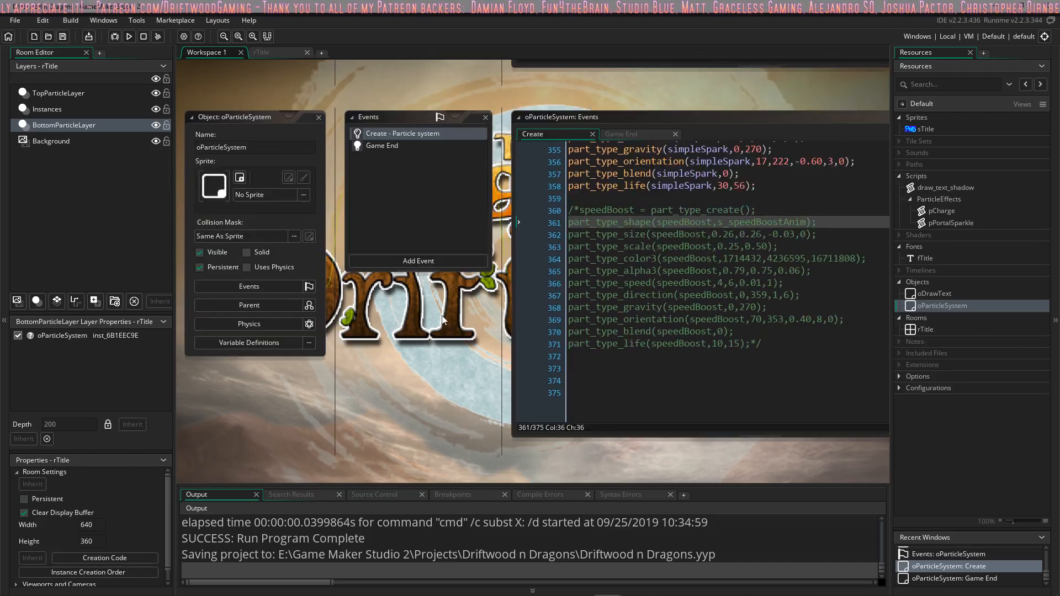
scroll(442, 319, "down", 1, "ctrl")
scroll(441, 315, "up", 1, "ctrl")
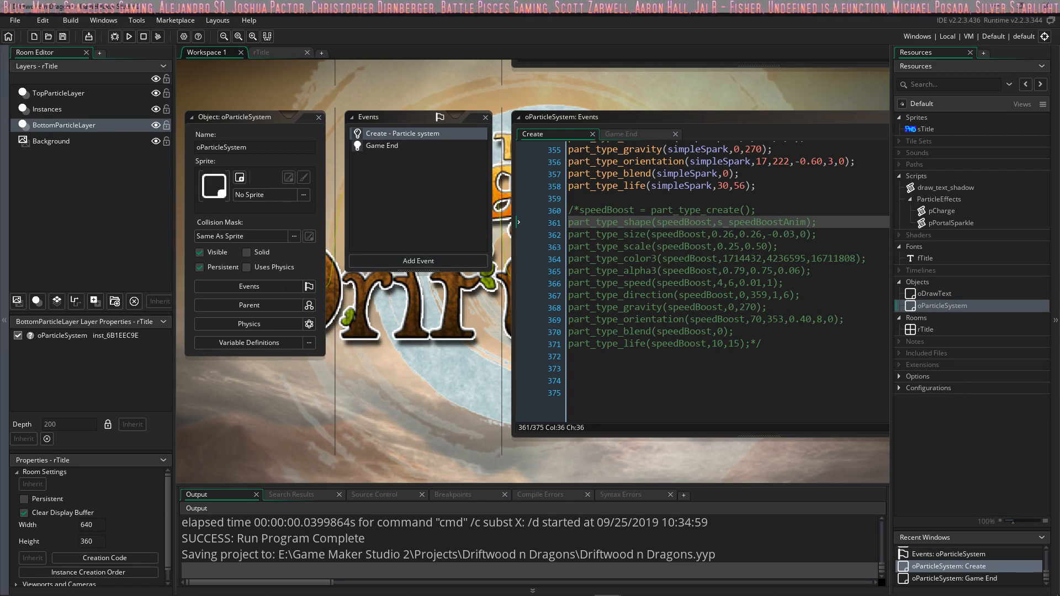
scroll(452, 344, "up", 2)
scroll(453, 344, "down", 2)
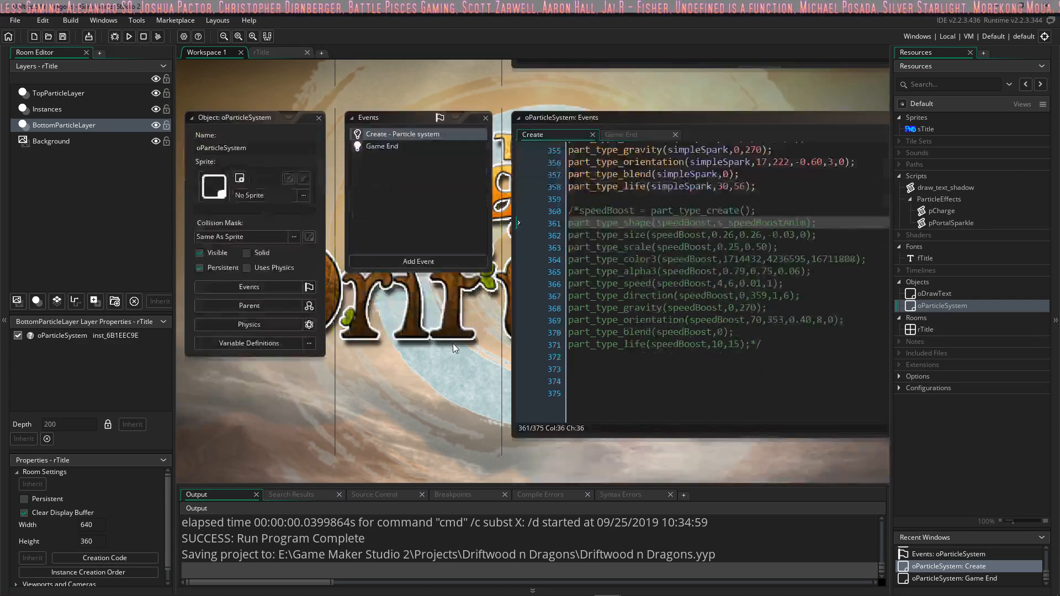
scroll(453, 343, "up", 1)
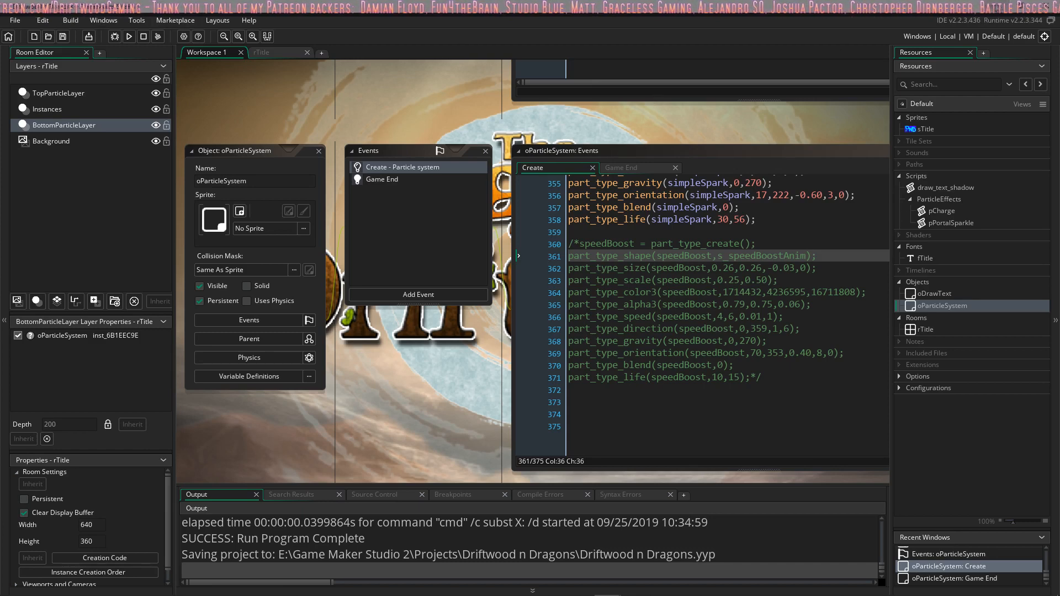
Step: Minimize the open windows and launch another instance of GameMaker Studio 2 from the desktop
left_click(998, 8)
left_click(1003, 8)
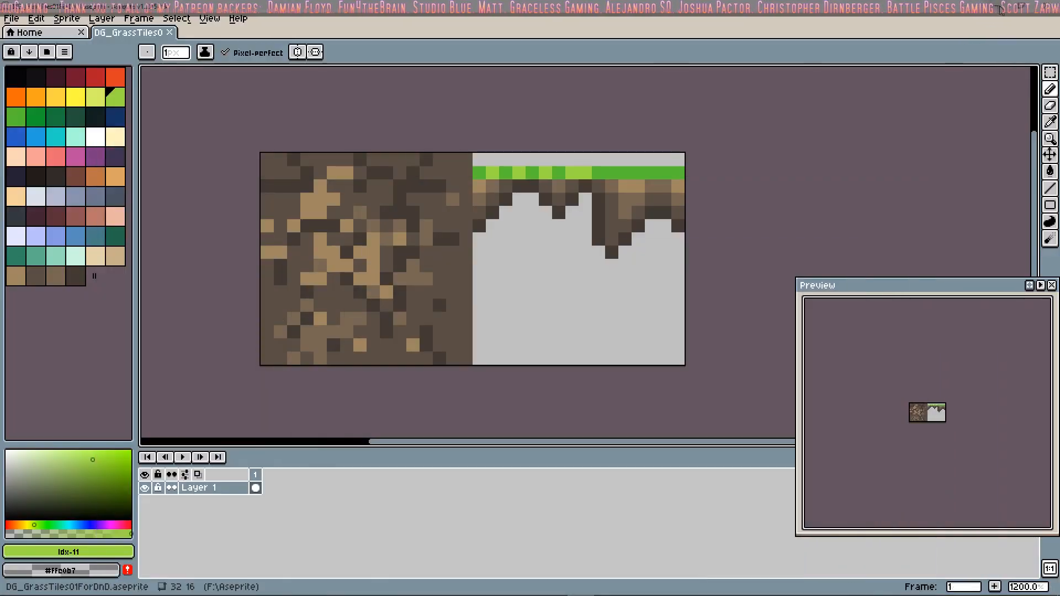
left_click(1001, 9)
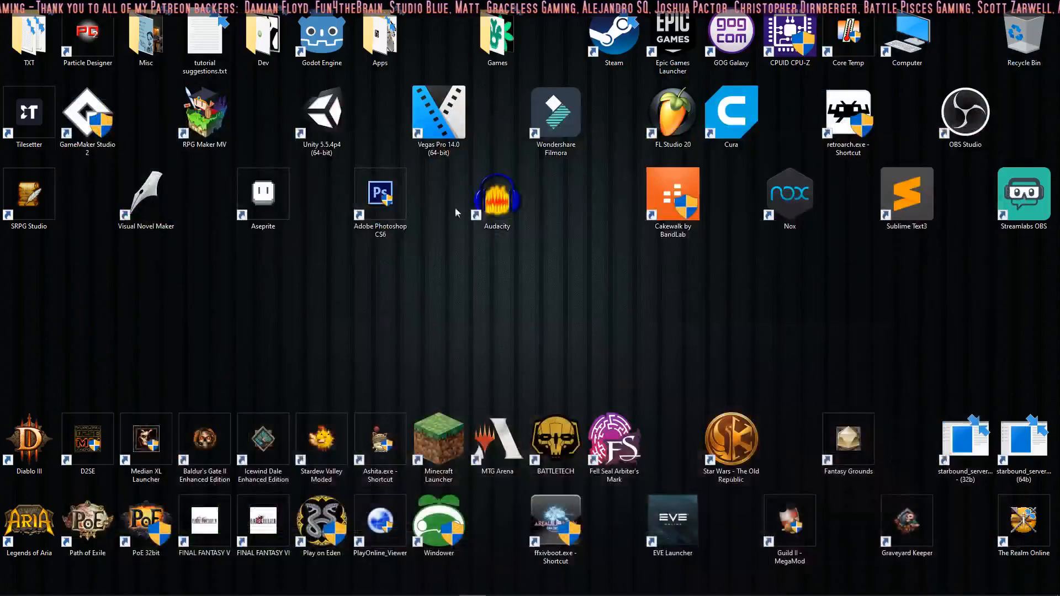
double_click(80, 137)
left_click(108, 367)
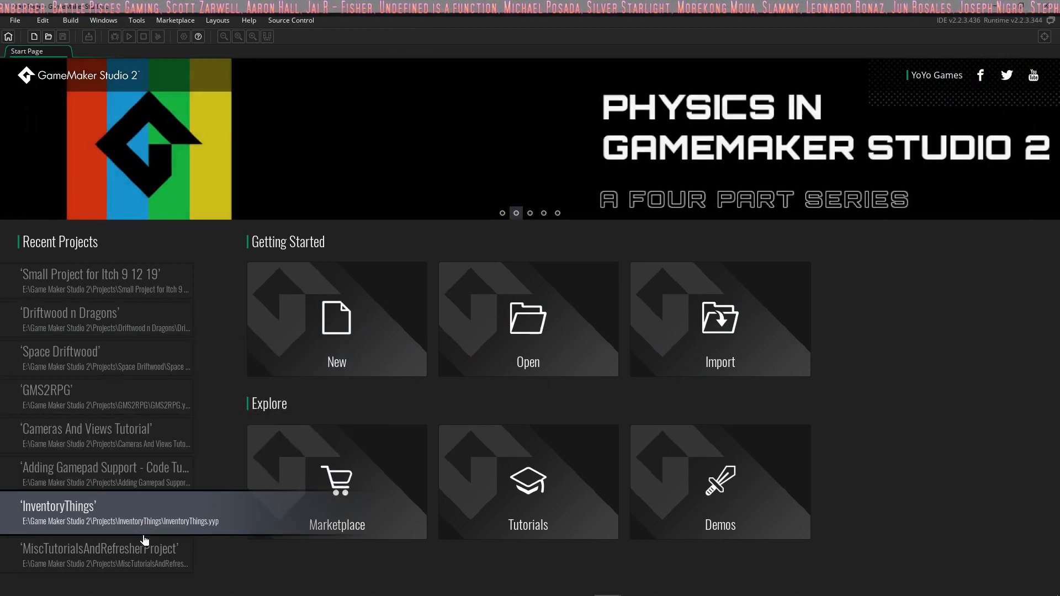
Step: Open the 9 9 18.yyp project from the Projects folder and look at its Rooms resources
left_click(510, 318)
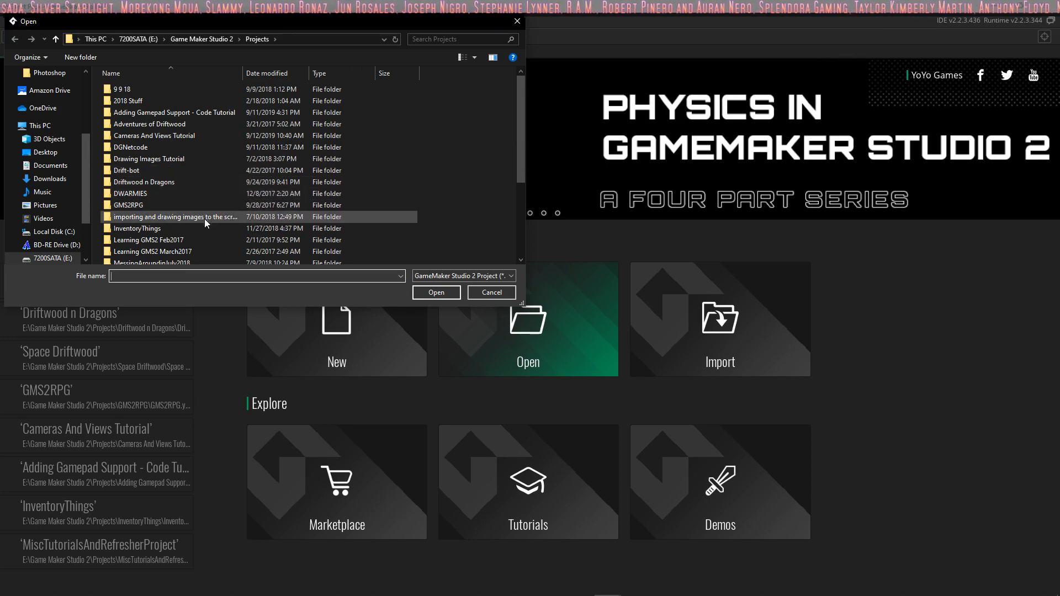
scroll(207, 219, "down", 2)
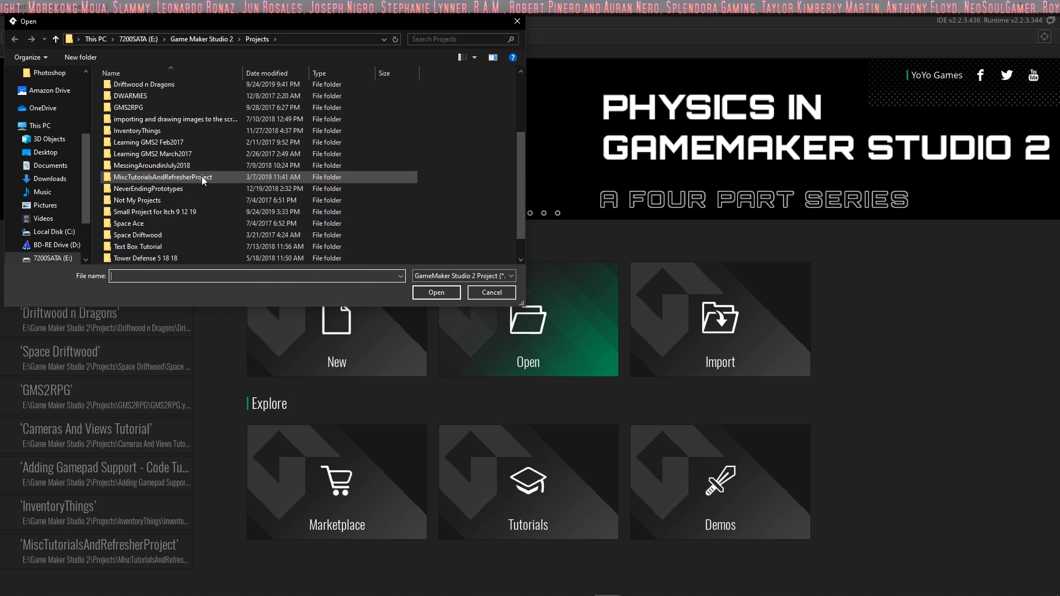
scroll(202, 185, "down", 2)
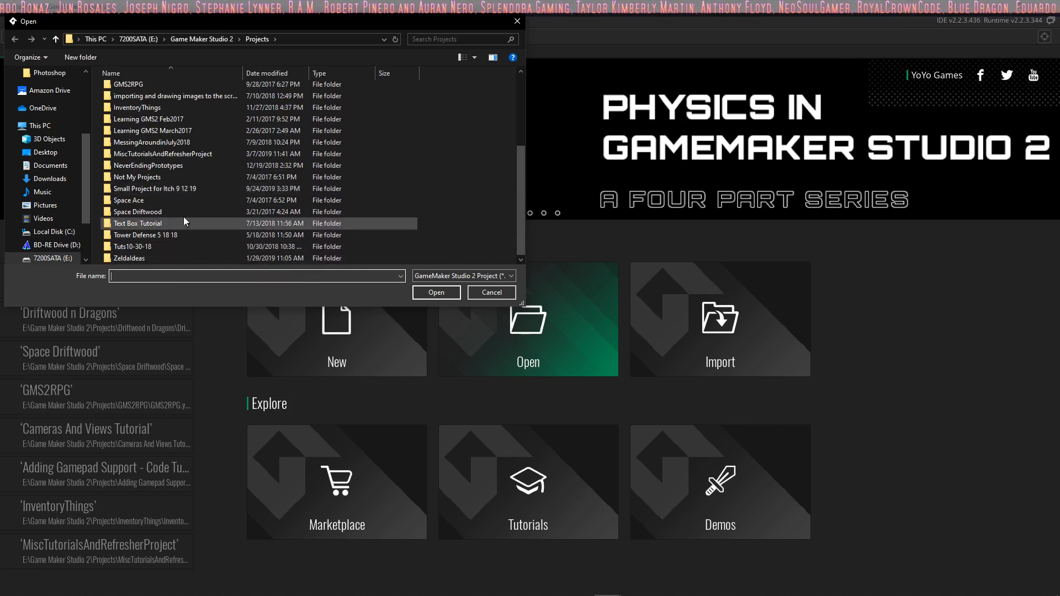
scroll(182, 211, "up", 4)
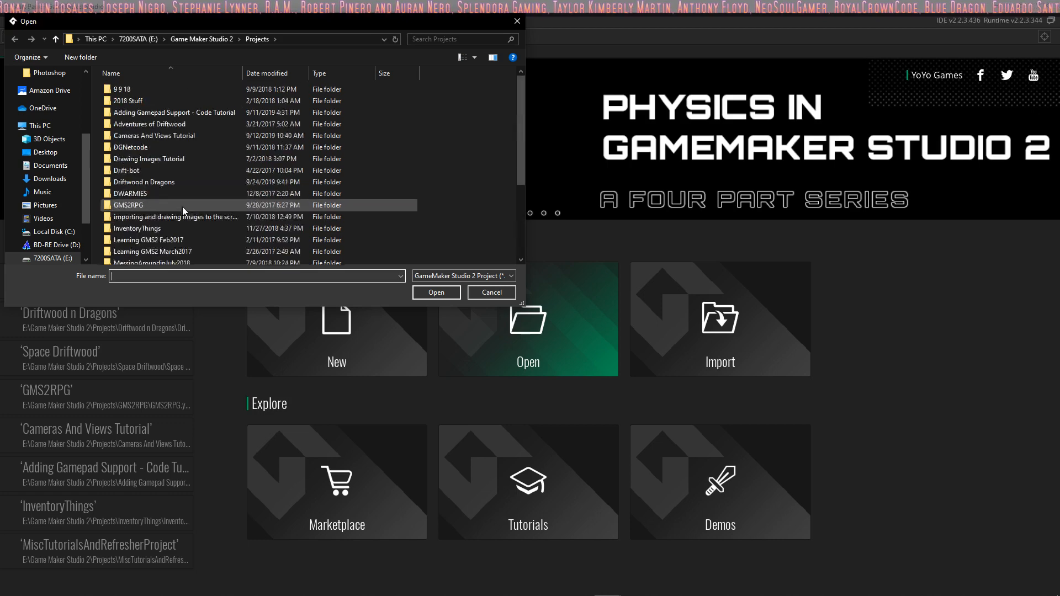
double_click(160, 91)
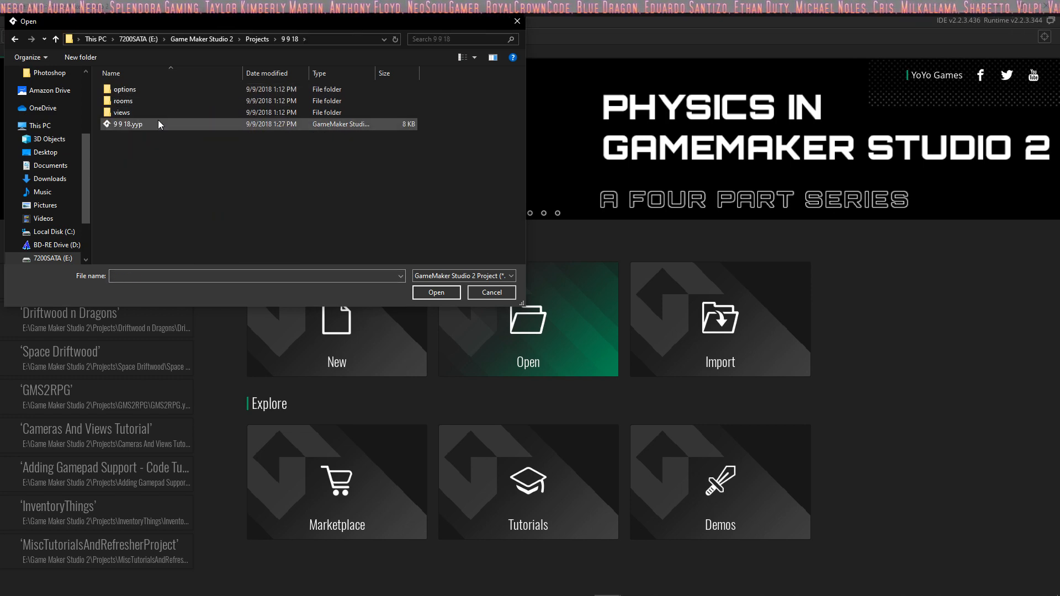
double_click(160, 124)
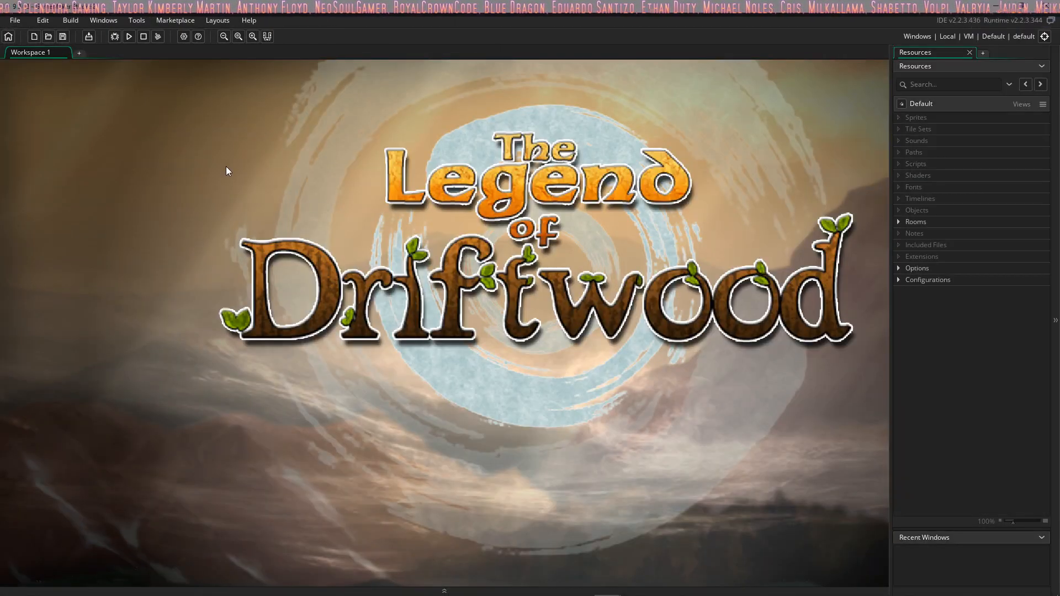
left_click(898, 221)
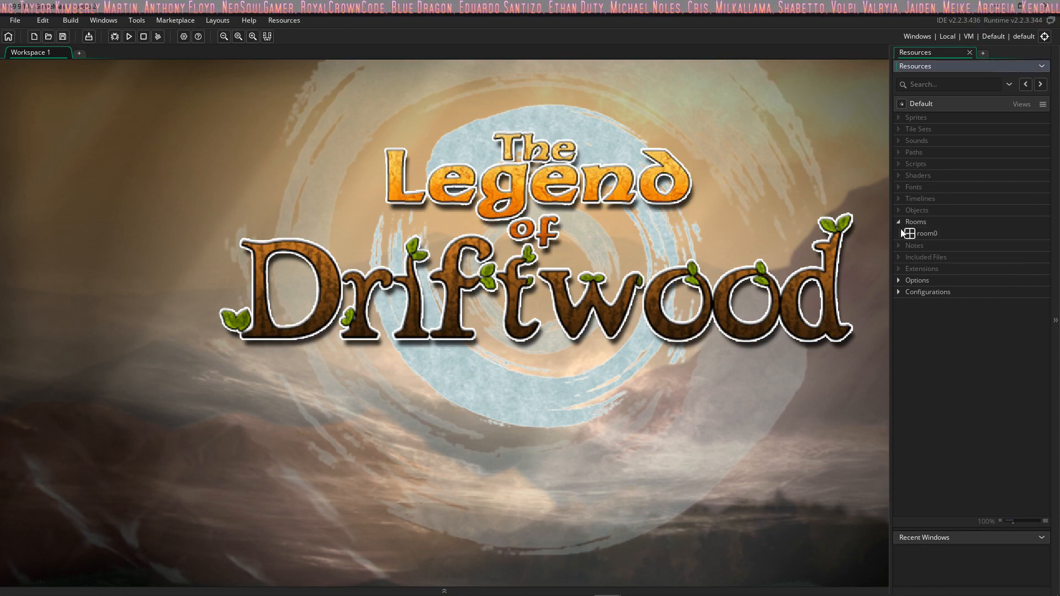
Step: Open the Adventures of Driftwood.yyp project from its folder in Projects
left_click(15, 20)
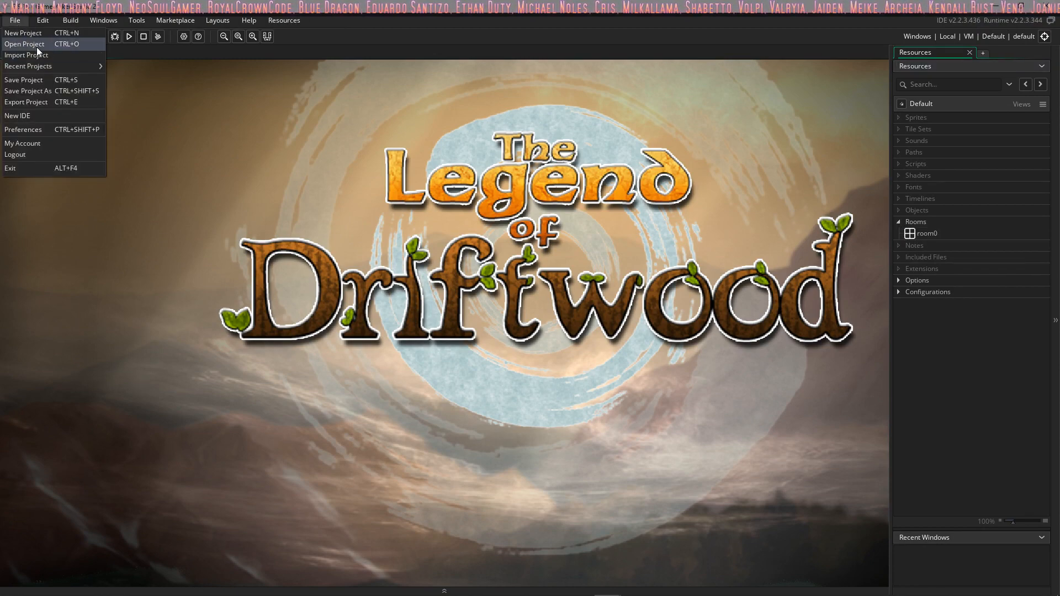
left_click(37, 48)
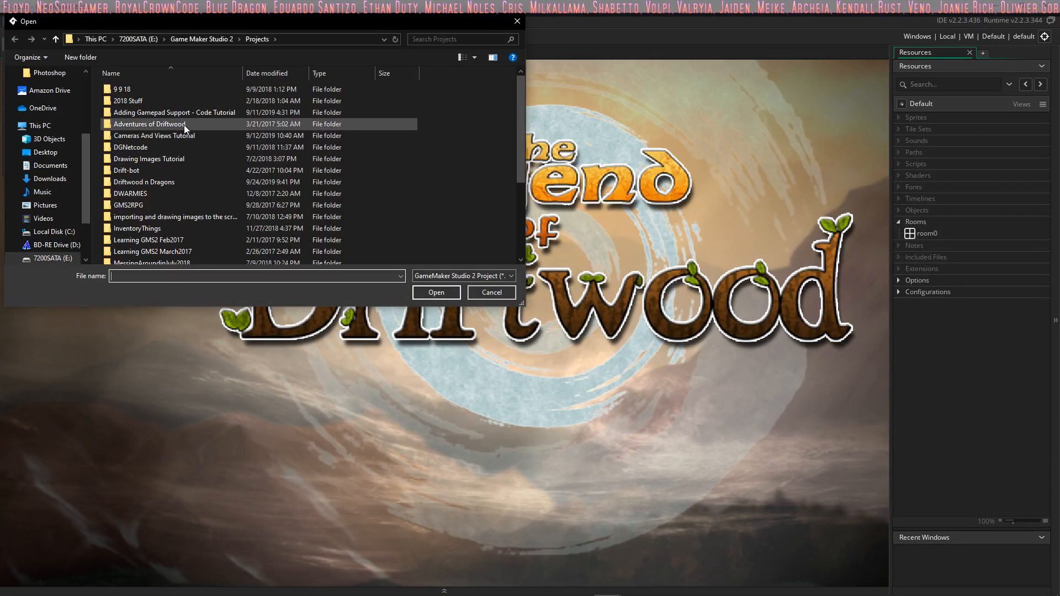
double_click(187, 127)
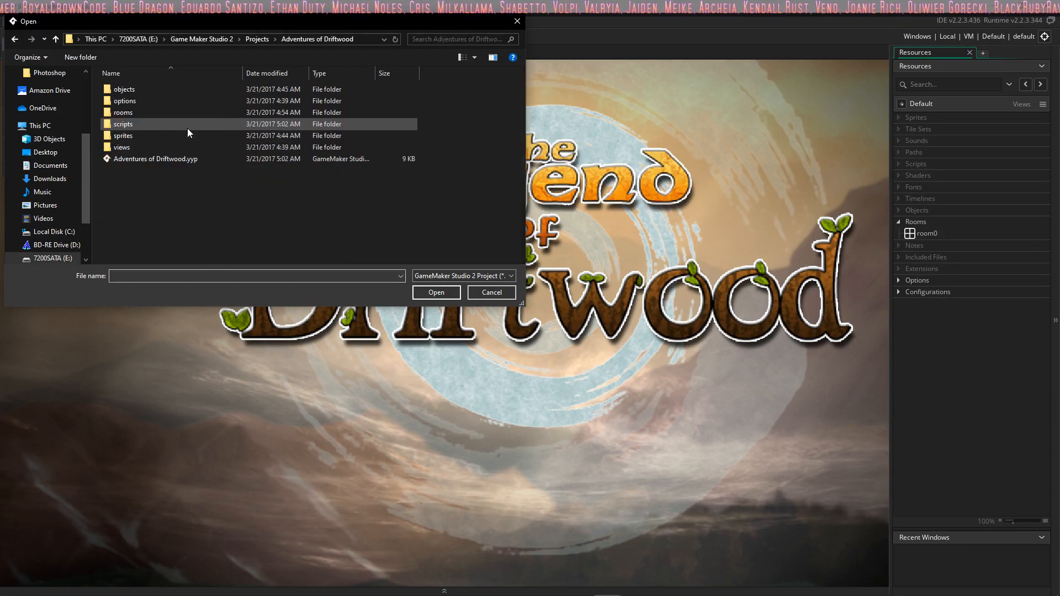
double_click(172, 159)
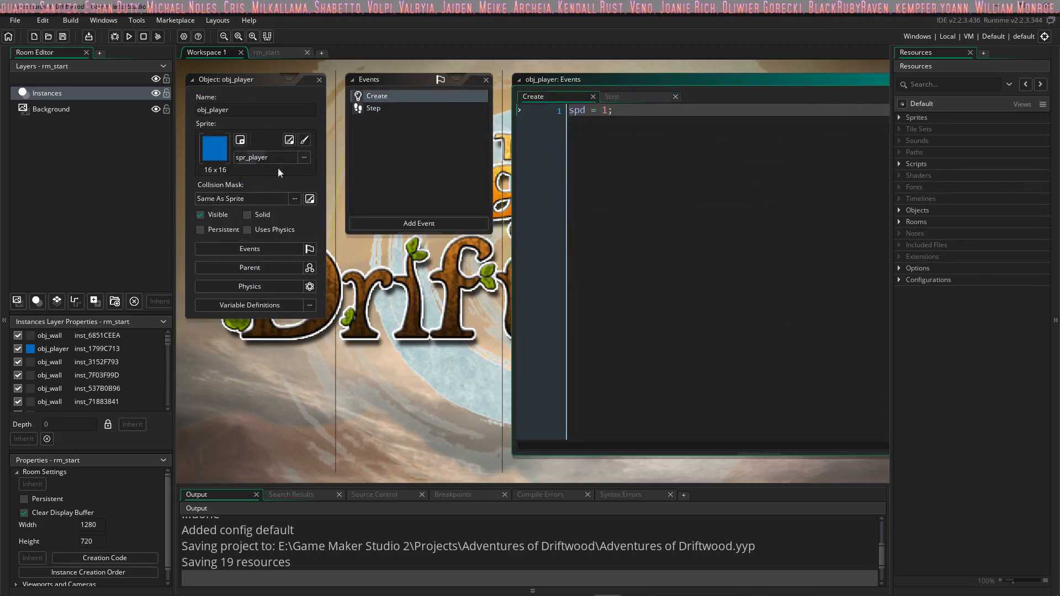
Step: Expand the Sprites, Scripts, Objects and Rooms resource groups to view what the project contains
left_click(900, 117)
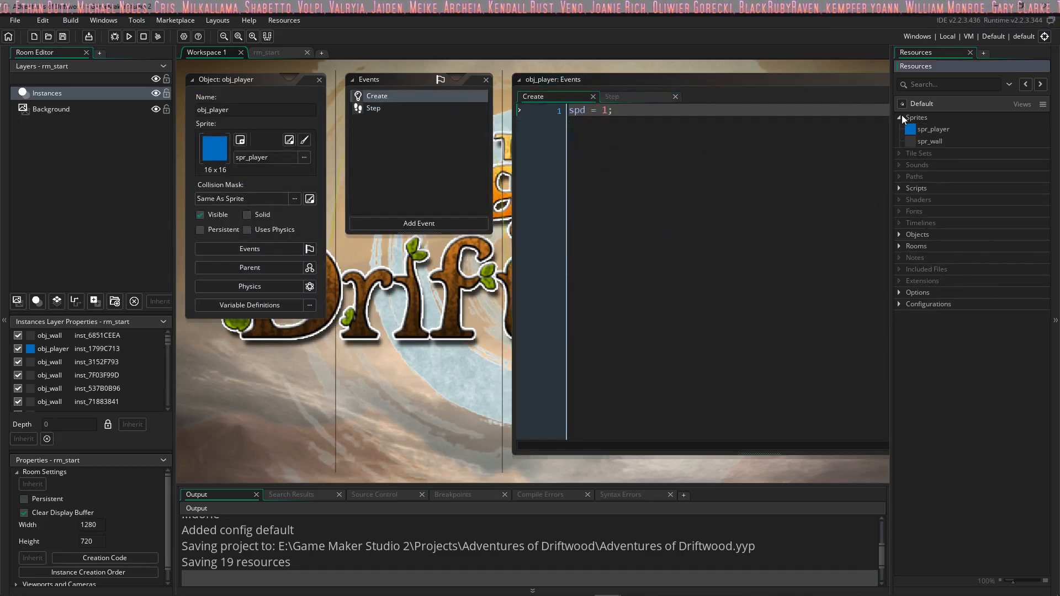
left_click(899, 188)
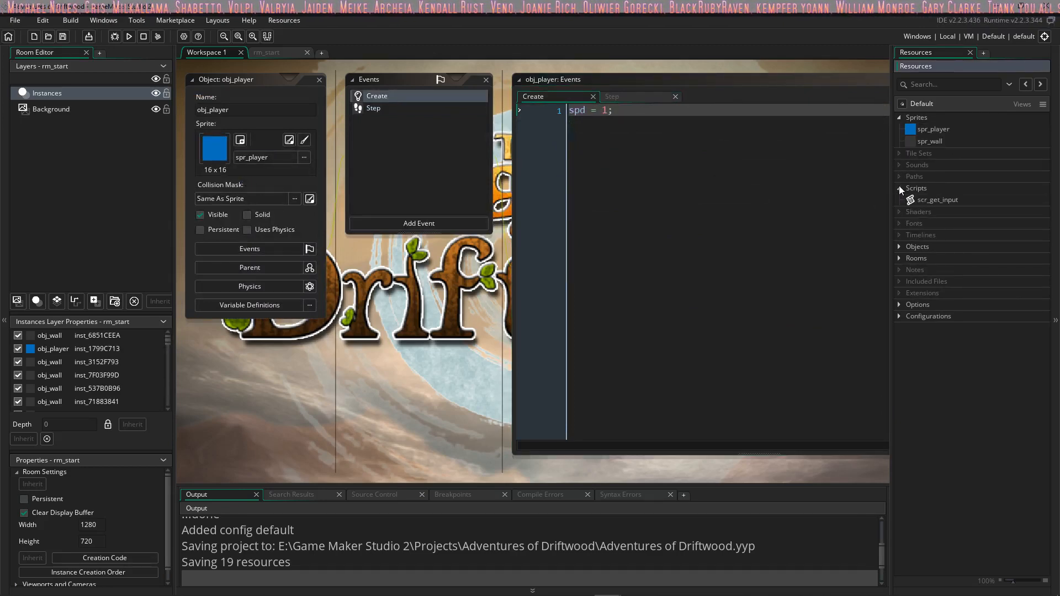
left_click(899, 246)
left_click(899, 282)
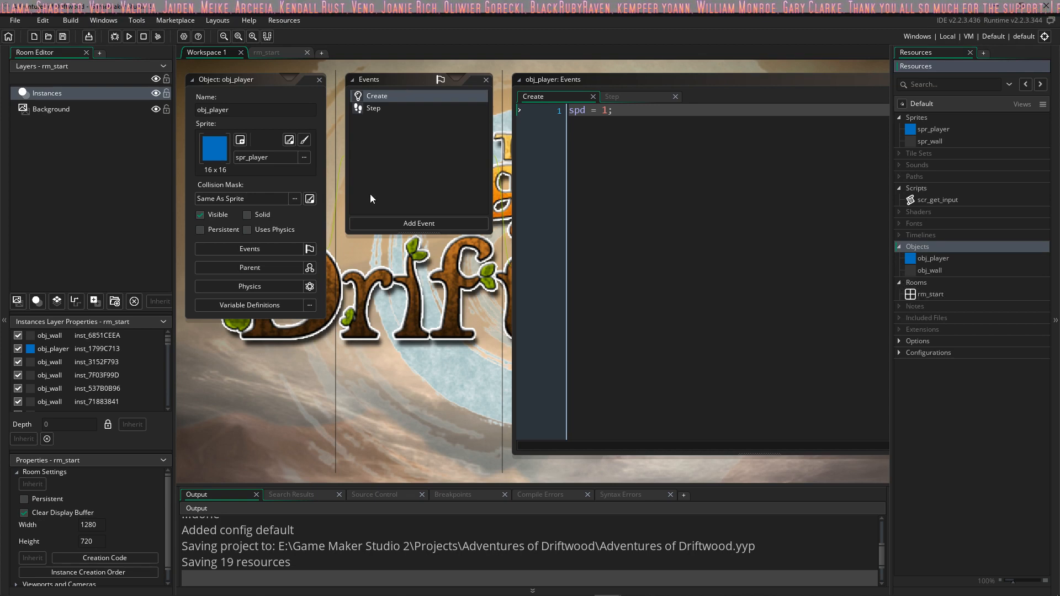
Step: Open the project stored in the Cameras And Views Tutorial folder
left_click(15, 20)
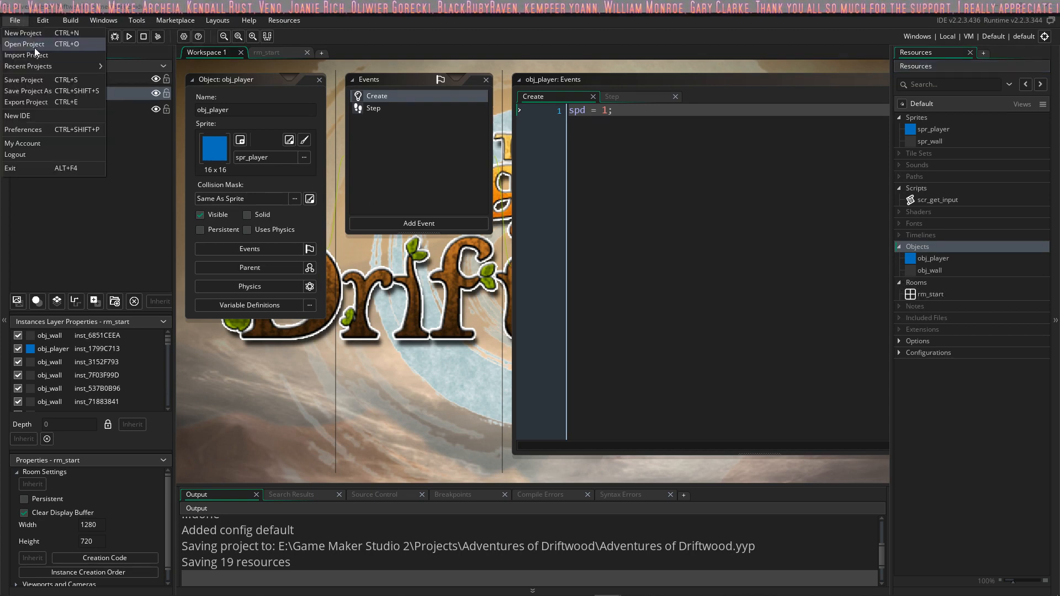
left_click(25, 44)
left_click(185, 136)
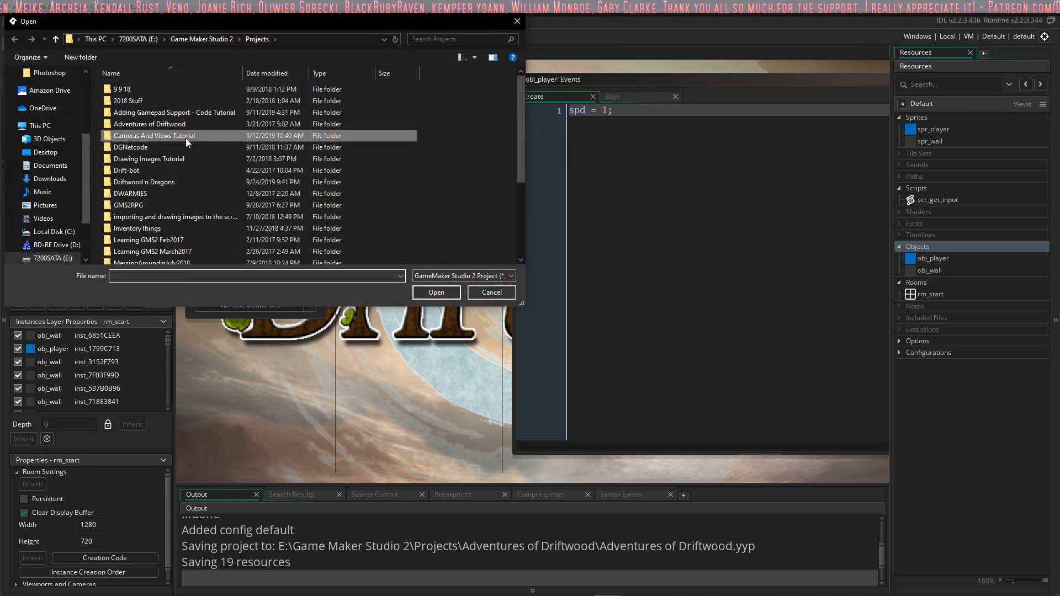
double_click(185, 138)
double_click(195, 180)
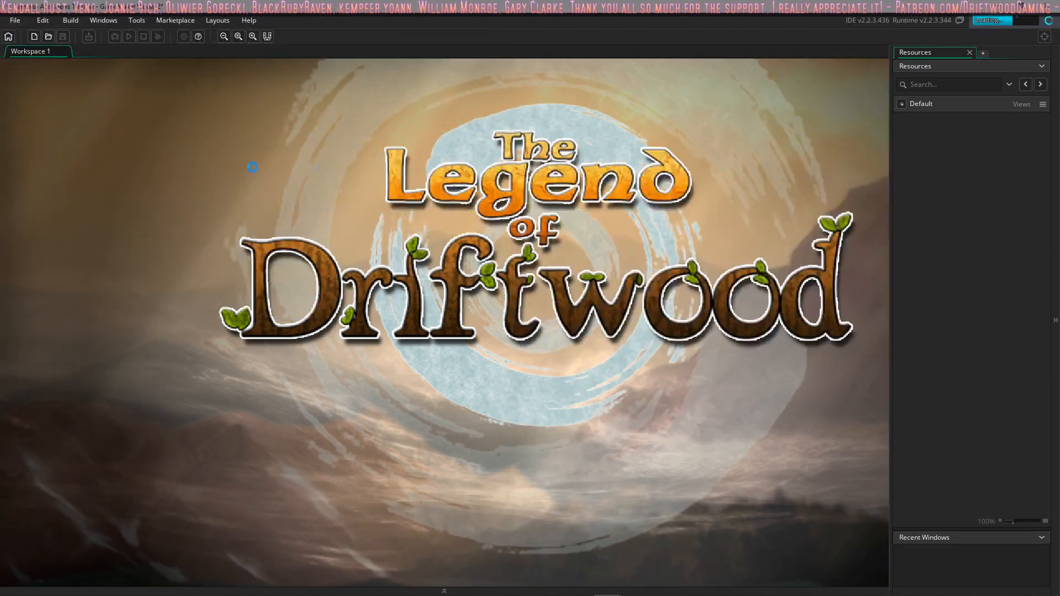
Step: Look at the current project's Scripts resources, and open DGNetcode.yyp from the DGNetcode folder in Projects
left_click(899, 164)
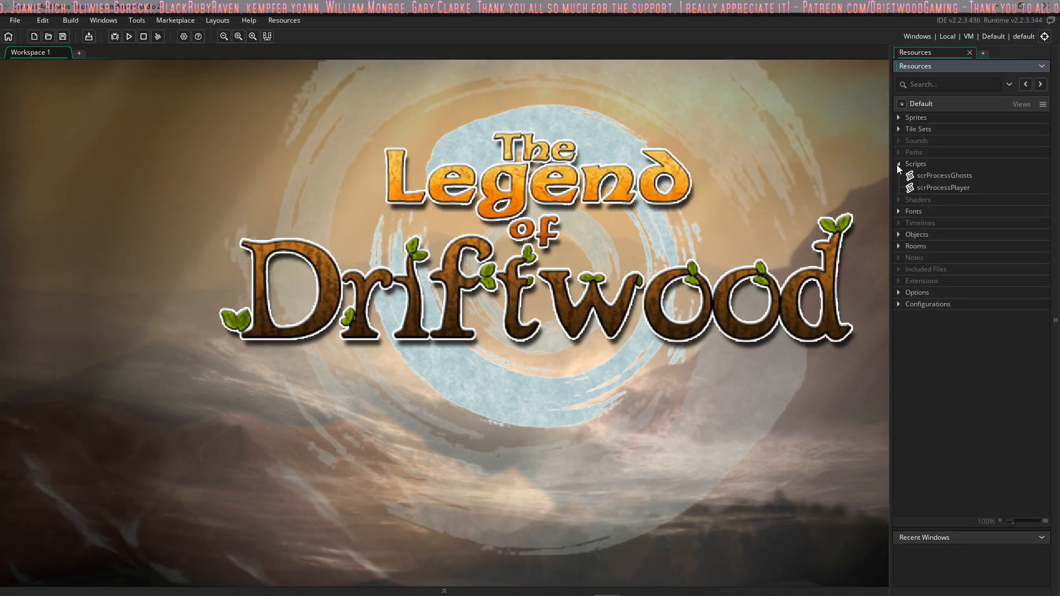
left_click(15, 20)
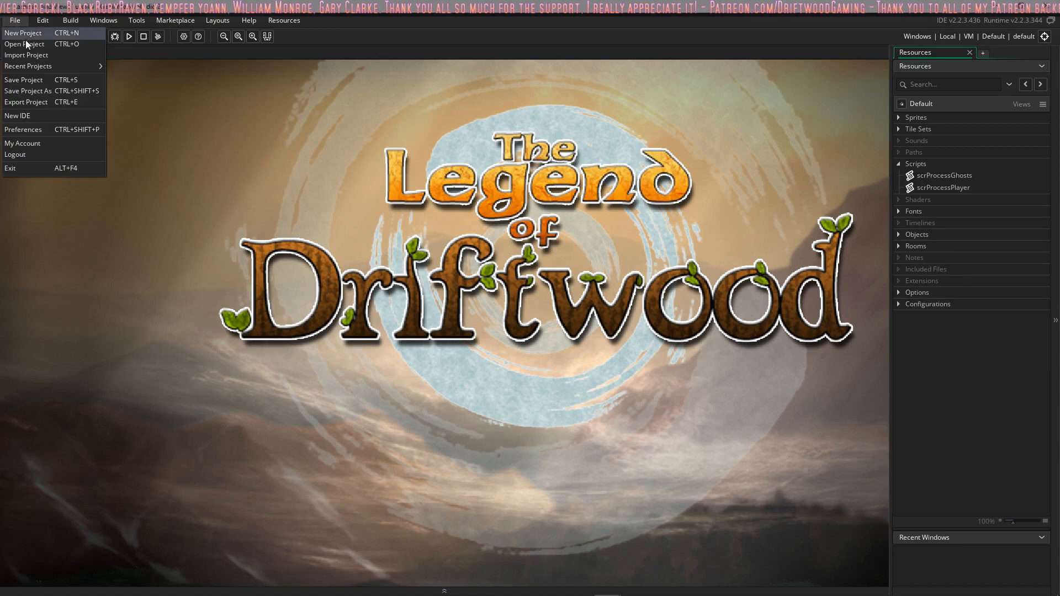
left_click(24, 43)
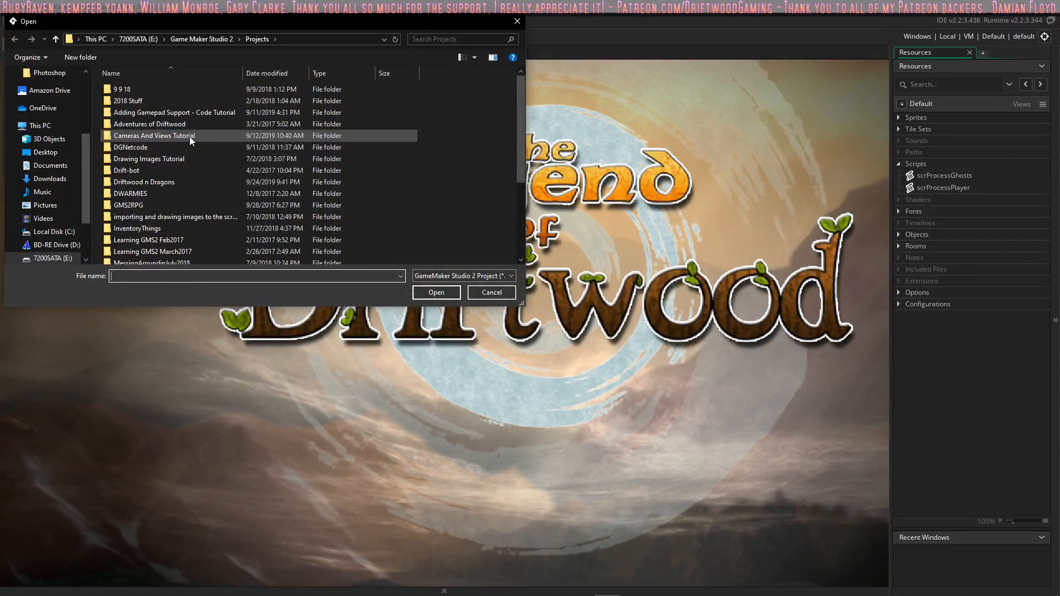
double_click(185, 148)
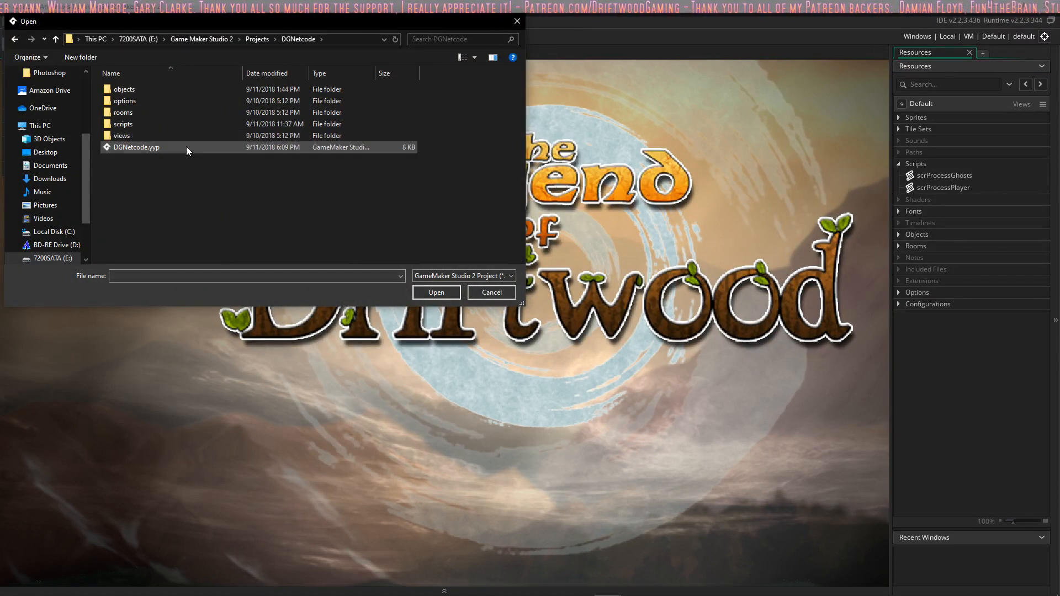
double_click(187, 146)
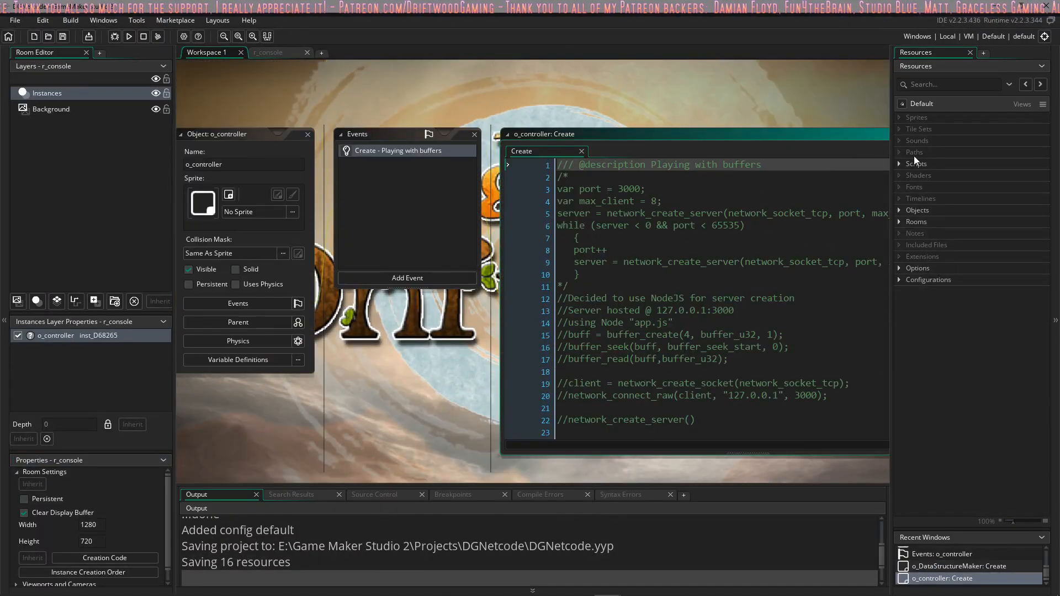
Step: Expand the Scripts, Objects and Rooms resource groups of the DGNetcode project
left_click(899, 164)
left_click(899, 223)
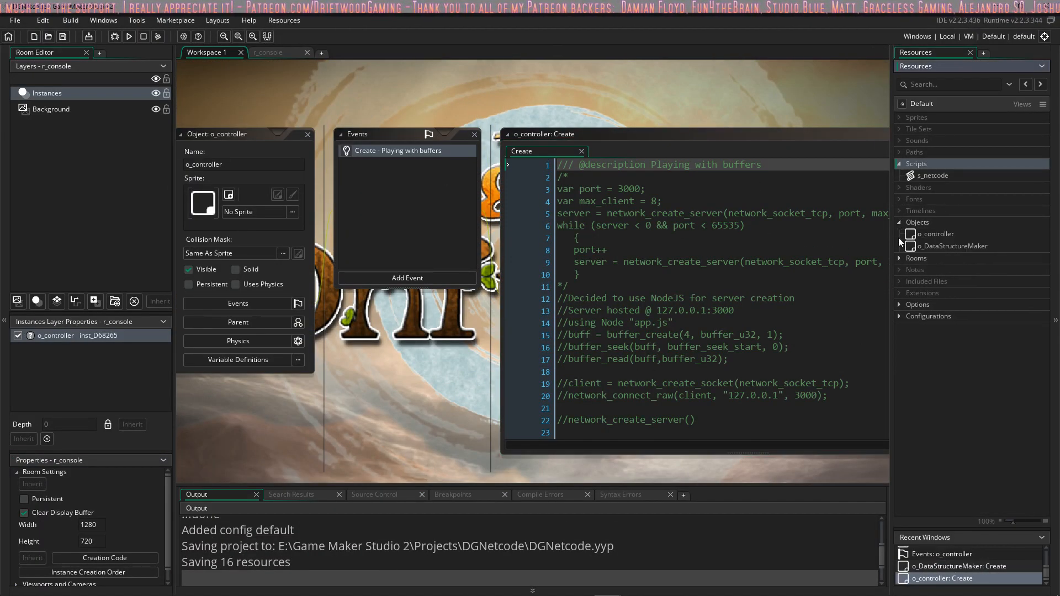
left_click(899, 258)
Step: Read through the o_controller object's Create event code, covering its server setup, buffer handling and client message sections
scroll(676, 278, "down", 1)
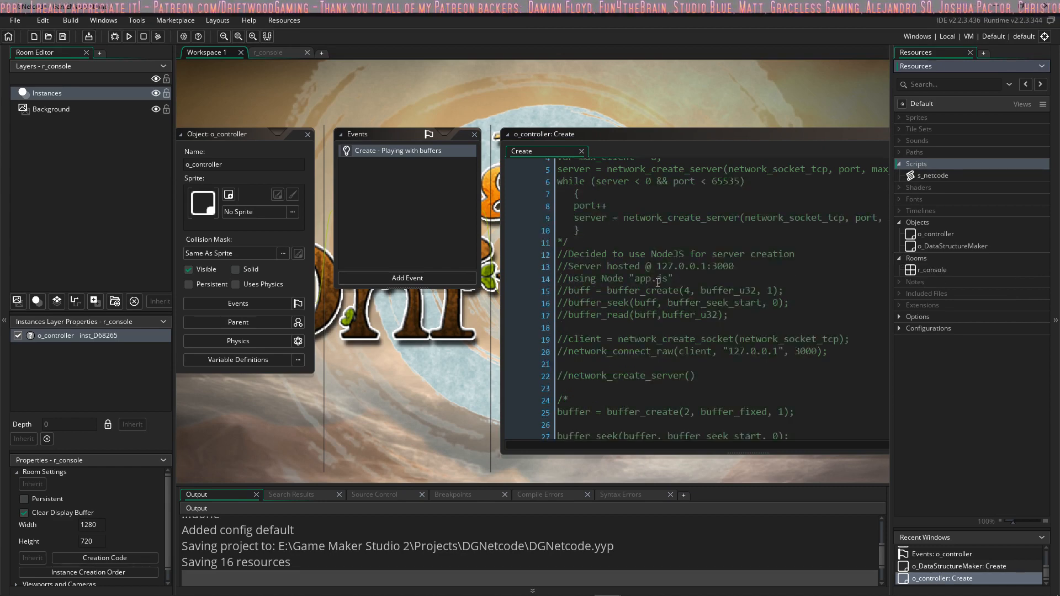
scroll(657, 282, "down", 1)
middle_click_drag(452, 326, 339, 311)
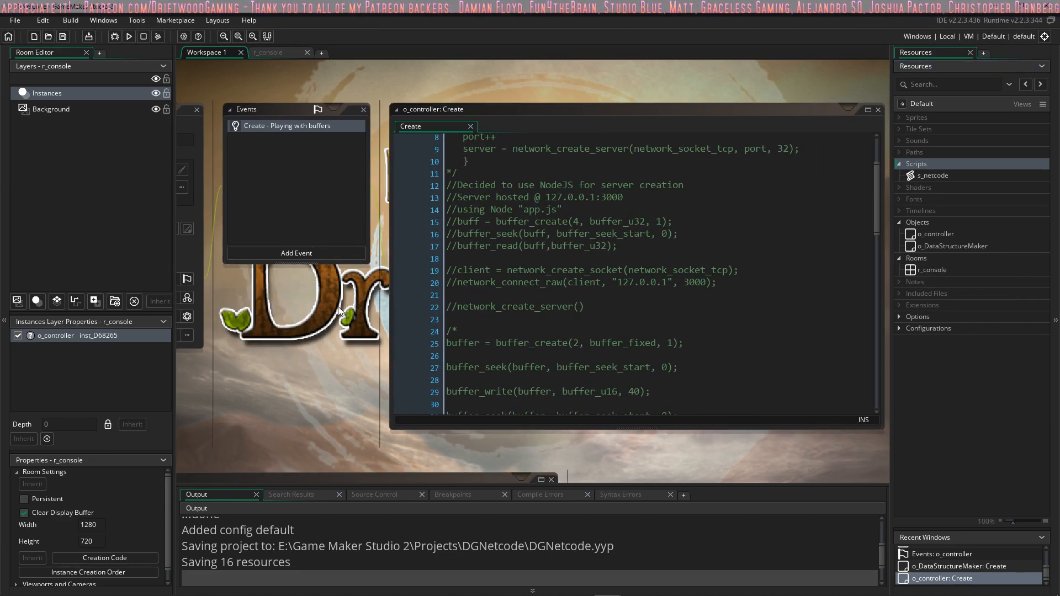
left_click(529, 209)
scroll(571, 210, "up", 2)
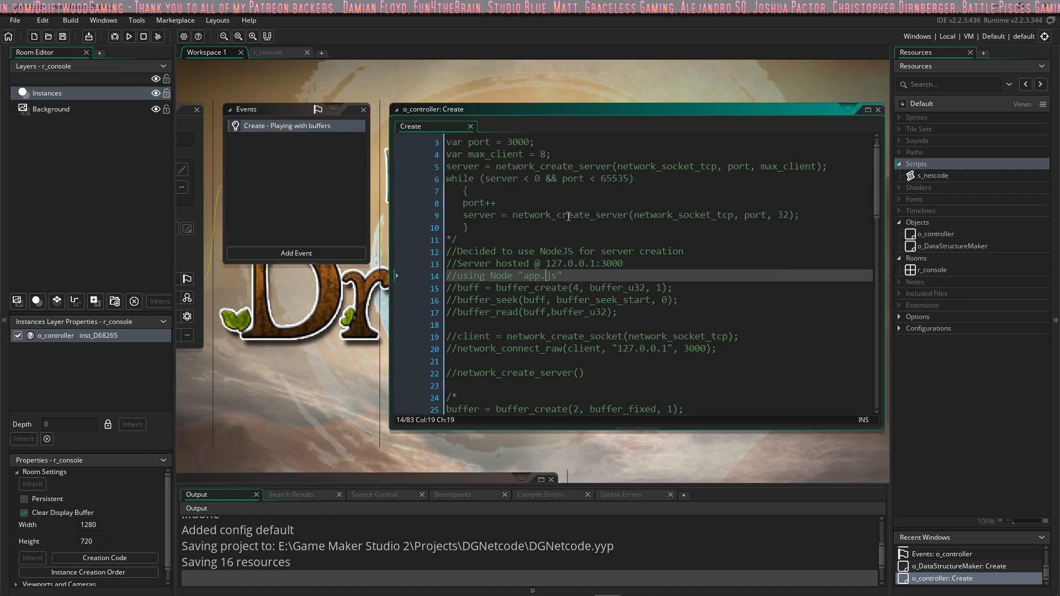
scroll(535, 182, "down", 12)
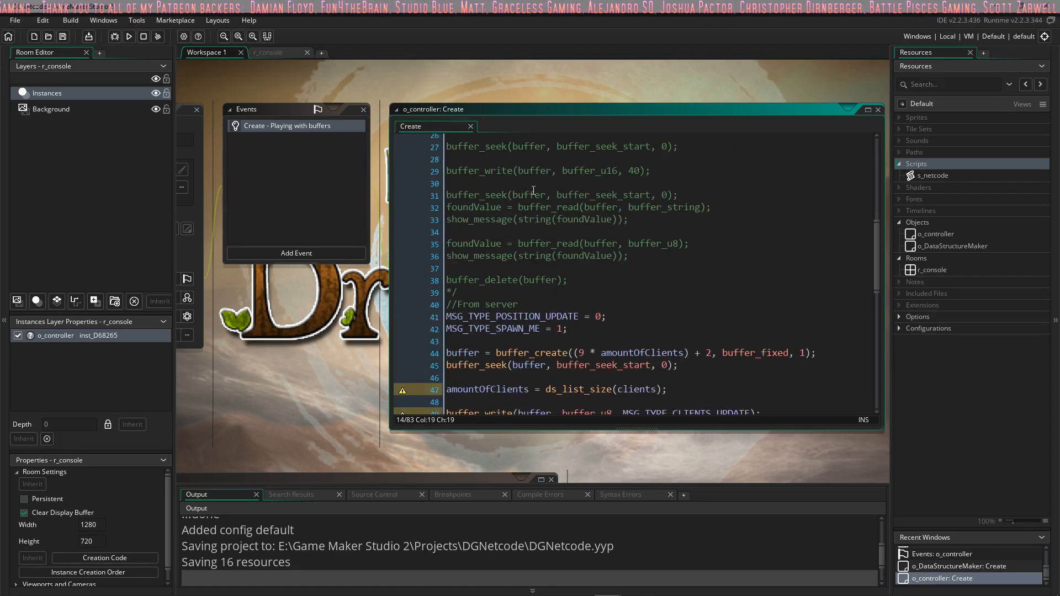
scroll(533, 190, "down", 4)
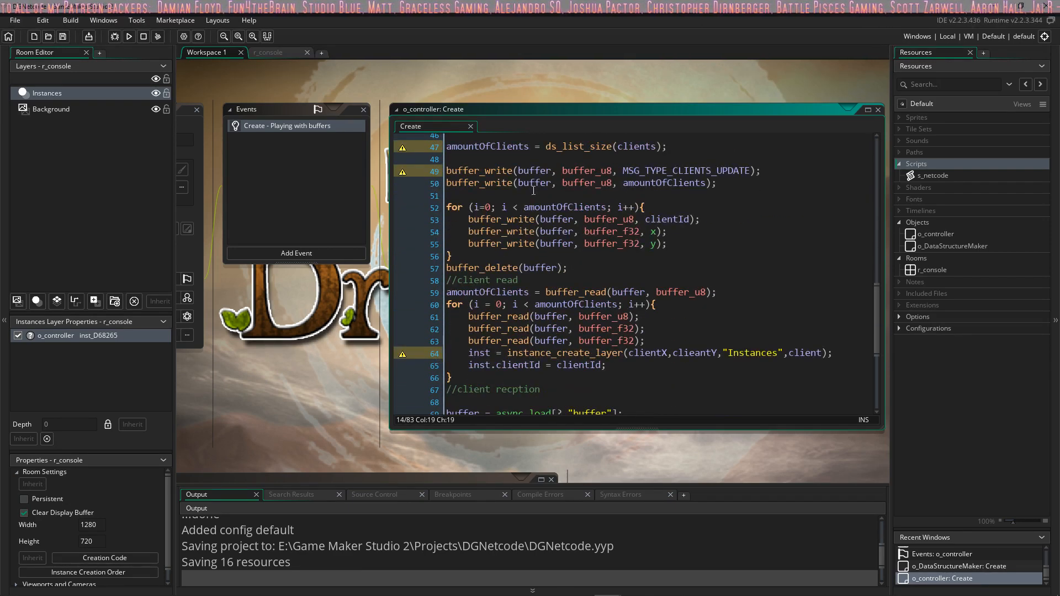
scroll(522, 218, "down", 4)
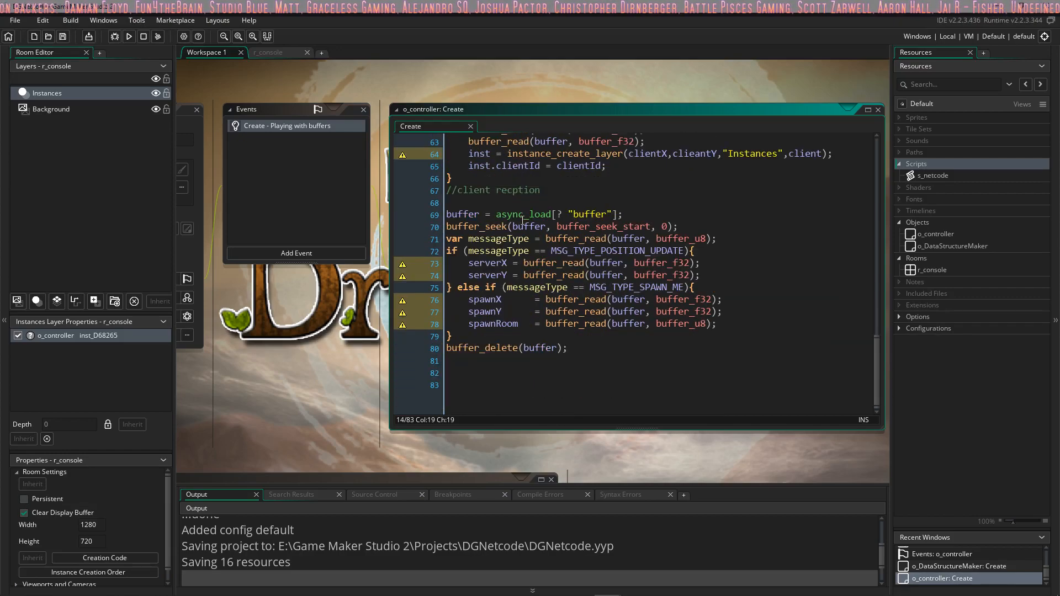
scroll(522, 220, "up", 12)
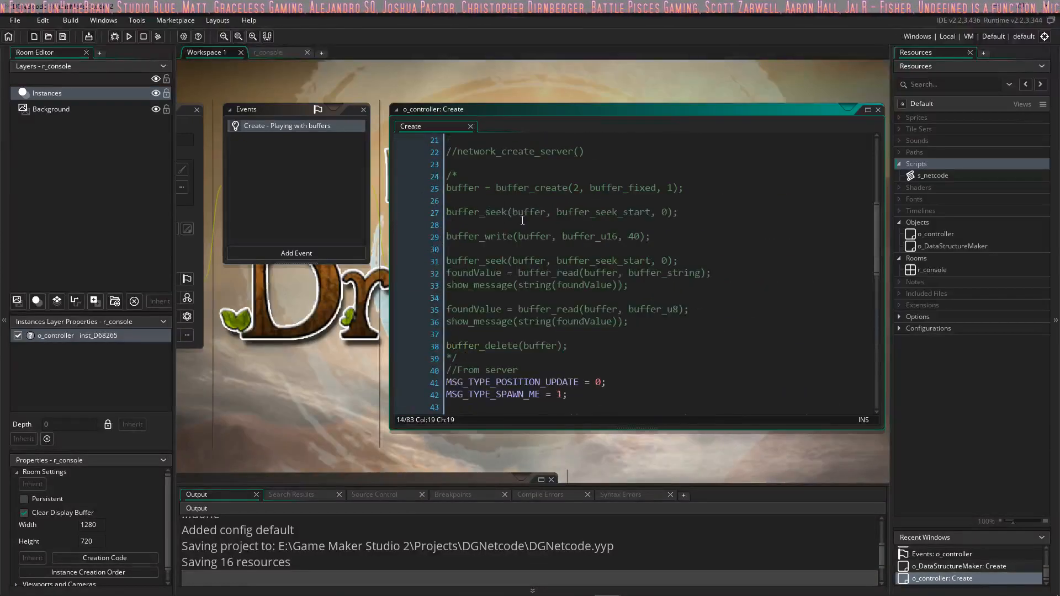
scroll(523, 220, "up", 8)
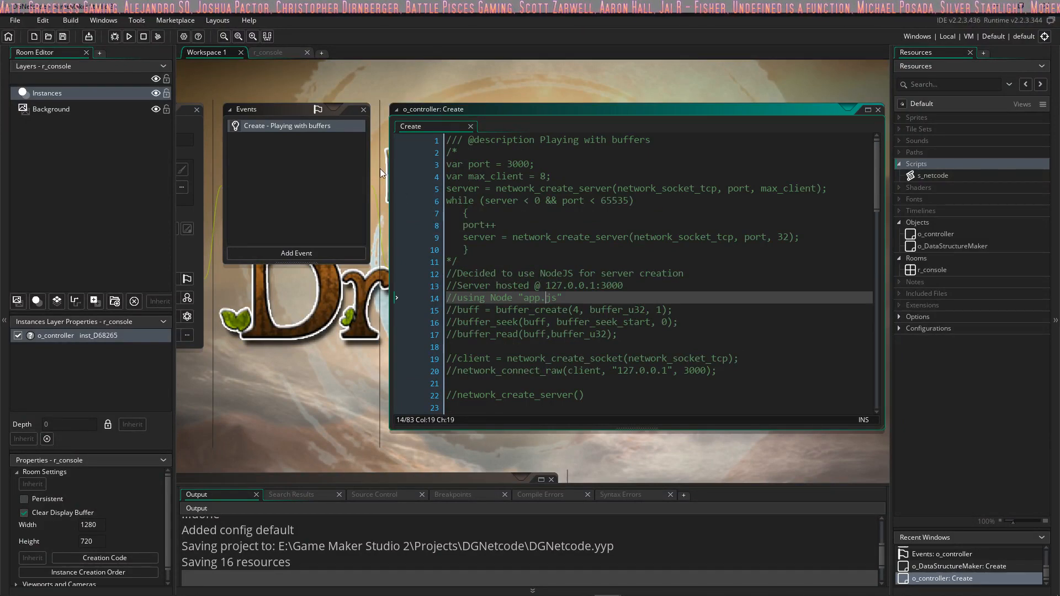
scroll(677, 245, "down", 5)
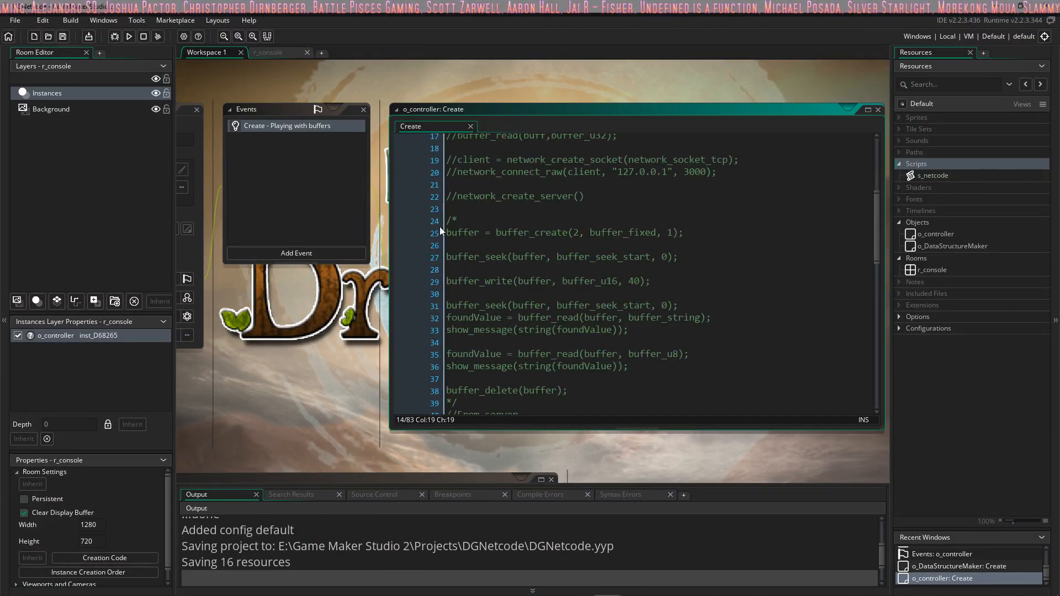
Step: Open the Drawing Images Tutorial.yyp project from its folder in Projects and expand its Sprites resources
left_click(14, 19)
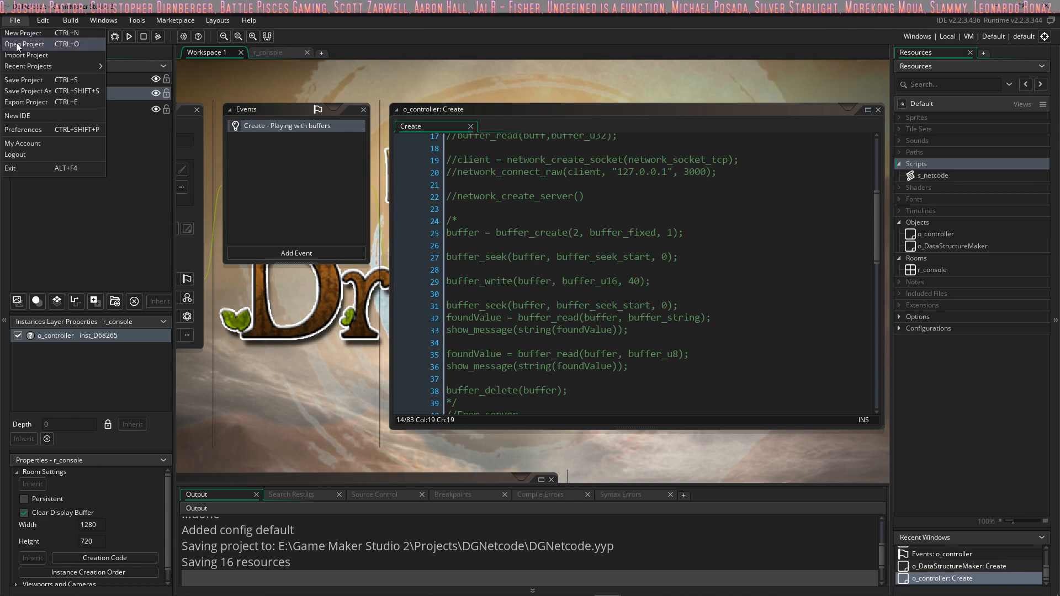
left_click(17, 41)
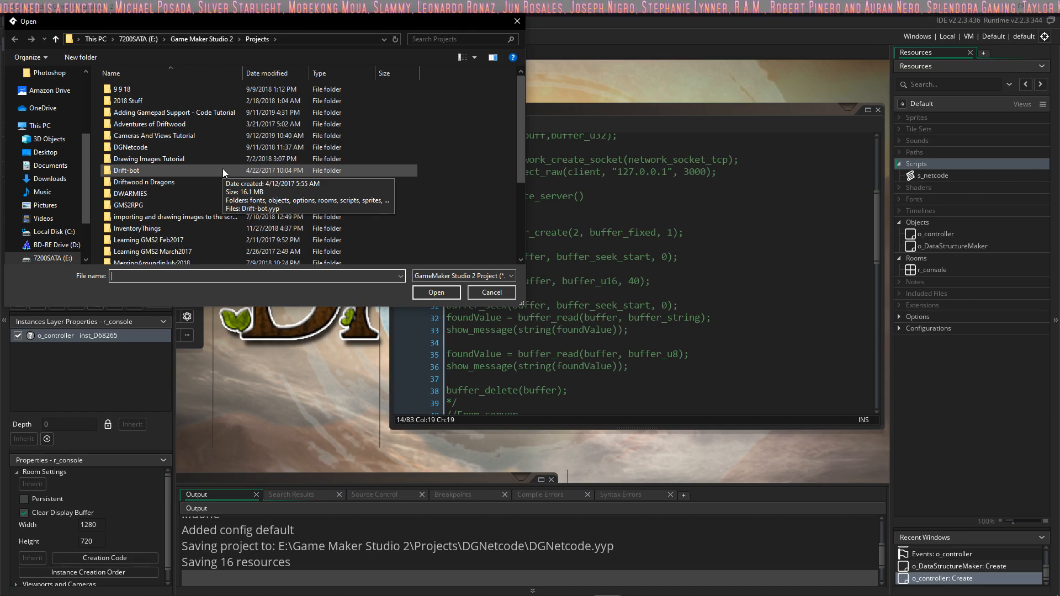
scroll(175, 177, "down", 1)
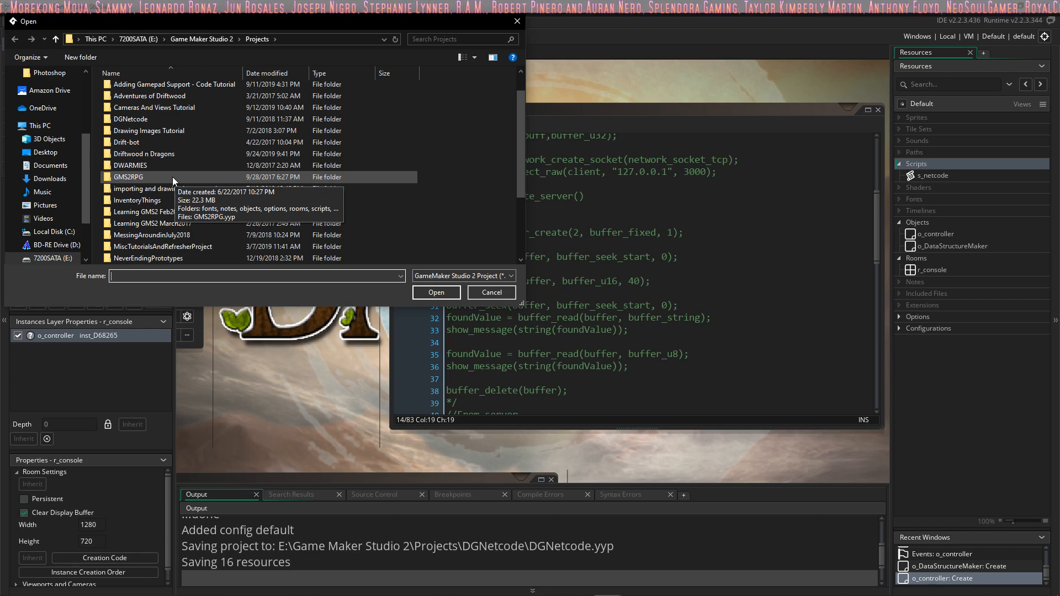
scroll(173, 177, "down", 1)
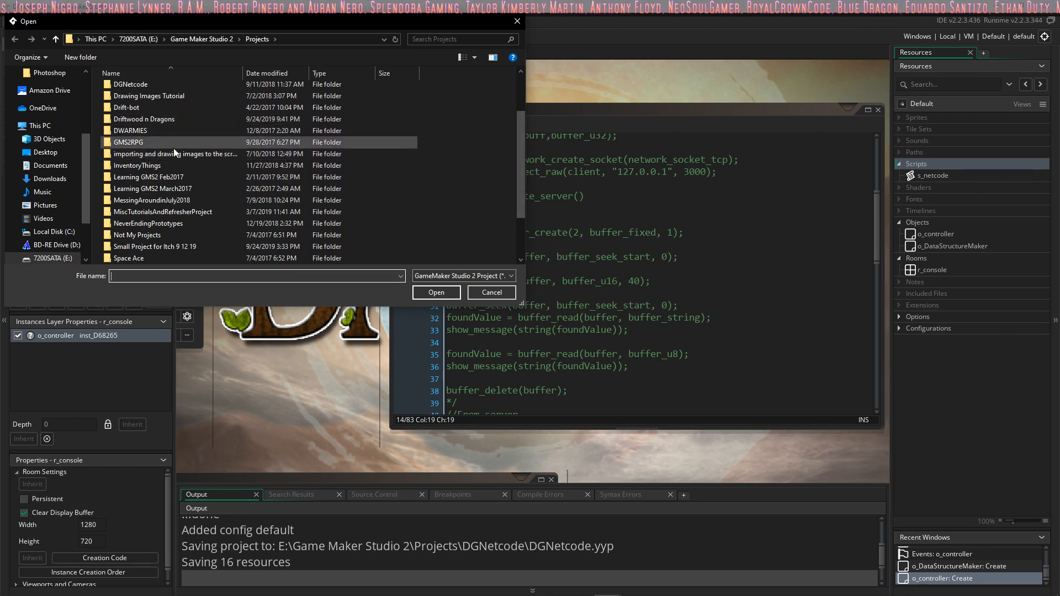
scroll(184, 133, "up", 2)
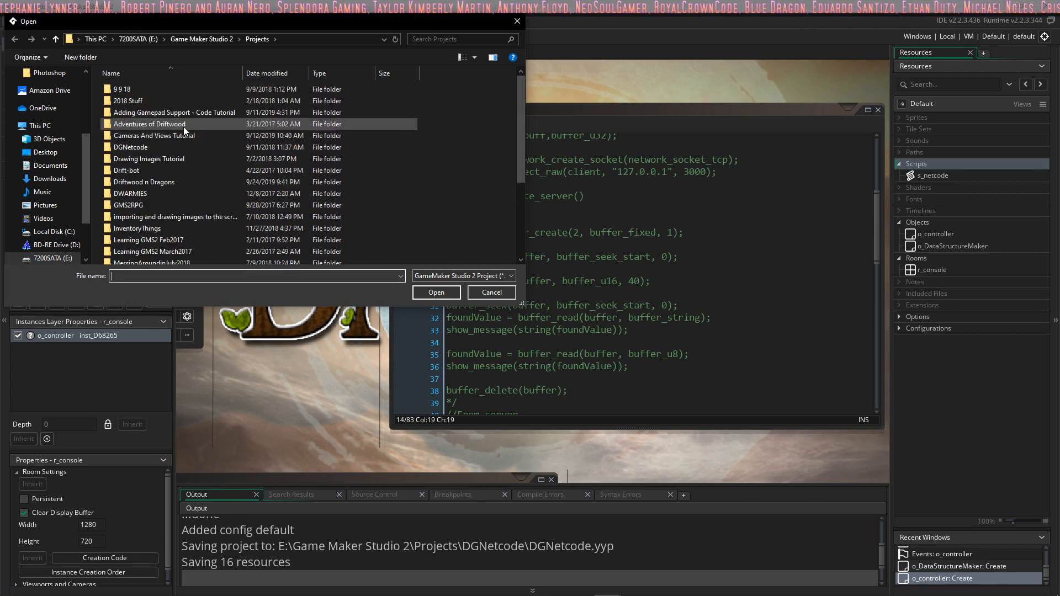
scroll(184, 127, "down", 1)
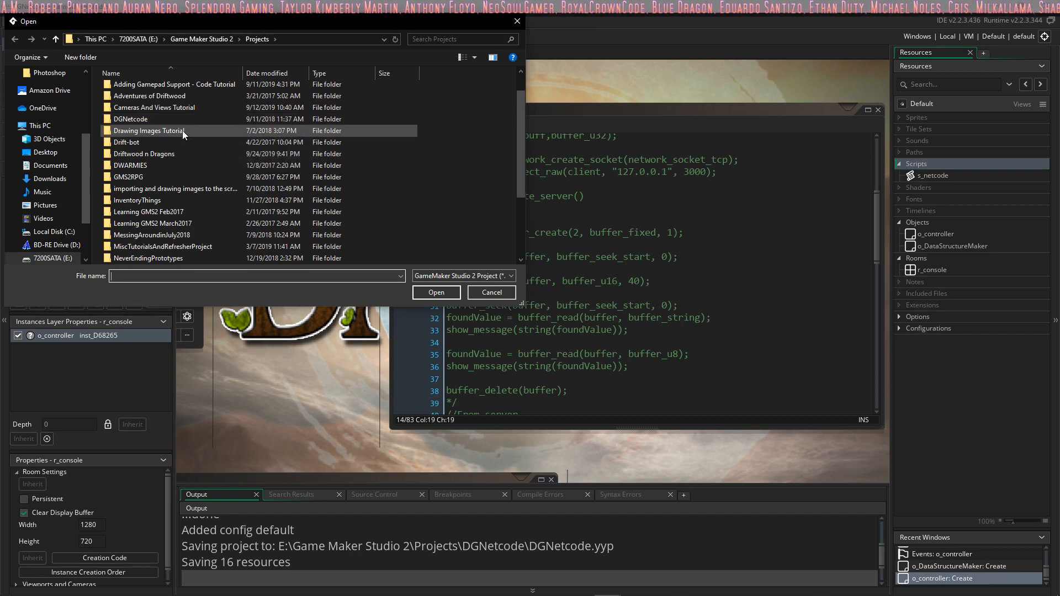
double_click(182, 131)
double_click(190, 161)
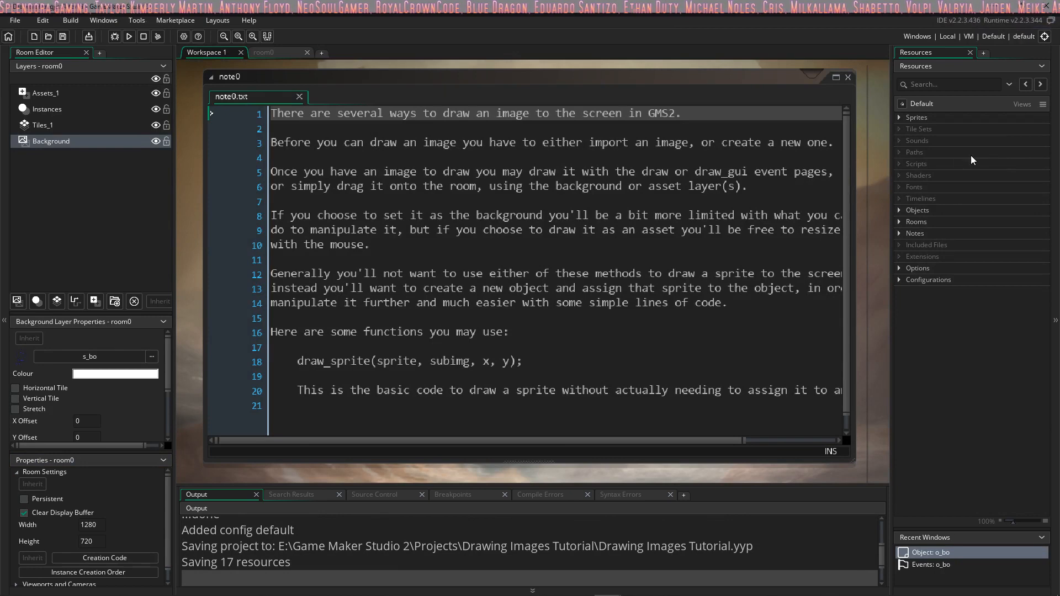
left_click(900, 118)
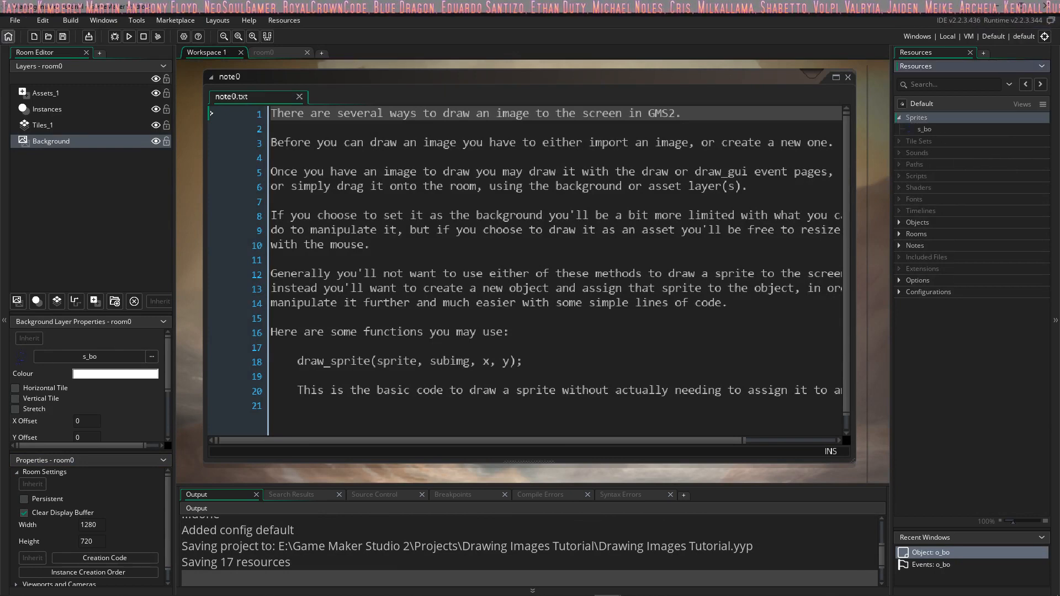
Step: Open the DWARMIES.yyp project from the DWARMIES folder in Projects
left_click(16, 18)
left_click(22, 43)
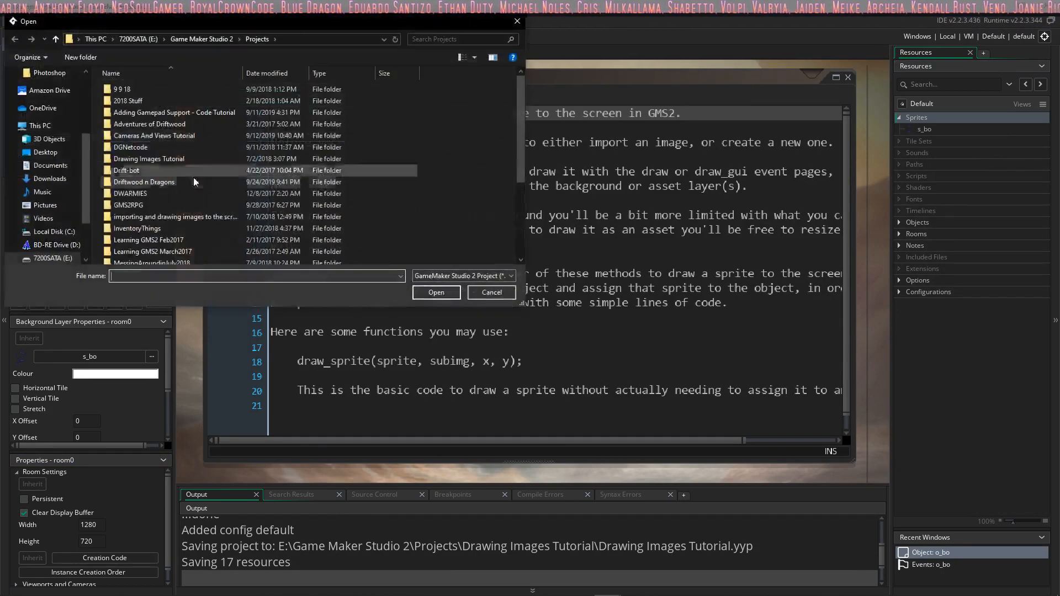
double_click(177, 193)
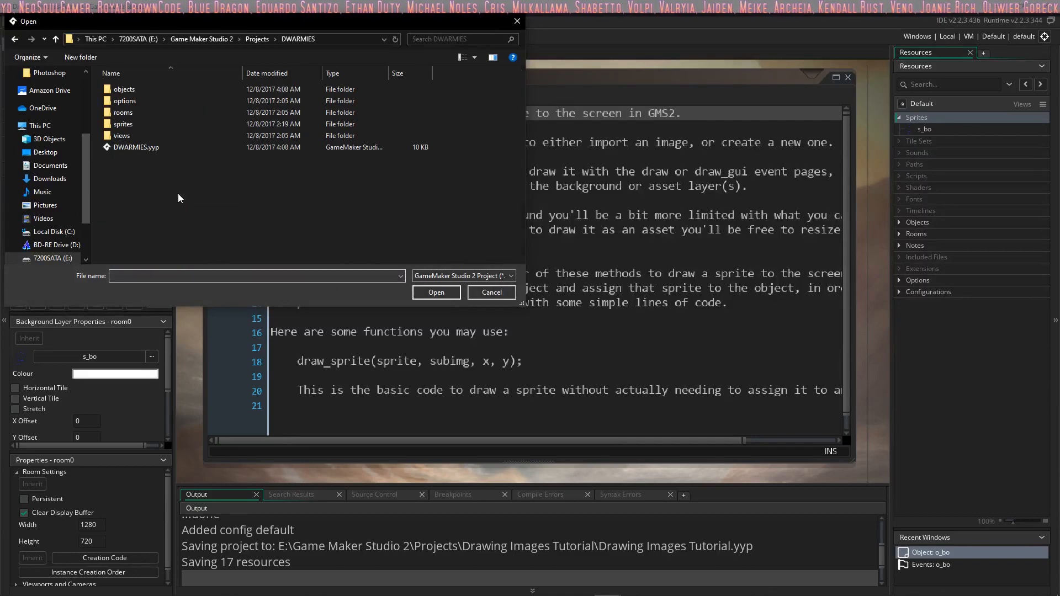
double_click(128, 147)
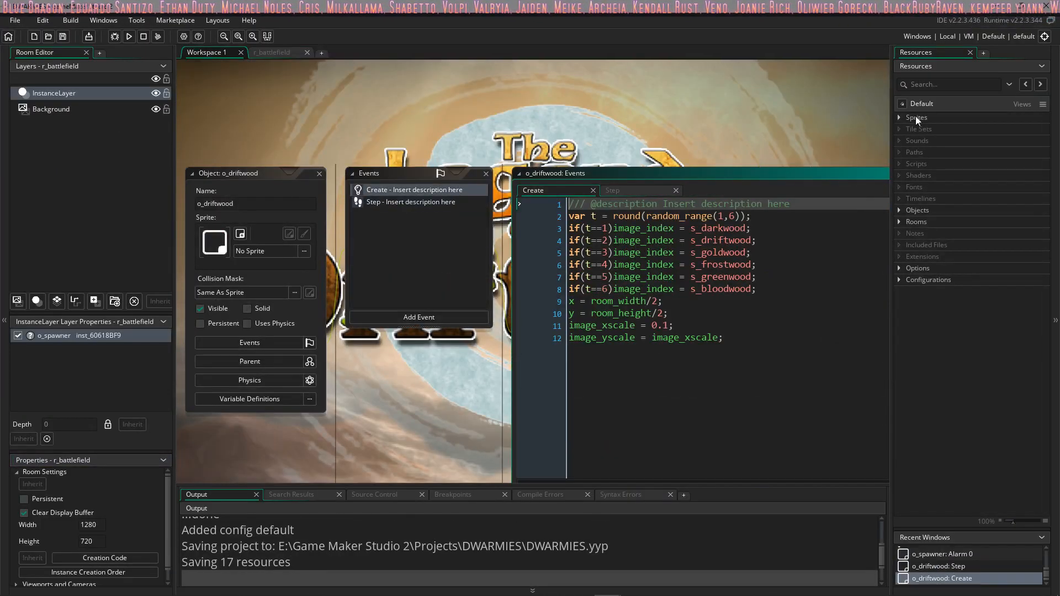
Step: Expand the Sprites, Objects and Rooms groups of the DWARMIES project, and test-run the game before closing its window
left_click(902, 116)
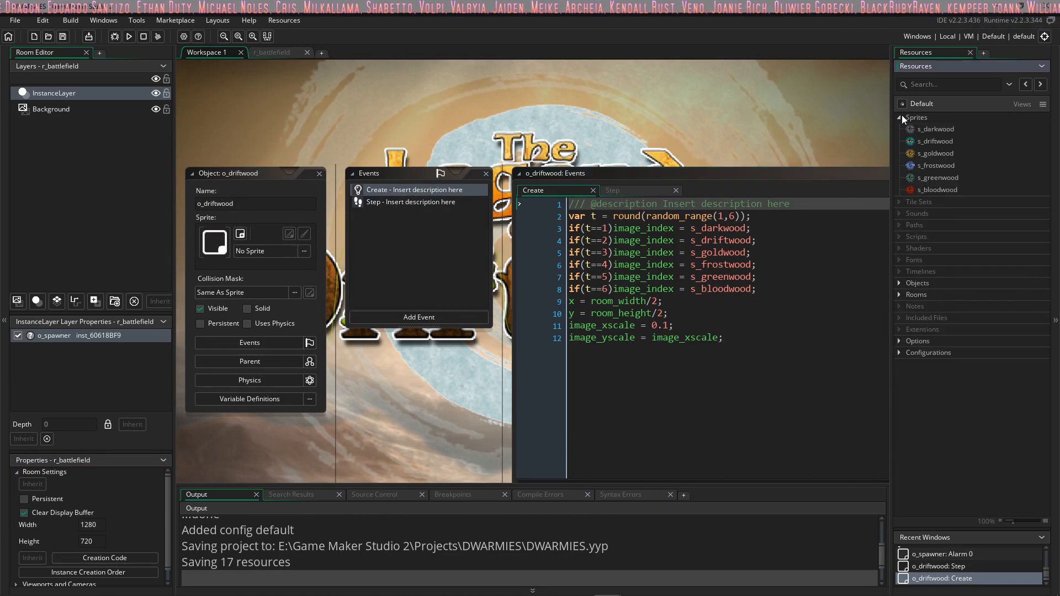
left_click(899, 284)
left_click(898, 319)
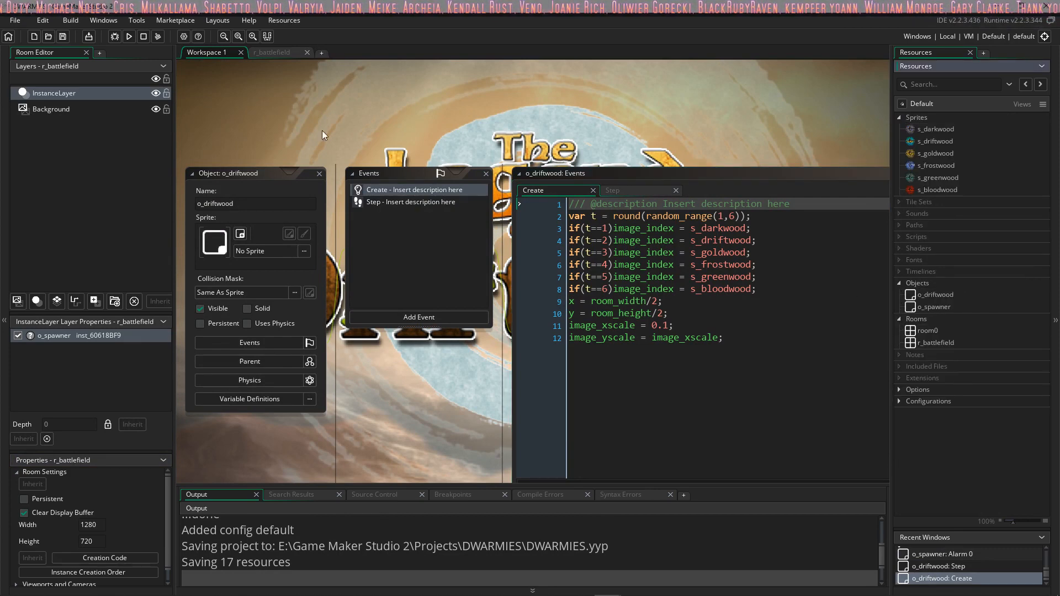
left_click(129, 38)
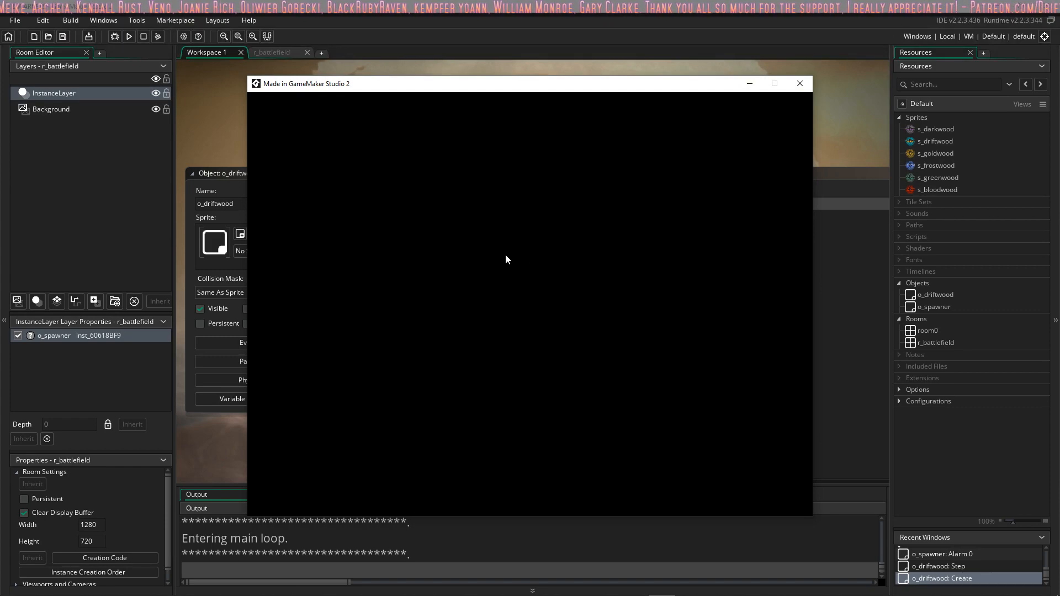
left_click(801, 88)
Step: Open the o_driftwood object and the rooms room0 and r_battlefield to inspect them
double_click(945, 295)
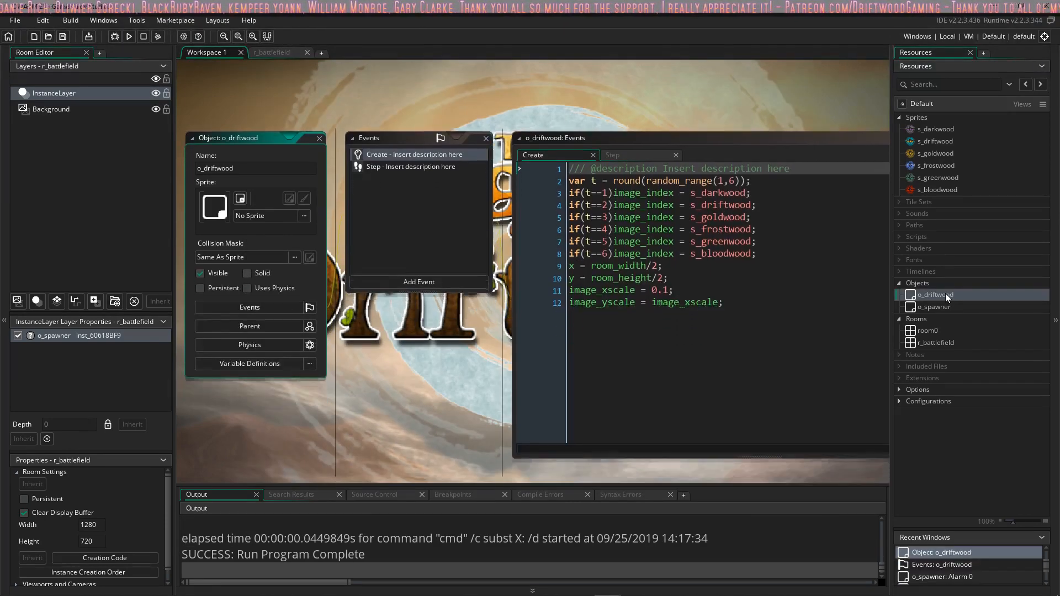
double_click(938, 329)
double_click(938, 342)
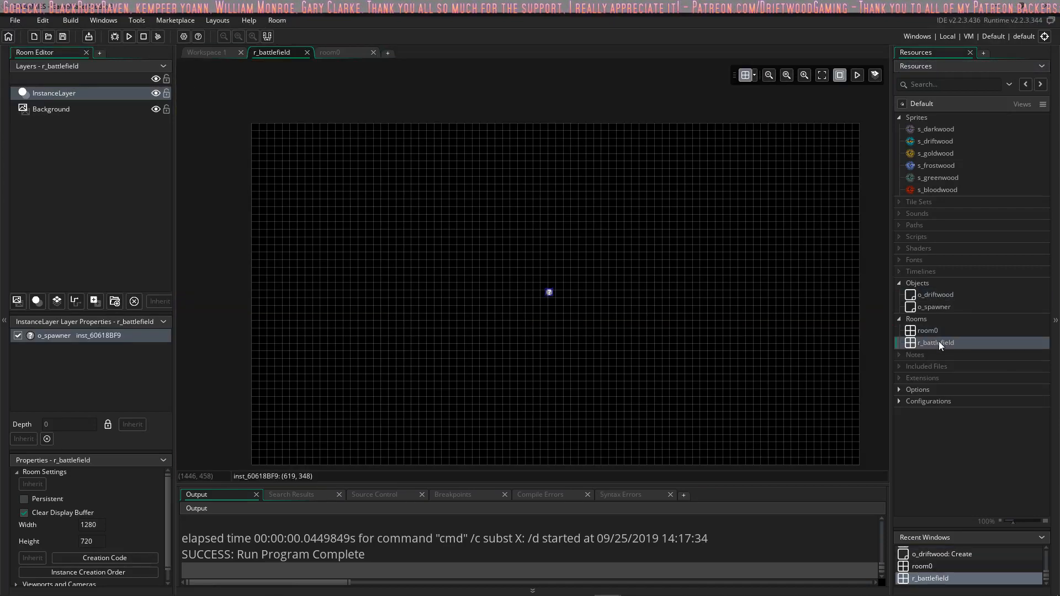
Step: Open the InventoryThings.yyp project from the InventoryThings folder in Projects
left_click(24, 17)
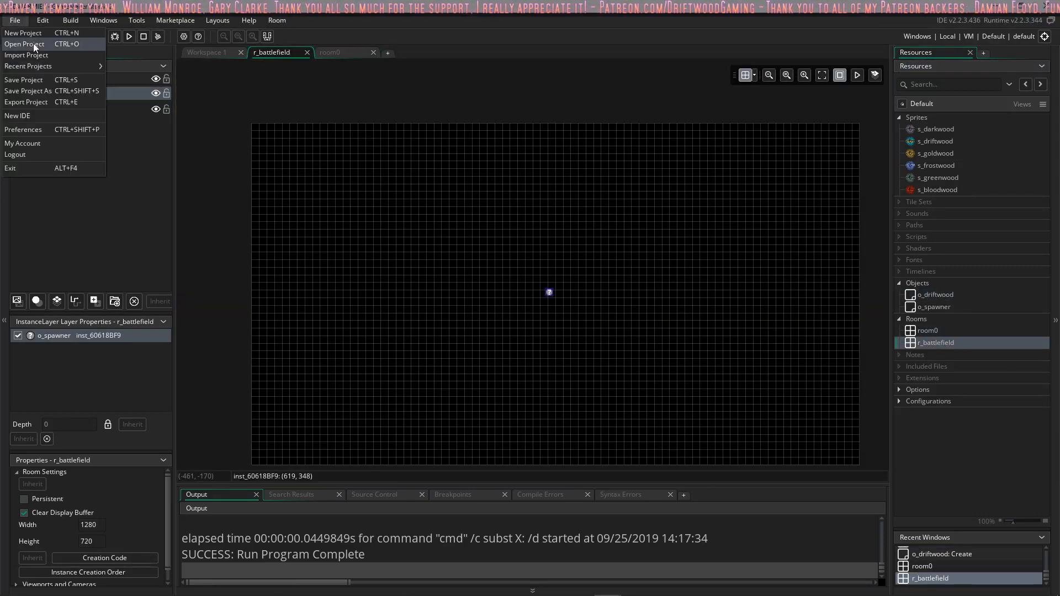
left_click(34, 43)
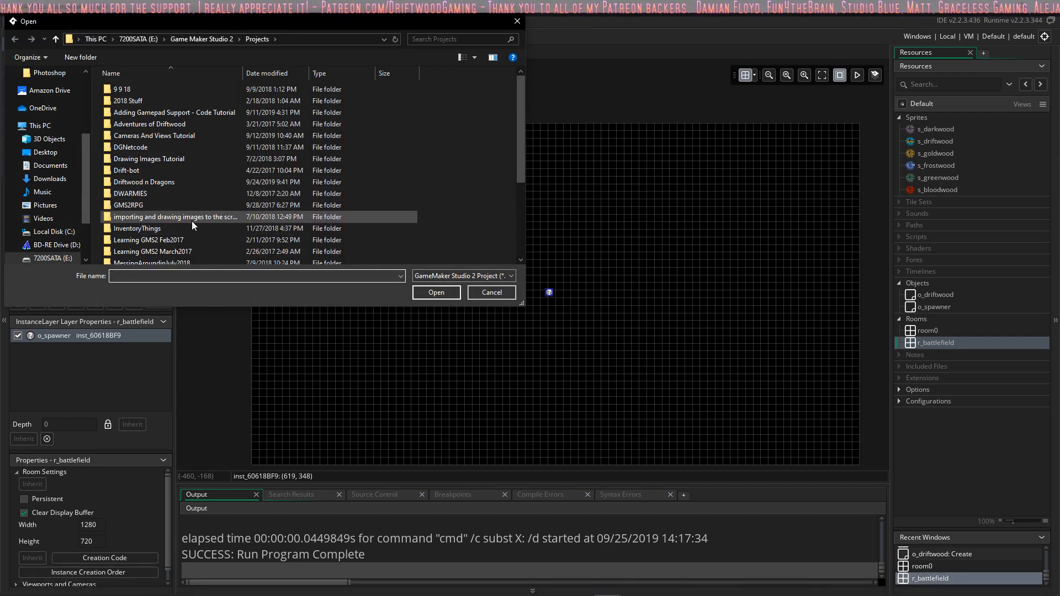
double_click(177, 228)
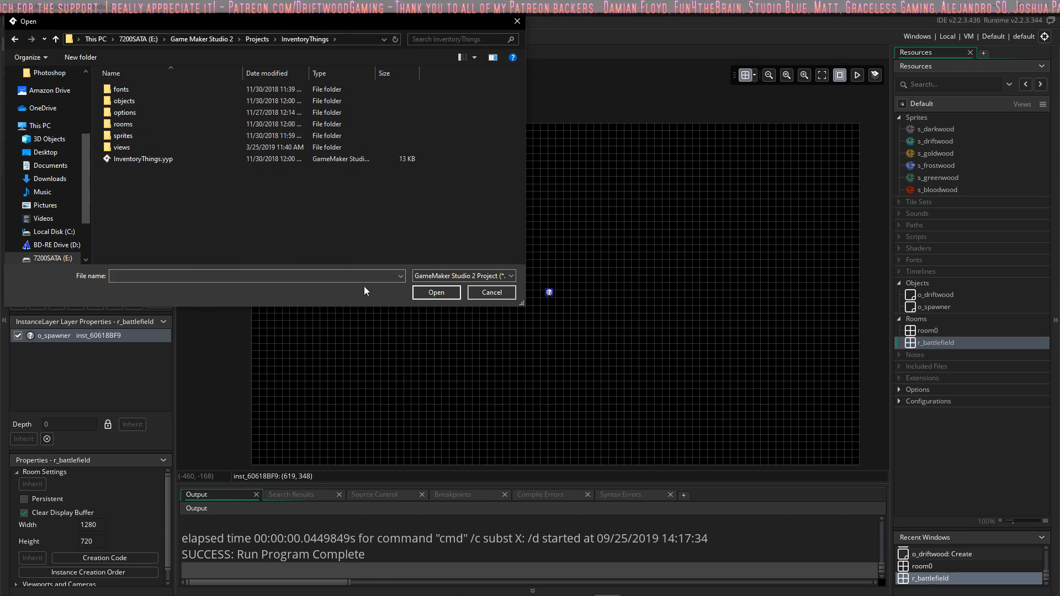
double_click(164, 158)
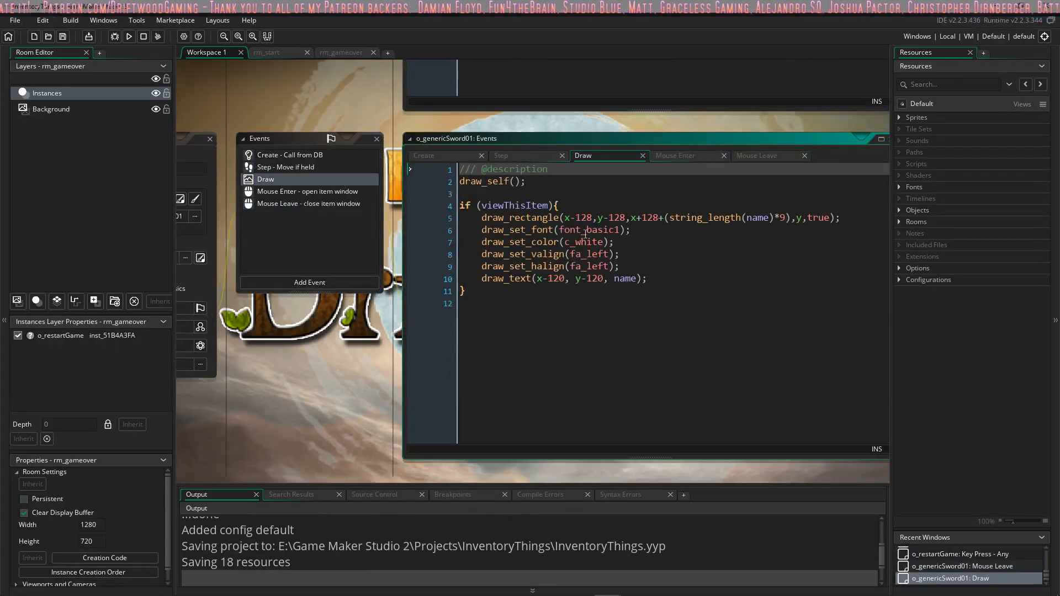
Step: Test-run the InventoryThings game, moving the character, shooting fireballs and viewing the sword's item window, and close the game
left_click(128, 36)
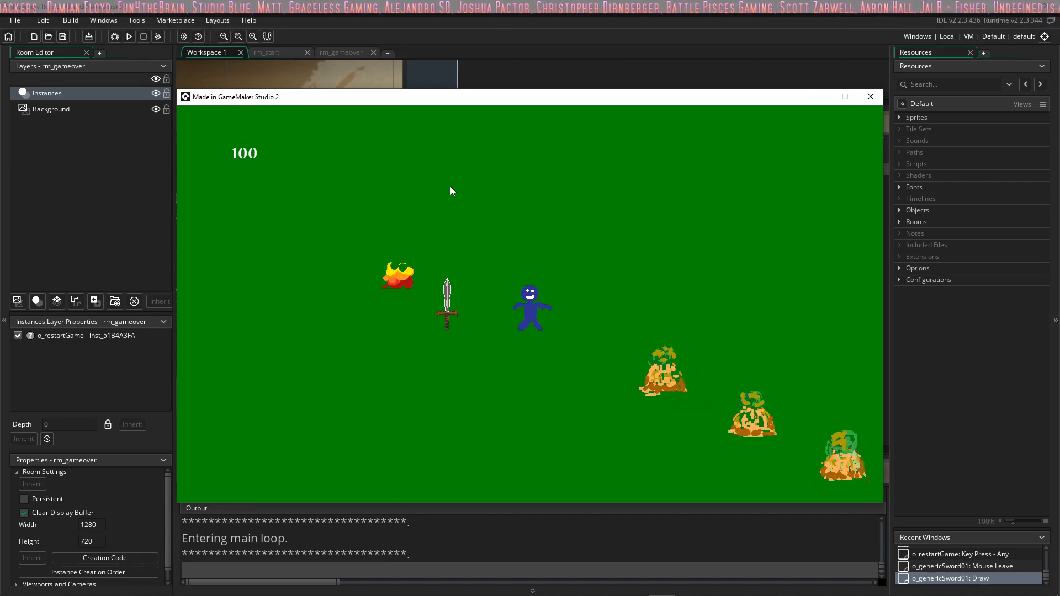
mouse_move(457, 279)
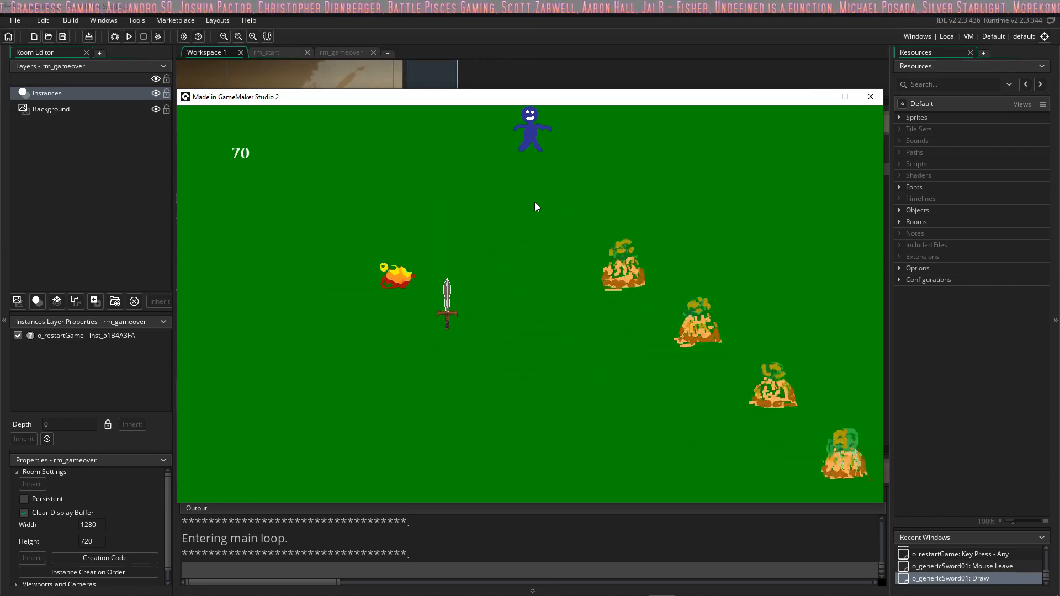
key("a")
key("s")
mouse_move(534, 202)
left_mouse_down()
mouse_move(702, 298)
mouse_move(752, 370)
mouse_move(676, 390)
mouse_move(425, 278)
mouse_move(789, 410)
mouse_move(831, 453)
mouse_move(823, 448)
left_mouse_up()
key("d")
key("a")
key("s")
key("a")
key("d")
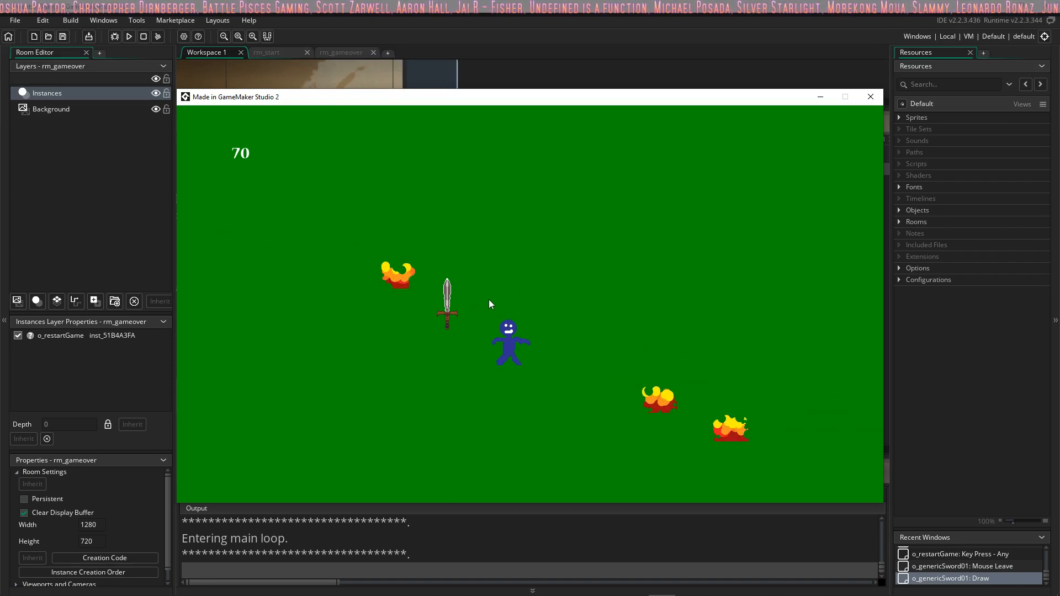
key("w")
left_click_drag(669, 413, 766, 451)
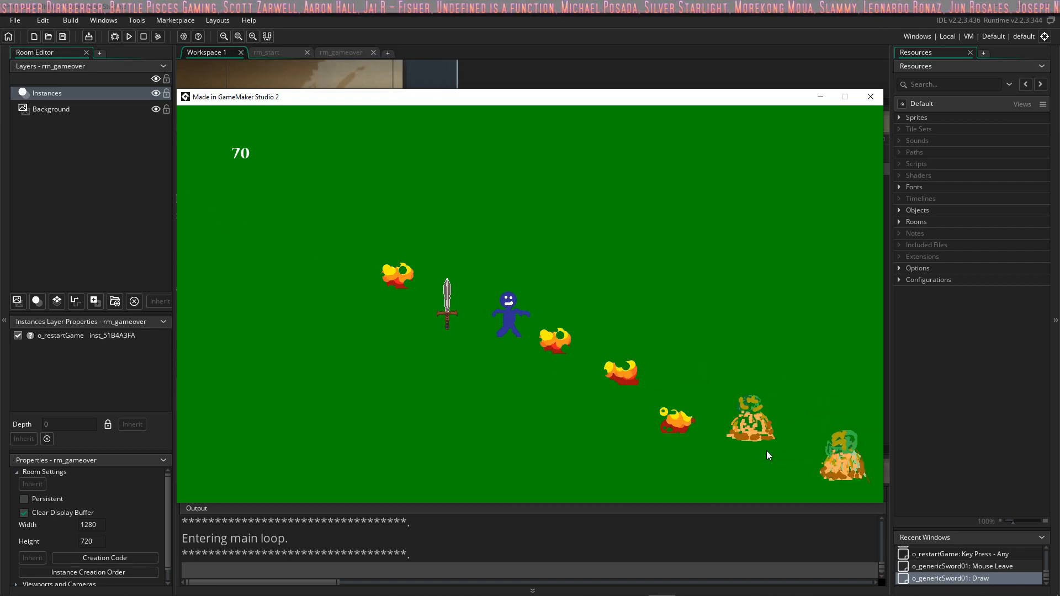
key("a")
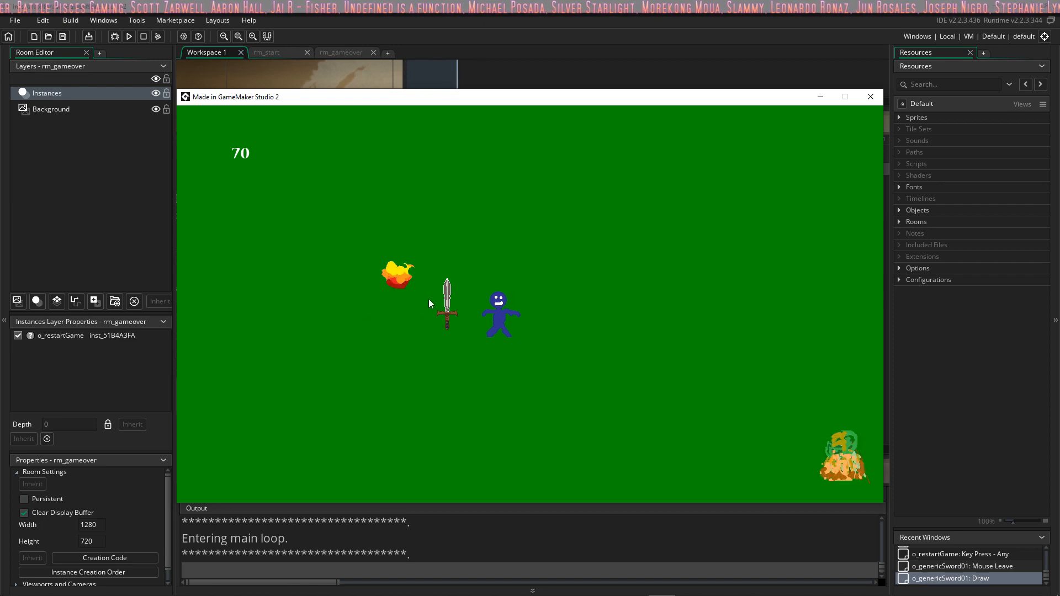
key("d")
left_click_drag(717, 413, 742, 420)
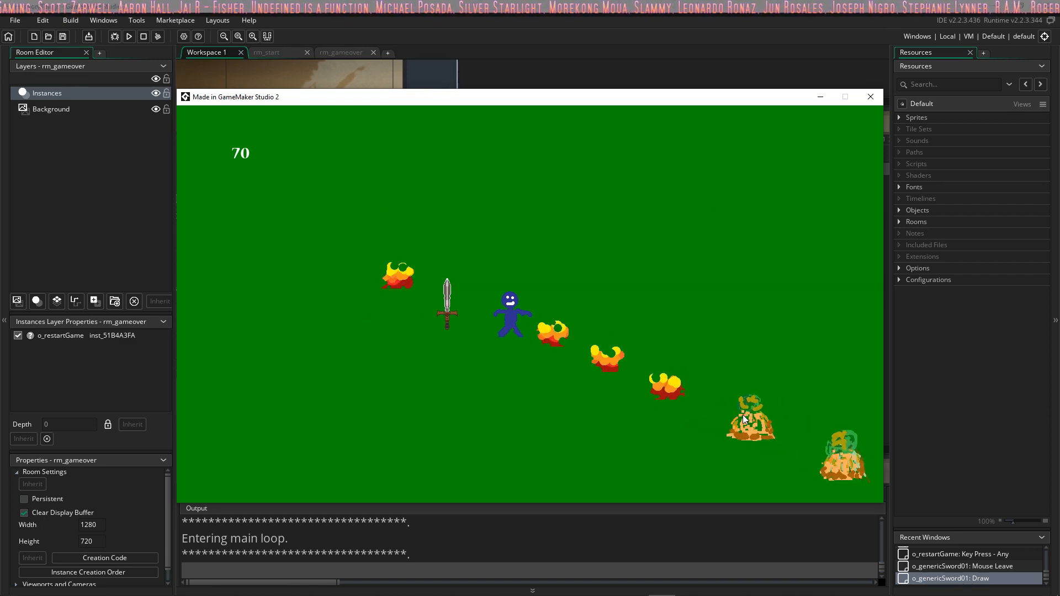
left_click(714, 411)
left_click(712, 411)
left_click(711, 410)
key("d")
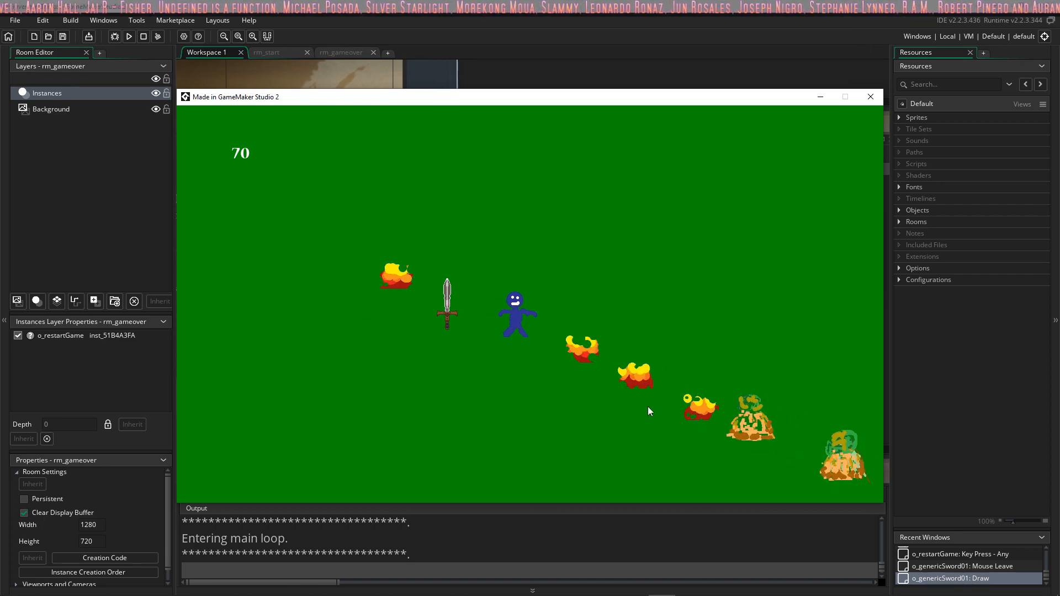
key("d")
left_click(729, 410)
left_click(751, 398)
key("w")
left_click(788, 457)
left_click(776, 448)
key("a")
left_click(764, 434)
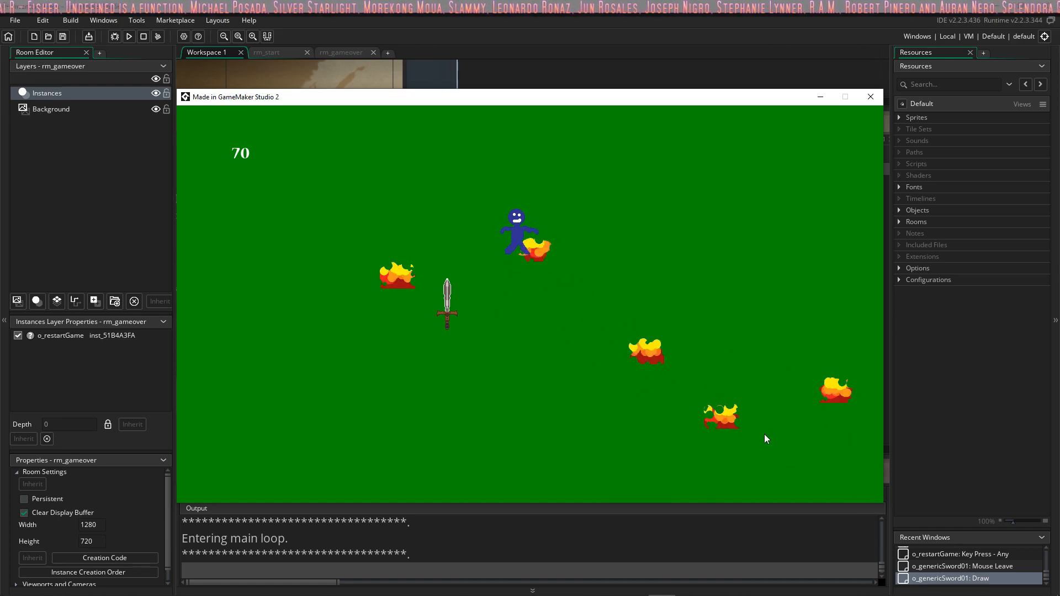
left_click(712, 414)
left_click(544, 346)
left_click(473, 310)
left_click(471, 307)
left_click(455, 311)
left_click(685, 339)
key("s")
left_click(530, 318)
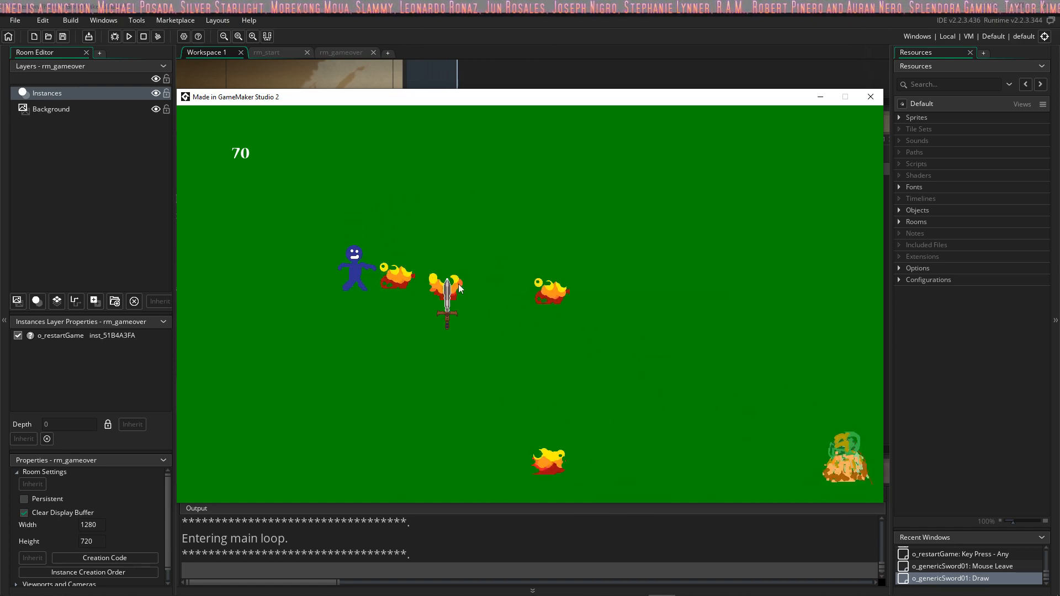
key("d")
left_click(613, 375)
left_click(712, 410)
left_click(725, 413)
left_click(488, 314)
left_click(460, 311)
left_click(723, 433)
key("w")
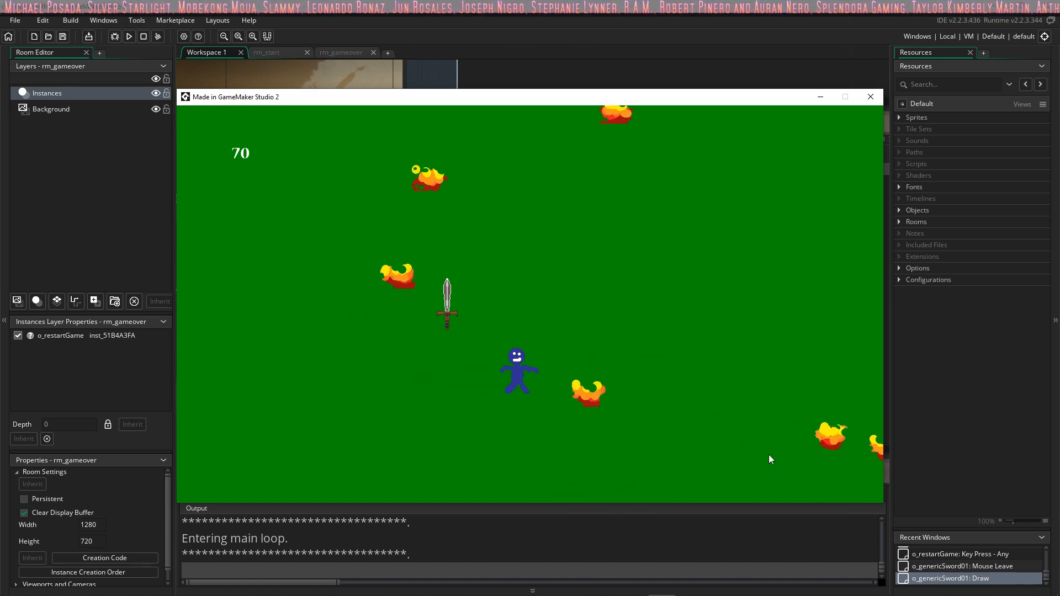
left_click(769, 456)
left_click(737, 424)
key("d")
left_click(533, 370)
left_click(461, 318)
key("a")
key("w")
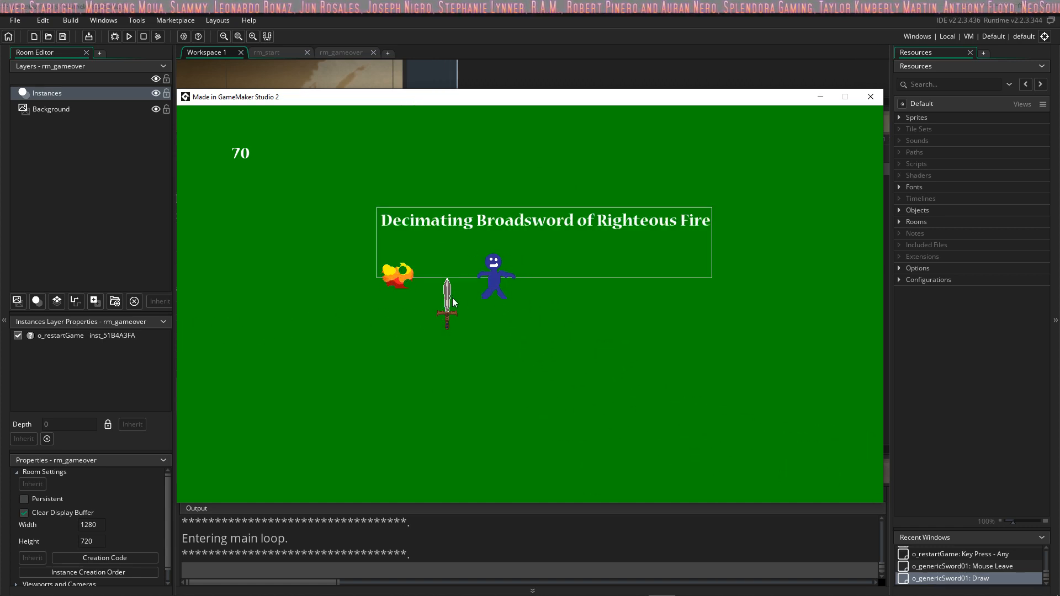
left_click(447, 305)
left_click(563, 340)
key("s")
left_click(761, 408)
left_click(766, 410)
left_click(766, 411)
key("d")
left_click(773, 425)
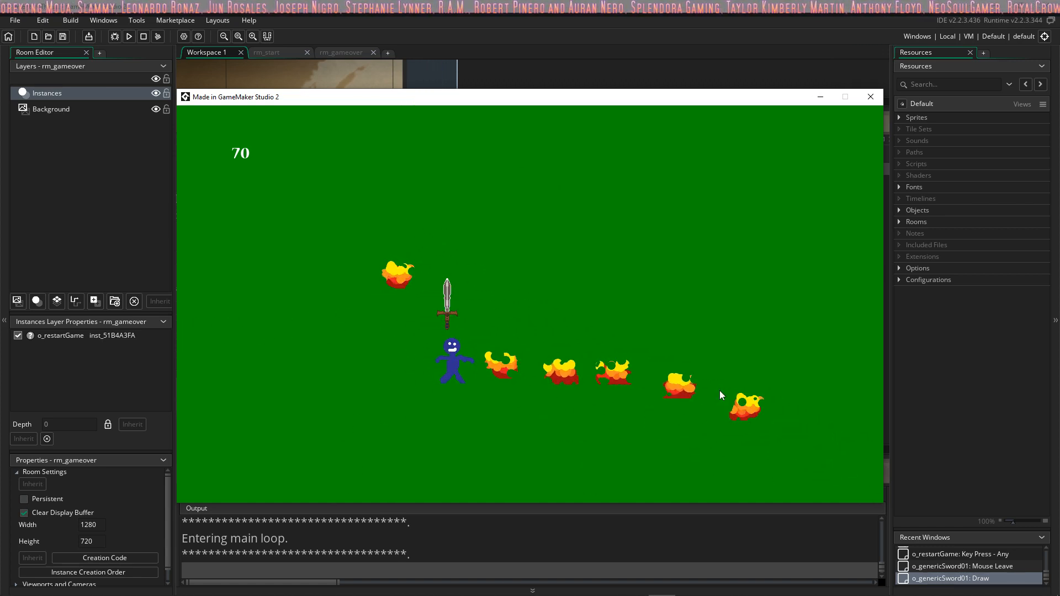
left_click(486, 304)
left_click(446, 301)
key("w")
left_click(450, 315)
left_click(452, 327)
key("a")
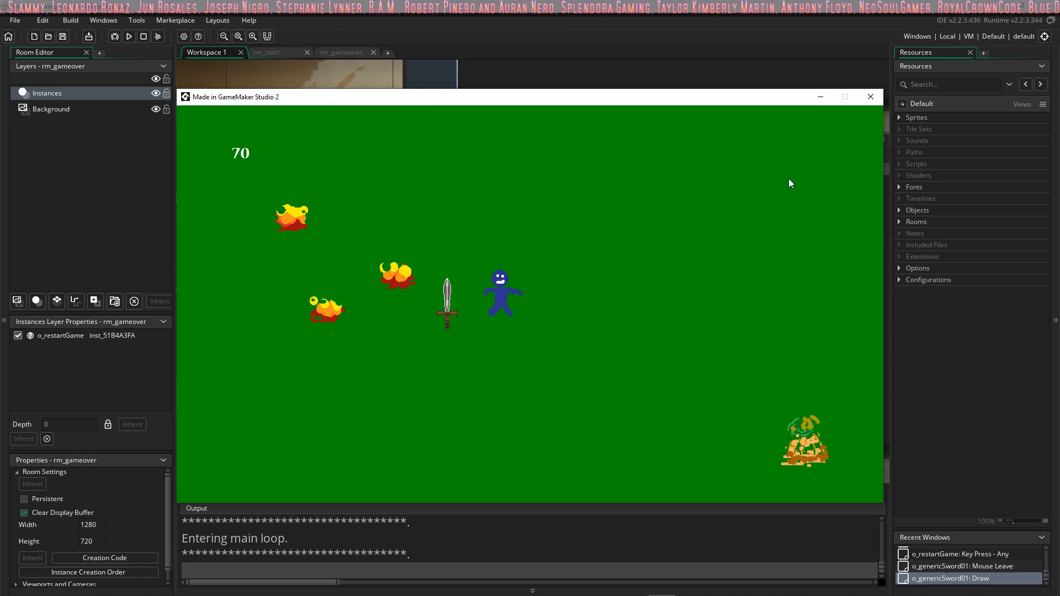
left_click(868, 103)
Step: Open the Learning GMS2 Feb2017.yyp project from its folder in Projects
left_click(26, 18)
left_click(29, 49)
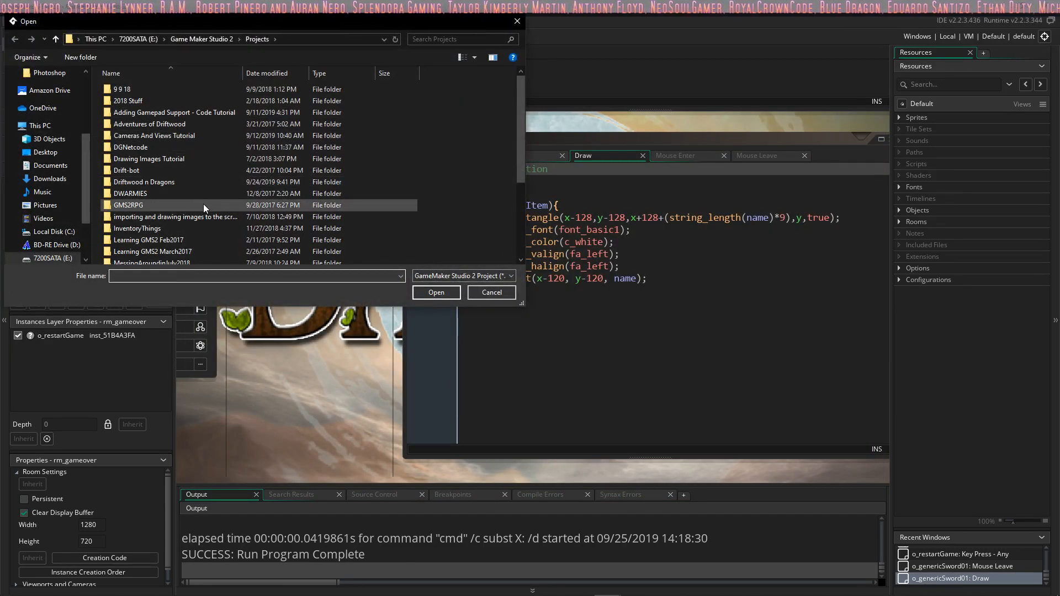
scroll(215, 188, "down", 2)
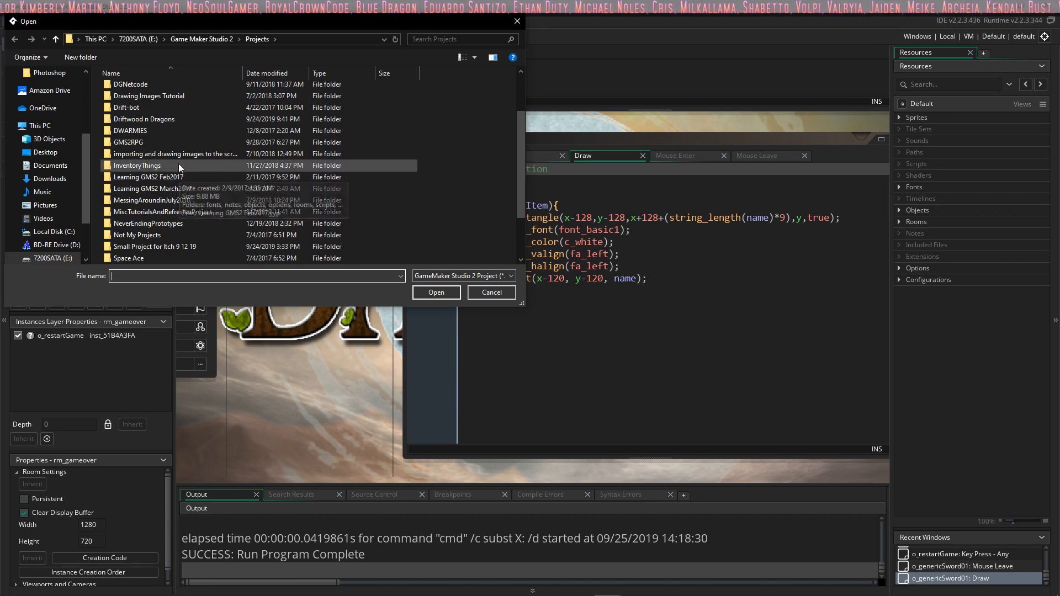
double_click(165, 208)
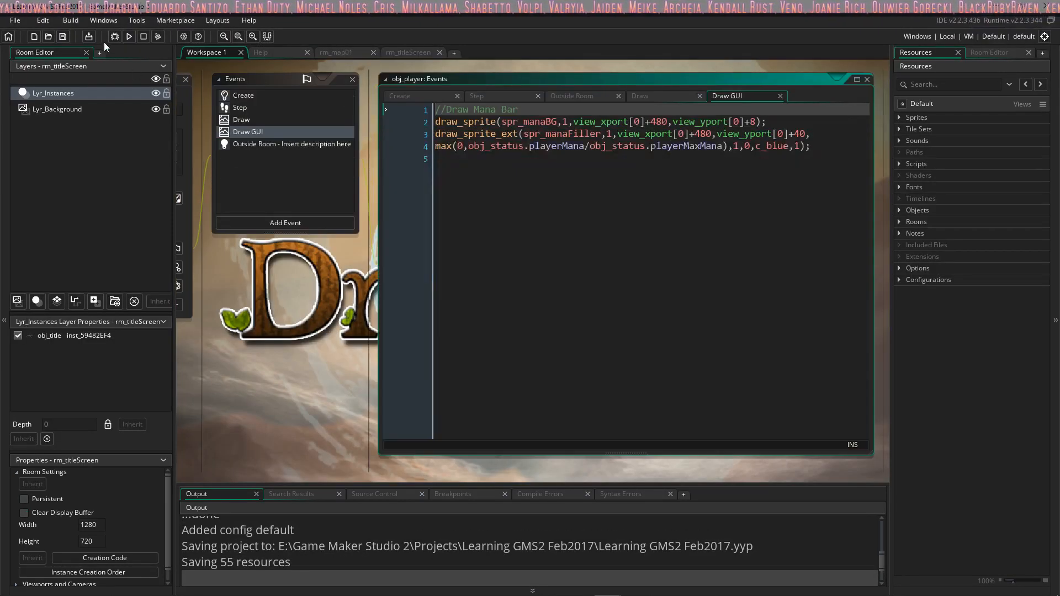
Step: Test-run the Learning GMS2 Feb2017 game, enter the map from the title screen, try the player's attacks, and close the game
left_click(129, 36)
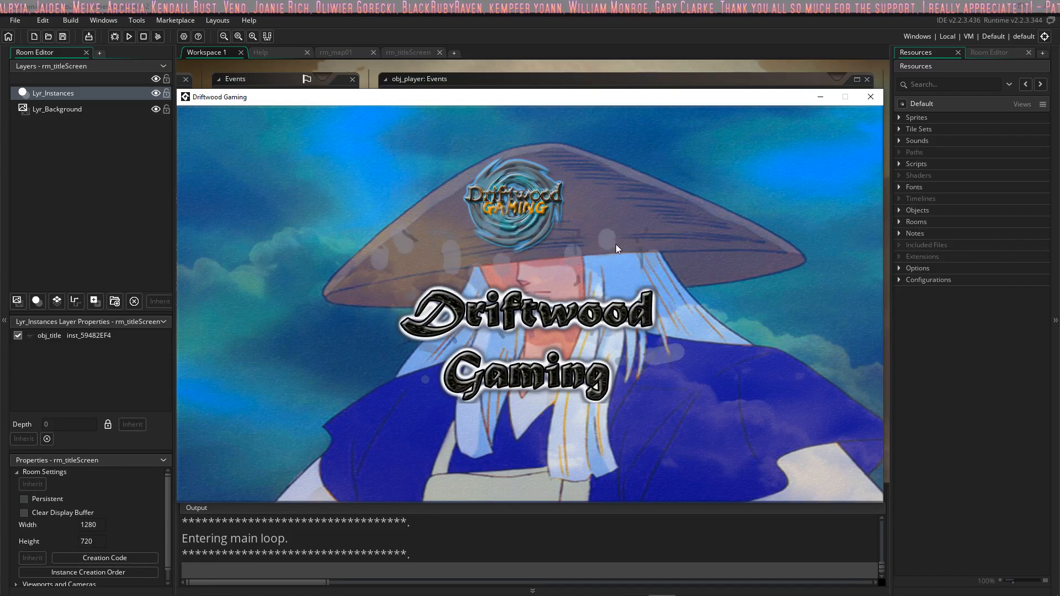
left_click(508, 274)
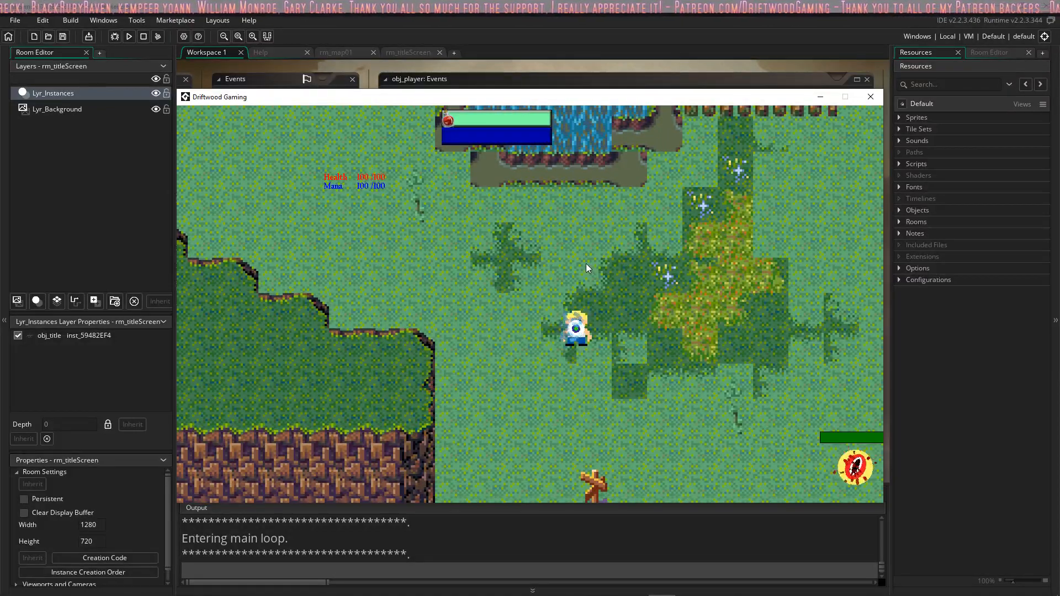
key("space")
key("space")
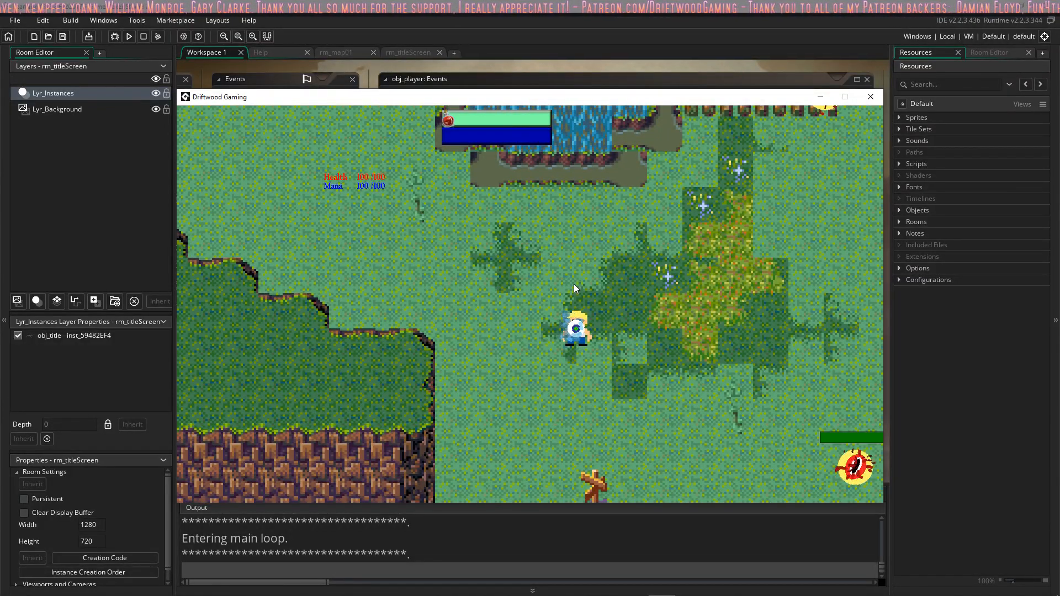
key("space")
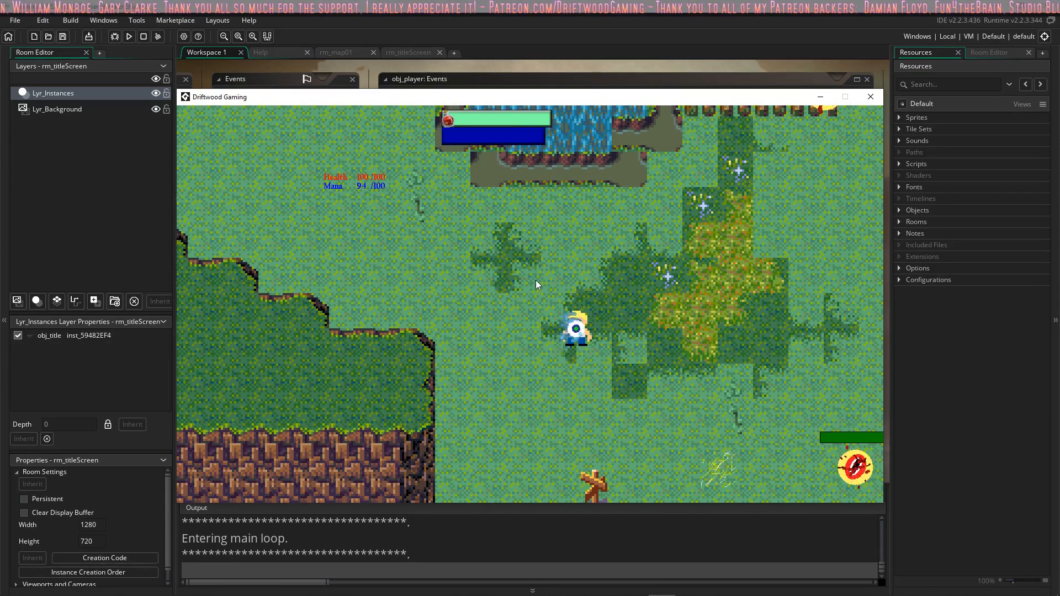
key("space")
key("space")
key("space")
key("space")
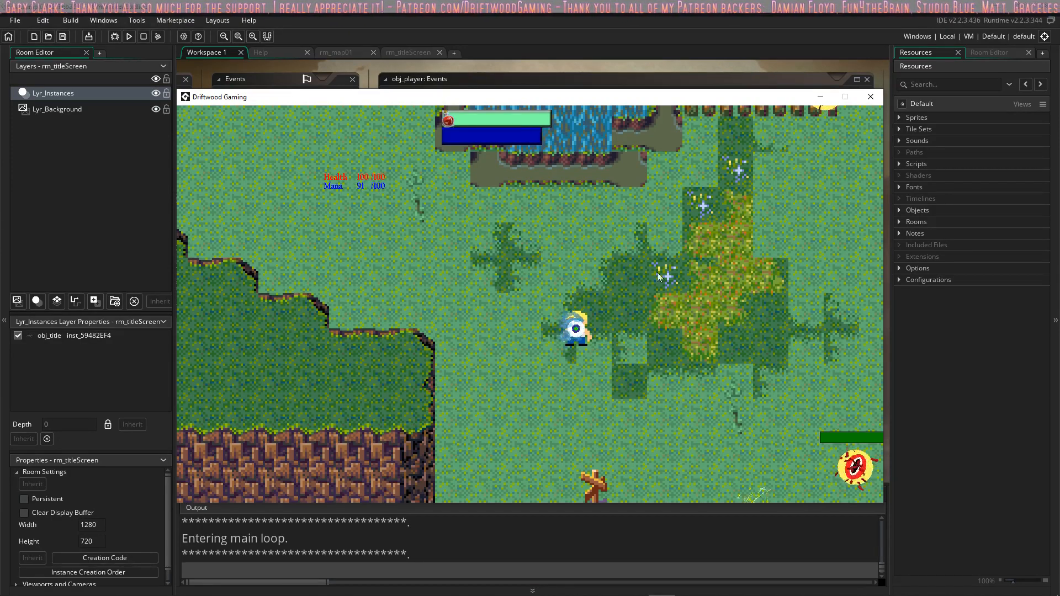
key("space")
key("space")
key("space")
key("space")
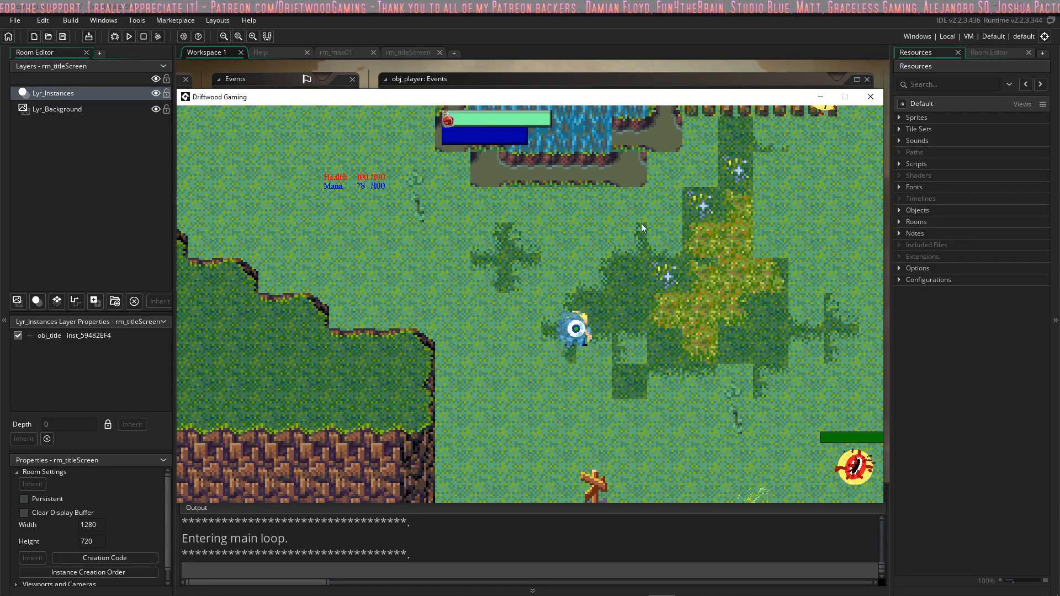
key("space")
key("space")
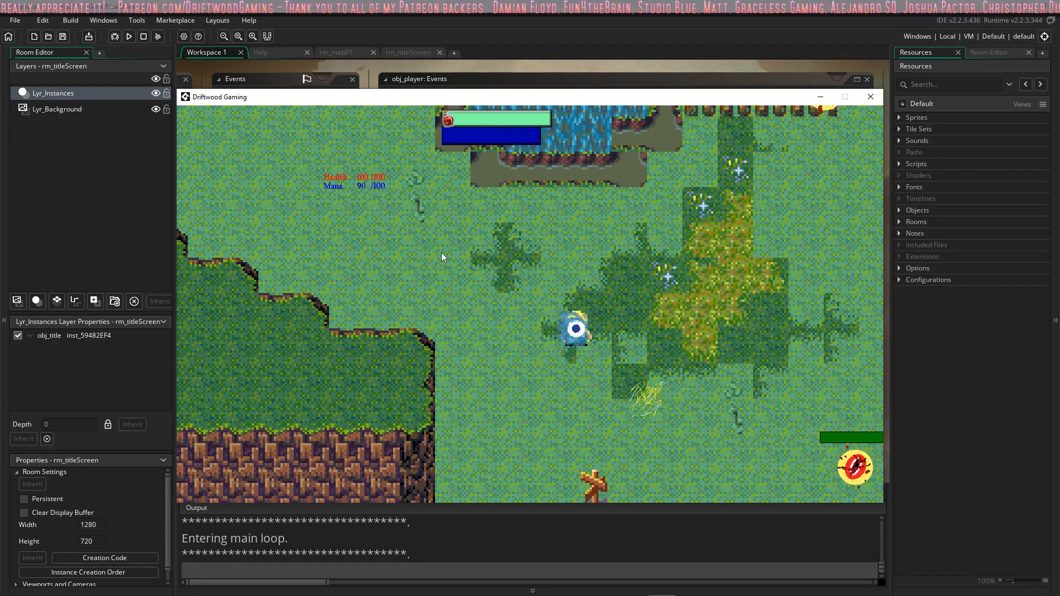
key("space")
key("space")
key("space")
key("space")
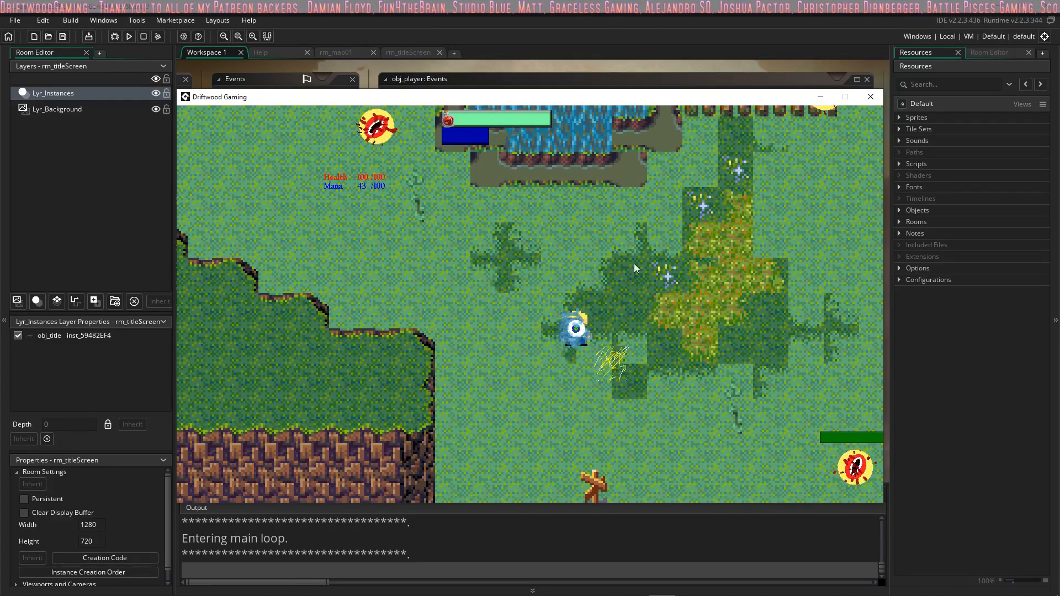
left_click(868, 99)
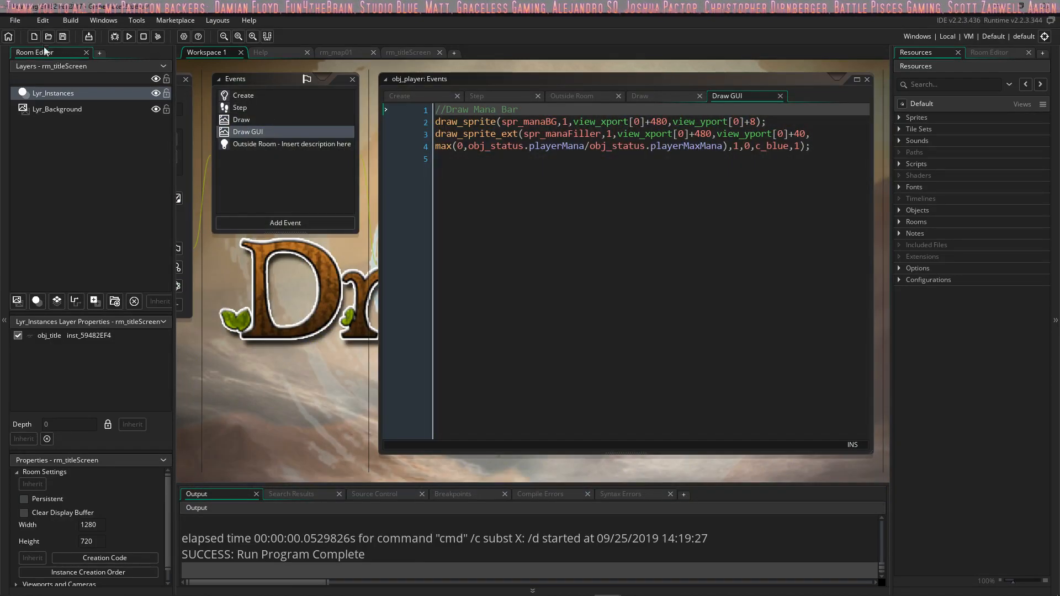
Step: Open the Learning GMS2 March2017.yyp project from the Learning GMS2 March2017 folder in Projects
left_click(24, 19)
left_click(32, 41)
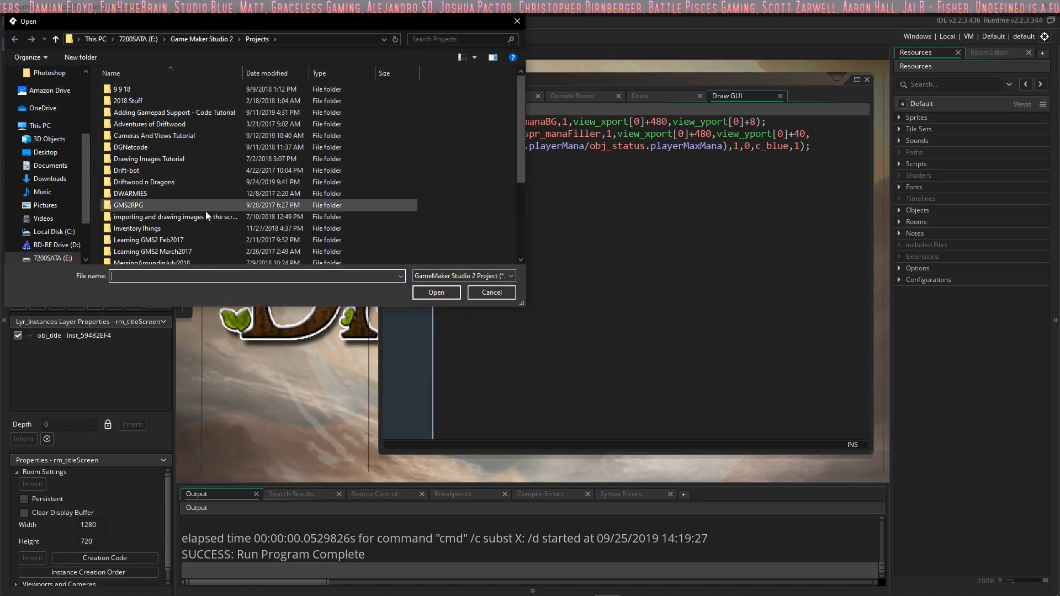
double_click(210, 248)
double_click(346, 91)
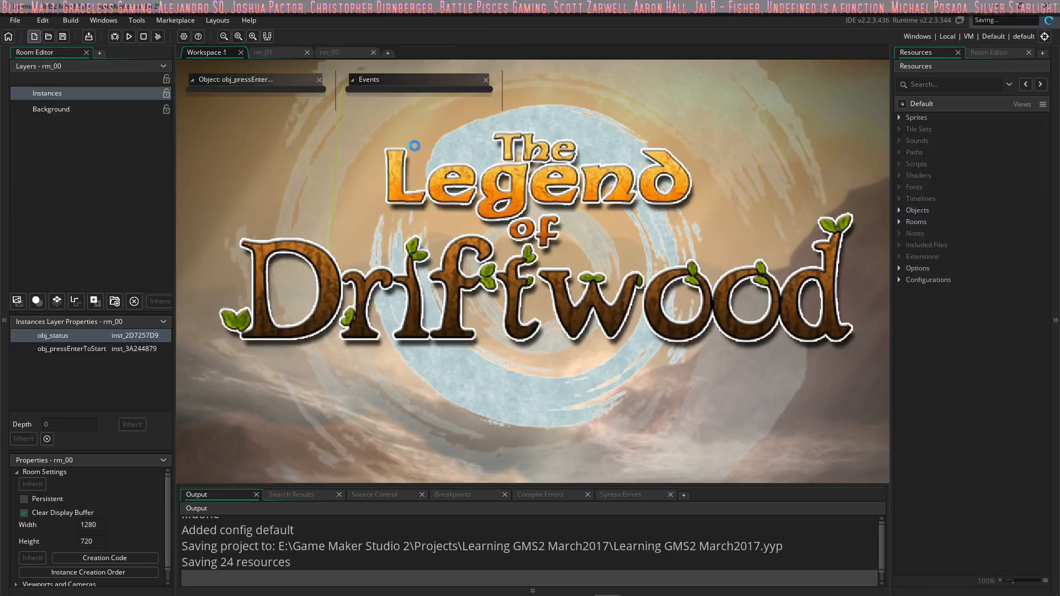
Step: Start a test run of the March2017 project and expand its Objects, Rooms and Sprites groups during the build
left_click(130, 36)
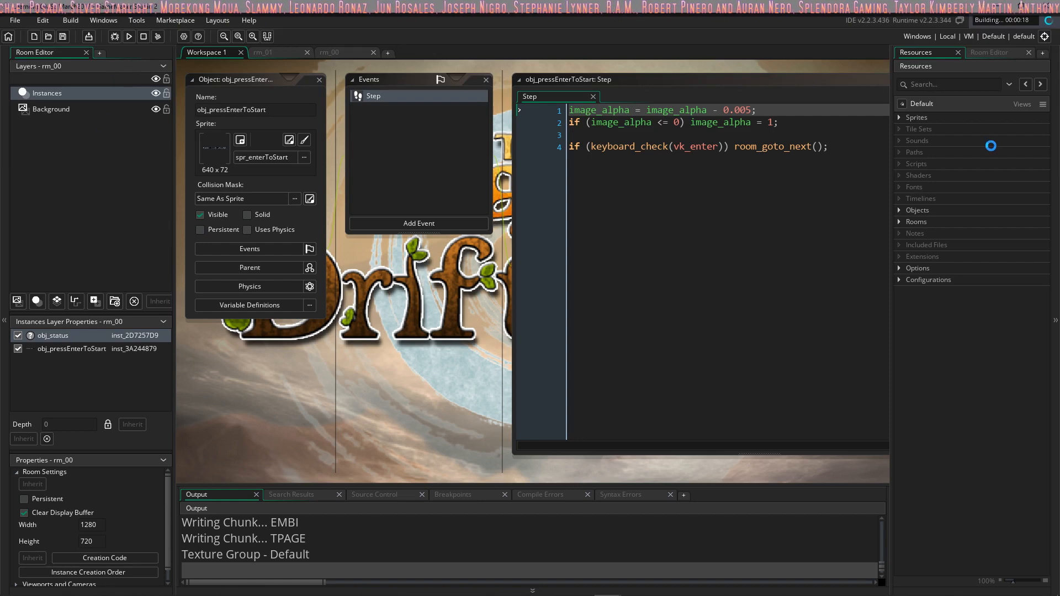
left_click(903, 211)
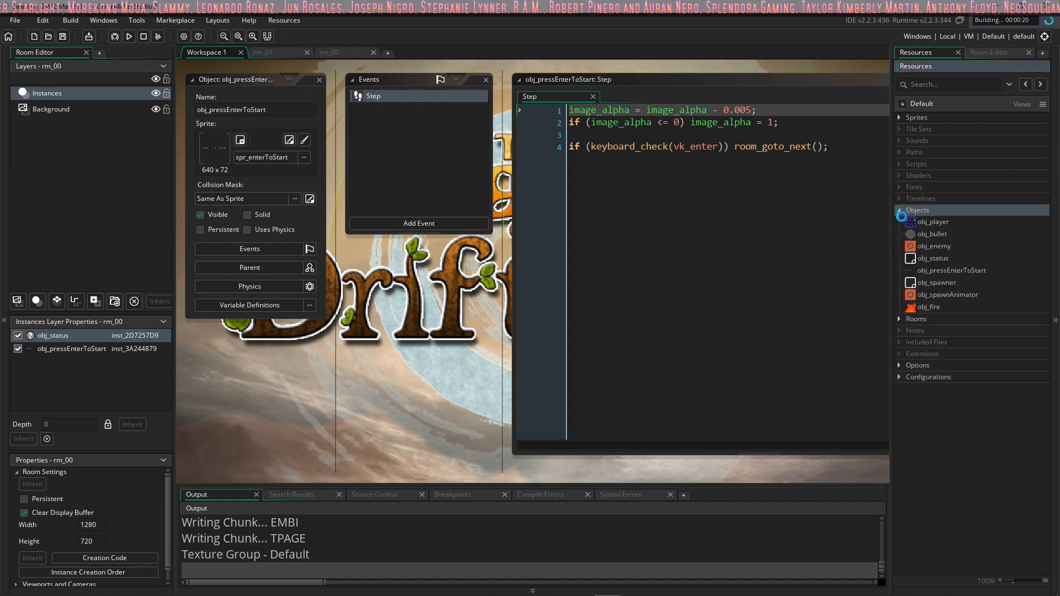
left_click(900, 319)
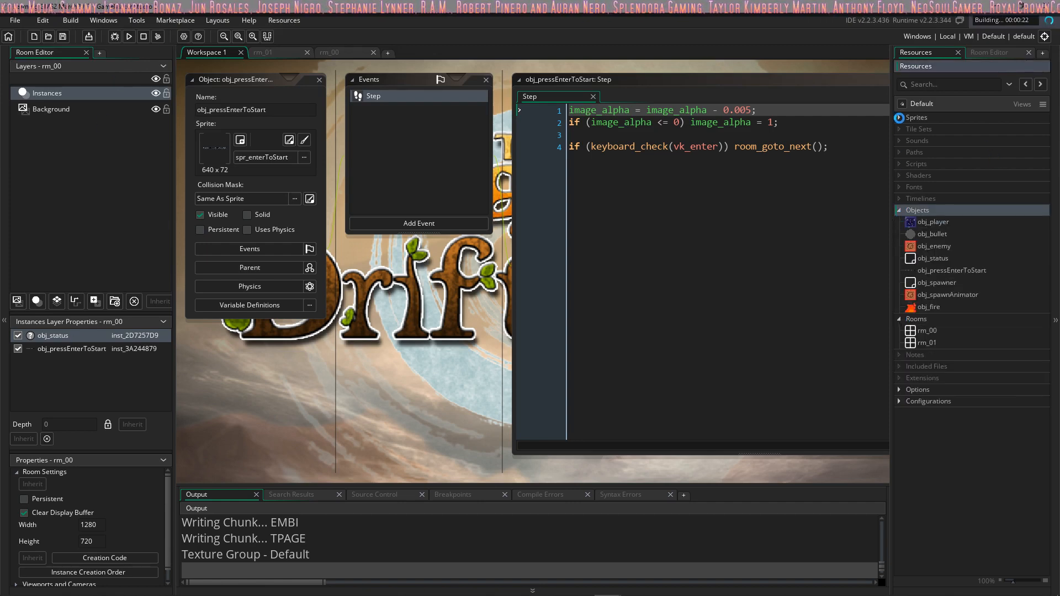
left_click(899, 118)
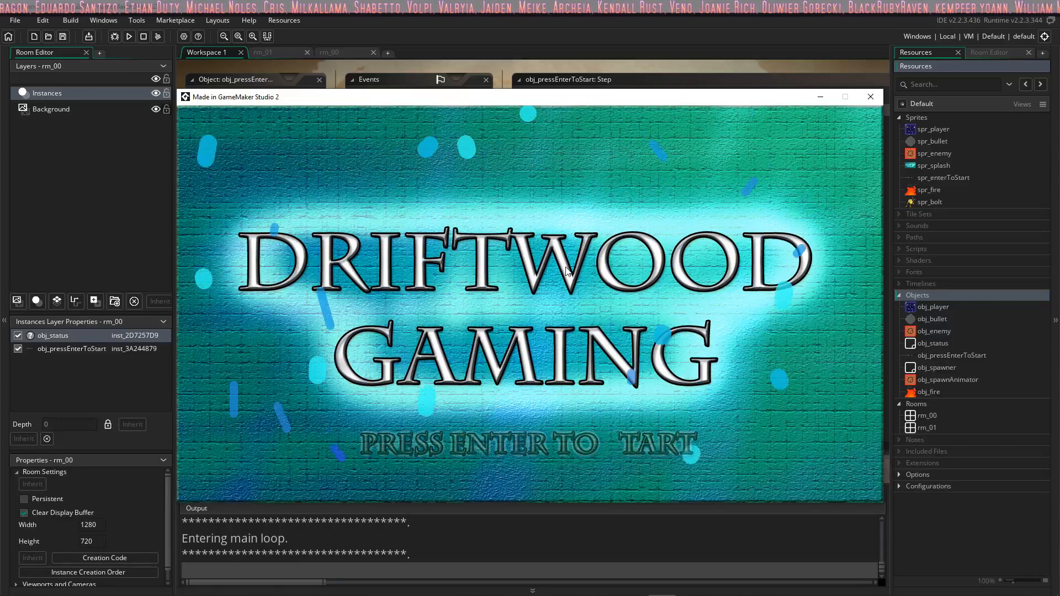
Step: Start the game from its splash screen, move the player around shooting bullets at the enemies, and close the game window
key("Return")
key("a")
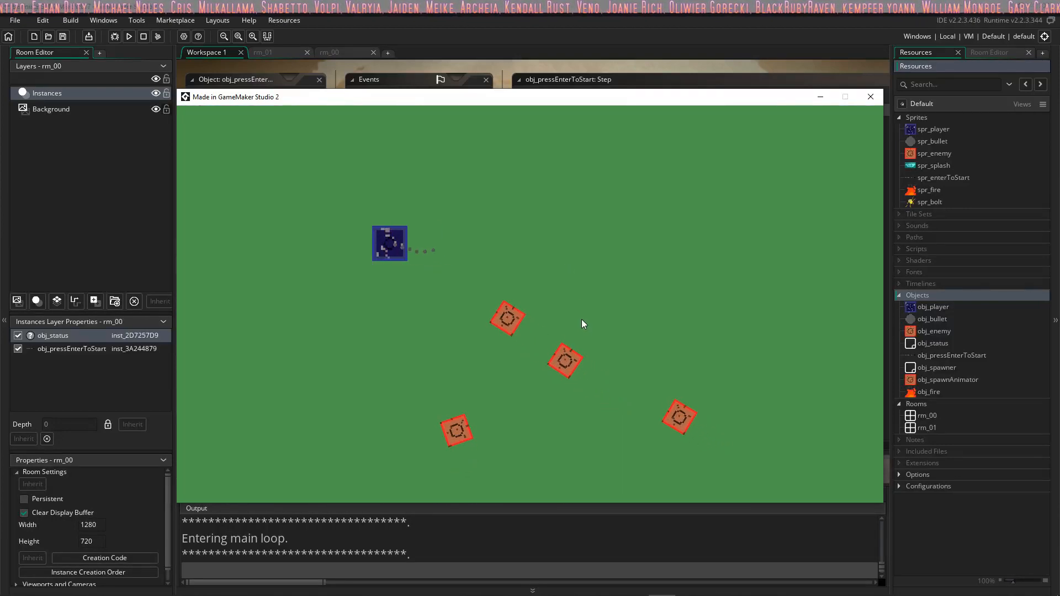
key("d")
key("w")
mouse_move(525, 349)
left_mouse_down()
mouse_move(485, 330)
mouse_move(467, 353)
mouse_move(491, 322)
mouse_move(456, 204)
mouse_move(461, 305)
mouse_move(473, 286)
mouse_move(511, 376)
mouse_move(469, 255)
mouse_move(450, 265)
mouse_move(664, 392)
mouse_move(645, 429)
mouse_move(605, 446)
mouse_move(577, 382)
mouse_move(350, 312)
mouse_move(536, 401)
mouse_move(578, 333)
mouse_move(664, 271)
mouse_move(665, 295)
mouse_move(708, 248)
mouse_move(791, 482)
mouse_move(809, 434)
mouse_move(815, 441)
mouse_move(813, 427)
mouse_move(634, 343)
mouse_move(660, 367)
mouse_move(629, 401)
mouse_move(362, 359)
mouse_move(376, 367)
mouse_move(389, 340)
mouse_move(502, 278)
mouse_move(346, 177)
mouse_move(347, 210)
mouse_move(370, 237)
mouse_move(673, 335)
mouse_move(693, 360)
mouse_move(535, 230)
mouse_move(457, 251)
mouse_move(782, 334)
mouse_move(771, 364)
mouse_move(770, 353)
left_mouse_up()
key("a")
key("s")
key("a")
key("d")
key("w")
key("a")
key("d")
key("s")
key("a")
key("w")
key("d")
key("s")
key("a")
key("d")
key("a")
key("s")
key("d")
key("w")
key("a")
key("d")
key("w")
key("s")
key("a")
key("w")
key("d")
key("a")
key("s")
key("d")
key("w")
key("a")
key("s")
key("d")
key("w")
key("a")
key("d")
key("a")
key("s")
key("a")
key("w")
key("d")
key("a")
key("s")
mouse_move(630, 196)
left_mouse_down()
mouse_move(666, 187)
mouse_move(650, 210)
mouse_move(610, 231)
mouse_move(240, 273)
mouse_move(286, 309)
mouse_move(394, 299)
left_mouse_up()
key("a")
key("a")
key("d")
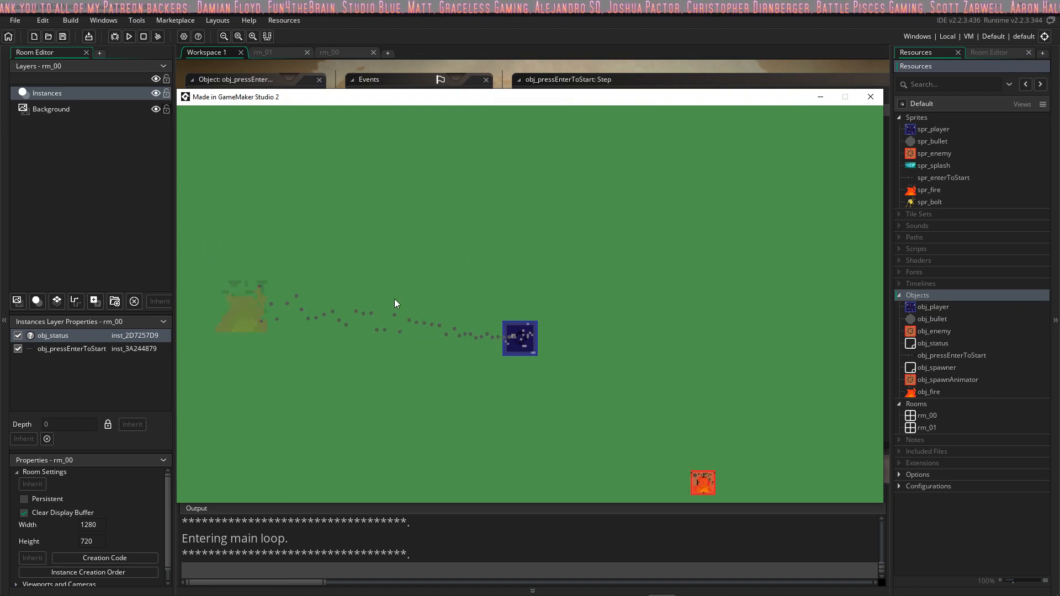
left_click(874, 90)
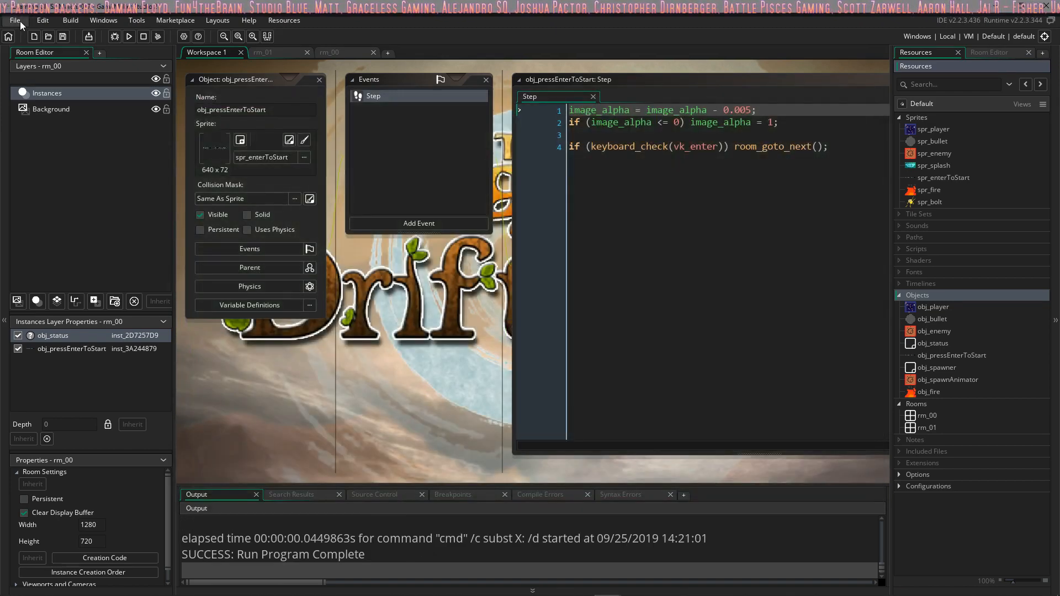
Step: Bring up the Projects folder for choosing another GameMaker project to open
left_click(20, 22)
left_click(28, 43)
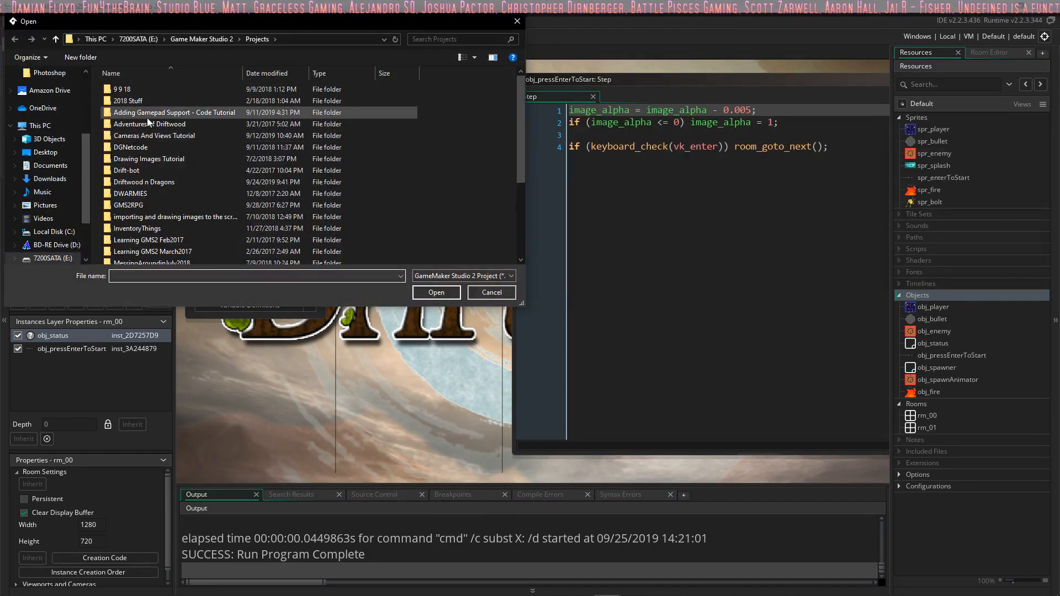
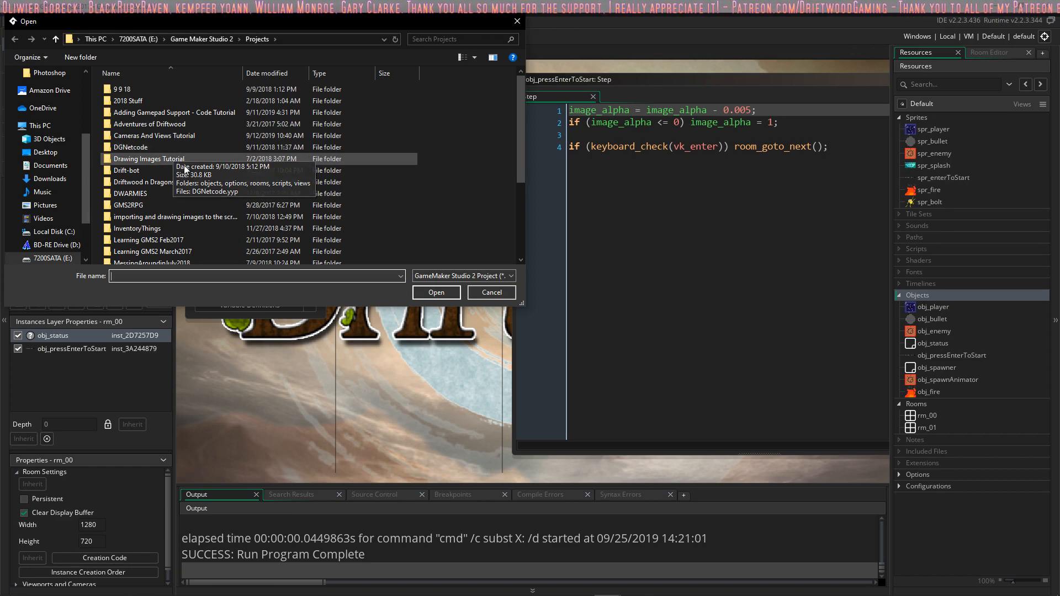
Step: Open the Space Driftwood.yyp project from the Space Driftwood folder in Projects
scroll(213, 225, "down", 3)
scroll(212, 227, "up", 1)
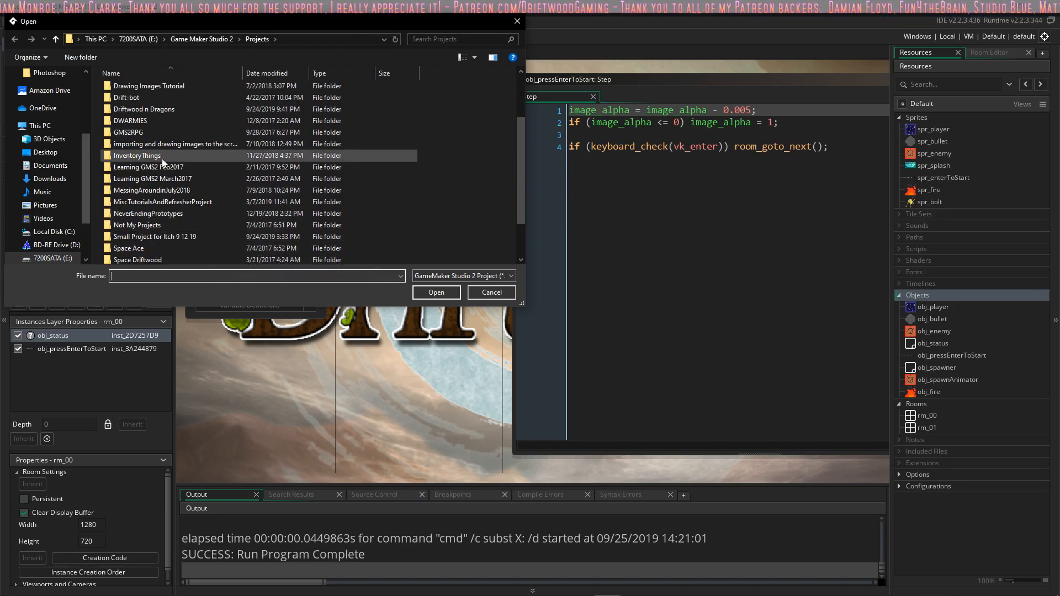
scroll(243, 135, "down", 1)
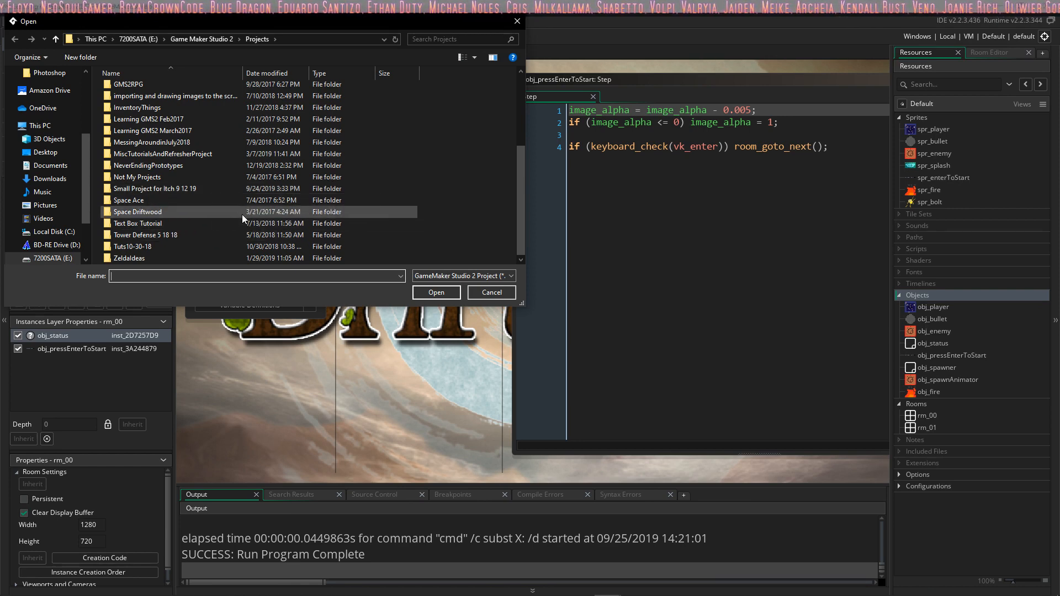
double_click(167, 211)
double_click(135, 195)
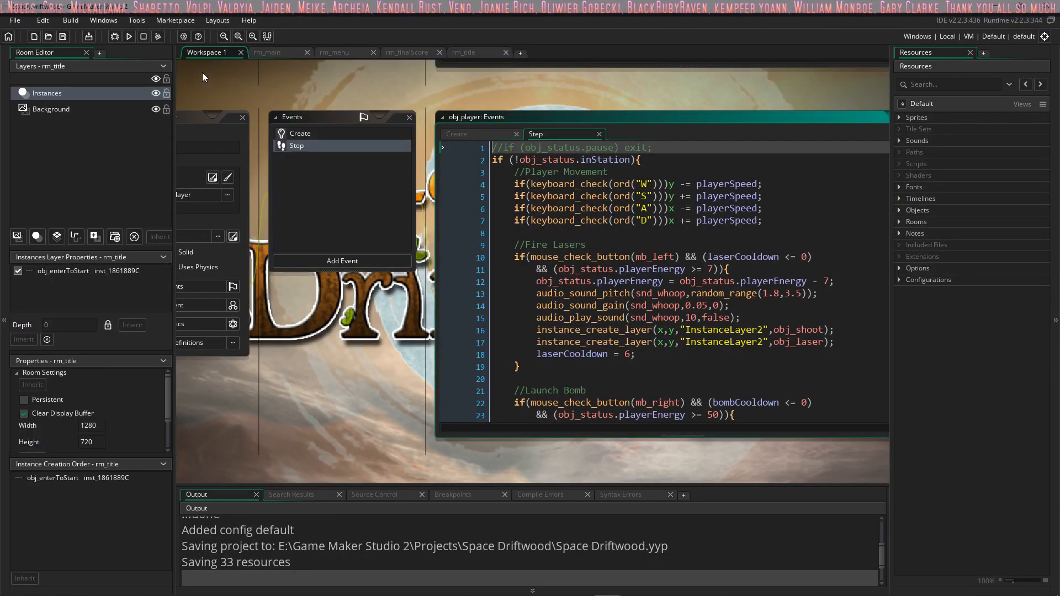
Step: Start a test run of the Space Driftwood project and begin the game from its title screen
left_click(127, 36)
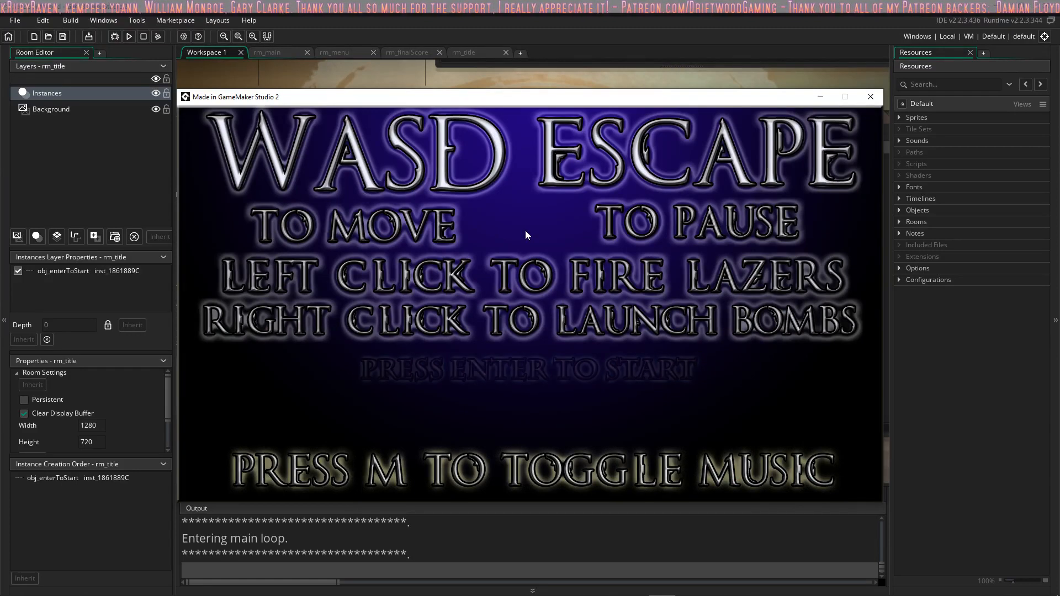
key("Return")
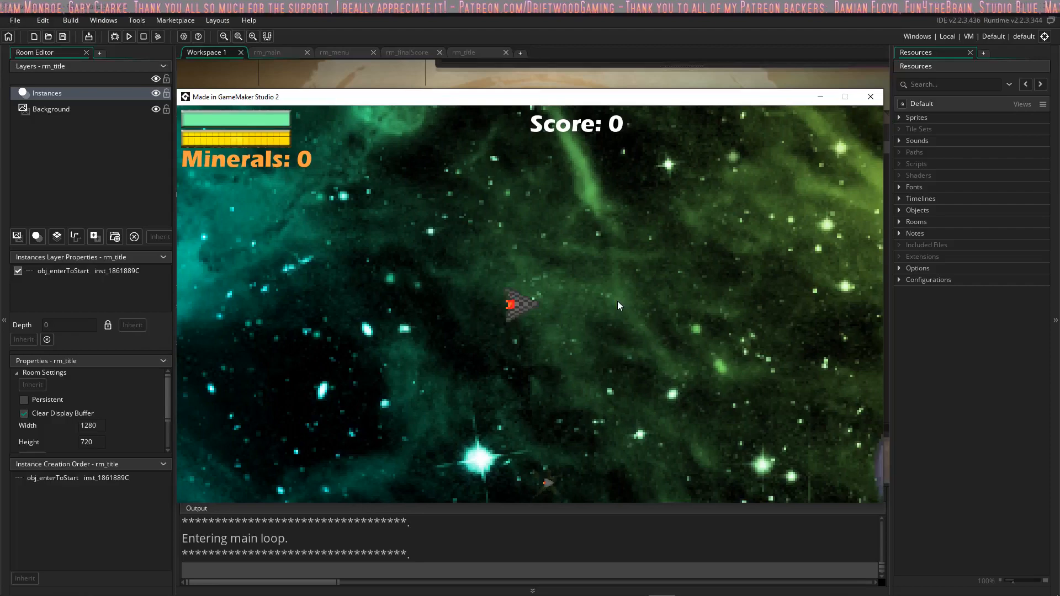
Step: Fly the ship around firing lasers at the enemy ships and collecting minerals, and return the game to its title screen
left_click(617, 302)
key("w")
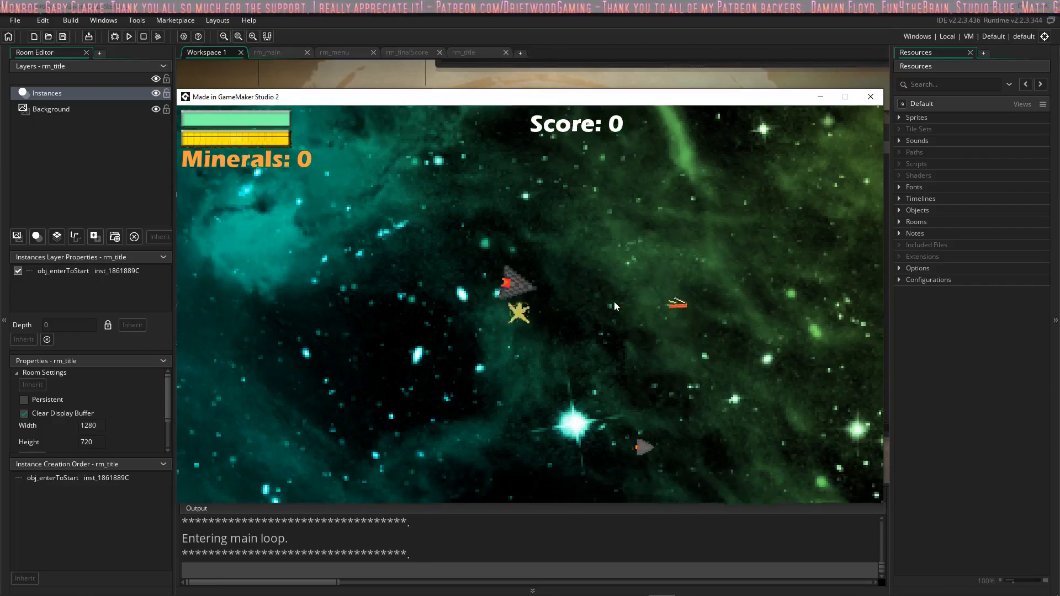
key("d")
left_click(747, 223)
left_click(719, 237)
left_click(696, 246)
key("a")
mouse_move(695, 246)
left_mouse_down()
mouse_move(720, 270)
mouse_move(807, 245)
mouse_move(766, 175)
mouse_move(710, 256)
mouse_move(740, 326)
mouse_move(734, 265)
mouse_move(657, 177)
mouse_move(673, 247)
mouse_move(661, 362)
mouse_move(707, 252)
mouse_move(730, 326)
mouse_move(720, 230)
mouse_move(757, 348)
mouse_move(764, 327)
mouse_move(726, 251)
left_mouse_up()
key("s")
key("w")
key("d")
key("a")
key("s")
key("a")
key("w")
key("s")
key("w")
key("a")
key("s")
key("w")
key("s")
key("d")
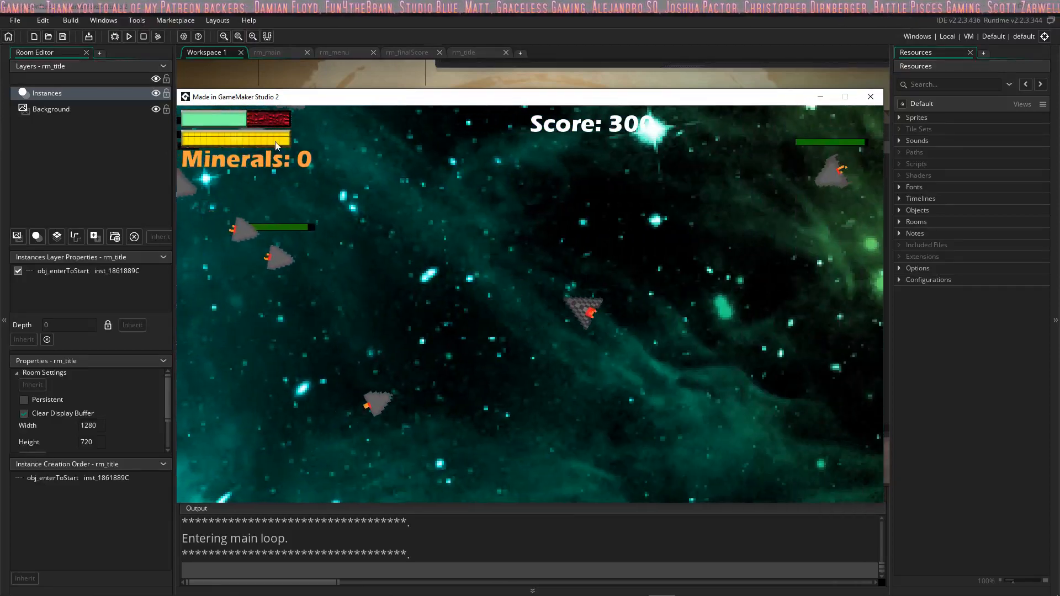
key("s")
key("a")
mouse_move(477, 223)
left_mouse_down()
mouse_move(545, 220)
mouse_move(643, 255)
mouse_move(685, 288)
mouse_move(675, 229)
mouse_move(594, 210)
mouse_move(495, 253)
mouse_move(478, 221)
mouse_move(429, 286)
mouse_move(461, 323)
mouse_move(556, 343)
mouse_move(554, 359)
mouse_move(604, 295)
mouse_move(659, 307)
mouse_move(646, 243)
mouse_move(618, 242)
mouse_move(551, 175)
mouse_move(532, 194)
mouse_move(515, 217)
mouse_move(511, 253)
mouse_move(524, 331)
mouse_move(584, 303)
mouse_move(676, 288)
mouse_move(657, 250)
mouse_move(641, 264)
mouse_move(695, 359)
mouse_move(587, 435)
mouse_move(638, 400)
mouse_move(688, 330)
mouse_move(548, 230)
mouse_move(518, 252)
mouse_move(507, 184)
mouse_move(530, 139)
mouse_move(665, 234)
left_mouse_up()
key("s")
key("d")
key("w")
key("w")
key("a")
key("s")
key("w")
key("s")
key("d")
key("w")
key("a")
key("s")
key("w")
key("d")
key("a")
key("s")
key("d")
key("s")
key("a")
key("w")
key("s")
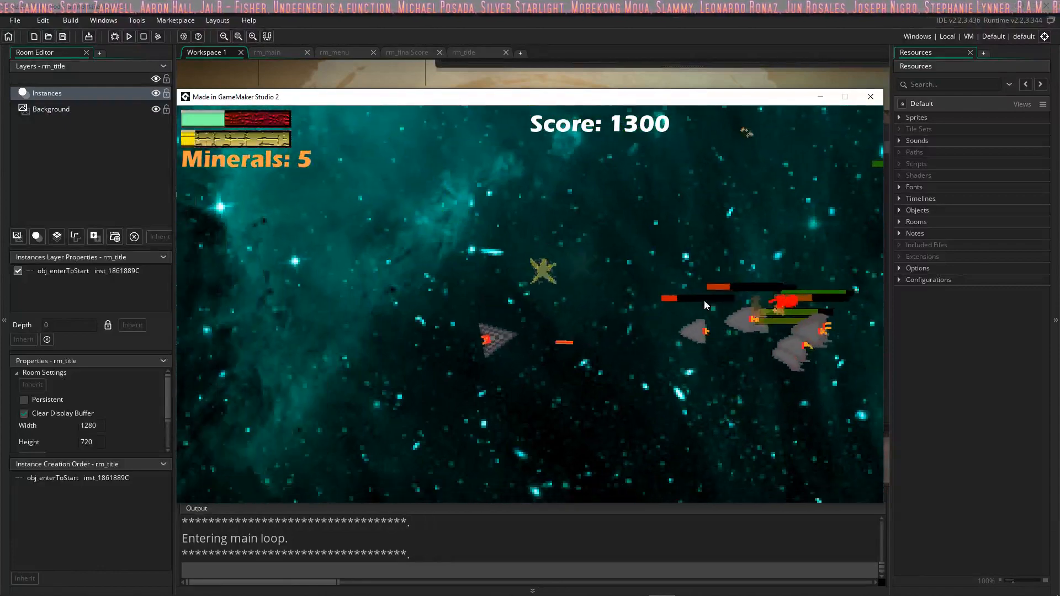
key("d")
key("a")
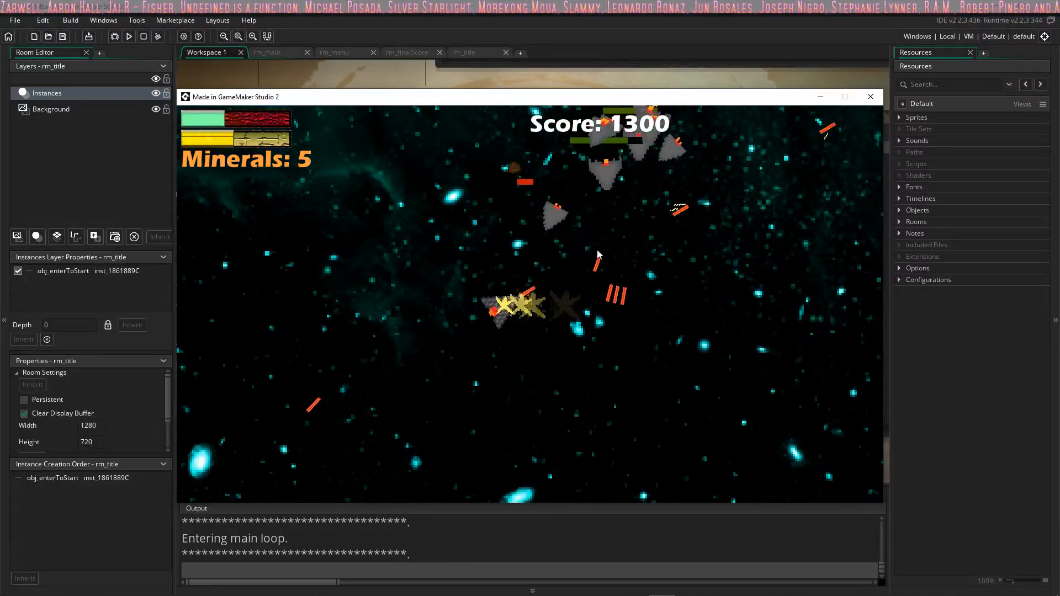
key("w")
mouse_move(628, 275)
left_mouse_down()
mouse_move(512, 389)
mouse_move(406, 459)
mouse_move(433, 462)
mouse_move(447, 276)
mouse_move(521, 236)
mouse_move(579, 267)
mouse_move(518, 154)
left_mouse_up()
key("d")
key("s")
key("a")
key("w")
key("s")
key("d")
key("w")
mouse_move(573, 177)
left_mouse_down()
mouse_move(452, 227)
mouse_move(475, 222)
mouse_move(541, 251)
mouse_move(552, 231)
mouse_move(518, 231)
mouse_move(544, 235)
mouse_move(552, 256)
mouse_move(525, 327)
left_mouse_up()
key("s")
key("a")
key("s")
key("d")
key("w")
key("s")
key("a")
key("a")
key("w")
key("a")
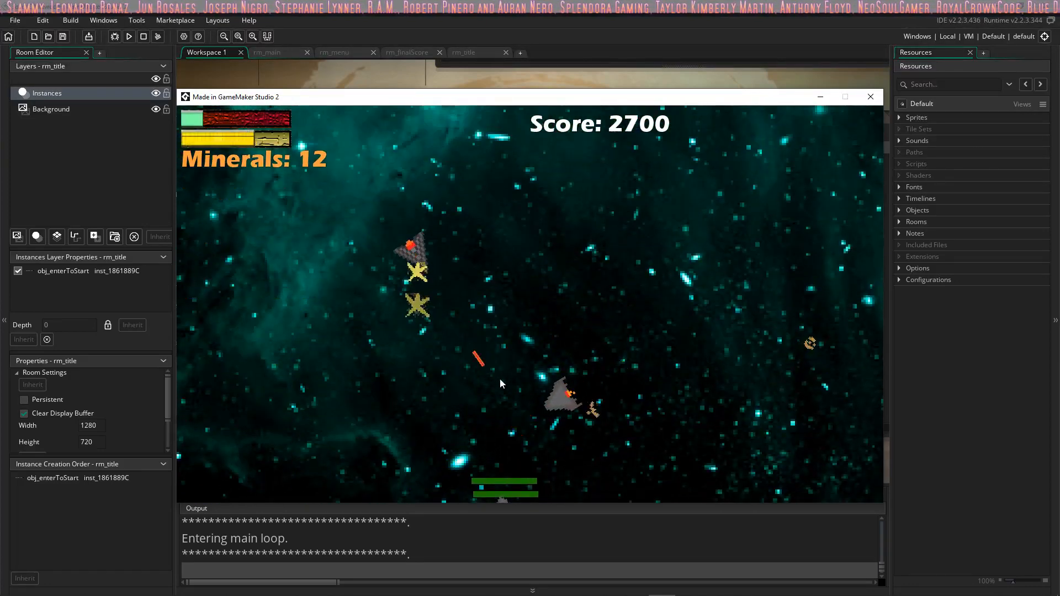
key("d")
key("s")
key("r")
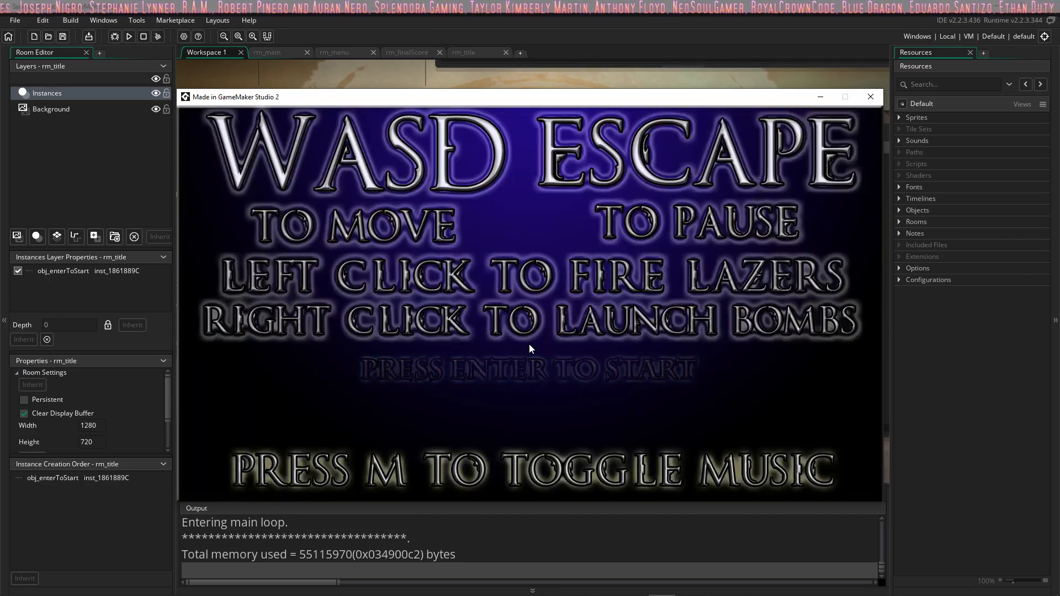
Step: Begin a new game and fly the ship near the space station while firing lasers
key("Return")
key("d")
key("s")
left_click_drag(656, 307, 601, 360)
key("a")
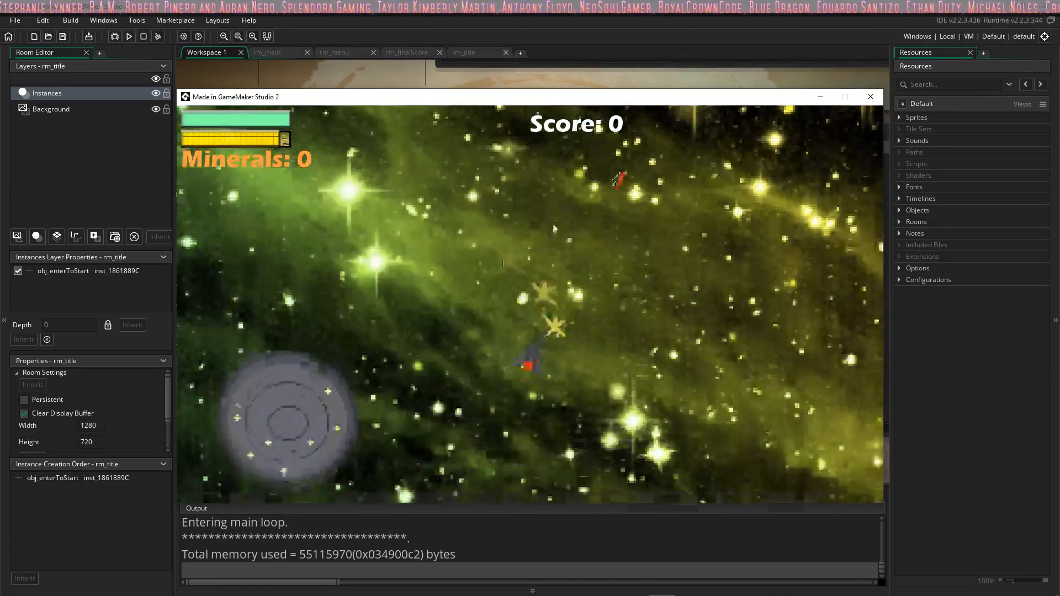
key("d")
key("s")
mouse_move(539, 237)
left_mouse_down()
mouse_move(545, 230)
mouse_move(473, 290)
mouse_move(545, 463)
mouse_move(747, 430)
mouse_move(594, 388)
mouse_move(640, 330)
mouse_move(601, 332)
mouse_move(608, 345)
mouse_move(585, 334)
mouse_move(537, 356)
left_mouse_up()
key("d")
key("w")
key("a")
key("a")
key("s")
key("w")
key("a")
Step: Restart the game and fly the ship to the space station for a brief visit inside
key("Return")
key("Return")
key("s")
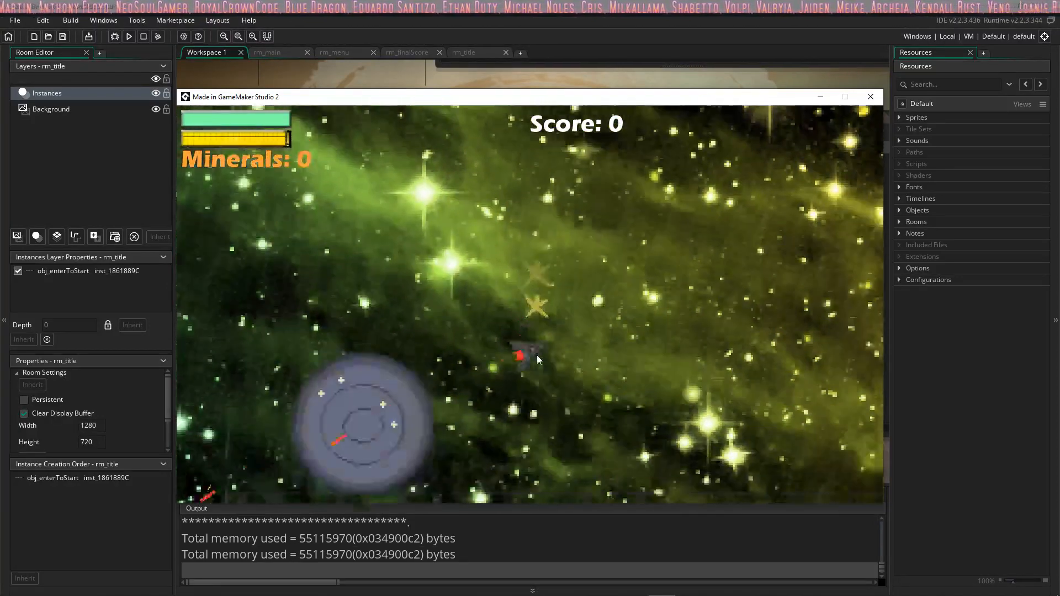
key("a")
key("space")
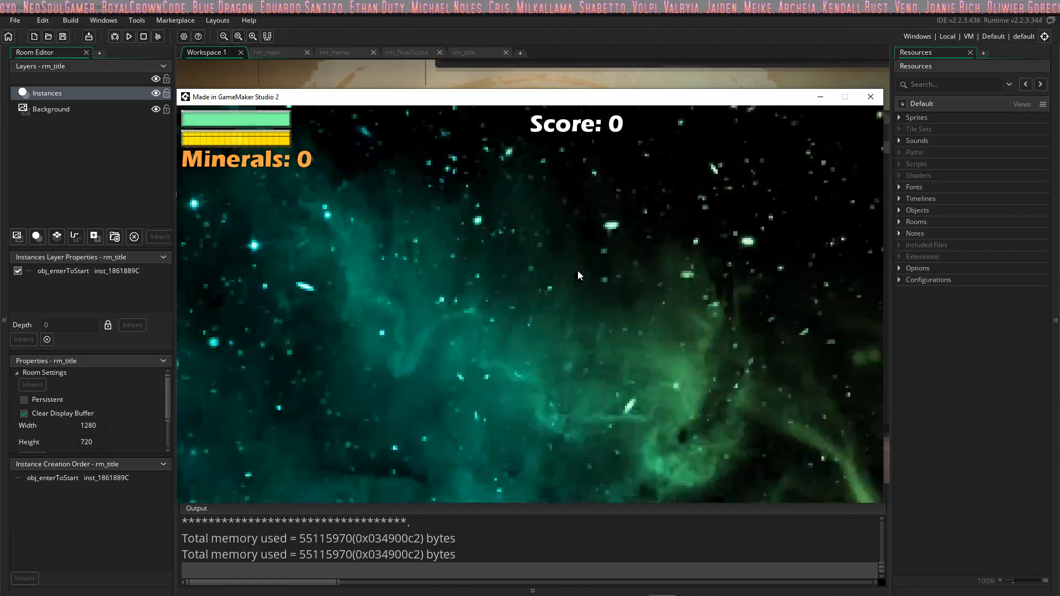
key("w")
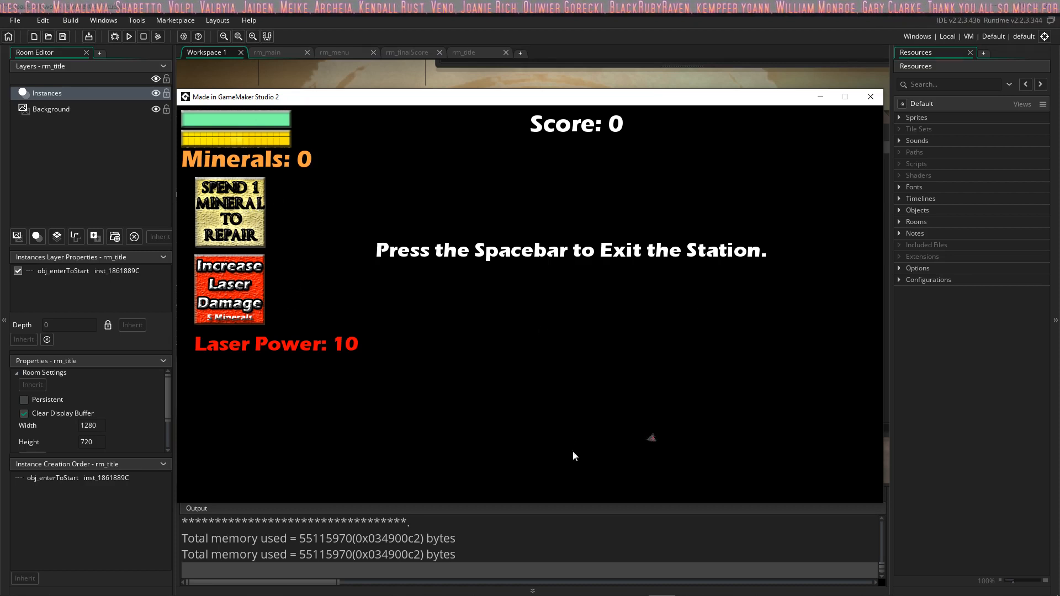
key("space")
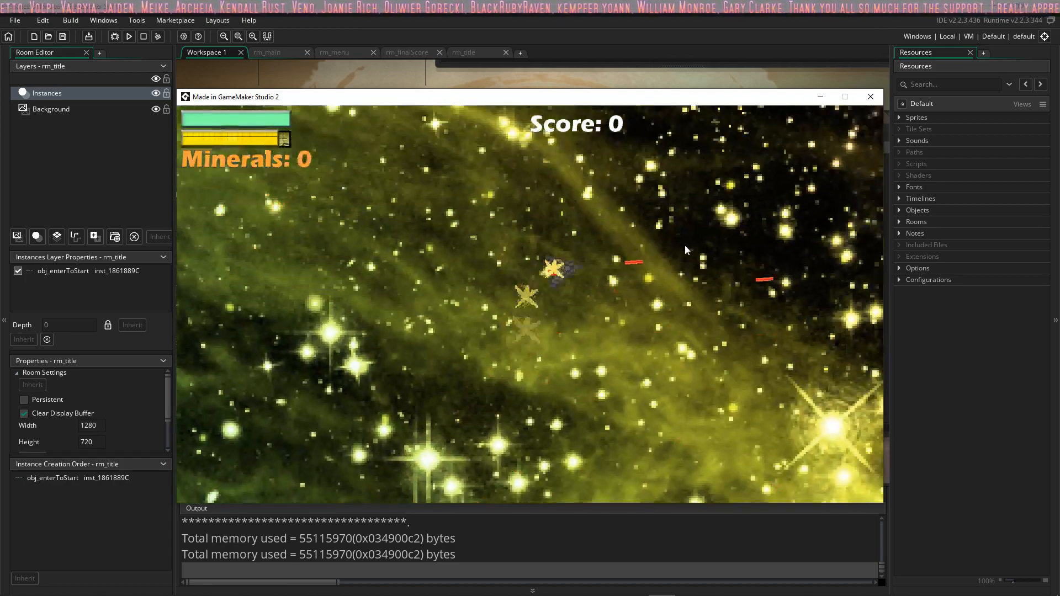
Step: Fight the enemy ships with lasers to gather minerals and bring the ship back into the space station
left_click(680, 254)
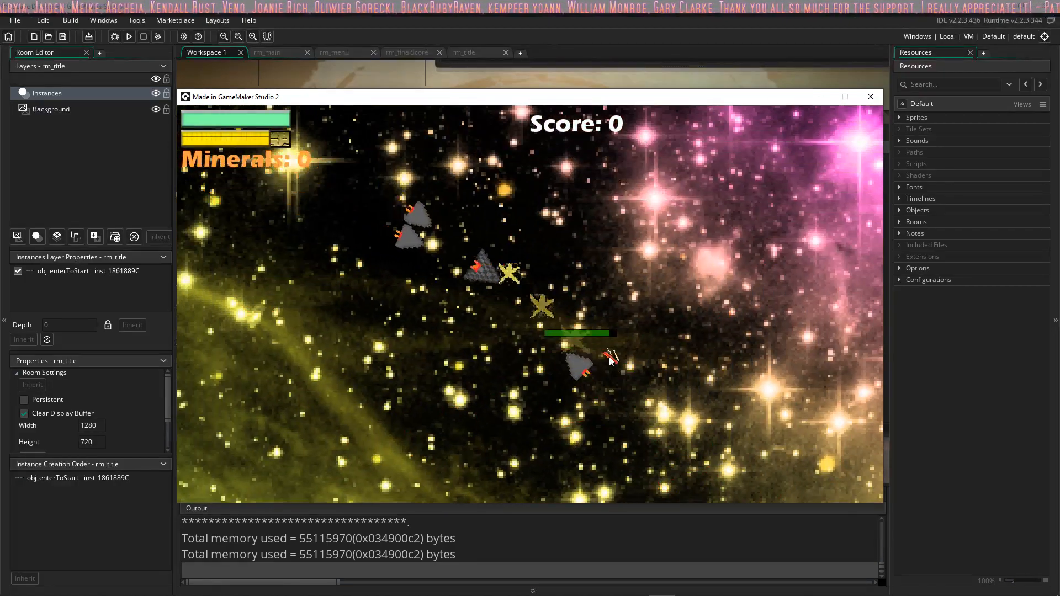
left_click(600, 279)
mouse_move(601, 279)
left_mouse_down()
mouse_move(674, 315)
mouse_move(738, 325)
mouse_move(735, 310)
mouse_move(638, 227)
mouse_move(555, 244)
mouse_move(599, 212)
mouse_move(619, 266)
mouse_move(556, 256)
mouse_move(549, 217)
mouse_move(660, 280)
mouse_move(677, 242)
mouse_move(642, 207)
mouse_move(565, 205)
mouse_move(522, 227)
mouse_move(496, 268)
mouse_move(494, 242)
mouse_move(555, 213)
mouse_move(720, 245)
mouse_move(762, 311)
mouse_move(694, 221)
mouse_move(709, 265)
left_mouse_up()
key("d")
key("s")
key("a")
key("w")
key("s")
key("d")
key("a")
key("s")
key("w")
left_click(762, 309)
key("a")
key("s")
key("w")
mouse_move(734, 356)
left_mouse_down()
mouse_move(720, 429)
mouse_move(737, 240)
mouse_move(554, 200)
mouse_move(534, 205)
mouse_move(522, 285)
mouse_move(554, 357)
mouse_move(631, 288)
mouse_move(624, 280)
mouse_move(586, 293)
mouse_move(556, 338)
mouse_move(580, 316)
mouse_move(558, 243)
mouse_move(693, 265)
mouse_move(705, 277)
mouse_move(697, 324)
mouse_move(661, 312)
mouse_move(718, 399)
mouse_move(608, 399)
mouse_move(537, 426)
mouse_move(506, 323)
mouse_move(642, 320)
mouse_move(699, 359)
mouse_move(736, 407)
mouse_move(781, 367)
mouse_move(694, 267)
mouse_move(580, 250)
mouse_move(485, 293)
mouse_move(481, 381)
mouse_move(507, 402)
mouse_move(544, 417)
mouse_move(684, 390)
mouse_move(673, 287)
mouse_move(699, 297)
mouse_move(683, 256)
mouse_move(690, 313)
mouse_move(499, 218)
mouse_move(508, 243)
mouse_move(486, 286)
mouse_move(584, 311)
mouse_move(536, 372)
left_mouse_up()
mouse_move(682, 307)
left_mouse_down()
mouse_move(506, 280)
mouse_move(522, 271)
mouse_move(497, 255)
mouse_move(601, 283)
mouse_move(463, 296)
mouse_move(463, 307)
mouse_move(502, 247)
left_mouse_up()
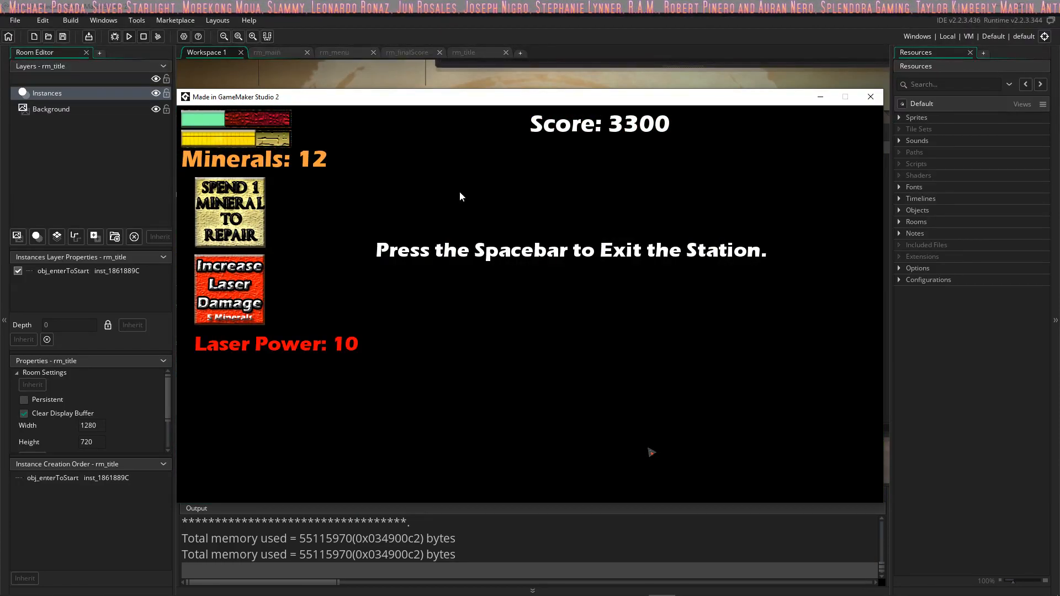
Step: Spend 1 mineral to repair the ship, buy the 5-mineral laser damage increase twice, and exit the station
left_click(241, 220)
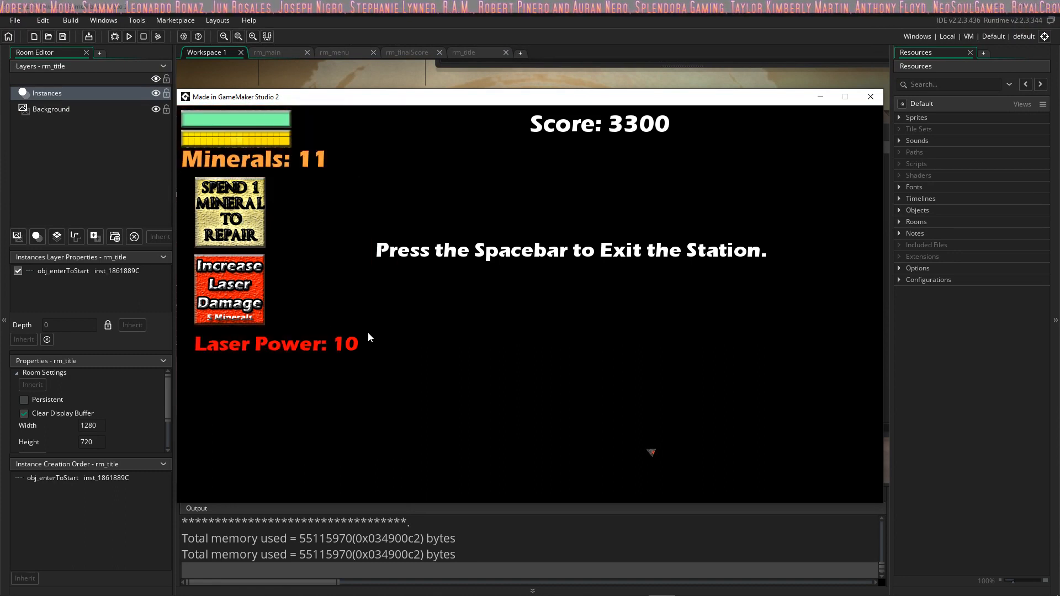
left_click(246, 306)
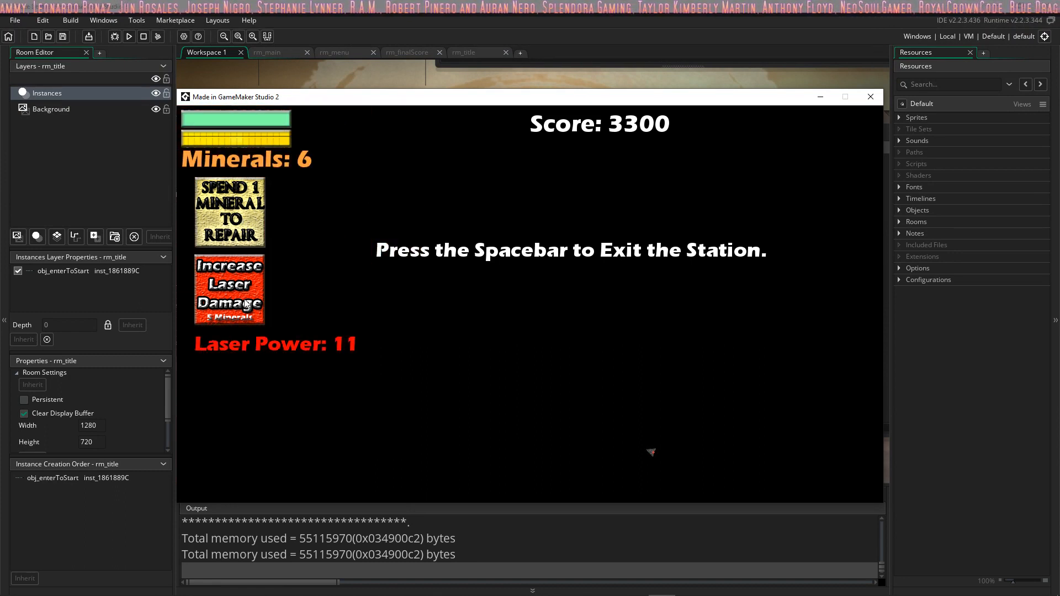
left_click(247, 306)
key("space")
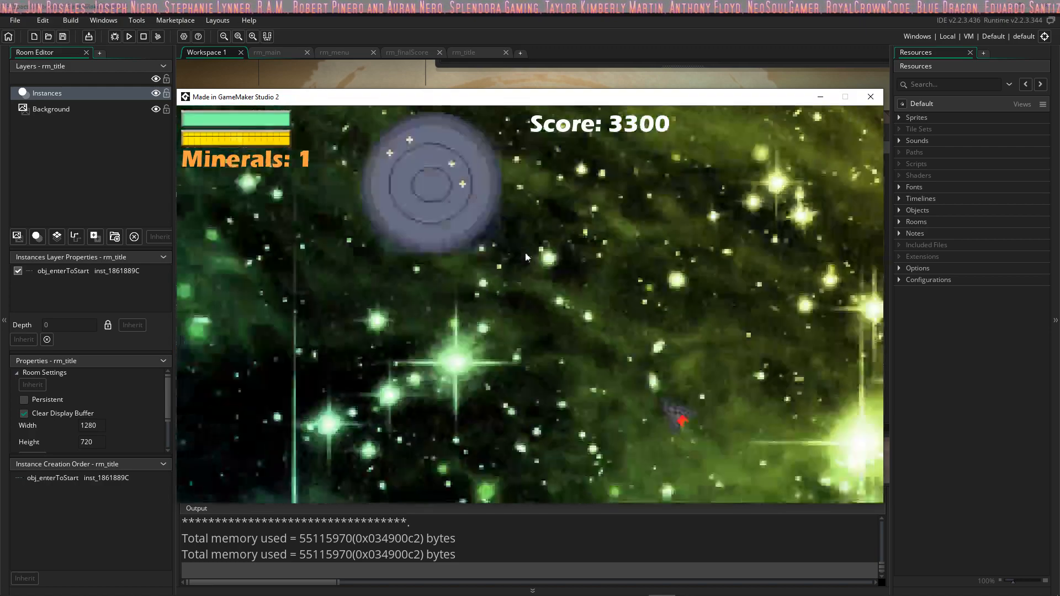
Step: Fly the ship away from the space station and fire lasers at the approaching enemy ships
key("d")
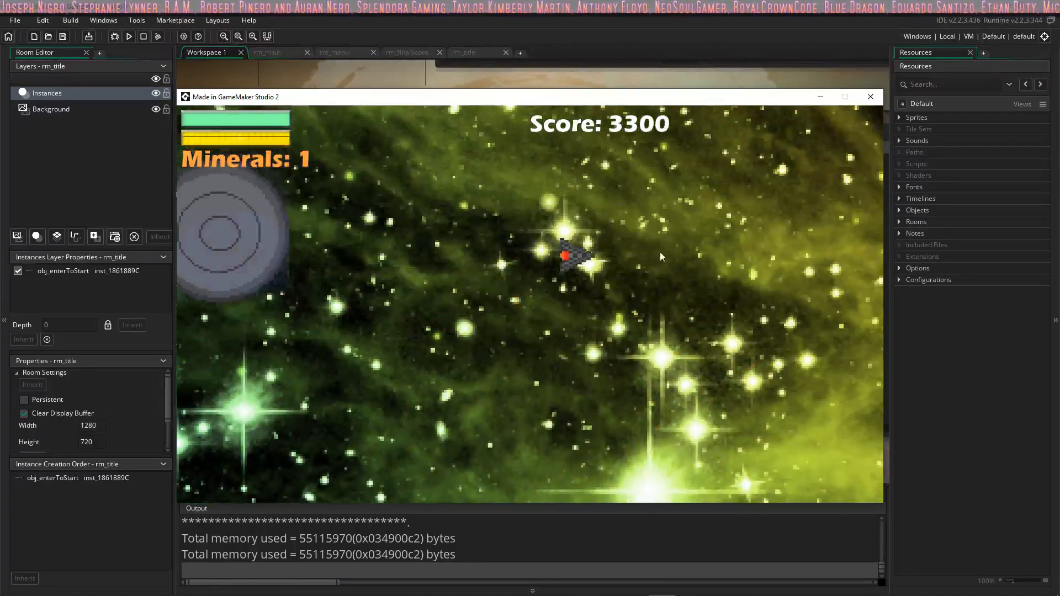
left_click(661, 252)
left_click(676, 264)
key("s")
left_click(657, 248)
left_click(591, 210)
left_click(561, 193)
left_click(548, 189)
key("a")
left_click(556, 198)
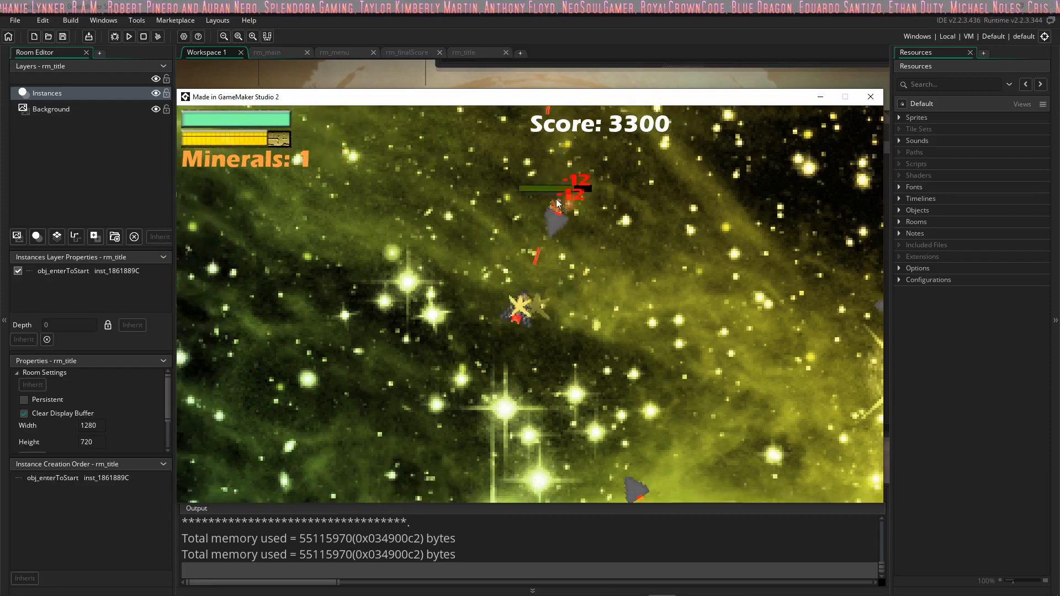
left_click(618, 231)
left_click(635, 240)
left_click(650, 293)
key("s")
left_click(650, 287)
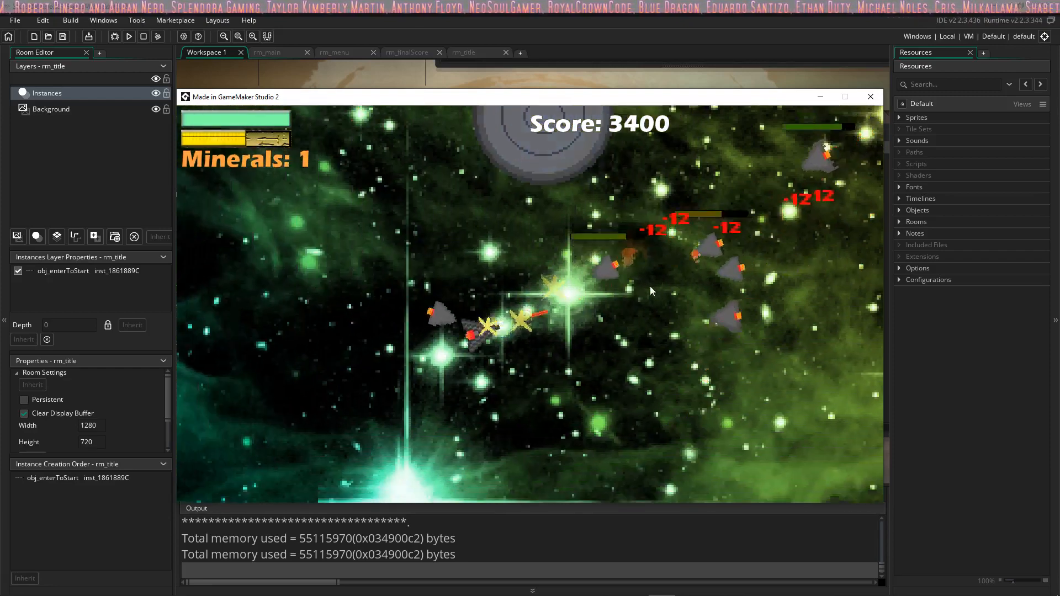
Step: Dodge the pursuing group of enemy ships and keep shooting them with lasers
left_click(624, 240)
key("w")
left_click(724, 271)
left_click(754, 286)
key("d")
key("s")
left_click(684, 266)
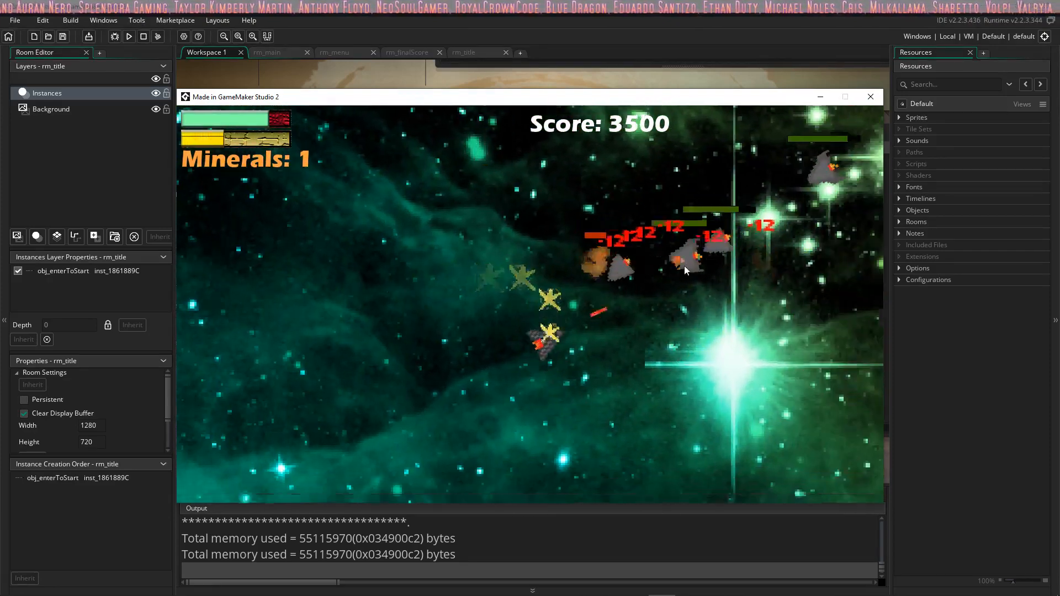
left_click(528, 234)
key("a")
left_click(528, 234)
left_click(638, 256)
left_click(664, 257)
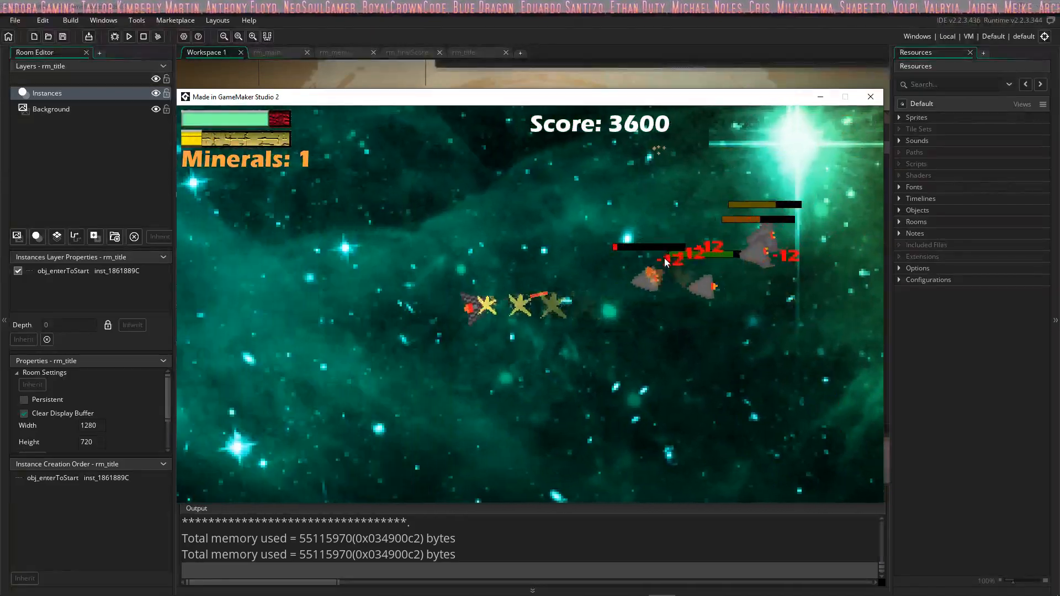
left_click(767, 274)
key("w")
left_click(684, 323)
left_click(666, 310)
left_click(665, 377)
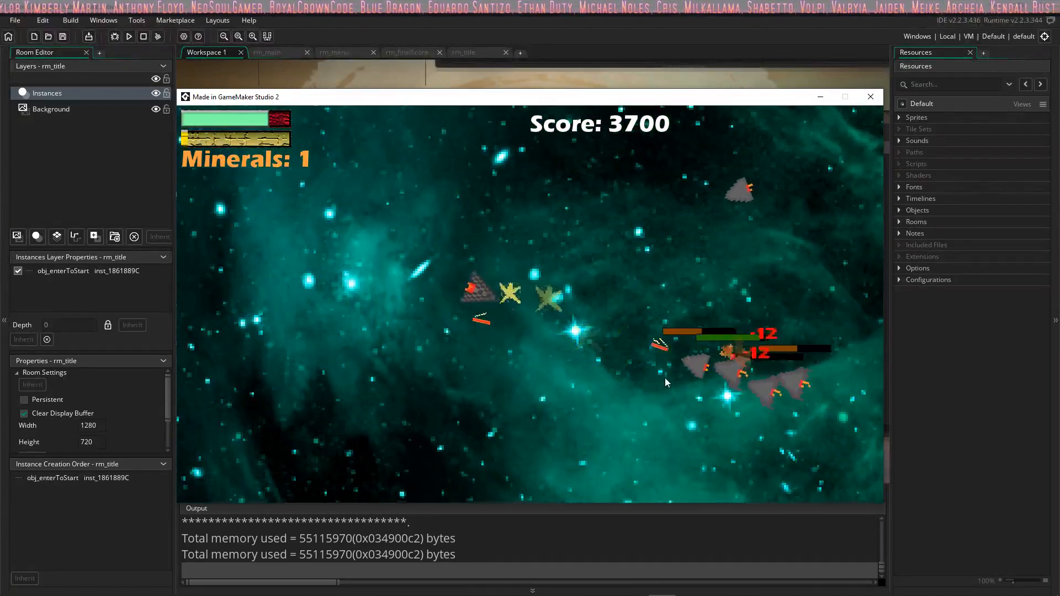
Step: Circle around the enemy swarm while firing lasers and picking up dropped minerals
left_click(681, 329)
key("s")
mouse_move(631, 220)
left_mouse_down()
mouse_move(659, 229)
mouse_move(704, 343)
mouse_move(664, 444)
mouse_move(720, 294)
mouse_move(701, 221)
mouse_move(538, 222)
mouse_move(610, 221)
mouse_move(631, 361)
mouse_move(631, 454)
mouse_move(615, 448)
mouse_move(564, 249)
mouse_move(495, 287)
mouse_move(540, 254)
mouse_move(531, 255)
mouse_move(531, 332)
mouse_move(568, 369)
mouse_move(645, 379)
mouse_move(691, 380)
mouse_move(741, 261)
mouse_move(828, 287)
mouse_move(777, 358)
mouse_move(666, 215)
mouse_move(465, 220)
mouse_move(505, 191)
mouse_move(546, 193)
mouse_move(569, 221)
mouse_move(596, 361)
mouse_move(722, 312)
left_mouse_up()
key("w")
key("s")
key("w")
key("a")
key("s")
key("d")
key("w")
key("s")
key("a")
key("d")
key("w")
key("a")
key("s")
key("a")
key("w")
key("s")
key("w")
key("d")
key("s")
key("d")
key("s")
key("a")
key("w")
key("a")
key("s")
key("a")
key("w")
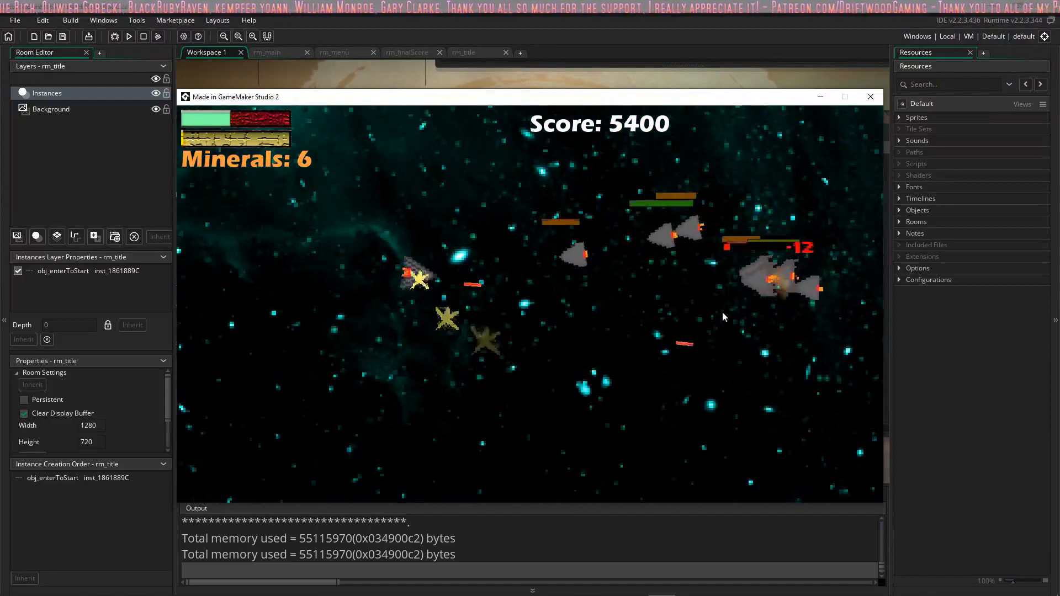
key("d")
key("w")
key("a")
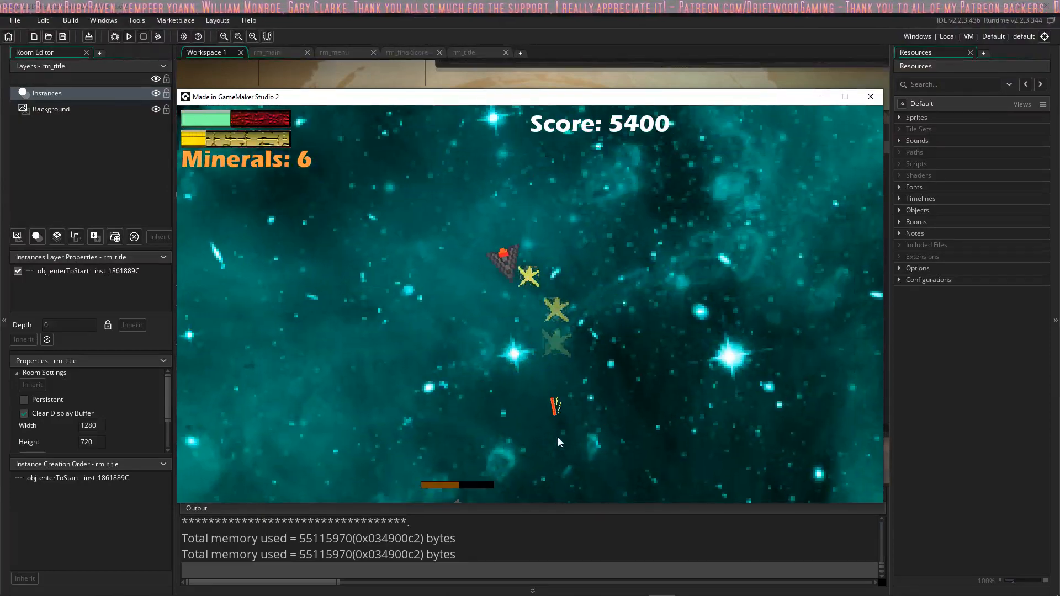
Step: Retreat from the enemy group in changing directions while shooting the ships that follow
key("s")
left_click(559, 440)
key("d")
left_click(458, 224)
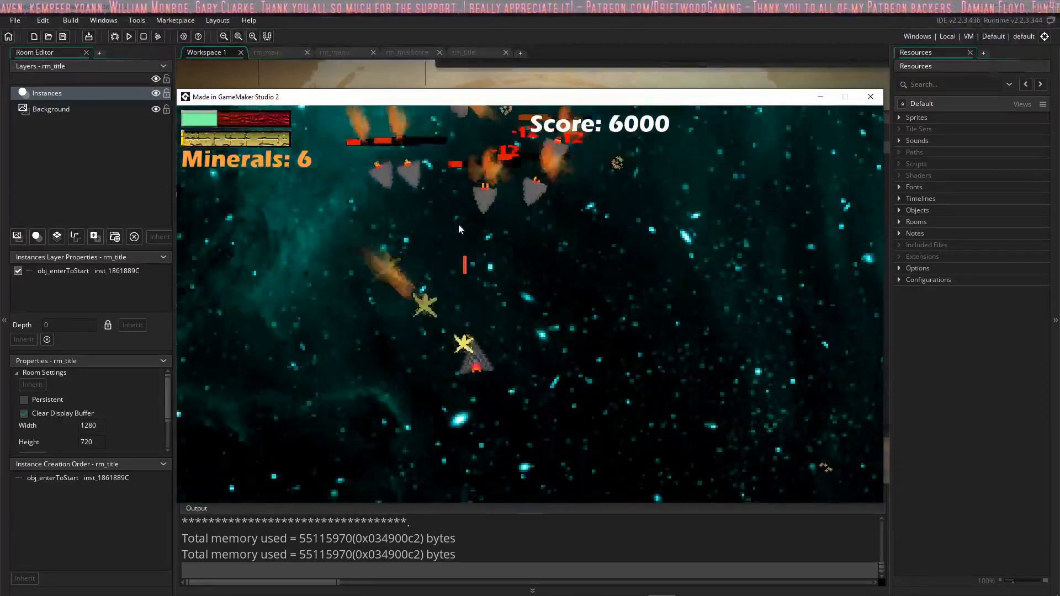
left_click(458, 224)
key("w")
left_click(443, 232)
key("a")
key("s")
left_click(442, 230)
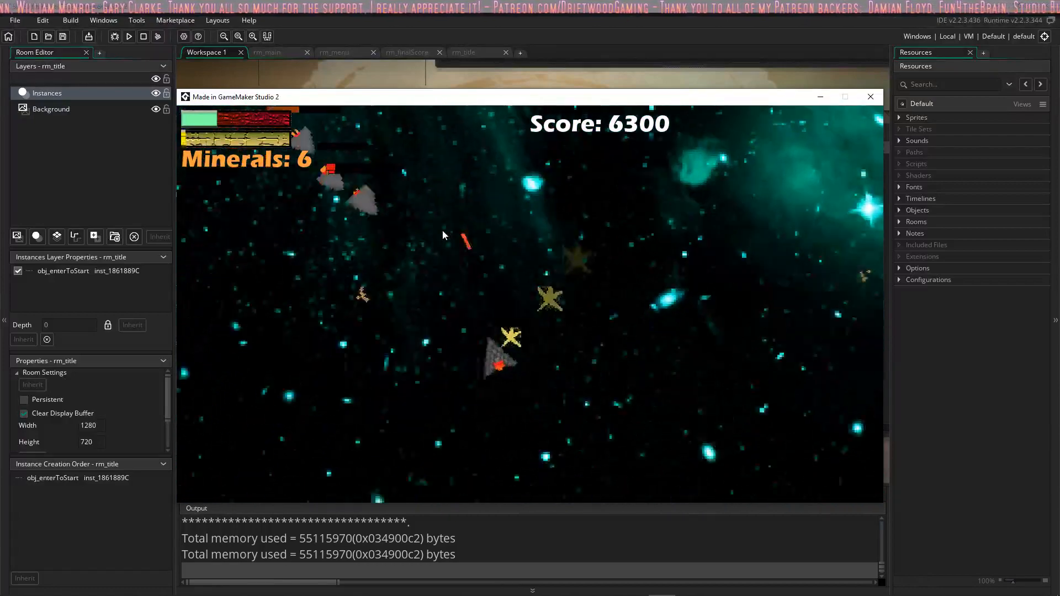
left_click(518, 232)
key("w")
left_click(608, 243)
left_click(688, 268)
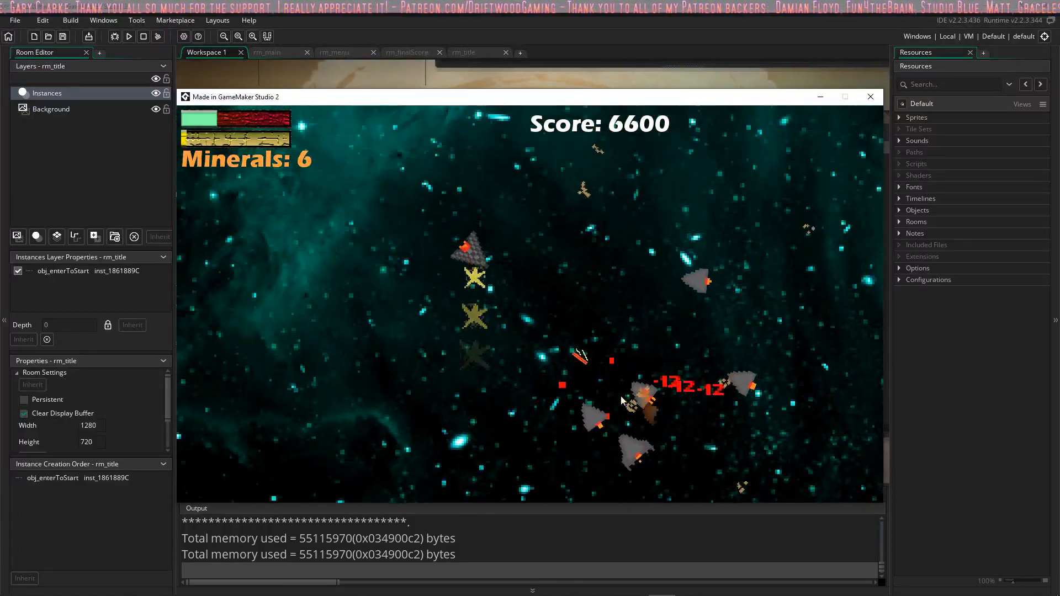
key("d")
left_click(585, 413)
key("s")
left_click(555, 403)
left_click(428, 213)
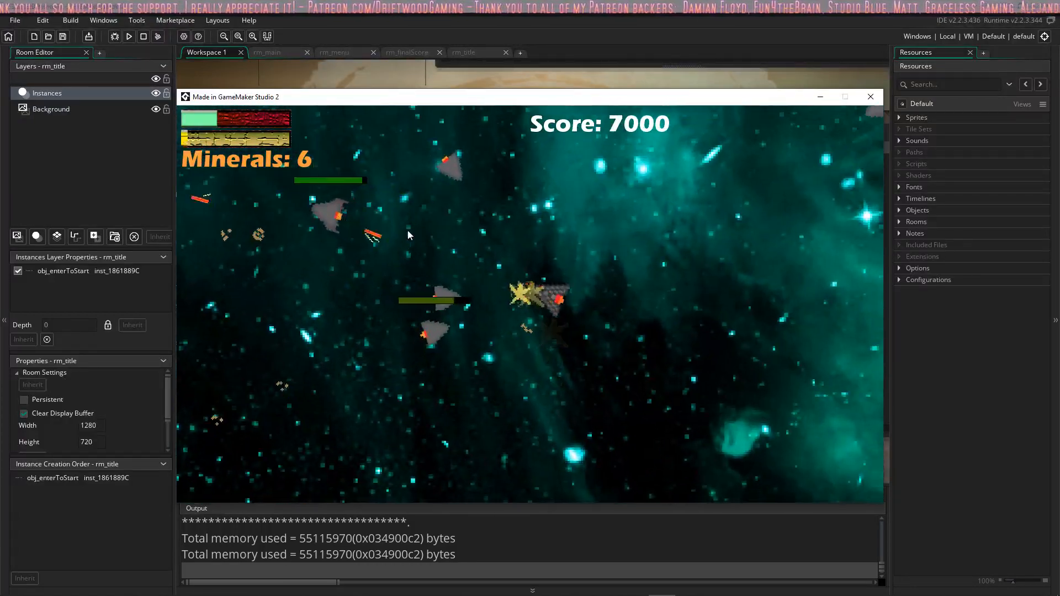
Step: Steer the ship over the scattered minerals to collect them while firing at nearby enemies
key("a")
left_click(408, 239)
left_click(409, 239)
key("s")
key("a")
left_click(625, 264)
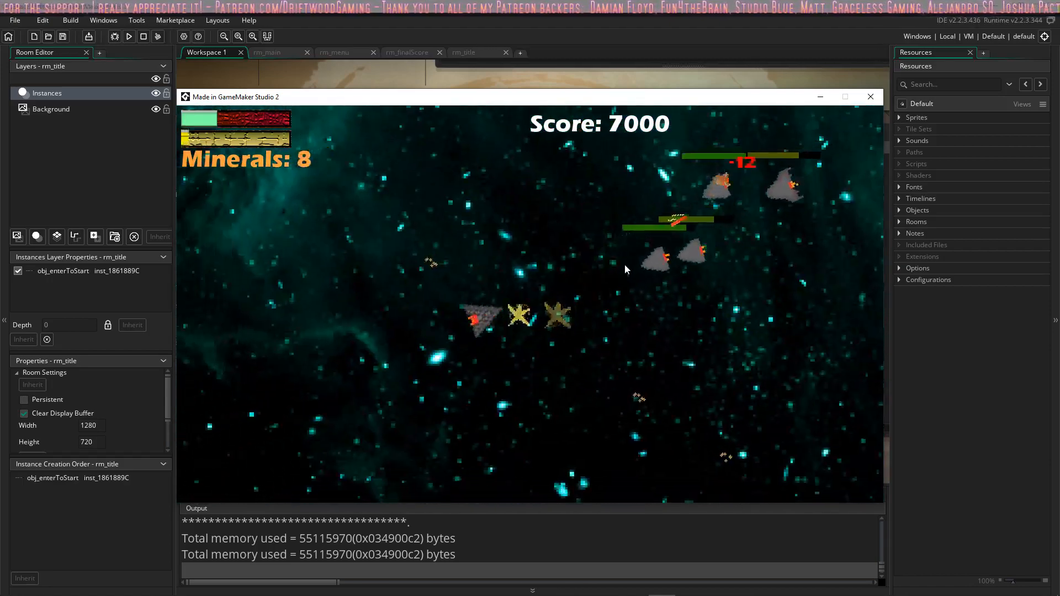
key("s")
left_click(648, 276)
key("d")
key("s")
left_click(410, 214)
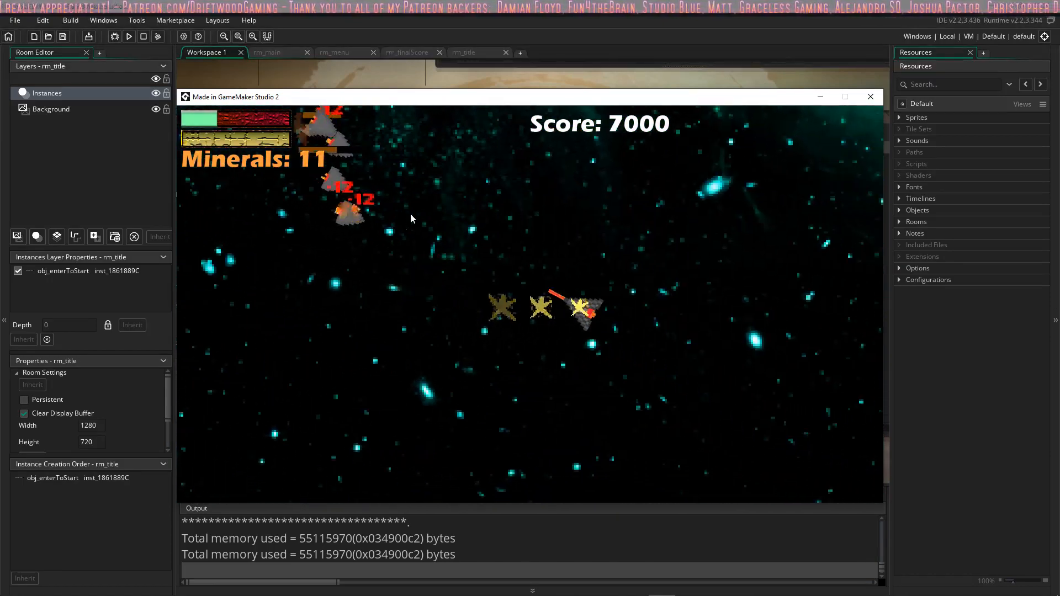
key("w")
key("a")
key("s")
Step: Continue the laser fight against the chasing enemies and collect another mineral
left_click(495, 235)
key("d")
left_click(503, 240)
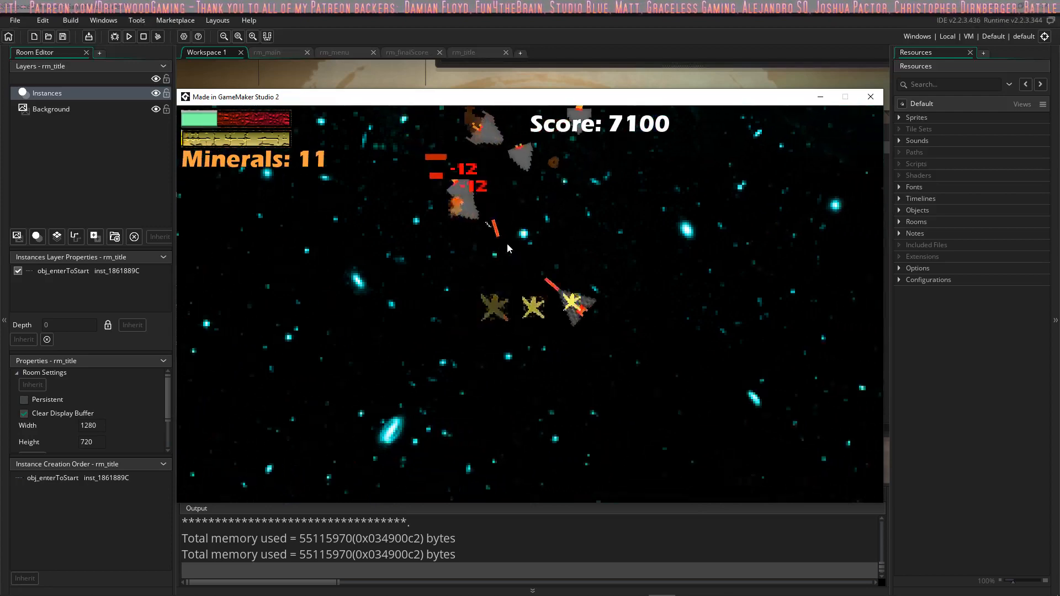
key("s")
left_click(510, 248)
key("a")
left_click(525, 243)
key("a")
left_click(618, 252)
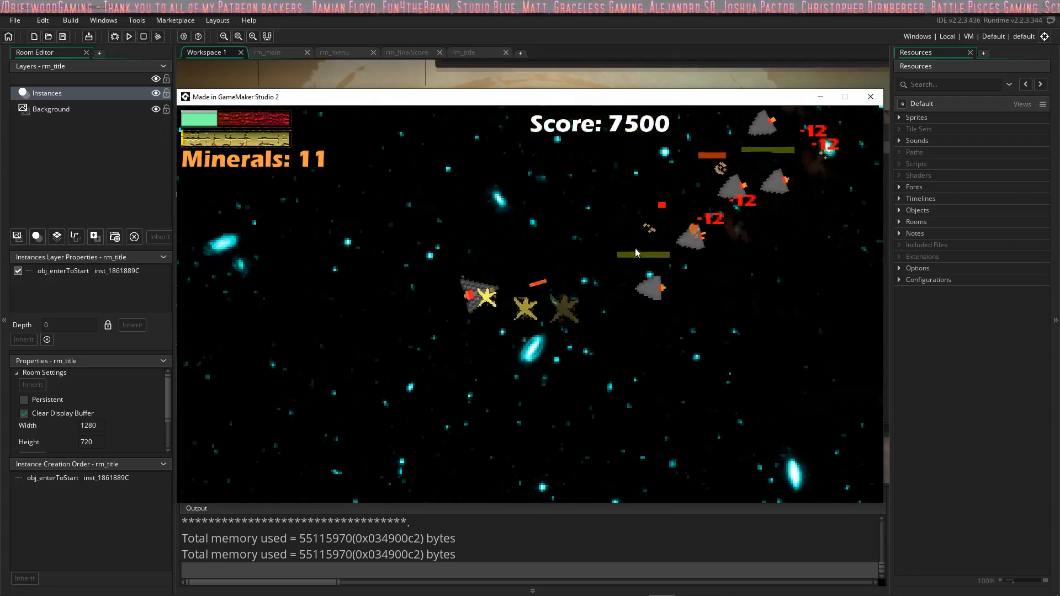
key("s")
left_click(663, 301)
key("d")
left_click(632, 202)
key("w")
left_click(557, 215)
key("w")
left_click(532, 220)
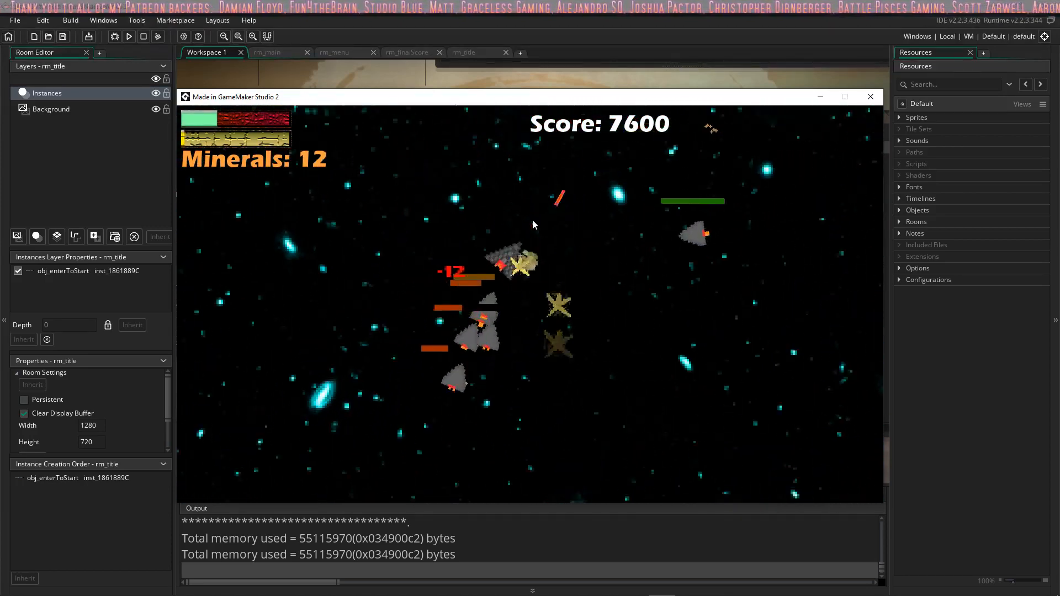
Step: Reset the game to its title screen and start a new run
key("r")
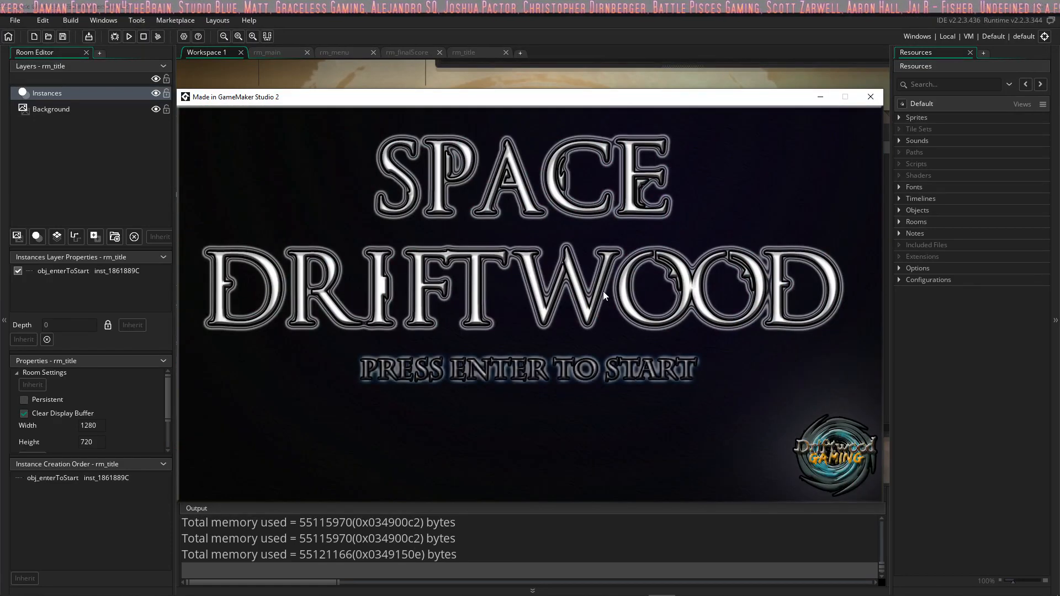
key("Return")
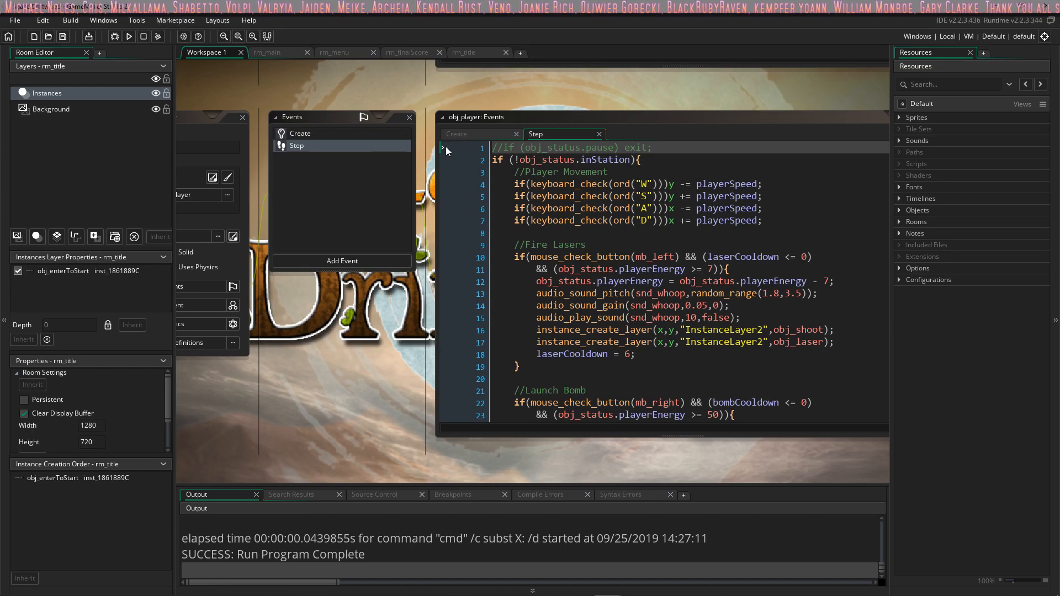
Step: Review the obj_player Step code, bring its object window into view, and expand the Objects, Rooms and Notes resource groups
scroll(607, 280, "down", 1)
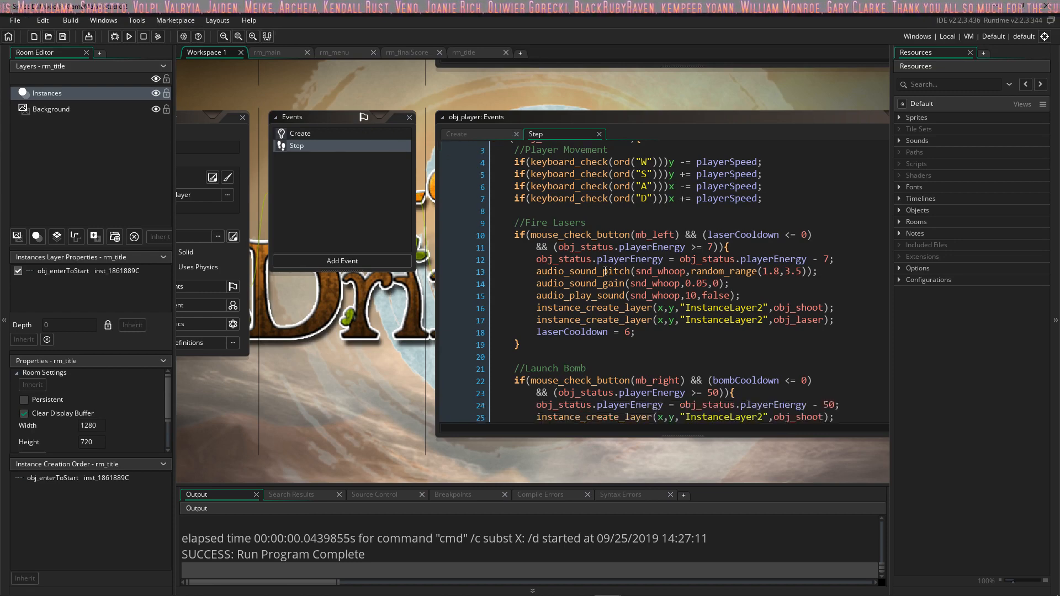
scroll(552, 265, "up", 1)
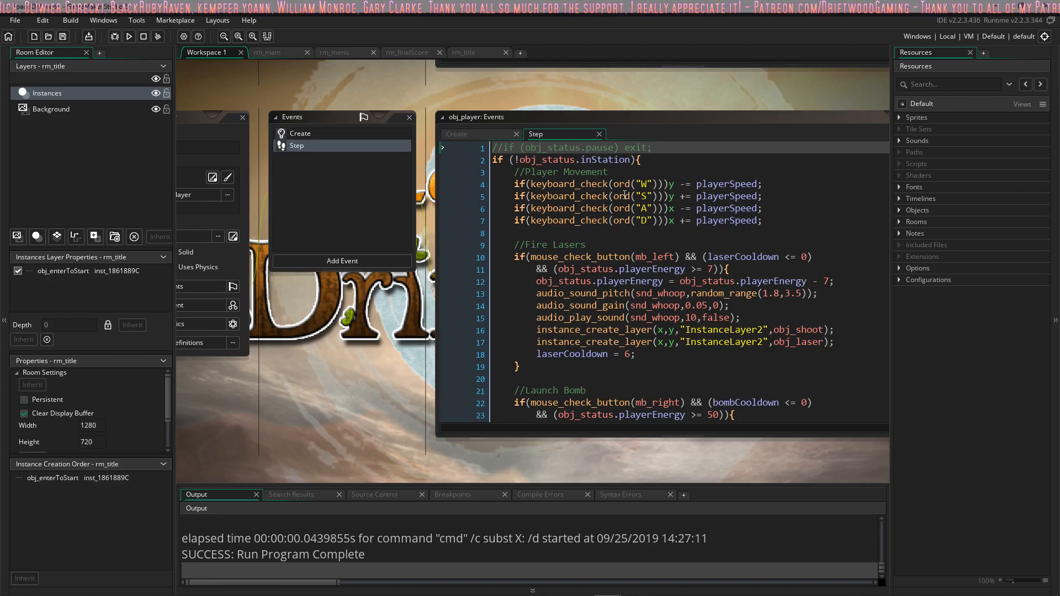
middle_click_drag(351, 310, 426, 267)
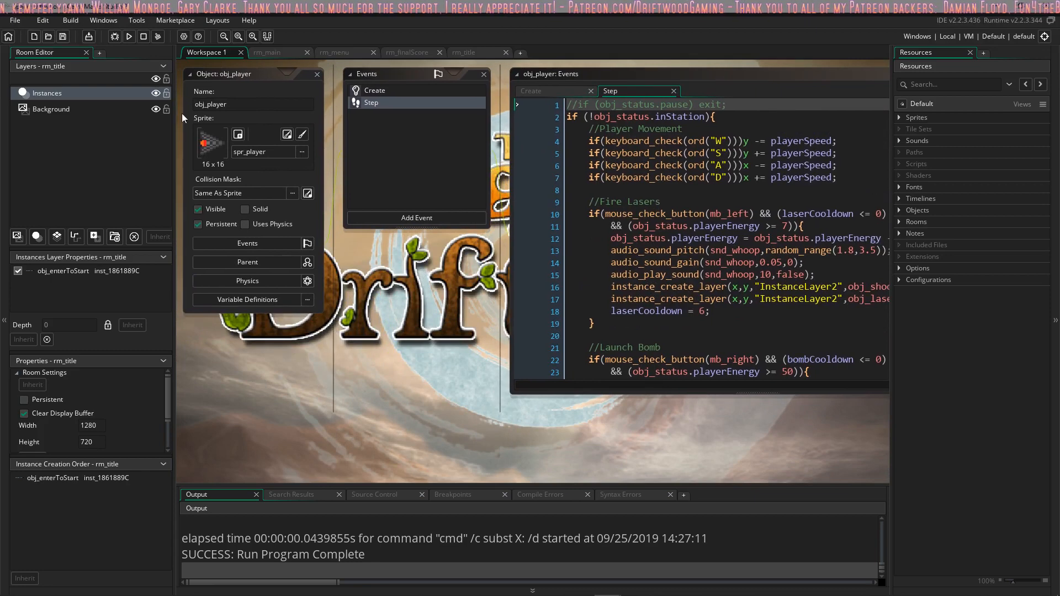
left_click(900, 211)
left_click(900, 333)
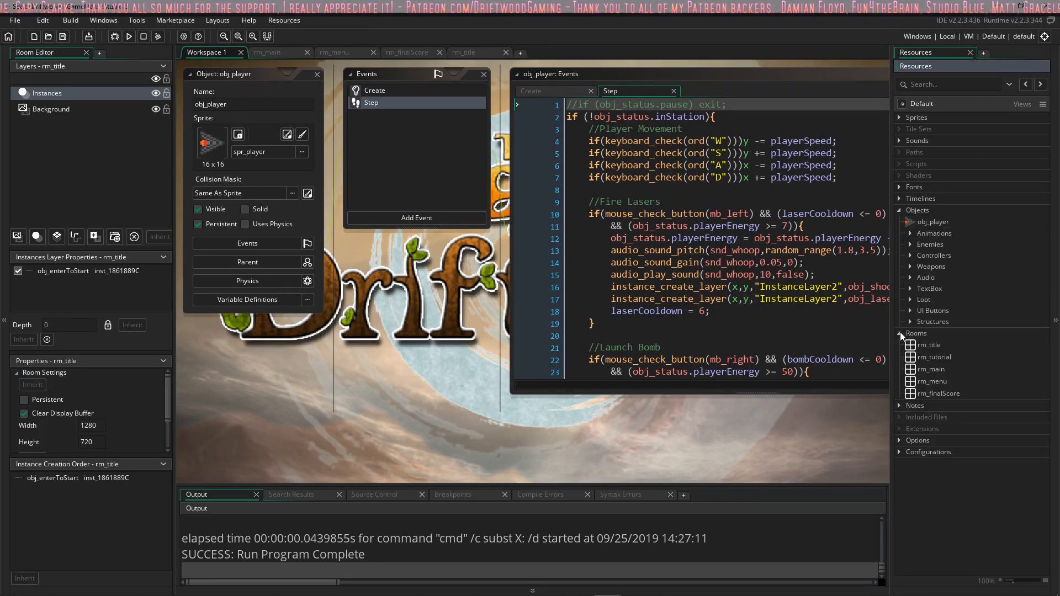
left_click(900, 406)
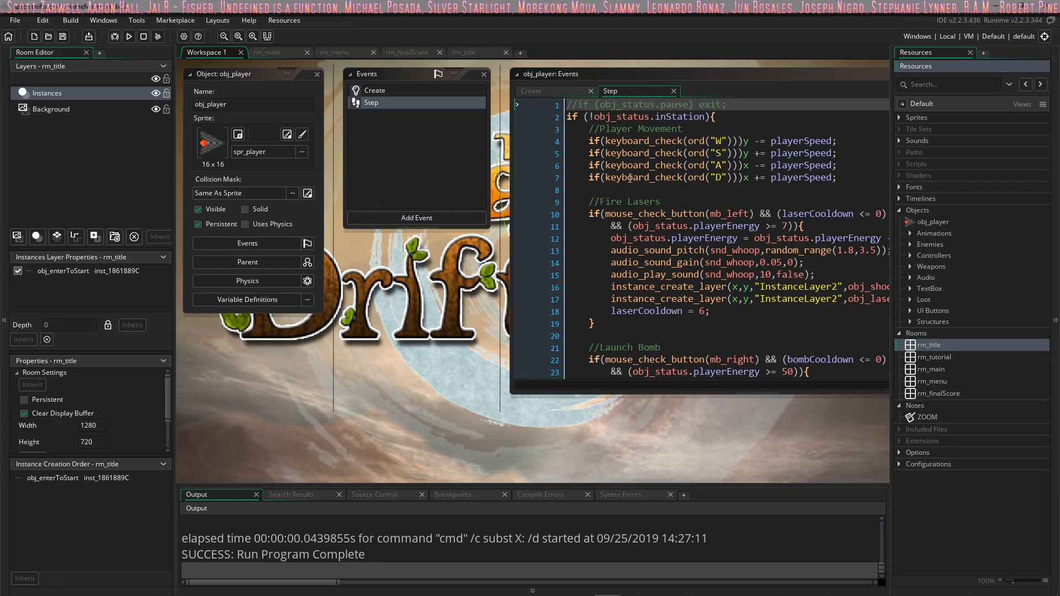
Step: Examine the Fire Lasers block in the obj_player Step code, highlighting the mouse button, cooldown, and energy conditions and the laser-firing lines
left_click(652, 203)
left_click(587, 262)
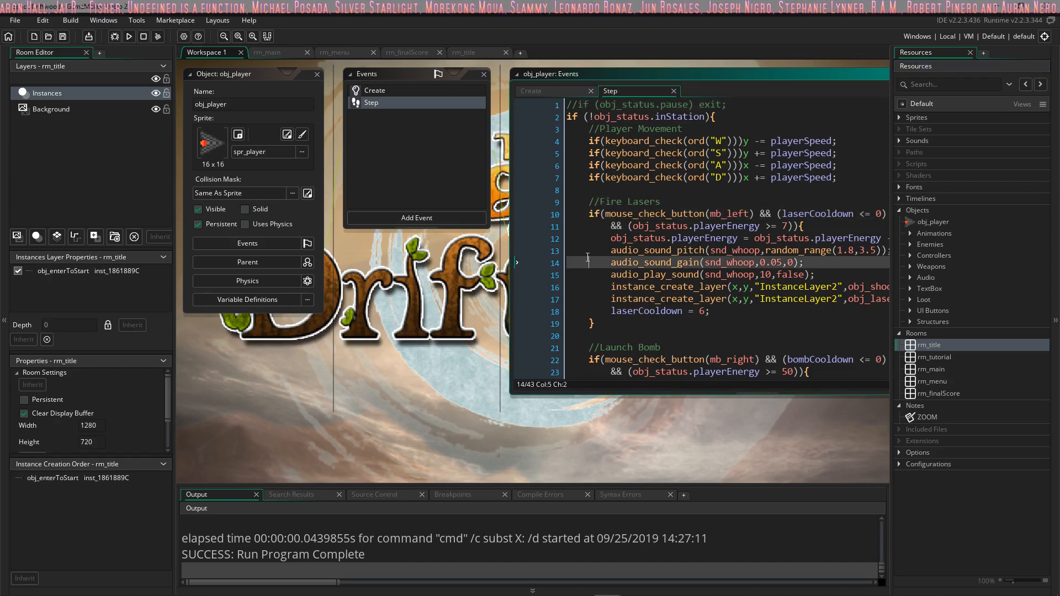
left_click_drag(605, 215, 740, 221)
left_click(727, 213)
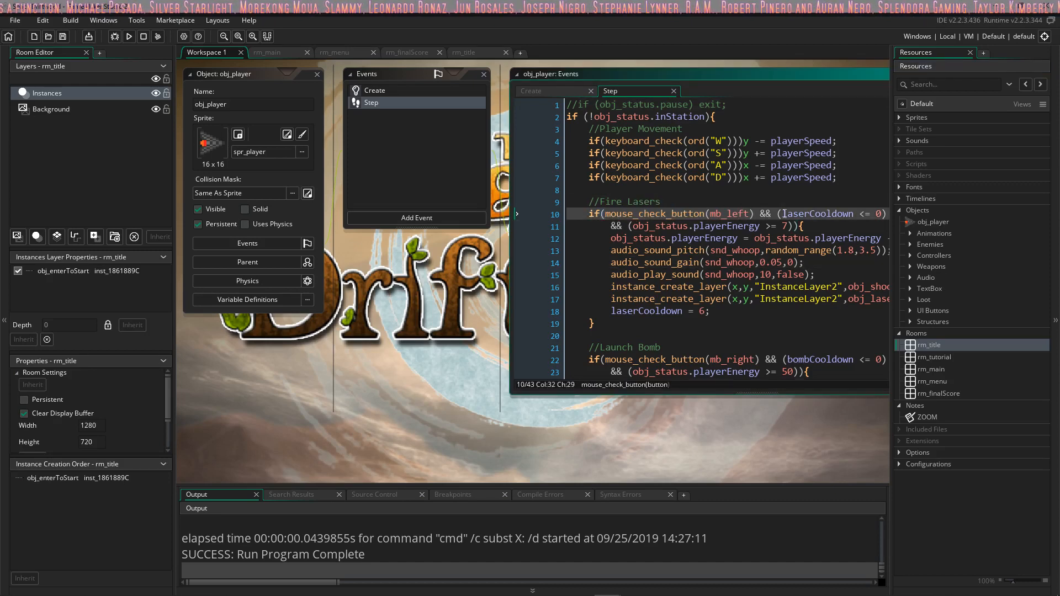
left_click_drag(803, 214, 882, 216)
double_click(879, 215)
middle_click_drag(861, 209, 845, 209)
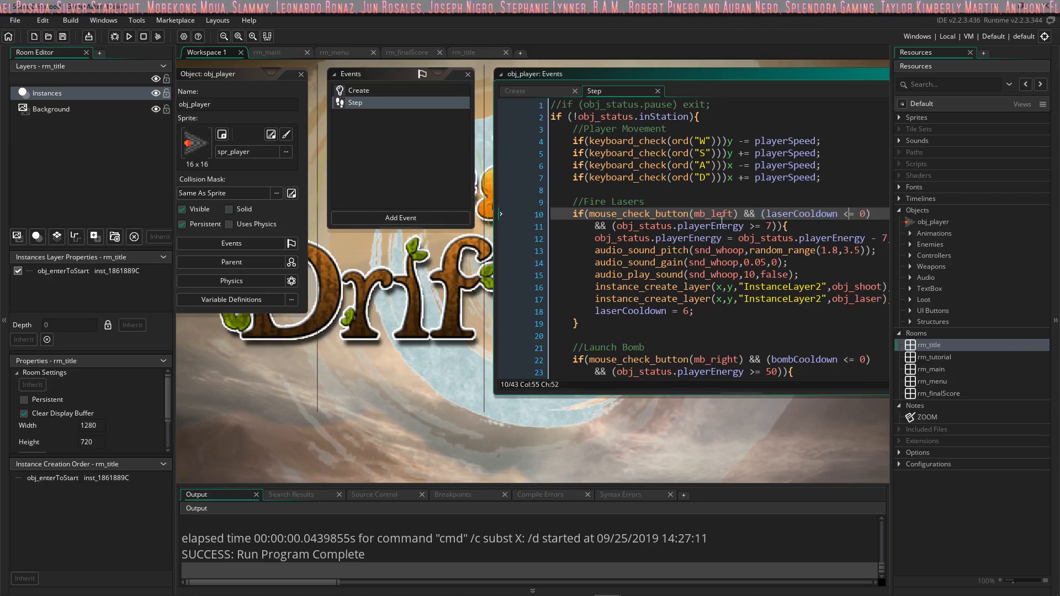
left_click_drag(616, 226, 711, 298)
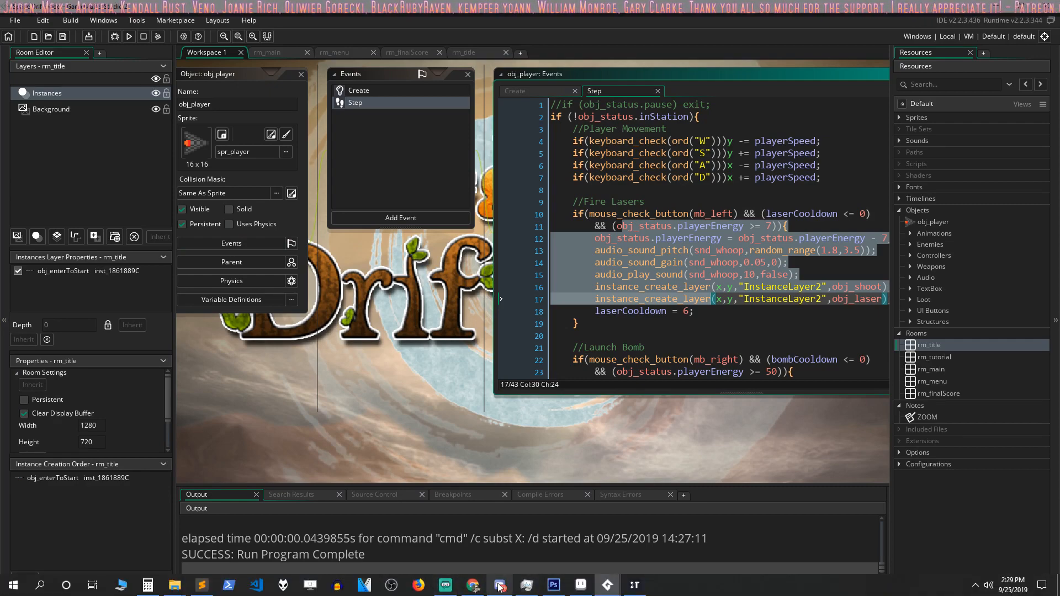
Step: Switch to Discord and look through the Driftwood Gaming server's member list
left_click(499, 585)
scroll(848, 291, "down", 10)
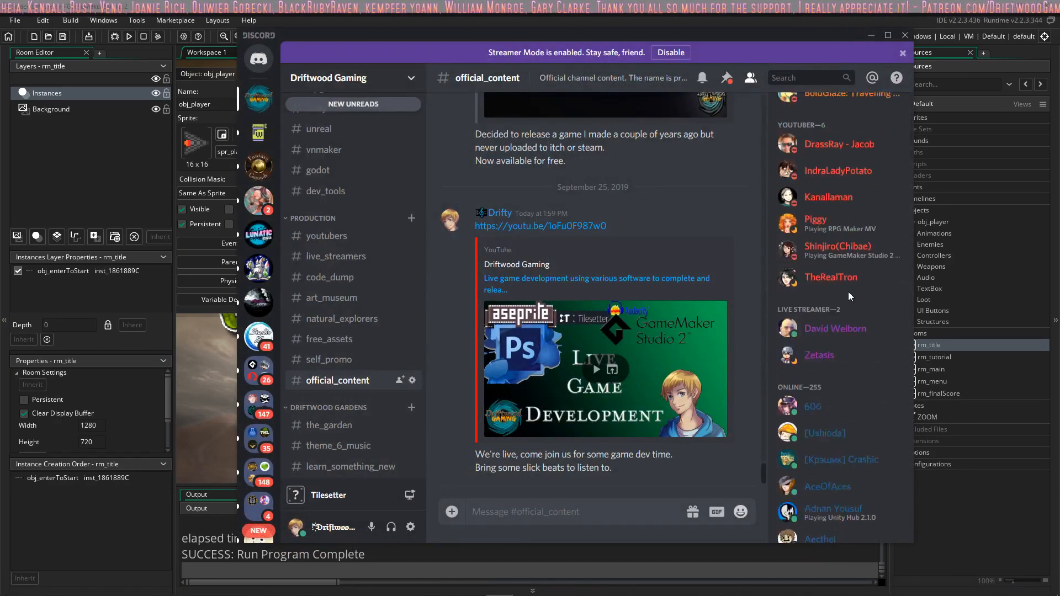
scroll(847, 291, "down", 15)
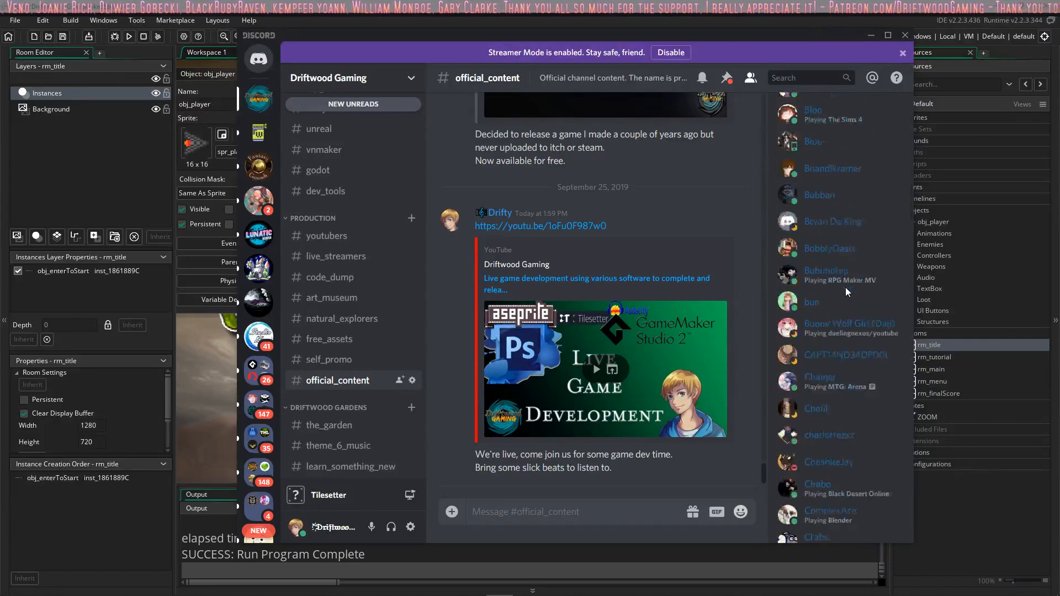
scroll(844, 285, "down", 20)
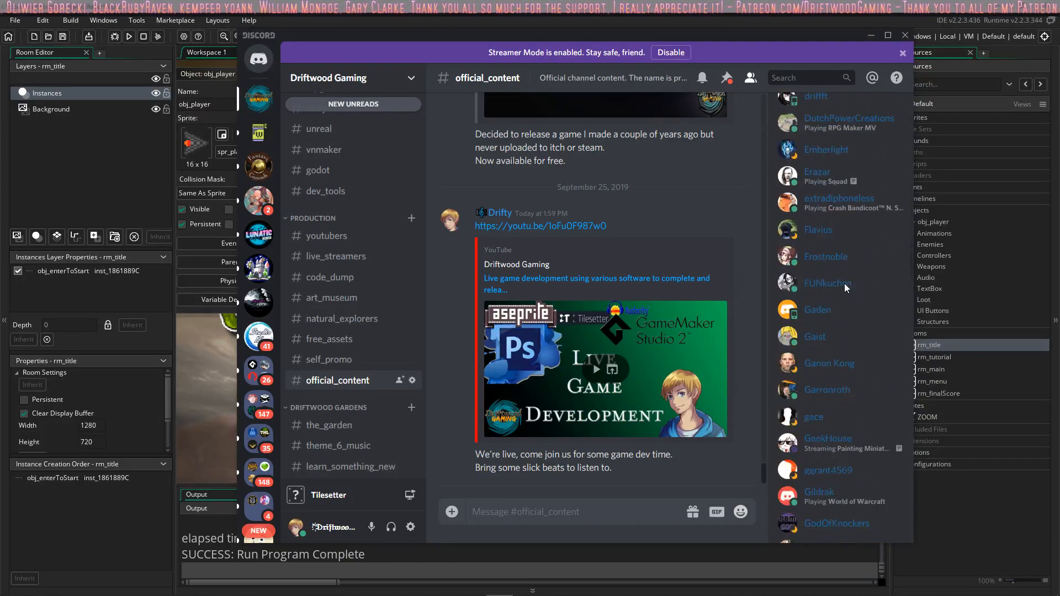
scroll(845, 287, "down", 20)
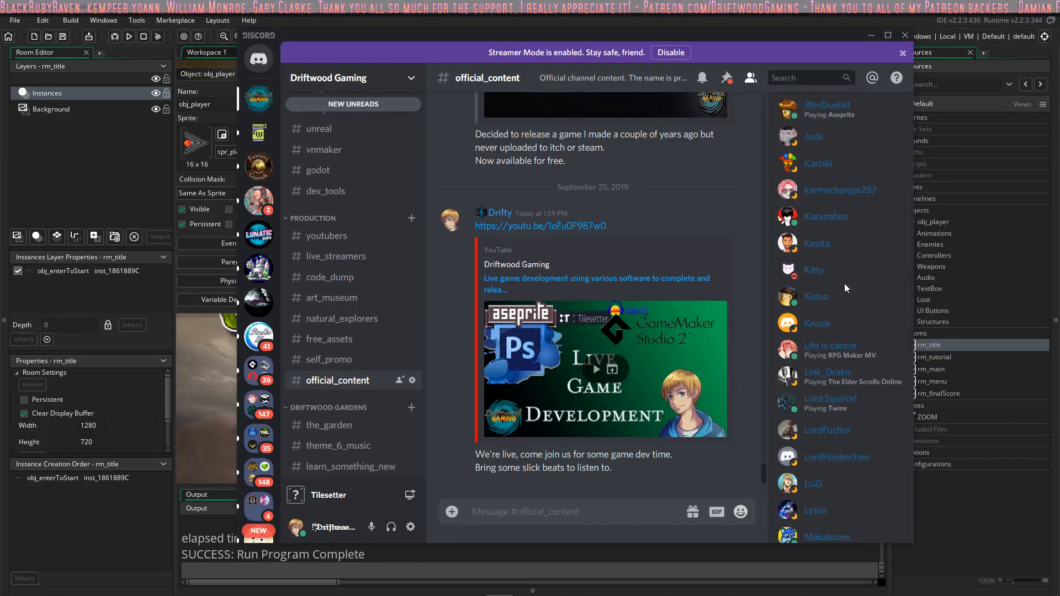
scroll(843, 283, "down", 20)
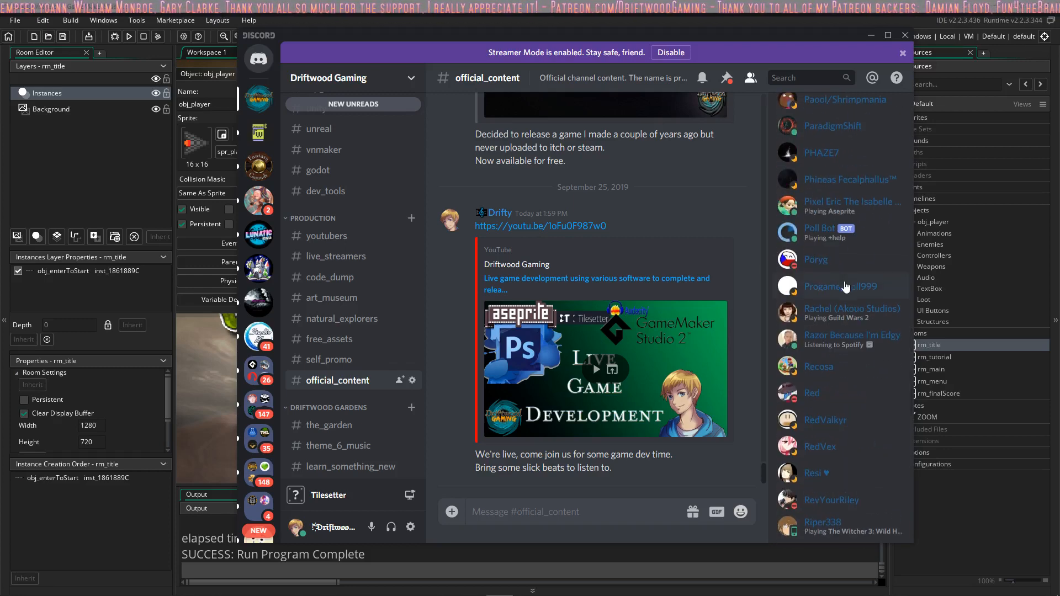
scroll(844, 279, "down", 20)
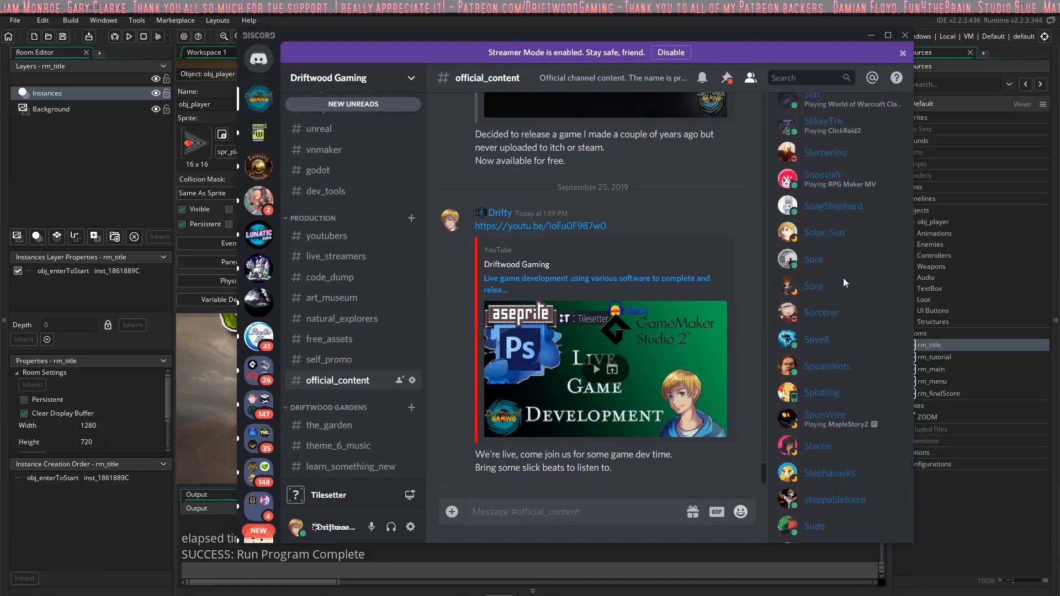
scroll(843, 278, "up", 3)
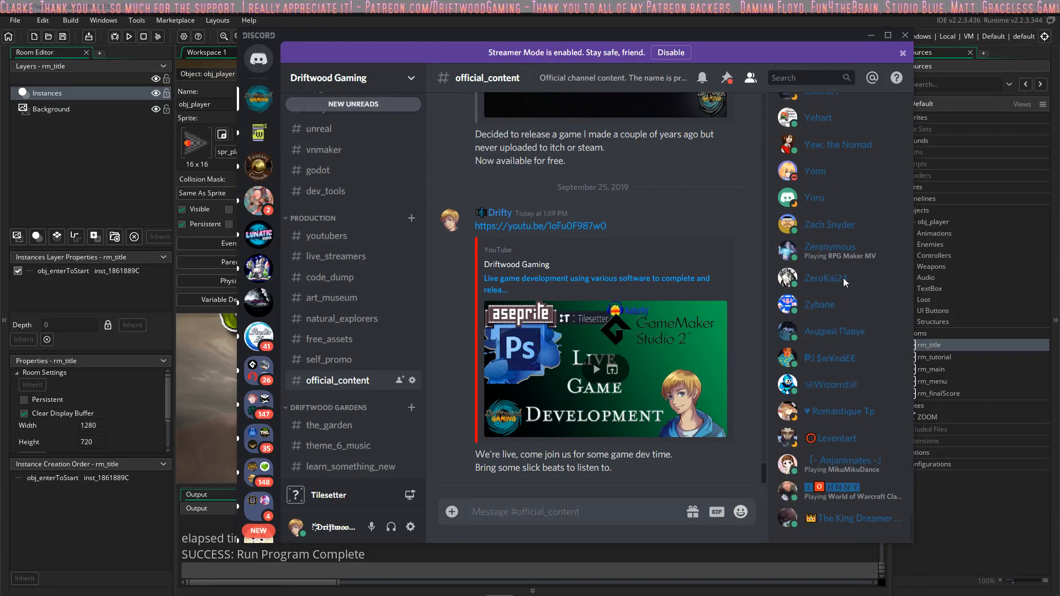
Step: Look back through the Discord member list to the server owner's entry and return to GameMaker Studio 2
scroll(844, 278, "up", 20)
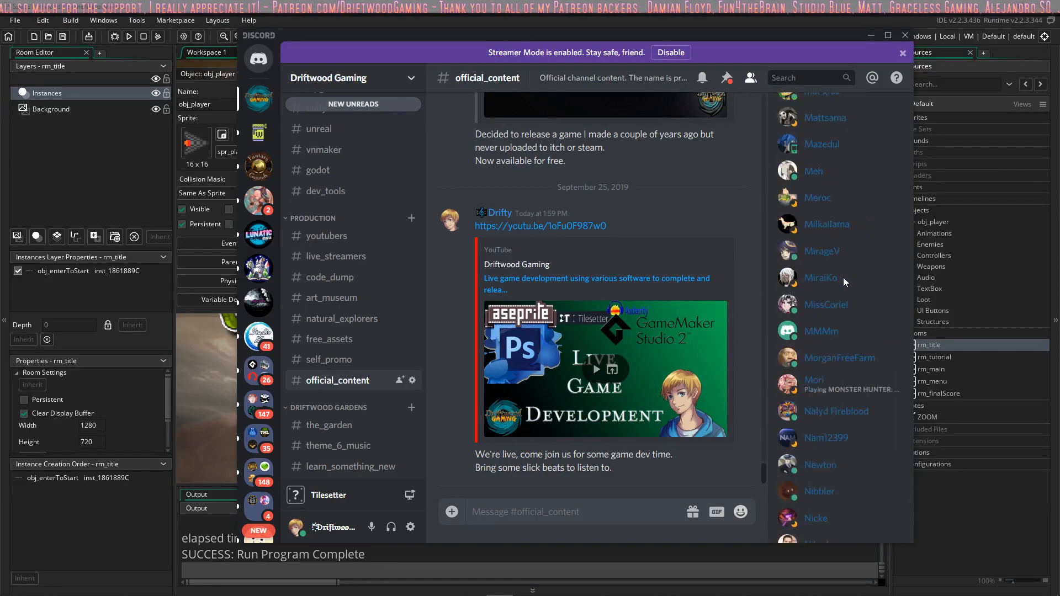
scroll(843, 277, "up", 20)
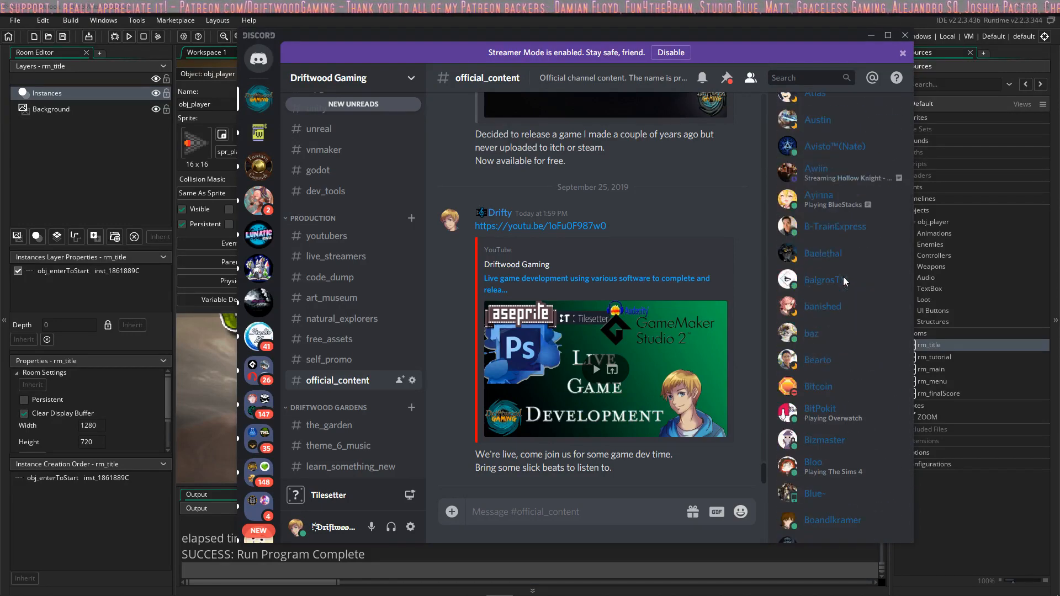
scroll(843, 277, "up", 10)
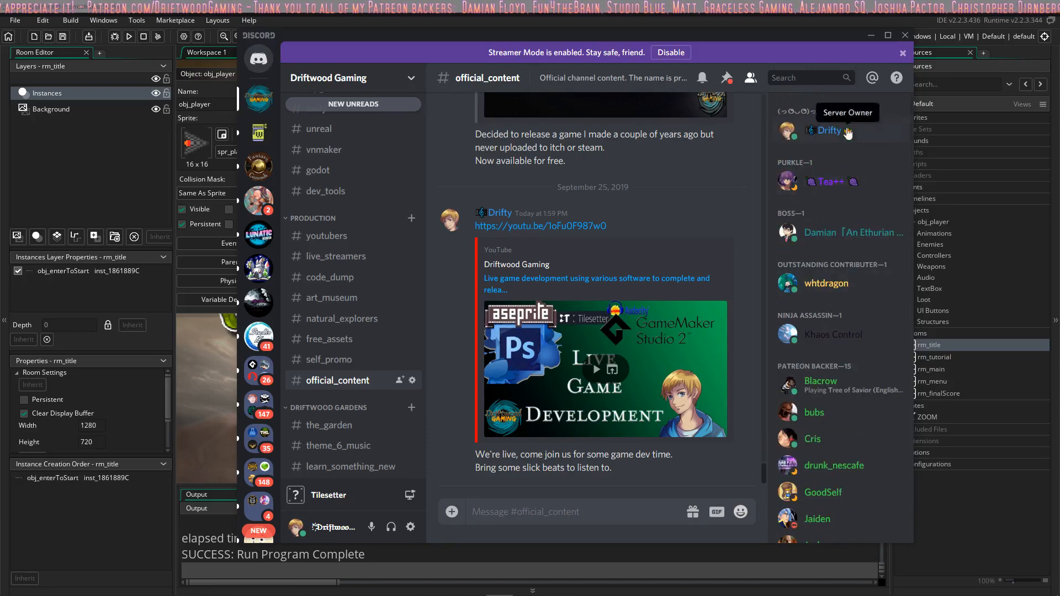
left_click(873, 36)
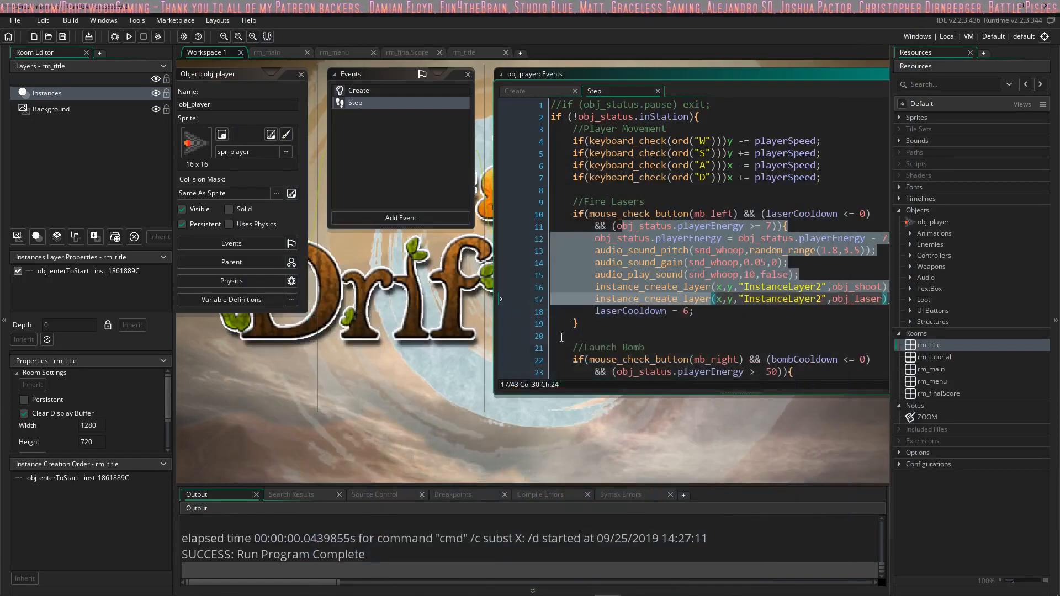
Step: Open the NeverEndingPrototypes project from the Game Maker Studio 2 Projects folder
left_click(16, 20)
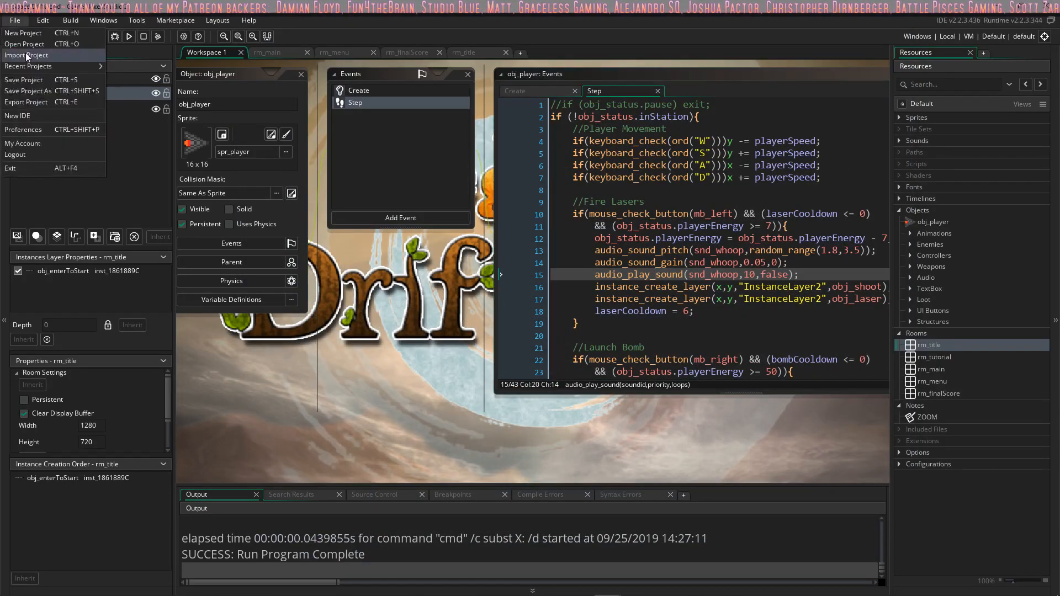
left_click(28, 47)
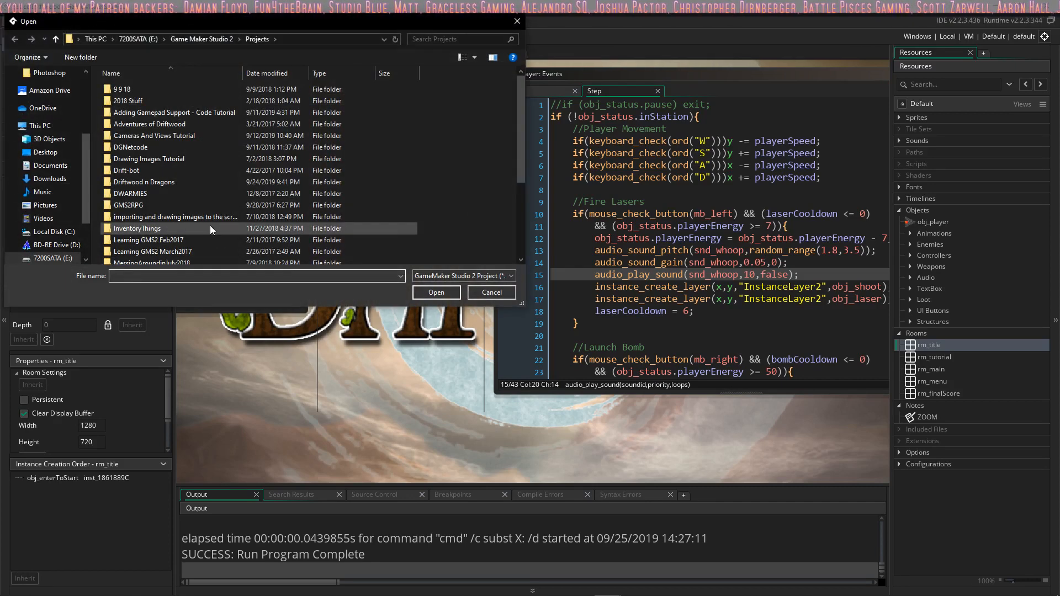
scroll(203, 231, "down", 1)
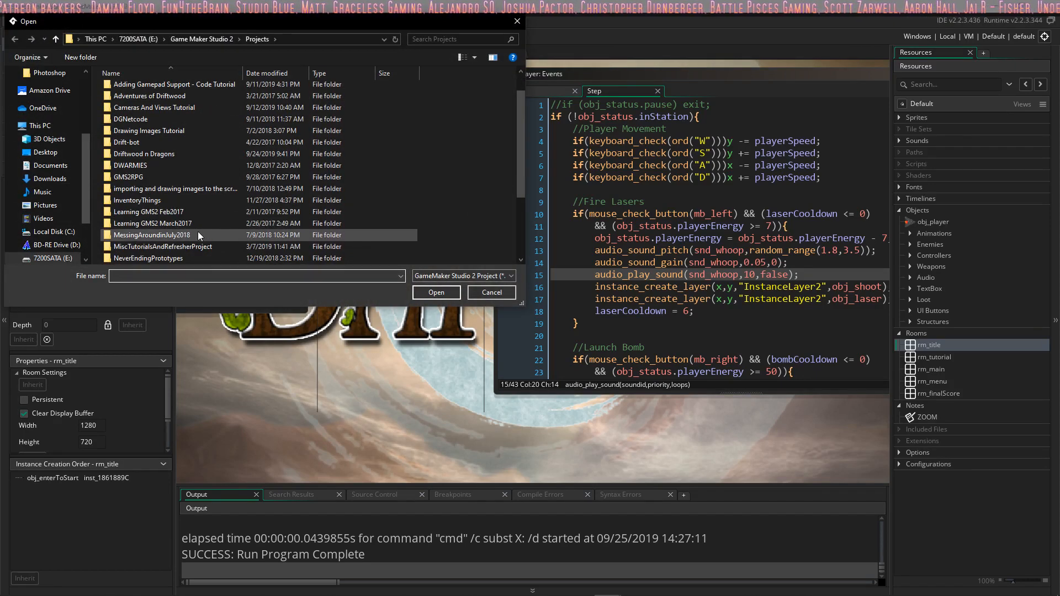
scroll(188, 182, "down", 3)
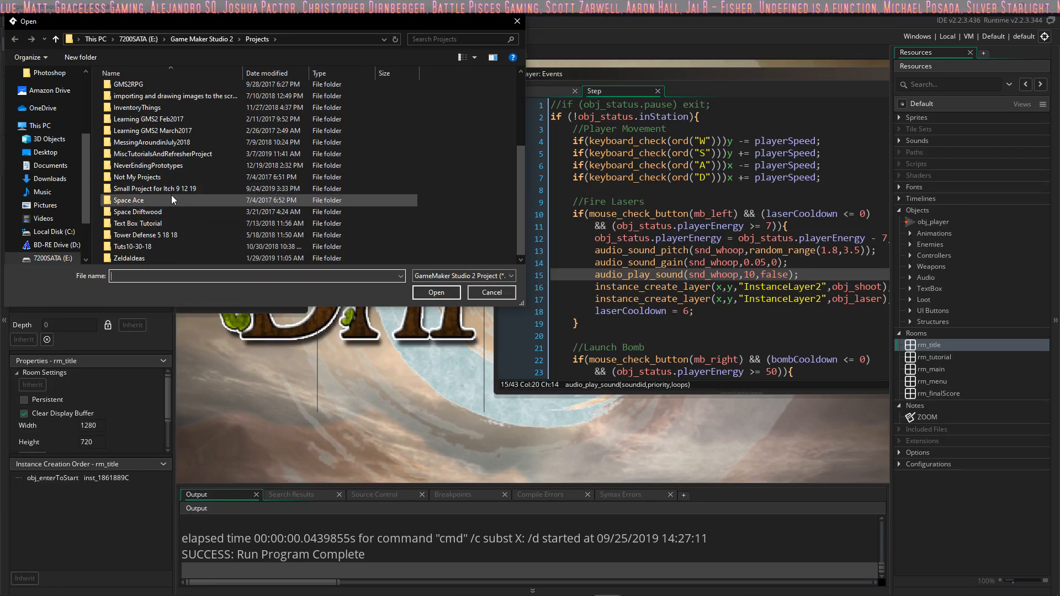
double_click(209, 165)
double_click(164, 149)
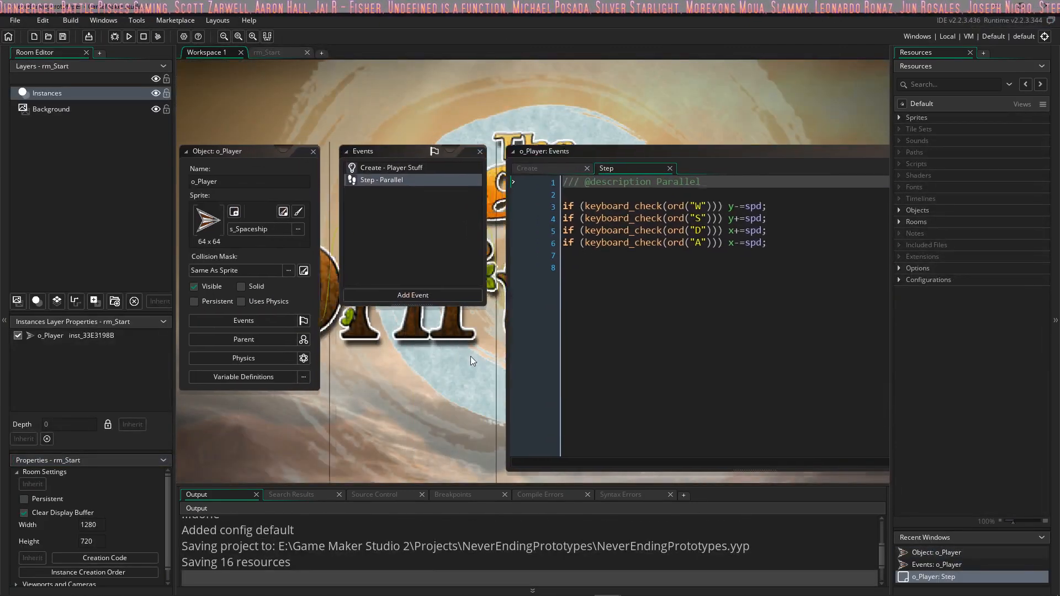
Step: Expand the Sprites, Objects and Rooms resource groups to view the project's contents
left_click(898, 117)
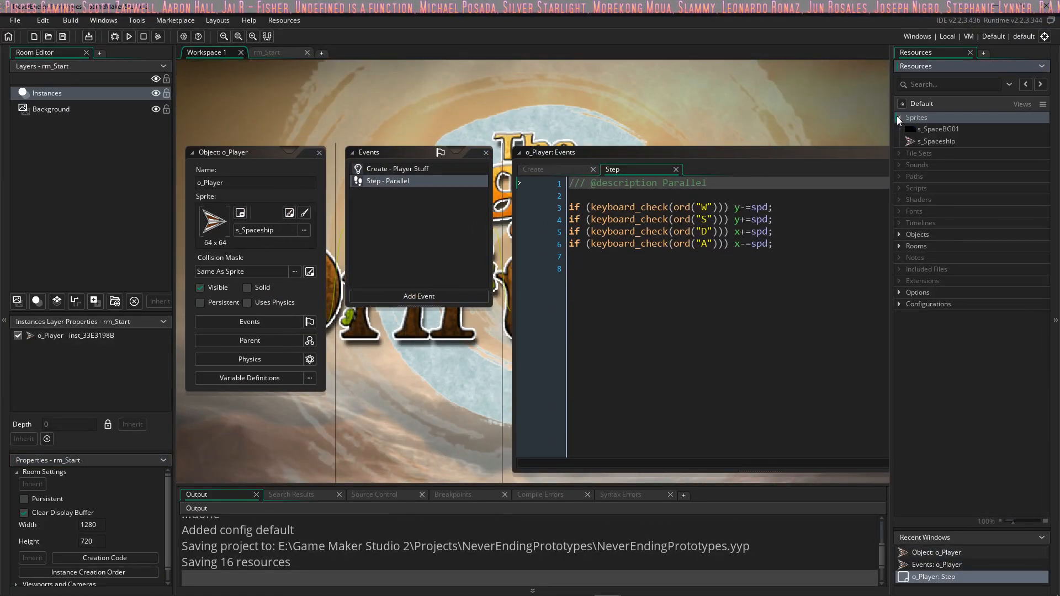
left_click(899, 234)
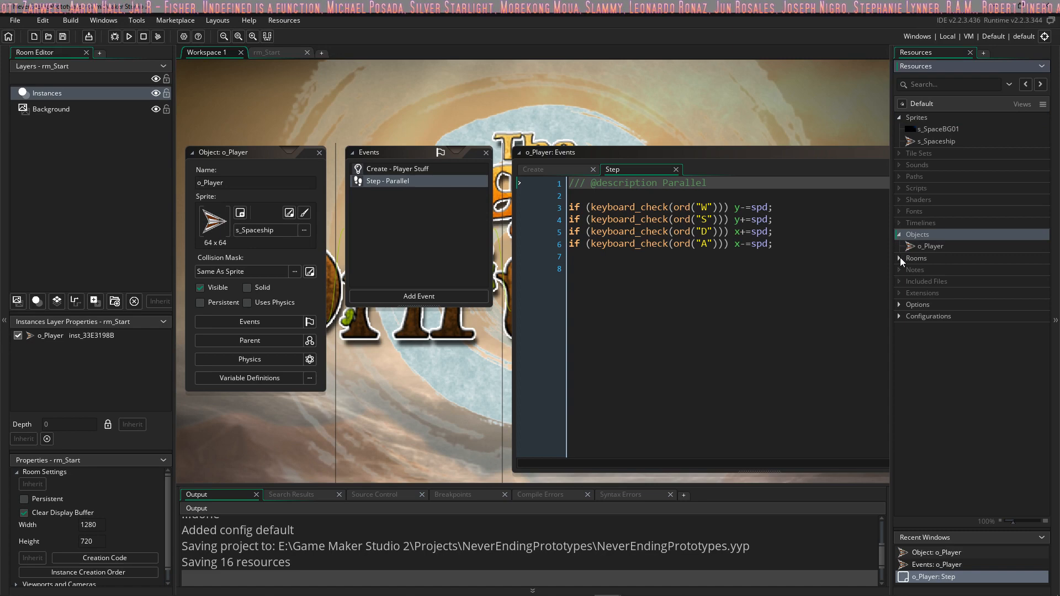
left_click(900, 258)
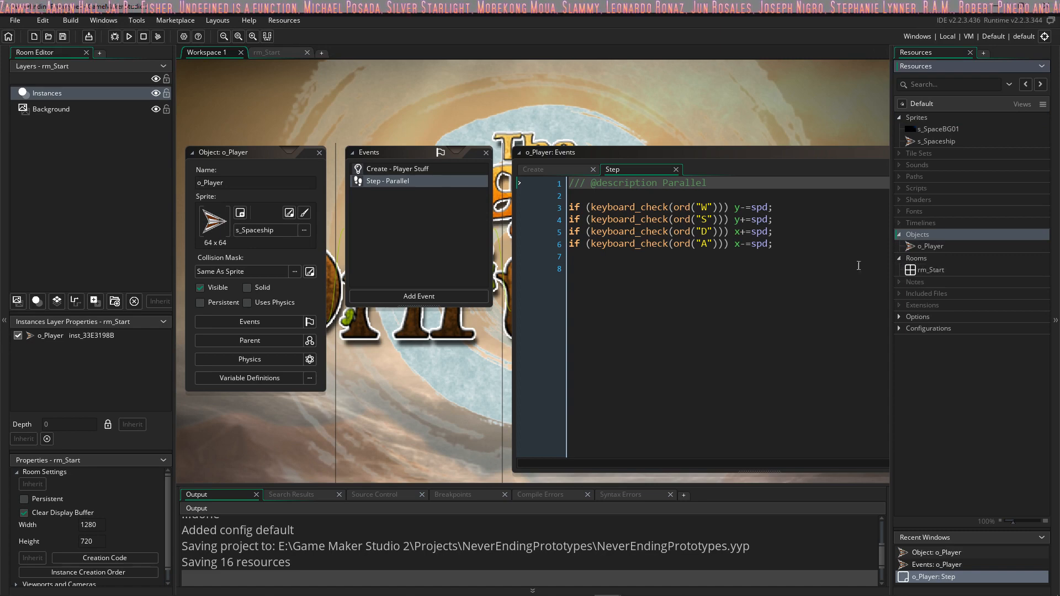
Step: Run the game, test flying the spaceship in all four directions, and close the game window
left_click(129, 37)
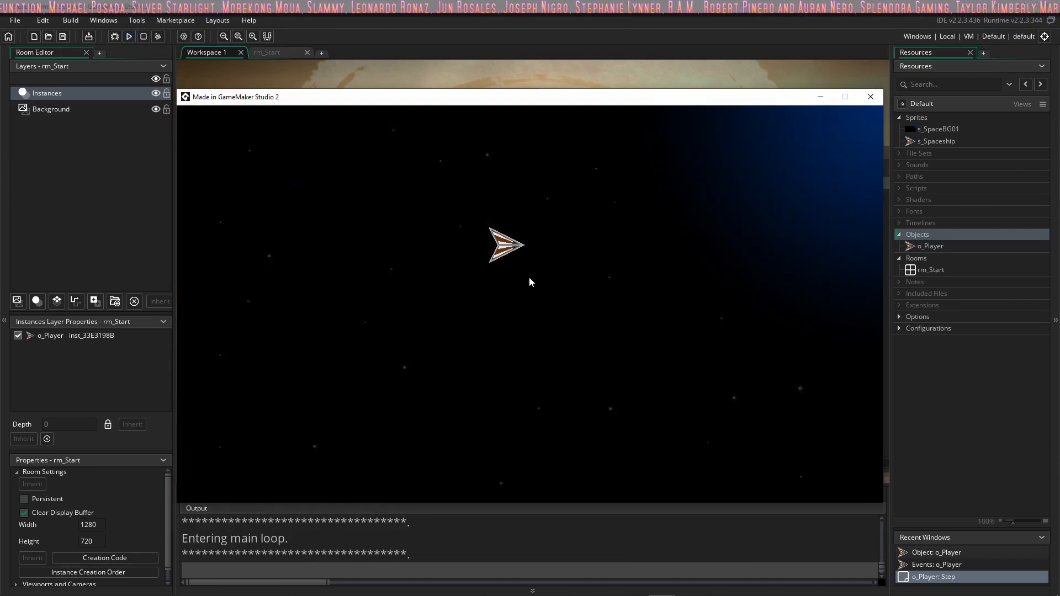
key("s")
key("a")
key("w")
key("d")
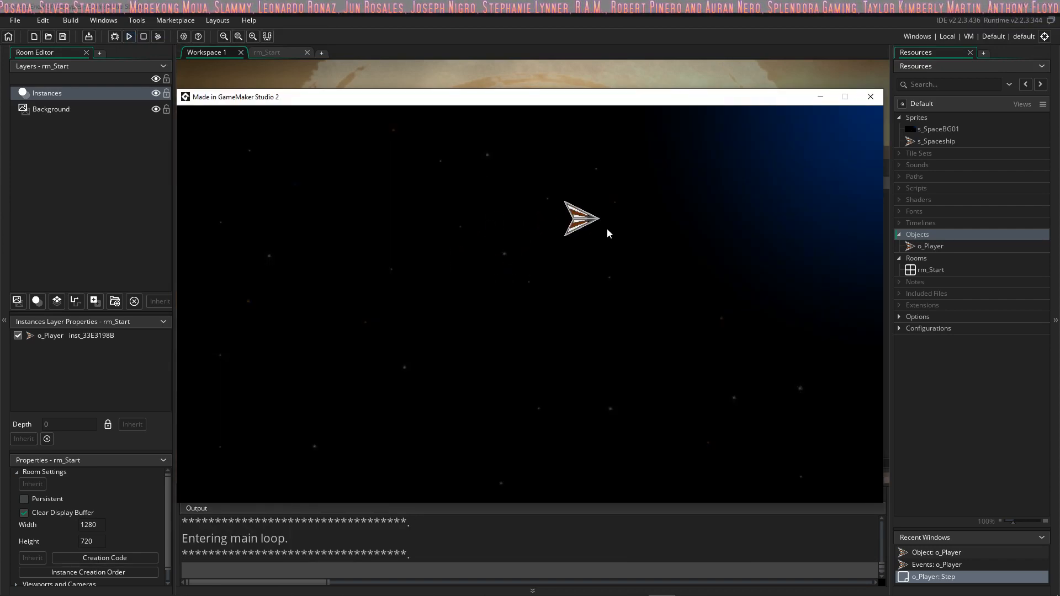
key("s")
key("a")
key("s")
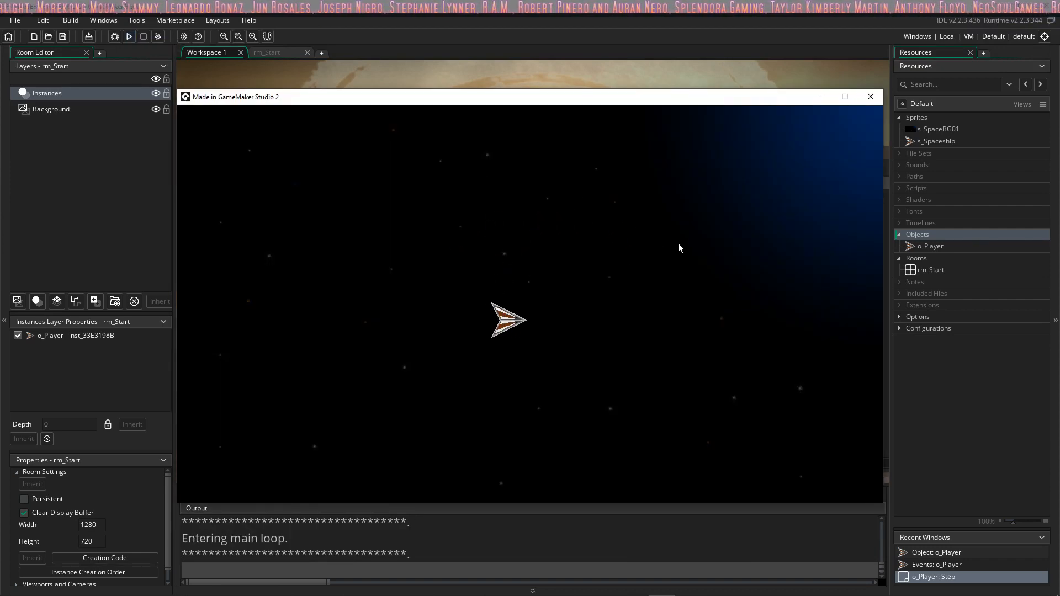
key("w")
key("d")
key("s")
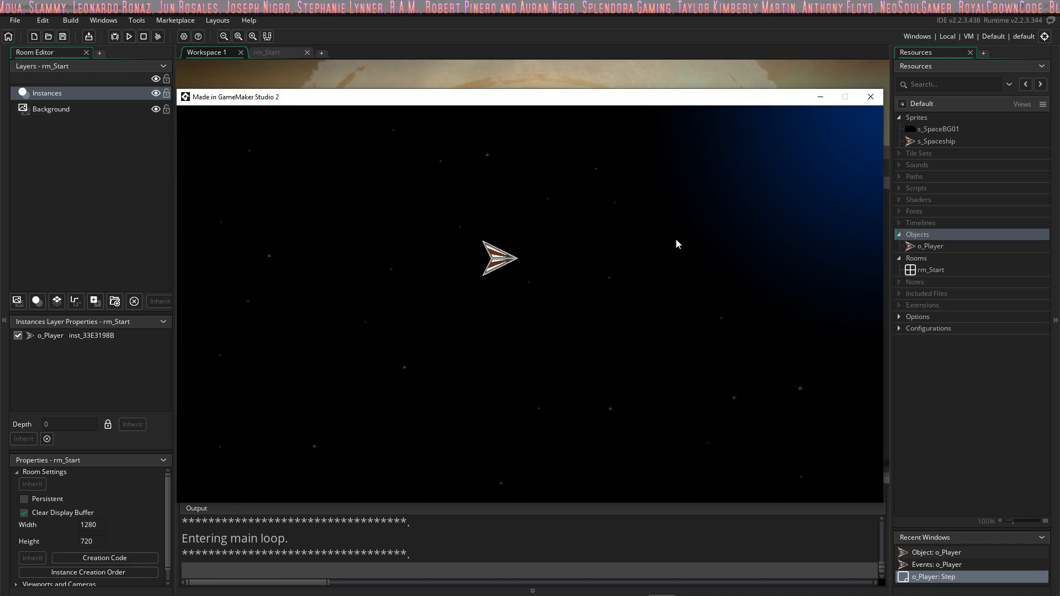
key("s")
key("d")
key("a")
key("w")
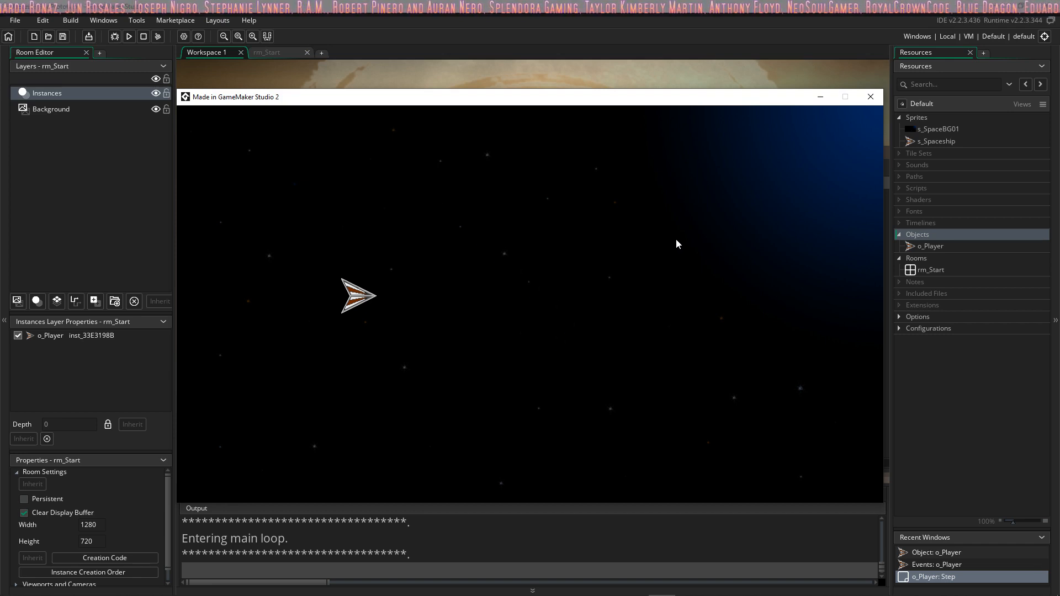
key("d")
key("w")
key("s")
key("a")
key("s")
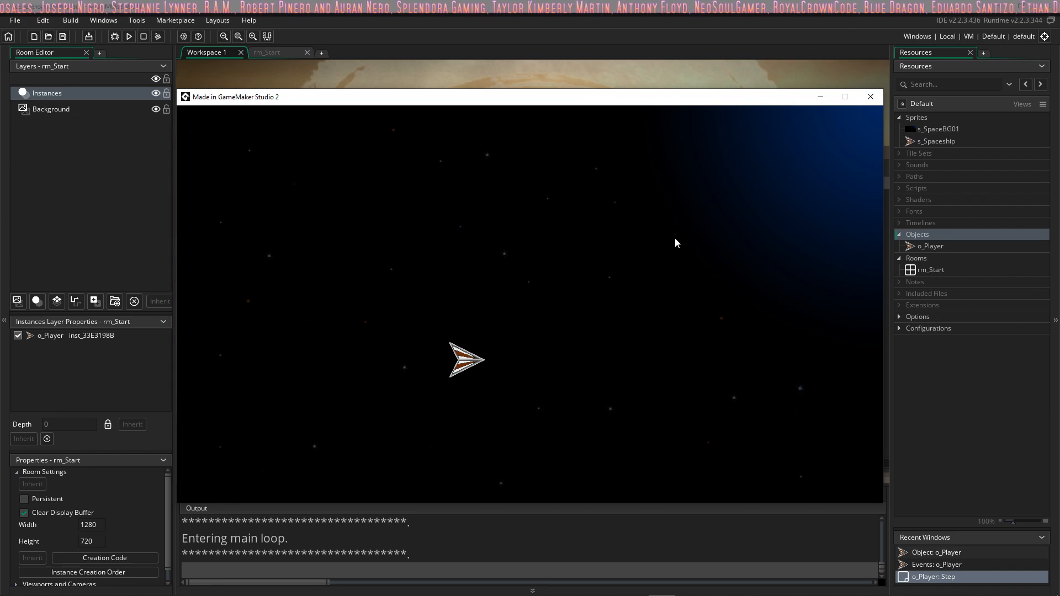
key("d")
key("a")
key("w")
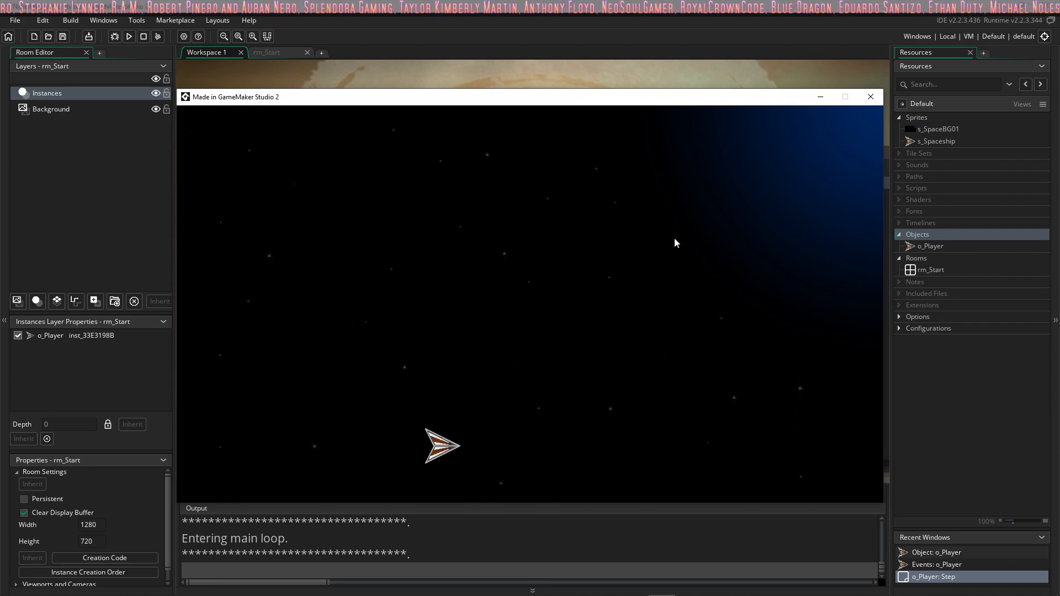
key("w")
key("d")
left_click(871, 96)
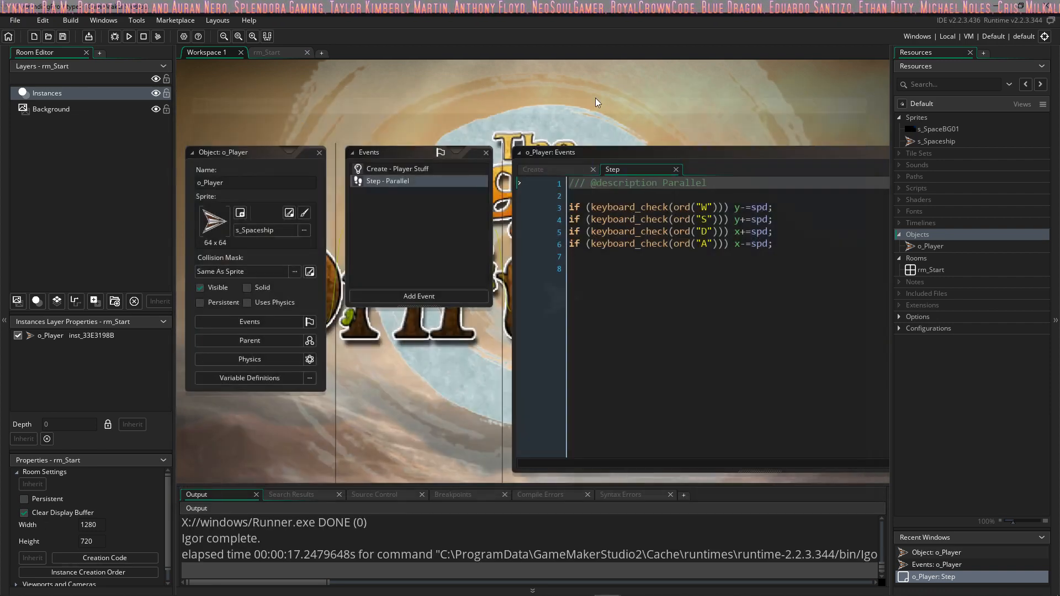
Step: Open the Text Box Tutorial project and display its r_main room
left_click(23, 21)
left_click(35, 48)
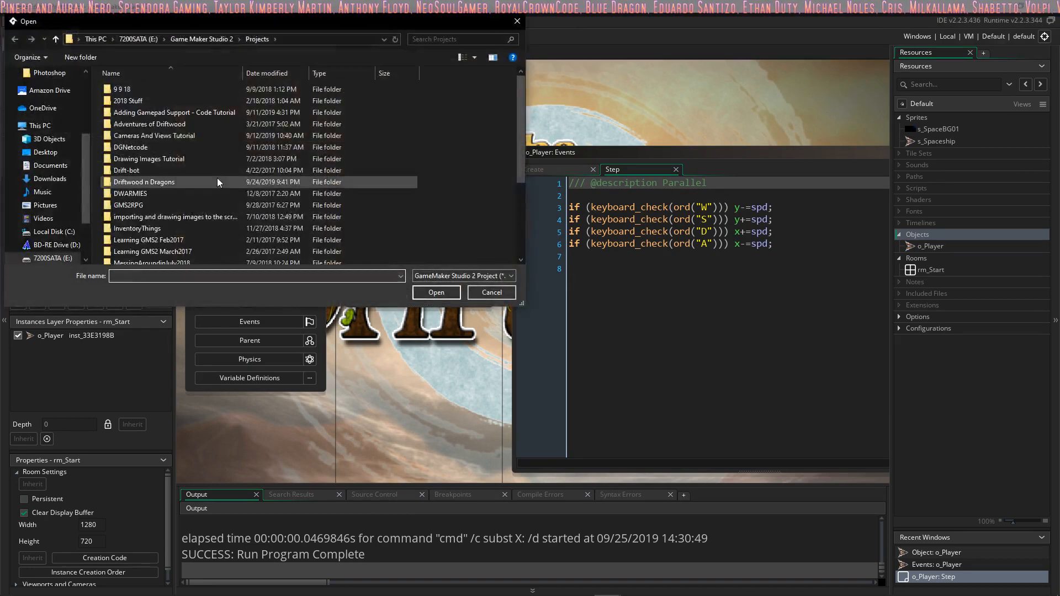
scroll(217, 177, "down", 4)
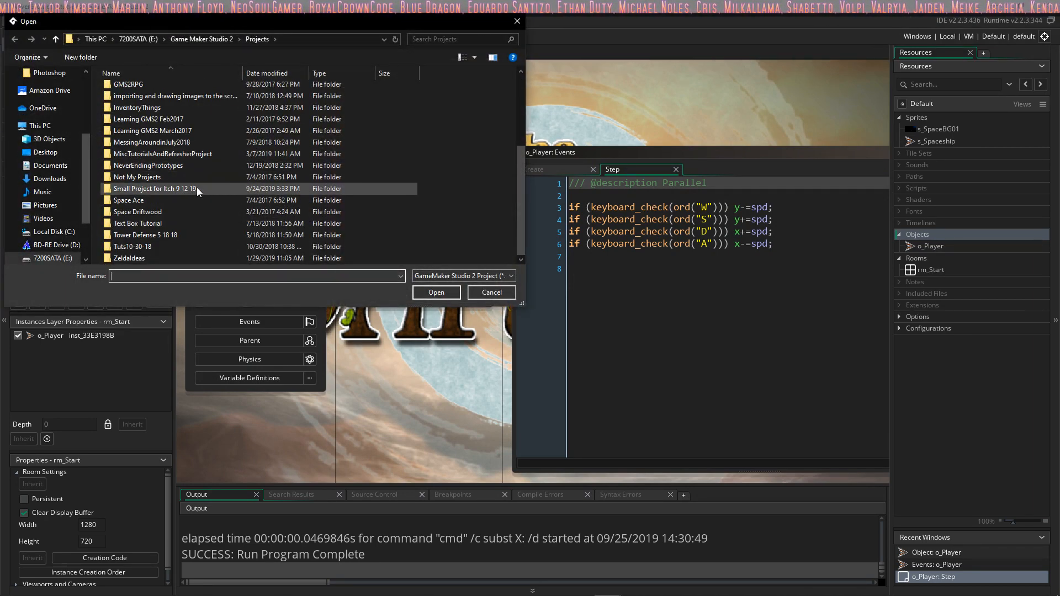
double_click(181, 223)
left_click(154, 127)
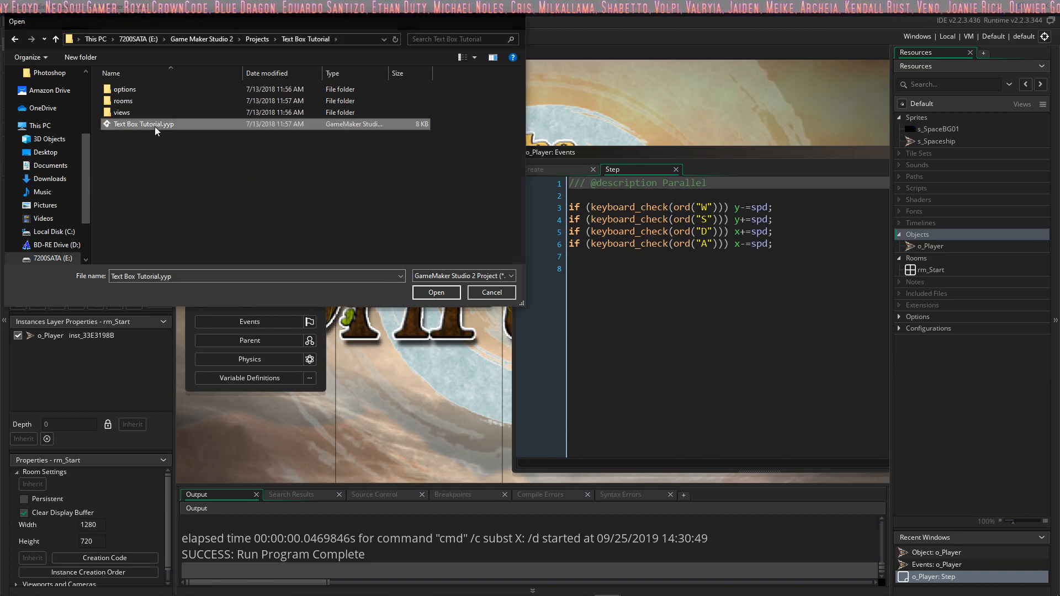
double_click(155, 127)
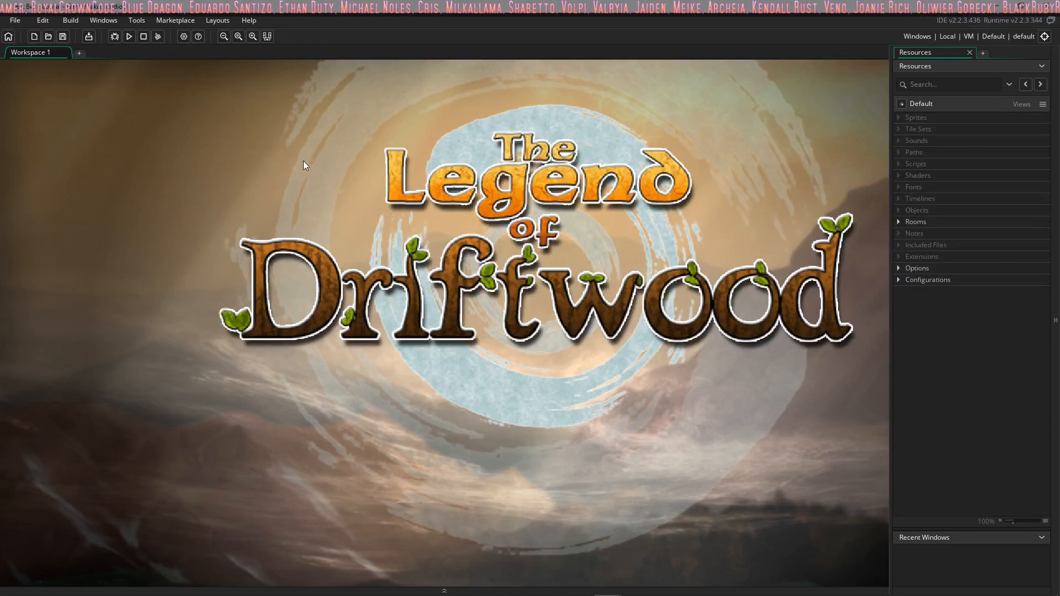
left_click(898, 222)
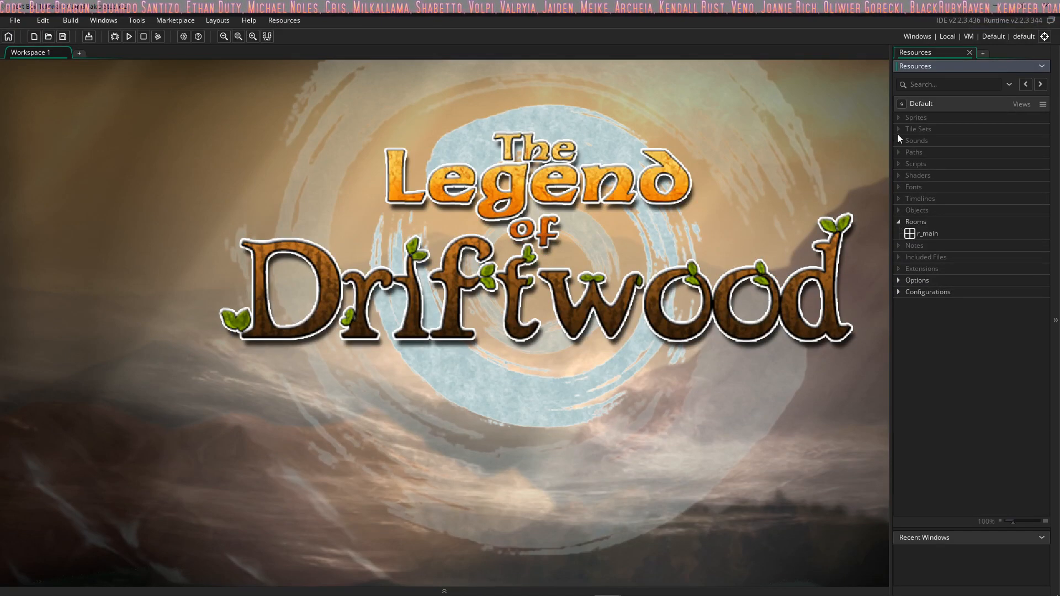
double_click(923, 232)
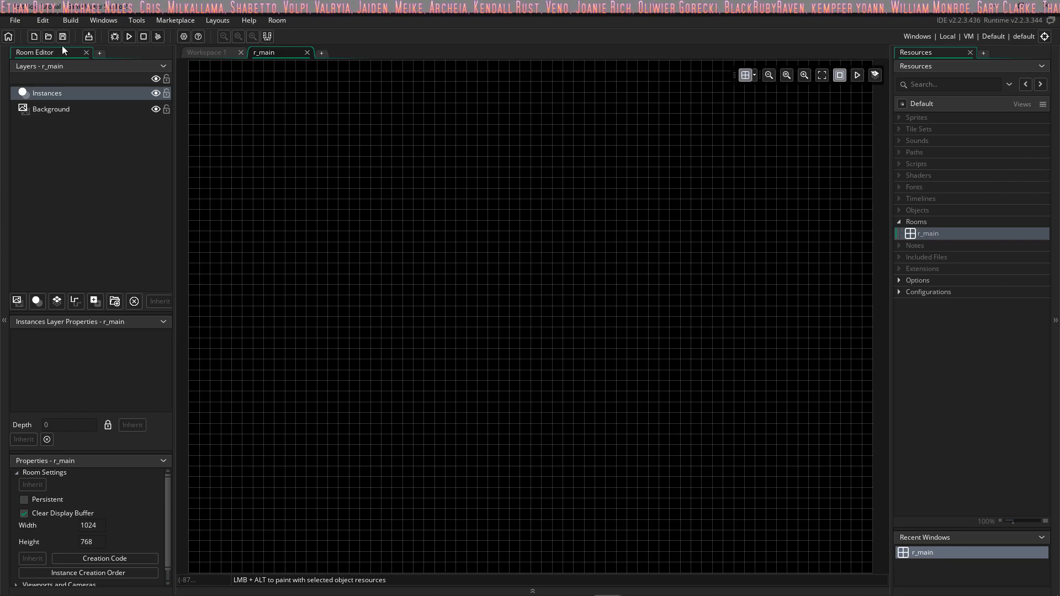
Step: Open the Tuts10-30-18 project from the Projects folder
left_click(18, 20)
left_click(29, 43)
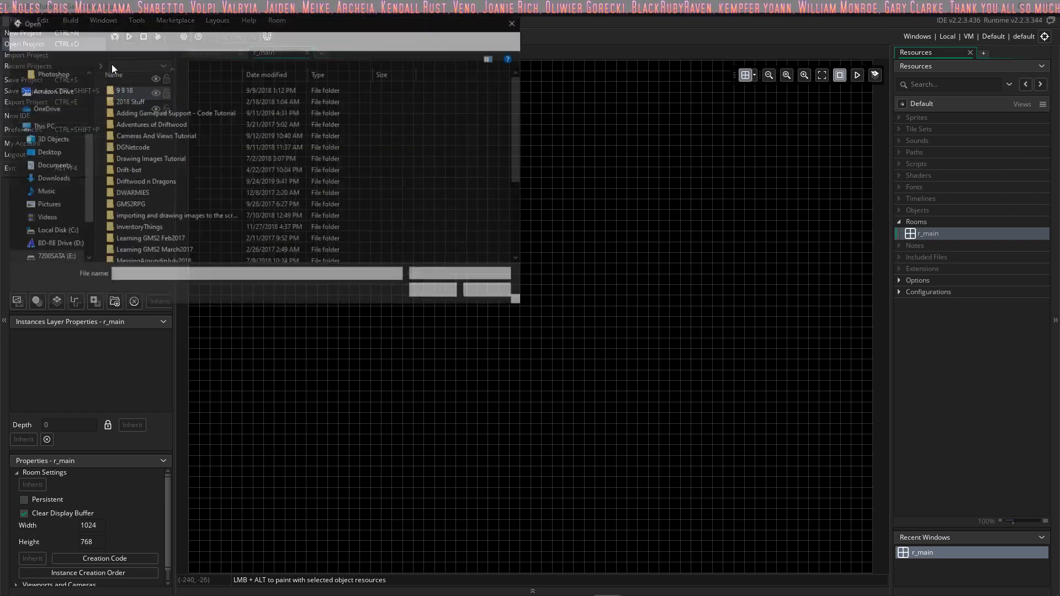
scroll(259, 205, "down", 3)
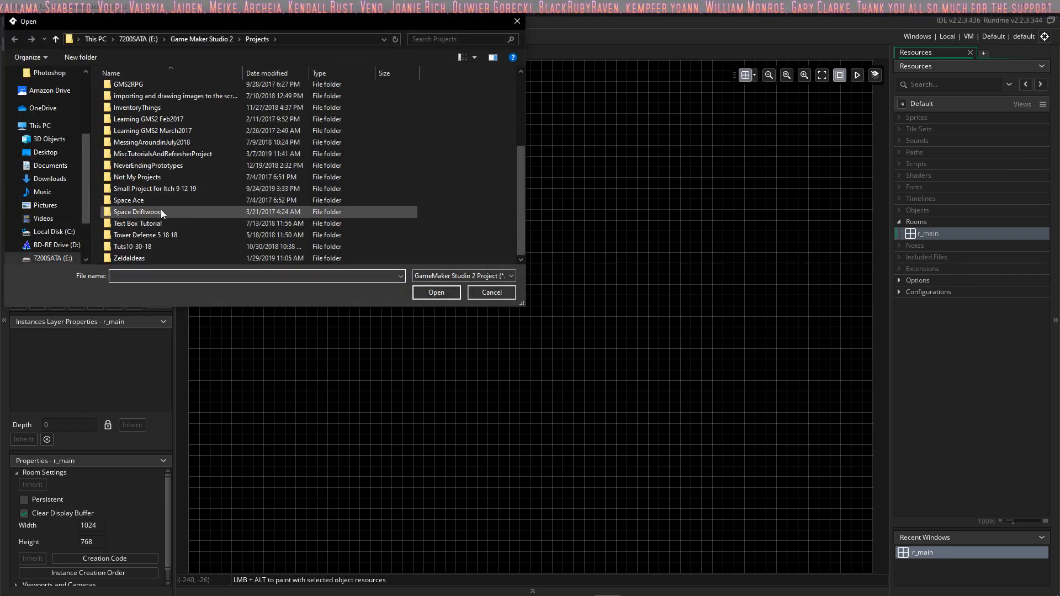
double_click(159, 248)
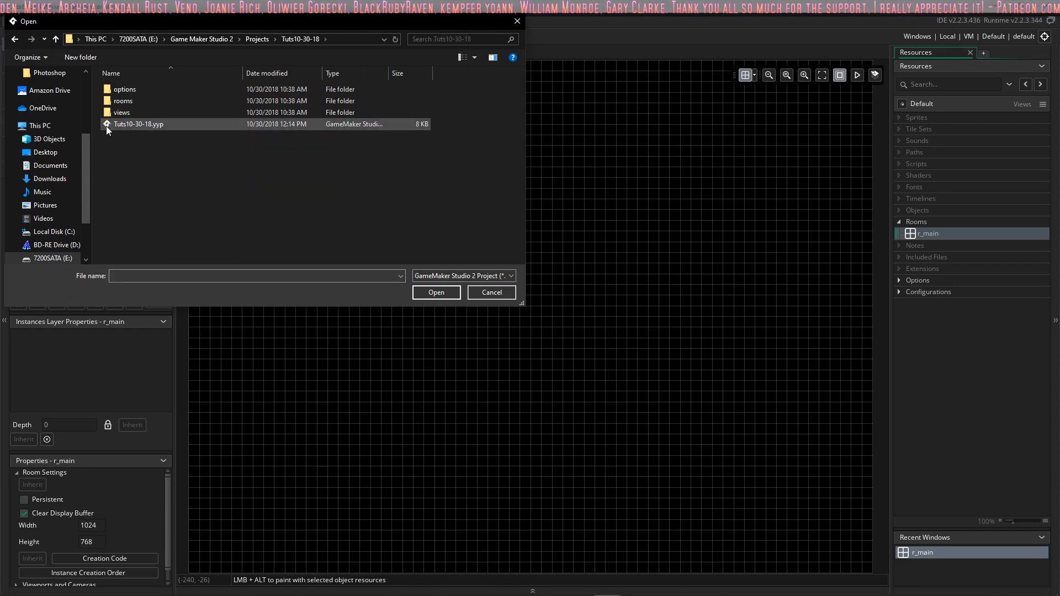
double_click(137, 125)
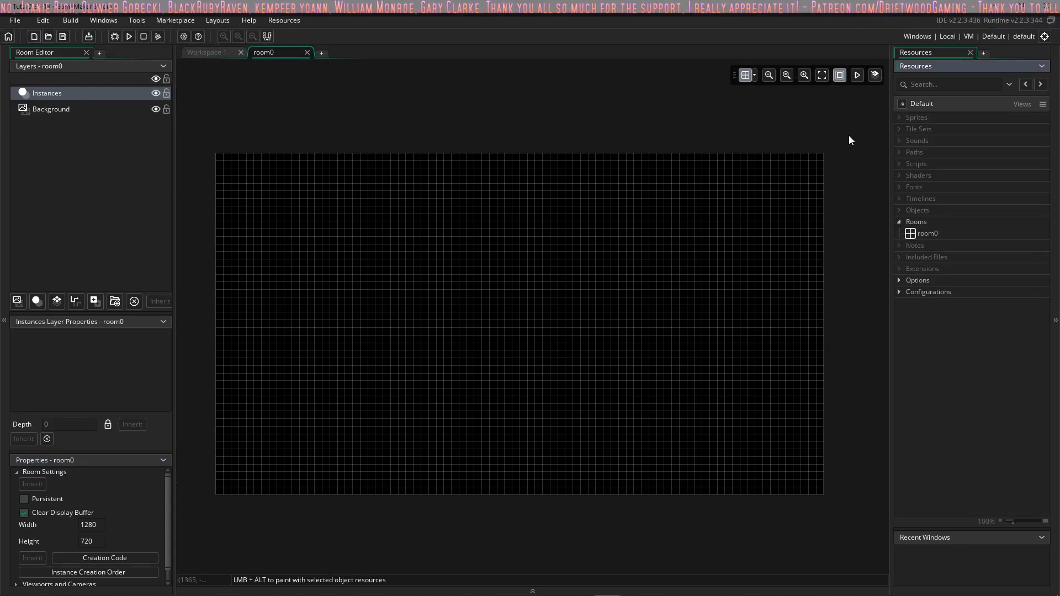
Step: Open the Drift-bot project from the Projects folder
left_click(17, 22)
left_click(28, 45)
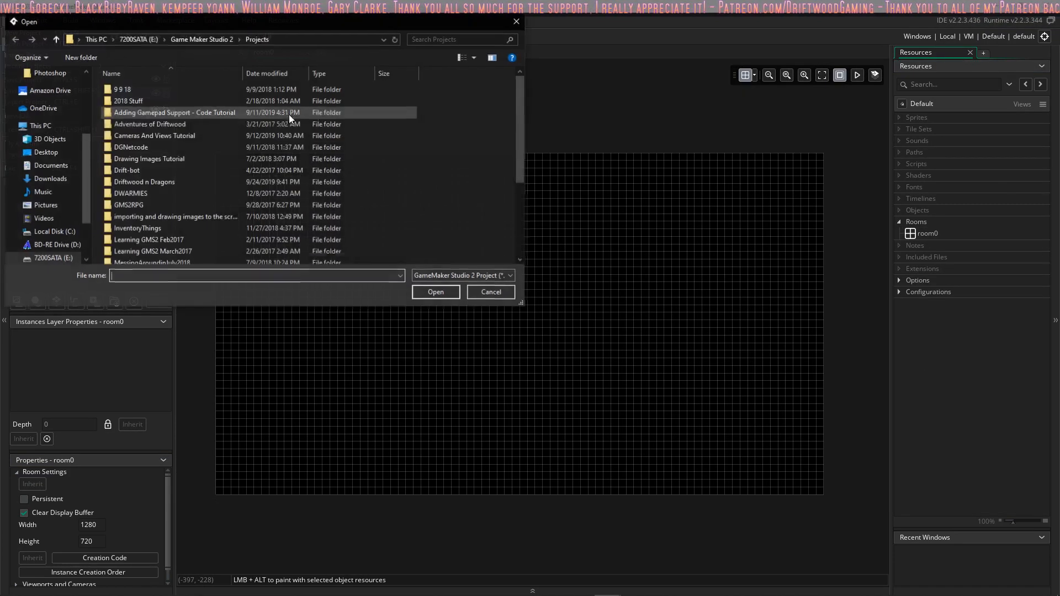
double_click(151, 169)
double_click(187, 181)
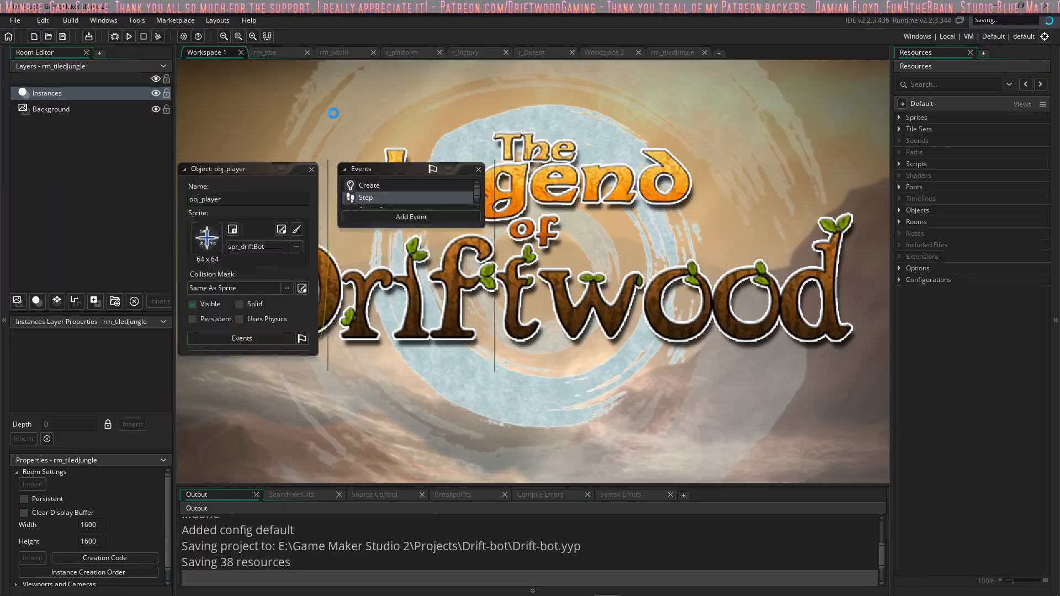
Step: Look over the obj_player and o_material Step code in the workspace and run the Drift-bot game
middle_click_drag(289, 237, 271, 269)
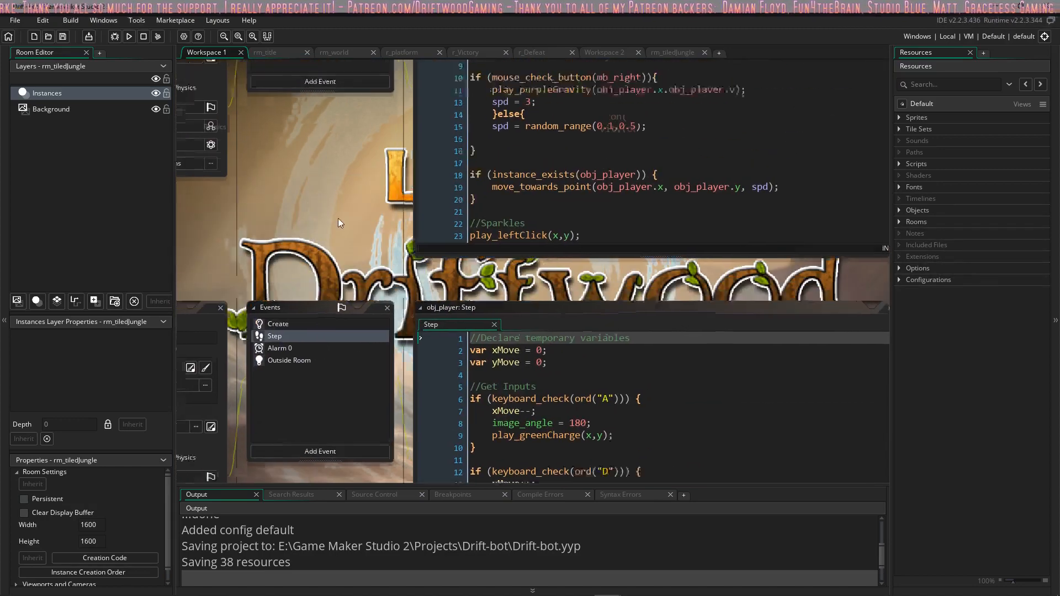
middle_click_drag(334, 198, 405, 431)
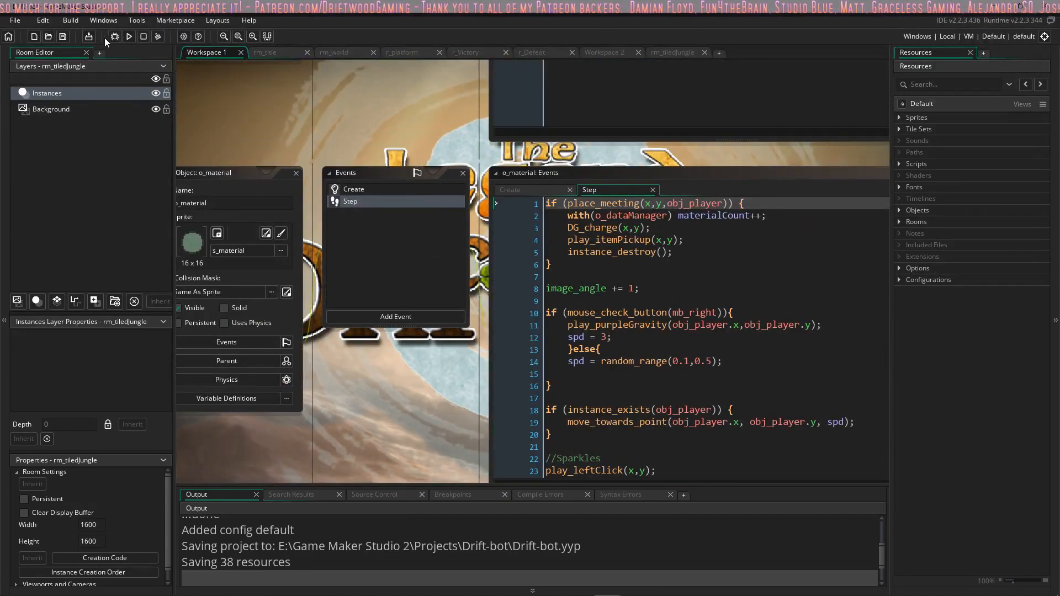
left_click(134, 38)
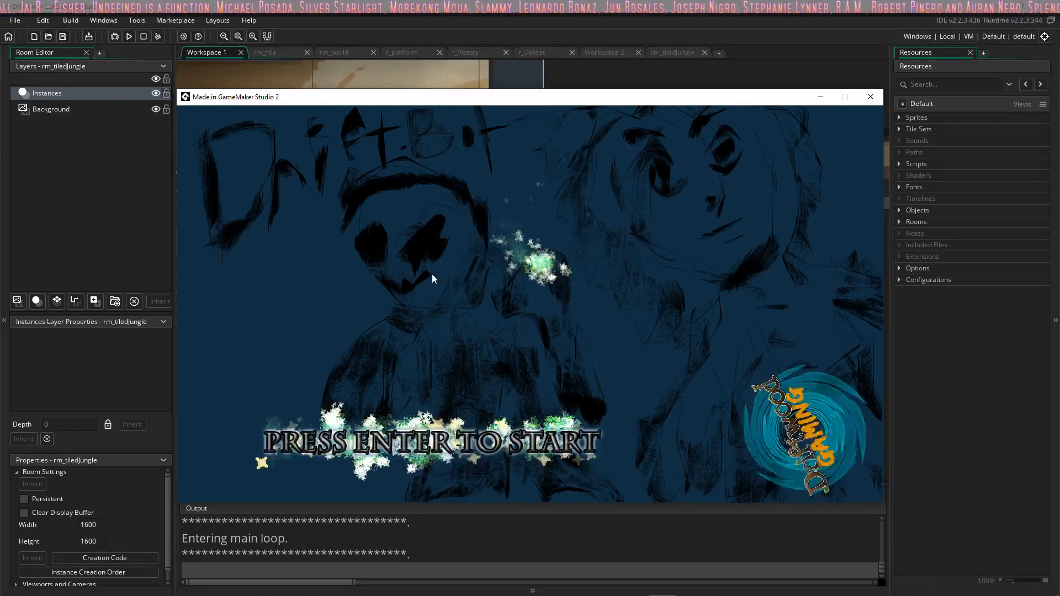
Step: Start the Drift-bot game and steer the bot around the grassland to gather enough materials for an oxygen generator
key("Return")
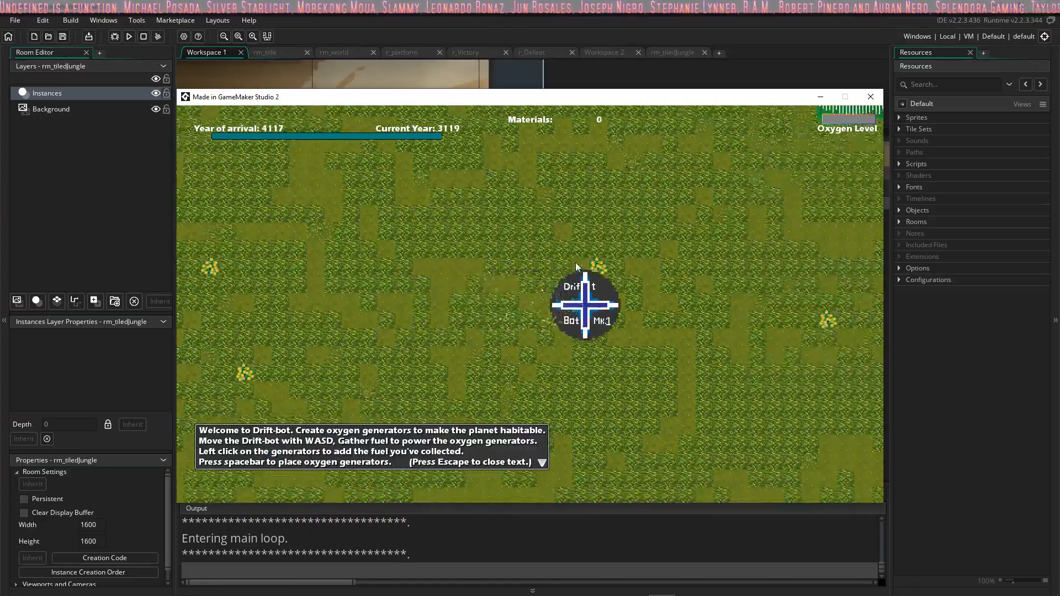
key("s")
key("a")
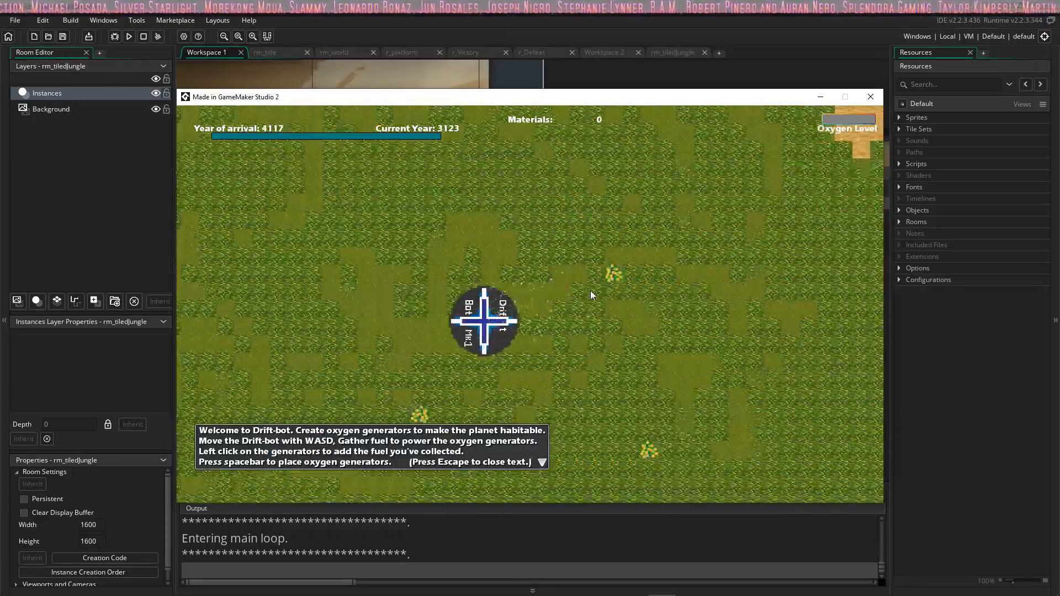
key("s")
key("d")
key("w")
key("a")
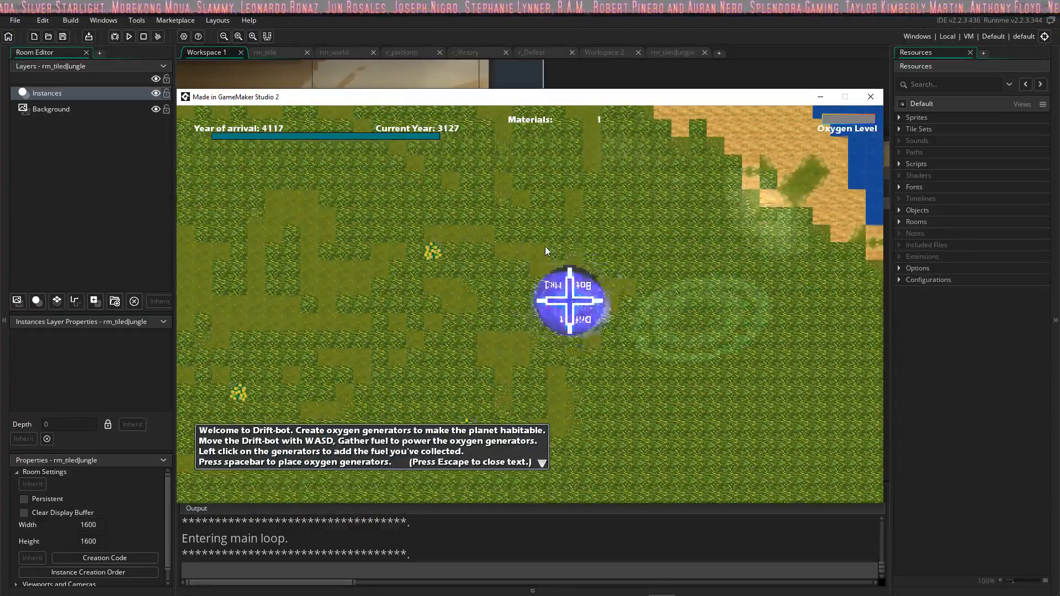
key("w")
key("a")
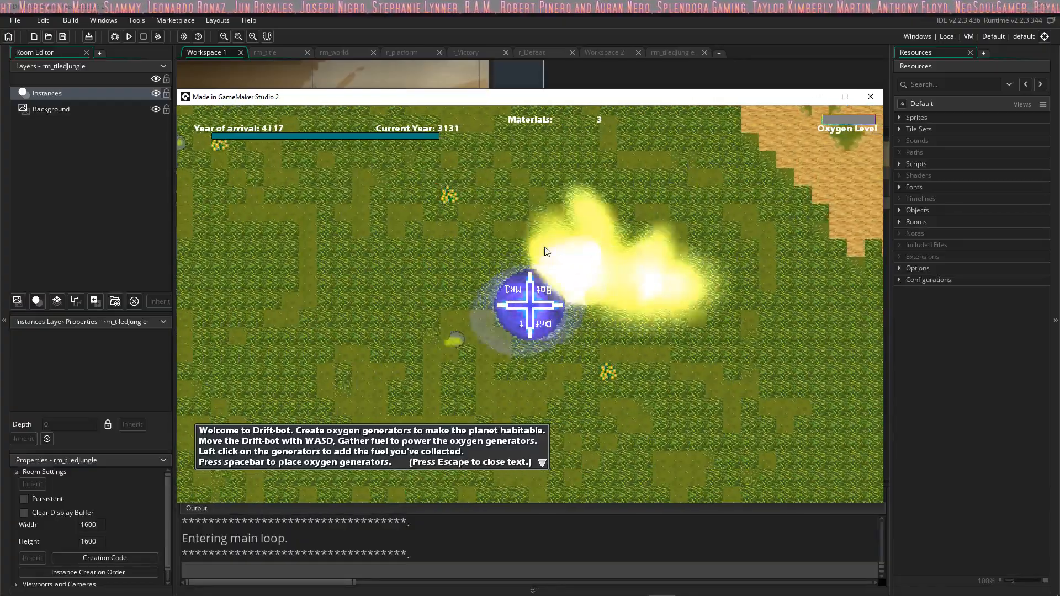
key("a")
key("w")
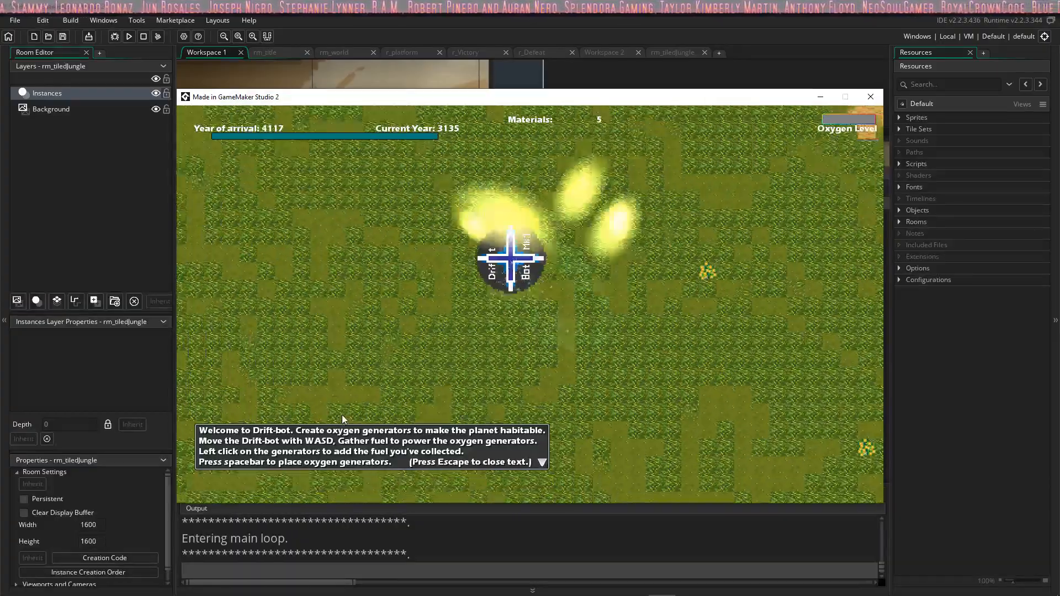
key("s")
key("a")
key("w")
key("d")
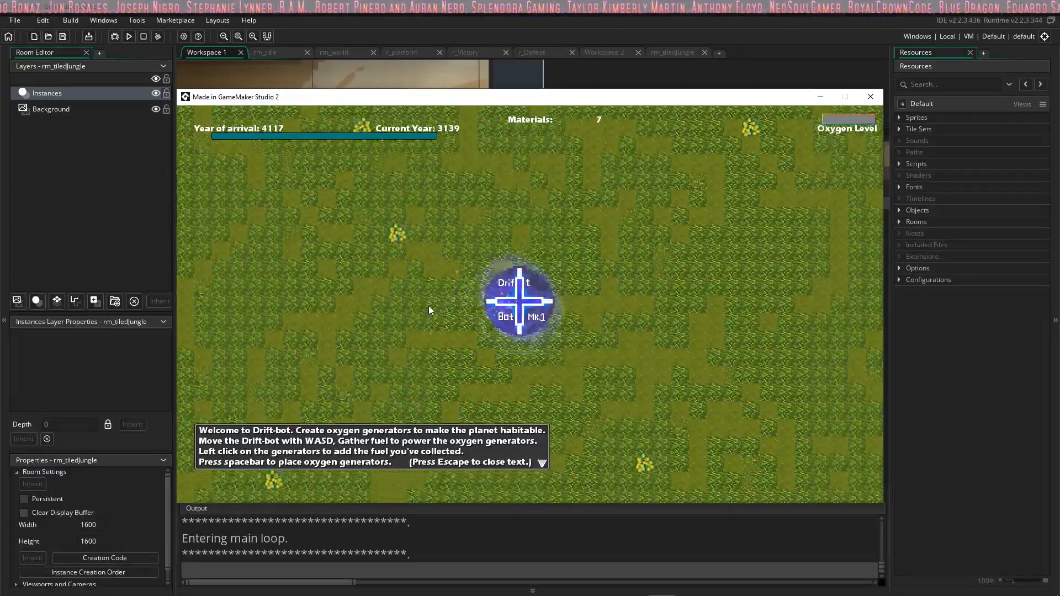
key("s")
key("w")
key("d")
key("s")
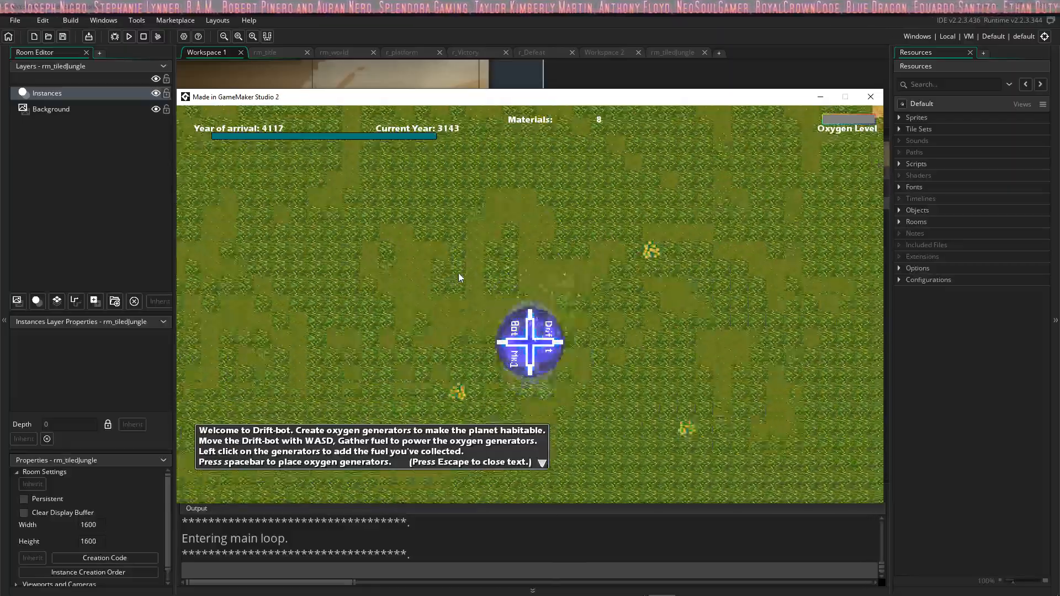
key("a")
key("w")
key("d")
key("s")
key("a")
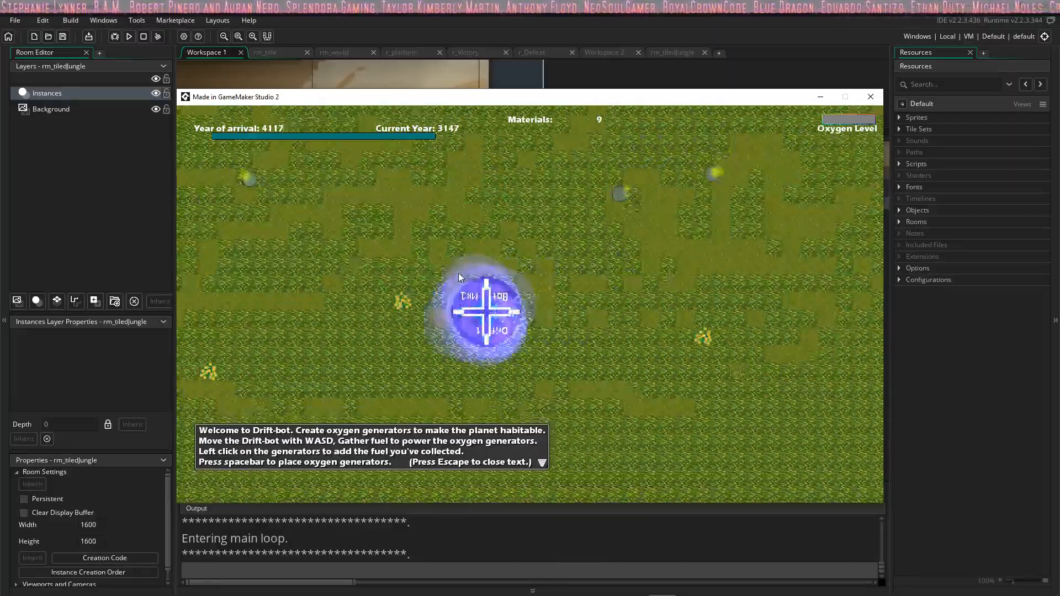
key("w")
key("d")
key("a")
key("d")
key("s")
key("a")
key("d")
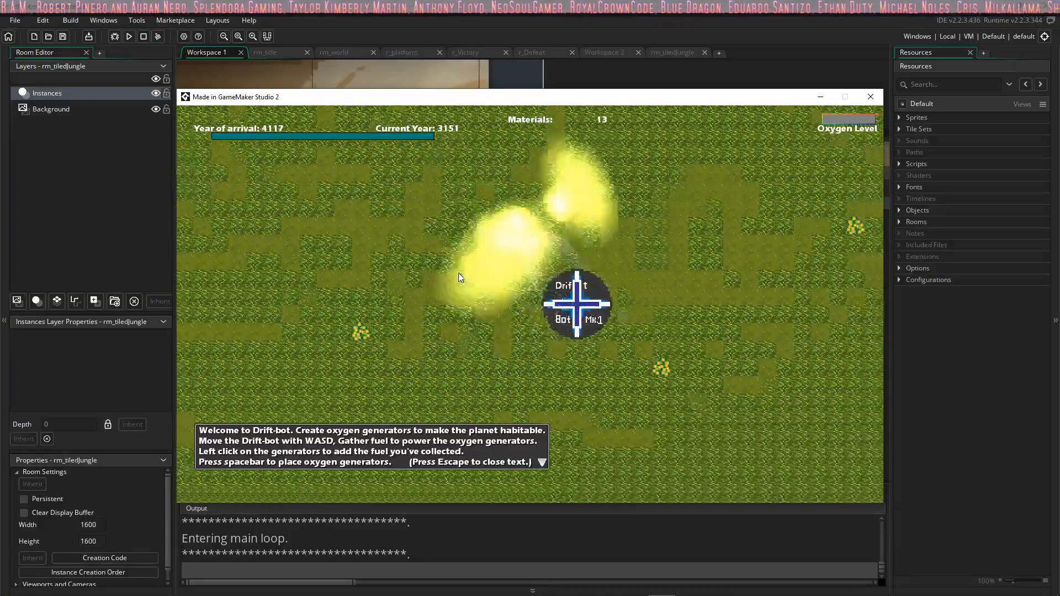
key("a")
key("s")
key("w")
key("w")
key("a")
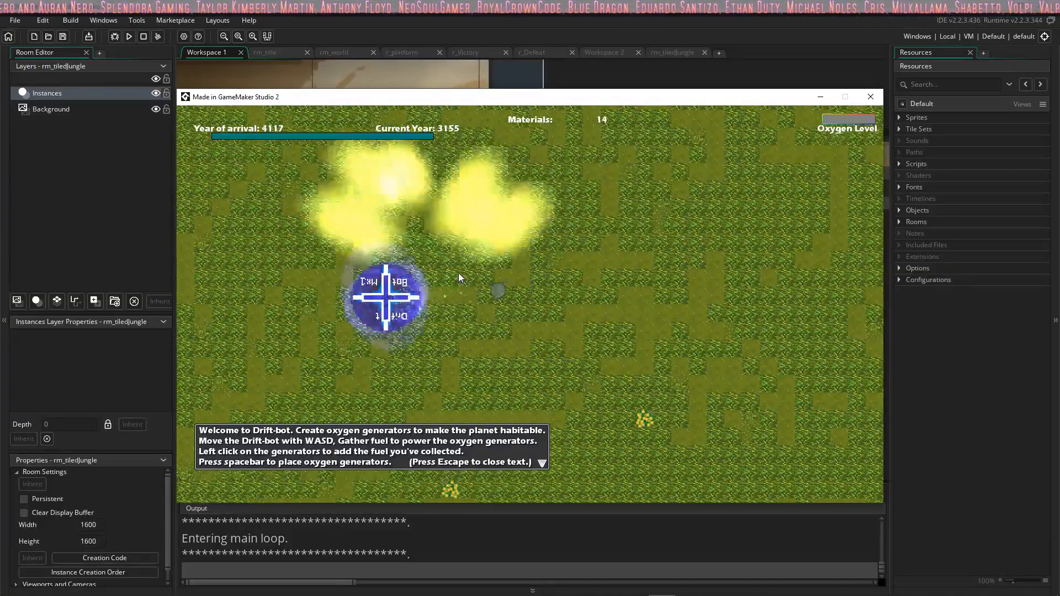
key("s")
key("d")
key("a")
key("s")
key("d")
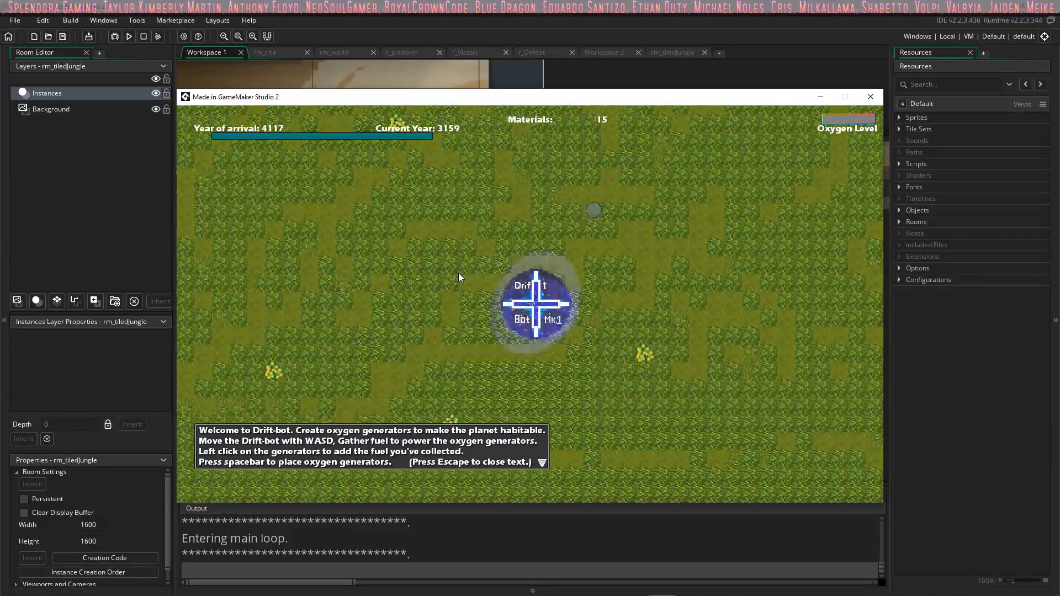
key("s")
key("a")
key("d")
key("w")
key("a")
key("s")
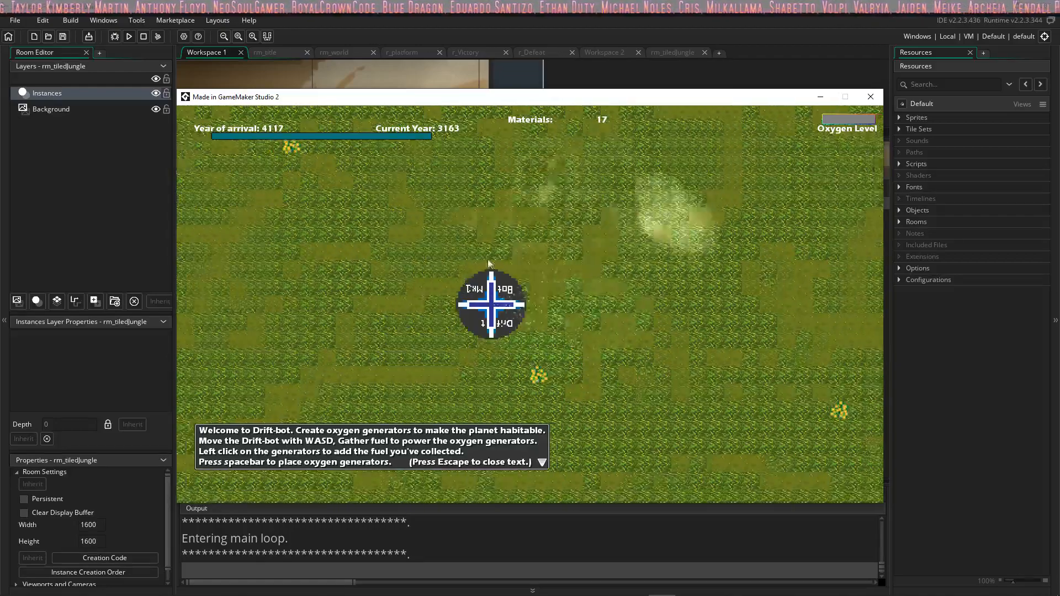
Step: Place the first oxygen generator on the grass and move the bot off it
key("w")
key("d")
key("space")
key("d")
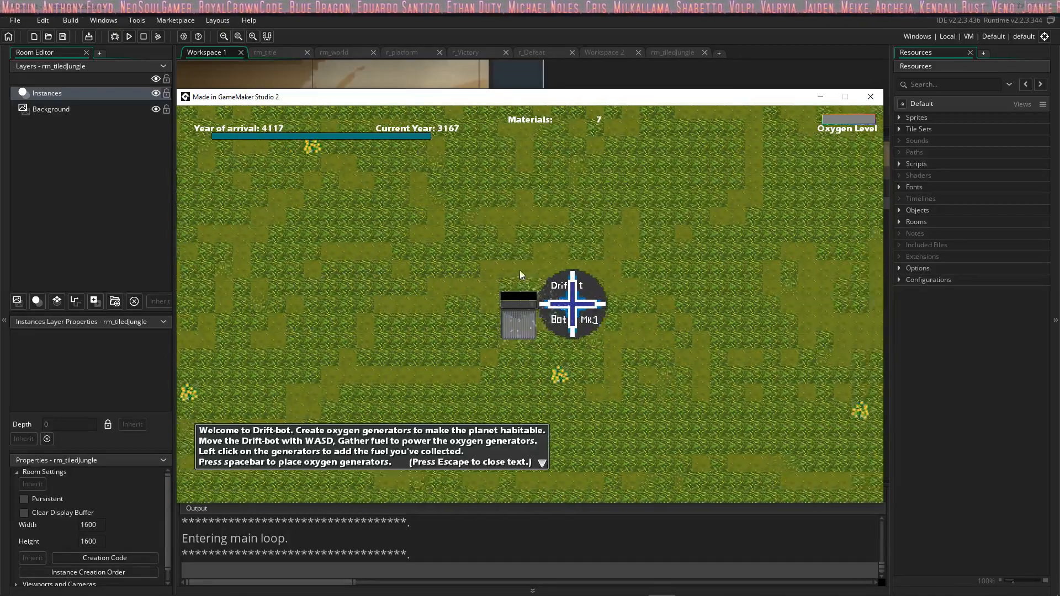
Step: Drive the bot across the grassland to the beach edge and back to the generator, collecting more materials on the way
key("w")
key("s")
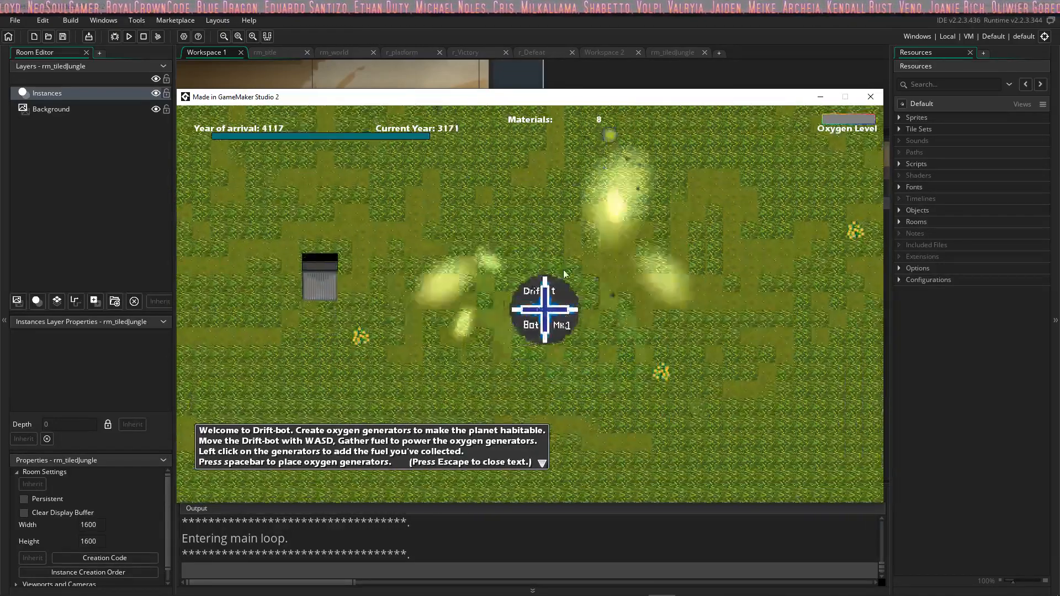
key("d")
key("w")
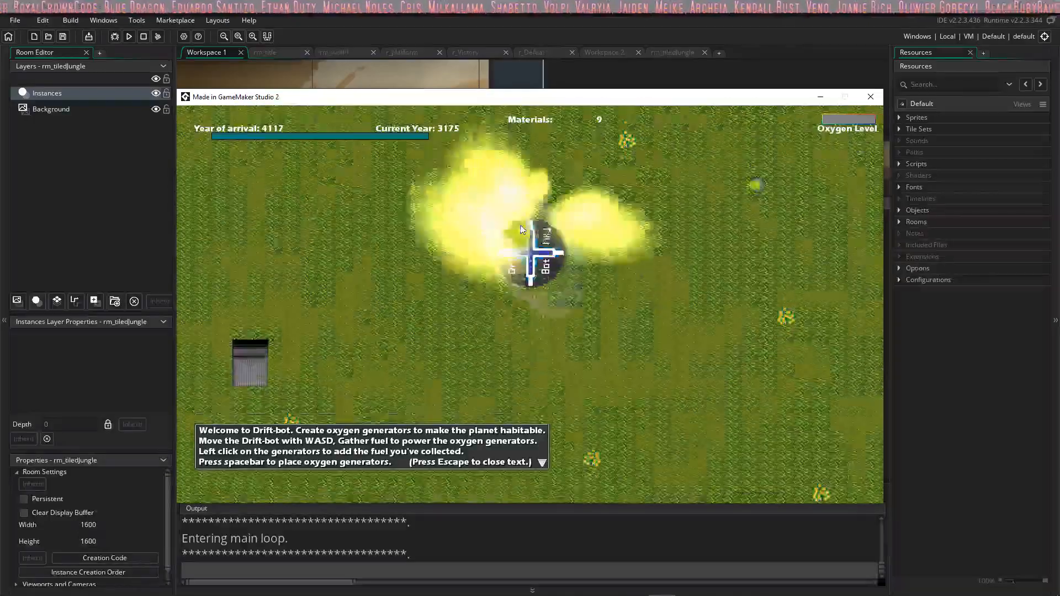
key("d")
key("a")
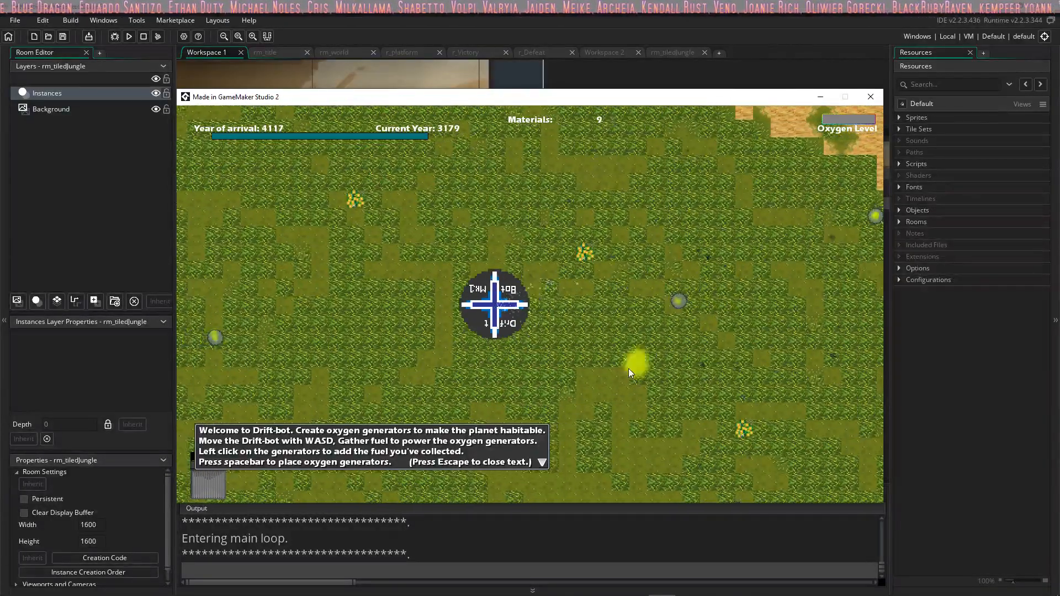
key("s")
key("d")
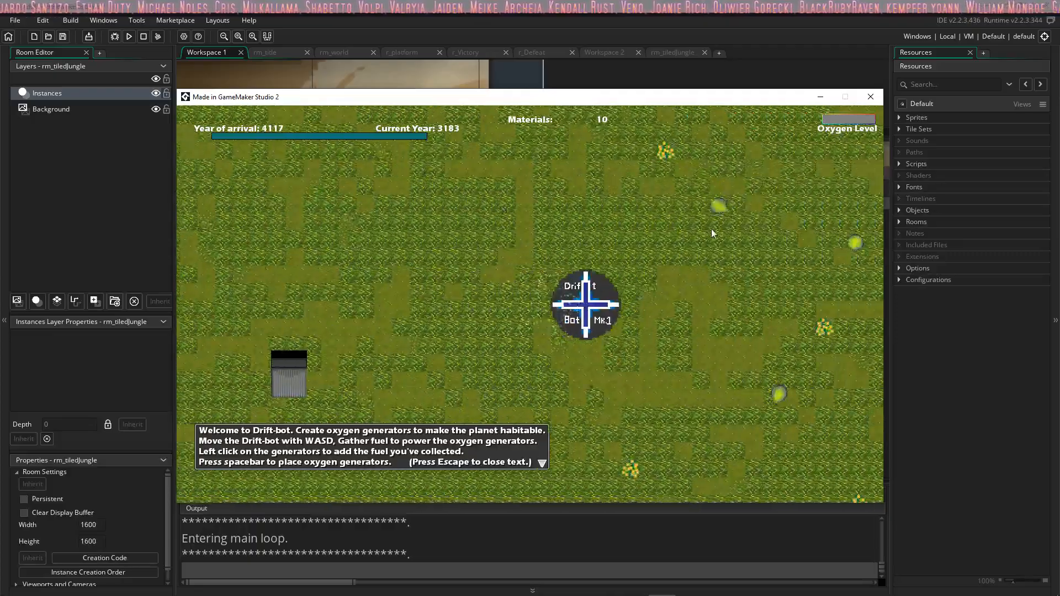
key("w")
key("s")
key("a")
key("a")
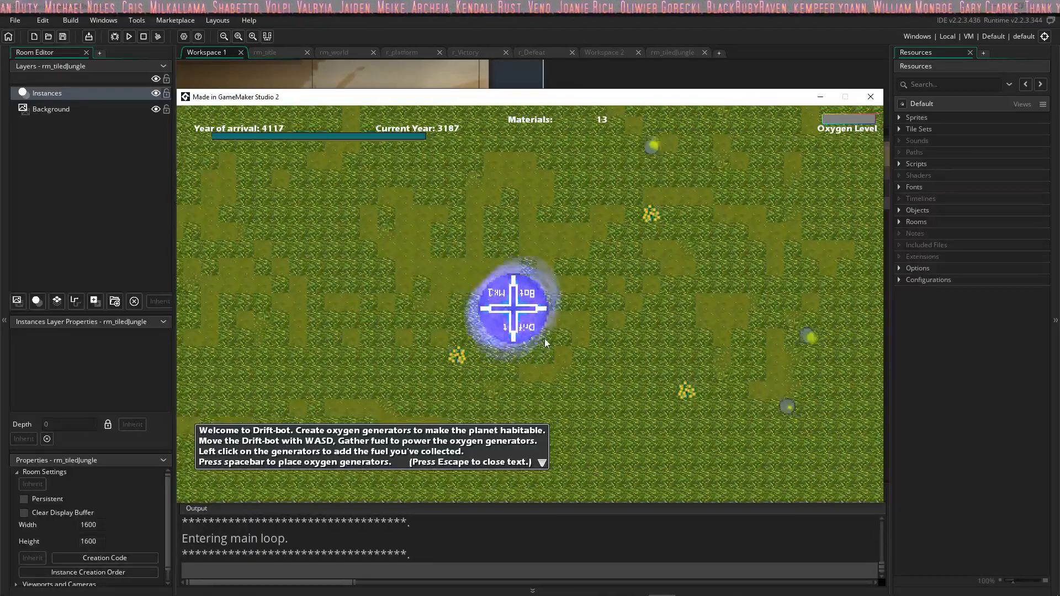
key("w")
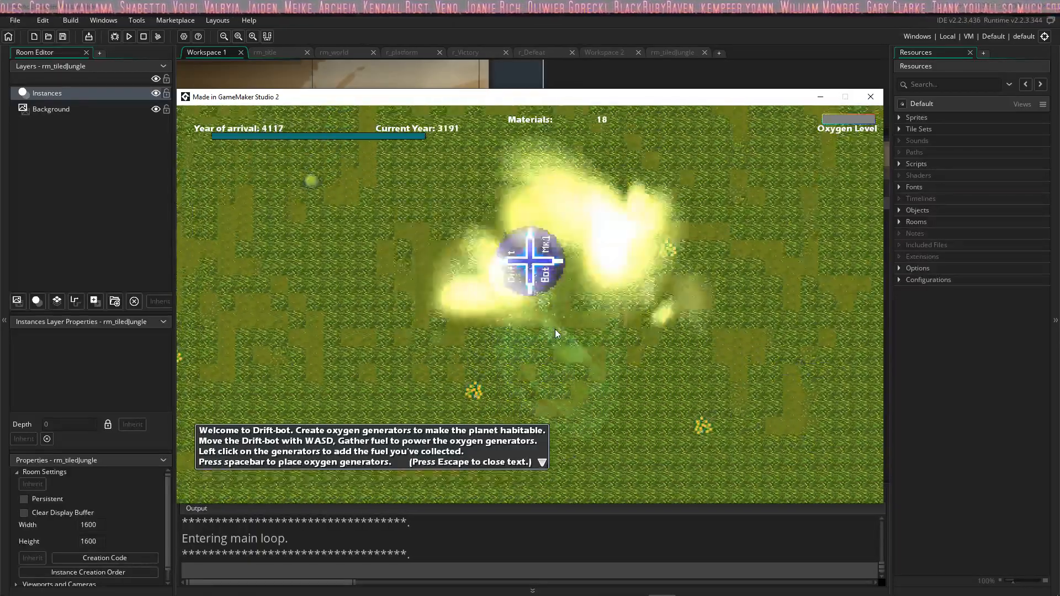
key("a")
key("w")
key("a")
key("w")
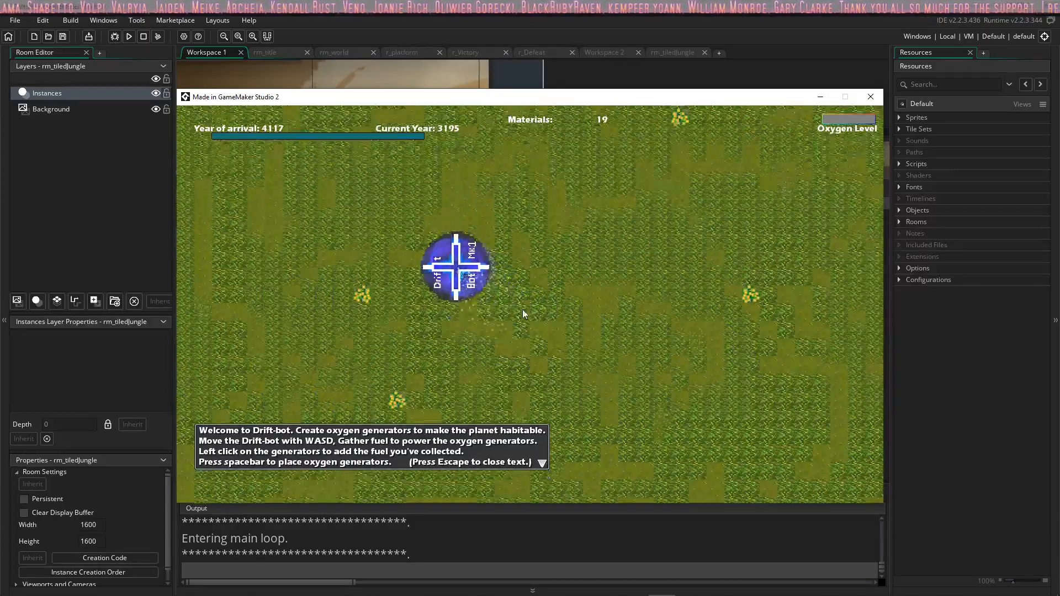
key("w")
key("d")
key("s")
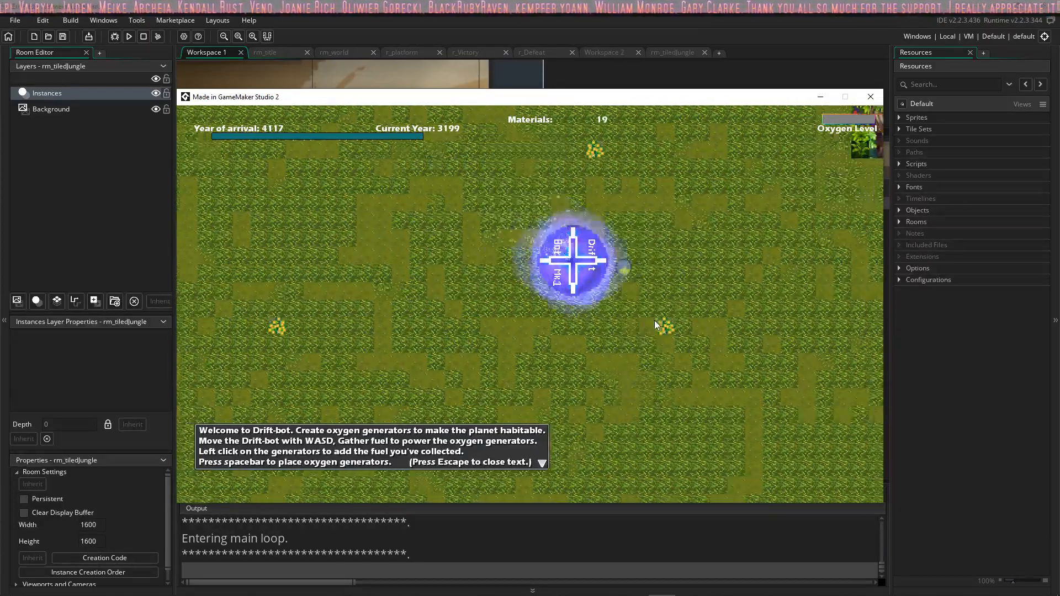
key("w")
key("s")
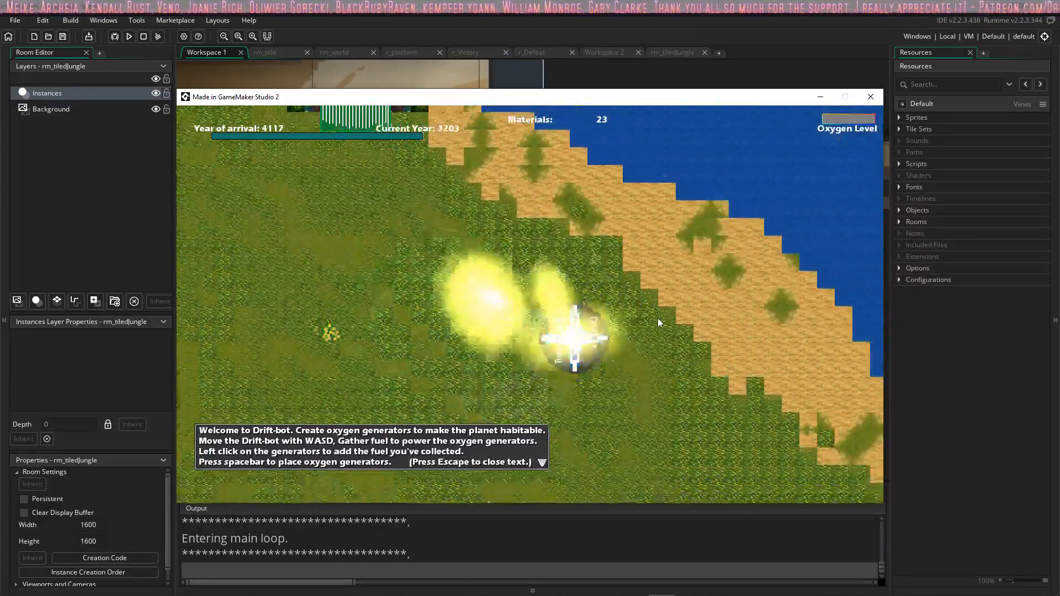
key("a")
key("s")
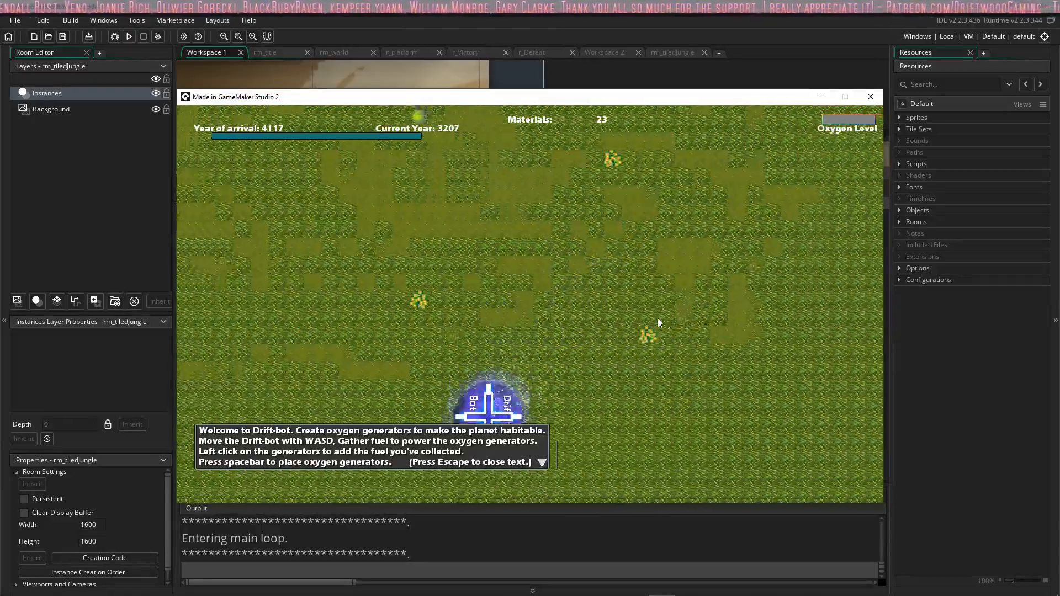
key("w")
key("a")
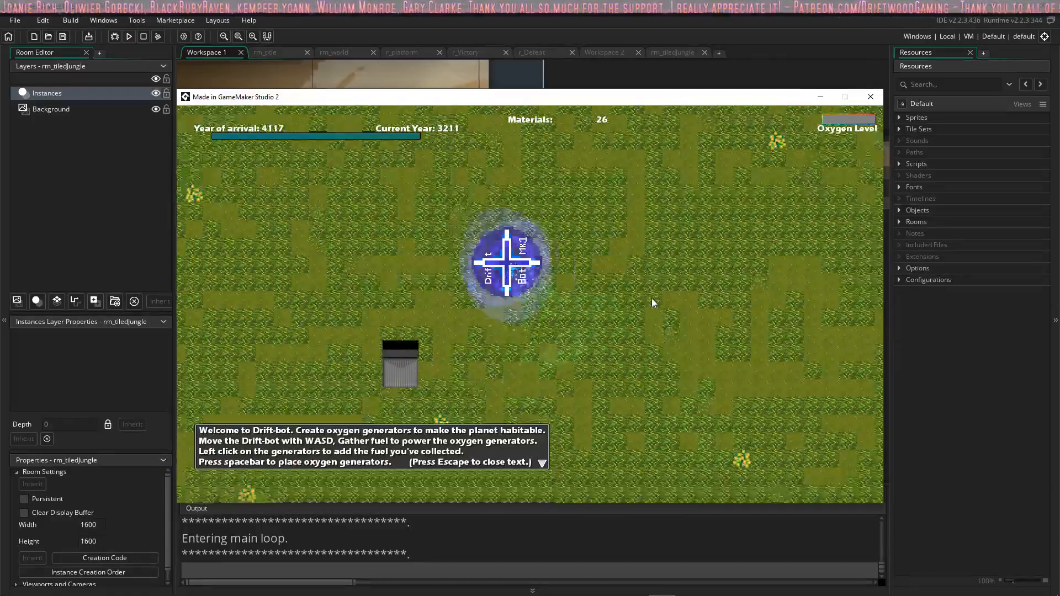
Step: Bring the bot alongside the first oxygen generator and add collected fuel to it
key("s")
left_click(601, 358)
left_click(604, 349)
left_click(604, 343)
key("d")
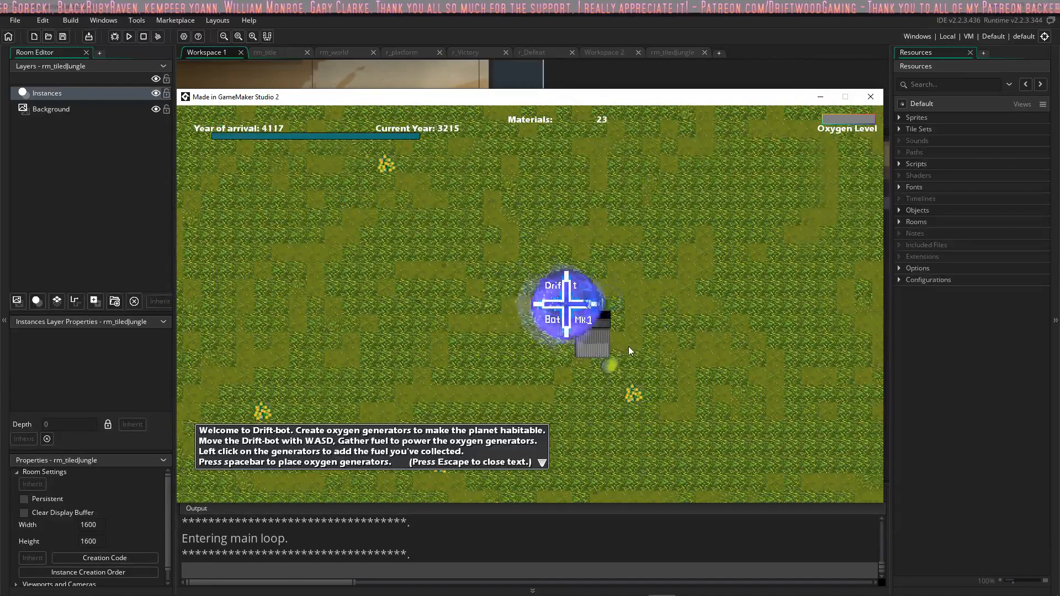
Step: Move the bot away from the fueled generator and place a second oxygen generator nearby
key("s")
key("w")
key("a")
key("space")
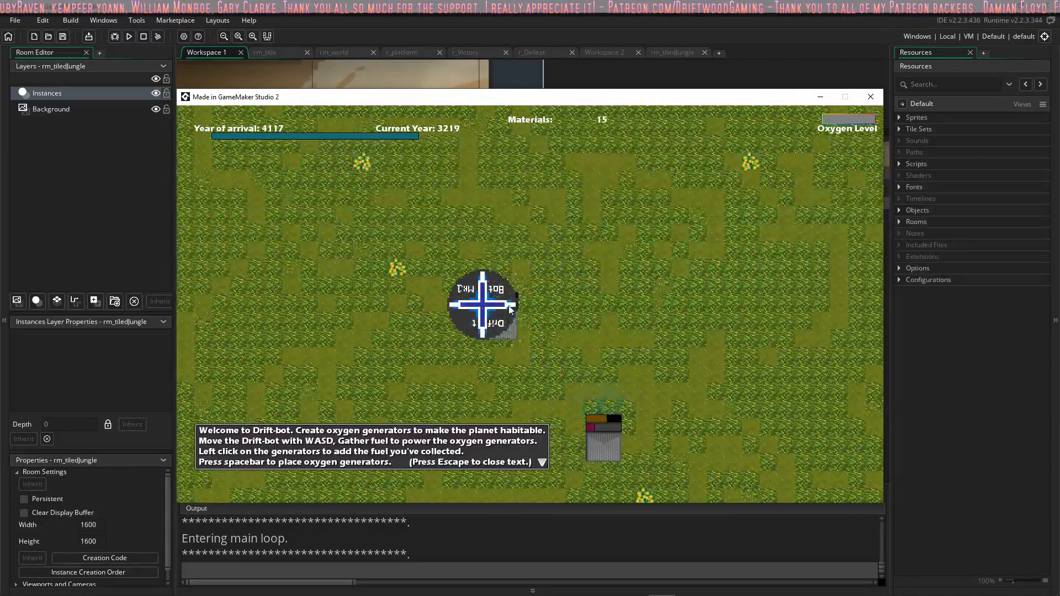
Step: Add fuel to the second oxygen generator and top up the first one
key("s")
left_click(499, 214)
left_click(499, 214)
left_click(499, 214)
left_click(500, 214)
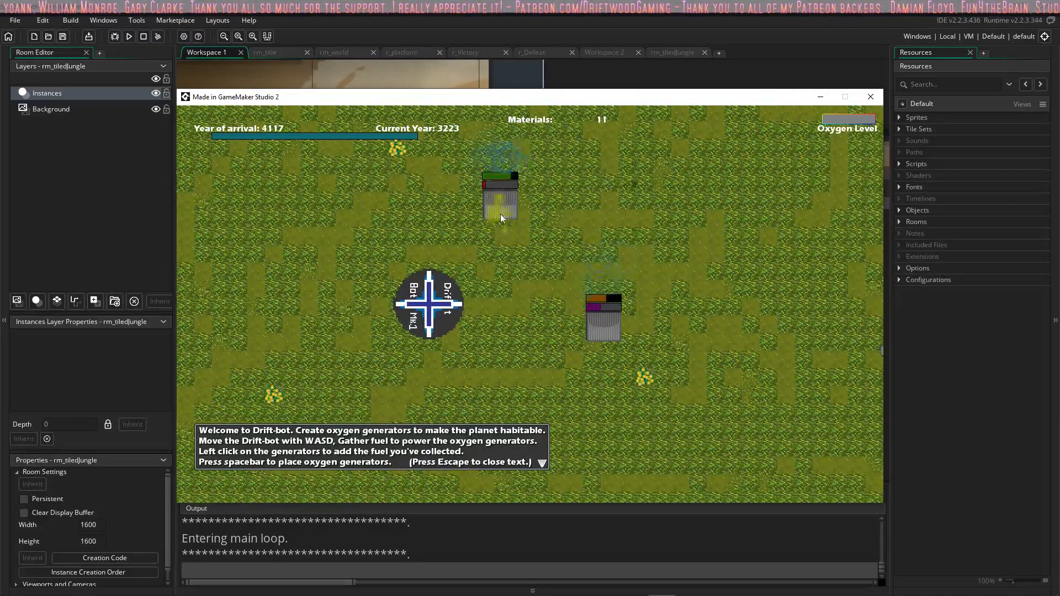
left_click(499, 214)
left_click(608, 333)
left_click(607, 333)
Step: Steer the bot around the south side of the second oxygen generator and up along its east side, collecting materials
key("d")
key("a")
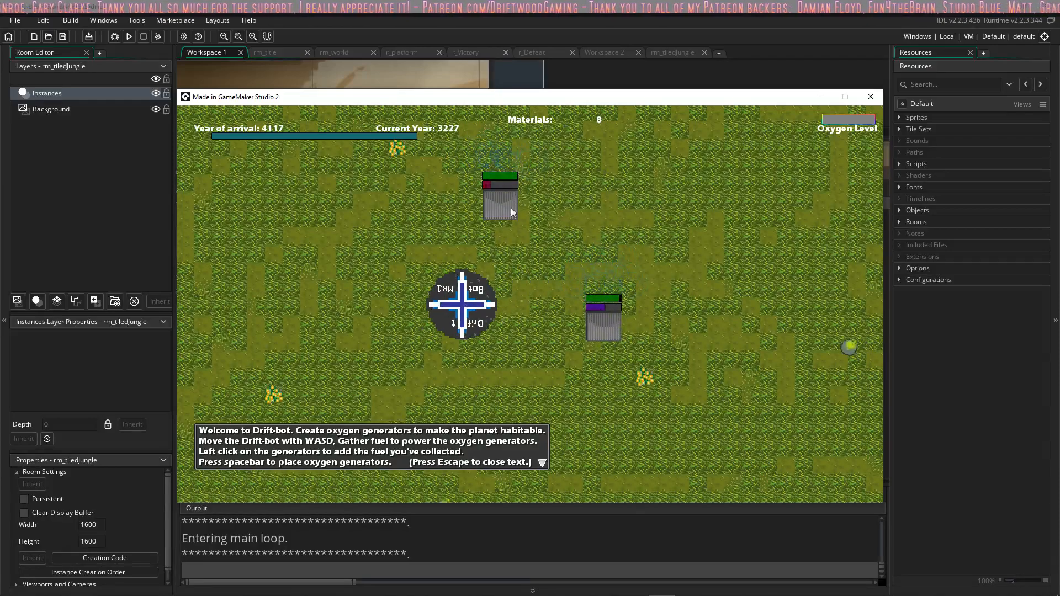
key("d")
key("s")
key("a")
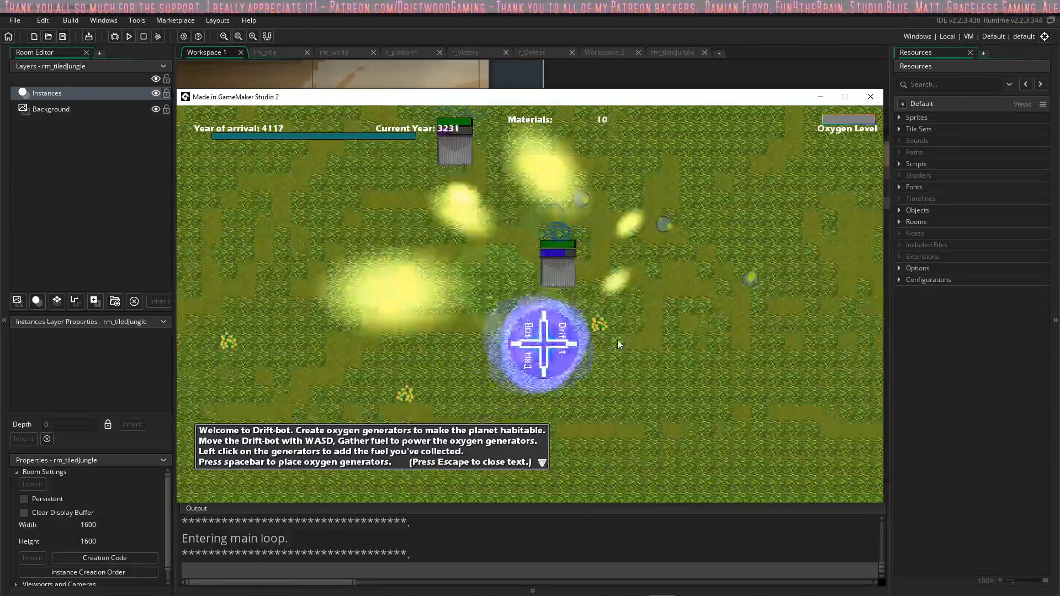
key("d")
key("w")
key("a")
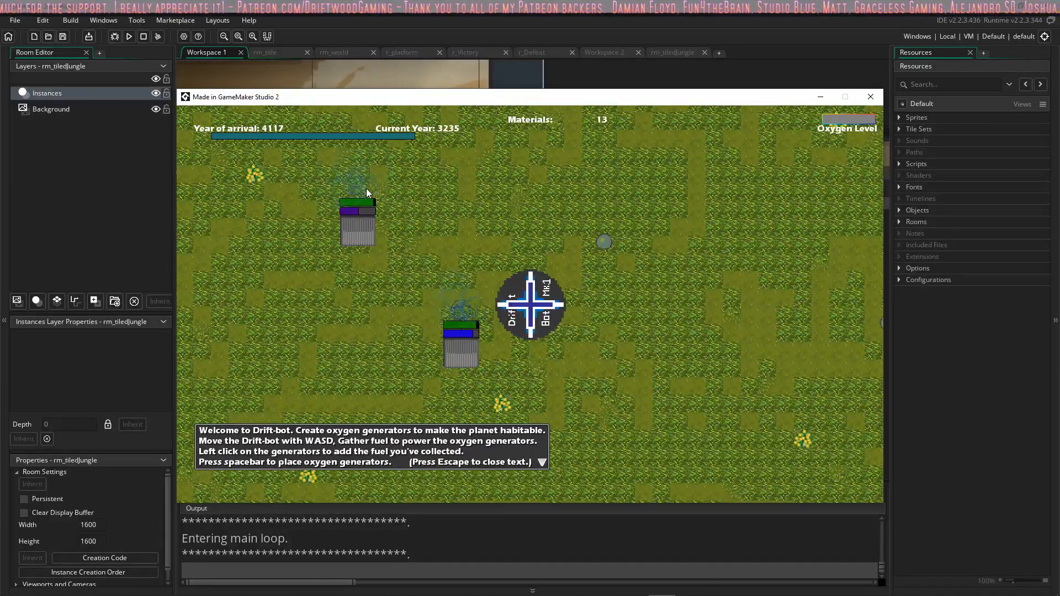
Step: Sweep the bot across the grass east and north of the first oxygen generator to gather more materials
key("d")
key("w")
key("a")
key("d")
key("s")
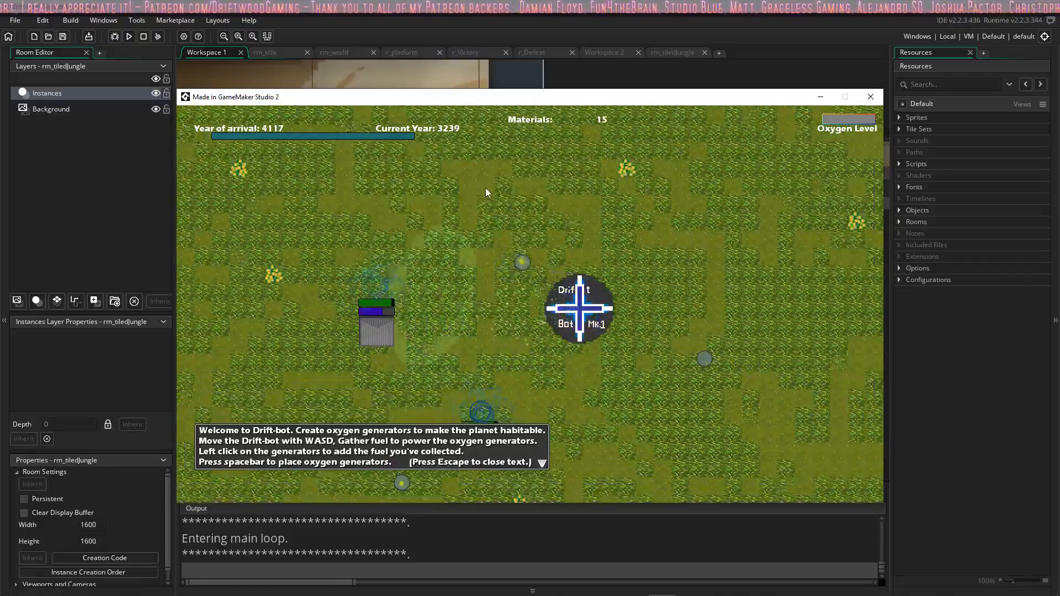
key("w")
key("a")
key("s")
key("w")
key("d")
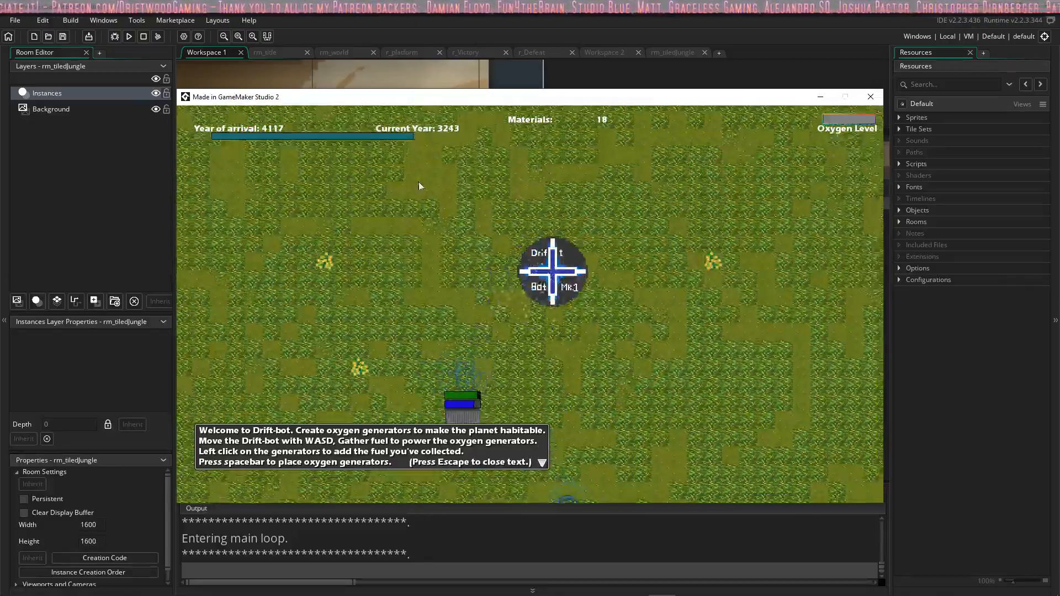
Step: Drive the bot toward the green building by the jungle trees and loop back east of the generators, collecting materials
key("s")
key("a")
key("w")
key("d")
key("s")
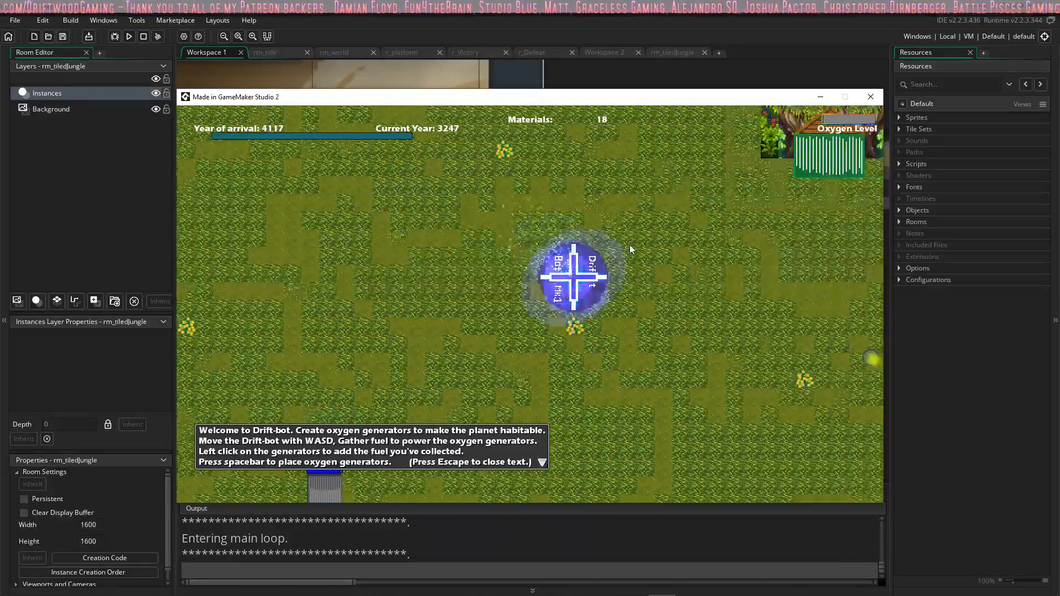
key("a")
key("w")
key("d")
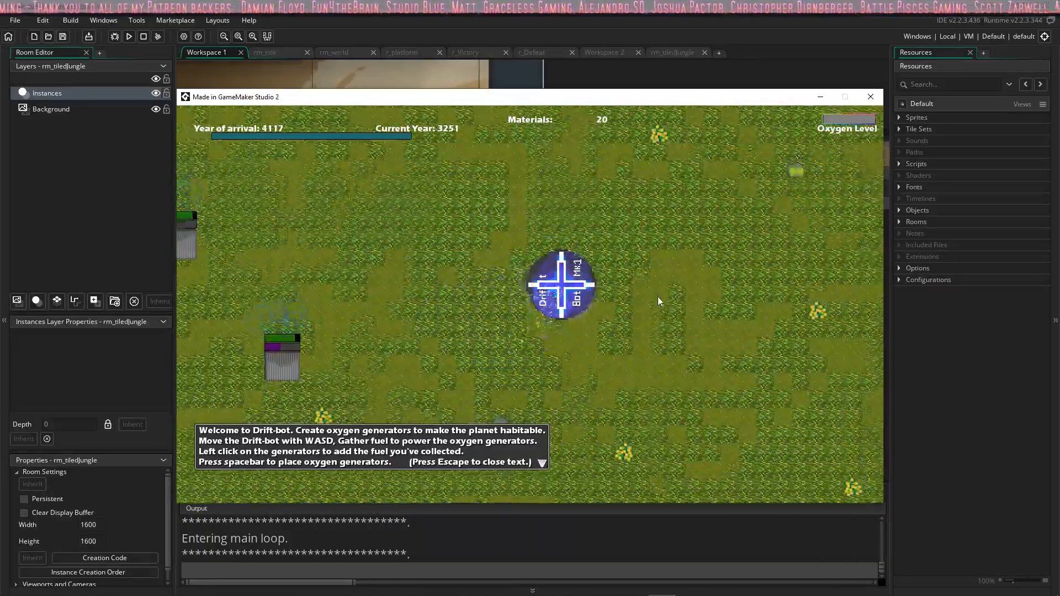
Step: Loop the bot from south of the second generator up northeast of the first and back south, picking up materials
key("s")
key("a")
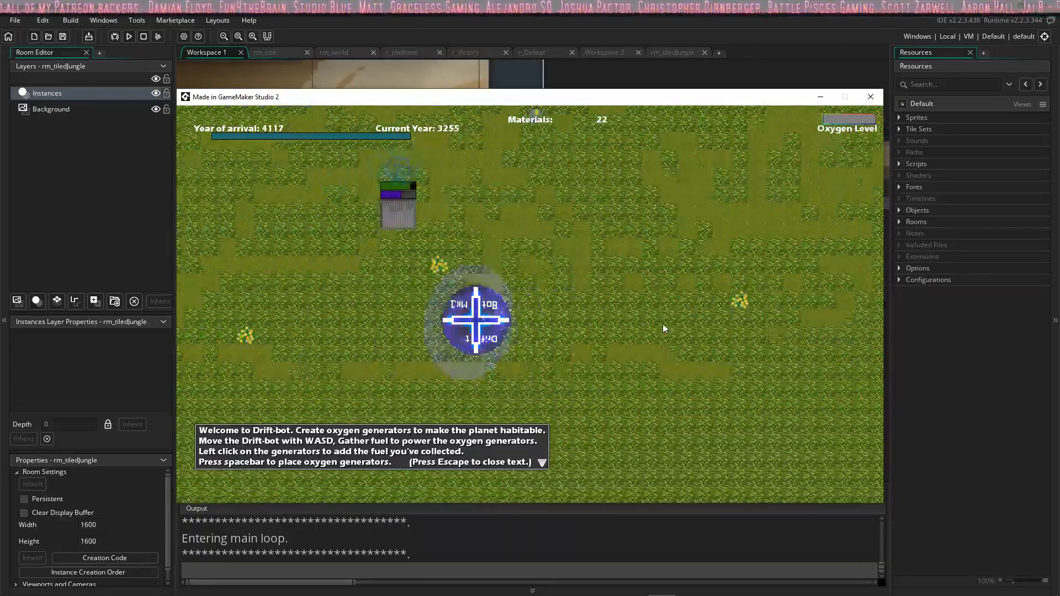
key("d")
key("w")
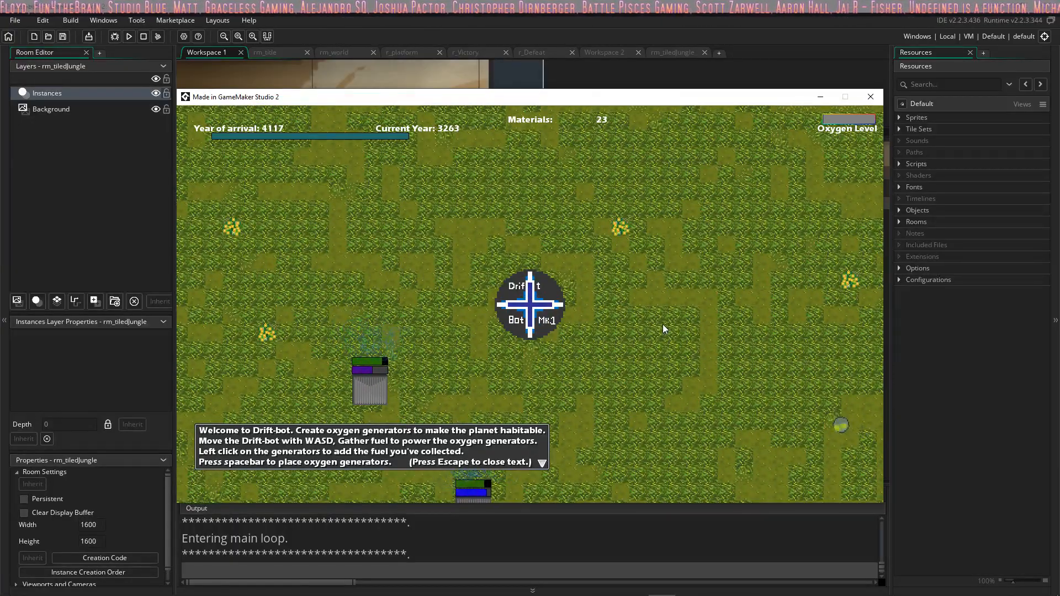
key("d")
key("s")
key("a")
Step: Drive the bot north past the two generators and circle over the grass east of the first one, gathering materials
key("a")
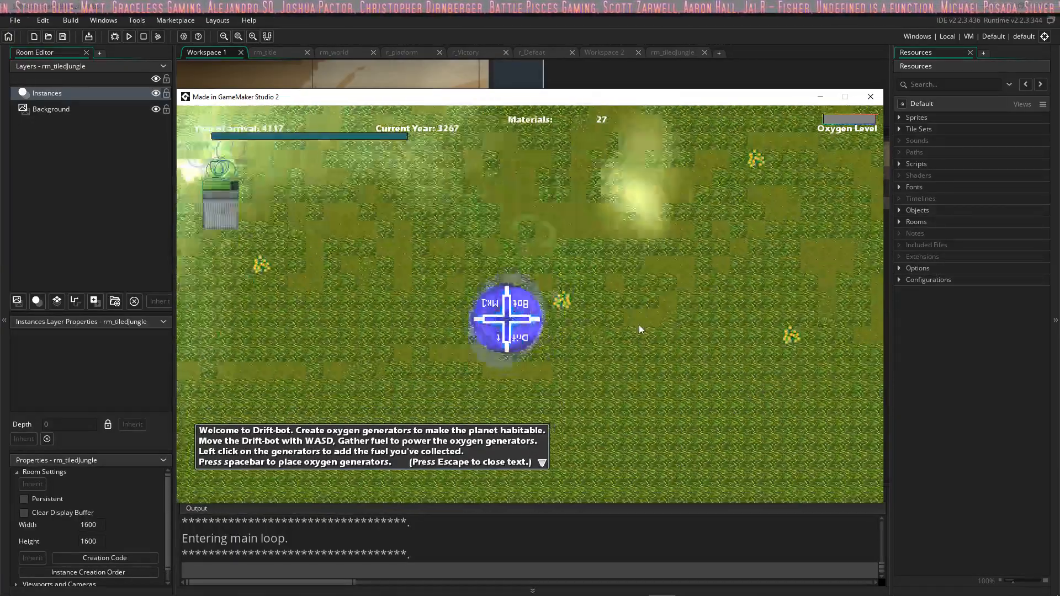
key("w")
key("s")
key("space")
key("d")
key("w")
key("a")
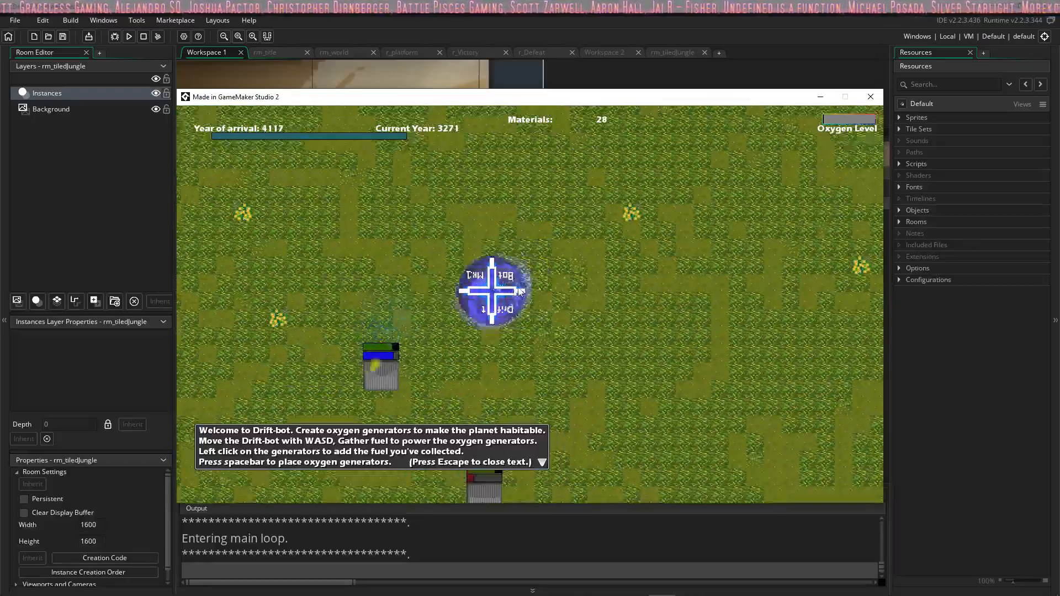
key("s")
key("w")
key("d")
key("s")
Step: Drive the bot east toward the beach and back across to the west side of the first generator, collecting materials
key("s")
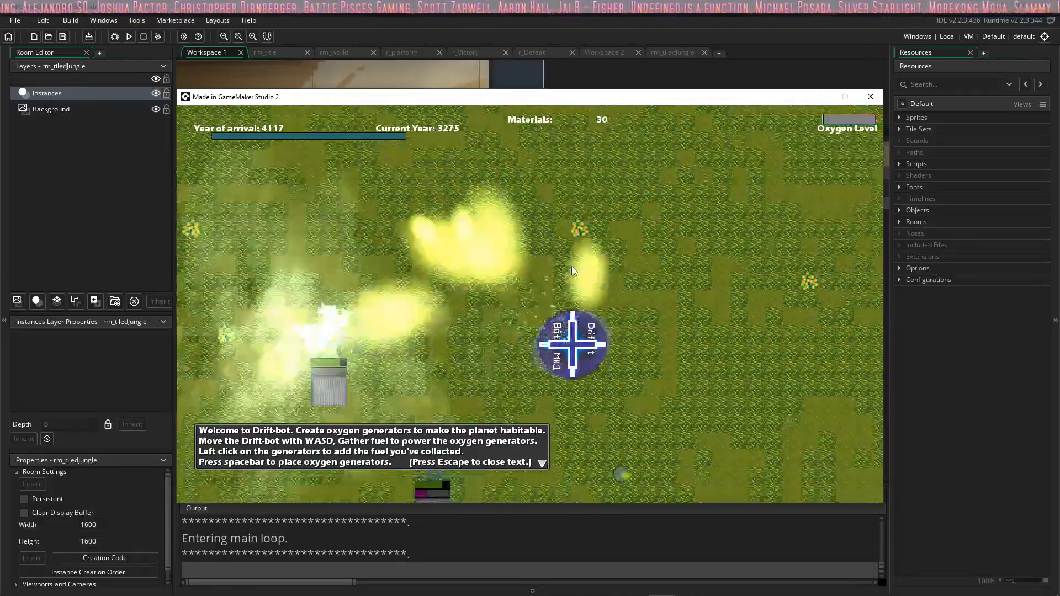
key("d")
key("s")
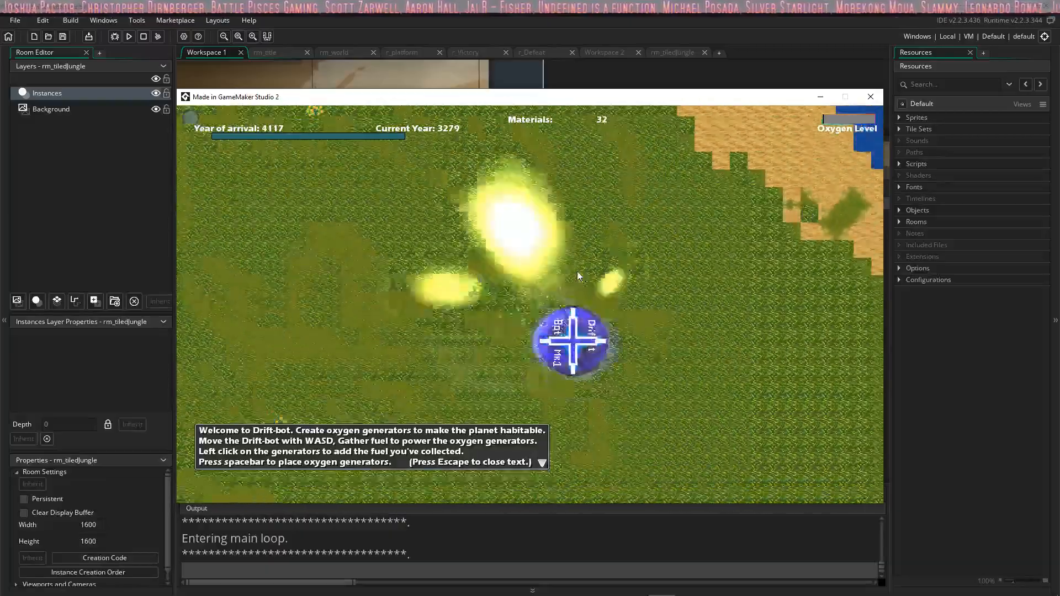
key("a")
key("w")
key("w")
key("a")
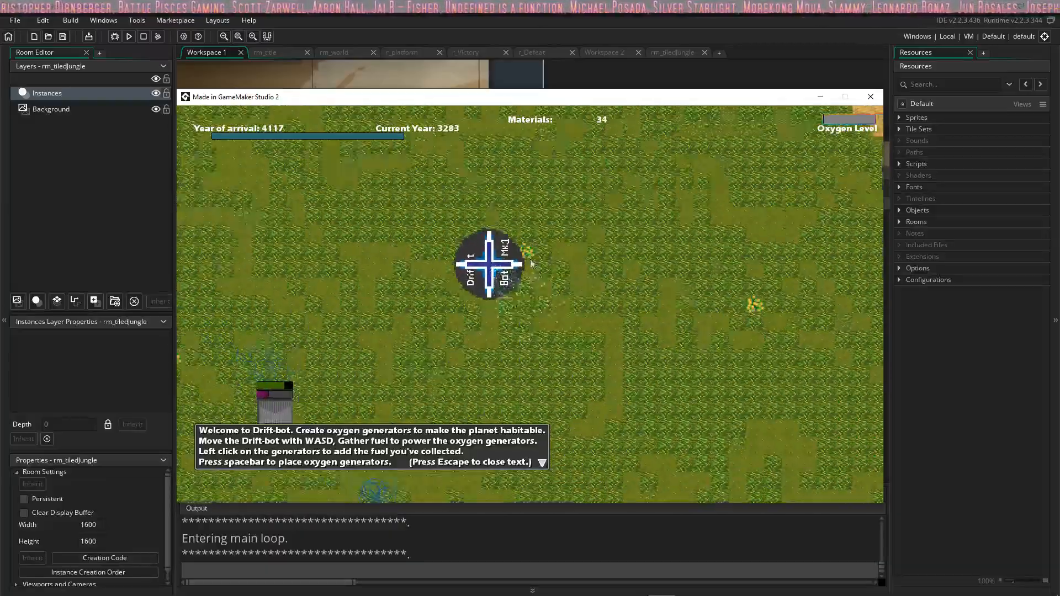
key("s")
key("s")
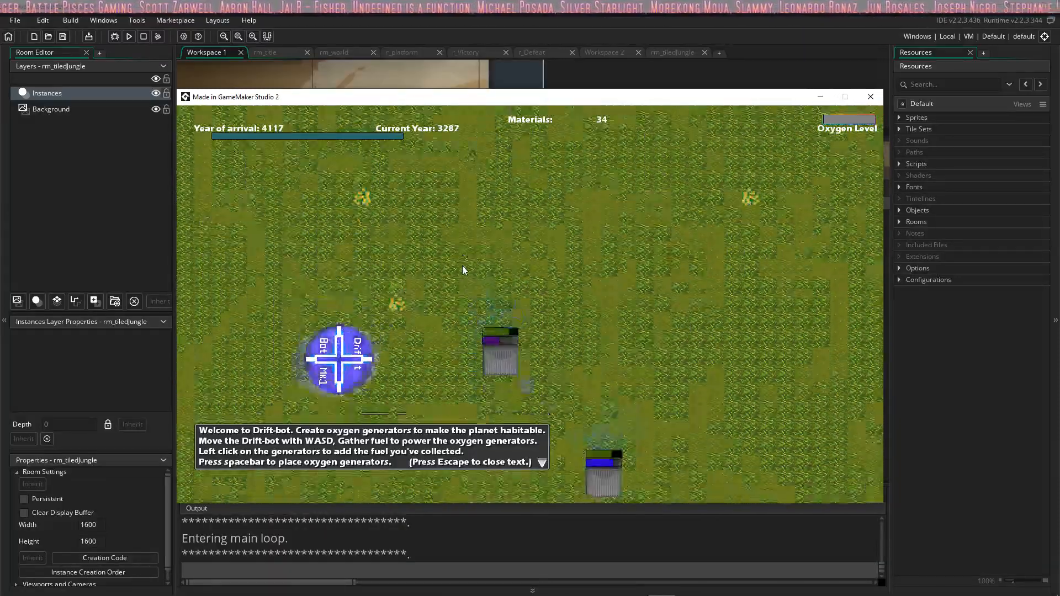
Step: Circle the bot south and east of the second generator and return to the gap between the generators, collecting materials
key("d")
key("w")
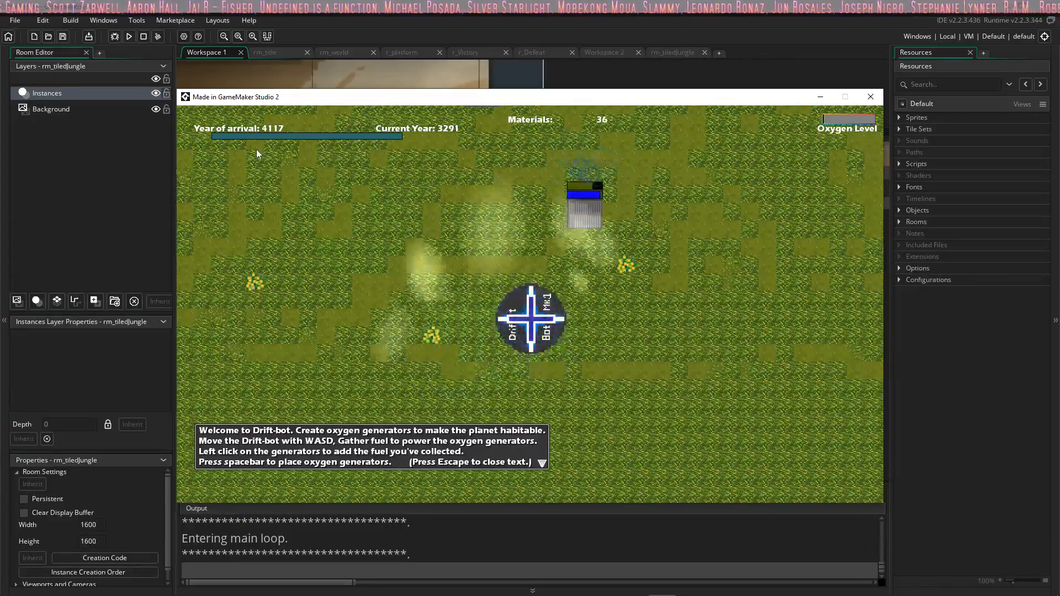
key("d")
key("s")
key("w")
key("a")
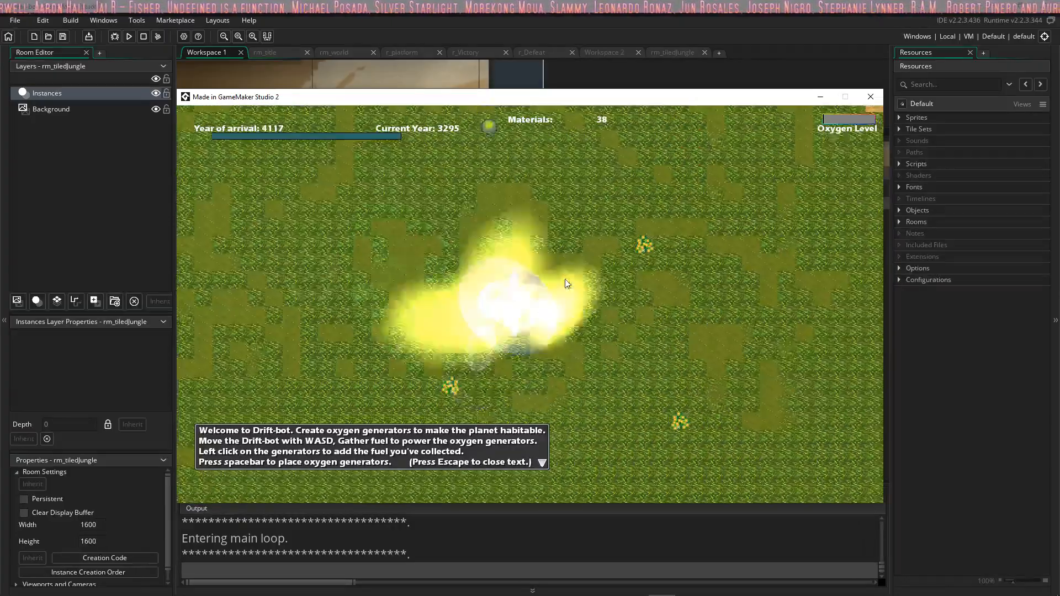
key("d")
key("w")
key("a")
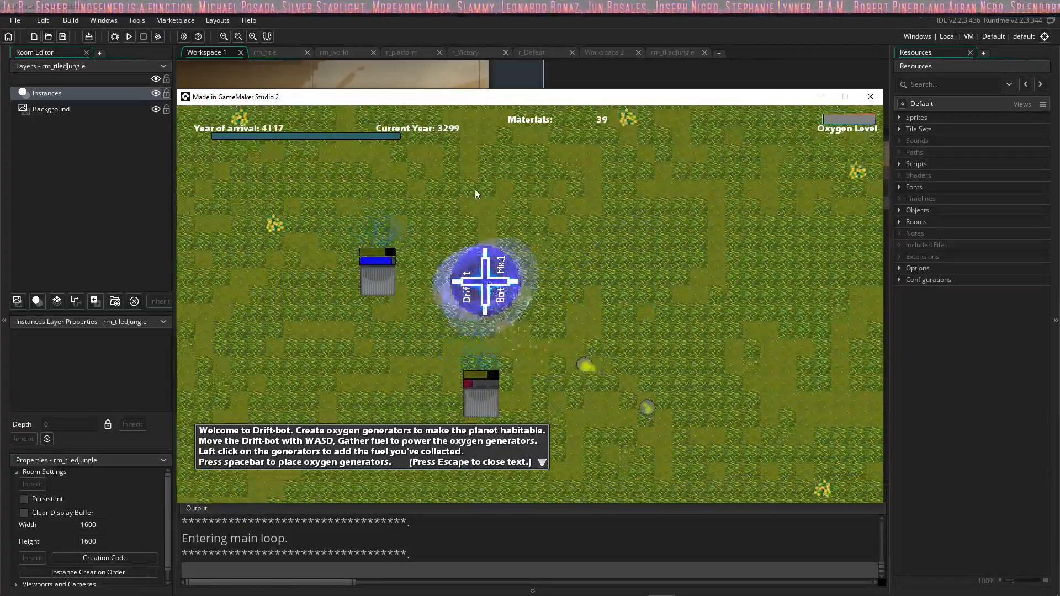
Step: Make another material-collecting run east of the generators as far as the grass near the beach
key("w")
key("d")
key("s")
key("d")
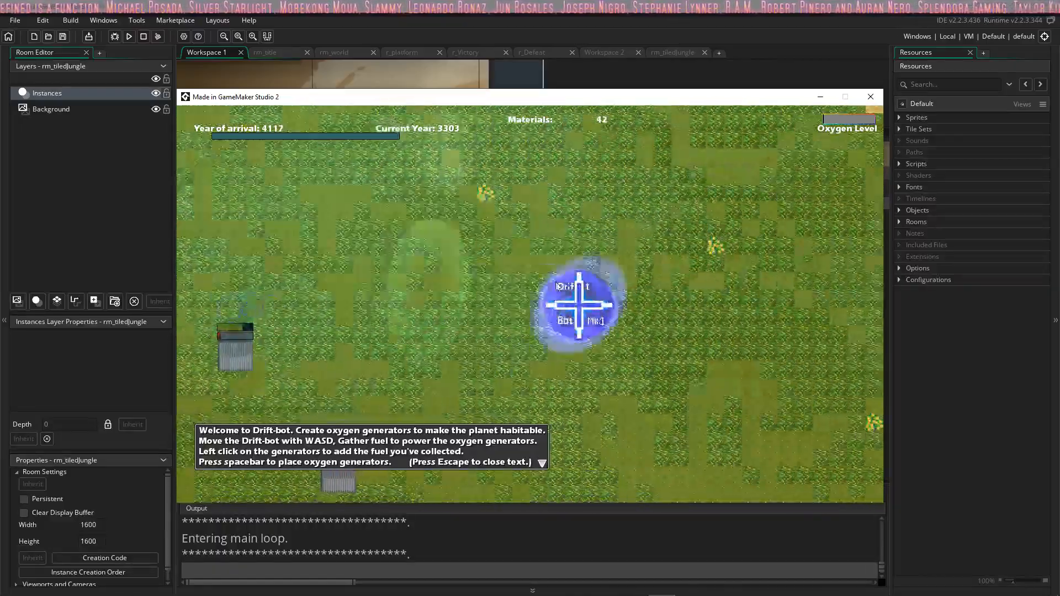
key("s")
key("w")
key("a")
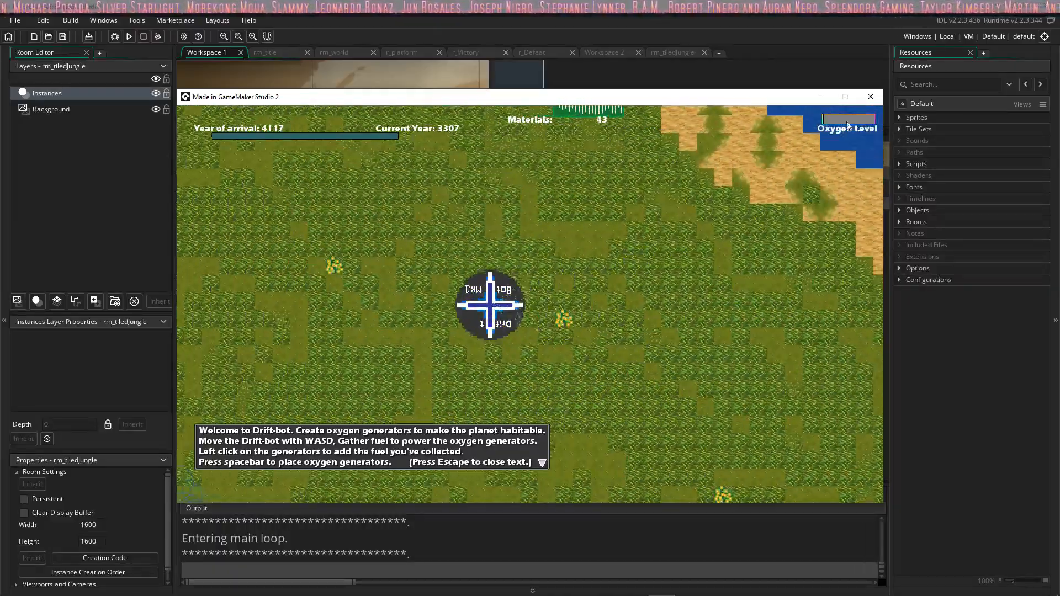
Step: Return the bot to the pair of oxygen generators and add fuel to them
key("w")
key("s")
key("d")
key("s")
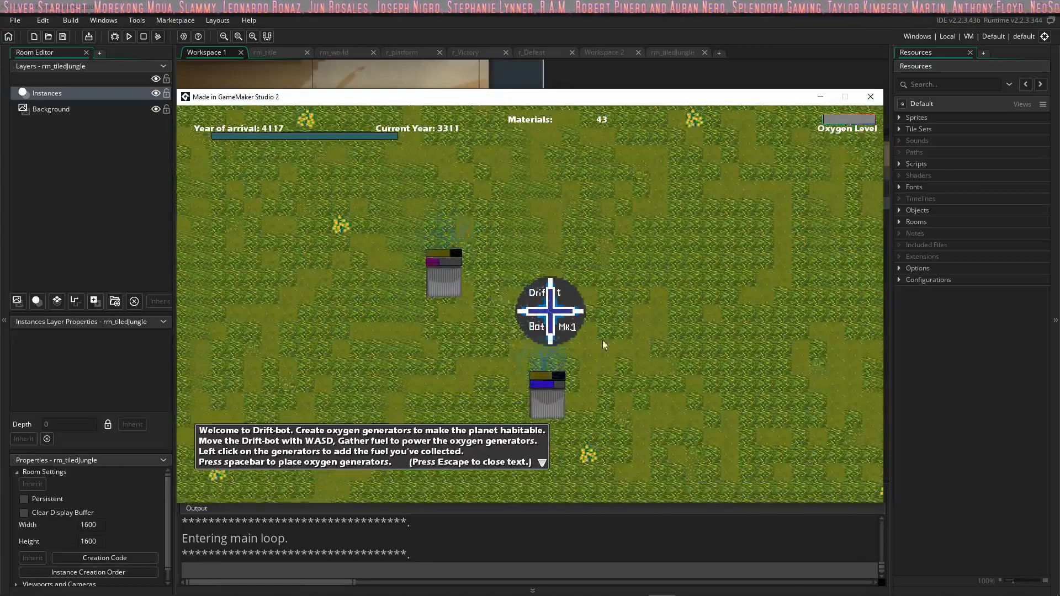
left_click(430, 269)
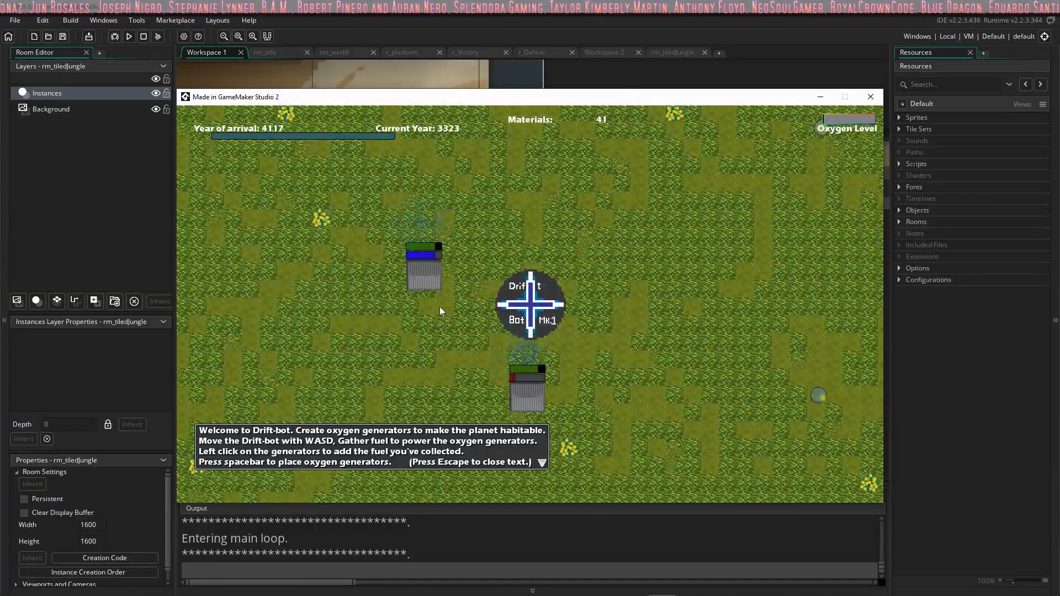
Step: Collect more materials just east of the generators, then come back and top up both with fuel
key("d")
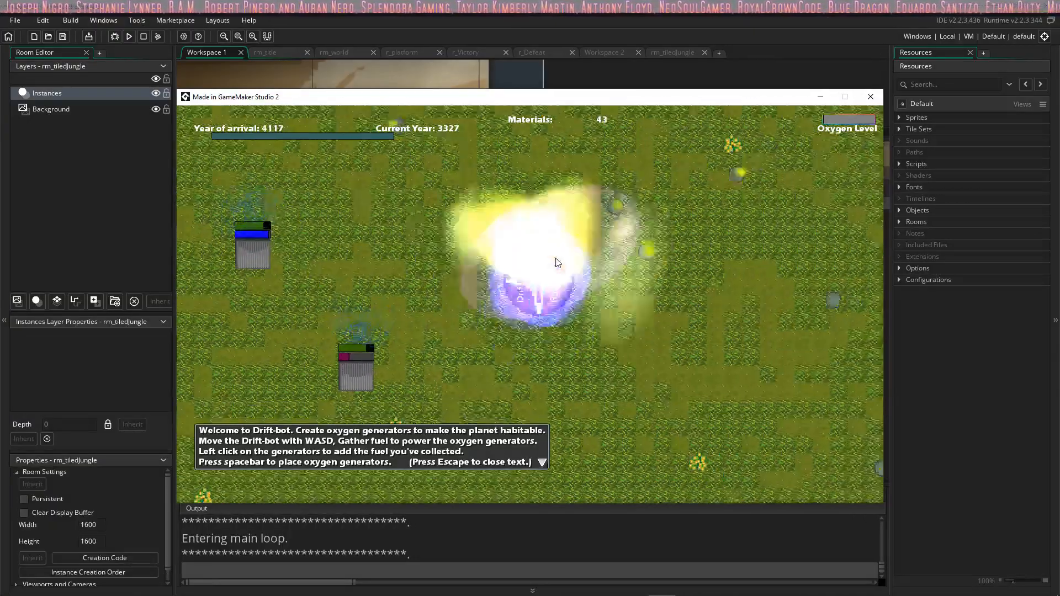
key("s")
key("a")
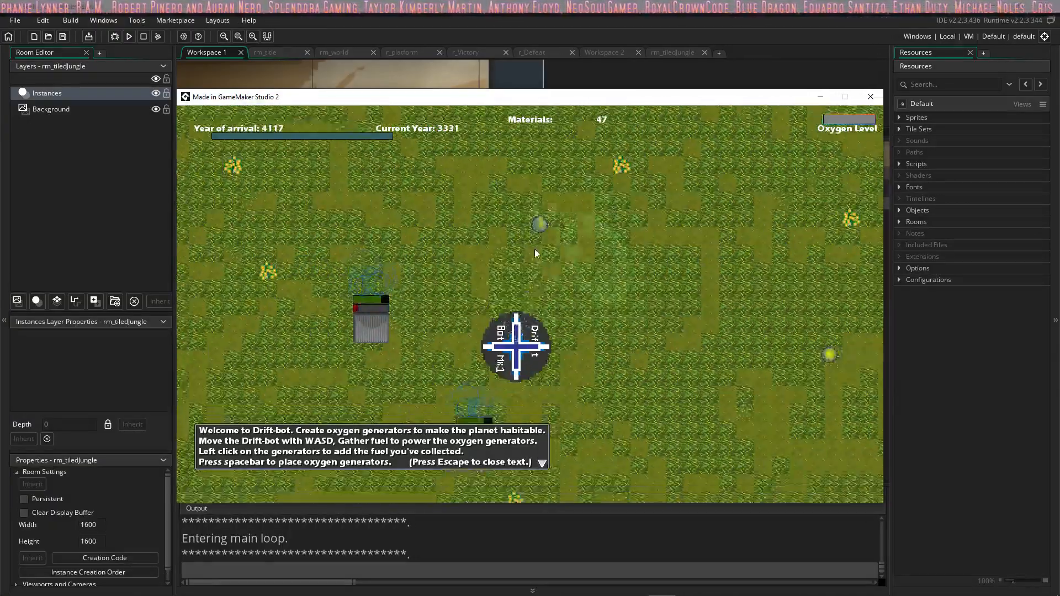
left_click(463, 368)
key("w")
left_click(431, 267)
key("d")
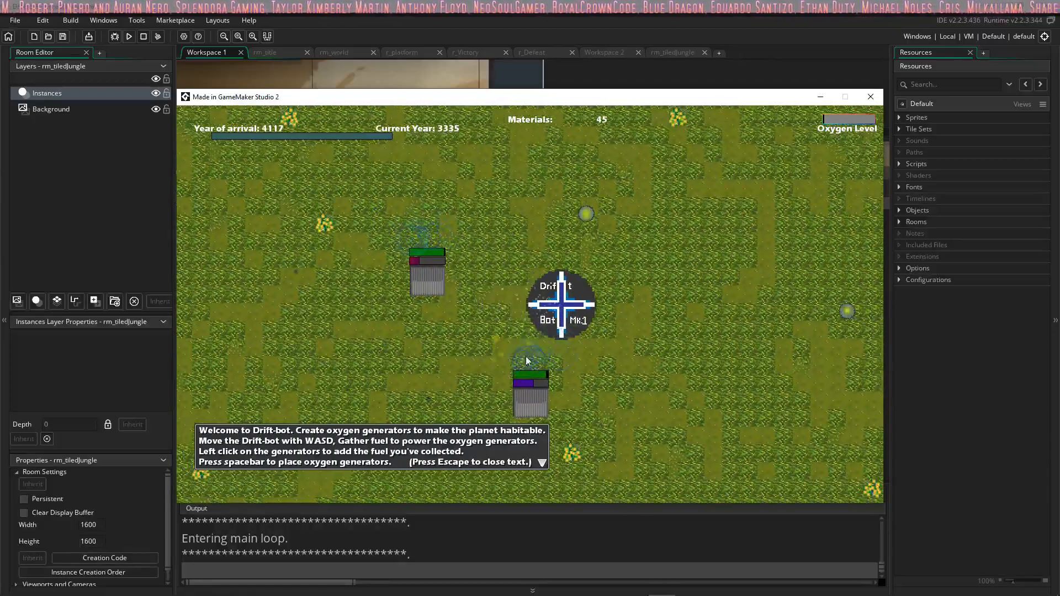
Step: Zigzag the bot over the grassland east of the fueled generators to stock up on materials
key("a")
key("d")
key("s")
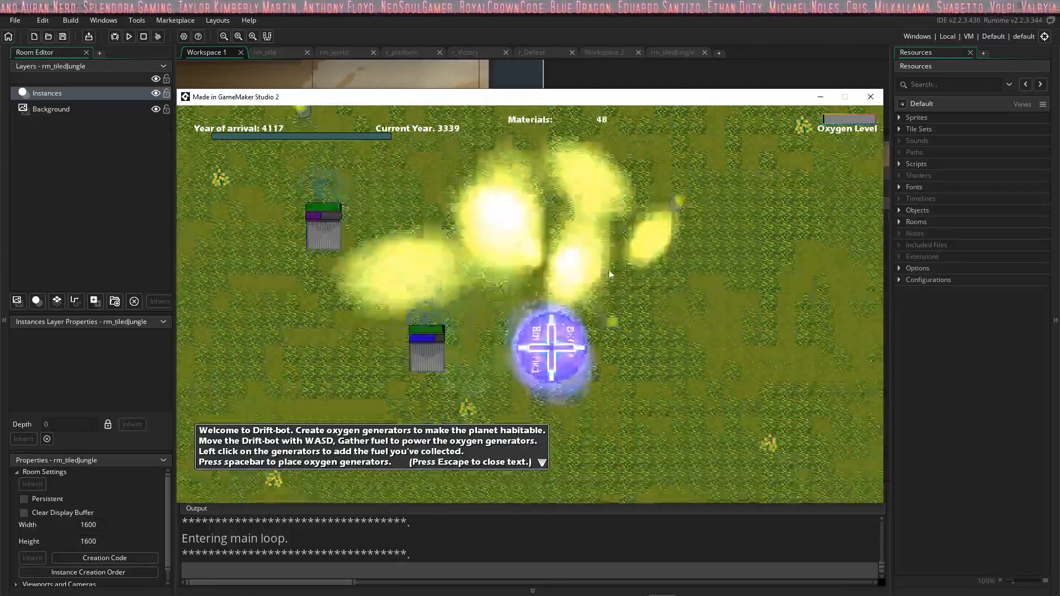
key("a")
key("w")
key("d")
key("w")
key("a")
key("s")
key("d")
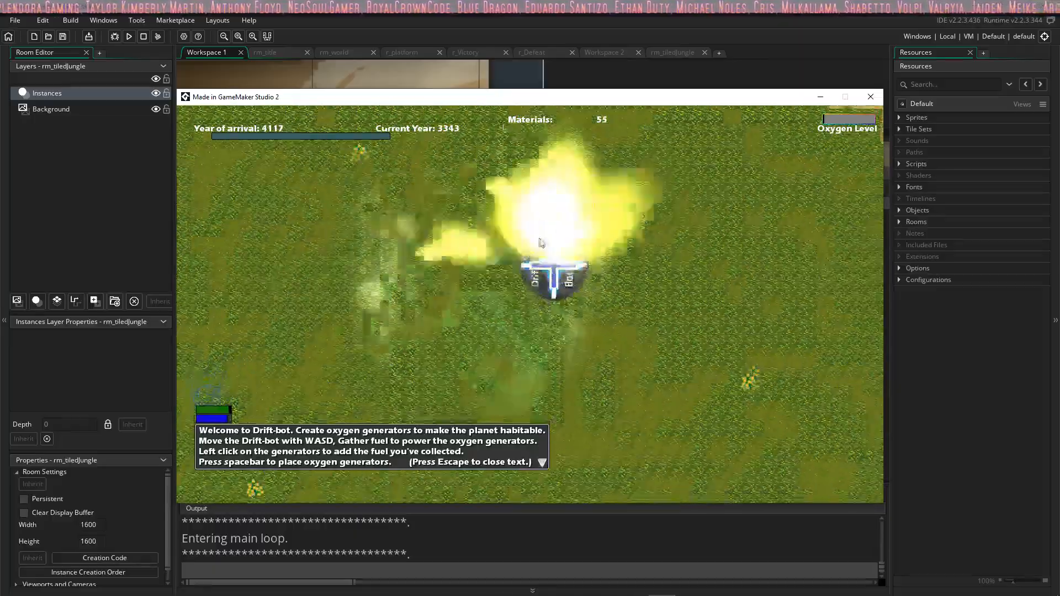
key("a")
key("a")
key("s")
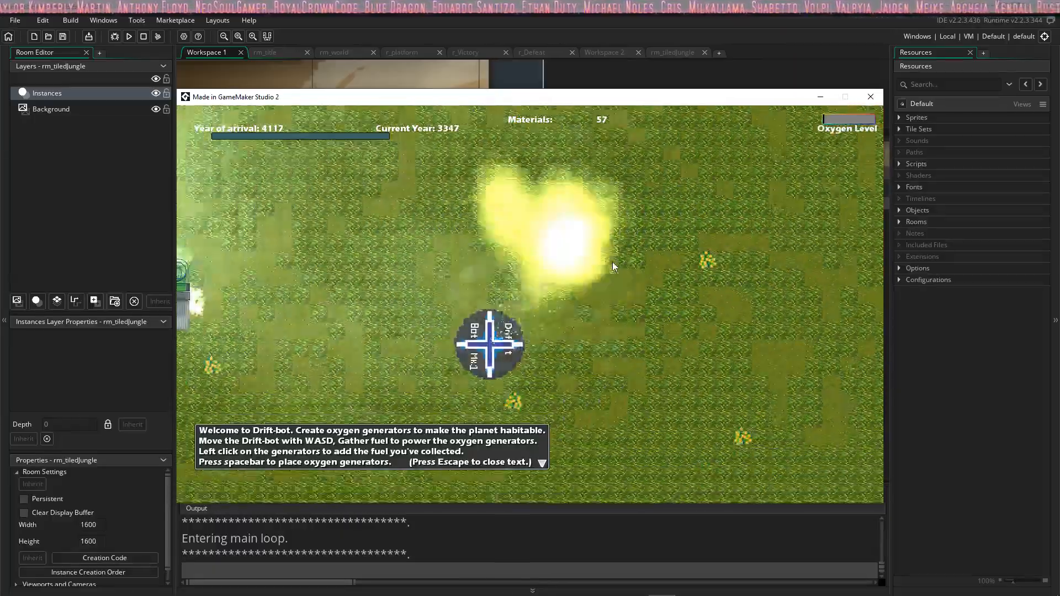
Step: Place four new oxygen generators in a row east of the existing pair and move the bot beneath them
key("w")
key("d")
key("d")
key("space")
key("space")
key("space")
key("space")
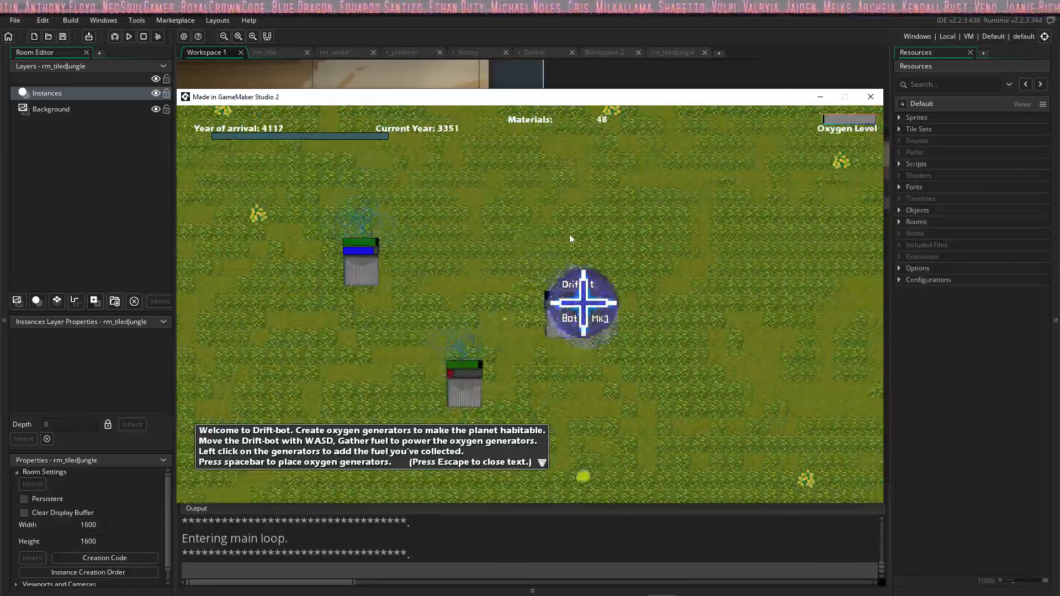
key("s")
key("a")
Step: Add fuel to the third generator in the new row and move the bot back toward the row's west end
left_click(443, 242)
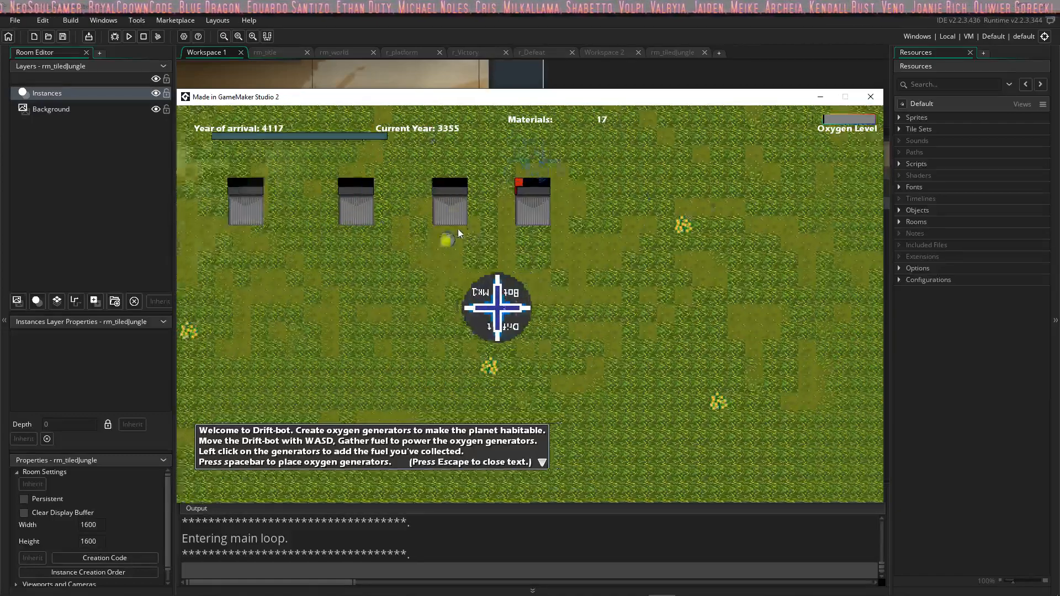
left_click(460, 228)
key("d")
key("a")
Step: Add fuel to the first and second generators at the west end of the new row
left_click(420, 237)
left_click(428, 237)
left_click(433, 236)
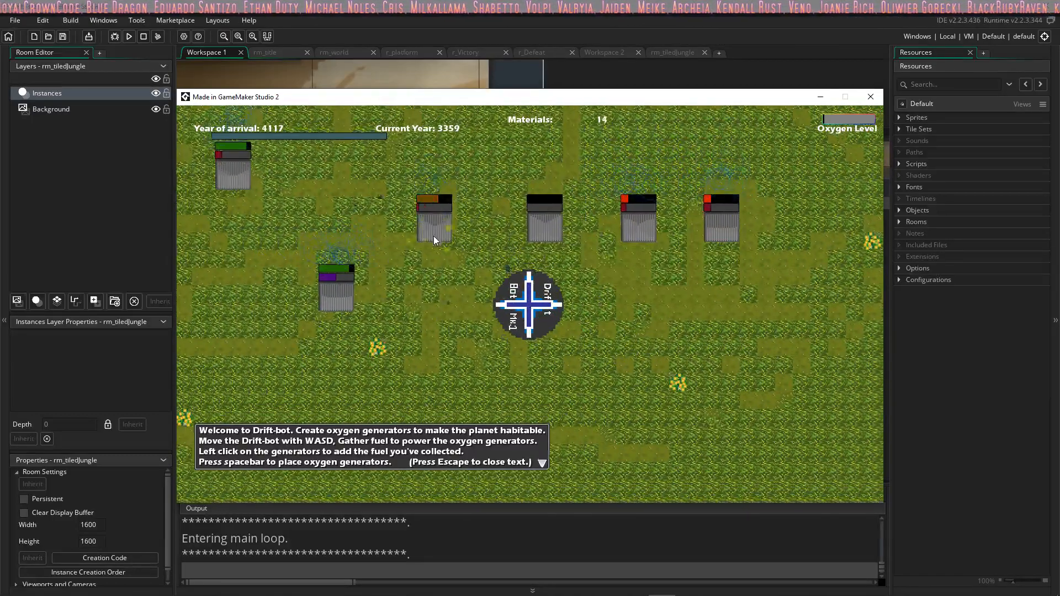
left_click(434, 236)
left_click(434, 236)
left_click(546, 230)
left_click(546, 230)
Step: Move the bot east along the row and add fuel to the third and fourth generators
key("d")
left_click(591, 231)
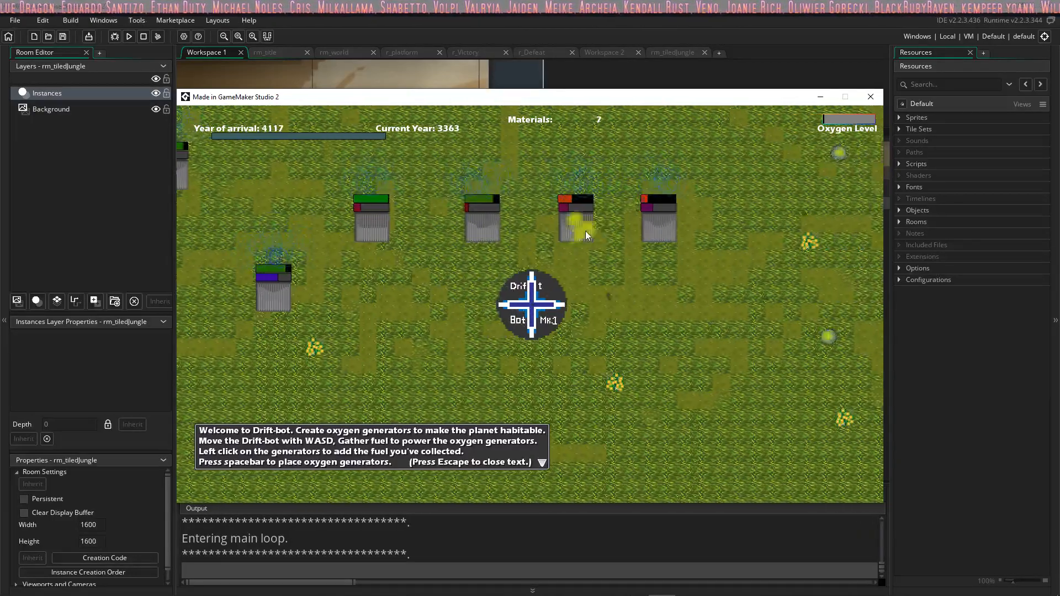
left_click(585, 231)
double_click(580, 231)
left_click(621, 228)
left_click(617, 226)
left_click(615, 226)
left_click(613, 228)
Step: Loop the bot over the grass east of the new generator row and back to its second generator, collecting materials
key("d")
key("w")
key("a")
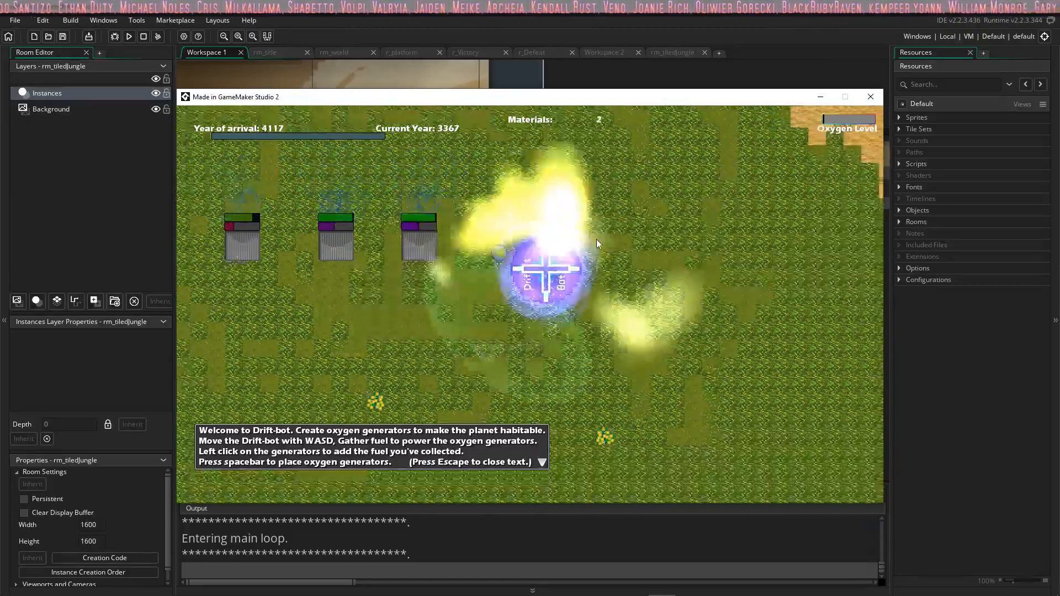
key("d")
key("s")
key("a")
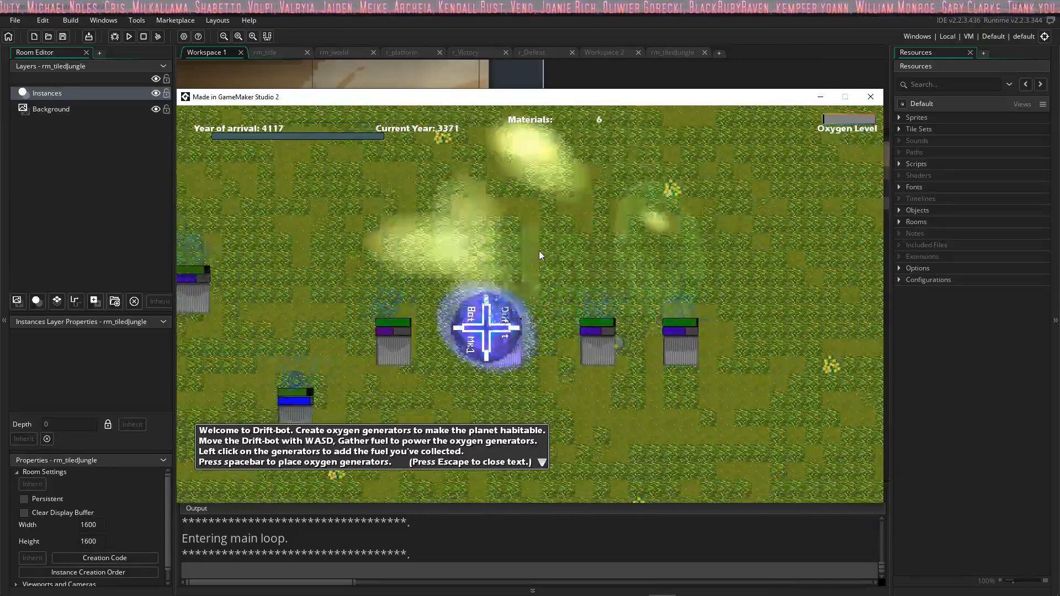
Step: Drive the bot along the north side of the new generator row to collect more materials
key("w")
key("d")
key("d")
key("s")
key("w")
key("d")
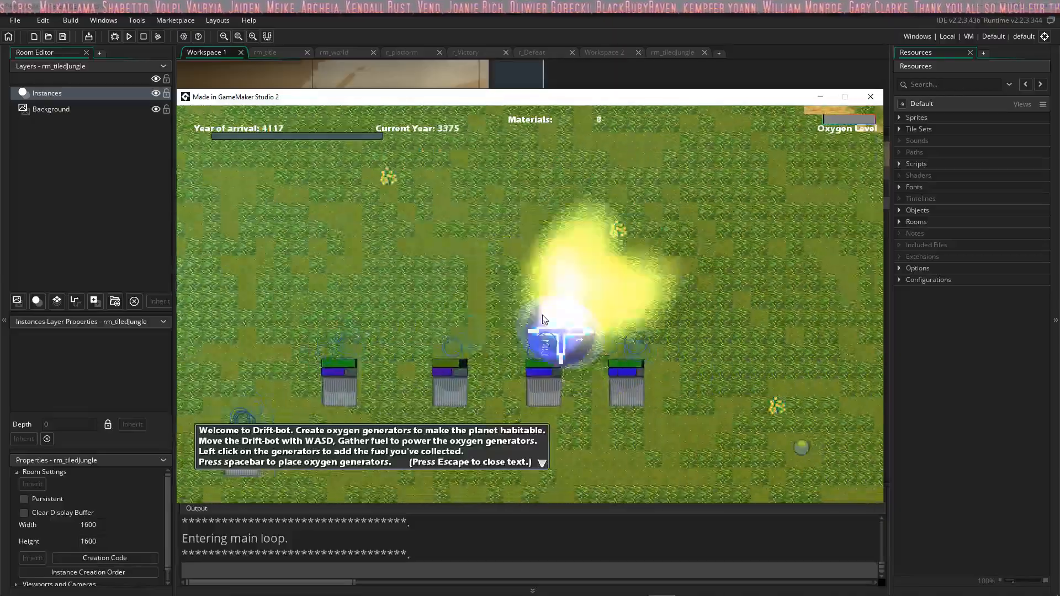
Step: Swing the bot south of the generator row and add fuel to its second generator and the generator to the northwest
key("s")
key("w")
key("a")
key("s")
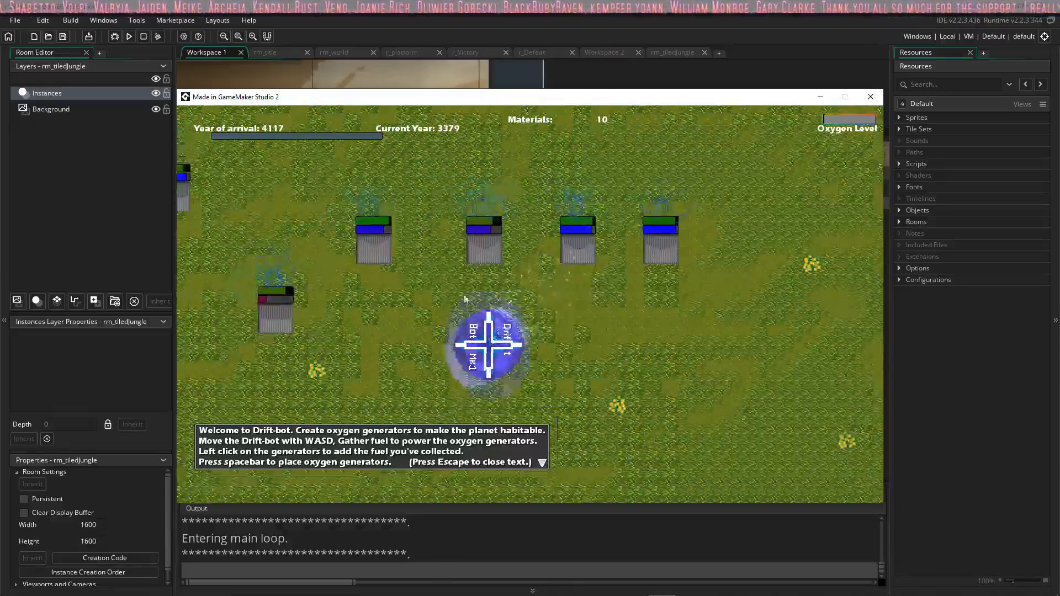
key("w")
left_click(420, 298)
left_click(656, 259)
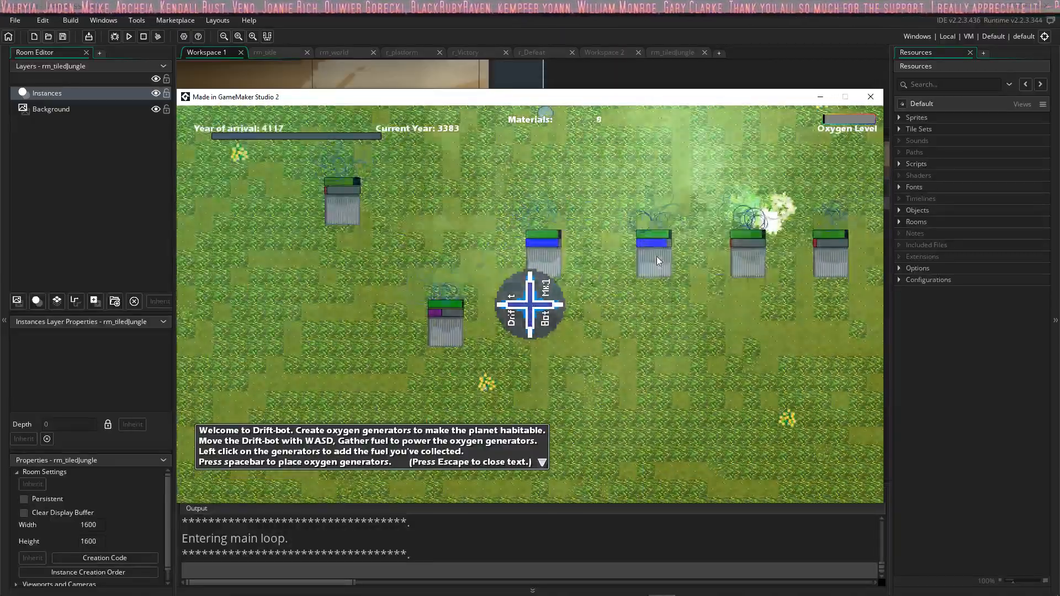
key("w")
key("a")
left_click(412, 284)
Step: Circle the bot over the grass north of the northwest generator to collect materials
key("w")
key("a")
key("d")
key("s")
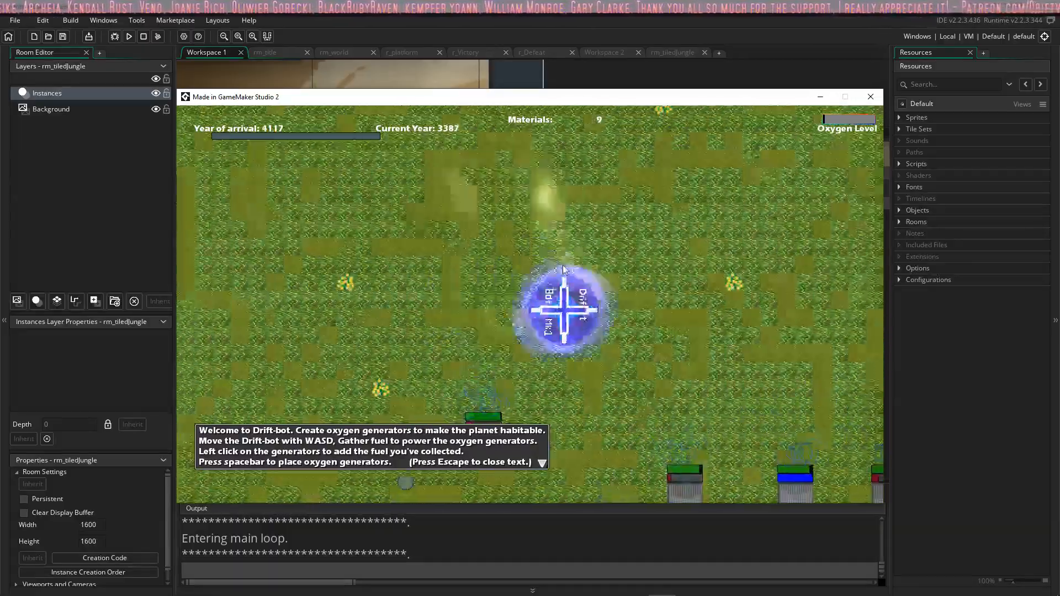
key("w")
key("a")
key("a")
key("s")
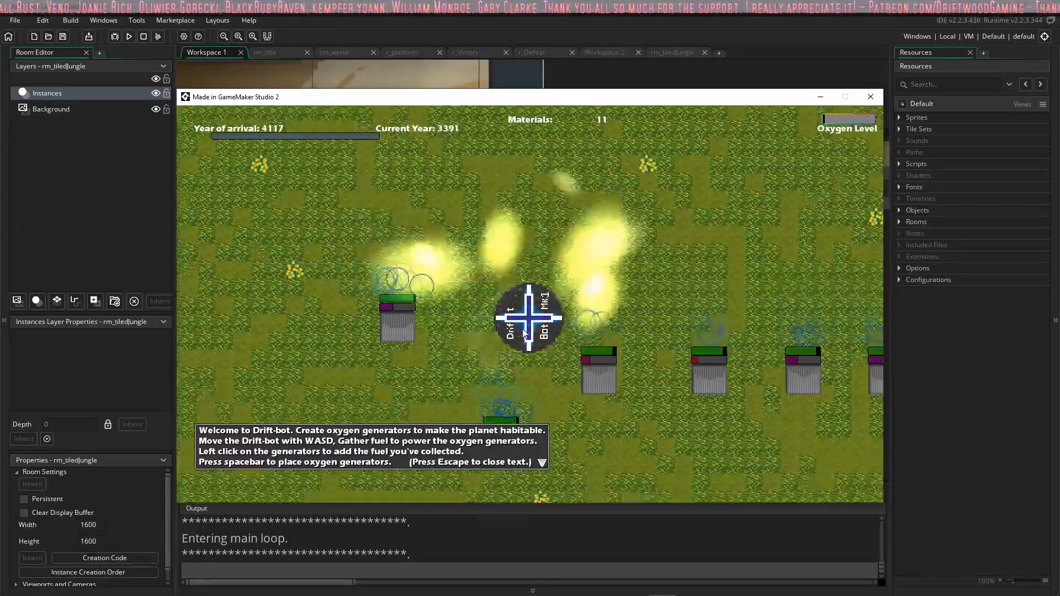
Step: Place another oxygen generator north of the row and add fuel to it
key("w")
key("space")
key("d")
key("s")
left_click(458, 270)
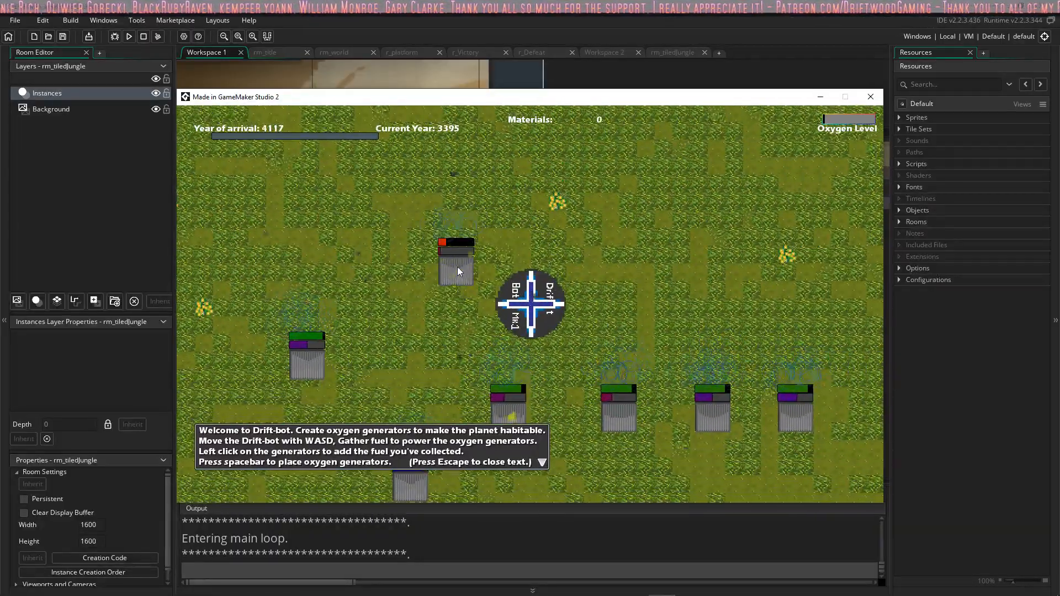
Step: Drive the bot around the east and south of the row and back northwest, collecting materials
key("s")
key("d")
key("s")
key("a")
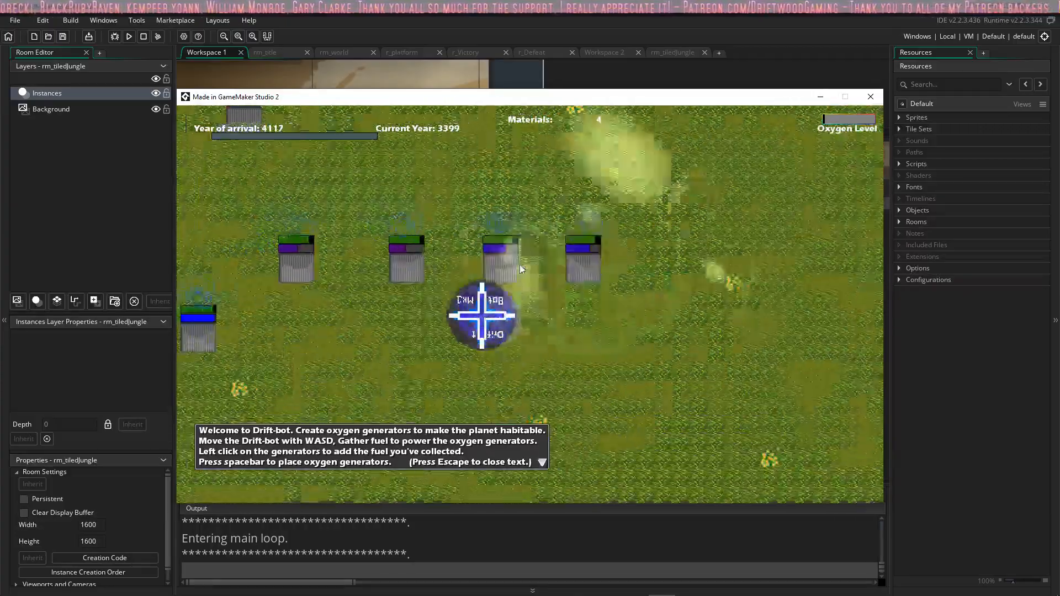
key("d")
key("w")
key("a")
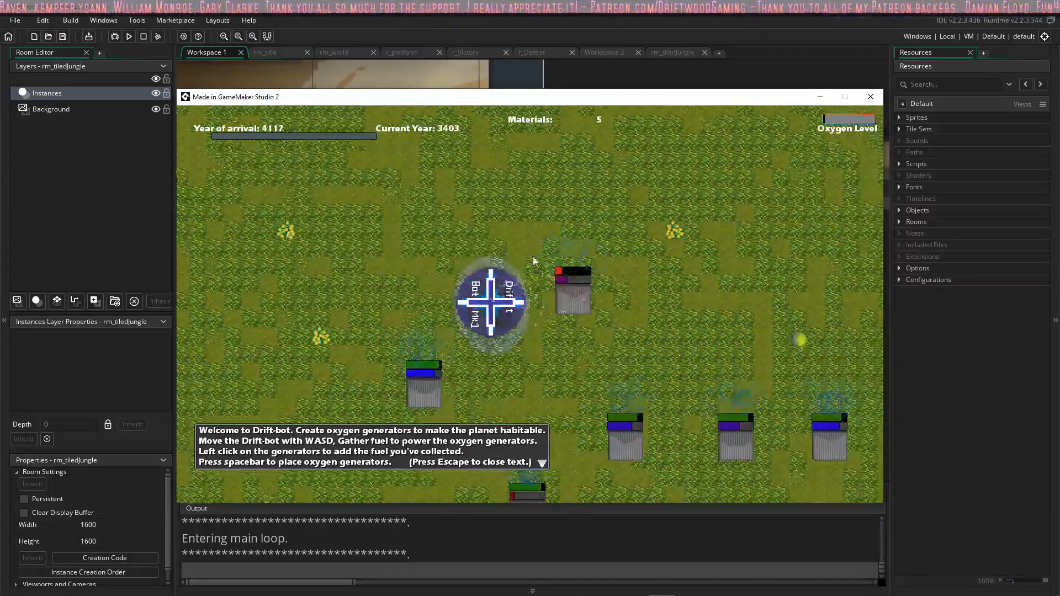
Step: Circle the bot around the newly placed generator to gather more materials
key("d")
key("s")
key("w")
key("a")
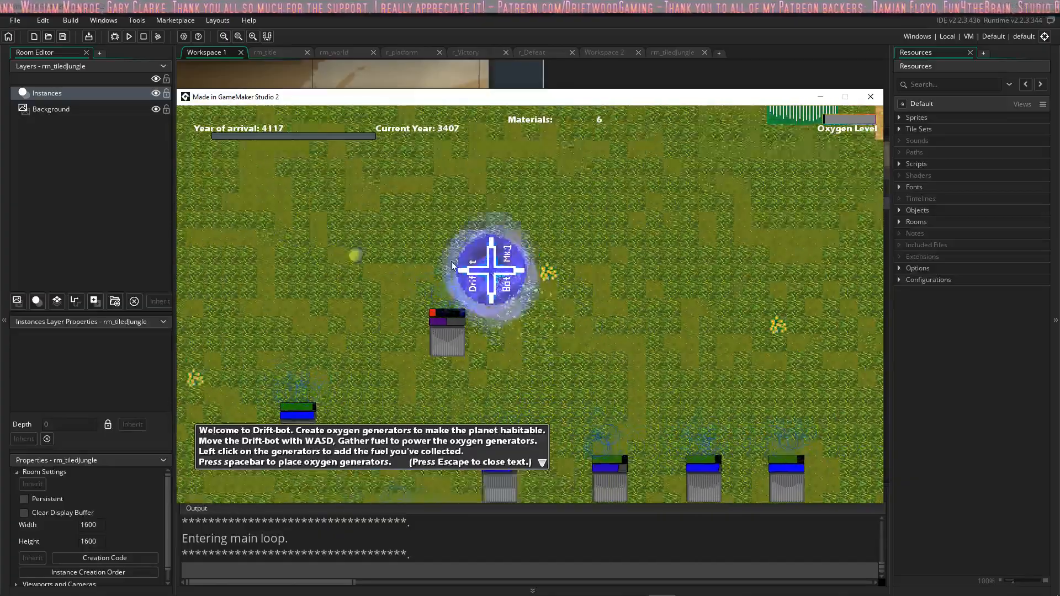
key("s")
key("d")
key("w")
key("a")
key("s")
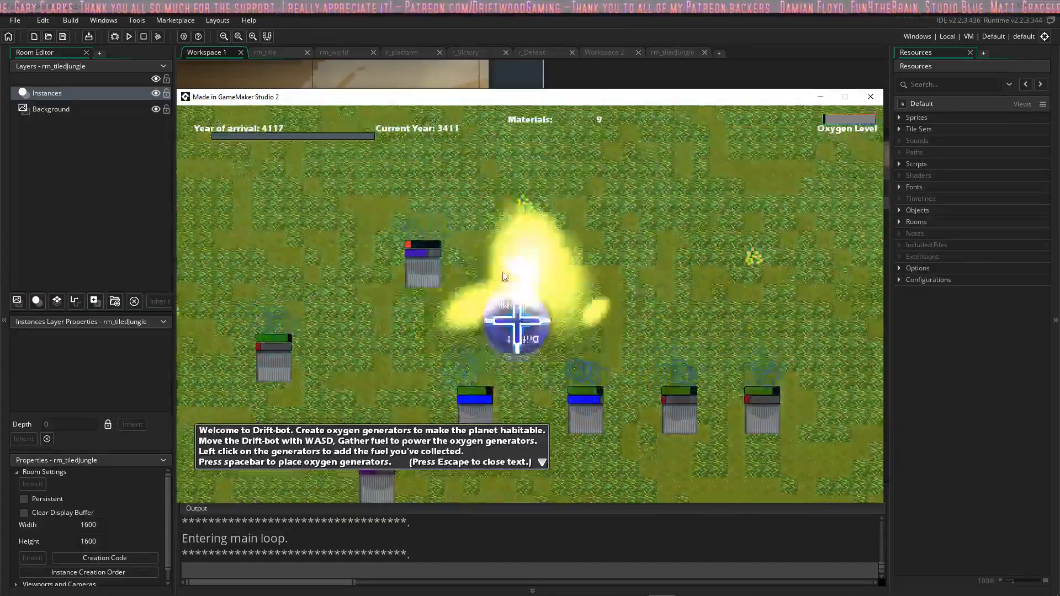
Step: Add fuel to the newly placed north generator and to the first generator in the row
left_click(466, 266)
left_click(467, 267)
left_click(468, 263)
key("d")
left_click(514, 399)
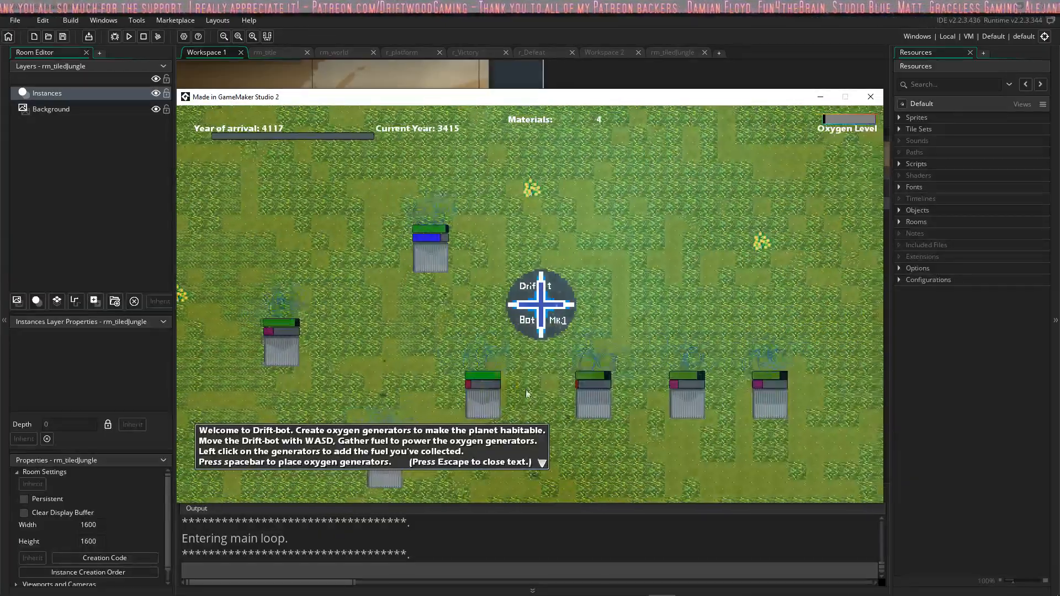
Step: Move the bot south and add fuel to the row's third generator and the generator southwest of the row
key("s")
left_click(679, 342)
key("a")
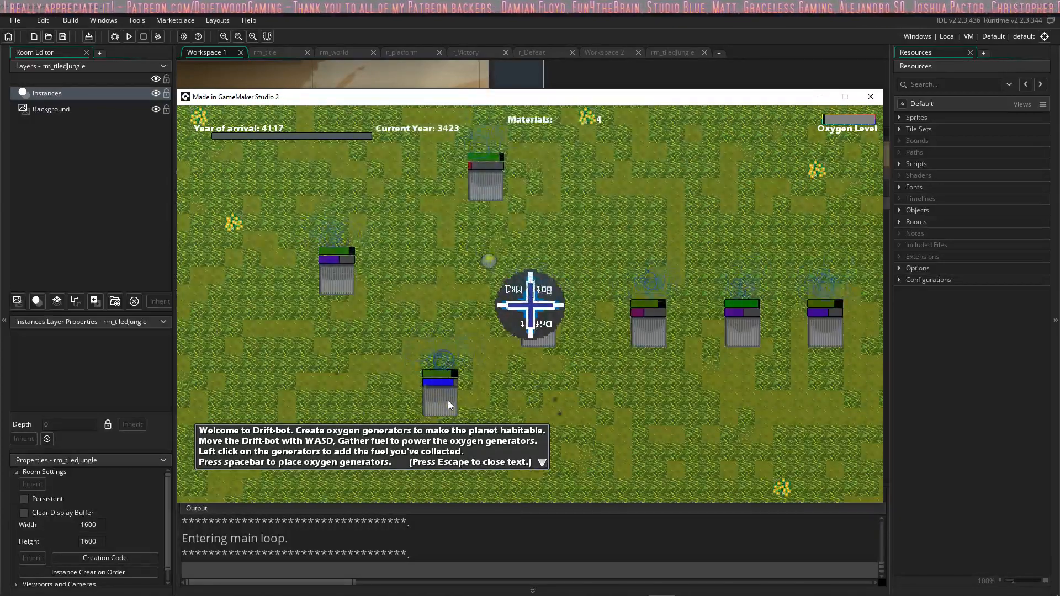
key("s")
left_click(443, 349)
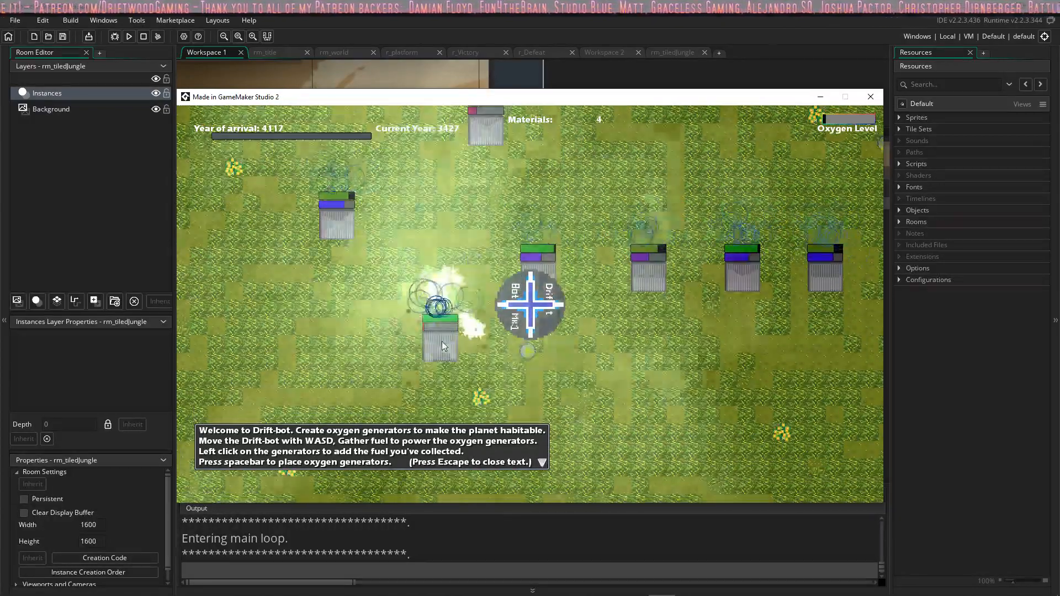
Step: Collect materials north of the generator row and add fuel to its easternmost generator
key("s")
key("w")
key("d")
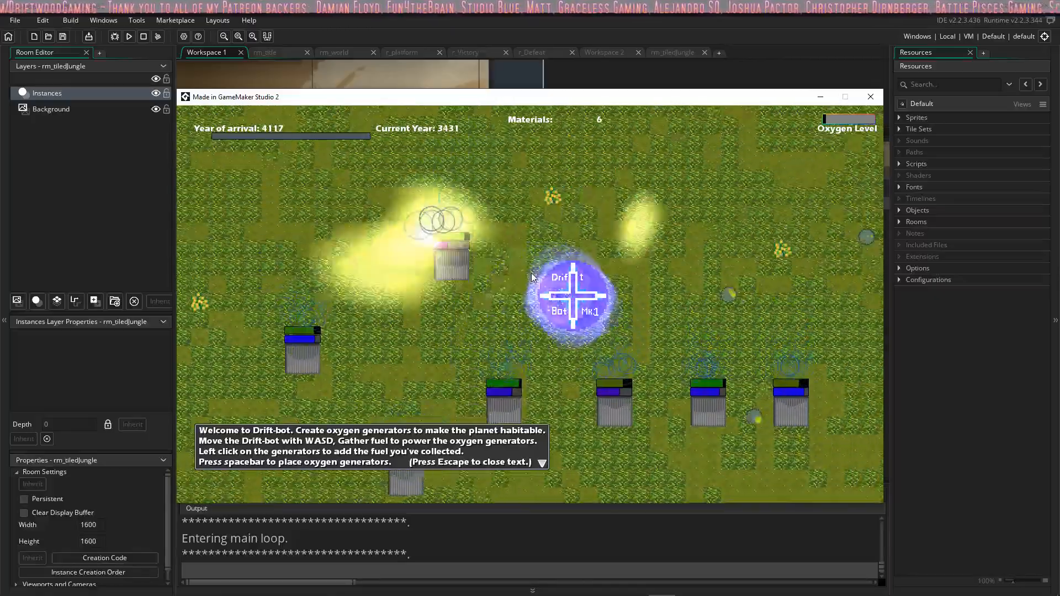
key("a")
key("s")
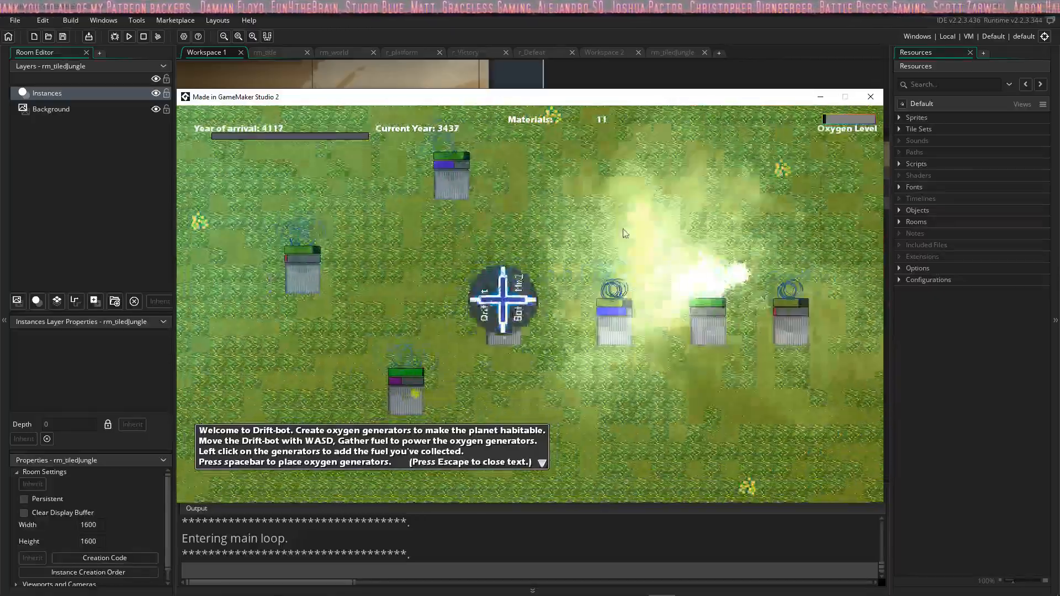
key("w")
key("d")
left_click(784, 404)
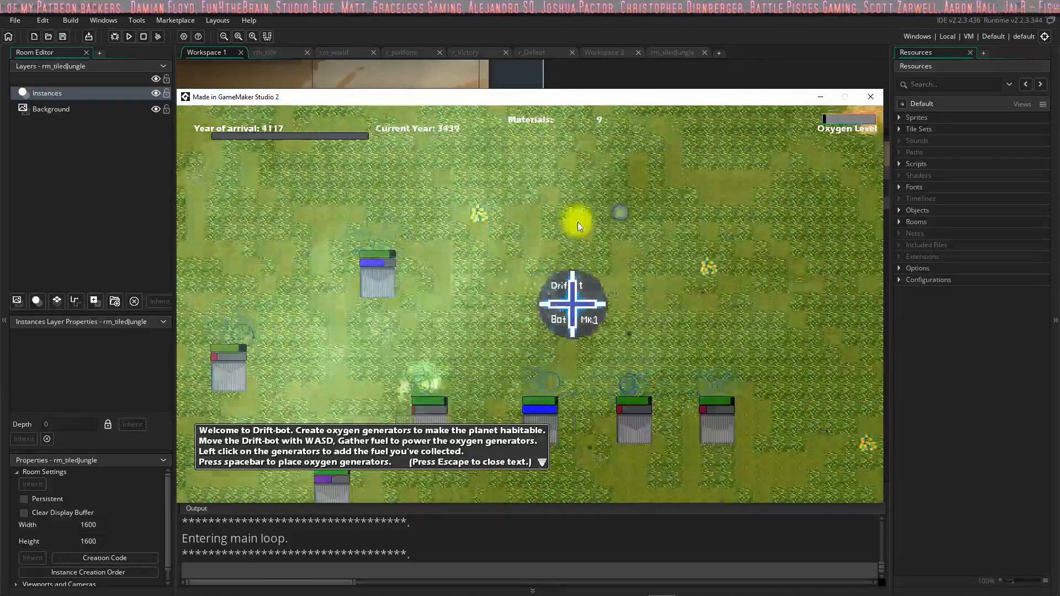
Step: Drive the bot north to the green building beside the beach and enter its platform level
key("w")
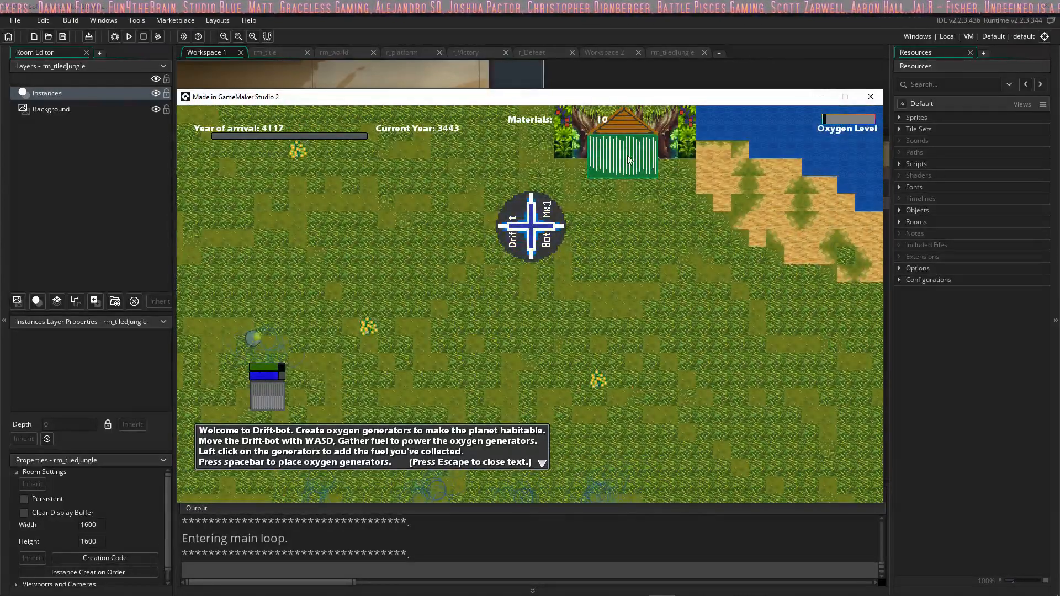
key("d")
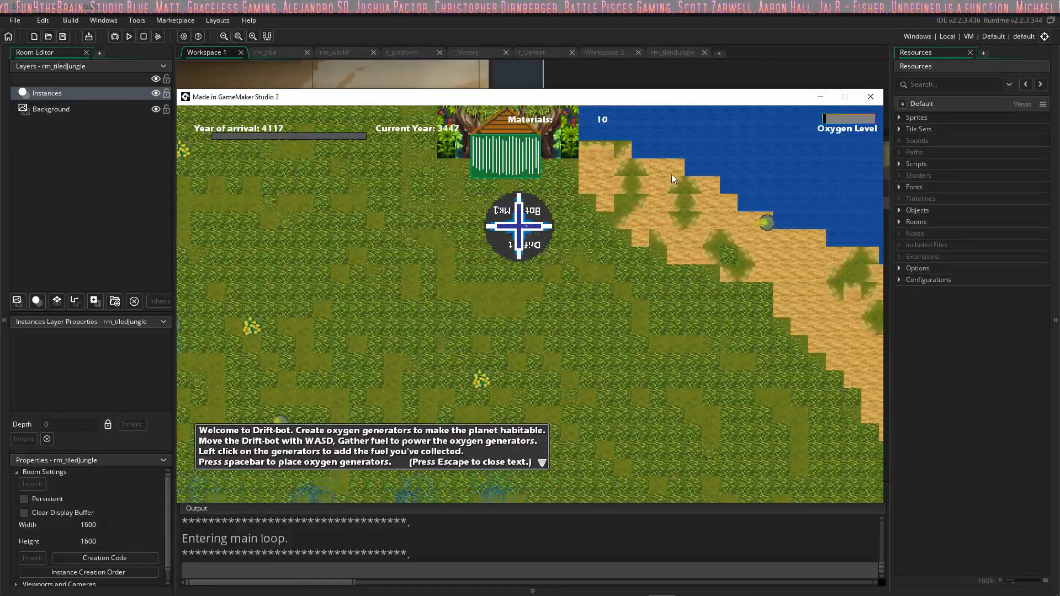
key("w")
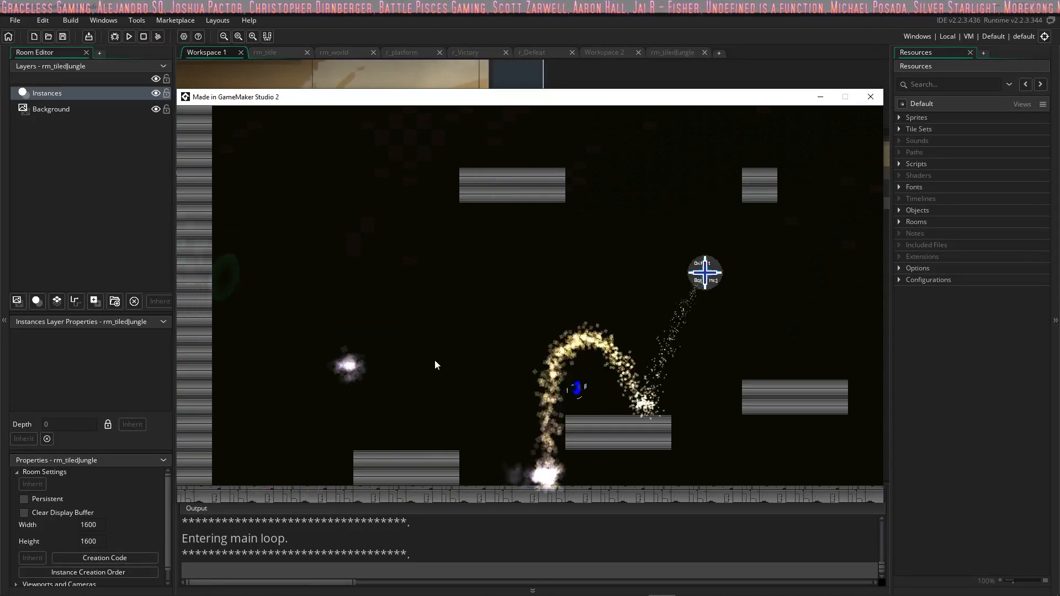
Step: Jump the bot east across the rising platforms, drop to the floor and roll back west
key("d")
key("w")
key("w")
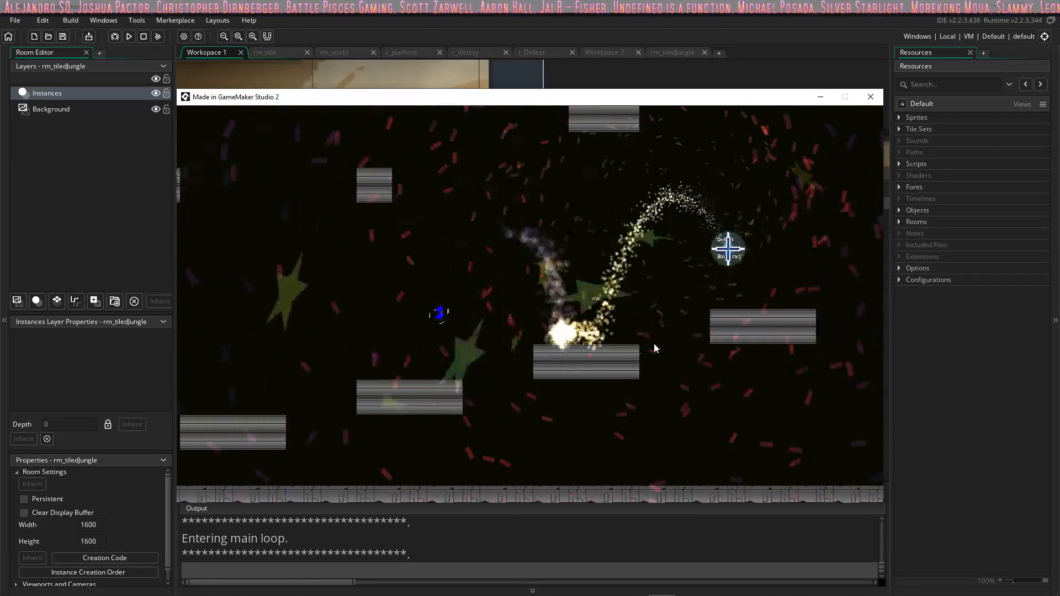
key("w")
key("w")
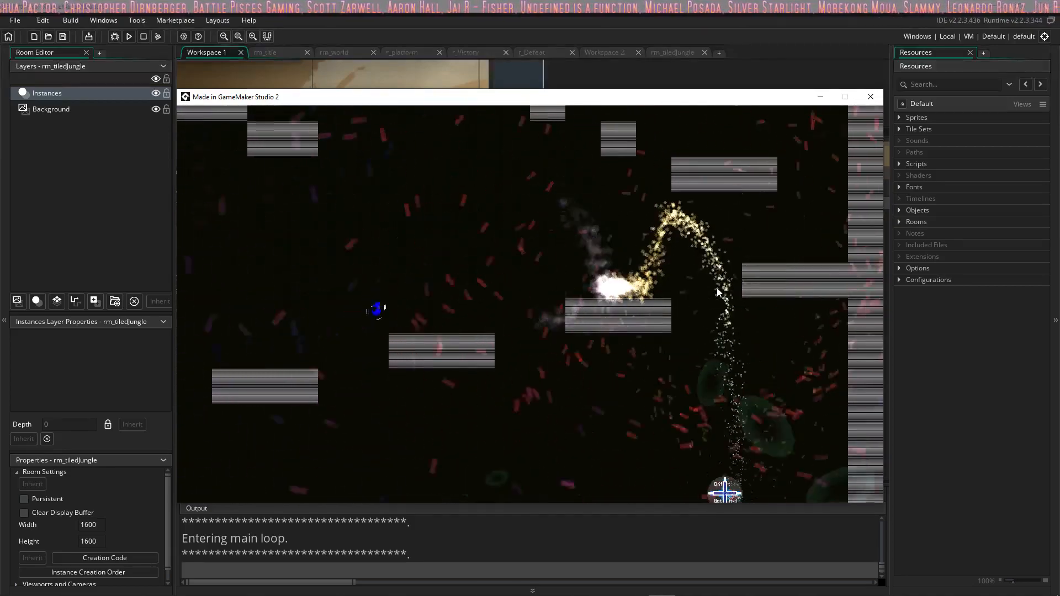
key("a")
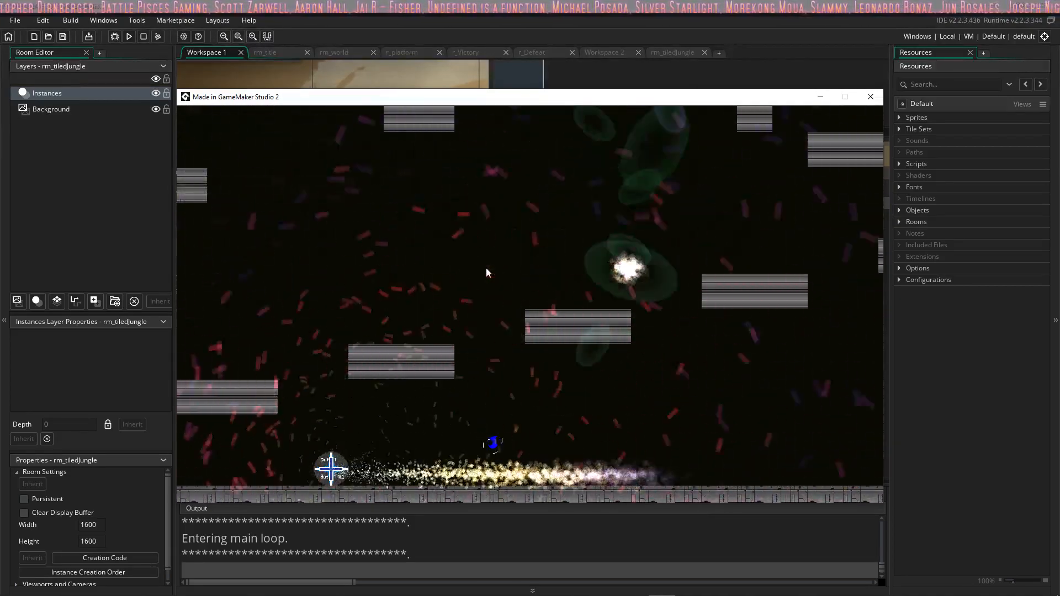
Step: Fire several shots while jumping the bot east onto the low platforms
left_click(486, 268)
key("w")
left_click(487, 271)
left_click(544, 354)
key("d")
key("w")
left_click(590, 422)
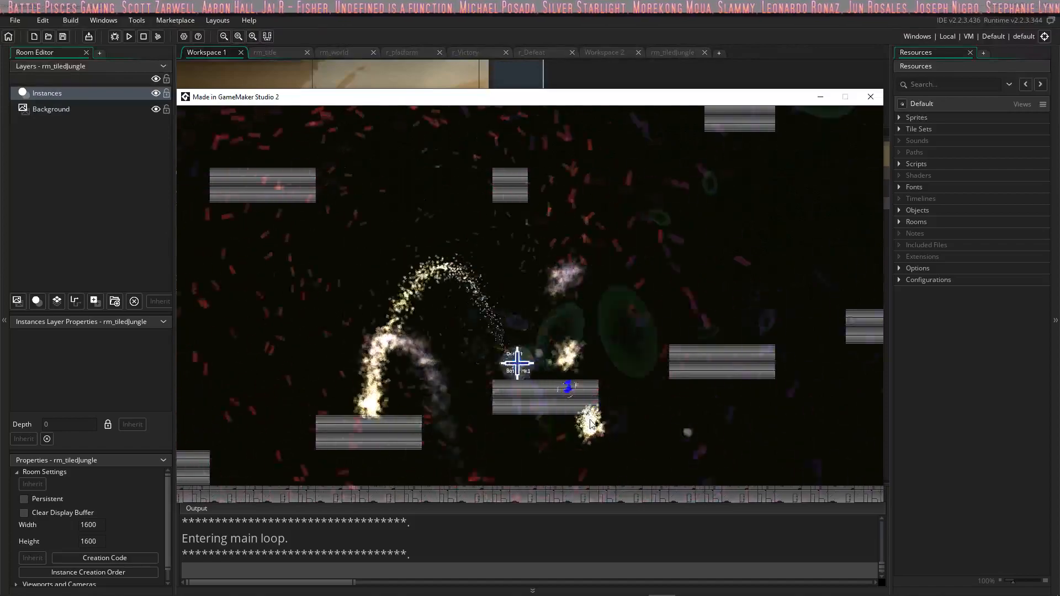
Step: Climb the rising platforms to the east wall and turn back west onto the higher ones
key("w")
key("w")
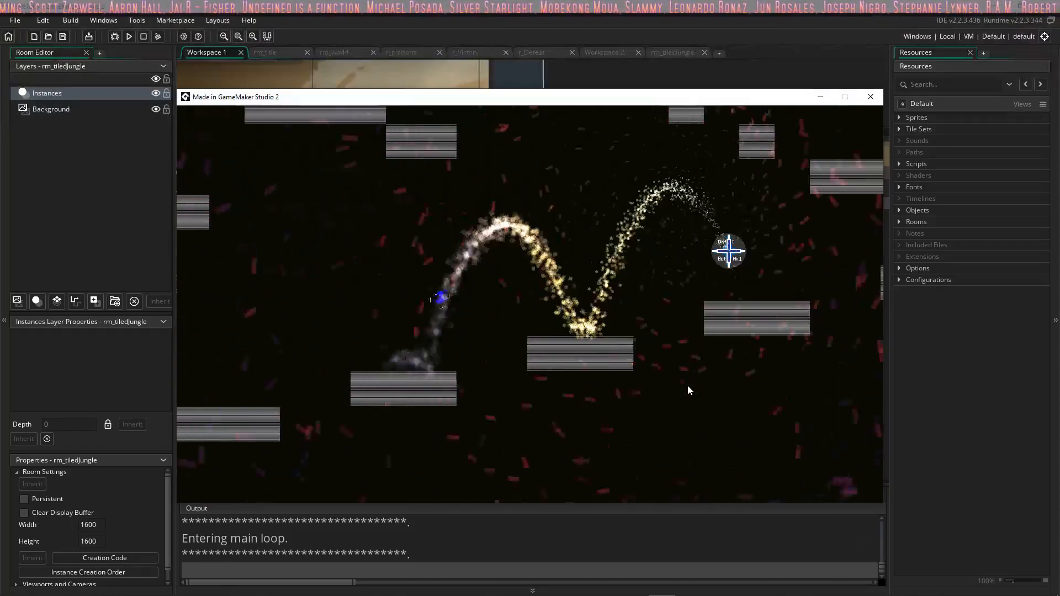
key("w")
key("w")
key("a")
Step: Fire a shot across the upper platforms and jump the bot west beneath the ledge
key("w")
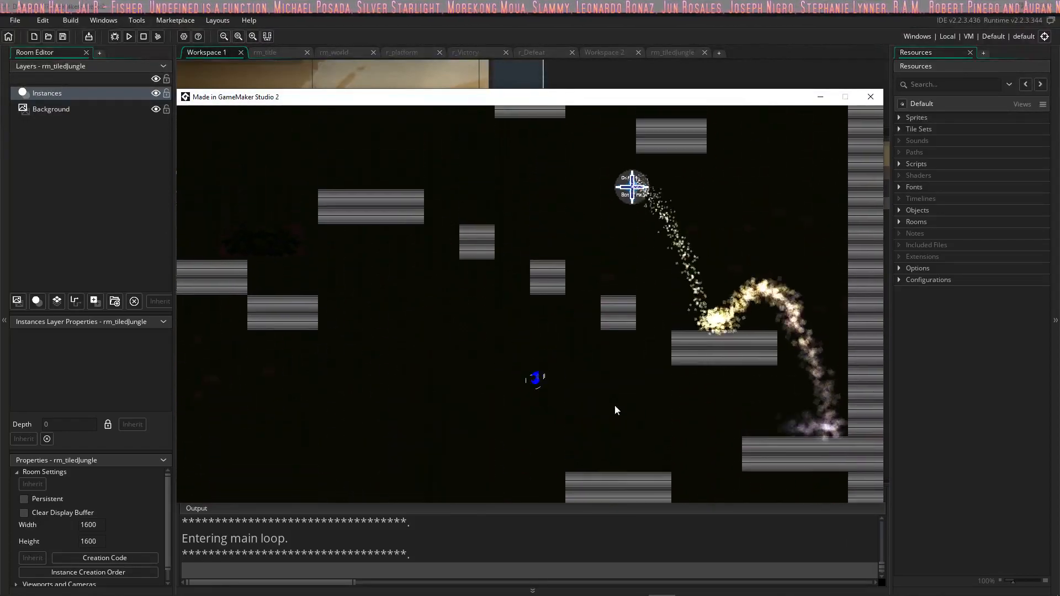
left_click_drag(571, 398, 519, 349)
key("a")
key("w")
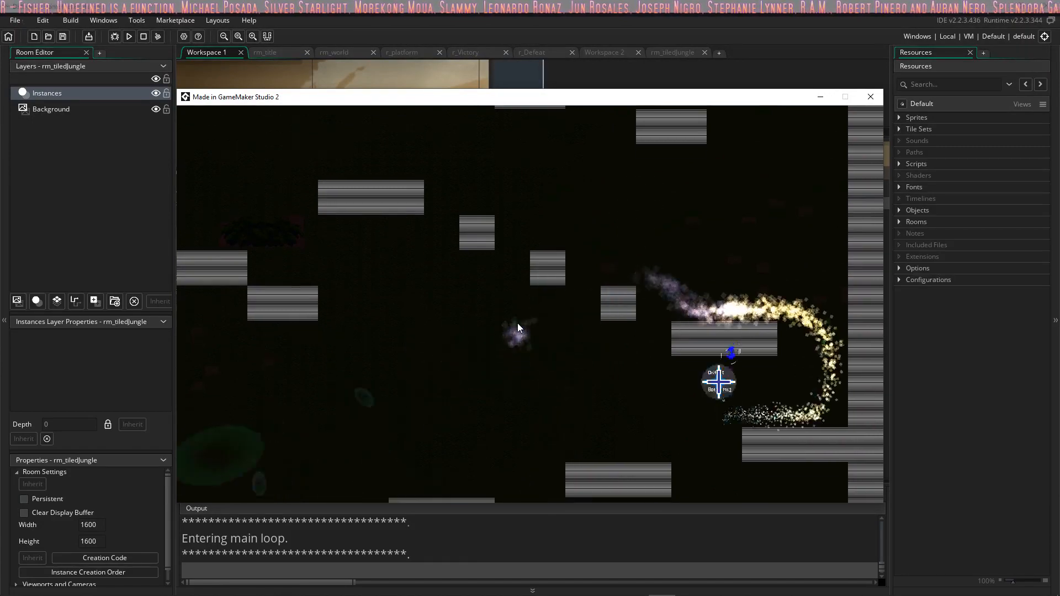
Step: Restart the game and take the bot back into the green building's platform level
key("r")
key("Return")
key("d")
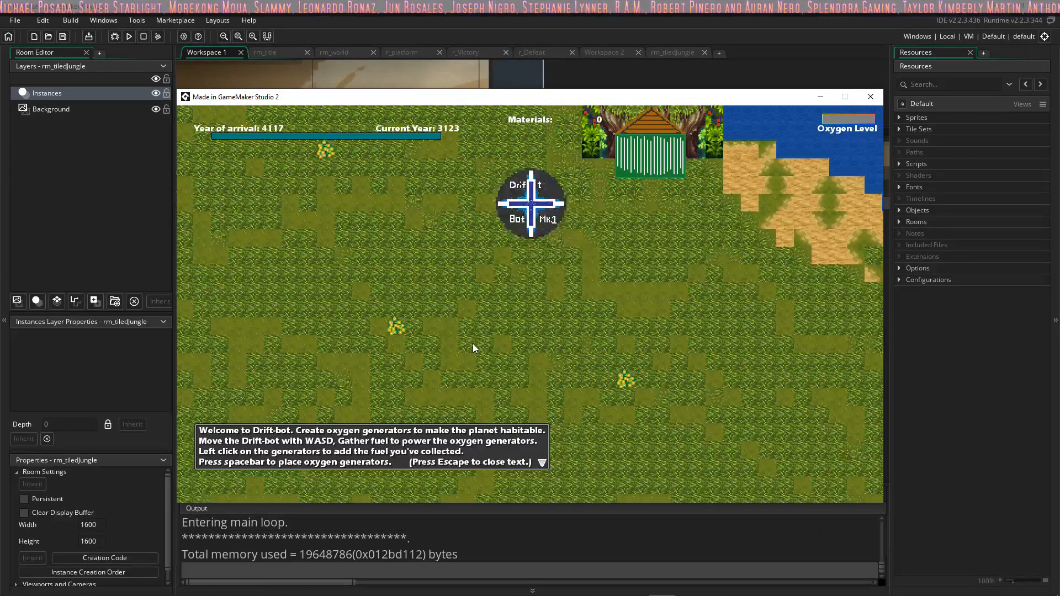
key("d")
Step: Jump the bot east over the rising platforms toward the east wall
key("d")
key("w")
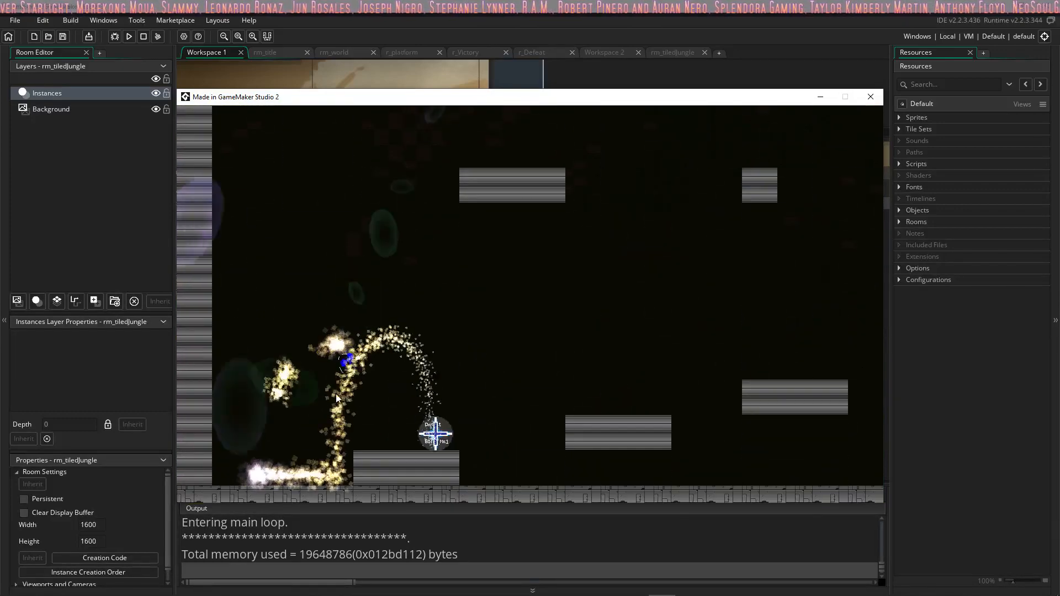
key("d")
key("w")
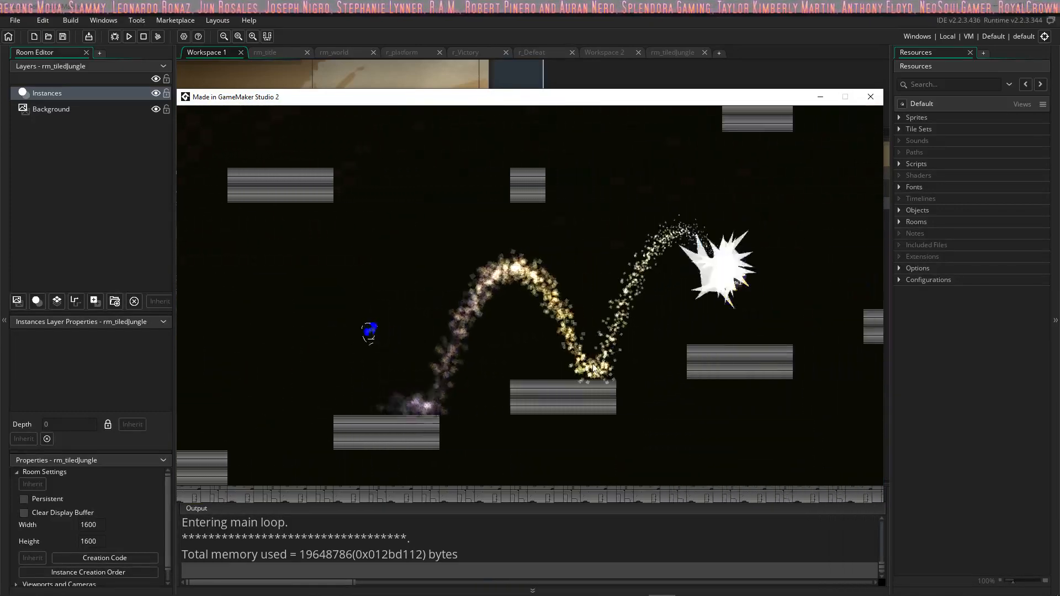
key("d")
key("w")
key("w")
key("w")
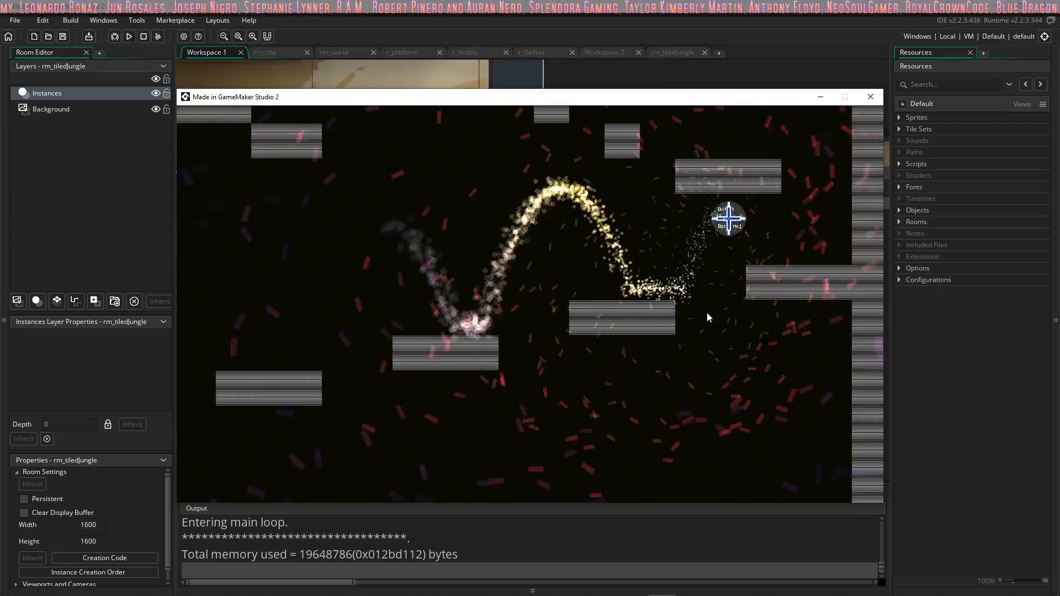
Step: Turn the bot west and climb the small stepped platforms toward the yellow star
key("a")
key("w")
key("w")
key("w")
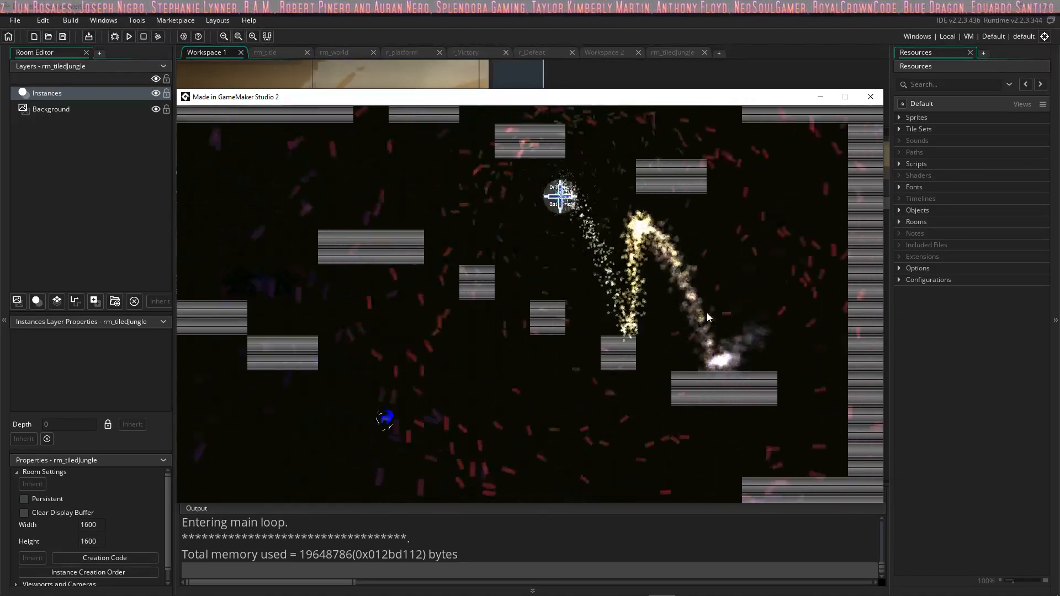
key("a")
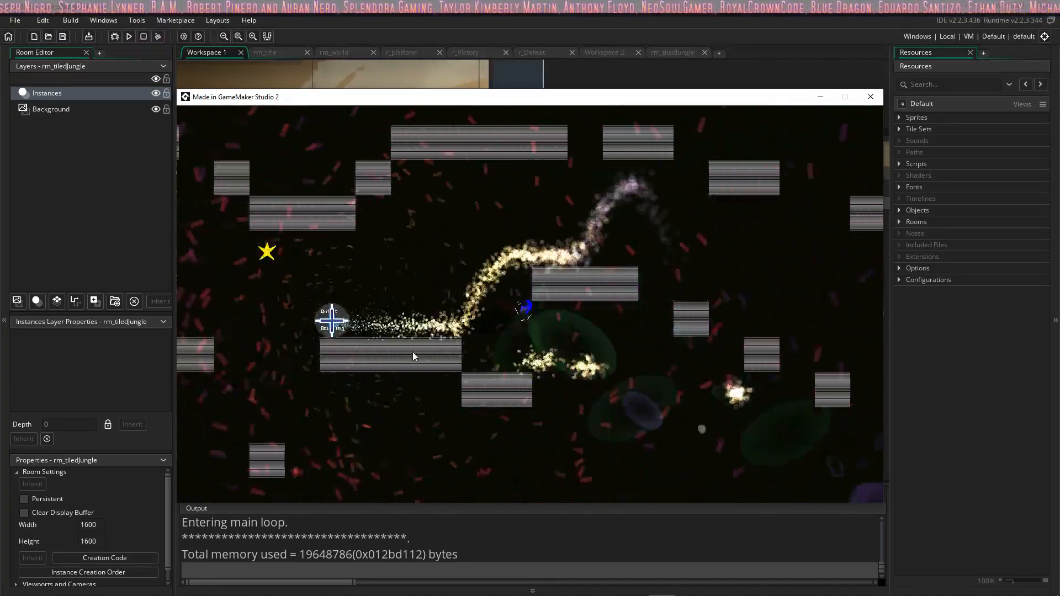
Step: Jump through the yellow star and continue west over the next platforms
key("w")
key("a")
key("w")
key("w")
key("w")
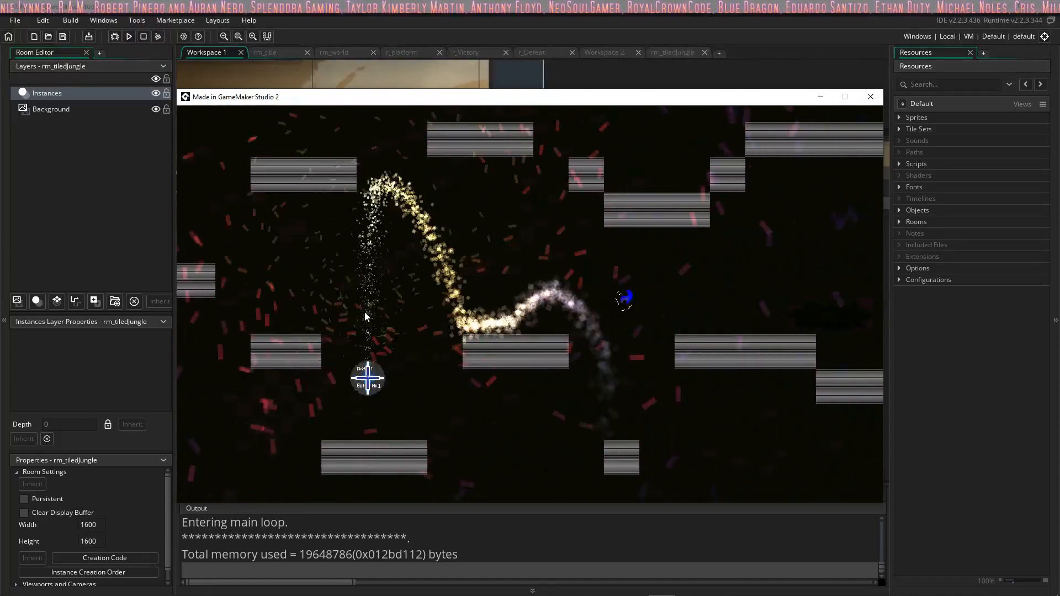
Step: Climb the platforms beside the west wall and turn east onto the ledge above
key("a")
key("w")
key("d")
key("space")
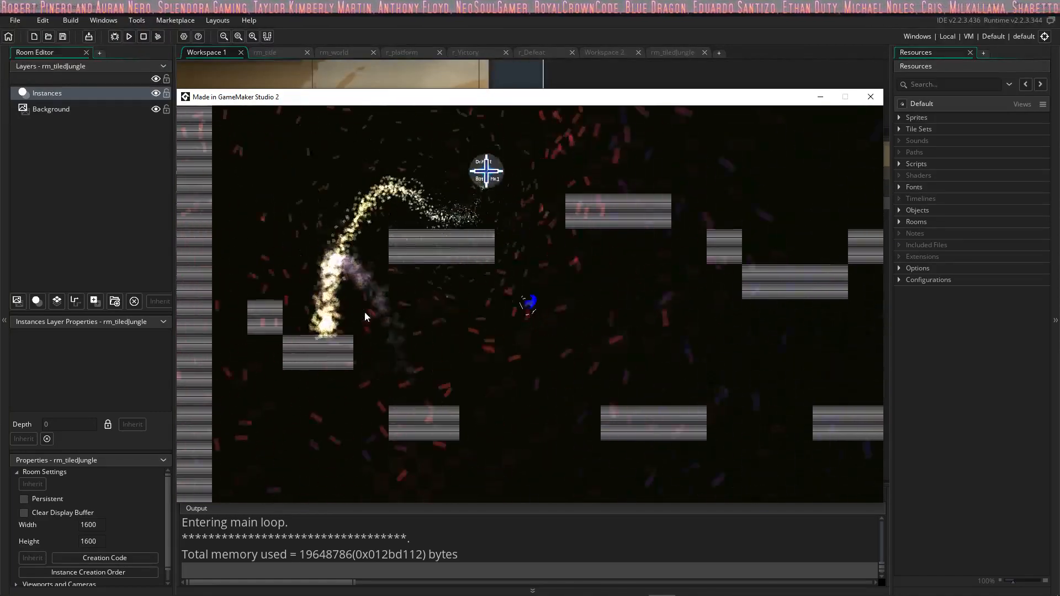
Step: Jump the bot east from the ledge by the west wall over the platforms beneath the ceiling
key("space")
key("d")
key("space")
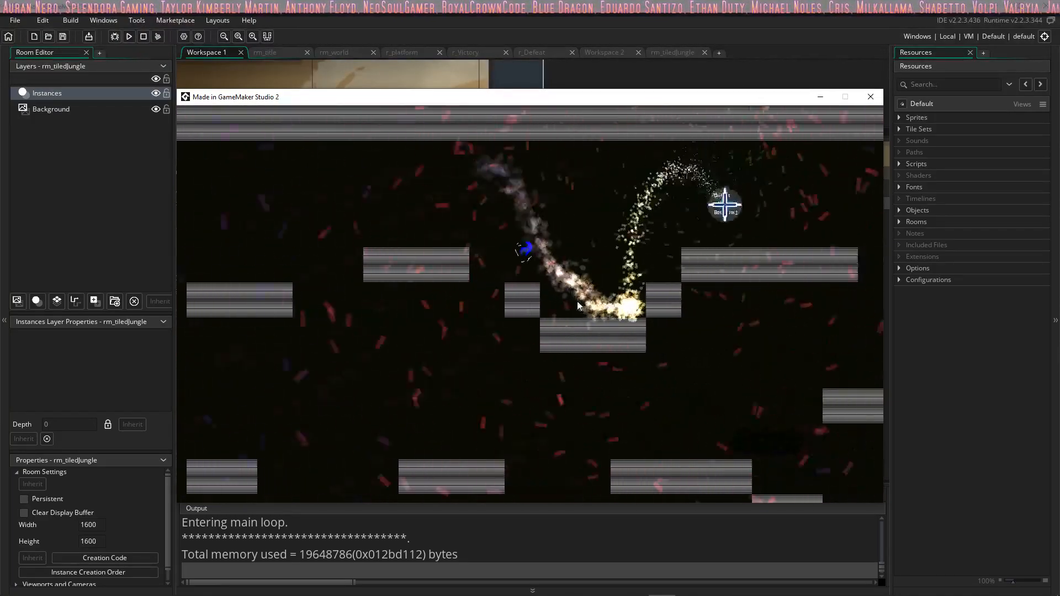
key("space")
Step: Continue east over the descending upper platforms and leave the platform level for the overworld
key("space")
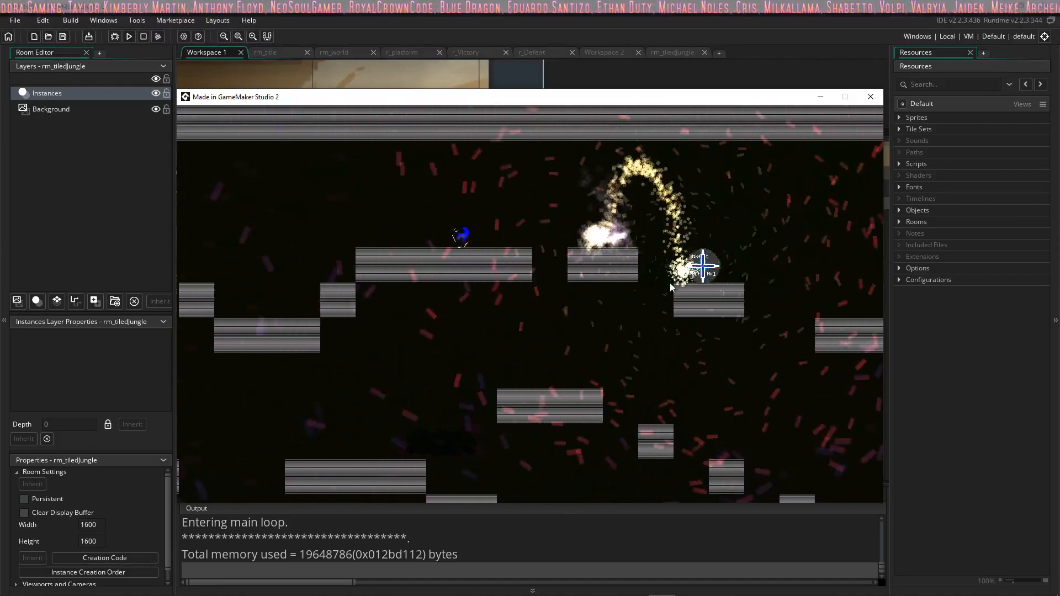
key("d")
key("space")
key("space")
key("d")
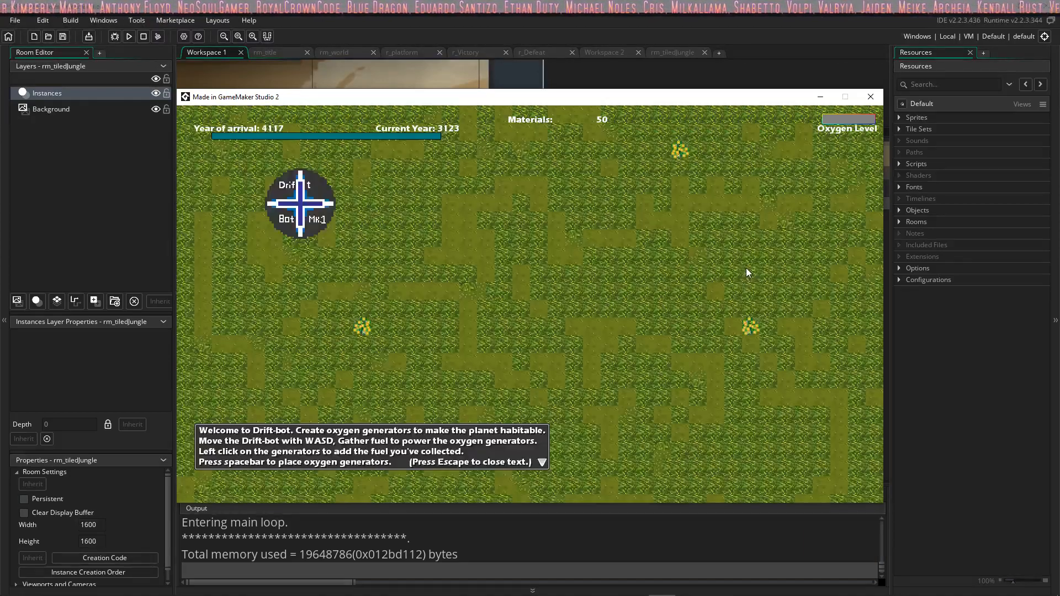
Step: Drive the Drift-bot southeast onto open grass and place four oxygen generators in a horizontal row
key("d")
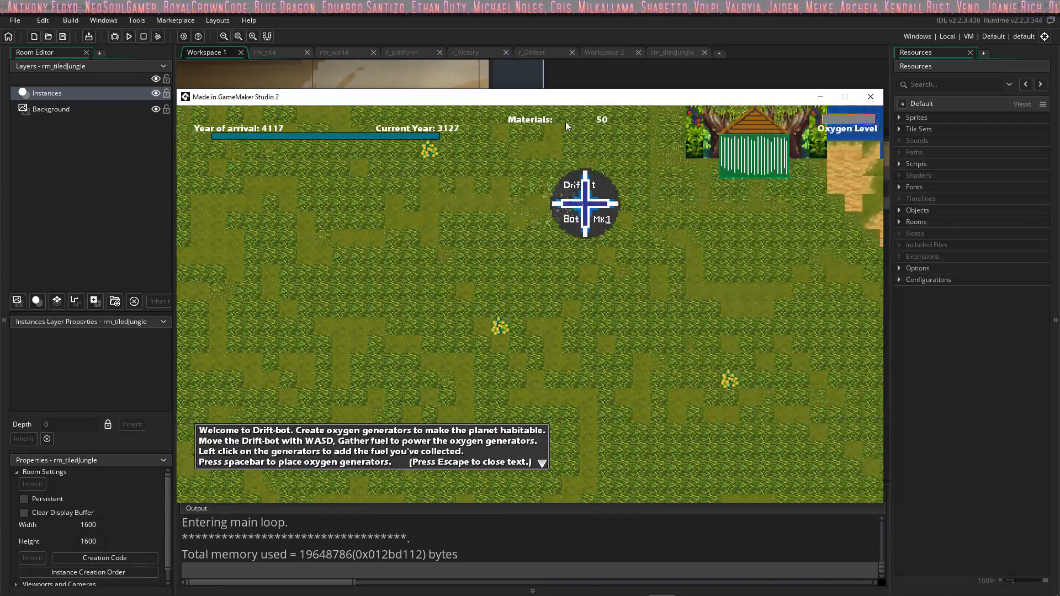
key("a")
key("s")
key("d")
key("space")
key("space")
key("space")
key("space")
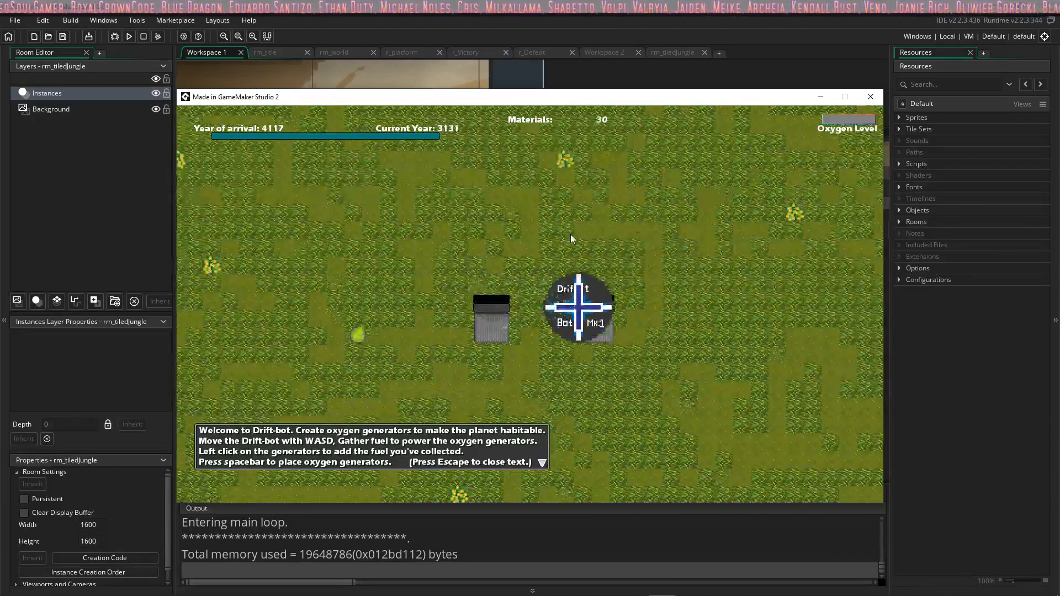
key("d")
Step: Drive west below the generator row and add the collected fuel to all four oxygen generators
key("a")
key("s")
left_click(477, 257)
left_click(497, 257)
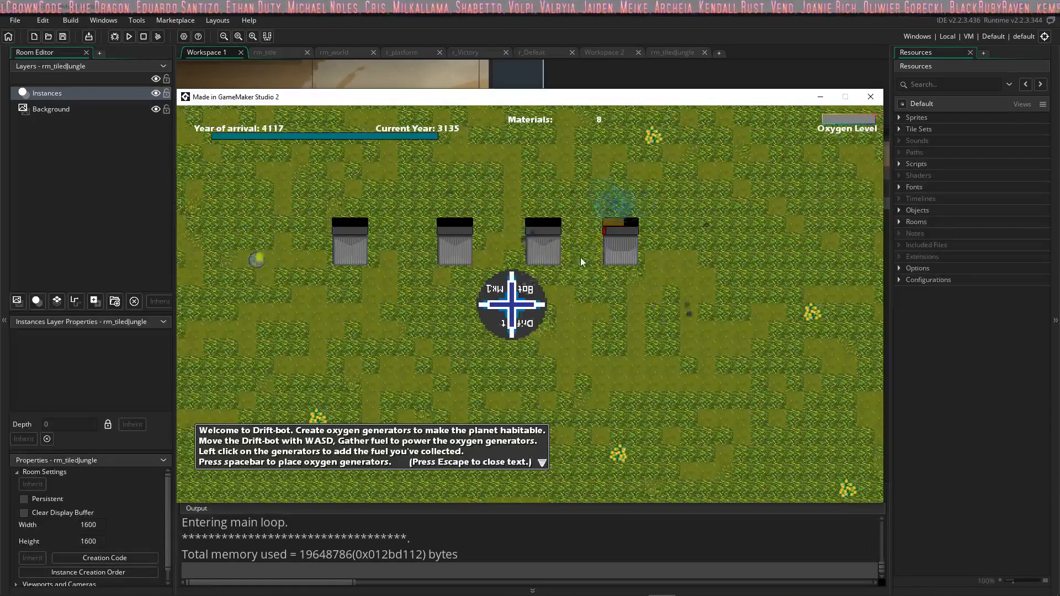
left_click(621, 247)
key("a")
left_click(604, 253)
left_click(612, 250)
left_click(612, 250)
left_click(611, 251)
key("a")
left_click(552, 258)
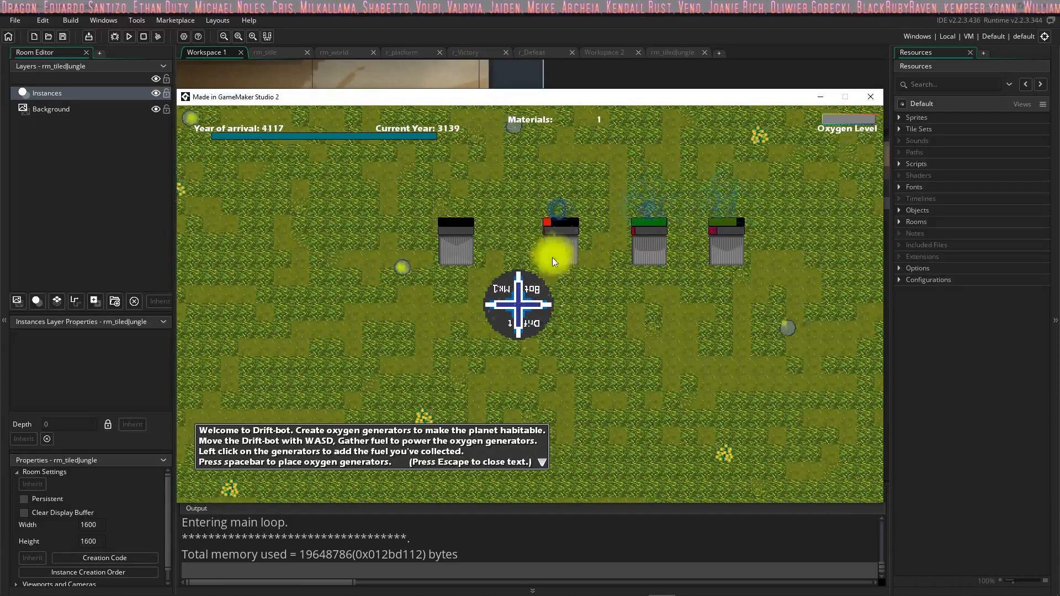
left_click(581, 248)
key("a")
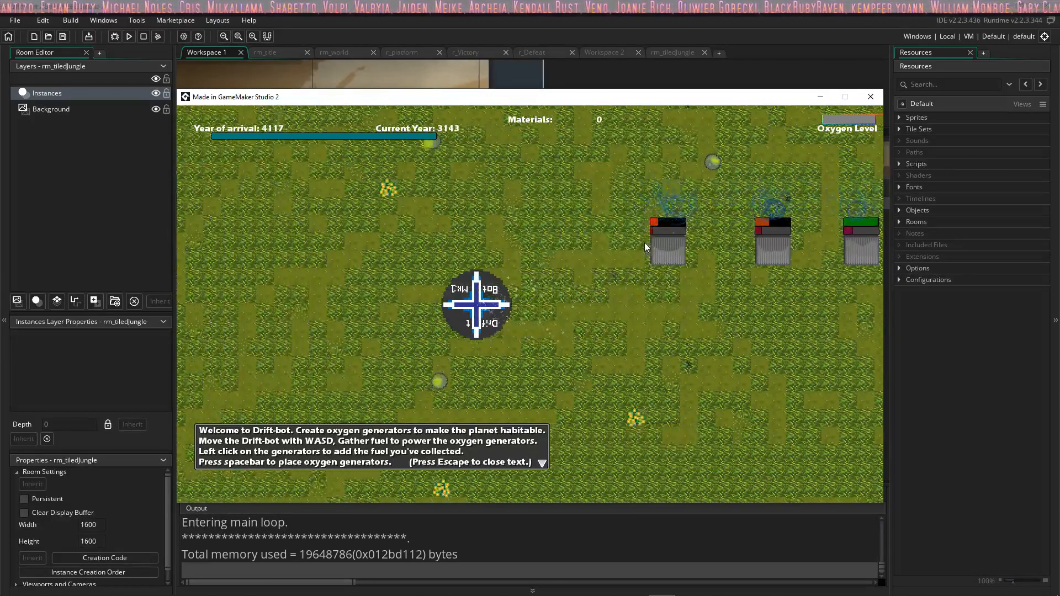
Step: Circle the bot around the west end of the generator row to gather more materials
key("s")
key("w")
key("d")
key("s")
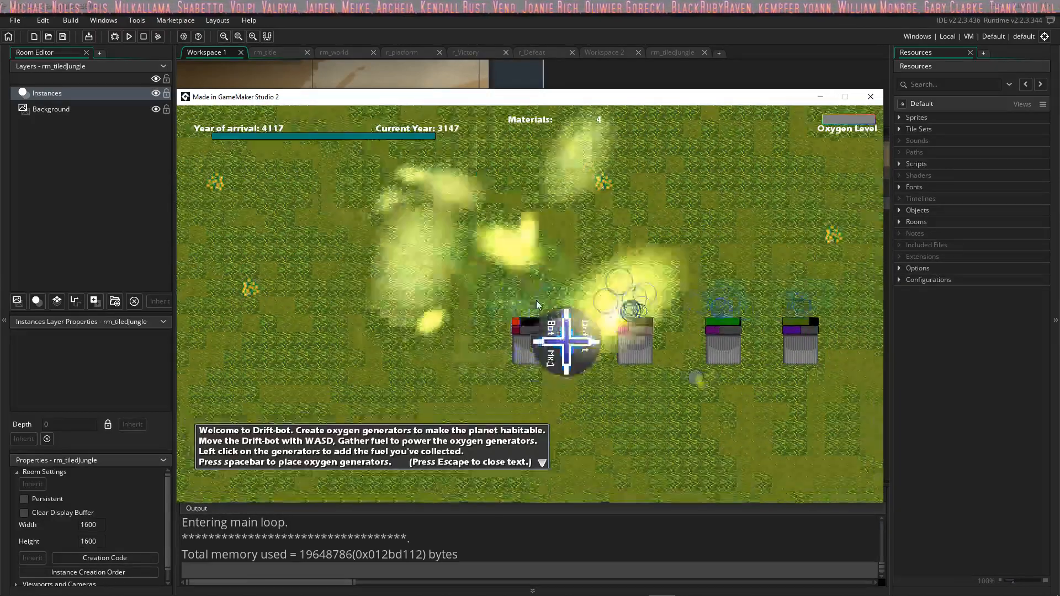
Step: Drive the bot northeast from the generators to the green hut and enter the platform level
key("d")
key("w")
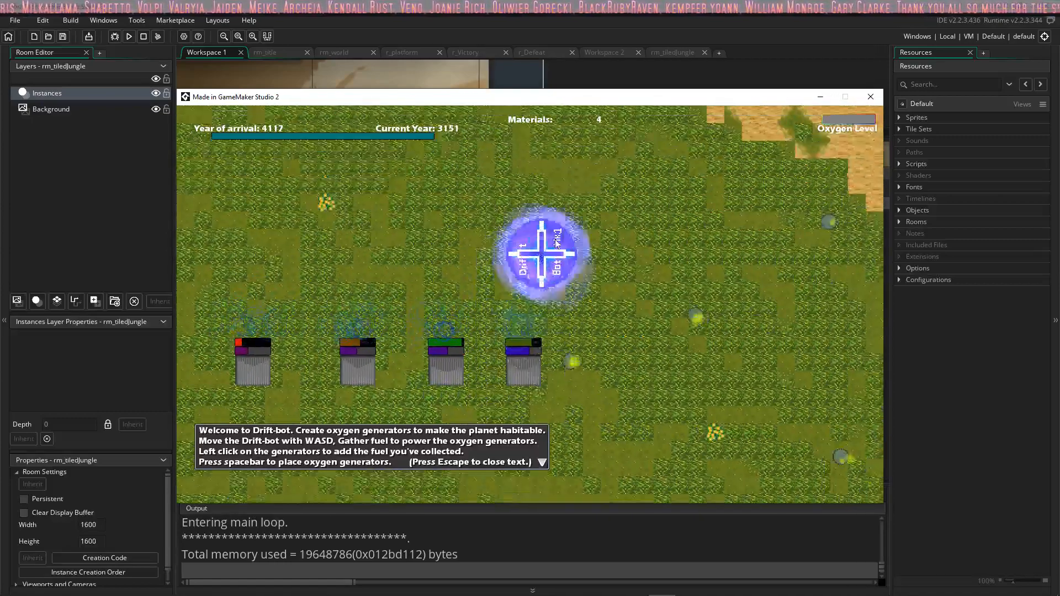
key("w")
Step: Jump the bot east from the floor by the west wall over the first low platforms
key("d")
key("space")
key("space")
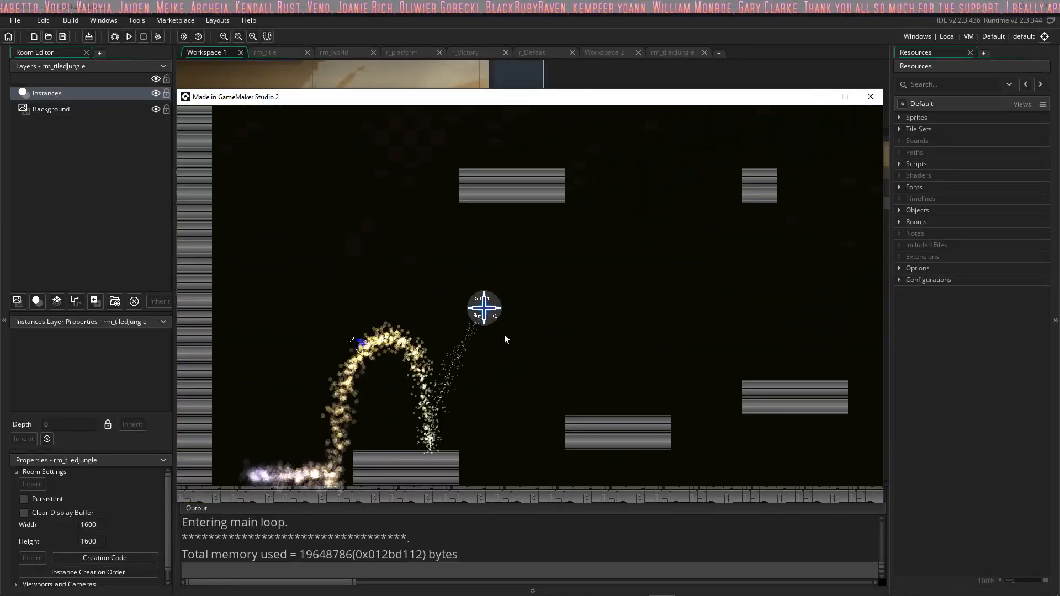
key("d")
key("space")
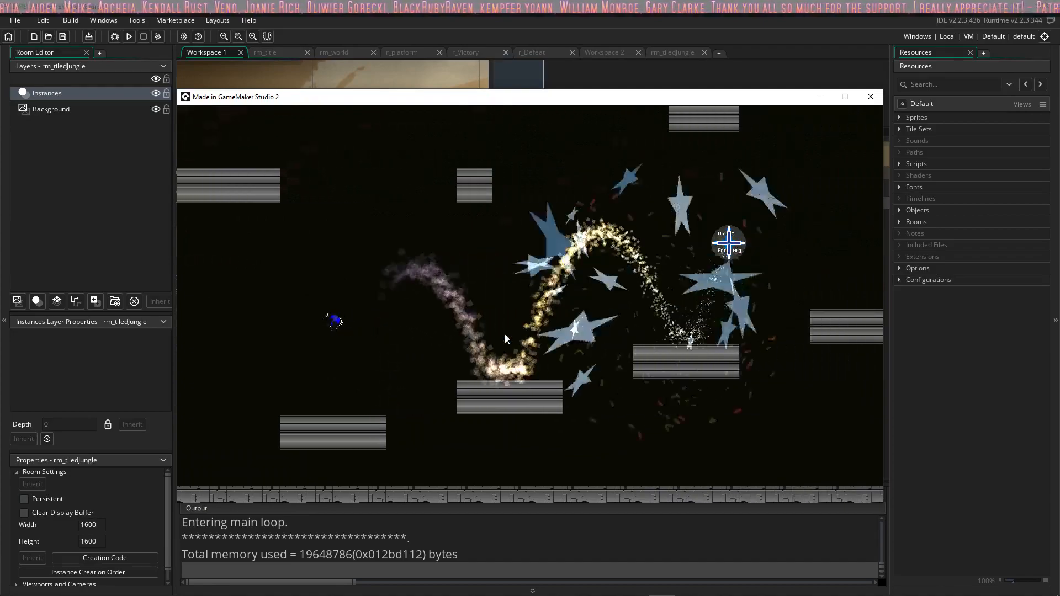
Step: Continue east up the rising platforms and reach the ledge at the east wall
key("d")
key("space")
Step: Turn west from the east wall and hop up the small stepped platforms
key("space")
key("space")
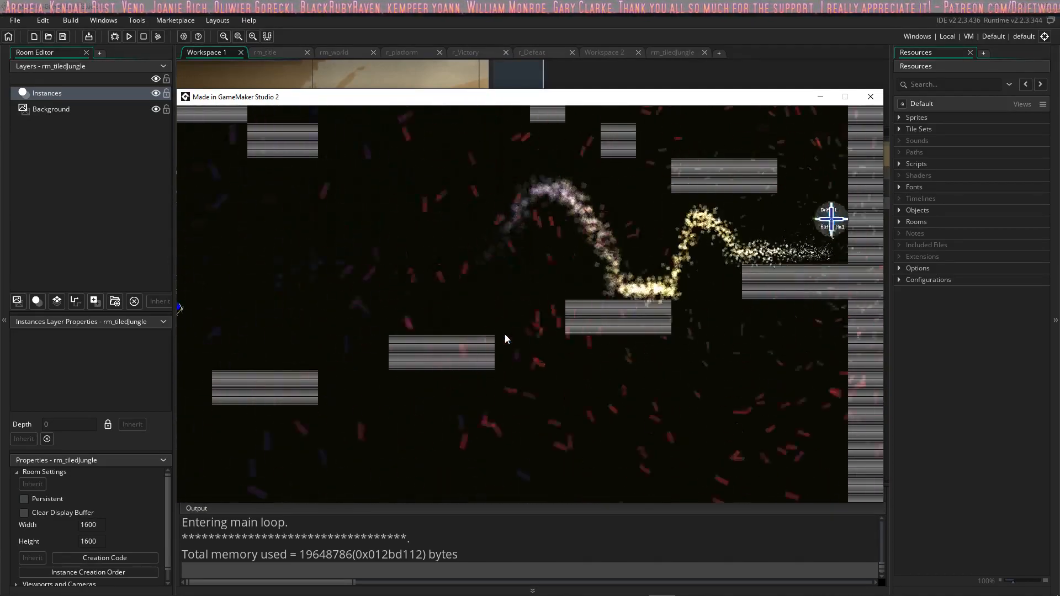
key("a")
key("a")
key("space")
Step: Jump the bot west across the middle platforms toward the ledges near the west wall
key("space")
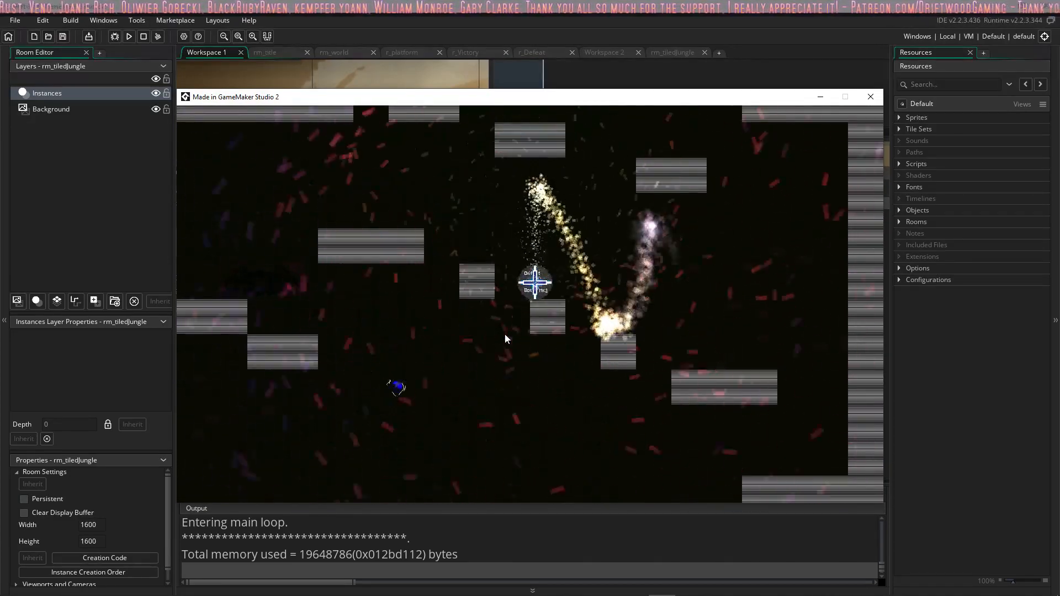
key("a")
key("space")
key("a")
key("space")
key("space")
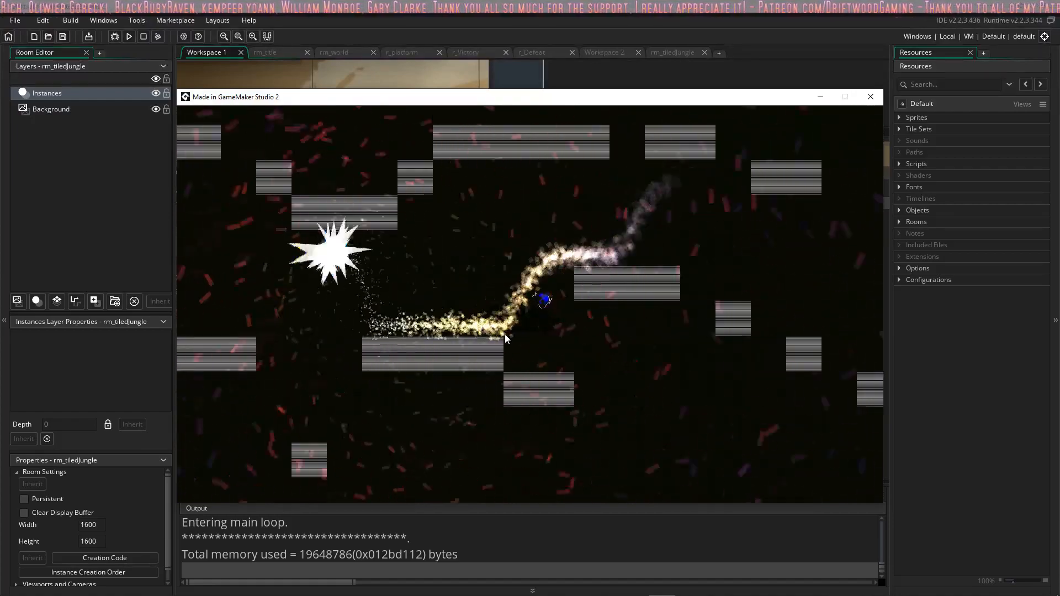
key("space")
key("a")
Step: Climb the ledges beside the west wall and turn east onto the upper platforms
key("space")
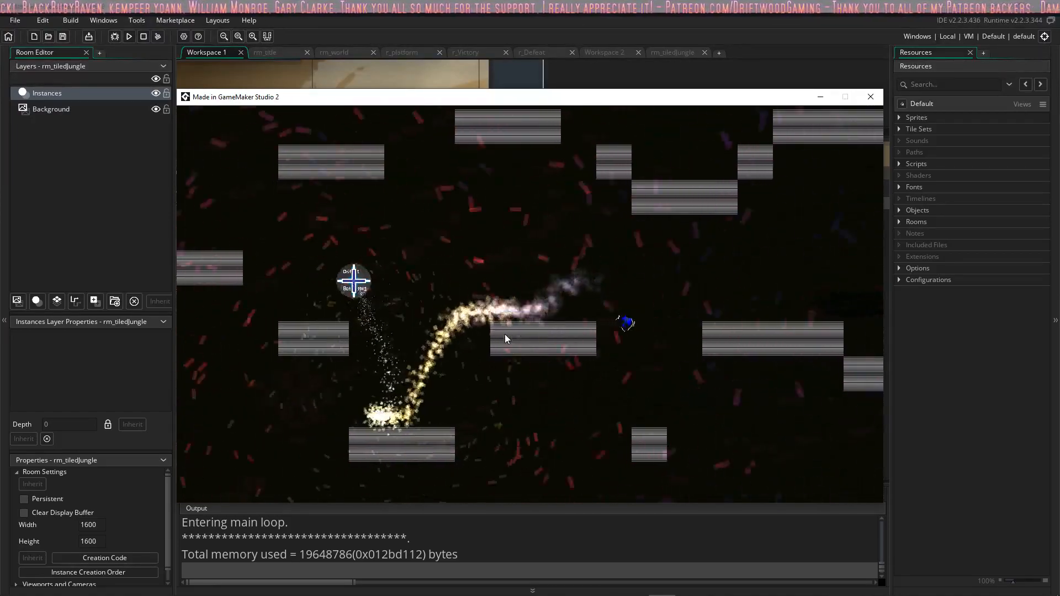
key("space")
key("d")
key("space")
Step: Jump east over the platforms below the ceiling until the bot exits to the overworld
key("space")
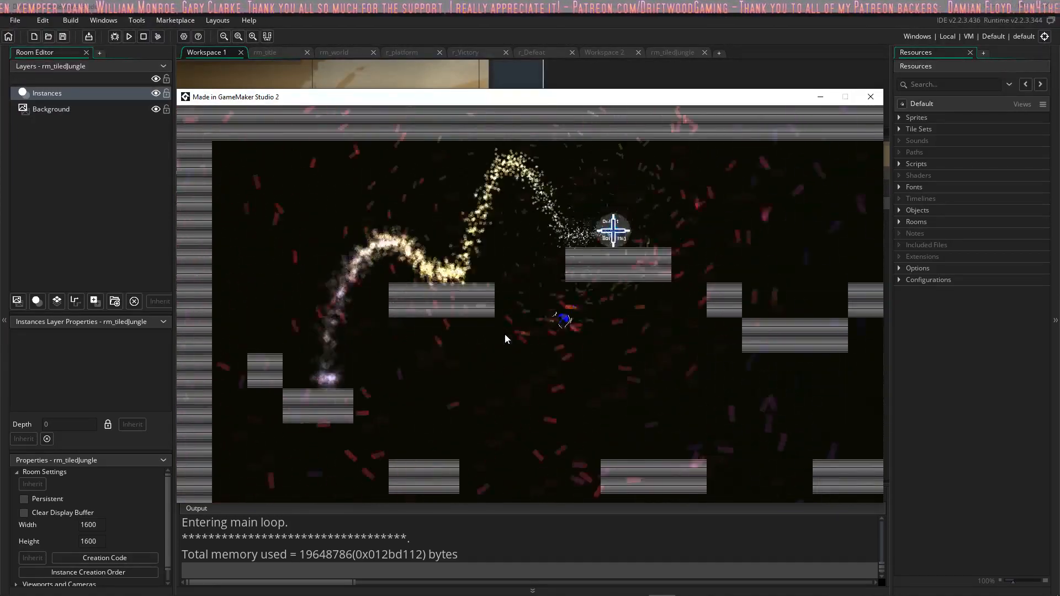
key("space")
key("space")
key("space")
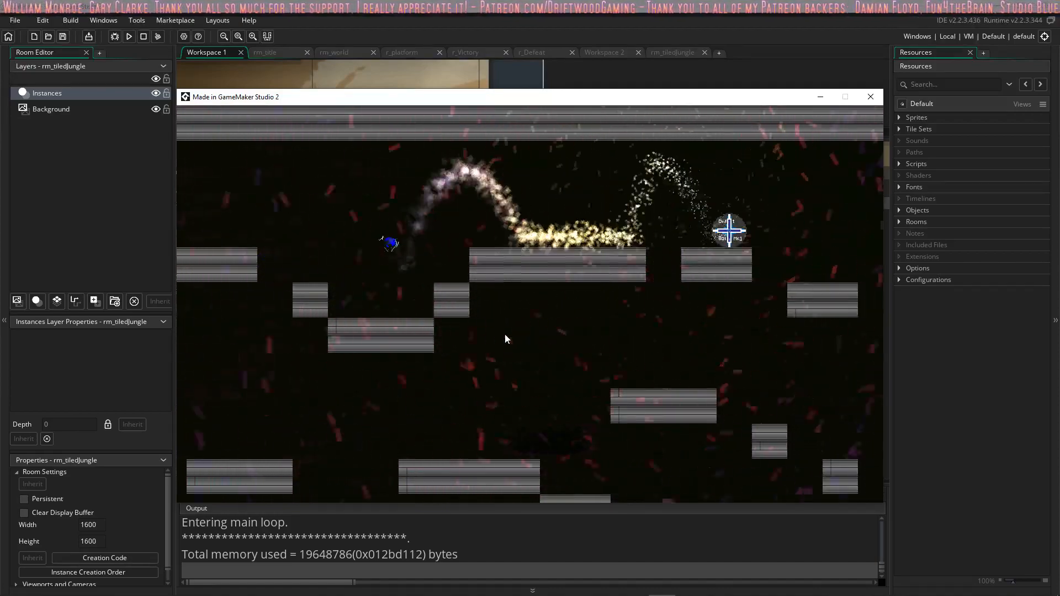
key("space")
key("space")
Step: Drive southeast to the existing generators and place a second row of oxygen generators just north of them
key("space")
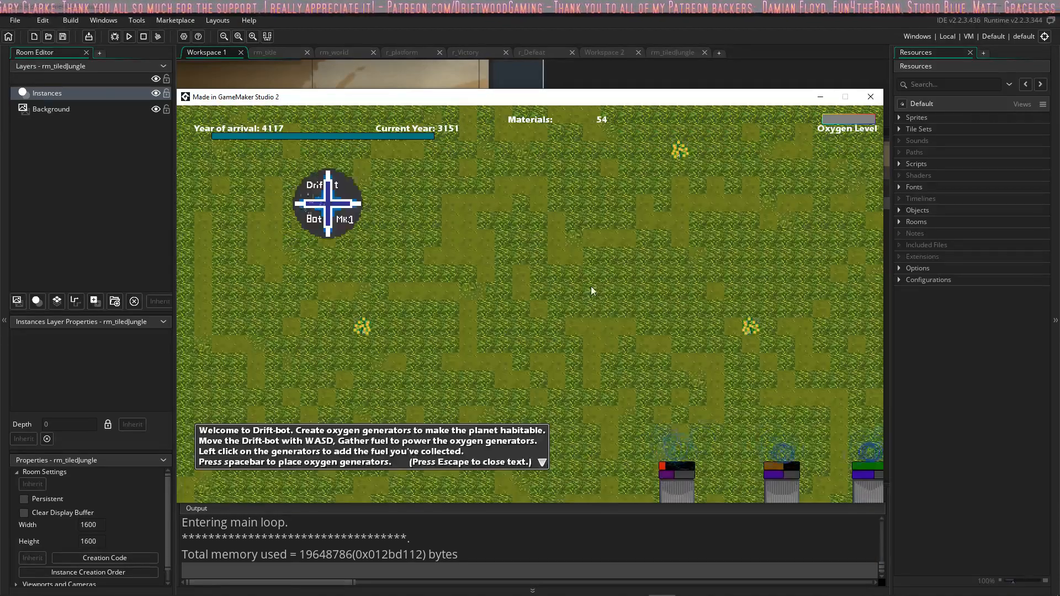
key("d")
key("s")
key("d")
key("space")
key("space")
key("space")
key("space")
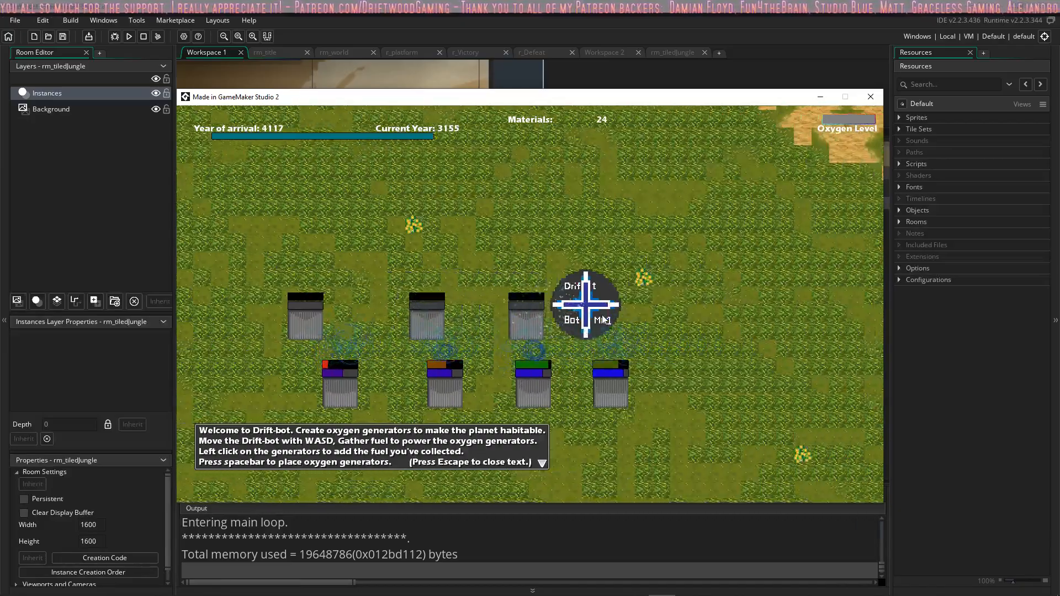
Step: Move the bot below both rows and add fuel to the easternmost oxygen generators
key("s")
key("a")
left_click(581, 201)
left_click(581, 201)
left_click(581, 201)
left_click(590, 204)
left_click(600, 207)
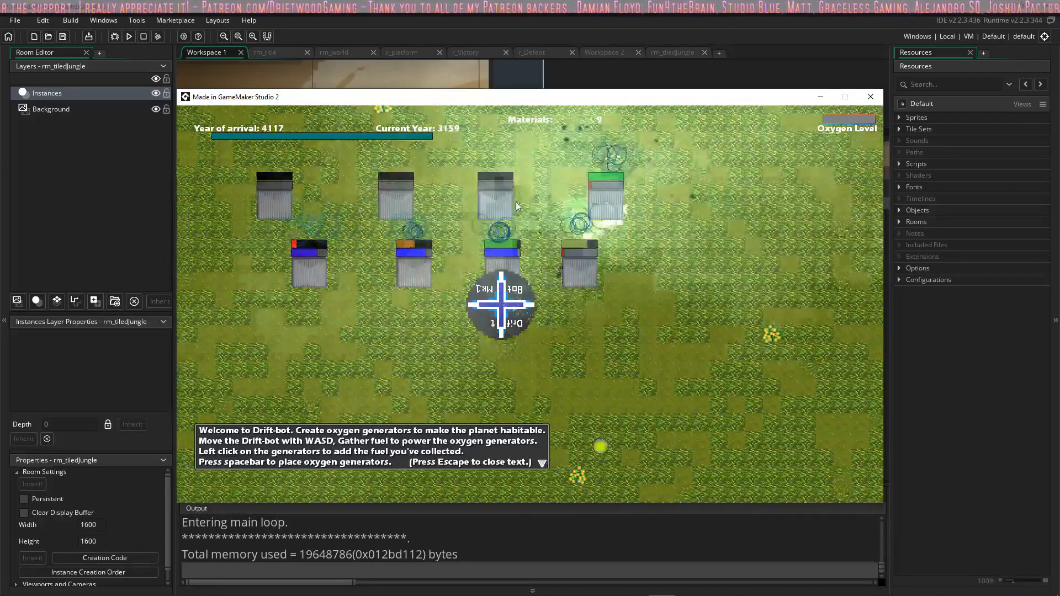
Step: Drive west along the rows and spend the remaining materials fueling the other new generators
left_click(551, 203)
key("a")
double_click(558, 204)
left_click(539, 204)
triple_click(540, 203)
double_click(455, 203)
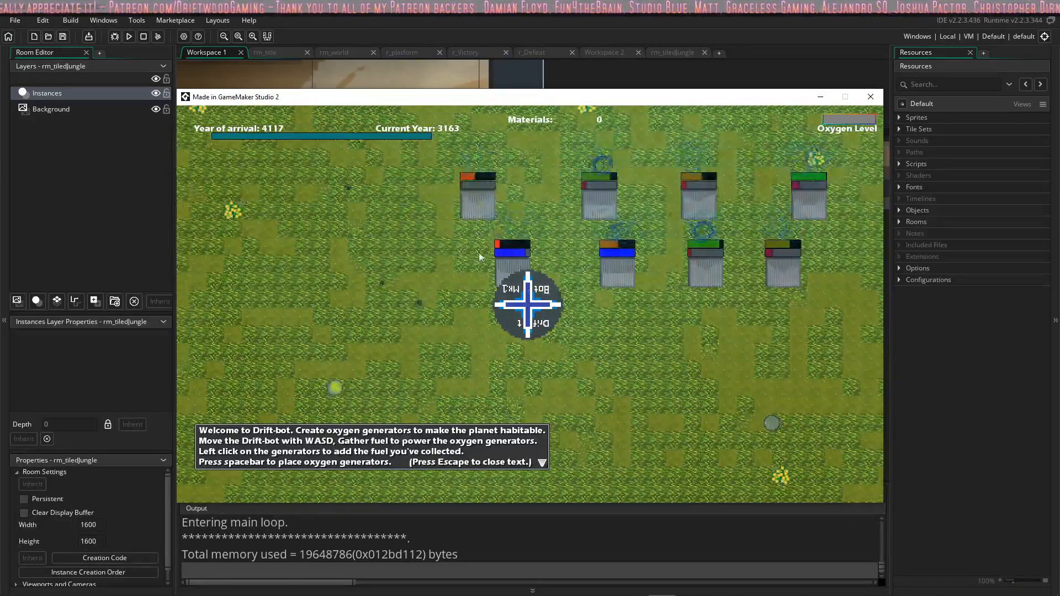
key("d")
left_click(496, 281)
Step: Gather materials on the grass south of the generators and return north to their east end
key("a")
key("s")
key("d")
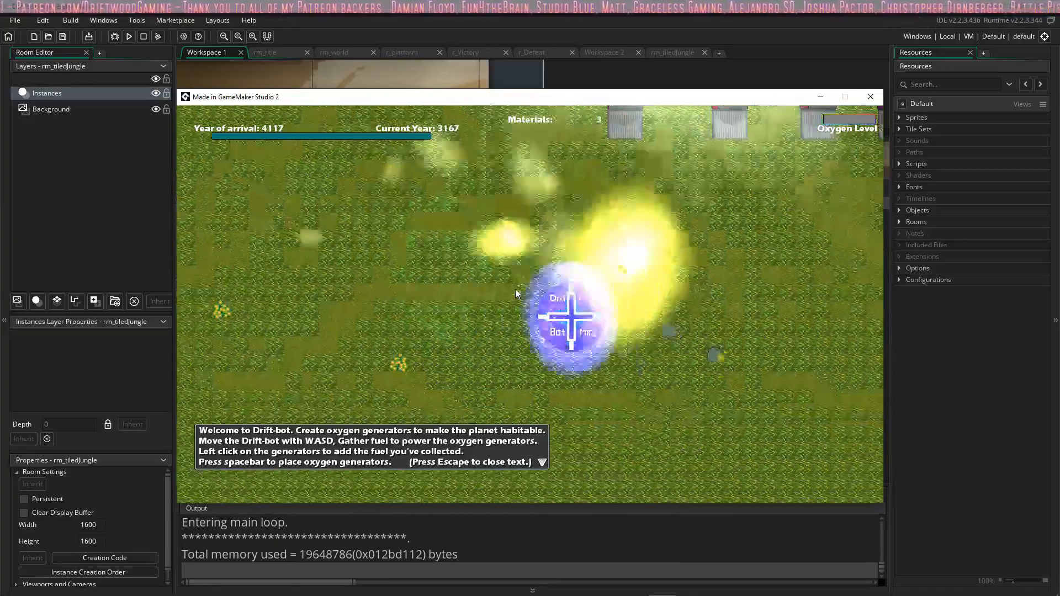
key("w")
key("w")
key("a")
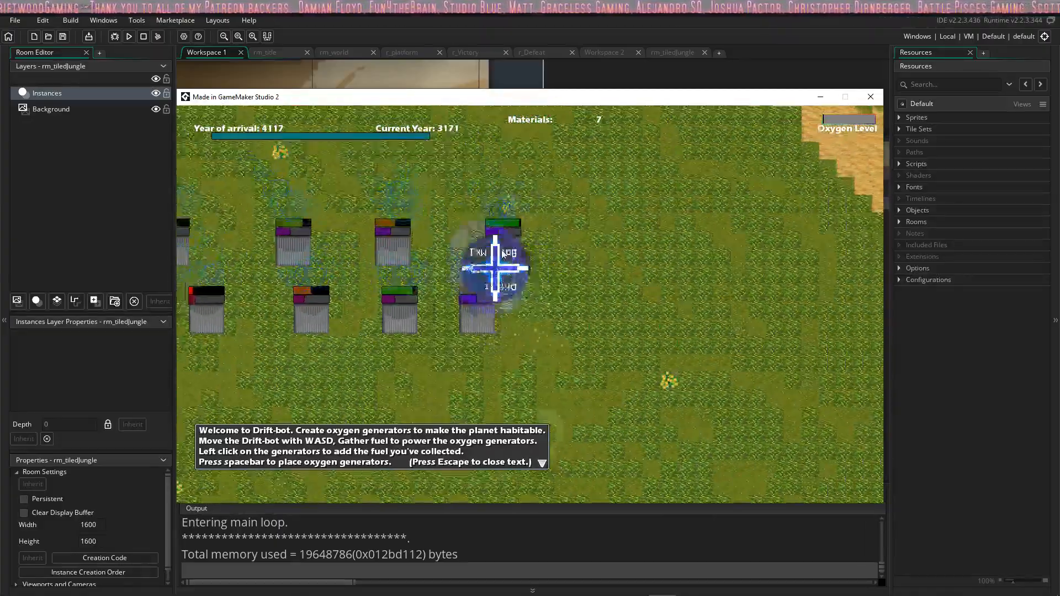
Step: Drive west below the two rows and refuel the generators, ending with the lower row's westernmost one
key("s")
double_click(577, 229)
key("a")
left_click(517, 218)
left_click(441, 219)
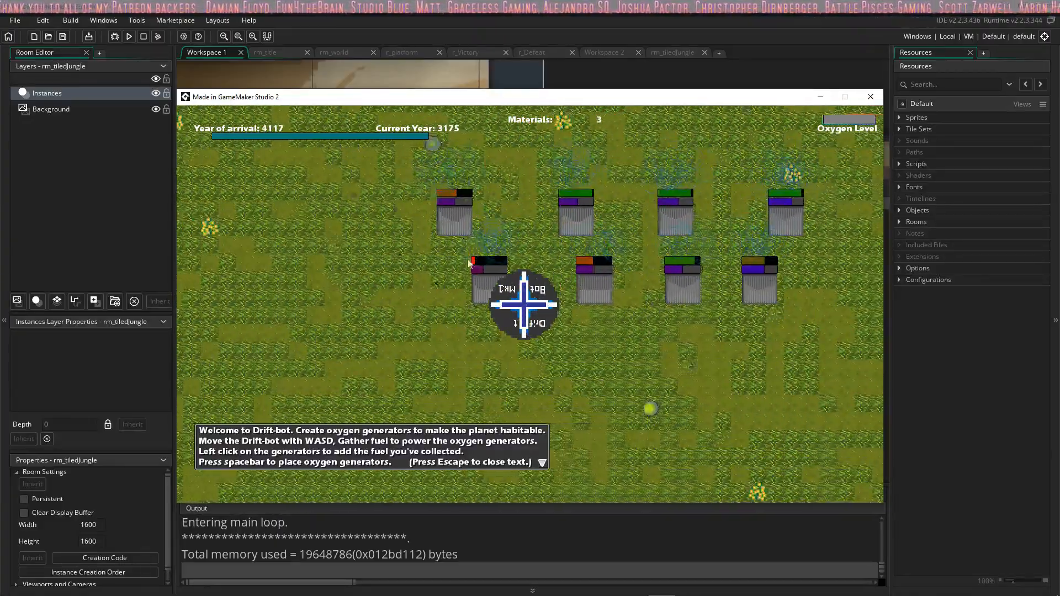
double_click(497, 279)
Step: Move the bot north between the western generators and add fuel to the low ones in both rows
key("w")
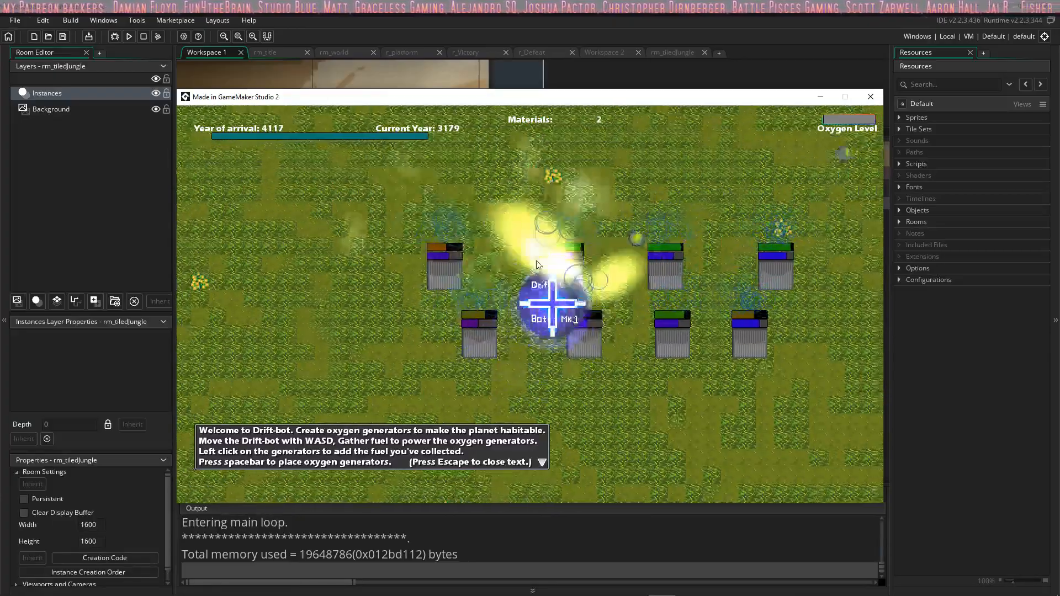
double_click(599, 376)
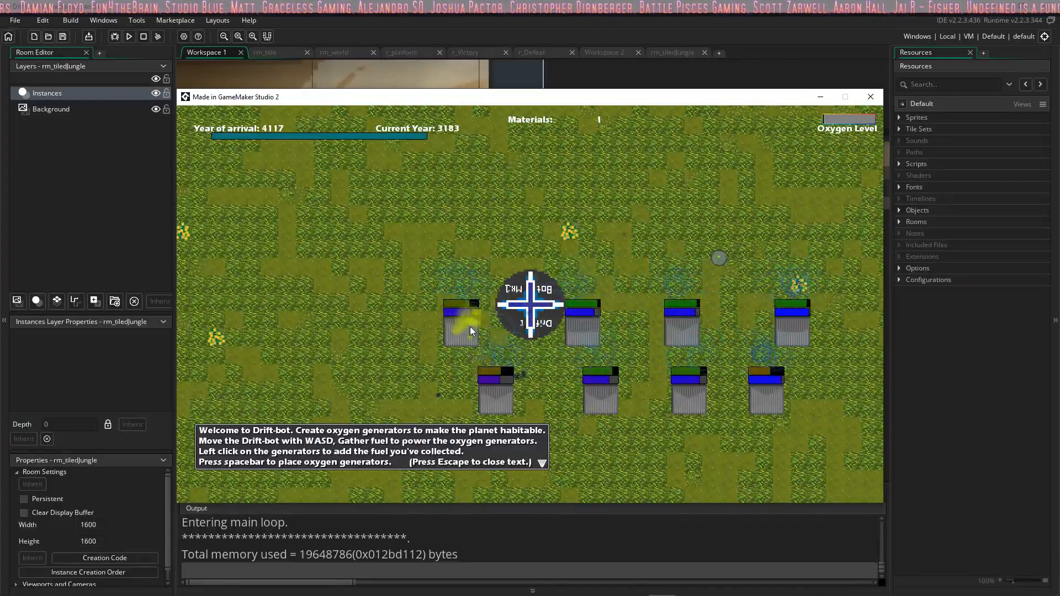
left_click(470, 326)
key("d")
left_click(584, 361)
Step: Swing the bot past the east end of the rows and return west, adding the last fuel to a generator
key("s")
key("d")
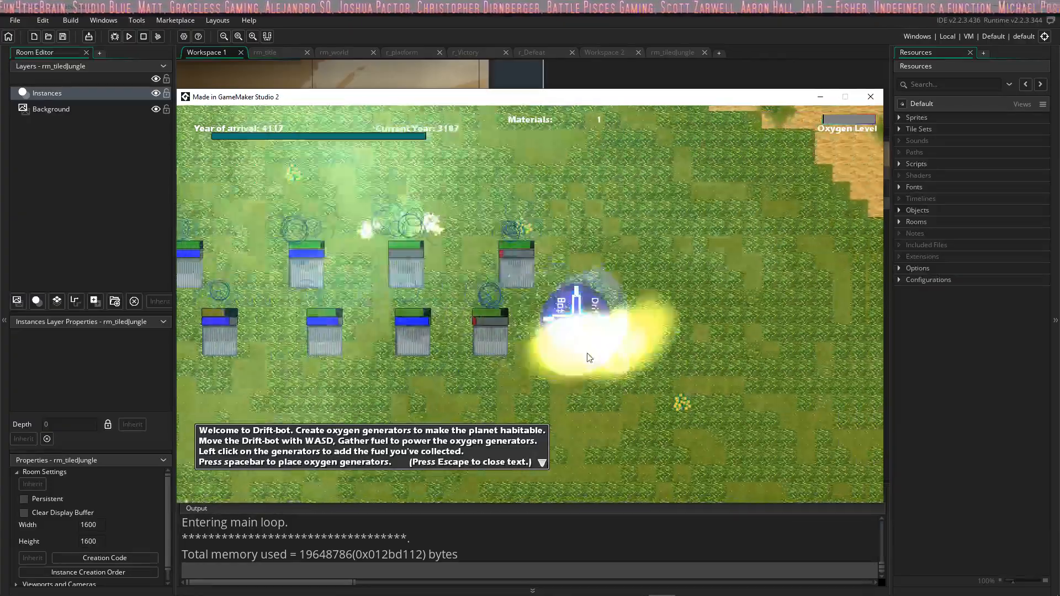
key("a")
left_click(424, 269)
key("d")
key("a")
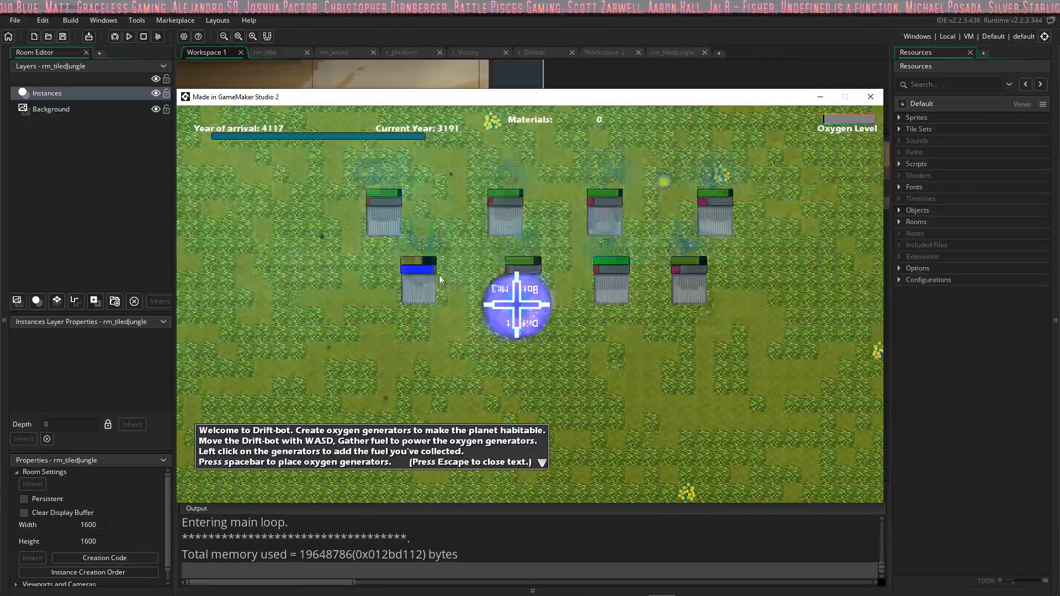
Step: Loop the bot around the grass near the generators to collect new materials
key("s")
key("d")
key("w")
key("s")
key("a")
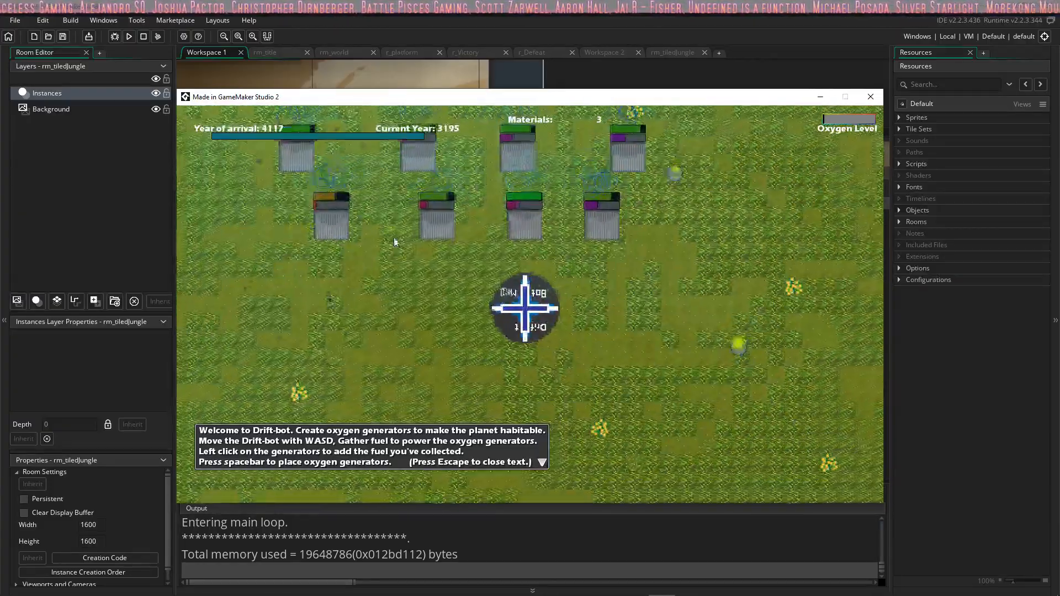
Step: Refuel the lower row's western generators and steer the bot back toward the east end of the rows
key("d")
left_click(346, 224)
left_click(418, 218)
key("w")
key("a")
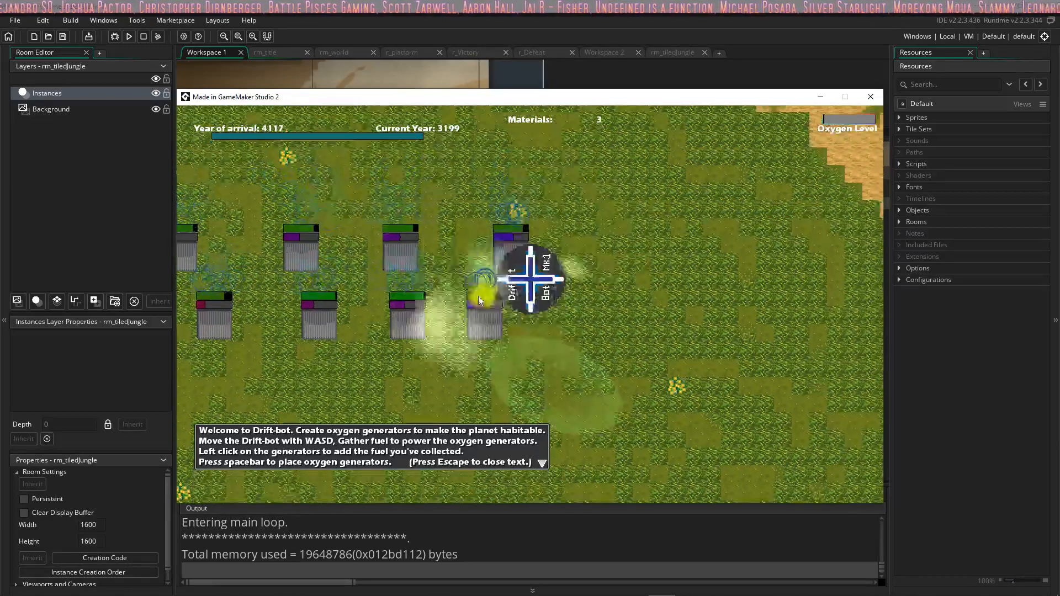
key("a")
left_click(353, 249)
key("d")
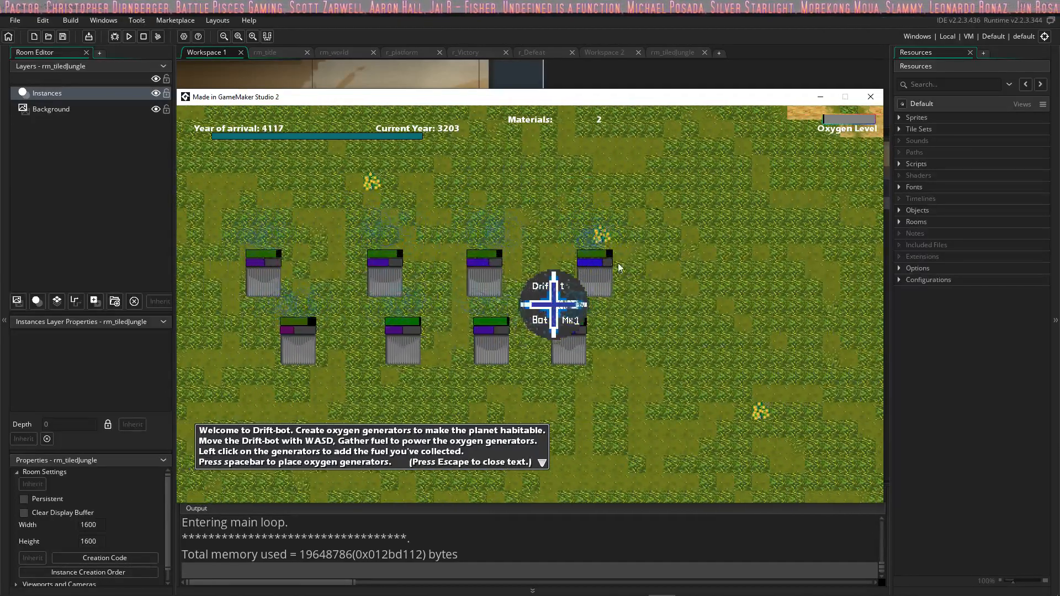
Step: Drive the bot east past the generators and north toward the green hut
key("a")
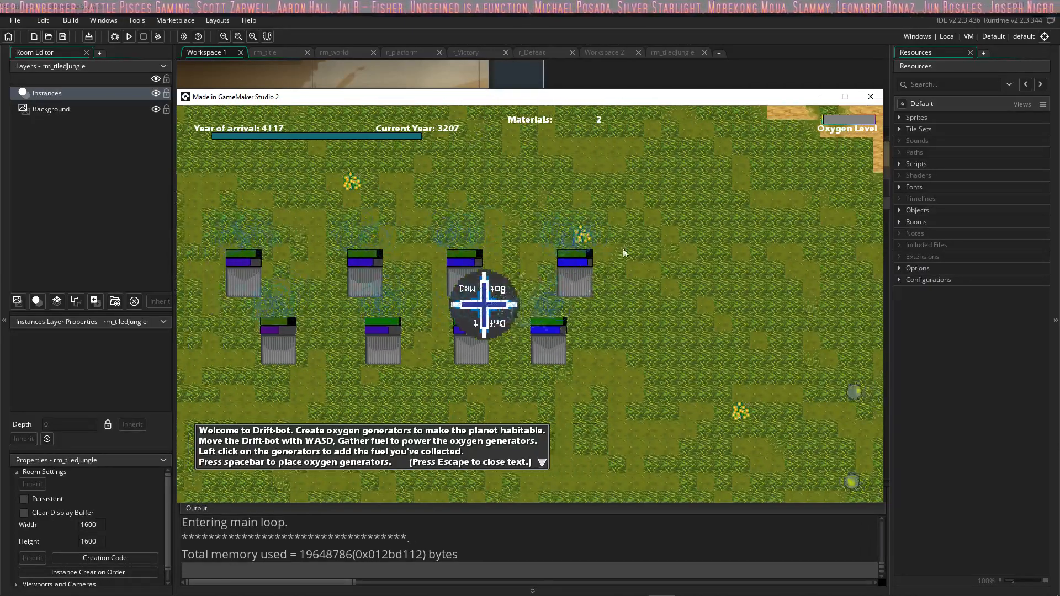
key("d")
left_click(598, 223)
key("d")
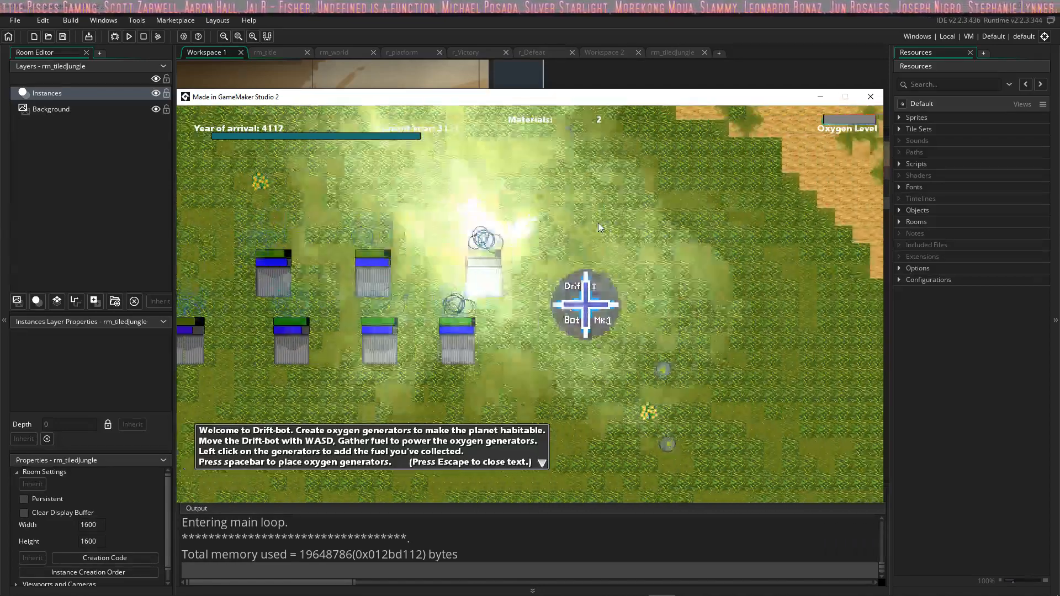
key("w")
key("a")
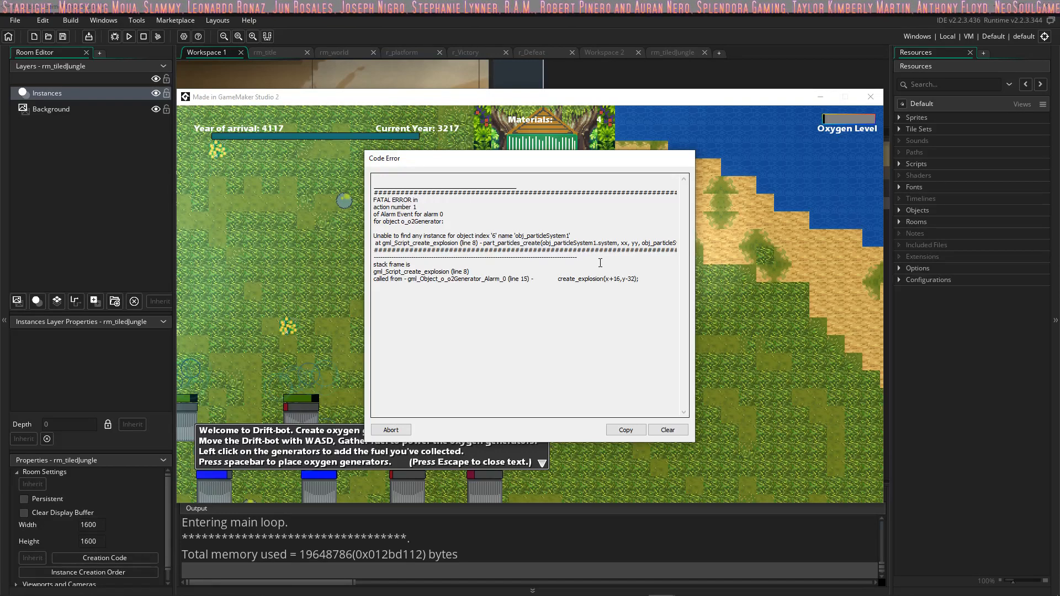
Step: Abort the crashed Drift-bot run and open the MiscTutorialsAndRefresherProject.yyp project from its project folder
left_click(638, 430)
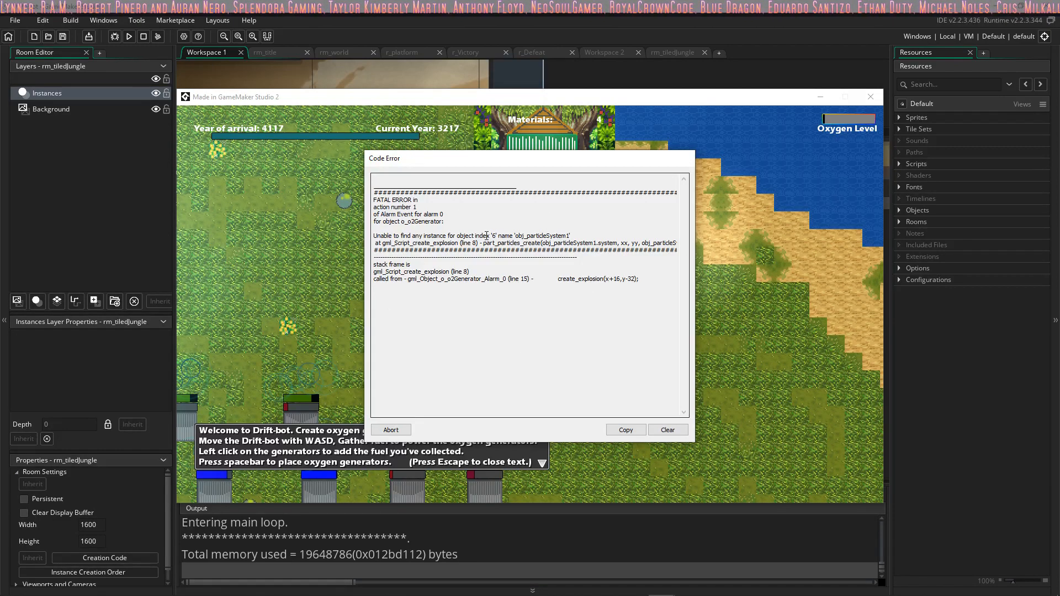
left_click(393, 430)
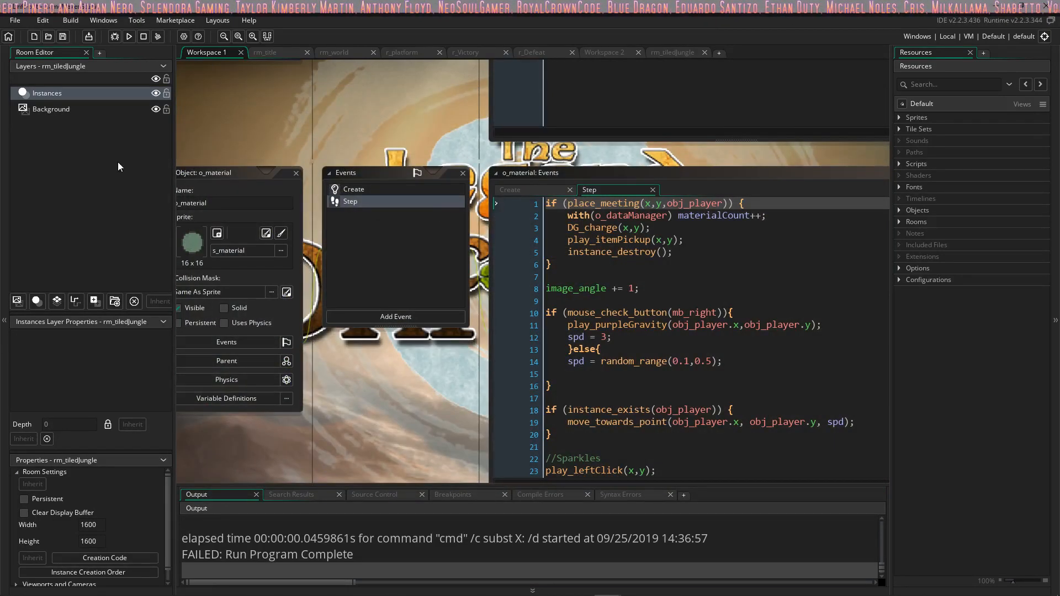
left_click(13, 22)
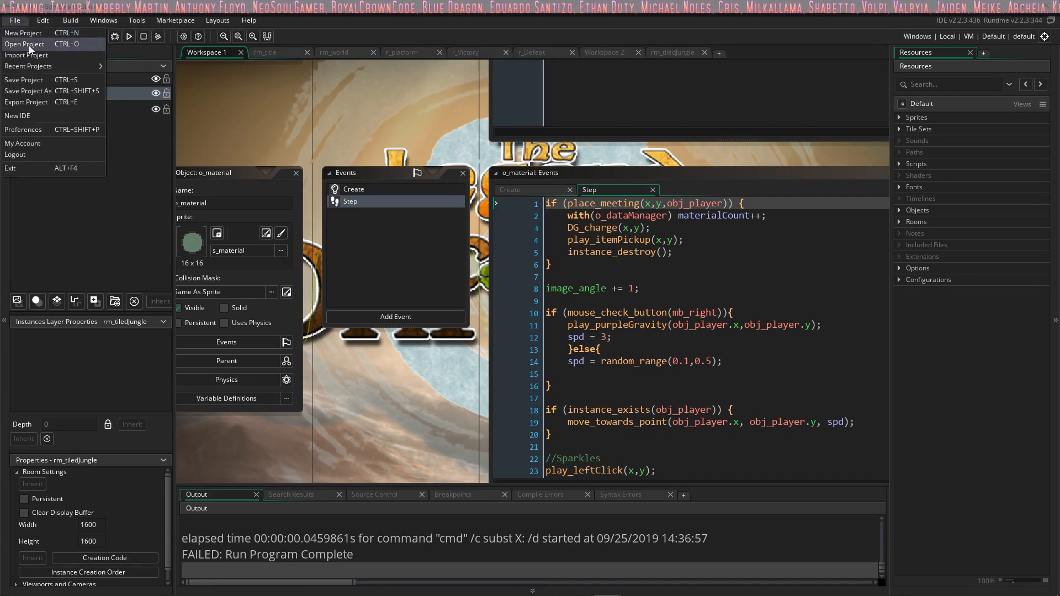
left_click(29, 44)
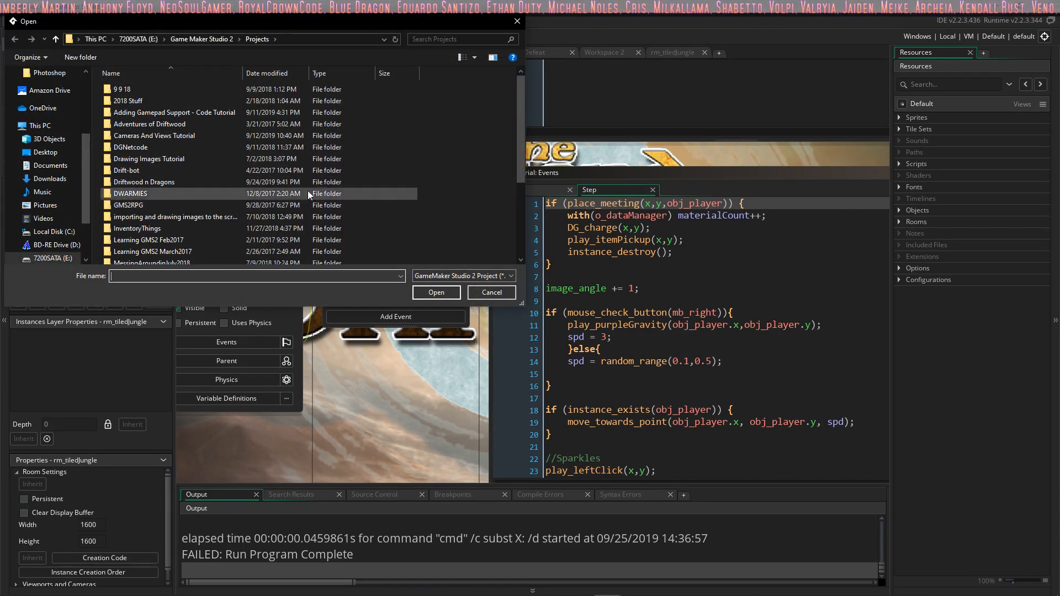
scroll(277, 220, "down", 2)
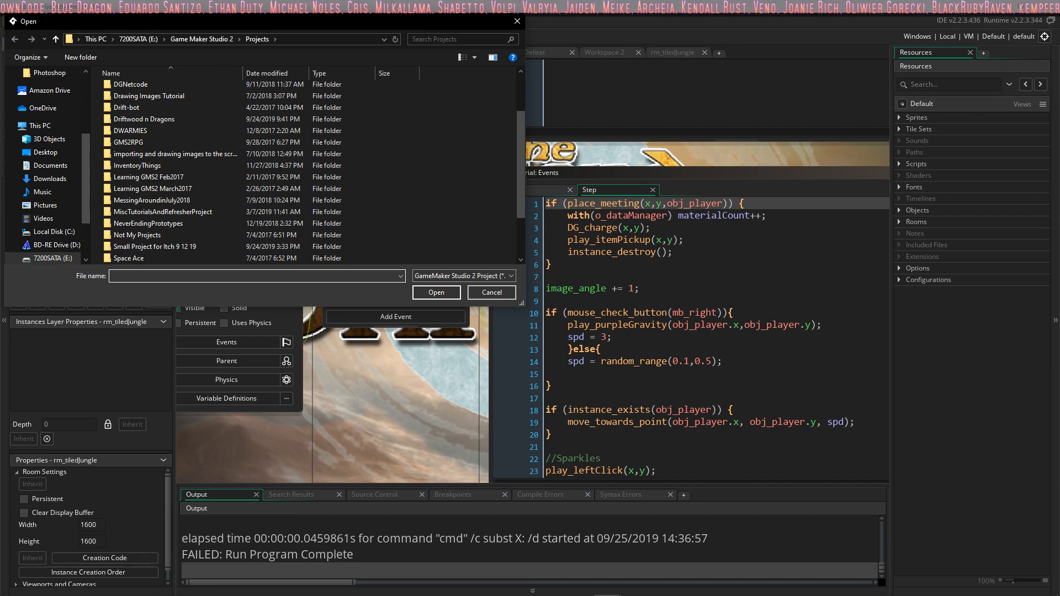
double_click(171, 212)
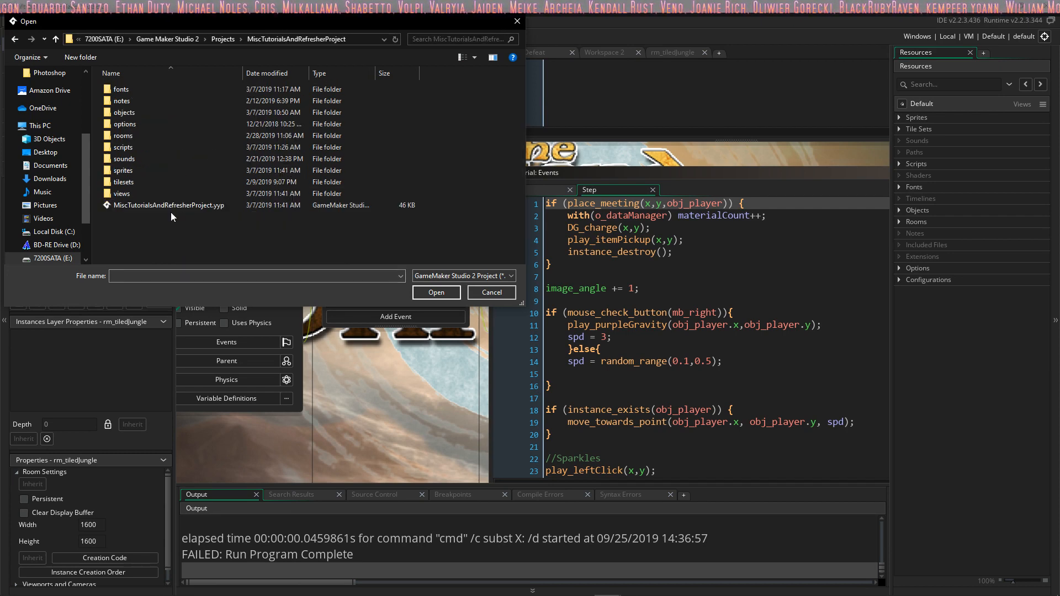
double_click(178, 209)
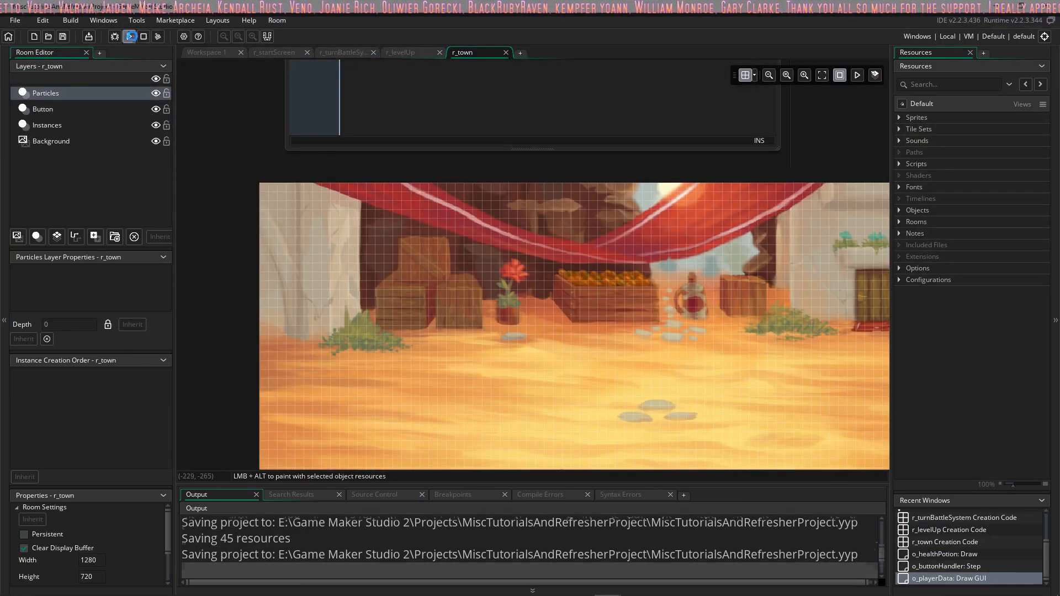
Step: Run the project and, once past the title screen, lower the player's health three times
left_click(132, 37)
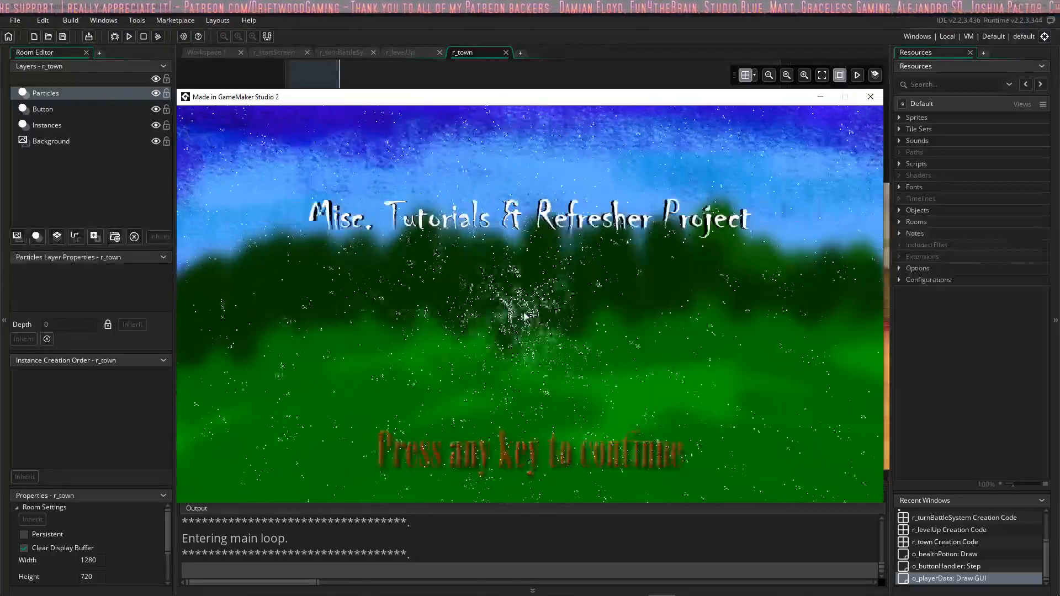
key("space")
key("space")
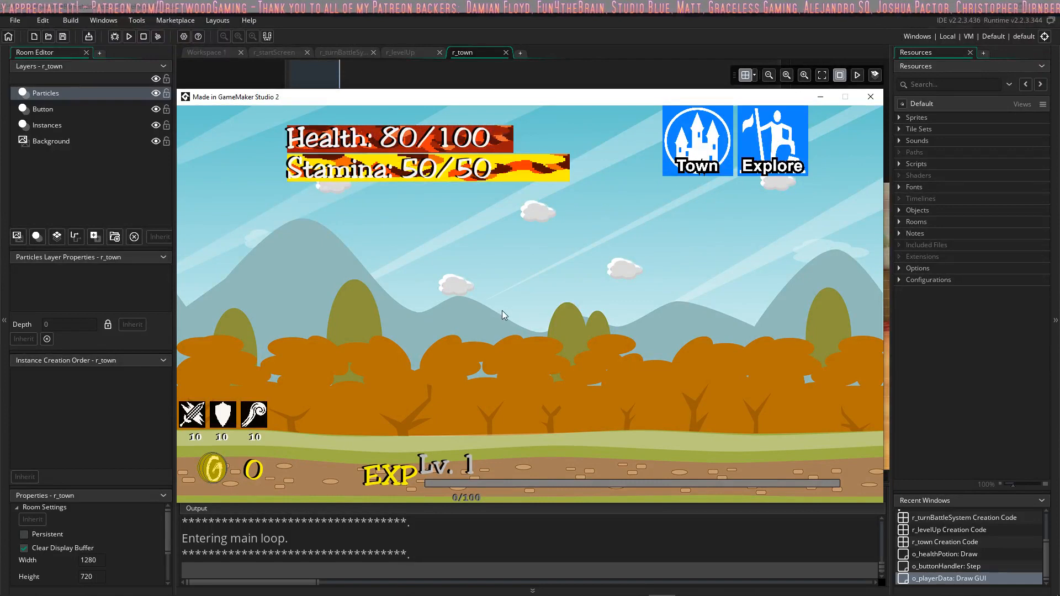
key("space")
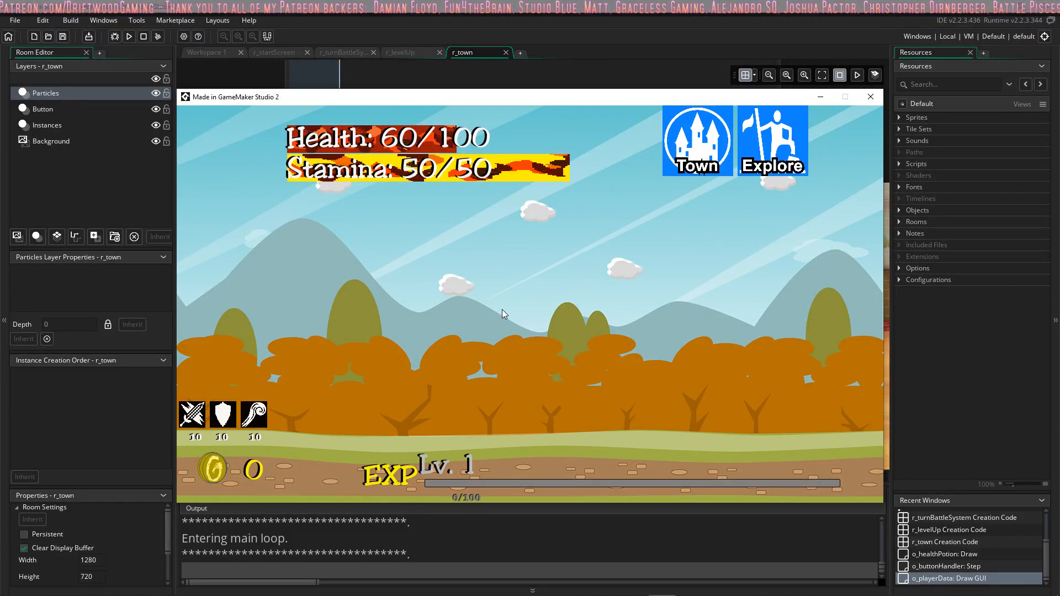
key("space")
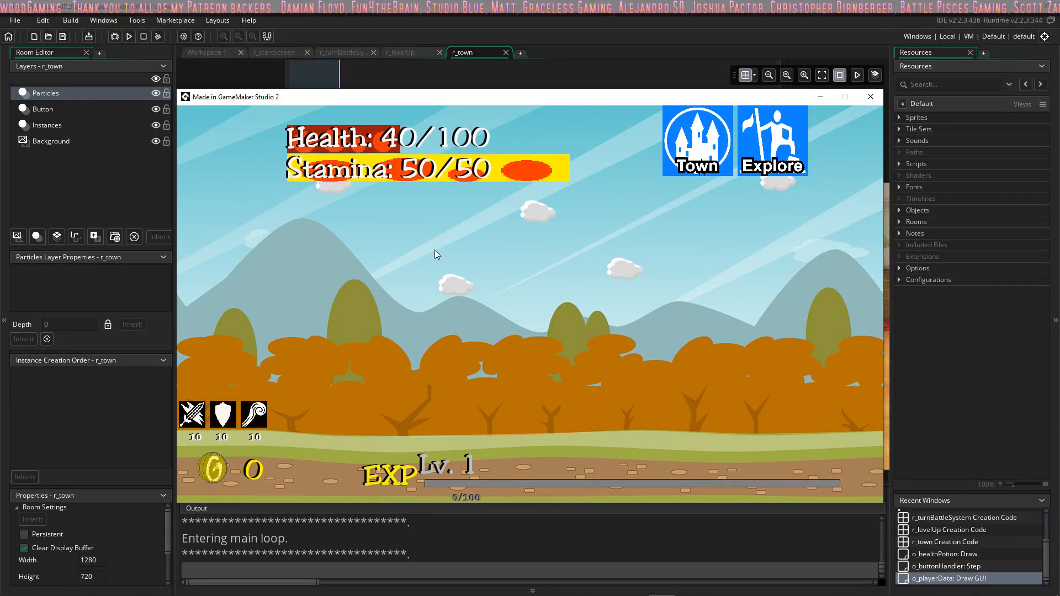
Step: Restart the running game and continue past its title screen to the map
key("r")
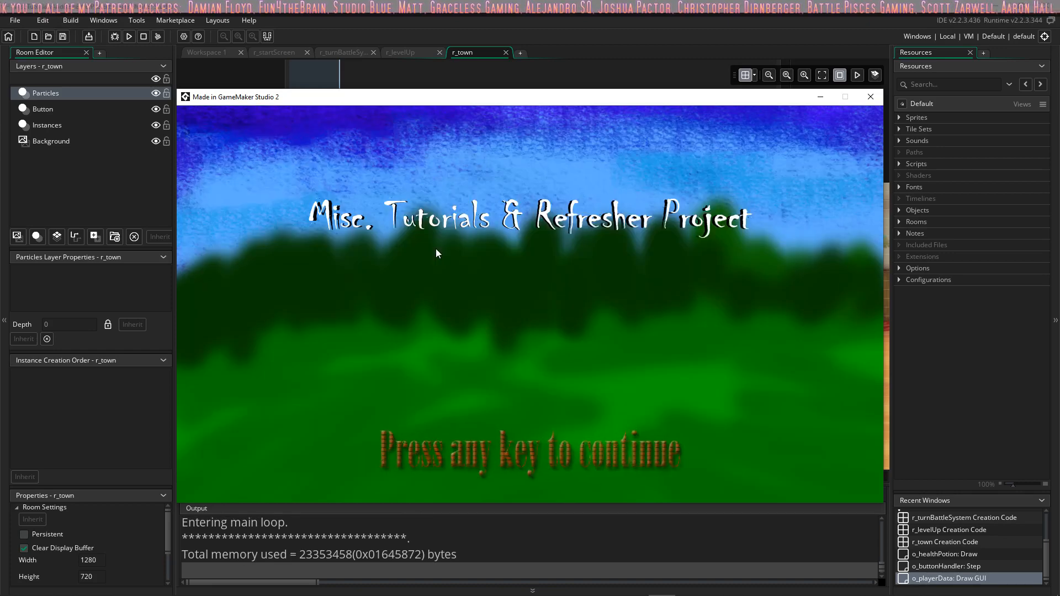
key("r")
key("space")
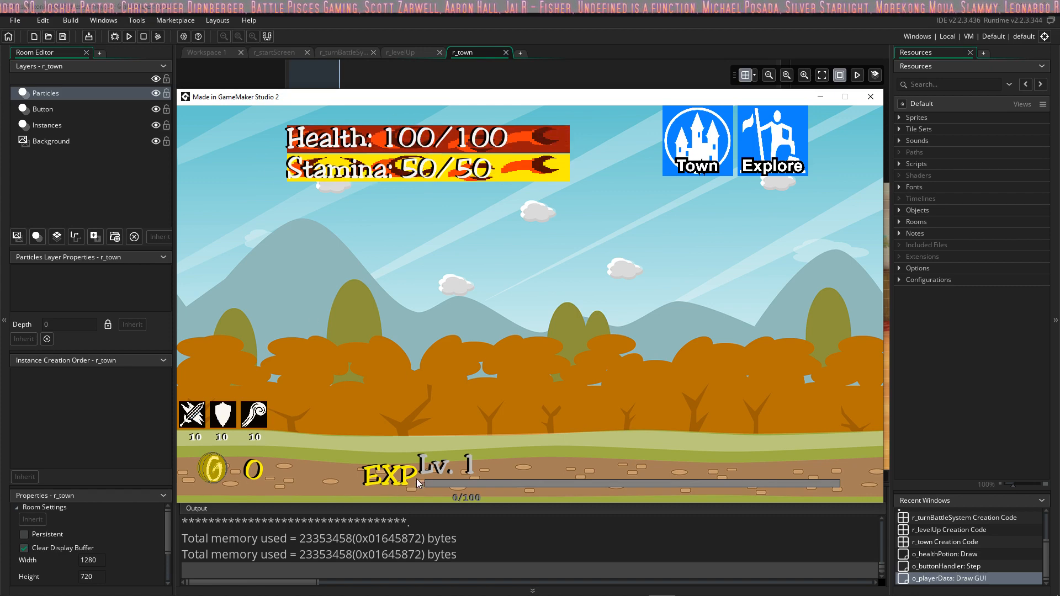
Step: Enter the town and rest there
left_click(704, 148)
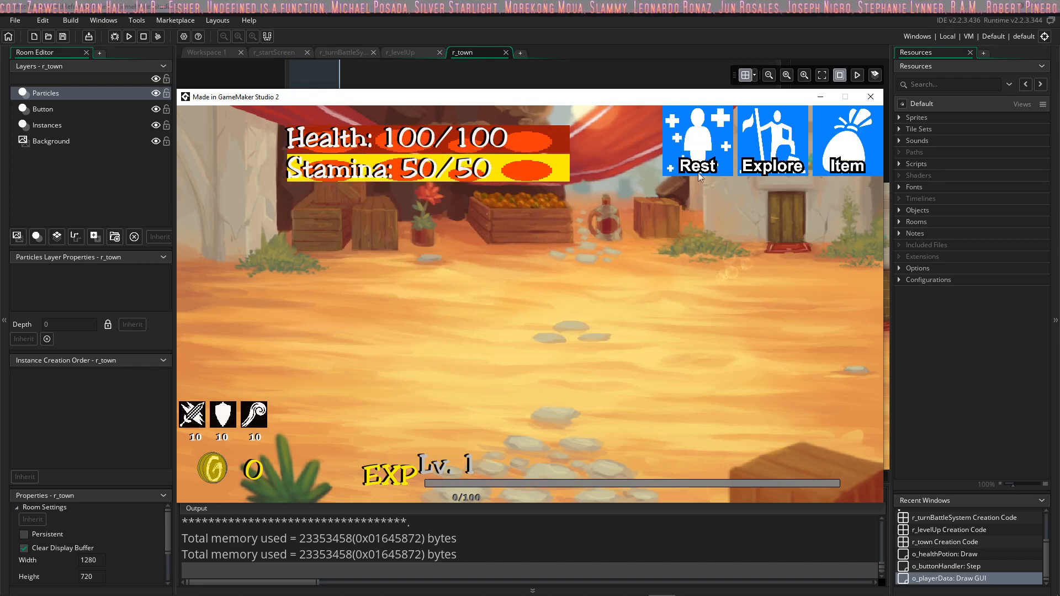
left_click(699, 155)
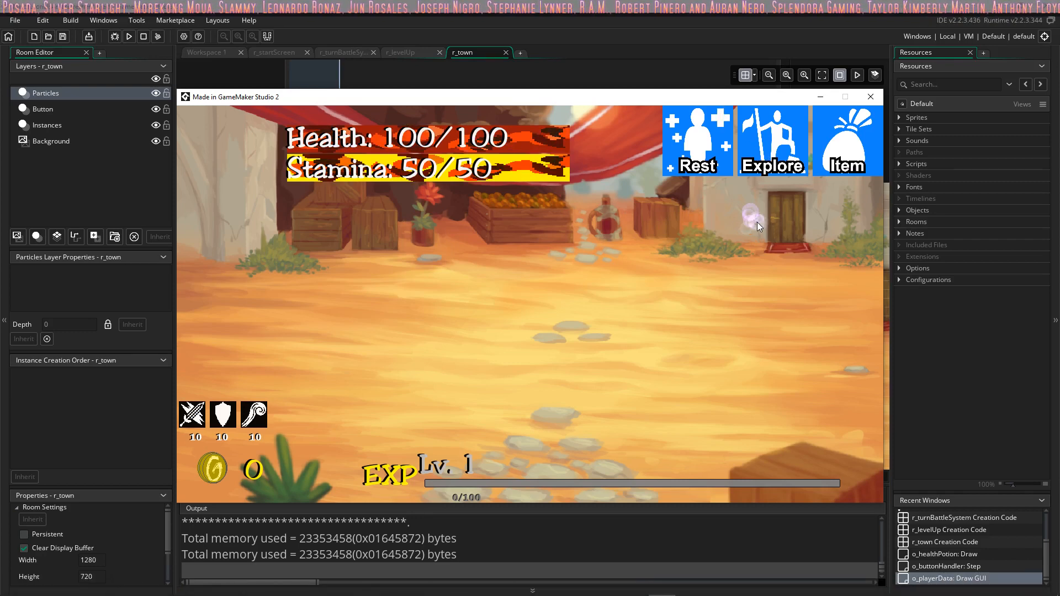
Step: Explore from the town into a forest battle and attack the winged demon five times
left_click(738, 153)
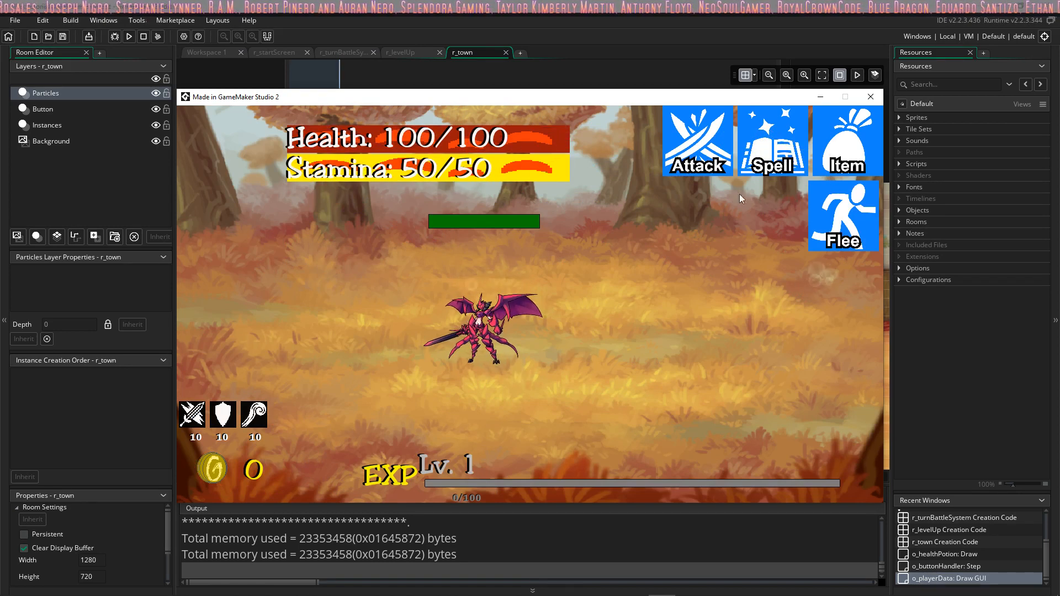
left_click(706, 156)
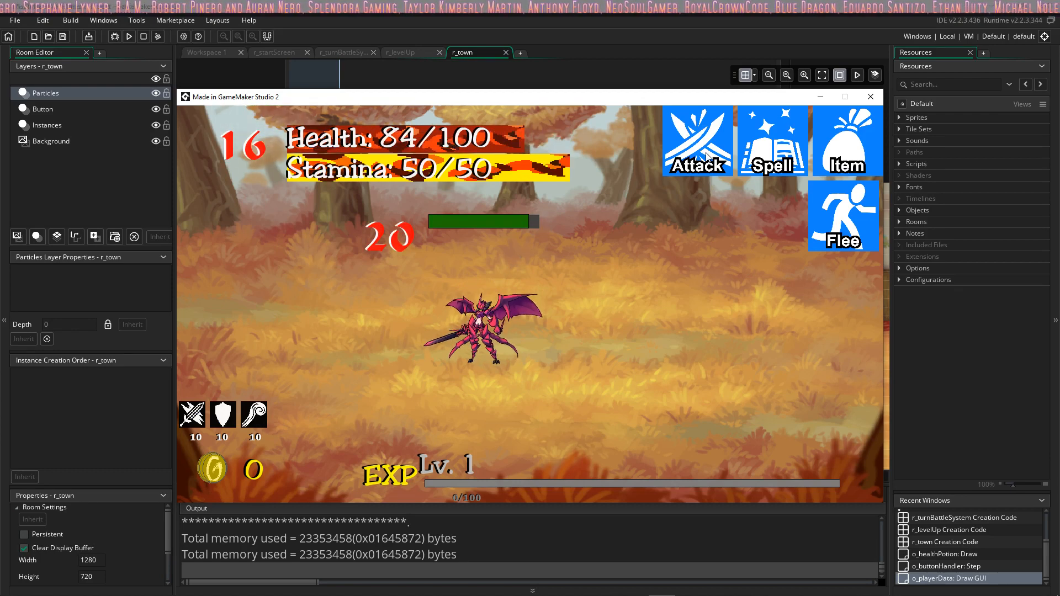
left_click(707, 155)
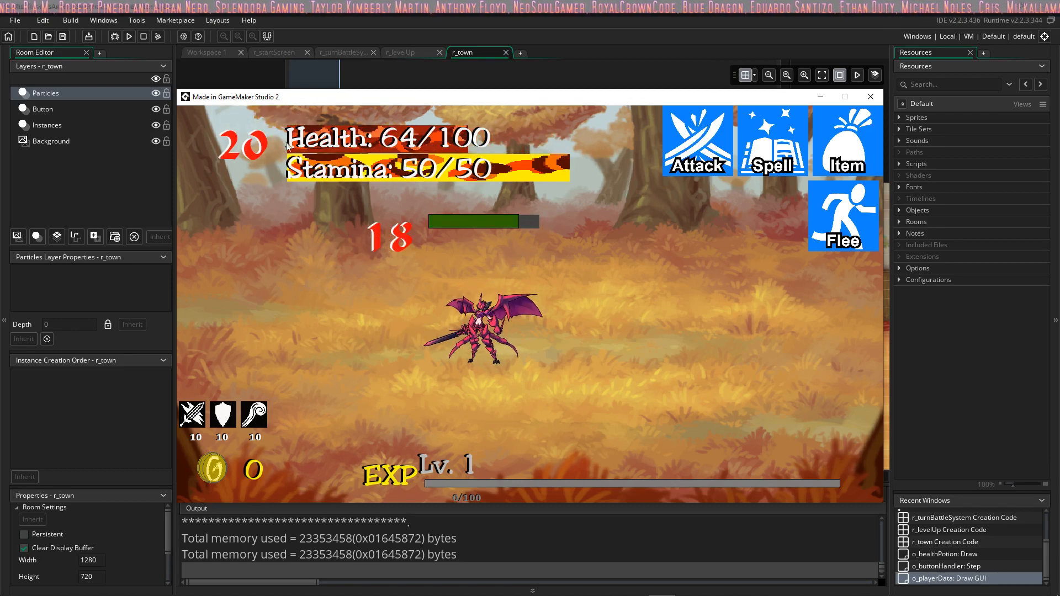
left_click(698, 142)
left_click(697, 138)
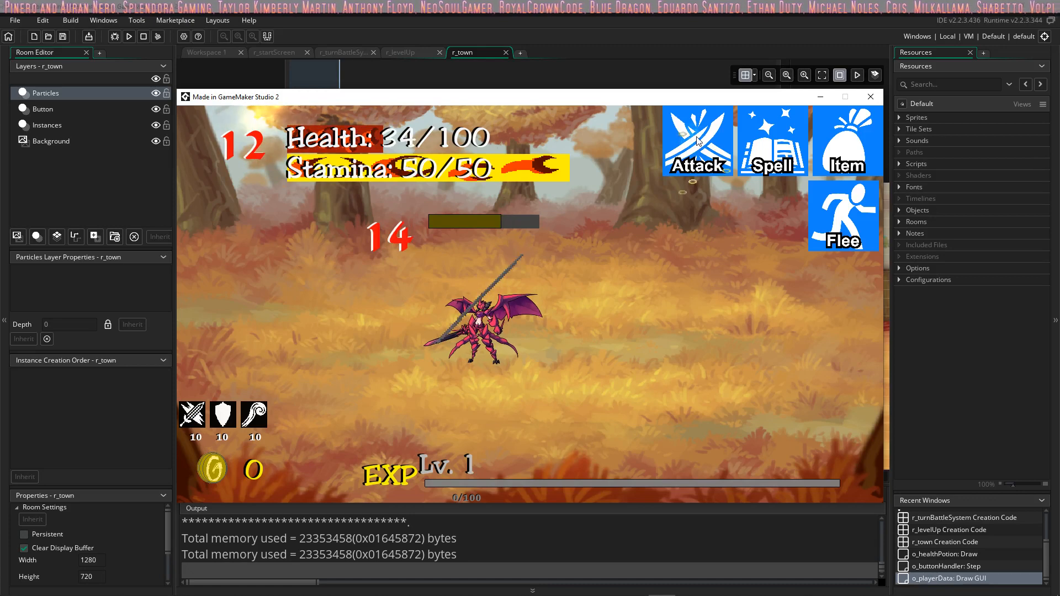
left_click(698, 140)
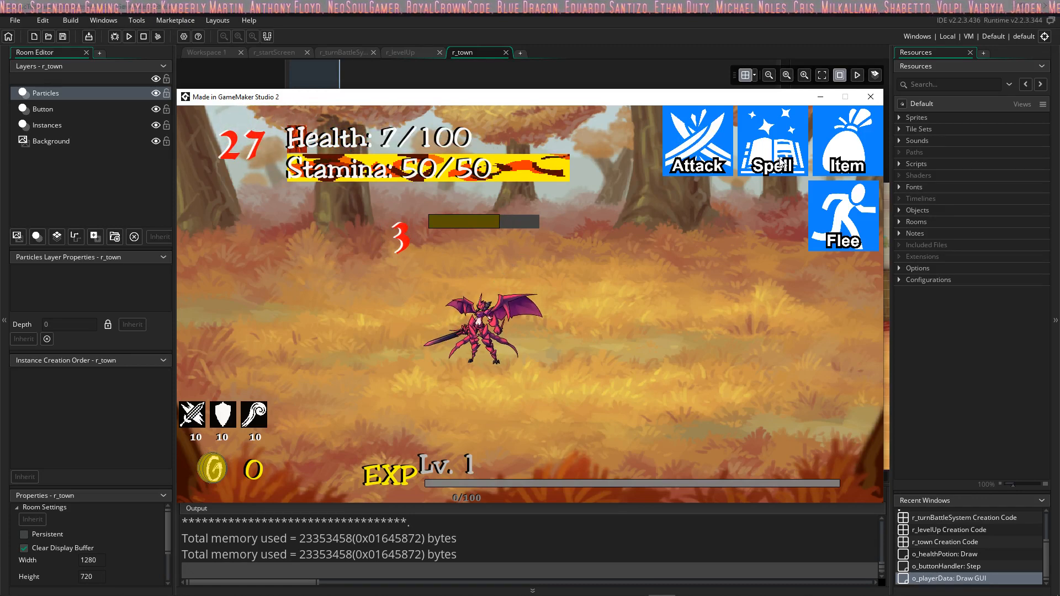
Step: Flee the demon battle and rest in town to heal the player
left_click(840, 219)
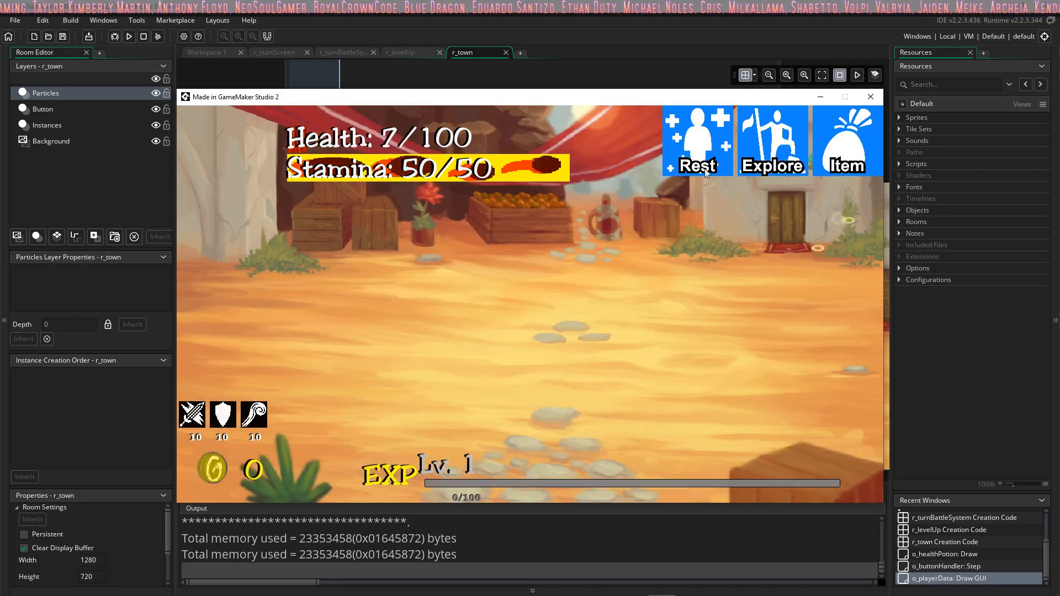
left_click(711, 146)
Step: Open and close the town's item inventory repeatedly and inspect the red potion's description
left_click(840, 148)
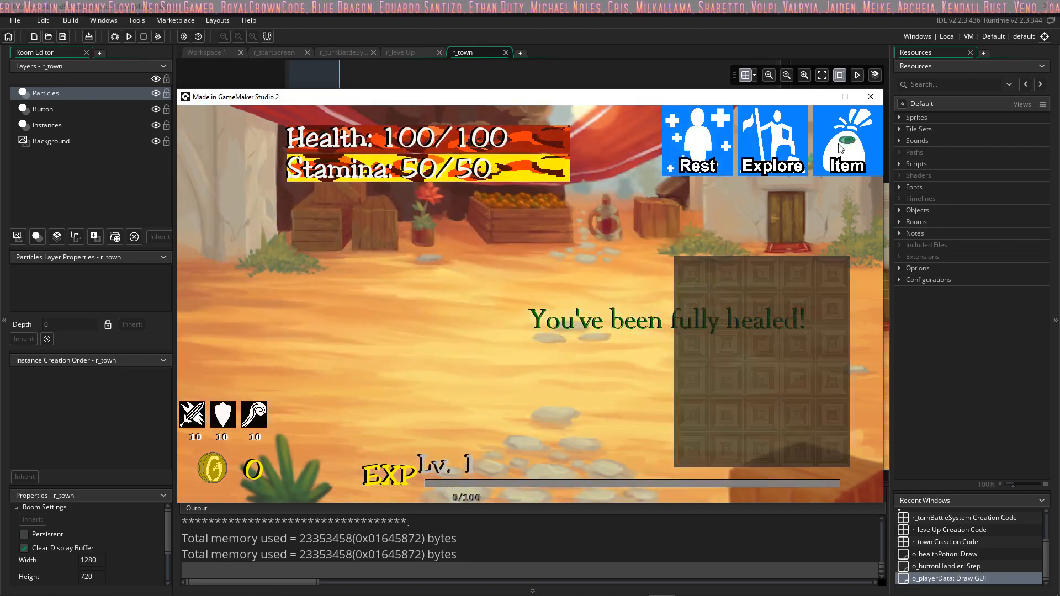
left_click(837, 147)
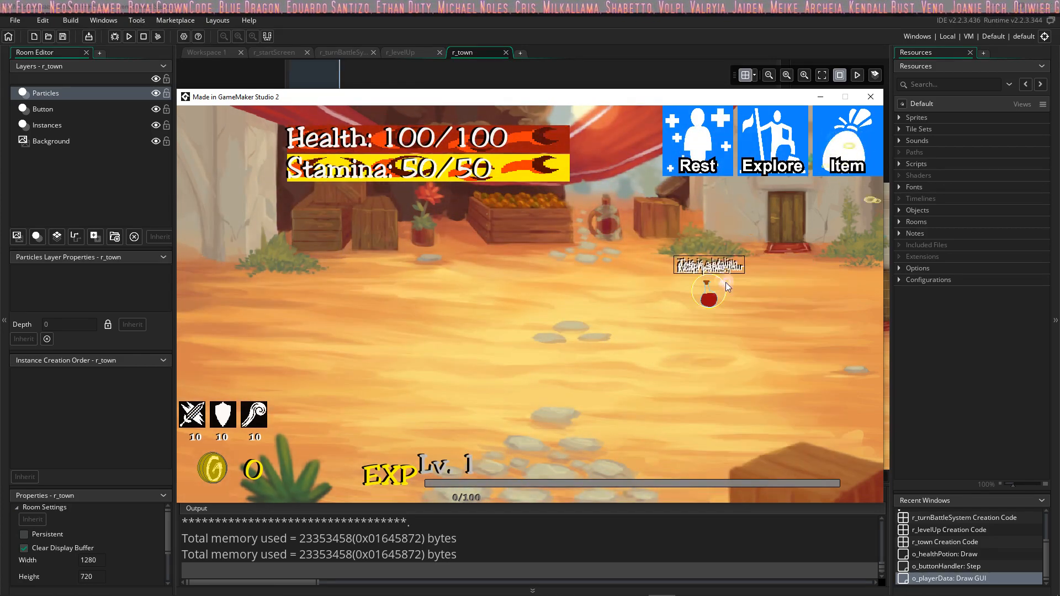
left_click(837, 172)
left_click(834, 173)
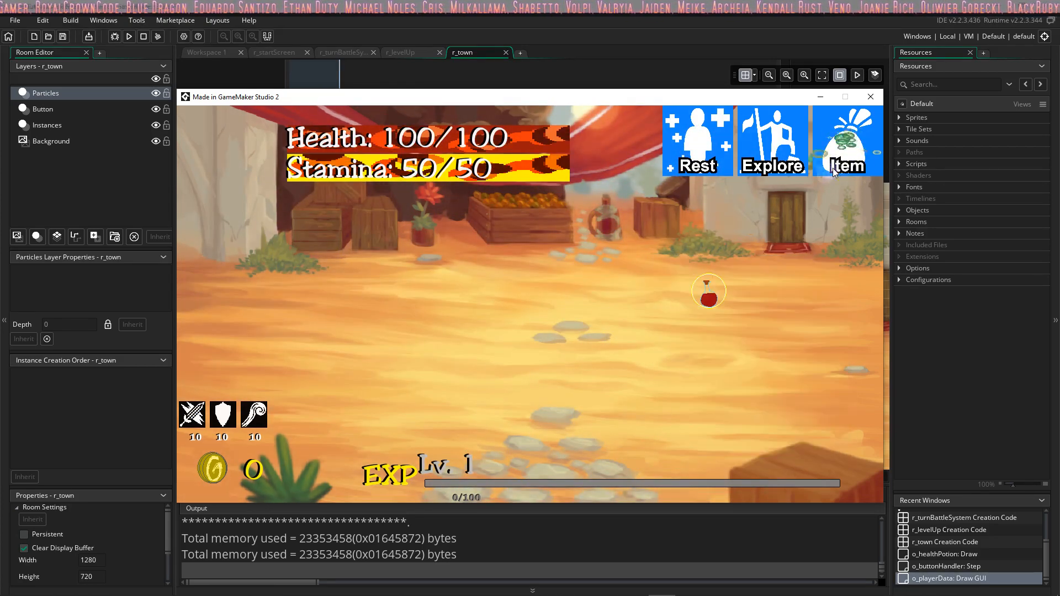
left_click(848, 153)
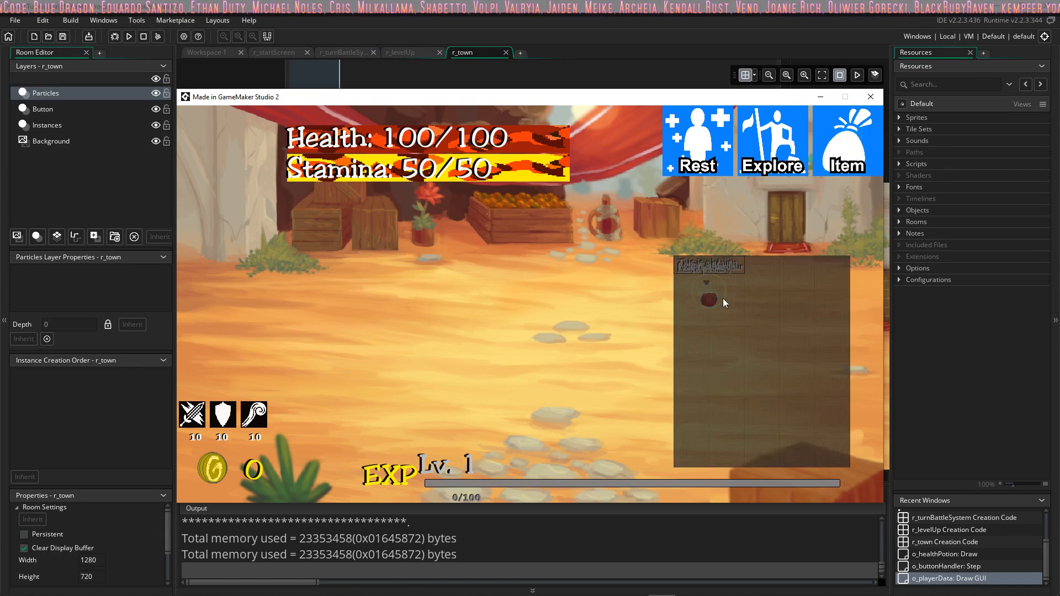
left_click(847, 167)
left_click(848, 169)
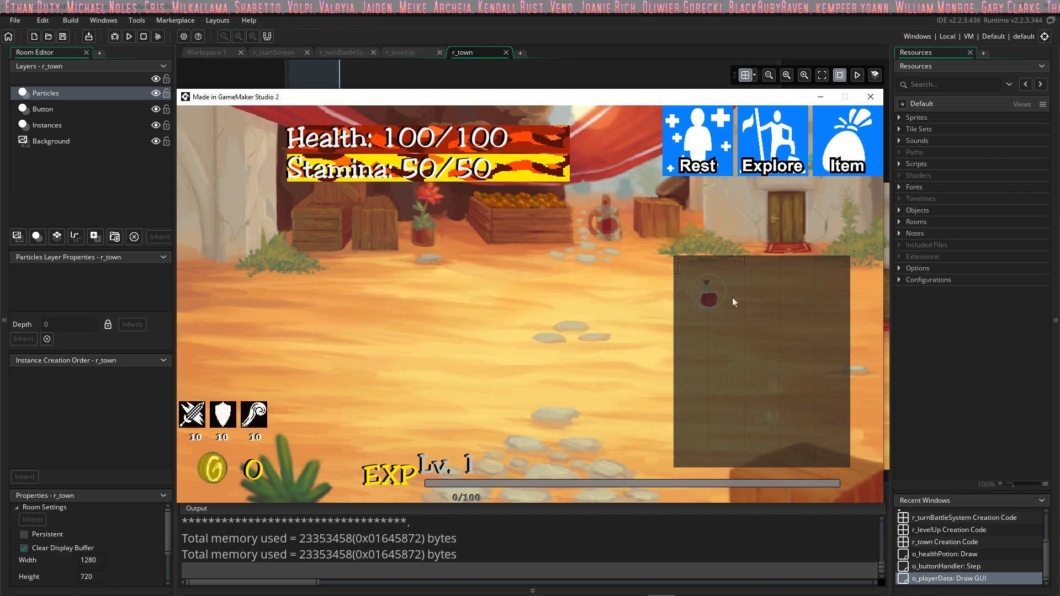
left_click(845, 136)
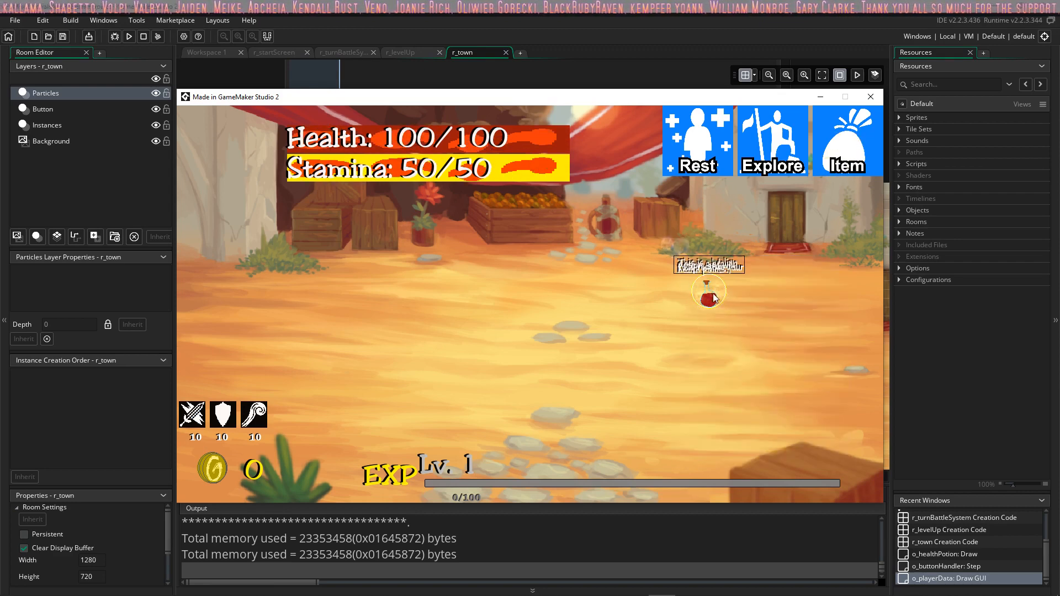
mouse_move(720, 289)
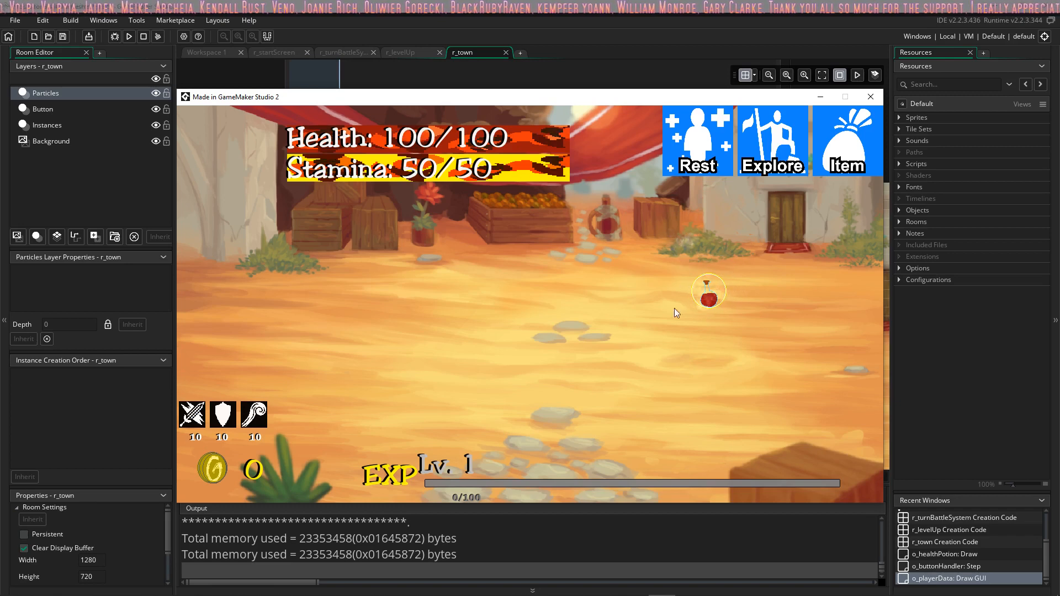
Step: Explore into a battle with the wooden sign enemy and check the potion in the item inventory
left_click(764, 141)
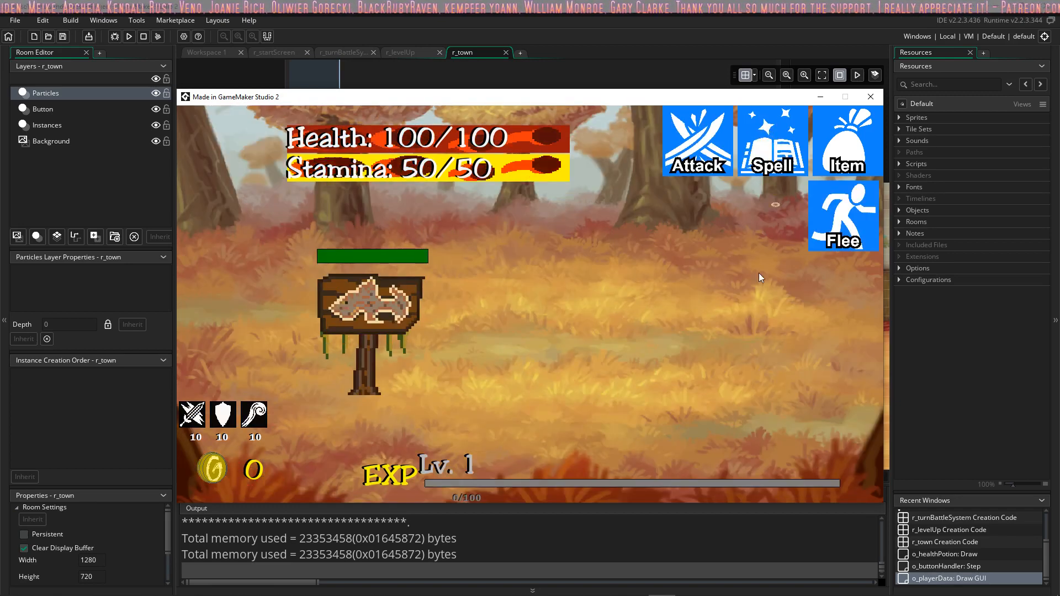
left_click(836, 168)
left_click(733, 302)
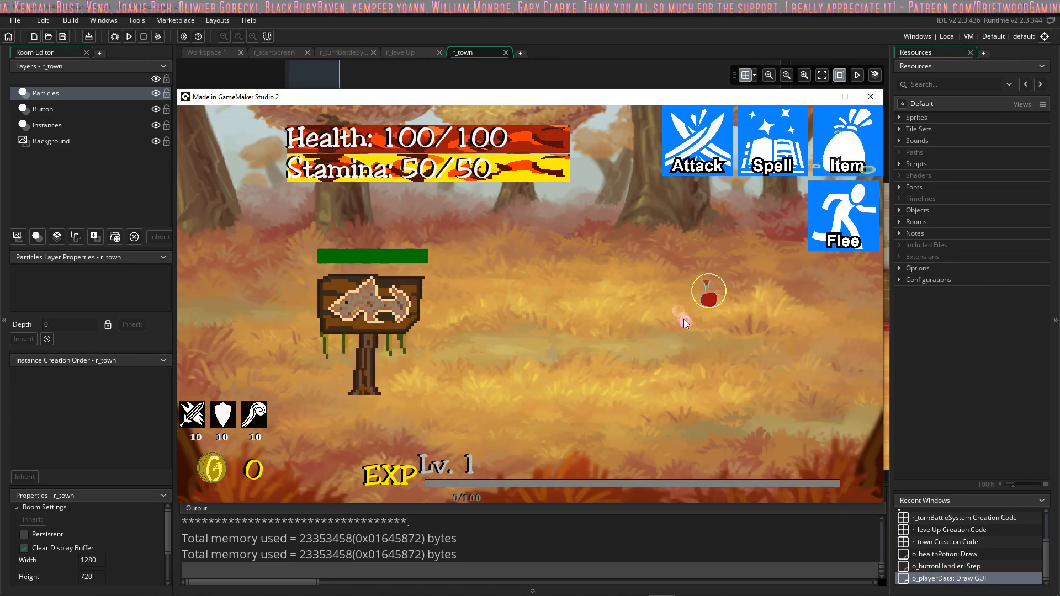
mouse_move(712, 281)
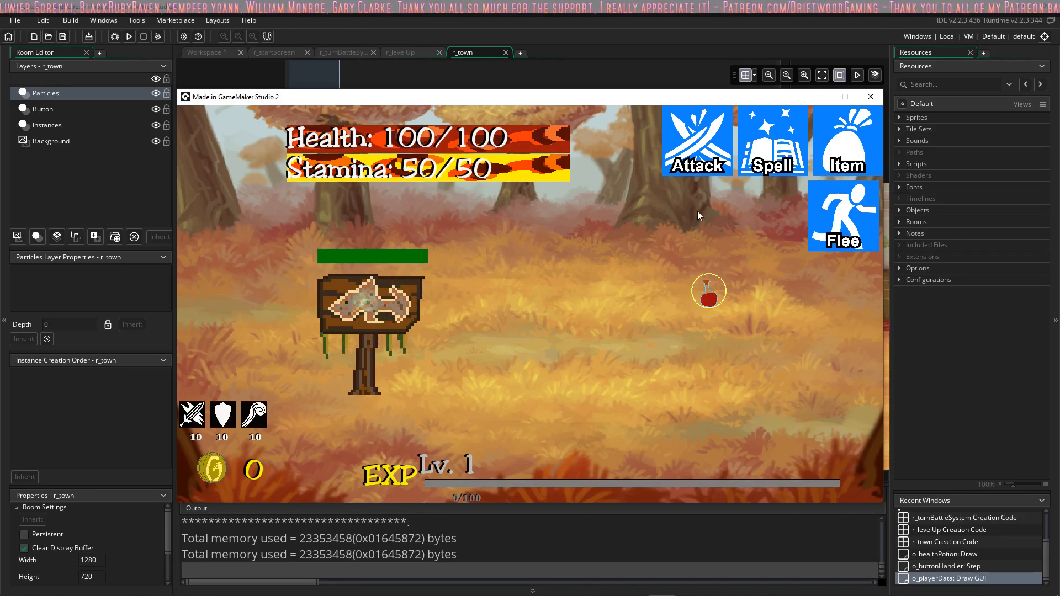
Step: Cast the fire spell twice to defeat the wooden sign enemy
left_click(771, 172)
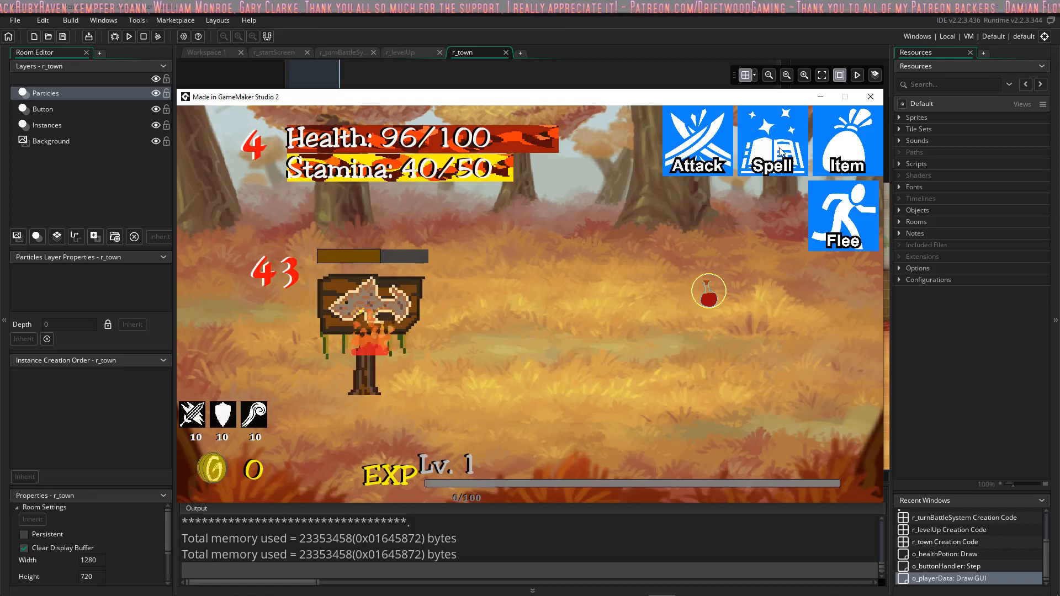
left_click(779, 146)
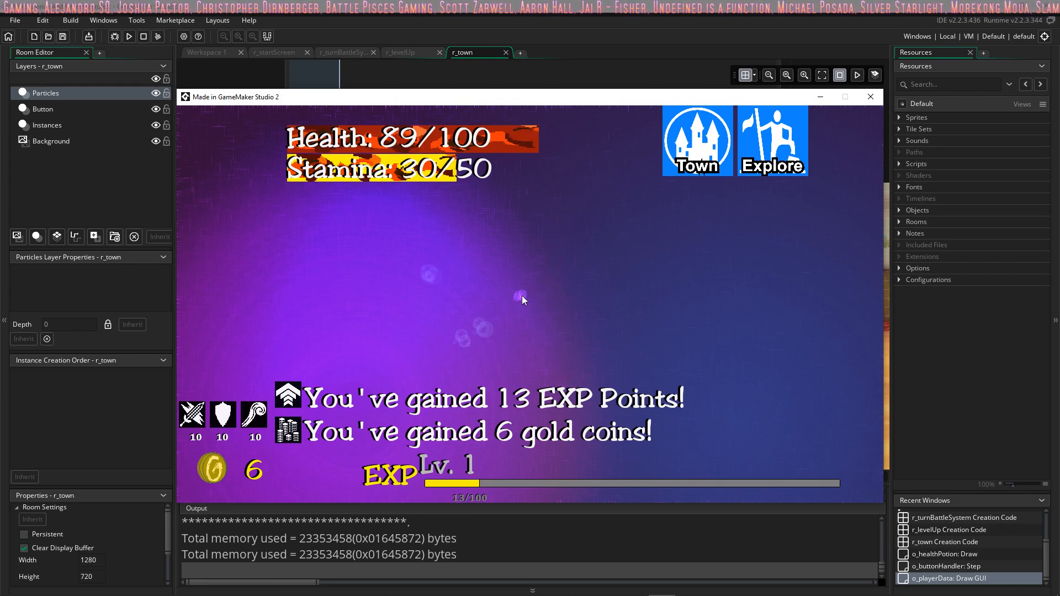
Step: Return to town after the battle and close the running game
left_click(707, 156)
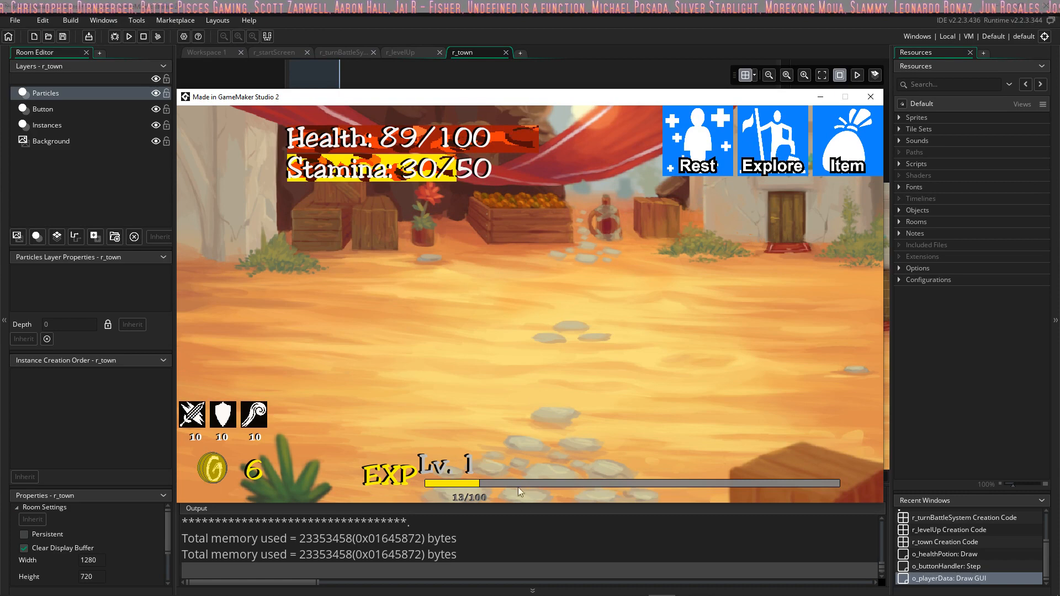
left_click(871, 97)
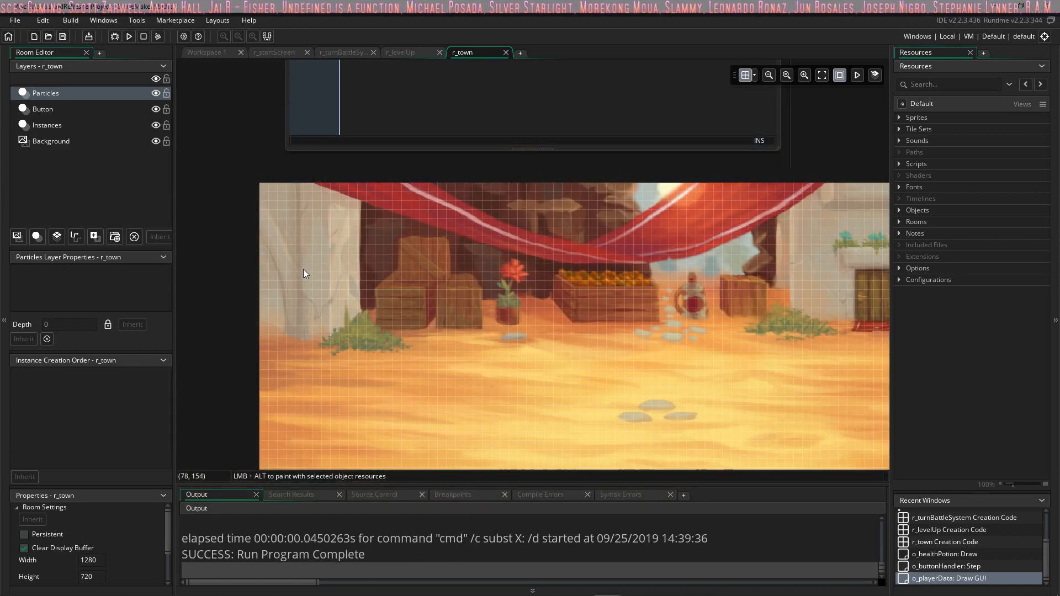
Step: Open the Tower Defense 5 18 18.yyp project from the Tower Defense 5 18 18 folder in Projects and run the game
scroll(552, 254, "up", 3)
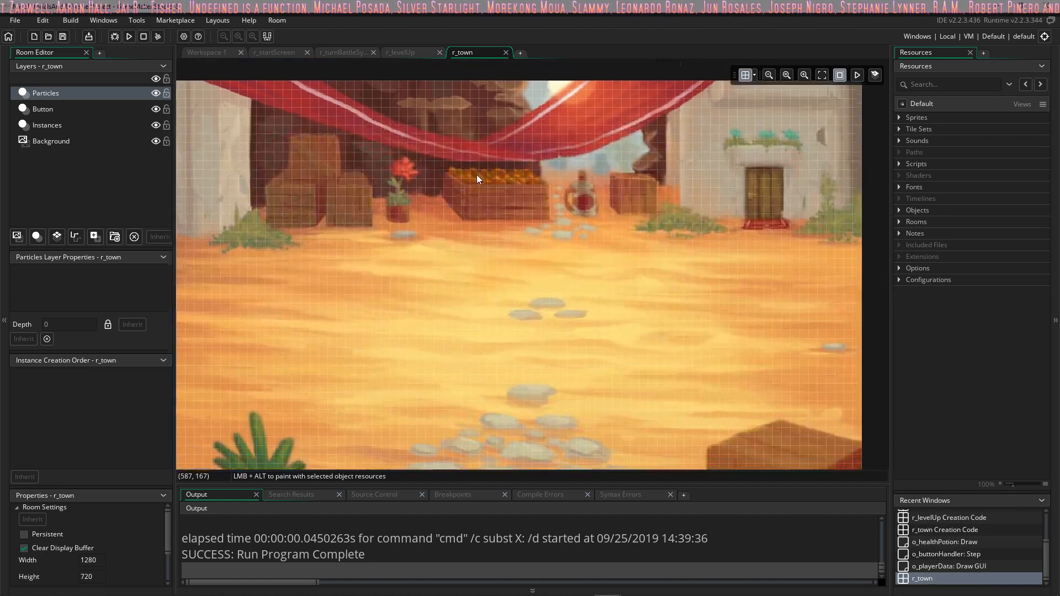
scroll(477, 178, "up", 1)
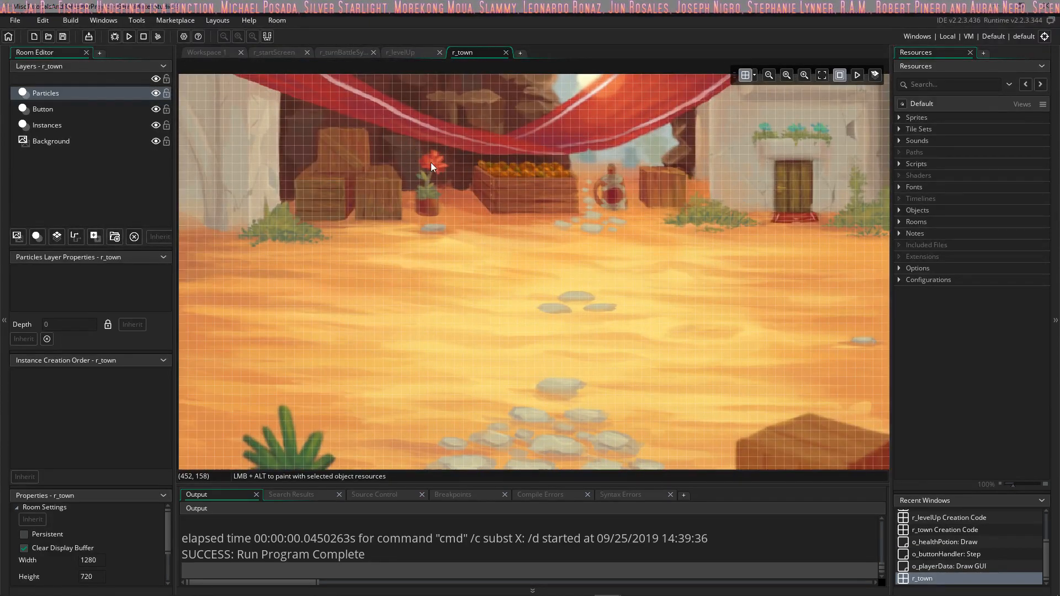
left_click(14, 21)
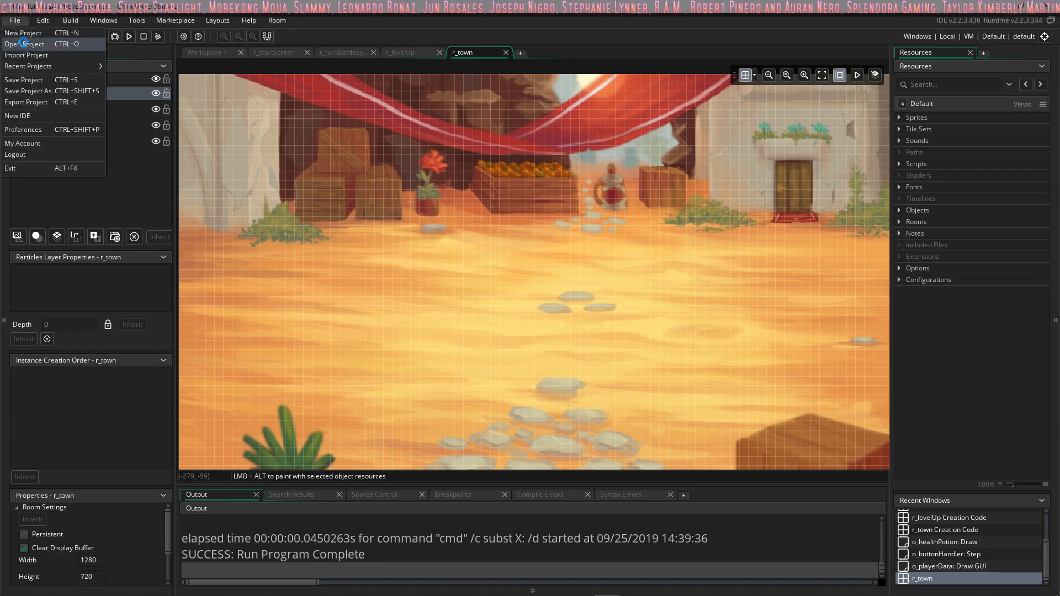
left_click(24, 41)
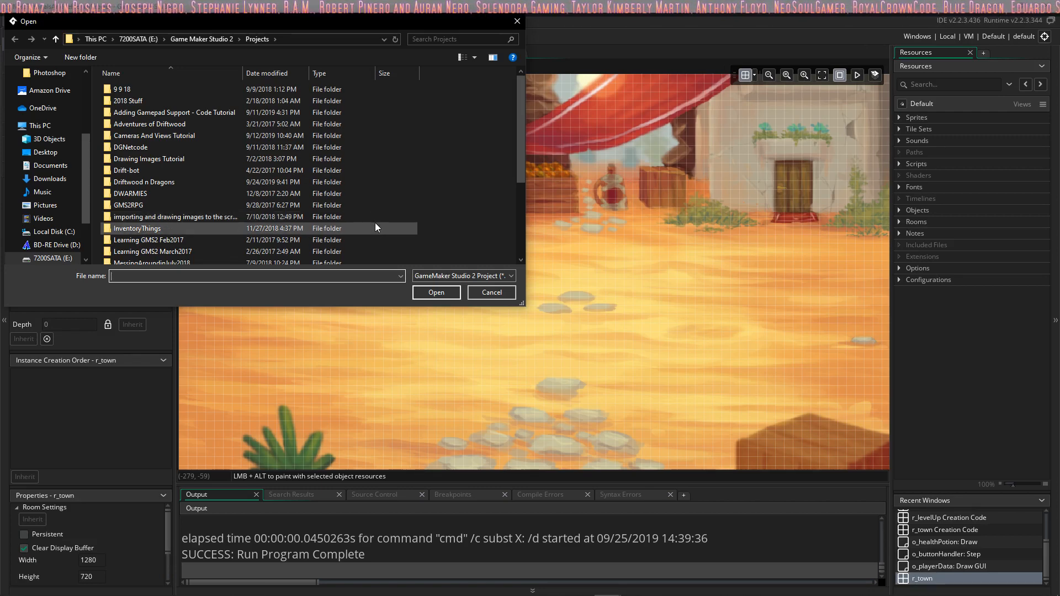
scroll(182, 212, "down", 1)
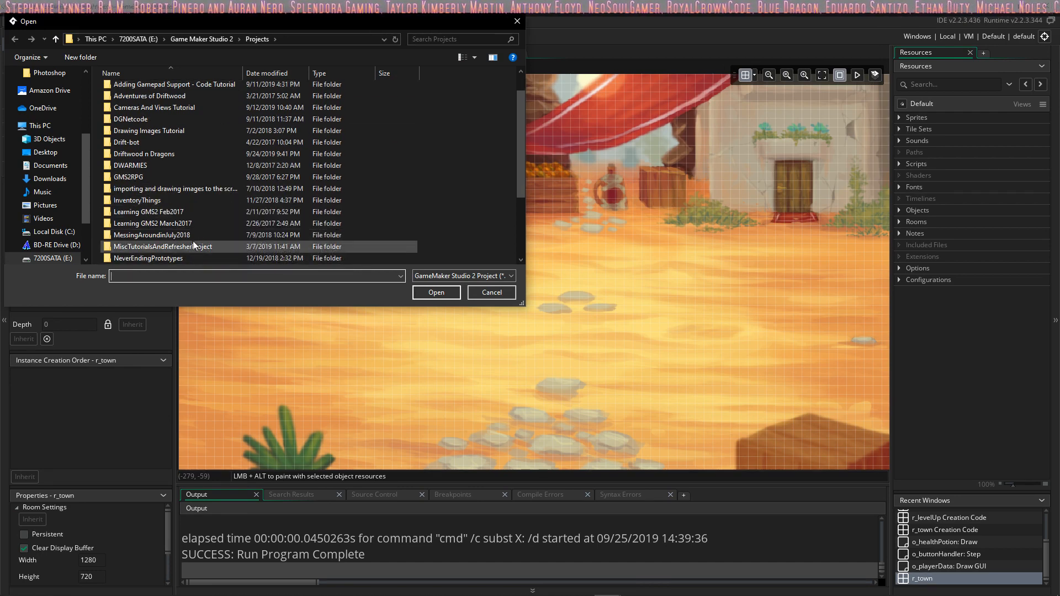
scroll(194, 214, "down", 2)
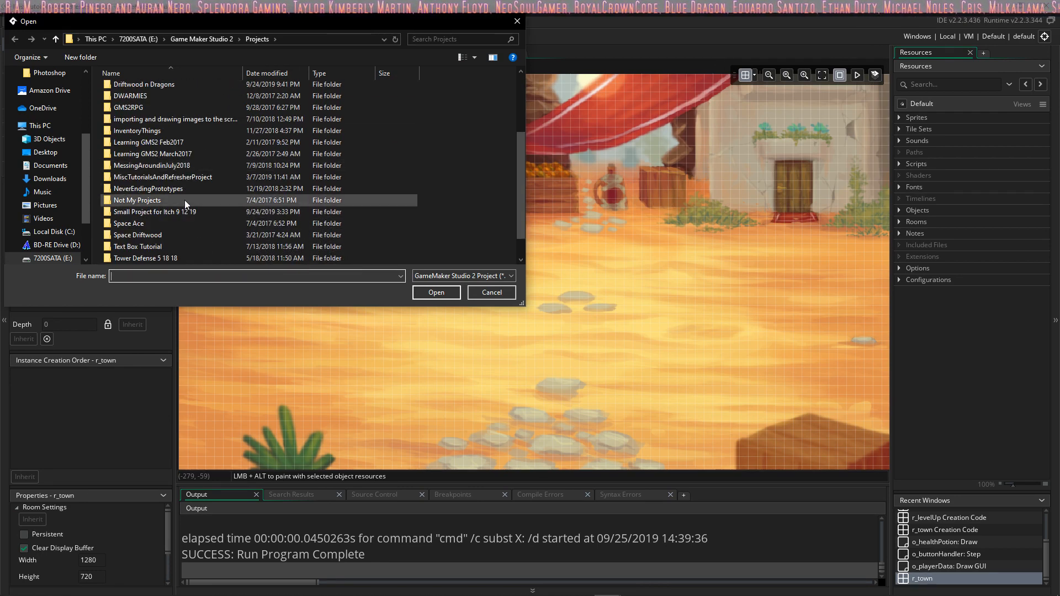
scroll(191, 189, "down", 1)
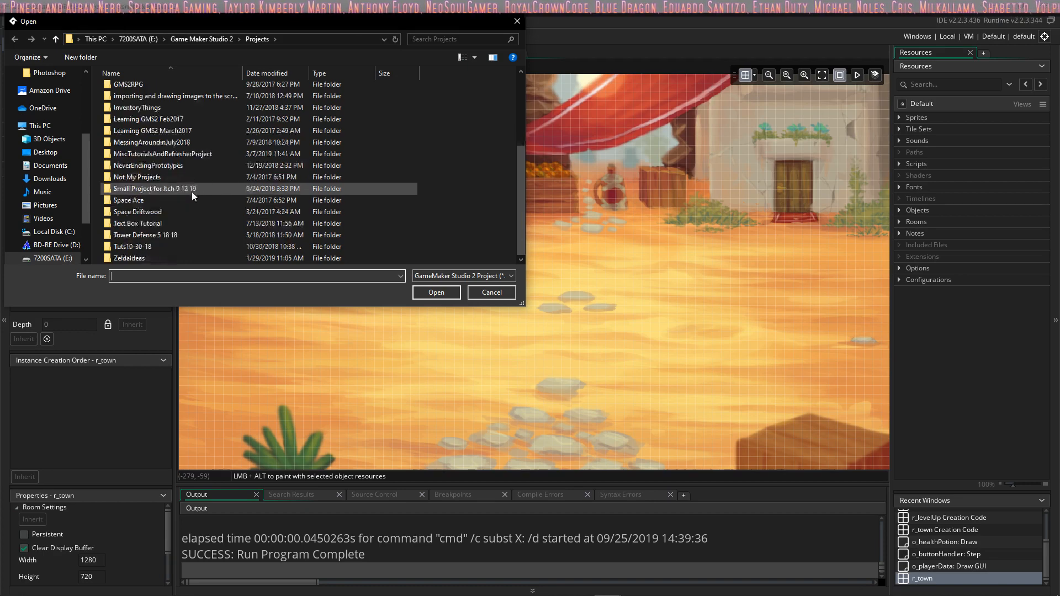
double_click(197, 235)
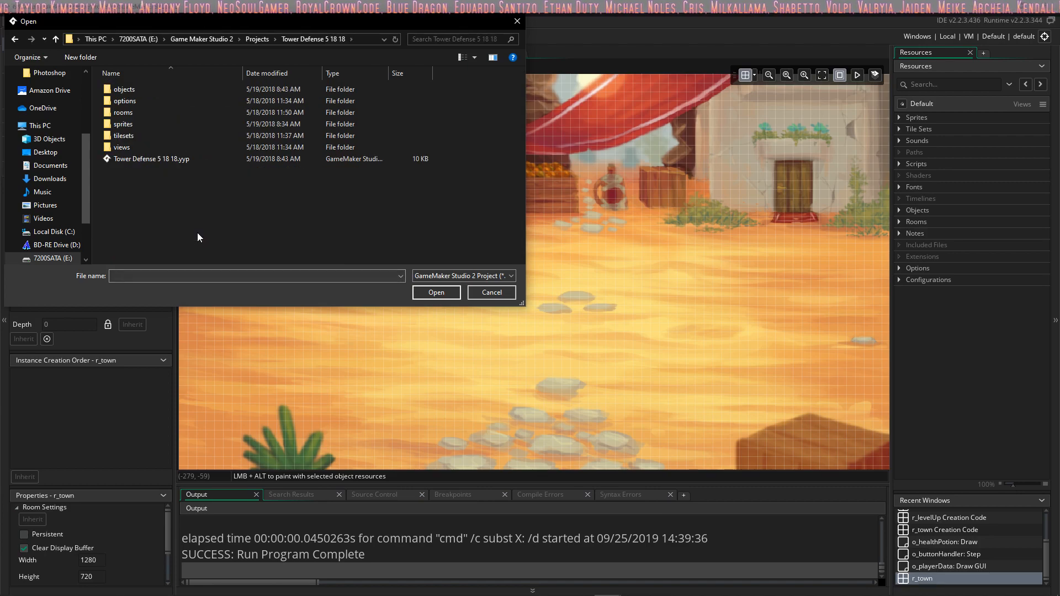
double_click(169, 162)
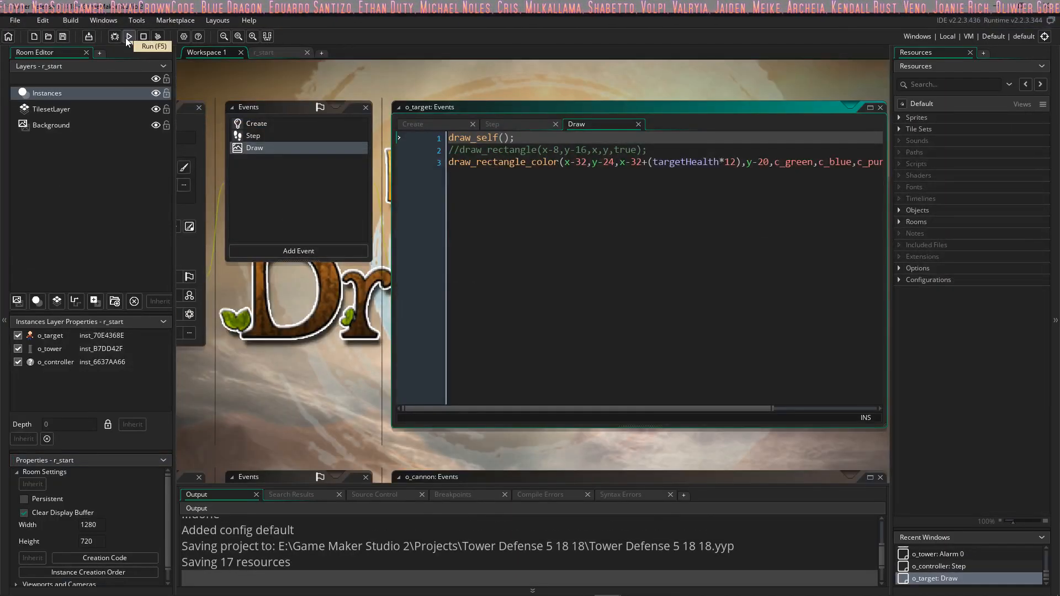
left_click(126, 36)
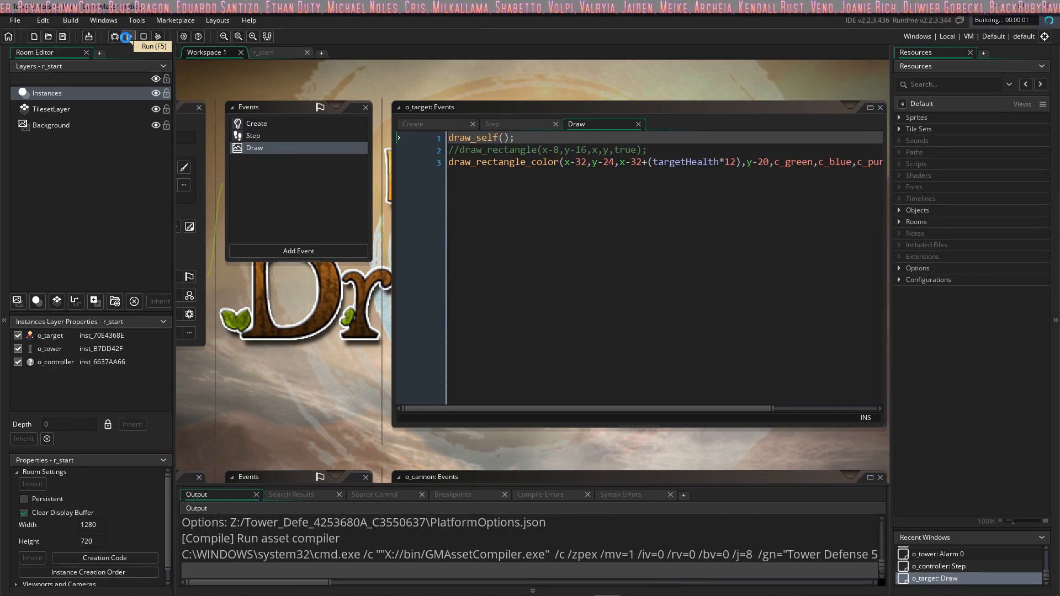
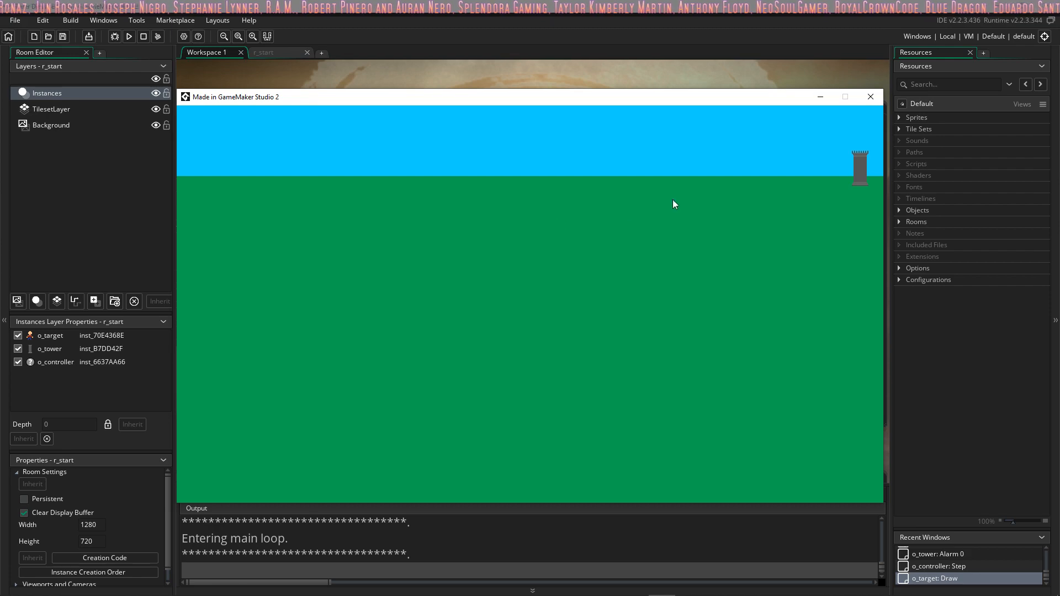
Step: Close the running game and review the draw_rectangle_color line in the Draw event of o_target
left_click(867, 98)
left_click(604, 163)
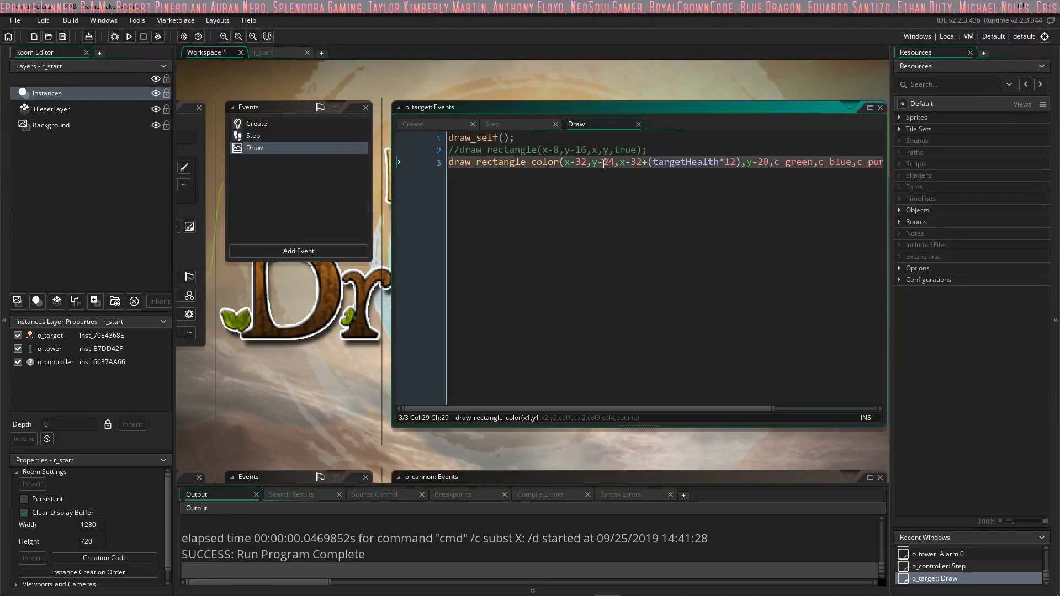
left_click(652, 162)
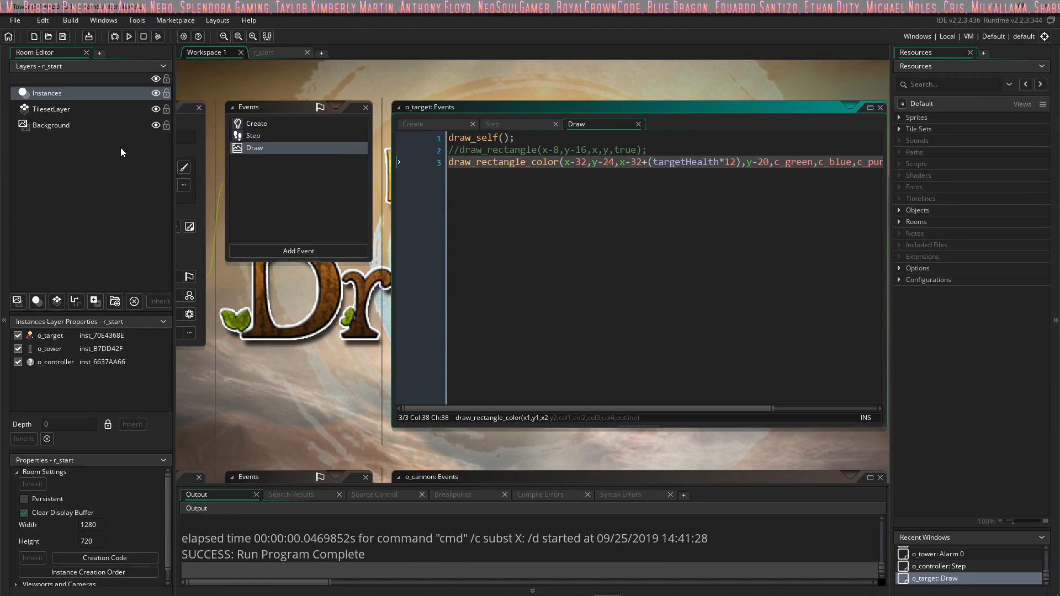
left_click(22, 21)
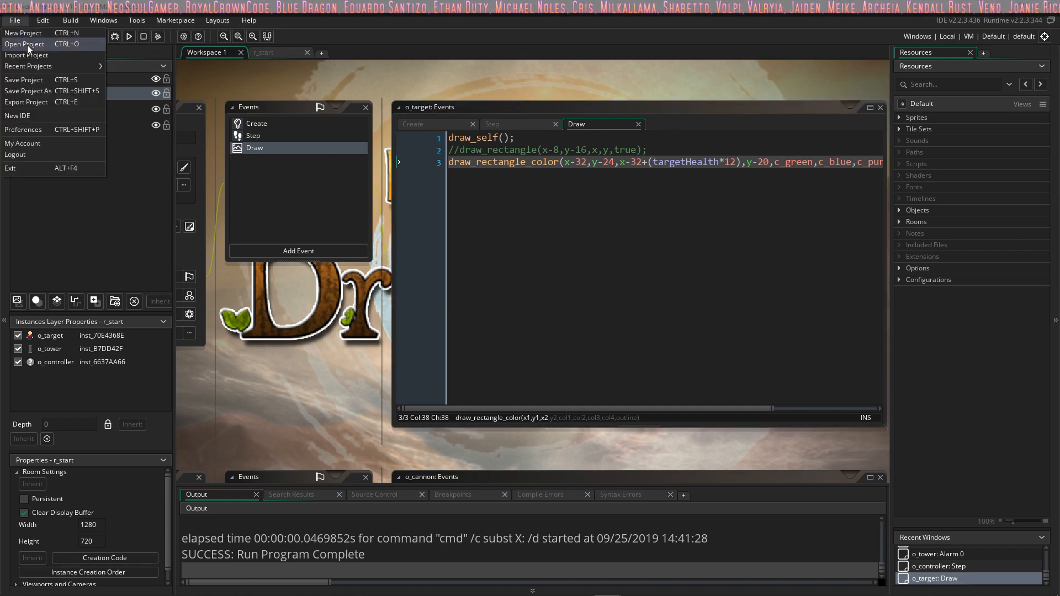
left_click(28, 45)
scroll(221, 133, "down", 4)
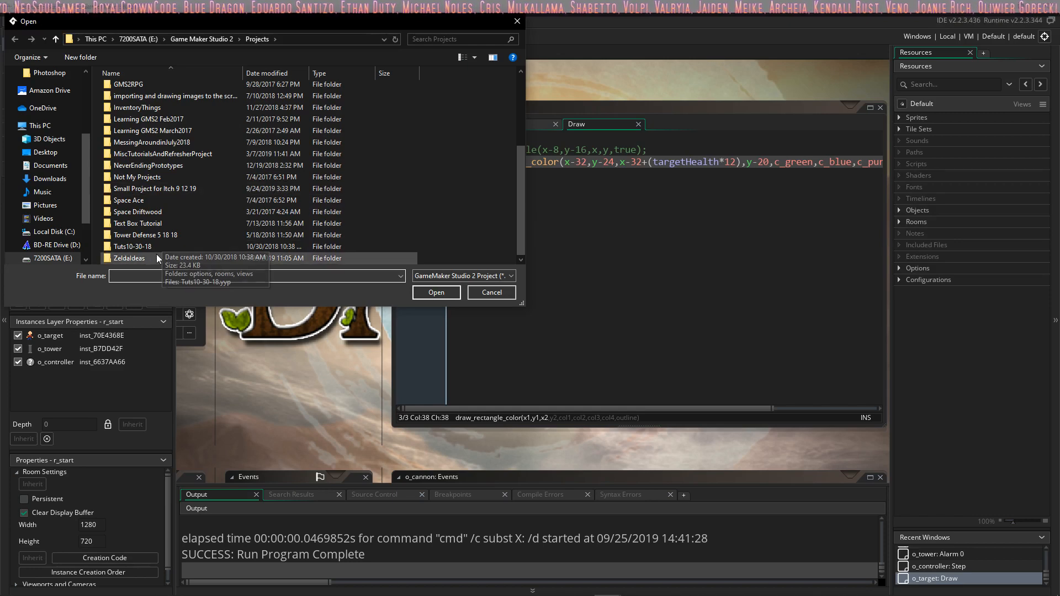
scroll(170, 171, "up", 4)
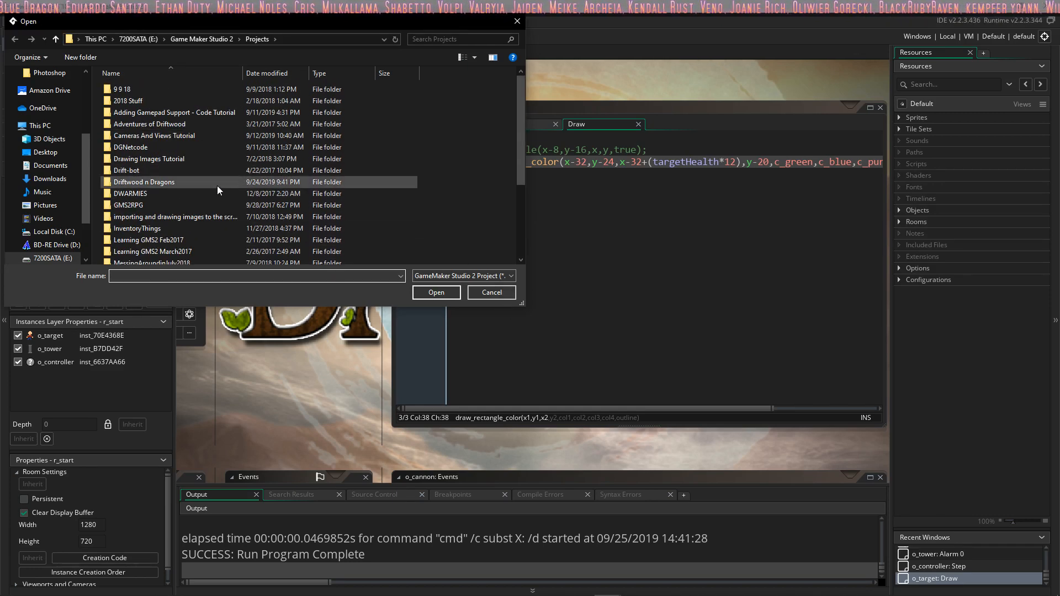
left_click(480, 292)
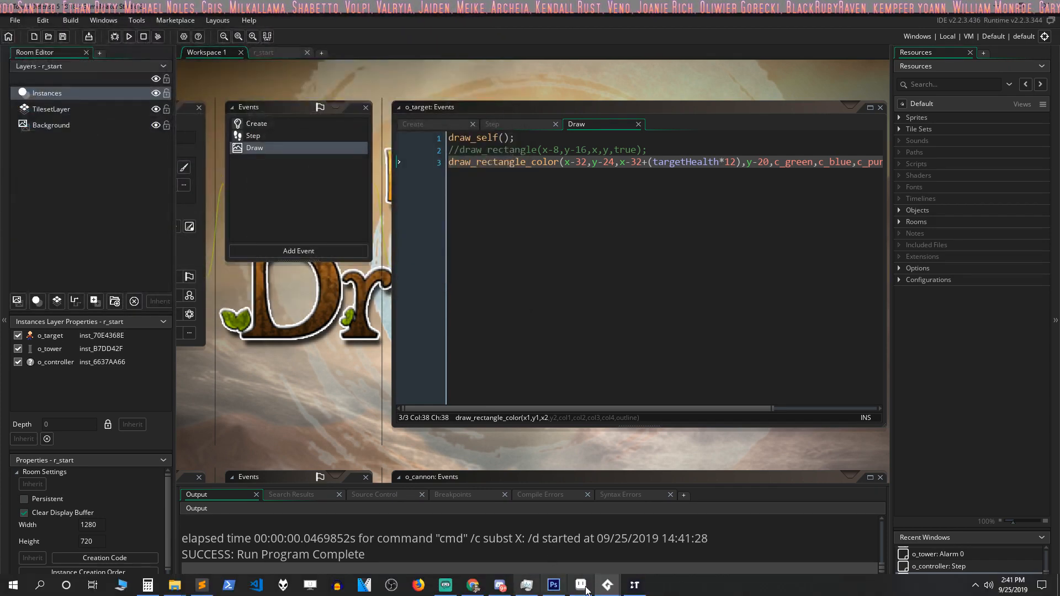
Step: Close the Tower Defense project window and bring up the Driftwood n Dragons project
mouse_move(617, 590)
left_click(778, 503)
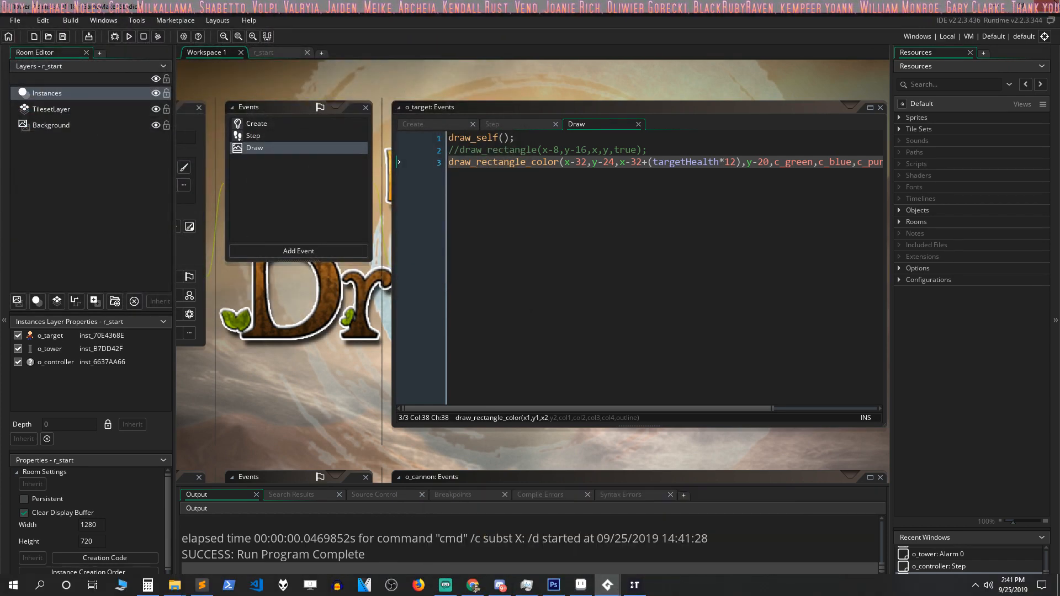
left_click(558, 323)
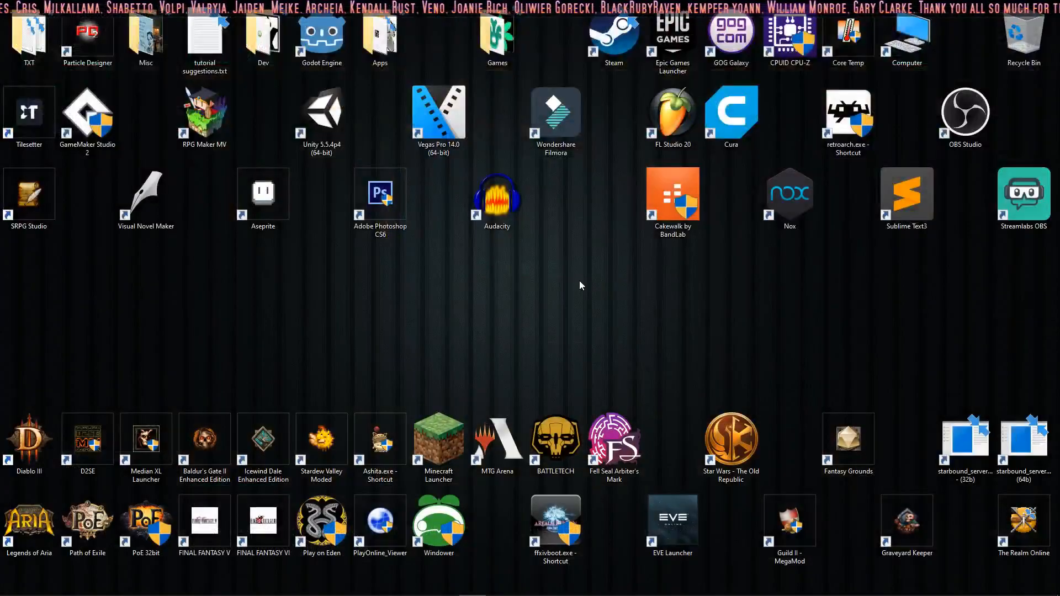
mouse_move(608, 590)
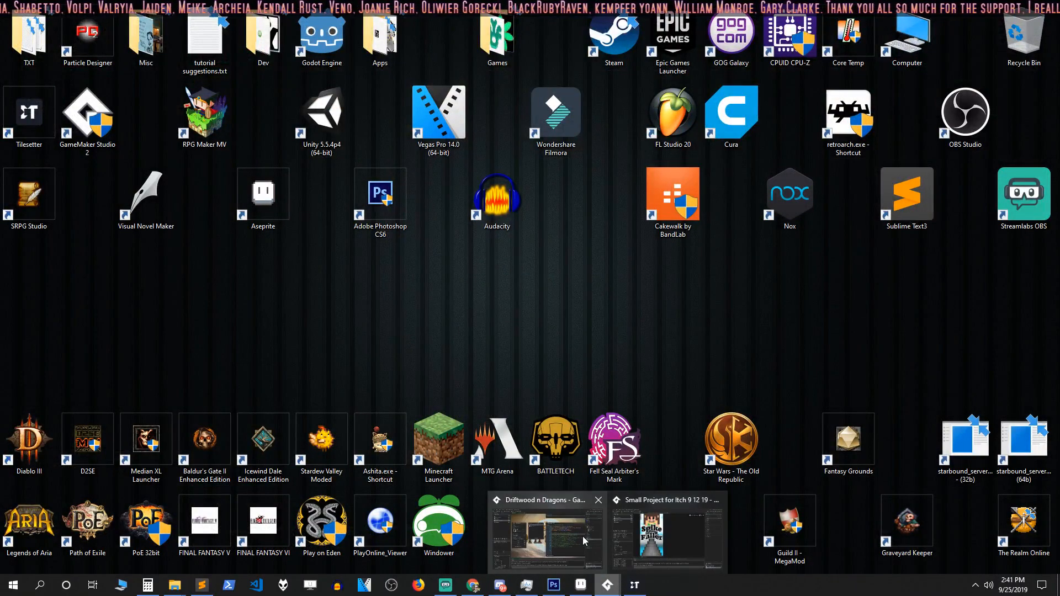
left_click(583, 536)
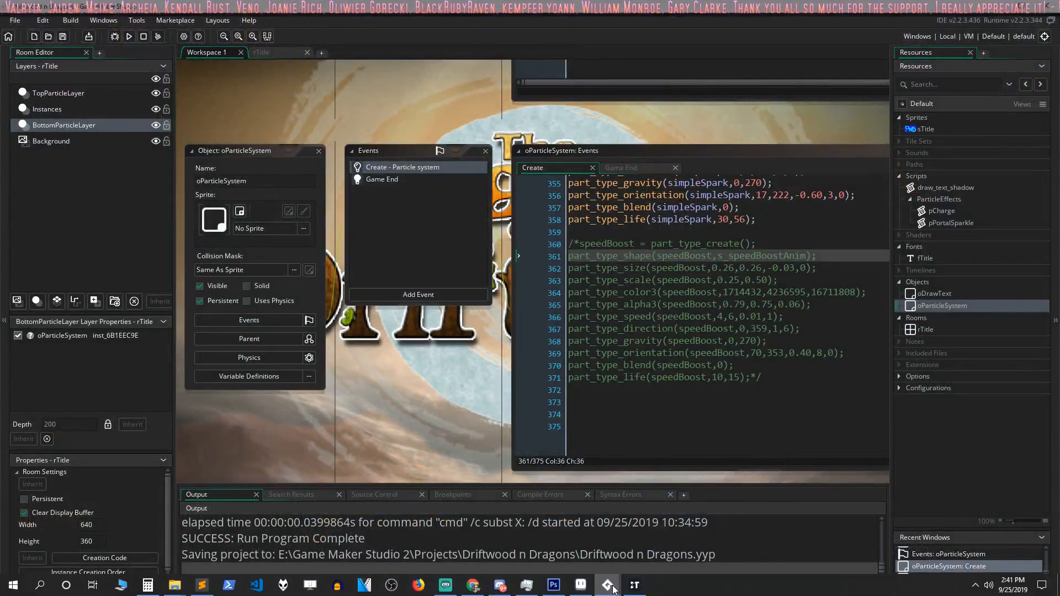
Step: Bring up the Small Project for Itch 9 12 19 project and playtest Spike Faller from its title screen, steering the falling character past the spikes
mouse_move(607, 586)
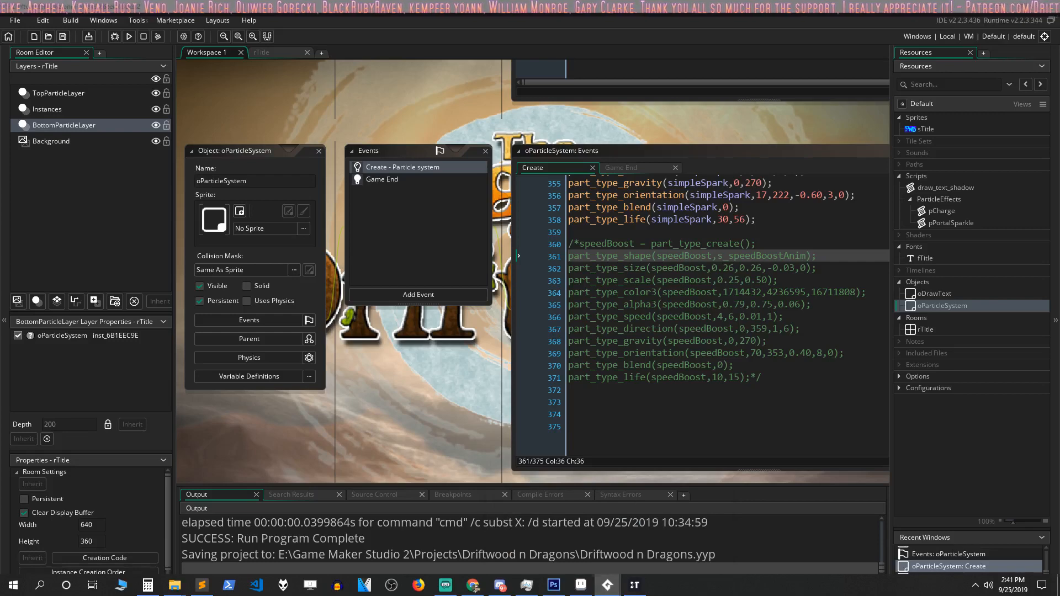
left_click_drag(383, 595, 411, 8)
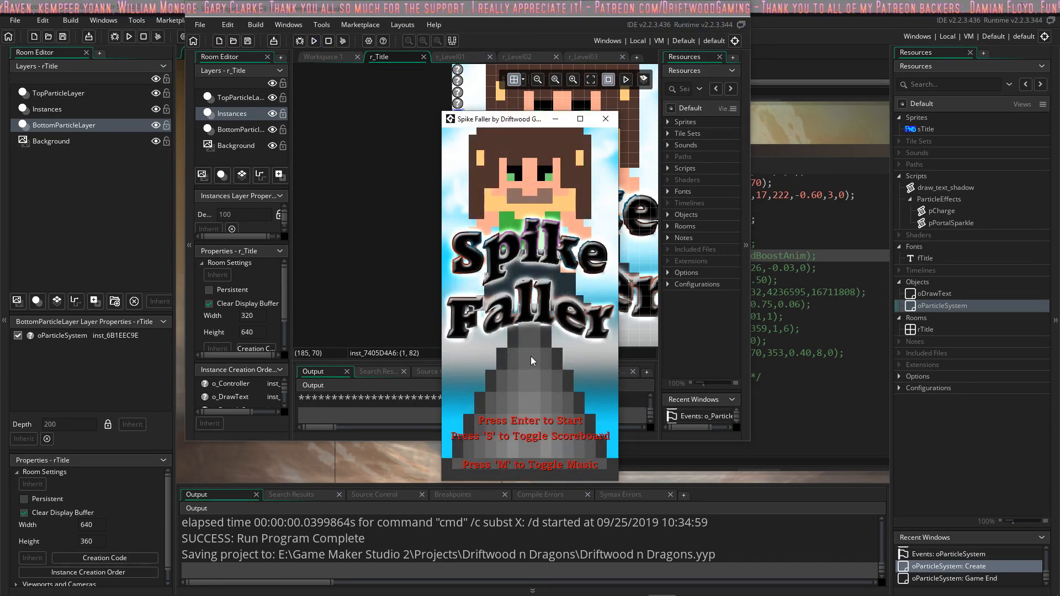
key("Return")
key("Right")
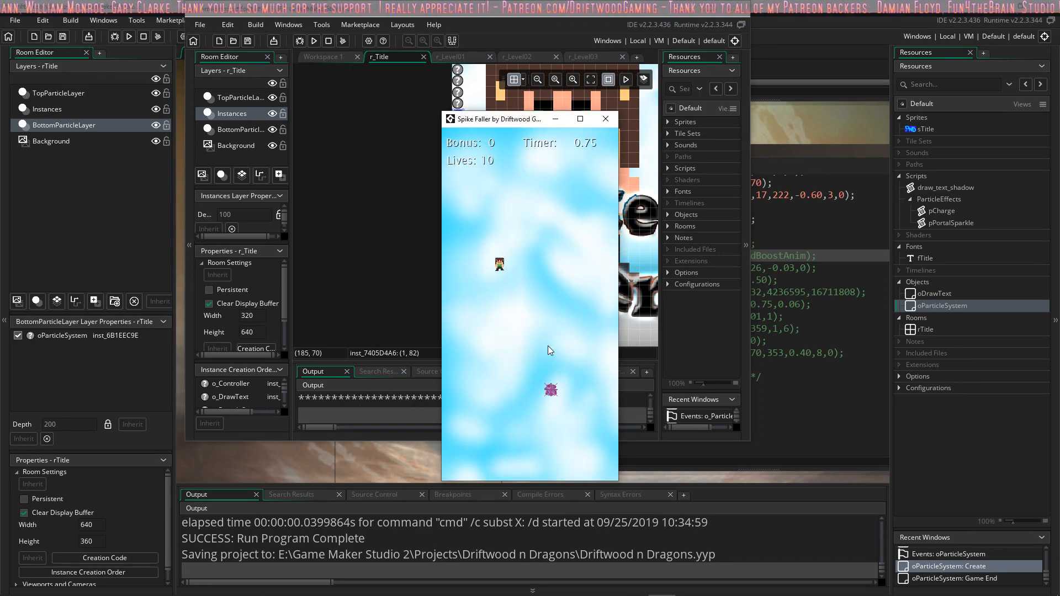
key("Left")
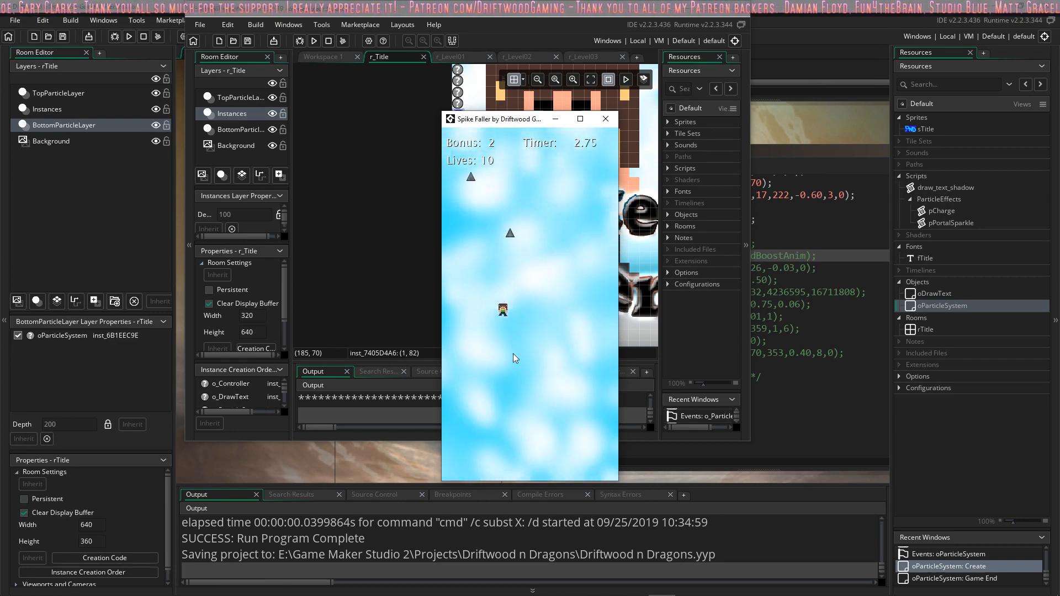
key("Left")
key("Right")
key("Right")
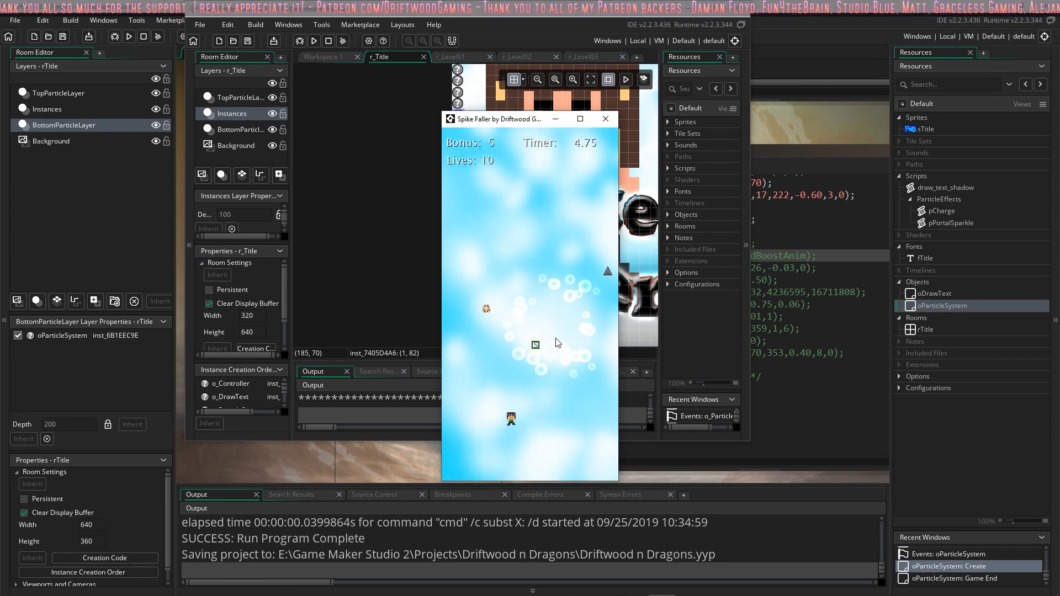
key("Left")
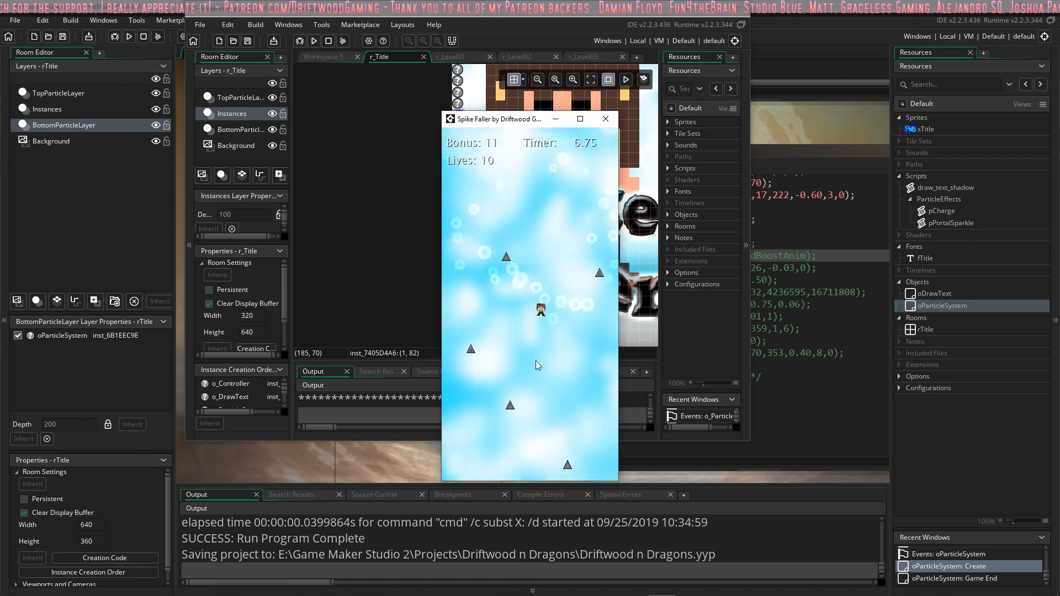
key("Left")
key("Right")
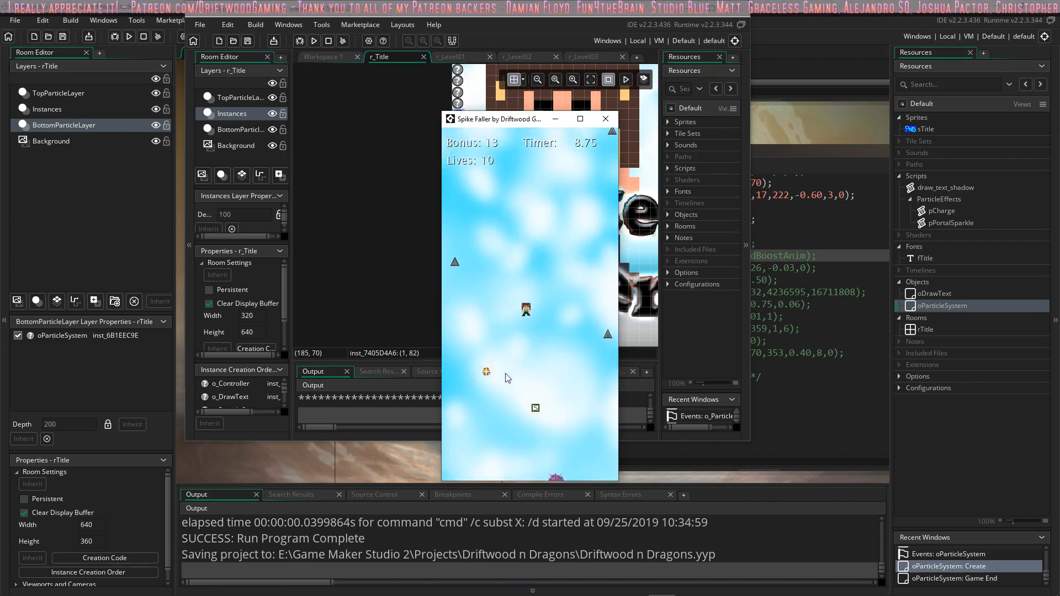
key("Down")
key("Left")
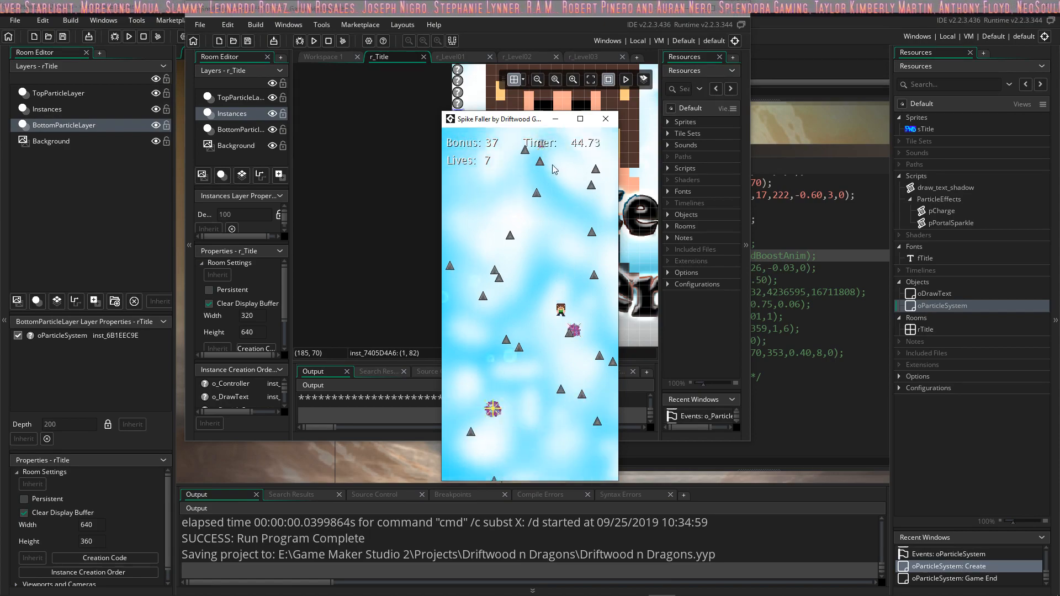
left_click(580, 120)
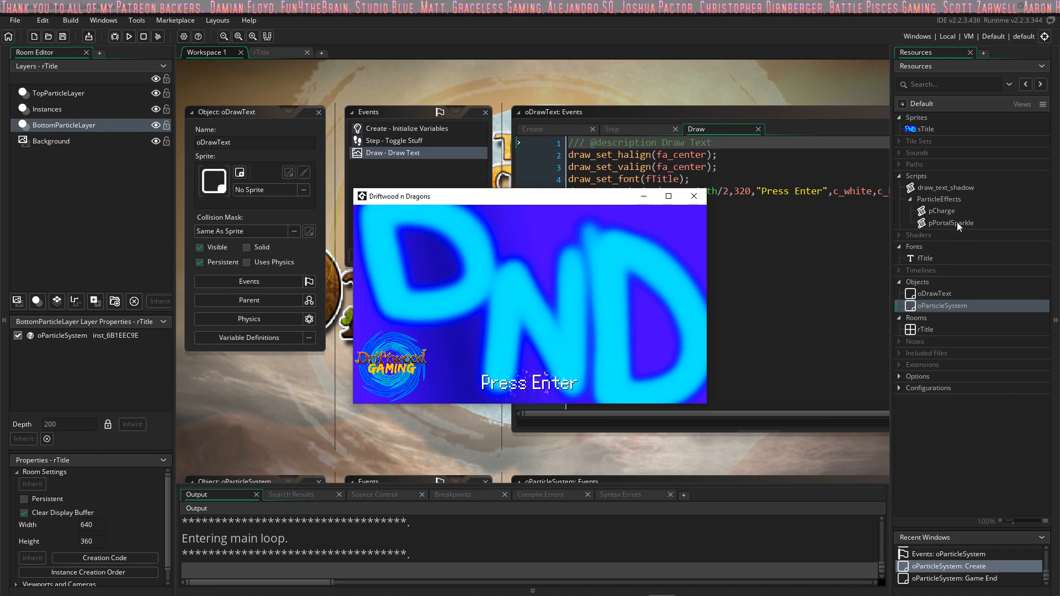
Step: Open the draw_text_shadow script in Driftwood n Dragons, examine its arguments, GMLscripts.com license line and code, and close it
double_click(958, 187)
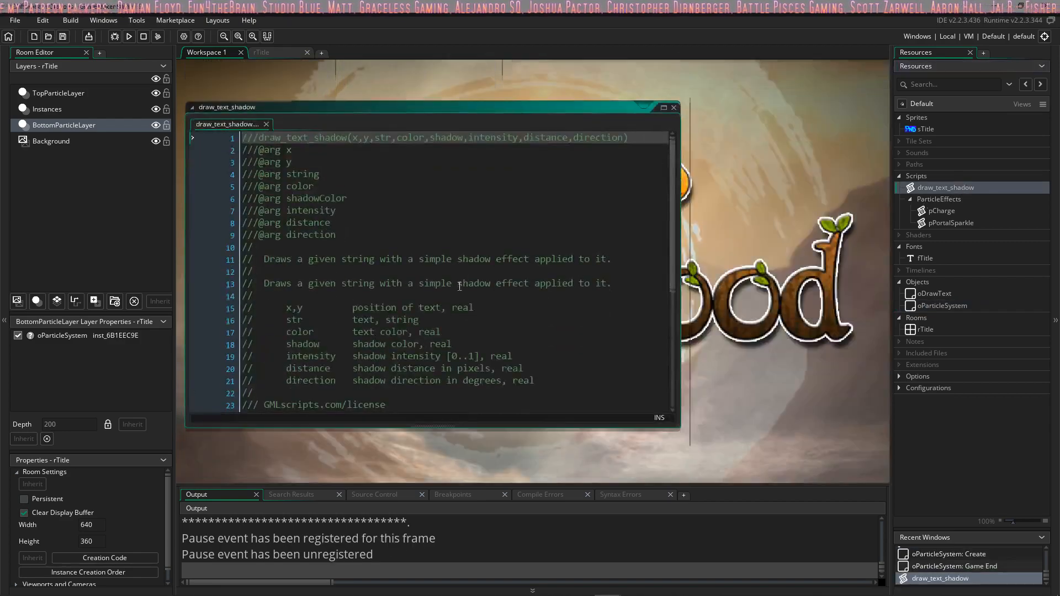
scroll(414, 224, "down", 3)
scroll(413, 226, "up", 5)
scroll(412, 228, "down", 5)
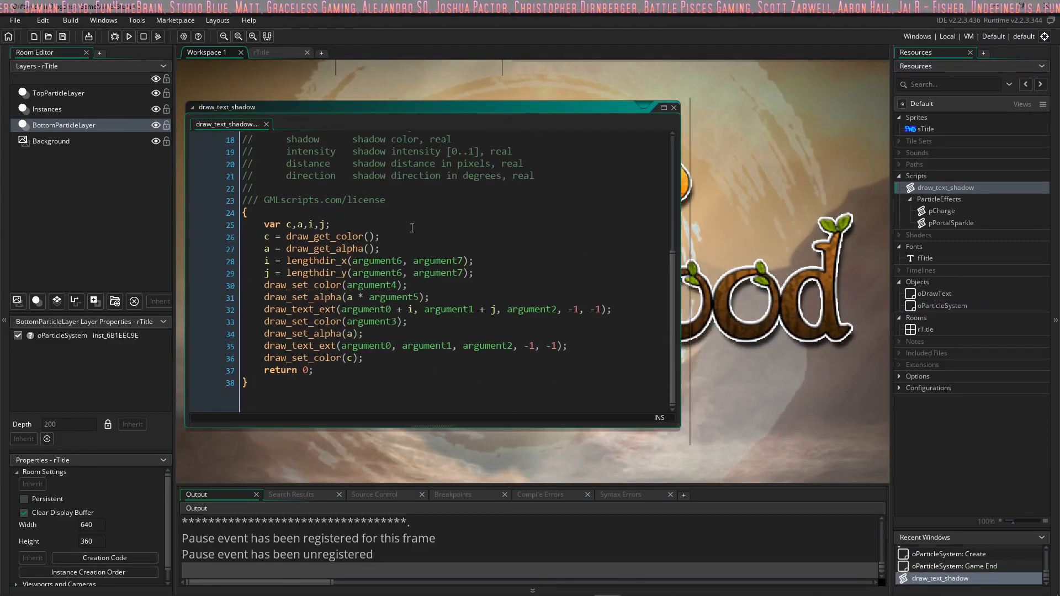
left_click_drag(390, 201, 243, 201)
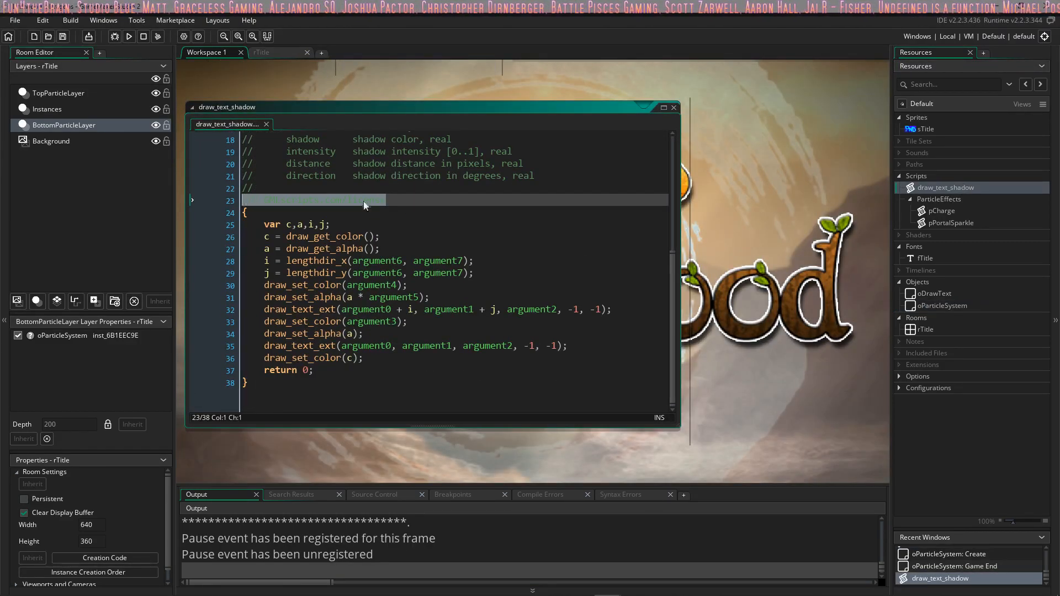
left_click(381, 202)
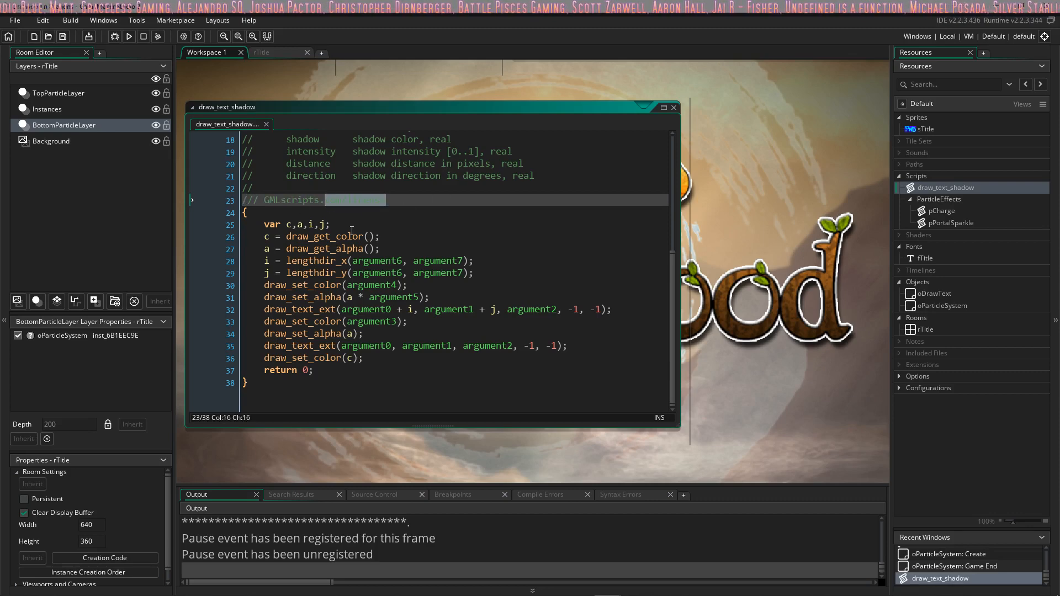
scroll(352, 231, "up", 5)
scroll(386, 260, "down", 5)
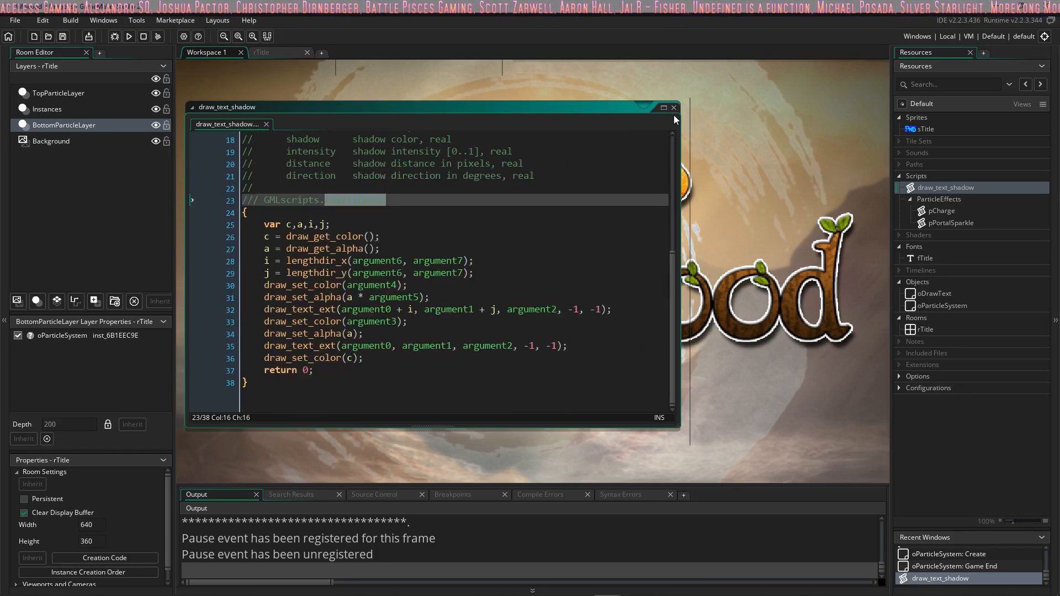
left_click(673, 107)
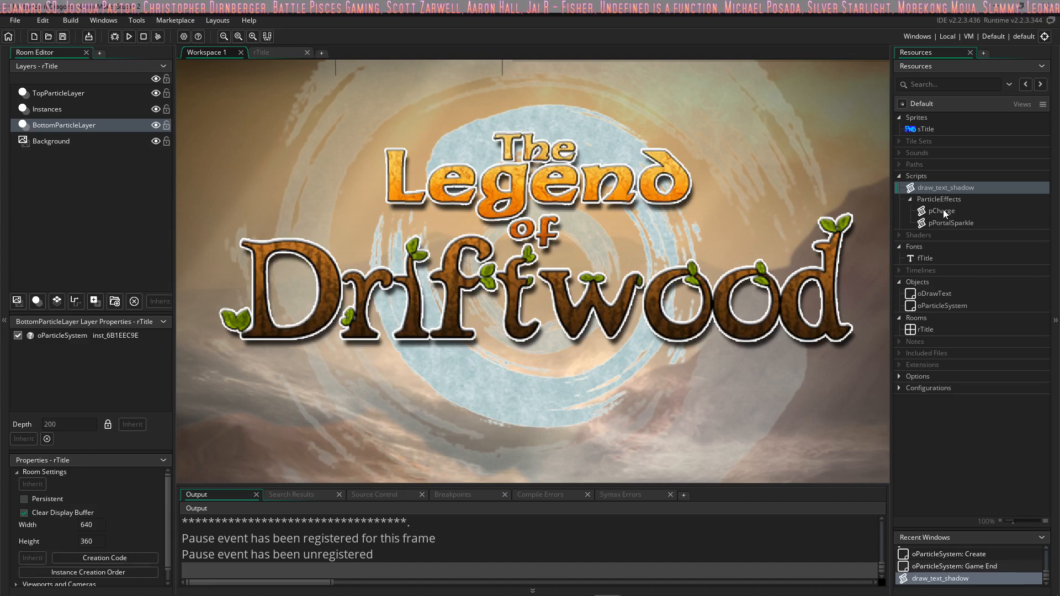
Step: Inspect the pCharge script and the sTitle sprite, closing each editor after viewing it
double_click(942, 210)
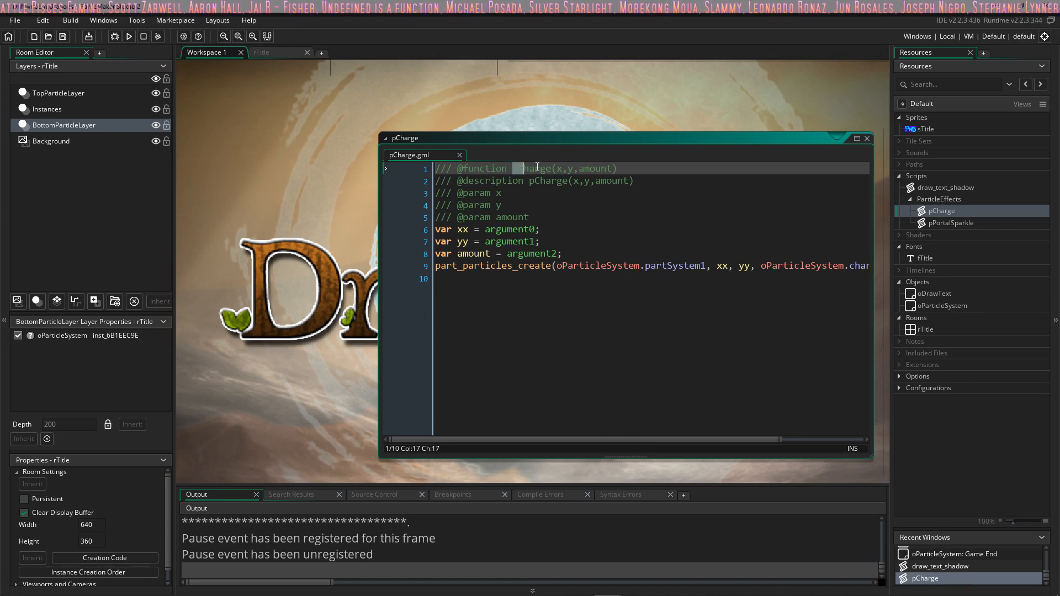
left_click(868, 139)
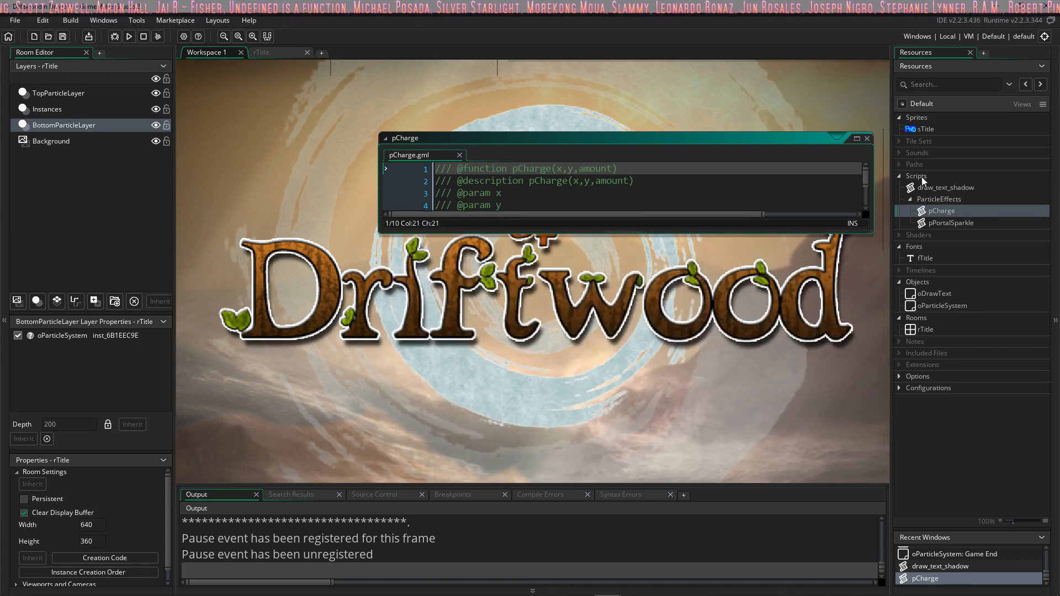
double_click(921, 129)
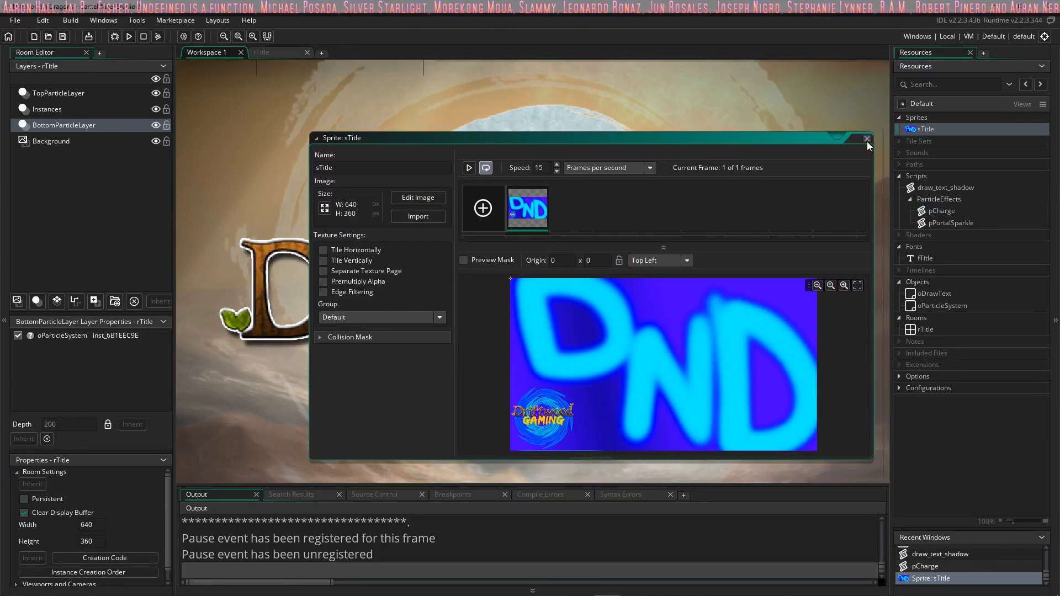
left_click(872, 138)
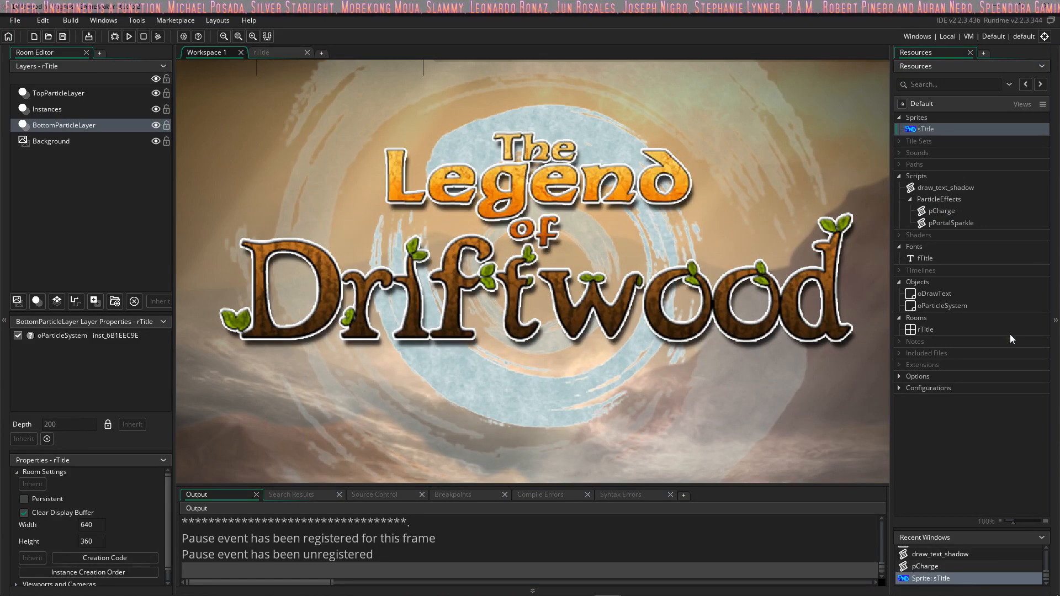
Step: Open the rTitle room and view the properties of its Background, TopParticleLayer and BottomParticleLayer layers
double_click(927, 331)
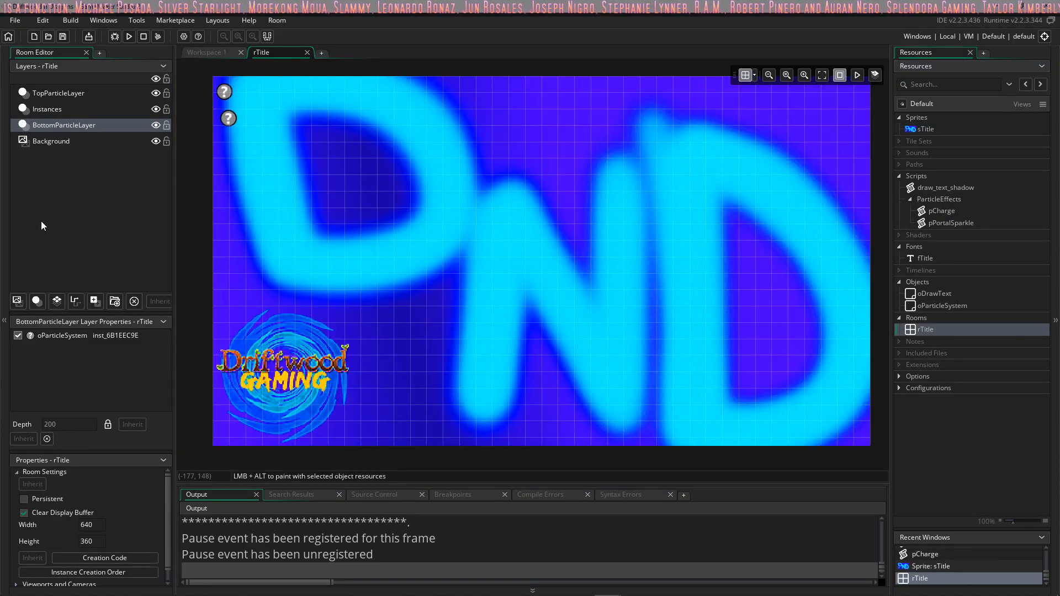
left_click(55, 142)
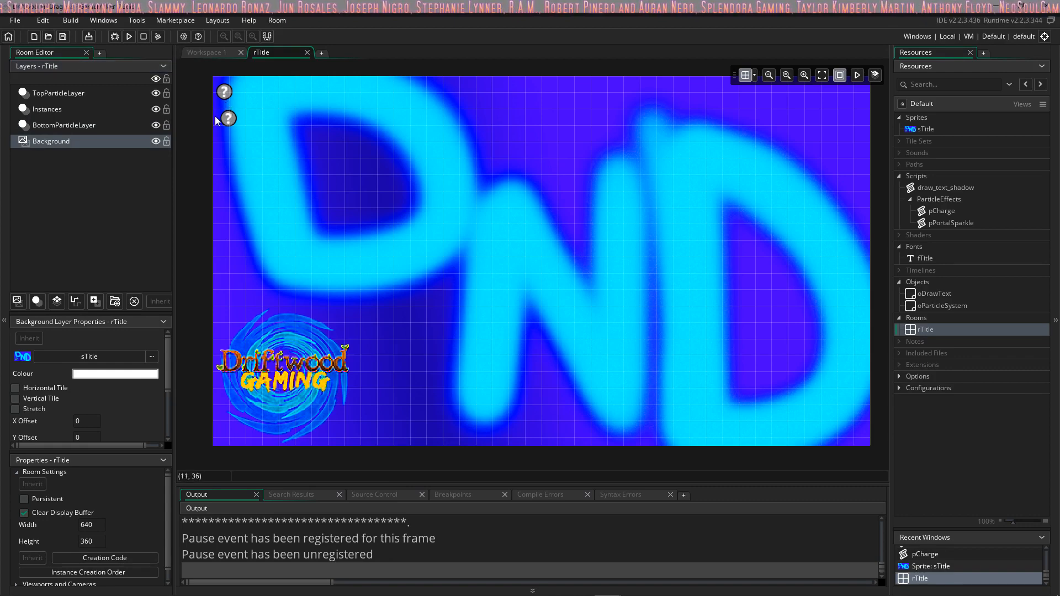
left_click(65, 91)
left_click(68, 125)
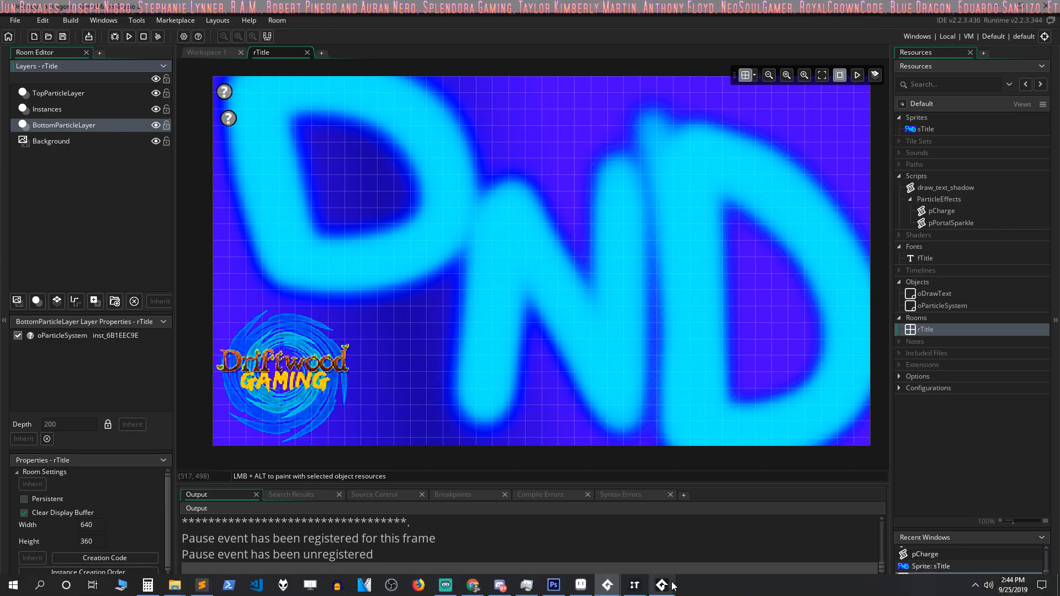
Step: Switch to Tilesetter to look over the whole generated tileset, and bring up the grass tile sprite in Aseprite
left_click(636, 585)
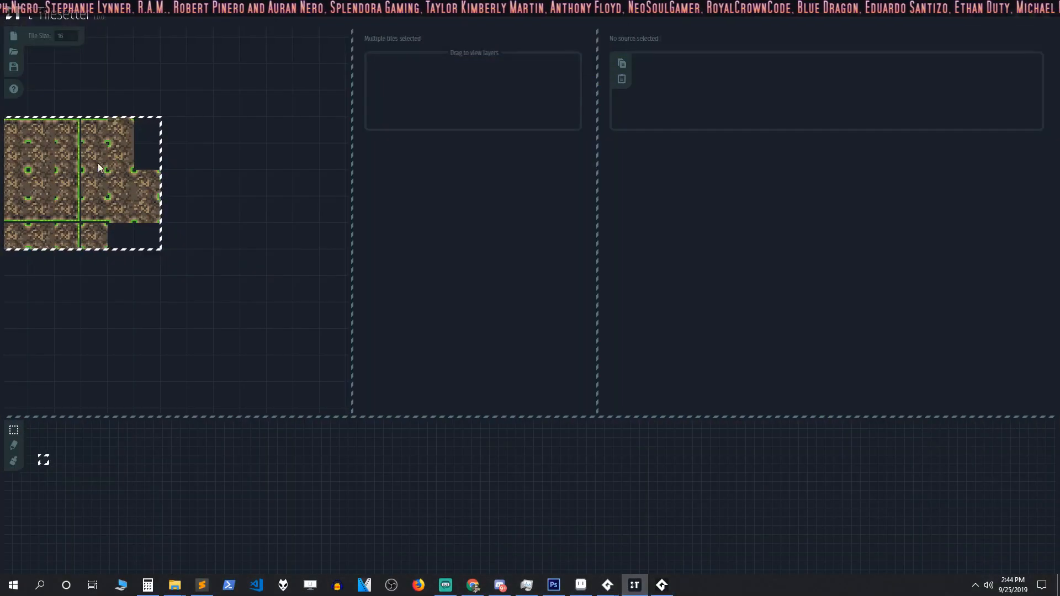
middle_click_drag(97, 163, 320, 203)
middle_click_drag(248, 263, 204, 241)
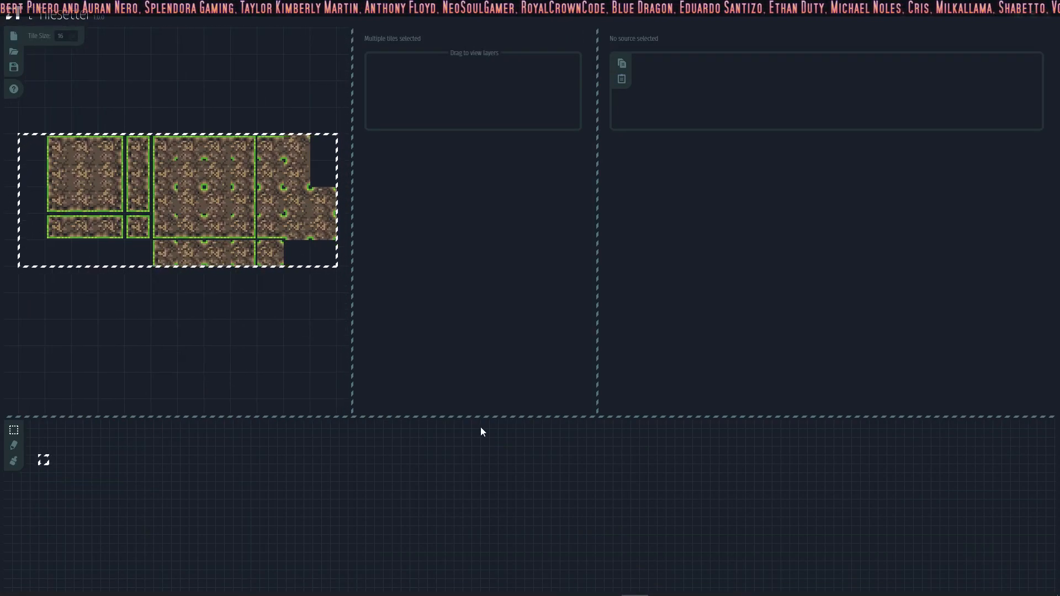
left_click(581, 584)
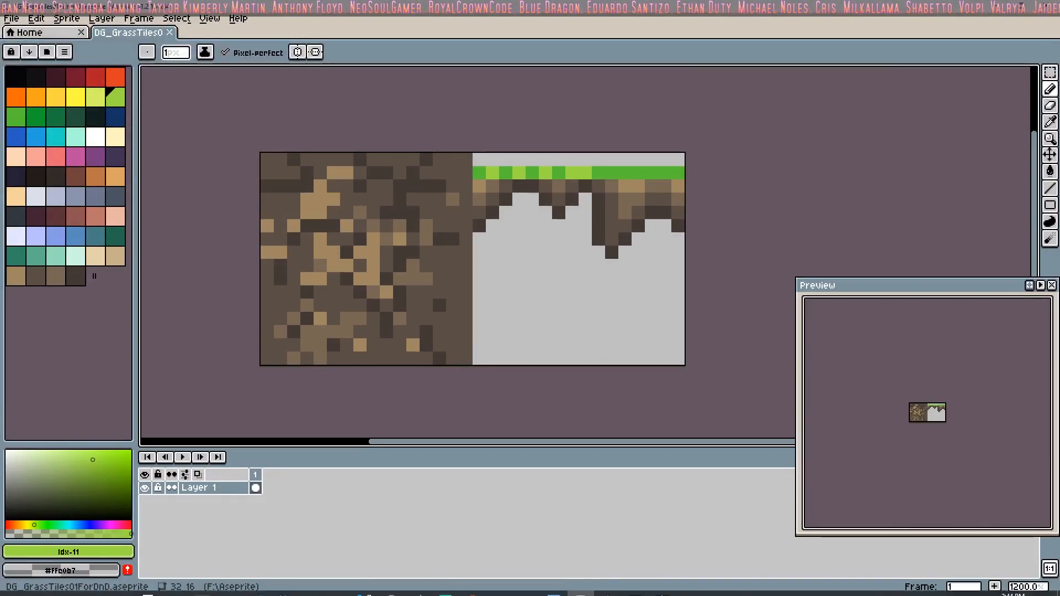
Step: View the running Driftwood n Dragons title screen, then close the game and the spare Trailer folder window
left_click(635, 586)
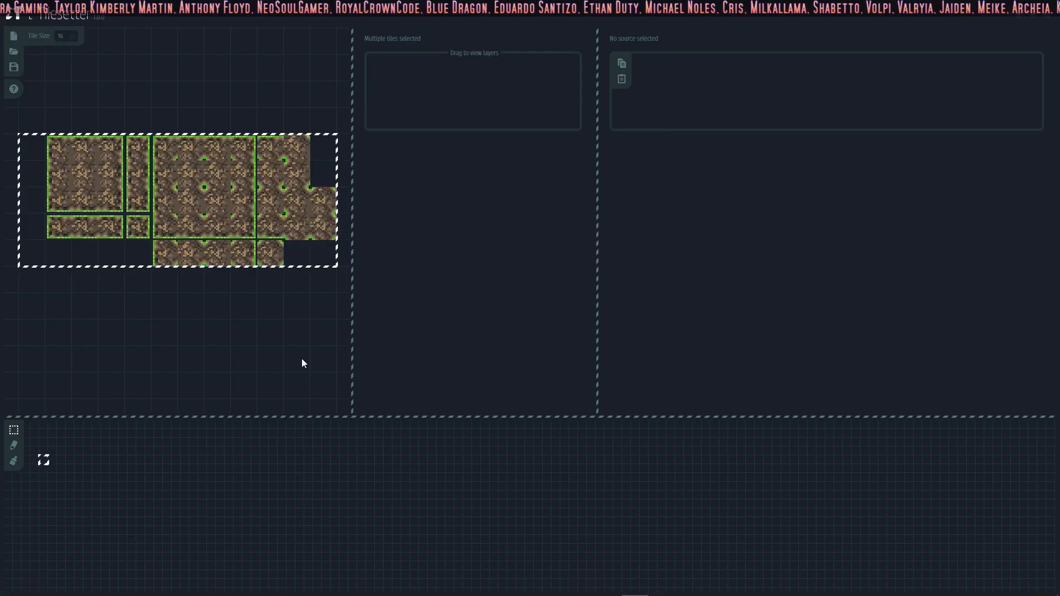
mouse_move(750, 592)
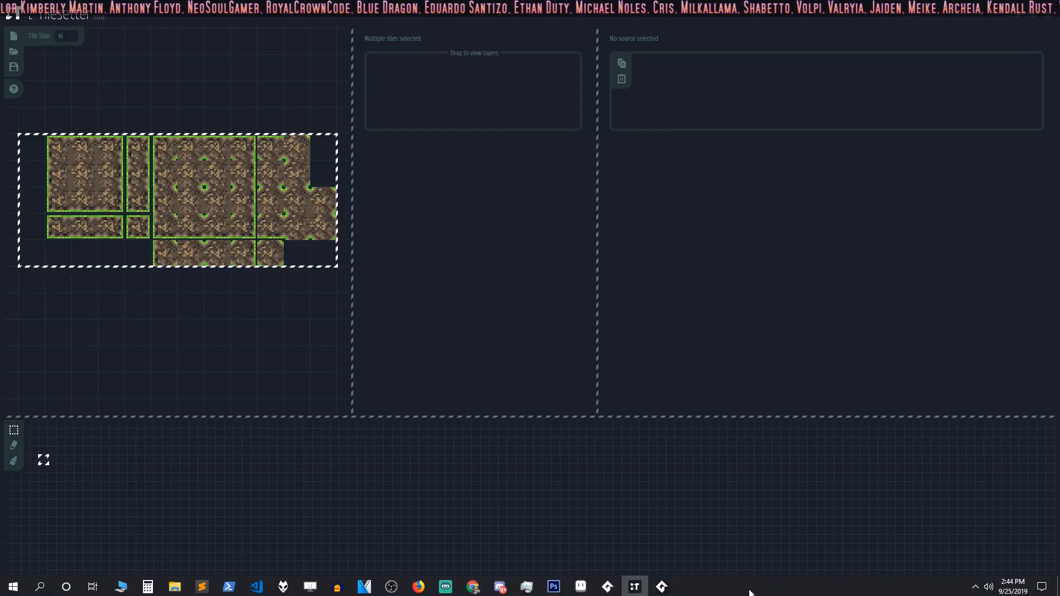
left_click(663, 587)
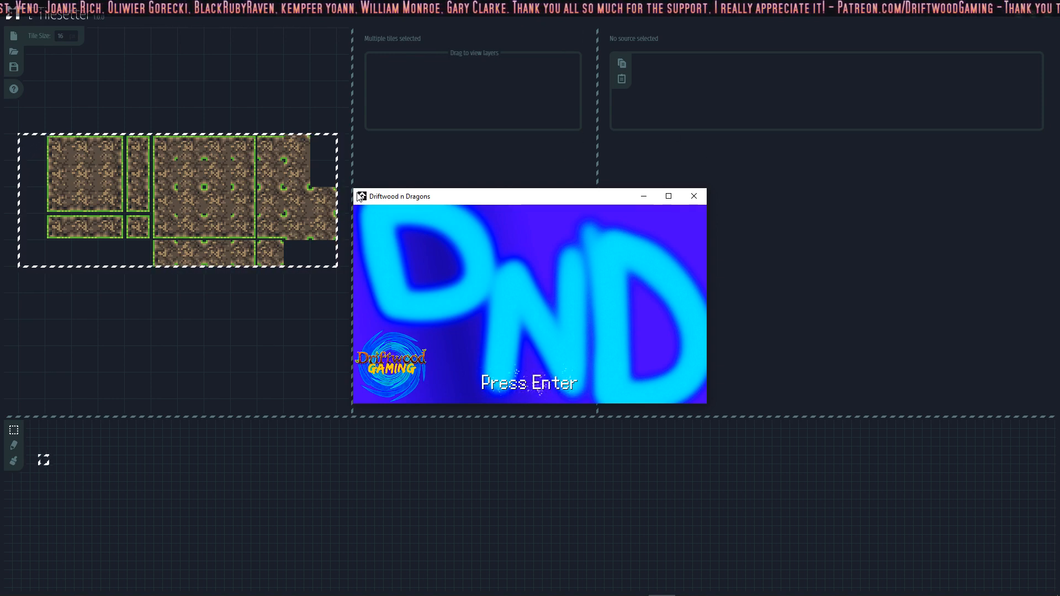
left_click(695, 201)
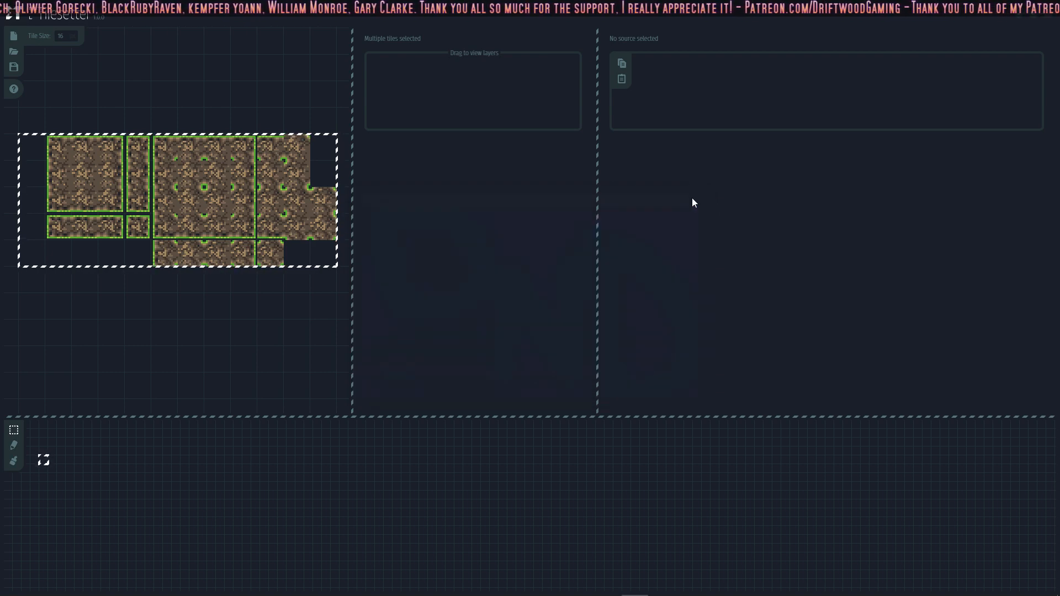
mouse_move(175, 584)
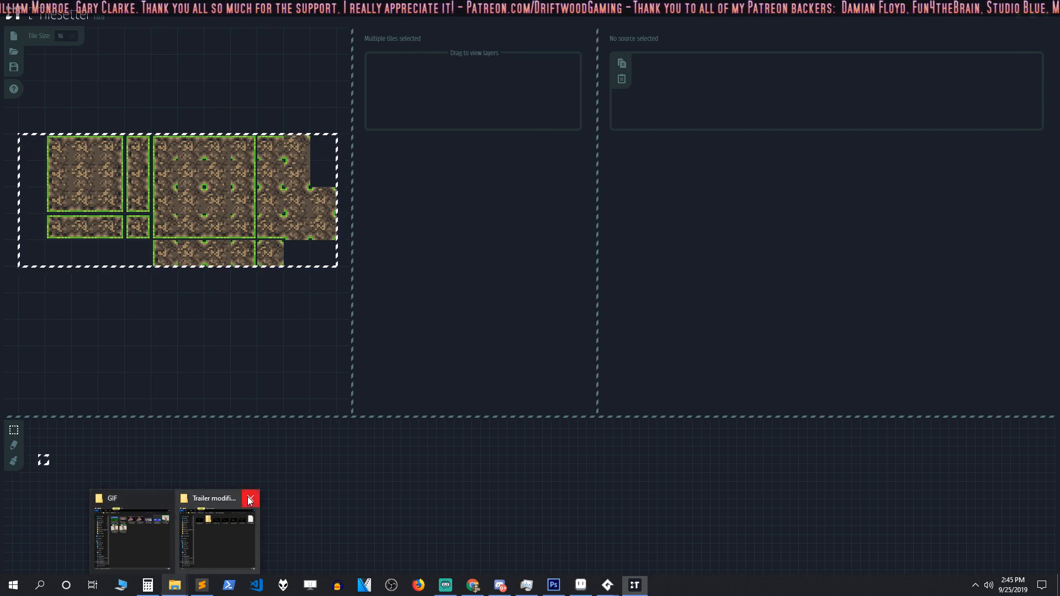
left_click(250, 498)
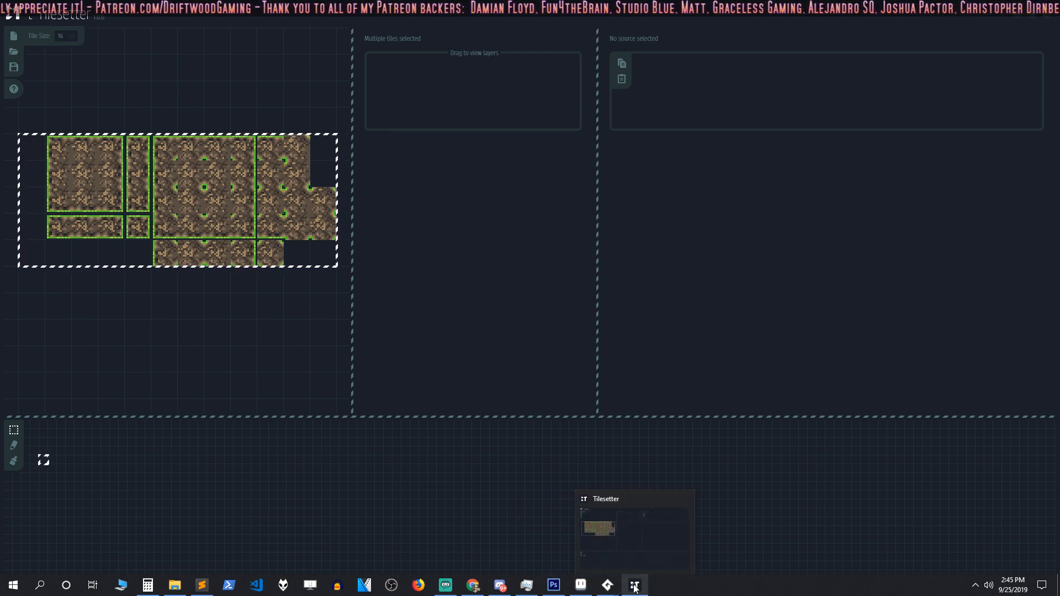
Step: Switch to GameMaker Studio 2 and create a new sprite in the Driftwood n Dragons project
mouse_move(607, 584)
left_click(544, 530)
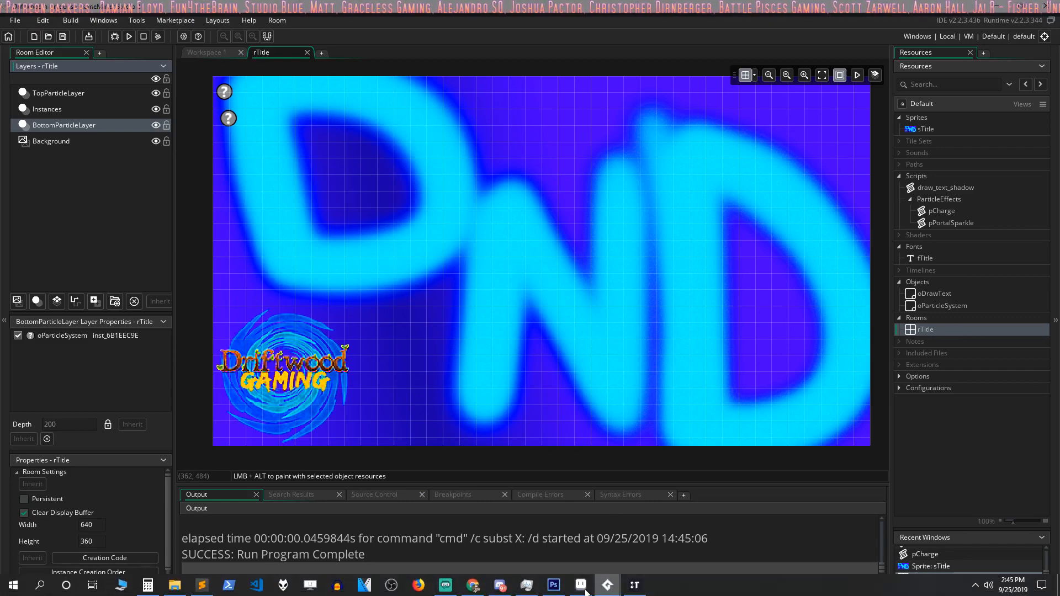
right_click(926, 119)
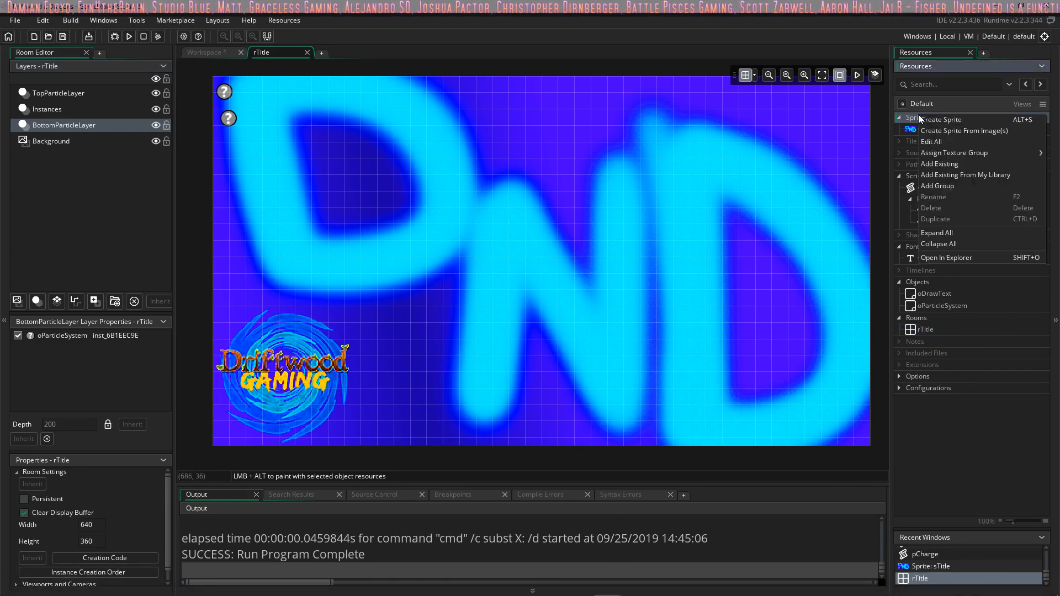
left_click(932, 120)
left_click(414, 198)
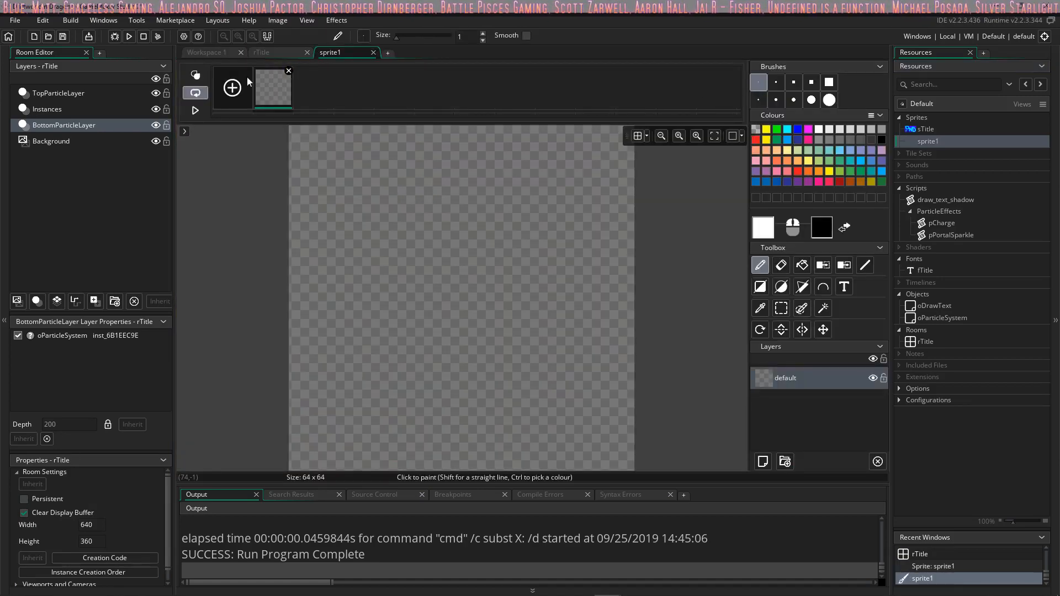
left_click(293, 52)
left_click(352, 55)
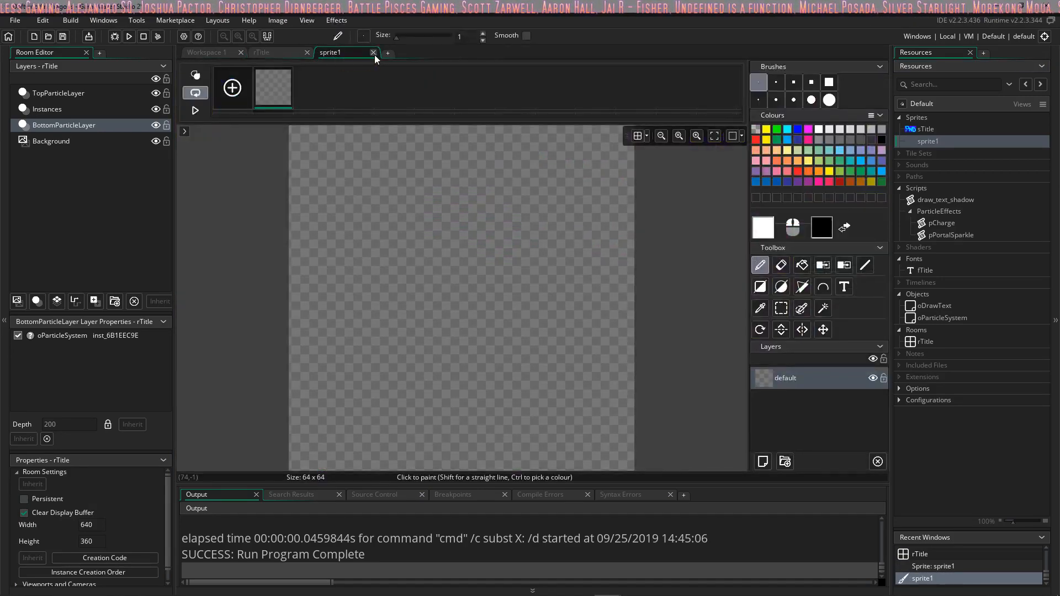
left_click(374, 52)
left_click(204, 52)
Step: Import DG_GrassTiles01BLOBForDnD.png from the Aseprite folder on the WDBlack (F:) drive into the new sprite
left_click(422, 215)
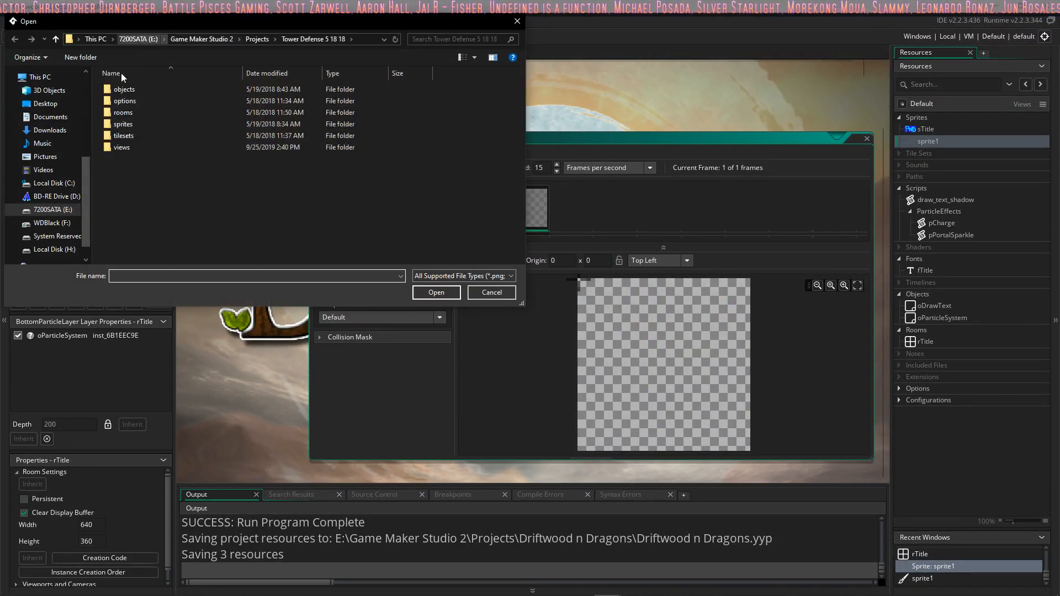
left_click(51, 222)
double_click(144, 101)
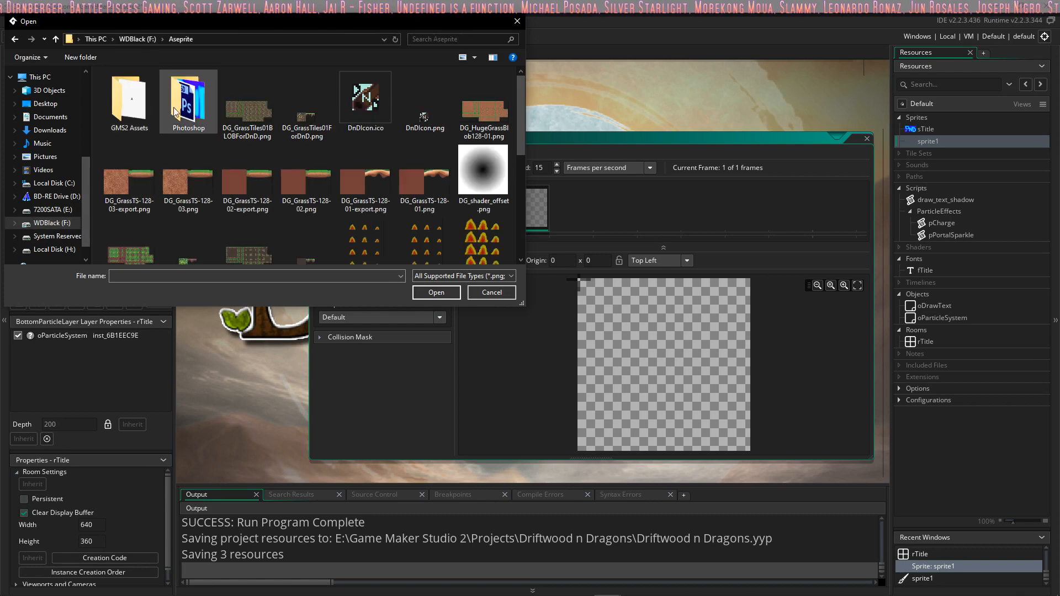
left_click(249, 131)
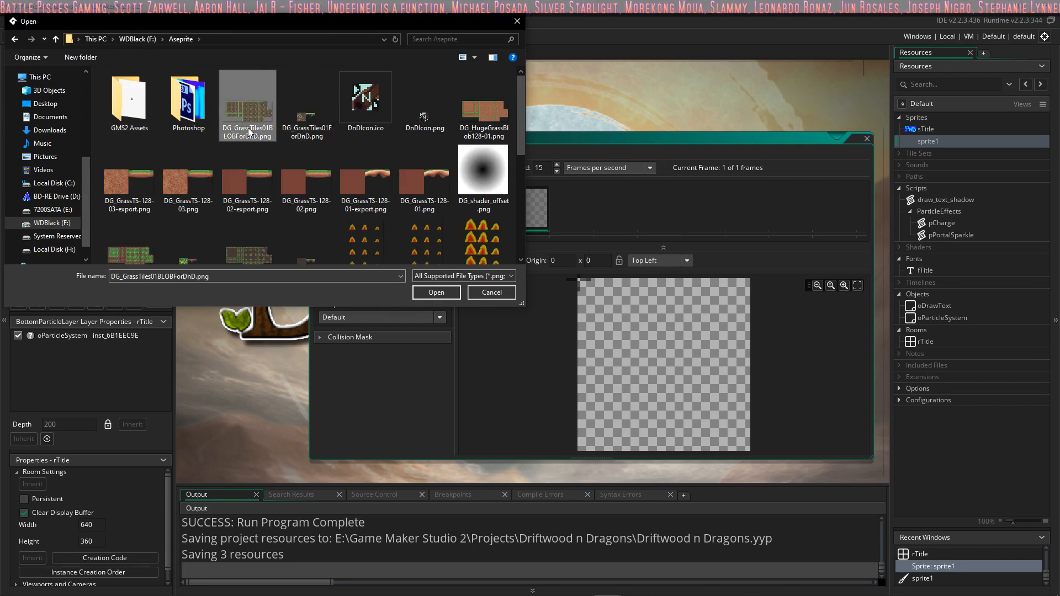
left_click(436, 292)
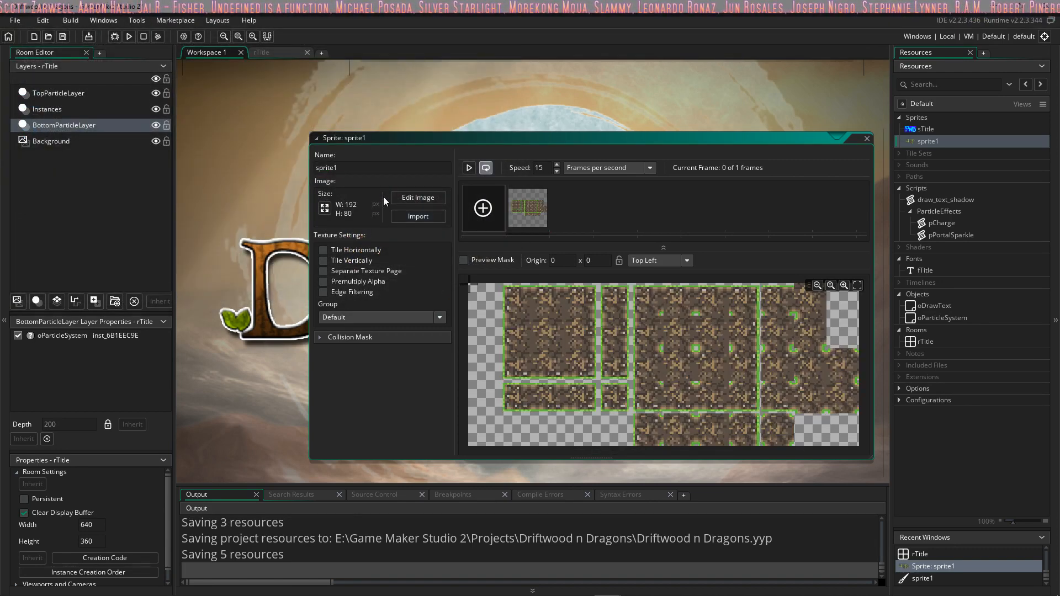
Step: Rename the imported tileset sprite as sGrassTS01 and close its editor
left_click_drag(357, 168, 248, 166)
type("sGr")
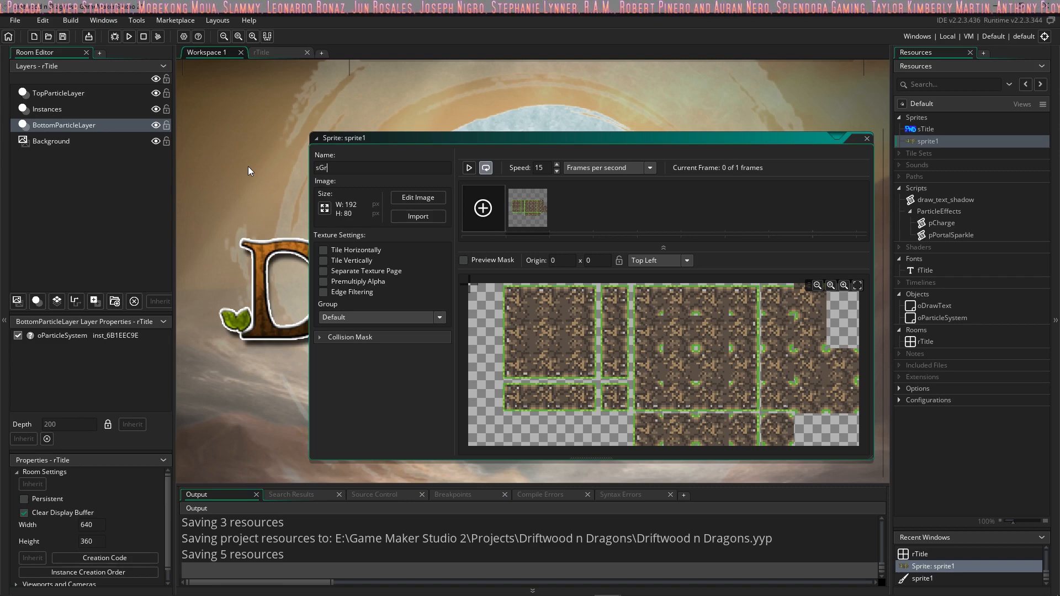
type("assBlobTi")
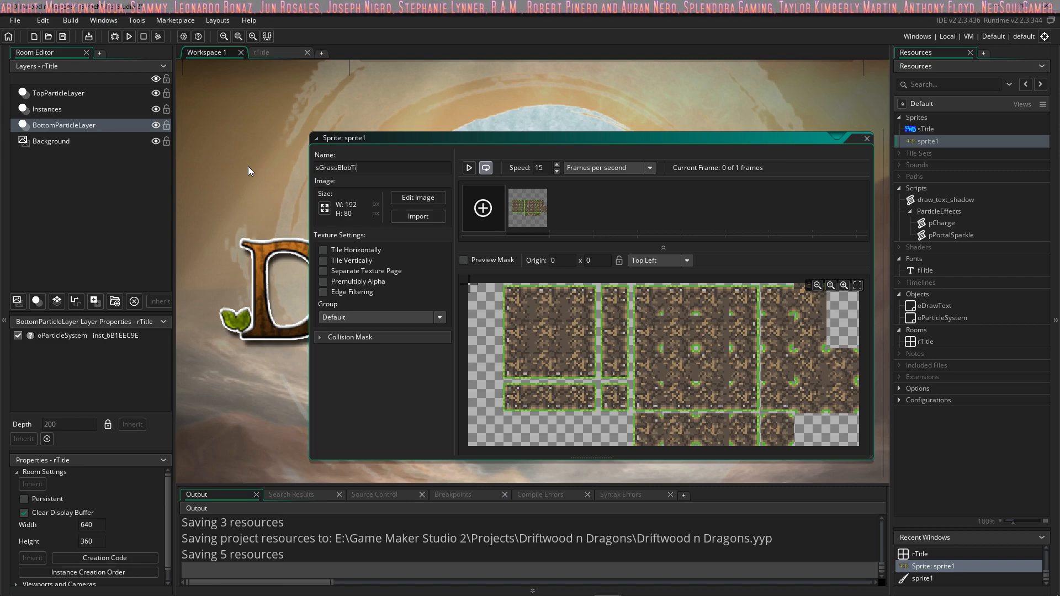
type("leset01")
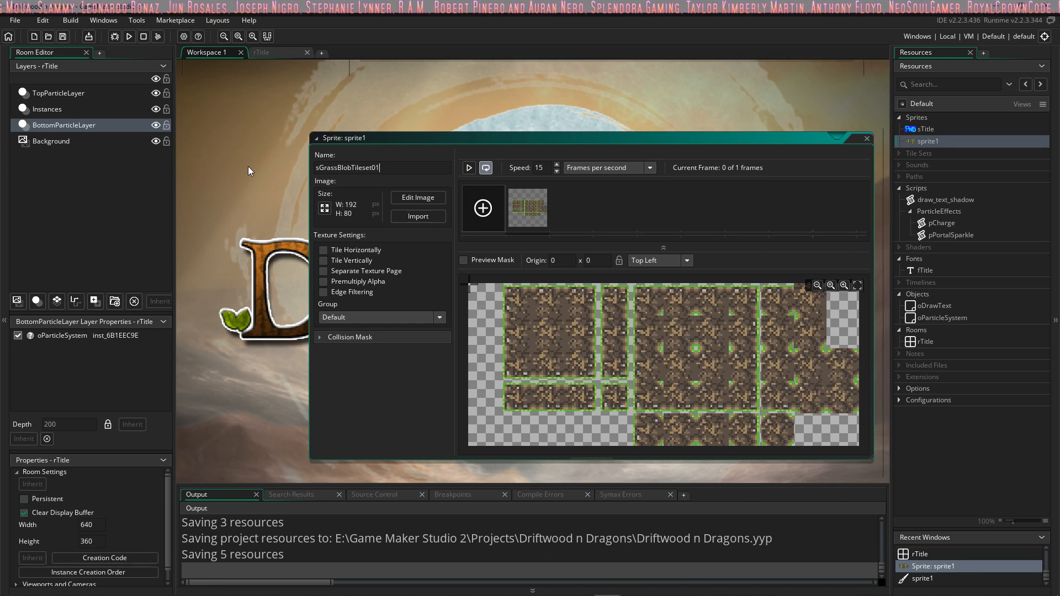
left_click_drag(394, 172, 337, 167)
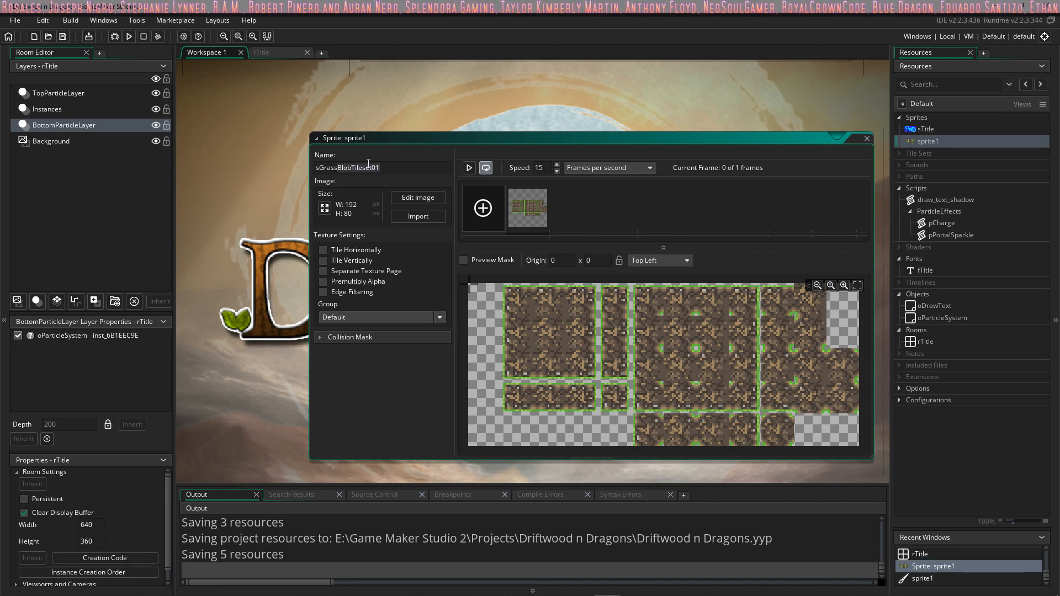
type("Ts01")
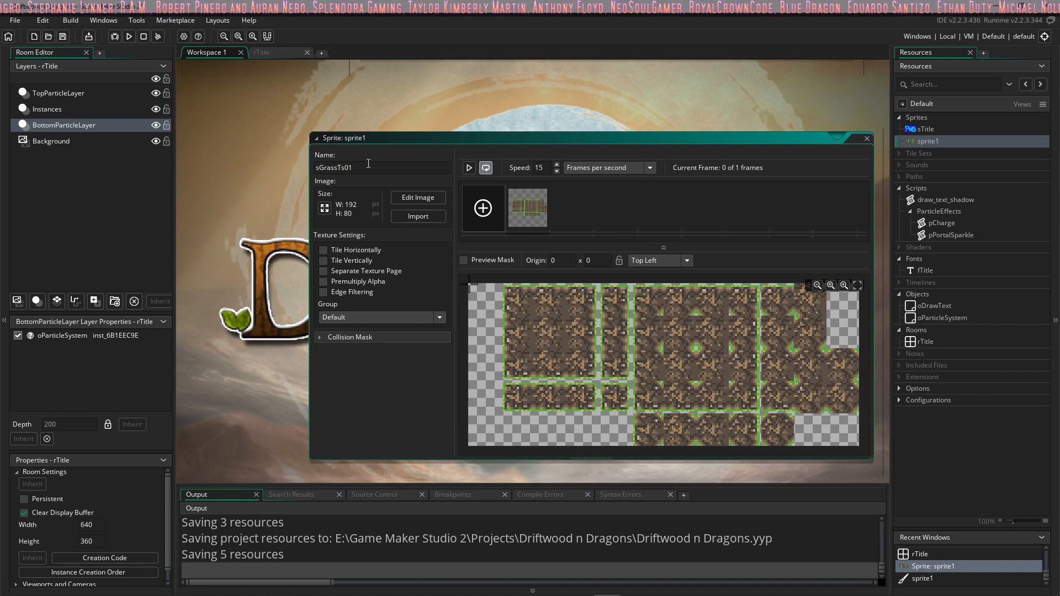
key("BackSpace")
key("BackSpace")
key("BackSpace")
type("S01")
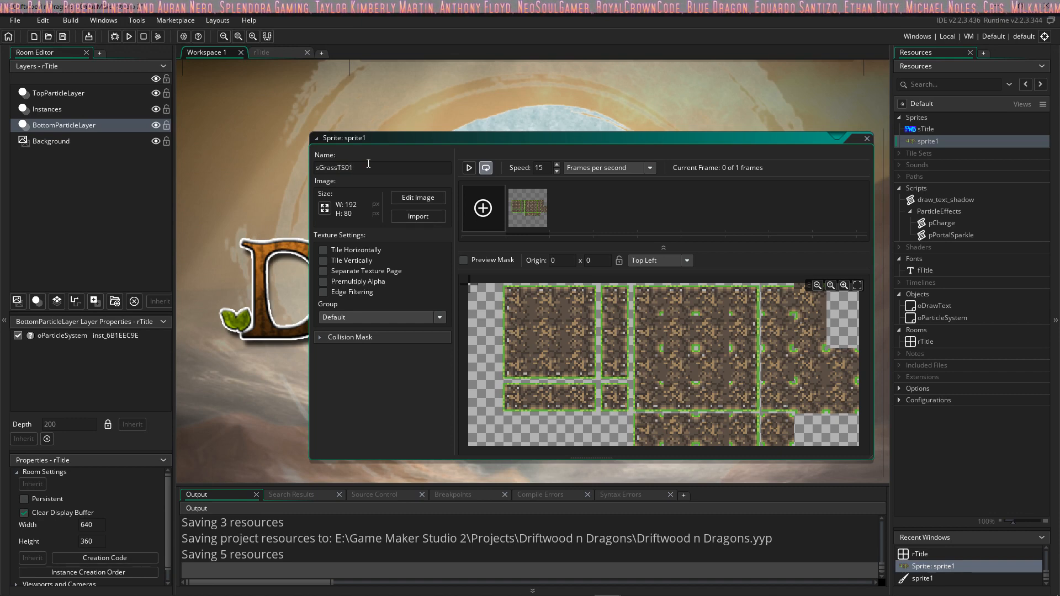
left_click(867, 140)
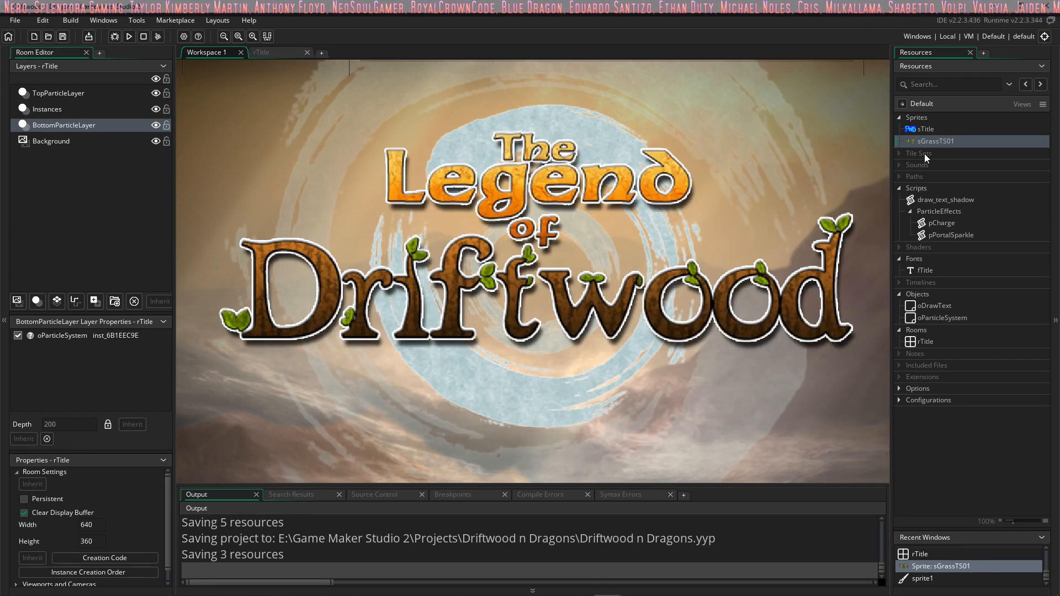
Step: Create a new tile set and name it tsGrass01
right_click(926, 154)
left_click(976, 160)
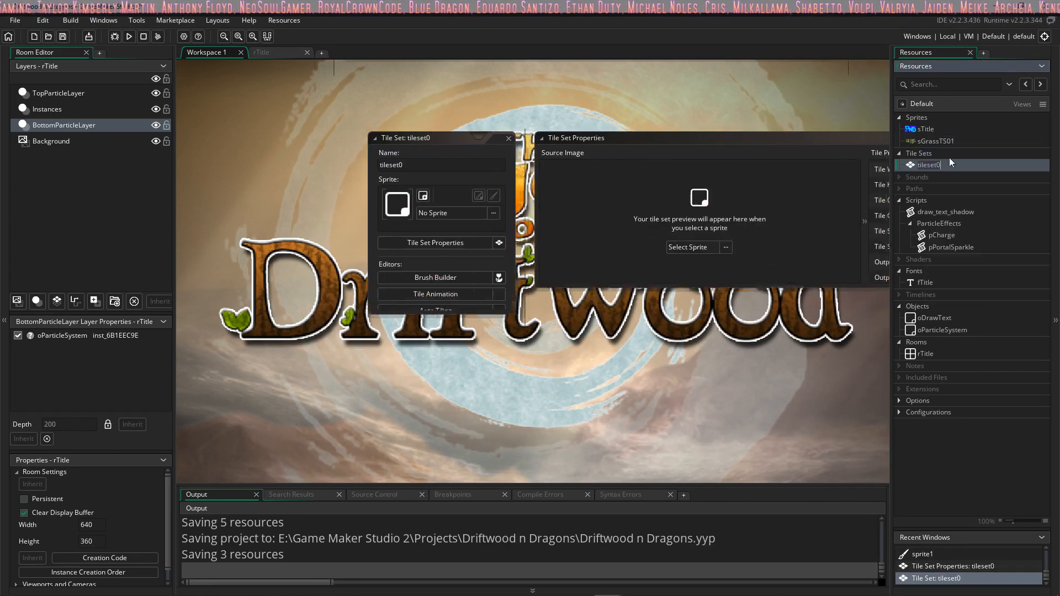
type("ts")
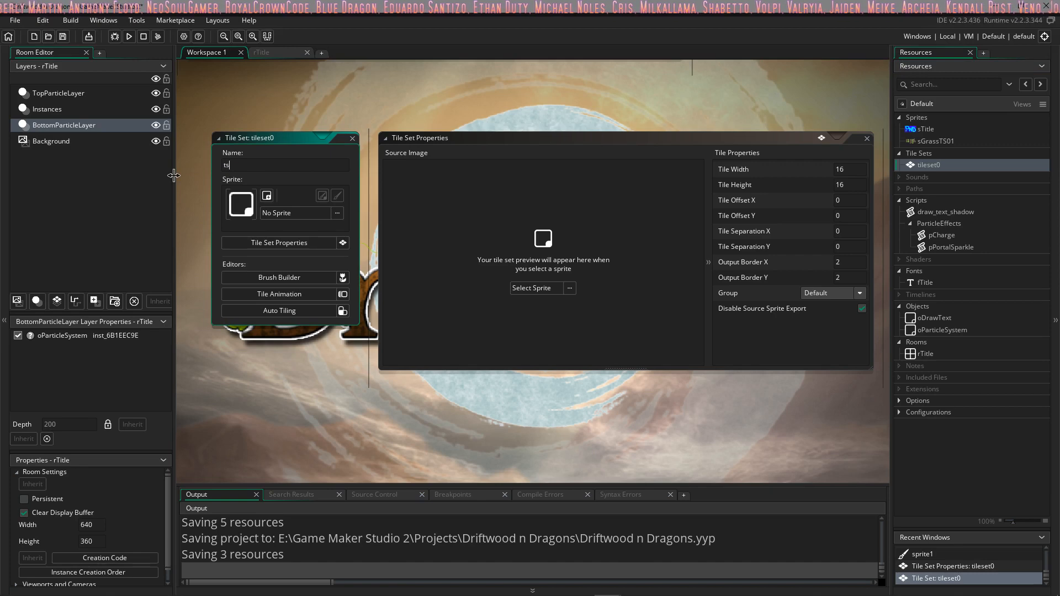
type("Gras")
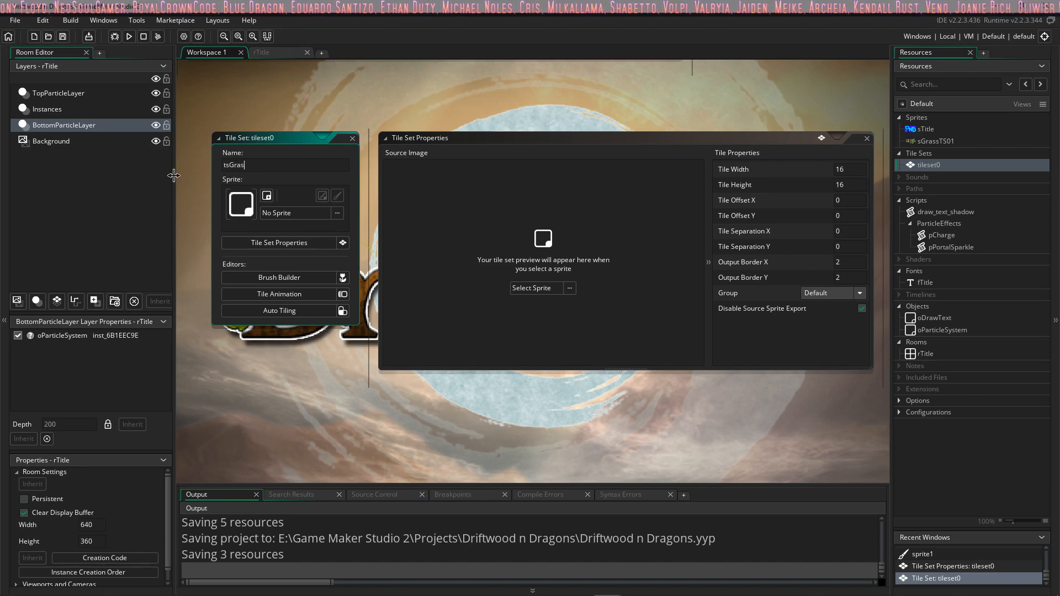
type("s01")
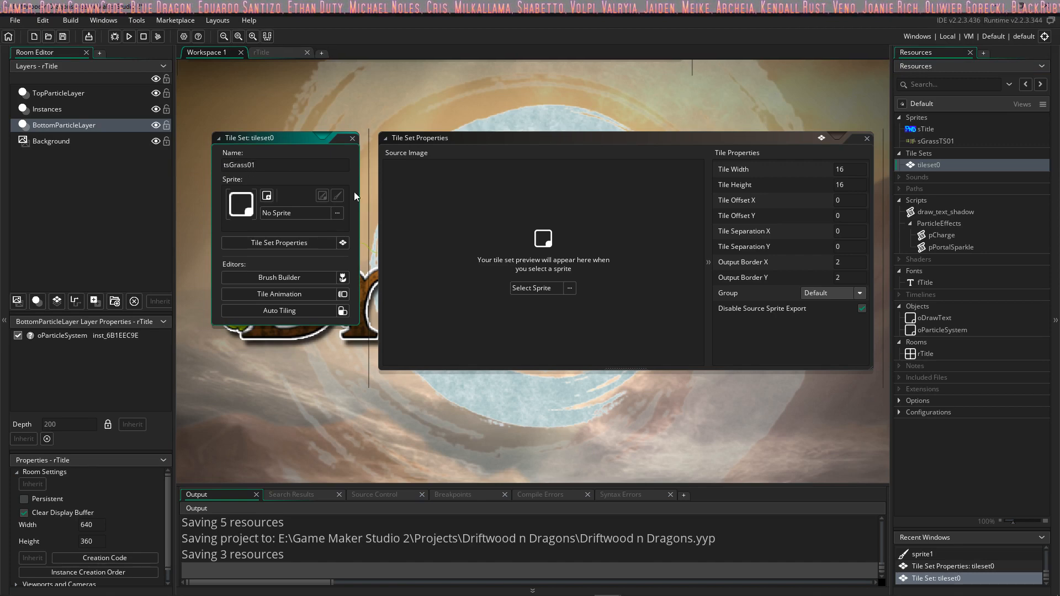
Step: Assign the sGrassTS01 sprite as the tile set's source image and check it against the tile grid
left_click(573, 292)
left_click(570, 289)
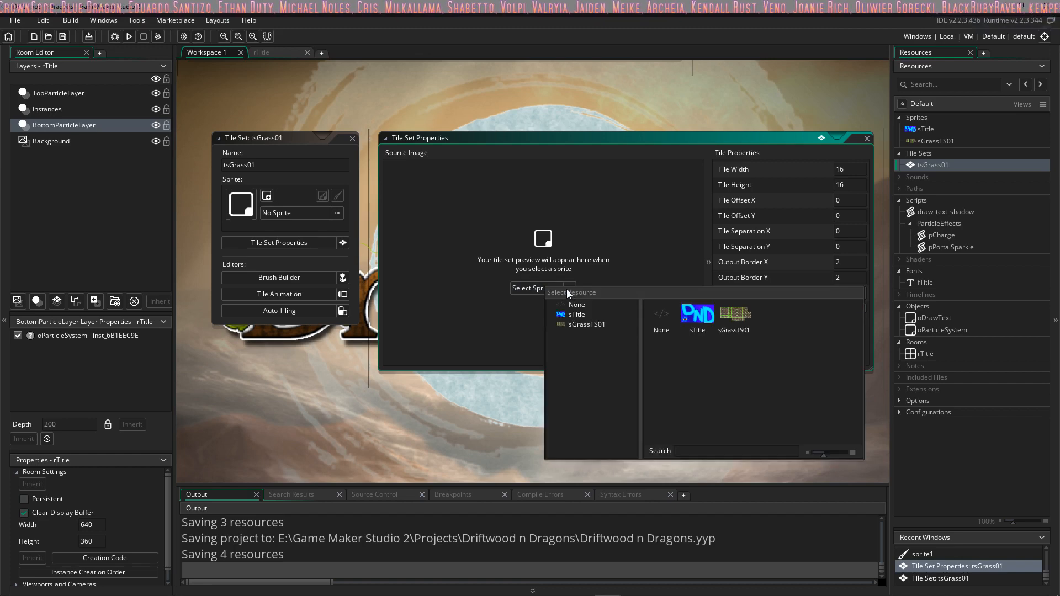
left_click(732, 325)
middle_click_drag(443, 188, 516, 260)
scroll(516, 260, "up", 3)
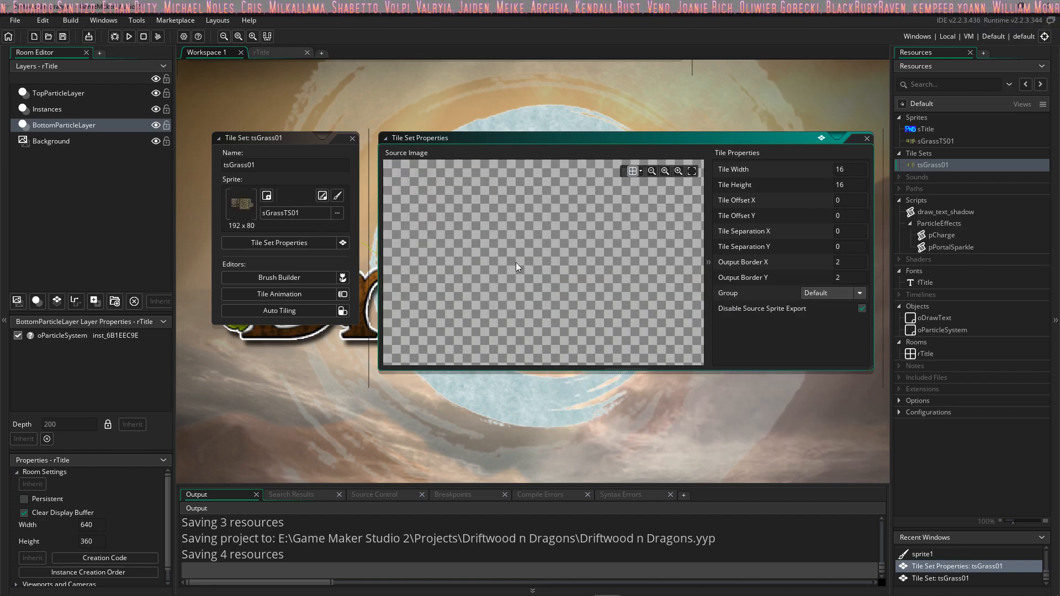
scroll(516, 259, "down", 3)
scroll(516, 259, "up", 3, "ctrl")
scroll(518, 263, "up", 3, "ctrl")
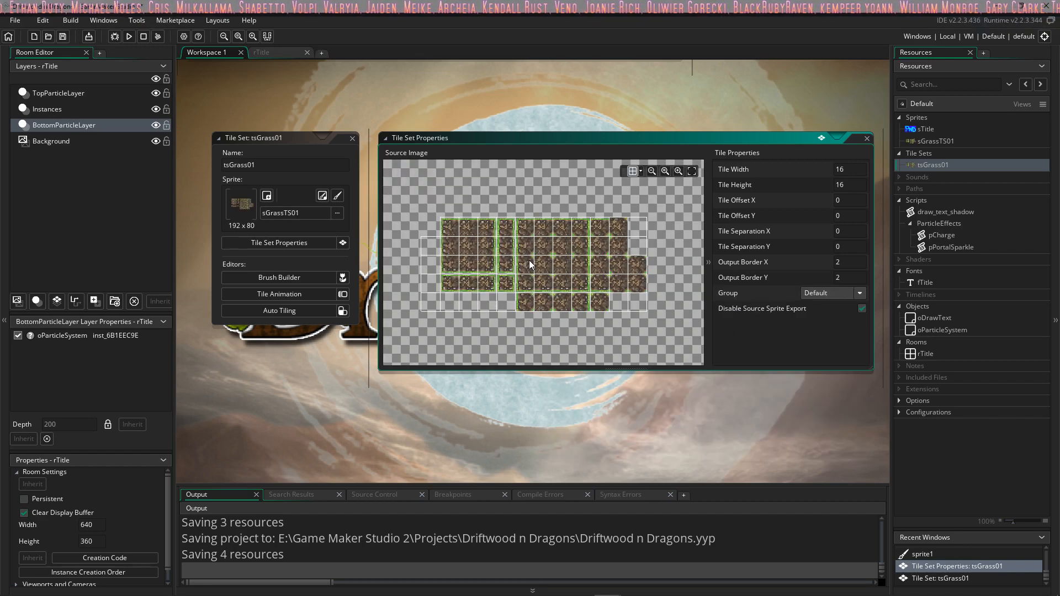
middle_click_drag(527, 267, 539, 265)
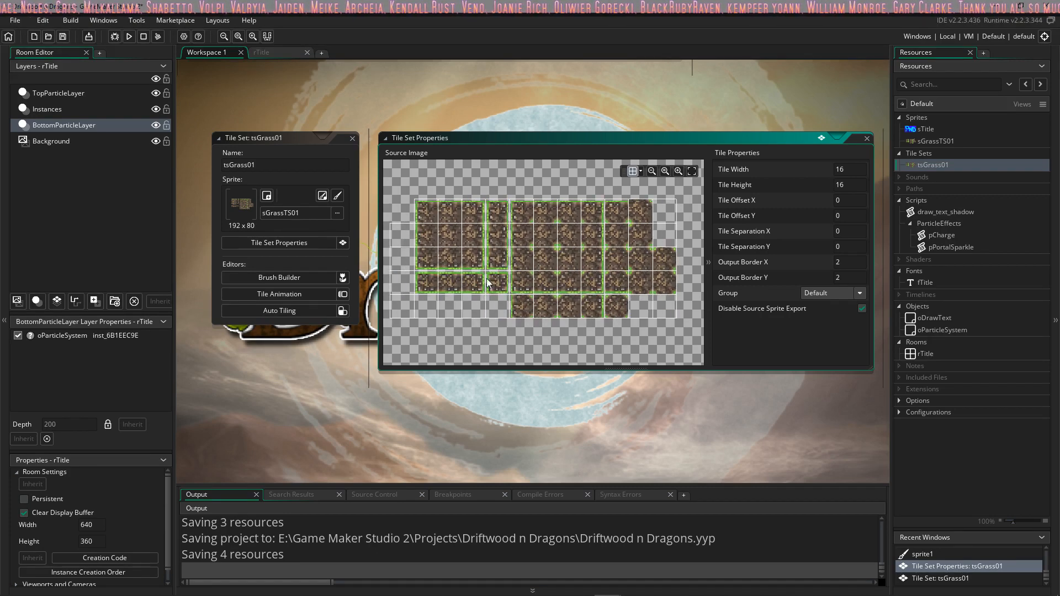
Step: Open the Auto Tiling editor for the tsGrass01 tile set
left_click(337, 310)
mouse_move(347, 319)
middle_mouse_down()
mouse_move(325, 308)
mouse_move(339, 304)
middle_mouse_up()
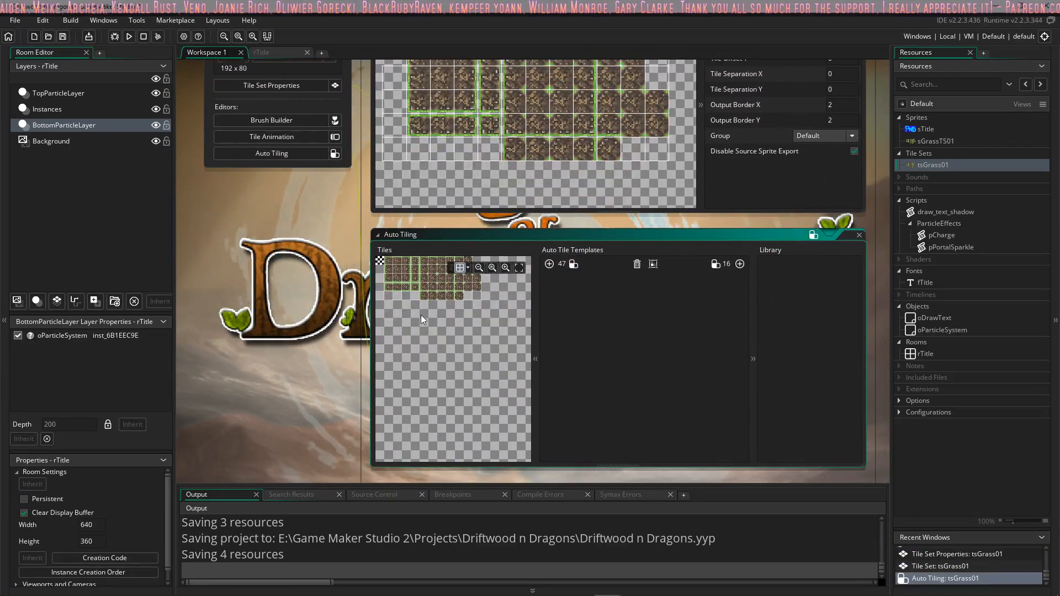
middle_click_drag(423, 313, 441, 333)
scroll(444, 334, "up", 3)
scroll(445, 334, "down", 2)
scroll(445, 337, "up", 4)
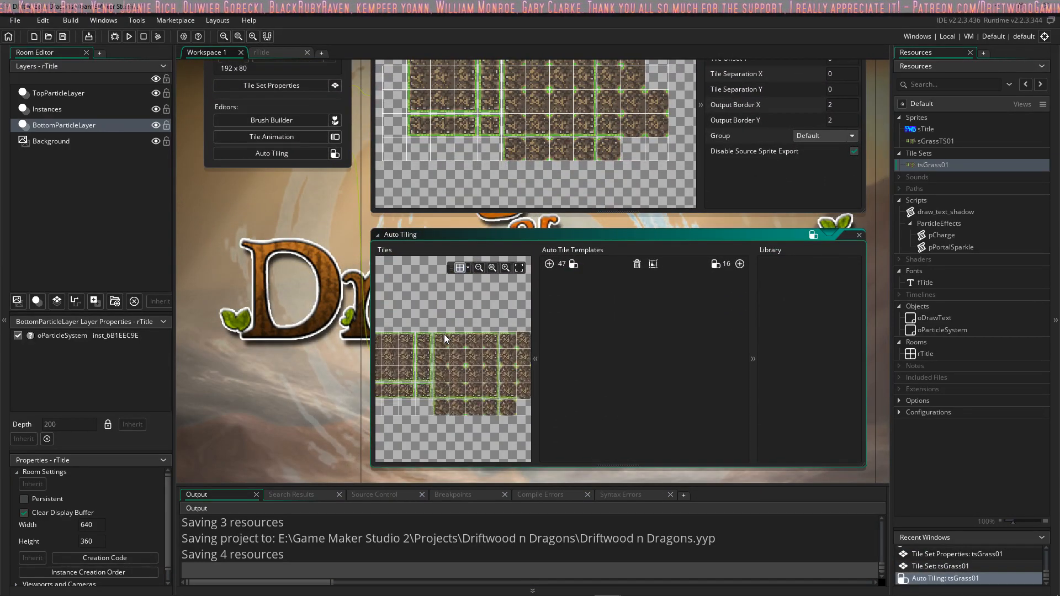
middle_click_drag(456, 361, 501, 305)
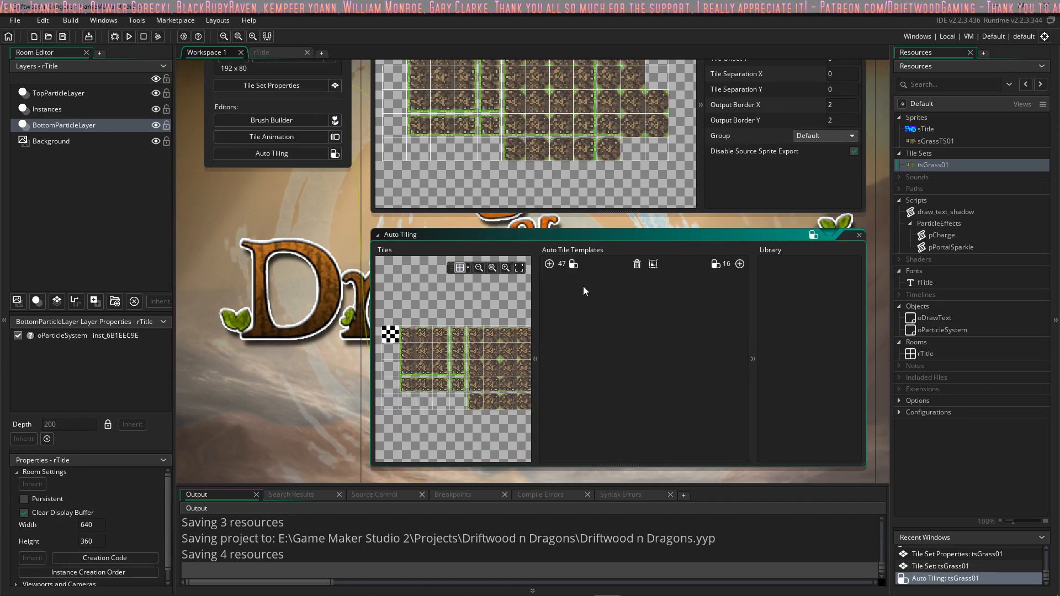
Step: Add a 16-tile auto tile template to tsGrass01
left_click(740, 264)
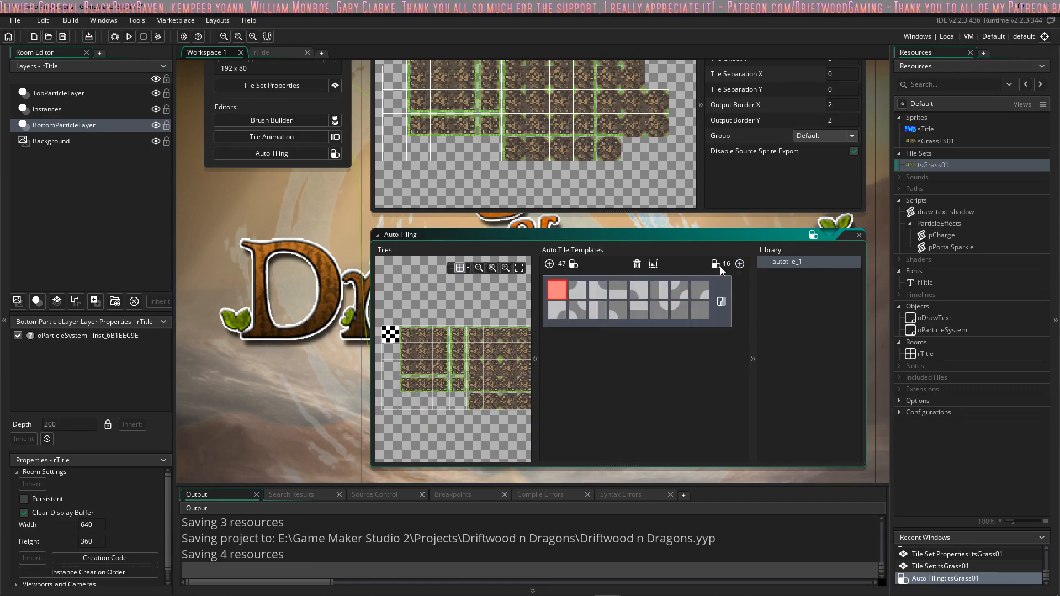
middle_click_drag(476, 312, 467, 307)
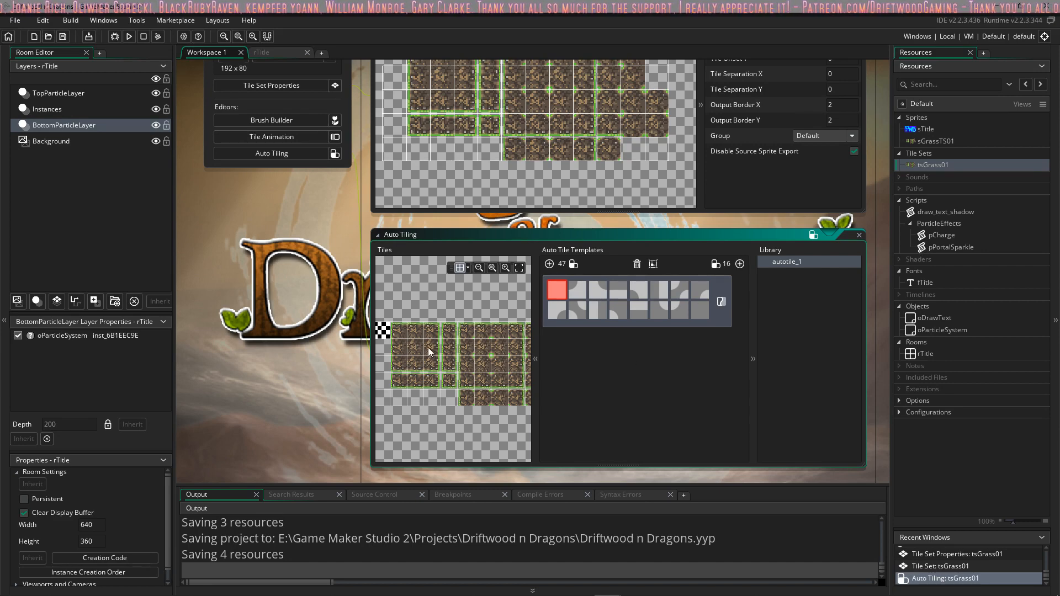
middle_click_drag(432, 352, 445, 347)
scroll(445, 348, "up", 1)
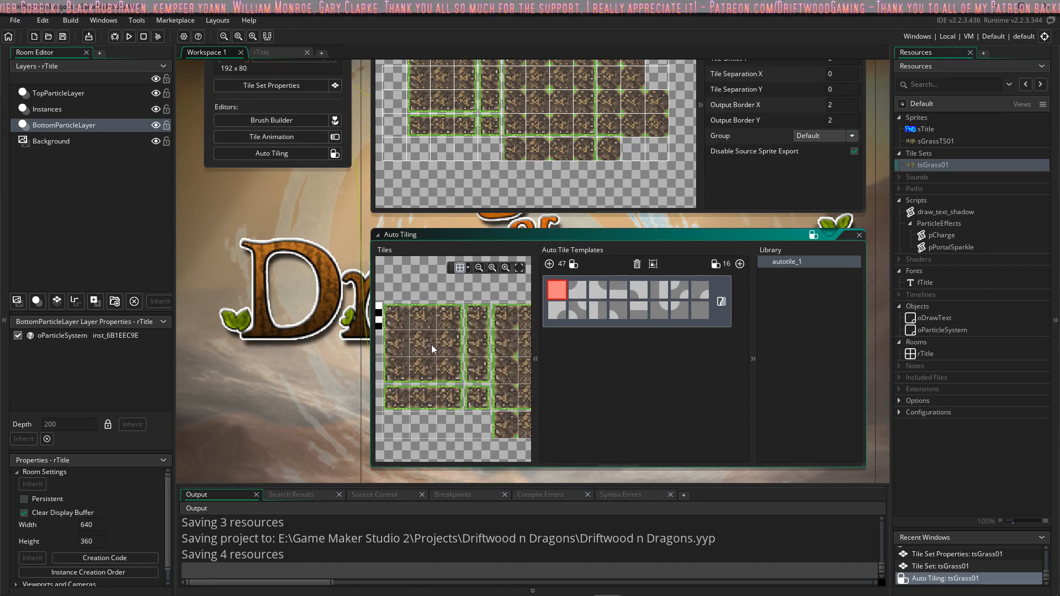
scroll(436, 352, "up", 1)
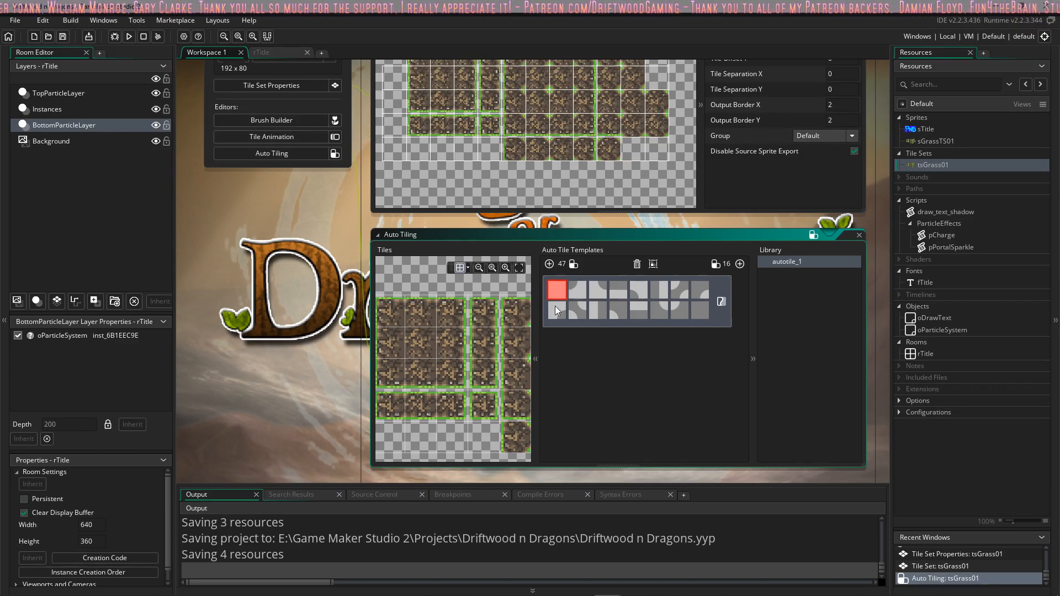
left_click(421, 342)
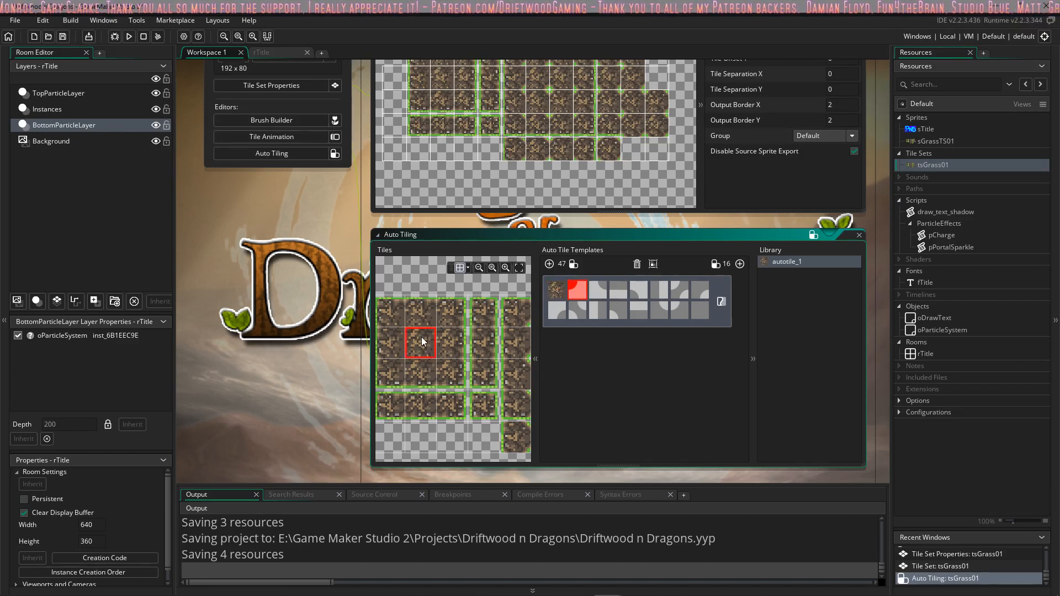
middle_click_drag(493, 334, 412, 331)
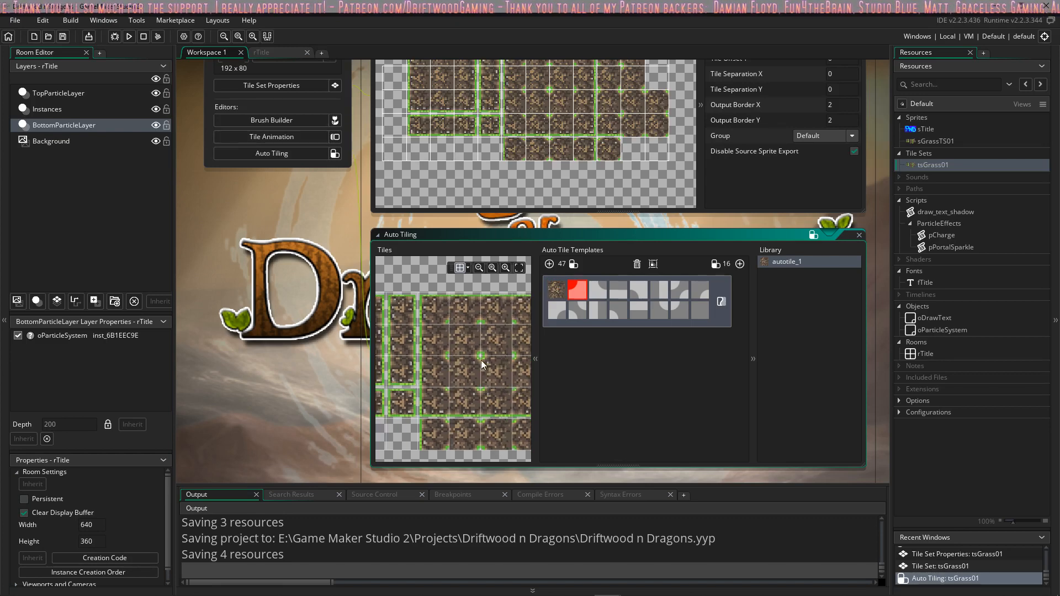
left_click(490, 370)
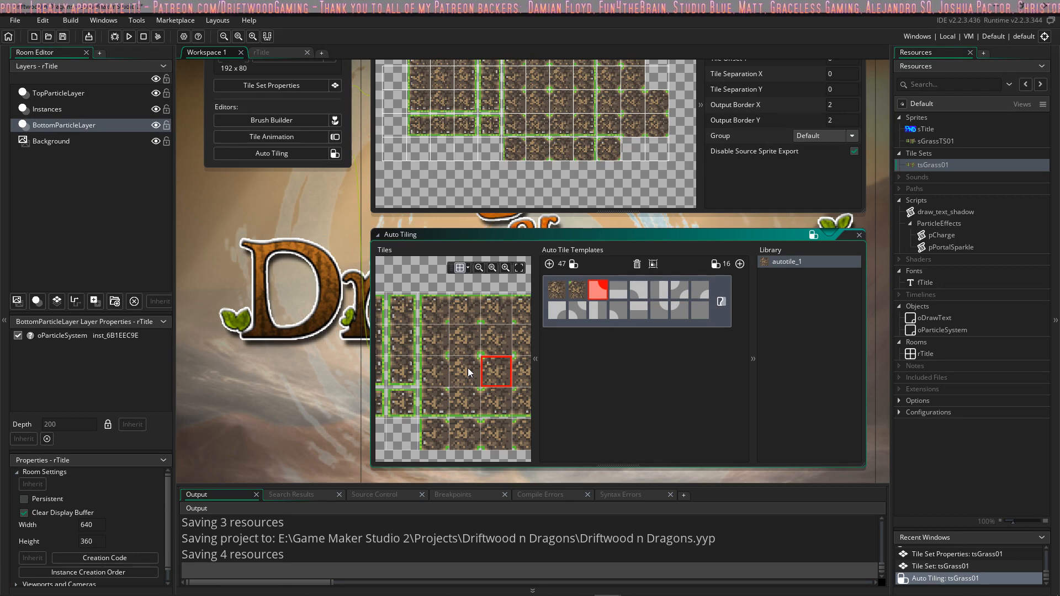
left_click(579, 291)
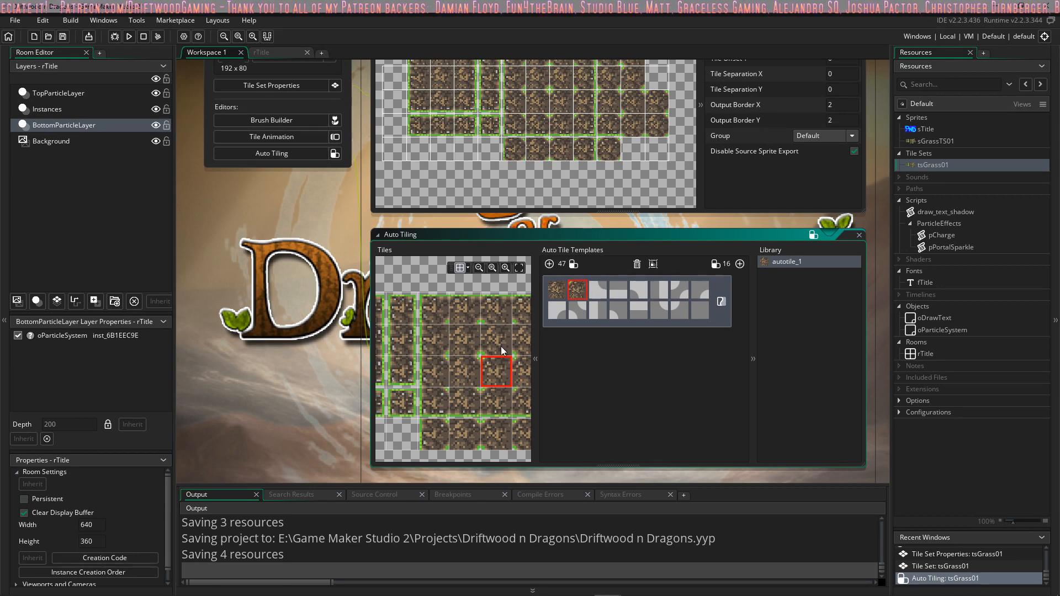
left_click(471, 345)
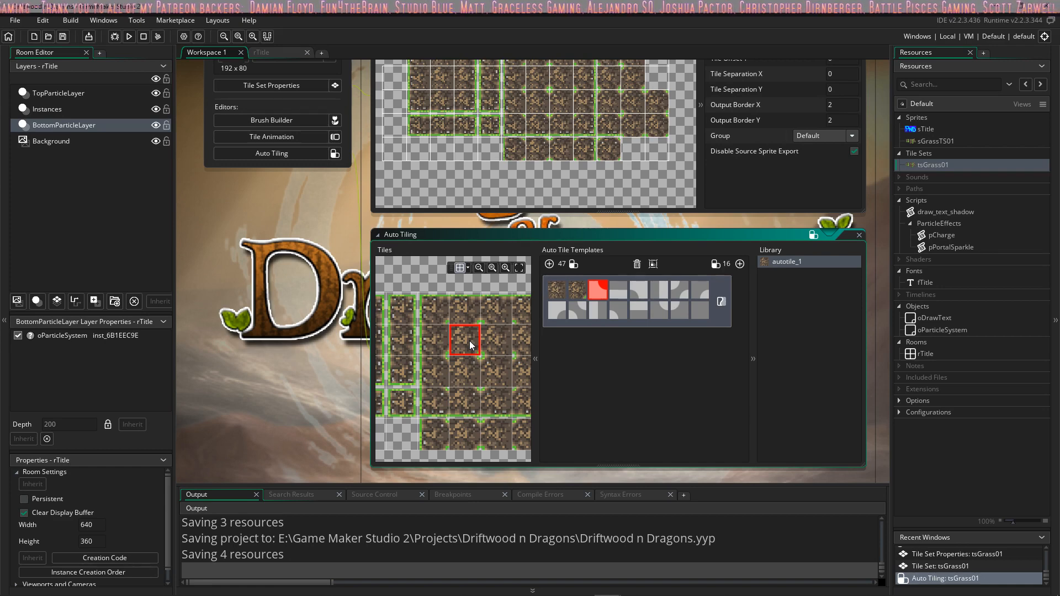
left_click(576, 296)
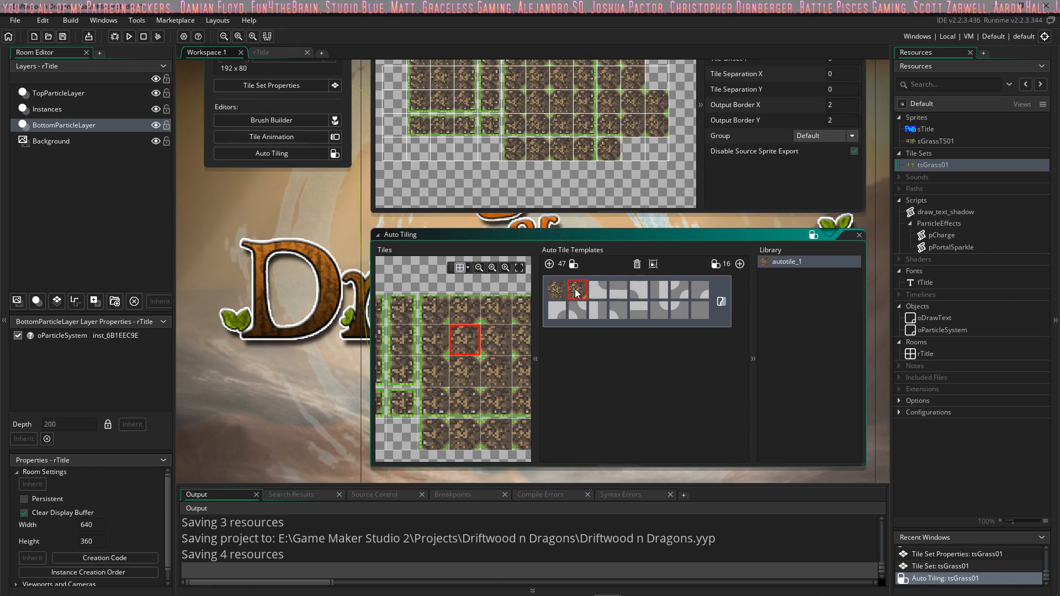
left_click(638, 264)
left_click(740, 264)
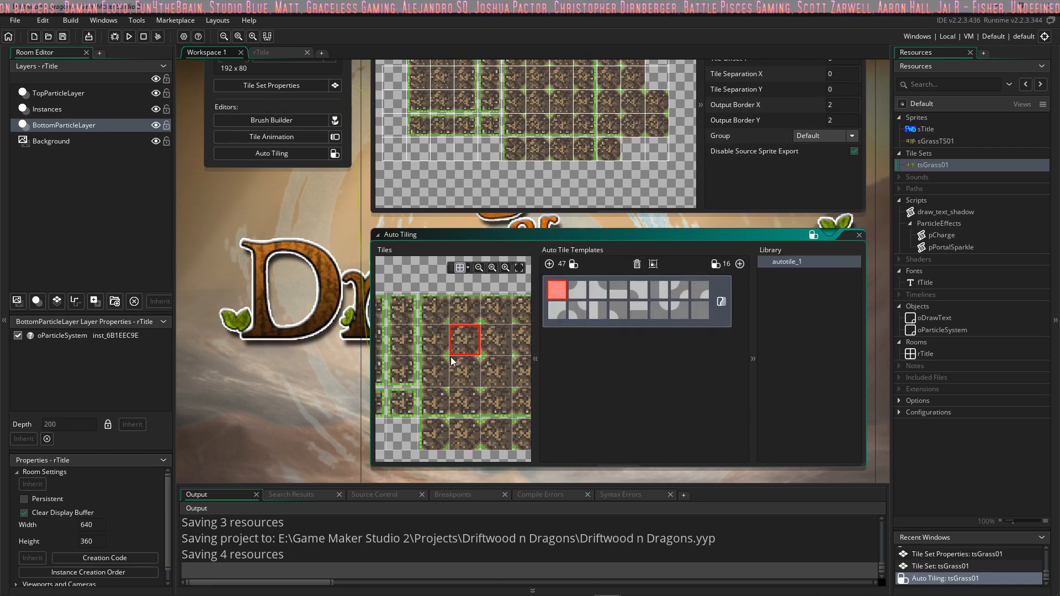
Step: Fill the first four slots of the 16-tile auto tile template with tiles from the grass set
left_click(400, 341)
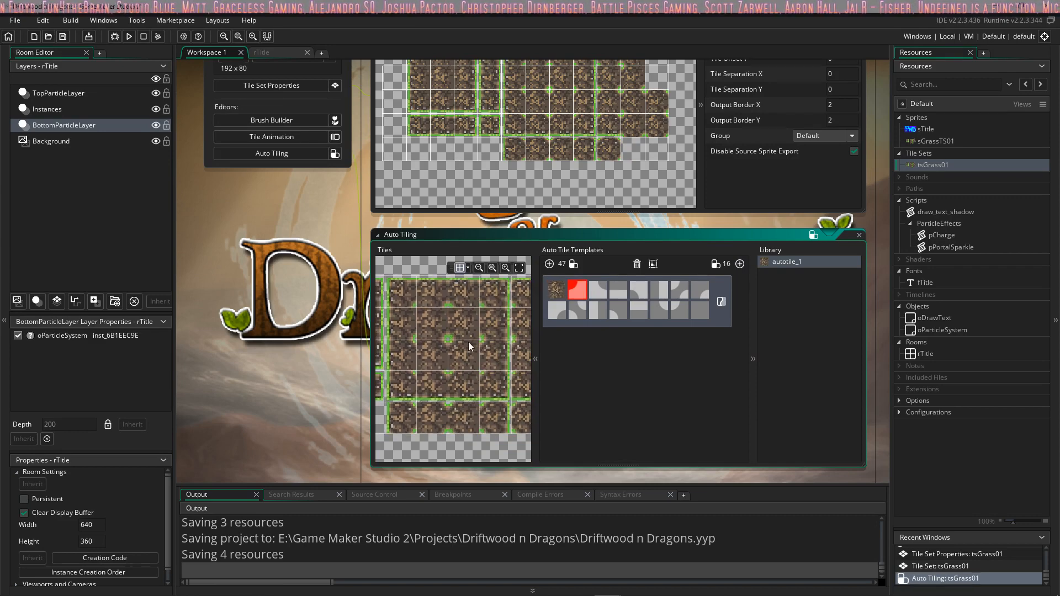
left_click(440, 331)
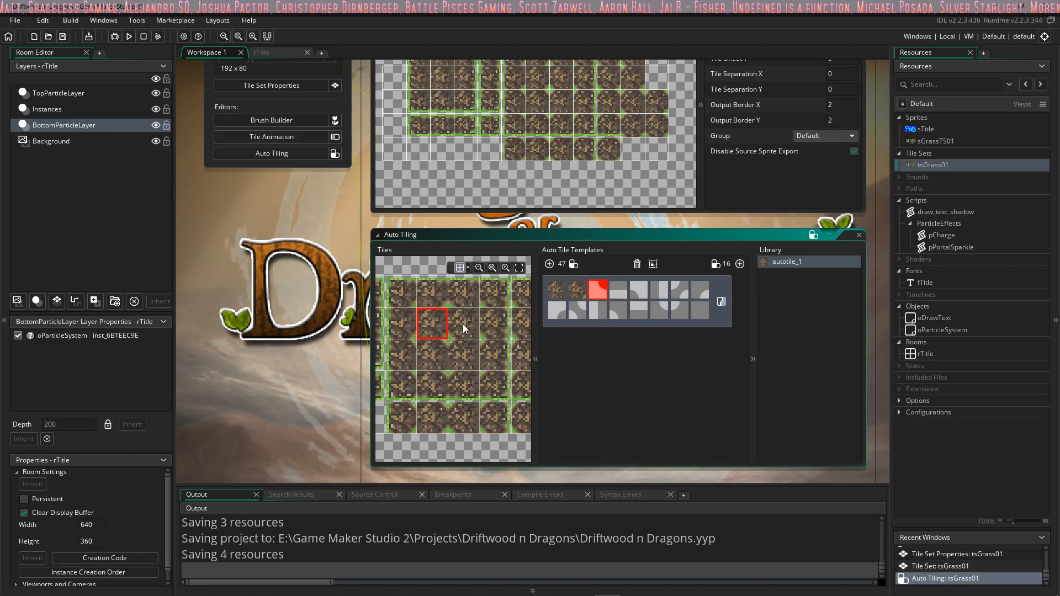
left_click(464, 329)
middle_click_drag(446, 328, 544, 341)
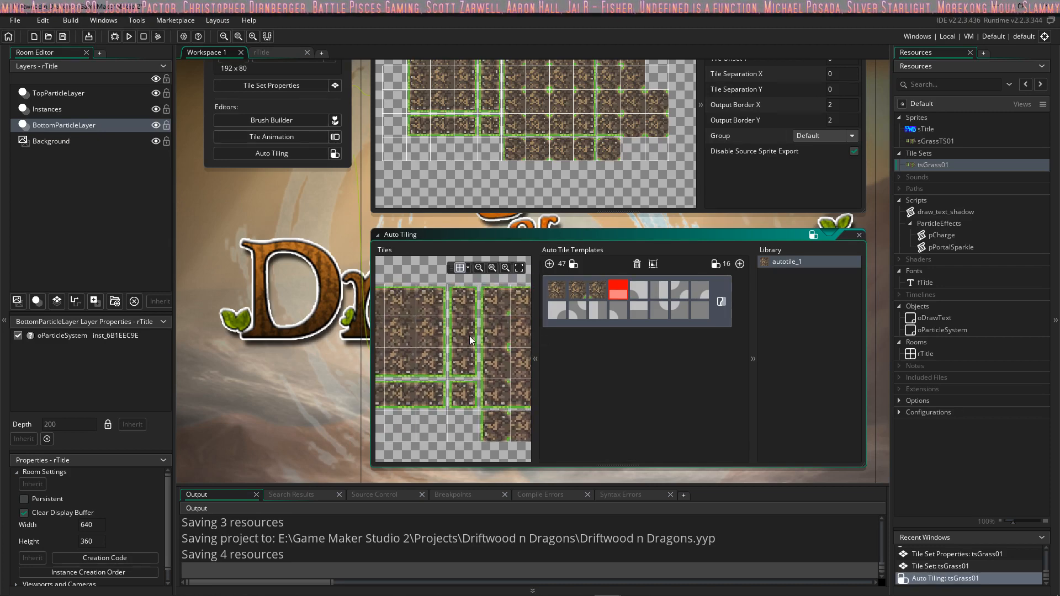
left_click(410, 306)
Step: Assign matching edge and corner grass tiles to the fifth through eighth slots, completing the template's first row
middle_click_drag(407, 305, 396, 309)
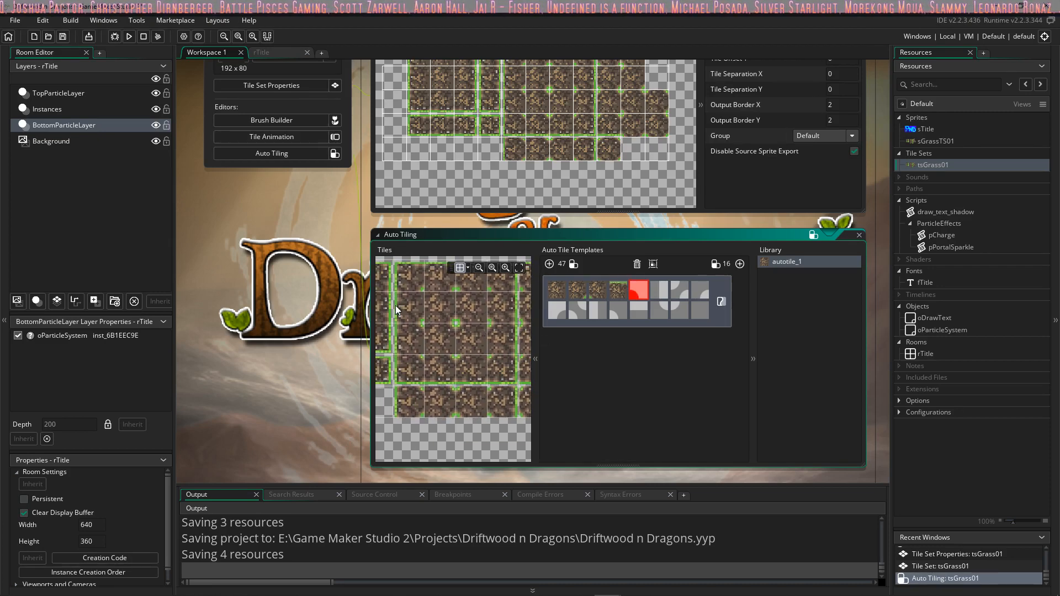
middle_click_drag(488, 335, 470, 337)
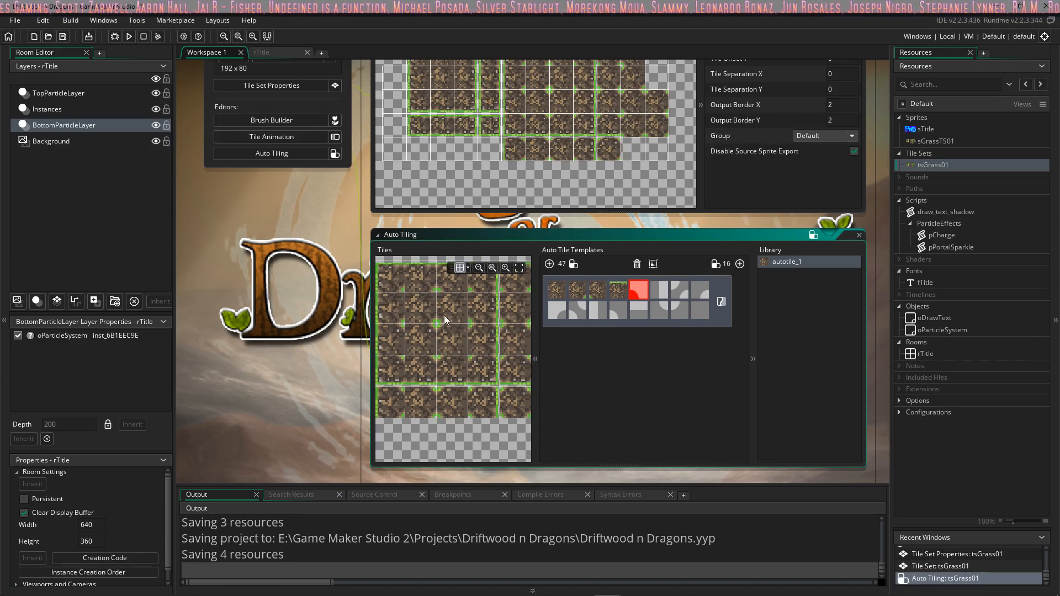
left_click(426, 339)
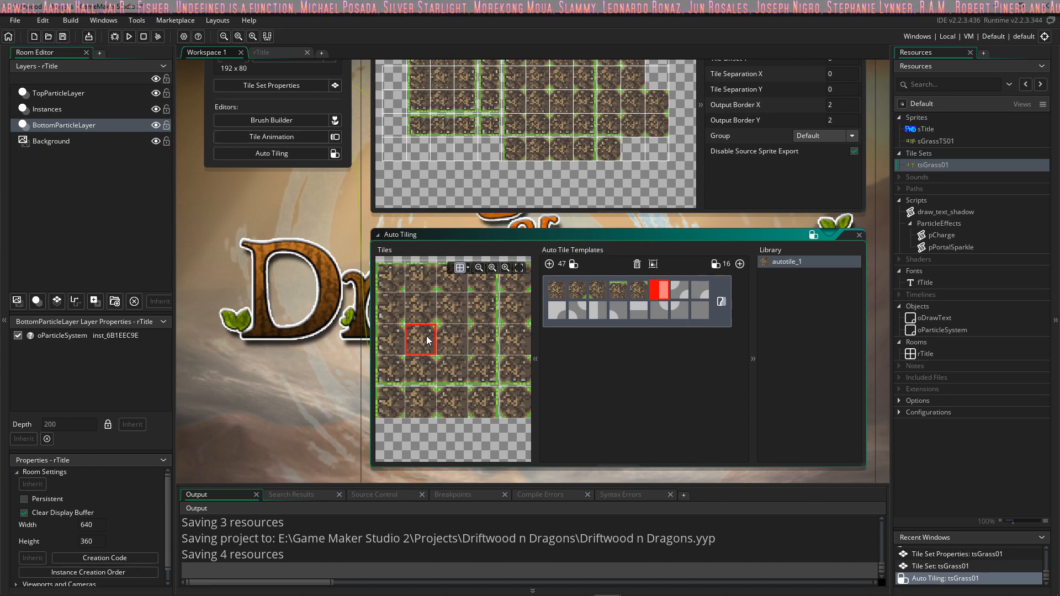
mouse_move(446, 335)
middle_mouse_down()
mouse_move(564, 335)
mouse_move(402, 307)
middle_mouse_up()
left_click(428, 314)
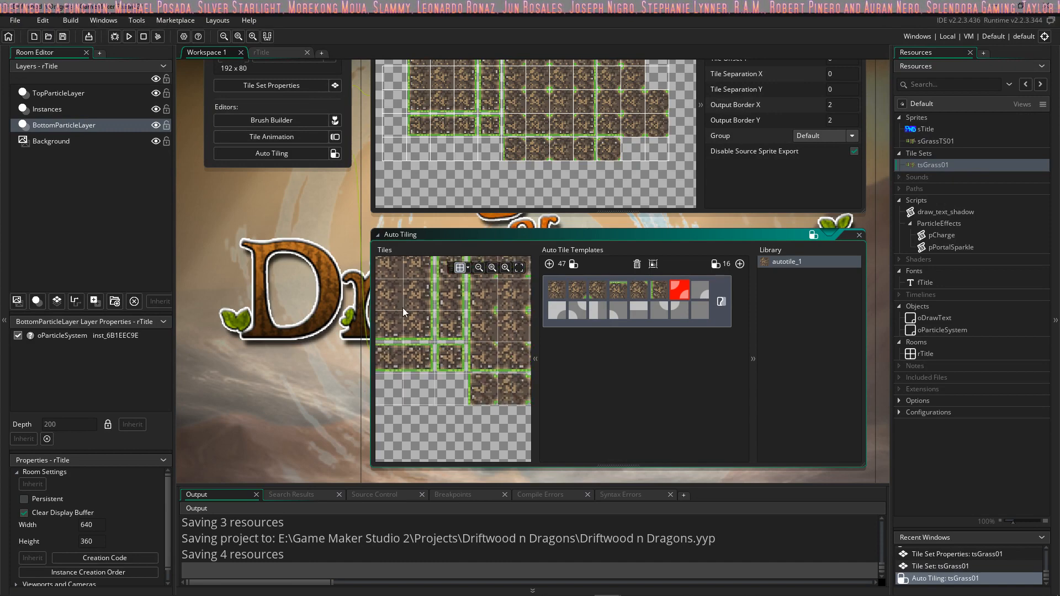
mouse_move(522, 317)
middle_mouse_down()
mouse_move(469, 315)
mouse_move(401, 341)
middle_mouse_up()
mouse_move(484, 343)
middle_mouse_down()
mouse_move(473, 343)
mouse_move(553, 346)
mouse_move(496, 346)
middle_mouse_up()
left_click(473, 326)
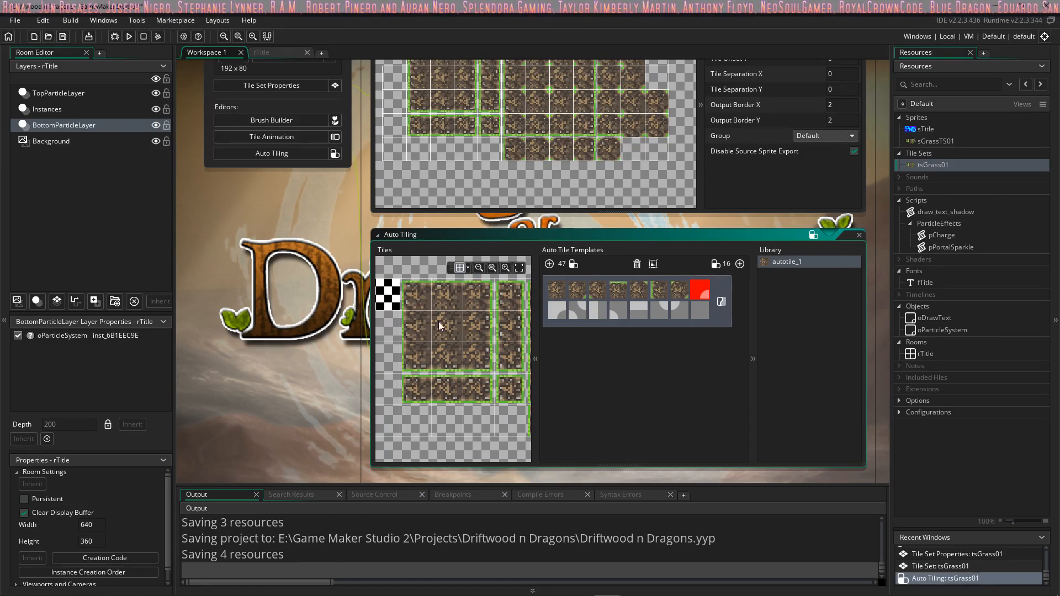
left_click(420, 299)
Step: Assign the matching grass corner tile to the first slot of the template's second row
middle_click_drag(466, 319, 396, 334)
middle_click_drag(503, 362, 440, 338)
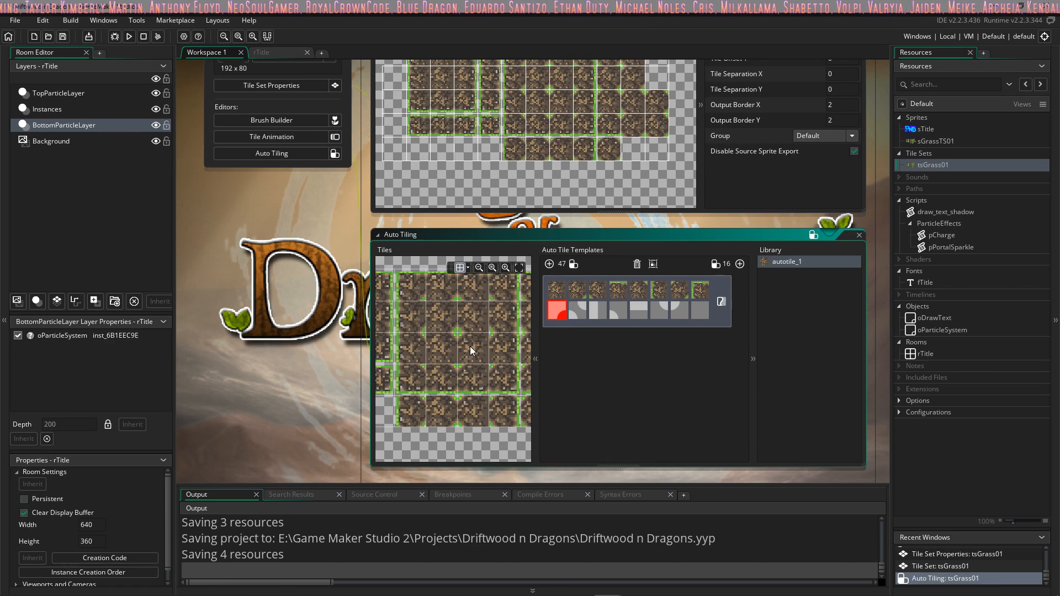
left_click(450, 324)
Step: Replace the duplicated tile in the template's second slot with another grass corner tile and reassign the third slot's tile
left_click(578, 292)
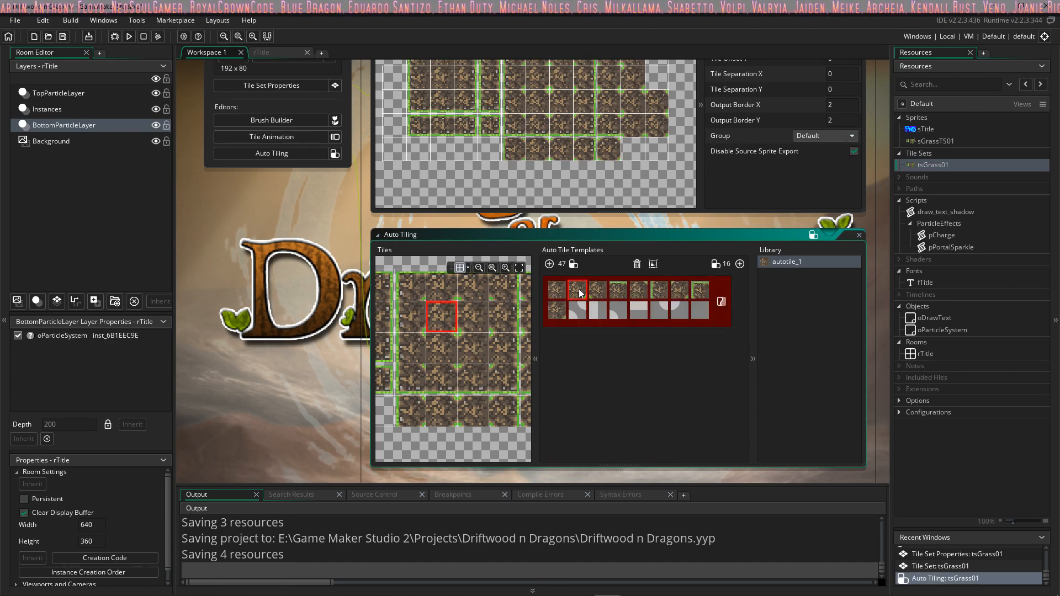
left_click(466, 351)
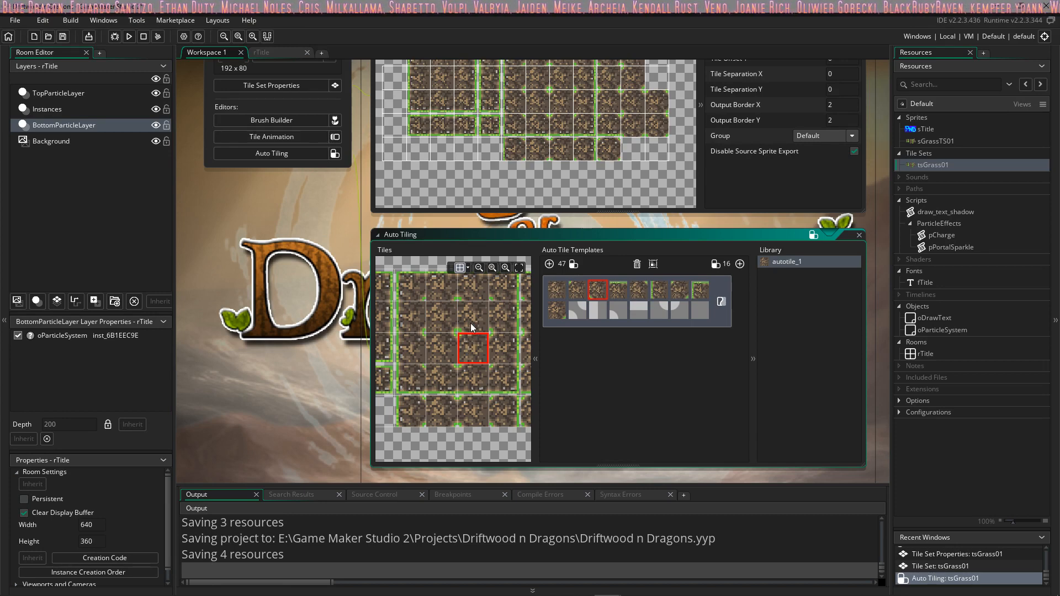
left_click(473, 326)
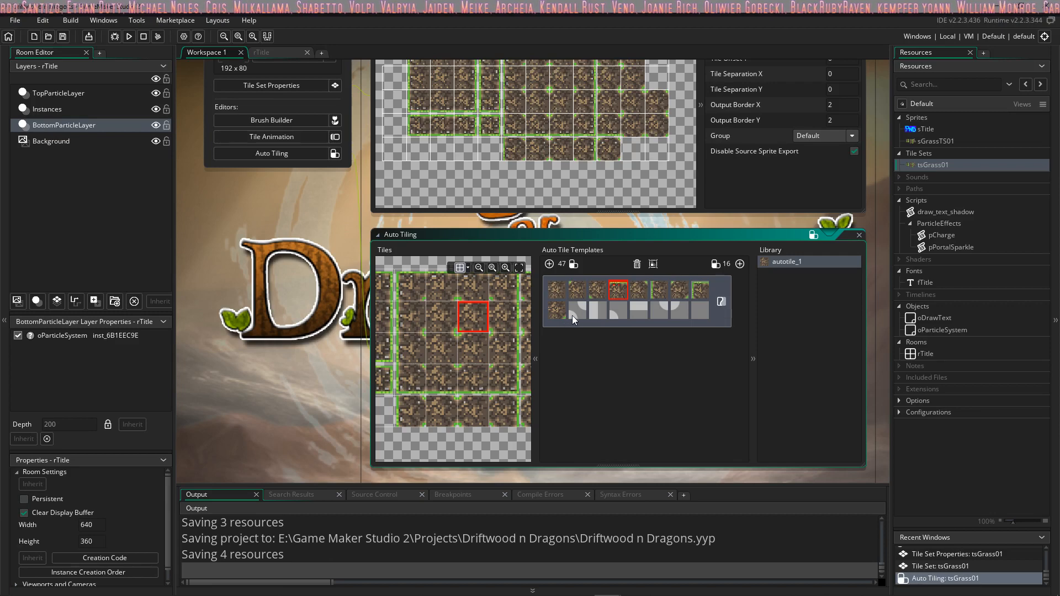
Step: Assign matching grass tiles to the second, third and fourth slots of the template's second row
mouse_move(512, 314)
middle_mouse_down()
mouse_move(427, 328)
mouse_move(529, 326)
middle_mouse_up()
left_click(483, 304)
mouse_move(459, 335)
middle_mouse_down()
mouse_move(538, 328)
mouse_move(506, 337)
middle_mouse_up()
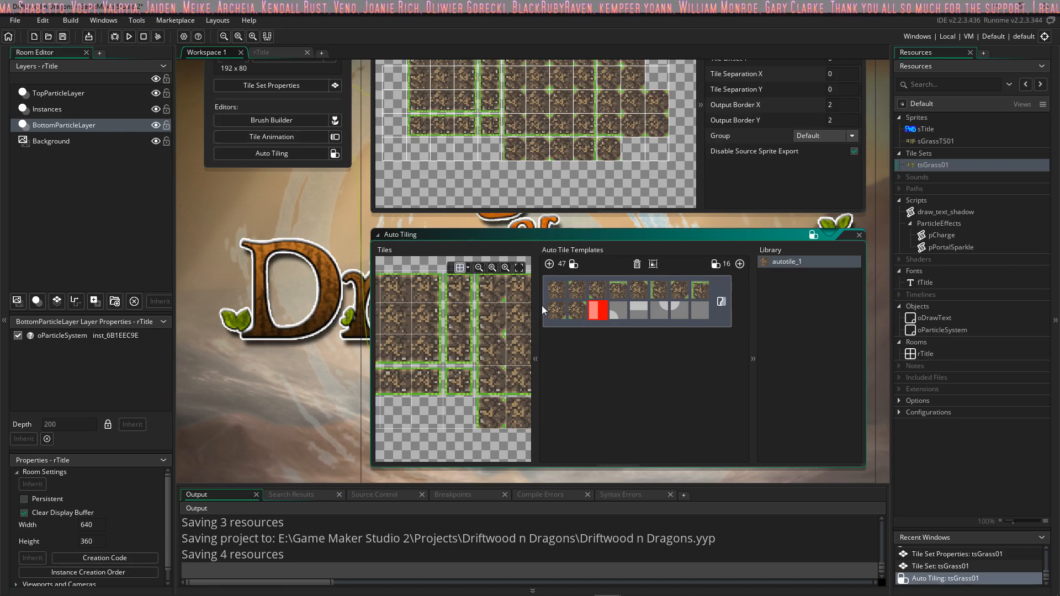
left_click(432, 317)
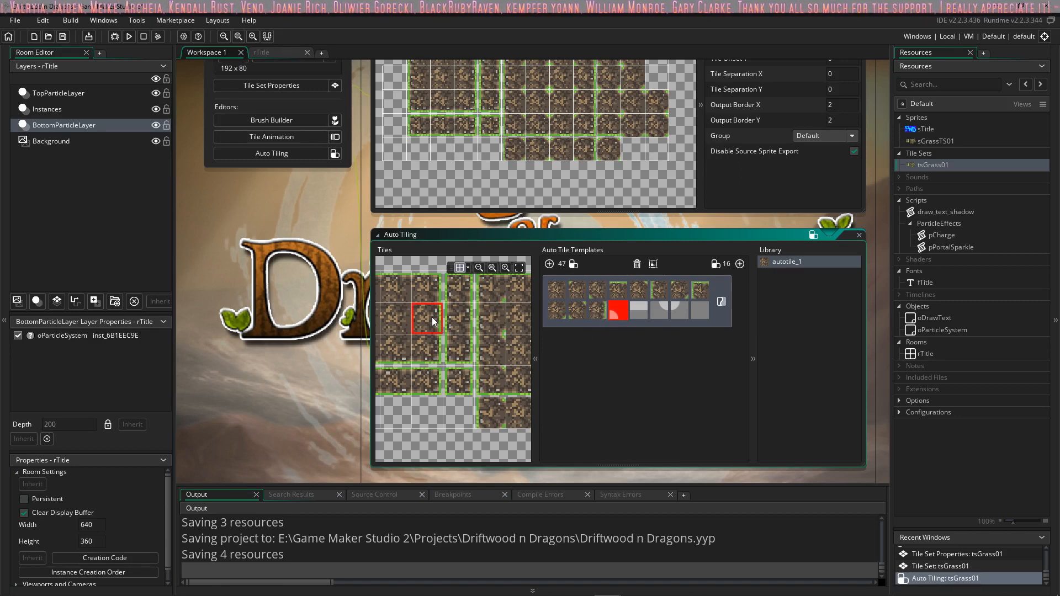
middle_click_drag(489, 336, 554, 335)
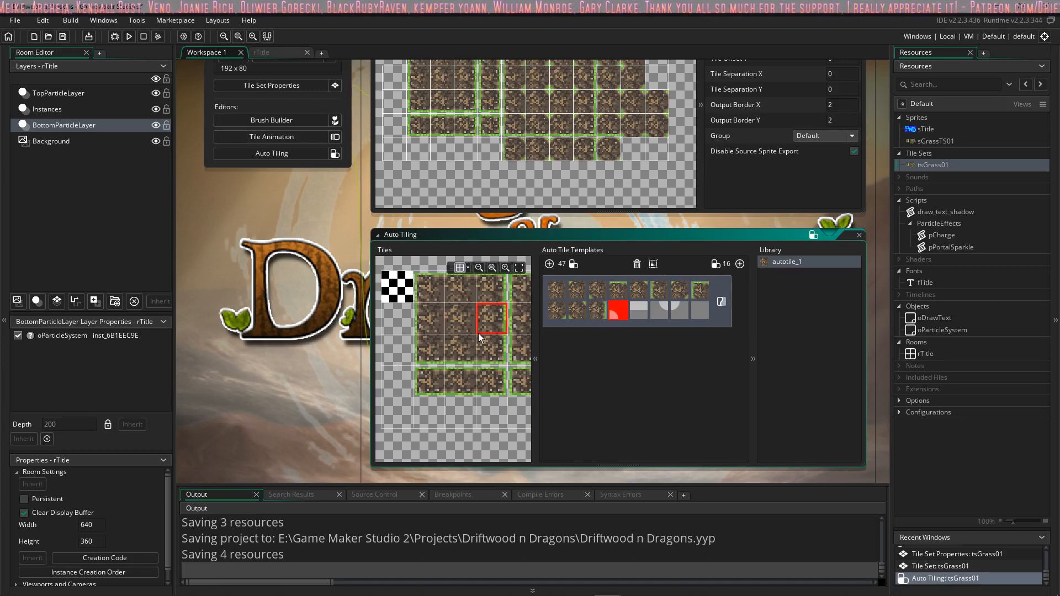
left_click(490, 288)
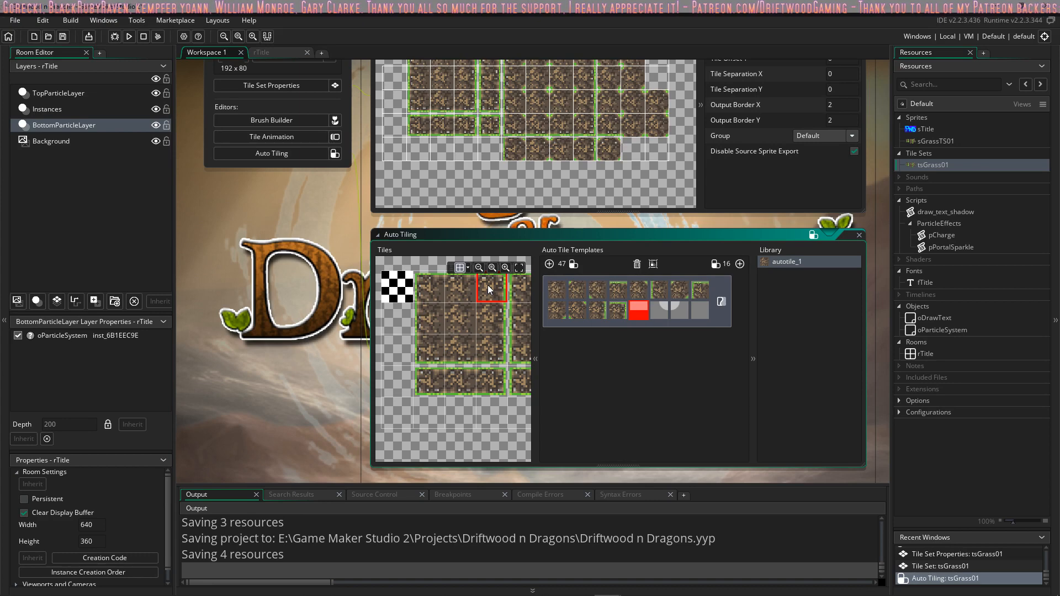
Step: Fill the template's last four slots with the remaining grass edge and corner tiles, using the blank checkerboard tile for the final one
left_click(463, 349)
middle_click_drag(486, 337, 472, 330)
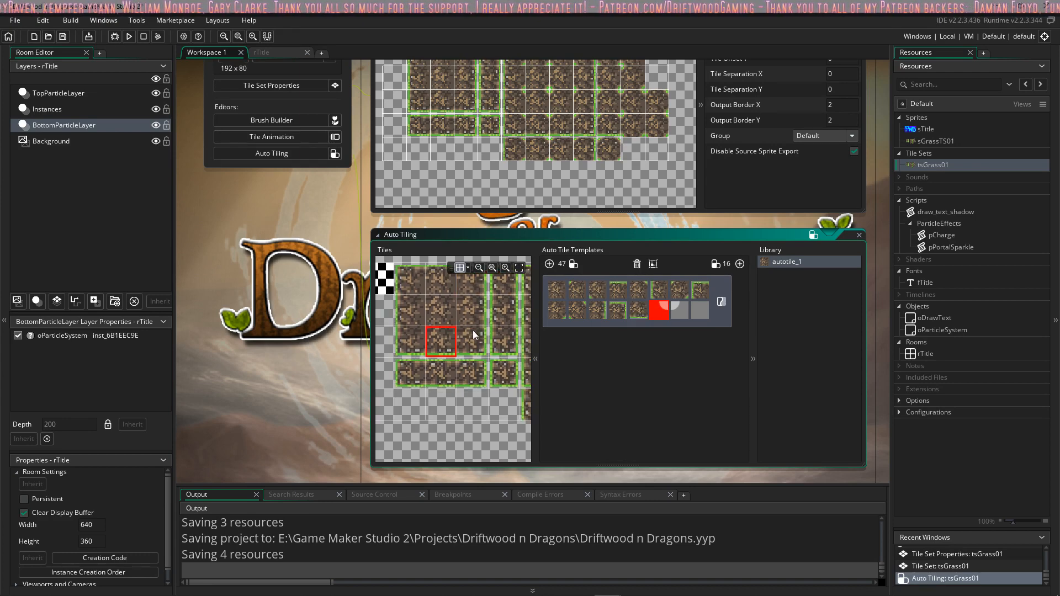
left_click(409, 342)
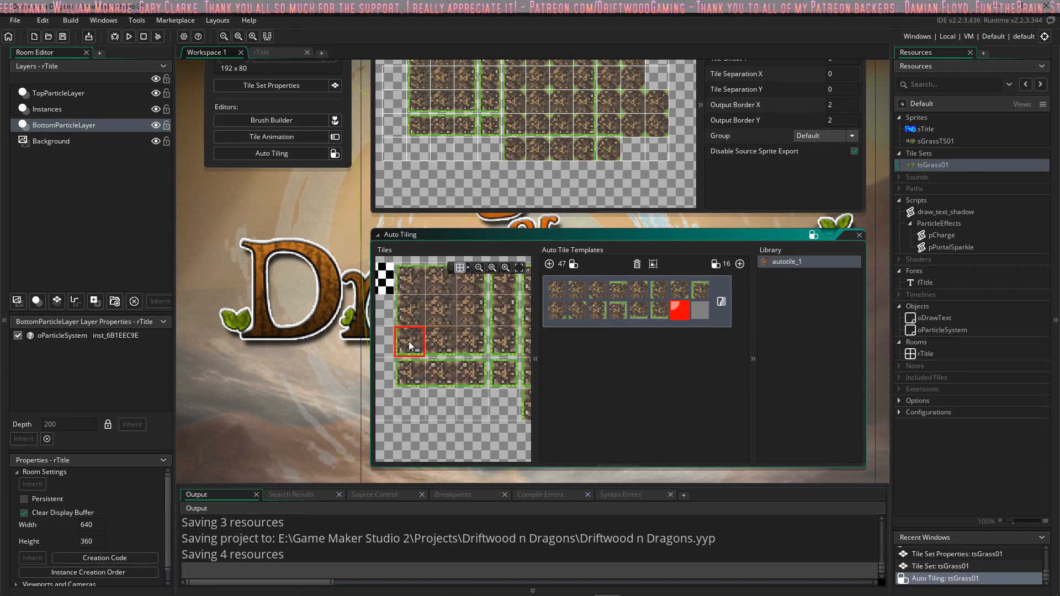
left_click(472, 341)
middle_click_drag(473, 341, 517, 352)
left_click(432, 300)
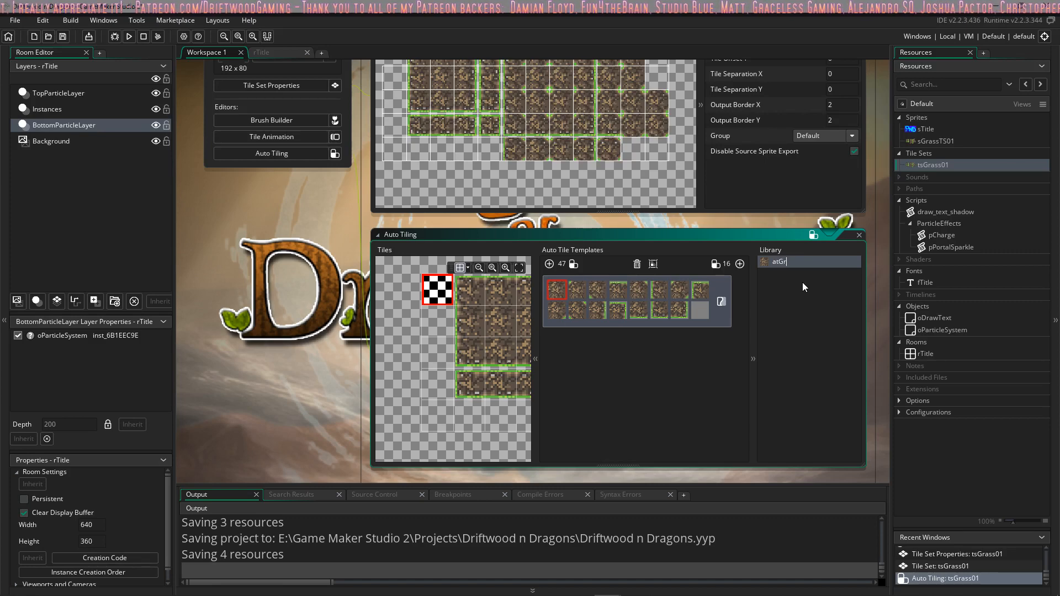
Step: Rename the auto tile entry in the library as atGrass01
type("1")
key("Return")
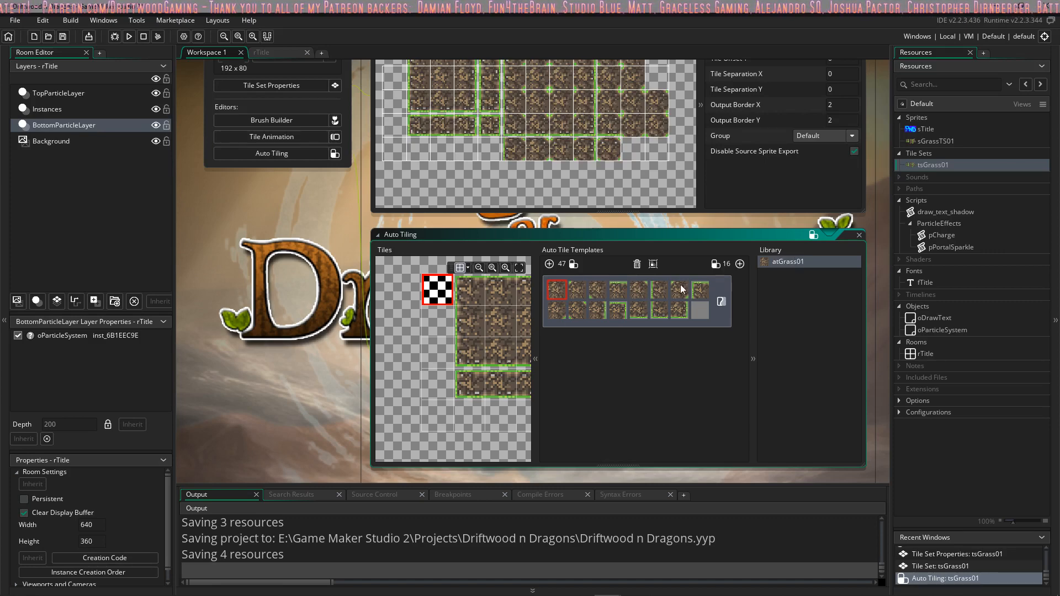
Step: Create a new room, compare it with the rTitle room and return to the new room
right_click(920, 354)
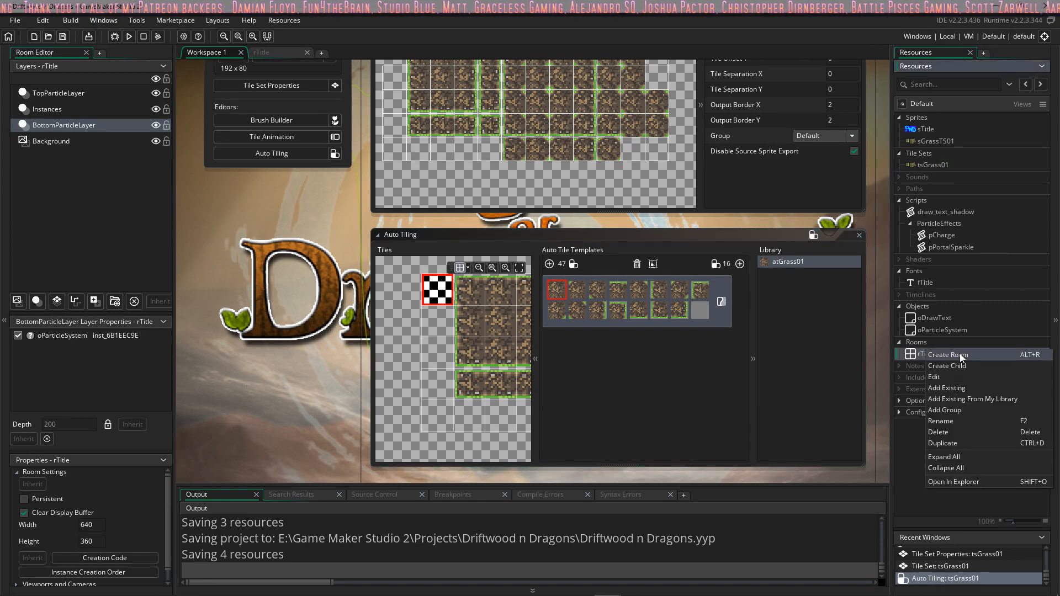
left_click(960, 355)
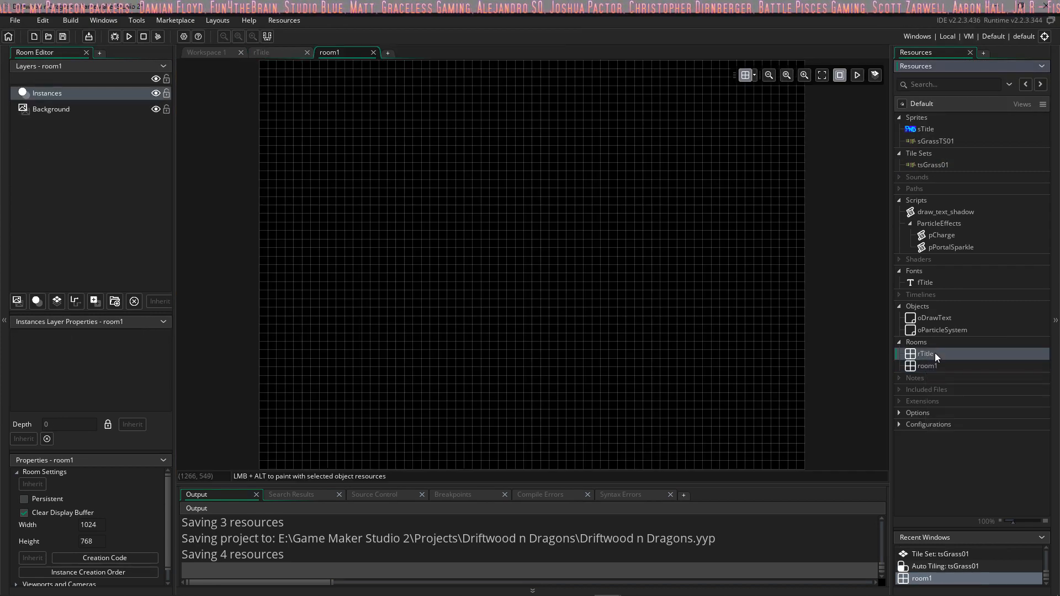
double_click(934, 354)
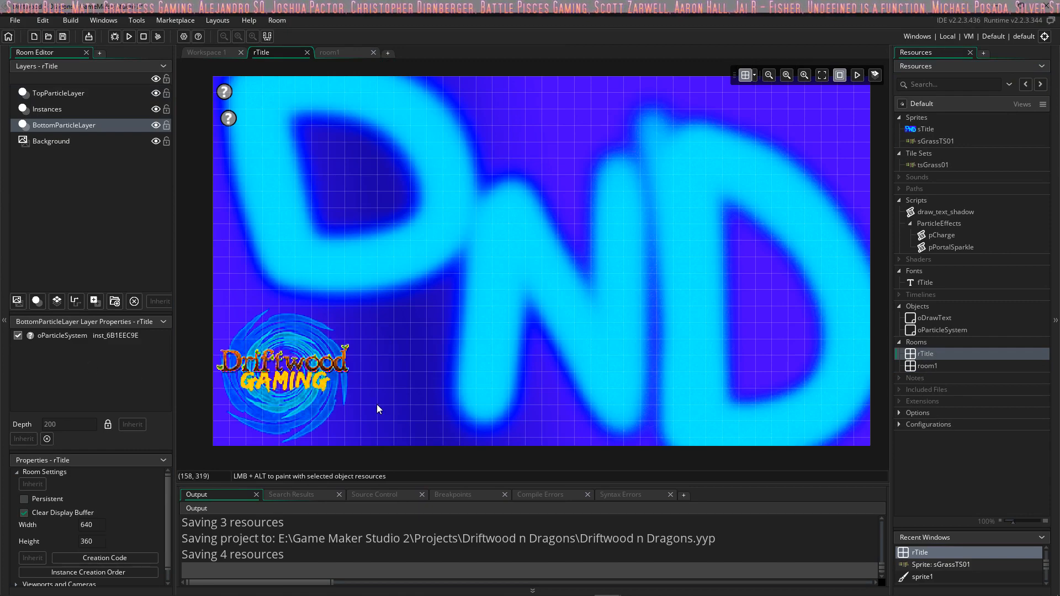
left_click(937, 366)
double_click(937, 366)
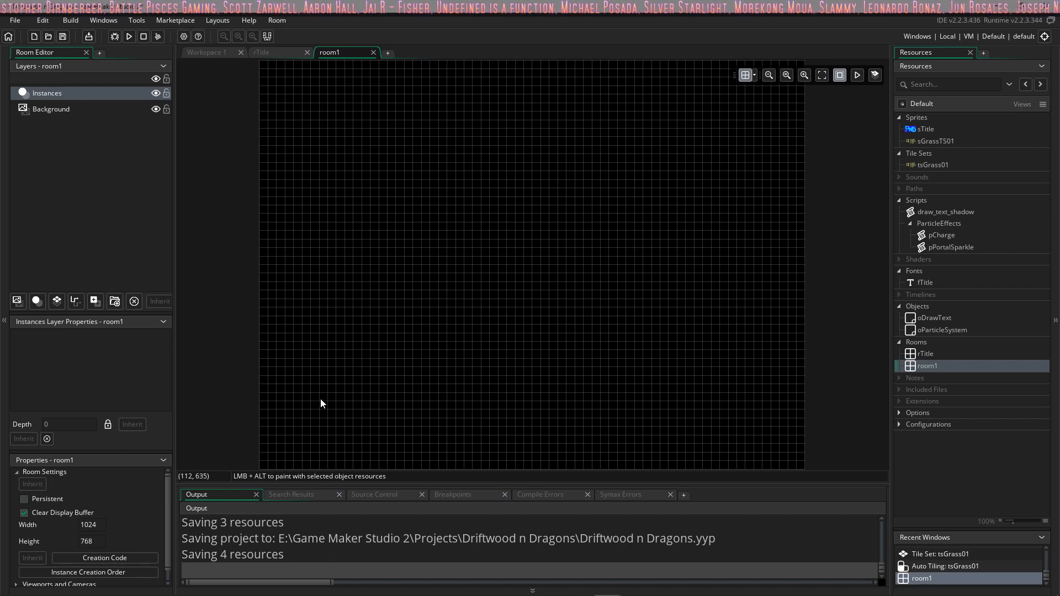
Step: Enable viewports in the viewport and camera settings of room1
scroll(163, 495, "down", 1)
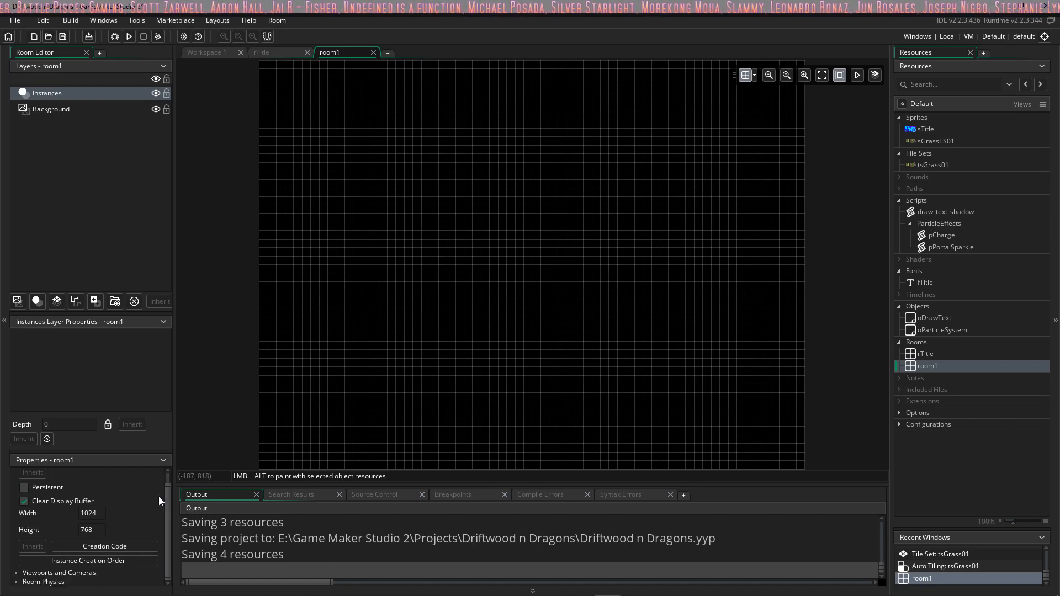
left_click(17, 572)
scroll(68, 546, "down", 5)
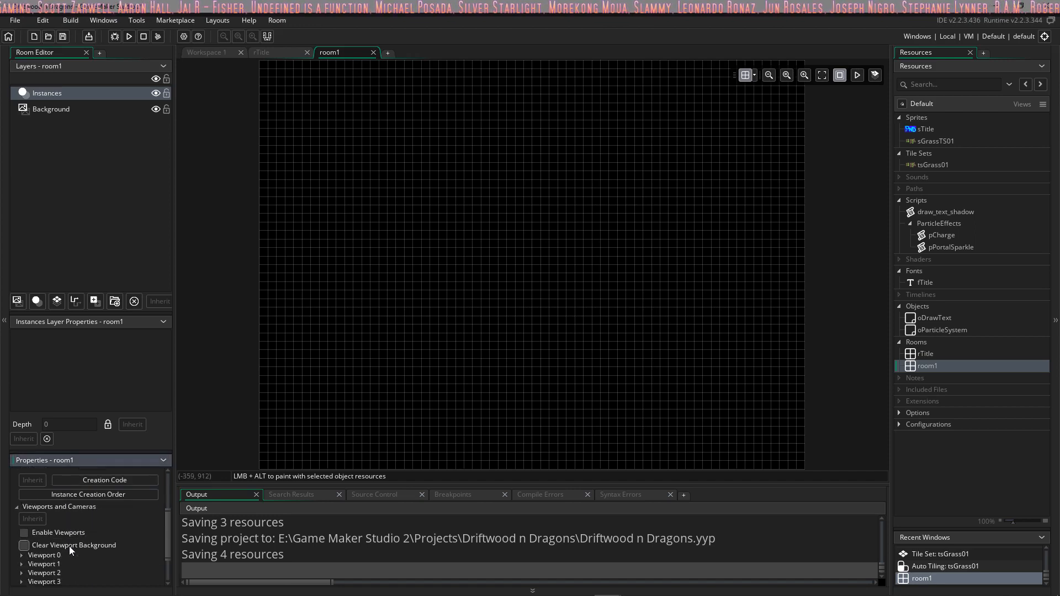
left_click(26, 511)
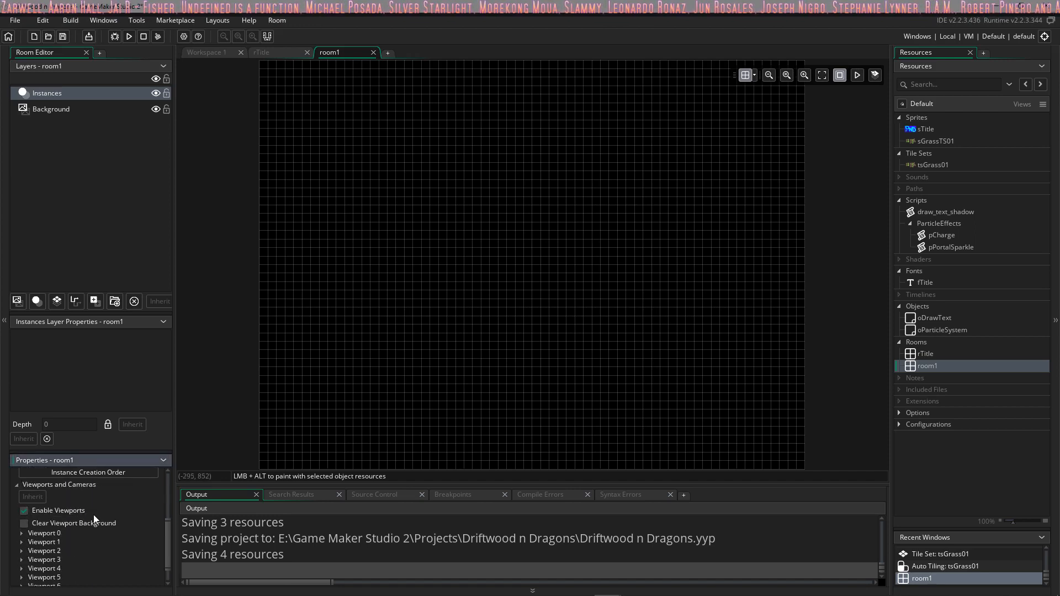
Step: Make Viewport 0 of room1 visible and set its camera size to 640 by 360
left_click(22, 533)
scroll(117, 526, "down", 4)
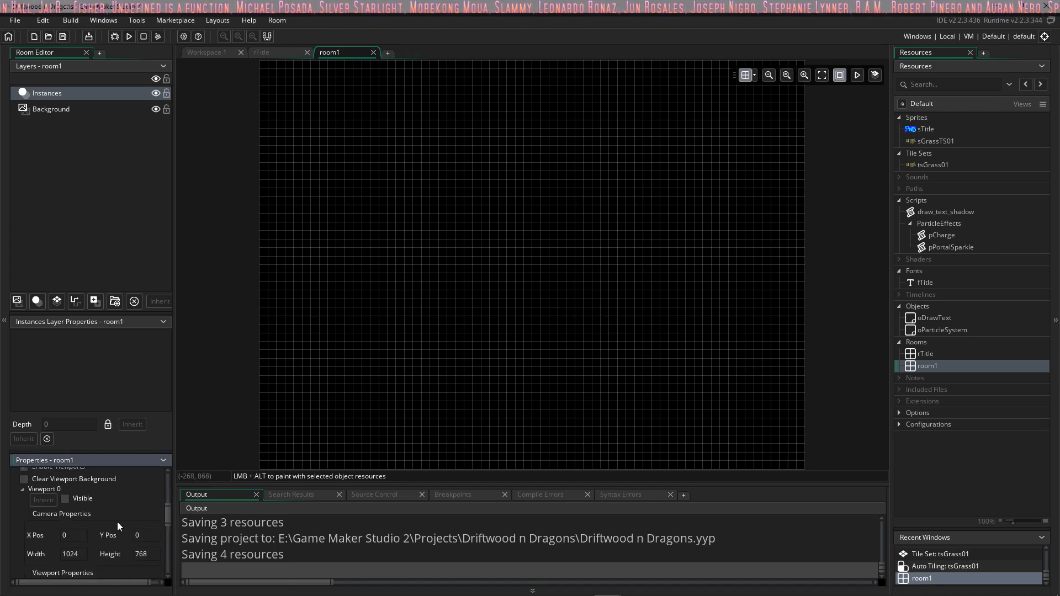
left_click(65, 499)
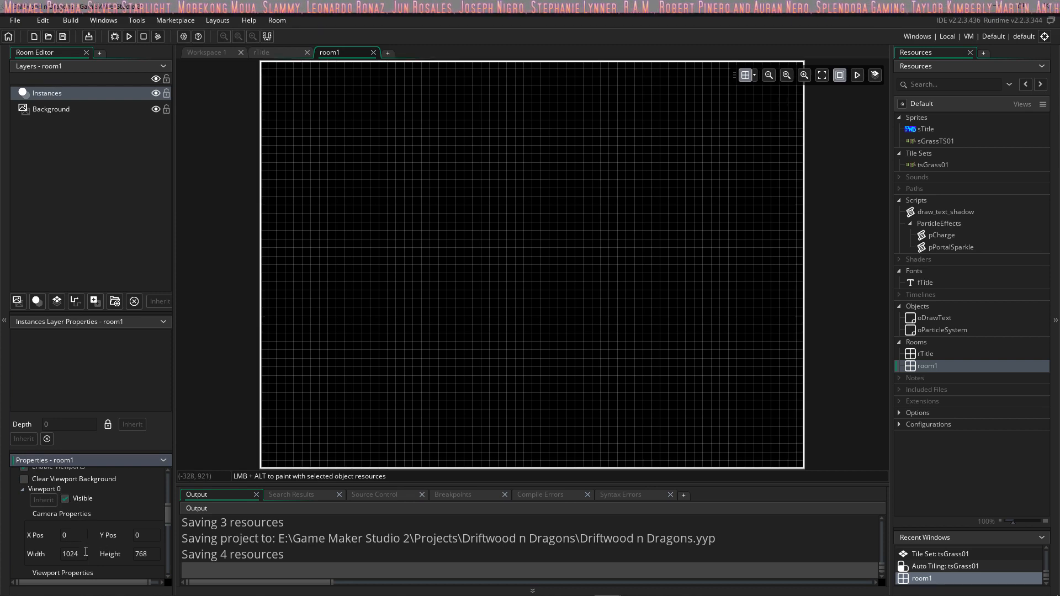
left_click(86, 551)
type("640")
key("Tab")
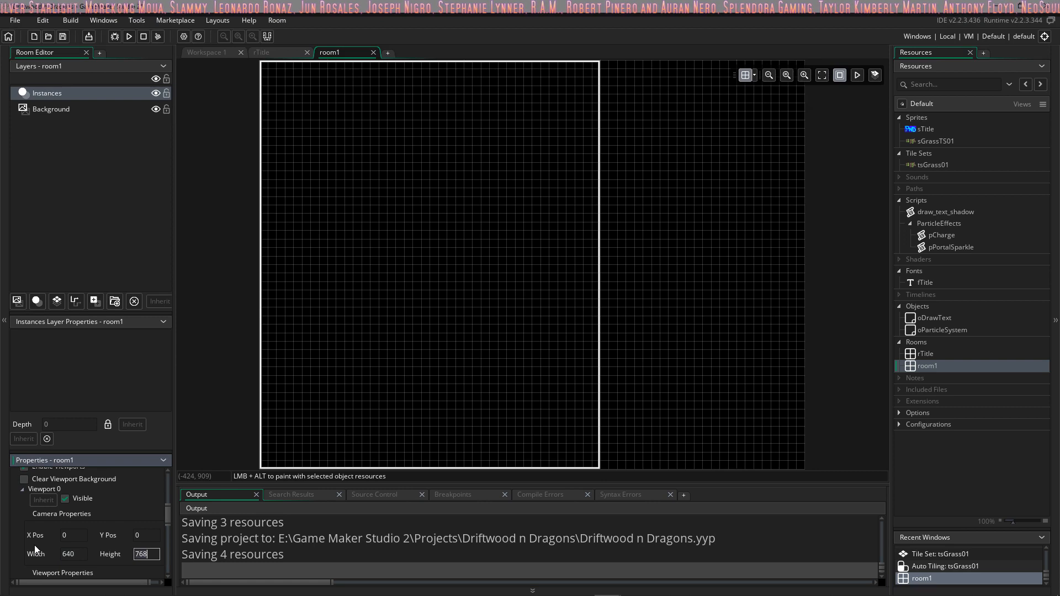
type("360")
Step: Set the viewport size of Viewport 0 to 640 wide and 360 high
scroll(41, 538, "down", 2)
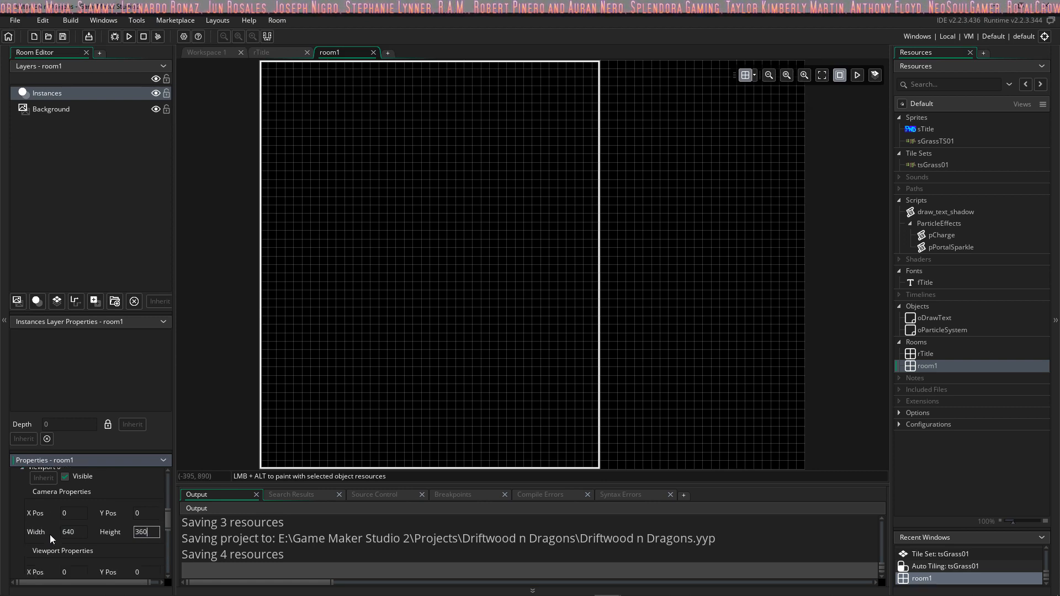
left_click(70, 547)
type("640")
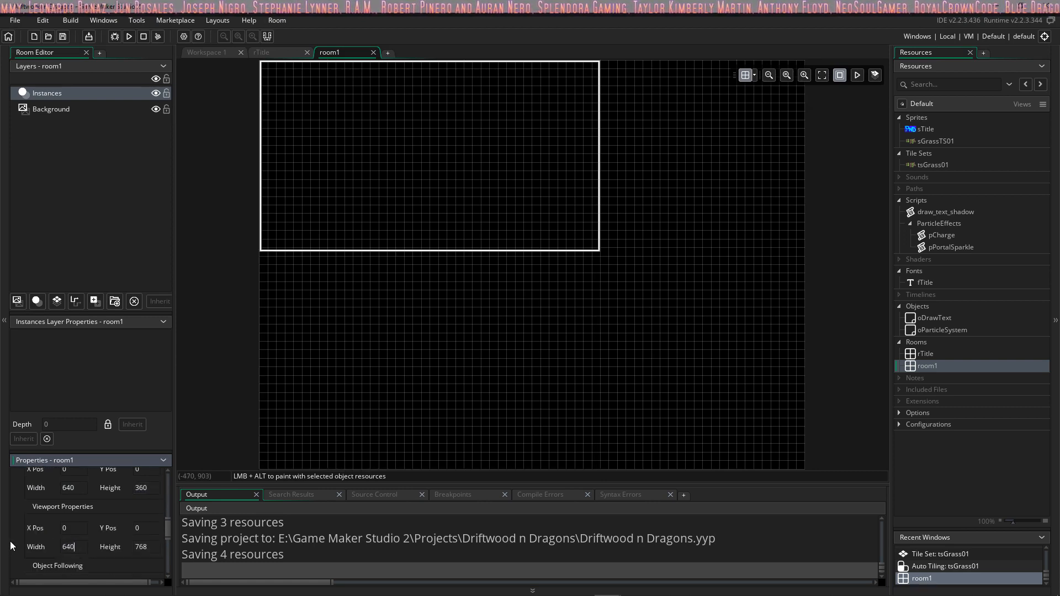
key("Tab")
type("360")
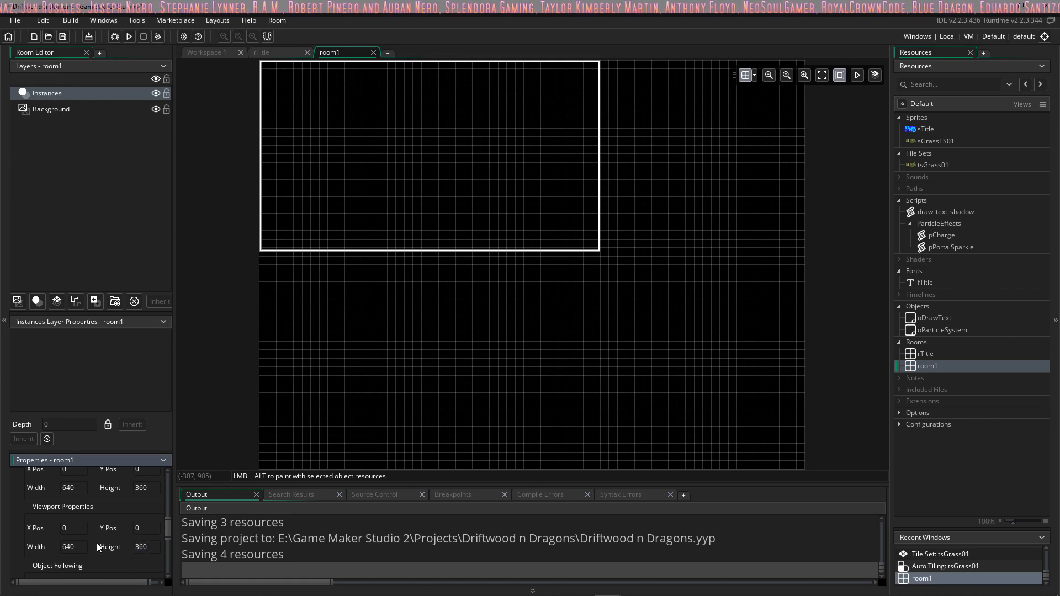
scroll(33, 506, "down", 1)
scroll(33, 505, "up", 1)
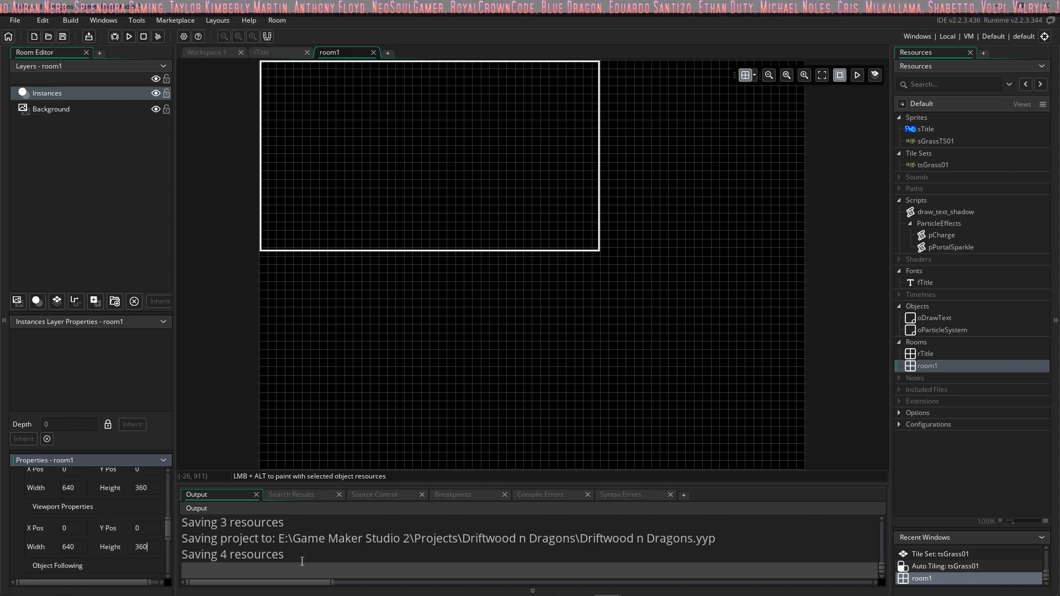
Step: Set the size of room1 to 1600 wide and 900 high
scroll(134, 487, "up", 5)
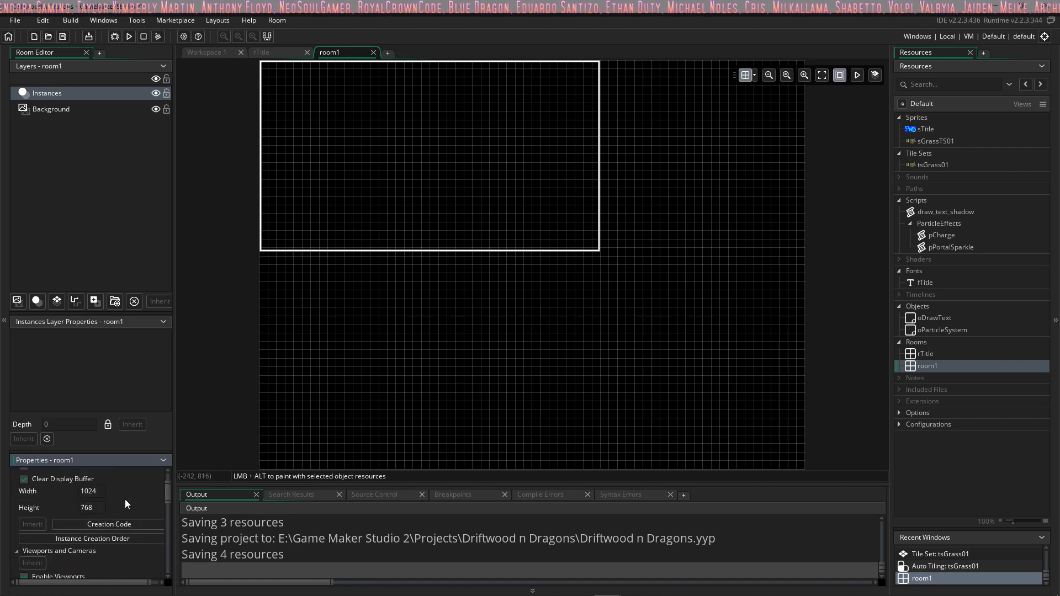
left_click(82, 491)
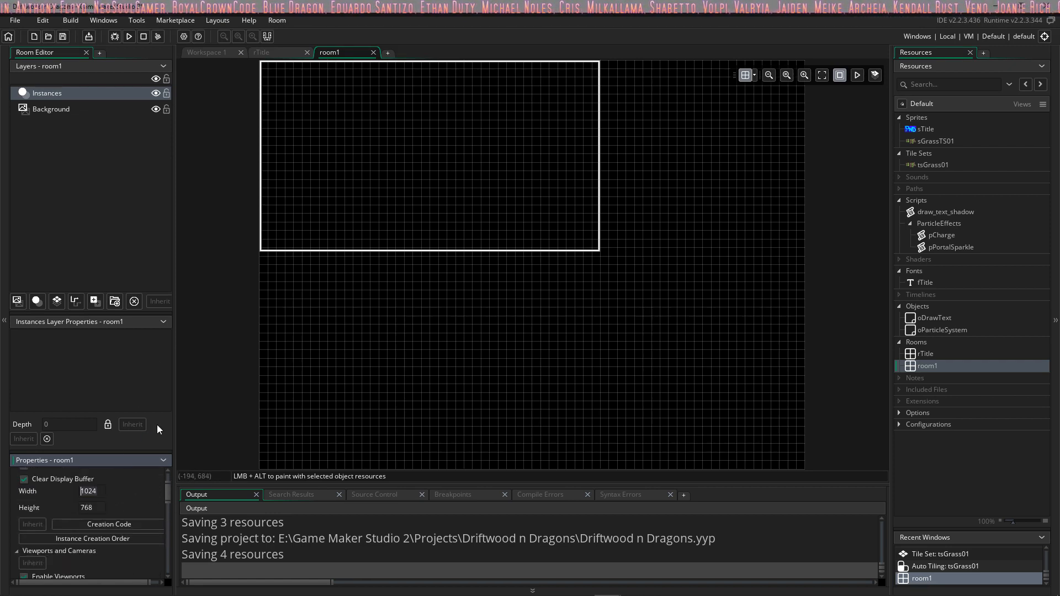
type("1600")
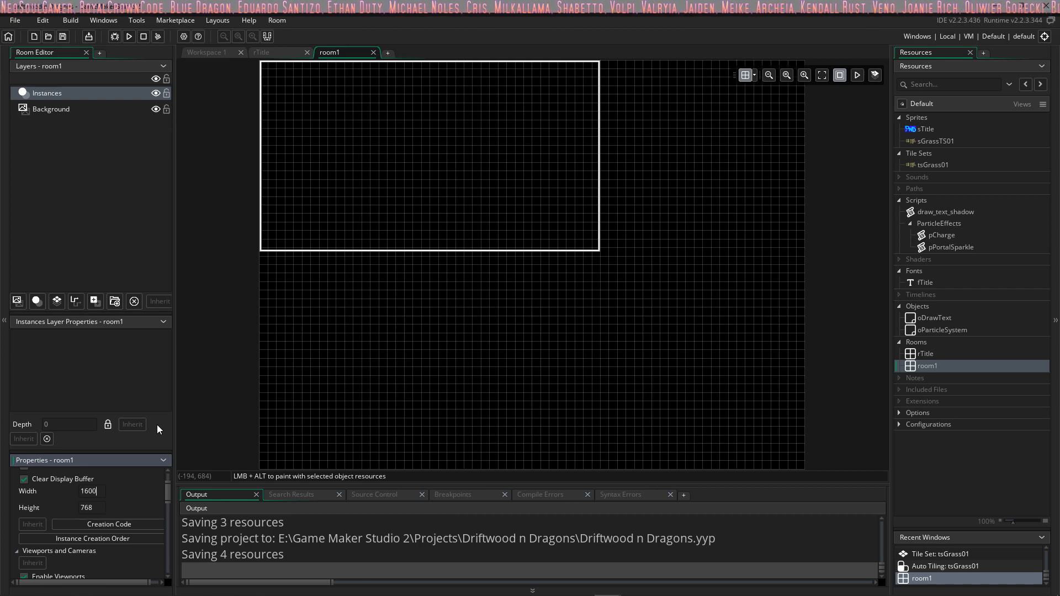
left_click(89, 506)
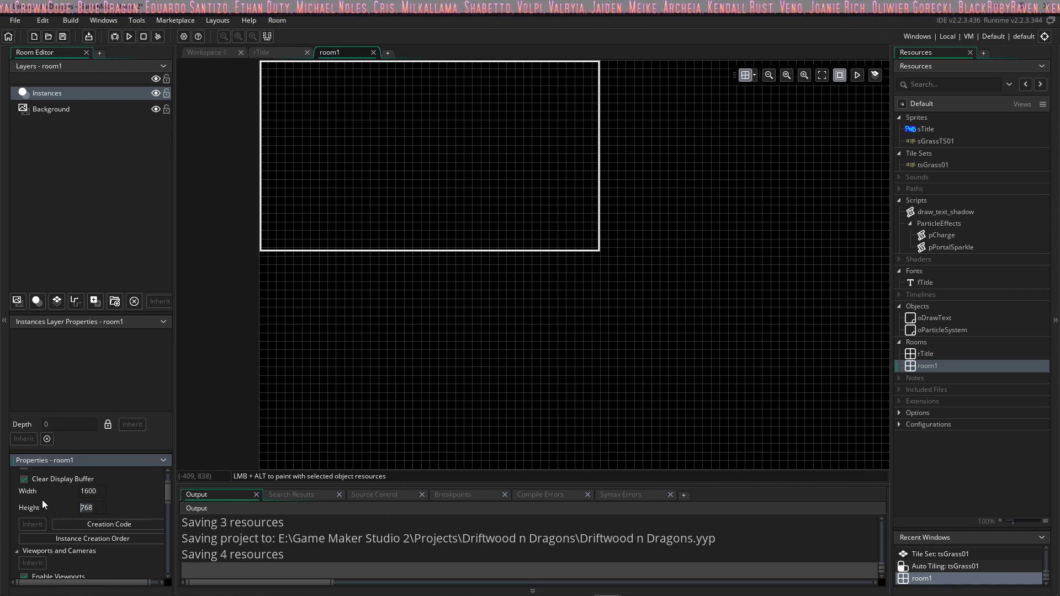
type("900")
Step: Examine the extent of the camera frame against the resized room
middle_click_drag(519, 332, 302, 262)
scroll(459, 273, "down", 3, "ctrl")
middle_click_drag(444, 255, 582, 310)
scroll(495, 297, "up", 2, "ctrl")
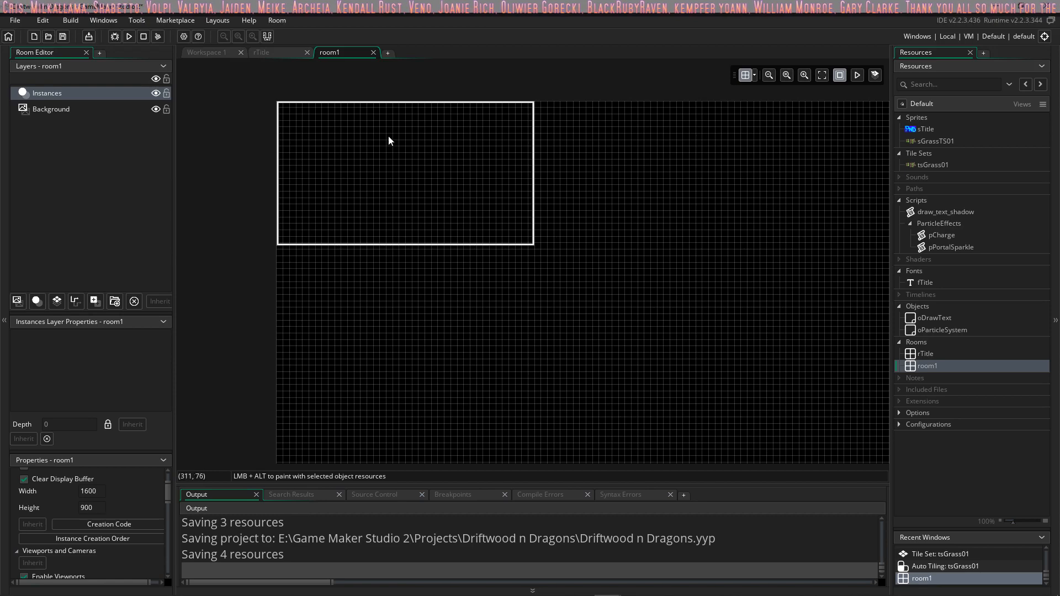
middle_click_drag(446, 135, 442, 161)
middle_click_drag(479, 201, 461, 141)
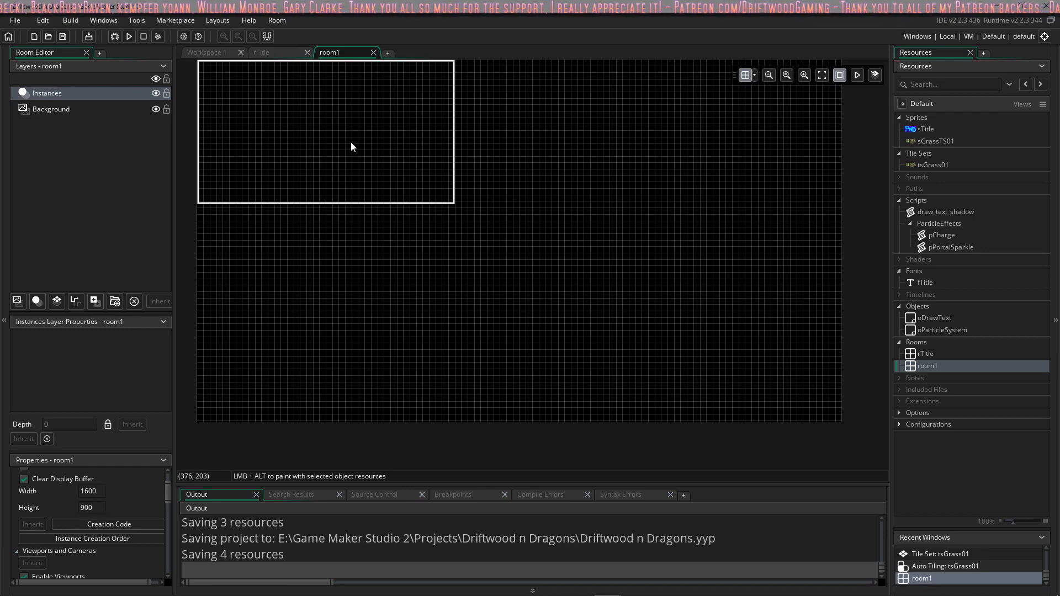
middle_click_drag(351, 143, 354, 169)
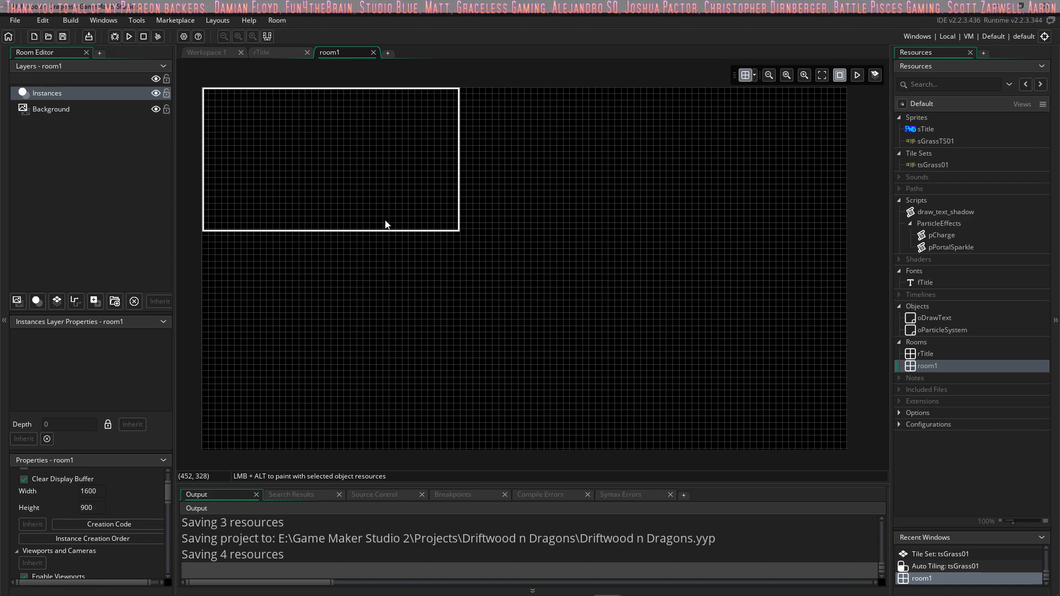
middle_click_drag(385, 205, 374, 186)
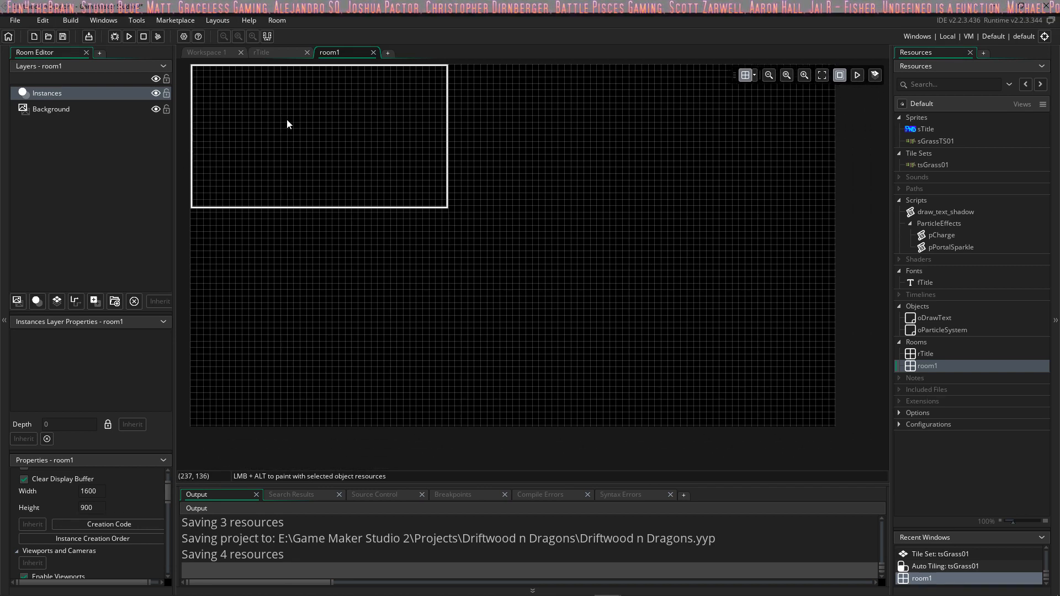
Step: Rename room1 as tStartingTown in the resources
left_click(921, 366)
type("t")
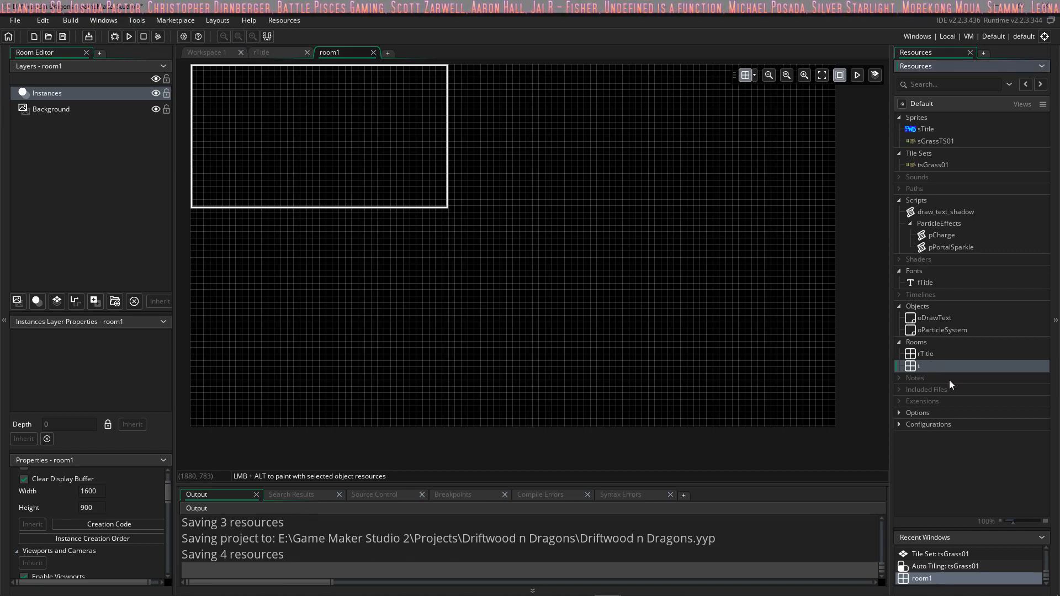
type("StartingTown")
key("Return")
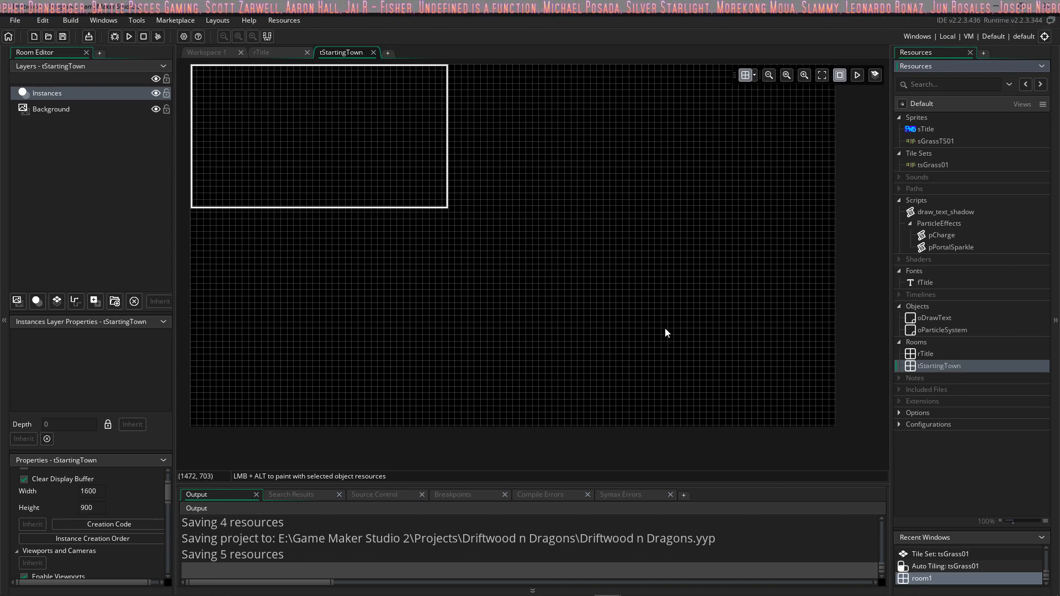
Step: Add a tile layer directly above the Background layer and name it Ground
middle_click_drag(369, 159, 388, 176)
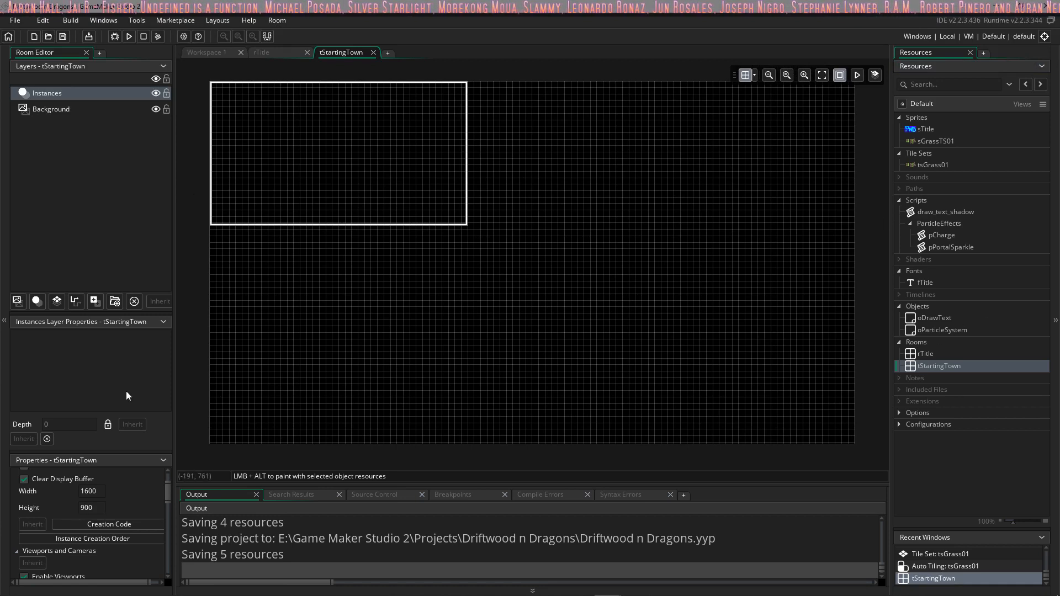
left_click(51, 109)
left_click(57, 302)
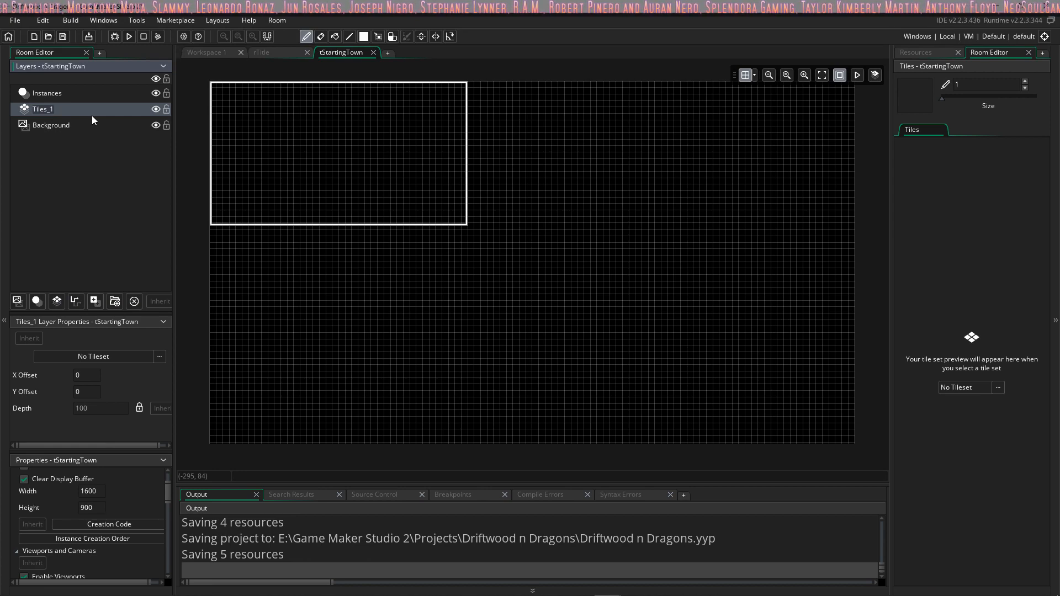
type("Ground")
key("Return")
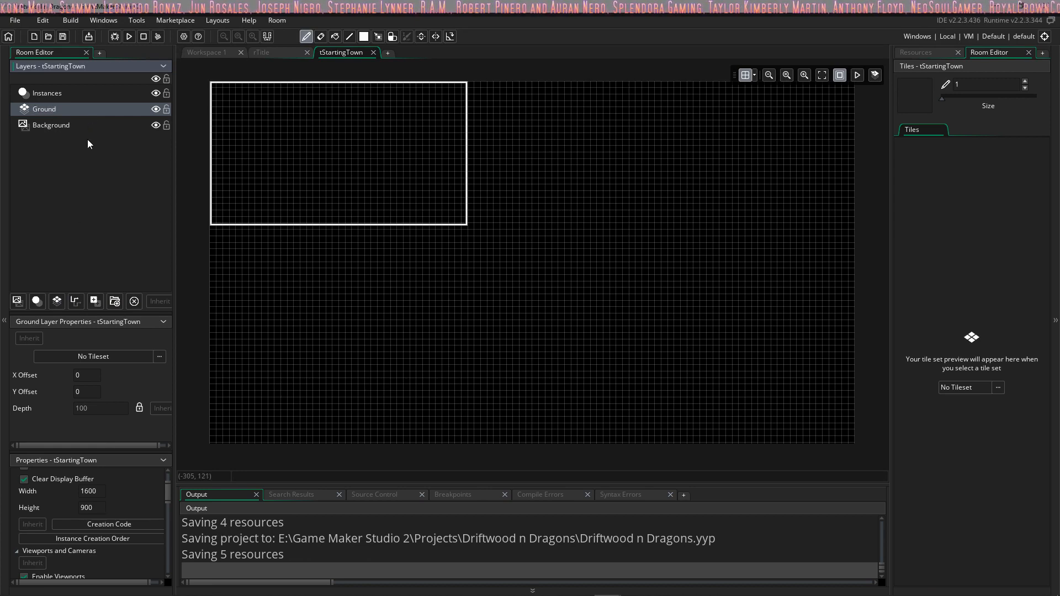
Step: Assign the tsGrass01 tile set to the Ground layer and look over its tiles
left_click(159, 357)
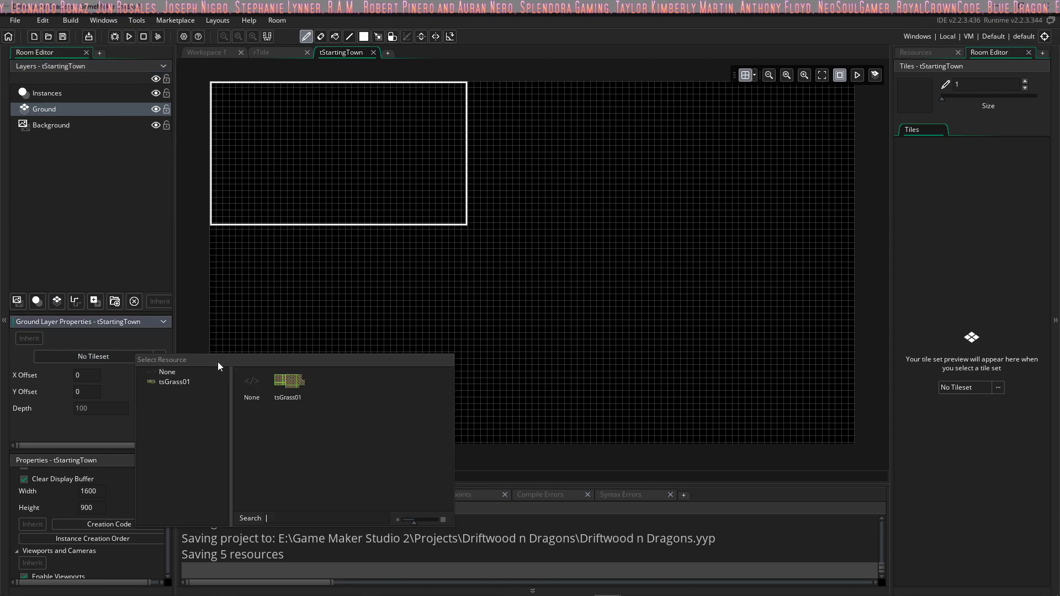
left_click(302, 386)
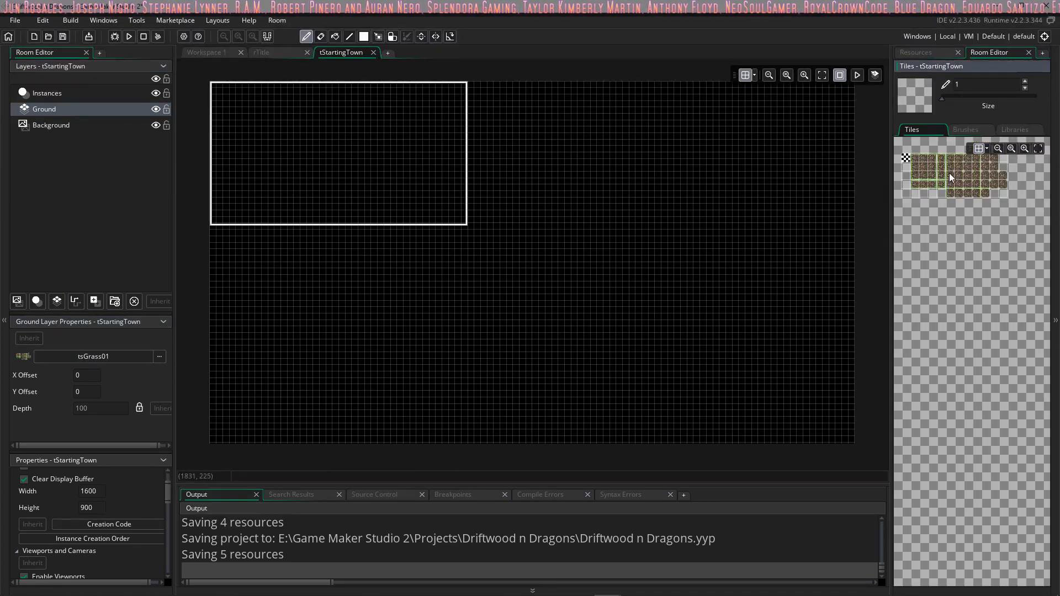
scroll(962, 192, "down", 2)
scroll(960, 237, "up", 4, "ctrl")
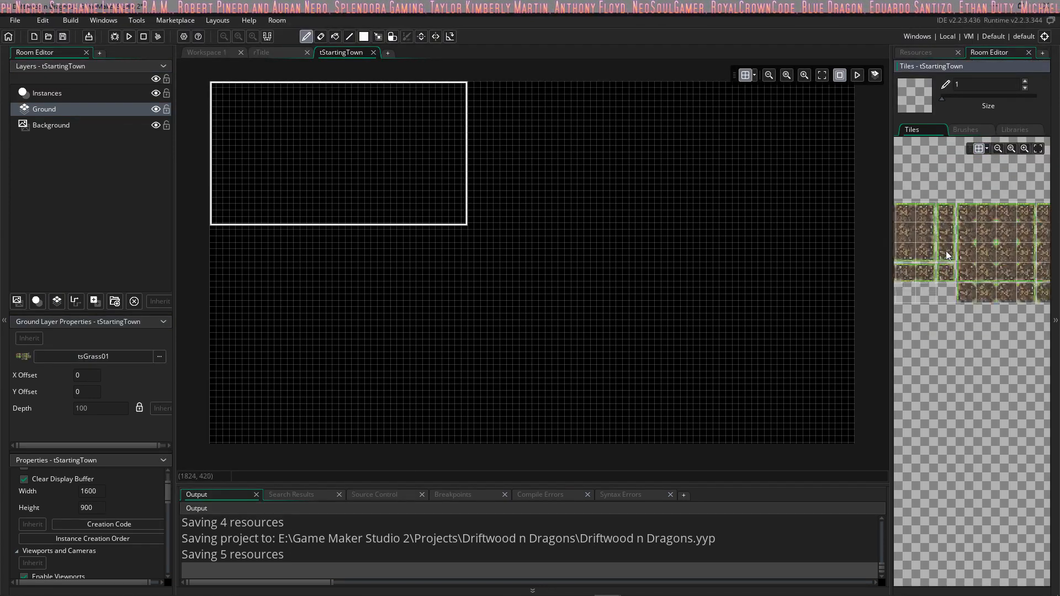
middle_click_drag(945, 249, 994, 237)
Step: Paint a large irregular dirt patch on the Ground layer with the atGrass01 auto tile
left_click(1013, 129)
left_click(913, 157)
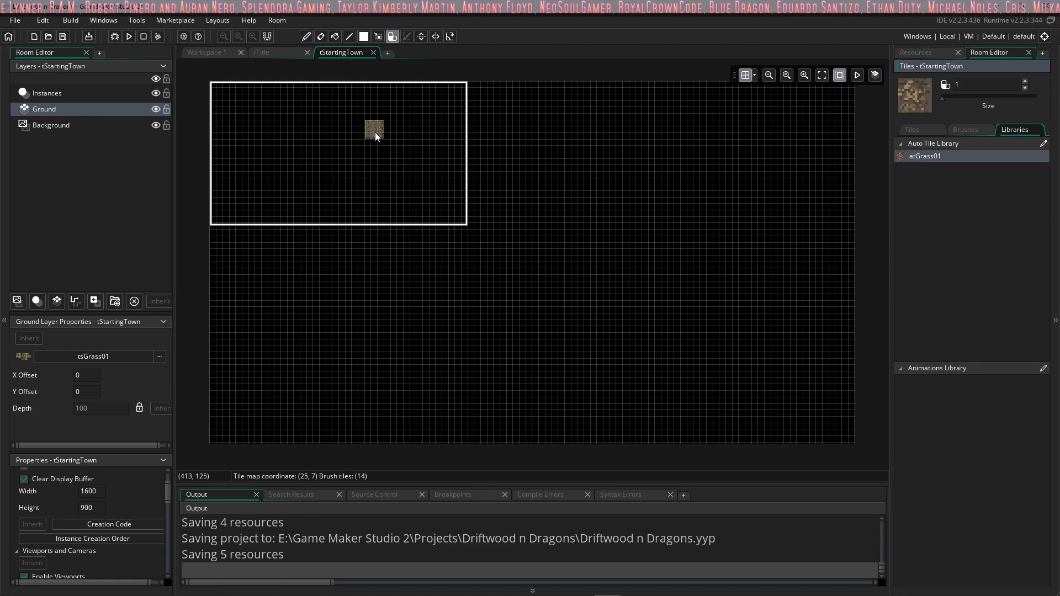
scroll(336, 149, "up", 6, "ctrl")
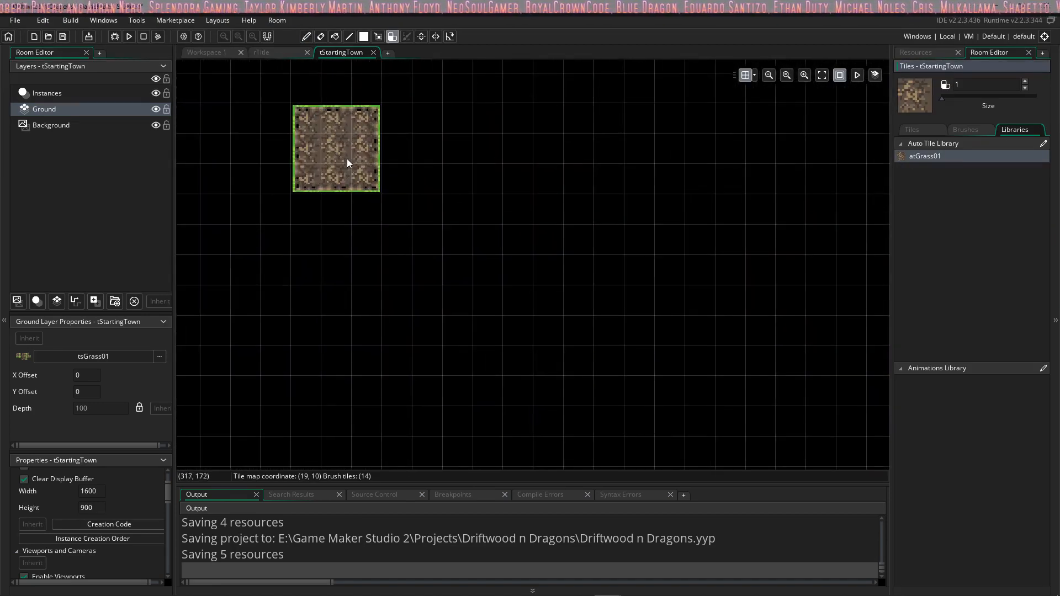
mouse_move(343, 160)
left_mouse_down()
mouse_move(478, 210)
mouse_move(405, 191)
mouse_move(350, 350)
mouse_move(525, 372)
mouse_move(513, 338)
mouse_move(575, 201)
mouse_move(533, 236)
left_mouse_up()
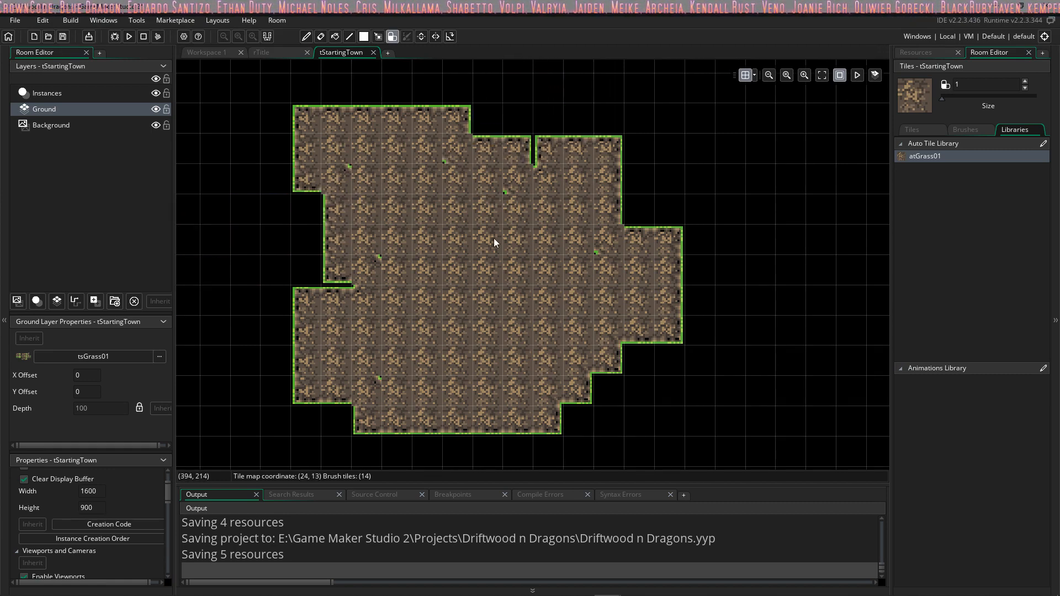
left_click(520, 150)
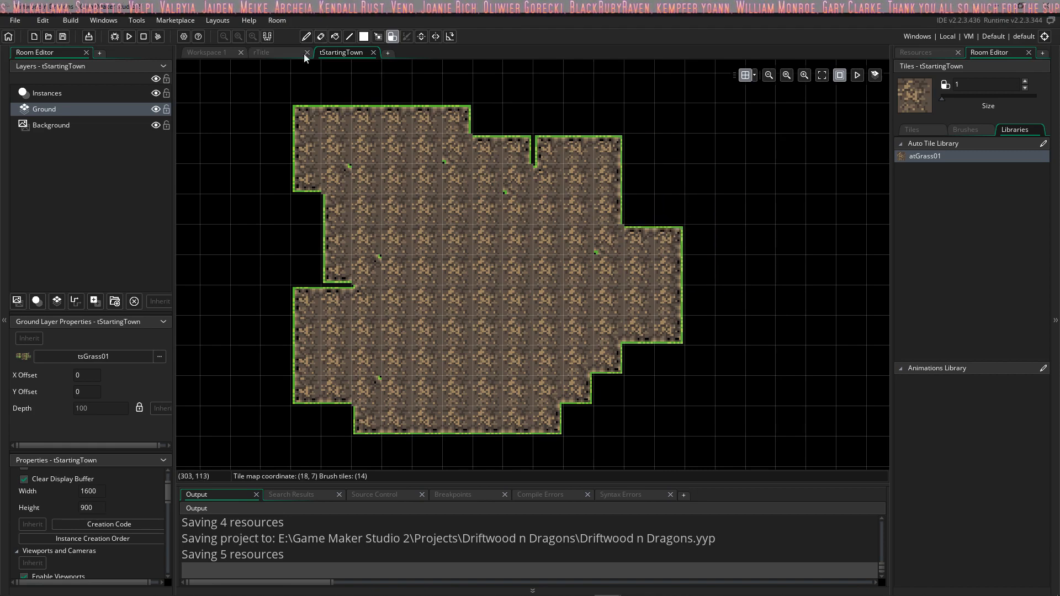
Step: In Workspace 1, reassign inner-corner tiles in the atGrass01 auto tile template, starting from the third slot of its upper row
left_click(208, 54)
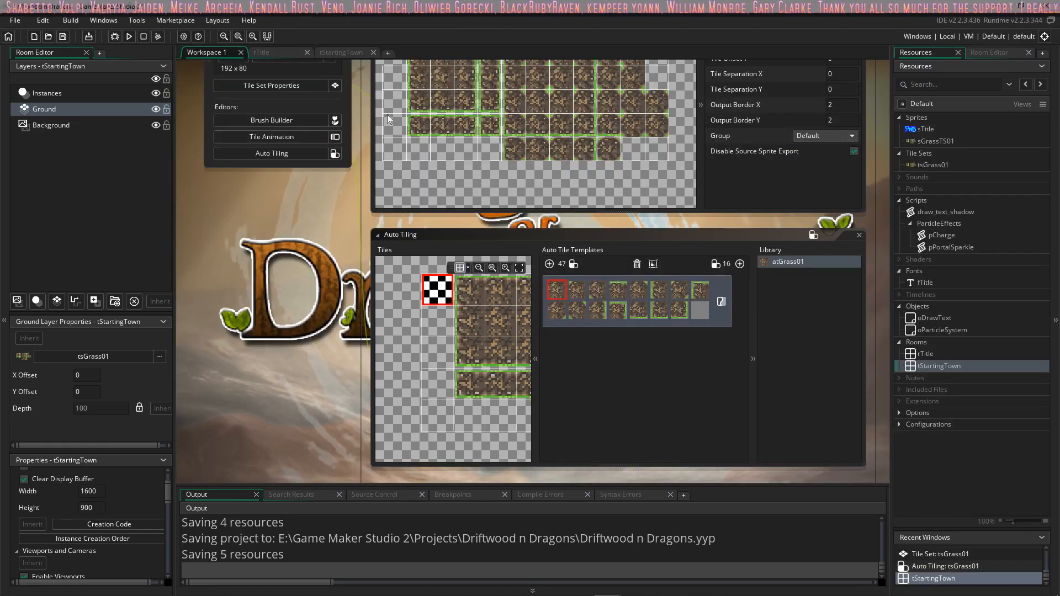
left_click(598, 292)
middle_click_drag(512, 316, 369, 316)
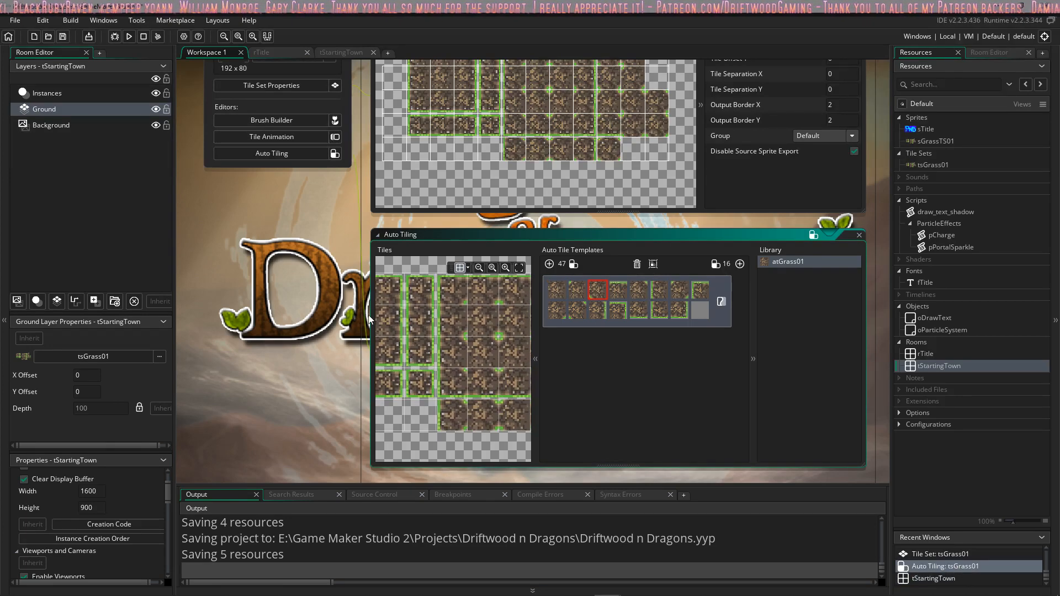
middle_click_drag(452, 313, 407, 319)
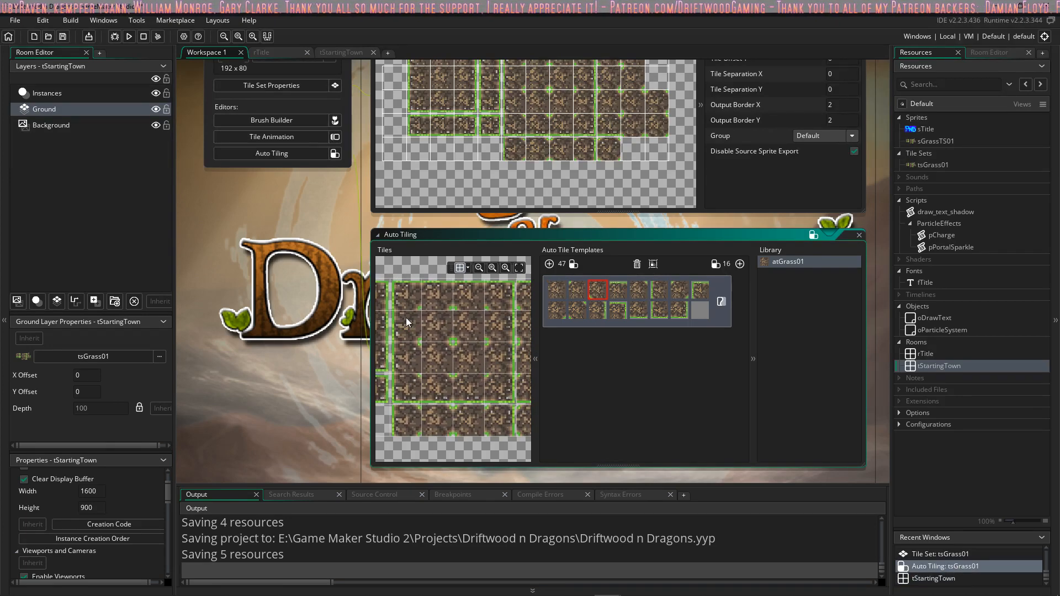
left_click(442, 359)
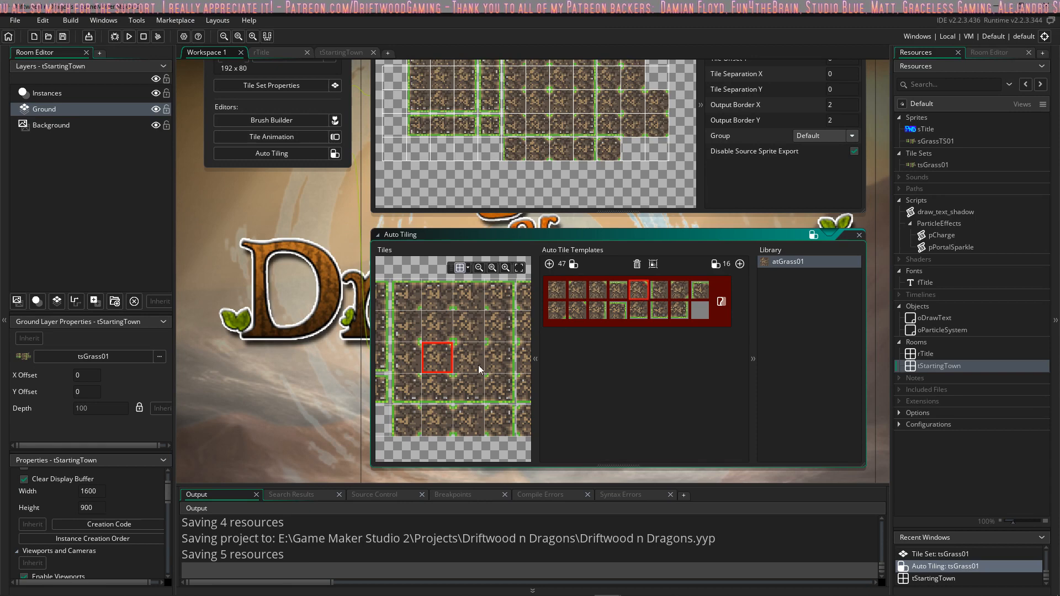
left_click(468, 329)
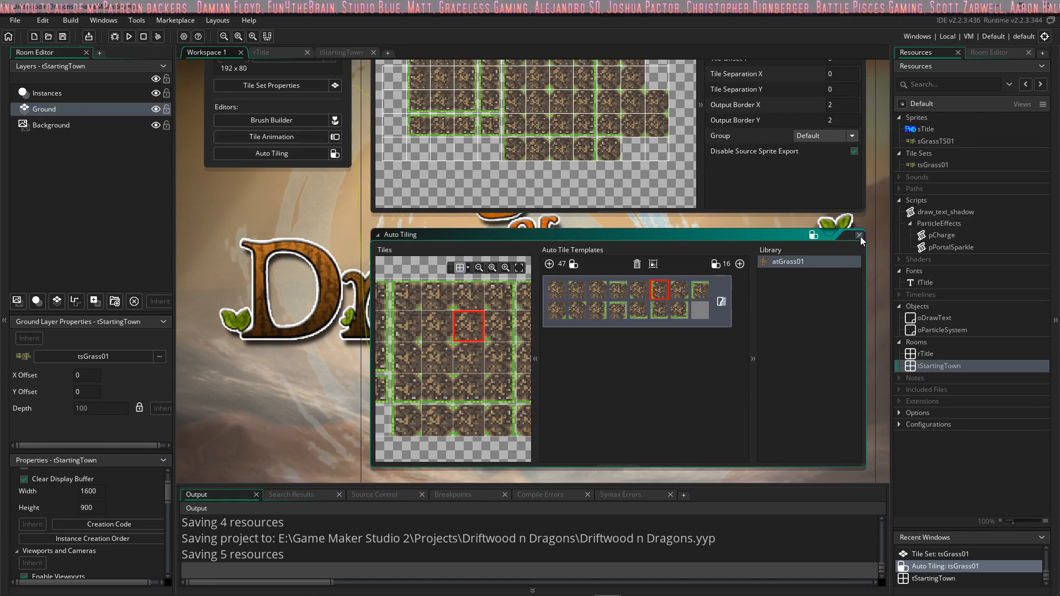
left_click(817, 296)
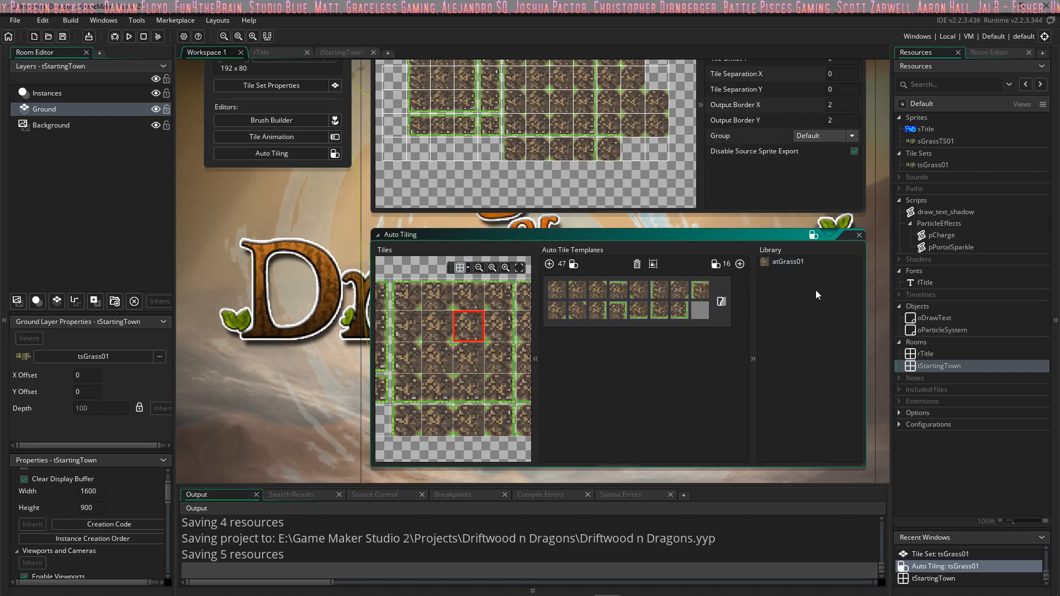
Step: Close the tsGrass01, oParticleSystem and oDrawText editor windows left open in Workspace 1
scroll(318, 246, "up", 3)
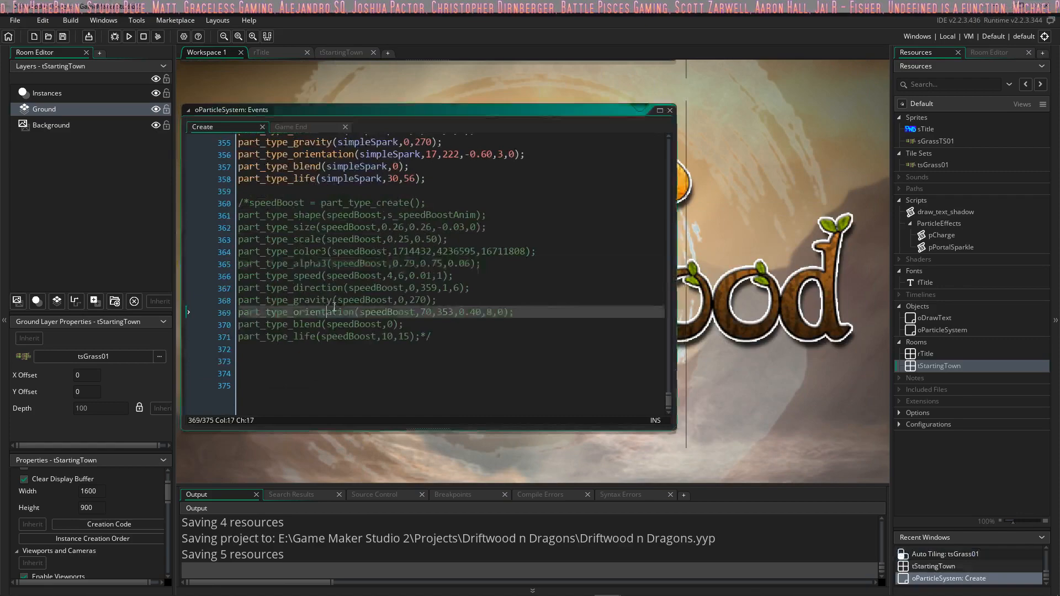
middle_click_drag(334, 307, 582, 315)
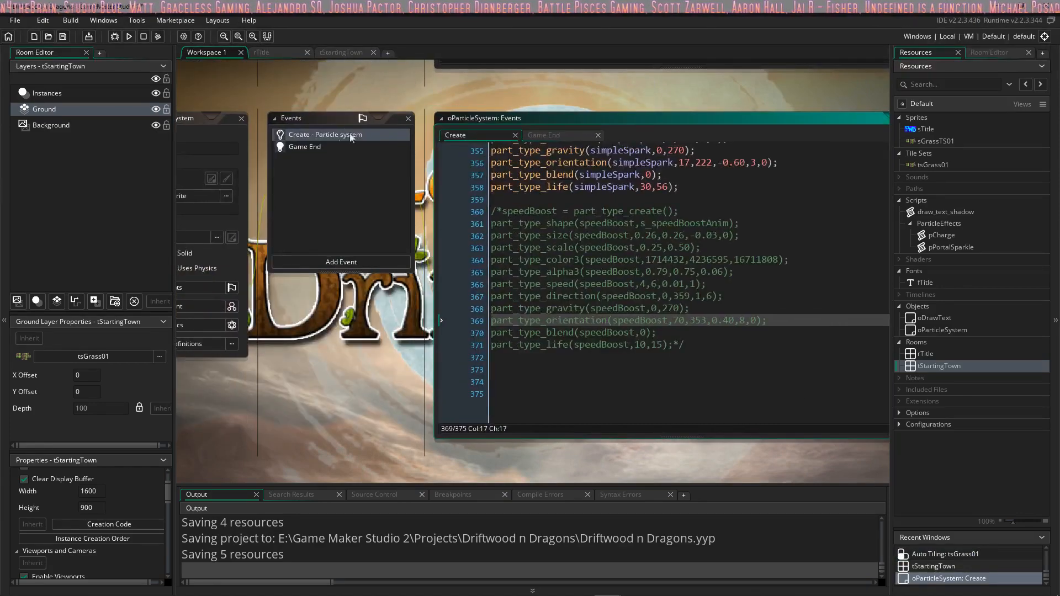
middle_click_drag(262, 264, 385, 283)
left_click(359, 137)
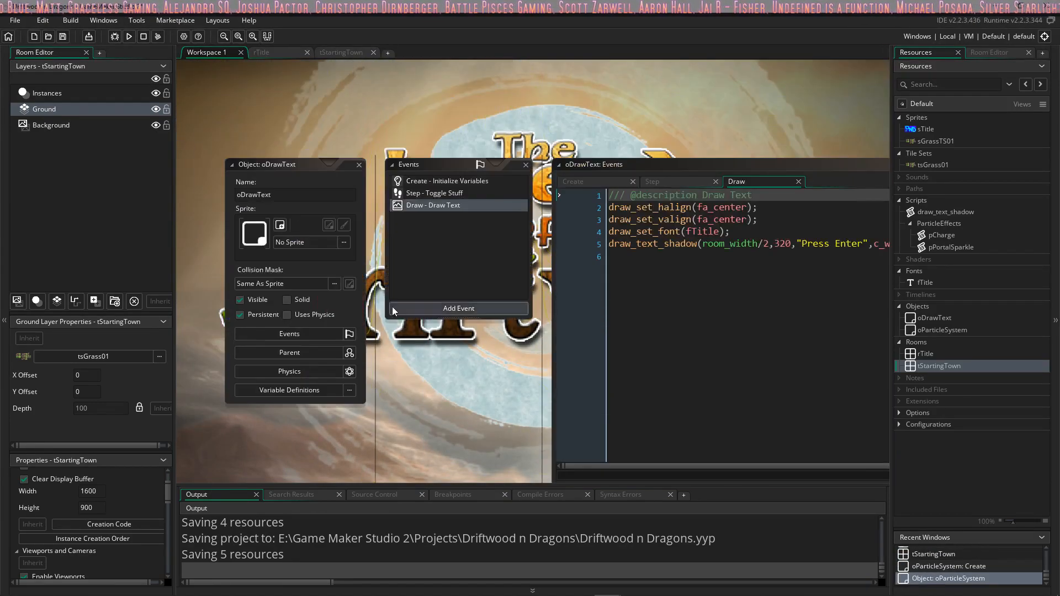
left_click(359, 165)
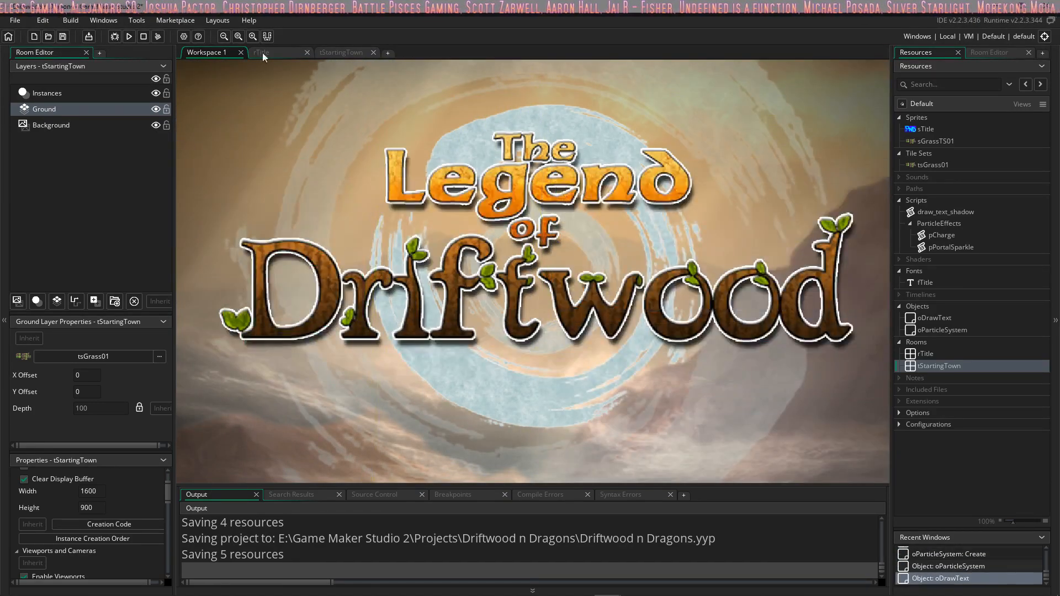
Step: In the tStartingTown room, extend the dirt patch eastward with the atGrass01 auto tile
left_click(341, 52)
mouse_move(453, 169)
left_mouse_down()
mouse_move(324, 177)
mouse_move(570, 252)
mouse_move(312, 300)
mouse_move(370, 400)
mouse_move(655, 296)
mouse_move(296, 302)
left_mouse_up()
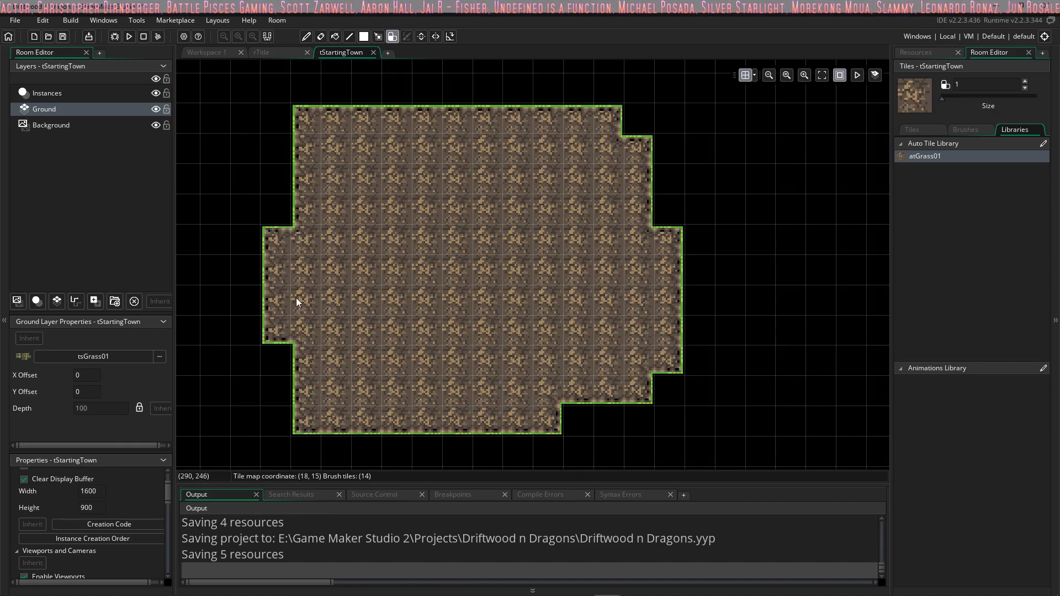
left_click_drag(671, 291, 556, 235)
scroll(508, 197, "down", 2)
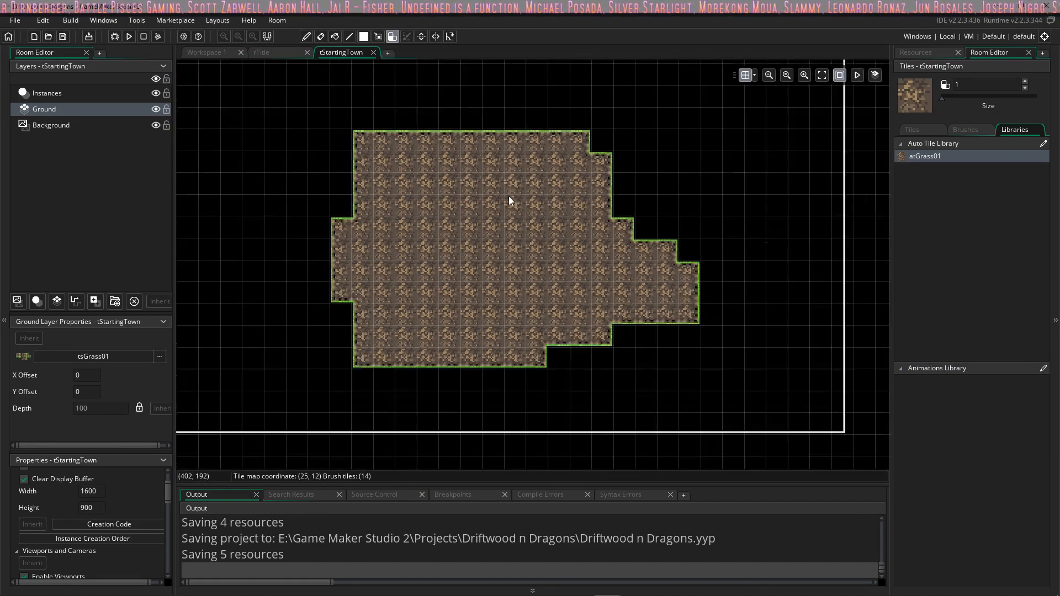
scroll(456, 236, "up", 3)
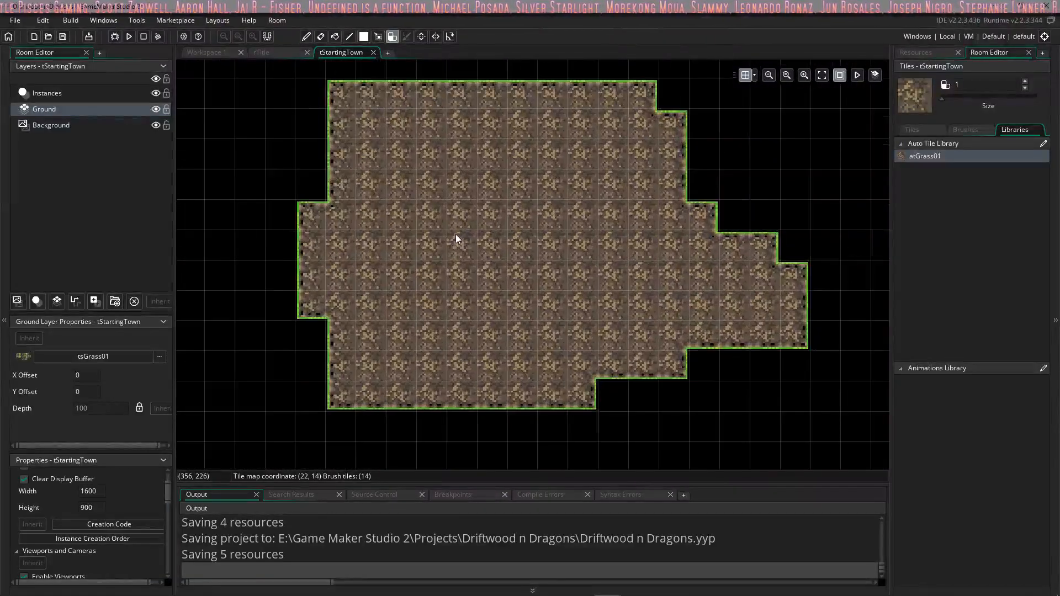
scroll(456, 237, "down", 1)
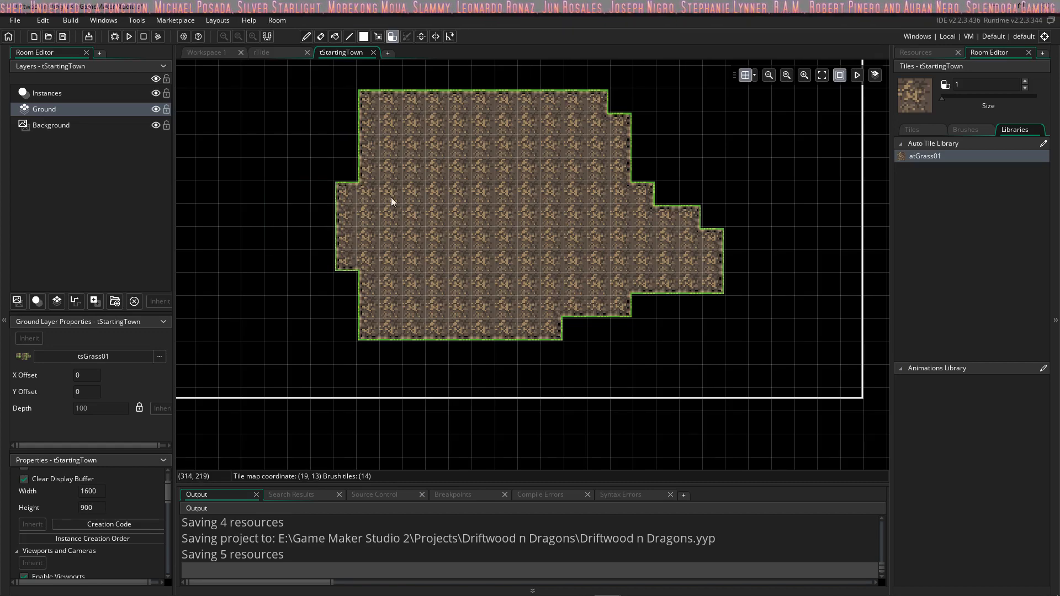
mouse_move(443, 178)
middle_mouse_down()
mouse_move(519, 180)
mouse_move(499, 173)
middle_mouse_up()
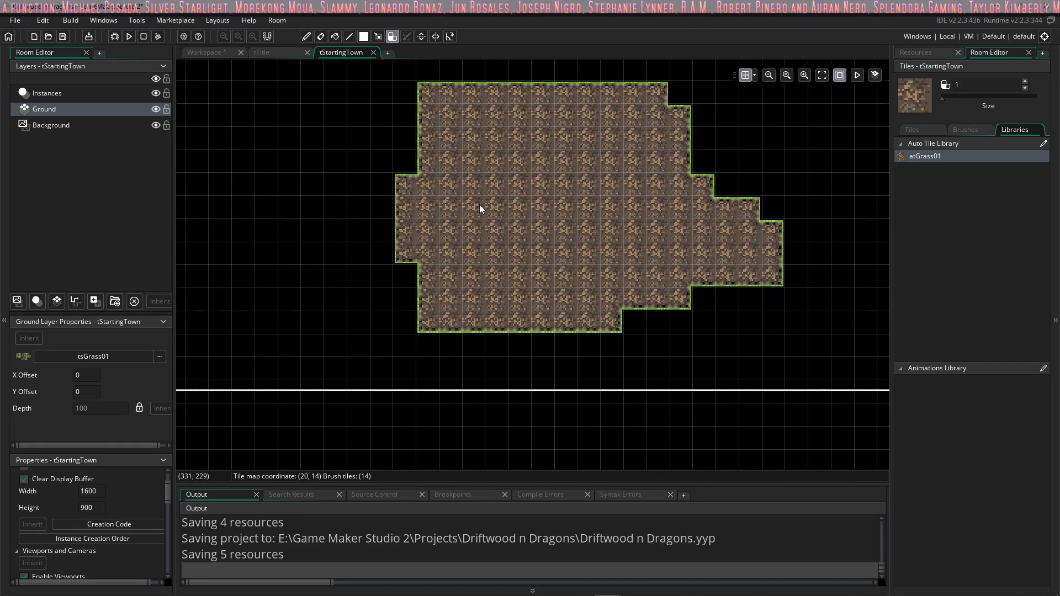
Step: Extend the dirt patch westward and along its lower-left and upper-left edges with the atGrass01 auto tile
mouse_move(549, 264)
left_mouse_down()
mouse_move(366, 307)
mouse_move(449, 277)
mouse_move(348, 265)
mouse_move(342, 188)
left_mouse_up()
middle_click_drag(438, 206, 465, 206)
scroll(499, 218, "down", 3, "ctrl")
scroll(499, 213, "up", 5, "ctrl")
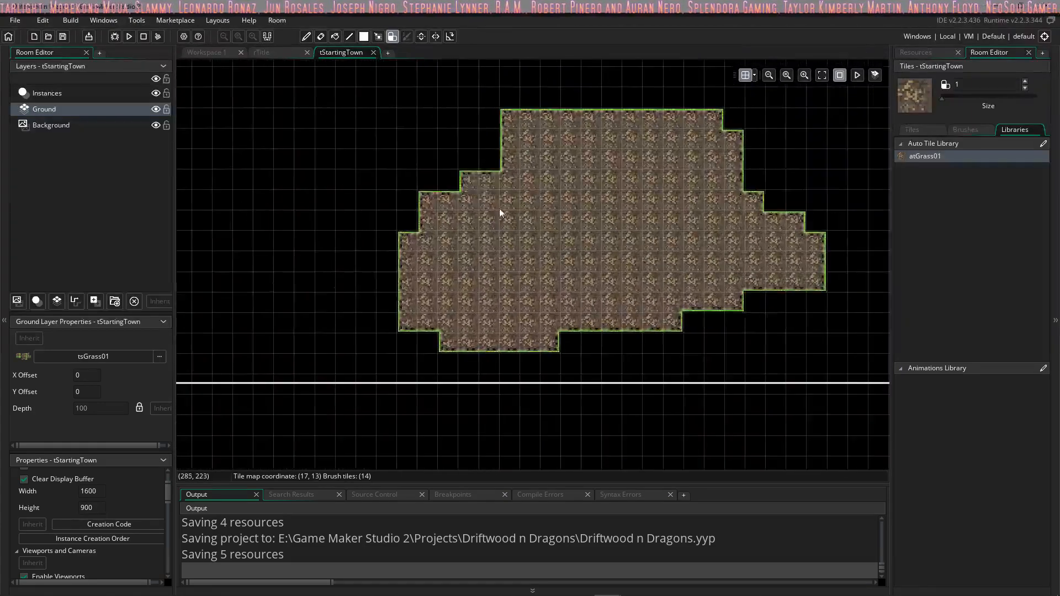
left_click_drag(601, 181, 496, 192)
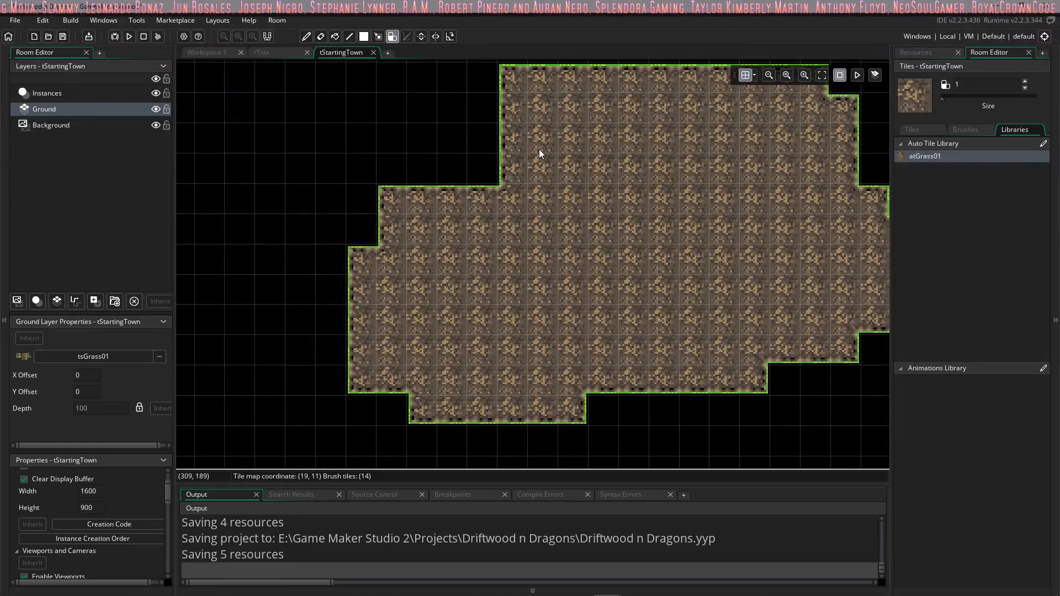
mouse_move(538, 149)
left_mouse_down()
mouse_move(518, 124)
mouse_move(467, 160)
mouse_move(481, 173)
left_mouse_up()
middle_click_drag(480, 170, 480, 225)
right_click_drag(480, 225, 503, 225)
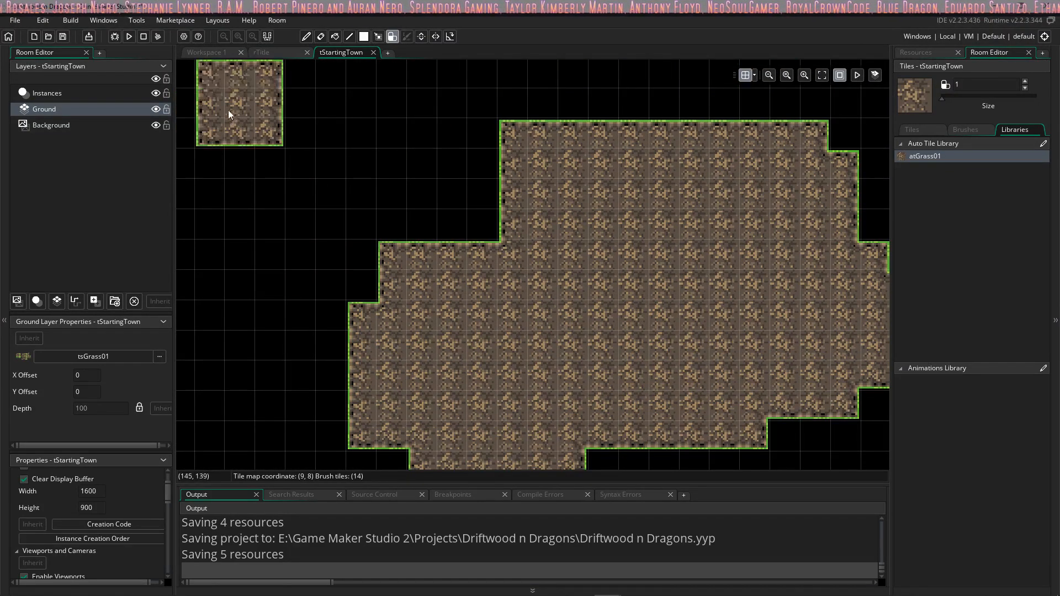
Step: Rename the Ground layer as Walls and fill out the stepped upper-left edge of its dirt patch
double_click(42, 108)
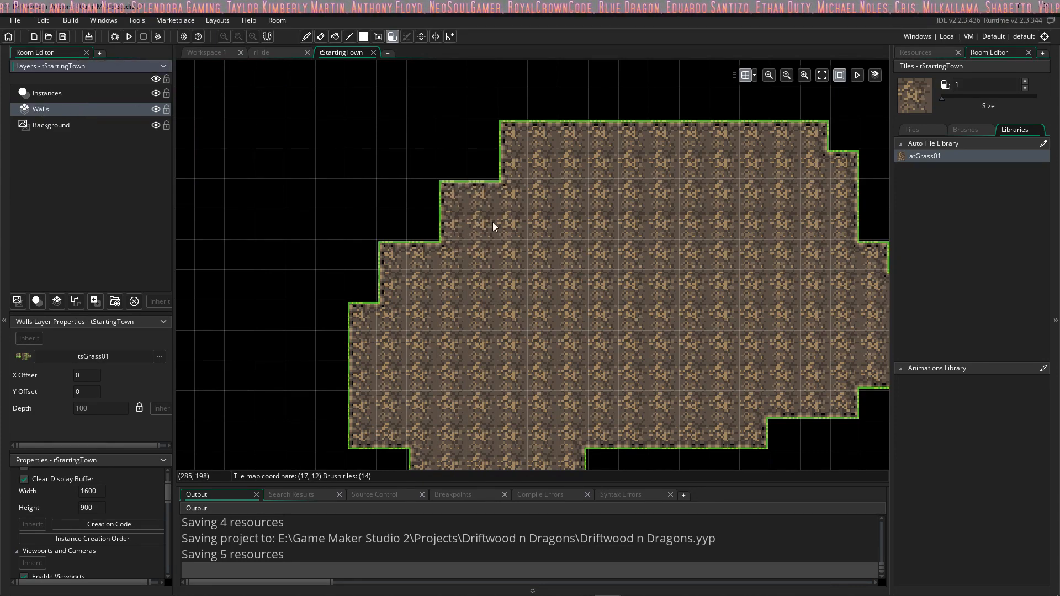
left_click_drag(493, 223, 441, 231)
middle_click_drag(530, 219, 498, 130)
scroll(497, 224, "down", 3, "ctrl")
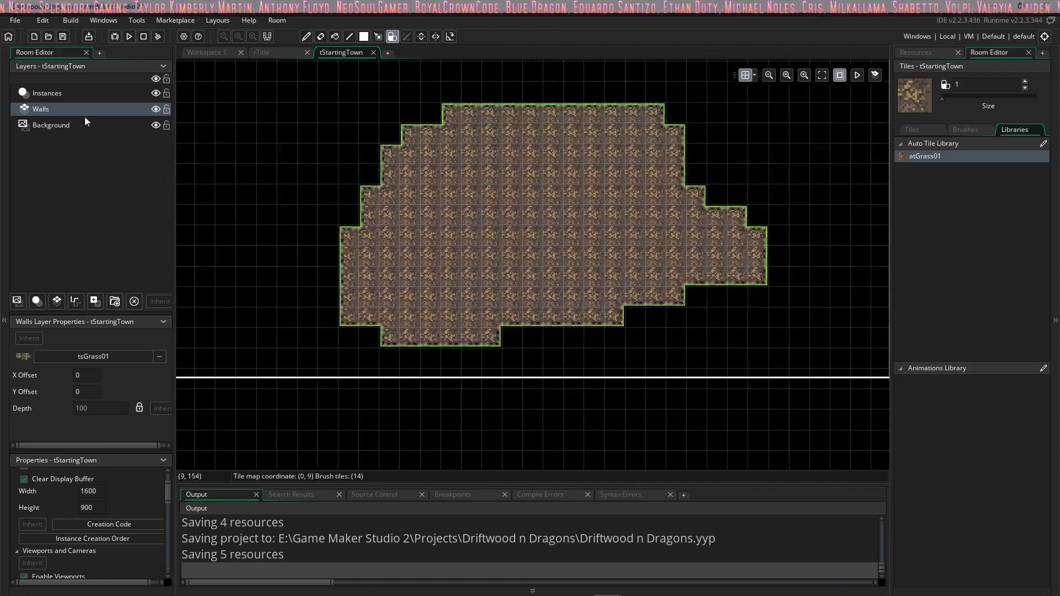
Step: Add a tile layer between the Walls and Background layers and name it Ground
left_click(51, 302)
left_click_drag(48, 108, 54, 133)
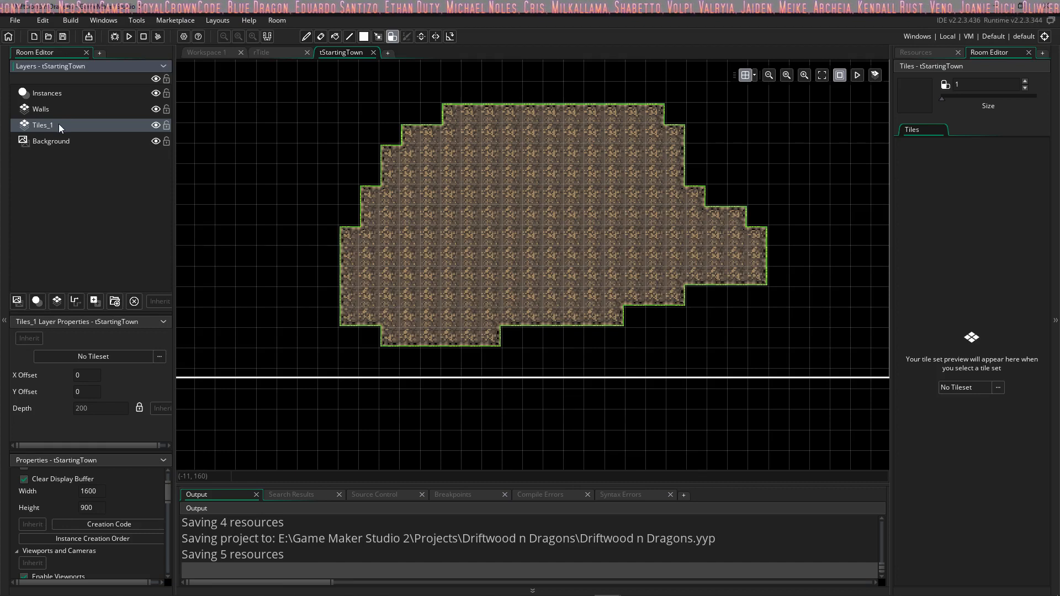
double_click(59, 125)
key("BackSpace")
key("BackSpace")
key("BackSpace")
key("BackSpace")
key("BackSpace")
key("BackSpace")
key("BackSpace")
type("Ground")
key("Return")
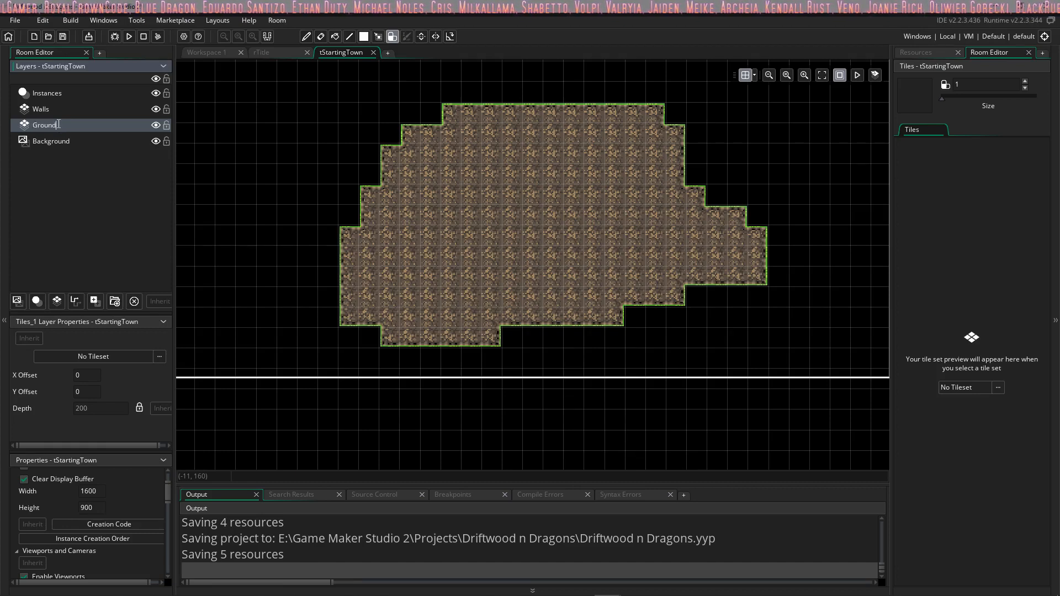
scroll(596, 202, "down", 3, "ctrl")
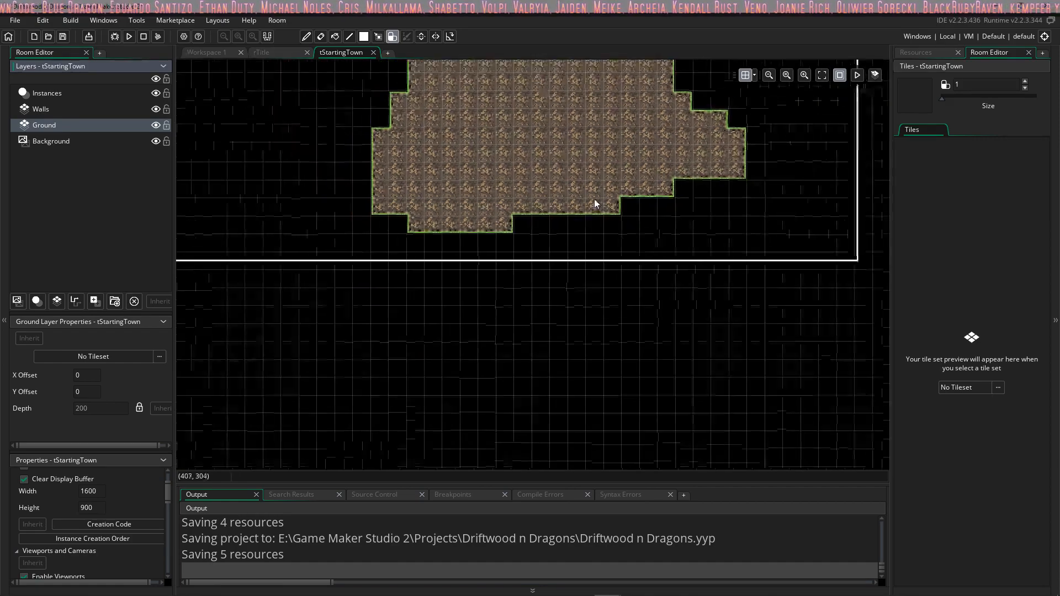
middle_click_drag(516, 172, 485, 274)
scroll(478, 243, "up", 4, "ctrl")
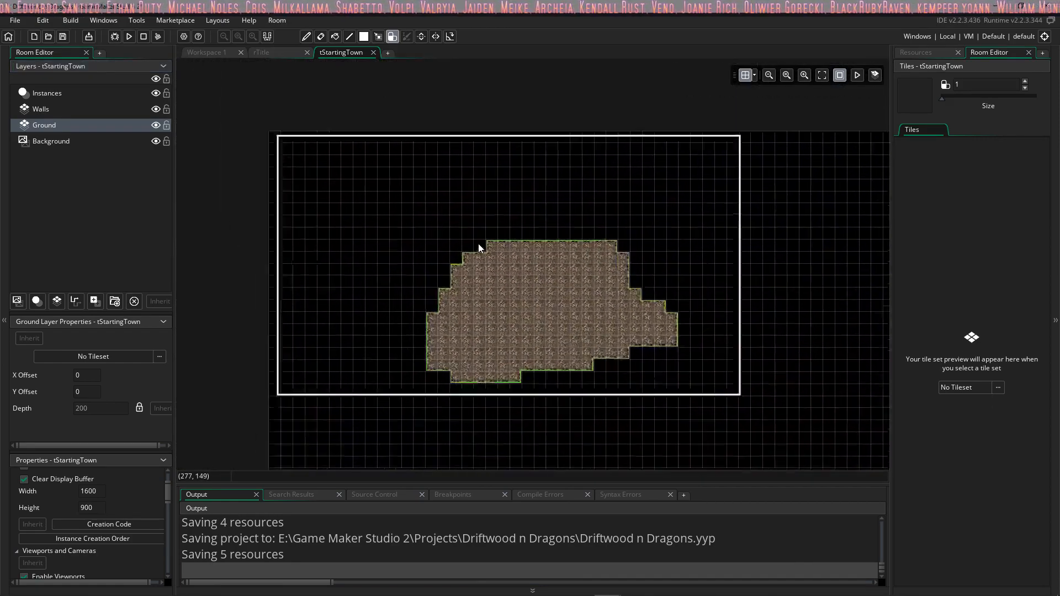
scroll(541, 244, "up", 2, "ctrl")
middle_click_drag(547, 243, 547, 142)
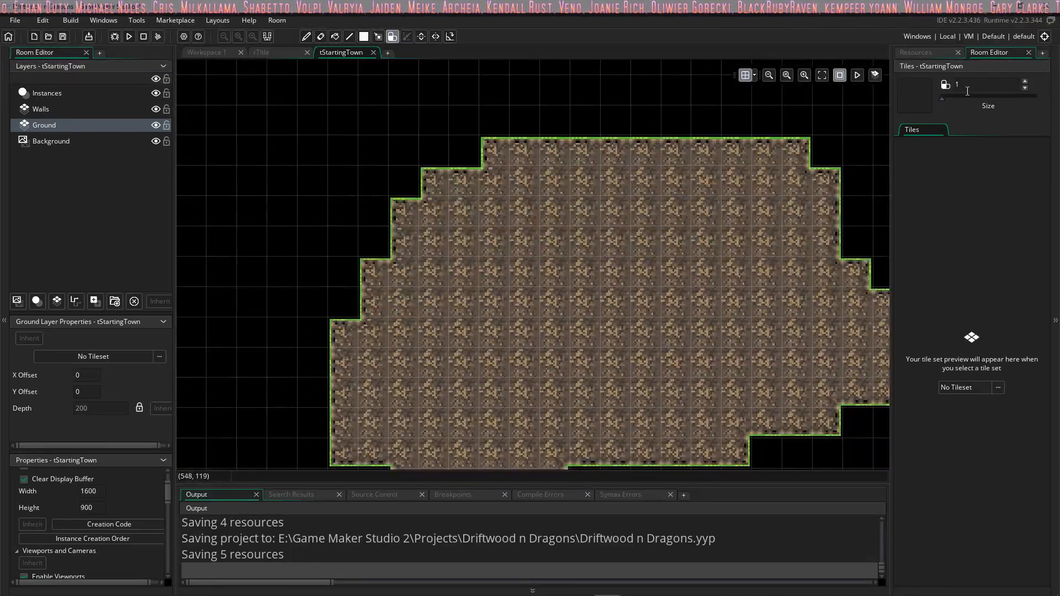
left_click_drag(945, 96, 954, 97)
scroll(545, 200, "down", 4, "ctrl")
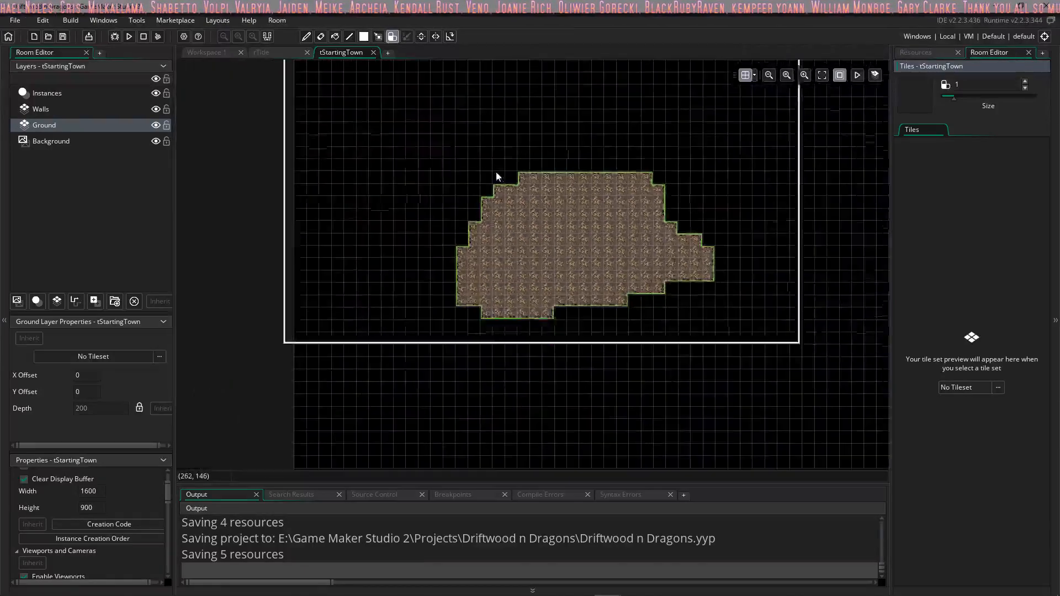
left_click(926, 51)
left_click(989, 51)
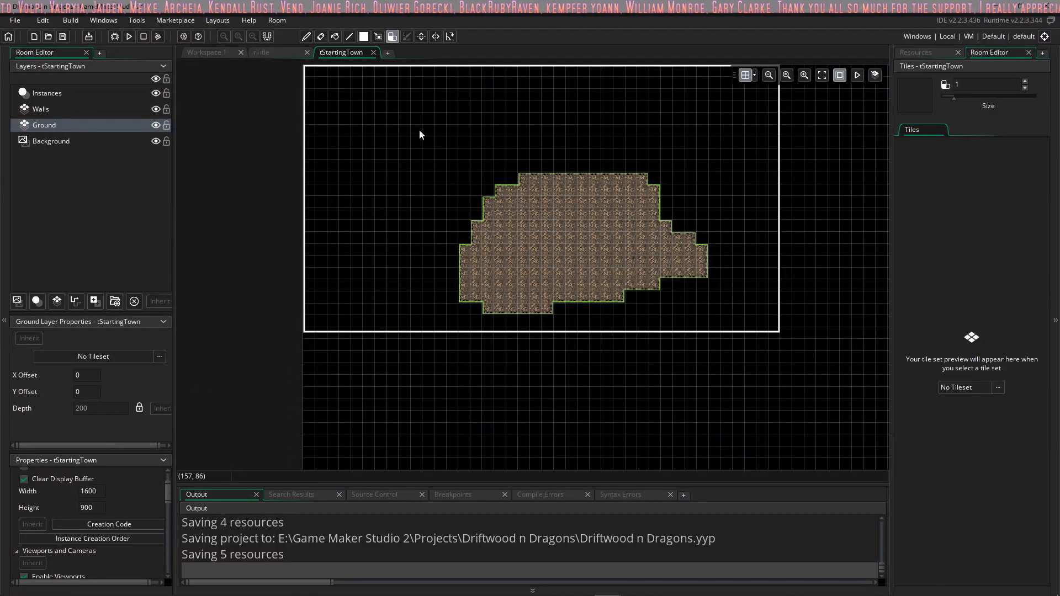
Step: On the Walls layer, cover the whole room and the area past its borders with atGrass01 at brush size 10
left_click(40, 109)
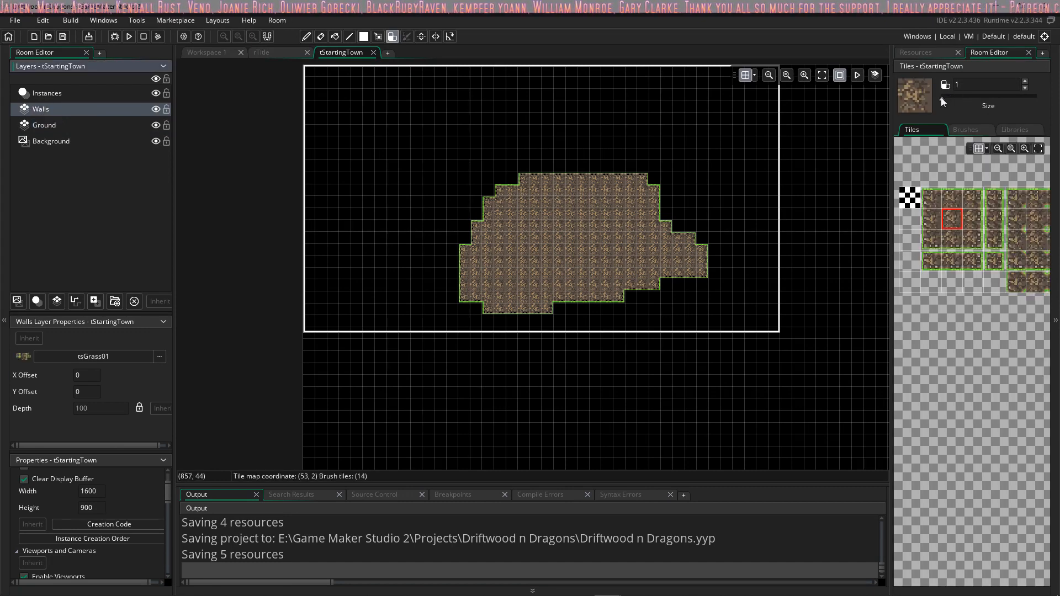
left_click_drag(954, 98, 962, 101)
left_click(1015, 129)
left_click(946, 158)
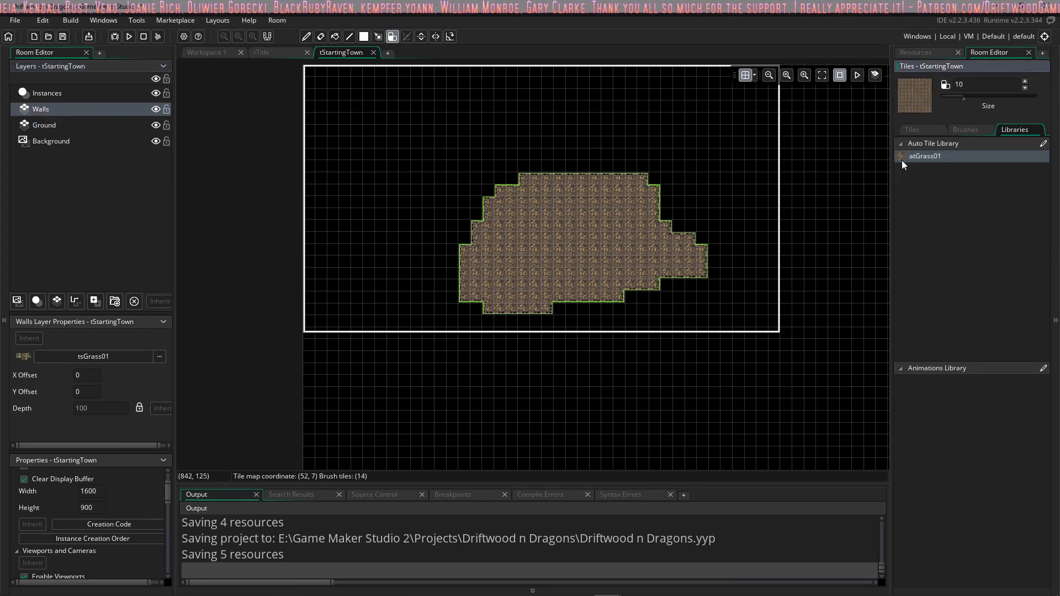
mouse_move(637, 175)
left_mouse_down()
mouse_move(544, 177)
mouse_move(451, 138)
mouse_move(383, 126)
mouse_move(382, 234)
mouse_move(498, 301)
mouse_move(460, 136)
mouse_move(666, 138)
mouse_move(747, 274)
mouse_move(758, 154)
mouse_move(586, 325)
mouse_move(359, 325)
mouse_move(759, 327)
mouse_move(663, 299)
mouse_move(687, 220)
left_mouse_up()
scroll(686, 221, "down", 3)
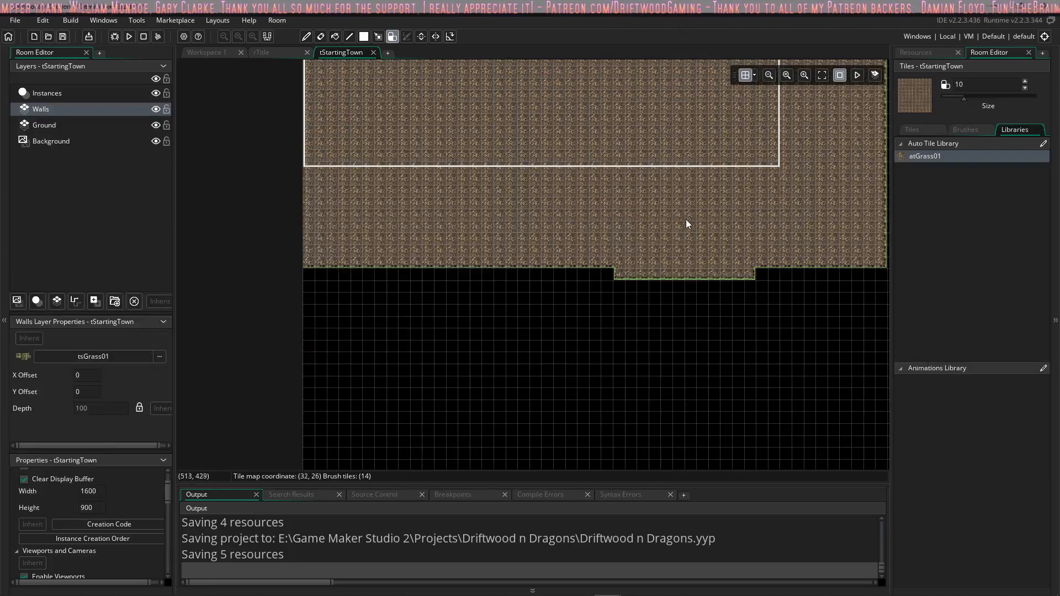
scroll(687, 221, "up", 4)
middle_click_drag(688, 220, 619, 184)
middle_click_drag(552, 213, 580, 191)
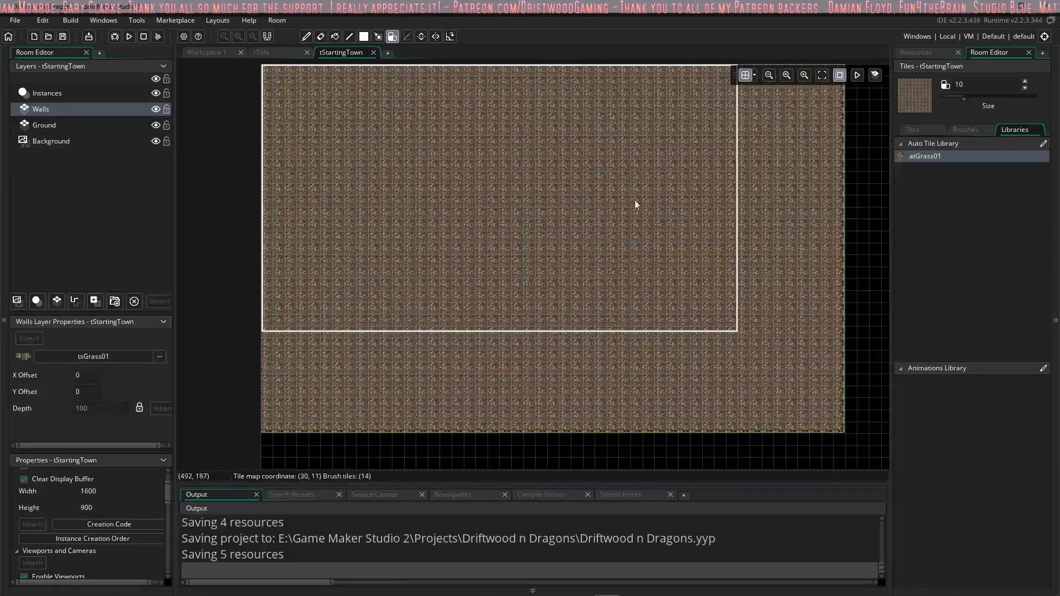
Step: Erase a large irregular opening from the Walls layer's dirt, from the room's upper middle down past its lower border
scroll(603, 175, "up", 8, "ctrl")
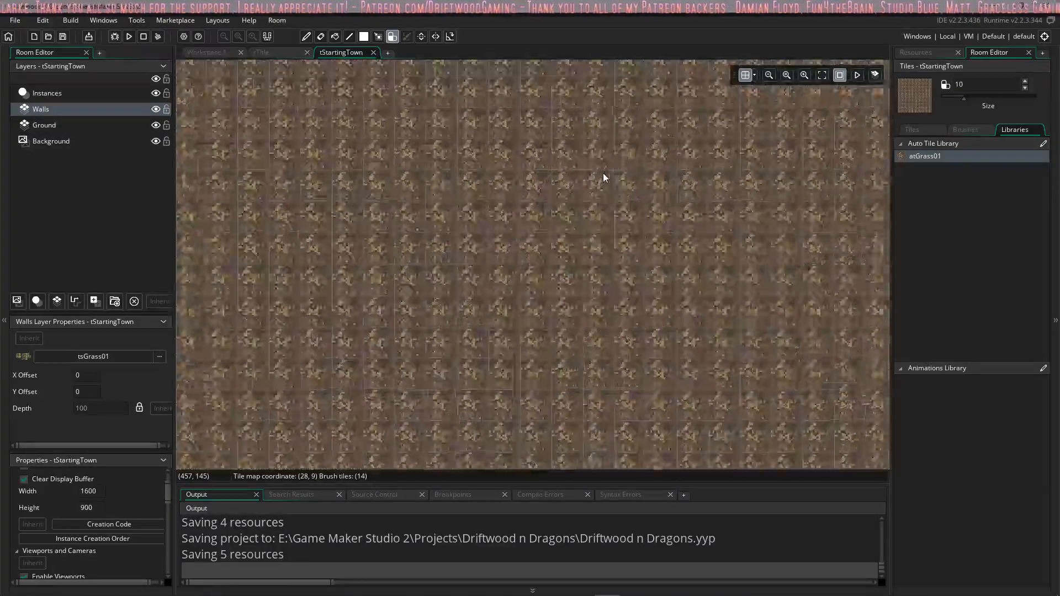
scroll(595, 188, "down", 8, "ctrl")
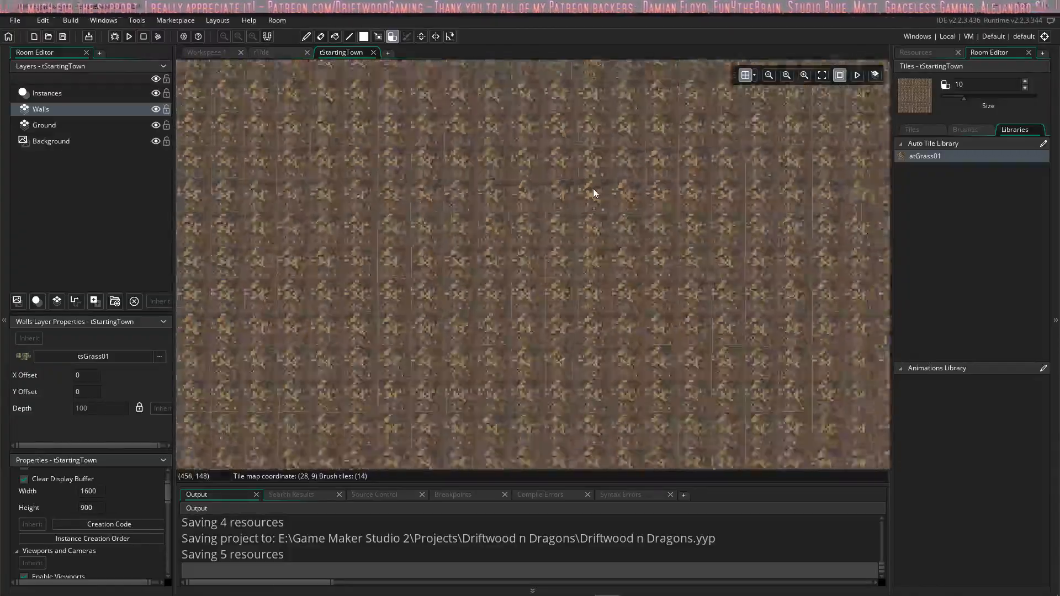
scroll(573, 185, "down", 2, "ctrl")
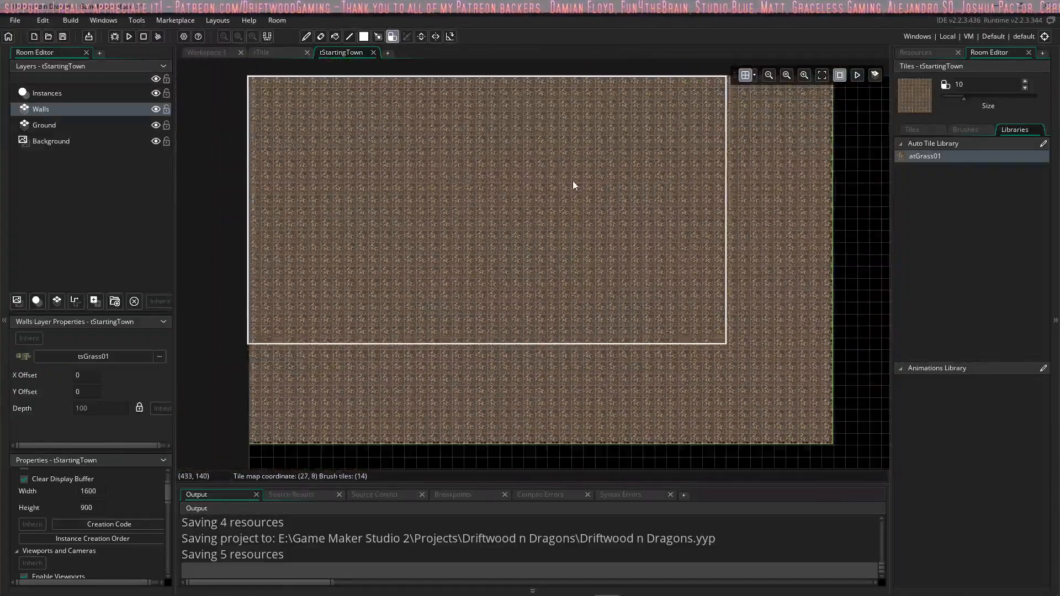
scroll(561, 191, "up", 3, "ctrl")
middle_click_drag(554, 203, 562, 243)
scroll(556, 240, "down", 2, "ctrl")
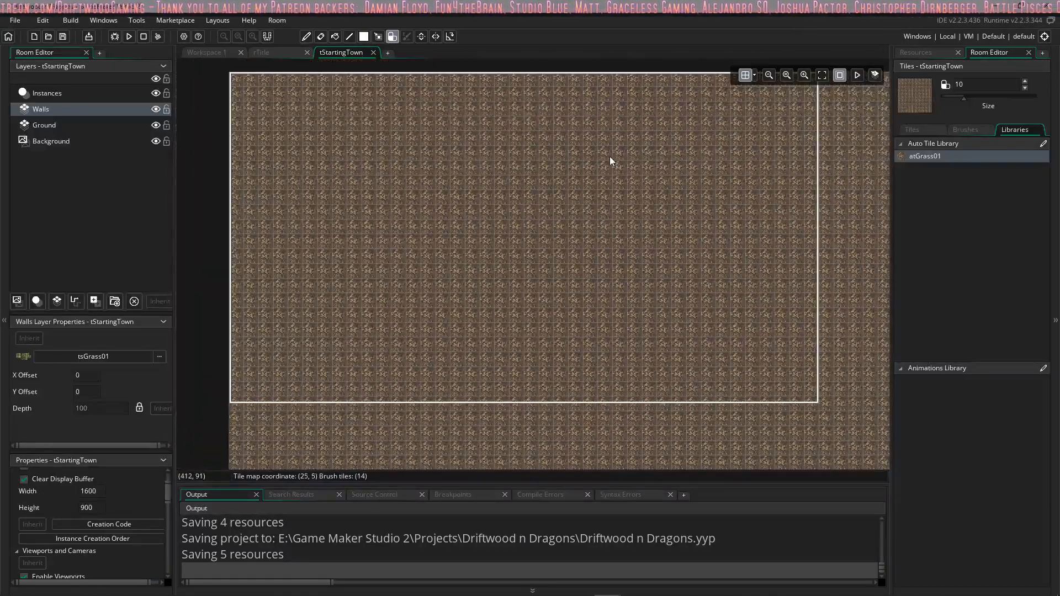
right_click_drag(629, 218, 613, 218)
right_click(713, 335)
right_click_drag(585, 369, 539, 412)
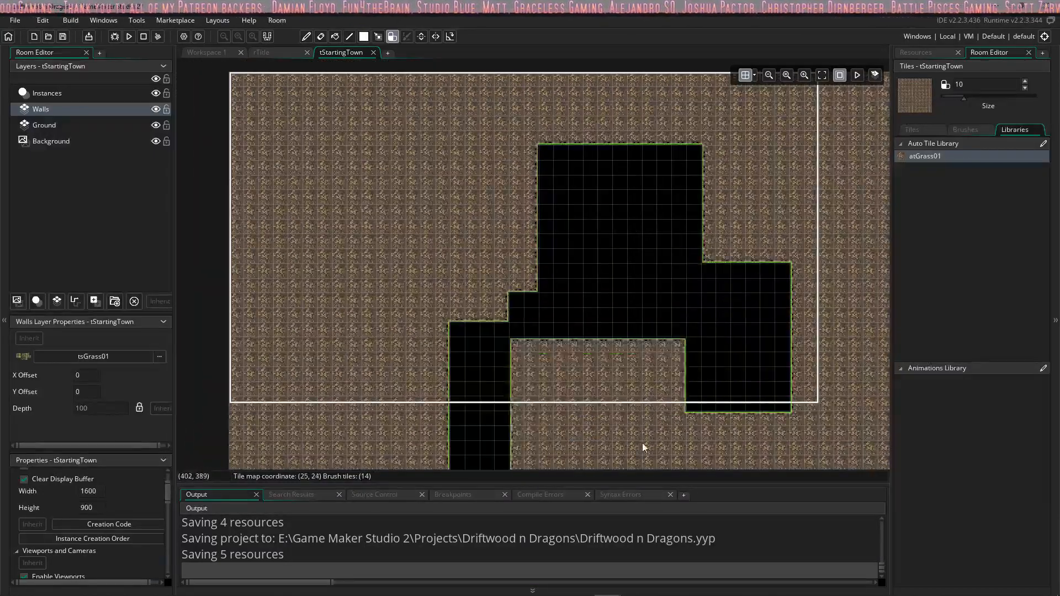
Step: Erase the Walls layer's dirt along and below the room's lower border
scroll(707, 375, "down", 3)
mouse_move(261, 295)
right_mouse_down()
mouse_move(563, 325)
mouse_move(793, 296)
right_mouse_up()
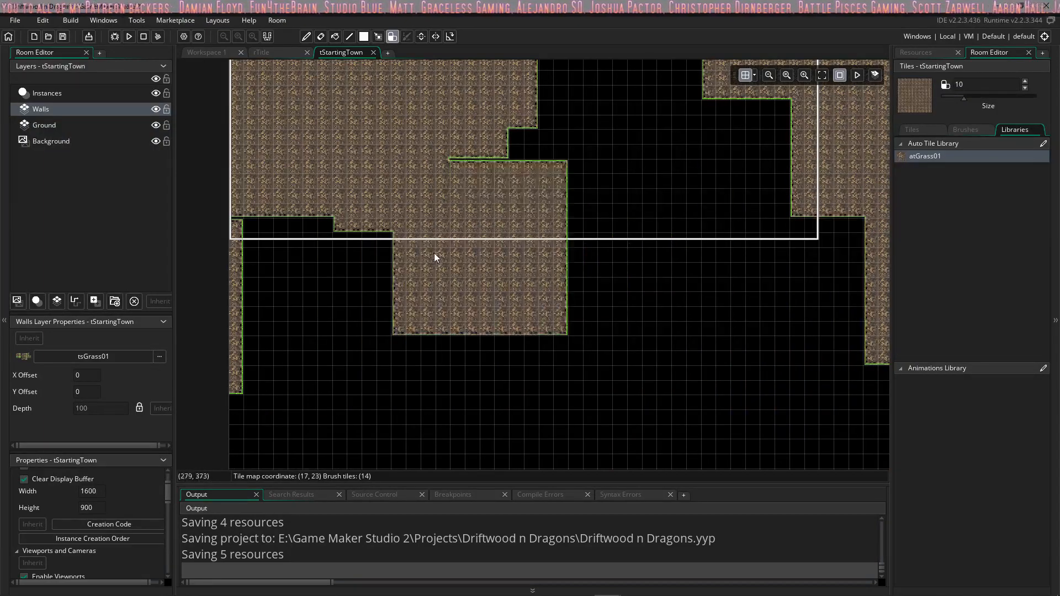
right_click_drag(351, 279, 252, 312)
mouse_move(542, 284)
middle_mouse_down()
mouse_move(409, 294)
mouse_move(293, 365)
middle_mouse_up()
mouse_move(295, 365)
right_mouse_down()
mouse_move(586, 410)
mouse_move(654, 363)
right_mouse_up()
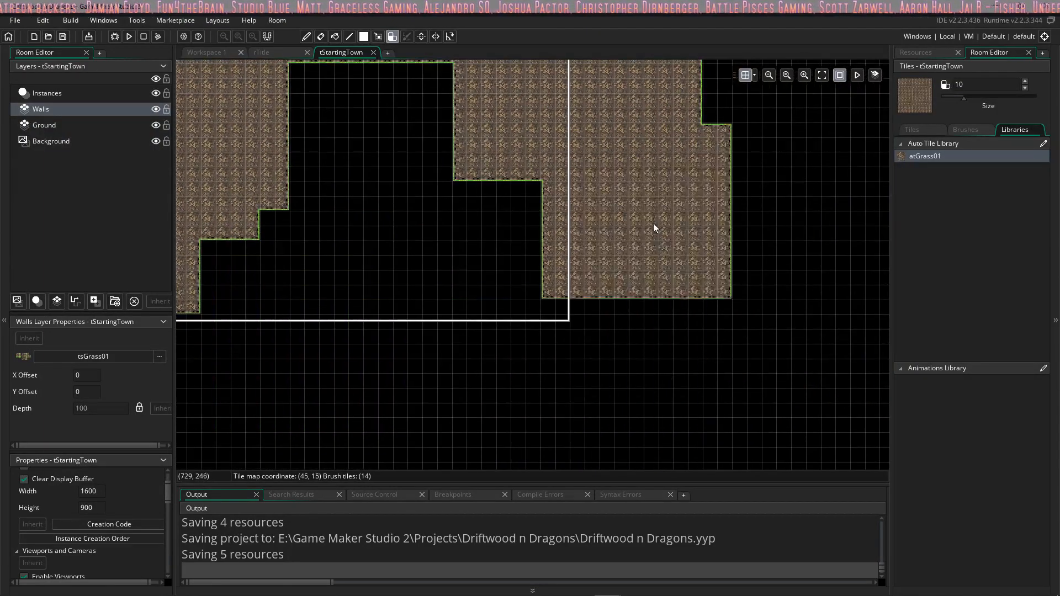
Step: Trim the excess dirt beyond the room's eastern border, refill the interior opening with atGrass01, and set the brush size to 1
scroll(657, 232, "up", 3)
mouse_move(658, 267)
right_mouse_down()
mouse_move(601, 381)
mouse_move(603, 403)
right_mouse_up()
right_click_drag(614, 314, 628, 214)
mouse_move(601, 301)
middle_mouse_down()
mouse_move(890, 251)
mouse_move(833, 234)
middle_mouse_up()
left_click_drag(601, 180, 599, 297)
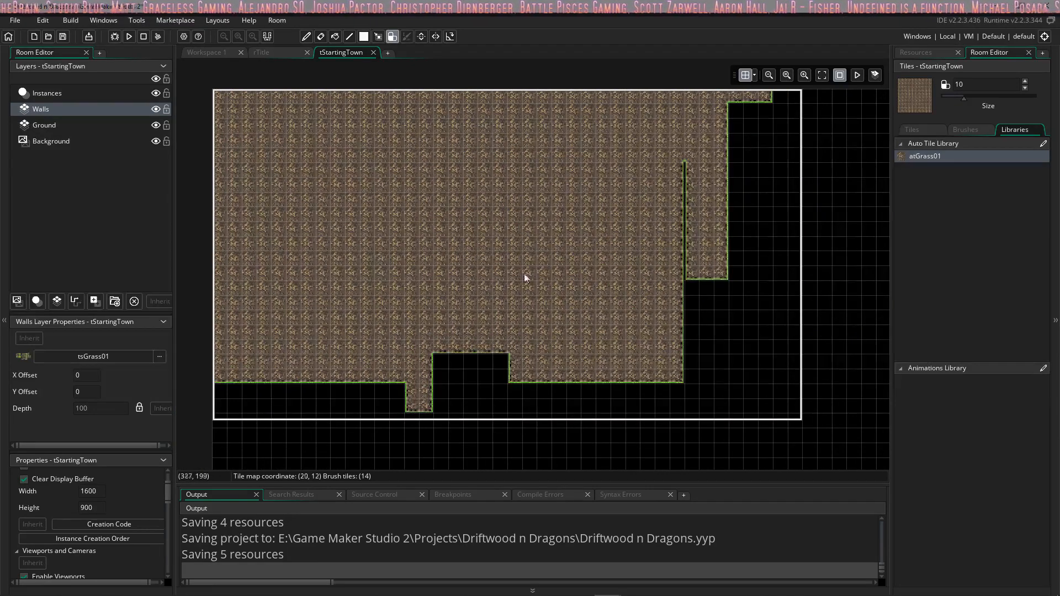
left_click(648, 204)
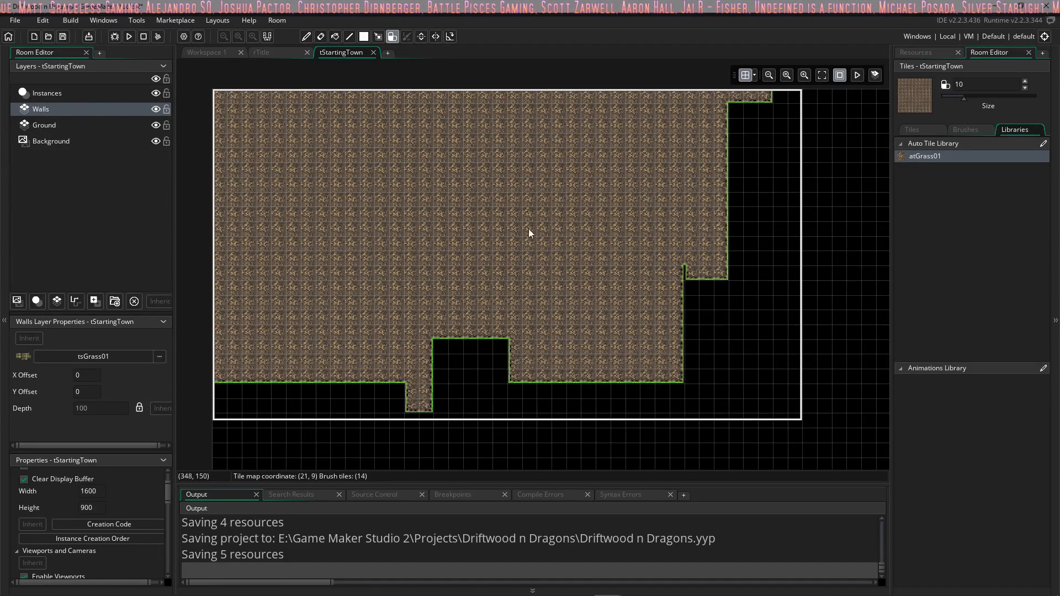
left_click_drag(964, 98, 939, 97)
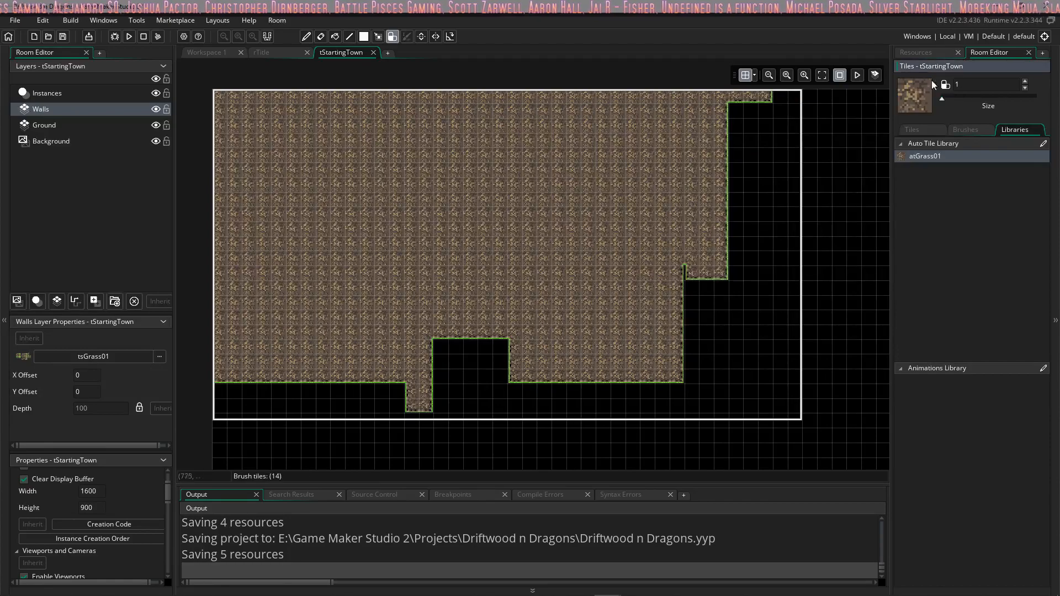
Step: Switch to Aseprite and create a new 32 x 16 px RGBA sprite with a transparent background
left_click(583, 593)
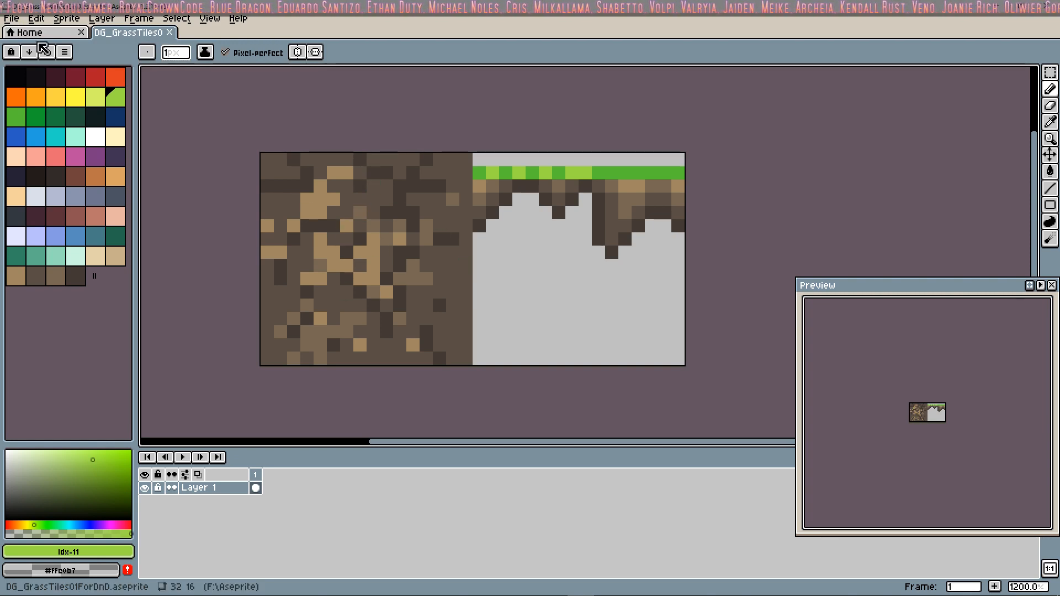
left_click(11, 18)
left_click(22, 35)
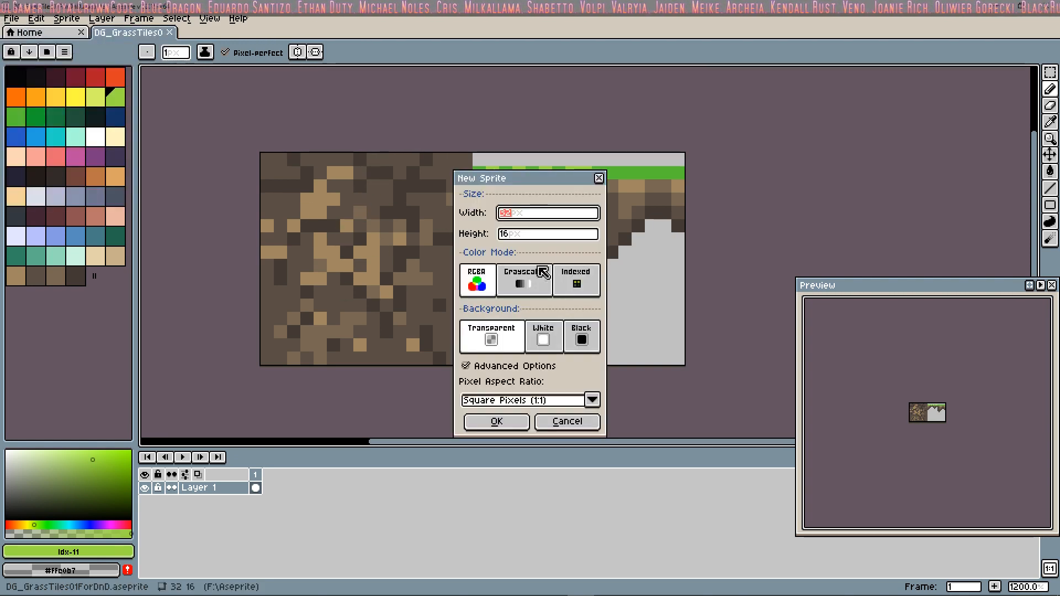
left_click(500, 423)
scroll(397, 303, "up", 6)
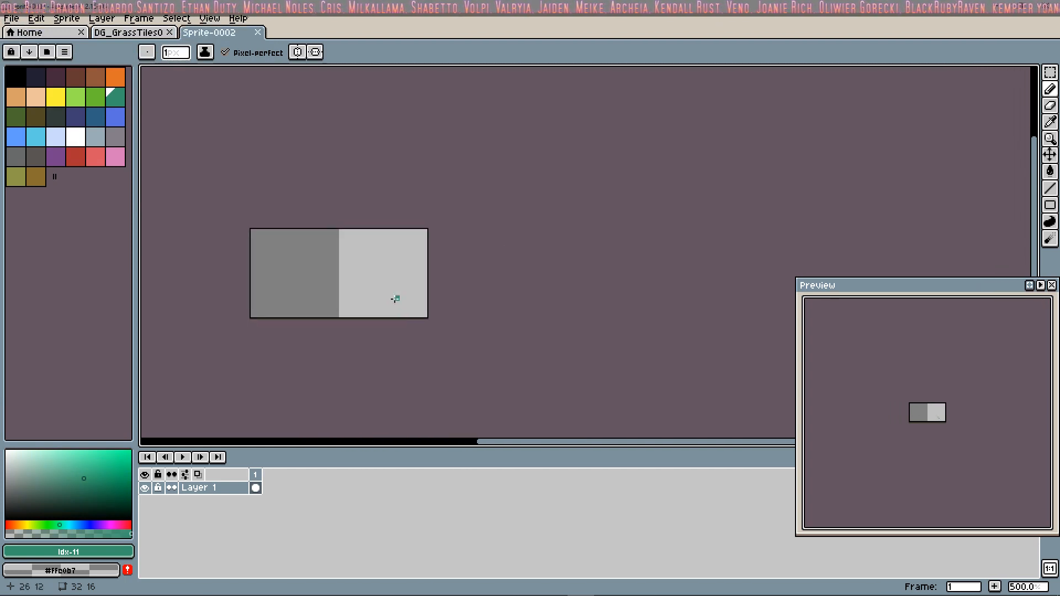
middle_click_drag(345, 277, 412, 284)
scroll(412, 284, "down", 2)
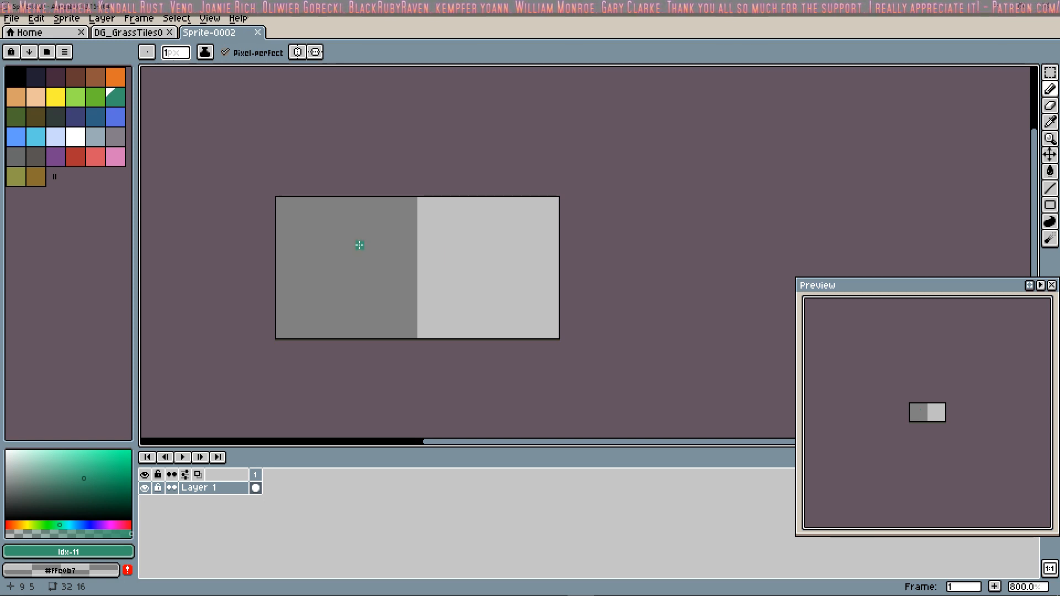
middle_click_drag(374, 240, 373, 236)
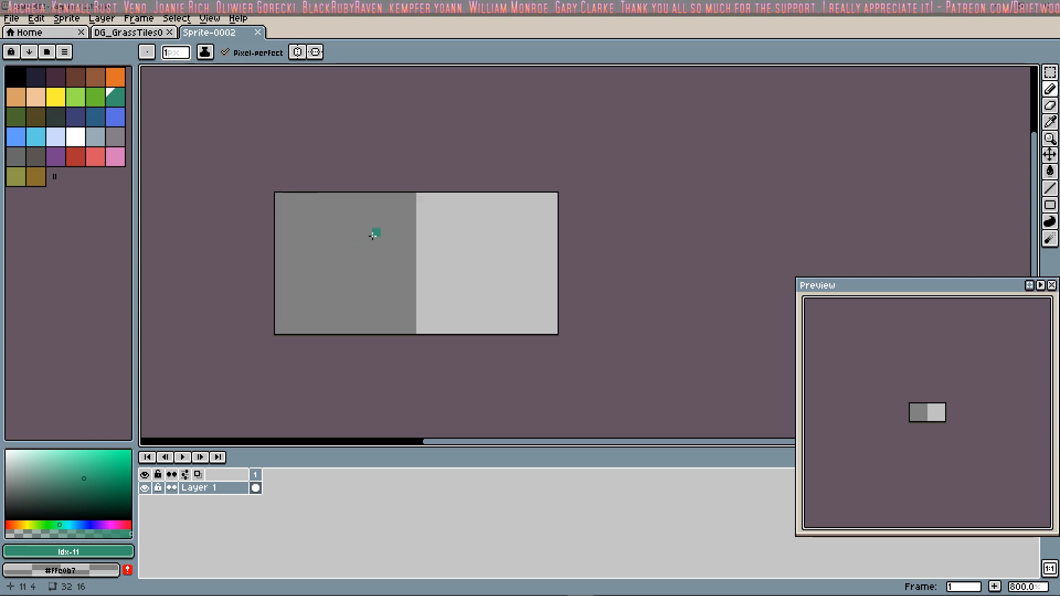
Step: Load the X11 palette preset for the new sprite
left_click(49, 54)
scroll(345, 199, "down", 6)
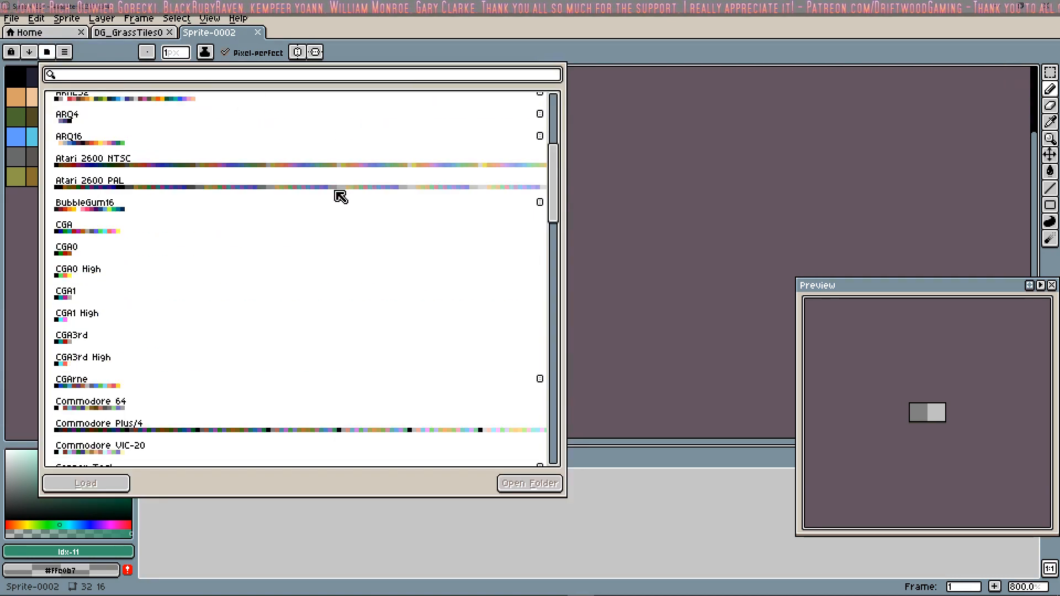
scroll(337, 197, "down", 10)
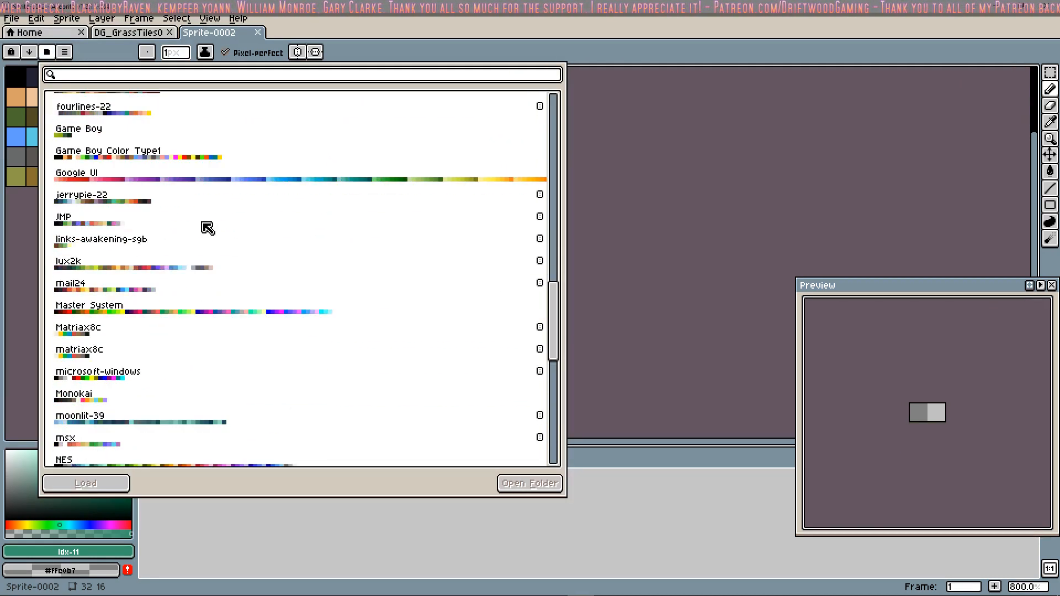
scroll(214, 180, "down", 7)
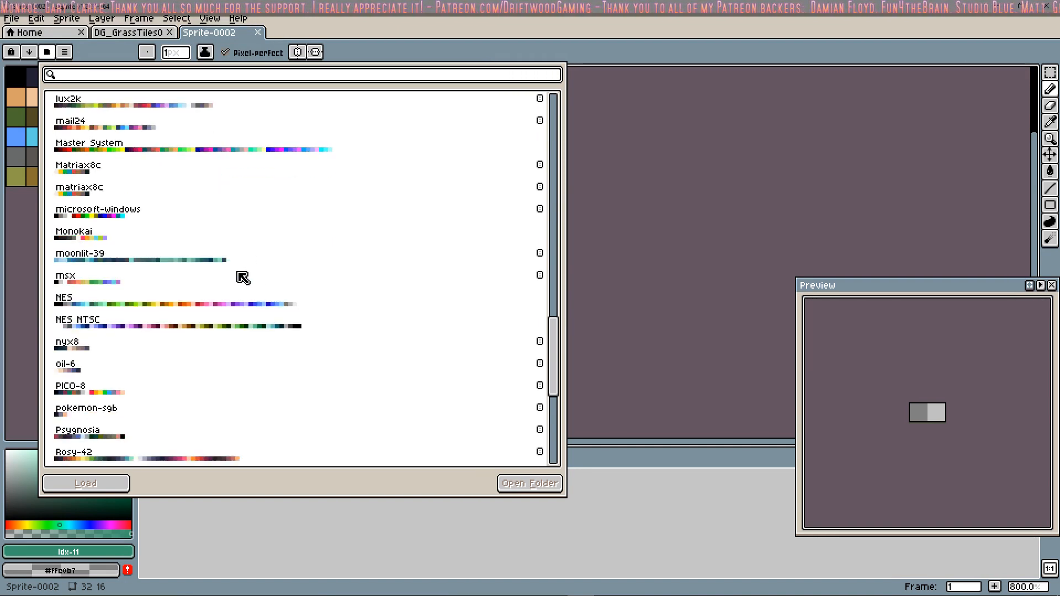
scroll(229, 304, "down", 5)
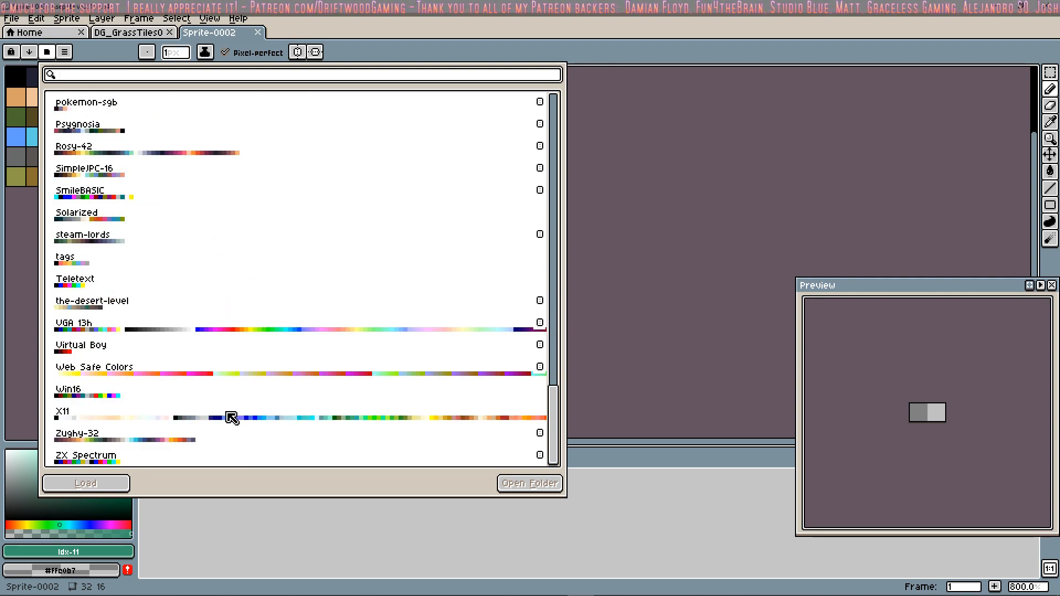
left_click(258, 420)
left_click(743, 212)
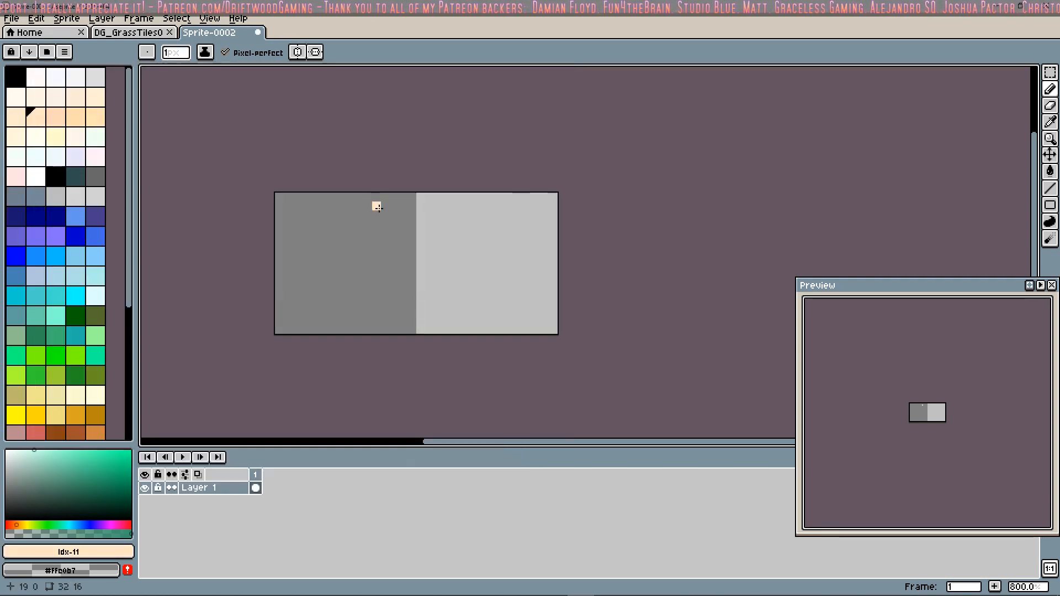
Step: Fill the sprite's left 16 x 16 tile with green #228b22, closing off its right edge with a vertical line first
scroll(99, 296, "down", 5)
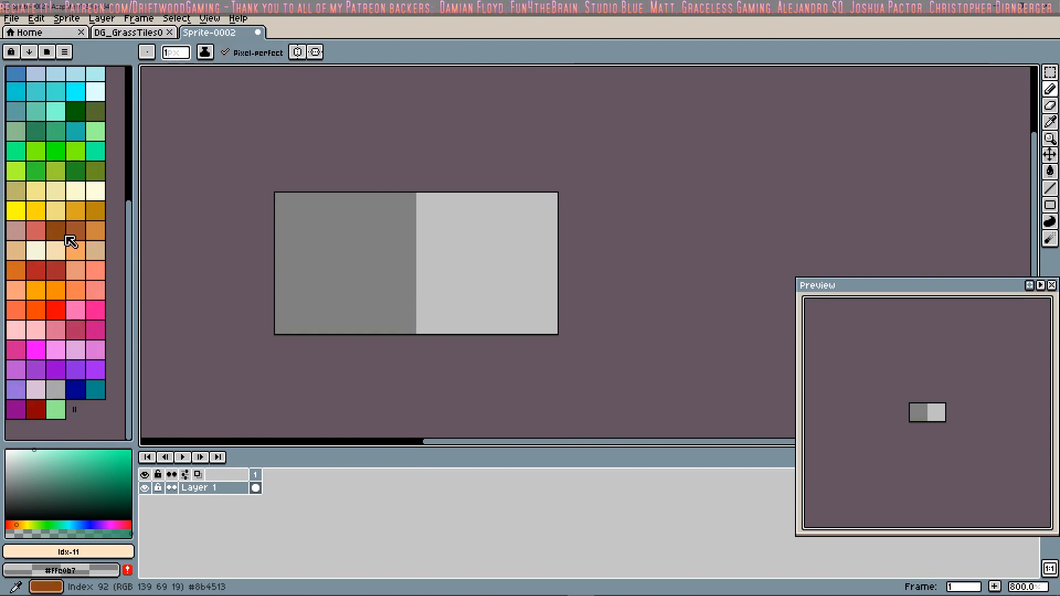
scroll(63, 238, "up", 3)
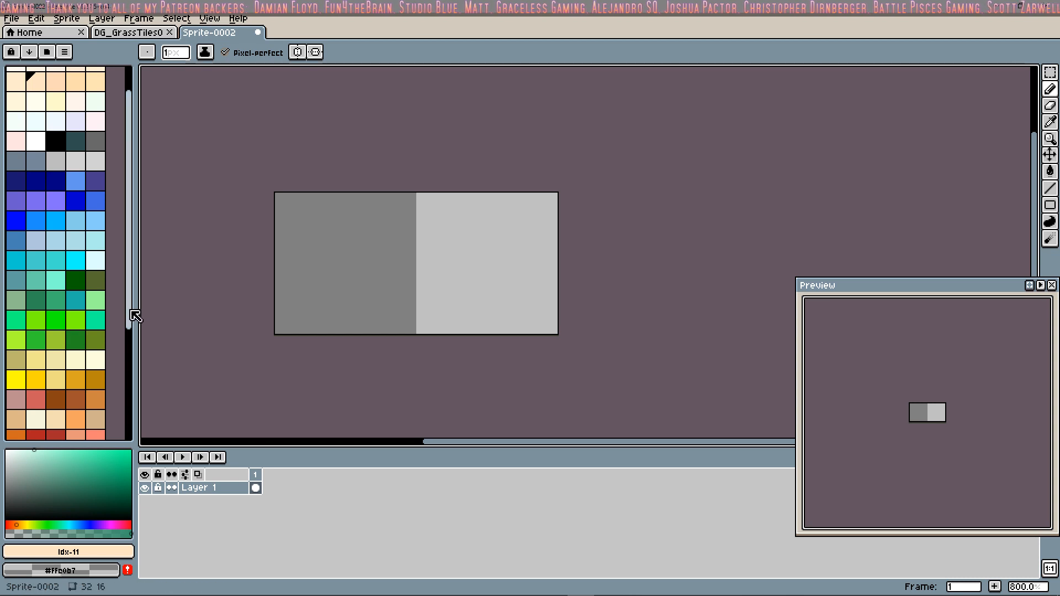
scroll(56, 289, "up", 2)
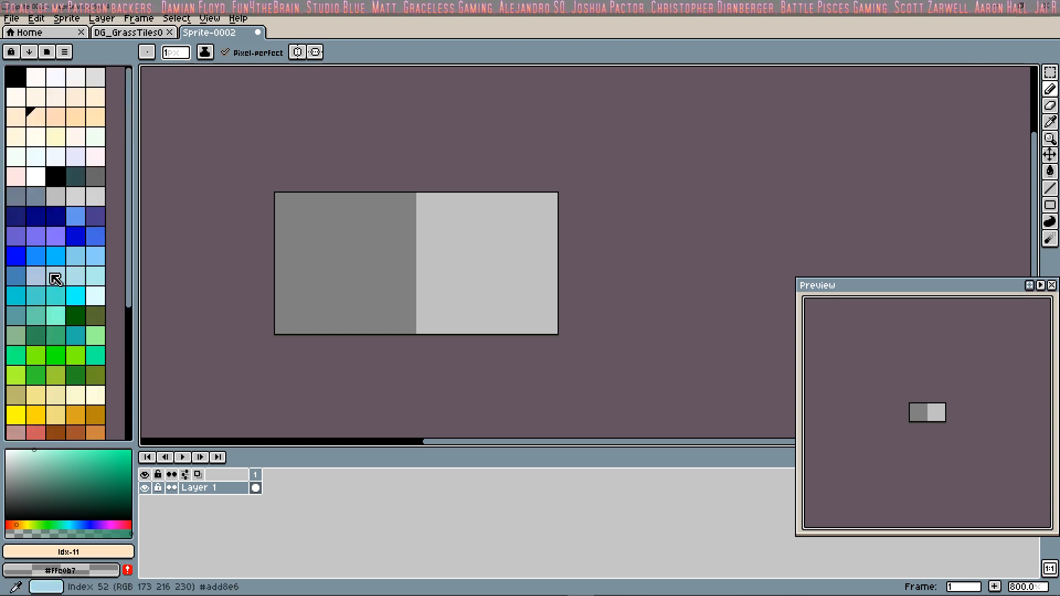
scroll(55, 281, "down", 3)
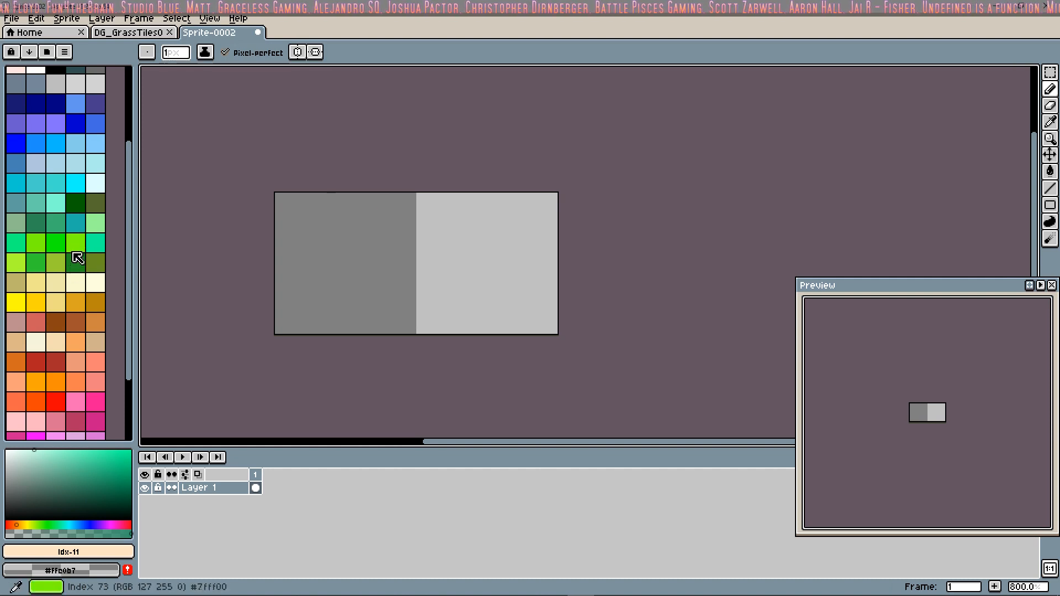
left_click(75, 263)
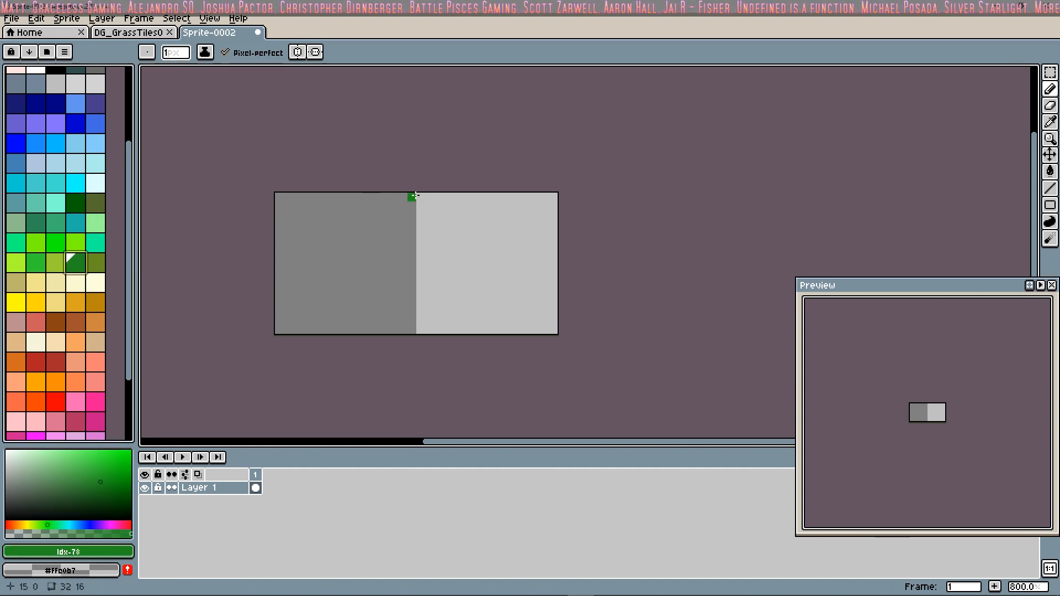
left_click(1050, 188)
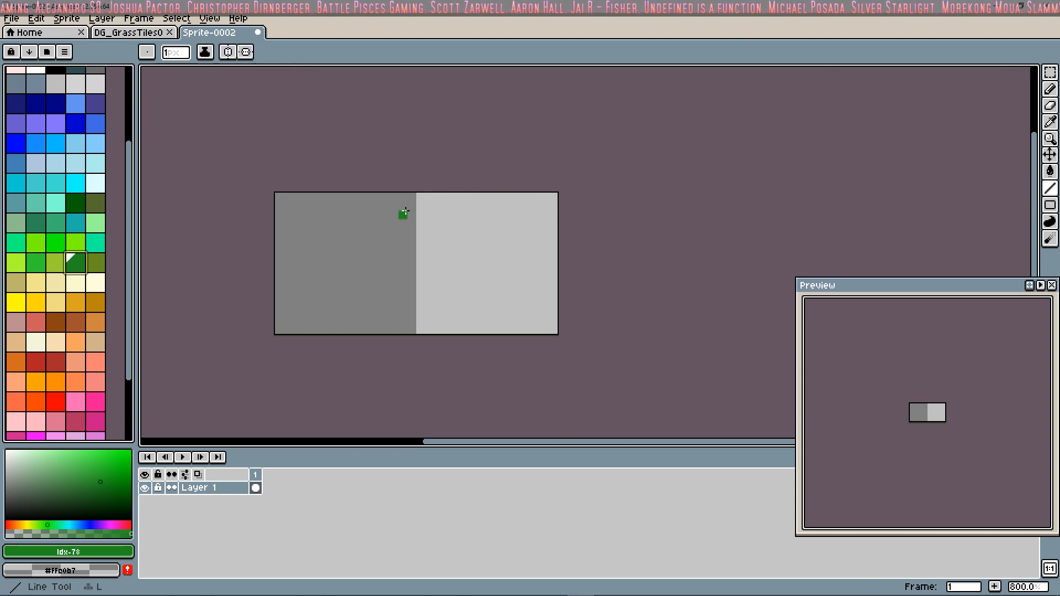
left_click_drag(412, 197, 414, 346)
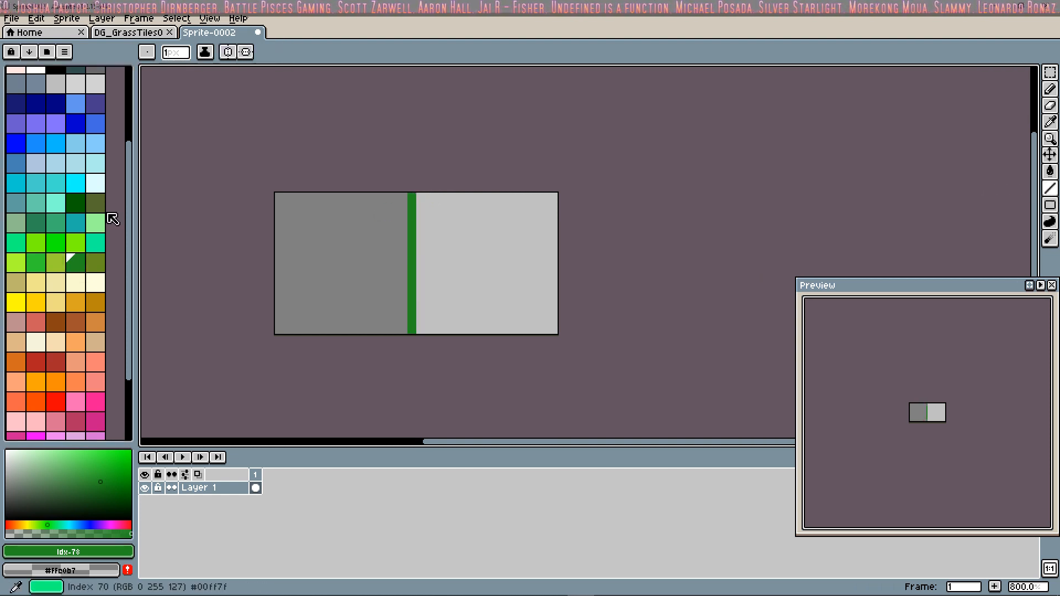
left_click(1051, 171)
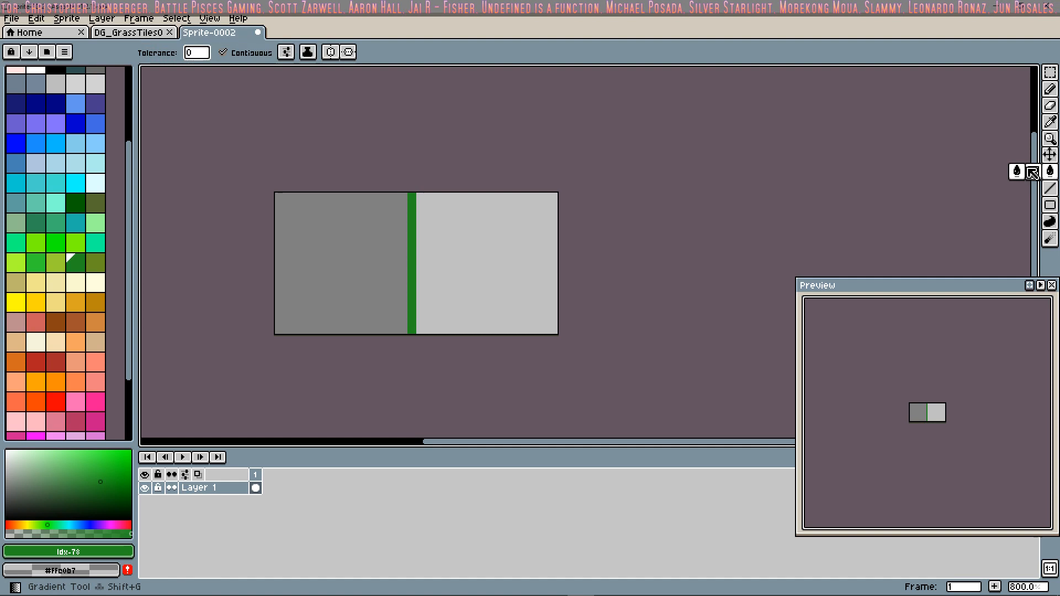
left_click(404, 267)
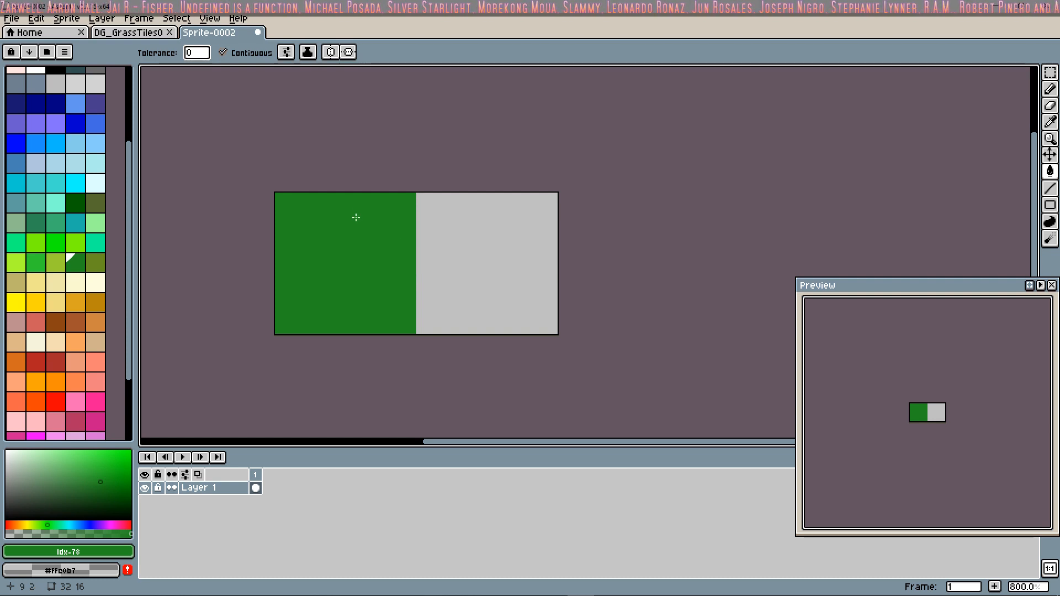
Step: With the Pencil tool, draw a jagged green #228b22 line across the full width of the right tile
scroll(87, 215, "down", 3)
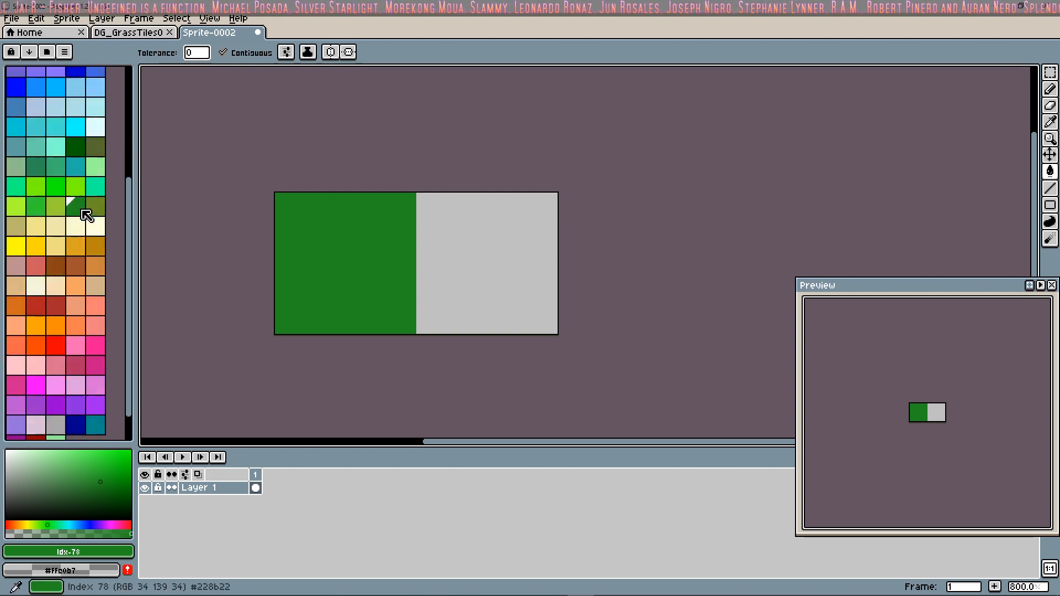
scroll(87, 216, "up", 2)
left_click(1049, 89)
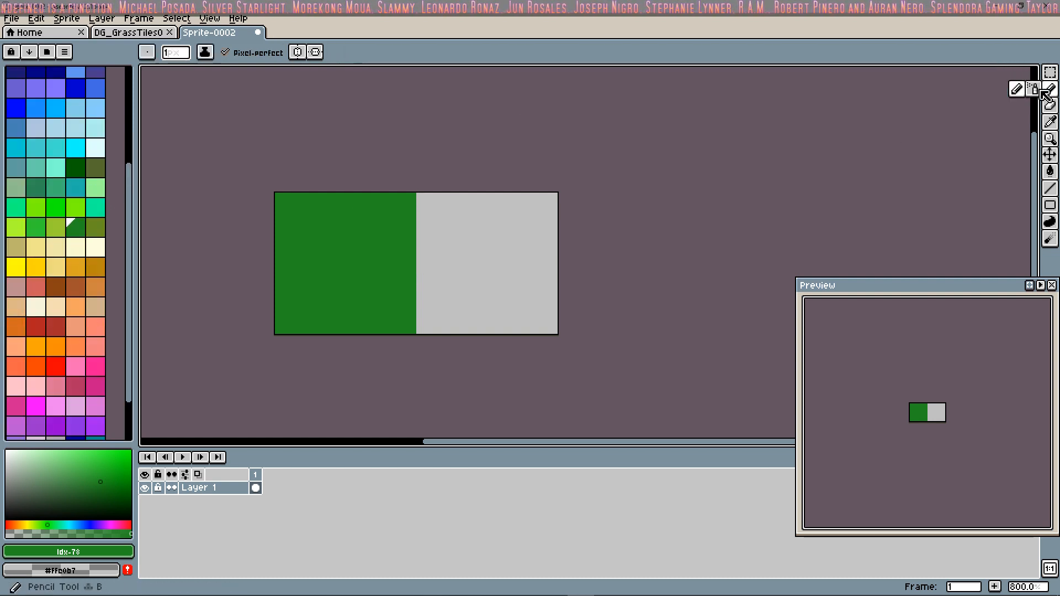
left_click(423, 195)
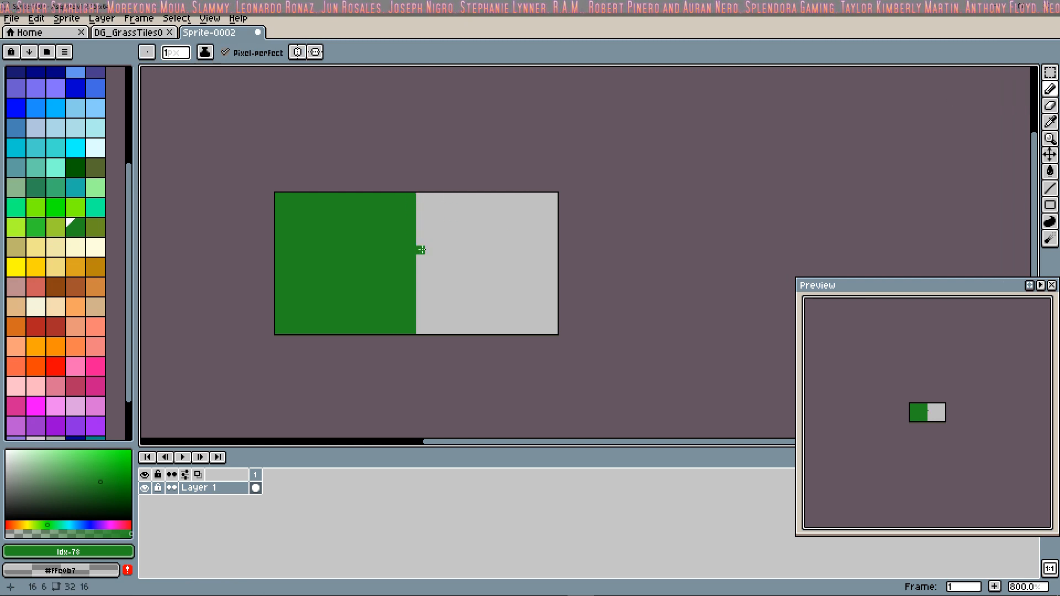
mouse_move(437, 232)
left_mouse_down()
mouse_move(475, 224)
mouse_move(489, 241)
mouse_move(505, 231)
mouse_move(519, 249)
mouse_move(552, 231)
left_mouse_up()
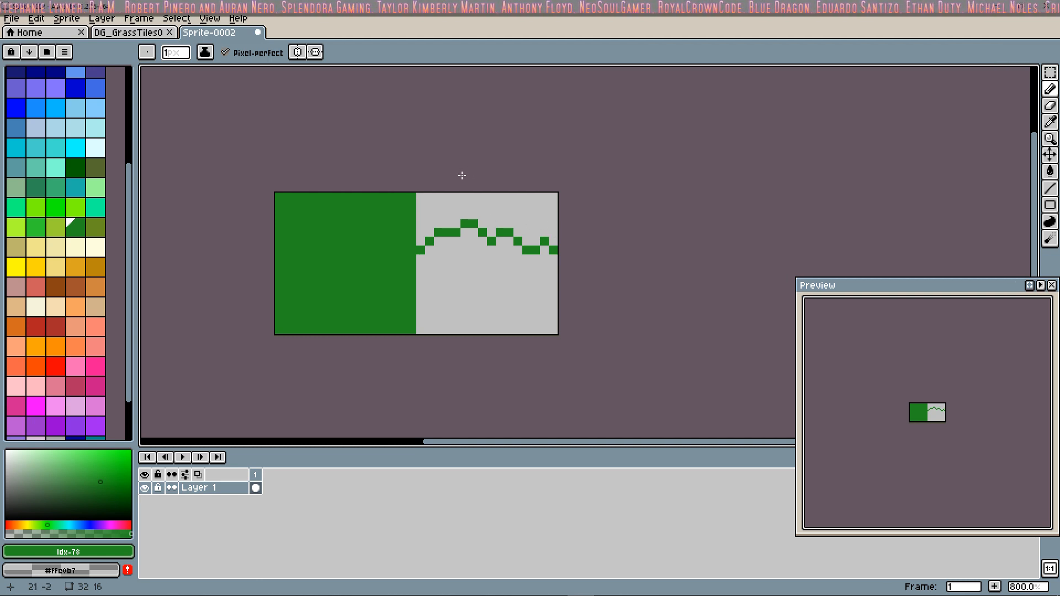
Step: Trace the upper side of the jagged line in bright green #7fff00 and thicken its left end with palette color 71
left_click(76, 207)
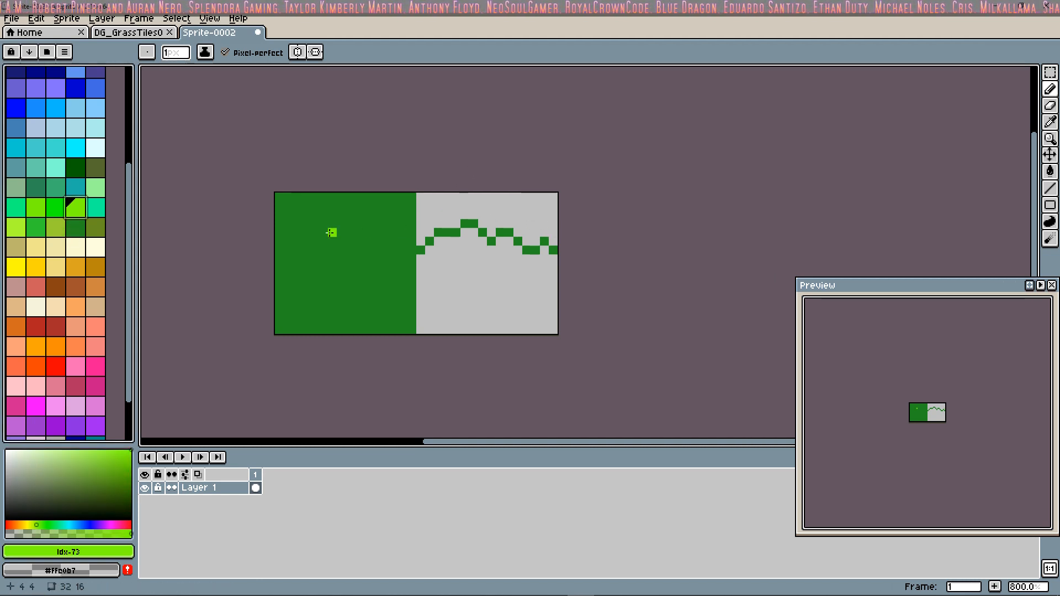
left_click_drag(421, 240, 449, 225)
left_click(465, 215)
left_click(492, 225)
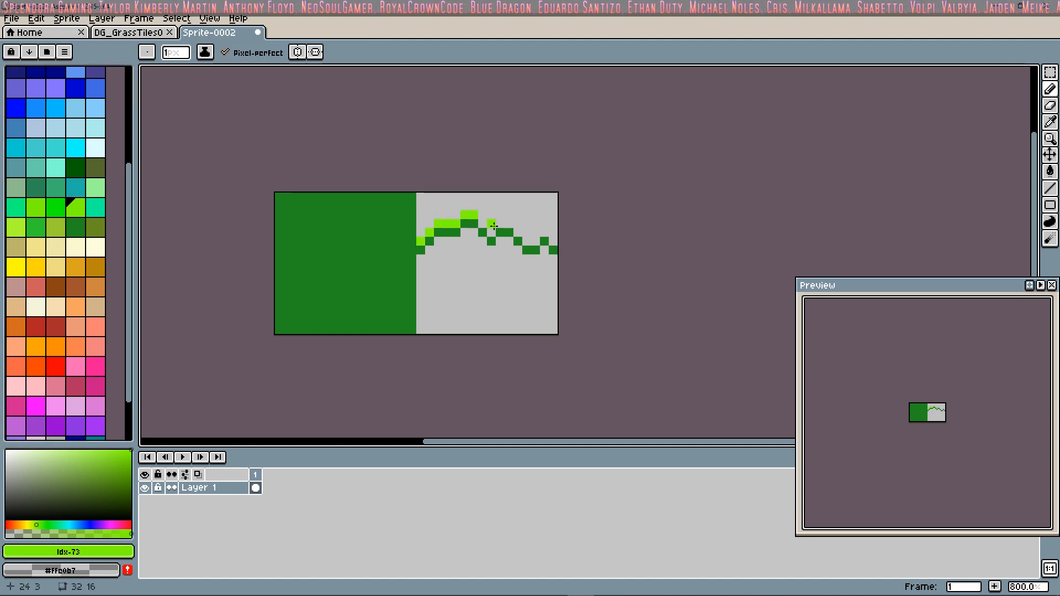
left_click(488, 230)
left_click_drag(499, 225, 536, 240)
left_click(544, 232)
left_click(553, 241)
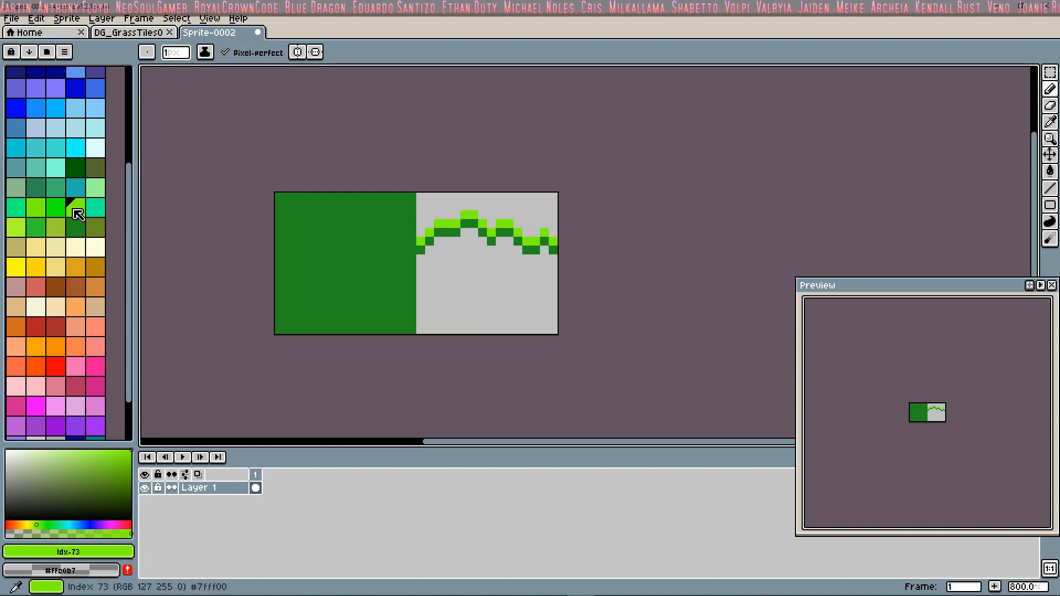
left_click(35, 209)
left_click_drag(419, 239, 420, 232)
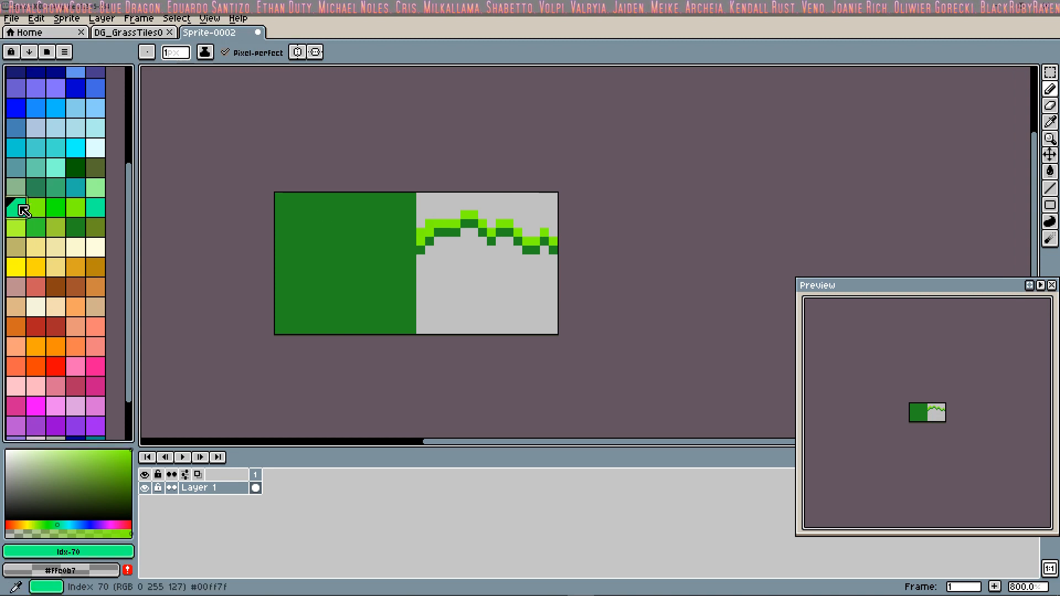
Step: Paint a yellow-green band in palette color 75 above the bright green edge across the right tile
left_click(16, 227)
left_click_drag(421, 234, 429, 226)
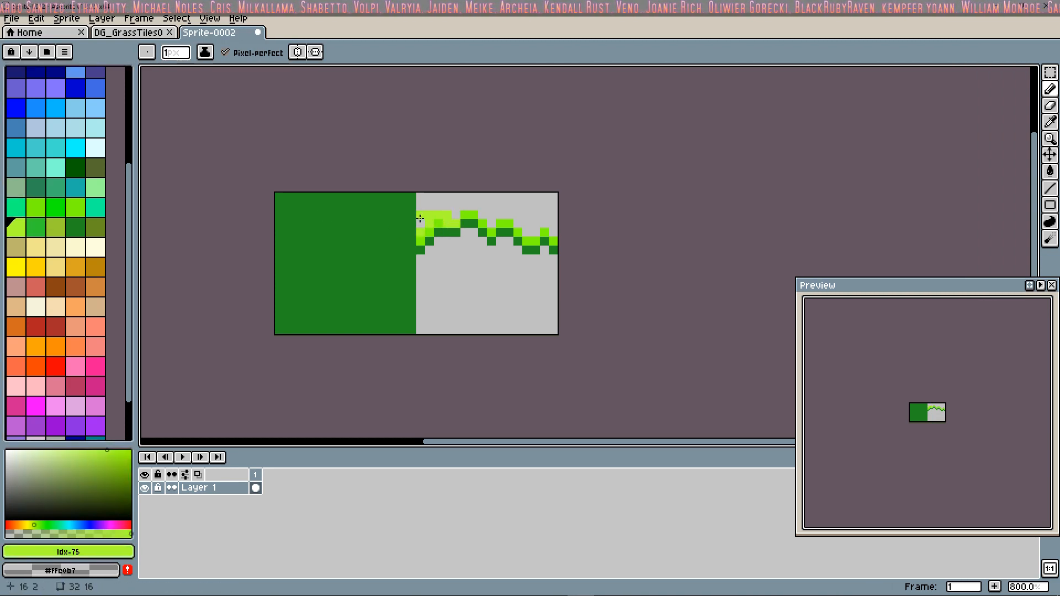
left_click_drag(420, 218, 459, 215)
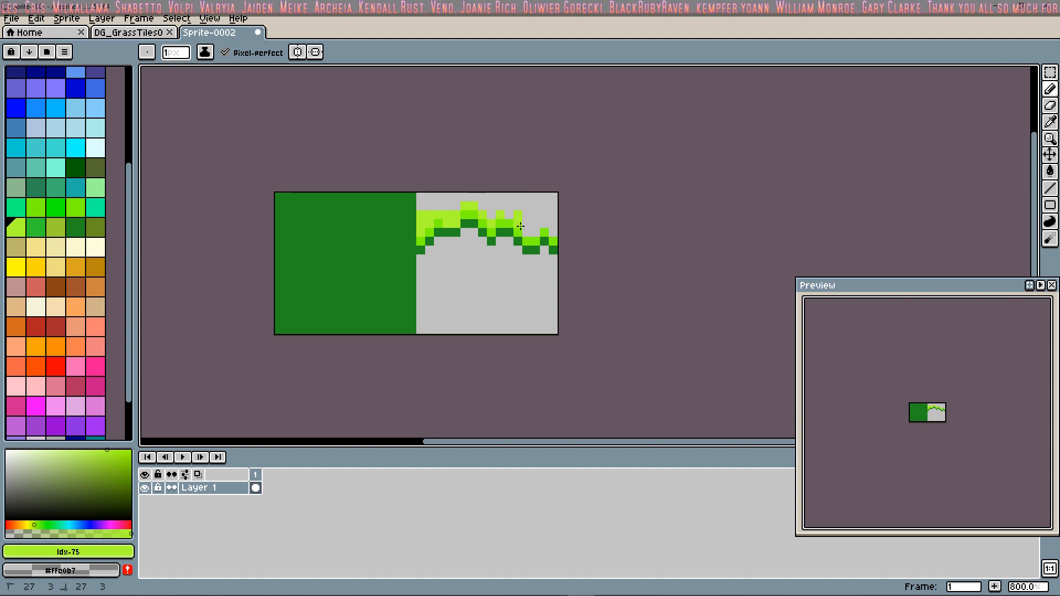
left_click(534, 224)
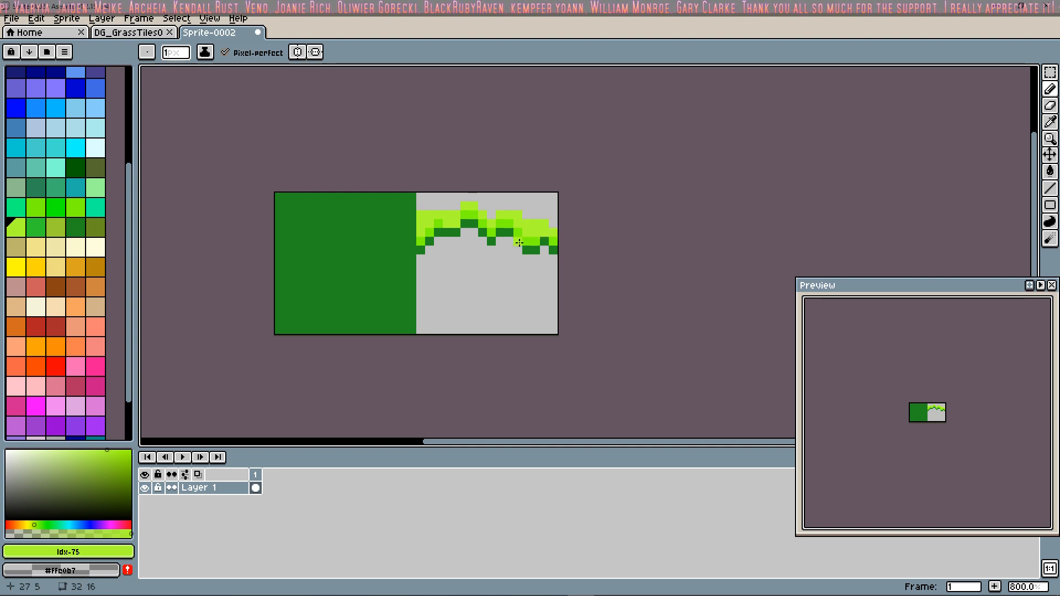
Step: Trace the underside of the jagged line with dark green palette color 63 across the right tile
left_click(38, 228)
left_click(541, 233)
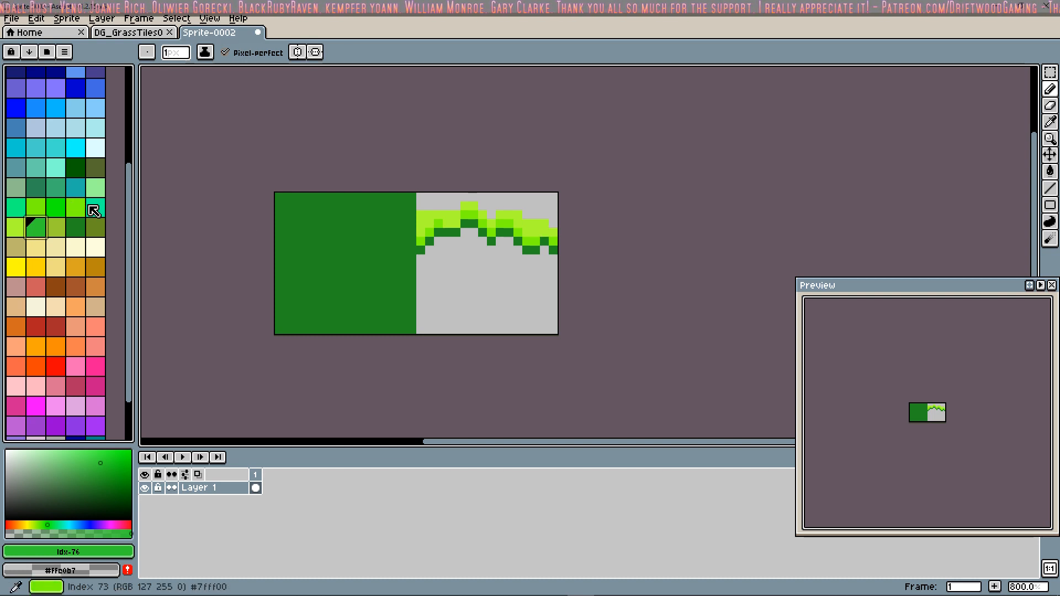
left_click(95, 188)
left_click(75, 168)
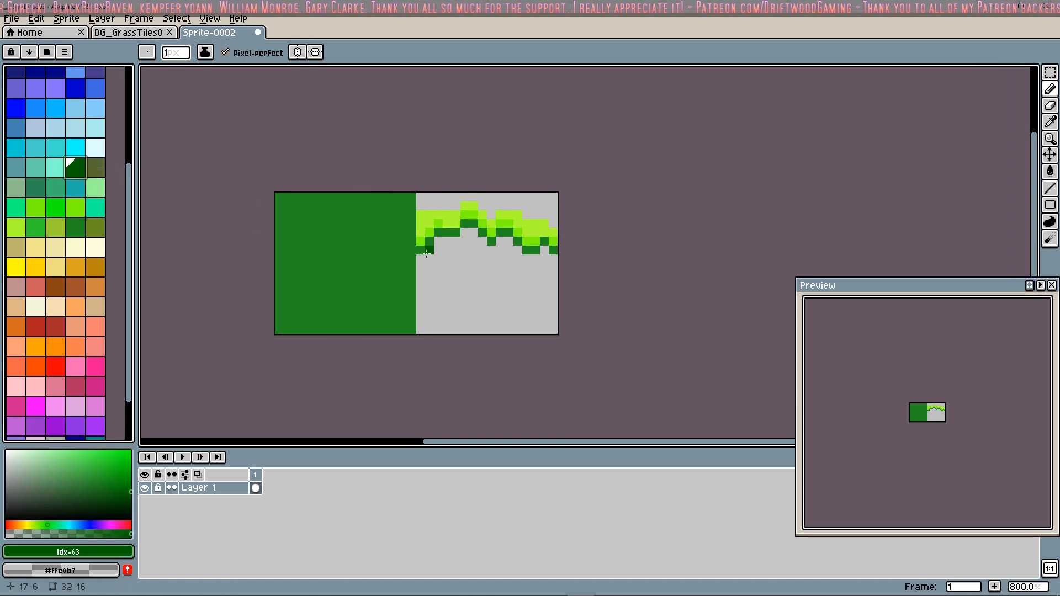
mouse_move(422, 258)
left_mouse_down()
mouse_move(468, 232)
mouse_move(527, 258)
left_mouse_up()
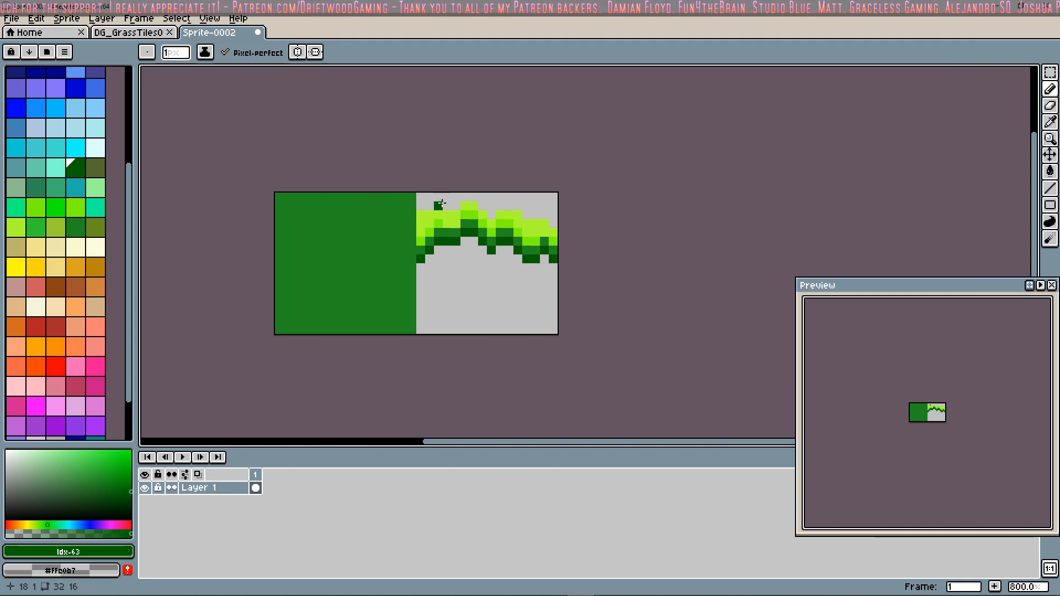
Step: Add a bright green row in palette color 71 above the yellow-green band and touch up the grass with palette color 75
left_click(37, 214)
mouse_move(422, 206)
left_mouse_down()
mouse_move(491, 215)
mouse_move(521, 206)
mouse_move(489, 208)
mouse_move(553, 223)
mouse_move(545, 207)
left_mouse_up()
left_click(527, 206)
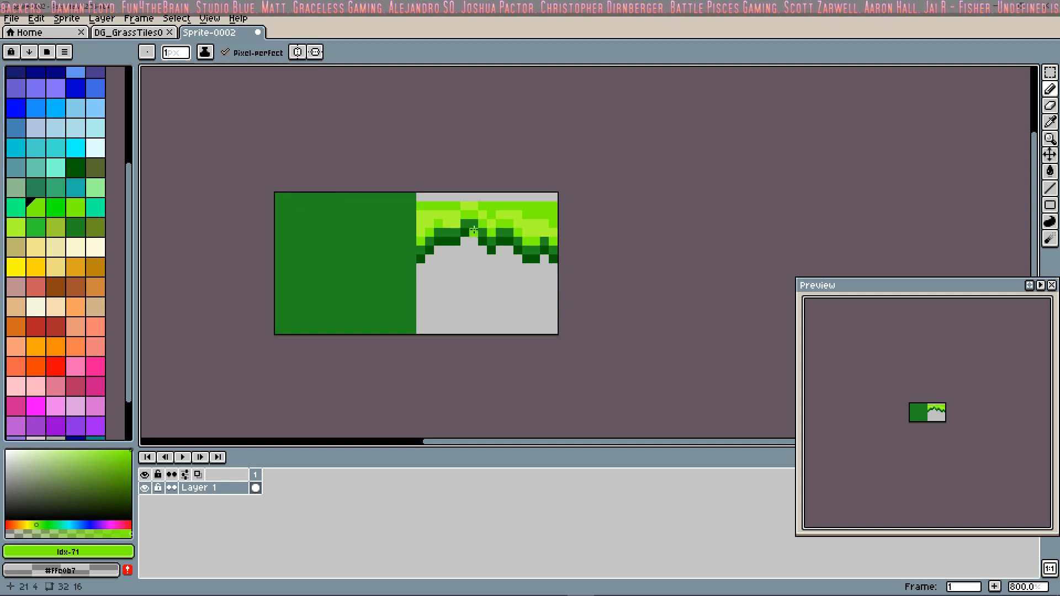
left_click(16, 227)
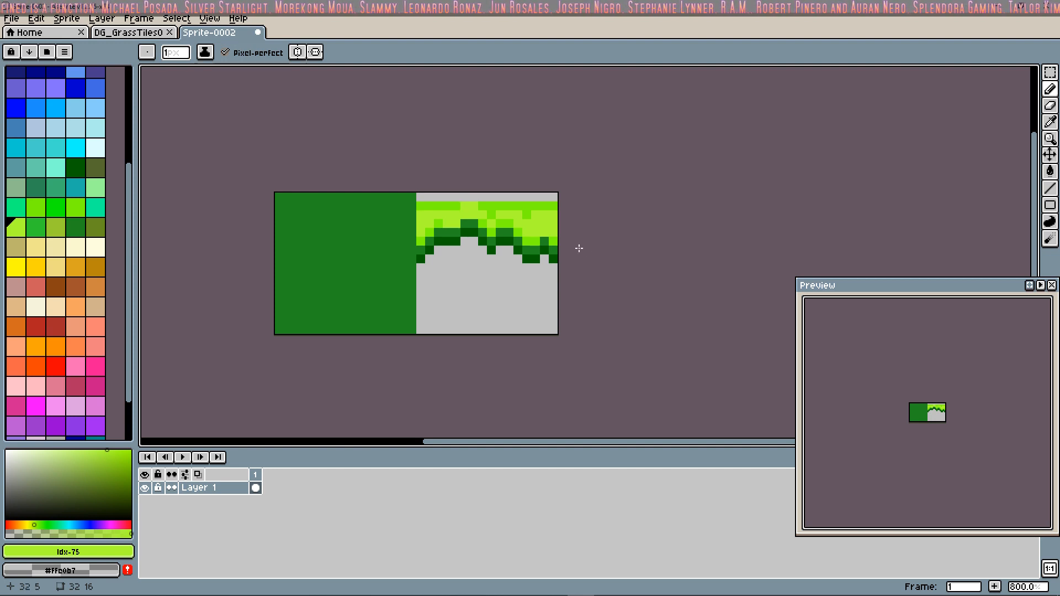
Step: Use the Spray tool to scatter grass speckles in palette colors 71 and 75 over the dark green left tile
left_click(37, 211)
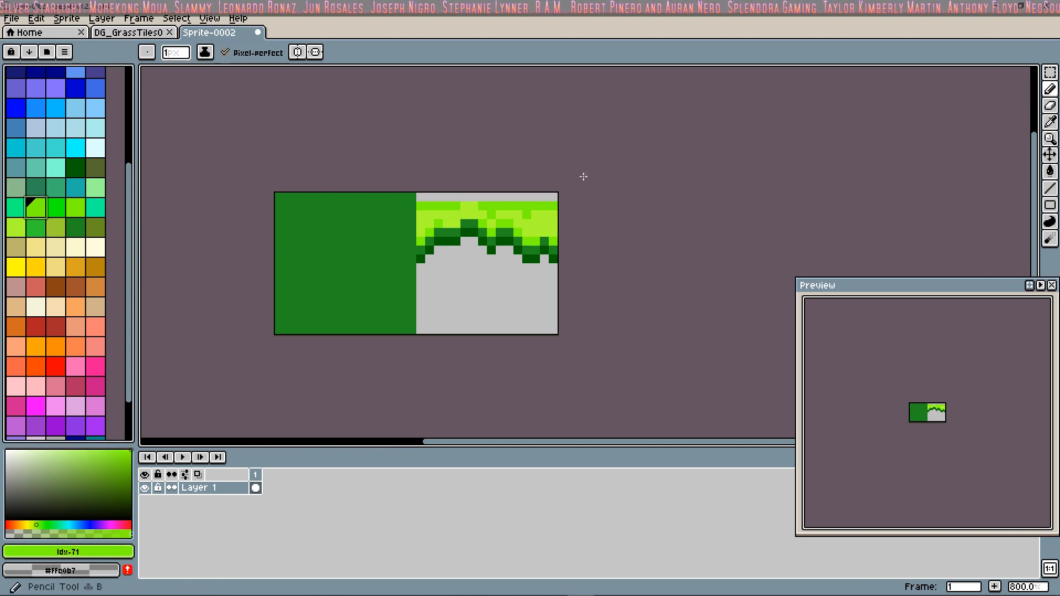
left_click_drag(1051, 89, 1019, 89)
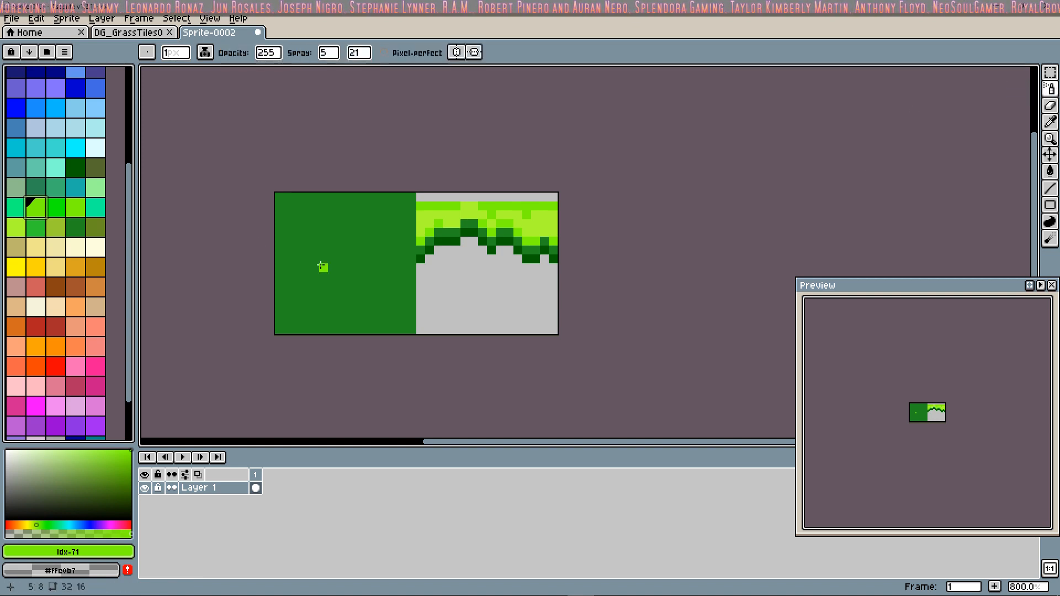
mouse_move(321, 267)
left_mouse_down()
mouse_move(368, 304)
mouse_move(326, 218)
mouse_move(371, 271)
left_mouse_up()
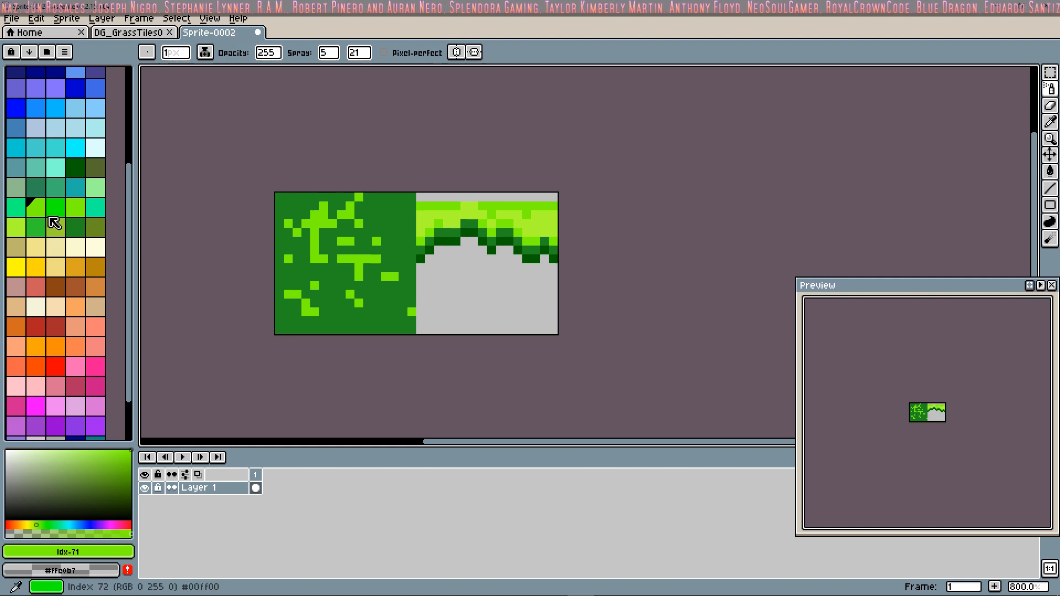
left_click(17, 227)
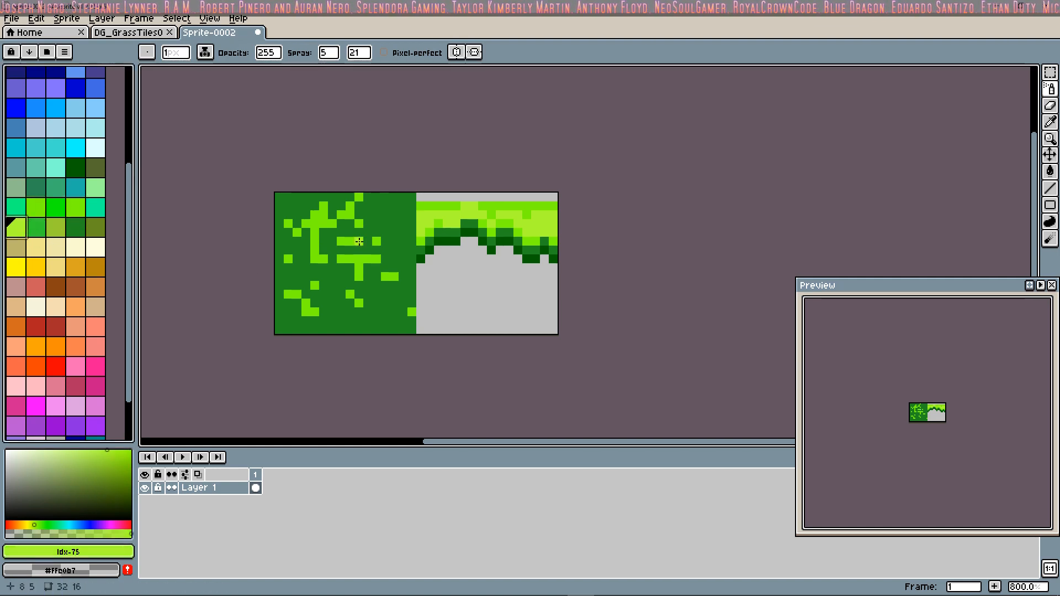
mouse_move(359, 241)
left_mouse_down()
mouse_move(365, 249)
mouse_move(323, 290)
mouse_move(329, 301)
mouse_move(364, 224)
mouse_move(323, 221)
mouse_move(331, 292)
mouse_move(368, 258)
mouse_move(320, 239)
mouse_move(369, 240)
mouse_move(386, 222)
mouse_move(365, 235)
mouse_move(377, 216)
left_mouse_up()
Step: Spray dark green speckles in palette color 63 across the left tile, including its lower right area
left_click(81, 170)
left_click_drag(297, 258, 366, 281)
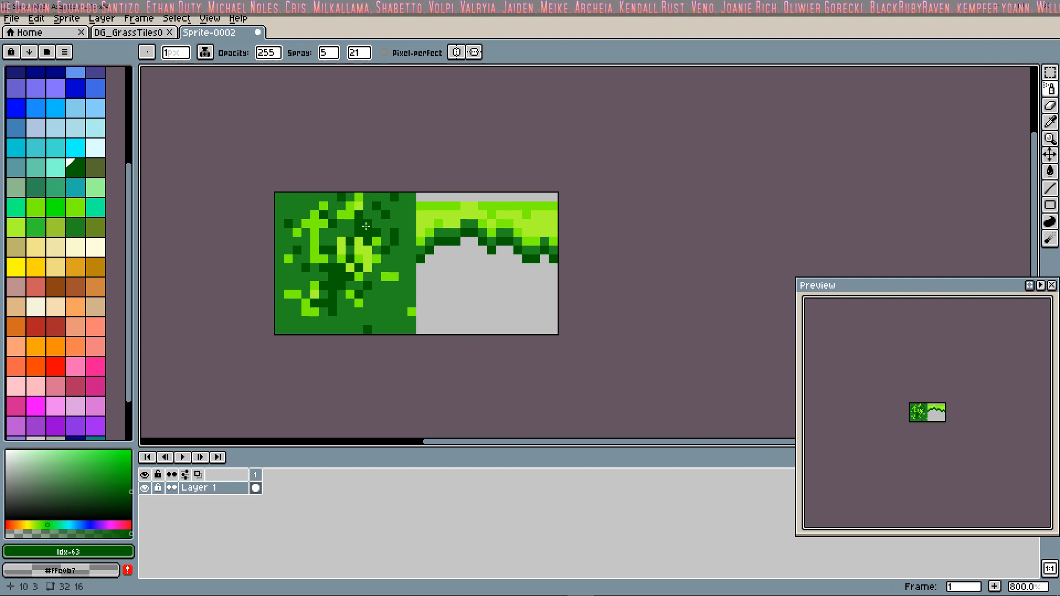
left_click(393, 320)
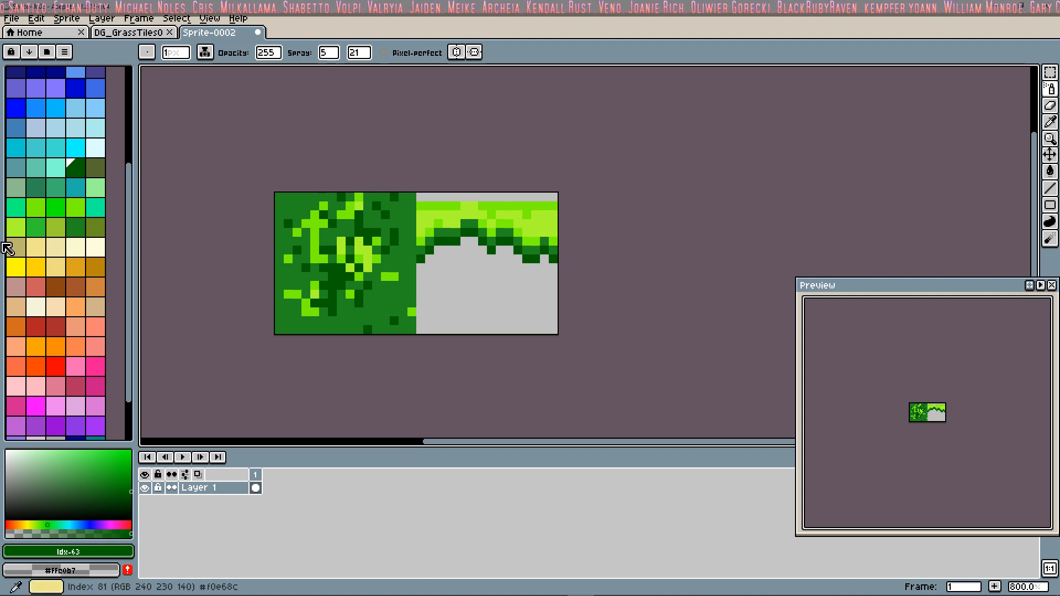
Step: Spray additional bright green speckles over the middle of the left tile in palette colors 71, 72 and 73
left_click(45, 213)
left_click(346, 276)
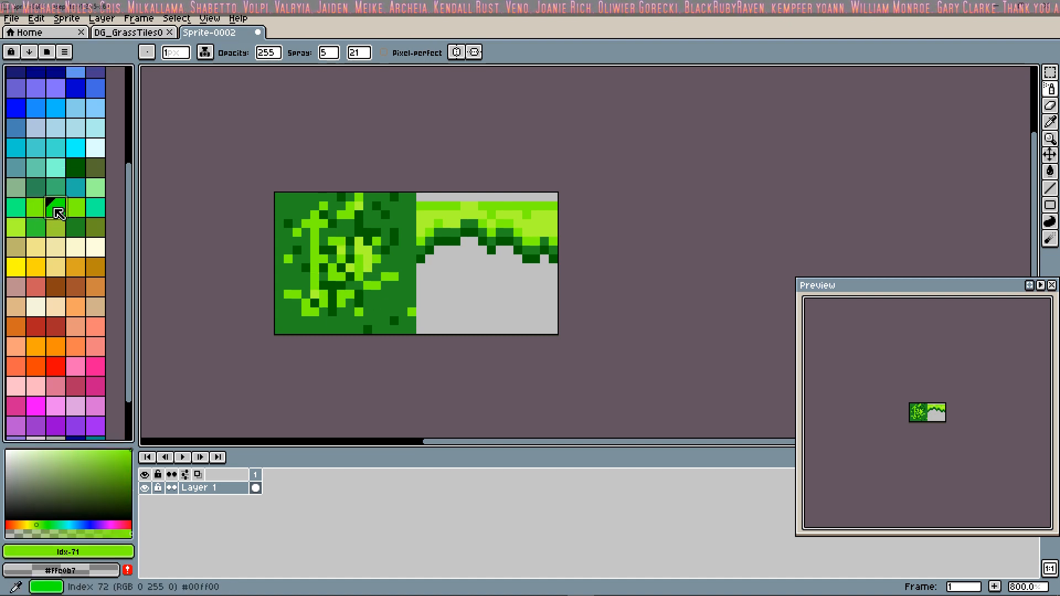
left_click(54, 209)
left_click(320, 249)
left_click(75, 209)
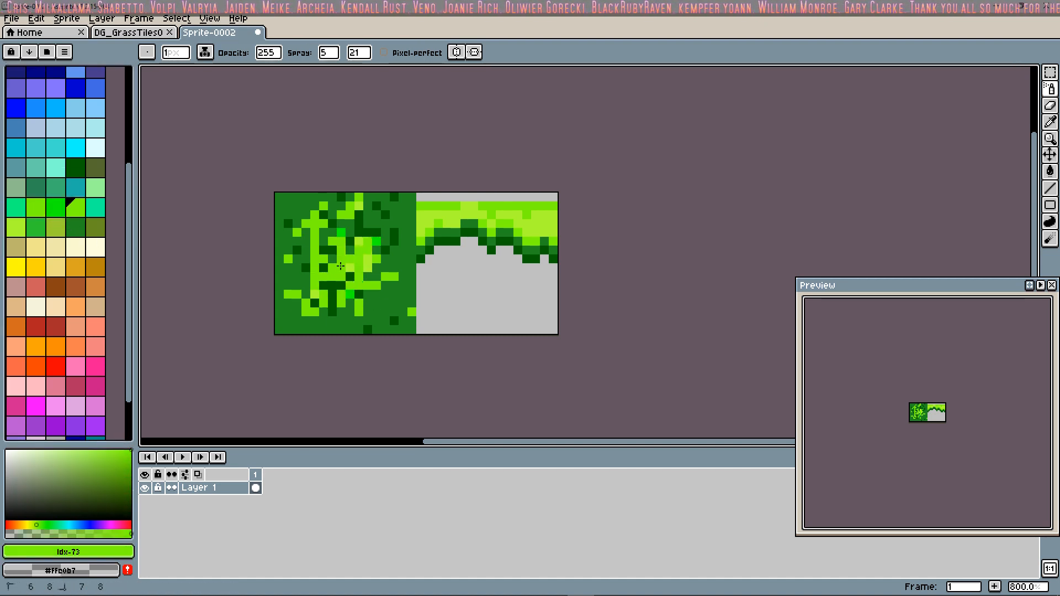
Step: Break up the bright clusters on the left tile by spraying over them with palette colors 78 and 63
left_click(75, 227)
left_click_drag(363, 252, 340, 277)
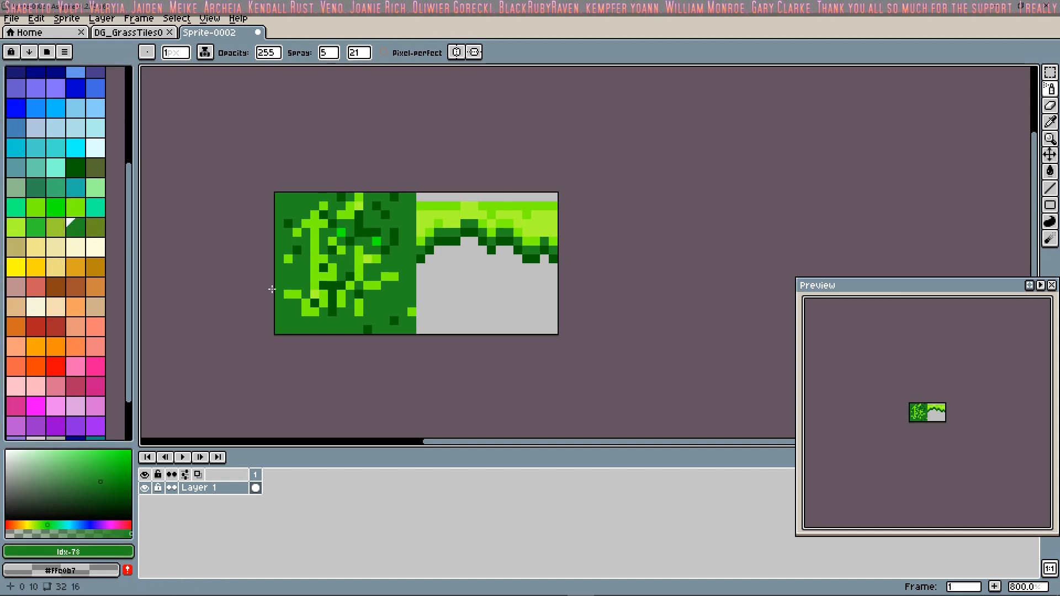
left_click_drag(338, 215, 324, 223)
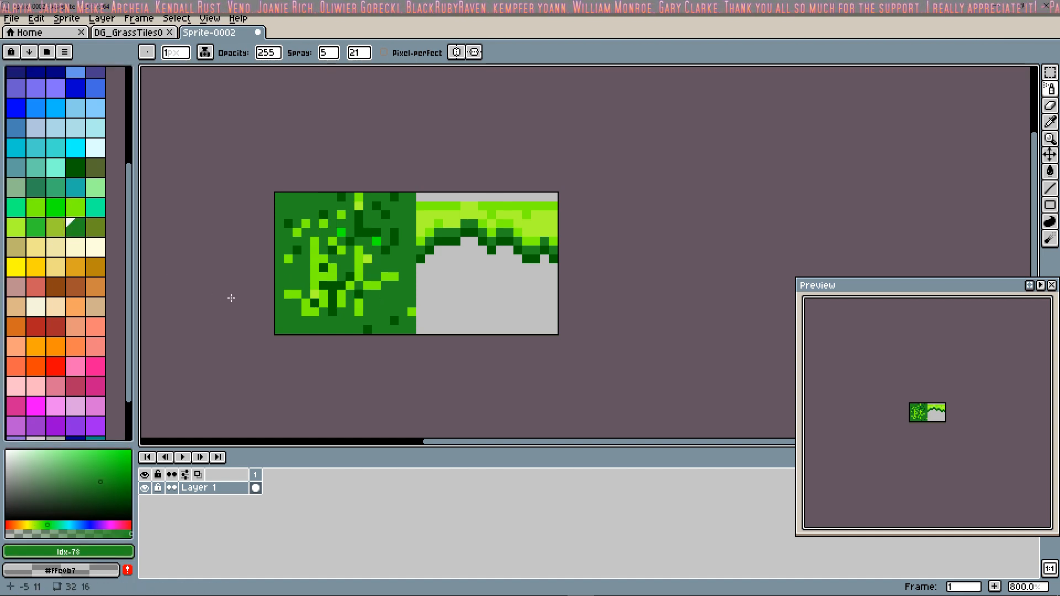
left_click_drag(354, 286, 306, 290)
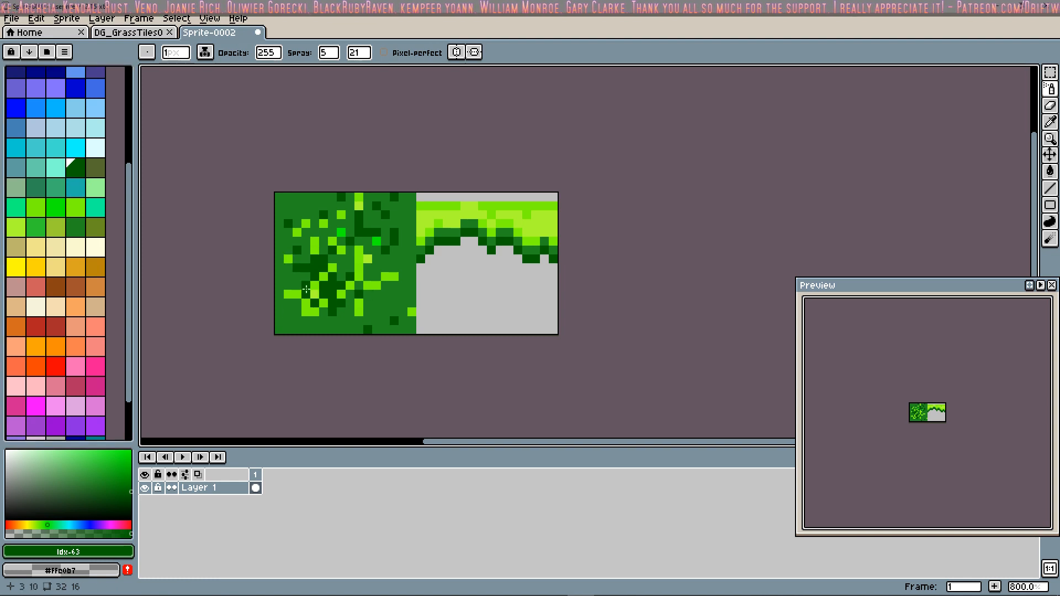
Step: Spray palette color 71 speckles toward the left tile's edges and replace the two stray pure green pixels with the Pencil tool
scroll(71, 289, "up", 5)
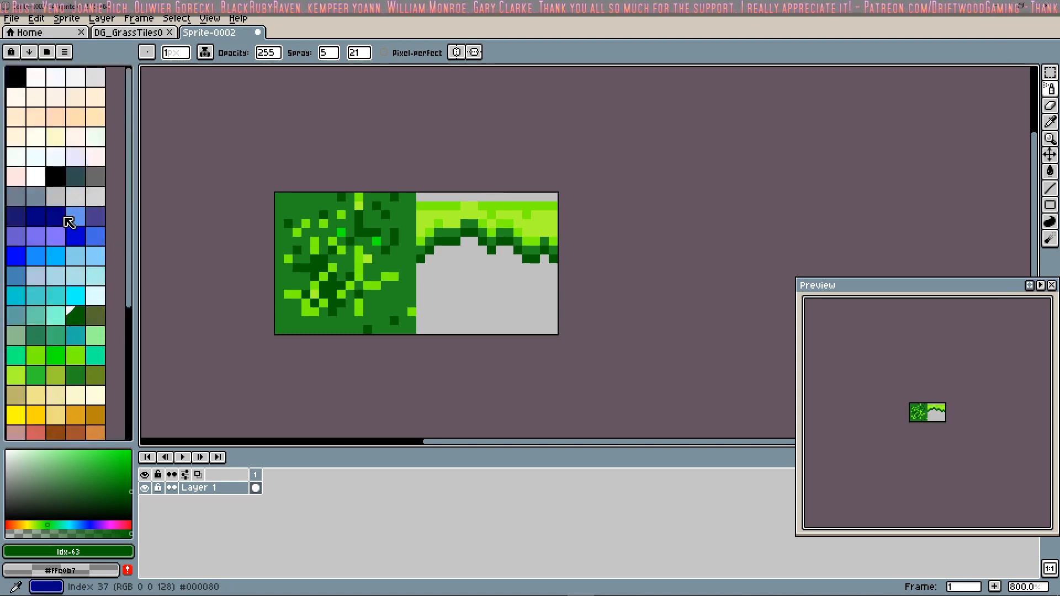
left_click(36, 335)
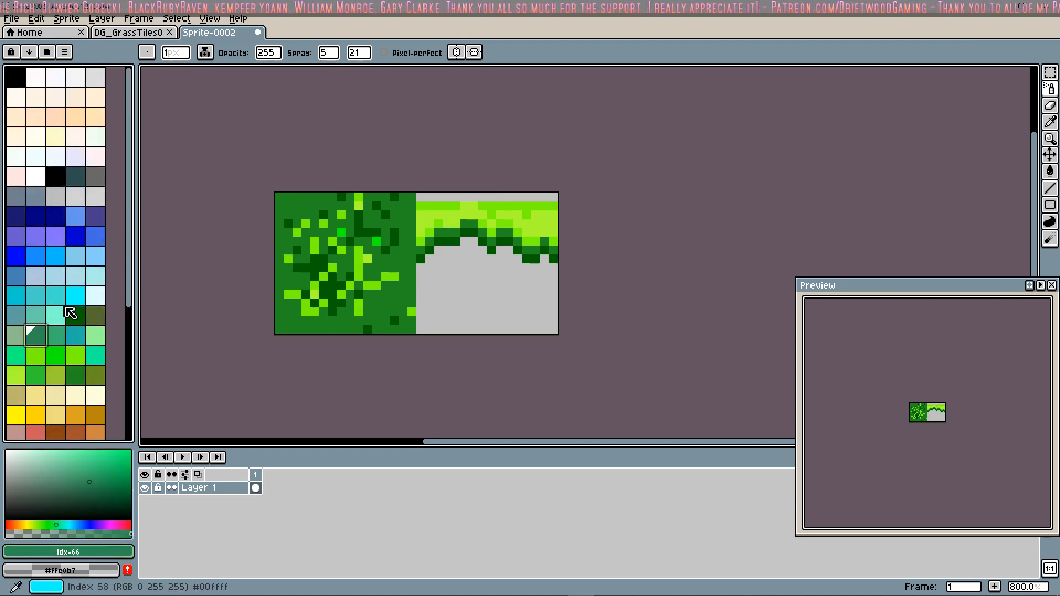
left_click(36, 356)
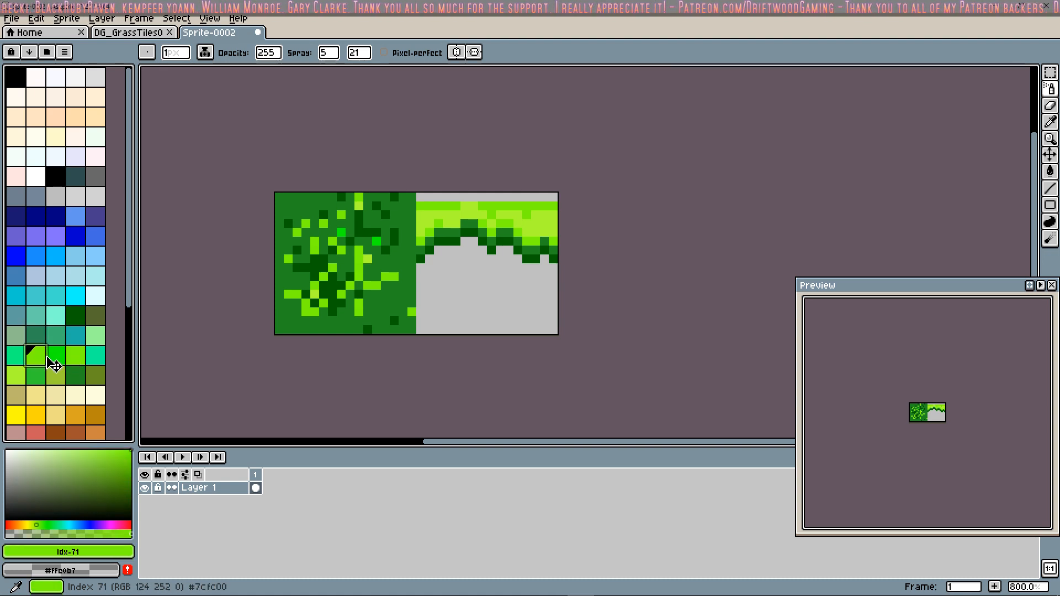
left_click_drag(313, 326, 315, 329)
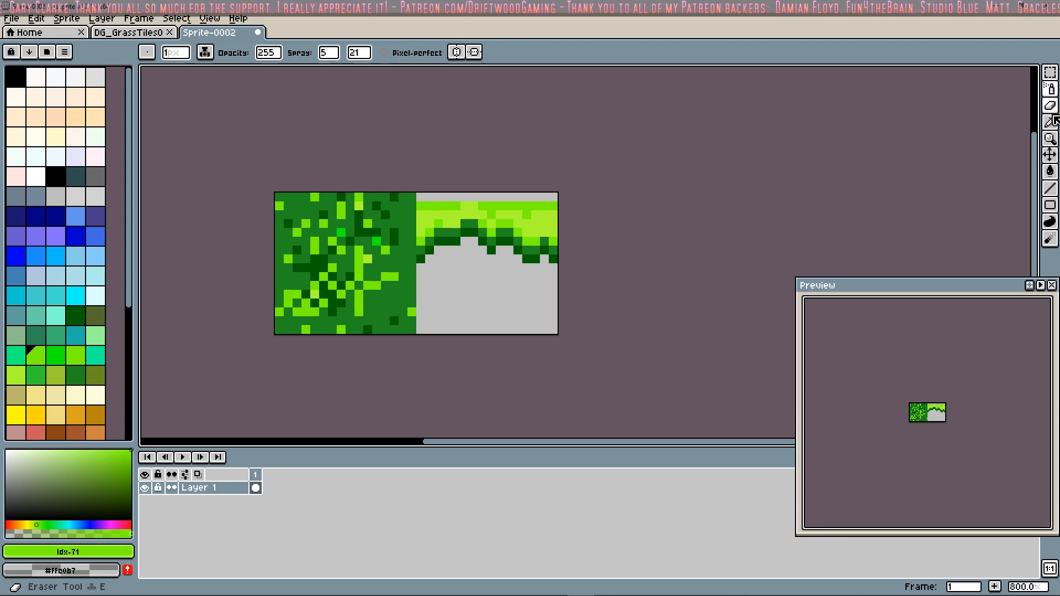
left_click(1049, 89)
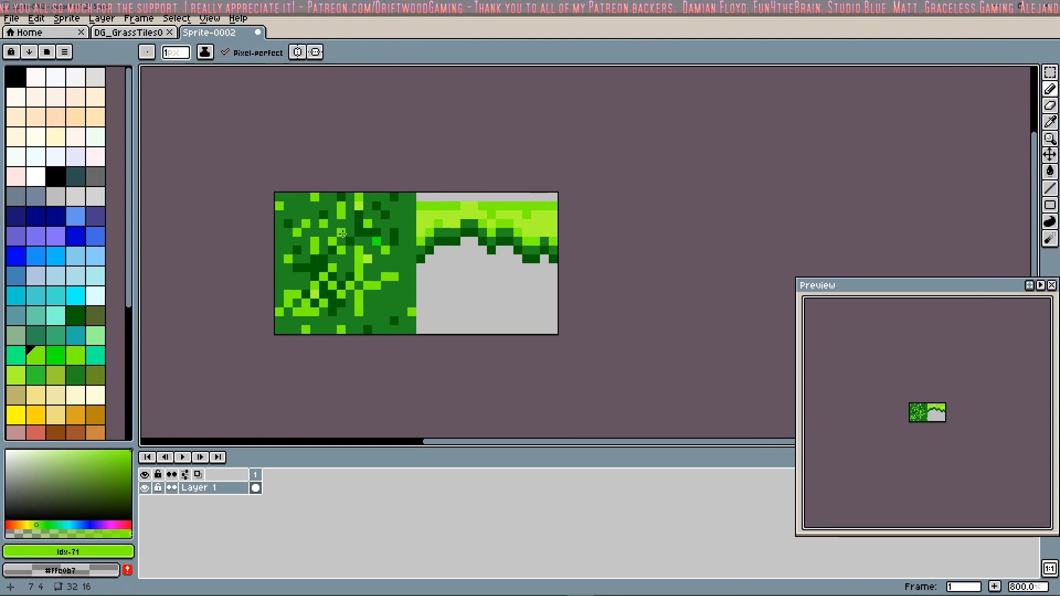
right_click(376, 241)
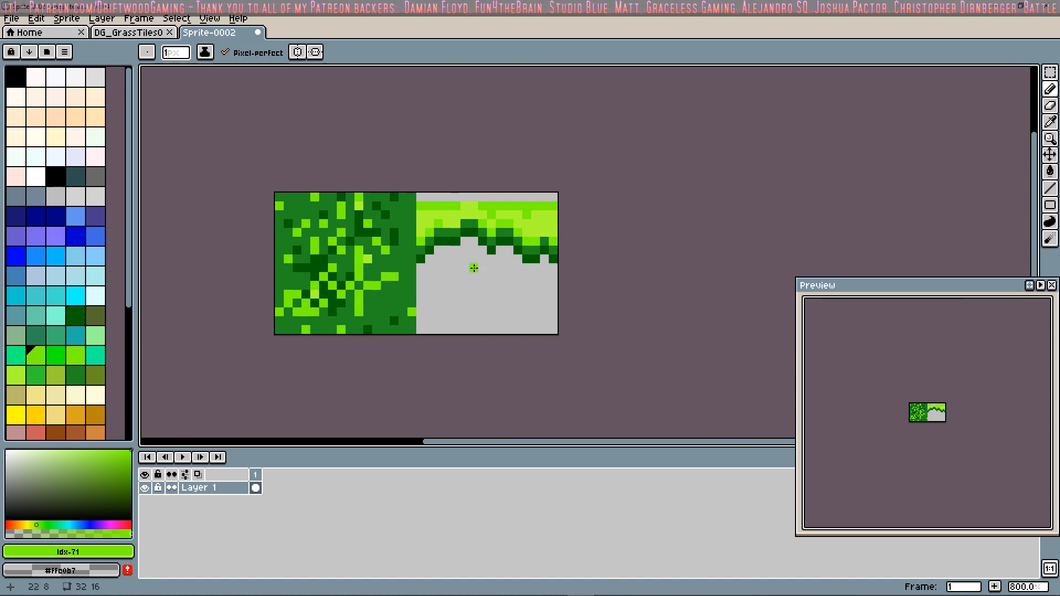
Step: Bring up Save As and look through the Aseprite folder for the existing grass tileset files
left_click(12, 18)
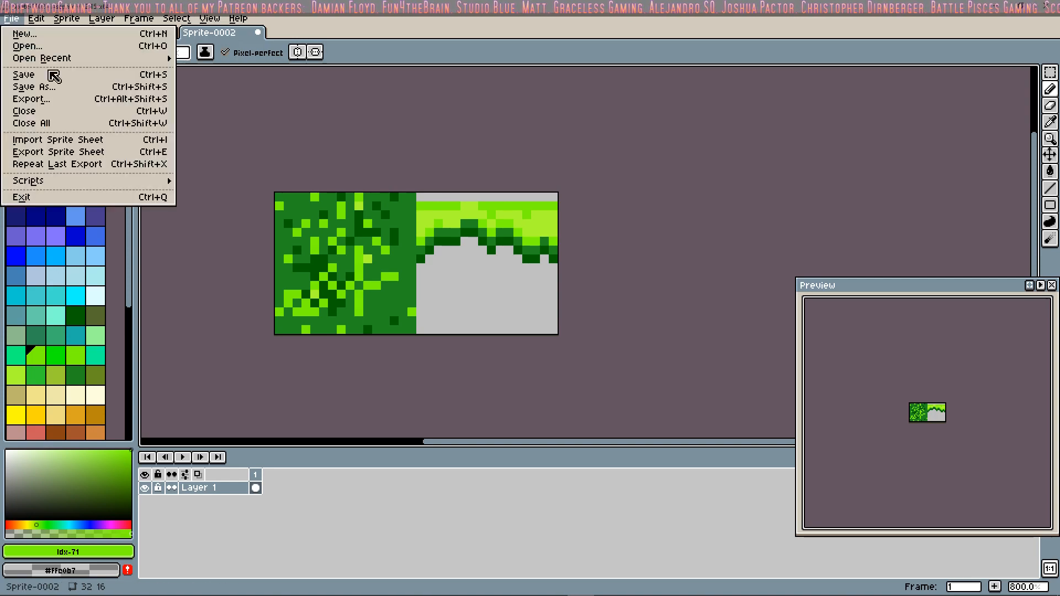
left_click(61, 90)
scroll(439, 381, "down", 10)
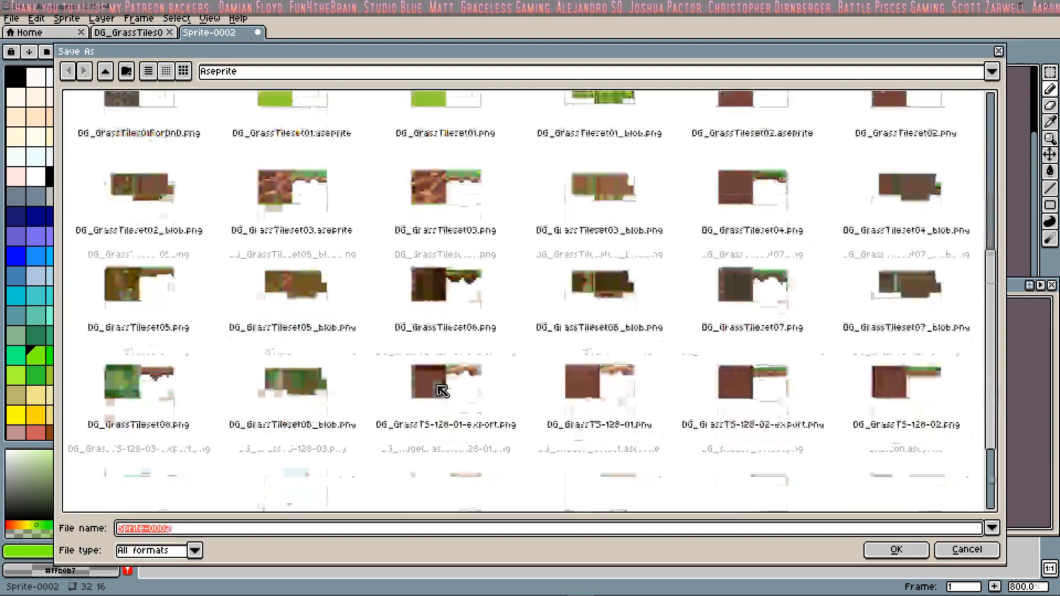
scroll(438, 385, "up", 10)
left_click(387, 207)
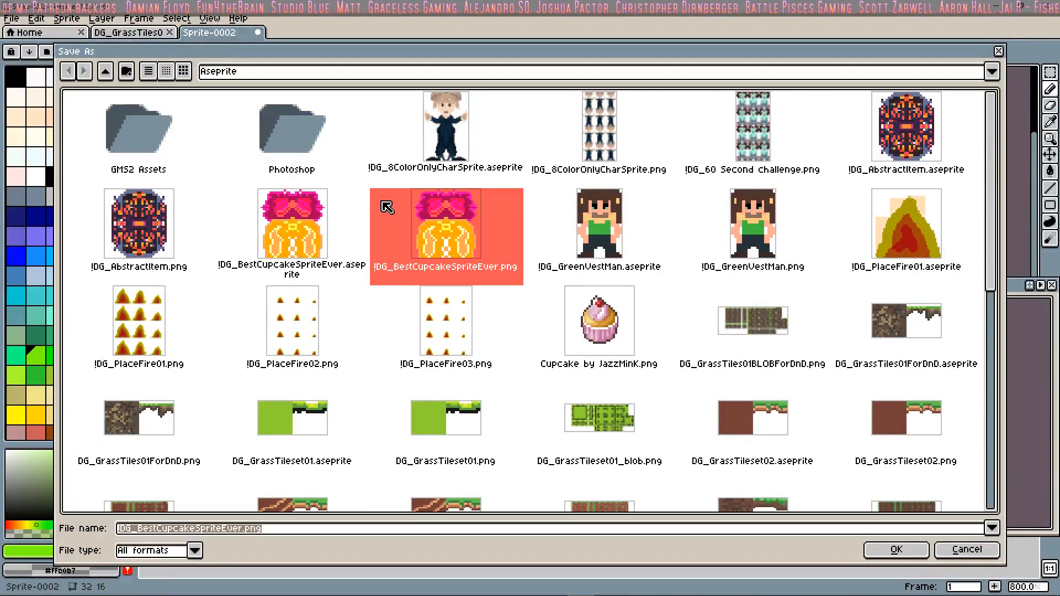
scroll(453, 359, "down", 6)
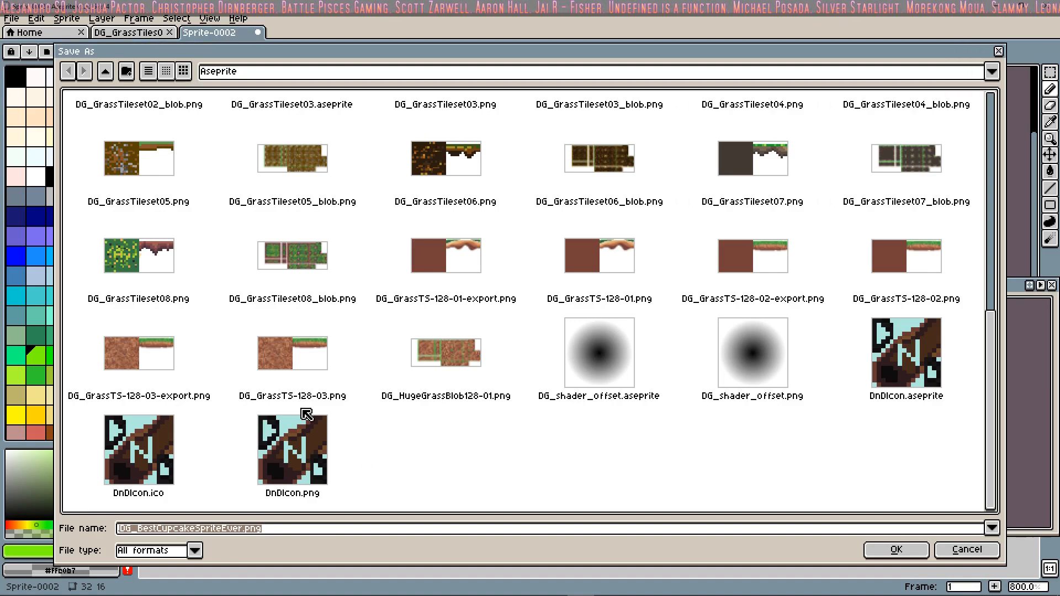
scroll(422, 437, "up", 8)
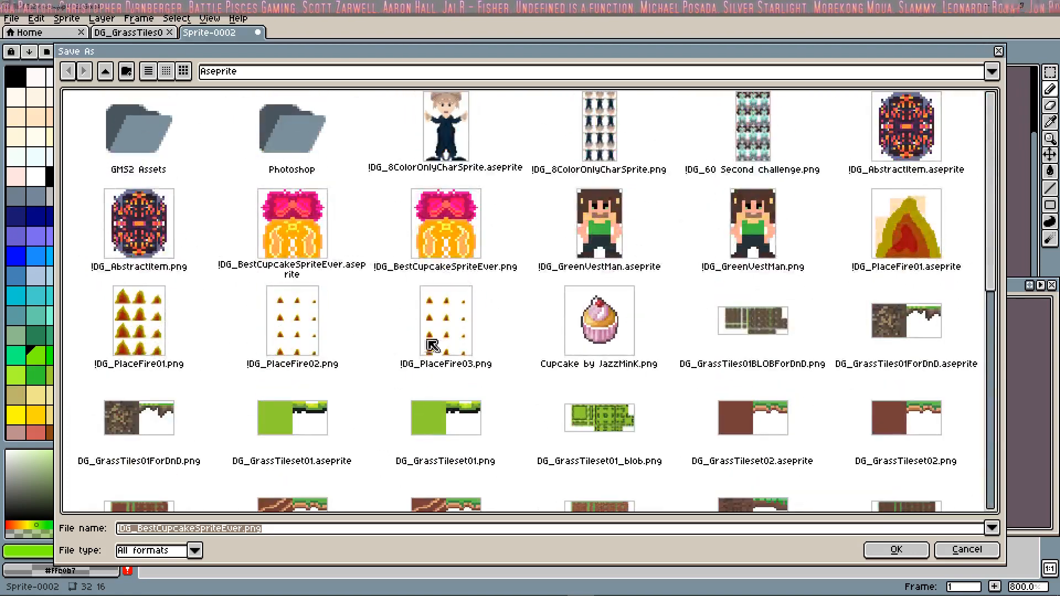
scroll(433, 346, "down", 8)
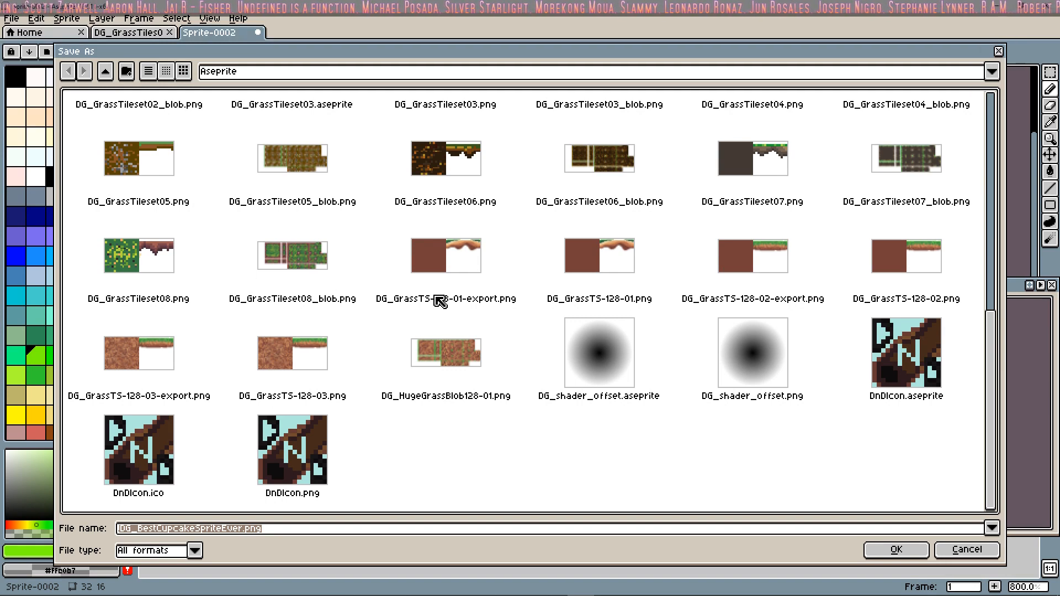
scroll(441, 301, "up", 1)
scroll(770, 251, "up", 1)
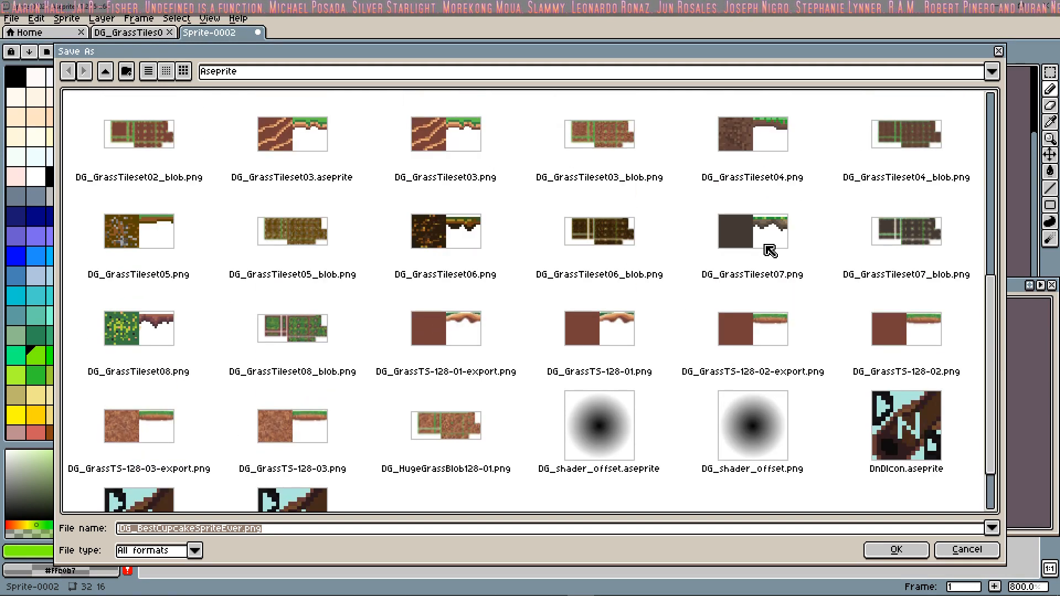
scroll(385, 273, "up", 1)
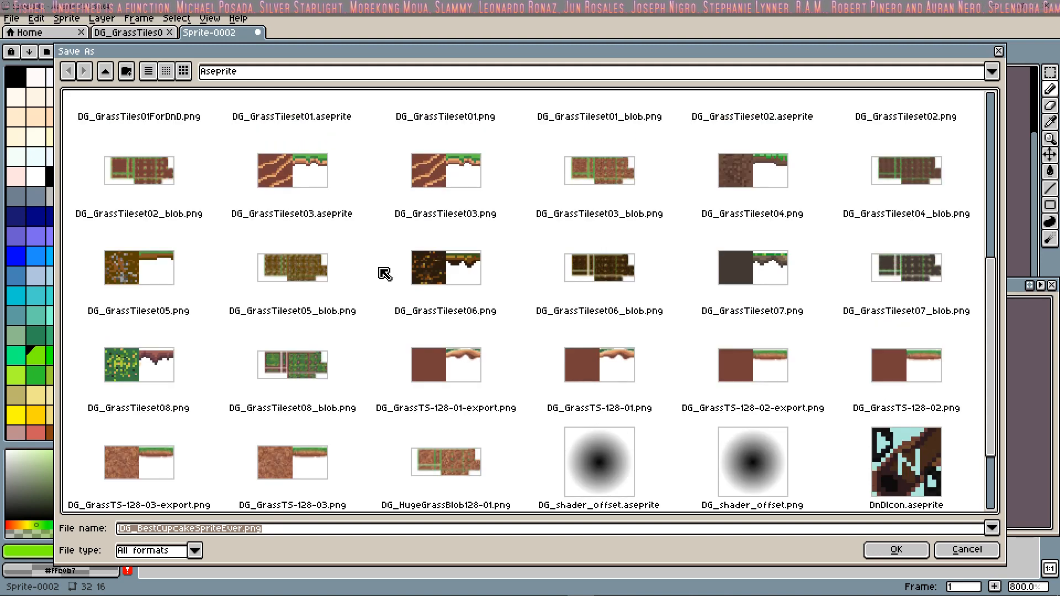
scroll(502, 284, "up", 1)
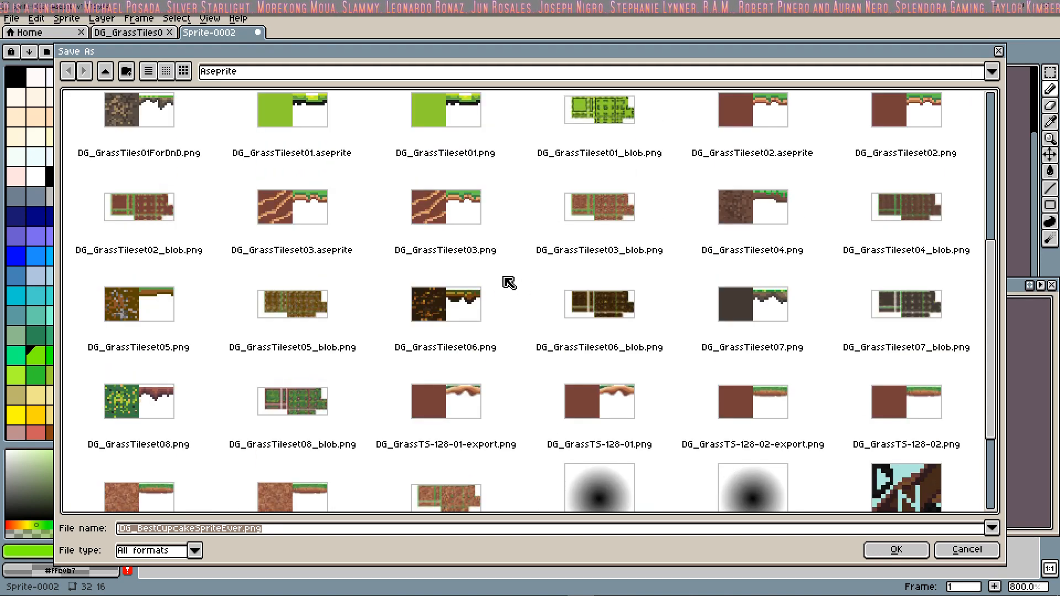
scroll(769, 288, "up", 1)
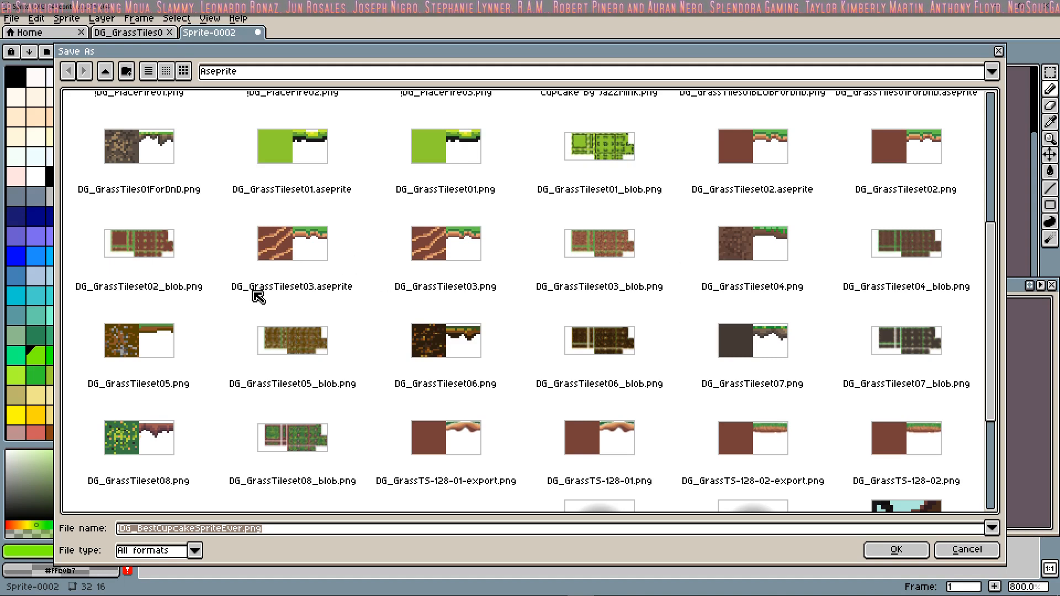
scroll(258, 296, "up", 2)
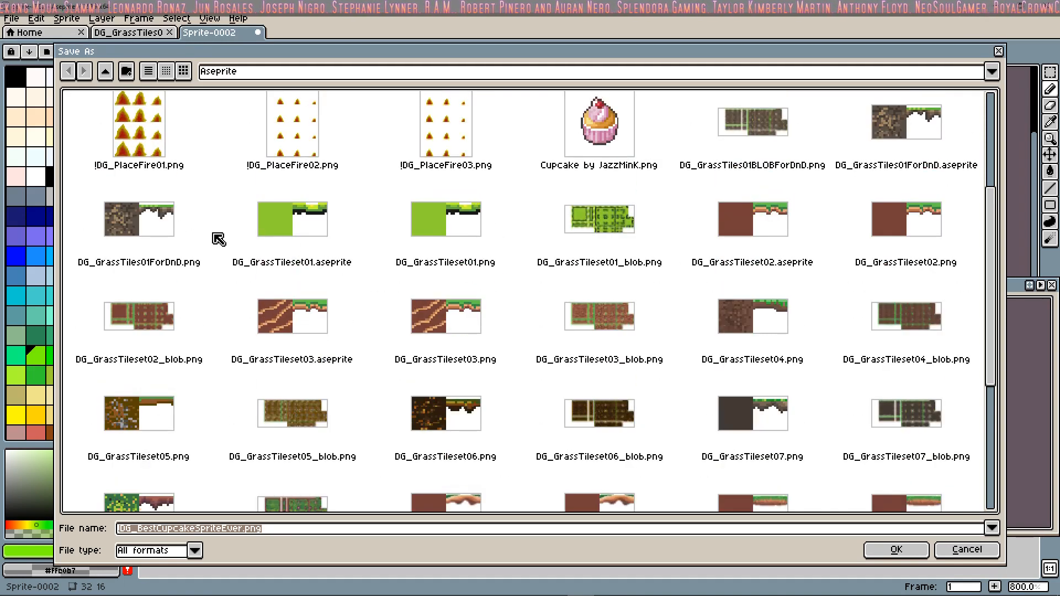
Step: Save the sprite as DG_GrassTiles02ForDnD.png, basing the name on the existing DG_GrassTiles01ForDnD.png
left_click(214, 234)
left_click(203, 529)
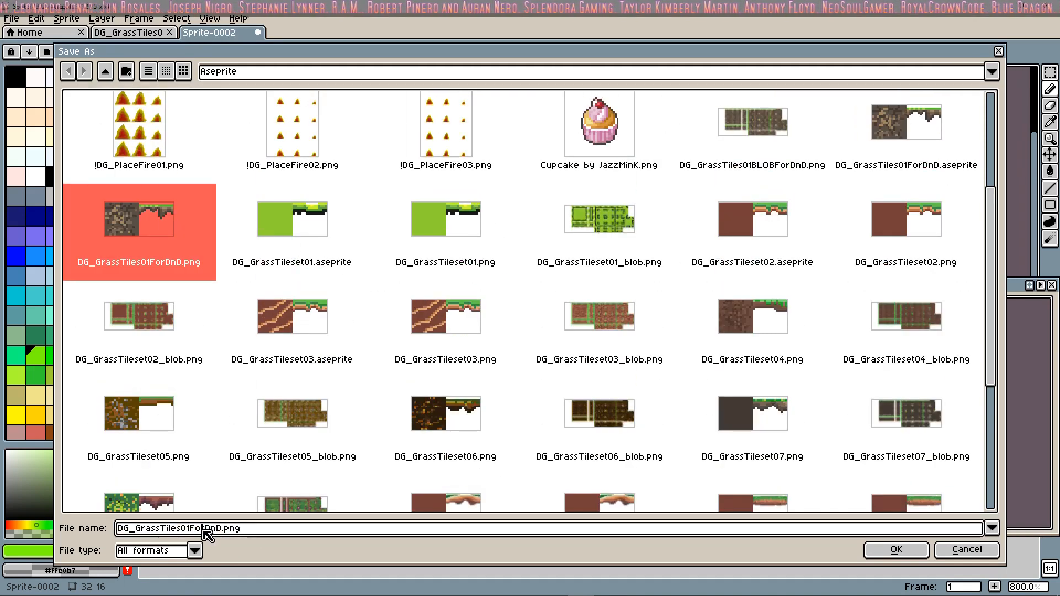
left_click(192, 529)
key("BackSpace")
type("2")
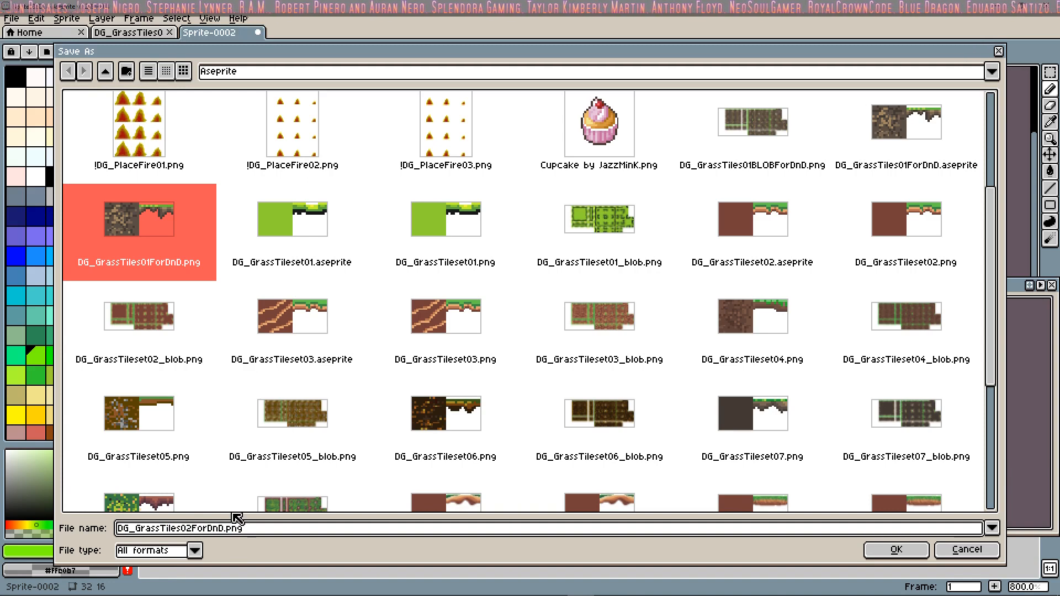
left_click(881, 550)
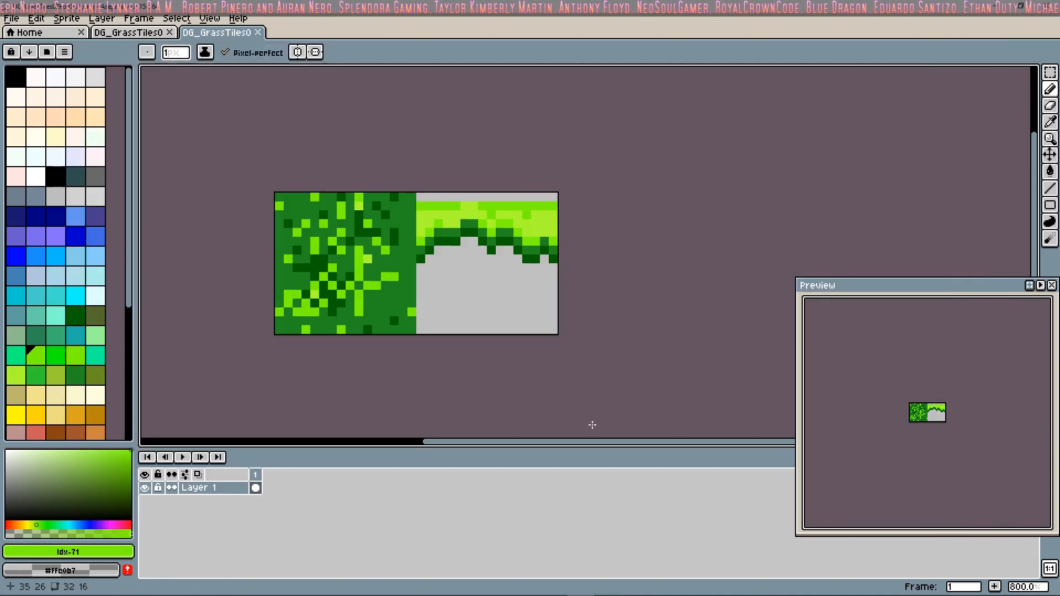
Step: Export all frames of the sprite's visible layers at 100% size to DG_GrassTiles02ForDnD-export.png
left_click(11, 18)
left_click(38, 97)
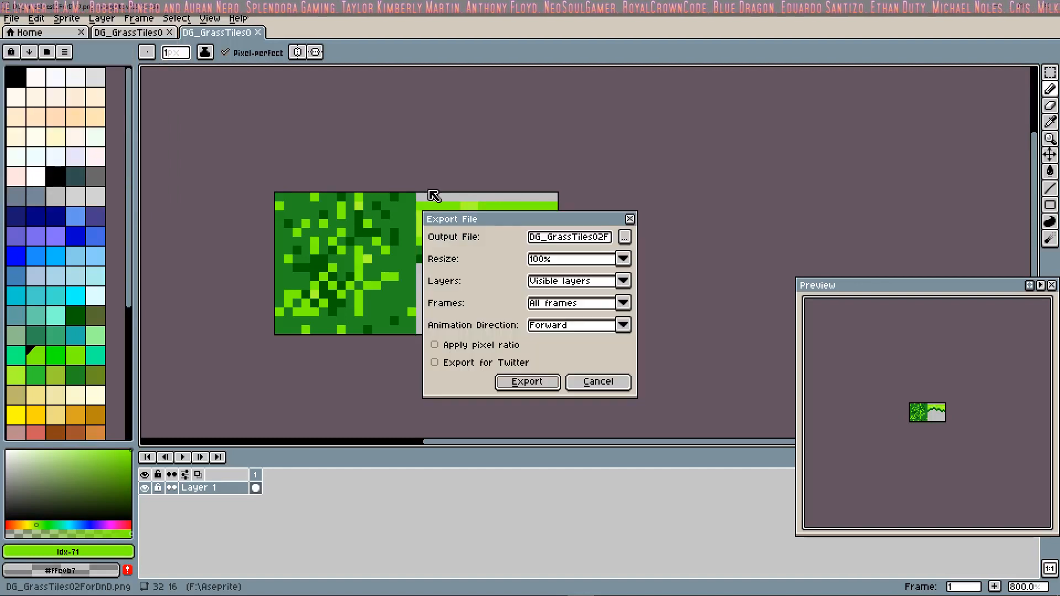
left_click(527, 382)
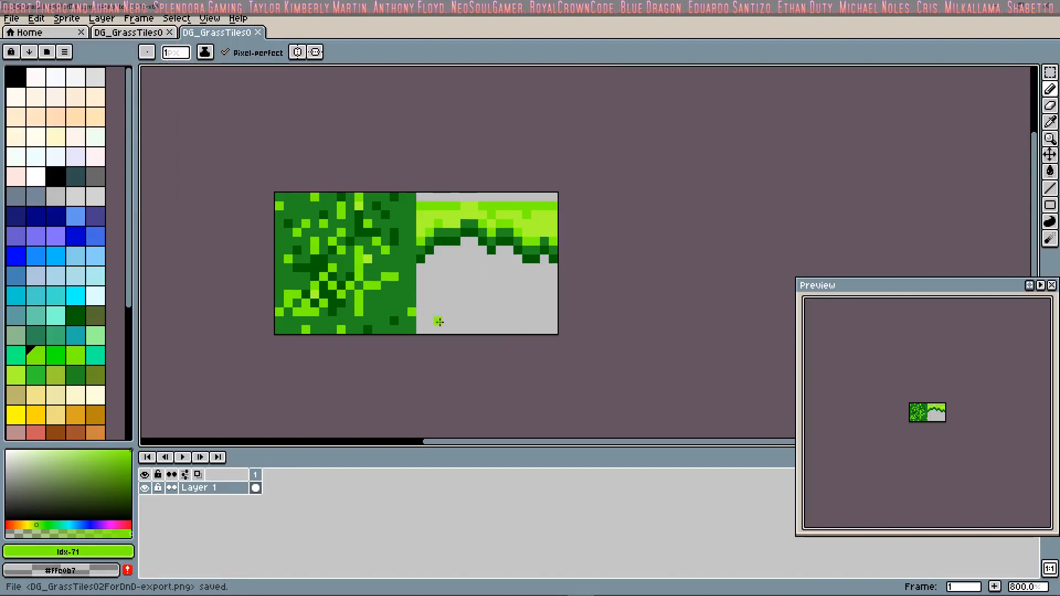
Step: Switch to Tilesetter and start a new empty project with tile size 16
left_click(639, 587)
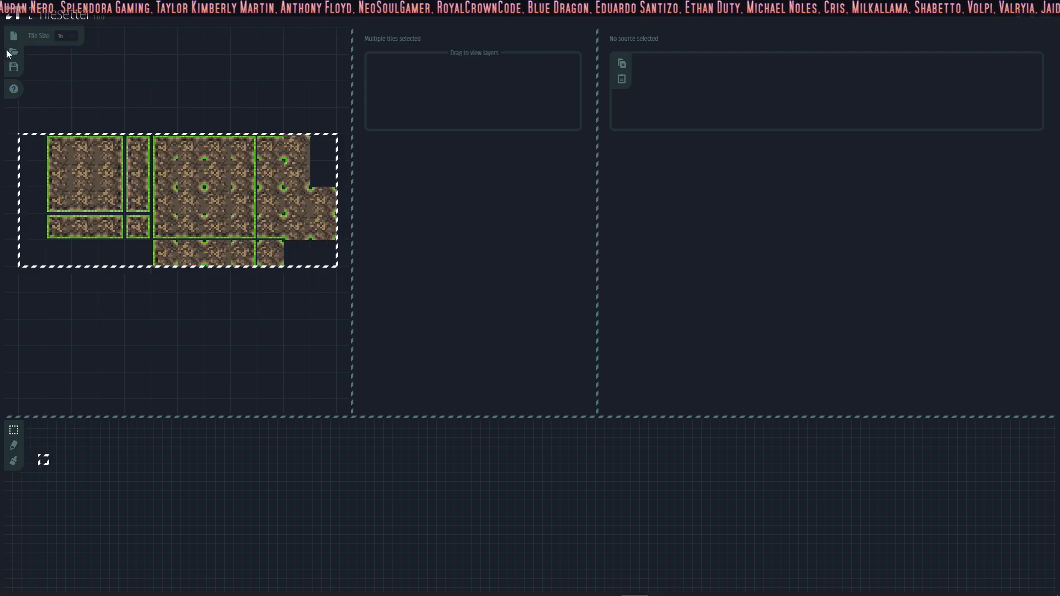
left_click(14, 37)
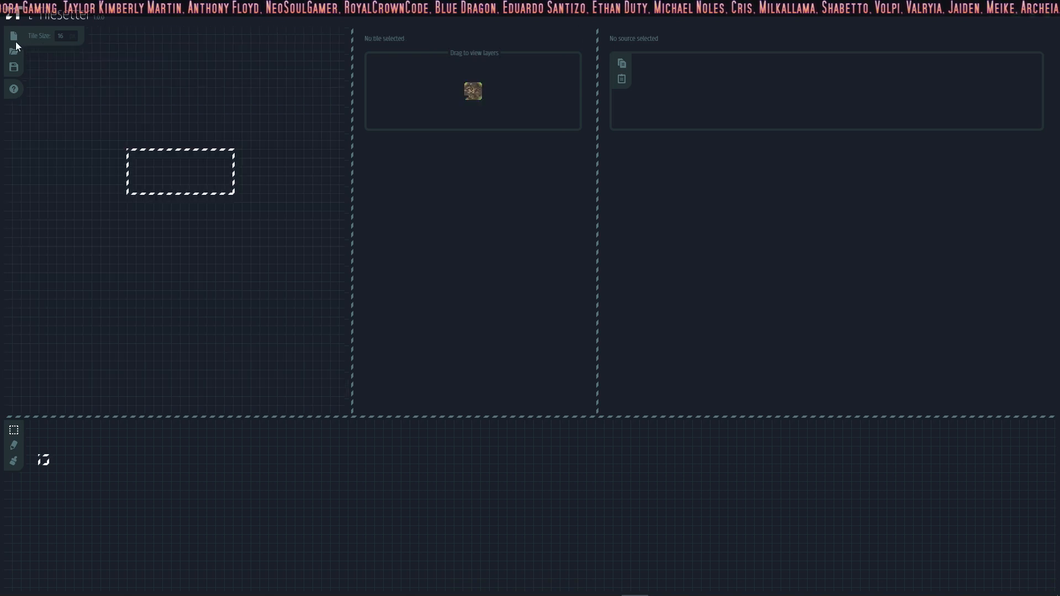
Step: Import DG_GrassTiles02ForDnD.png from the Aseprite folder into the empty tile set
right_click(127, 152)
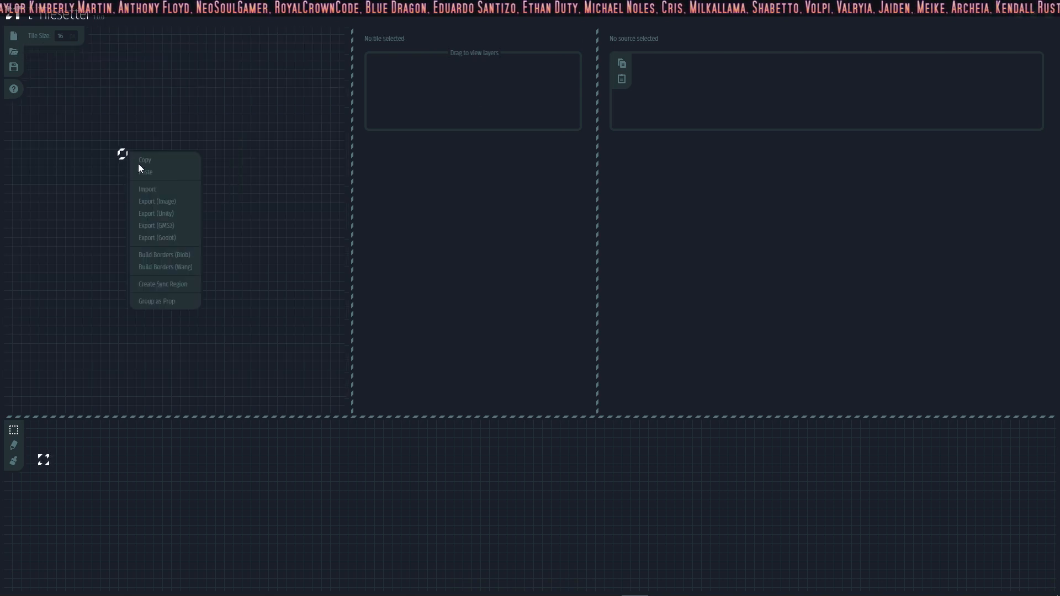
left_click(162, 191)
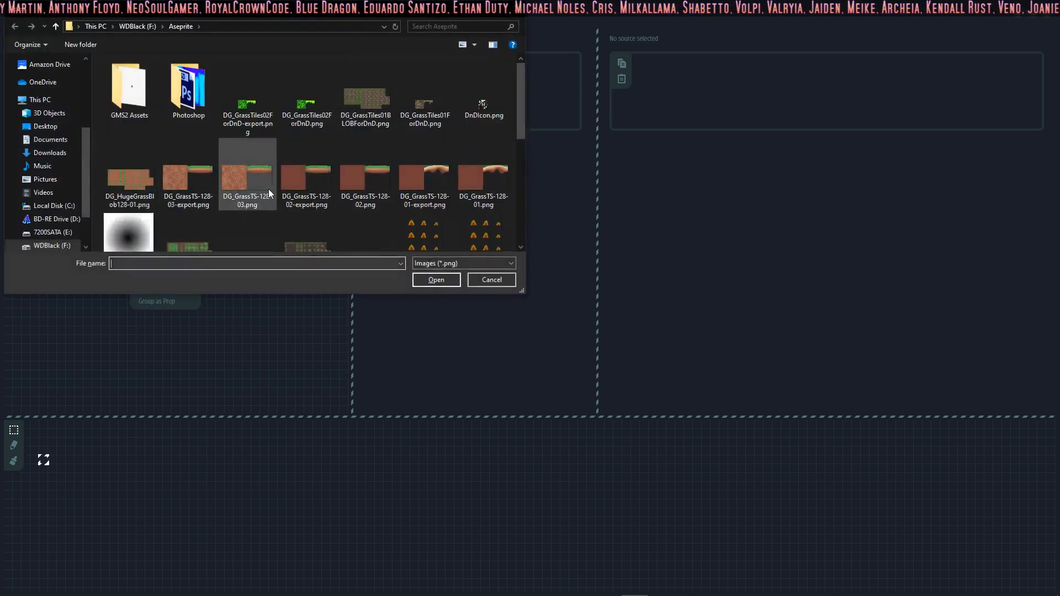
left_click(257, 115)
left_click(309, 115)
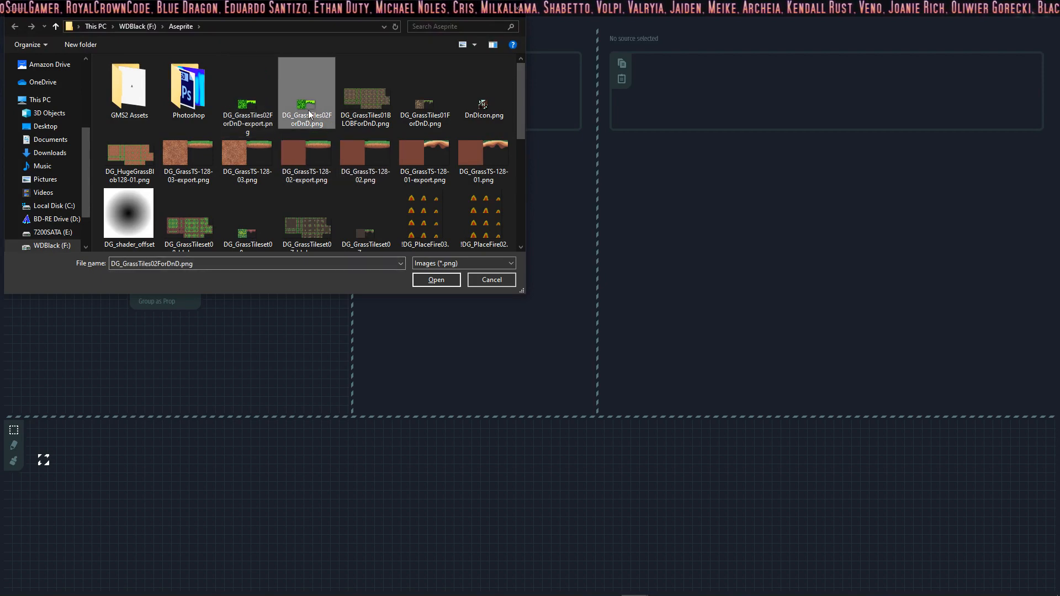
left_click(436, 280)
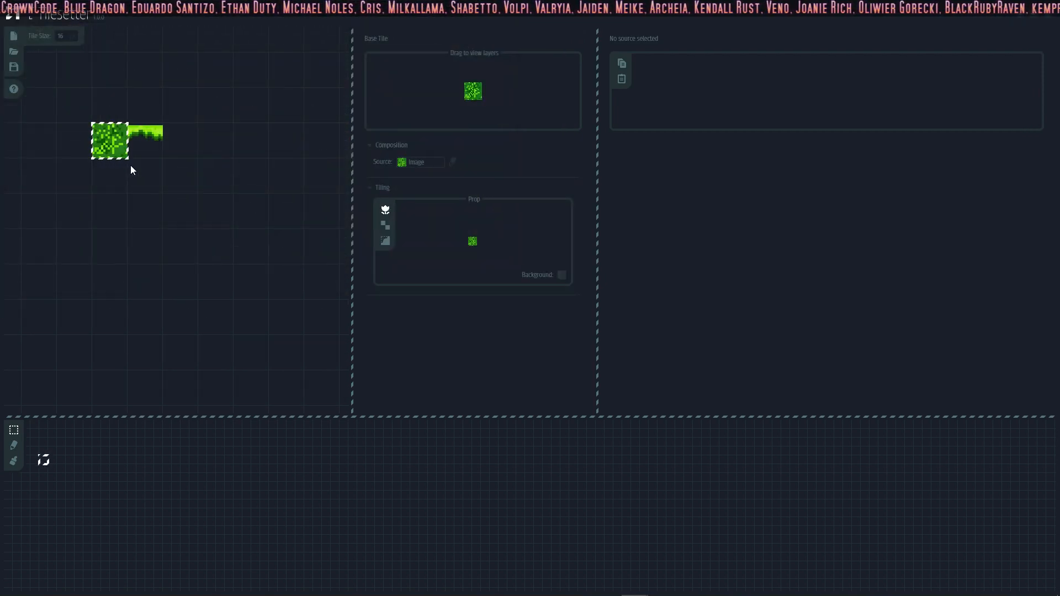
Step: Delete the imported grass edge tile and build Blob borders from the full grass tile
left_click(146, 138)
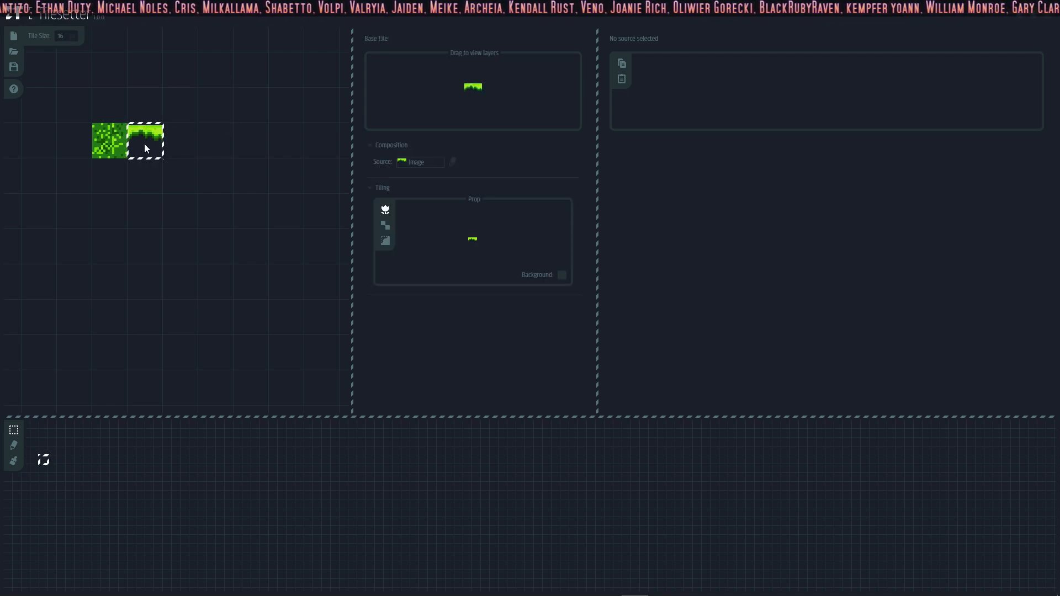
key("Delete")
left_click(119, 146)
right_click(120, 147)
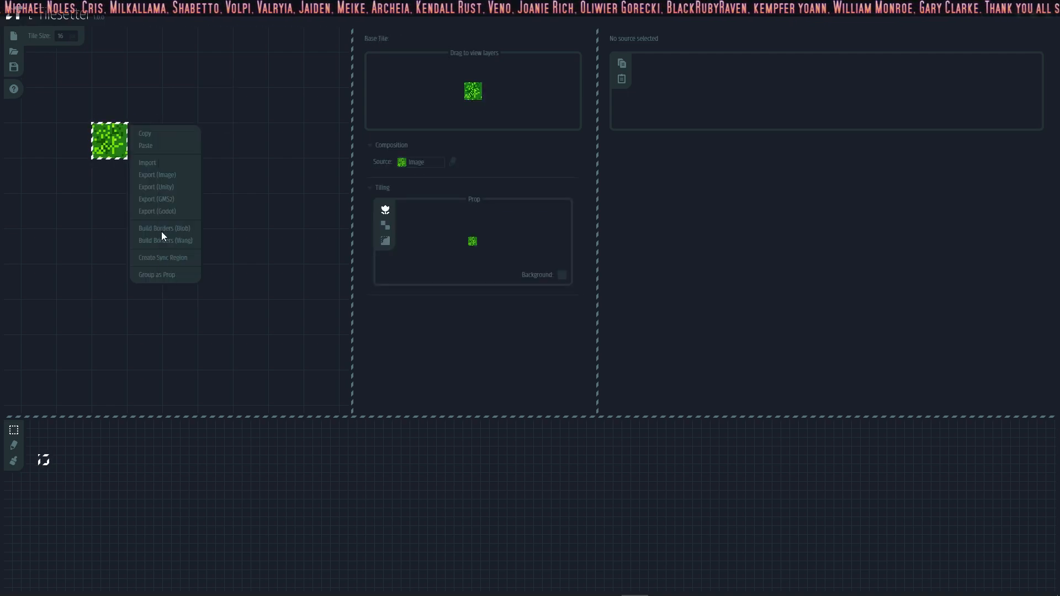
left_click(164, 229)
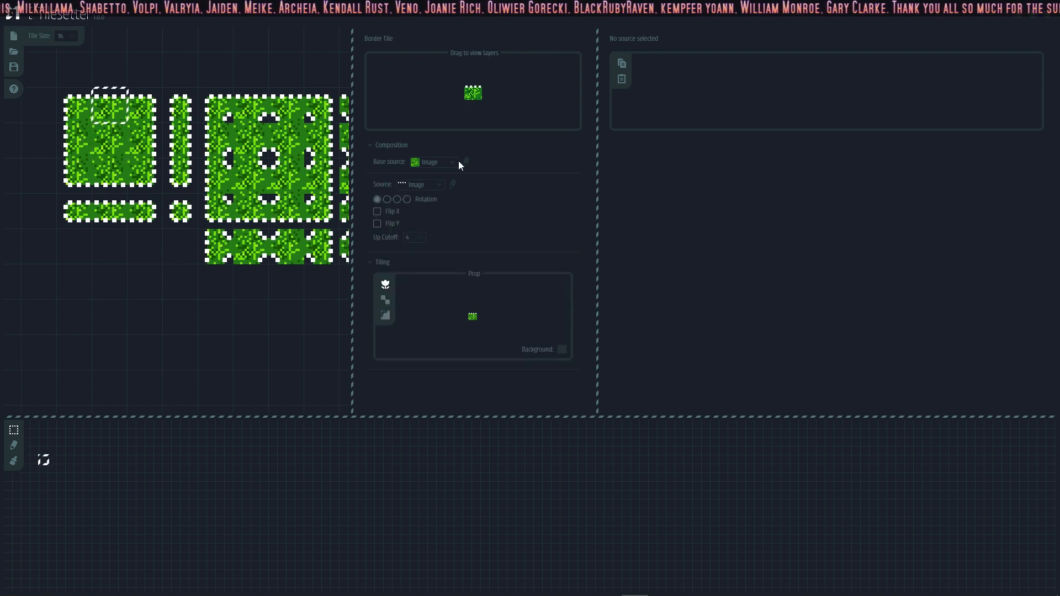
Step: Set the source of the up, right, down and left border tiles to the grass edge image
left_click(439, 185)
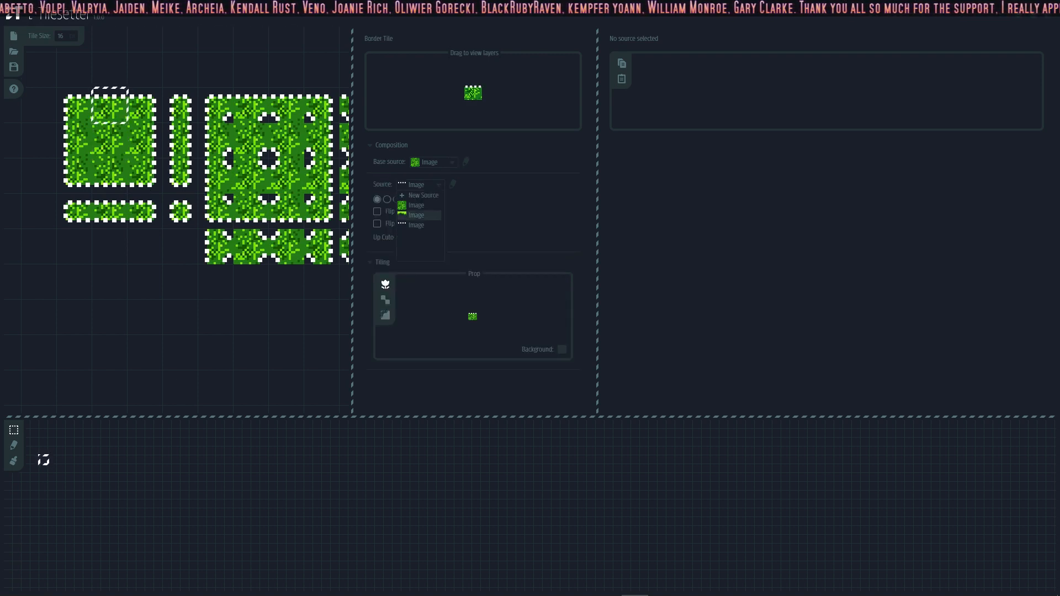
left_click(419, 216)
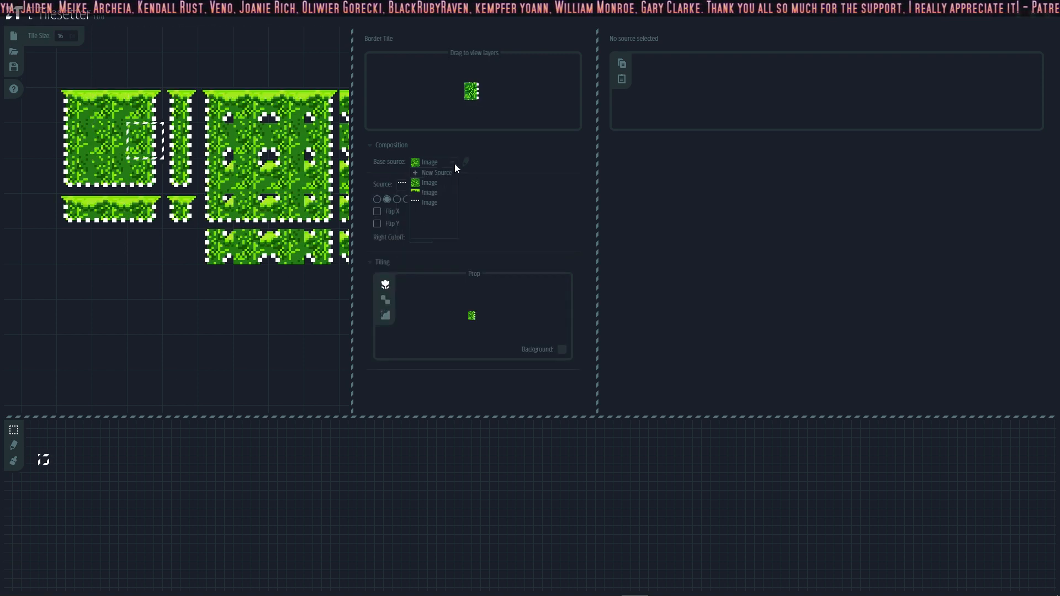
left_click(436, 180)
left_click(441, 185)
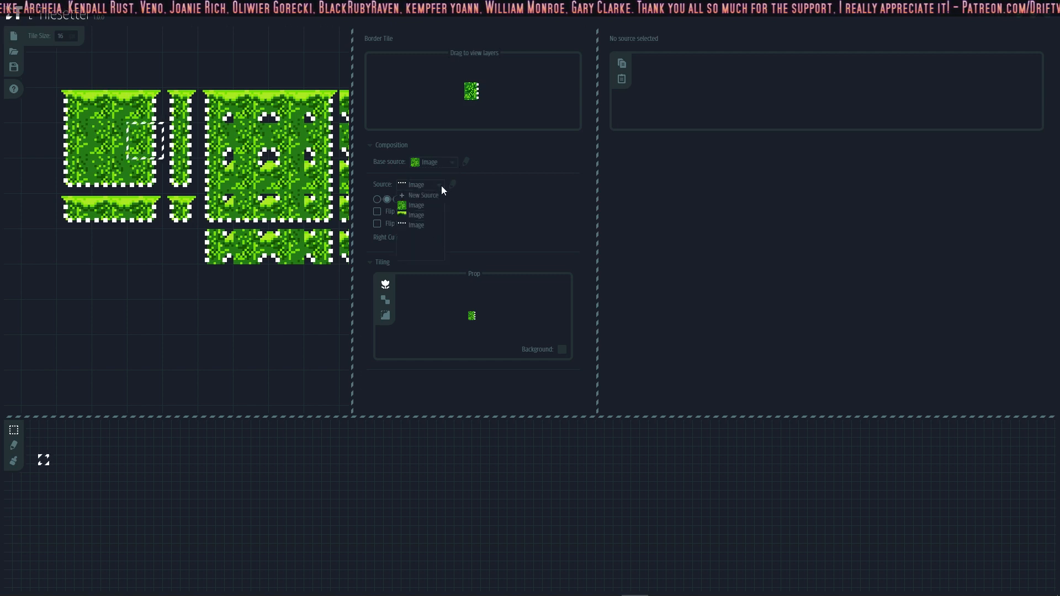
left_click(414, 215)
left_click(110, 176)
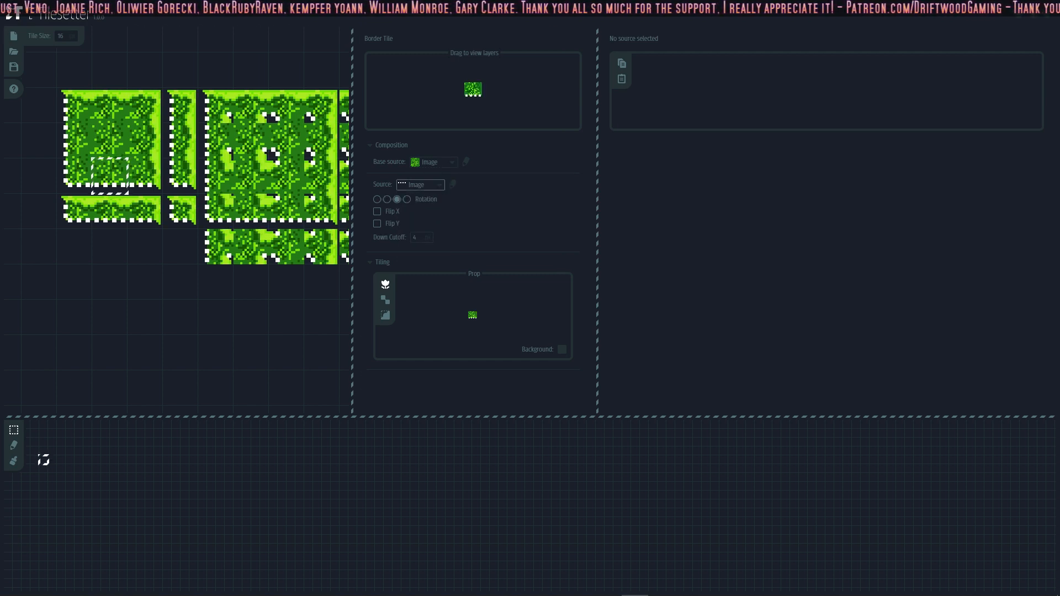
left_click(414, 215)
left_click(70, 146)
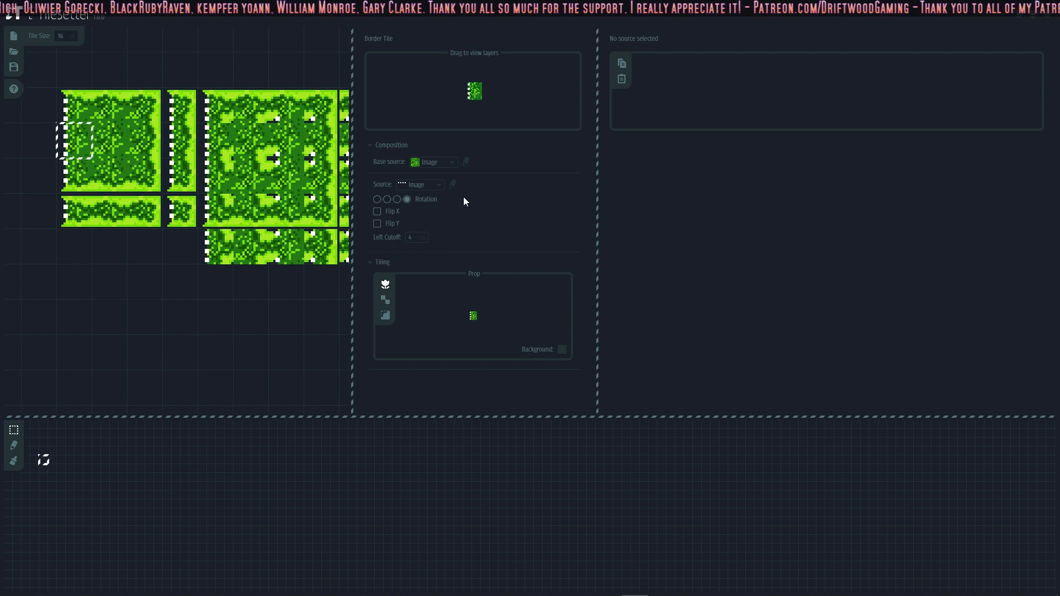
left_click(418, 218)
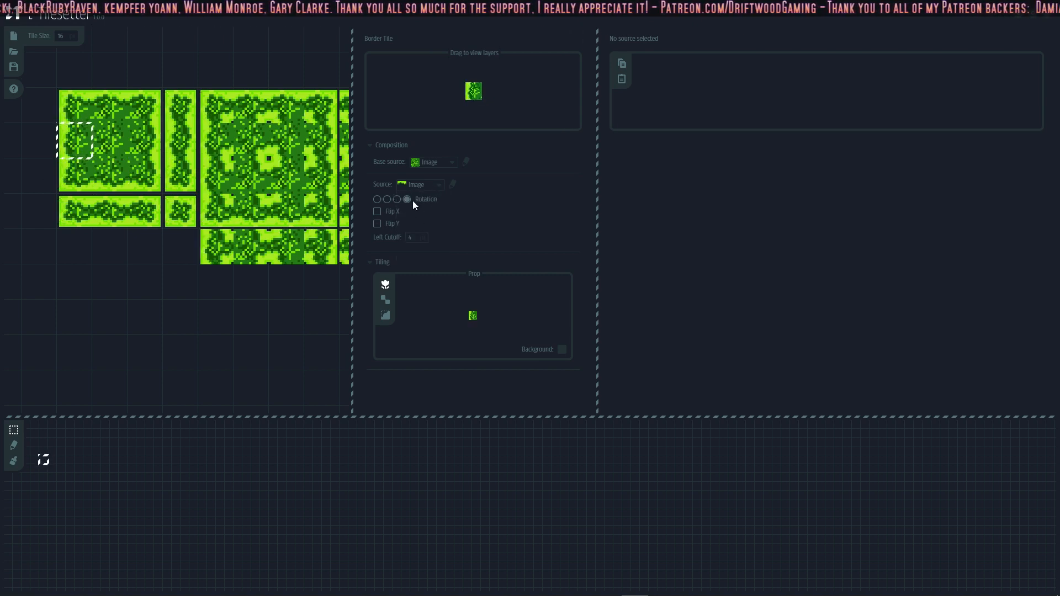
Step: Select the whole blob tile set and export it as the image DG_GrassTiles02BLOBForDnD.png, basing the name on DG_GrassTiles01BLOBForDnD.png
middle_click_drag(243, 175, 179, 190)
scroll(193, 177, "down", 1)
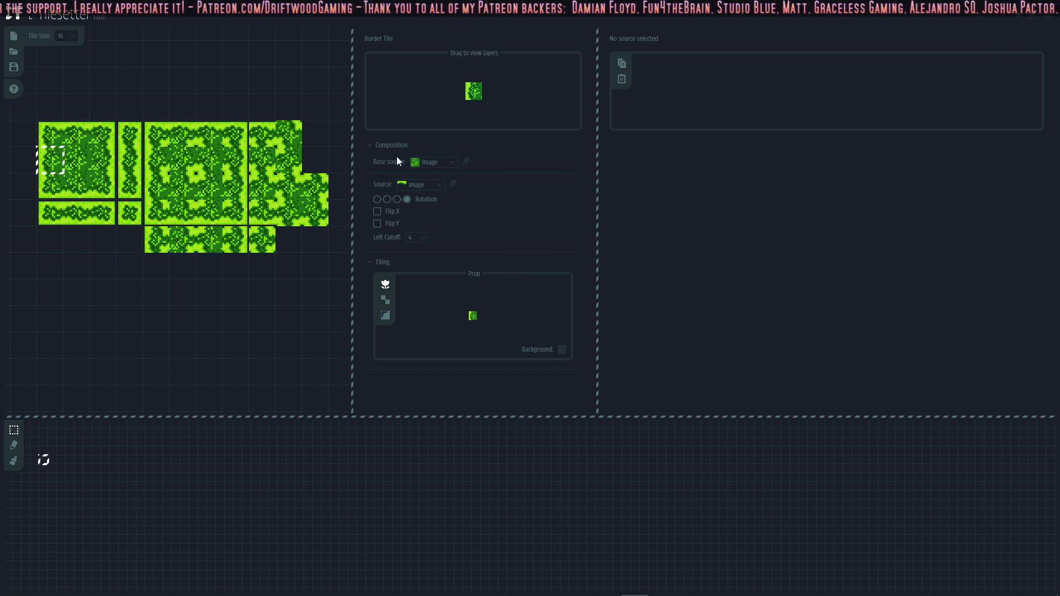
left_click_drag(9, 119, 326, 249)
middle_click_drag(303, 283, 170, 289)
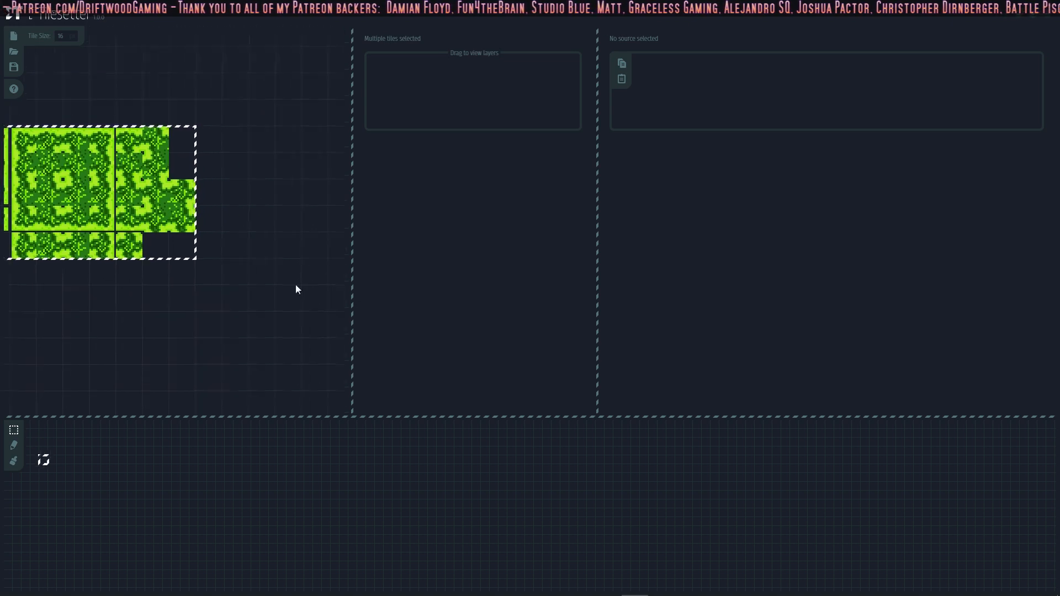
right_click(198, 235)
left_click(227, 284)
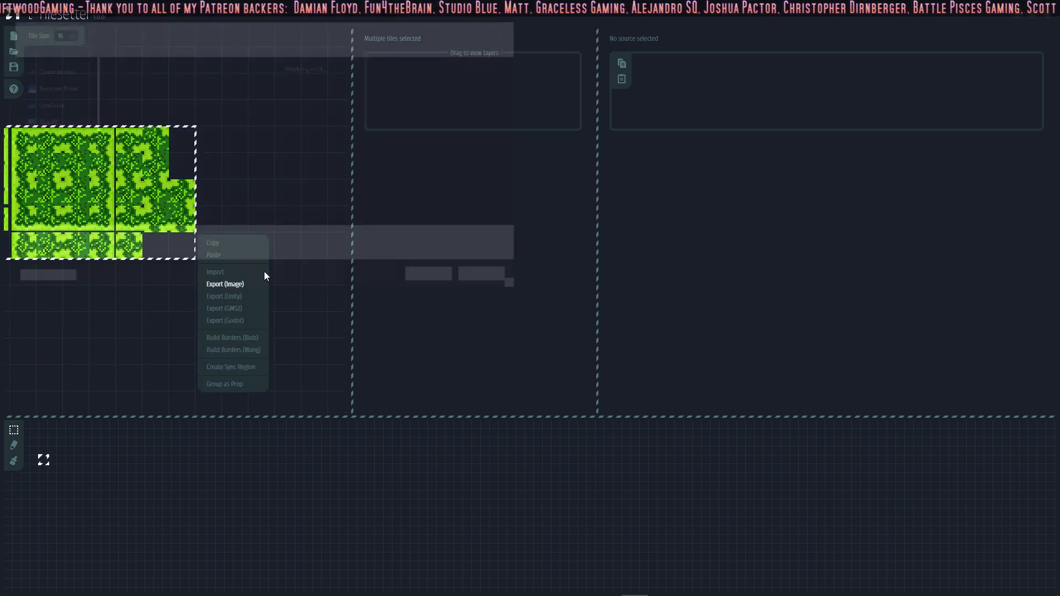
left_click(358, 126)
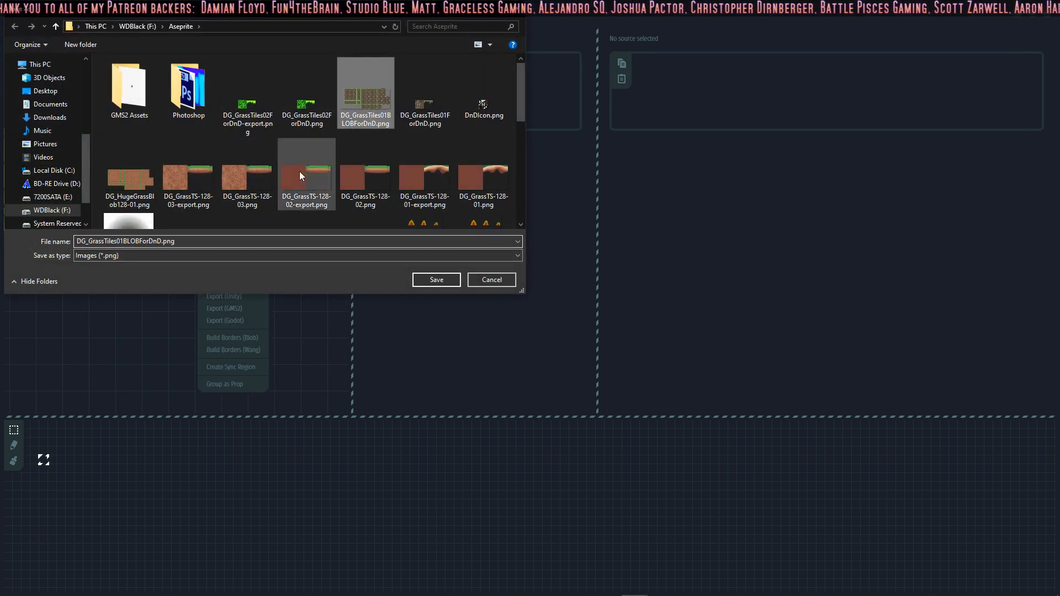
left_click(123, 242)
key("BackSpace")
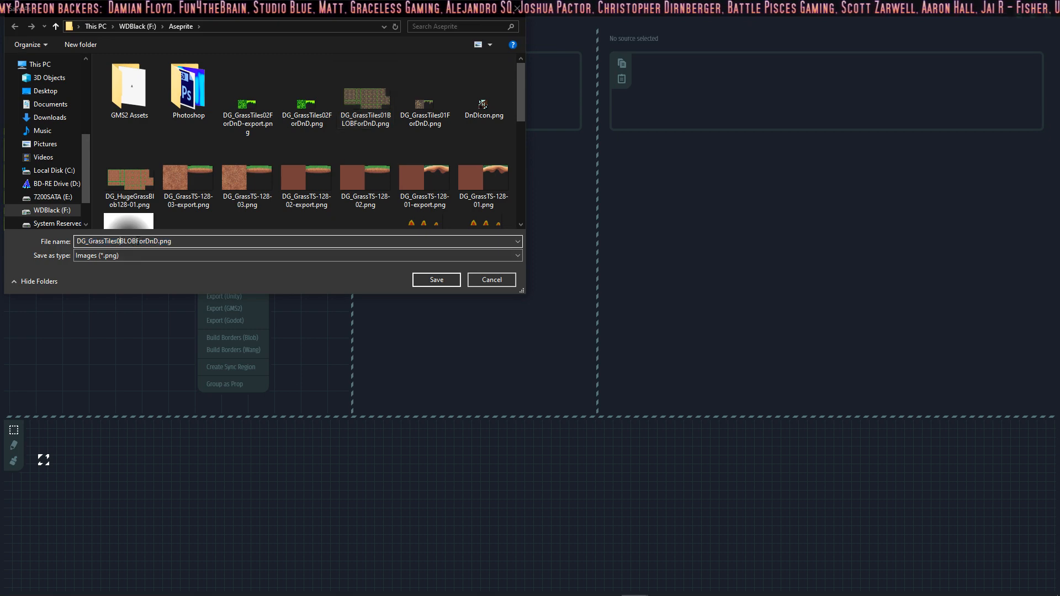
type("2")
left_click(433, 279)
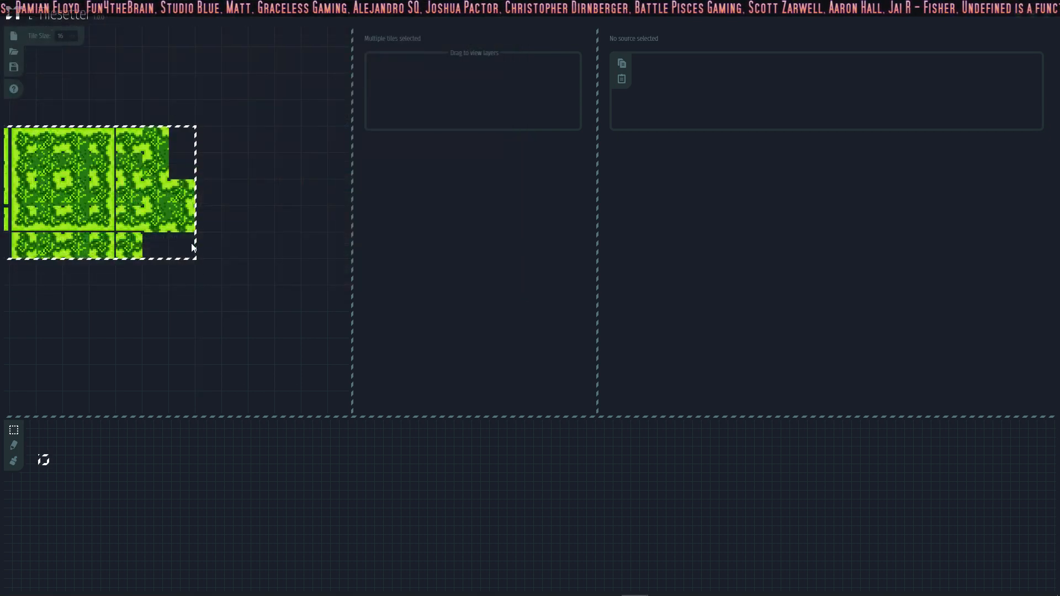
Step: Switch to the Driftwood n Dragons project in GameMaker Studio 2 and create a sprite from DG_GrassTiles02BLOBForDnD.png
mouse_move(606, 584)
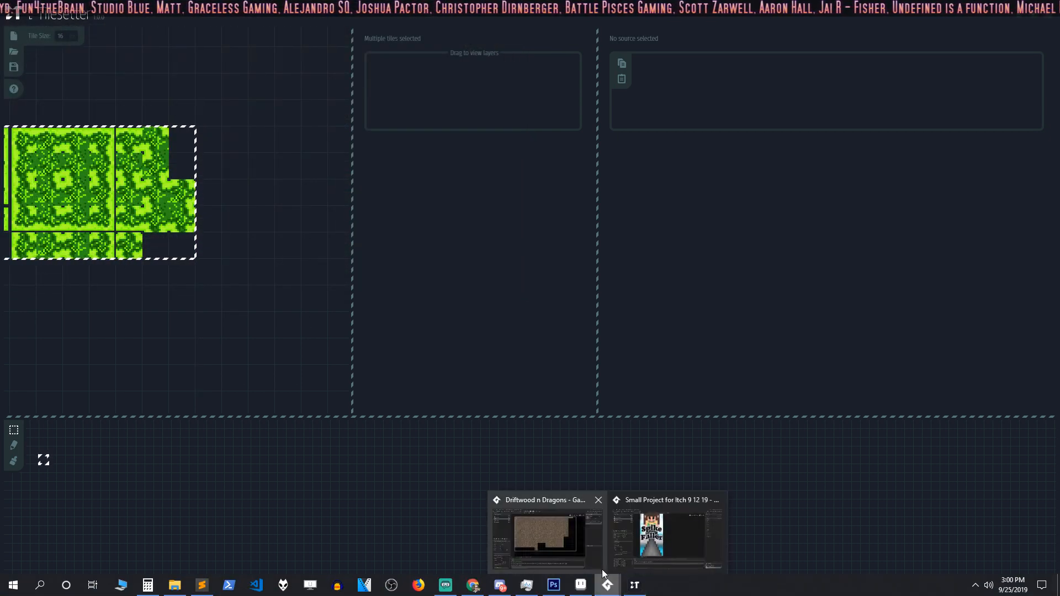
left_click(563, 537)
left_click(936, 53)
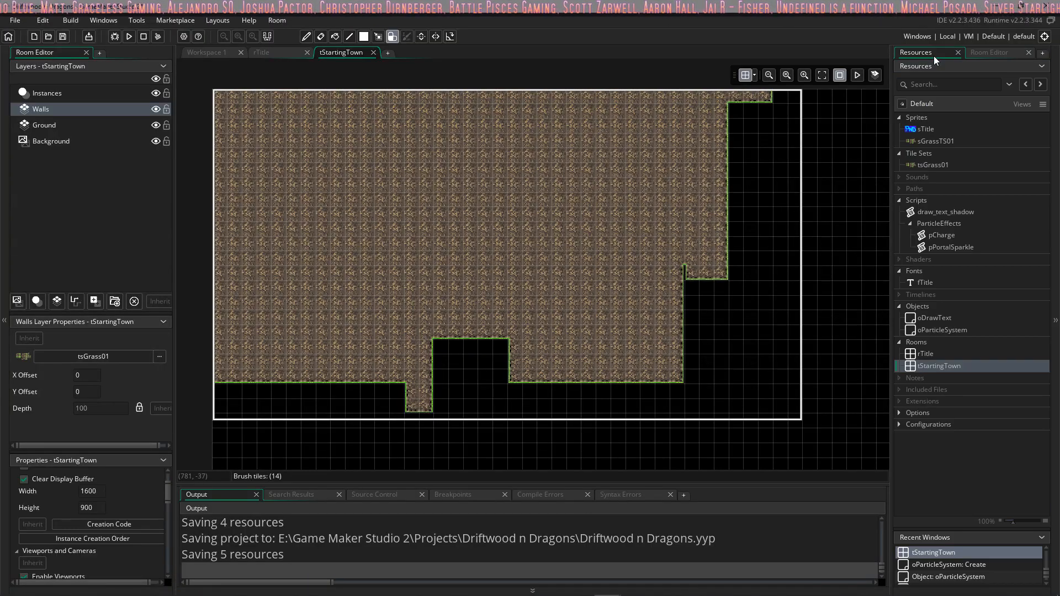
right_click(917, 117)
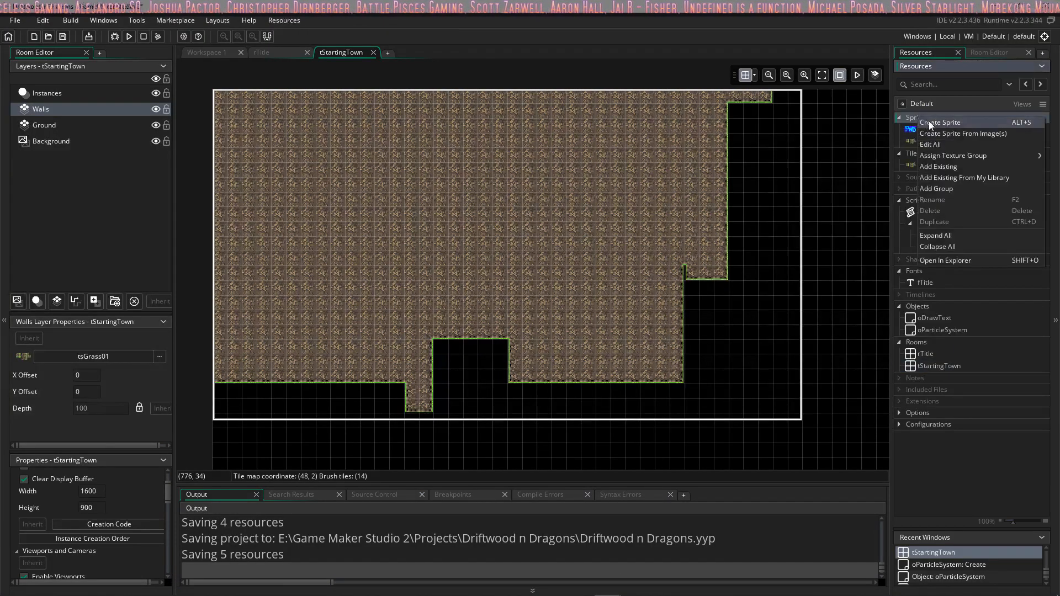
left_click(933, 125)
left_click(421, 216)
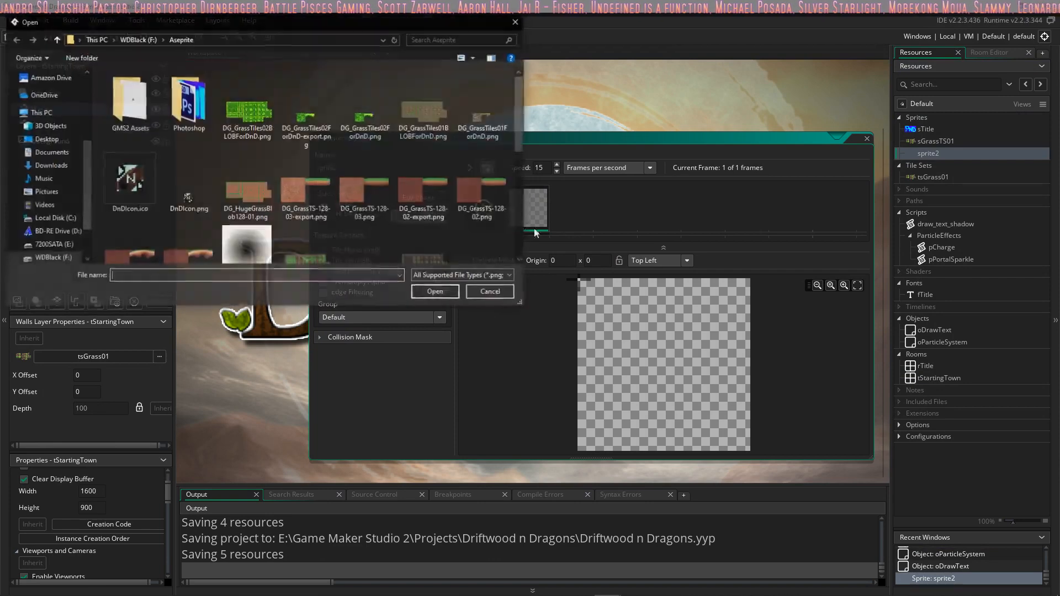
left_click(260, 130)
left_click(431, 289)
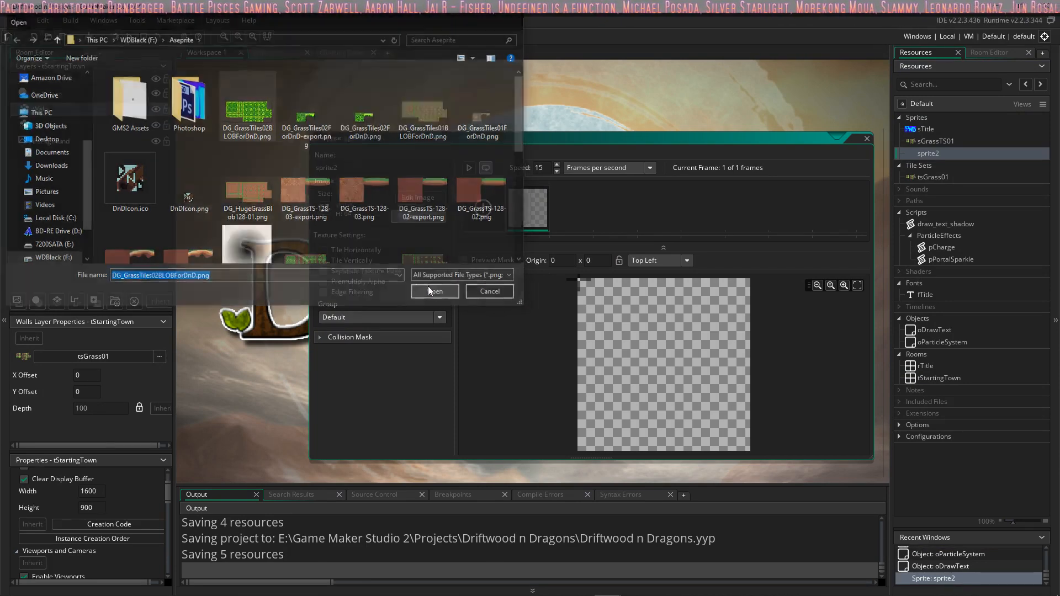
Step: Name the imported grass blob sprite sGrassTS02 and close its editor
double_click(340, 167)
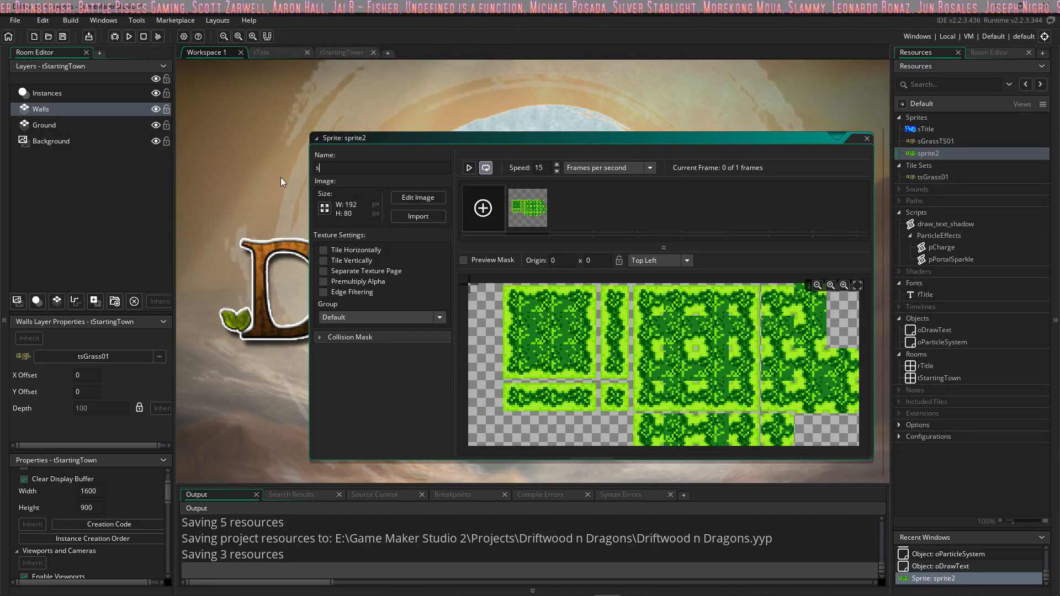
type("s_")
key("BackSpace")
type("Grass")
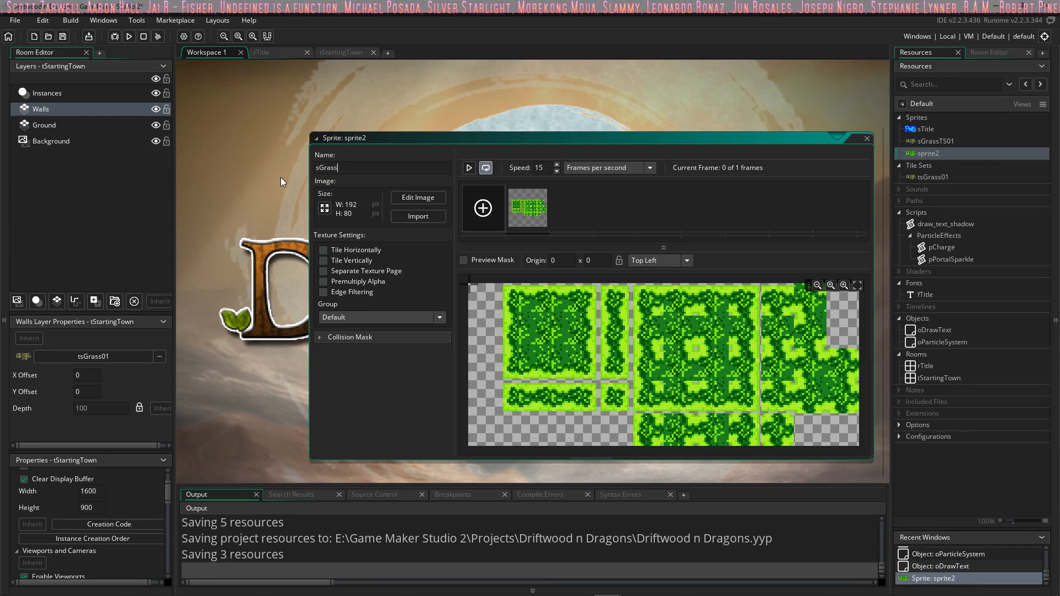
type("TS02")
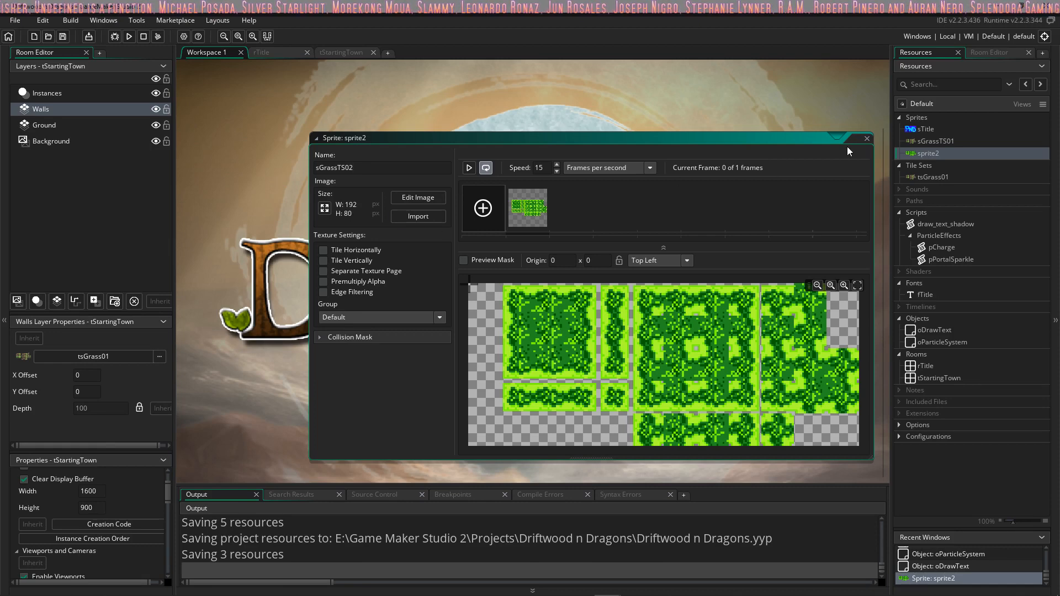
left_click(867, 137)
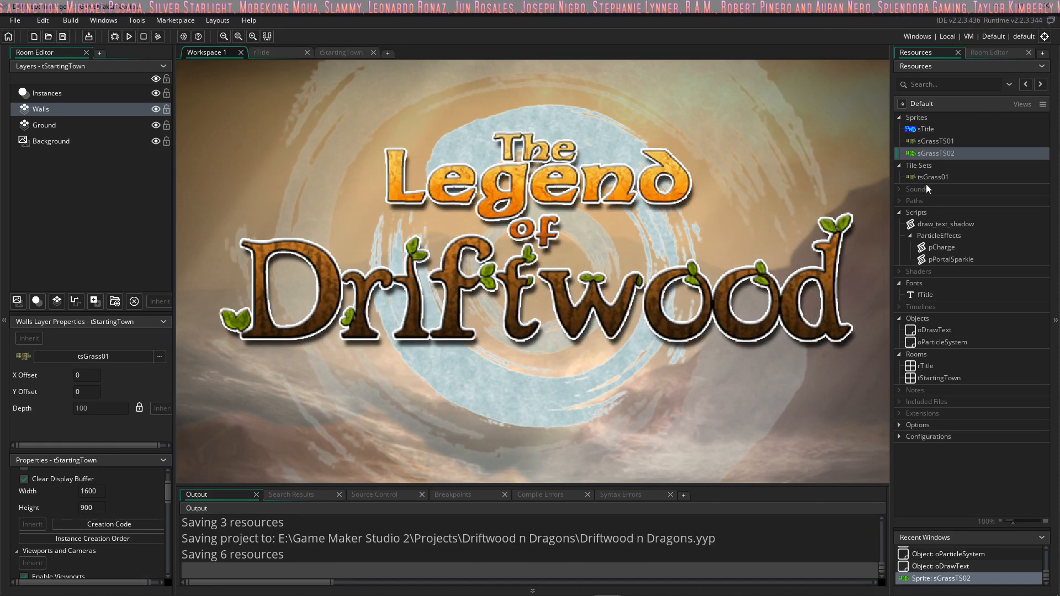
Step: Create a tile set that uses the sGrassTS02 sprite and name it tsGrass02
right_click(922, 165)
left_click(940, 171)
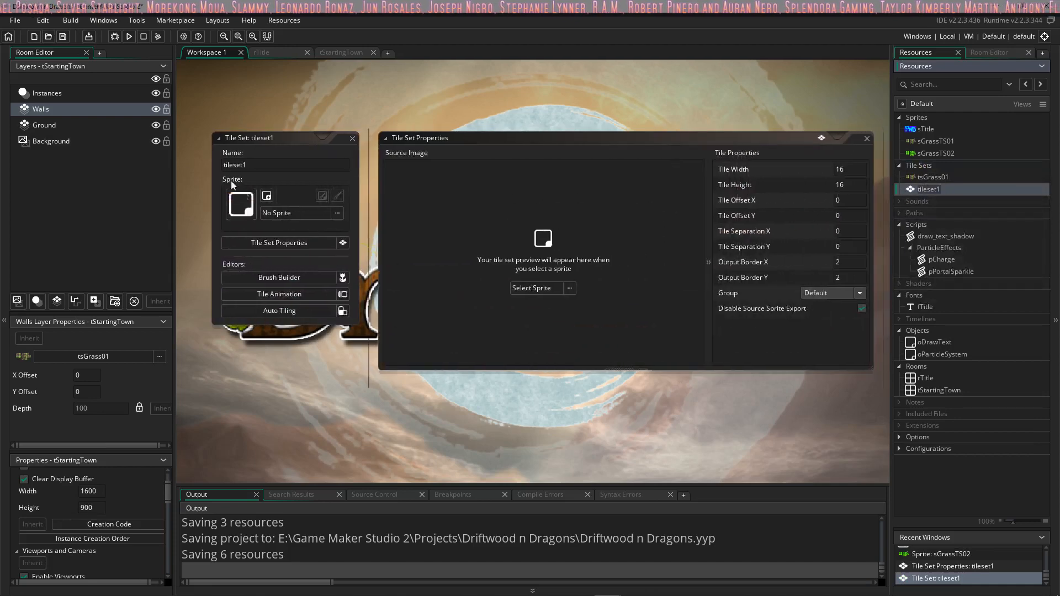
left_click(533, 287)
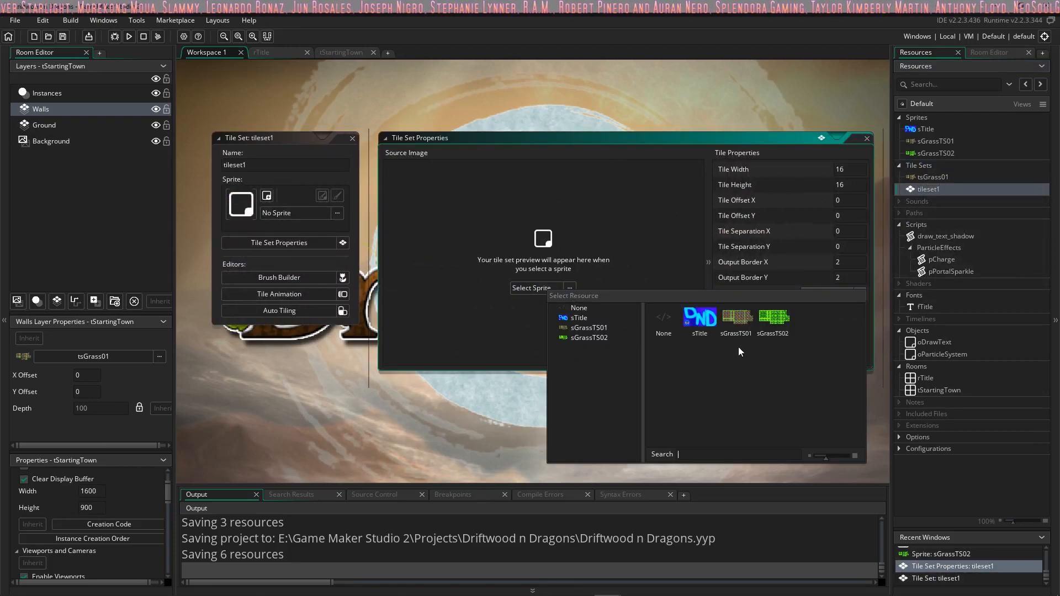
left_click(776, 327)
left_click_drag(254, 166, 180, 174)
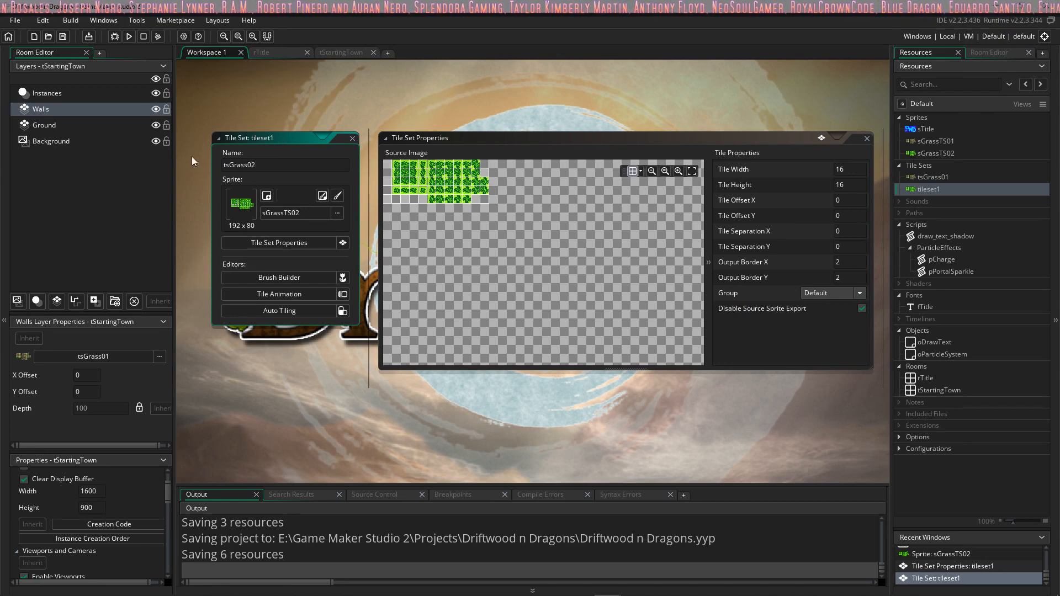
left_click(470, 192)
Step: Open auto tiling for the tsGrass02 tile set and add a 16-tile auto tile template
scroll(472, 210, "up", 2, "ctrl")
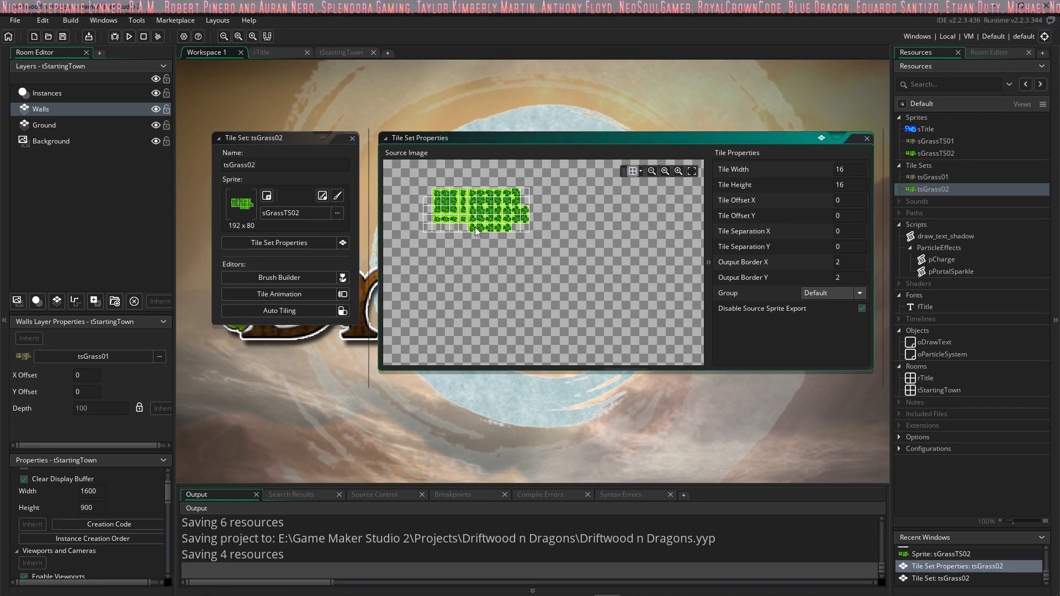
scroll(476, 227, "up", 2, "ctrl")
middle_click_drag(476, 228, 519, 287)
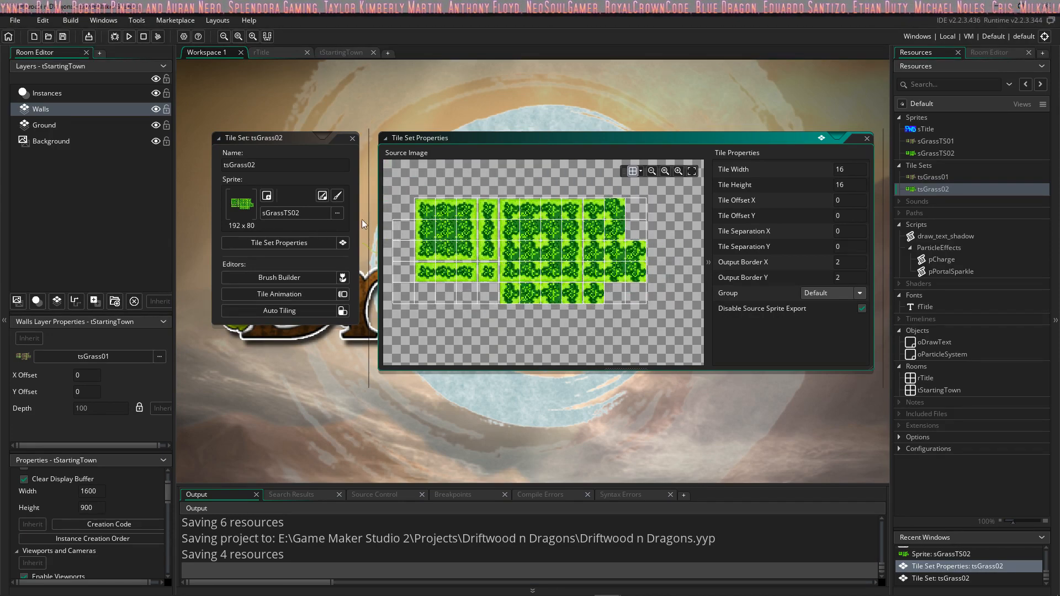
left_click(344, 311)
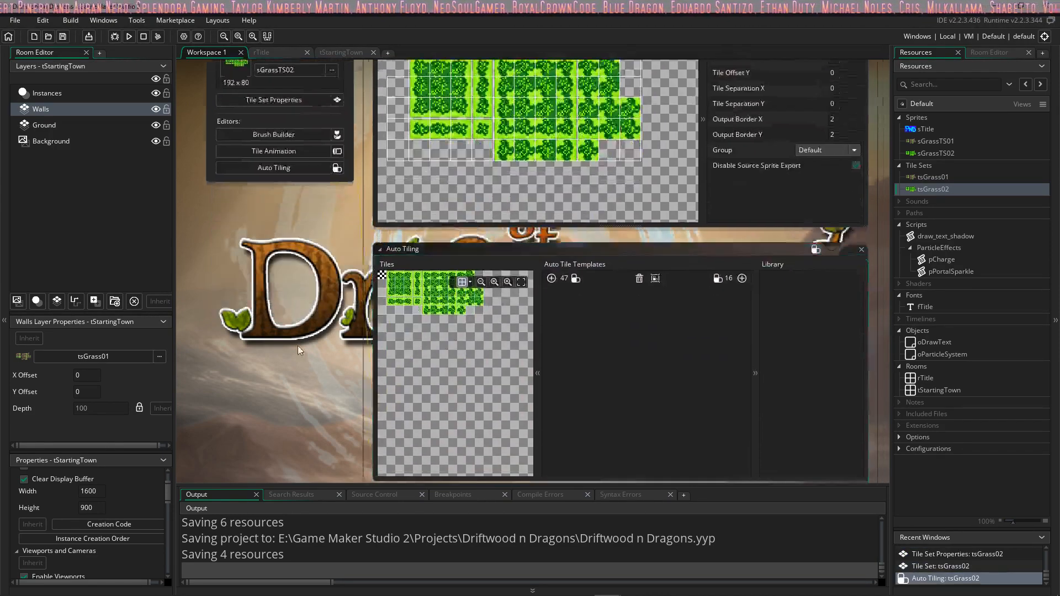
middle_click_drag(357, 265, 396, 305)
scroll(398, 307, "up", 2, "ctrl")
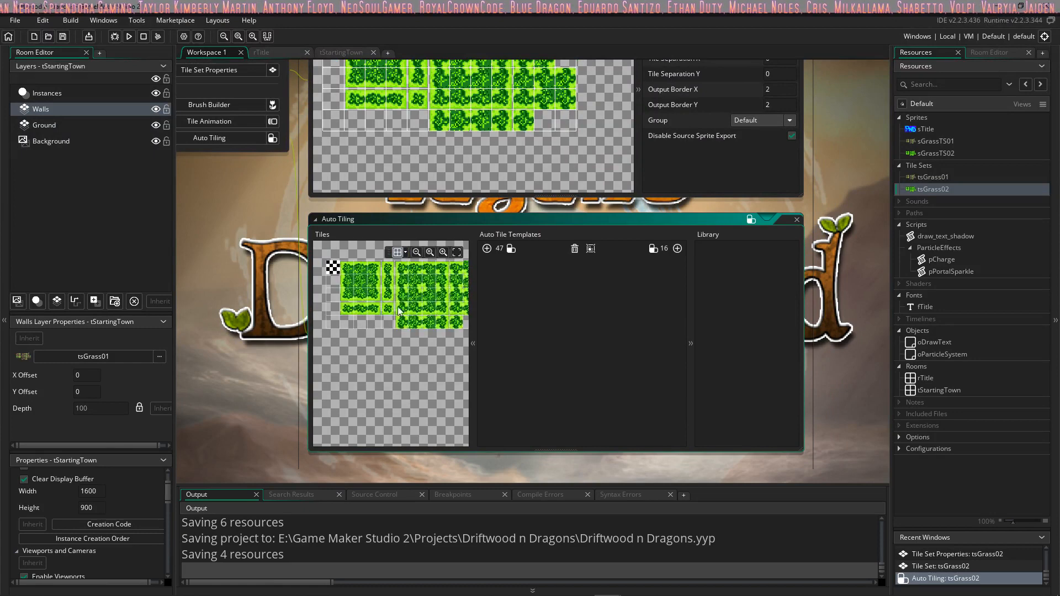
left_click(677, 249)
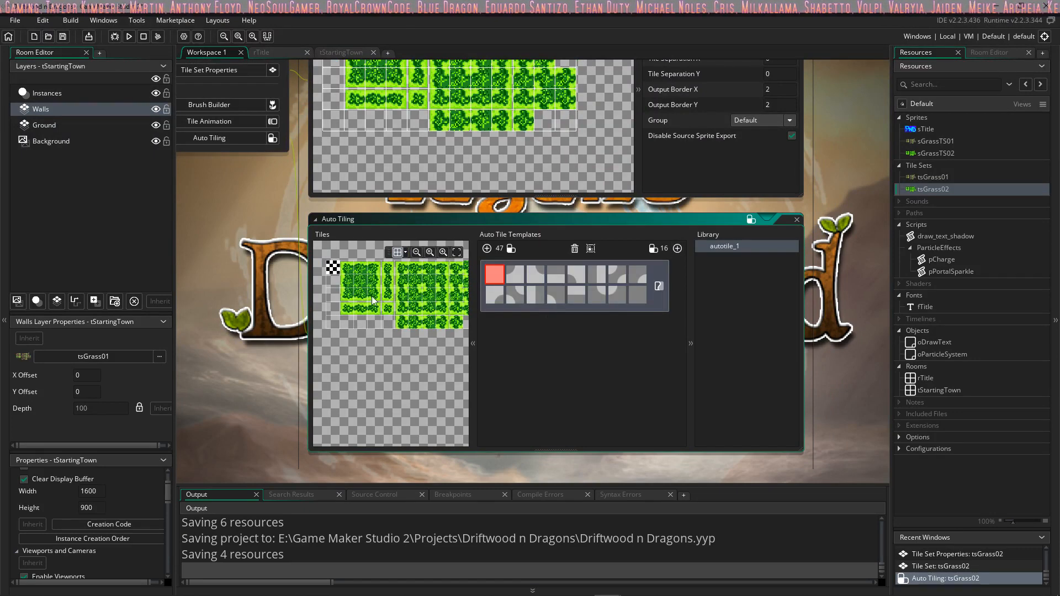
Step: Fill the eight slots in the upper row of the 16-tile template with the grass tiles matching each slot's shape
scroll(372, 297, "up", 3, "ctrl")
middle_click_drag(361, 279, 370, 315)
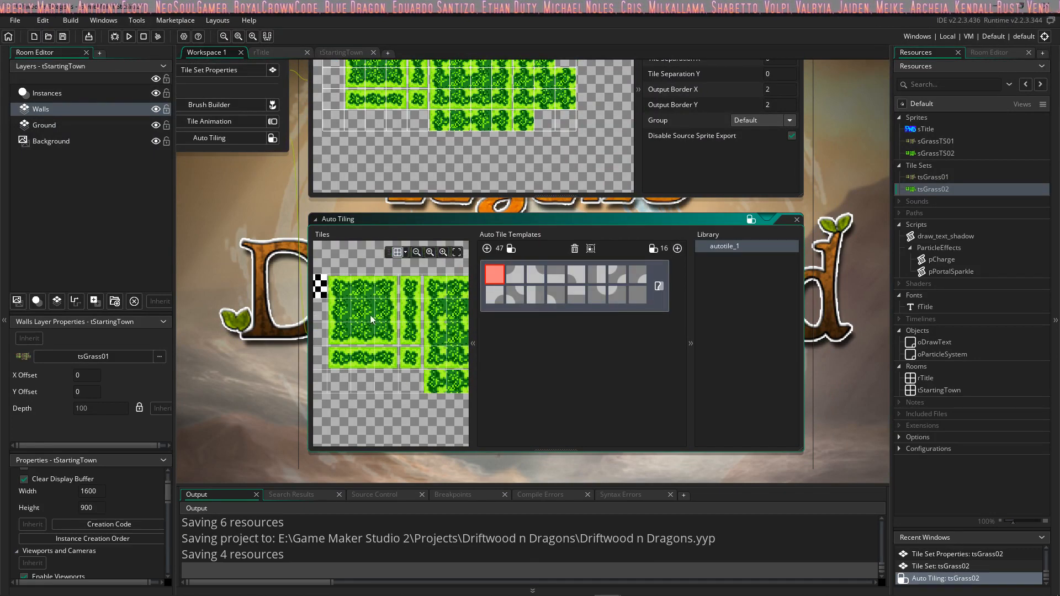
left_click(369, 313)
middle_click_drag(436, 304, 364, 300)
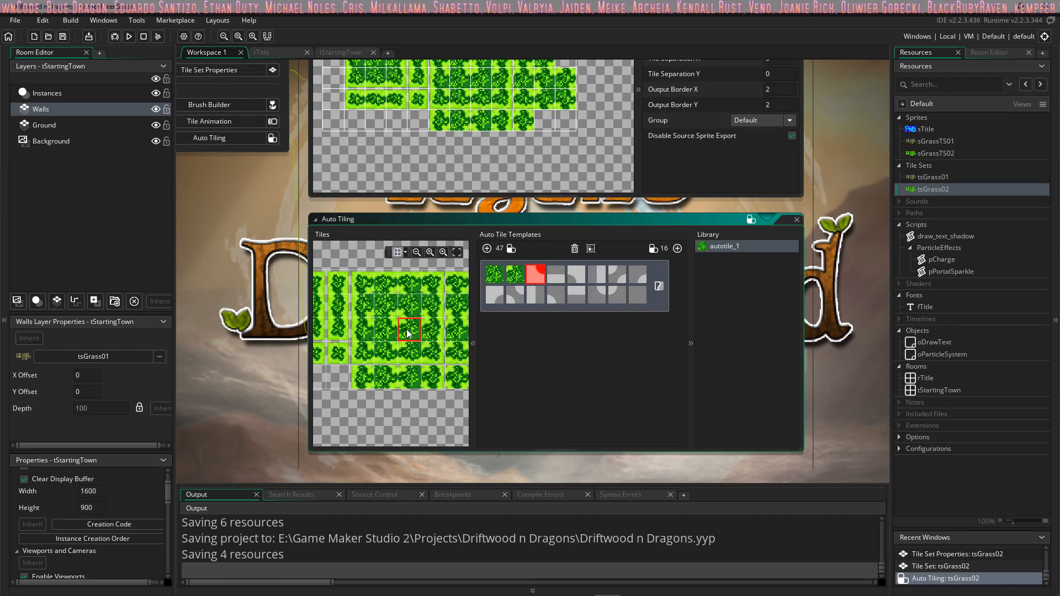
left_click(388, 332)
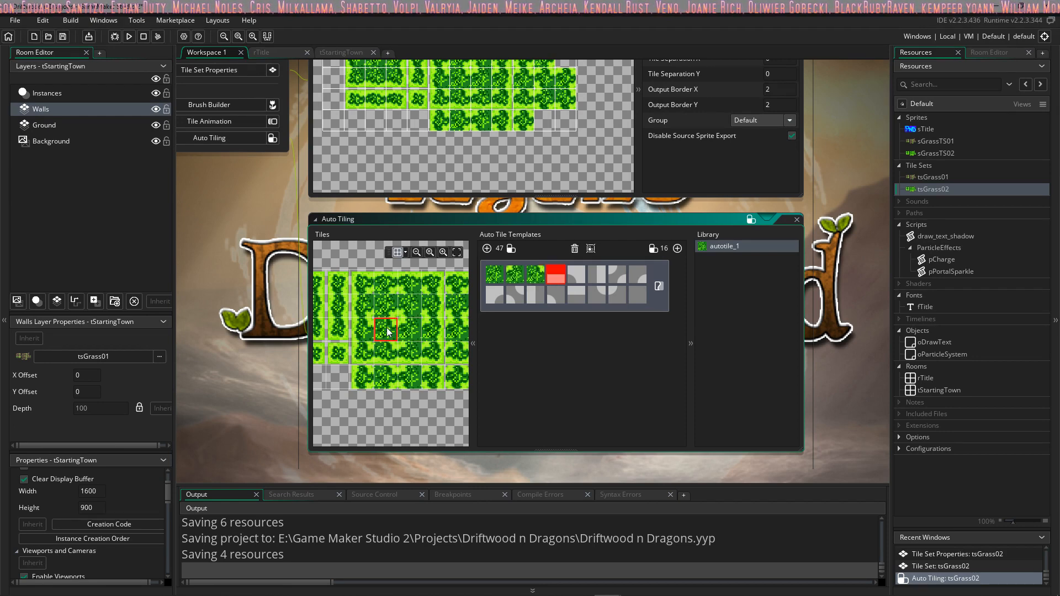
middle_click_drag(316, 310, 361, 312)
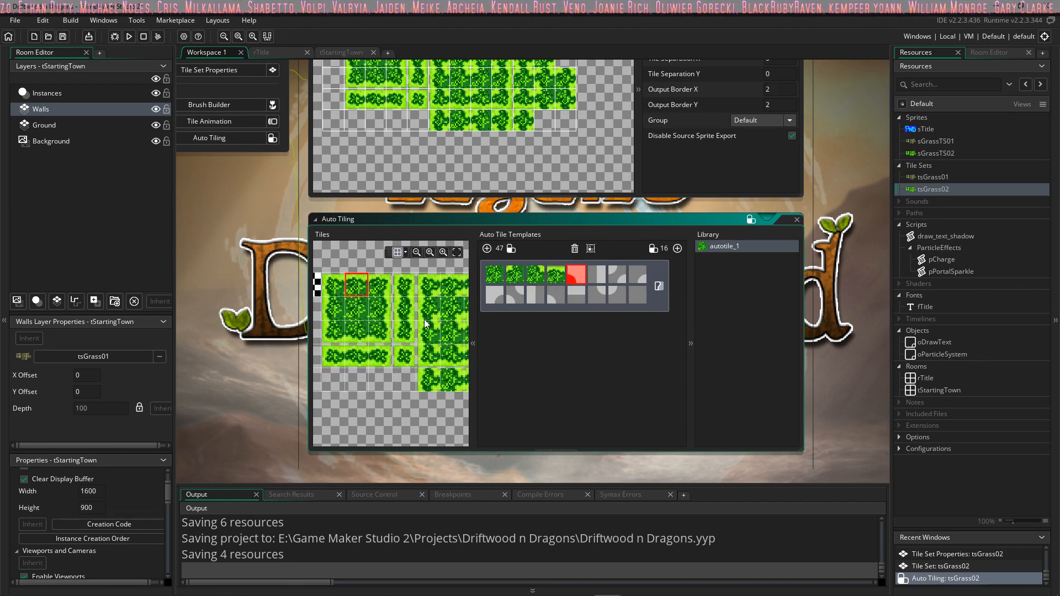
mouse_move(456, 327)
middle_mouse_down()
mouse_move(376, 335)
mouse_move(463, 345)
middle_mouse_up()
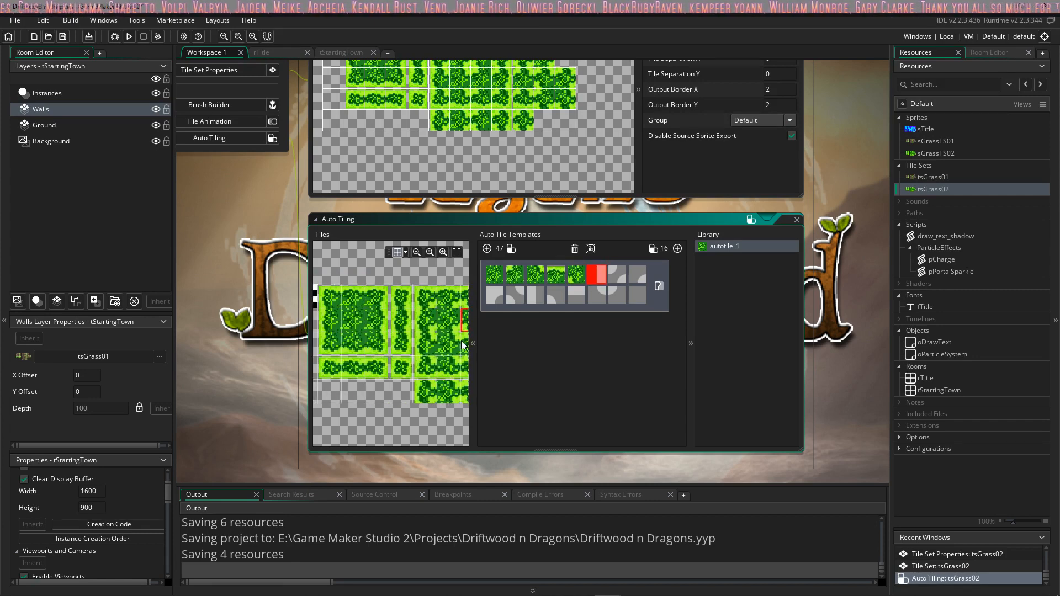
left_click(336, 331)
middle_click_drag(336, 331, 315, 344)
middle_click_drag(417, 330, 378, 319)
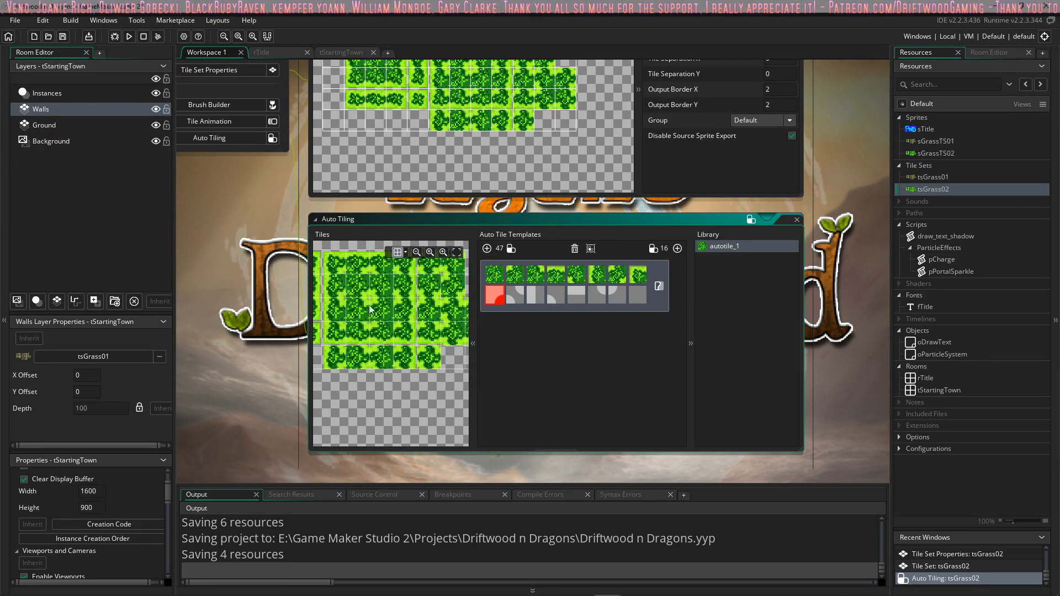
Step: Fill the template's lower row with the matching grass tiles, using the empty tile for its last slot, and close the tile set editor
left_click(362, 294)
mouse_move(410, 302)
middle_mouse_down()
mouse_move(364, 324)
mouse_move(489, 326)
middle_mouse_up()
left_click(408, 286)
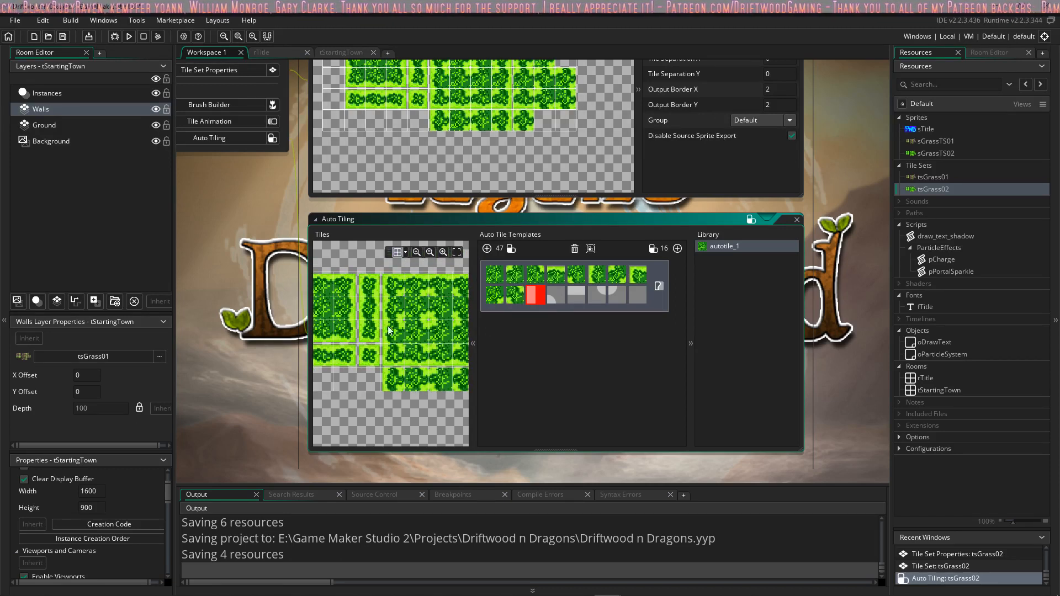
left_click(350, 315)
middle_click_drag(397, 322, 454, 320)
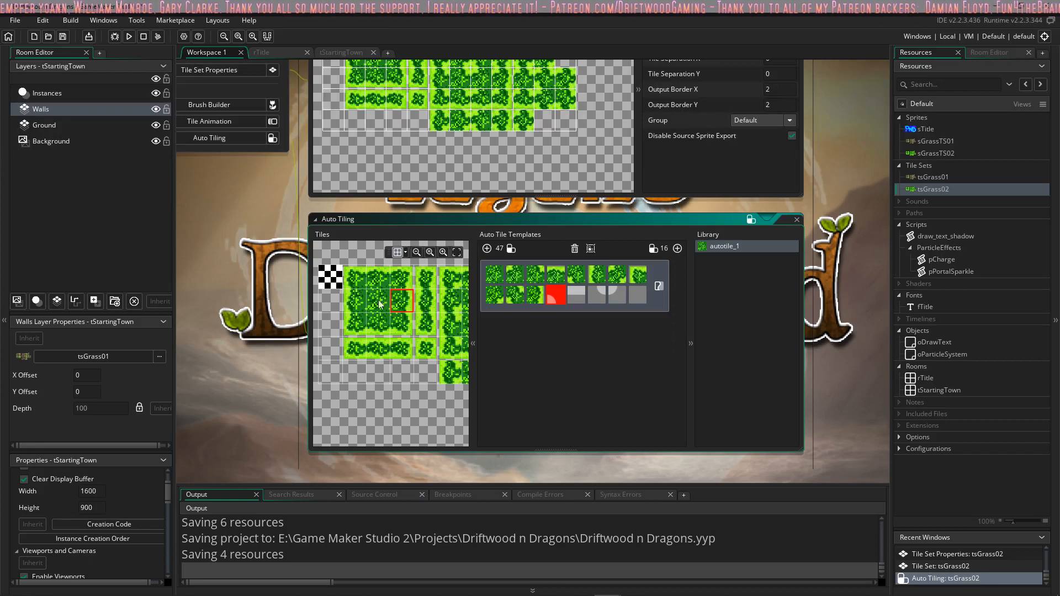
left_click(378, 329)
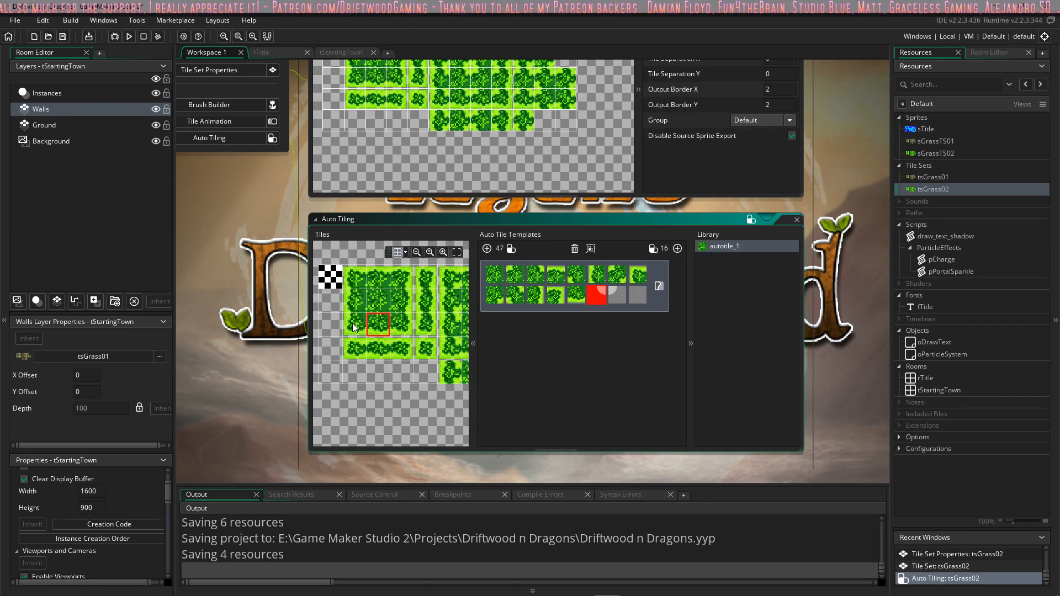
left_click(401, 328)
left_click(332, 281)
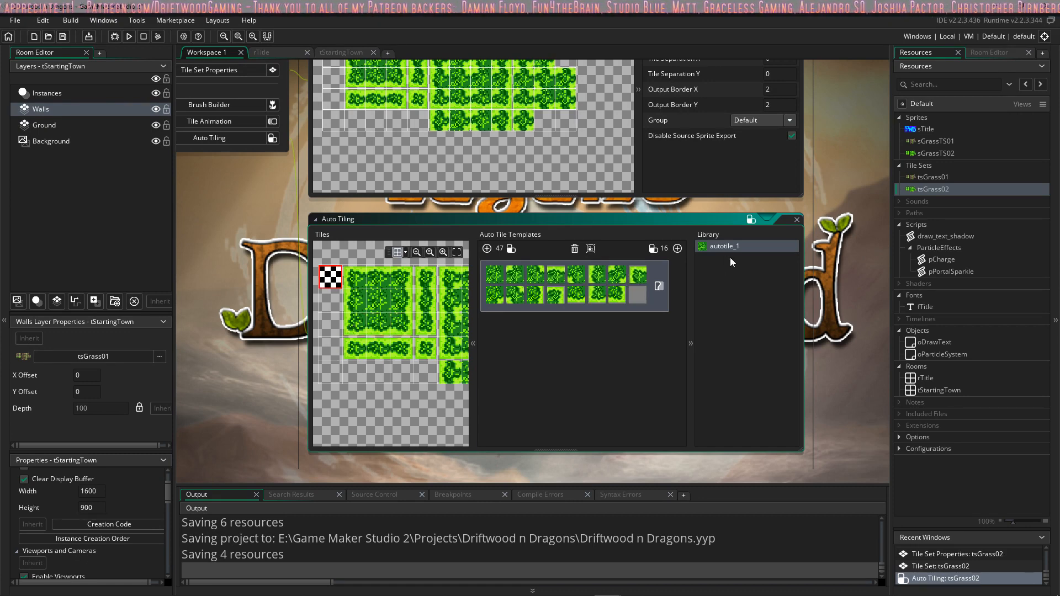
middle_click_drag(259, 180, 366, 297)
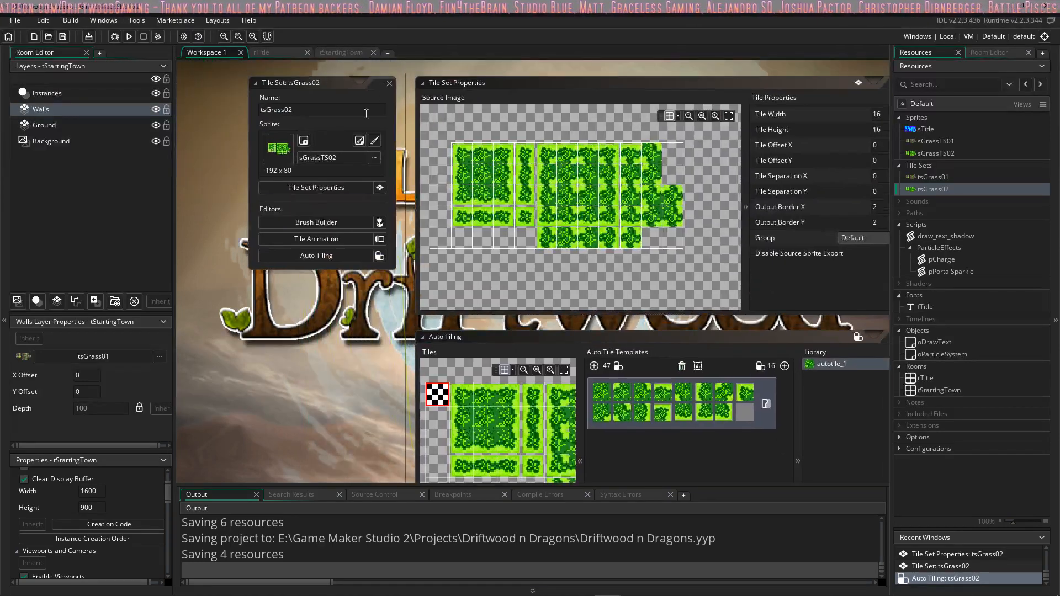
left_click(389, 83)
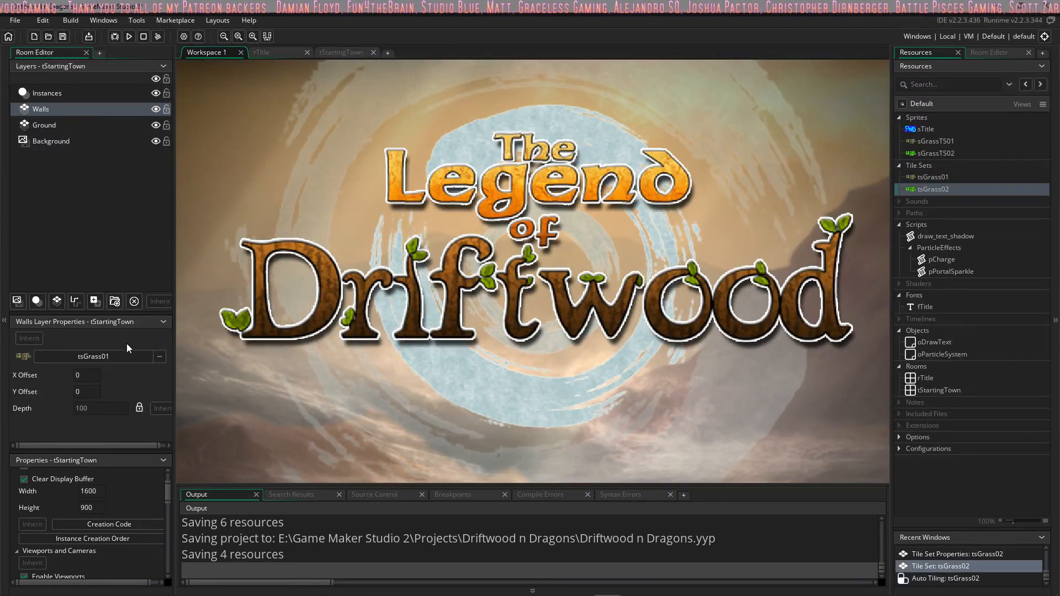
Step: Assign the tsGrass02 tile set to the Ground layer of tStartingTown and select autotile_1 from its auto tile library
left_click(160, 357)
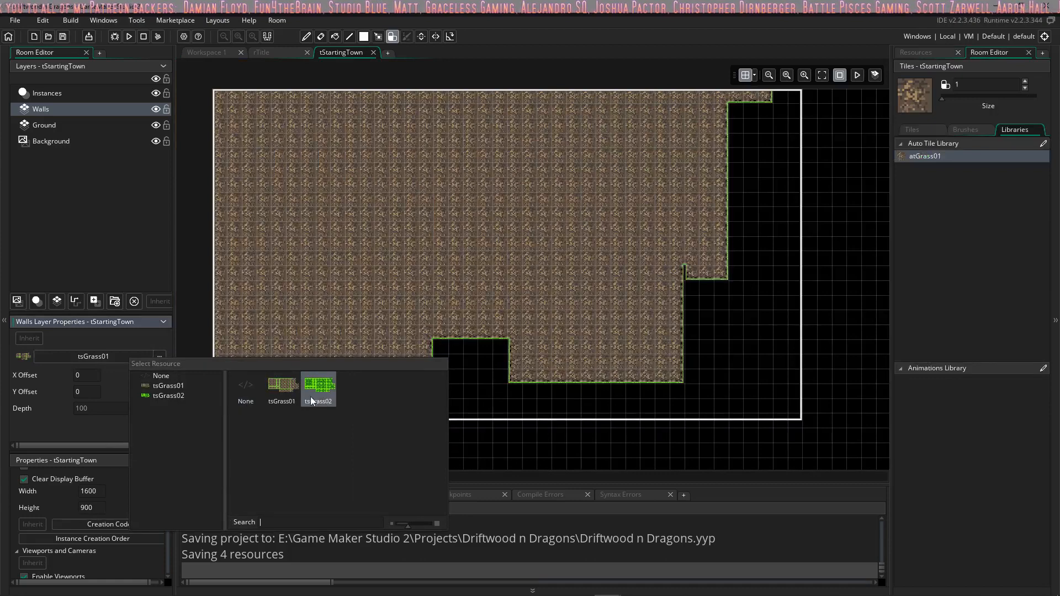
left_click(89, 124)
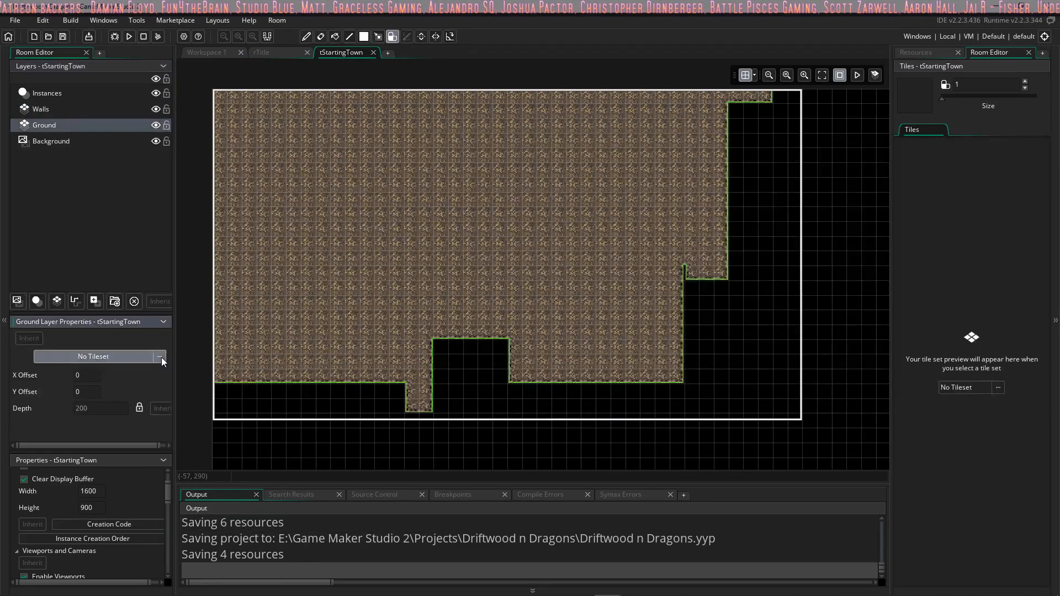
left_click(161, 359)
left_click(331, 401)
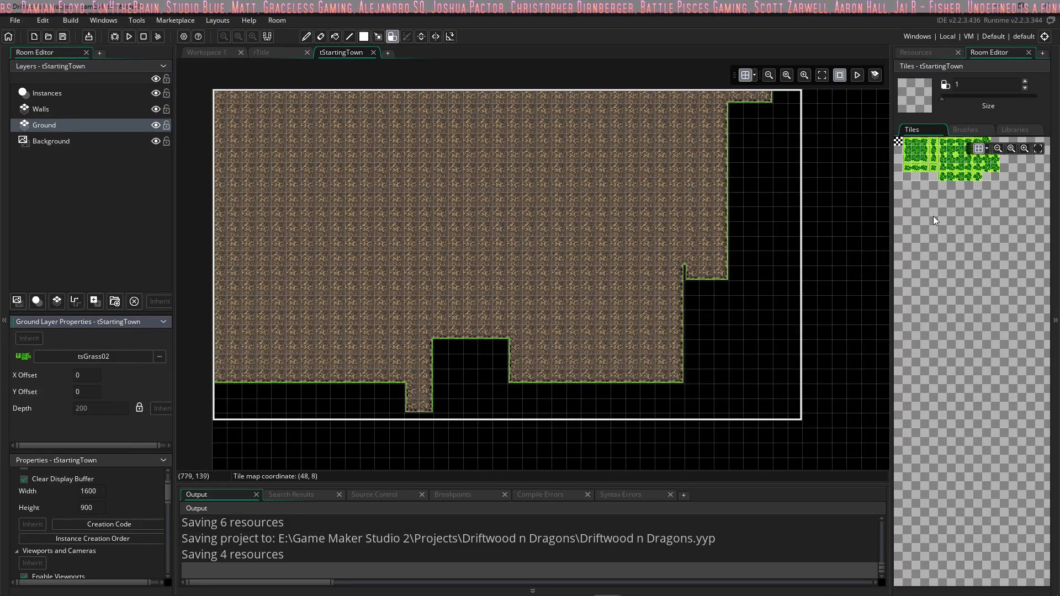
left_click(1016, 129)
left_click(926, 158)
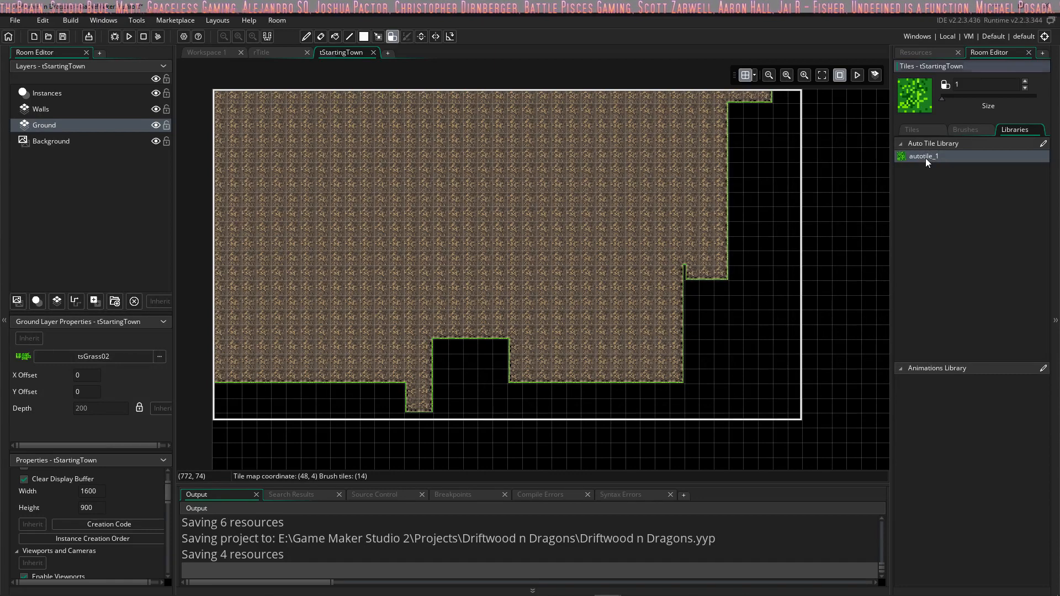
Step: Reopen the tsGrass02 tile set, rename its auto tile autotile_1 as atGrass02, and close the editor
left_click(209, 53)
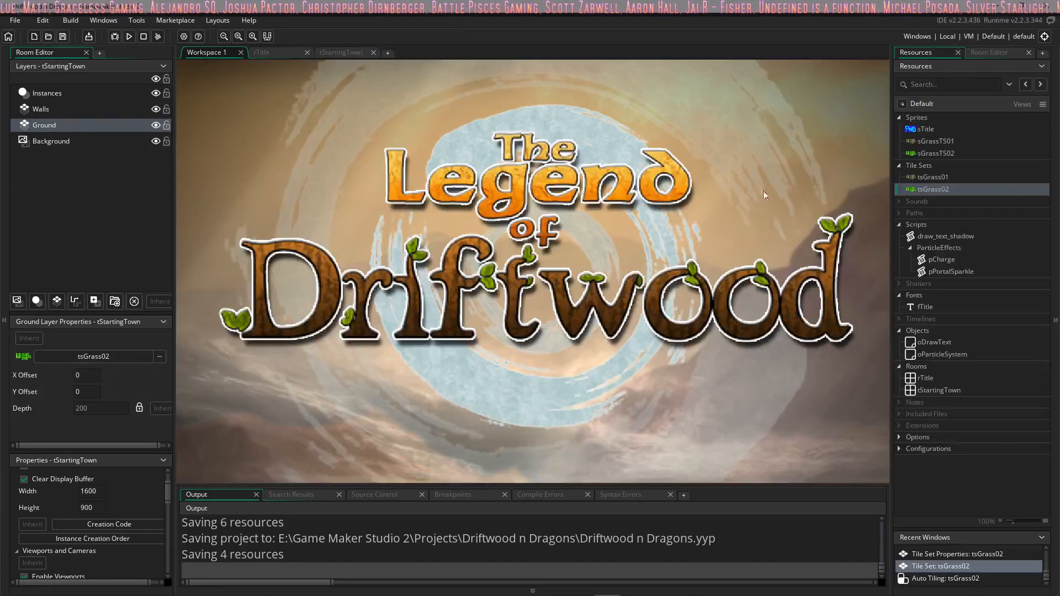
double_click(928, 189)
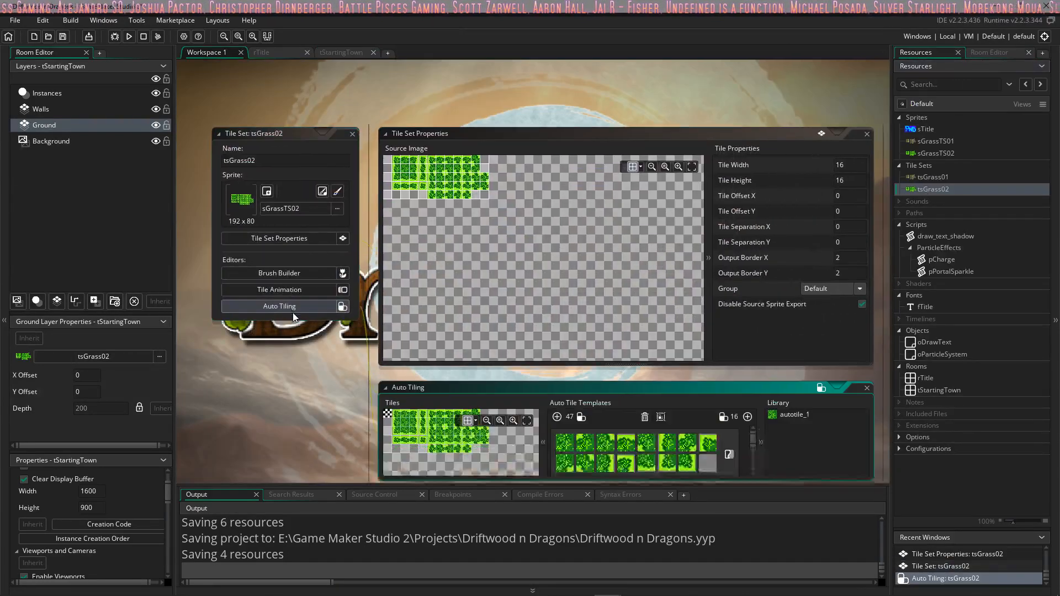
double_click(802, 273)
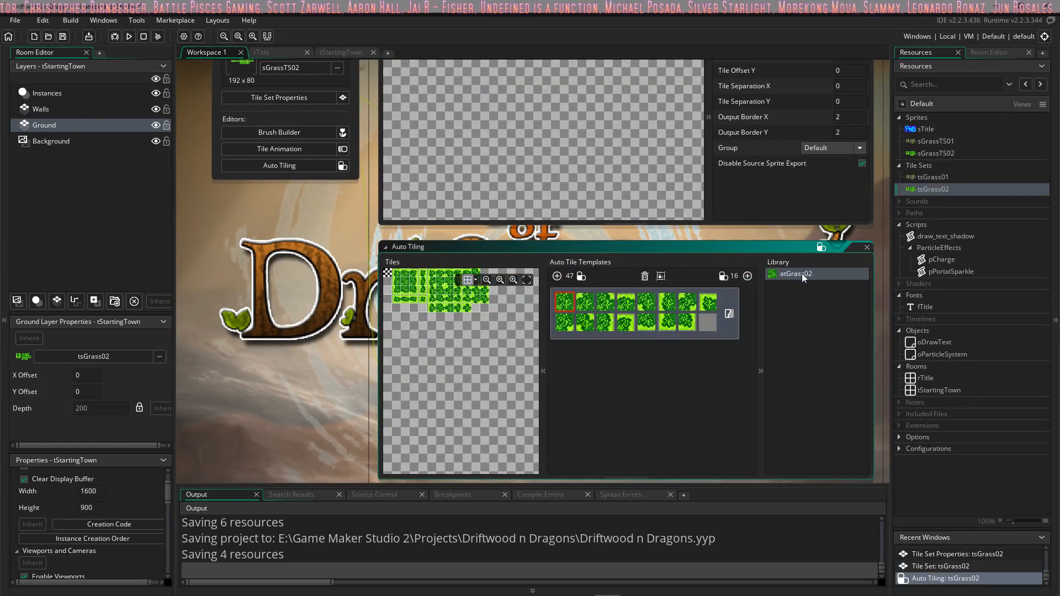
middle_click_drag(332, 247, 426, 345)
left_click(448, 90)
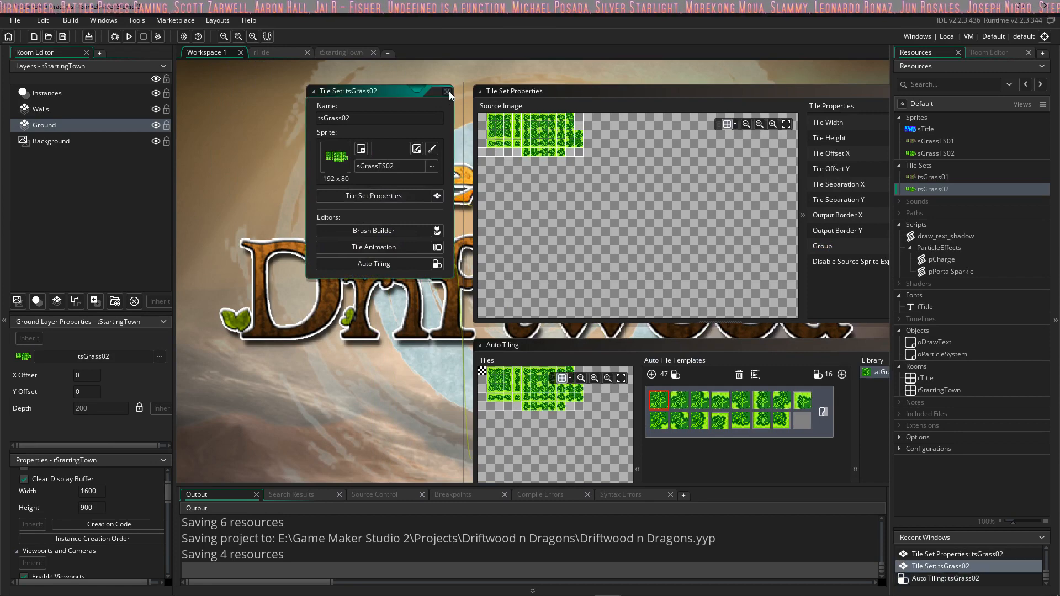
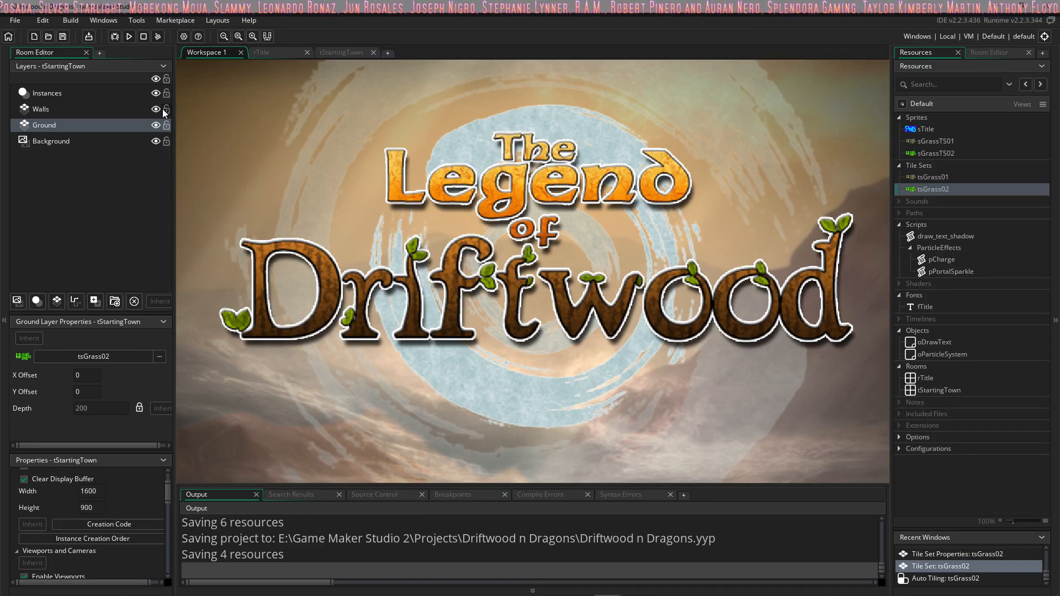
Step: Check the tile set assigned to the Ground layer of the tStartingTown room
left_click(37, 125)
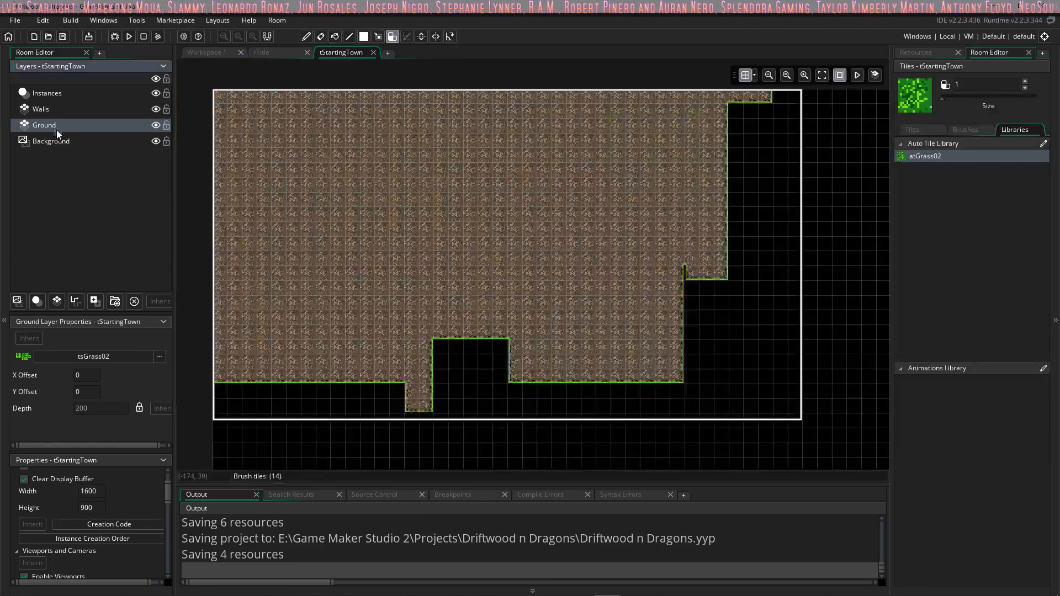
left_click(159, 356)
left_click(323, 387)
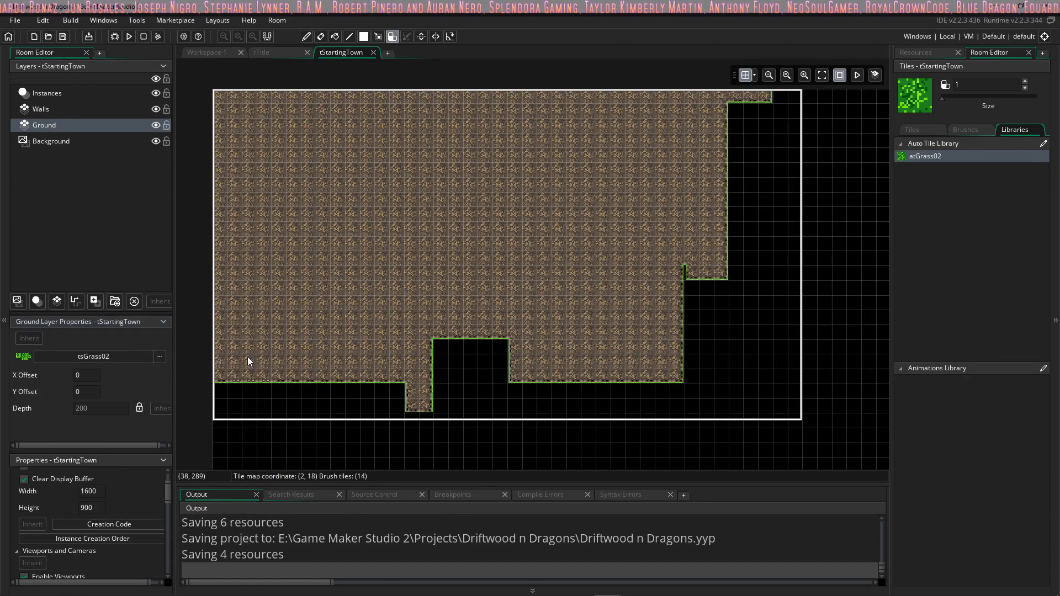
Step: Erase most of the dirt tiles from the Walls layer using the atGrass01 auto tile, enlarging the brush to size 7
left_click(66, 110)
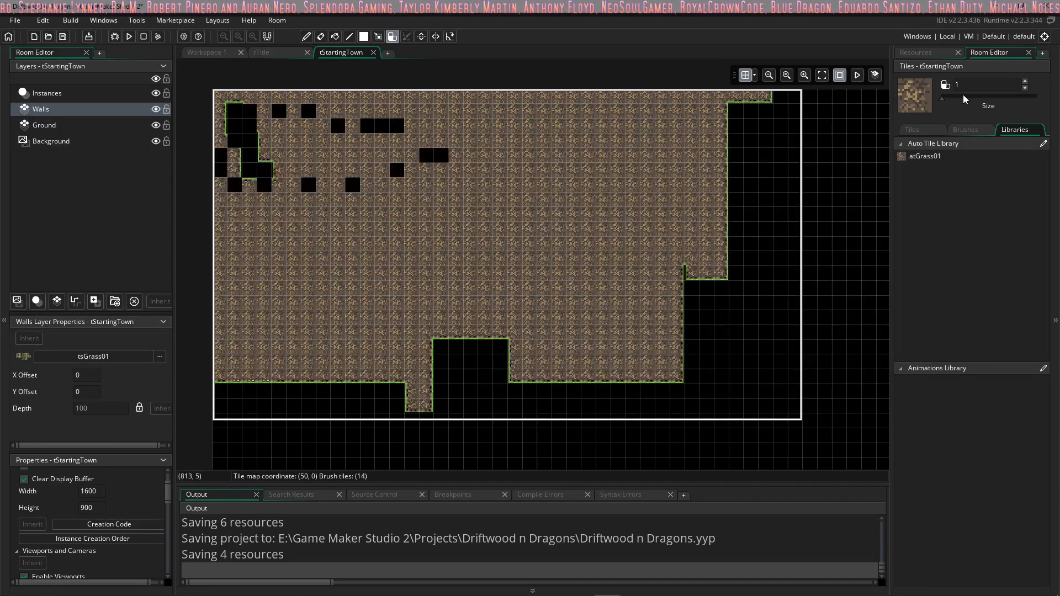
mouse_move(401, 145)
right_mouse_down()
mouse_move(234, 103)
mouse_move(369, 139)
right_mouse_up()
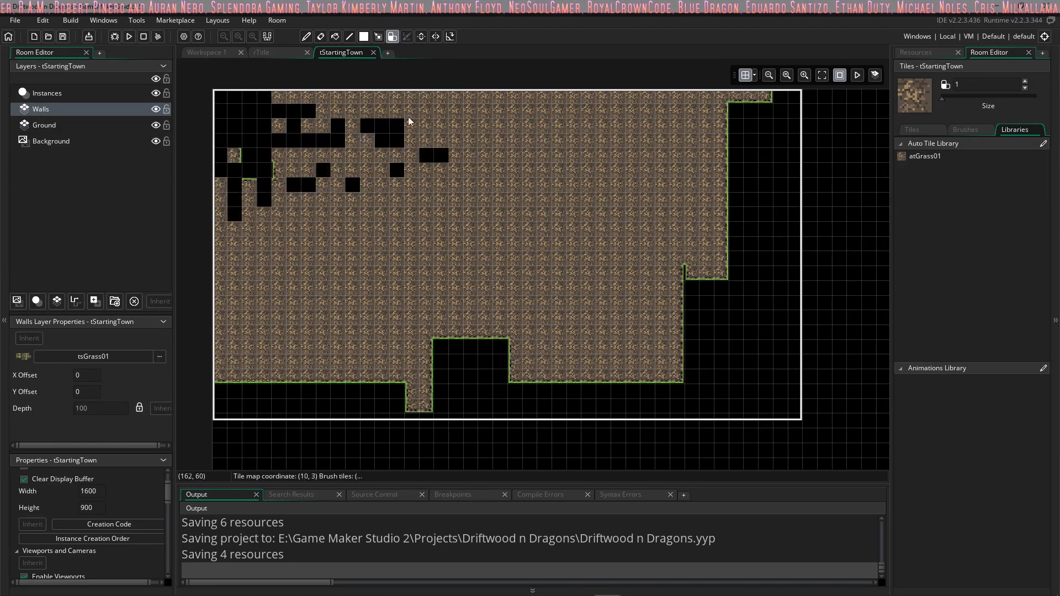
left_click(925, 155)
mouse_move(469, 193)
right_mouse_down()
mouse_move(504, 140)
mouse_move(275, 185)
mouse_move(303, 118)
mouse_move(331, 110)
mouse_move(232, 104)
right_mouse_up()
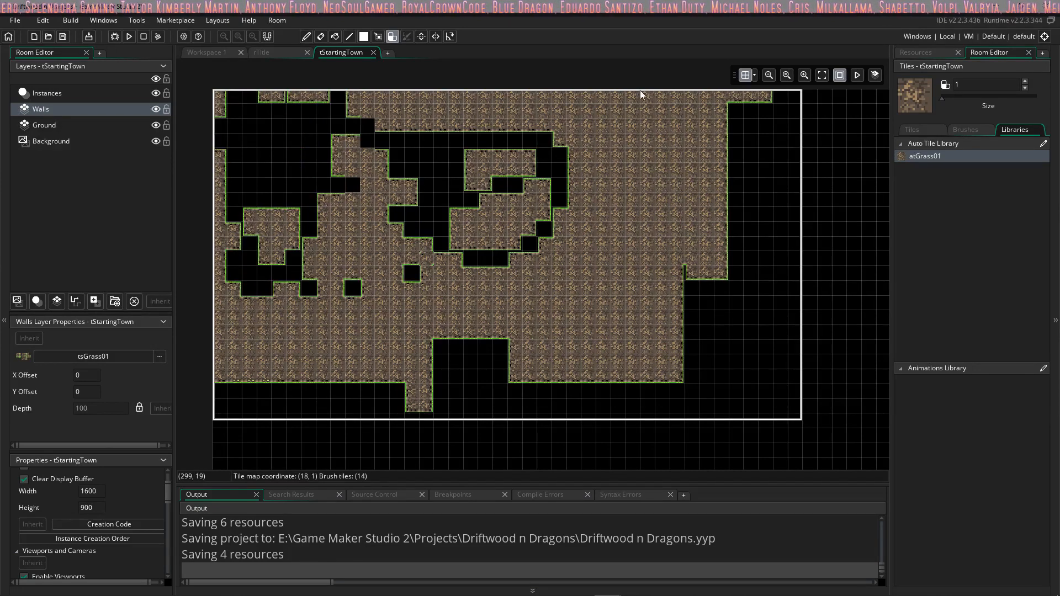
left_click(957, 98)
mouse_move(743, 132)
right_mouse_down()
mouse_move(438, 130)
mouse_move(198, 210)
mouse_move(227, 299)
mouse_move(355, 270)
mouse_move(655, 288)
mouse_move(760, 379)
mouse_move(479, 198)
mouse_move(199, 241)
right_mouse_up()
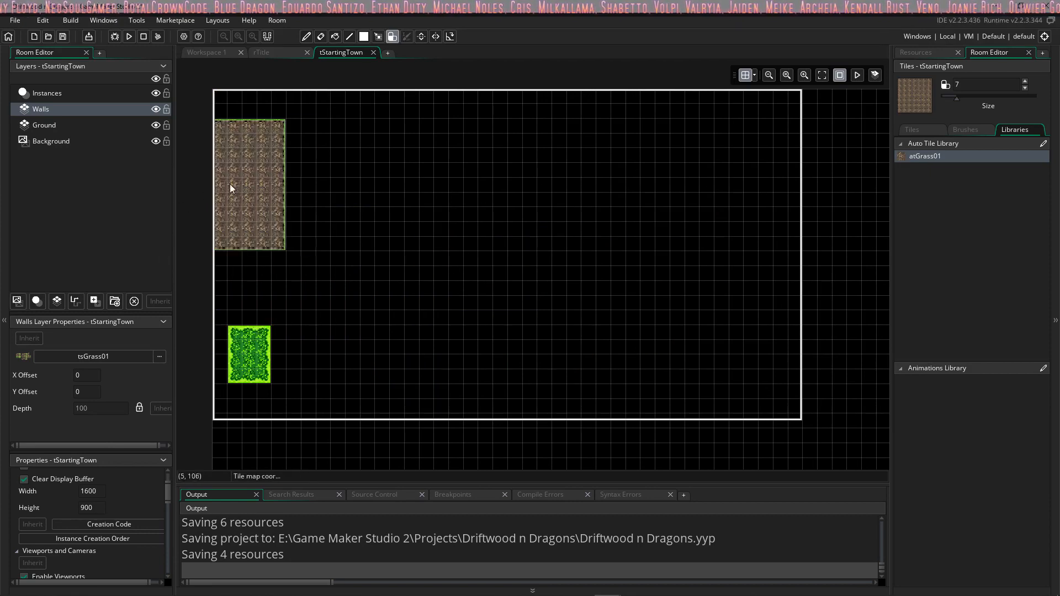
Step: Cover the whole room on the Ground layer with the atGrass02 auto tile using a size 4 brush
left_click(34, 127)
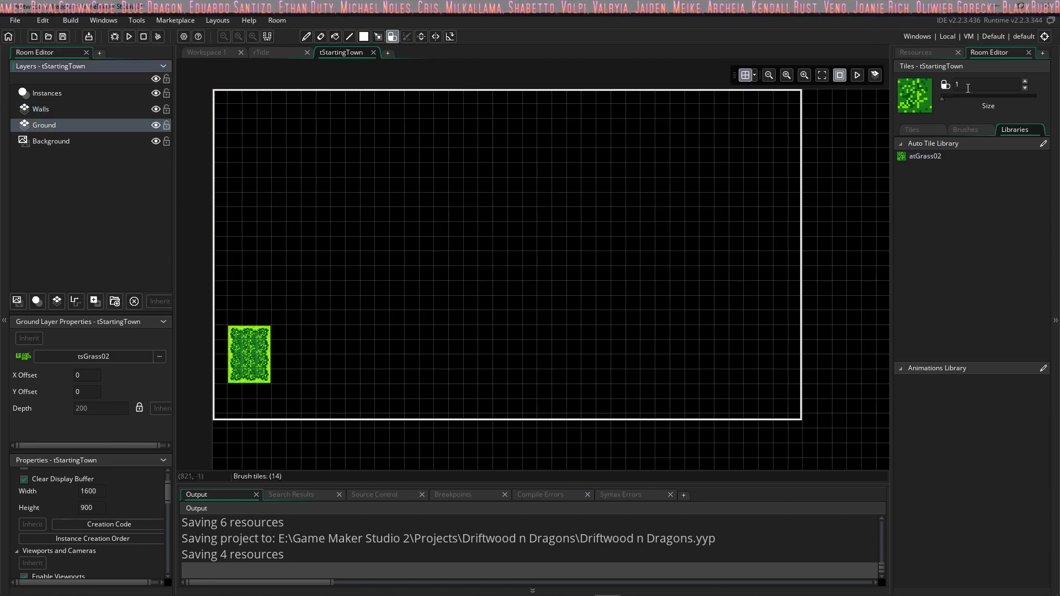
left_click_drag(942, 97, 951, 97)
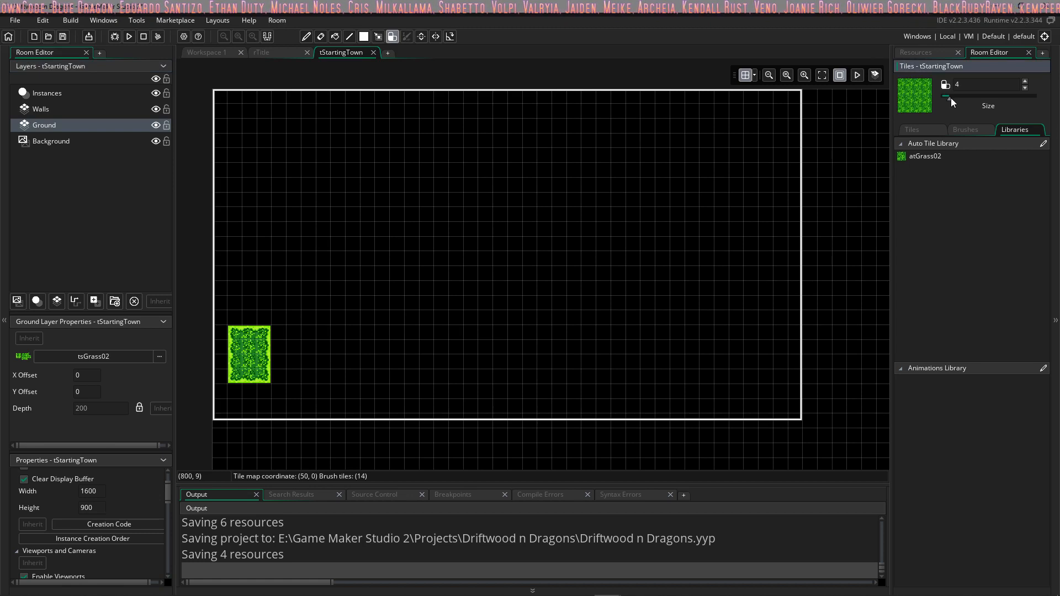
left_click(934, 155)
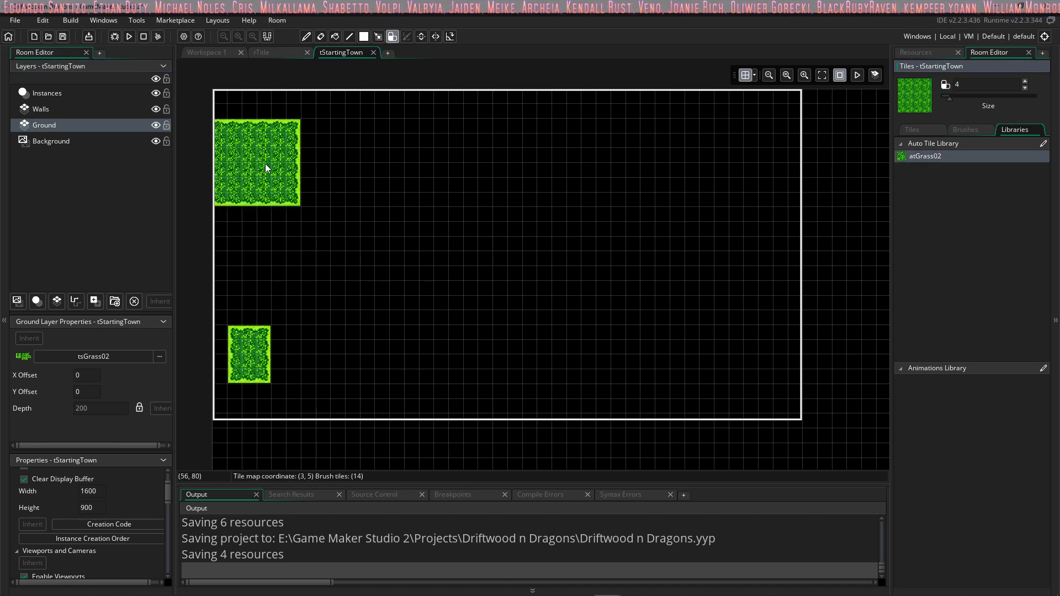
mouse_move(289, 142)
left_mouse_down()
mouse_move(732, 142)
mouse_move(762, 172)
mouse_move(768, 260)
mouse_move(588, 226)
mouse_move(268, 235)
mouse_move(260, 386)
mouse_move(270, 405)
mouse_move(384, 429)
mouse_move(455, 272)
mouse_move(475, 372)
mouse_move(540, 402)
mouse_move(629, 274)
mouse_move(610, 381)
mouse_move(681, 433)
mouse_move(799, 283)
left_mouse_up()
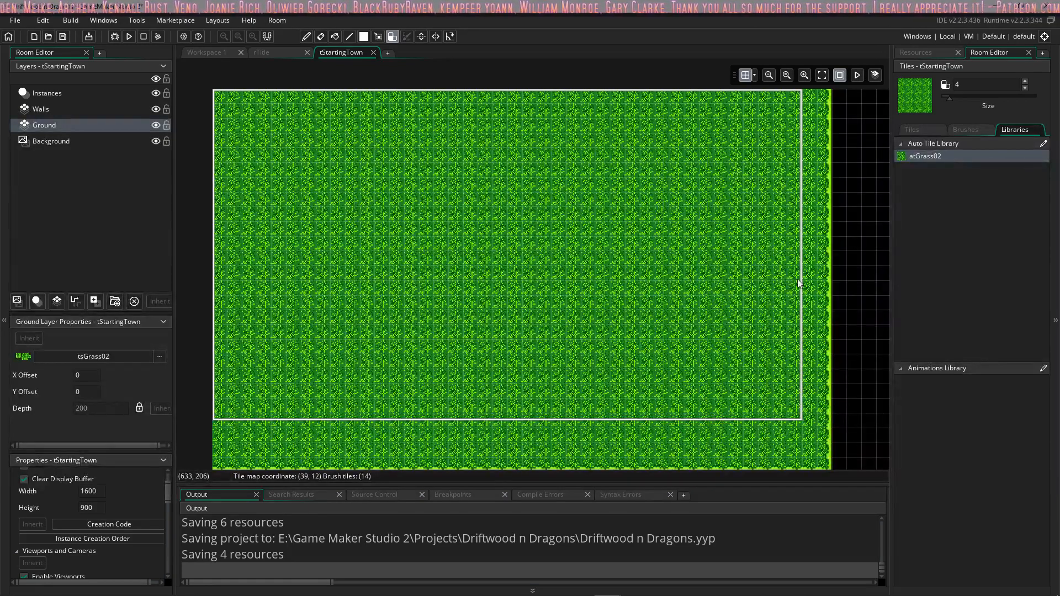
scroll(558, 251, "up", 2)
scroll(557, 251, "down", 3)
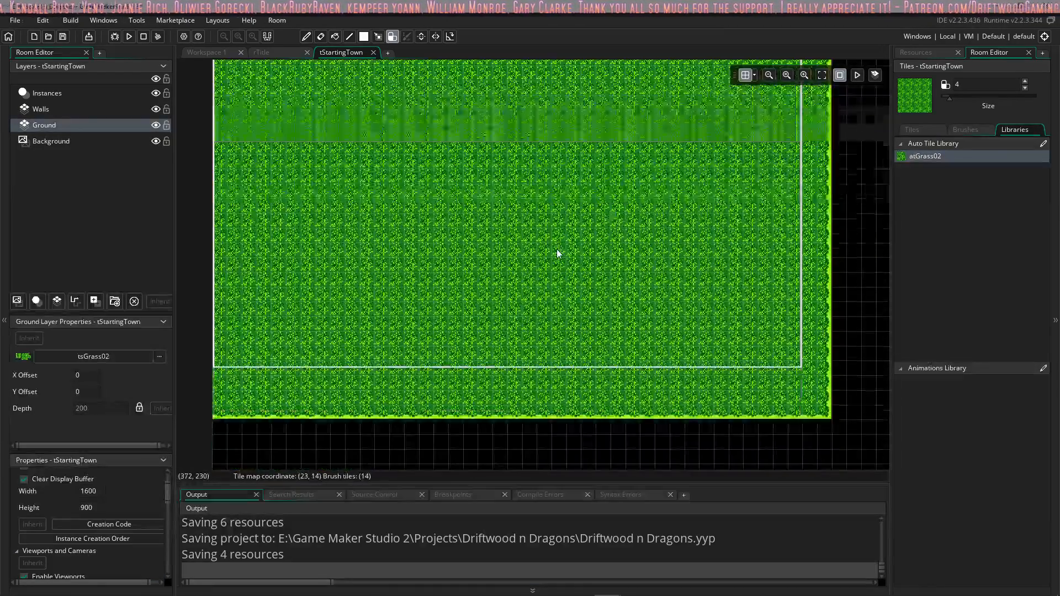
scroll(558, 250, "up", 1)
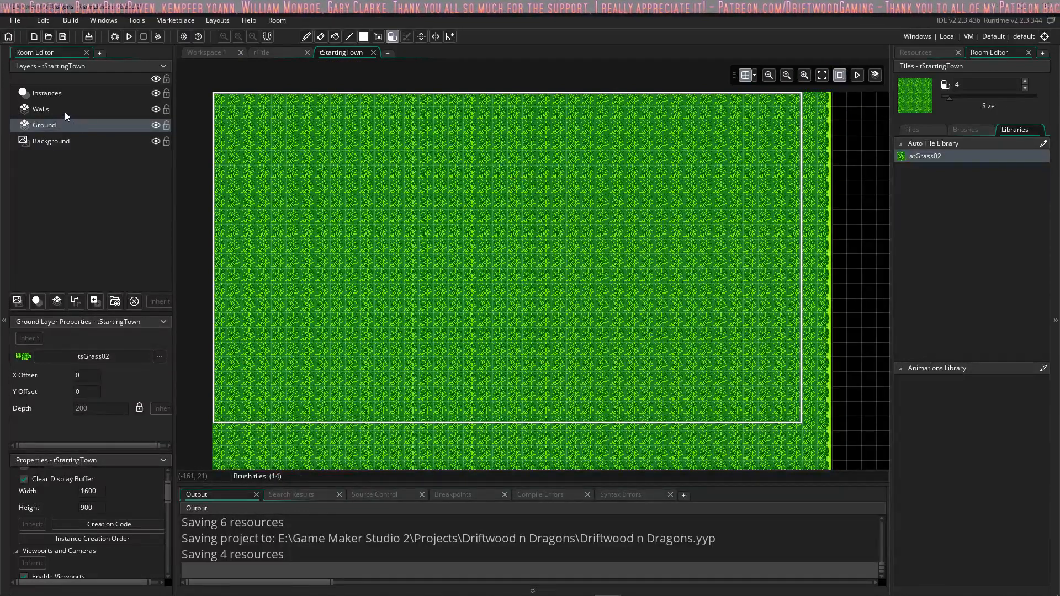
Step: Paint a diagonal dirt strip from the room's upper edge and another near its lower-left corner on the Walls layer with atGrass01, brush size 1
left_click(45, 109)
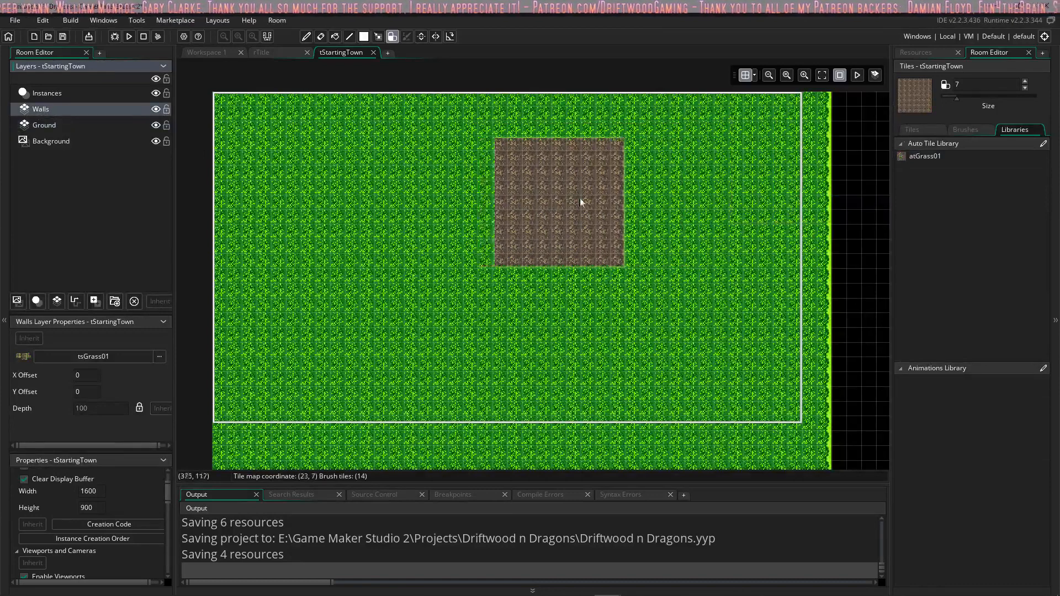
mouse_move(957, 100)
left_mouse_down()
mouse_move(928, 101)
mouse_move(941, 99)
left_mouse_up()
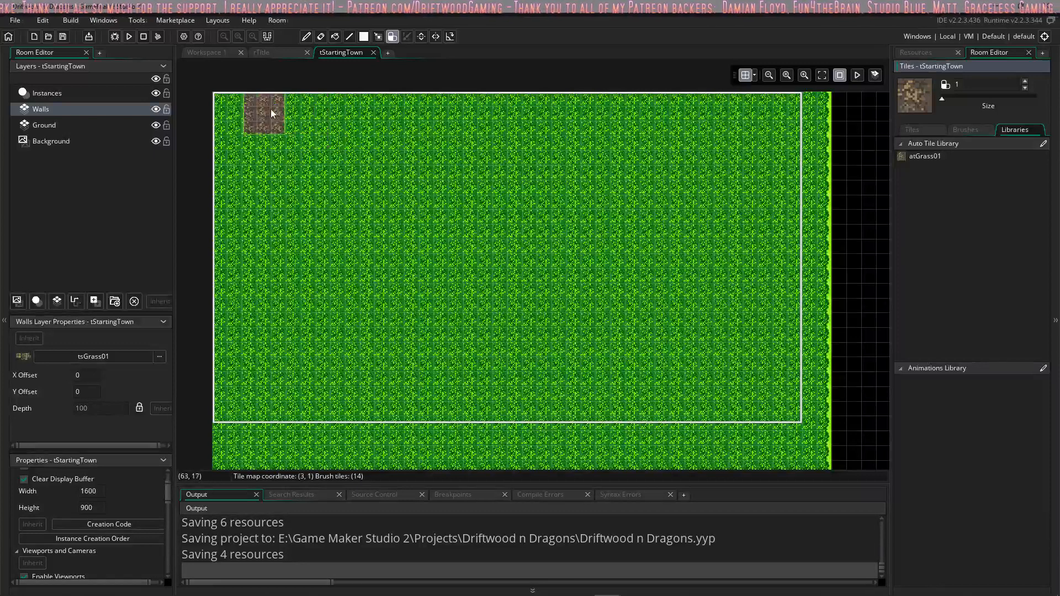
mouse_move(271, 114)
left_mouse_down()
mouse_move(324, 227)
mouse_move(332, 280)
left_mouse_up()
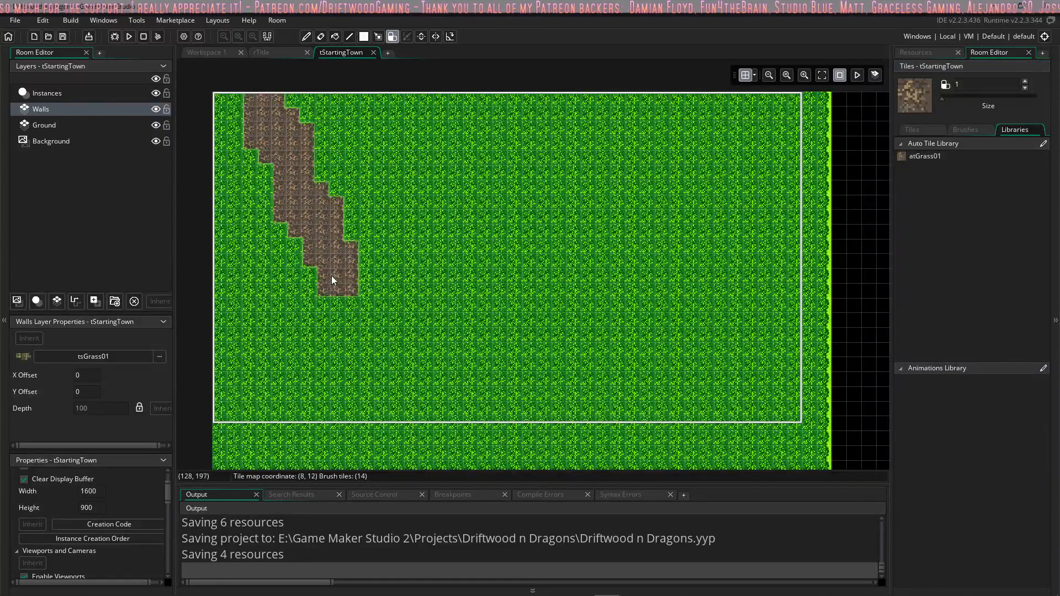
mouse_move(215, 394)
left_mouse_down()
mouse_move(289, 379)
mouse_move(348, 350)
left_mouse_up()
left_click(963, 156)
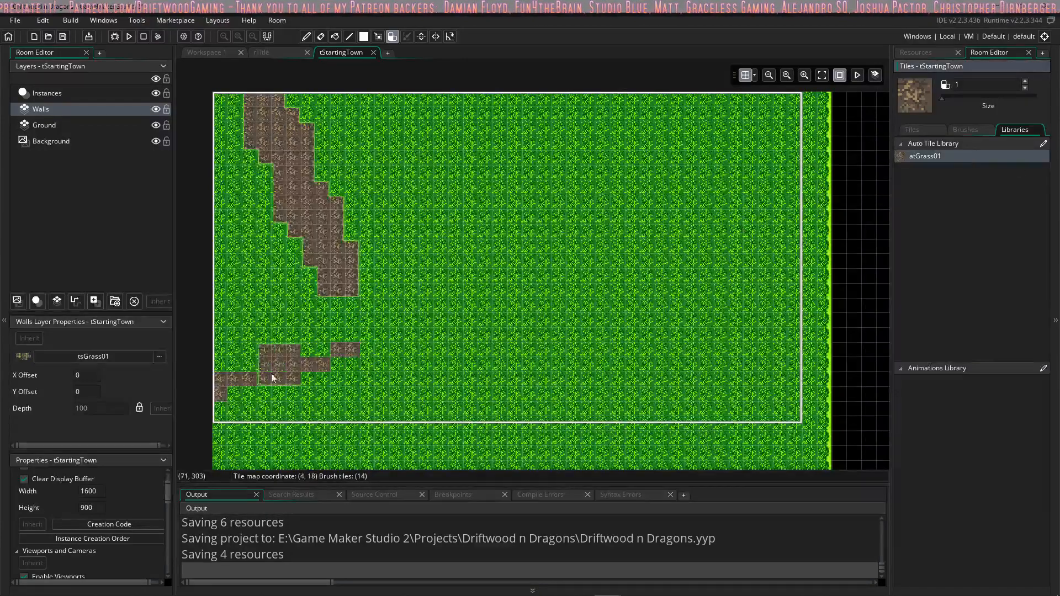
left_click_drag(226, 384, 333, 354)
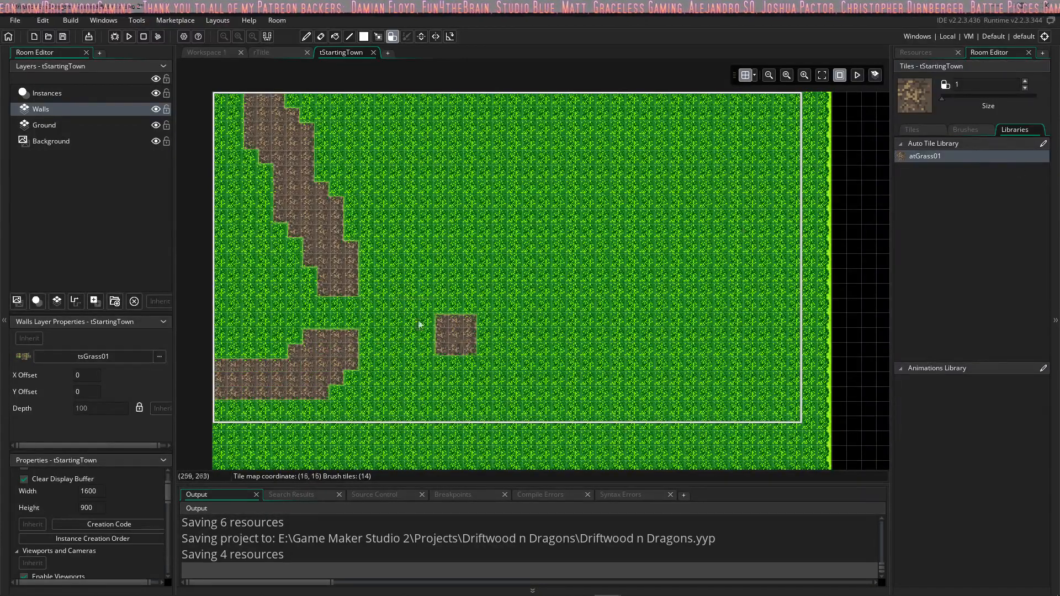
Step: Examine how the dirt strips' edges and repeating texture look against the grass, both close up and from farther out
scroll(331, 264, "up", 1, "ctrl")
scroll(330, 264, "up", 6, "ctrl")
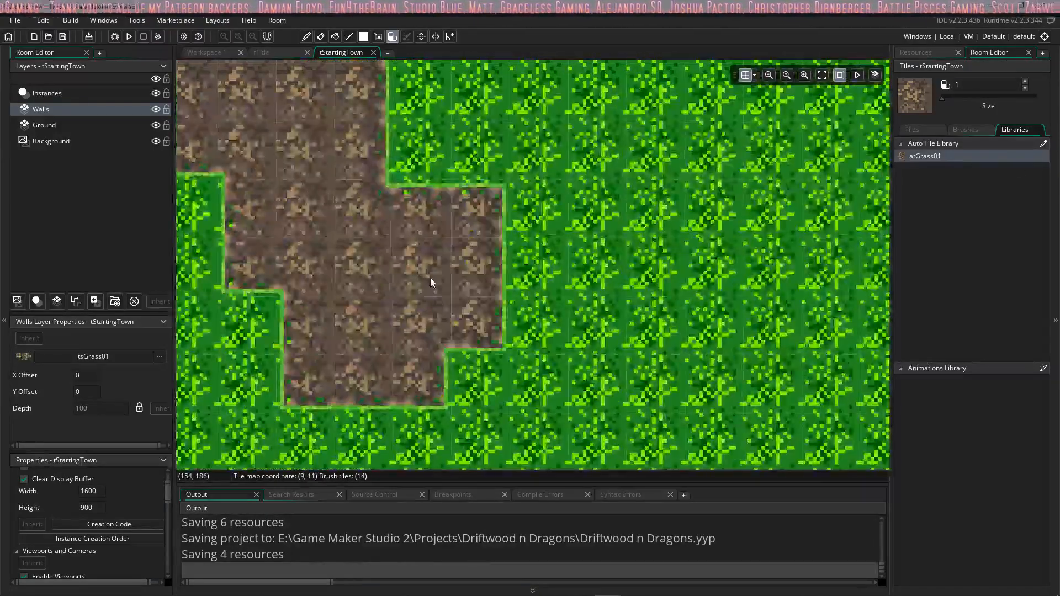
scroll(430, 281, "down", 4, "ctrl")
scroll(352, 290, "down", 1, "ctrl")
scroll(342, 291, "down", 4, "ctrl")
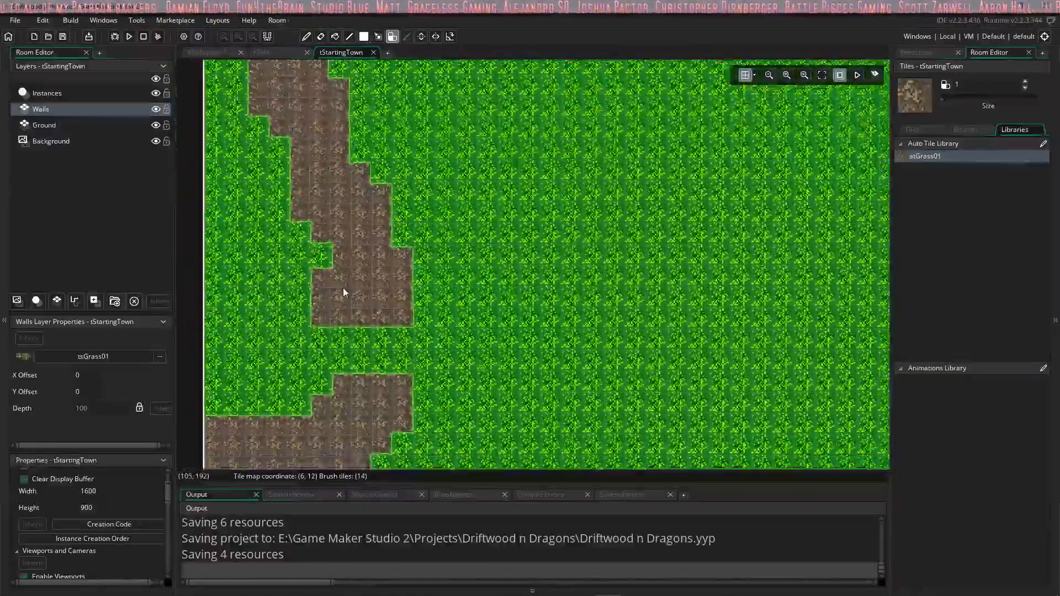
scroll(413, 303, "down", 2, "ctrl")
scroll(409, 253, "up", 1, "ctrl")
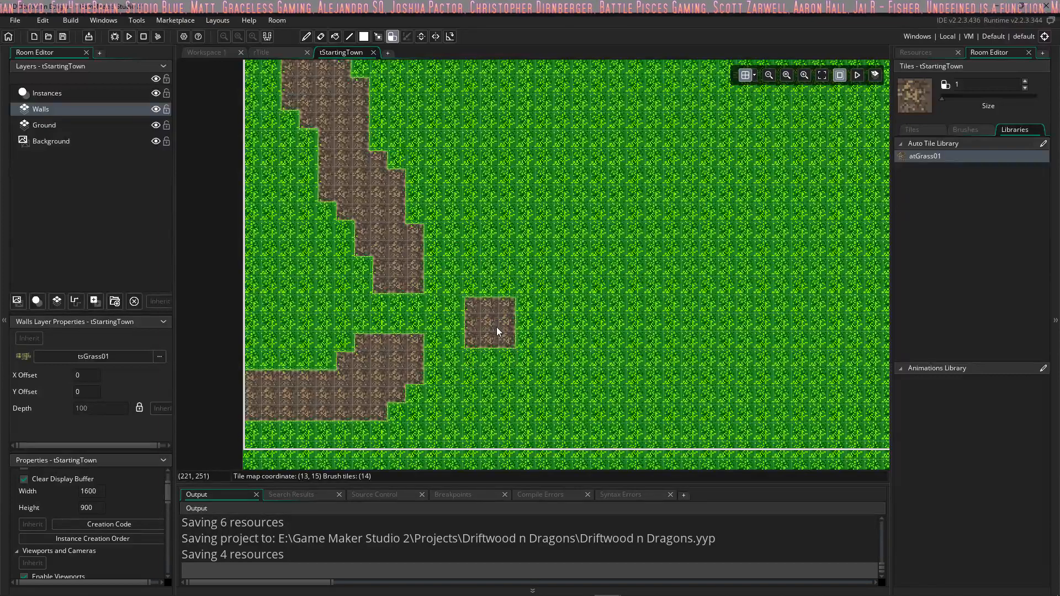
scroll(338, 381, "up", 4, "ctrl")
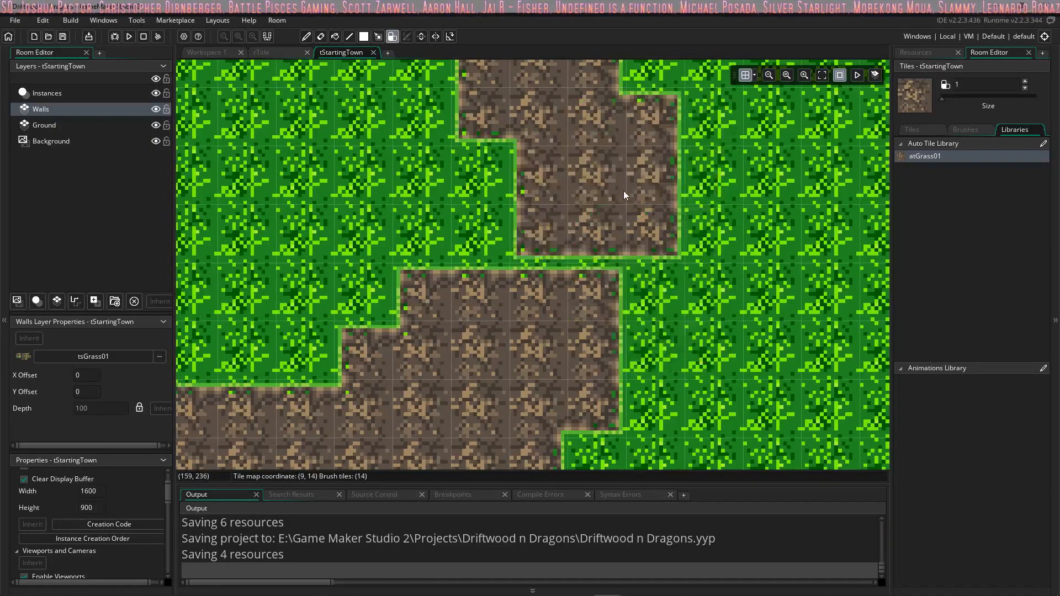
scroll(624, 194, "down", 5, "ctrl")
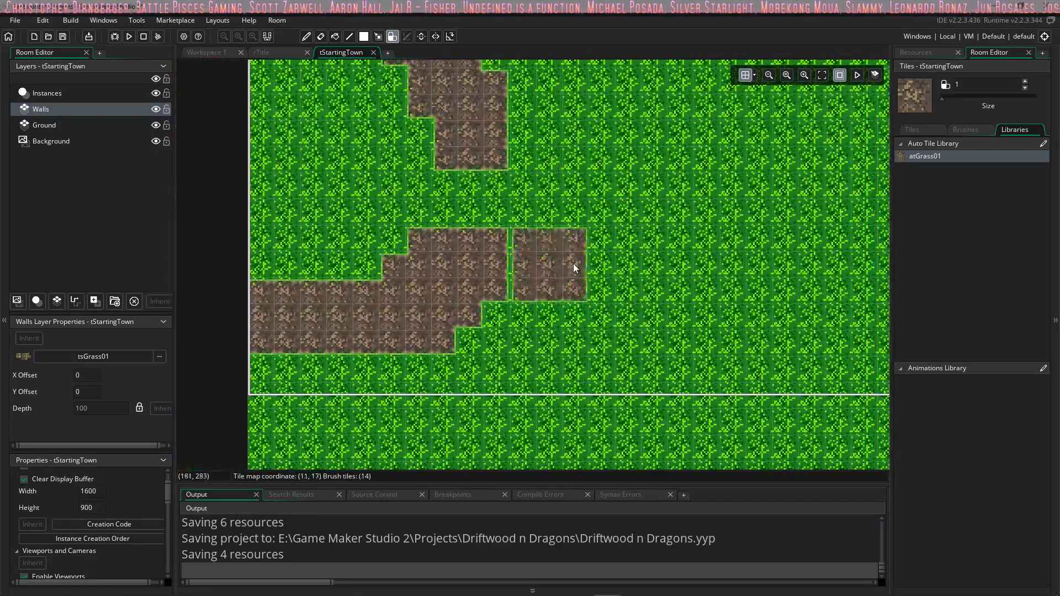
scroll(552, 259, "up", 4)
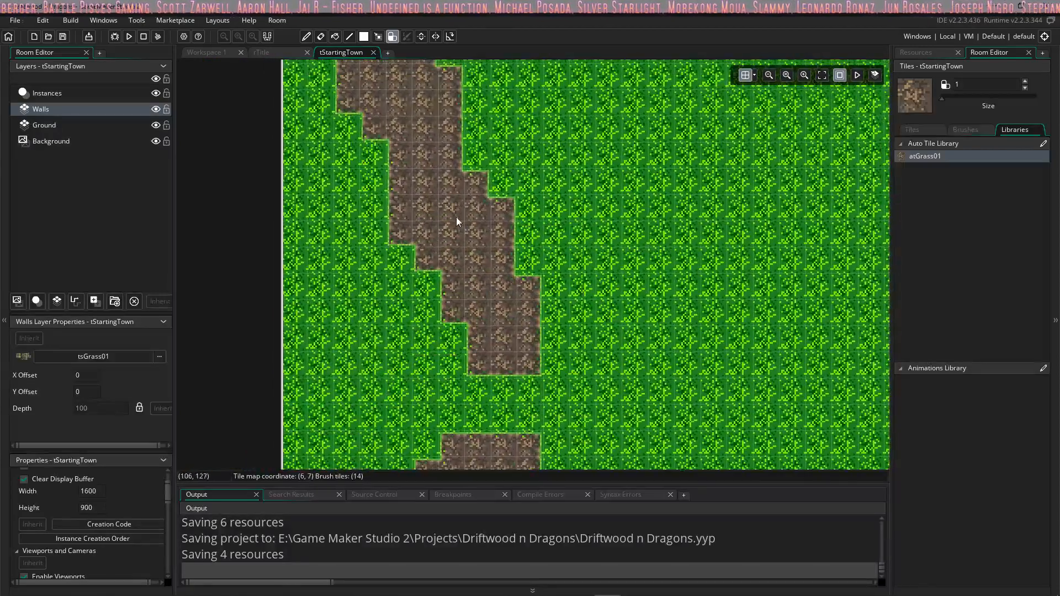
scroll(456, 221, "up", 3, "ctrl")
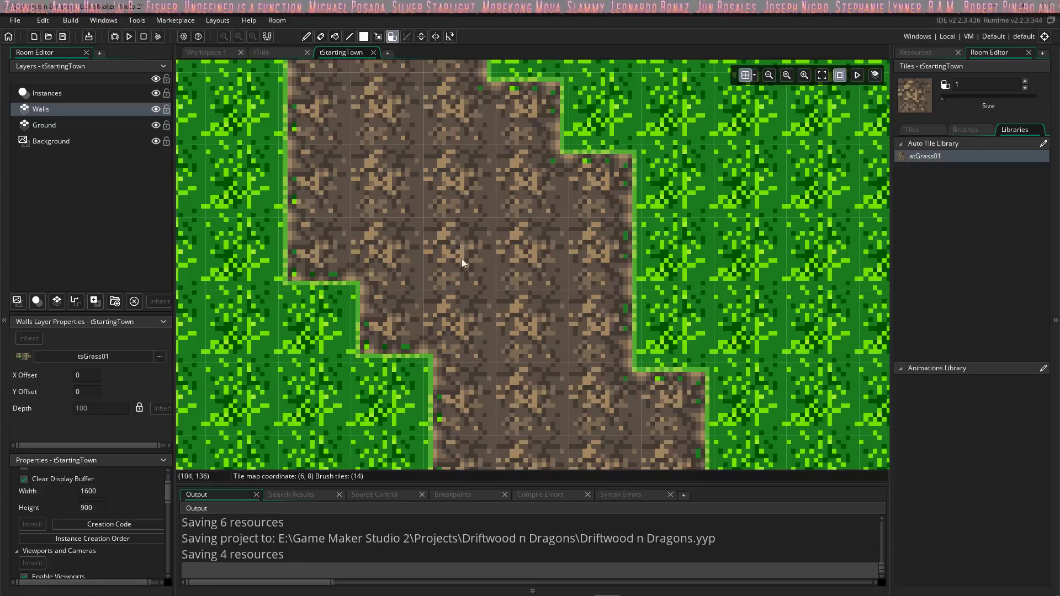
scroll(462, 259, "down", 3, "ctrl")
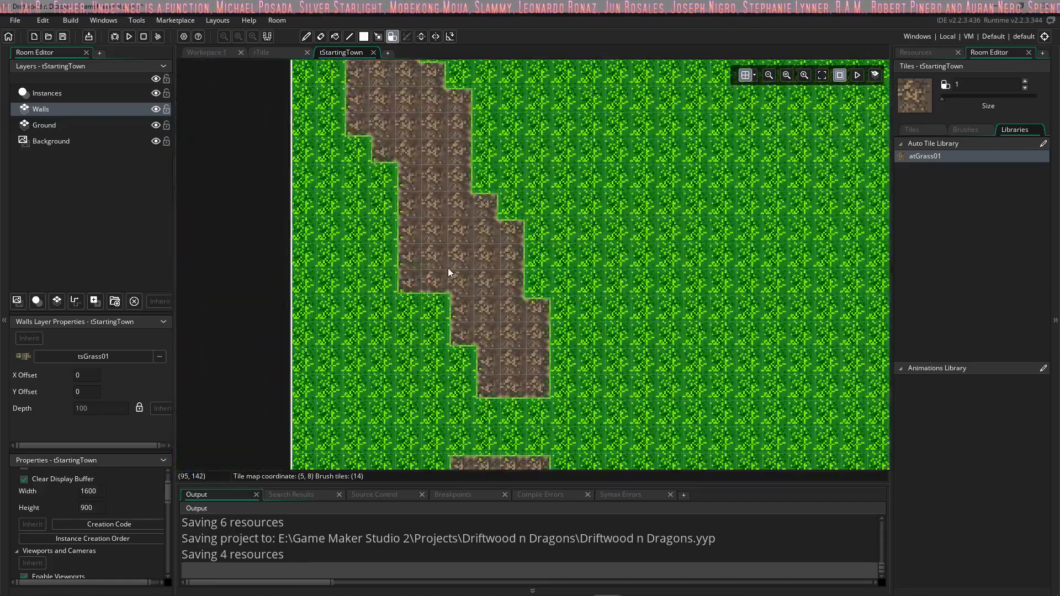
scroll(505, 217, "down", 2)
scroll(506, 217, "up", 2)
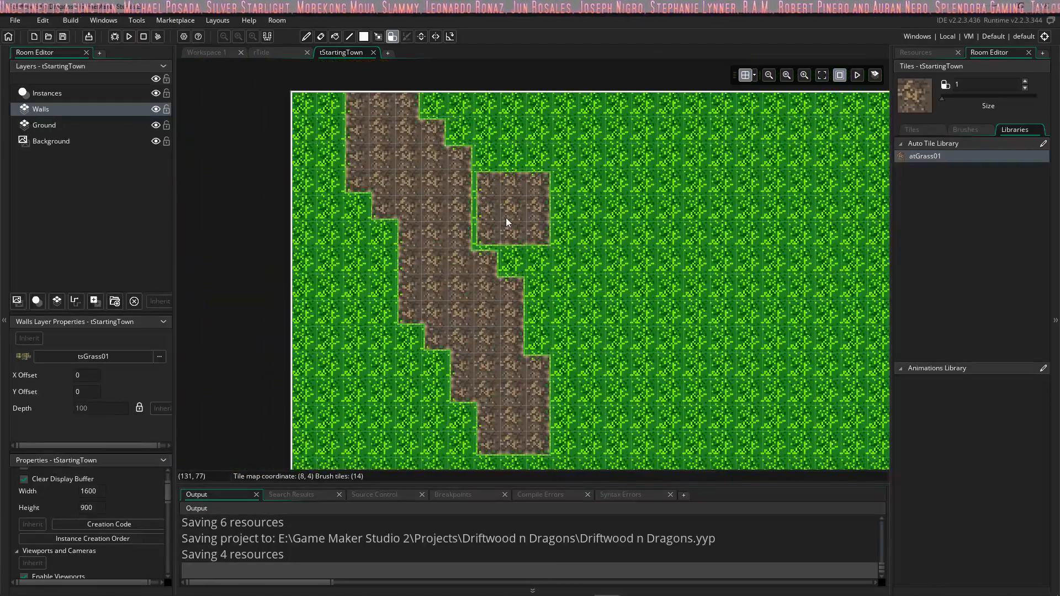
scroll(506, 218, "down", 1)
scroll(506, 218, "down", 1, "ctrl")
middle_click_drag(544, 261, 506, 212)
scroll(524, 261, "down", 2, "ctrl")
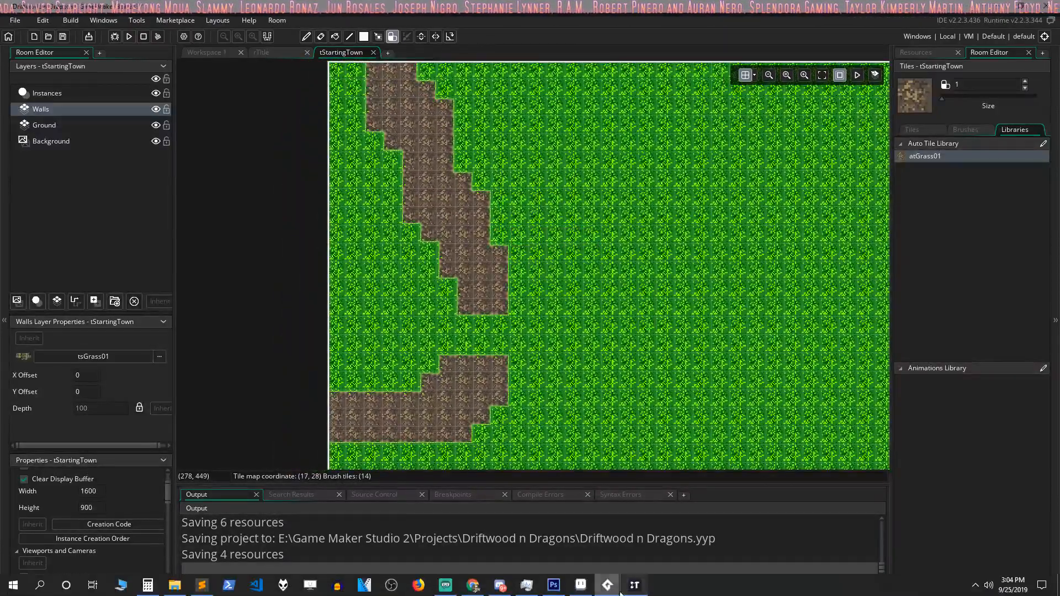
Step: Switch to Aseprite and, in the first DG_GrassTiles0 sprite, bucket-fill the dirt tile's right side and upper middle with dark brown Idx-63
left_click(582, 589)
left_click(129, 35)
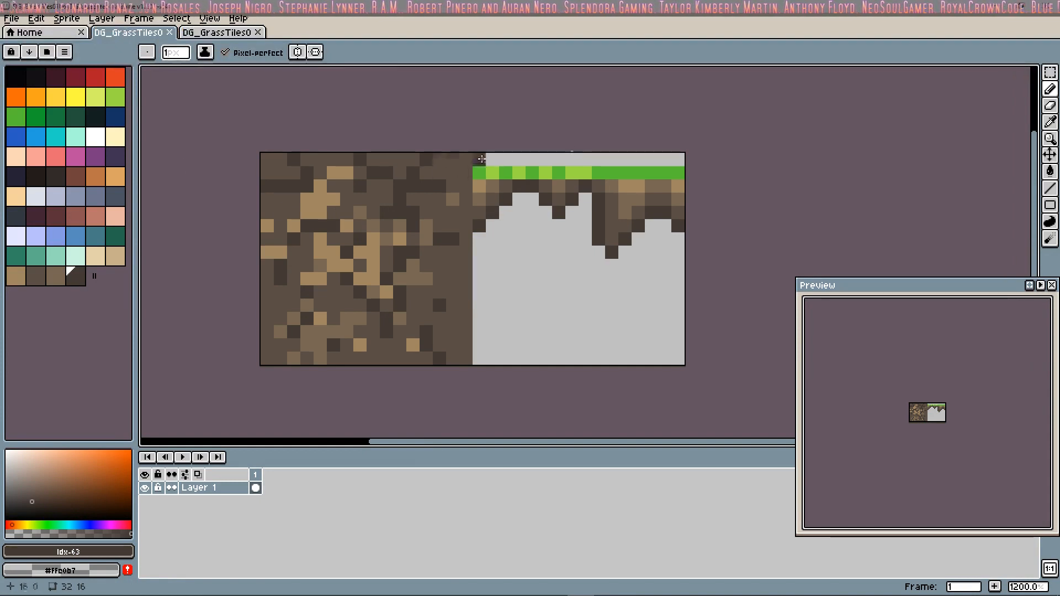
left_click(1050, 170)
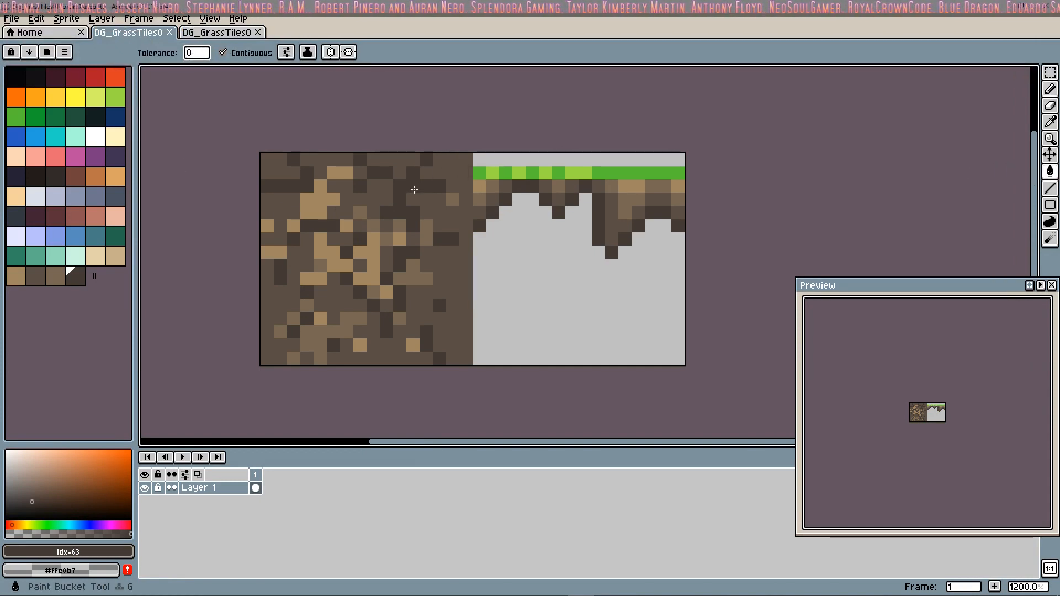
left_click(414, 190)
left_click(375, 188)
left_click(392, 165)
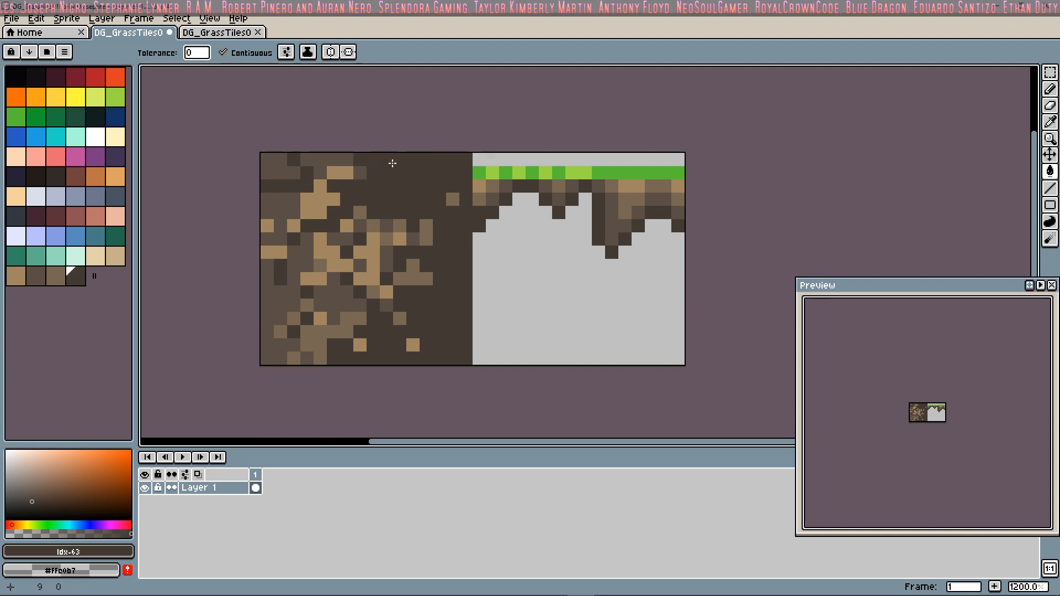
Step: Fill the lighter brown patches in the dirt tile's upper-left area with the same dark brown
left_click(334, 172)
left_click(328, 166)
left_click(319, 199)
left_click(280, 212)
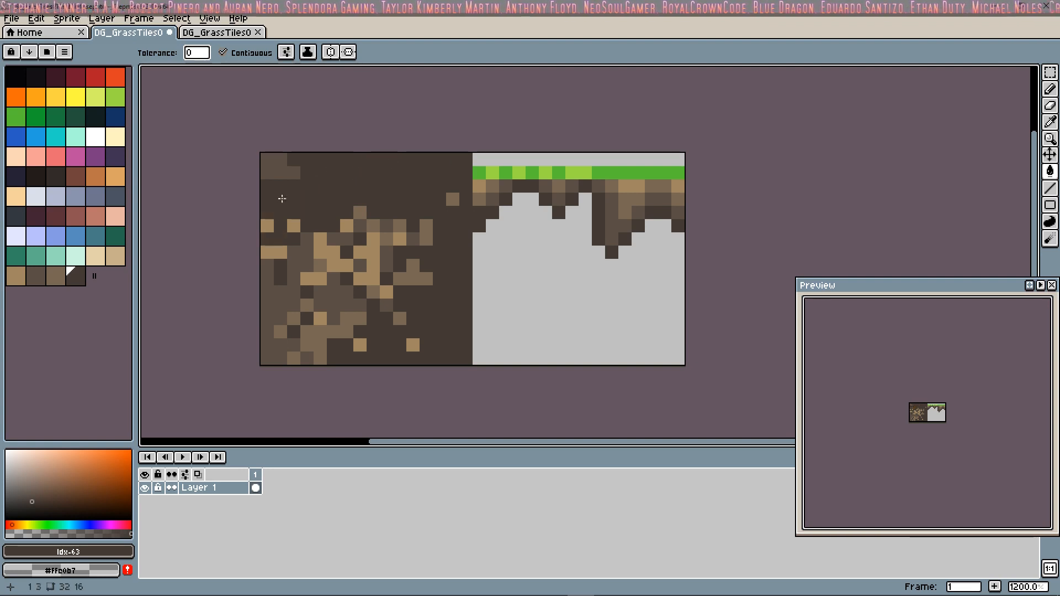
left_click(276, 166)
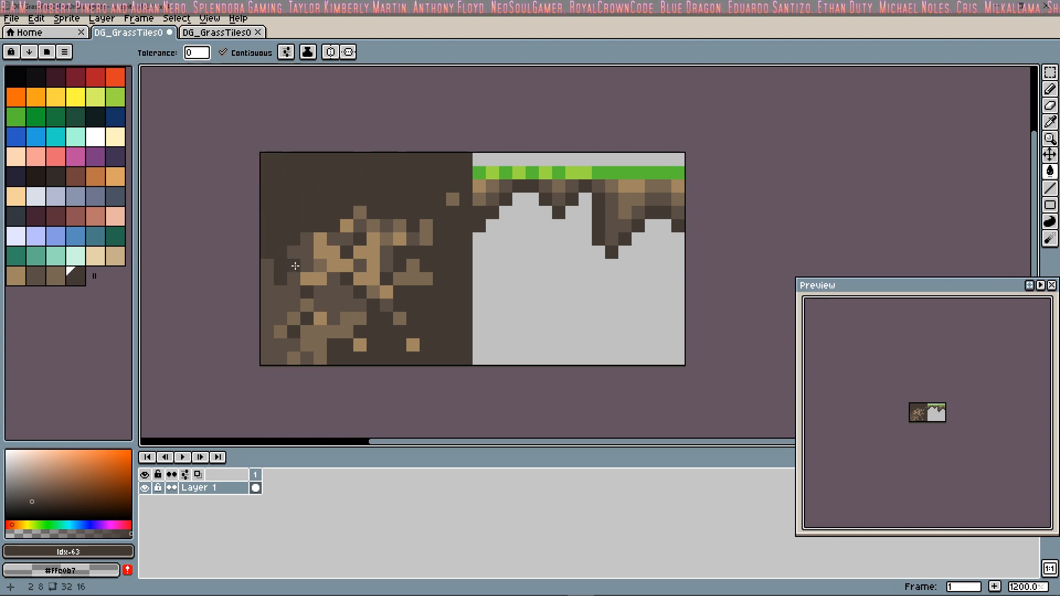
Step: Bucket-fill the lighter brown patches along the dirt tile's left side and lower-left corner with dark brown Idx-63
left_click(296, 266)
left_click(330, 260)
left_click(336, 304)
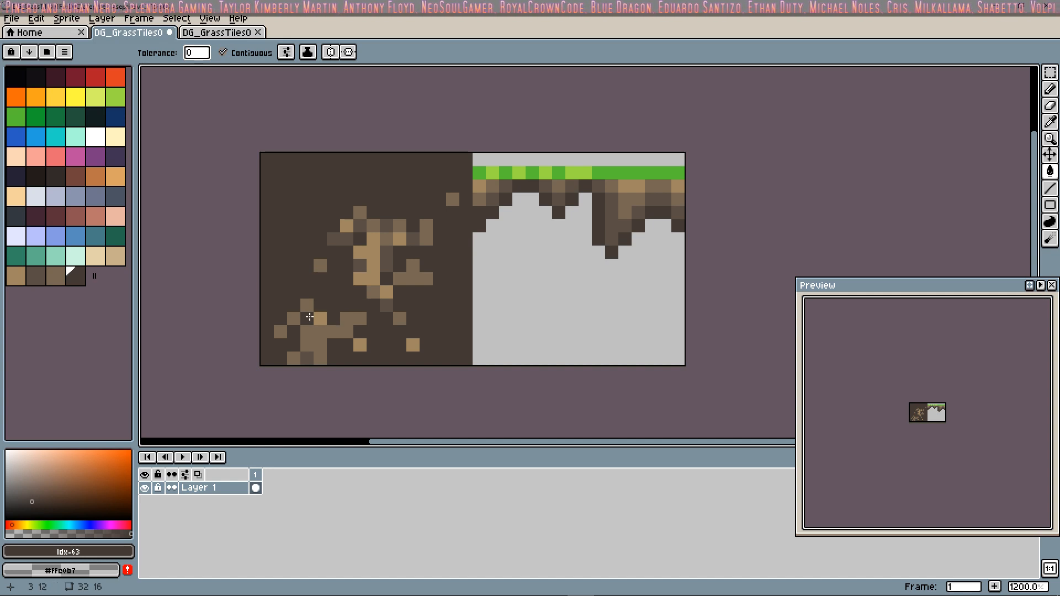
left_click(280, 331)
left_click(319, 340)
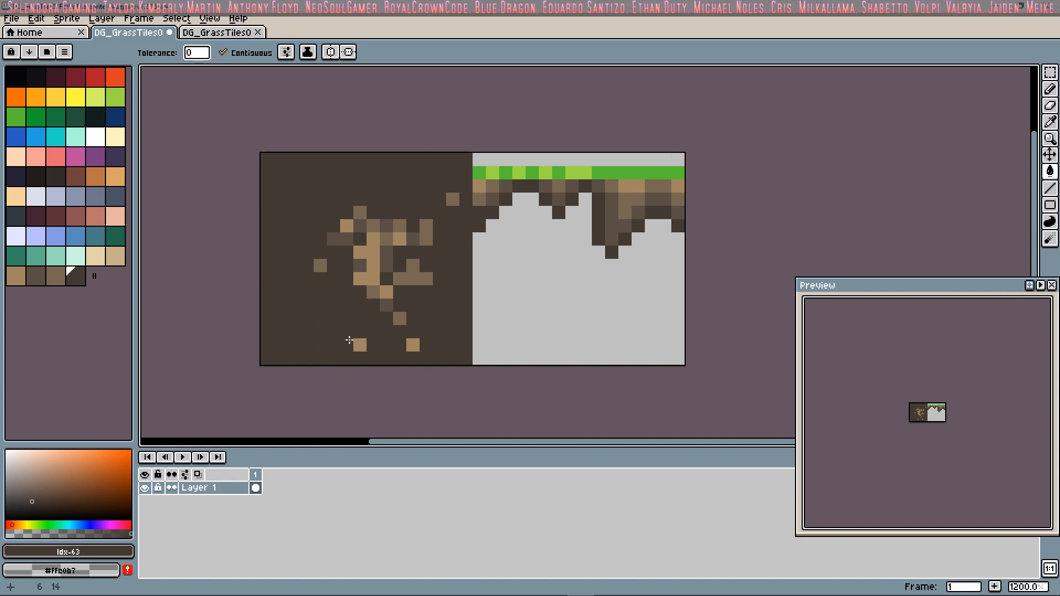
Step: Fill the remaining lighter brown pixels in the dirt tile's middle and lower part with Idx-63 for a solid dark base
left_click(349, 340)
left_click(372, 283)
left_click(394, 238)
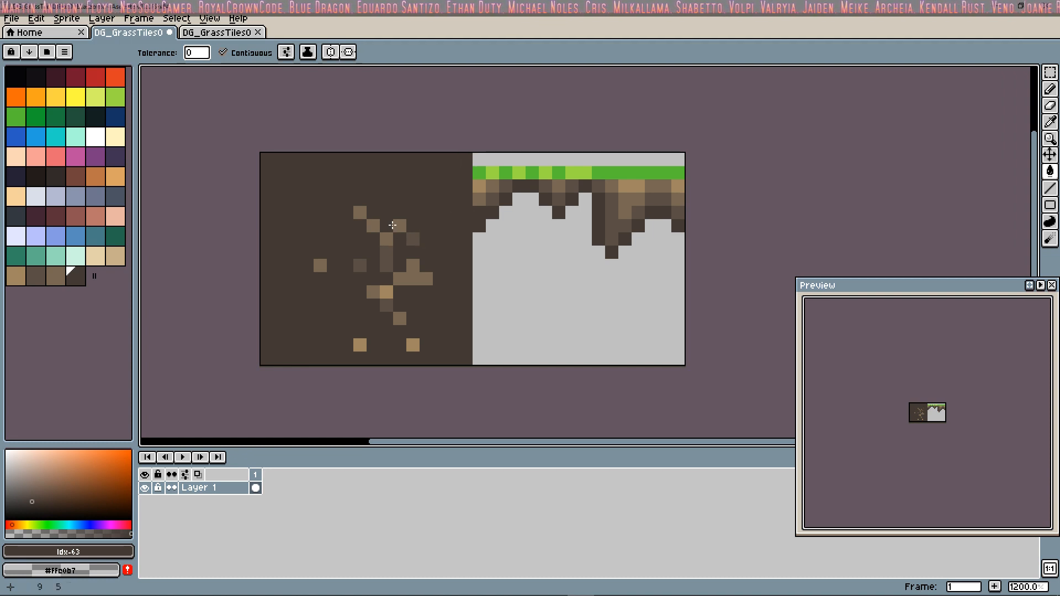
left_click(373, 226)
left_click(402, 226)
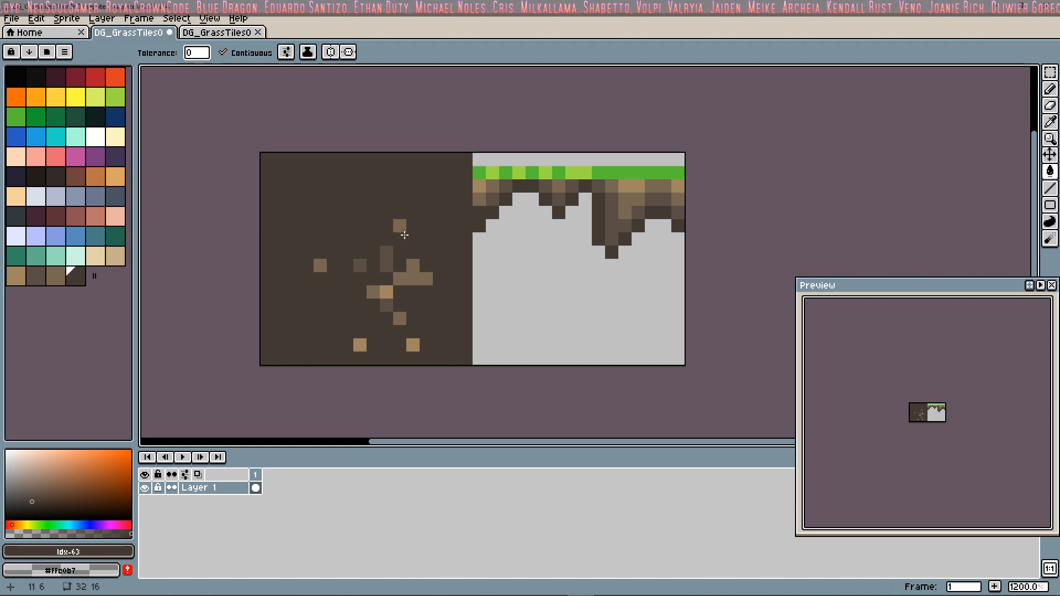
left_click(417, 272)
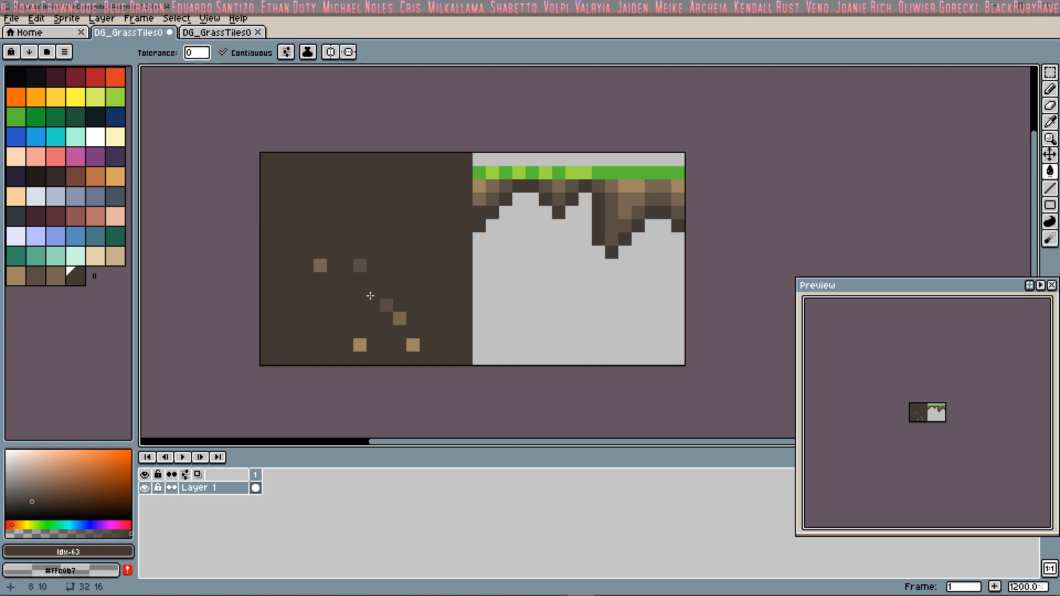
left_click(360, 266)
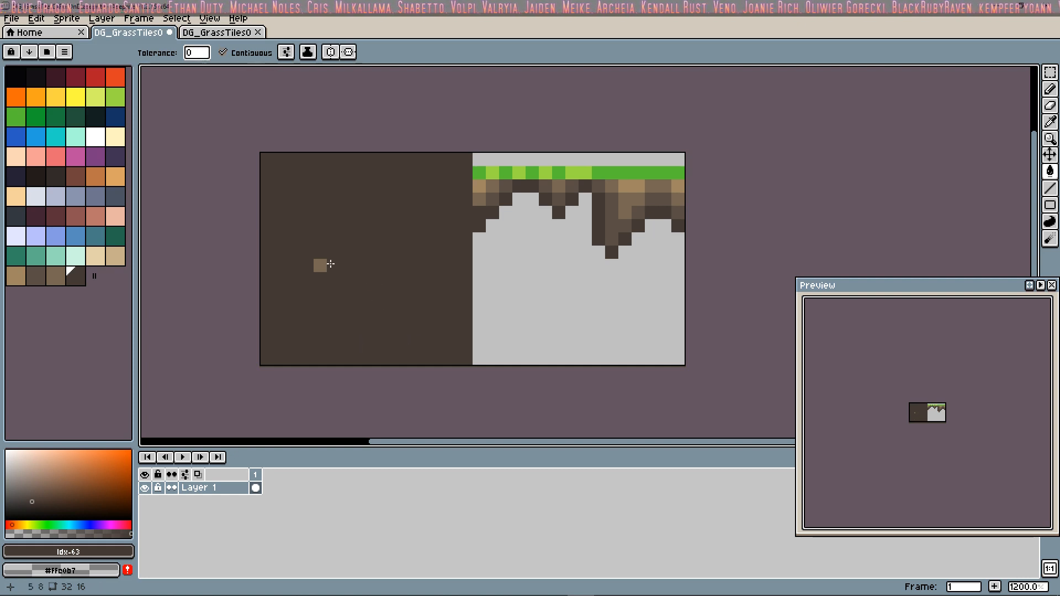
Step: Switch to the Pencil tool with the medium brown Idx-62
left_click(1049, 89)
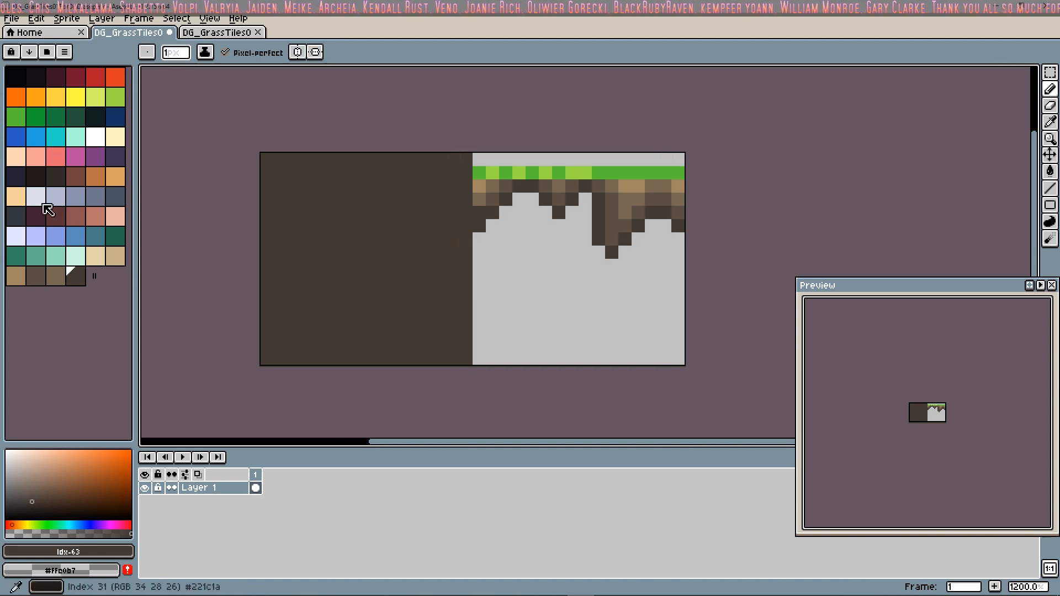
left_click(56, 275)
mouse_move(266, 270)
left_mouse_down()
mouse_move(380, 156)
mouse_move(416, 255)
mouse_move(453, 278)
left_mouse_up()
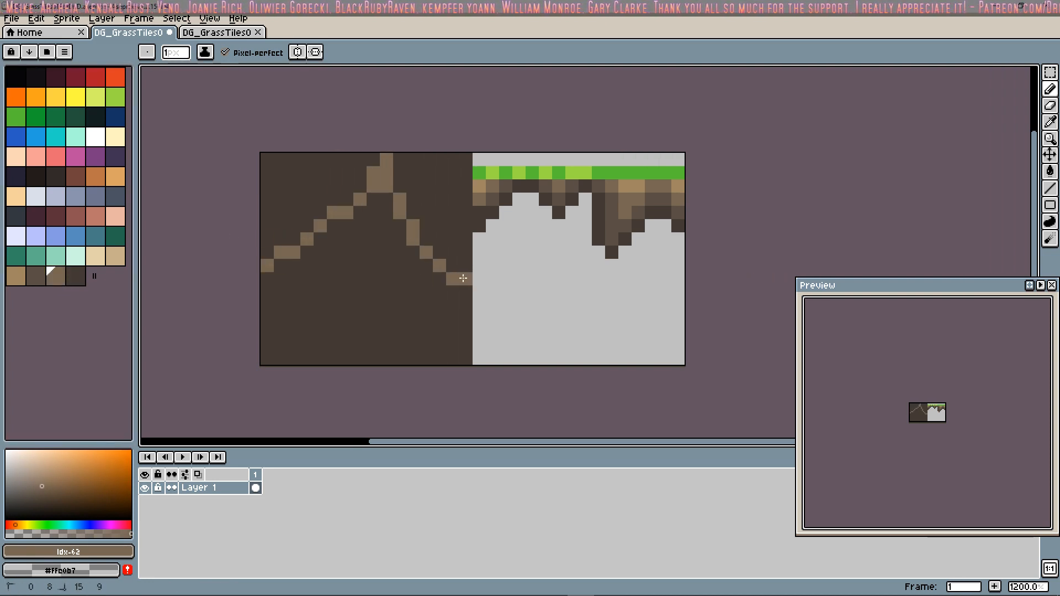
mouse_move(268, 339)
left_mouse_down()
mouse_move(372, 253)
mouse_move(442, 335)
mouse_move(426, 349)
mouse_move(254, 358)
left_mouse_up()
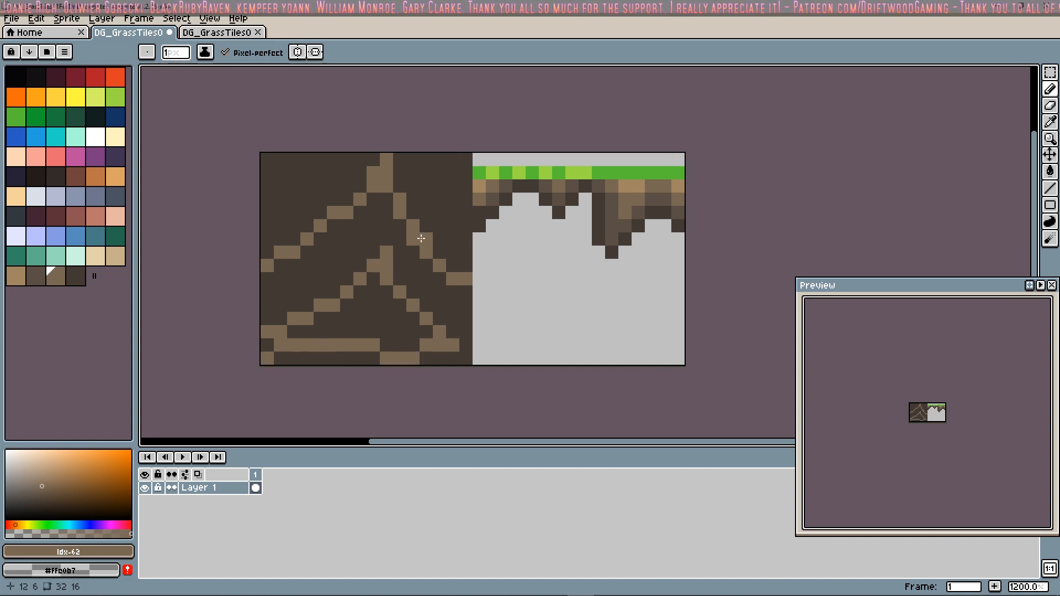
key("v")
key("ctrl+z")
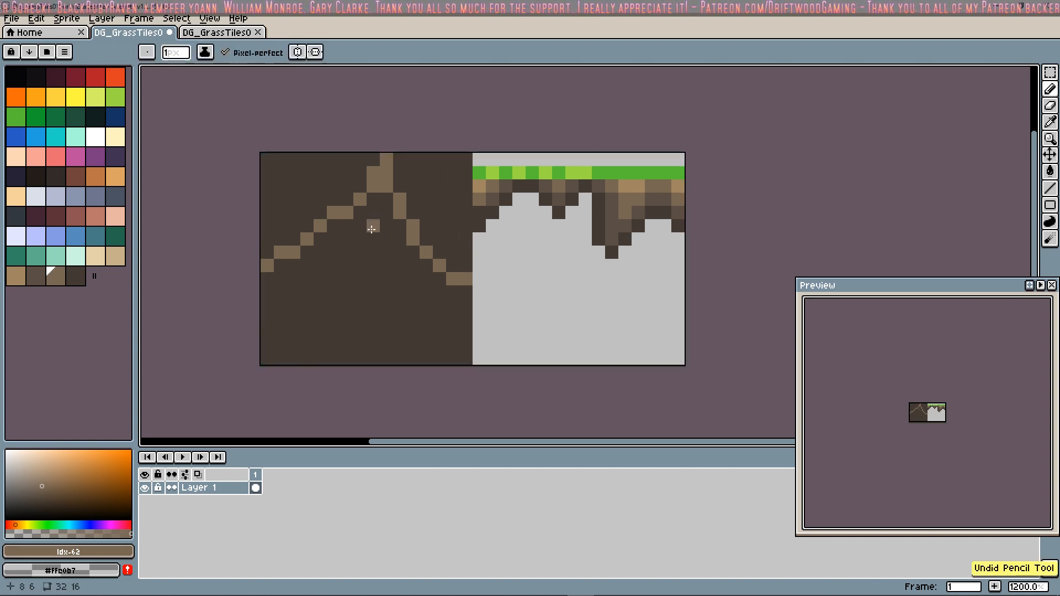
key("ctrl+z")
Step: Pencil two peaked, one-pixel ridge lines in Idx-62 across the dirt tile, one in its upper half and one in its lower half
mouse_move(267, 248)
left_mouse_down()
mouse_move(361, 171)
mouse_move(452, 248)
left_mouse_up()
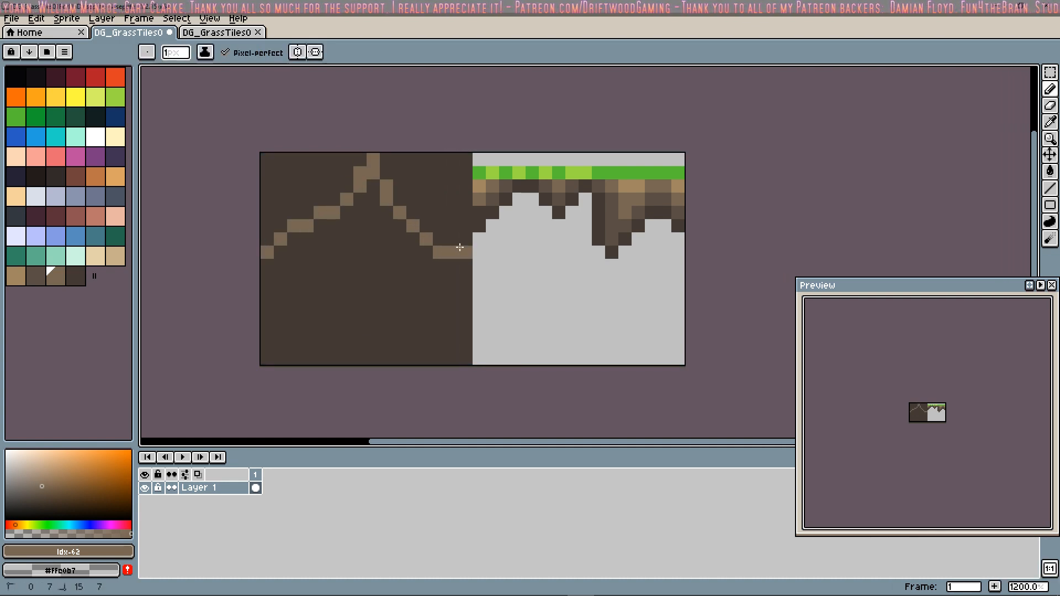
left_click(261, 275)
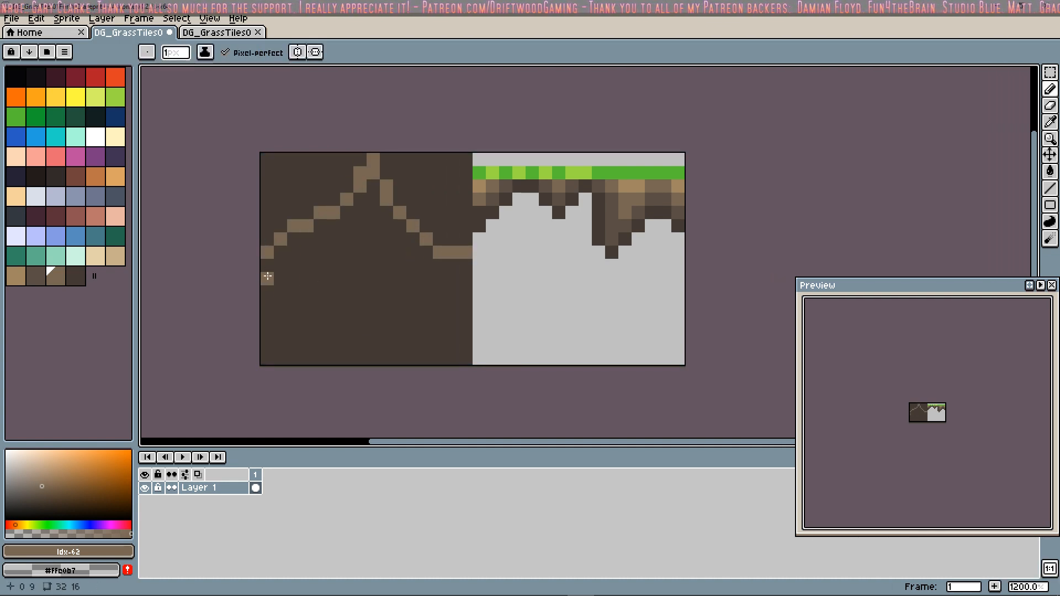
mouse_move(267, 331)
left_mouse_down()
mouse_move(360, 272)
mouse_move(462, 333)
left_mouse_up()
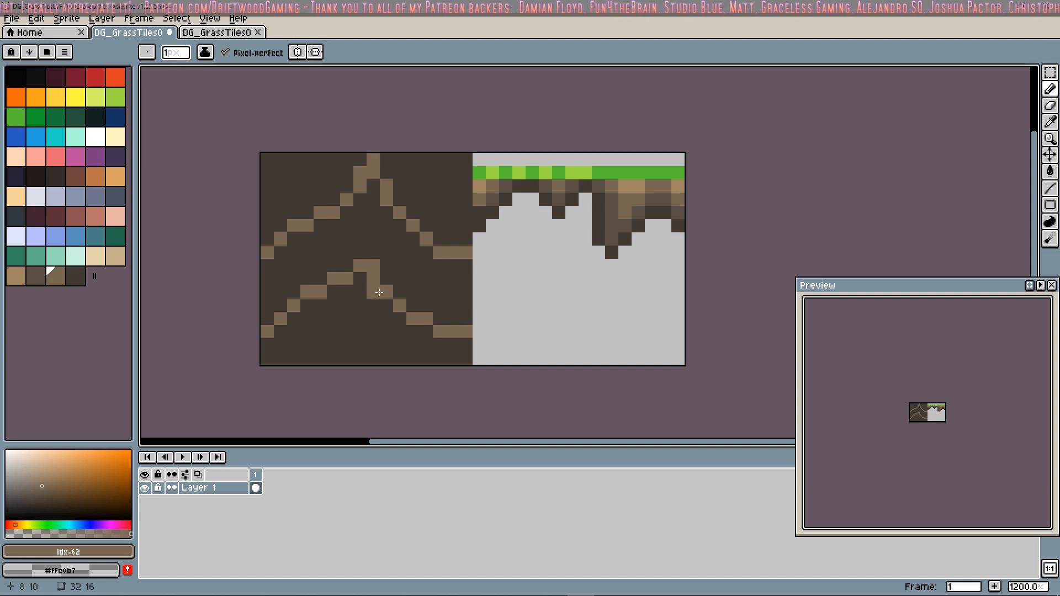
mouse_move(266, 356)
left_mouse_down()
mouse_move(438, 369)
mouse_move(443, 360)
mouse_move(342, 362)
left_mouse_up()
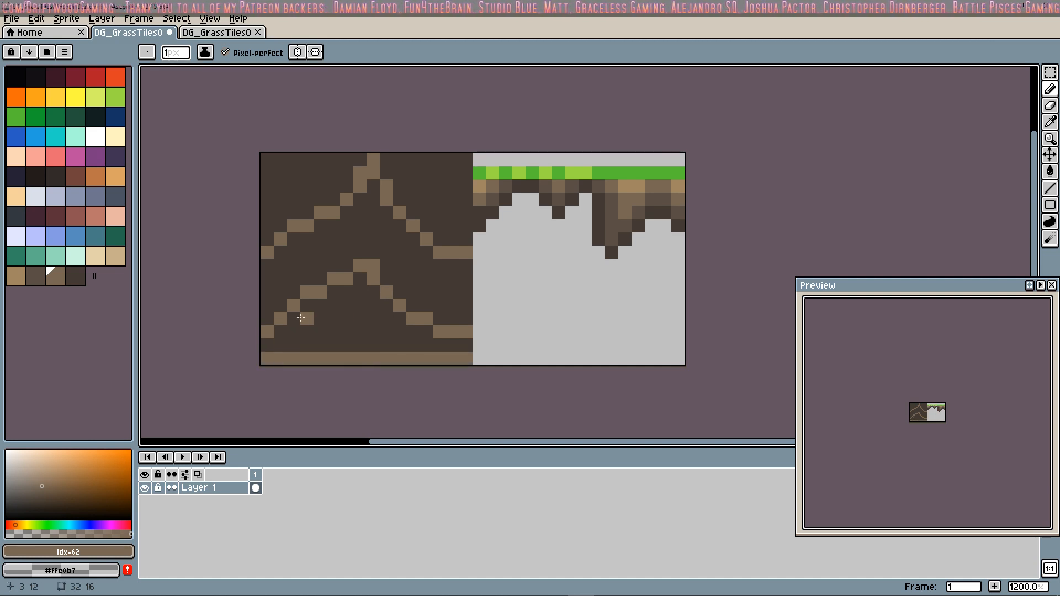
key("ctrl+z")
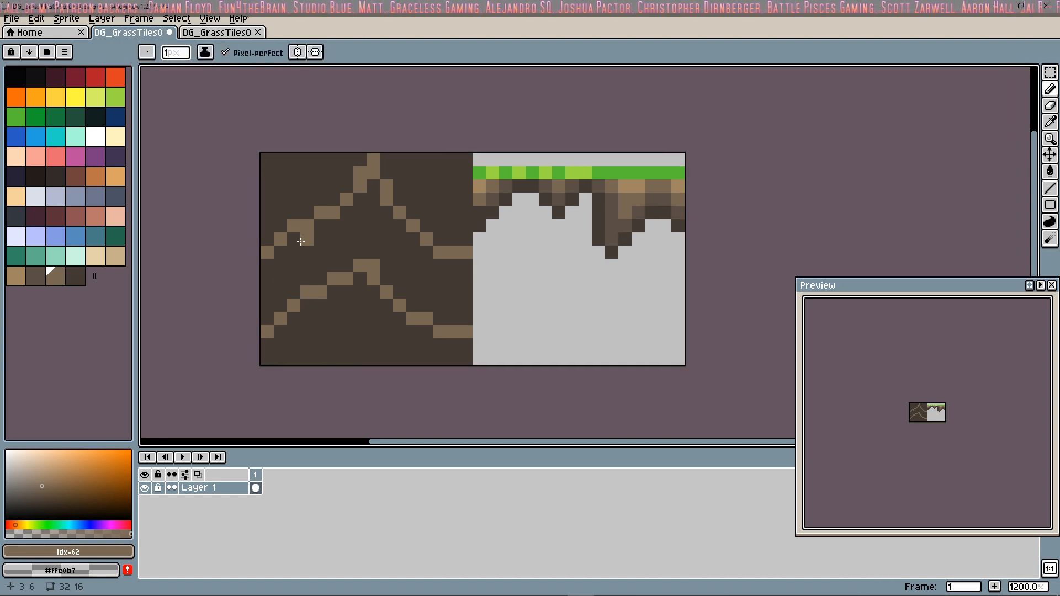
Step: Draw a shadow line in the darker brown Idx-61 directly beneath both ridge lines, following their contours across the dirt tile
left_click(37, 276)
left_click_drag(266, 257, 355, 216)
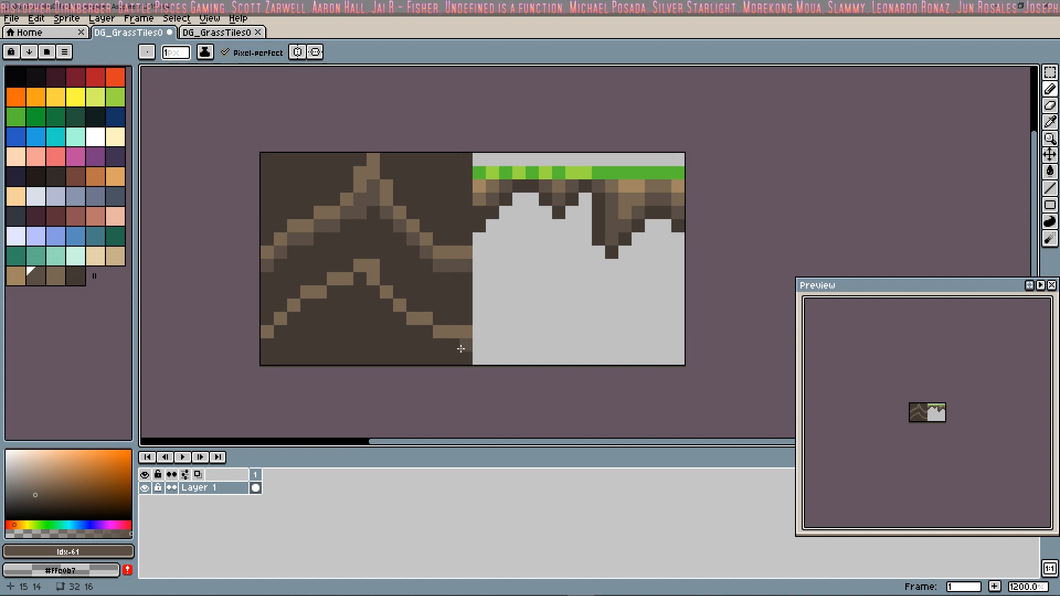
left_click_drag(435, 349, 429, 348)
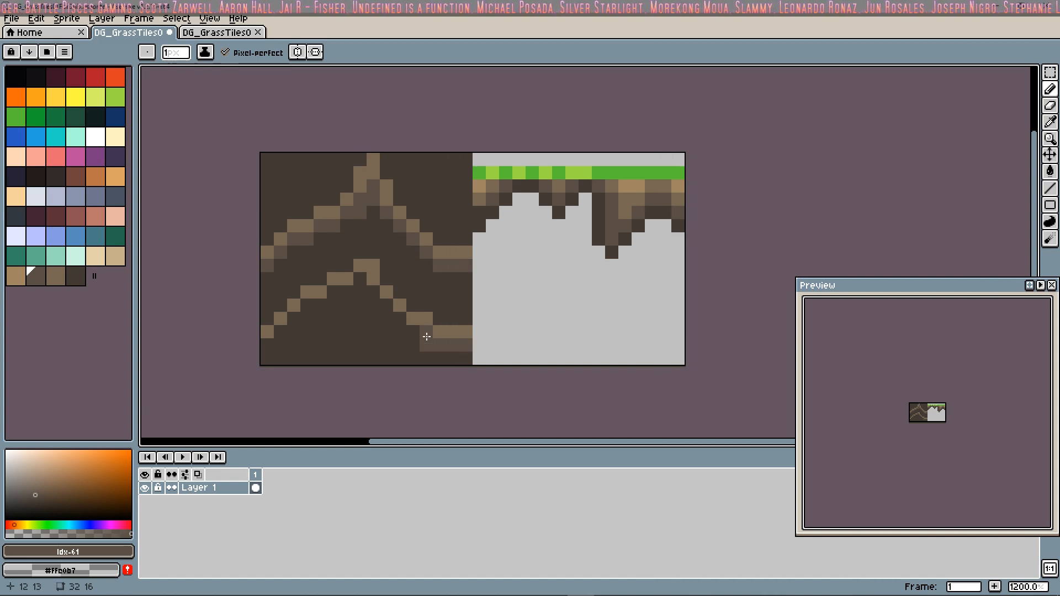
right_click(362, 214)
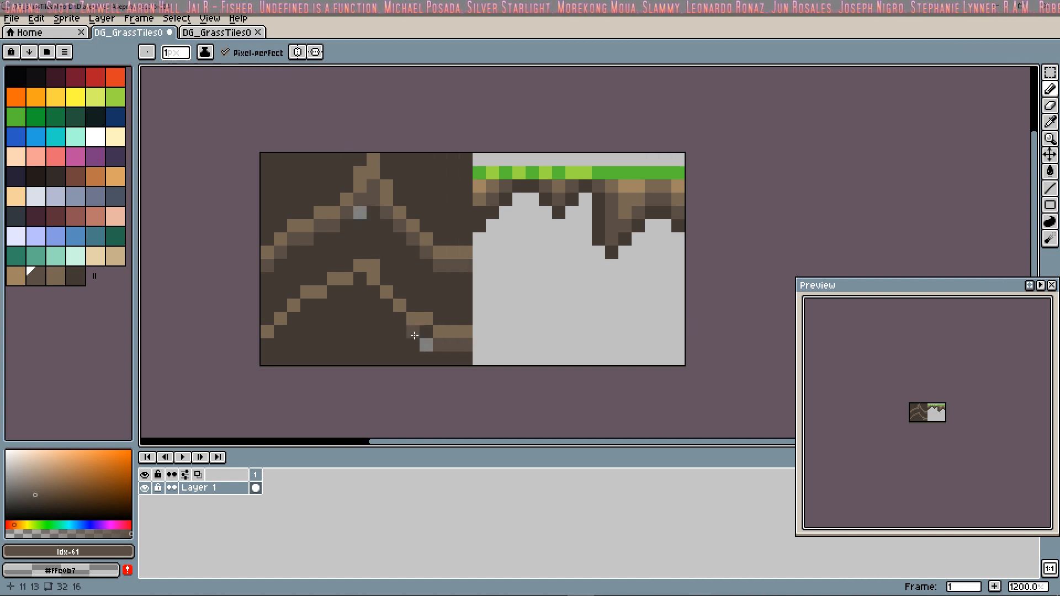
mouse_move(422, 335)
left_mouse_down()
mouse_move(365, 282)
mouse_move(267, 344)
left_mouse_up()
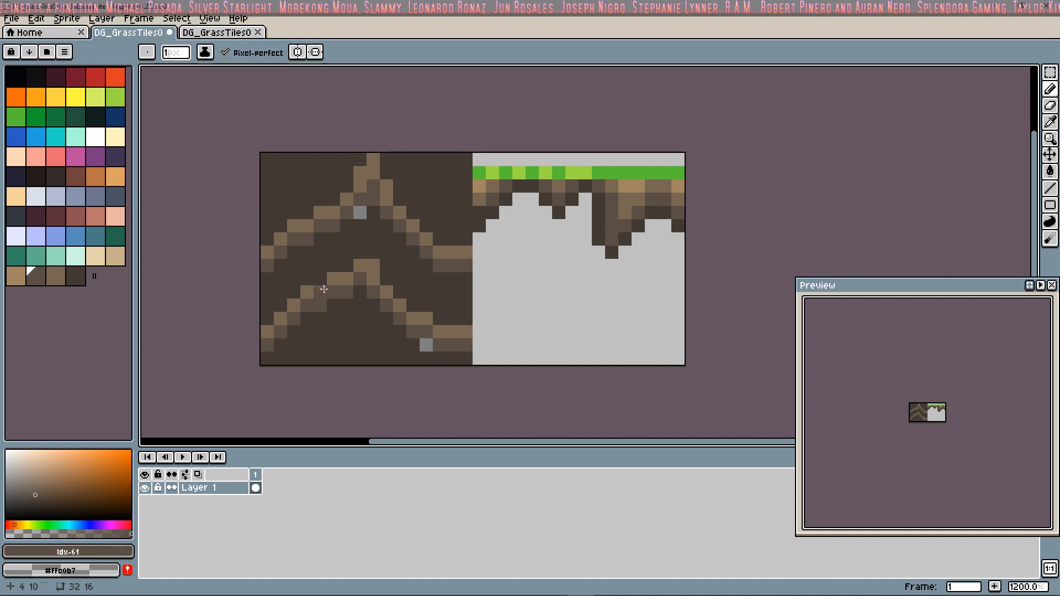
Step: Draw a highlight in the light brown Idx-60 directly above both ridge lines, from the dirt tile's left edge to its right edge
left_click(16, 275)
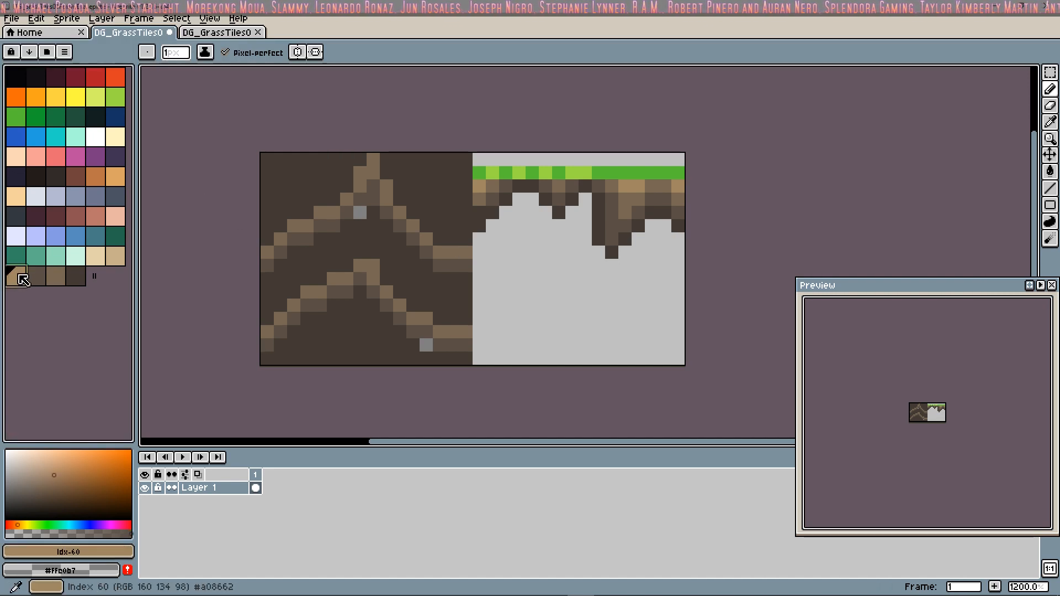
left_click(267, 238)
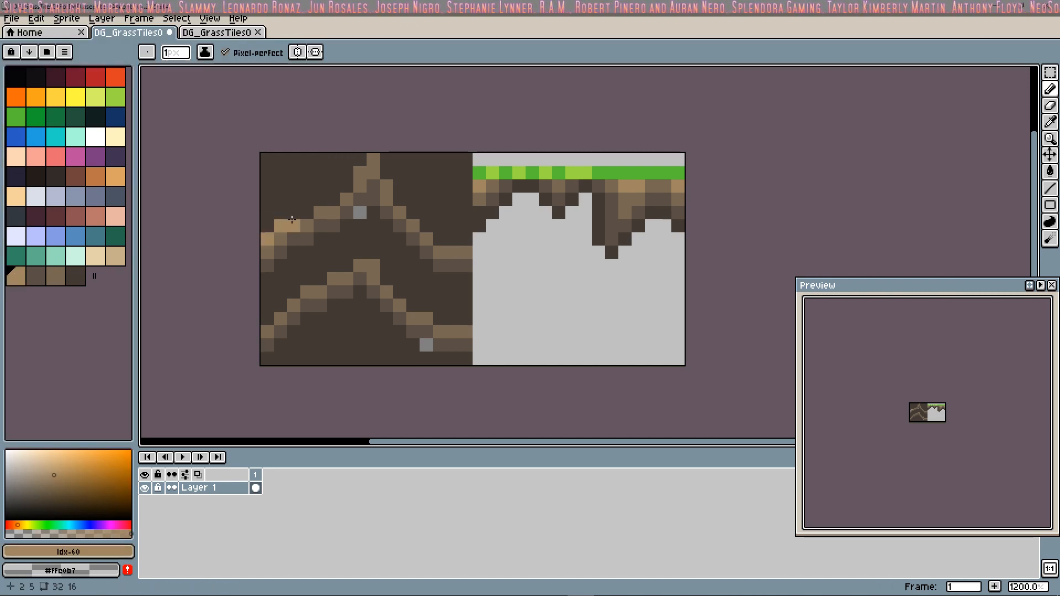
left_click(320, 200)
left_click(328, 199)
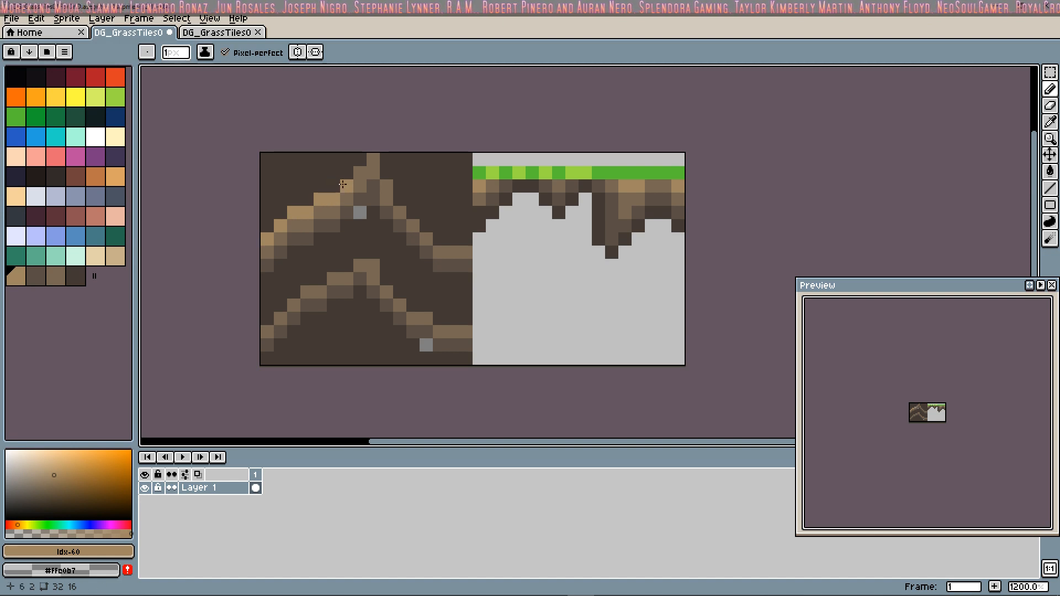
left_click(386, 174)
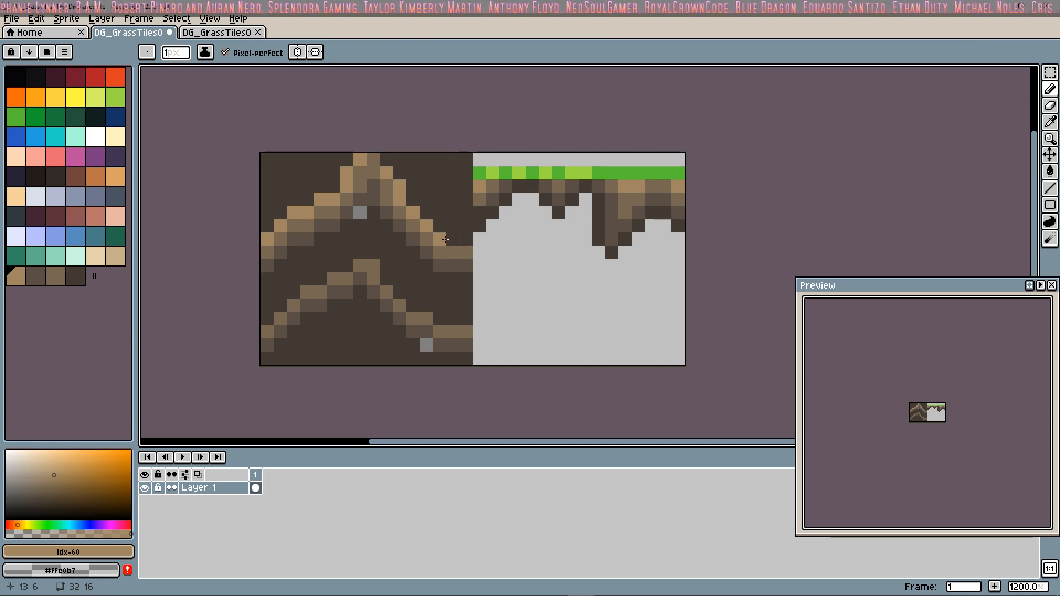
left_click(466, 239)
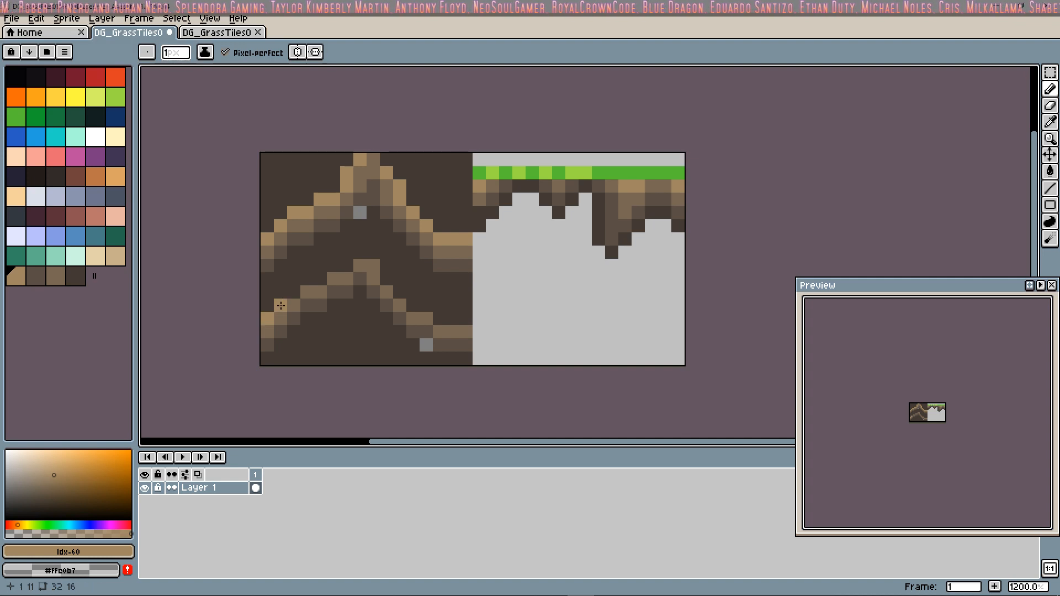
mouse_move(281, 305)
left_mouse_down()
mouse_move(362, 252)
mouse_move(426, 311)
mouse_move(465, 319)
left_mouse_up()
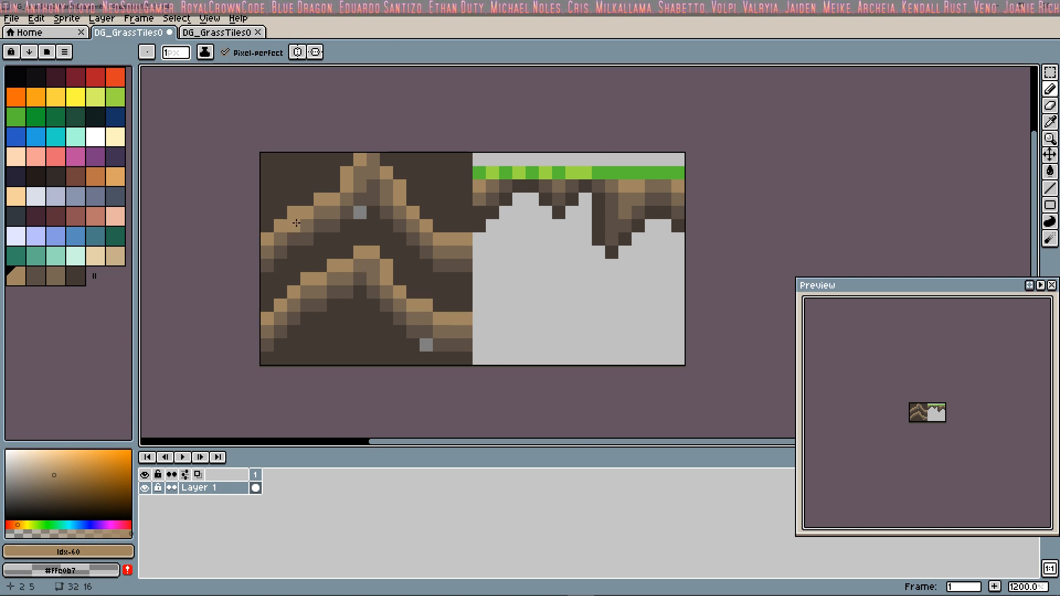
left_click(428, 283)
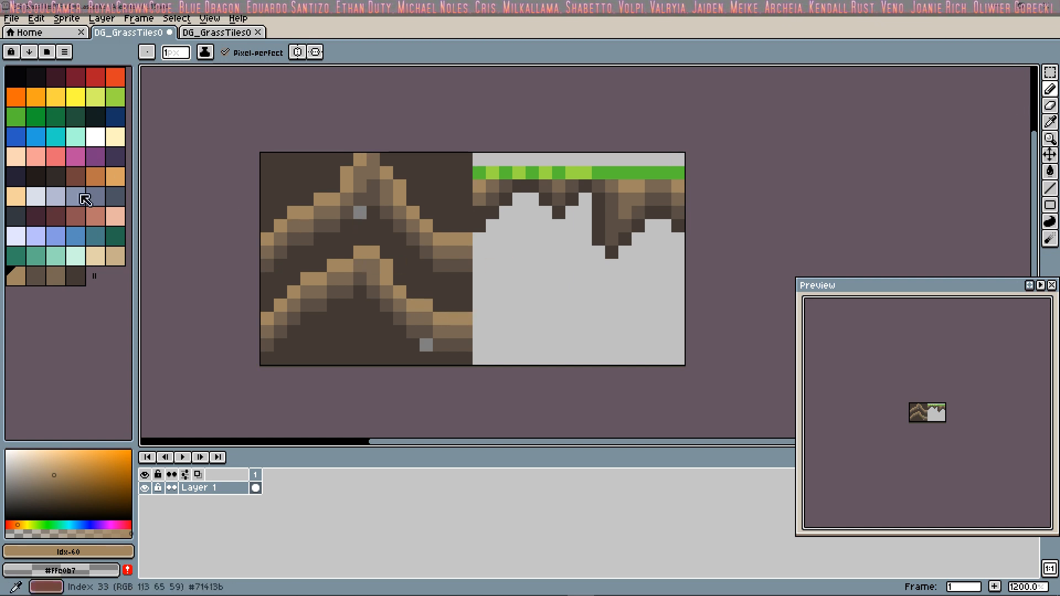
Step: Repaint the two stray grey pixels beneath the ridges with dark brown Idx-63
left_click(76, 277)
left_click(360, 213)
left_click(426, 345)
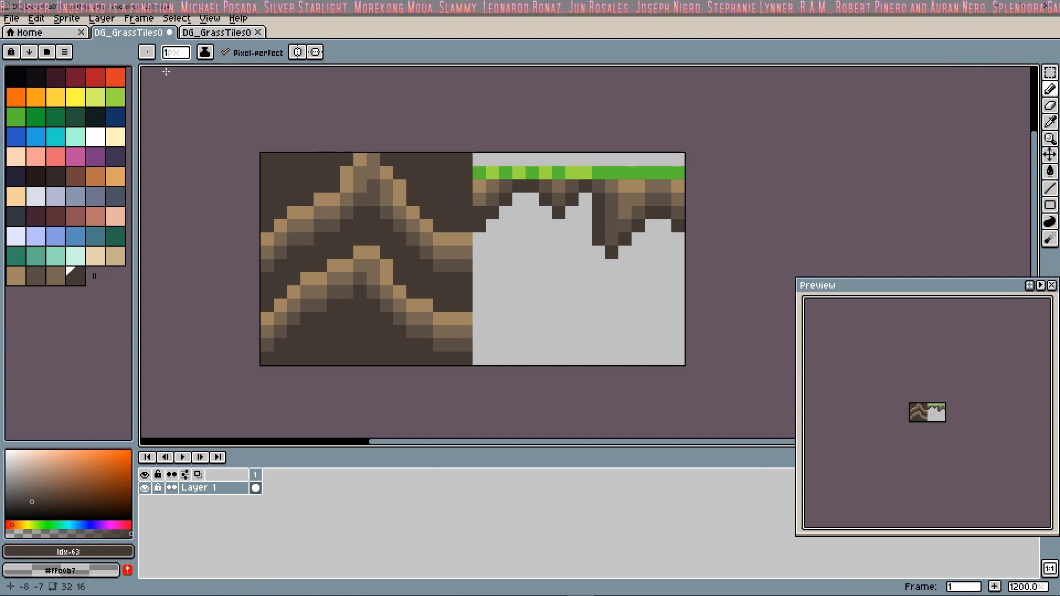
Step: Save the sprite under the new file name DG_GrassTiles03ForDnD.aseprite in the Aseprite folder
left_click(11, 19)
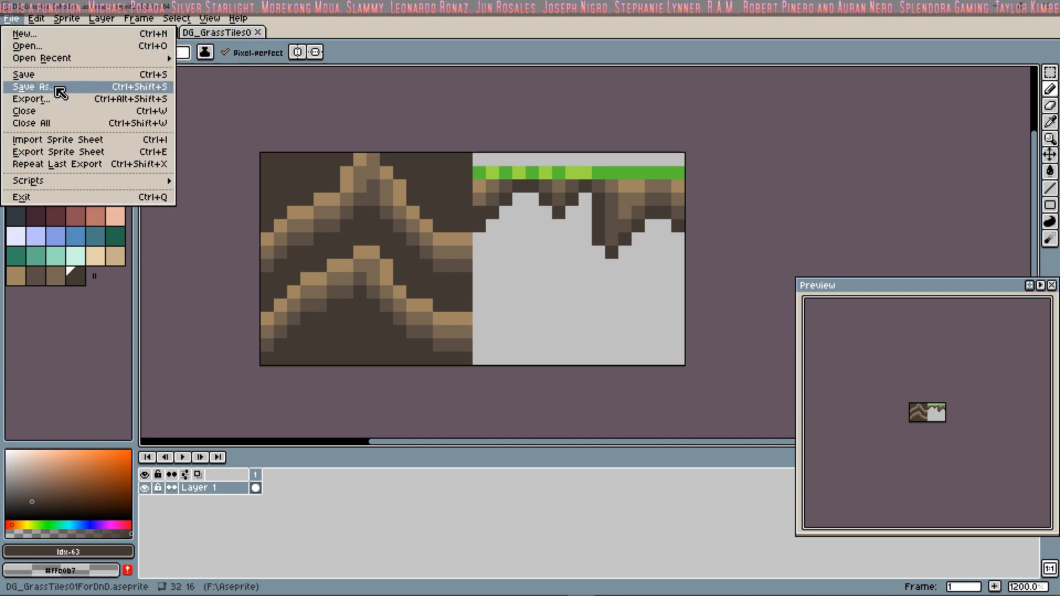
left_click(56, 87)
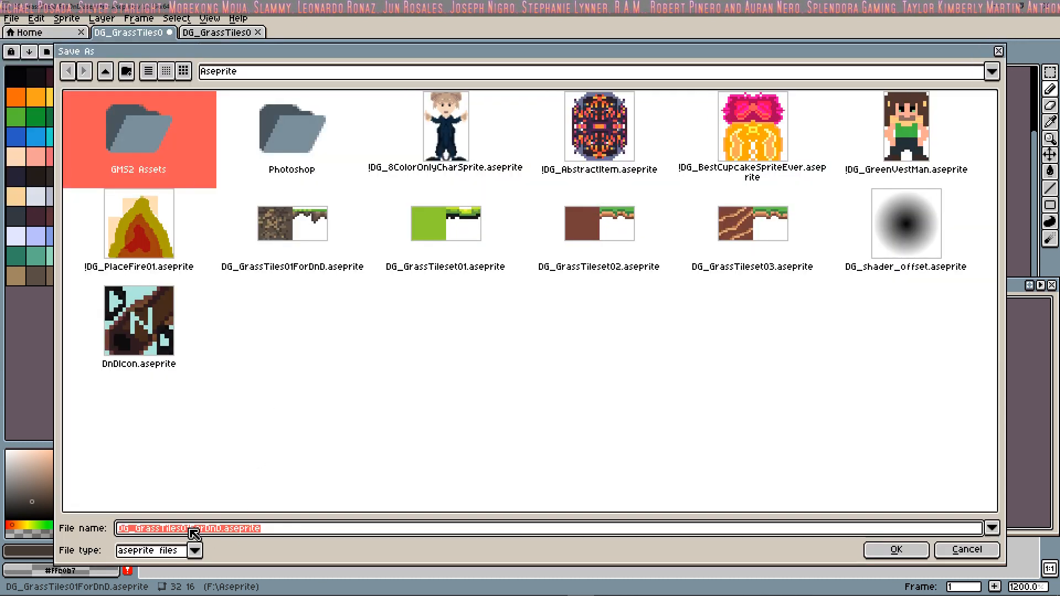
left_click(192, 528)
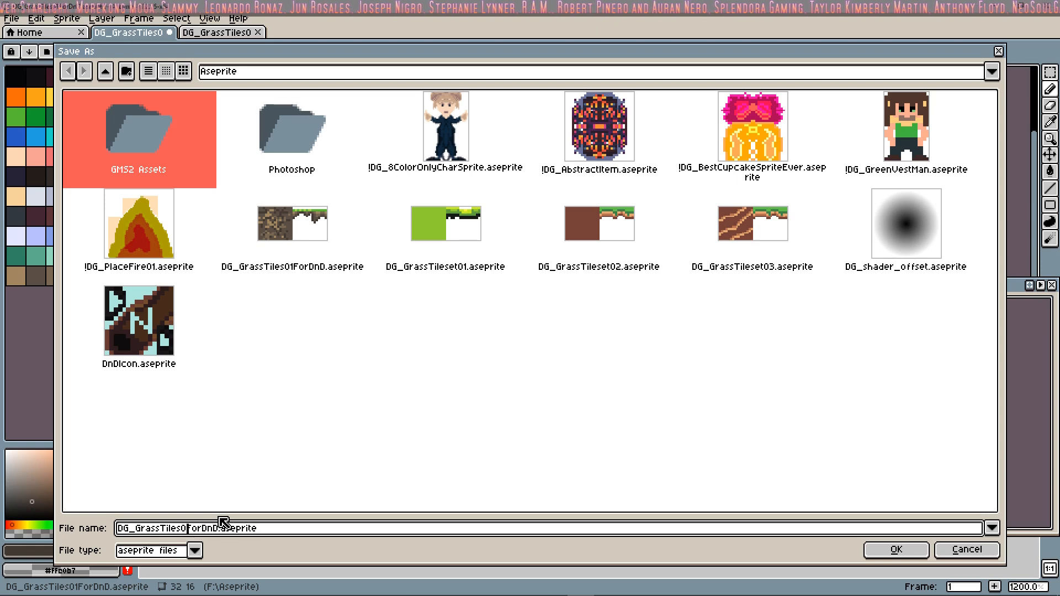
key("BackSpace")
type("3")
left_click(885, 551)
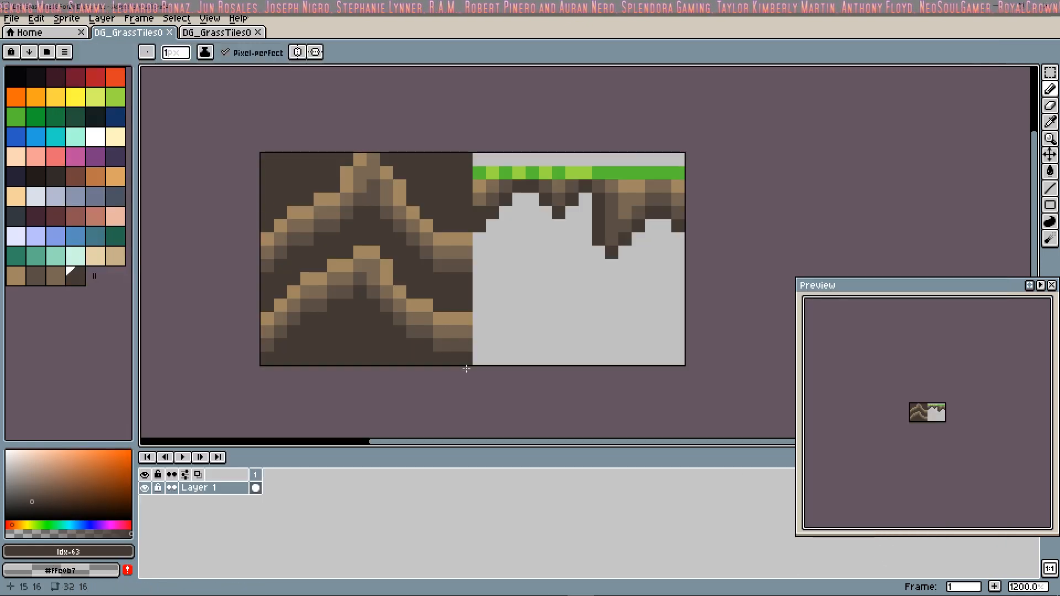
Step: Export the new tile sprite as an image at 100% size with visible layers and all frames
left_click(11, 18)
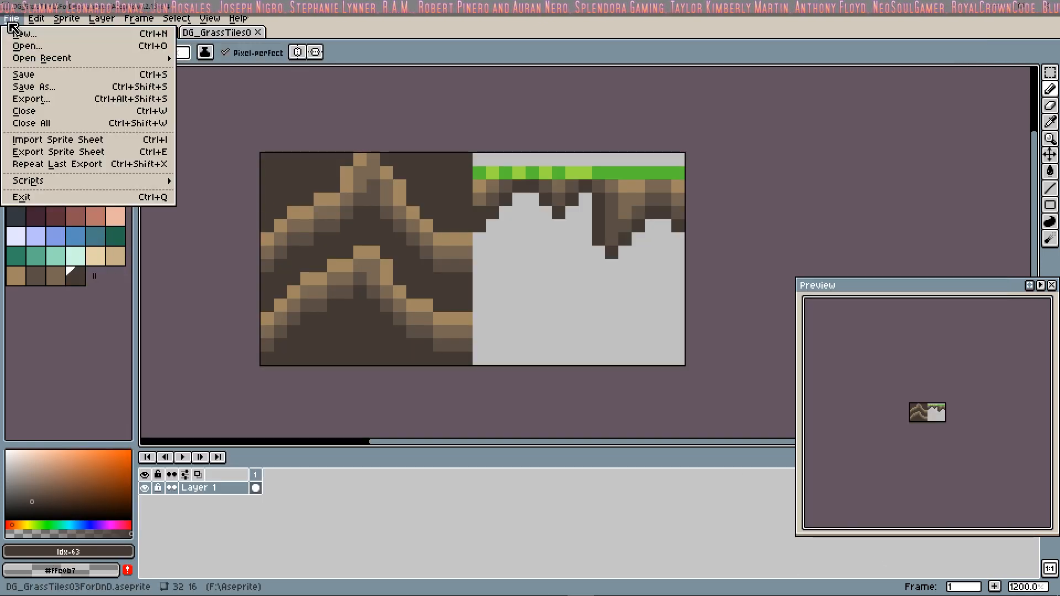
left_click(53, 100)
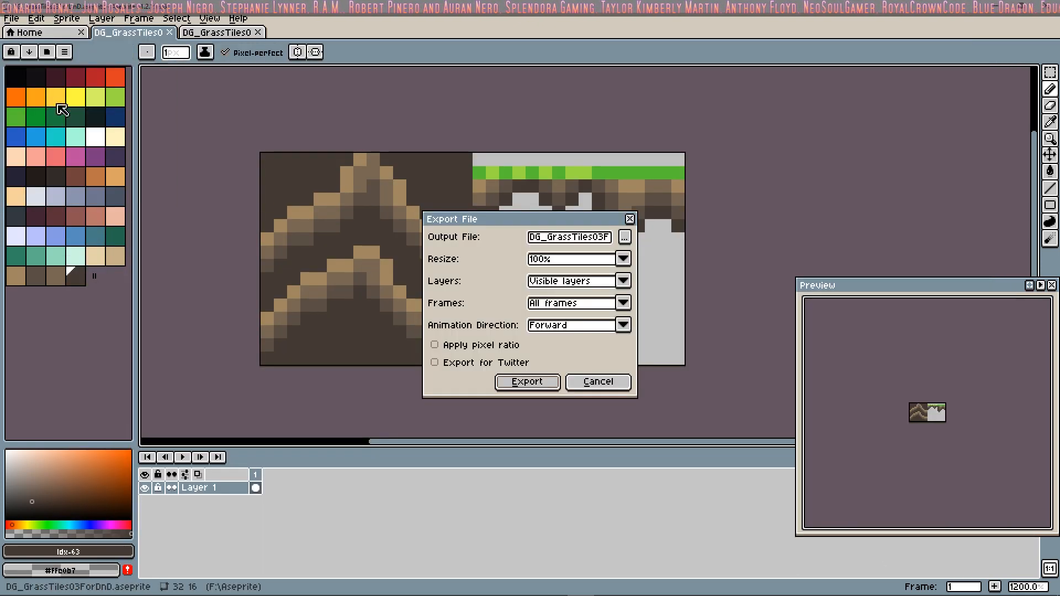
left_click(530, 382)
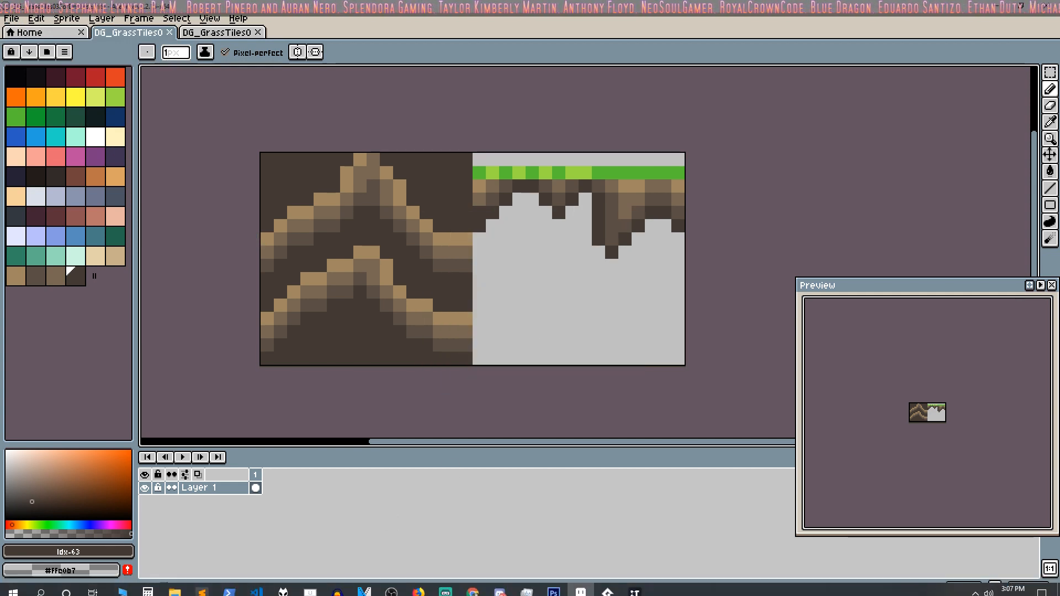
Step: Switch to Tilesetter, clear the old green tileset from the canvas, and import DG_GrassTiles03ForDnD.png from the Aseprite folder
left_click(635, 586)
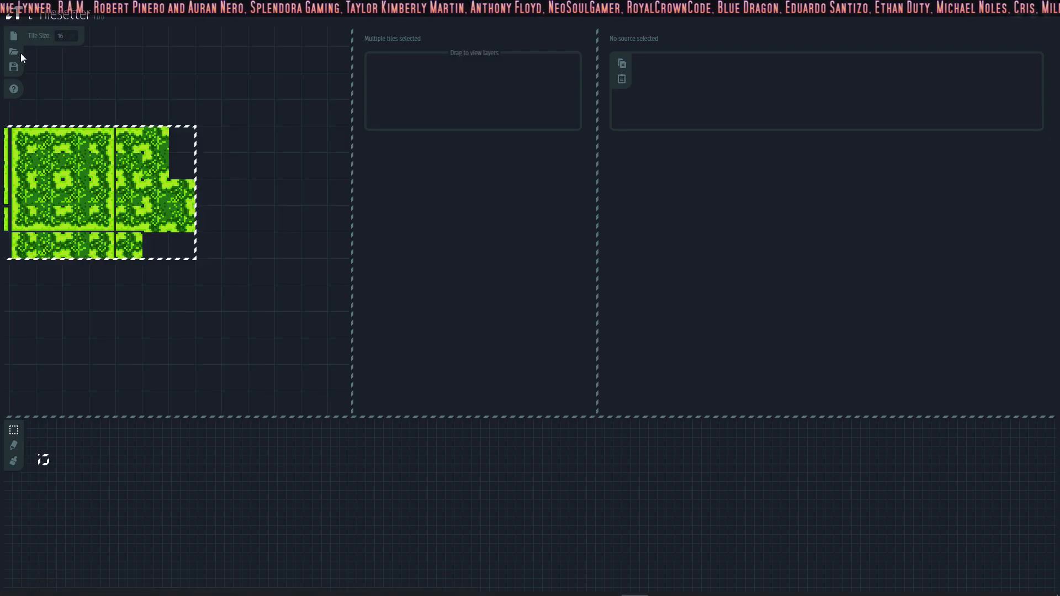
left_click(59, 56)
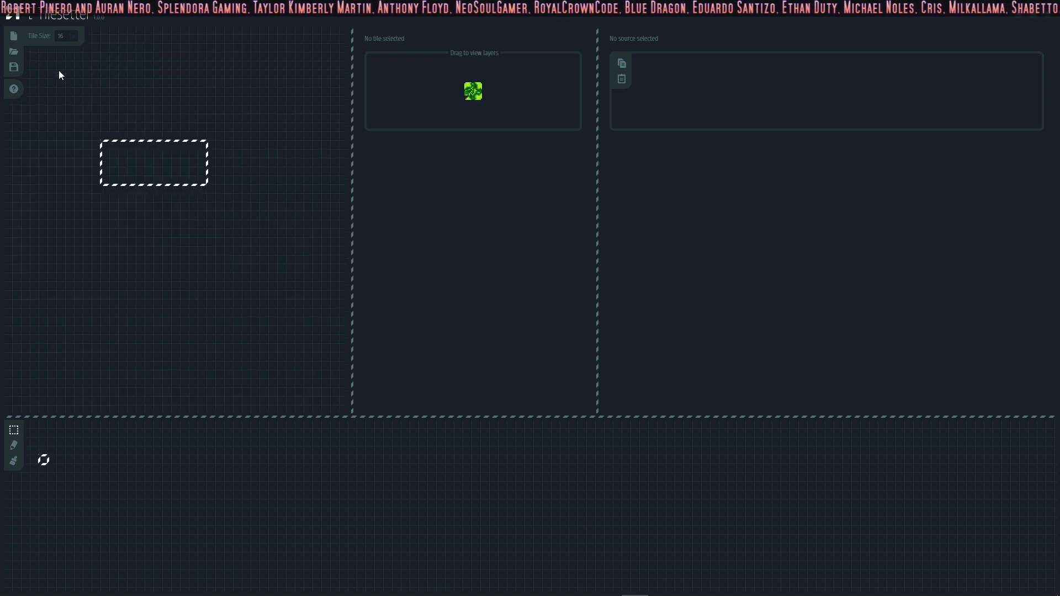
left_click(167, 130)
right_click(155, 152)
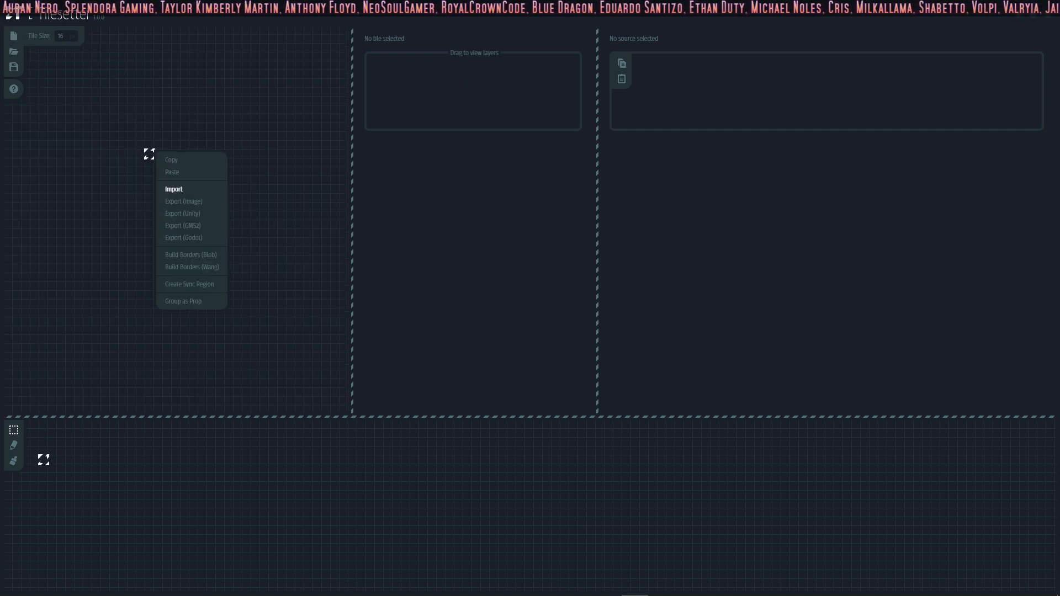
left_click(182, 190)
double_click(253, 104)
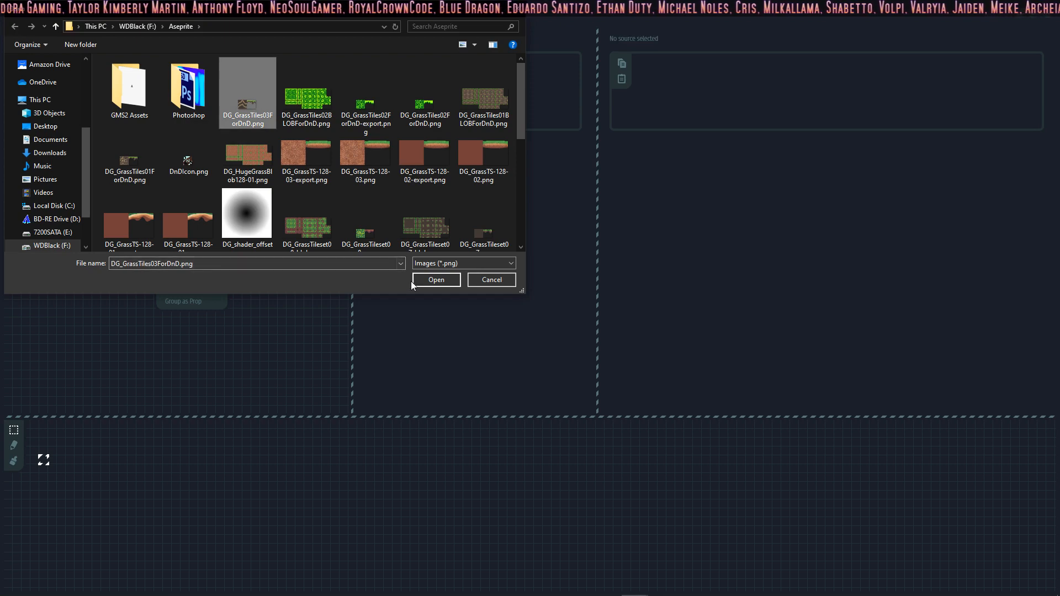
scroll(171, 159, "up", 1)
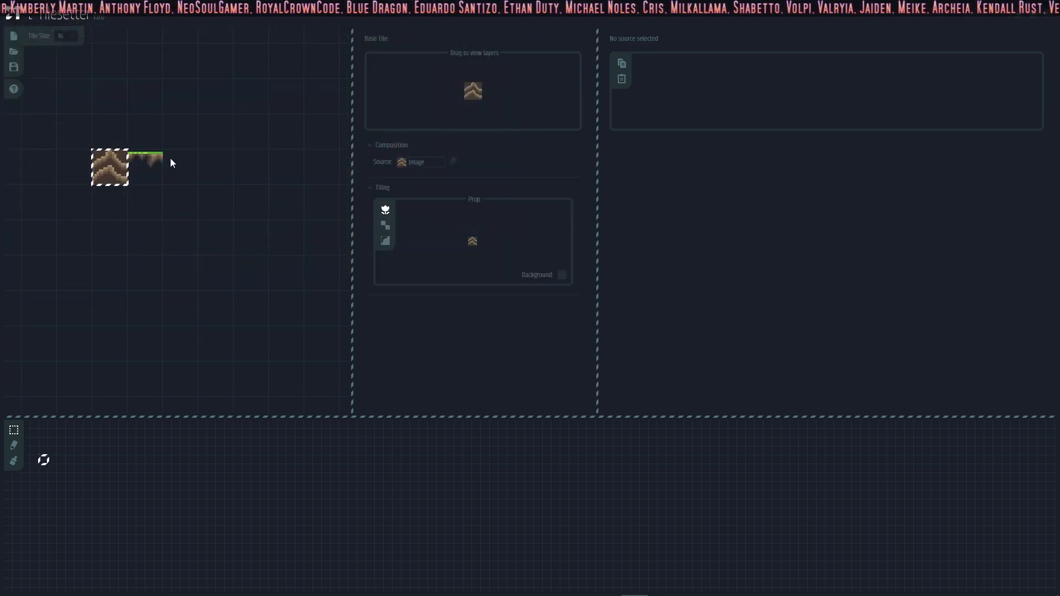
Step: Delete the grass-edge tile from the canvas and build blob borders around the ridged dirt tile
left_click(161, 157)
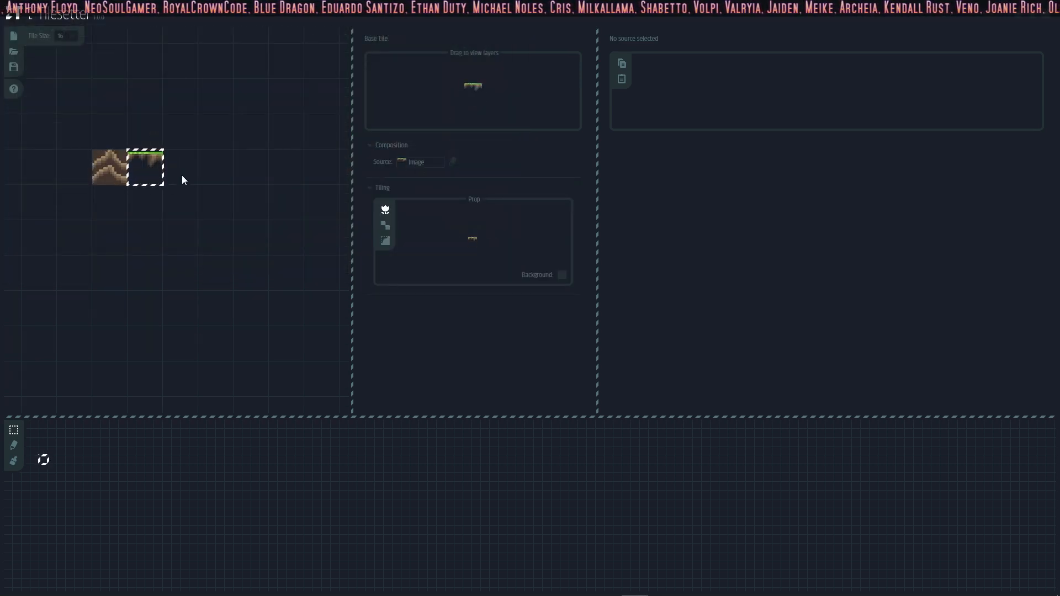
left_click(183, 175)
left_click(162, 167)
key("Delete")
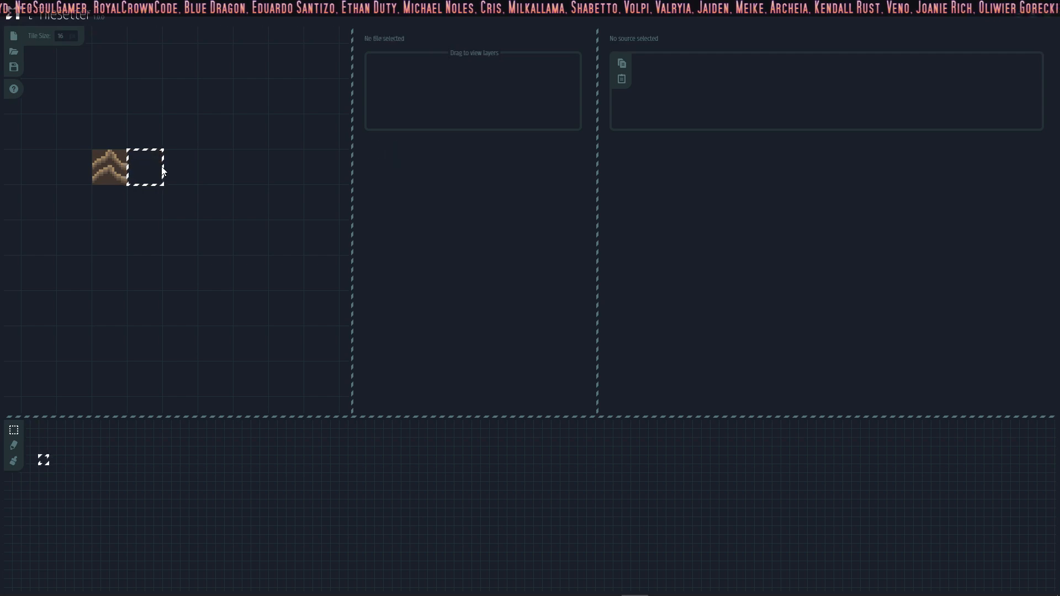
right_click(122, 157)
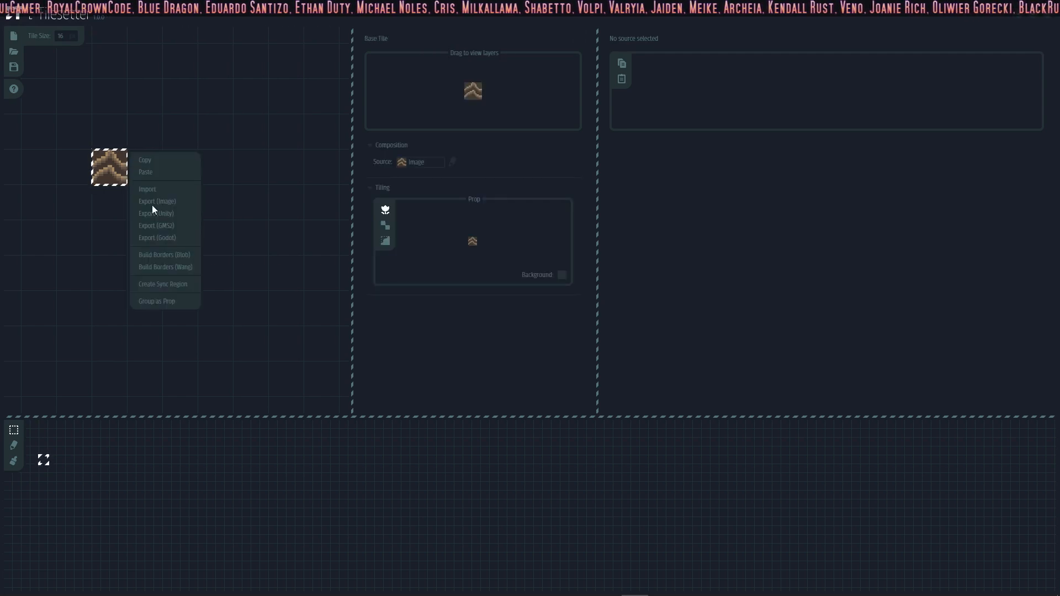
left_click(175, 256)
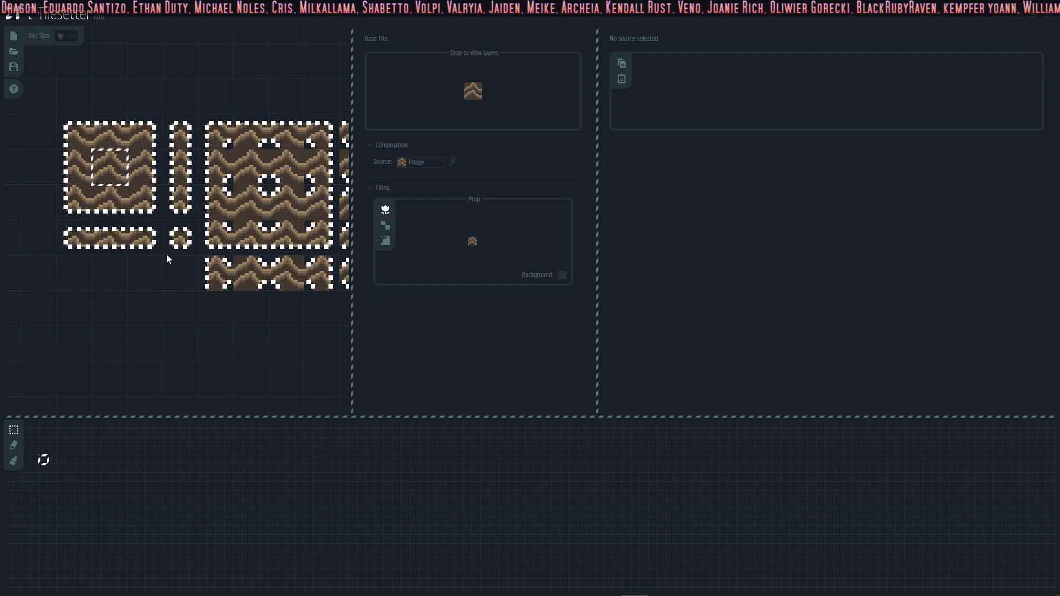
Step: Set the grass-edge image as the source of the dirt block's top and right border tiles
left_click(115, 122)
left_click(422, 184)
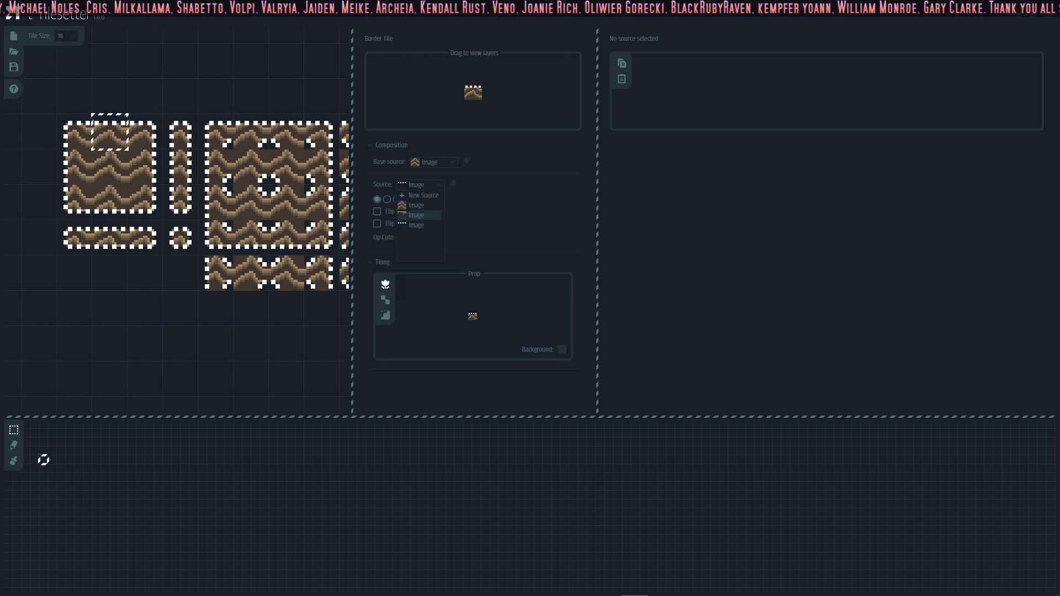
left_click(420, 216)
left_click(160, 167)
left_click(438, 185)
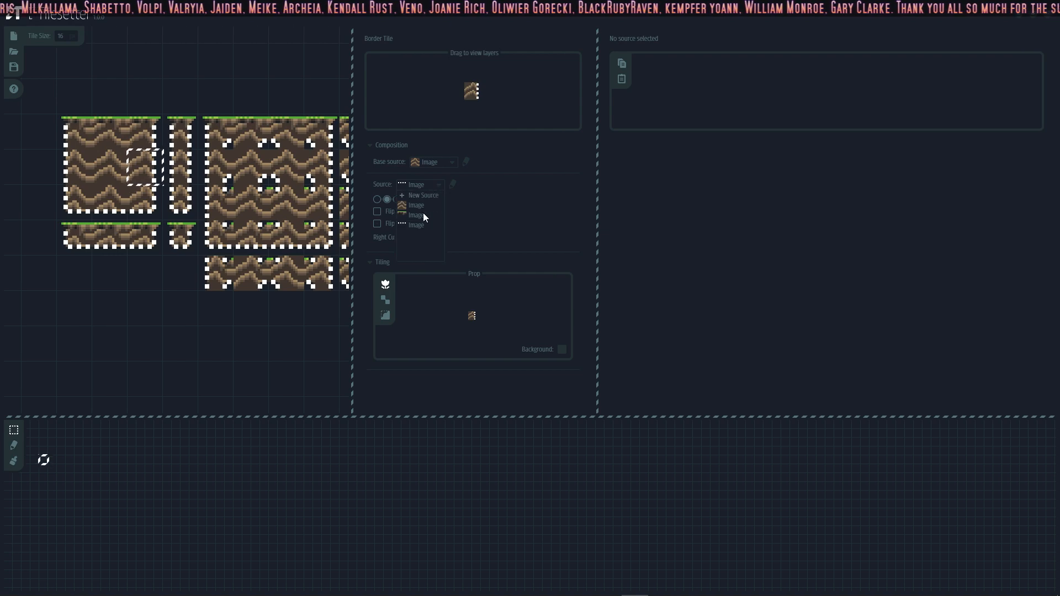
left_click(421, 215)
Step: Set the grass-edge image as the source of the dirt block's bottom and left border tiles
left_click(110, 203)
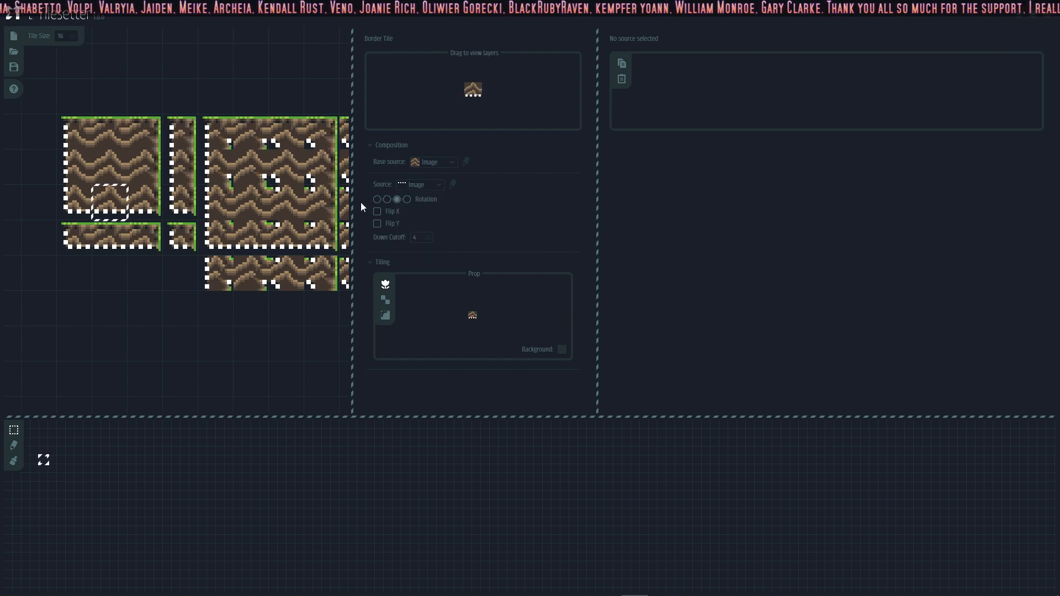
left_click(435, 187)
left_click(418, 214)
left_click(74, 166)
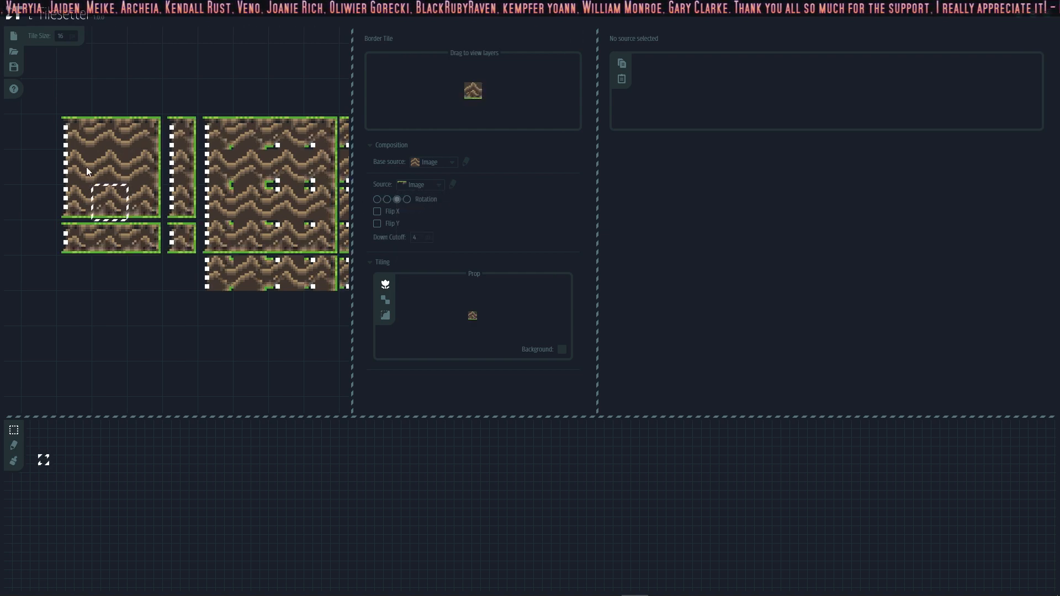
left_click(421, 185)
left_click(423, 214)
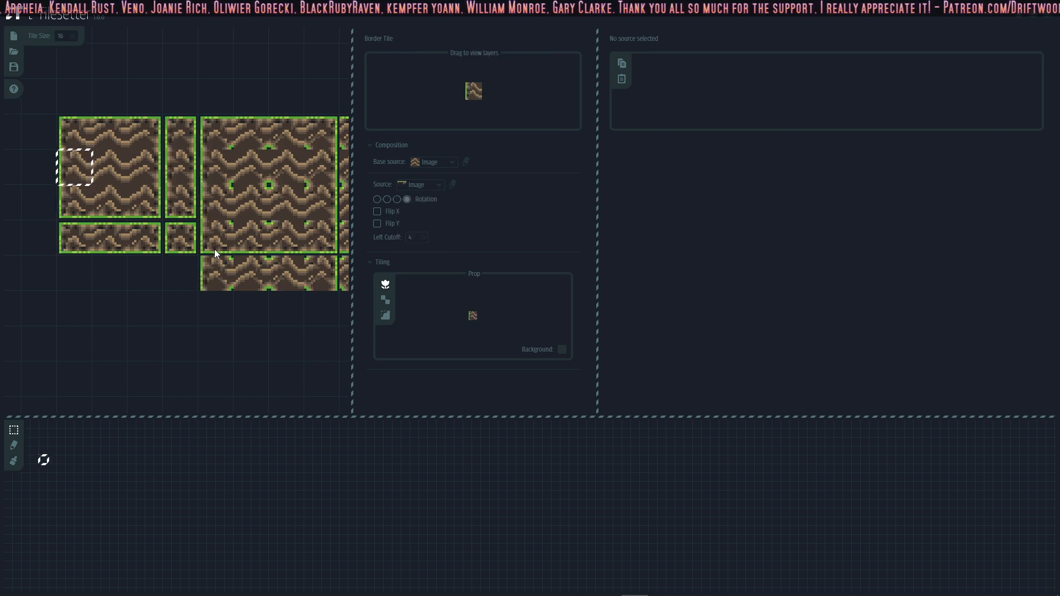
Step: Select the whole blob tileset and export it as an image named DG_GrassTiles03BLOBForDnD.png in the Aseprite folder
middle_click_drag(215, 250, 197, 270)
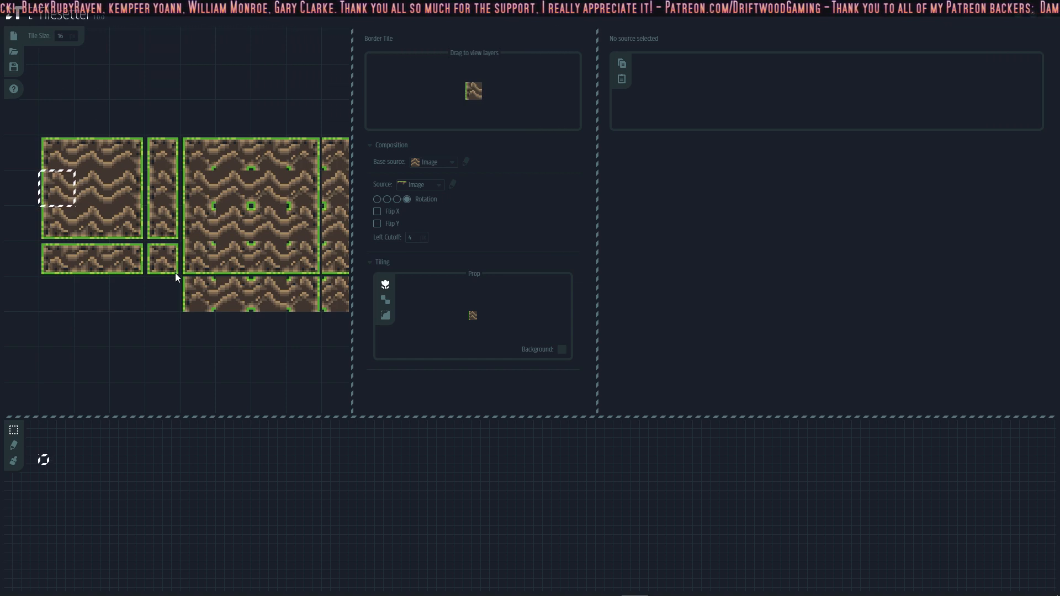
middle_click_drag(309, 238, 308, 195)
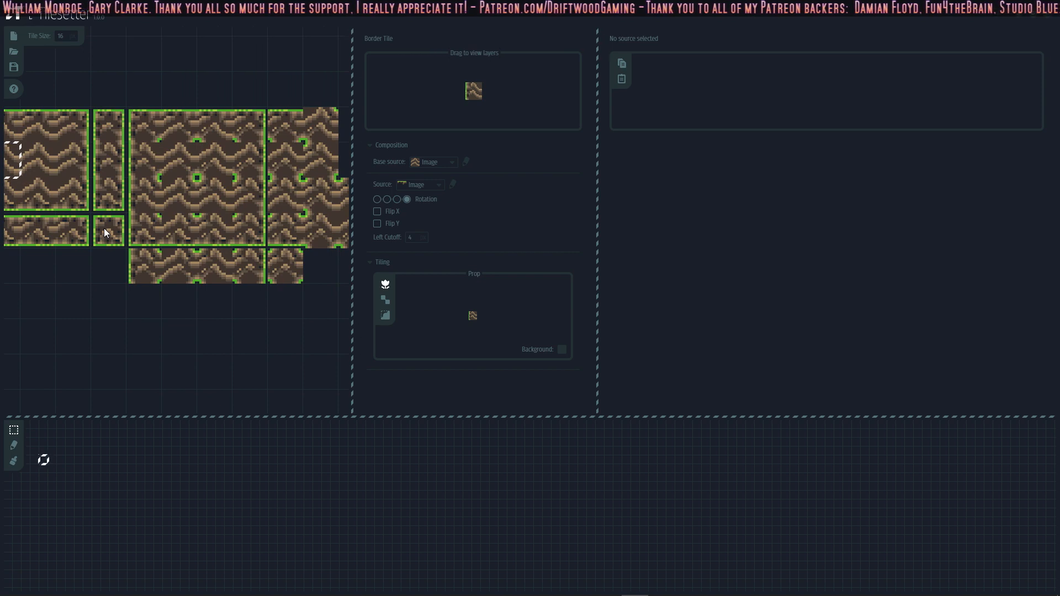
middle_click_drag(104, 228, 171, 228)
middle_click_drag(53, 168, 81, 218)
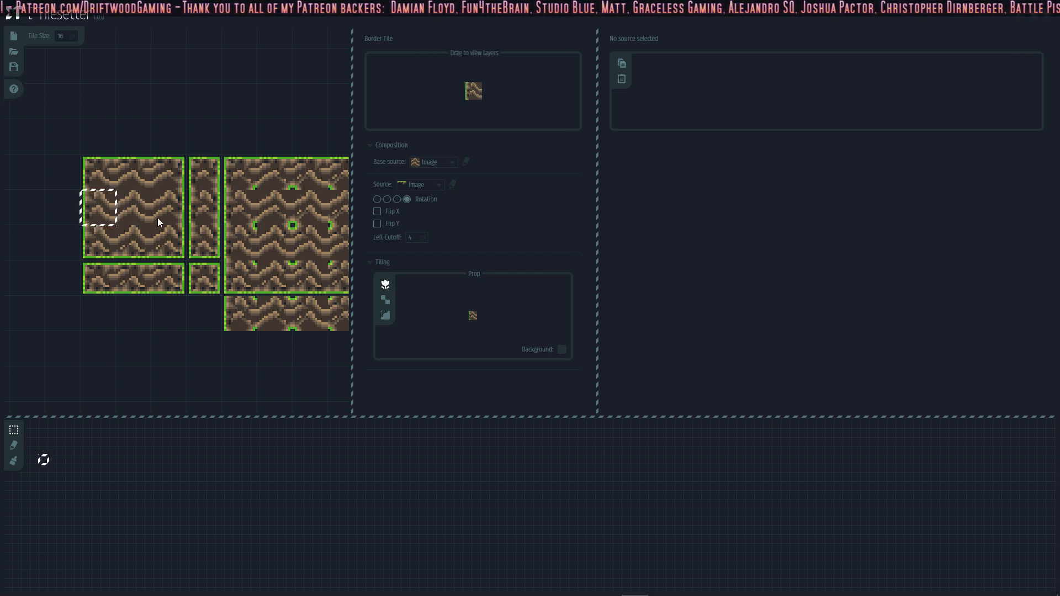
left_click_drag(61, 171, 222, 308)
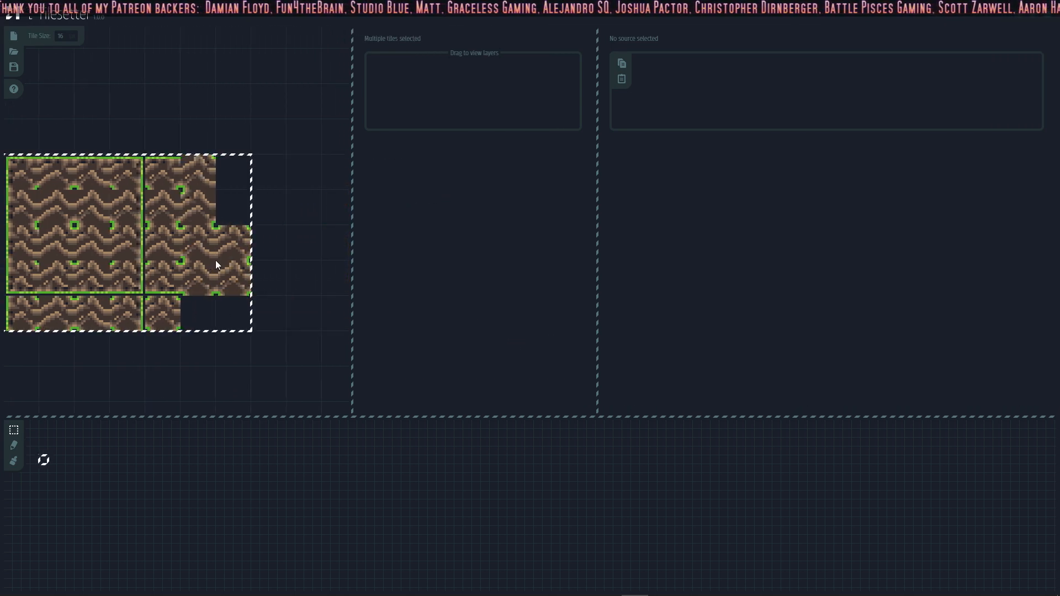
right_click(217, 234)
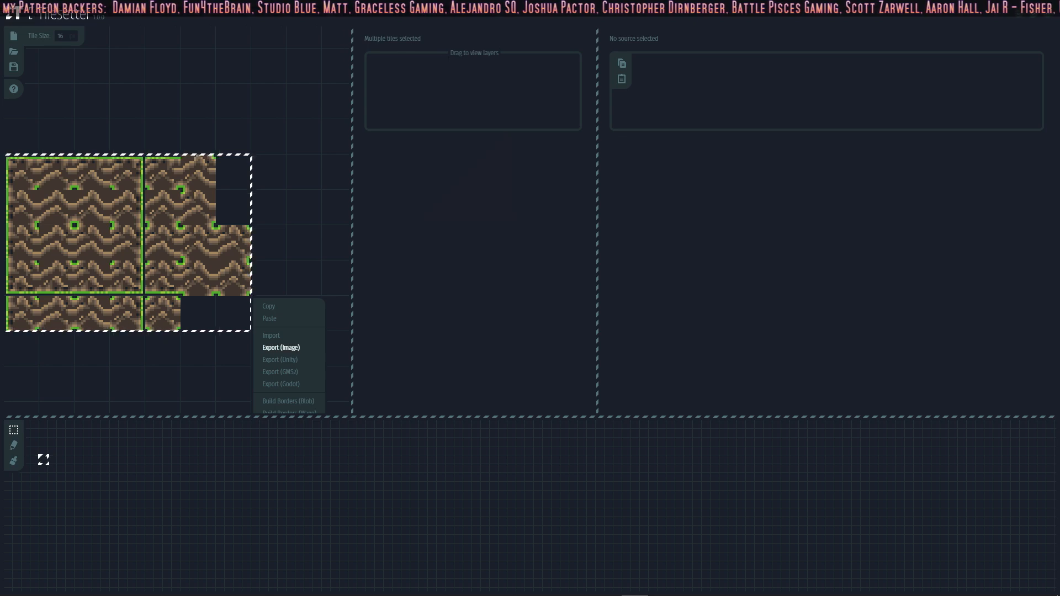
left_click(280, 347)
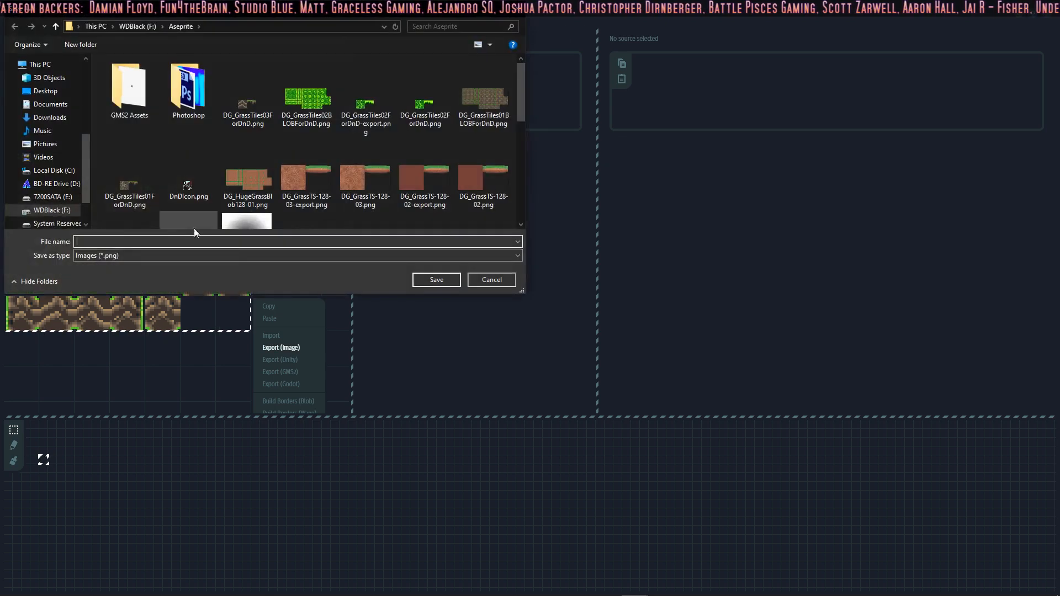
left_click(301, 116)
left_click(144, 241)
left_click(142, 241)
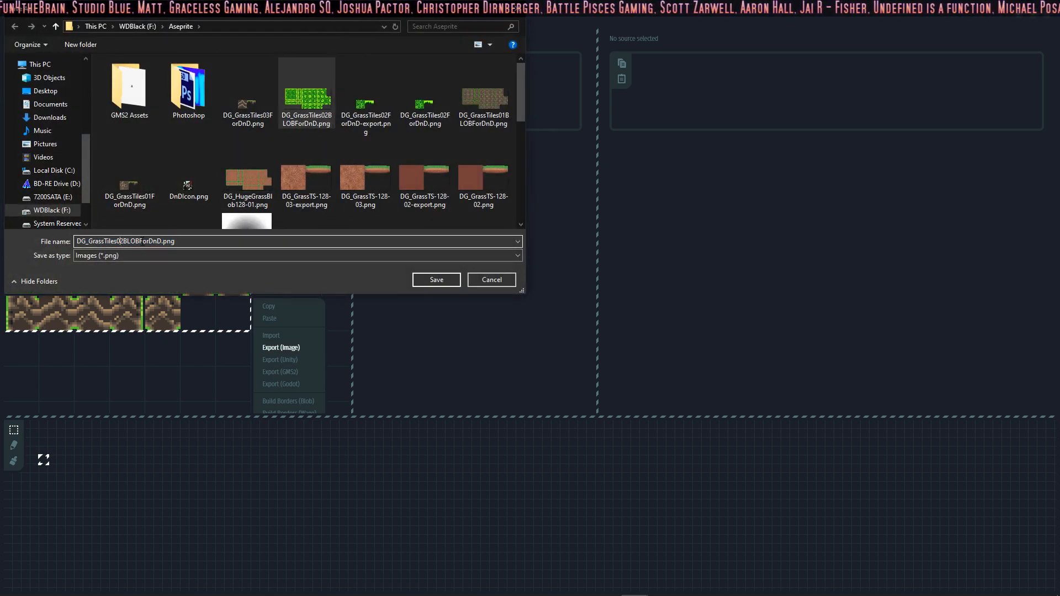
left_click(435, 280)
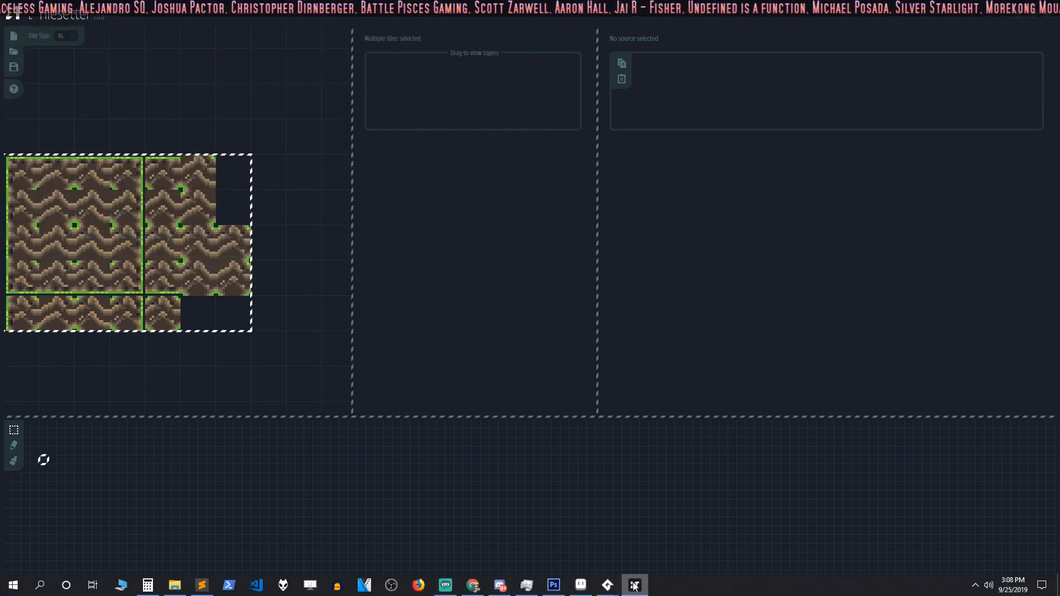
Step: Switch to GameMaker Studio 2, add a TilesetImages group under Sprites, and move sGrassTS01 and sGrassTS02 into it
mouse_move(606, 573)
left_click(566, 532)
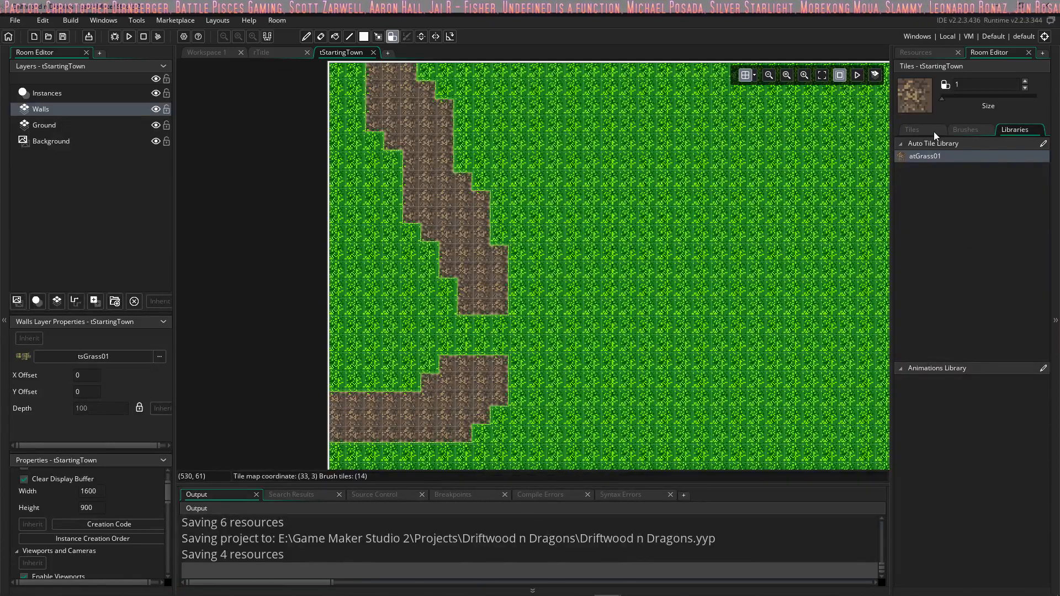
left_click(926, 55)
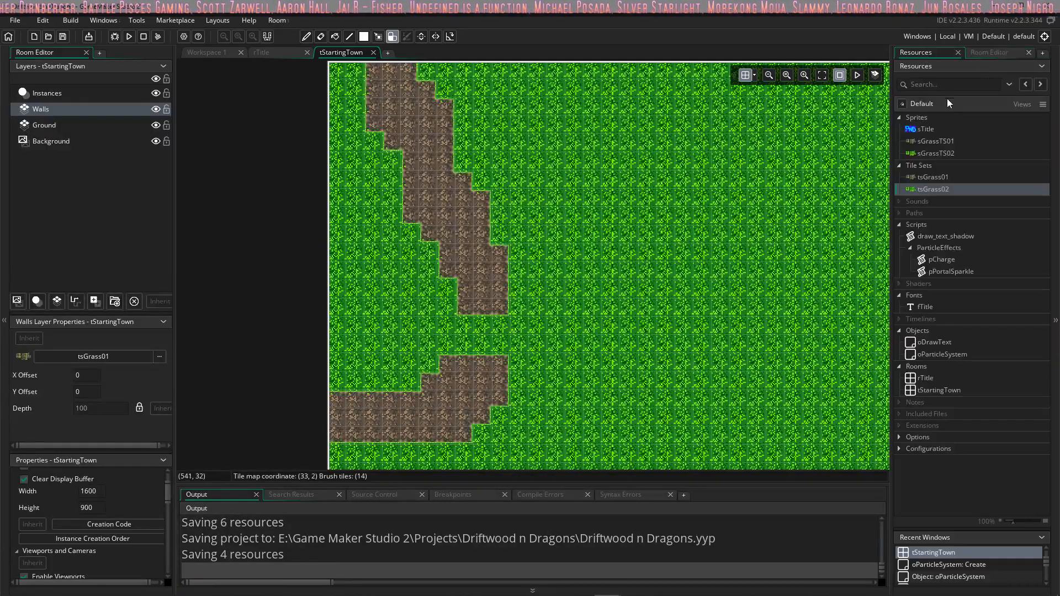
right_click(919, 119)
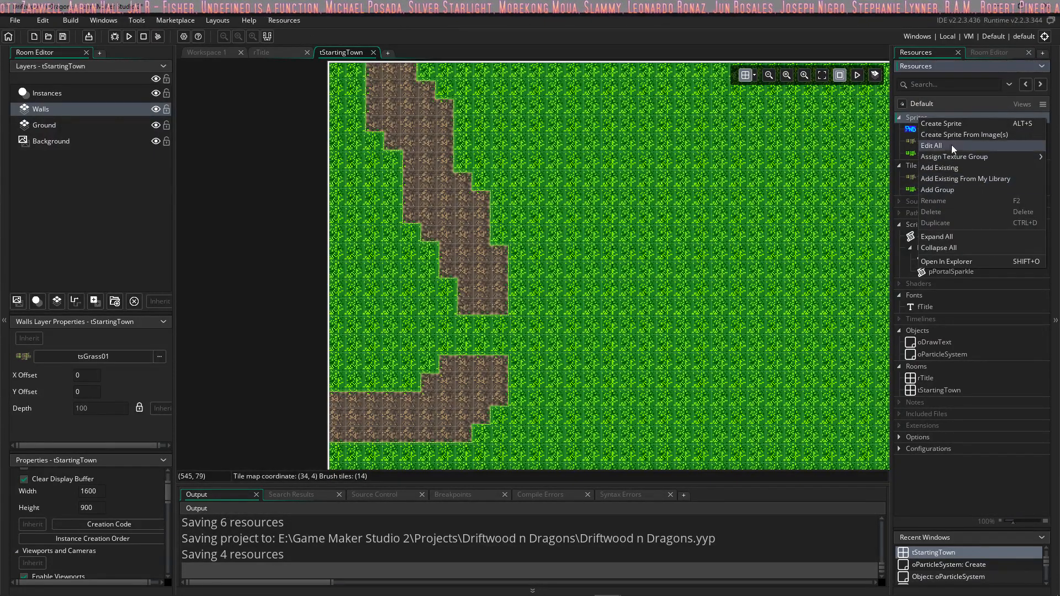
left_click(950, 191)
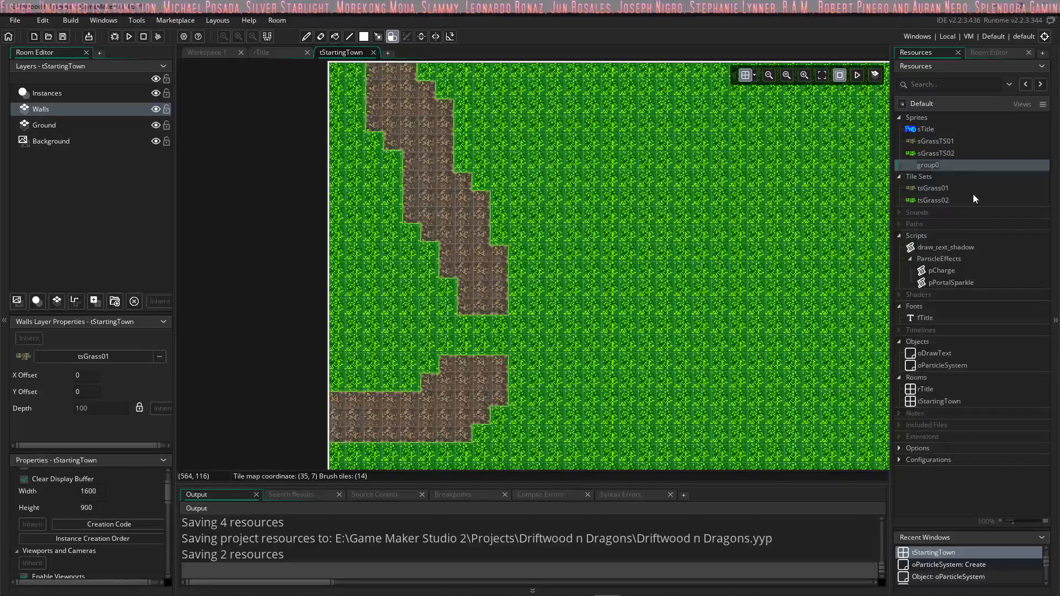
type("Til")
type("es")
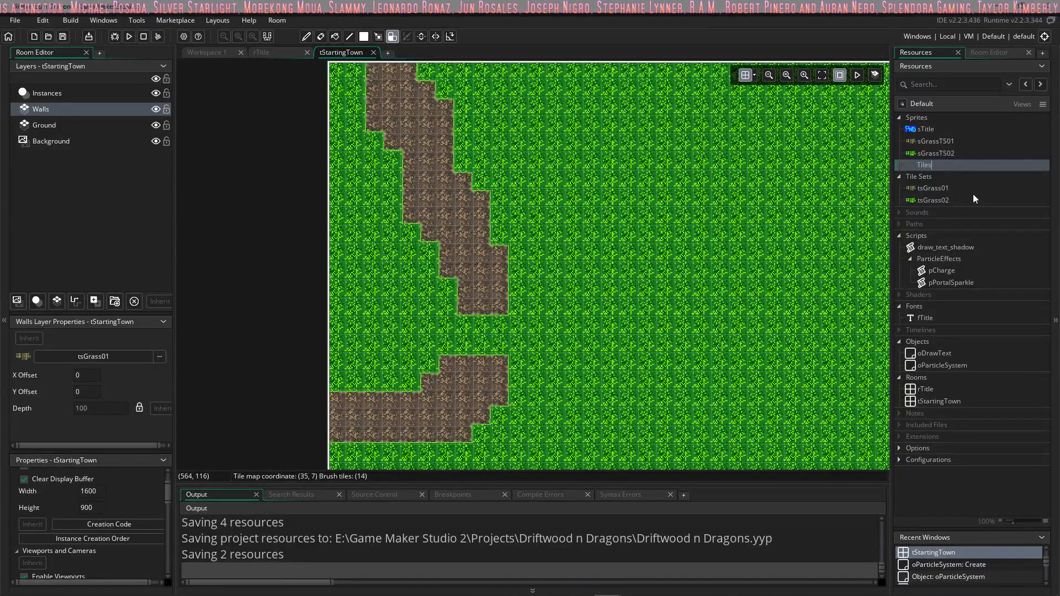
type("etImages")
key("Return")
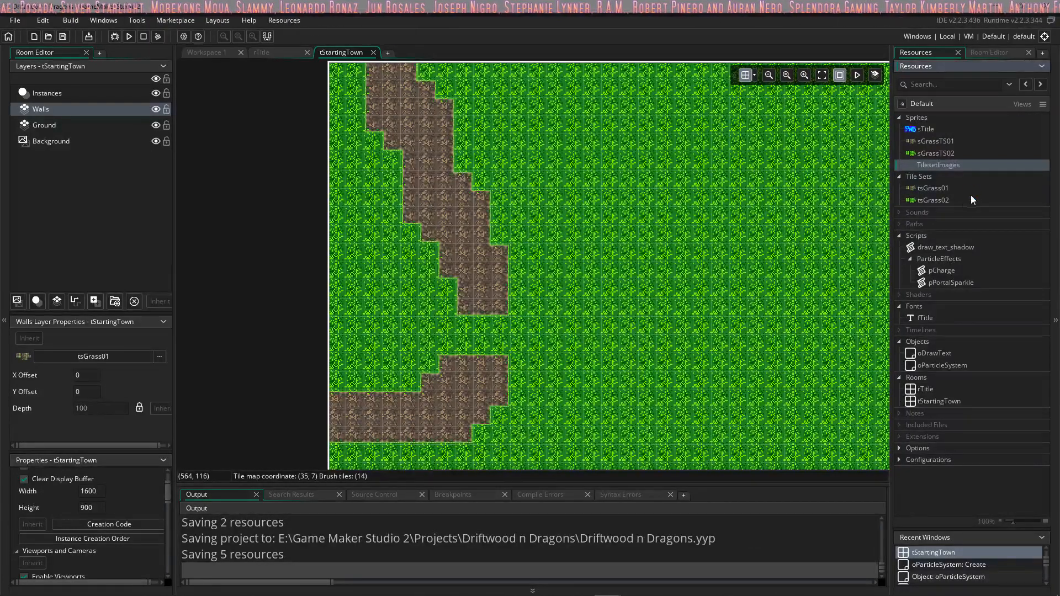
mouse_move(924, 149)
left_mouse_down()
mouse_move(933, 164)
mouse_move(944, 151)
left_mouse_up()
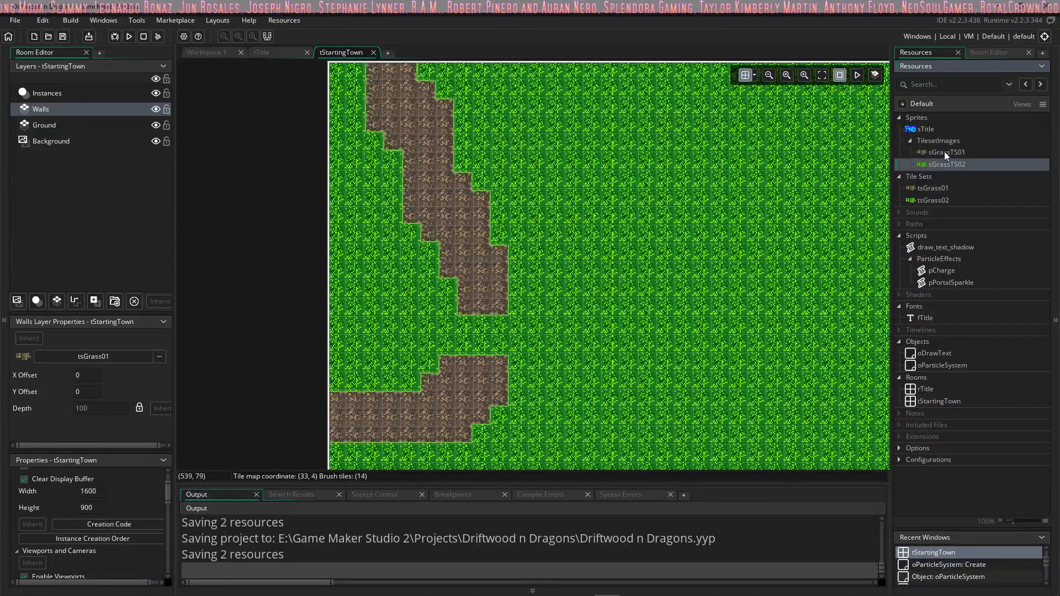
Step: Create a new sprite in the TilesetImages group and import DG_GrassTiles03BLOBForDnD.png as its image
right_click(928, 142)
left_click(861, 146)
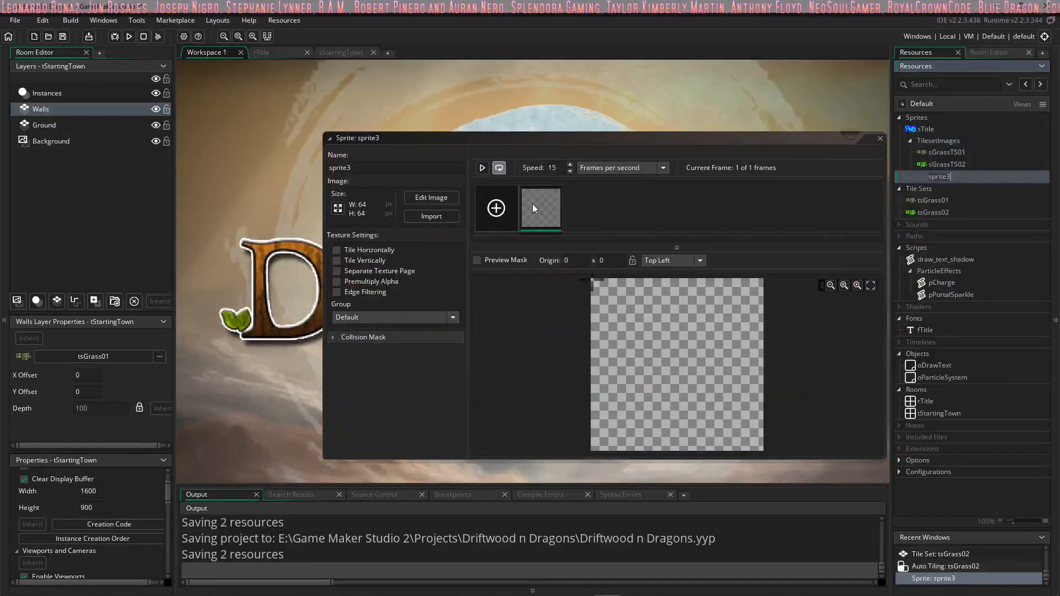
left_click(418, 214)
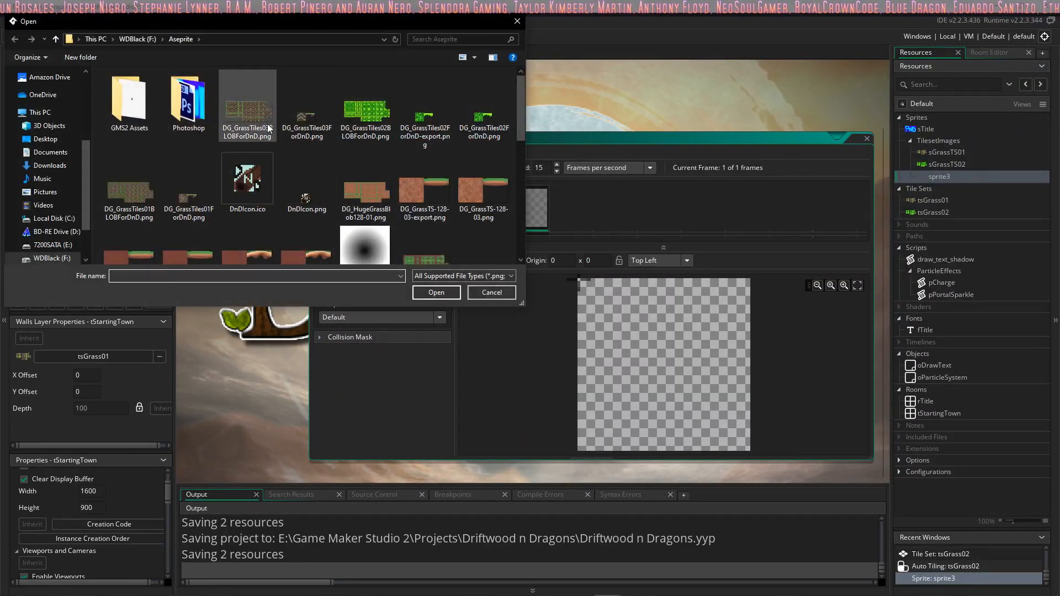
left_click(247, 104)
left_click(436, 292)
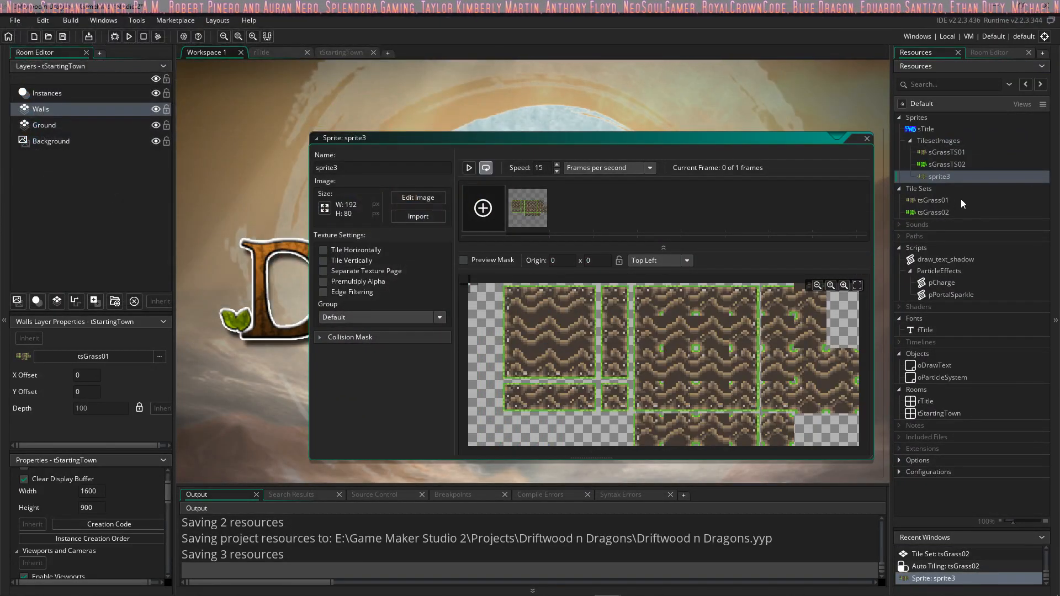
Step: Rename the newly imported sprite sMountainTS01 and close its editor
double_click(325, 168)
type("s")
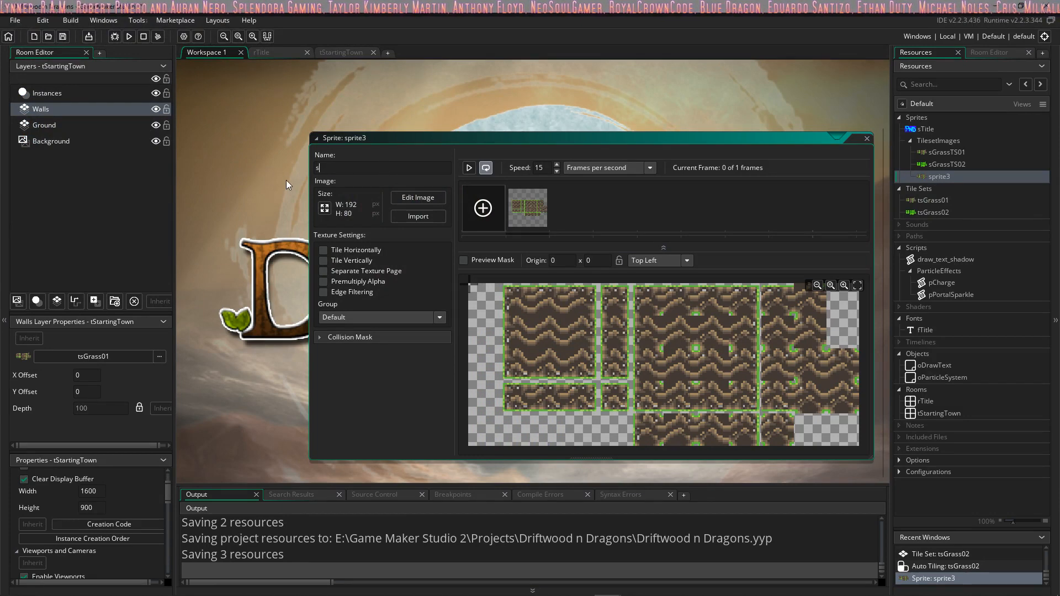
type("Grass")
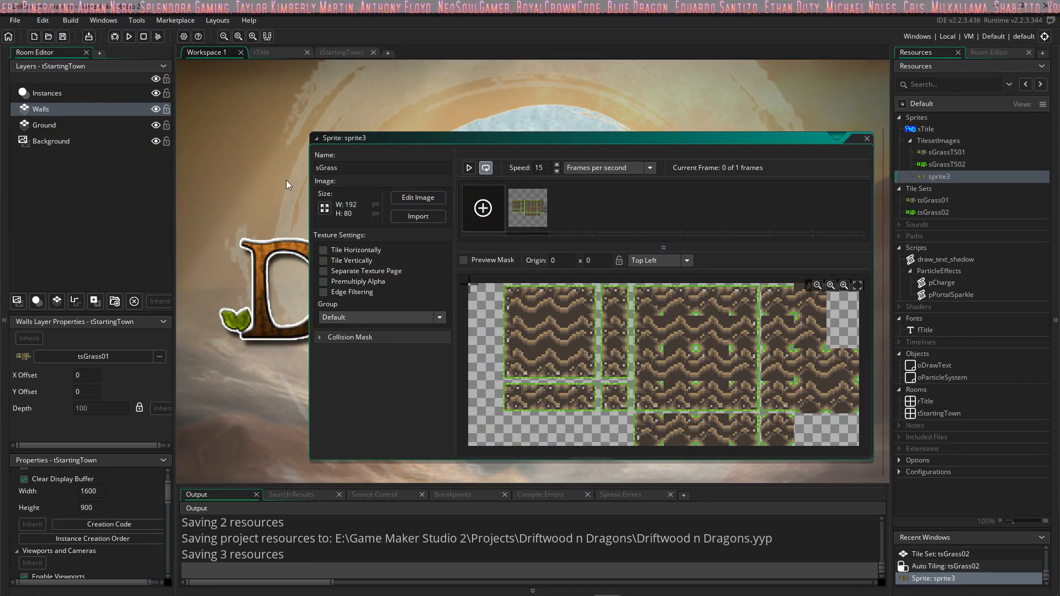
key("BackSpace")
key("BackSpace")
key("BackSpace")
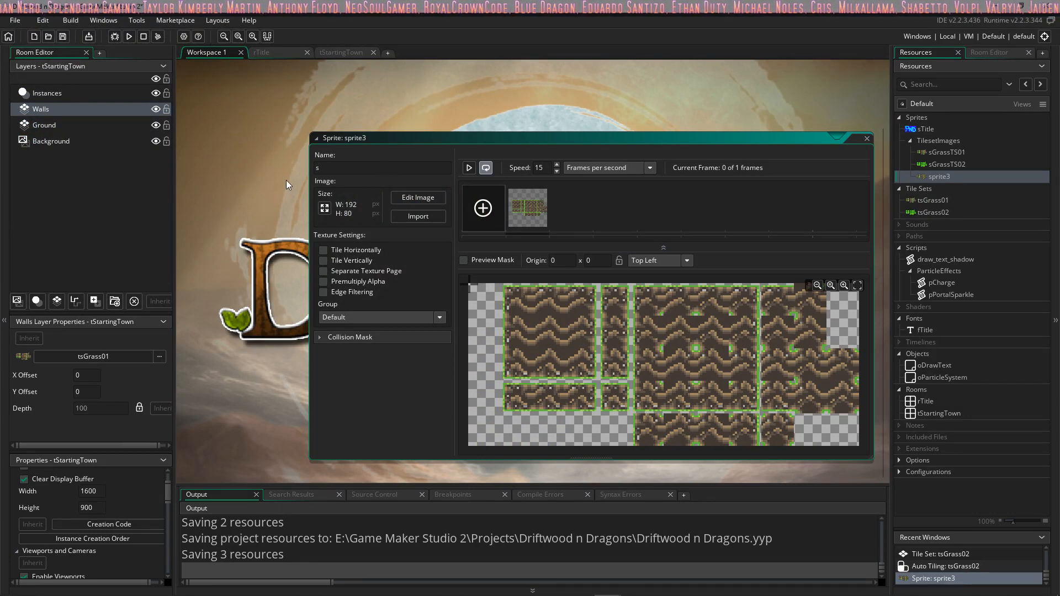
type("Mountain")
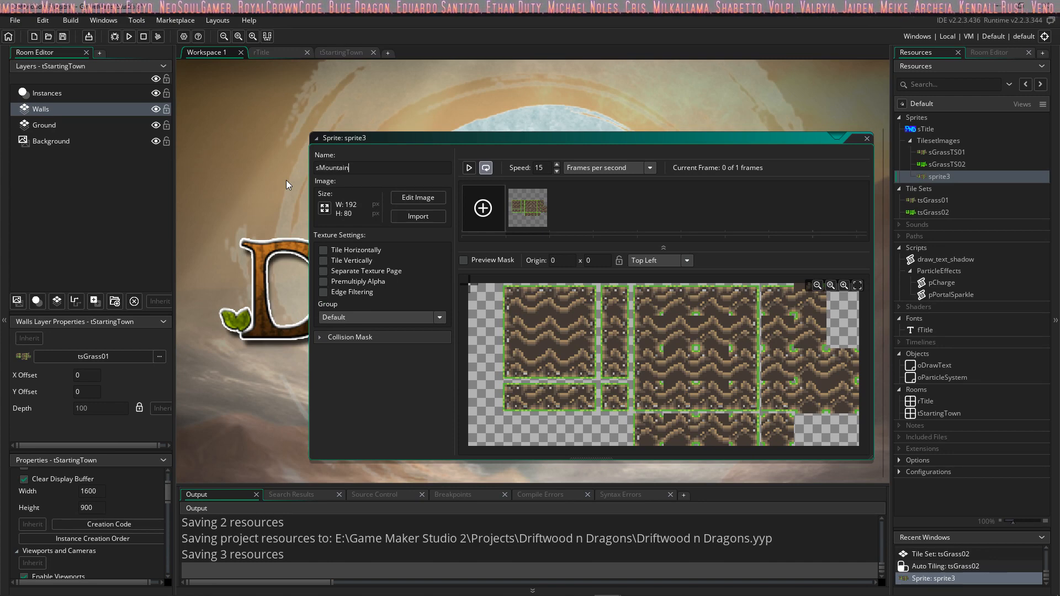
type("TS01")
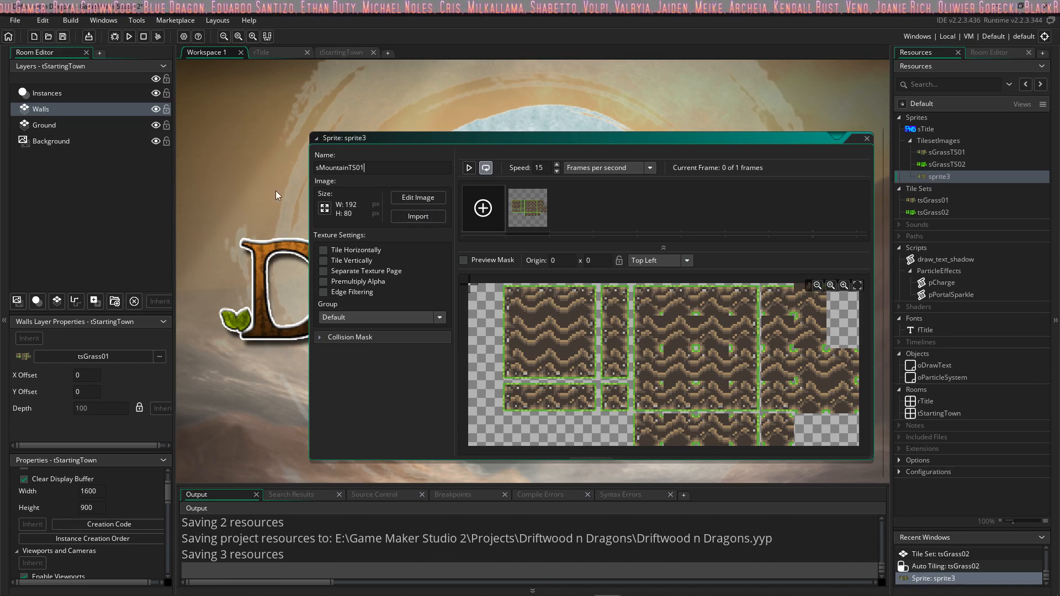
left_click(867, 139)
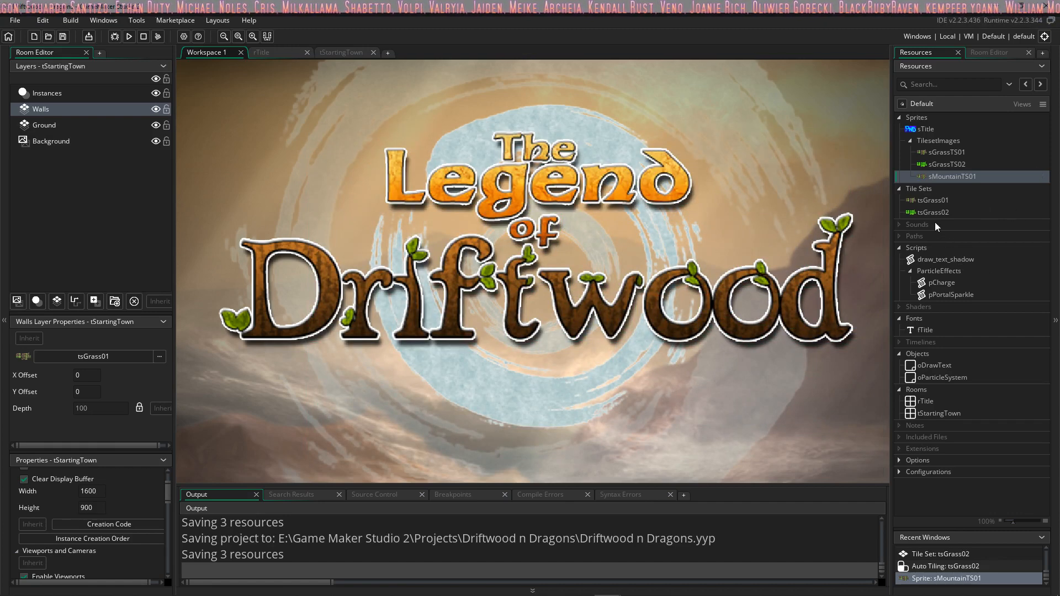
Step: Create a new tile set named tsMountain01
right_click(919, 188)
left_click(933, 197)
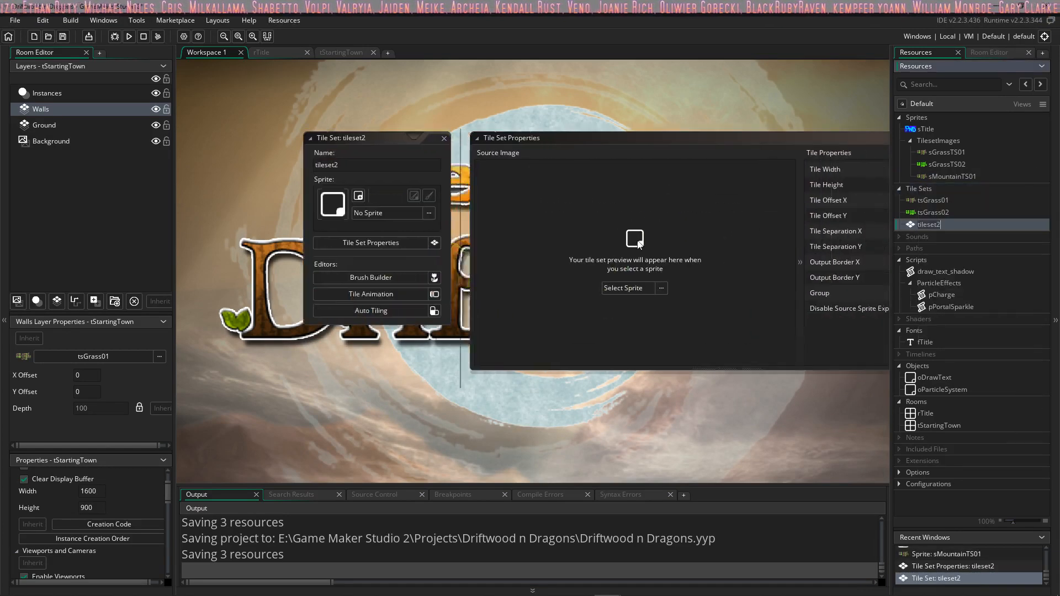
type("tsMountain01")
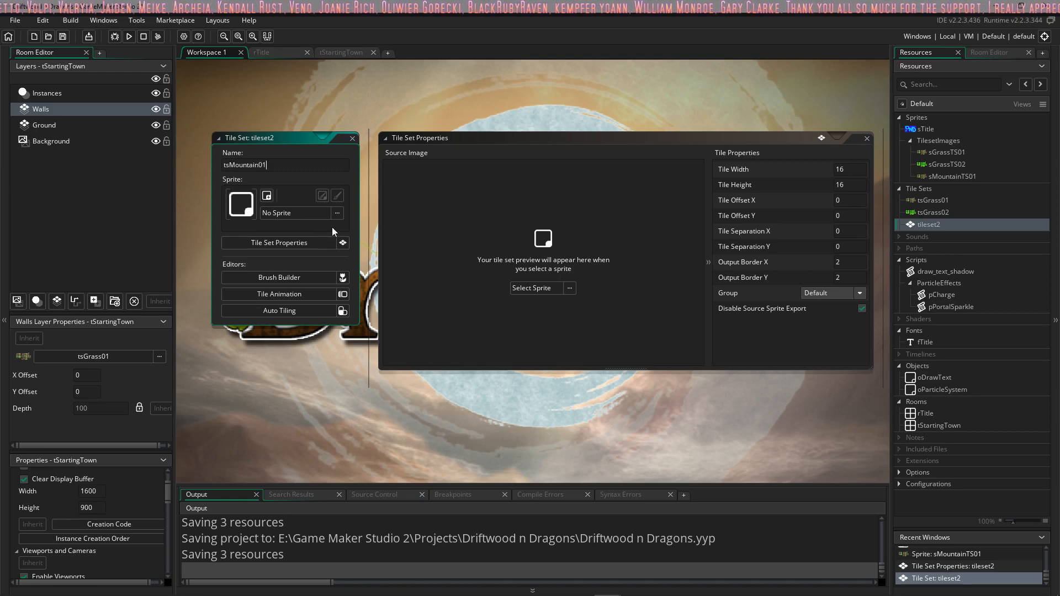
Step: Assign sMountainTS01 from the TilesetImages group as the tile set's source sprite
left_click(532, 288)
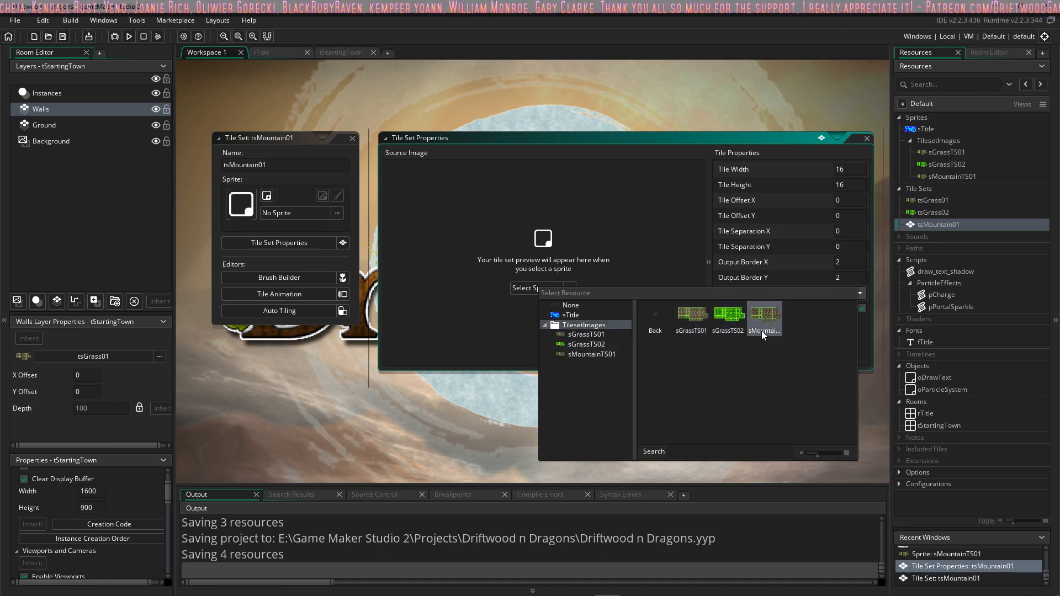
left_click(766, 316)
middle_click_drag(453, 187, 499, 222)
scroll(499, 222, "up", 2)
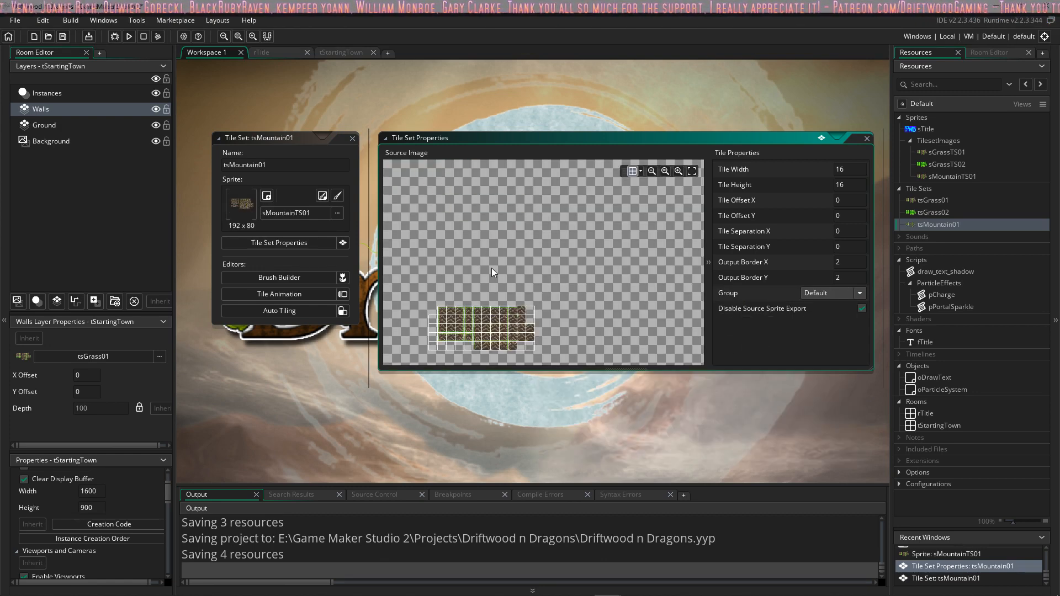
scroll(492, 267, "down", 2)
scroll(493, 270, "up", 3, "ctrl")
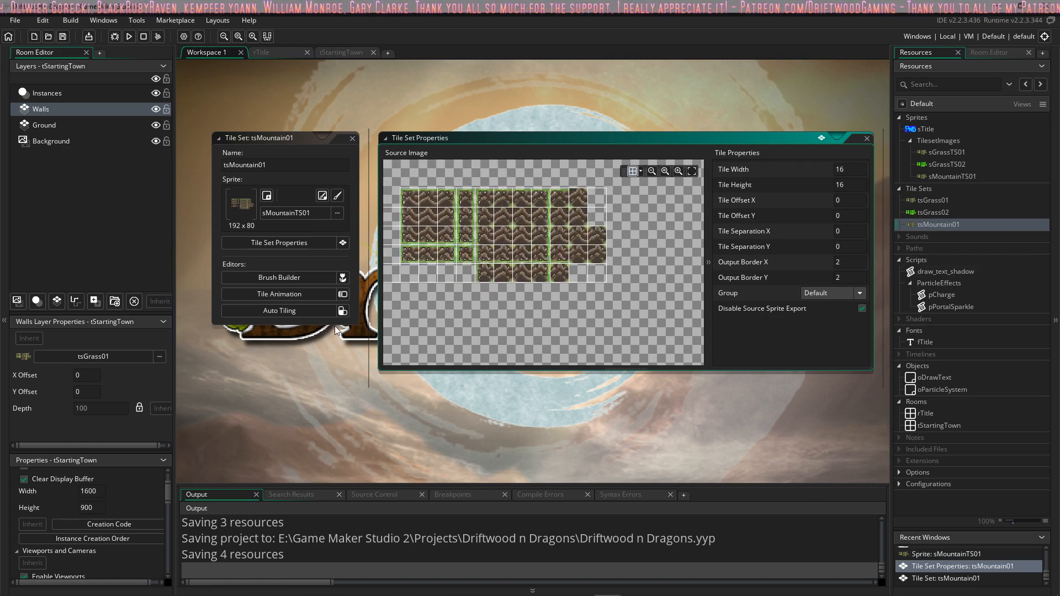
Step: Open auto tiling for tsMountain01 and add a 16-tile auto tile template
left_click(341, 312)
scroll(456, 316, "up", 3, "ctrl")
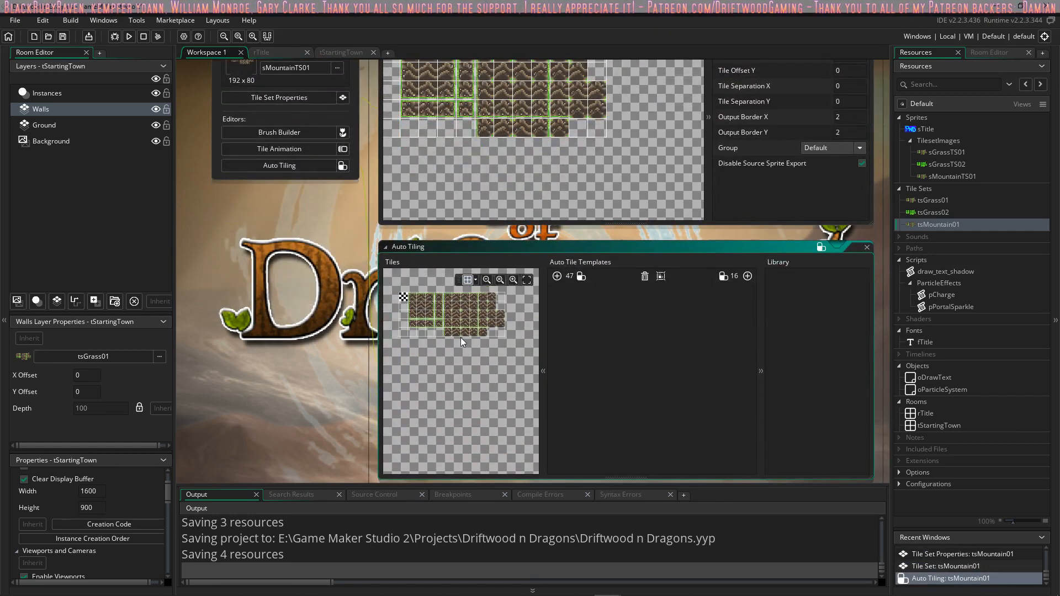
scroll(456, 316, "up", 2, "ctrl")
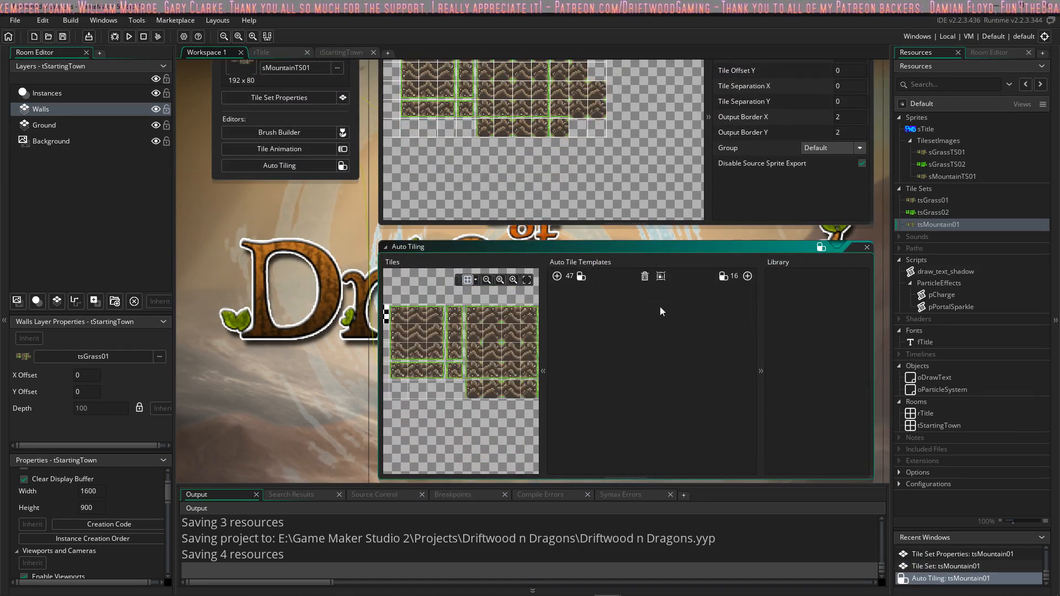
left_click(747, 277)
Step: Fill the eight slots in the template's first row with the matching mountain tiles, from inner corners to straight edges
left_click(418, 333)
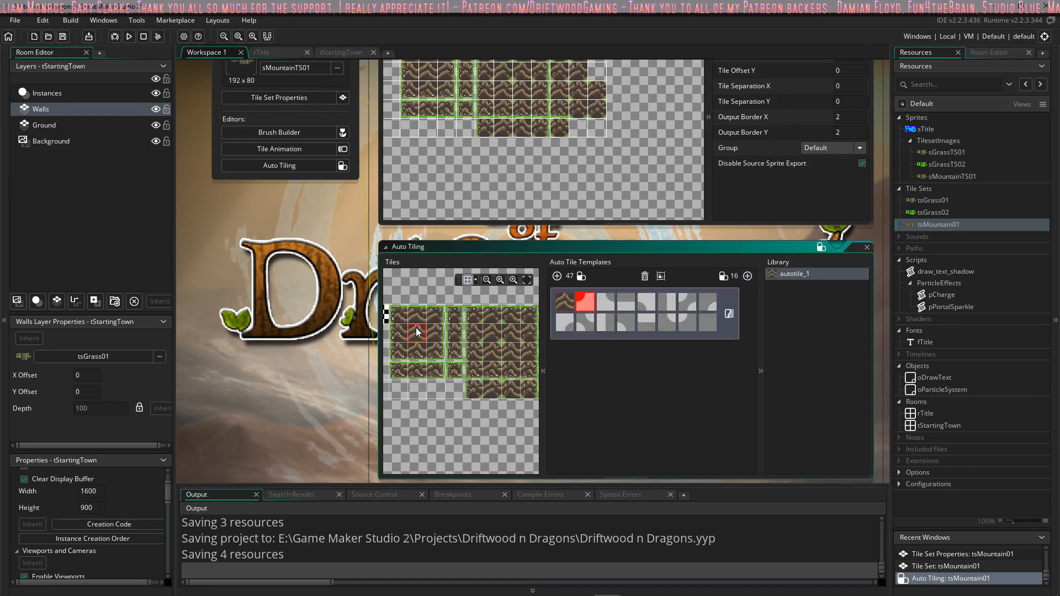
middle_click_drag(485, 347, 452, 344)
left_click(474, 348)
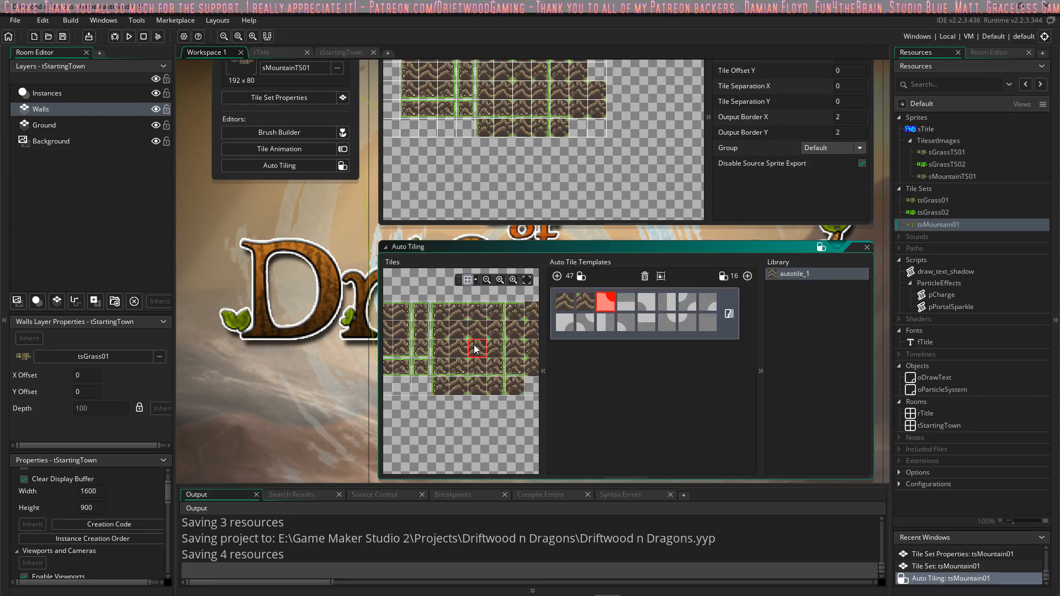
left_click(457, 349)
middle_click_drag(418, 339, 523, 313)
left_click(415, 310)
left_click(469, 349)
left_click(423, 365)
middle_click_drag(424, 365, 473, 366)
left_click(495, 334)
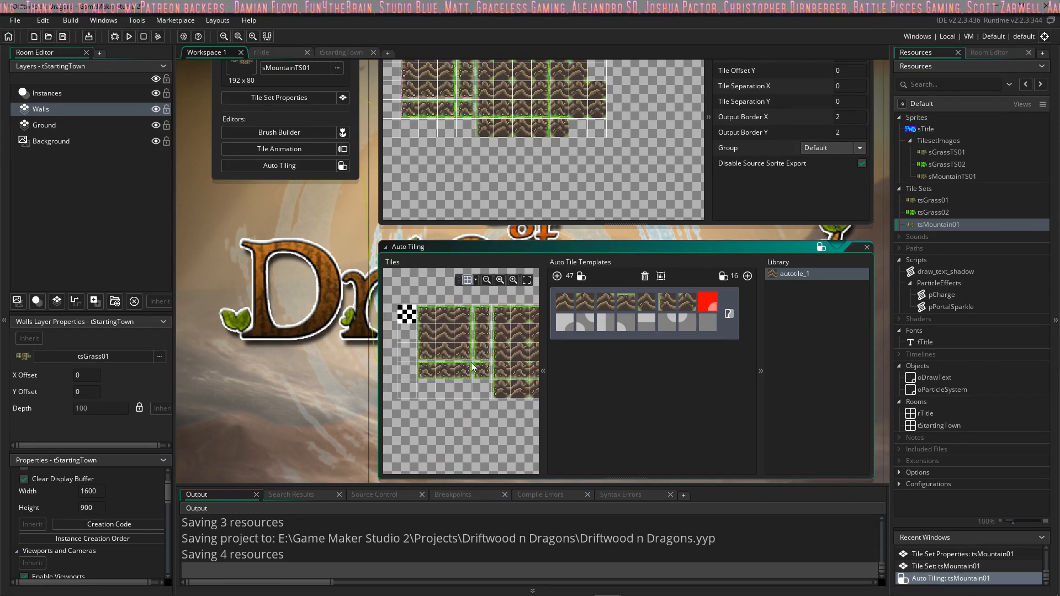
left_click(427, 318)
Step: Fill the template's second row with the matching mountain tiles, using the empty tile for the last slot, and close the tile set
middle_click_drag(479, 337, 395, 322)
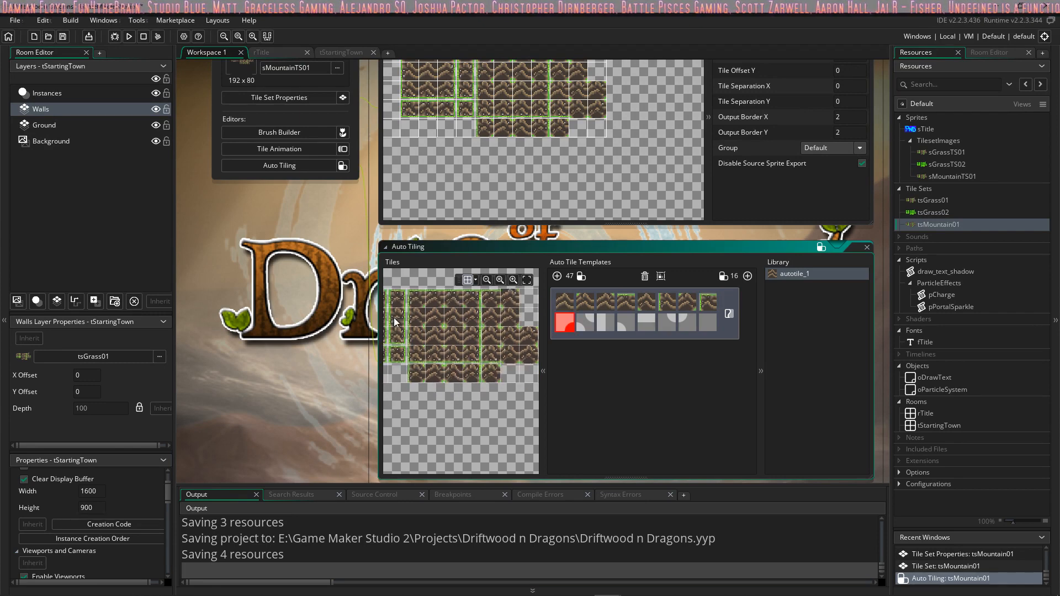
left_click(436, 325)
middle_click_drag(491, 314, 489, 316)
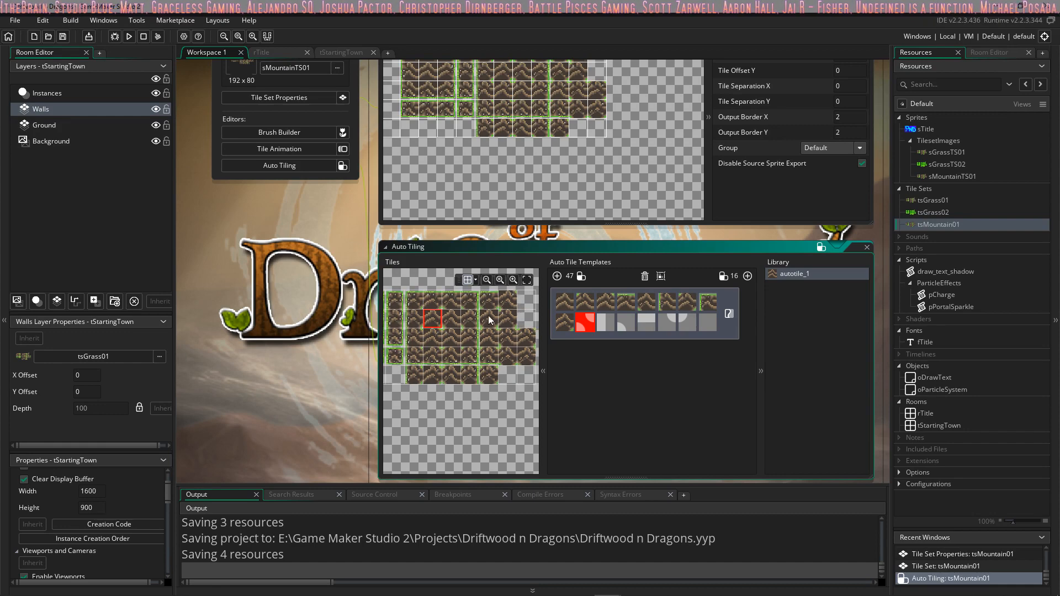
left_click(503, 303)
middle_click_drag(427, 334, 459, 317)
left_click(430, 310)
left_click(470, 305)
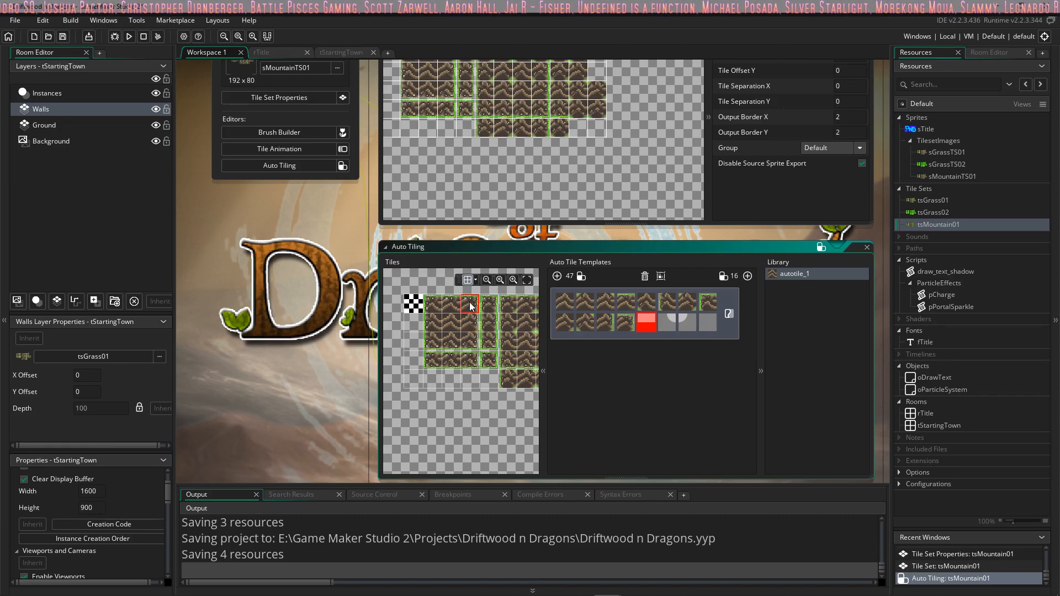
left_click(450, 341)
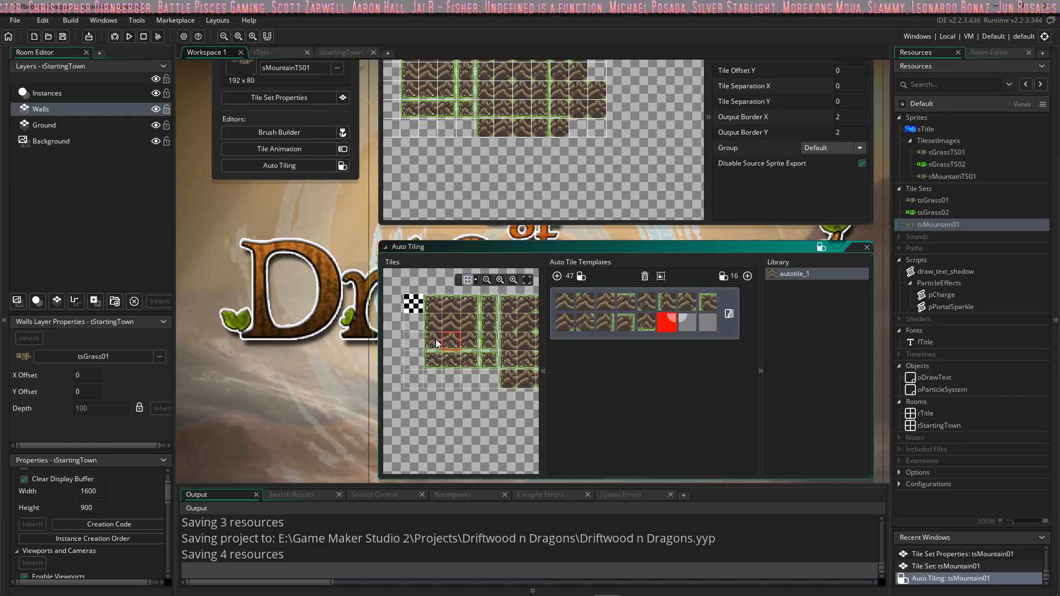
left_click(434, 344)
left_click(468, 344)
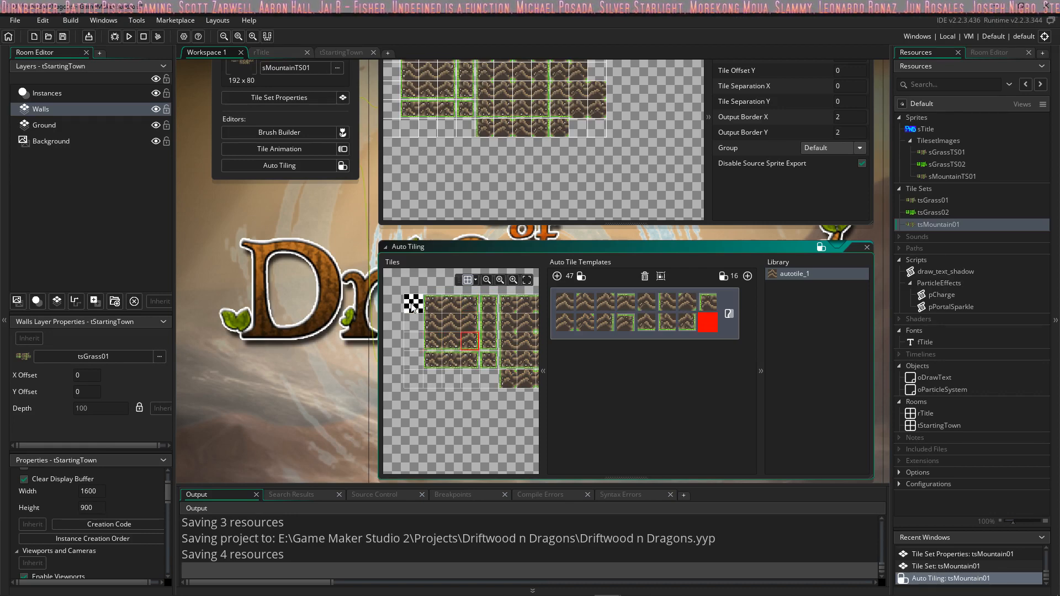
left_click(413, 307)
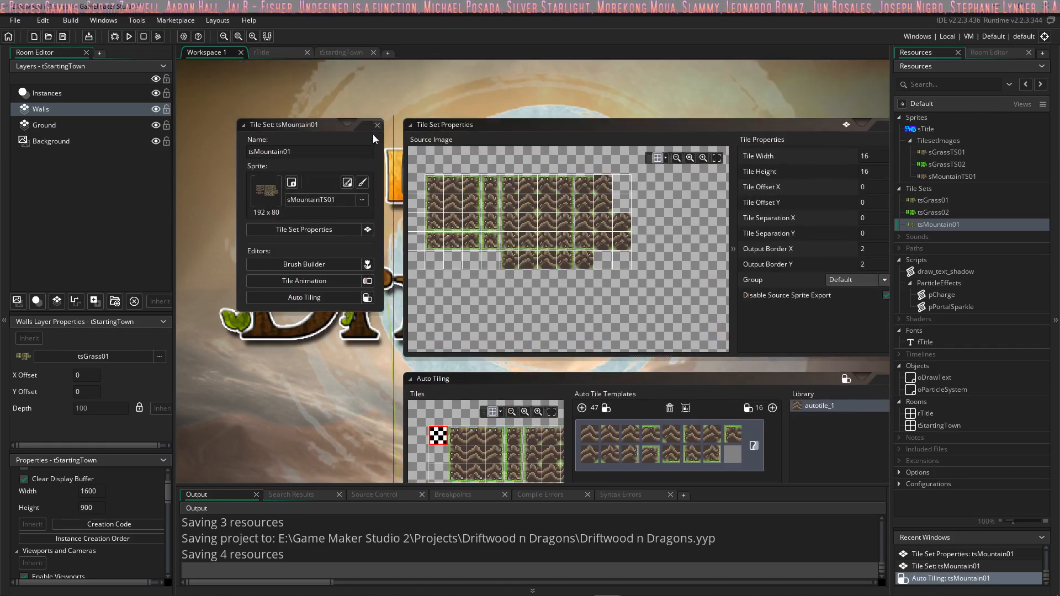
left_click(371, 124)
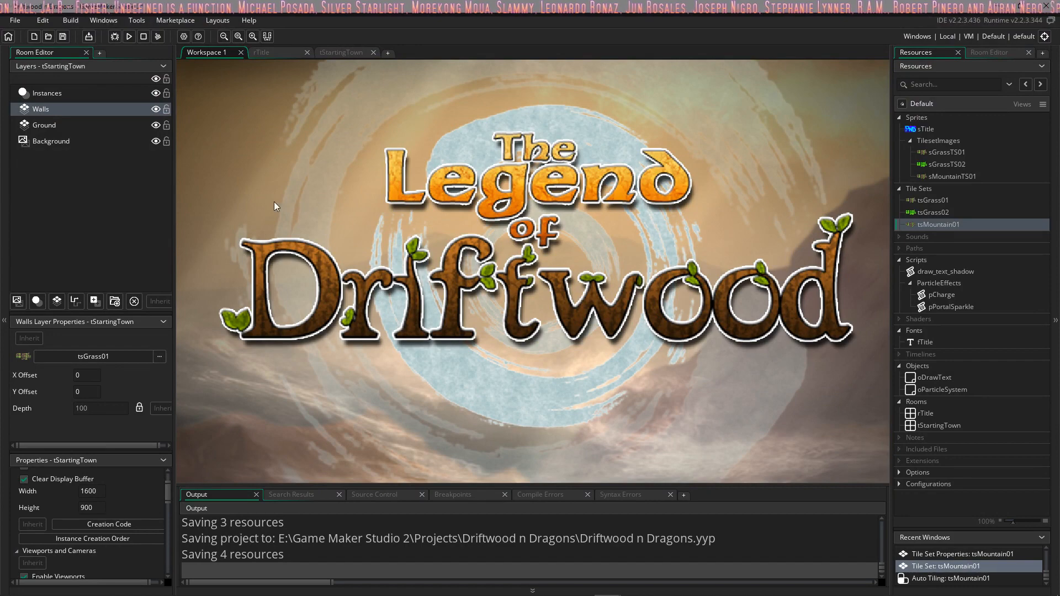
Step: Return to the tStartingTown room and set the Walls layer's tile set to tsMountain01
left_click(280, 53)
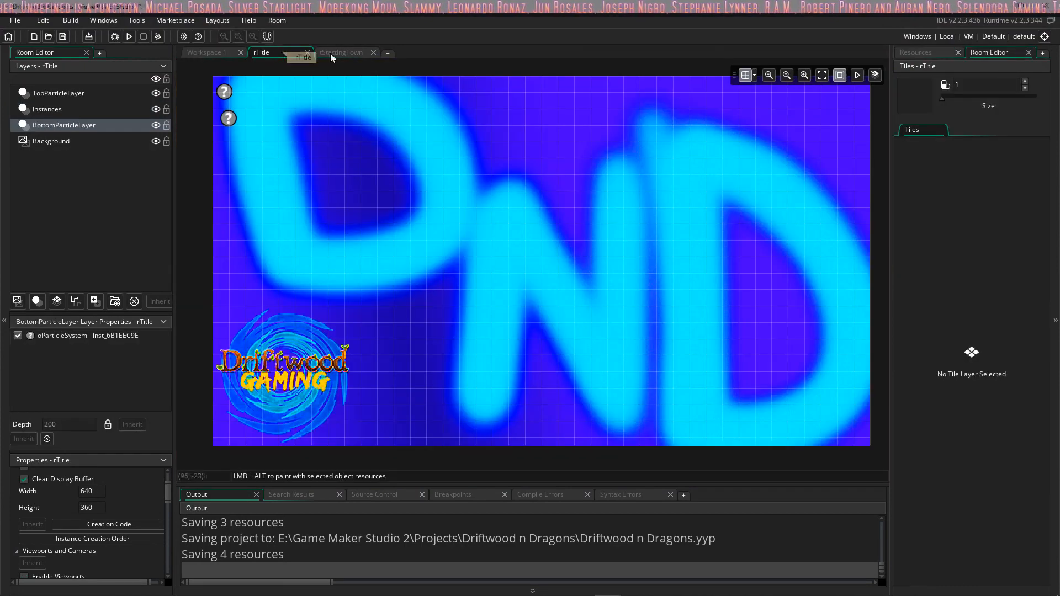
left_click(334, 53)
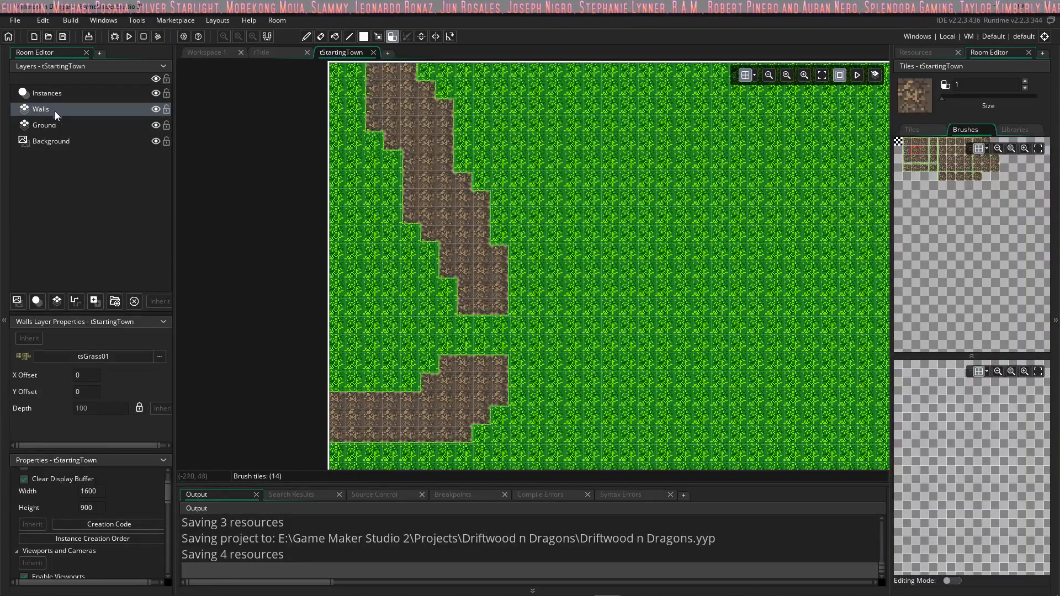
left_click(159, 357)
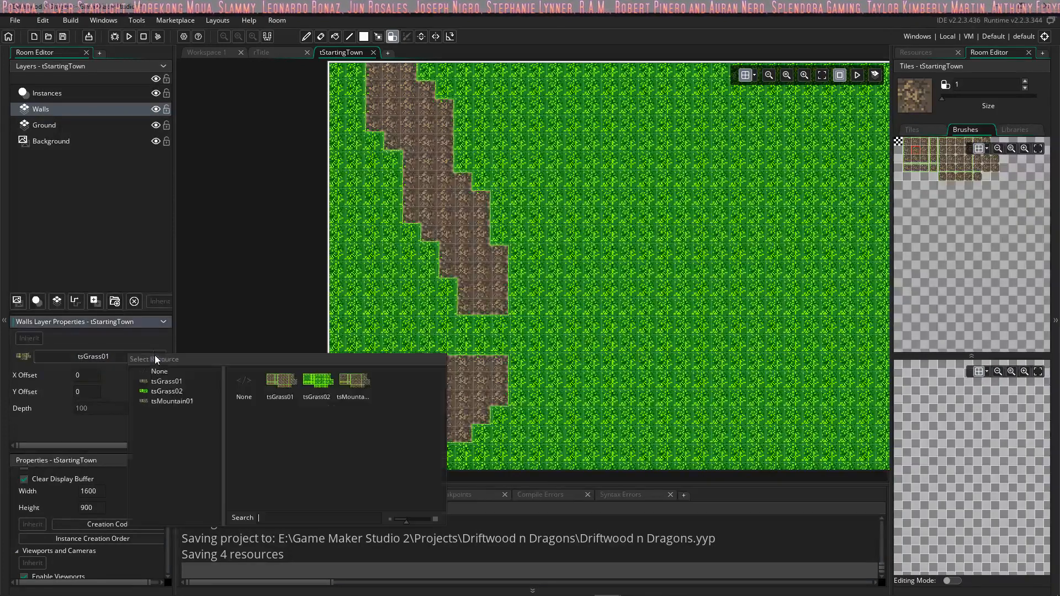
double_click(356, 390)
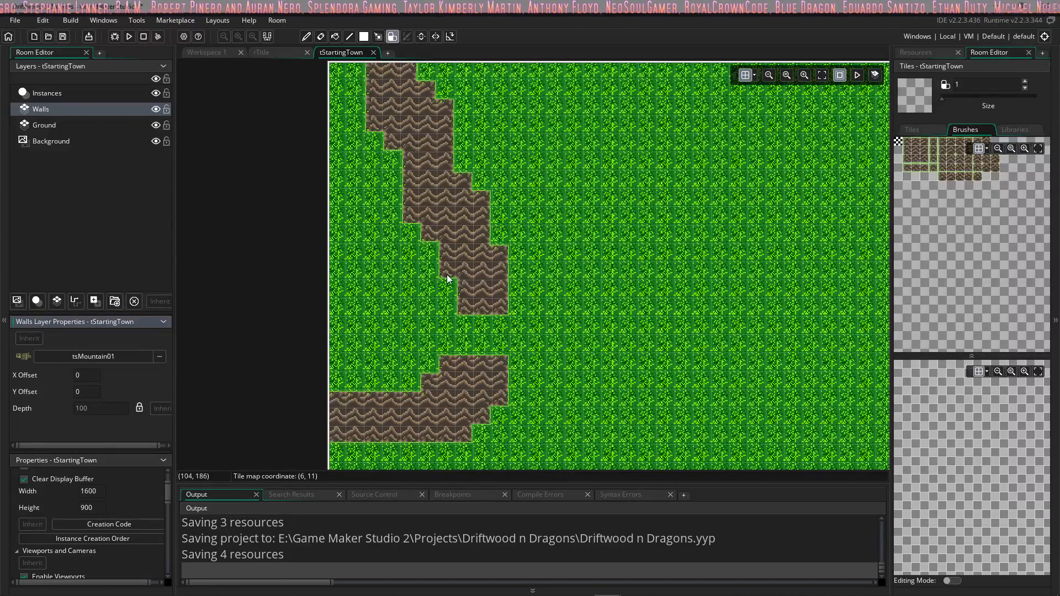
Step: Examine the ridged mountain terrain in the tStartingTown room up close and from a distance, checking its edges and corners
scroll(431, 202, "up", 4)
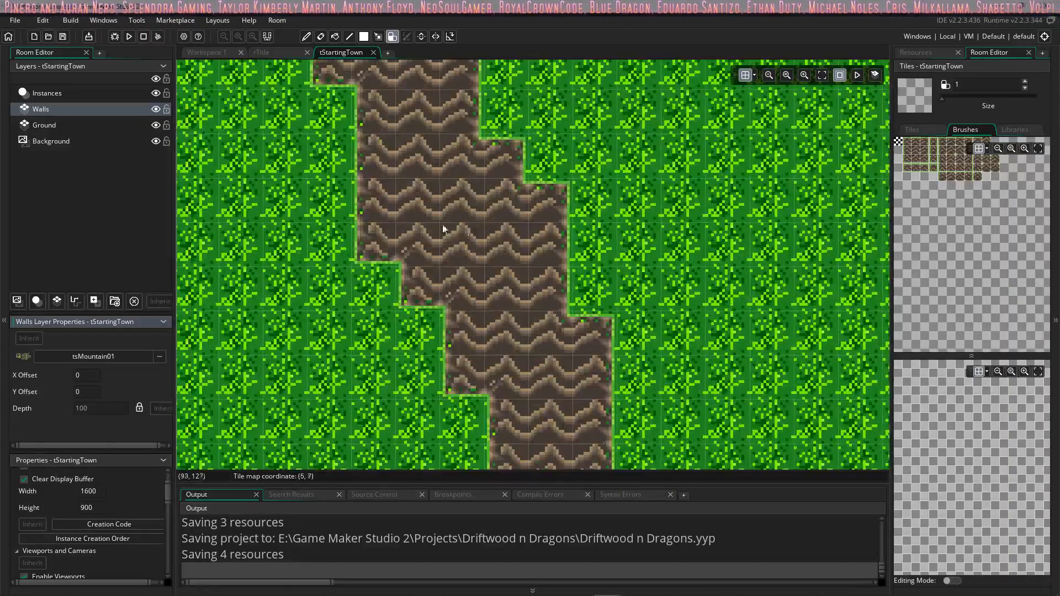
scroll(414, 238, "up", 3)
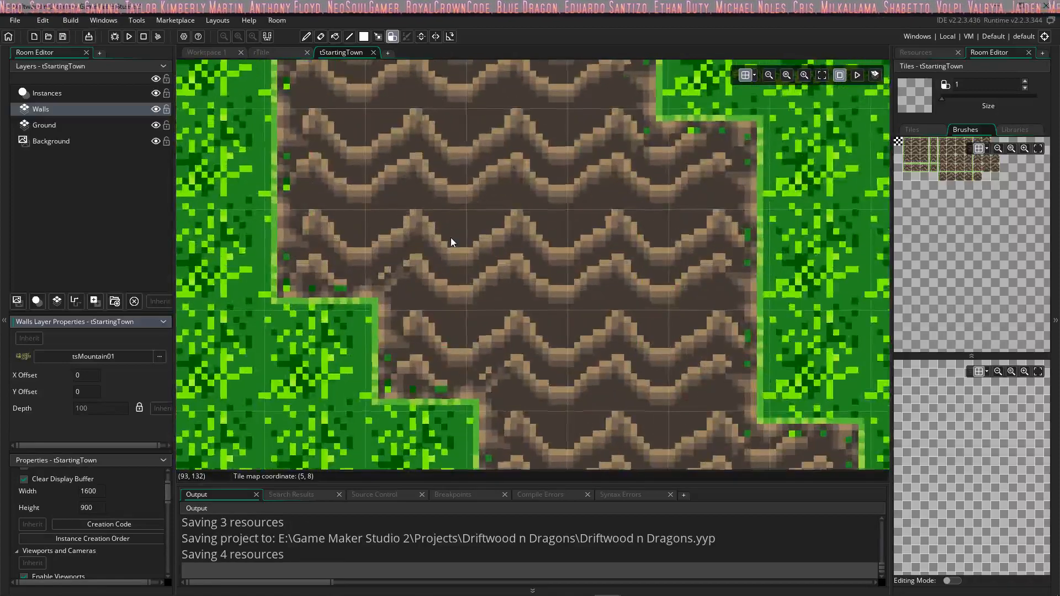
scroll(452, 242, "down", 6)
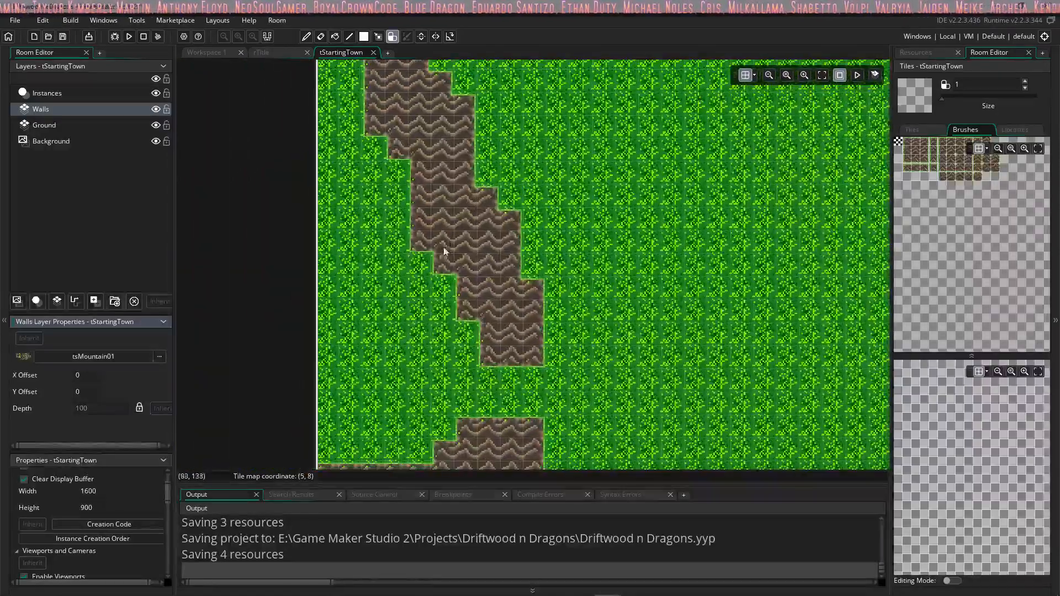
mouse_move(453, 201)
middle_mouse_down()
mouse_move(459, 222)
mouse_move(464, 191)
middle_mouse_up()
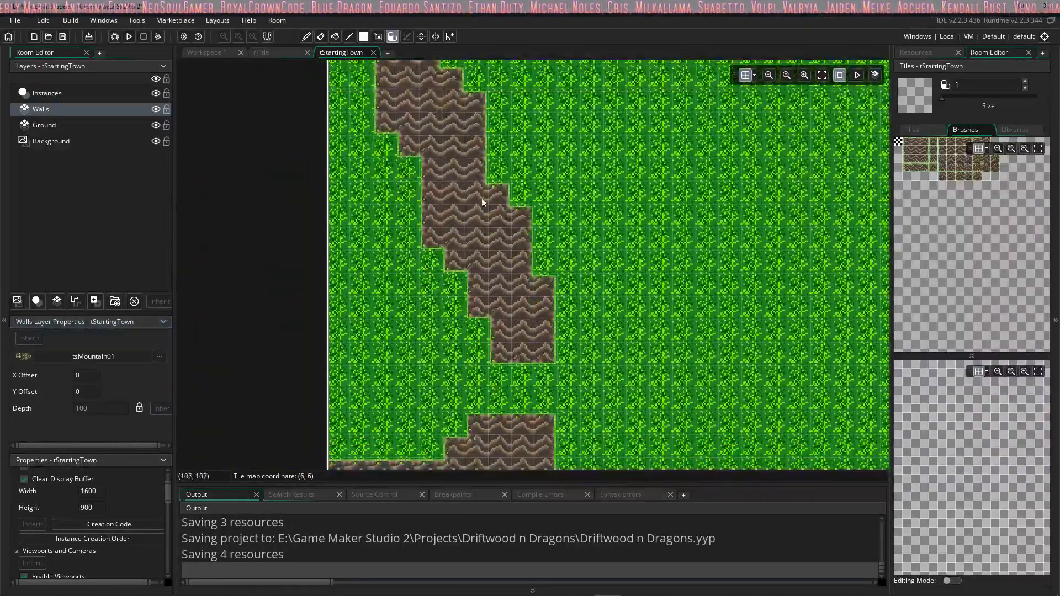
middle_click_drag(503, 257, 489, 153)
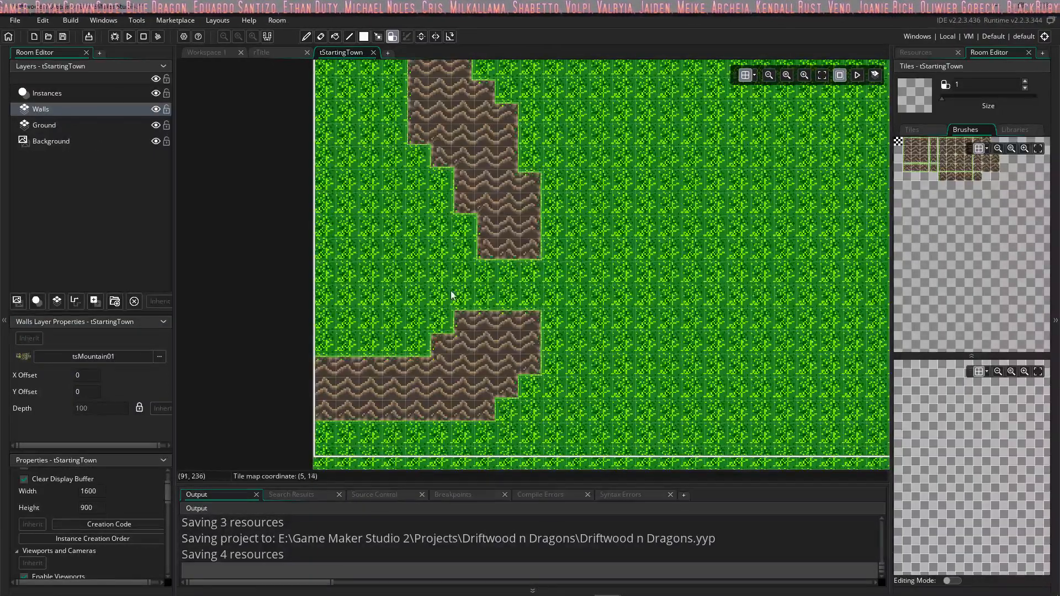
middle_click_drag(473, 235, 475, 305)
middle_click_drag(462, 183, 473, 209)
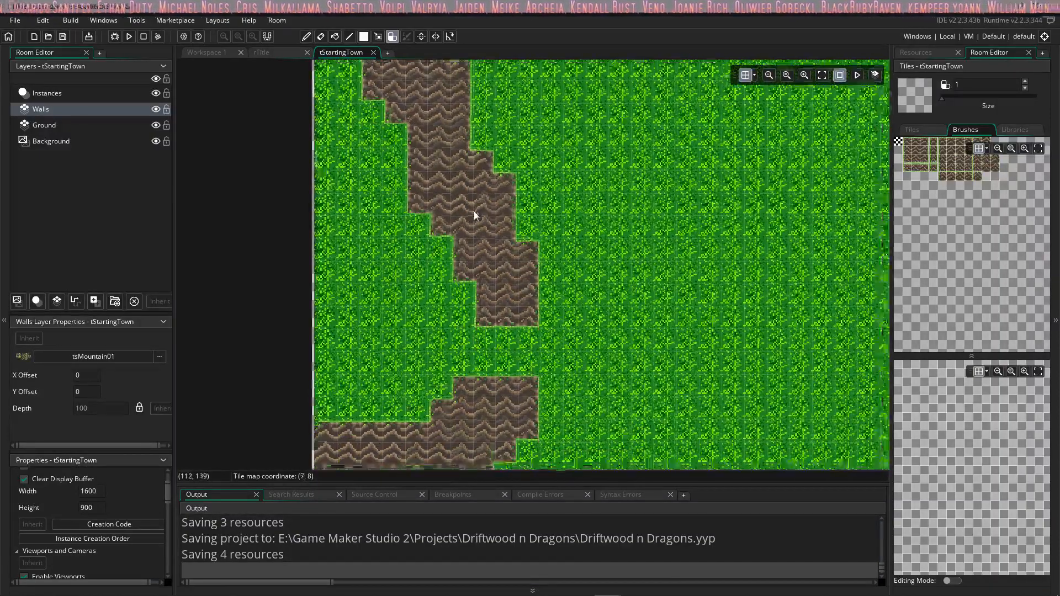
scroll(460, 208, "down", 2, "ctrl")
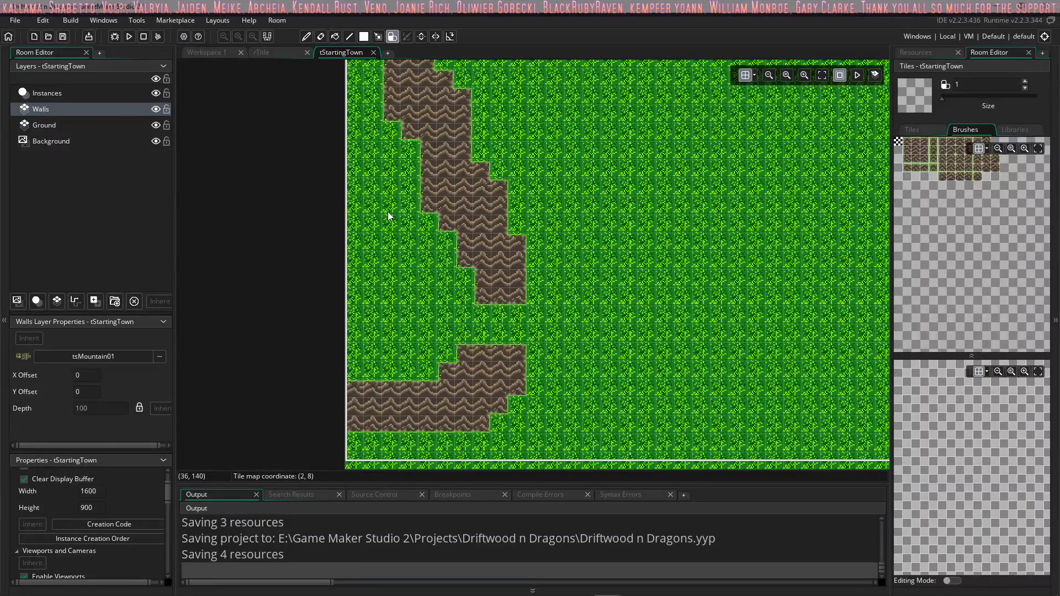
scroll(393, 218, "down", 2, "ctrl")
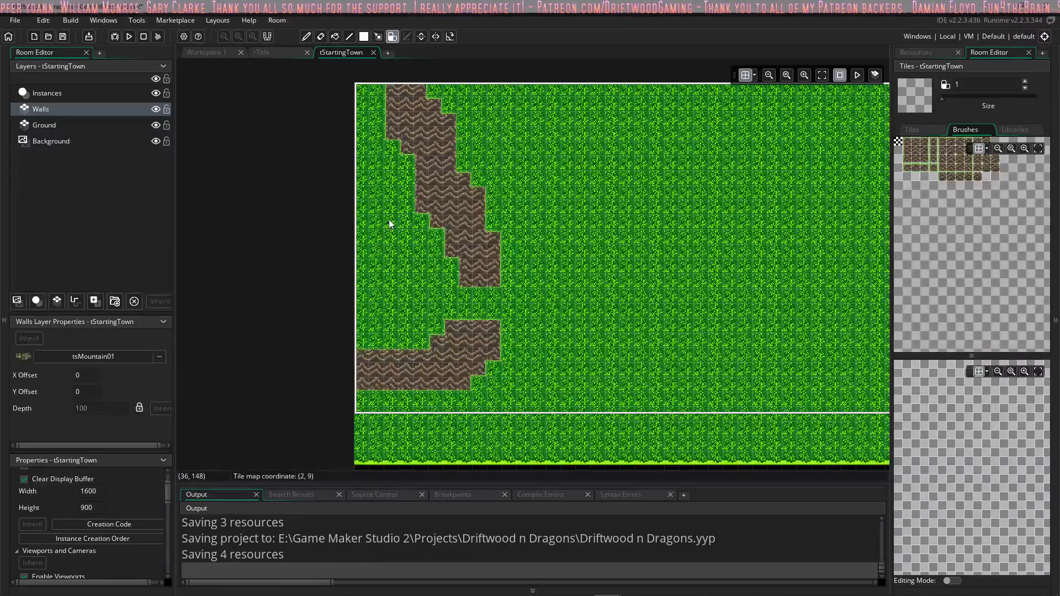
Step: Inspect both mountain strips on the Walls layer and show the layer's tile palette
middle_click_drag(431, 216, 456, 228)
scroll(456, 228, "up", 1)
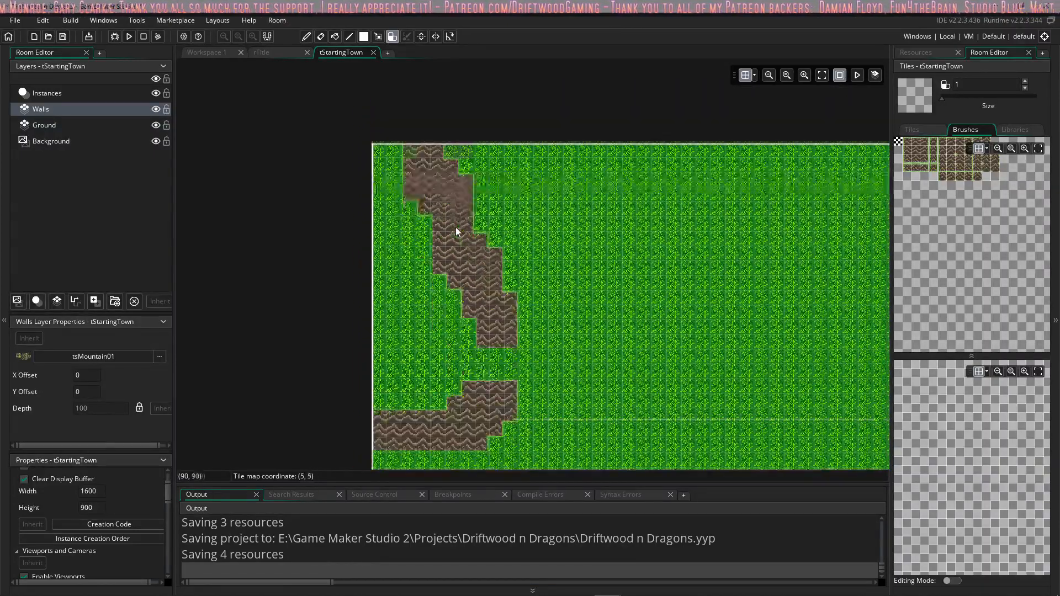
scroll(456, 231, "up", 3, "ctrl")
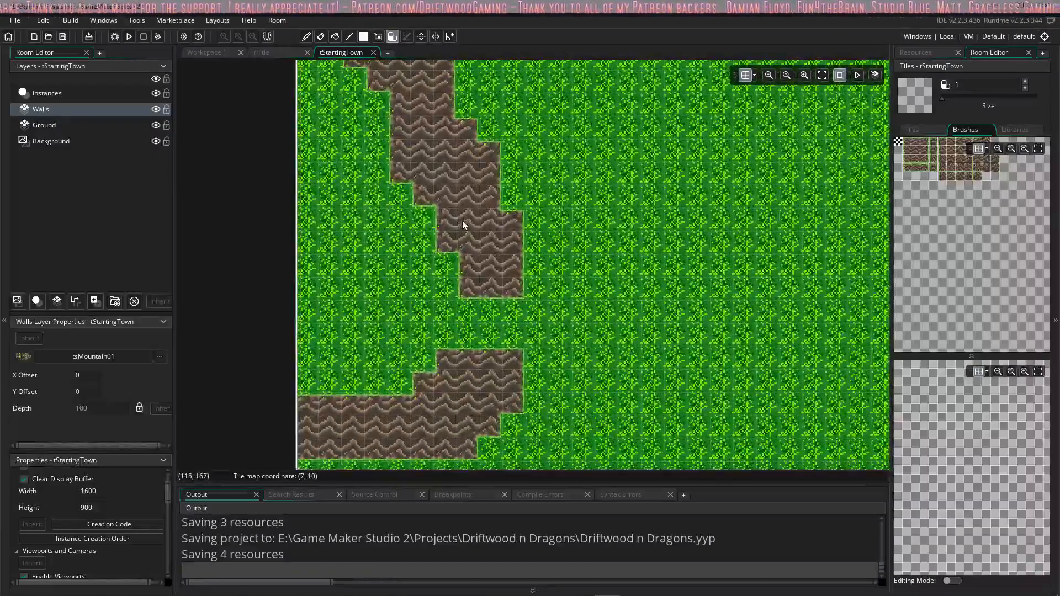
scroll(464, 225, "down", 1)
scroll(461, 223, "down", 2, "ctrl")
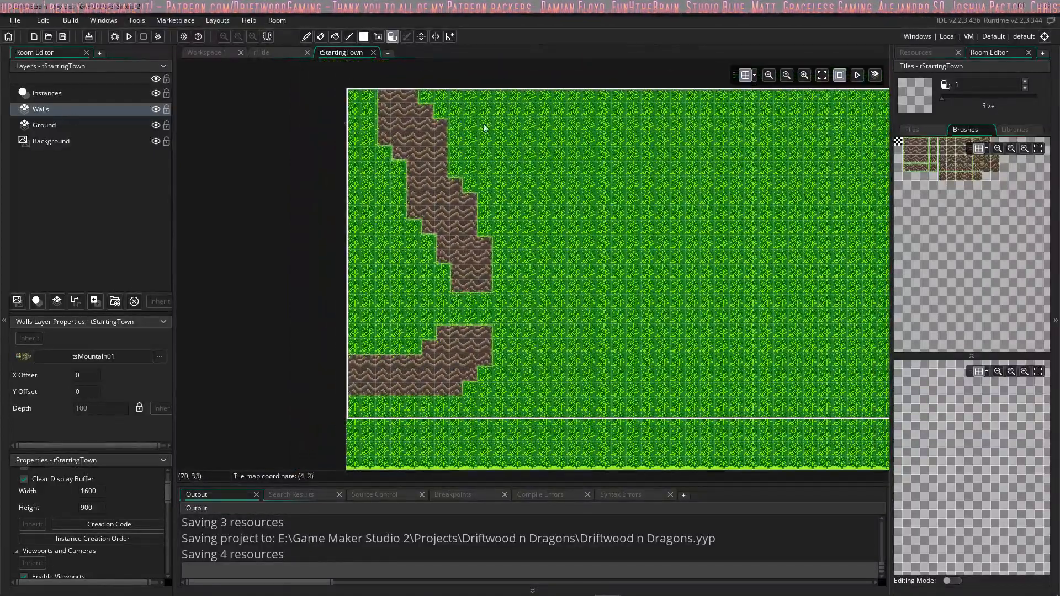
left_click(912, 130)
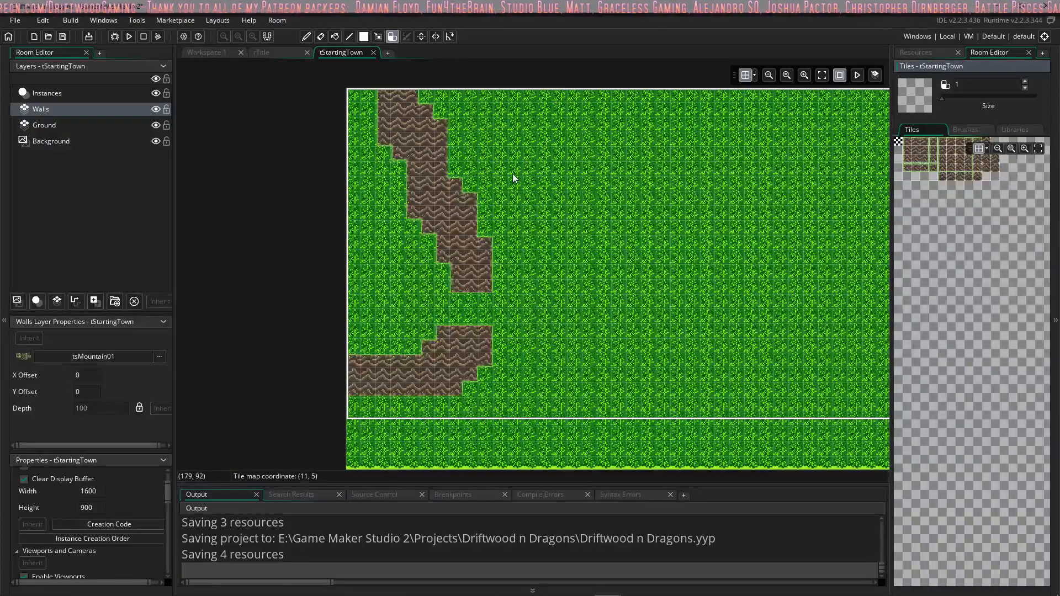
middle_click_drag(444, 200, 431, 219)
middle_click_drag(431, 158, 432, 215)
scroll(431, 220, "down", 2)
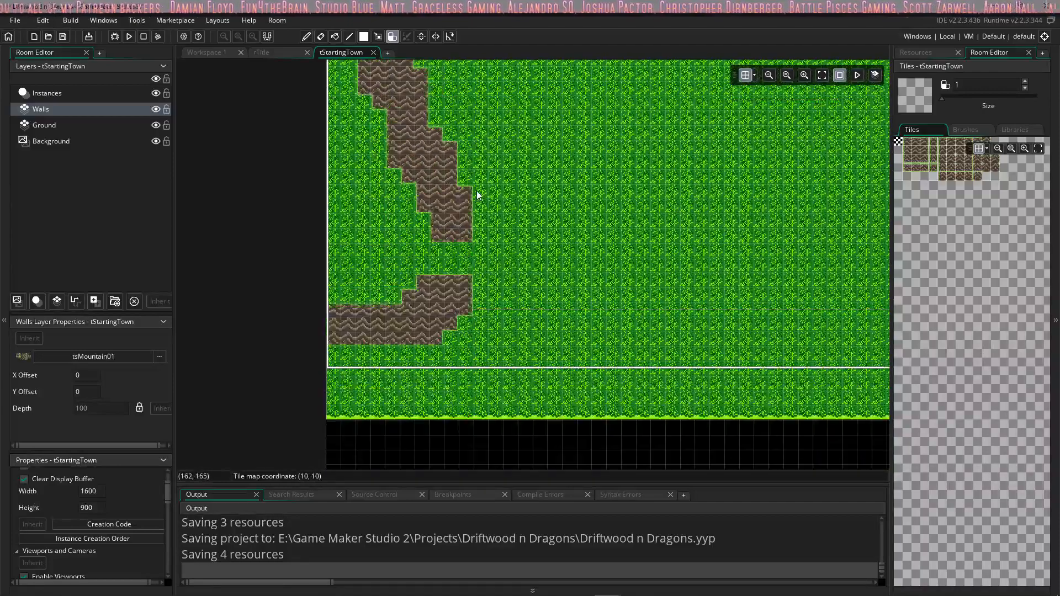
scroll(476, 196, "up", 1)
scroll(476, 196, "down", 2)
middle_click_drag(474, 197, 385, 217)
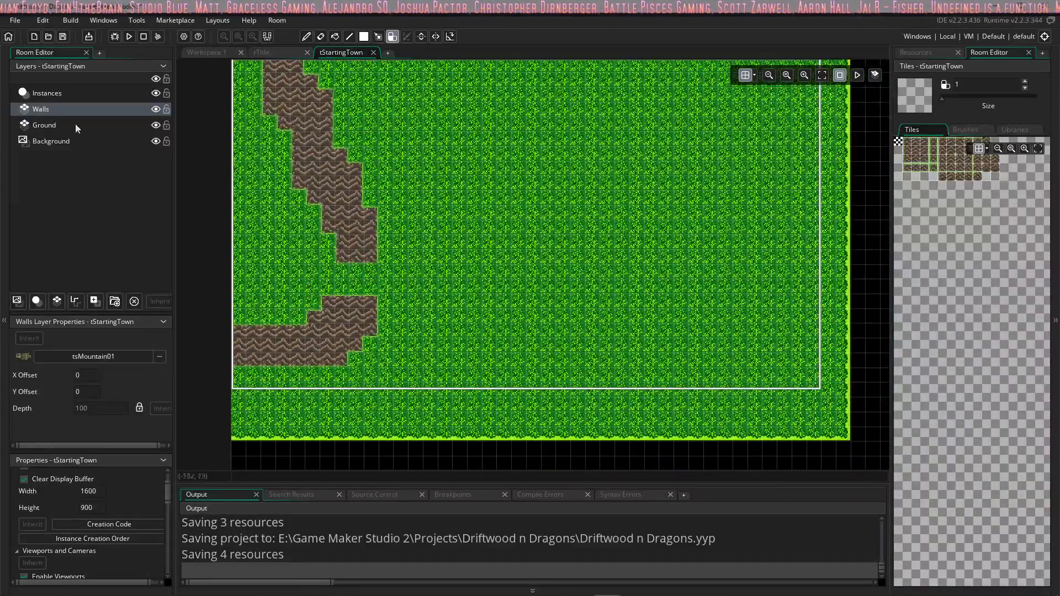
Step: Rename the autotile_1 entry in tsMountain01's auto tile library to atMountain01 and close the tile set
left_click(1002, 130)
left_click(945, 156)
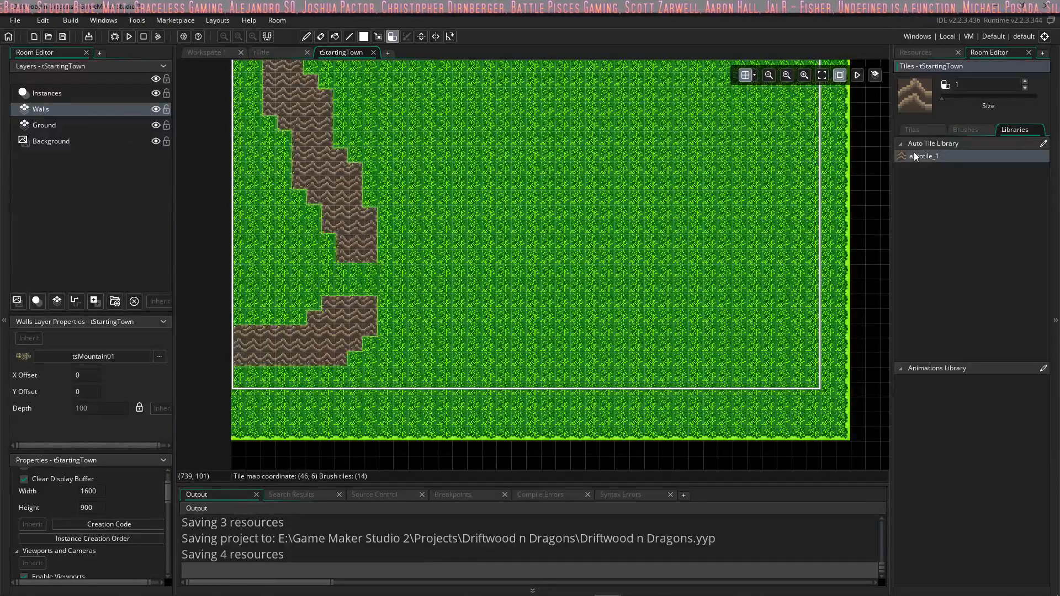
left_click(207, 52)
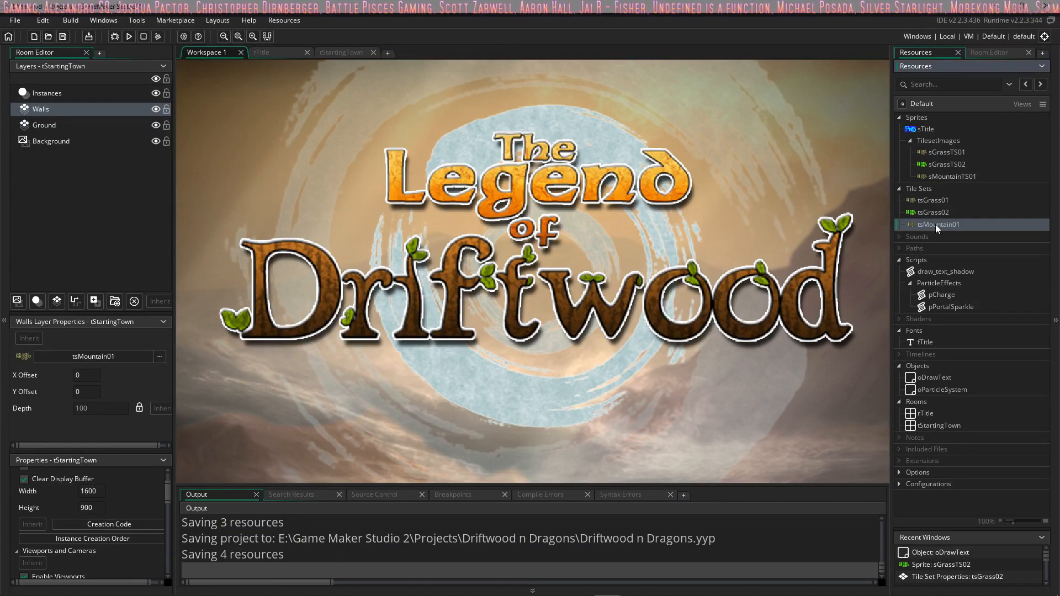
double_click(938, 226)
left_click(307, 311)
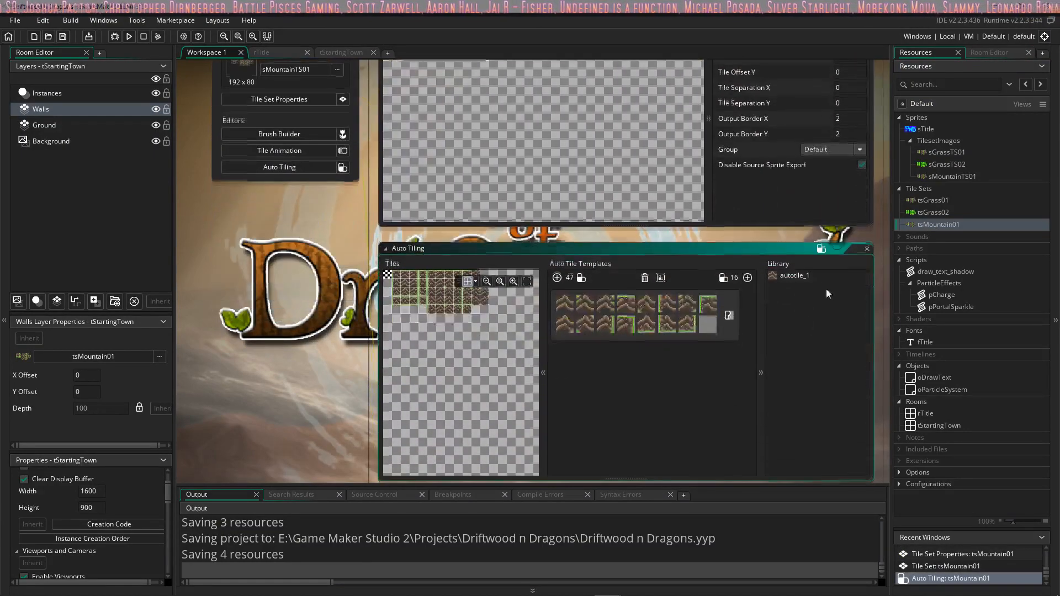
type("a")
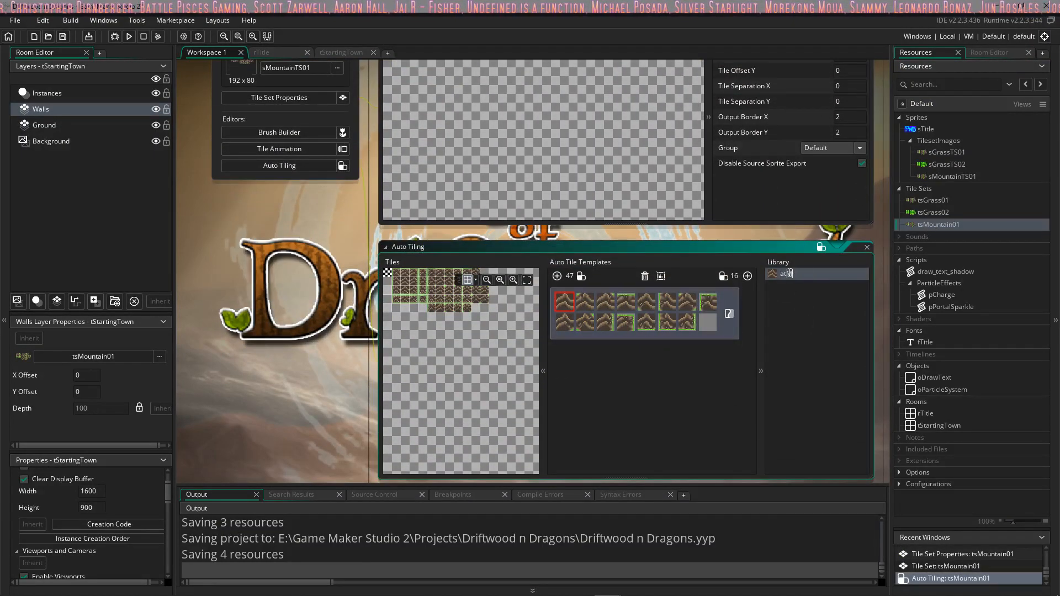
type("tMountains")
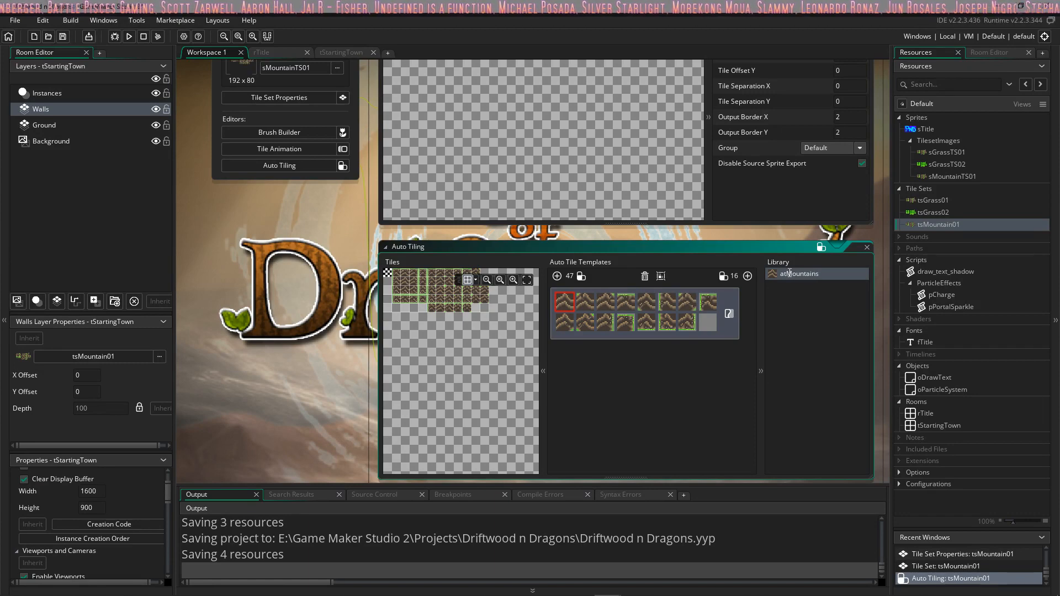
type("01")
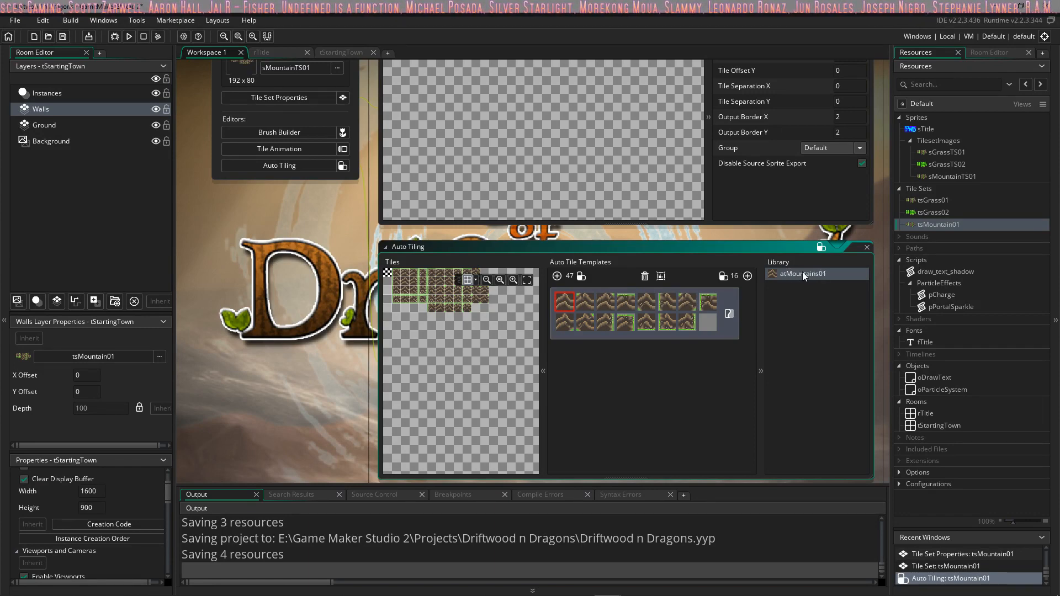
double_click(823, 274)
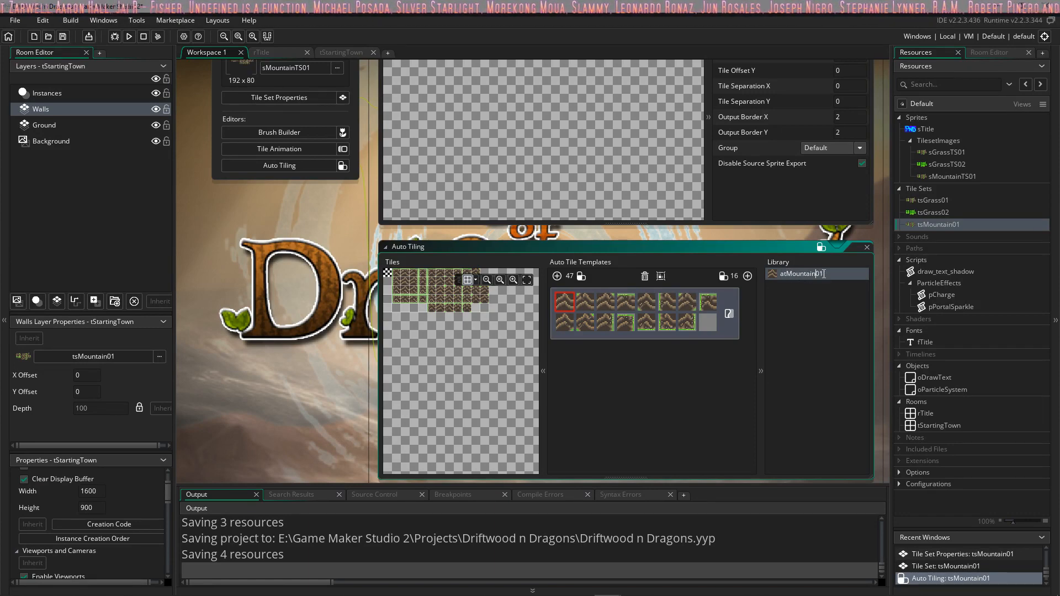
middle_click_drag(315, 226, 403, 324)
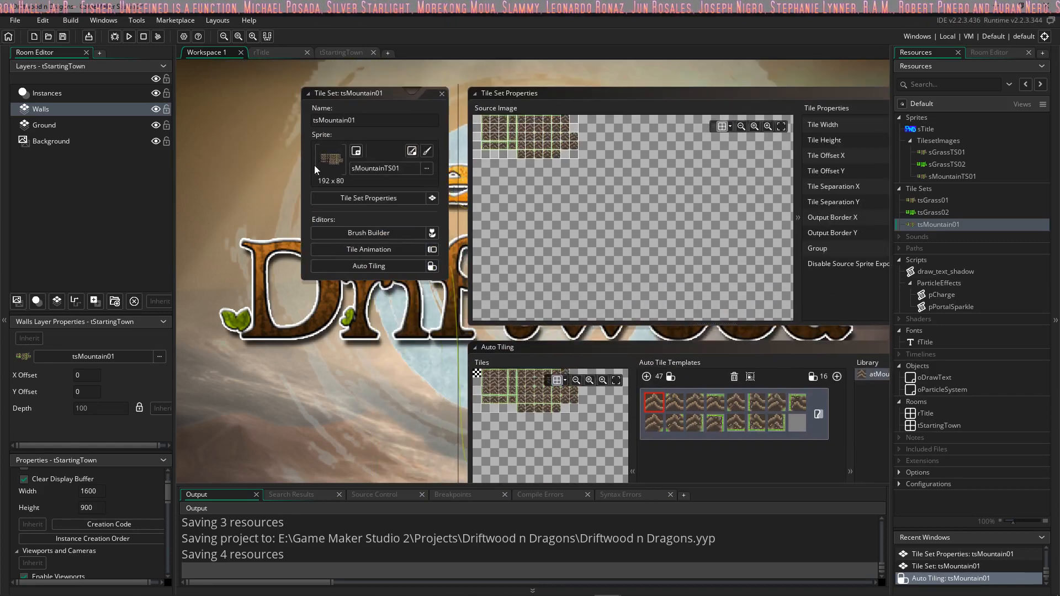
left_click(440, 90)
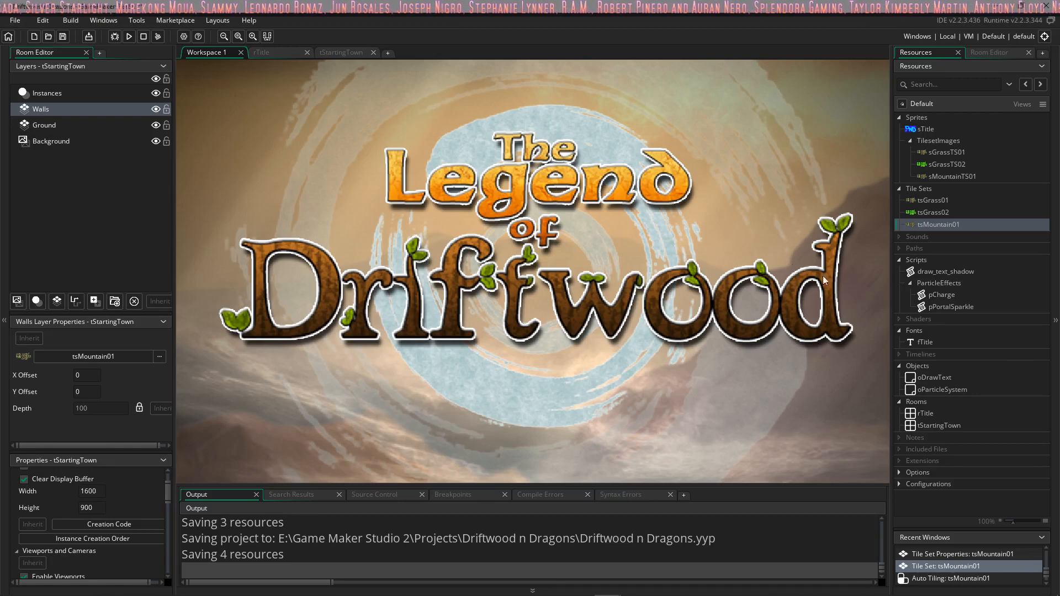
Step: Return to the tStartingTown room and extend the upper mountain strip to the room's left edge with the auto tile brush
left_click(270, 53)
left_click(341, 53)
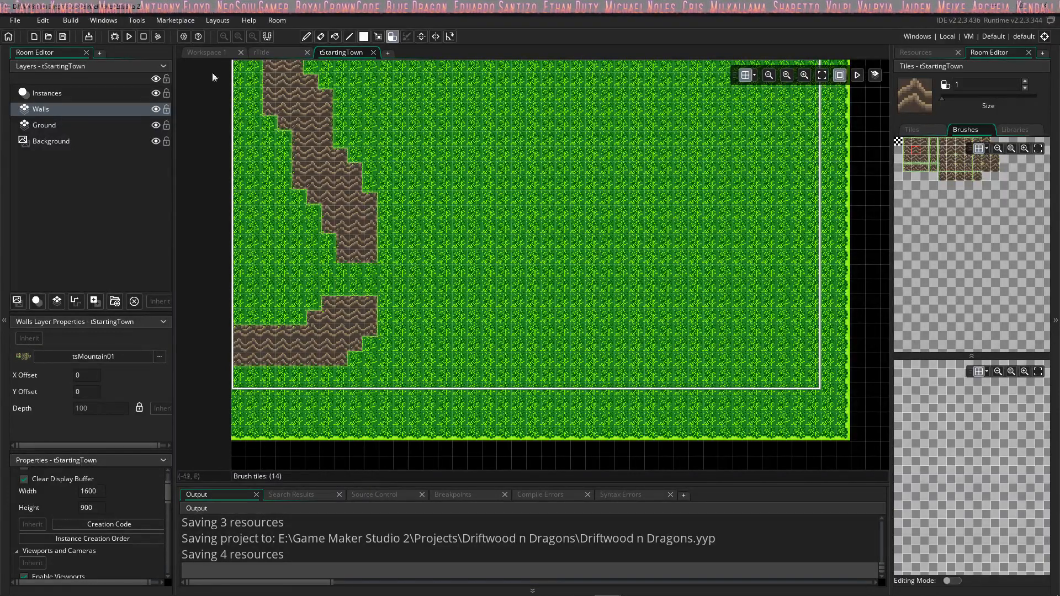
left_click(255, 79)
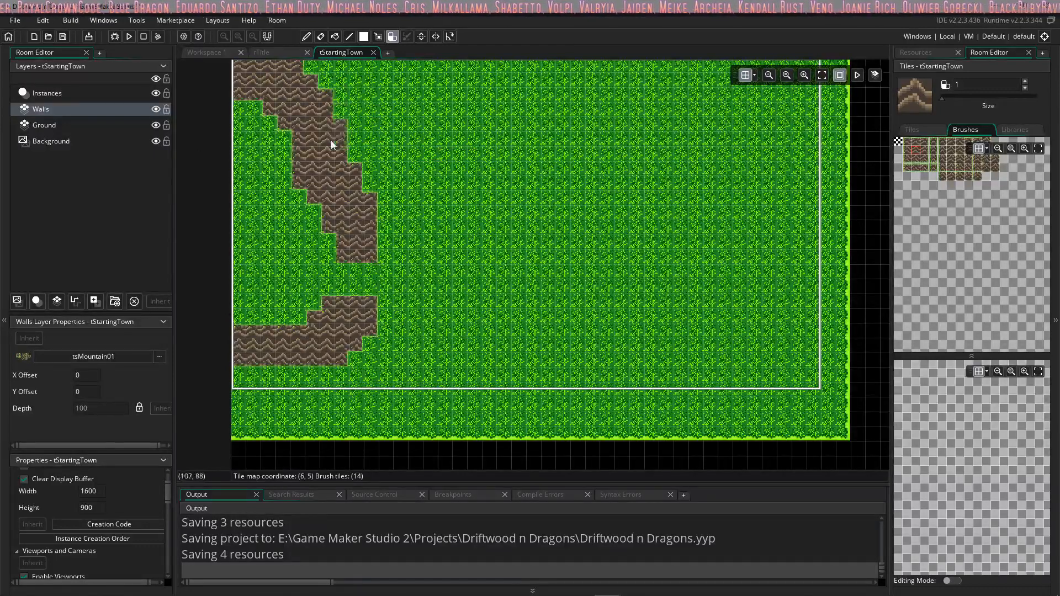
left_click(916, 52)
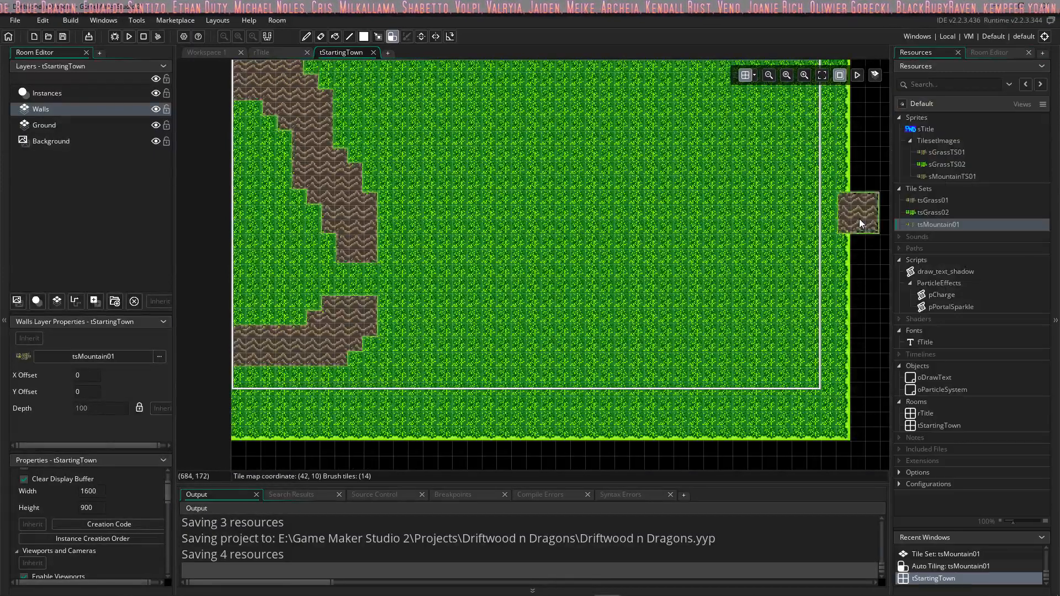
Step: Start another instance of GameMaker Studio 2, allowing it to make changes to the device, while keeping the Driftwood n Dragons project open
mouse_move(608, 586)
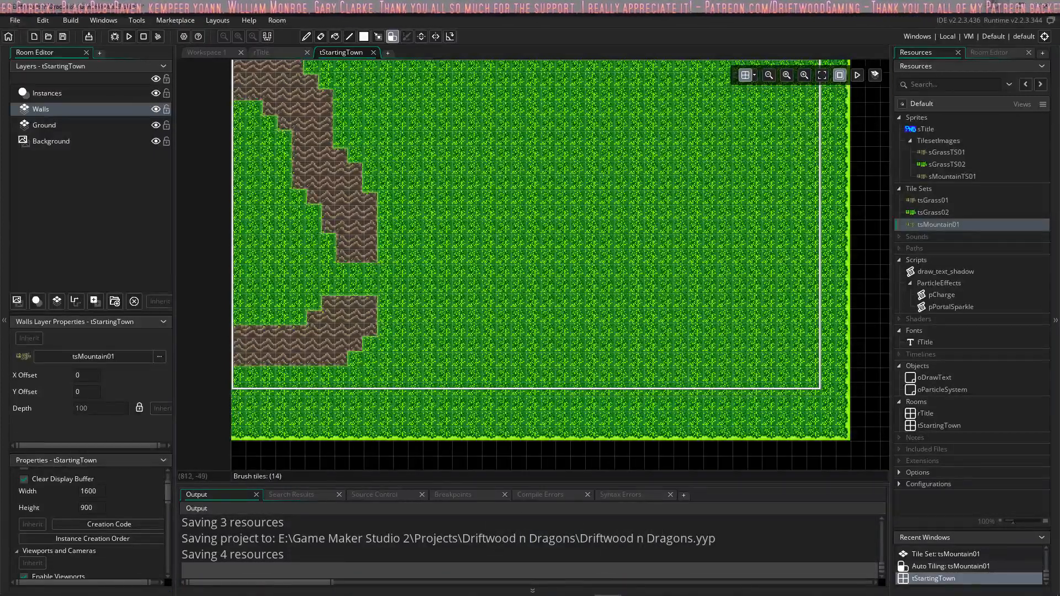
left_click(995, 5)
left_click(995, 5)
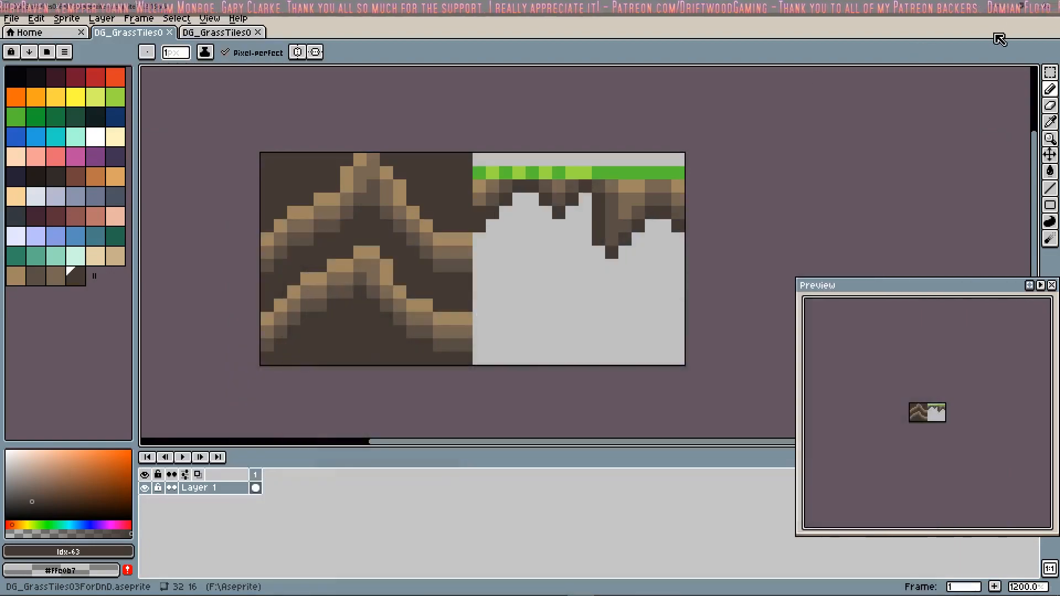
left_click(995, 5)
double_click(88, 114)
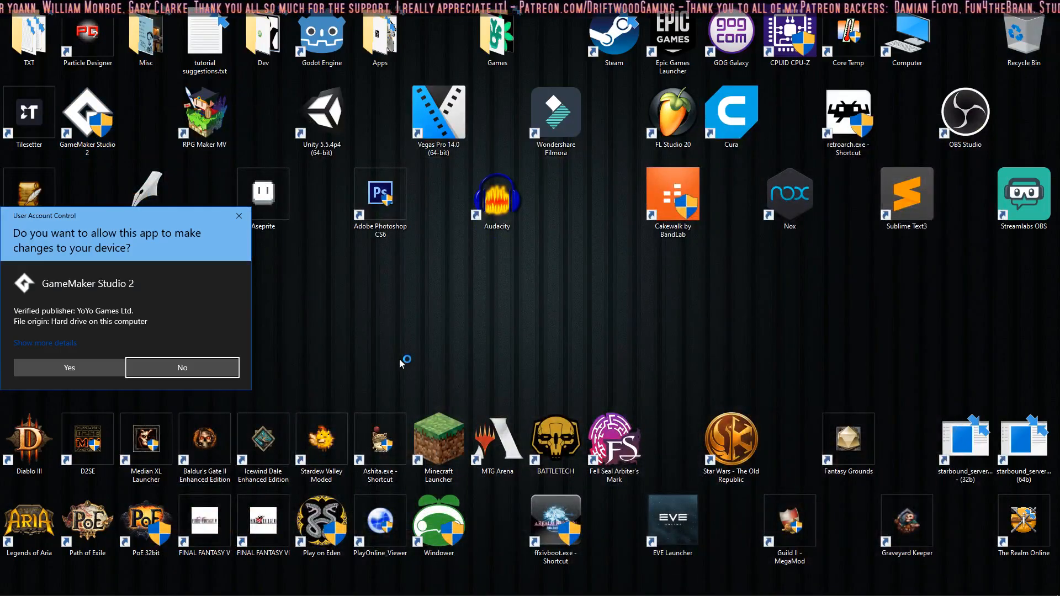
left_click(113, 369)
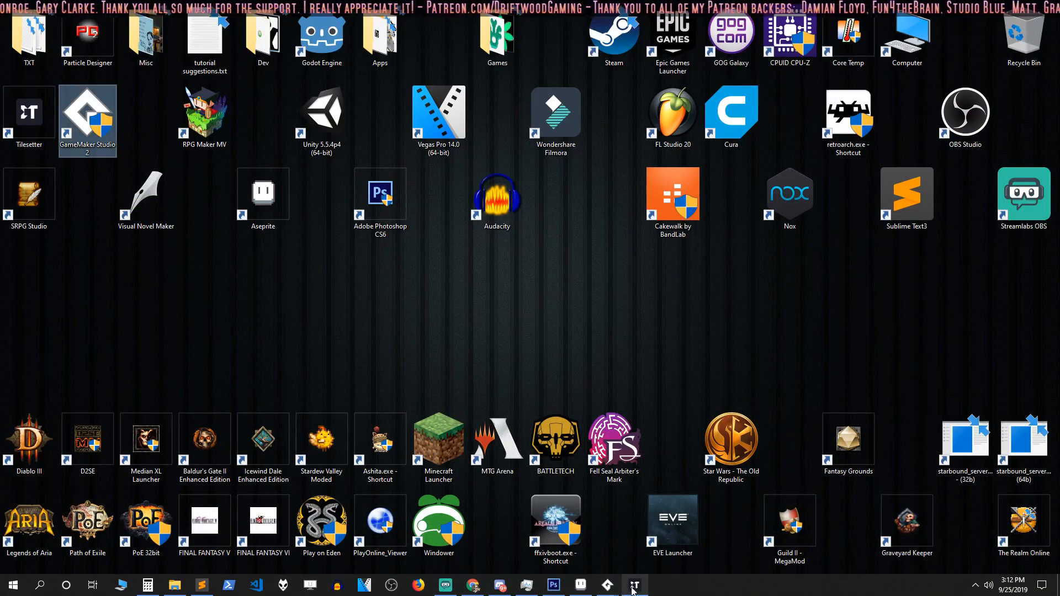
left_click(633, 591)
left_click(584, 589)
mouse_move(606, 586)
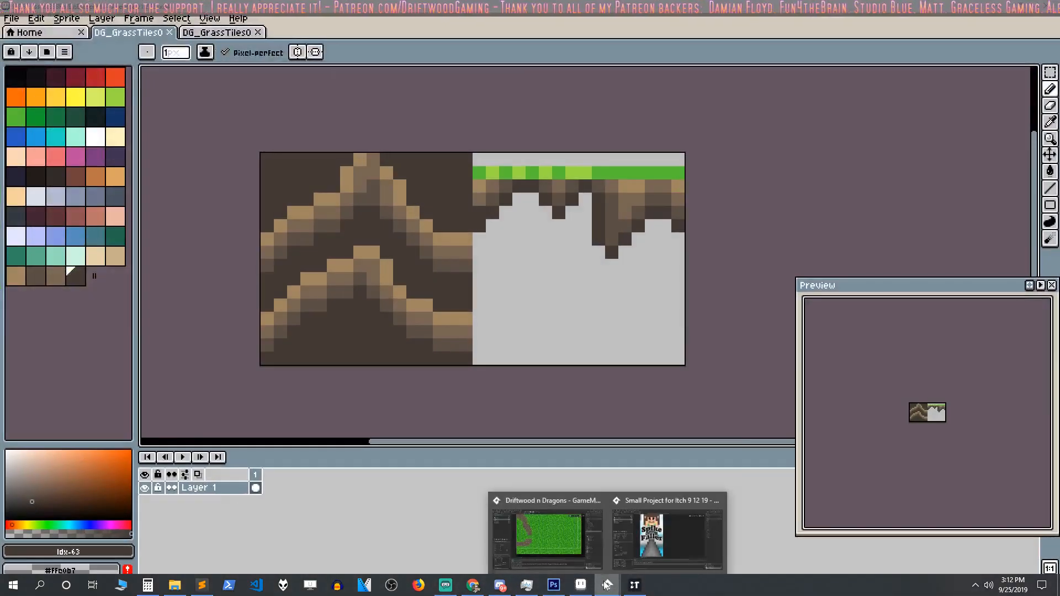
left_click(547, 533)
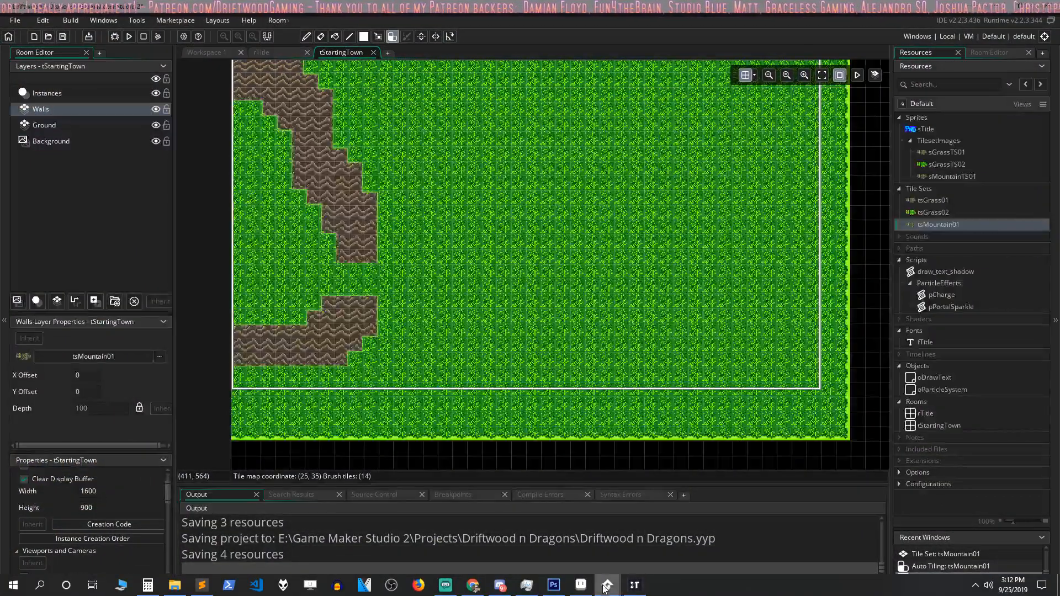
mouse_move(606, 588)
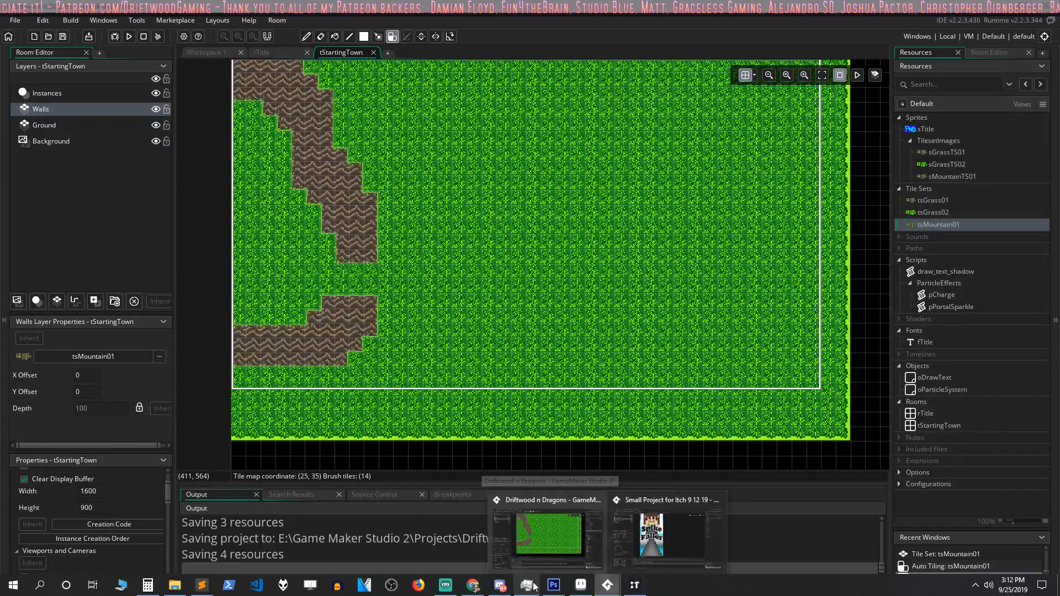
middle_click(608, 584)
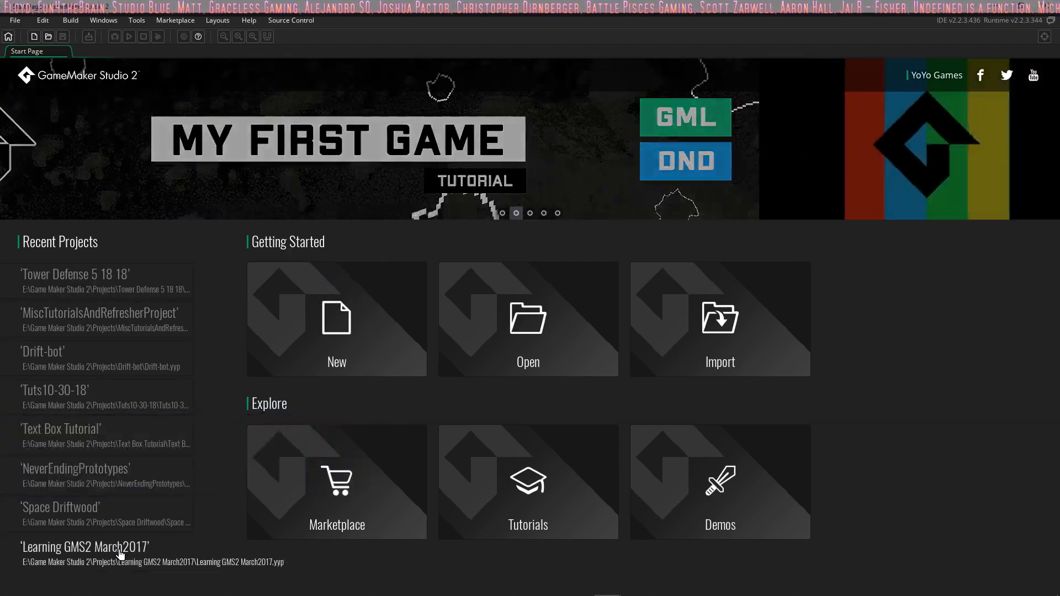
Step: Open the GMS2RPG.yyp project from the GMS2RPG folder in the new instance
left_click(509, 364)
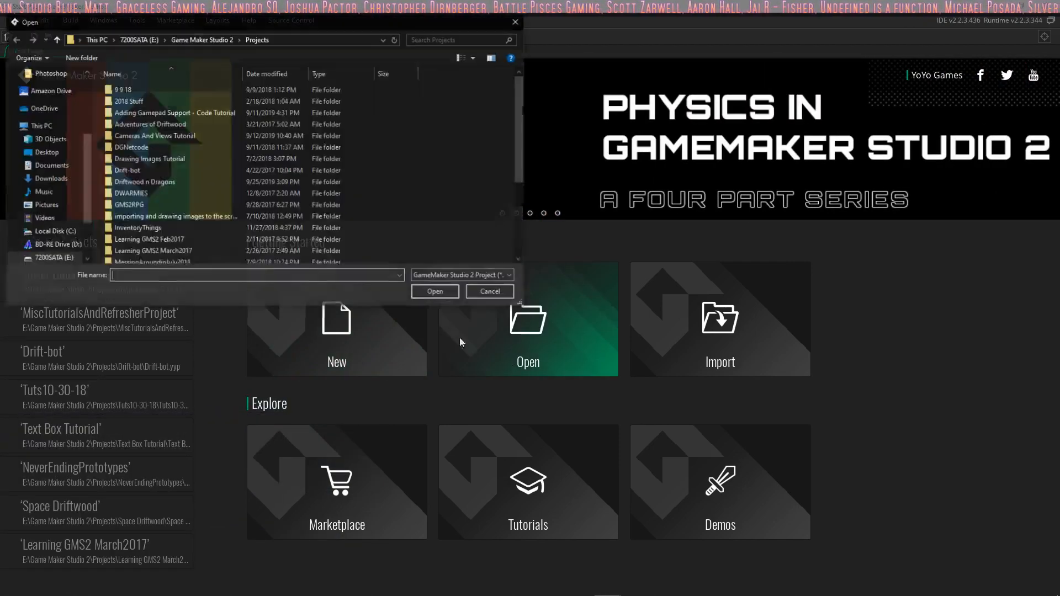
double_click(145, 203)
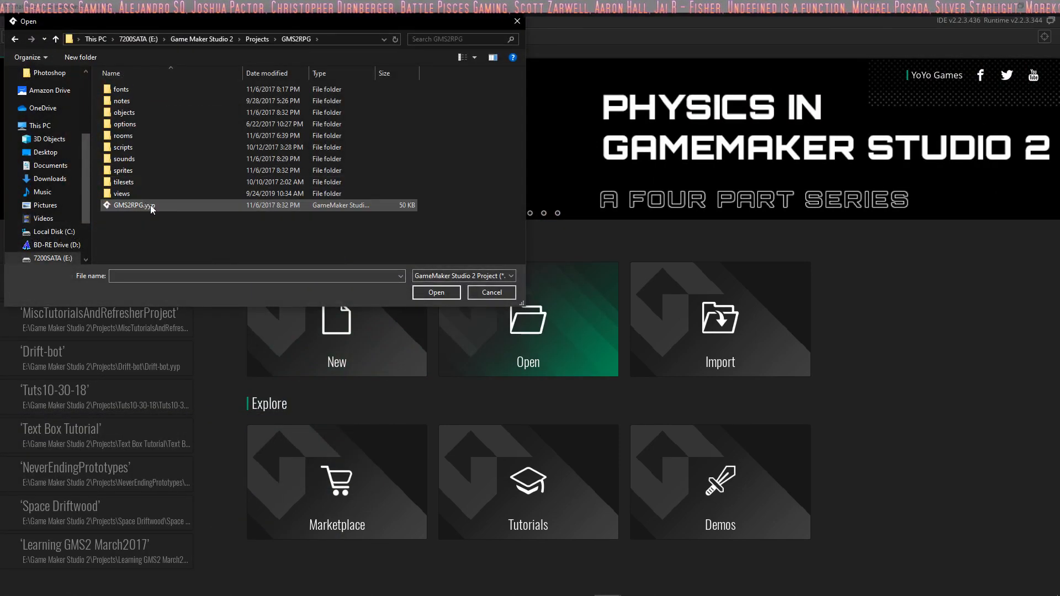
double_click(150, 204)
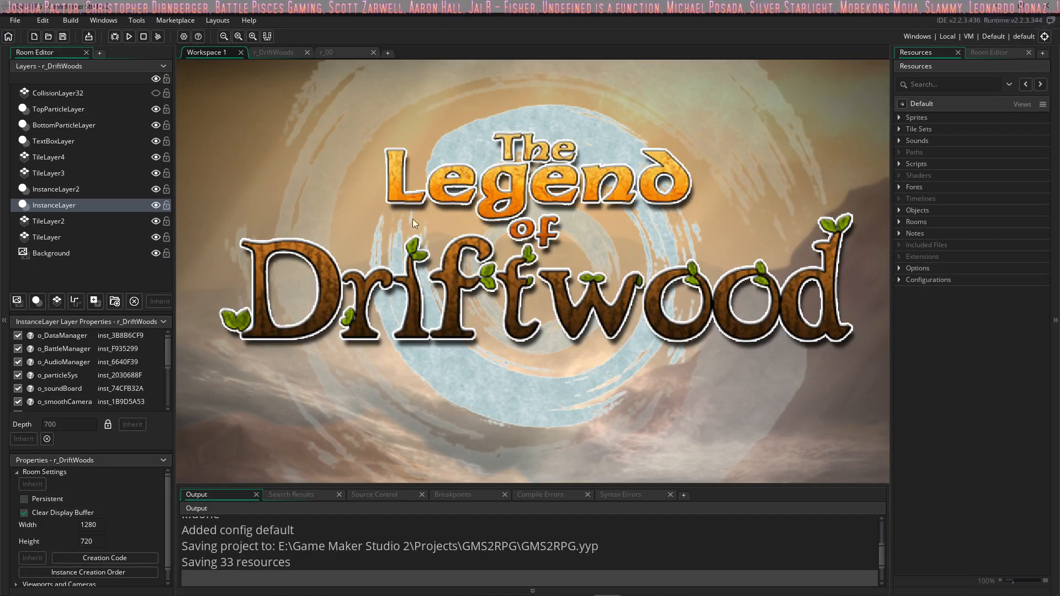
Step: Open the o_bowman object in the Chars group and examine its Step event's movement and sprite state code
left_click(899, 210)
left_click(910, 232)
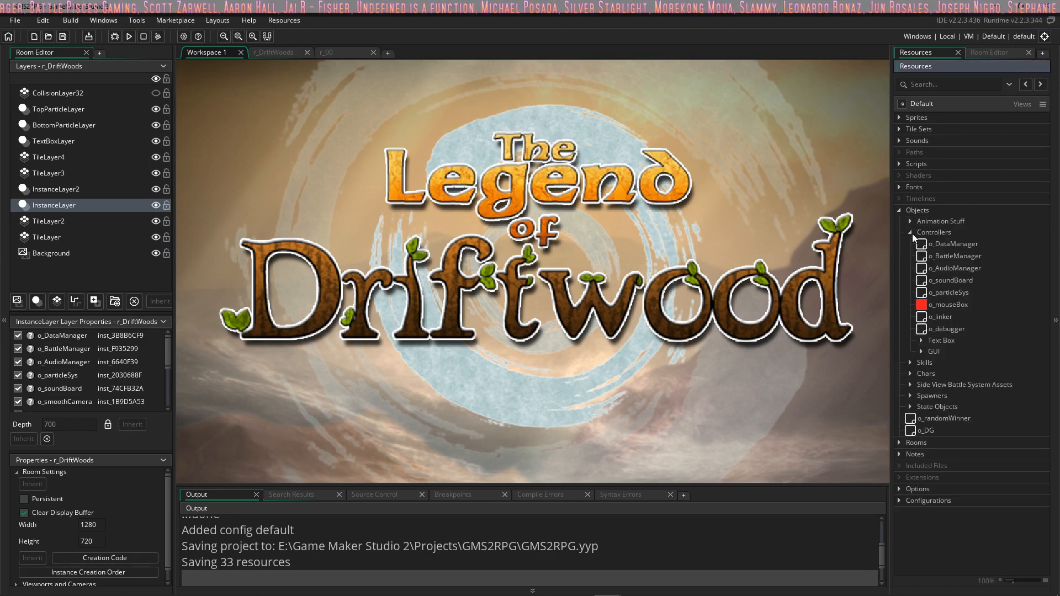
left_click(910, 374)
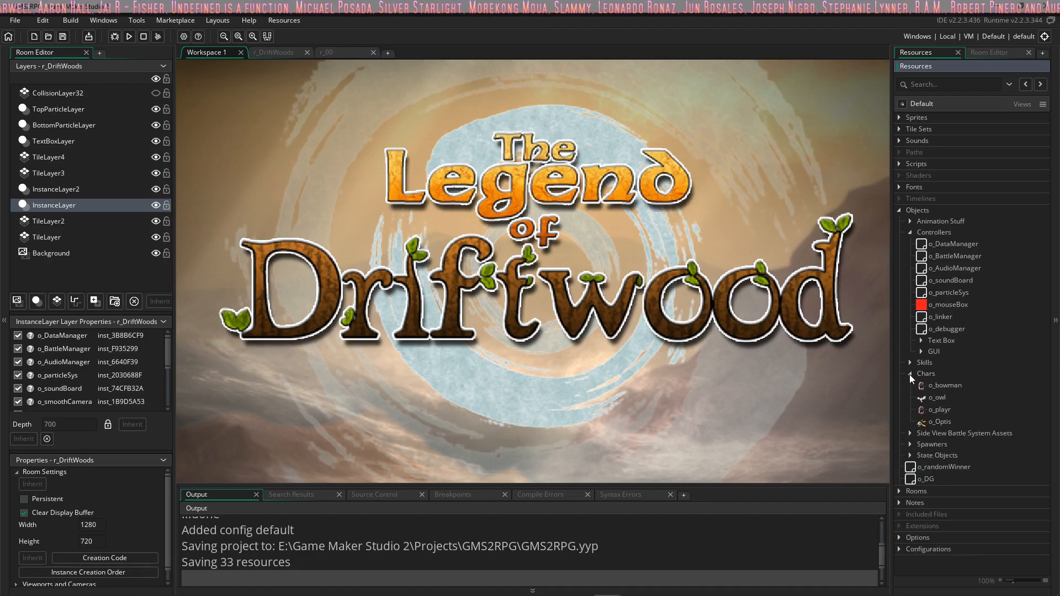
double_click(946, 386)
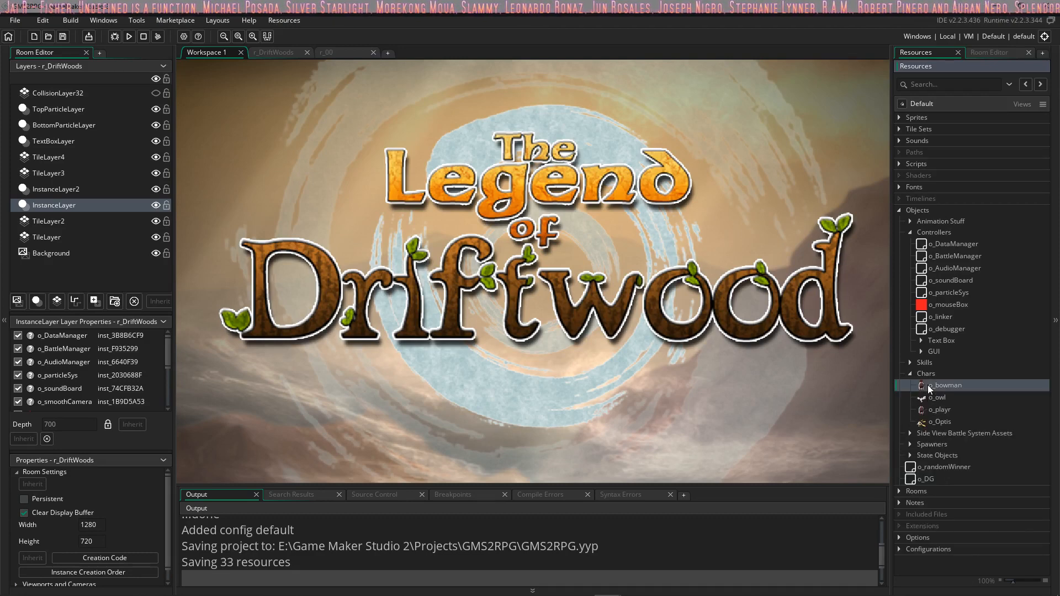
left_click(574, 155)
left_click(575, 167)
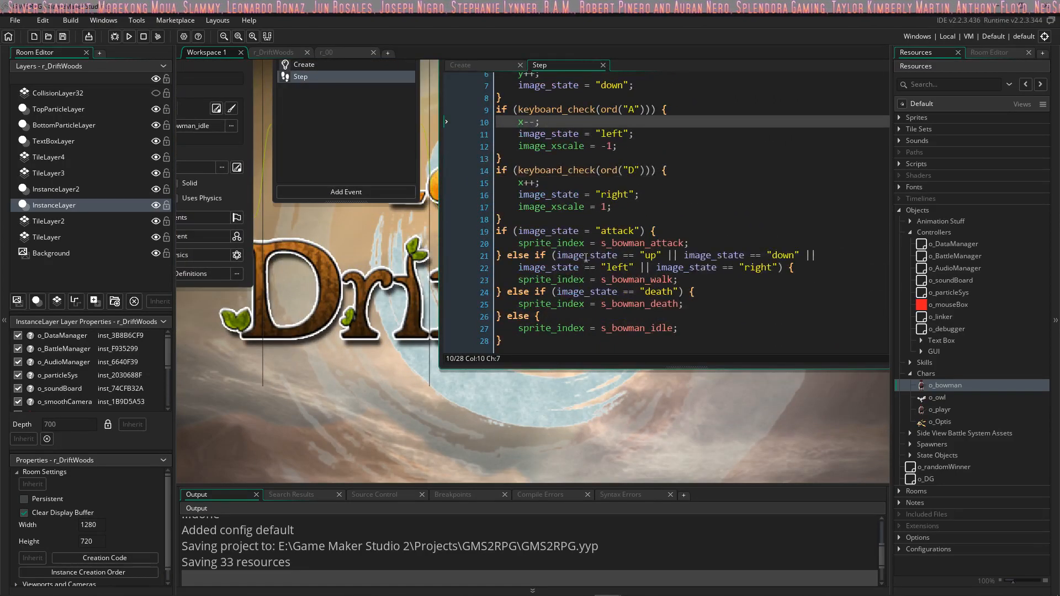
scroll(624, 196, "up", 2)
middle_click_drag(418, 298, 429, 364)
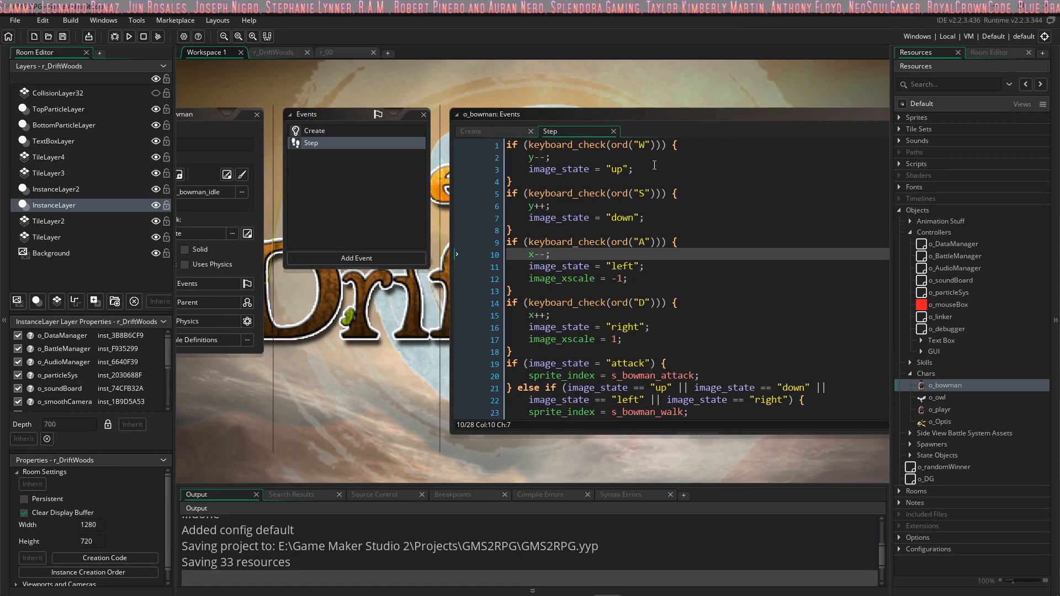
scroll(653, 169, "down", 3)
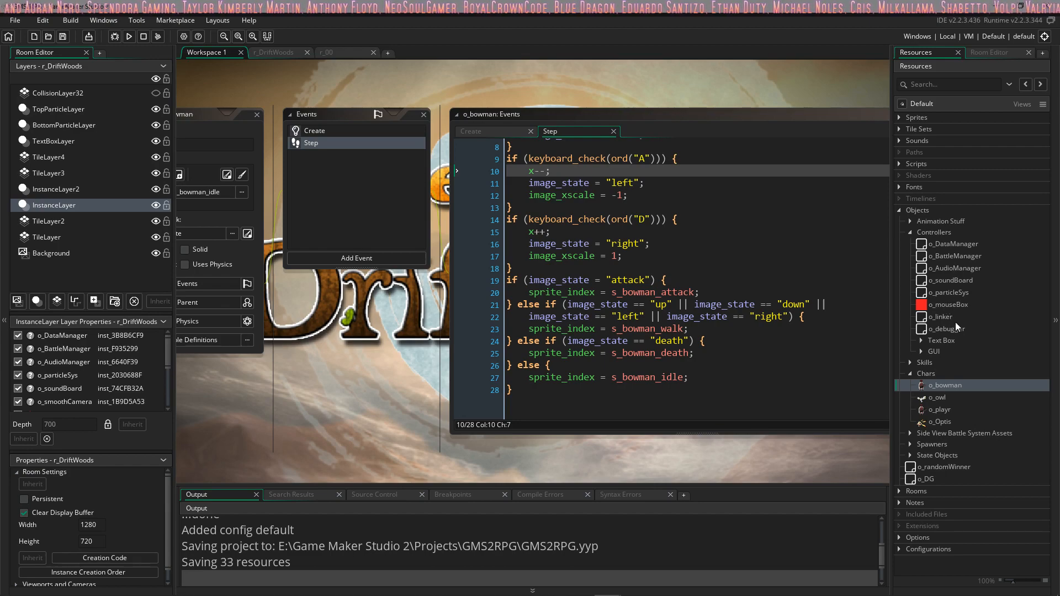
Step: Open the o_playr object in the Chars group and read through its Create event code
double_click(942, 410)
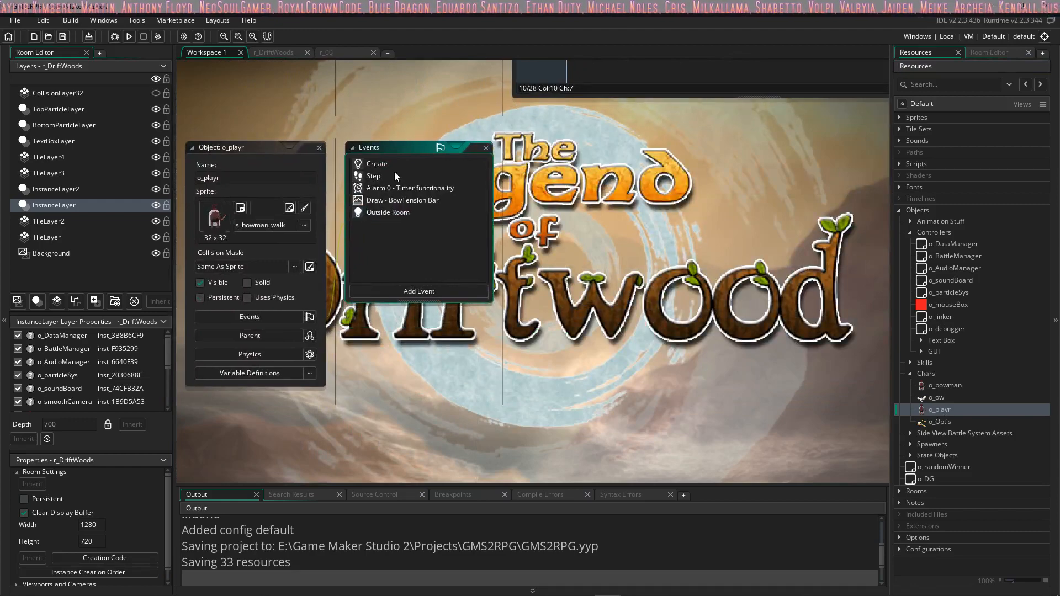
scroll(392, 182, "up", 8)
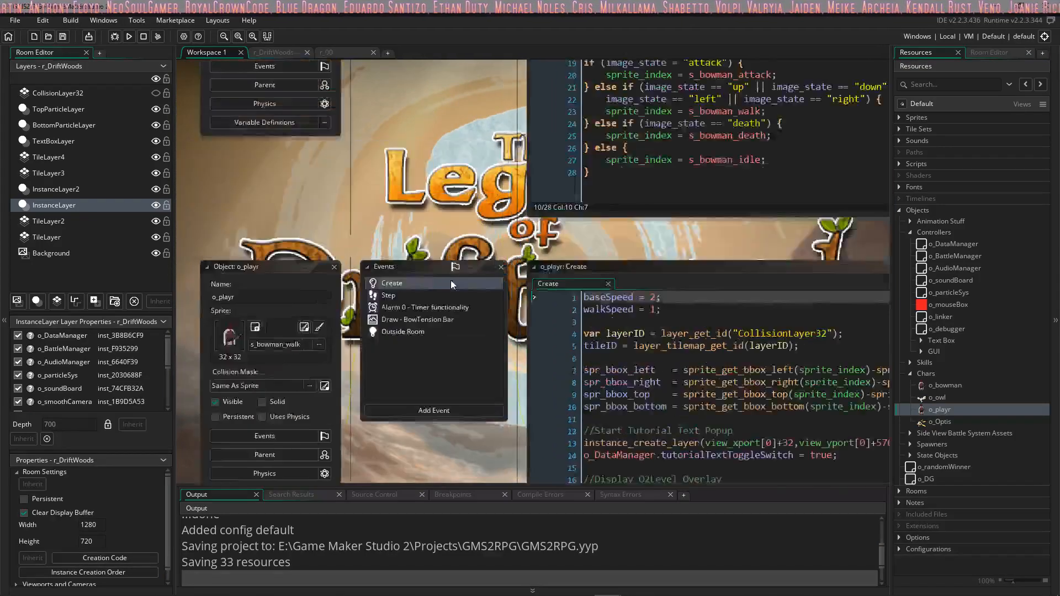
scroll(398, 171, "down", 8)
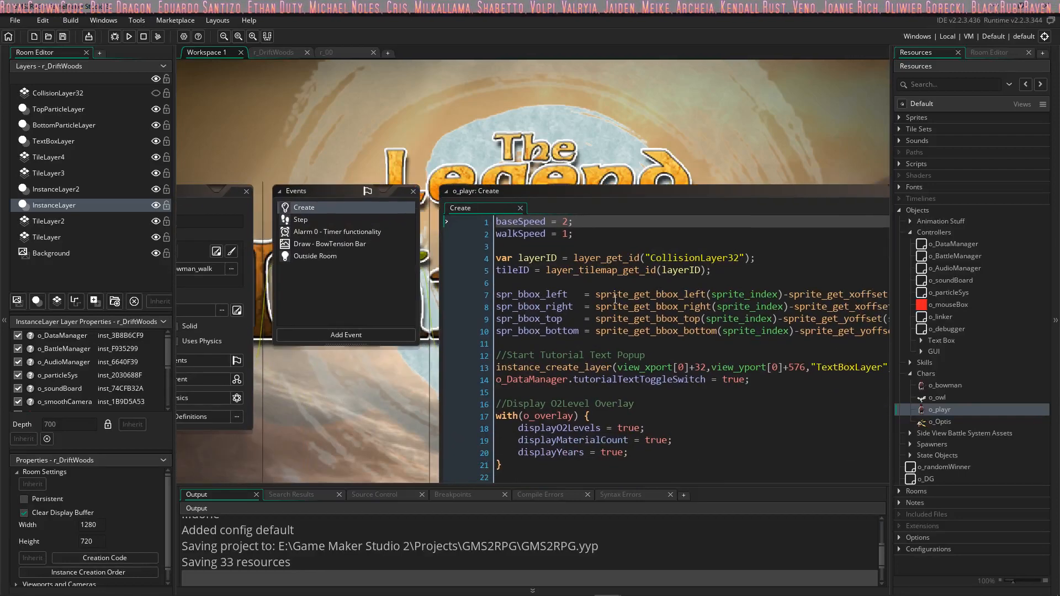
scroll(614, 299, "down", 2)
scroll(607, 297, "up", 1)
scroll(592, 293, "down", 3)
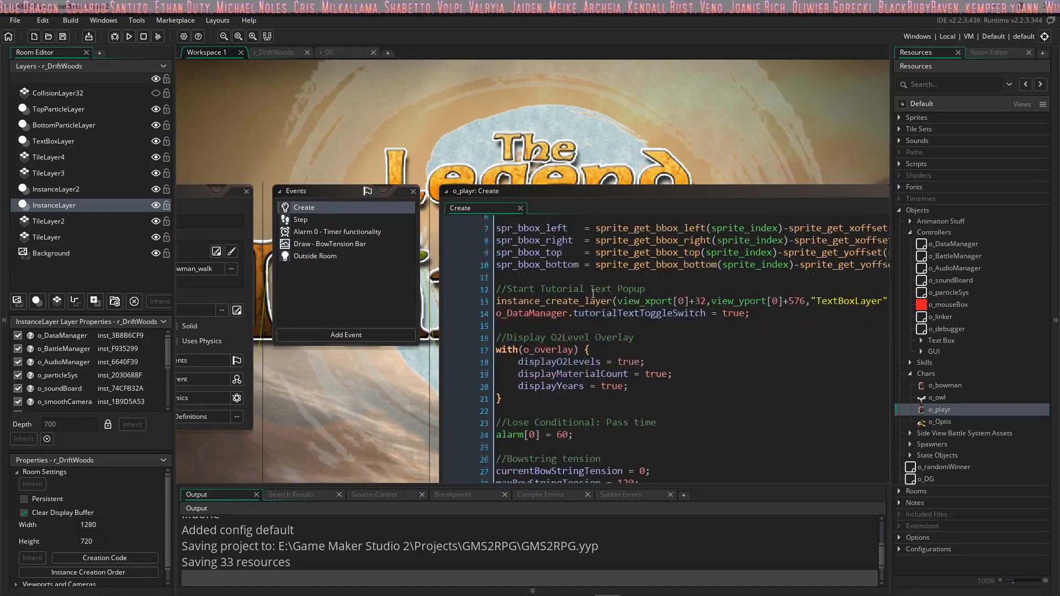
scroll(593, 293, "up", 2)
middle_click_drag(348, 416, 352, 331)
scroll(634, 252, "down", 1)
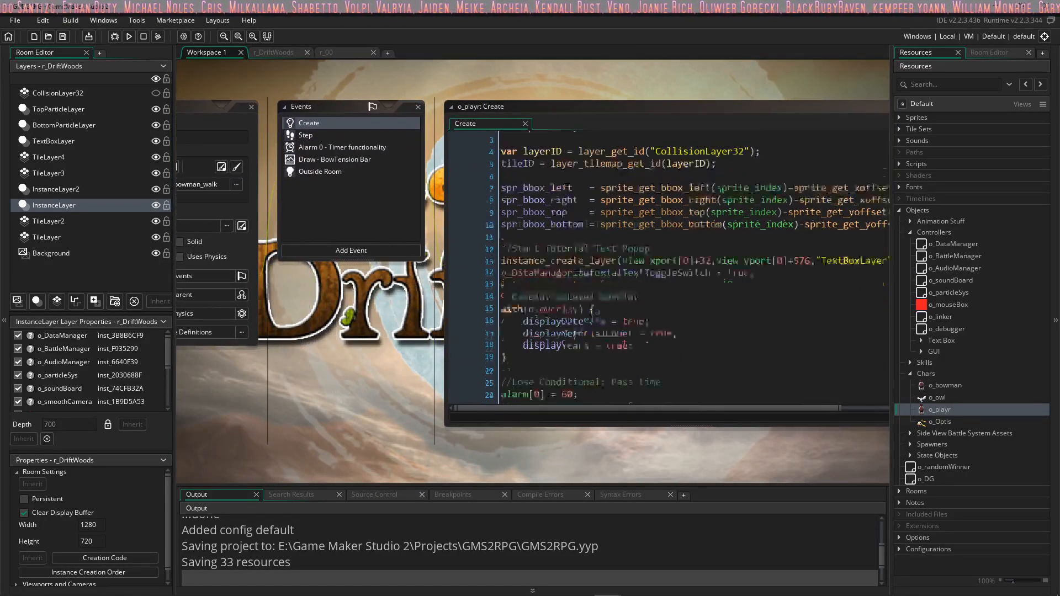
scroll(602, 284, "down", 3)
scroll(602, 284, "up", 3)
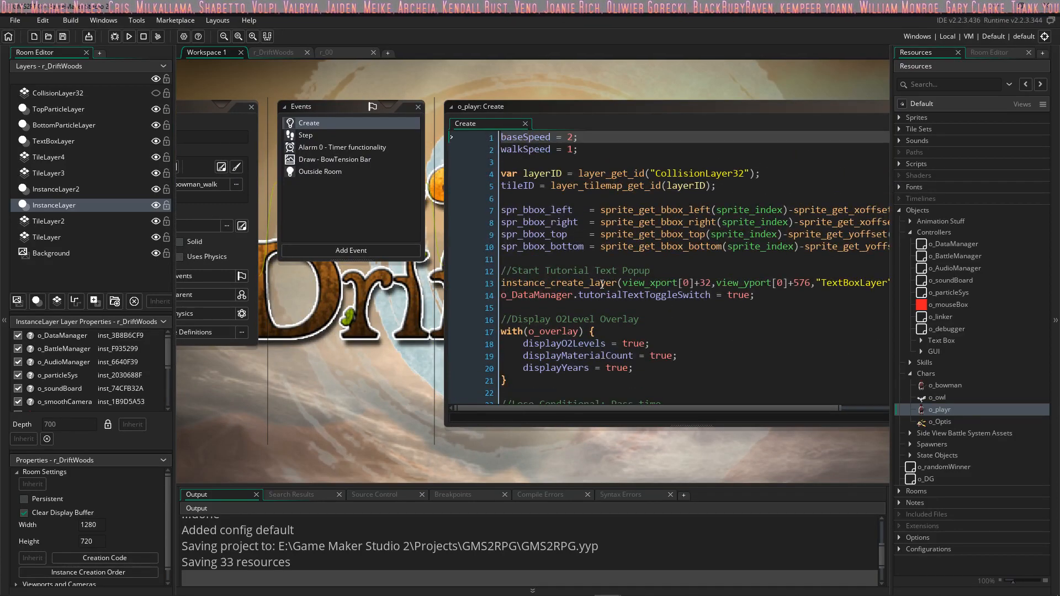
Step: Examine o_playr's Step, Alarm 0, Draw and Outside Room events and compare the Step code with the Create code
left_click(317, 137)
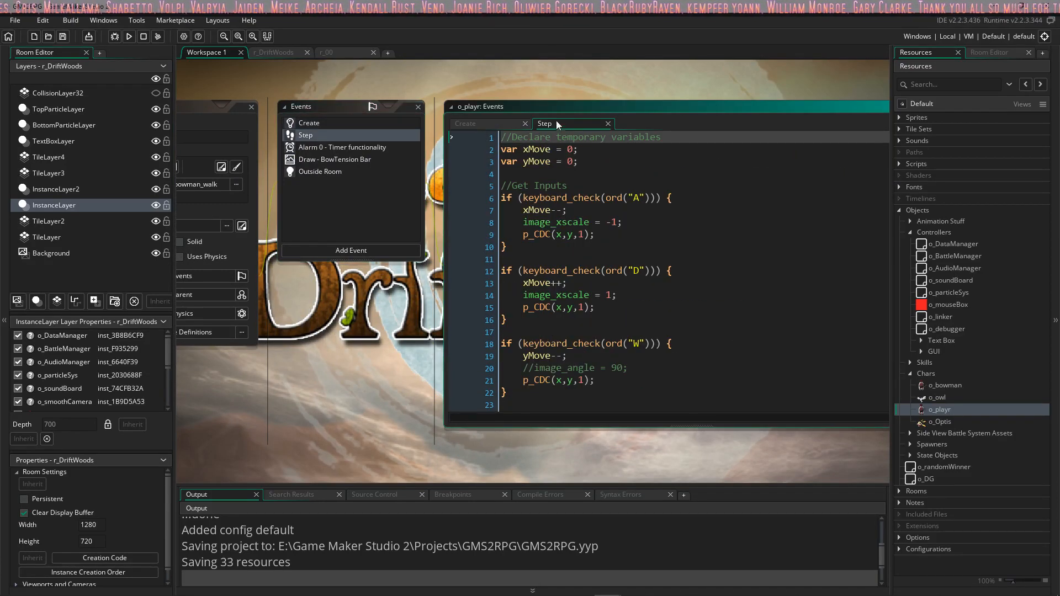
left_click(320, 148)
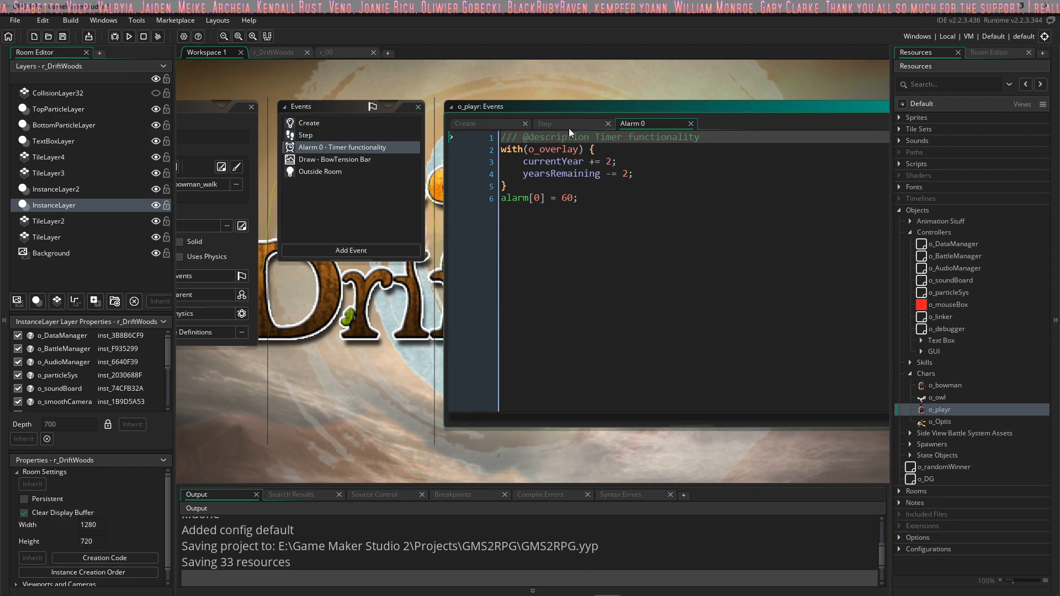
left_click(331, 161)
left_click(319, 173)
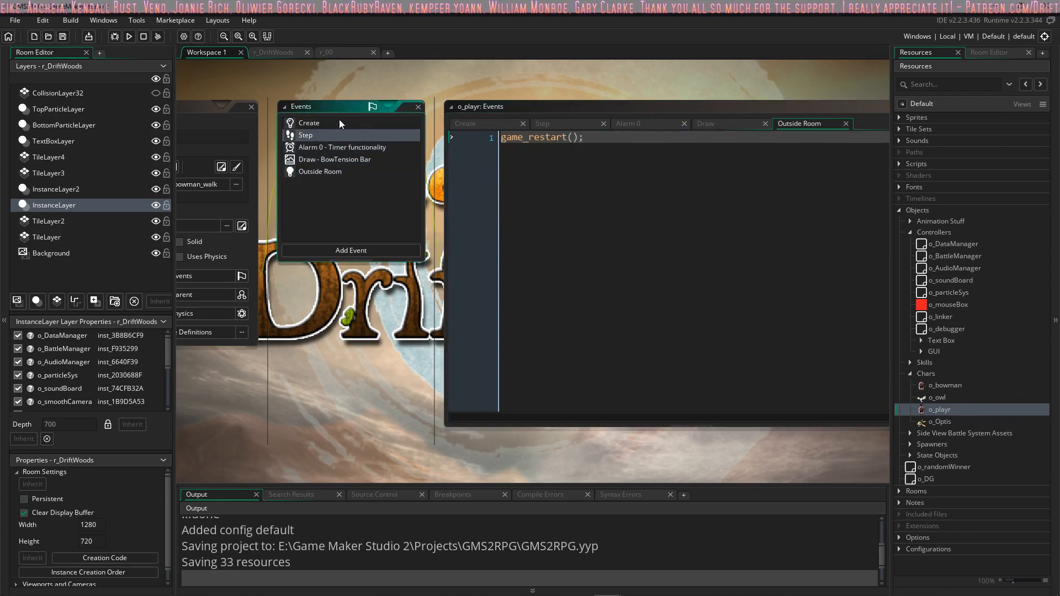
left_click(703, 124)
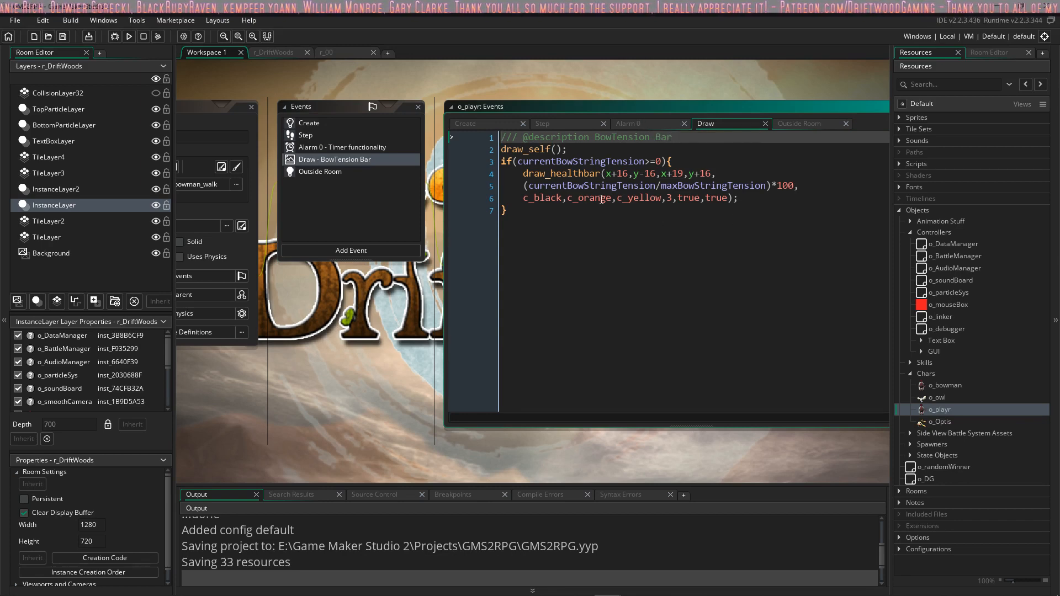
left_click(628, 123)
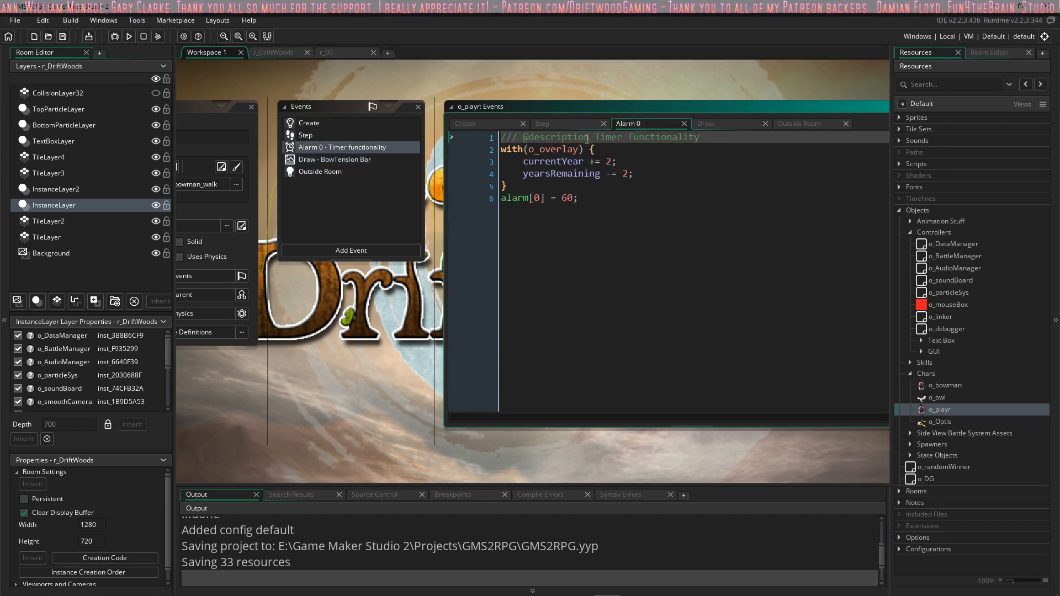
left_click(563, 124)
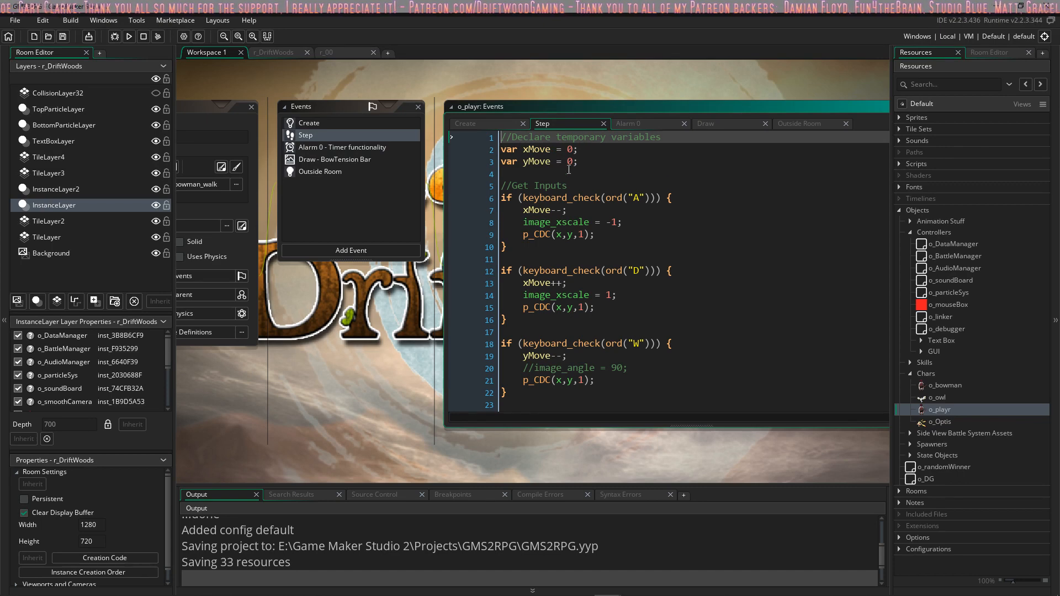
left_click(482, 122)
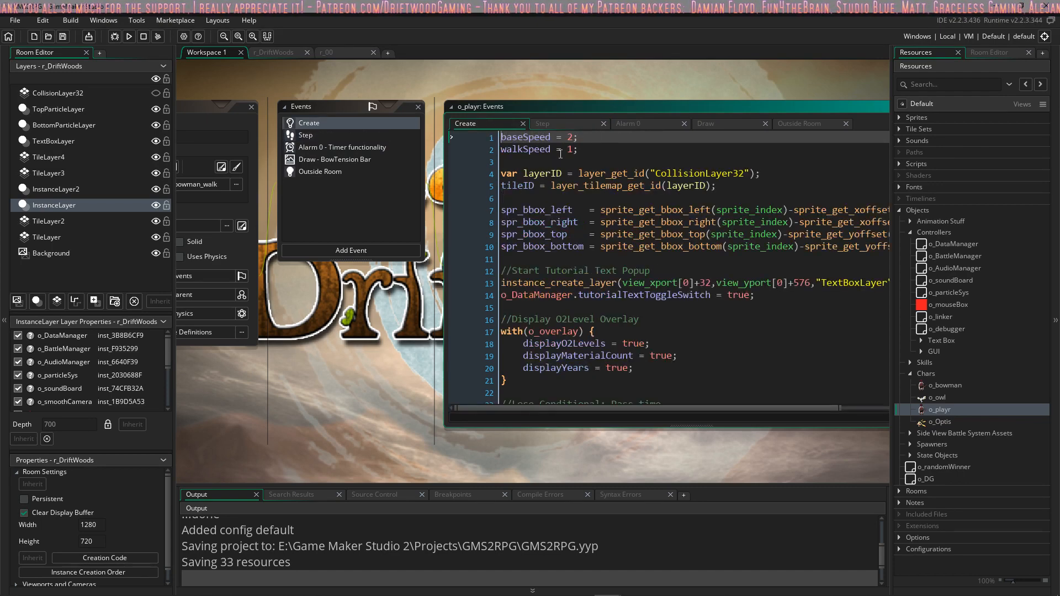
left_click(558, 124)
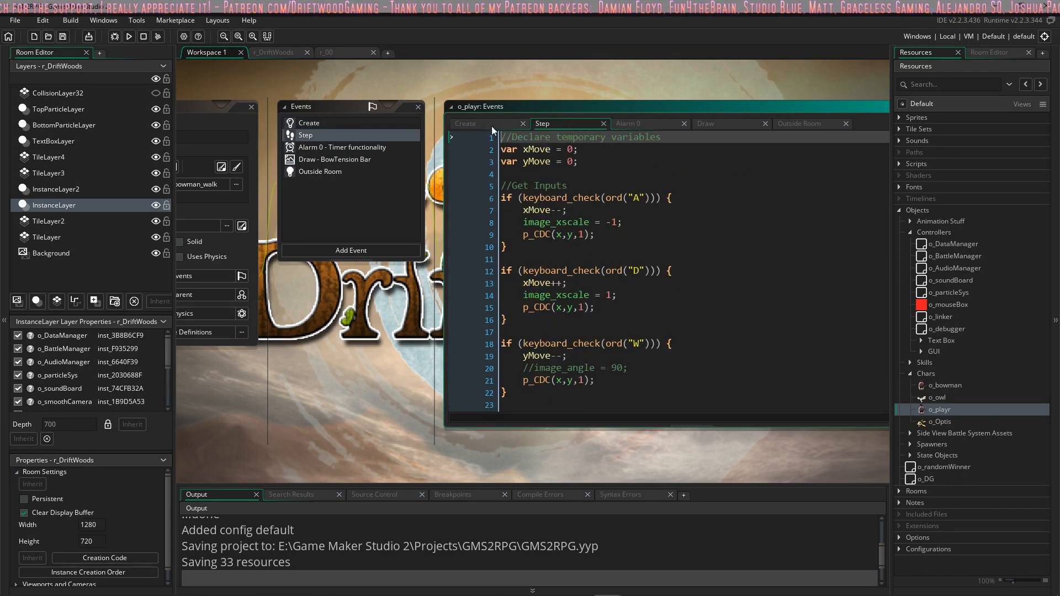
left_click(493, 125)
Step: Review o_playr's full Create code, including the overlay, alarm and bowstring sections, to judge which lines are reusable
middle_click_drag(674, 206, 617, 211)
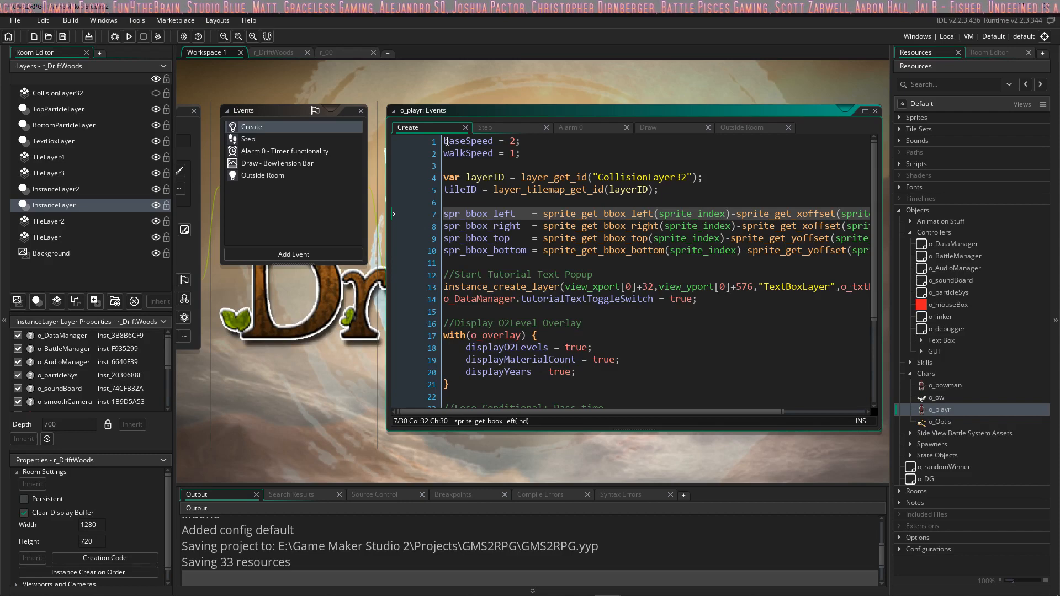
left_click(447, 141)
key("ctrl+a")
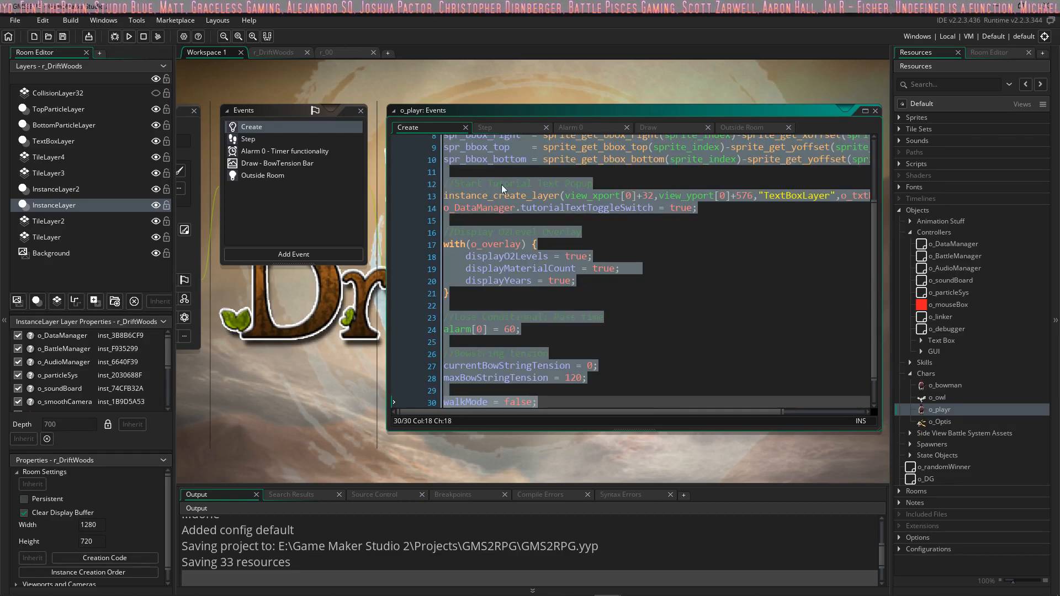
scroll(618, 237, "down", 1)
left_click(616, 244)
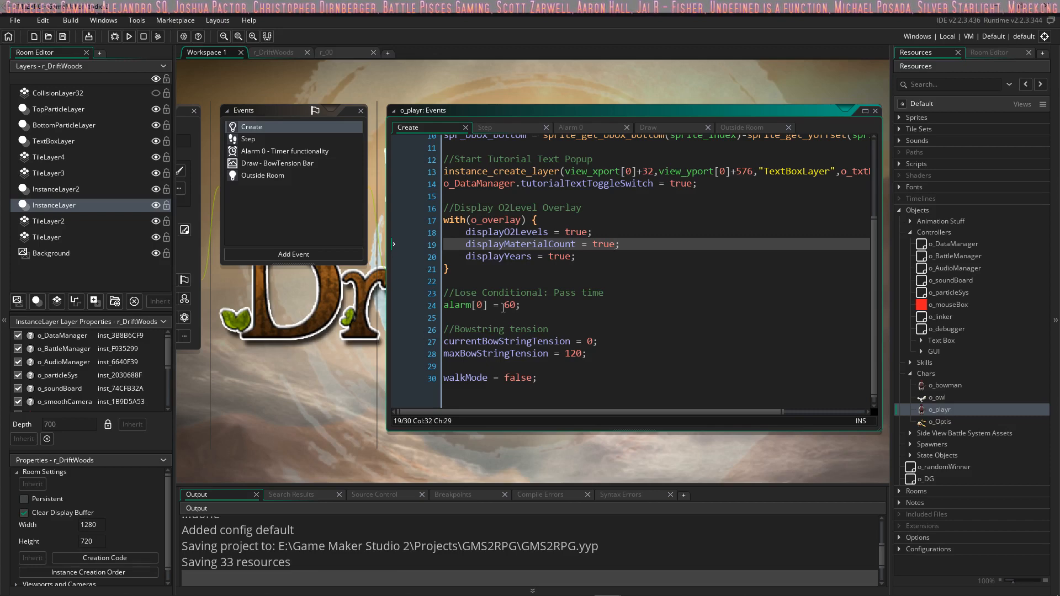
left_click(512, 293)
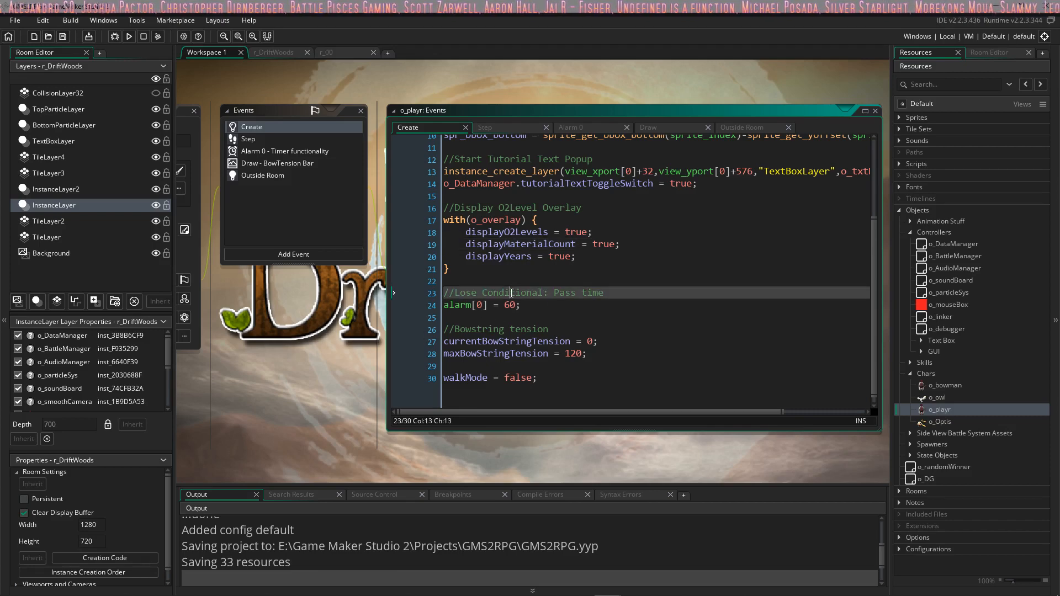
left_click(513, 282)
scroll(489, 322, "up", 2)
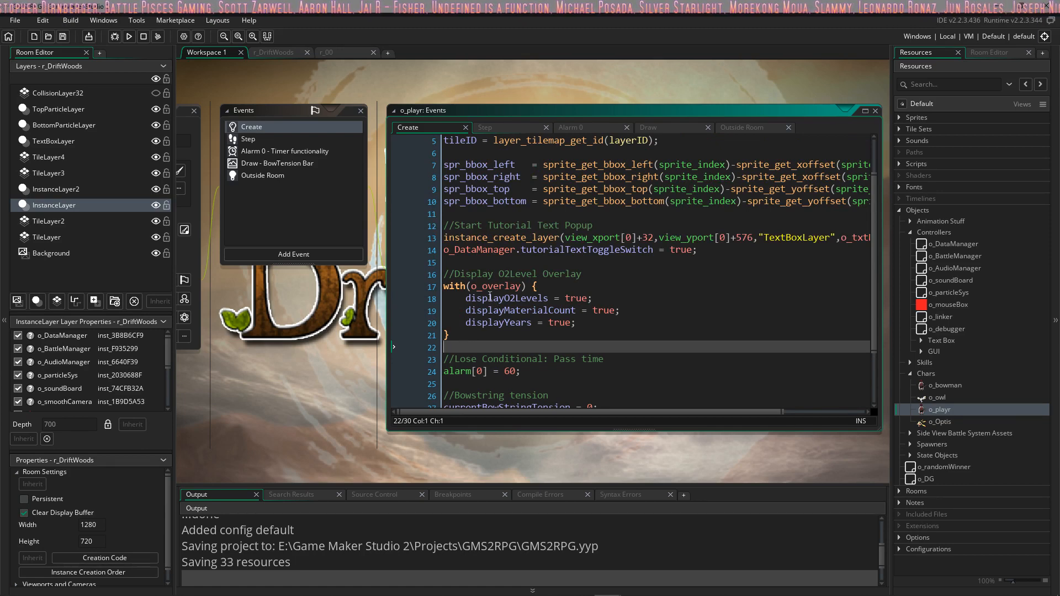
Step: Copy lines 1 to 10 of o_playr's Create code, from baseSpeed through spr_bbox_bottom
middle_click_drag(348, 320, 478, 295)
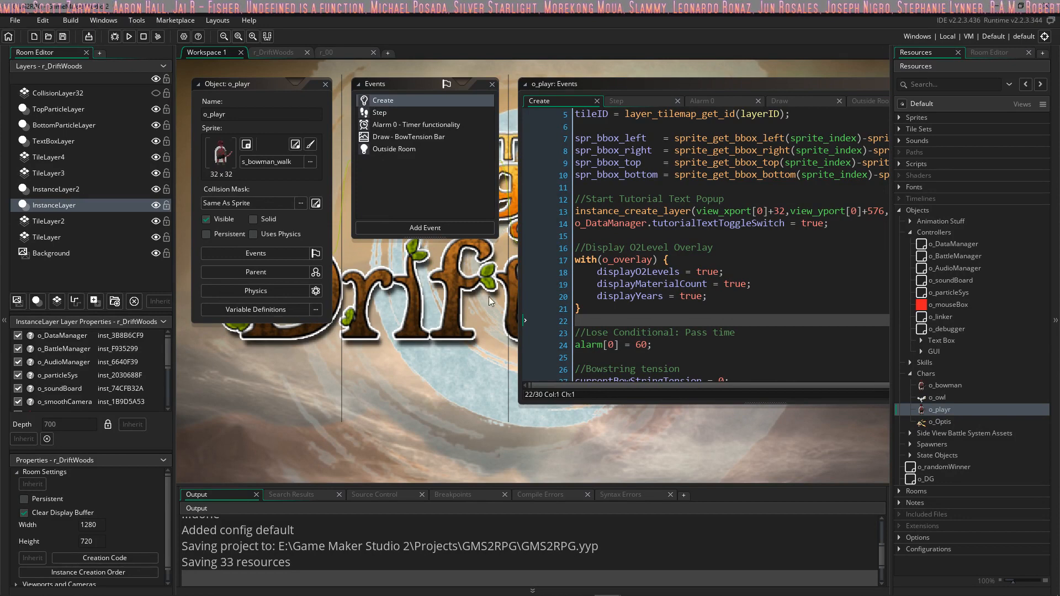
middle_click_drag(631, 286, 588, 355)
middle_click_drag(576, 311, 539, 316)
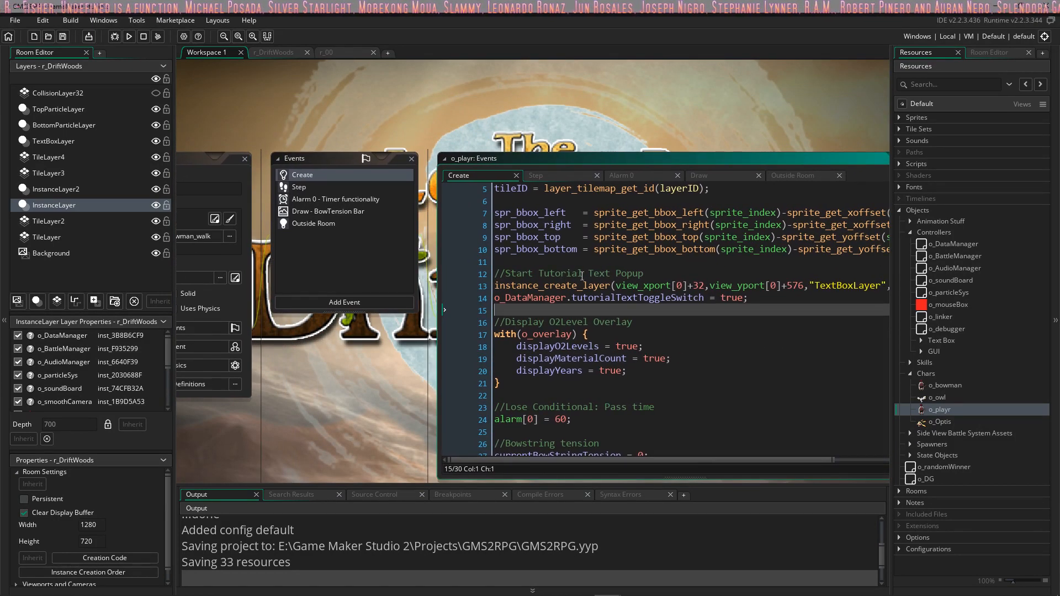
left_click(582, 274)
middle_click_drag(582, 275, 543, 289)
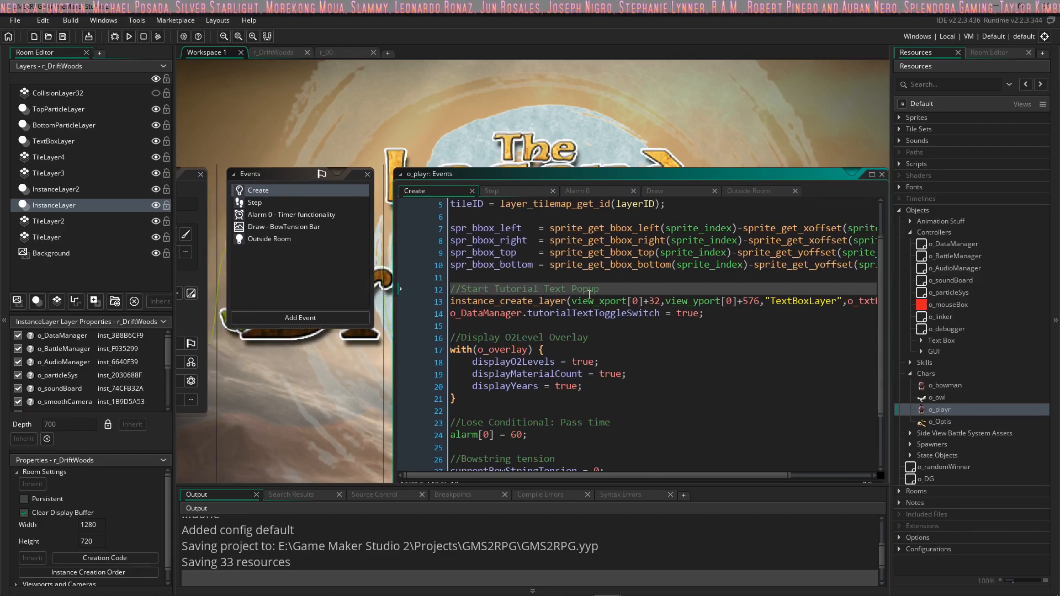
scroll(589, 294, "up", 2)
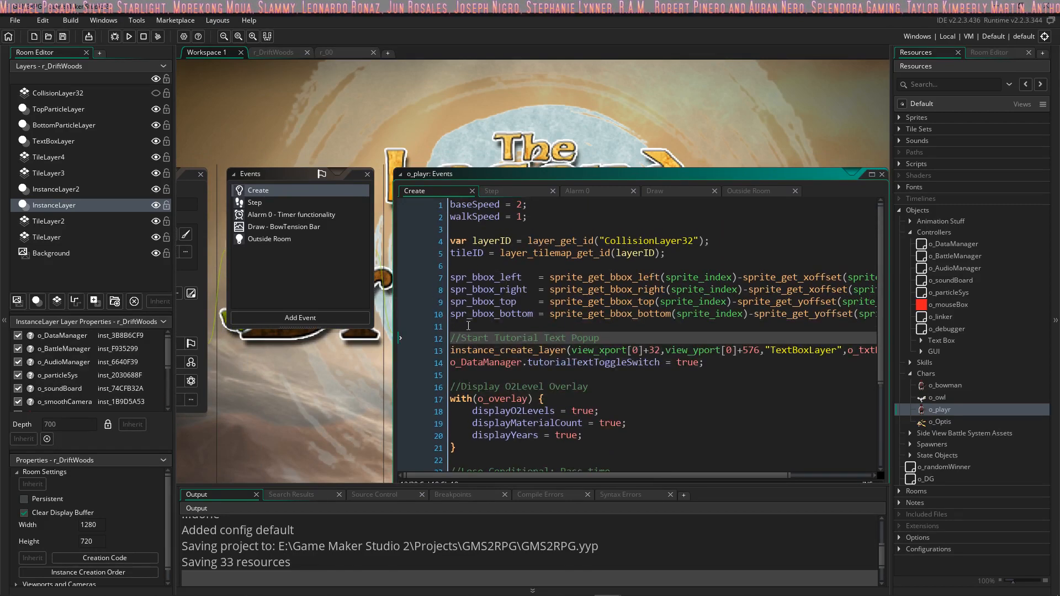
left_click_drag(468, 326, 427, 187)
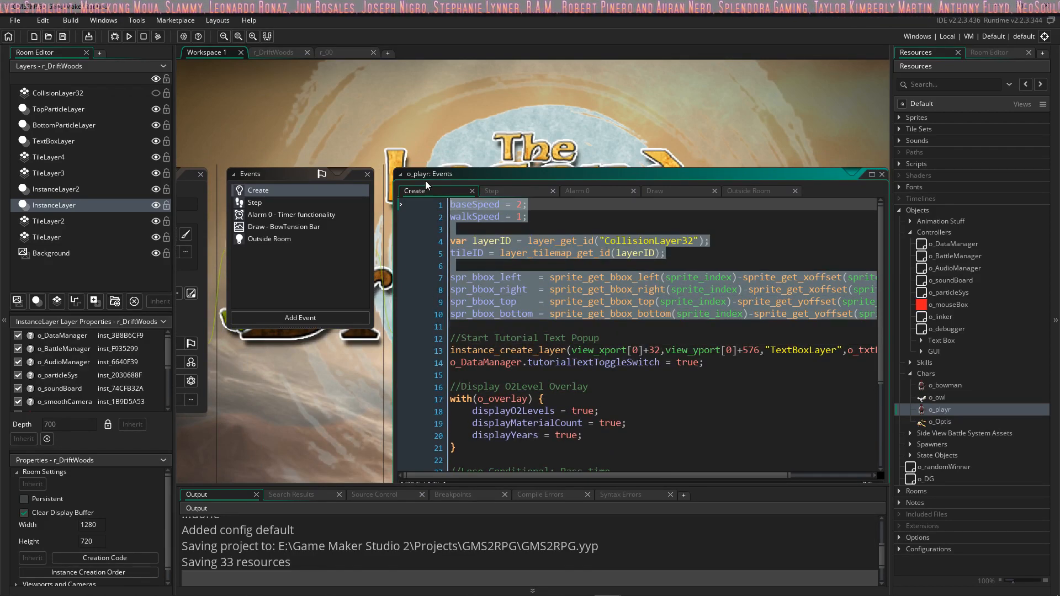
middle_click_drag(303, 366, 393, 354)
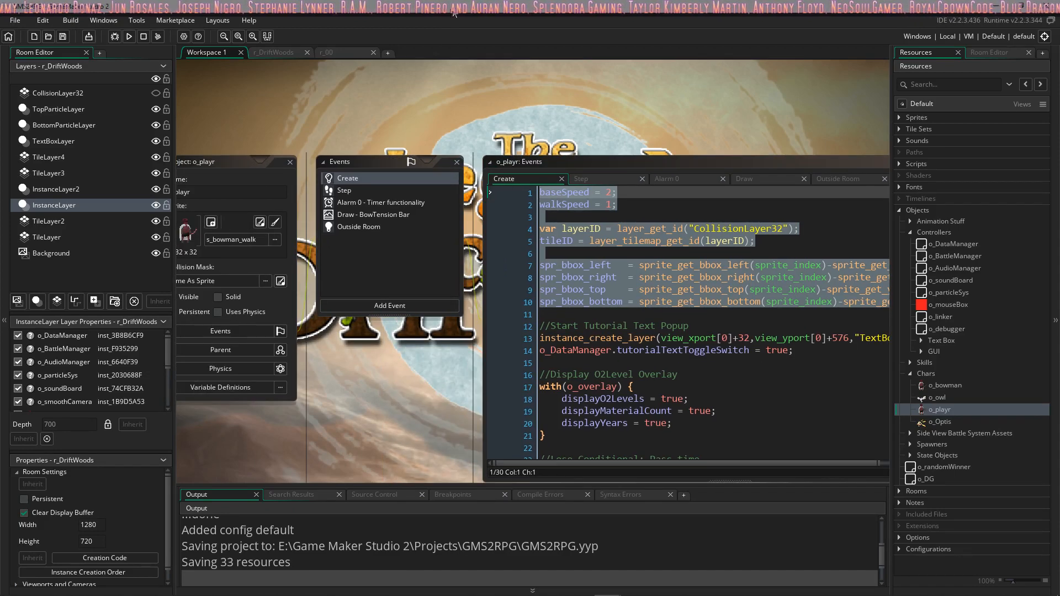
Step: Switch to the Driftwood n Dragons project and create a new object named oPlayer
mouse_move(607, 585)
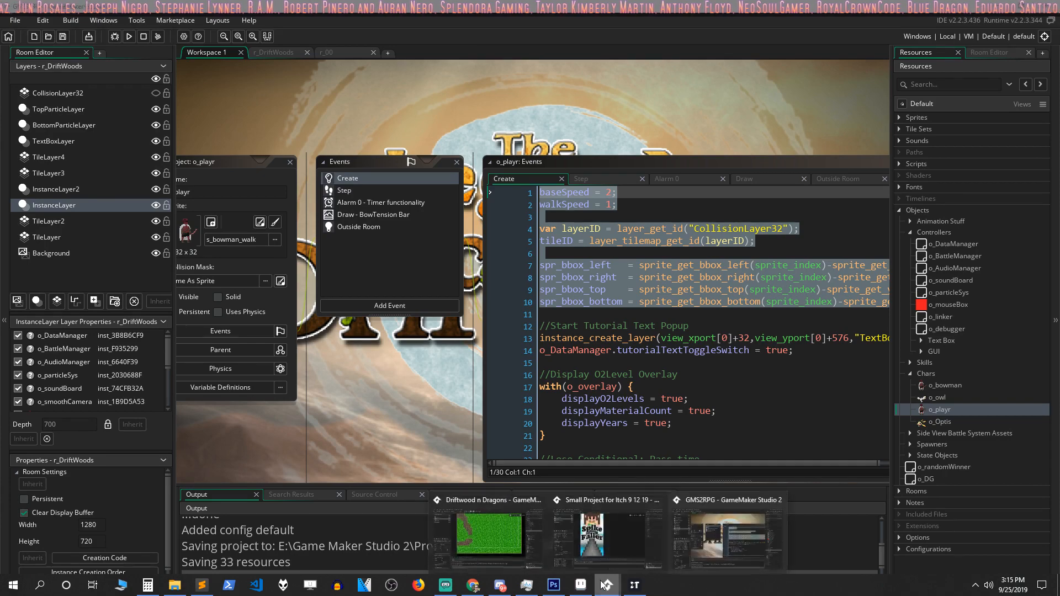
left_click(479, 522)
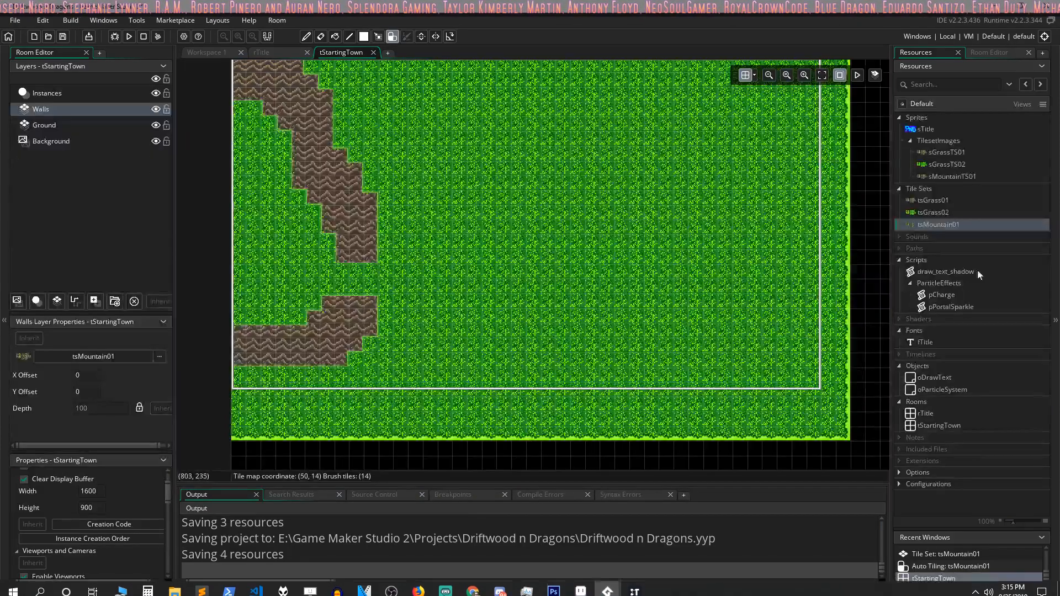
right_click(930, 370)
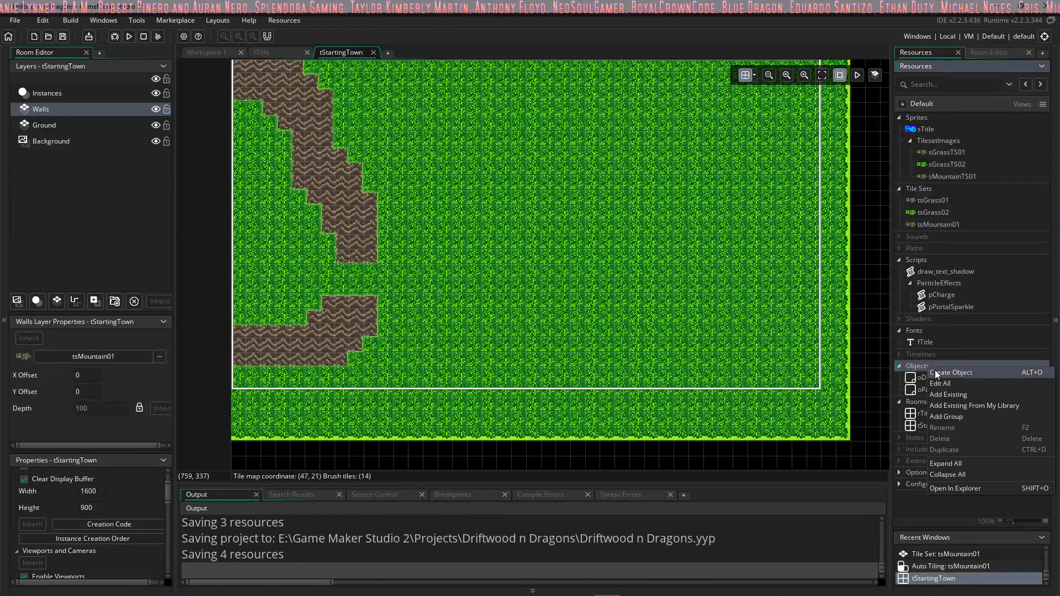
left_click(942, 372)
left_click(451, 169)
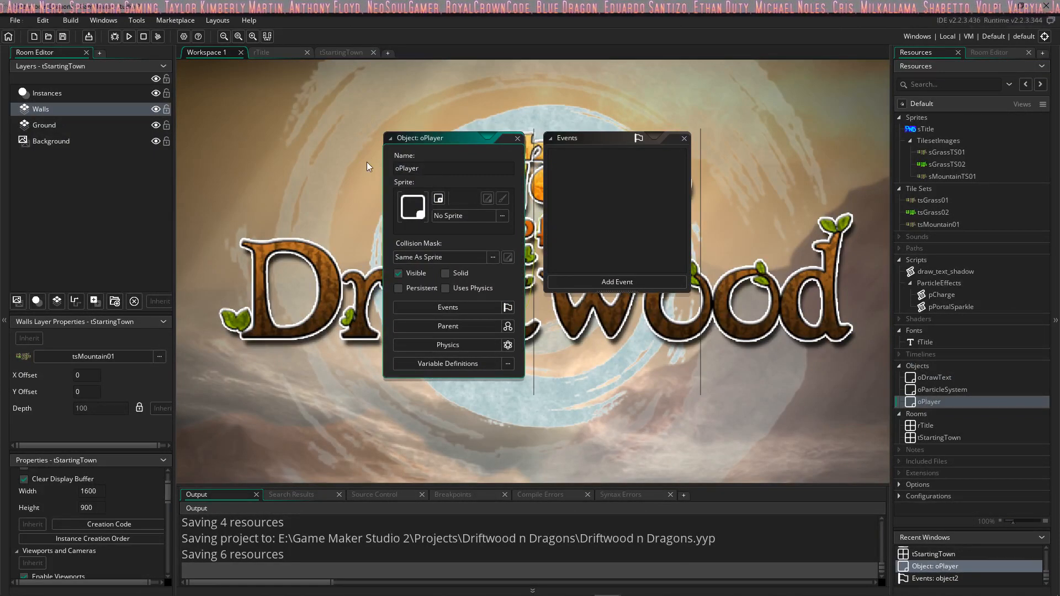
Step: Add a Create event to oPlayer, describe it as "Setup Collisions", and paste the copied speed, tile layer and bounding box code
left_click(632, 283)
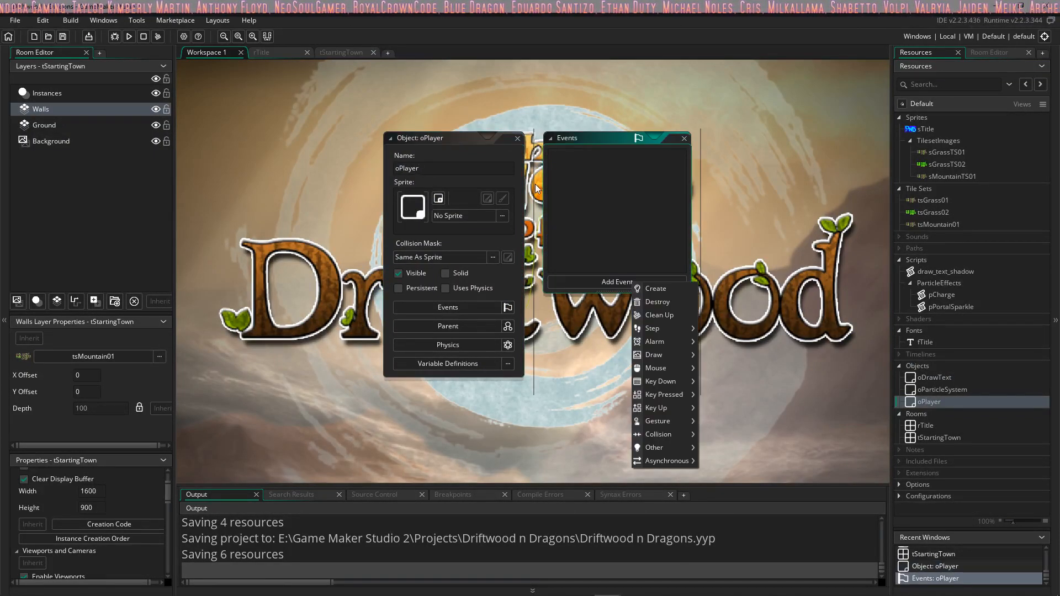
left_click(657, 288)
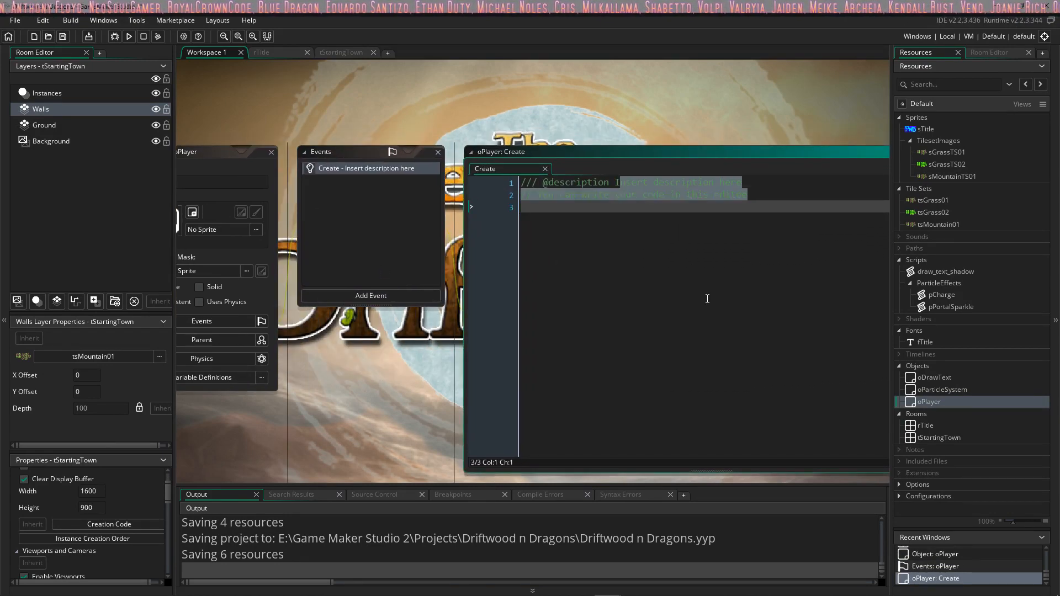
key("BackSpace")
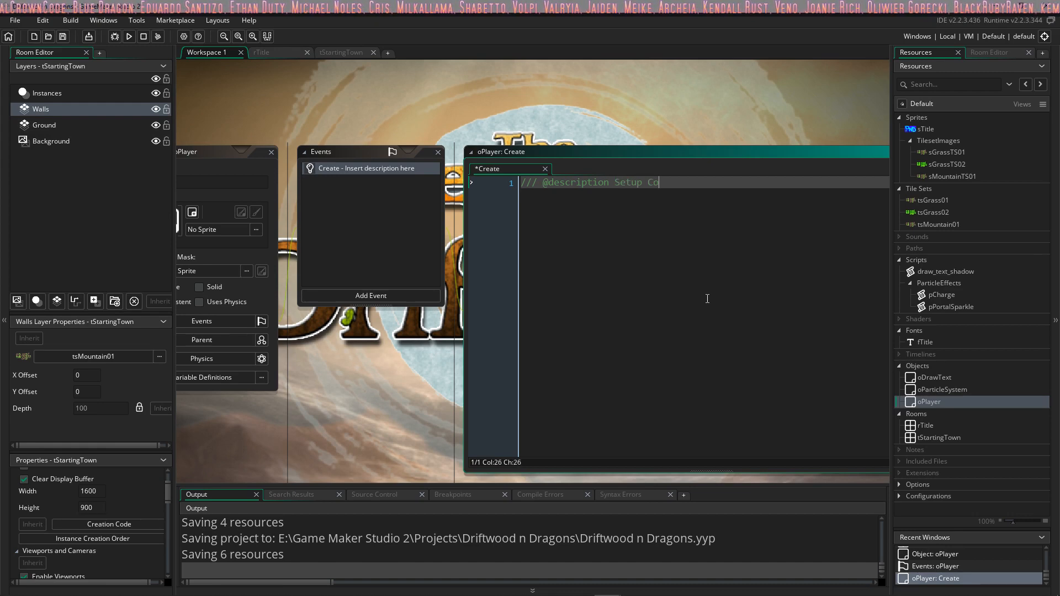
type("ions")
key("Return")
key("ctrl+v")
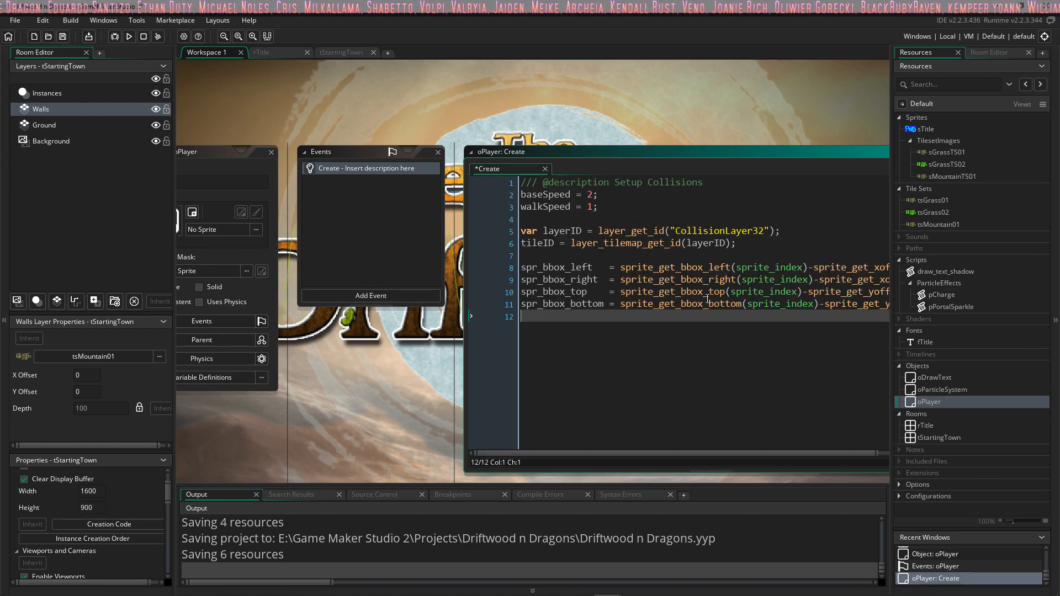
Step: Add a new tile layer above the Instances layer in the tStartingTown room
left_click(590, 218)
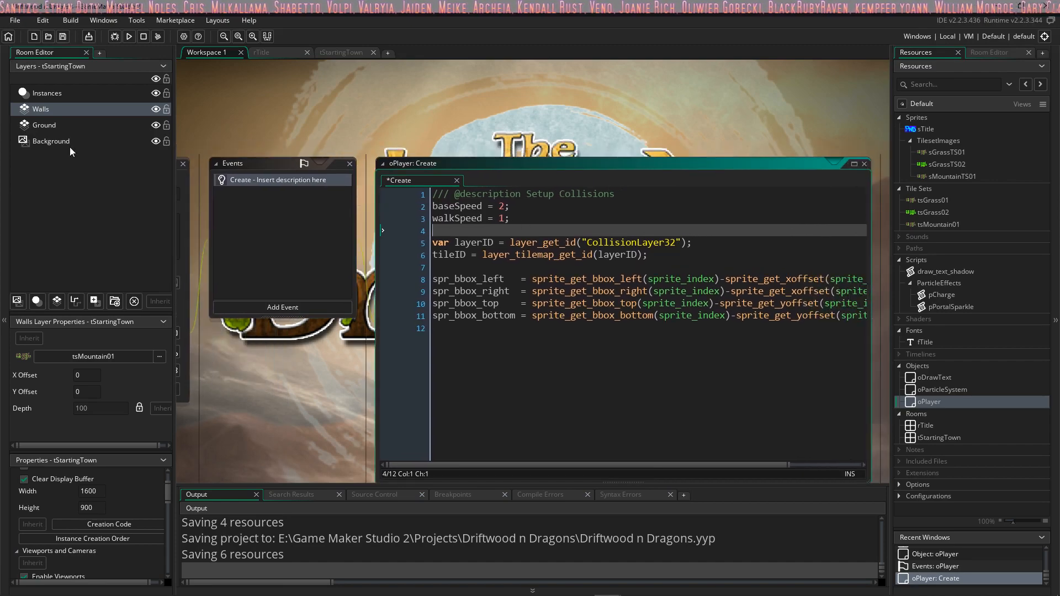
left_click(47, 93)
left_click(56, 302)
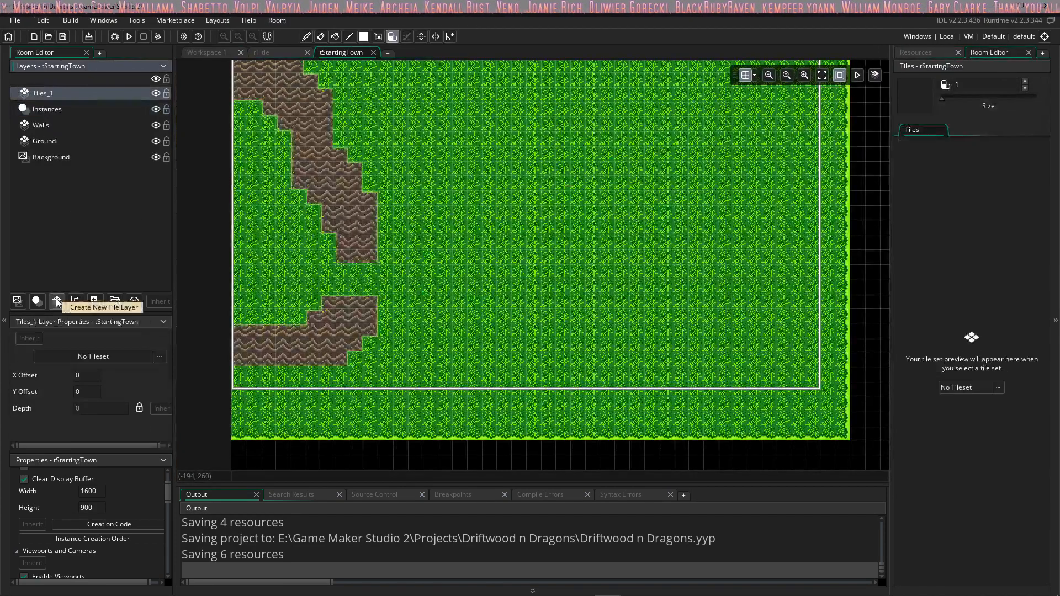
Step: Rename the new tile layer in tStartingTown to CollisionLayer32
double_click(44, 94)
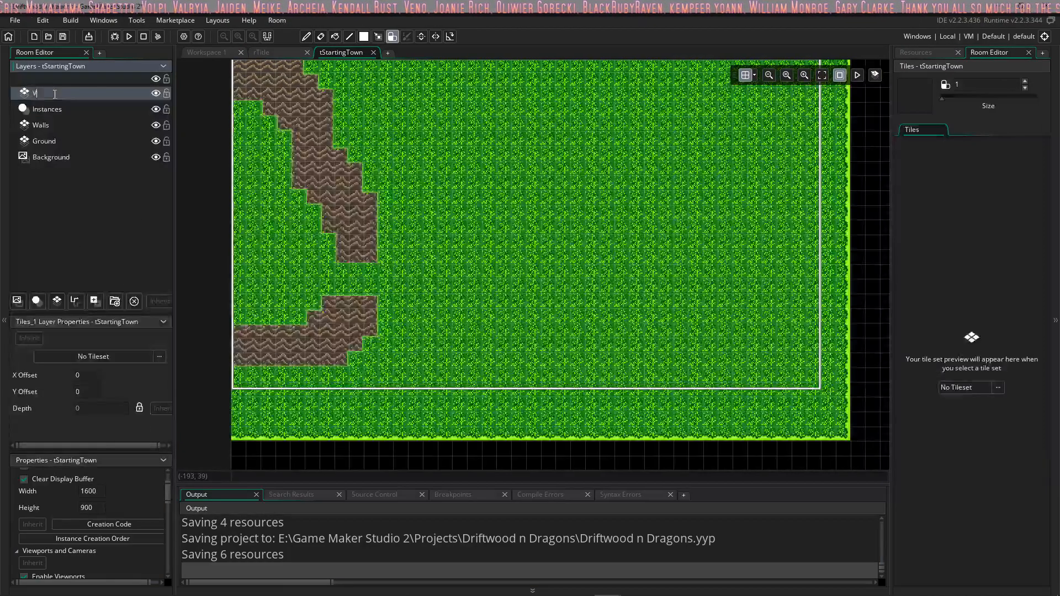
type("Collision")
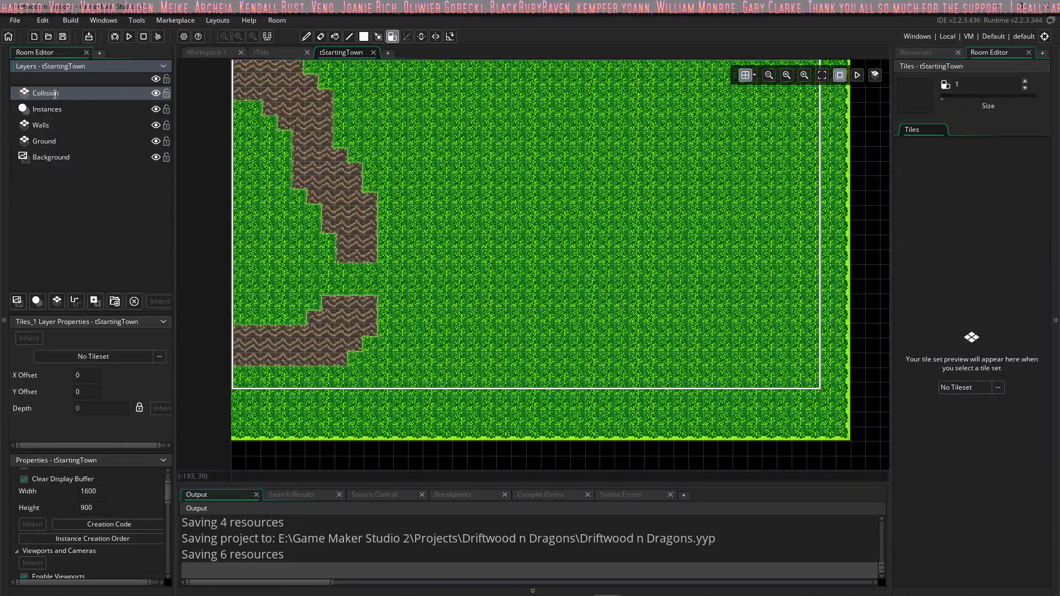
type("Layer32")
key("Return")
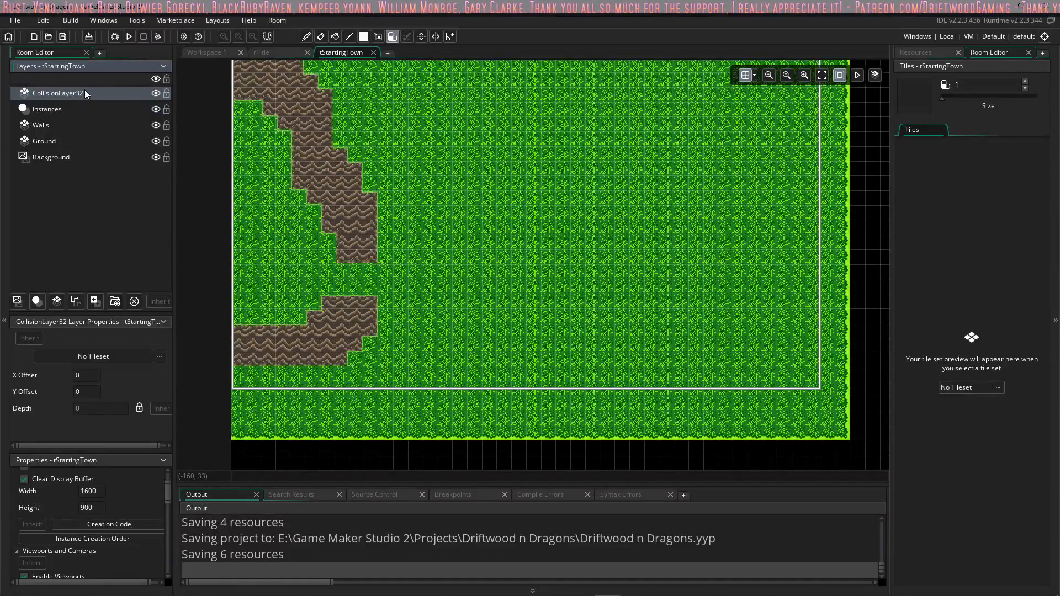
Step: Return to oPlayer's code in the workspace and add a Step event to the object
left_click(275, 53)
left_click(208, 51)
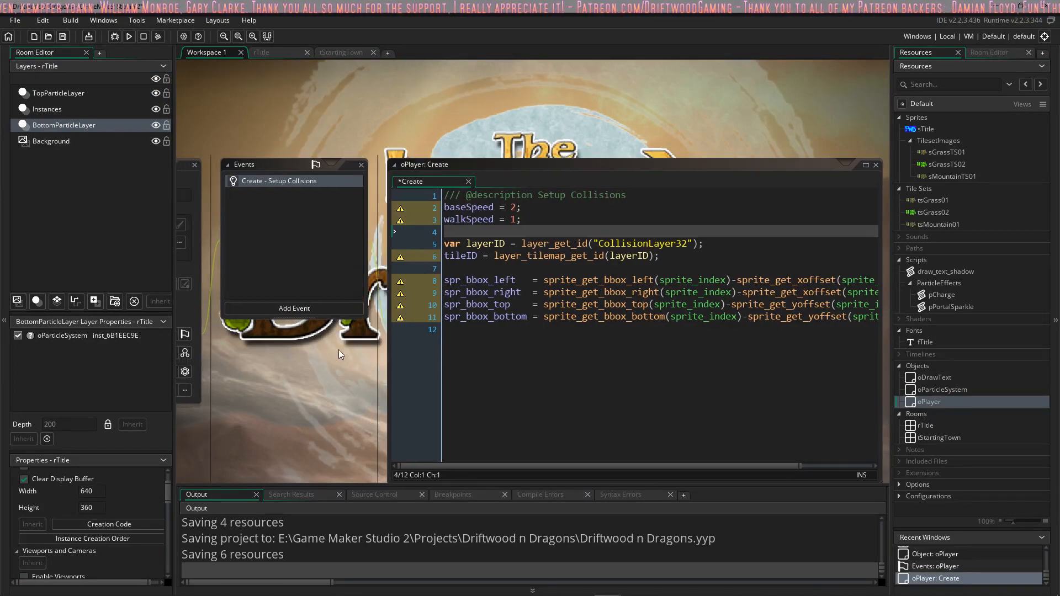
middle_click_drag(339, 350, 422, 357)
left_click(550, 215)
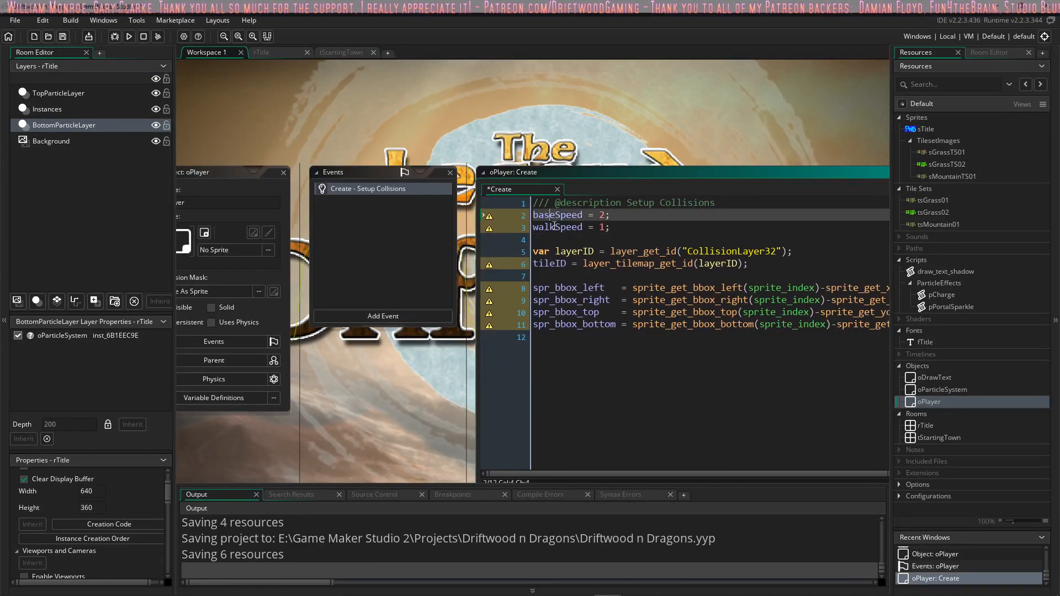
left_click(565, 287)
left_click(582, 312)
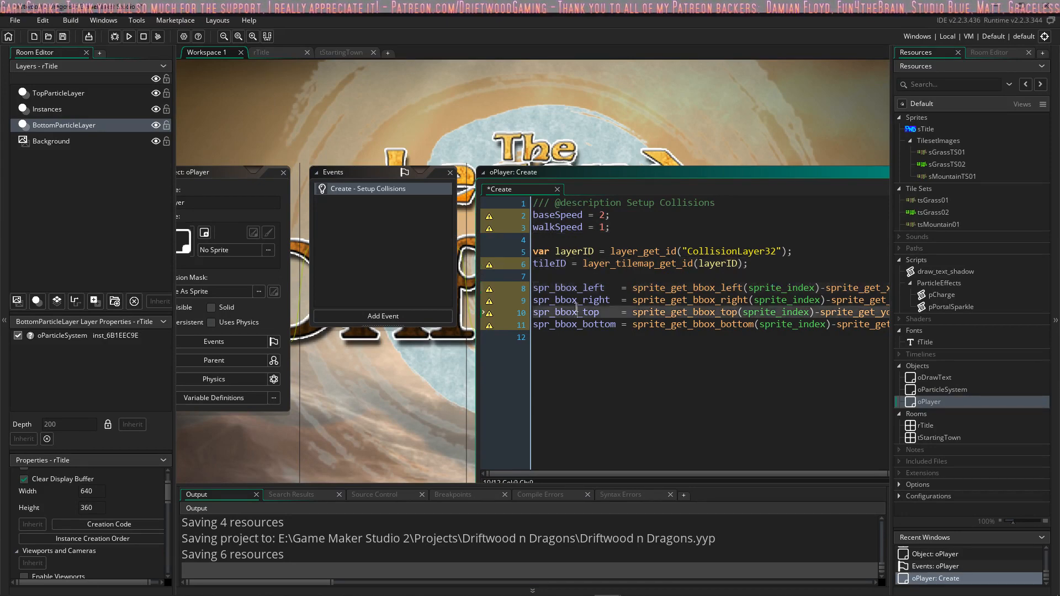
left_click(382, 316)
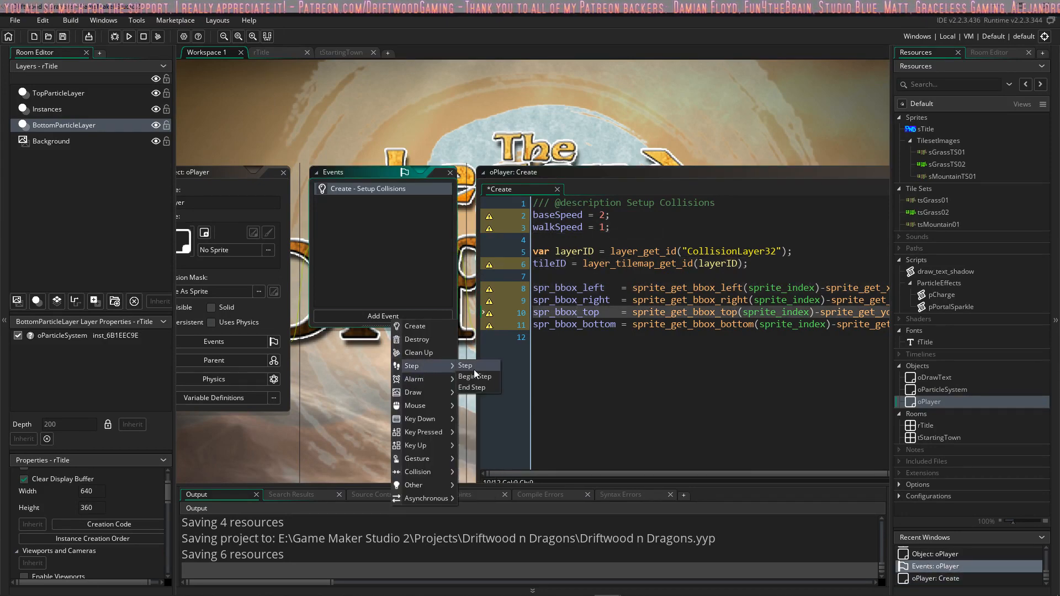
left_click(473, 368)
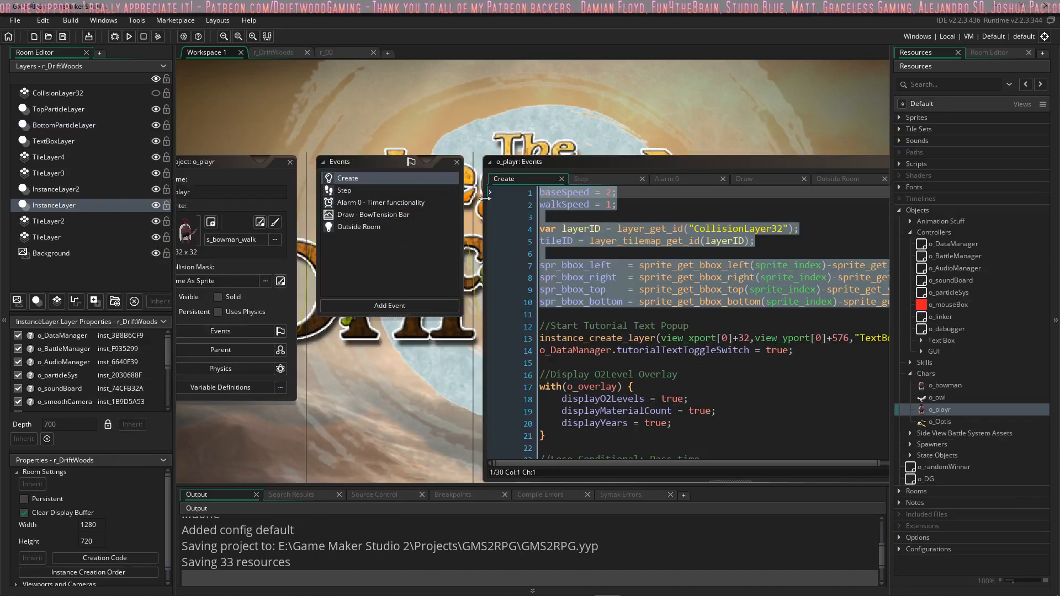
Step: Switch to the GMS2RPG project and copy lines 1 to 77 of o_playr's Step code, from the temporary variables through vertical collision detection
left_click(602, 186)
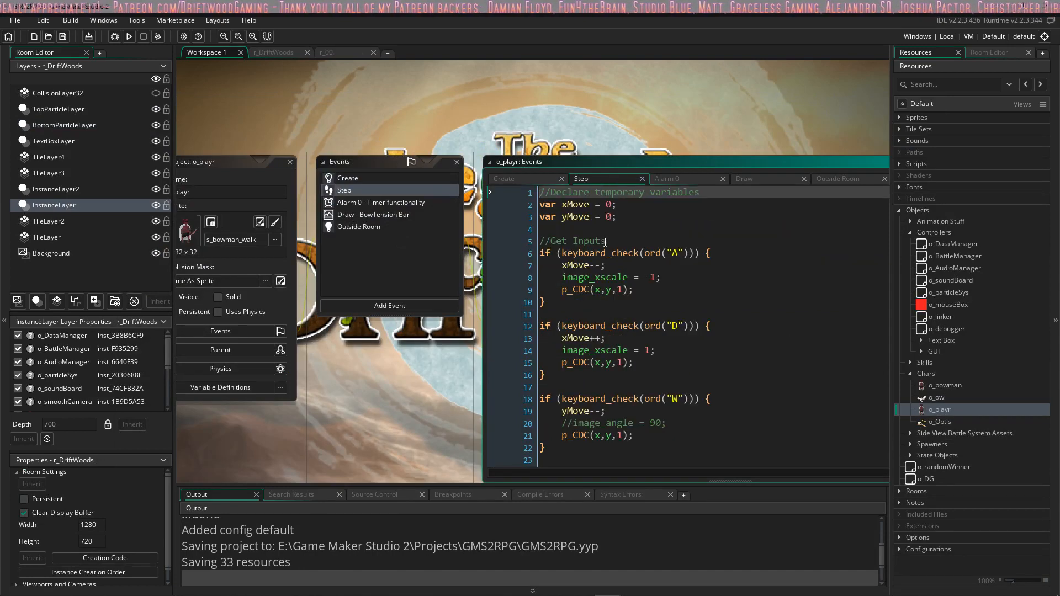
left_click(585, 242)
left_click(442, 200)
left_click_drag(435, 187, 501, 238)
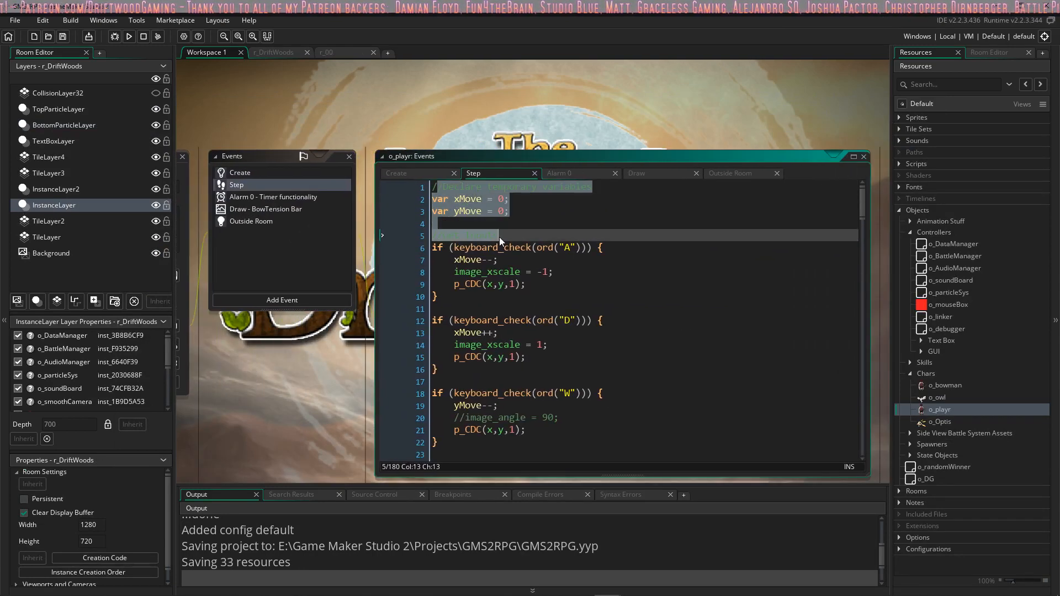
left_click(456, 183)
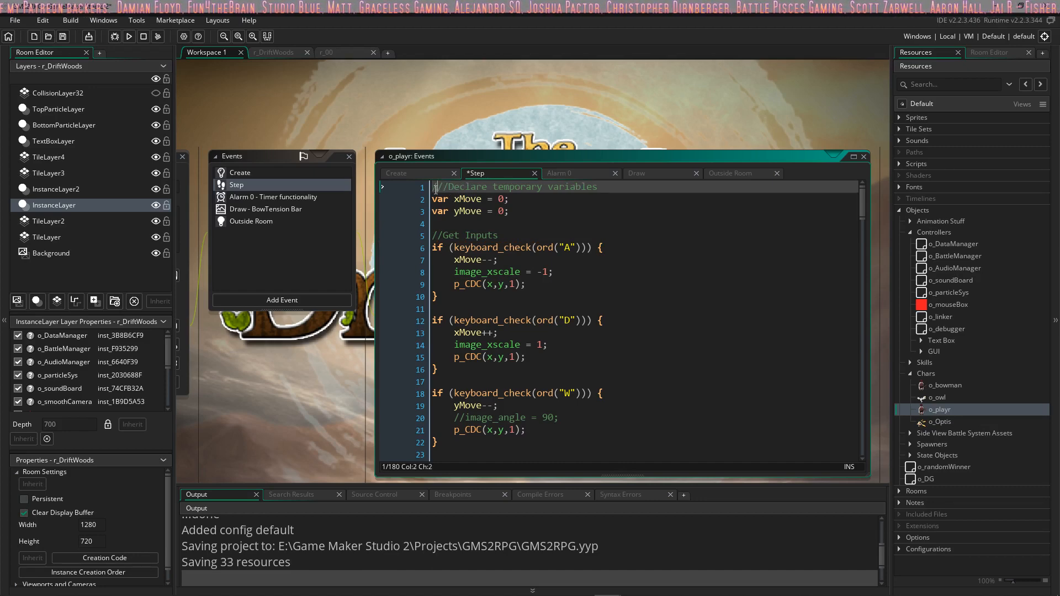
left_click_drag(434, 188, 592, 247)
scroll(537, 275, "down", 5)
scroll(540, 267, "down", 7)
scroll(576, 282, "down", 10)
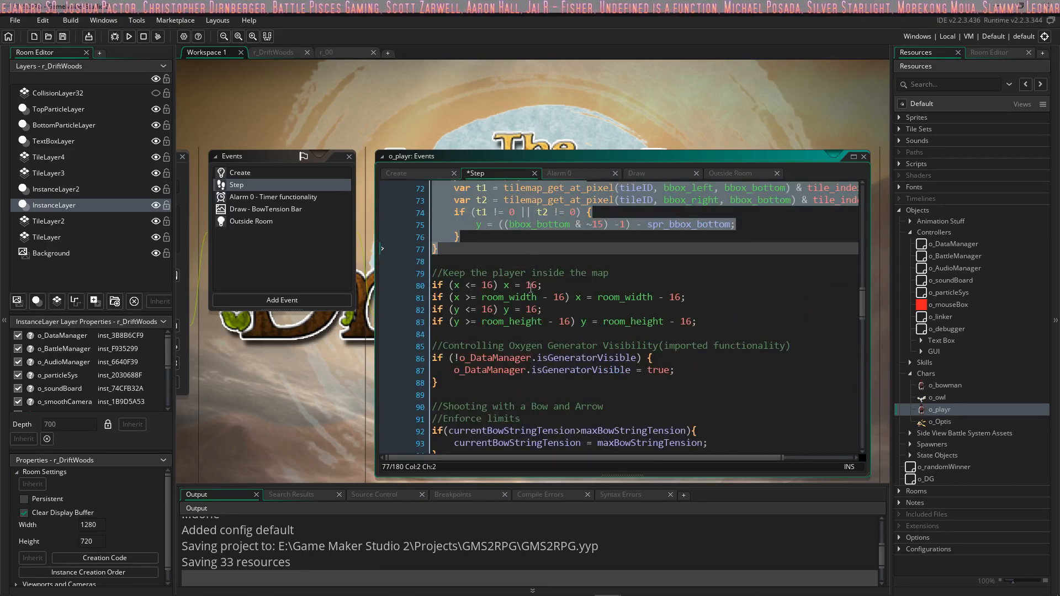
Step: Review o_playr's Step code below the vertical collision block for other sections worth reusing
scroll(534, 263, "down", 5)
scroll(530, 308, "down", 3)
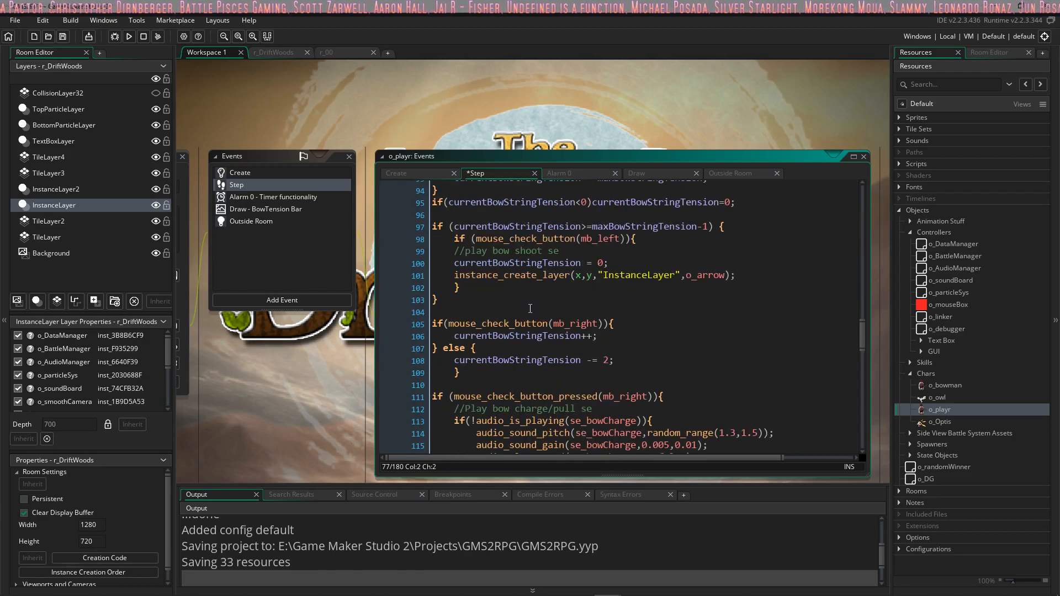
scroll(530, 308, "down", 6)
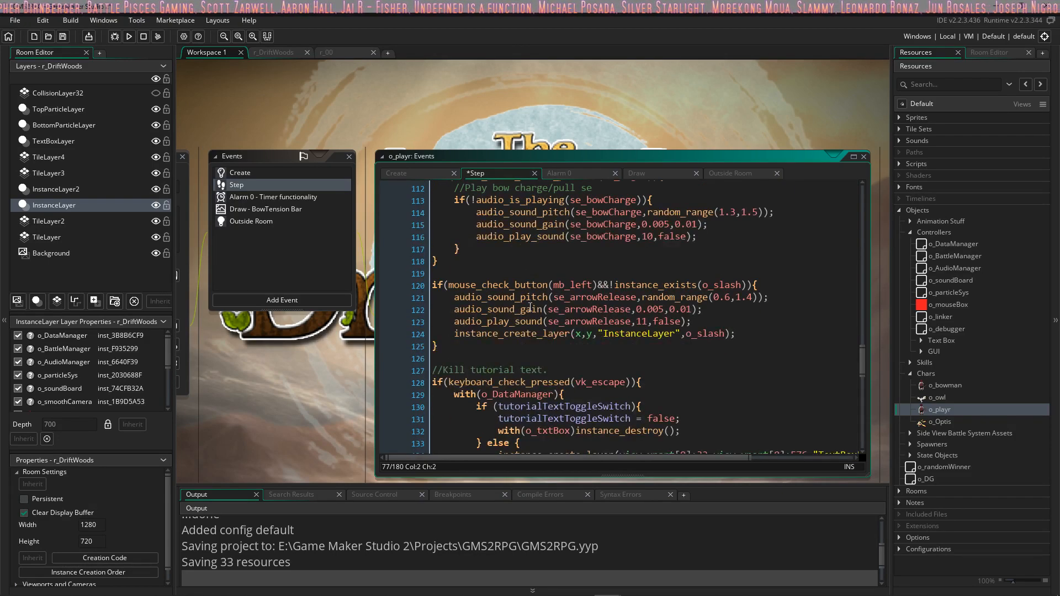
scroll(530, 307, "down", 4)
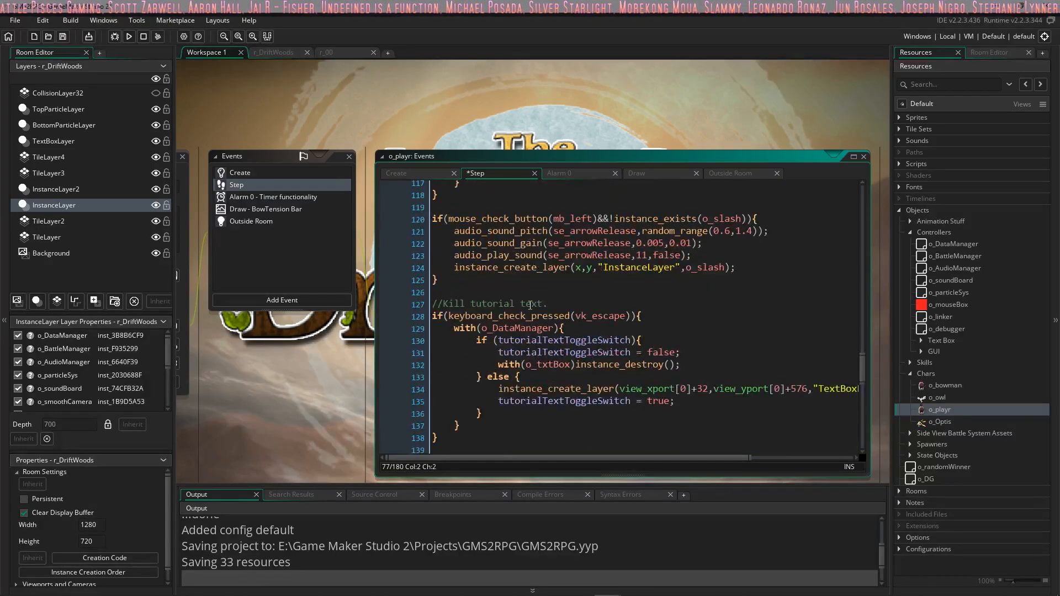
scroll(530, 305, "down", 6)
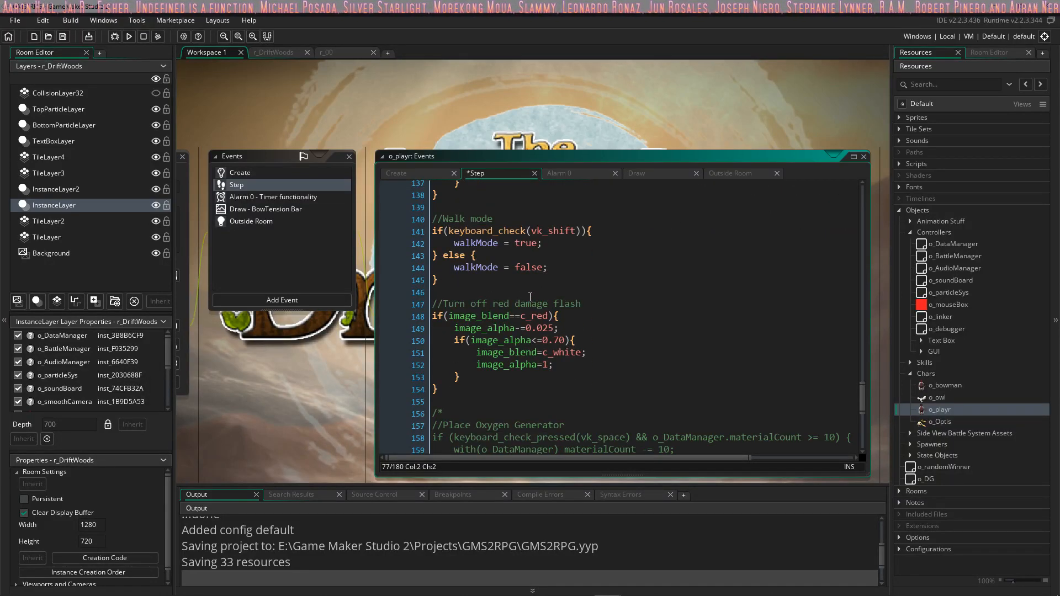
scroll(531, 297, "up", 20)
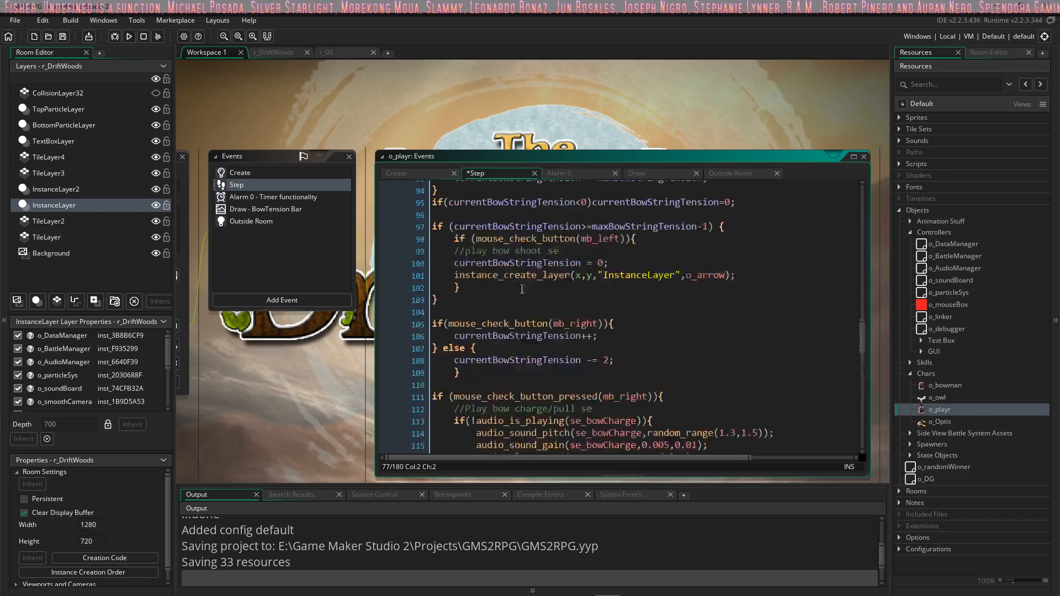
scroll(522, 289, "up", 4)
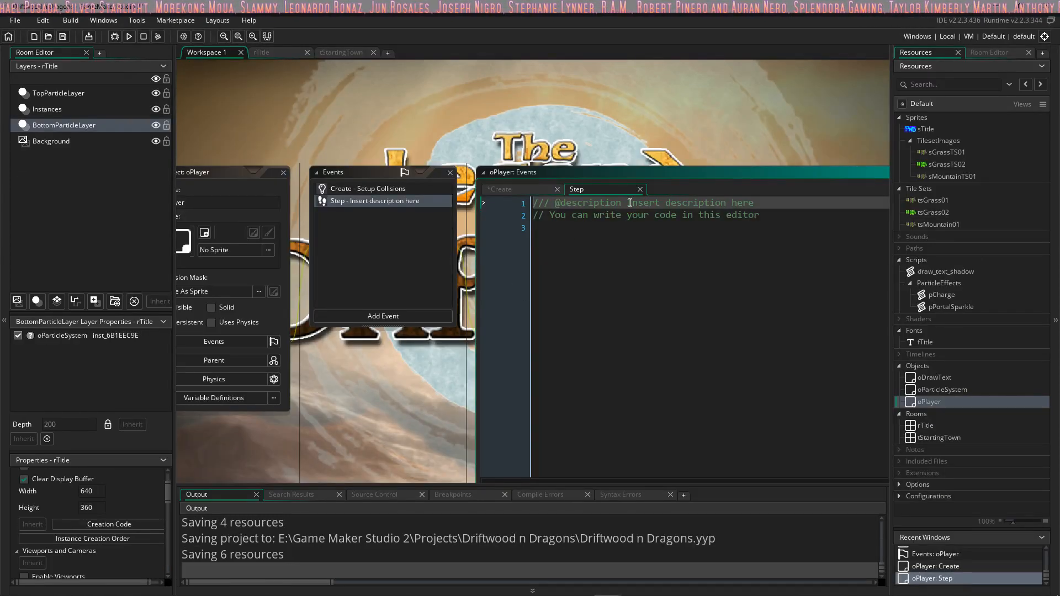
Step: In the Driftwood n Dragons project, describe oPlayer's Step event as "Setup Collisions" and replace its placeholder code with the copied movement and collision code
left_click_drag(630, 203, 653, 240)
key("BackSpace")
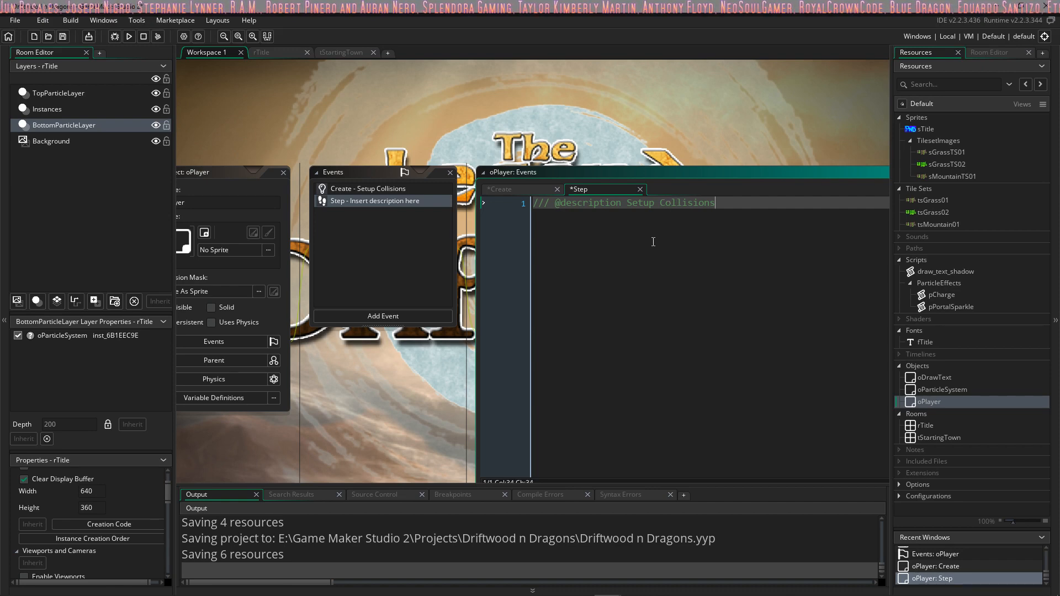
key("ctrl+v")
key("Return")
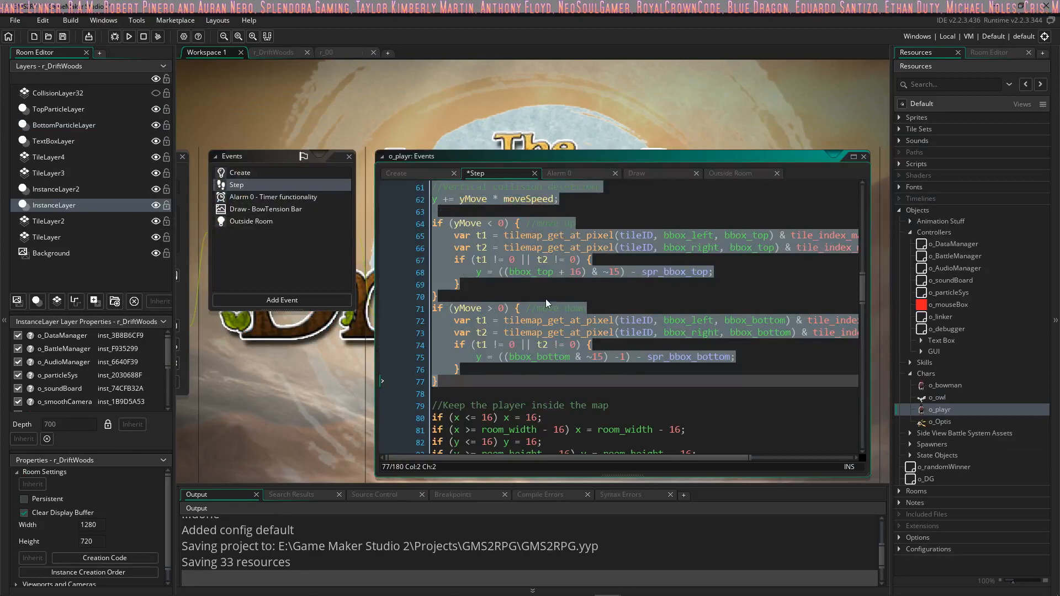
Step: Copy the Walk mode block, lines 140 to 145 of o_playr's Step code, to the end of oPlayer's Step code
scroll(530, 289, "down", 10)
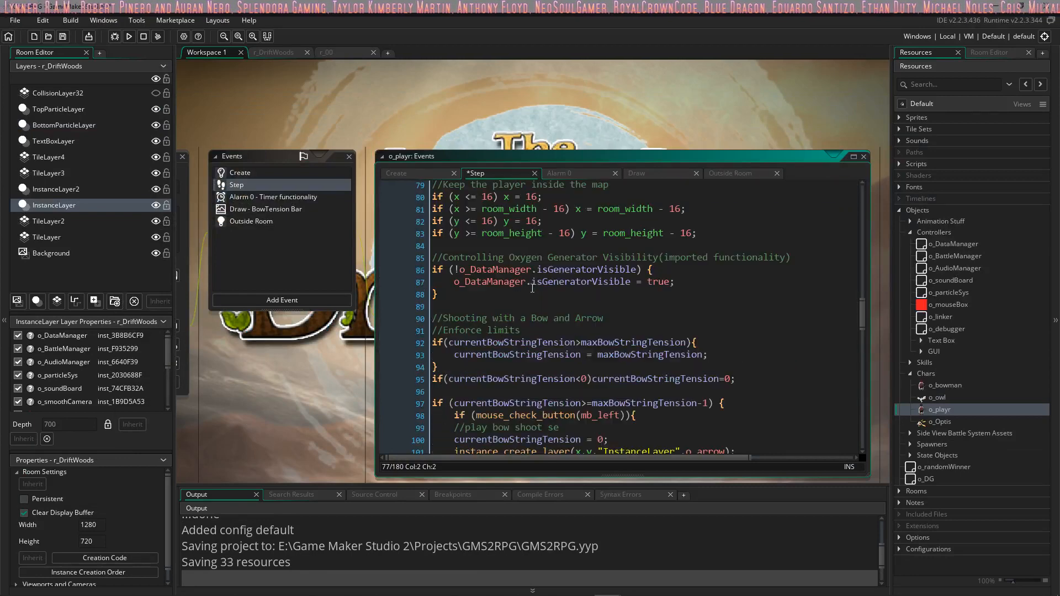
scroll(530, 287, "down", 8)
left_click(436, 330)
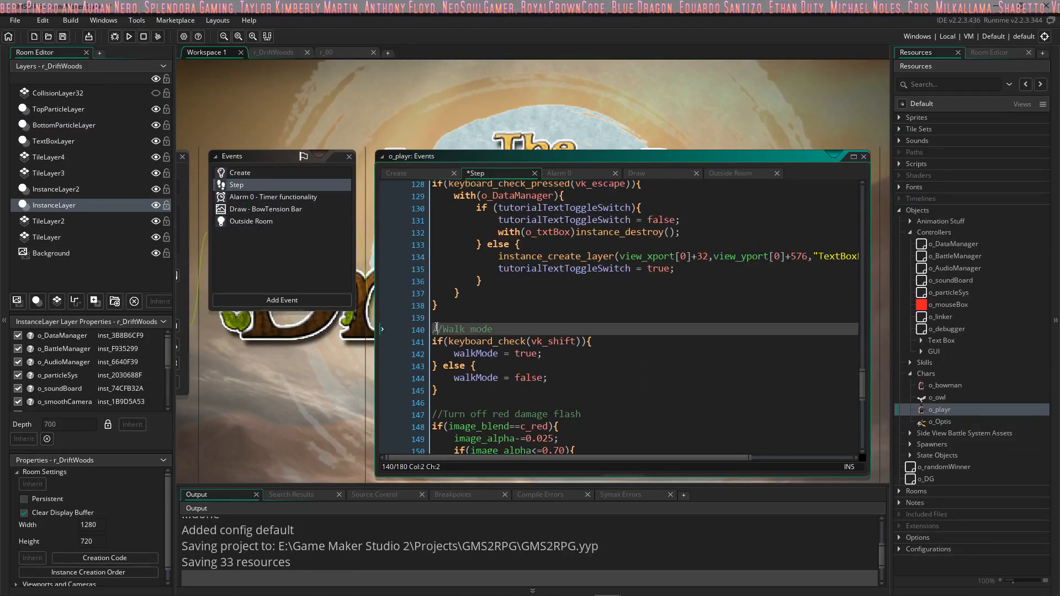
left_click_drag(437, 330, 495, 368)
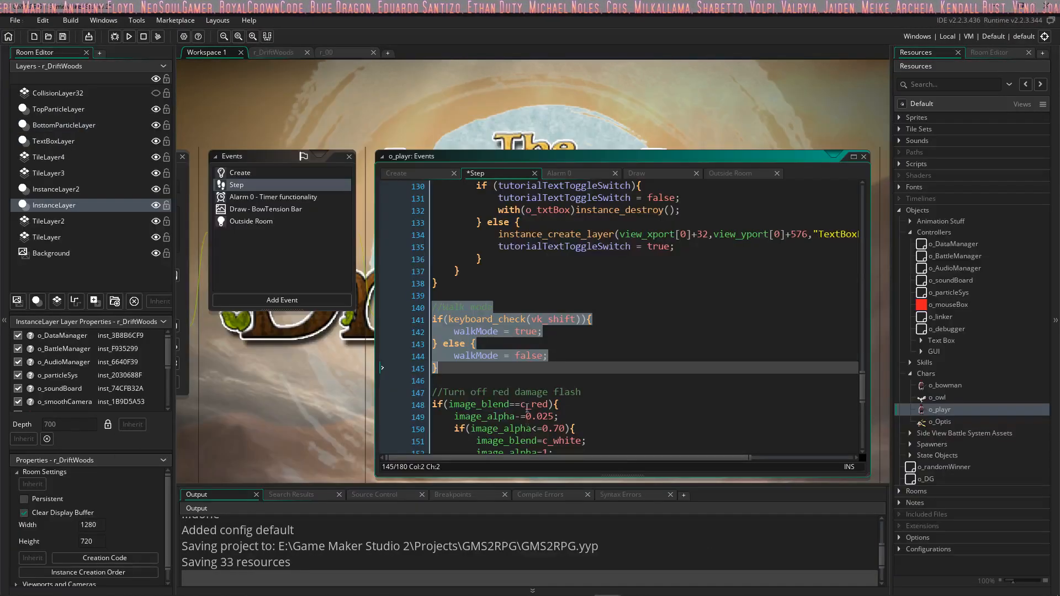
Step: Check the bow shooting, slash and commented-out Oxygen Generator sections of o_playr's Step code for anything else to reuse
scroll(542, 343, "down", 6)
scroll(542, 343, "down", 4)
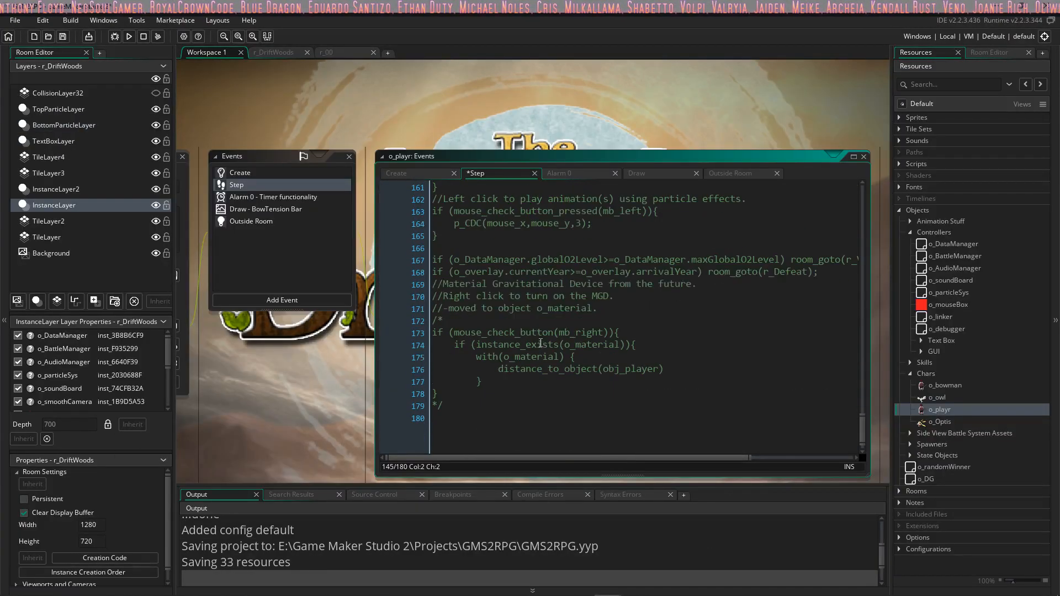
scroll(544, 348, "up", 17)
scroll(546, 353, "up", 15)
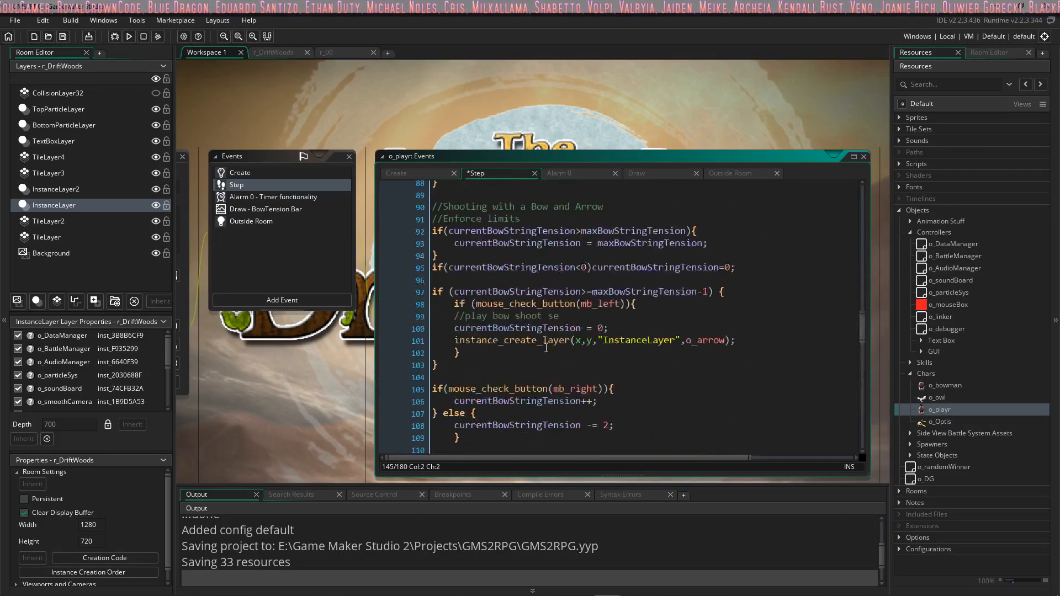
scroll(520, 285, "down", 6)
scroll(520, 285, "down", 20)
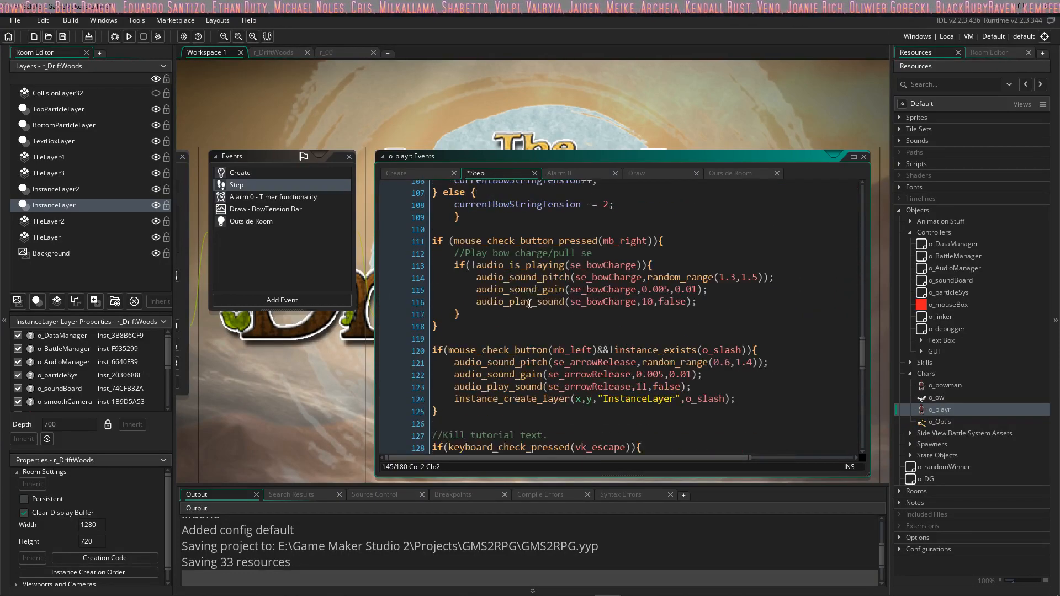
left_click(495, 248)
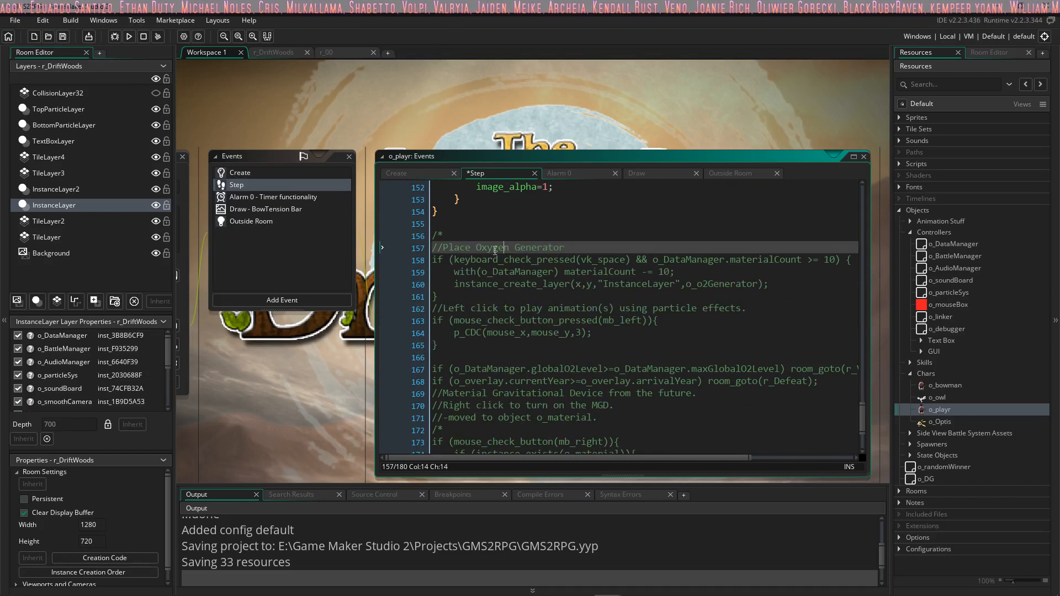
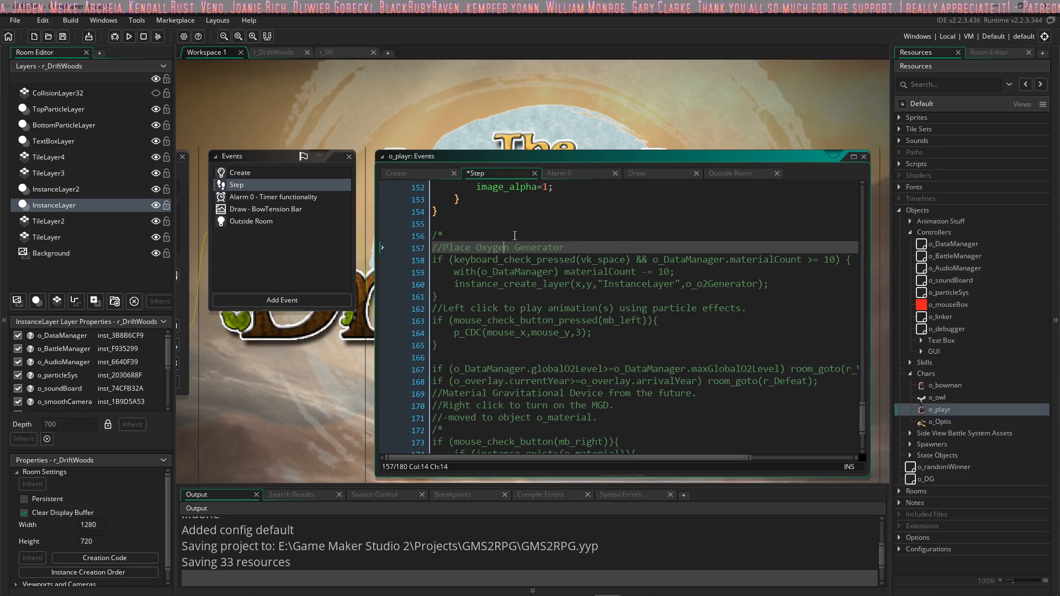
Step: Look through o_playr's Step code once more, from vertical collision to the commented-out Oxygen Generator section, for anything else to reuse
scroll(494, 300, "up", 20)
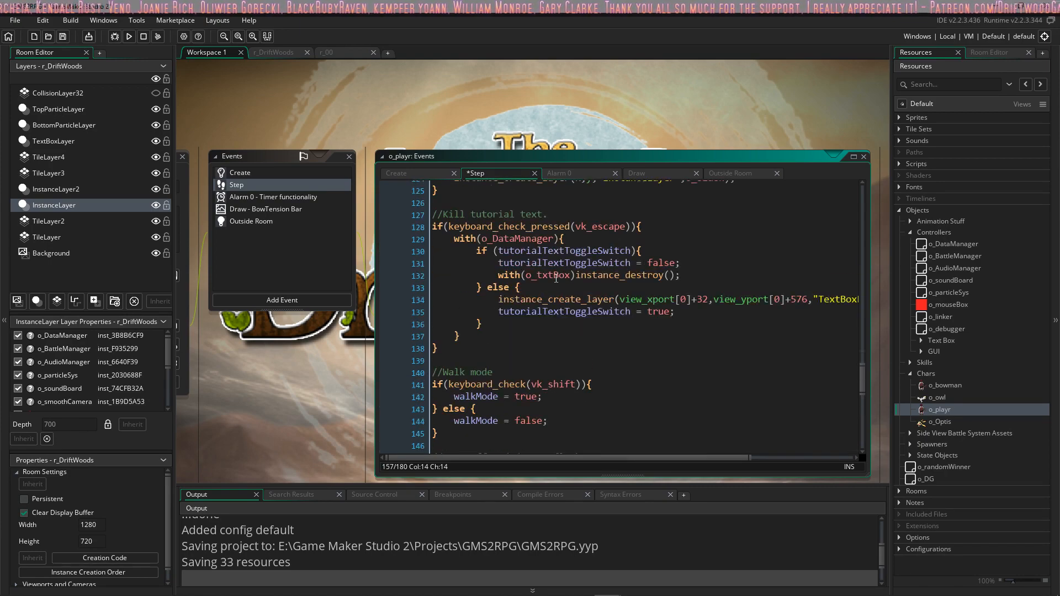
scroll(555, 259, "up", 5)
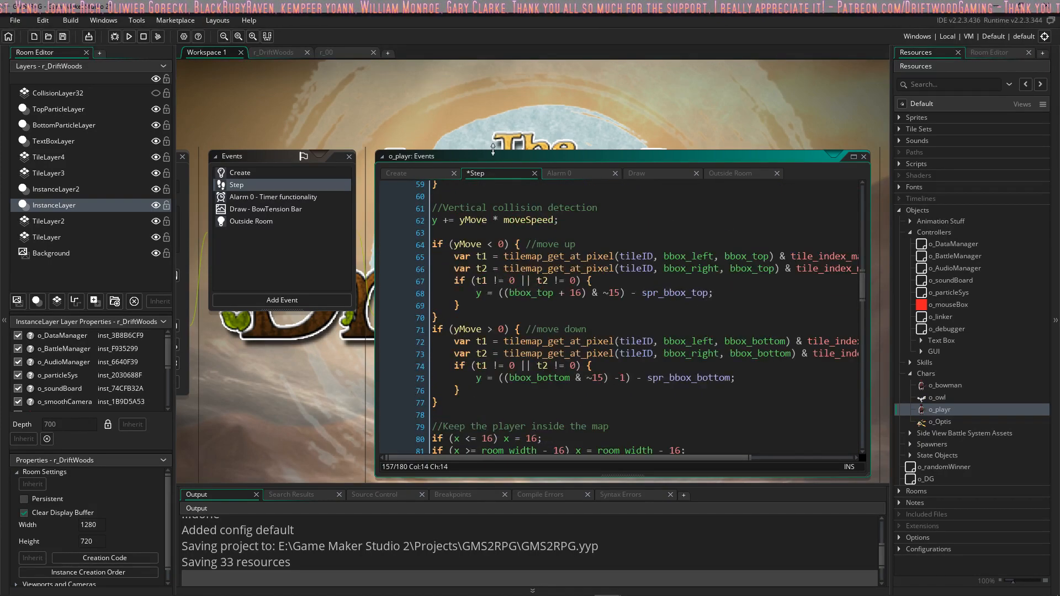
scroll(573, 221, "down", 10)
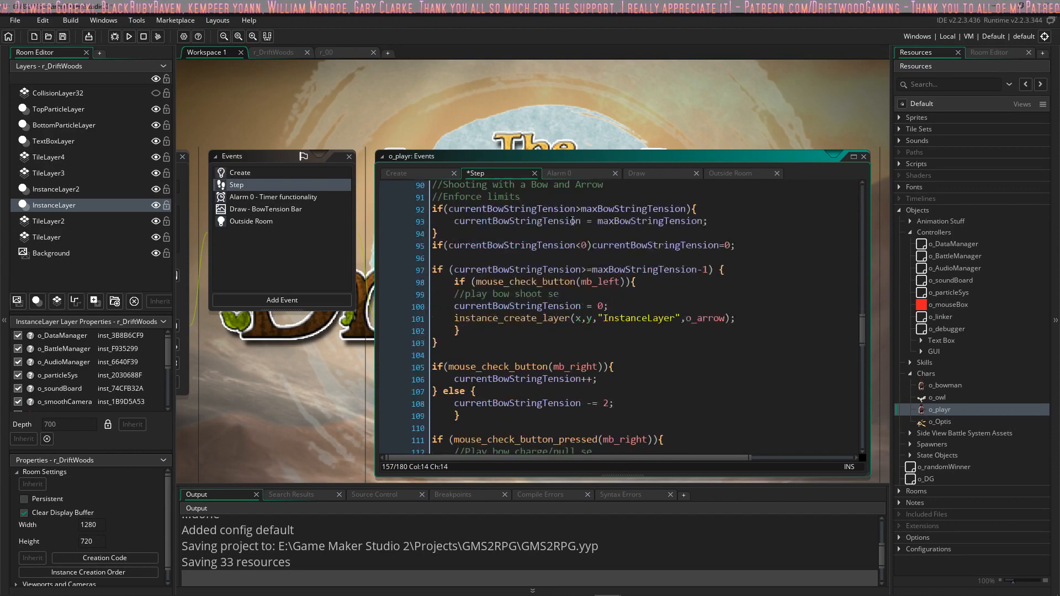
scroll(573, 221, "down", 19)
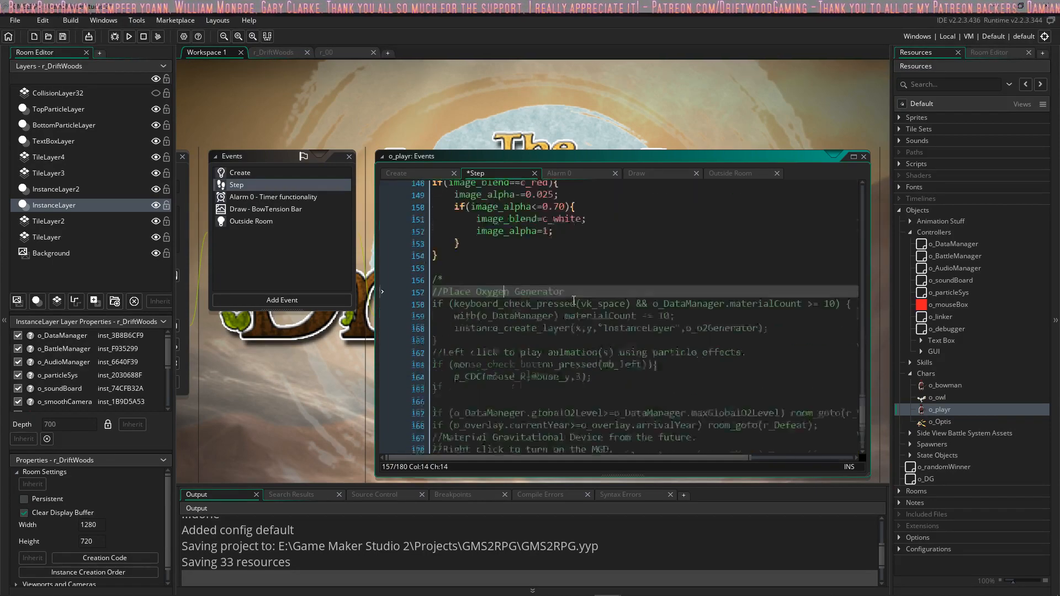
scroll(574, 299, "up", 6)
scroll(571, 304, "down", 11)
scroll(570, 310, "up", 4)
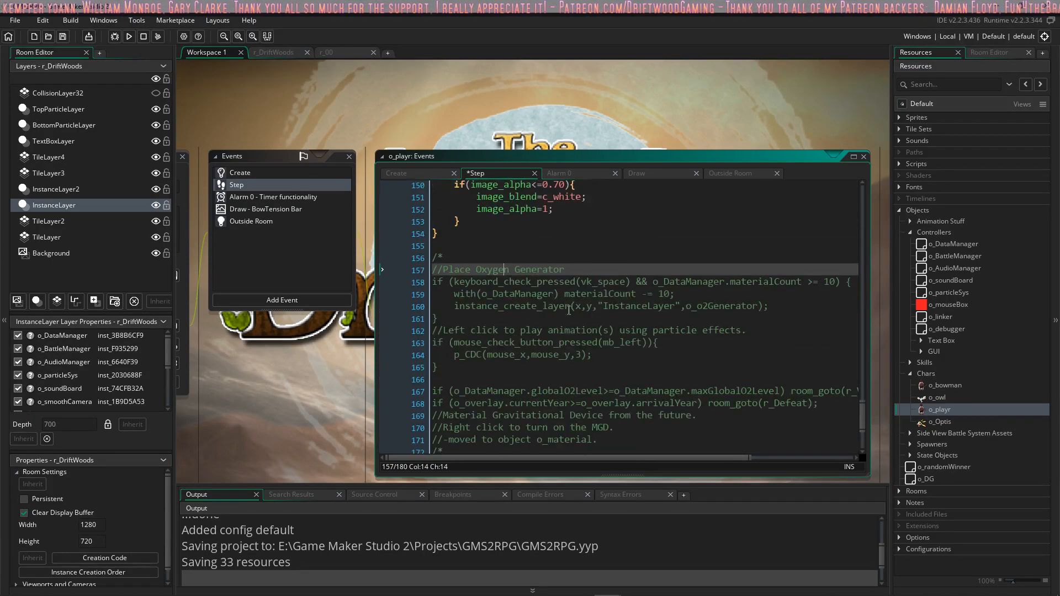
scroll(569, 310, "up", 18)
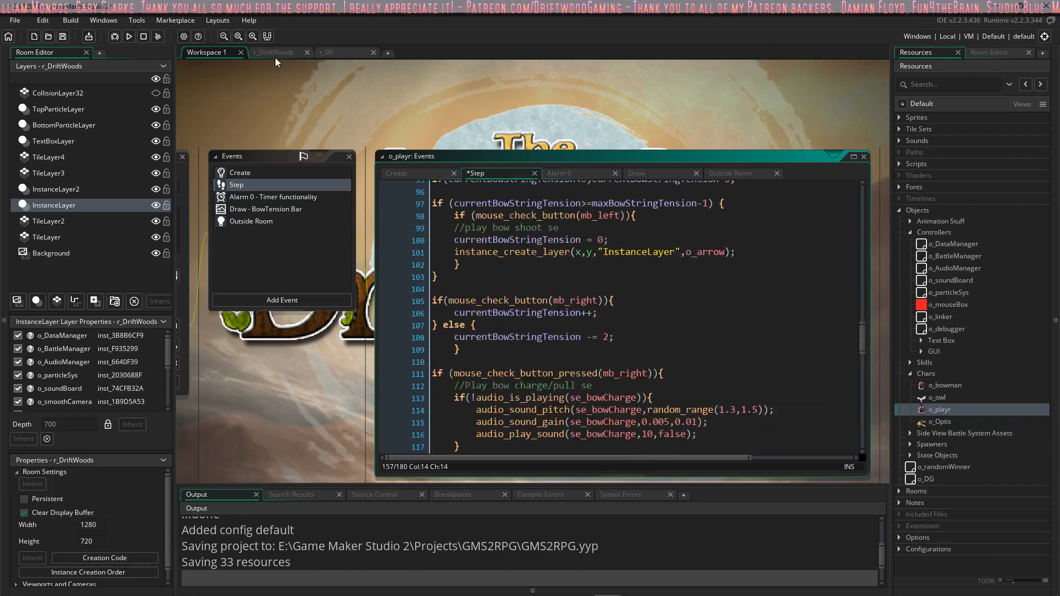
Step: View the r_DriftWoods room and check the size of the s_bowman_idle sprite in the Chars sprite group
left_click(274, 53)
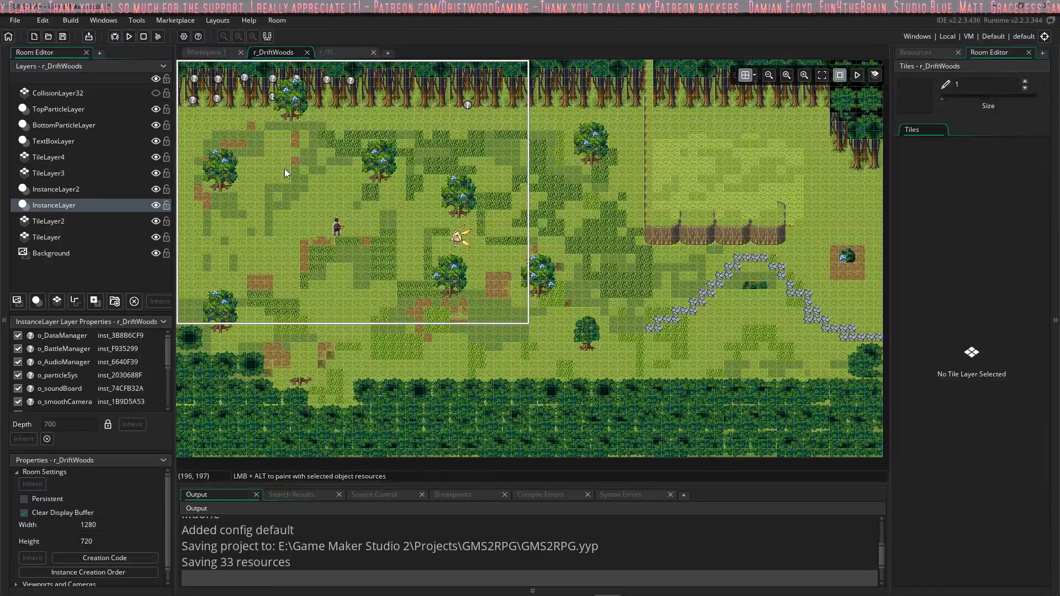
left_click(916, 52)
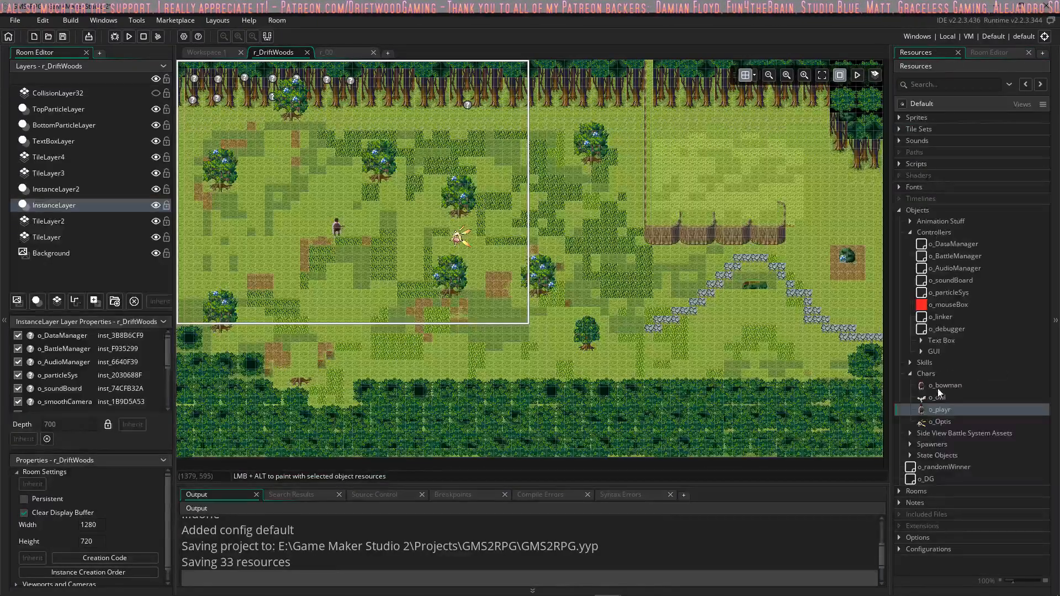
left_click(899, 117)
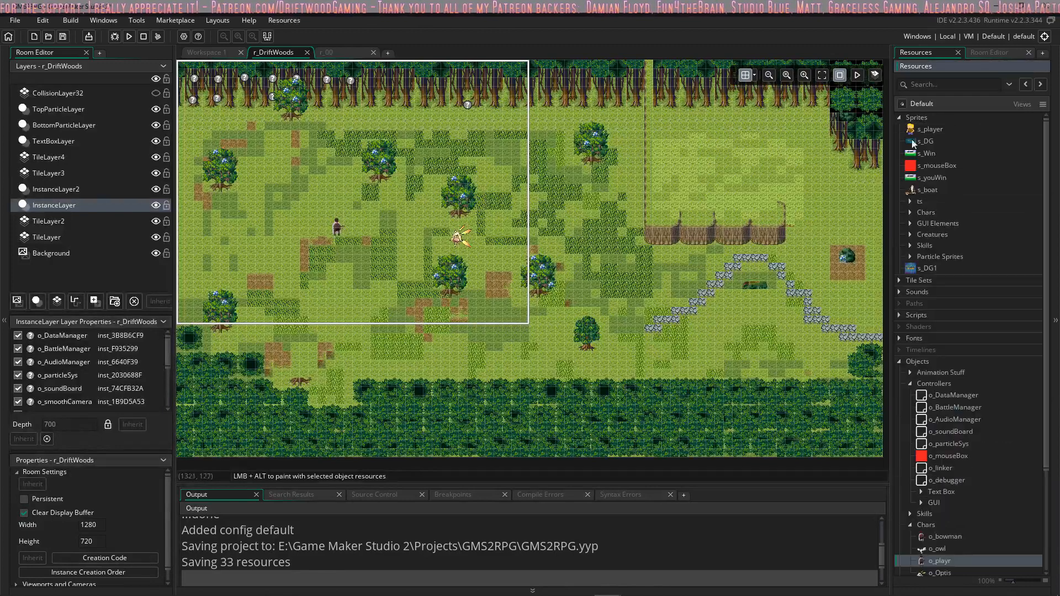
left_click(910, 213)
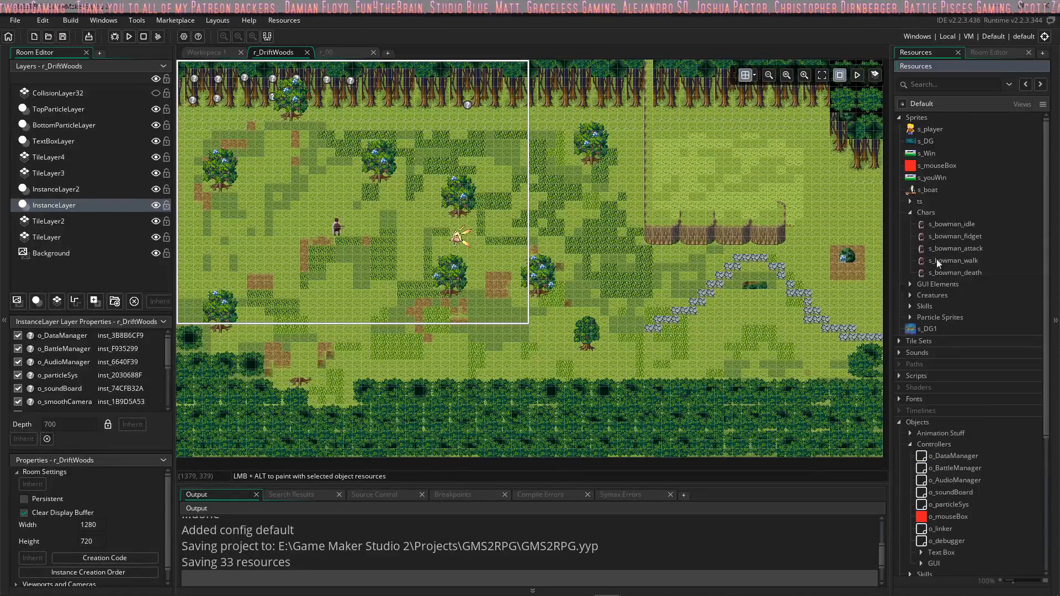
double_click(942, 224)
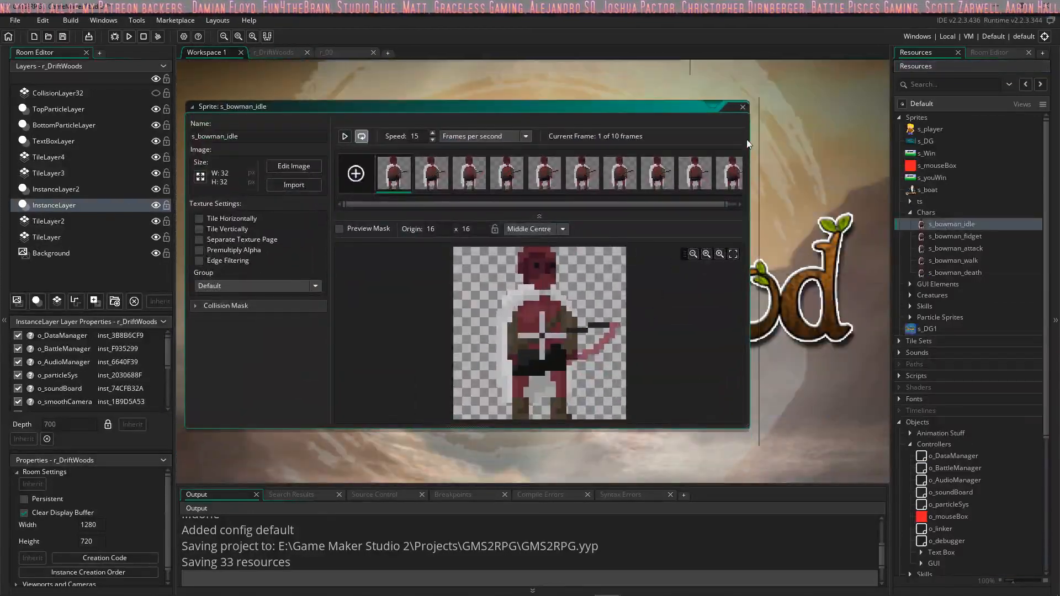
left_click(744, 107)
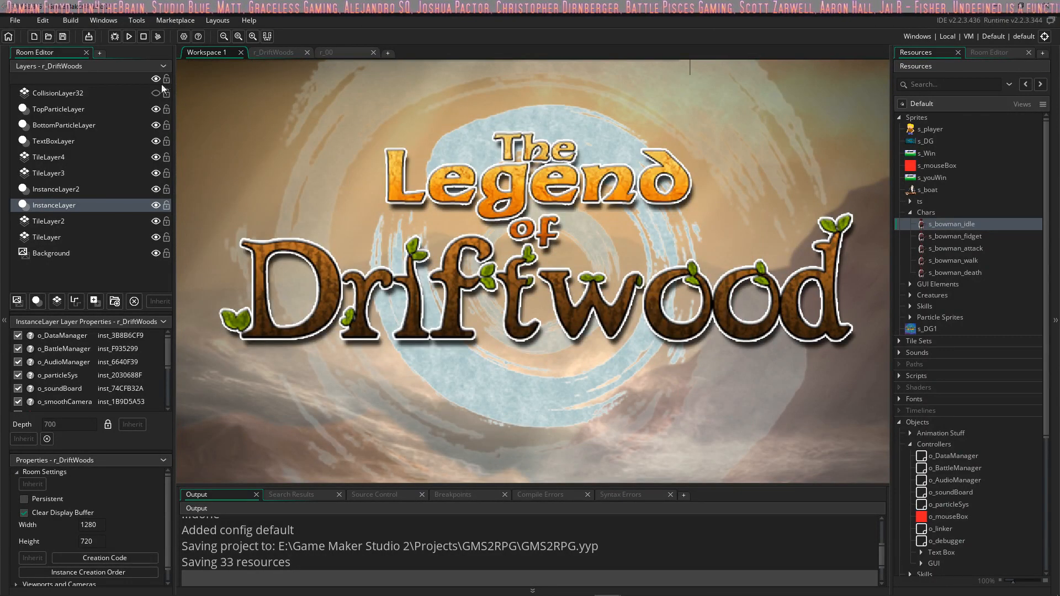
Step: Switch to the Driftwood n Dragons project and rename the CollisionLayer32 tile layer in tStartingTown to CollisionLayer16
left_click(635, 585)
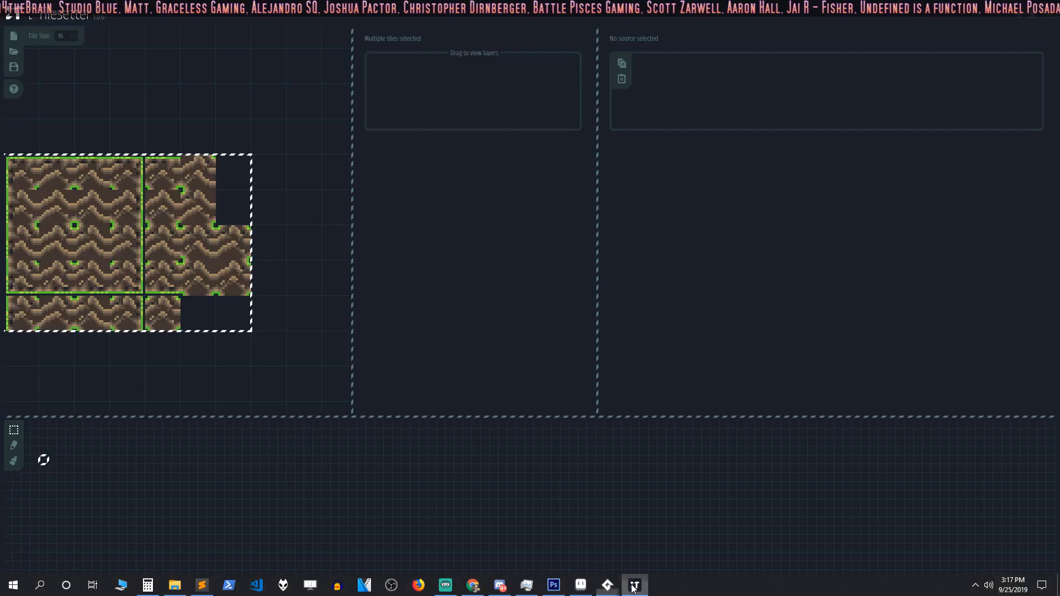
mouse_move(607, 585)
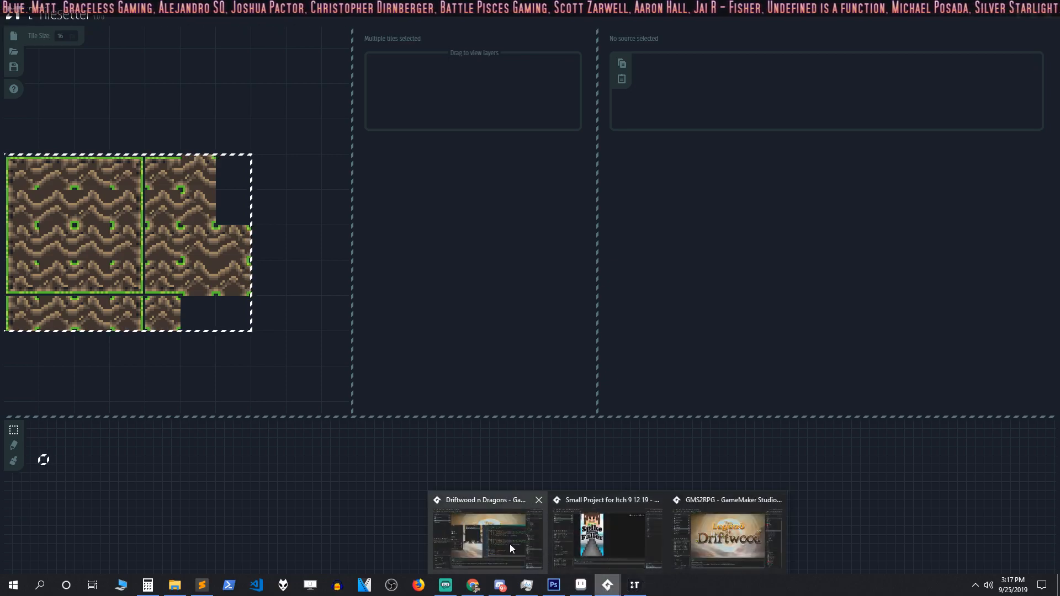
left_click(509, 545)
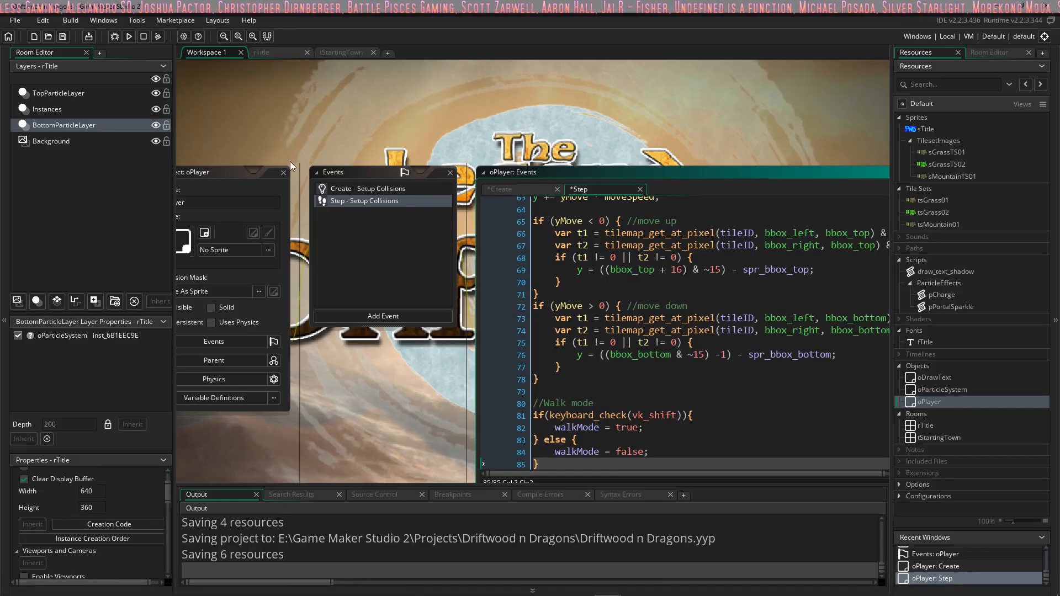
left_click(277, 52)
left_click(343, 52)
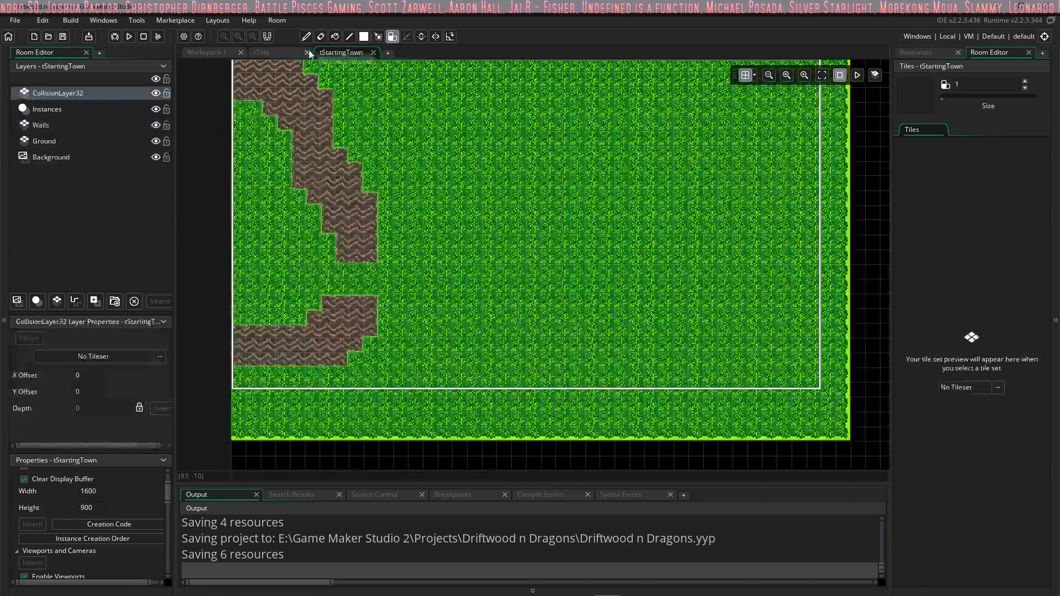
left_click(114, 94)
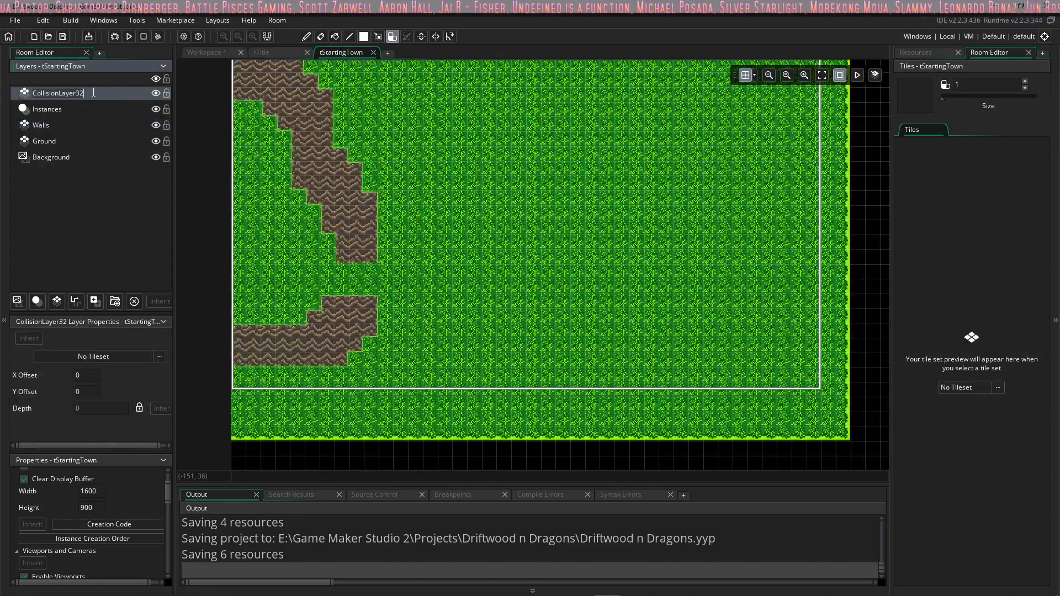
double_click(131, 93)
type("CollisionLayer16")
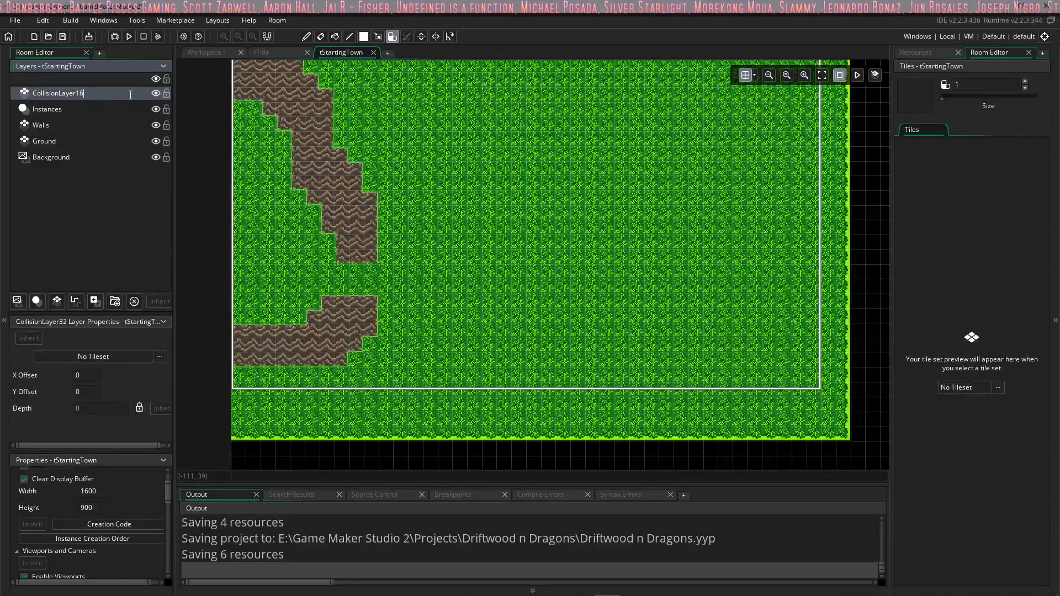
Step: In oPlayer's Create code, change the layer name passed to layer_get_id to "CollisionLayer16"
left_click(204, 52)
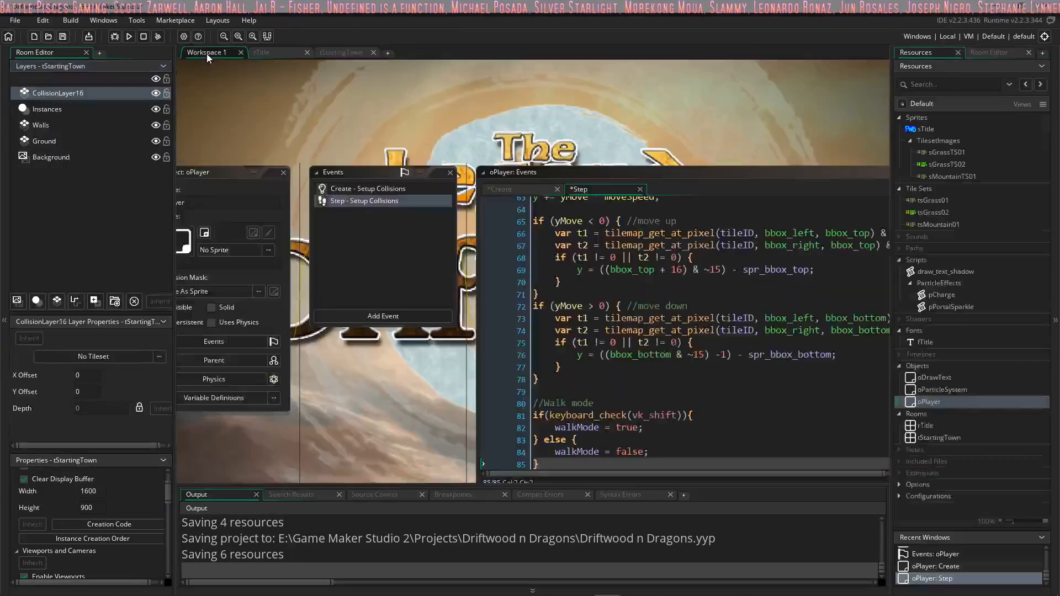
left_click(672, 221)
left_click(527, 188)
left_click(770, 251)
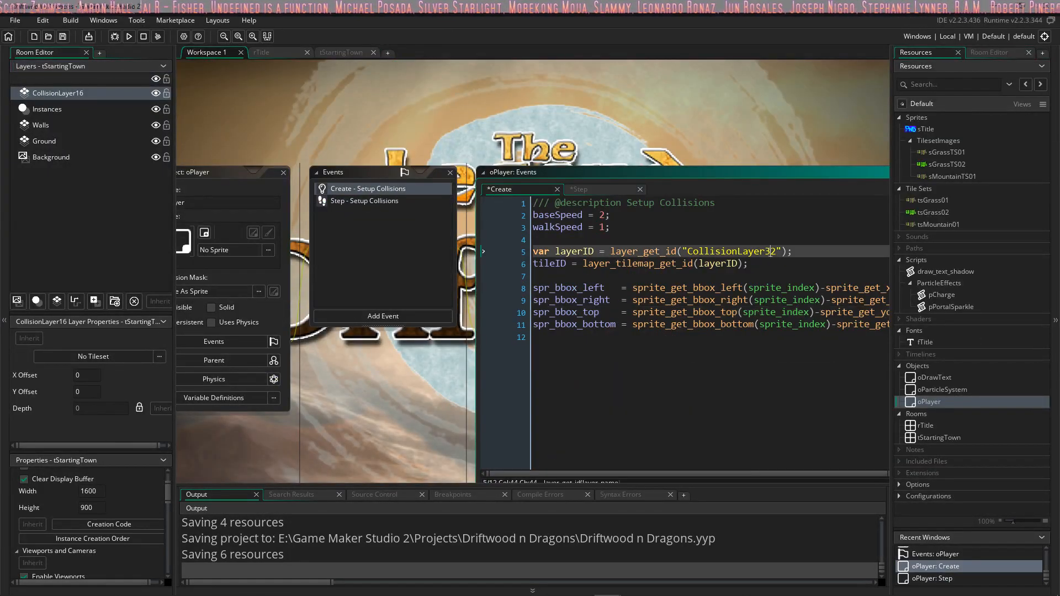
key("BackSpace")
key("Delete")
type("16")
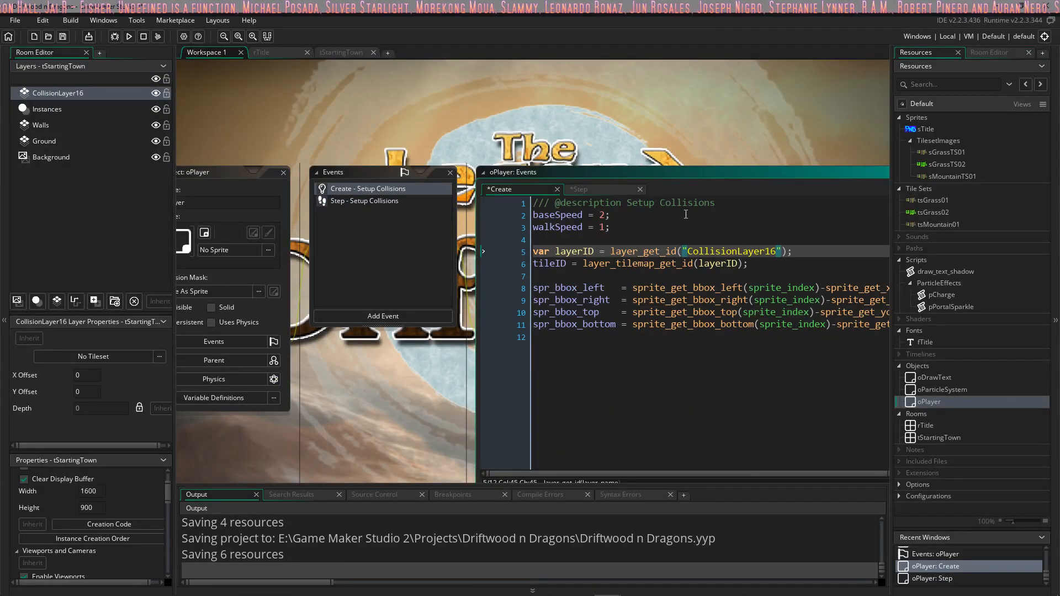
Step: Try ~31 as the mask in the move-up collision line of oPlayer's Step code, and restore it to ~15
left_click(706, 277)
middle_click_drag(706, 277, 555, 278)
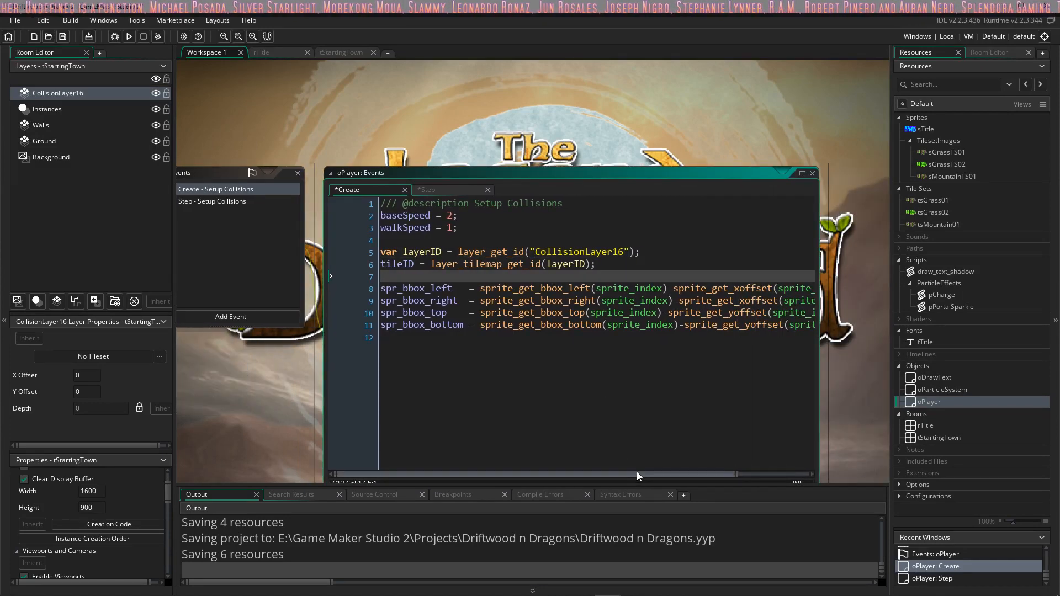
left_click(438, 190)
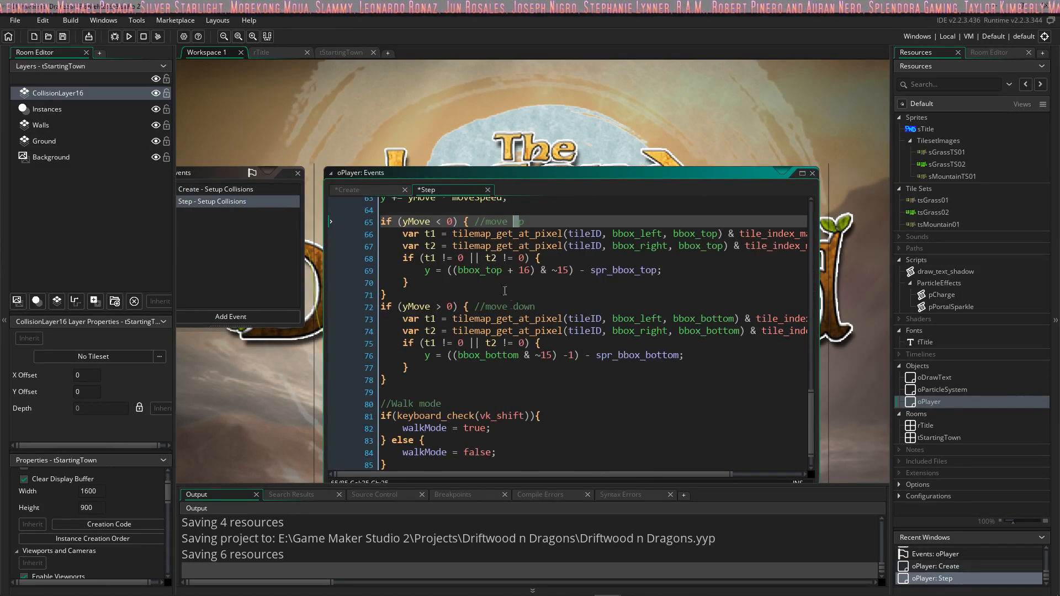
scroll(504, 291, "up", 3)
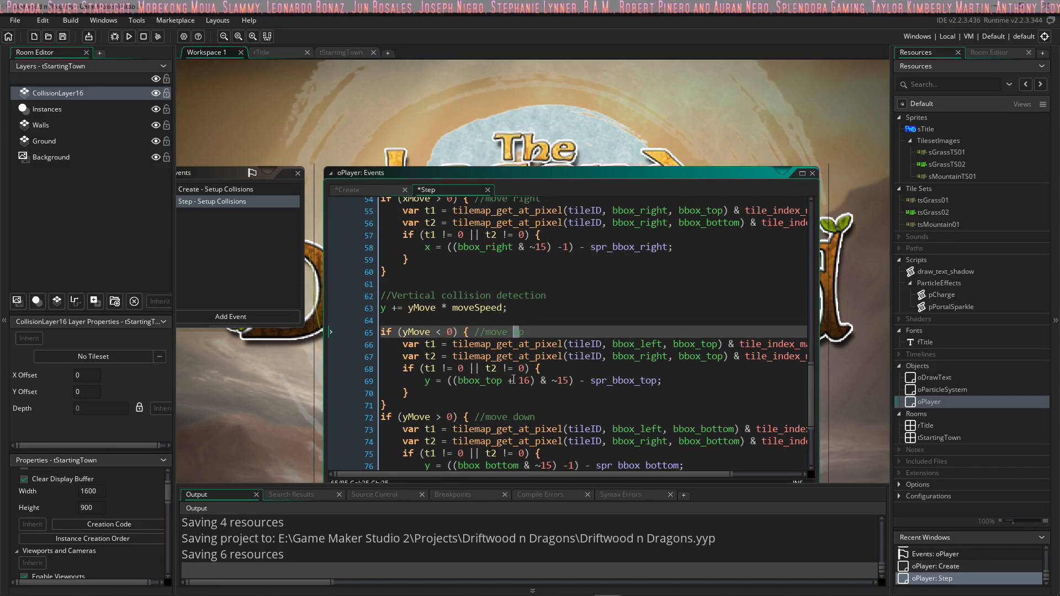
left_click(519, 381)
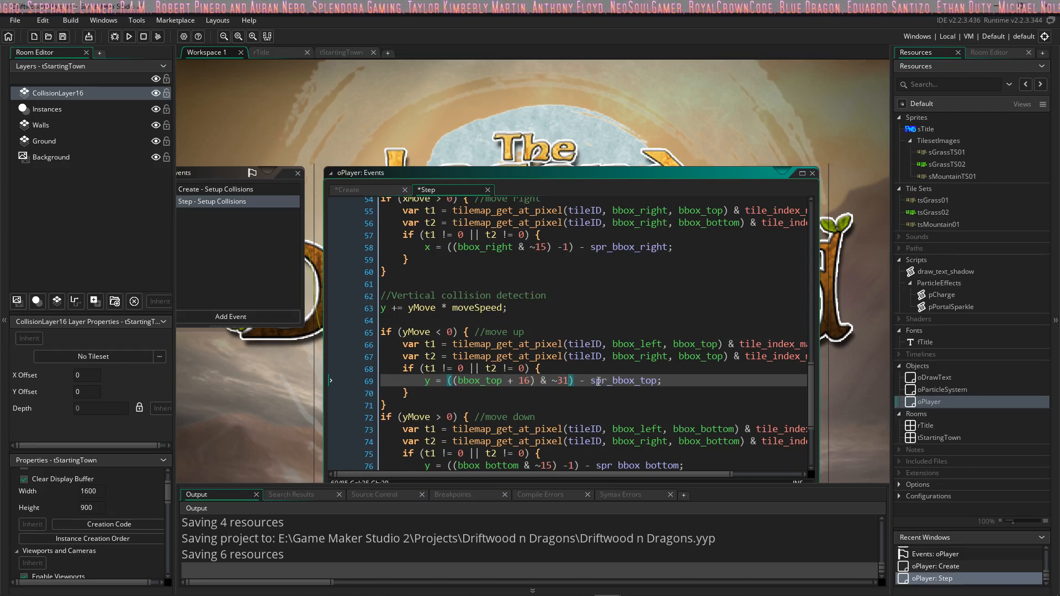
scroll(599, 370, "down", 1)
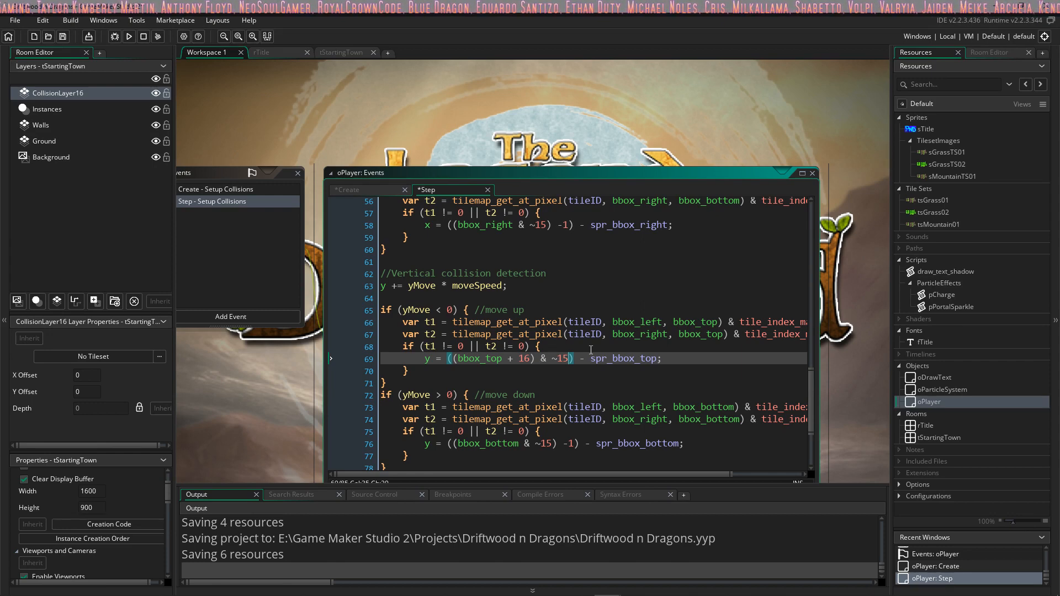
Step: Review the collision, walk mode and input sections of oPlayer's Step code and check its Create code
scroll(590, 350, "down", 3)
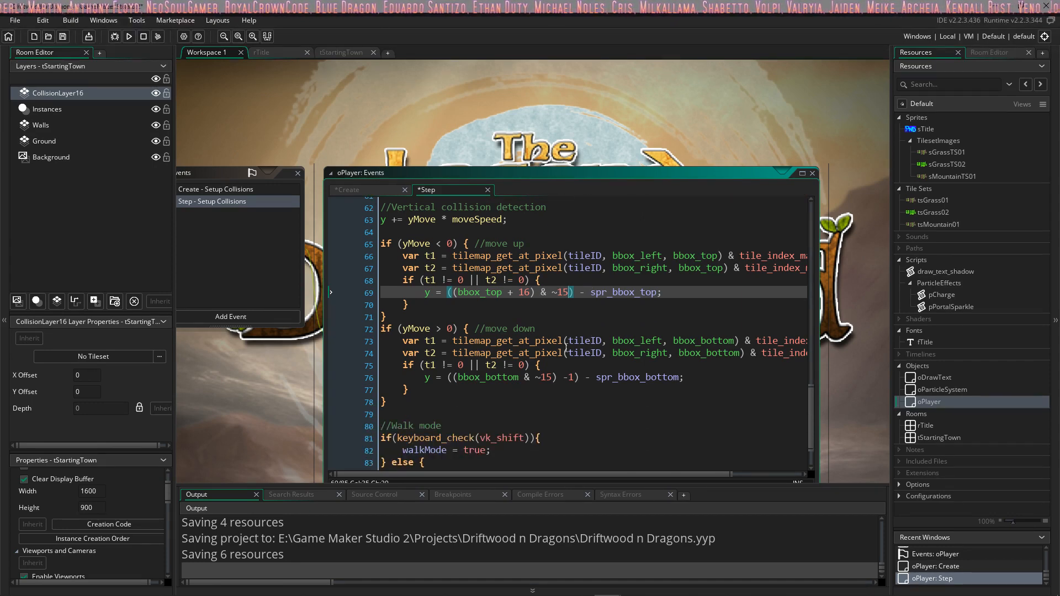
scroll(554, 378, "down", 2)
scroll(554, 377, "up", 18)
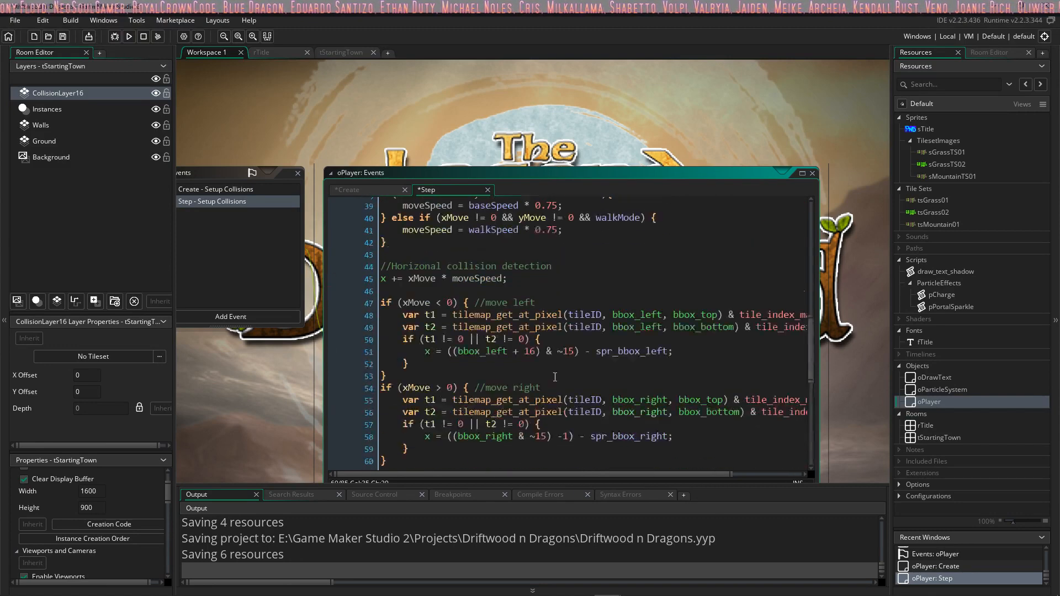
scroll(555, 376, "up", 9)
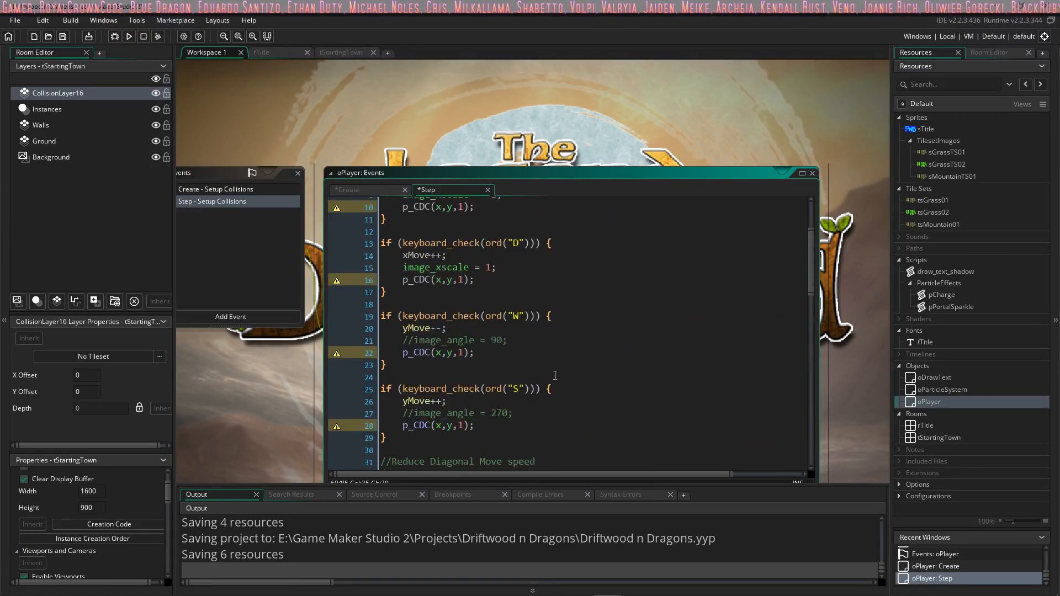
left_click(387, 191)
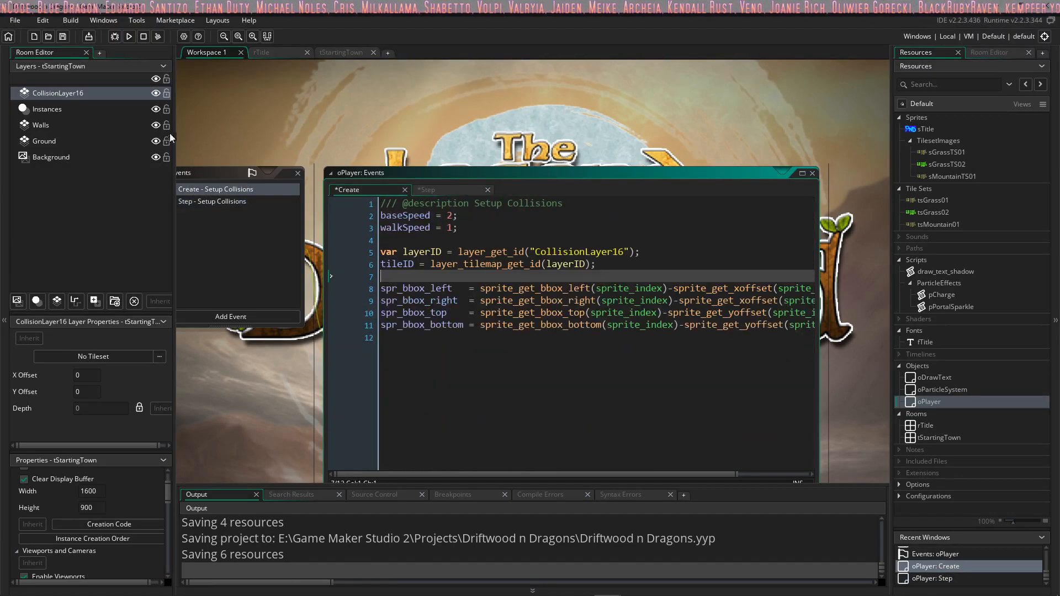
Step: Comment out the p_CDC(x,y,1) calls in the A and D key blocks of oPlayer's Step code
left_click(466, 189)
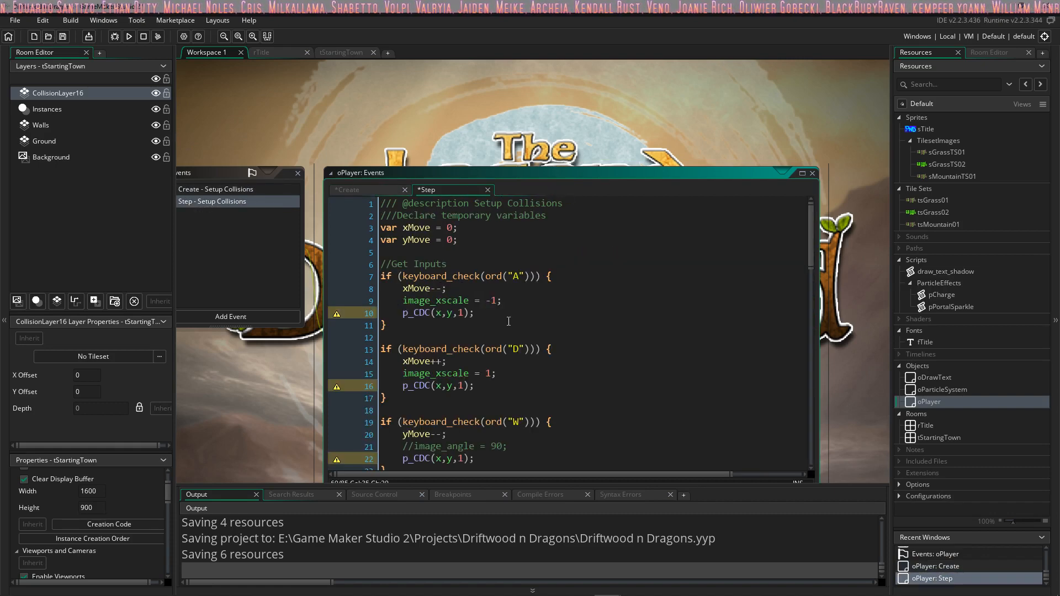
left_click(397, 313)
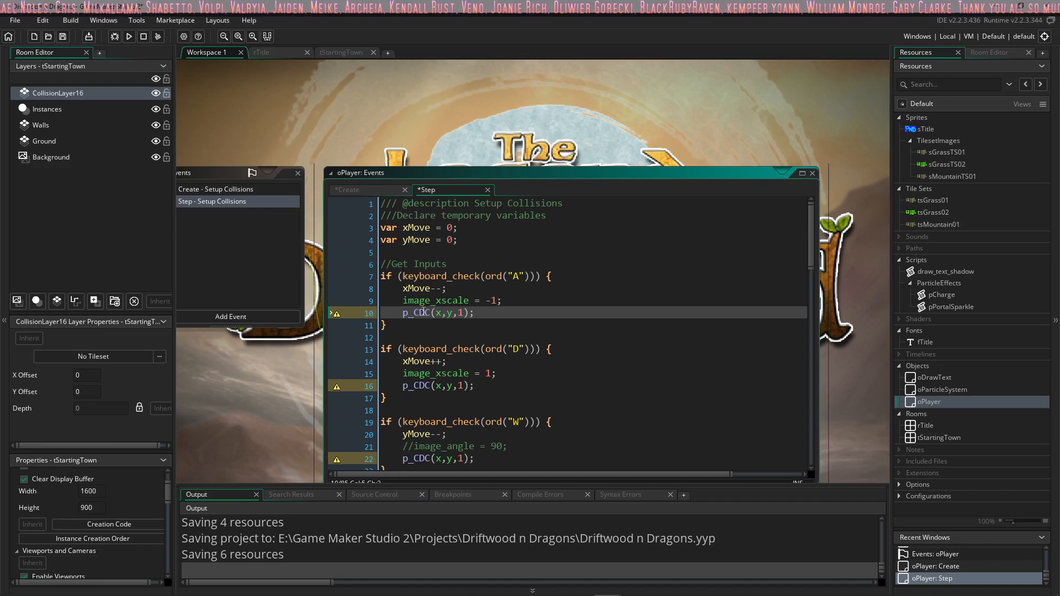
left_click(401, 385)
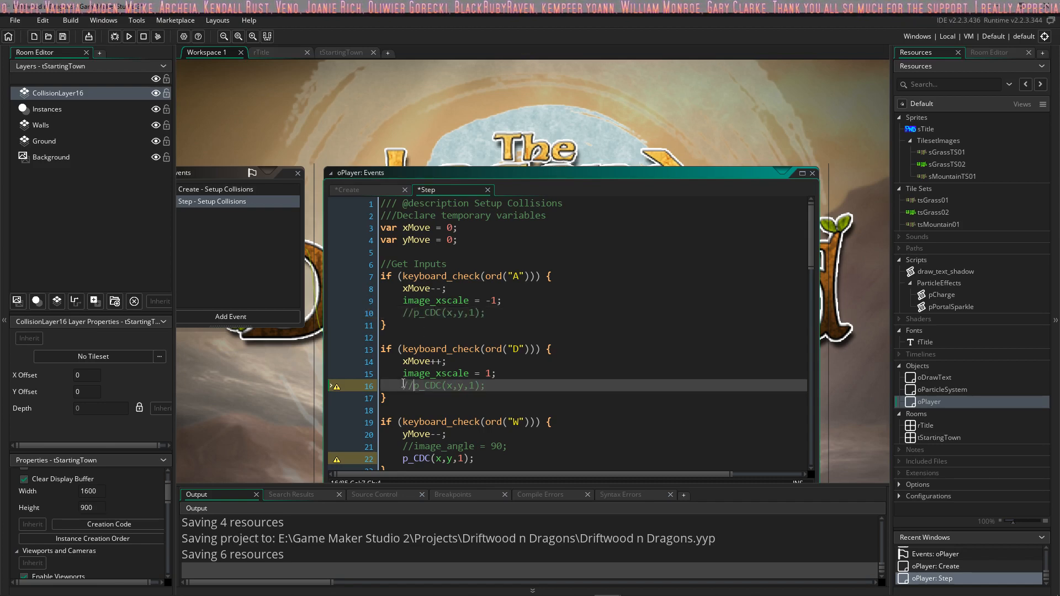
Step: Delete the commented-out p_CDC(x,y,1) lines from the A and D key blocks of oPlayer's Step code
scroll(415, 385, "down", 2)
left_click_drag(488, 247, 318, 252)
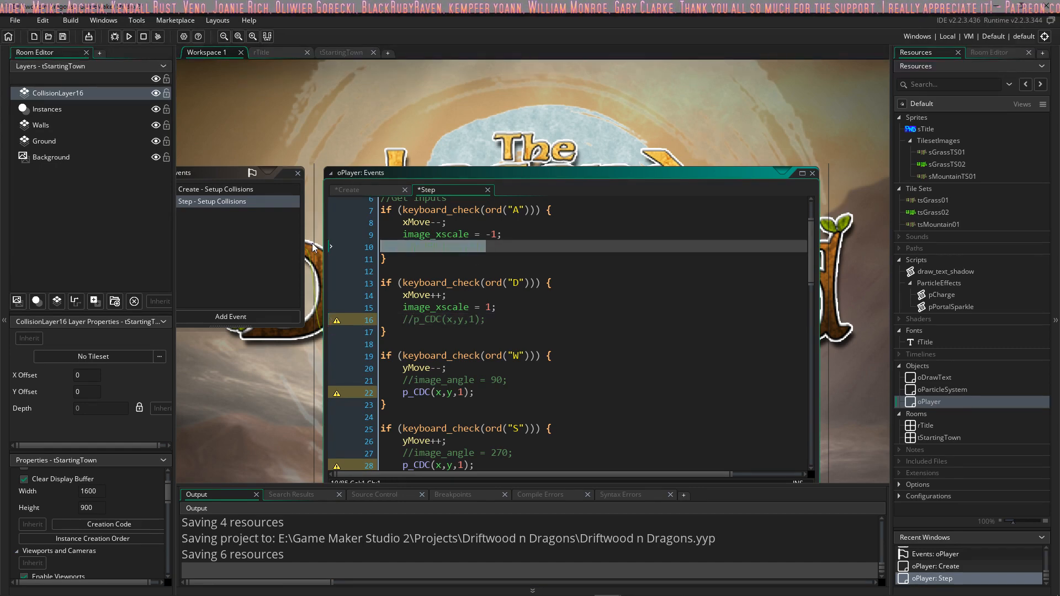
key("BackSpace")
key("BackSpace")
left_click_drag(488, 307, 335, 308)
key("BackSpace")
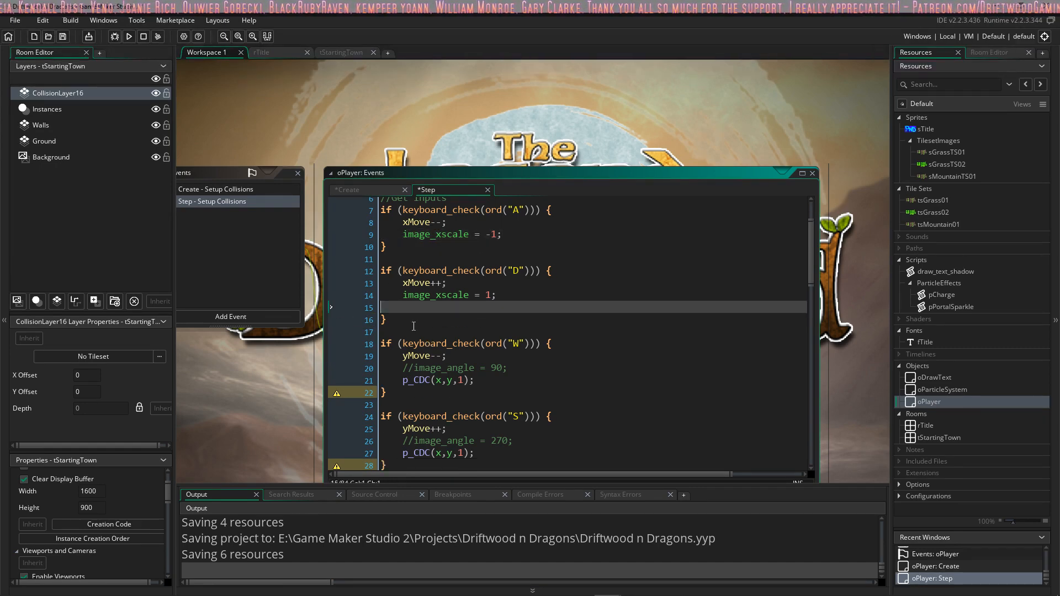
Step: Delete the p_CDC(x,y,1) calls from the W and S key blocks of oPlayer's Step code
key("BackSpace")
left_click_drag(488, 369, 335, 369)
key("BackSpace")
key("BackSpace")
left_click_drag(480, 429, 340, 432)
key("BackSpace")
key("BackSpace")
Step: Review the diagonal speed, collision and walk mode sections through the end of oPlayer's Step code
scroll(473, 416, "down", 5)
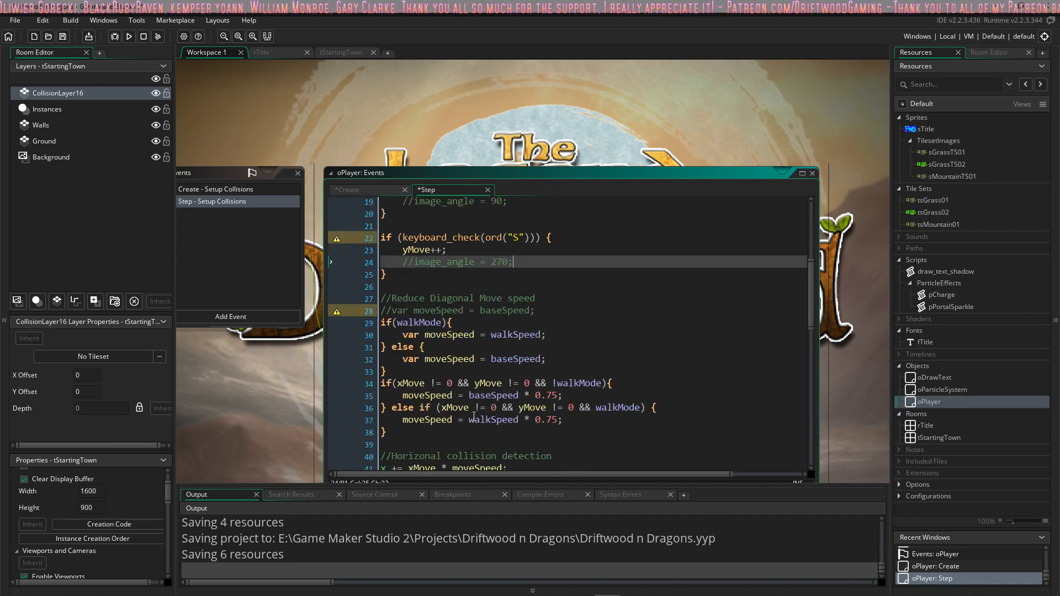
scroll(449, 334, "up", 6)
scroll(451, 340, "down", 7)
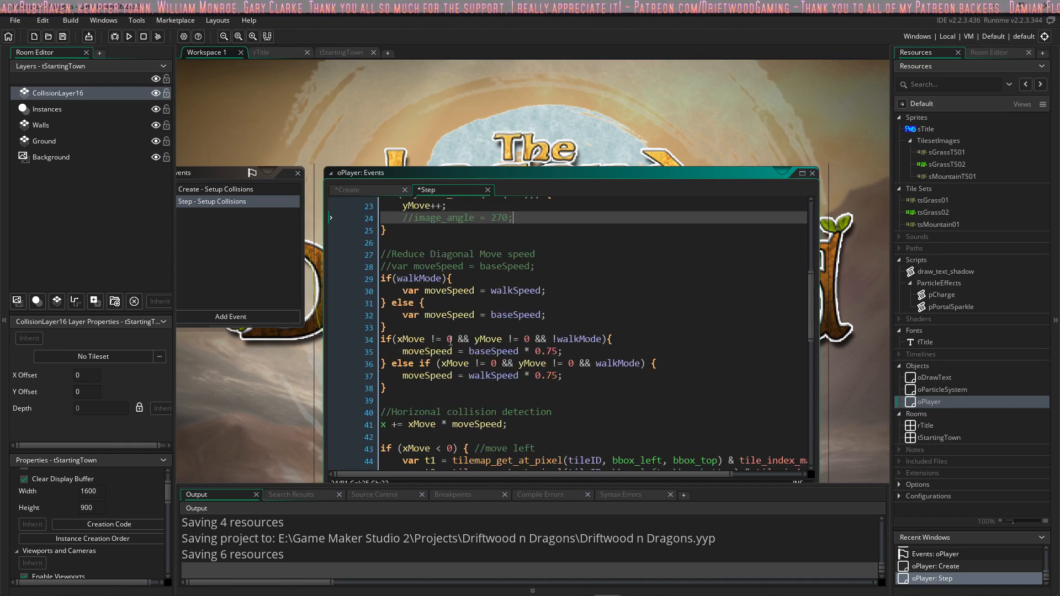
scroll(463, 305, "down", 3)
scroll(463, 305, "down", 8)
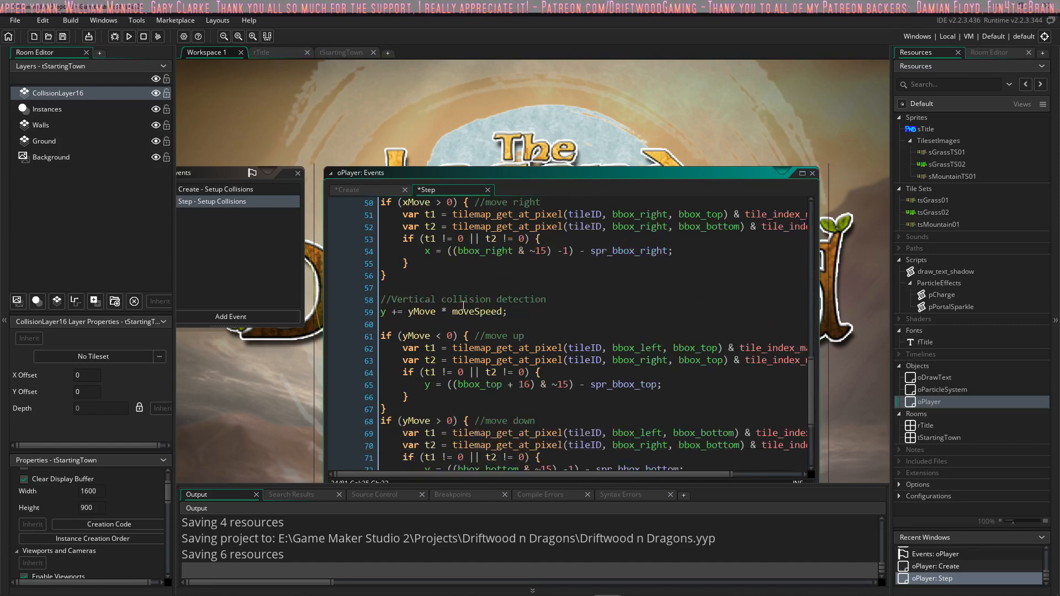
left_click(405, 456)
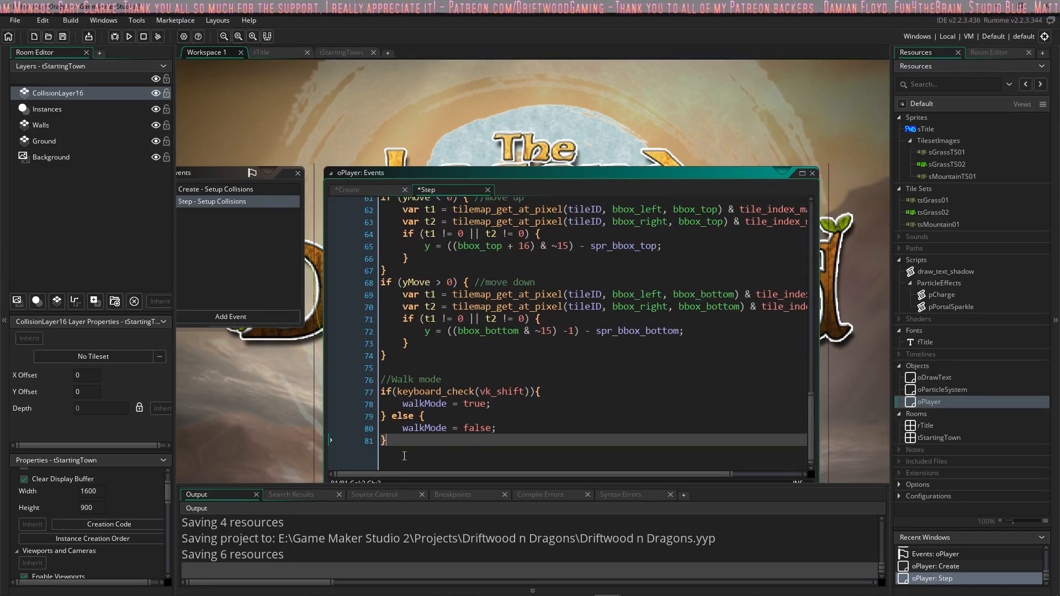
key("Up")
key("Up")
key("Up")
key("Up")
key("Up")
key("Up")
scroll(416, 415, "up", 2)
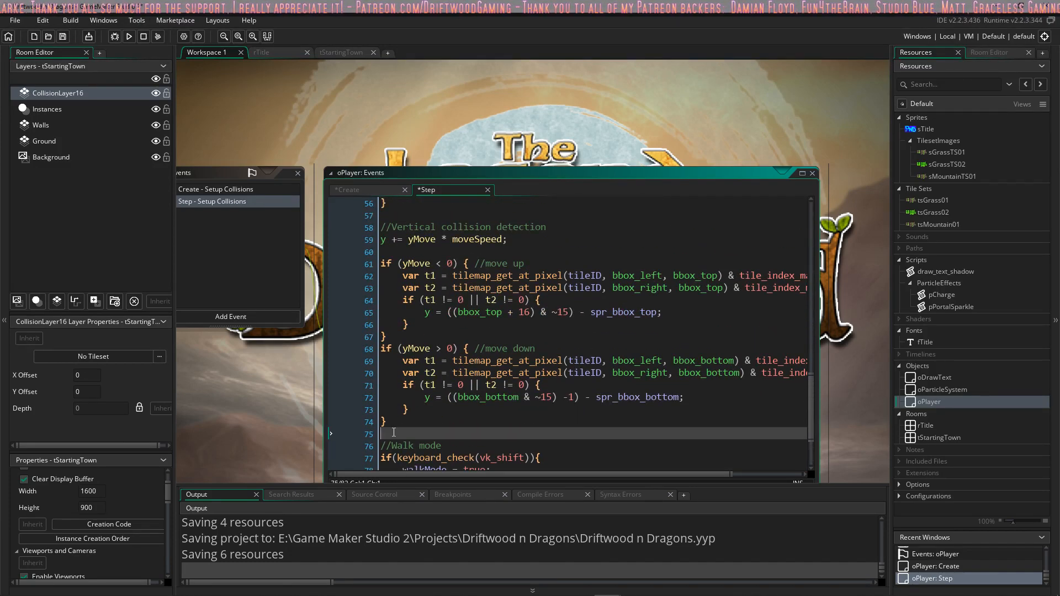
key("BackSpace")
key("Return")
scroll(413, 410, "down", 2)
scroll(428, 394, "up", 3)
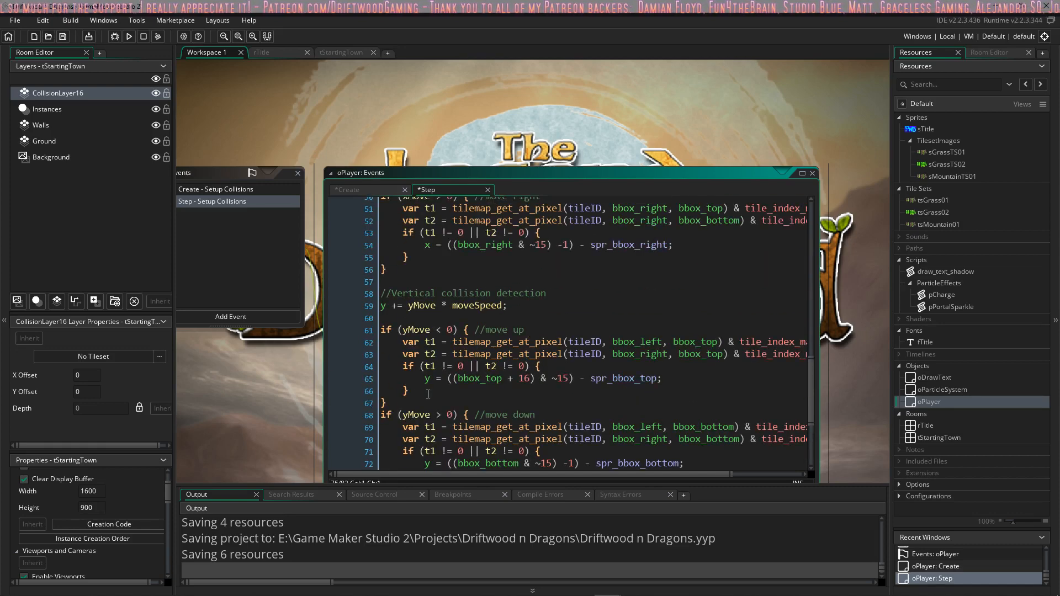
Step: Examine the tile masks and position corrections in the horizontal and vertical collision code of oPlayer's Step event
scroll(457, 375, "up", 3)
scroll(457, 372, "down", 3)
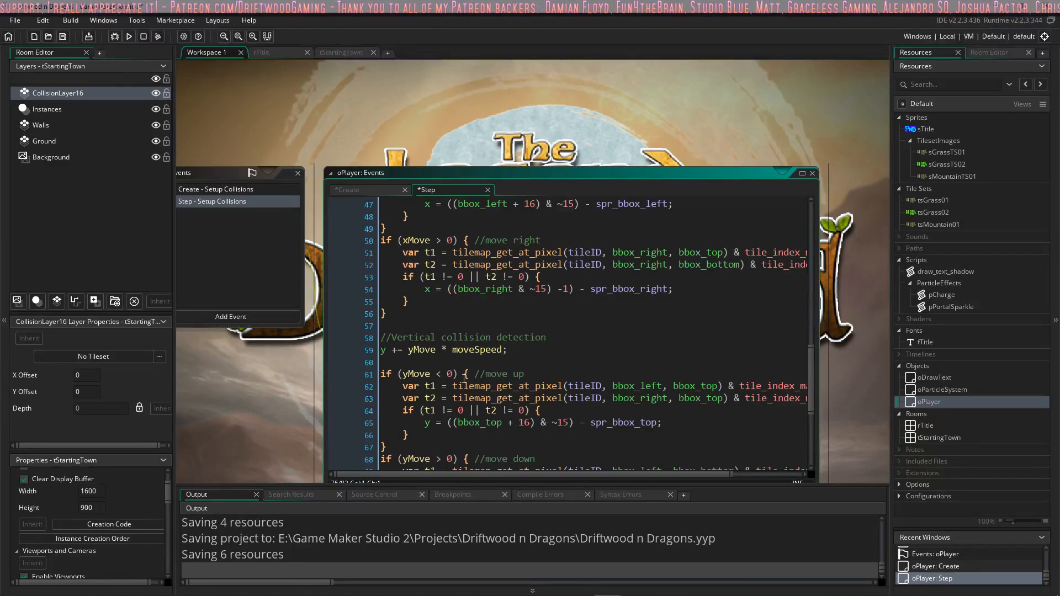
left_click_drag(552, 377, 568, 381)
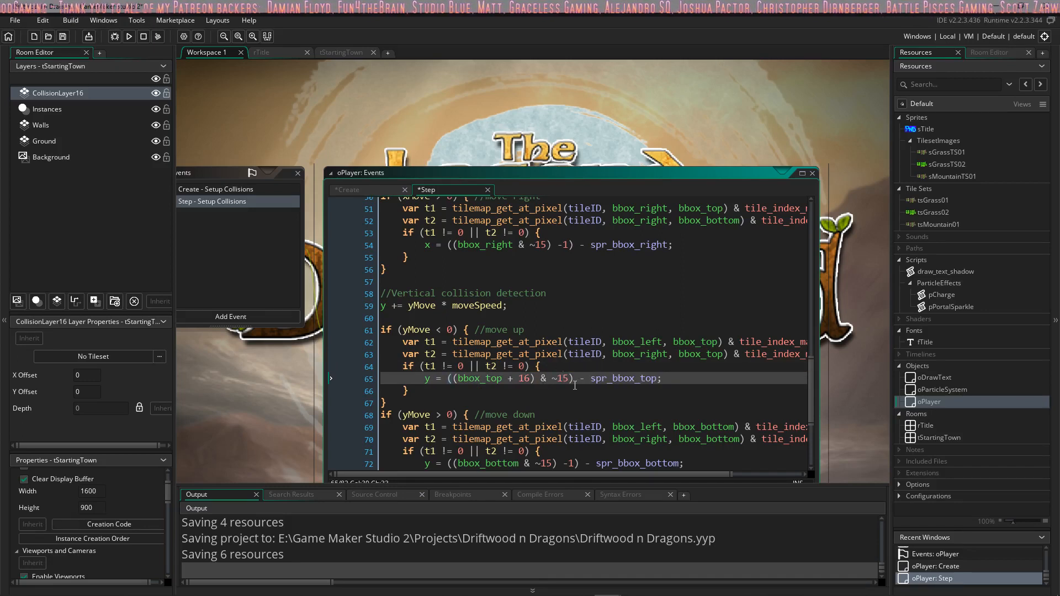
scroll(550, 306, "up", 10)
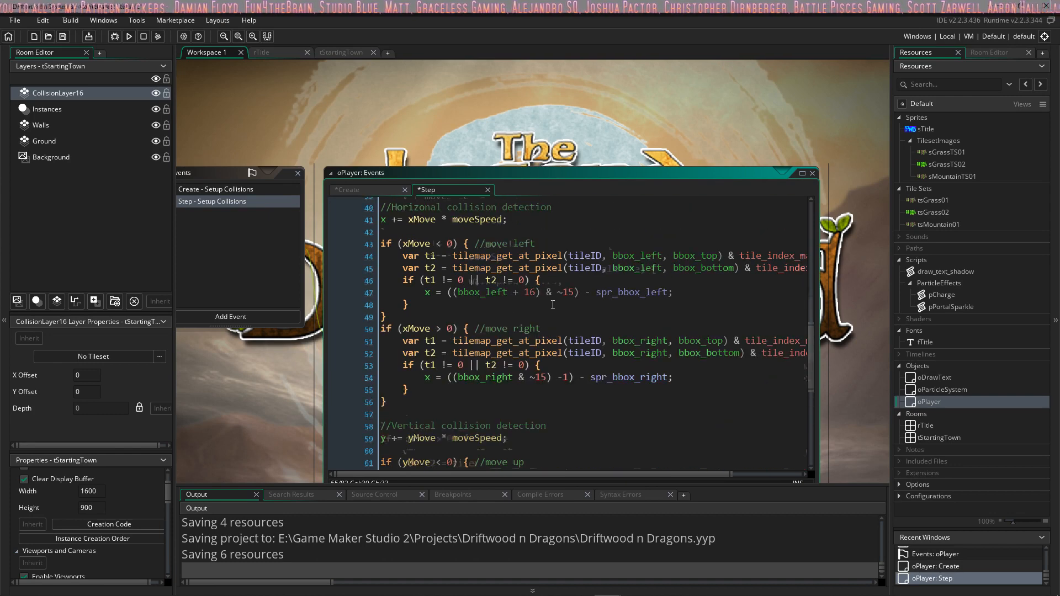
scroll(614, 434, "down", 8)
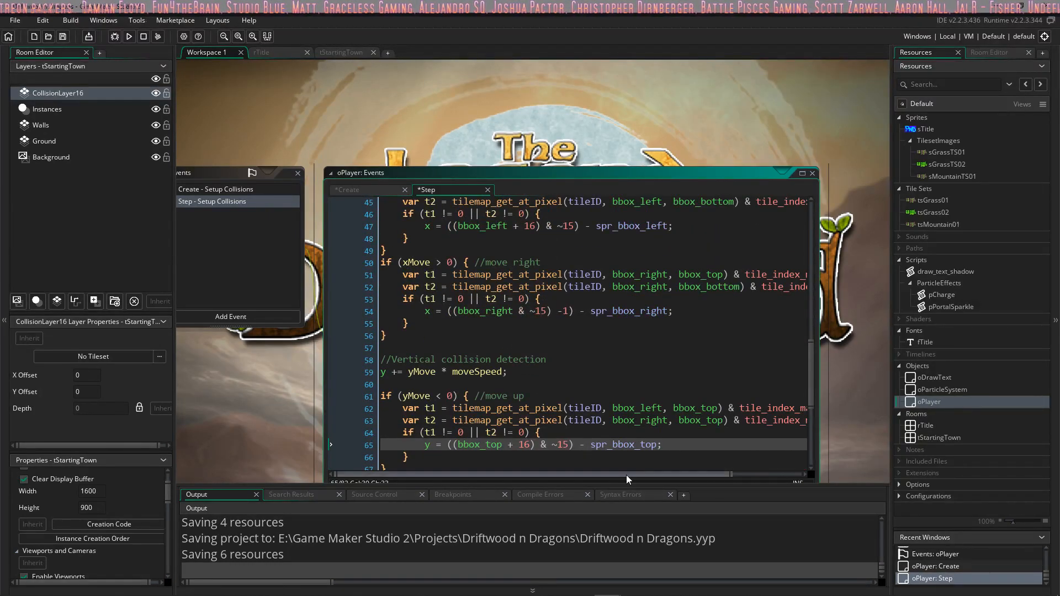
left_click_drag(653, 475, 596, 476)
scroll(534, 371, "up", 8)
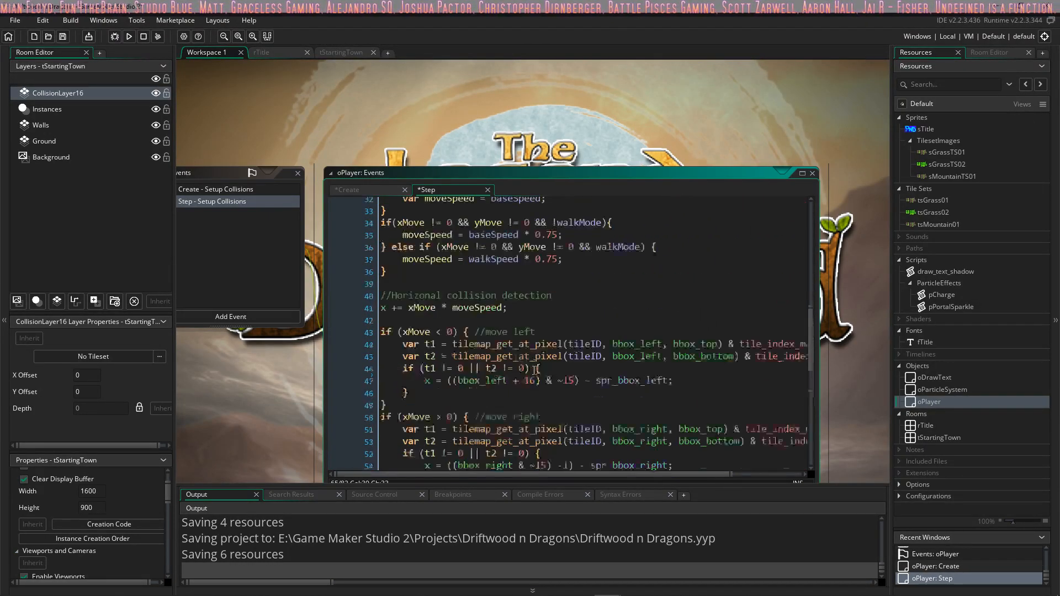
scroll(577, 373, "up", 6)
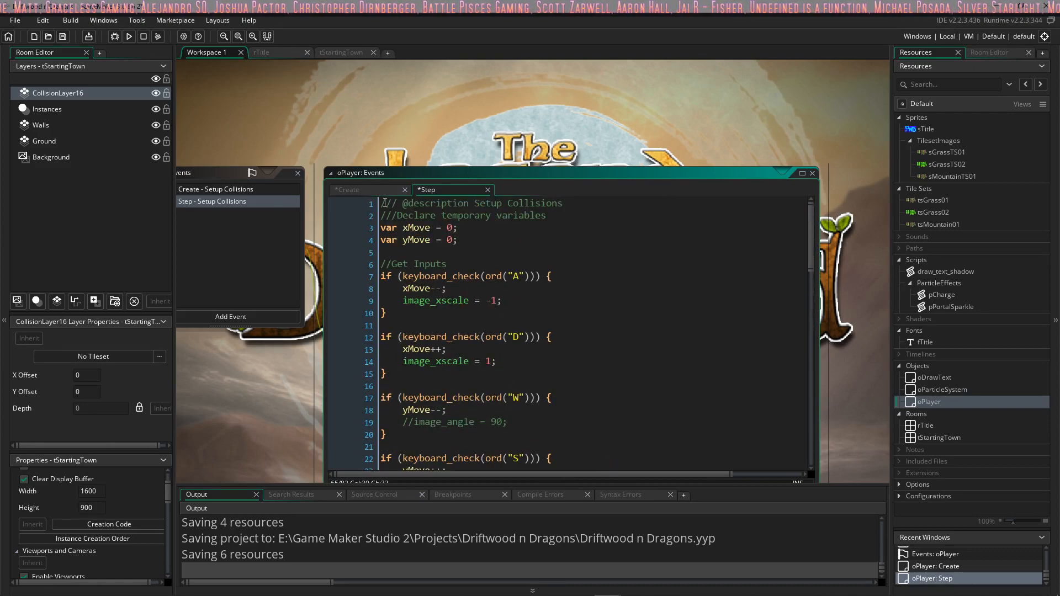
Step: Check the layerID and tileID lines in oPlayer's Create code, and return to its Step code
left_click(371, 191)
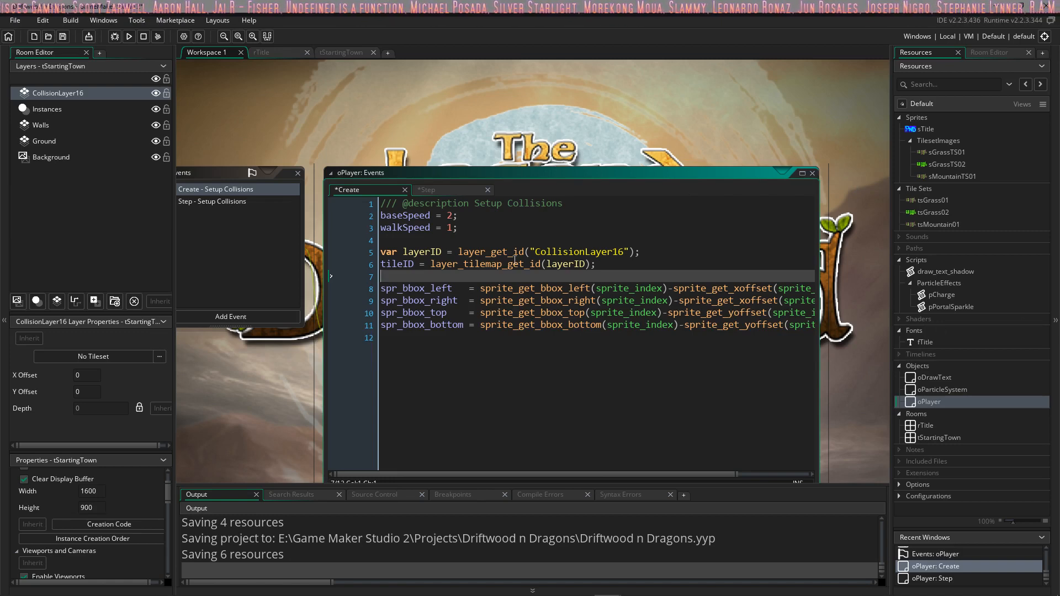
left_click(436, 264)
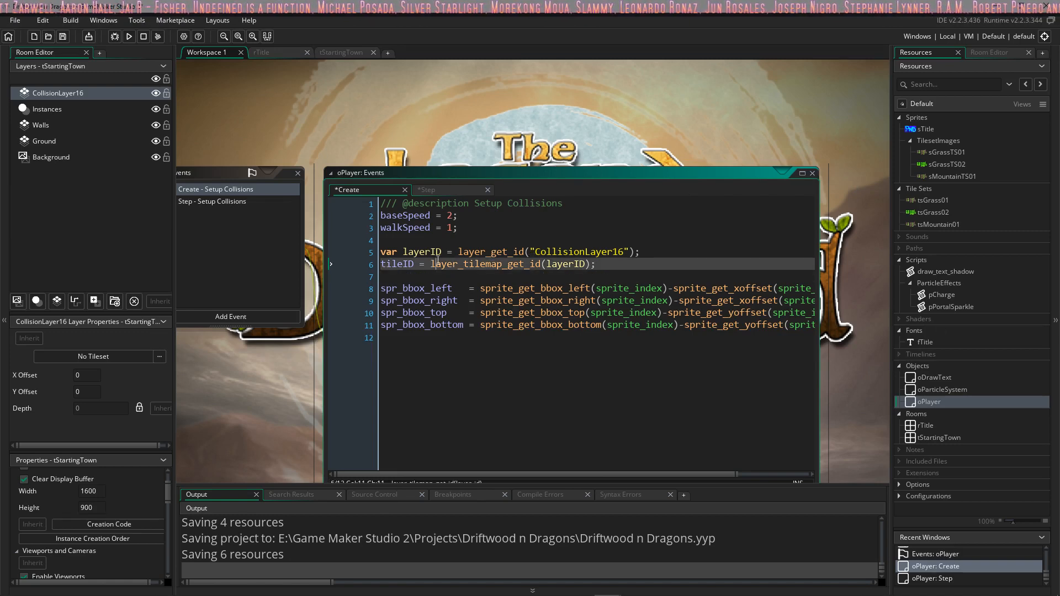
left_click(568, 264)
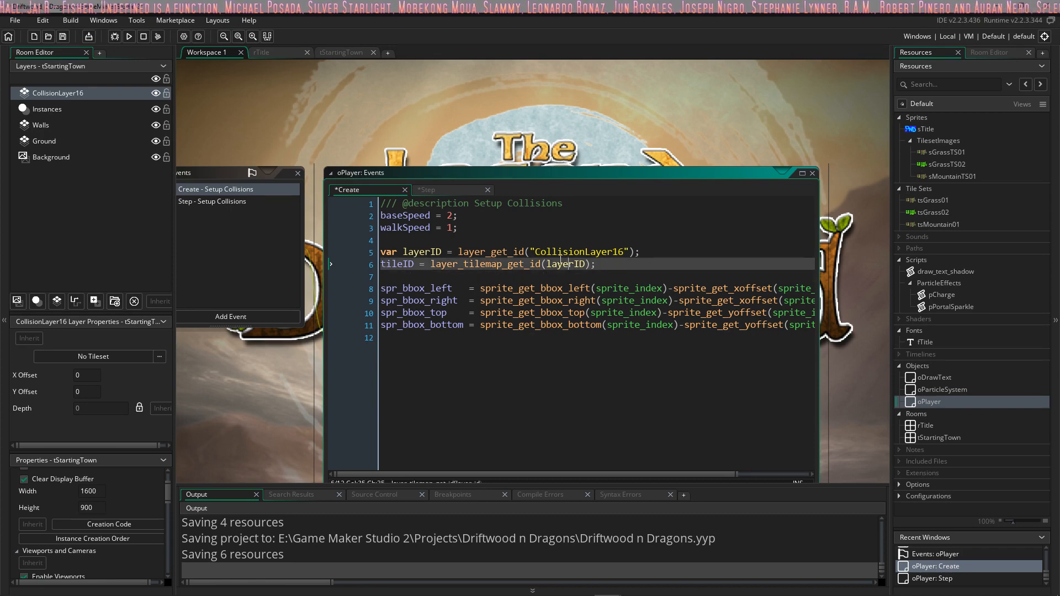
left_click(433, 190)
left_click(387, 190)
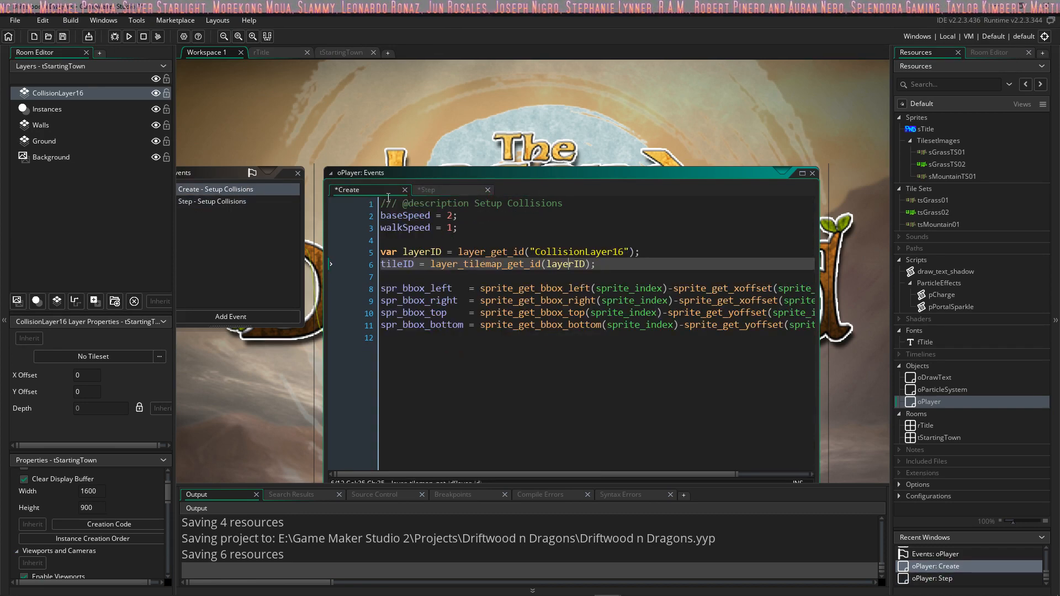
left_click(436, 192)
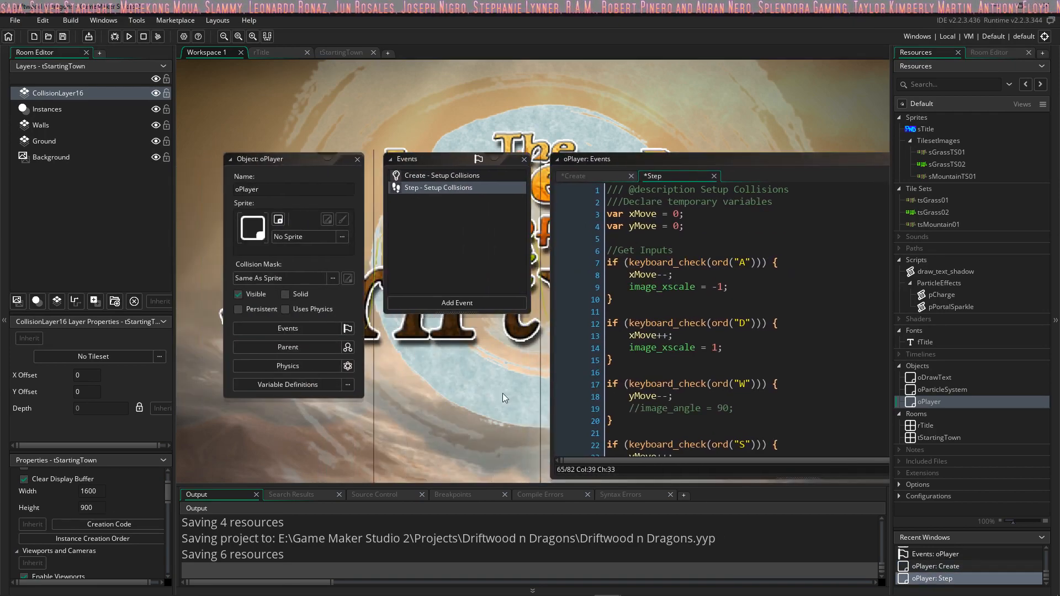
Step: Switch to the GMS2RPG project, expand its ts sprite group, and show CollisionLayer32 in the r_DriftWoods room
key("alt+Tab")
key("alt+Tab")
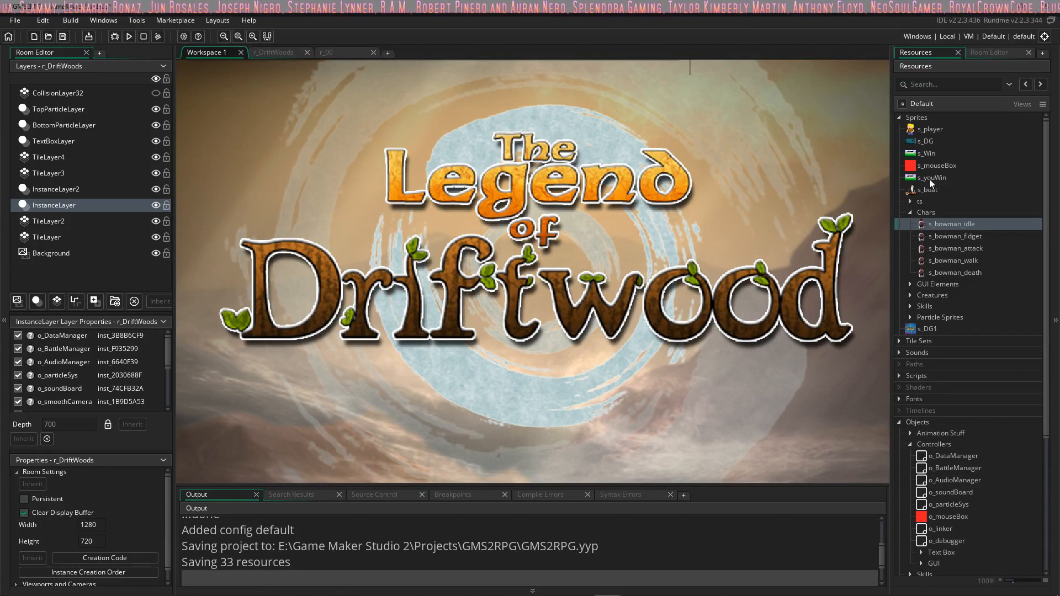
scroll(945, 311, "down", 5)
scroll(940, 309, "up", 5)
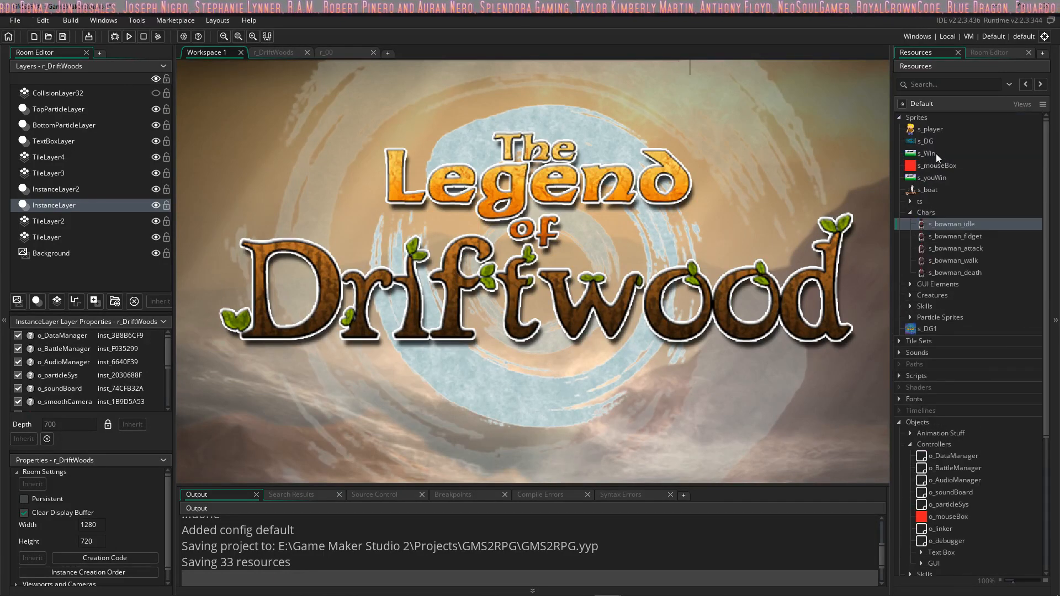
left_click(910, 201)
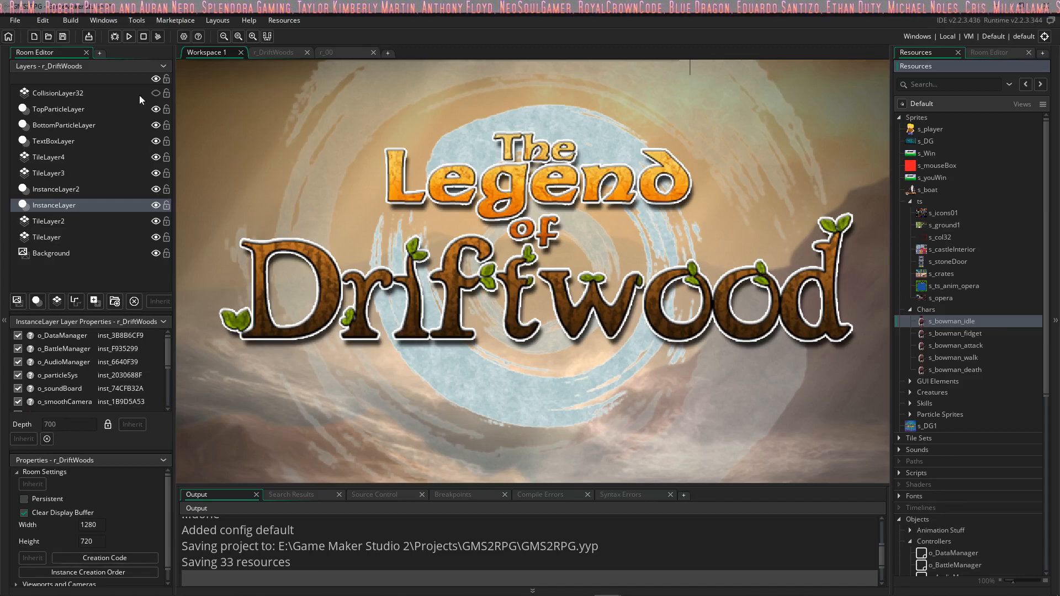
left_click(155, 93)
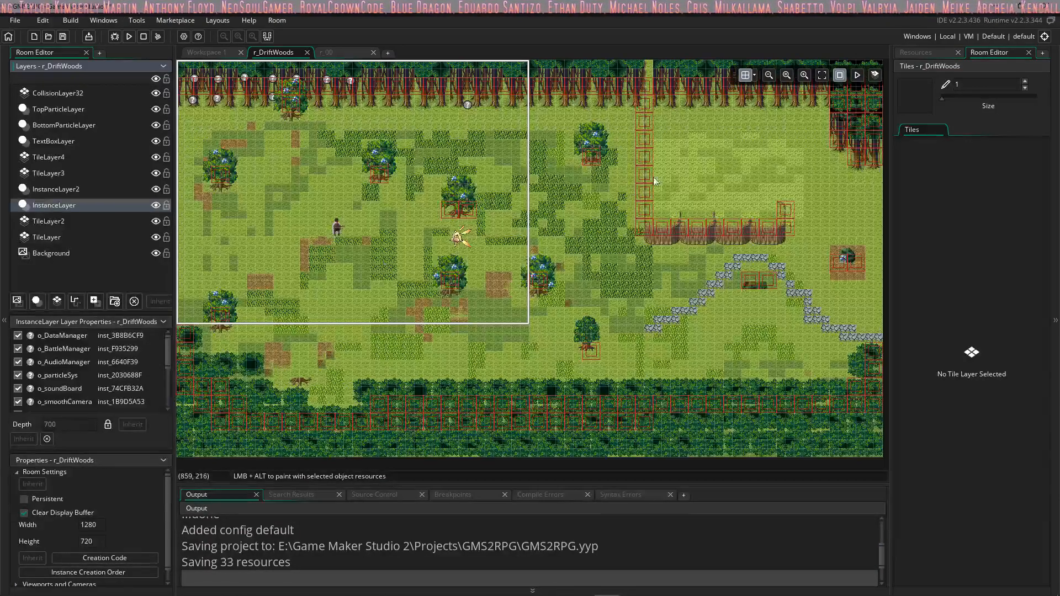
Step: Browse the GMS2RPG resources down to the objects and expand the GUI group under Controllers
left_click(942, 52)
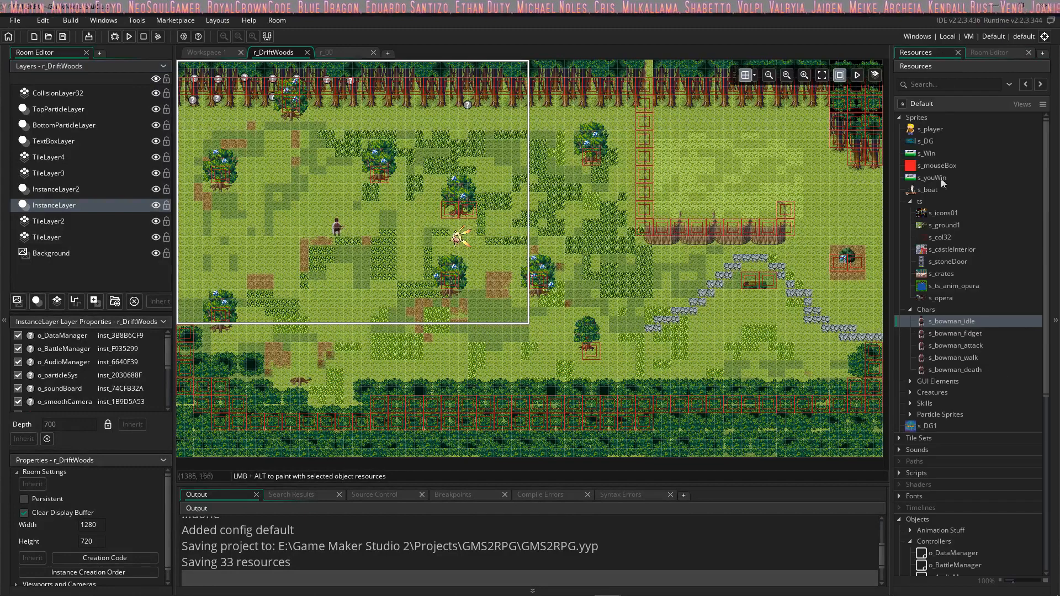
scroll(961, 257, "down", 8)
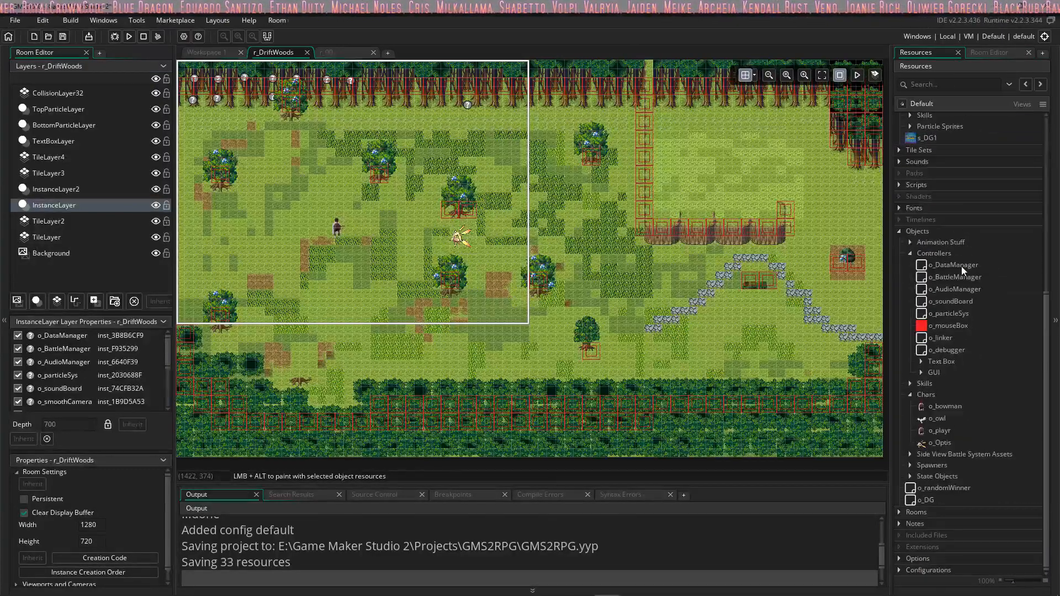
left_click(921, 372)
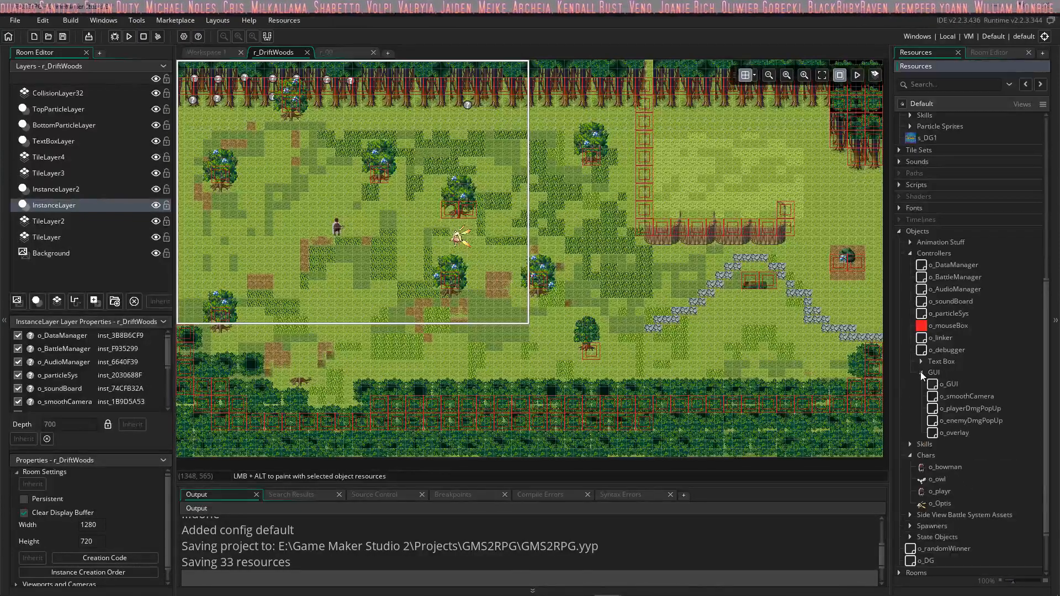
scroll(923, 359, "down", 2)
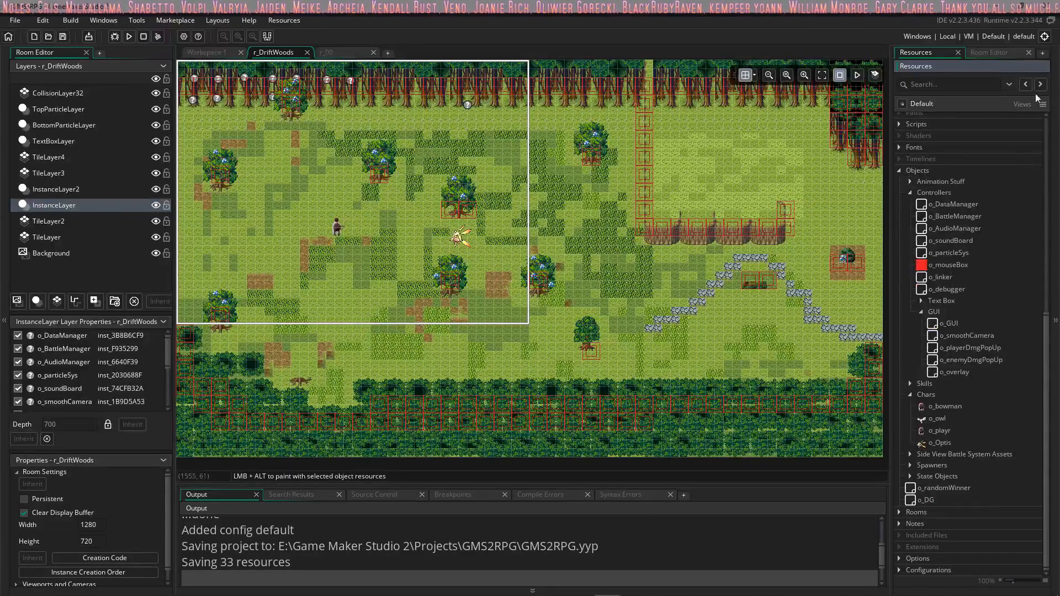
Step: Switch back to the Driftwood n Dragons project and create a 16 x 16 px sprite named sCollision
key("alt+Tab")
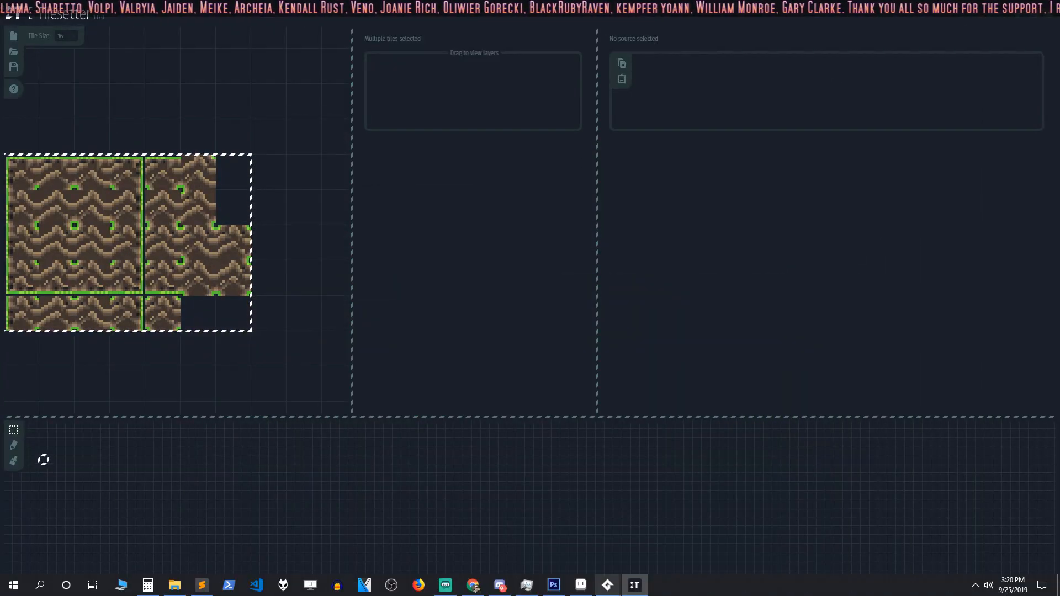
mouse_move(610, 587)
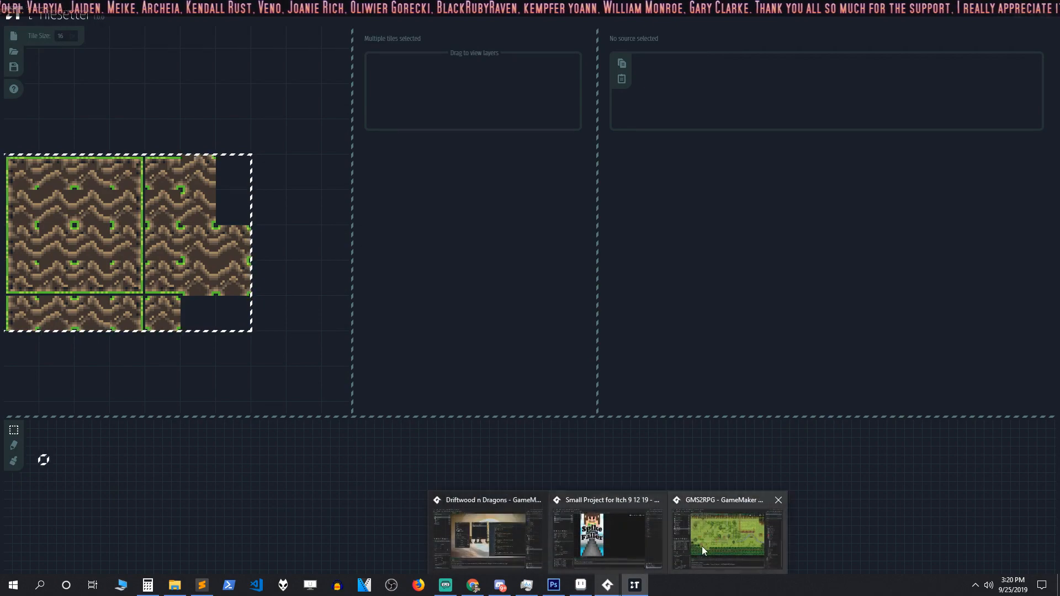
left_click(505, 533)
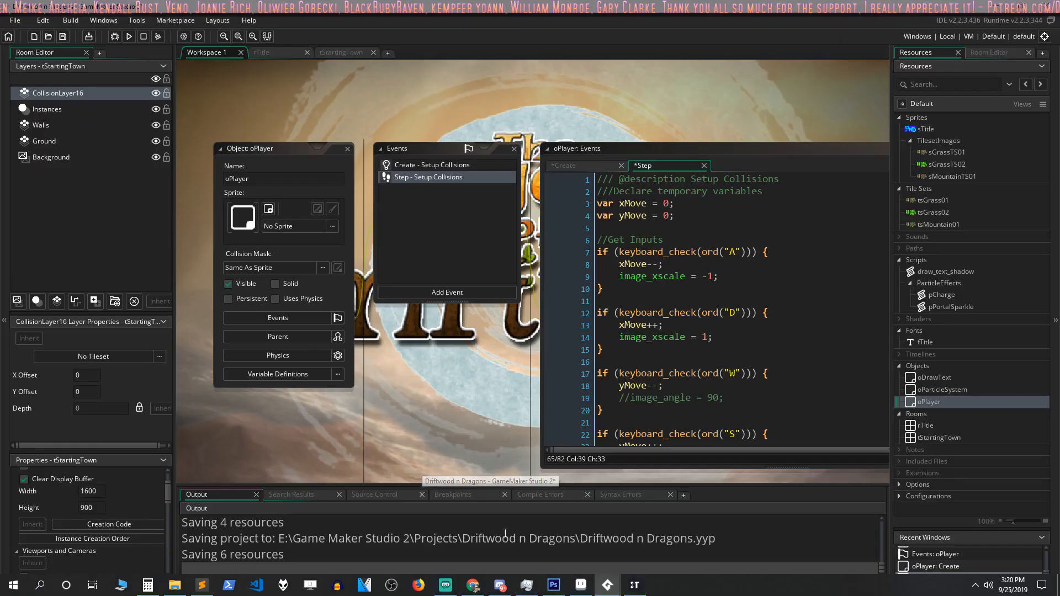
right_click(919, 117)
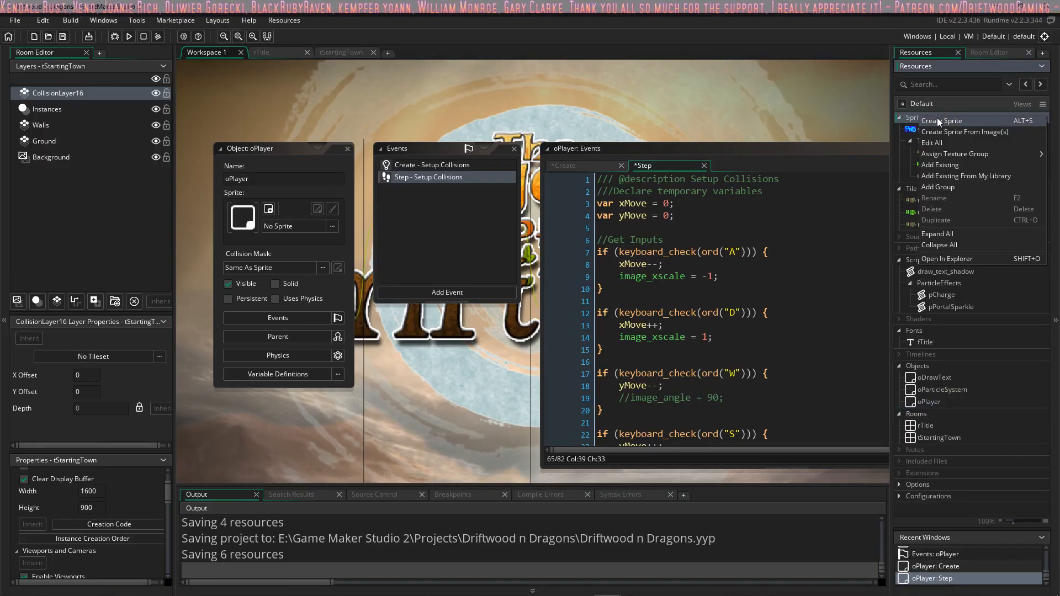
left_click(937, 120)
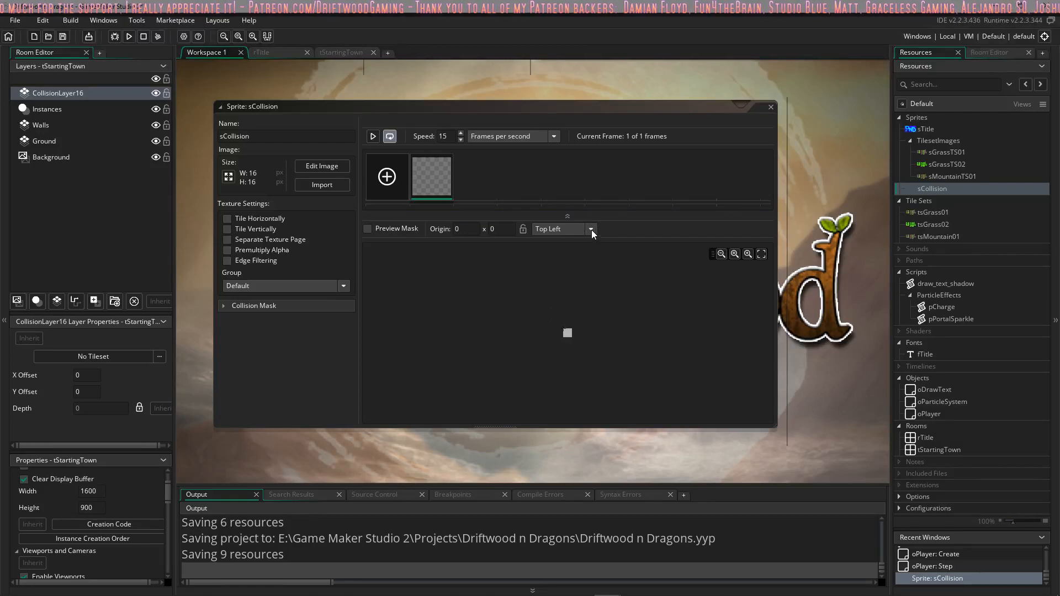
Step: Draw a red rectangle outline around the edge of sCollision's frame and a smaller one, about 8 x 9 px, inside it
double_click(441, 178)
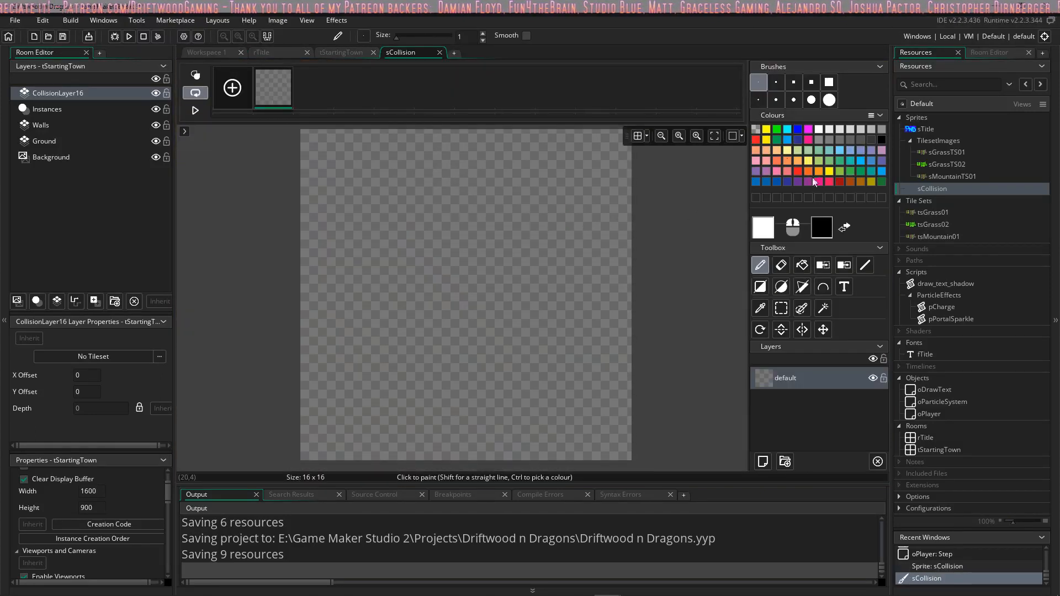
left_click(762, 286)
mouse_move(301, 135)
left_mouse_down()
mouse_move(596, 439)
mouse_move(614, 442)
left_mouse_up()
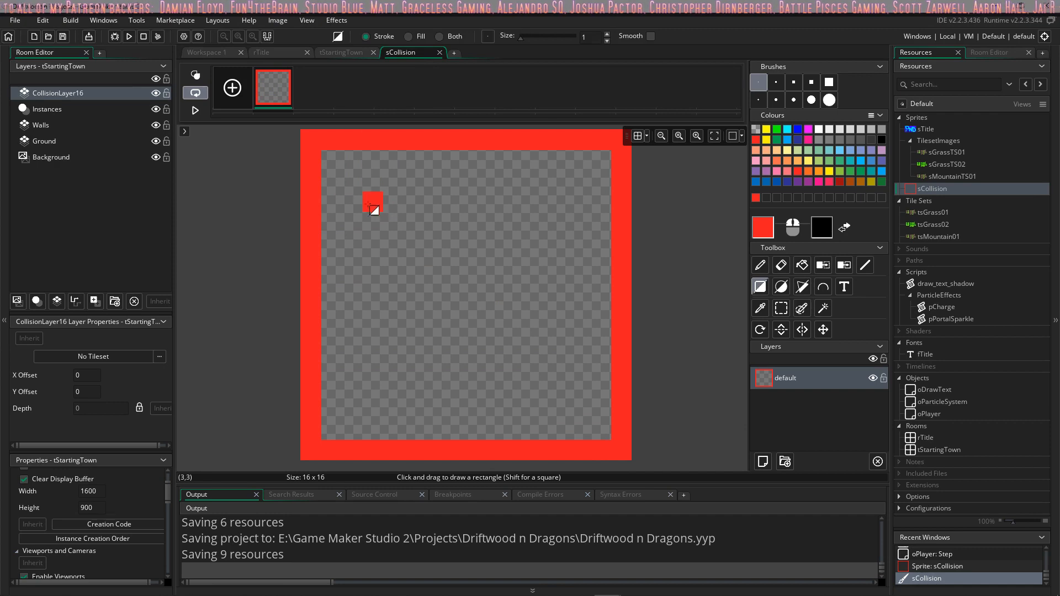
mouse_move(392, 223)
left_mouse_down()
mouse_move(503, 355)
mouse_move(547, 387)
left_mouse_up()
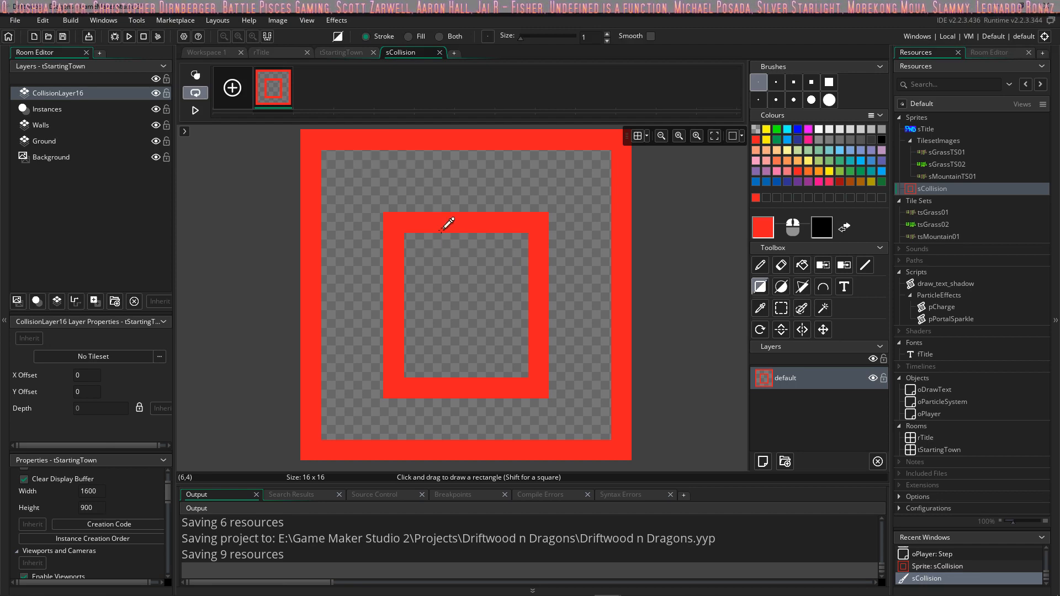
Step: Undo both red rectangle outlines on sCollision and lower the alpha of the red drawing colour (EE1C24) to 184
key("ctrl+z")
key("ctrl+z")
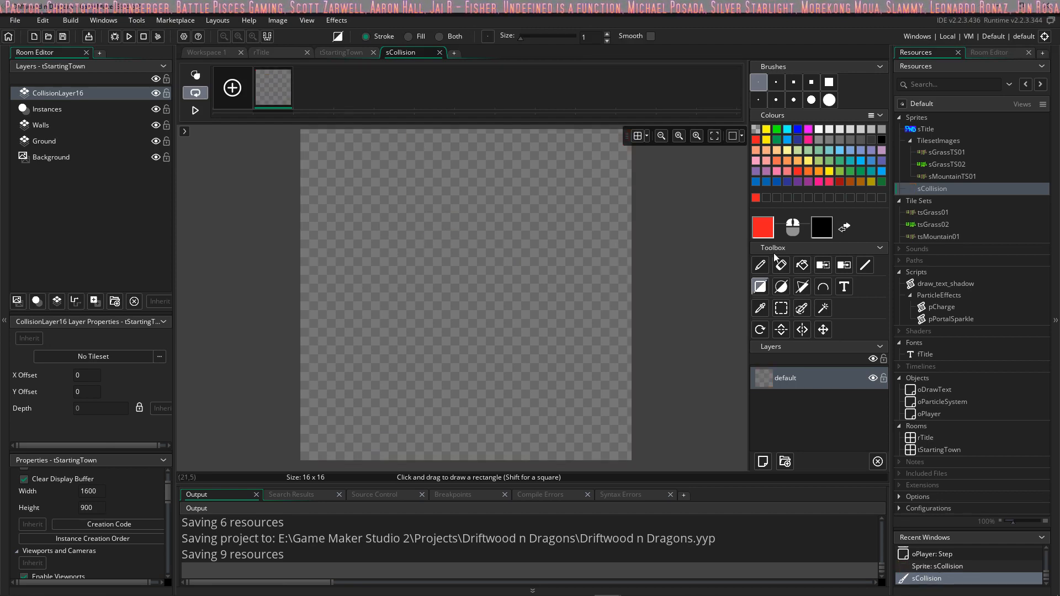
right_click(756, 198)
double_click(756, 198)
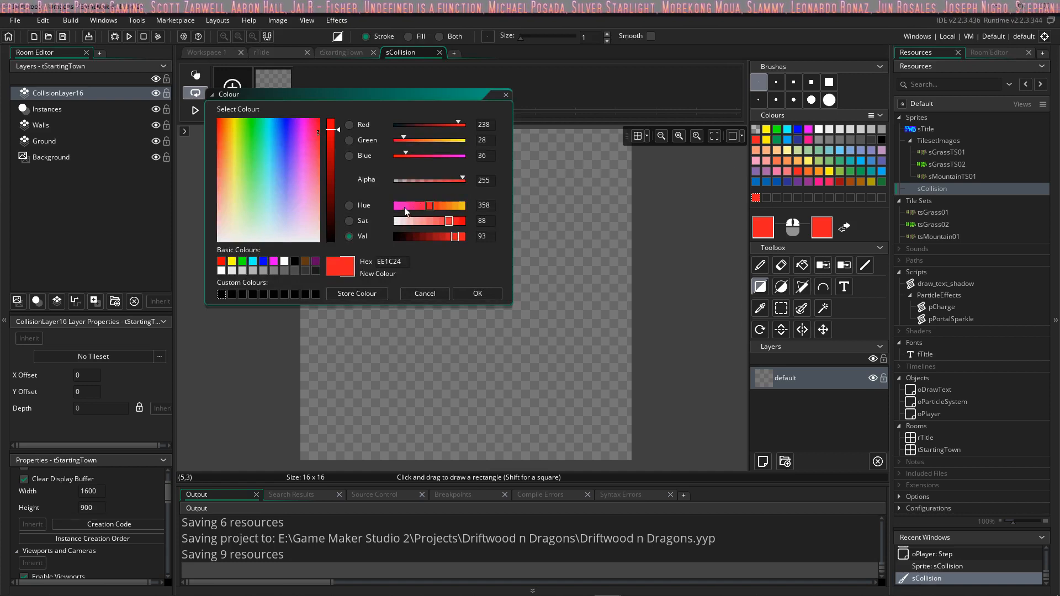
left_click_drag(457, 181, 437, 180)
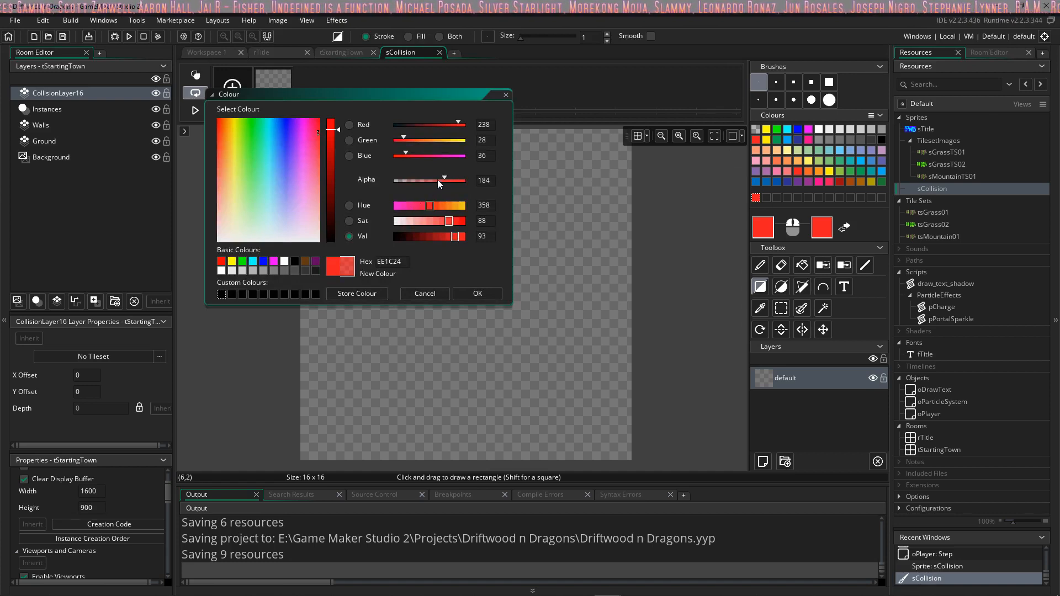
left_click(481, 294)
Step: Redraw sCollision's outlines in semi-transparent red, one around the 16 x 16 px edge and one about 8 x 8 px inside, and close the sprite
left_click_drag(312, 140, 622, 449)
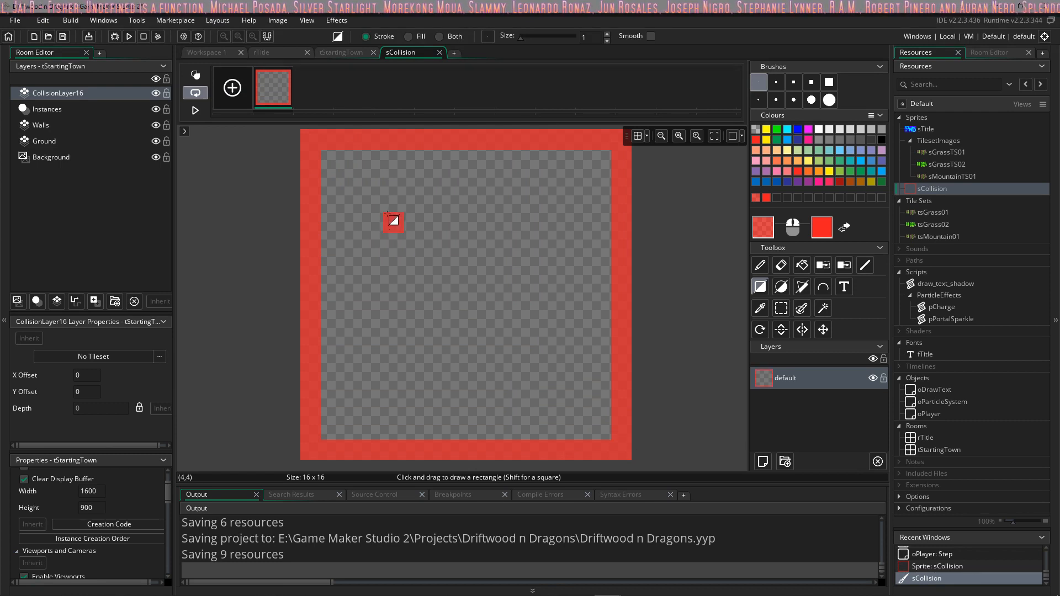
left_click_drag(395, 223, 534, 374)
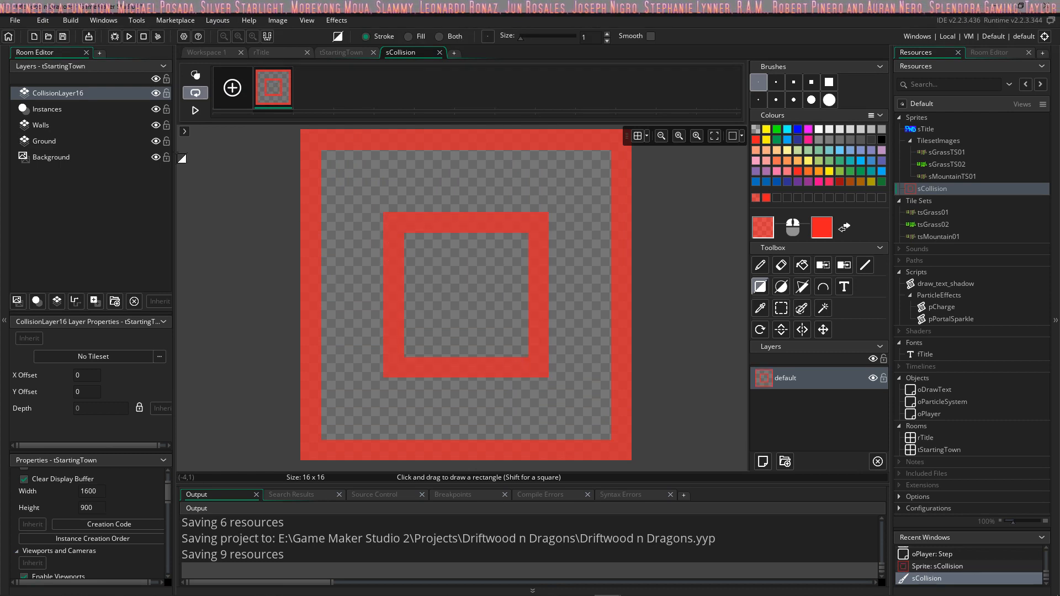
left_click(440, 52)
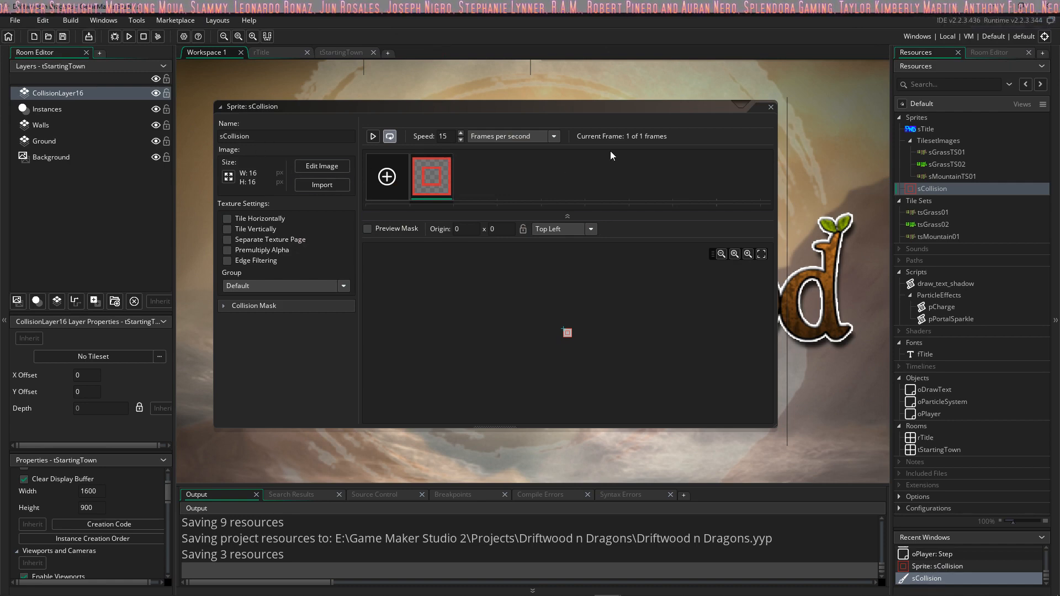
left_click(772, 109)
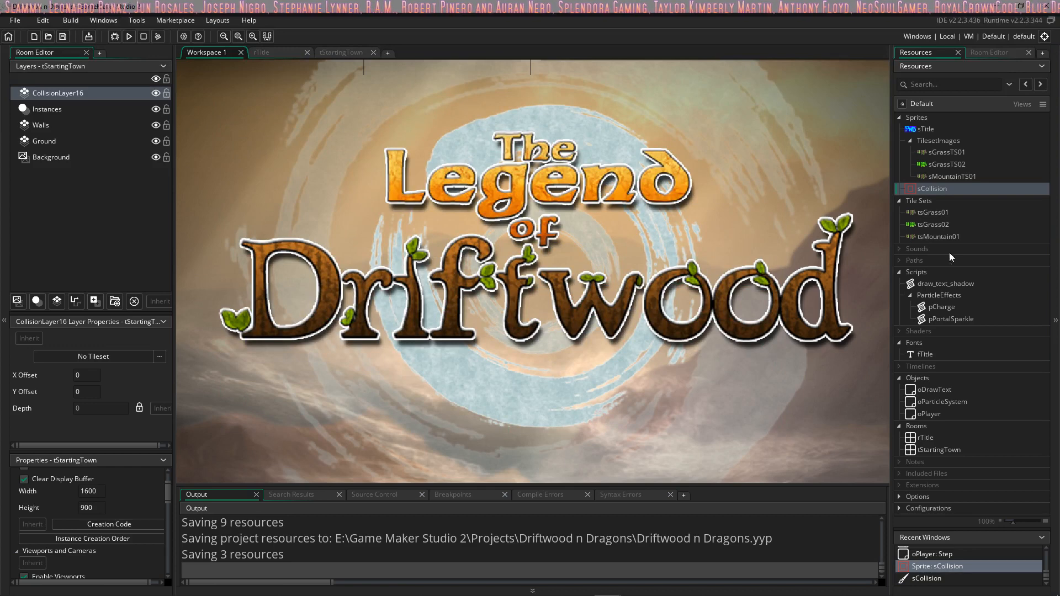
Step: Add an empty tile set and scale sCollision's image to 32 x 16 px without maintaining the aspect ratio
right_click(924, 201)
left_click(936, 204)
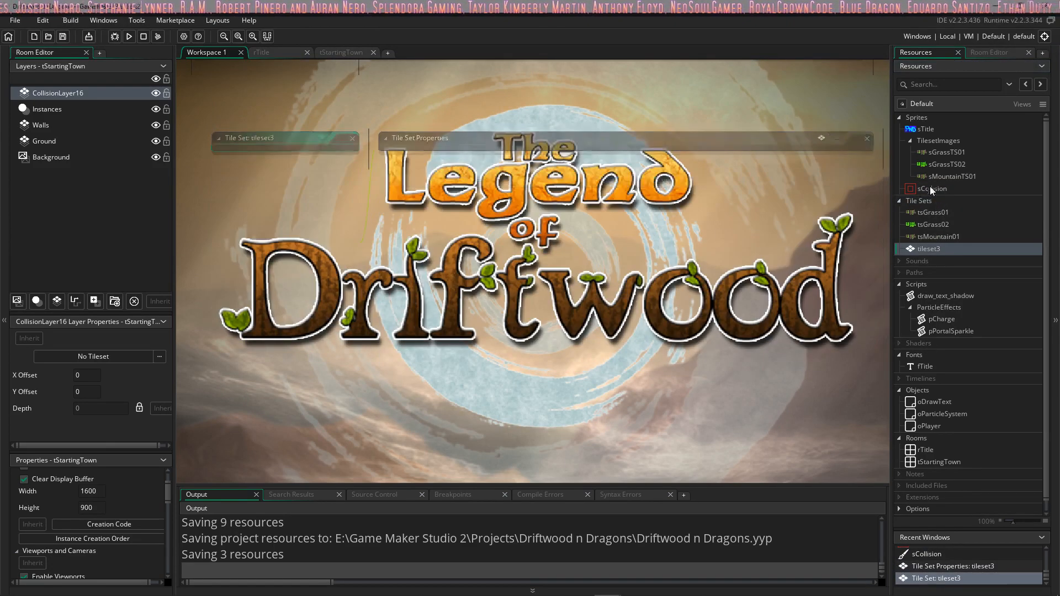
double_click(931, 189)
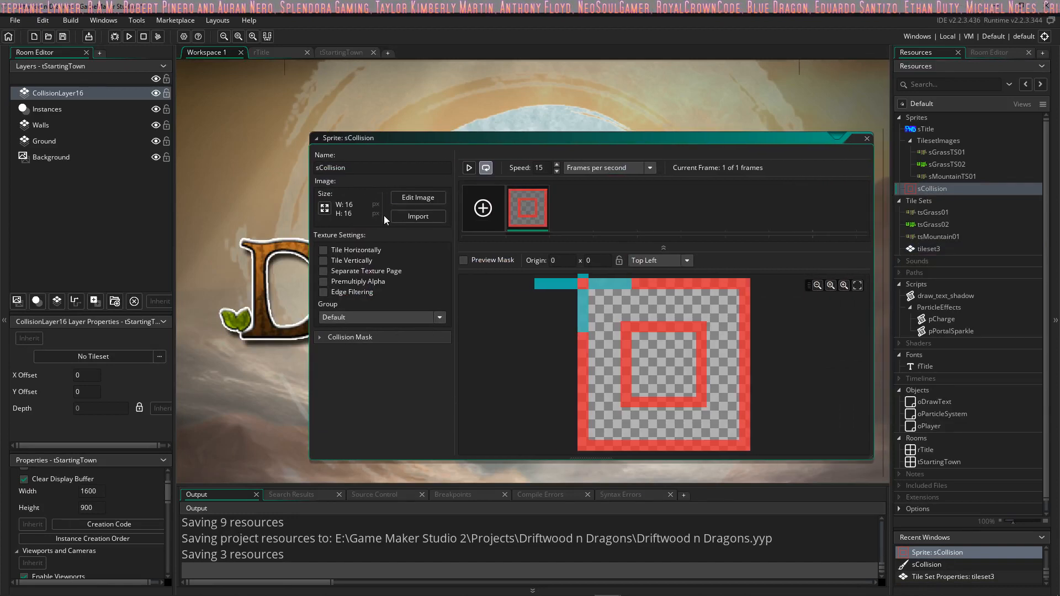
left_click(325, 208)
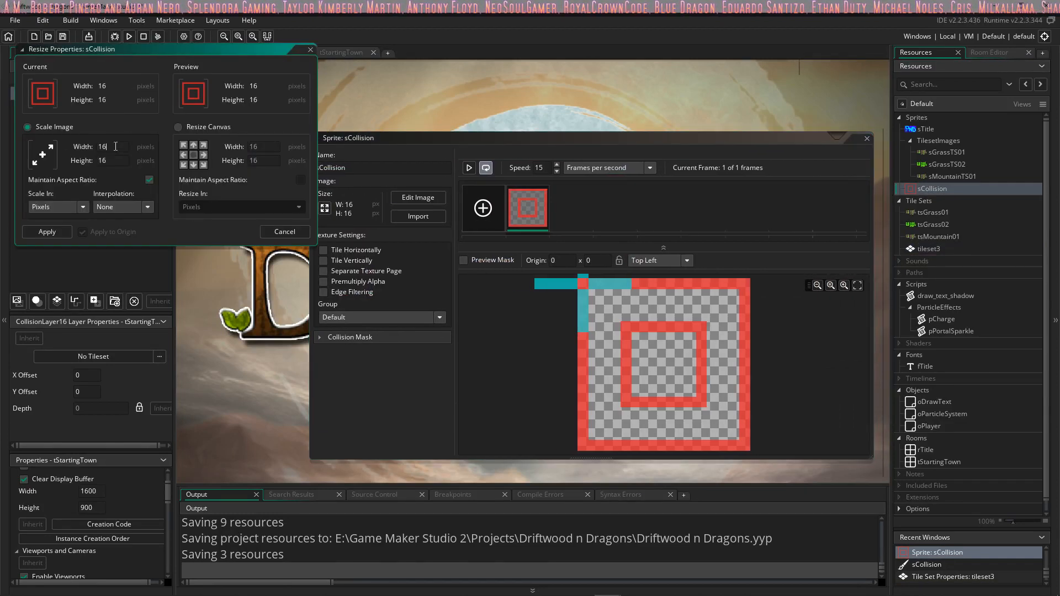
left_click(149, 180)
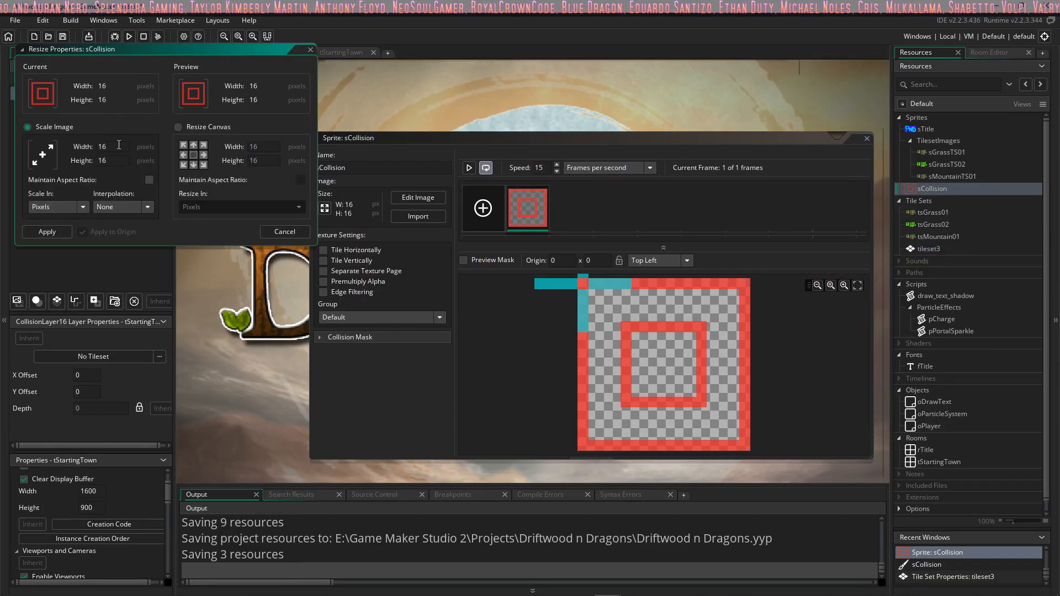
left_click(55, 232)
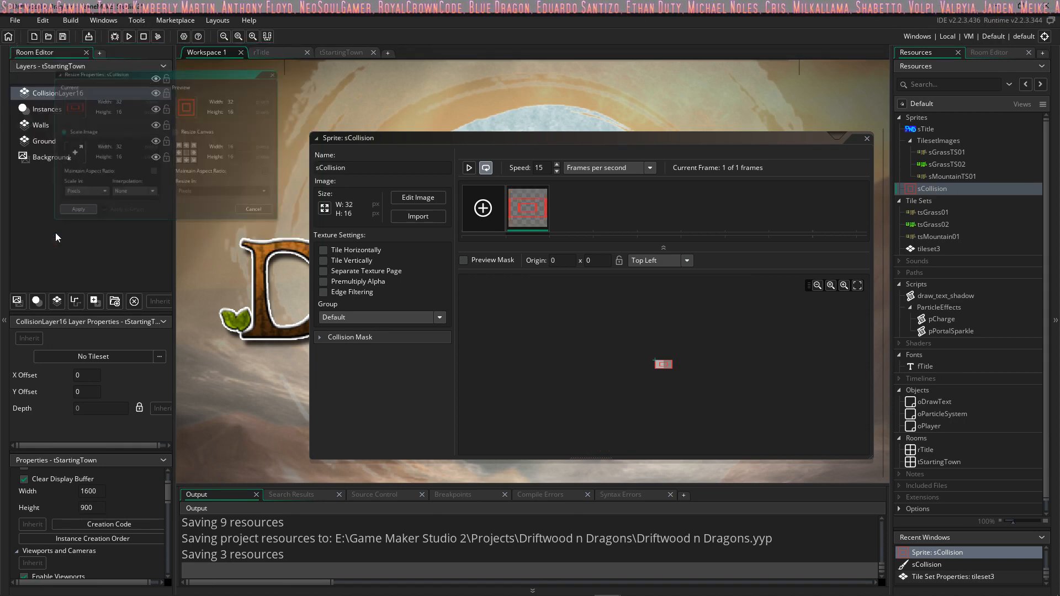
Step: Open sCollision's stretched frame for editing and flood-fill all of its areas until the whole canvas is solid white
double_click(525, 217)
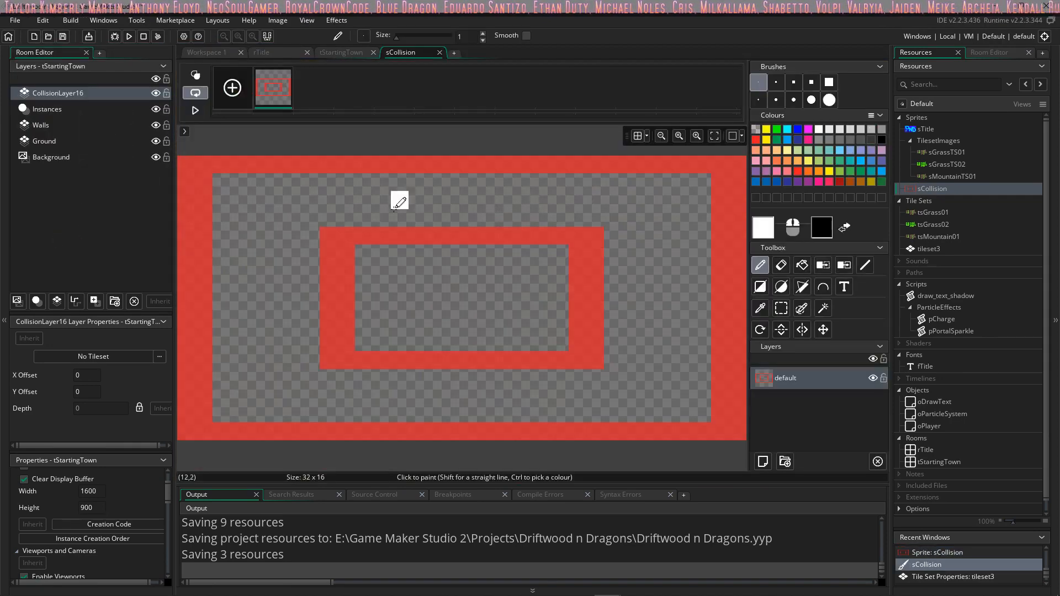
left_click_drag(186, 165, 541, 326)
key("ctrl+z")
left_click(801, 266)
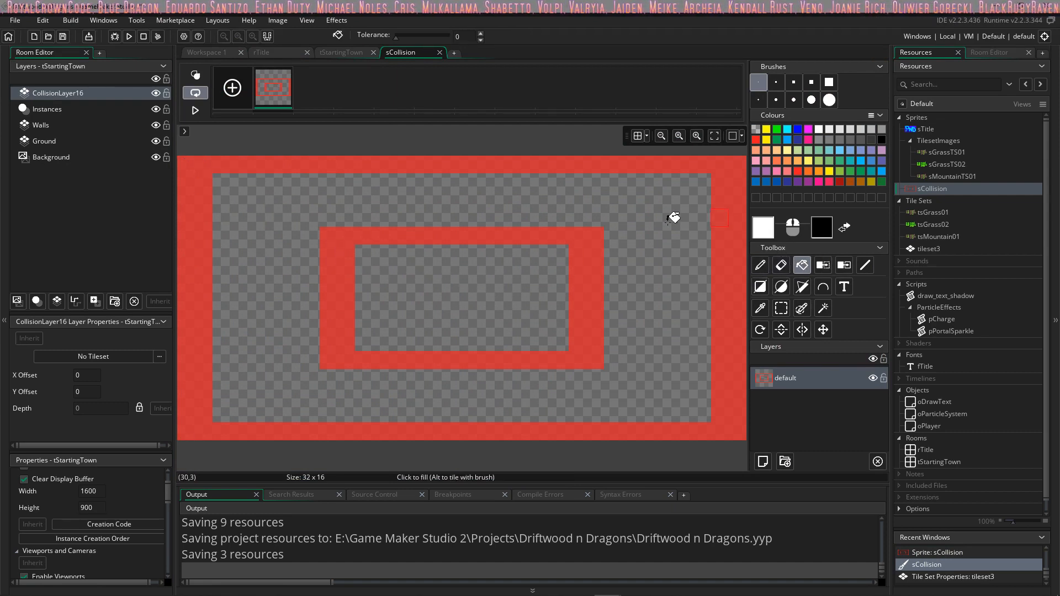
right_click(566, 237)
right_click(615, 184)
right_click(643, 162)
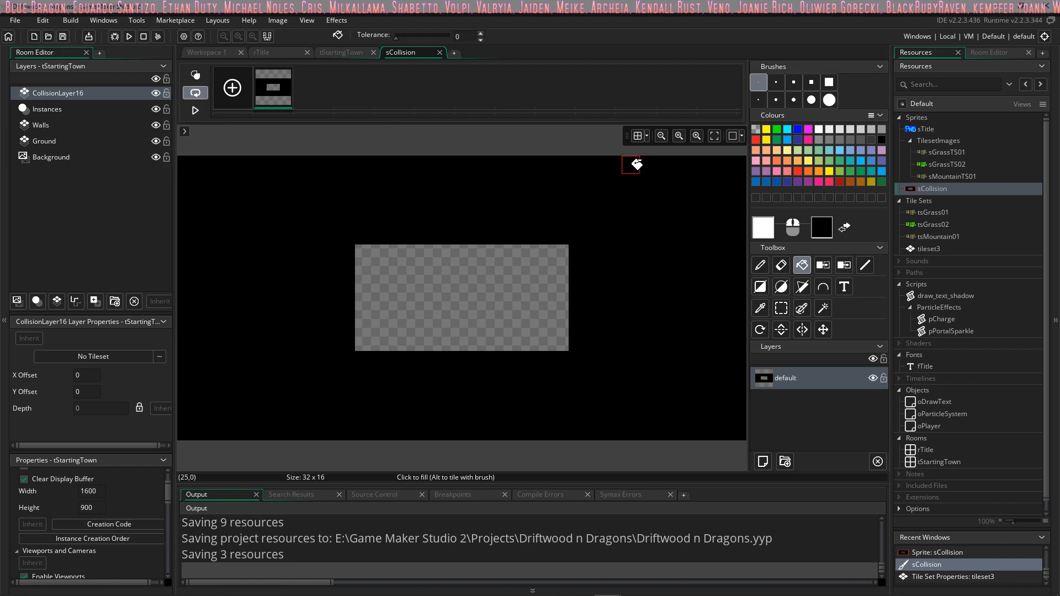
left_click(552, 276)
right_click(552, 274)
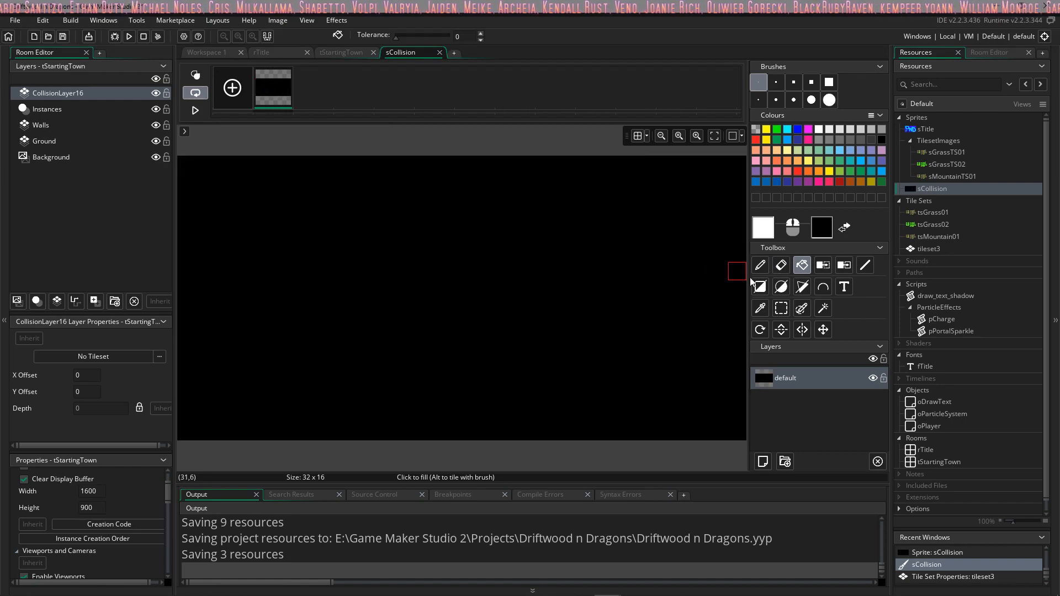
left_click(703, 247)
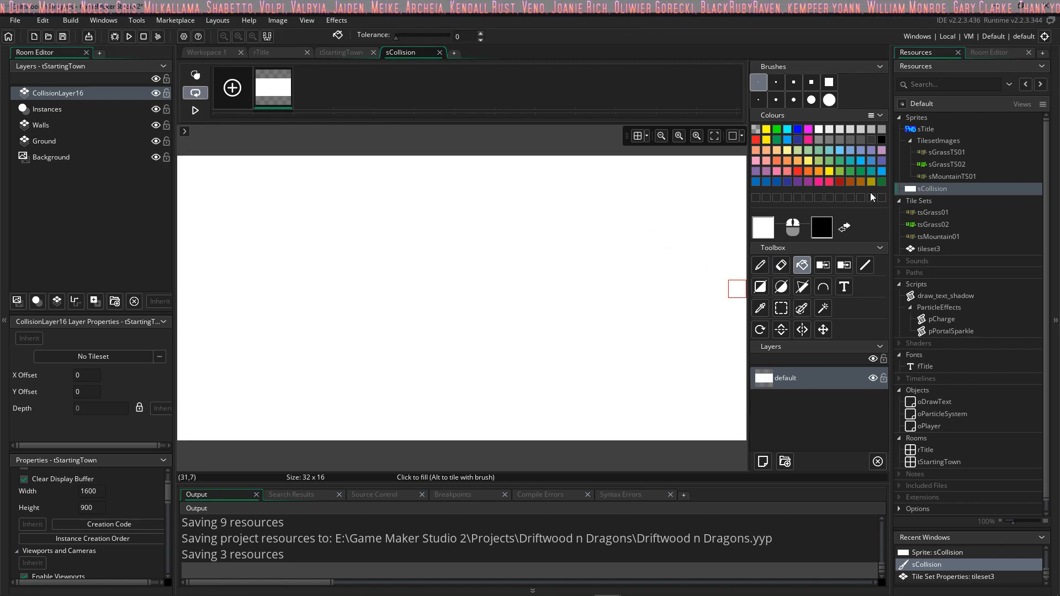
Step: Erase the entire content of sCollision's frame, using the 15 px square brush to clear the large areas
left_click(782, 265)
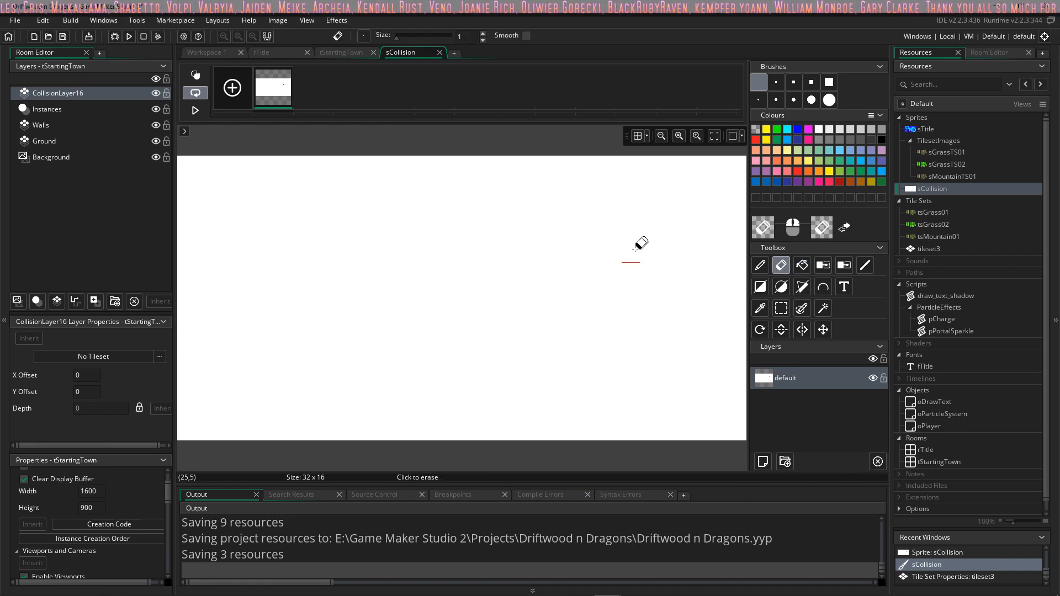
left_click(630, 253)
left_click(434, 218)
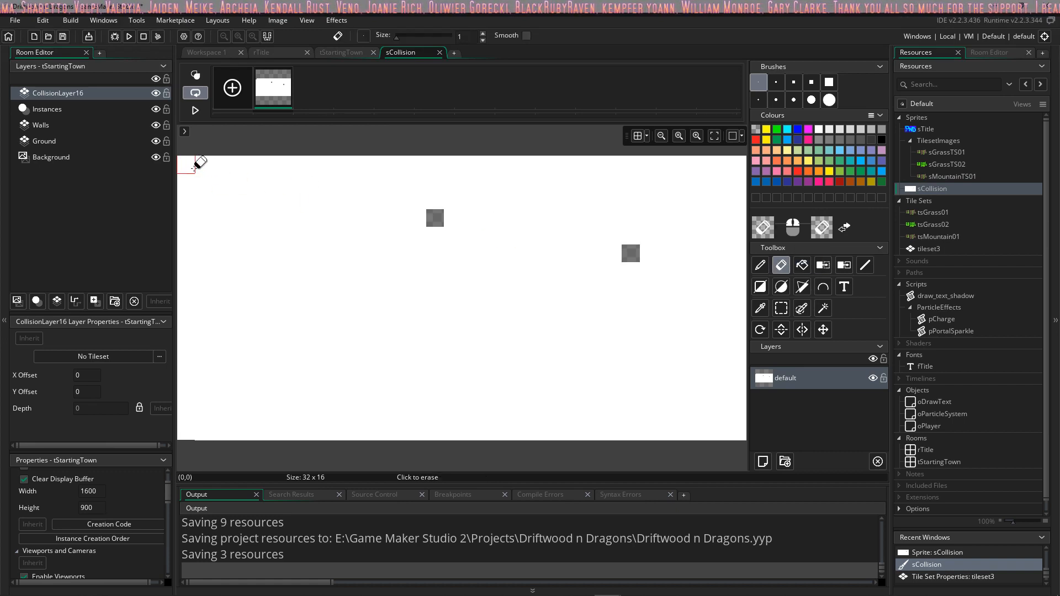
left_click_drag(197, 163, 462, 253)
left_click(828, 82)
mouse_move(627, 254)
left_mouse_down()
mouse_move(336, 248)
mouse_move(281, 326)
mouse_move(561, 352)
left_mouse_up()
scroll(502, 269, "down", 1, "ctrl")
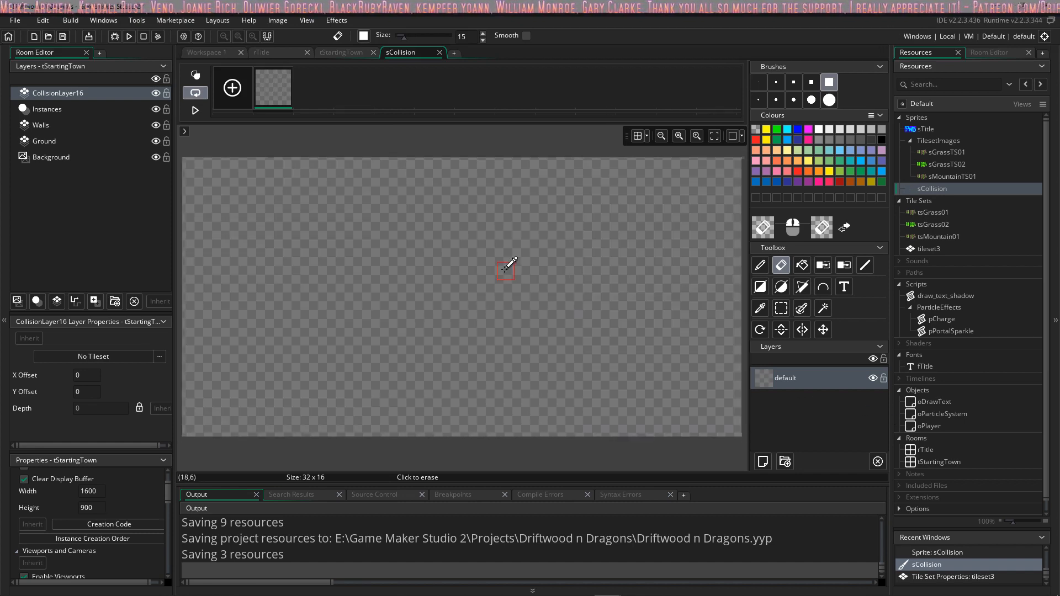
Step: Draw a 16 x 16 px rectangle outline around the frame's right half with a 1 px brush in red (EE1C24) at alpha 207
left_click(758, 82)
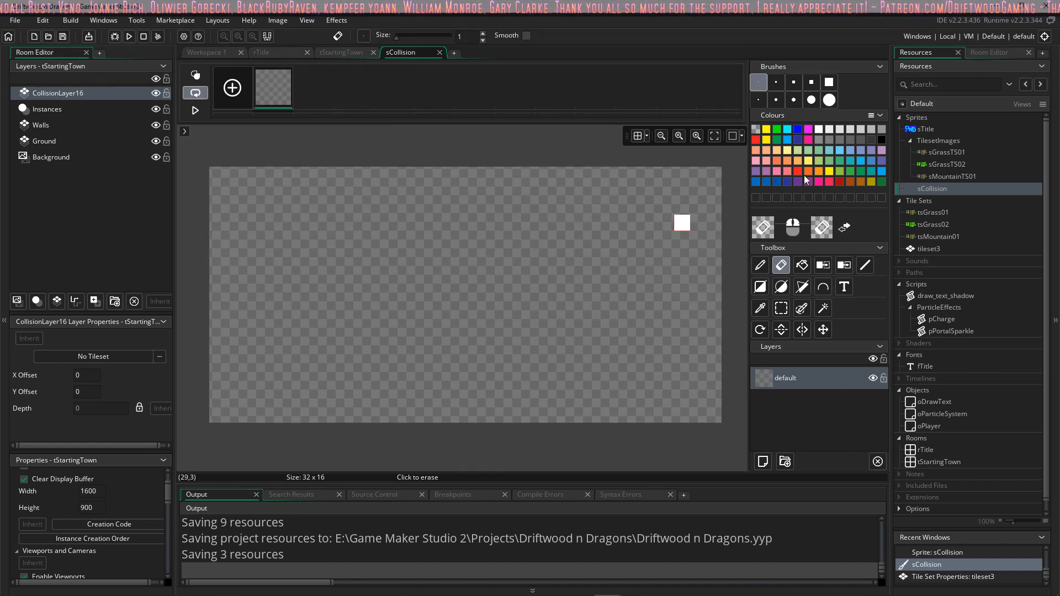
left_click(760, 287)
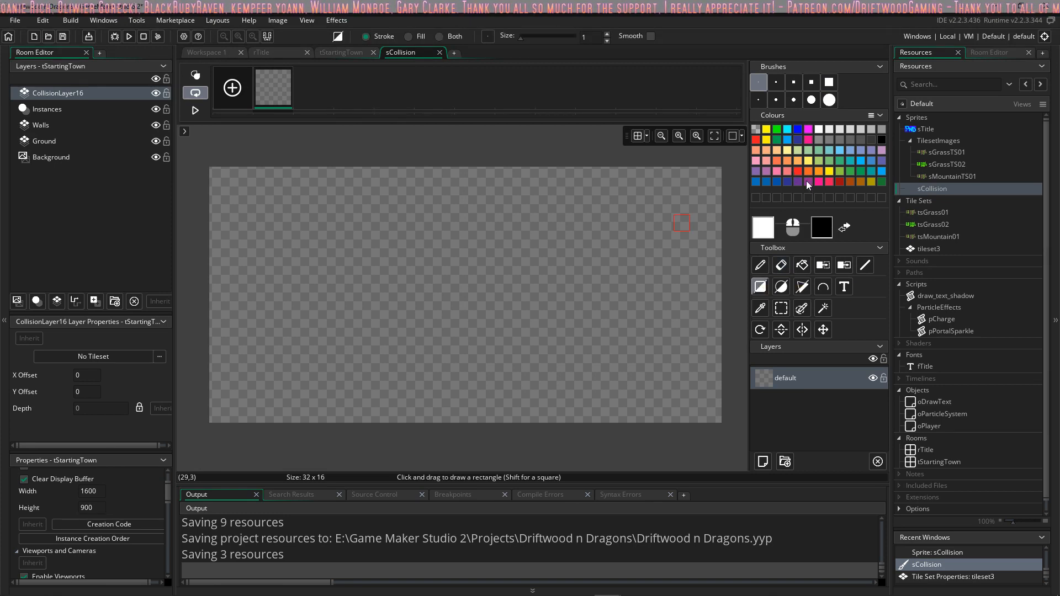
double_click(800, 168)
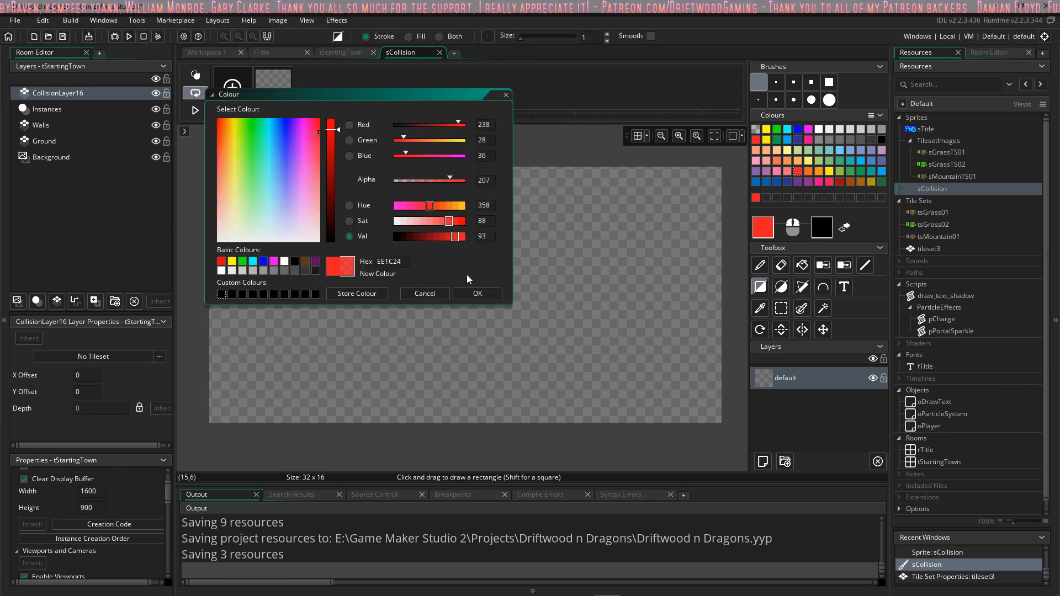
left_click(478, 293)
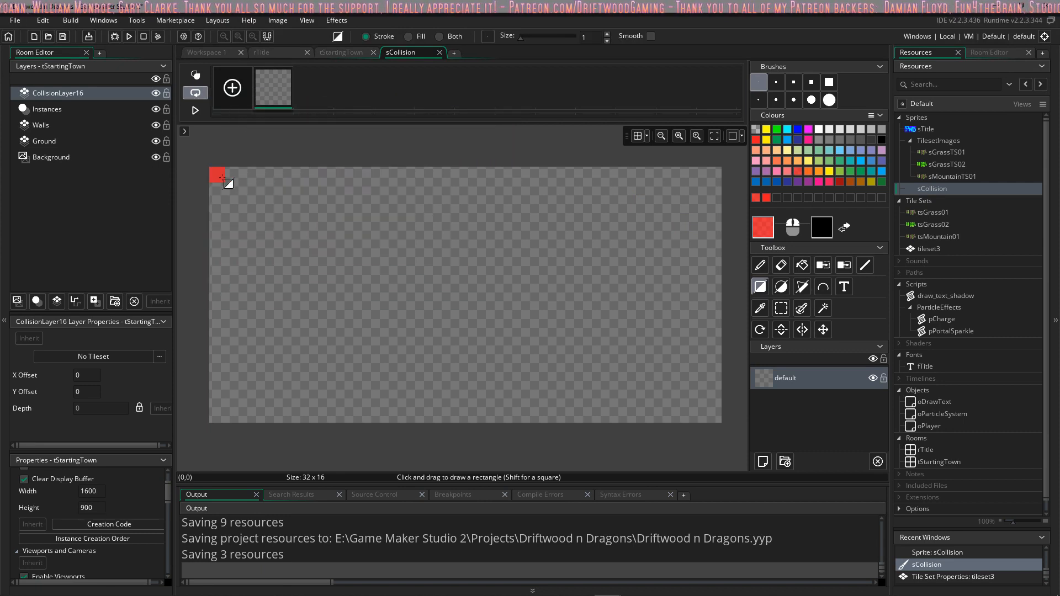
mouse_move(473, 174)
left_mouse_down()
mouse_move(557, 242)
mouse_move(721, 428)
left_mouse_up()
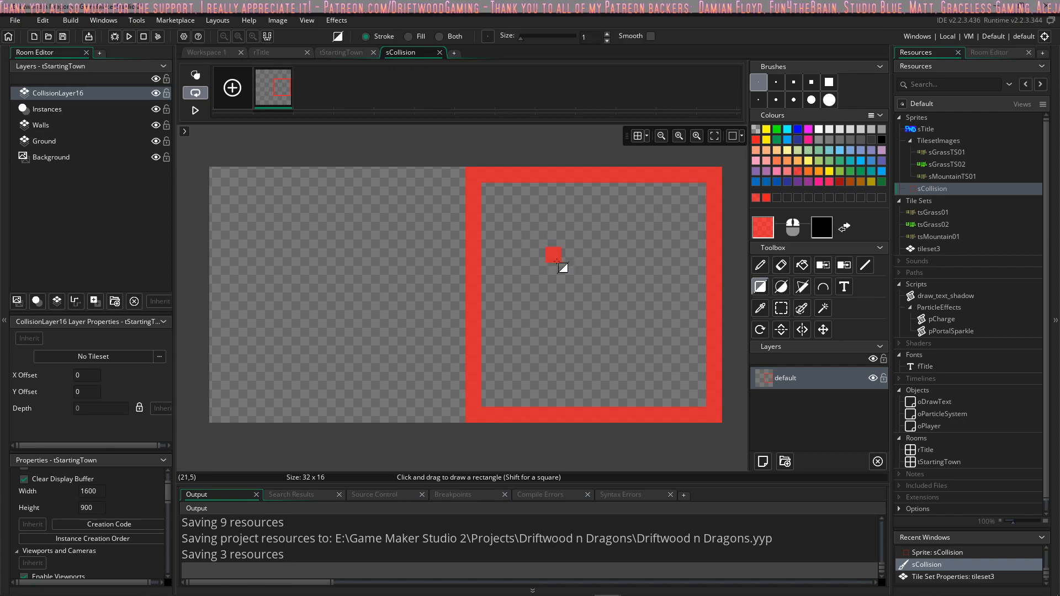
Step: Draw a red square outline about 6 x 6 px inside the larger outline, erasing the surplus bottom row, and close sCollision
left_click_drag(556, 260, 638, 351)
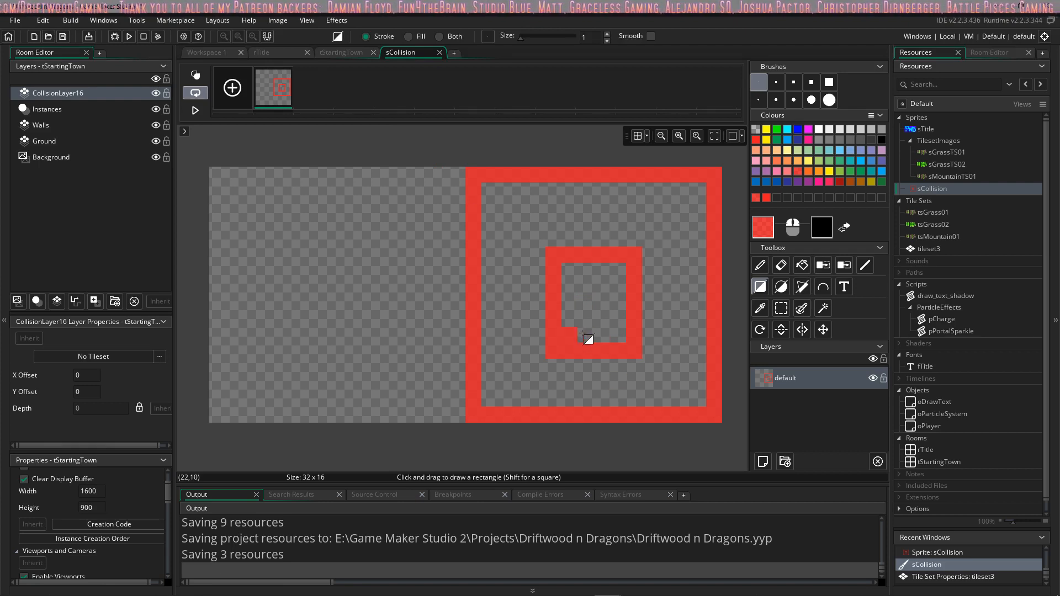
right_click_drag(635, 350, 590, 357)
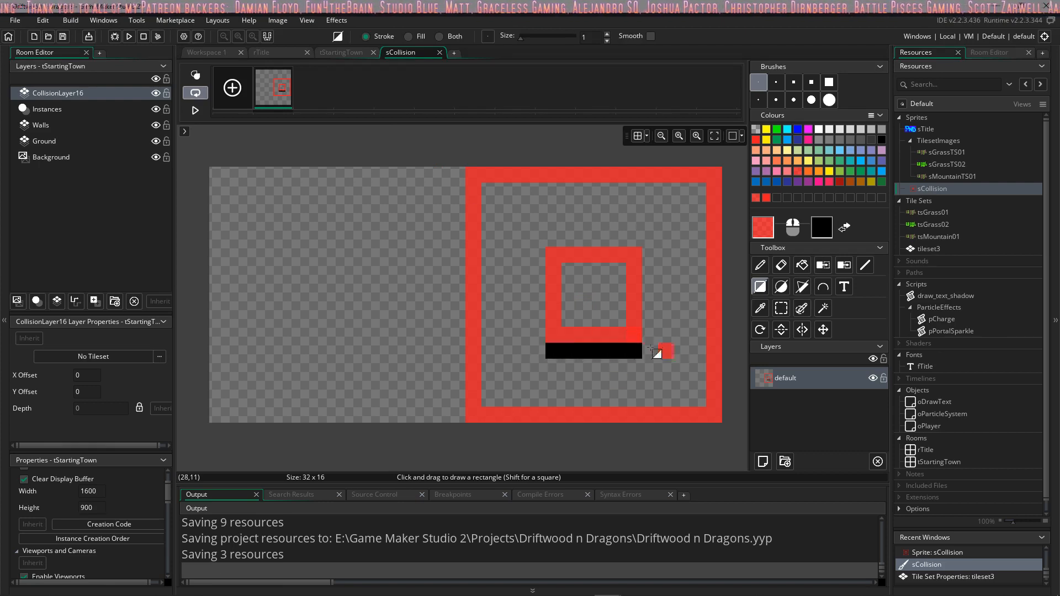
left_click(782, 267)
left_click_drag(632, 351, 527, 351)
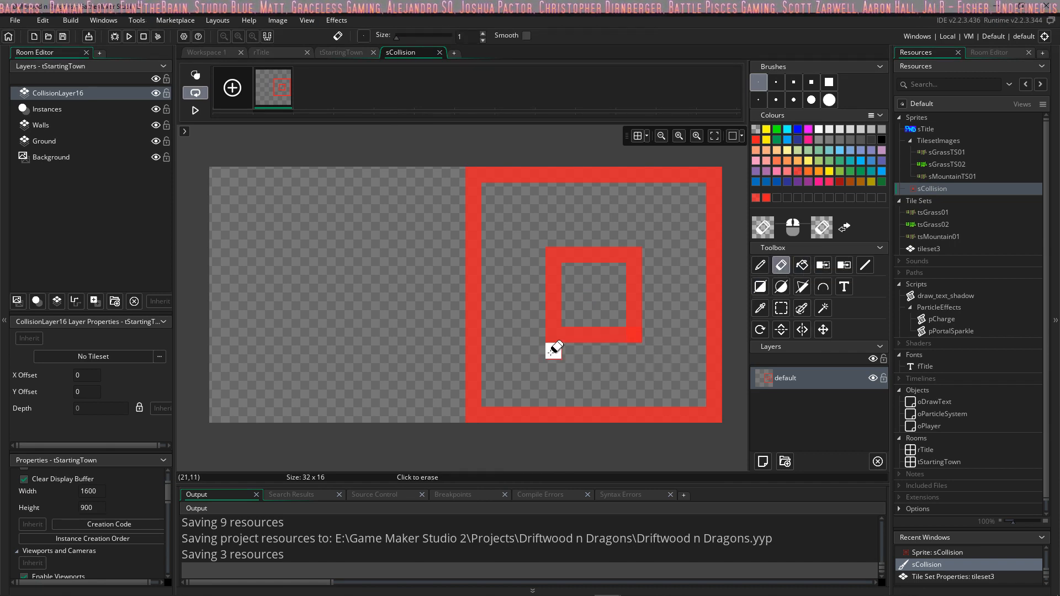
left_click(761, 266)
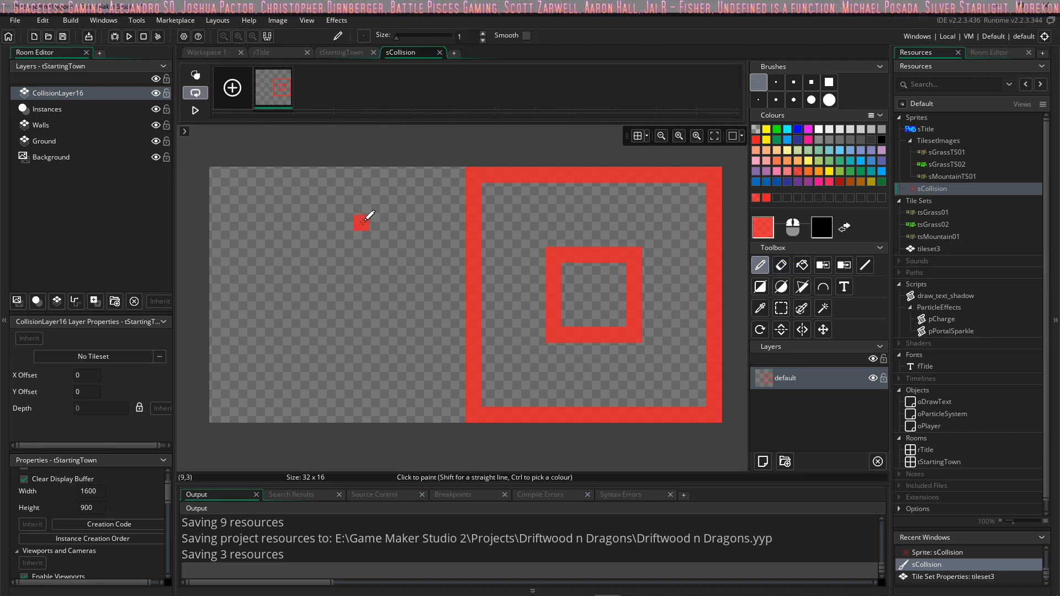
scroll(361, 223, "down", 2)
scroll(305, 153, "up", 3)
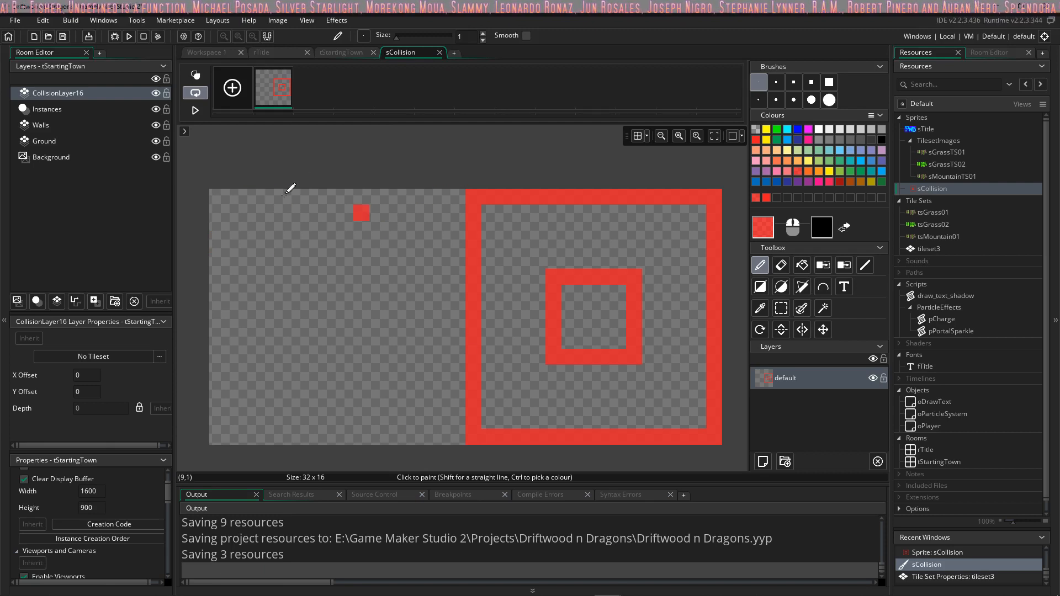
left_click(440, 52)
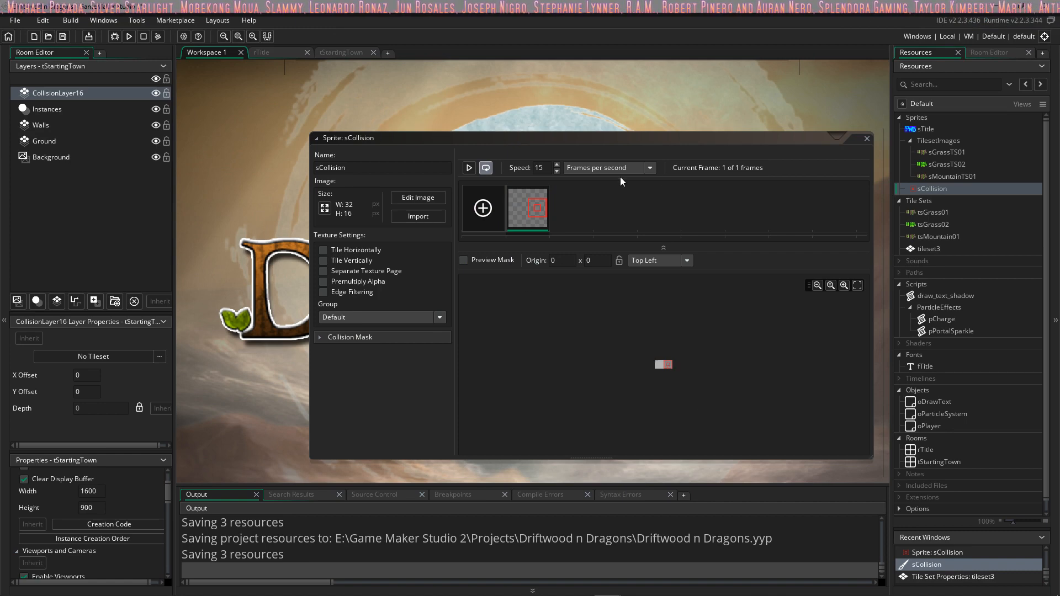
left_click(867, 139)
Step: Create a tile set named tsCollision and assign sCollision as its source sprite
right_click(919, 201)
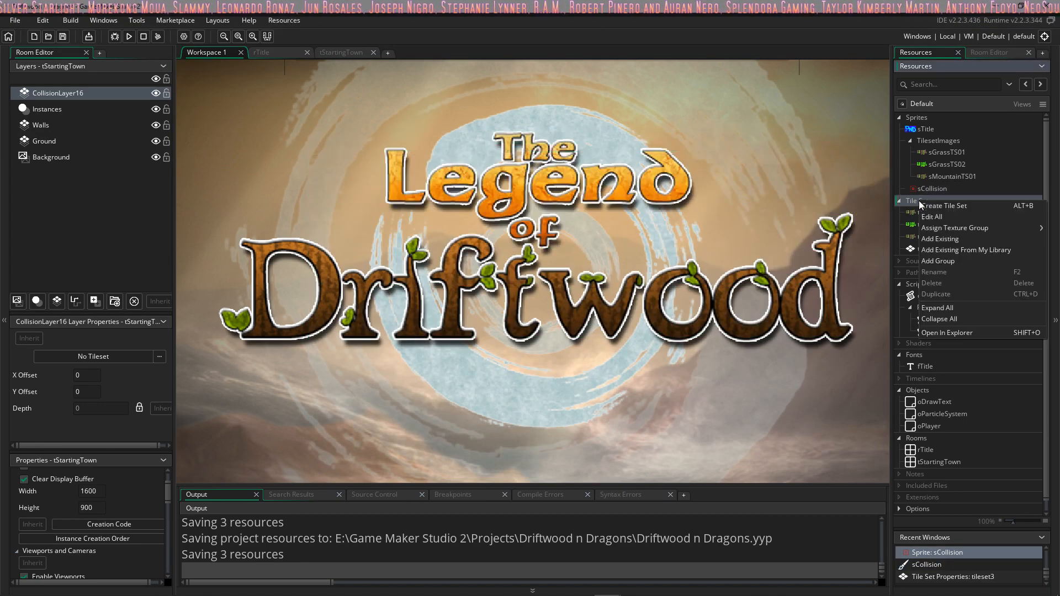
left_click(929, 206)
double_click(281, 165)
type("tsColli")
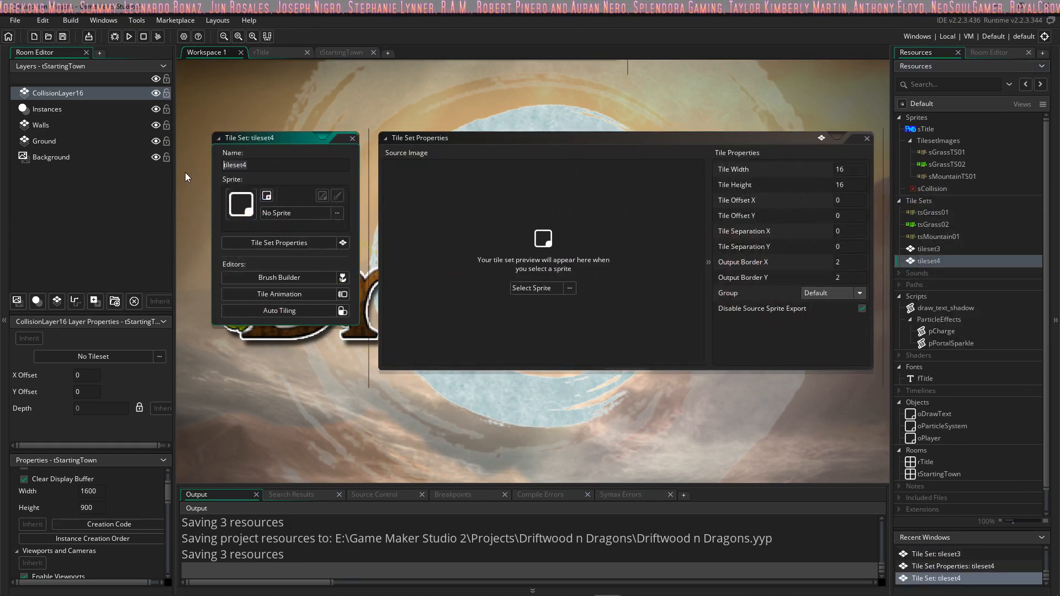
type("sion")
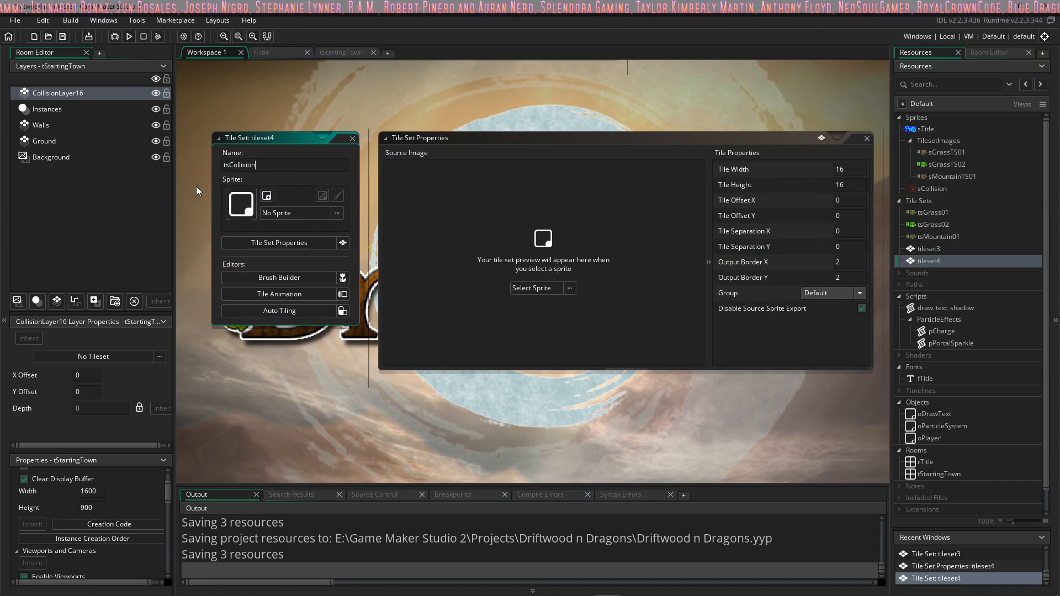
key("Return")
left_click(569, 288)
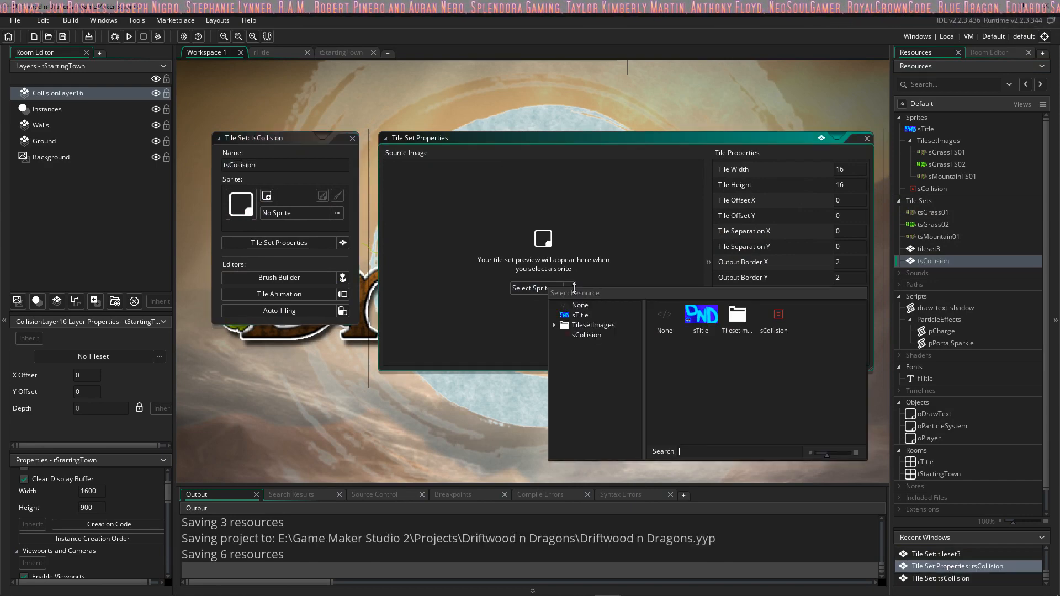
double_click(774, 317)
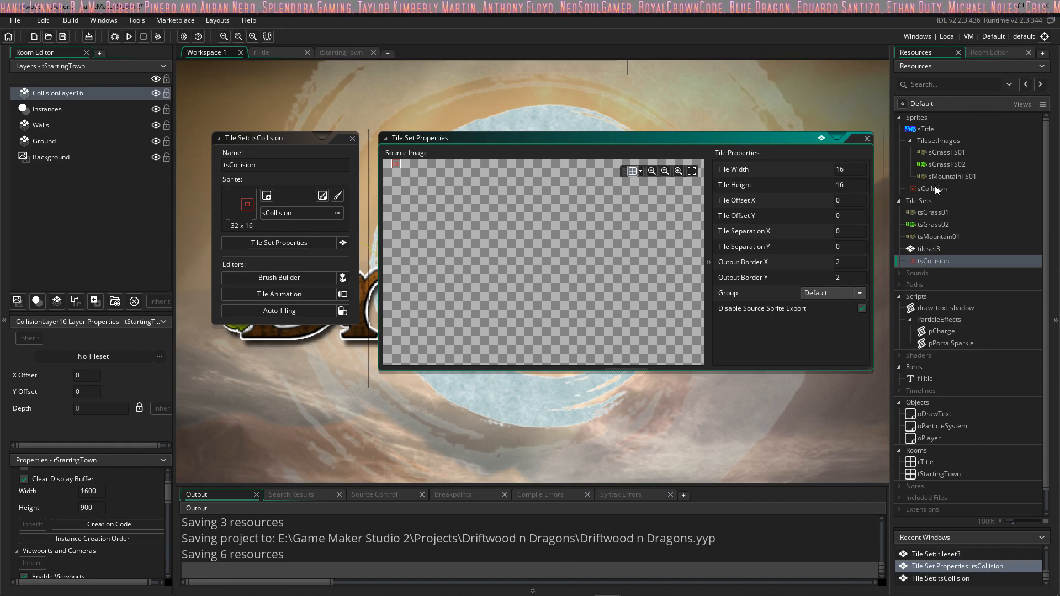
Step: Move the sCollision sprite into the TilesetImages group and close the tsCollision editor
left_click_drag(928, 187, 945, 155)
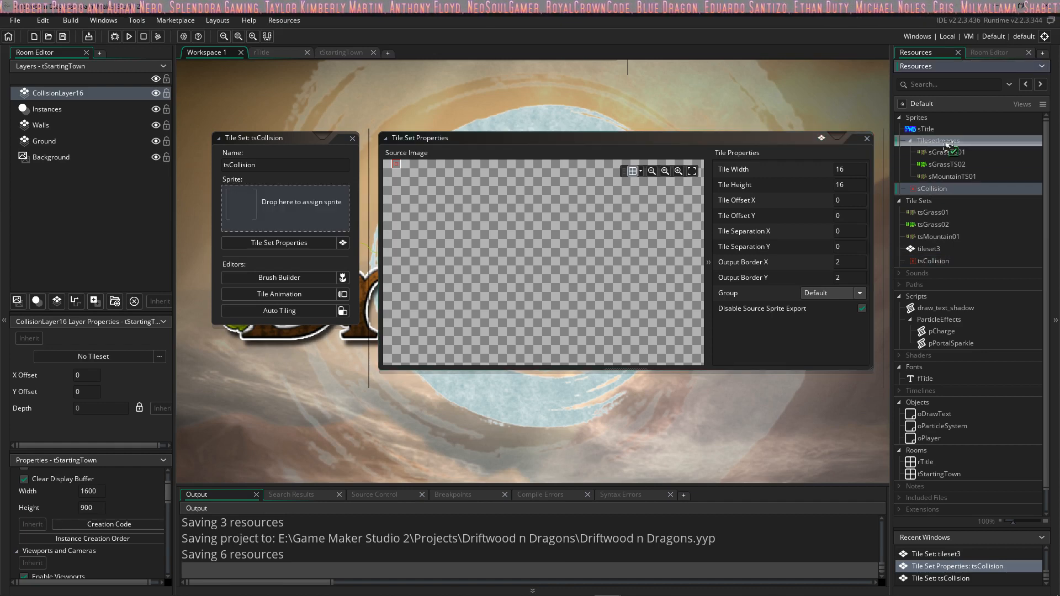
left_click_drag(916, 187, 927, 141)
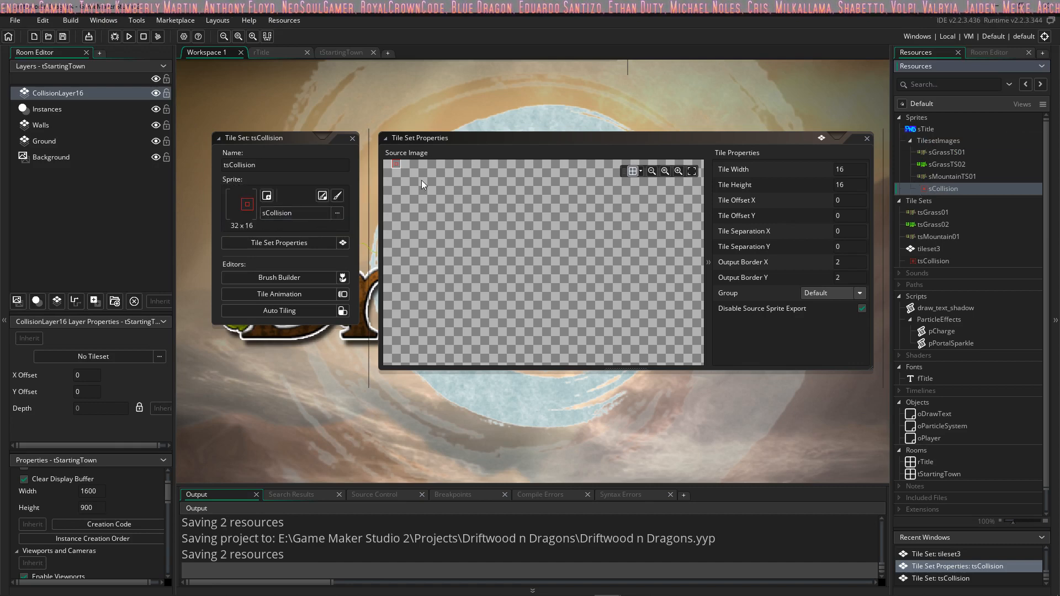
left_click(393, 164)
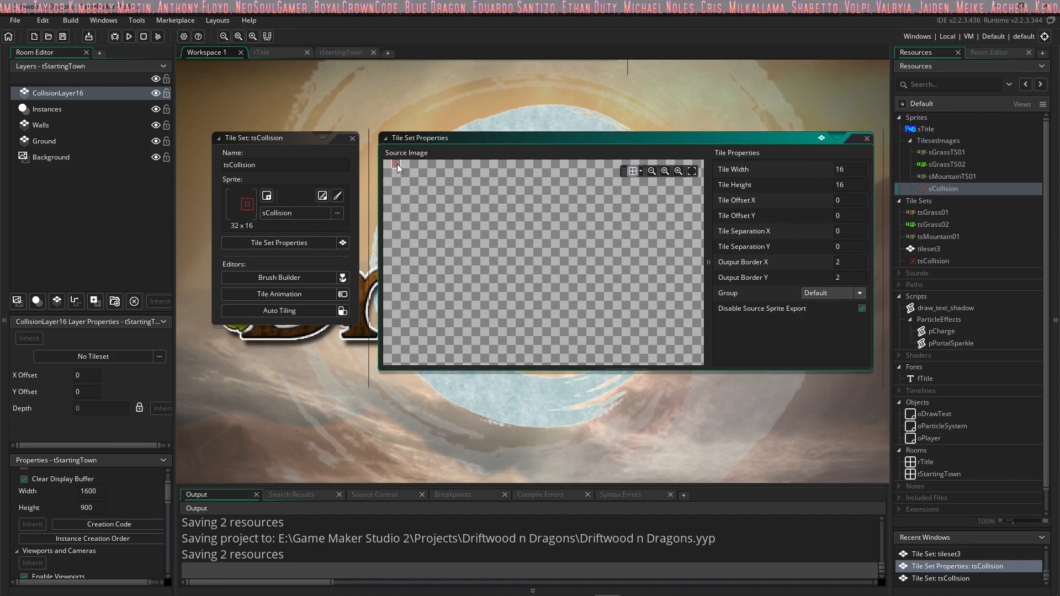
left_click(352, 138)
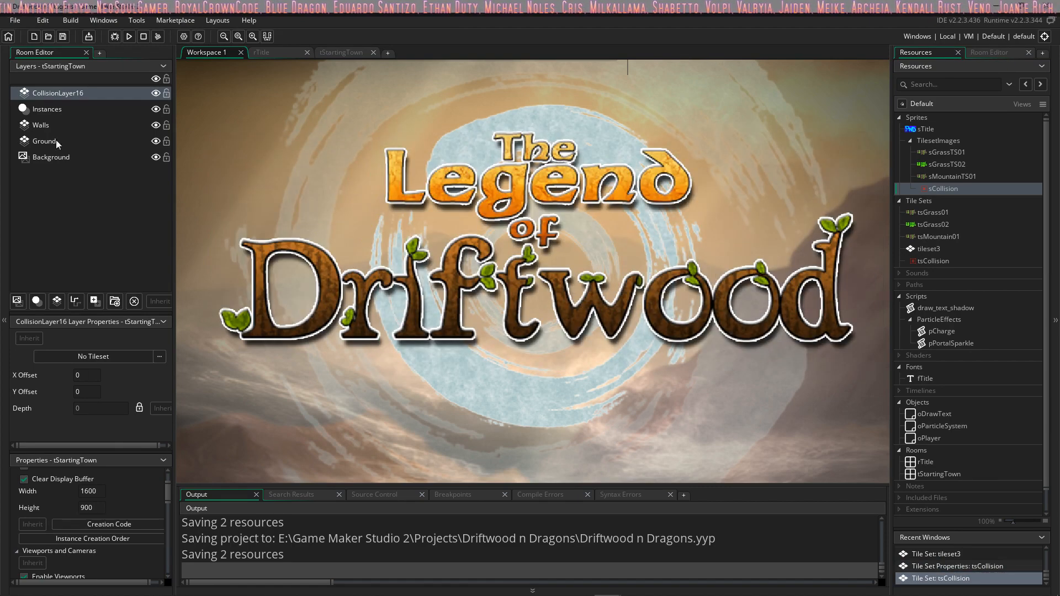
Step: Assign the tsCollision tile set to CollisionLayer16 in the tStartingTown room
left_click(55, 109)
left_click(87, 93)
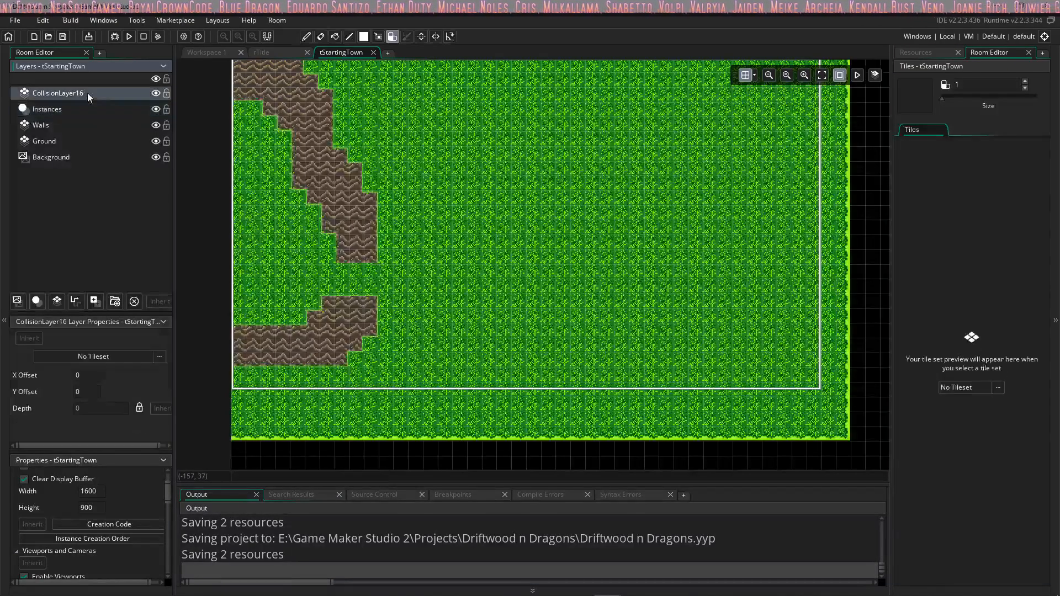
left_click(158, 357)
left_click(431, 386)
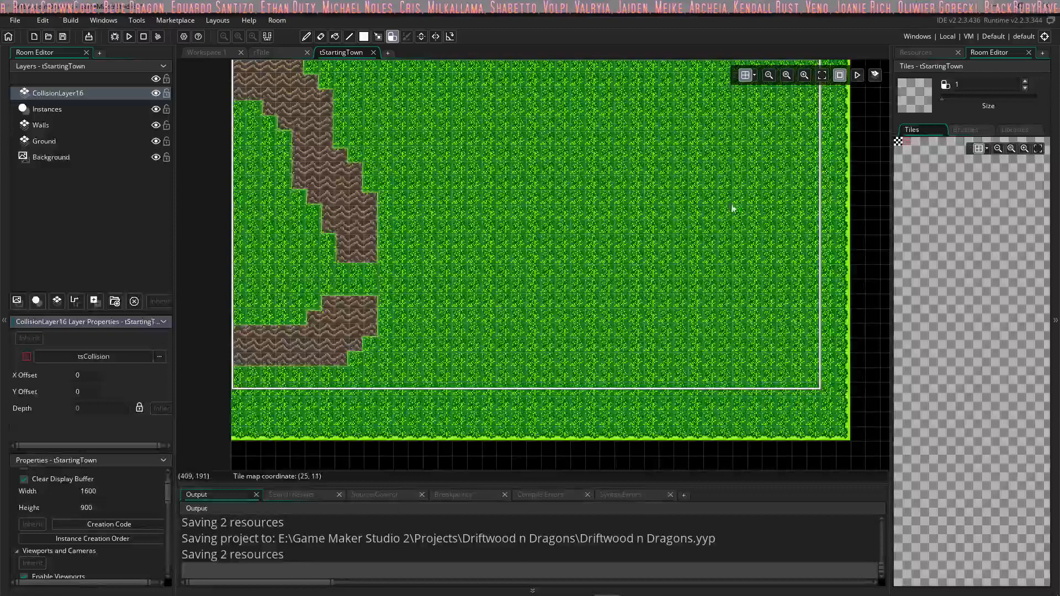
Step: Paint the red collision tile along the edges of both mountain walls on CollisionLayer16
left_click(907, 142)
left_click_drag(248, 95, 244, 94)
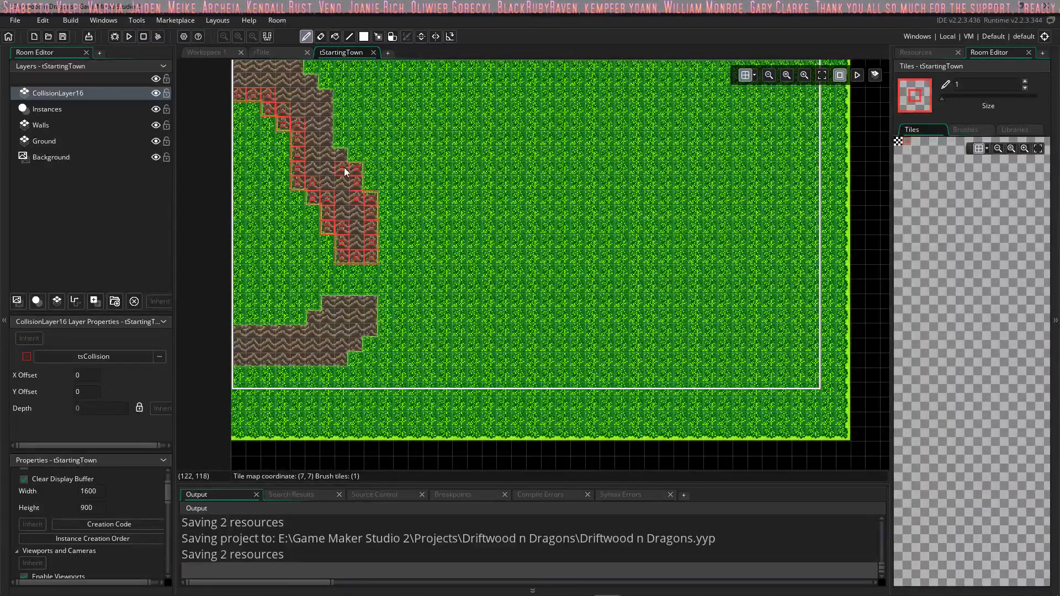
mouse_move(328, 138)
left_mouse_down()
mouse_move(326, 108)
mouse_move(297, 76)
mouse_move(265, 67)
mouse_move(239, 80)
mouse_move(247, 102)
left_mouse_up()
mouse_move(339, 301)
left_mouse_down()
mouse_move(367, 303)
mouse_move(371, 318)
mouse_move(348, 355)
mouse_move(242, 369)
mouse_move(238, 332)
mouse_move(314, 322)
left_mouse_up()
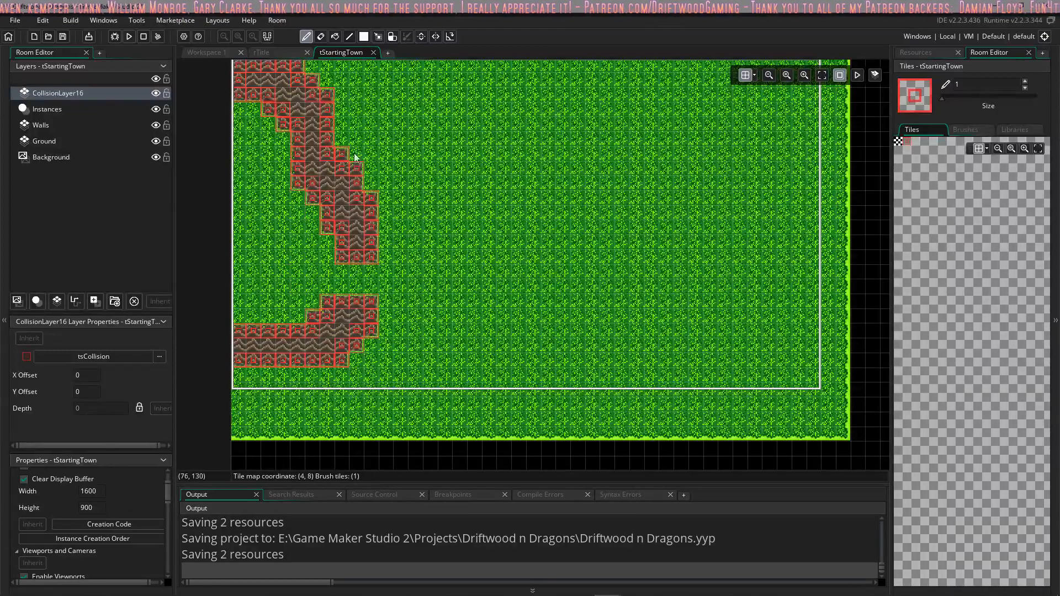
middle_click_drag(331, 90, 339, 237)
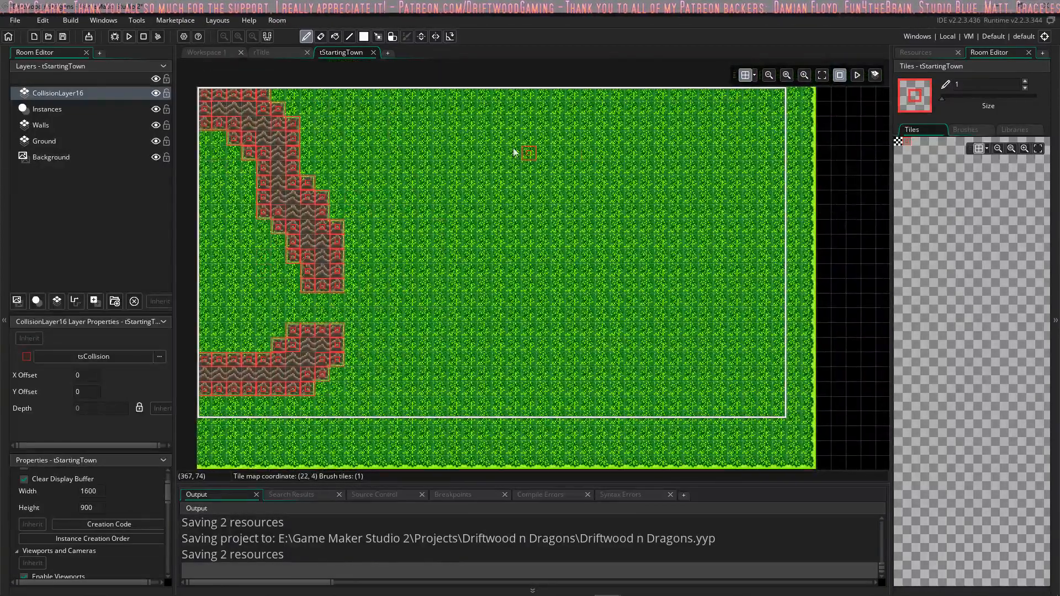
Step: Open the oPlayer object with its Step event code and look over the project's sprite resources
left_click(925, 54)
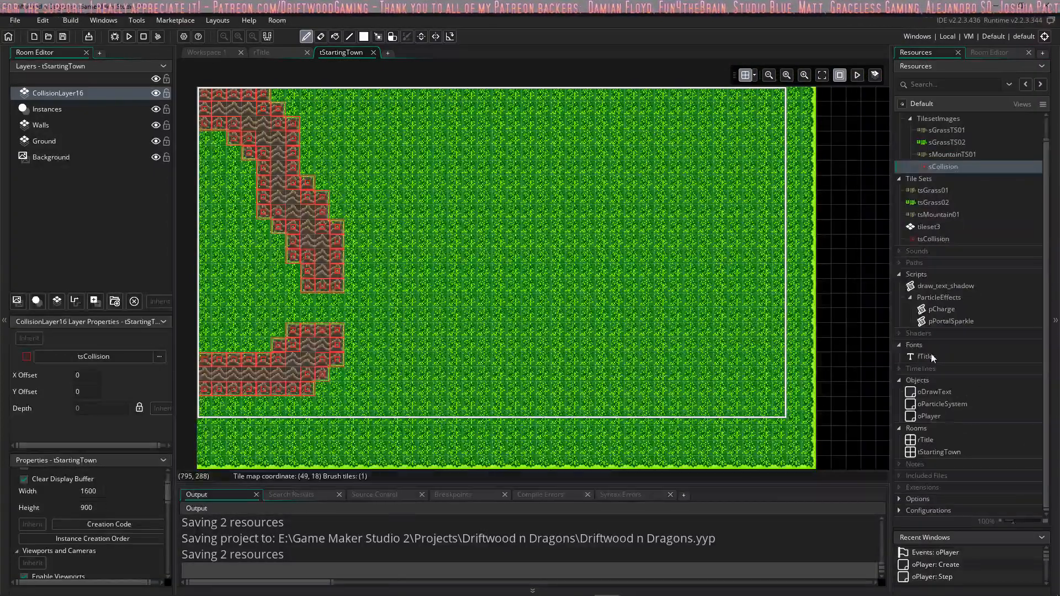
double_click(913, 417)
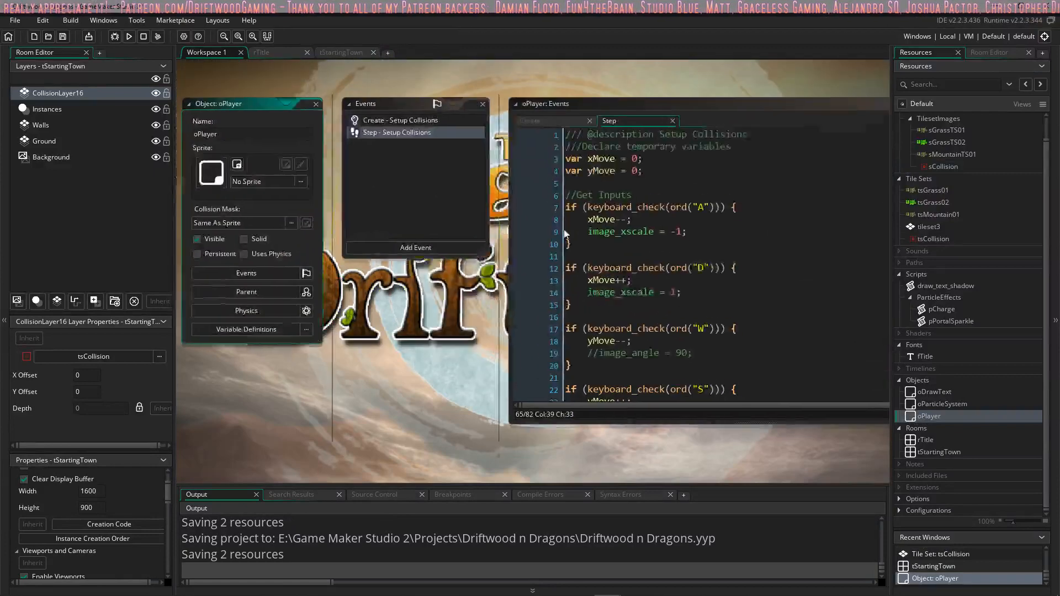
scroll(927, 120, "up", 1)
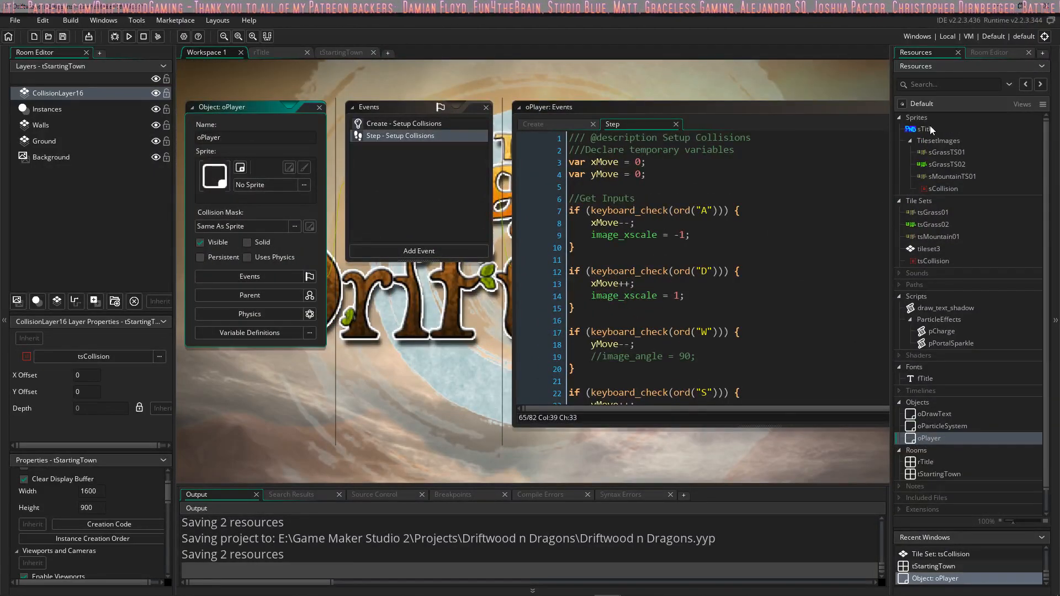
Step: Switch to Aseprite and create a new 16 x 16 px RGBA sprite with a transparent background
left_click(581, 586)
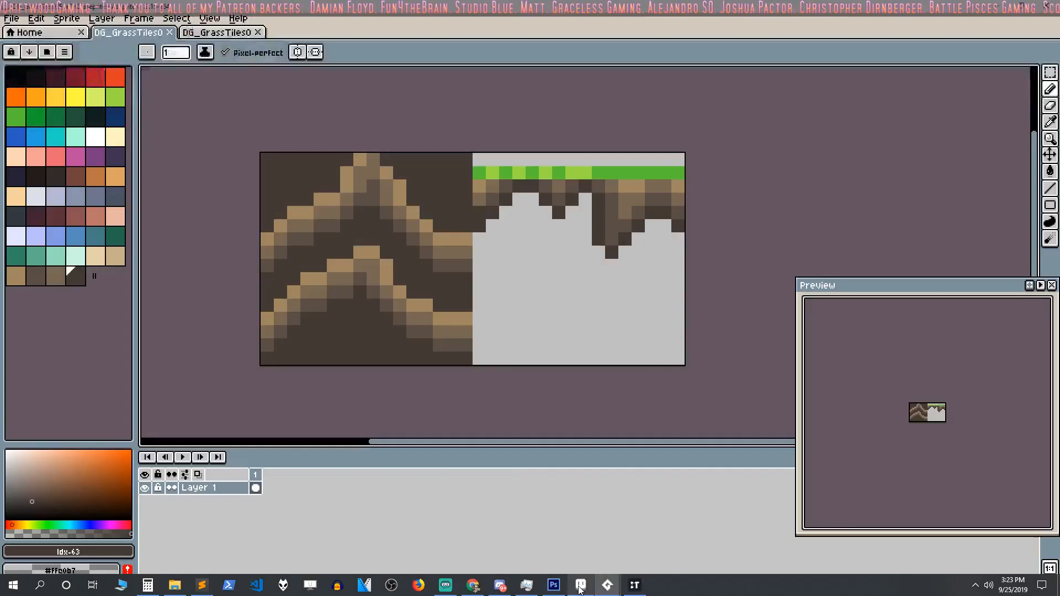
left_click(11, 18)
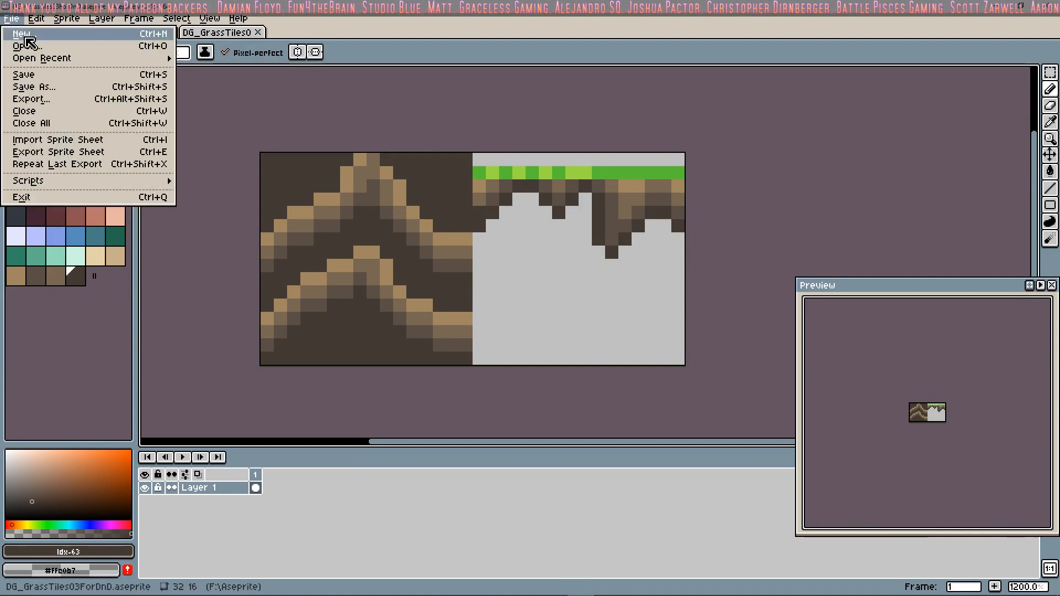
left_click(25, 36)
type("16")
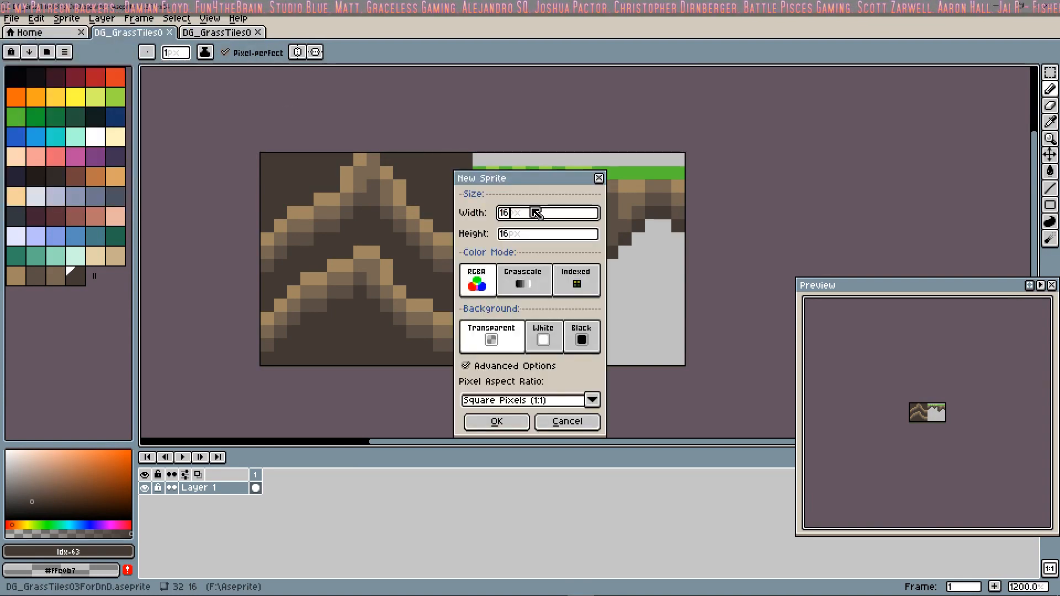
left_click(497, 421)
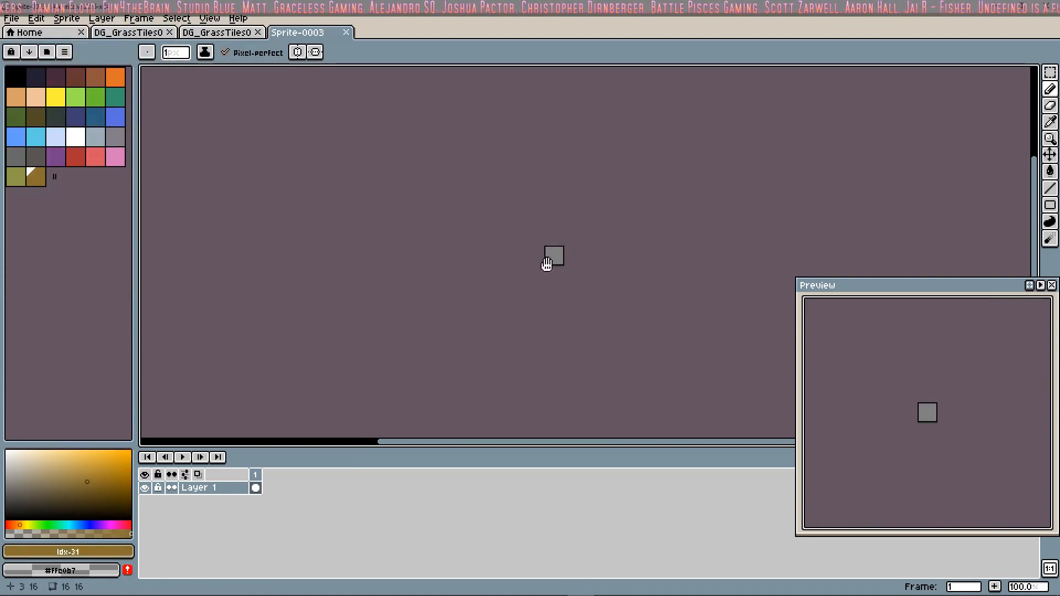
scroll(545, 263, "up", 8)
left_click_drag(562, 221, 359, 250)
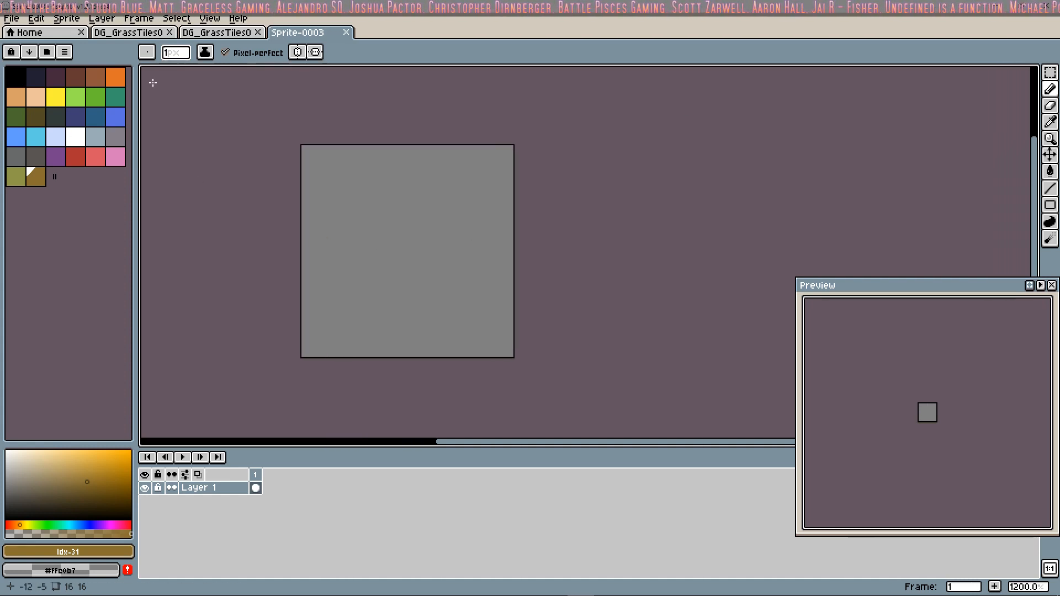
Step: Load the AAP-Splendor128 palette preset for the new sprite
left_click(63, 53)
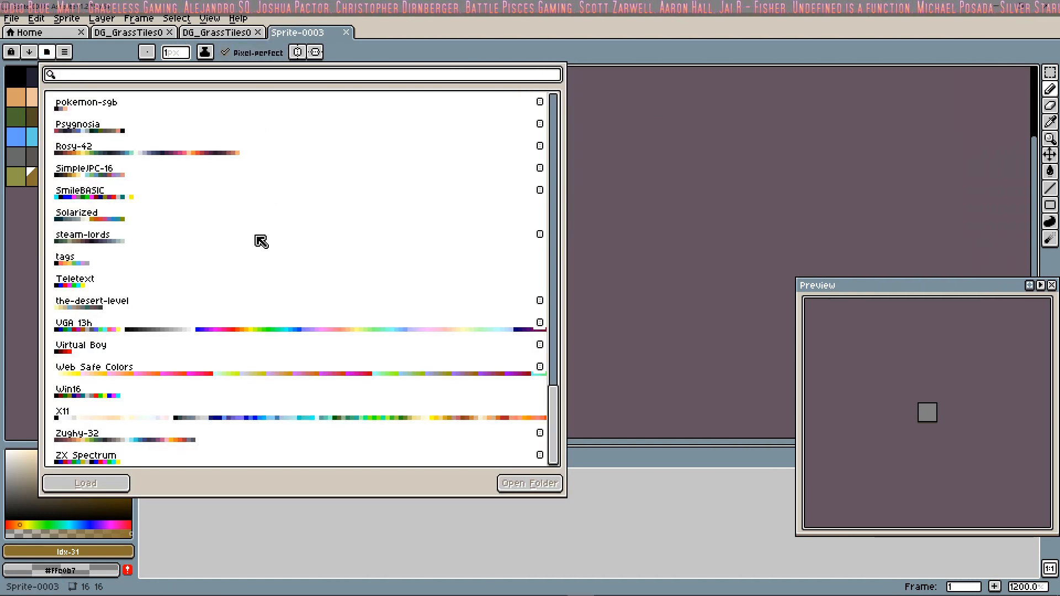
scroll(285, 271, "up", 10)
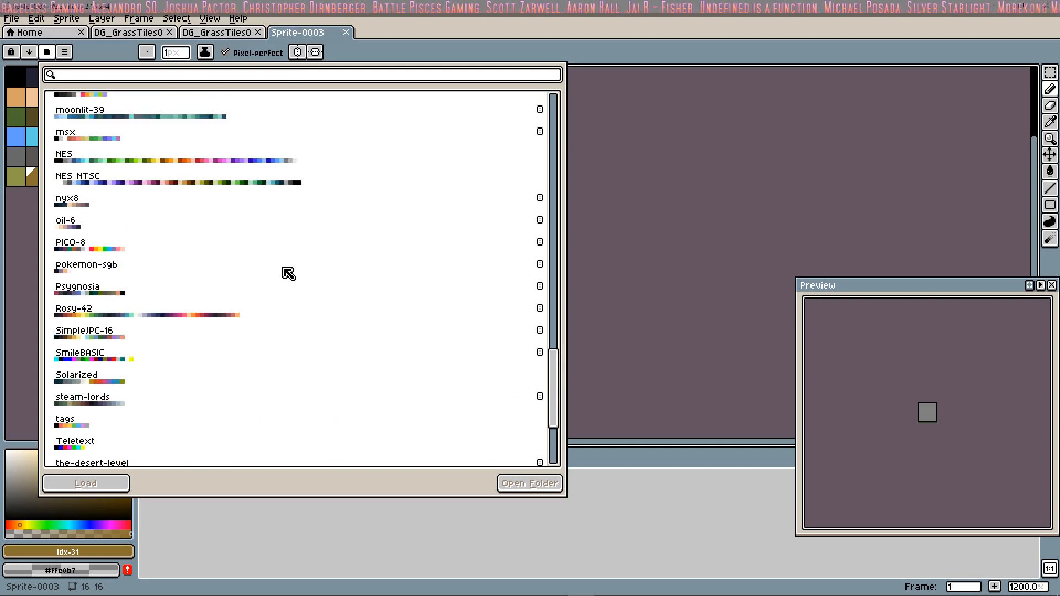
scroll(168, 320, "up", 4)
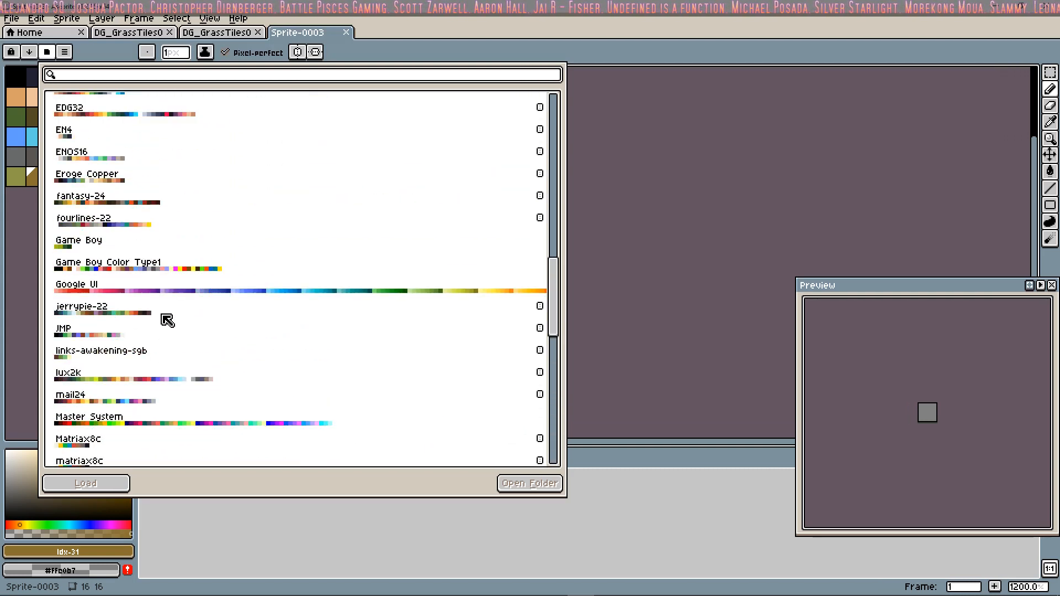
scroll(169, 319, "up", 10)
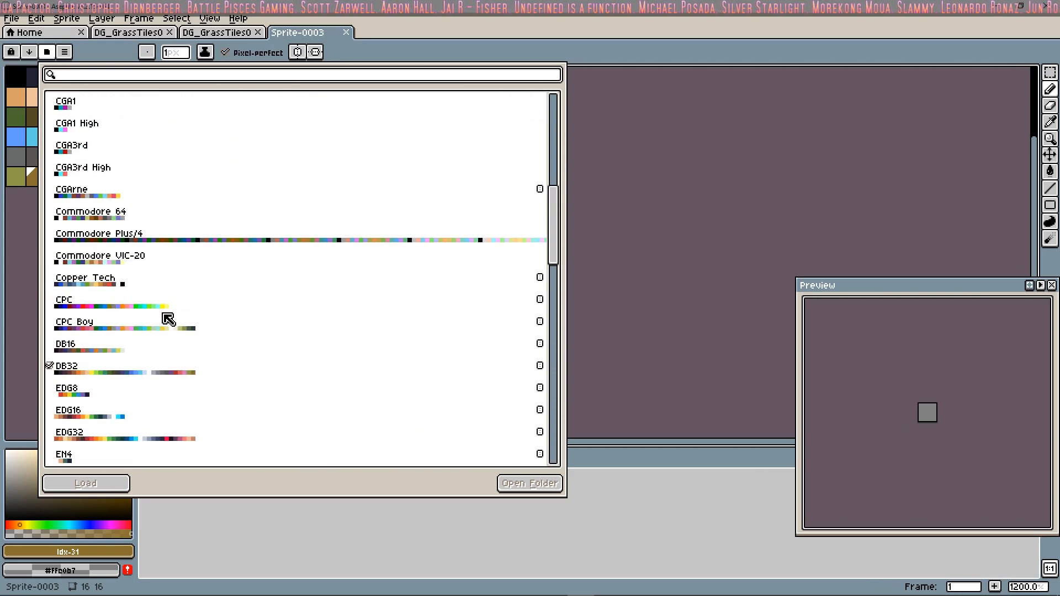
scroll(171, 319, "up", 1)
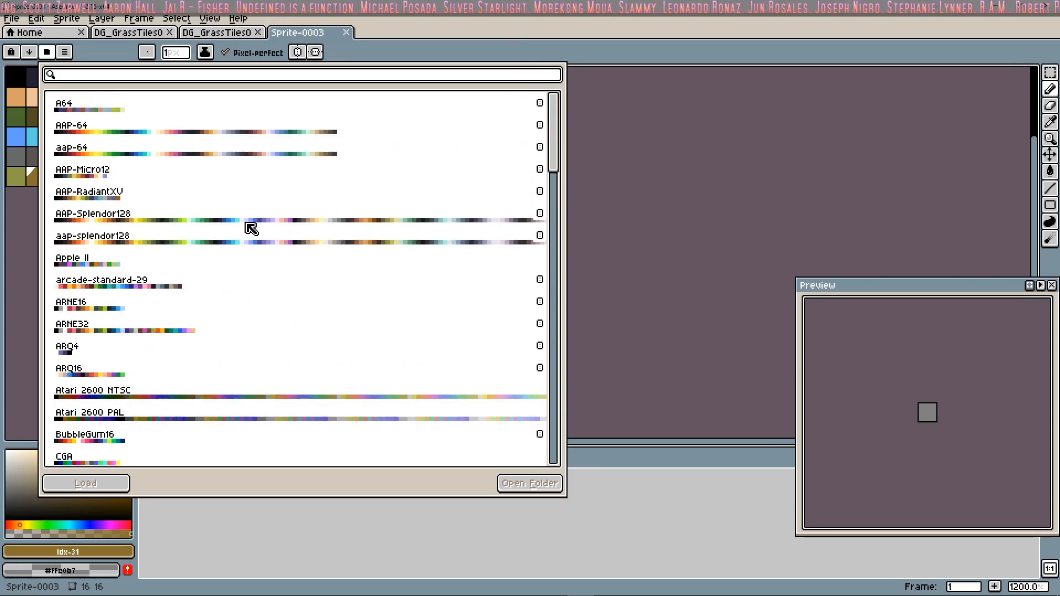
left_click(251, 229)
left_click(635, 176)
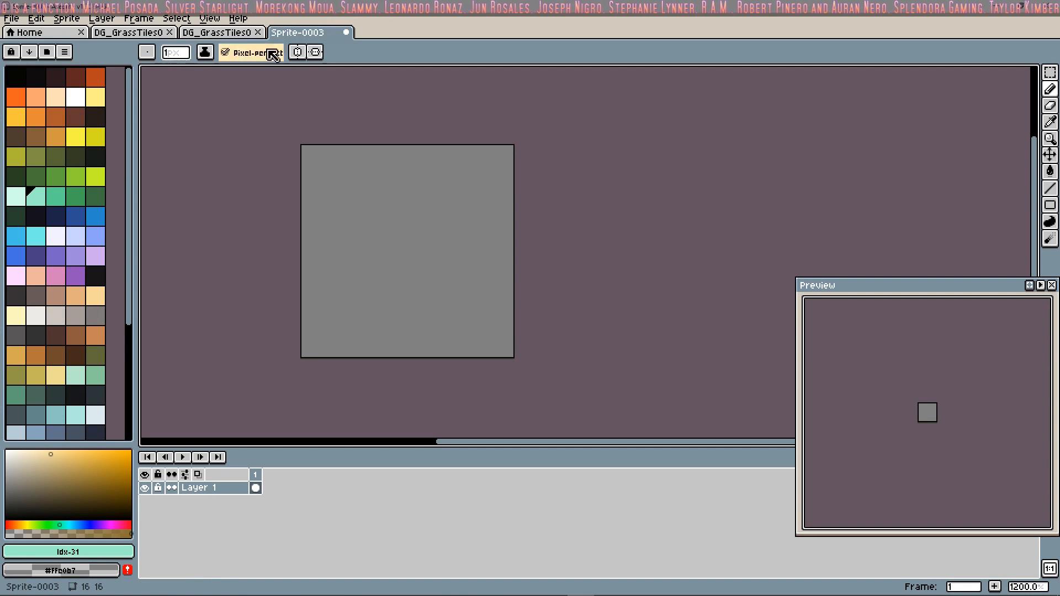
Step: Turn on horizontal symmetry for the sprite, leaving vertical symmetry off
left_click(297, 52)
left_click(314, 52)
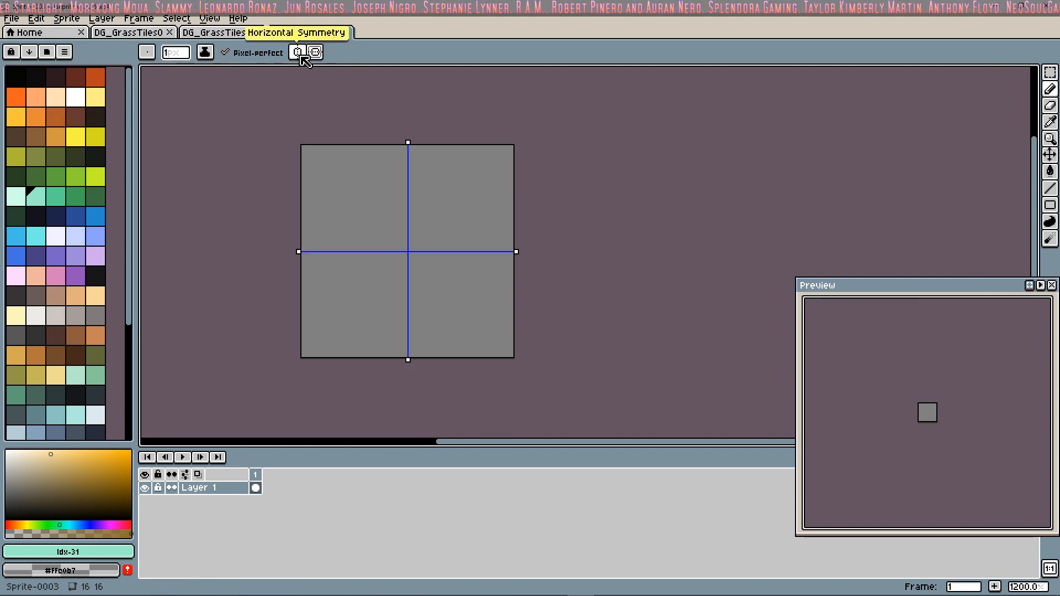
left_click(302, 57)
left_click(309, 57)
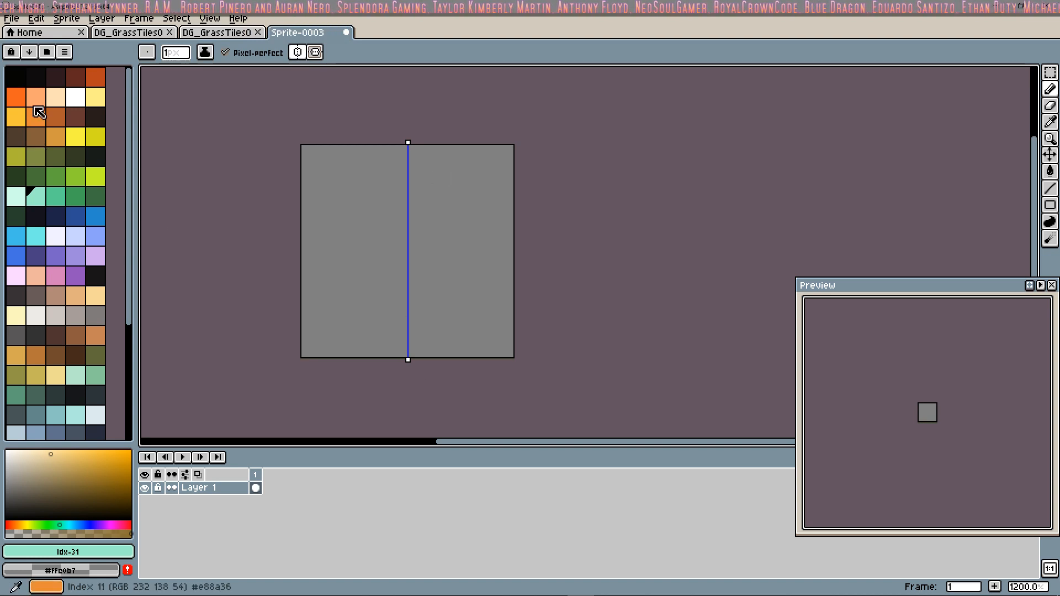
Step: Draw a mirrored character outline in pale peach (Idx-7), with a wide head, narrow neck, small body, legs and flat feet
left_click(56, 98)
left_click(408, 184)
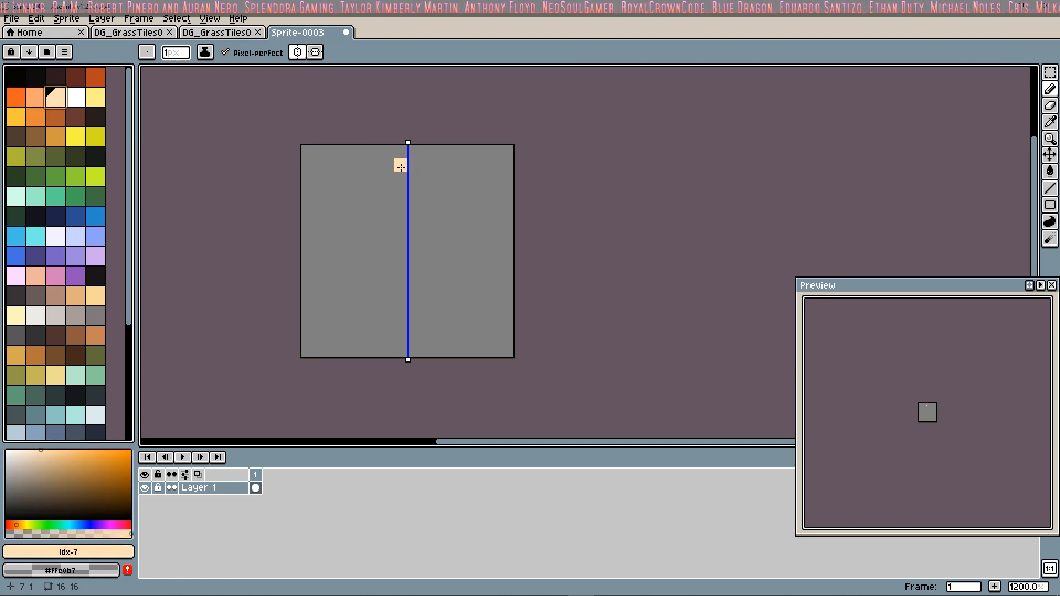
mouse_move(401, 167)
left_mouse_down()
mouse_move(361, 166)
mouse_move(361, 205)
mouse_move(388, 232)
mouse_move(389, 252)
mouse_move(362, 279)
mouse_move(391, 347)
mouse_move(402, 337)
left_mouse_up()
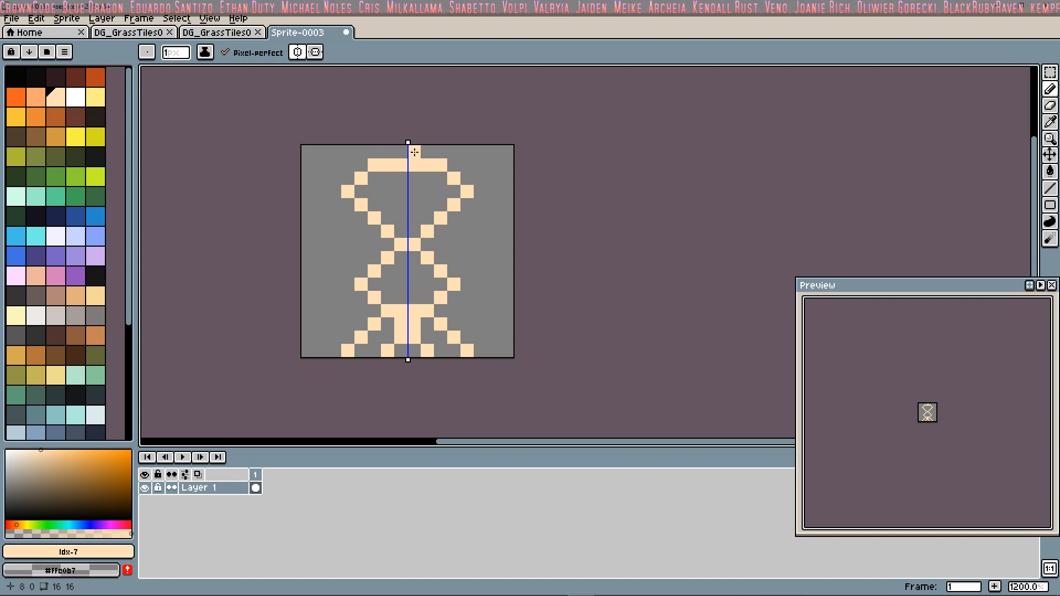
left_click_drag(376, 353, 338, 353)
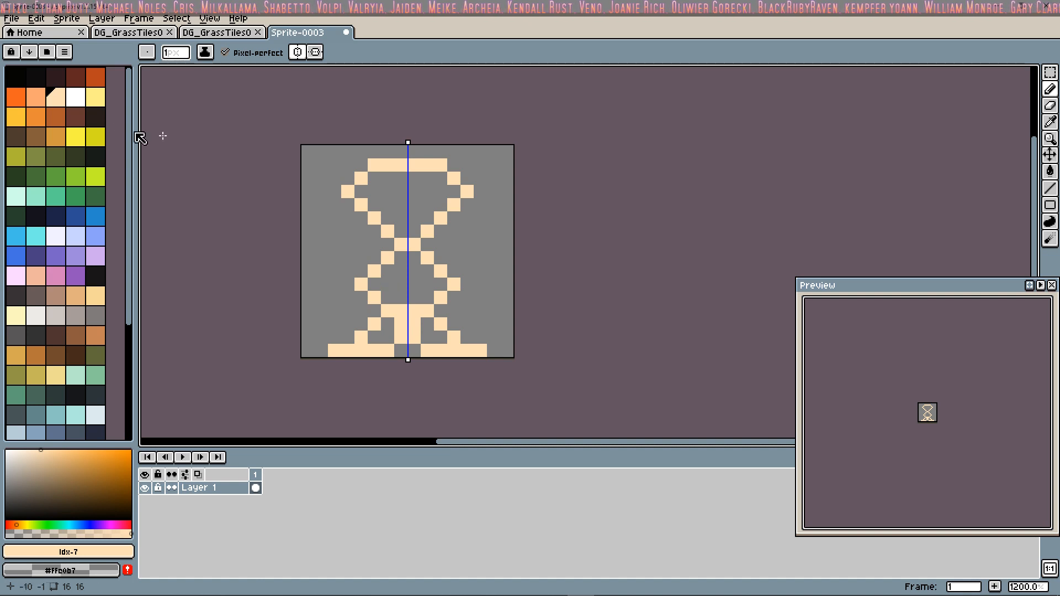
Step: Shade inside the head, body and leg outlines with the darker peach skin tone (Idx-6)
left_click(36, 98)
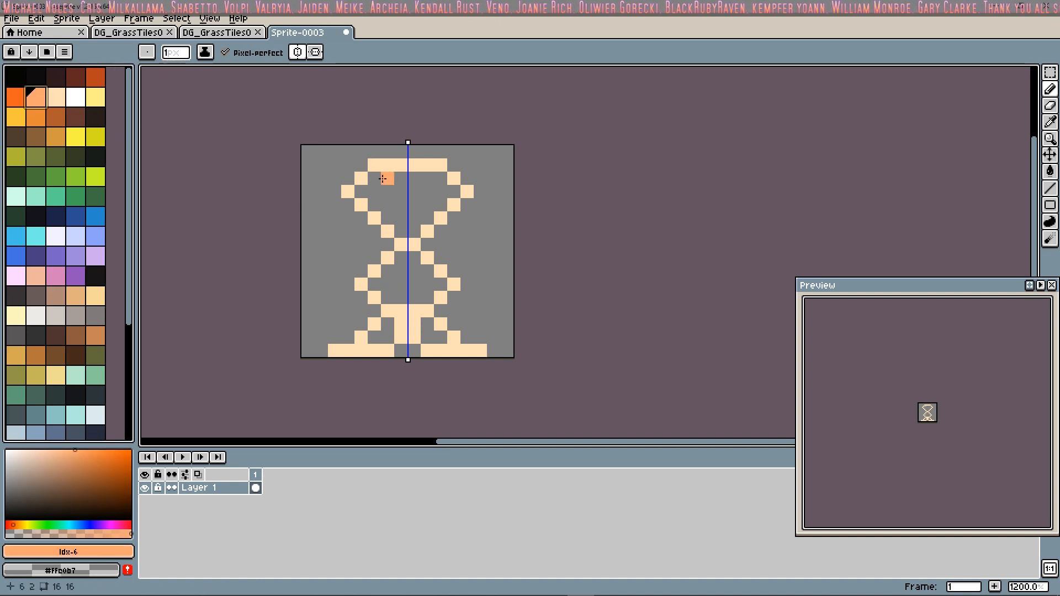
left_click(376, 179)
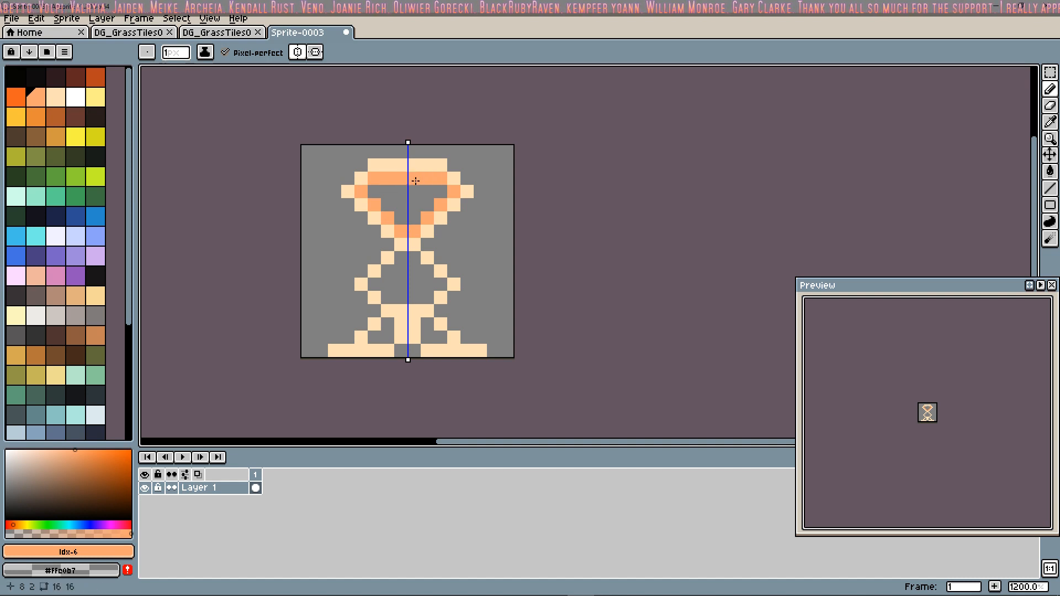
left_click(379, 289)
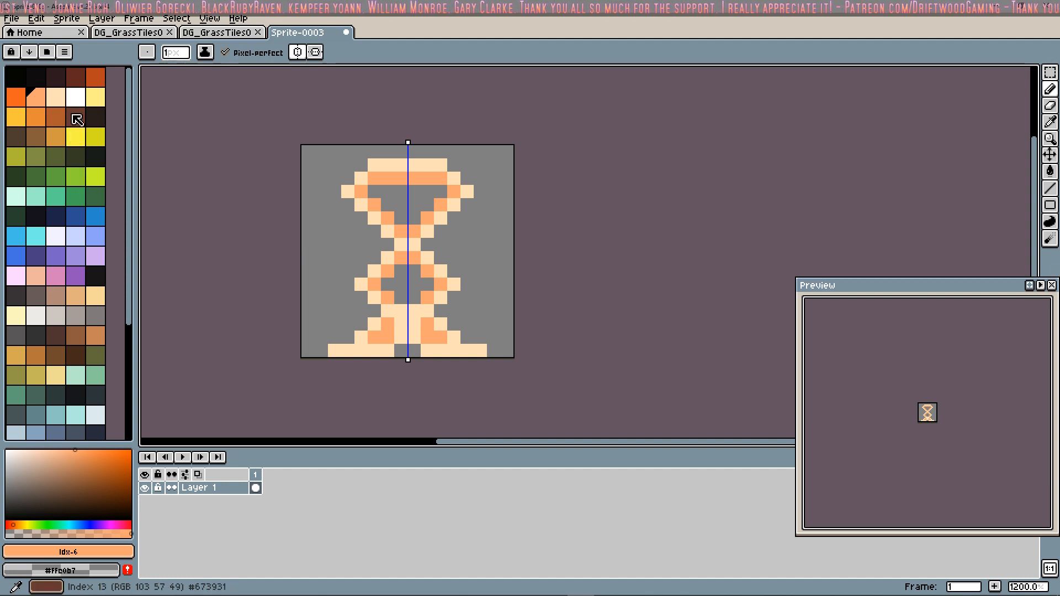
Step: Paint a mirrored dark green (Idx-25) shirt with broad shoulders, a V-neck and a tapered waist
left_click(16, 176)
left_click(388, 256)
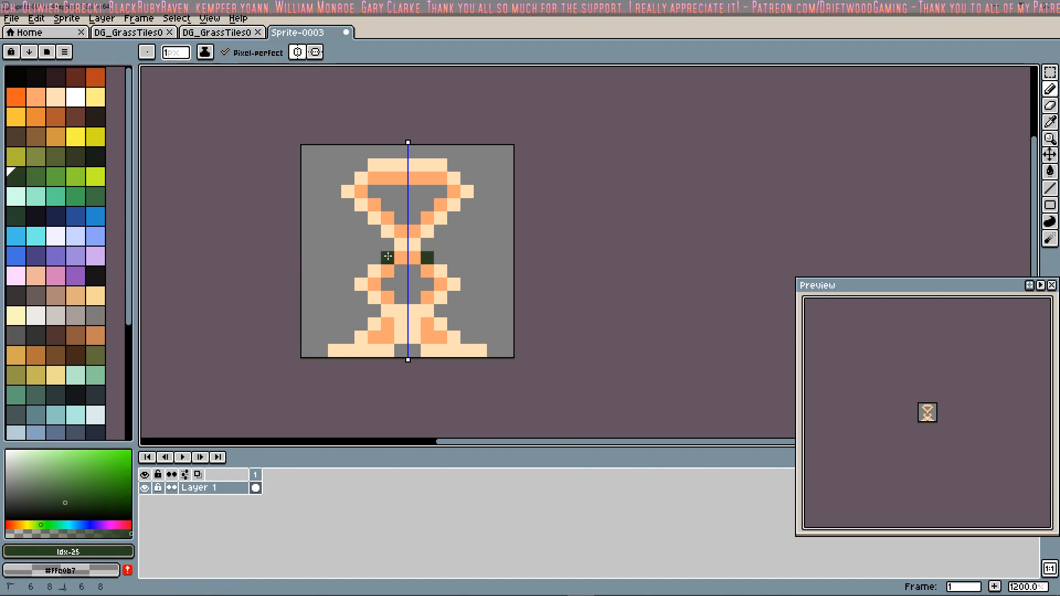
mouse_move(364, 254)
left_mouse_down()
mouse_move(349, 245)
mouse_move(342, 260)
mouse_move(401, 309)
mouse_move(454, 270)
mouse_move(386, 271)
mouse_move(375, 285)
mouse_move(409, 290)
left_mouse_up()
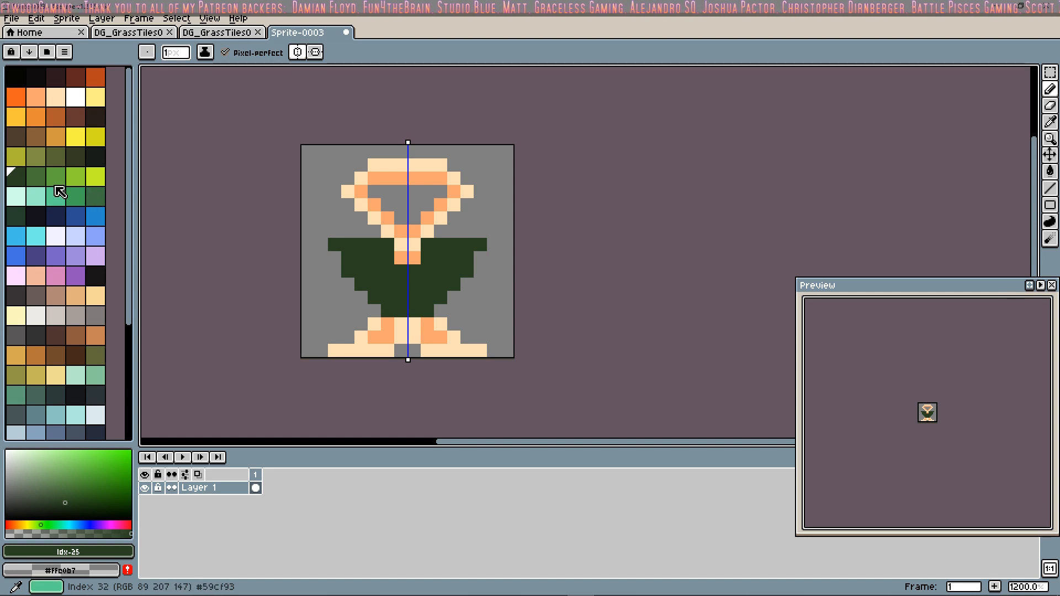
Step: Paint the legs and feet near-black (Idx-54), covering all skin pixels below the shirt
left_click(95, 276)
left_click(391, 316)
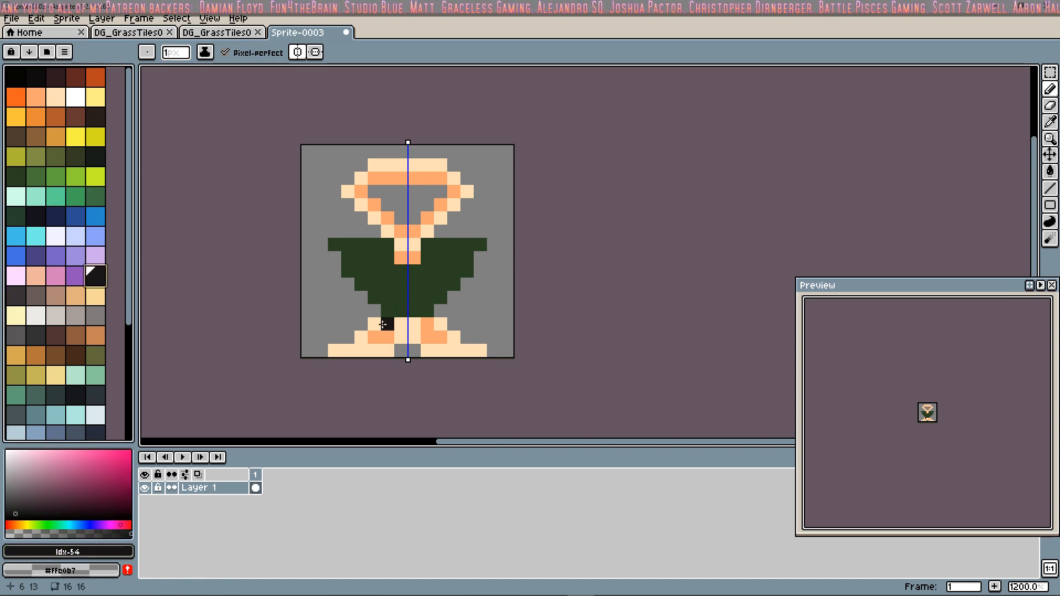
left_click(384, 324)
left_click(361, 338)
left_click_drag(361, 351, 342, 350)
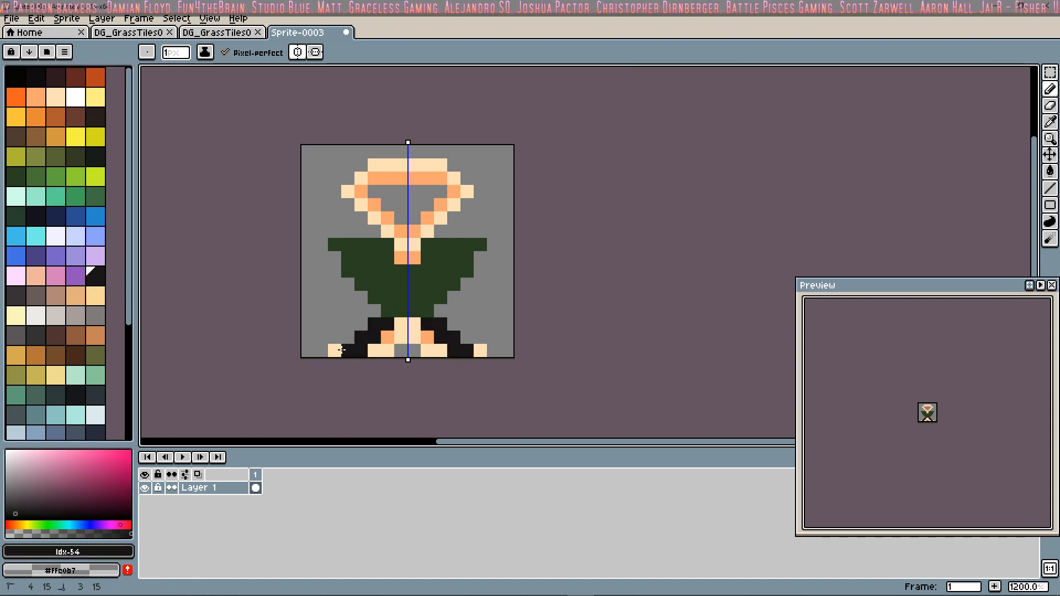
mouse_move(400, 325)
left_mouse_down()
mouse_move(412, 324)
mouse_move(375, 350)
left_mouse_up()
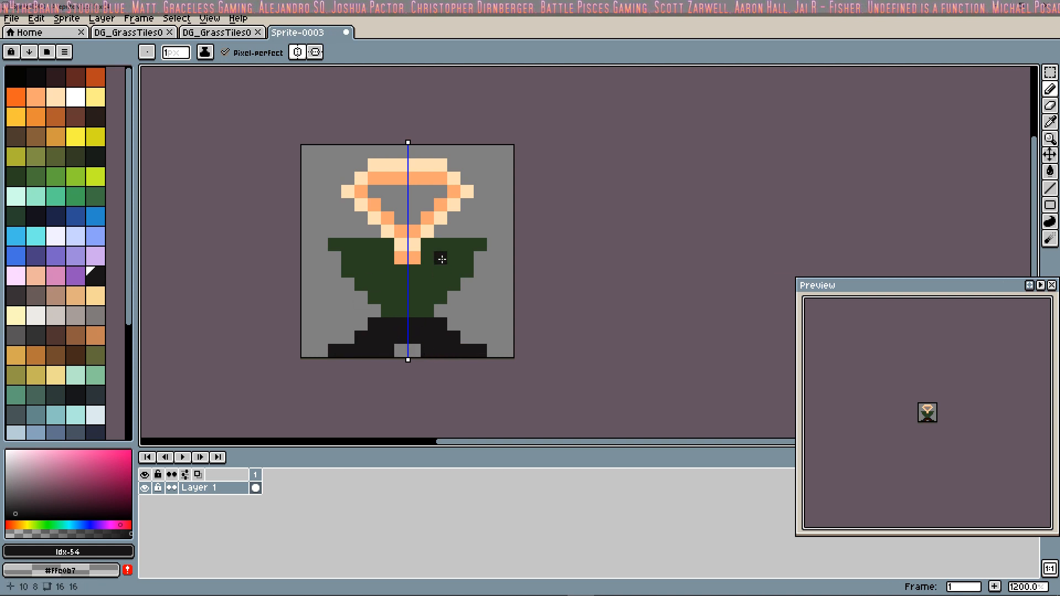
Step: Try white (Idx-8) mirrored eyes with green (Idx-27) pixels beside them at the centre of the face
left_click(56, 97)
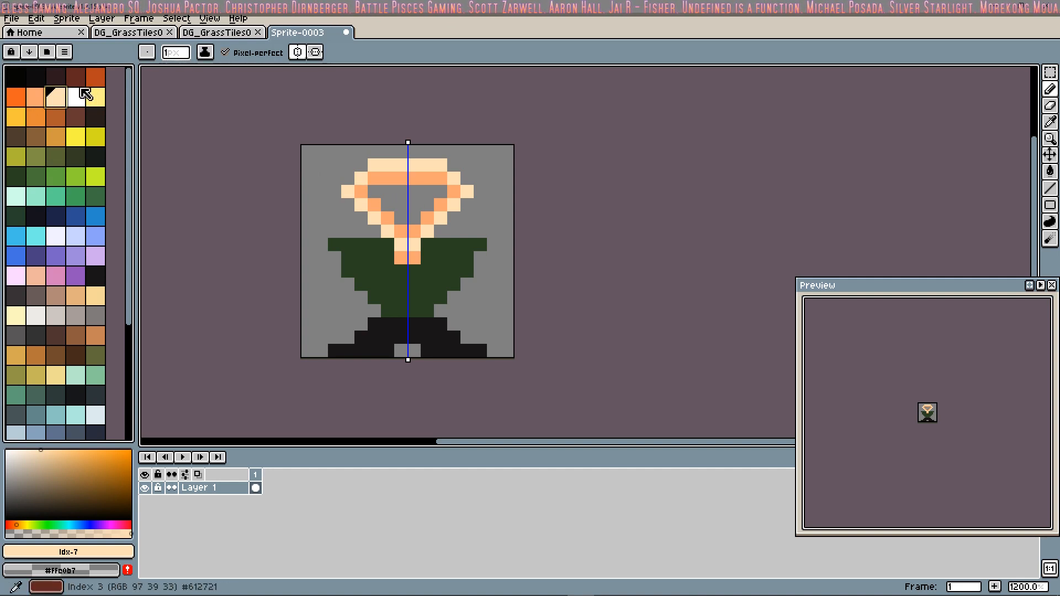
left_click(74, 181)
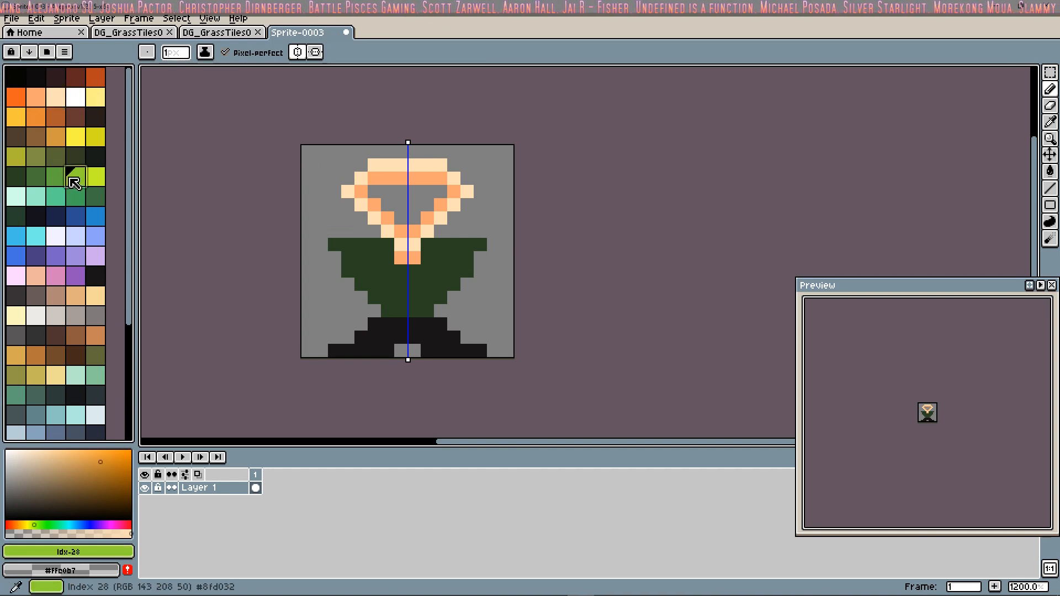
left_click(391, 194)
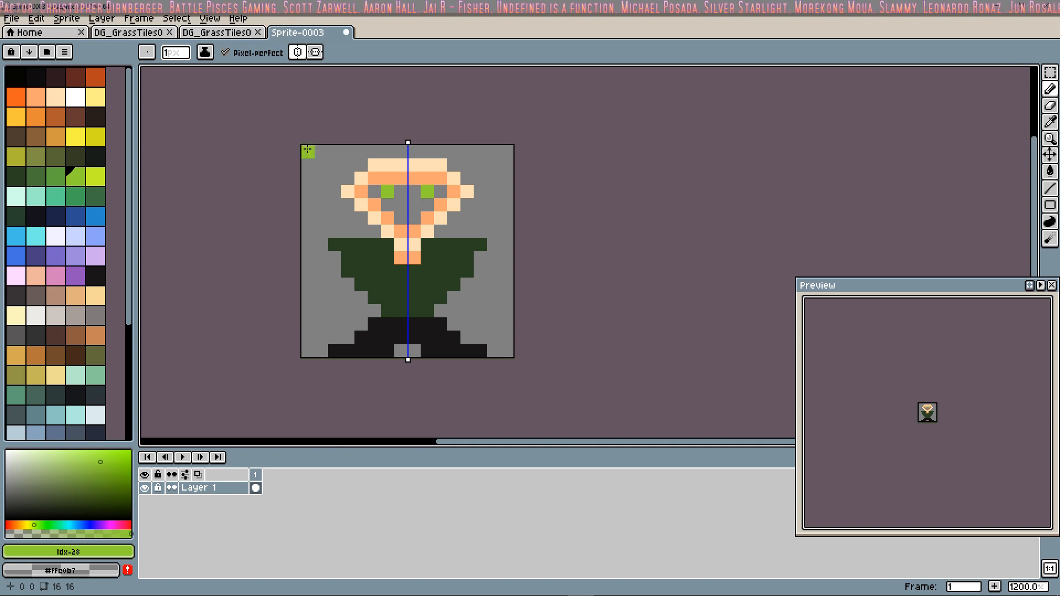
left_click(76, 96)
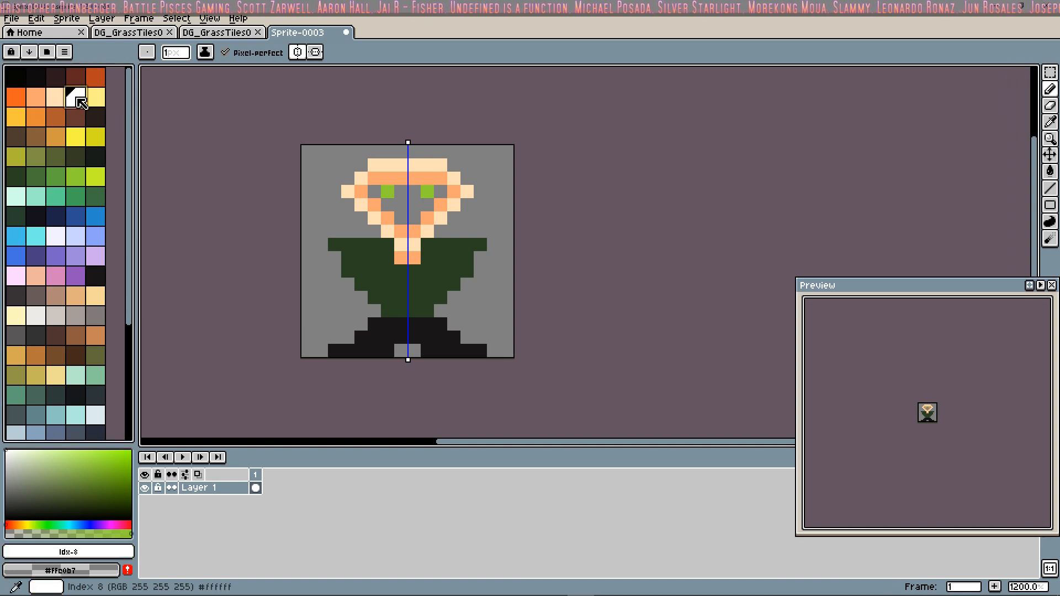
left_click(393, 195)
left_click(55, 177)
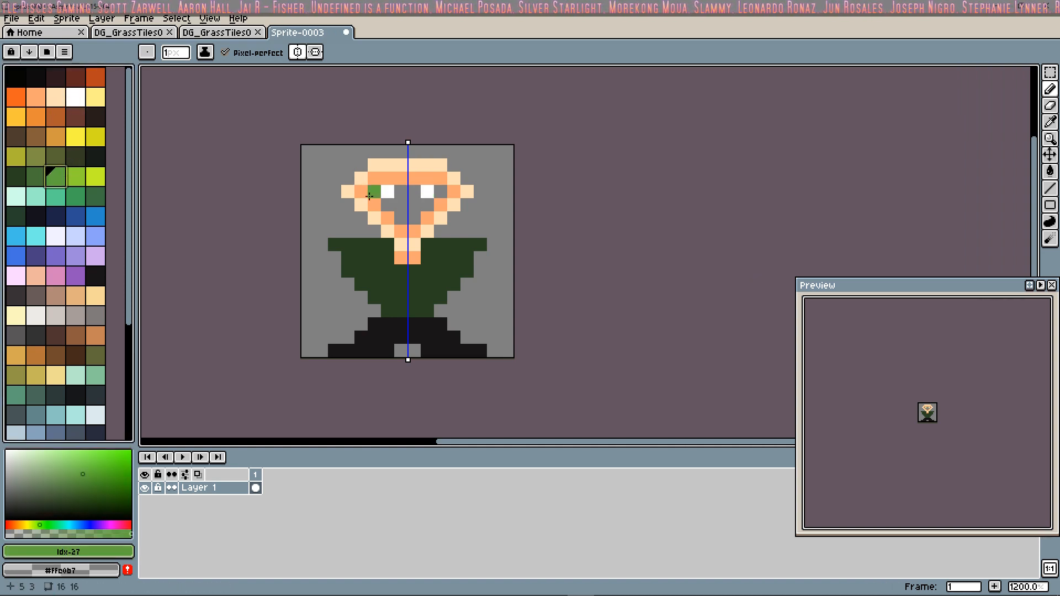
left_click(398, 195)
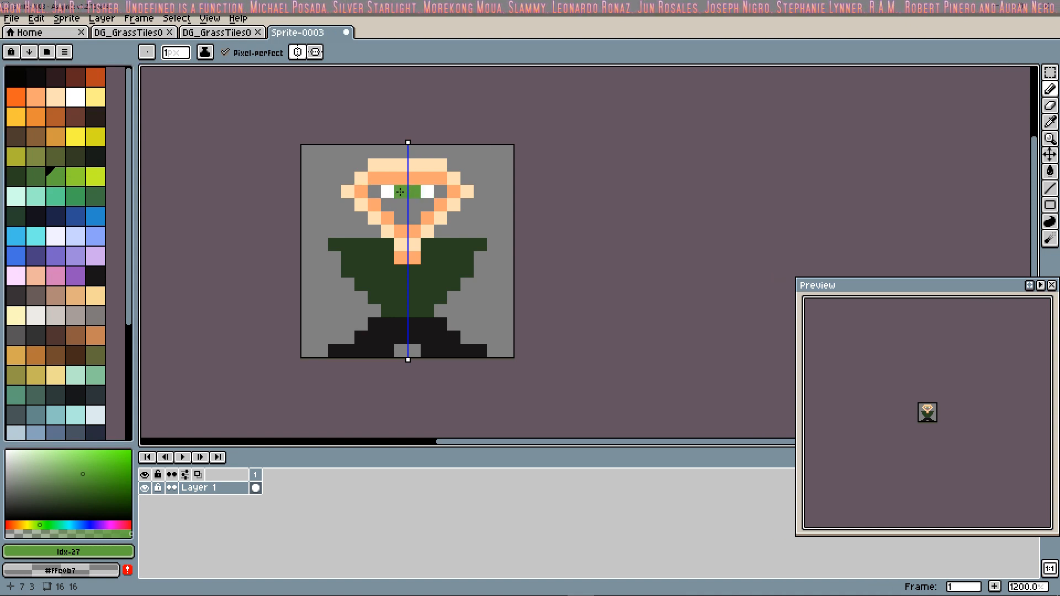
Step: Turn off symmetry and try two-pixel eyes looking sideways, each combining white (Idx-8) and green (Idx-27)
left_click(298, 52)
left_click(401, 192)
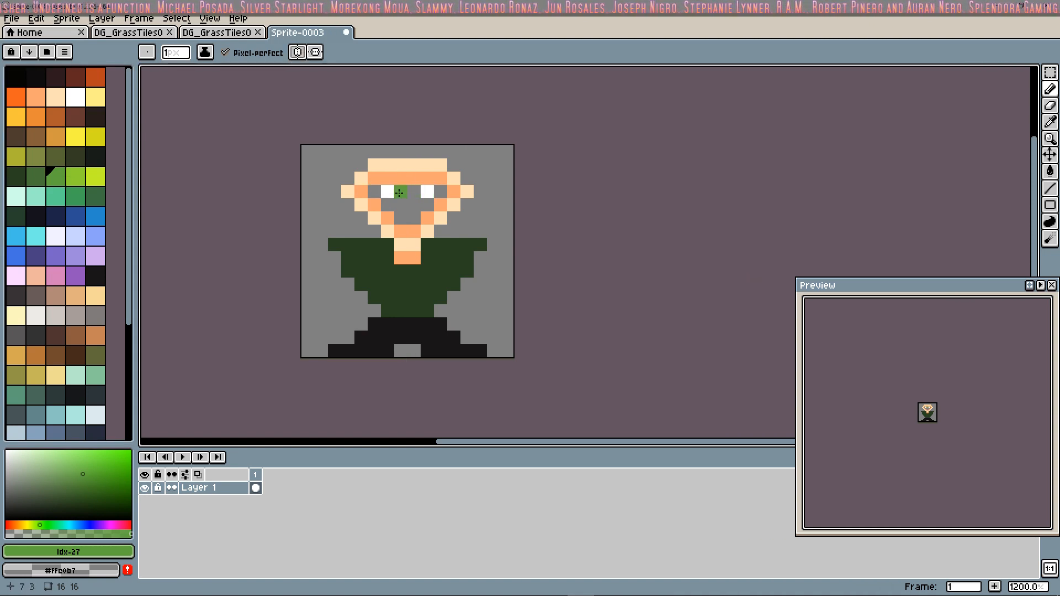
left_click(441, 205)
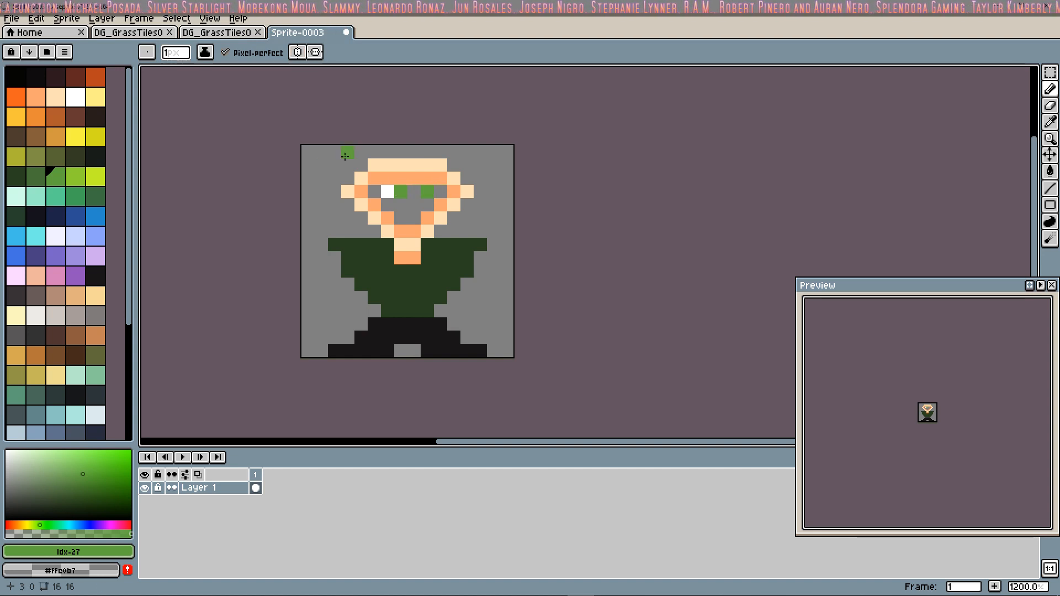
left_click(81, 103)
left_click(413, 191)
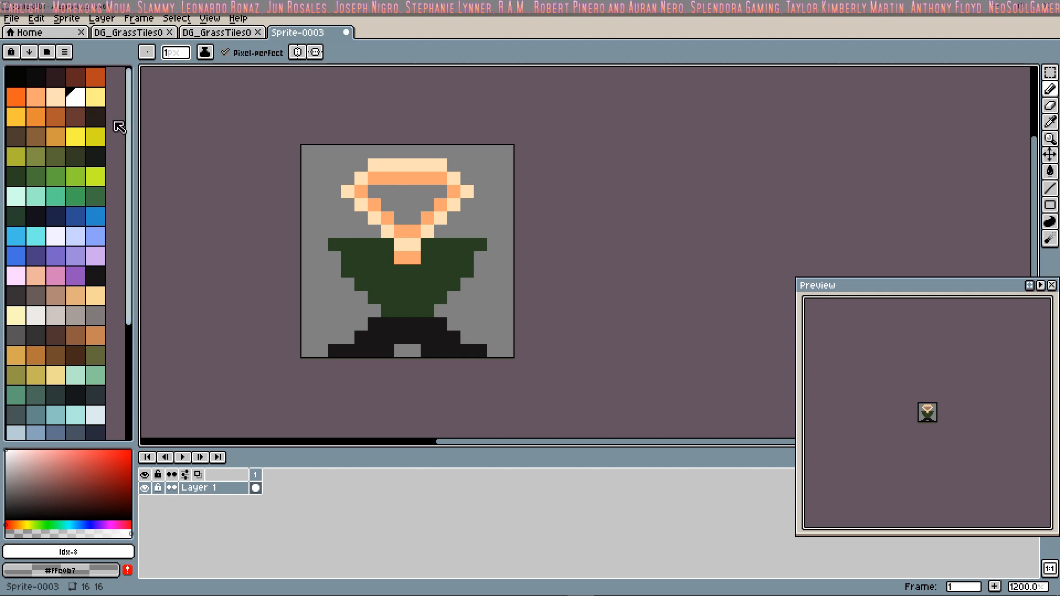
Step: Paint two single-pixel eyes in teal green (Idx-32), two pixels apart in the upper part of the face
left_click(57, 178)
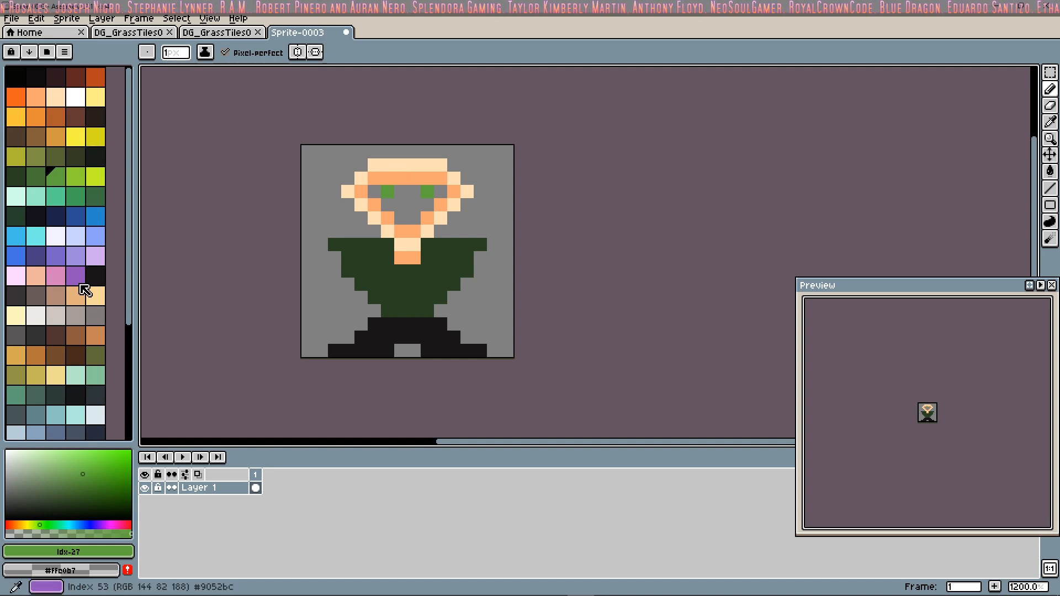
scroll(57, 116, "down", 3)
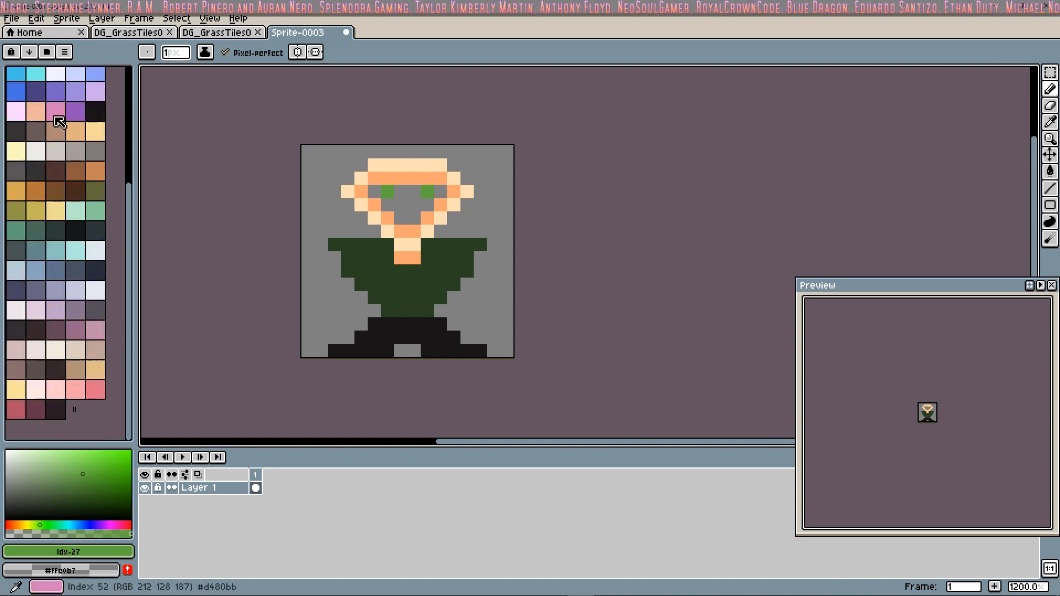
scroll(69, 124, "up", 2)
left_click(56, 145)
left_click(389, 192)
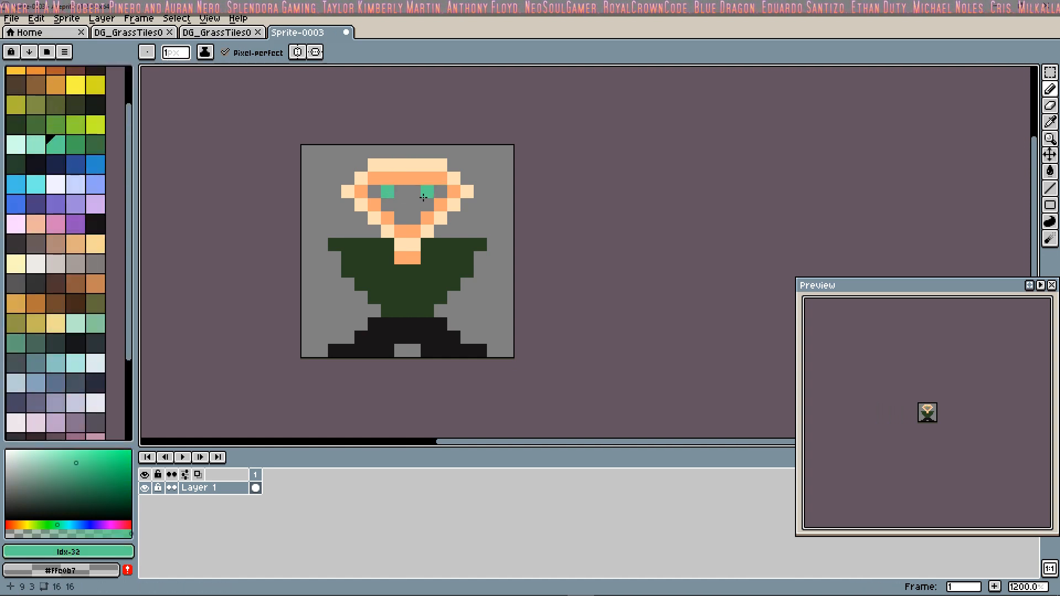
left_click(434, 198)
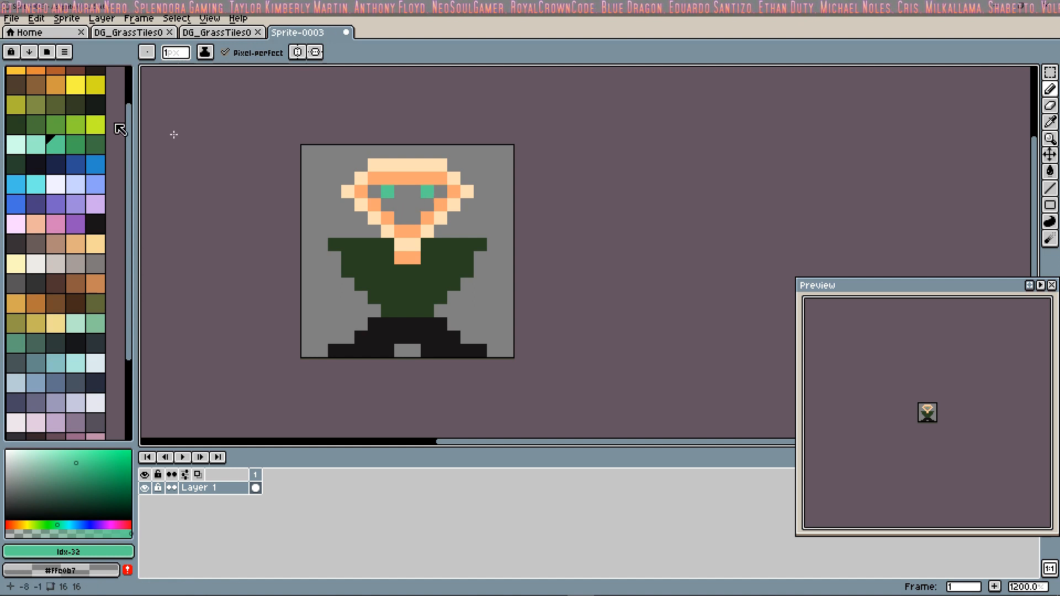
Step: Choose orange-brown (Idx-12) as the drawing colour for the hair
scroll(83, 126, "up", 2)
left_click(56, 116)
left_click(388, 152)
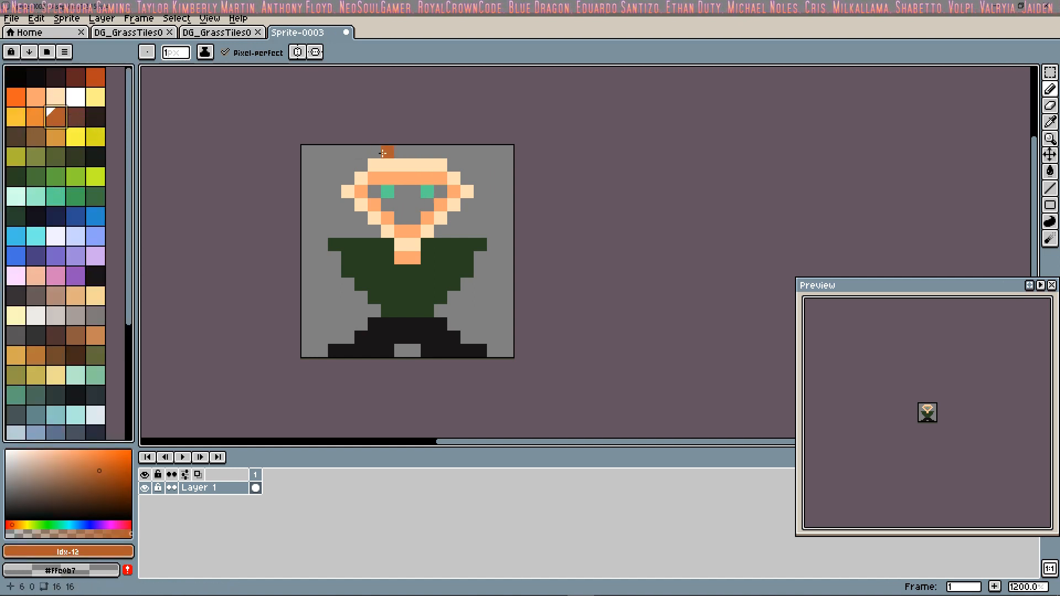
left_click(376, 153)
key("ctrl+z")
key("ctrl+z")
key("ctrl+z")
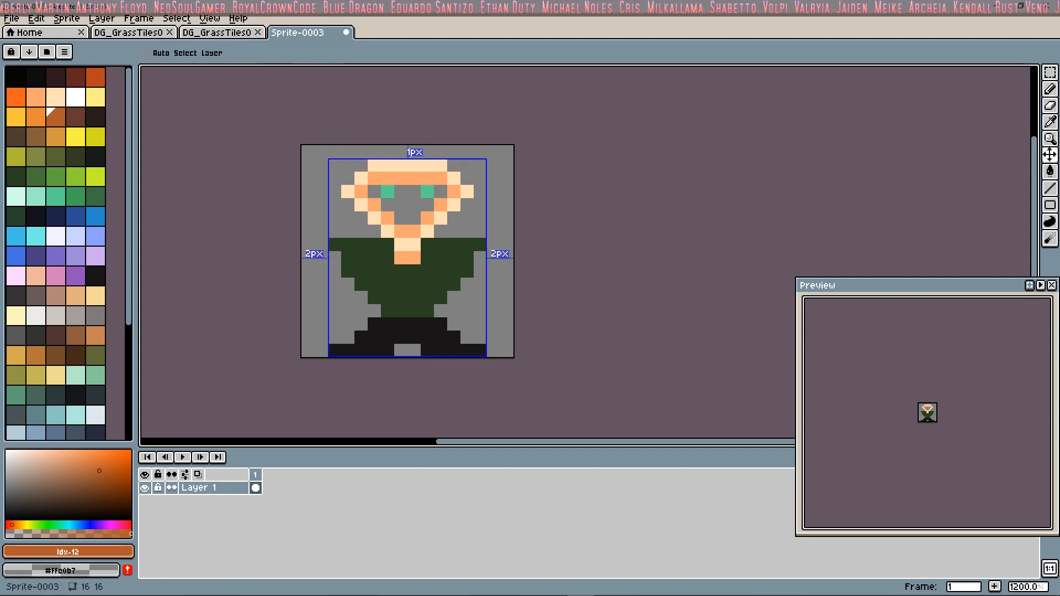
Step: Turn horizontal symmetry back on and paint orange-brown (Idx-12) hair around the head with a beard under the jaw
left_click(299, 53)
left_click(400, 153)
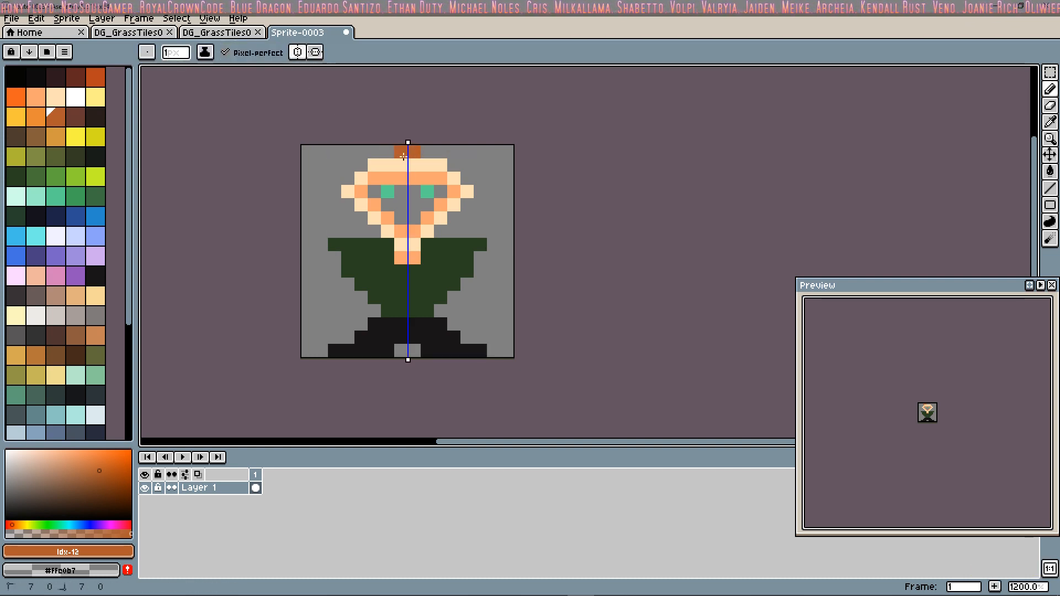
mouse_move(376, 153)
left_mouse_down()
mouse_move(362, 164)
mouse_move(374, 165)
left_mouse_up()
mouse_move(399, 154)
left_mouse_down()
mouse_move(336, 167)
mouse_move(343, 204)
mouse_move(362, 158)
mouse_move(367, 178)
mouse_move(351, 166)
left_mouse_up()
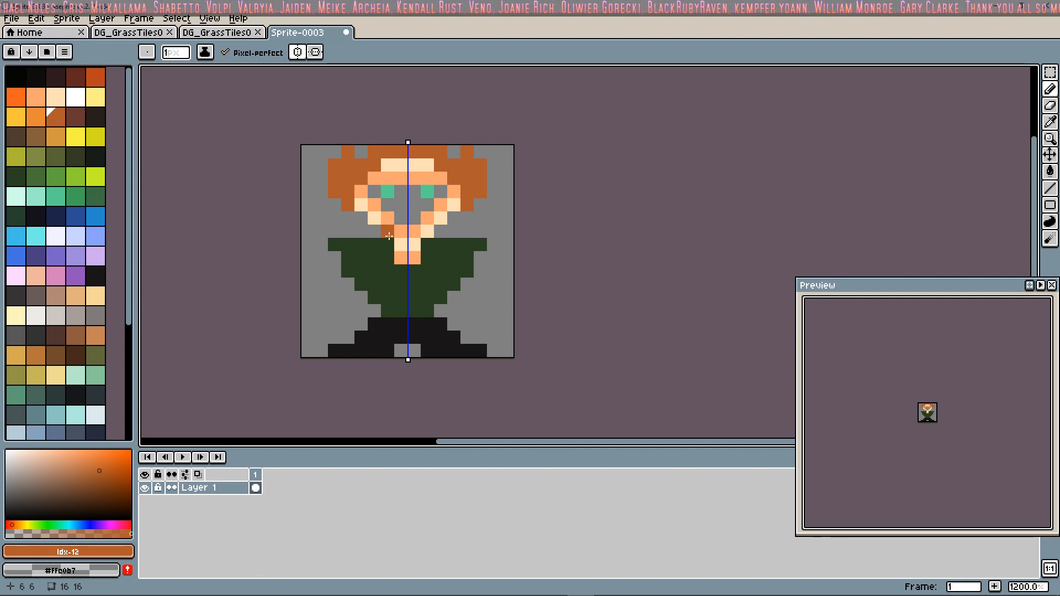
mouse_move(389, 236)
left_mouse_down()
mouse_move(413, 244)
mouse_move(409, 258)
mouse_move(348, 222)
left_mouse_up()
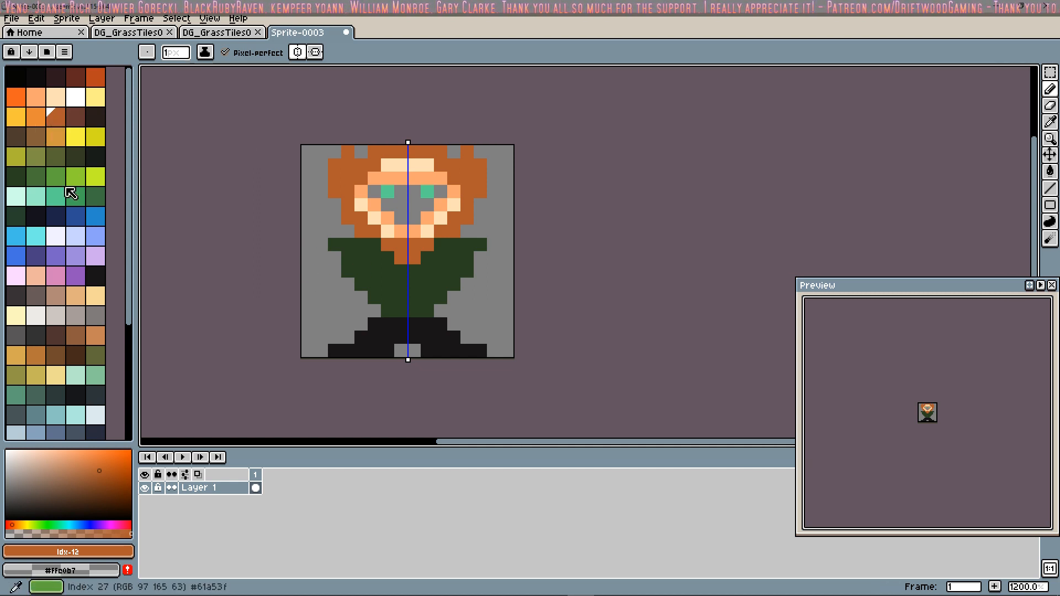
Step: Paint mirrored bare arms in darker peach (Idx-6), two pixels wide, from the shoulders out to the canvas edges
left_click(56, 97)
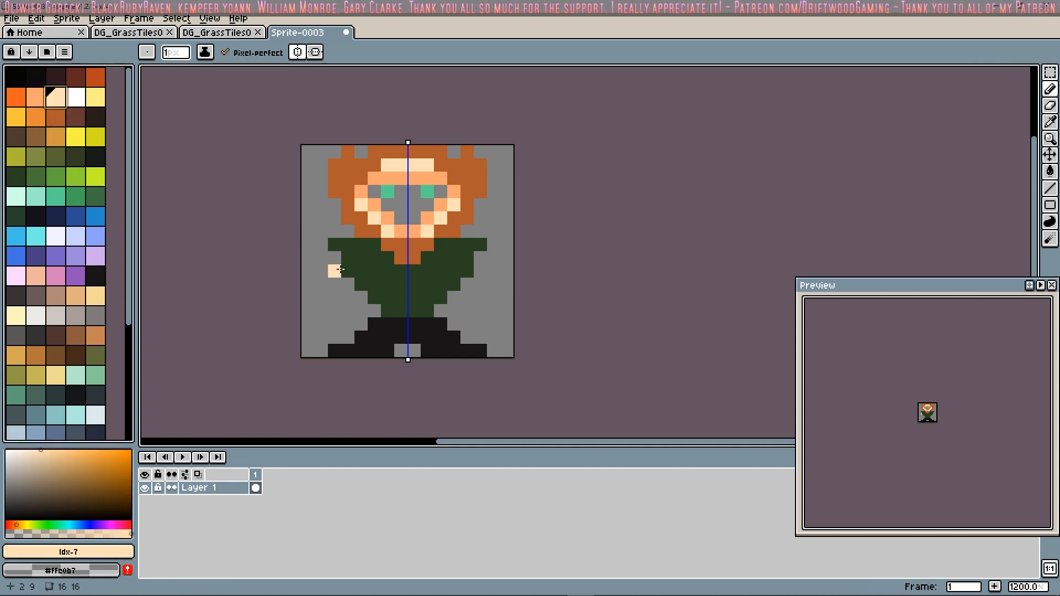
left_click(36, 97)
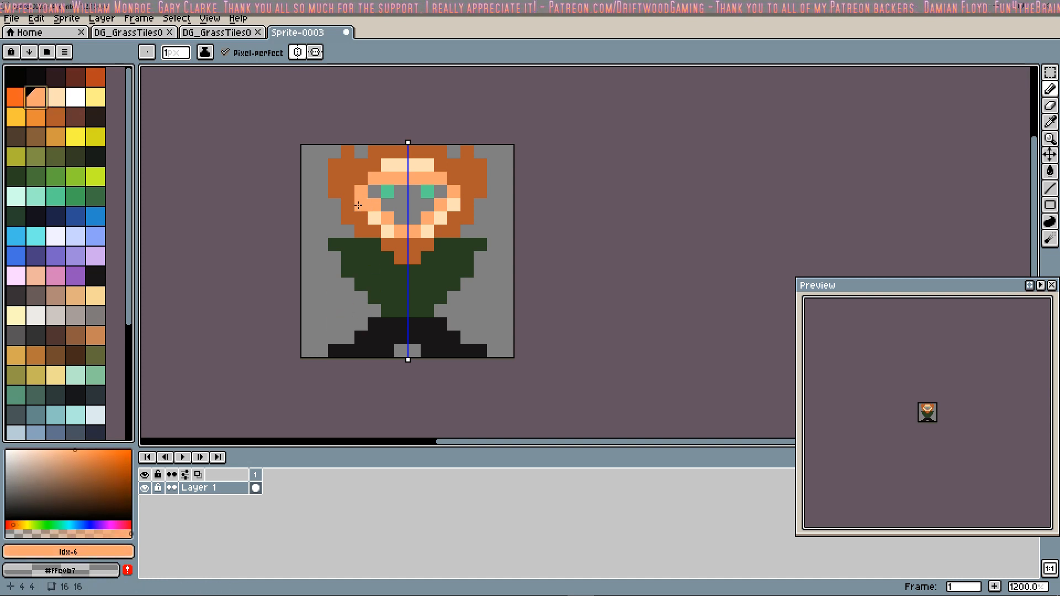
mouse_move(335, 258)
left_mouse_down()
mouse_move(308, 312)
mouse_move(321, 324)
mouse_move(335, 272)
left_mouse_up()
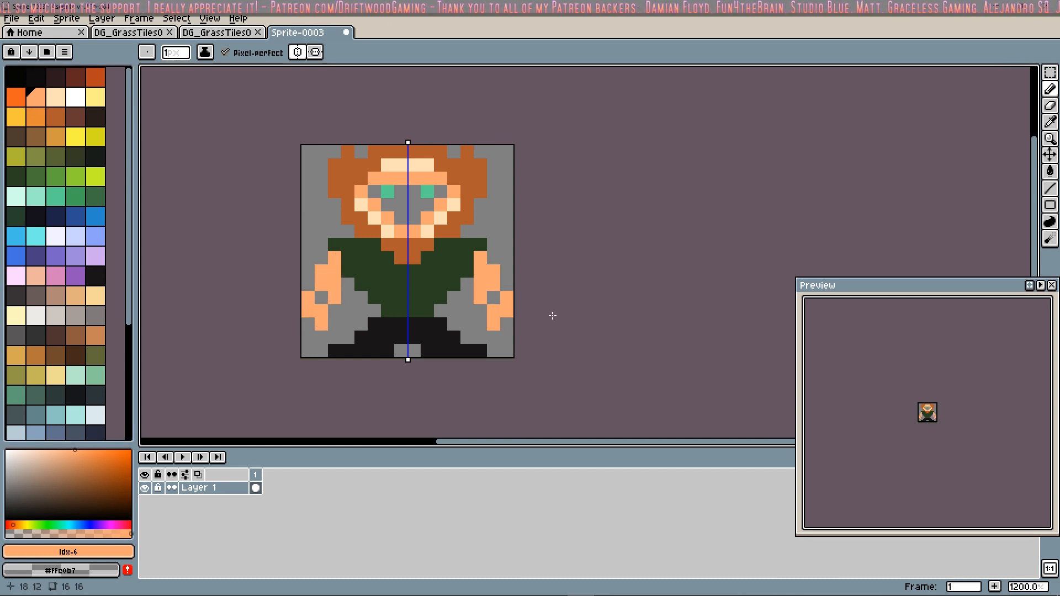
left_click(319, 295)
left_click(303, 326)
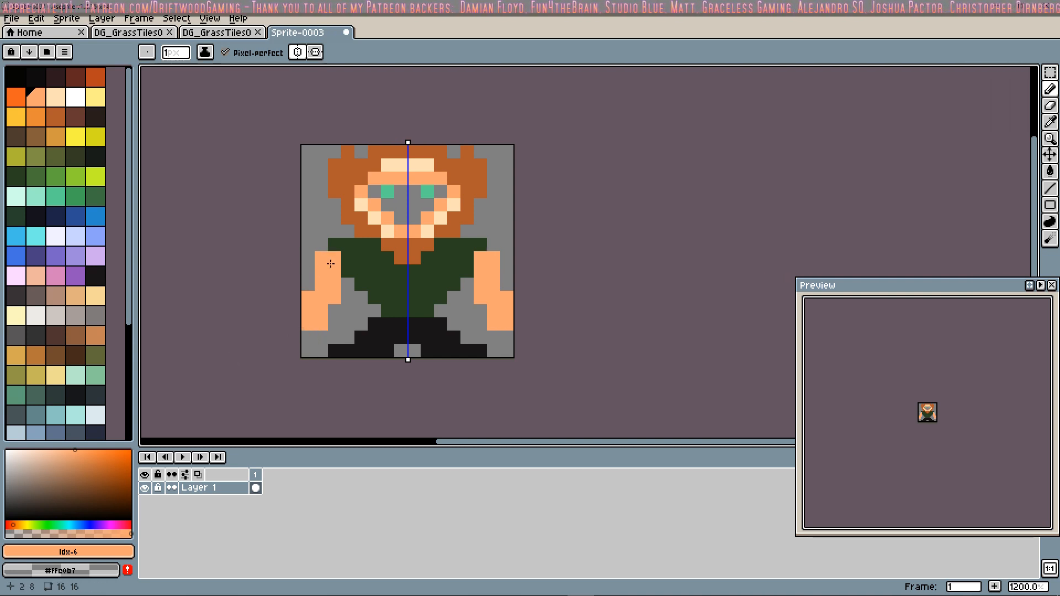
Step: Reshape the arms with an added shoulder pixel, straight two-pixel-wide forearms, and hands reaching the canvas edges
right_click(322, 323)
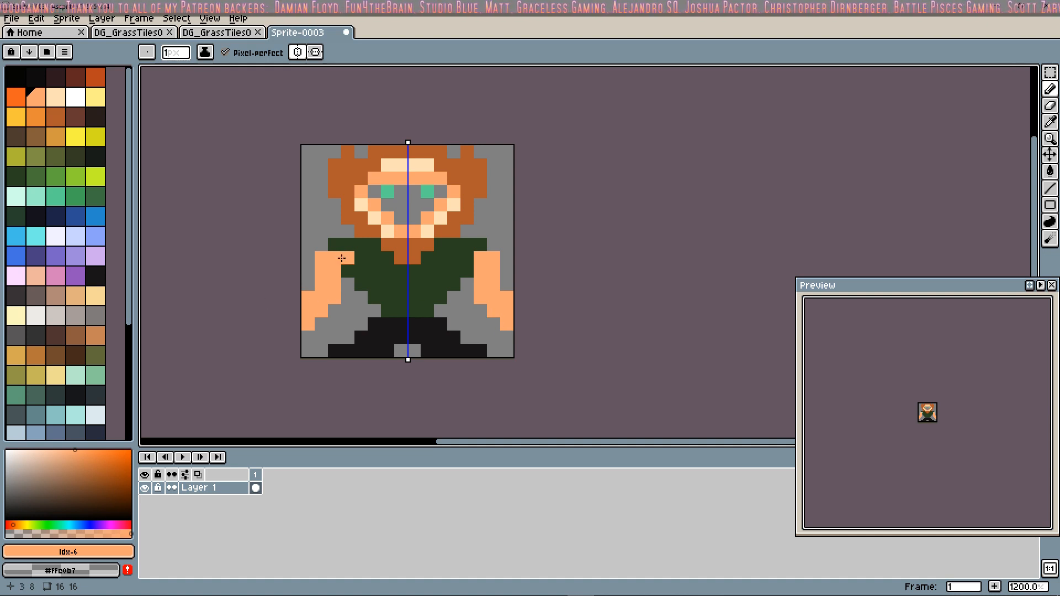
left_click_drag(307, 270, 311, 283)
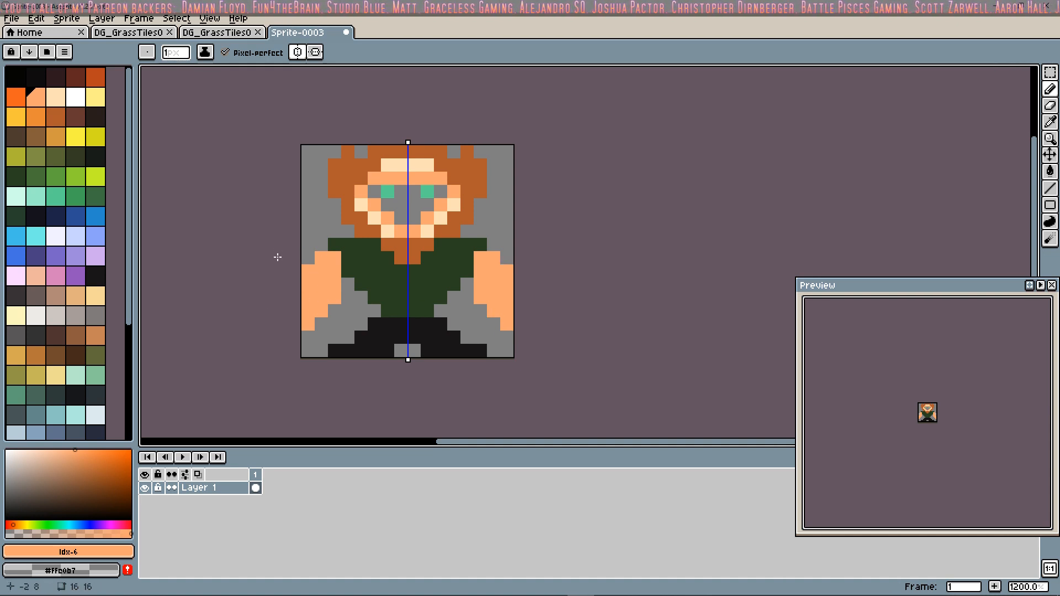
left_click_drag(322, 244, 308, 258)
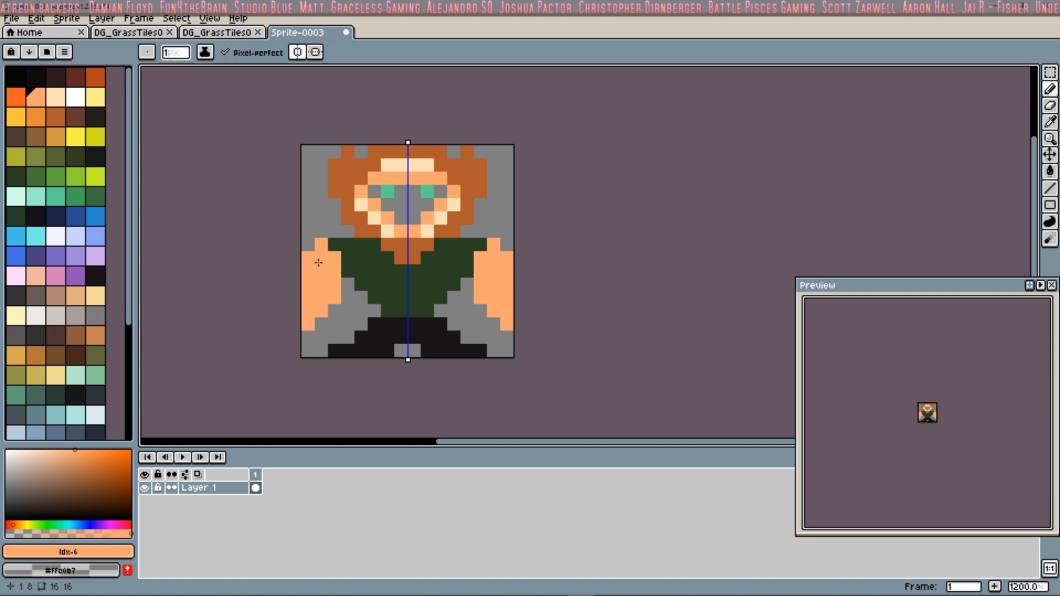
right_click_drag(309, 270, 307, 286)
right_click(307, 258)
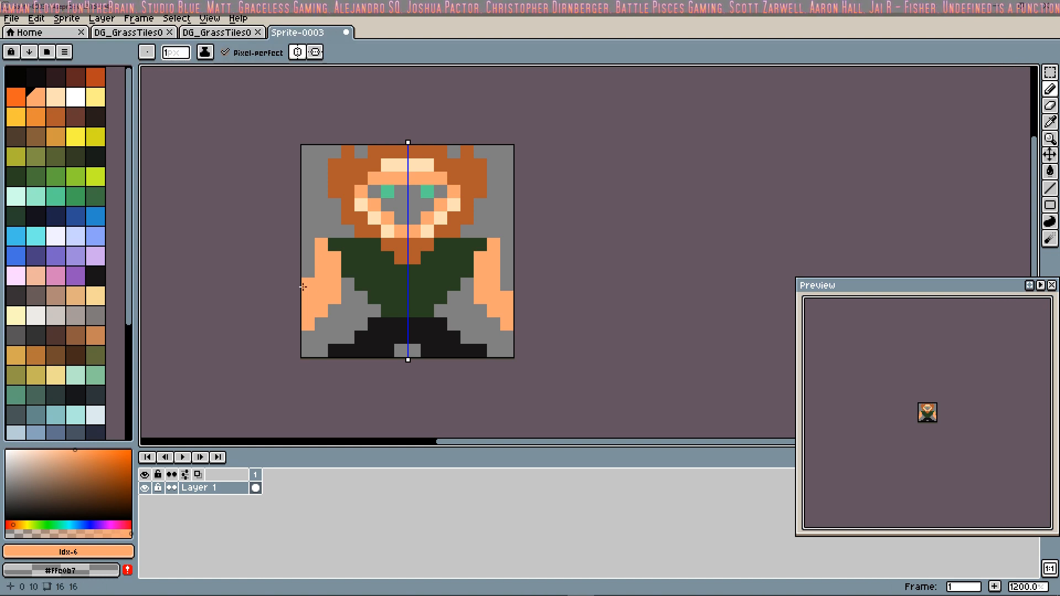
right_click(307, 297)
left_click_drag(330, 305, 322, 320)
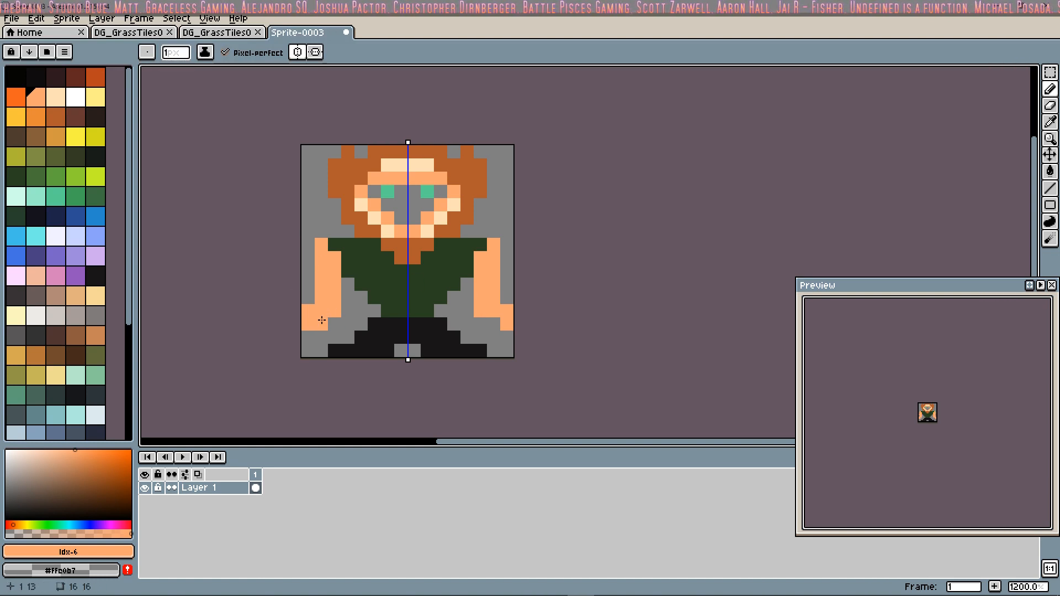
Step: Reshape the mirrored peach arms with two-pixel-wide sections below the shoulders, widened out to the canvas edges, and narrower hands
left_click(311, 298)
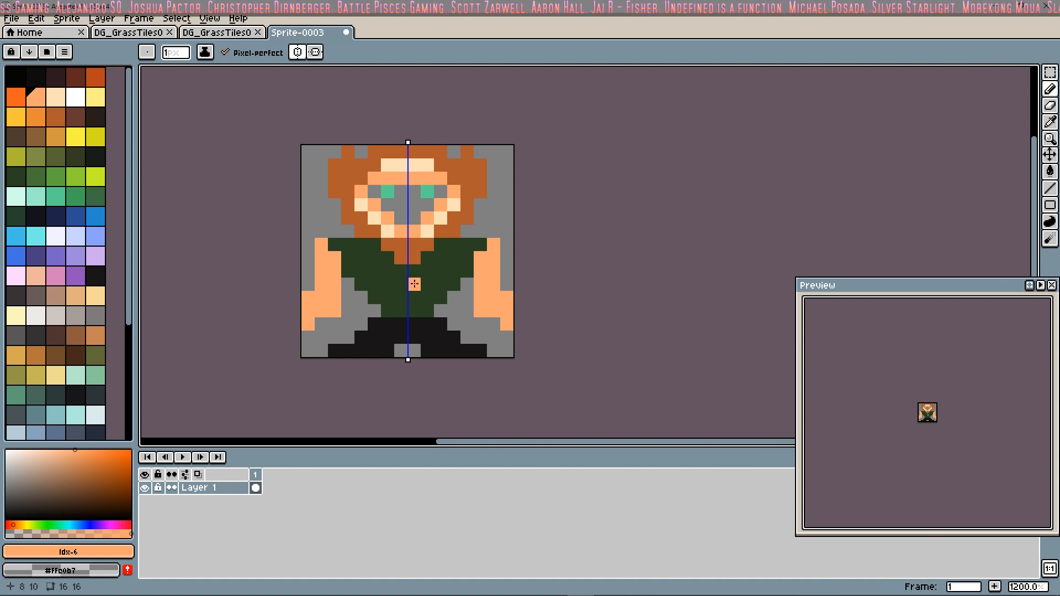
right_click(308, 324)
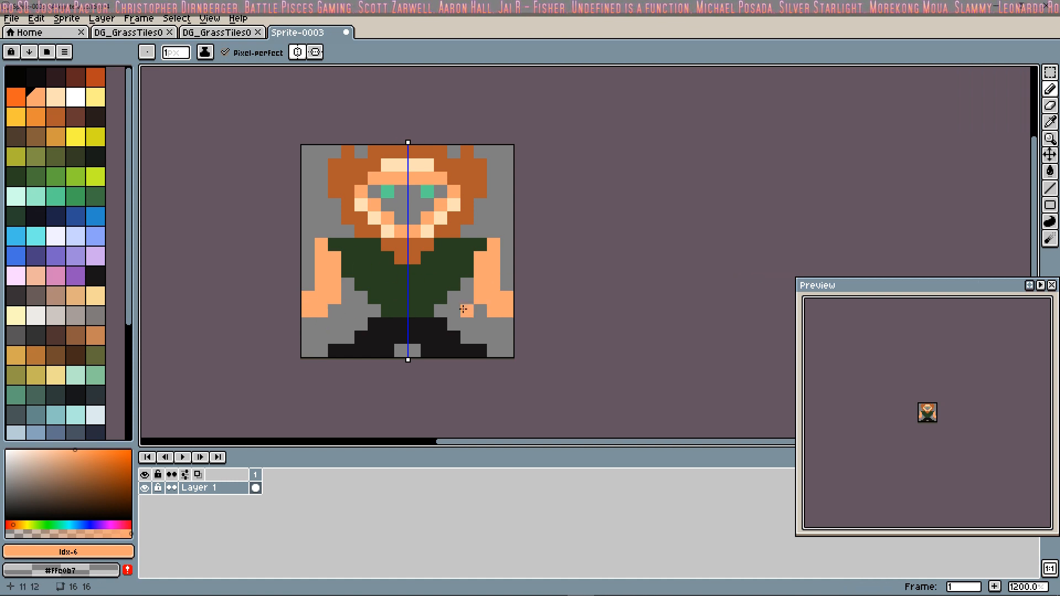
right_click_drag(493, 312, 480, 299)
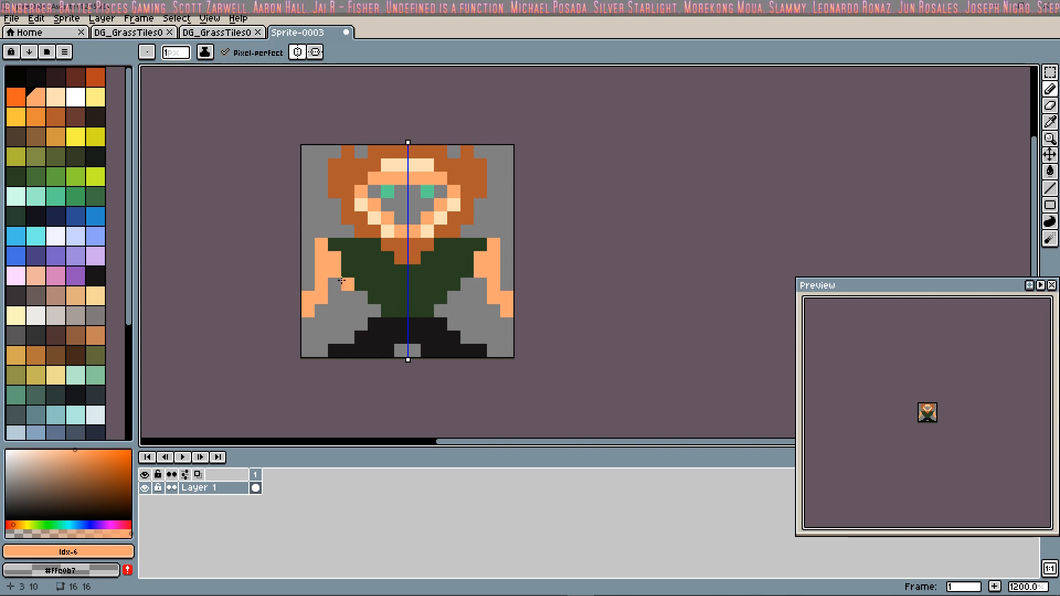
left_click(310, 283)
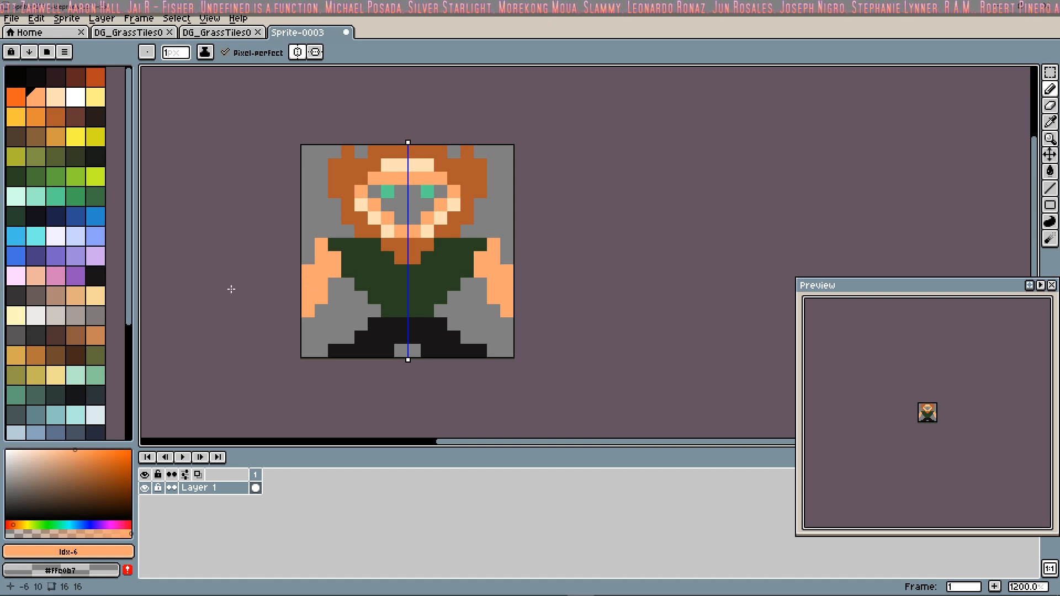
left_click(310, 261)
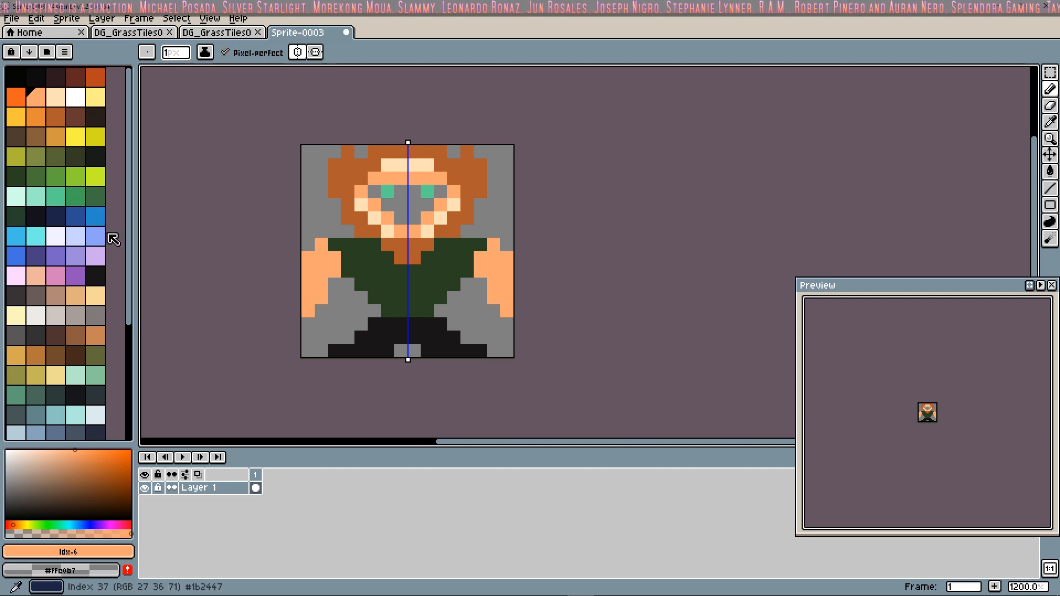
Step: Paint the two lowest rows of the green shirt dark grey (Idx-66) as a mirrored waistband
left_click(37, 219)
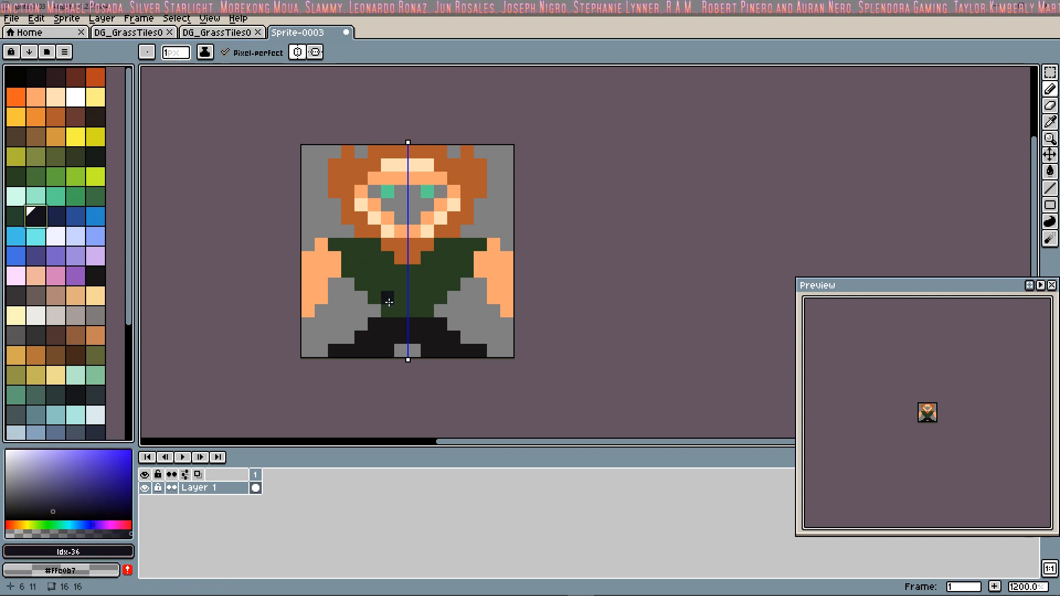
left_click(37, 118)
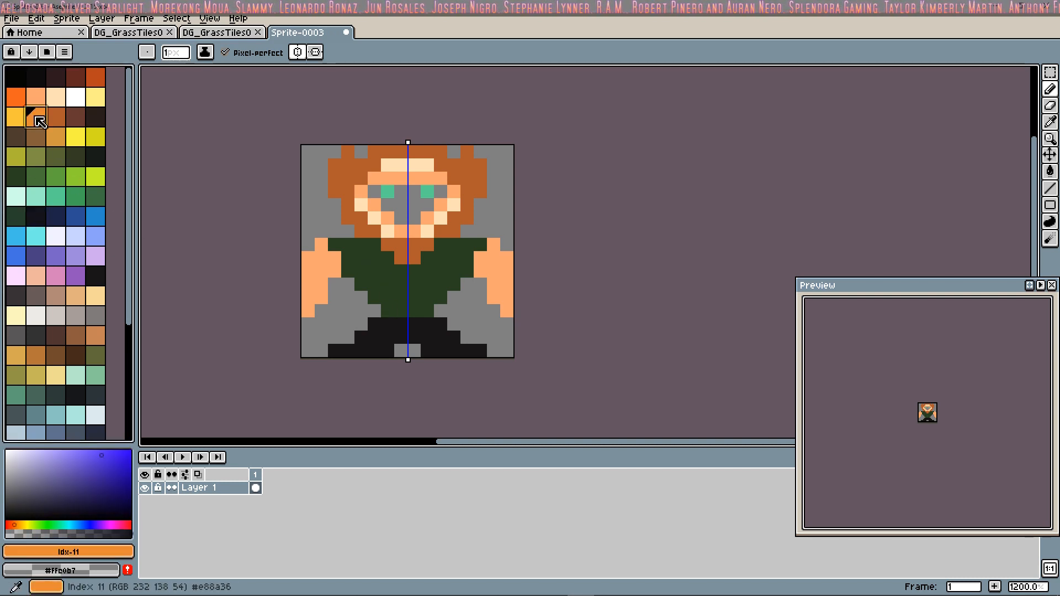
left_click(76, 355)
left_click(35, 335)
left_click(384, 310)
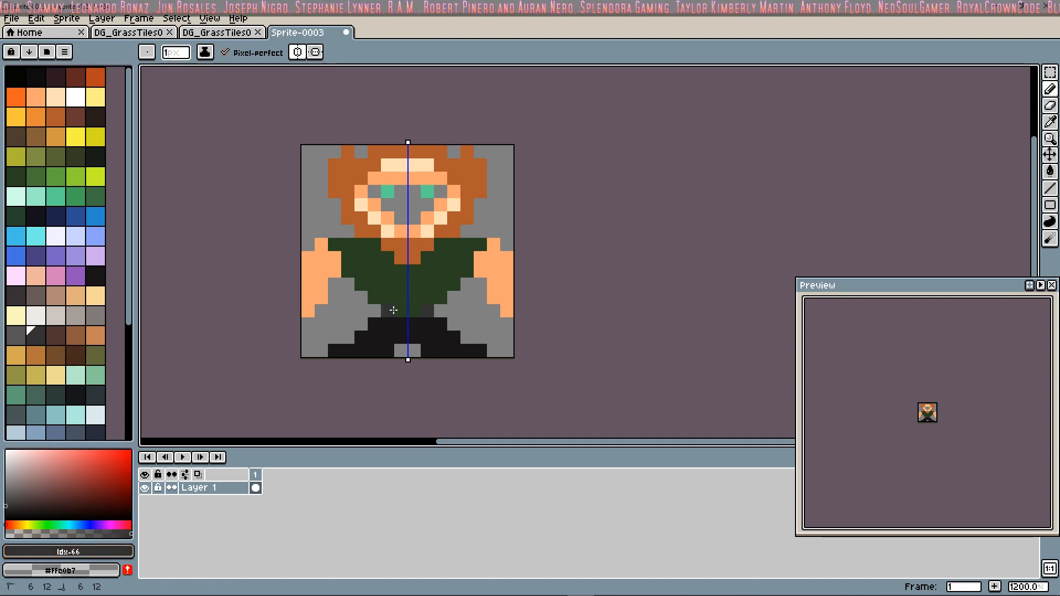
left_click_drag(422, 303, 438, 300)
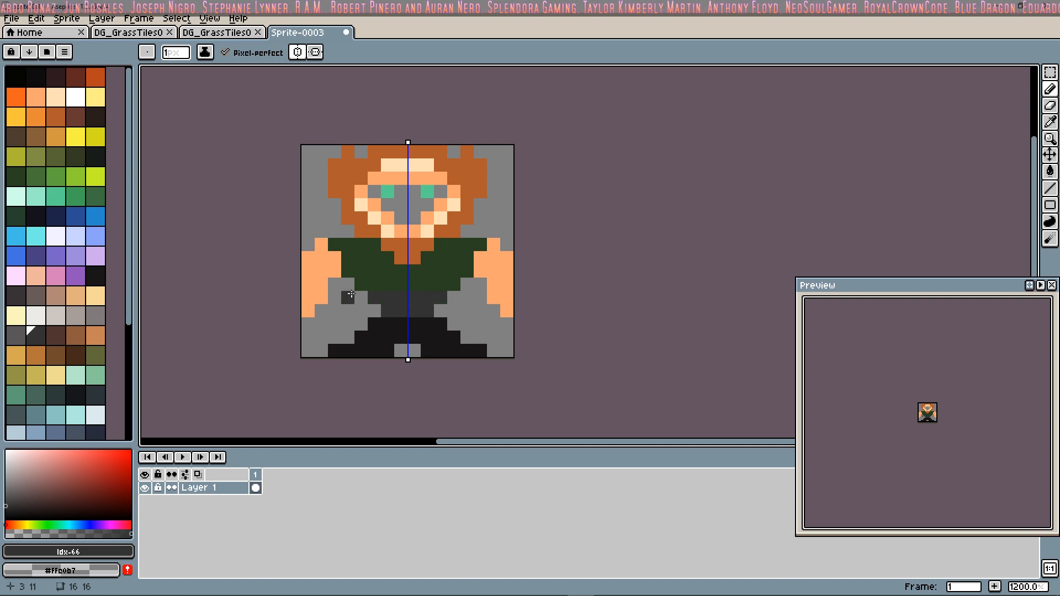
Step: Paint the row beneath the grey belt near-black (Idx-54), widening the trousers to six pixels
left_click(96, 277)
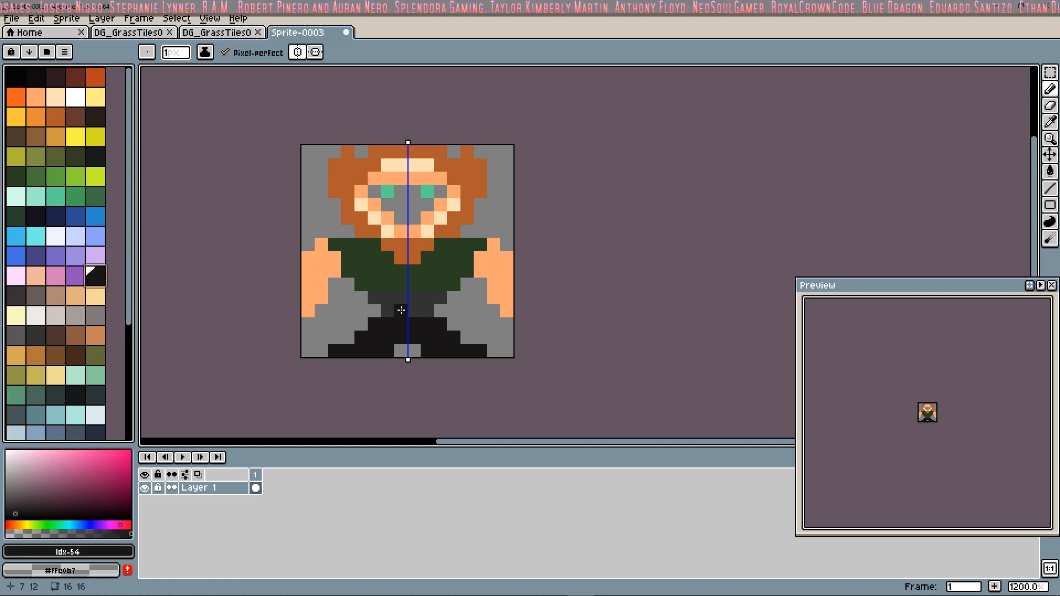
left_click_drag(400, 311, 423, 311)
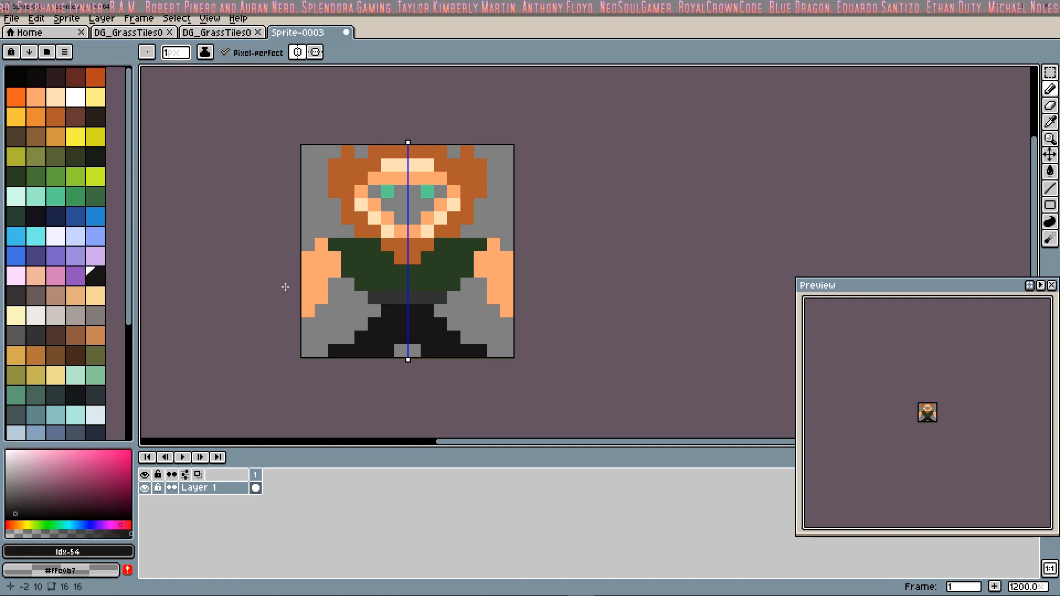
left_click(440, 310)
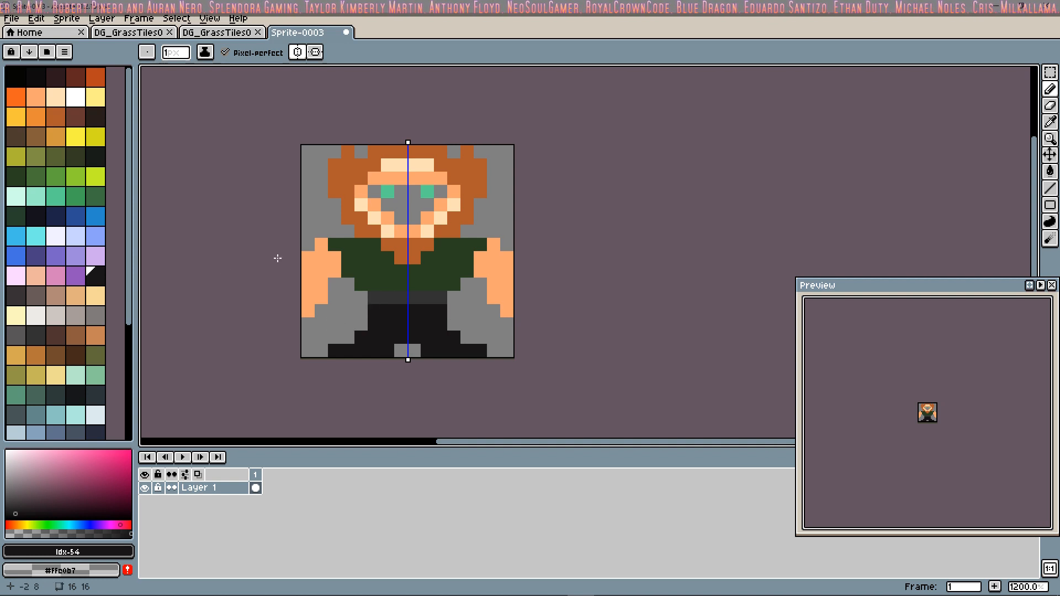
Step: Paint mirrored boots in reddish brown (Idx-13) over the feet and lower legs, three pixel rows high
left_click(75, 116)
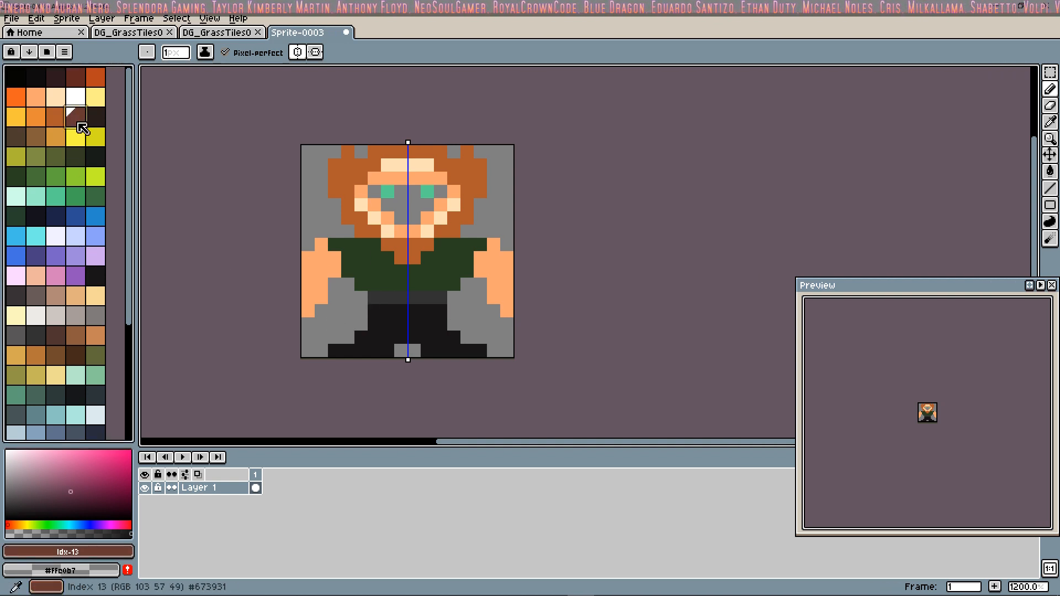
left_click(331, 351)
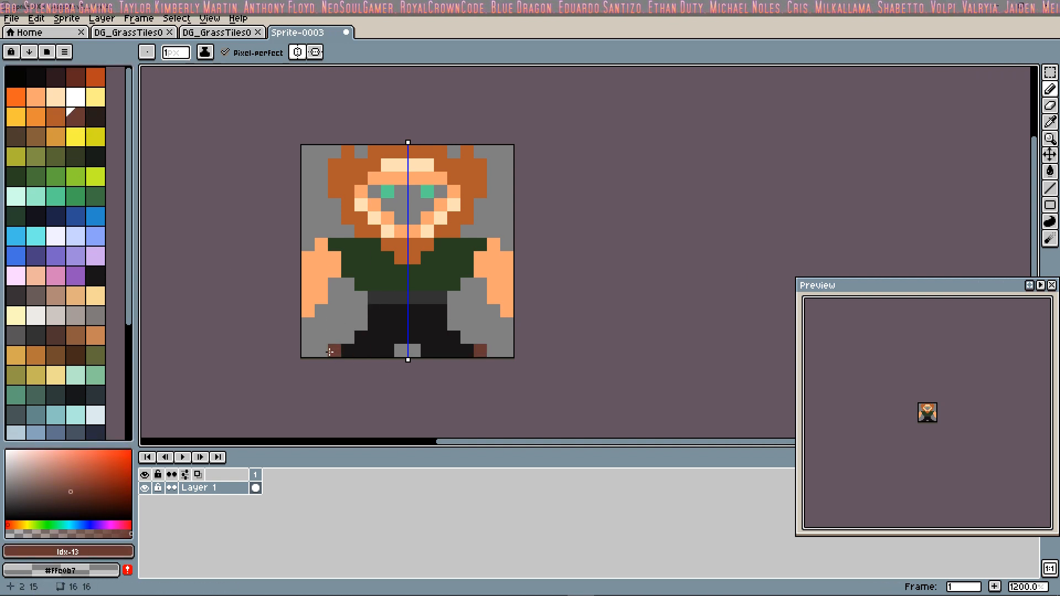
left_click(365, 350)
left_click(388, 351)
left_click(377, 351)
left_click(378, 340)
left_click(388, 341)
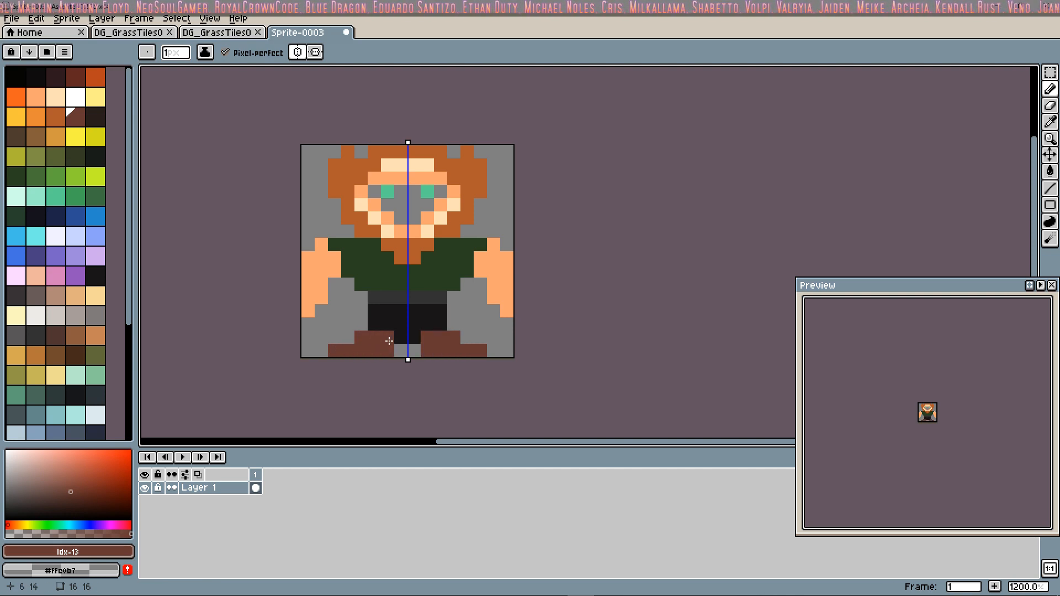
left_click(388, 323)
left_click(374, 324)
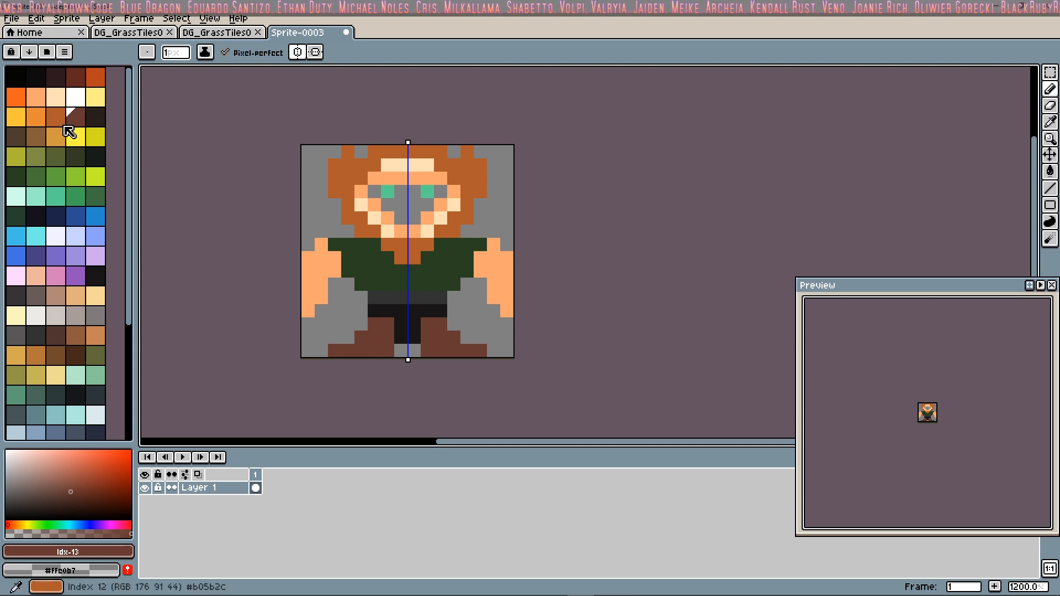
Step: Colour both boots in very dark brown (Idx-14) from the soles up to the top of the shafts
left_click(95, 116)
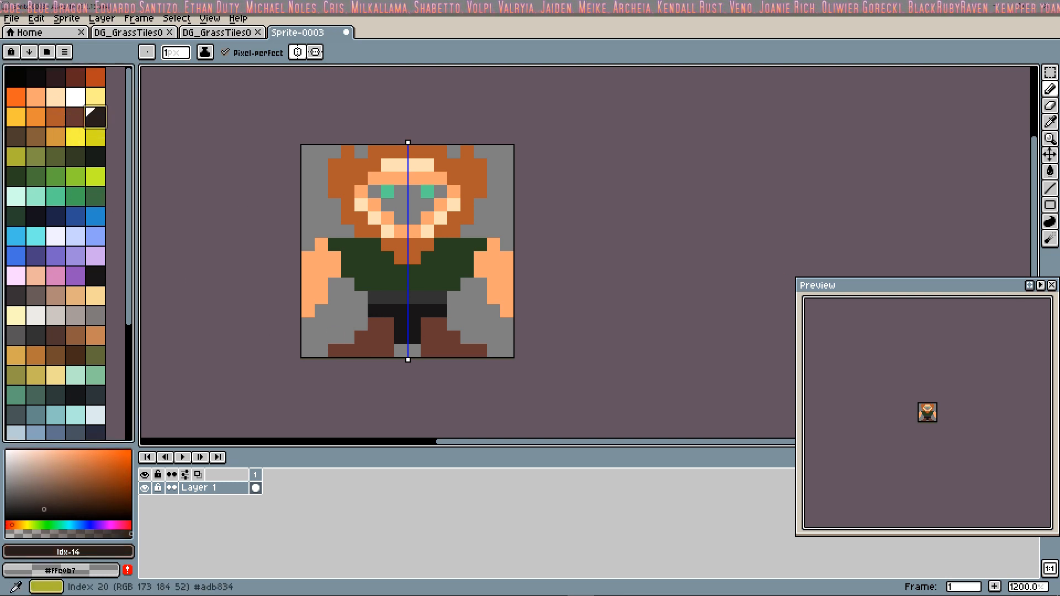
mouse_move(373, 345)
left_mouse_down()
mouse_move(386, 348)
mouse_move(327, 352)
left_mouse_up()
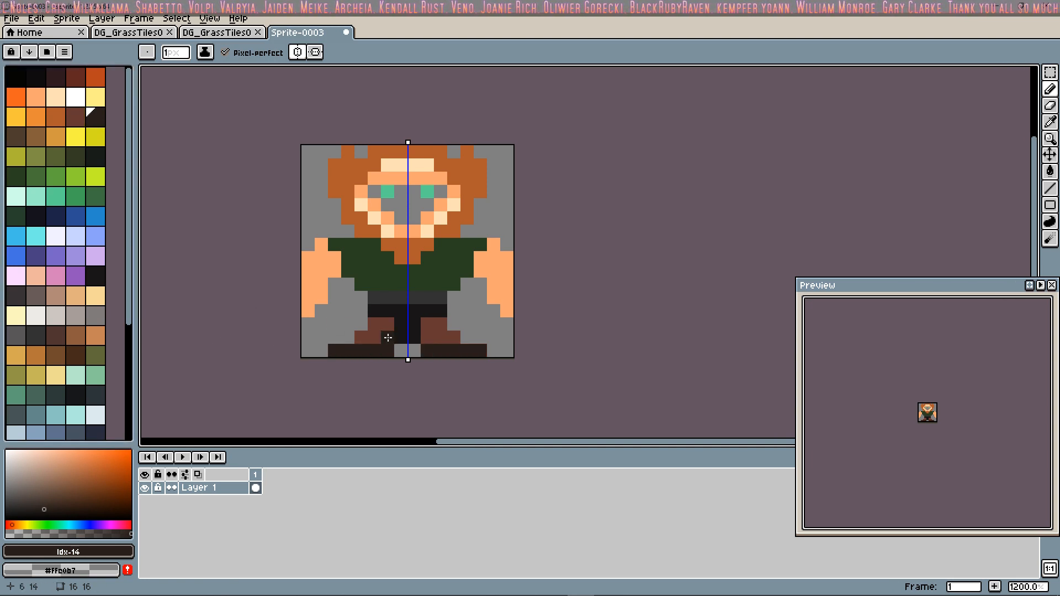
mouse_move(388, 338)
left_mouse_down()
mouse_move(386, 323)
mouse_move(364, 335)
left_mouse_up()
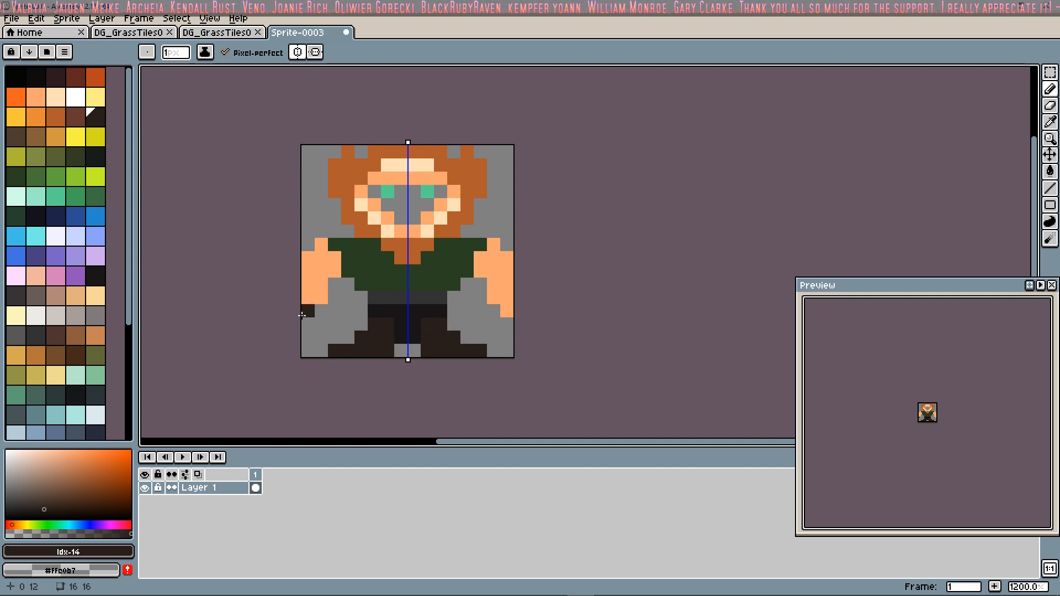
Step: Swap the two peach palette entries Idx-6 and Idx-7, and fill the empty face pixels around the eyes with darker peach (Idx-7)
left_click(56, 97)
left_click(36, 97)
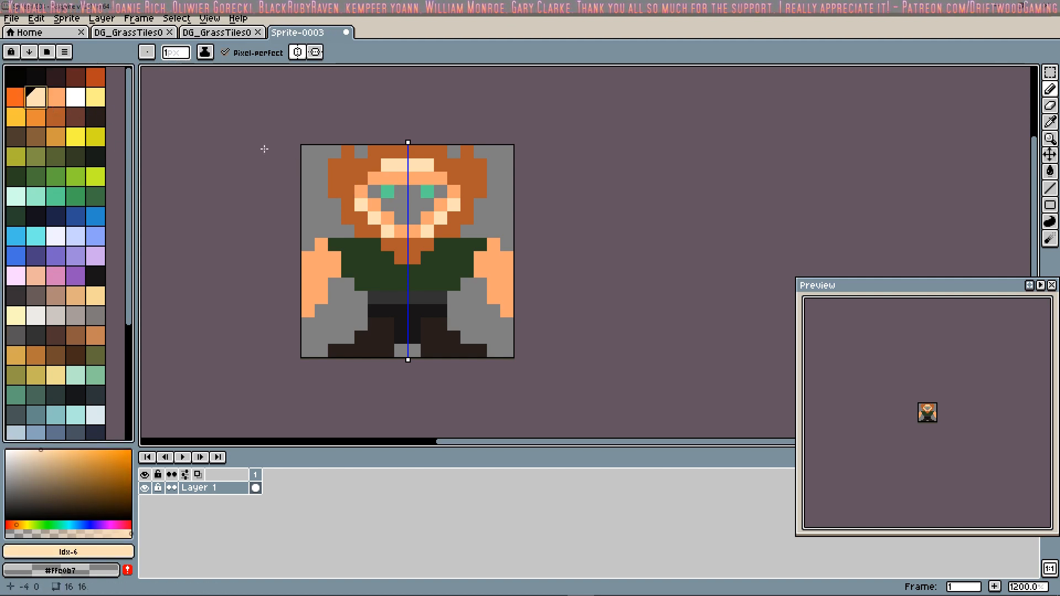
left_click(56, 97)
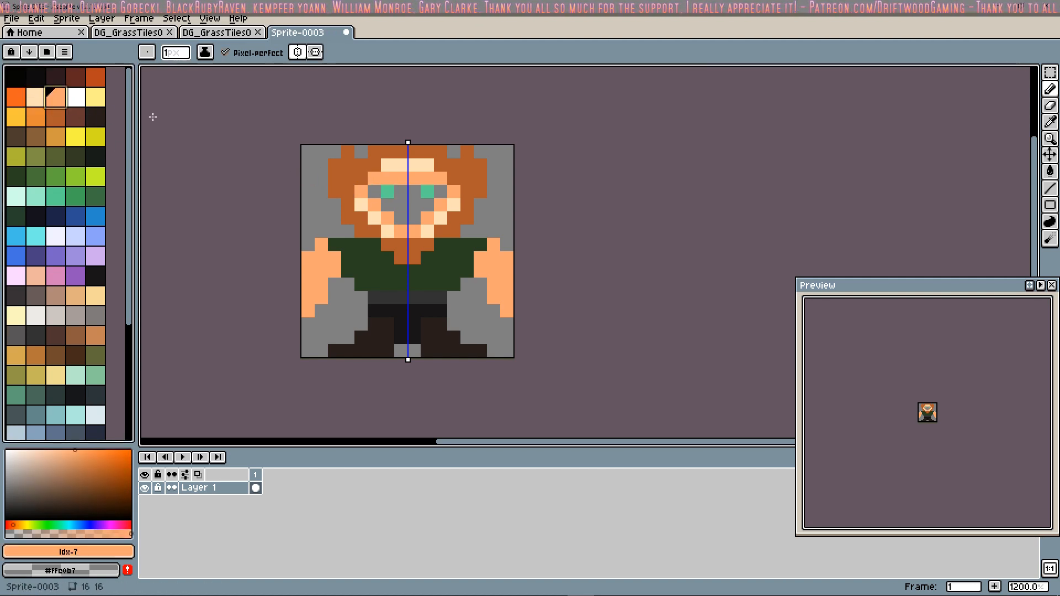
mouse_move(379, 189)
left_mouse_down()
mouse_move(398, 205)
mouse_move(404, 197)
mouse_move(388, 206)
mouse_move(401, 218)
left_mouse_up()
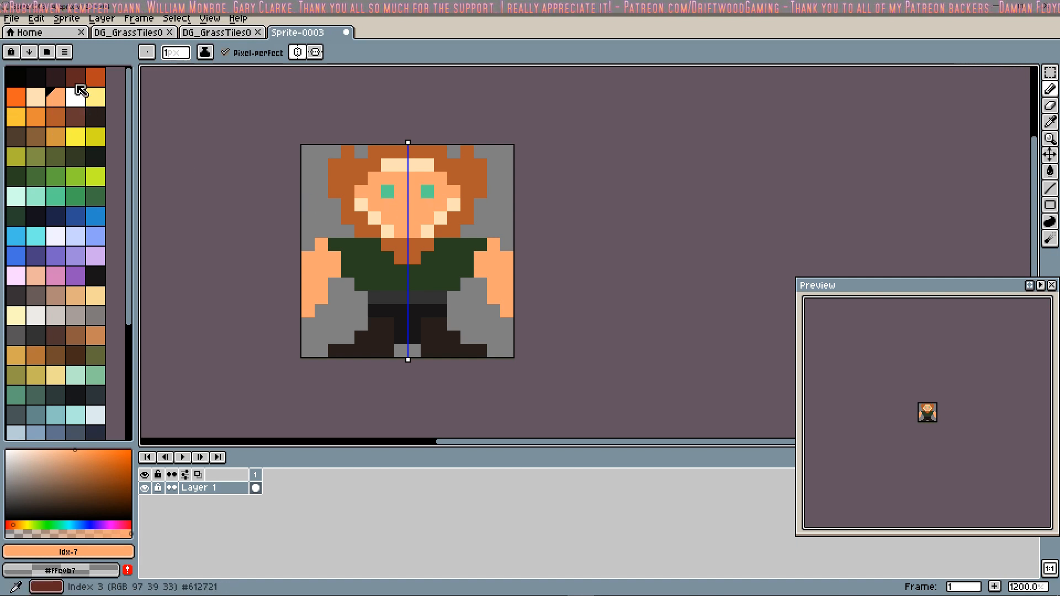
Step: Paint a red-orange (Idx-4) moustache and chin beard, with a two-pixel black (Idx-0) mouth between them
left_click(76, 84)
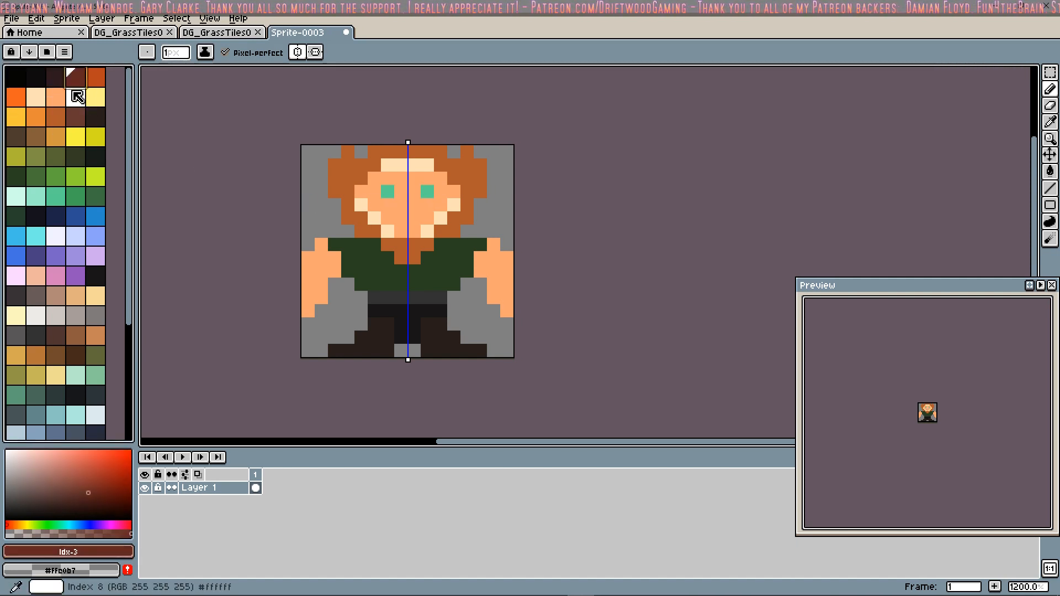
left_click(96, 77)
left_click(408, 220)
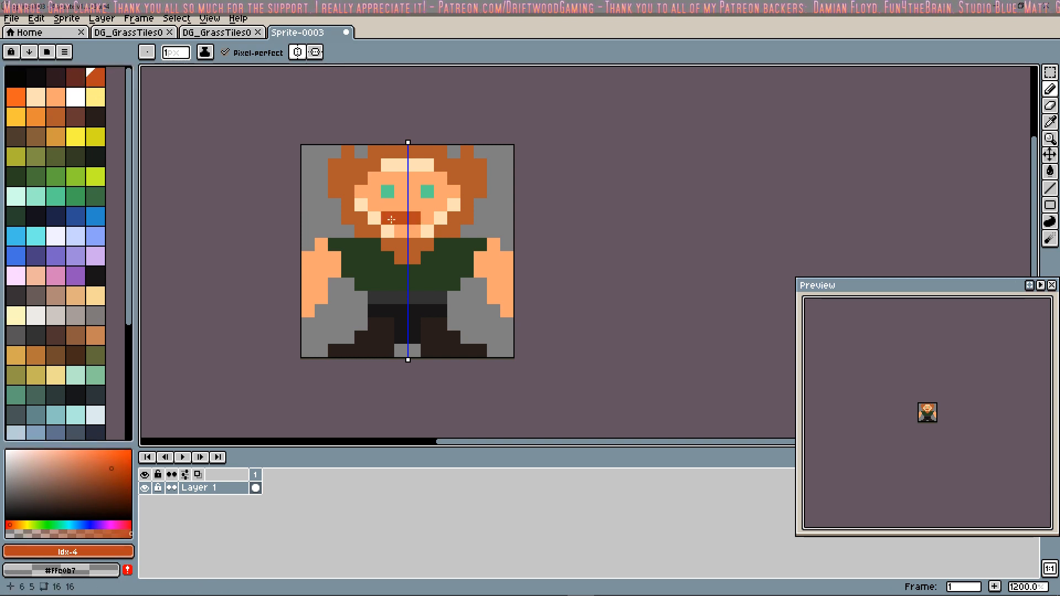
left_click(427, 218)
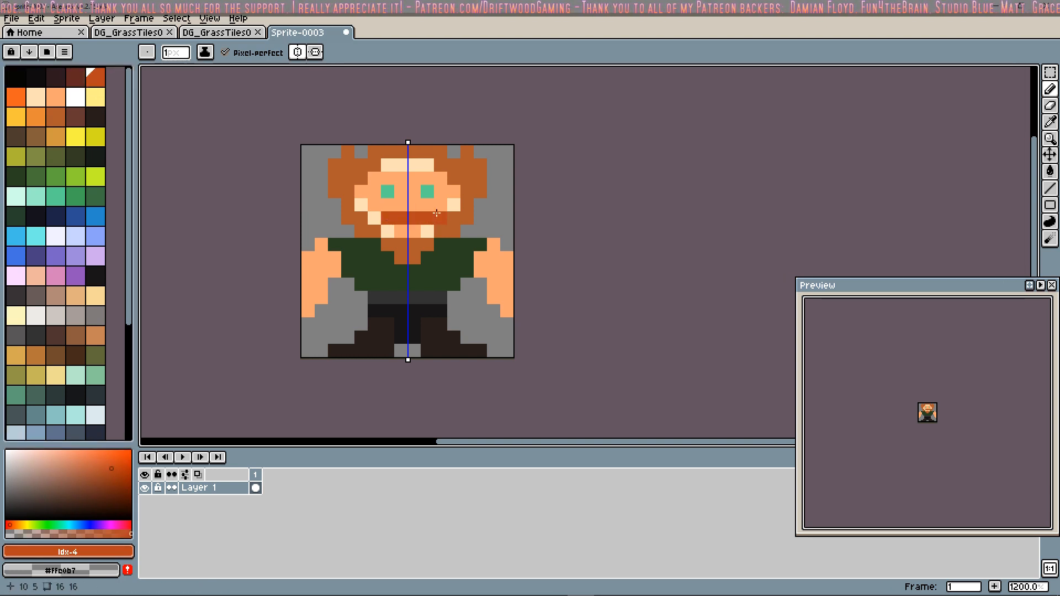
left_click(404, 245)
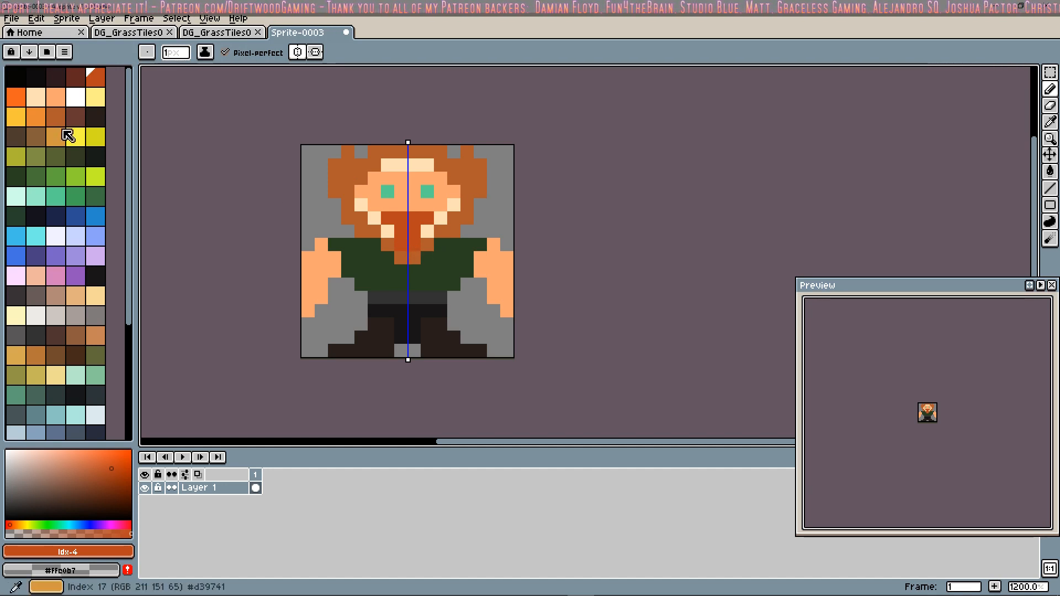
left_click(15, 76)
left_click(413, 234)
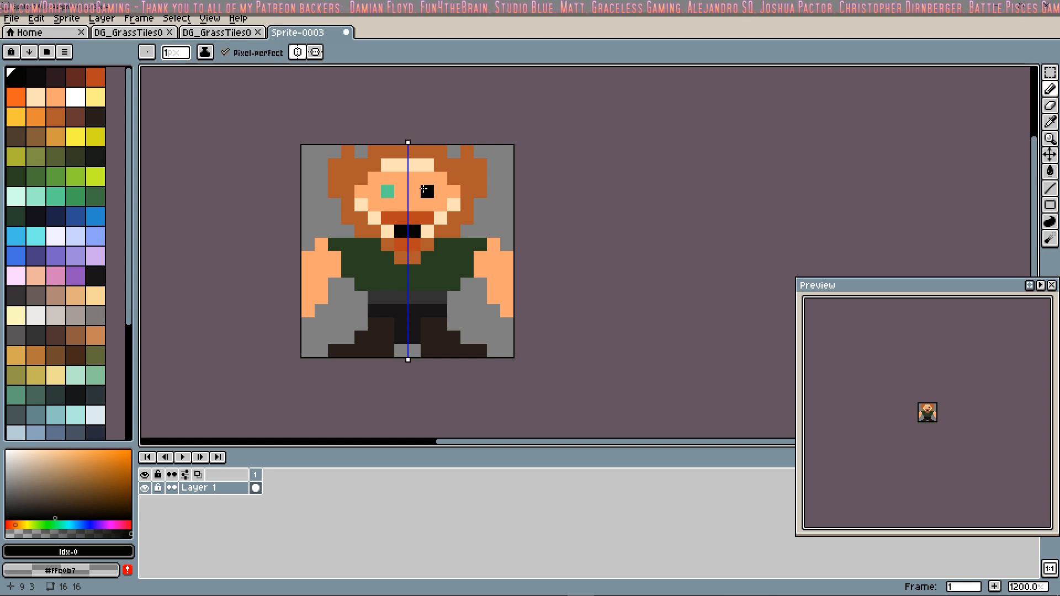
Step: Cover the forehead with orange-brown (Idx-12) hair down to the row just above the eyes
left_click(101, 77)
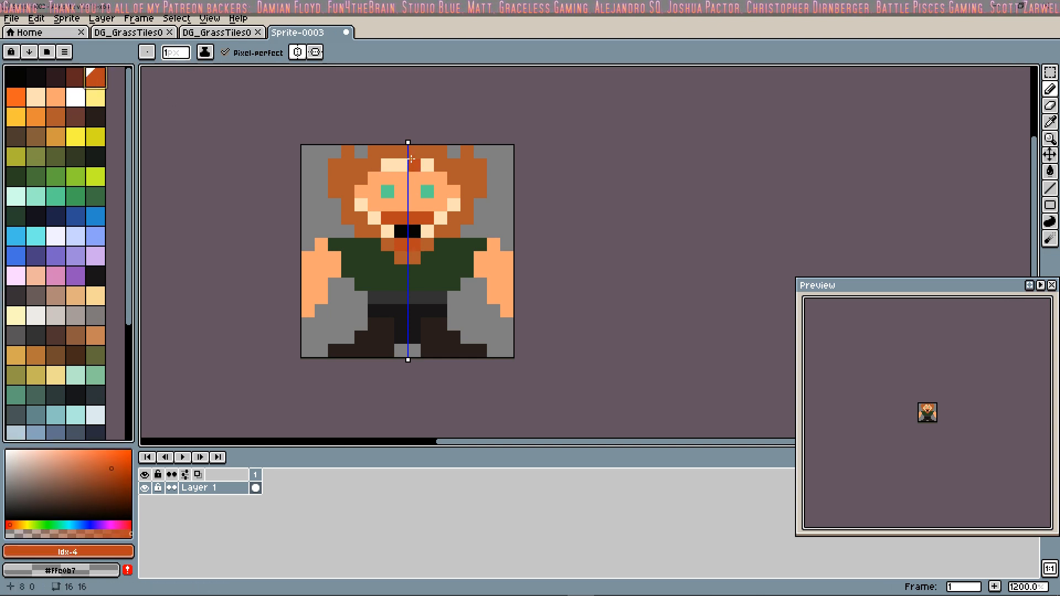
key("bracketright")
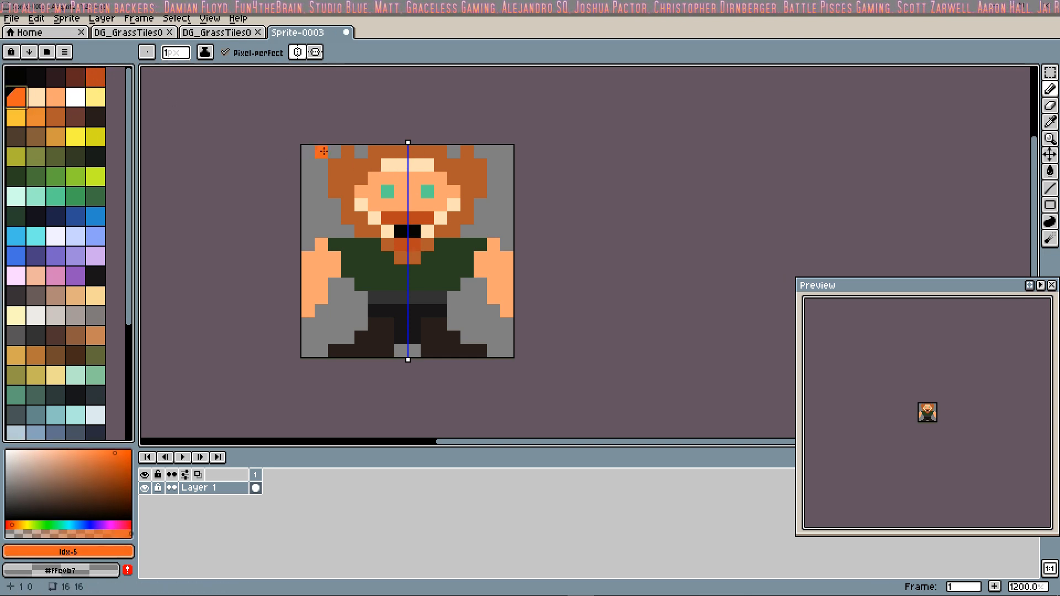
left_click(59, 122)
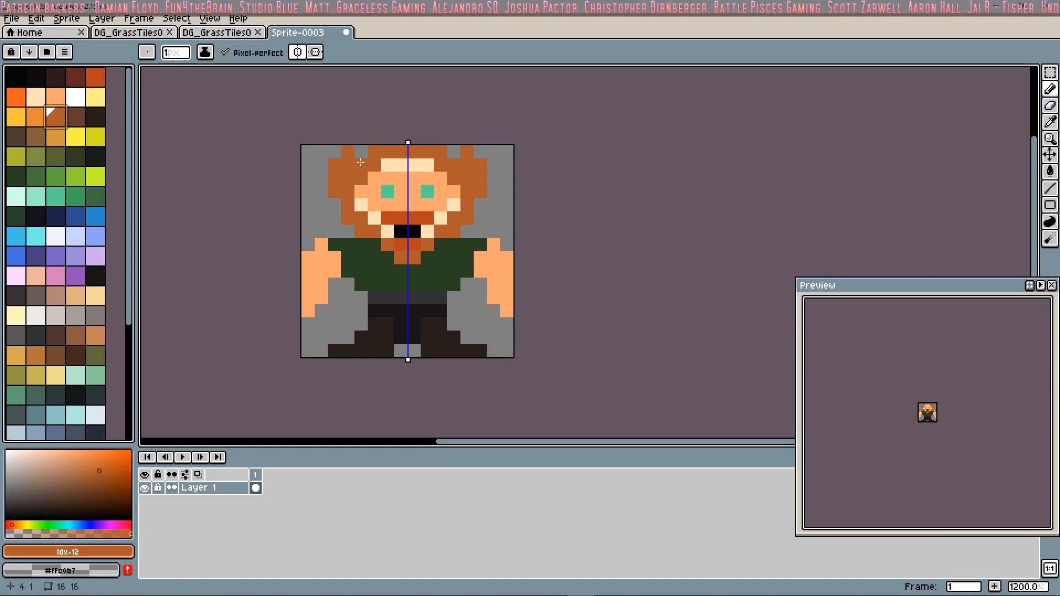
left_click(403, 165)
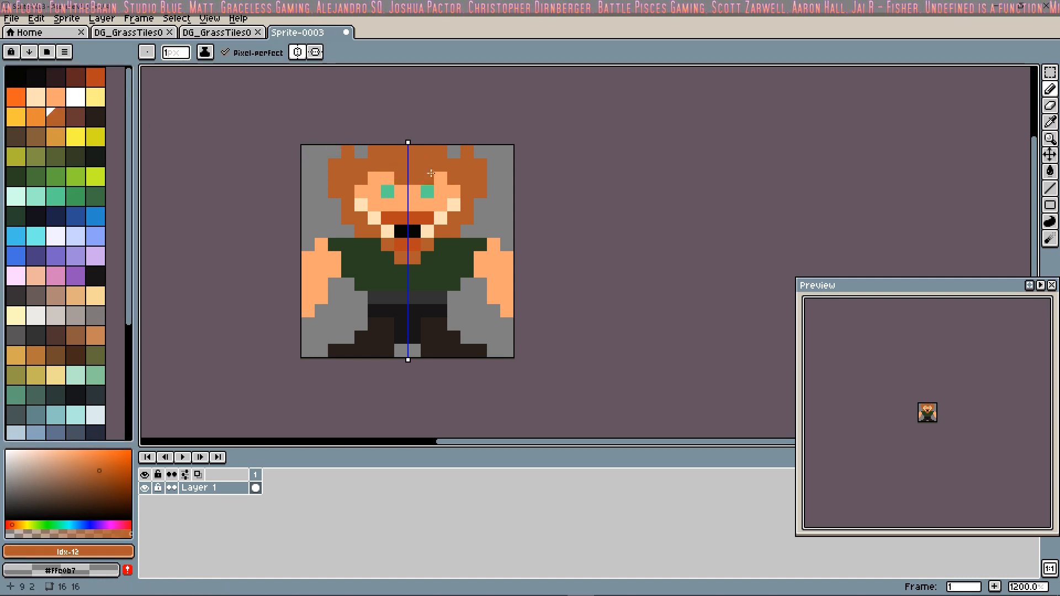
left_click(373, 178)
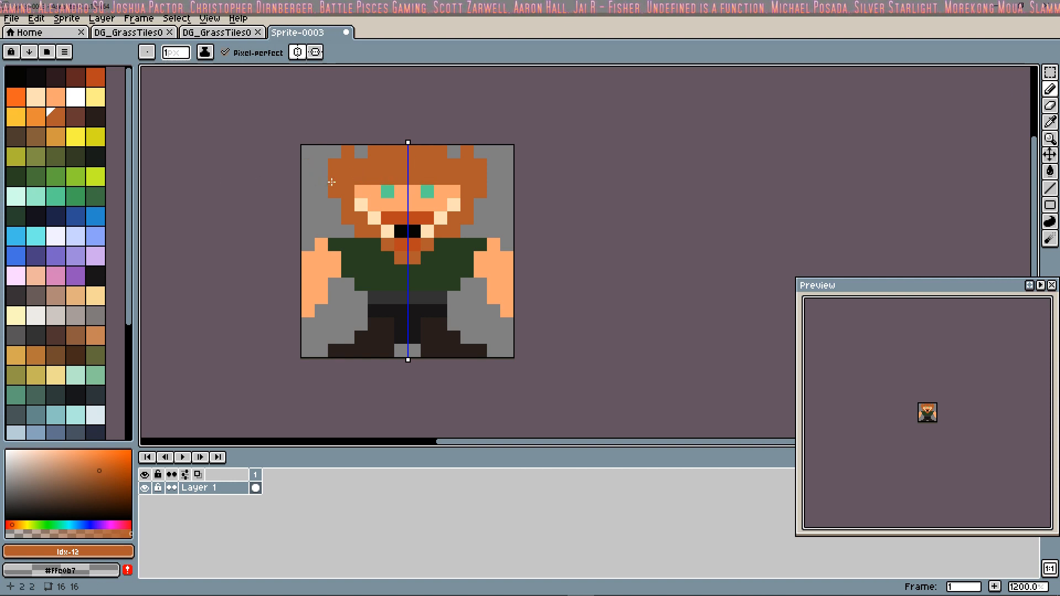
Step: Add mirrored dark red-brown (Idx-3) shading pixels along the upper edge of the hair
key("bracketright")
left_click(342, 147)
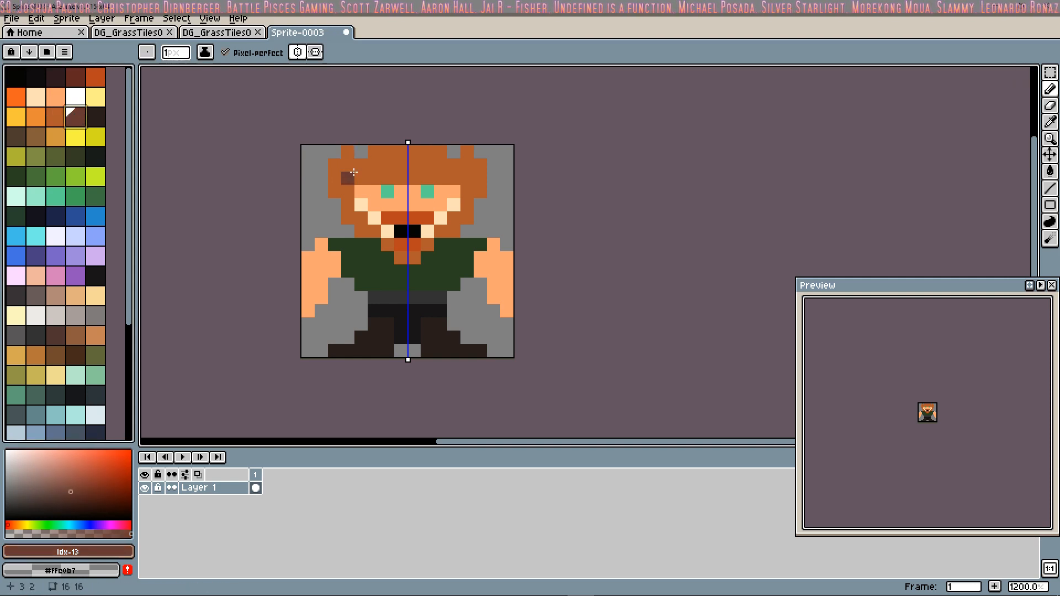
left_click(80, 82)
left_click(338, 167)
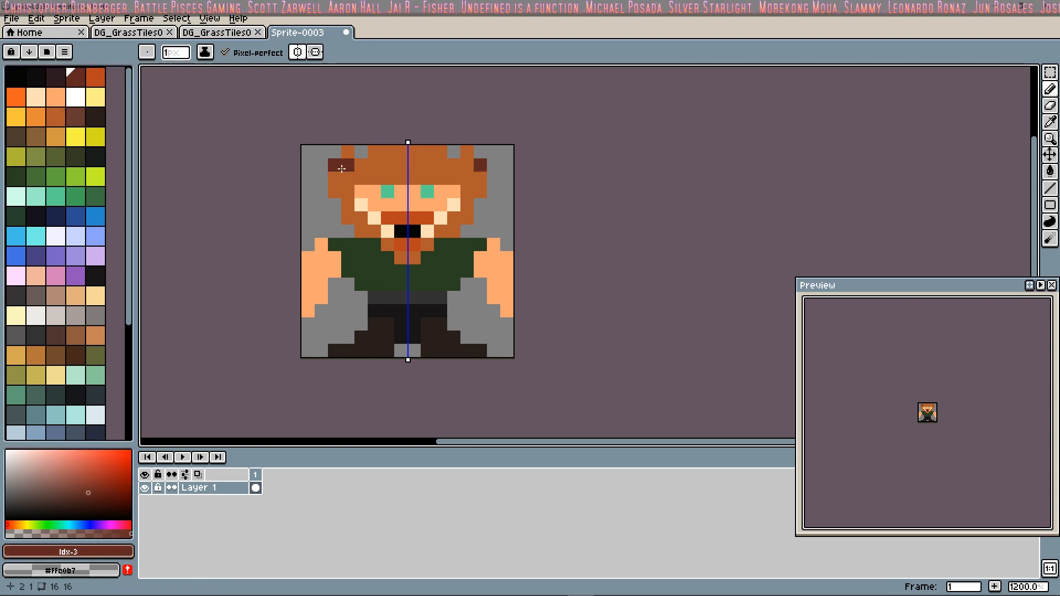
left_click(361, 165)
left_click(373, 151)
left_click(400, 151)
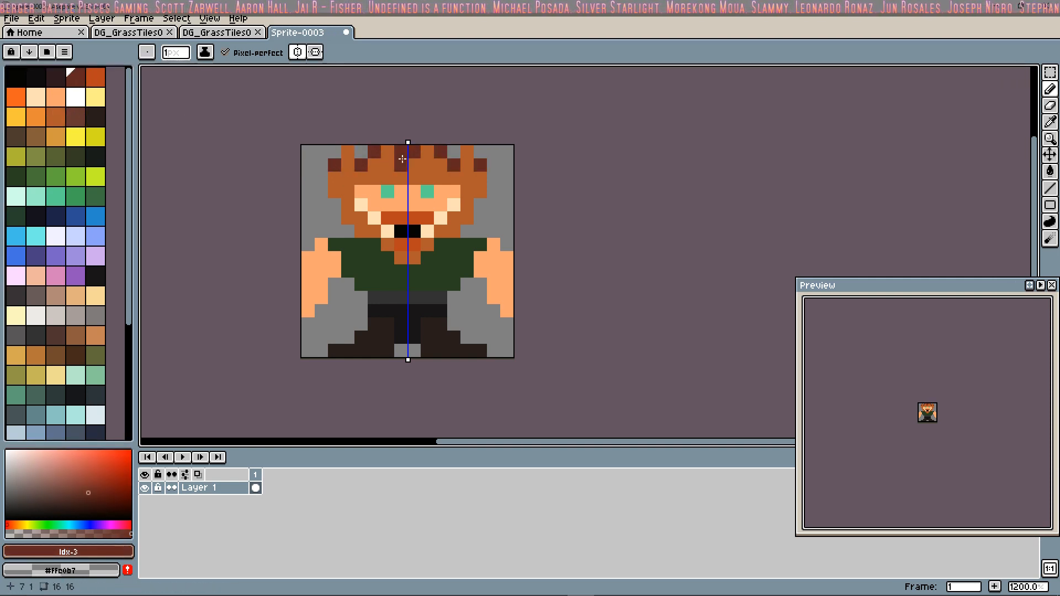
Step: Add mirrored dark red-brown (Idx-3) shading pixels down the outer sides of the hair and beard and around the chin
left_click(480, 178)
left_click(467, 191)
left_click(469, 204)
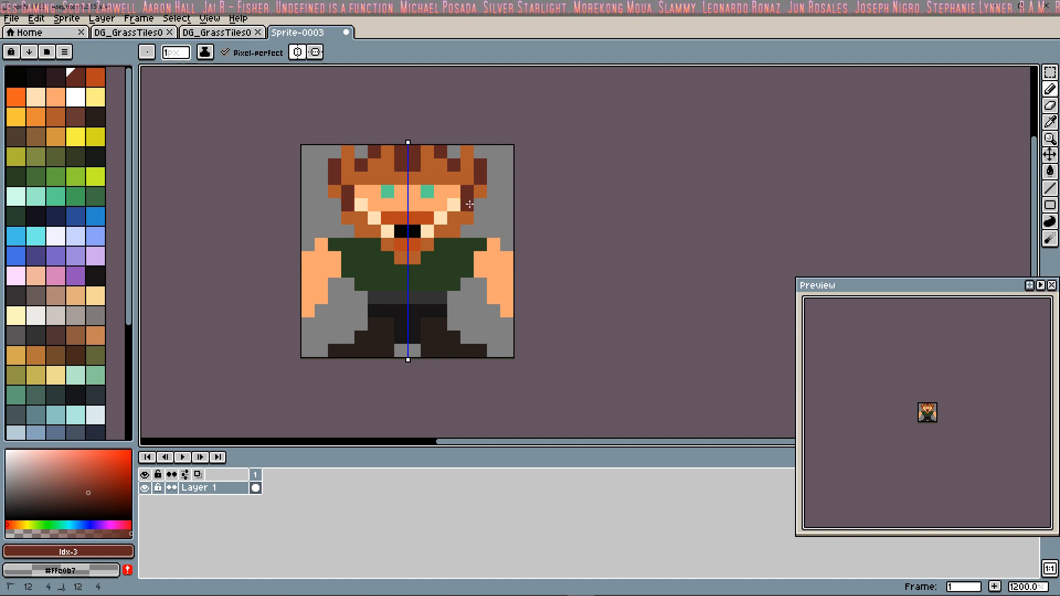
left_click(458, 232)
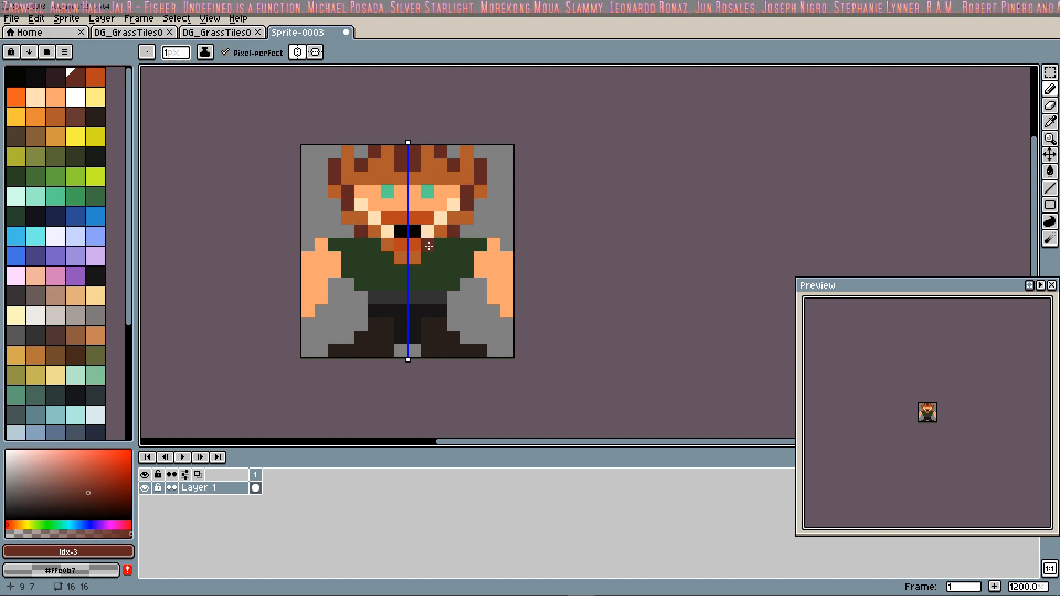
left_click(429, 246)
left_click(415, 259)
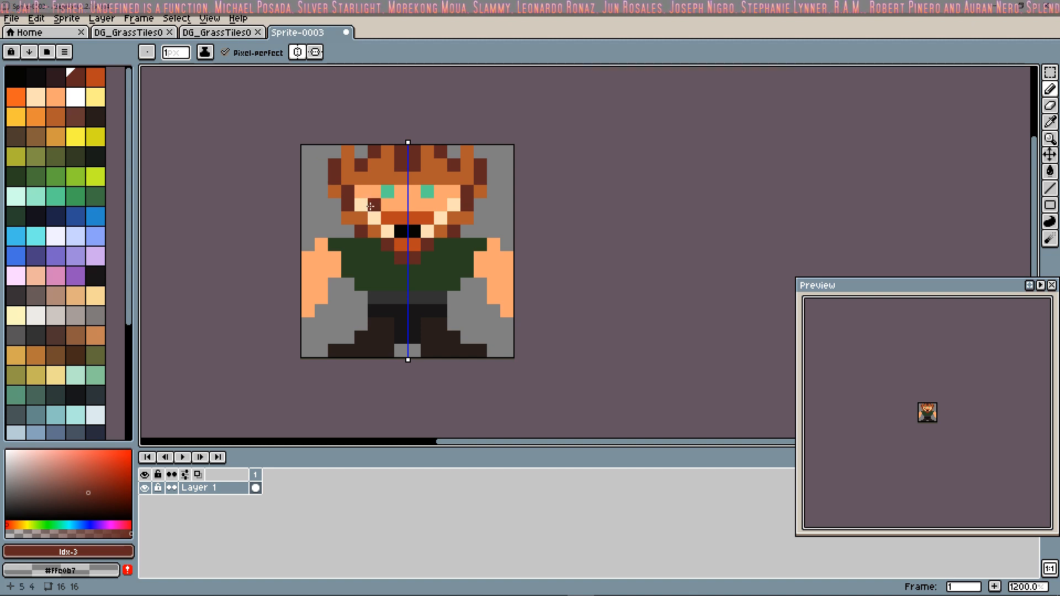
left_click(337, 189)
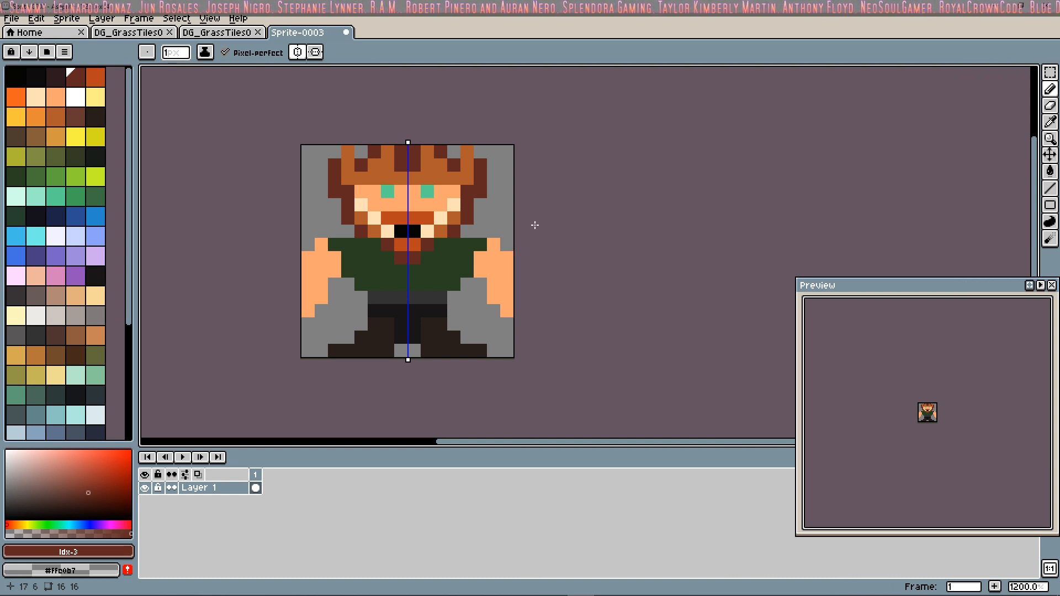
Step: Recolour both eyes blue (Idx-38), also trying light cyan (Idx-41), near-black (Idx-36) and navy (Idx-37) on them
left_click(78, 216)
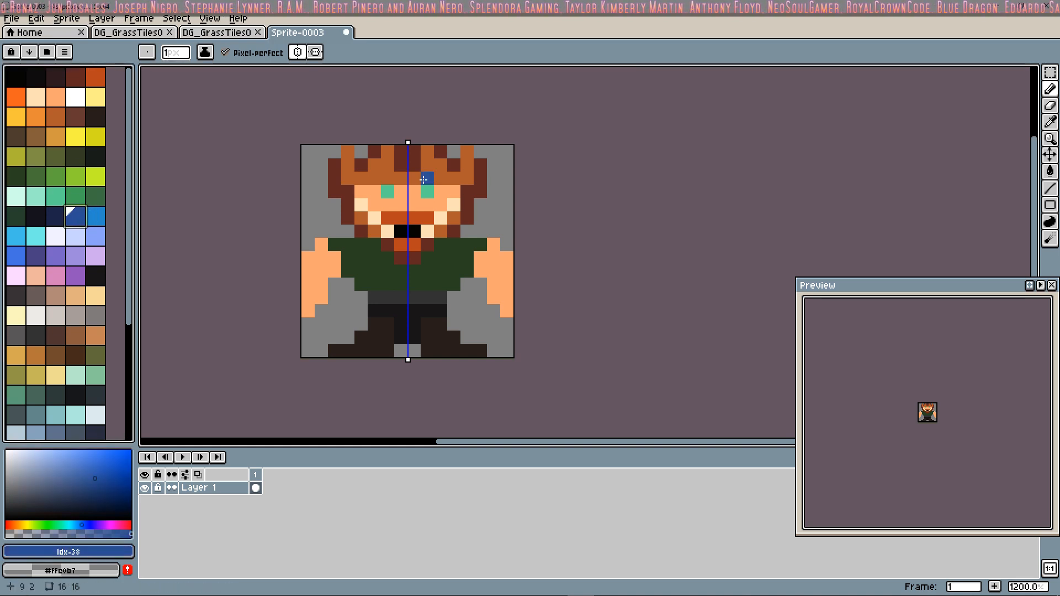
left_click(391, 195)
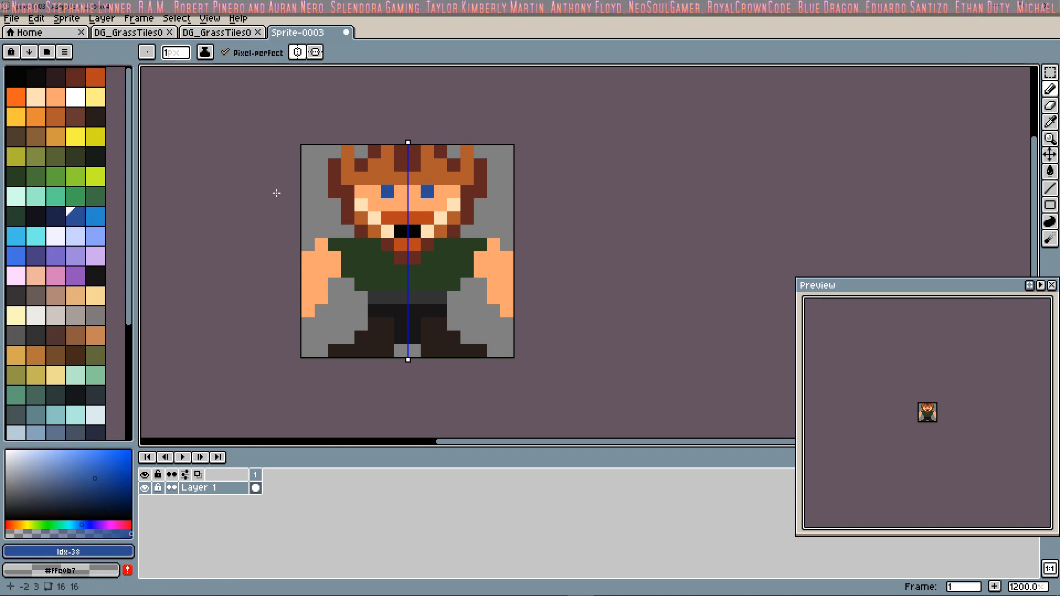
left_click(35, 236)
left_click(392, 187)
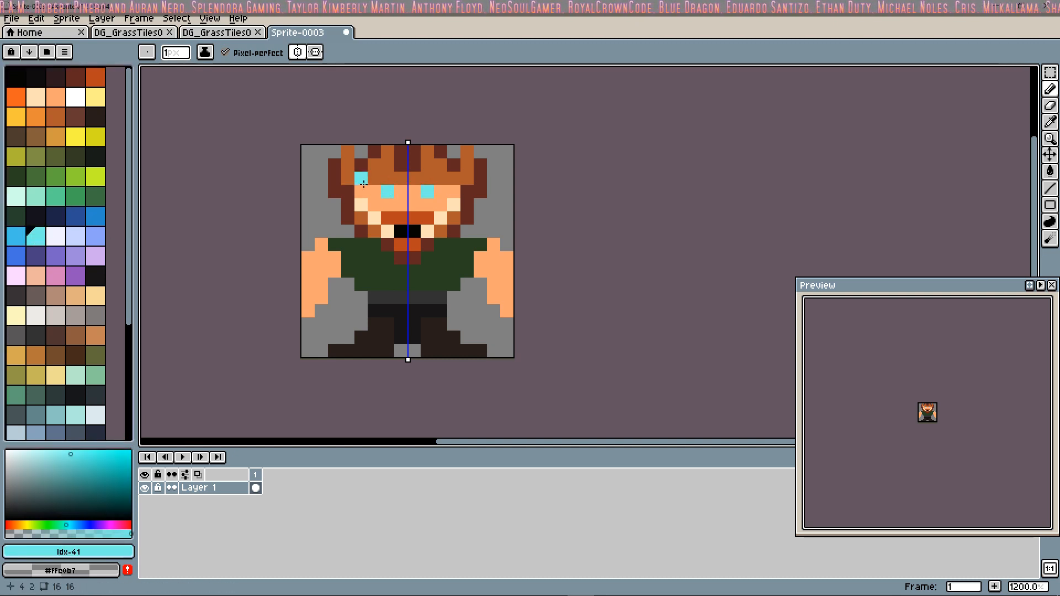
left_click(36, 216)
left_click(384, 189)
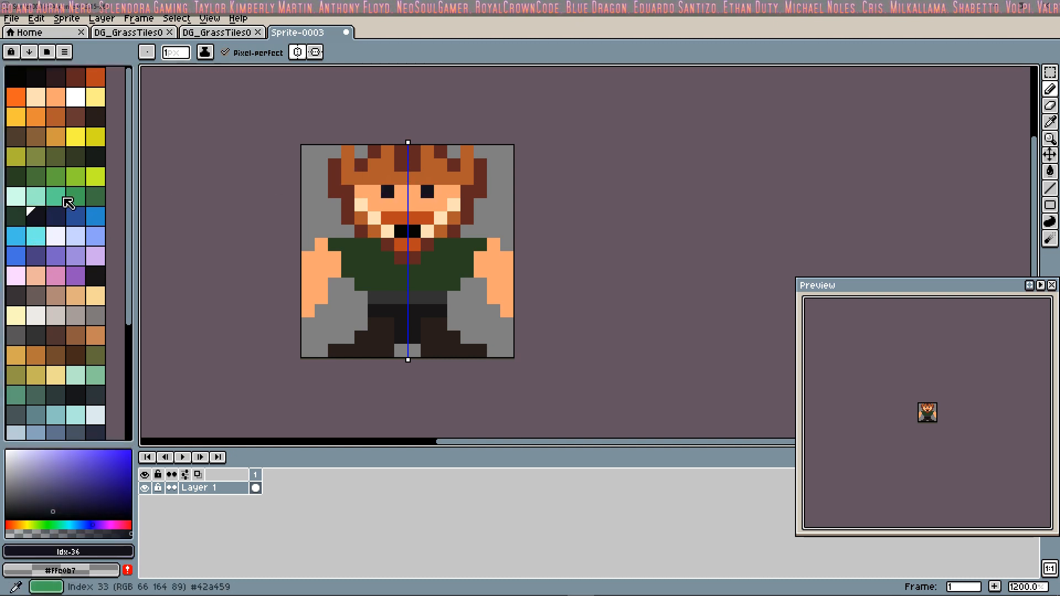
left_click(55, 216)
left_click(389, 194)
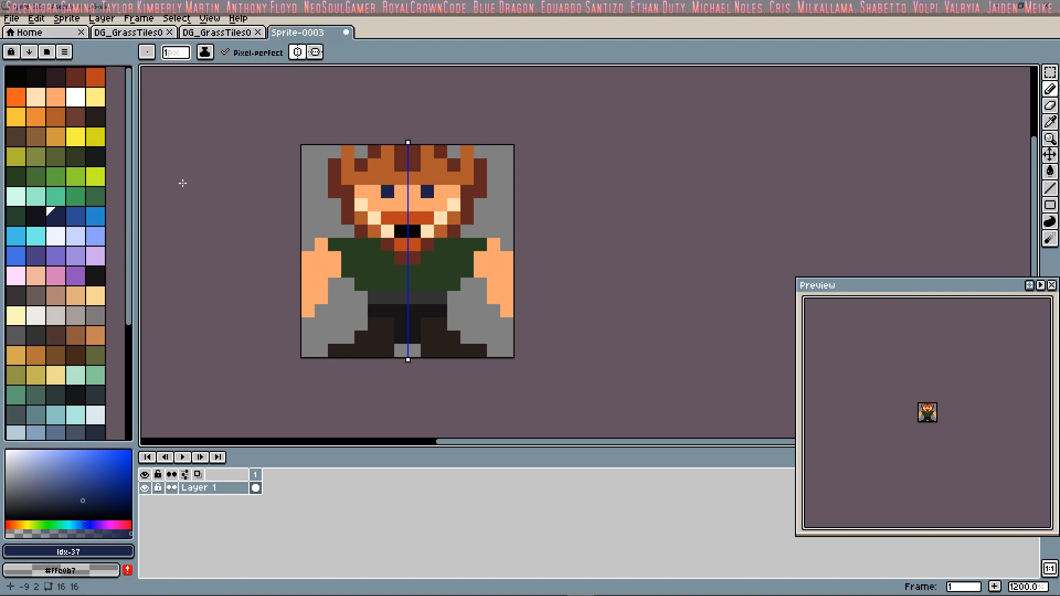
left_click(75, 215)
left_click(389, 192)
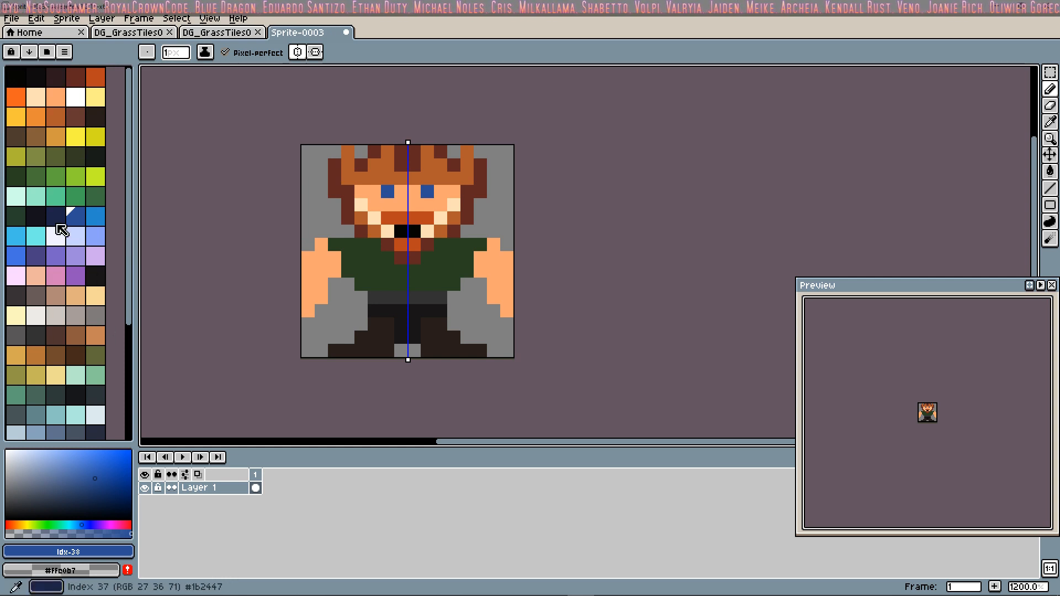
Step: Try pink (Idx-124) on the two mouth pixels between the moustache and chin beard
scroll(98, 326, "down", 3)
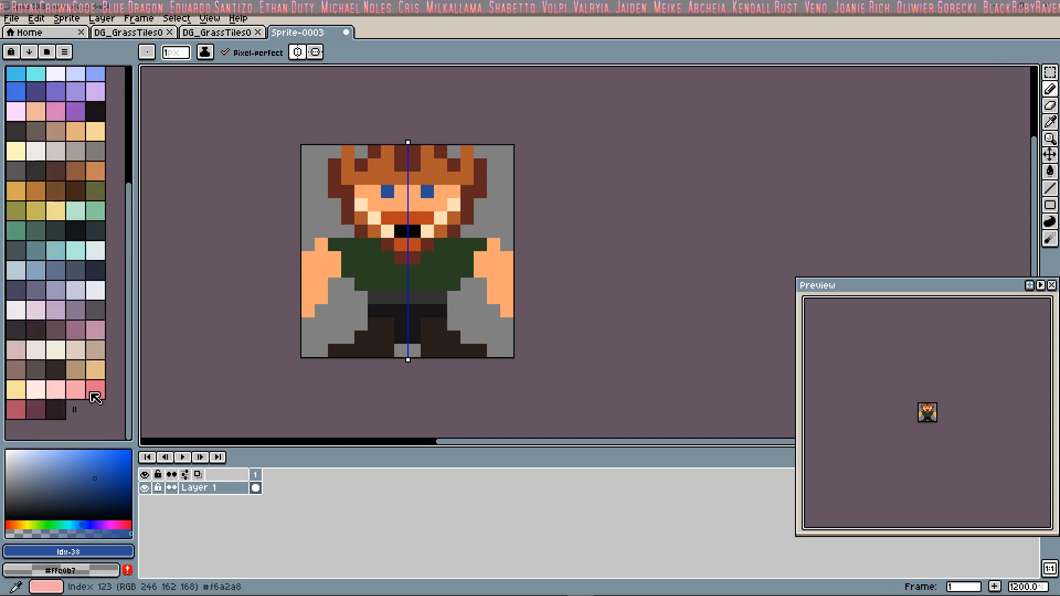
left_click(96, 395)
left_click(400, 231)
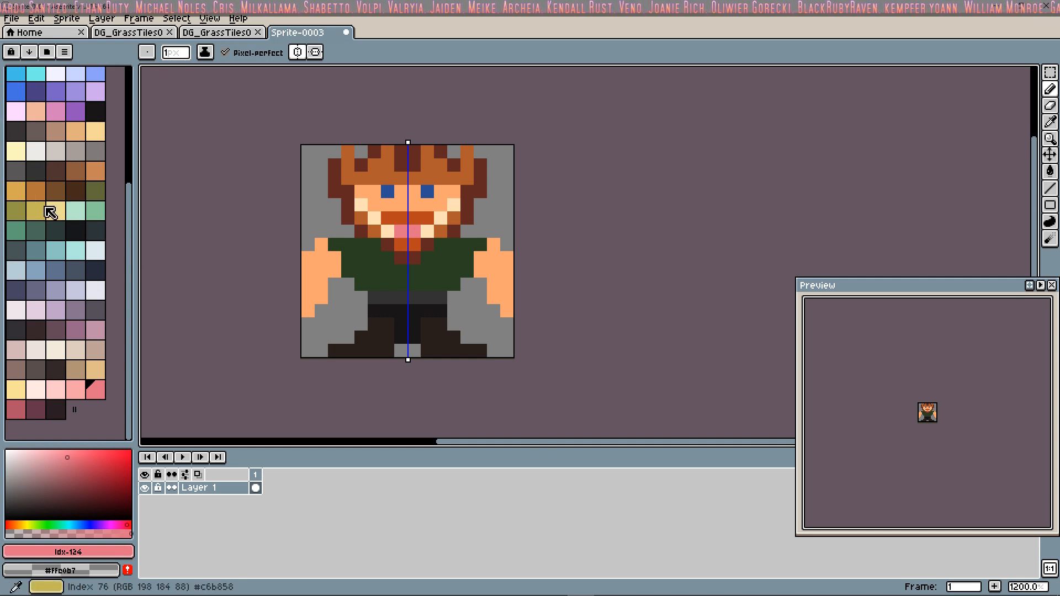
key("ctrl+z")
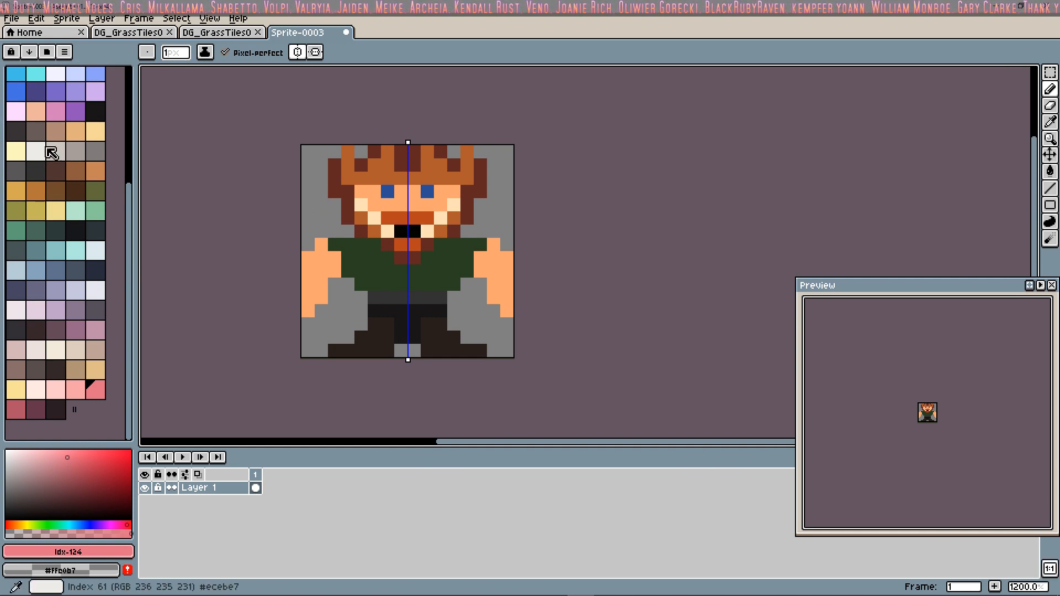
Step: Shade the nose, the face pixels outside the eyes and the inner arms with tan (Idx-69)
left_click(96, 171)
left_click(386, 191)
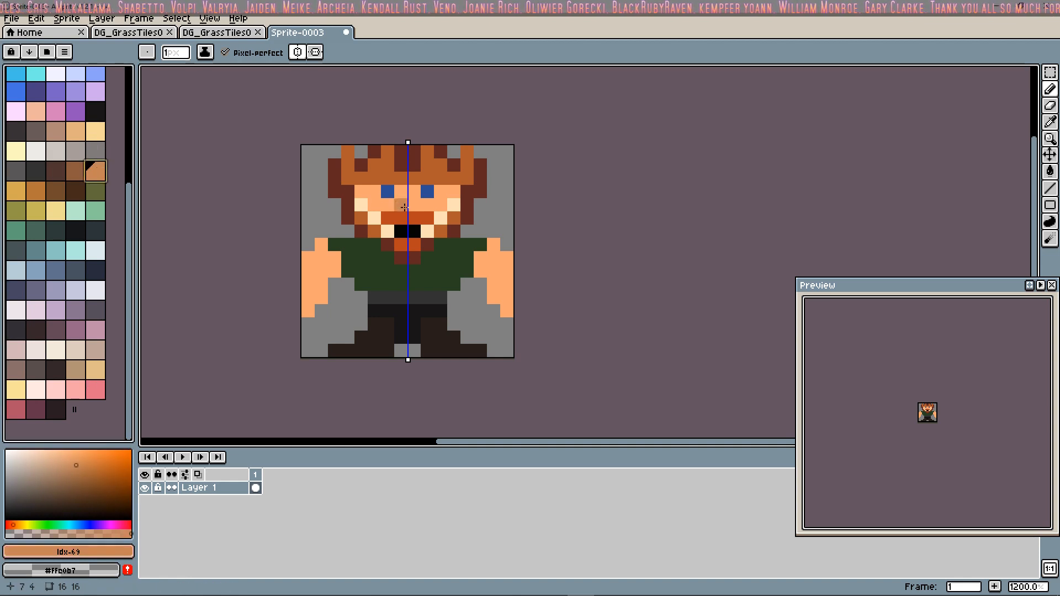
left_click(407, 207)
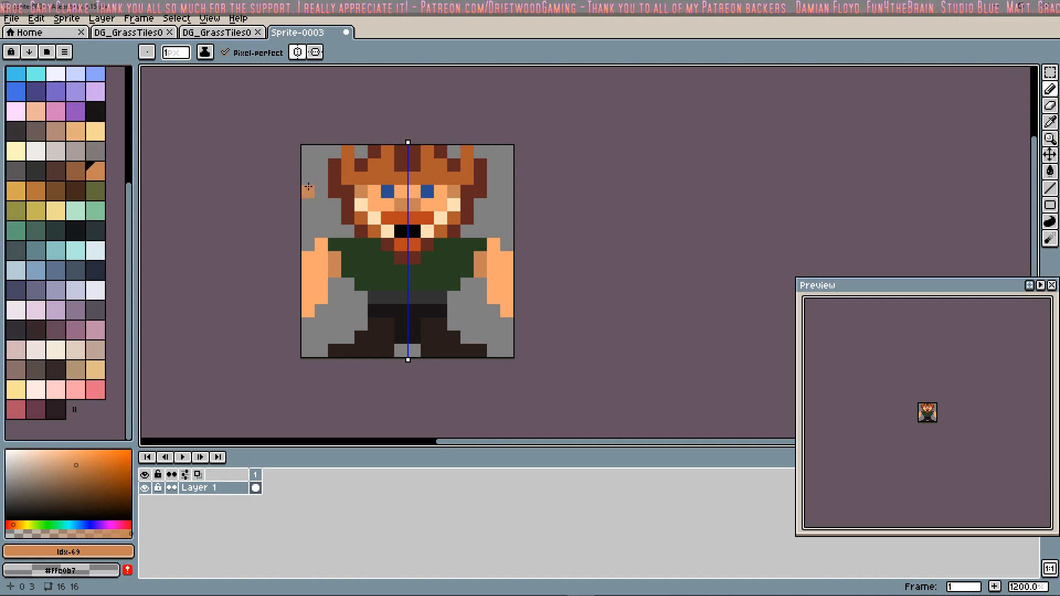
Step: Save the sprite under the file name DNDPlayer01 in the Aseprite folder
left_click(12, 18)
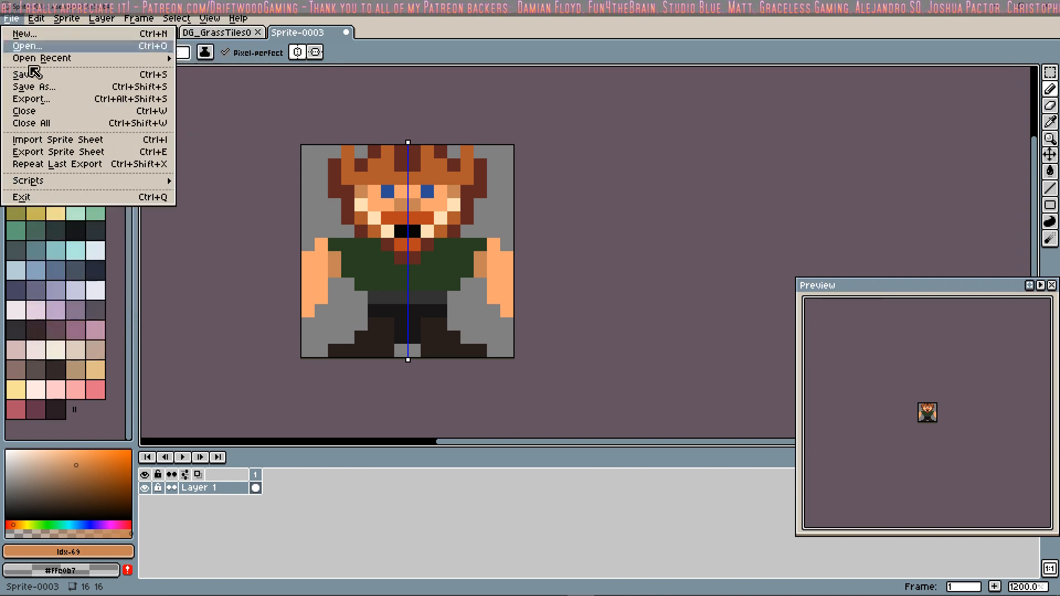
left_click(44, 88)
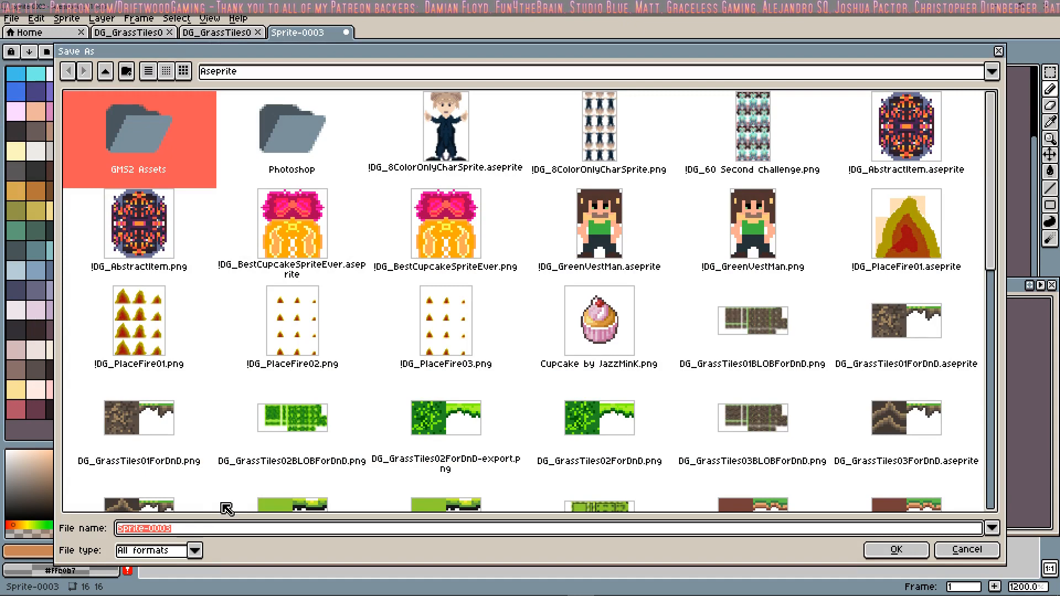
type("DNDP")
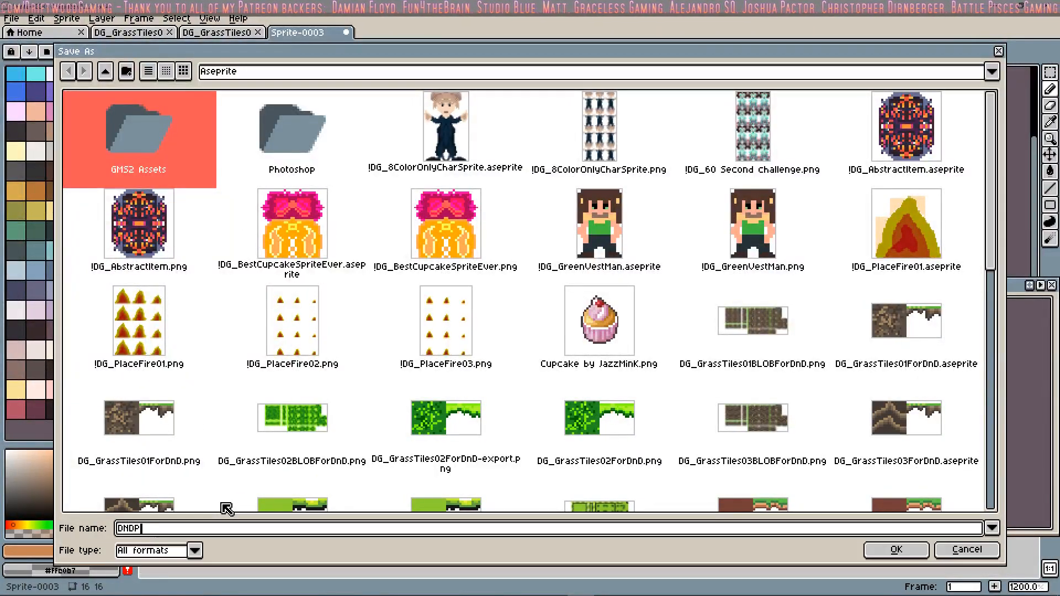
type("layer01")
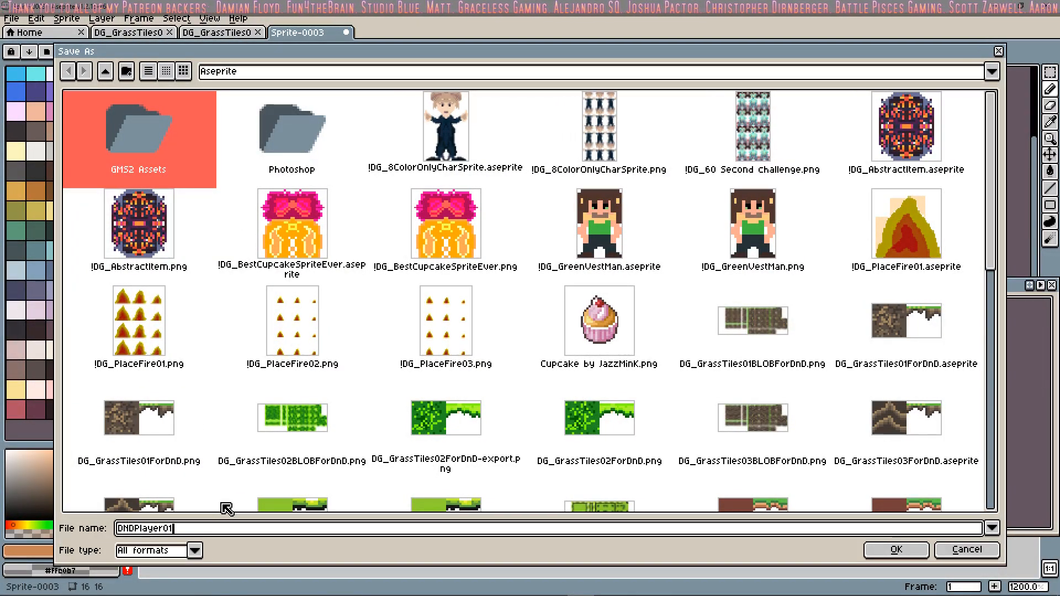
left_click(897, 550)
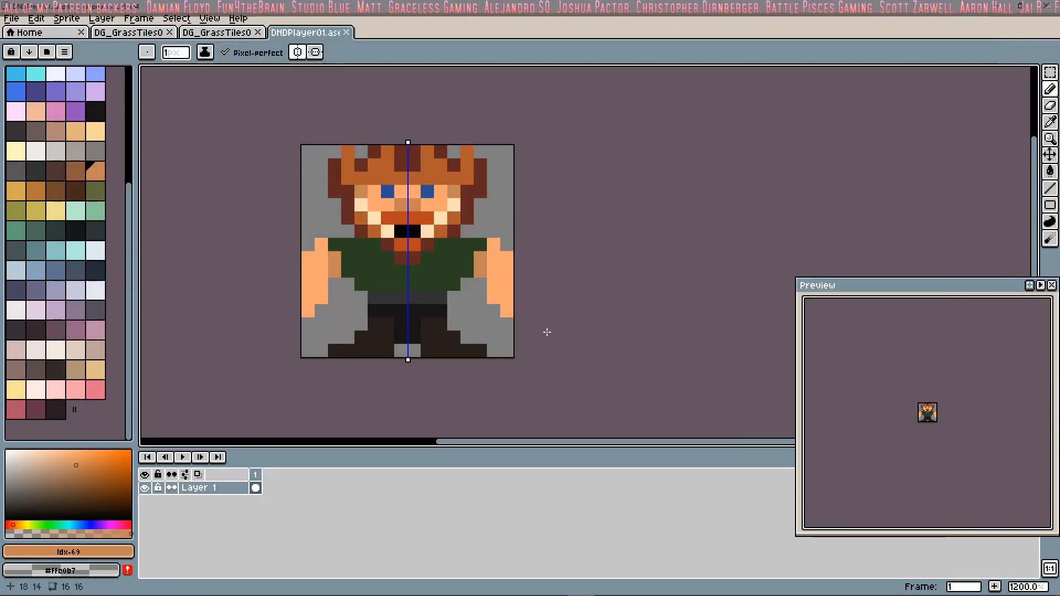
Step: Export the finished character sprite as DNDPlayer01.png
left_click(11, 18)
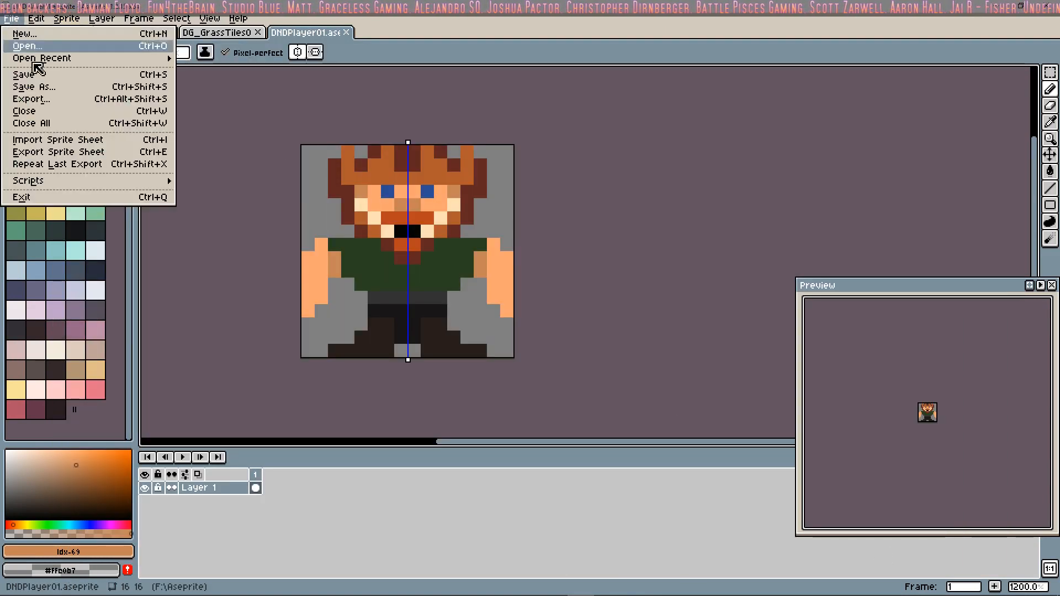
left_click(52, 101)
left_click(544, 382)
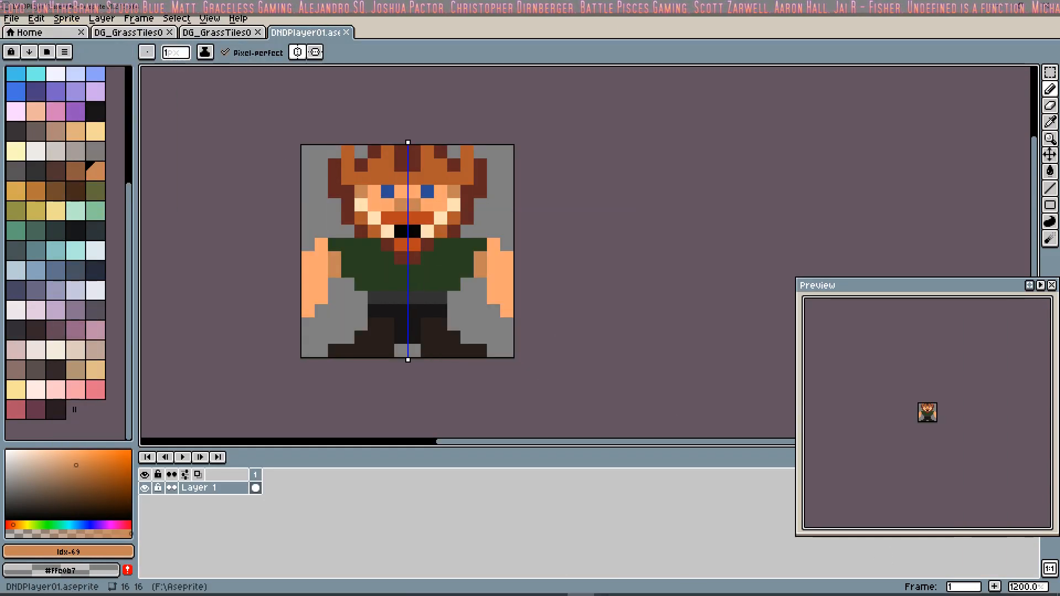
Step: Switch to the Driftwood n Dragons project in GameMaker Studio 2 and create a new sprite resource
mouse_move(602, 591)
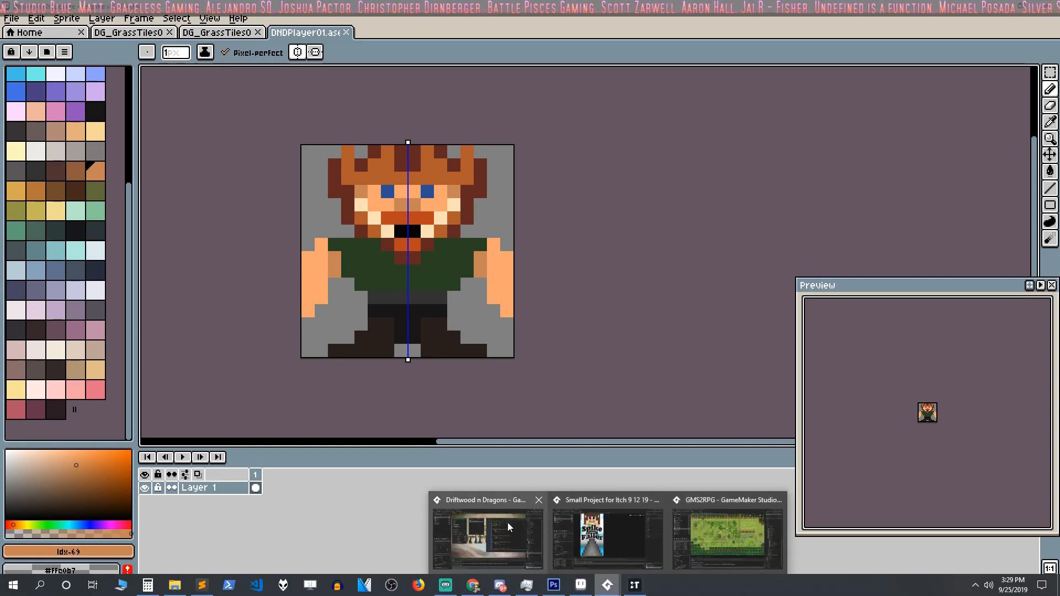
left_click(508, 522)
right_click(924, 118)
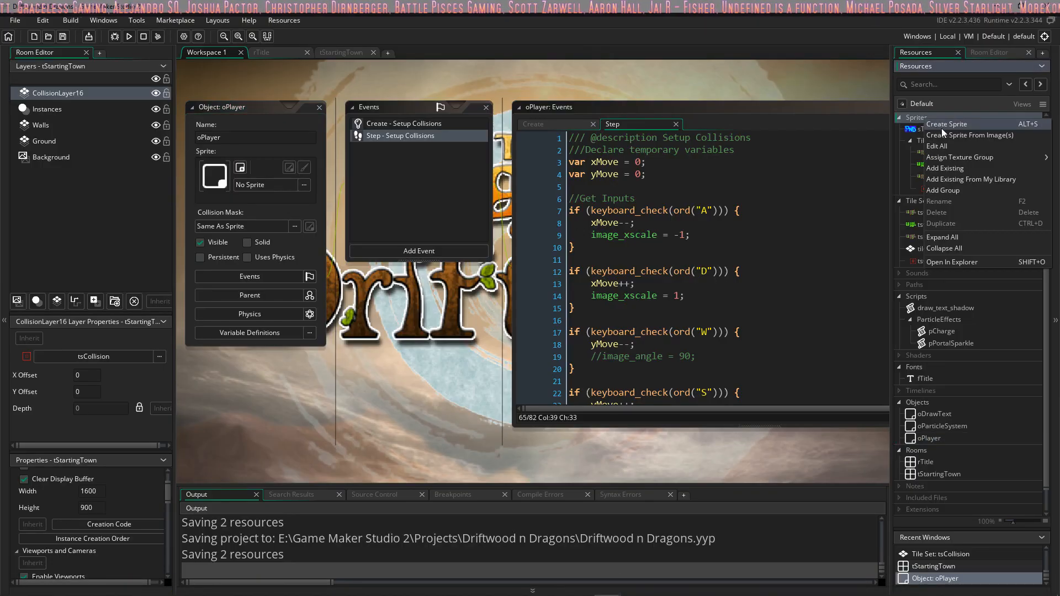
left_click(942, 127)
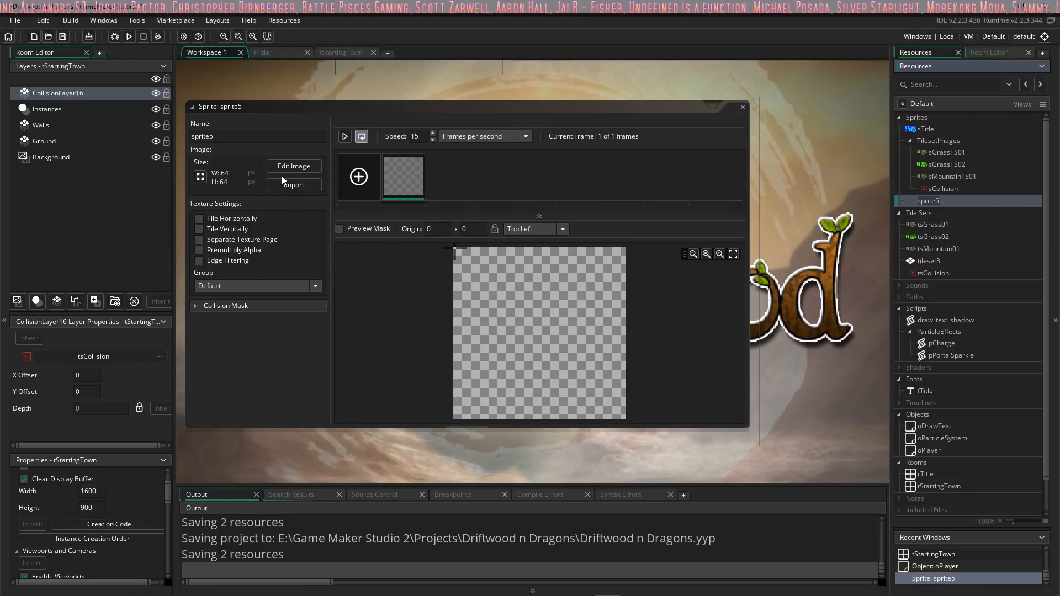
Step: Import DNDPlayer01.png from the Aseprite folder on drive F: into the new sprite
left_click(302, 186)
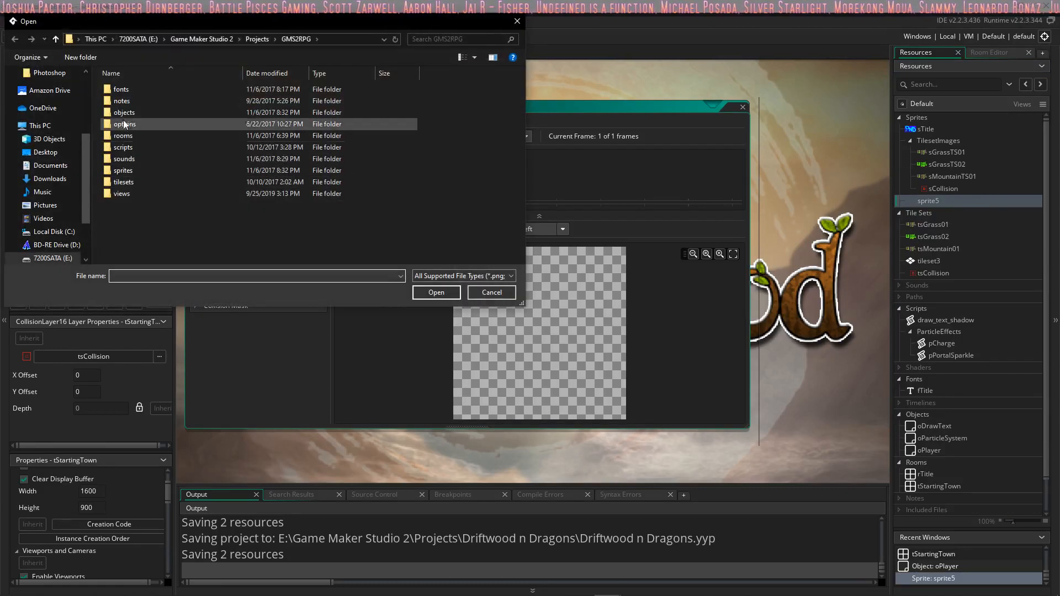
scroll(61, 254, "down", 1)
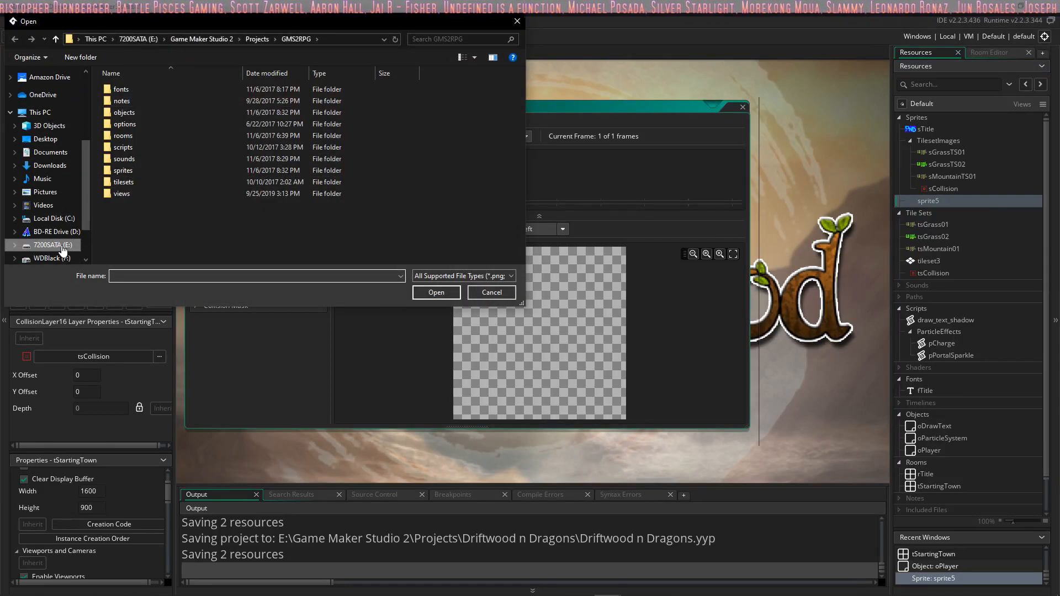
left_click(67, 258)
double_click(135, 105)
left_click(248, 111)
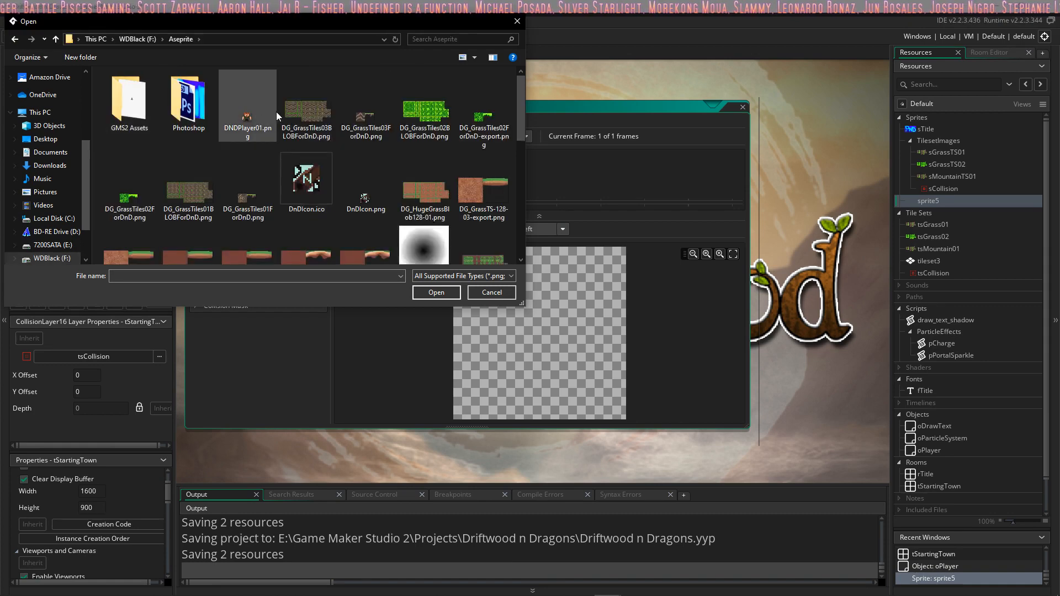
left_click(436, 292)
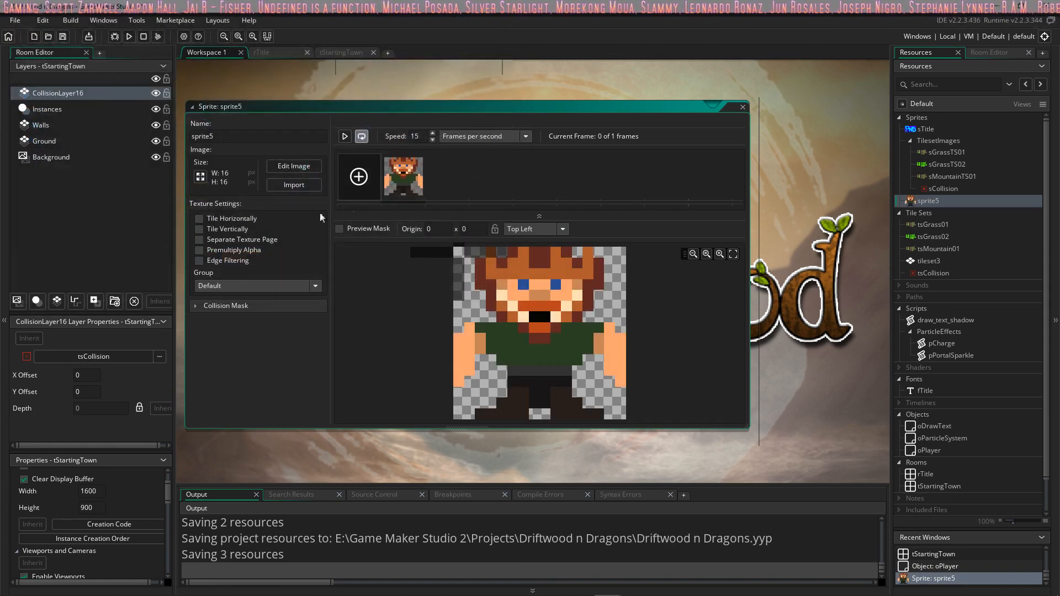
Step: Set the sprite's origin to Middle Centre, name it sPlayer, and close its editor
left_click(553, 229)
left_click(529, 280)
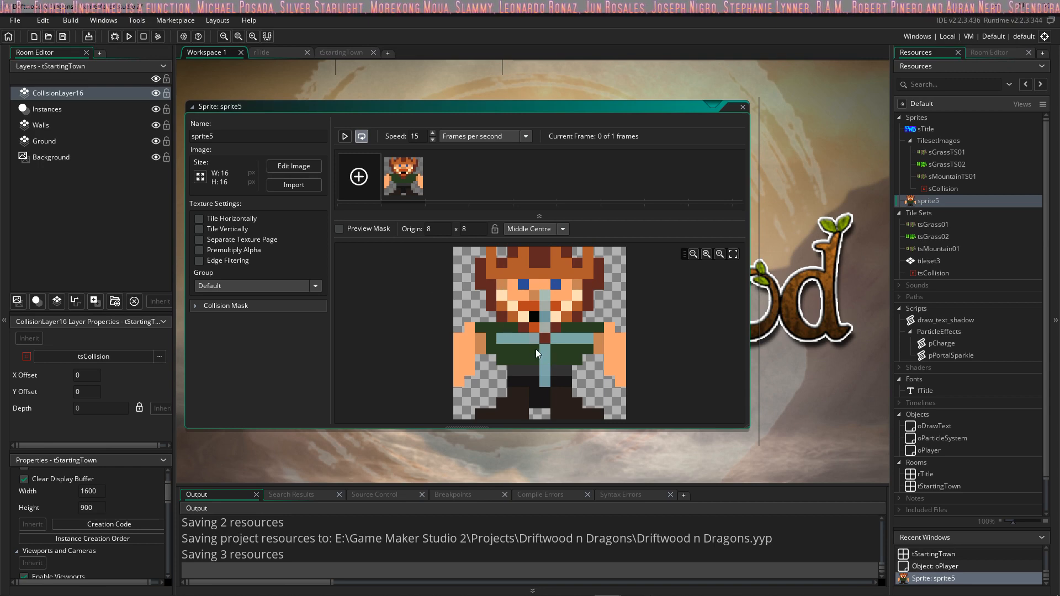
double_click(202, 136)
type("sPlayer")
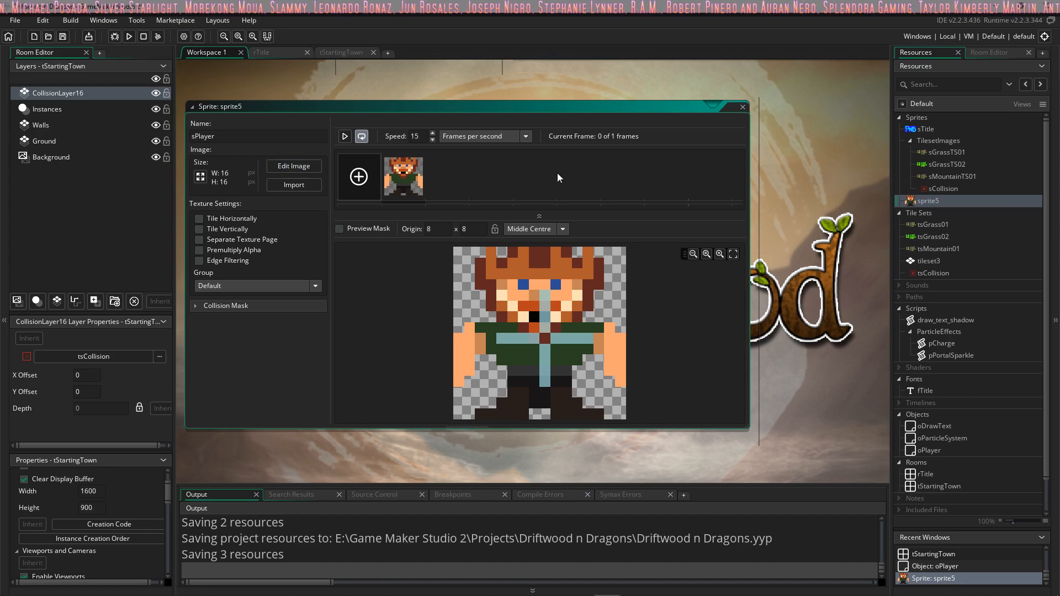
left_click(743, 108)
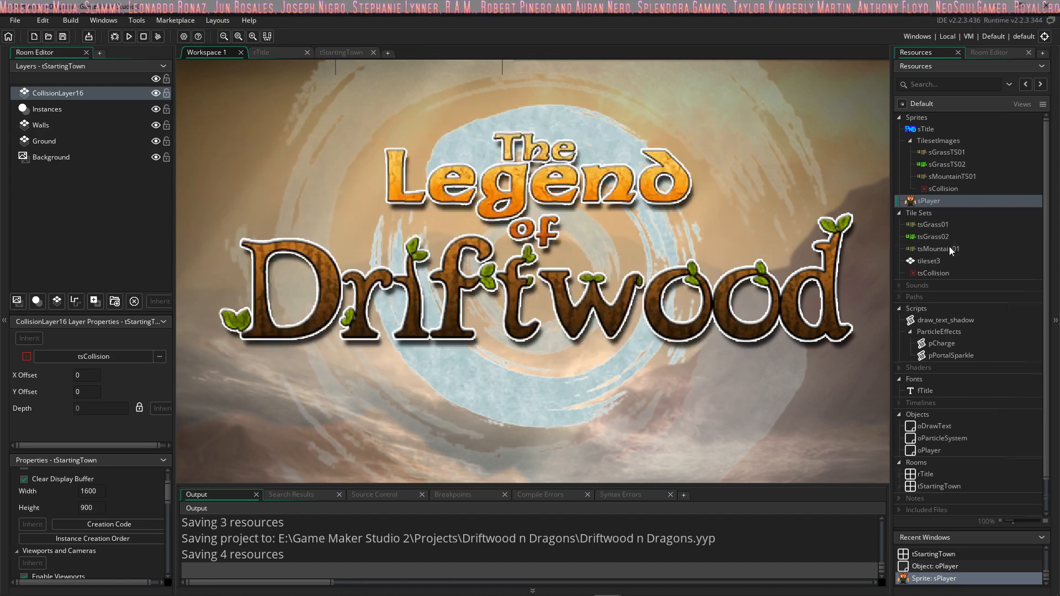
Step: Open the oPlayer object and assign sPlayer as its sprite
scroll(953, 260, "down", 1)
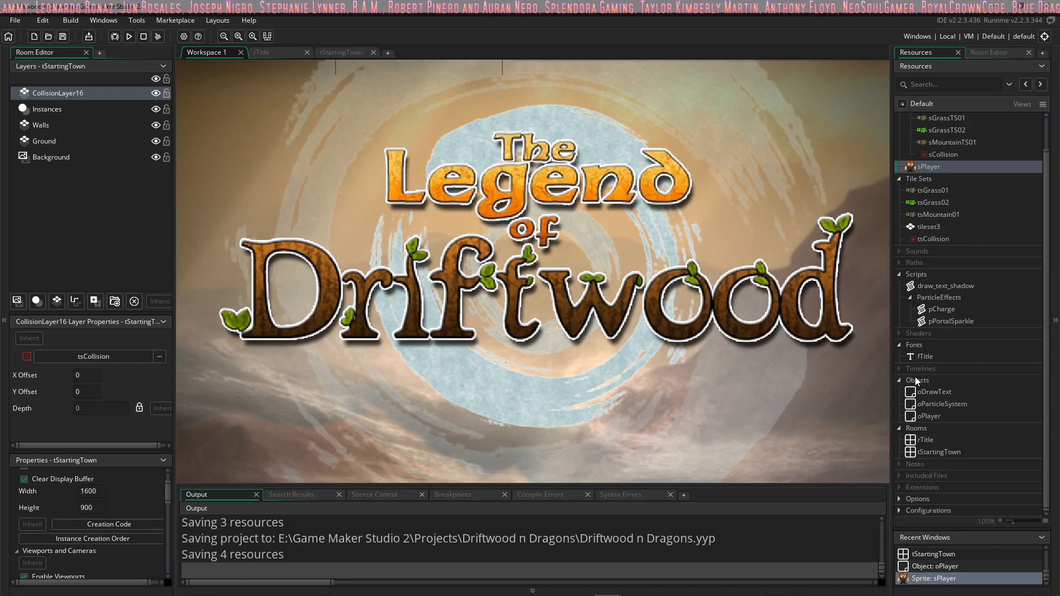
double_click(925, 415)
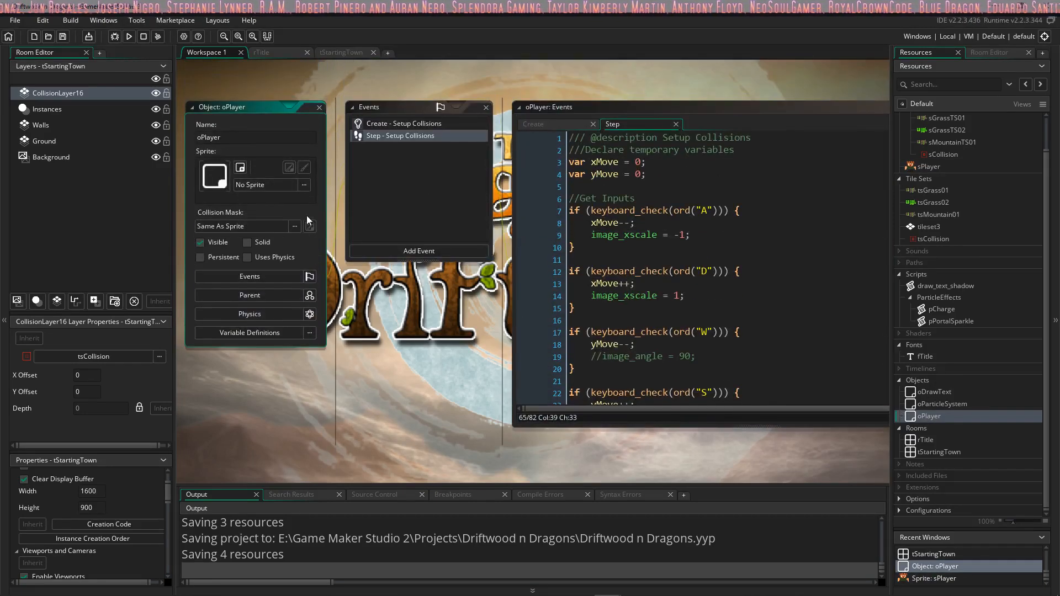
left_click(307, 187)
left_click(505, 216)
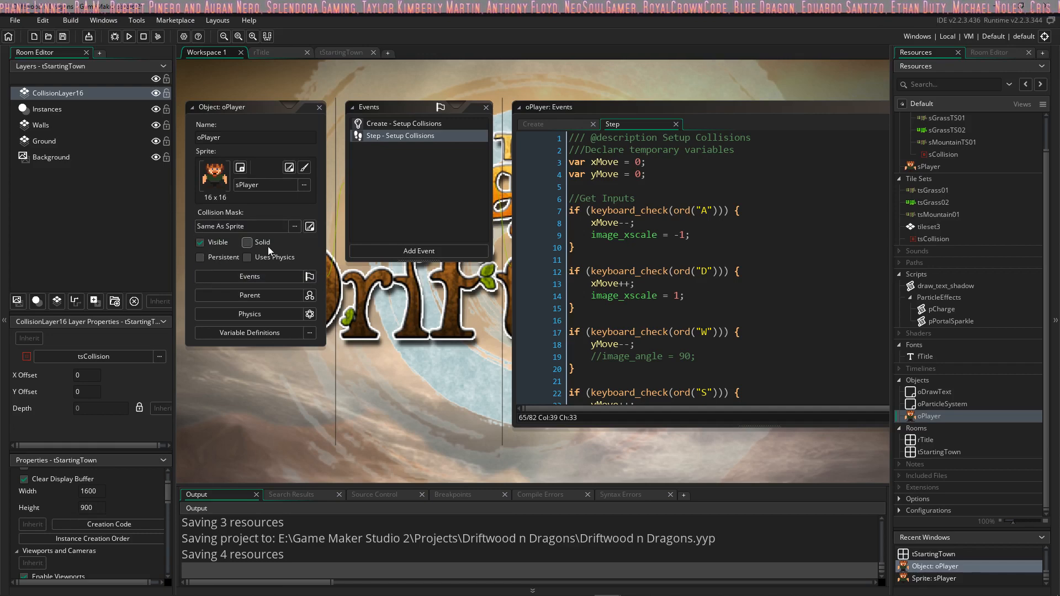
Step: Check oPlayer's Create event code, and make the oPlayer object Solid
middle_click_drag(448, 297, 382, 307)
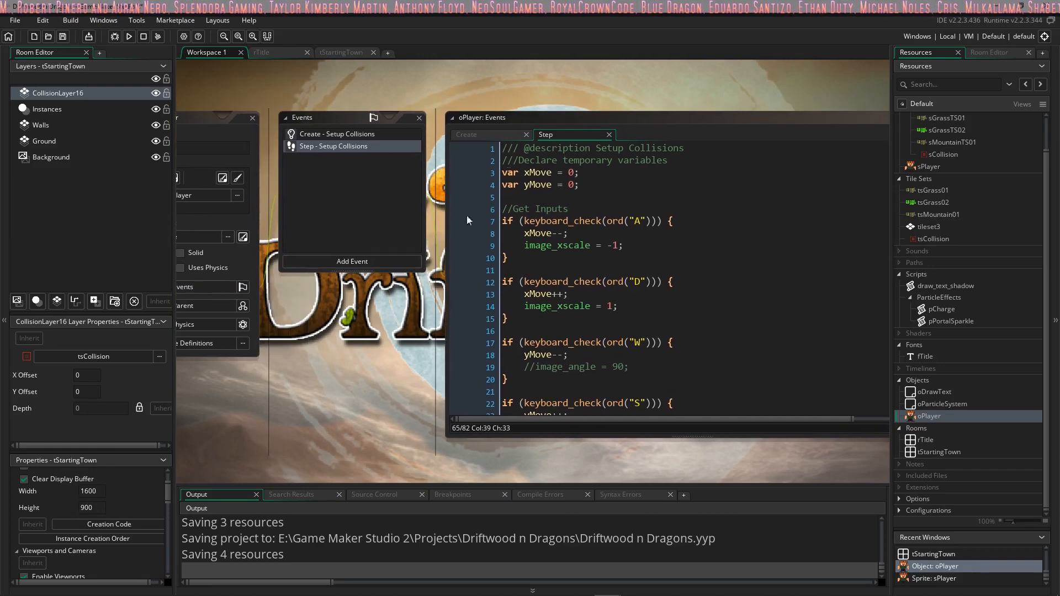
left_click(504, 137)
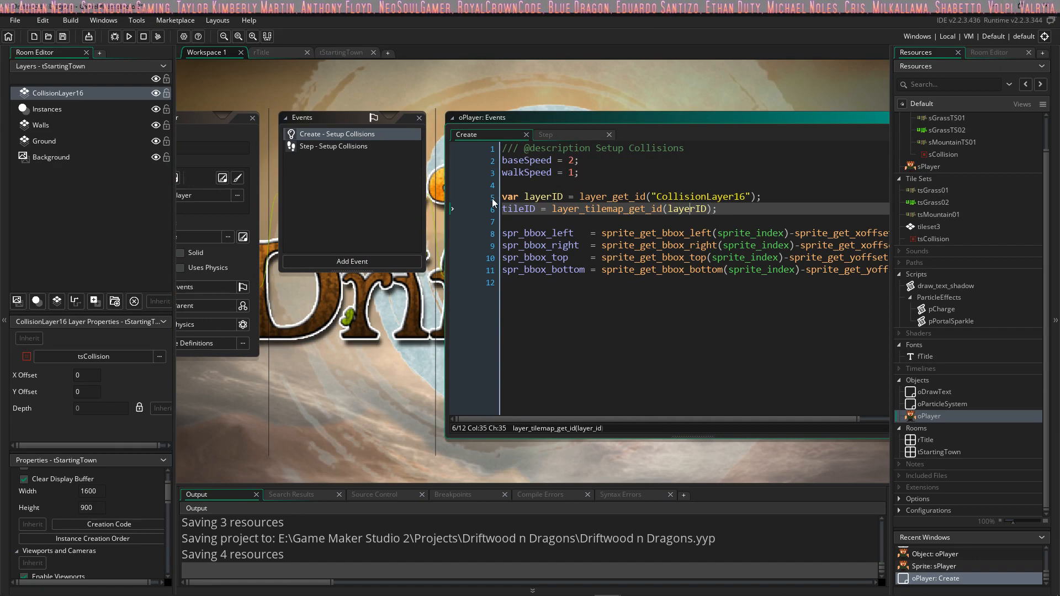
middle_click_drag(349, 322, 384, 321)
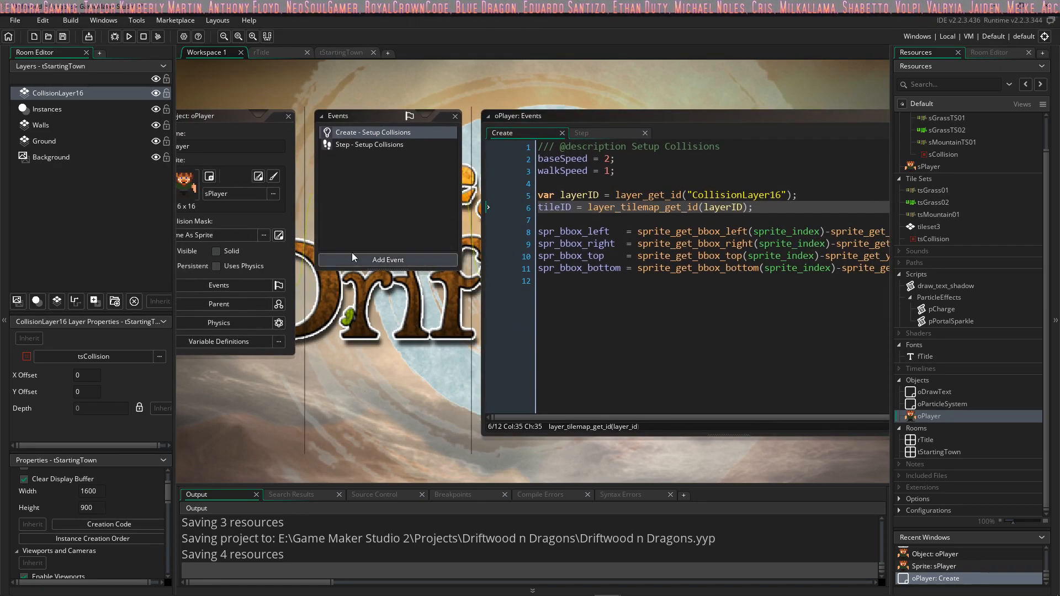
left_click(216, 251)
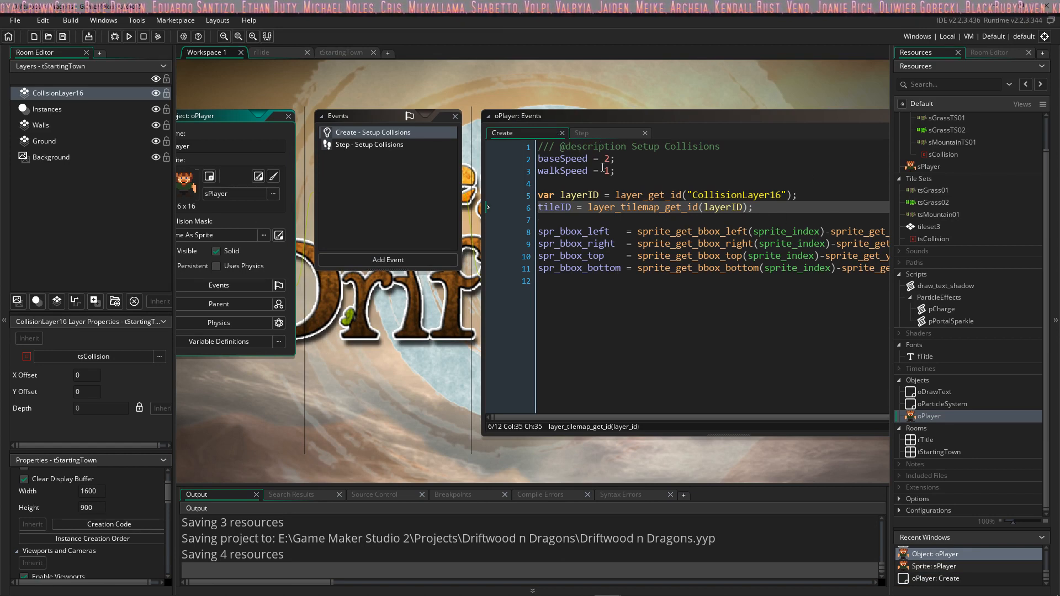
Step: Place an oPlayer instance on tStartingTown's Instances layer, in the grass west of the mountain walls
left_click(261, 52)
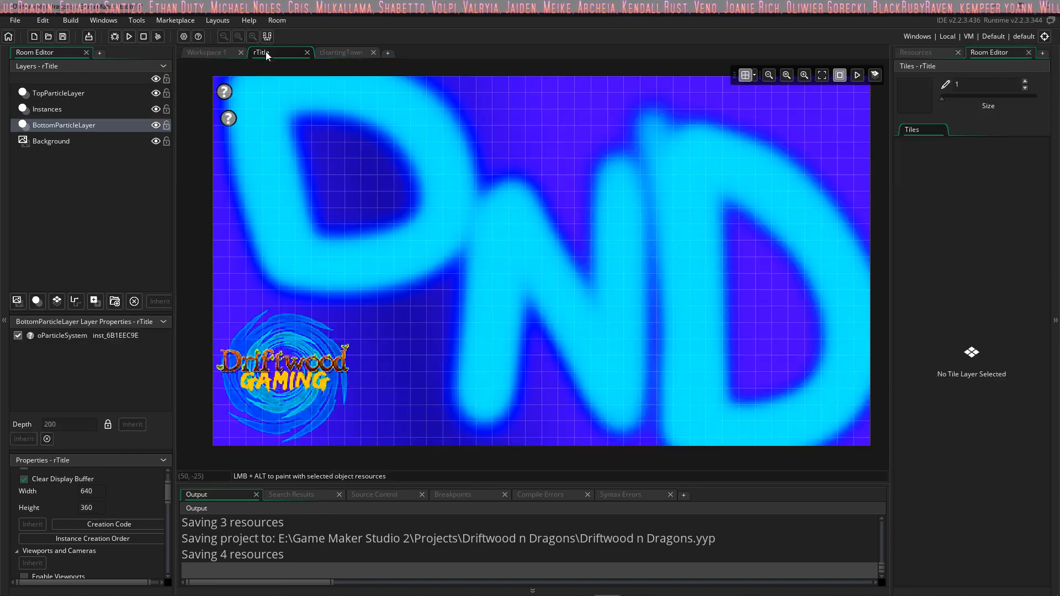
left_click(340, 52)
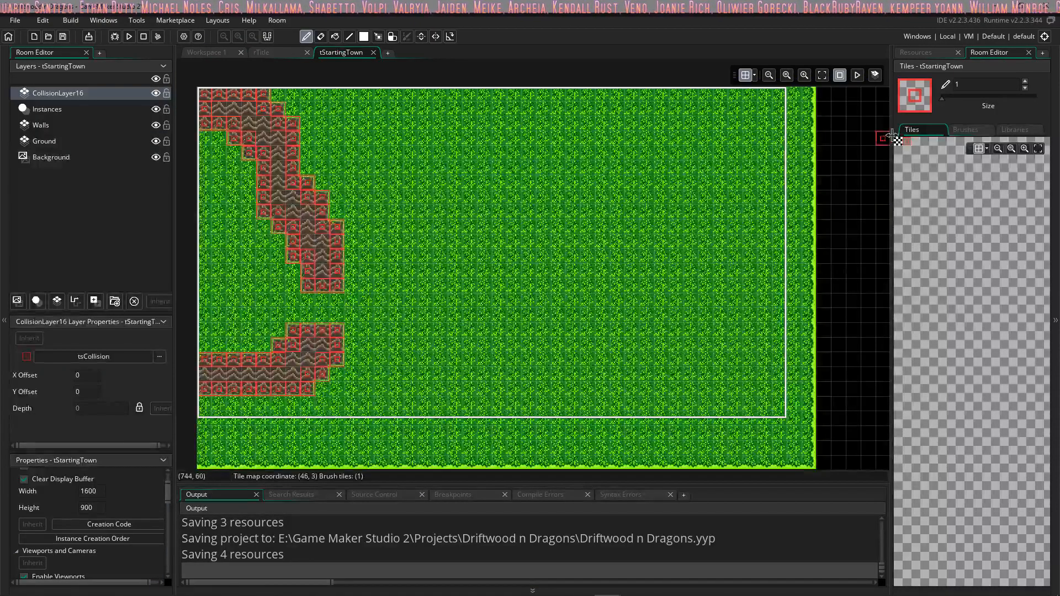
left_click(940, 52)
left_click(285, 244)
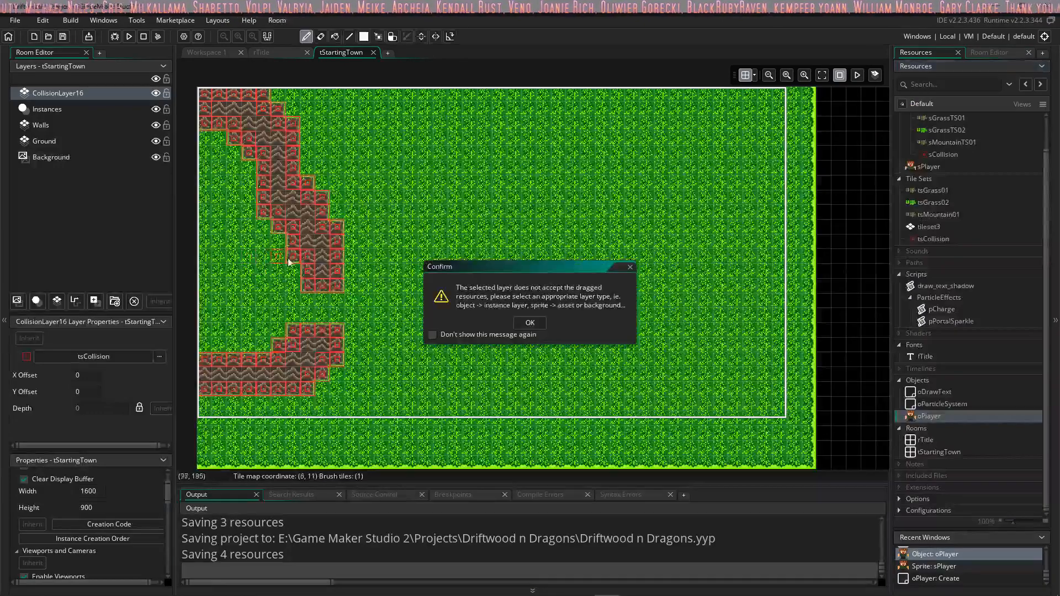
left_click(530, 326)
left_click(53, 109)
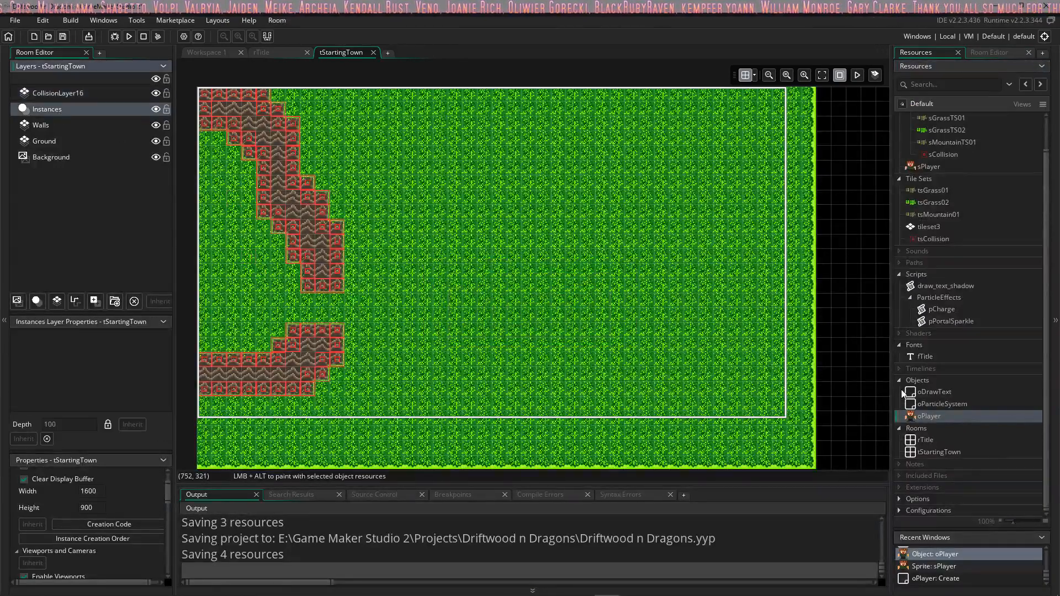
left_click_drag(915, 419, 233, 262)
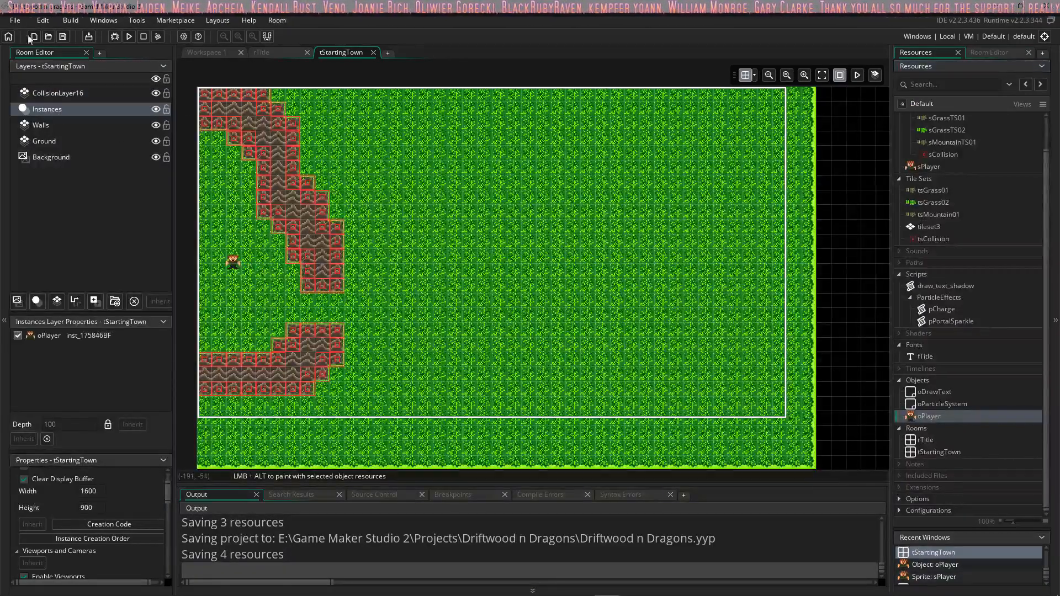
Step: Test-run the game up to its title screen, and close the game window
left_click(126, 37)
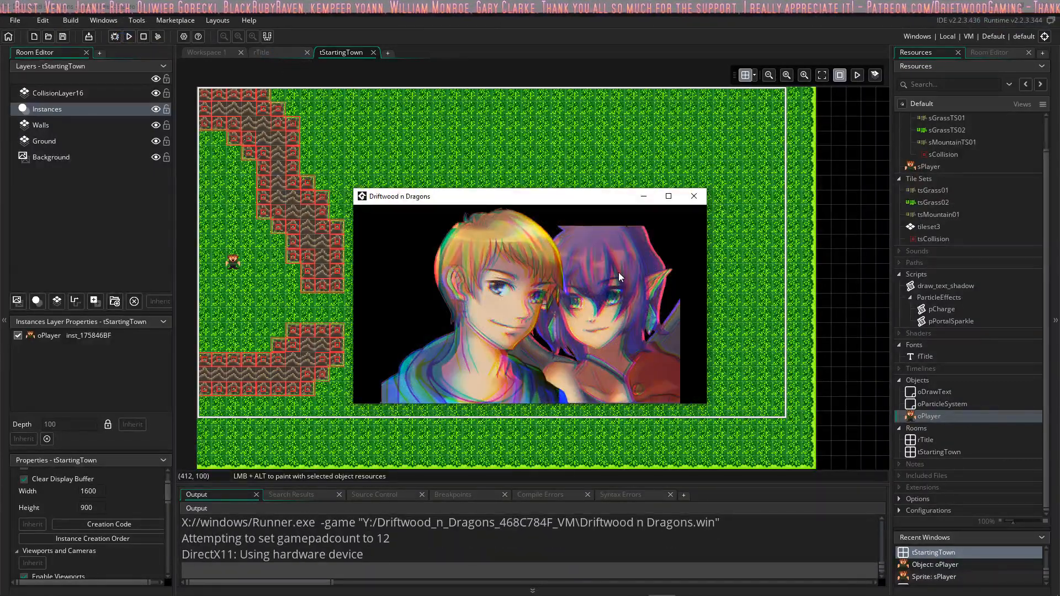
left_click(695, 196)
left_click(75, 21)
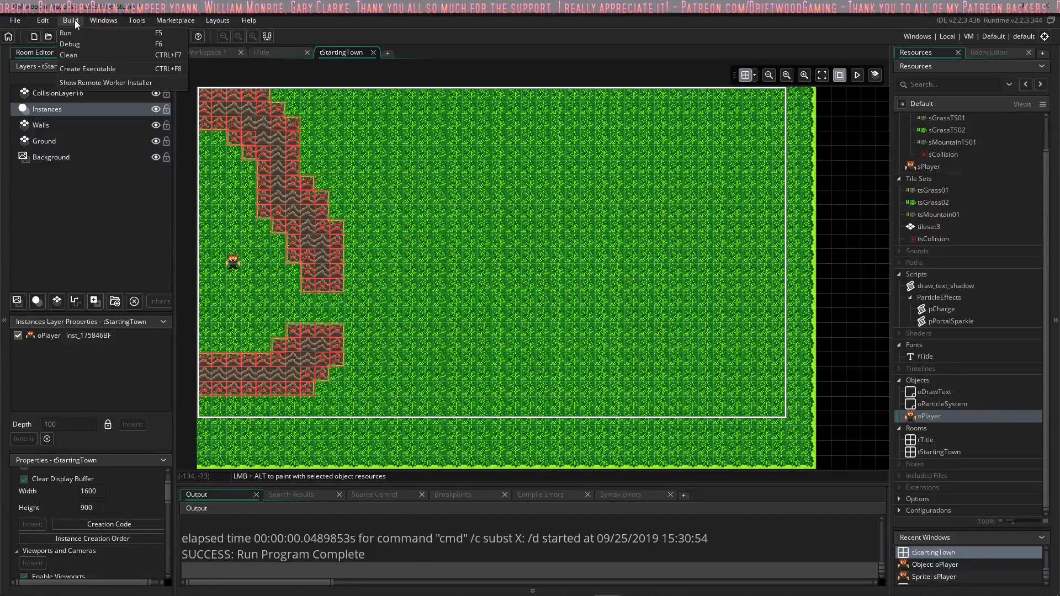
left_click(105, 21)
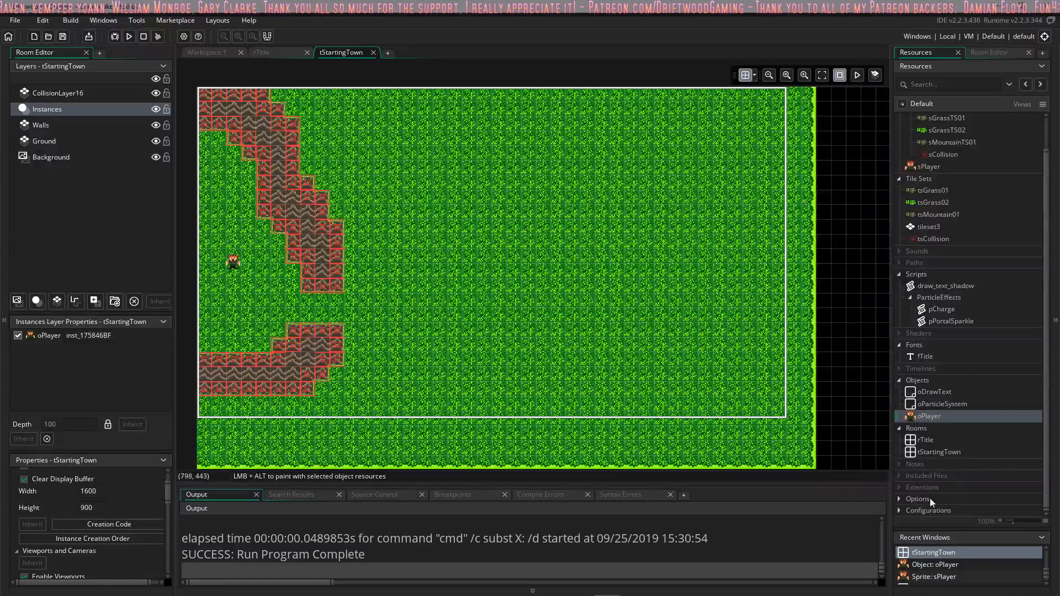
Step: Review the General and Images pages of the Windows game options, accept them, and close the Main game options
left_click(900, 510)
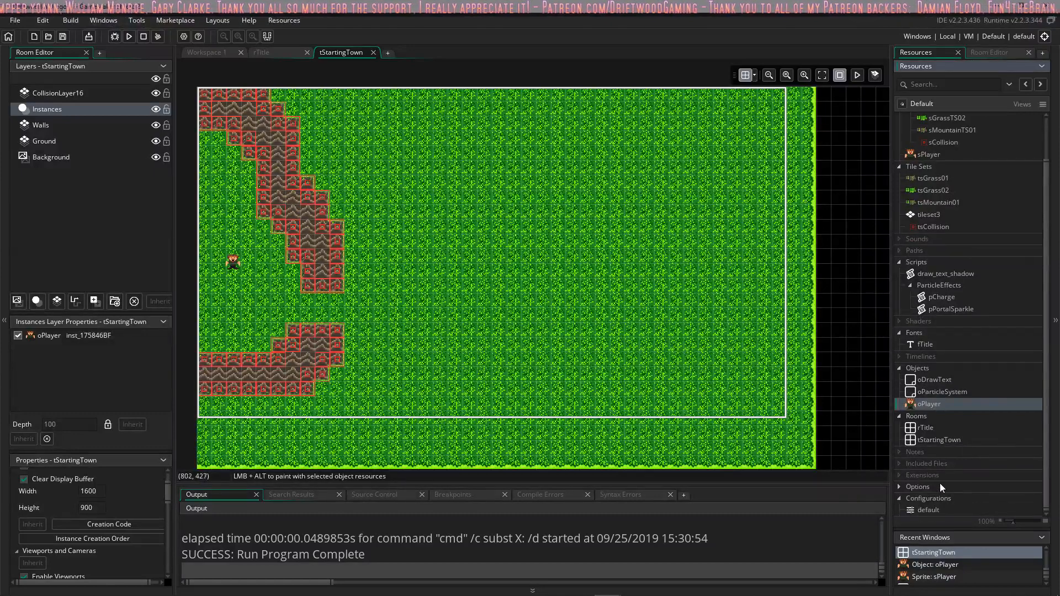
left_click(901, 486)
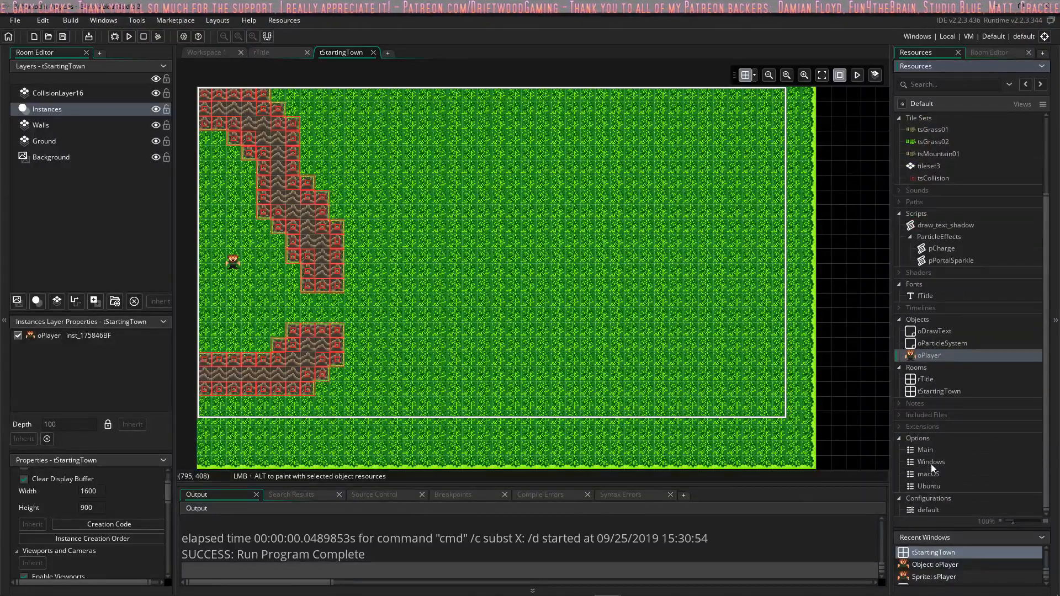
double_click(927, 450)
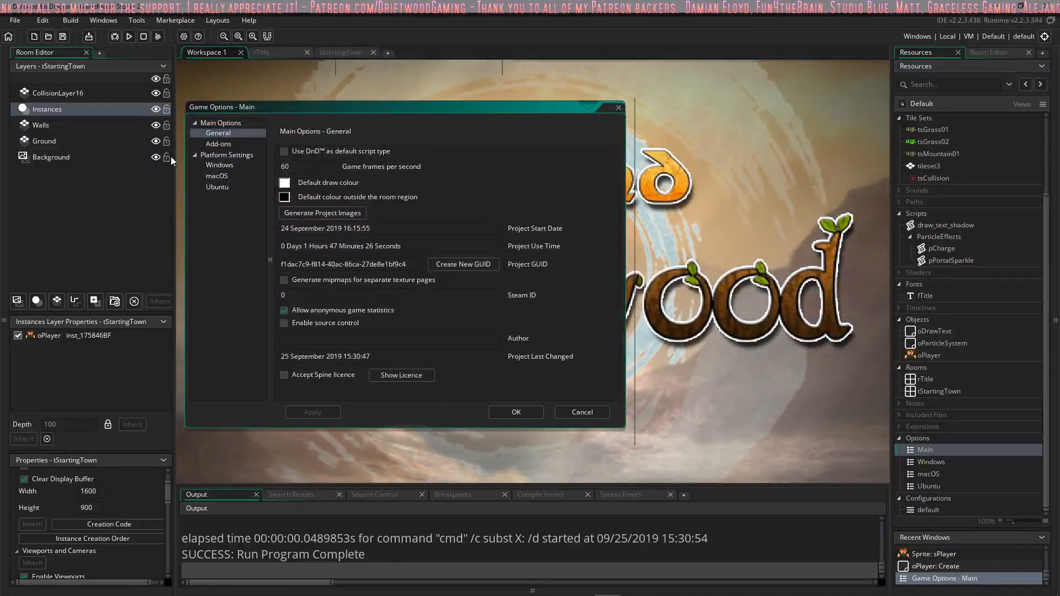
left_click(219, 165)
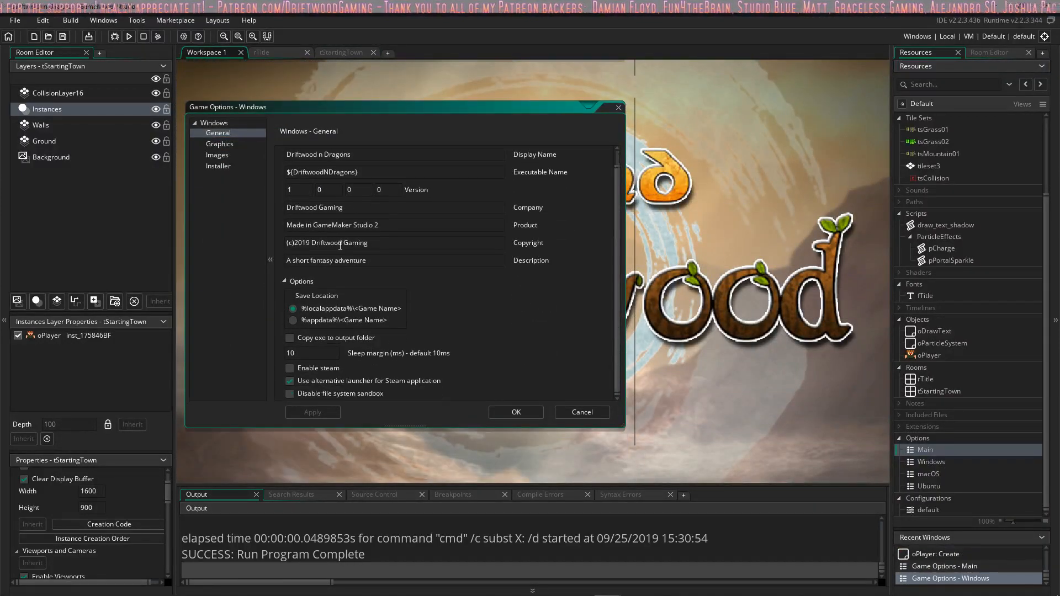
left_click(225, 166)
left_click(225, 155)
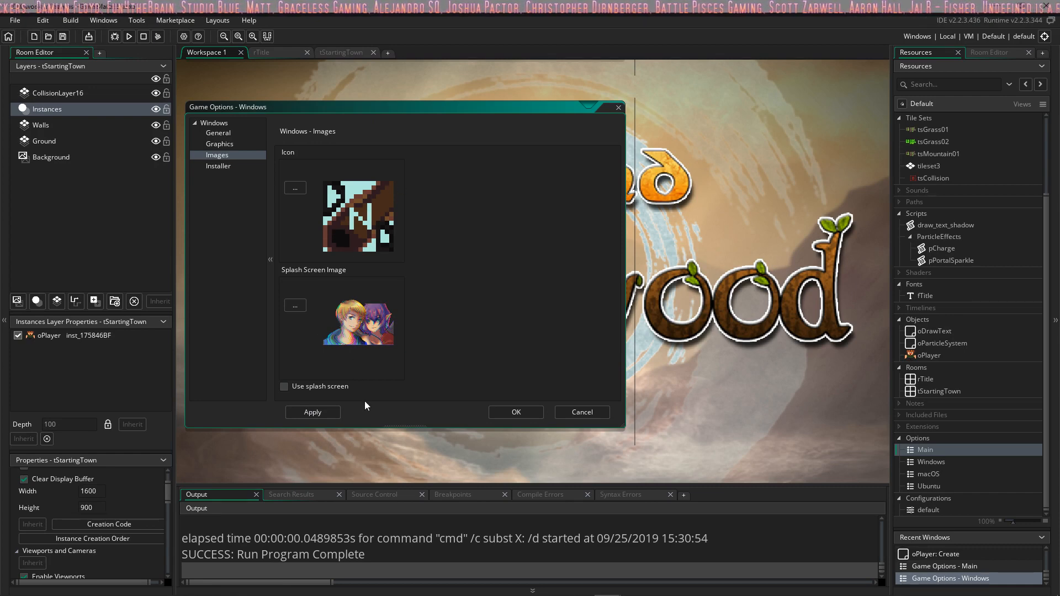
left_click(503, 412)
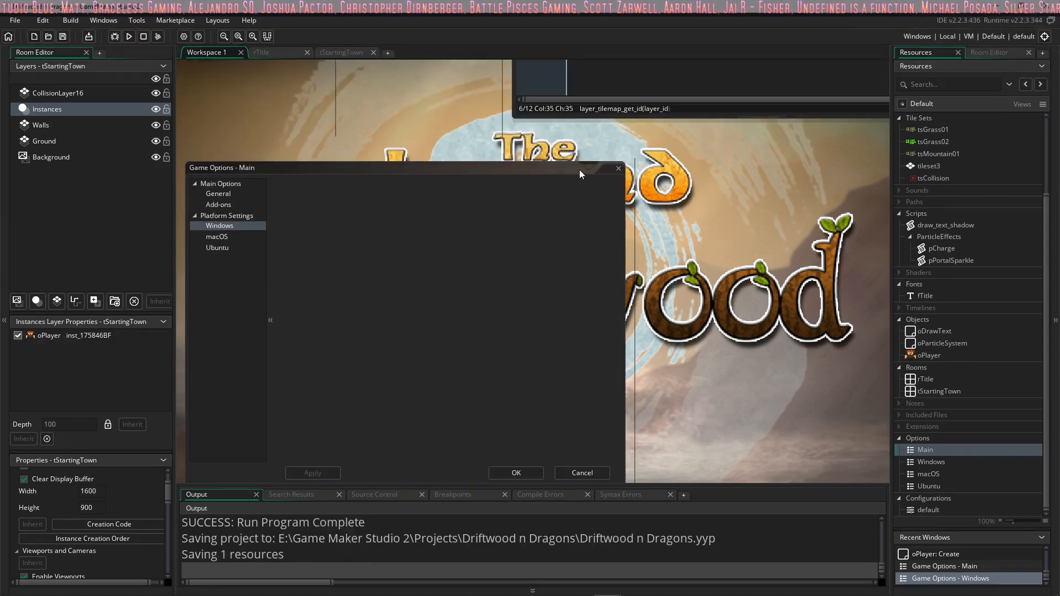
left_click(618, 169)
Step: Open oDrawText's Step event and delete the commented-out pCharge line
middle_click_drag(490, 327, 421, 374)
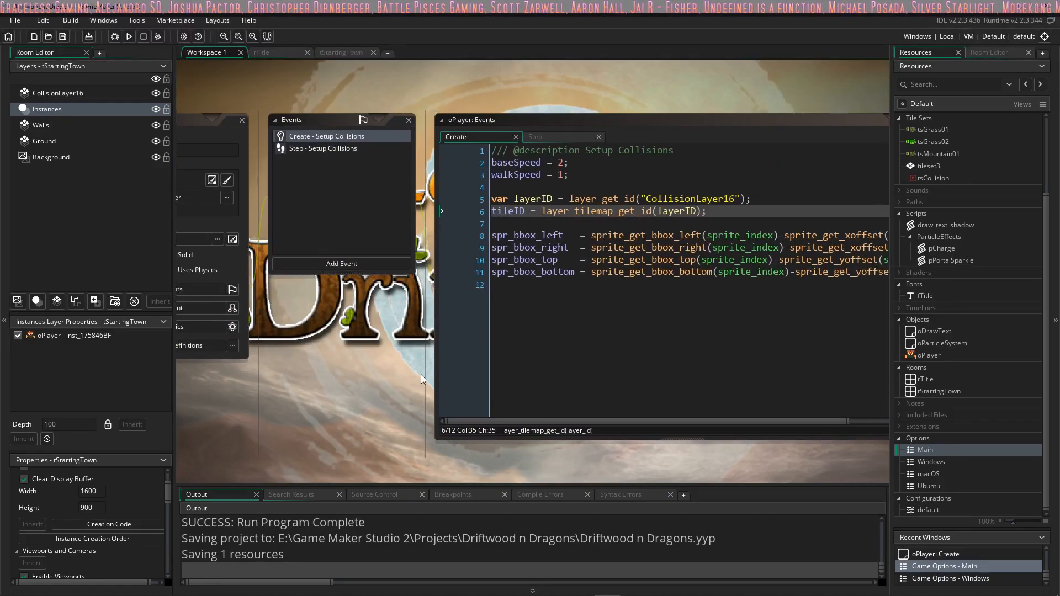
middle_click_drag(334, 364, 416, 357)
scroll(440, 316, "up", 3)
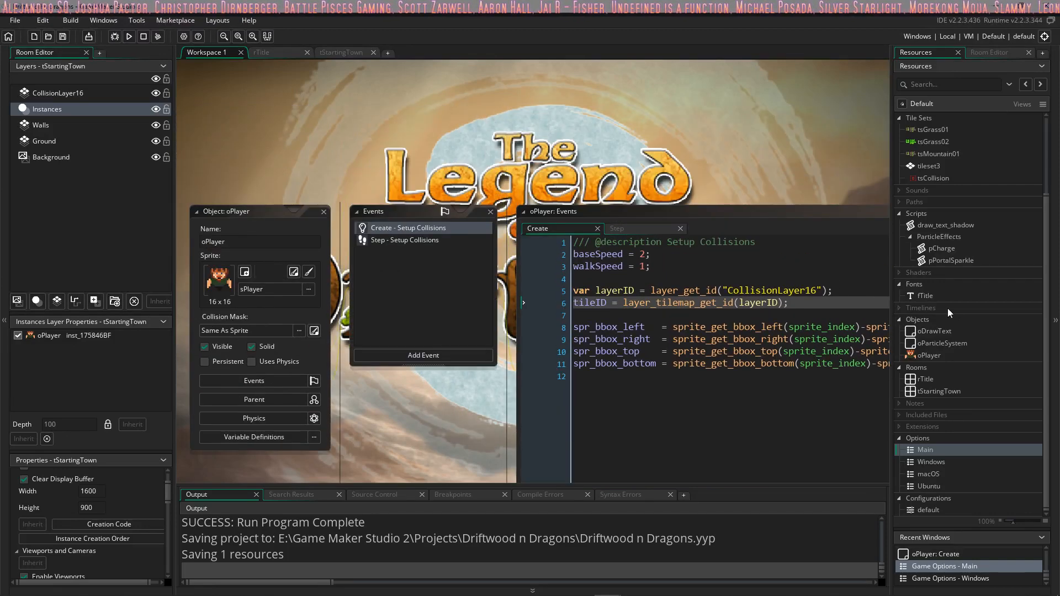
double_click(937, 330)
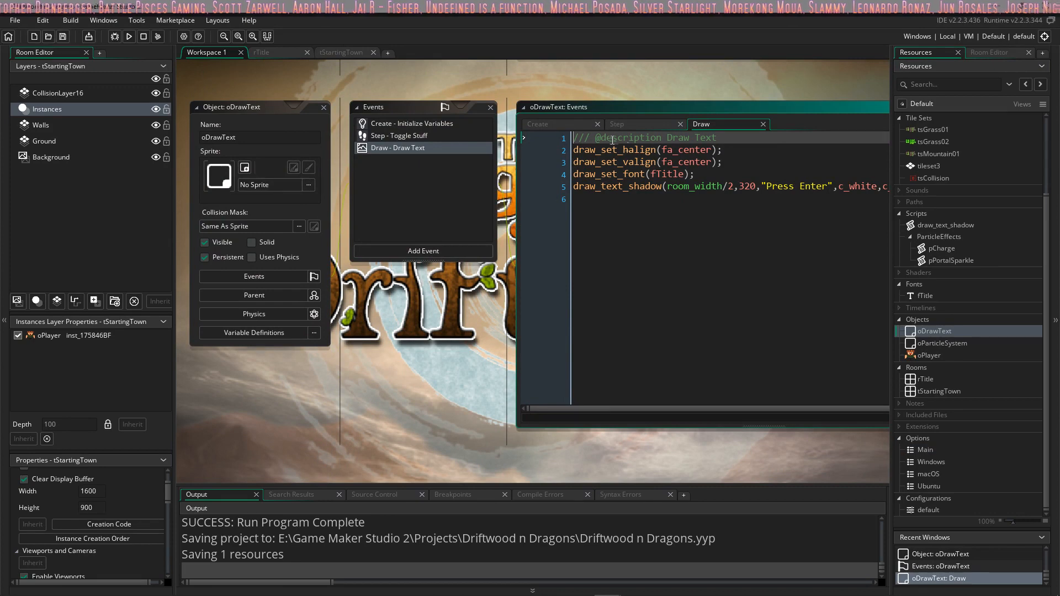
left_click(624, 123)
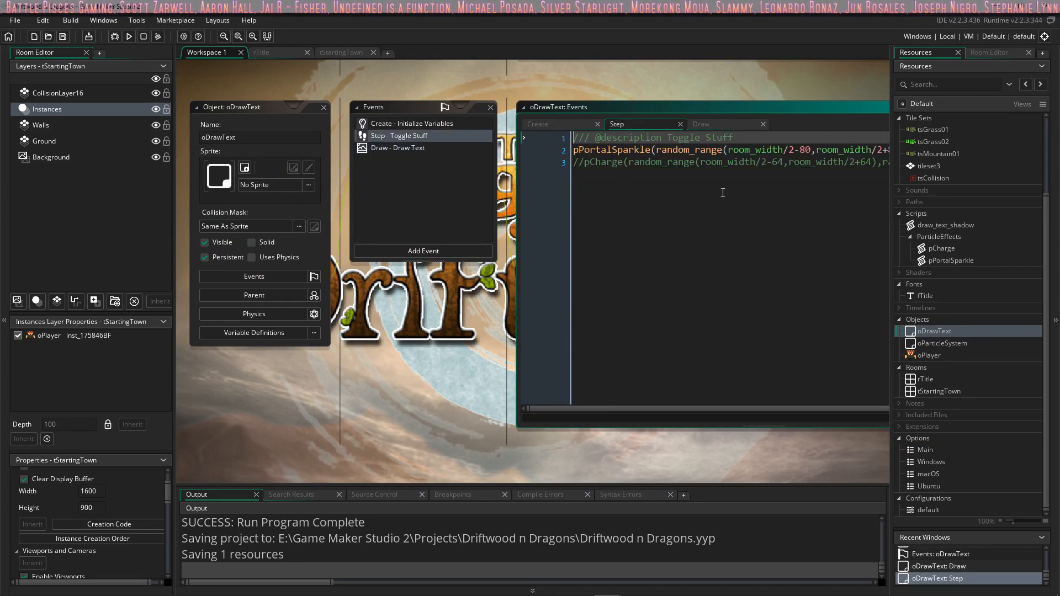
left_click(723, 193)
left_click_drag(470, 184, 1052, 194)
key("BackSpace")
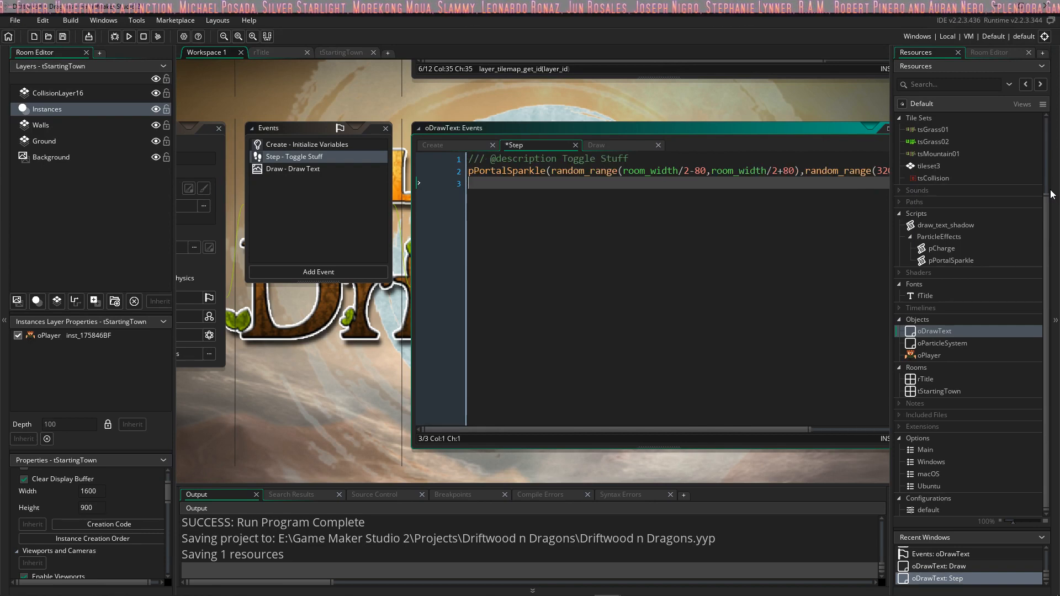
Step: Set the amount argument of the pPortalSparkle call to 4
left_click_drag(787, 431, 875, 430)
left_click(854, 172)
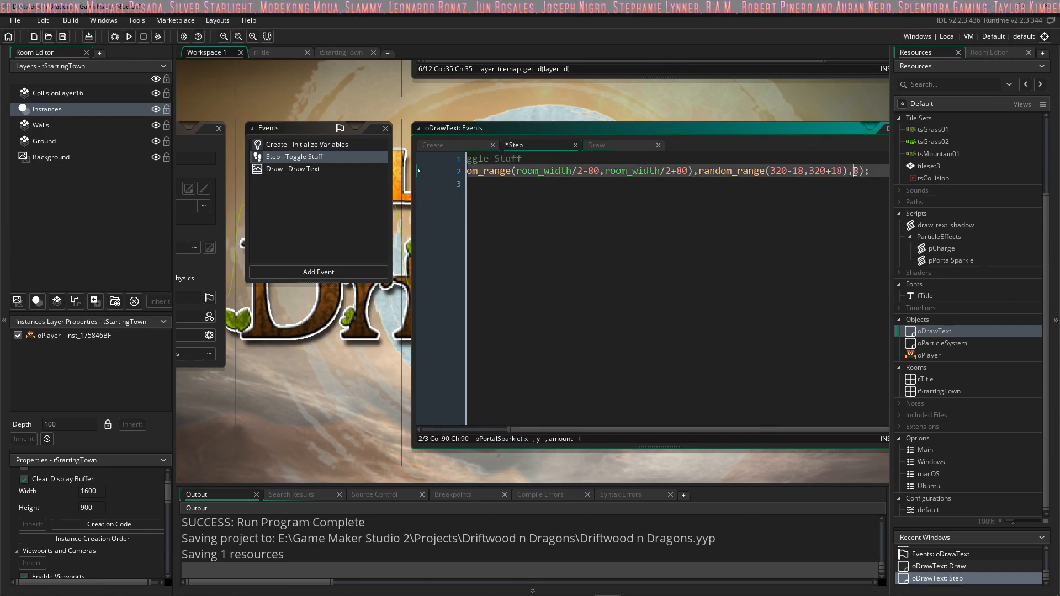
key("Delete")
type("4")
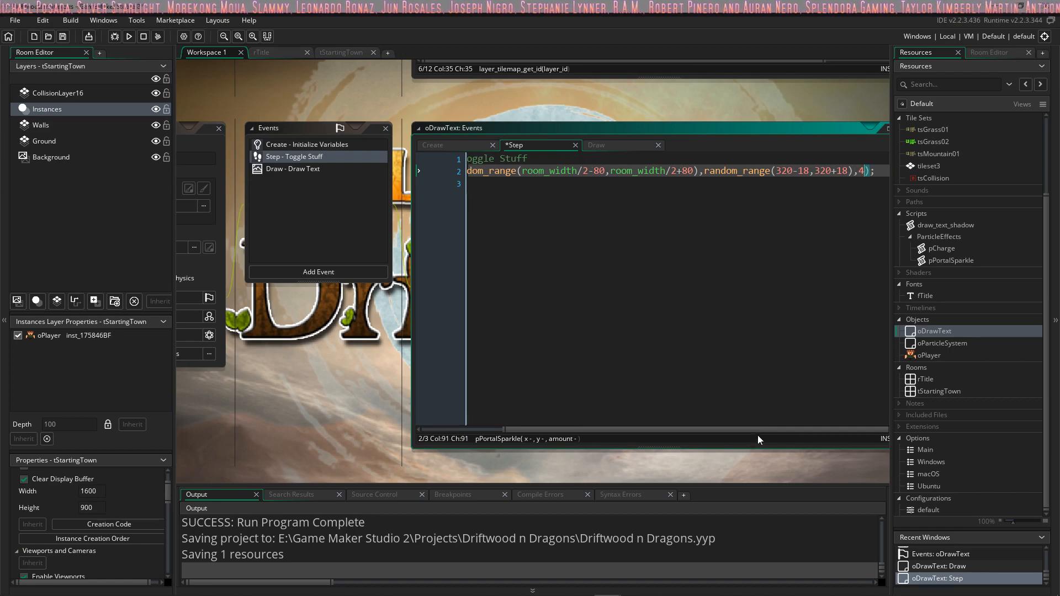
Step: Add an if (keyboard_check_pressed(vk_enter)) block calling room_goto_next(); below the pPortalSparkle line
left_click_drag(758, 436, 673, 432)
left_click(506, 201)
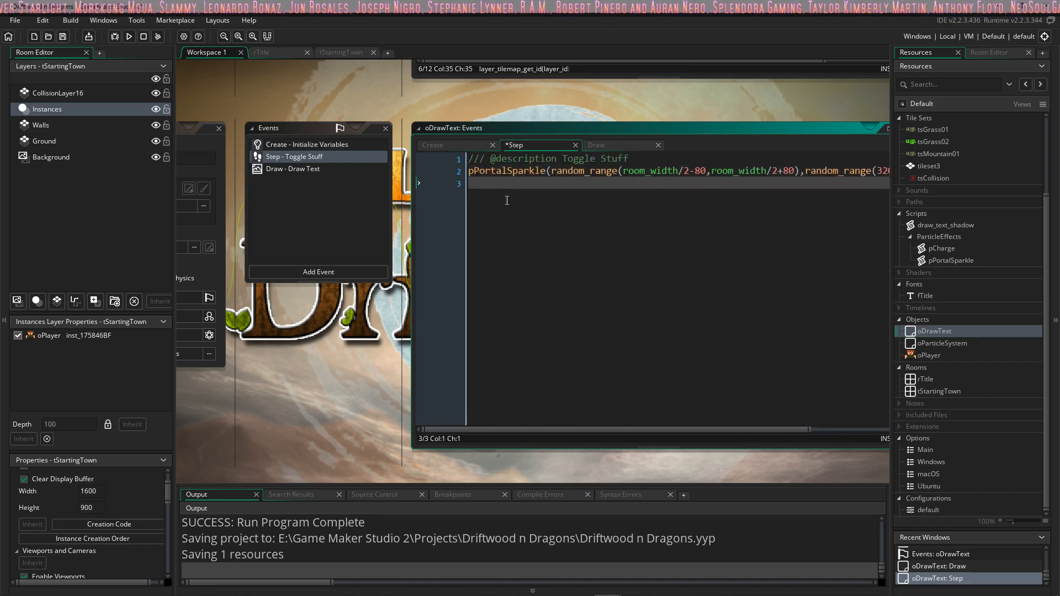
key("Return")
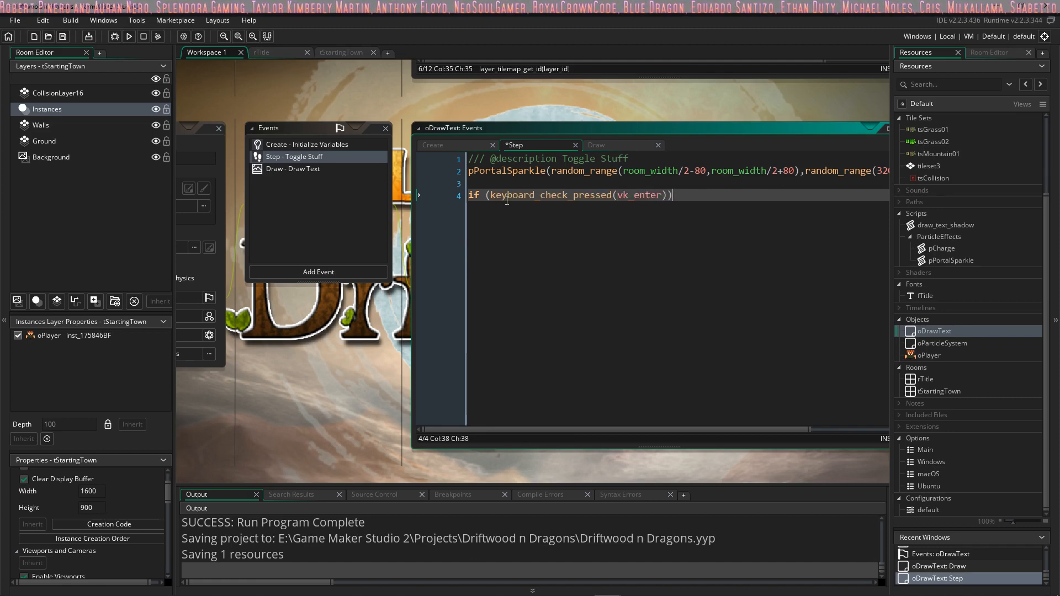
key("Return")
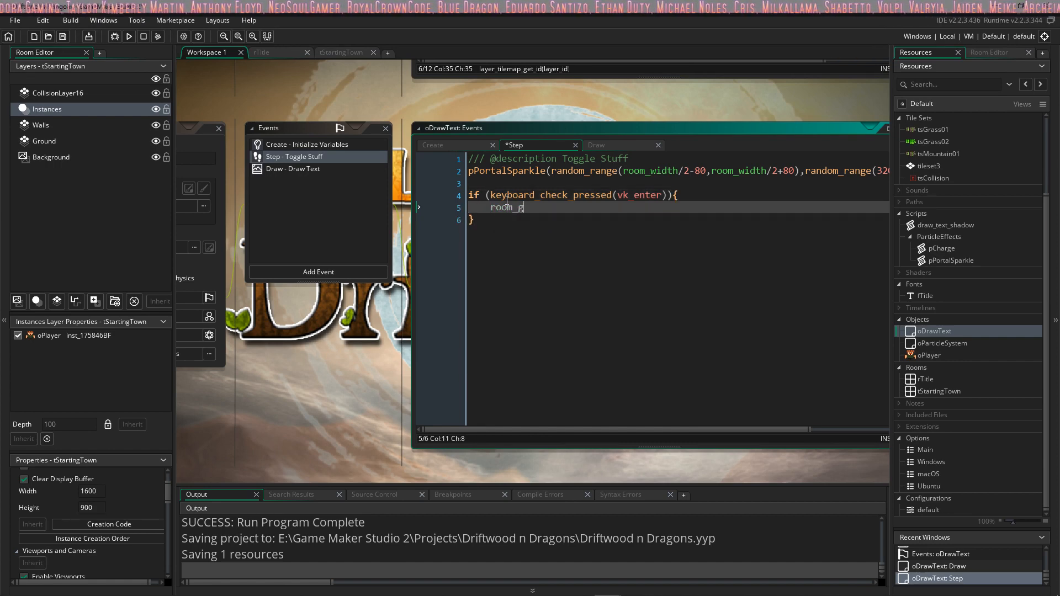
type("room_goto_next();")
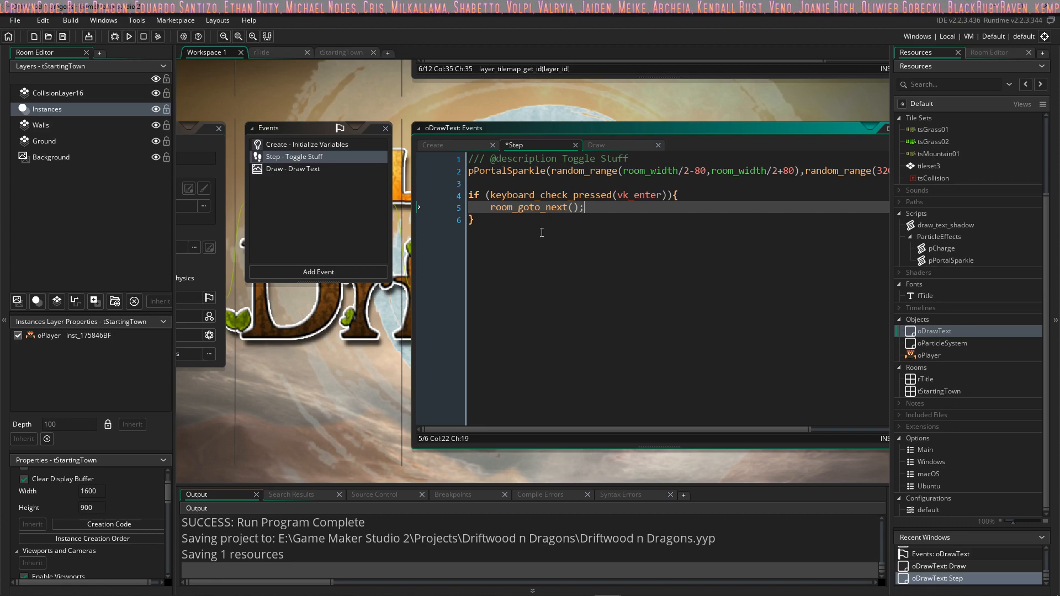
left_click(525, 221)
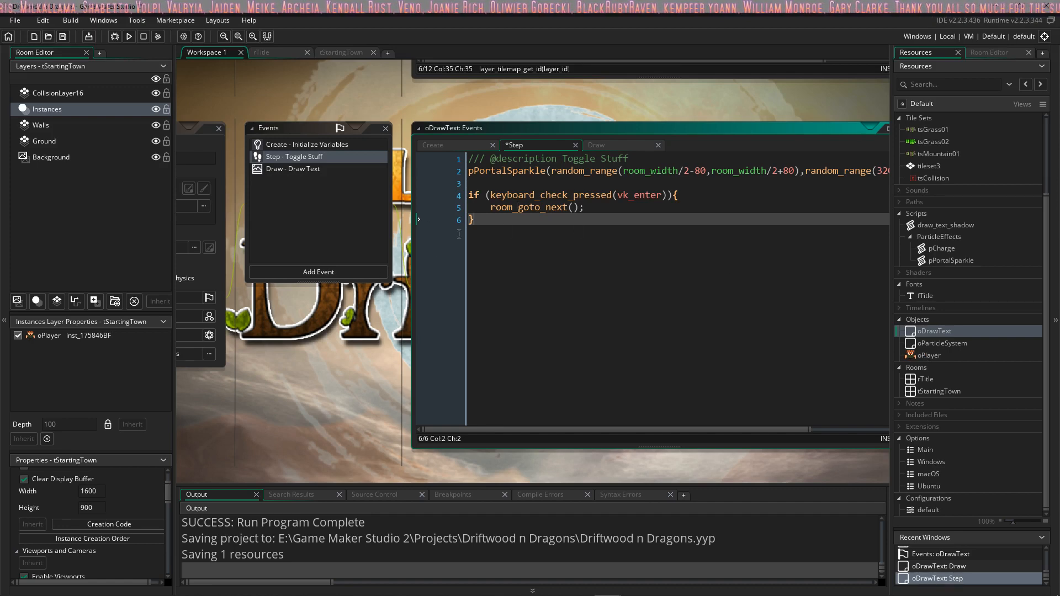
Step: Open the Creation Code of the rTitle room
middle_click_drag(370, 307, 442, 320)
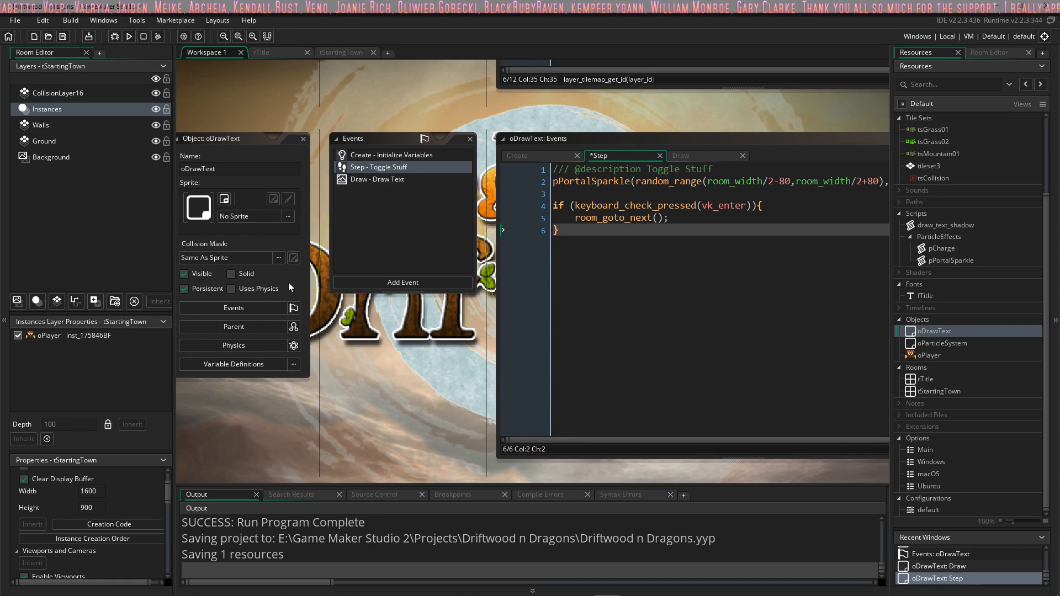
left_click(272, 52)
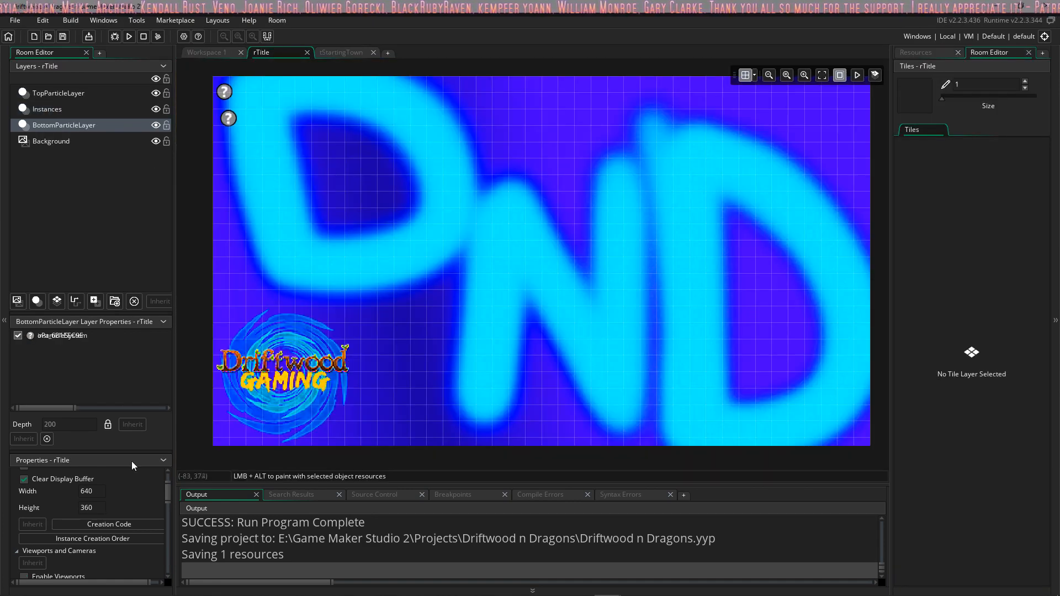
left_click(113, 525)
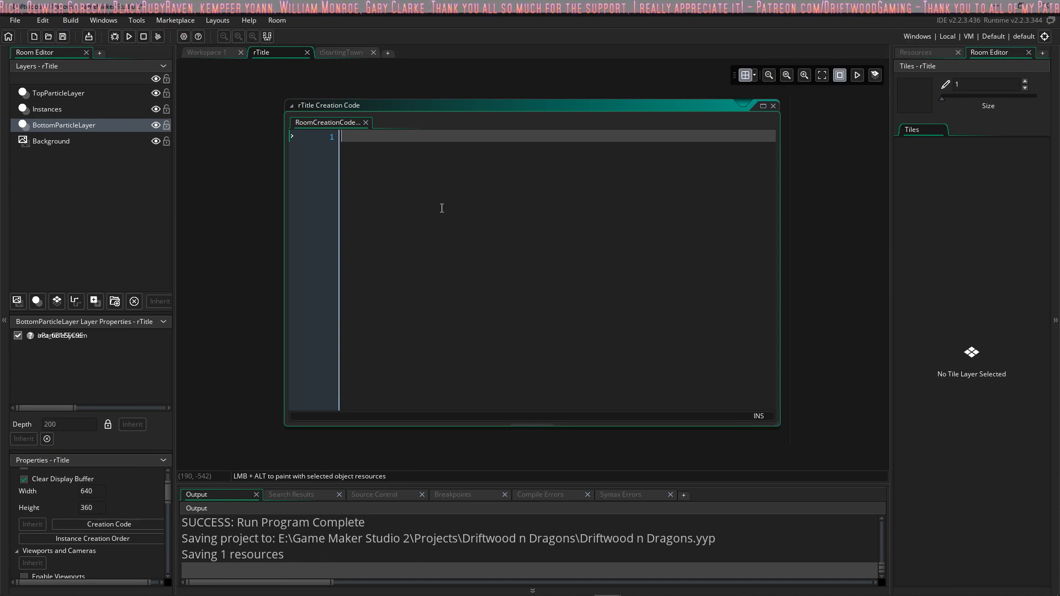
Step: Create a new object in the Objects group of the resources
left_click(927, 51)
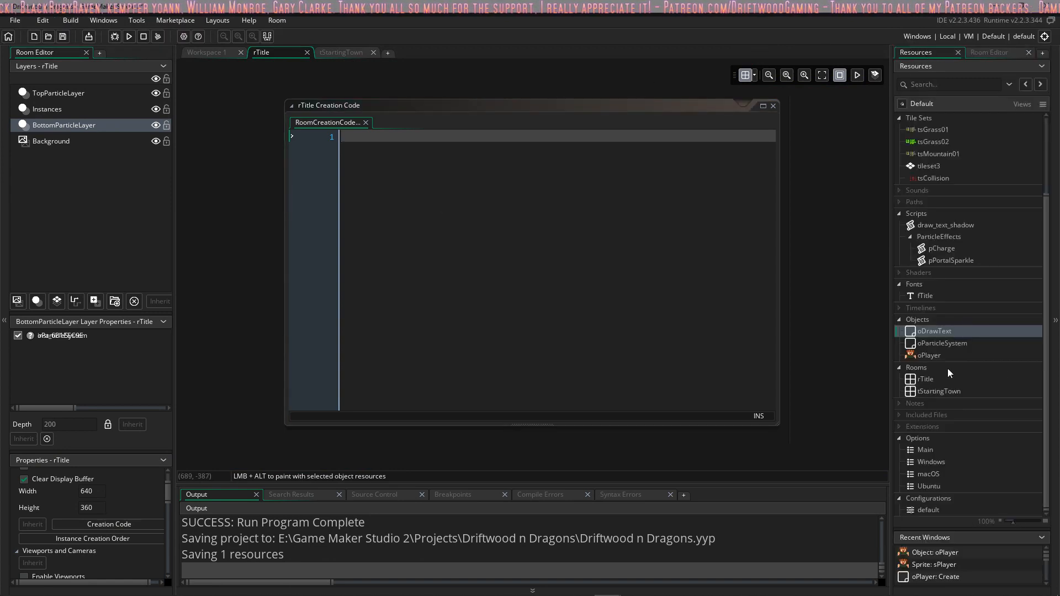
right_click(923, 322)
left_click(933, 327)
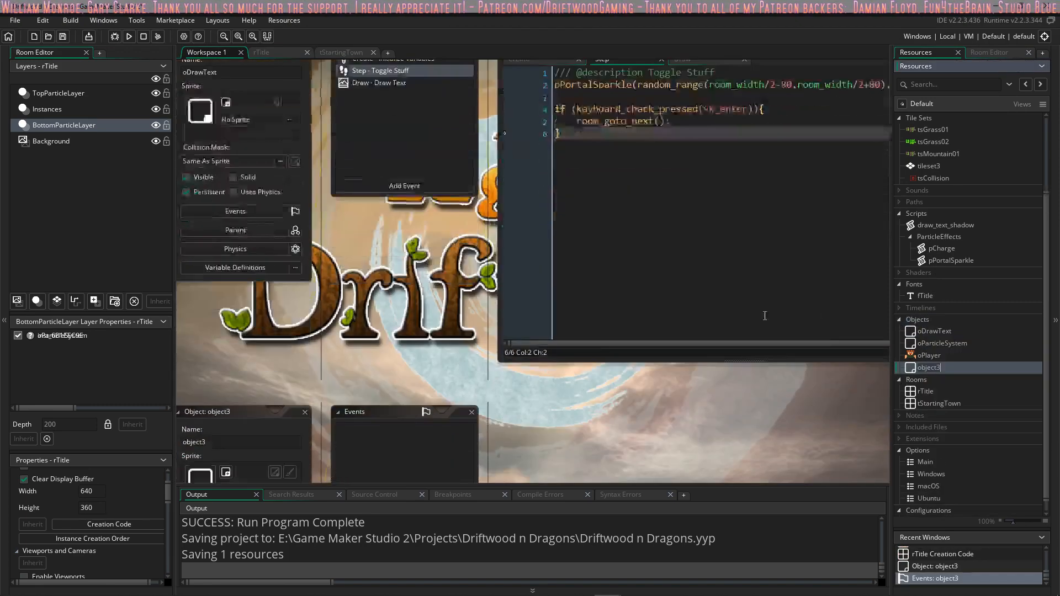
Step: Name the new object oData
type("oD")
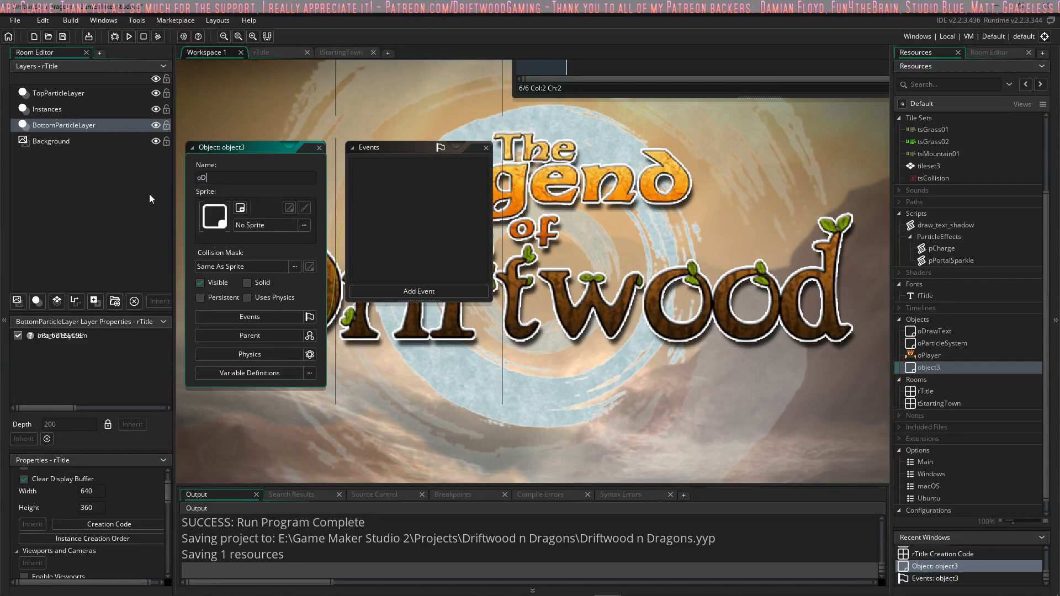
type("ataManager")
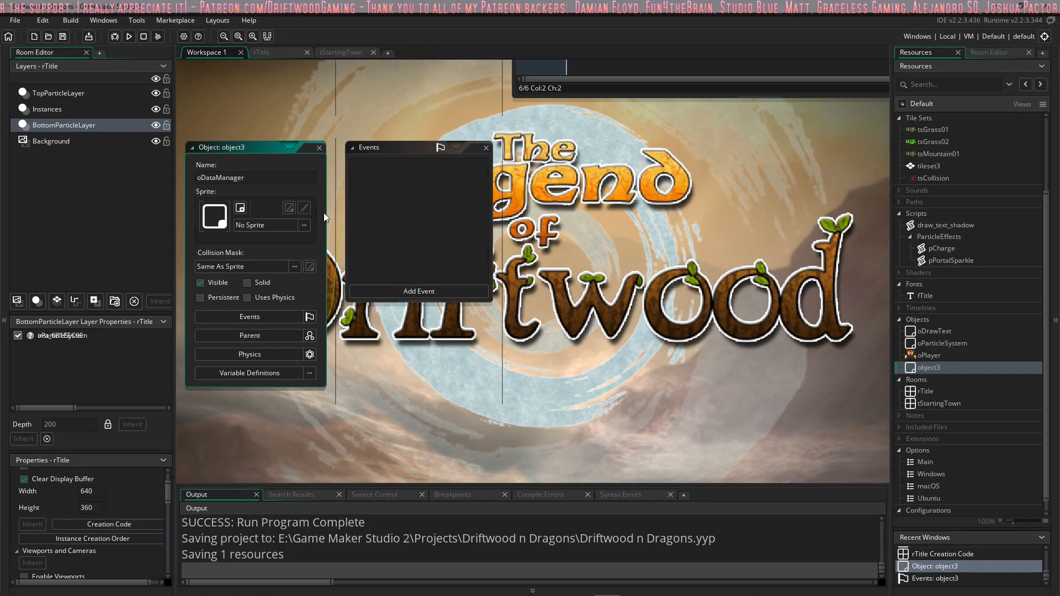
key("BackSpace")
key("BackSpace")
key("BackSpace")
key("BackSpace")
key("BackSpace")
key("BackSpace")
key("BackSpace")
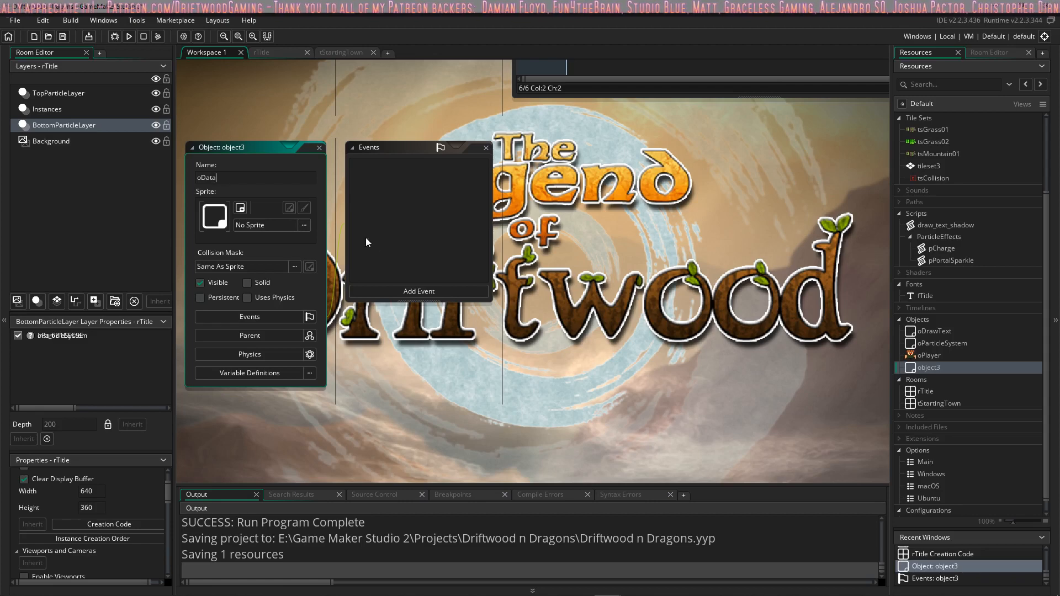
Step: Make the oData object persistent and add a Create event to it
left_click(223, 298)
left_click(425, 291)
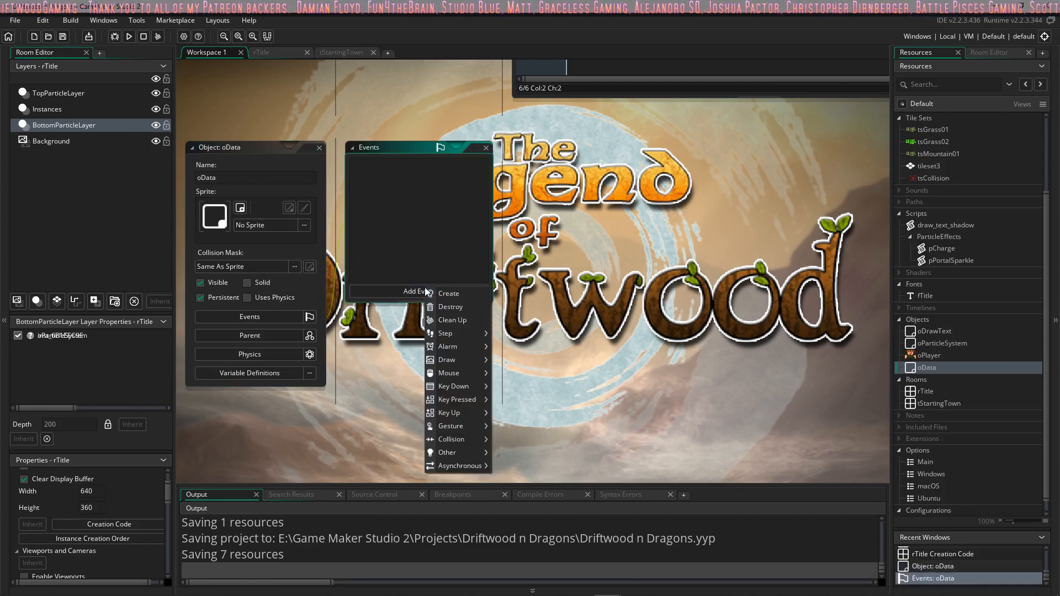
left_click(463, 294)
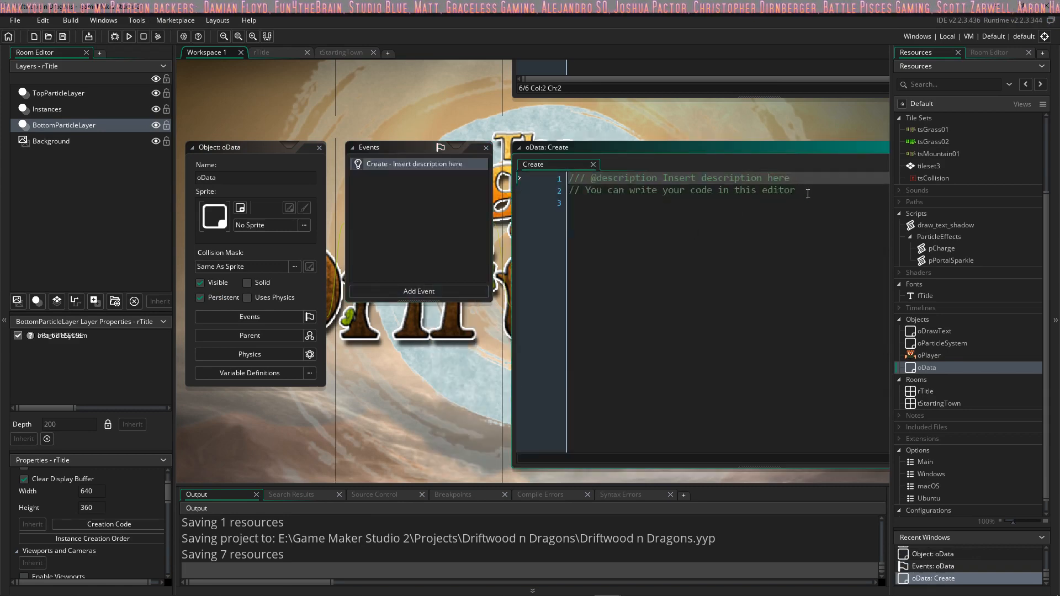
left_click_drag(808, 194, 675, 172)
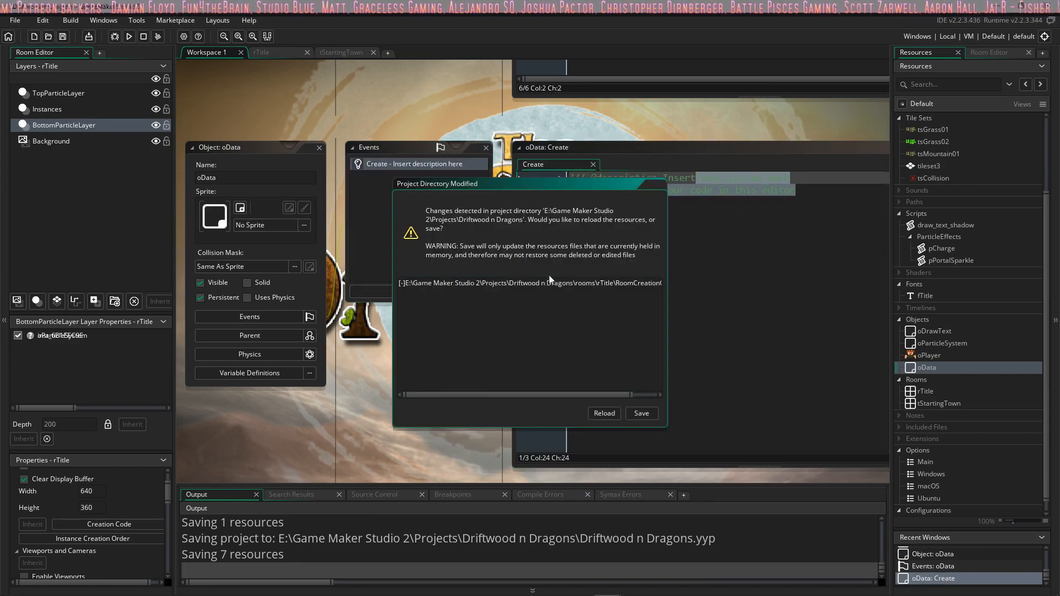
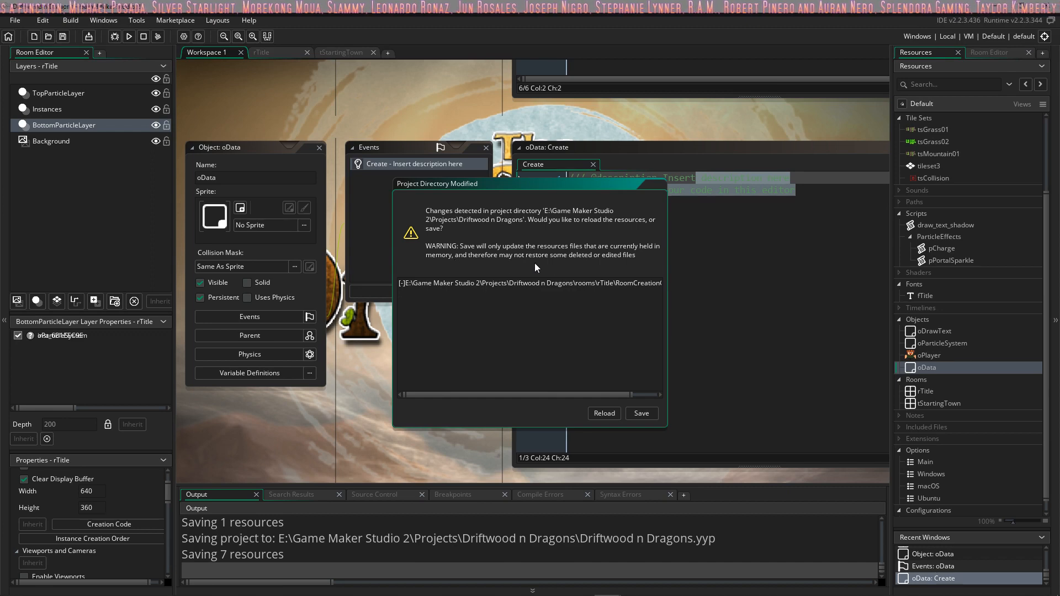
Step: Resolve the detected project directory changes by saving the resources held in memory instead of reloading them
left_click_drag(596, 394, 674, 393)
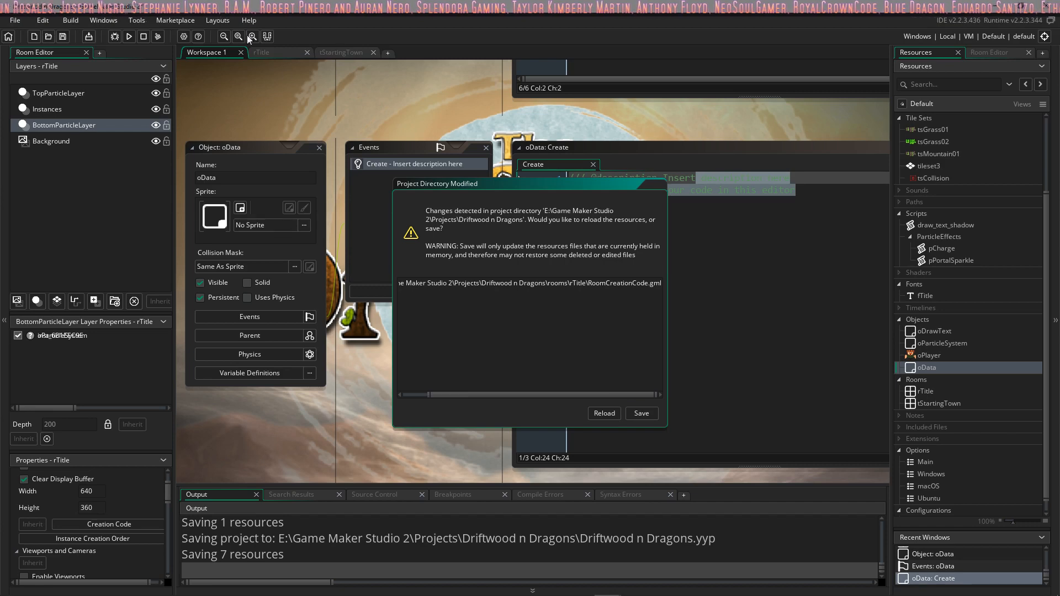
left_click(646, 413)
Step: Replace the placeholder comment in the oData Create event with the description "Store data duh" and begin a new line
left_click_drag(741, 203, 668, 168)
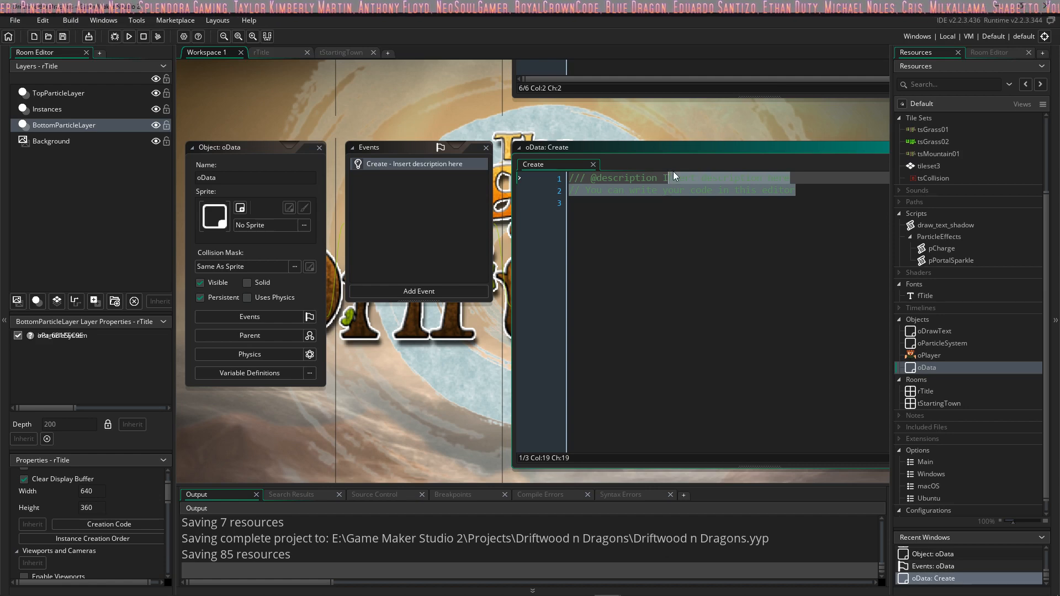
key("BackSpace")
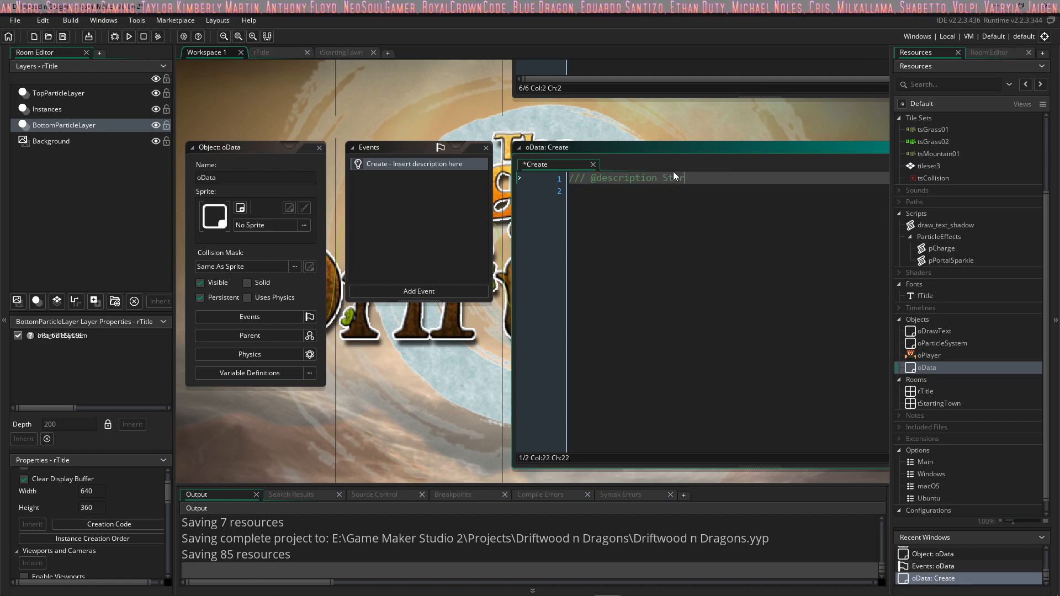
type("Store data duh")
key("Return")
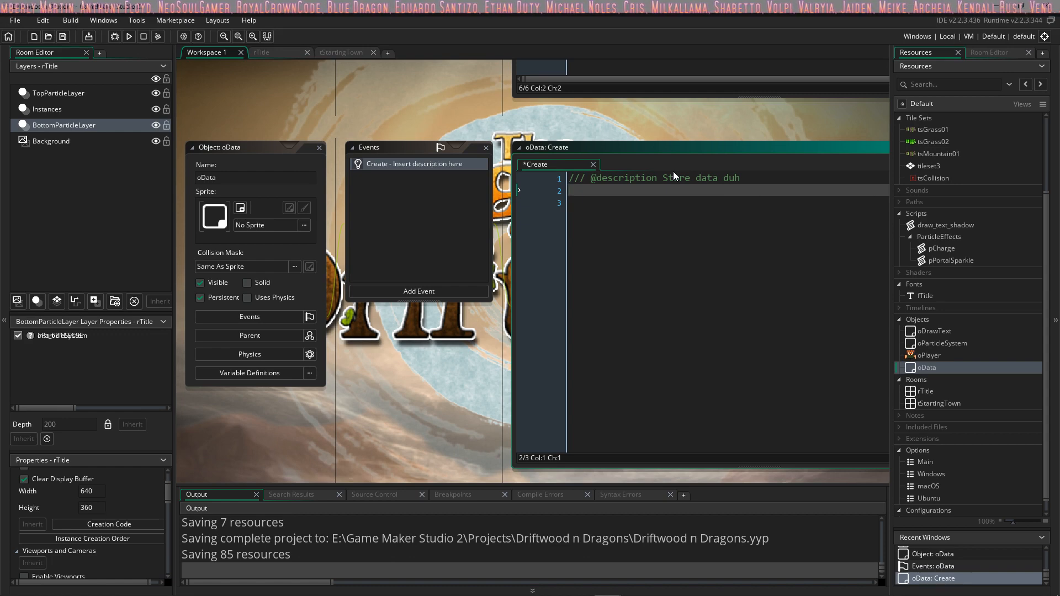
Step: Add the line "currentRoom = rTitle;" below the description in the oData Create event
type("currentRoom")
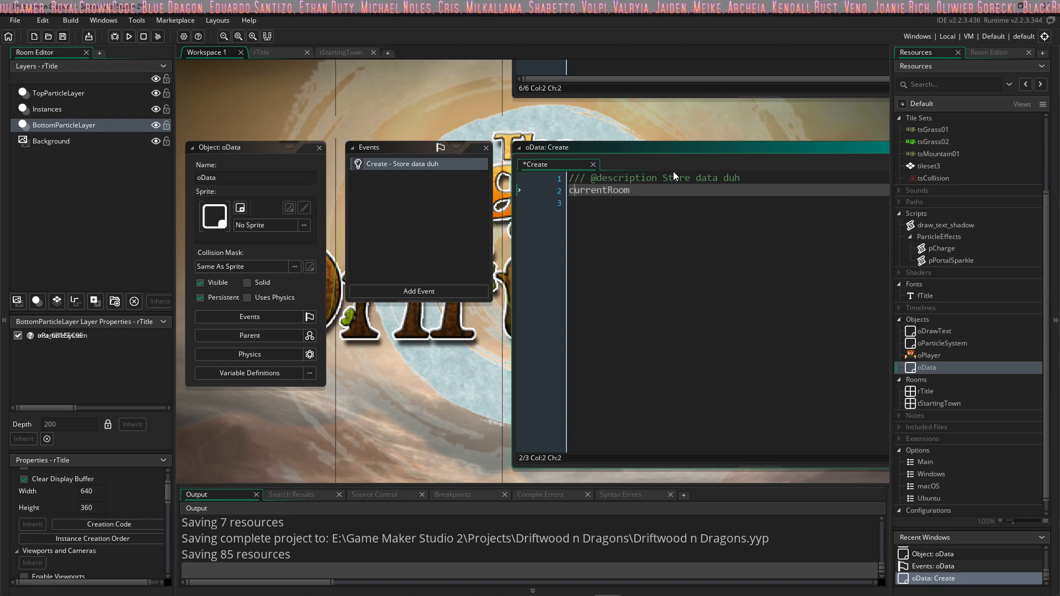
key("Home")
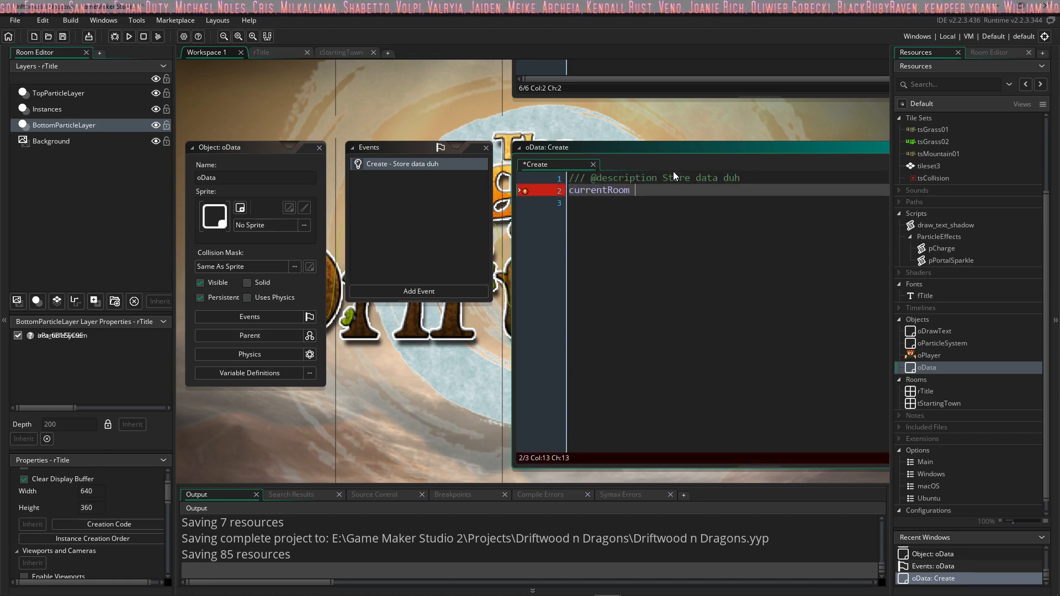
key("End")
type("=")
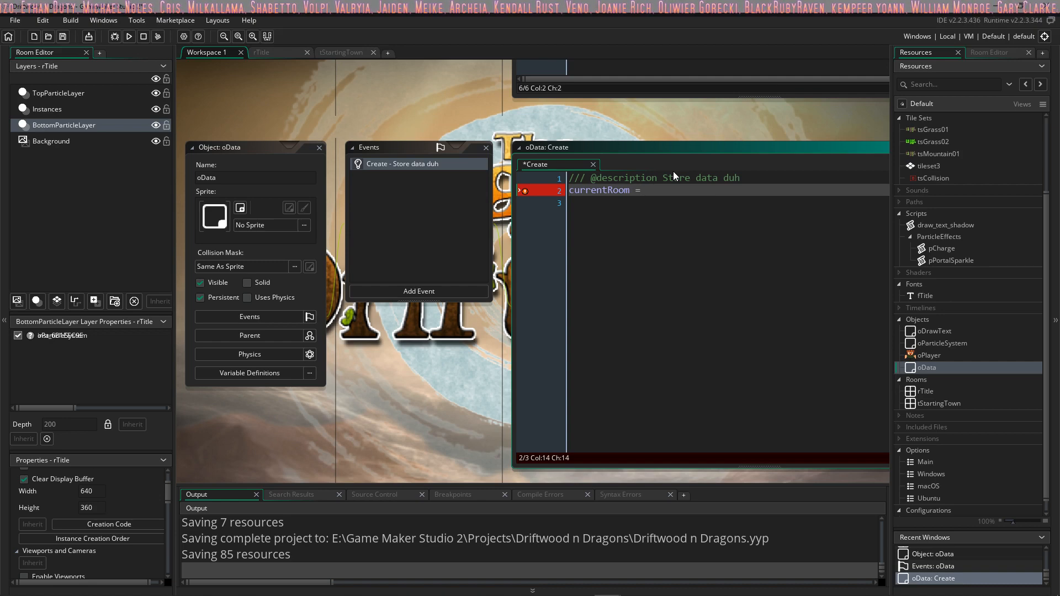
type(" r")
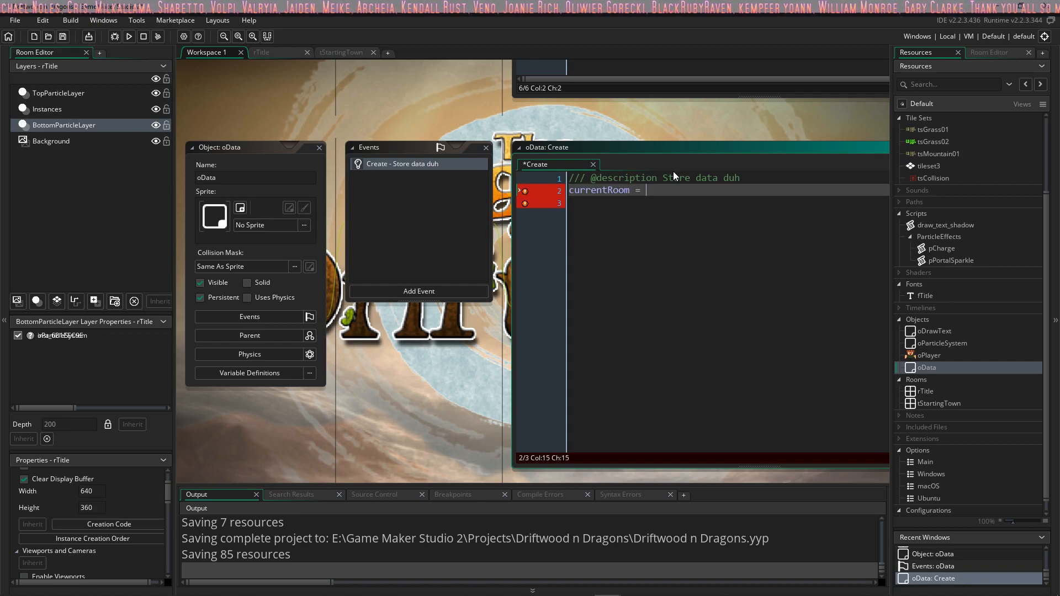
type("Title")
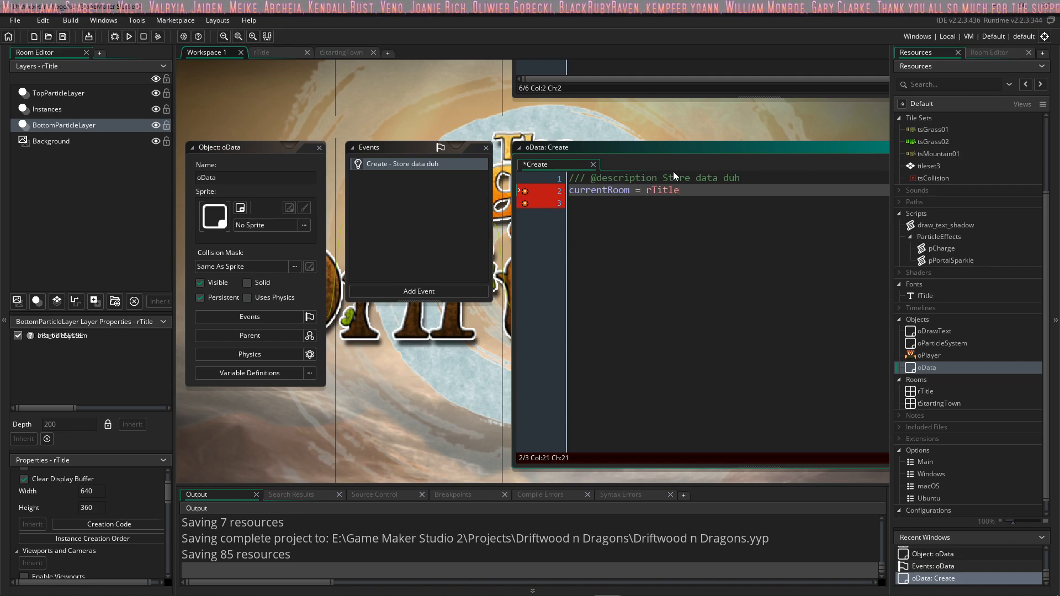
type(";")
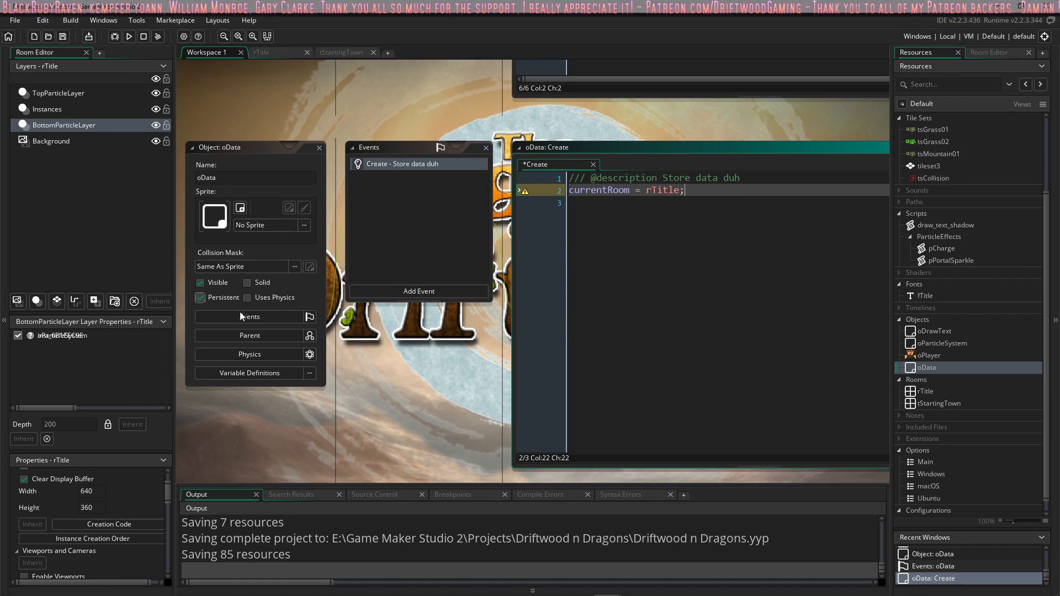
Step: Write "oData.currentRoom = rTitle;" in the creation code of the rTitle room
left_click(285, 52)
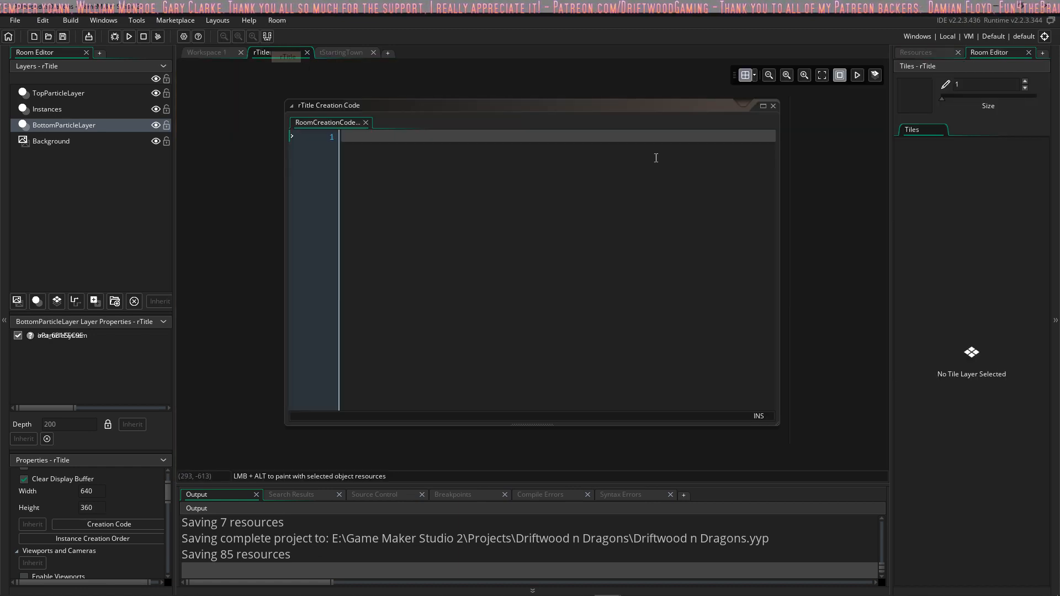
left_click(494, 142)
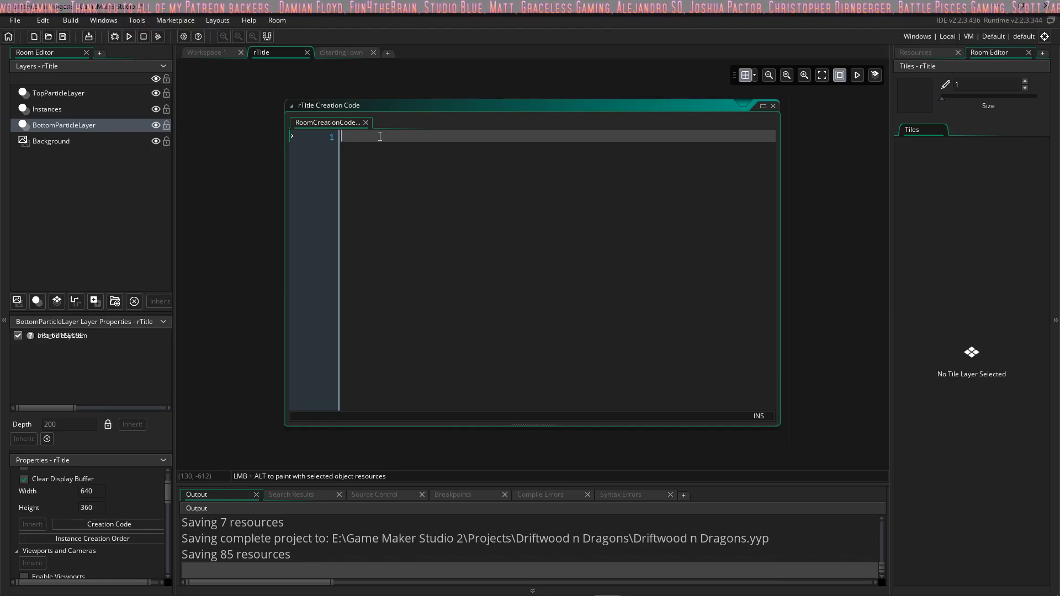
type("c")
key("BackSpace")
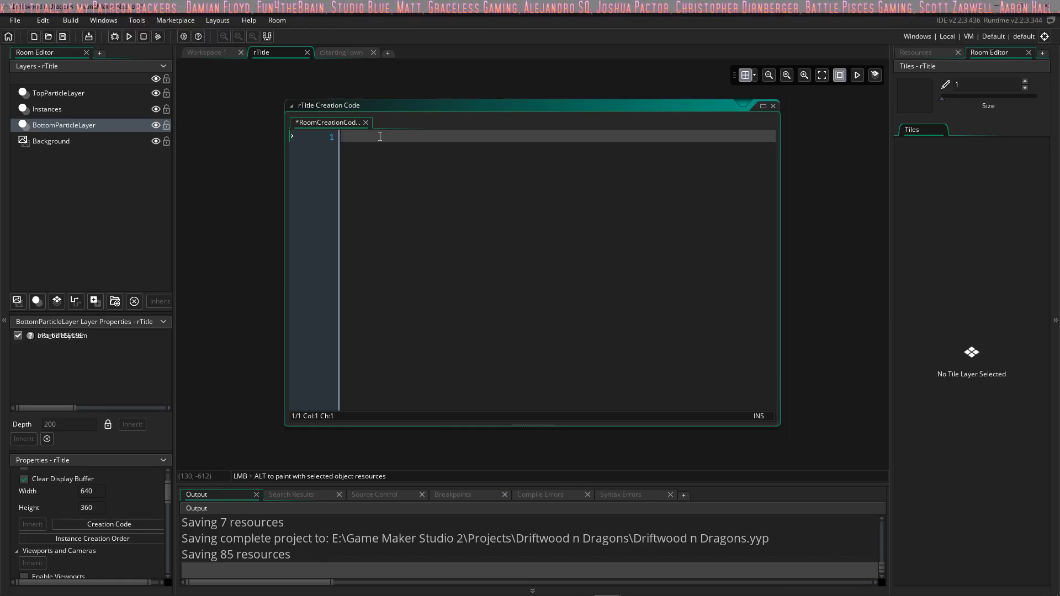
type("oDat")
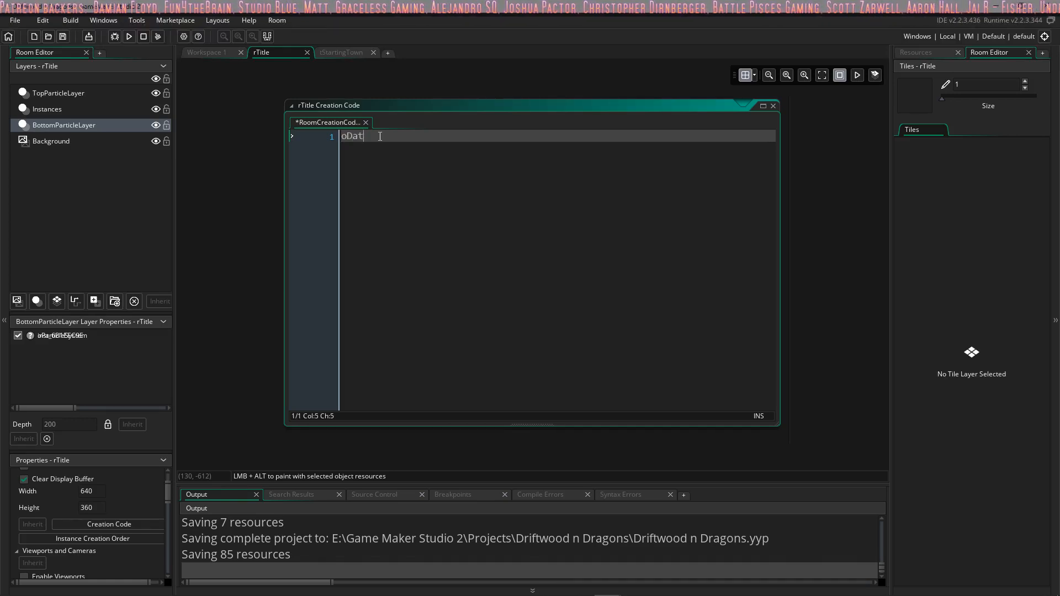
type("a.cure")
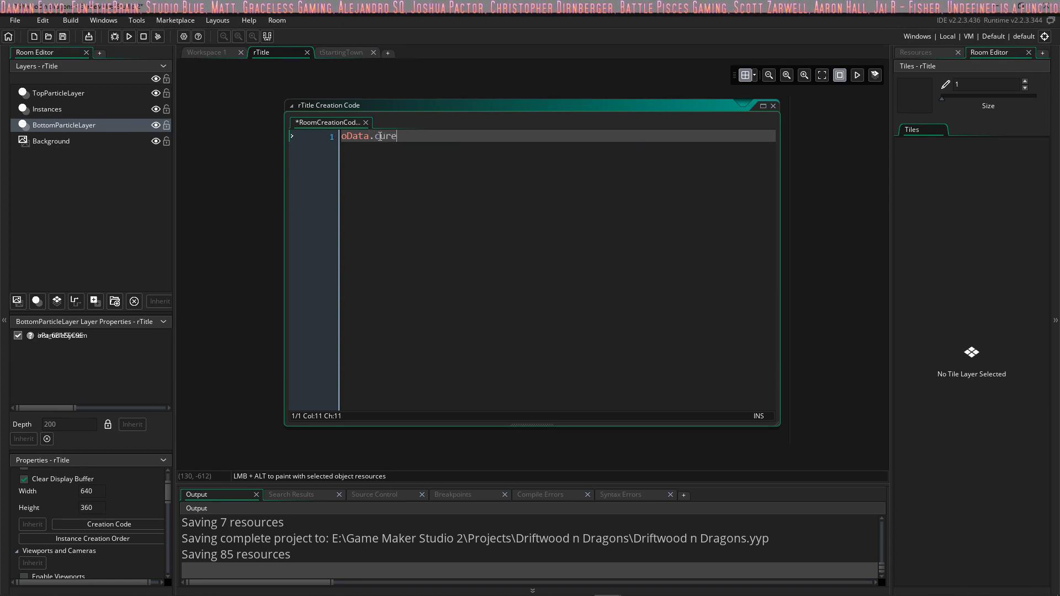
key("BackSpace")
type("rentRoom =")
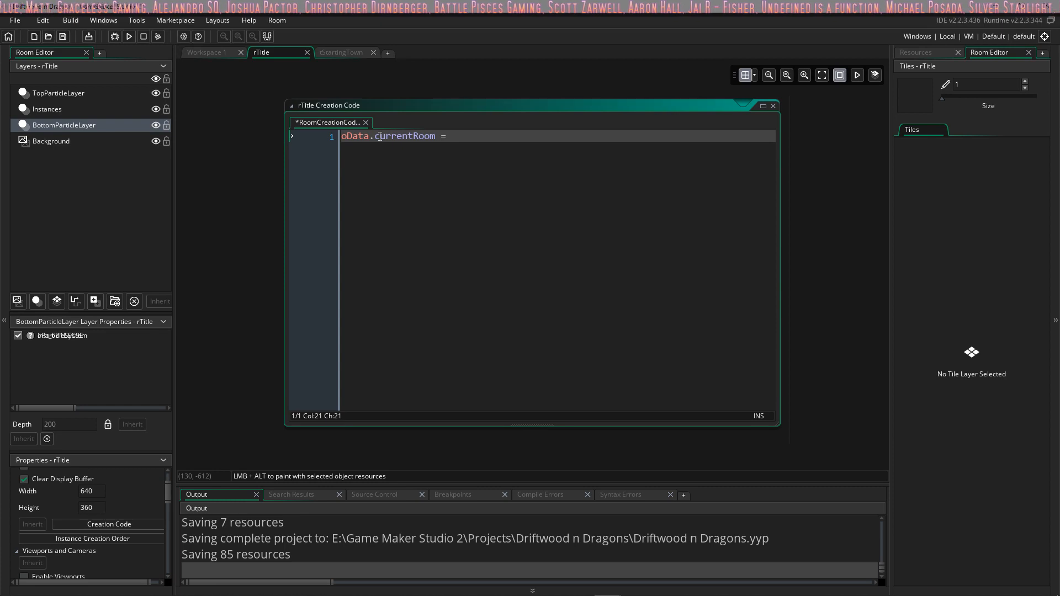
type(" rTit")
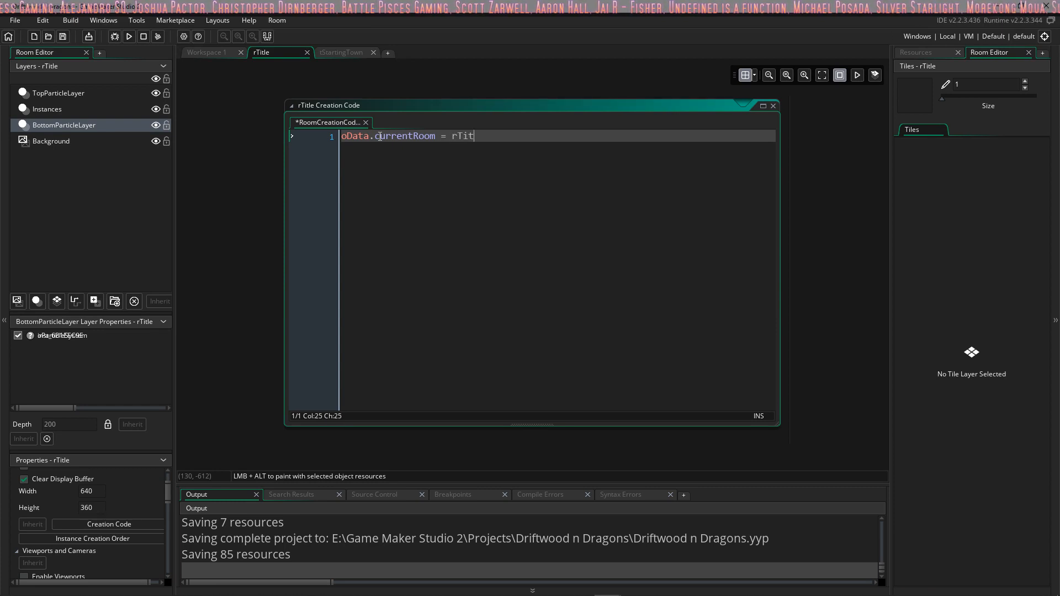
type("le;")
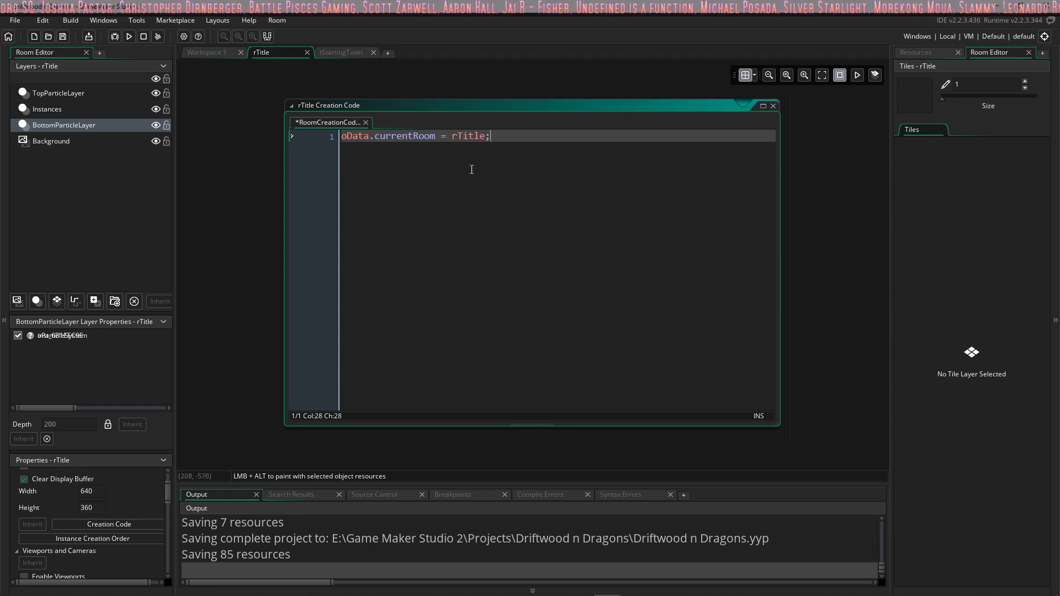
left_click(337, 52)
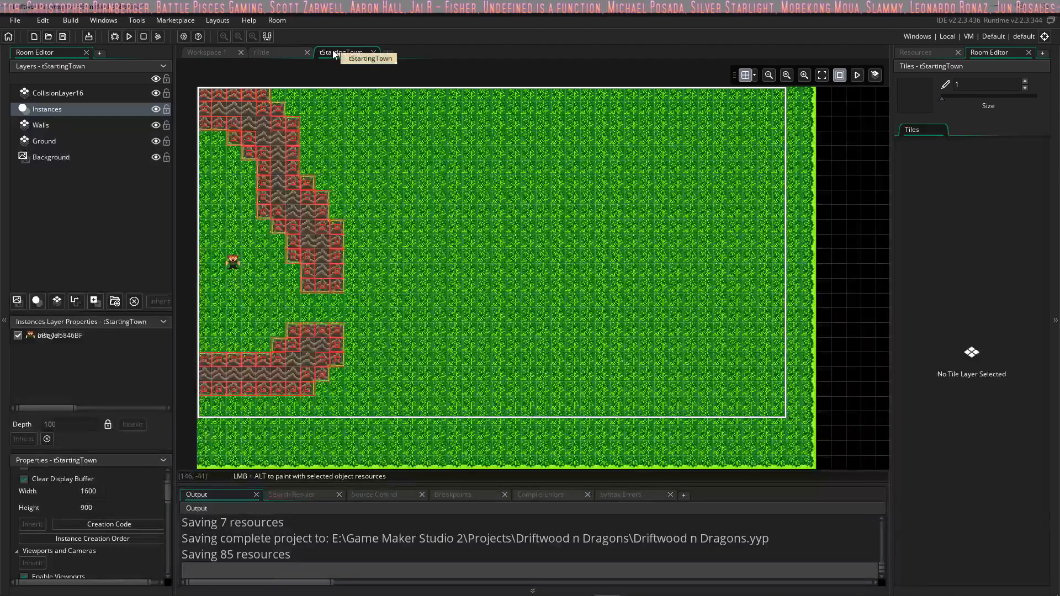
left_click(284, 53)
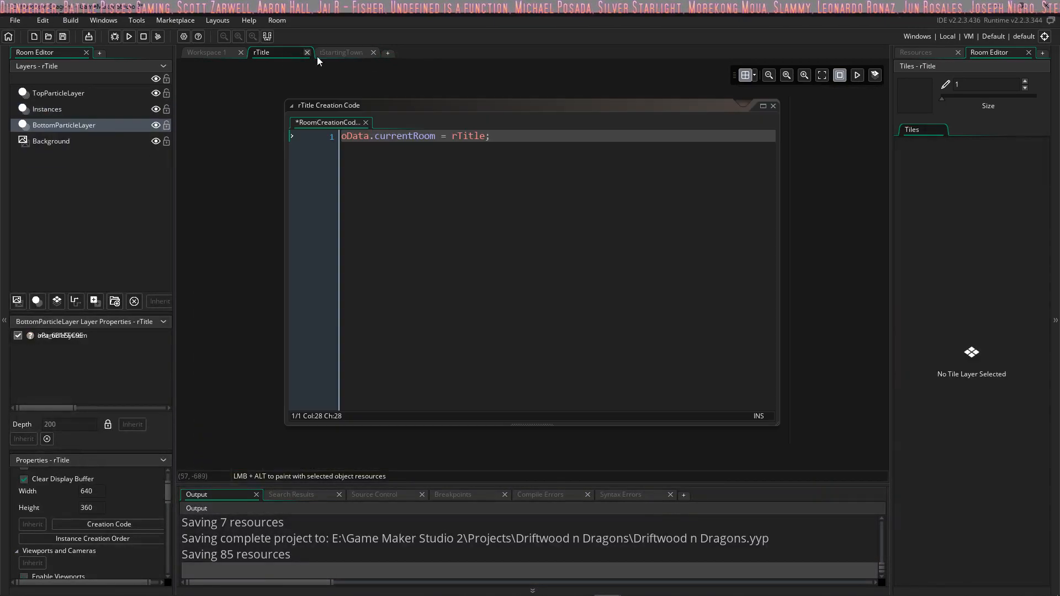
left_click(339, 52)
left_click(214, 53)
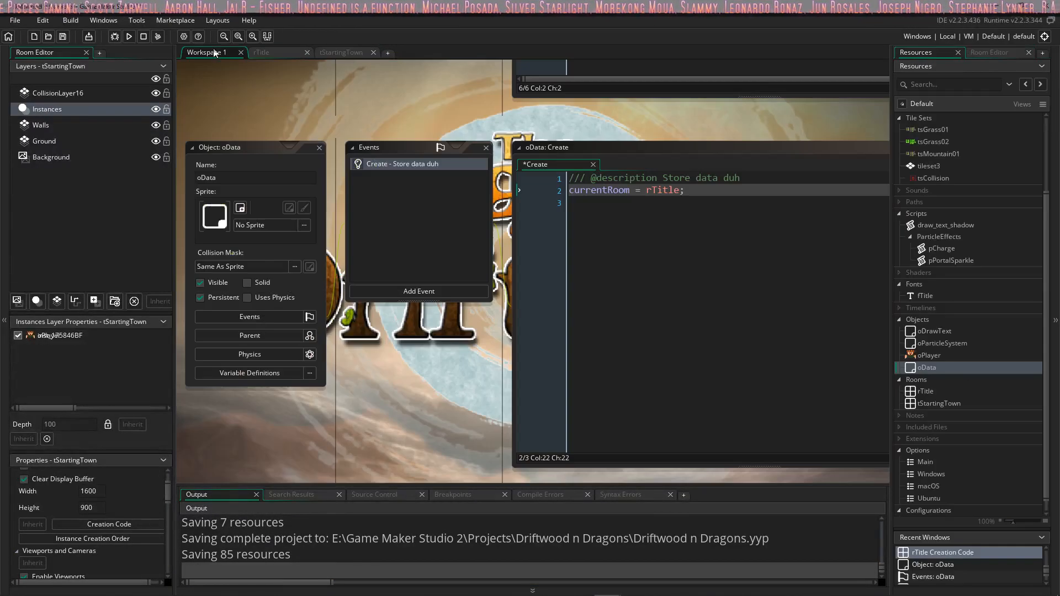
Step: Open the creation code of the tStartingTown room and write "oData.currentRoom = rStartingTown;"
left_click(336, 52)
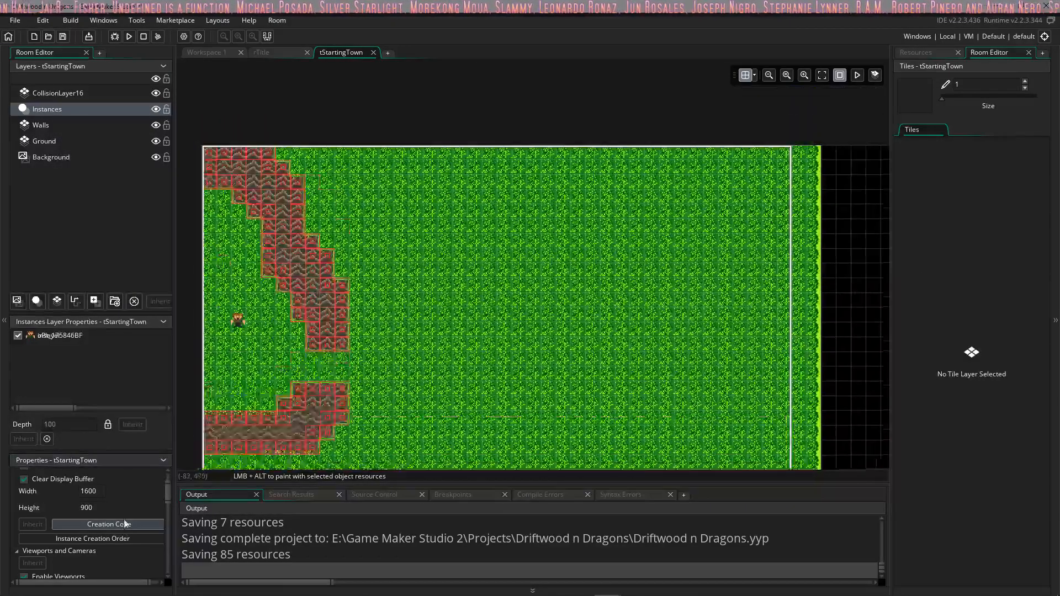
left_click(125, 524)
type("oD")
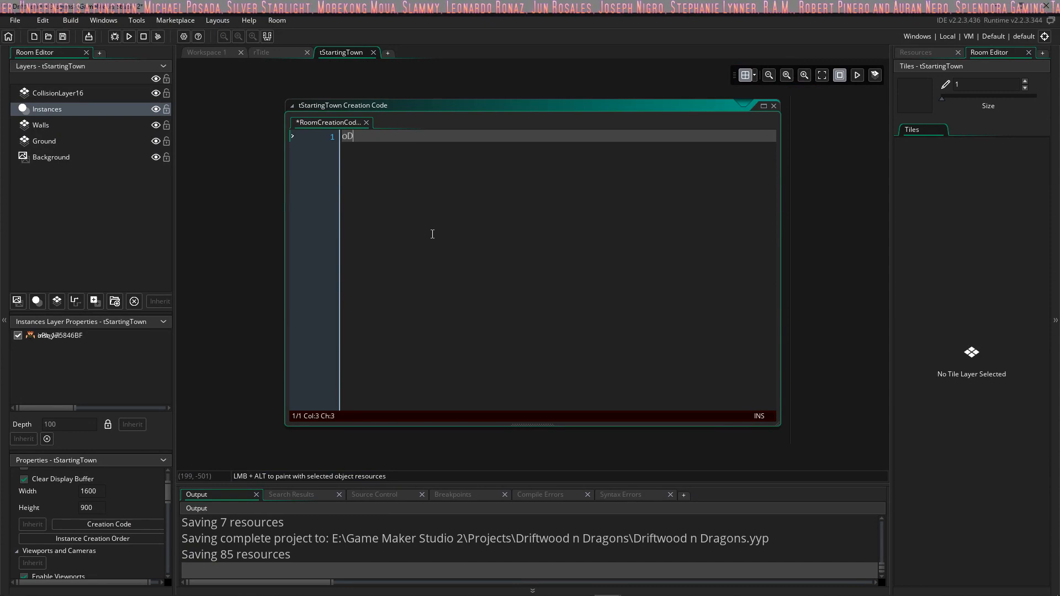
type("ata.current")
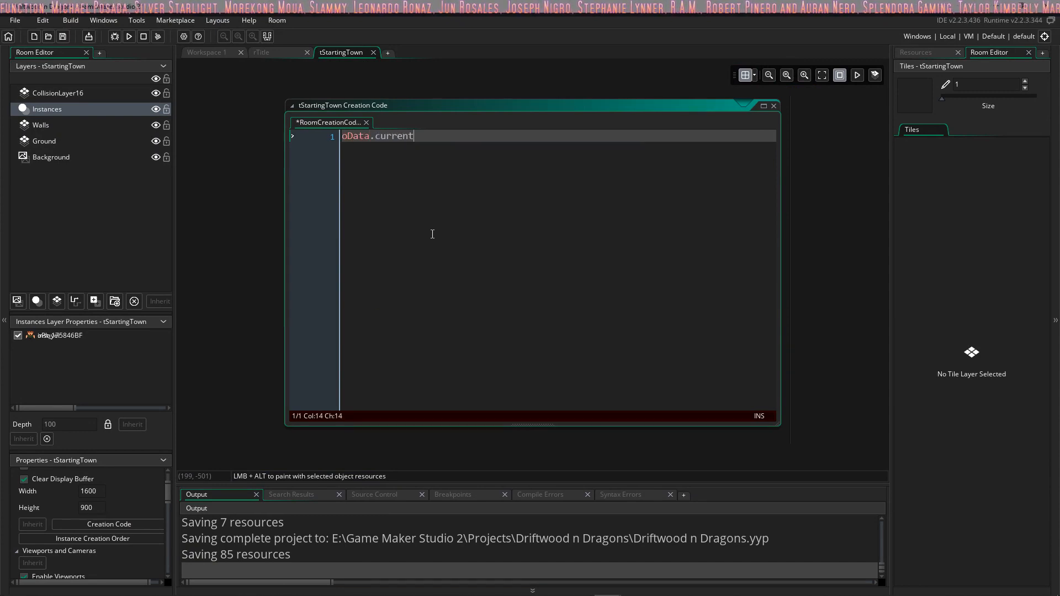
type("Room=")
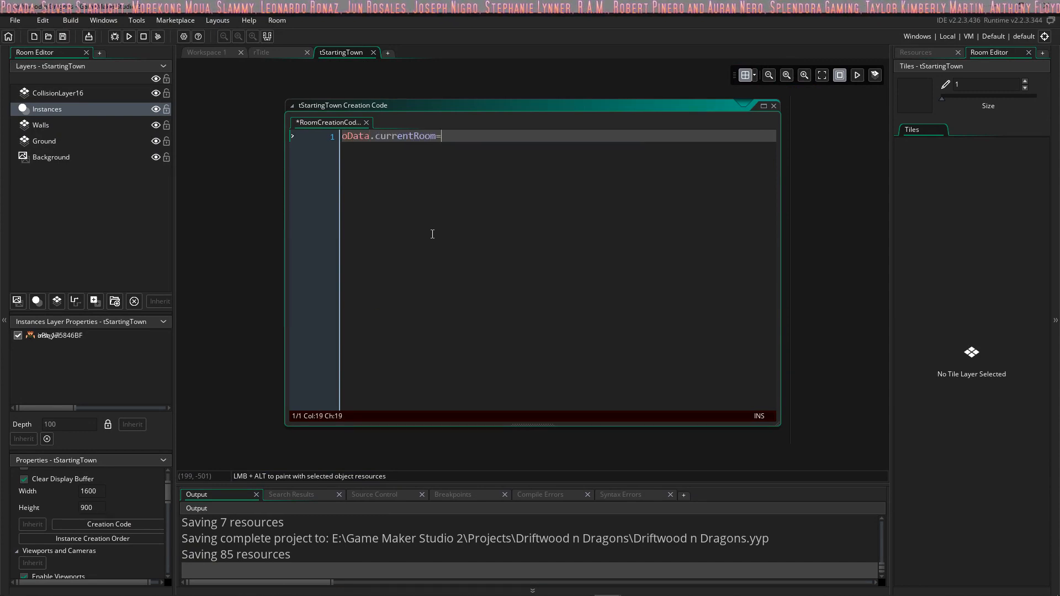
key("BackSpace")
type("= t")
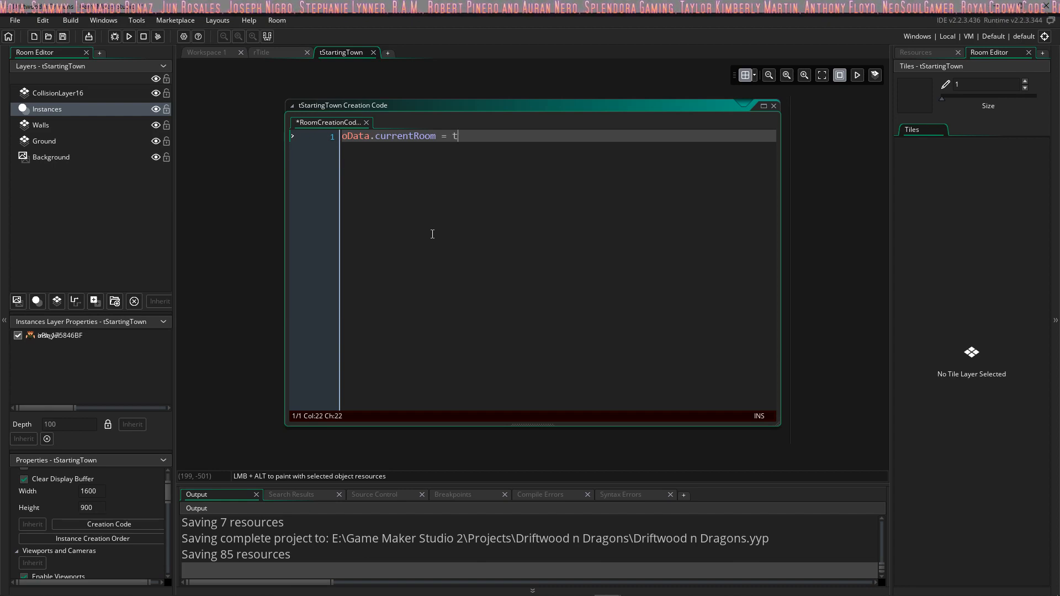
key("BackSpace")
type("r")
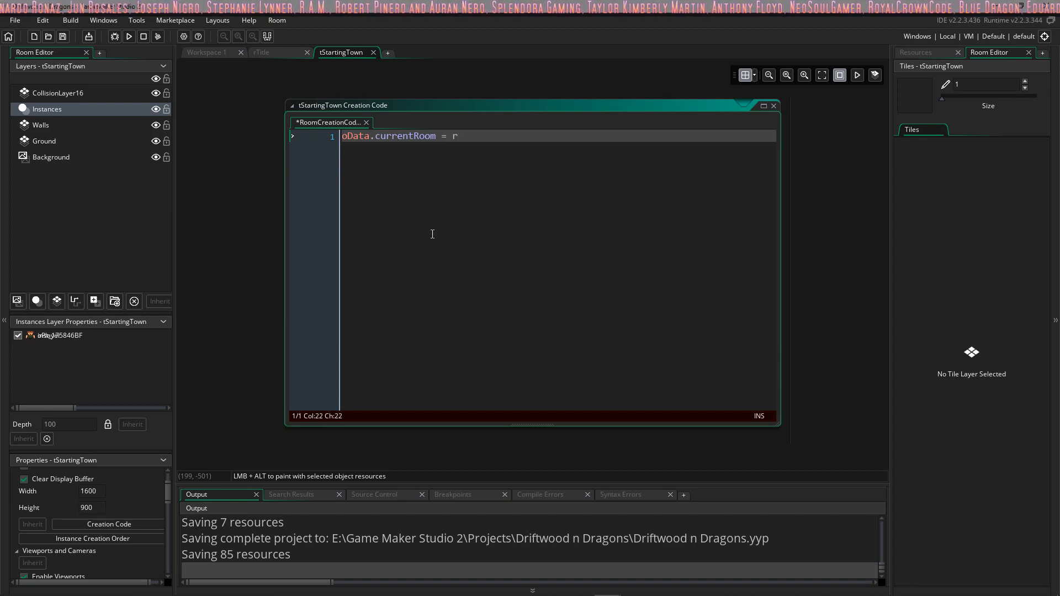
type("Starting")
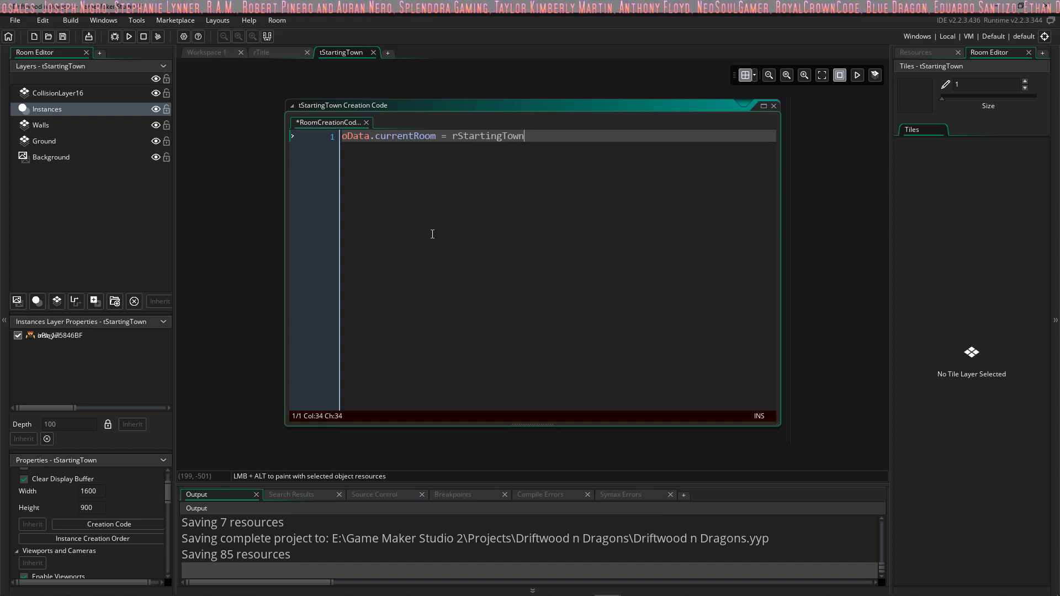
type("Town")
key("Return")
left_click(546, 142)
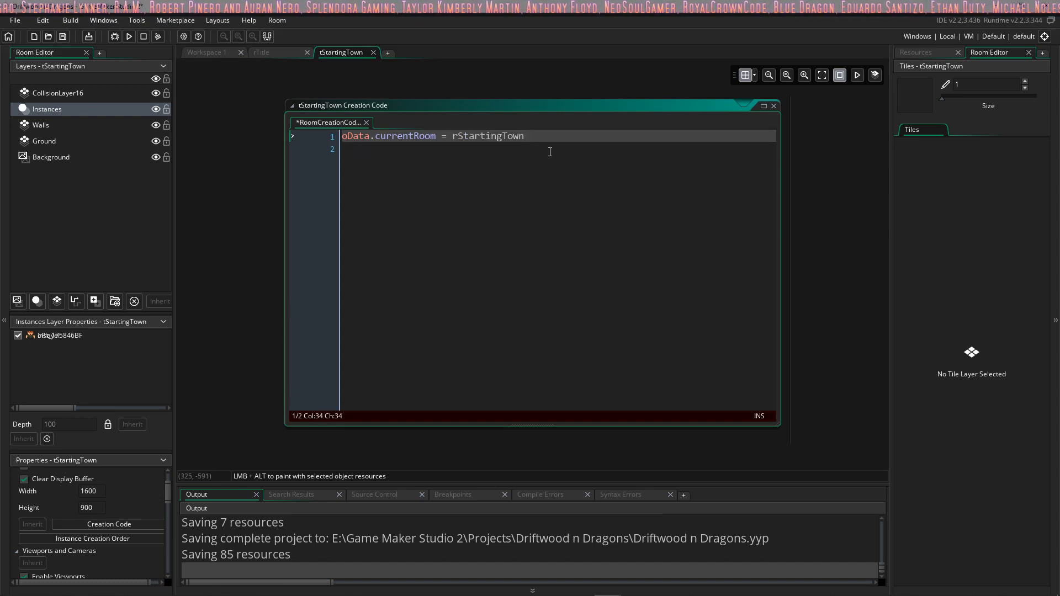
Step: Rename the tStartingTown room resource to rStartingTown and save the project
left_click(918, 53)
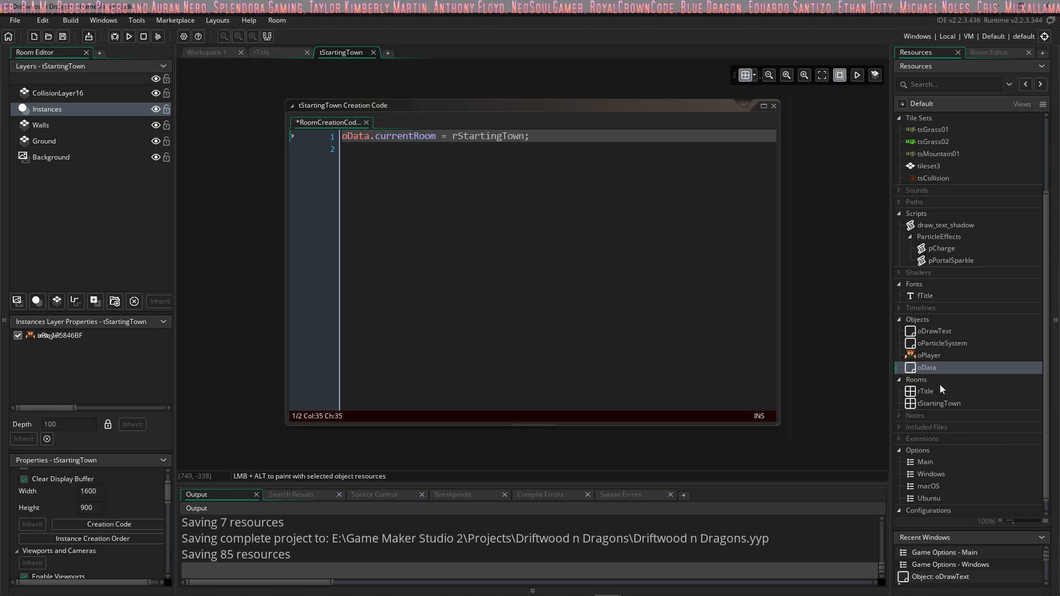
left_click(941, 403)
left_click(932, 404)
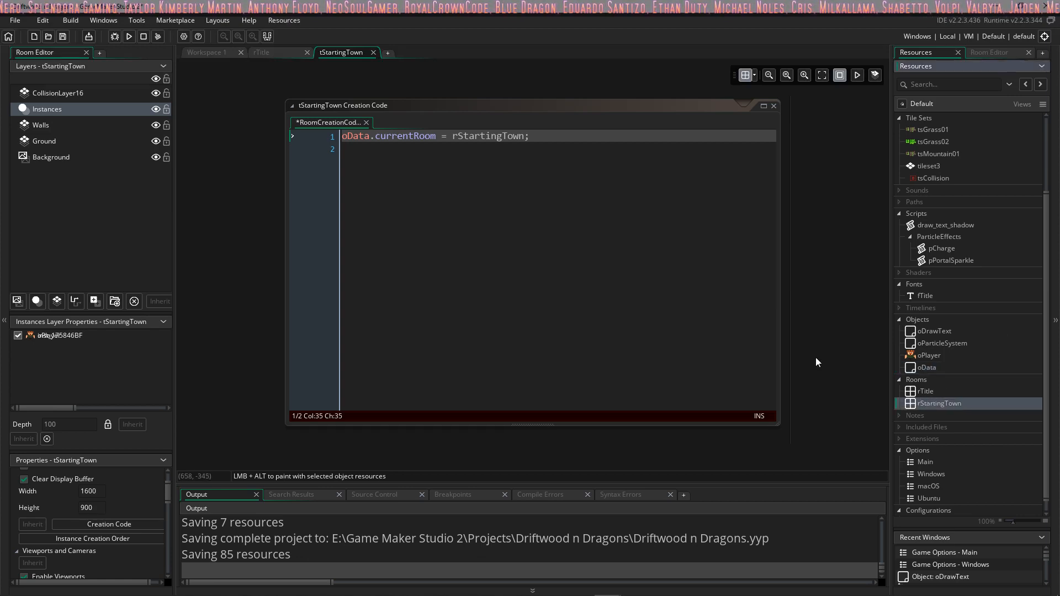
left_click(536, 151)
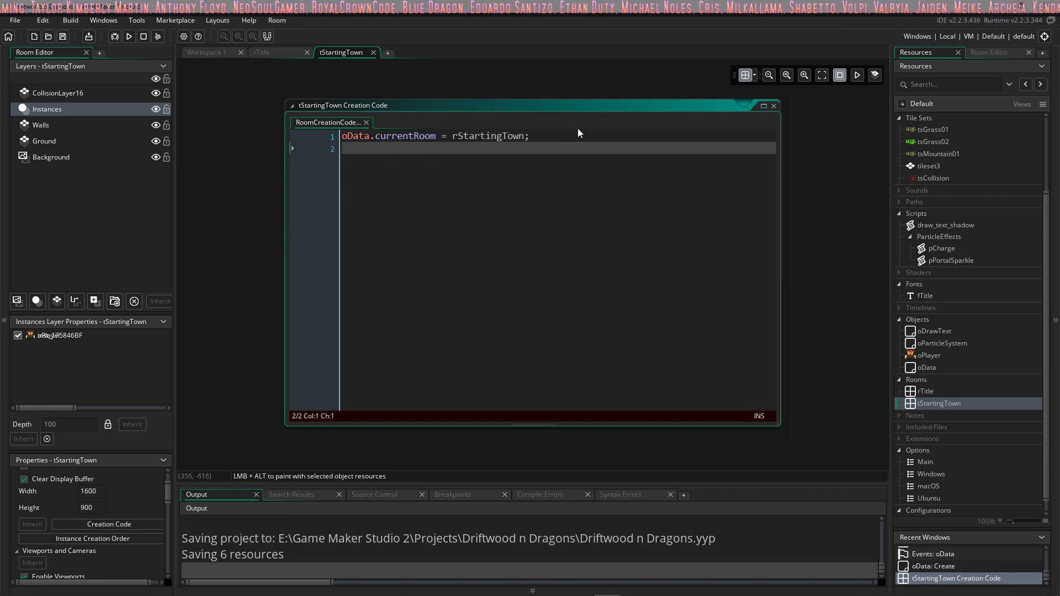
left_click(571, 139)
left_click(574, 147)
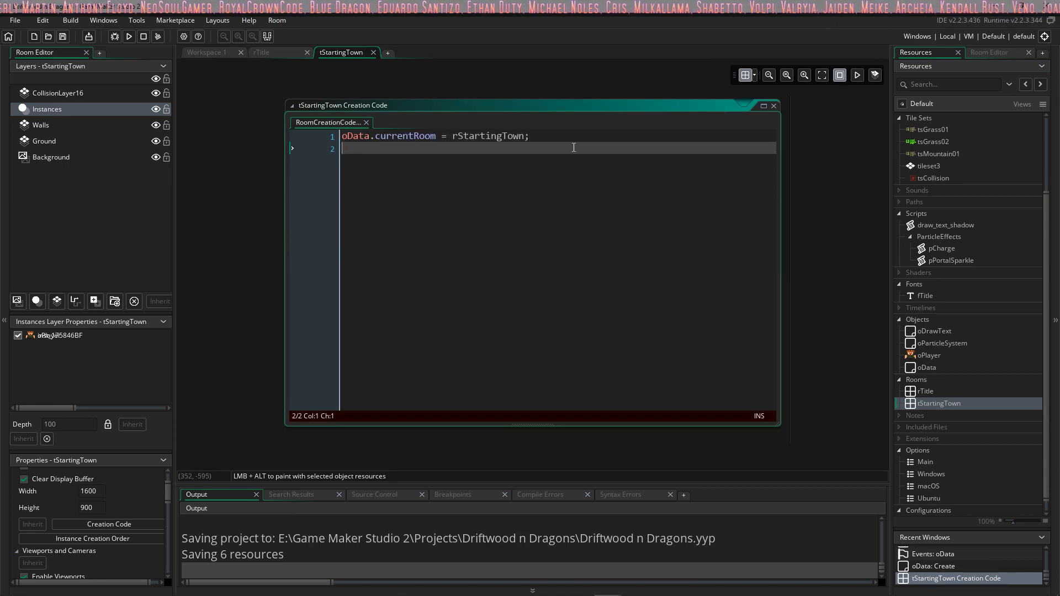
left_click(414, 138)
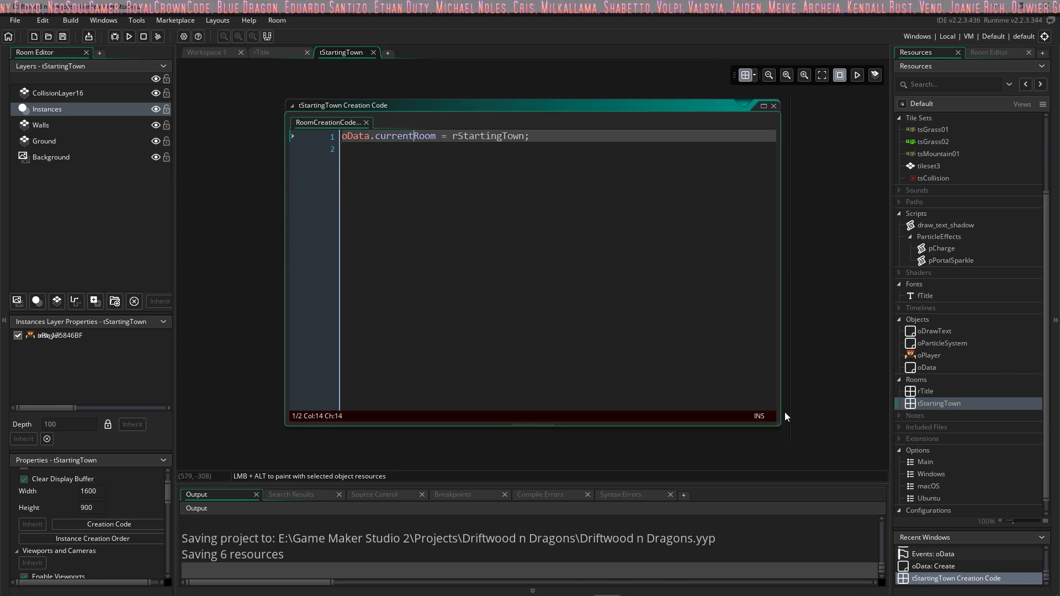
left_click(486, 136)
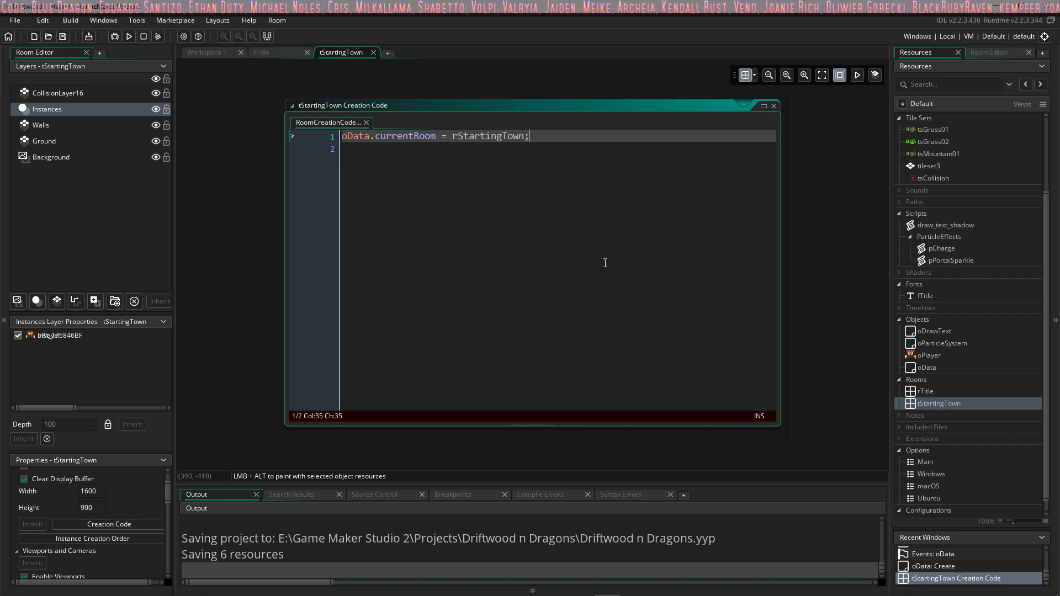
Step: Delete the currentRoom assignment from the tStartingTown room's creation code, then close and reopen the code
left_click(773, 107)
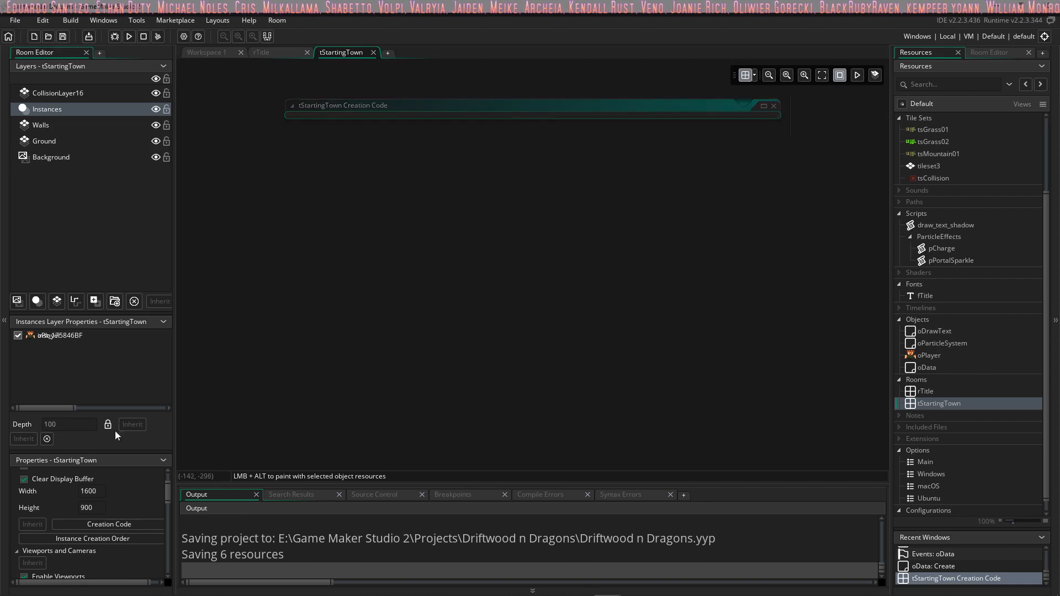
left_click(121, 524)
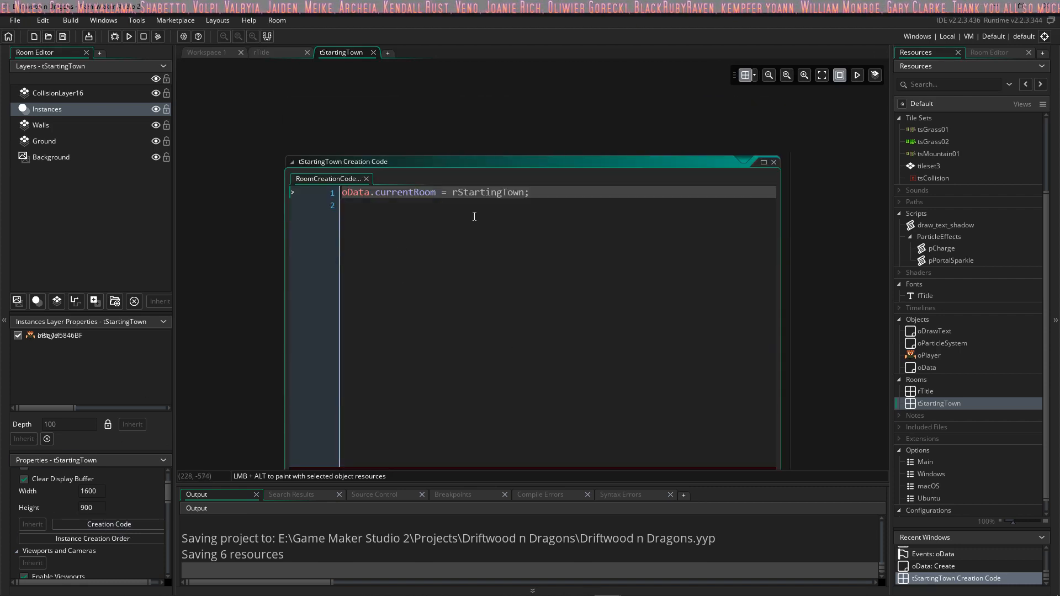
left_click(571, 191)
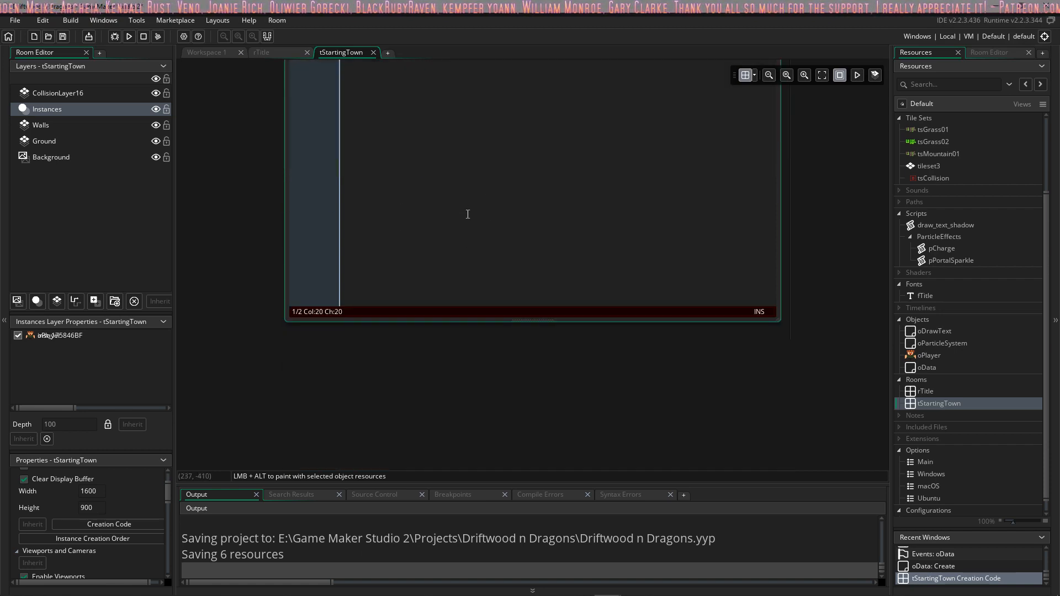
left_click(496, 161)
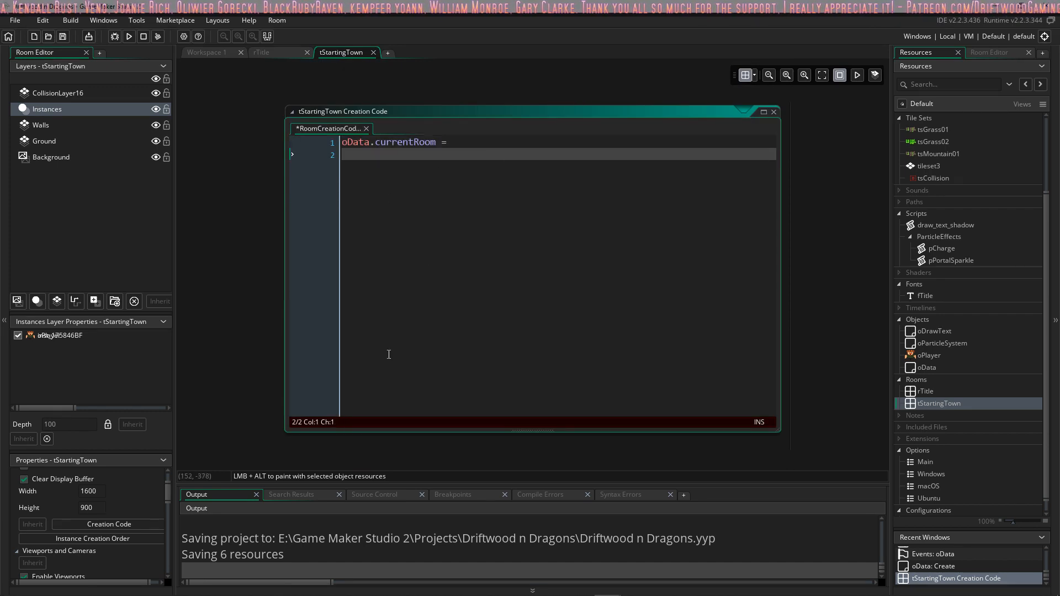
left_click(422, 143)
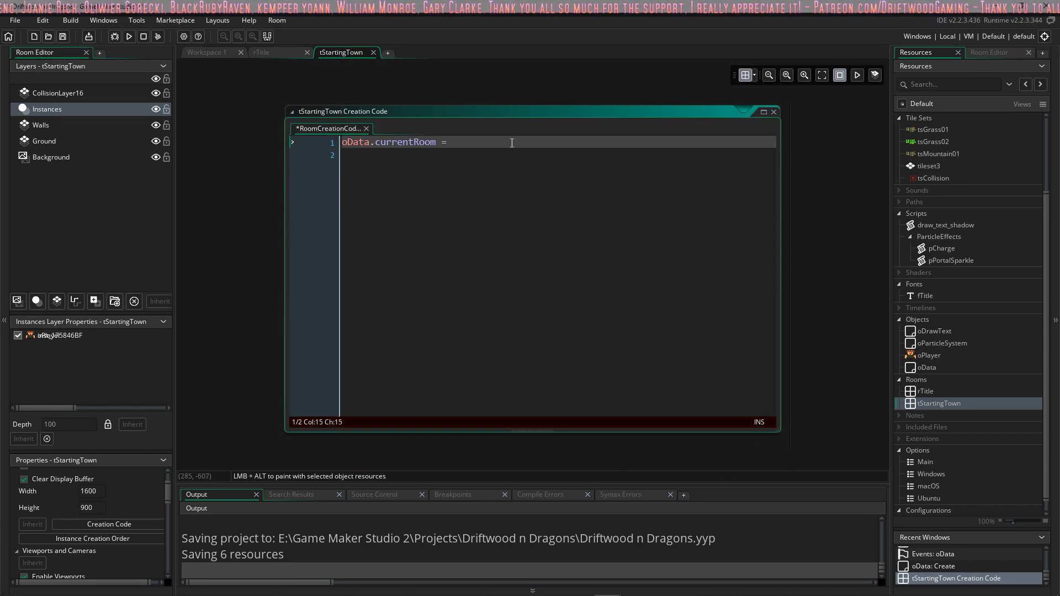
left_click_drag(512, 143, 294, 153)
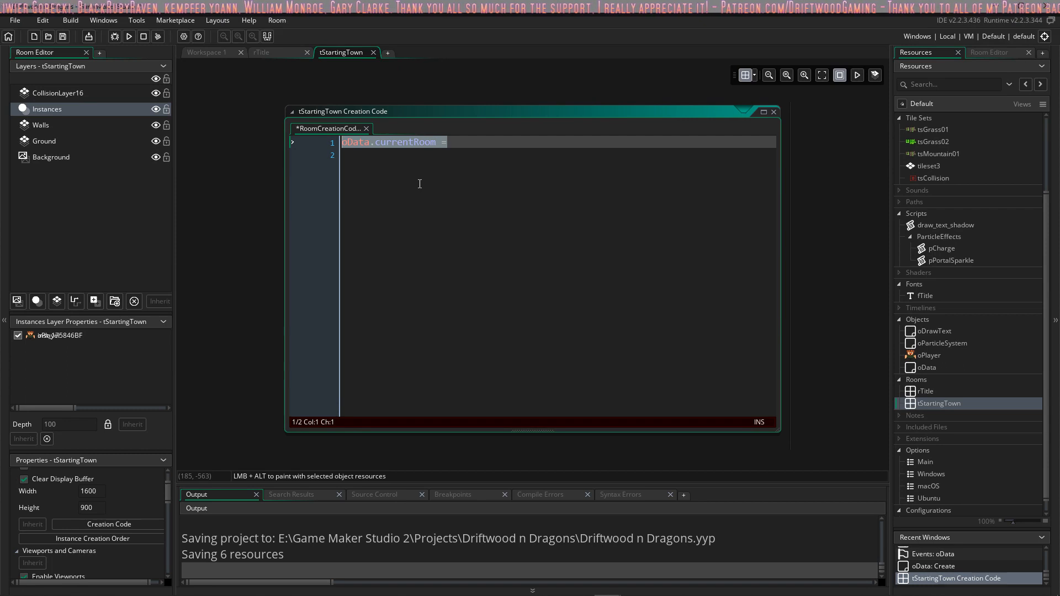
key("BackSpace")
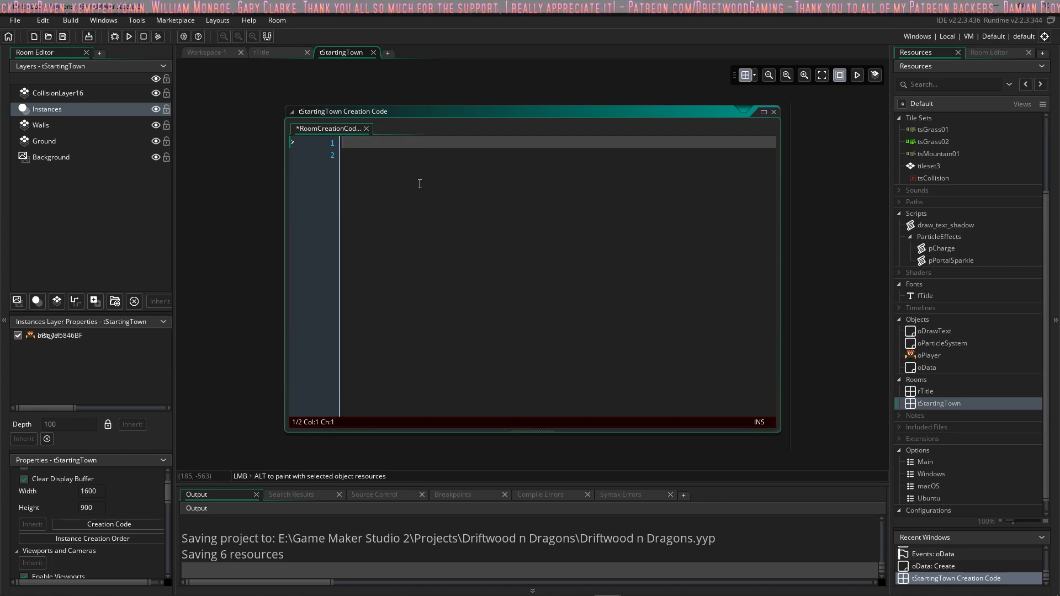
left_click(774, 112)
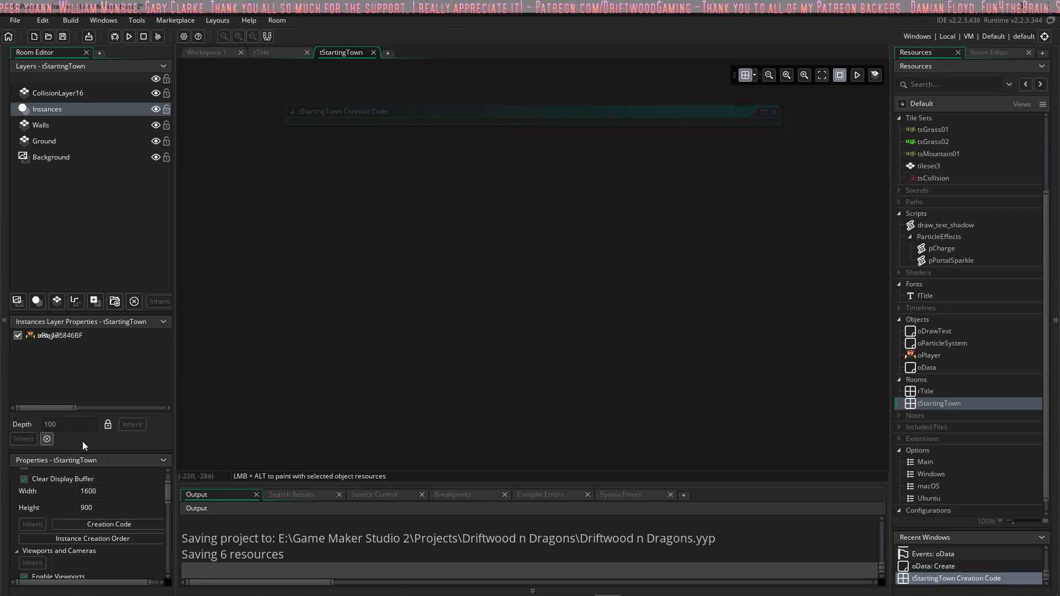
left_click(117, 524)
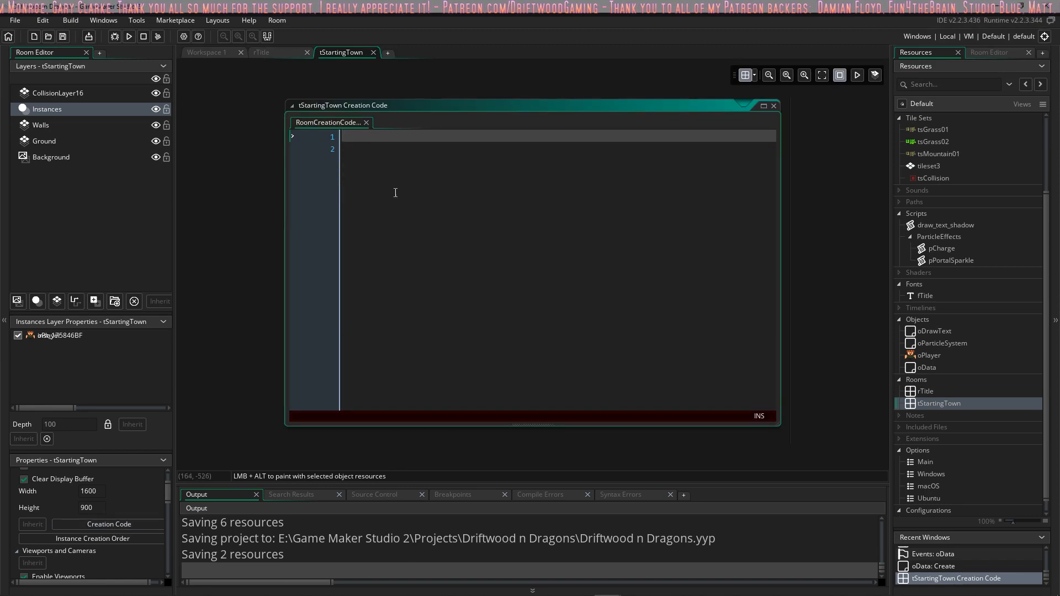
Step: Check the creation code of the rTitle room against that of tStartingTown, closing both code windows
double_click(926, 391)
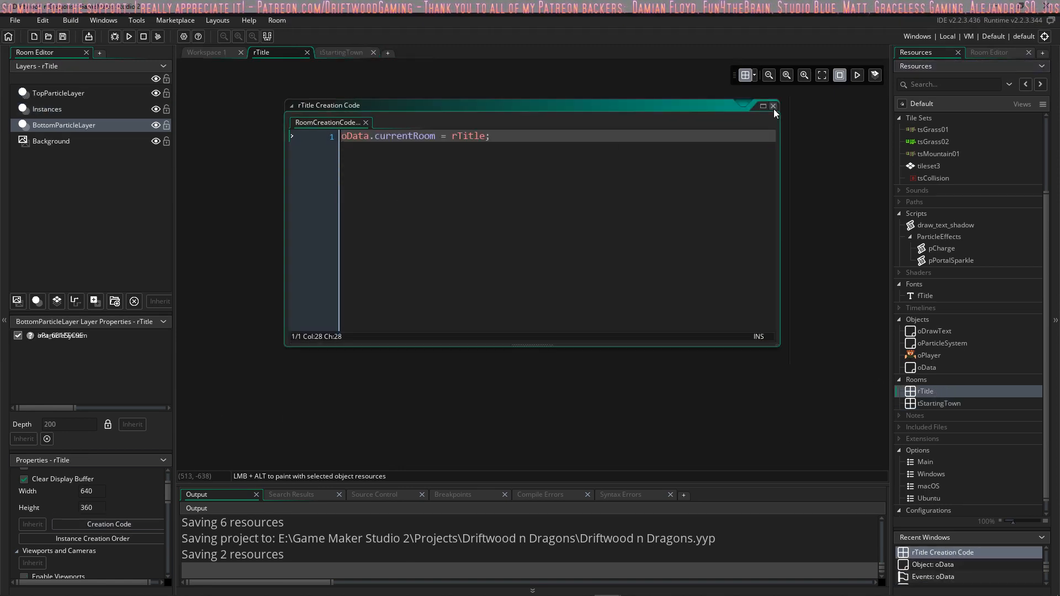
left_click(774, 106)
left_click(955, 398)
double_click(956, 399)
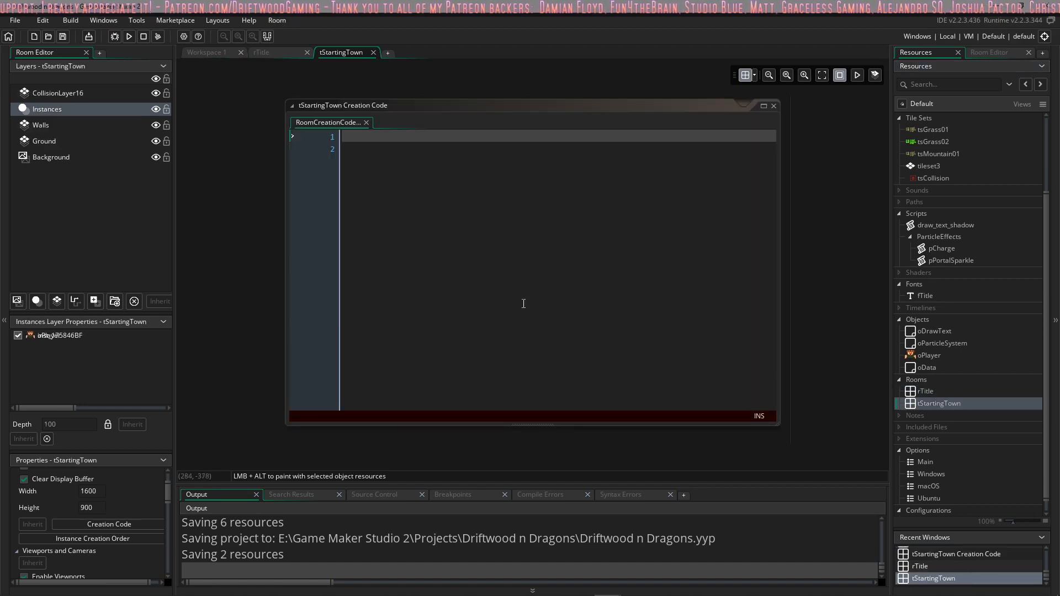
left_click(406, 145)
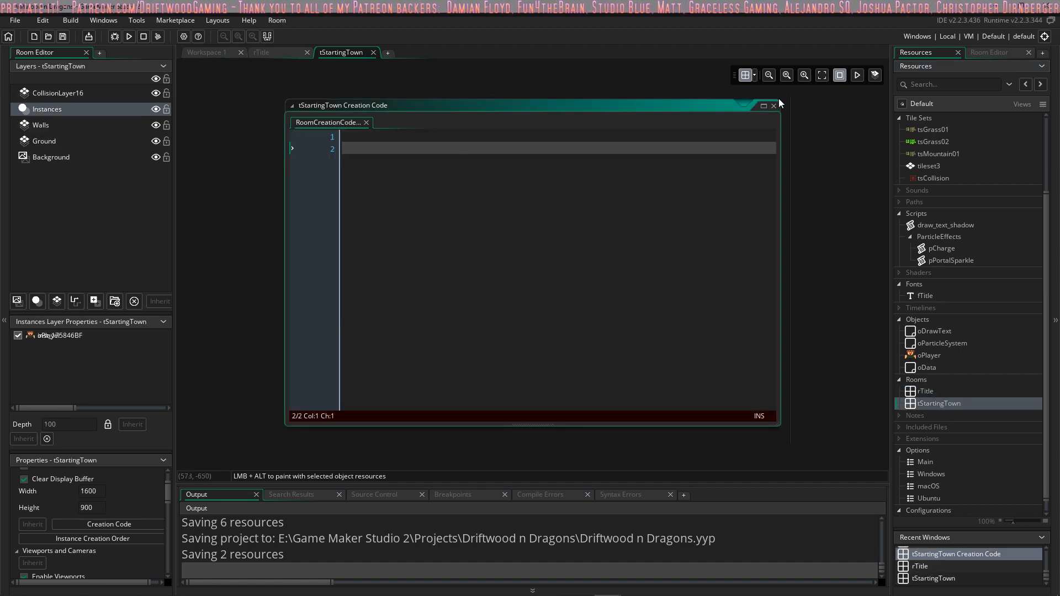
left_click(773, 105)
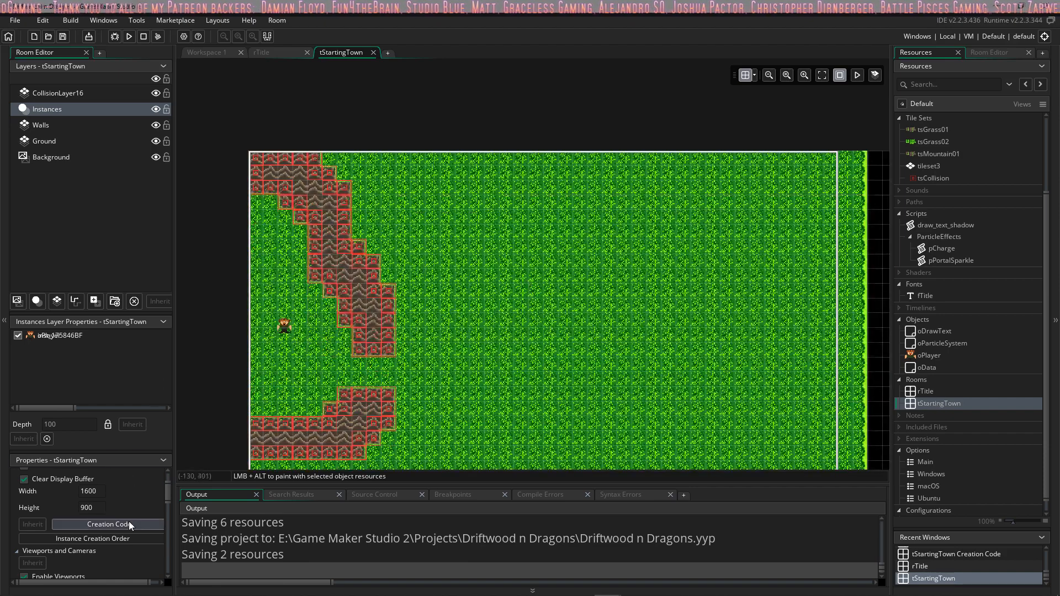
Step: Write "oData.currentRoom = " on the first line of tStartingTown's creation code and close the room
left_click(128, 523)
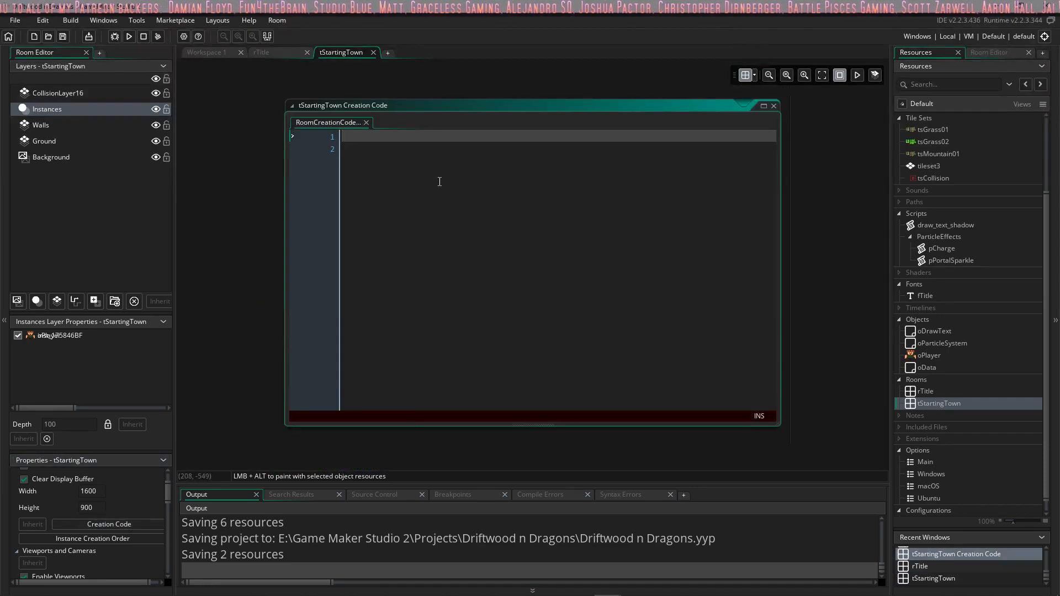
left_click(433, 160)
key("BackSpace")
type("oD")
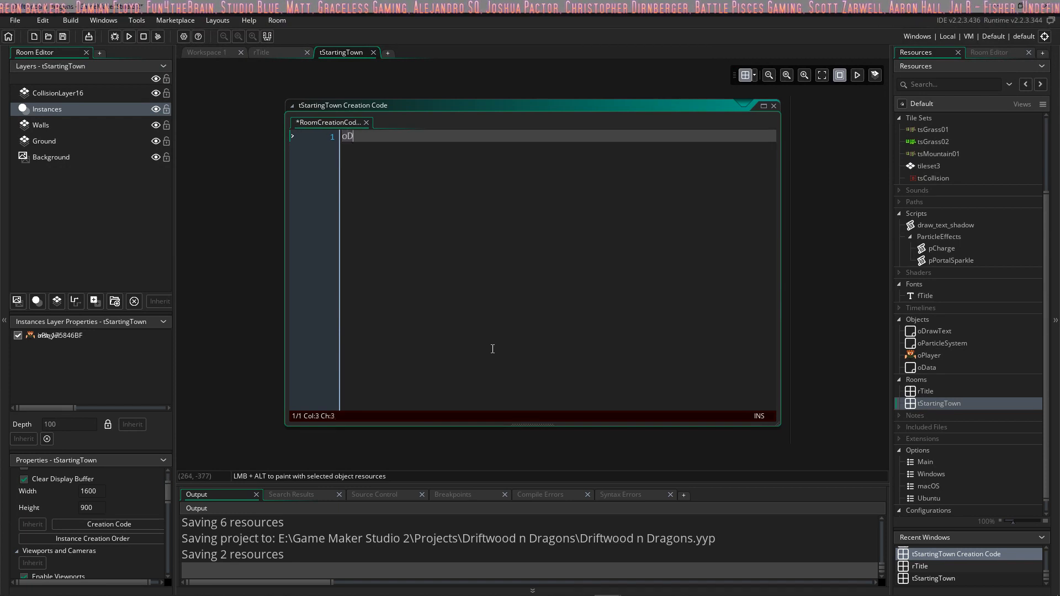
type("ata.")
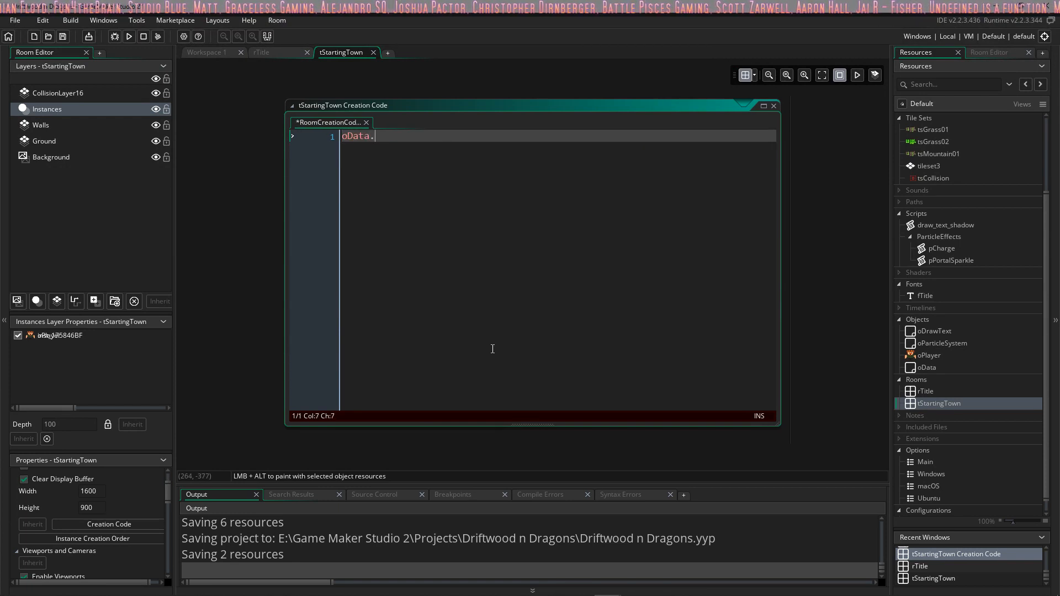
type("currentRoom =")
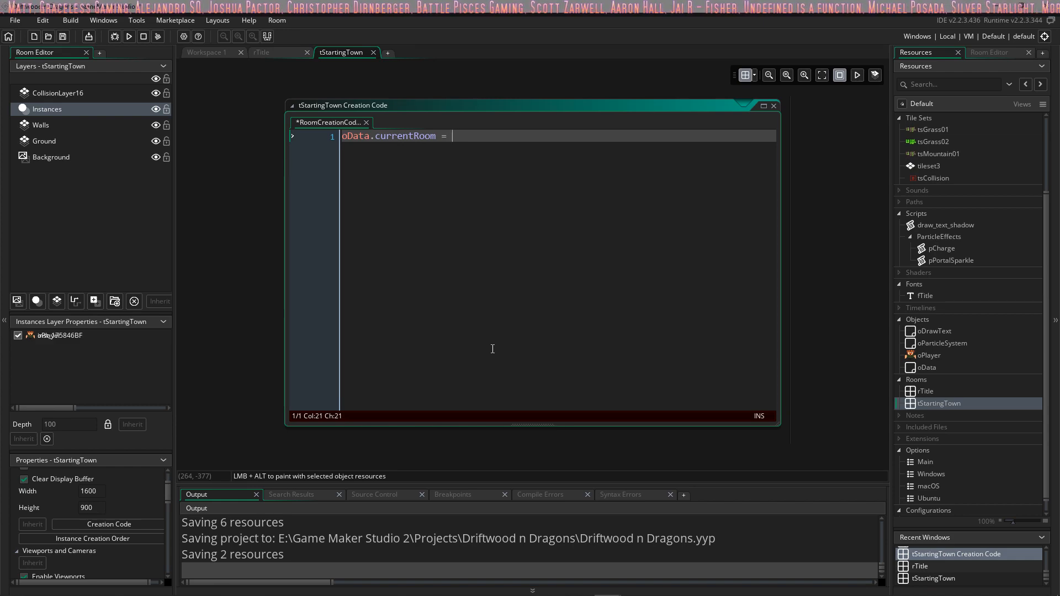
left_click(373, 53)
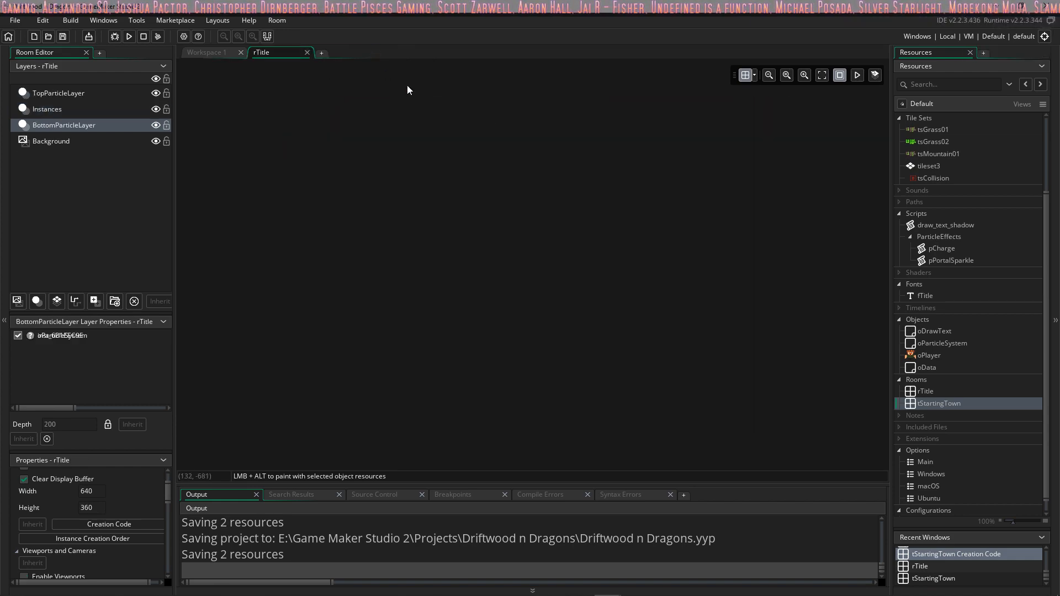
double_click(928, 405)
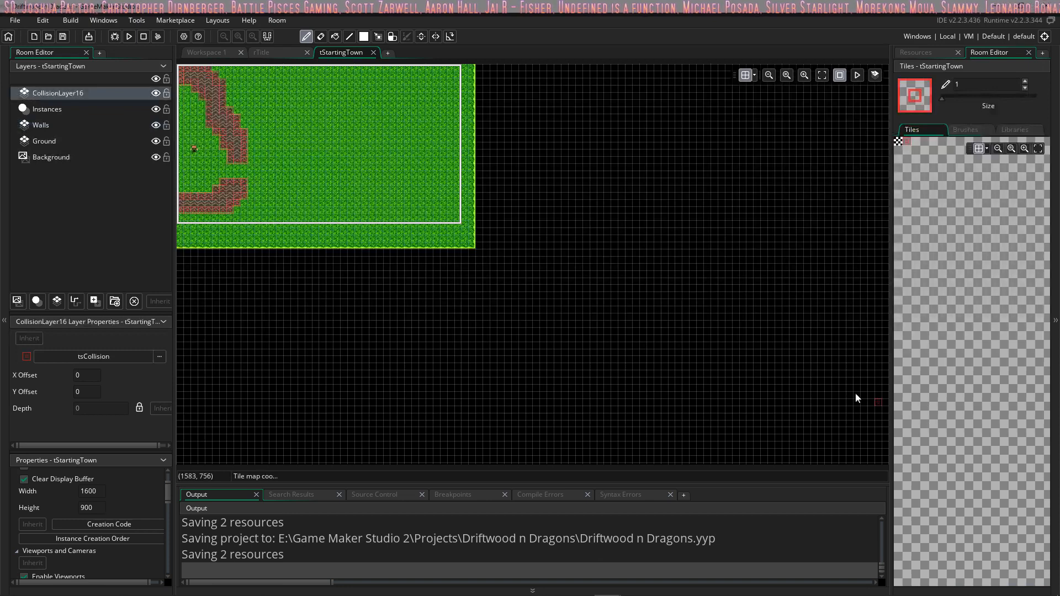
left_click(373, 53)
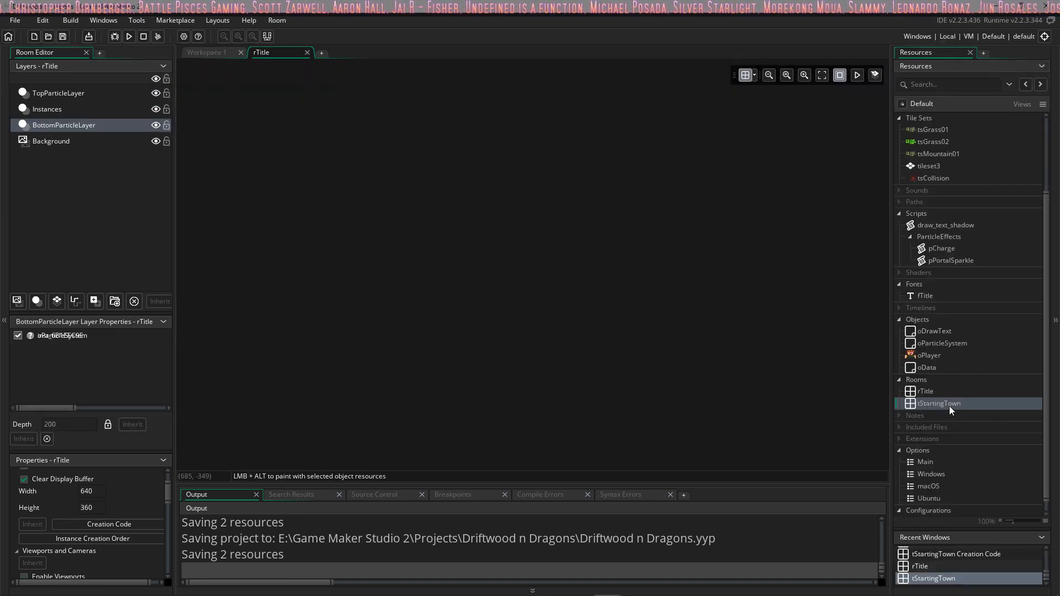
left_click(945, 405)
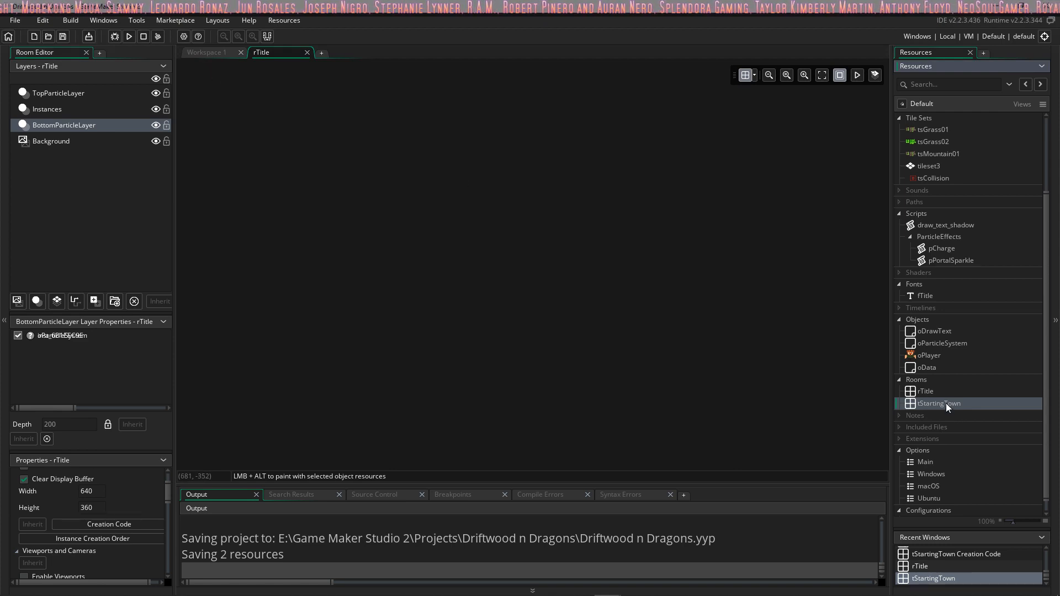
Step: Save the Driftwood n Dragons project and exit GameMaker Studio 2
left_click(63, 38)
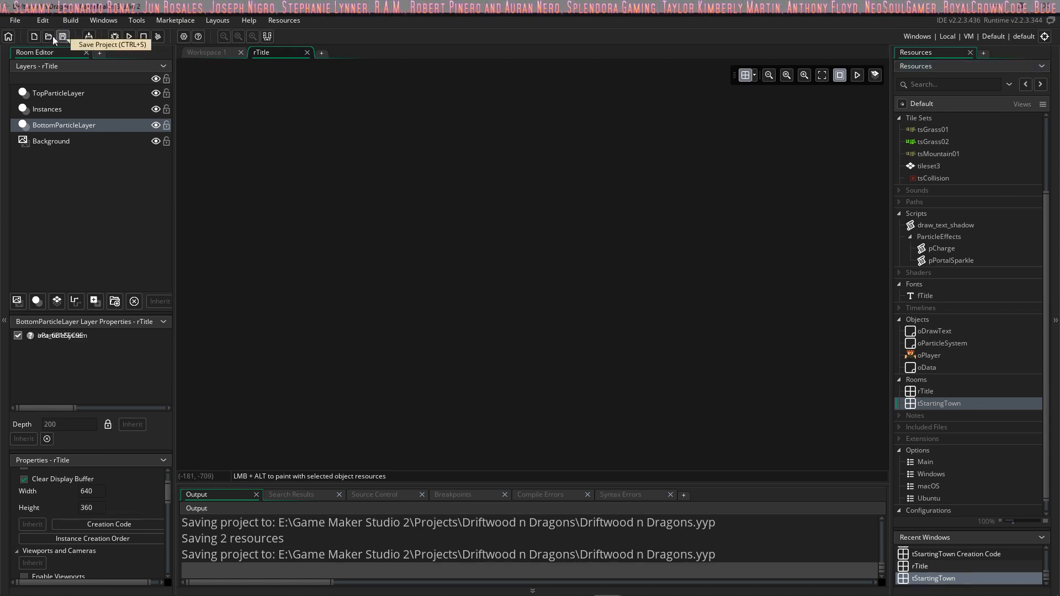
left_click(15, 20)
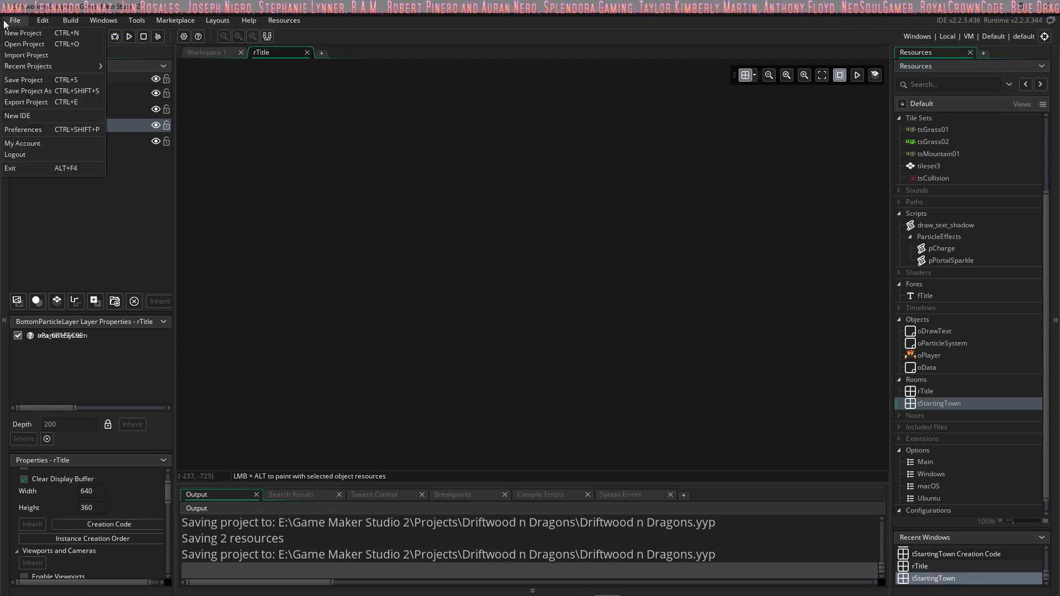
left_click(38, 168)
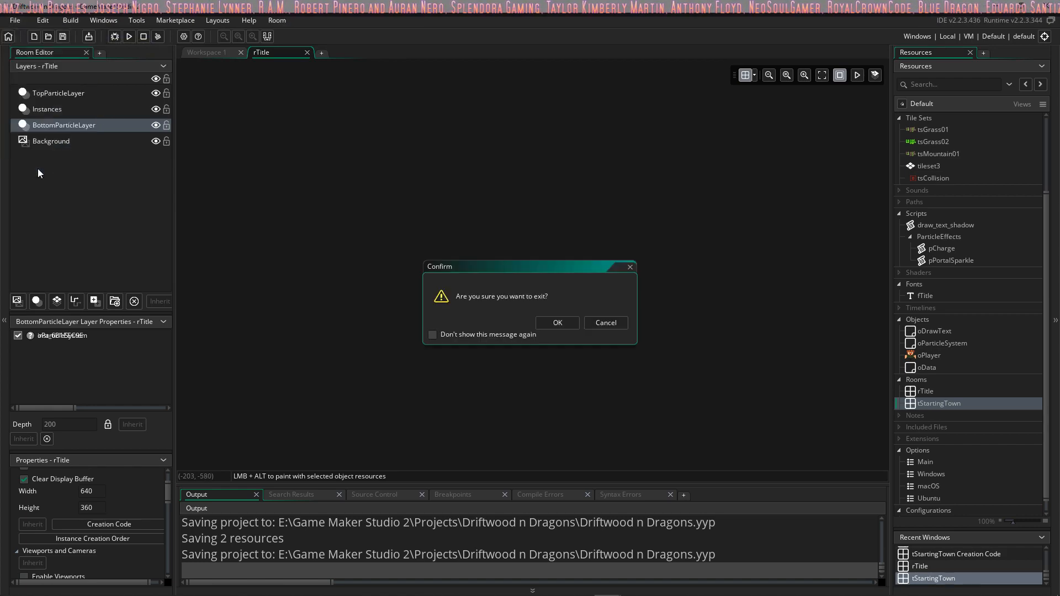
left_click(545, 321)
Step: Clear the remaining windows from the desktop, relaunch GameMaker Studio 2 and bring its Start Page window to the front
left_click(997, 7)
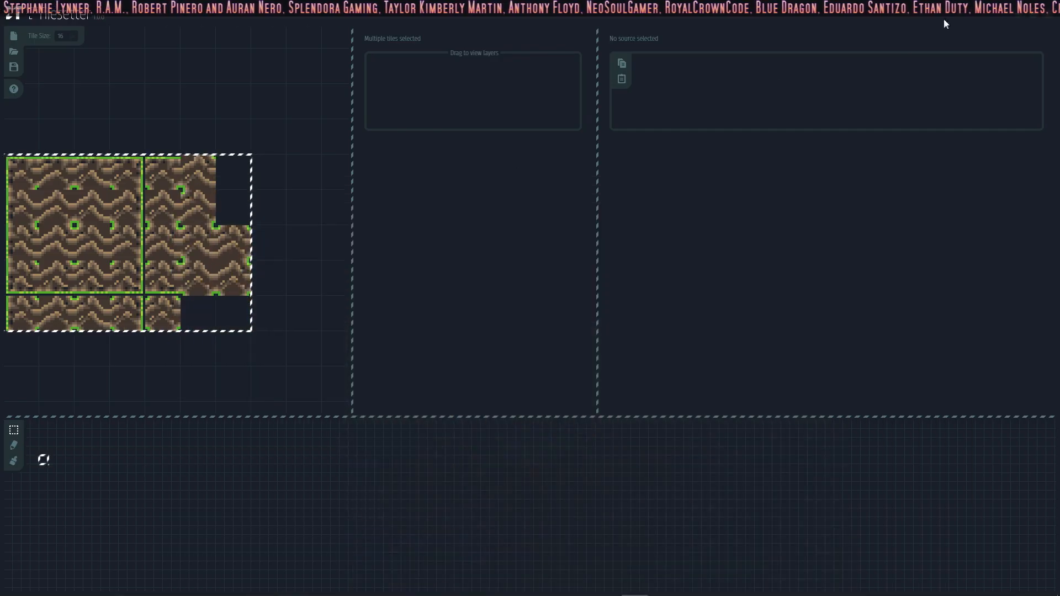
left_click(1048, 14)
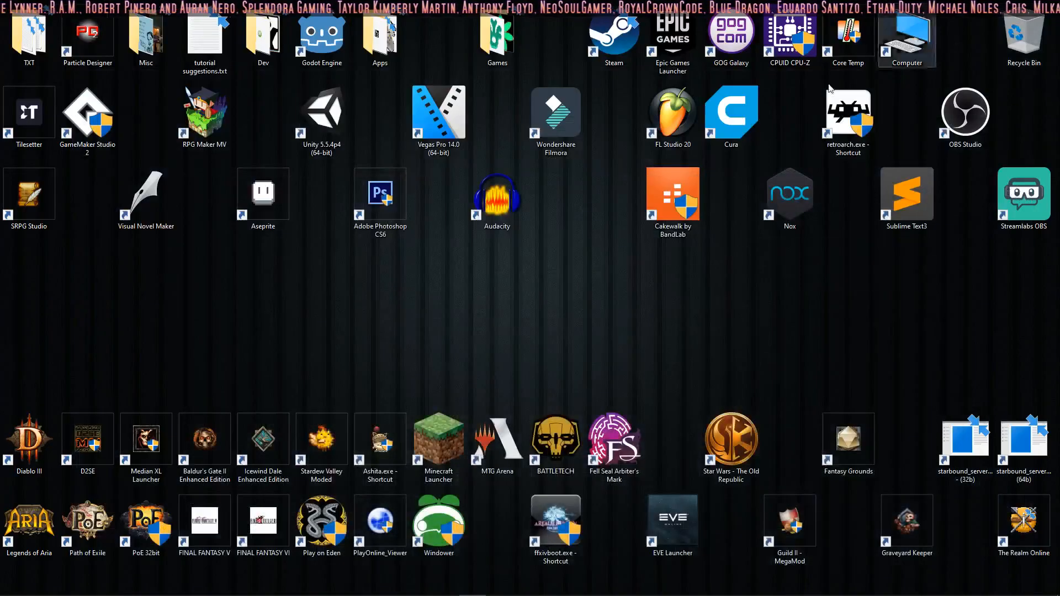
double_click(70, 118)
left_click(88, 369)
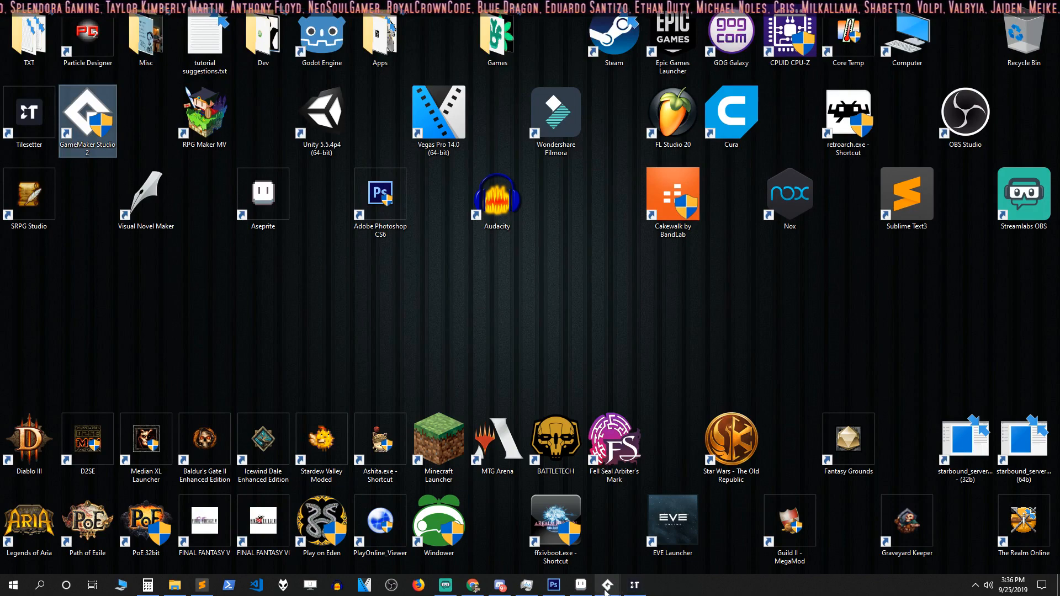
mouse_move(615, 586)
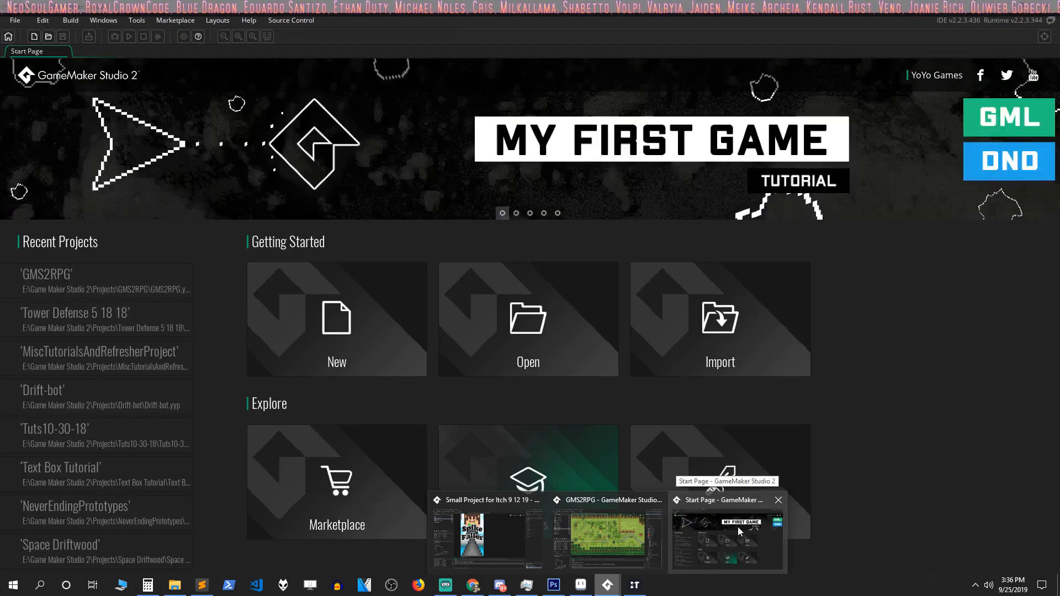
left_click(738, 527)
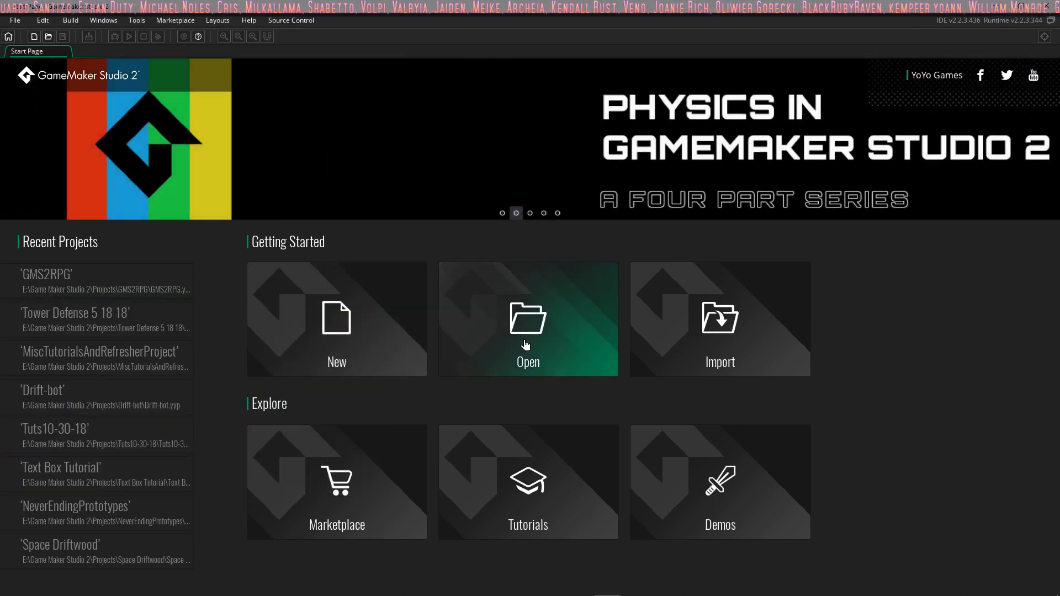
Step: Open the Driftwood n Dragons project from its folder in the Projects directory
left_click(525, 345)
scroll(190, 218, "down", 3)
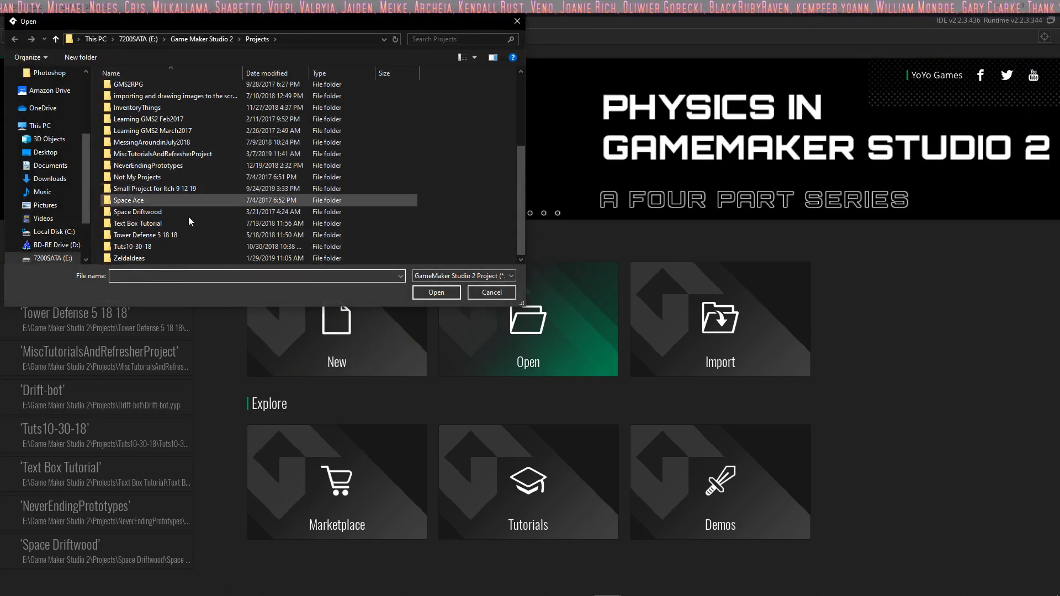
scroll(189, 219, "up", 4)
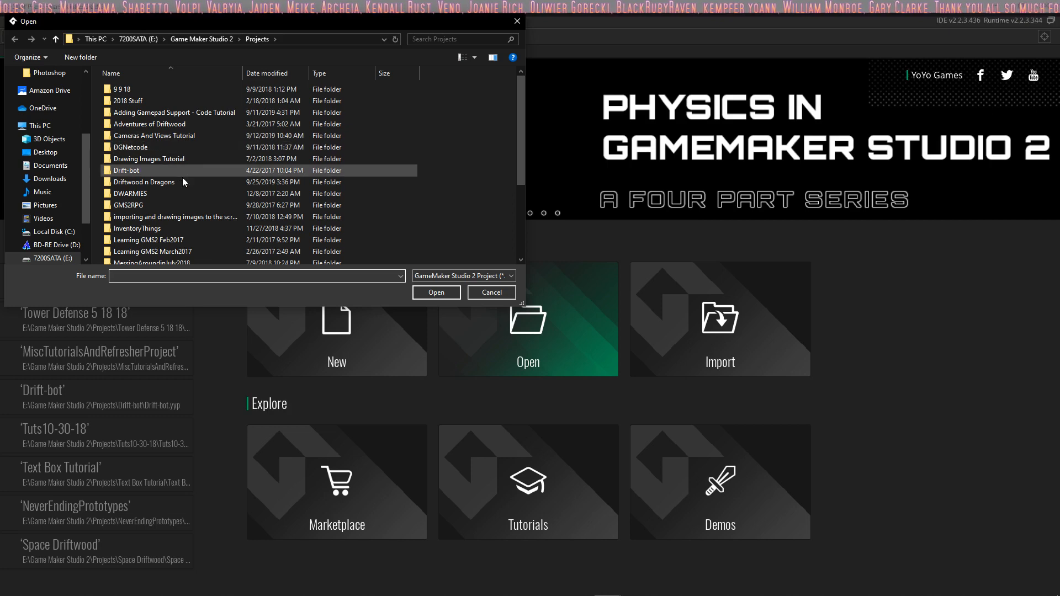
double_click(184, 183)
double_click(183, 183)
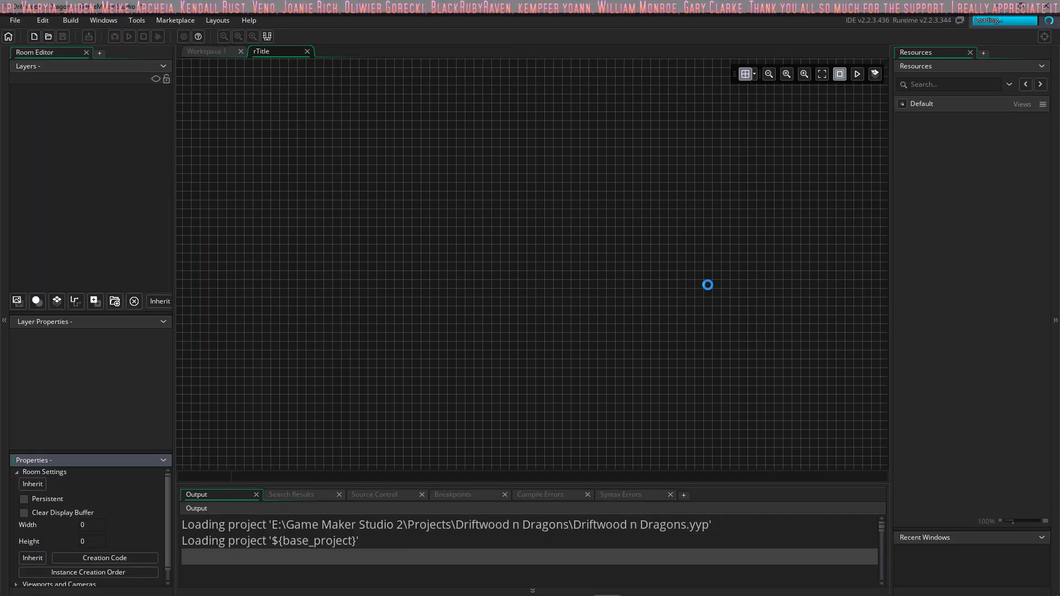
Step: Expand the Rooms resources and rename the tStartingTown room to rStartingTown
left_click(899, 222)
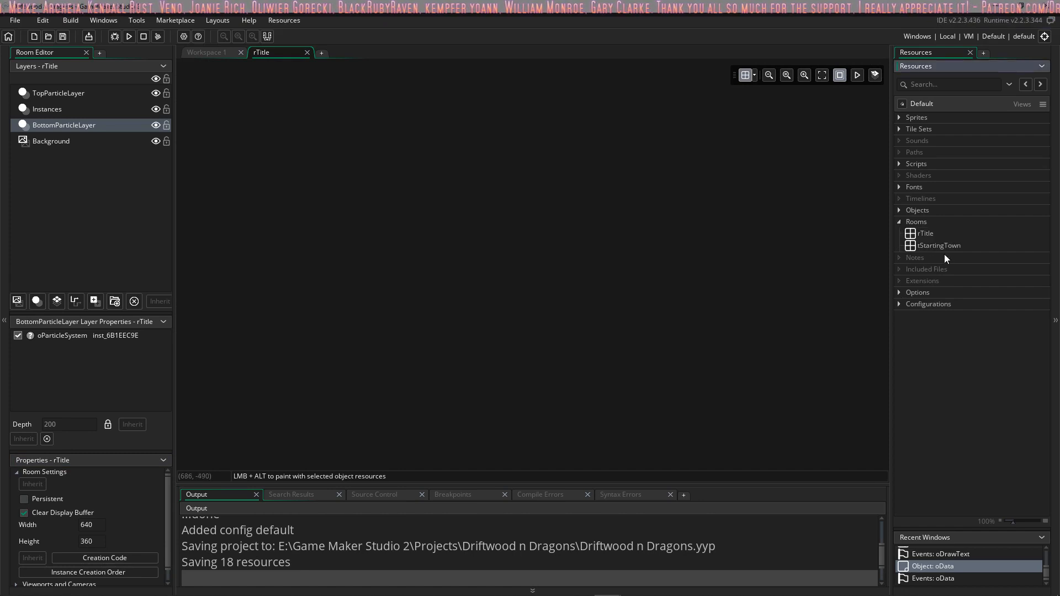
left_click(933, 245)
left_click(920, 246)
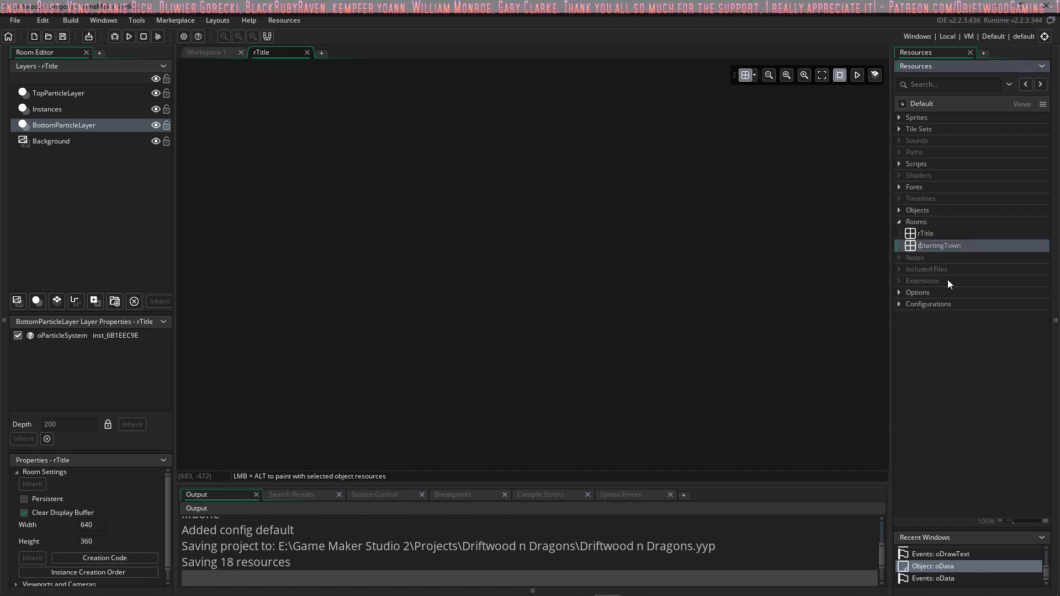
key("Return")
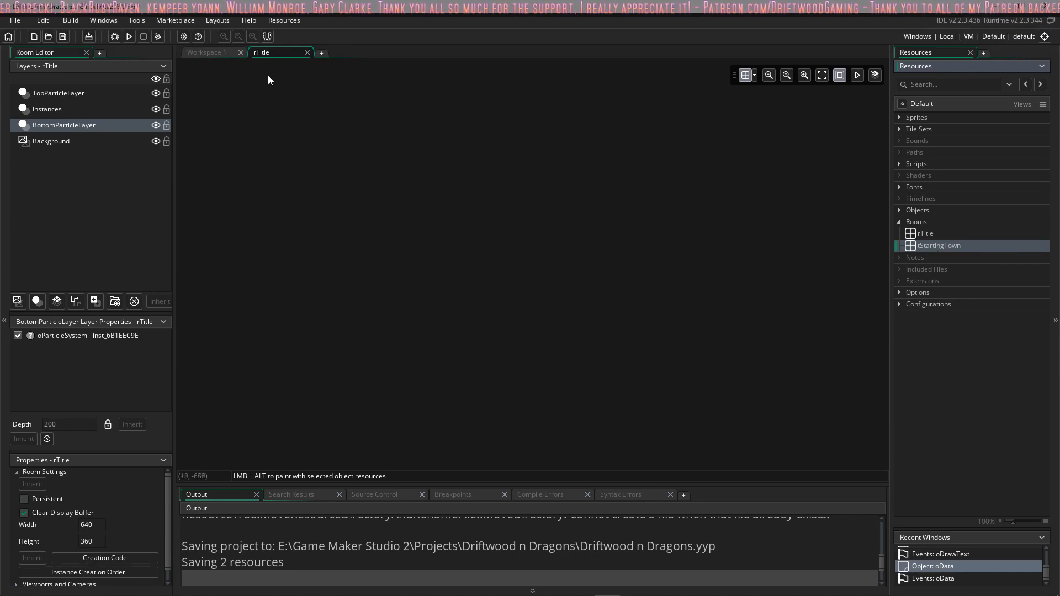
Step: Open the starting town room in the room editor and examine its tile layout
right_click(943, 247)
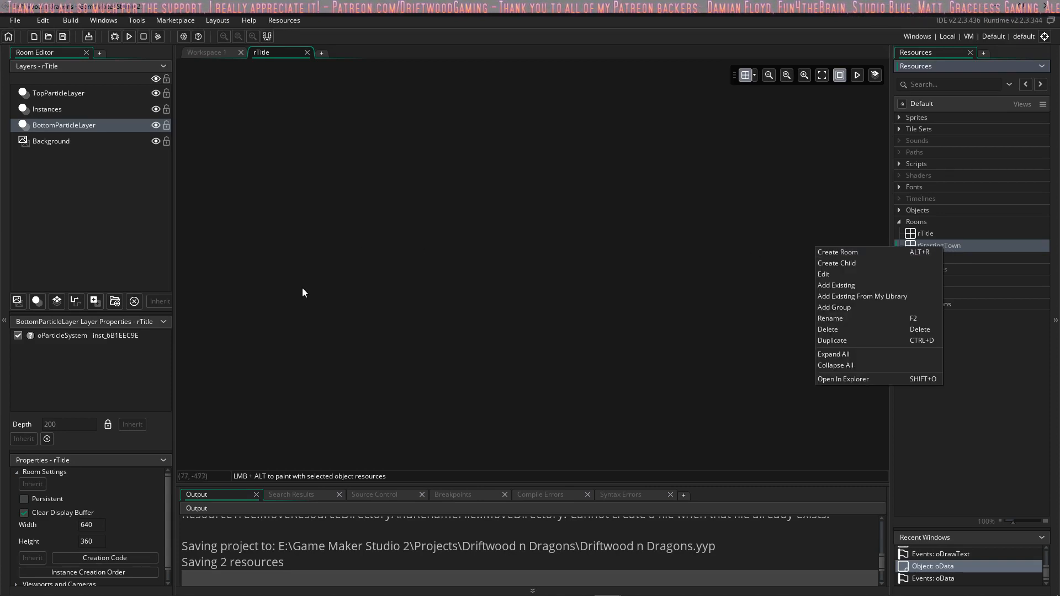
left_click(767, 244)
left_click(929, 236)
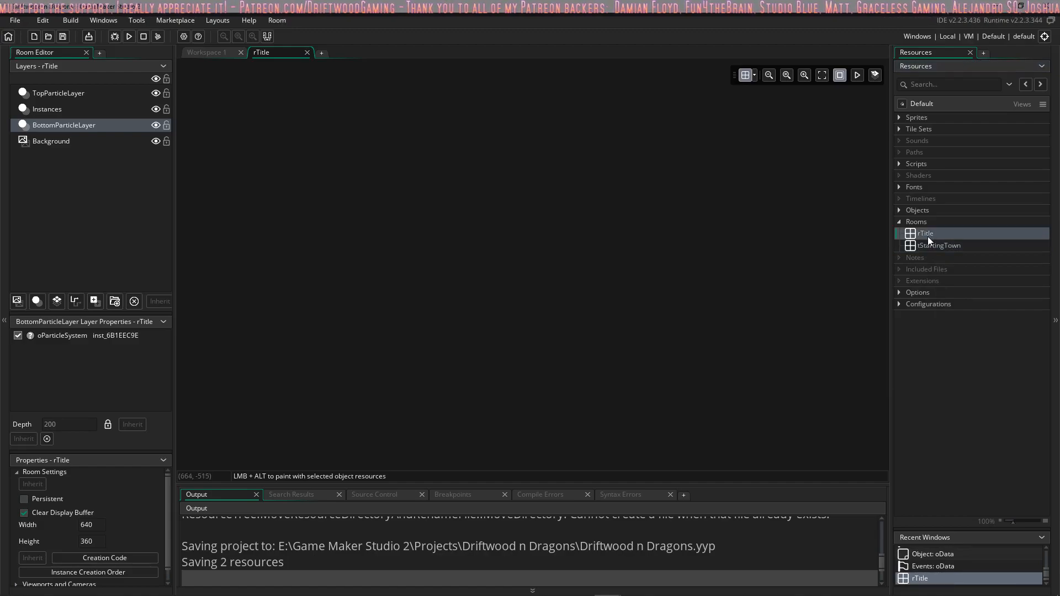
double_click(930, 245)
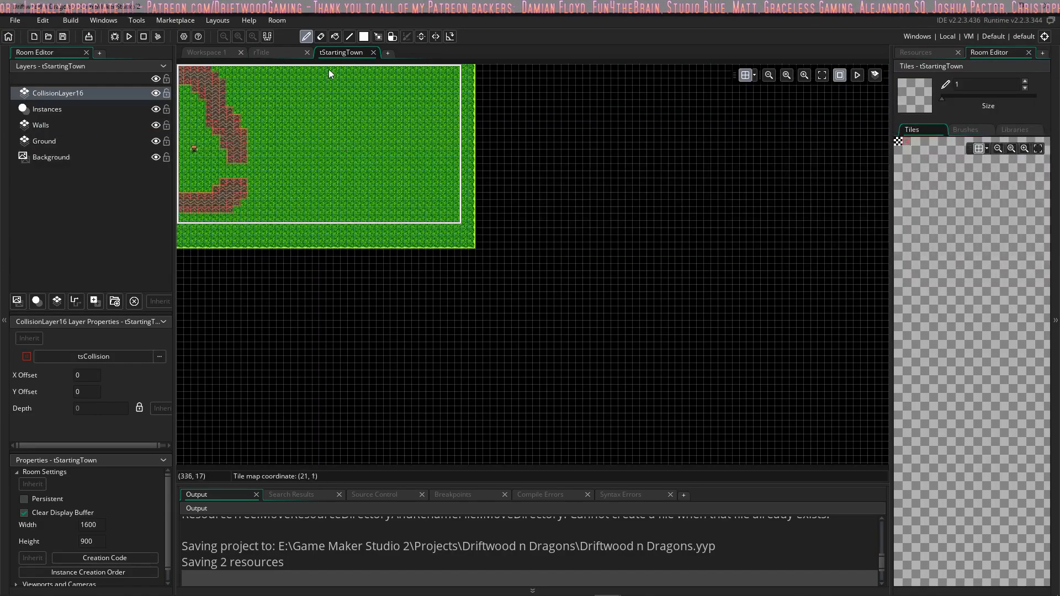
middle_click_drag(370, 163, 554, 339)
scroll(465, 238, "up", 4)
scroll(465, 238, "down", 5)
scroll(463, 244, "up", 3, "ctrl")
scroll(554, 339, "up", 1, "ctrl")
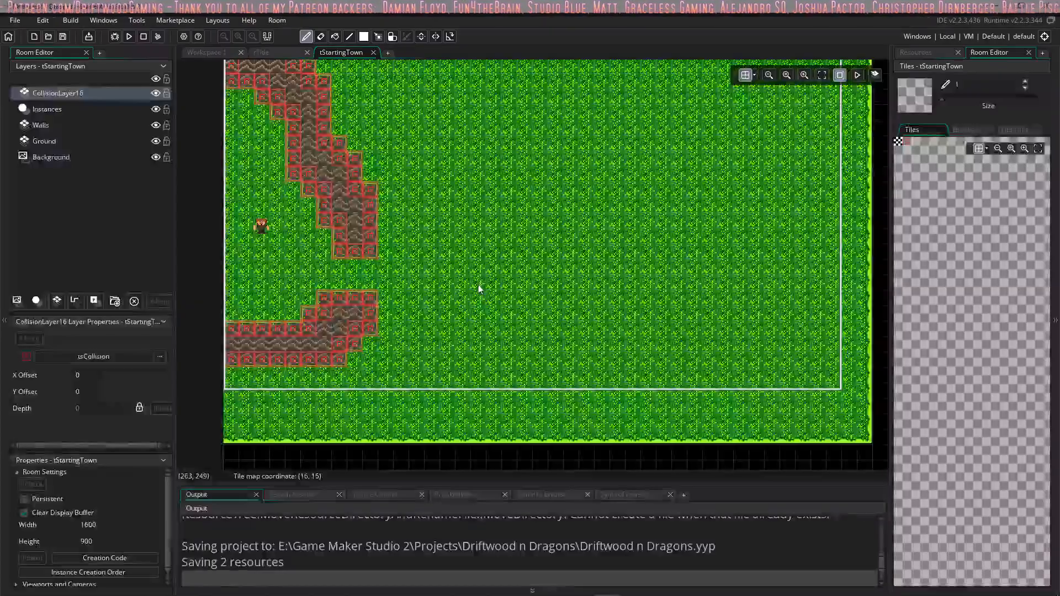
Step: Try to rename the tStartingTown room in the resource tree
left_click(930, 53)
left_click(934, 246)
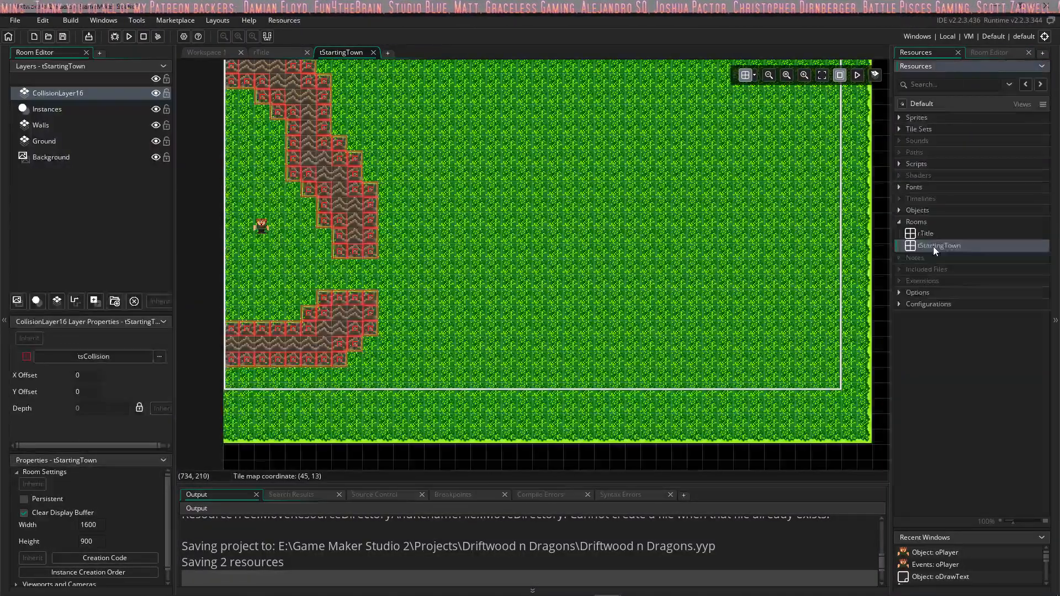
key("F2")
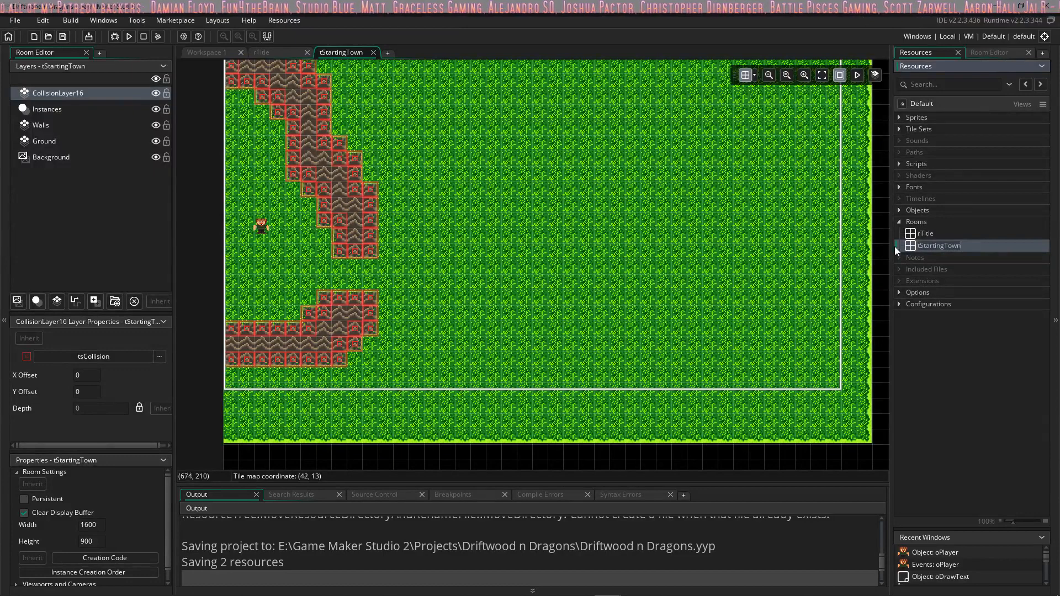
key("Return")
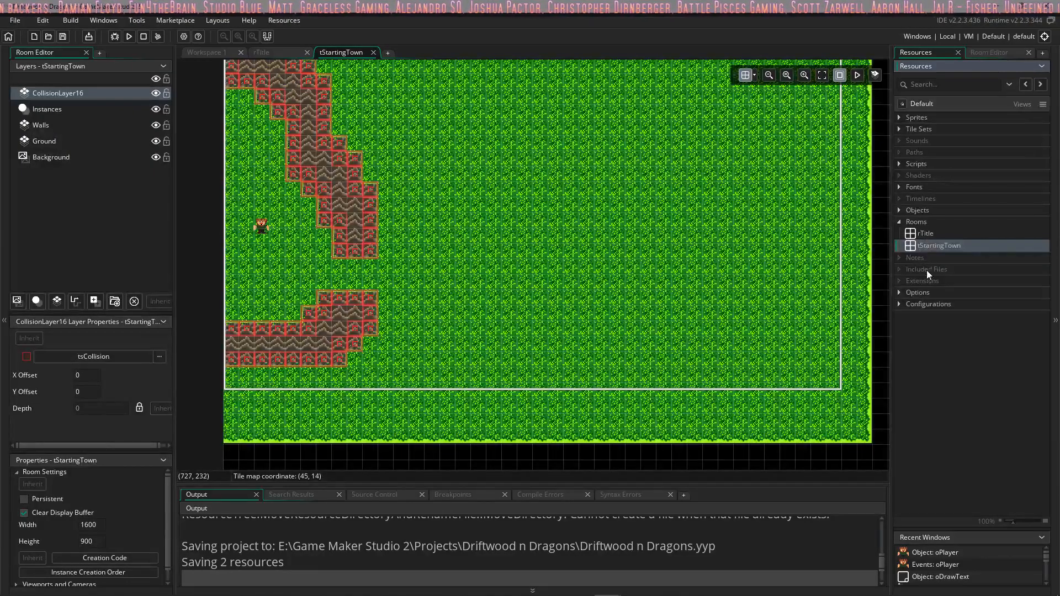
Step: Complete the town room's creation code so that it reads oData.currentRoom = rStartingTown;
left_click(115, 419)
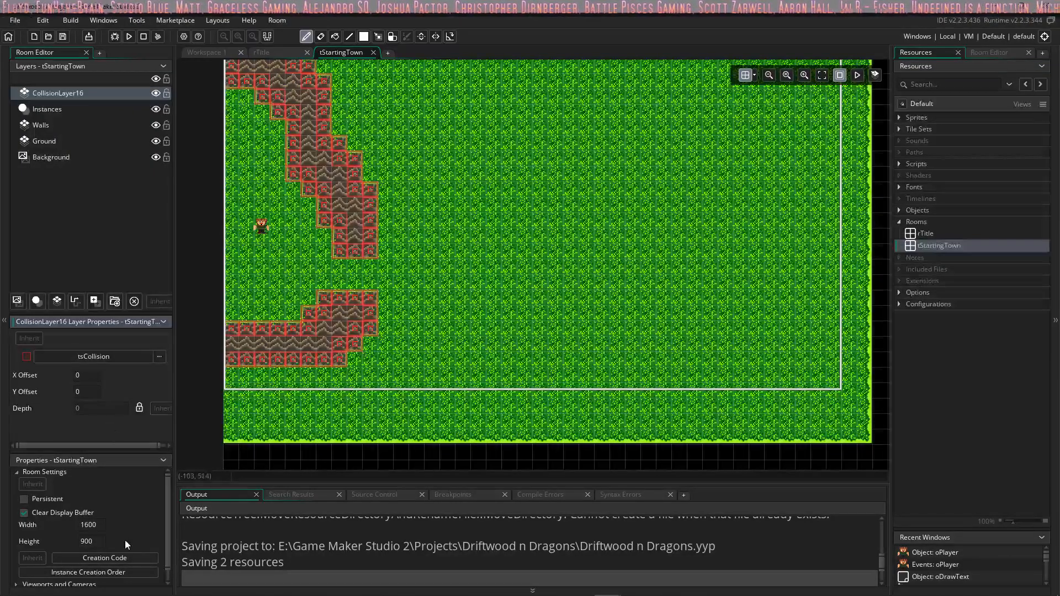
left_click(125, 556)
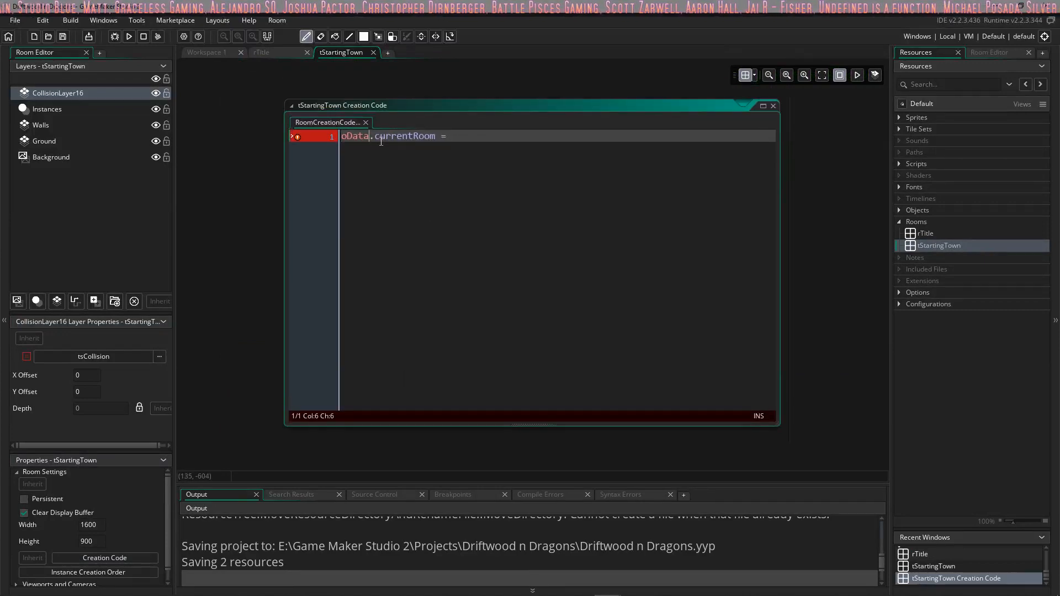
left_click(454, 138)
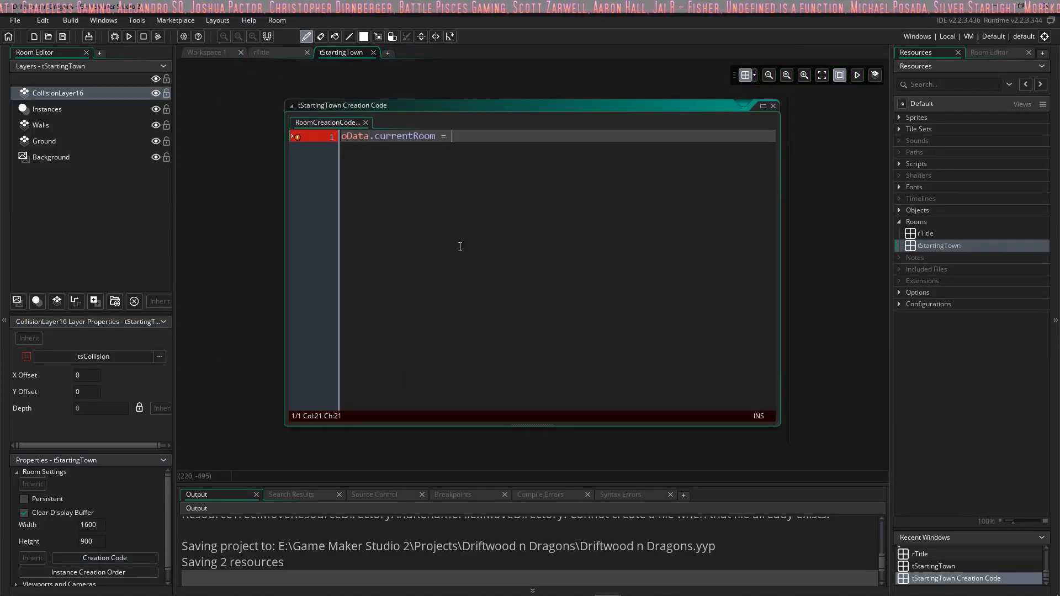
type("r")
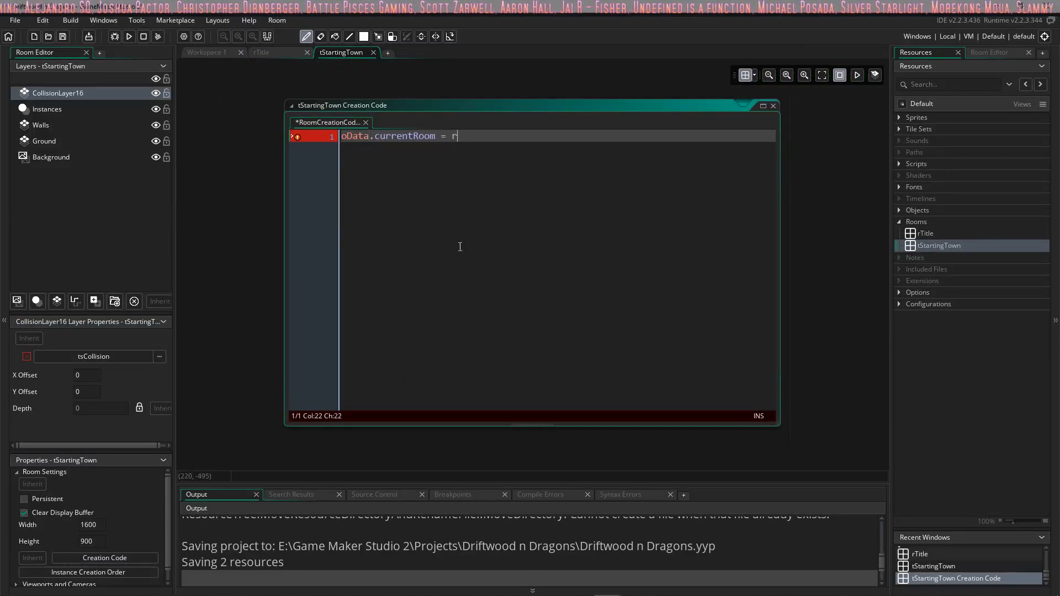
type("StartingTown;")
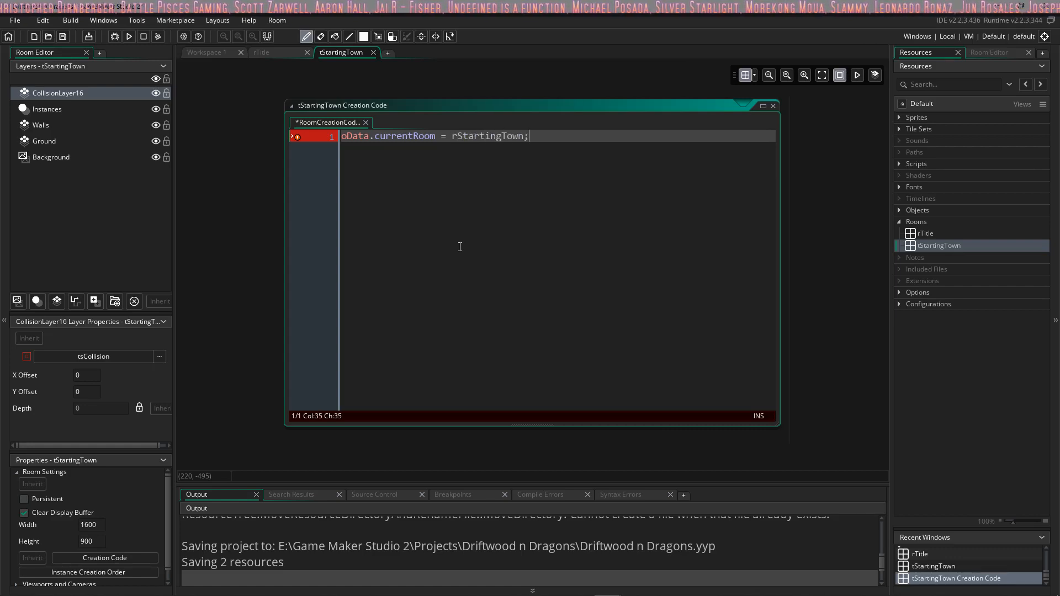
key("Left")
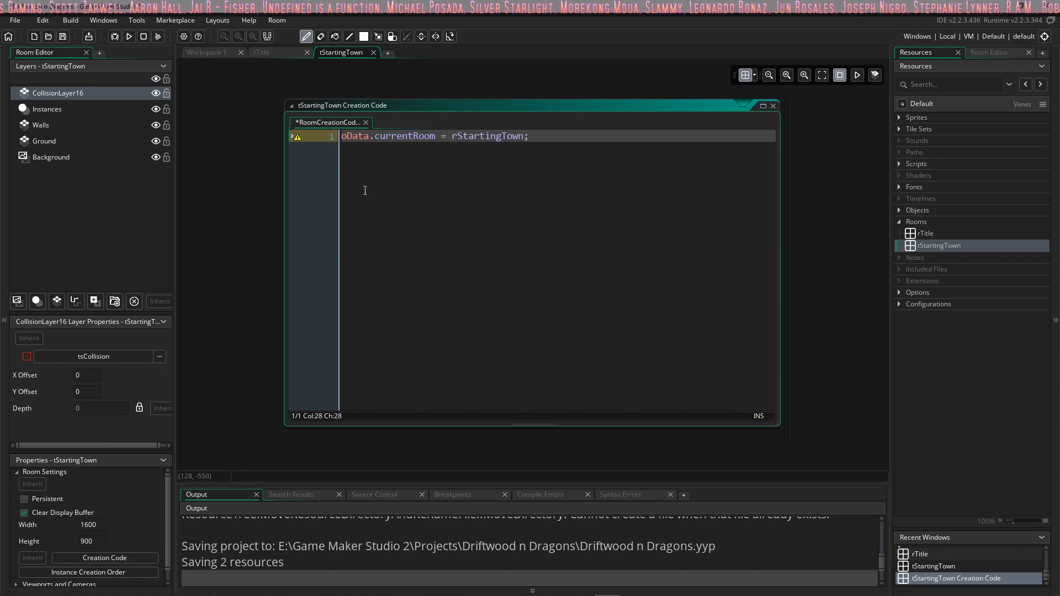
Step: Check the creation code's flagged line and change the assigned room to tStartingTown
mouse_move(299, 138)
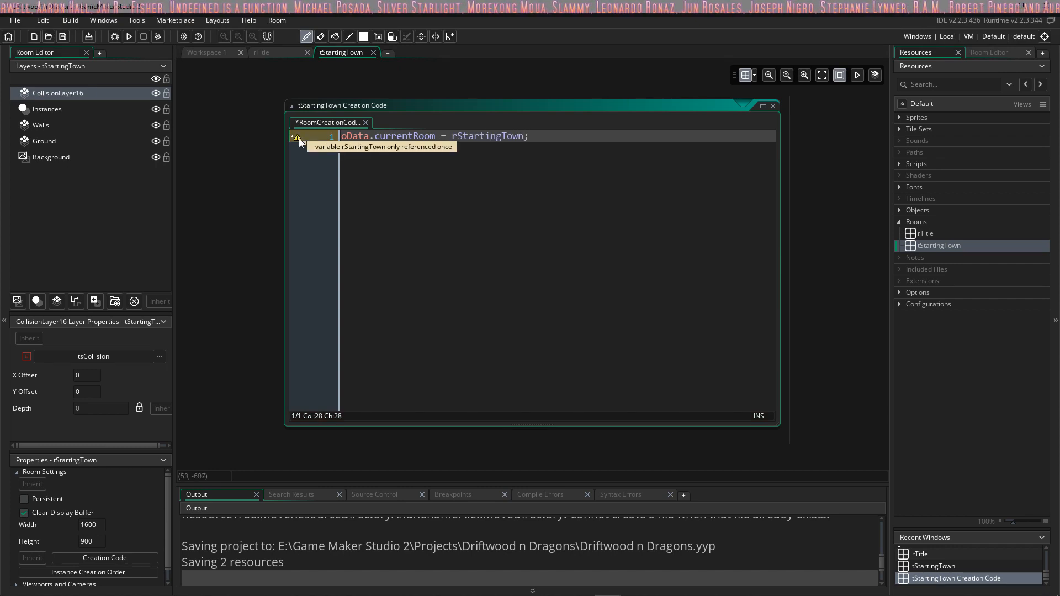
left_click(921, 248)
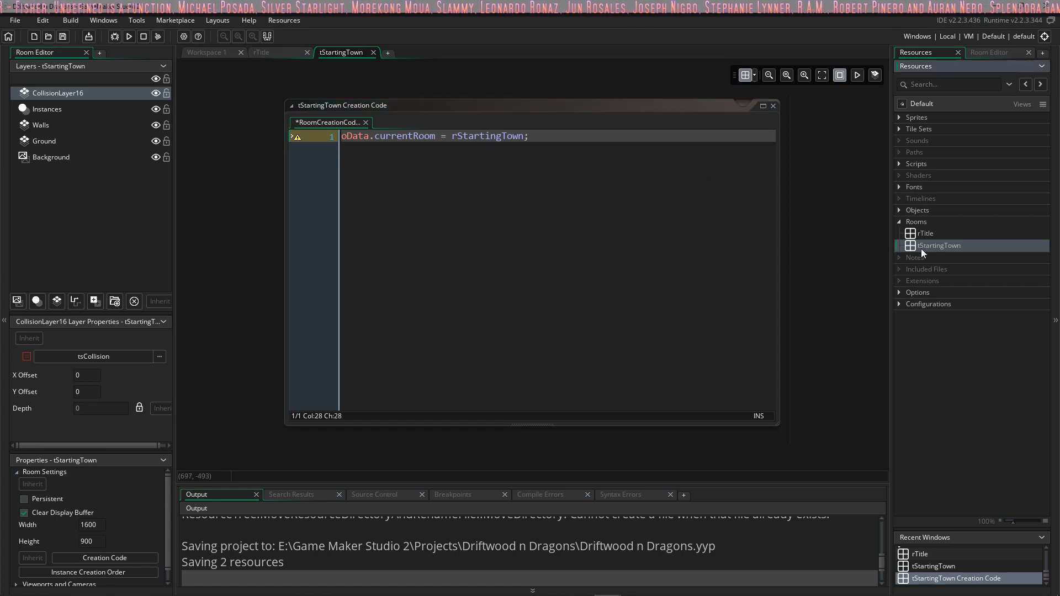
left_click(454, 136)
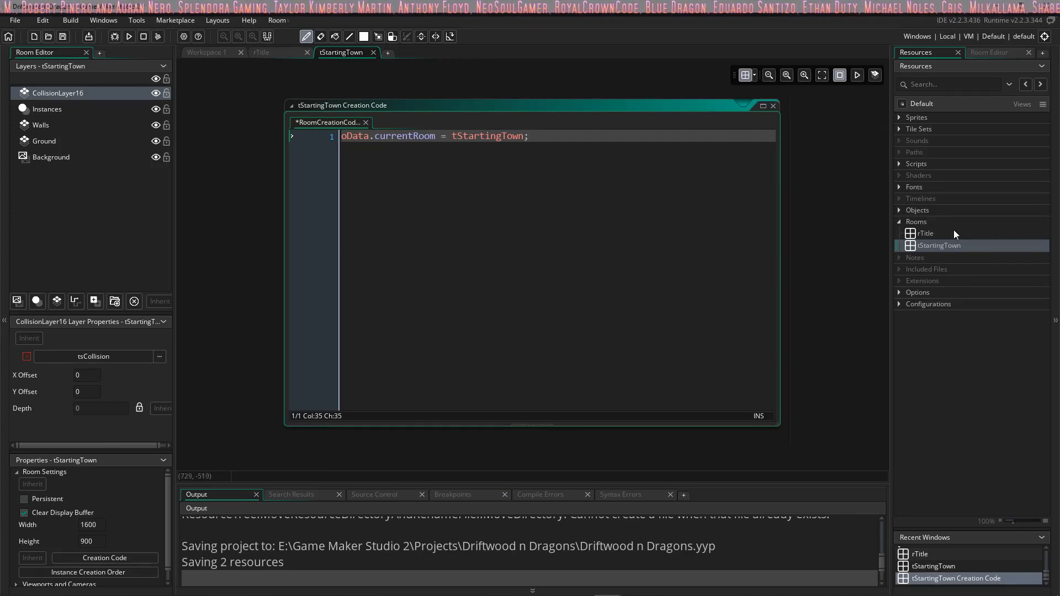
Step: Close the town room's creation code and try to rename the room to rStartingTown
right_click(939, 246)
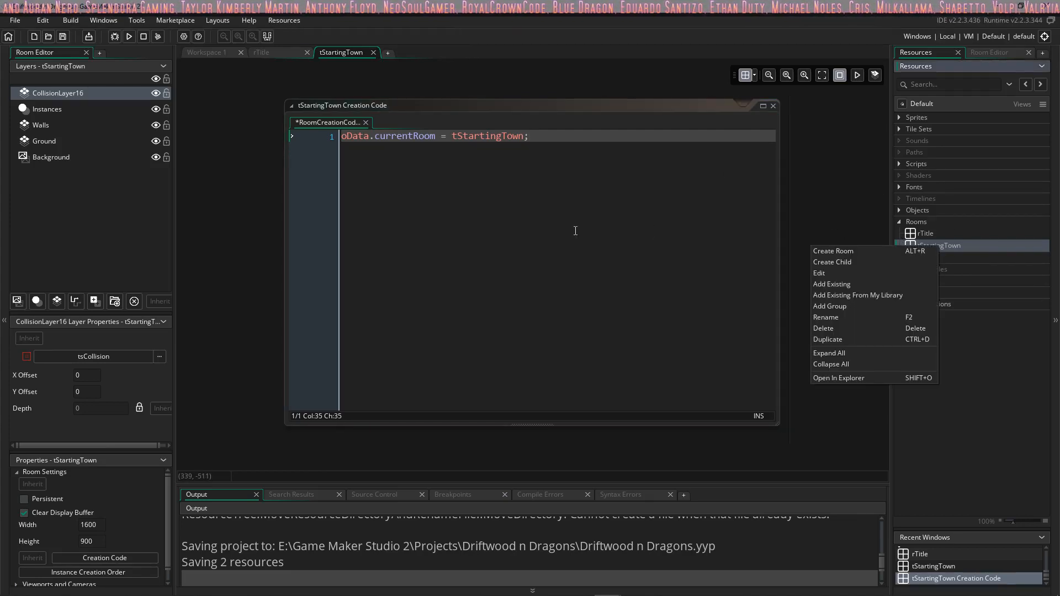
key("Escape")
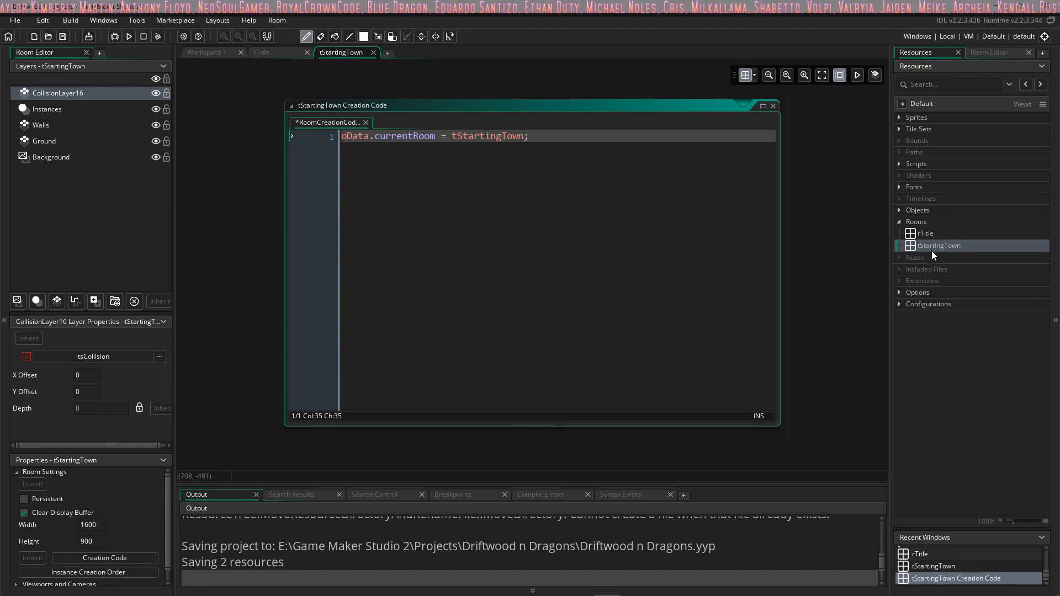
left_click(956, 248)
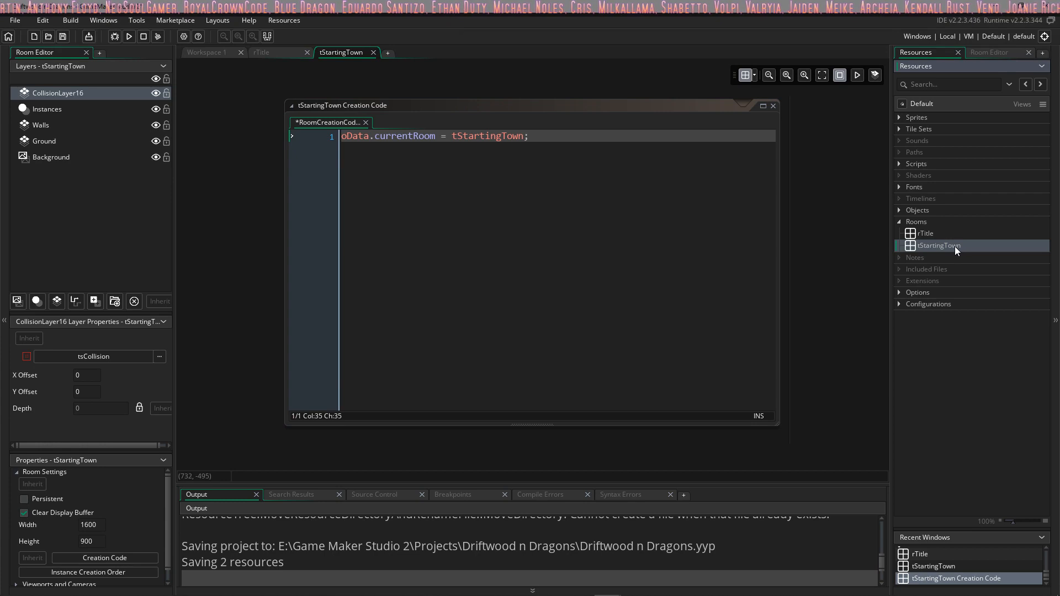
left_click(955, 246)
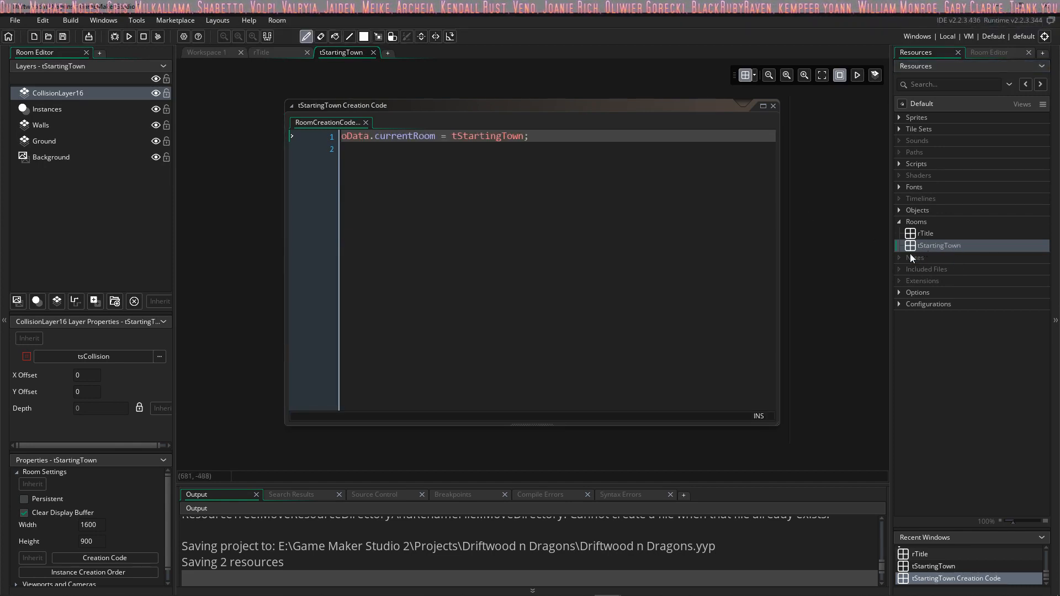
left_click(772, 106)
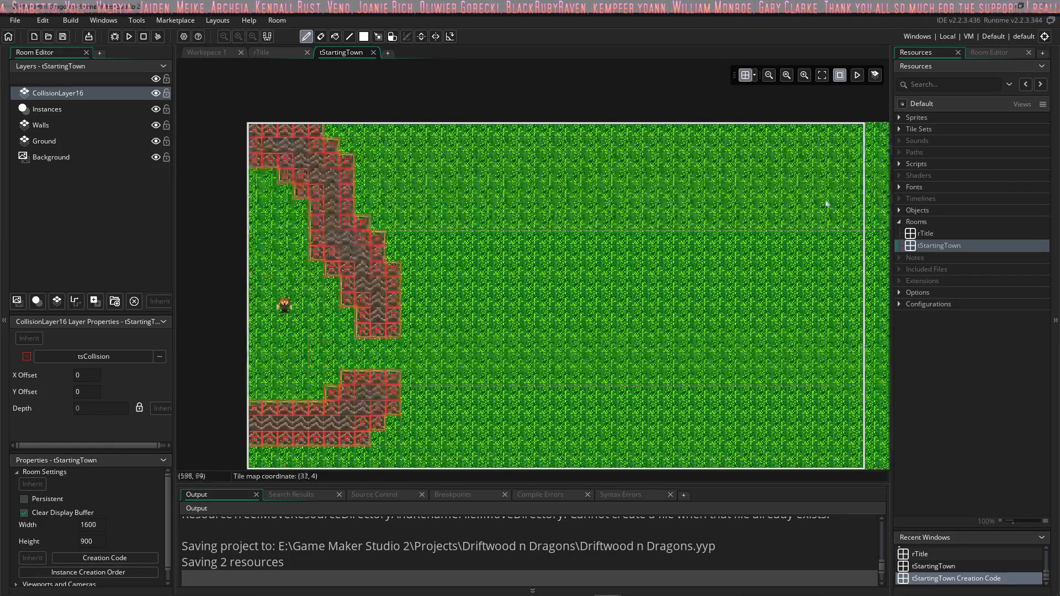
left_click(946, 247)
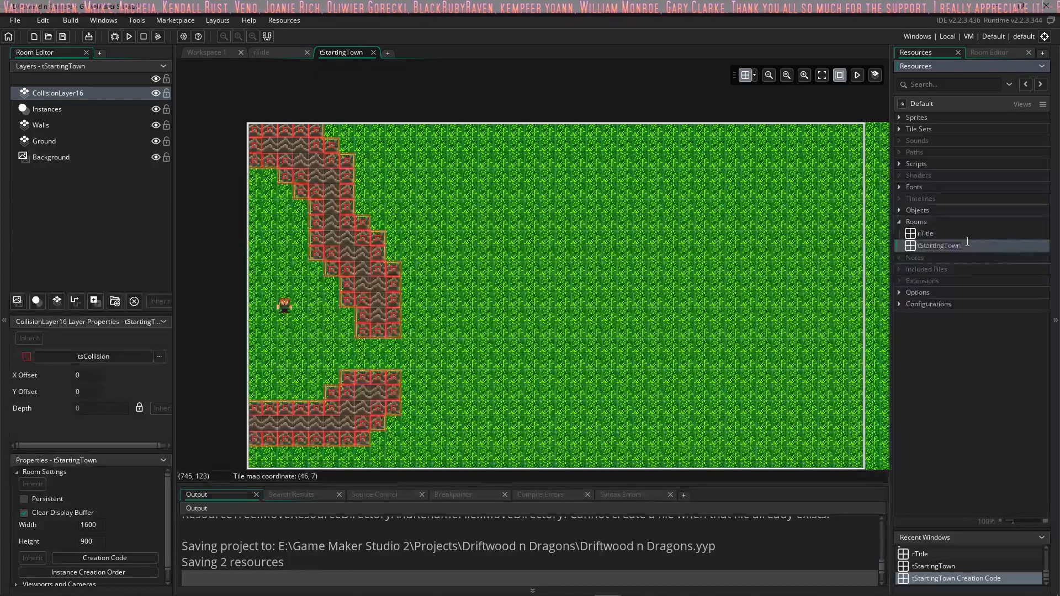
type("rStartingTown")
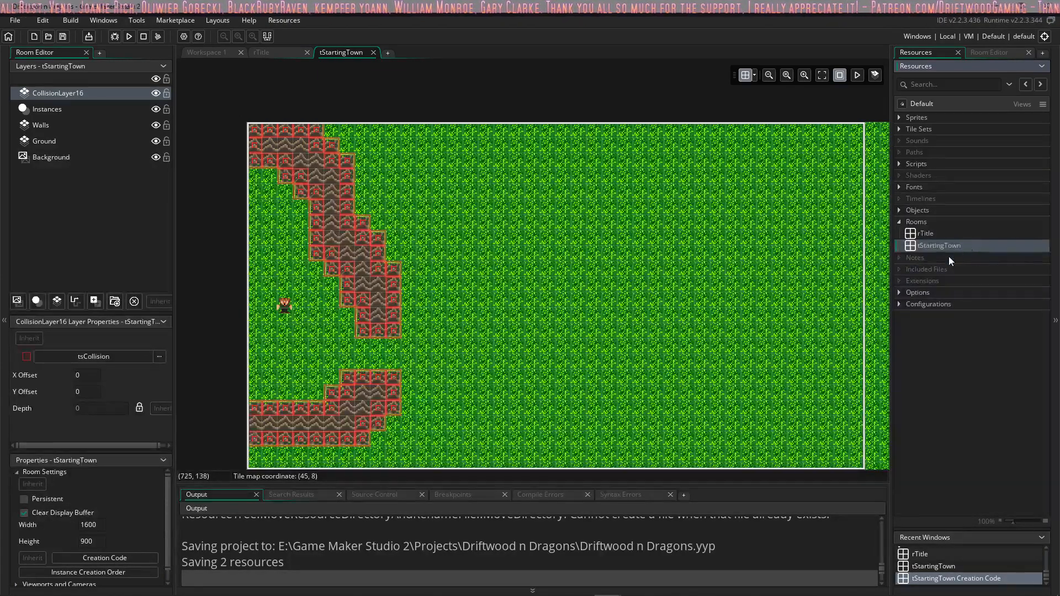
Step: Delete the tStartingTown room from the project
right_click(949, 257)
right_click(948, 243)
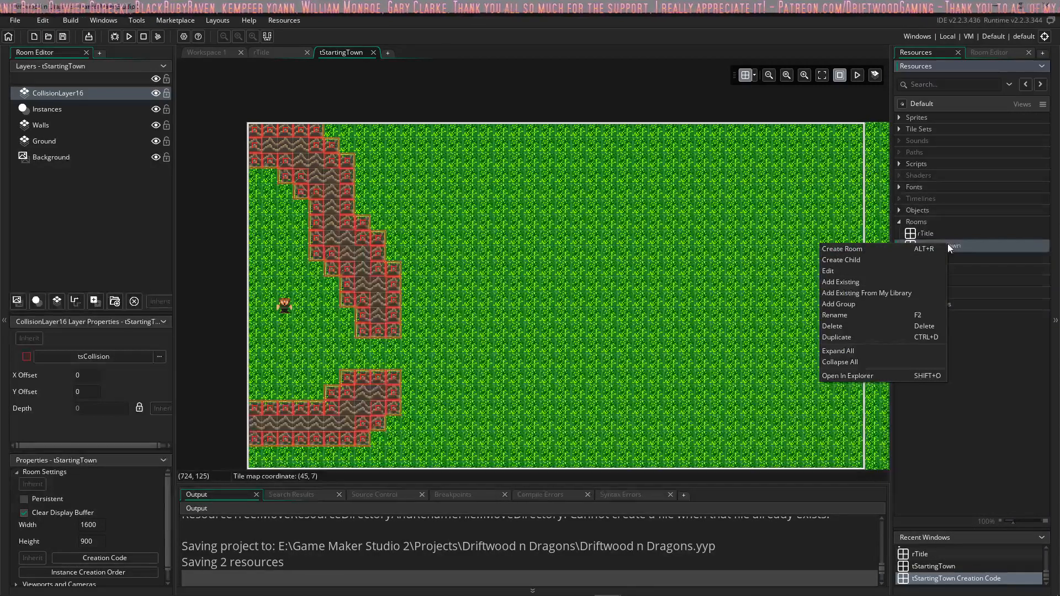
left_click(834, 326)
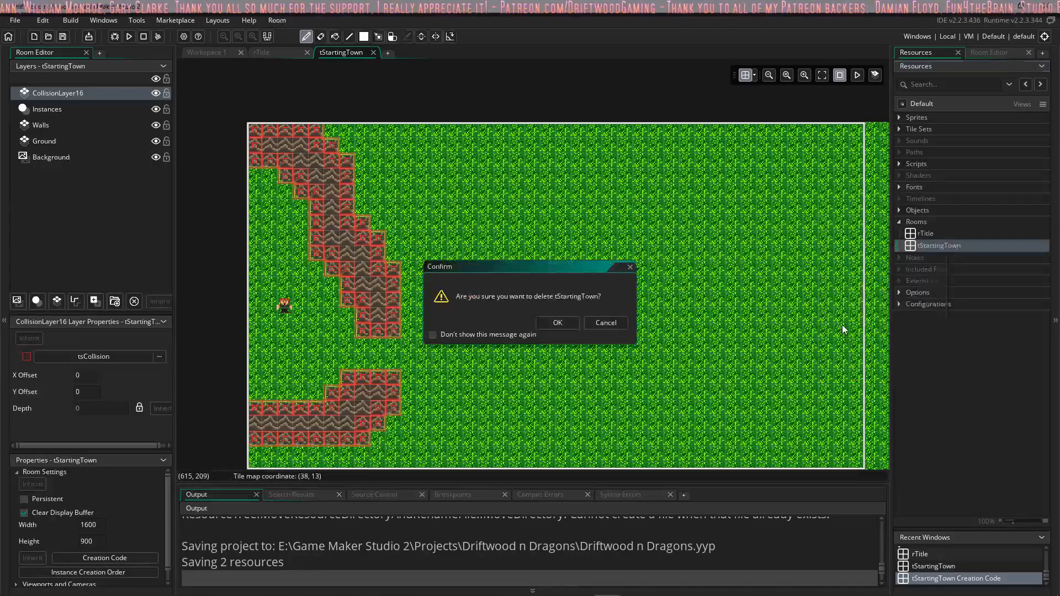
left_click(557, 325)
Step: Create a new room named rStart and set its size to 1600 wide by 900 high
right_click(912, 226)
left_click(928, 231)
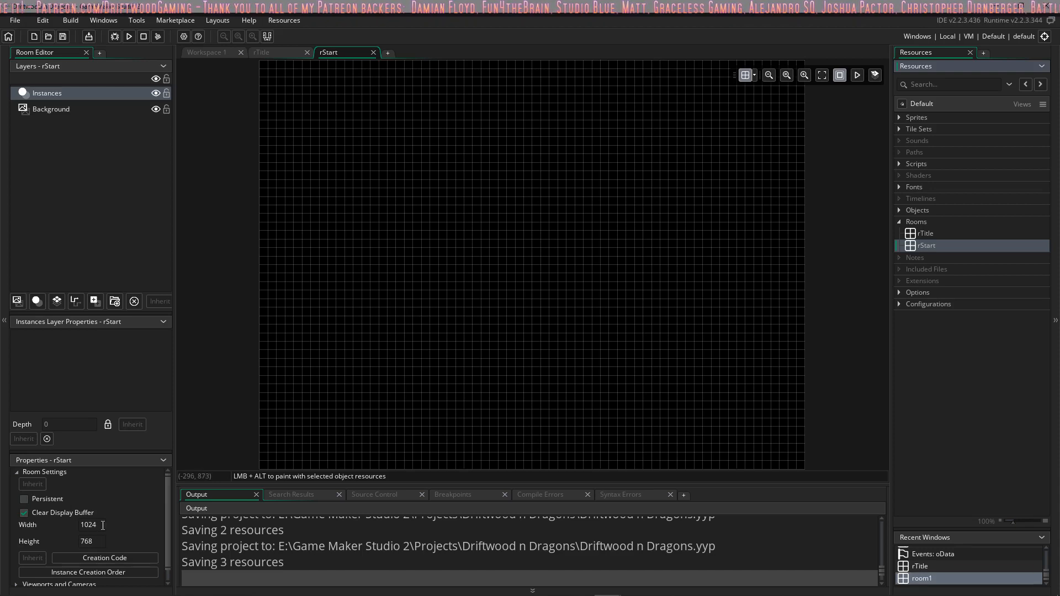
left_click(103, 525)
type("1600")
key("Tab")
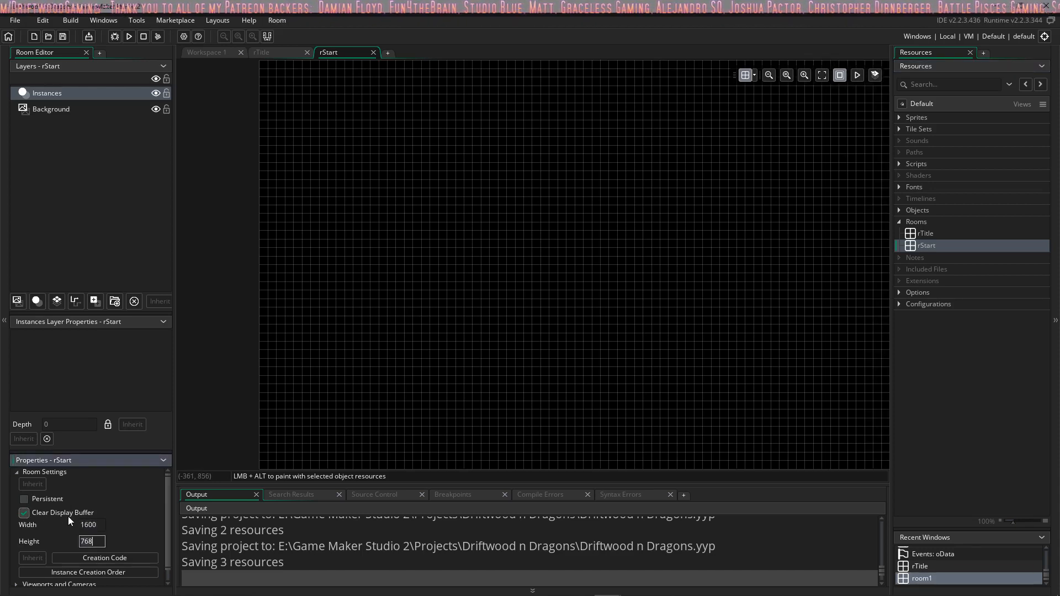
scroll(83, 524, "down", 1)
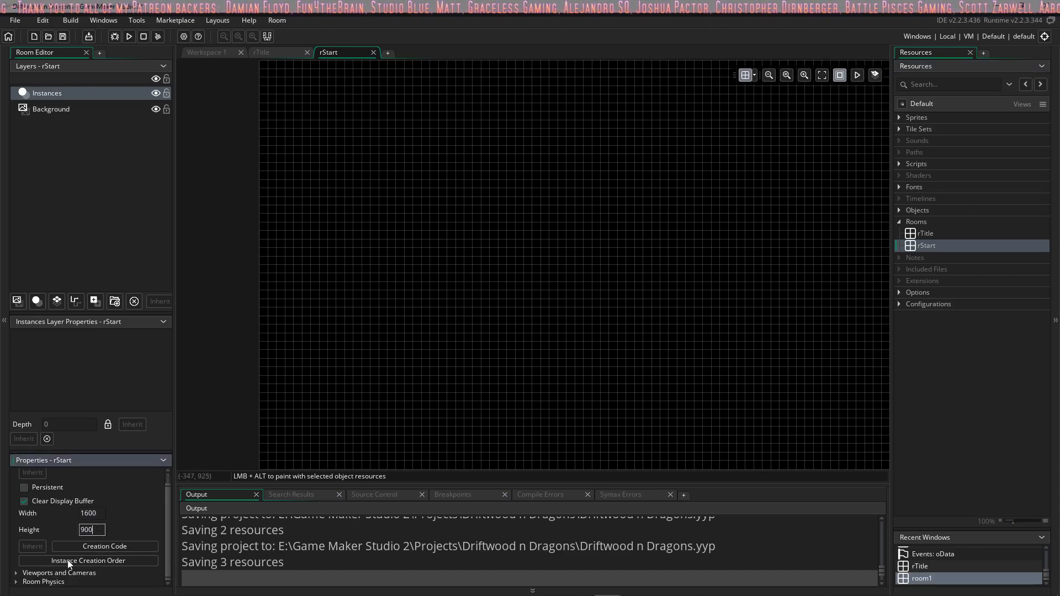
Step: Enable viewports for the rStart room and make Viewport 0 visible
scroll(46, 556, "down", 5)
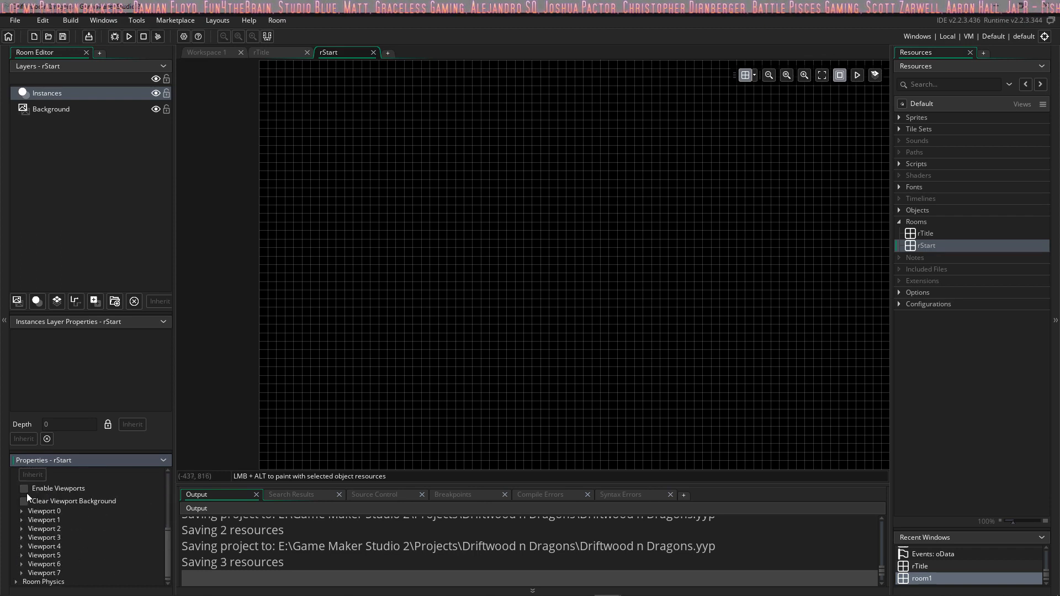
left_click(23, 512)
left_click(64, 520)
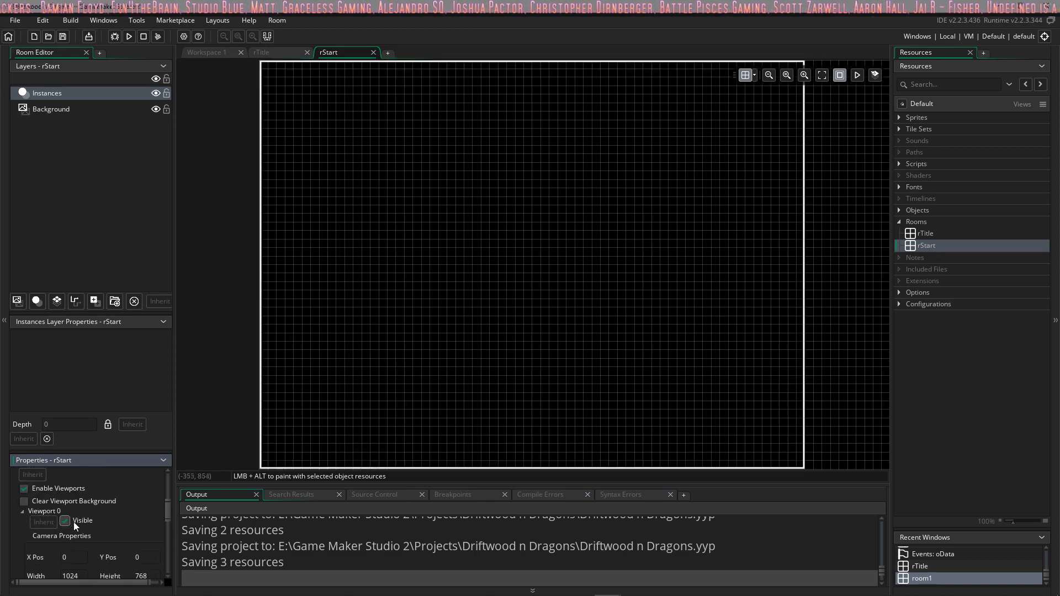
Step: Set both the camera size and the viewport size of Viewport 0 to 640 by 360
scroll(74, 521, "down", 3)
type("640")
key("Tab")
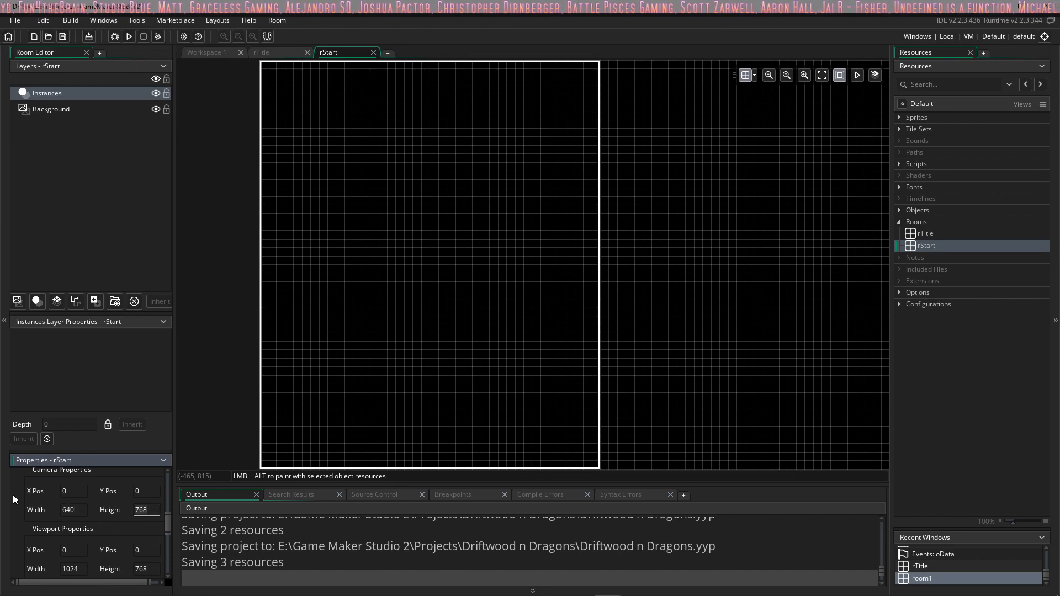
type("360")
key("Tab")
key("Tab")
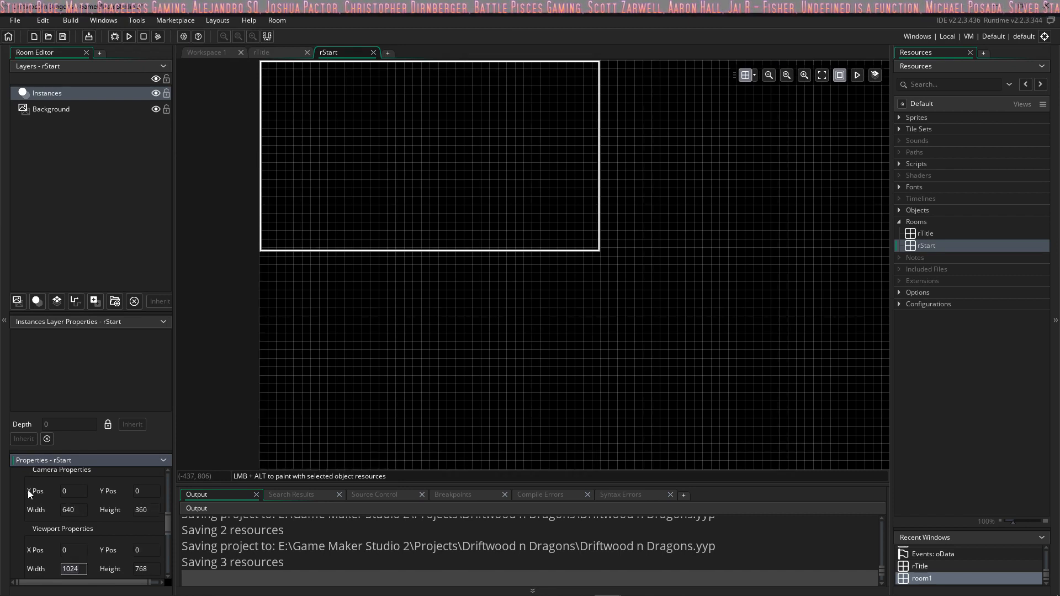
type("640")
key("Tab")
type("360")
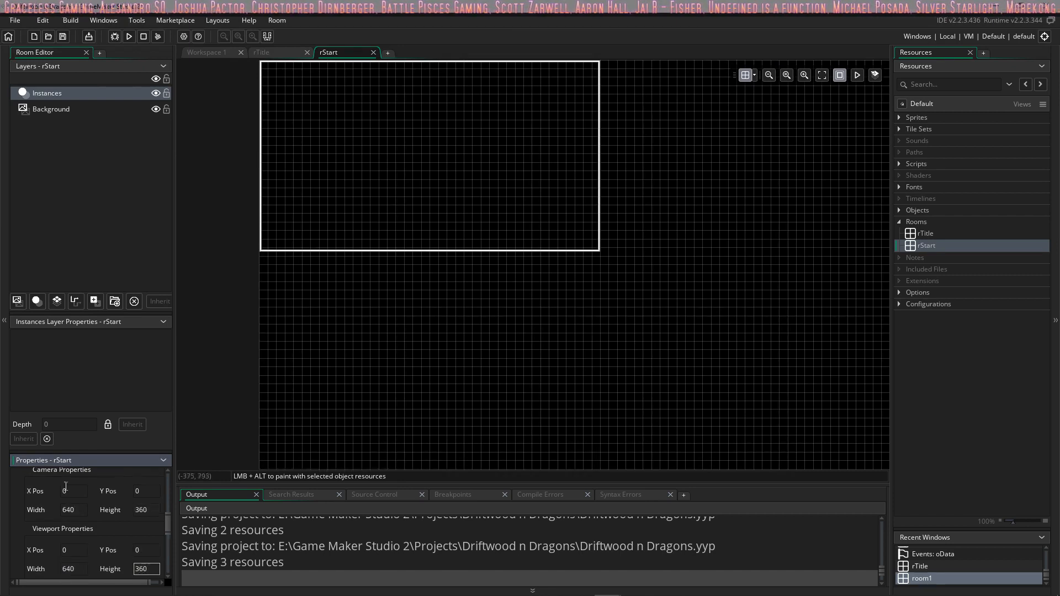
Step: Set oPlayer as the object that Viewport 0's camera follows
scroll(92, 511, "down", 3)
left_click(158, 522)
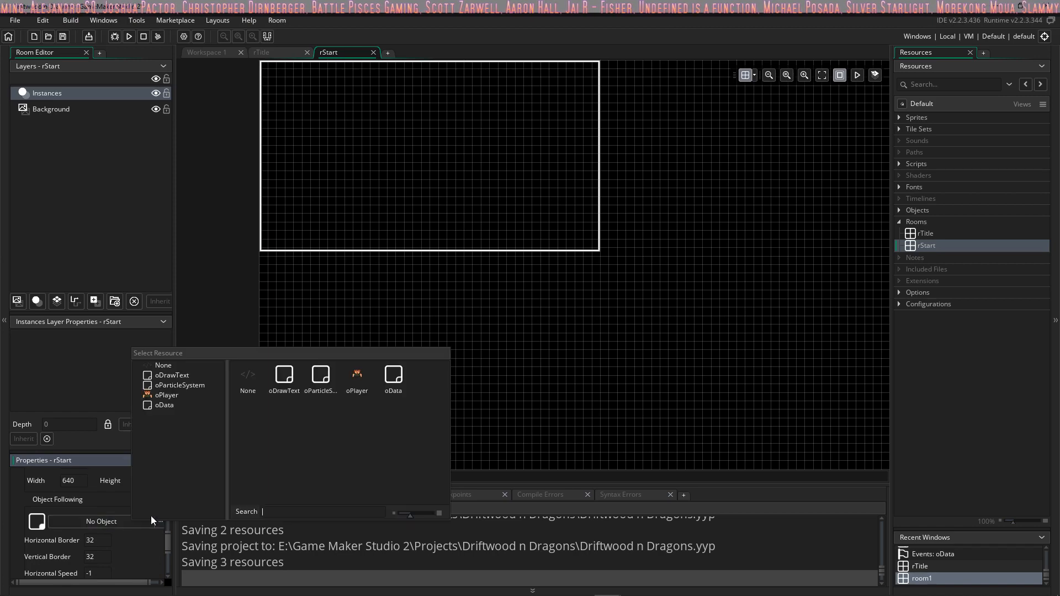
left_click(358, 381)
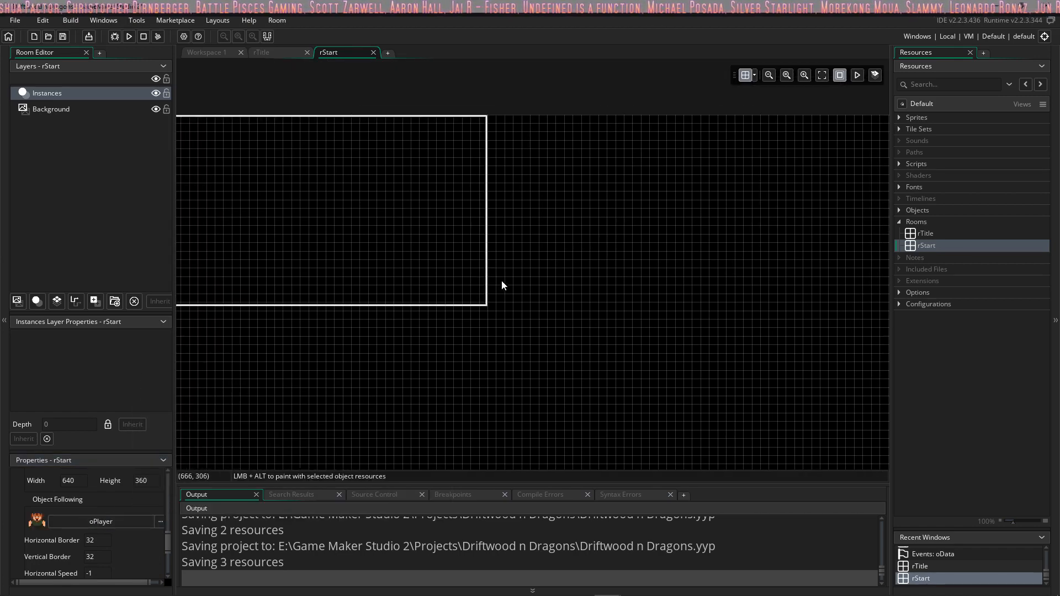
Step: Expand the Sprites, Tile Sets, Scripts, Fonts, Objects and Options groups in the resource tree
scroll(501, 283, "down", 4, "ctrl")
middle_click_drag(502, 284, 489, 232)
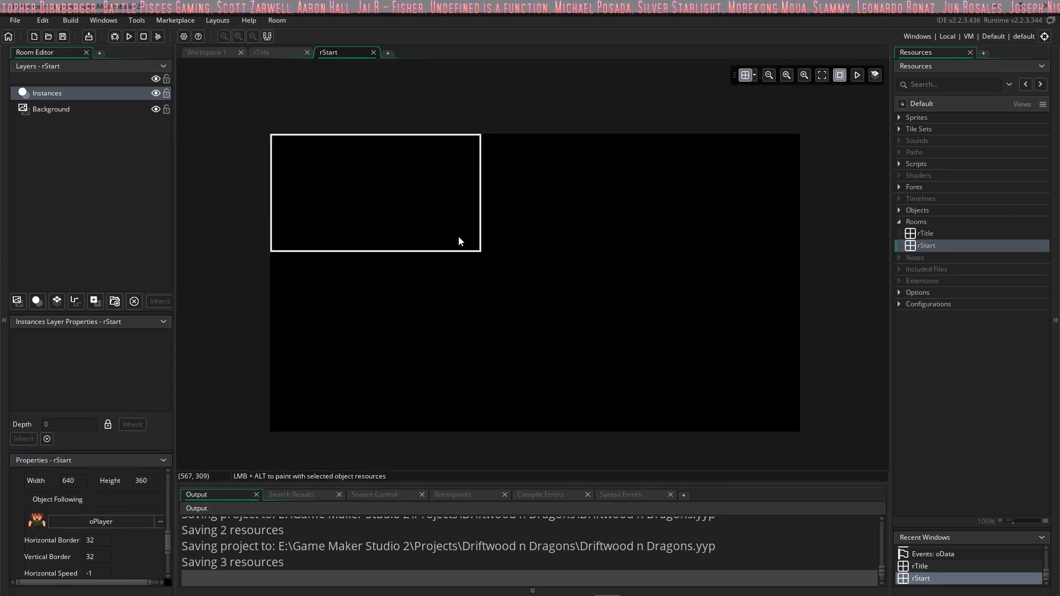
left_click(901, 118)
left_click(898, 165)
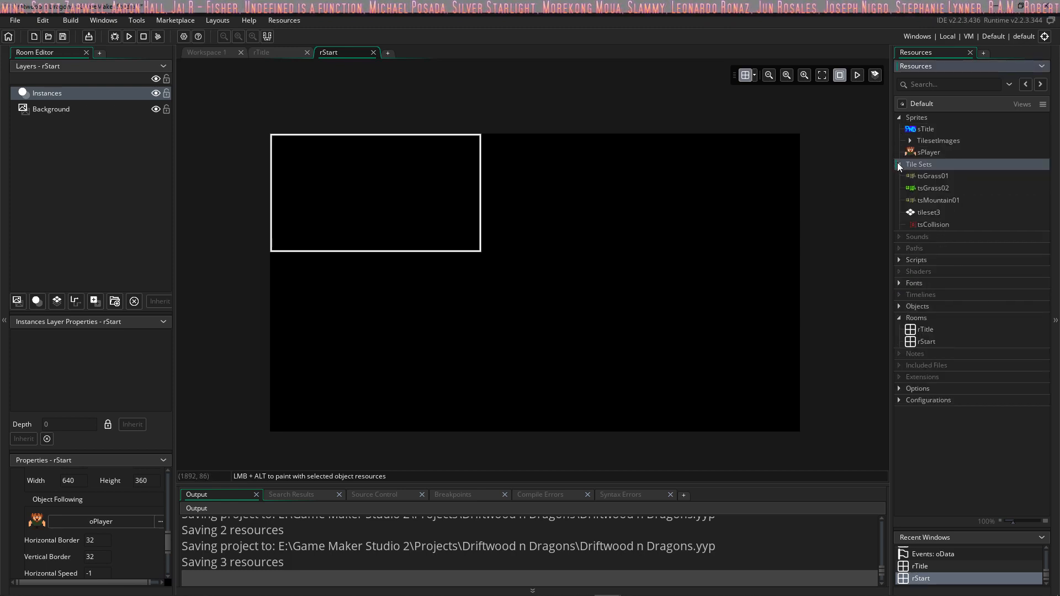
left_click(899, 260)
left_click(899, 306)
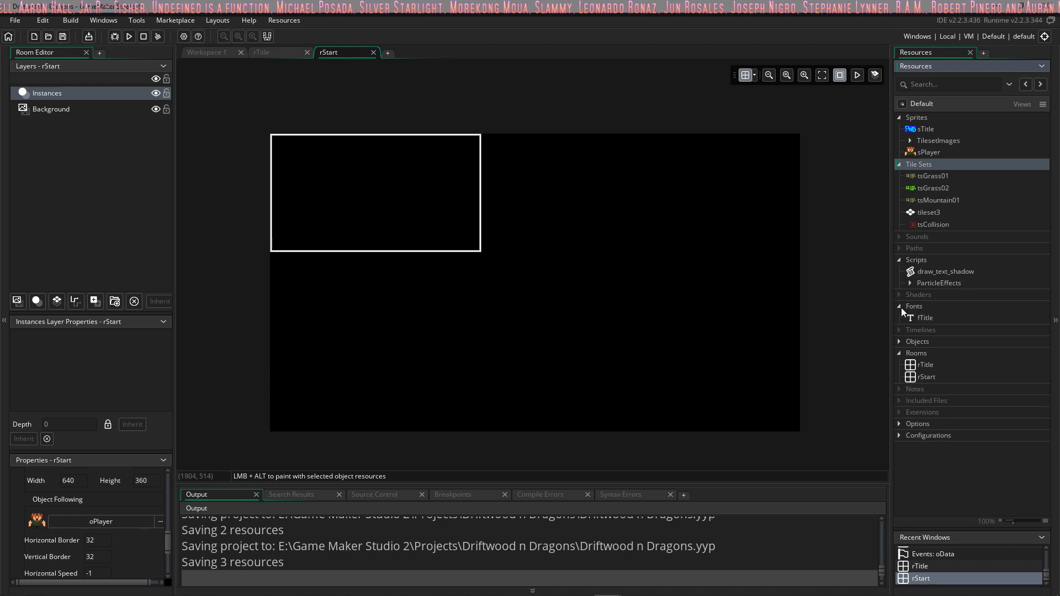
left_click(899, 342)
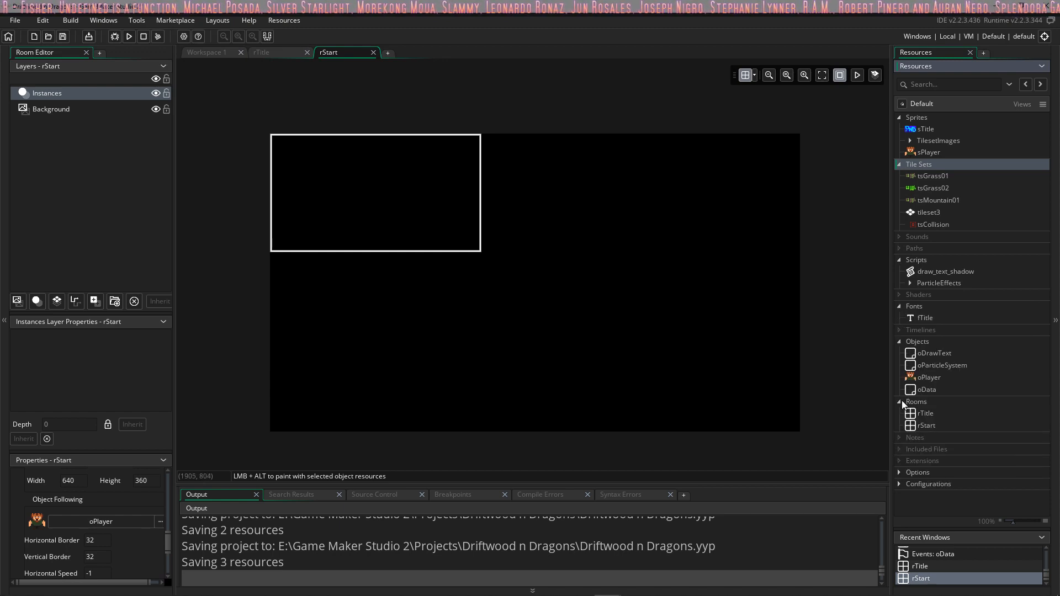
left_click(900, 473)
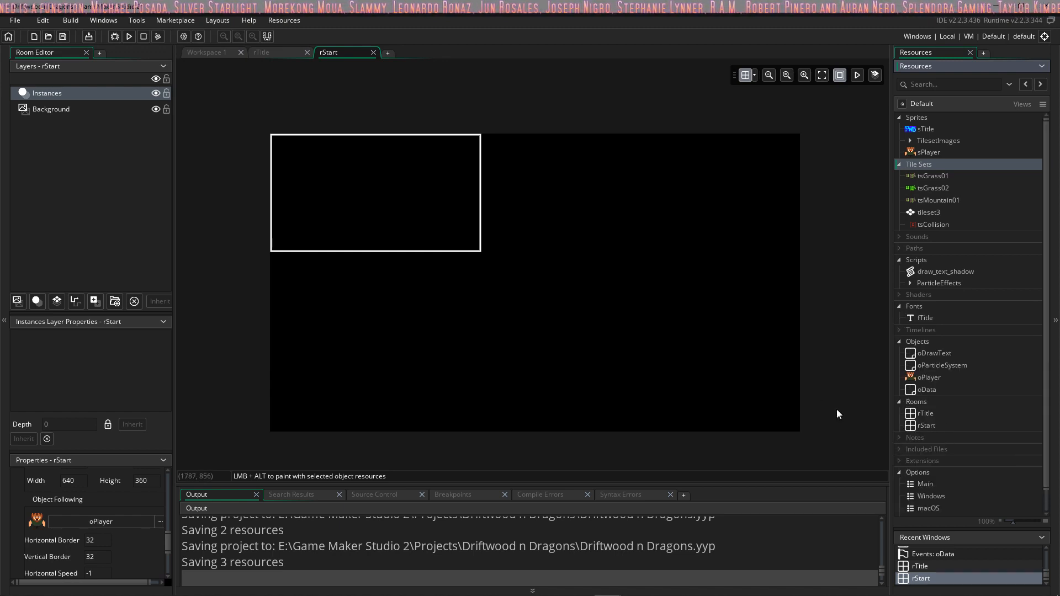
Step: Add a tile layer above the Instances layer in rStart and name it Collision16
left_click(58, 110)
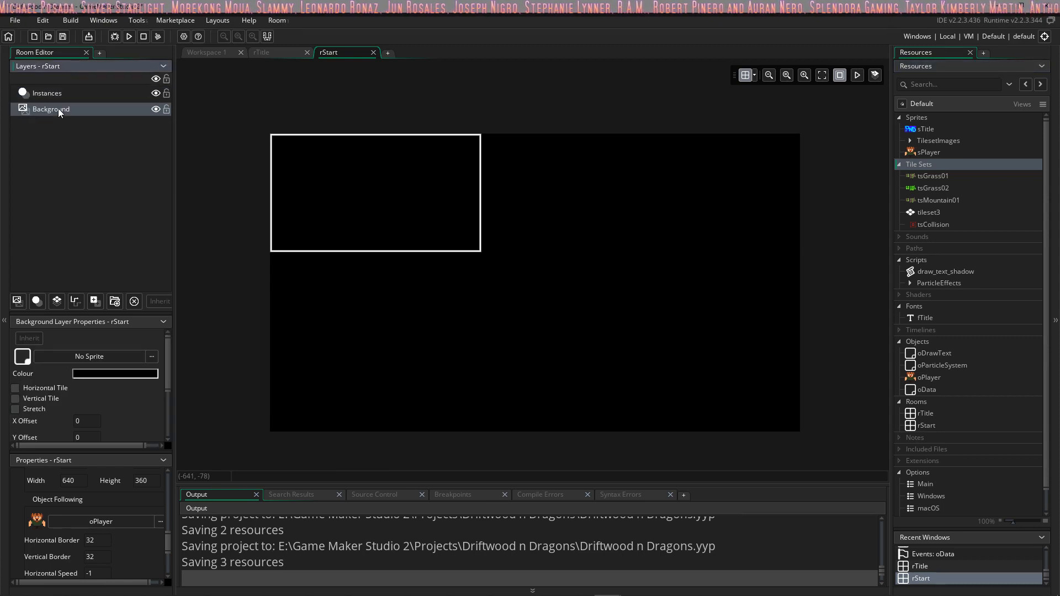
left_click(55, 93)
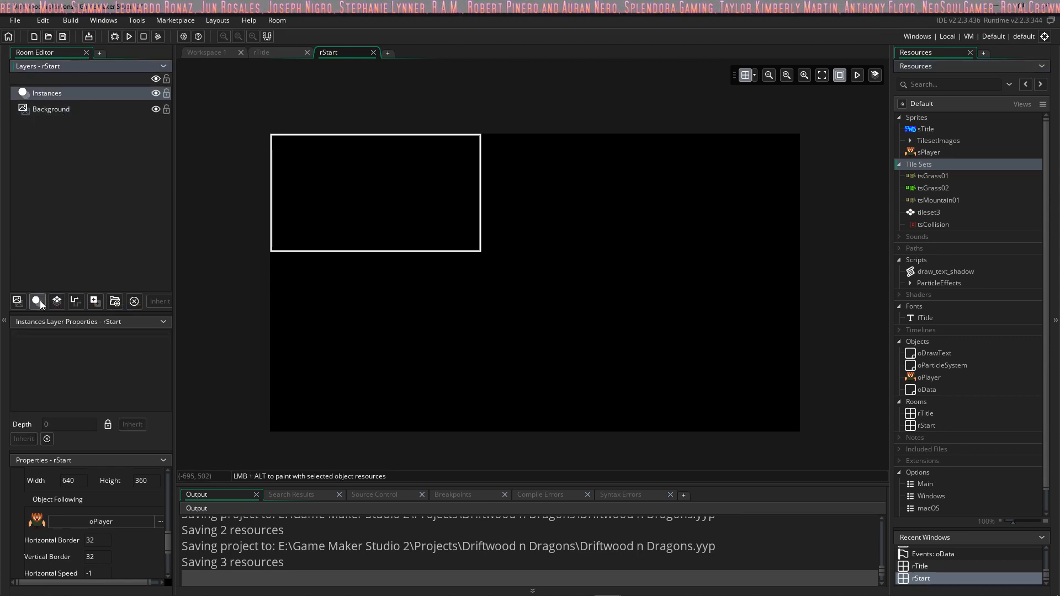
left_click(57, 301)
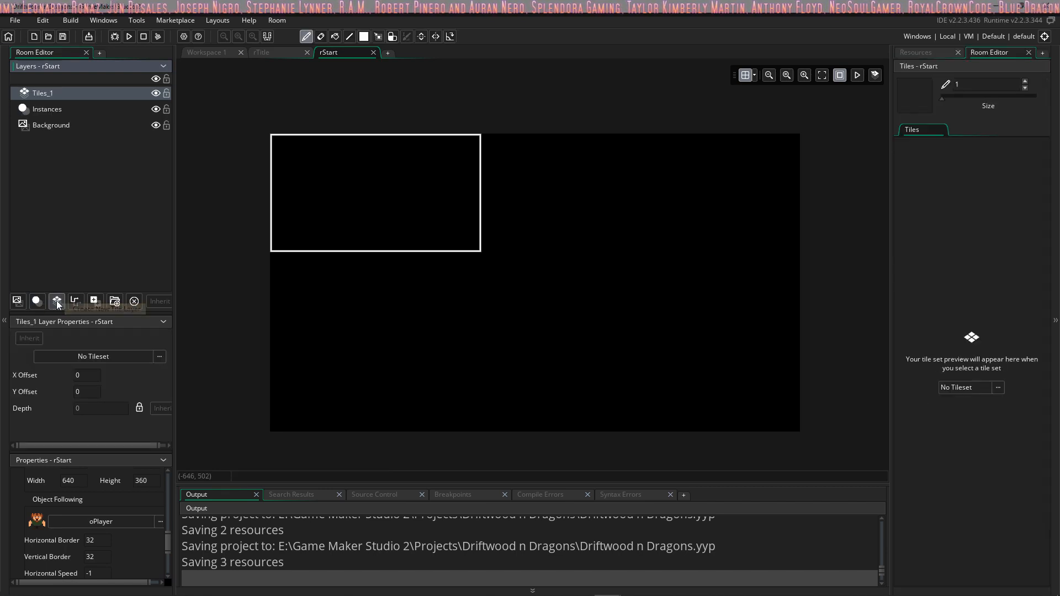
type("Collision1")
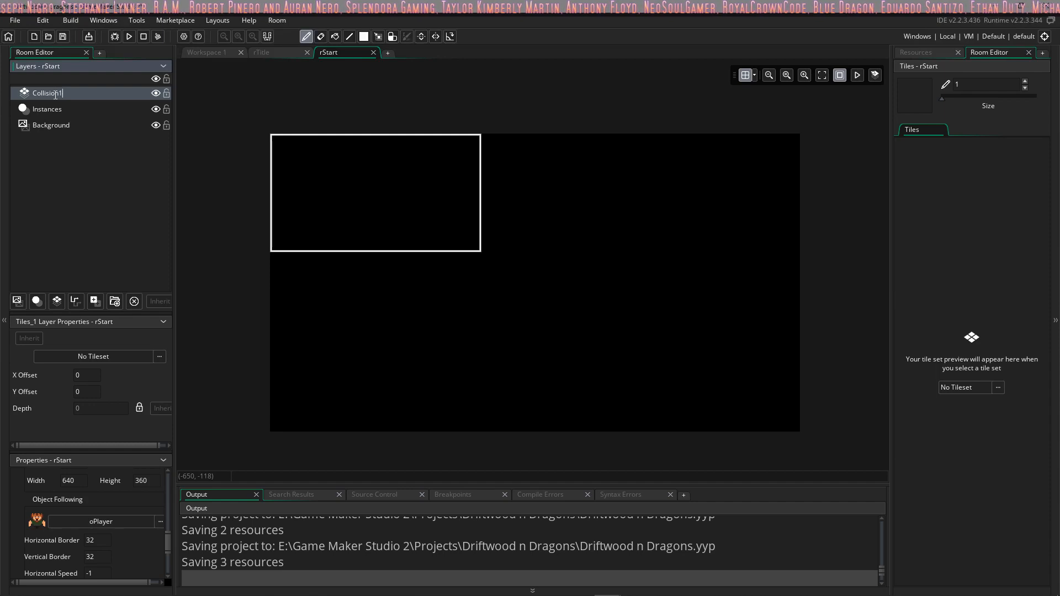
type("6")
key("Return")
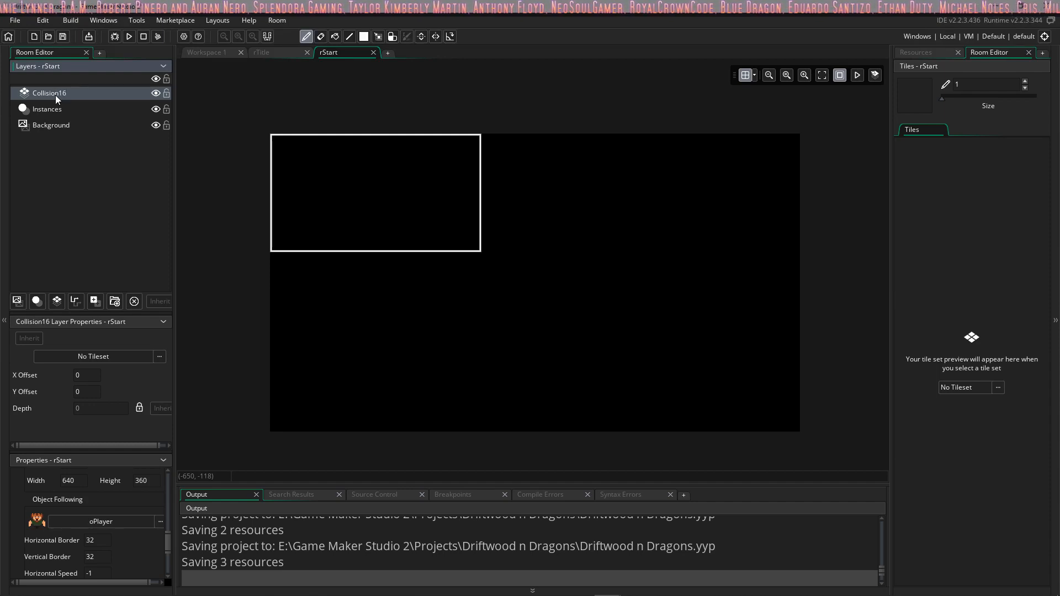
Step: Check the layer name used in oPlayer's Create event and rename the collision tile layer to CollisionLayer16
left_click(925, 52)
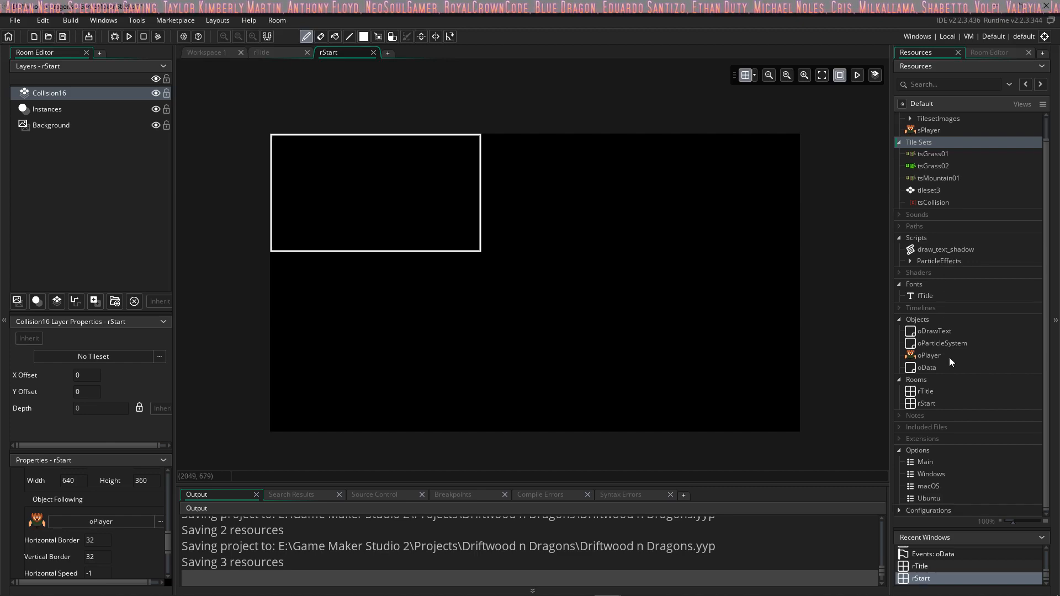
double_click(939, 355)
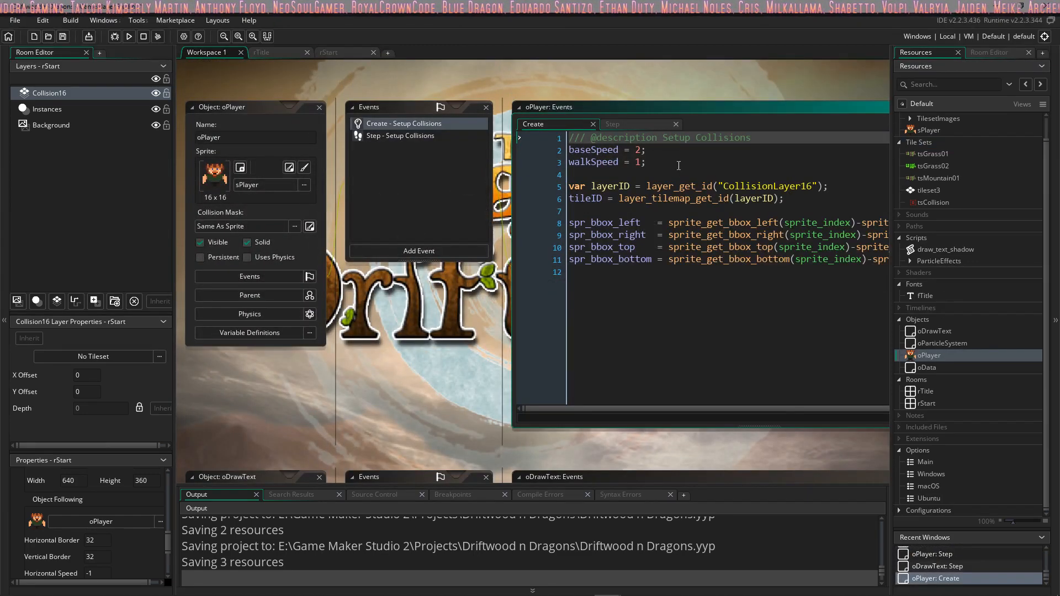
left_click(58, 91)
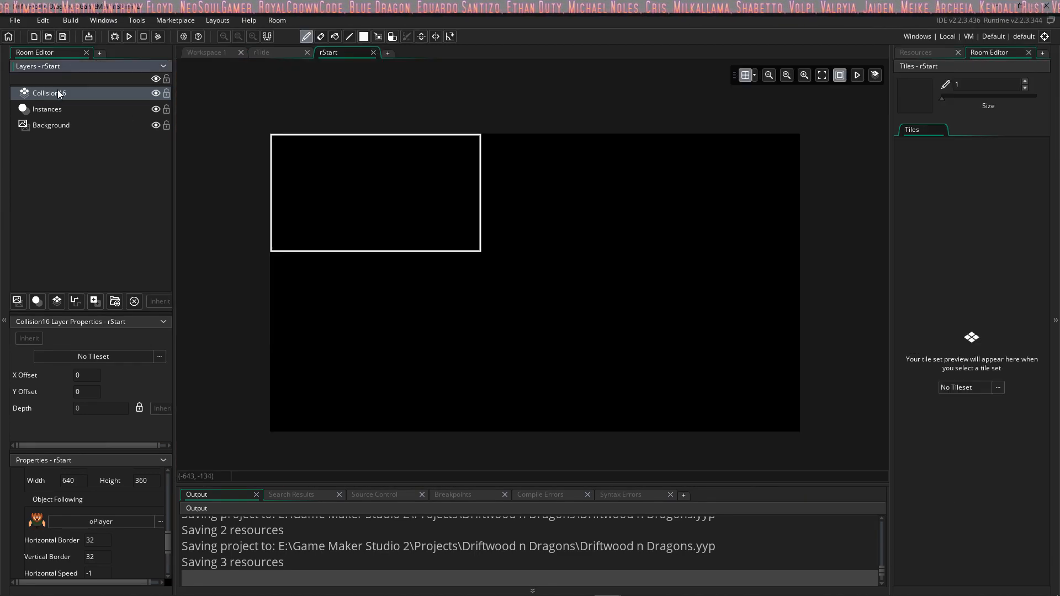
type("Layer")
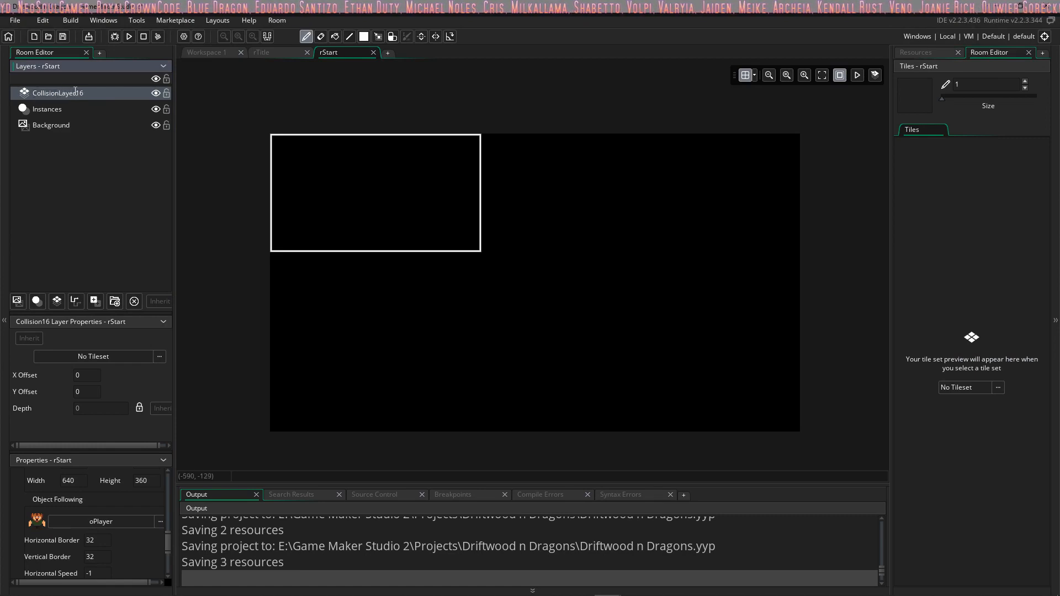
key("Return")
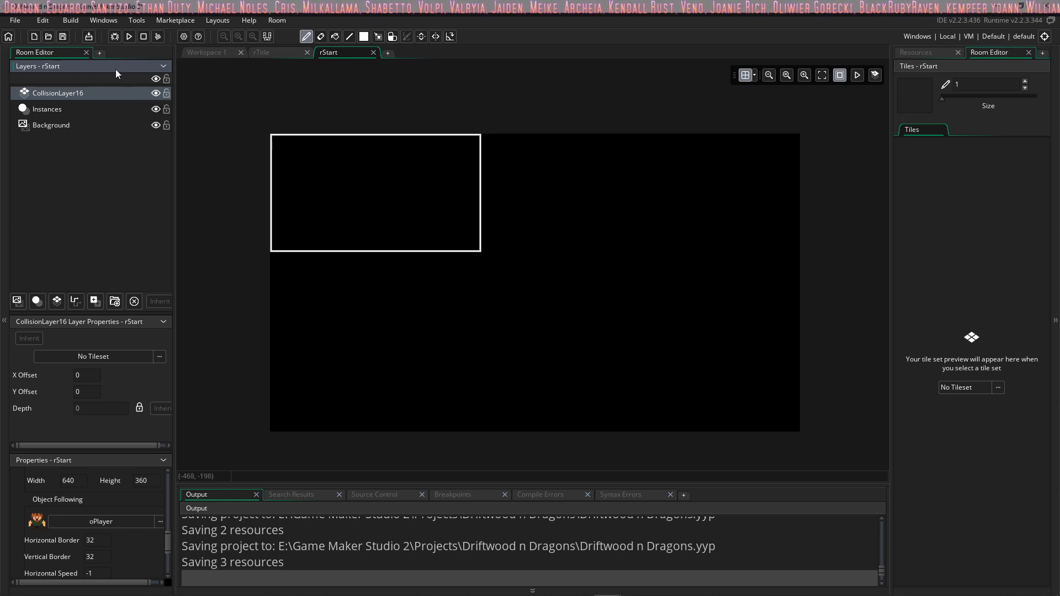
Step: Add a tile layer directly above the Background layer and name it Ground
left_click(58, 127)
left_click(57, 301)
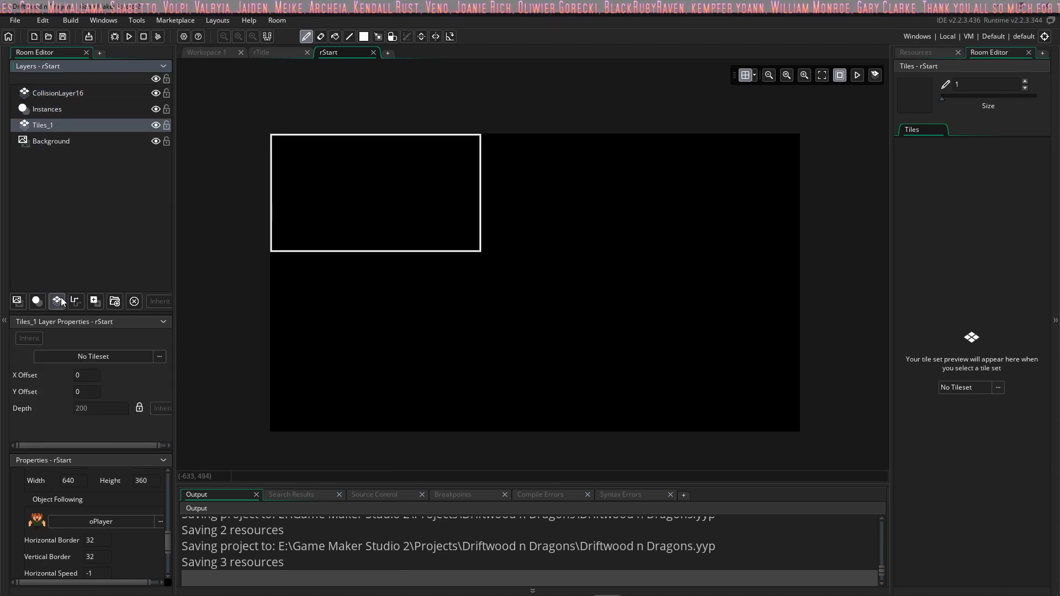
double_click(49, 125)
type("Ground")
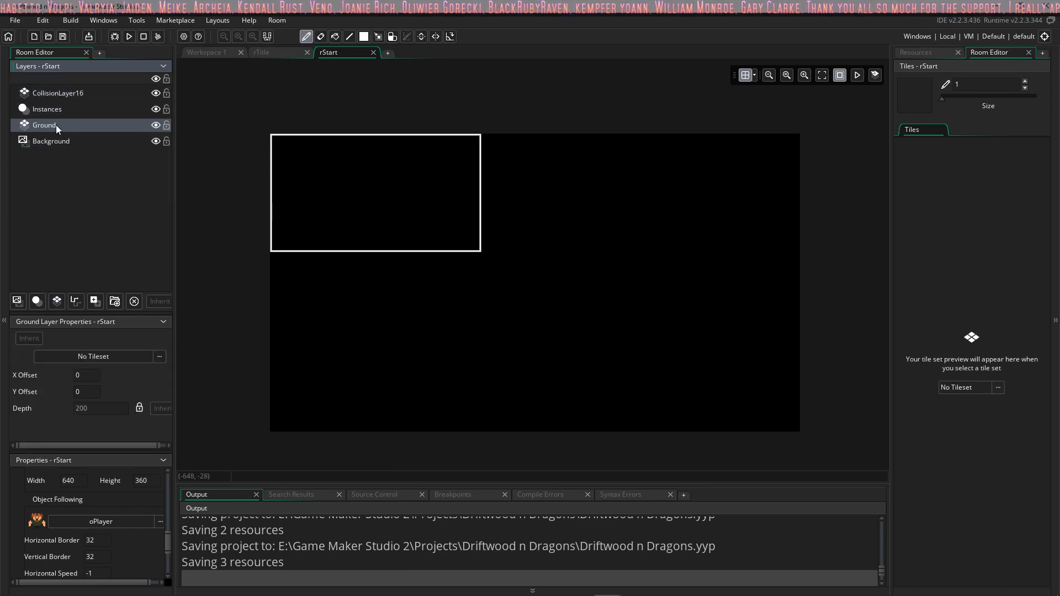
key("Return")
Step: Add another tile layer between Instances and Ground and name it Wall
left_click(57, 301)
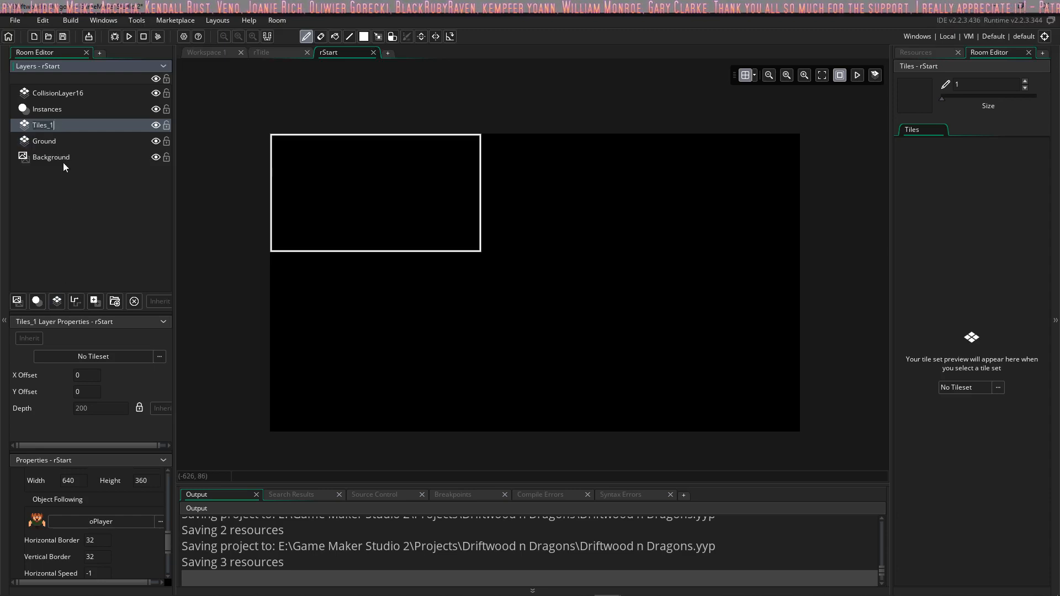
key("F2")
type("Walls")
key("Return")
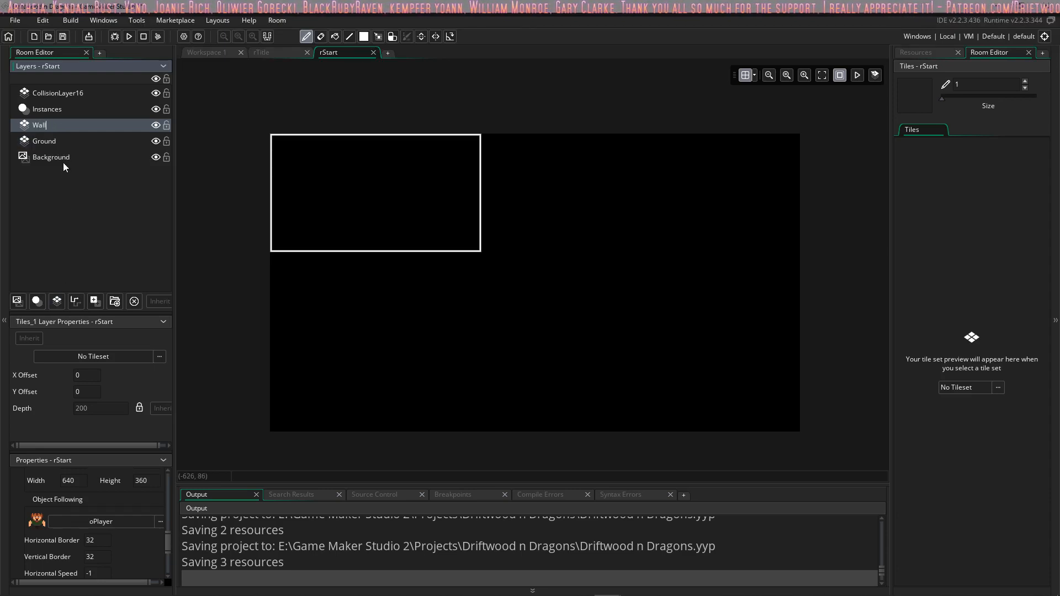
key("BackSpace")
key("Return")
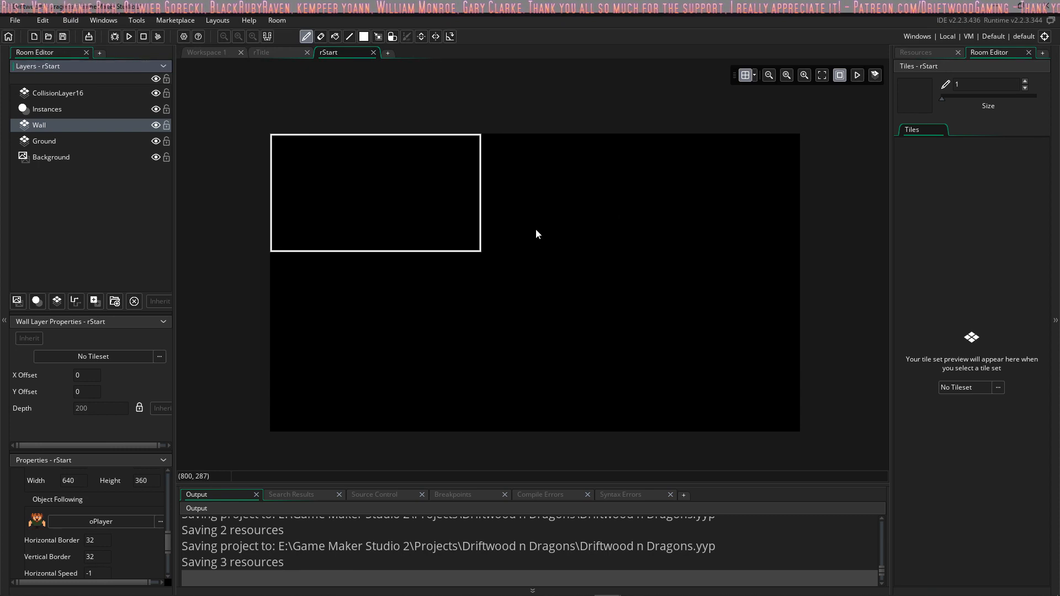
Step: Assign the tsMountain01 tile set to the Wall layer
scroll(536, 229, "up", 1)
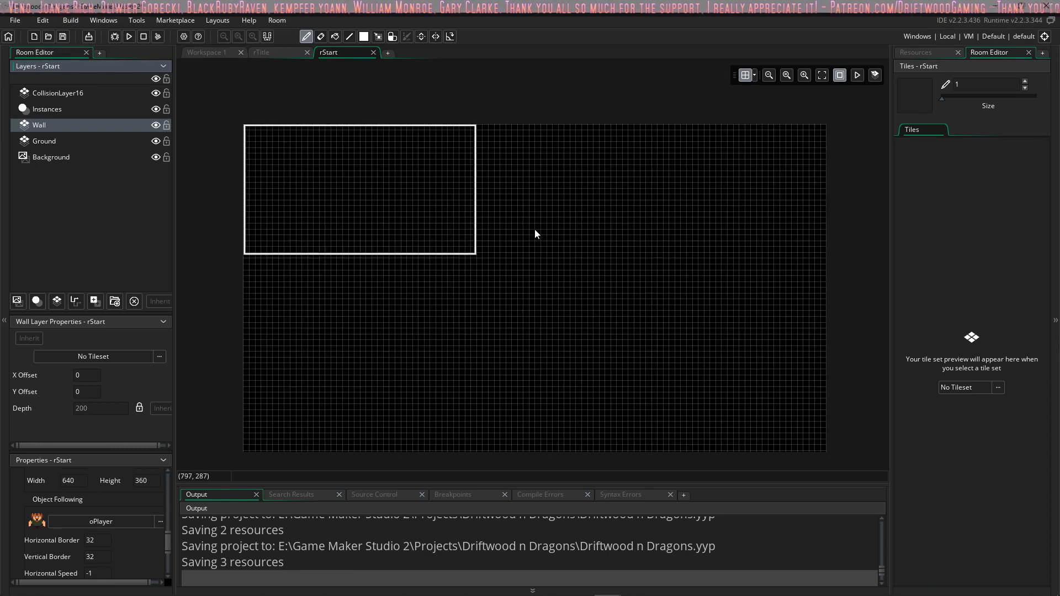
left_click(996, 388)
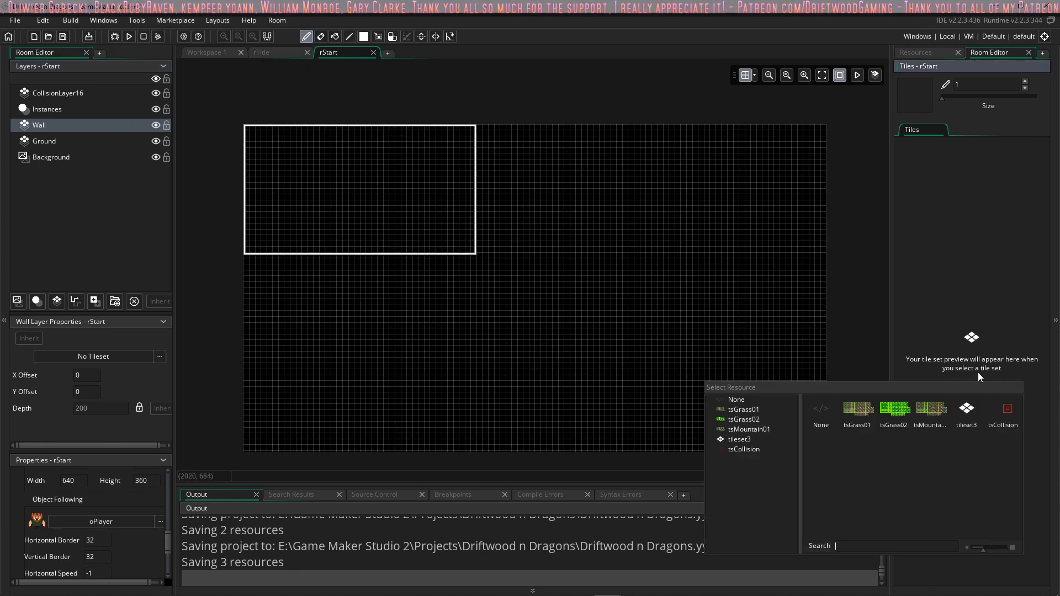
left_click(930, 412)
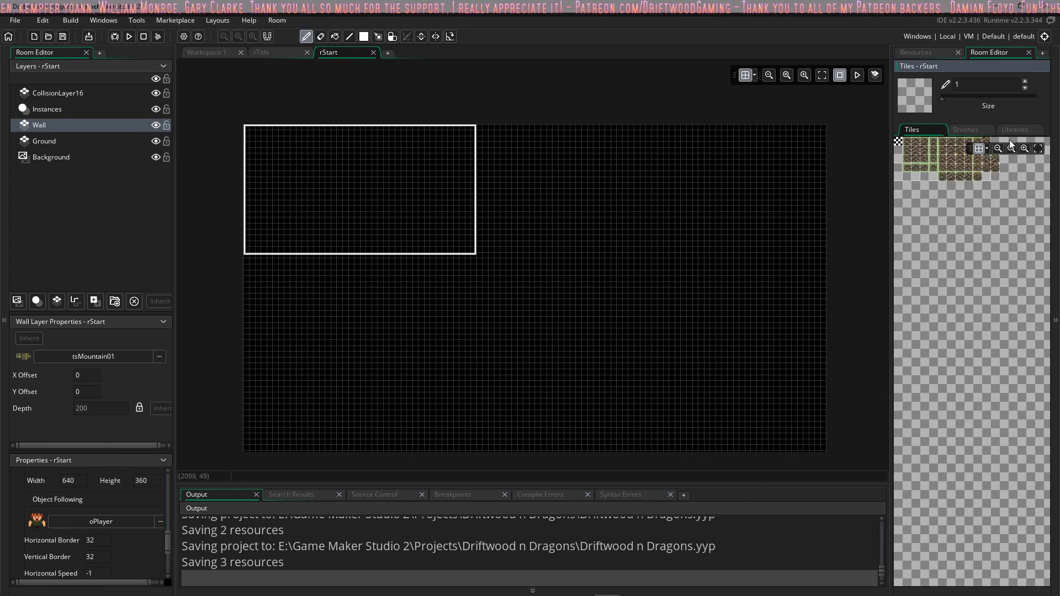
Step: Assign the tsGrass02 tile set to the Ground layer
left_click(72, 143)
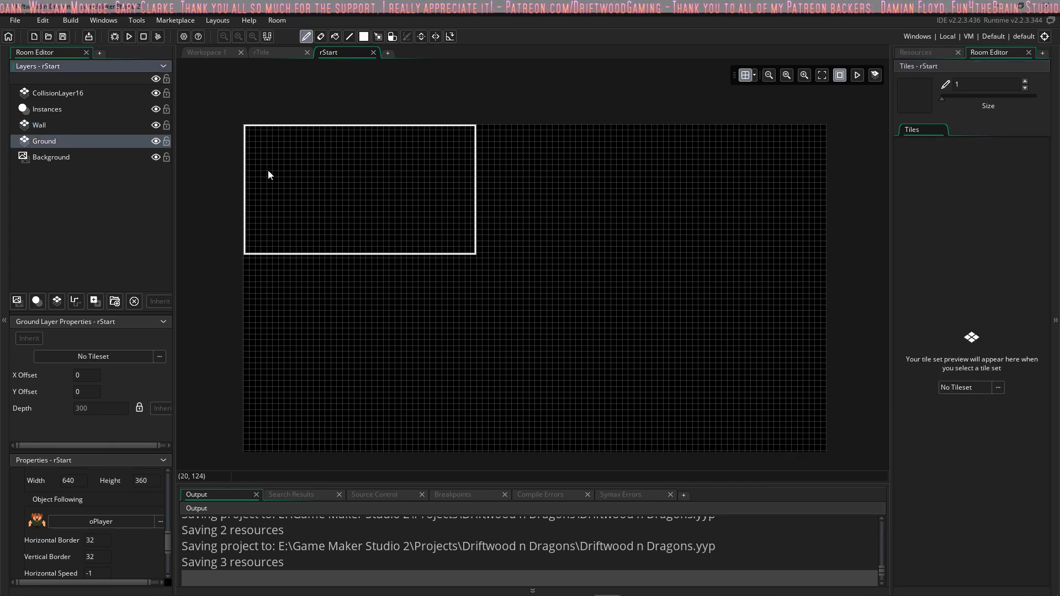
left_click(997, 389)
left_click(902, 422)
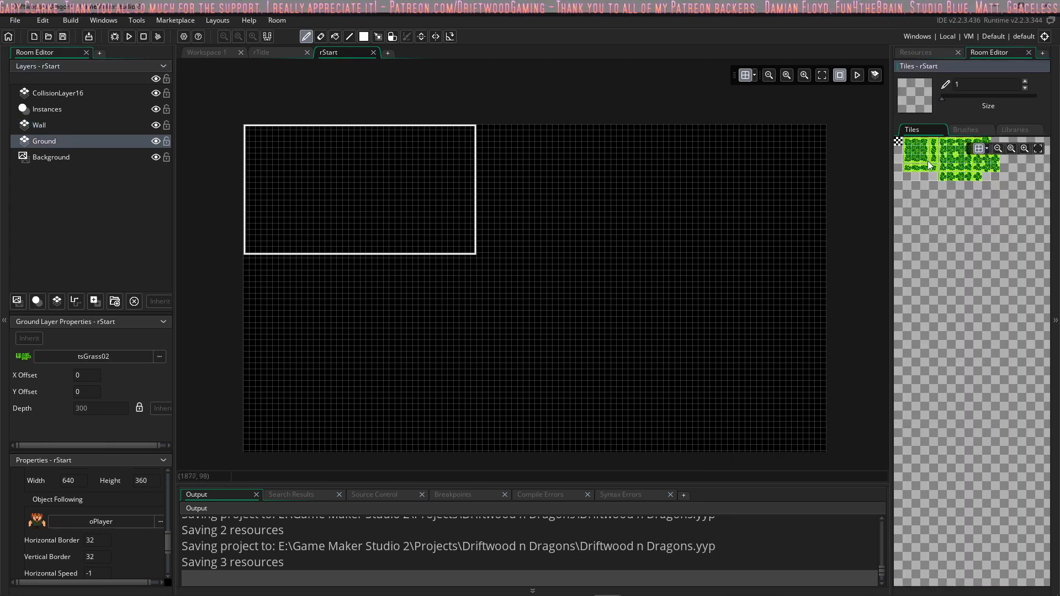
Step: Paint broad, winding grass areas across the camera view and below it on the Ground layer with the atGrass02 auto tile
left_click(1021, 129)
left_click(914, 157)
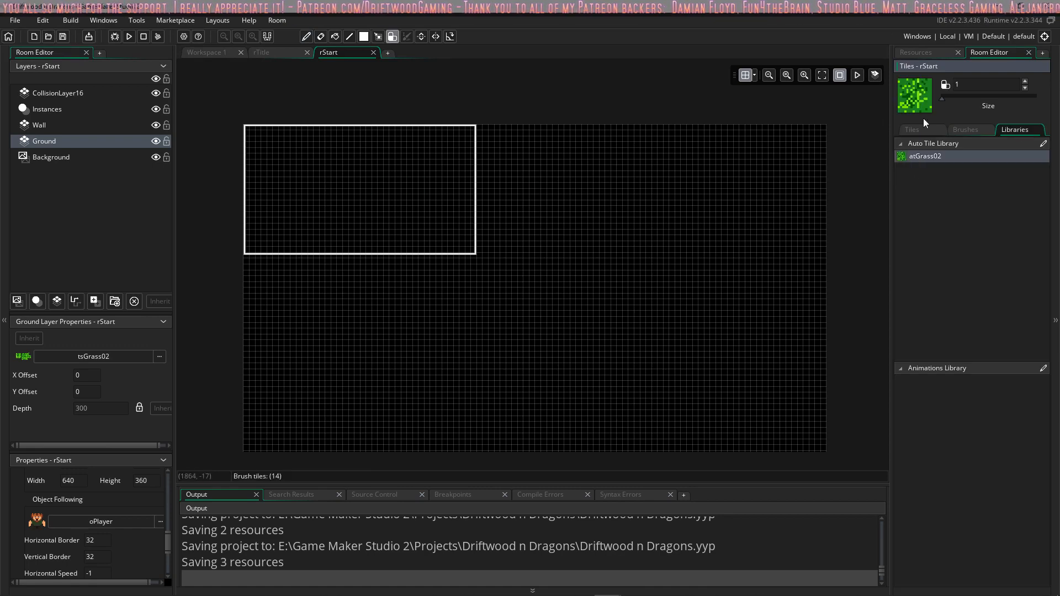
scroll(362, 184, "up", 4, "ctrl")
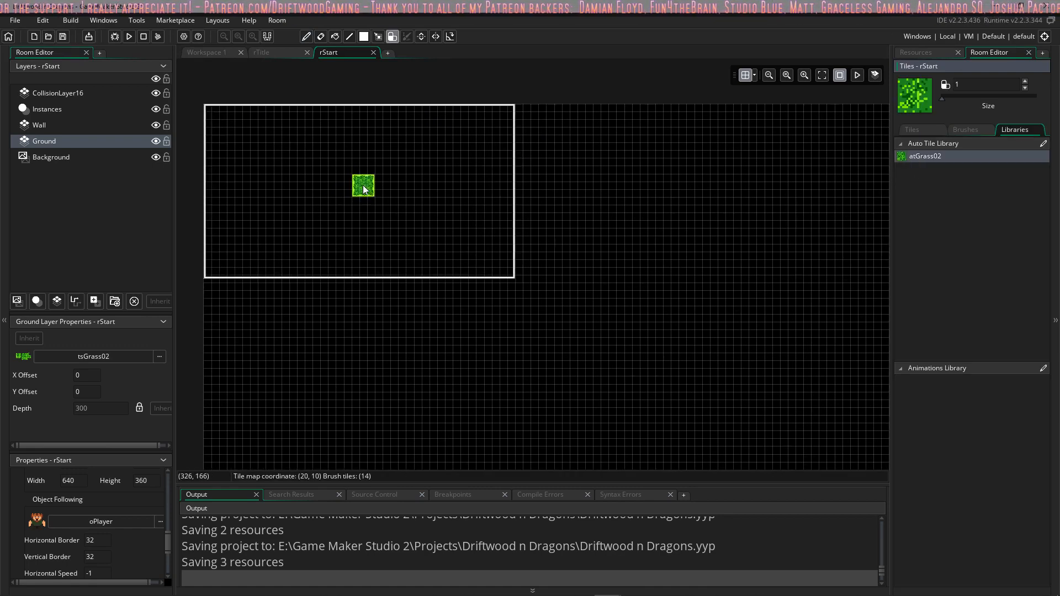
middle_click_drag(352, 204, 463, 249)
mouse_move(251, 125)
left_mouse_down()
mouse_move(258, 216)
mouse_move(489, 260)
mouse_move(684, 182)
mouse_move(381, 332)
mouse_move(414, 276)
mouse_move(651, 317)
mouse_move(259, 408)
mouse_move(729, 409)
mouse_move(398, 442)
mouse_move(385, 423)
left_mouse_up()
left_click(966, 129)
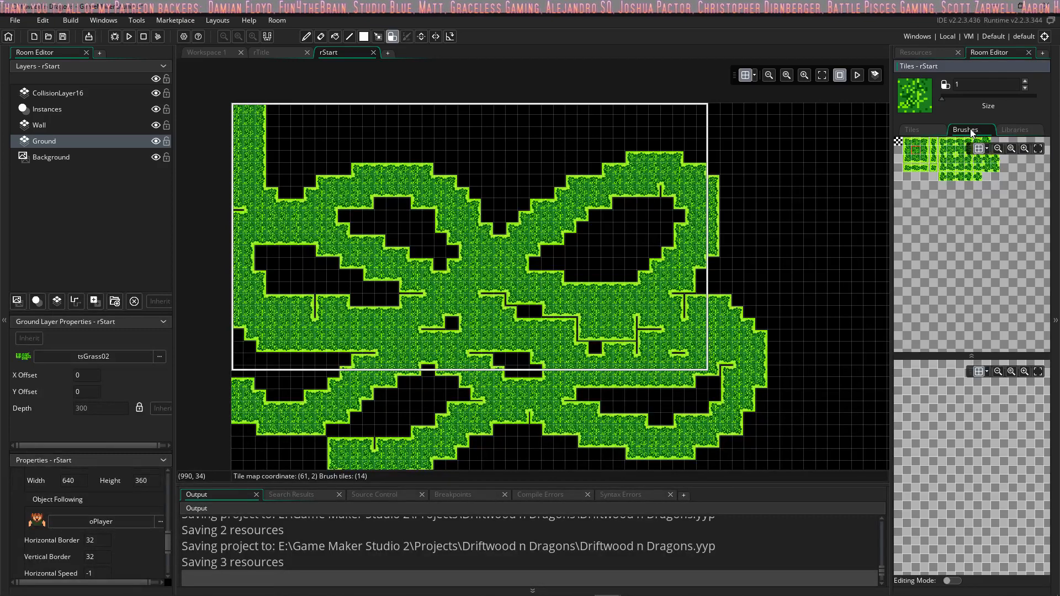
left_click(1002, 130)
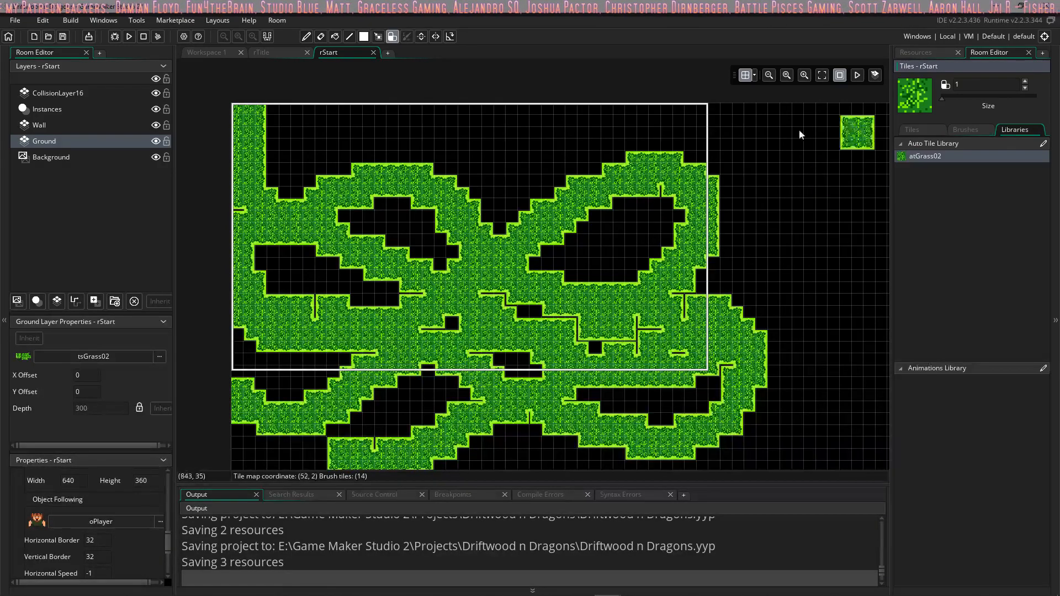
Step: Paint a large connected mountain area over the middle of the grass on the Wall layer with the atMountain01 auto tile
left_click(41, 125)
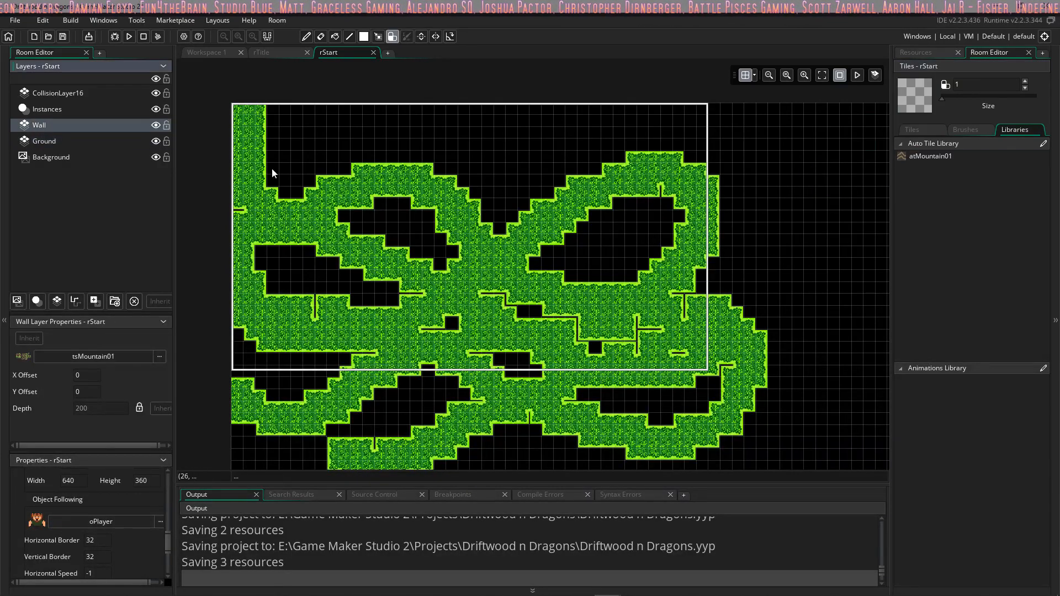
left_click(949, 156)
mouse_move(348, 220)
left_mouse_down()
mouse_move(417, 218)
mouse_move(440, 254)
mouse_move(397, 235)
left_mouse_up()
mouse_move(448, 255)
left_mouse_down()
mouse_move(601, 244)
mouse_move(679, 217)
mouse_move(452, 280)
left_mouse_up()
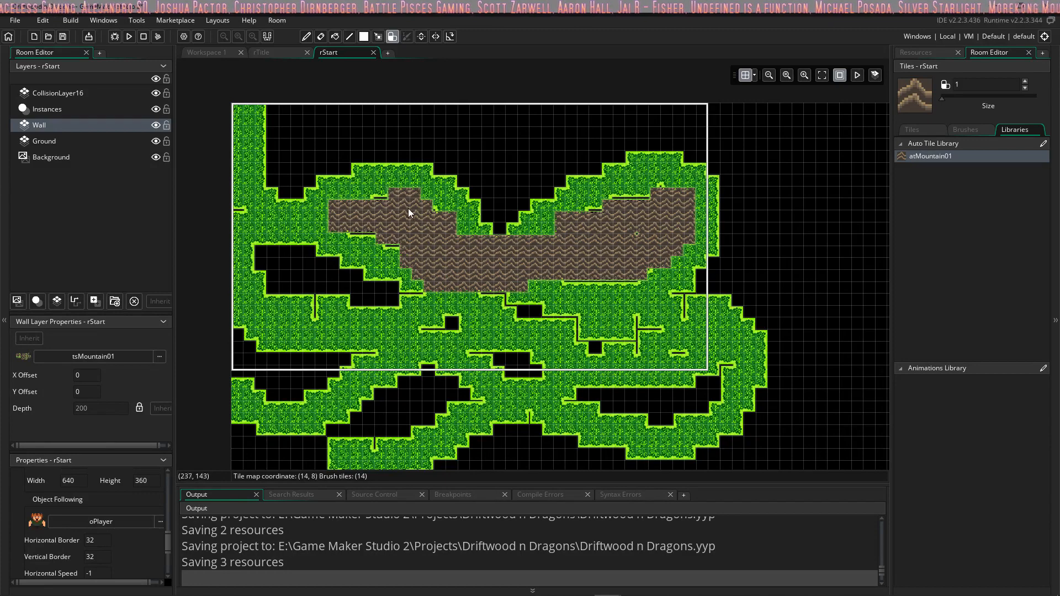
mouse_move(385, 265)
left_mouse_down()
mouse_move(298, 254)
mouse_move(293, 300)
mouse_move(376, 304)
mouse_move(285, 264)
mouse_move(401, 298)
mouse_move(552, 309)
mouse_move(425, 309)
mouse_move(578, 326)
mouse_move(586, 286)
left_mouse_up()
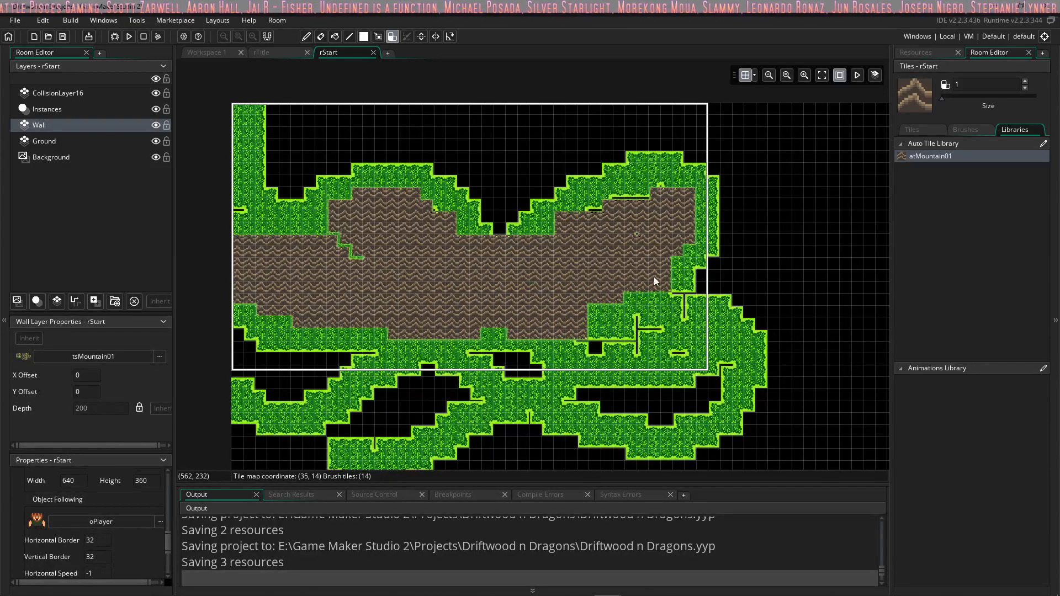
mouse_move(656, 282)
left_mouse_down()
mouse_move(704, 306)
mouse_move(594, 335)
left_mouse_up()
mouse_move(670, 344)
left_mouse_down()
mouse_move(729, 362)
mouse_move(511, 329)
left_mouse_up()
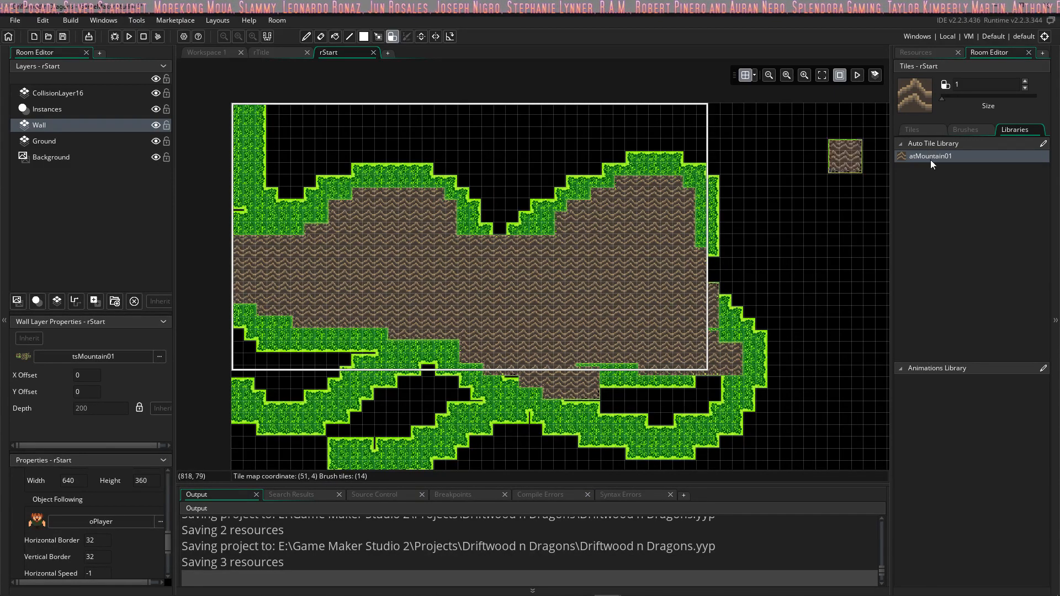
Step: Fill the gaps in the grass along the mountain's upper edge on the Ground layer with the atGrass02 auto tile
left_click(80, 140)
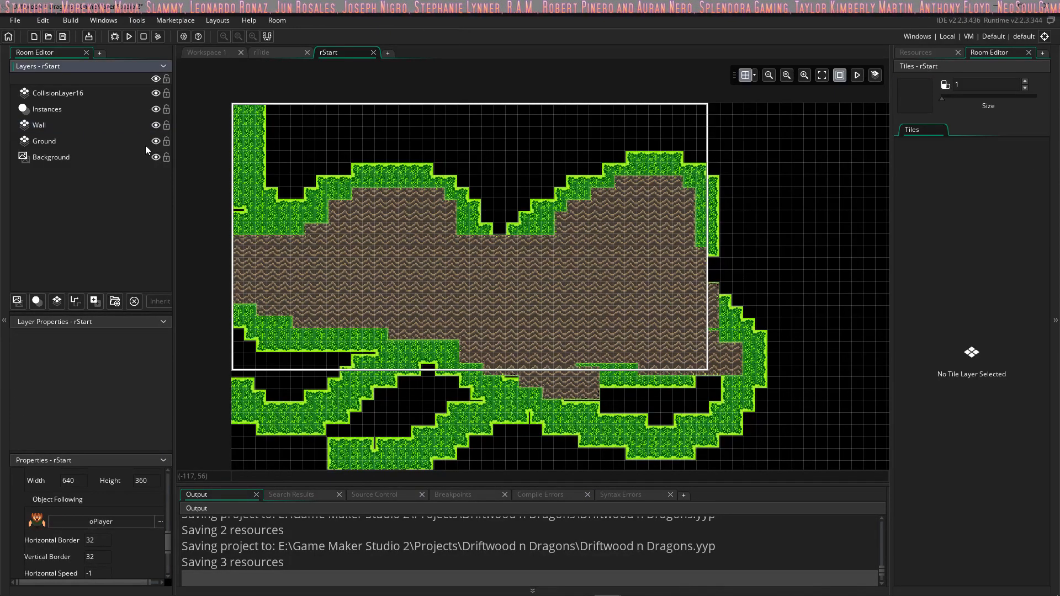
left_click_drag(476, 193, 489, 228)
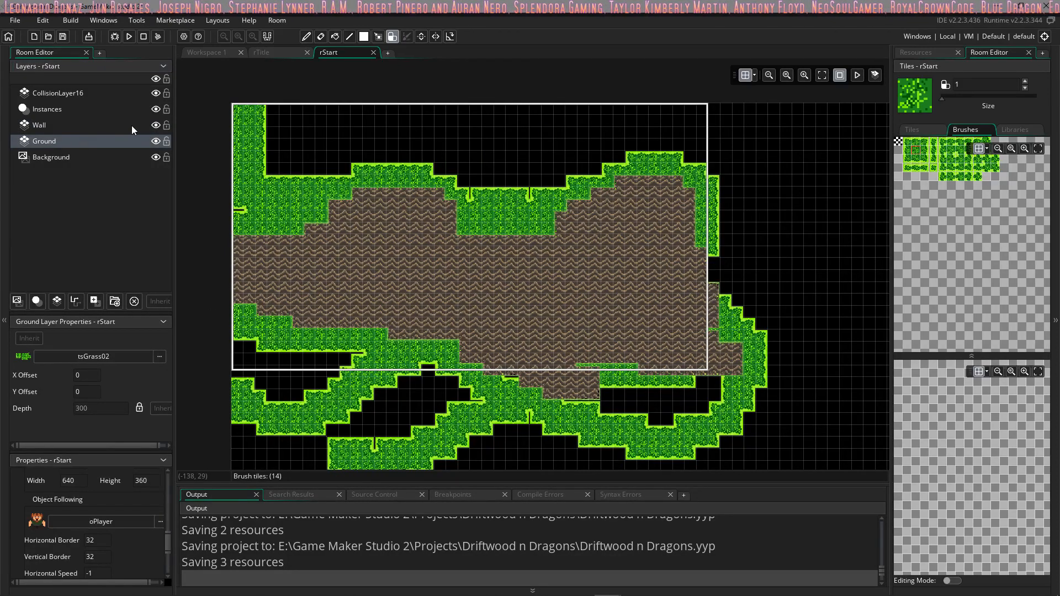
Step: Hide the Wall layer and fill the whole camera view and the area around it with solid grass on the Ground layer using a larger brush
left_click(156, 125)
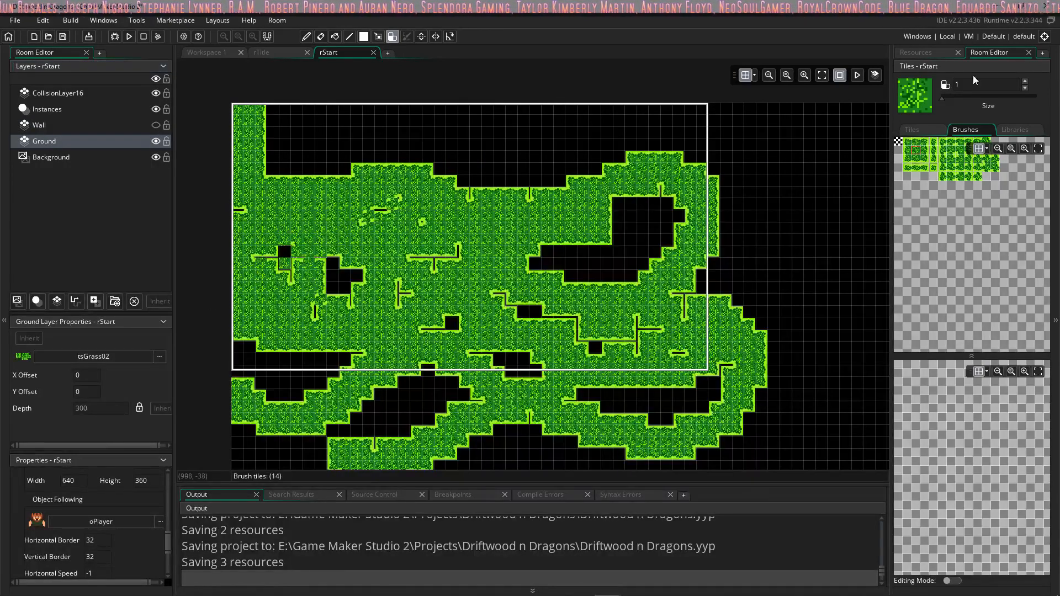
left_click(958, 99)
mouse_move(465, 134)
left_mouse_down()
mouse_move(366, 174)
mouse_move(288, 132)
mouse_move(290, 335)
mouse_move(513, 298)
mouse_move(342, 403)
mouse_move(260, 409)
mouse_move(734, 386)
mouse_move(718, 287)
mouse_move(665, 182)
mouse_move(260, 102)
mouse_move(787, 128)
left_mouse_up()
Step: Show the Wall layer again and erase its entire mountain area with an enlarged atMountain01 auto tile brush
left_click(41, 126)
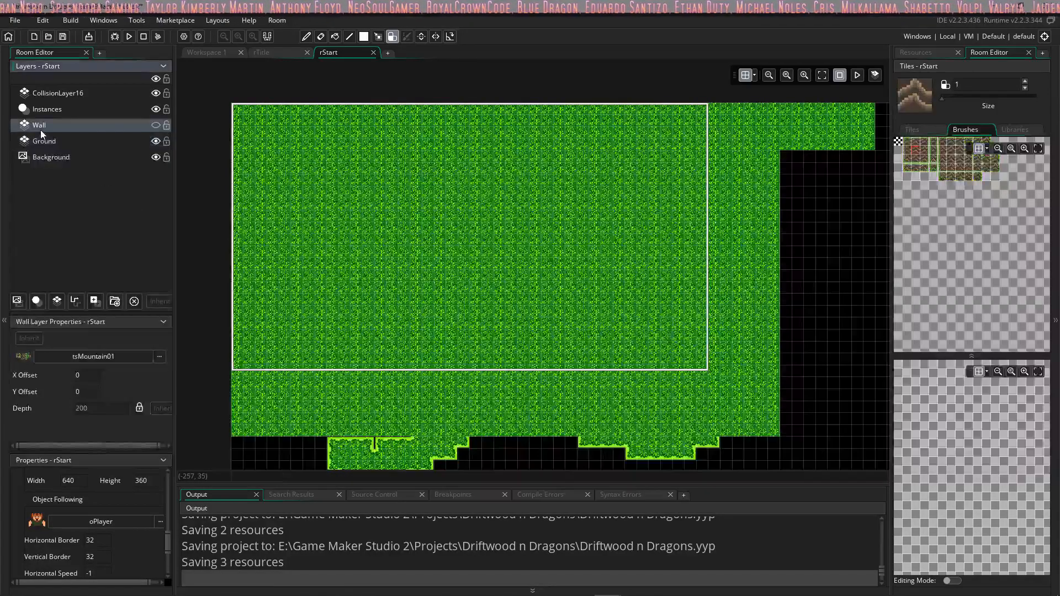
left_click(156, 125)
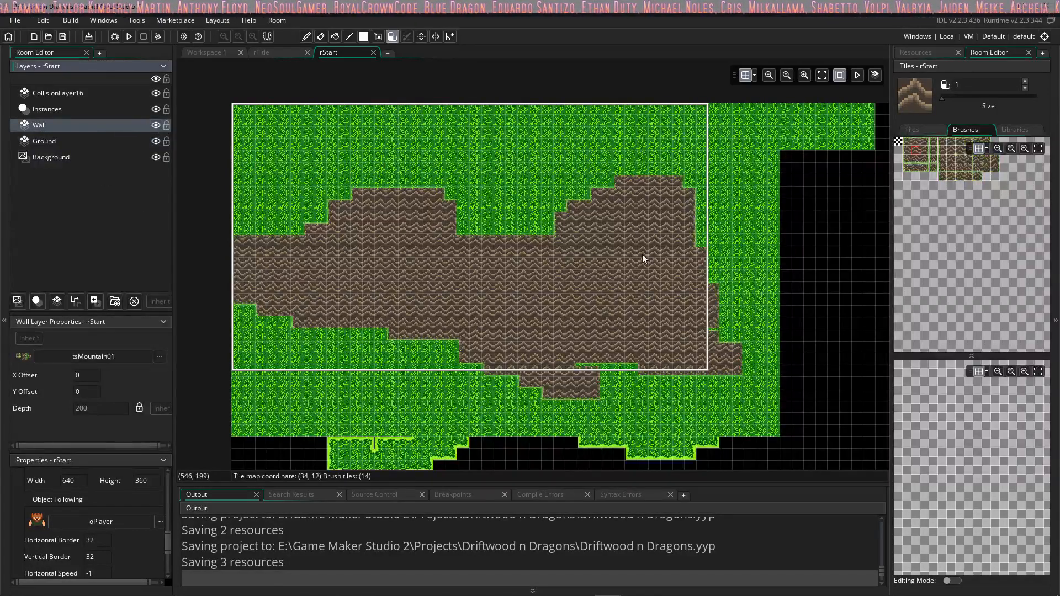
left_click(1015, 129)
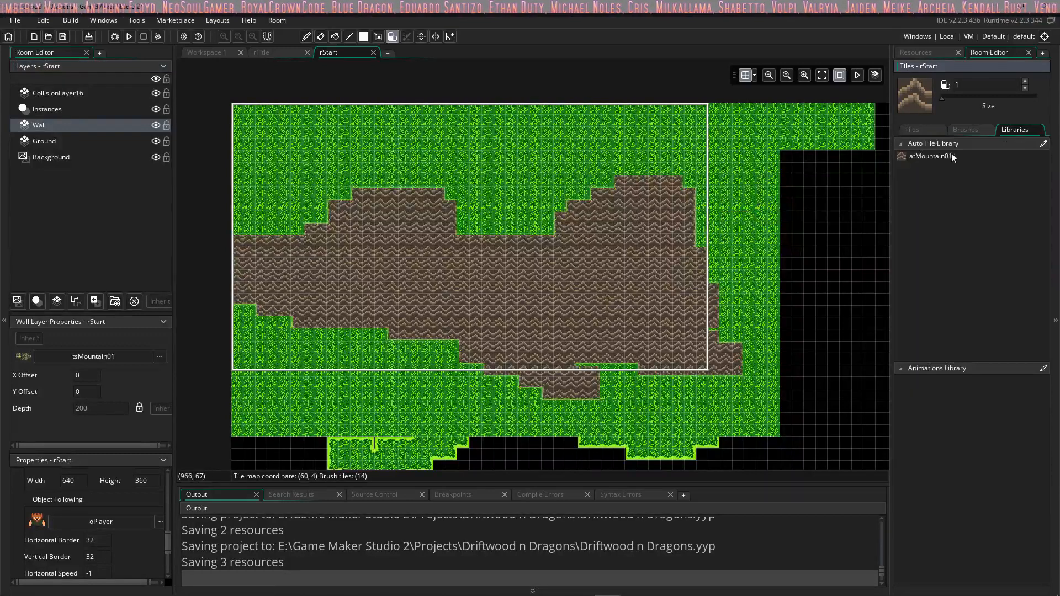
mouse_move(666, 227)
right_mouse_down()
mouse_move(720, 291)
mouse_move(705, 276)
right_mouse_up()
mouse_move(614, 253)
right_mouse_down()
mouse_move(584, 313)
mouse_move(632, 274)
right_mouse_up()
left_click_drag(713, 215, 494, 224)
left_click_drag(947, 97, 957, 98)
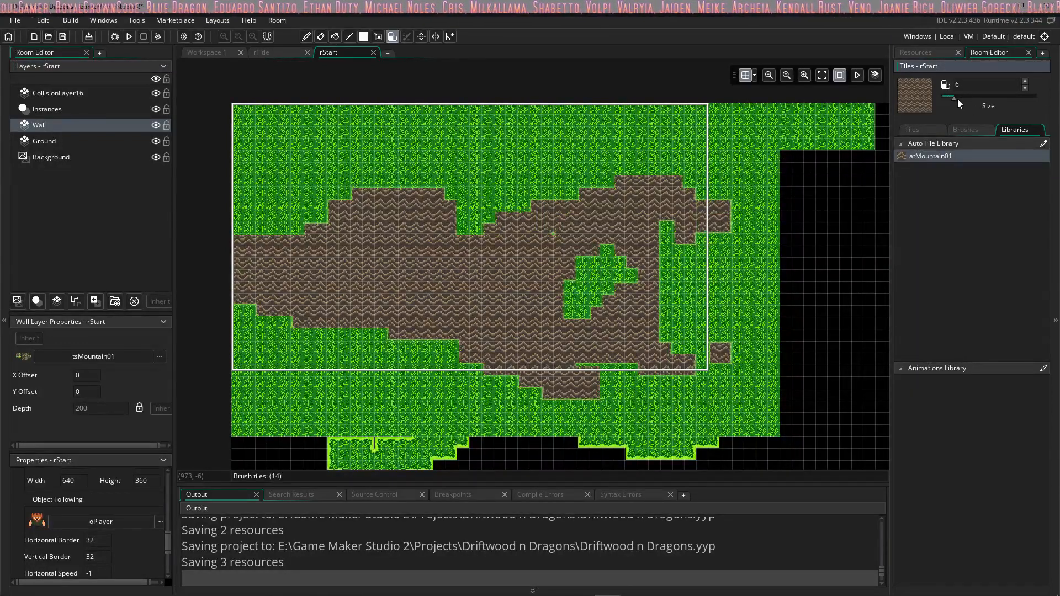
mouse_move(685, 248)
right_mouse_down()
mouse_move(553, 221)
mouse_move(331, 249)
mouse_move(247, 276)
mouse_move(553, 376)
mouse_move(243, 282)
right_mouse_up()
mouse_move(353, 295)
right_mouse_down()
mouse_move(711, 267)
mouse_move(693, 218)
right_mouse_up()
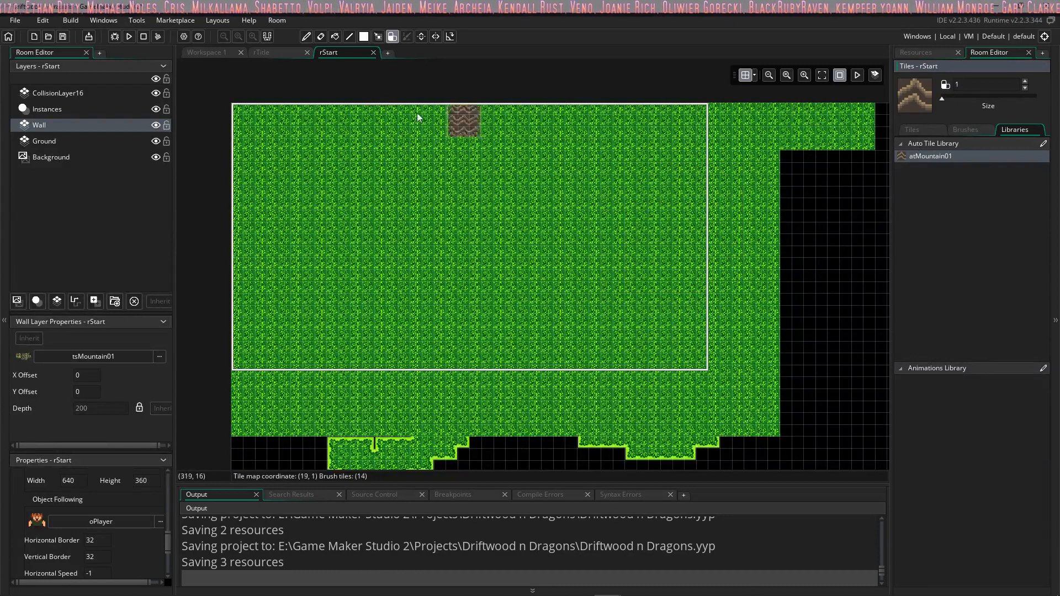
Step: Paint two atMountain01 areas on the Wall layer: one hanging from the room's upper edge, one along its left side and below the camera view
mouse_move(331, 113)
left_mouse_down()
mouse_move(402, 185)
mouse_move(463, 211)
mouse_move(573, 177)
mouse_move(685, 108)
mouse_move(474, 114)
mouse_move(420, 129)
mouse_move(626, 141)
mouse_move(370, 157)
left_mouse_up()
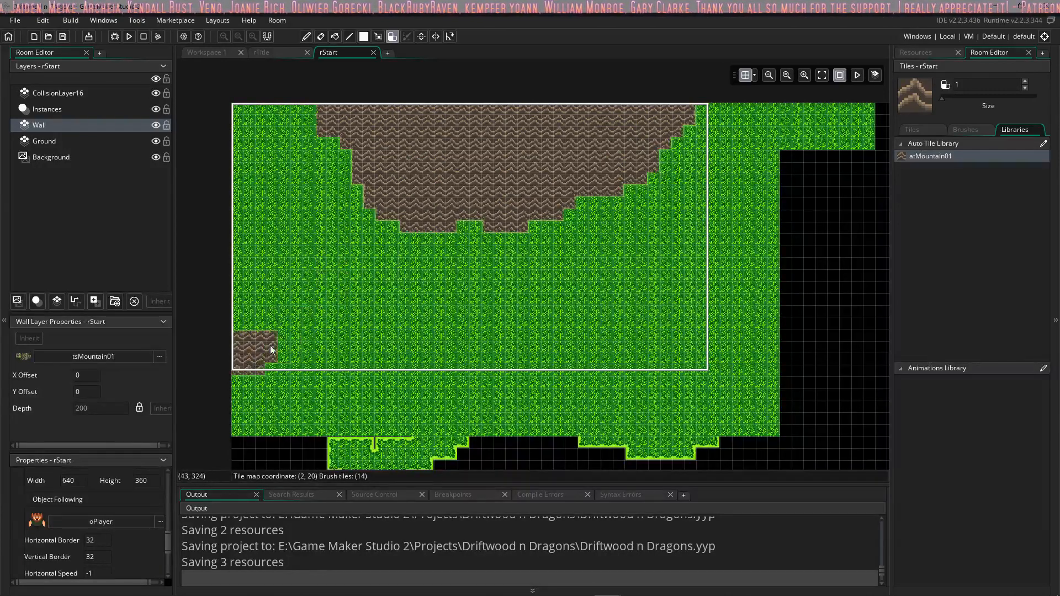
mouse_move(271, 350)
left_mouse_down()
mouse_move(411, 405)
mouse_move(538, 371)
mouse_move(388, 380)
left_mouse_up()
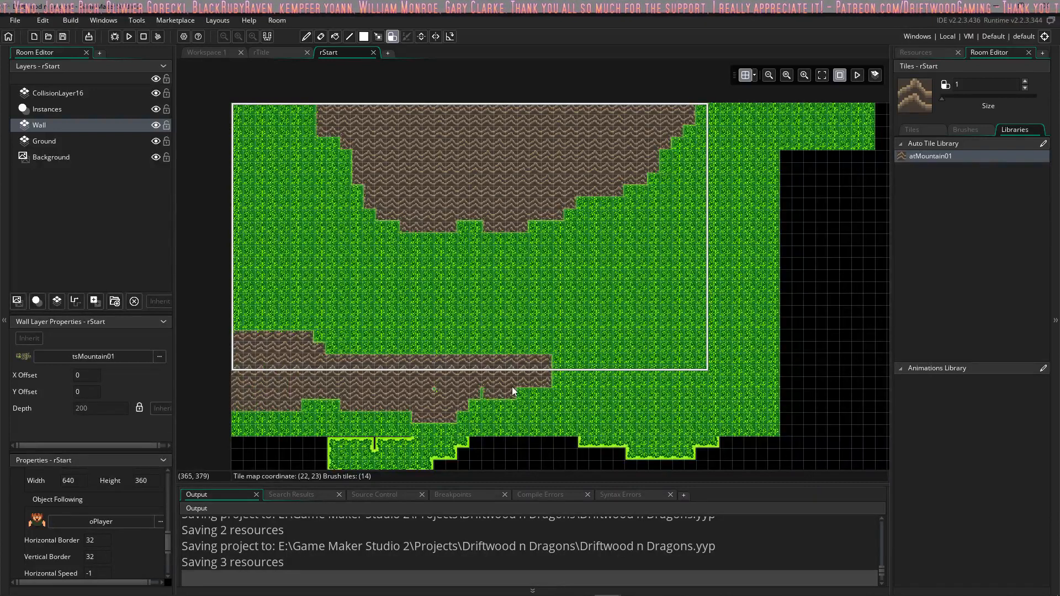
mouse_move(467, 376)
left_mouse_down()
mouse_move(257, 330)
mouse_move(247, 301)
left_mouse_up()
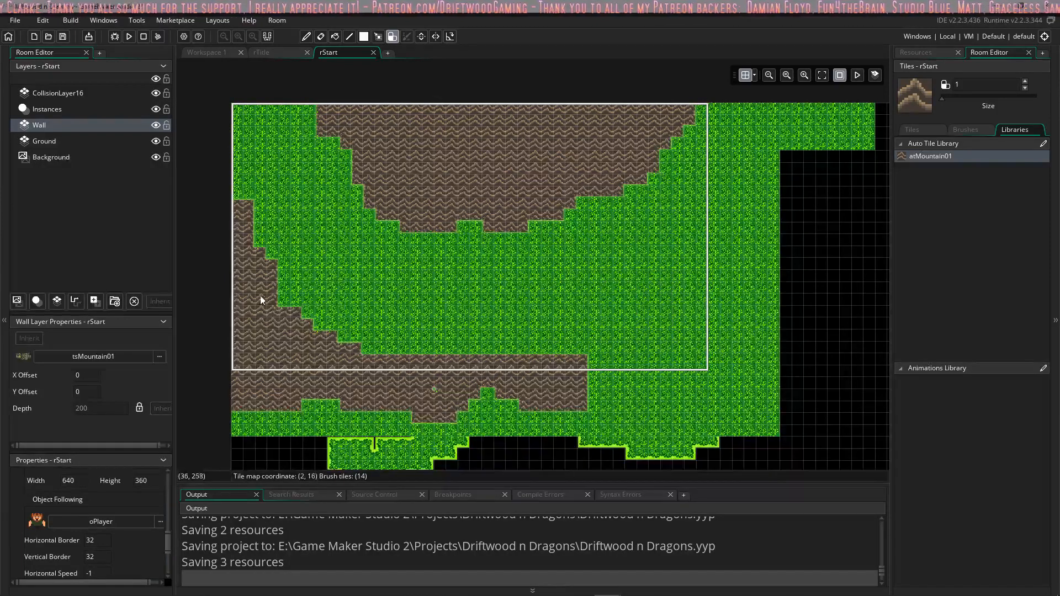
left_click_drag(261, 300, 400, 357)
left_click_drag(561, 378, 623, 393)
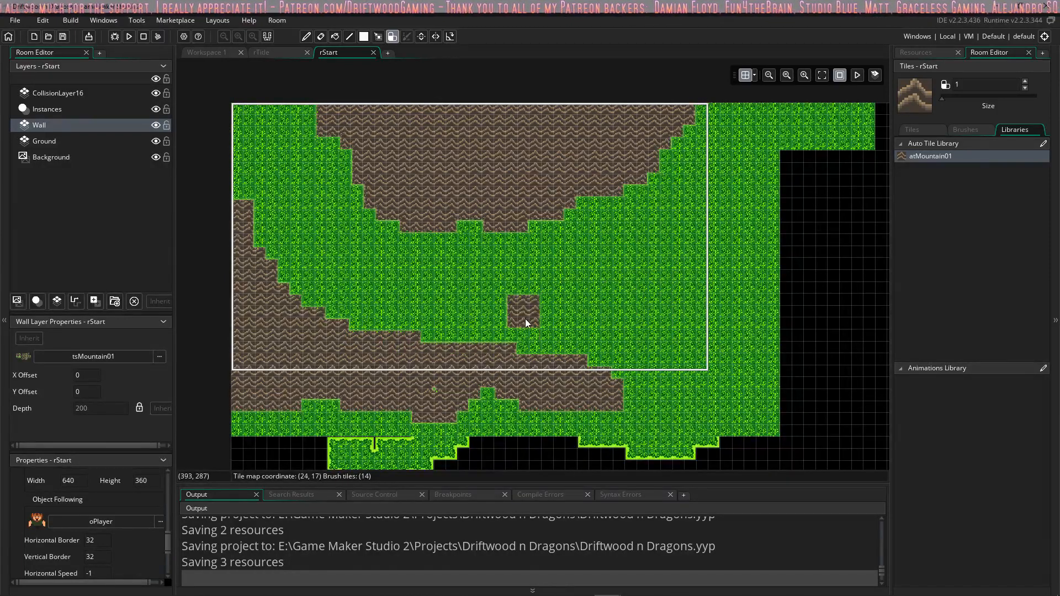
mouse_move(418, 398)
left_mouse_down()
mouse_move(371, 444)
mouse_move(449, 426)
mouse_move(298, 452)
left_mouse_up()
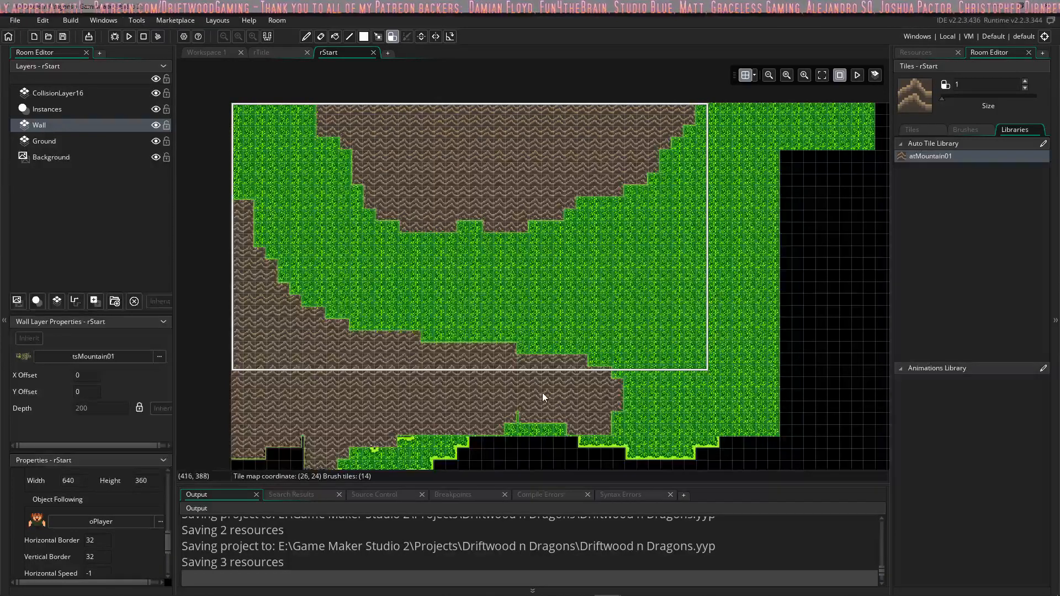
Step: Assign the tsCollision tile set to the CollisionLayer16 layer
left_click(914, 131)
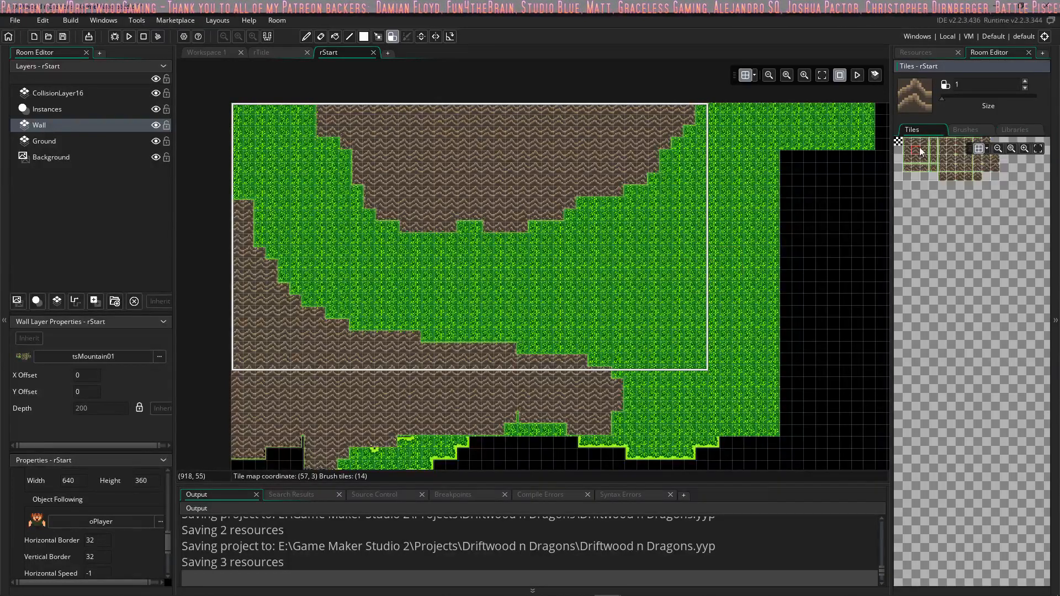
left_click(83, 95)
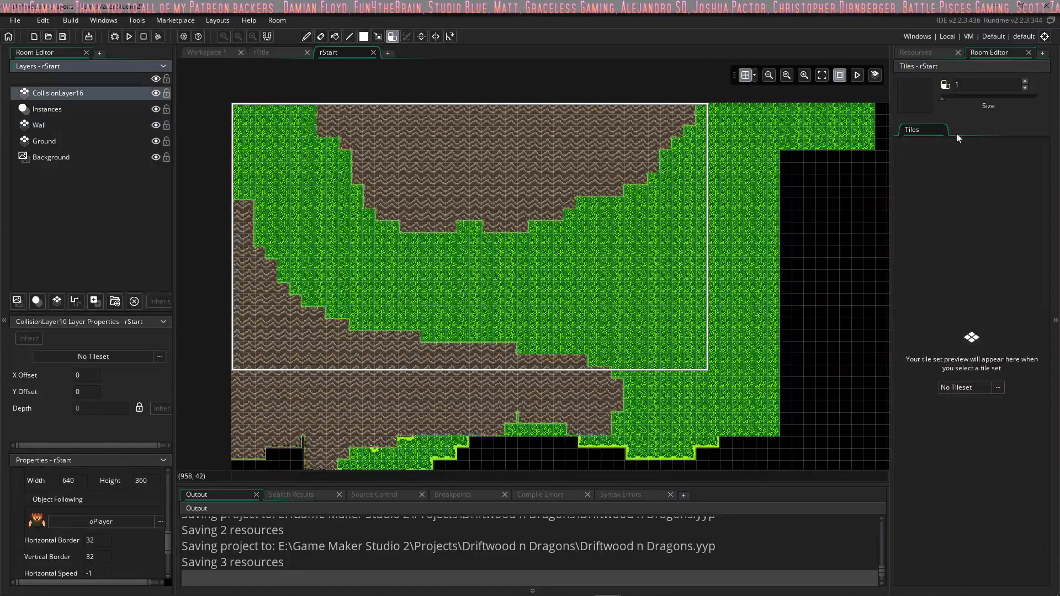
left_click(999, 389)
left_click(995, 421)
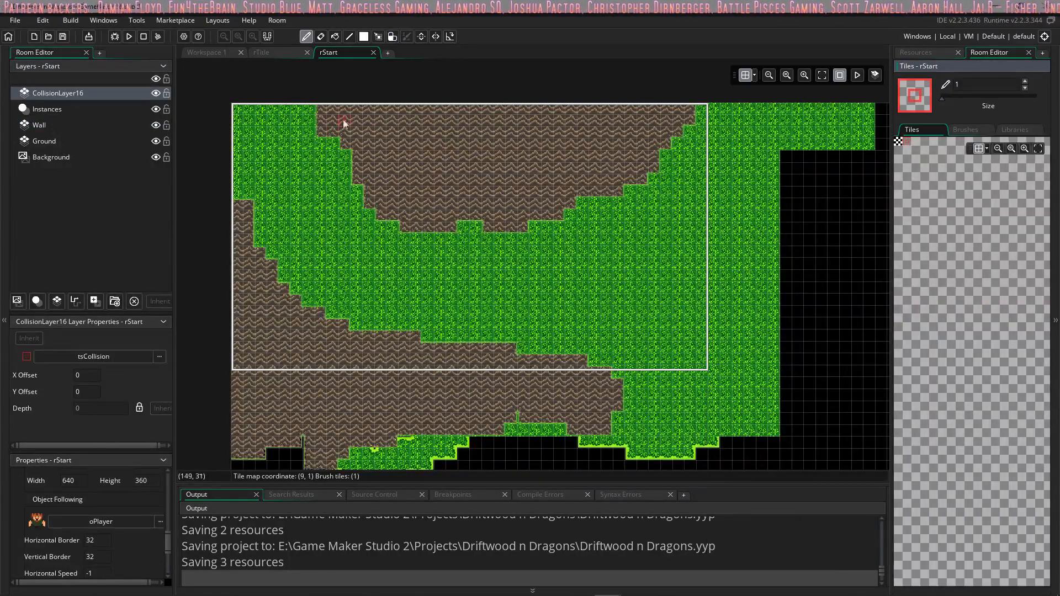
Step: Paint collision tiles on CollisionLayer16 along the grass-facing edges of both mountain areas
left_click_drag(320, 115, 321, 133)
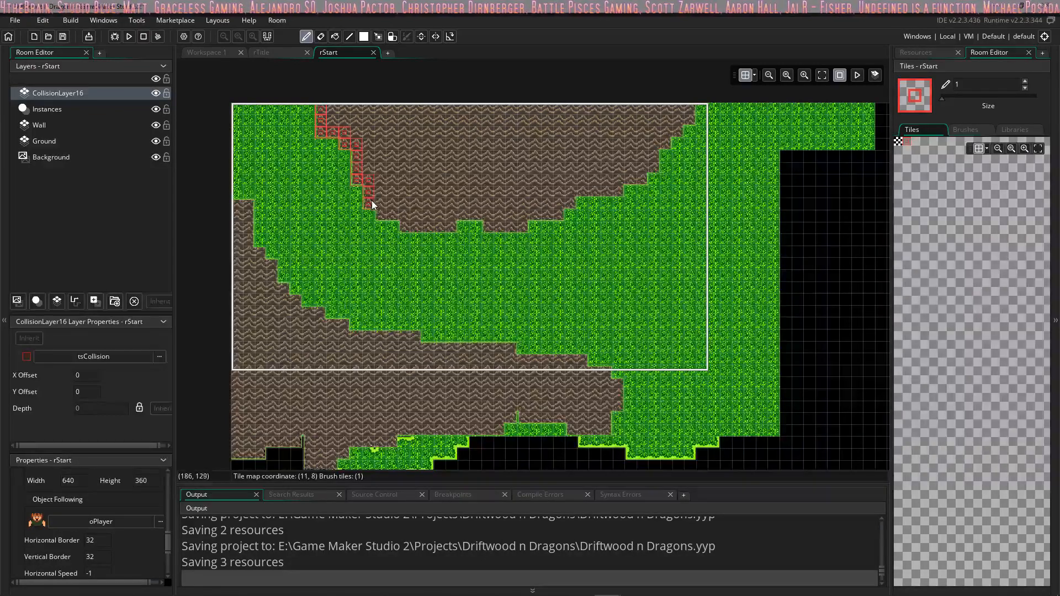
left_click_drag(404, 219, 489, 227)
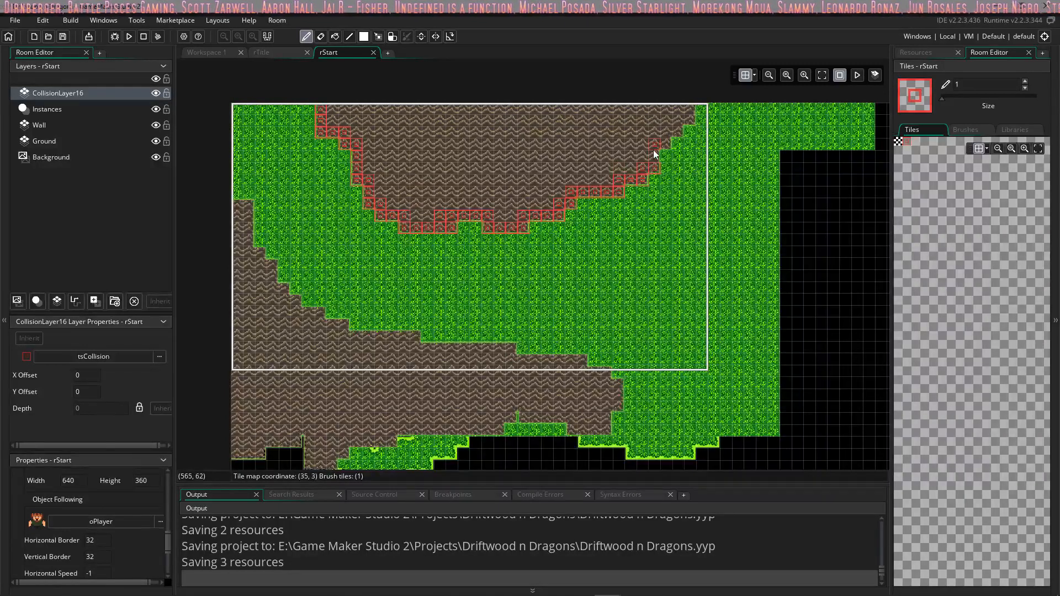
left_click_drag(672, 127, 686, 123)
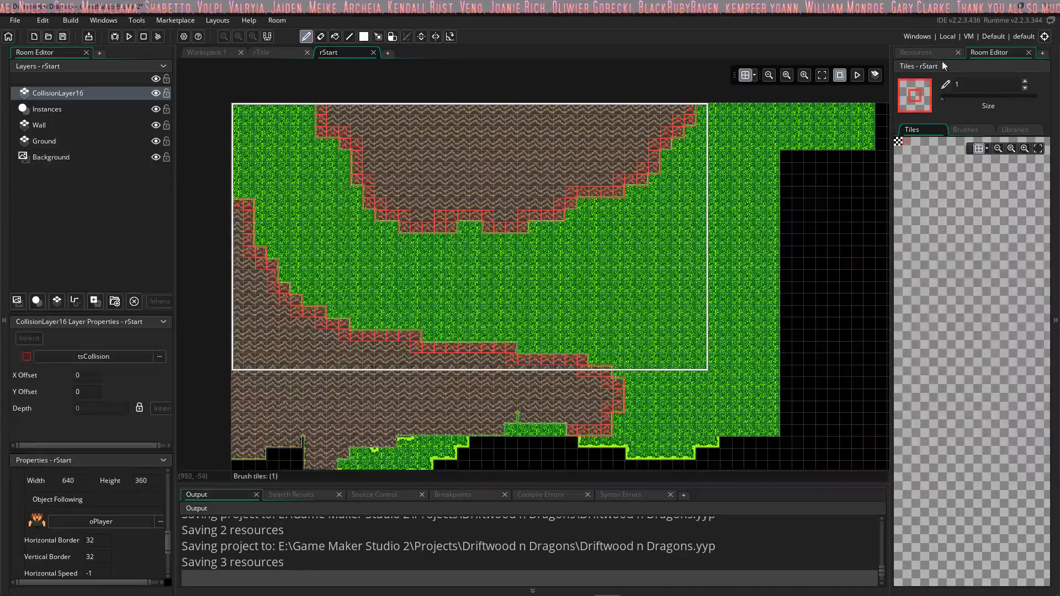
Step: Place an oPlayer instance on rStart's Instances layer in the grass between the upper mountain and the room's left edge
left_click(918, 52)
left_click(939, 355)
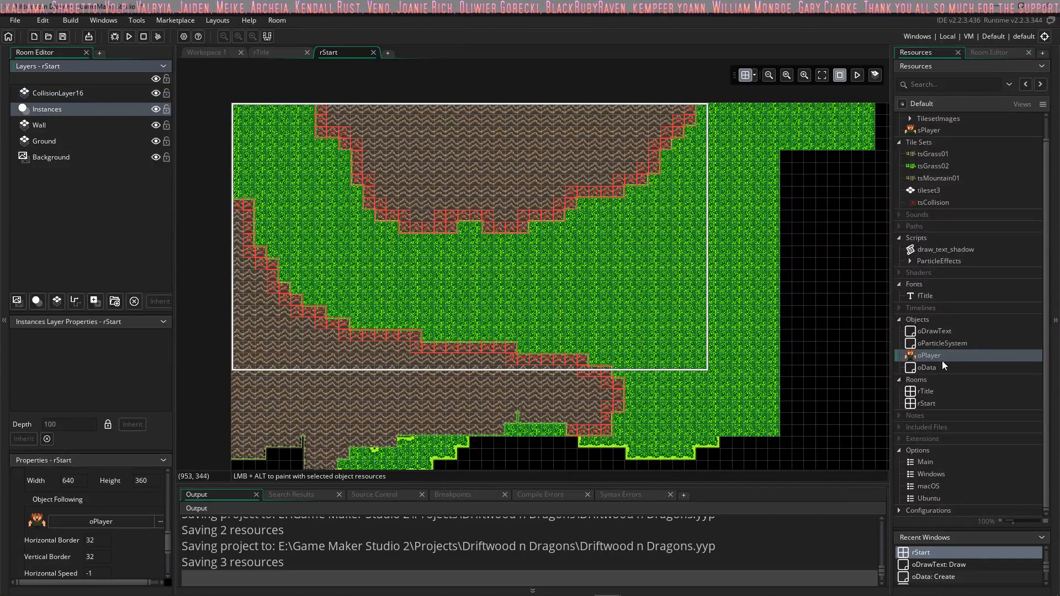
left_click_drag(942, 360, 273, 165)
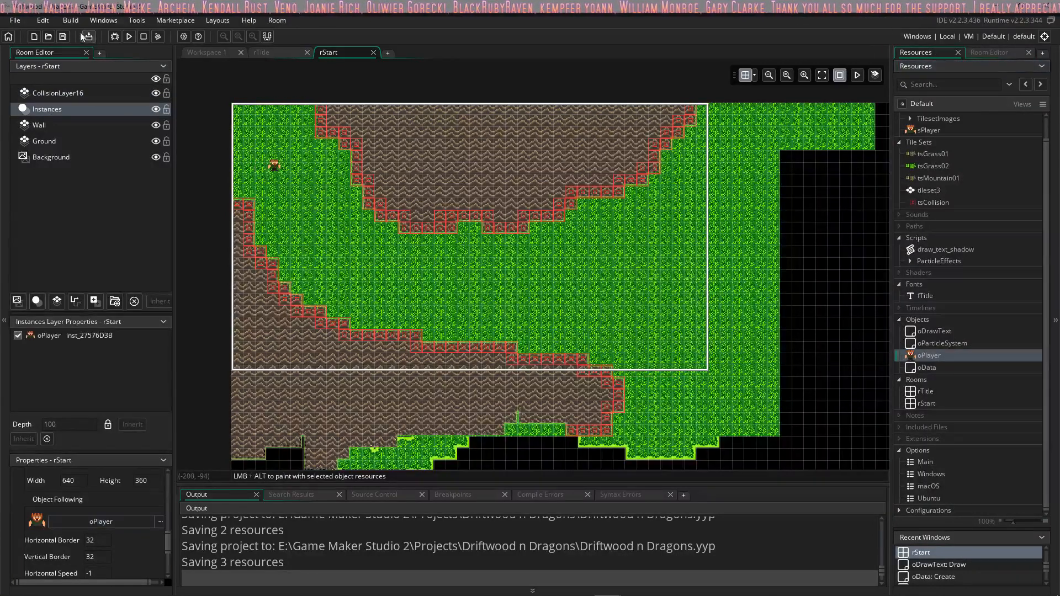
Step: Test-run the game, abort the run, and reopen room rTitle with its view reset
left_click(130, 37)
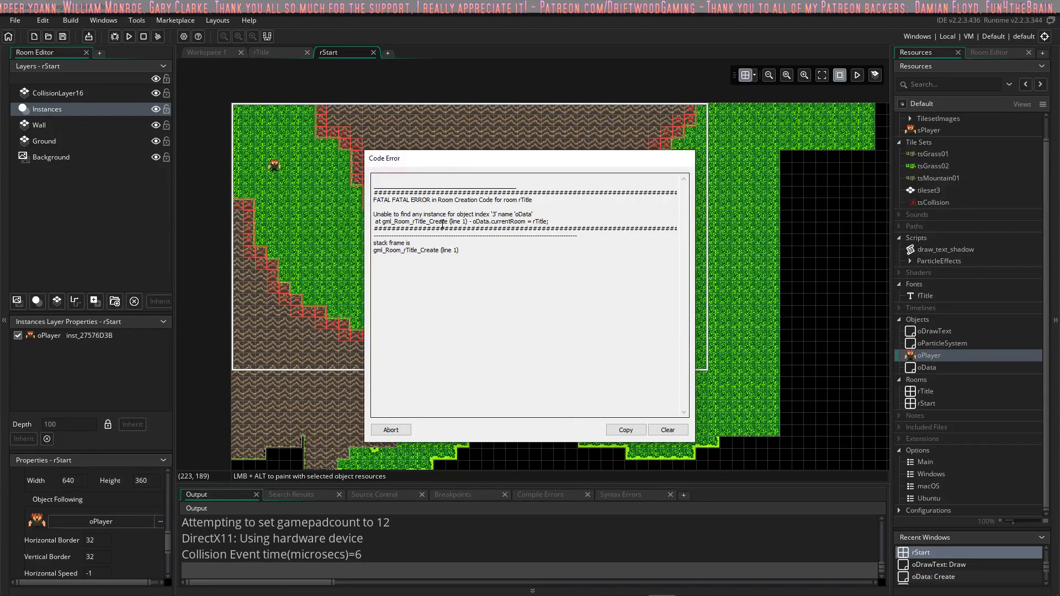
left_click(391, 430)
left_click(272, 52)
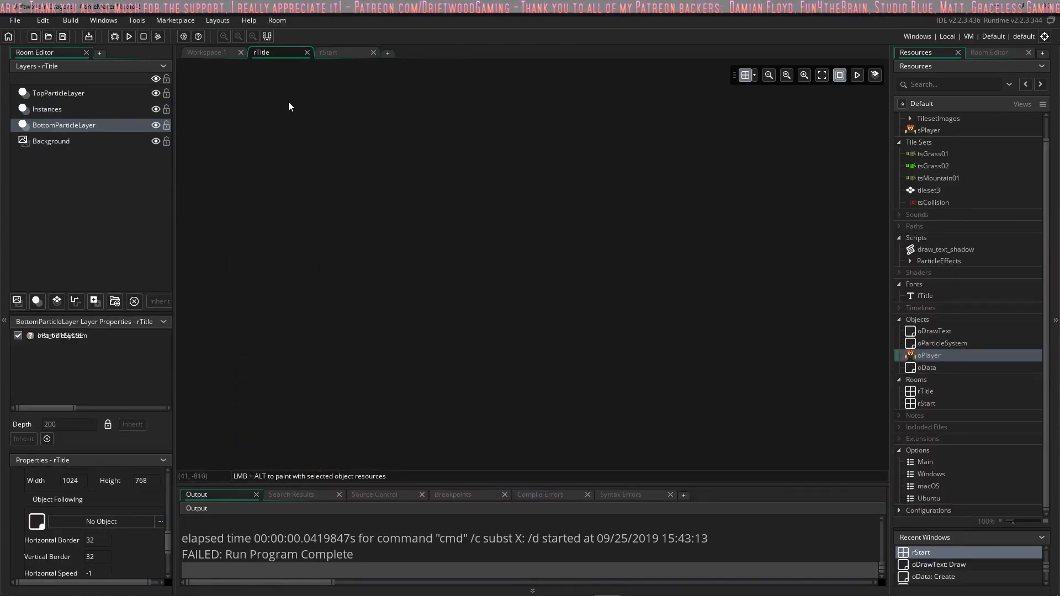
left_click(307, 53)
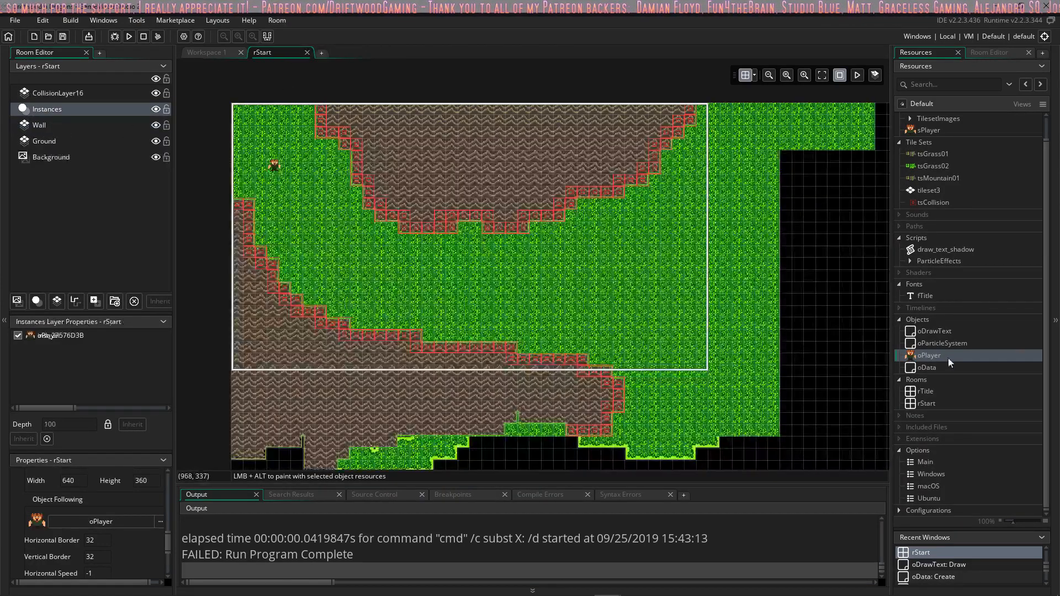
double_click(935, 392)
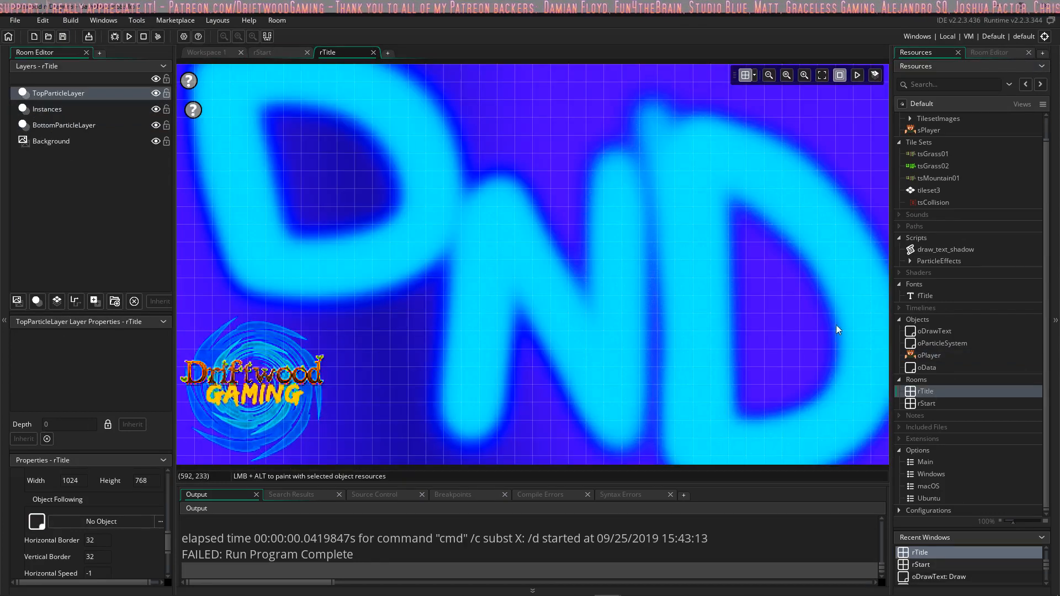
Step: Delete the oParticleSystem instance from rTitle's BottomParticleLayer and place a new one on its Instances layer below the existing instance
left_click(105, 109)
left_click(189, 81)
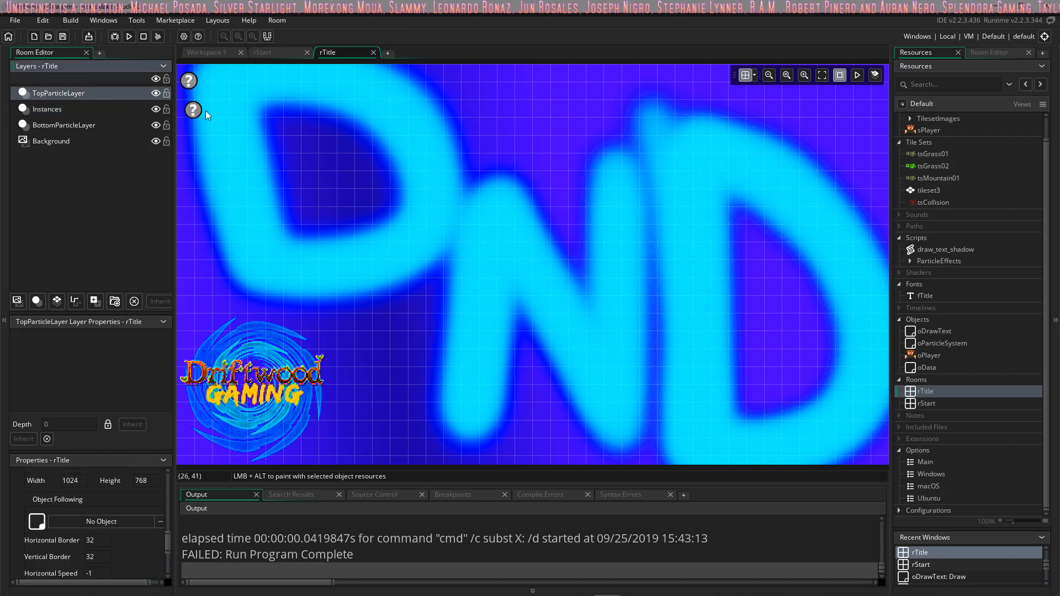
mouse_move(195, 110)
left_mouse_down()
mouse_move(221, 107)
mouse_move(203, 109)
left_mouse_up()
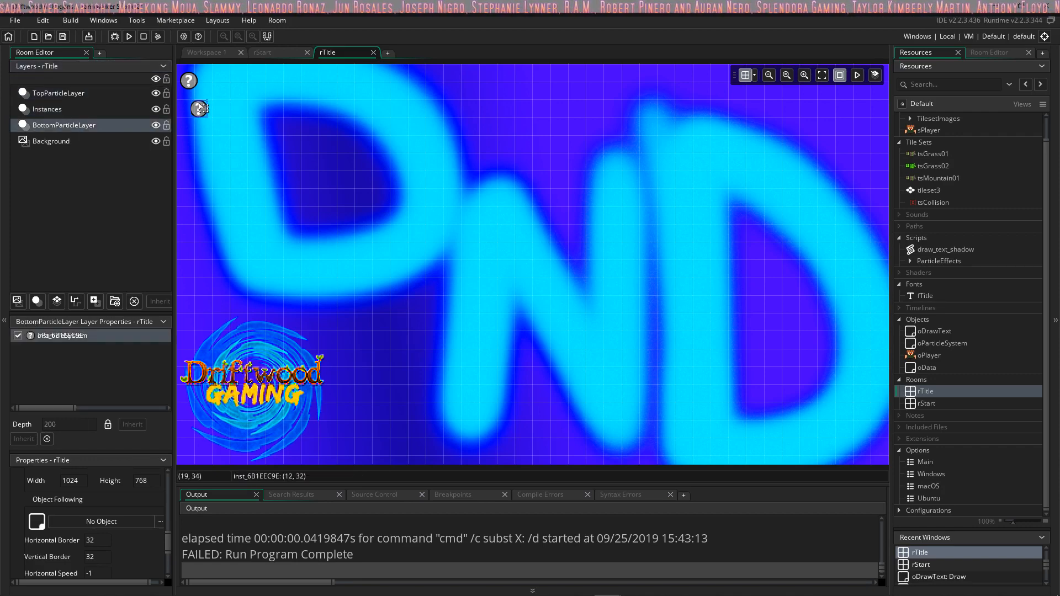
key("Delete")
left_click(92, 112)
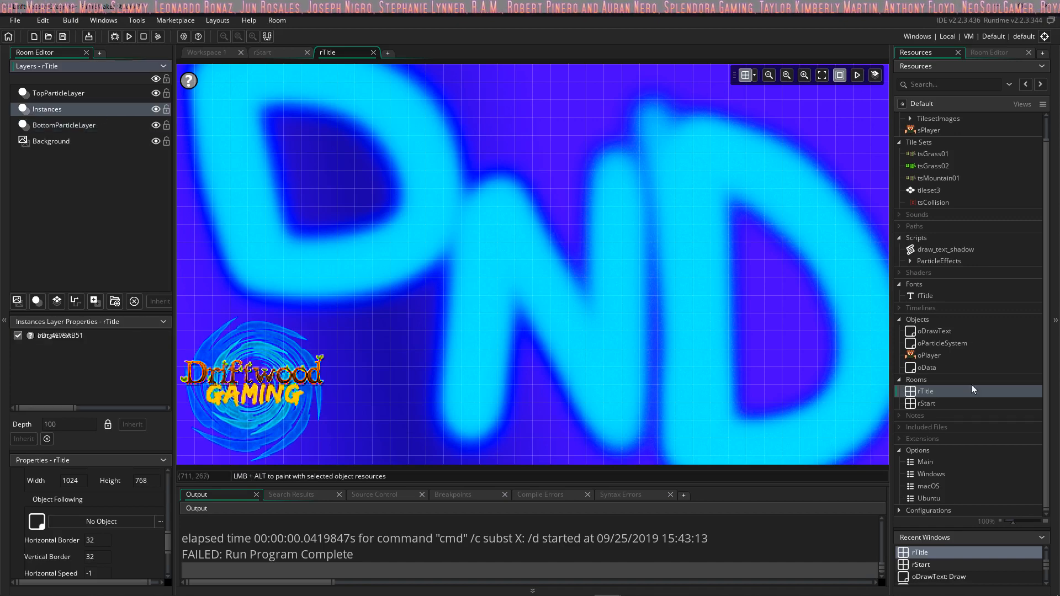
left_click_drag(942, 343, 892, 335)
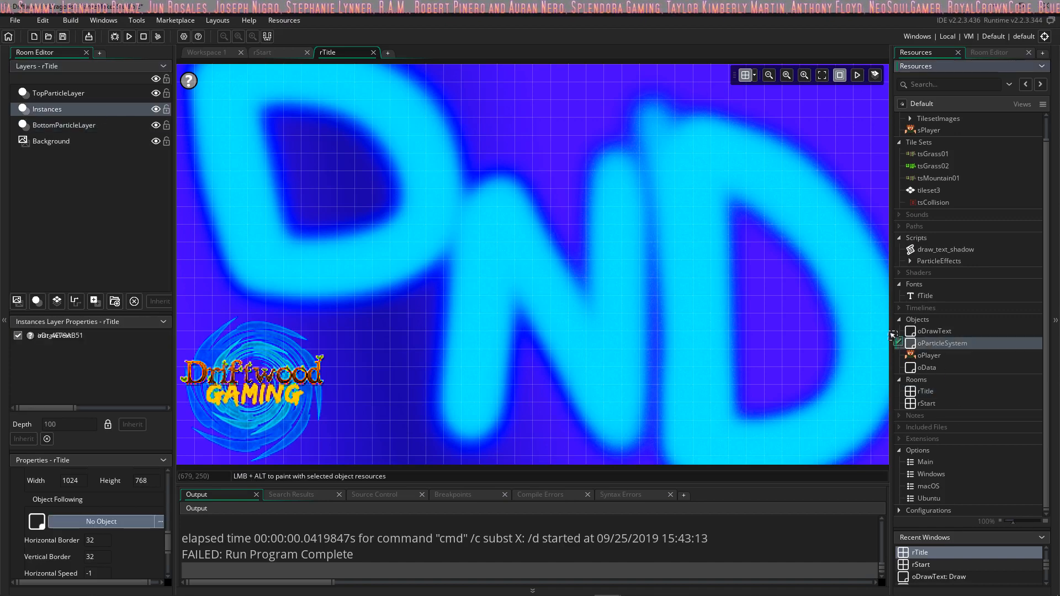
left_click_drag(186, 108, 192, 111)
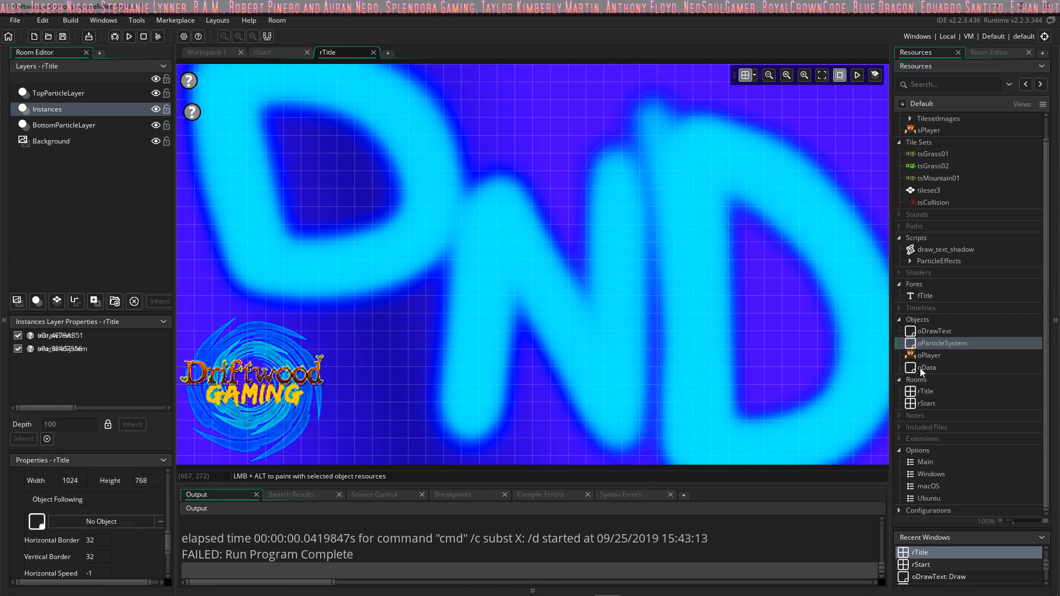
Step: Add an oData instance to rTitle's Instances layer and line up the three instances in a column in the room's upper-left corner
left_click_drag(920, 368, 253, 166)
left_click_drag(190, 136, 191, 138)
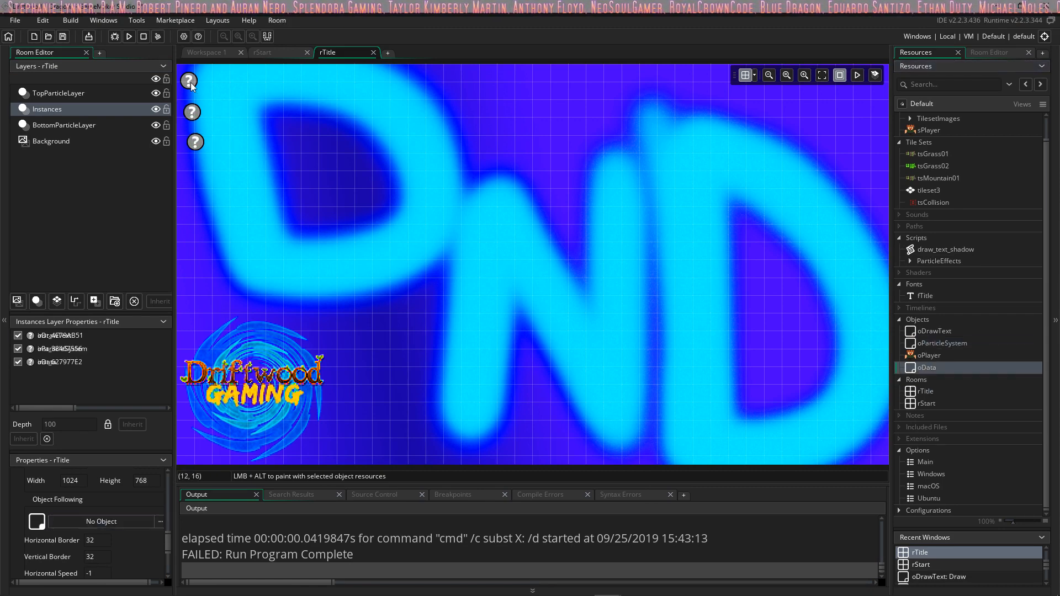
left_click_drag(192, 86, 199, 111)
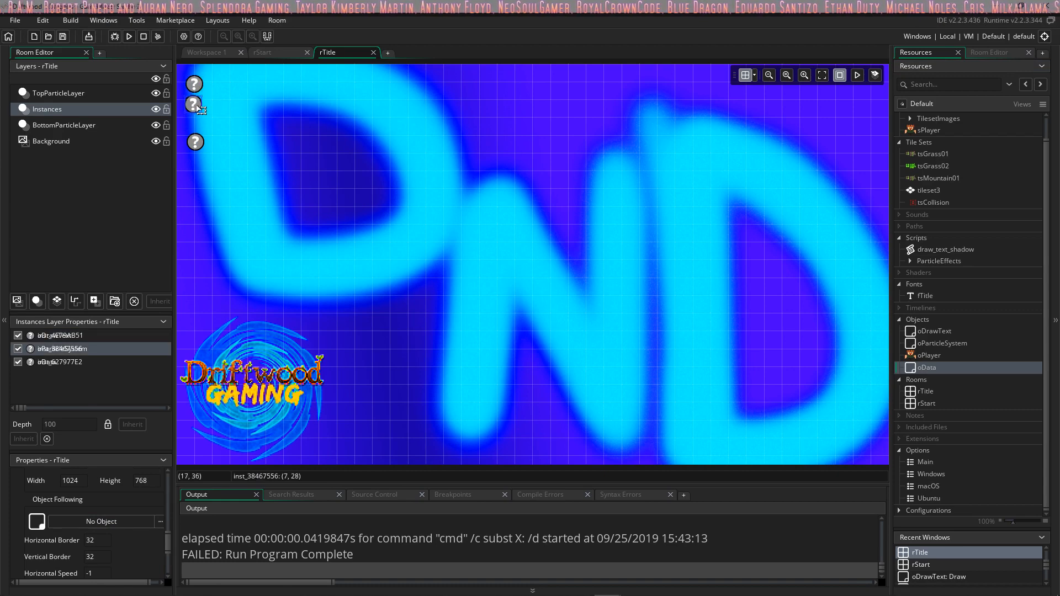
left_click(198, 143)
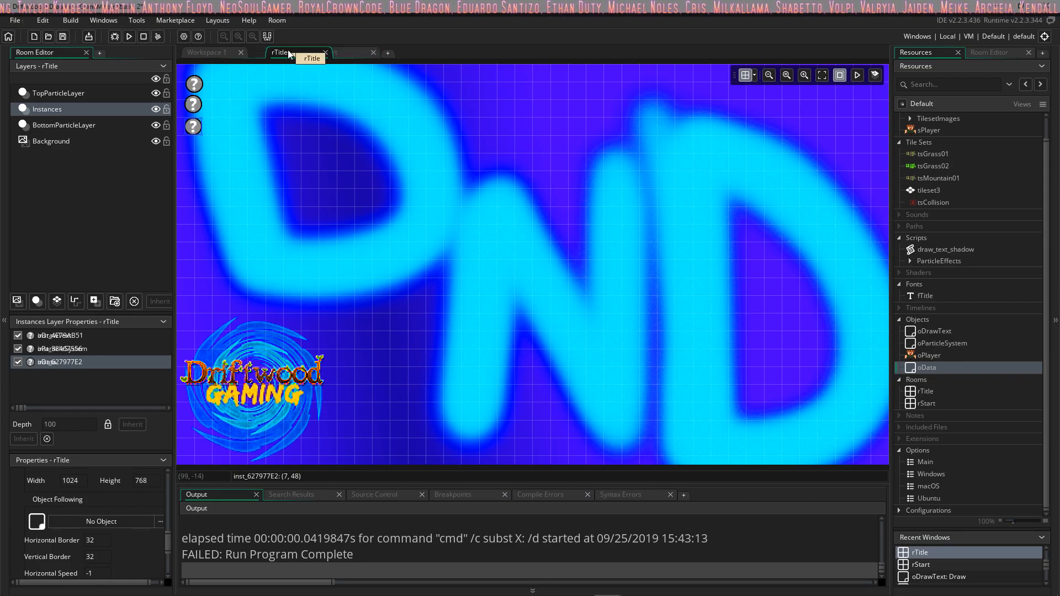
Step: Return to rStart, test-run the game past the title screen, and abort the run
left_click(328, 52)
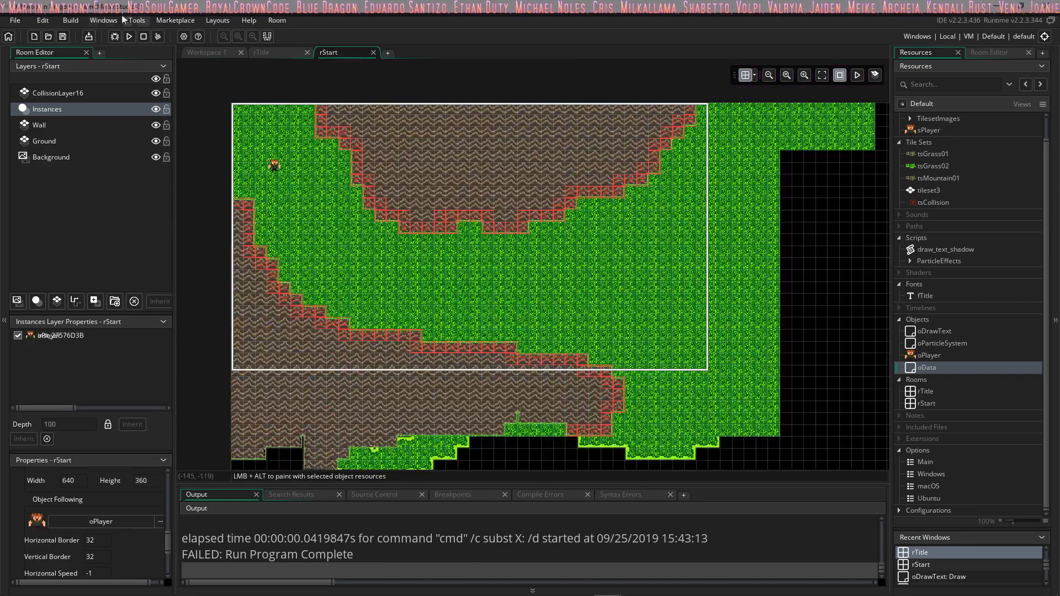
left_click(129, 36)
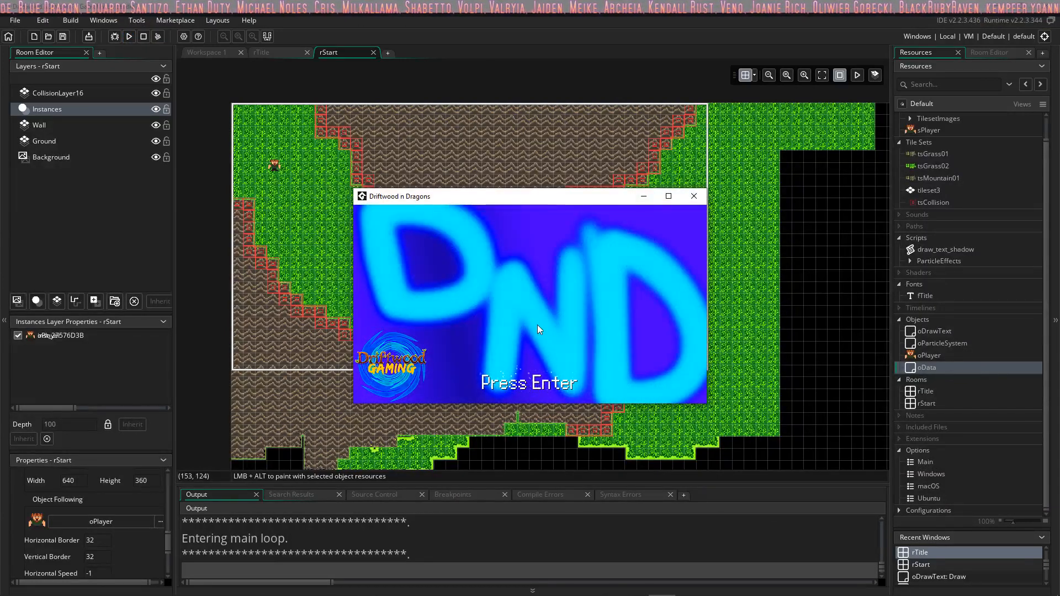
key("Return")
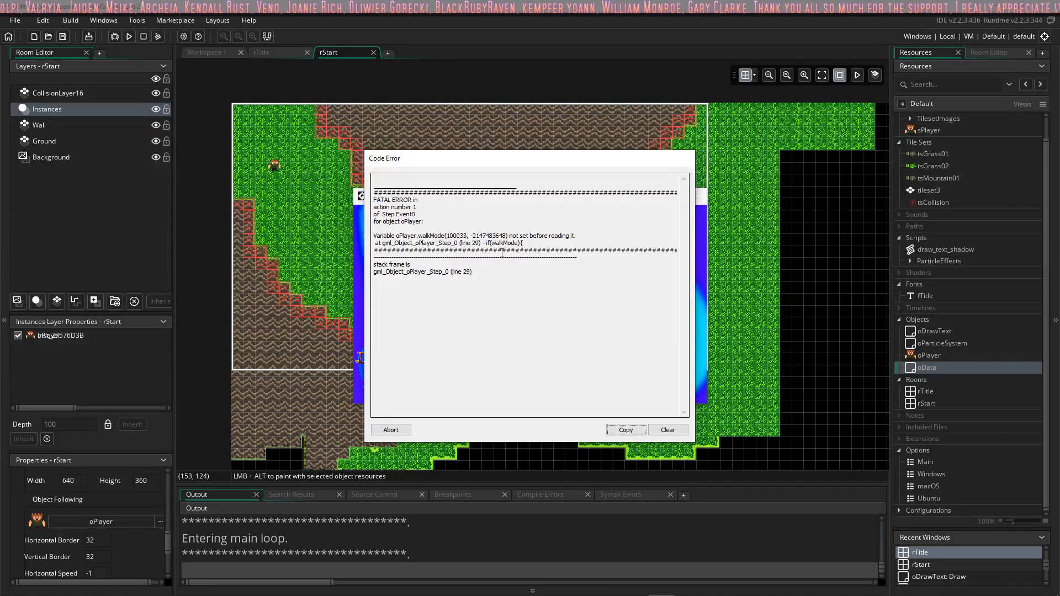
left_click(389, 433)
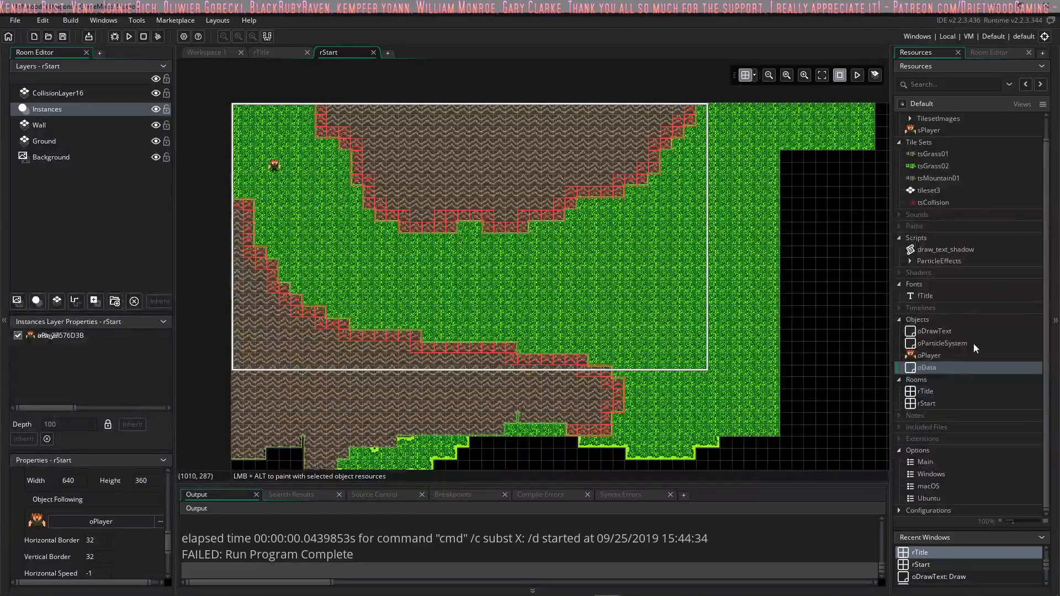
Step: Open oPlayer and review its Step event's movement, collision and walk mode code, then the variables in its Create event
double_click(933, 356)
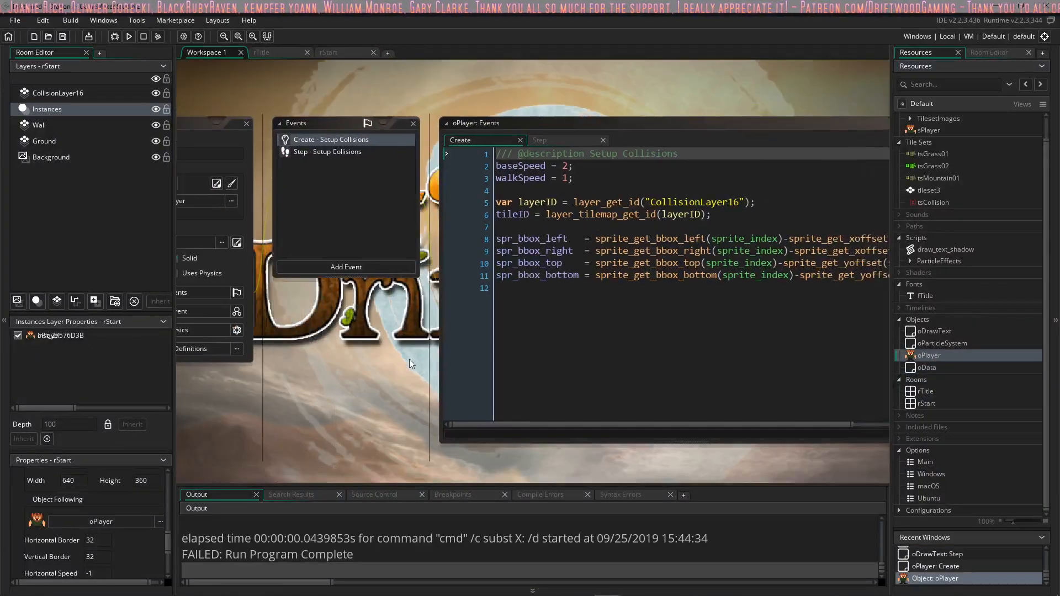
left_click(550, 142)
scroll(531, 309, "down", 5)
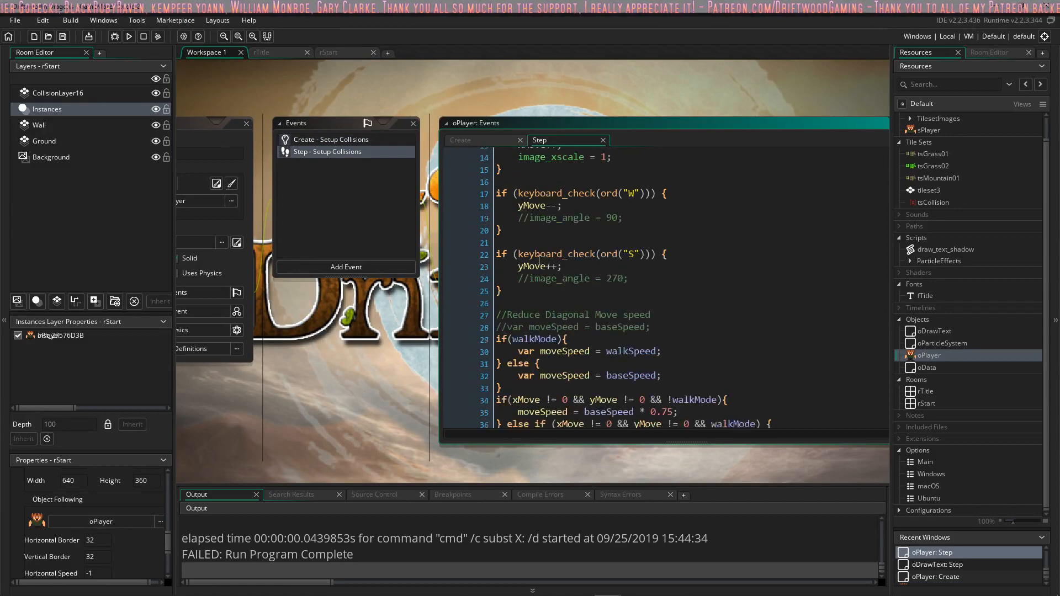
scroll(531, 310, "down", 15)
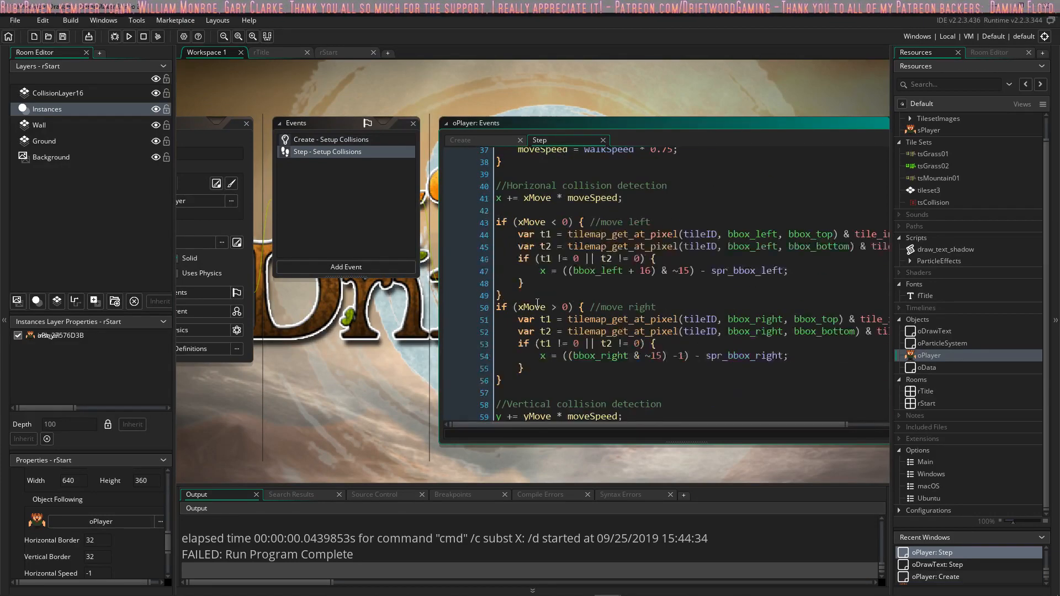
left_click(543, 335)
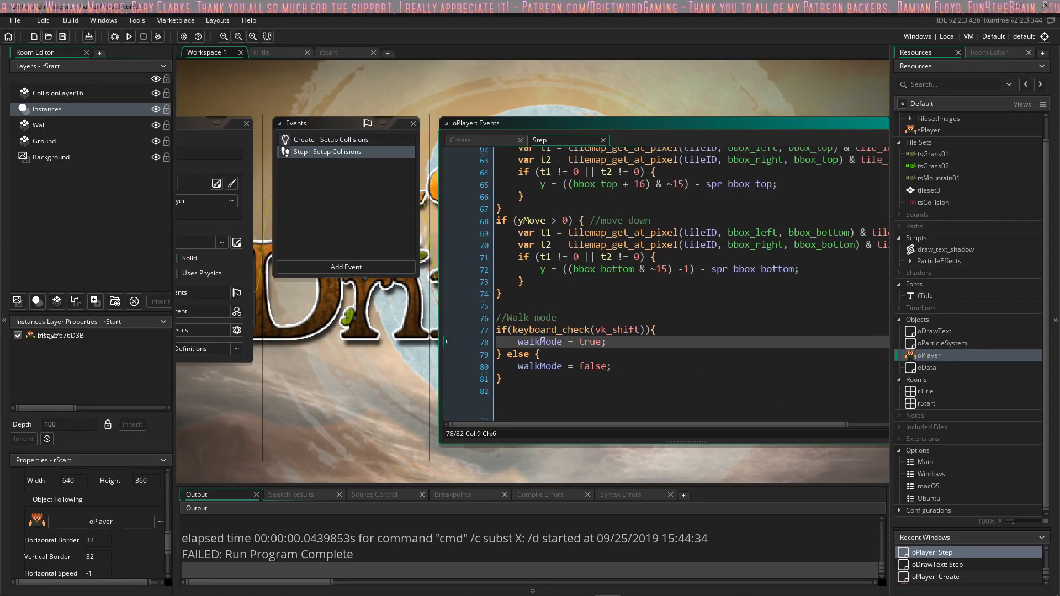
scroll(541, 331, "up", 4)
left_click(493, 142)
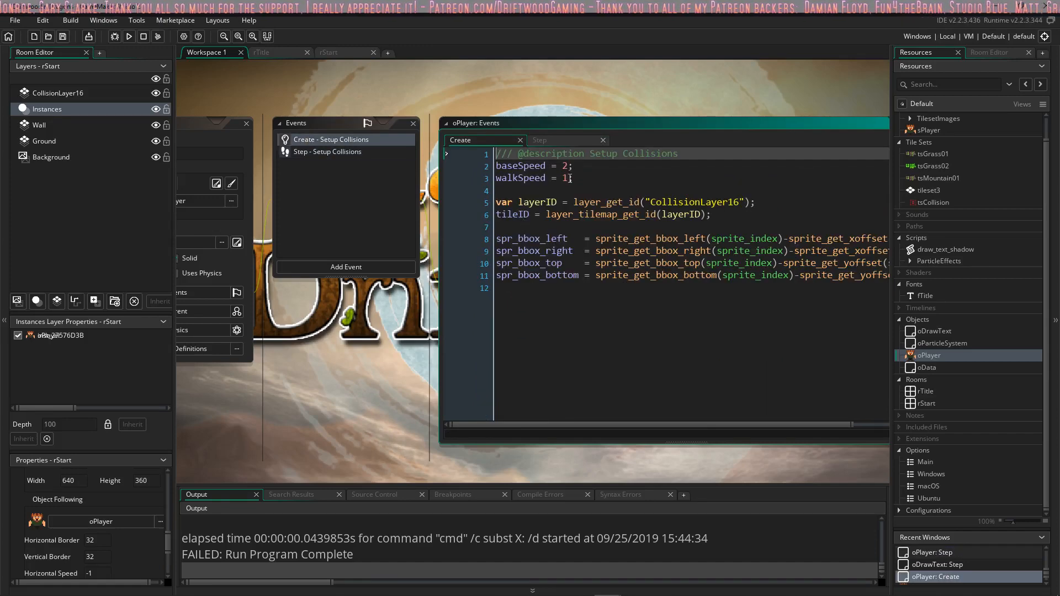
left_click(571, 178)
Step: Switch to the GMS2RPG project and select the walkMode = false; line in the o_playr object's Create event
key("alt+Tab")
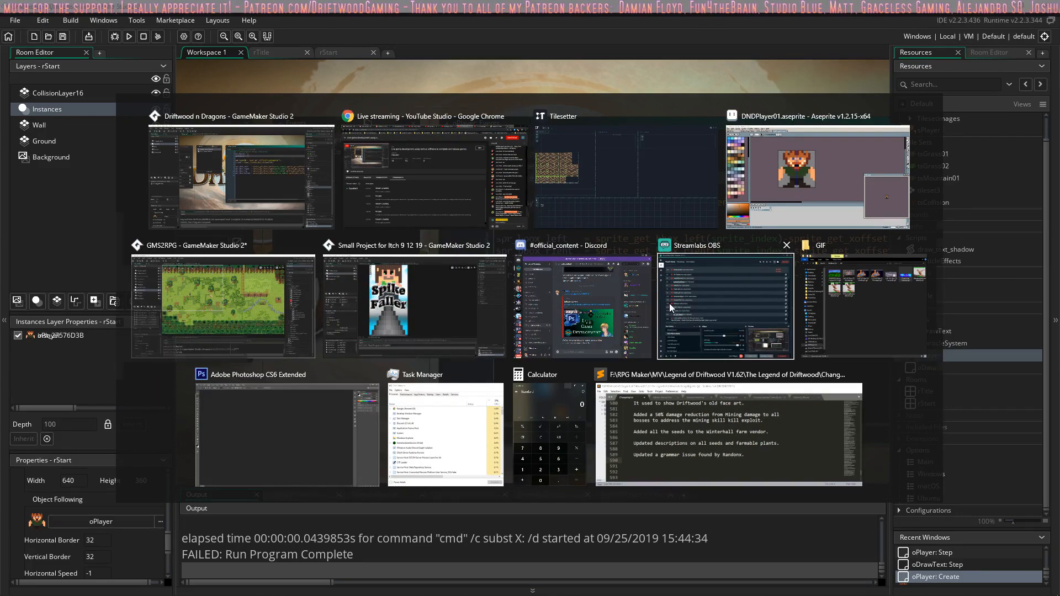
key("alt+Tab")
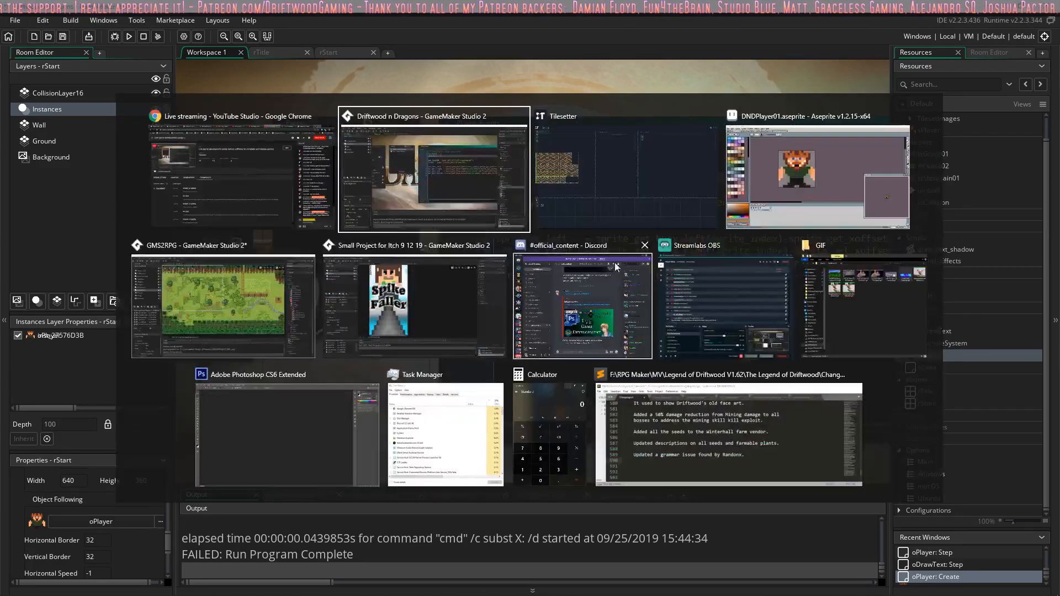
left_click(242, 293)
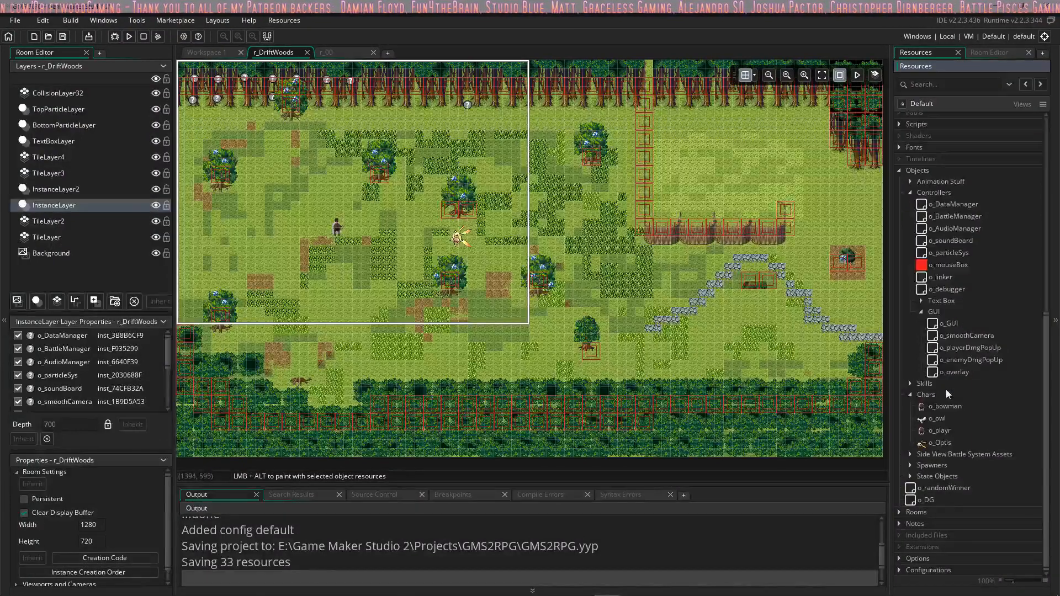
double_click(945, 431)
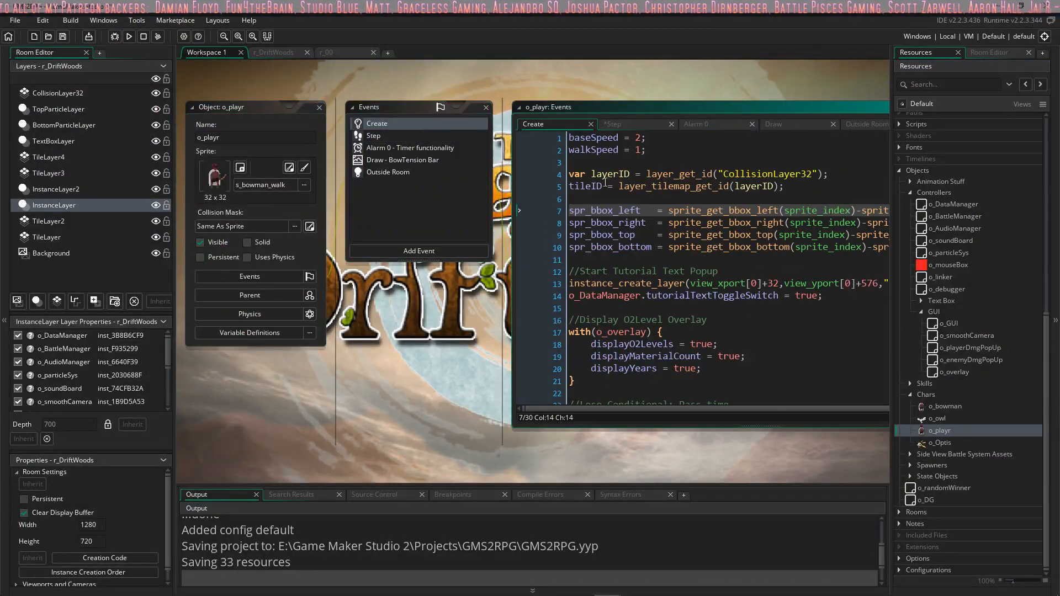
scroll(617, 207, "down", 3)
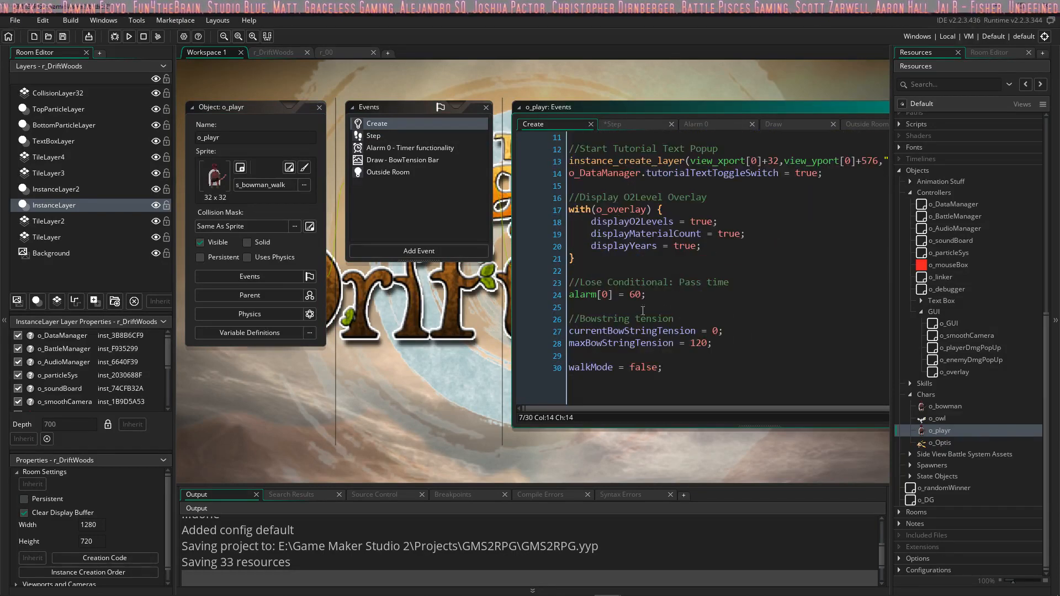
left_click(551, 375)
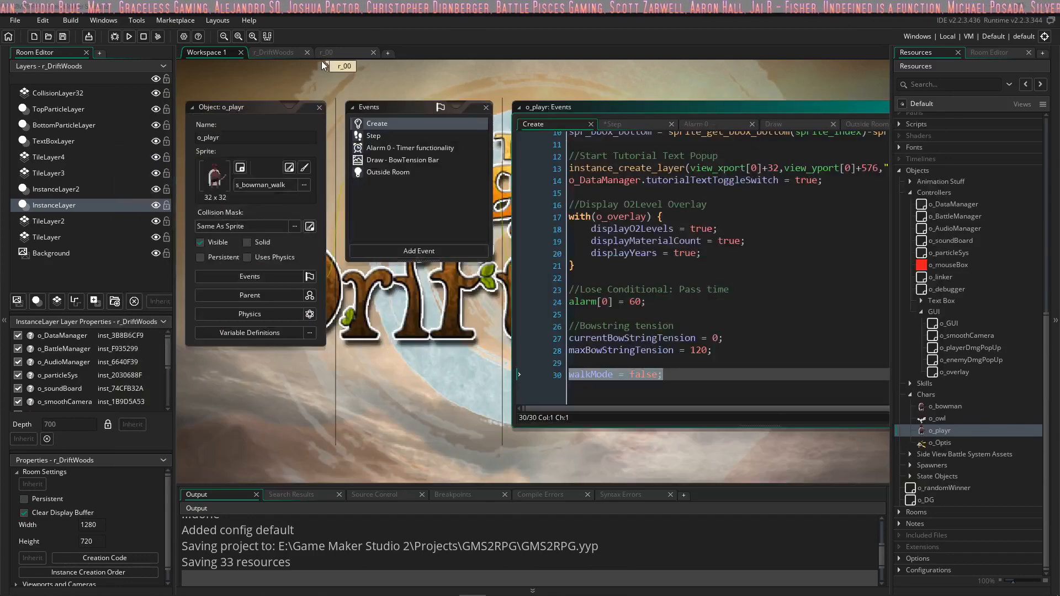
Step: Return to the Driftwood n Dragons project, add walkMode = false; below walkSpeed in oPlayer's Create event, and save the project
key("alt+Tab")
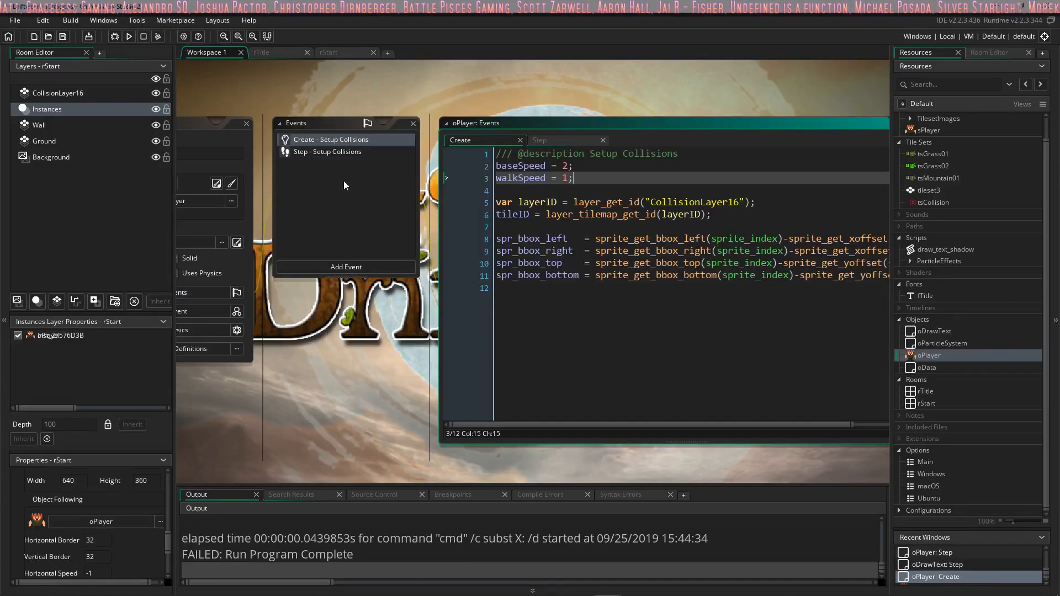
key("ctrl+End")
left_click(594, 180)
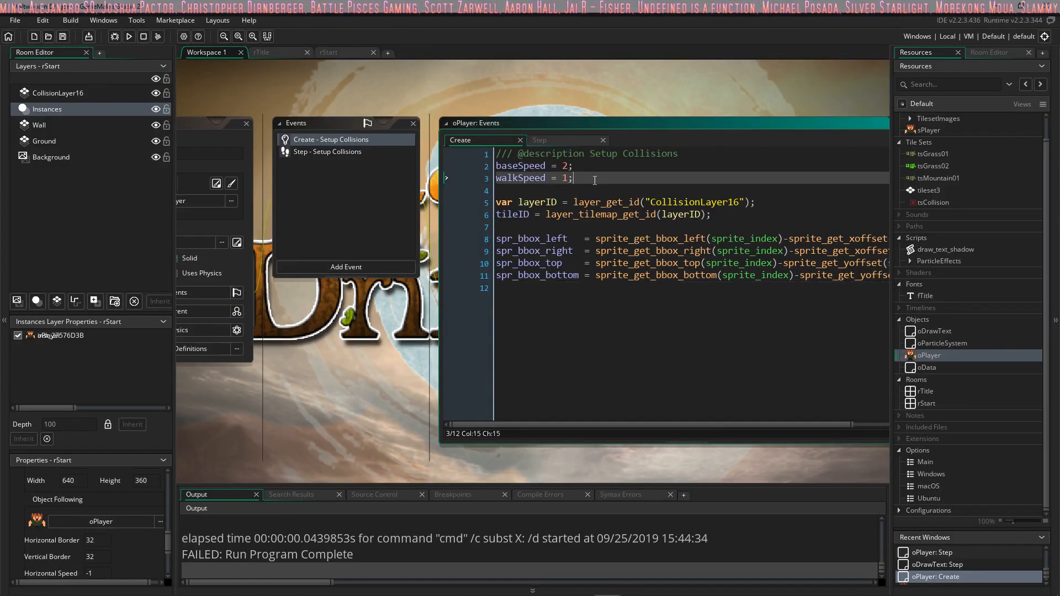
key("Return")
key("Return")
type("walkMode = false;")
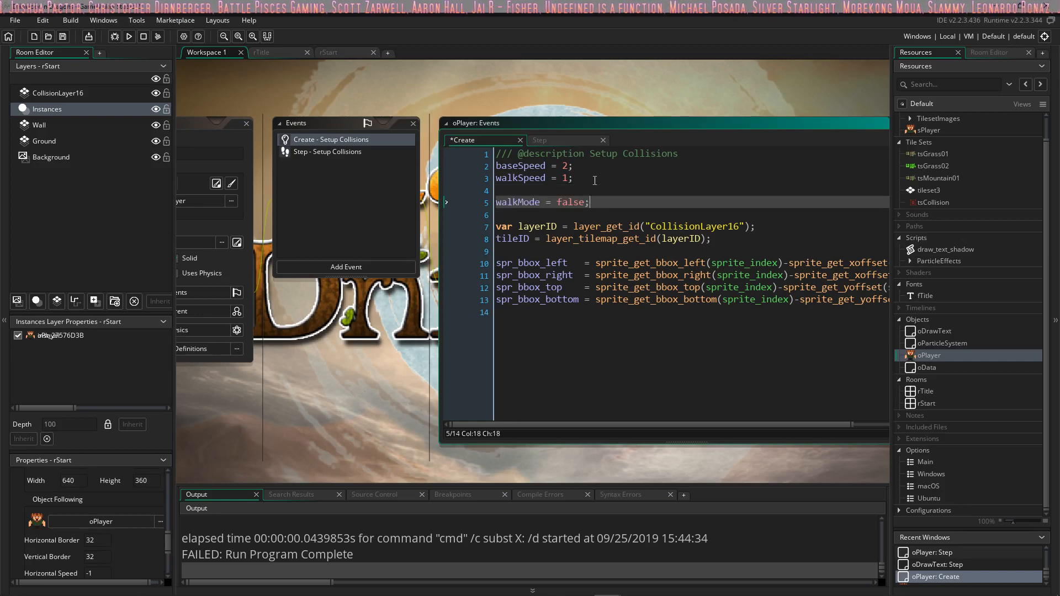
key("ctrl+s")
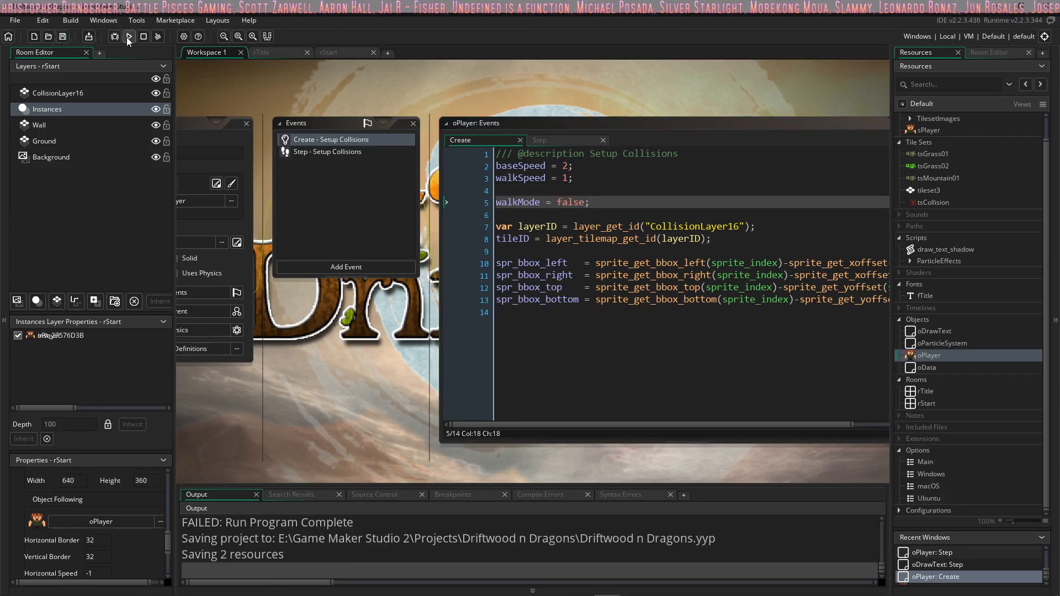
Step: Run the game, continue past the title screen, and maximize the game window
left_click(127, 38)
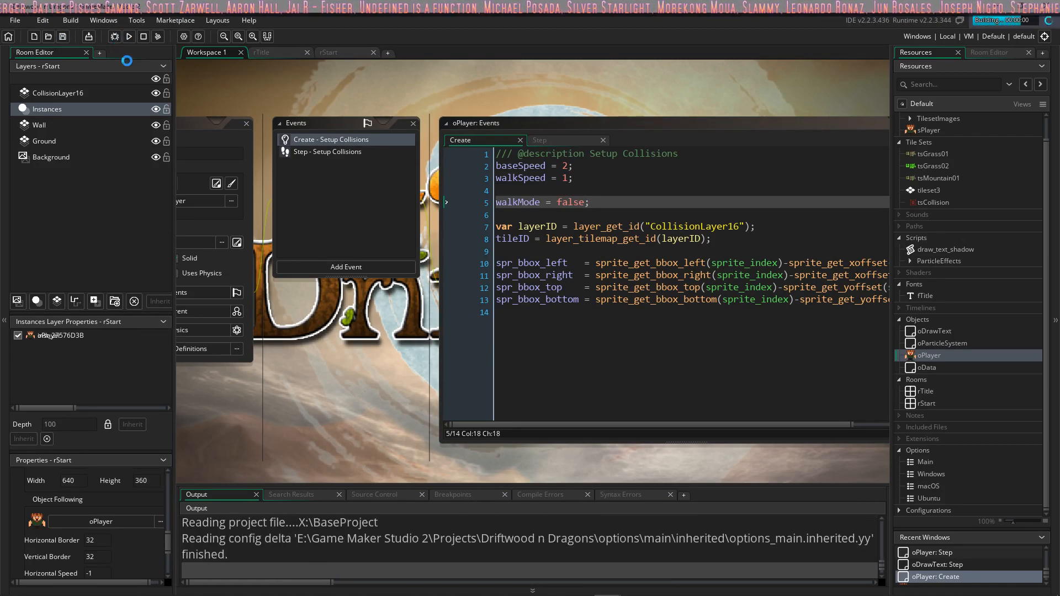
key("Return")
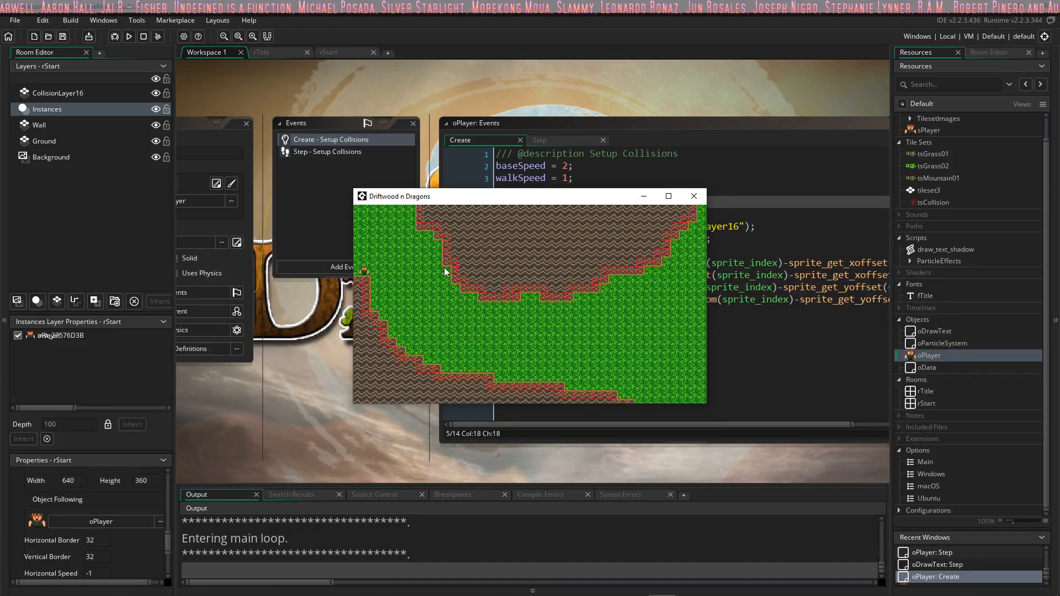
left_click(668, 196)
Step: Walk the player along the edges of both mountain areas to test the collision tiles from the grass side
key("a")
key("s")
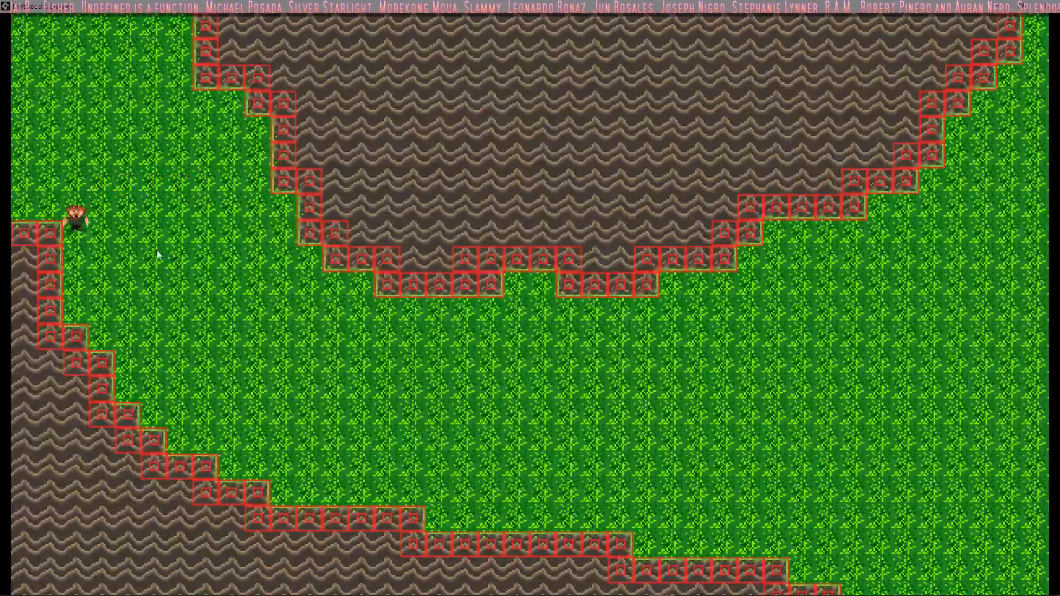
key("d")
key("w")
key("d")
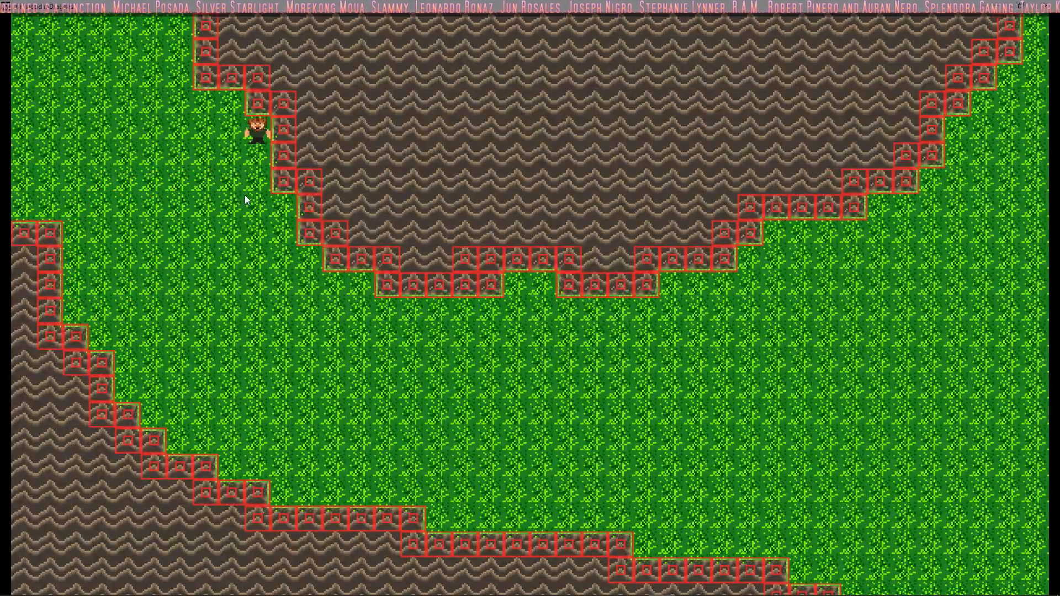
key("a")
key("a")
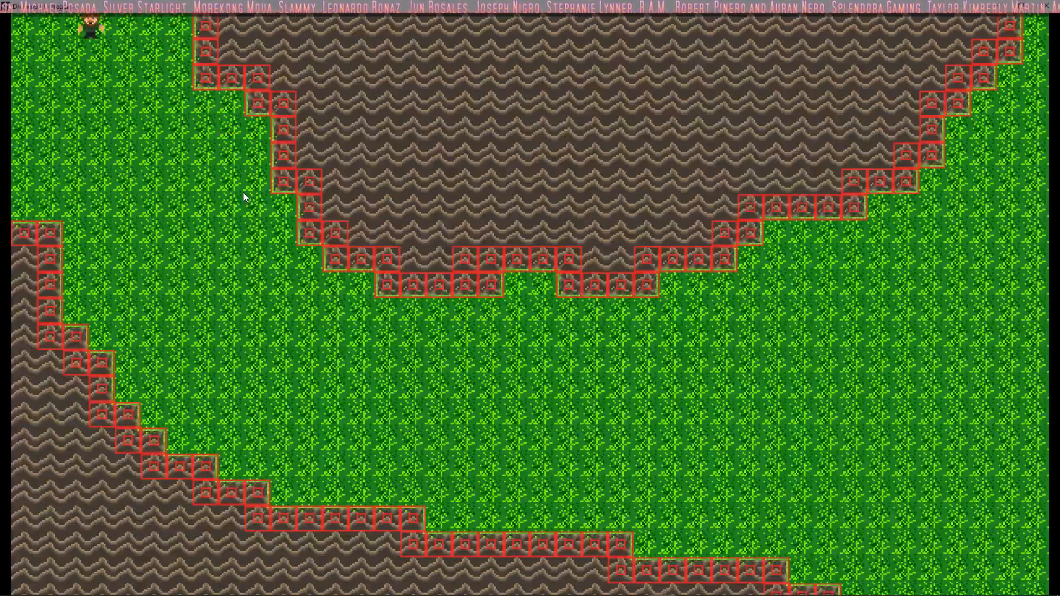
key("s")
key("d")
key("s")
key("d")
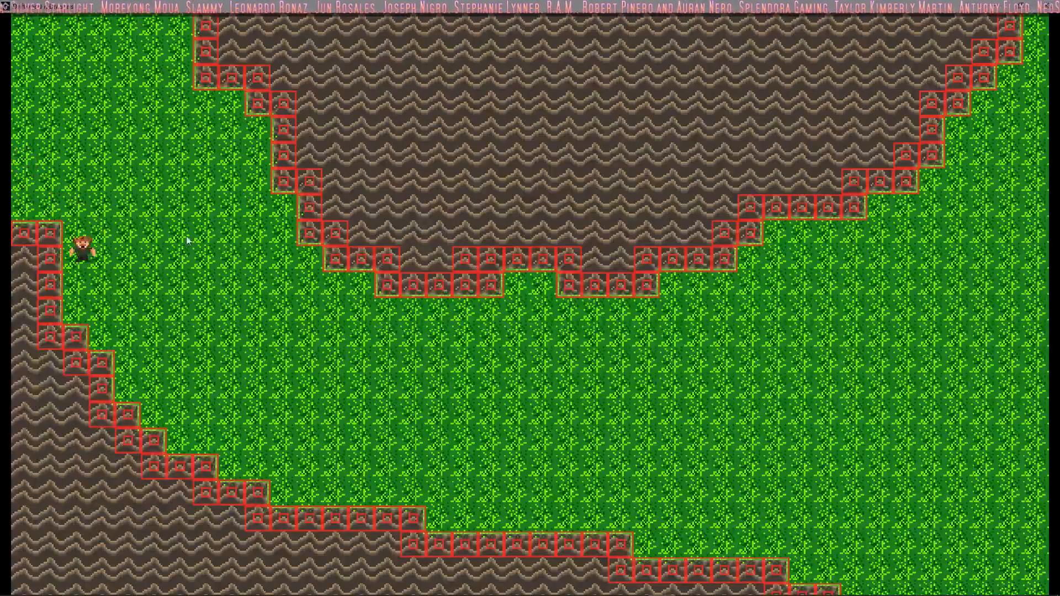
key("s")
key("d")
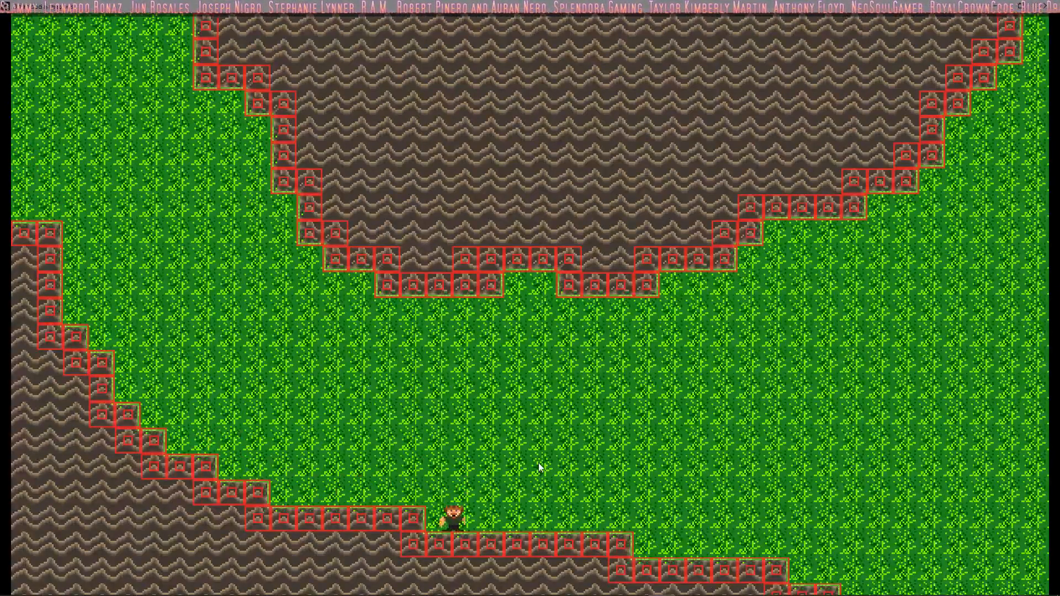
key("a")
key("w")
key("a")
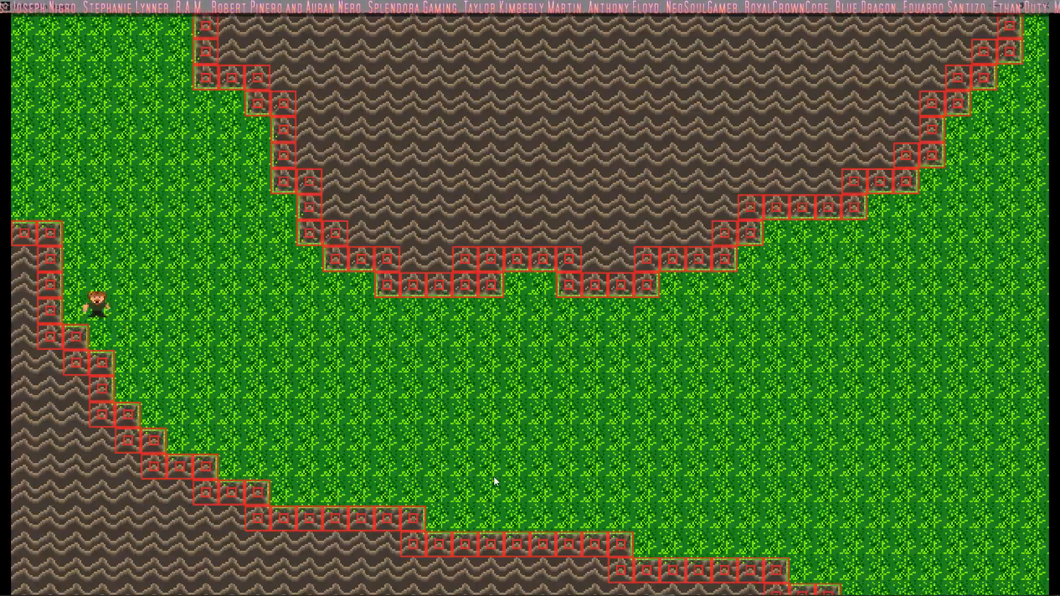
key("a")
key("w")
key("d")
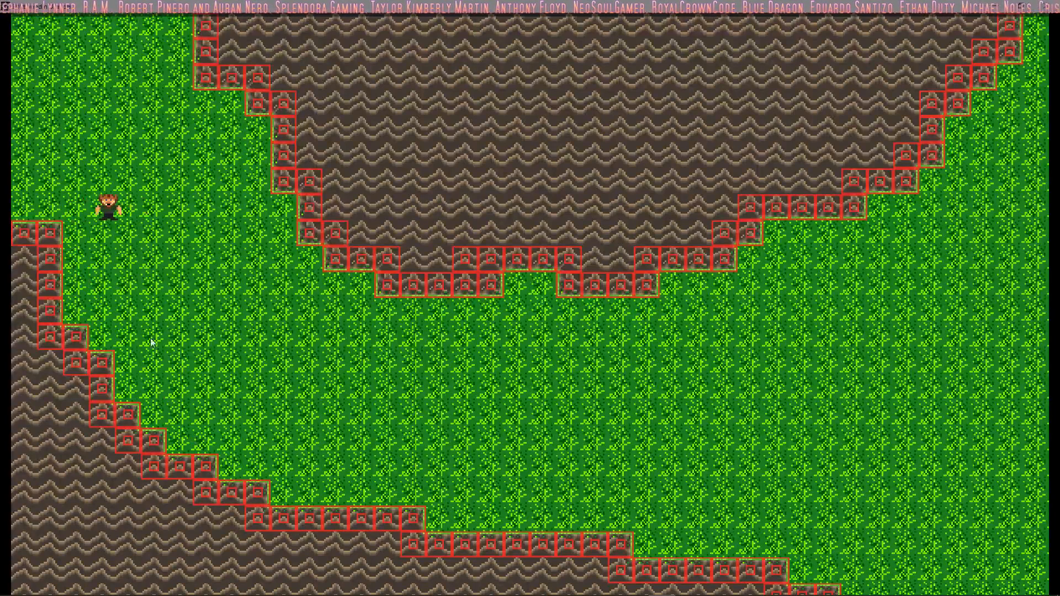
key("a")
key("s")
key("d")
key("w")
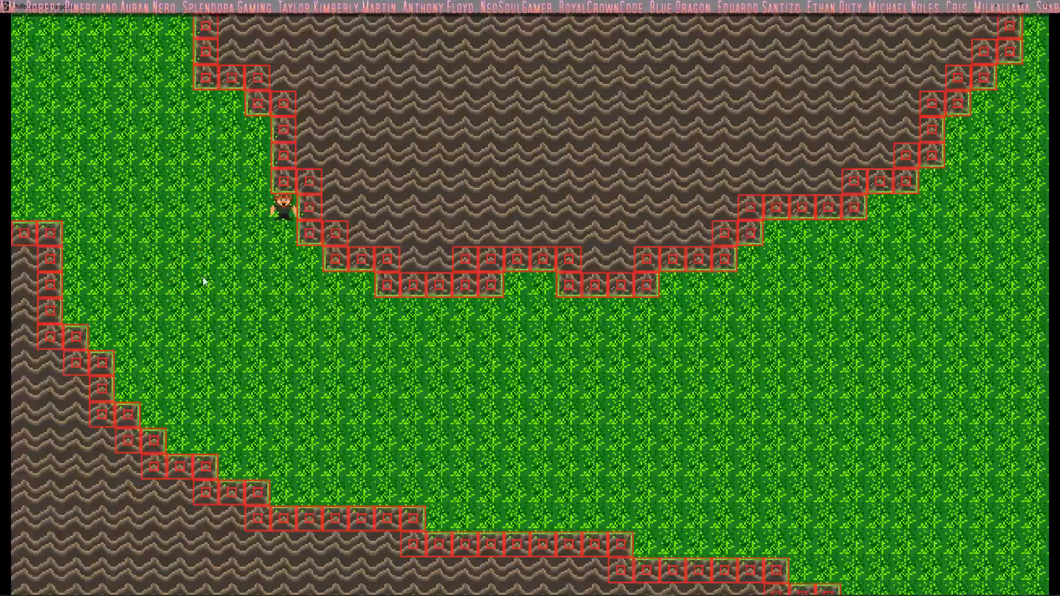
key("d")
key("s")
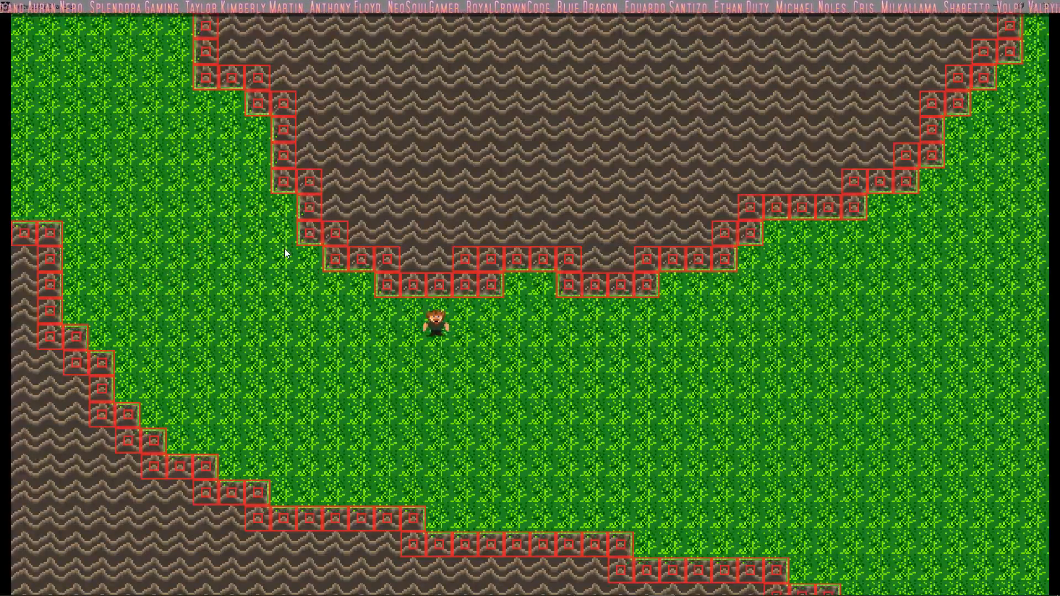
key("a")
key("w")
key("d")
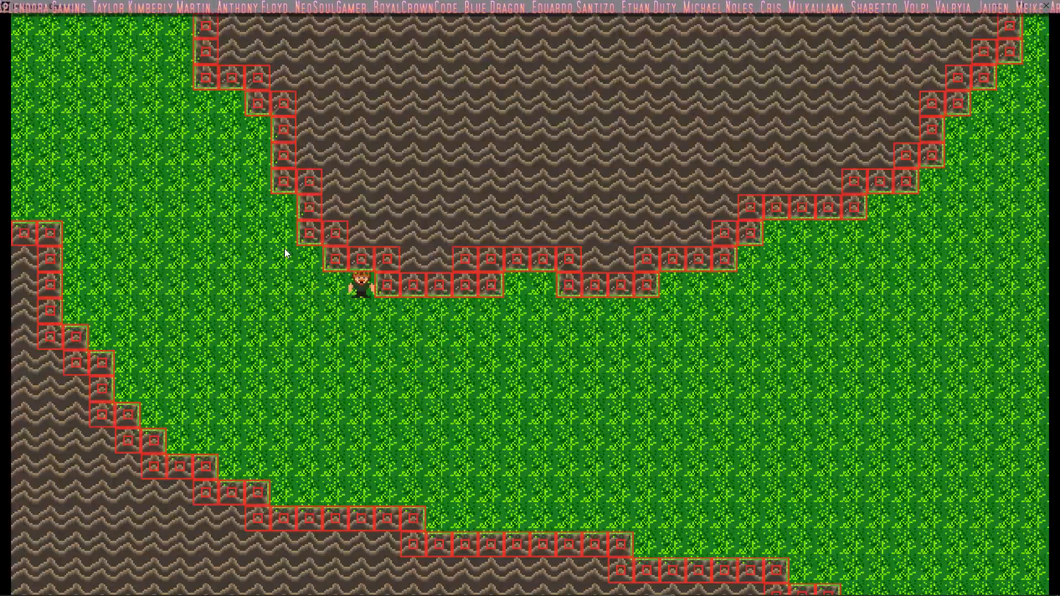
key("s")
key("d")
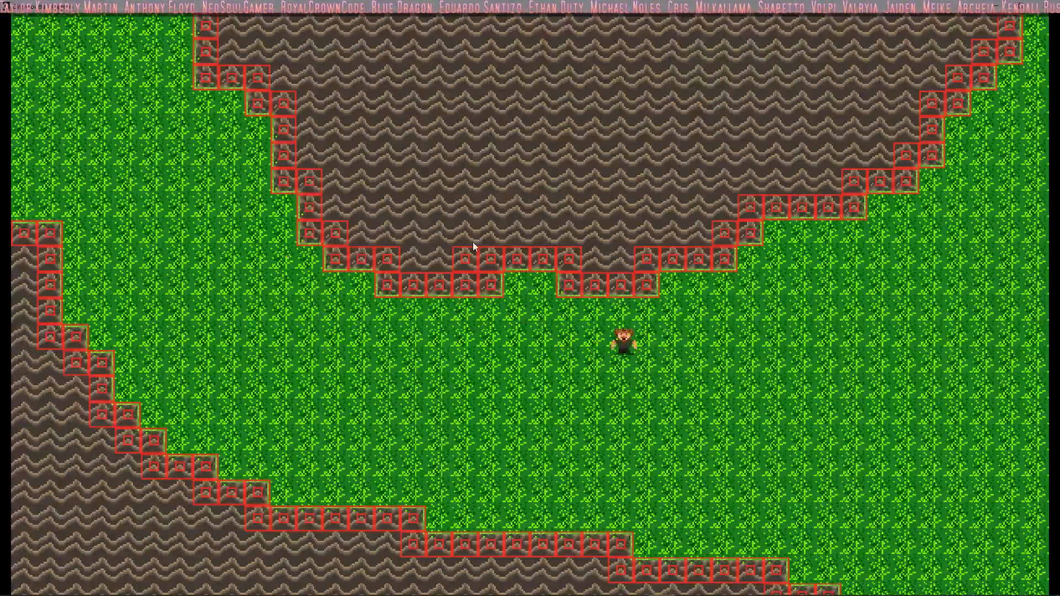
key("w")
key("d")
key("a")
key("w")
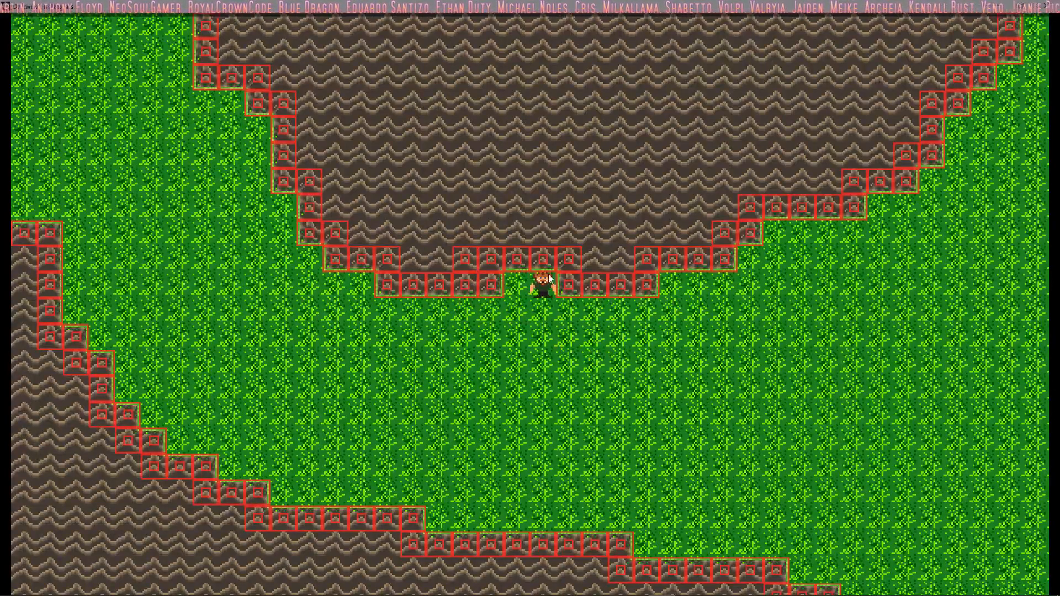
key("s")
key("d")
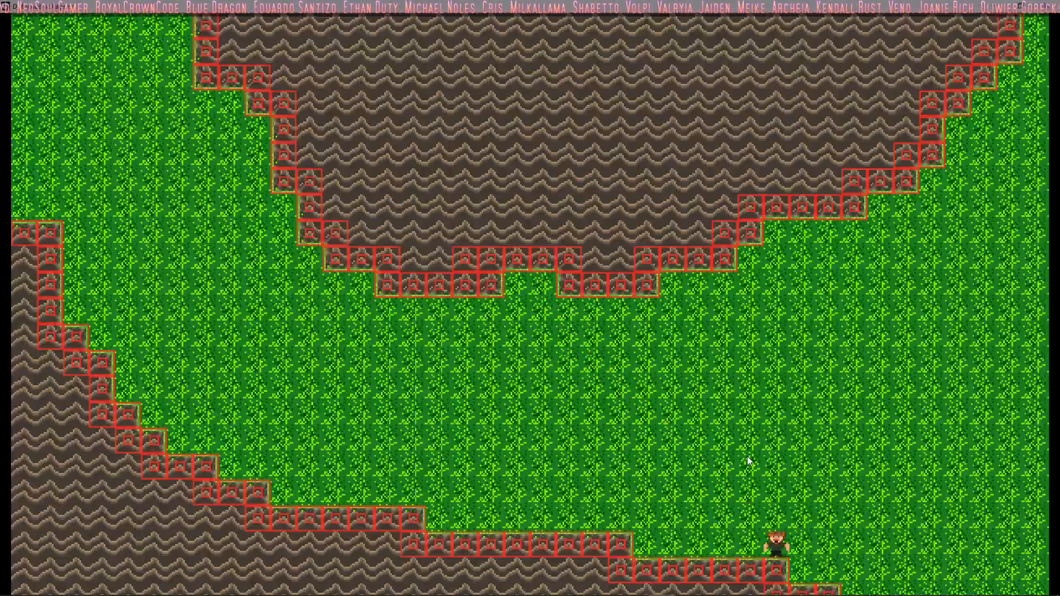
Step: Walk the player past the map's lower edge and up onto the lower mountain to test its collision tiles from behind
key("a")
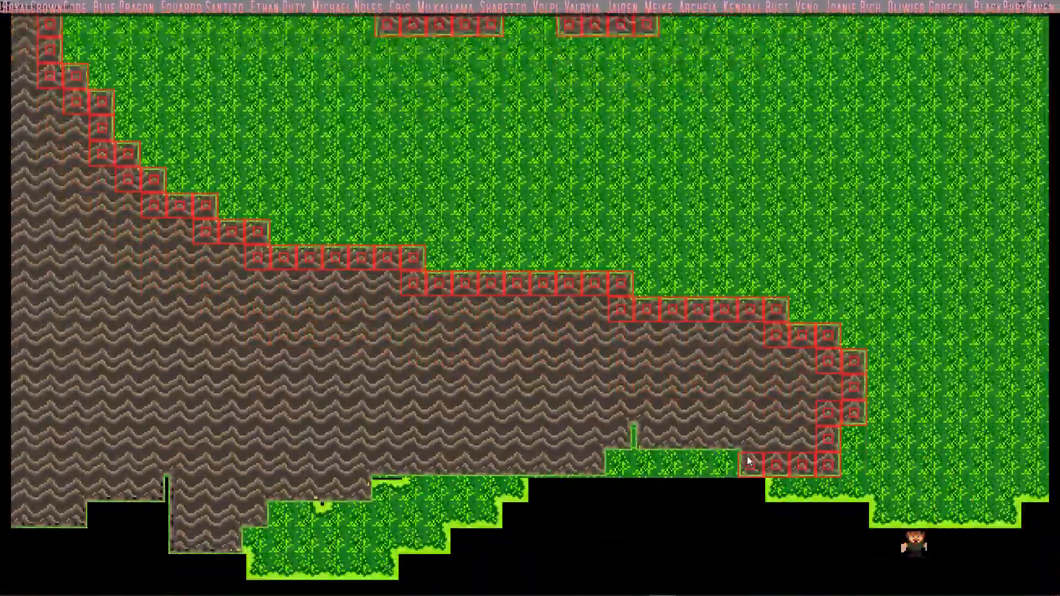
key("w")
key("s")
key("s")
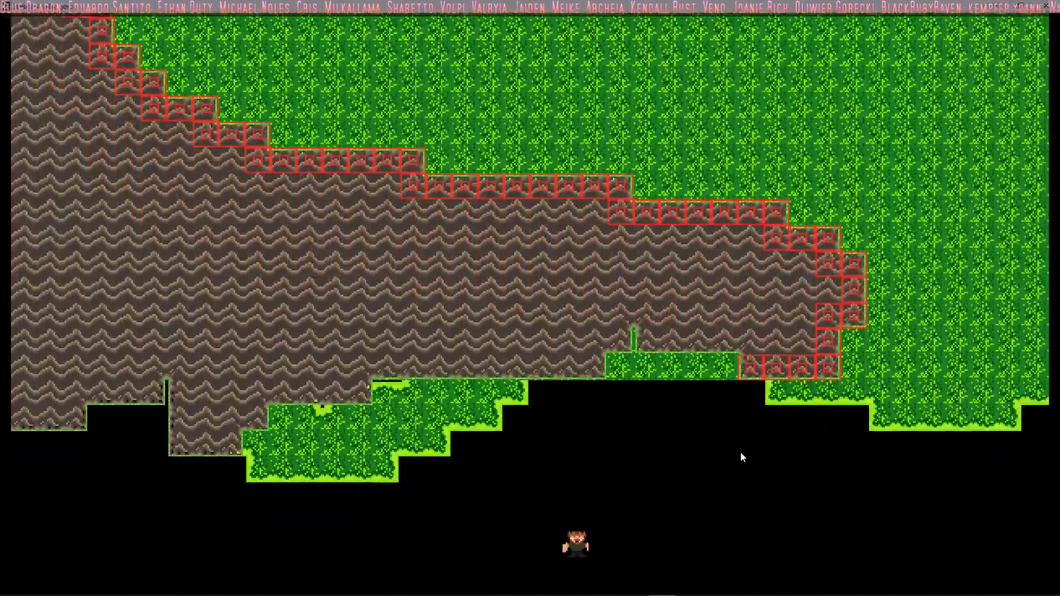
key("a")
key("w")
key("d")
key("w")
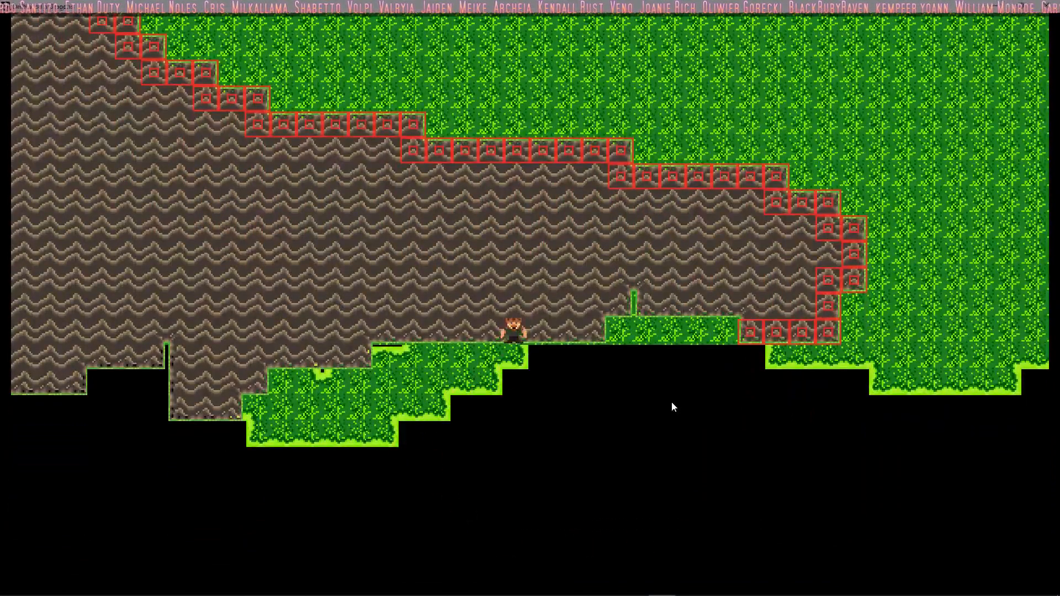
key("d")
key("a")
key("a")
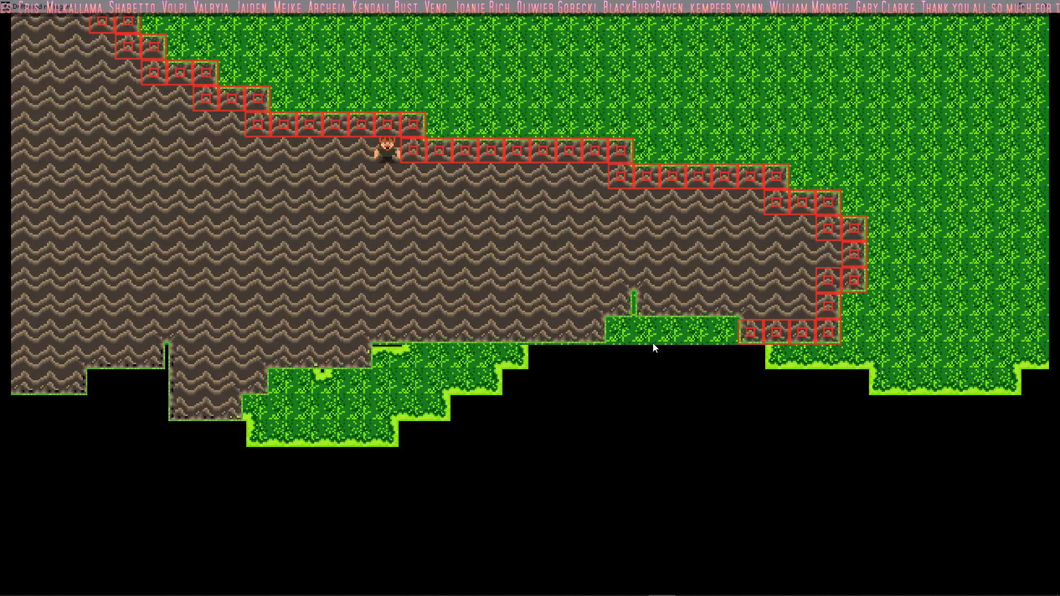
key("s")
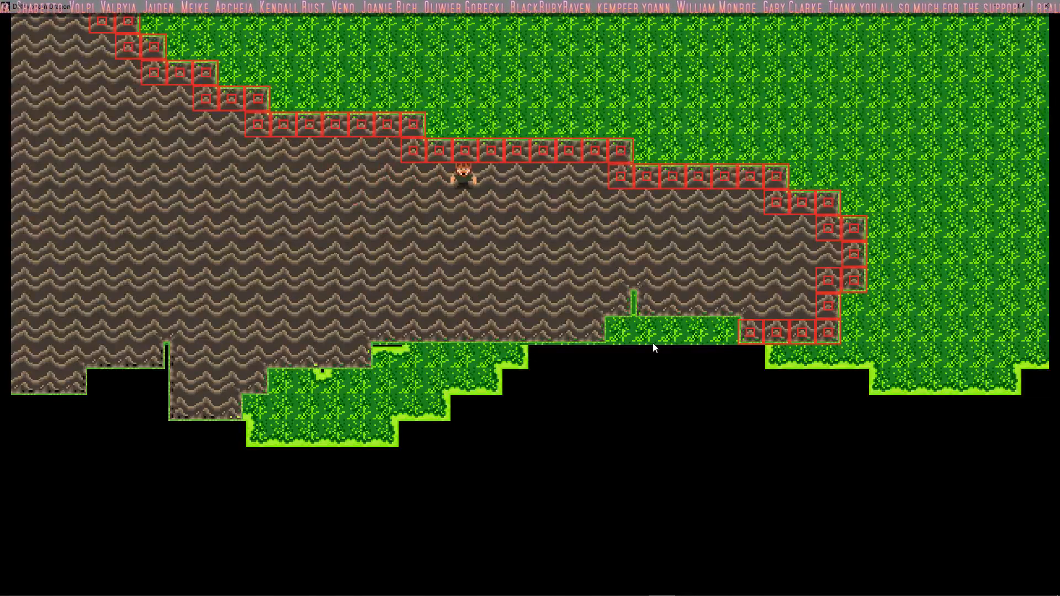
Step: Walk the player along the inside of the lower mountain's upper collision edge and into the notch at its east end
key("d")
key("s")
key("w")
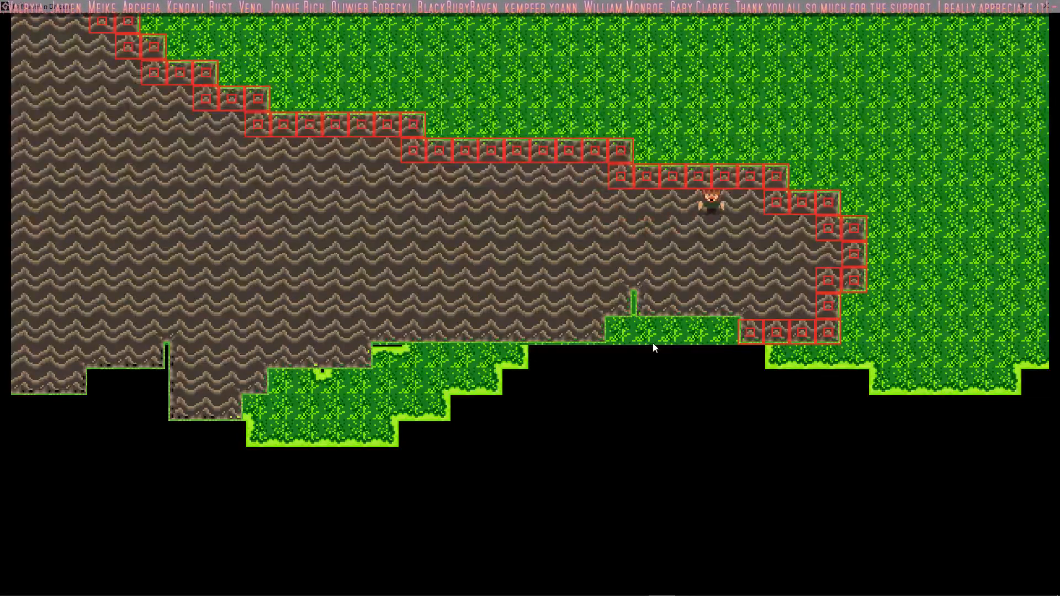
key("s")
key("d")
key("s")
key("a")
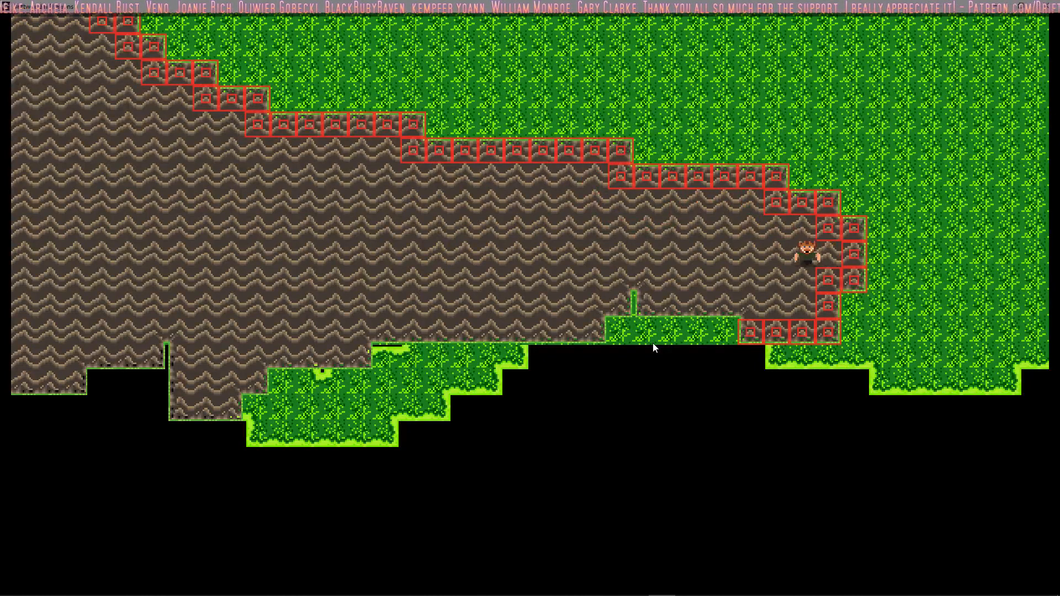
key("d")
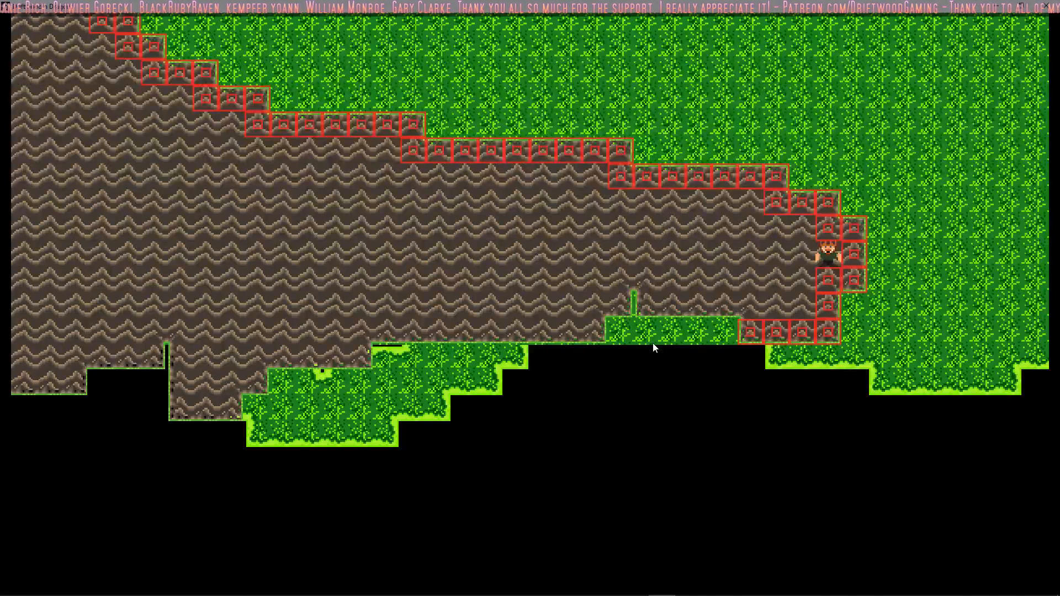
Step: Walk the player out around the lower mountain's east end and up across the open grass to test the collision tiles
key("a")
key("s")
key("d")
key("d")
key("w")
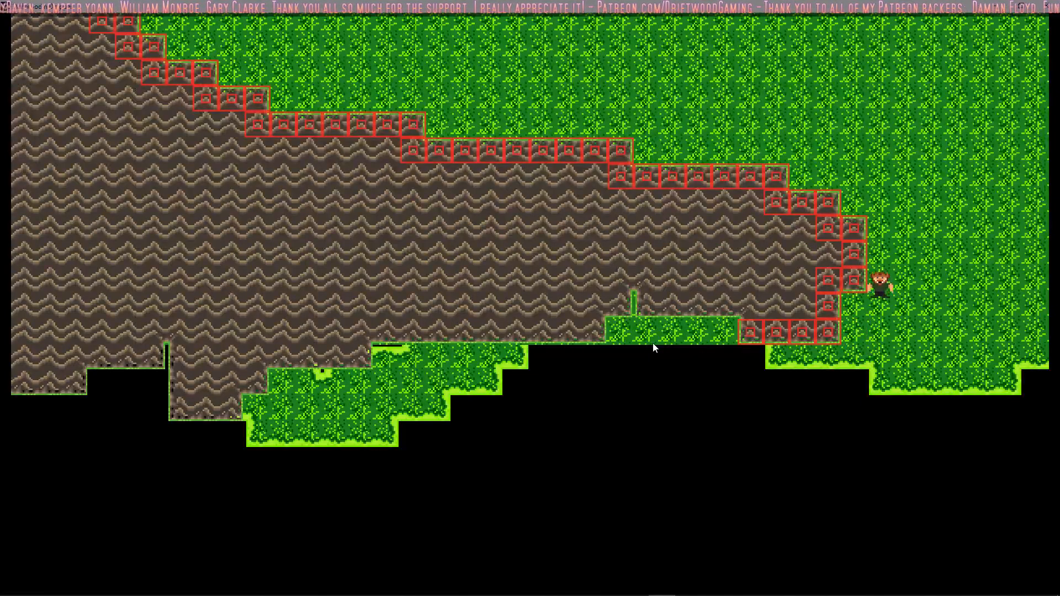
key("d")
key("w")
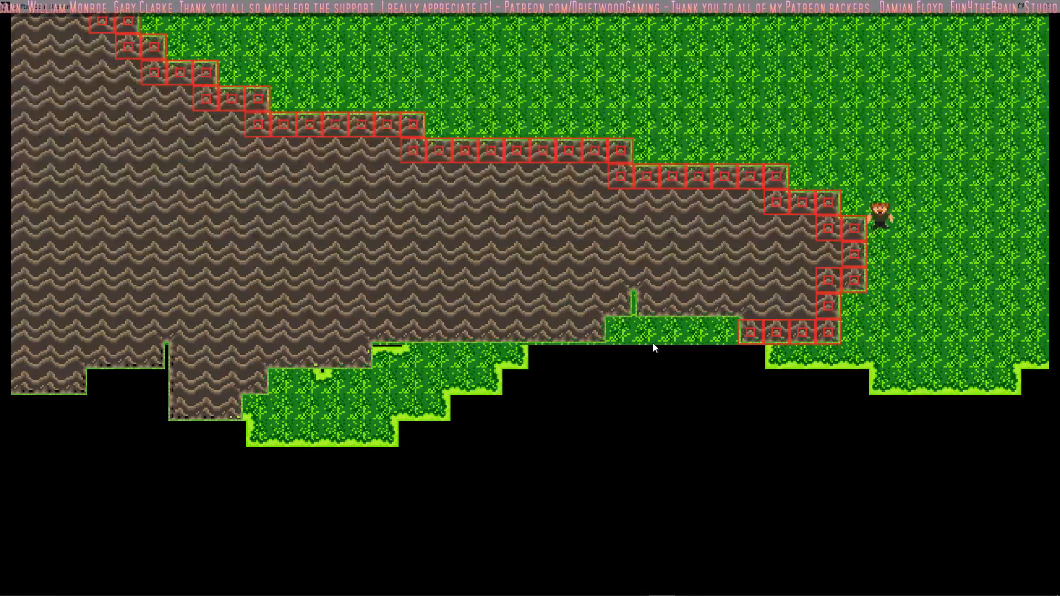
key("a")
key("w")
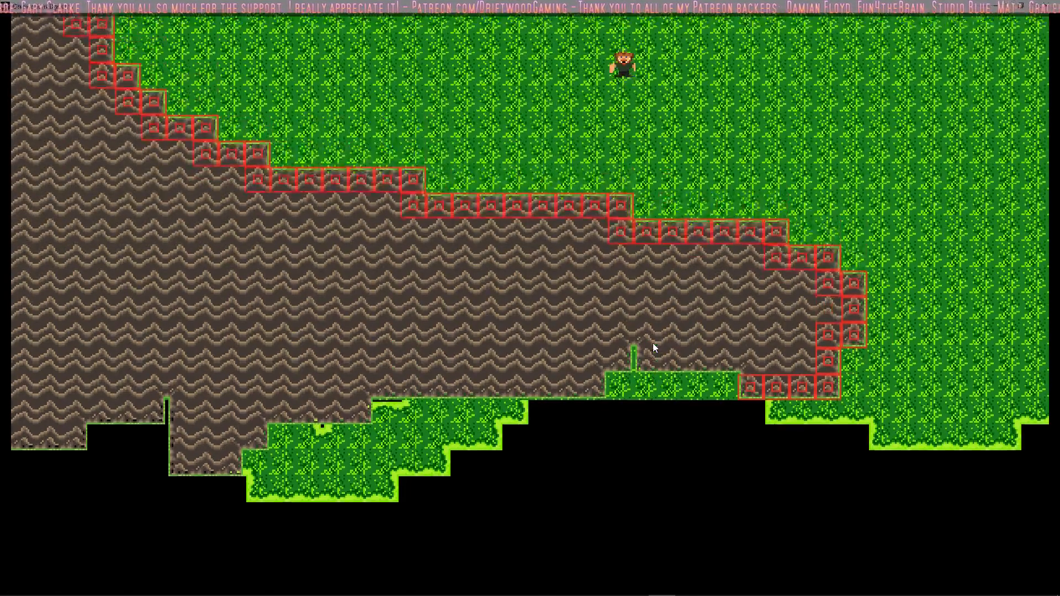
key("d")
Step: Walk the player around the mountain's east end, onto the mountain from below, and back out to the grass
key("d")
key("w")
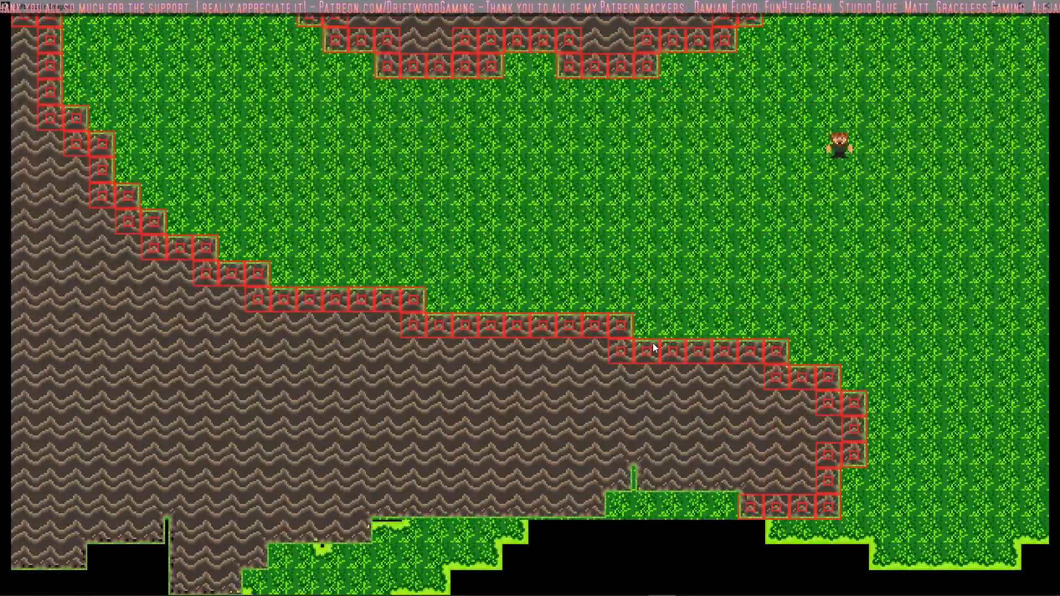
key("s")
key("d")
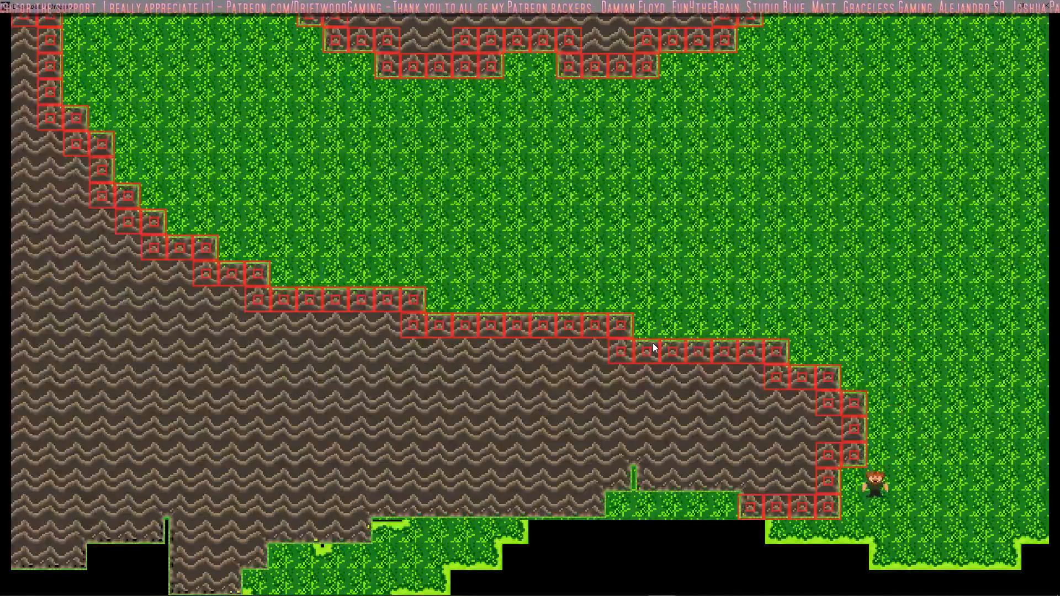
key("s")
key("a")
key("w")
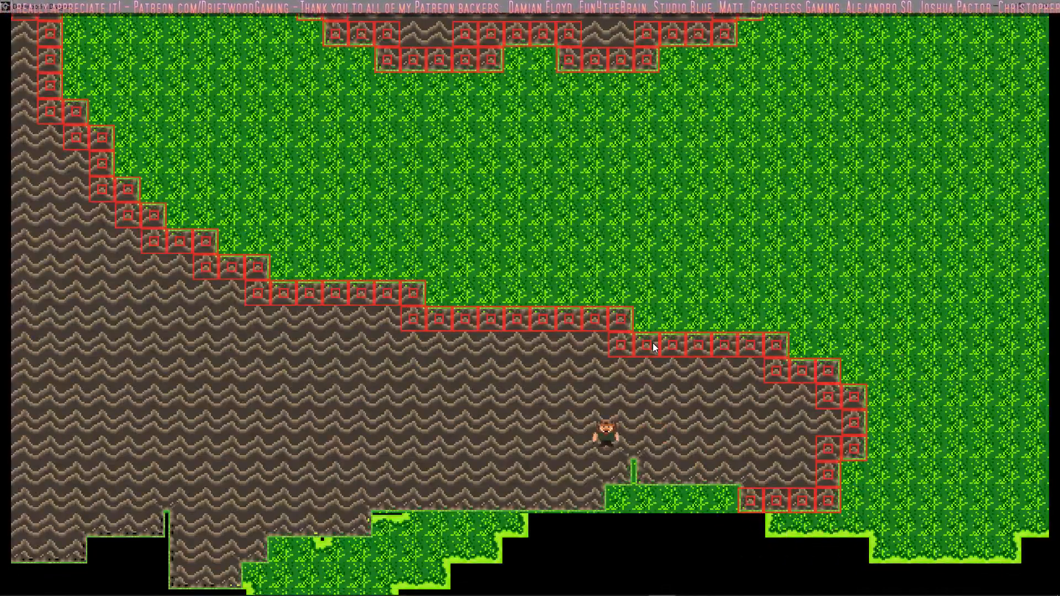
key("a")
key("s")
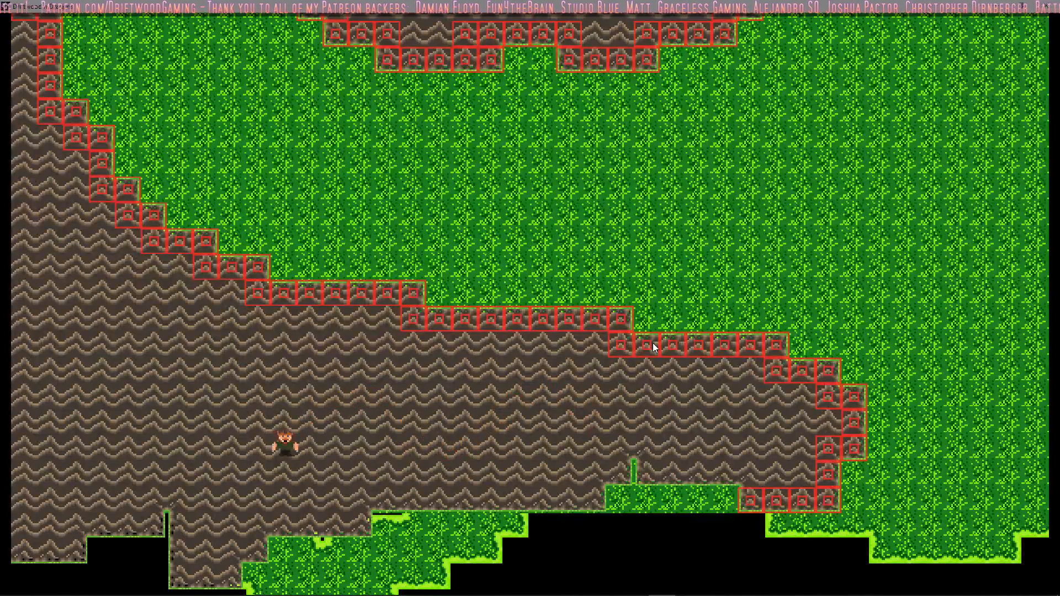
key("s")
key("d")
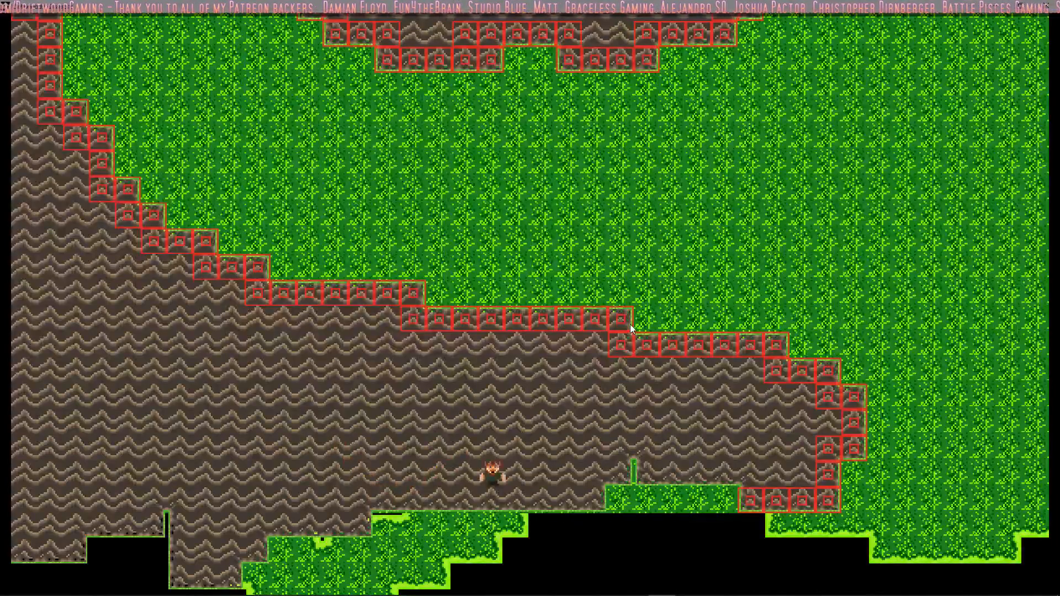
key("s")
key("d")
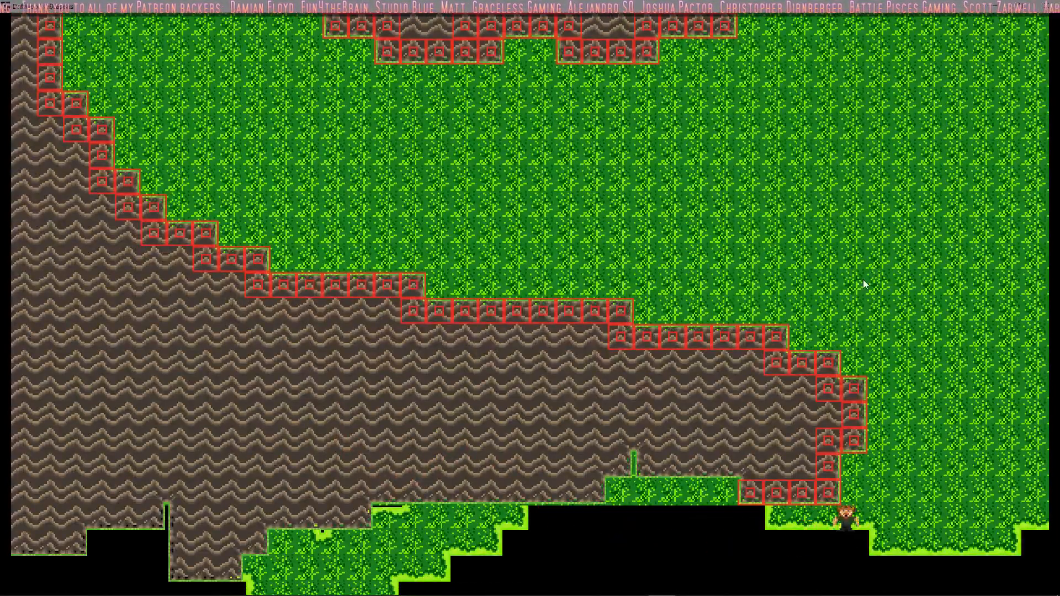
Step: Walk the player east across the grass and past the map's right edge into the empty area
key("d")
key("w")
key("d")
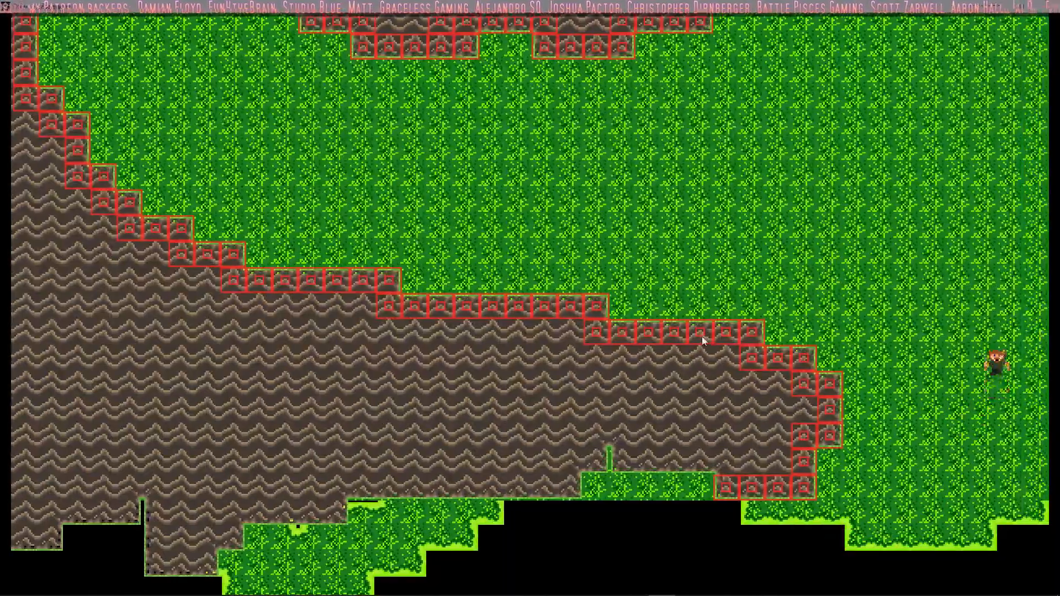
key("s")
key("w")
key("d")
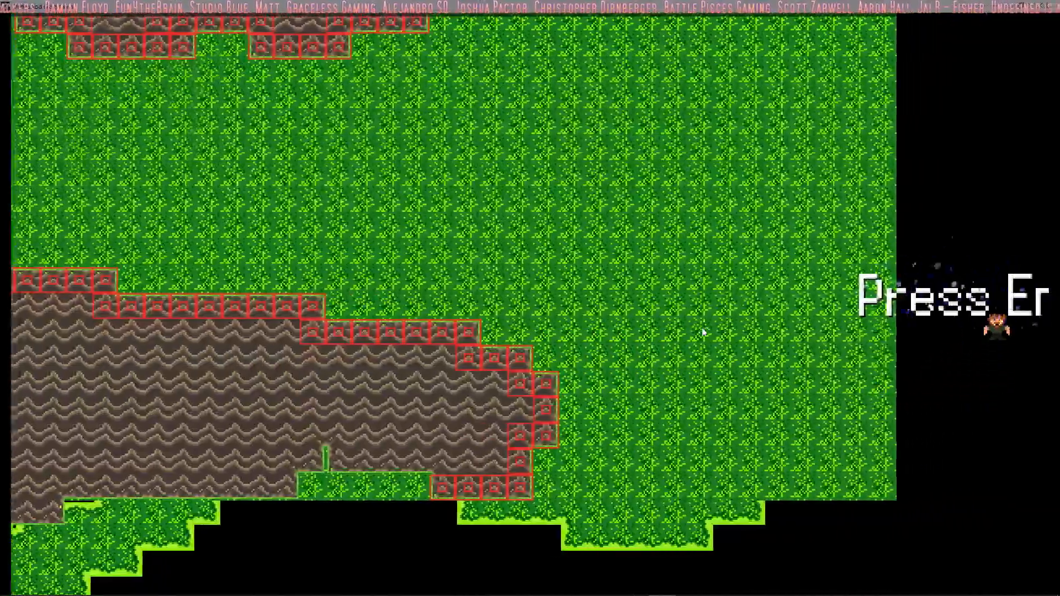
Step: Walk the player around the Press Enter text and through the empty area beyond the map
key("a")
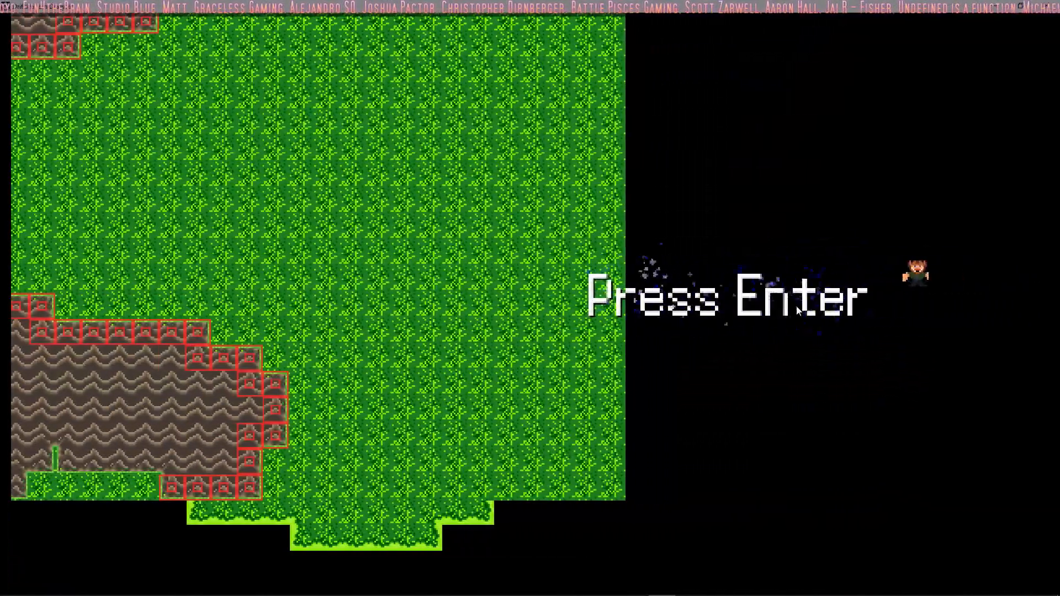
key("s")
key("w")
key("d")
key("d")
key("s")
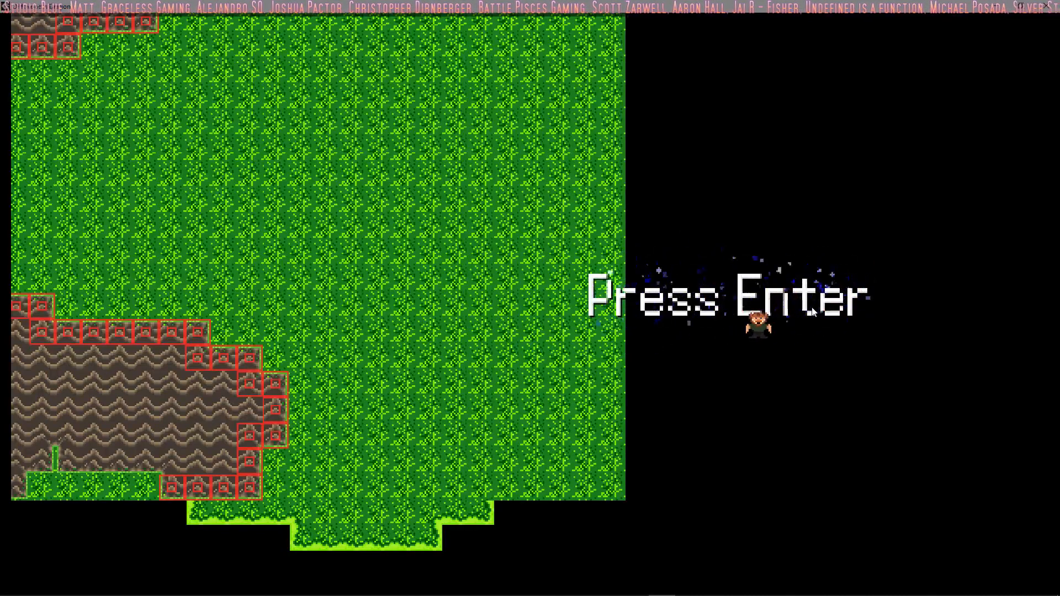
key("a")
key("w")
key("d")
key("s")
key("d")
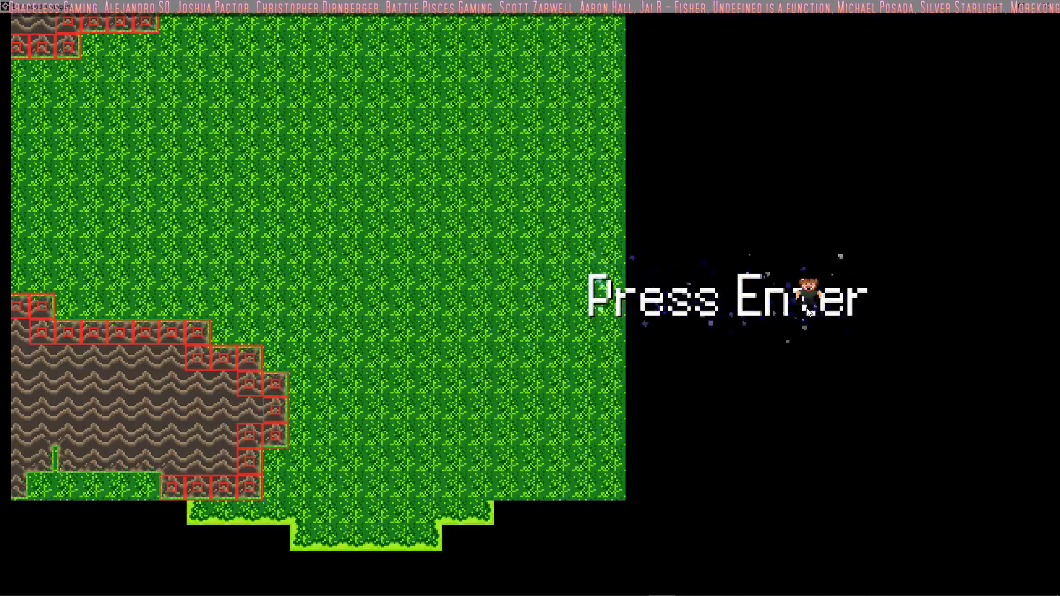
key("d")
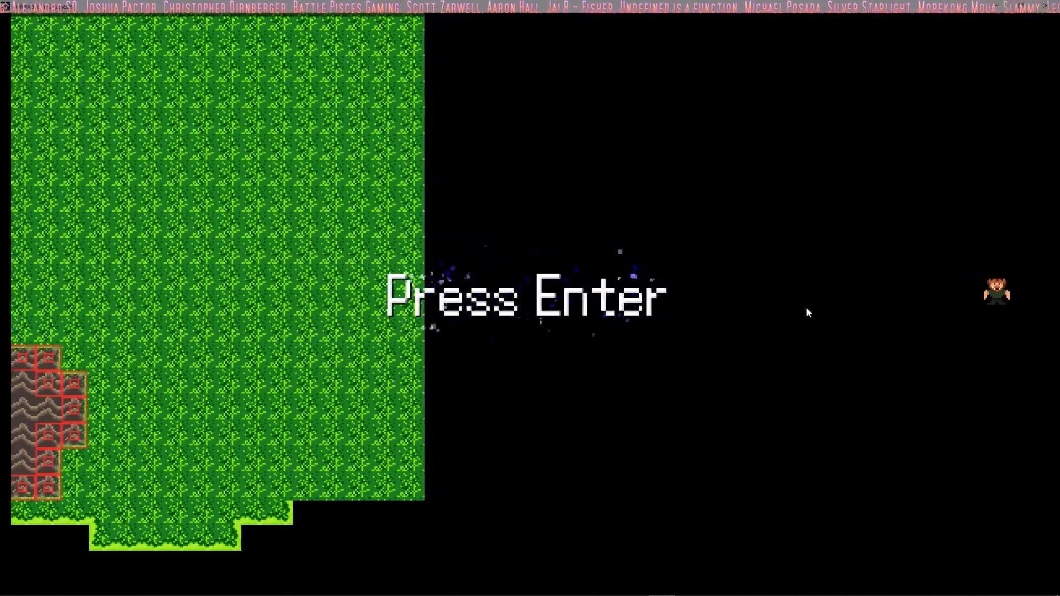
key("a")
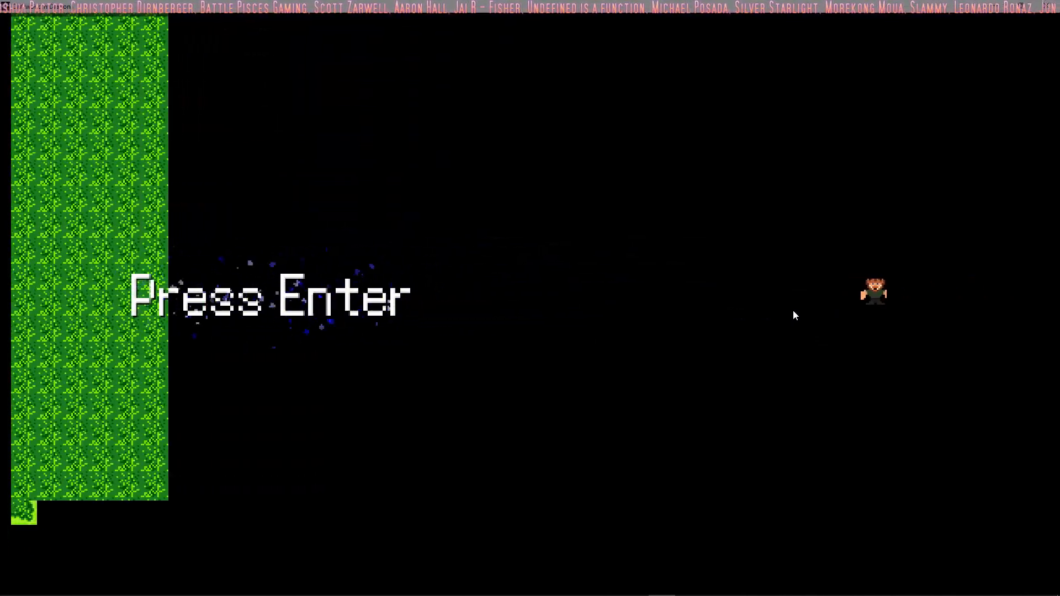
key("a")
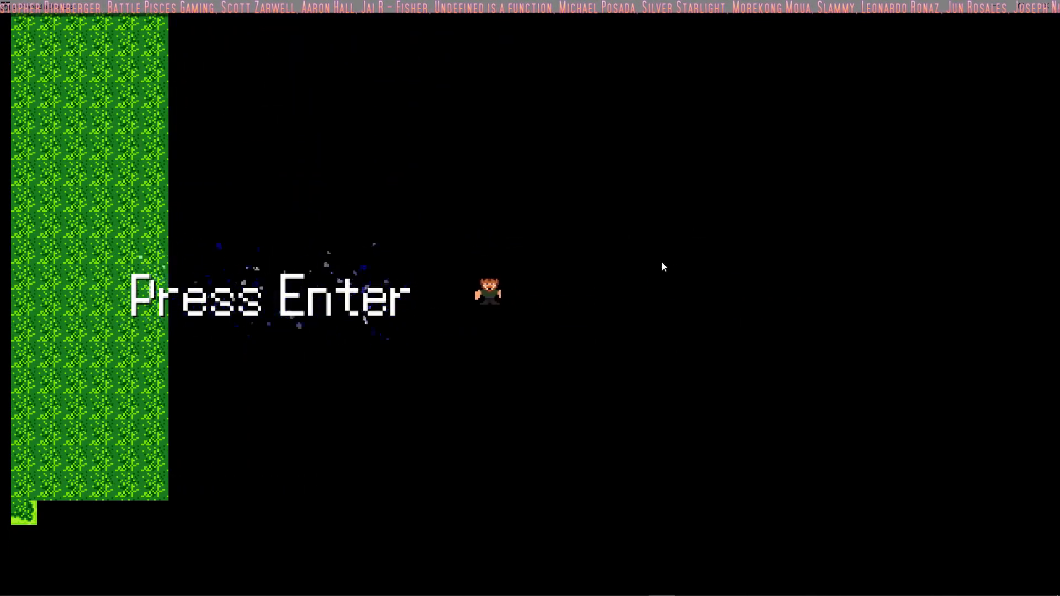
Step: Walk the player back west onto the grass and up against the lower mountain's upper collision edge
key("w")
key("a")
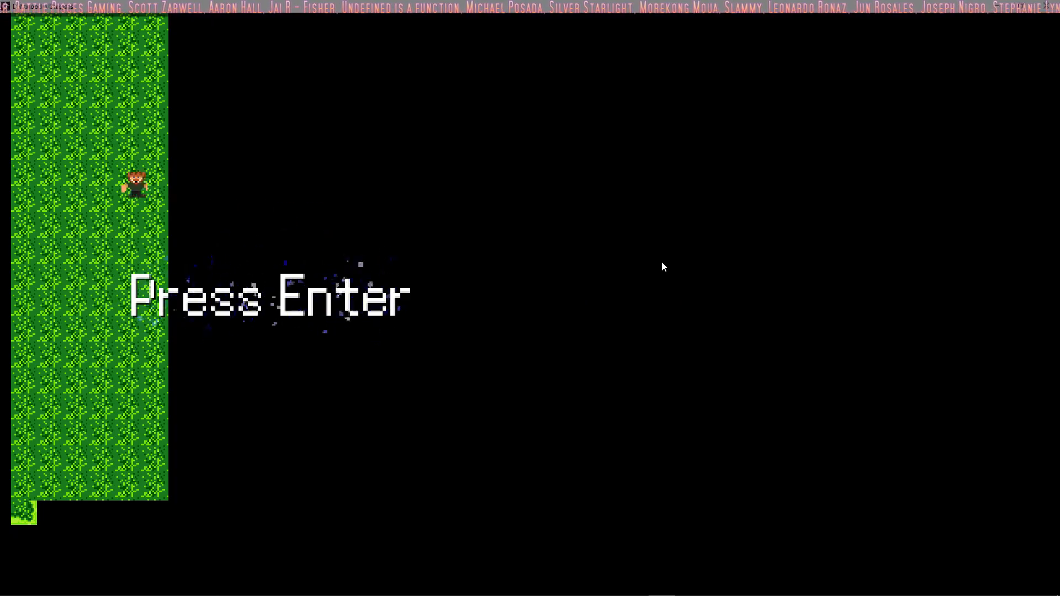
key("a")
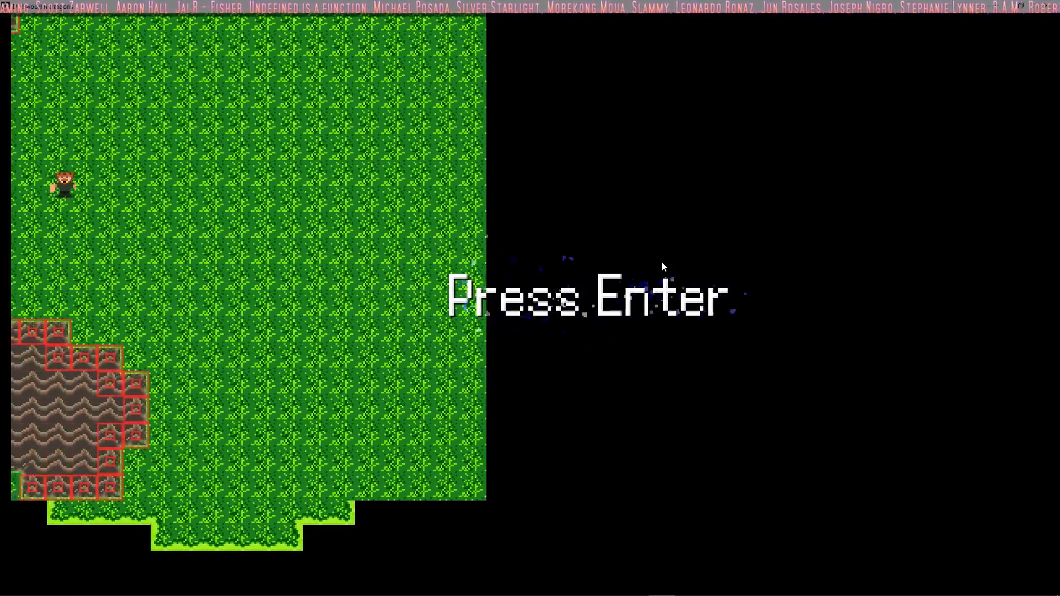
key("s")
key("a")
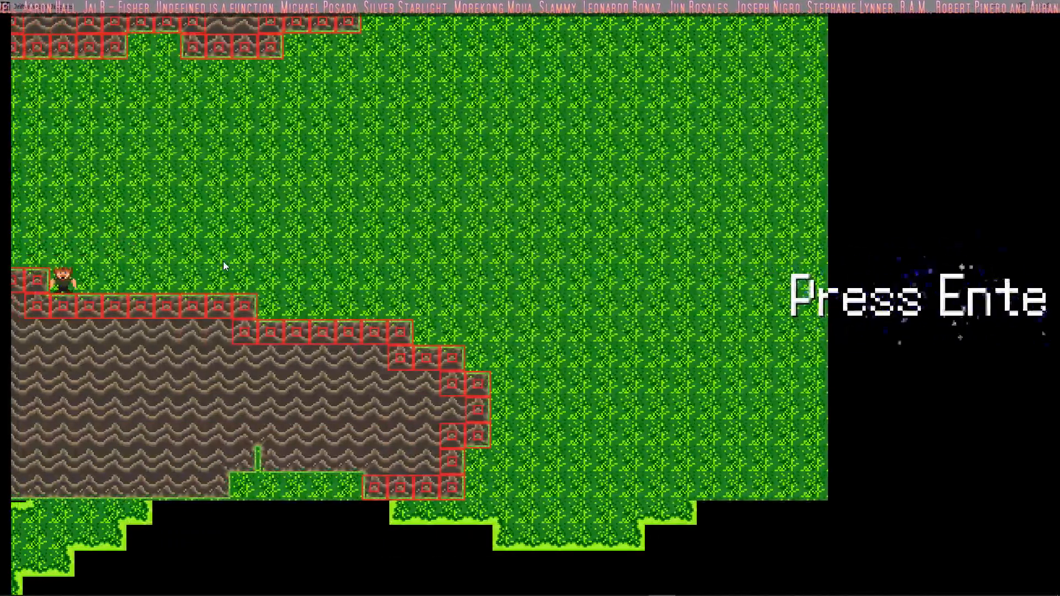
key("w")
key("d")
key("s")
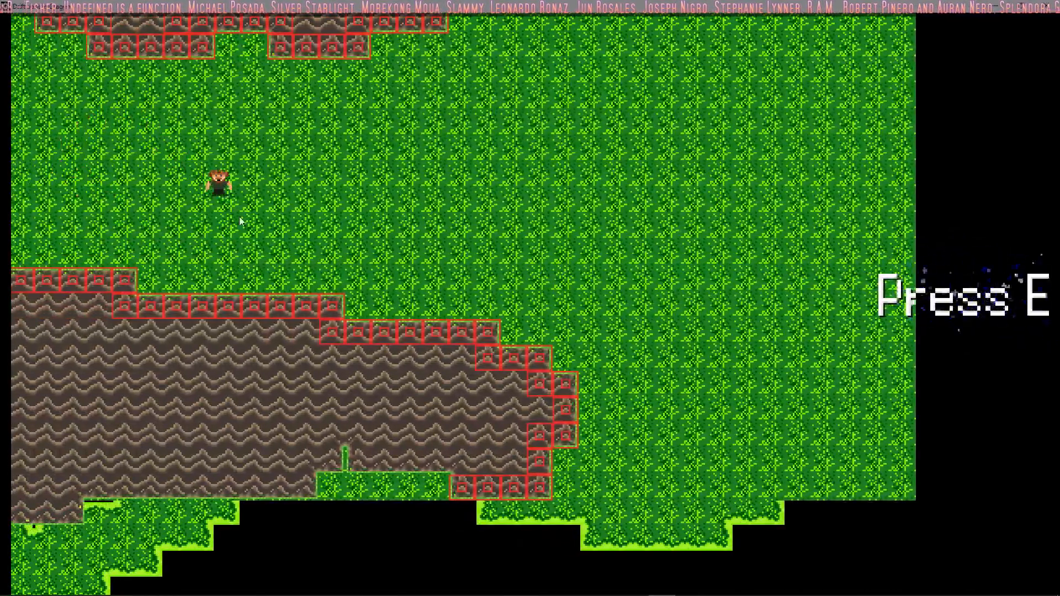
Step: Walk the player up across the grass and along the upper mountain's east side to check that part of the map
key("s")
key("w")
key("s")
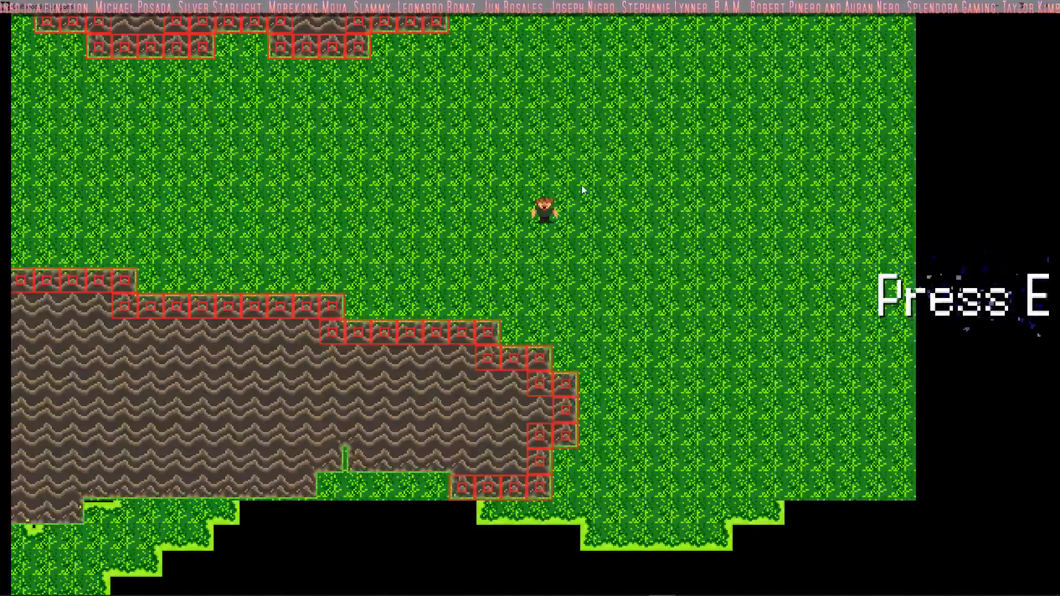
key("w")
key("a")
key("w")
key("d")
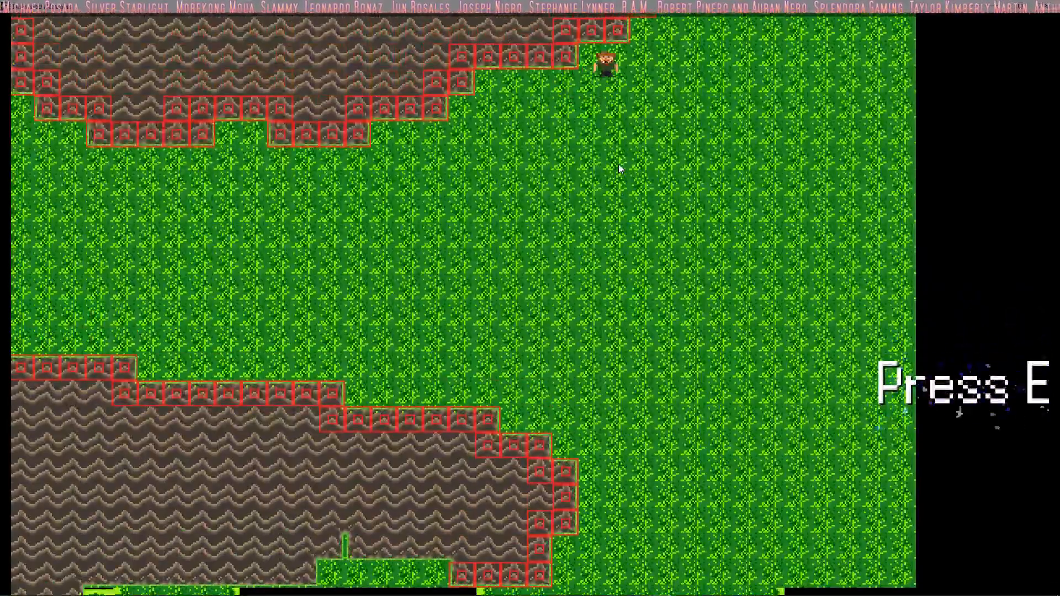
key("s")
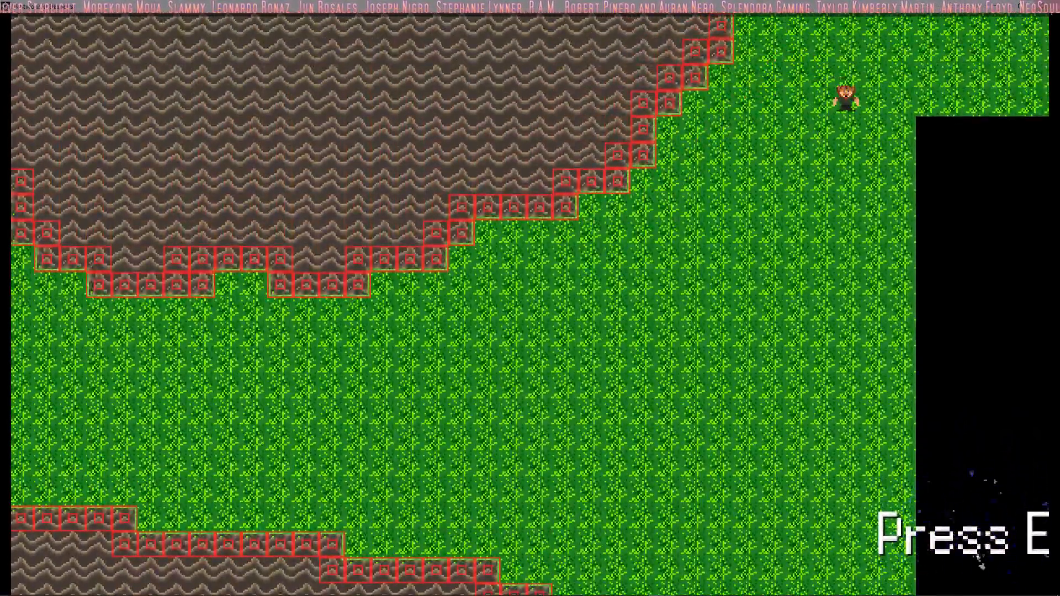
Step: Close the game, then review oData's Create event and the rTitle room
left_click(1047, 6)
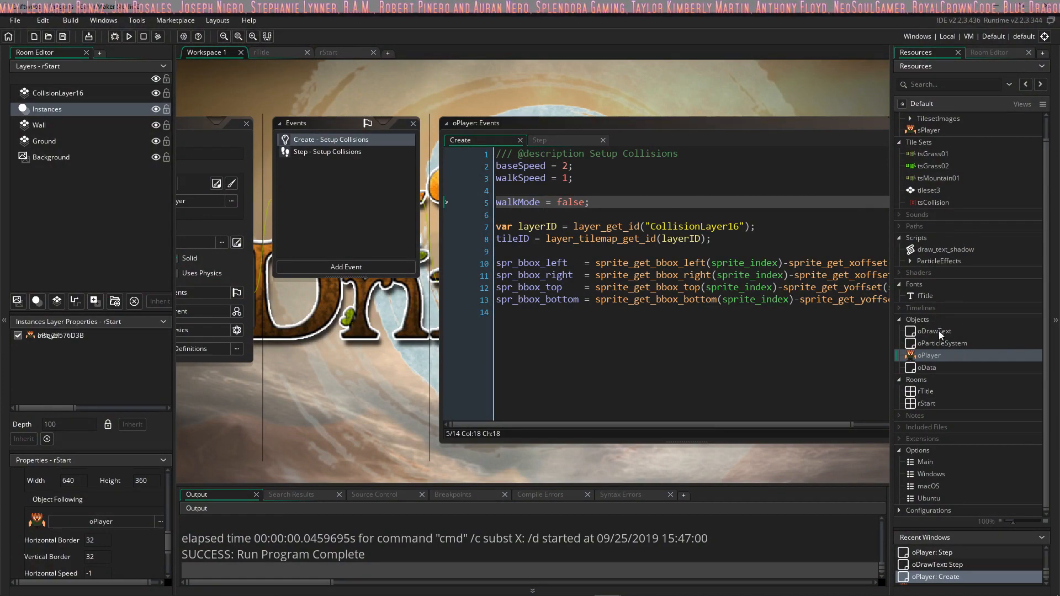
double_click(930, 367)
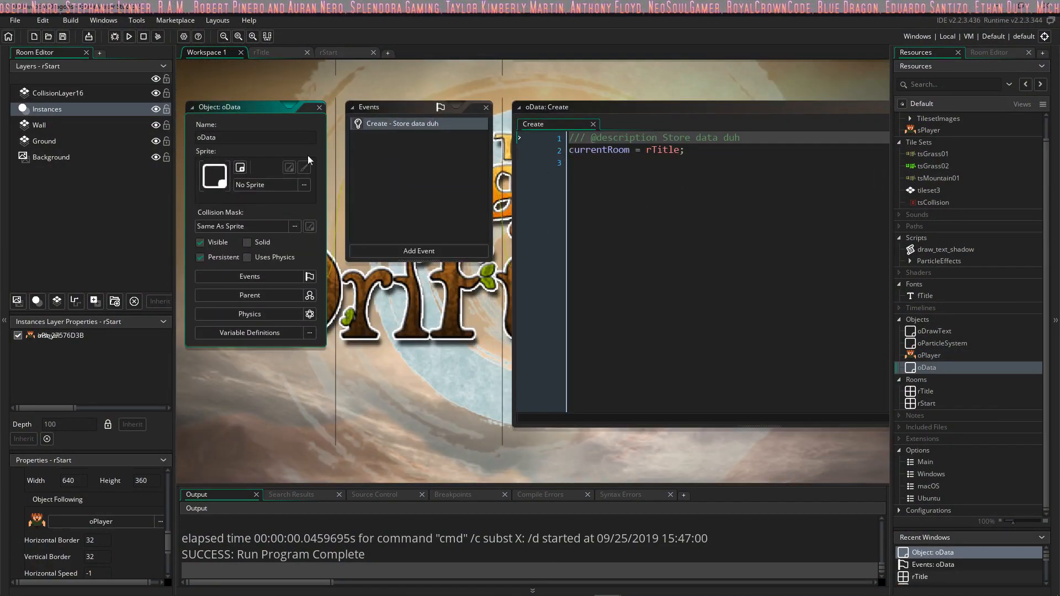
left_click(277, 54)
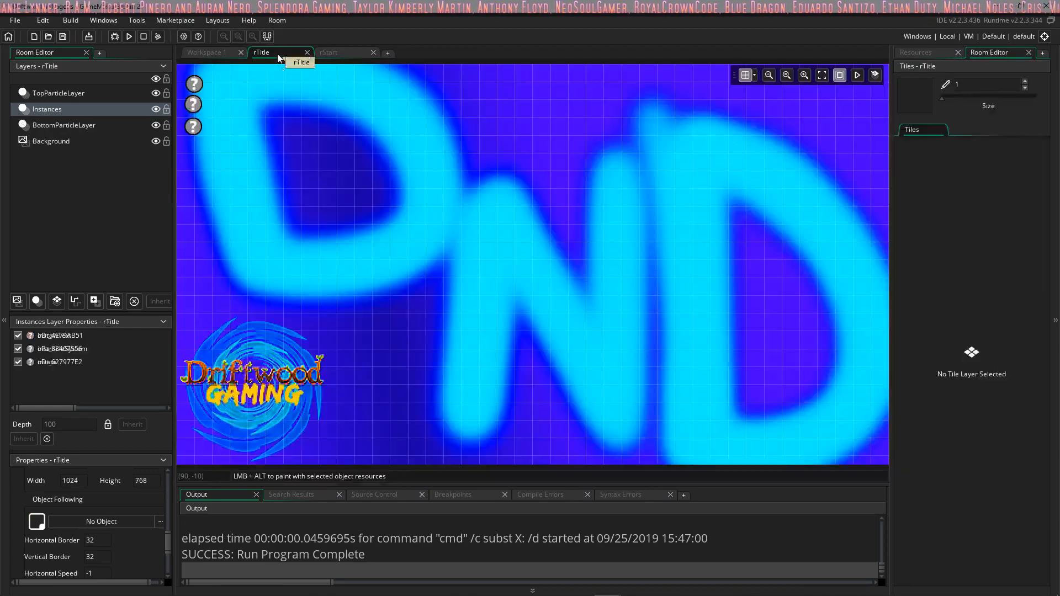
Step: Add the line oData.currentRoom = rStart; to room rStart's creation code and close the editor
left_click(323, 57)
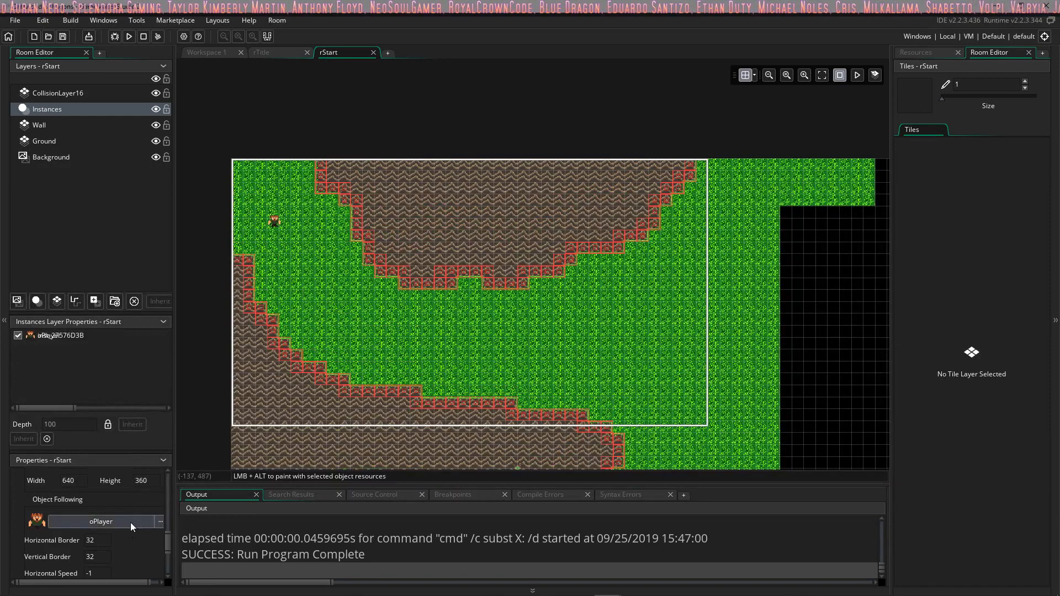
scroll(122, 521, "down", 3)
scroll(119, 523, "up", 3)
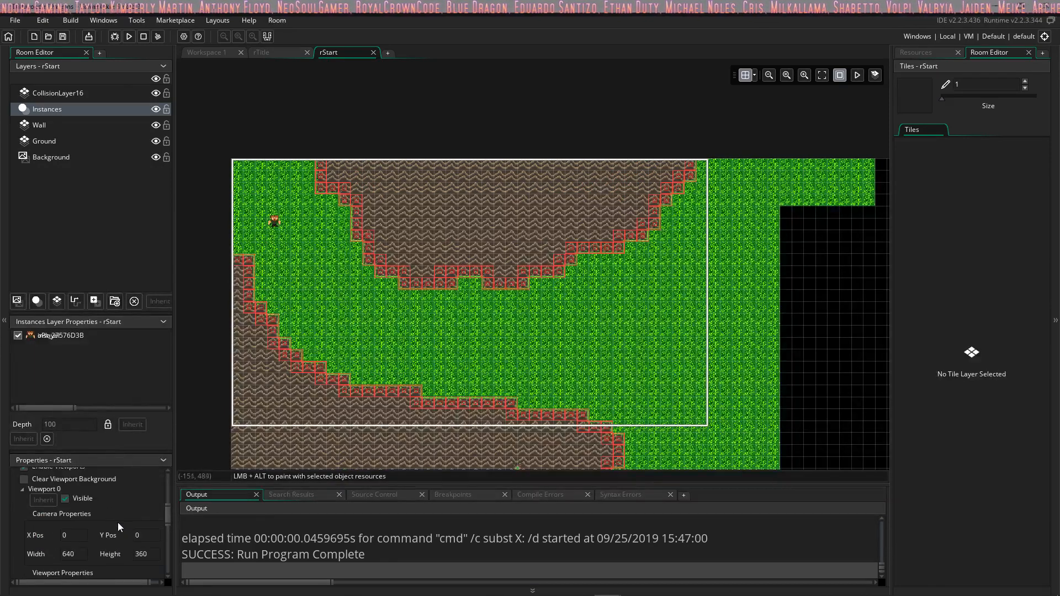
left_click(117, 523)
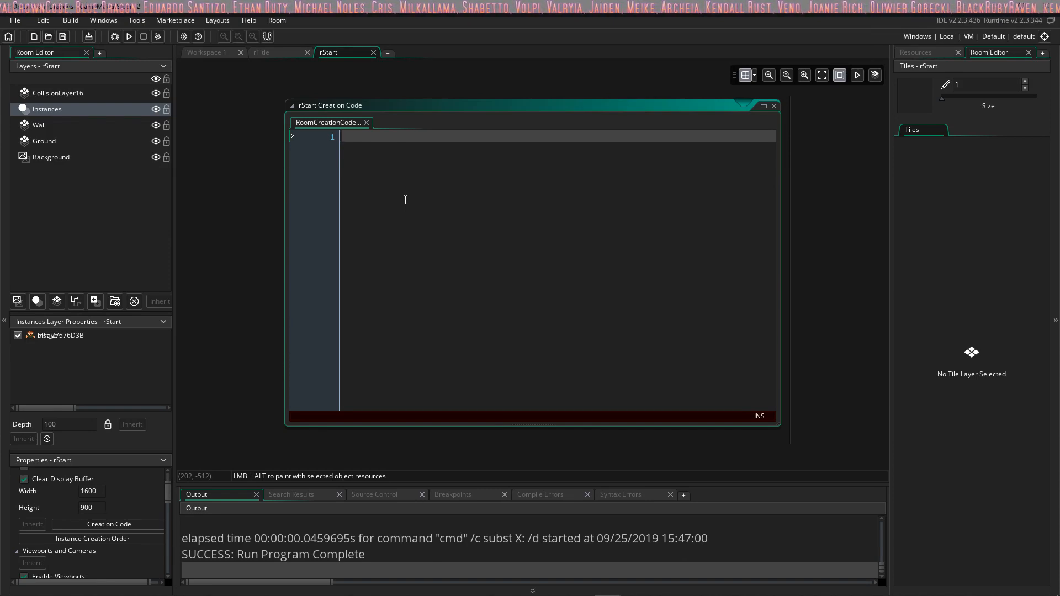
type("oData")
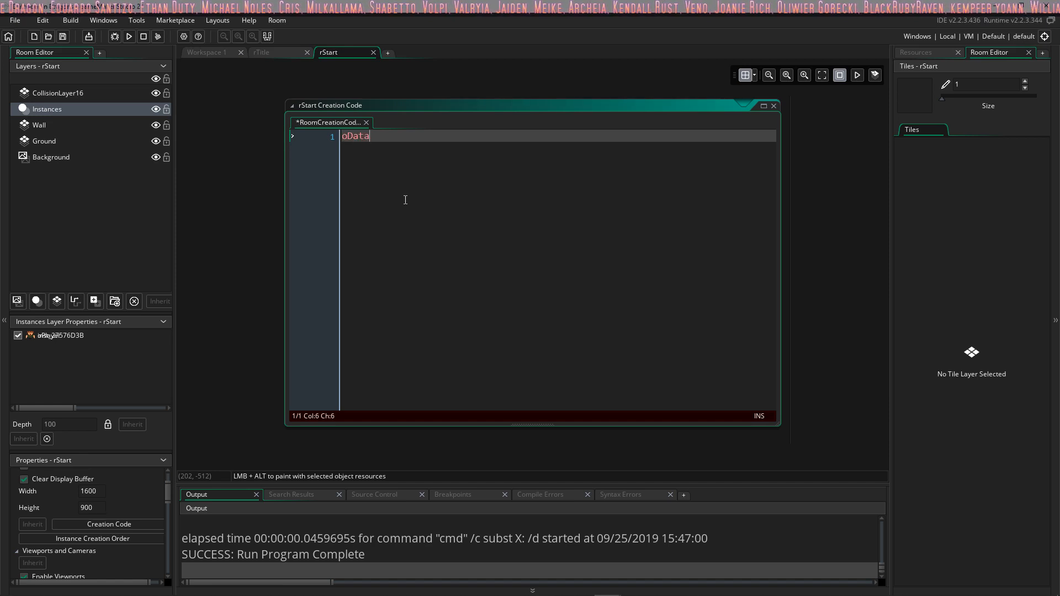
type(".currentRoom = ")
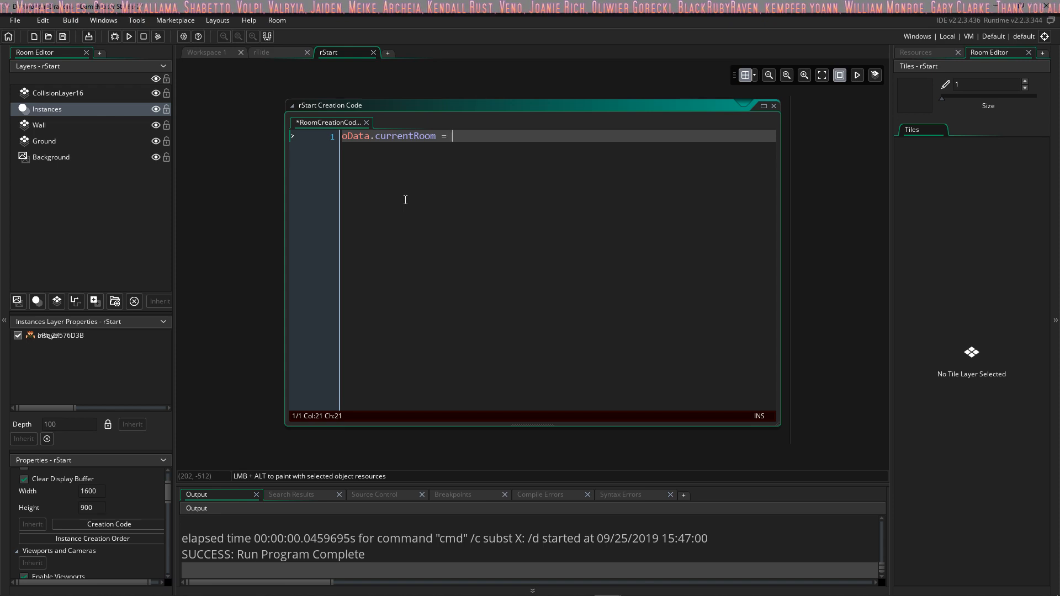
type("rStart;")
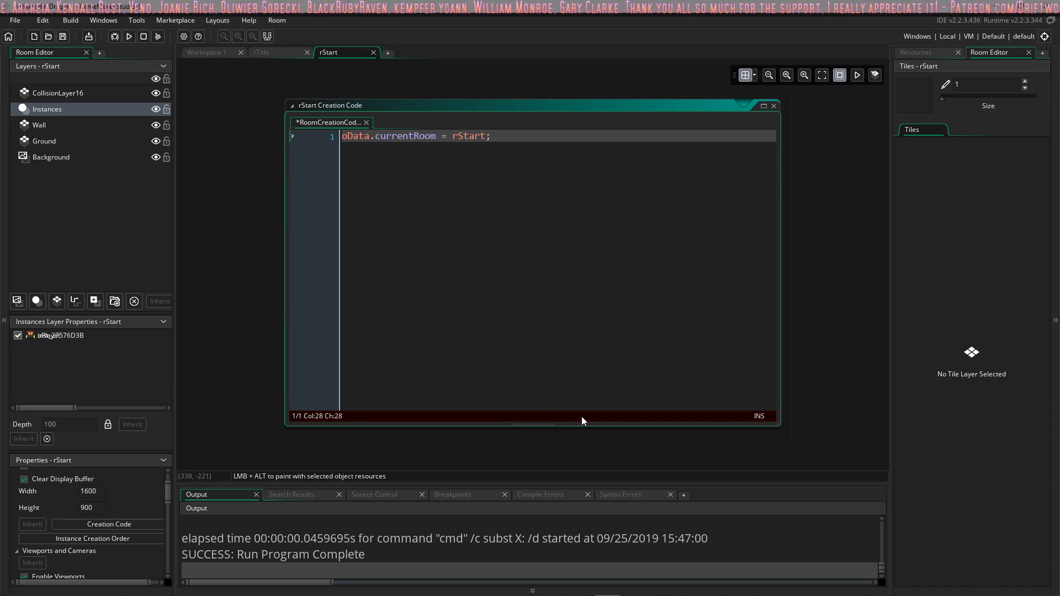
left_click(774, 106)
Step: Review room rTitle's creation code to check which room it assigns to oData.currentRoom
left_click(288, 52)
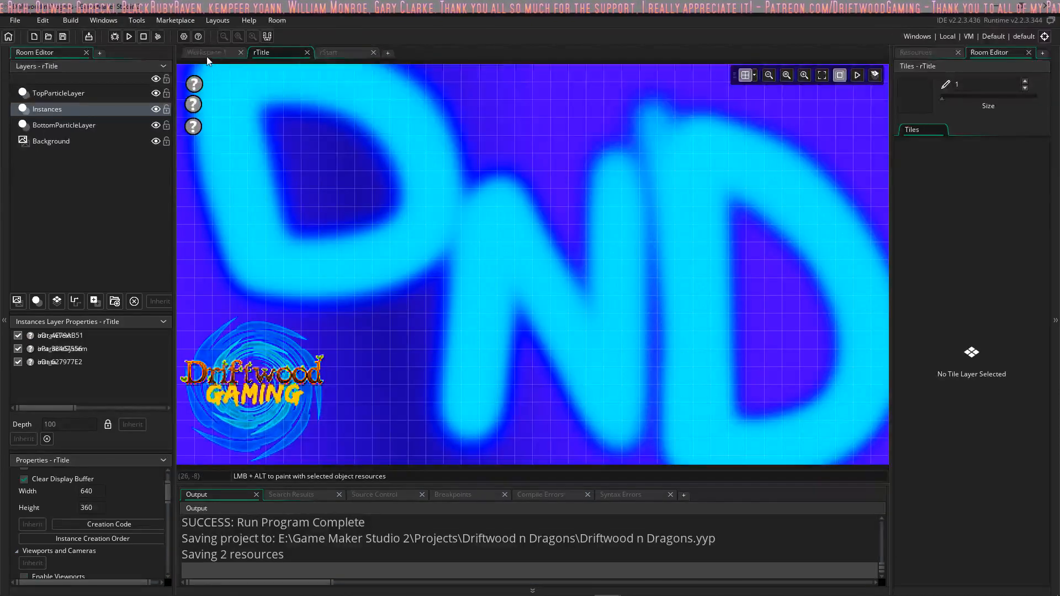
left_click(206, 55)
scroll(375, 94, "up", 2)
left_click(295, 54)
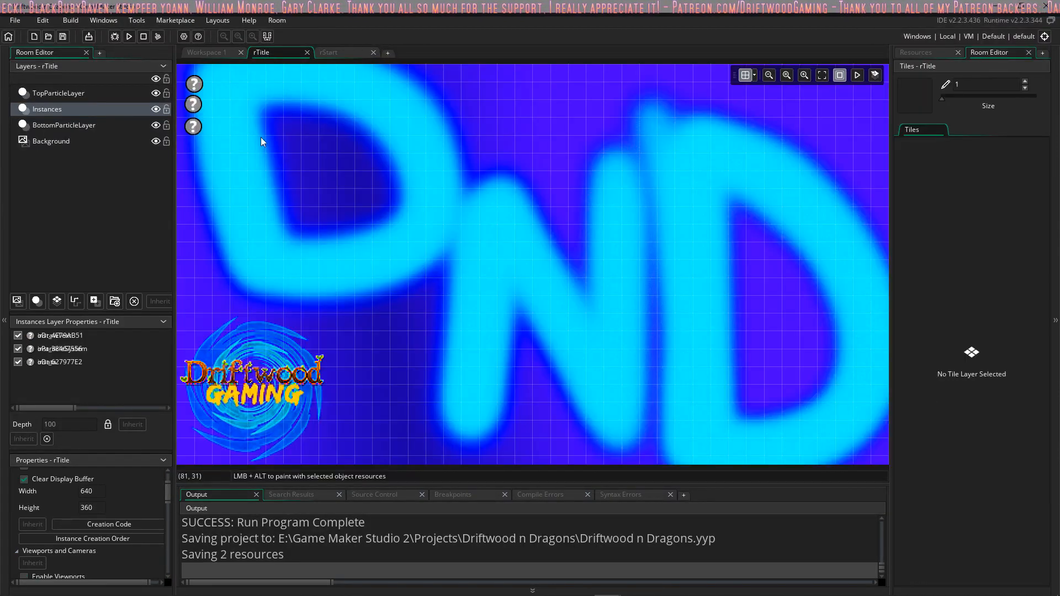
left_click(109, 524)
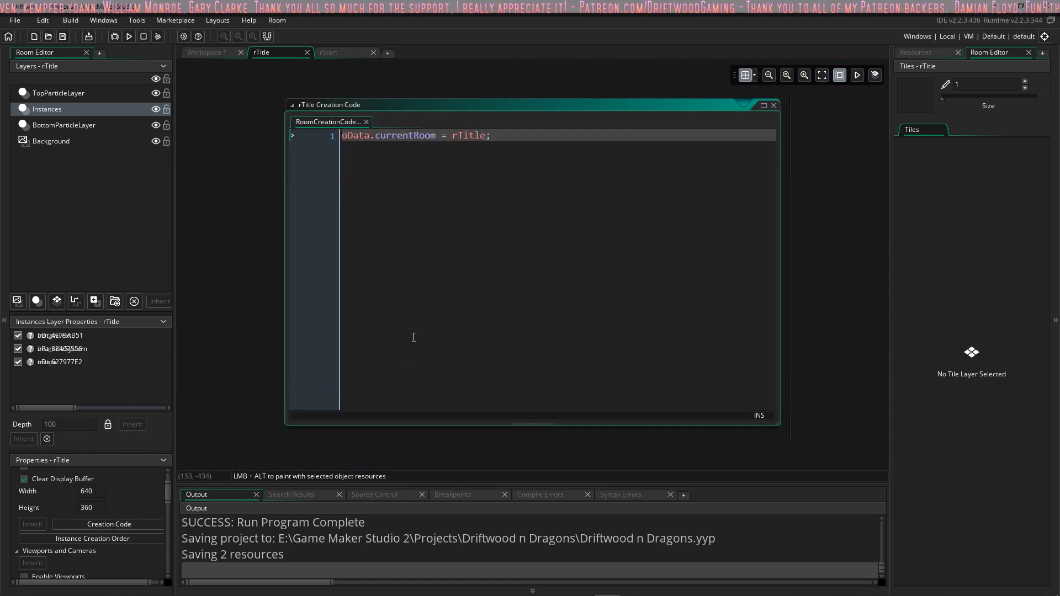
Step: Reopen room rStart's creation code for review and select the oData object in the project resources
left_click(338, 52)
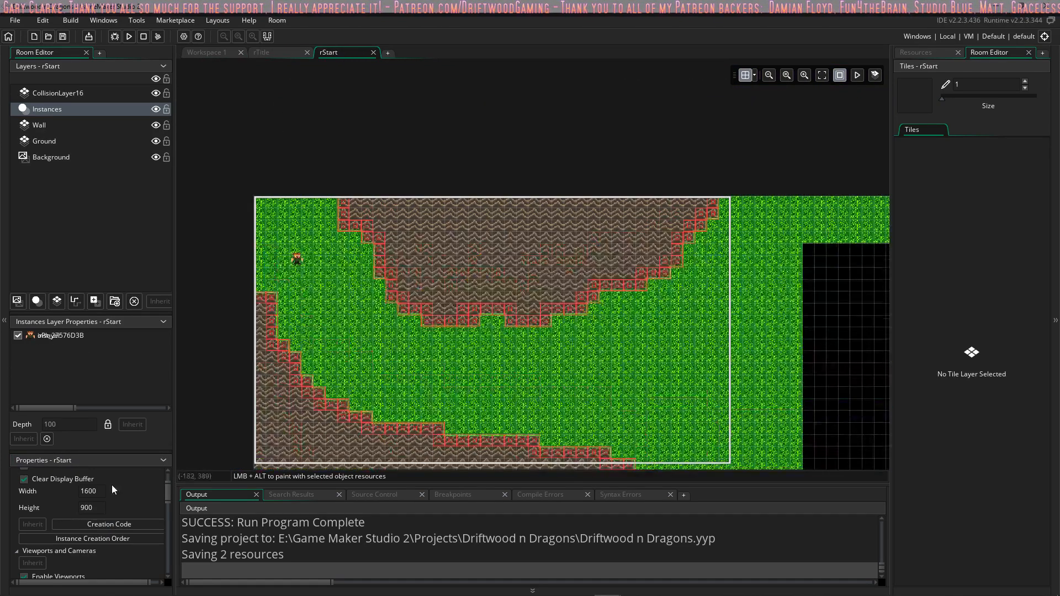
left_click(109, 524)
scroll(444, 402, "down", 2)
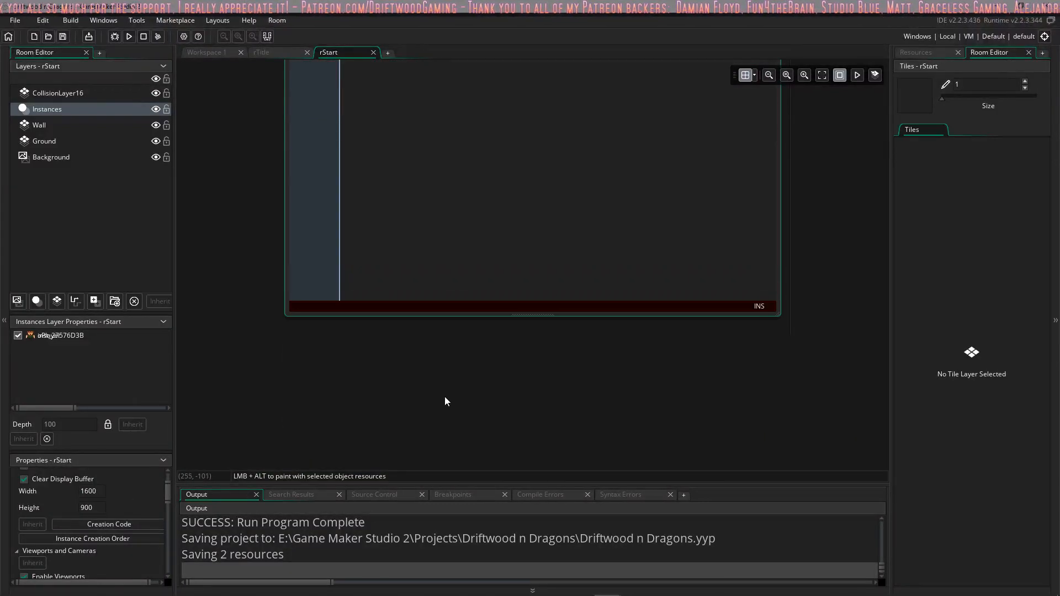
scroll(435, 395, "up", 2)
scroll(433, 388, "down", 3)
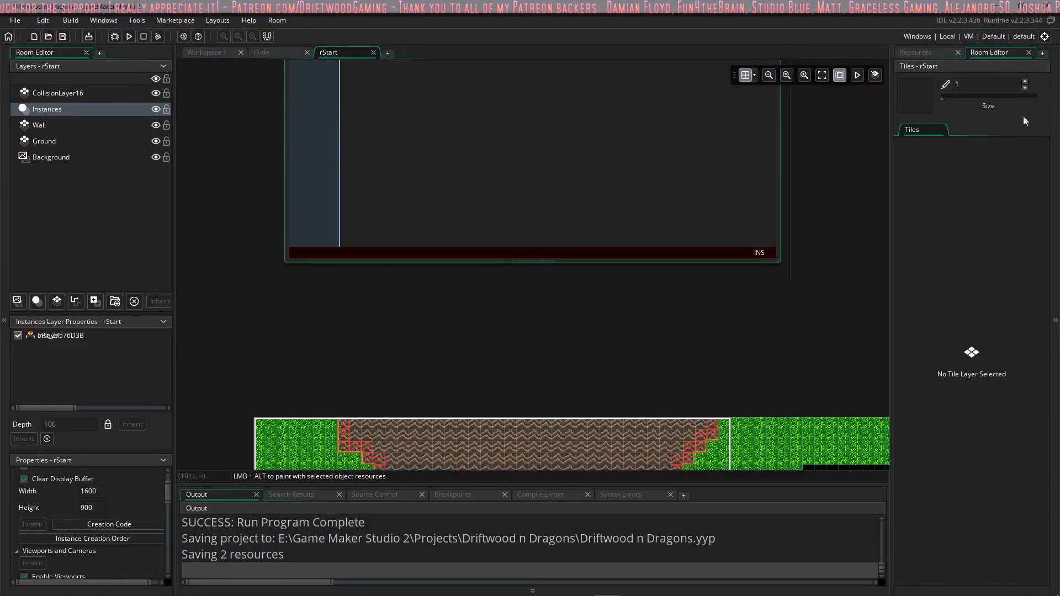
left_click(930, 50)
left_click(939, 367)
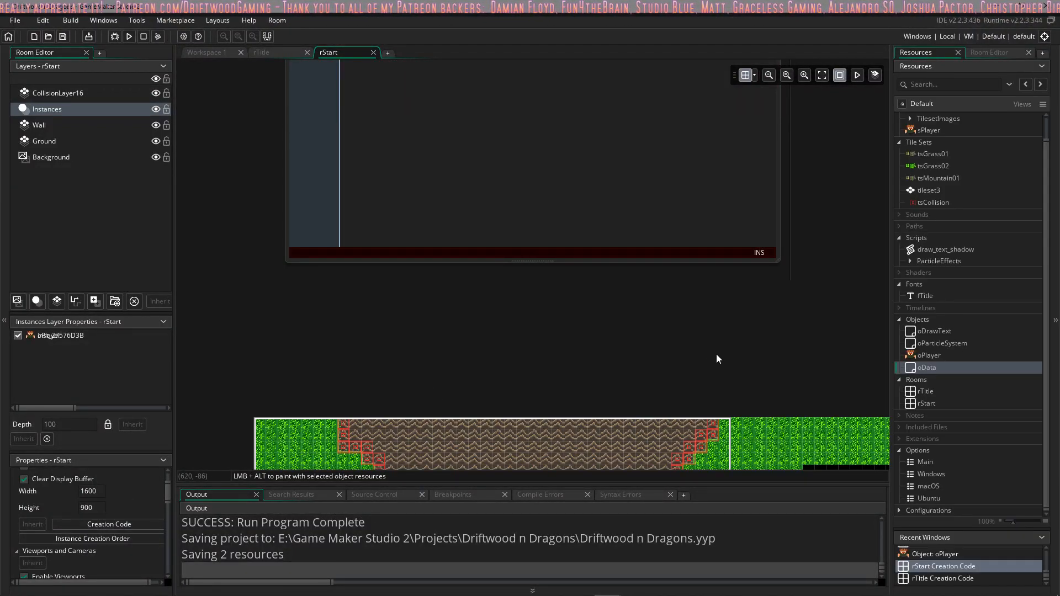
scroll(580, 289, "up", 1)
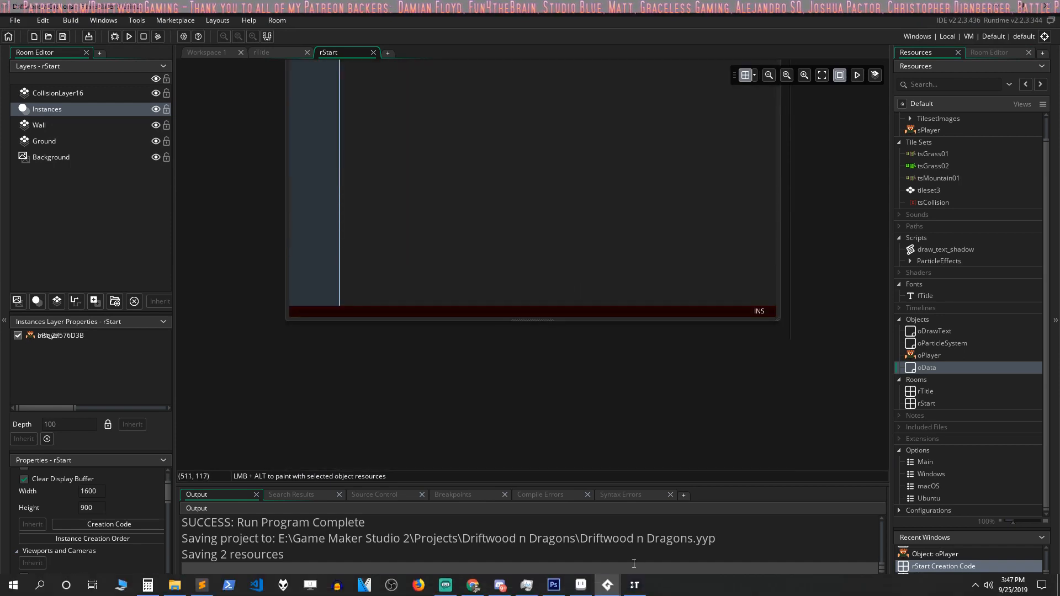
Step: Run the game, enter the start room, walk the player southeast across the grass, and close the game
left_click(129, 37)
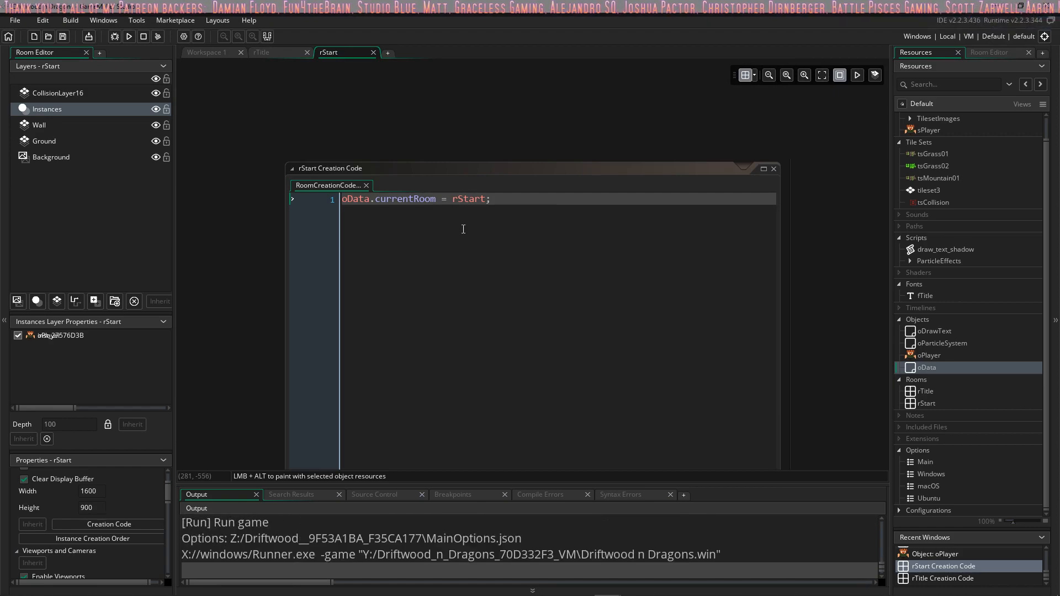
key("Return")
key("d")
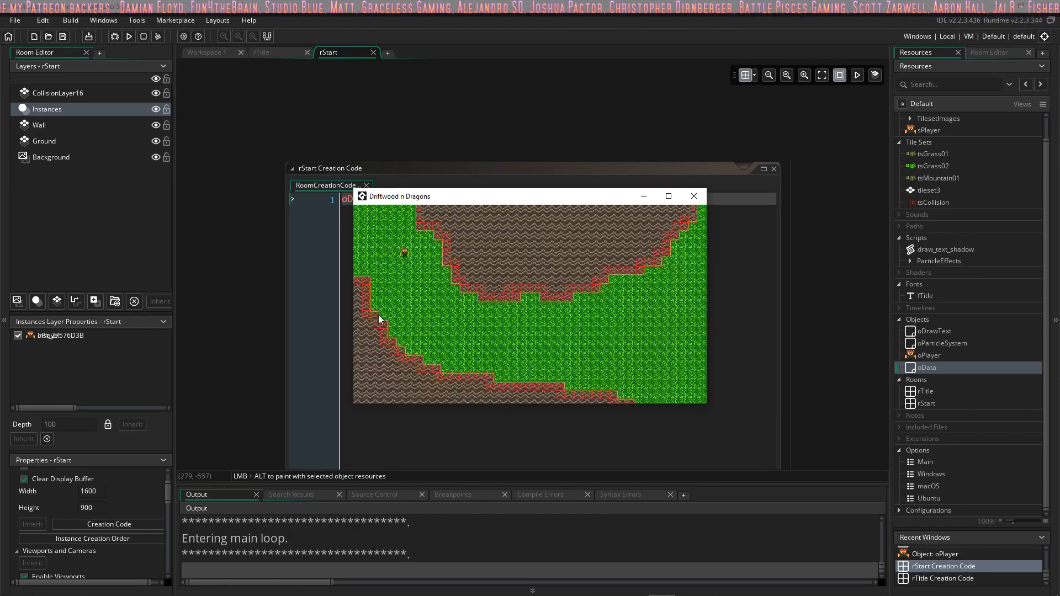
key("s")
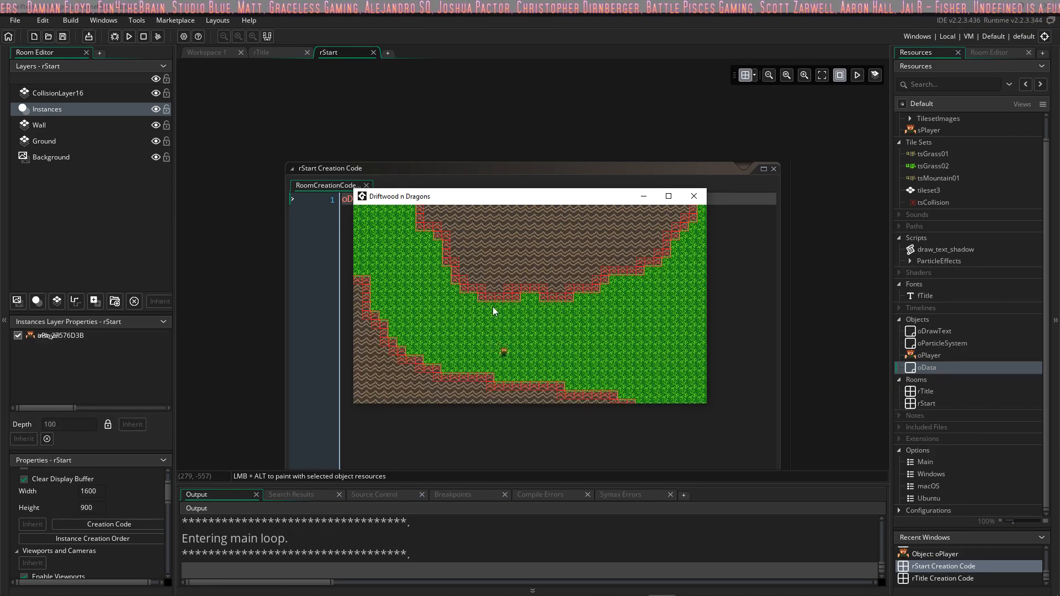
key("d")
key("s")
left_click(694, 196)
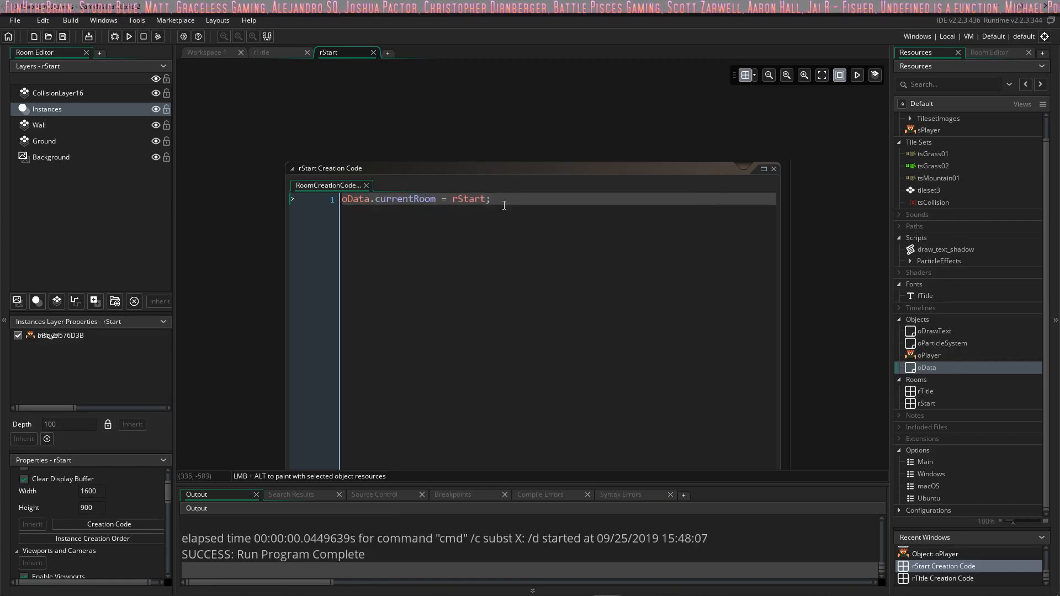
left_click(507, 202)
key("Return")
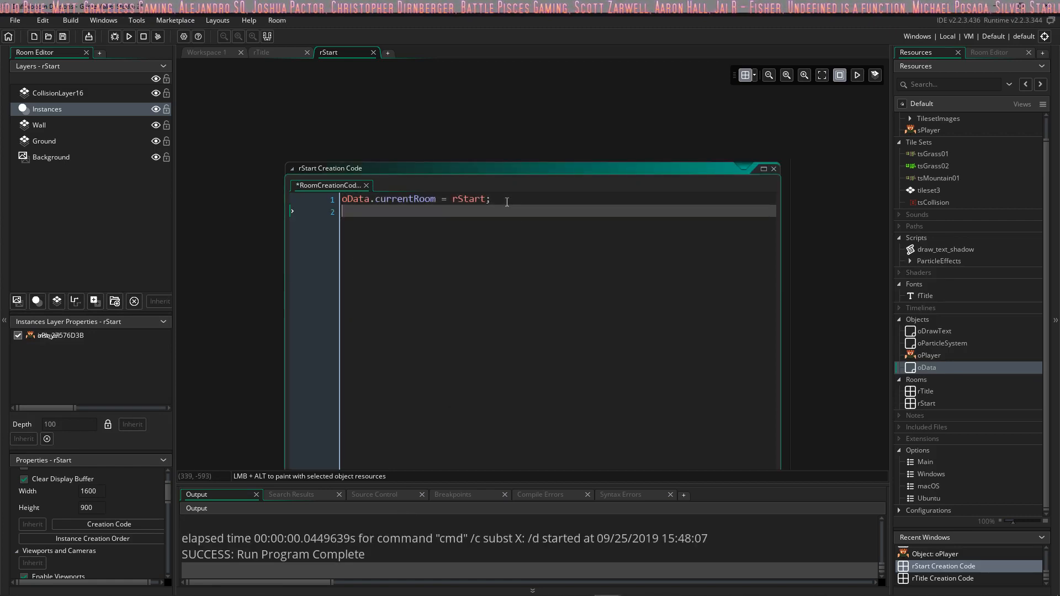
type("print")
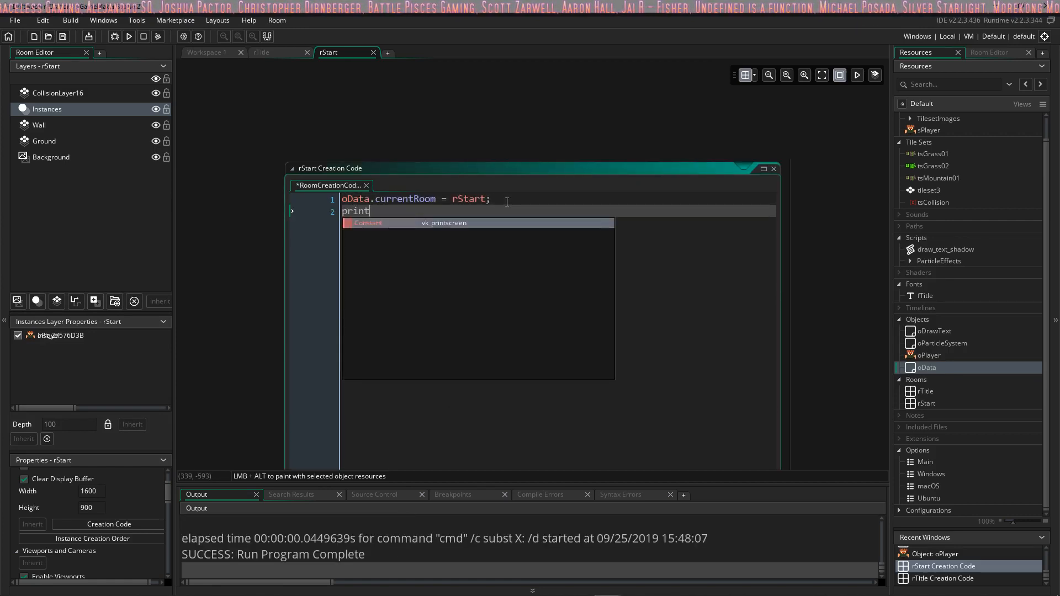
key("BackSpace")
key("BackSpace")
key("BackSpace")
key("BackSpace")
key("BackSpace")
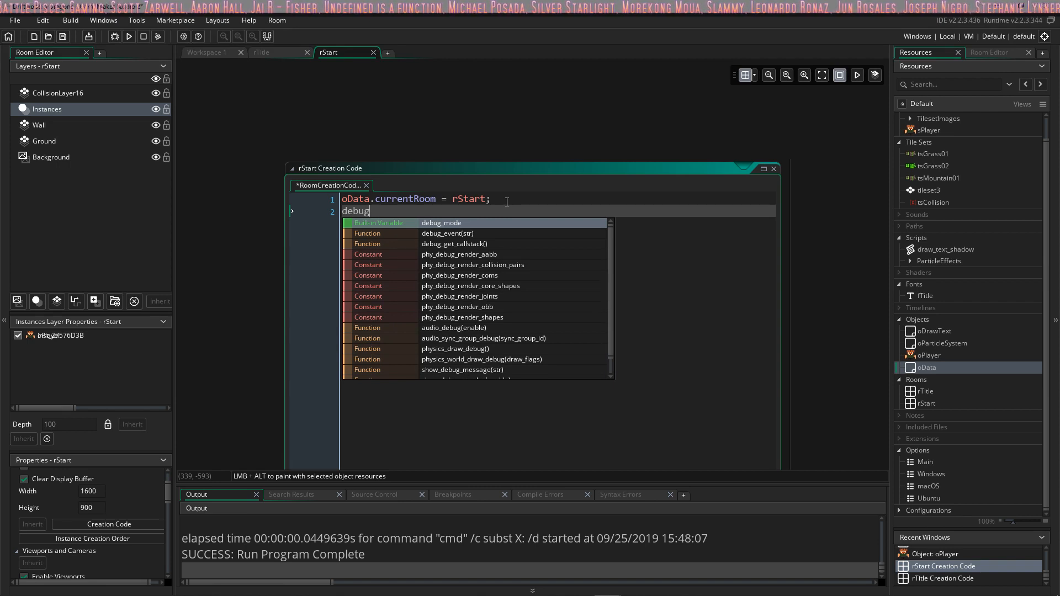
key("BackSpace")
key("BackSpace")
key("BackSpace")
key("BackSpace")
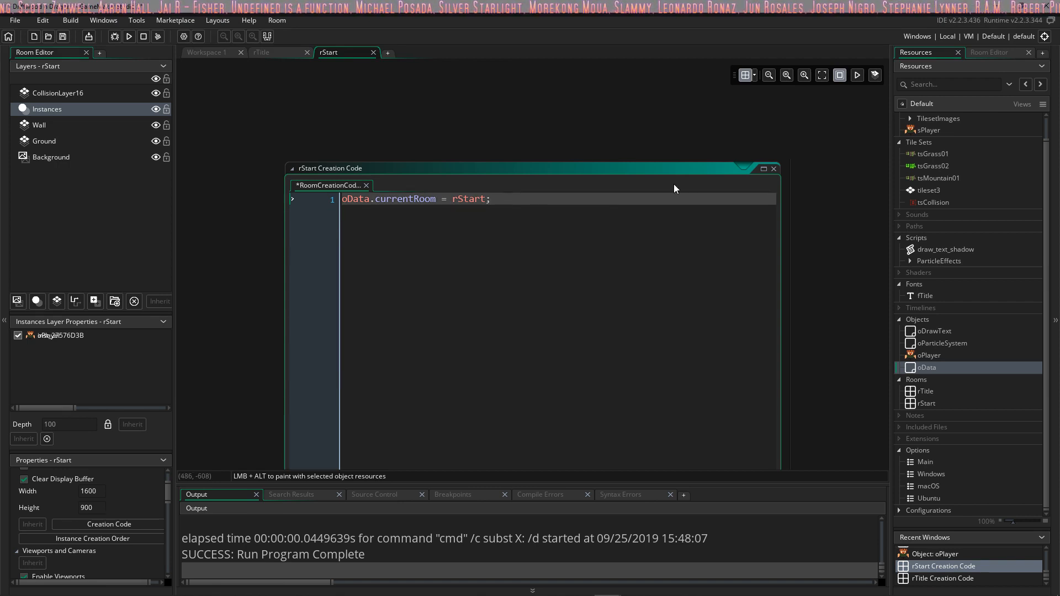
scroll(562, 313, "down", 4)
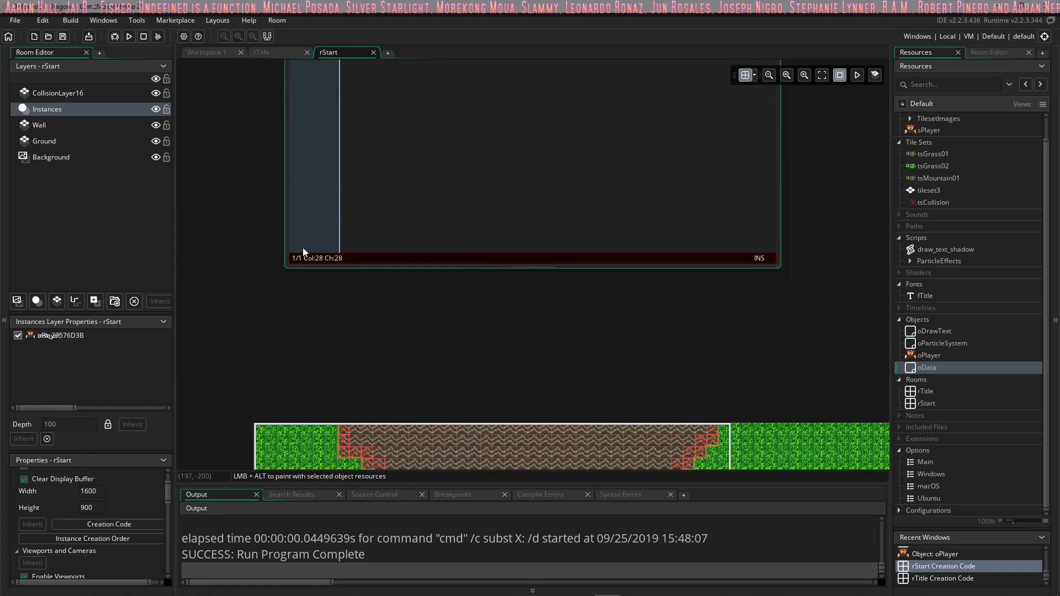
scroll(456, 265, "up", 3)
scroll(398, 279, "up", 1)
scroll(402, 342, "down", 3)
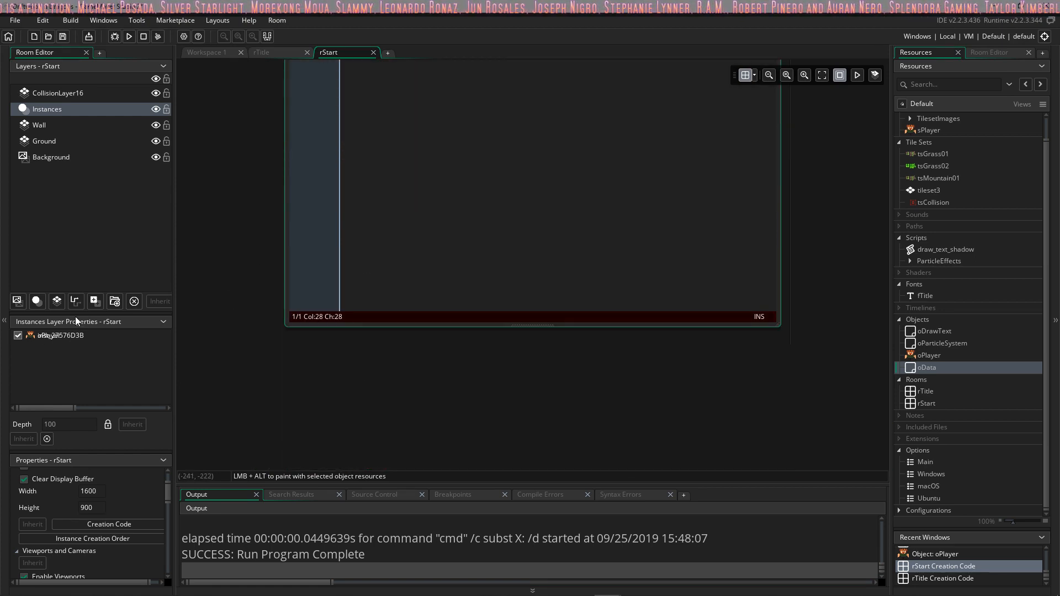
scroll(379, 267, "up", 2)
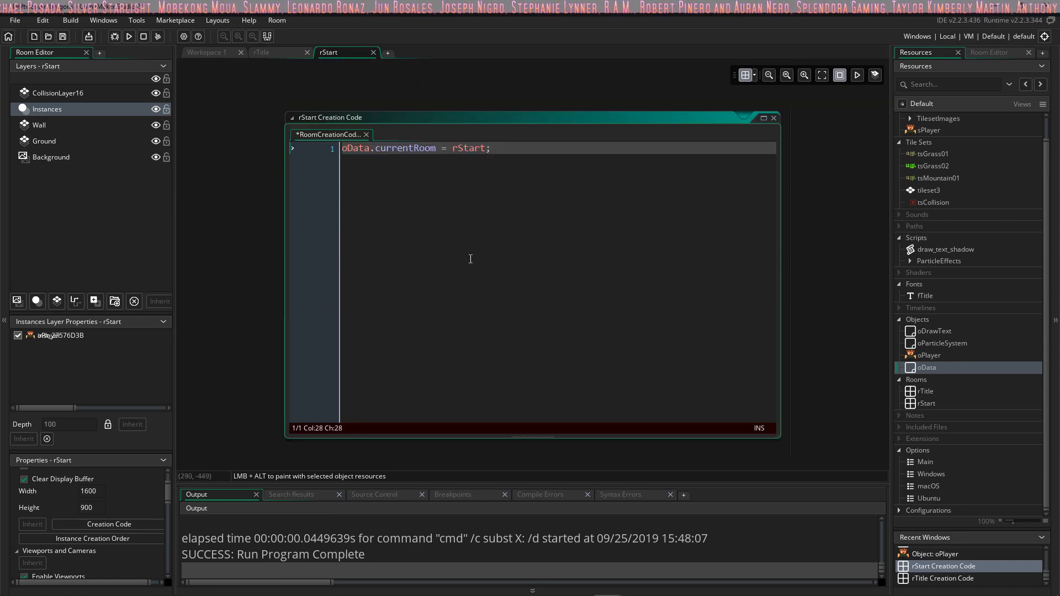
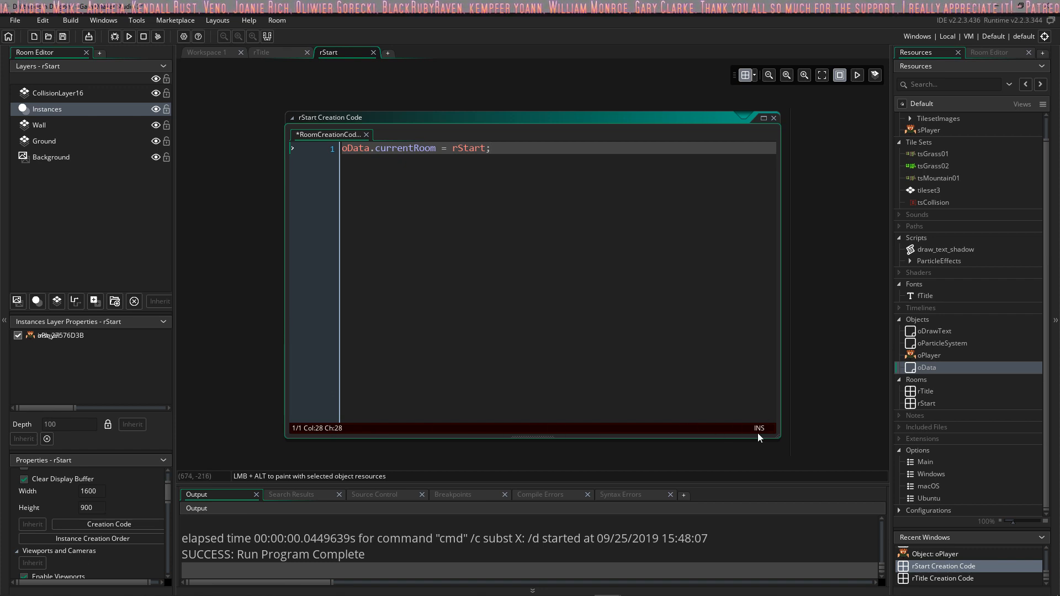
left_click(59, 334)
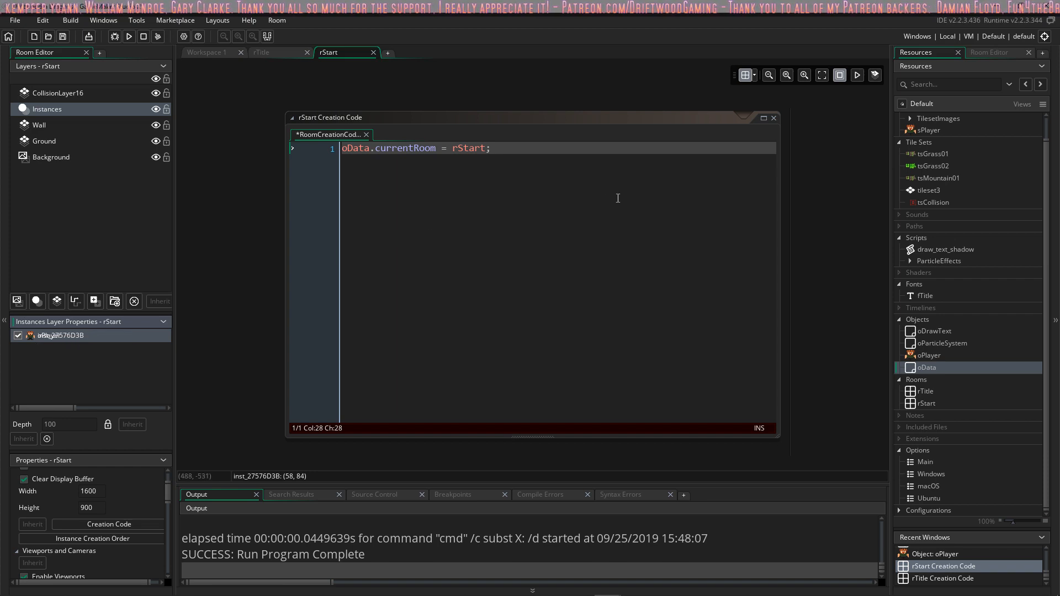
scroll(423, 174, "up", 3)
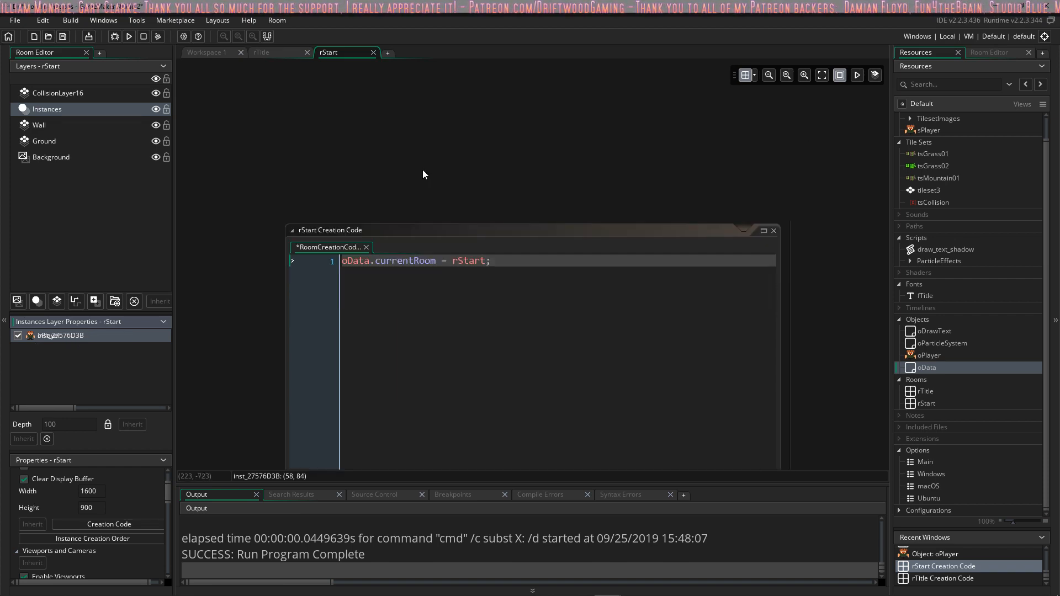
scroll(422, 170, "down", 5)
scroll(603, 147, "up", 4)
scroll(603, 146, "down", 4)
scroll(641, 120, "up", 4)
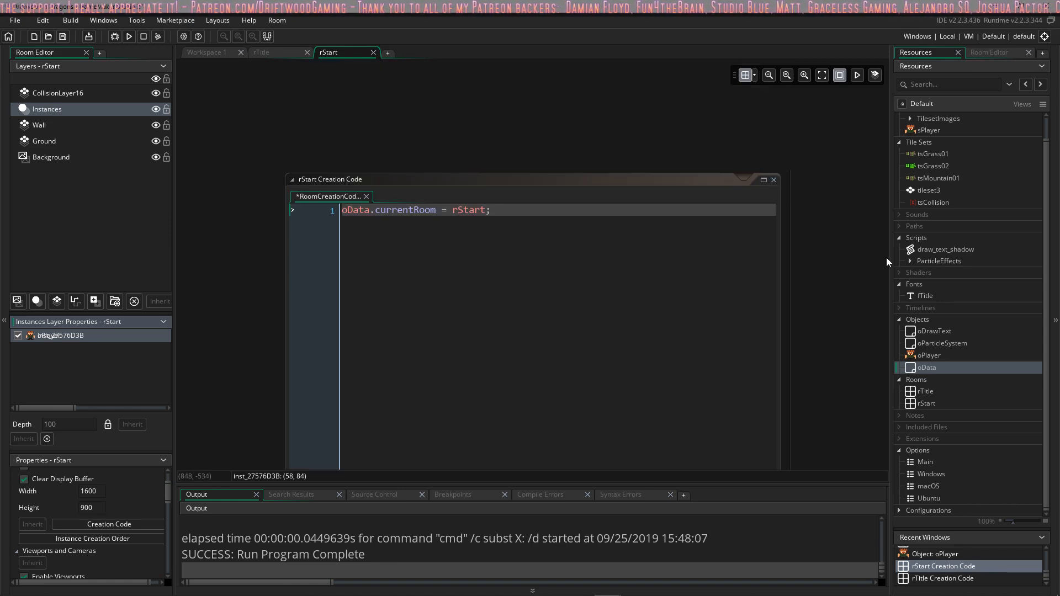
Step: Look over the layout of room rTitle, return to room rStart and examine its map and camera frame
left_click(283, 49)
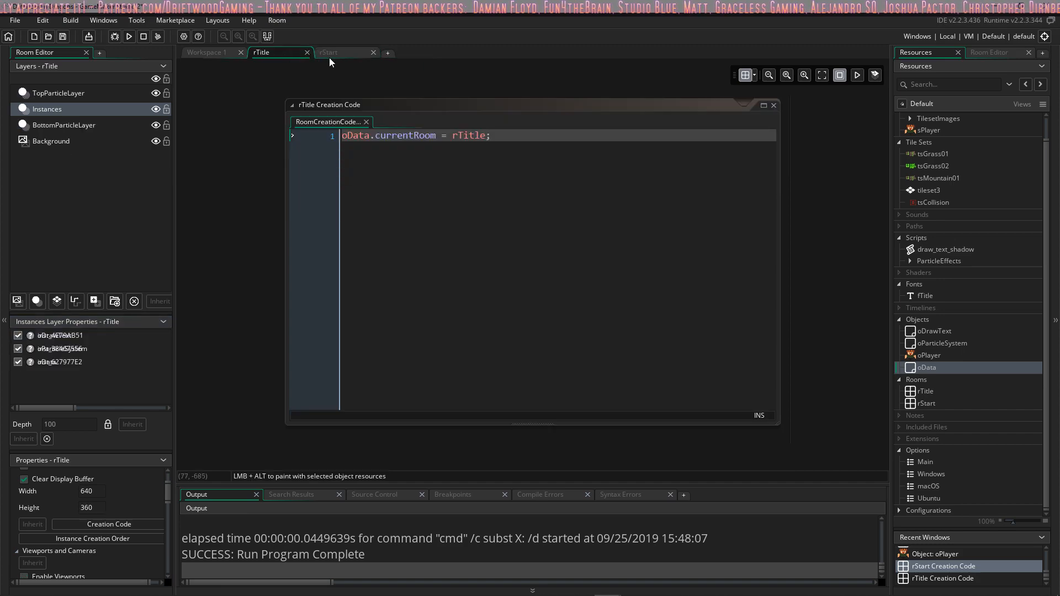
scroll(370, 221, "down", 12)
middle_click_drag(375, 183, 389, 193)
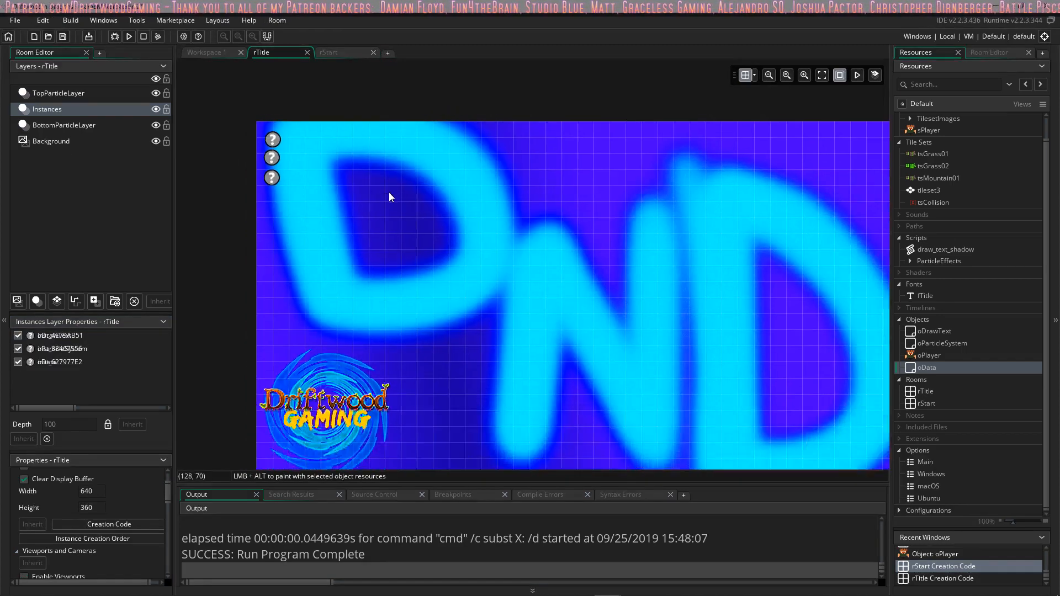
scroll(388, 196, "down", 3, "ctrl")
middle_click_drag(472, 195, 399, 253)
left_click(329, 52)
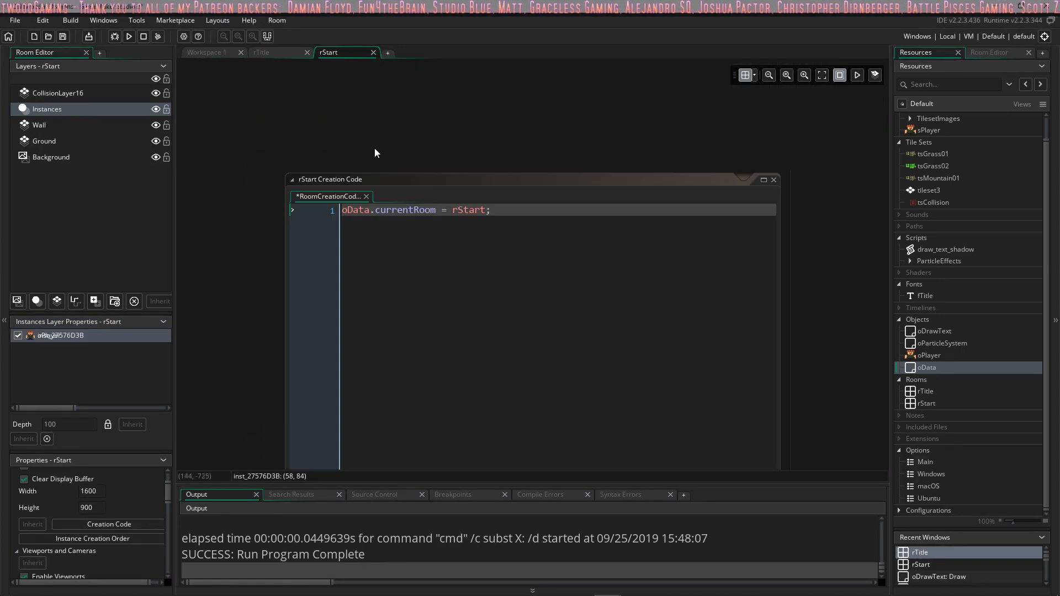
scroll(381, 165, "down", 10)
scroll(417, 191, "down", 3, "ctrl")
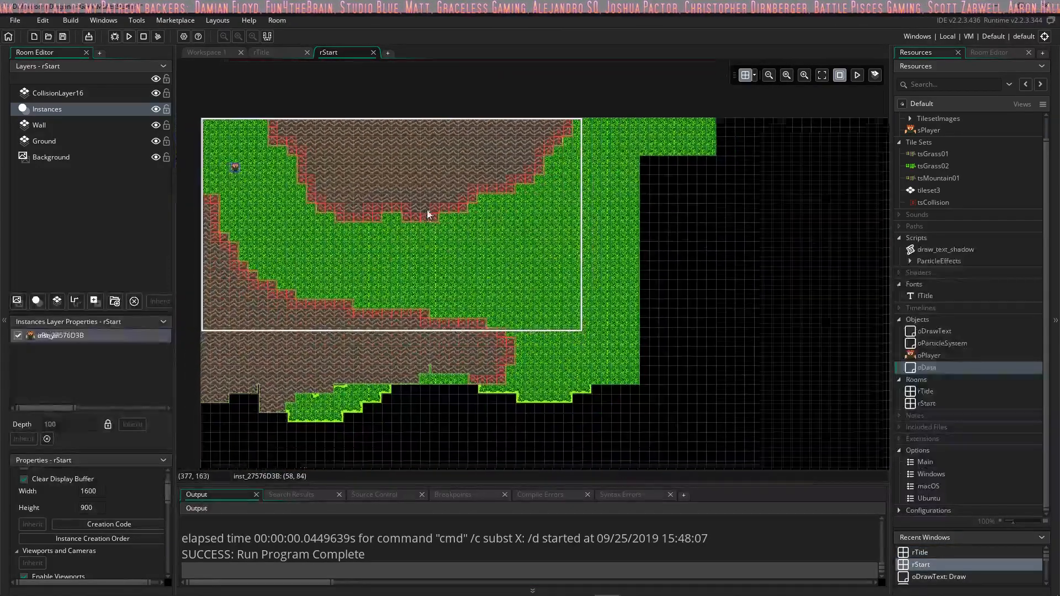
scroll(432, 206, "down", 2)
scroll(436, 201, "down", 2, "ctrl")
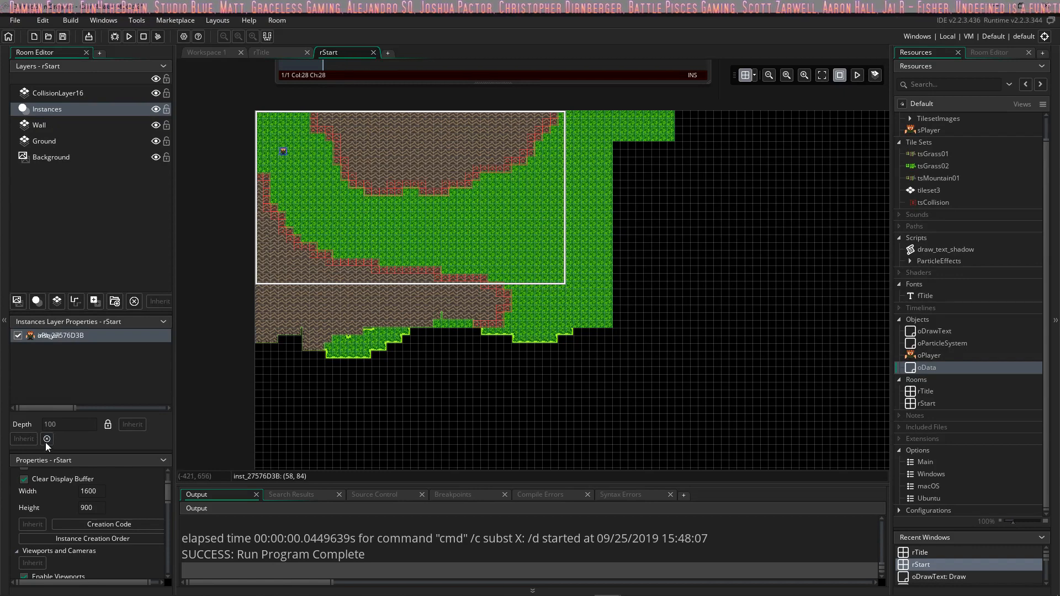
Step: Set rStart's camera borders for following oPlayer to 310 horizontal and 170 vertical in the viewport 0 settings
scroll(107, 501, "down", 5)
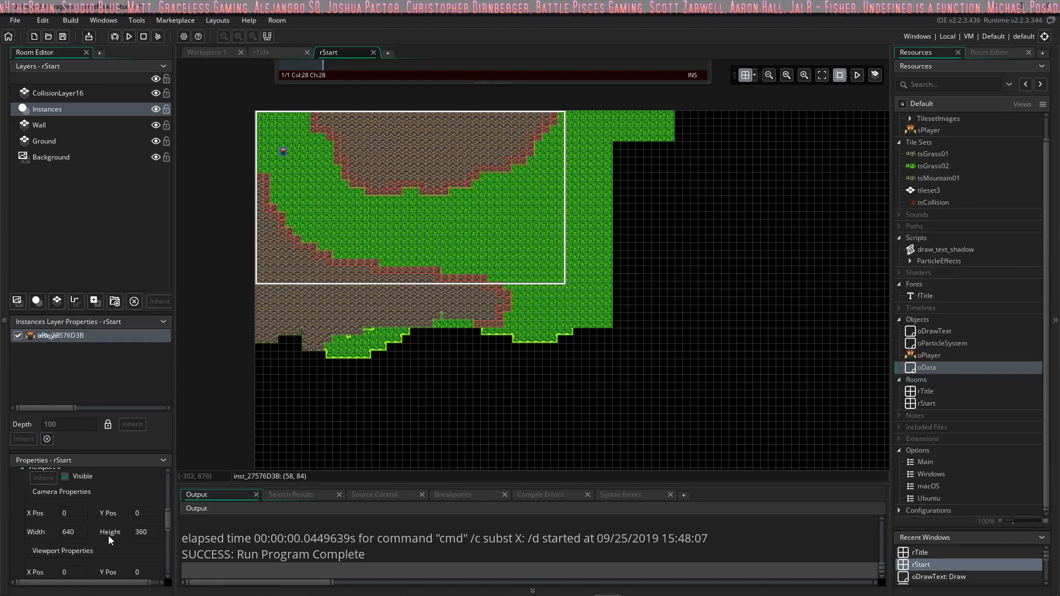
scroll(83, 528, "down", 3)
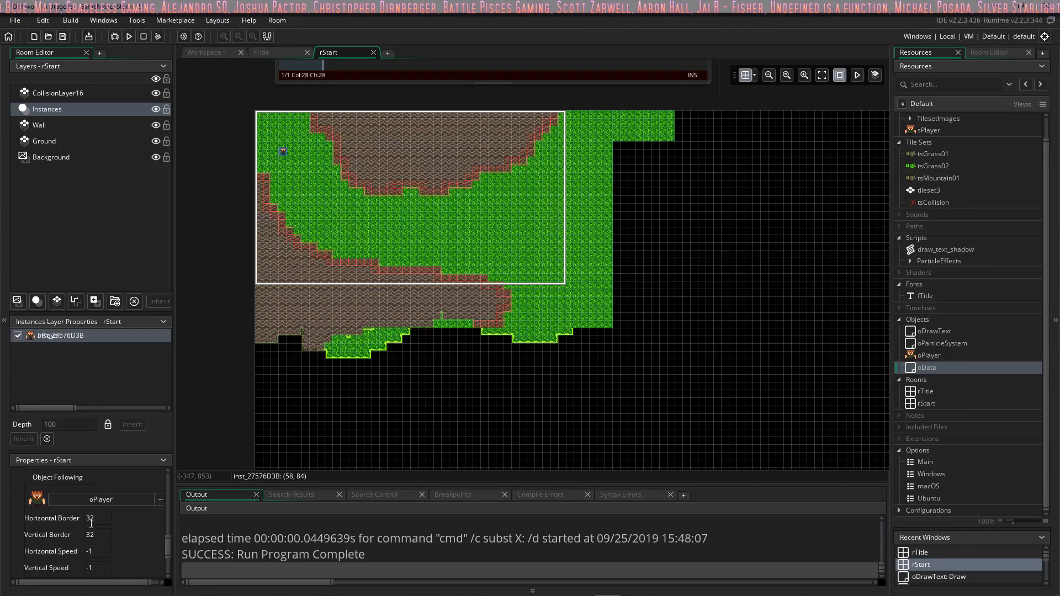
scroll(108, 517, "up", 1)
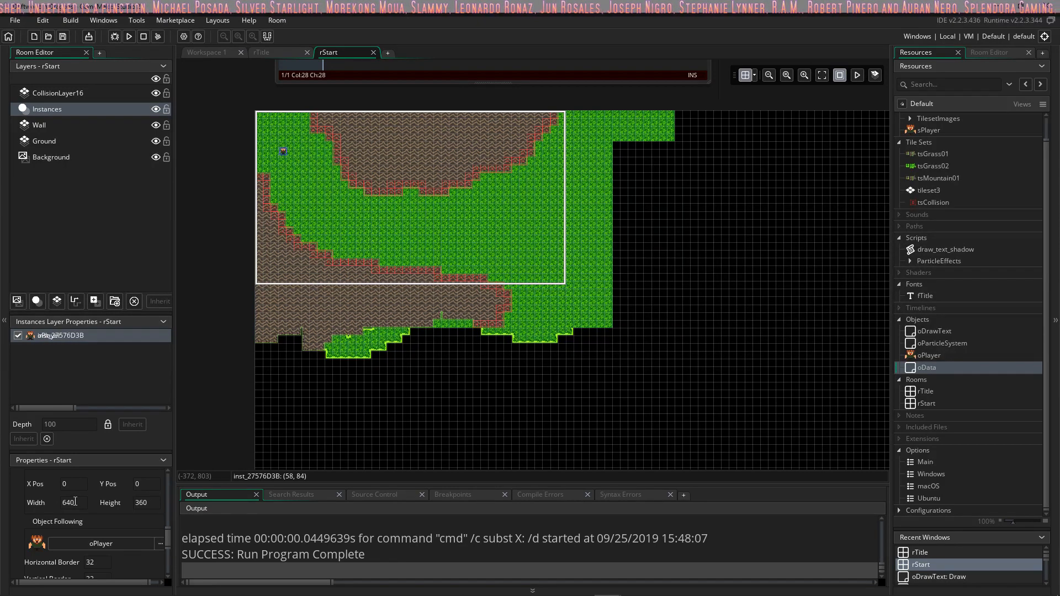
scroll(75, 501, "down", 1)
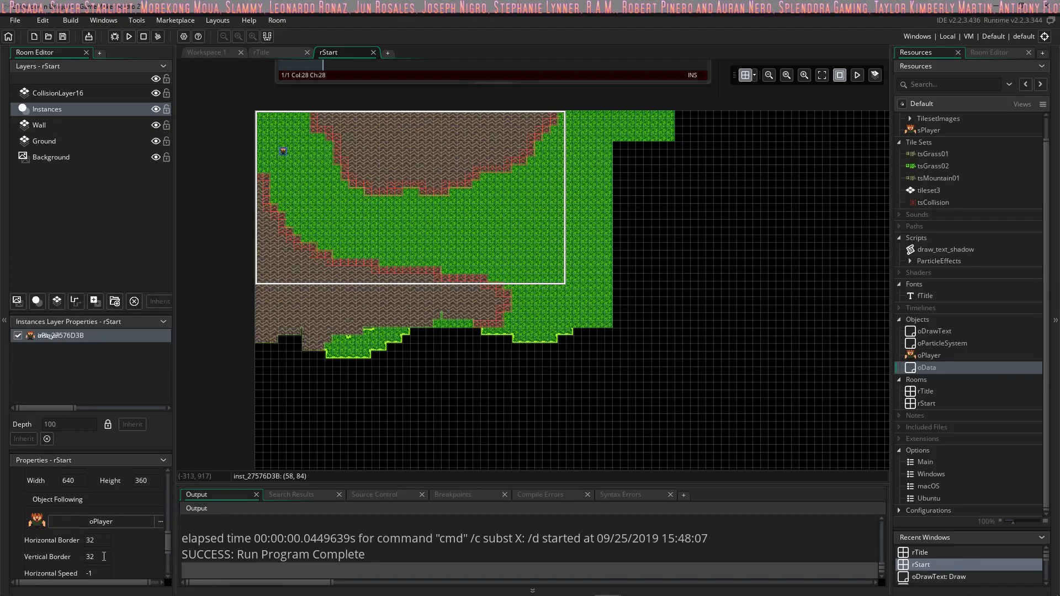
left_click(104, 538)
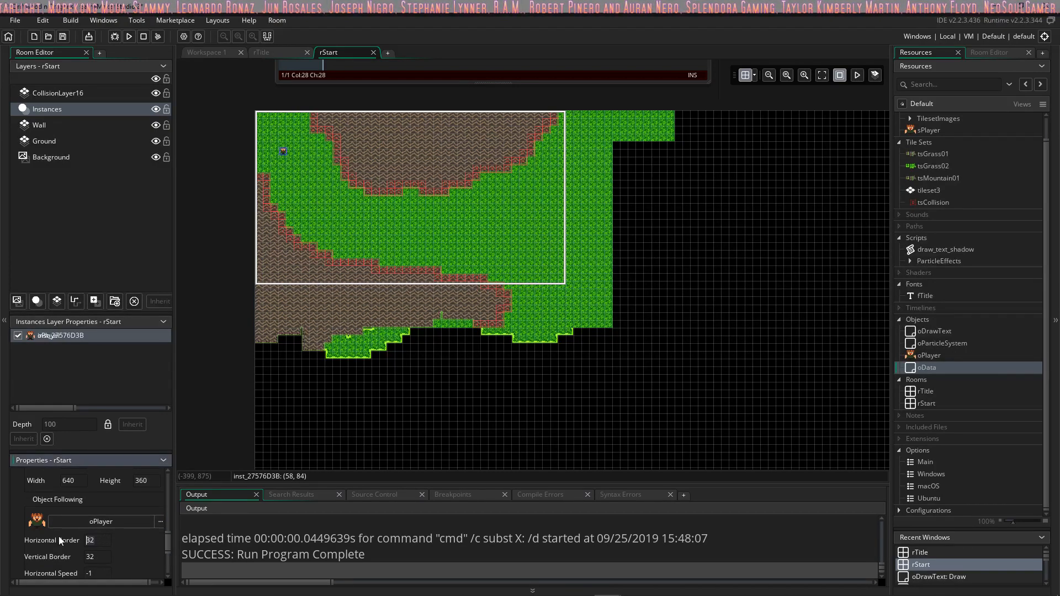
key("BackSpace")
type("10")
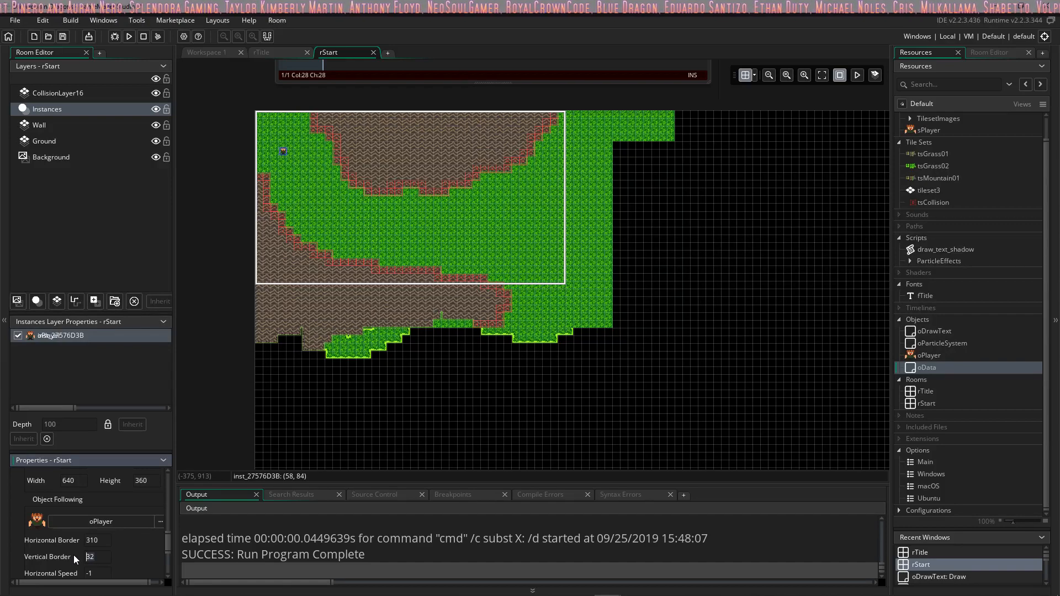
type("170")
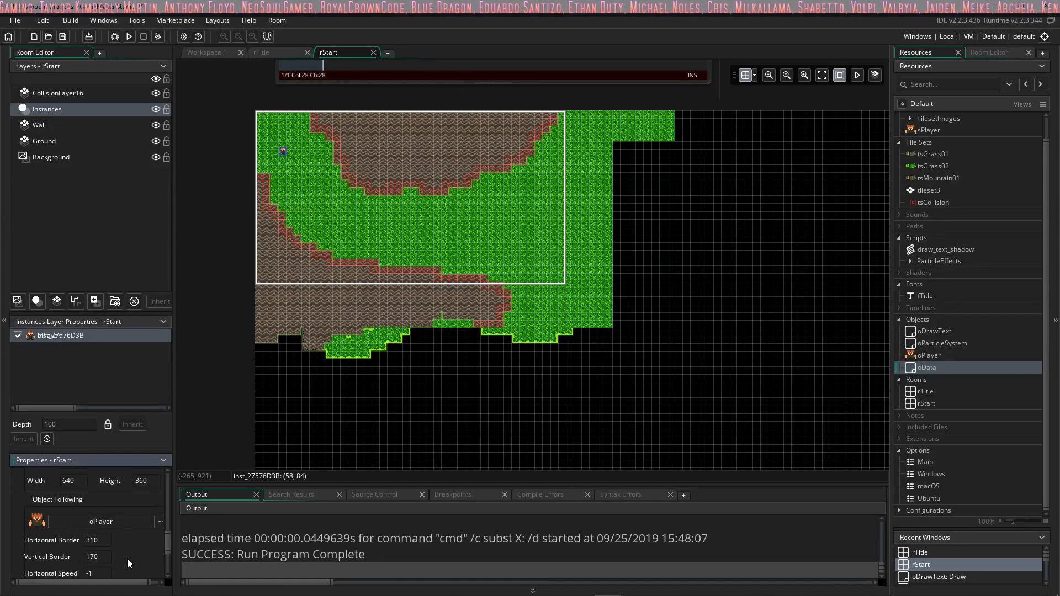
scroll(130, 549, "up", 3)
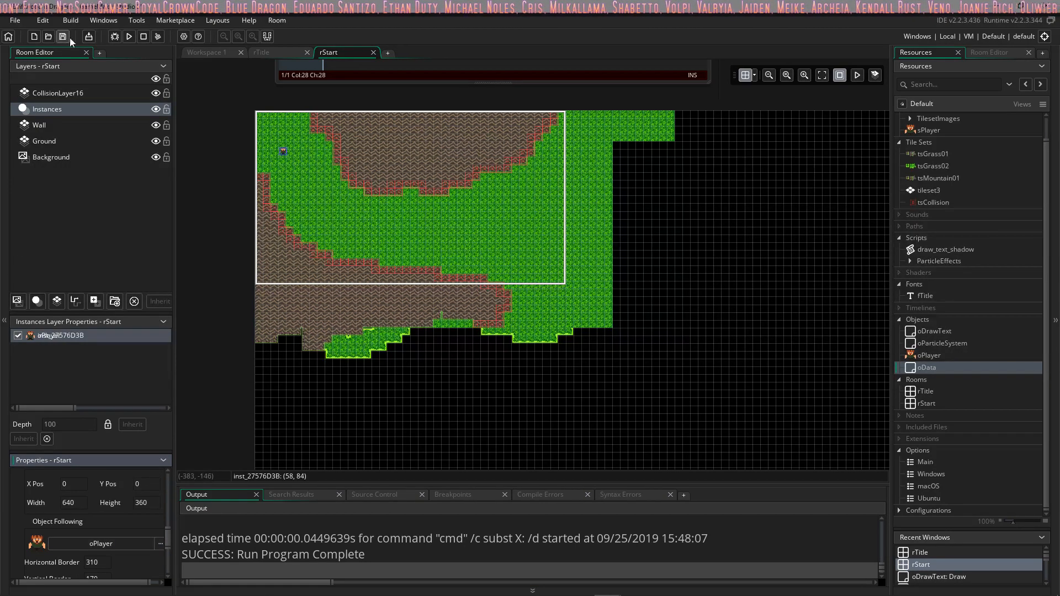
Step: Run the game, enter the start room, enlarge the game window and walk the player southeast across the grass
left_click(128, 36)
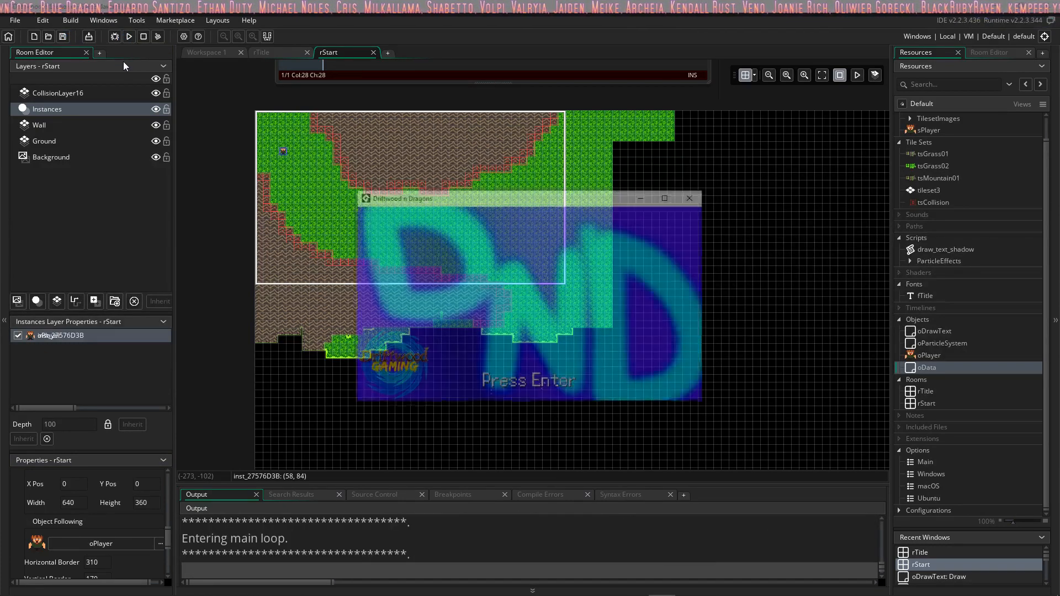
key("Return")
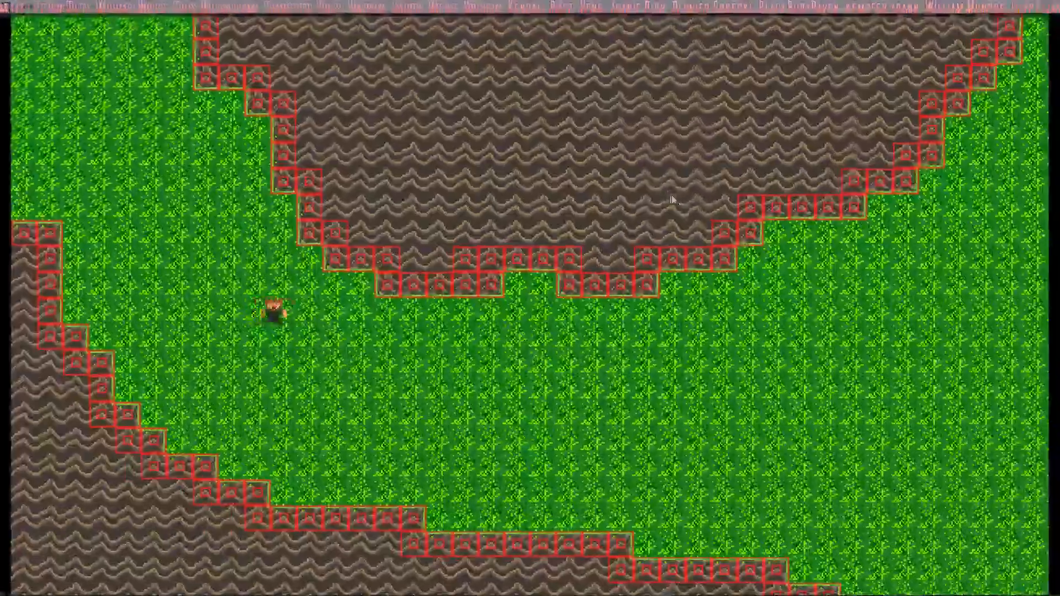
key("Right")
key("Down")
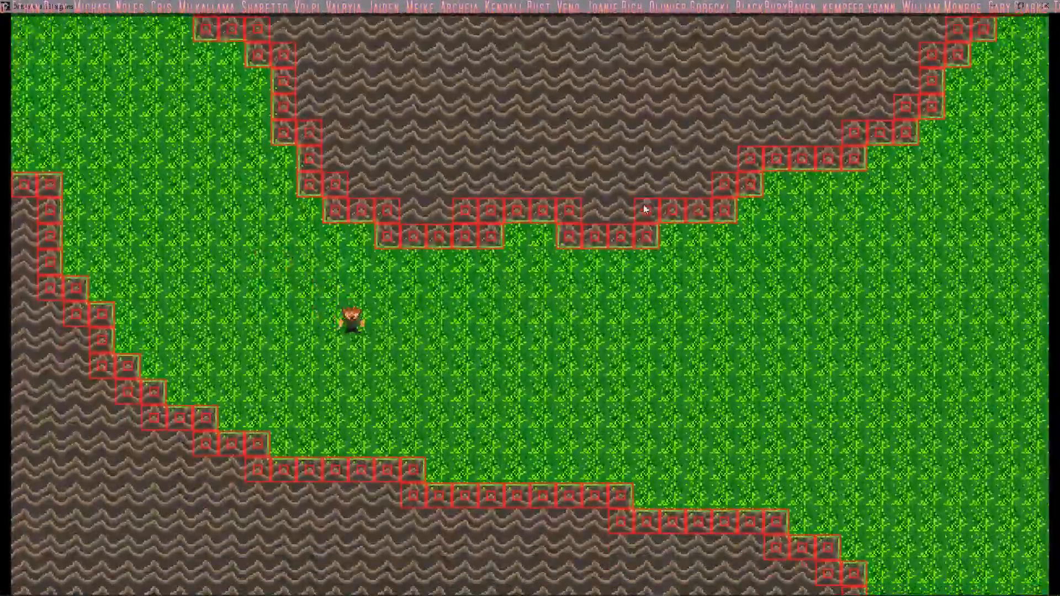
key("Right")
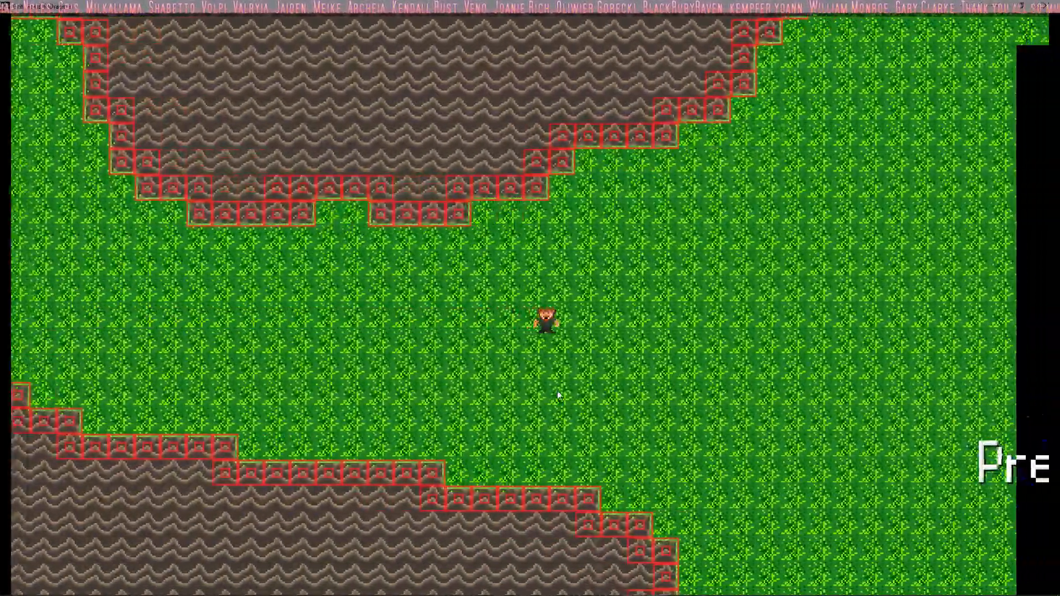
key("Down")
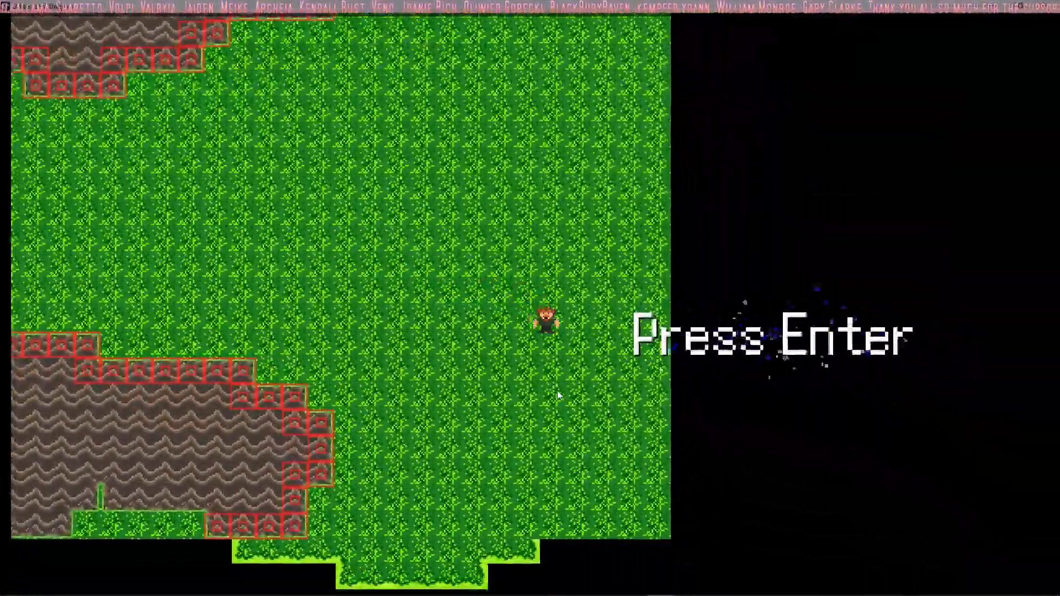
Step: Walk the player back and forth and in circles across the grass to check how the camera follows
key("Left")
key("Up")
key("Right")
key("Down")
key("Left")
key("Up")
key("Right")
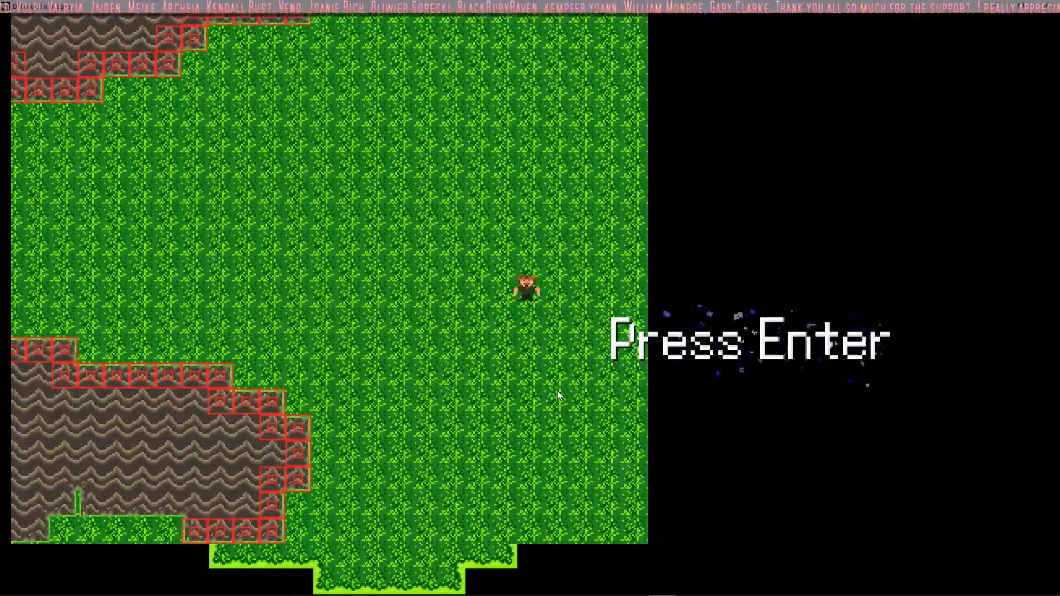
key("Down")
key("Left")
key("Up")
key("Down")
key("Up")
key("Right")
key("Down")
key("Up")
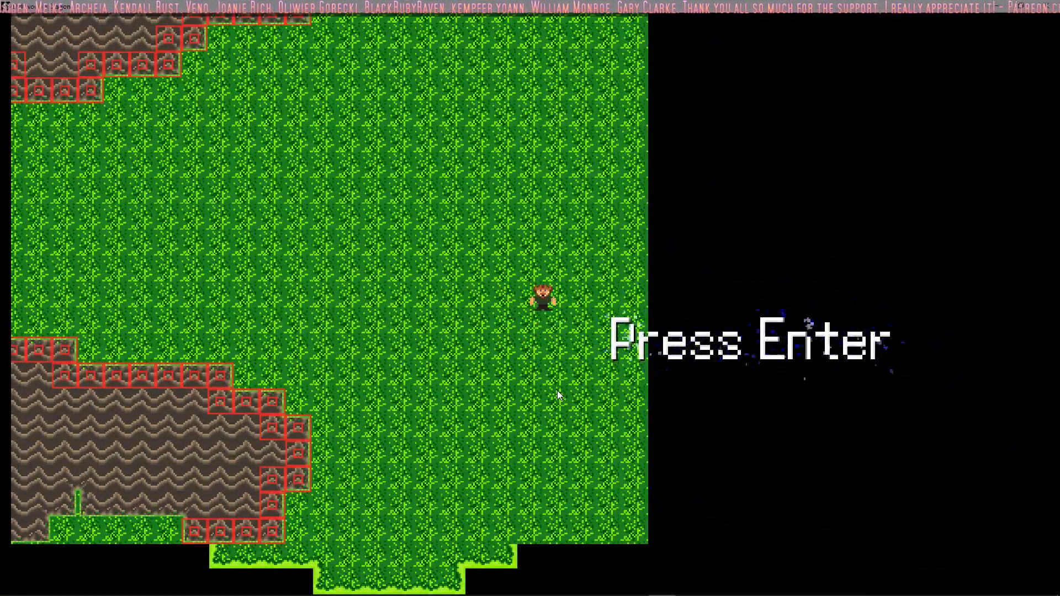
key("Right")
key("Down")
key("Right")
key("Left")
key("Right")
key("Down")
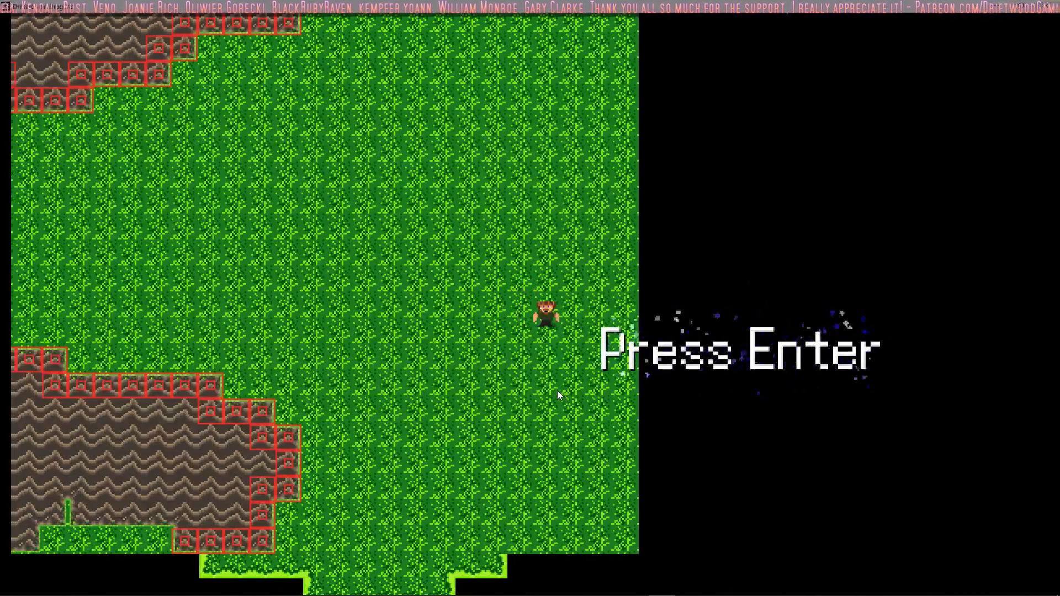
key("Left")
key("Down")
key("Left")
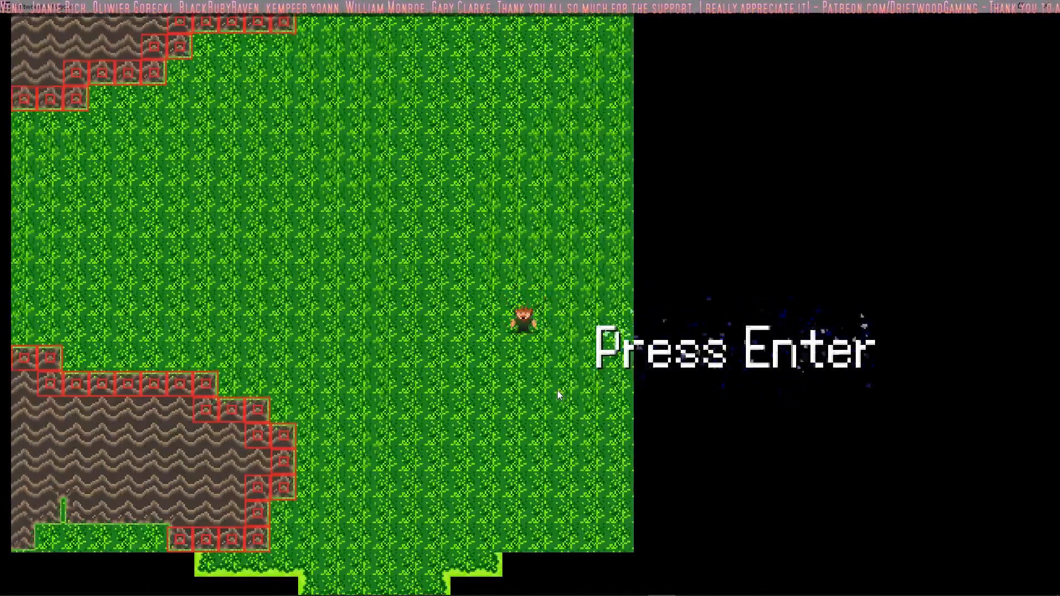
key("Up")
key("Right")
key("Down")
key("Left")
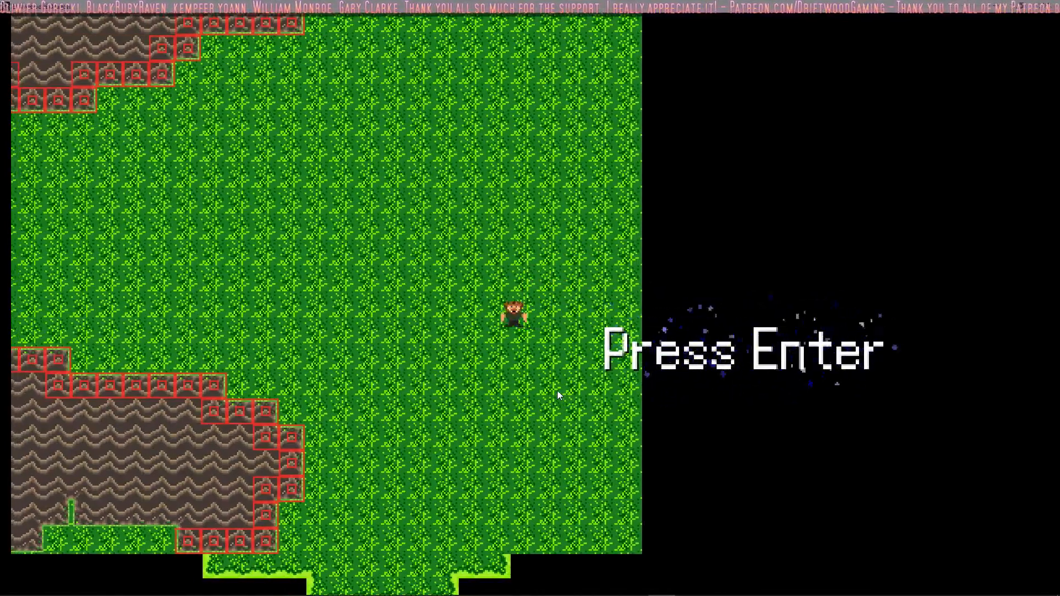
key("Up")
key("Right")
key("Down")
key("Left")
key("Up")
key("Right")
key("Down")
key("Left")
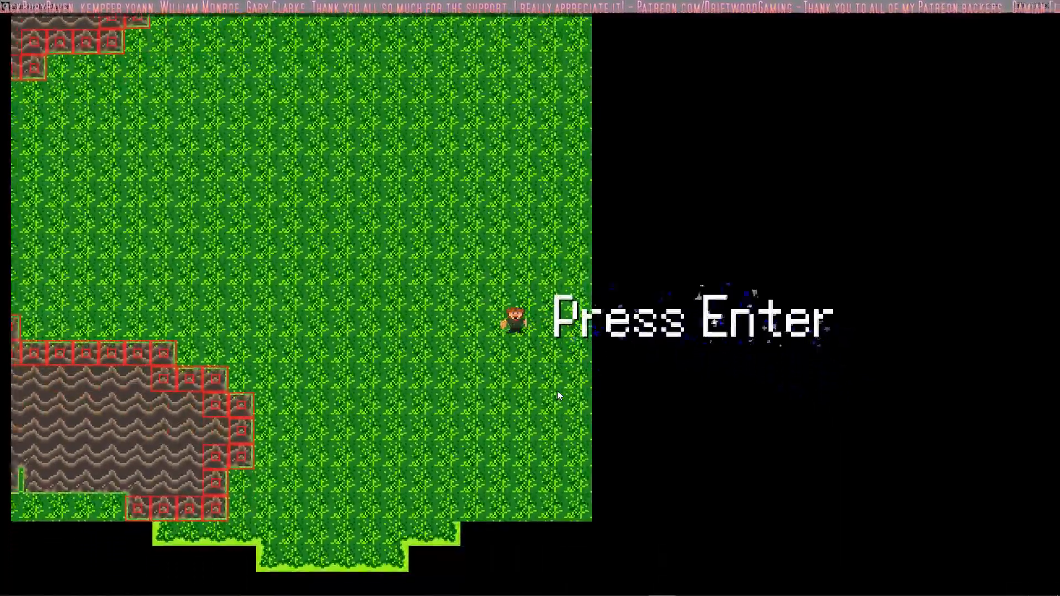
key("Up")
key("Right")
key("Down")
key("Left")
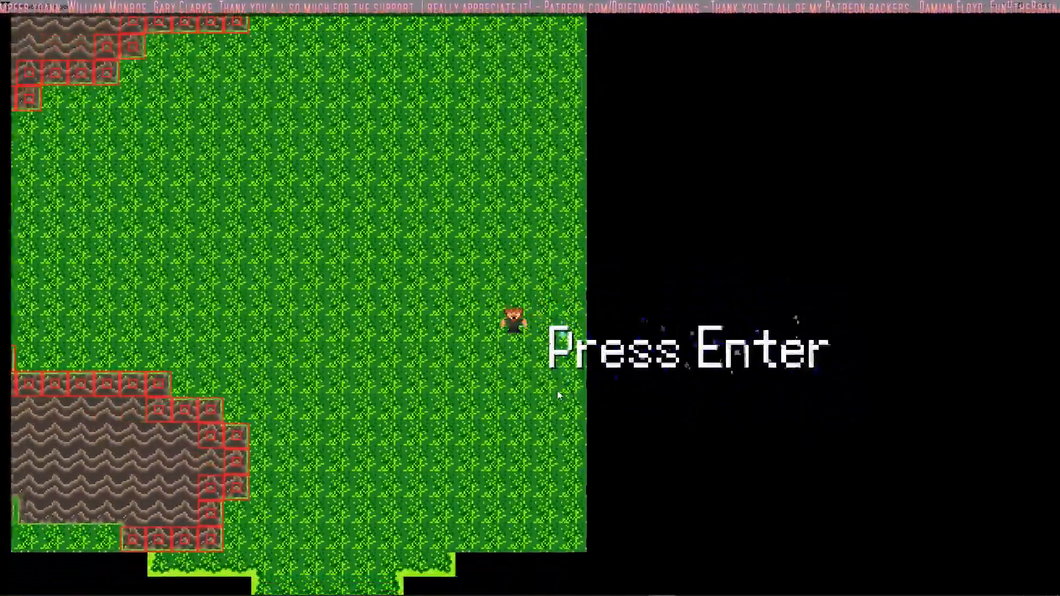
key("Up")
key("Right")
key("Down")
key("Left")
key("Right")
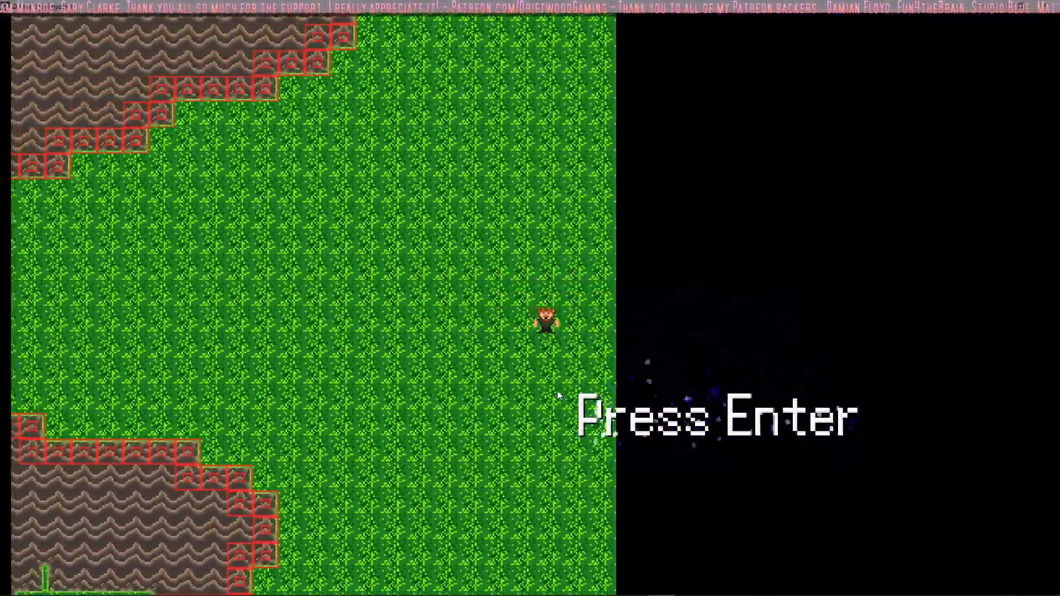
key("Left")
key("Right")
key("Left")
key("Down")
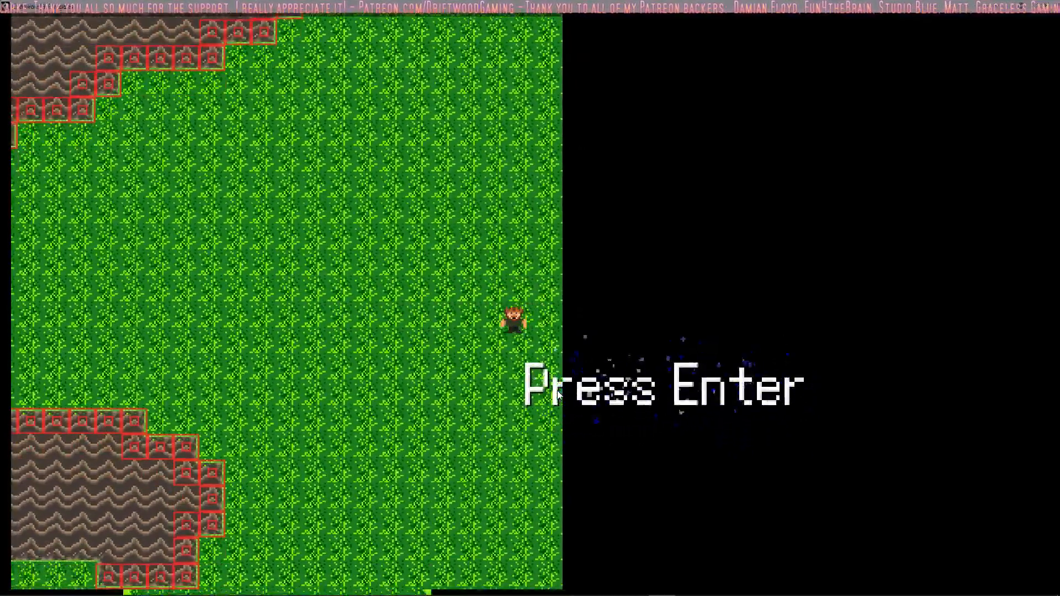
key("Up")
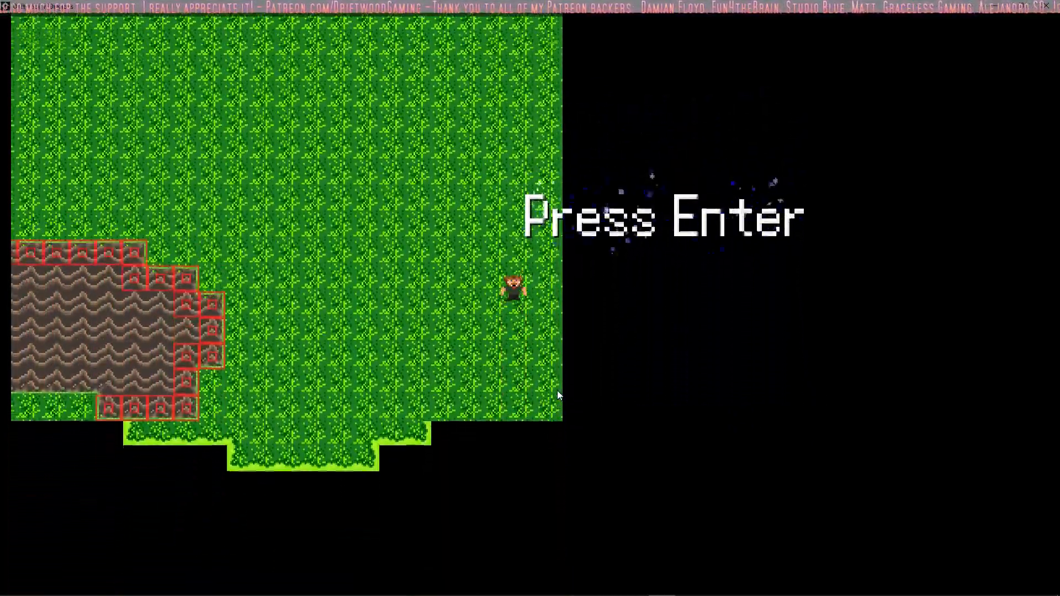
key("Left")
key("Right")
key("Left")
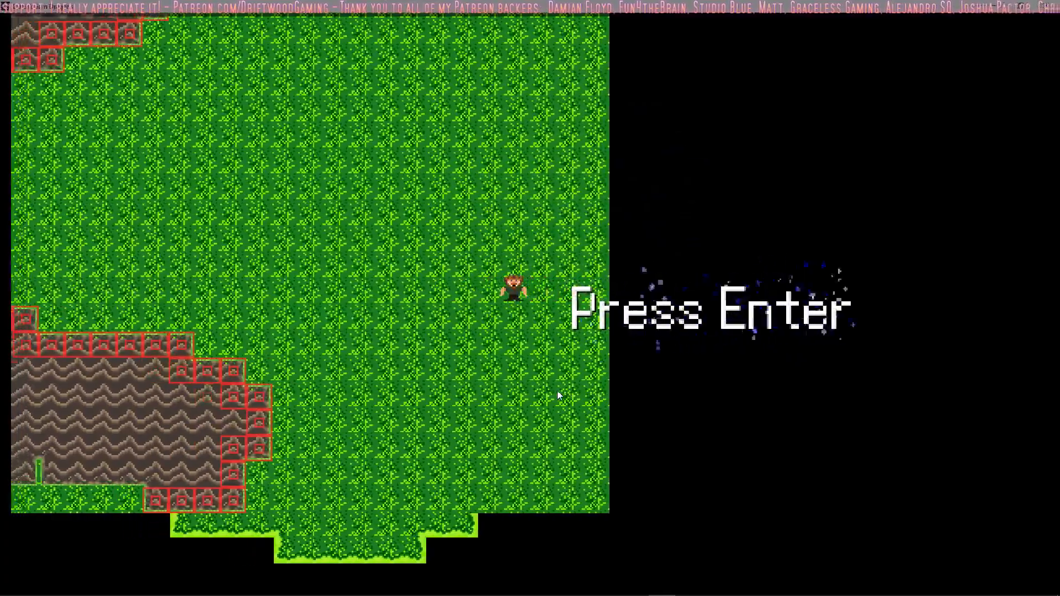
key("Right")
key("Up")
key("Down")
key("Up")
key("Left")
key("Left")
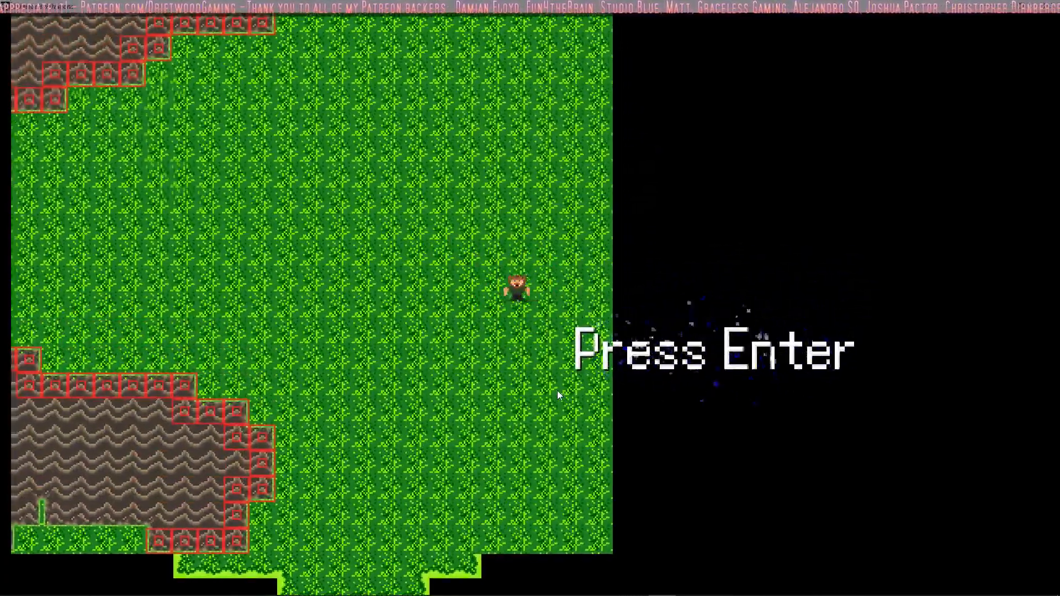
key("Down")
key("Left")
key("Up")
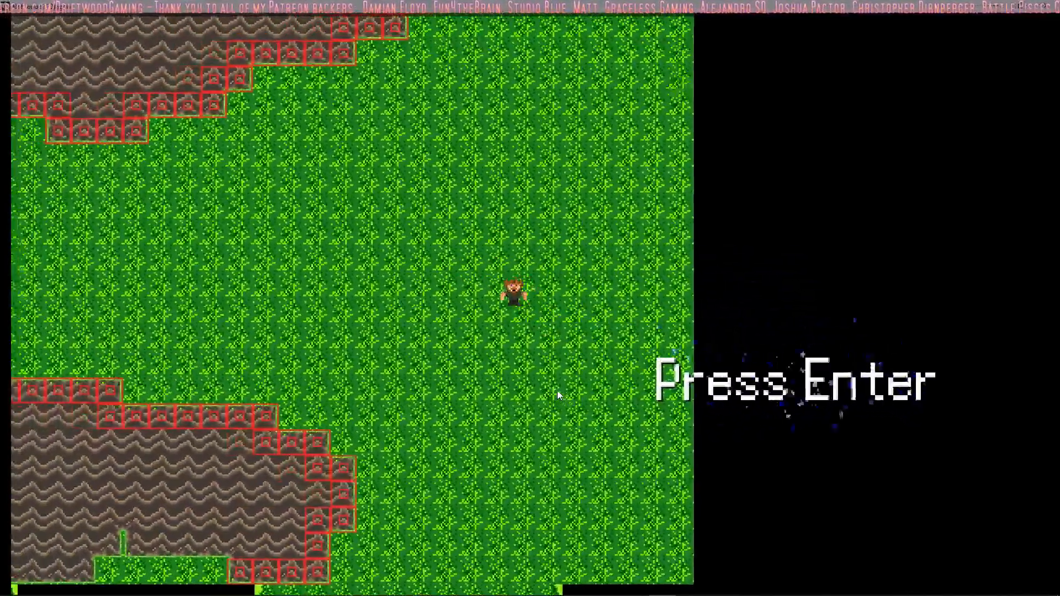
key("Right")
key("Down")
key("Right")
key("Up")
key("Left")
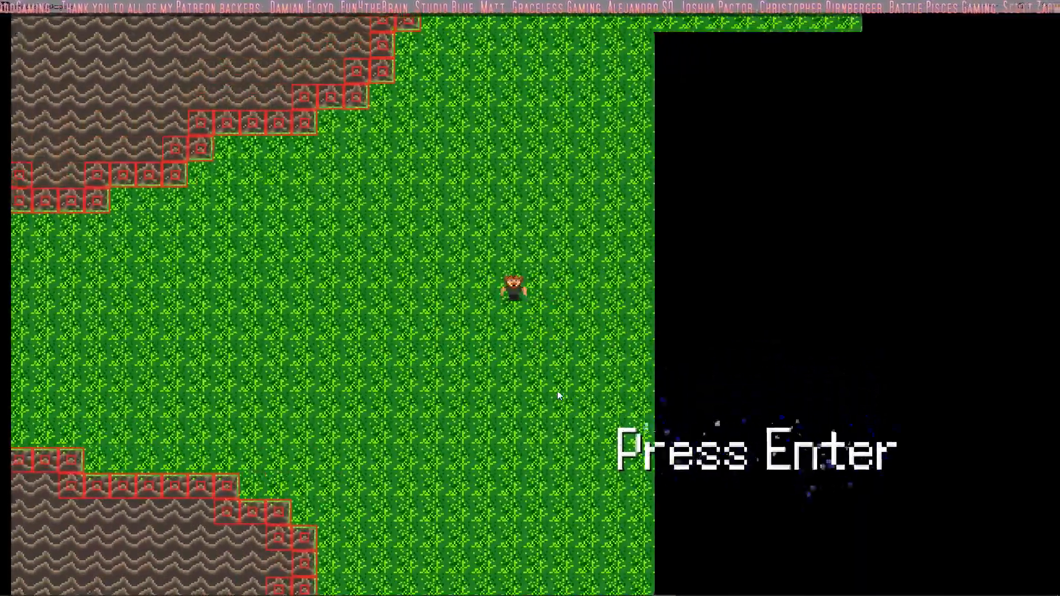
key("Down")
key("Right")
key("Up")
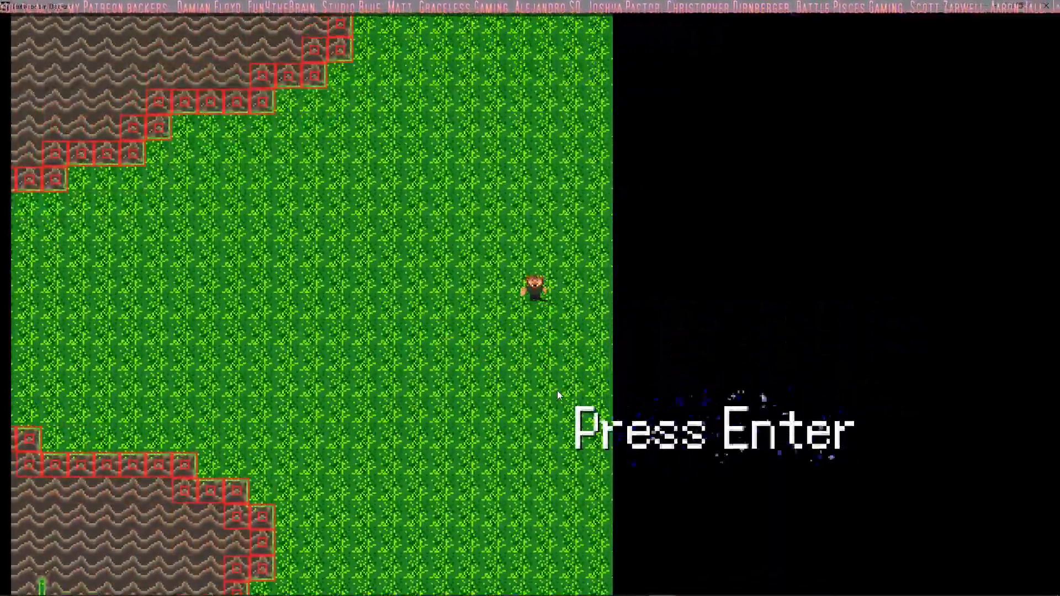
key("Left")
key("Right")
key("Down")
key("Left")
key("Right")
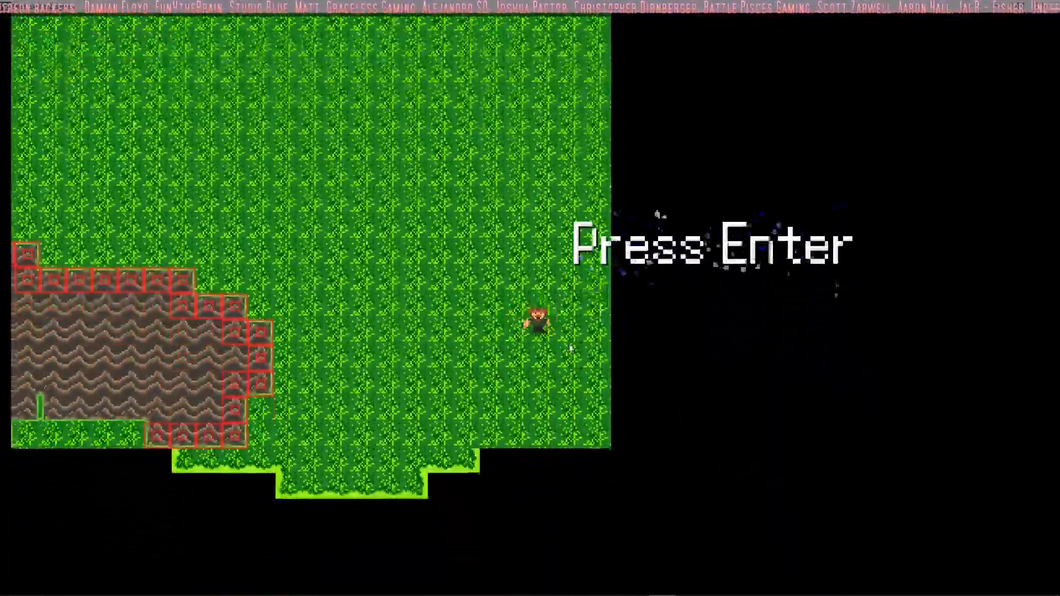
Step: Walk the player east off the grass to the "Press Enter" text and close the game
key("Left")
key("Right")
key("Up")
key("Right")
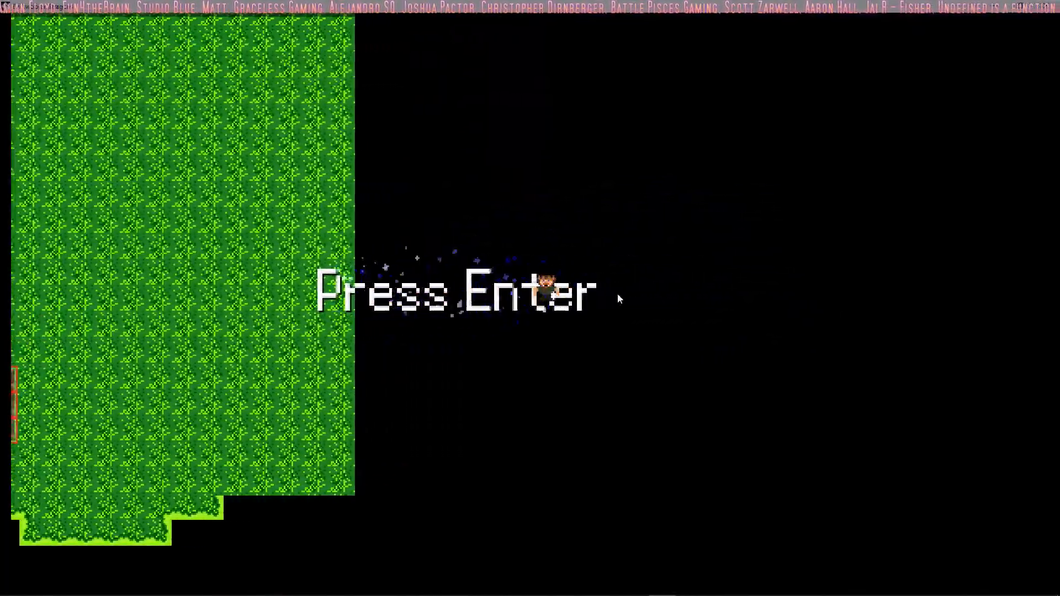
key("Left")
key("Right")
key("Right")
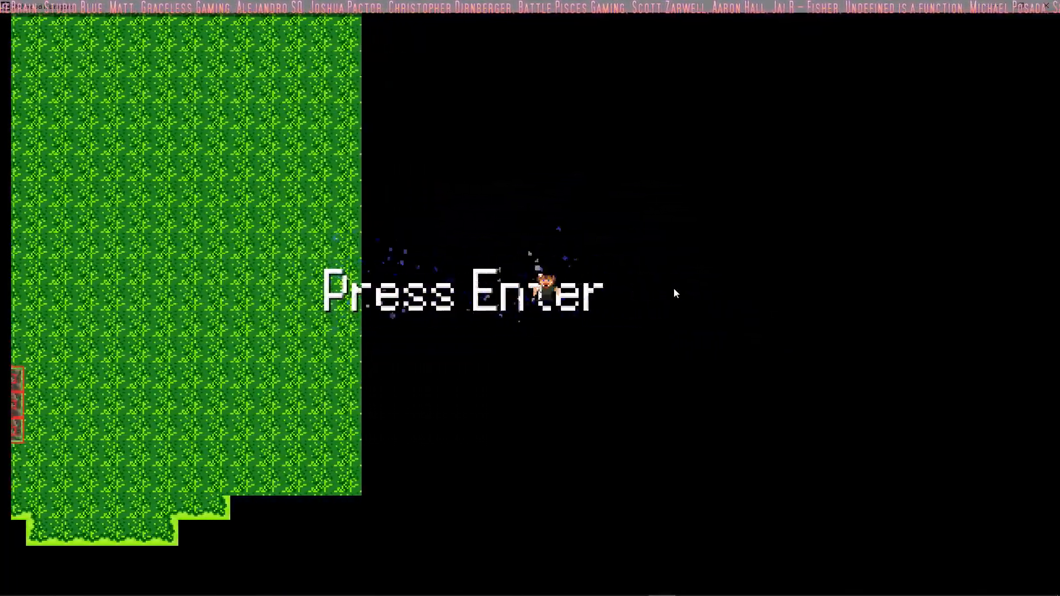
key("Left")
key("Escape")
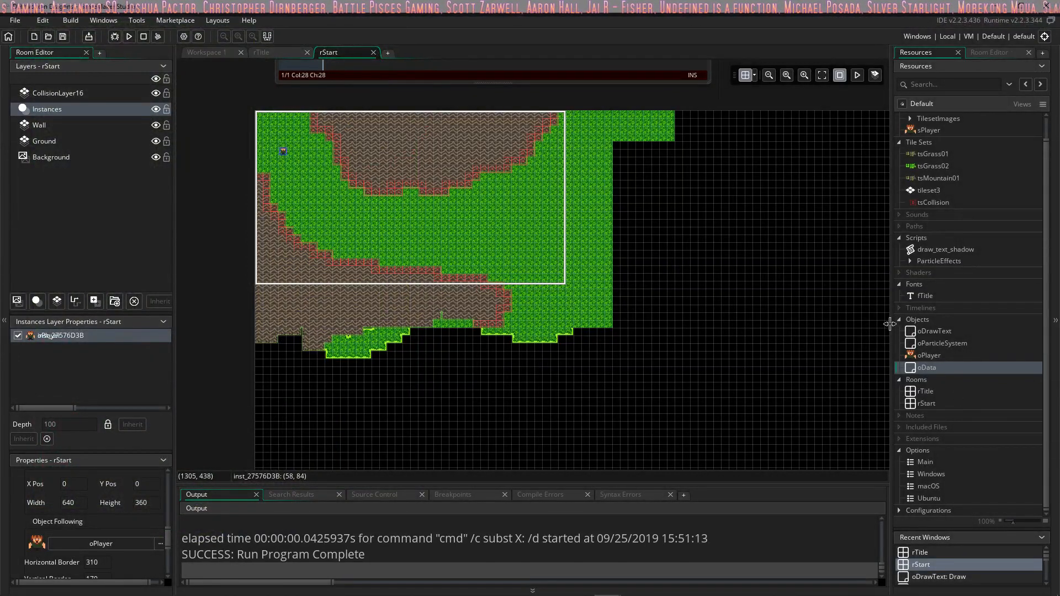
Step: In oDrawText's Step event, wrap the pPortalSparkle call in an if(oData.currentRoom == rTitle) block and indent it
double_click(936, 332)
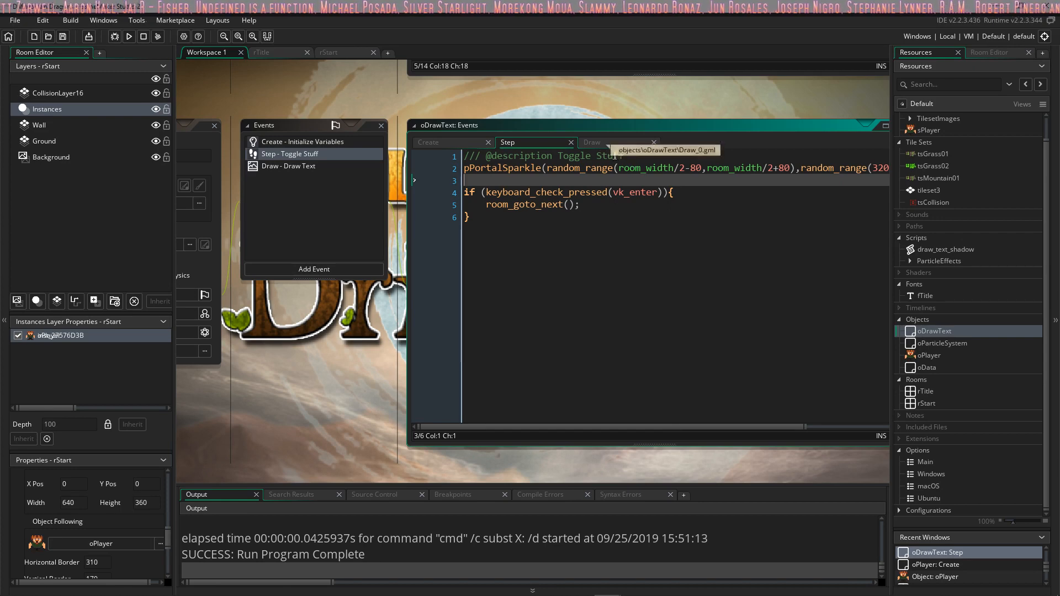
left_click(638, 156)
key("Return")
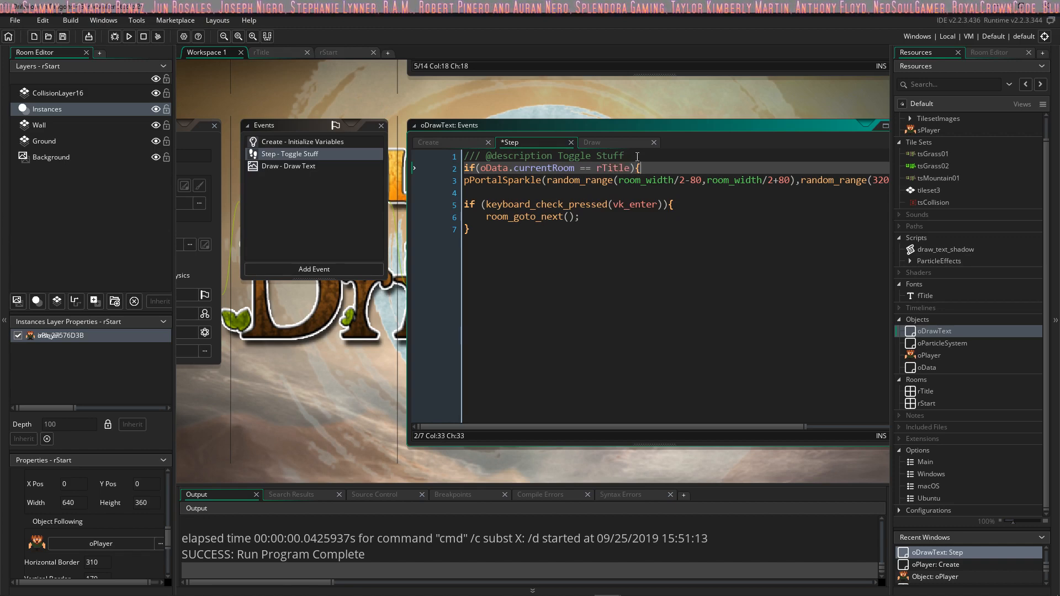
key("Down")
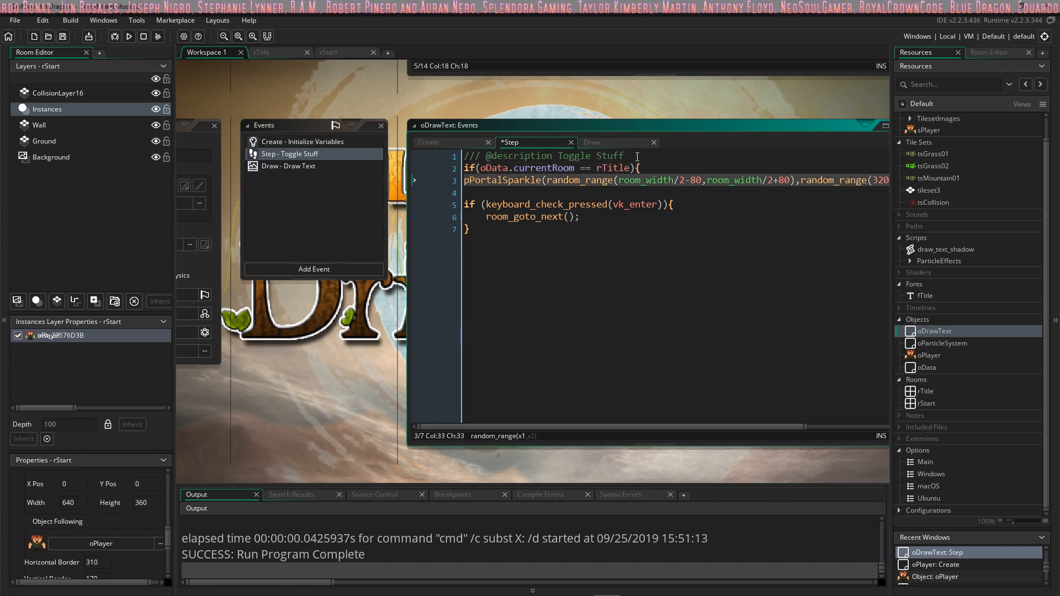
key("Home")
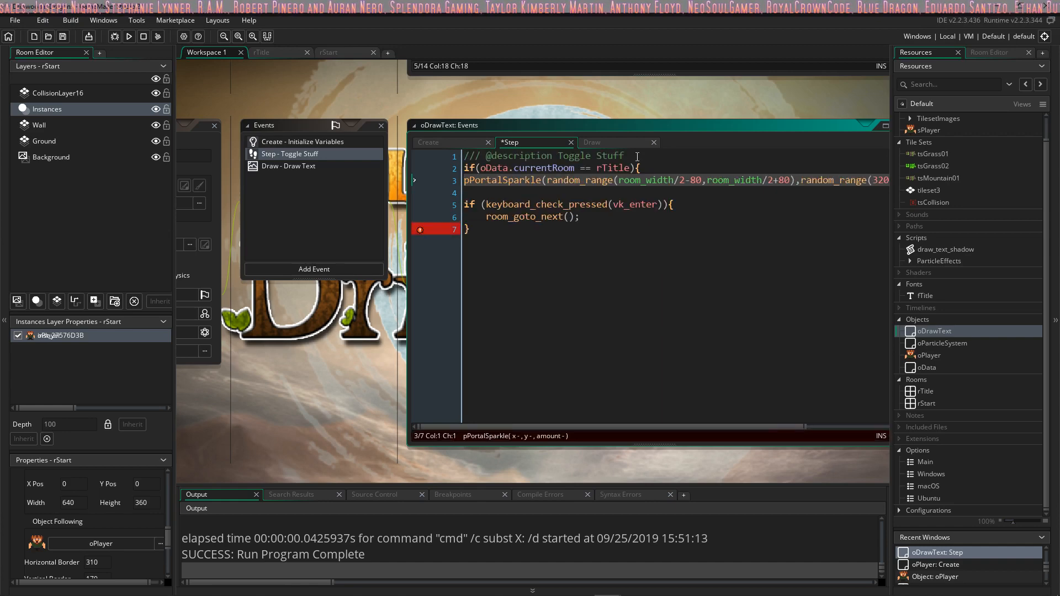
key("Tab")
key("End")
key("Return")
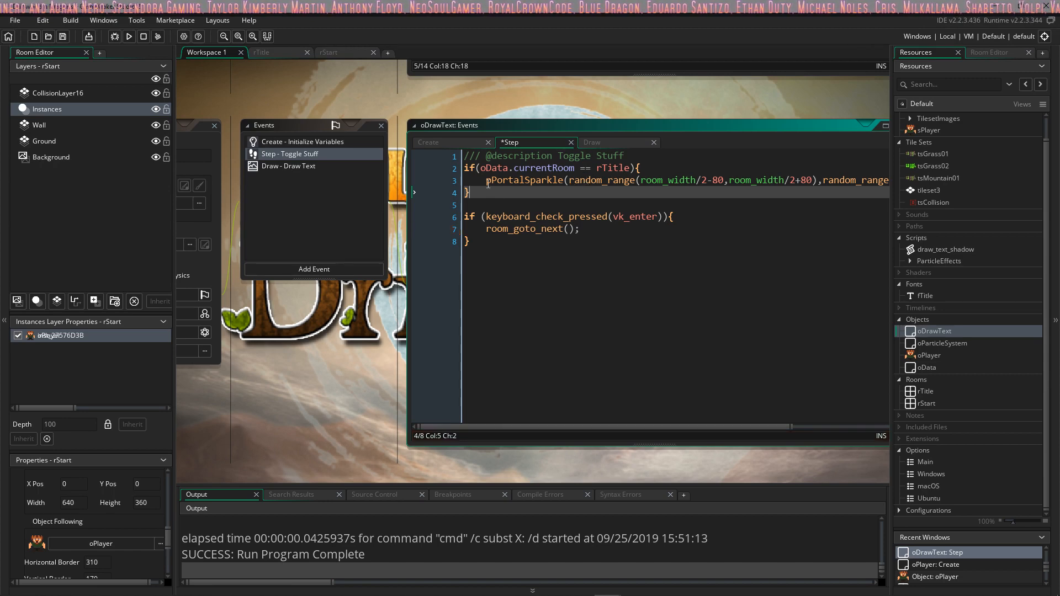
Step: Copy the if(oData.currentRoom == rTitle){ line into oDrawText's Draw event so its block encloses the indented draw_text_shadow call
left_click_drag(465, 168, 650, 164)
key("ctrl+c")
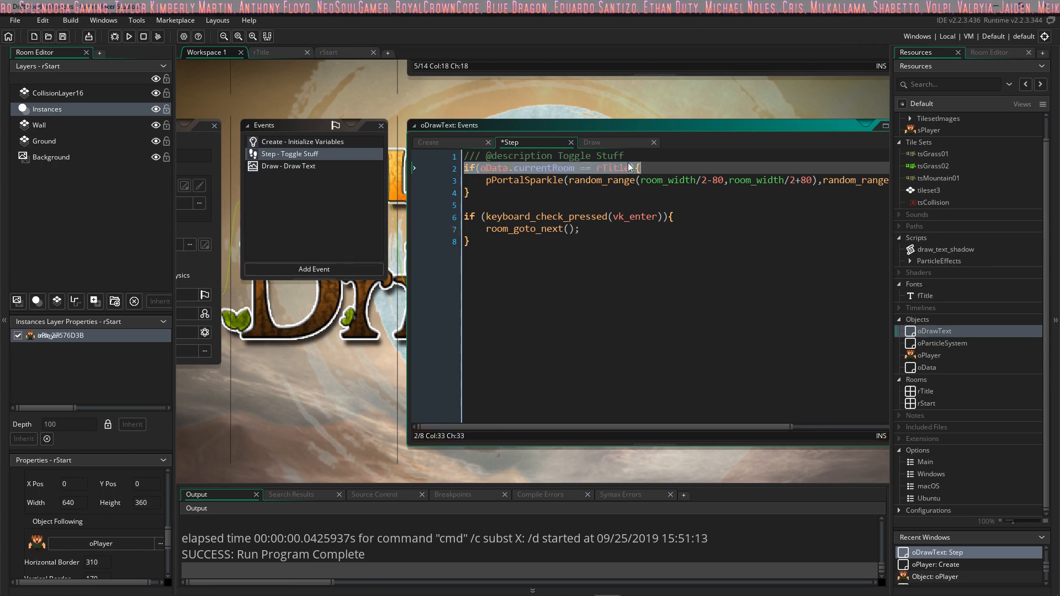
left_click(616, 143)
left_click(630, 193)
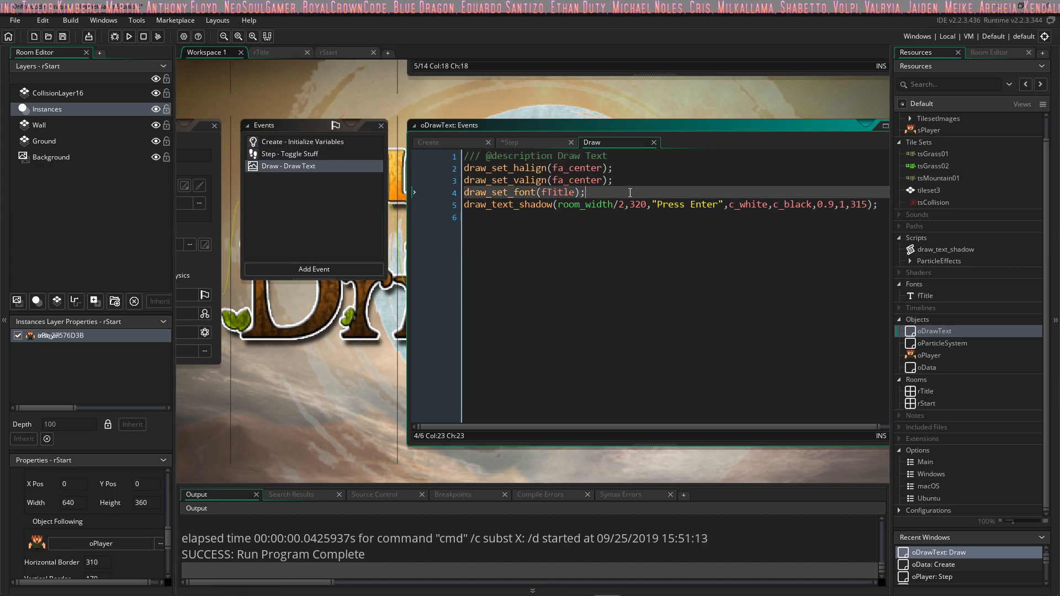
key("Return")
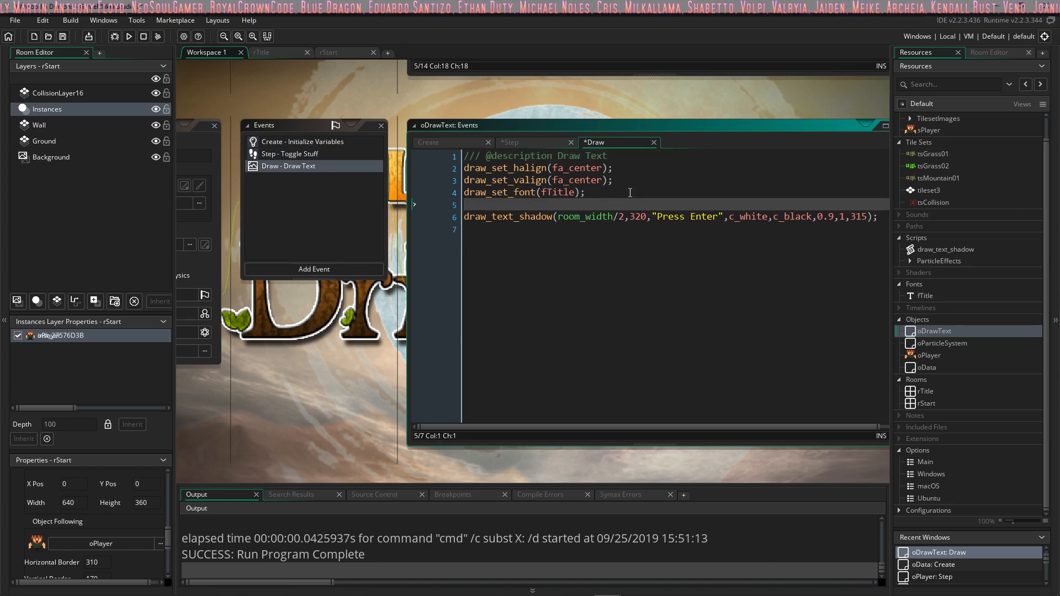
key("ctrl+v")
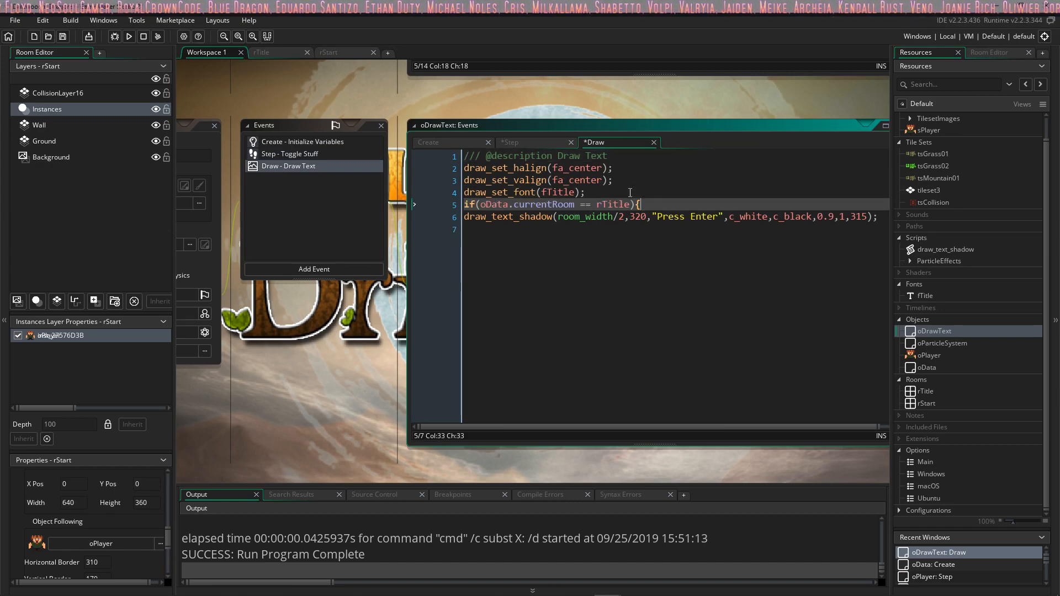
left_click(465, 218)
key("Tab")
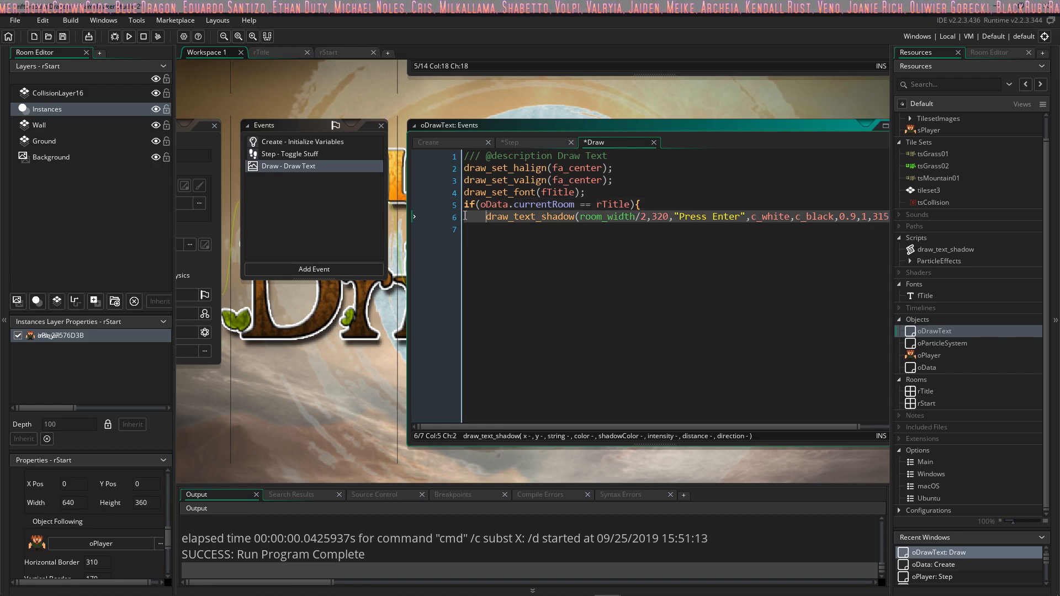
key("Down")
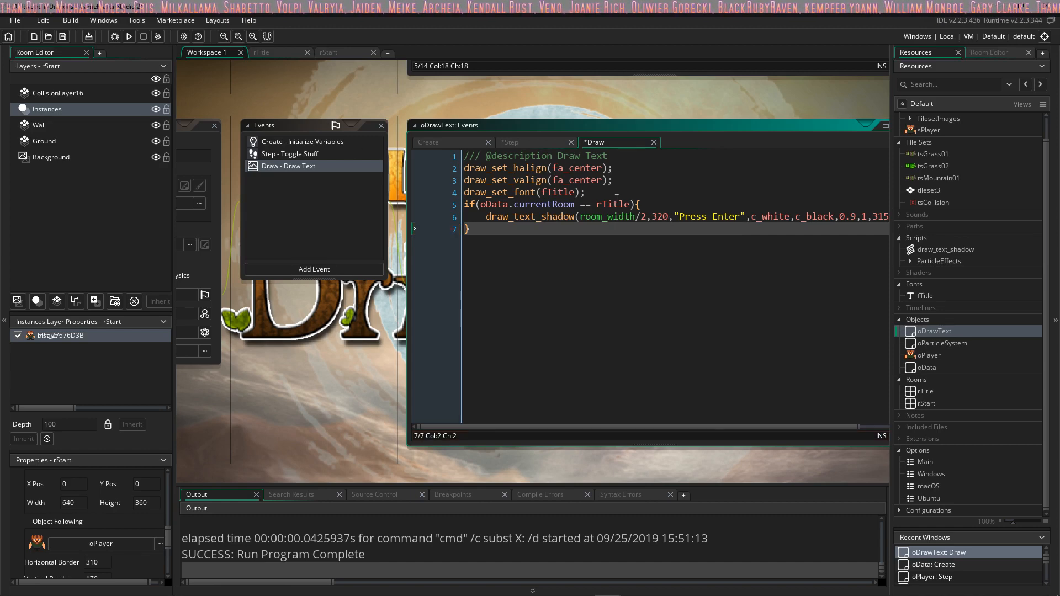
Step: Save the project, run the game, enter the start room and walk the player east across the grass
left_click(63, 37)
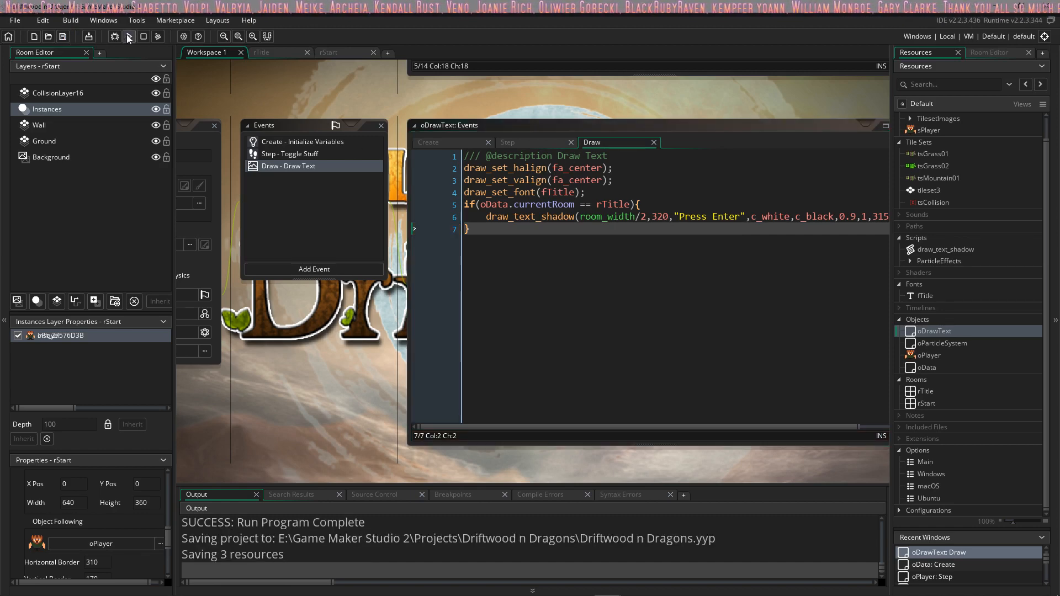
left_click(128, 36)
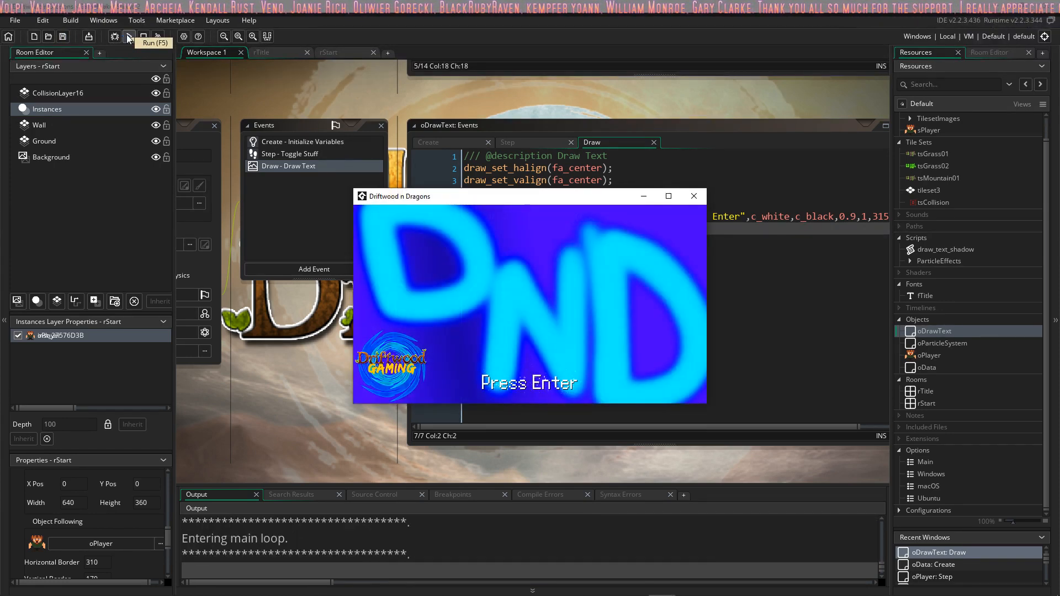
key("Return")
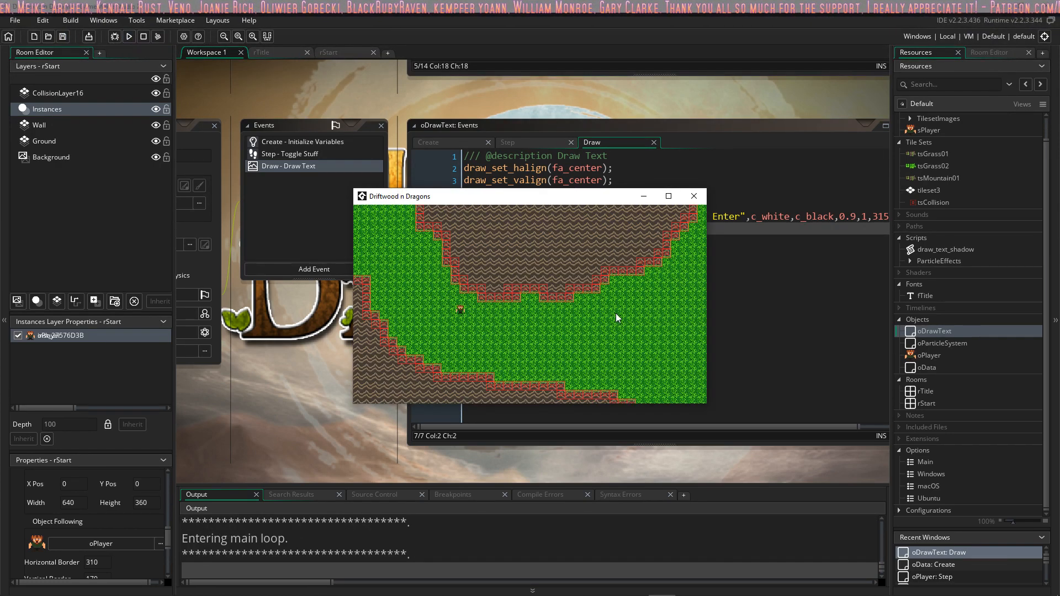
key("Right")
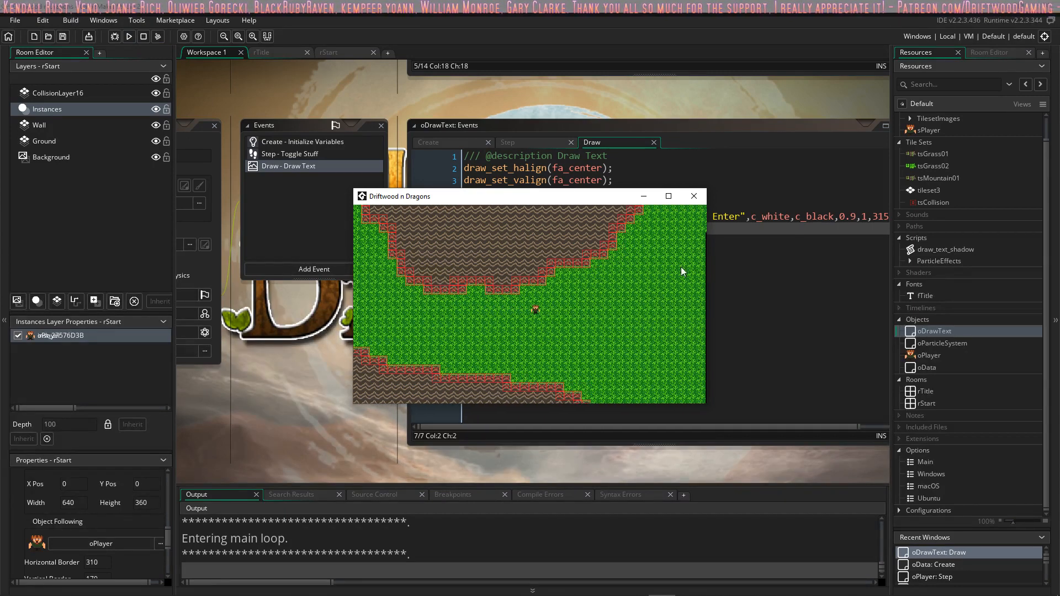
key("Right")
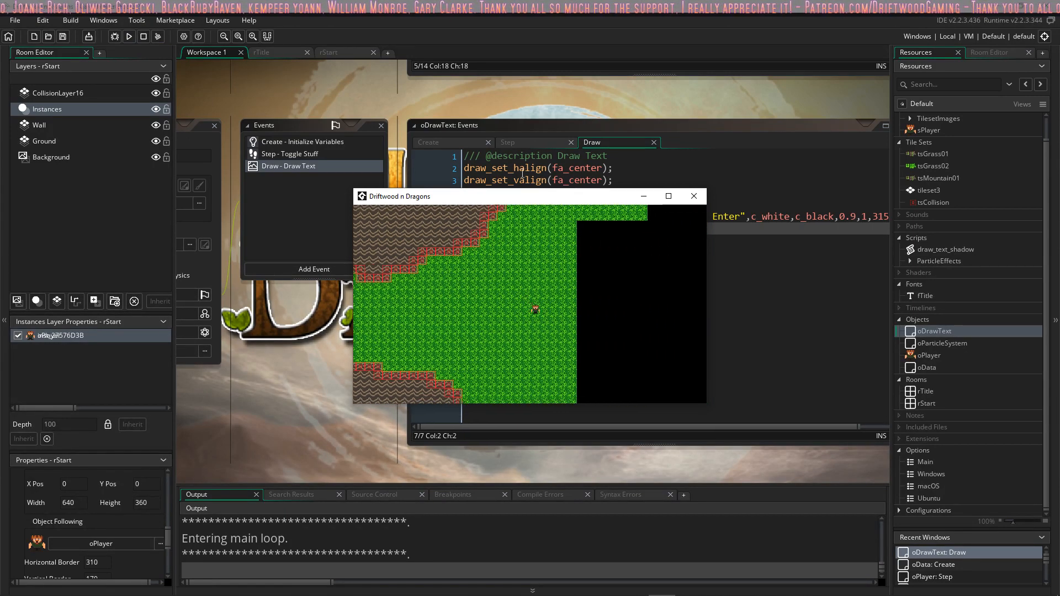
Step: Walk the player around the black area beyond the grass, return west to the mountain edge and close the game
key("Right")
key("Up")
key("s")
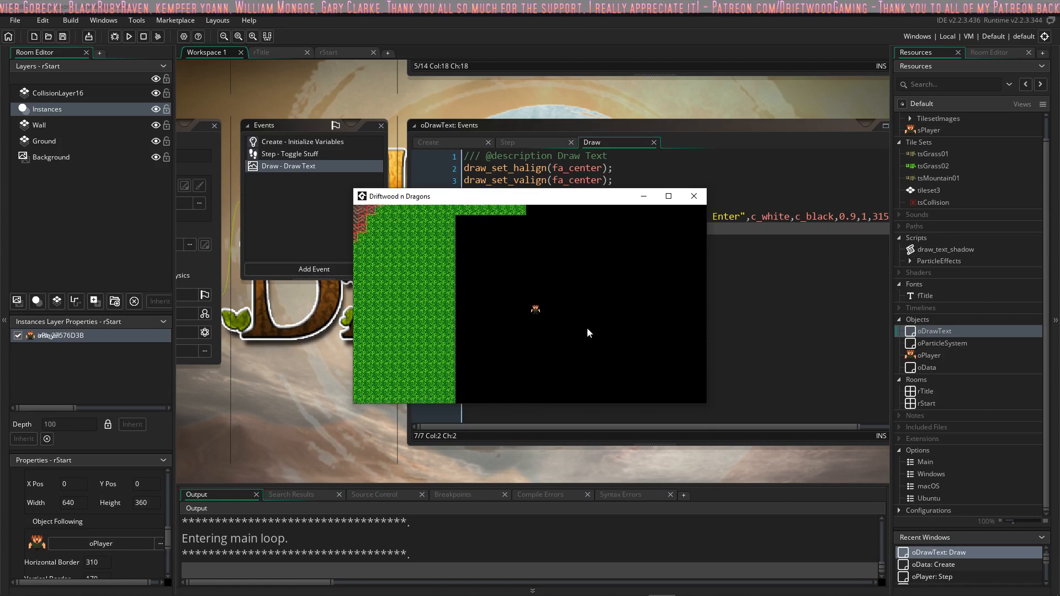
key("a")
key("w")
key("a")
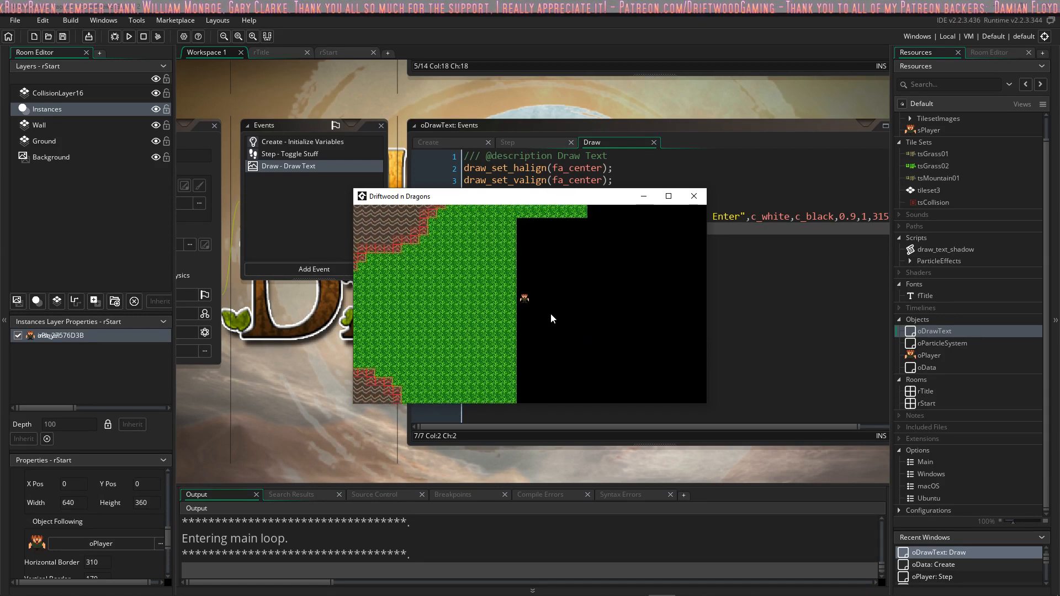
key("w")
key("d")
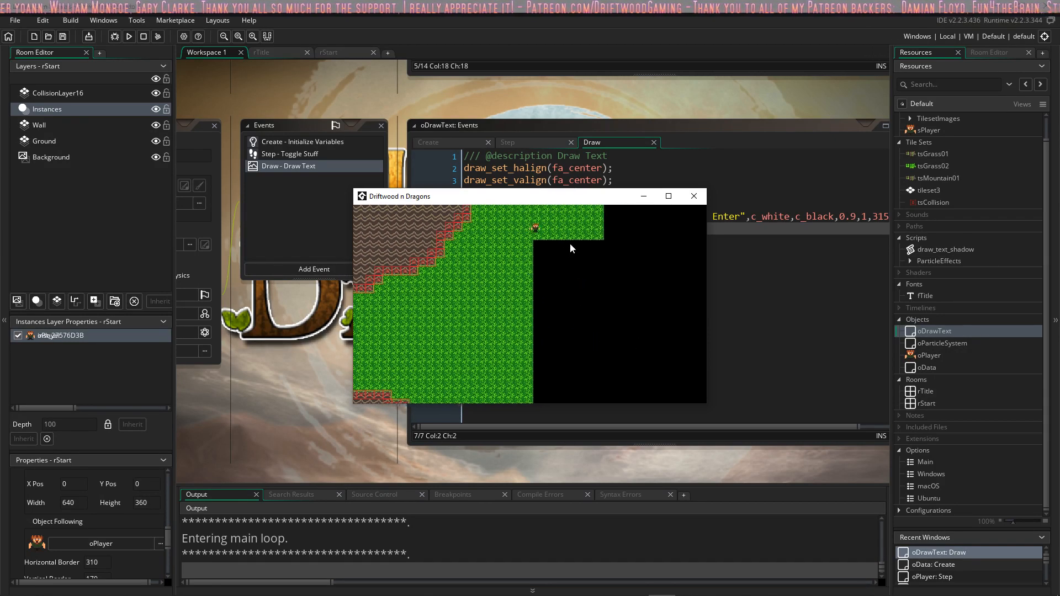
key("s")
key("a")
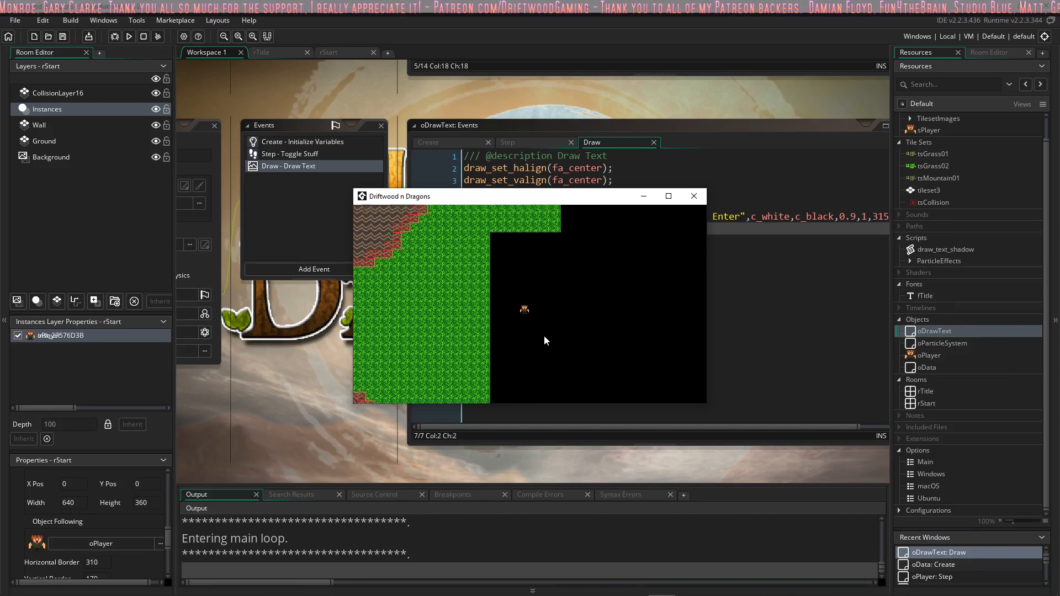
key("s")
key("s")
key("a")
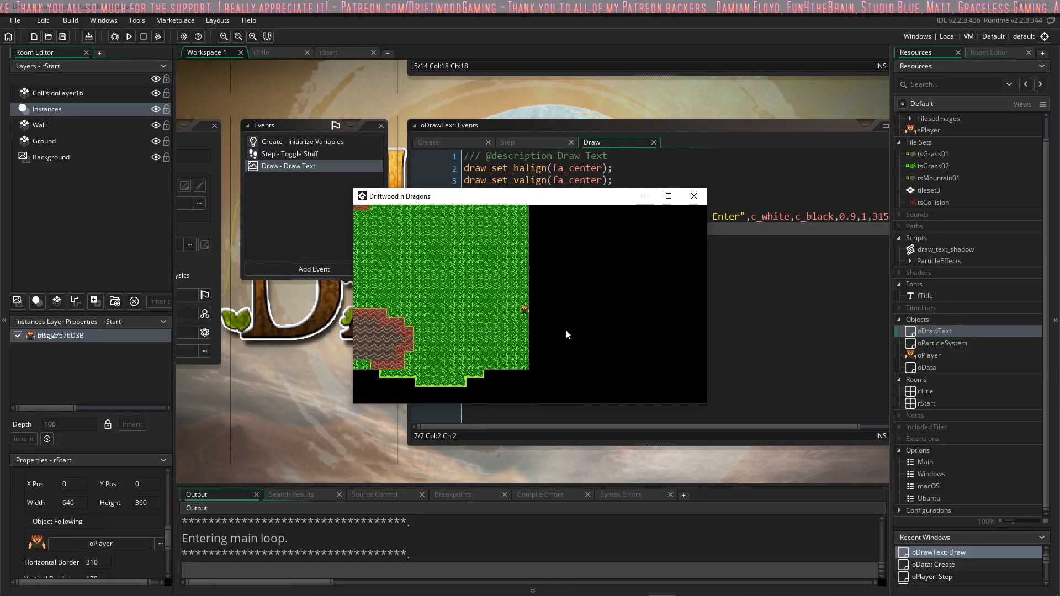
key("a")
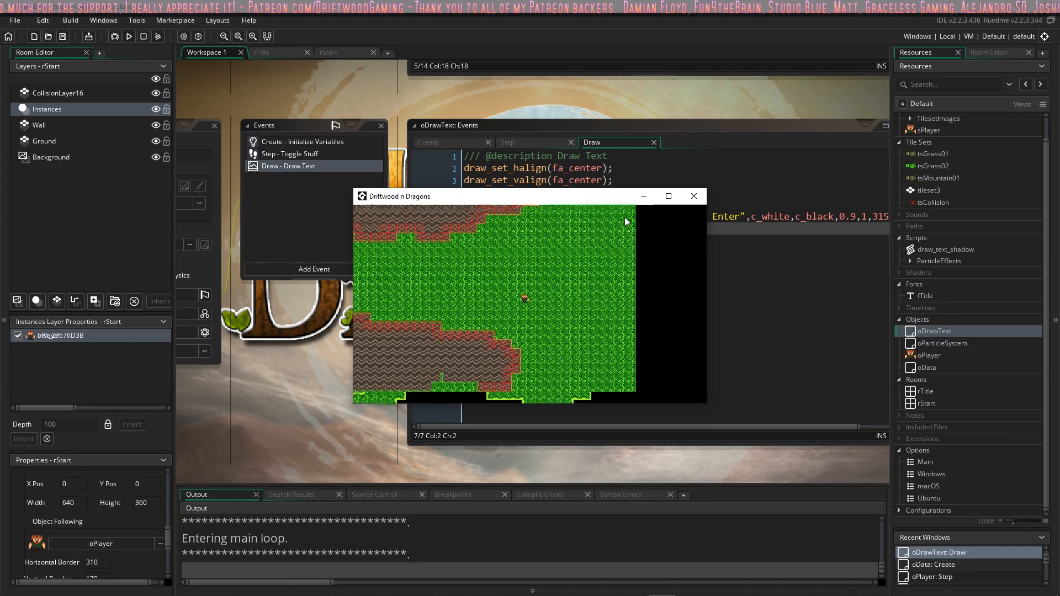
key("a")
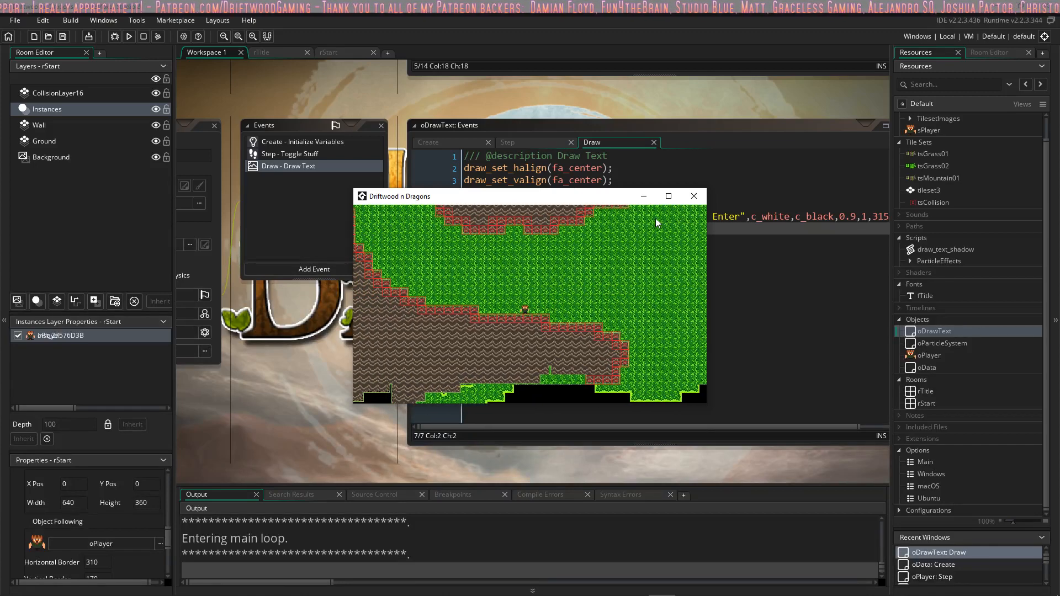
left_click(692, 197)
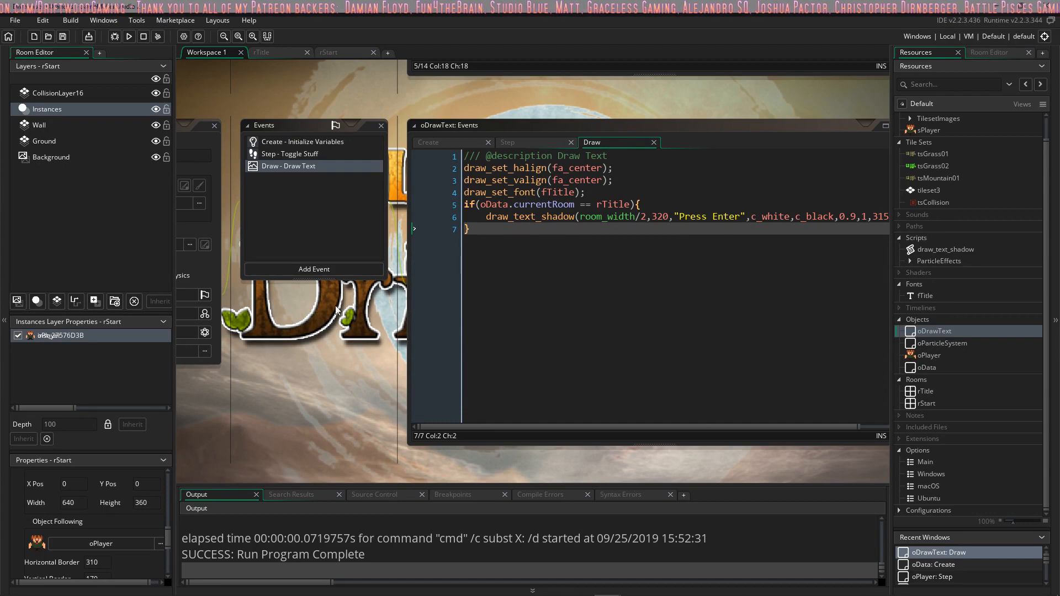
Step: Close the oDrawText and oPlayer object windows to clear the workspace
middle_click_drag(326, 312, 463, 381)
left_click(352, 196)
scroll(478, 445, "up", 5)
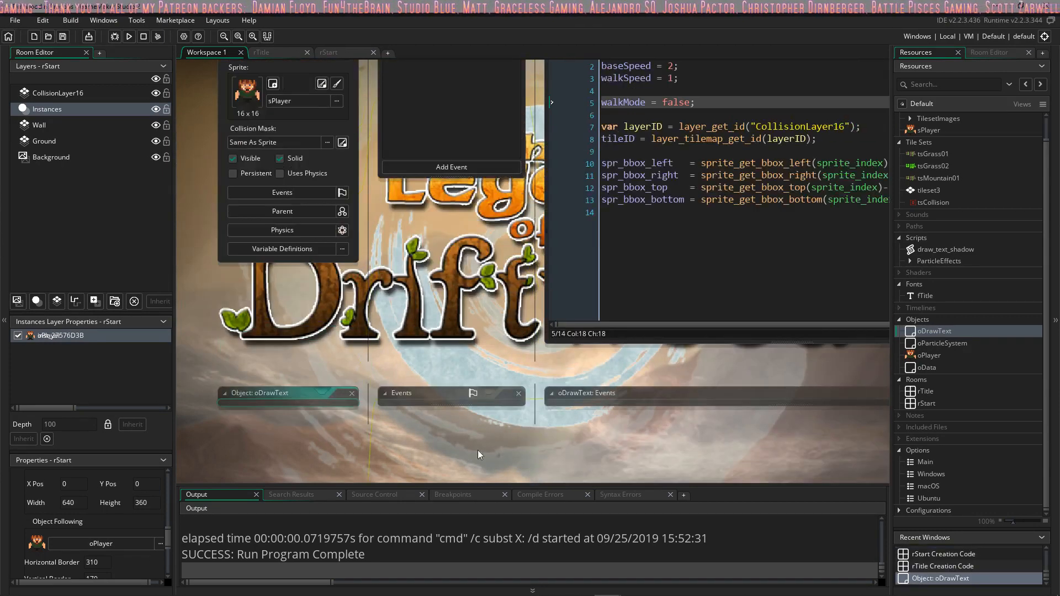
left_click(352, 156)
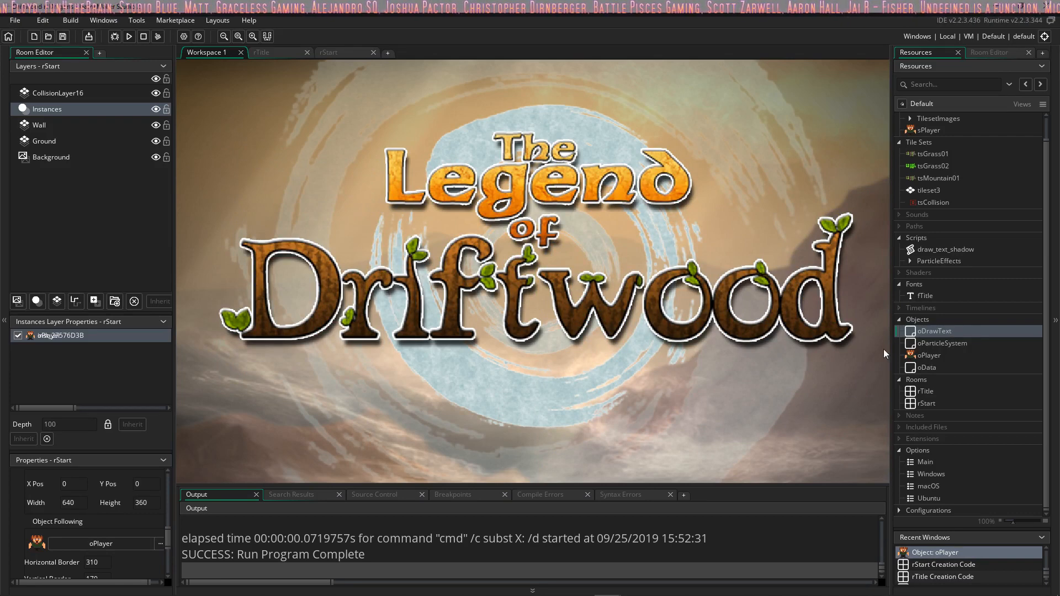
Step: In oPlayer's Step event, add || keyboard_check(vk_left) to the if condition that checks ord("A")
double_click(930, 352)
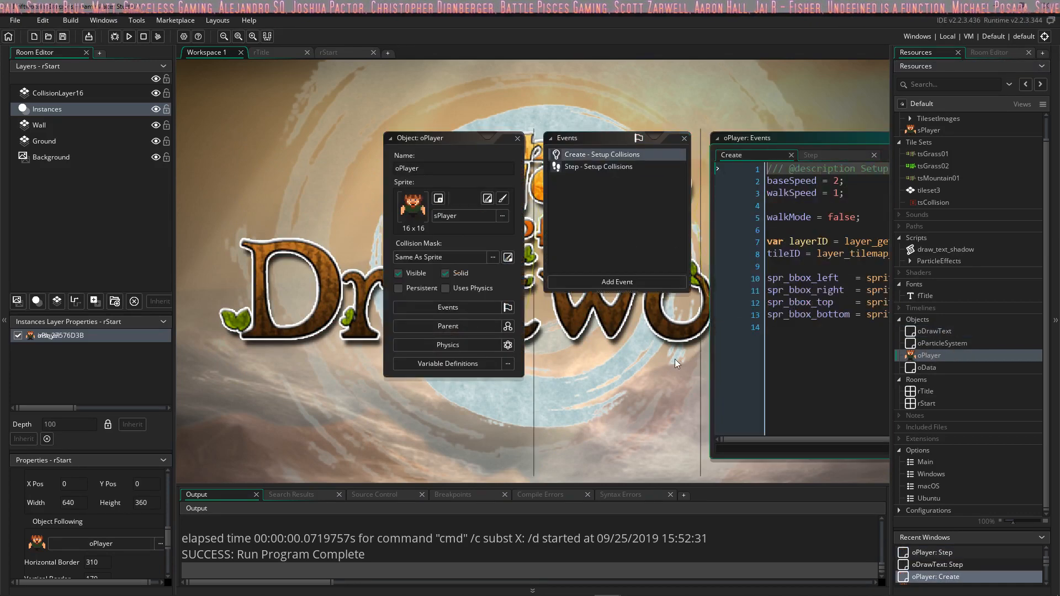
left_click(657, 221)
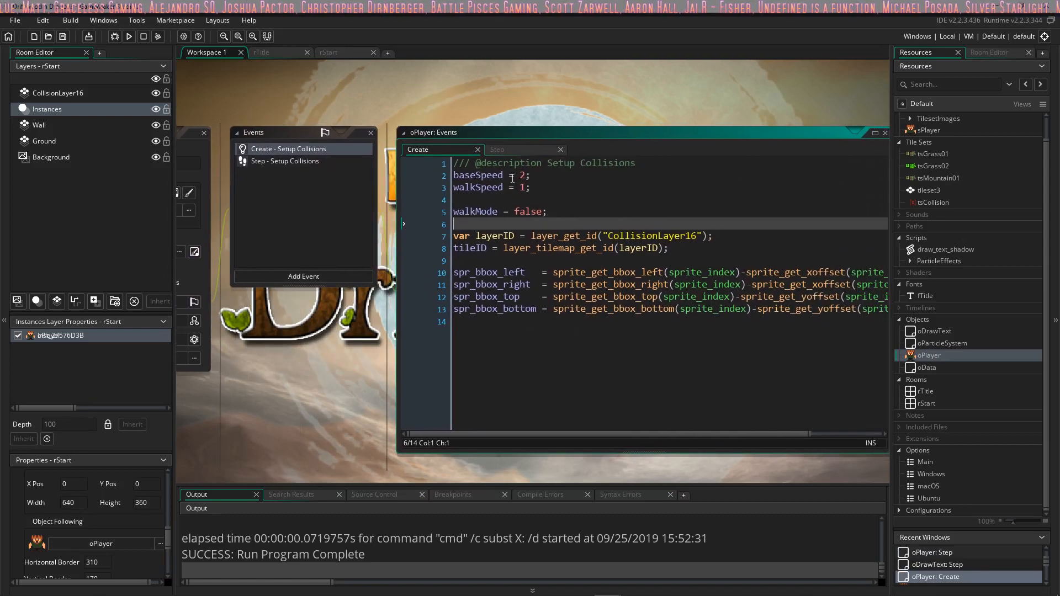
left_click(515, 149)
left_click(605, 236)
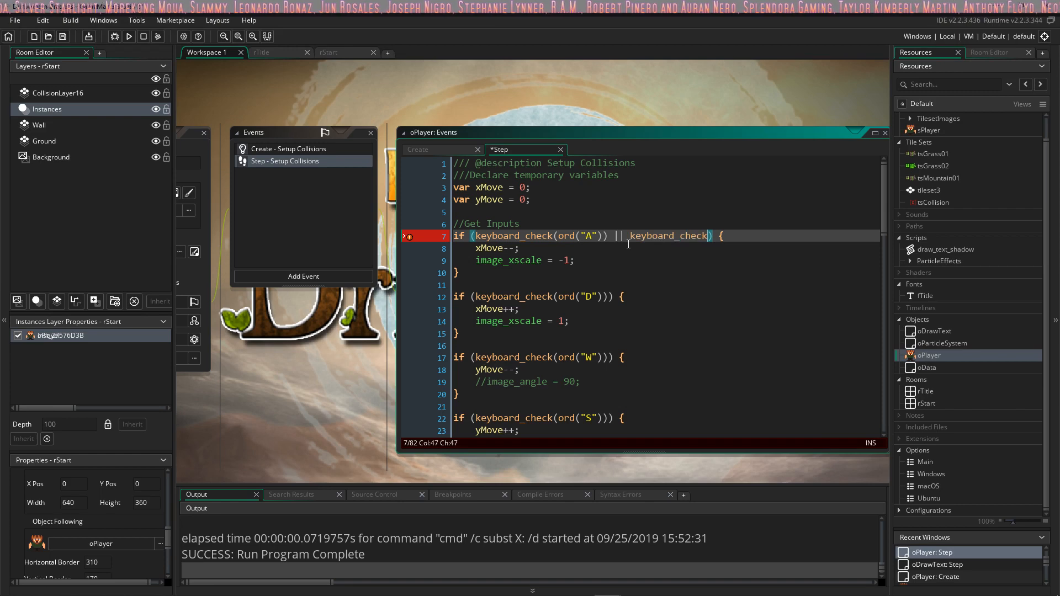
type("(vk")
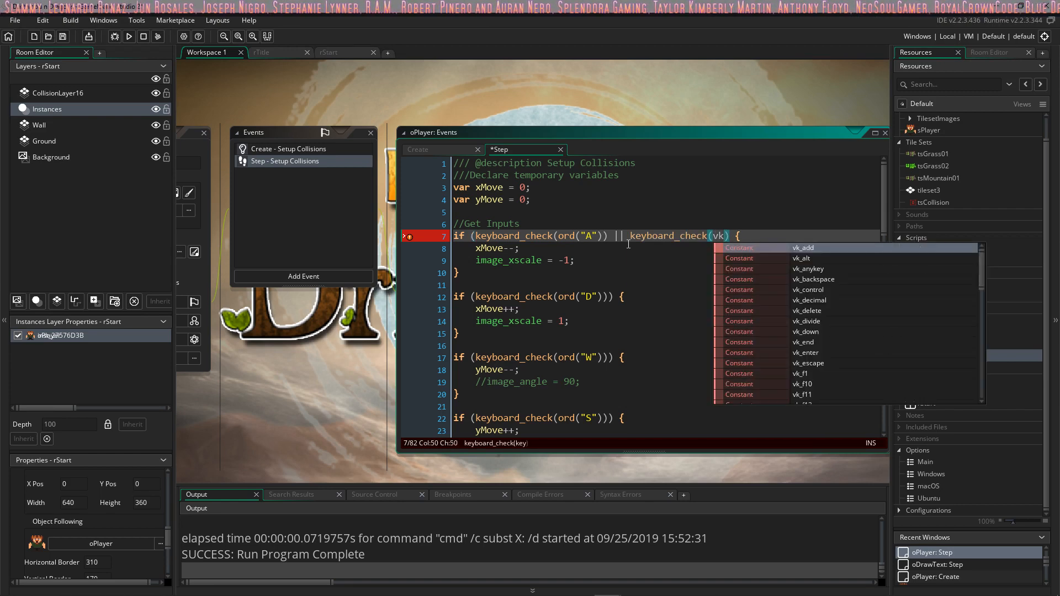
type("_left")
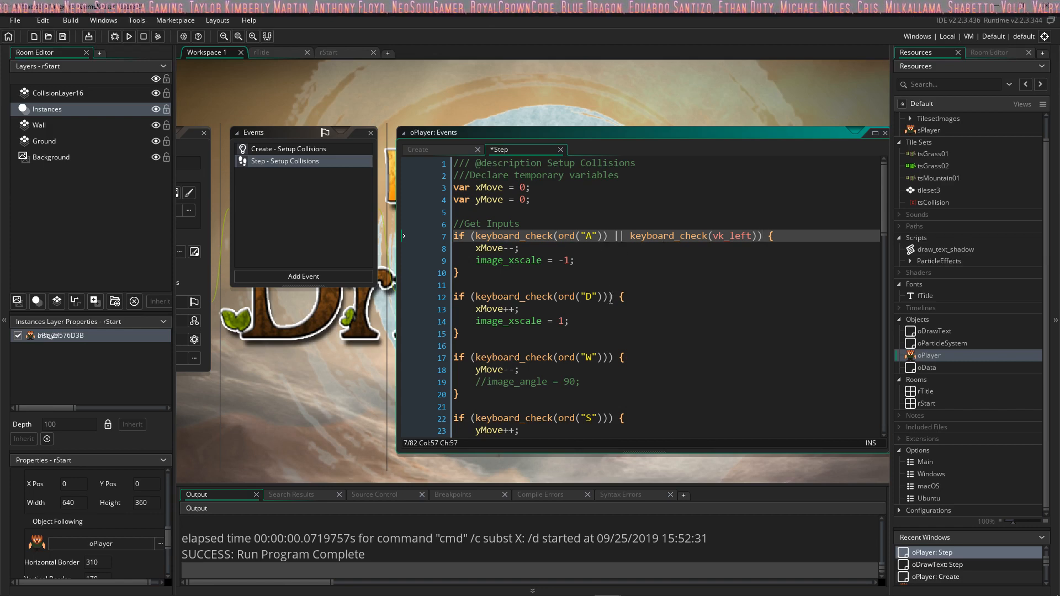
Step: Copy the || keyboard_check(vk_left) part into the ord("D") condition and change its constant to vk_right
left_click_drag(629, 237, 736, 233)
left_click(617, 232)
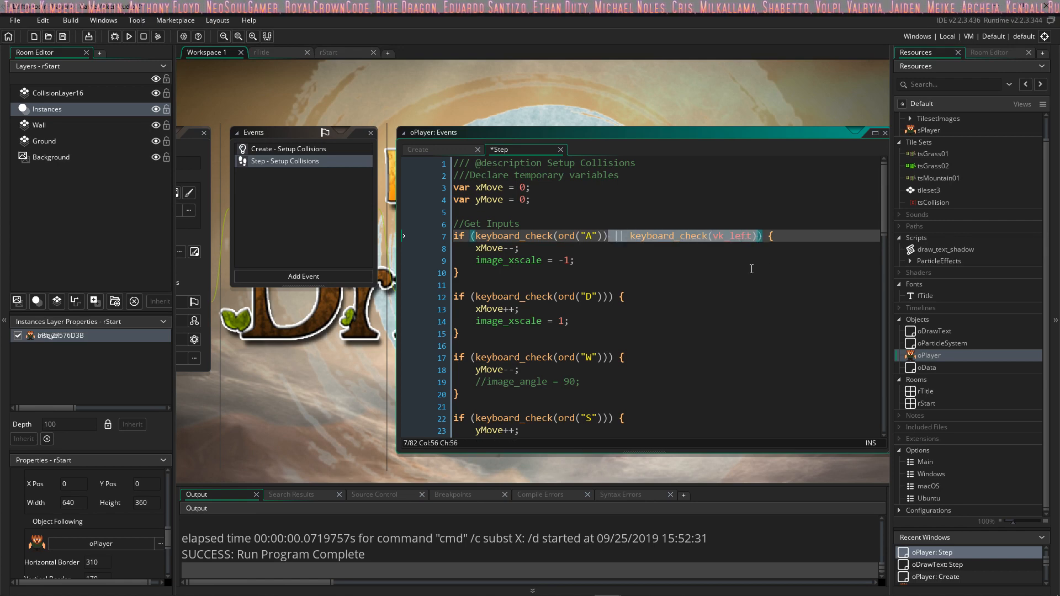
left_click(611, 296)
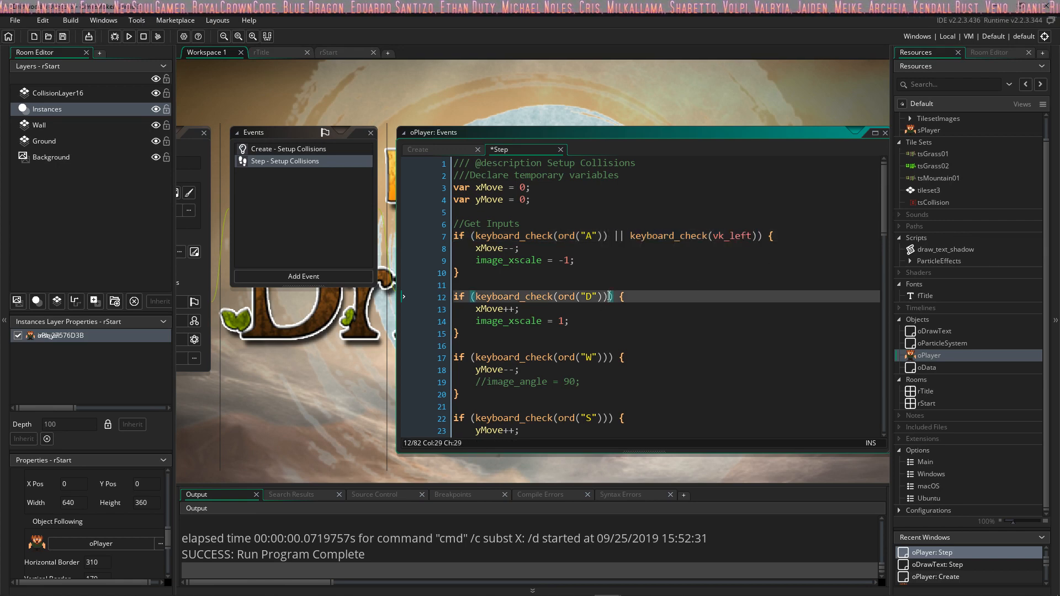
type("|| keyboard_check(vk_left)")
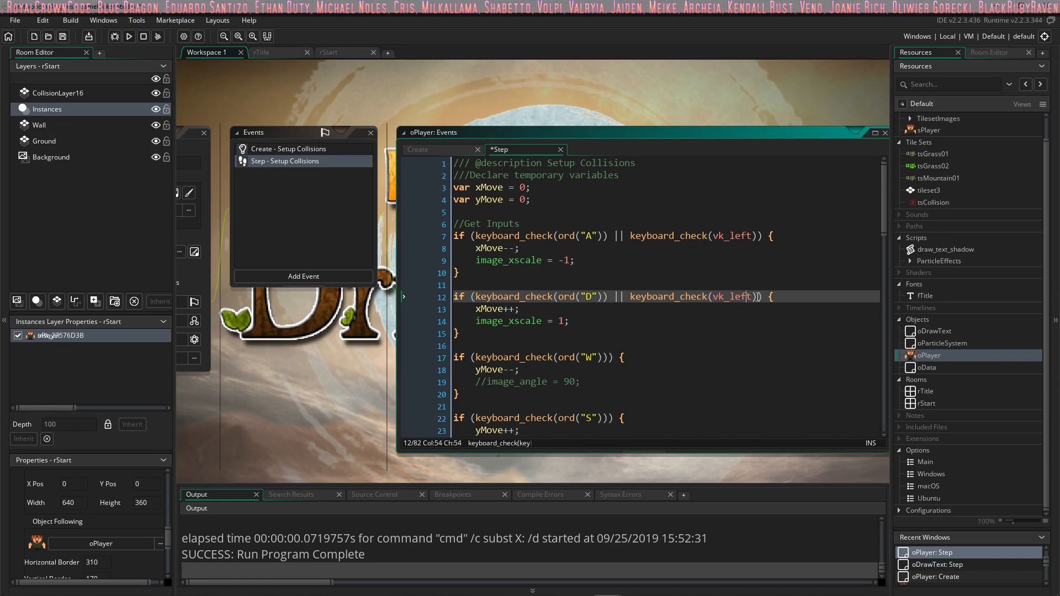
key("Right")
key("BackSpace")
key("BackSpace")
key("BackSpace")
key("BackSpace")
type("right")
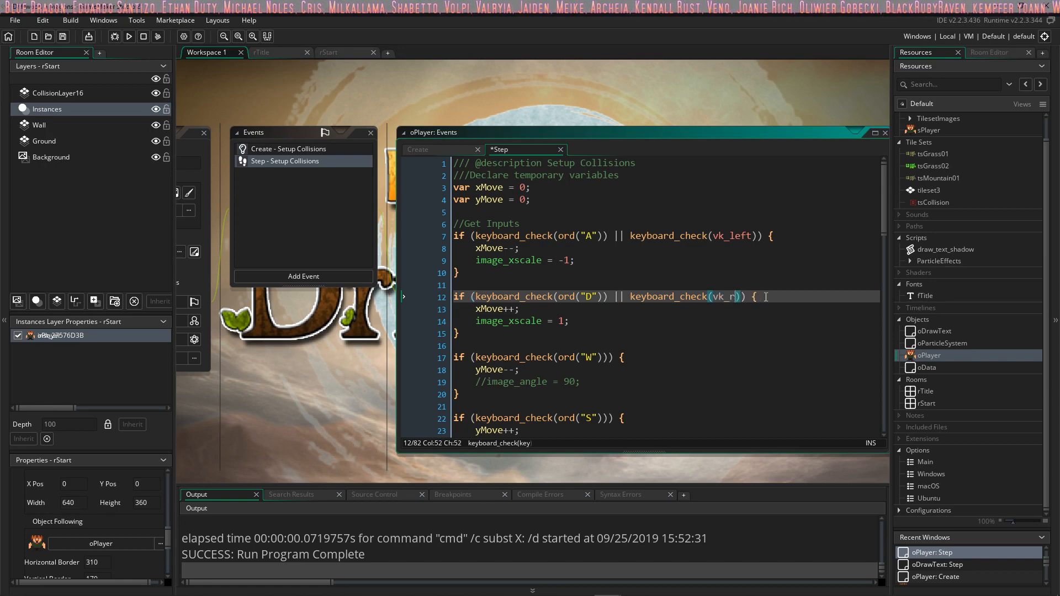
Step: Paste the copied keyboard_check part into the ord("W") condition and change its constant to vk_up
left_click(612, 358)
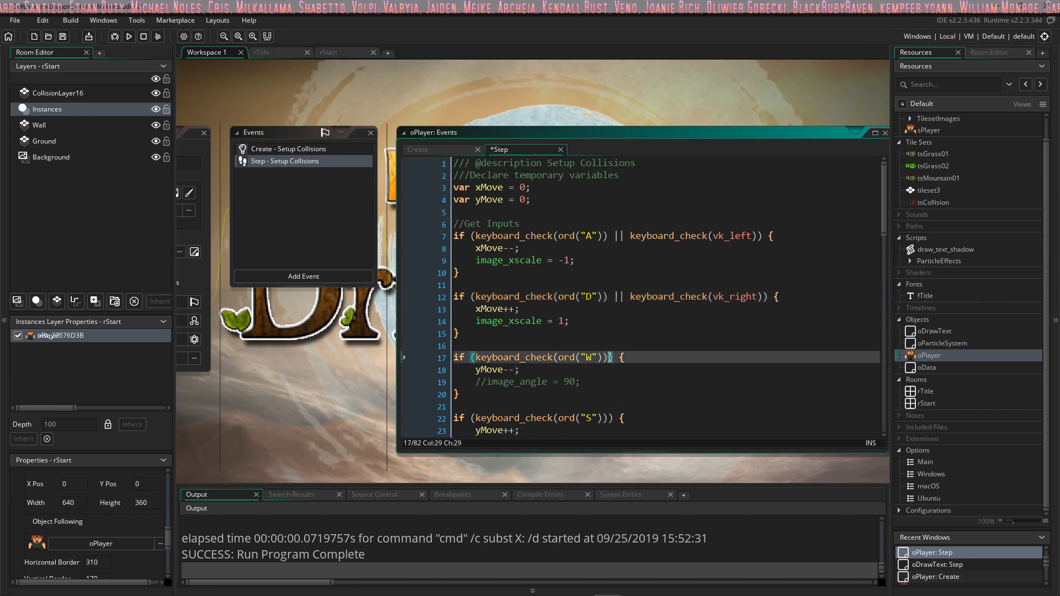
type("|| keyboard_check(vk_left)")
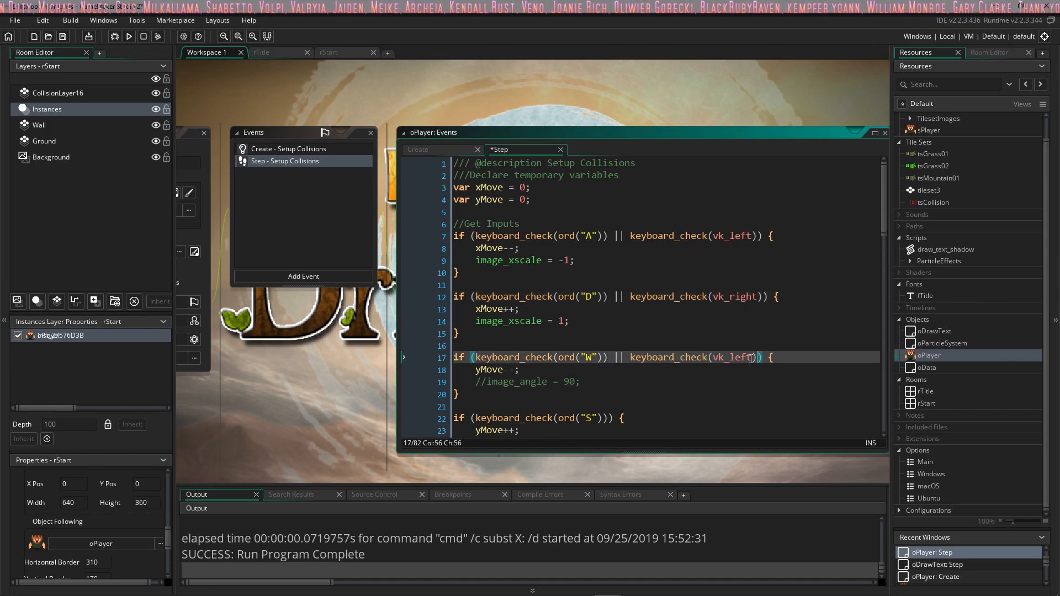
key("BackSpace")
key("BackSpace")
key("BackSpace")
key("BackSpace")
key("BackSpace")
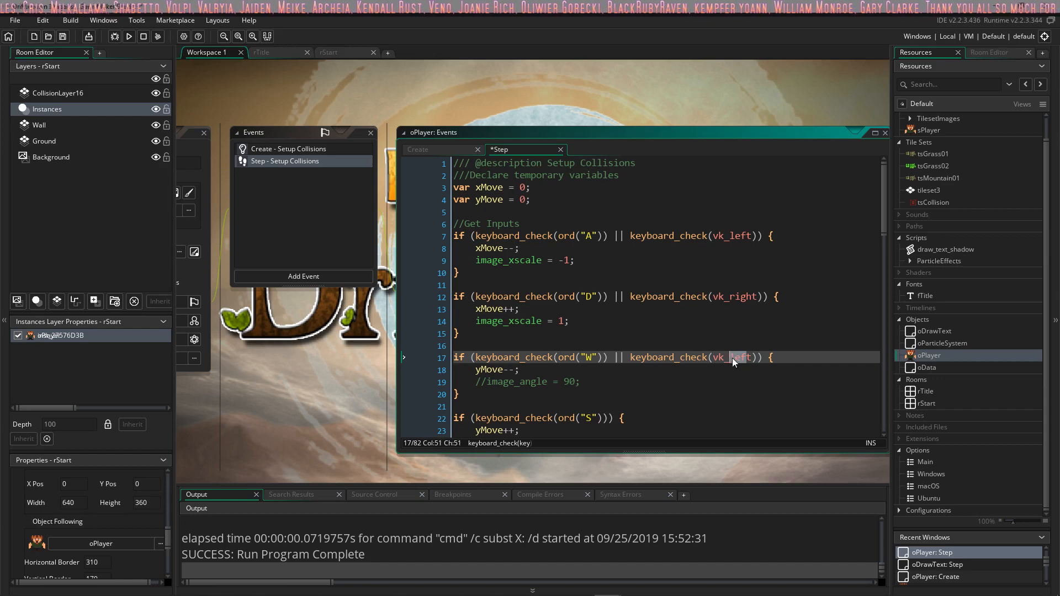
type("up")
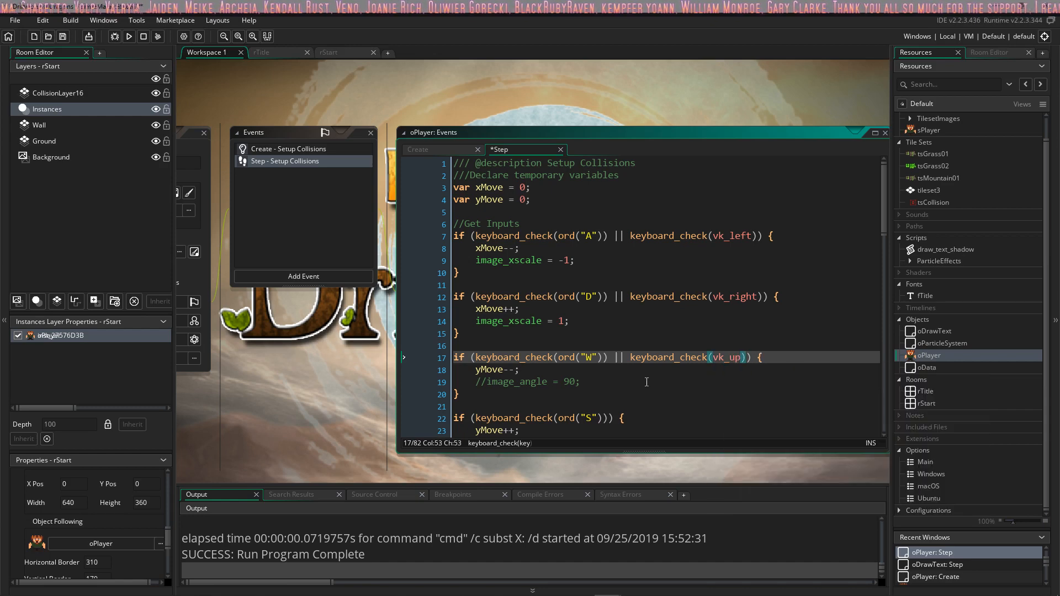
Step: Paste the copied keyboard_check part into the ord("S") condition, change its constant to vk_down and balance the closing parentheses
left_click(608, 420)
type("|| keyboard_check(vk_left)")
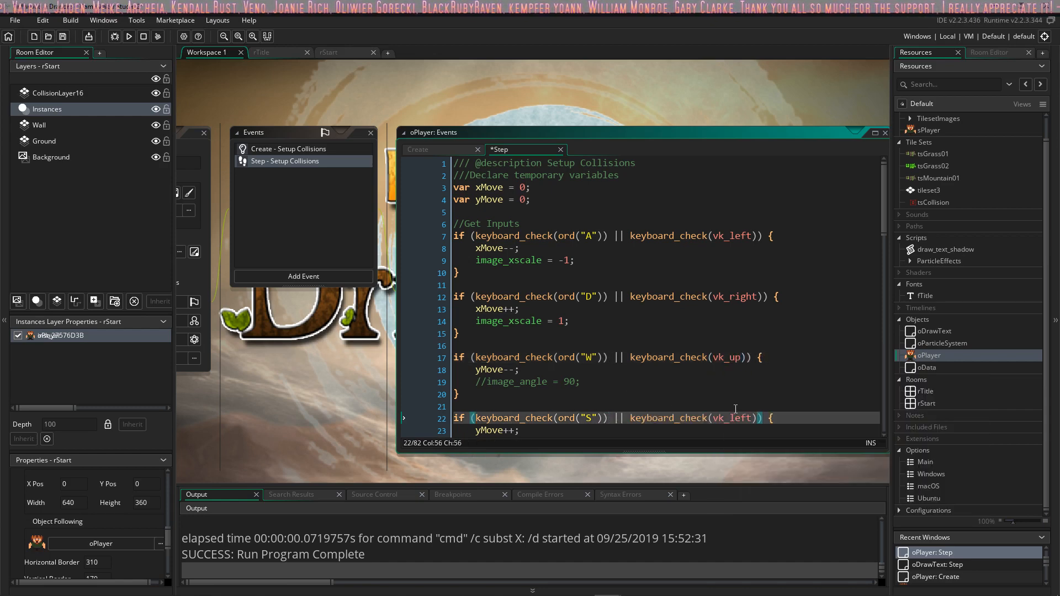
double_click(734, 418)
type("down")
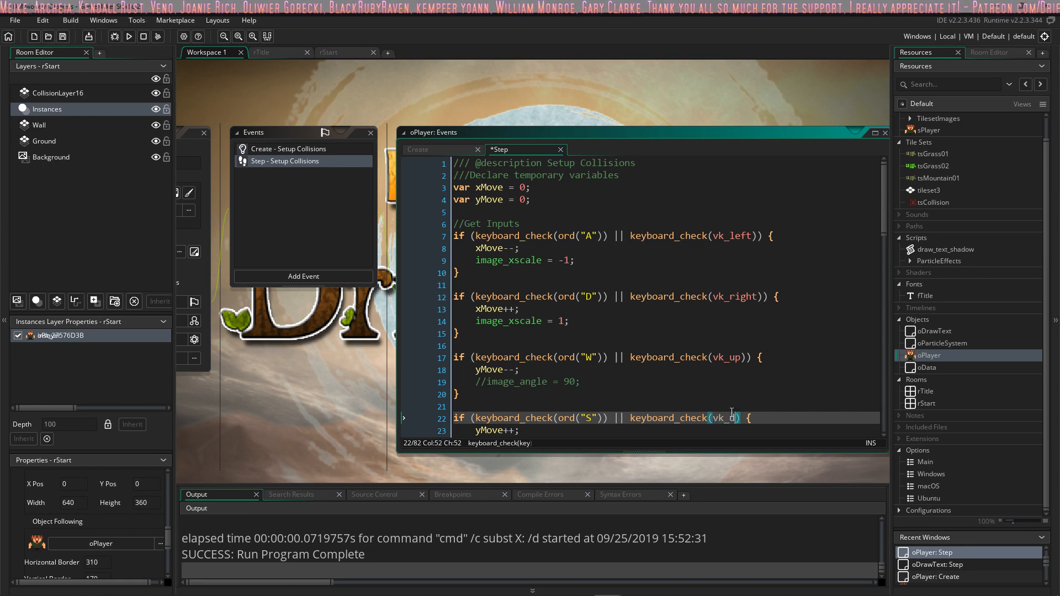
scroll(732, 413, "down", 2)
key("Up")
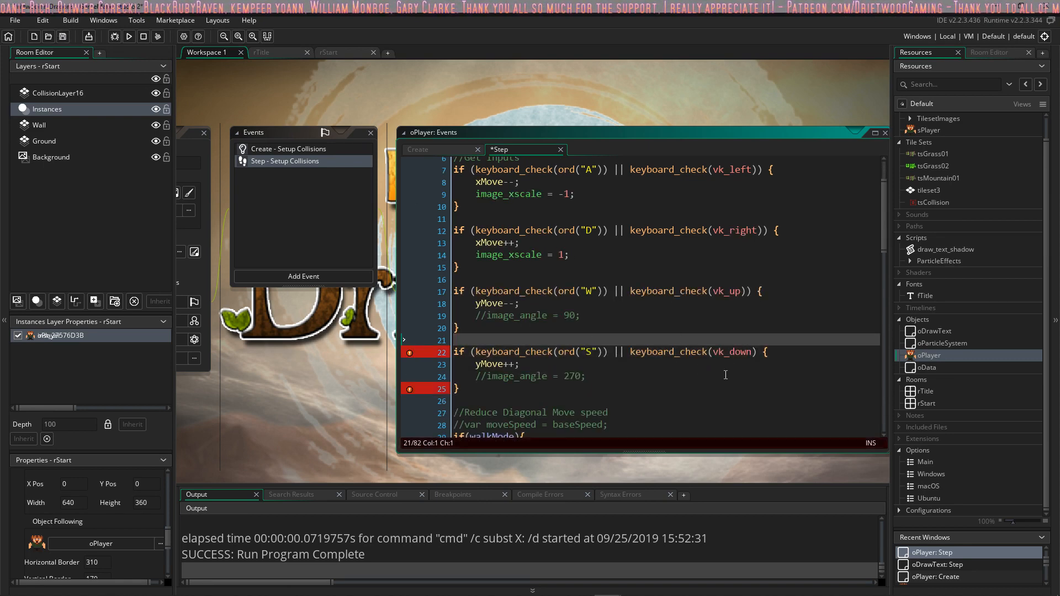
left_click(728, 367)
left_click(749, 352)
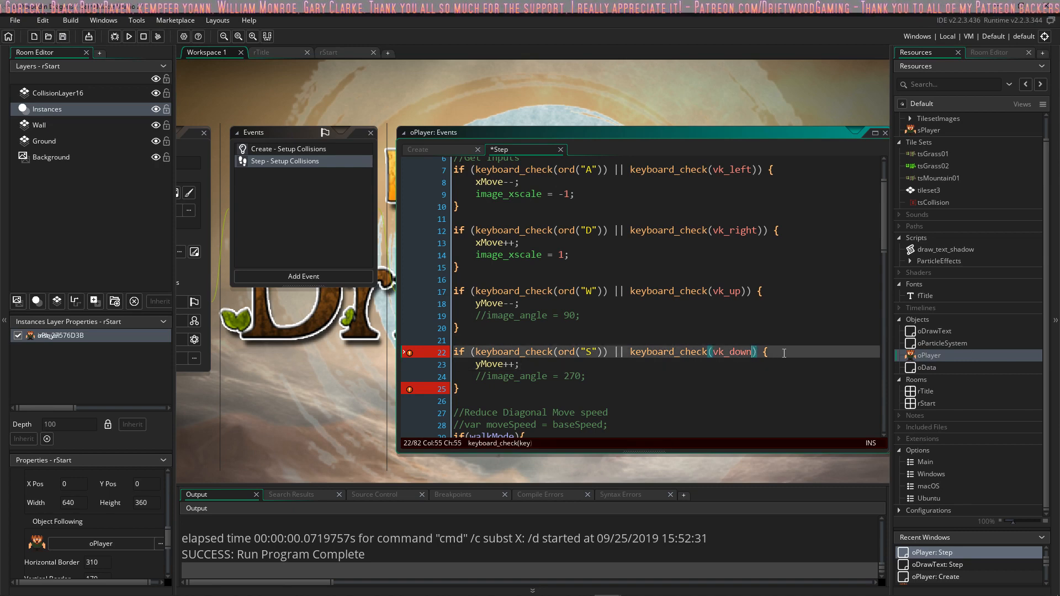
type(")")
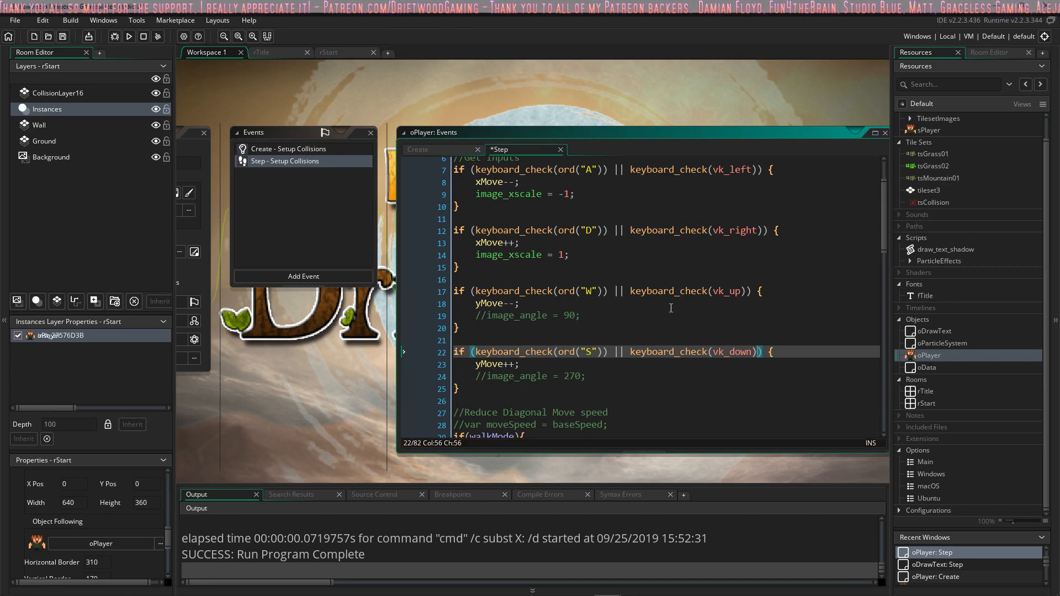
Step: Look over the four movement conditions, run the game and enter the start room
scroll(671, 307, "up", 2)
scroll(671, 308, "down", 3)
scroll(671, 308, "up", 3)
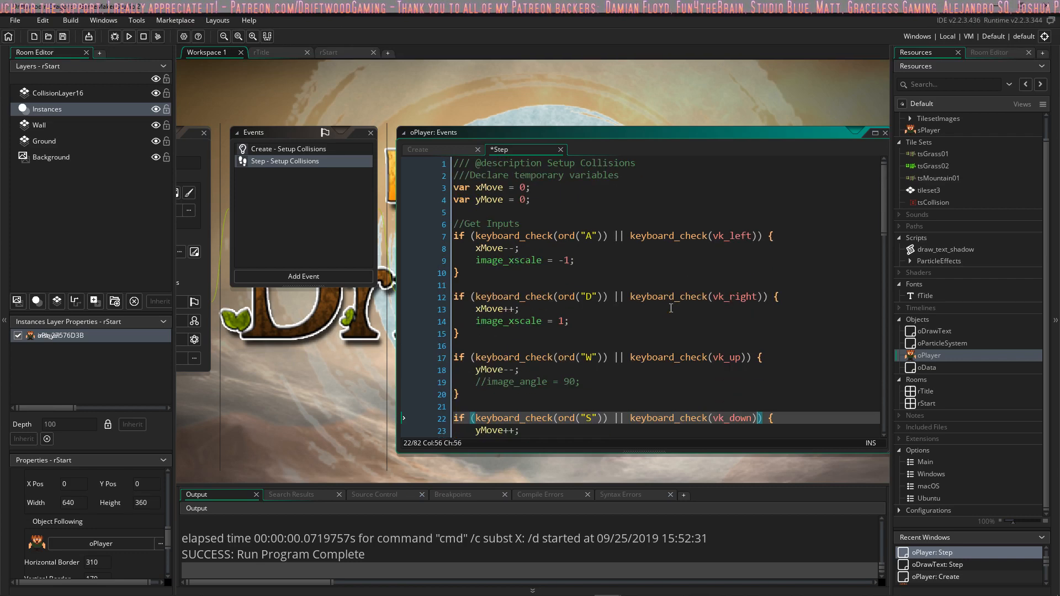
left_click(128, 36)
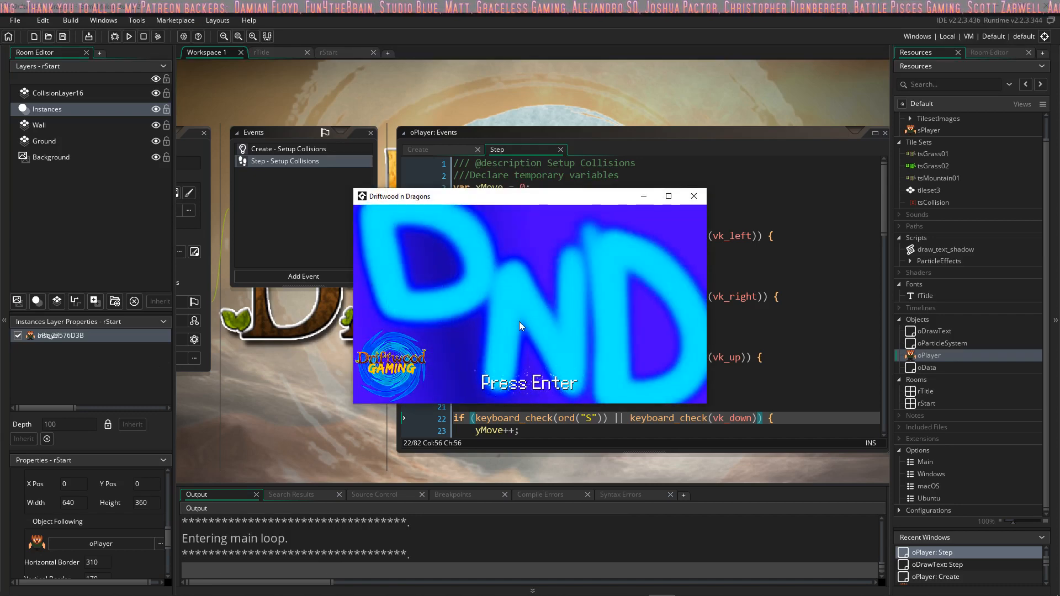
key("Return")
key("Down")
key("Right")
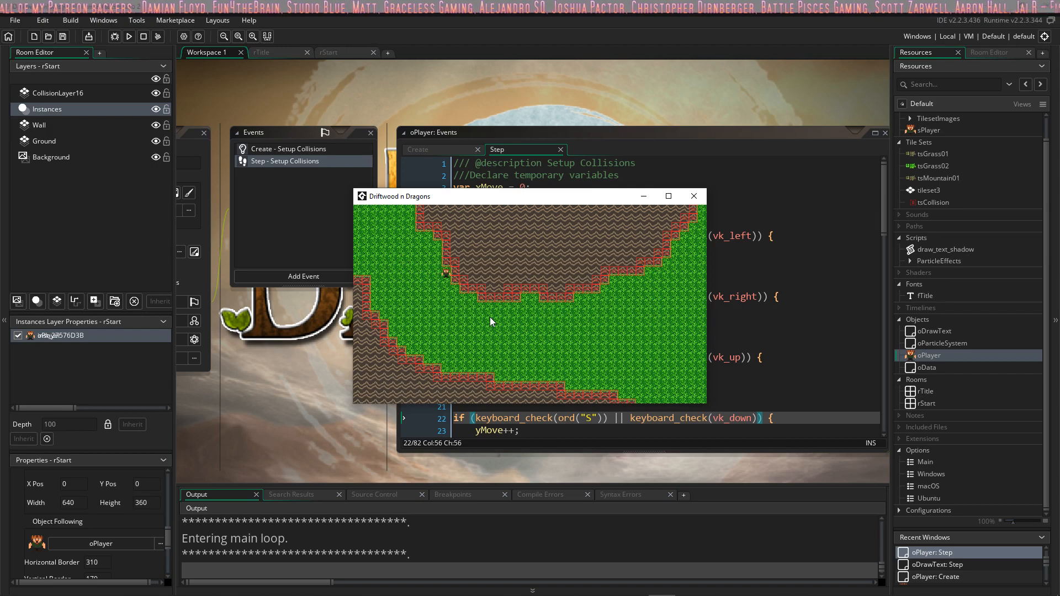
Step: Test the new arrow-key controls by walking the player in all four directions on the grass between the mountains
key("Left")
key("Right")
key("Left")
key("Down")
key("Right")
key("Up")
key("Left")
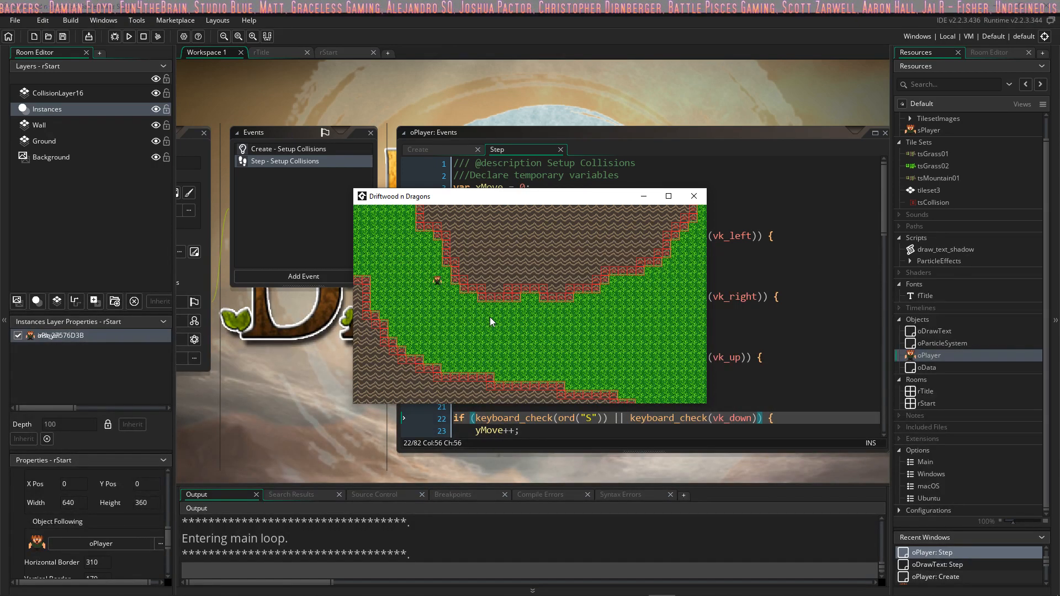
key("Down")
key("Up")
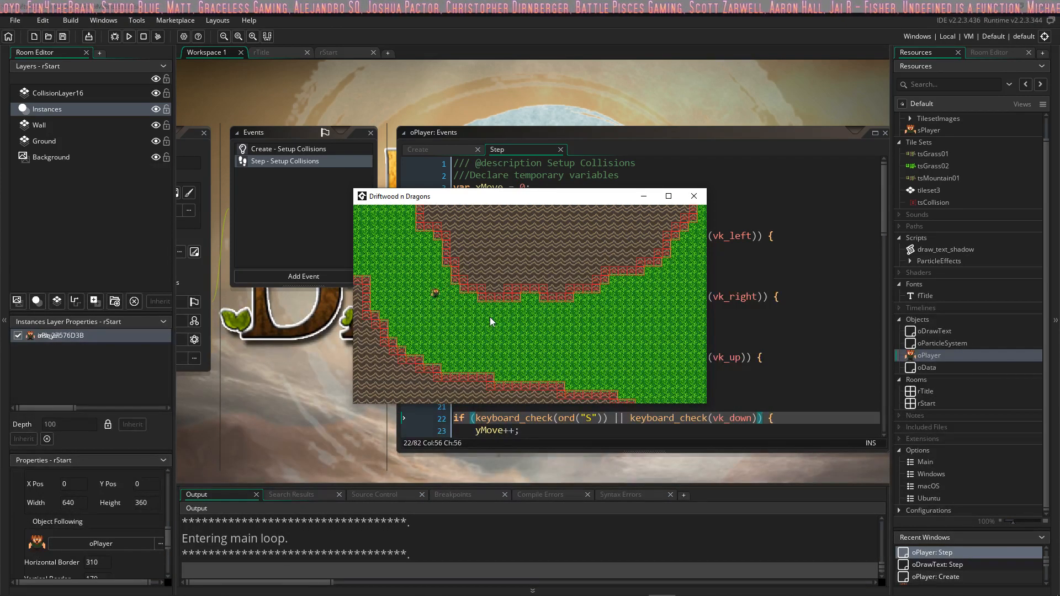
key("Down")
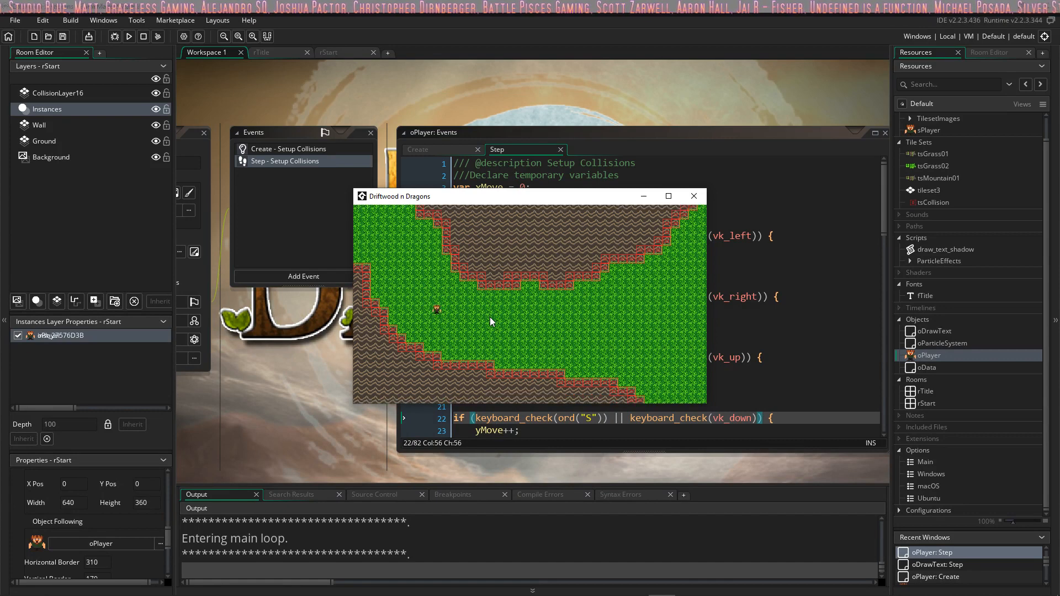
key("Right")
key("Left")
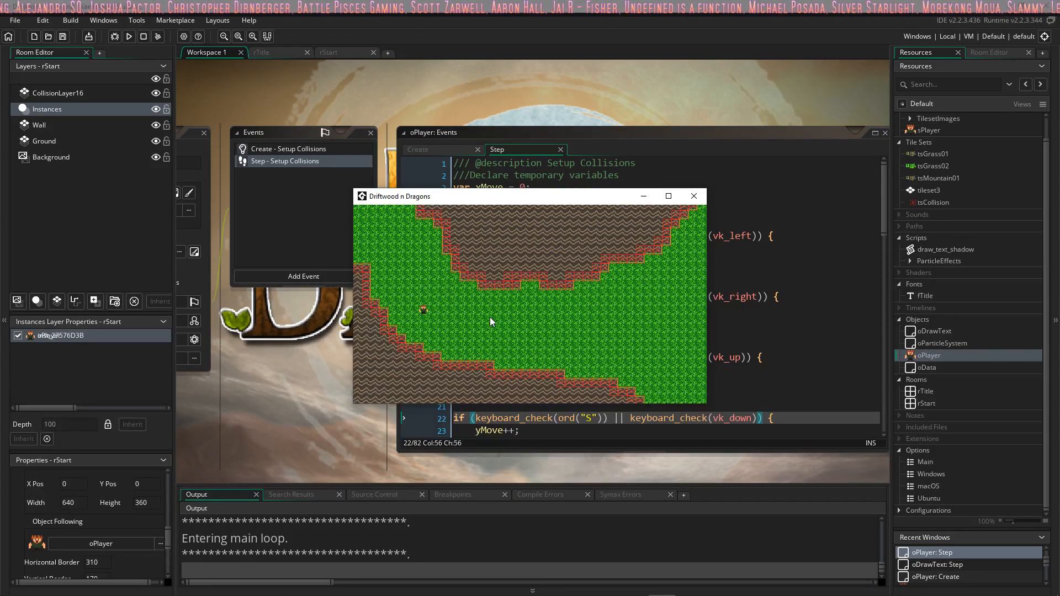
Step: Walk the player east across the grass between the mountains to check movement and camera following
key("Right")
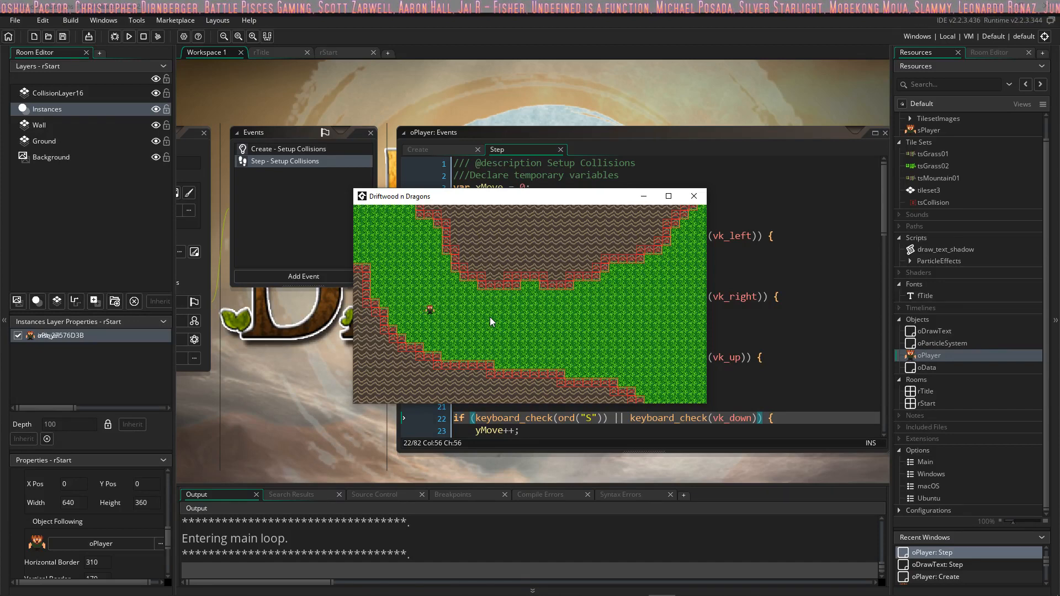
key("Right")
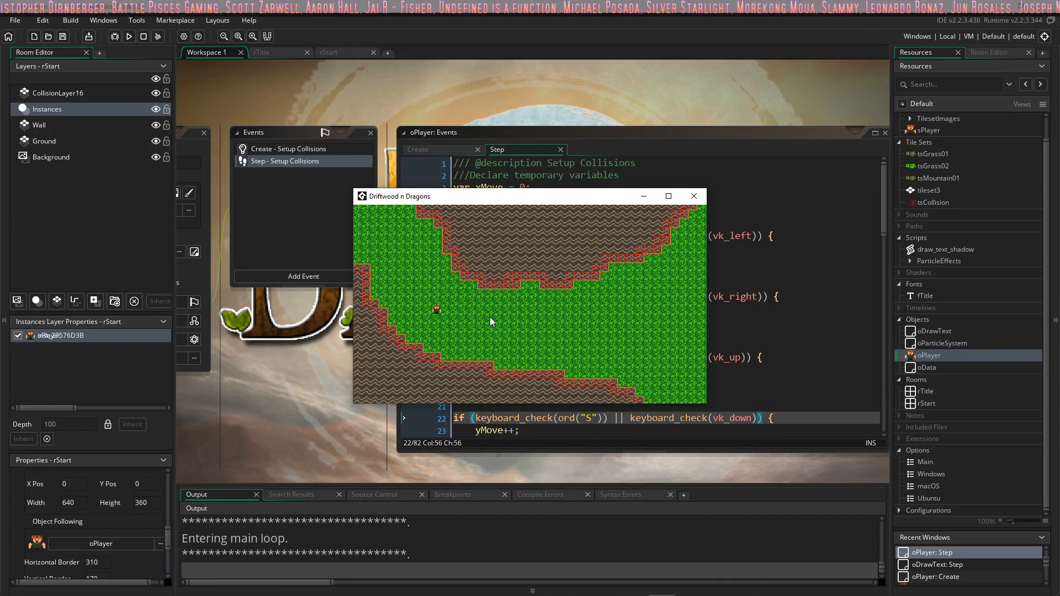
key("Left")
key("Up")
key("Down")
key("Right")
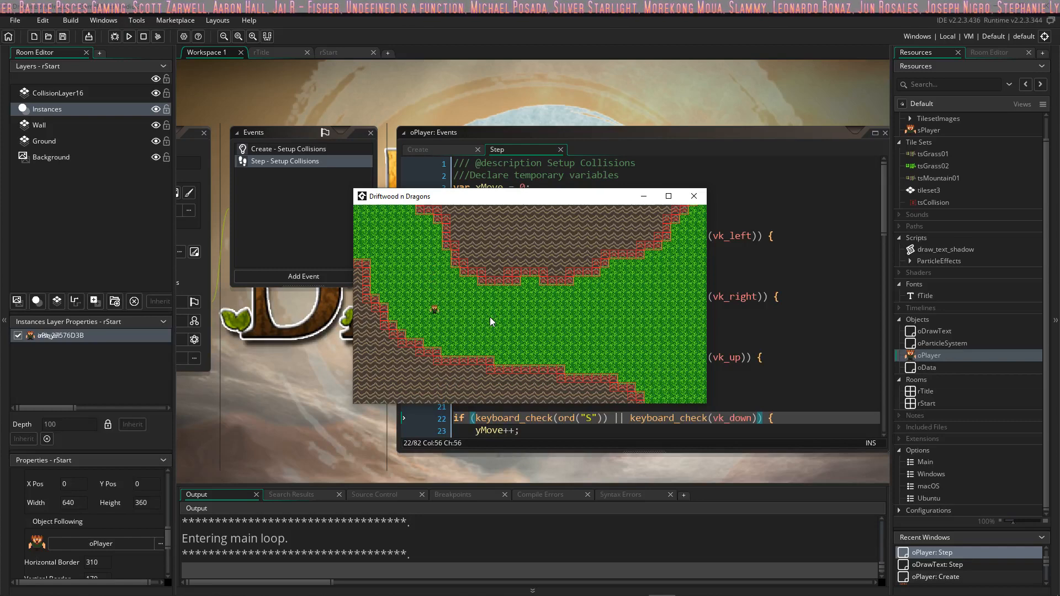
key("Right")
key("Right")
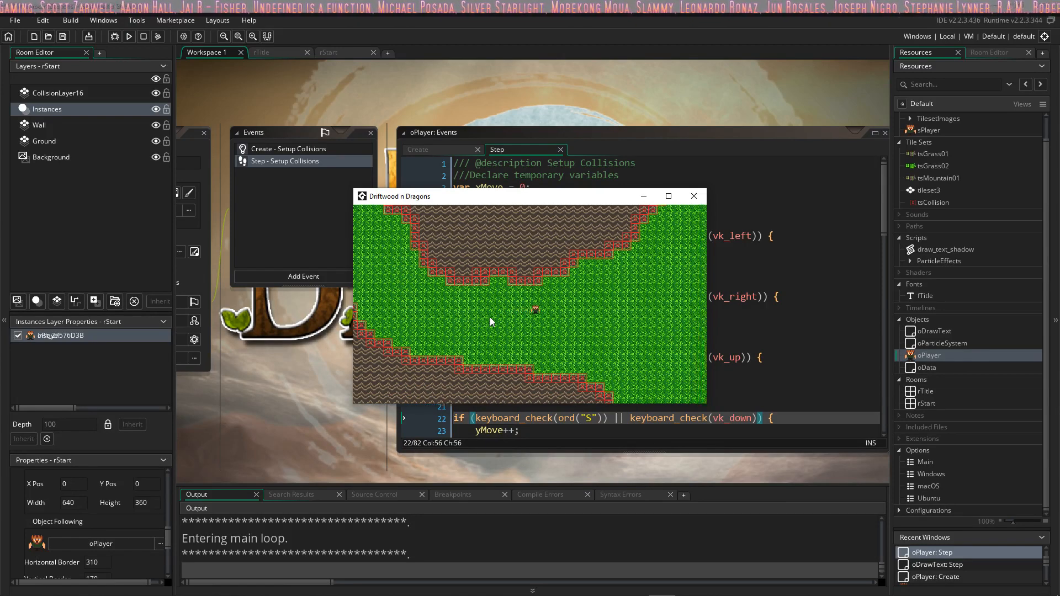
key("Right")
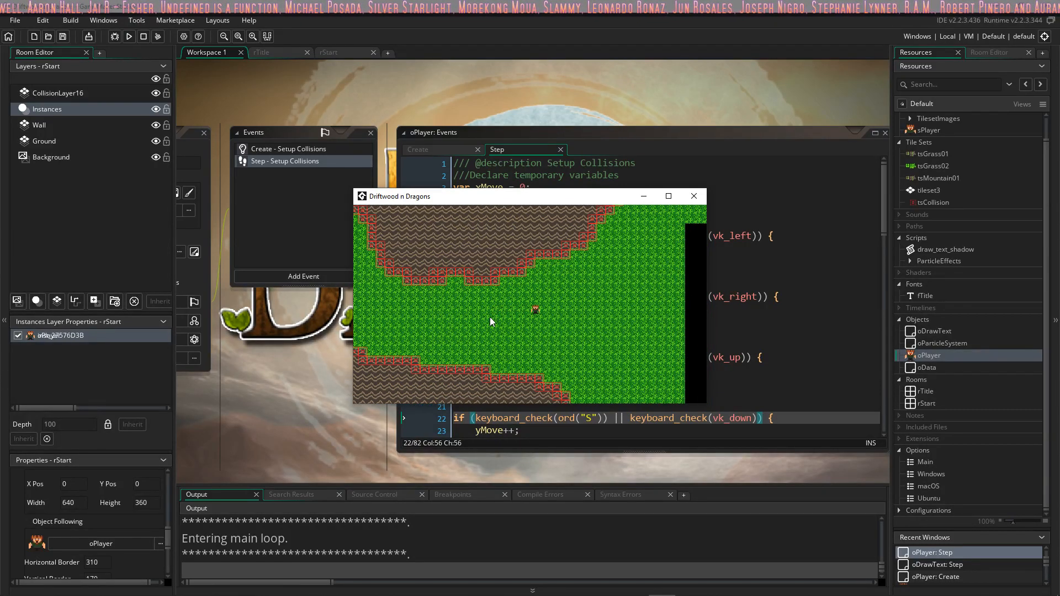
Step: Move the player up, down and sideways on the grass near the unpainted eastern area to check the camera
key("Up")
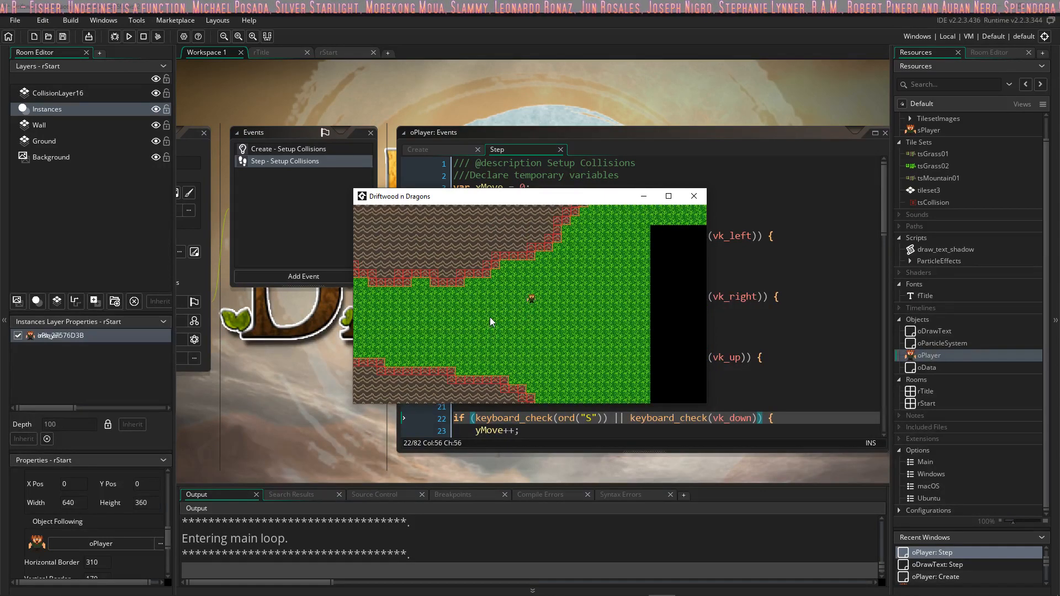
key("Down")
key("Right")
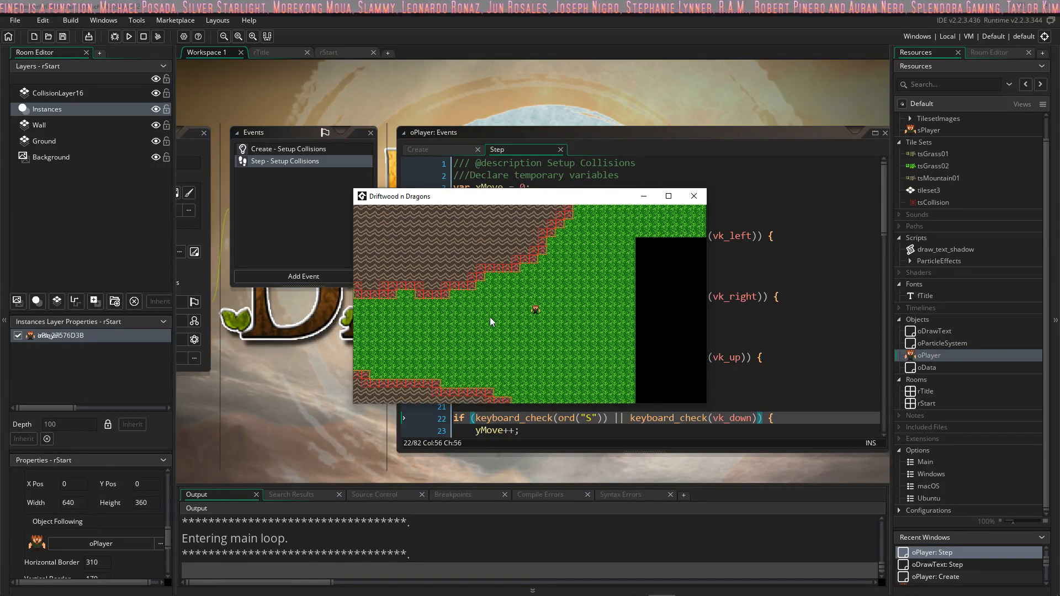
key("Left")
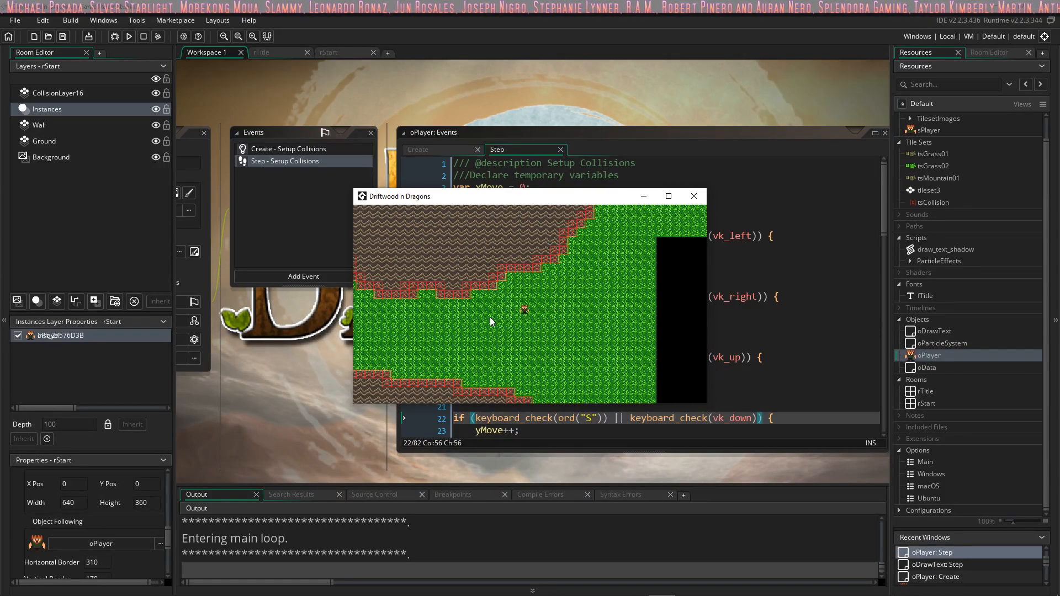
key("Left")
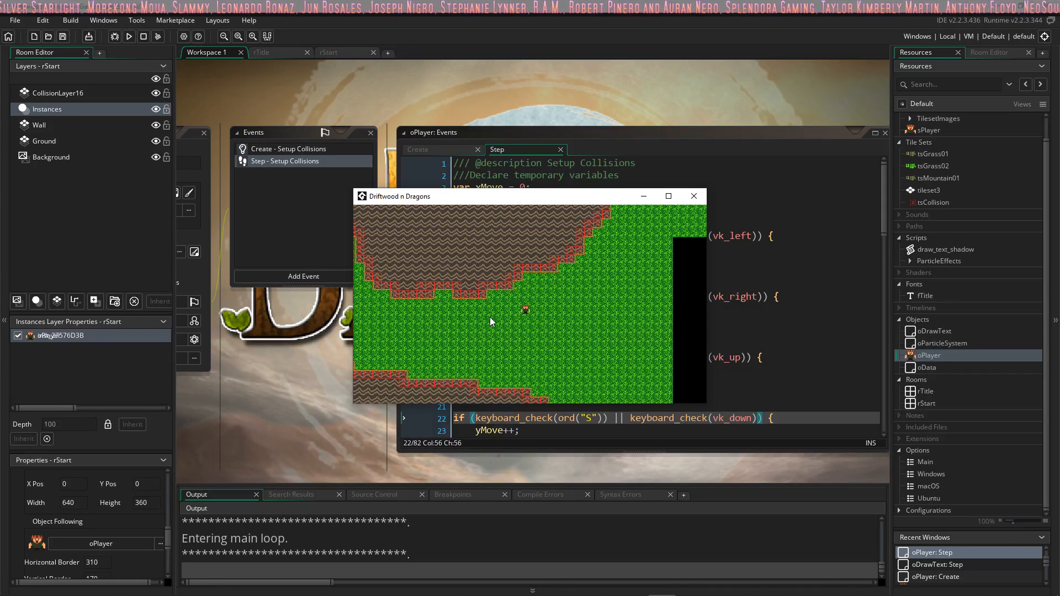
key("Left")
key("Right")
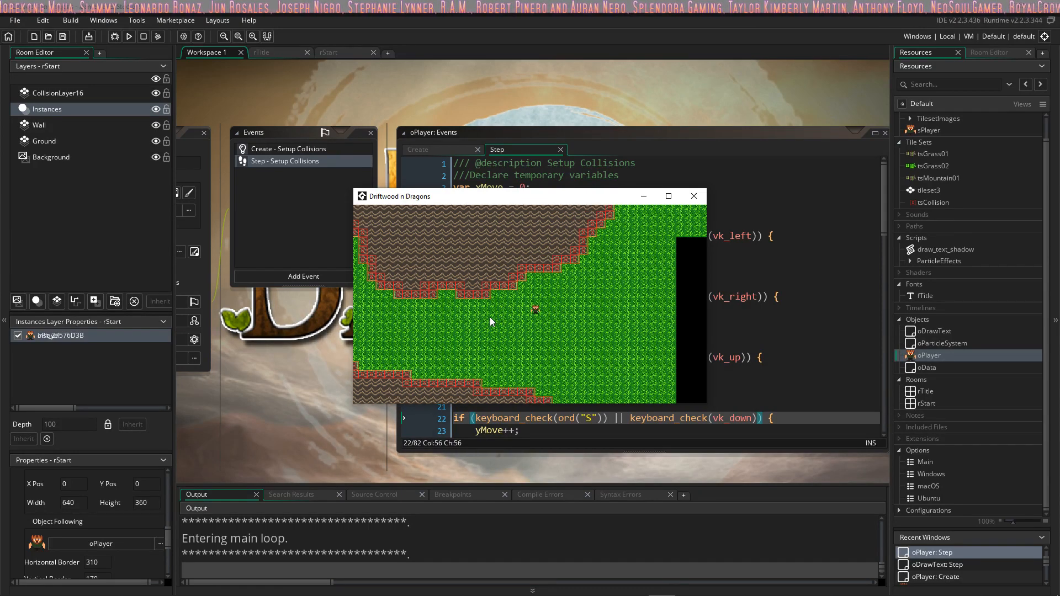
key("Down")
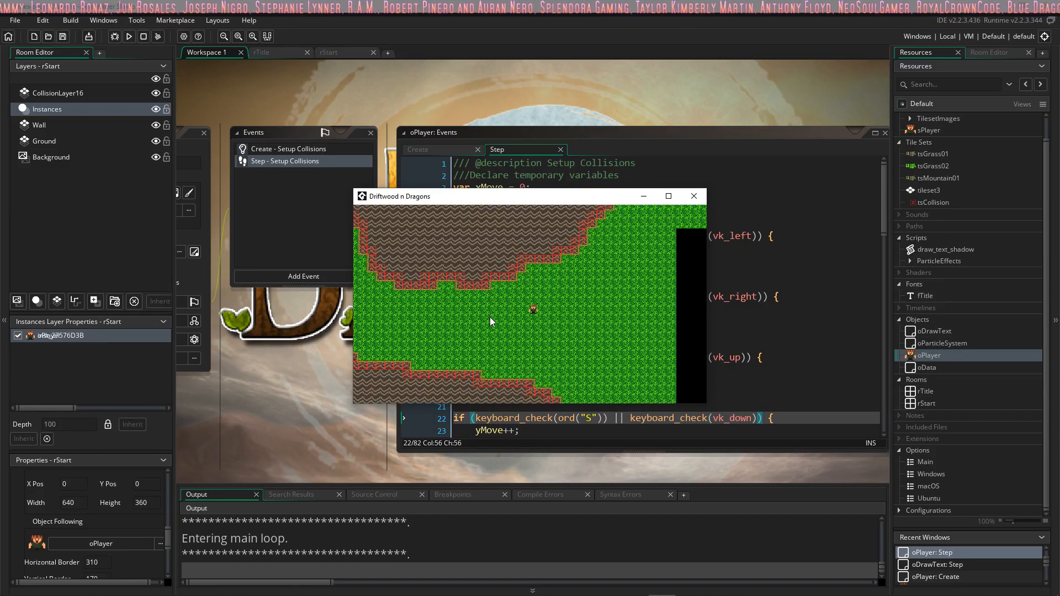
key("Down")
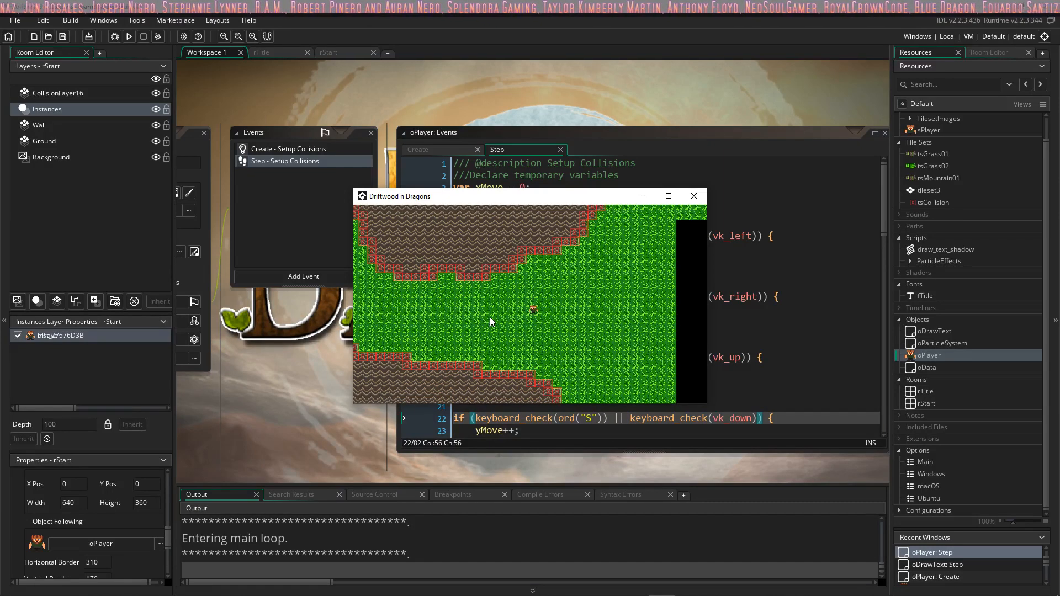
key("Up")
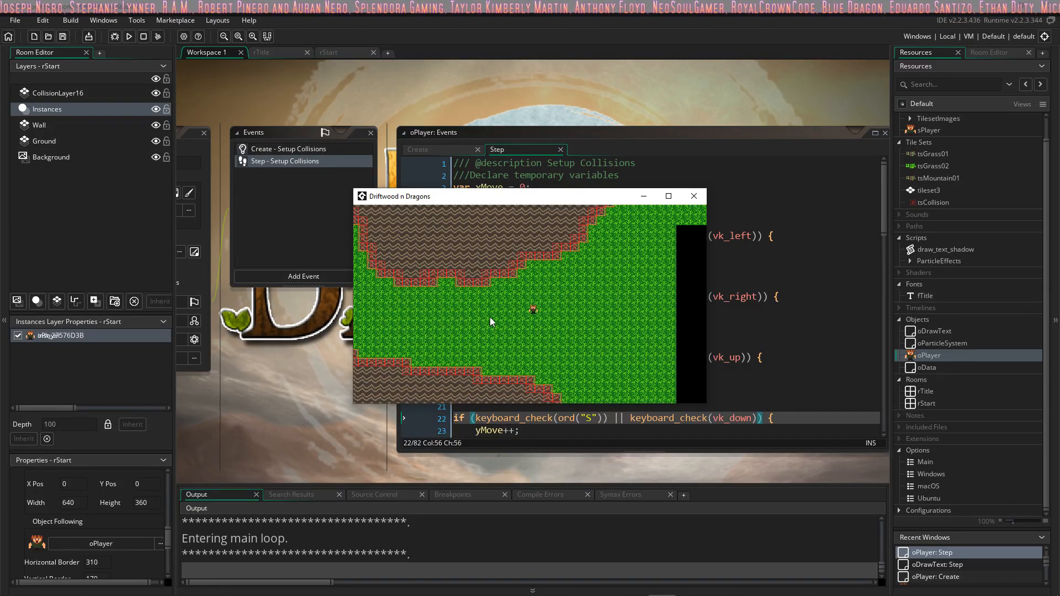
key("Down")
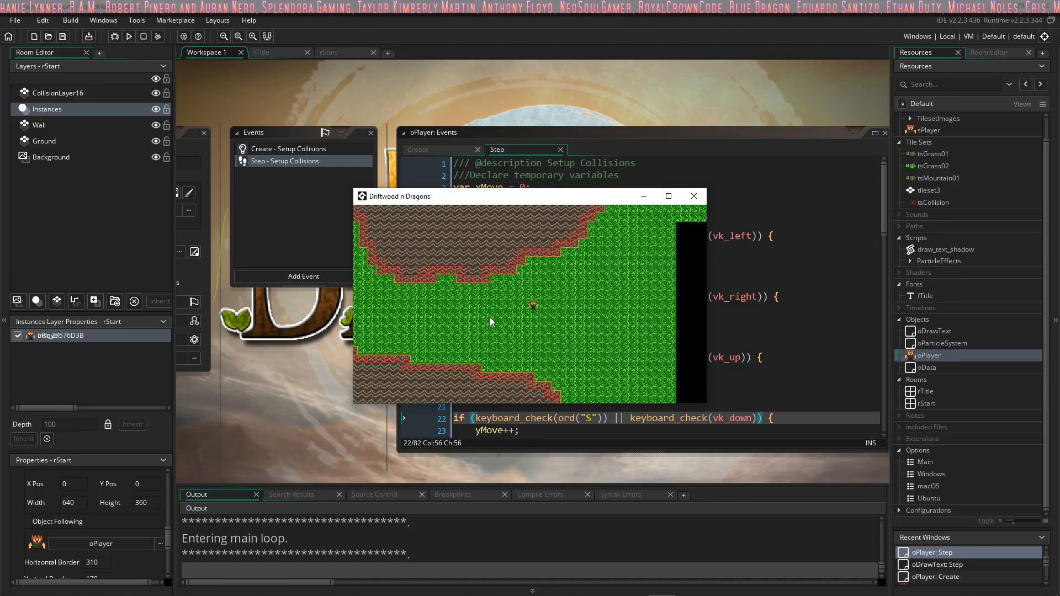
Step: Test quick direction changes by steering the player back and forth east of the mountains
key("Down")
key("Right")
key("Up")
key("Right")
key("Down")
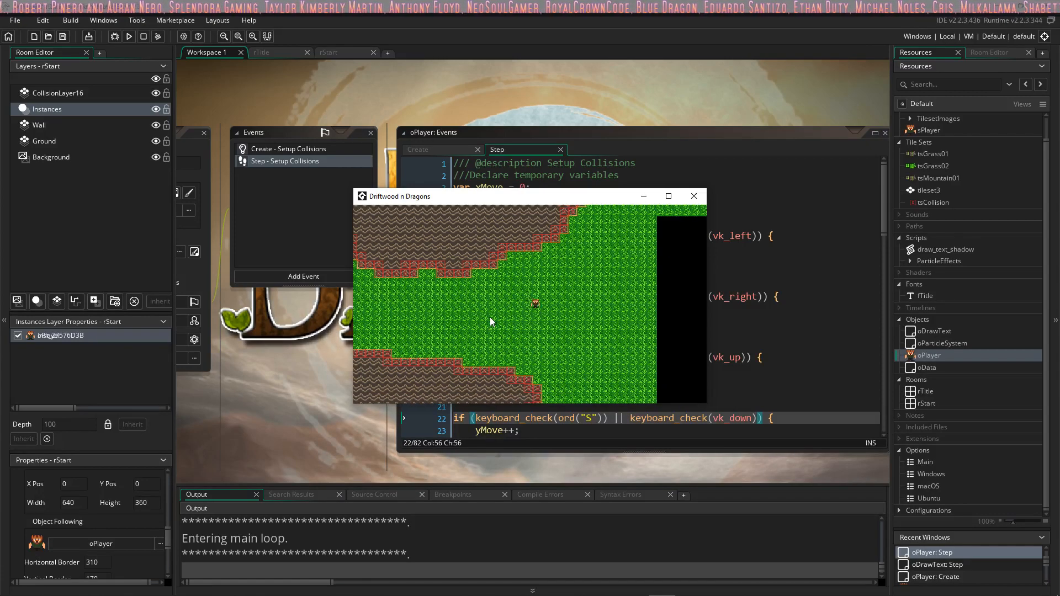
key("Right")
key("Up")
key("Down")
key("Right")
key("Left")
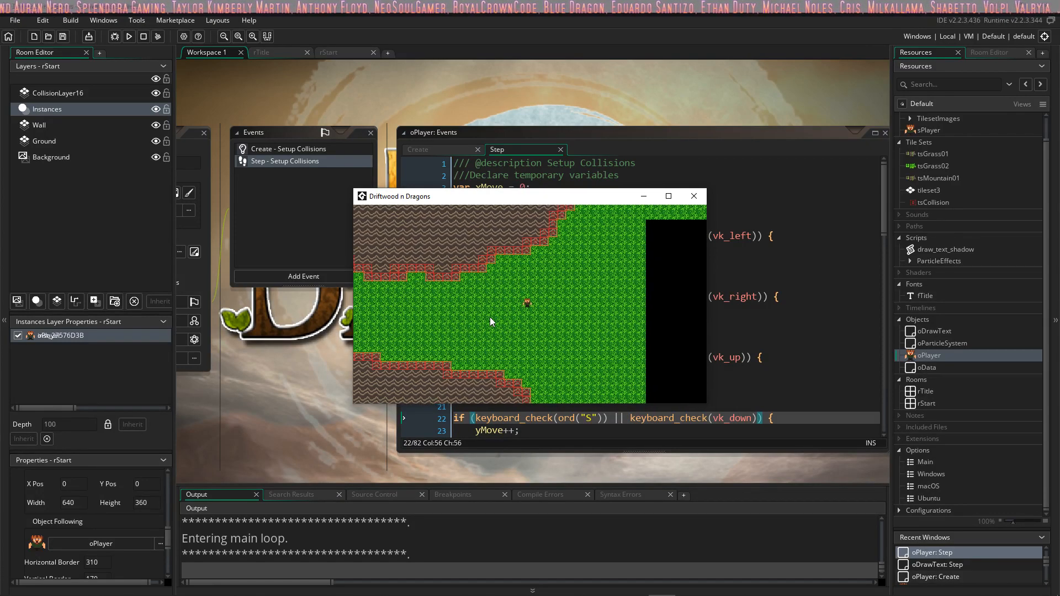
Step: Walk the player further southeast, view the running game maximized and close it
key("Right")
key("Down")
key("Right")
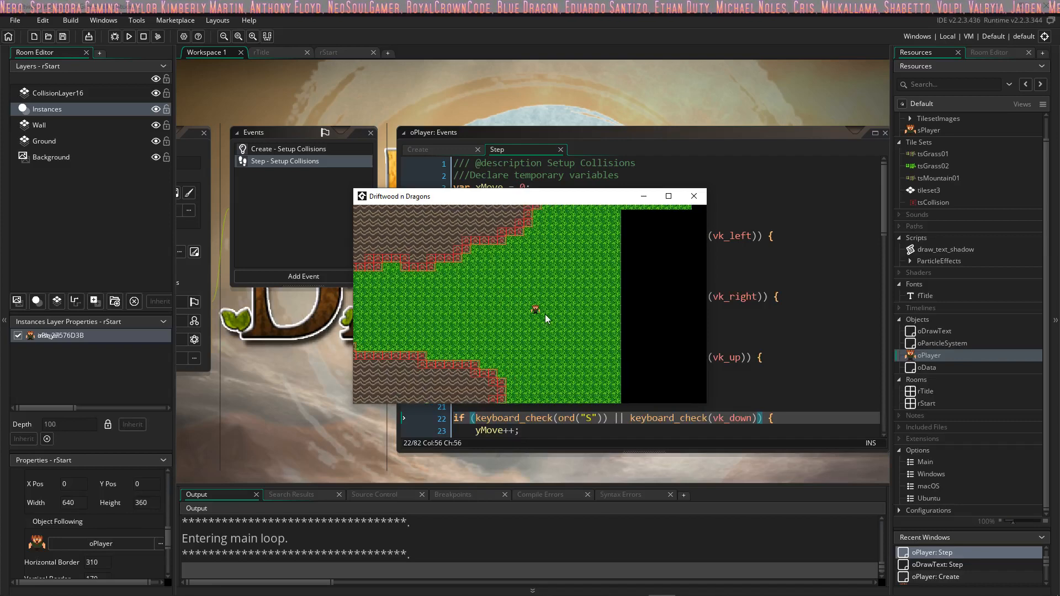
left_click(664, 197)
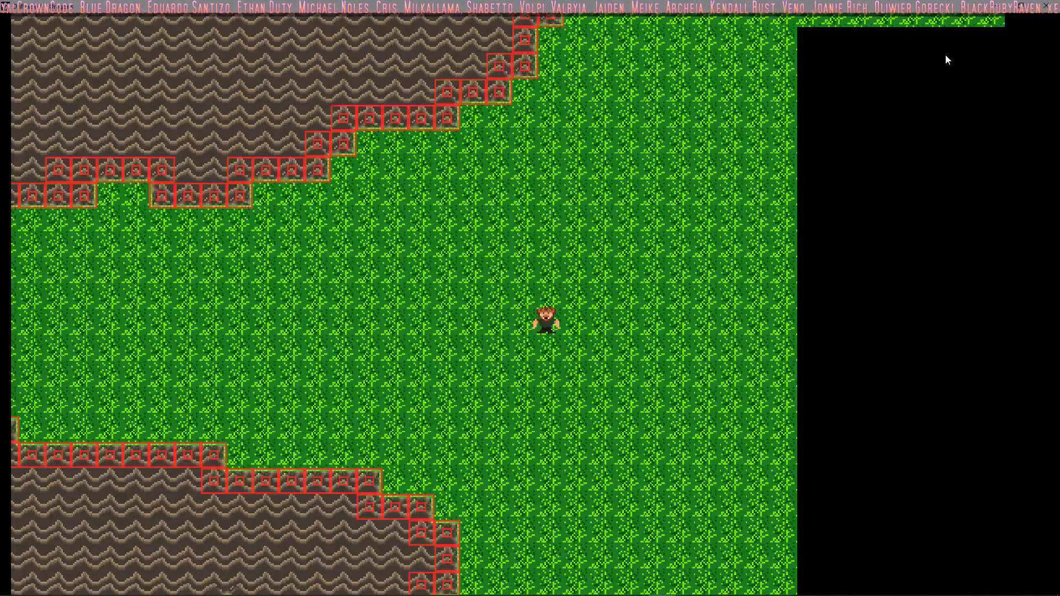
left_click(1047, 6)
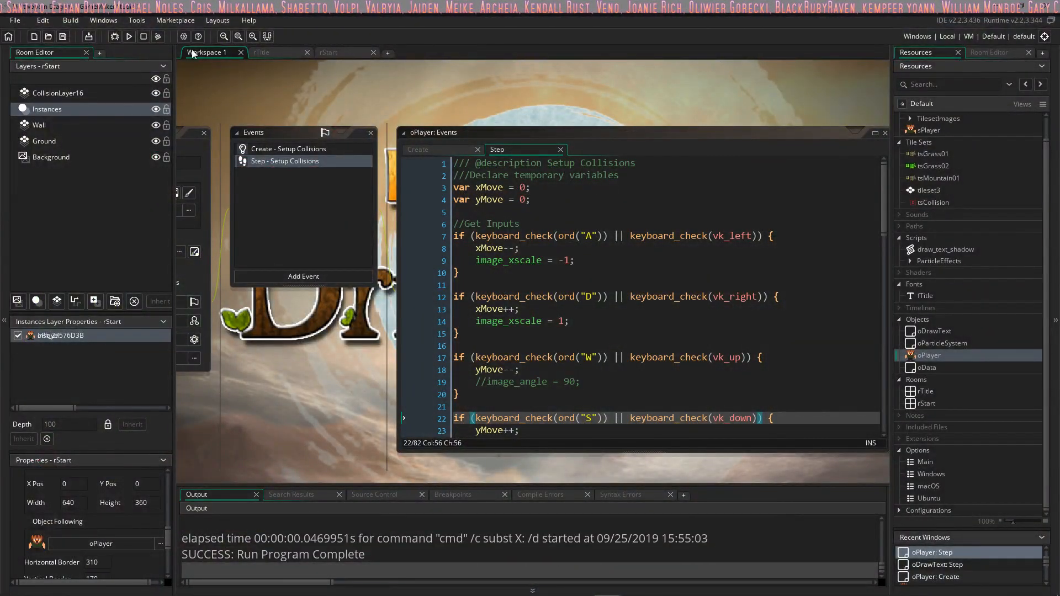
Step: Open room rStart for editing, make Ground the active layer and hide the Wall layer
left_click(263, 52)
left_click(329, 52)
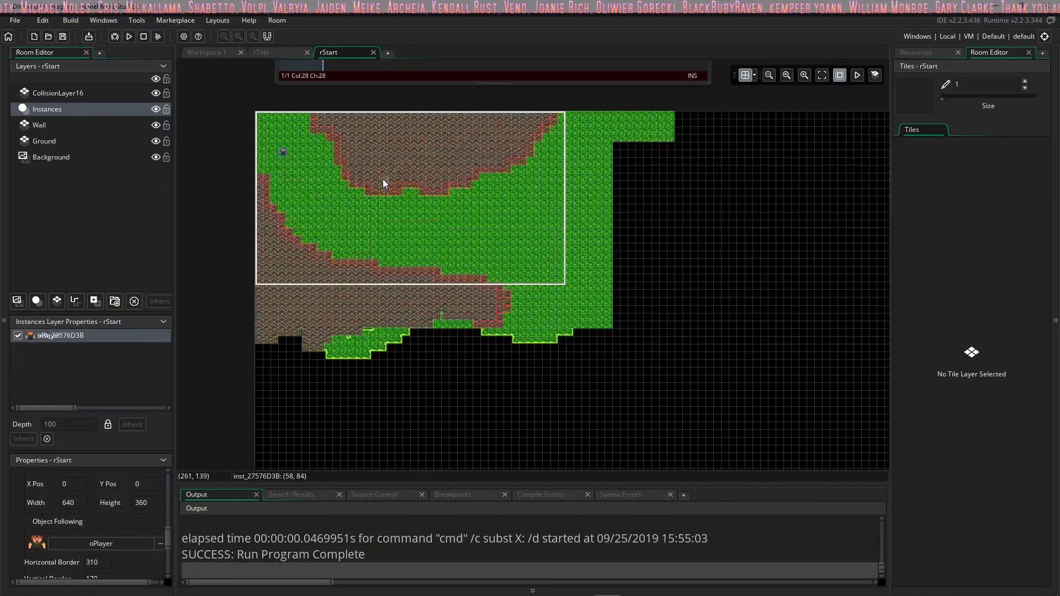
left_click(156, 94)
left_click(156, 94)
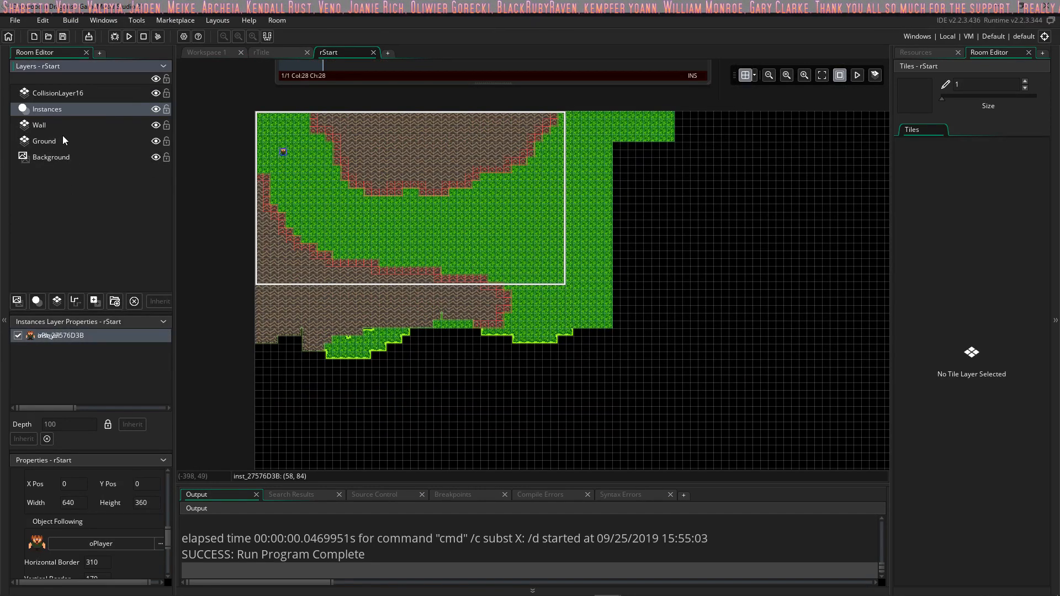
left_click(141, 141)
left_click(156, 125)
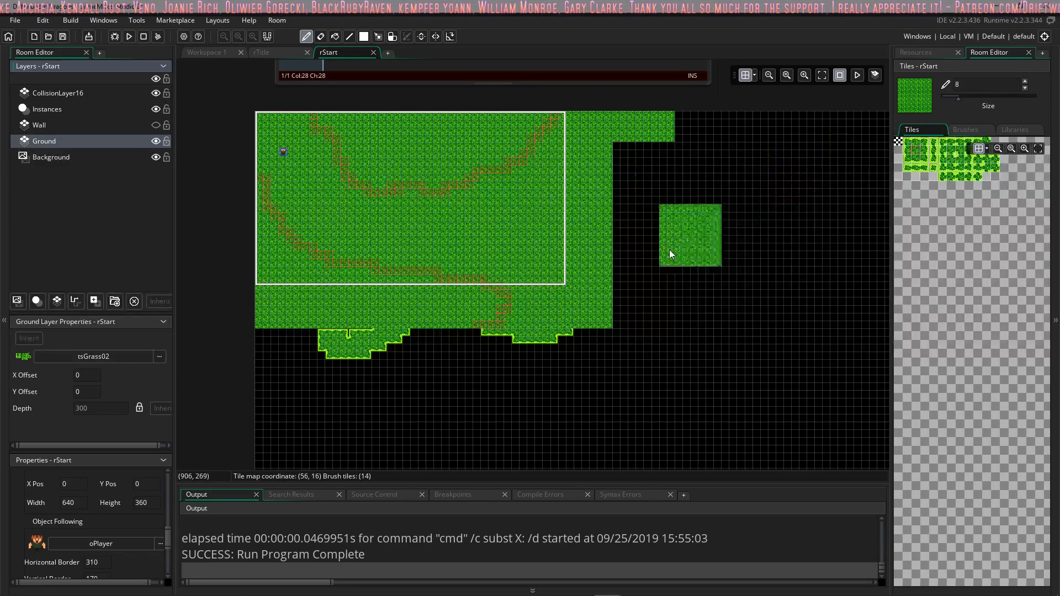
Step: Set the brush size to 14 and paint the grass tile over all remaining empty area of rStart's Ground layer
scroll(656, 257, "down", 1, "ctrl")
scroll(656, 257, "down", 3, "ctrl")
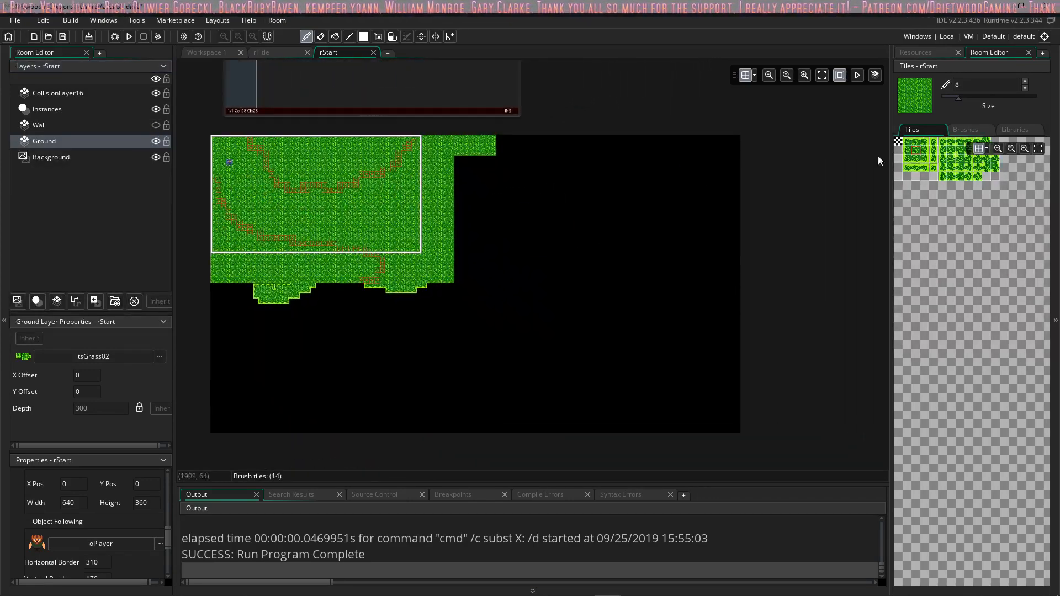
left_click_drag(961, 100, 973, 98)
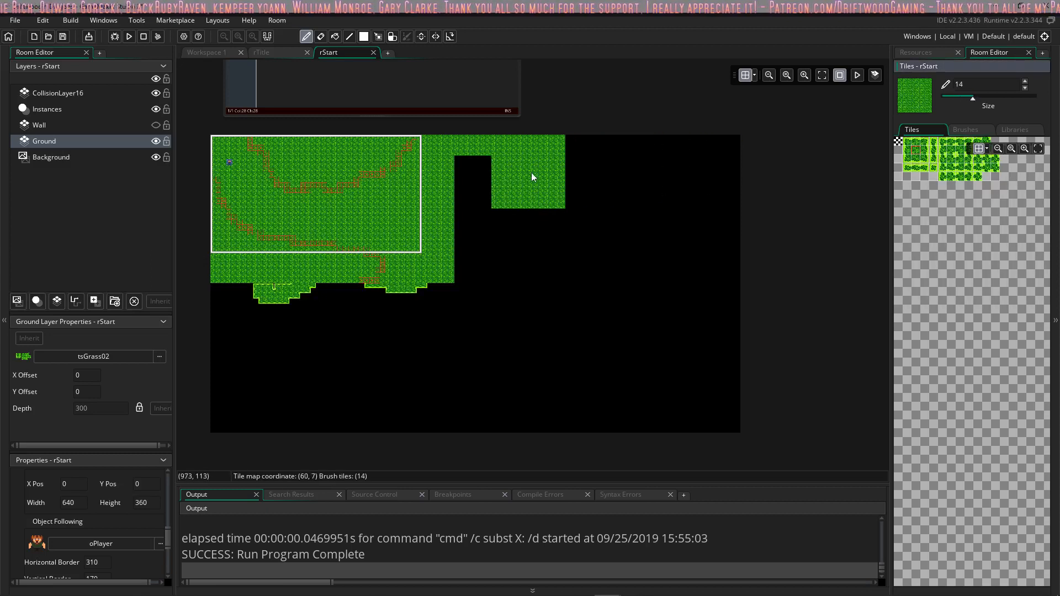
mouse_move(528, 169)
left_mouse_down()
mouse_move(681, 166)
mouse_move(601, 218)
mouse_move(458, 209)
mouse_move(549, 273)
mouse_move(324, 326)
mouse_move(240, 371)
mouse_move(447, 393)
mouse_move(697, 360)
mouse_move(714, 438)
mouse_move(227, 435)
mouse_move(531, 450)
left_mouse_up()
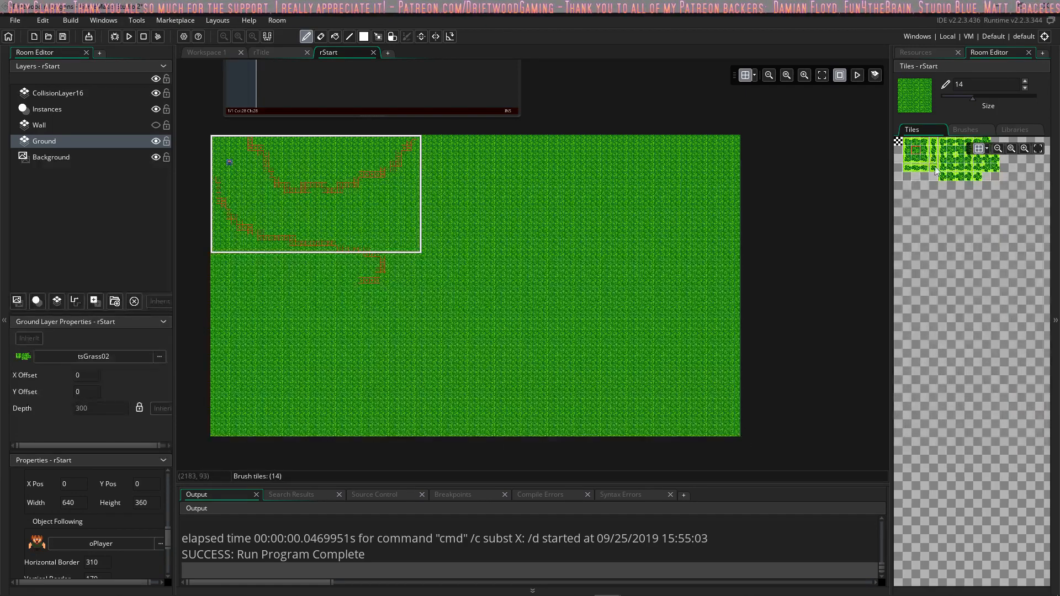
Step: Open the brush editor for tsGrass02, select the vertical three-tile grass strip and turn on editing mode
scroll(939, 168, "up", 5)
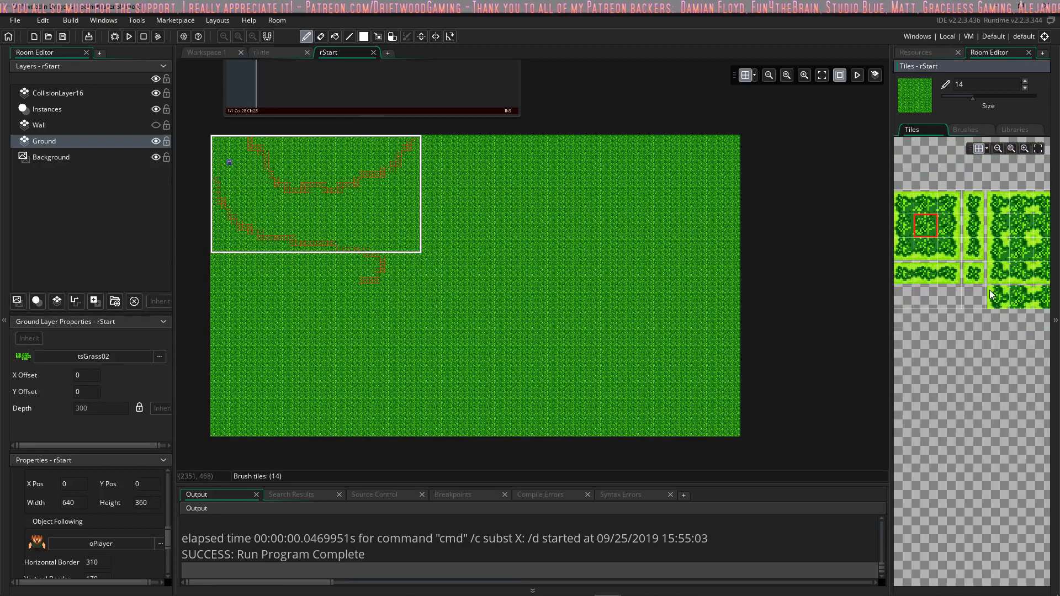
left_click(969, 130)
scroll(955, 210, "up", 3)
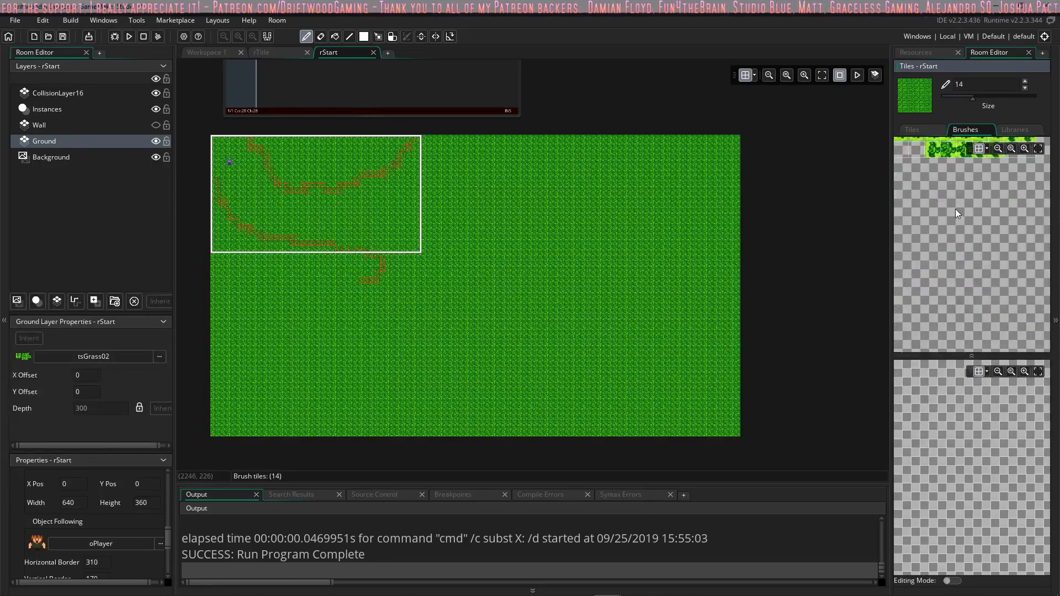
middle_click_drag(956, 209, 957, 391)
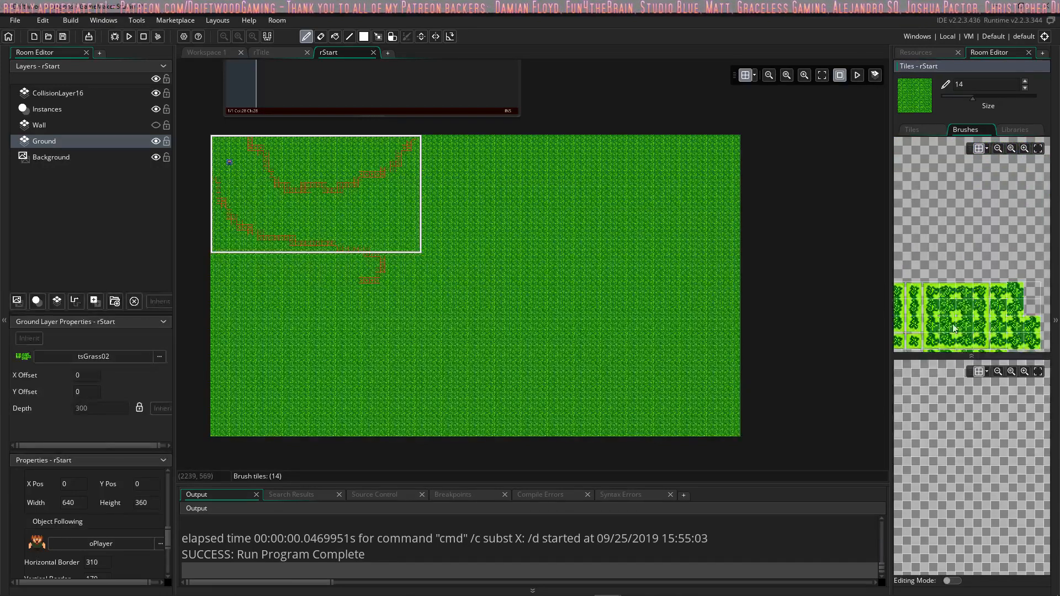
middle_click_drag(954, 327, 977, 249)
scroll(973, 262, "up", 1)
scroll(977, 249, "up", 1)
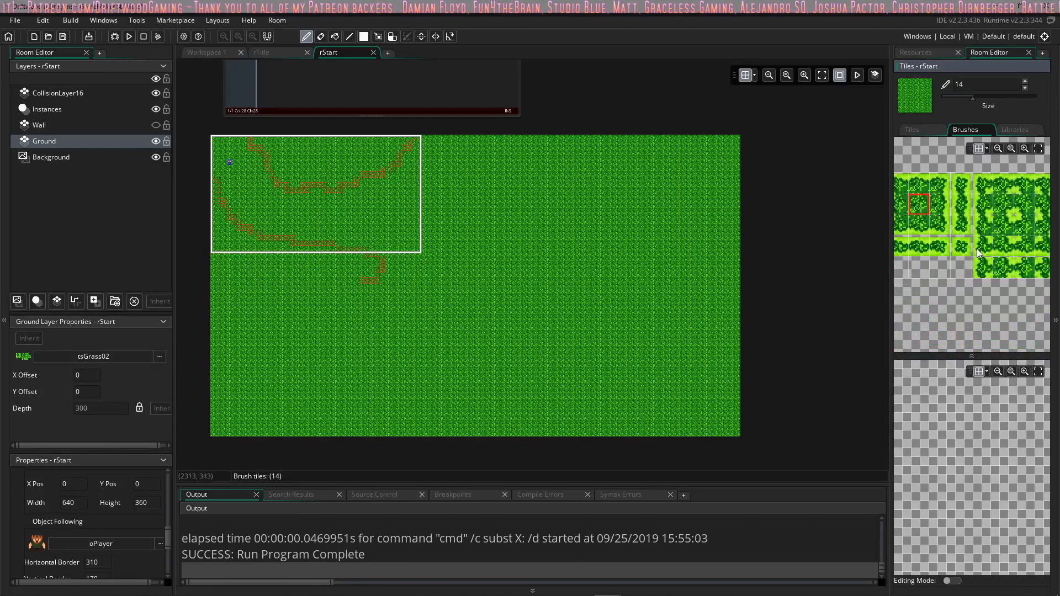
scroll(965, 220, "down", 2)
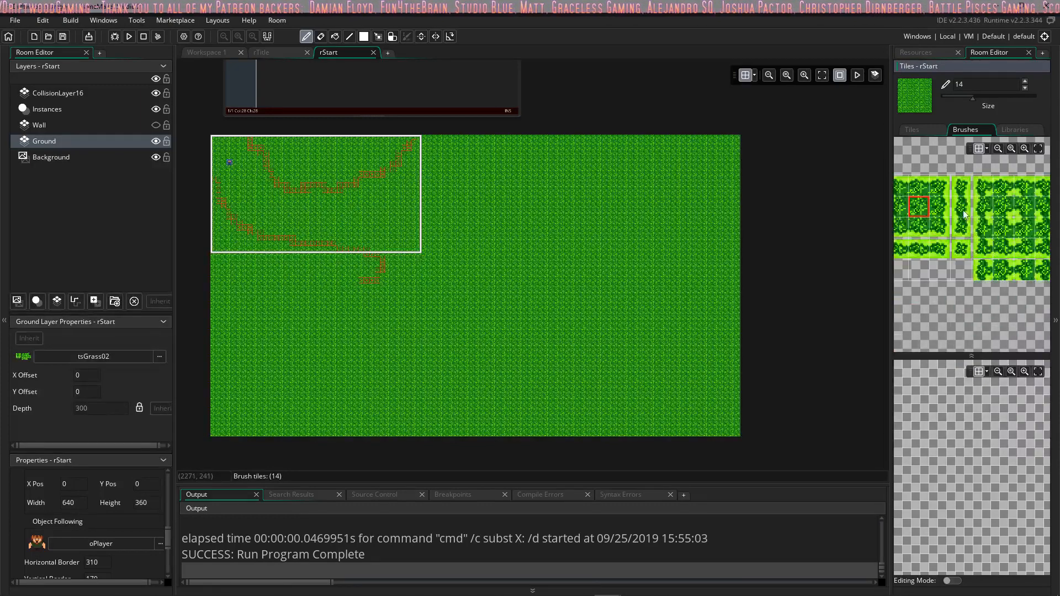
left_click_drag(961, 187, 965, 231)
mouse_move(957, 589)
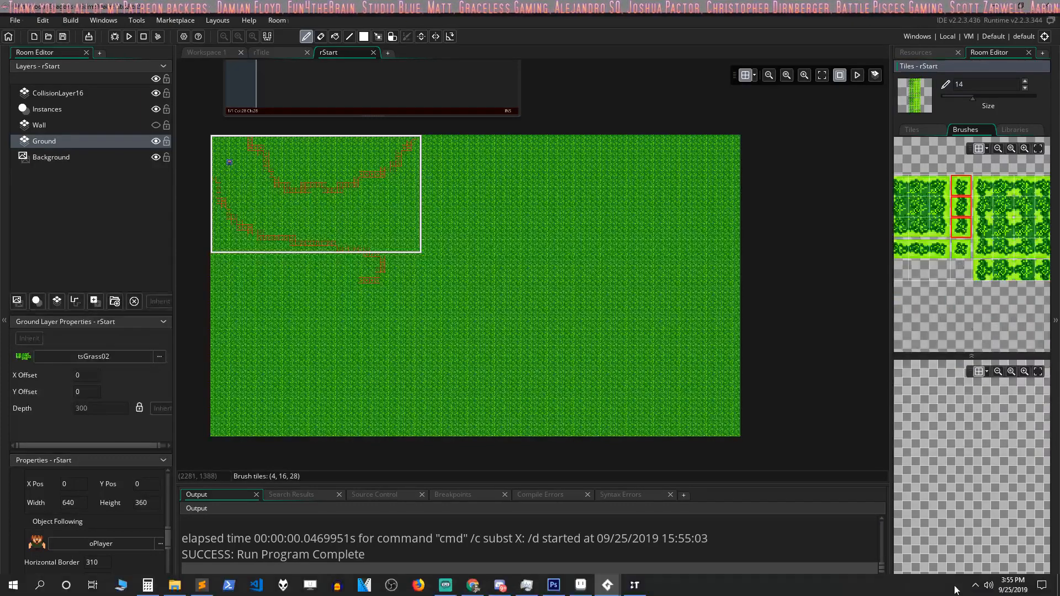
Step: Reselect the middle tile of the vertical grass strip and reduce the brush size to 1
left_click(962, 206)
left_click_drag(960, 192, 961, 227)
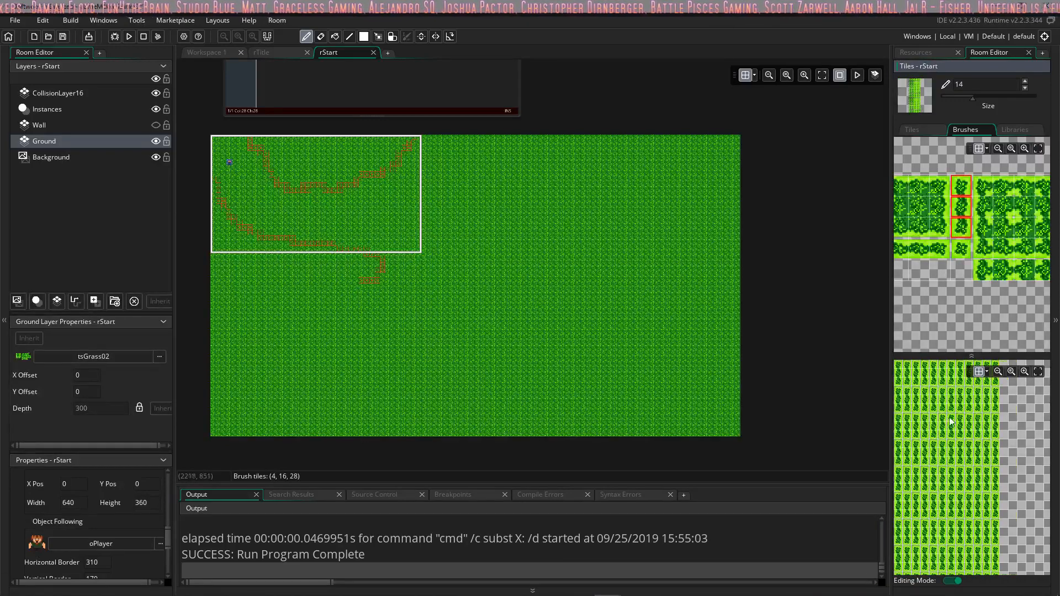
left_click(961, 205)
left_click_drag(973, 97, 931, 101)
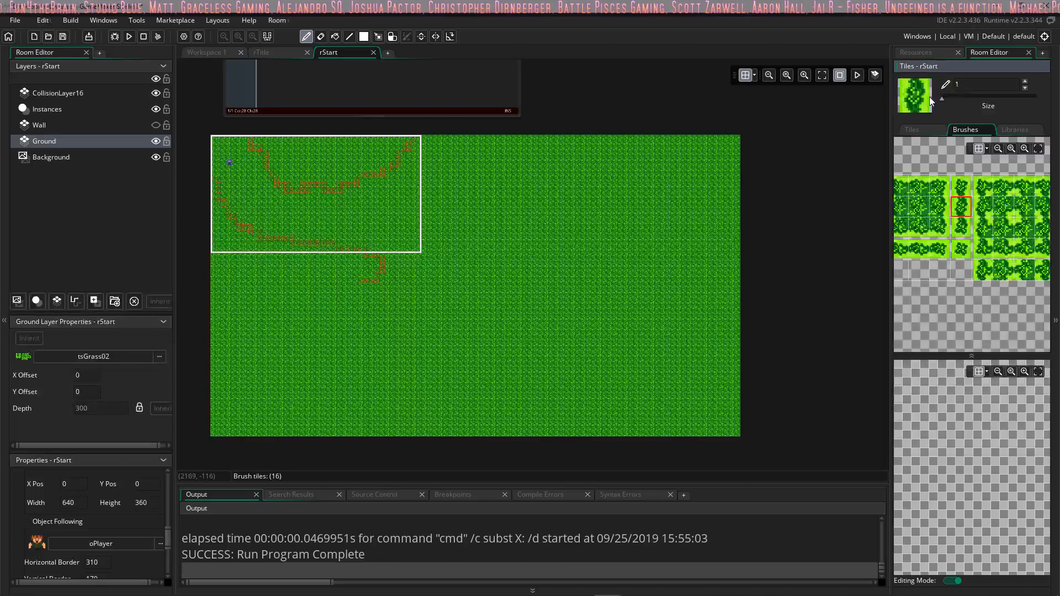
Step: Select all three tiles of the vertical grass strip and place one copy in the empty brush canvas
scroll(932, 400, "up", 3, "ctrl")
mouse_move(919, 392)
middle_mouse_down()
mouse_move(907, 392)
mouse_move(1023, 426)
mouse_move(987, 433)
mouse_move(940, 388)
middle_mouse_up()
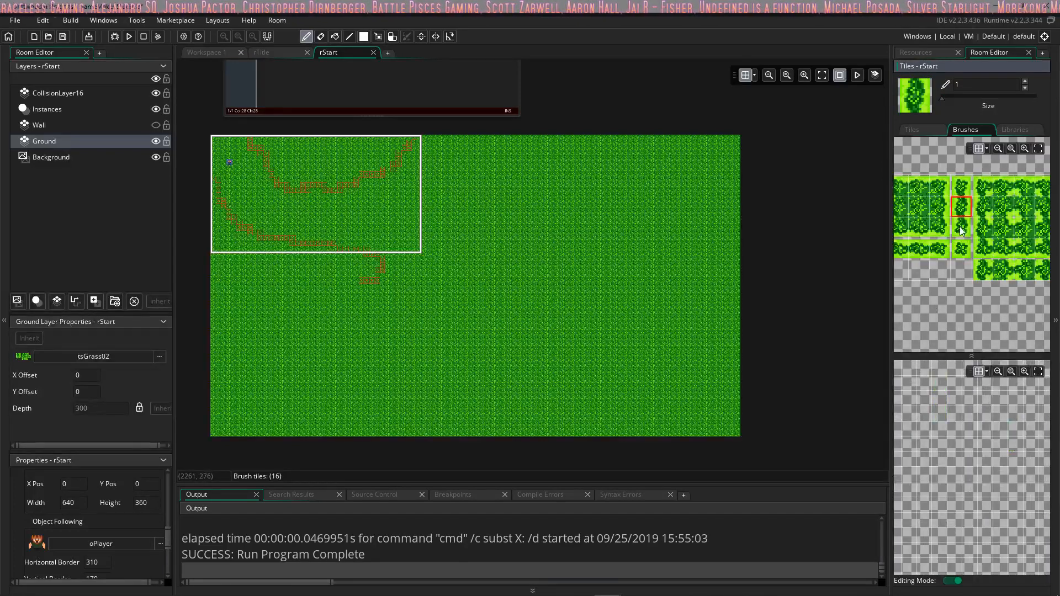
left_click_drag(961, 231, 962, 186)
middle_click_drag(953, 398, 924, 402)
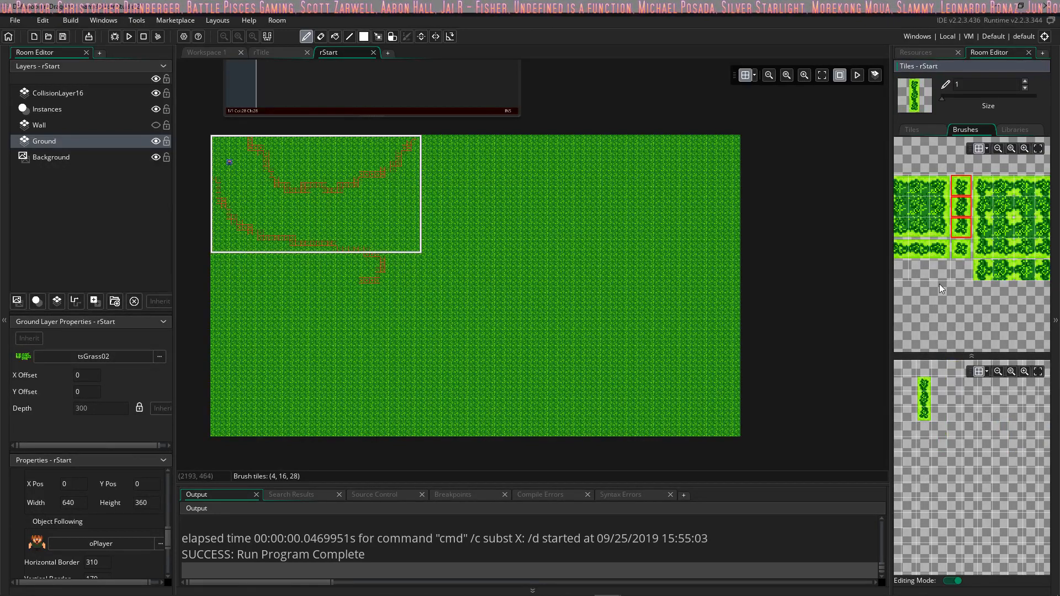
Step: Place the horizontal three-tile grass strip and the 2×2 flower-centred grass block directly against the vertical strip in the brush canvas, erasing the misplaced block
left_click_drag(940, 253, 907, 256)
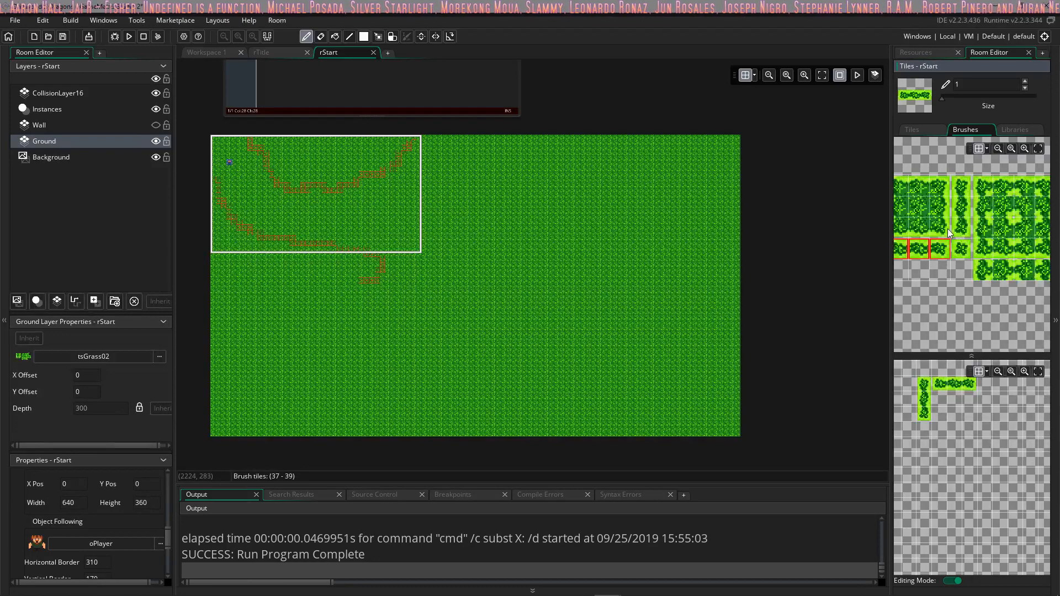
middle_click_drag(949, 233, 913, 238)
left_click_drag(970, 212, 982, 232)
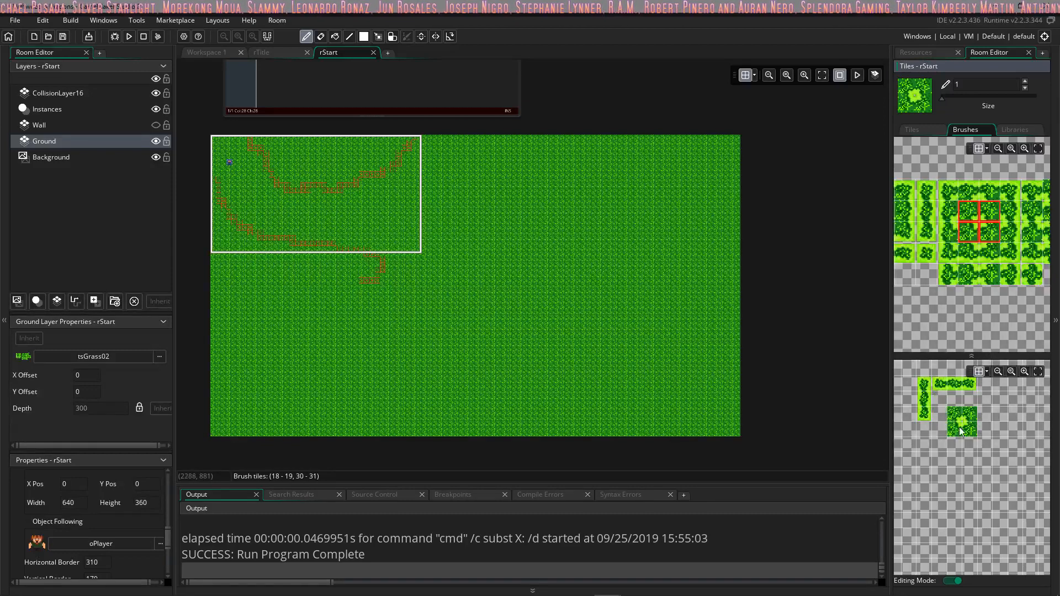
left_click(961, 431)
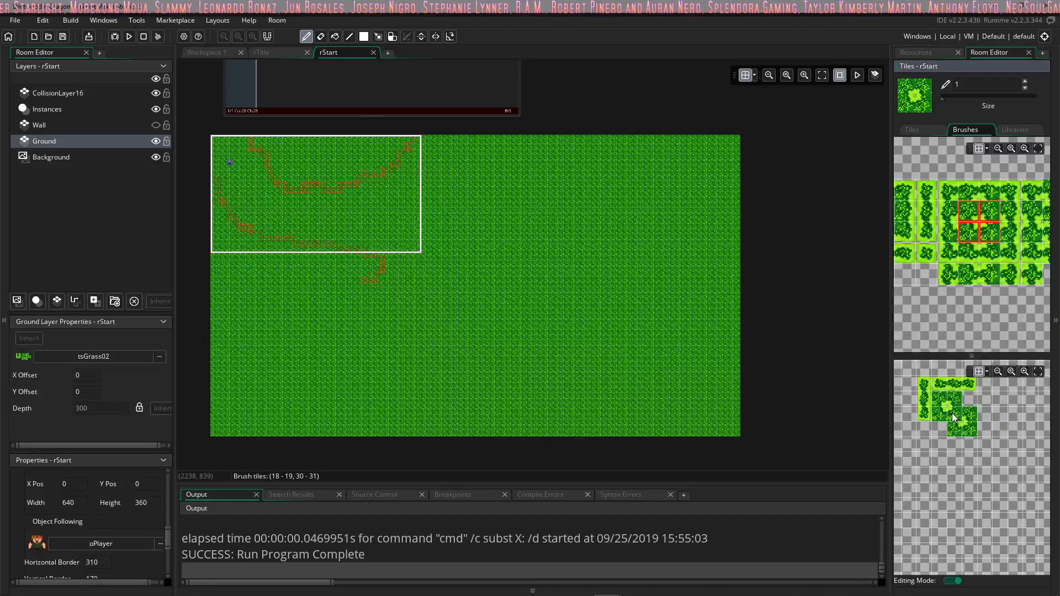
right_click(968, 432)
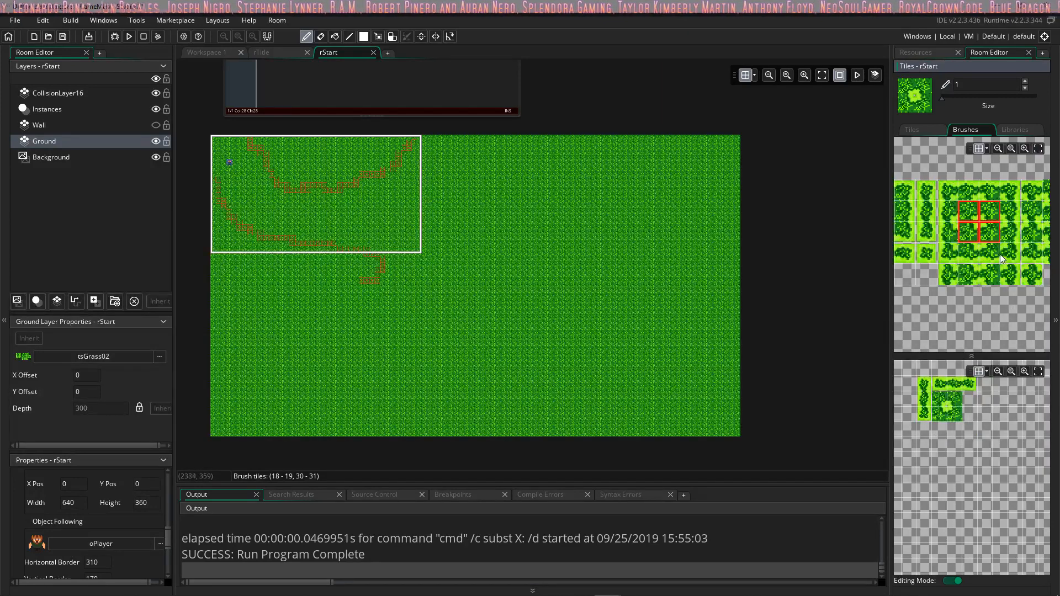
Step: Examine the remaining edge, corner and single tiles of tsGrass02 against rStart's ground for further brush pieces
middle_click_drag(982, 276, 930, 286)
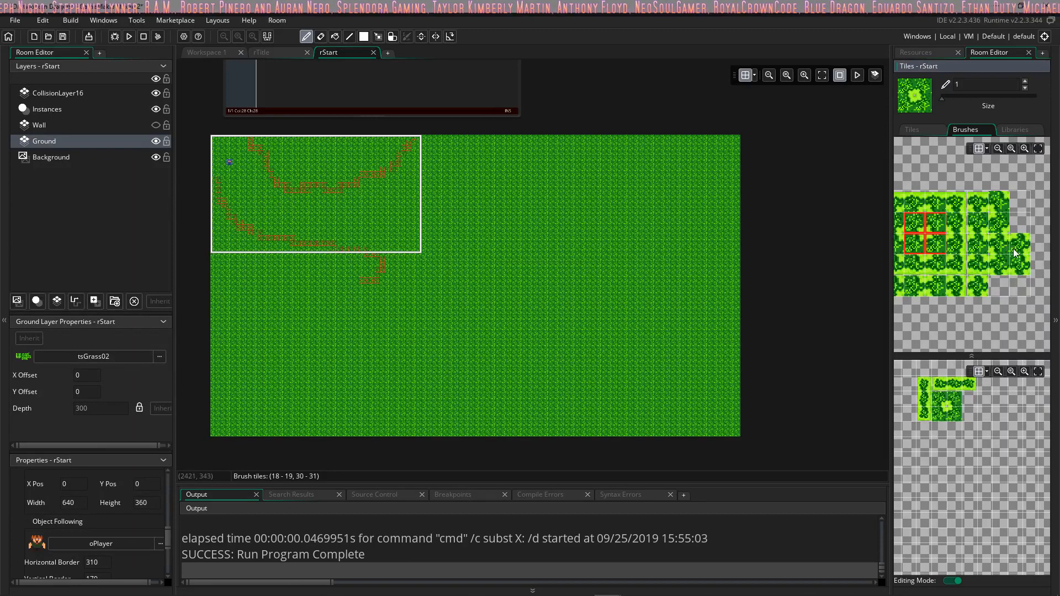
mouse_move(1015, 253)
left_mouse_down()
mouse_move(1027, 271)
mouse_move(982, 267)
mouse_move(991, 268)
left_mouse_up()
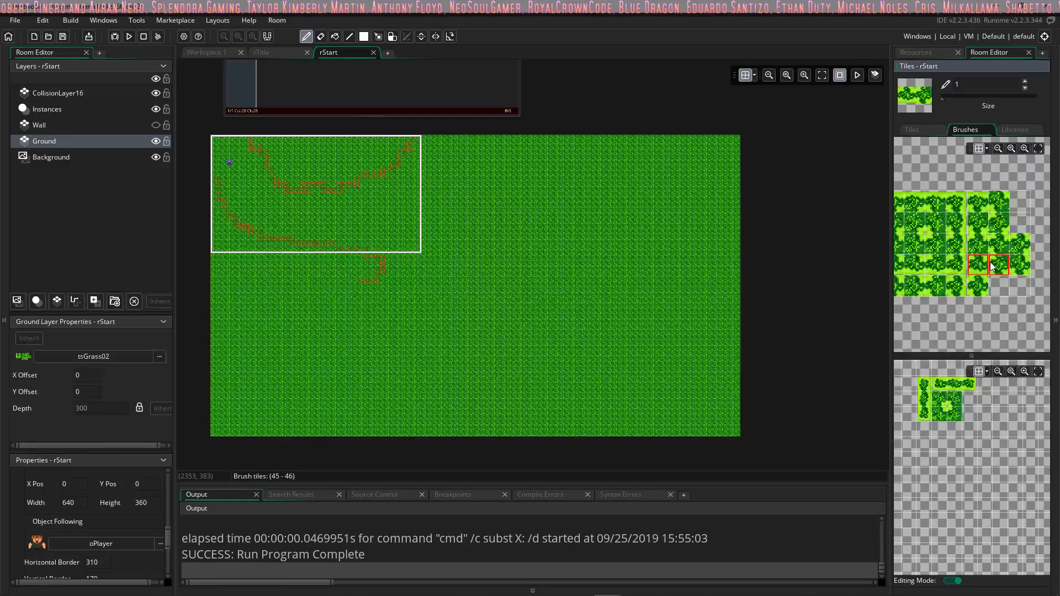
left_click(979, 203)
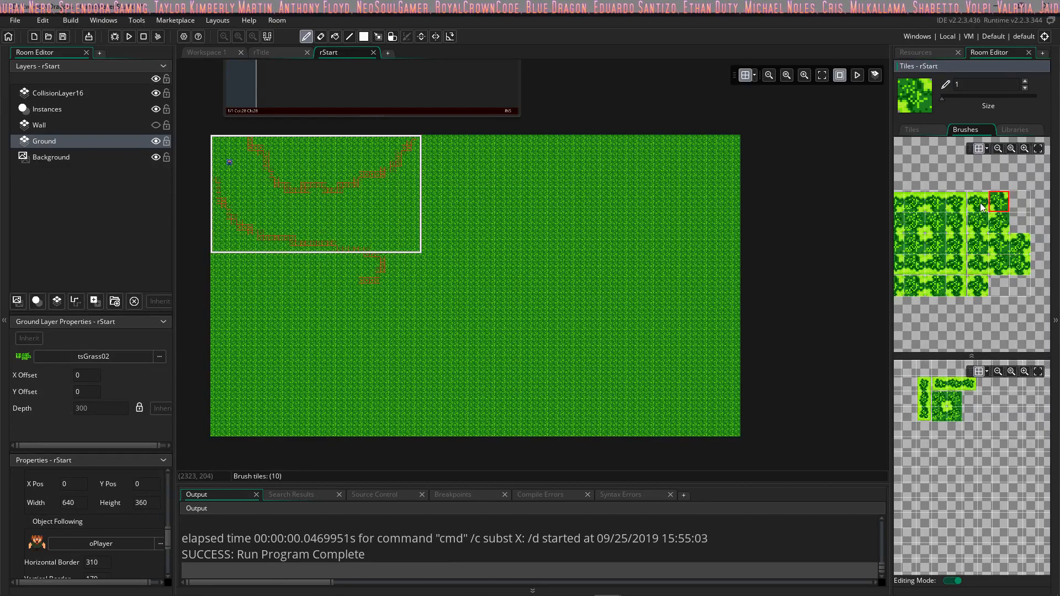
middle_click_drag(976, 252, 997, 243)
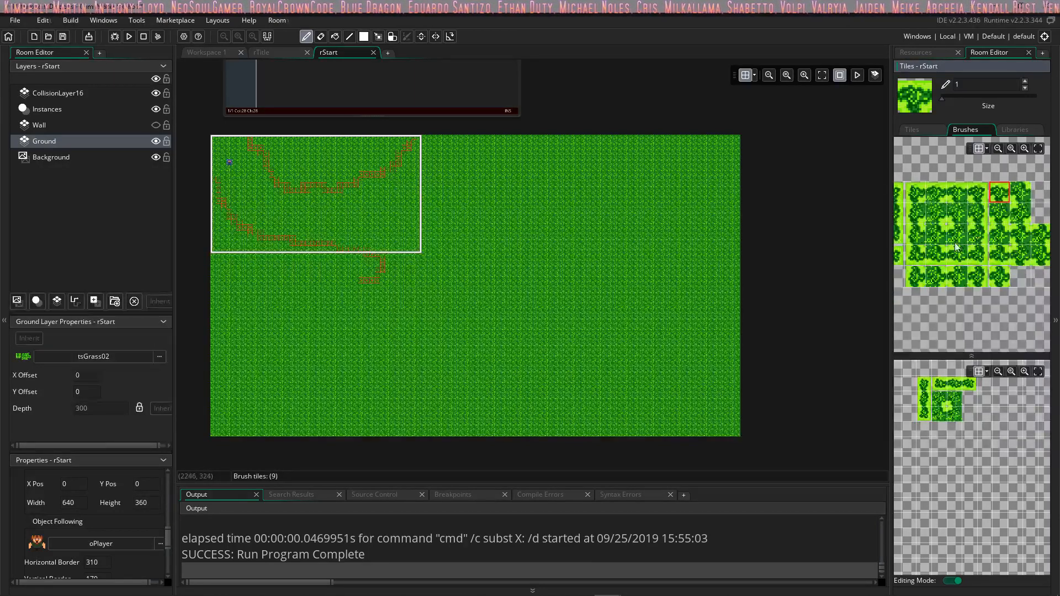
middle_click_drag(944, 280, 1000, 260)
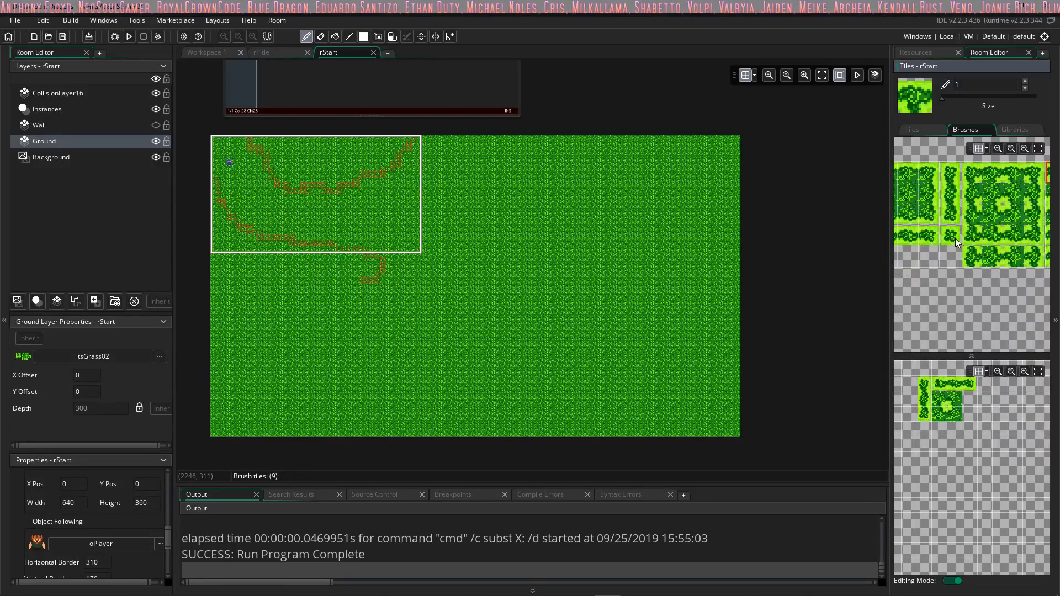
left_click(955, 237)
scroll(944, 227, "up", 2, "ctrl")
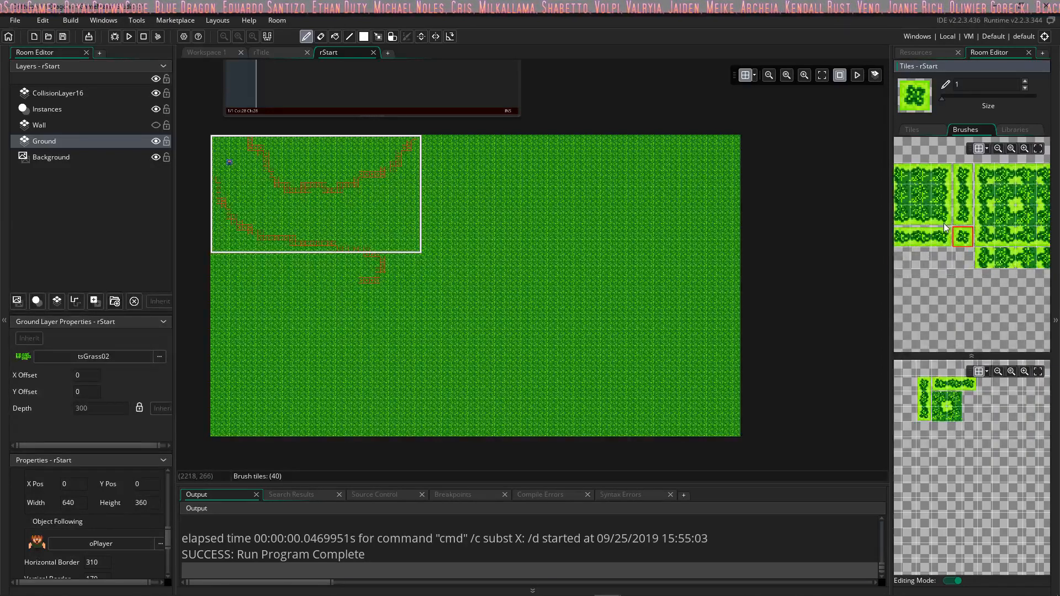
middle_click_drag(1003, 261, 950, 256)
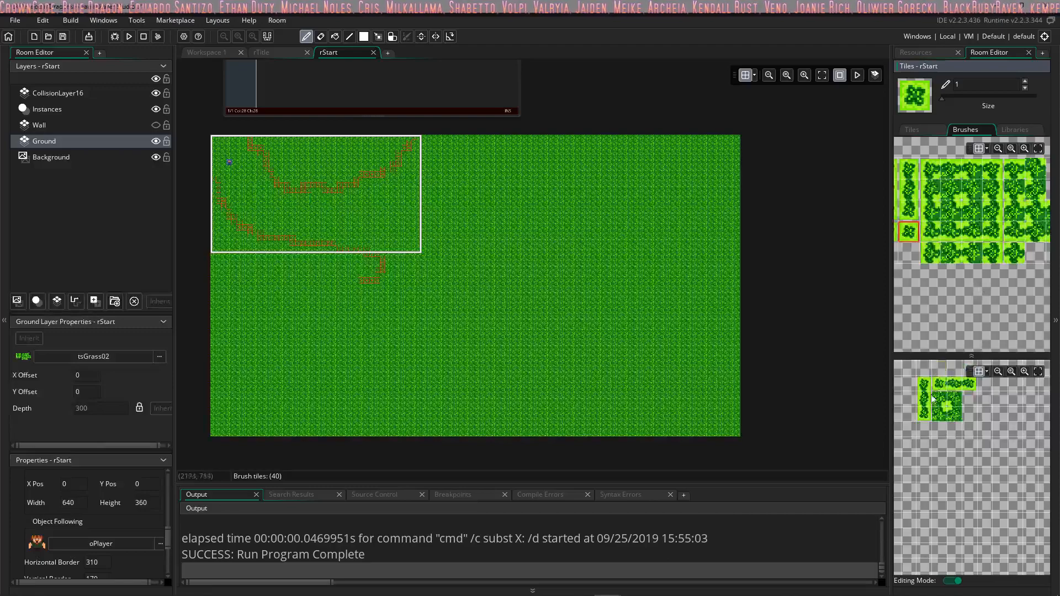
left_click(937, 133)
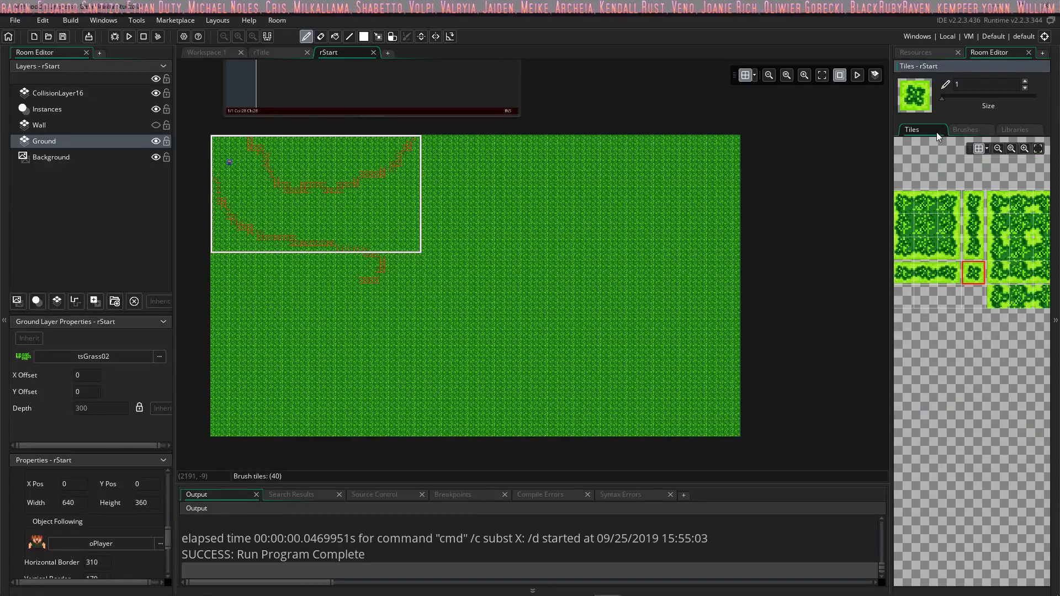
left_click(965, 129)
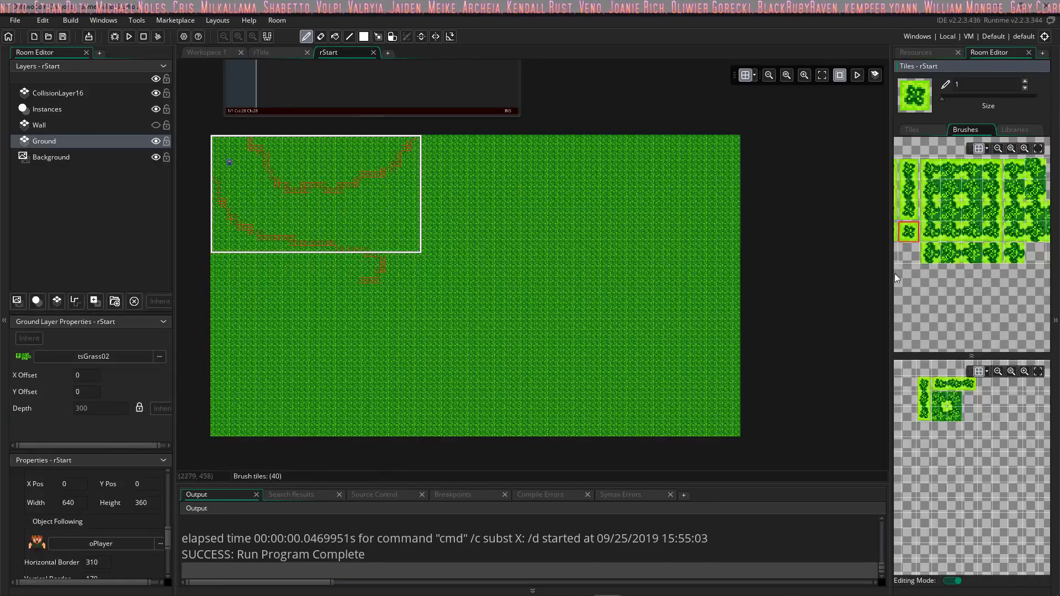
scroll(572, 244, "up", 5)
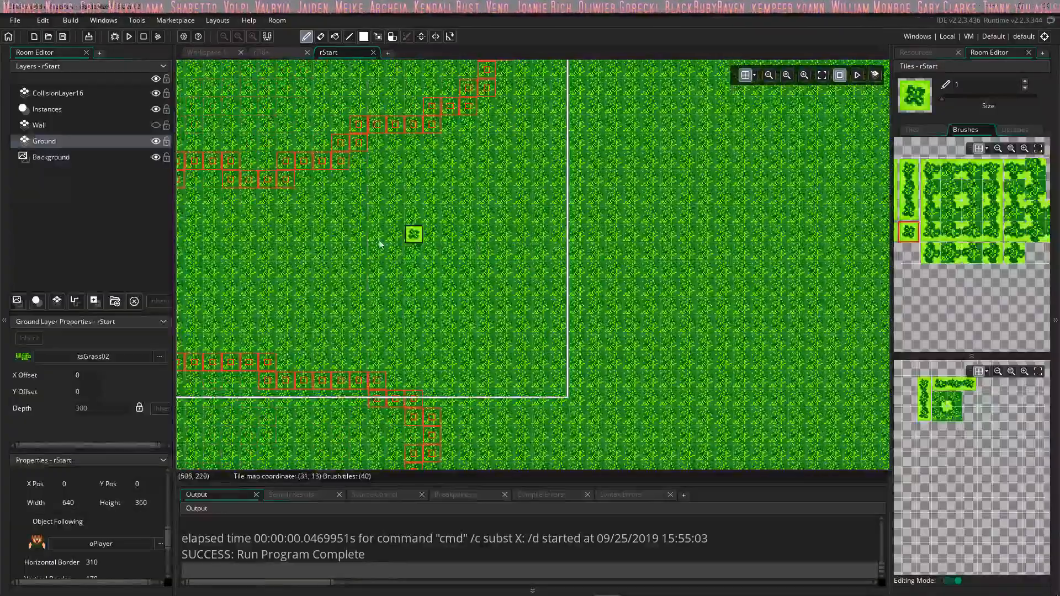
scroll(604, 255, "down", 5)
scroll(409, 310, "up", 4)
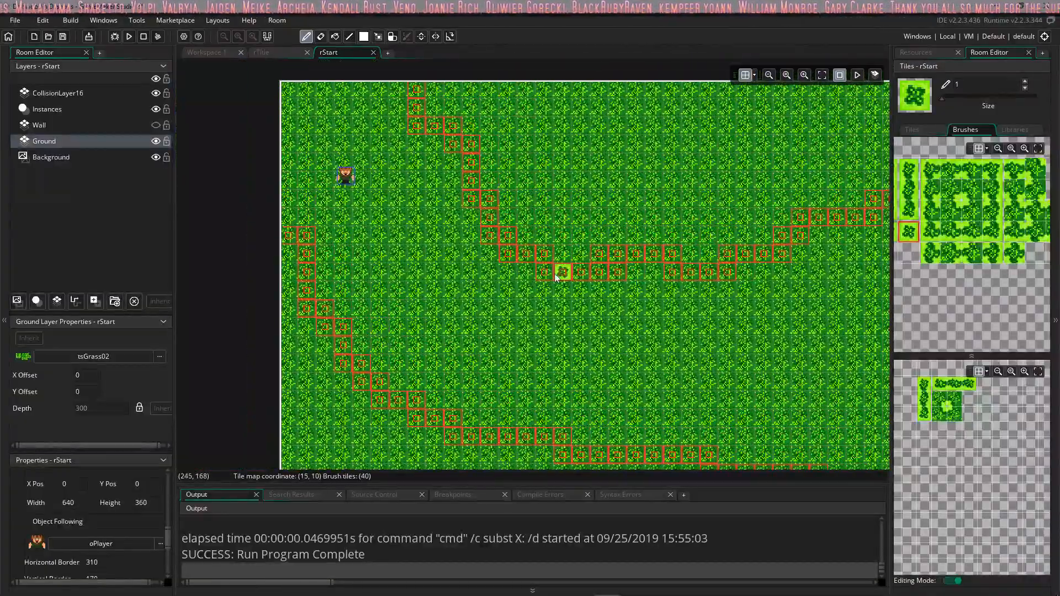
middle_click_drag(555, 278, 541, 261)
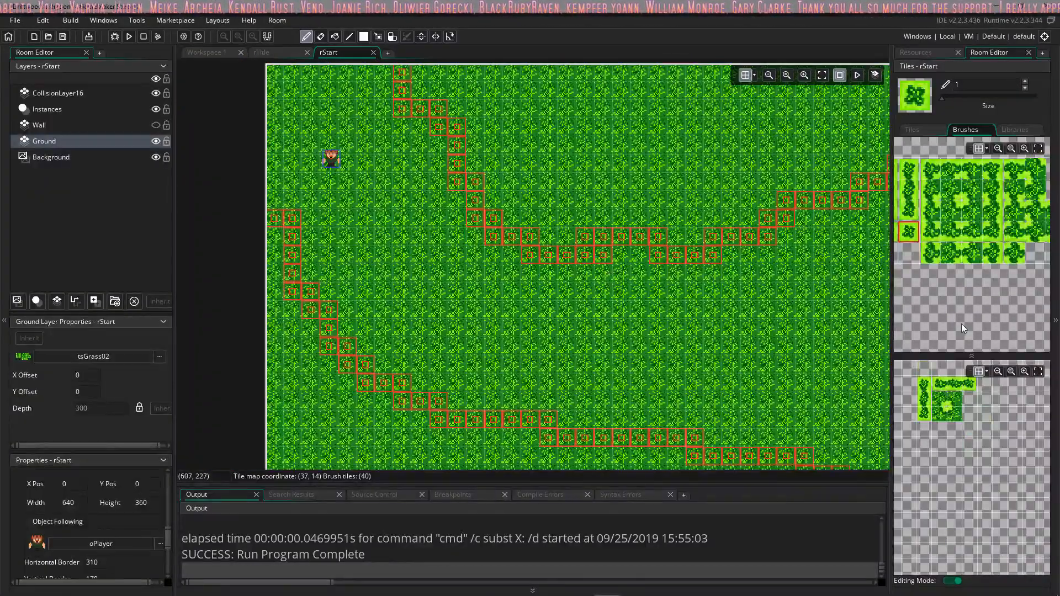
Step: Check with editing mode off how the touching tiles select as one brush, and erase them all from the brush canvas in editing mode
left_click(955, 582)
left_click(948, 414)
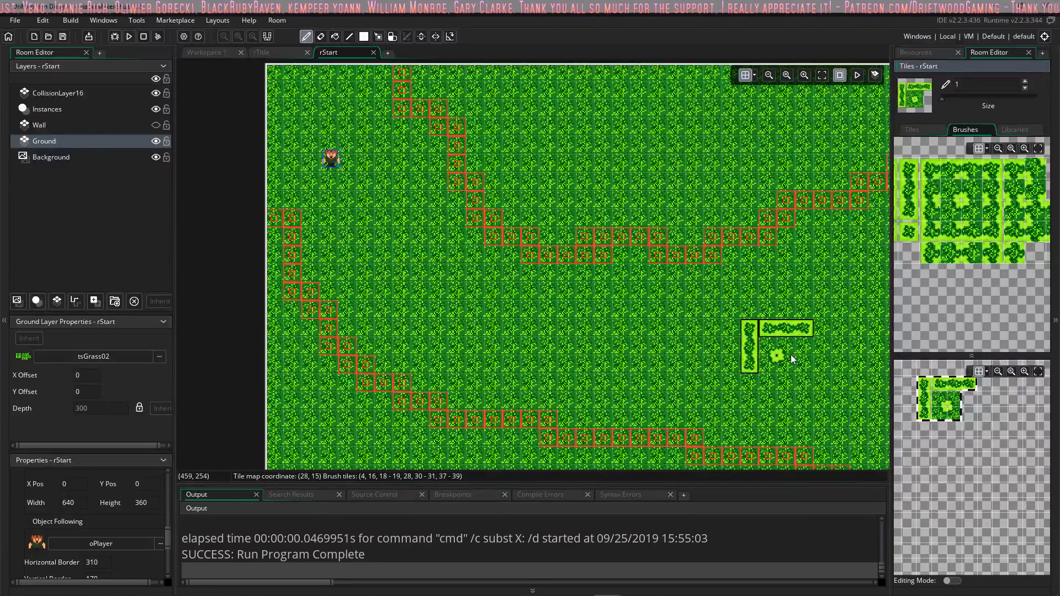
left_click(949, 582)
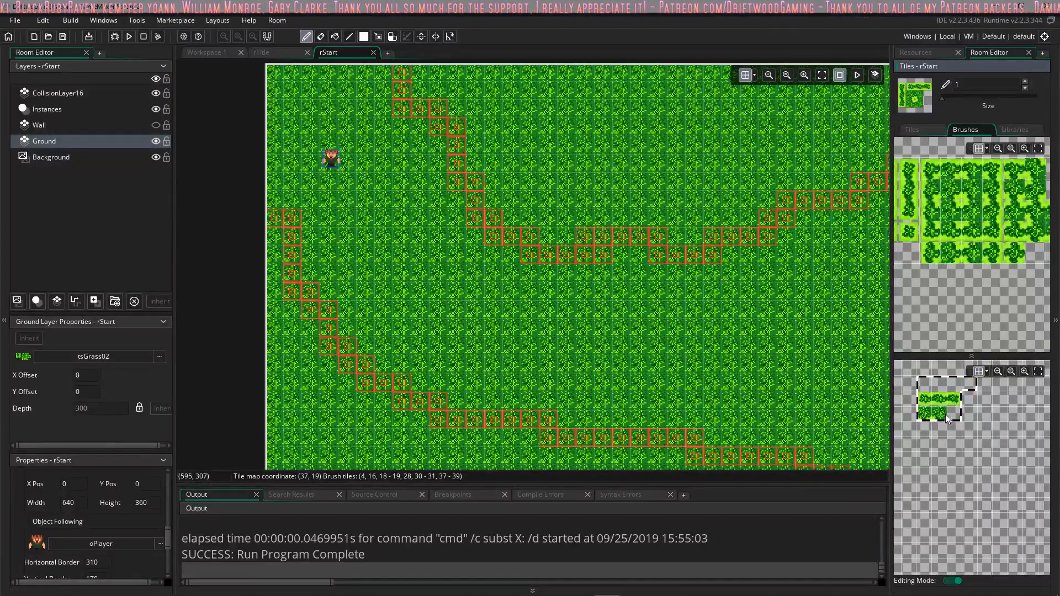
left_click_drag(908, 168, 908, 211)
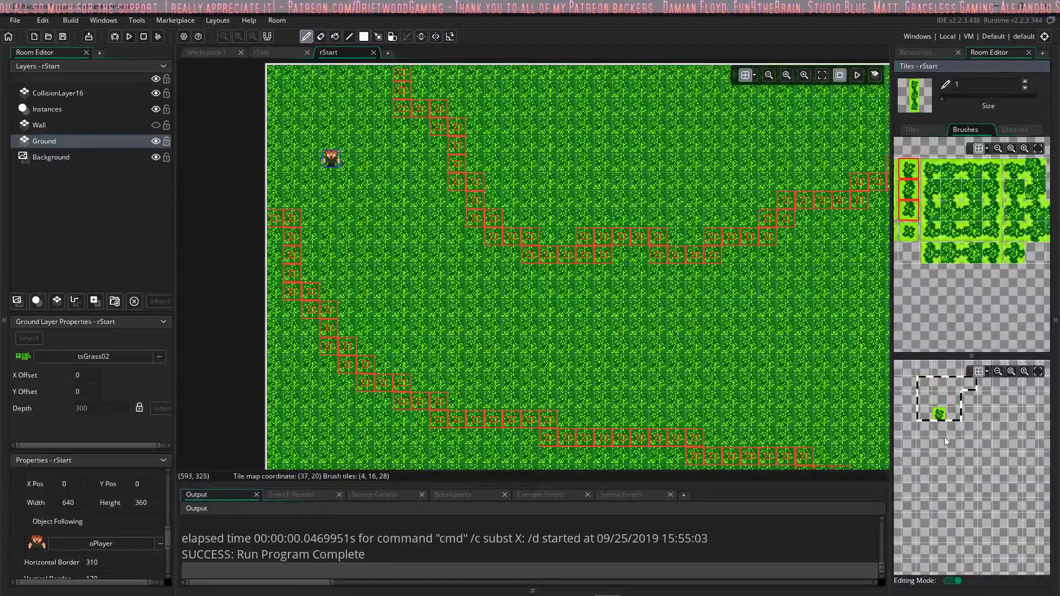
left_click(954, 580)
left_click(927, 404)
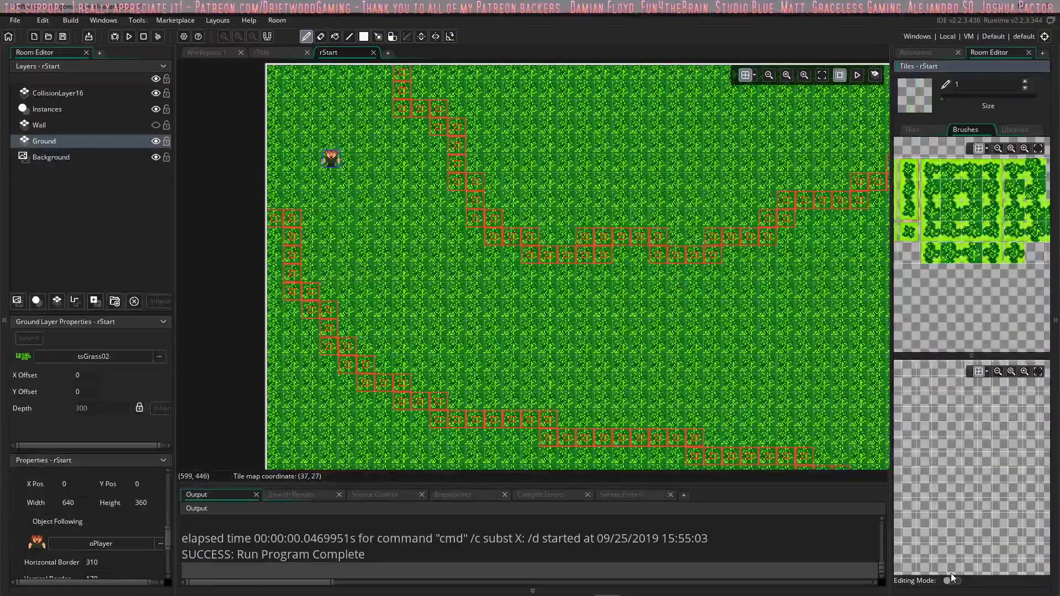
Step: In editing mode, place the vertical strip, horizontal strip and 2×2 flower-centred block as separate brushes with empty cells between them
left_click_drag(906, 176, 909, 212)
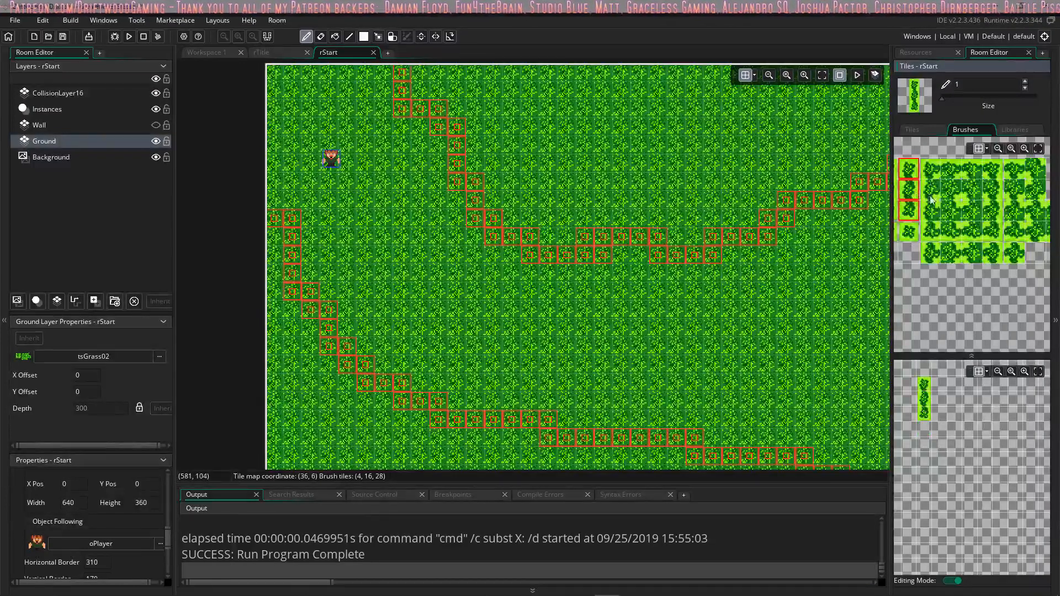
key("z")
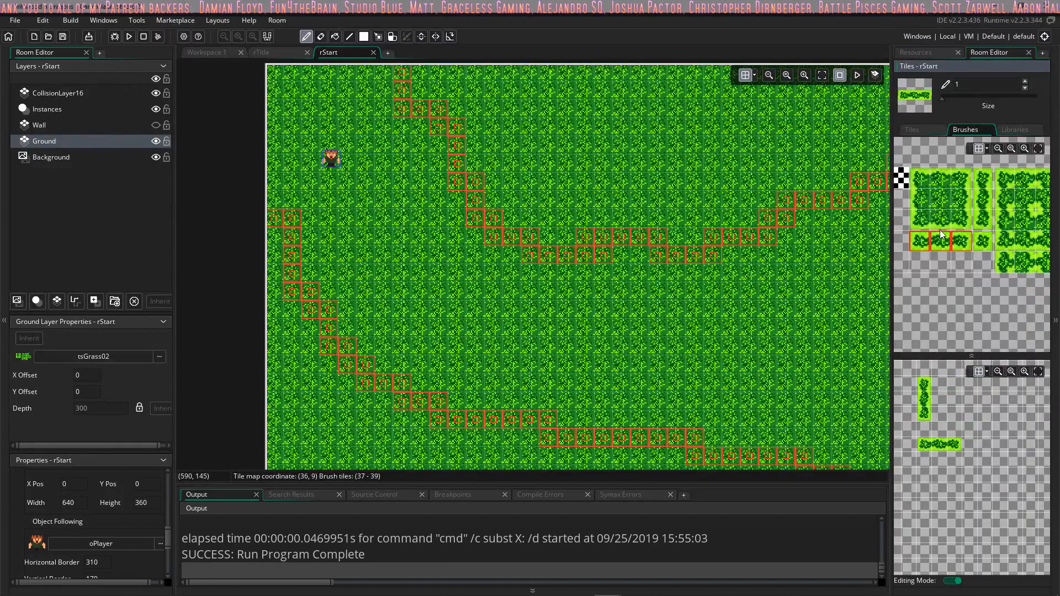
mouse_move(985, 225)
middle_mouse_down()
mouse_move(906, 236)
mouse_move(868, 209)
middle_mouse_up()
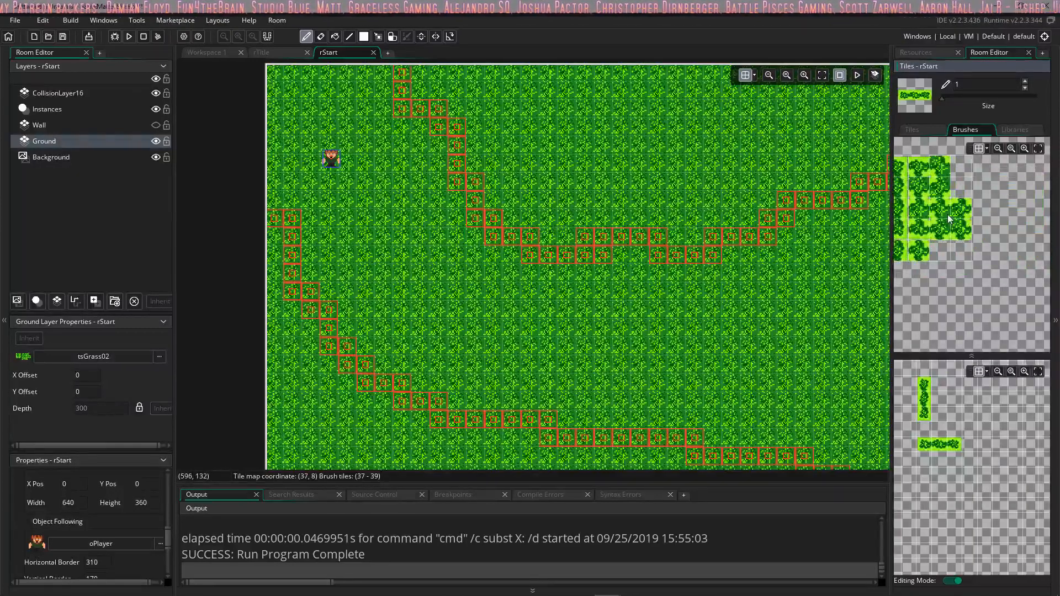
middle_click_drag(948, 212, 983, 218)
middle_click_drag(914, 213, 938, 216)
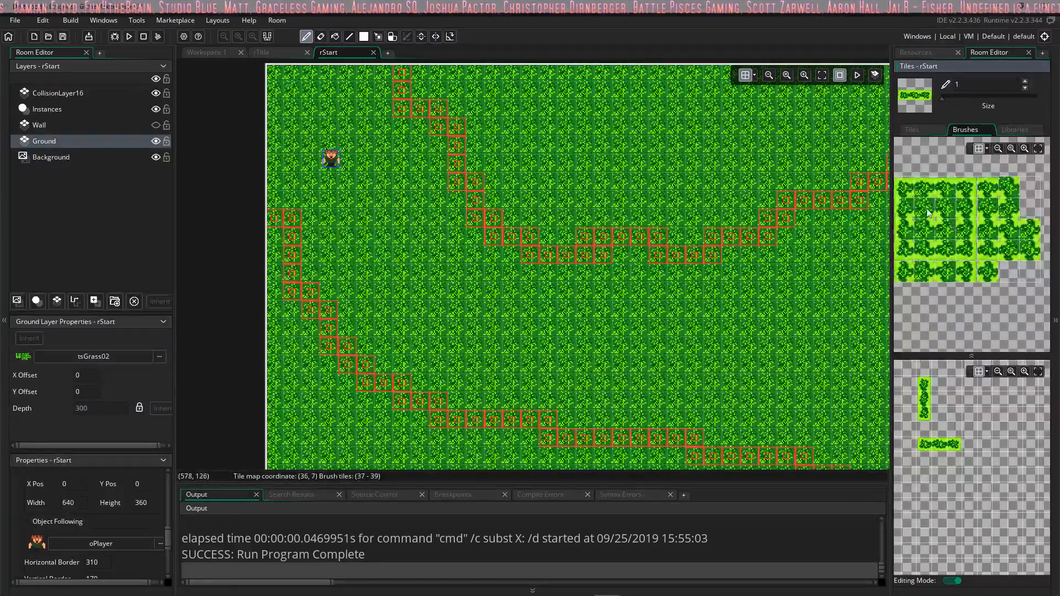
left_click_drag(926, 208, 945, 226)
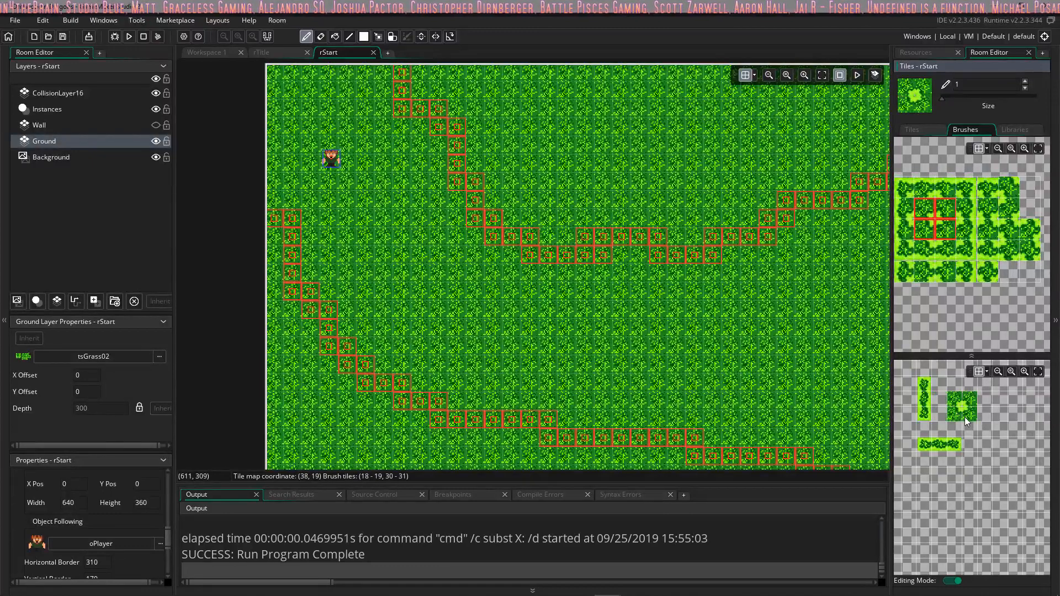
Step: Turn off editing mode, pick the 2×2 flower-centred brush and stamp it at nine scattered spots in and around the camera view on Ground
left_click(953, 581)
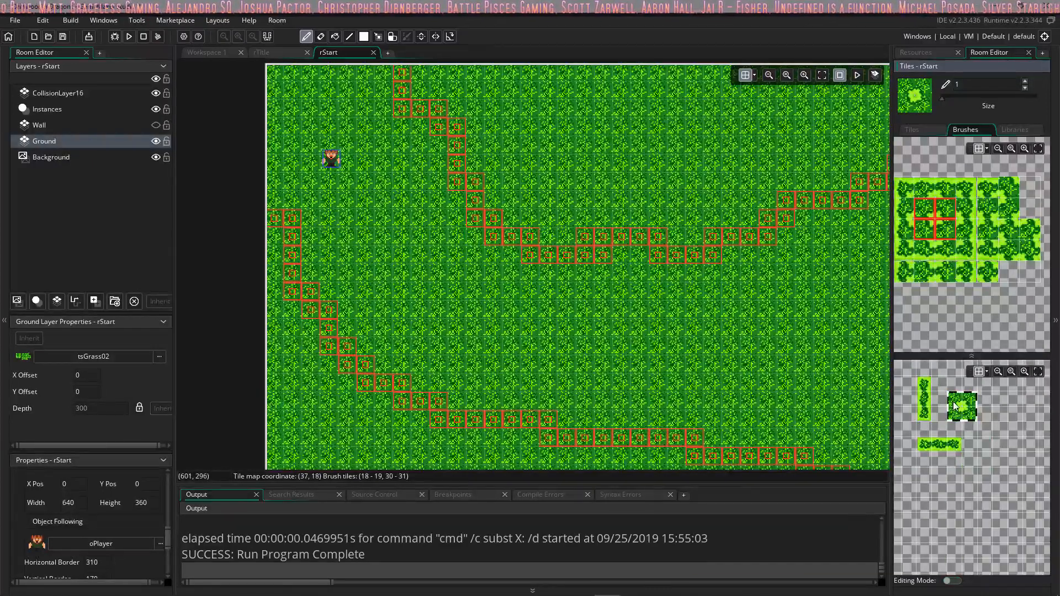
left_click(364, 181)
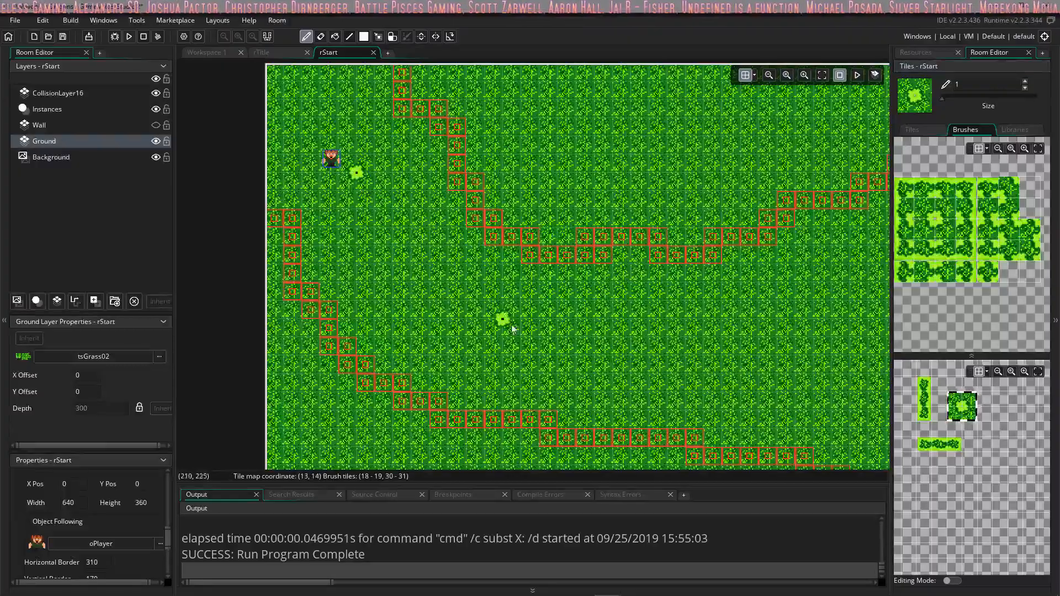
left_click(527, 344)
middle_click_drag(743, 370, 407, 292)
left_click(600, 216)
left_click(637, 306)
middle_click_drag(711, 290, 669, 162)
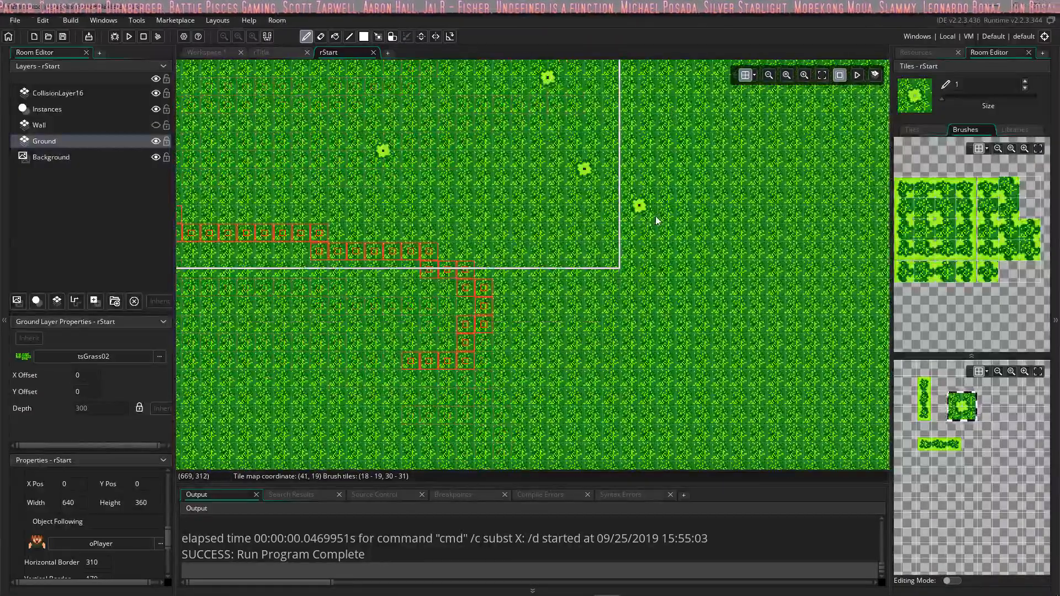
scroll(656, 221, "down", 5, "ctrl")
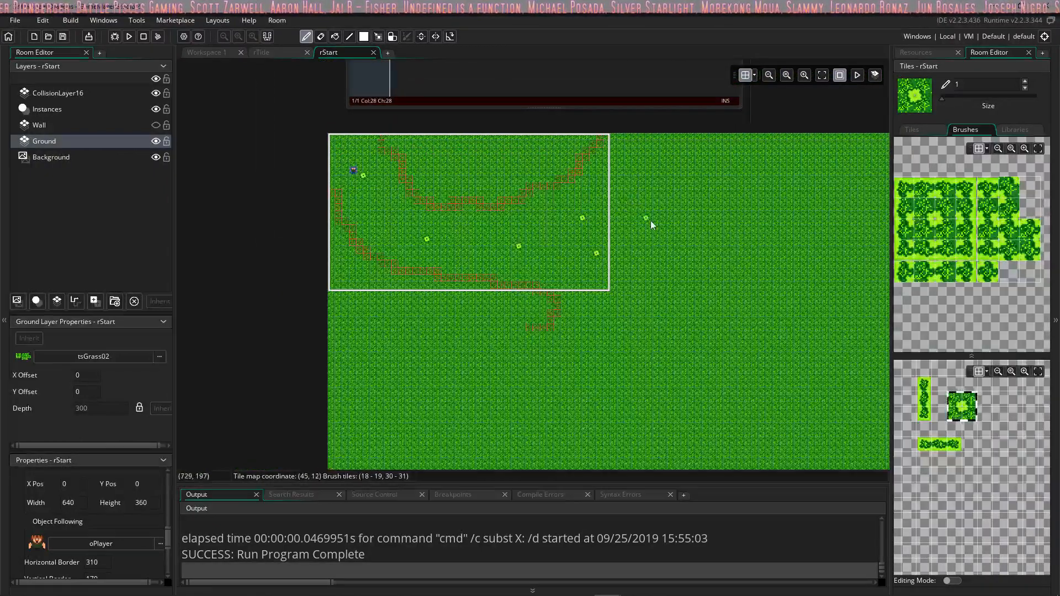
left_click(383, 212)
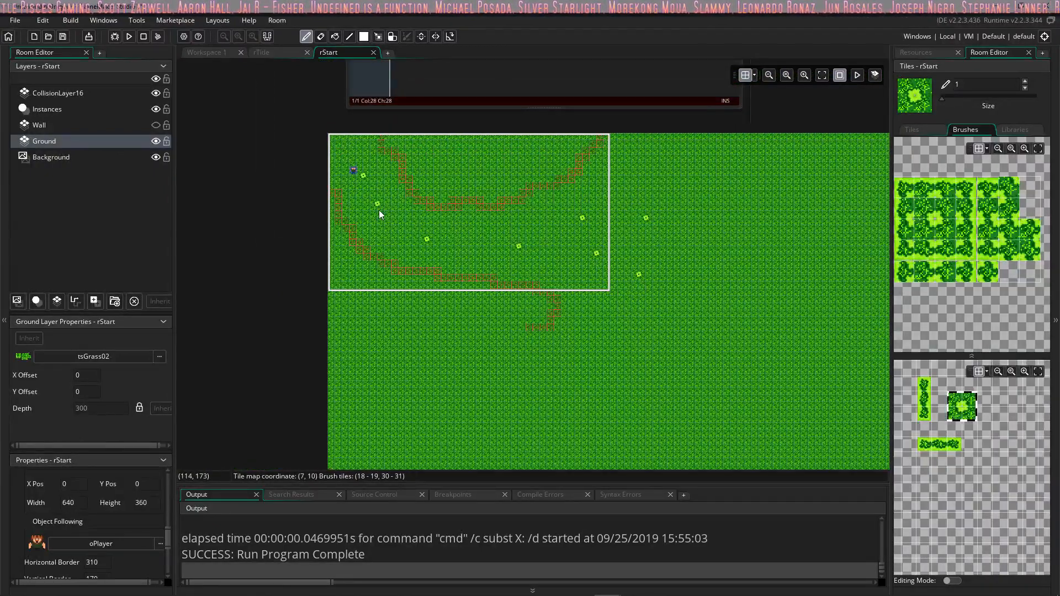
left_click(349, 149)
Step: Try stamping the vertical strip brush beside a flower patch on the Ground layer, and undo the stamp
left_click(926, 397)
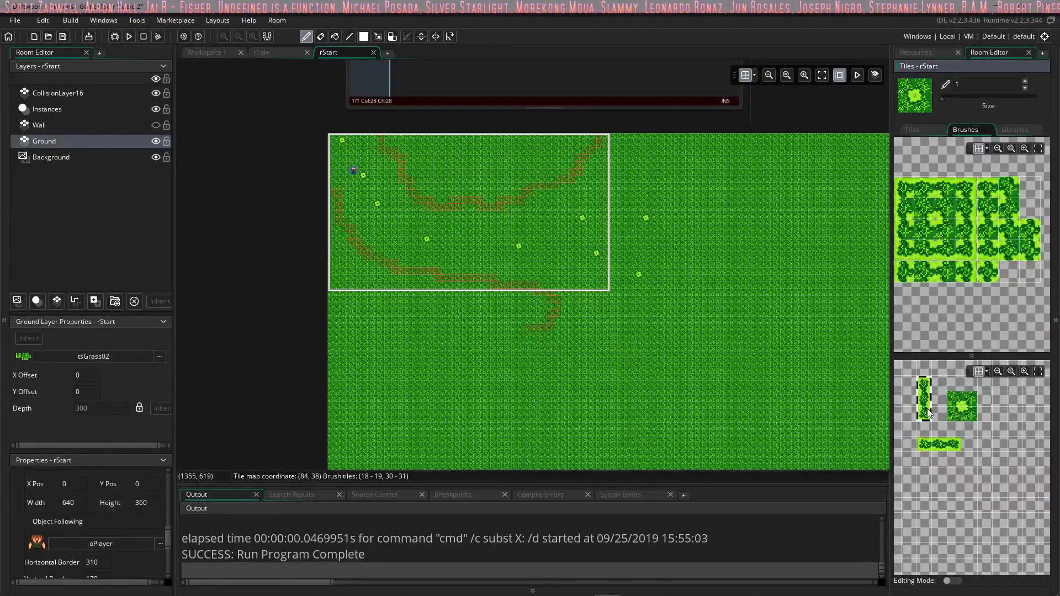
scroll(500, 261, "up", 4, "ctrl")
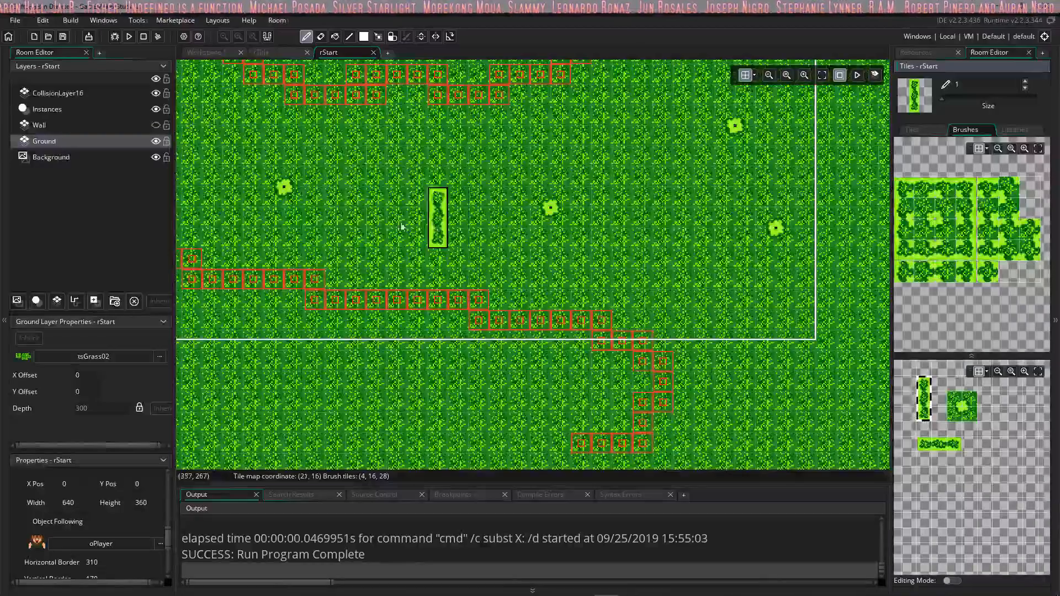
middle_click_drag(293, 213, 602, 309)
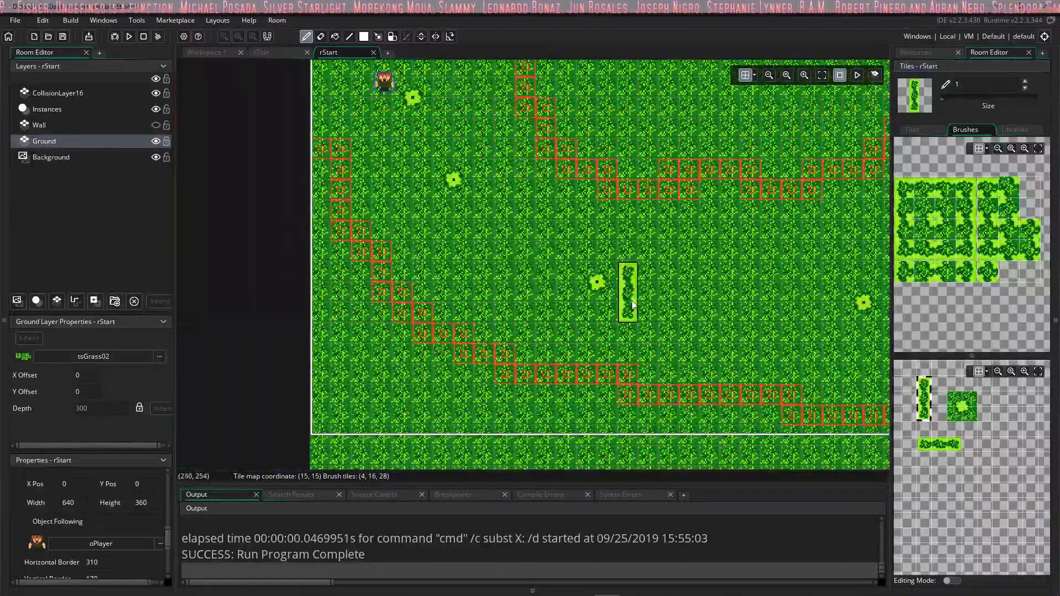
left_click(588, 301)
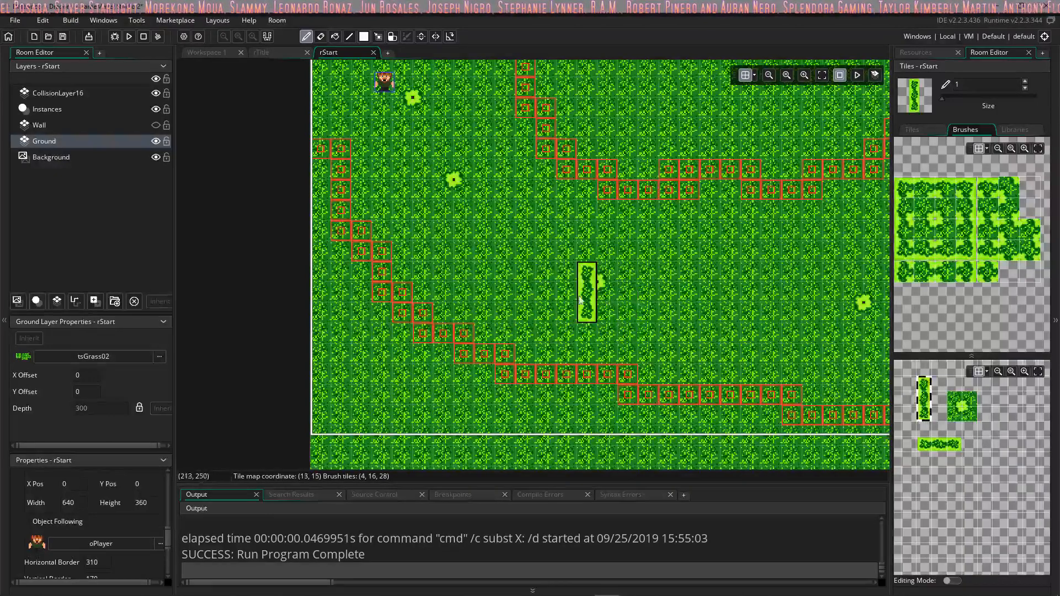
key("ctrl+z")
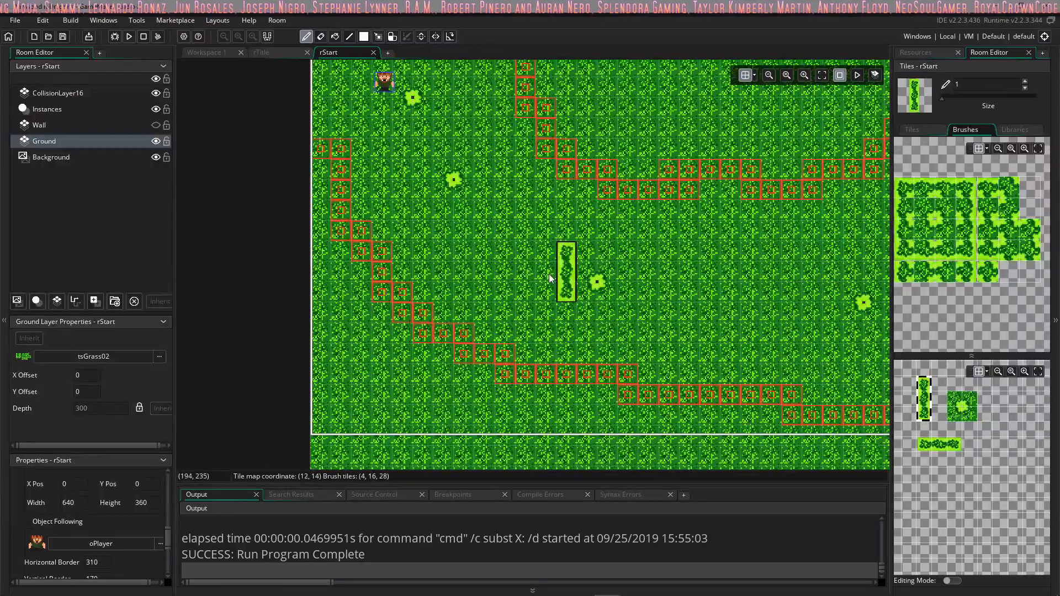
Step: Try stamping the vertical strip brush in the room's upper-left corner and between the flower patches, undoing each stamp
middle_click_drag(492, 258, 664, 411)
left_click(493, 173)
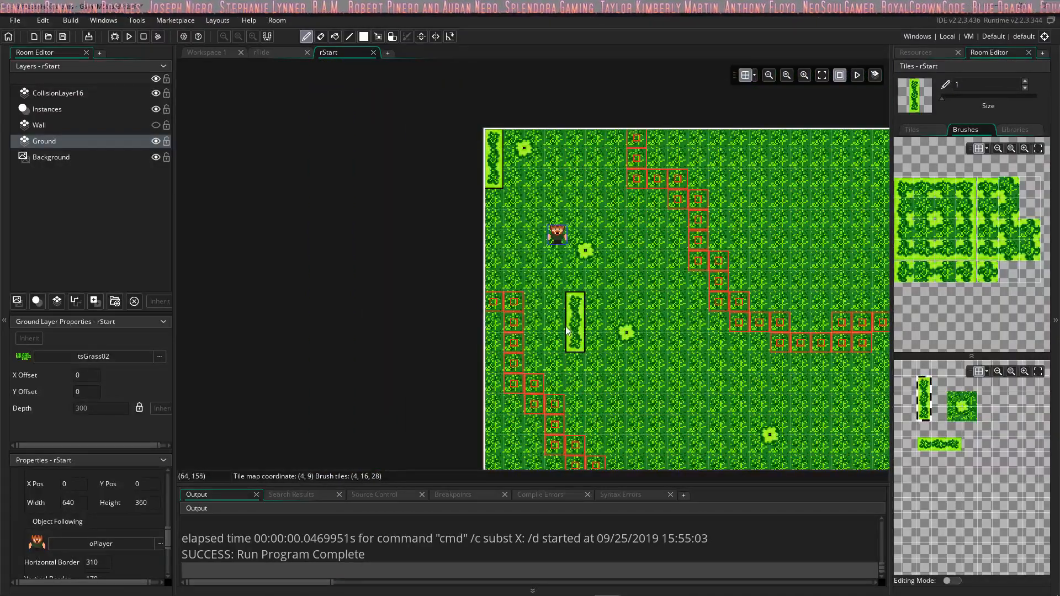
key("ctrl+z")
mouse_move(709, 380)
middle_mouse_down()
mouse_move(511, 263)
mouse_move(421, 242)
middle_mouse_up()
middle_click_drag(685, 278, 543, 258)
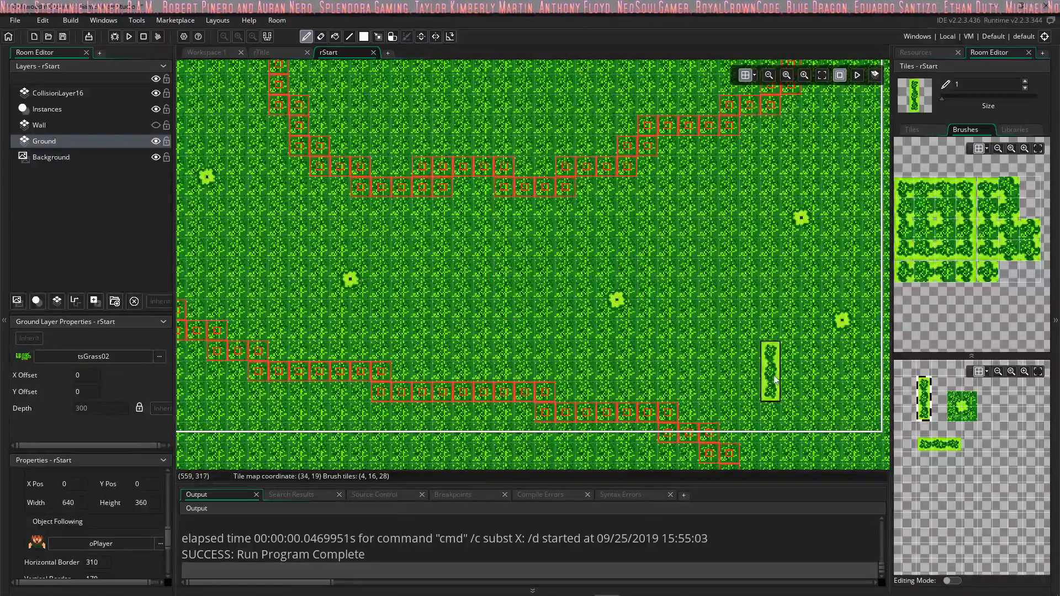
left_click(463, 271)
key("ctrl+z")
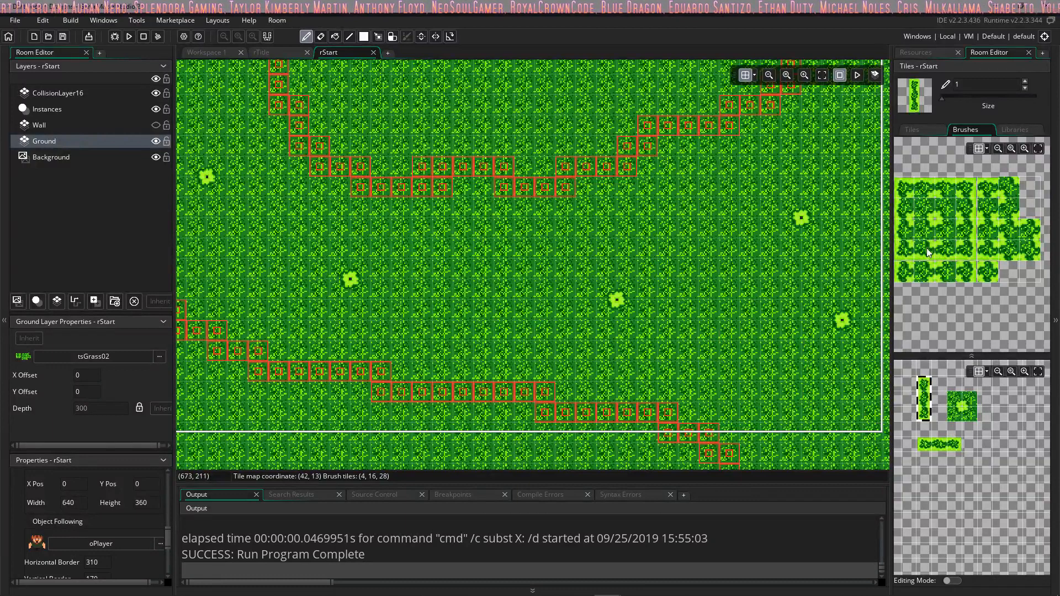
Step: Examine individual grass, border and corner tiles of tsGrass02 by picking them and previewing them over the Ground layer
left_click(951, 217)
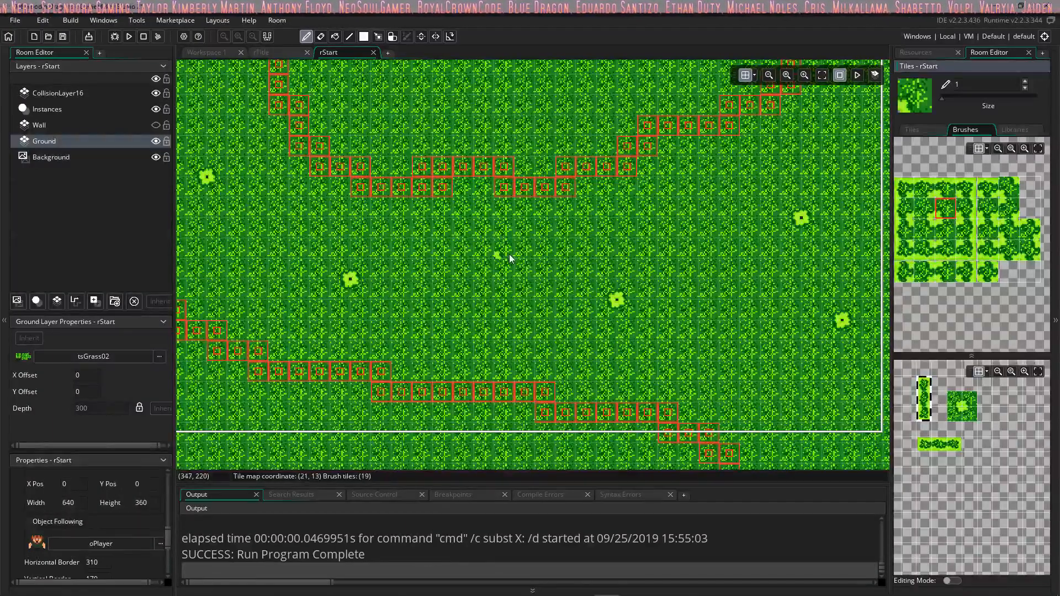
left_click(919, 208)
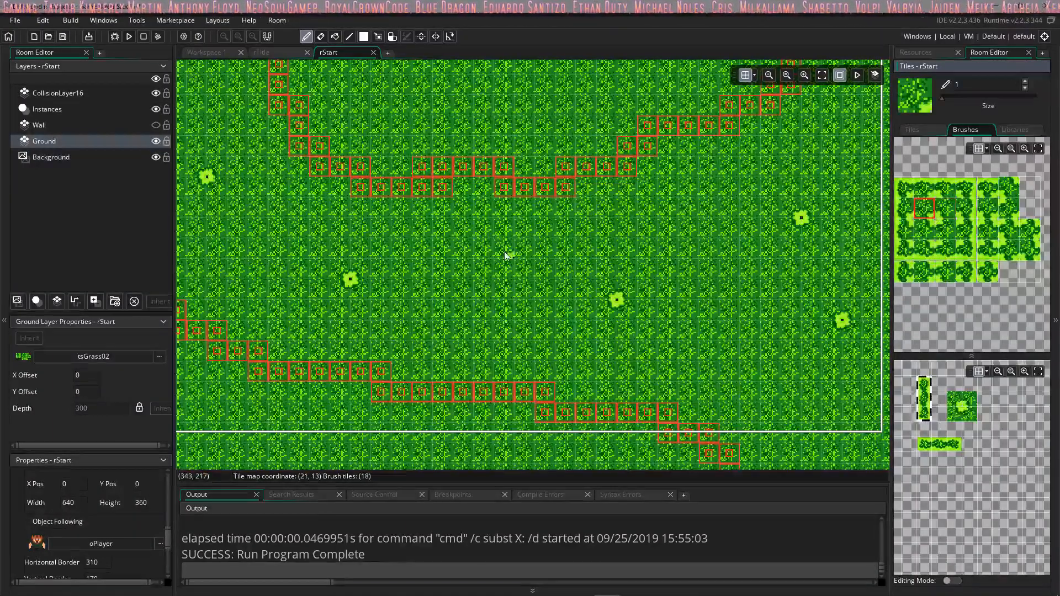
left_click(910, 259)
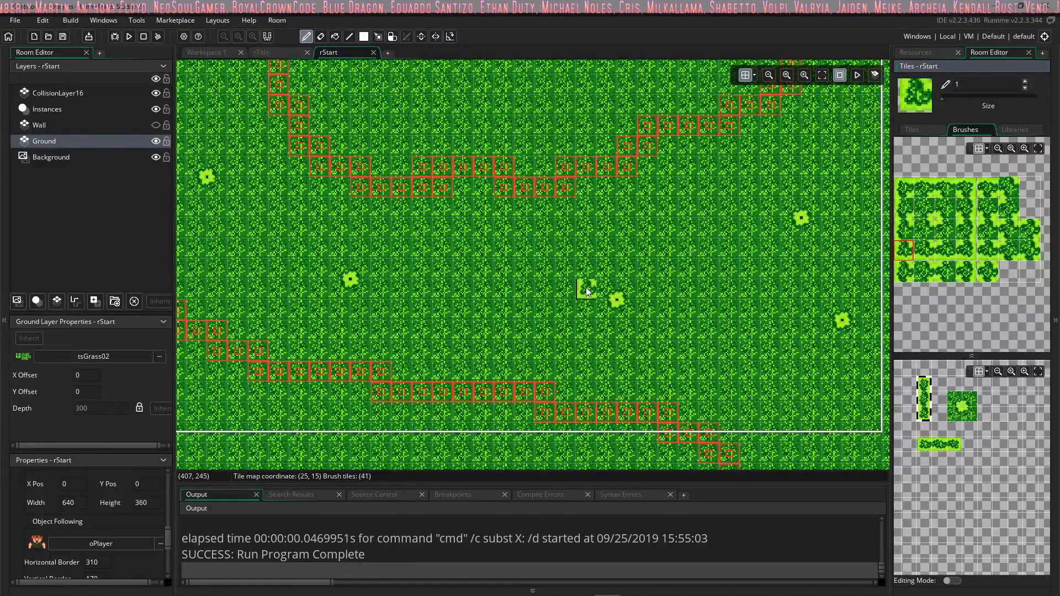
left_click(942, 227)
left_click(921, 210)
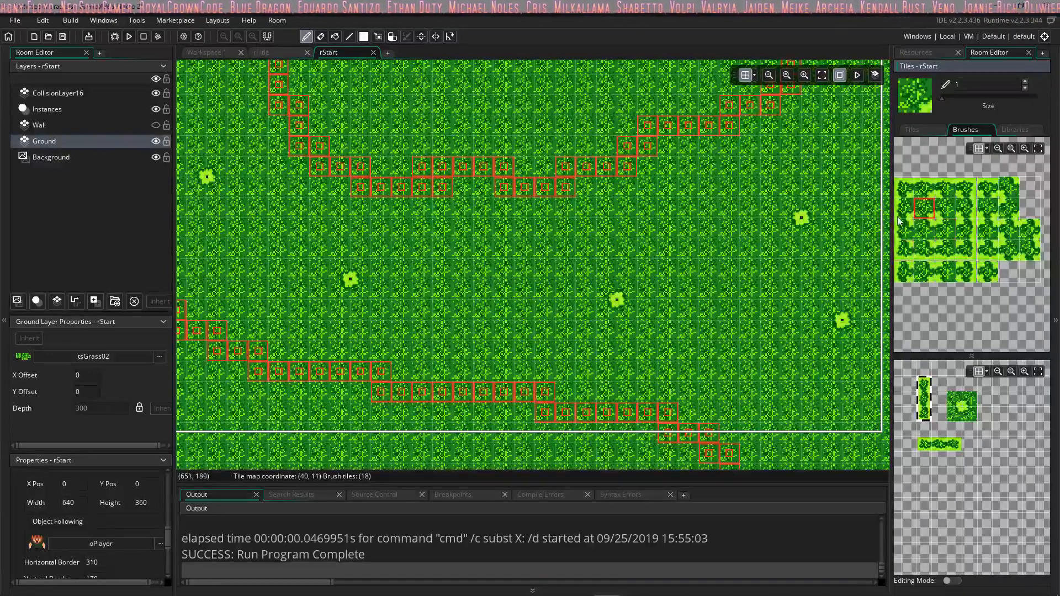
mouse_move(899, 216)
middle_mouse_down()
mouse_move(986, 213)
mouse_move(960, 230)
middle_mouse_up()
left_click(953, 212)
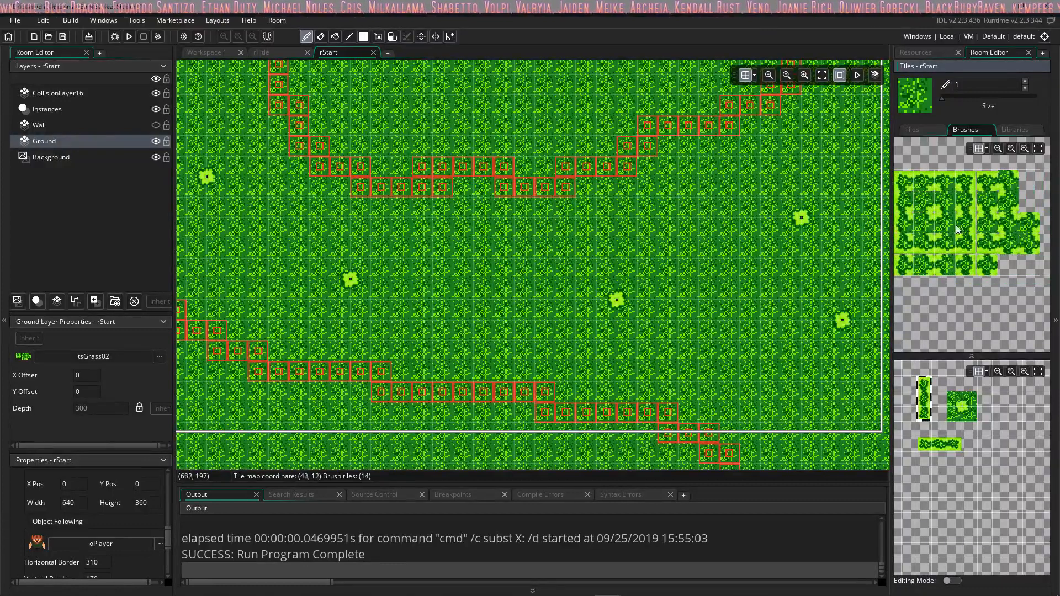
left_click(945, 247)
left_click(945, 227)
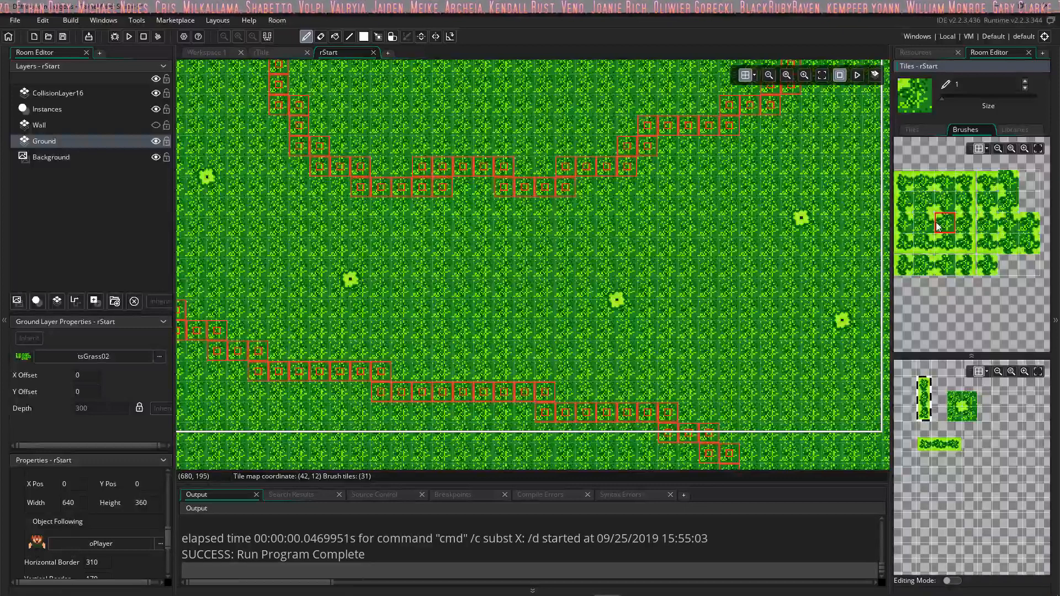
mouse_move(940, 221)
middle_mouse_down()
mouse_move(992, 236)
mouse_move(1055, 230)
mouse_move(1030, 231)
middle_mouse_up()
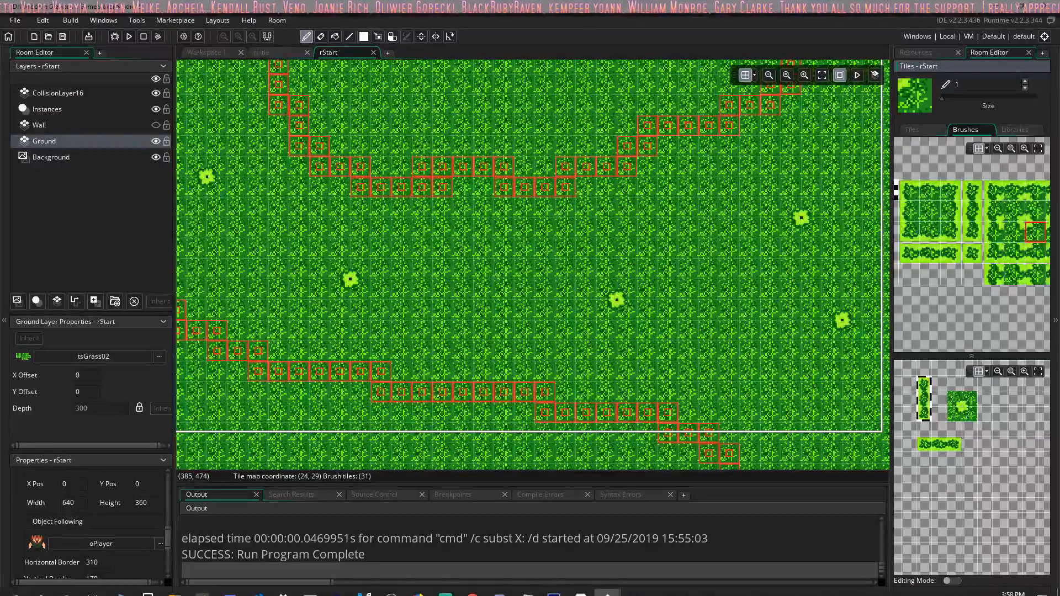
Step: Switch to Aseprite and fill the transparent top row of the DG_GrassTiles02ForDnD.png edge tile with the bright green palette colour
left_click(589, 589)
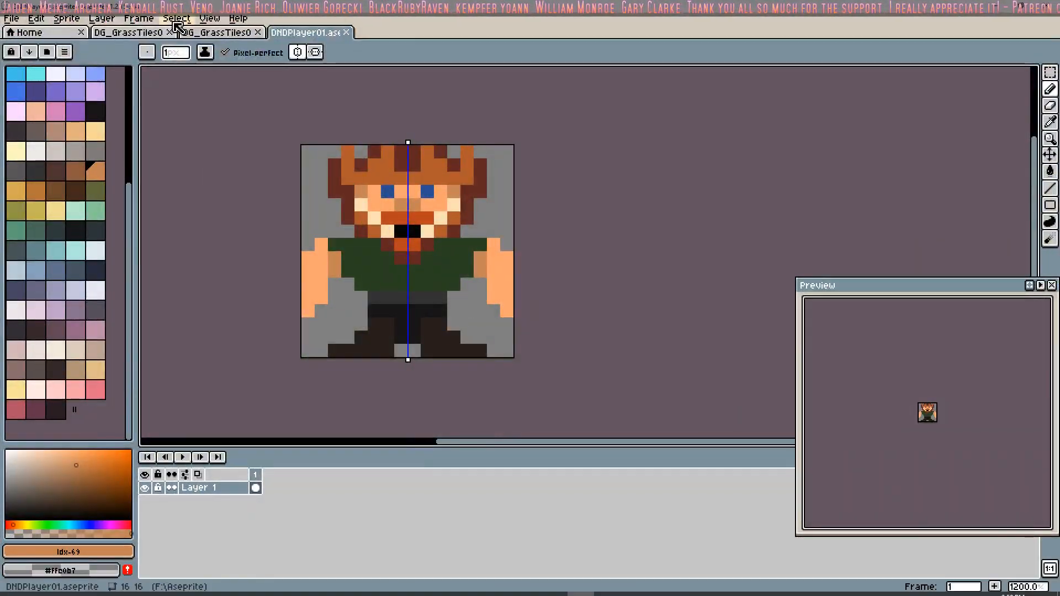
left_click(217, 32)
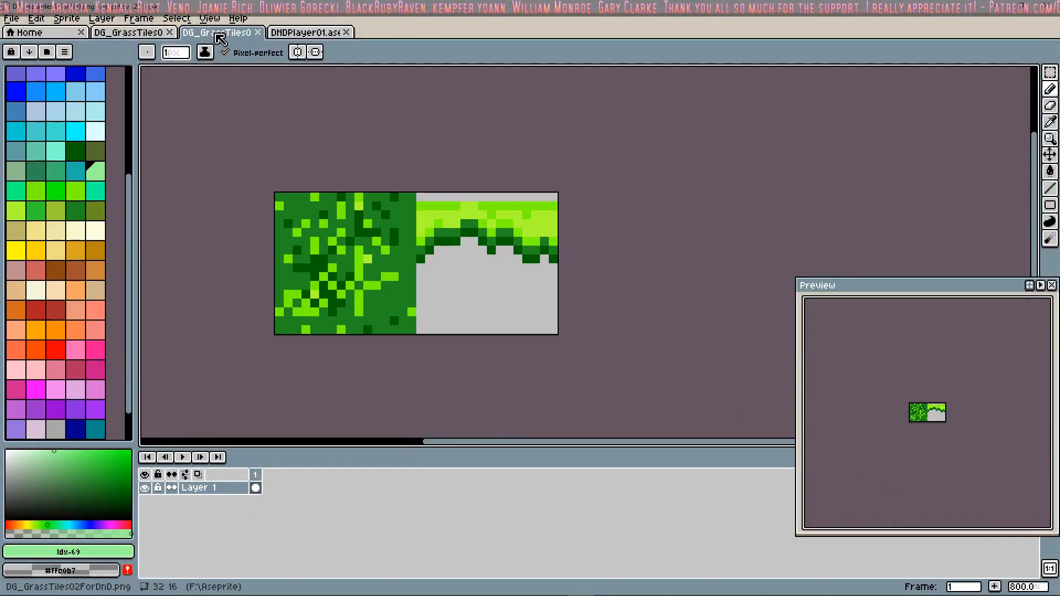
left_click(36, 191)
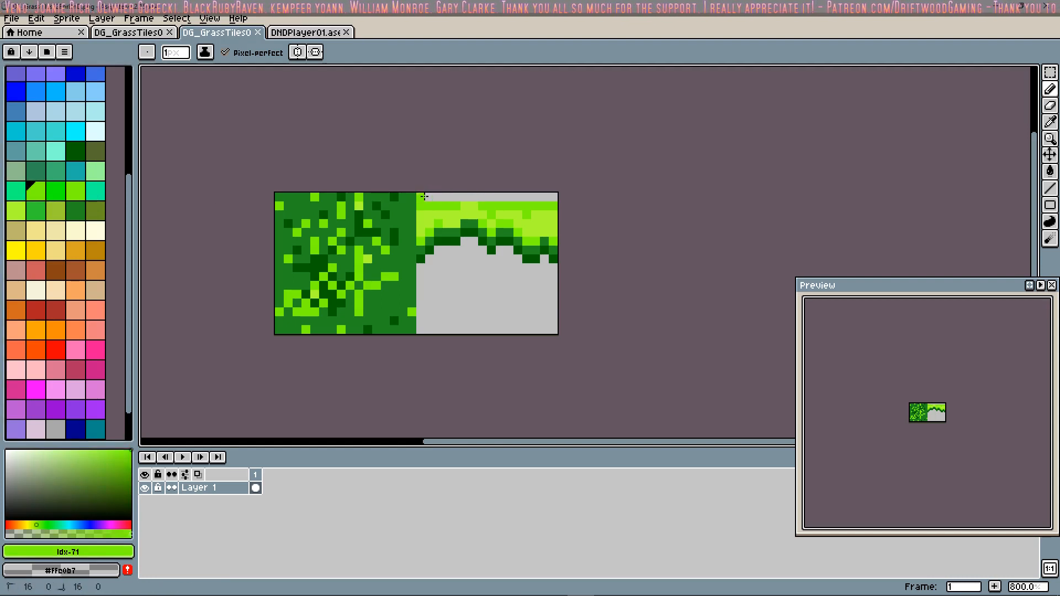
left_click_drag(424, 197, 489, 197)
left_click_drag(554, 196, 543, 197)
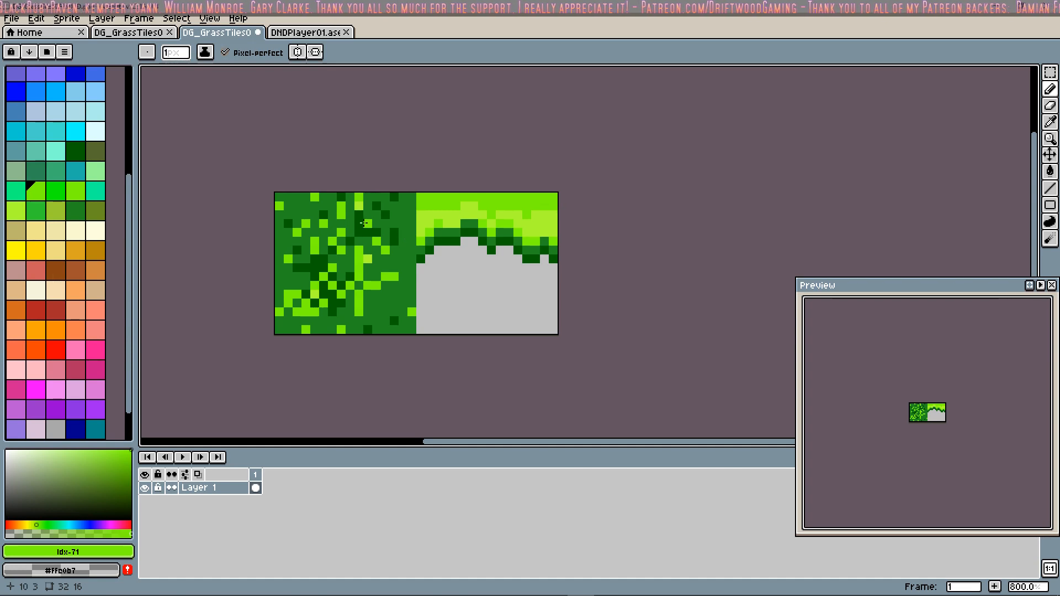
Step: Save the edited sprite and also save it as DG_GrassTiles02ForDnD.png, overwriting the existing file
left_click(11, 18)
left_click(36, 79)
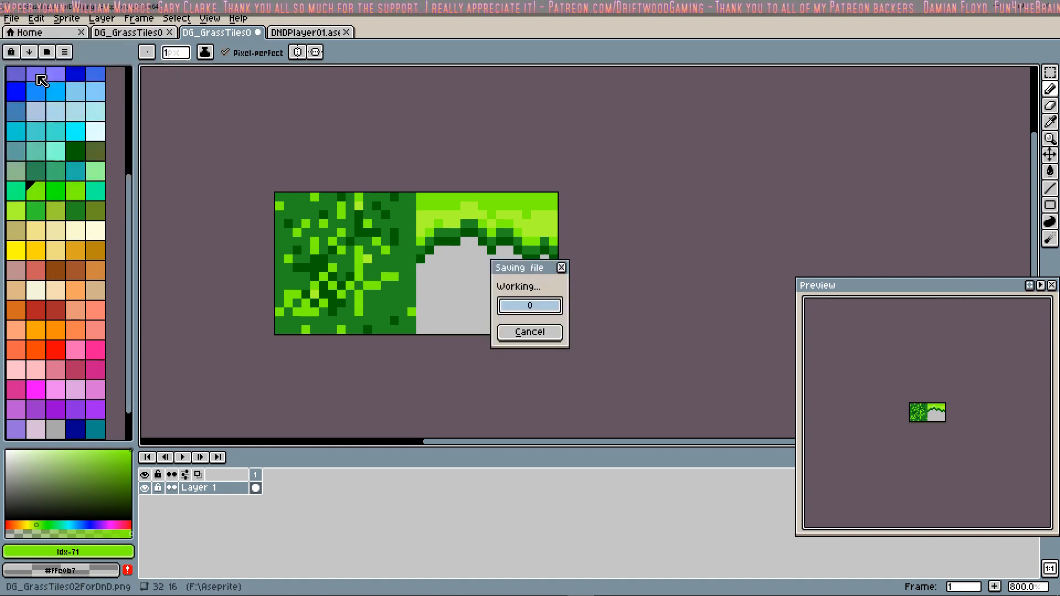
left_click(11, 19)
left_click(49, 87)
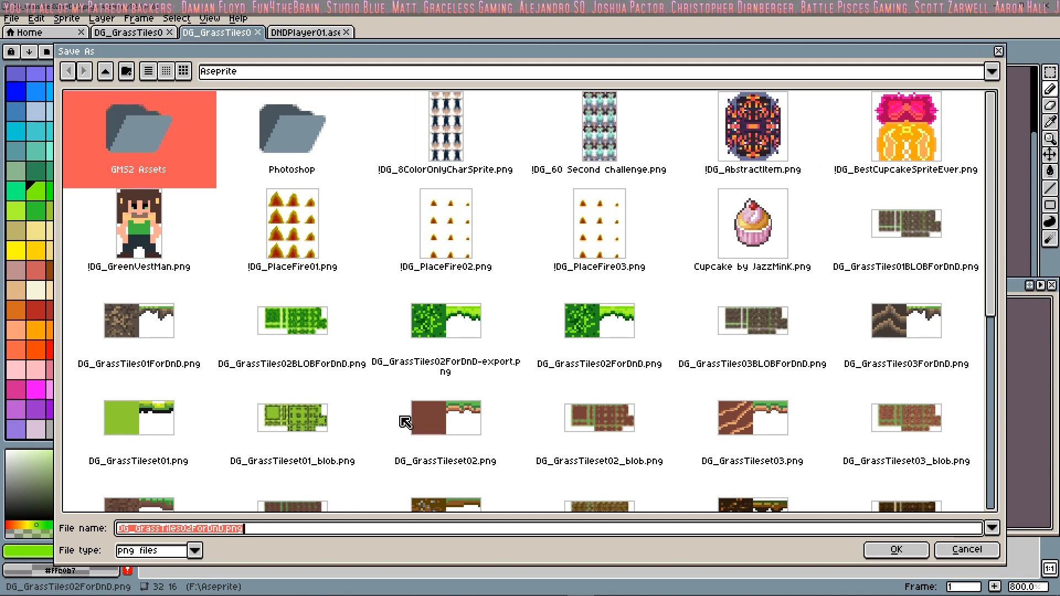
left_click(895, 550)
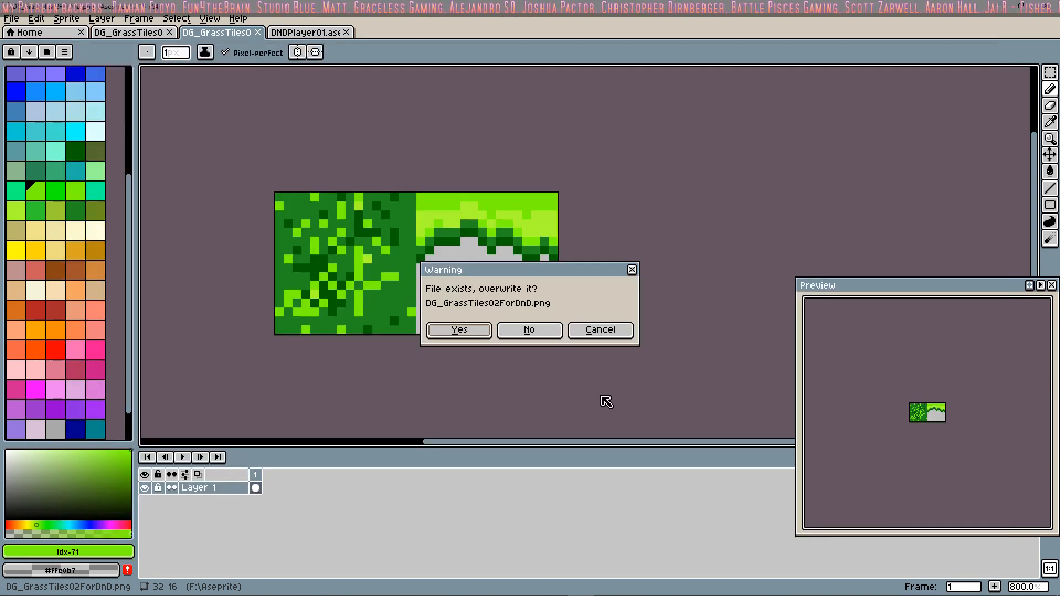
left_click(479, 332)
Step: Export the sprite at 100% size with visible layers and all frames, overwriting the existing export
left_click(12, 19)
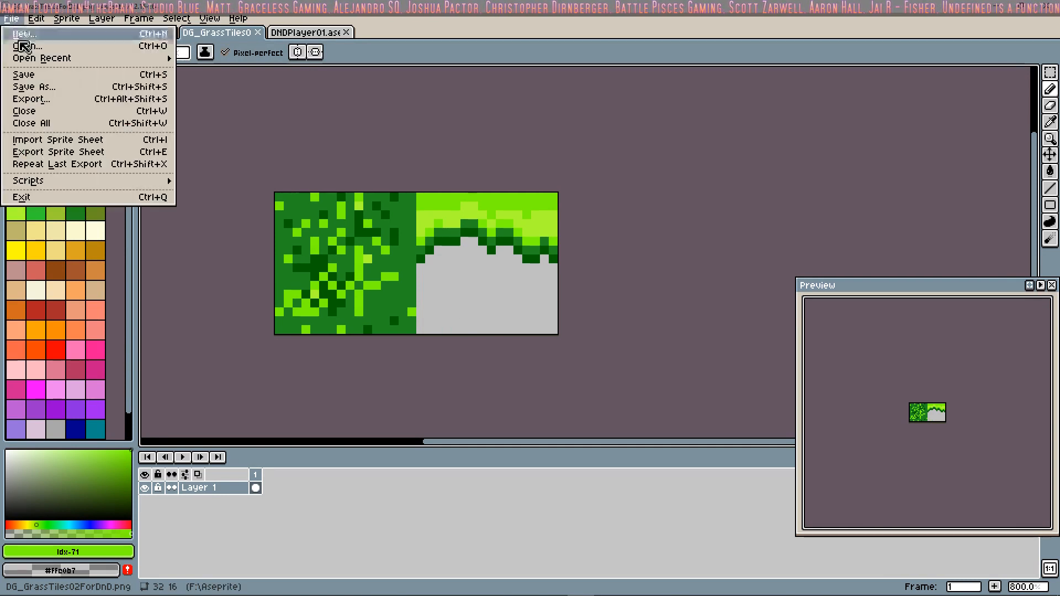
left_click(58, 104)
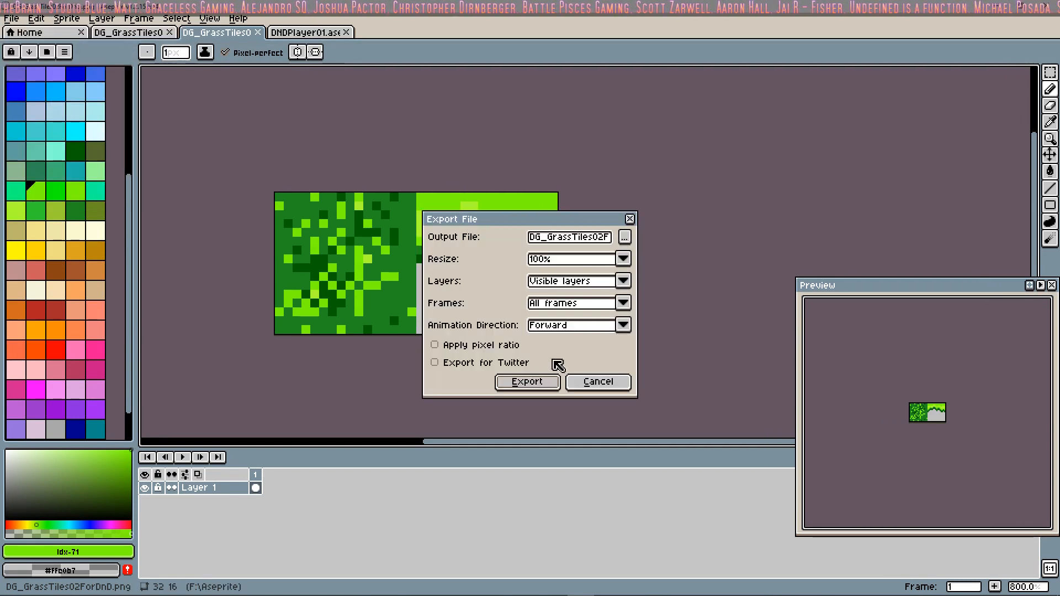
left_click(533, 383)
left_click(499, 338)
Step: Switch to Tilesetter, start a new project and import DG_GrassTiles02ForDnD.png onto the tileset canvas
mouse_move(574, 594)
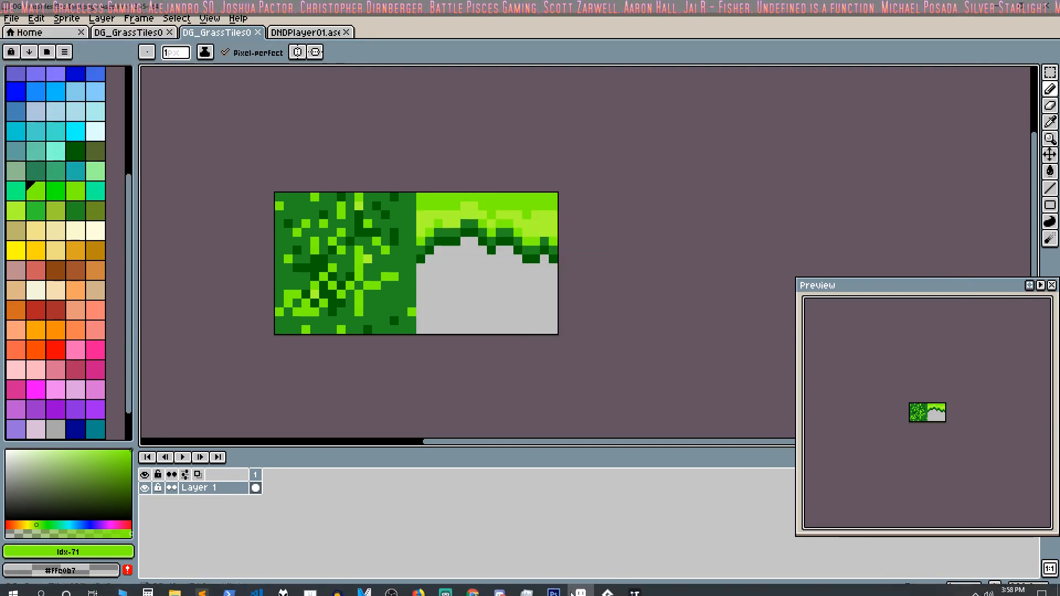
left_click(634, 592)
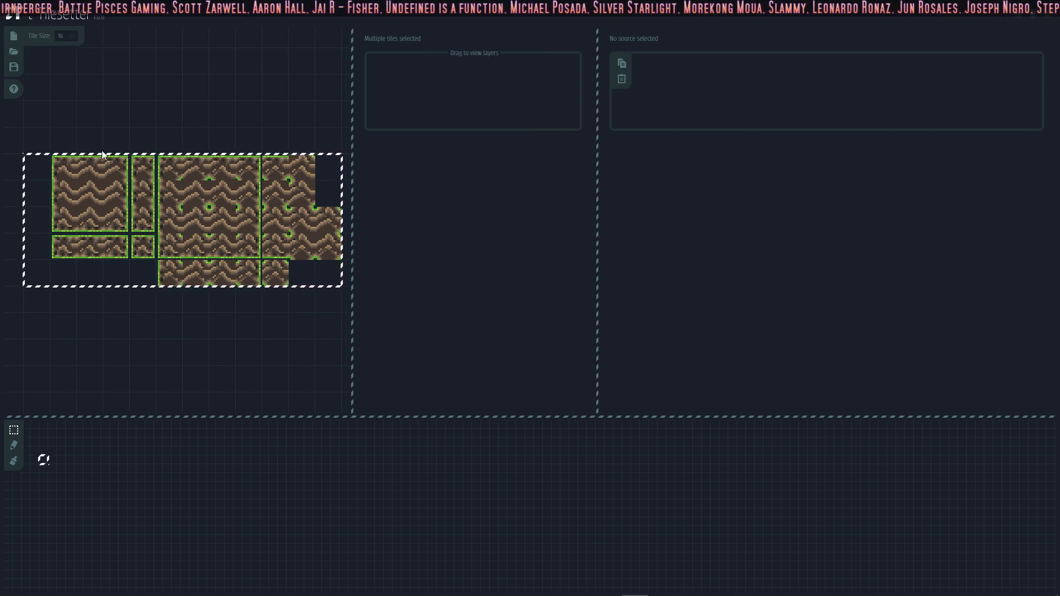
left_click(21, 42)
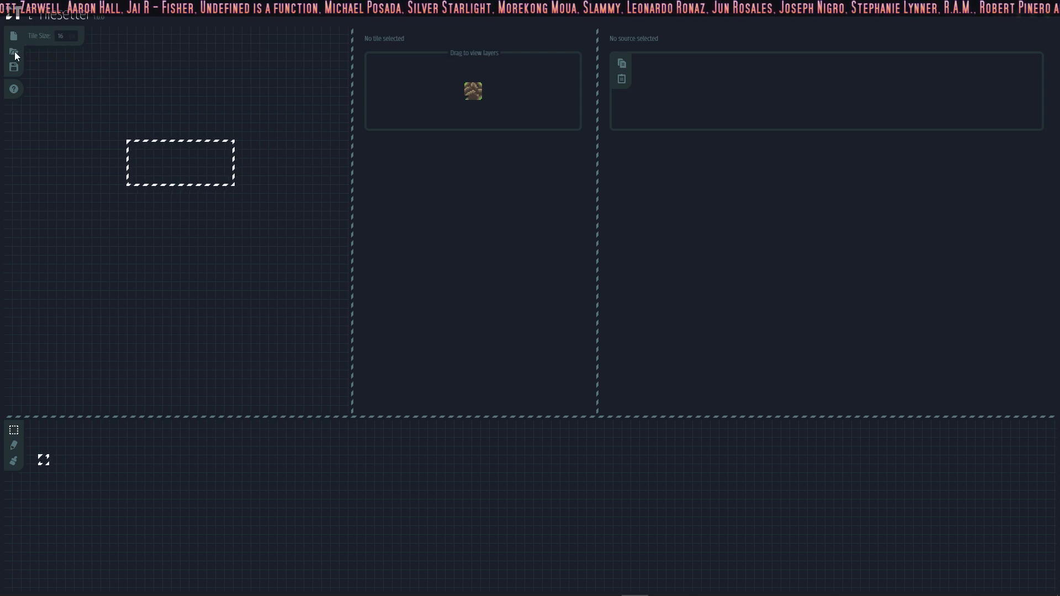
right_click(123, 102)
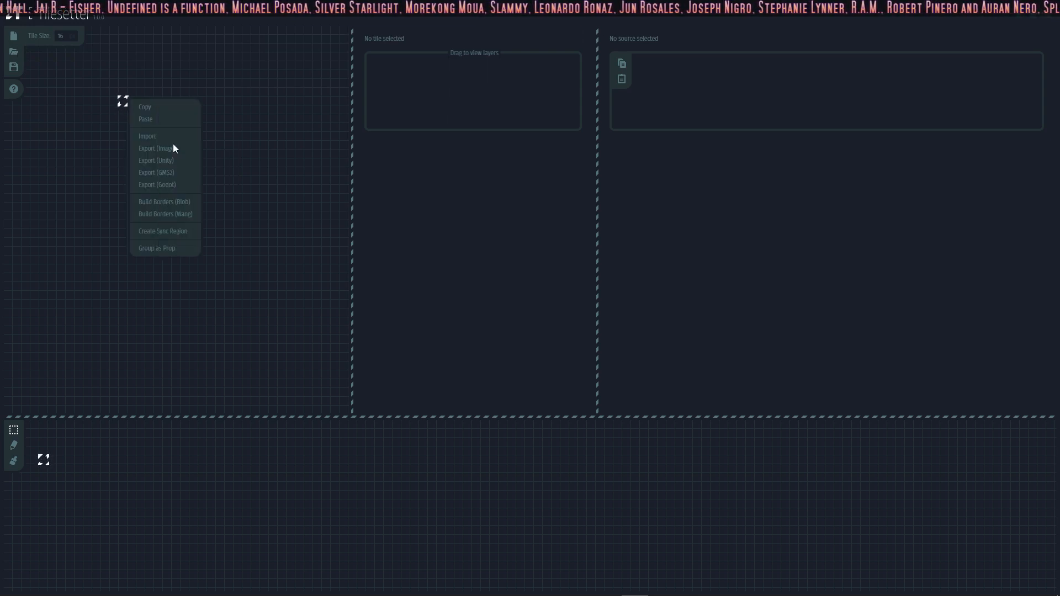
left_click(149, 136)
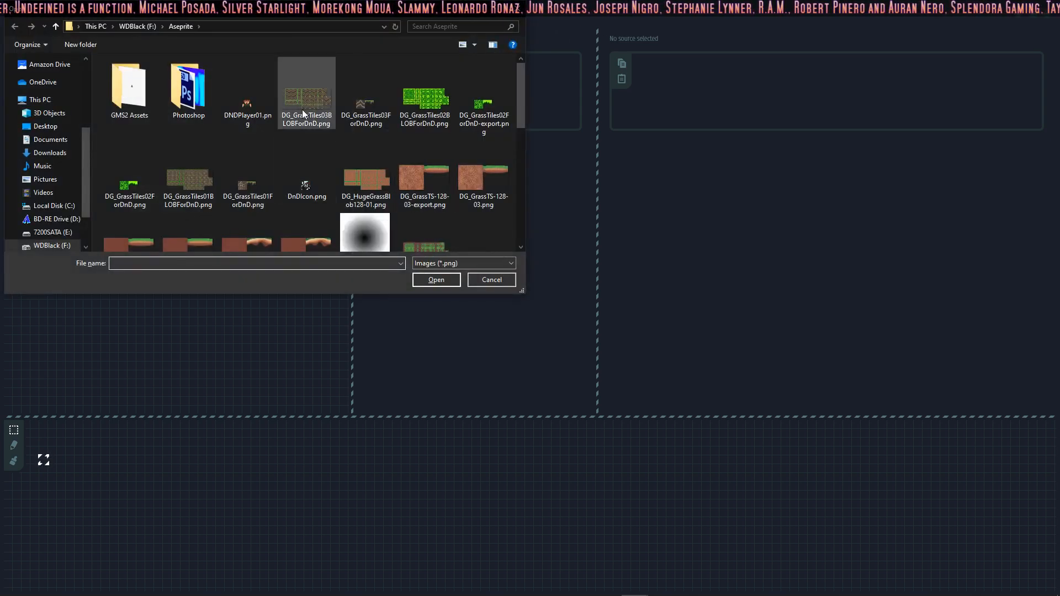
left_click(138, 202)
left_click(434, 281)
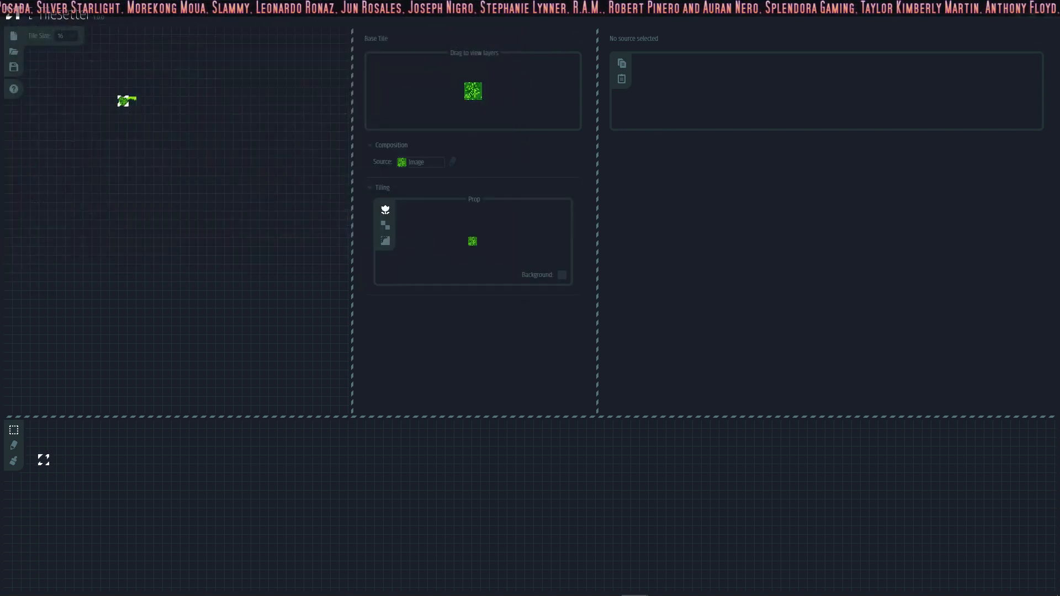
Step: Delete the imported edge tile from the canvas and build blob borders around the remaining grass tile
scroll(172, 114, "up", 2)
middle_click_drag(171, 114, 350, 244)
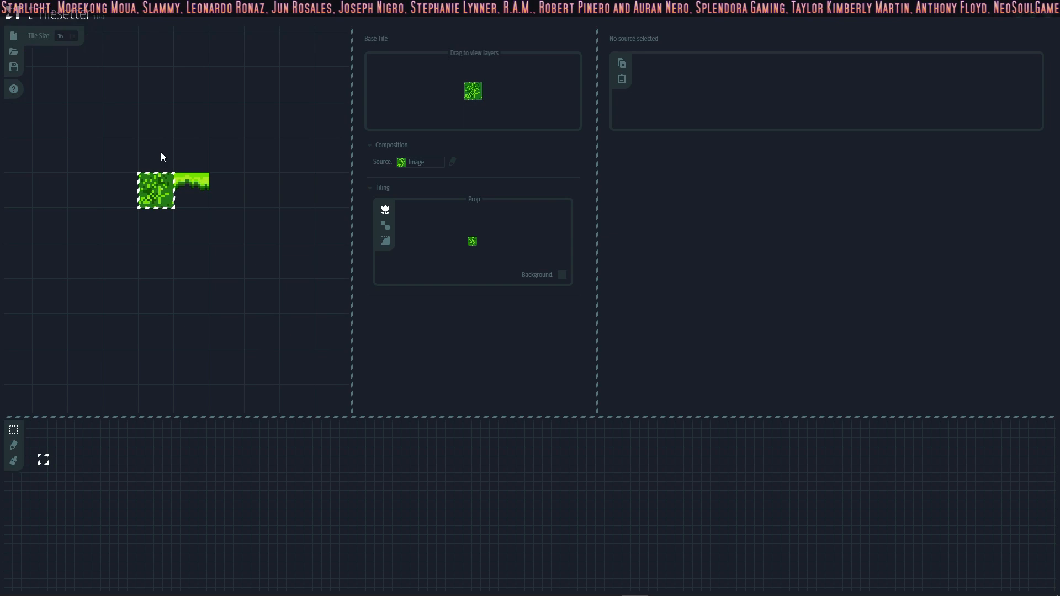
left_click(182, 187)
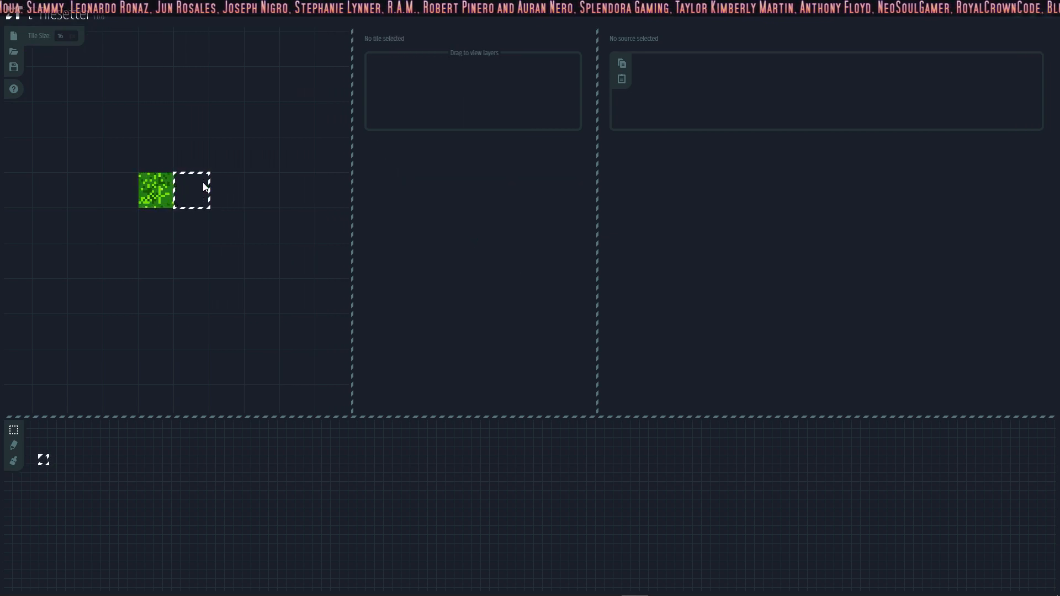
right_click(168, 183)
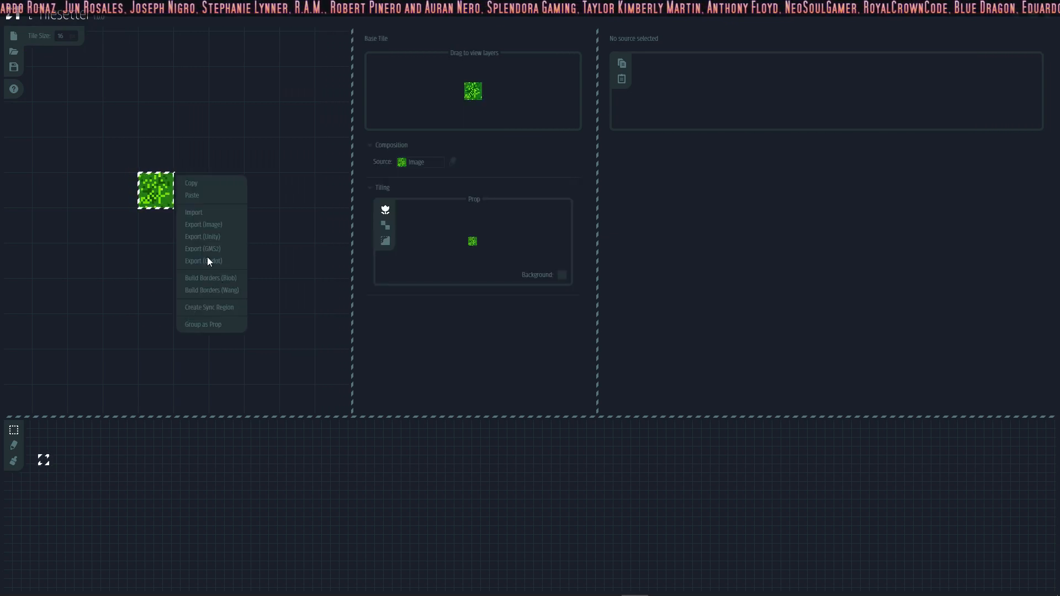
left_click(219, 278)
Step: Set the source of the top and right border tiles of the 3×3 block to the bright green edge image
left_click(167, 157)
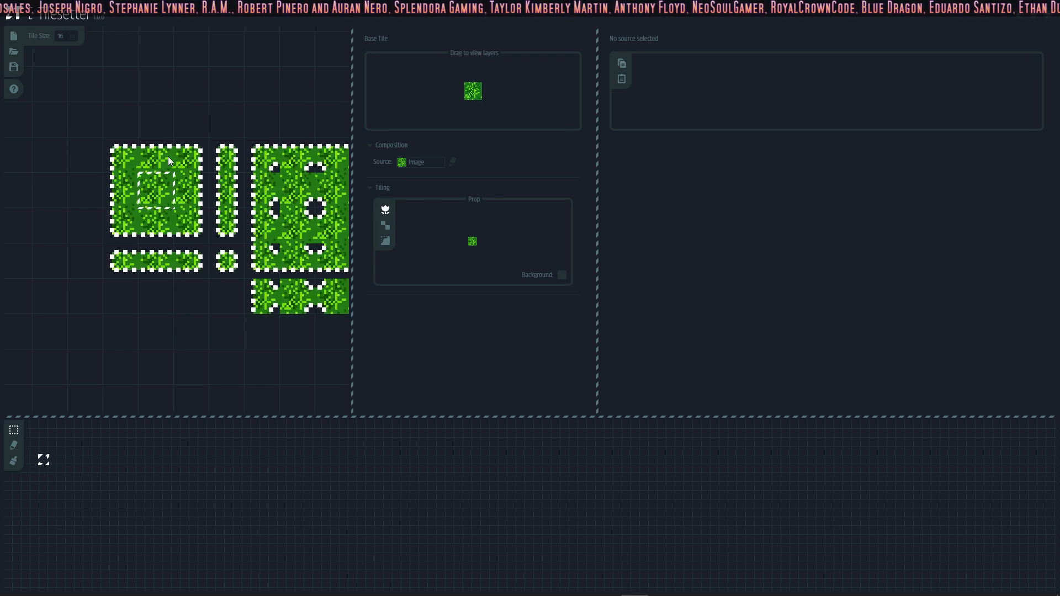
left_click(427, 216)
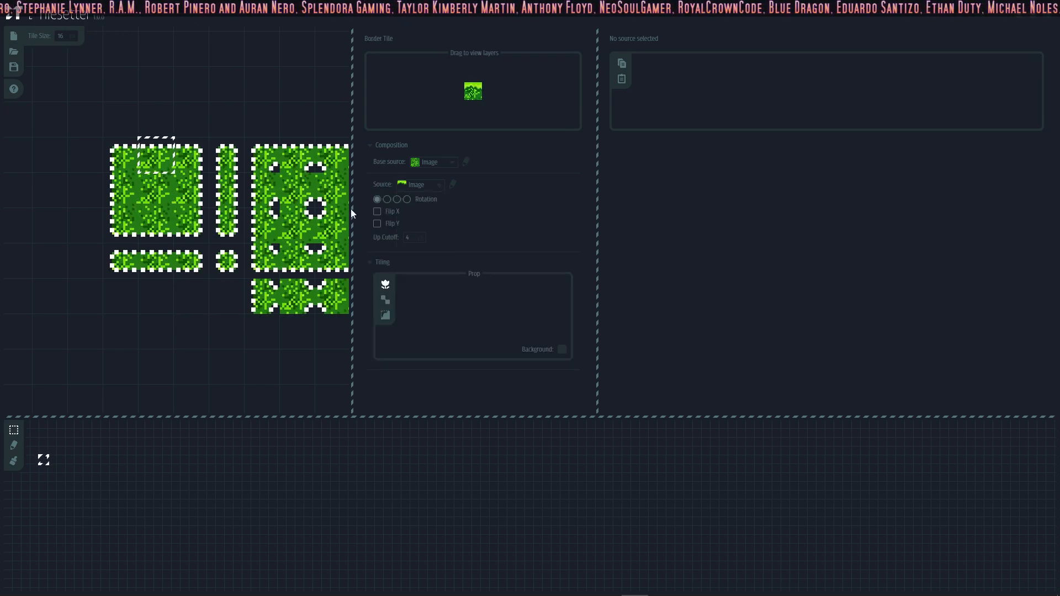
left_click(191, 190)
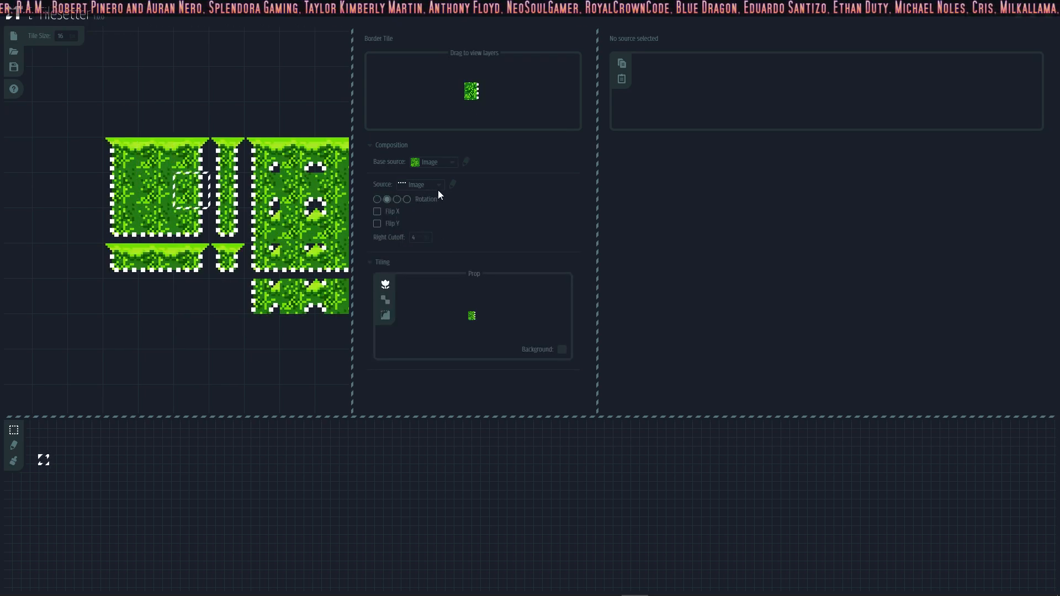
left_click(437, 185)
left_click(417, 215)
Step: Set the source of the bottom and left border tiles of the 3×3 block to the bright green edge image
left_click(157, 234)
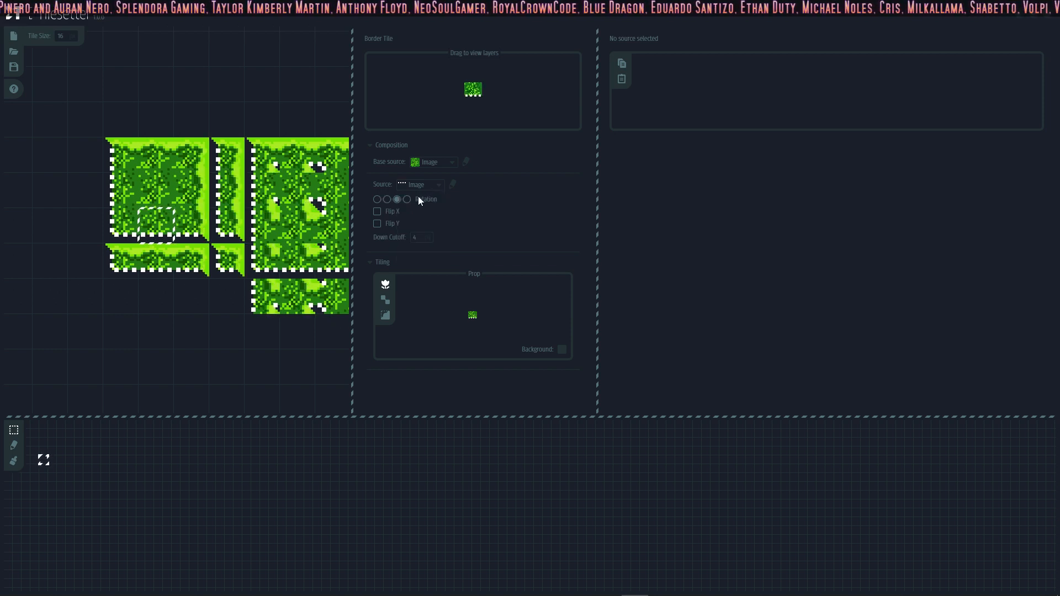
left_click(419, 185)
left_click(419, 214)
left_click(121, 190)
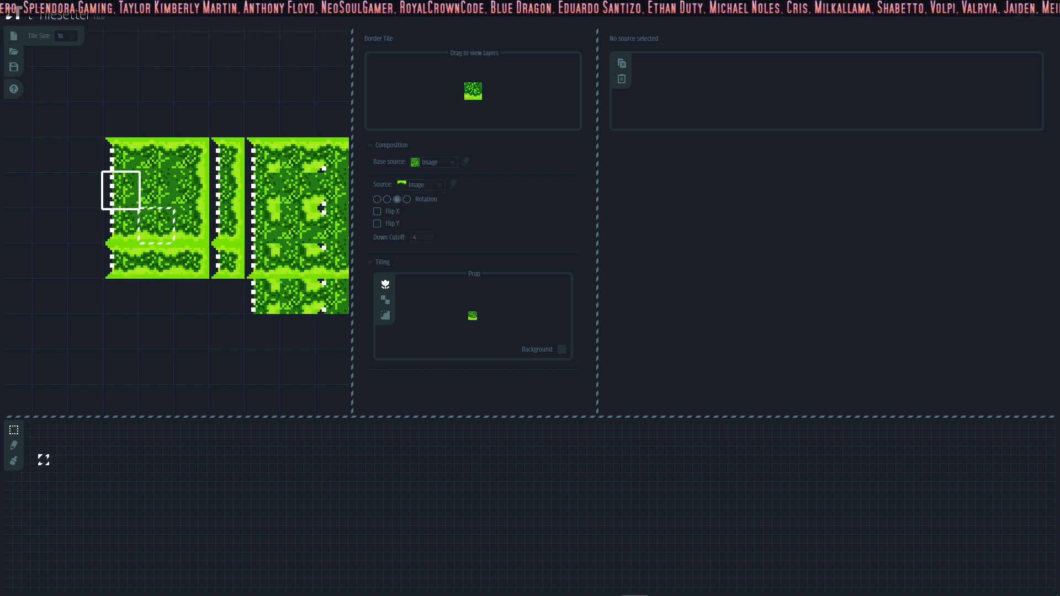
left_click(397, 186)
left_click(419, 214)
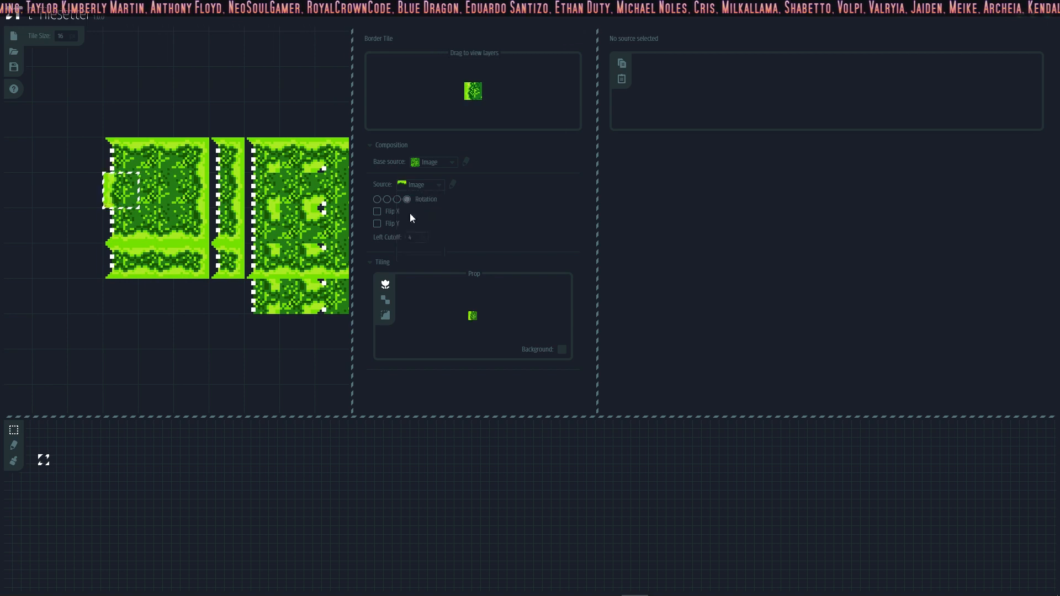
scroll(220, 157, "up", 2)
scroll(250, 174, "down", 1)
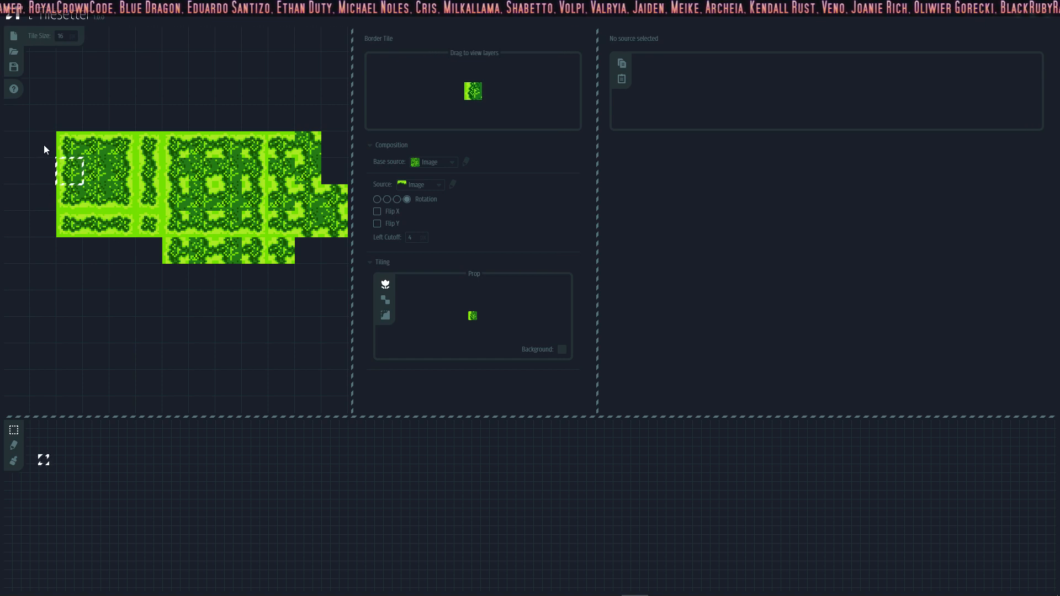
Step: Export the entire border tileset as an image, replacing DG_GrassTiles02BLOBForDnD.png, and switch back to GameMaker Studio 2
left_click_drag(44, 145, 334, 252)
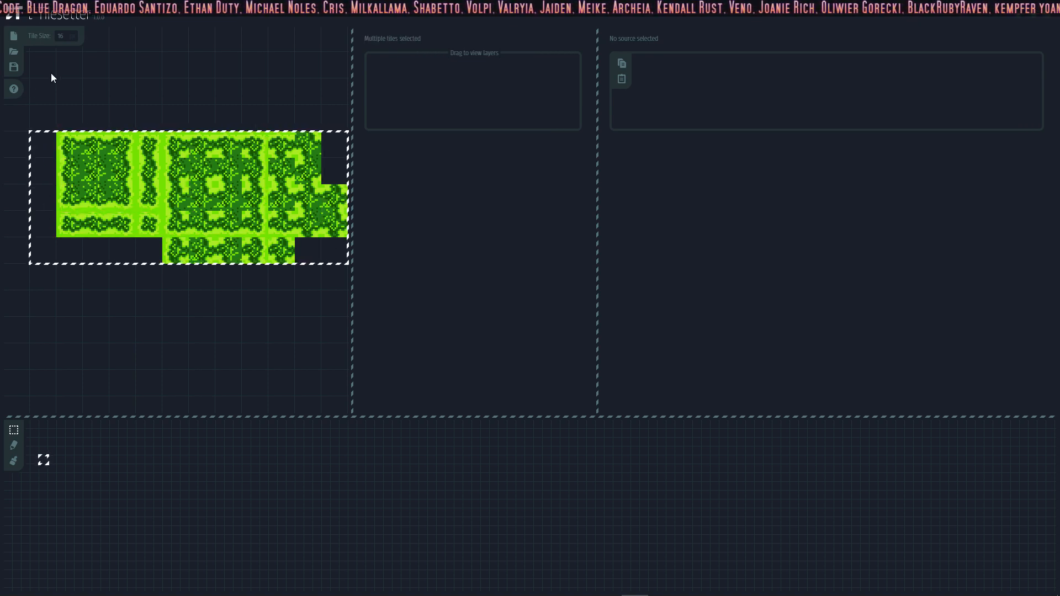
middle_click_drag(276, 174, 137, 188)
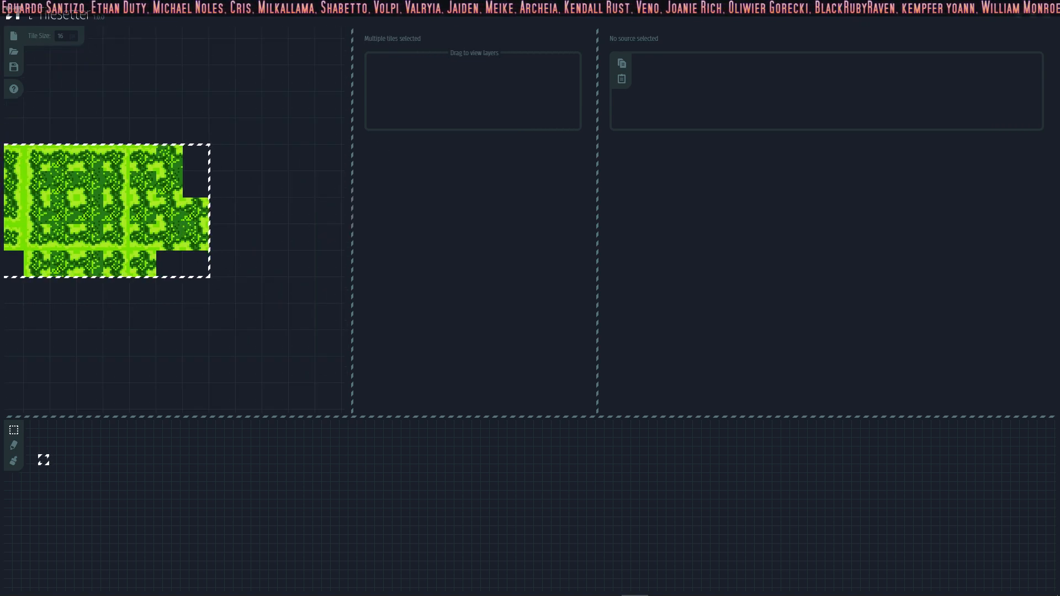
right_click(214, 255)
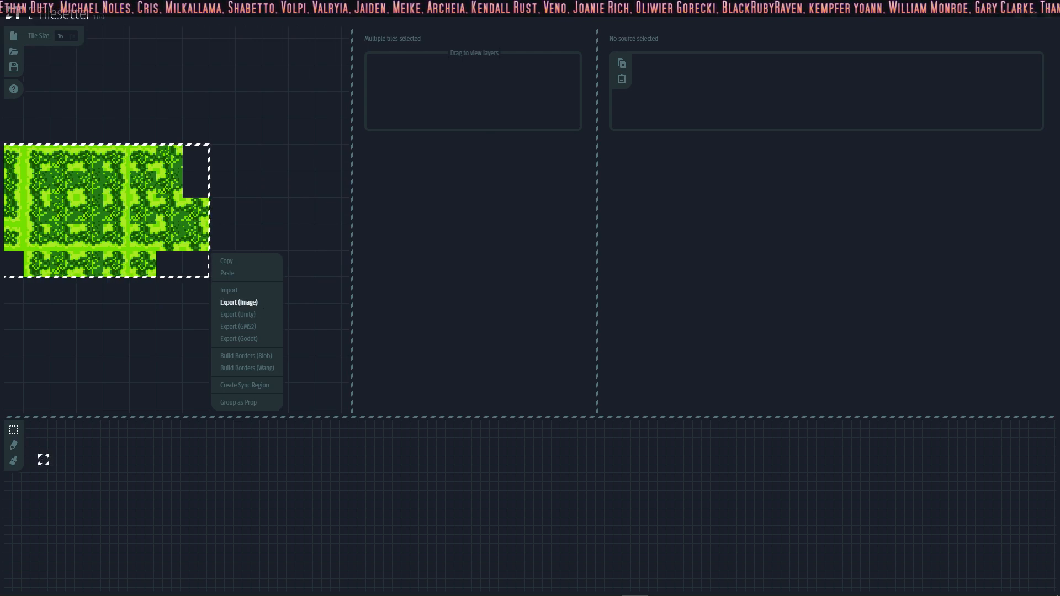
left_click(246, 303)
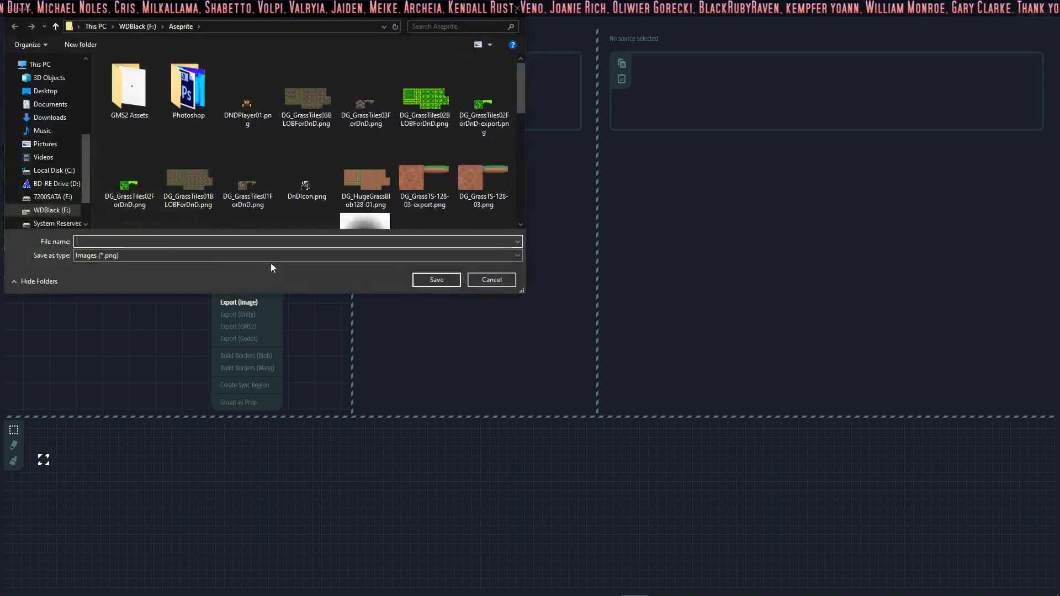
left_click(436, 280)
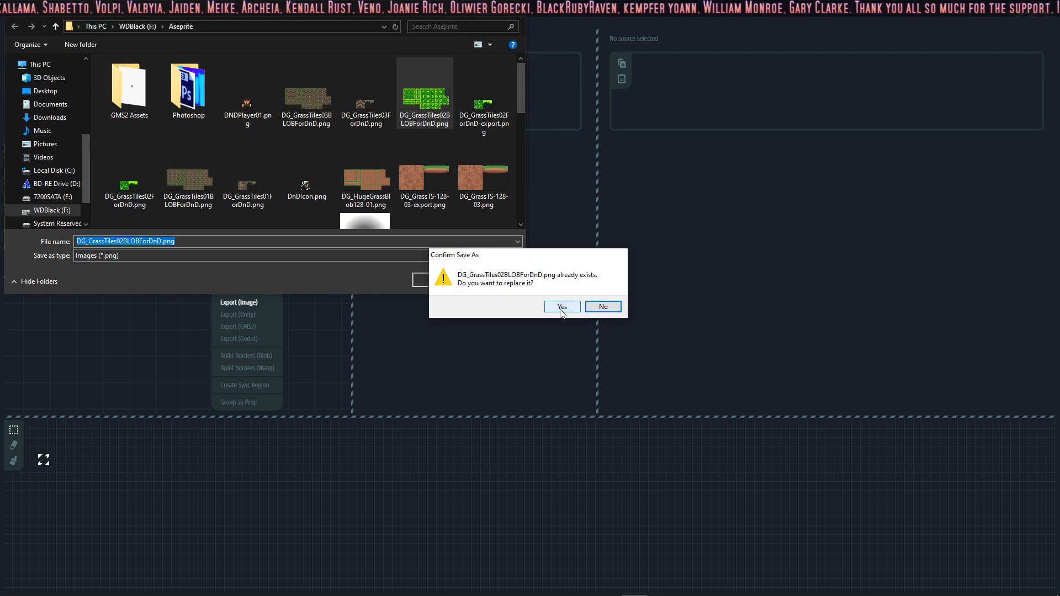
left_click(558, 308)
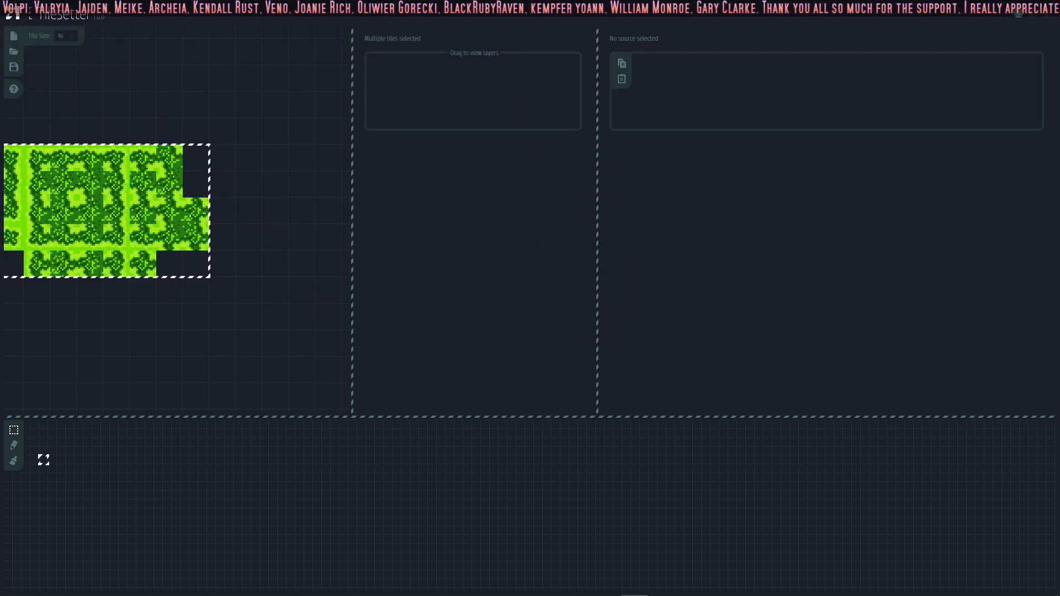
left_click(1020, 13)
left_click(995, 5)
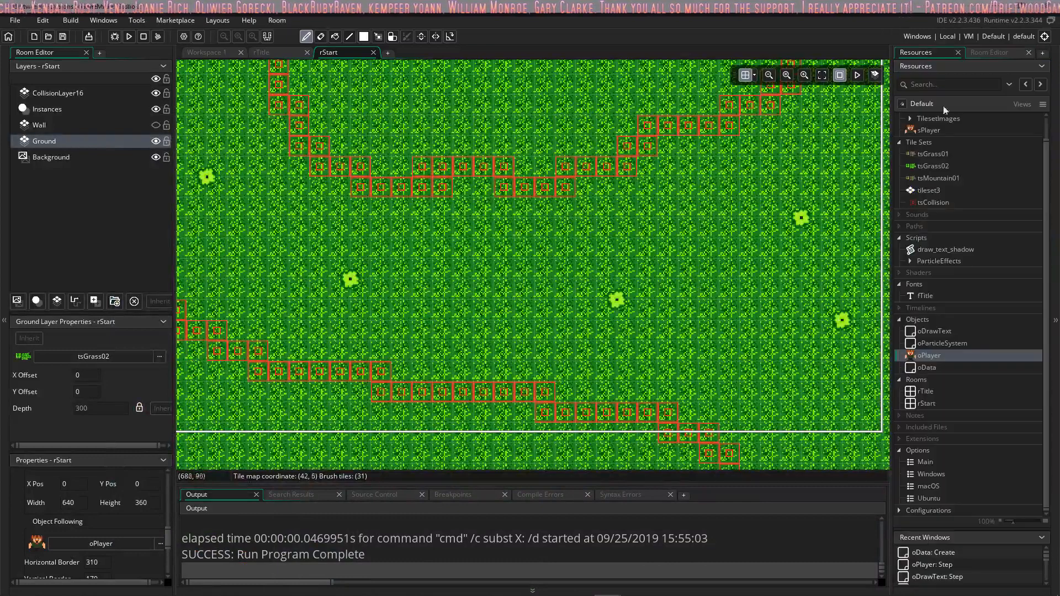
right_click(934, 166)
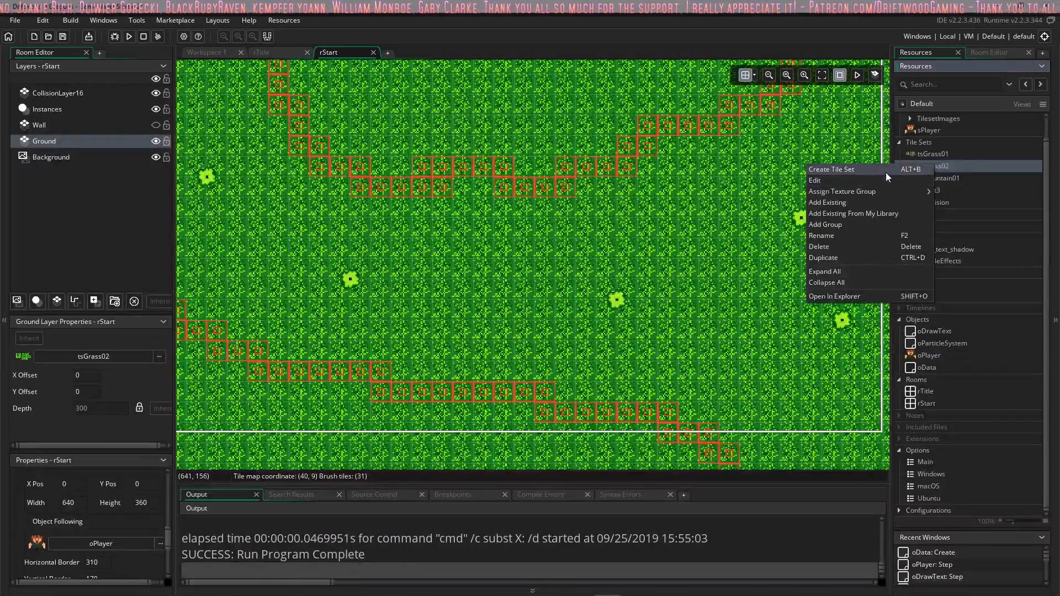
left_click(876, 180)
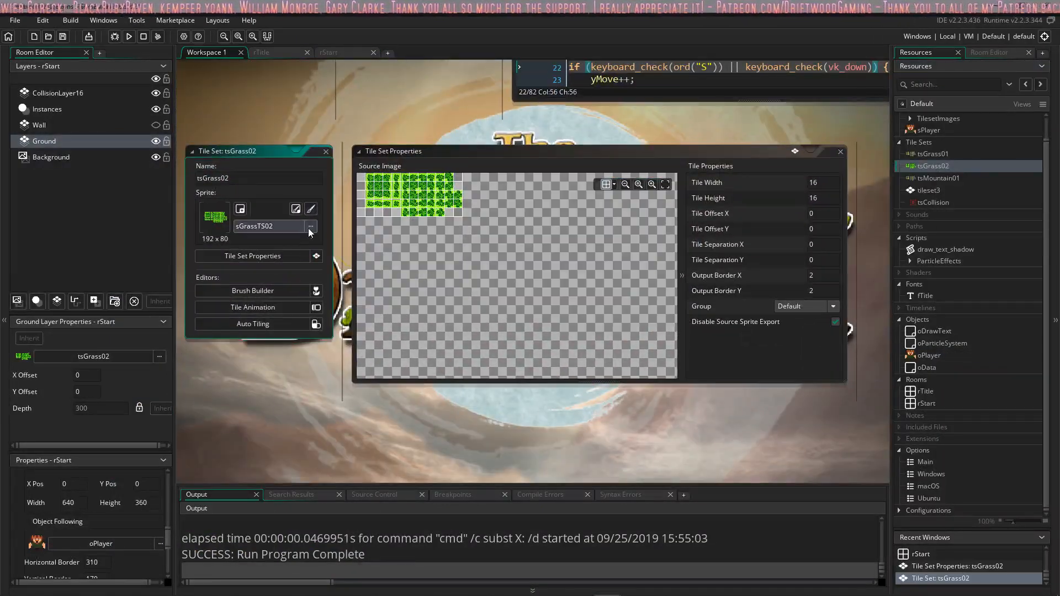
left_click(311, 226)
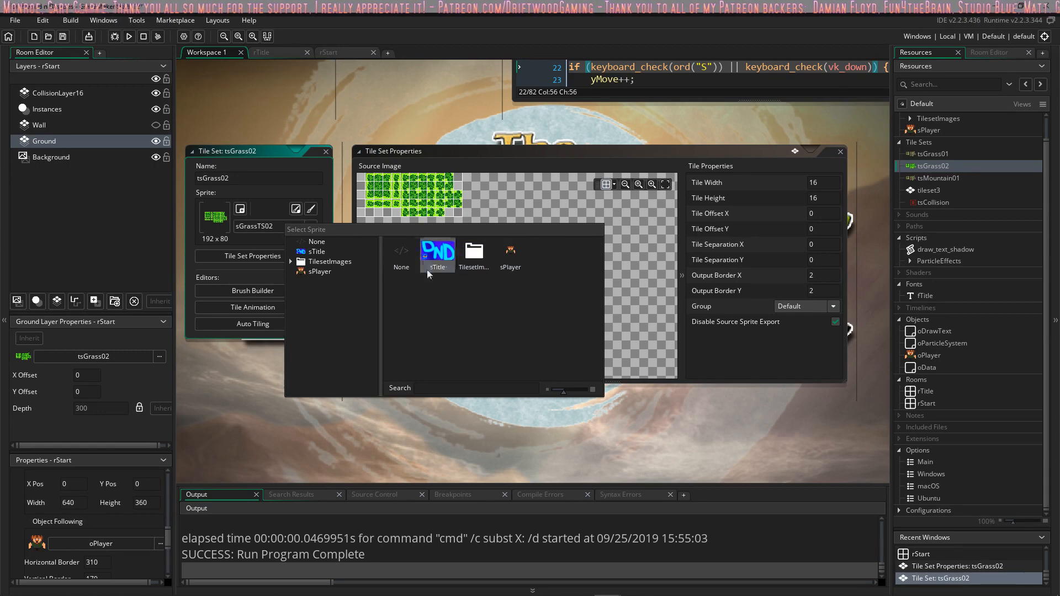
double_click(472, 256)
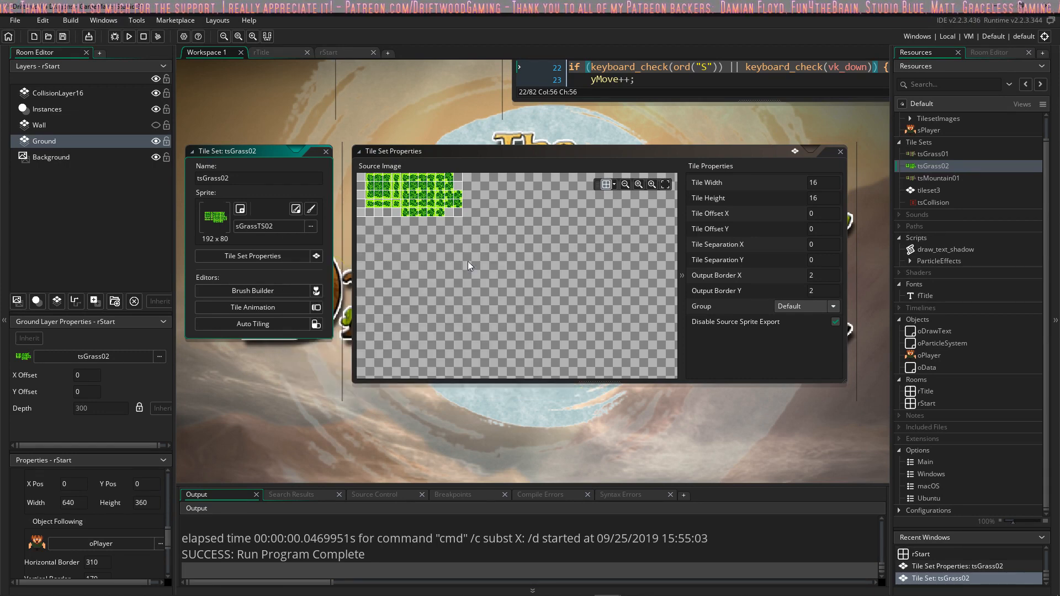
left_click(326, 151)
scroll(939, 153, "up", 1)
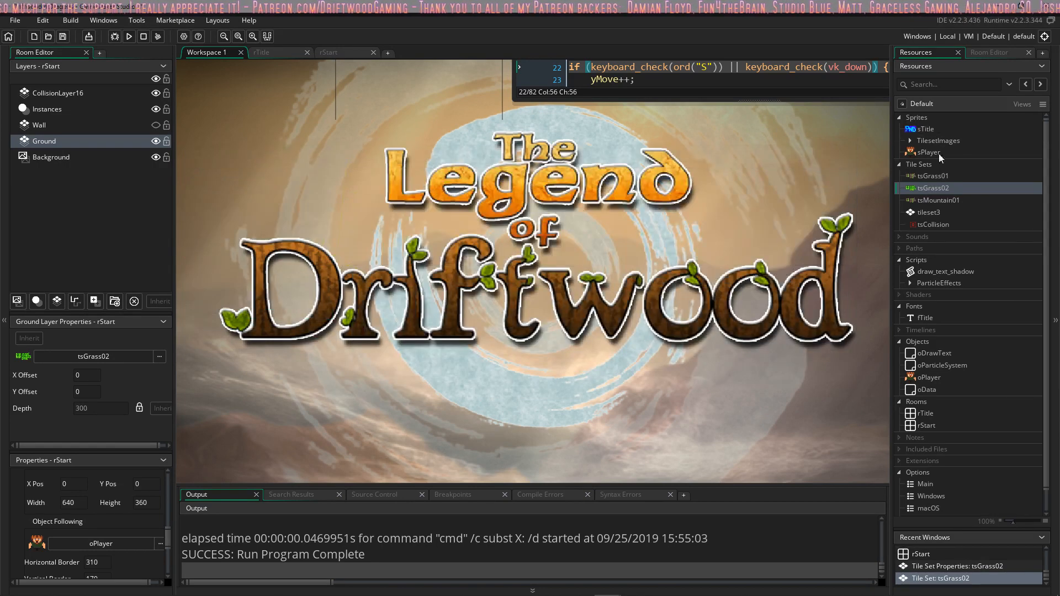
right_click(933, 189)
left_click(875, 204)
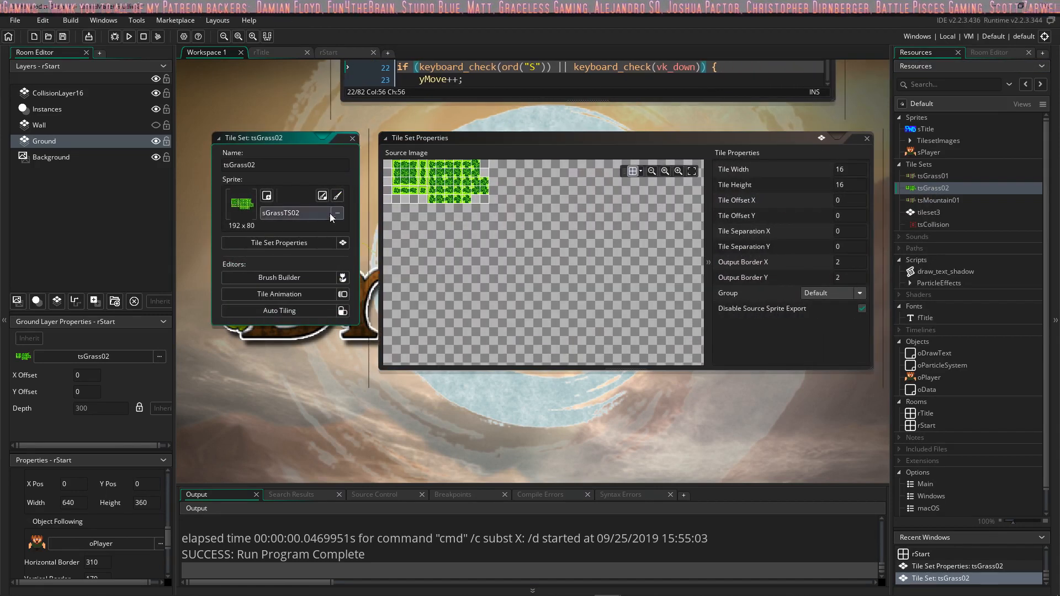
left_click(337, 213)
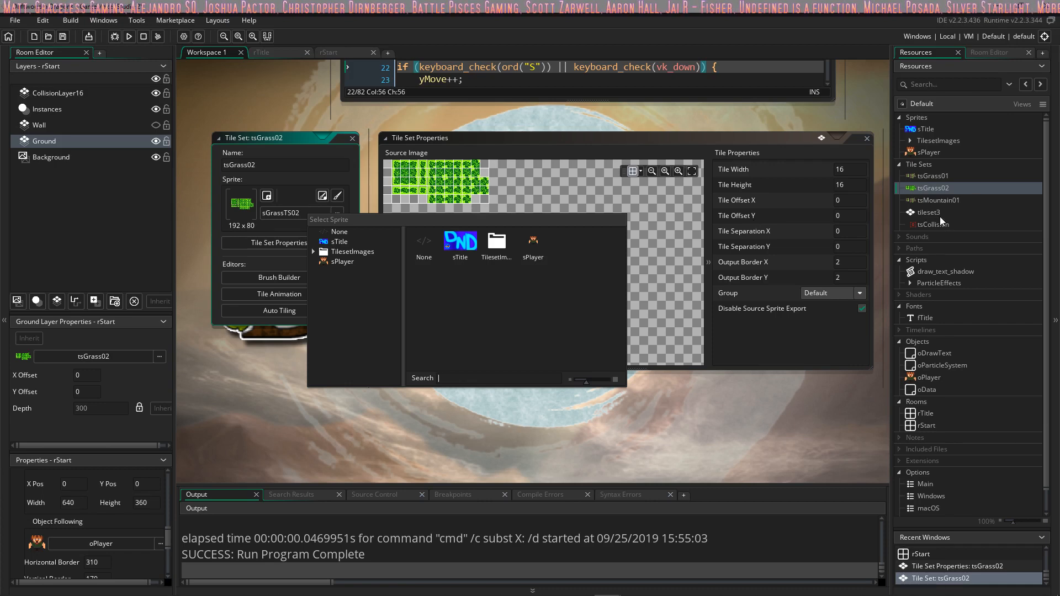
left_click(354, 140)
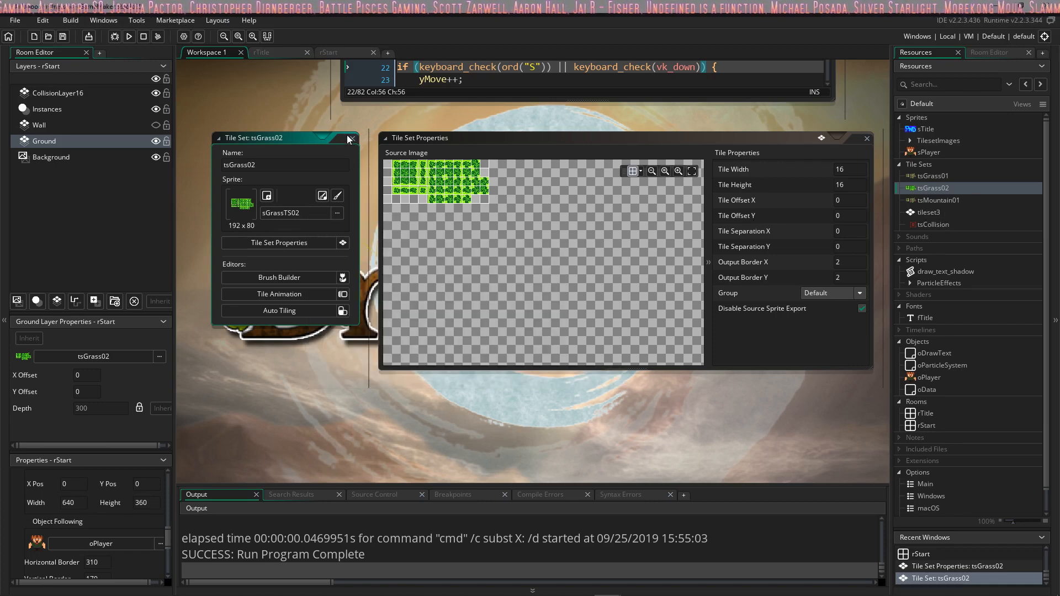
left_click(354, 140)
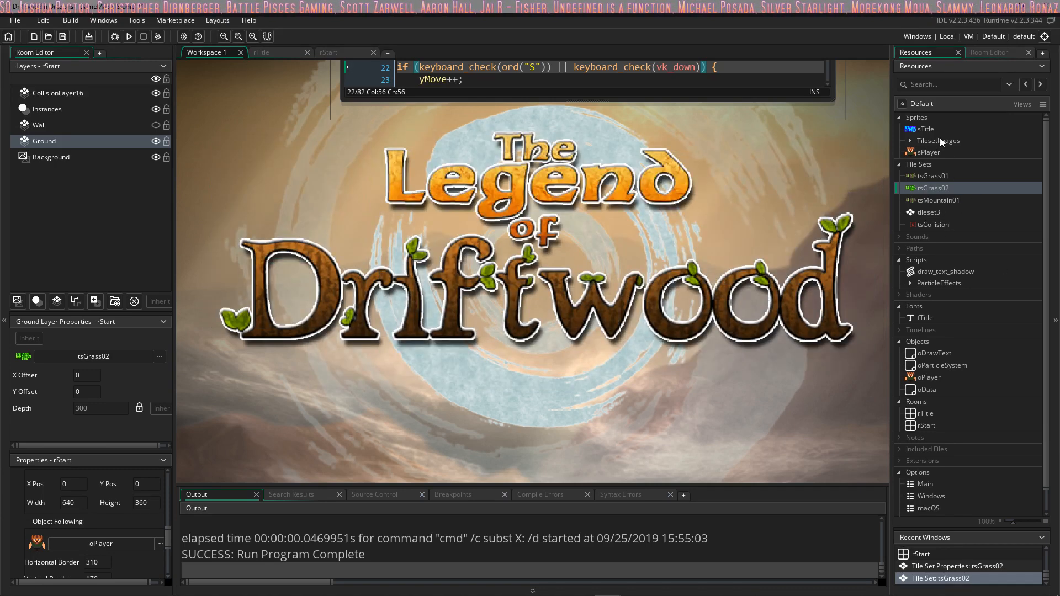
Step: Replace the image of the sGrassTS02 sprite by importing DG_GrassTiles02BLOBForDnD.png from the Aseprite folder on drive F
left_click(910, 140)
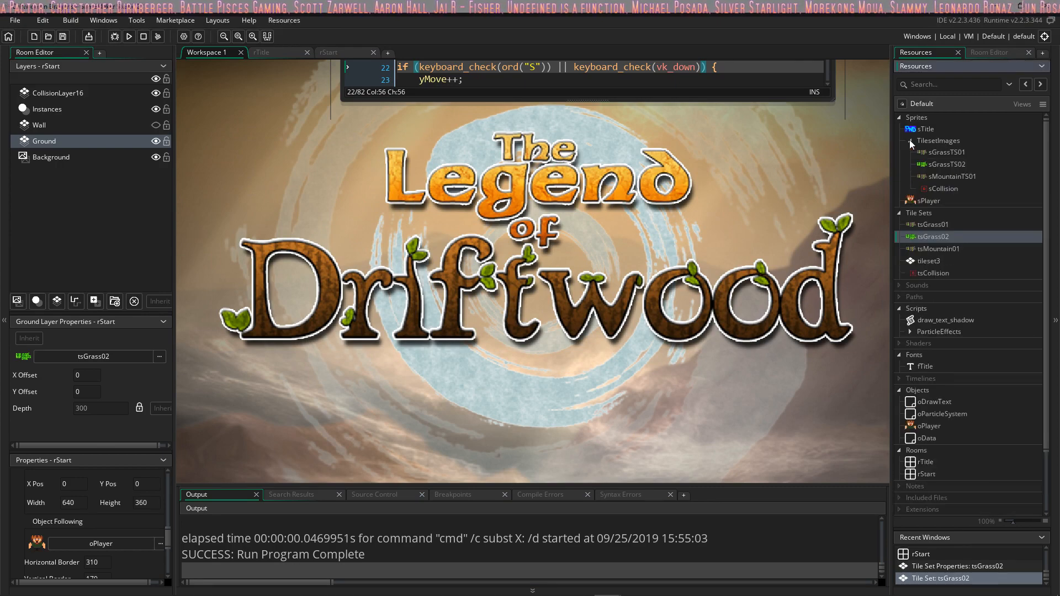
left_click(960, 163)
right_click(959, 162)
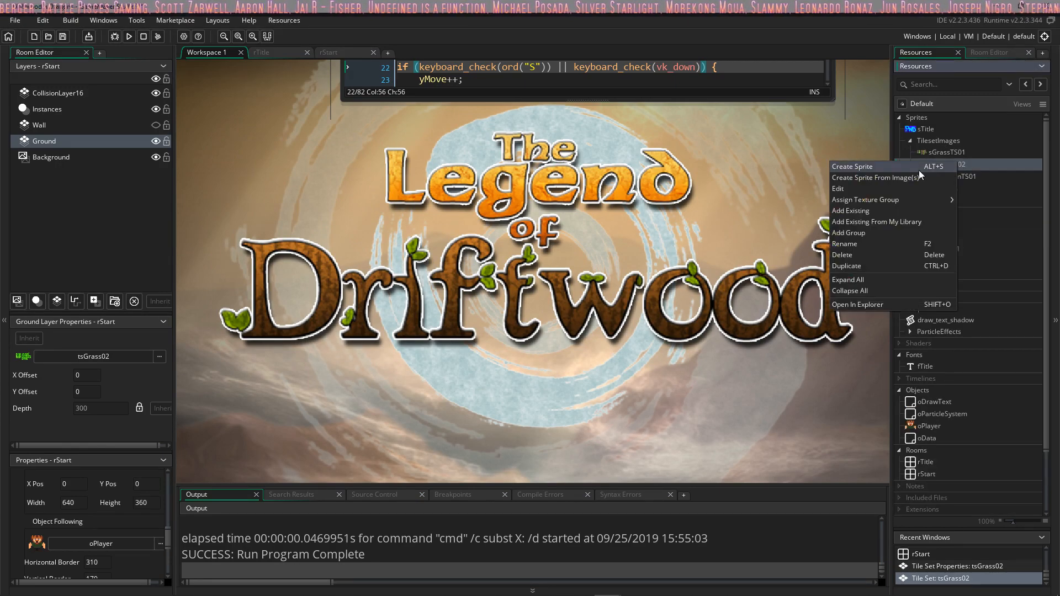
left_click(869, 191)
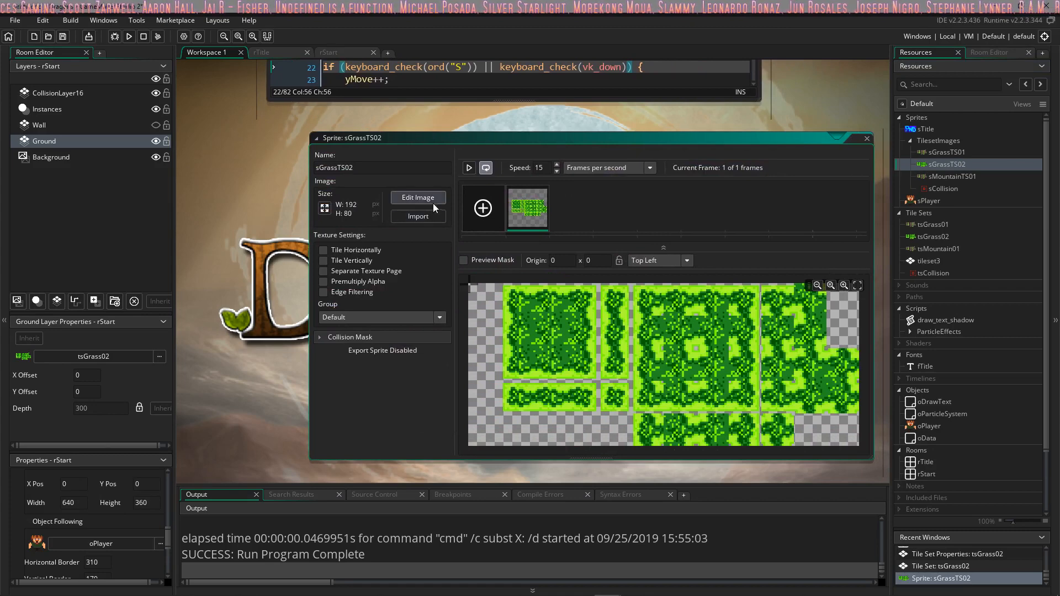
left_click(421, 216)
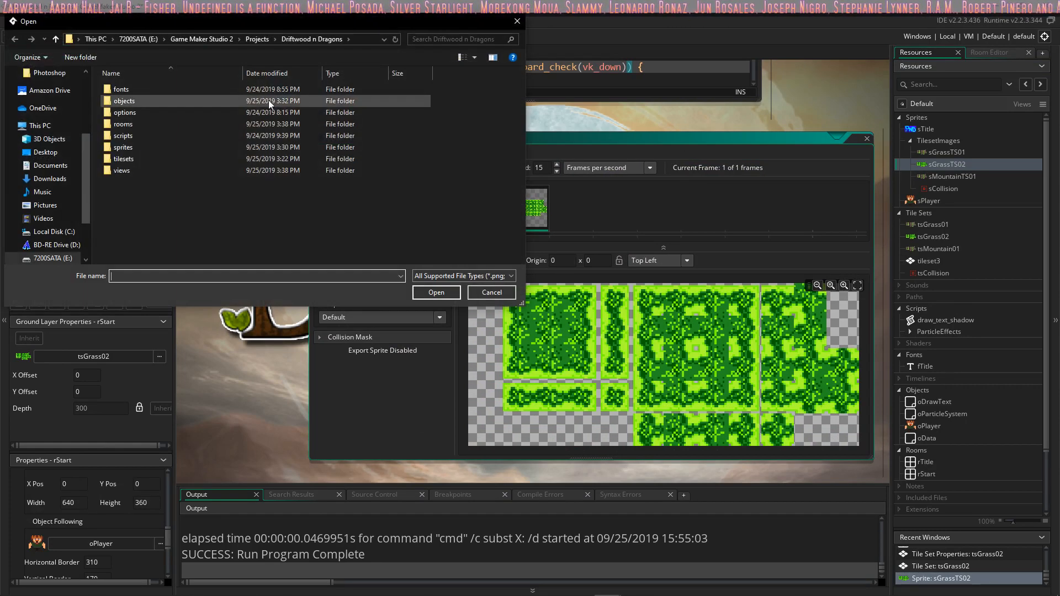
scroll(55, 243, "down", 1)
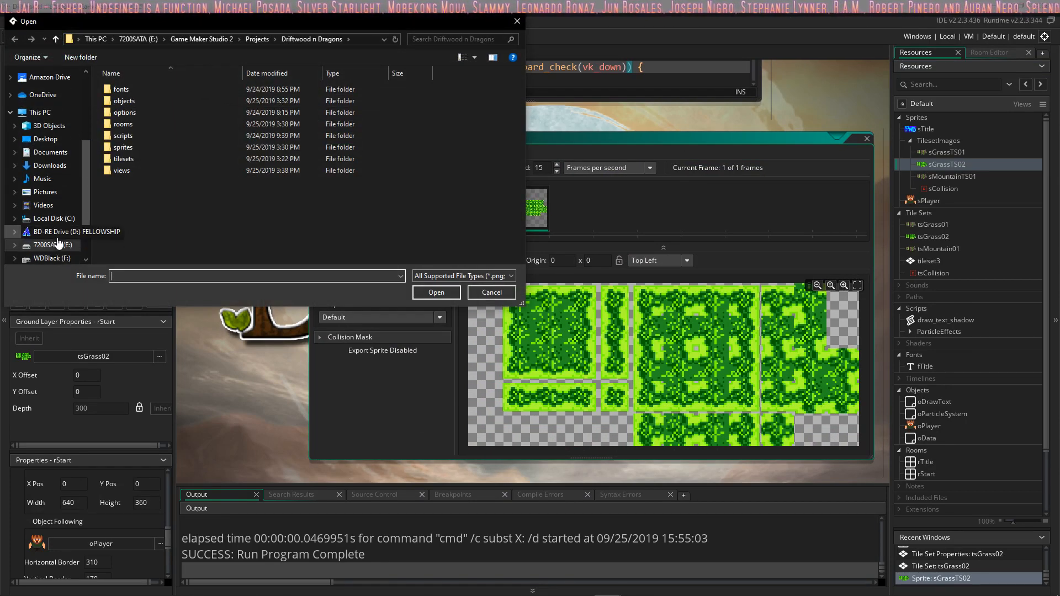
left_click(51, 258)
double_click(133, 103)
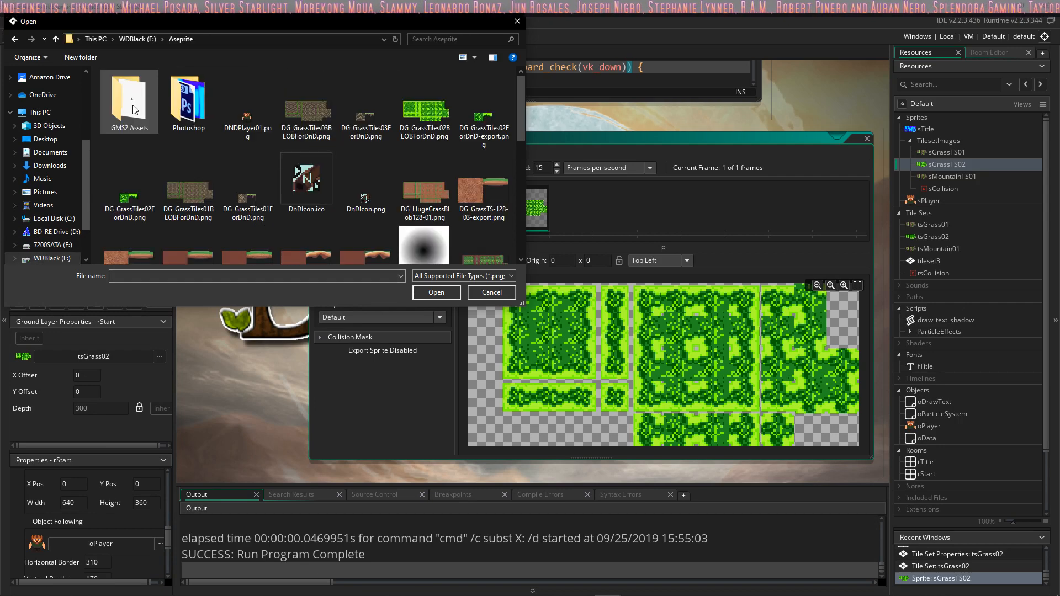
left_click(436, 117)
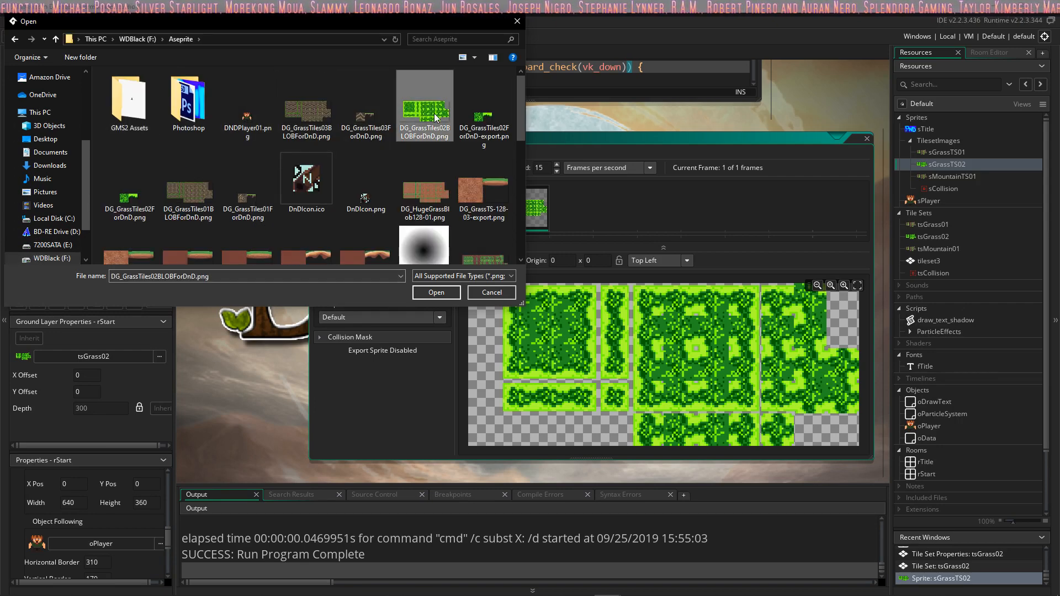
left_click(446, 295)
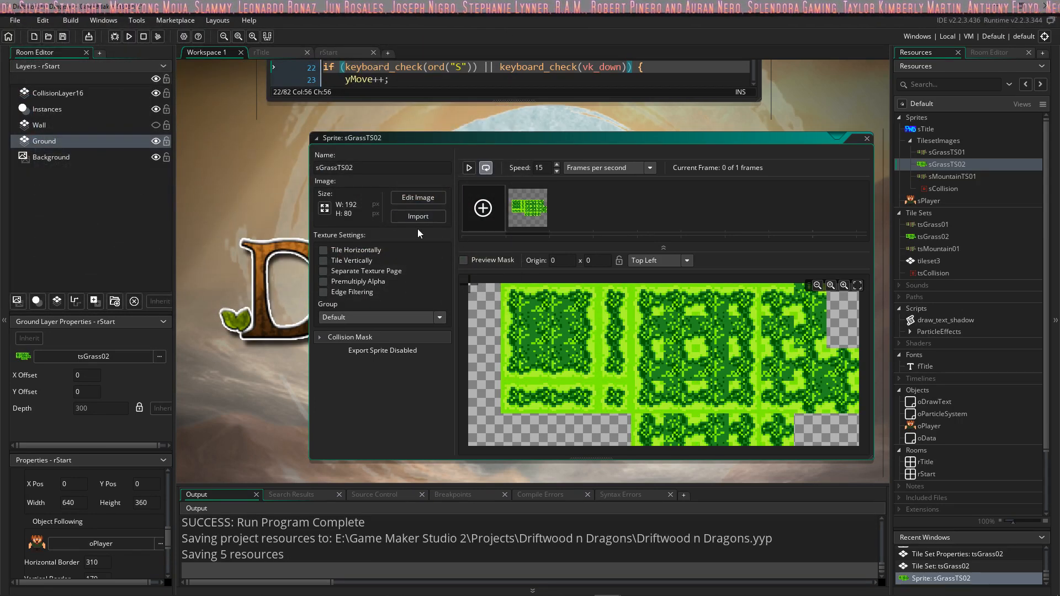
left_click(867, 138)
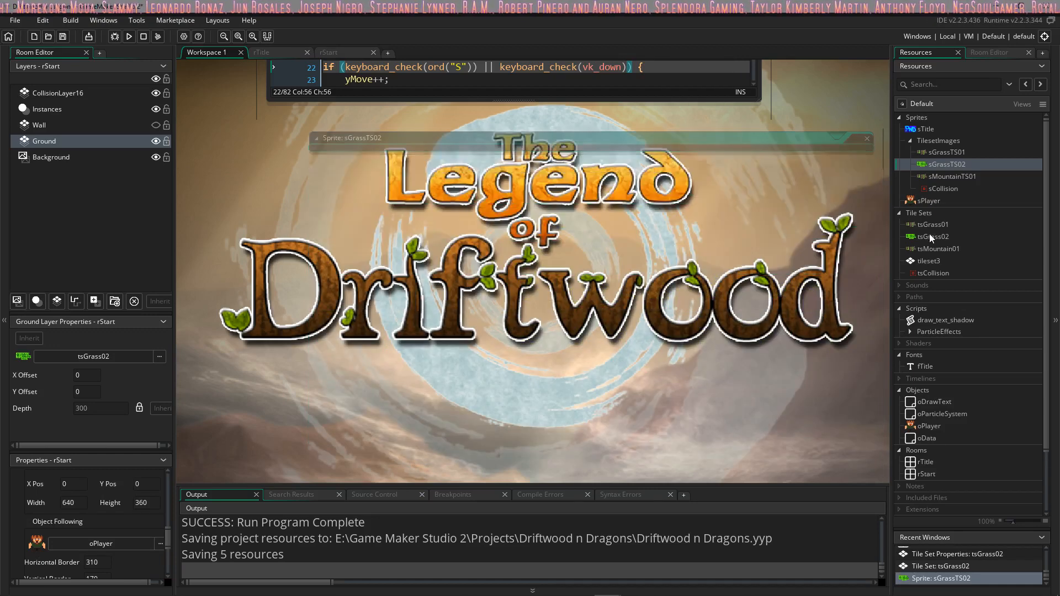
Step: Reassign sGrassTS02 as the sprite of the tsGrass02 tile set and return to the rStart room
right_click(930, 234)
left_click(948, 252)
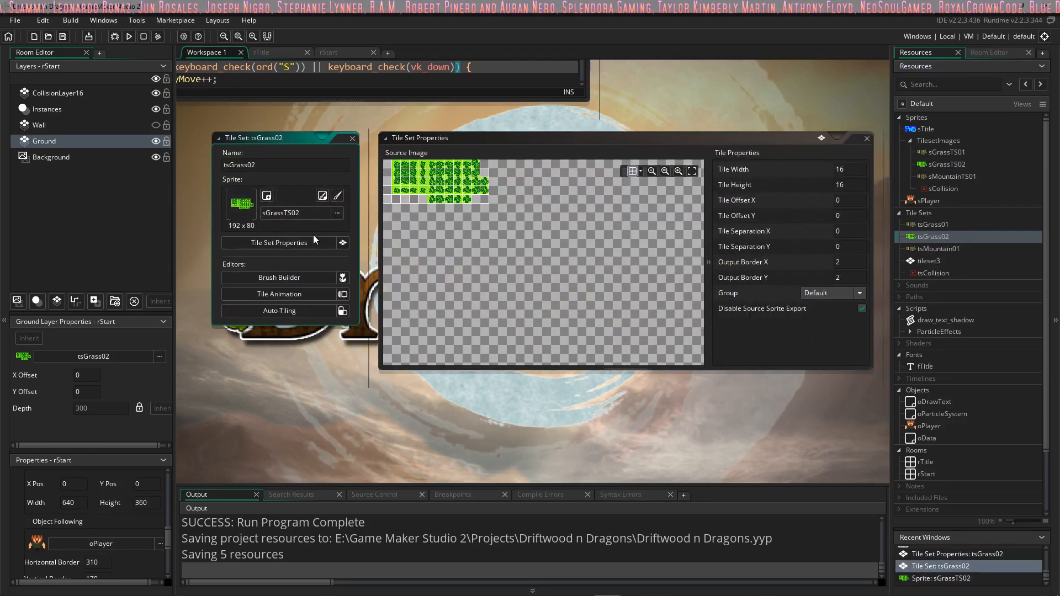
left_click(337, 215)
double_click(507, 257)
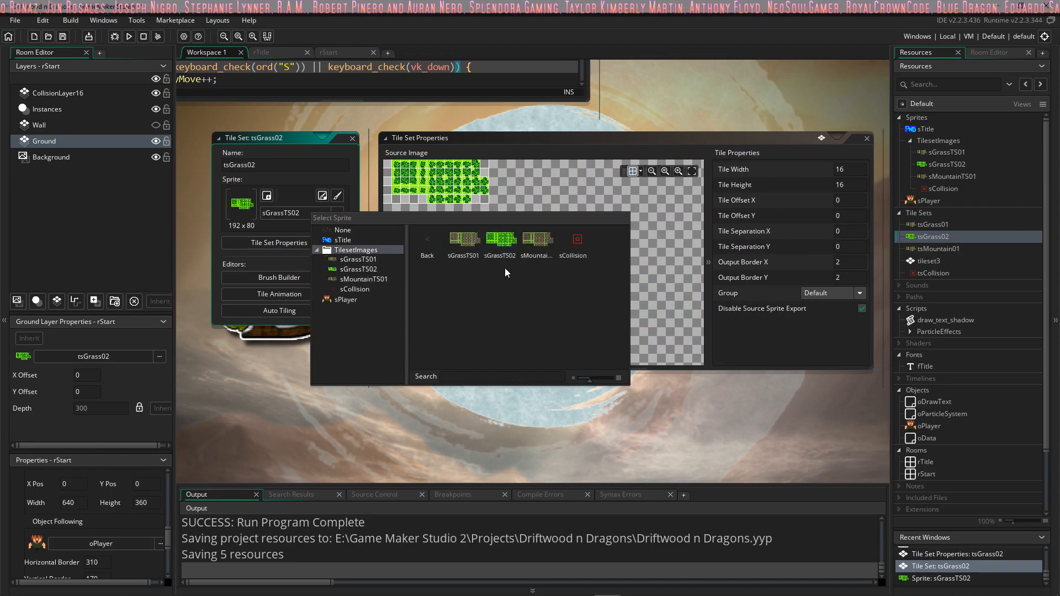
double_click(503, 254)
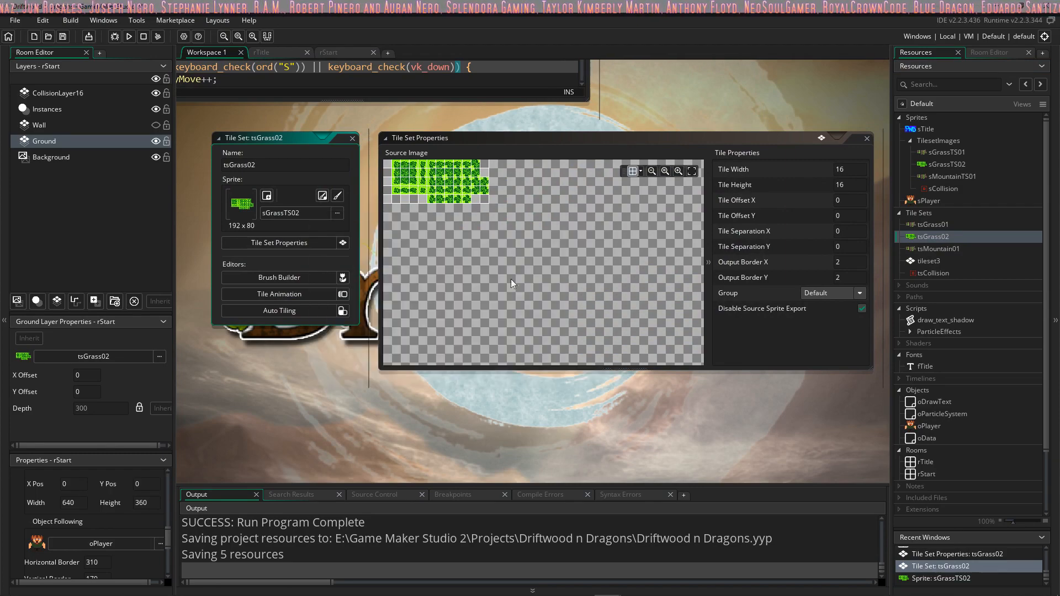
left_click(352, 138)
left_click(338, 53)
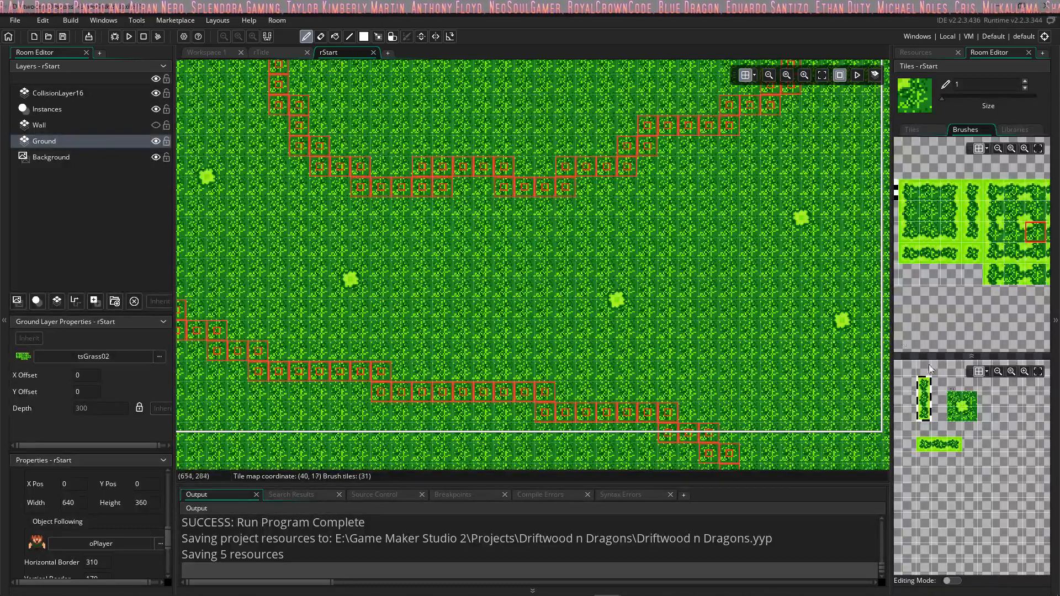
Step: Try stamping horizontal grass strips with the three-tile brush on the Ground layer near the middle of the room
left_click(945, 446)
left_click(483, 257)
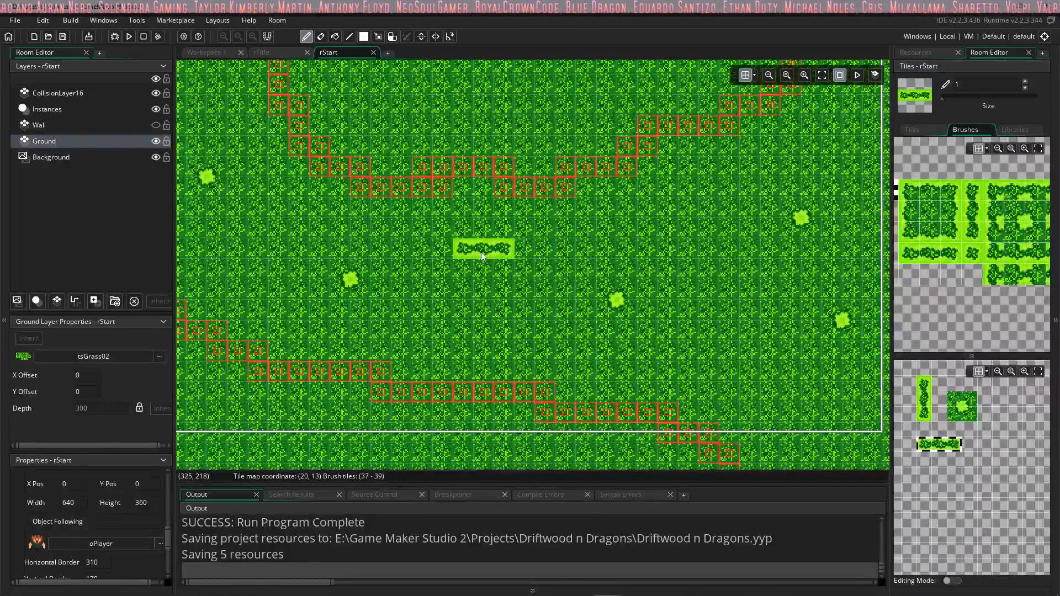
left_click(484, 276)
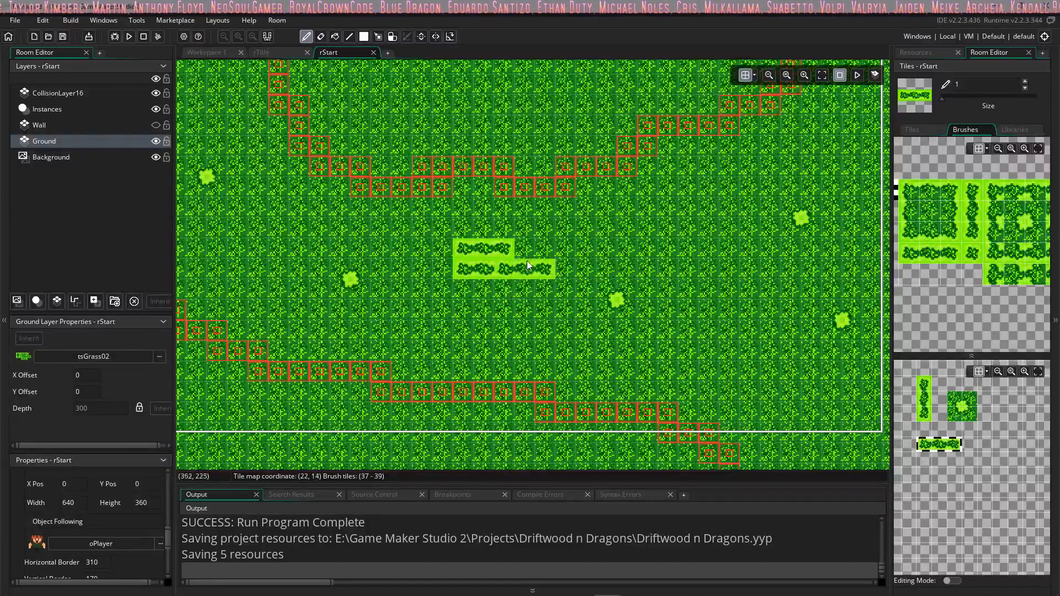
scroll(519, 235, "down", 2, "ctrl")
mouse_move(511, 246)
right_mouse_down()
mouse_move(487, 258)
mouse_move(504, 245)
right_mouse_up()
key("ctrl+z")
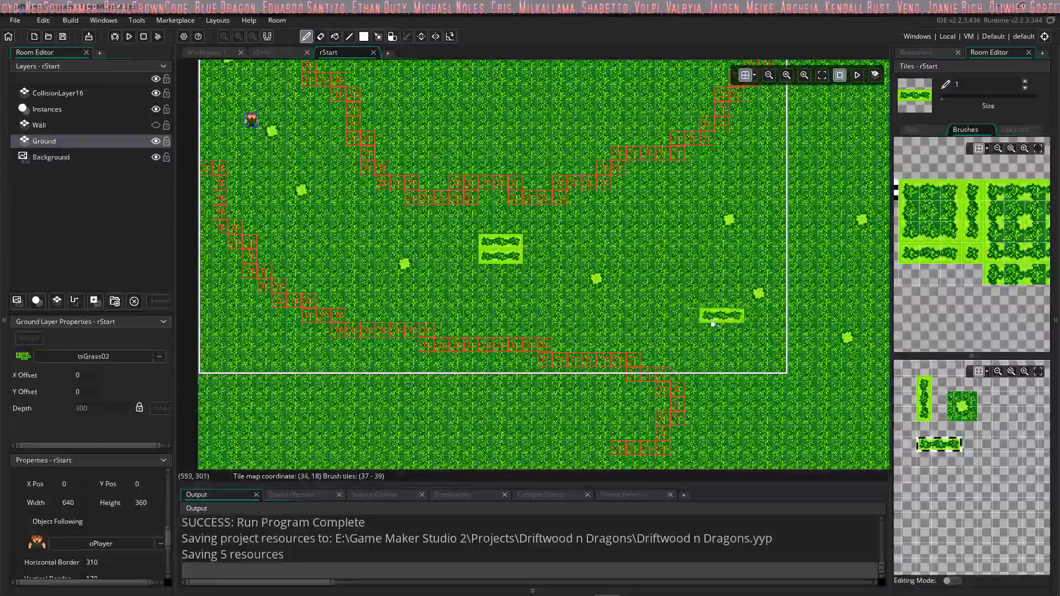
Step: Try stamping the vertical three-tile grass strip on the Ground layer beside the mountain edge below the player, and select the two-by-two clearing brush
left_click(924, 399)
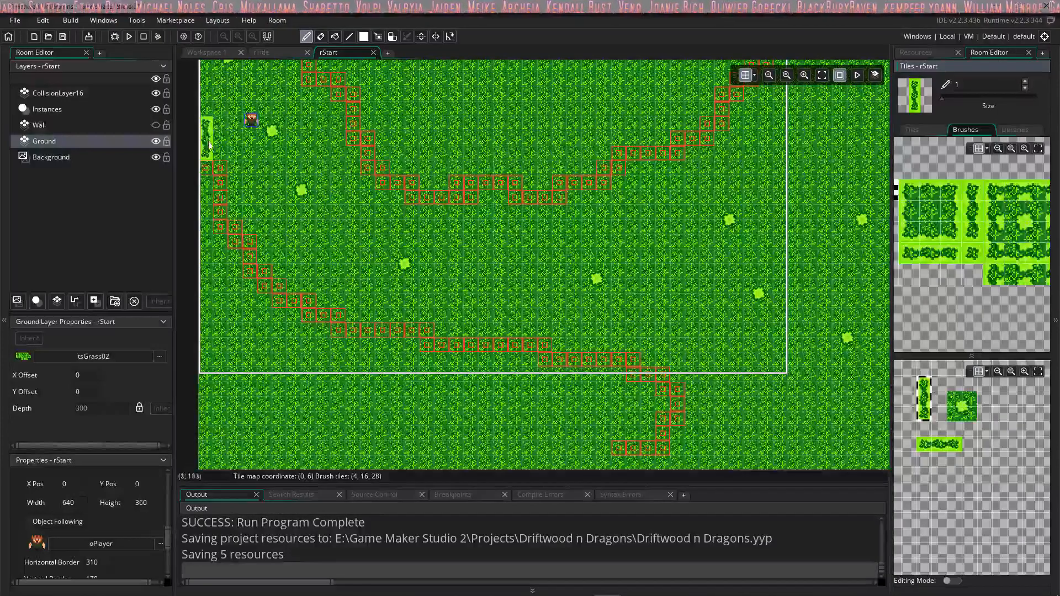
left_click(237, 207)
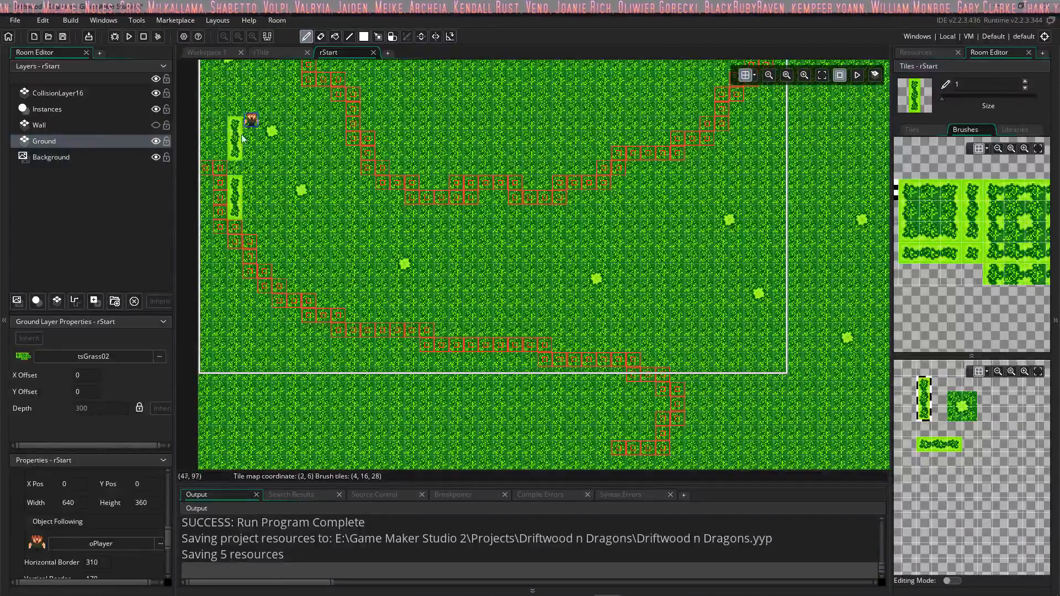
left_click(962, 406)
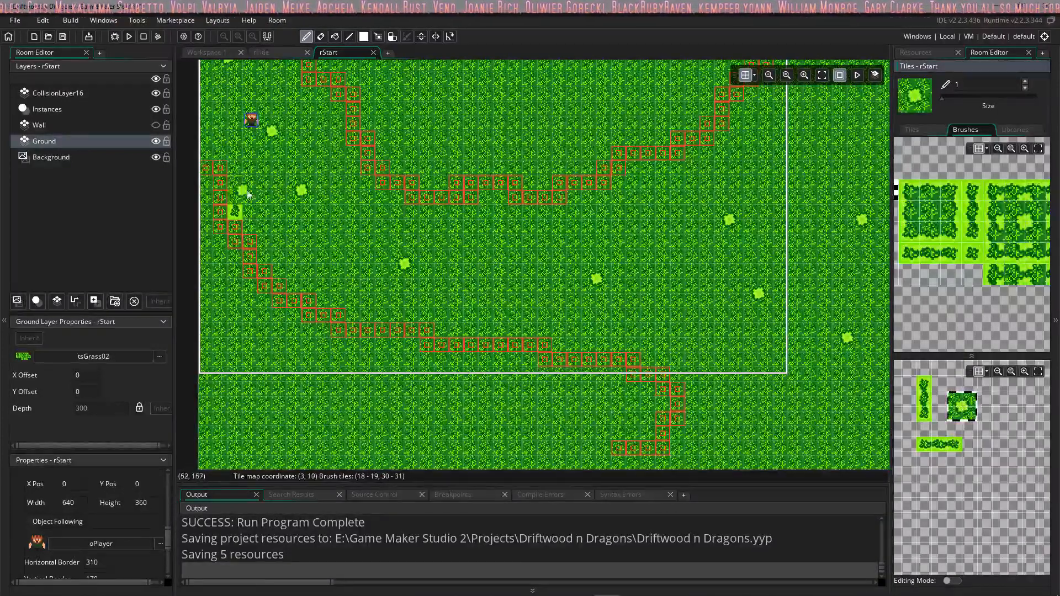
Step: Try altering the stamped strip with single tsGrass02 tiles, and compare it with the vertical strip and clearing brushes
left_click(972, 252)
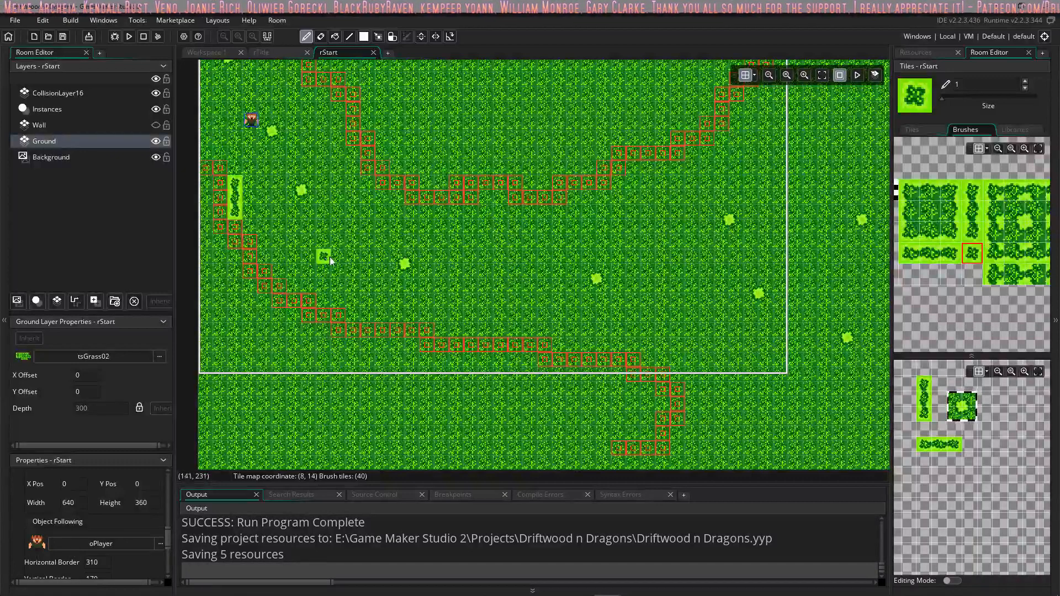
mouse_move(994, 249)
middle_mouse_down()
mouse_move(914, 248)
mouse_move(946, 258)
middle_mouse_up()
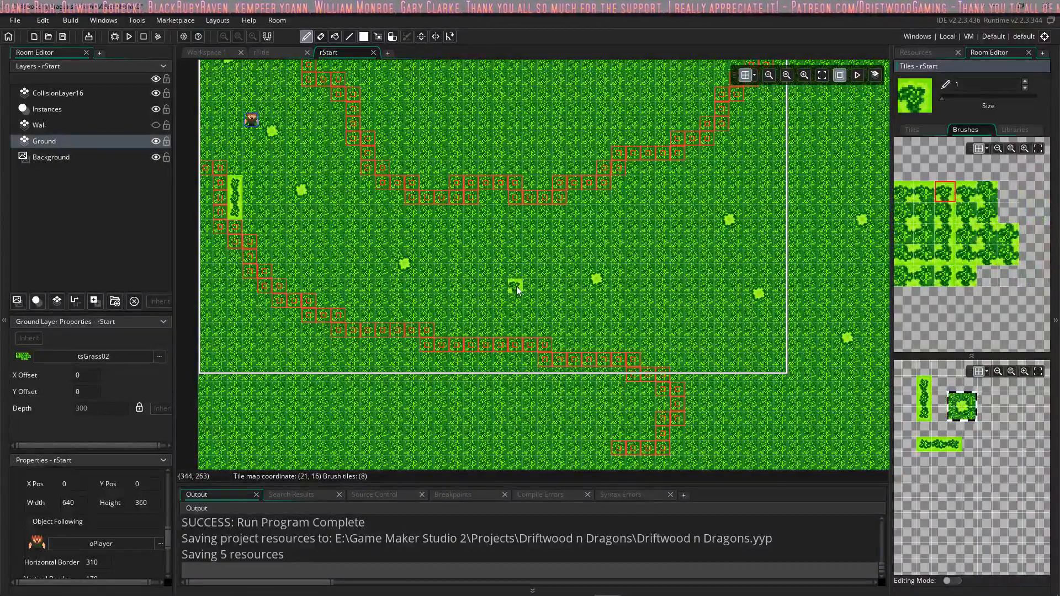
left_click(912, 237)
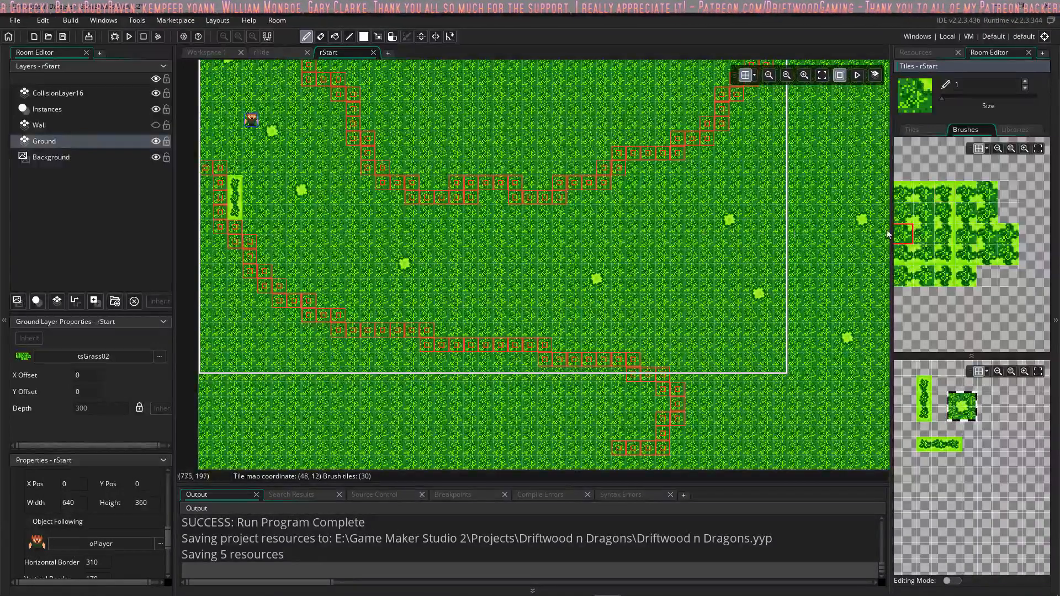
middle_click_drag(948, 260, 1007, 261)
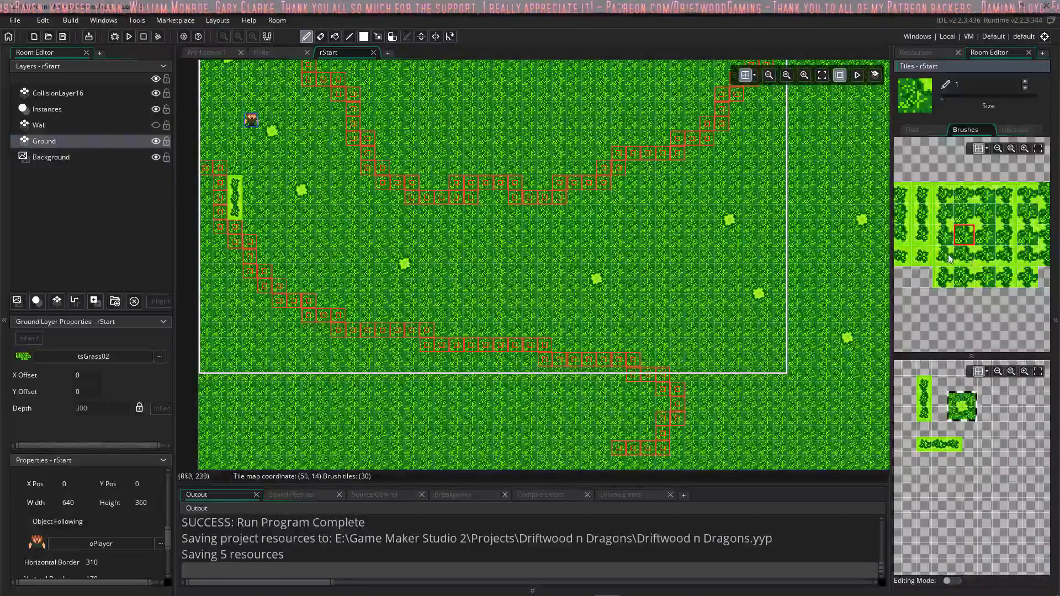
left_click(925, 252)
middle_click_drag(948, 246, 1001, 252)
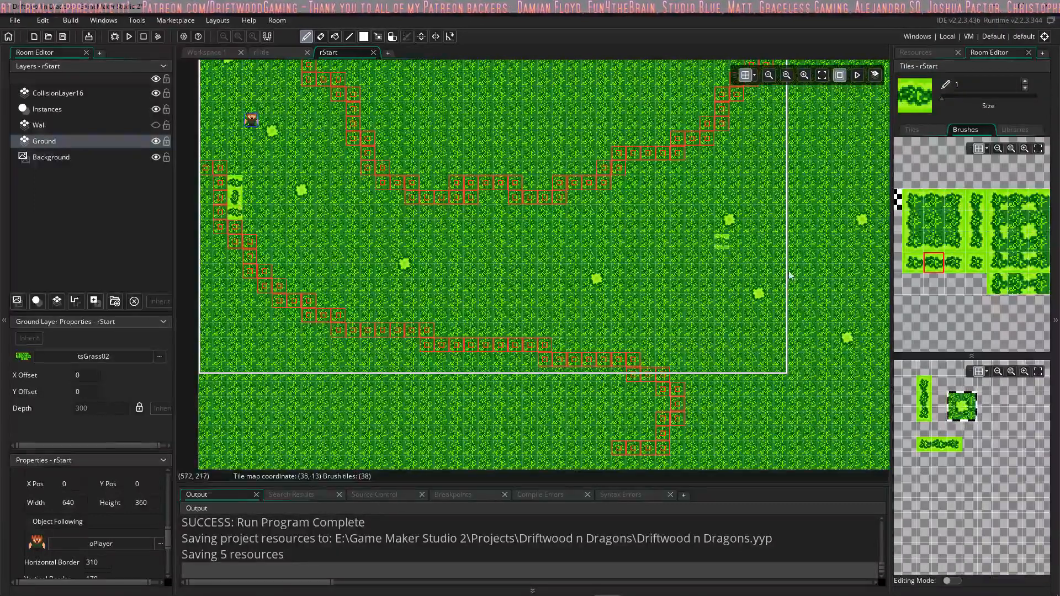
left_click(926, 419)
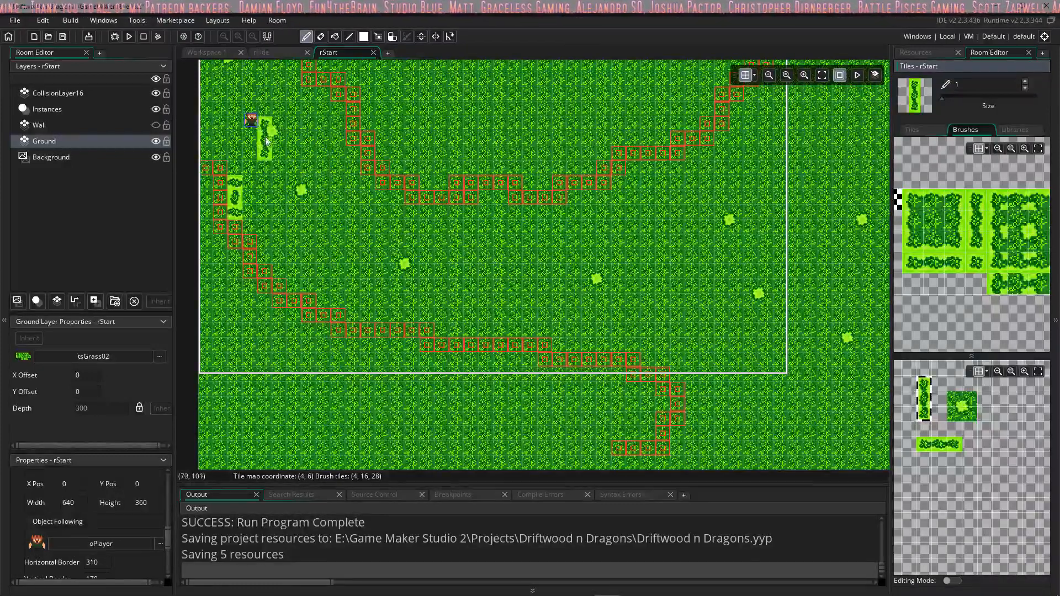
left_click(951, 418)
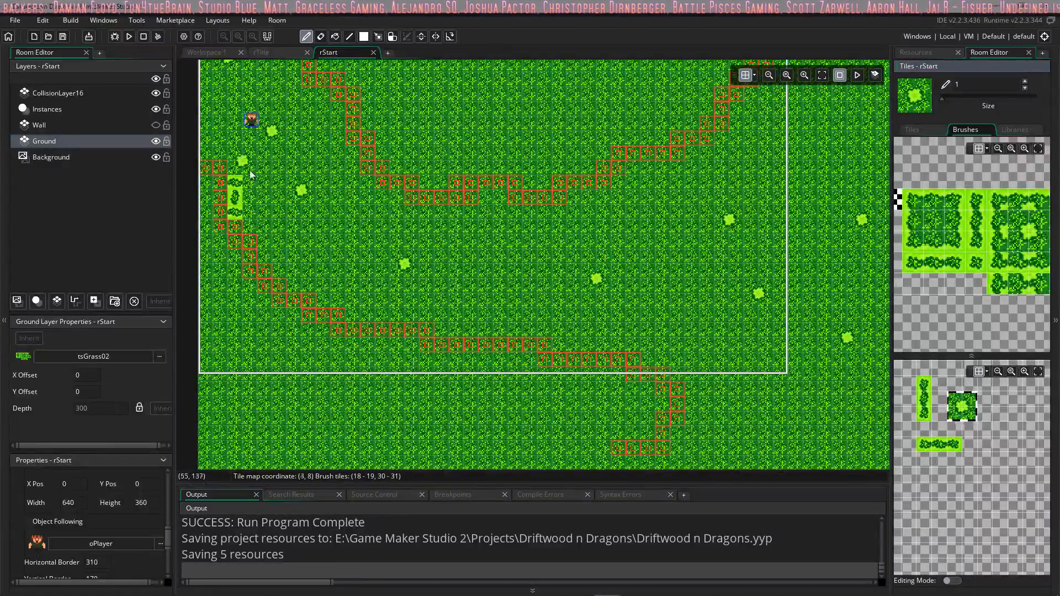
Step: Erase the stamped test tiles and paint over them and several scattered clearings on the Ground layer with the atGrass02 auto tile
right_click(245, 207)
left_click(1016, 130)
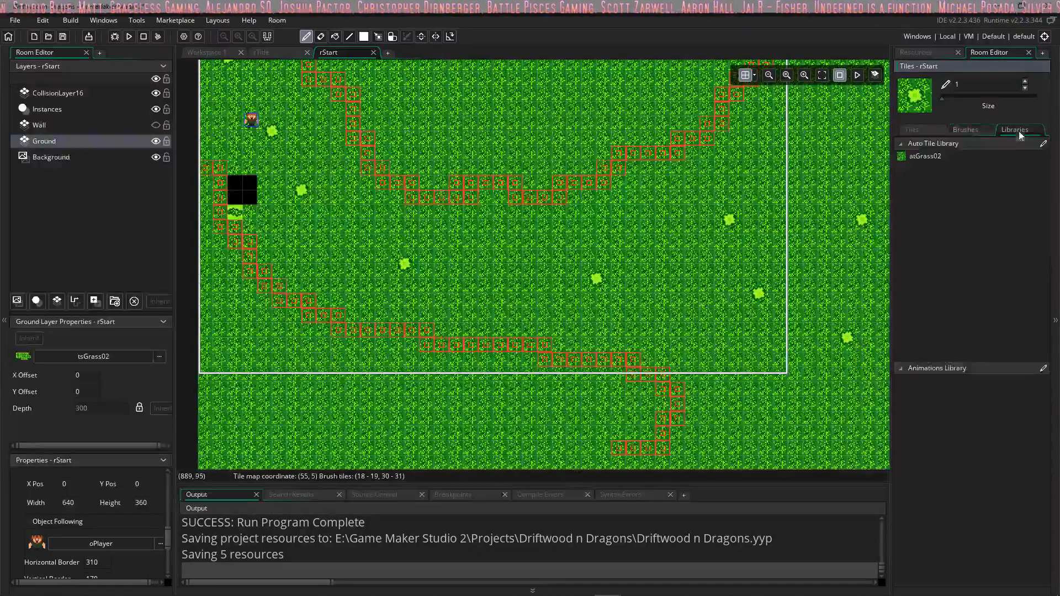
left_click(921, 158)
left_click_drag(252, 185, 252, 192)
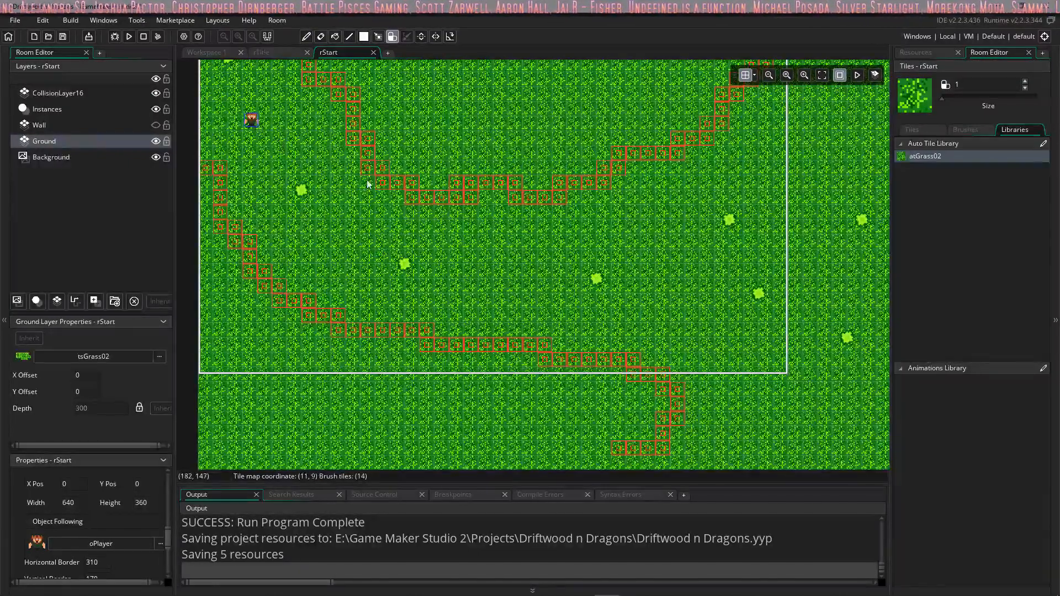
middle_click_drag(697, 263, 414, 279)
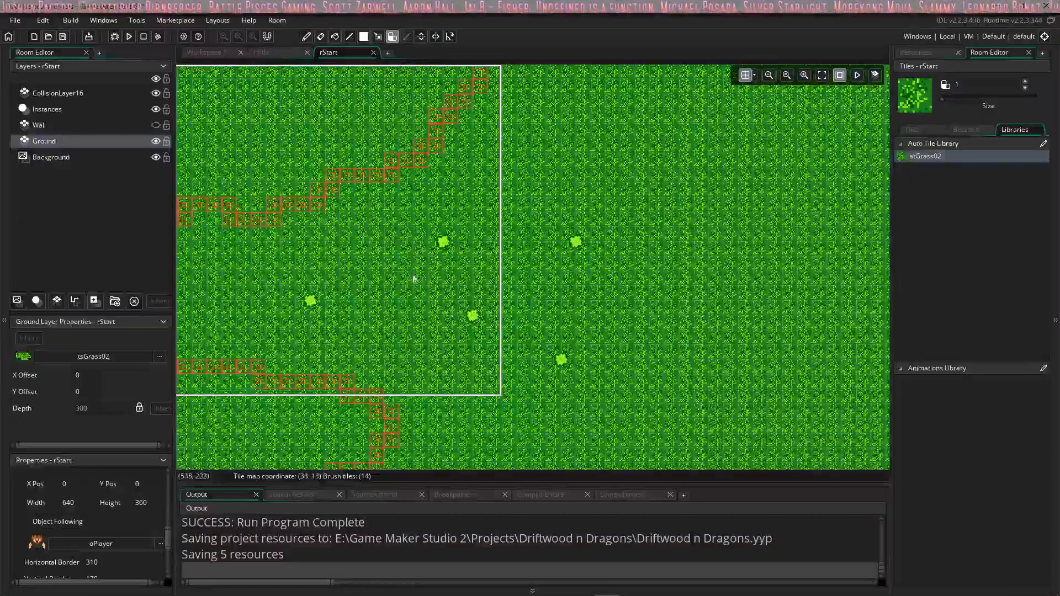
middle_click_drag(462, 305, 696, 257)
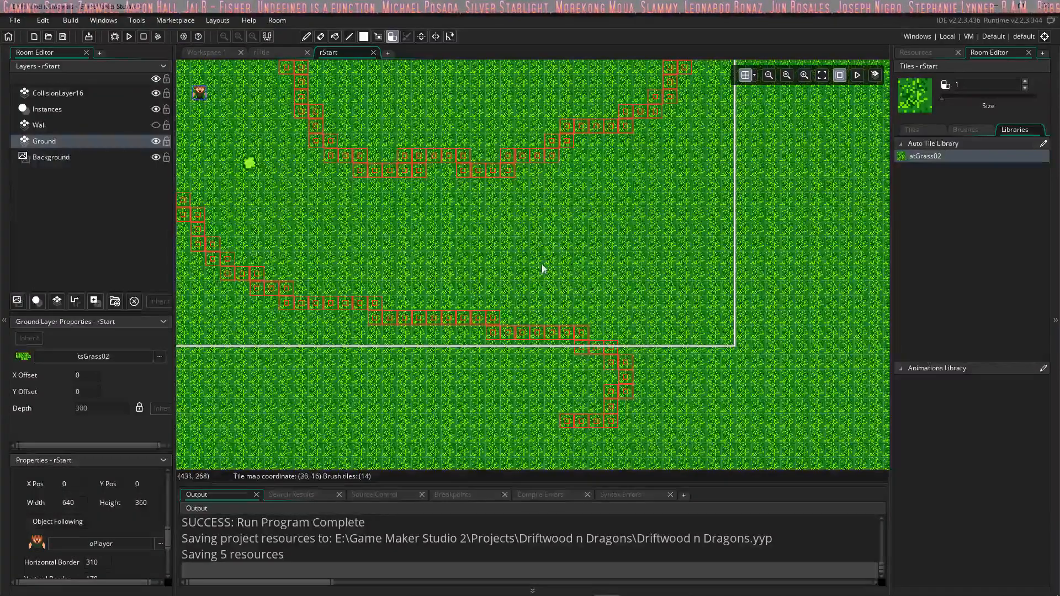
middle_click_drag(725, 177, 745, 189)
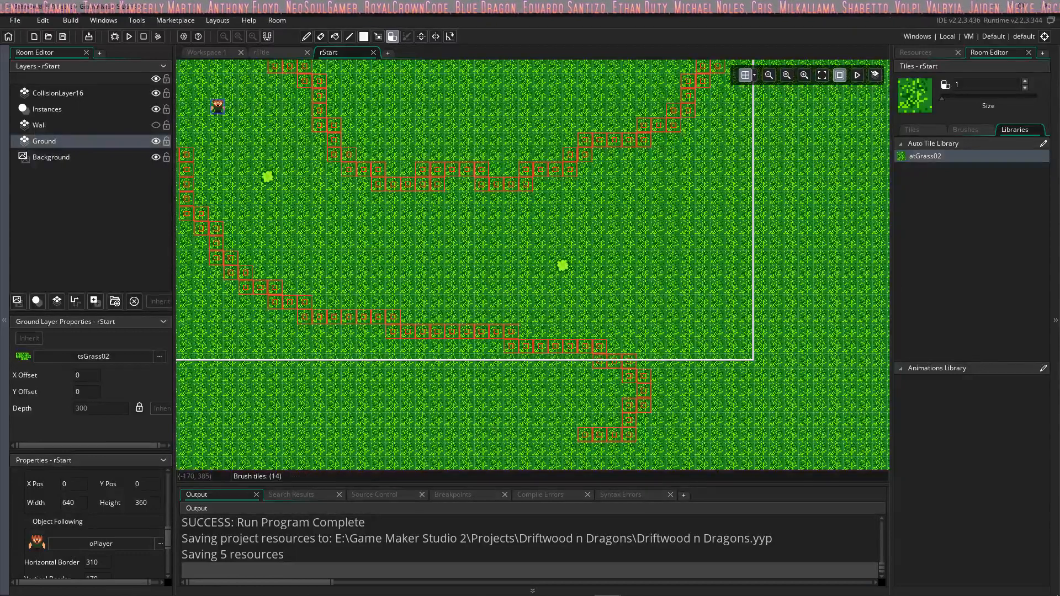
Step: Look over the project resources and the rStart room layout, including the grass area beyond the camera frame
left_click(917, 52)
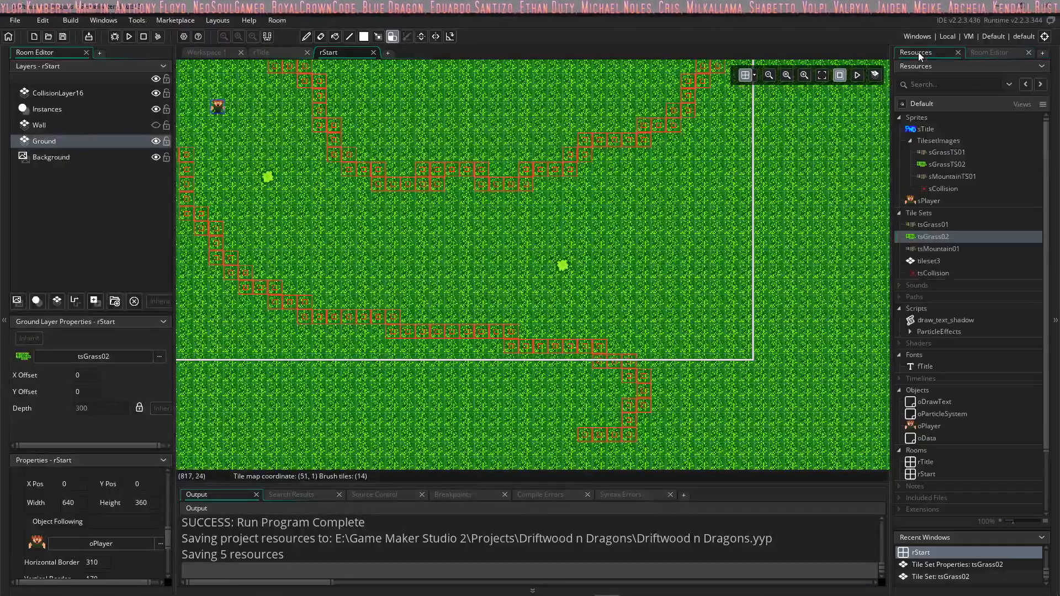
scroll(969, 221, "down", 2)
scroll(949, 220, "up", 2)
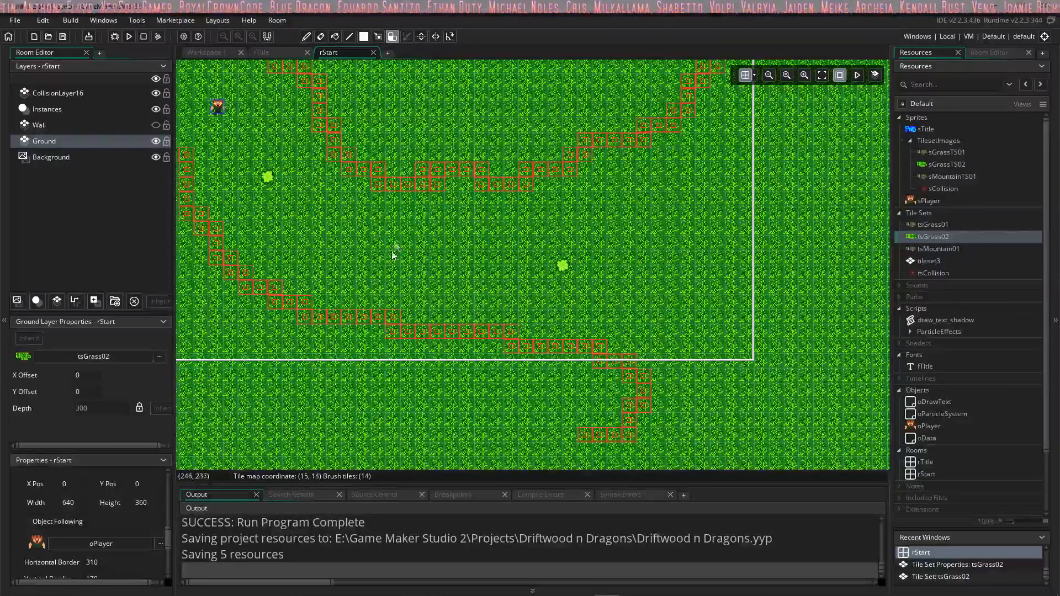
middle_click_drag(412, 227, 434, 264)
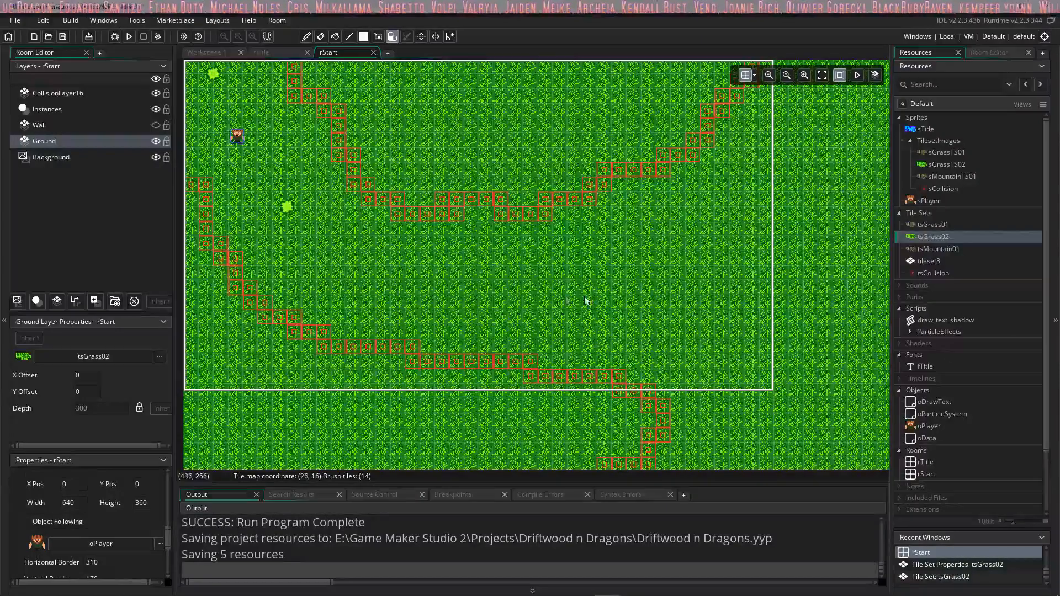
mouse_move(529, 283)
middle_mouse_down()
mouse_move(550, 273)
mouse_move(542, 284)
middle_mouse_up()
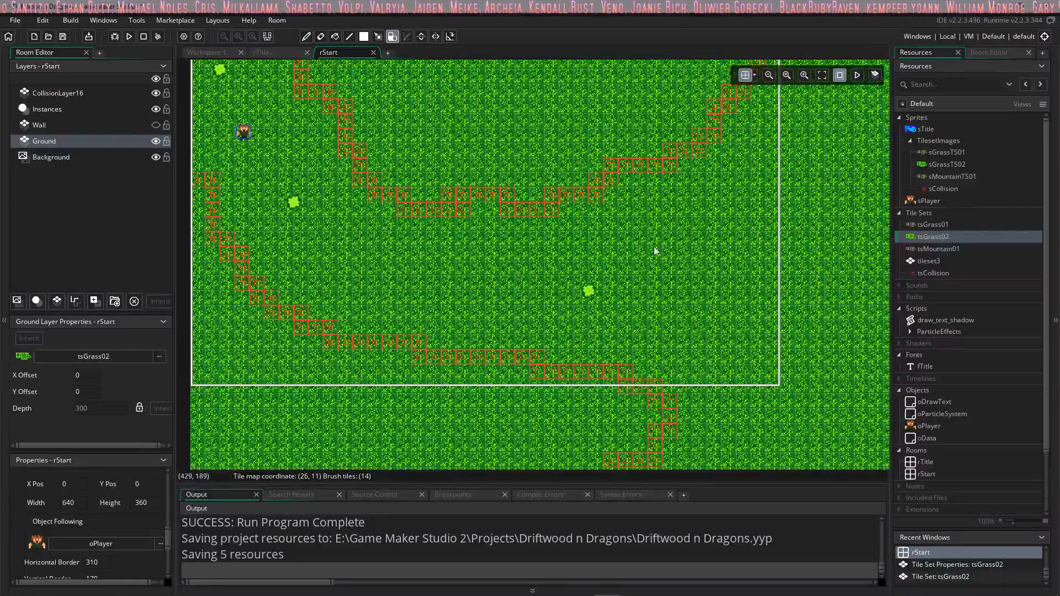
scroll(665, 238, "down", 2, "ctrl")
scroll(662, 234, "down", 3, "ctrl")
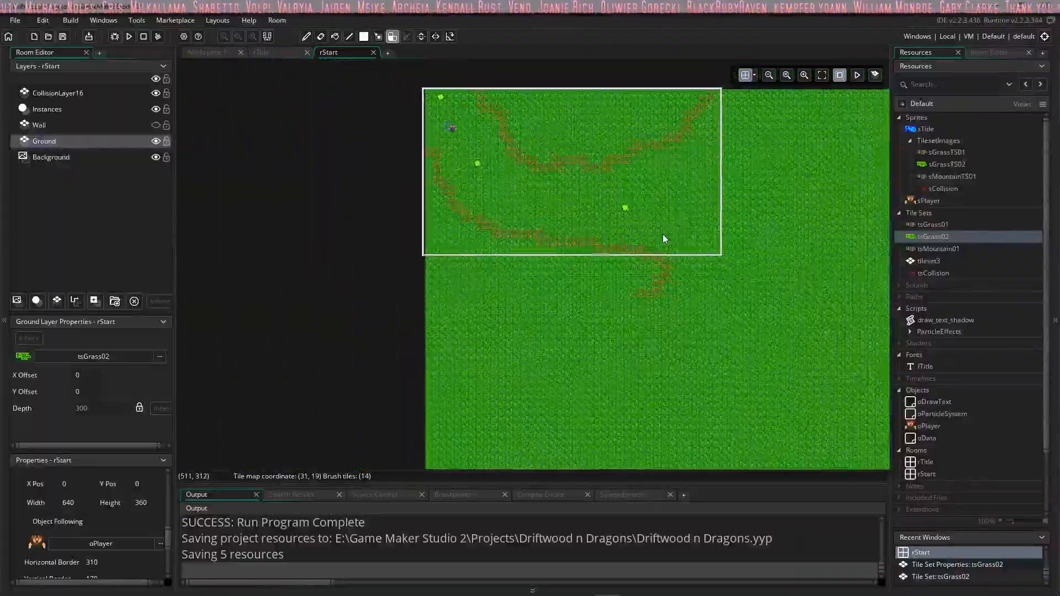
middle_click_drag(622, 212, 592, 210)
mouse_move(722, 261)
middle_mouse_down()
mouse_move(641, 231)
mouse_move(572, 281)
middle_mouse_up()
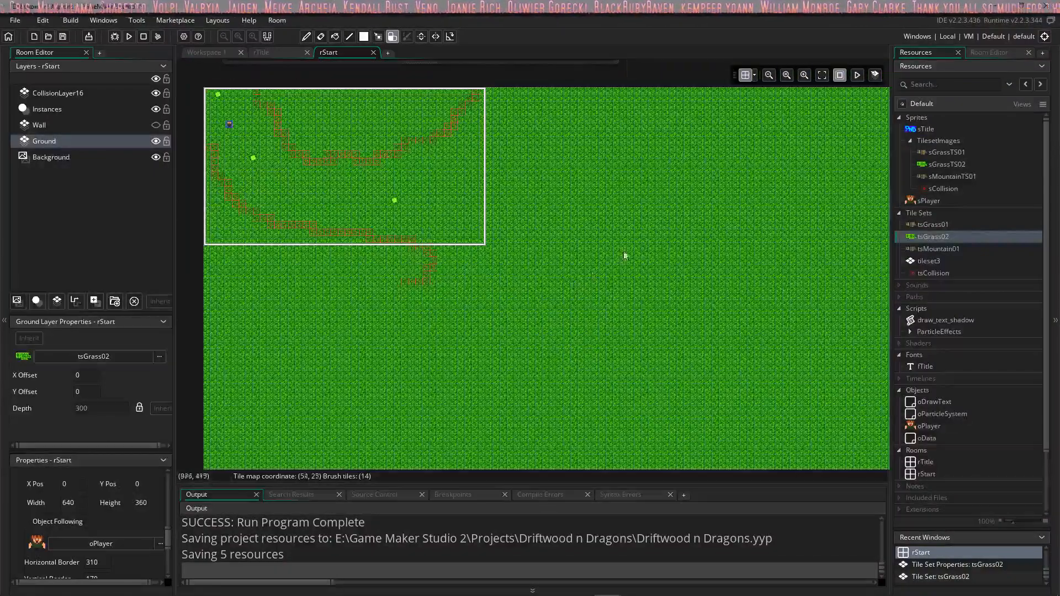
middle_click_drag(637, 251, 589, 249)
middle_click_drag(528, 238, 585, 241)
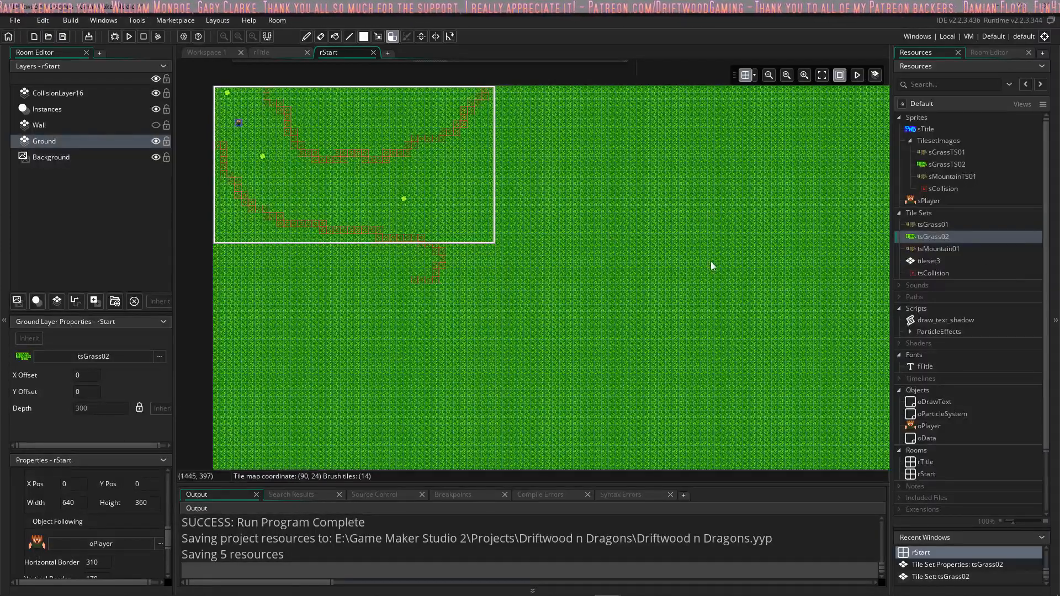
scroll(437, 211, "up", 2)
scroll(434, 209, "down", 2)
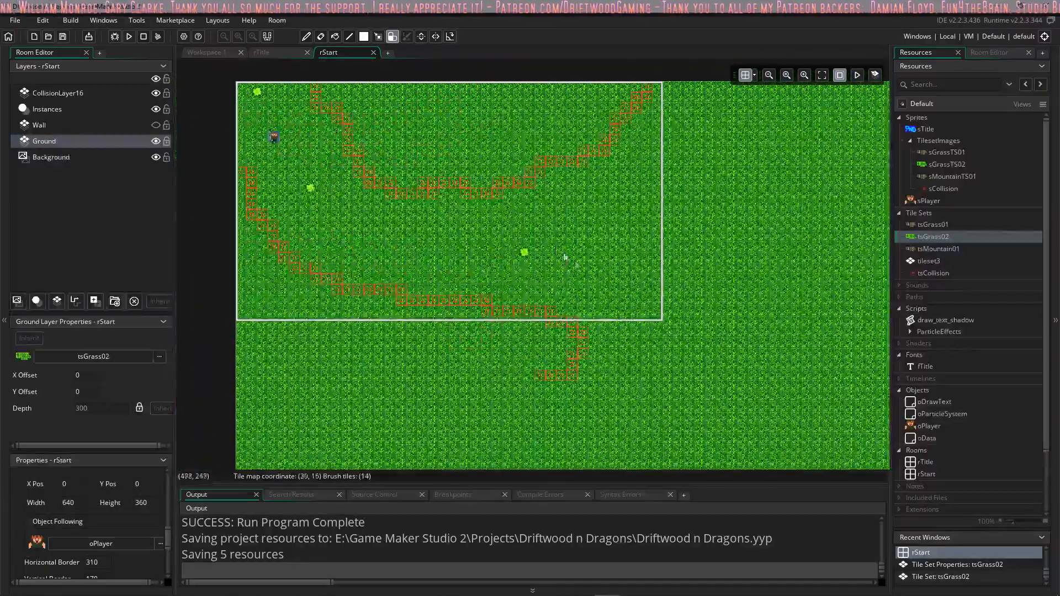
Step: Make the Wall layer visible in the rStart room
left_click(941, 249)
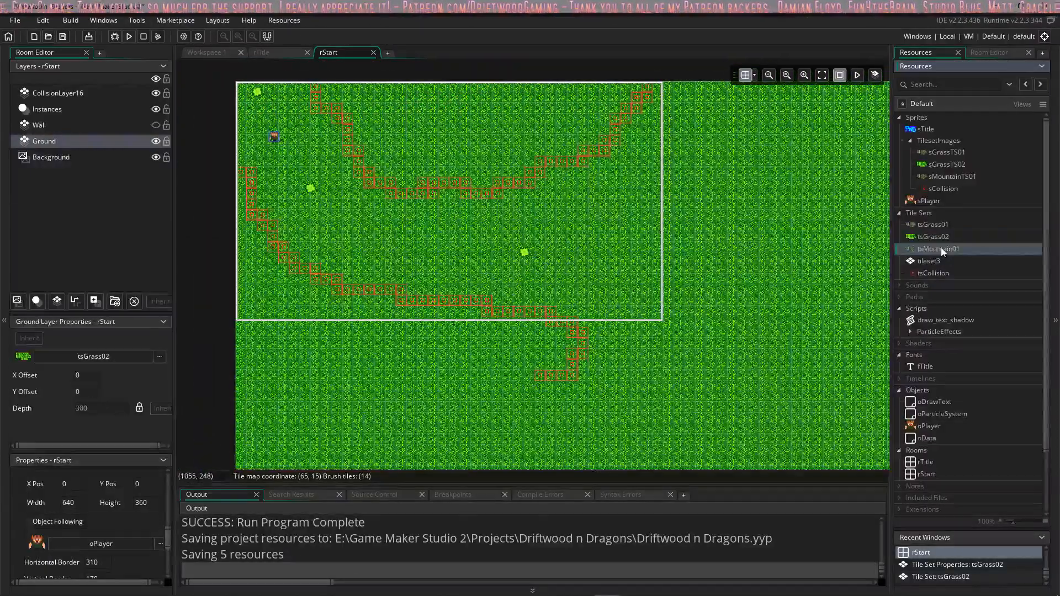
left_click(155, 125)
scroll(534, 244, "down", 1)
scroll(534, 244, "down", 2)
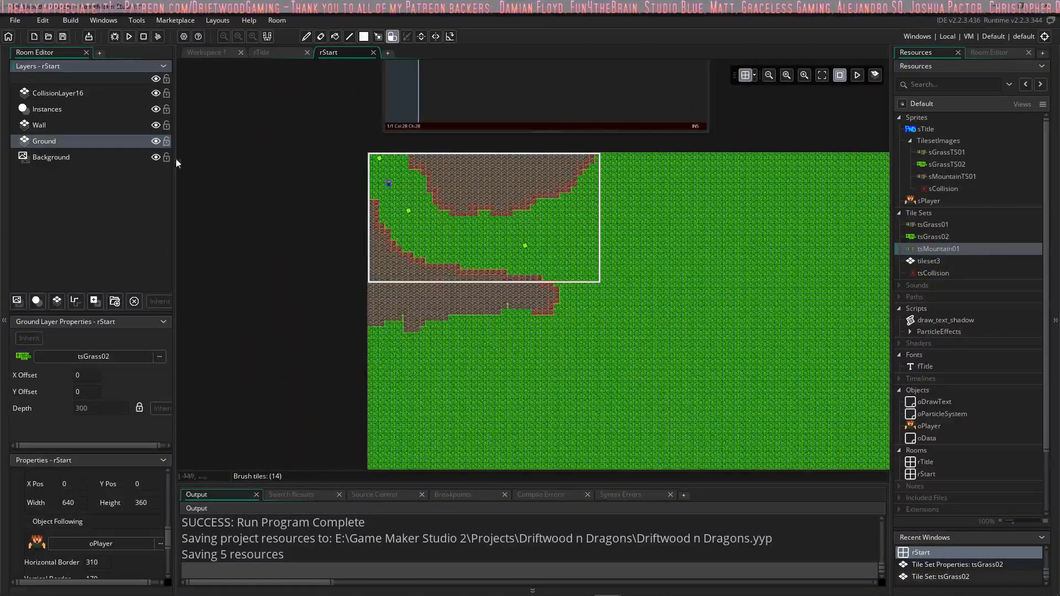
Step: On the Wall layer, use the atMountain01 auto tile to extend the mountain below the camera frame, sloping down to the room's left edge
left_click(983, 52)
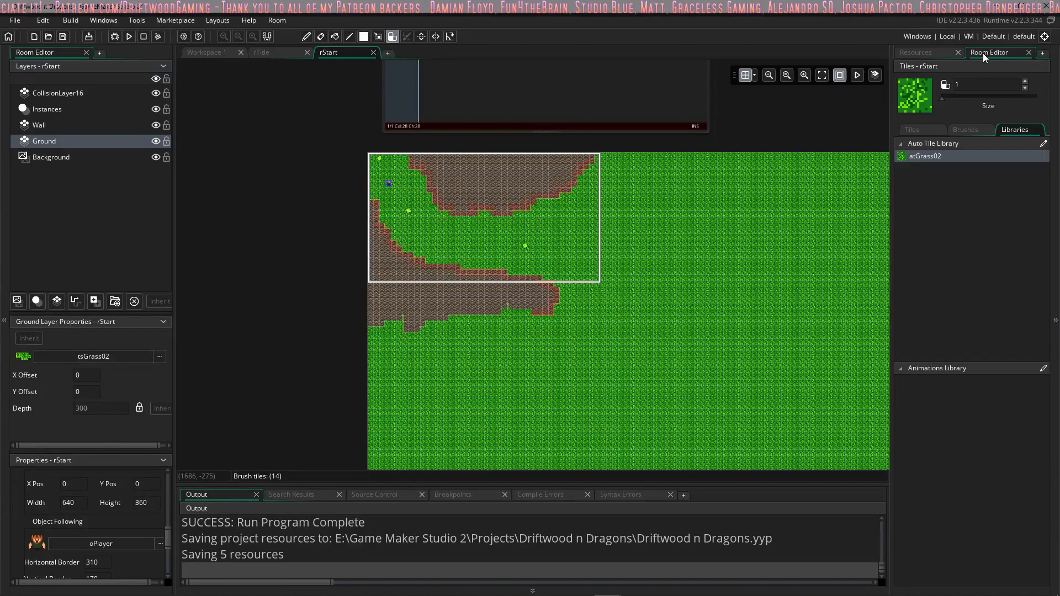
left_click(1012, 131)
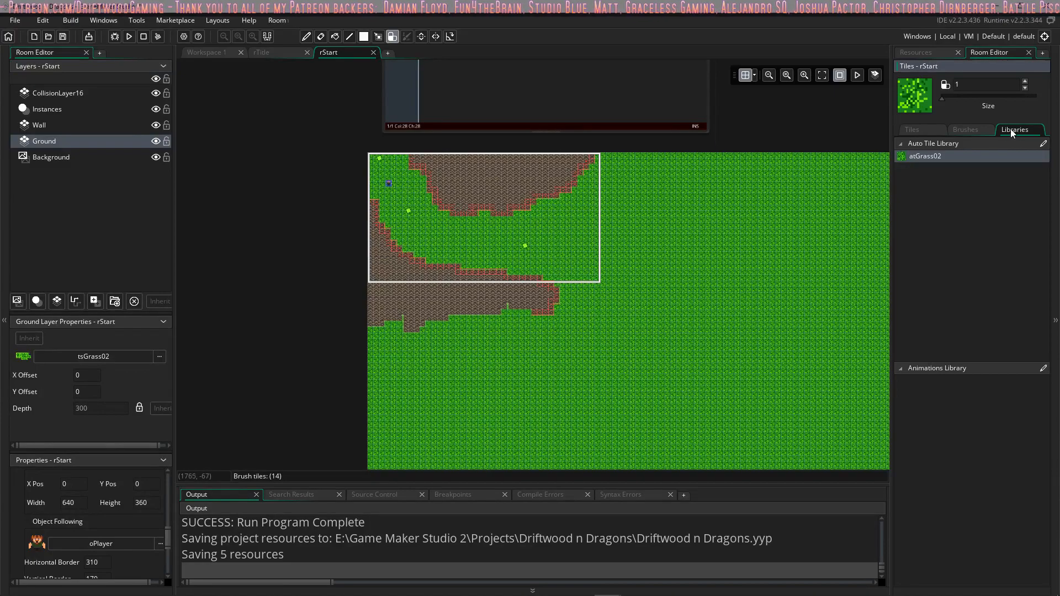
left_click(64, 126)
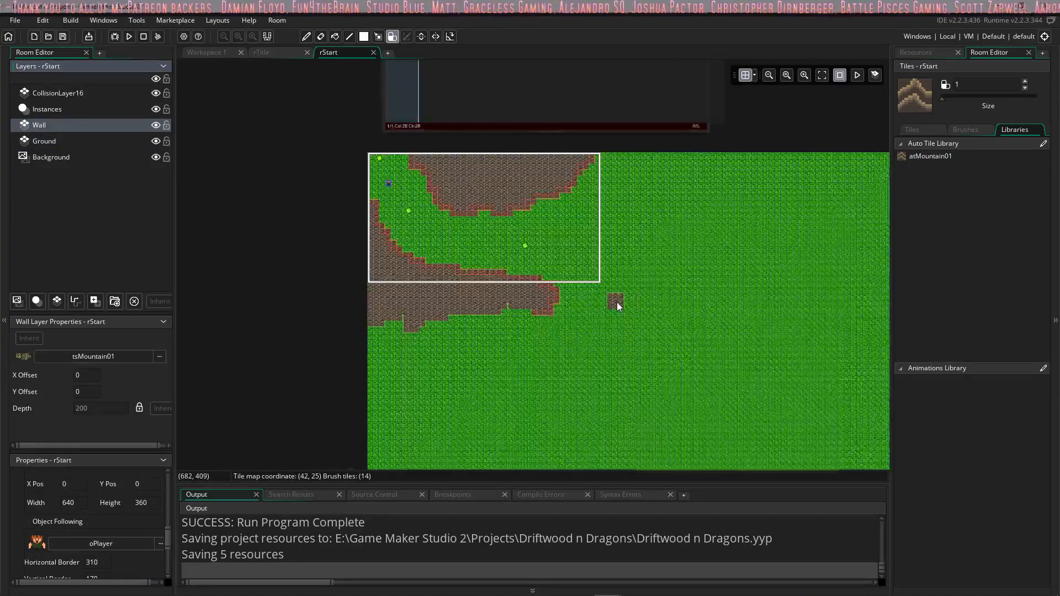
scroll(615, 303, "up", 3, "ctrl")
middle_click_drag(573, 308, 629, 182)
mouse_move(327, 193)
left_mouse_down()
mouse_move(309, 220)
mouse_move(301, 204)
mouse_move(324, 208)
mouse_move(291, 215)
left_mouse_up()
left_click(943, 157)
mouse_move(479, 174)
left_mouse_down()
mouse_move(381, 213)
mouse_move(356, 242)
left_mouse_up()
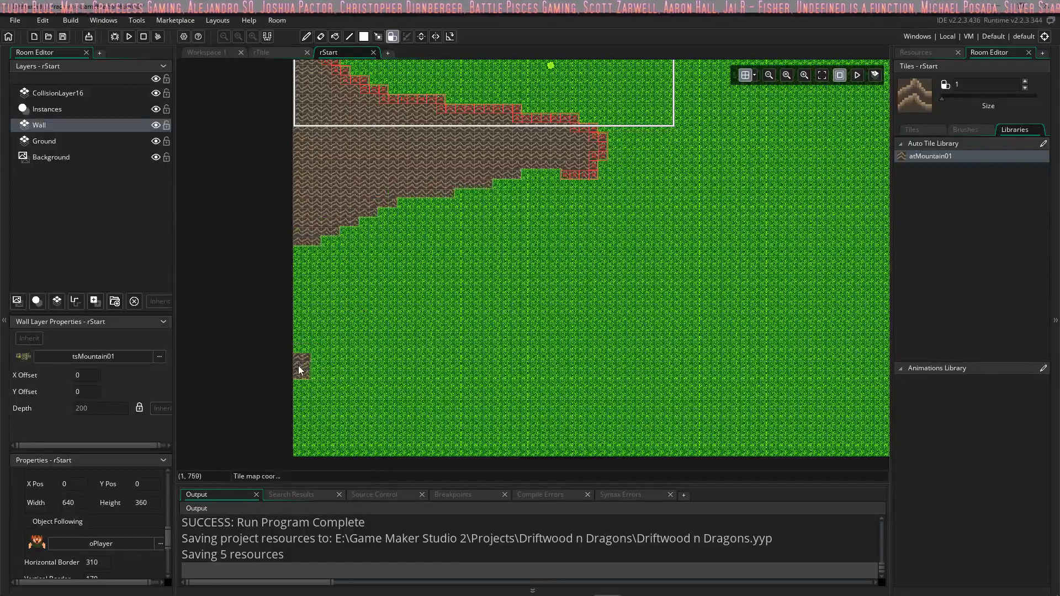
Step: Paint an uneven atMountain01 mountain strip along the bottom edge of the room, starting from its left corner
mouse_move(291, 415)
left_mouse_down()
mouse_move(409, 446)
mouse_move(350, 435)
left_mouse_up()
mouse_move(638, 343)
middle_mouse_down()
mouse_move(548, 338)
mouse_move(512, 292)
middle_mouse_up()
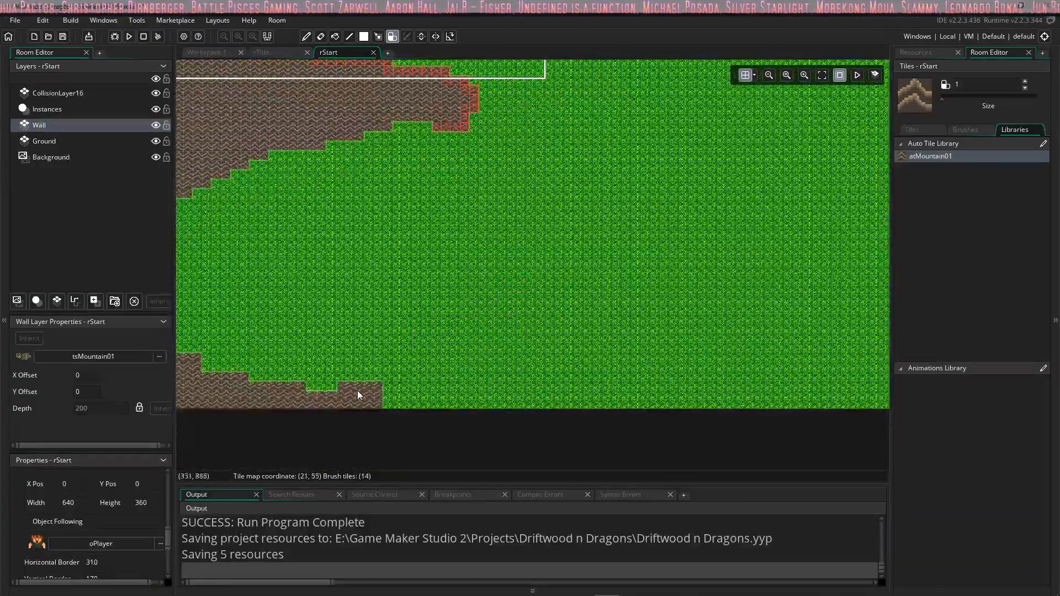
scroll(478, 265, "down", 4, "ctrl")
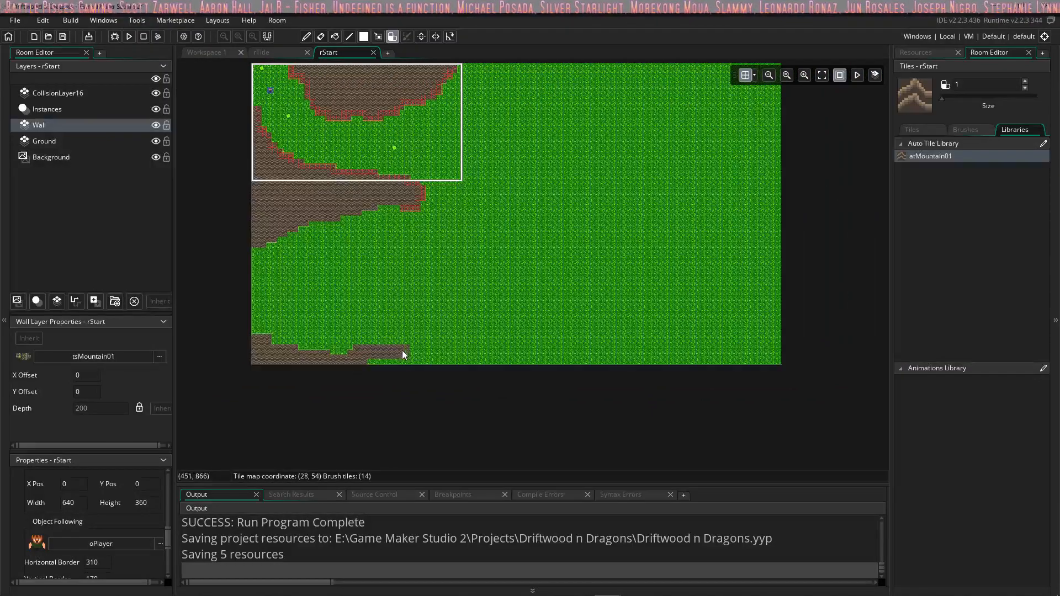
scroll(439, 345, "up", 3, "ctrl")
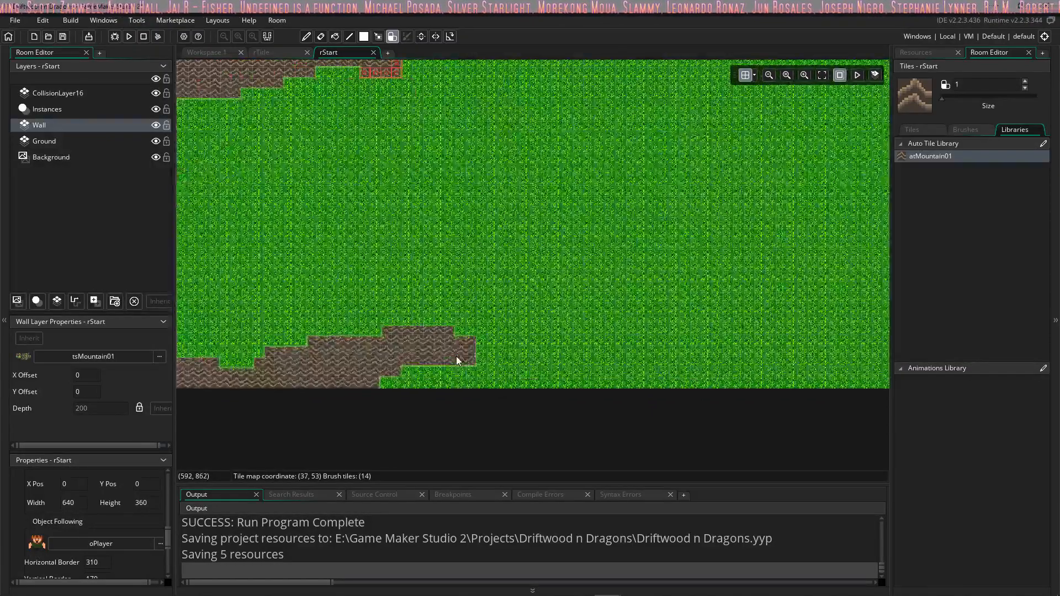
Step: Raise a mountain peak on the bottom wall strip, fill the gap beneath it and extend its base along the room's bottom edge
left_click_drag(456, 348, 477, 296)
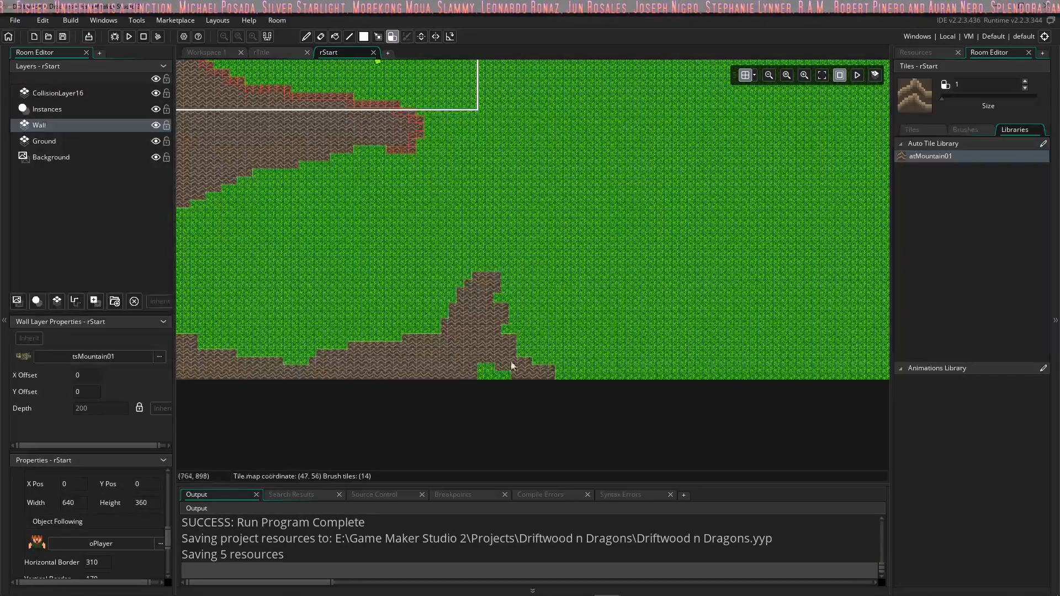
middle_click_drag(581, 313, 417, 362)
middle_click_drag(424, 296, 558, 229)
middle_click_drag(464, 245, 598, 241)
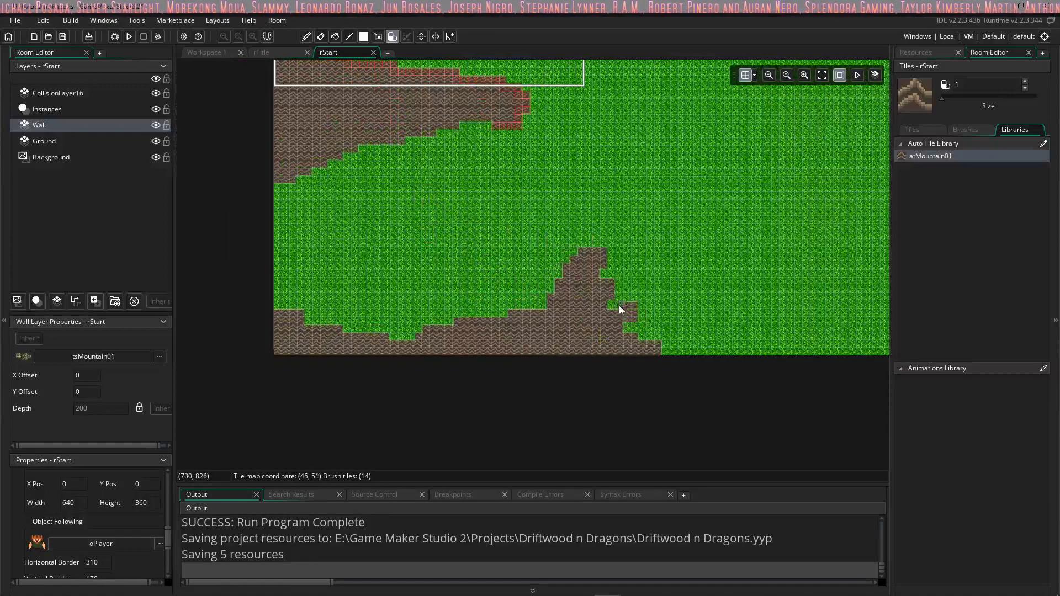
scroll(618, 306, "down", 3, "ctrl")
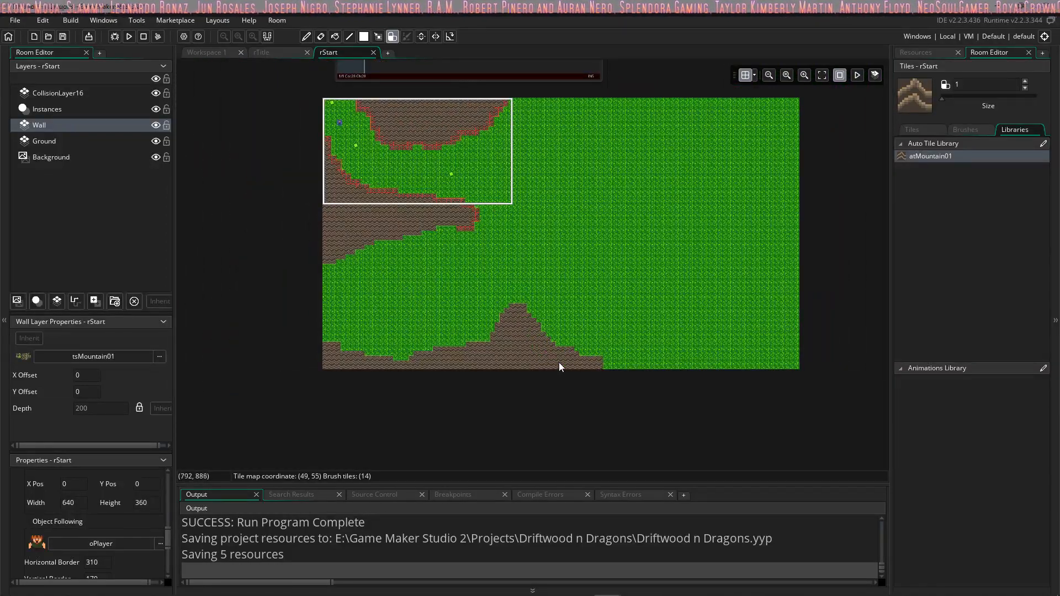
Step: Paint an irregular atMountain01 mountain island in the grass near the middle of the room
middle_click_drag(639, 309, 571, 358)
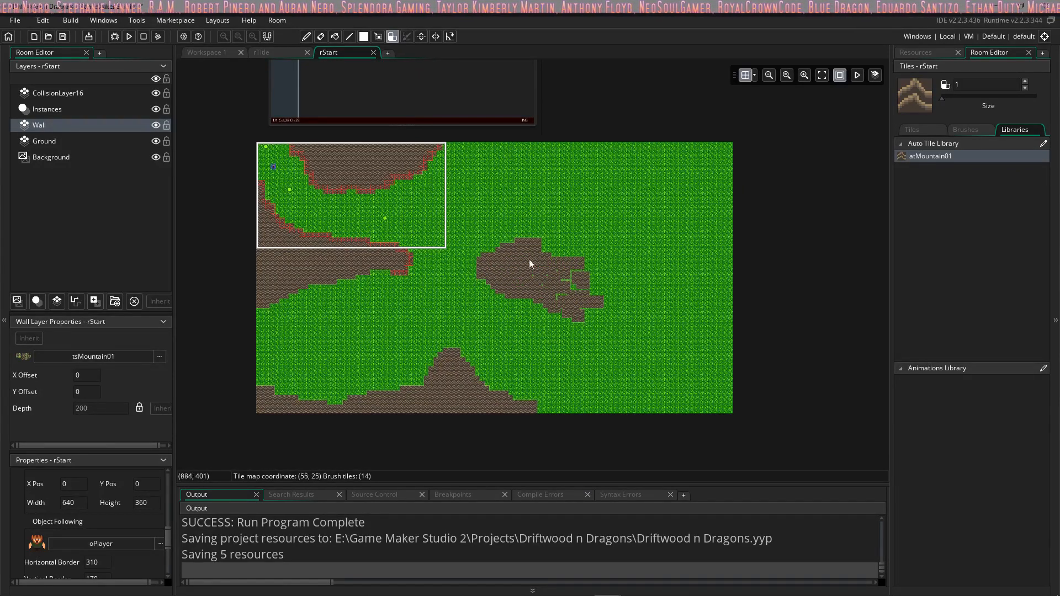
scroll(525, 269, "up", 3, "ctrl")
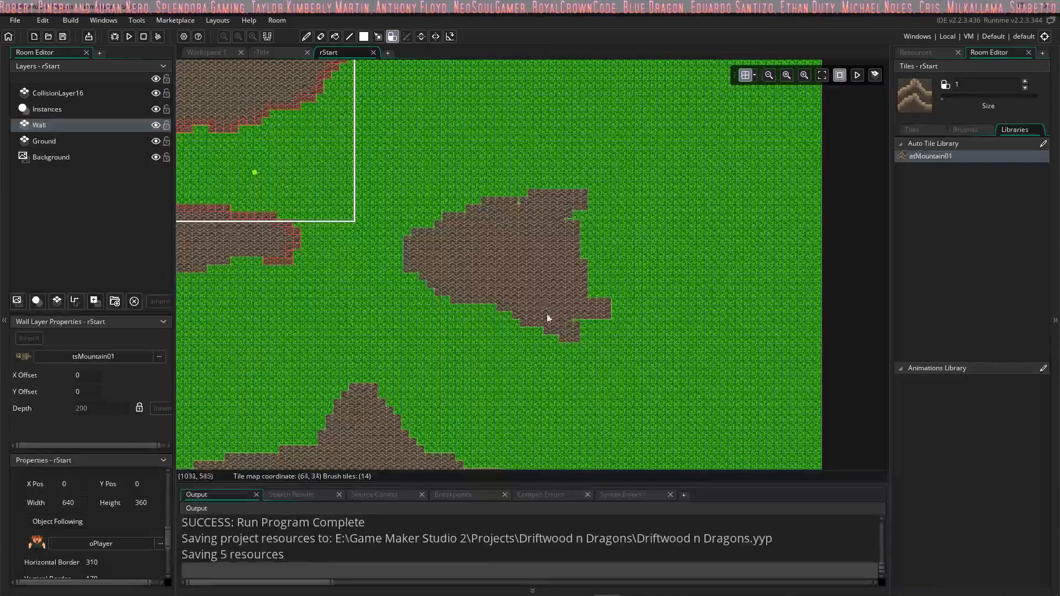
left_click_drag(550, 195, 571, 241)
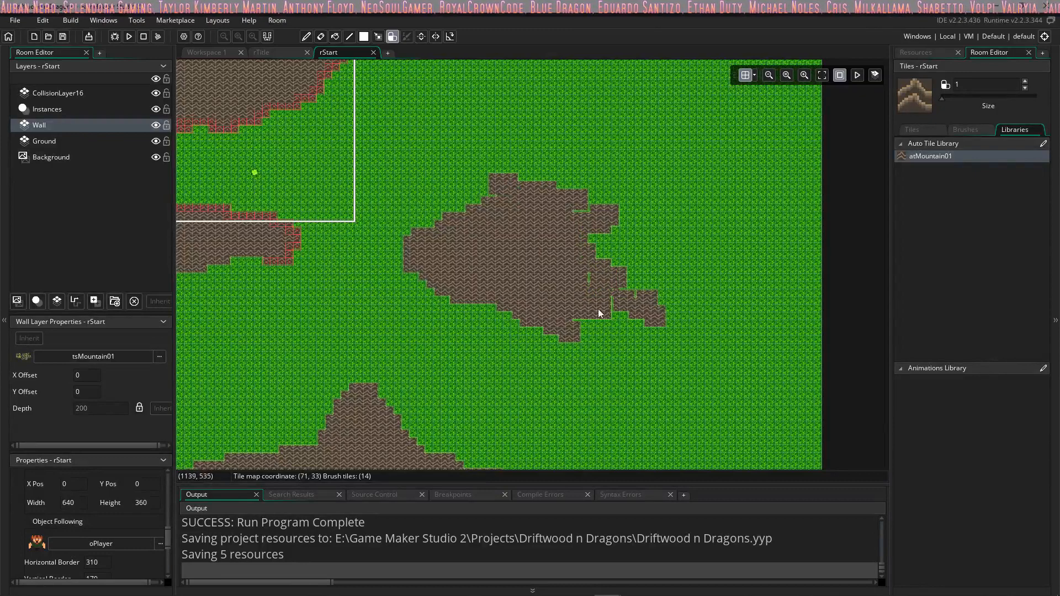
scroll(600, 313, "down", 3, "ctrl")
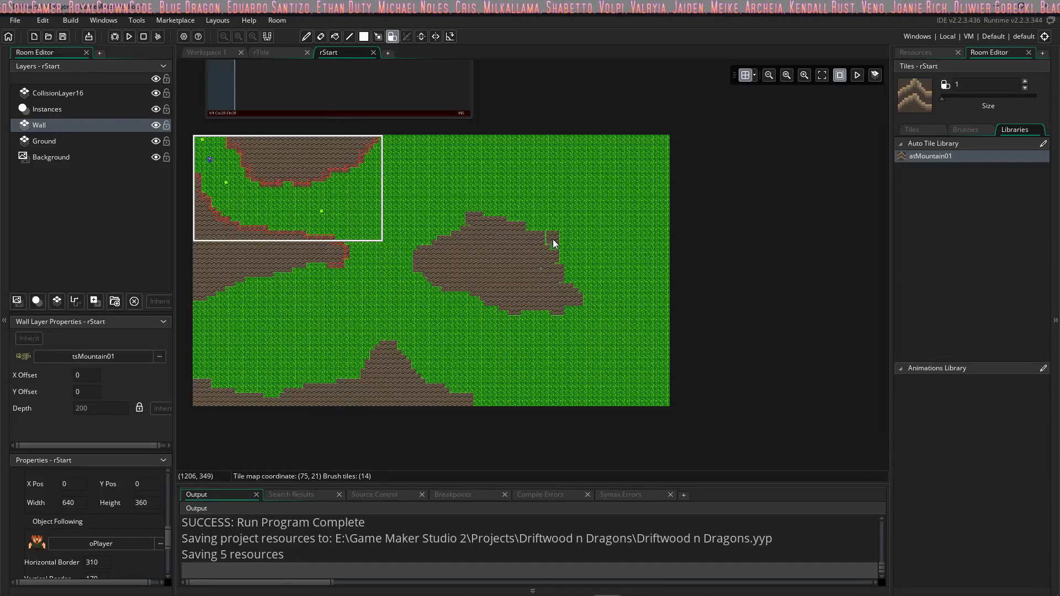
Step: Erase the mountain island in the middle of the room, raising the brush size to 7
mouse_move(554, 244)
left_mouse_down()
mouse_move(545, 236)
mouse_move(546, 295)
left_mouse_up()
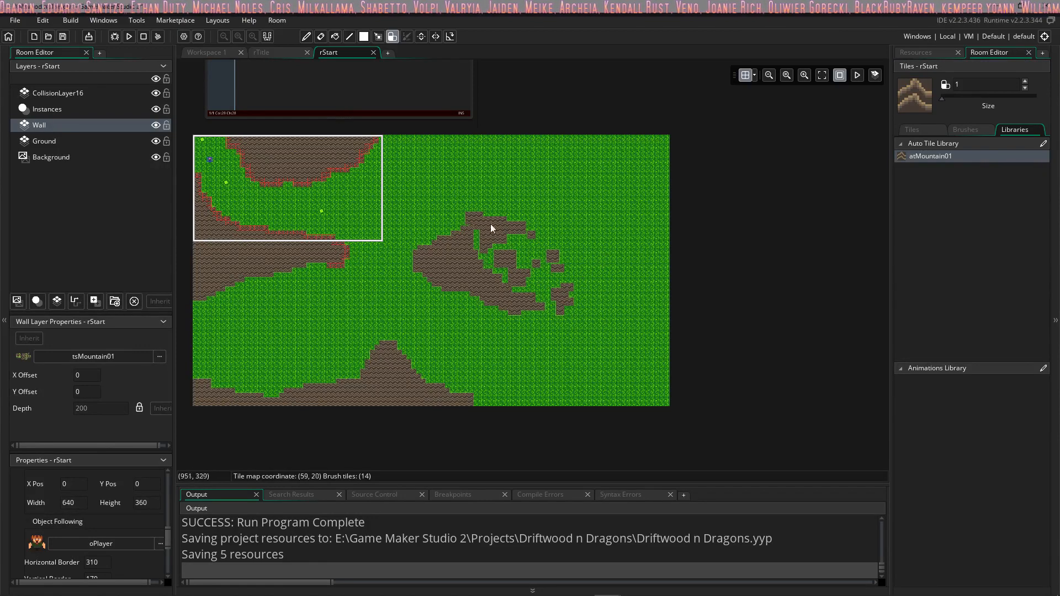
left_click_drag(942, 99, 956, 99)
left_click_drag(525, 267, 490, 254)
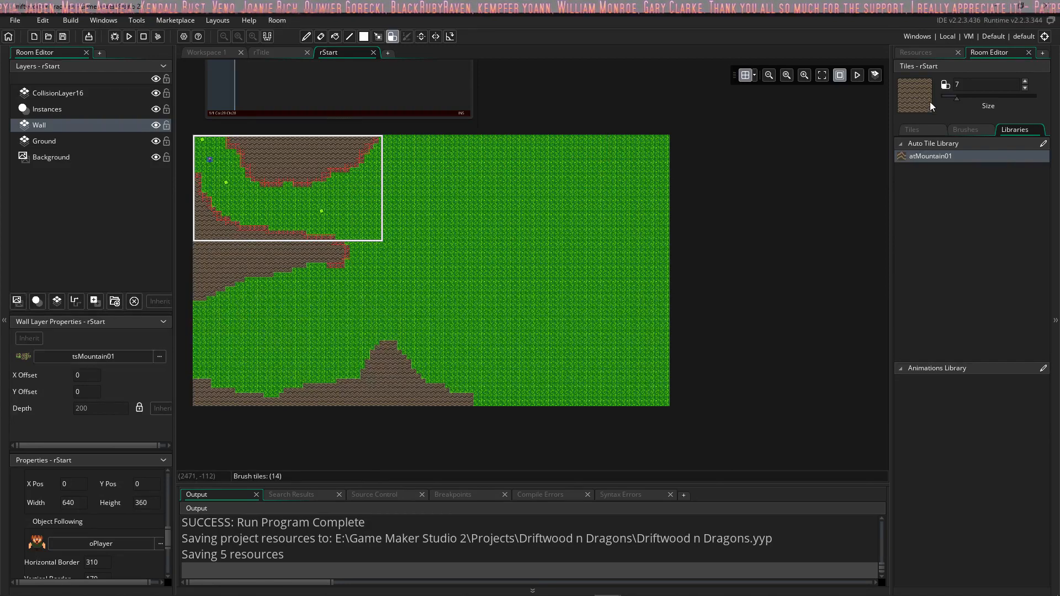
Step: Paint a mountain wall along the room's upper edge sloping down at its right corner, and curl the bottom peak into a leftward hook with brush size 1
left_click_drag(961, 98, 945, 99)
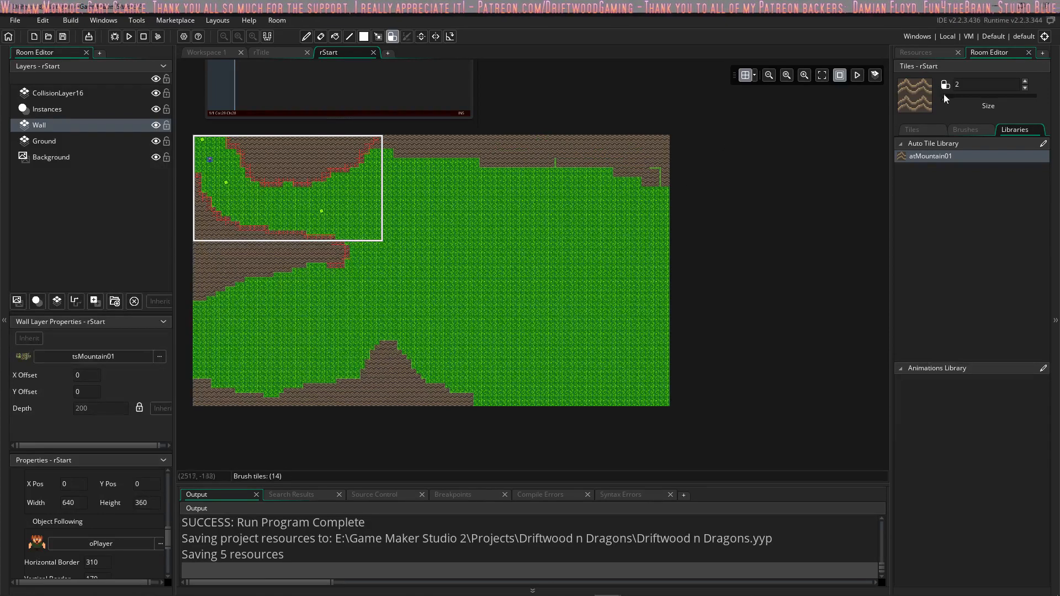
left_click_drag(945, 98, 925, 104)
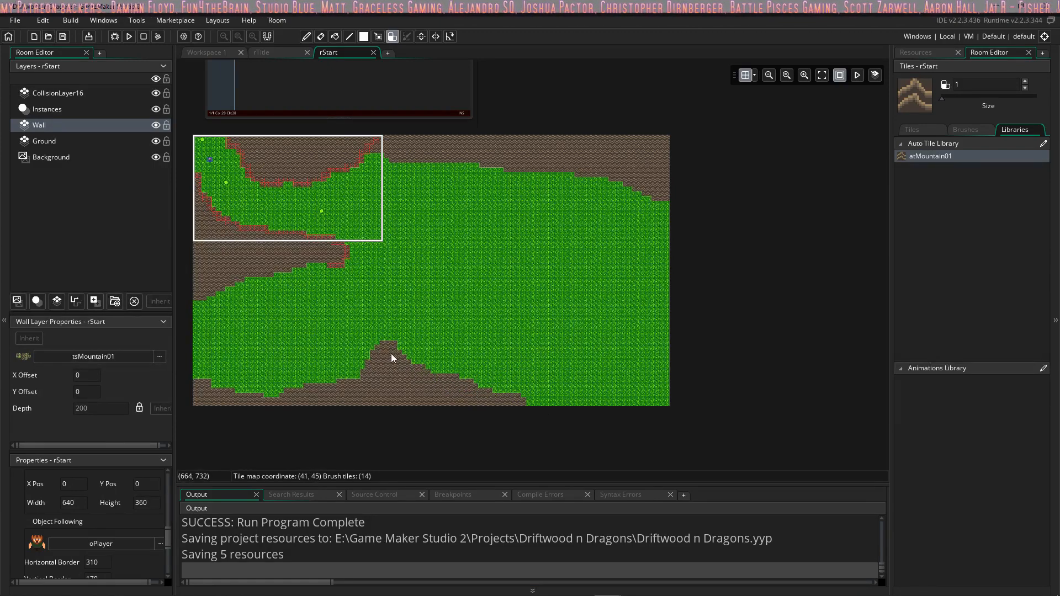
left_click_drag(332, 341, 320, 333)
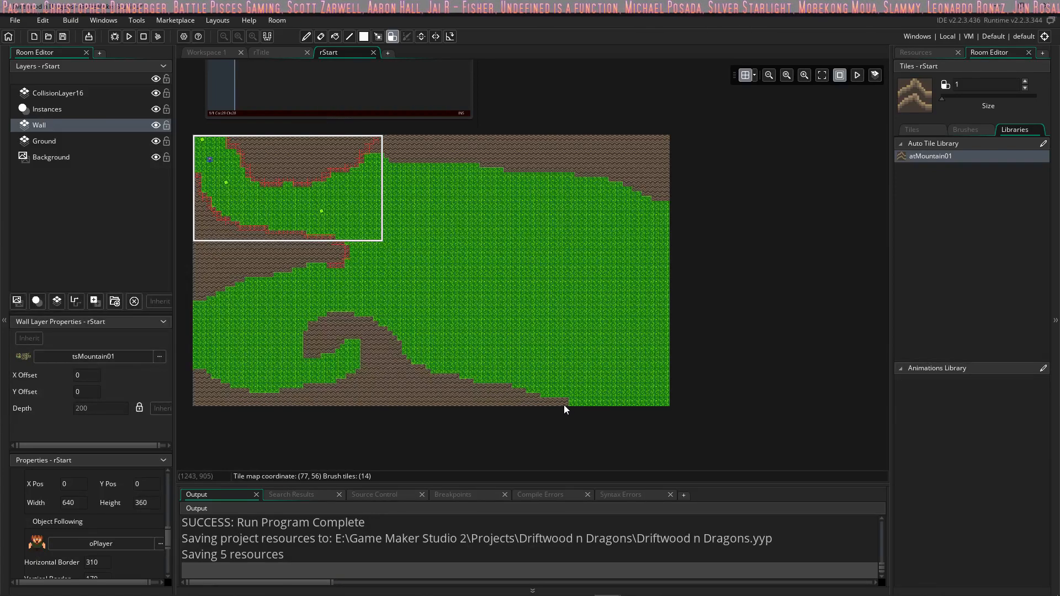
left_click_drag(661, 198, 678, 220)
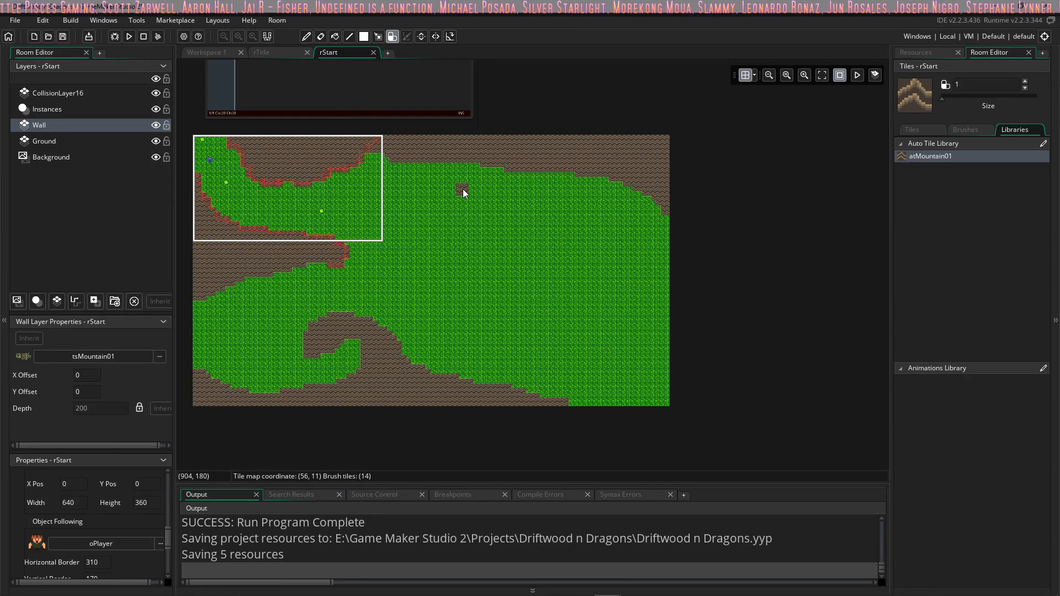
Step: On CollisionLayer16, erase the stray collision tiles near the camera frame's upper right corner and pencil red collision tiles along the mountain edge there
scroll(529, 251, "up", 2)
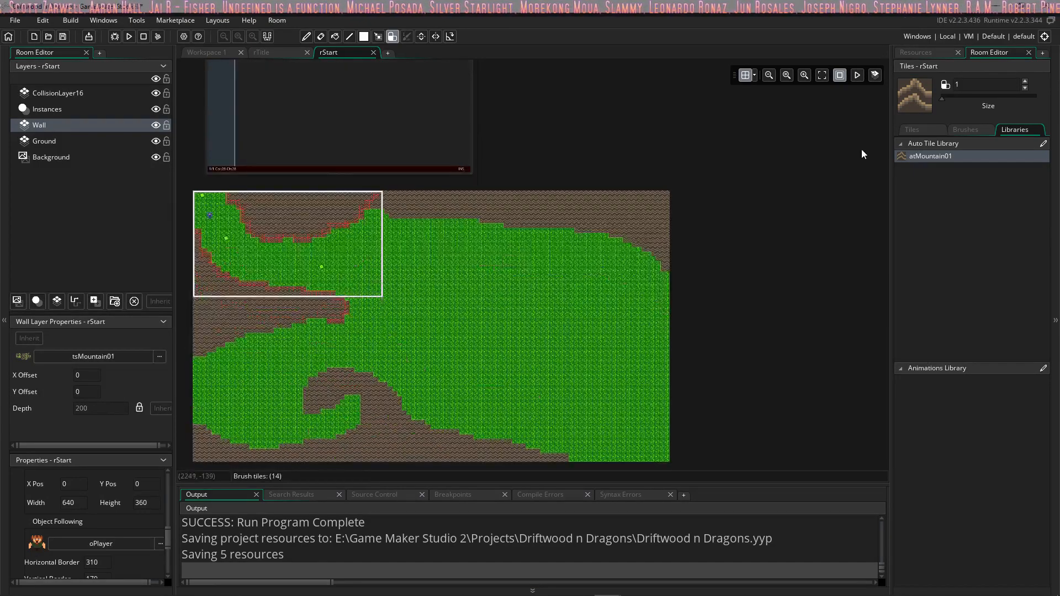
scroll(397, 243, "up", 5, "ctrl")
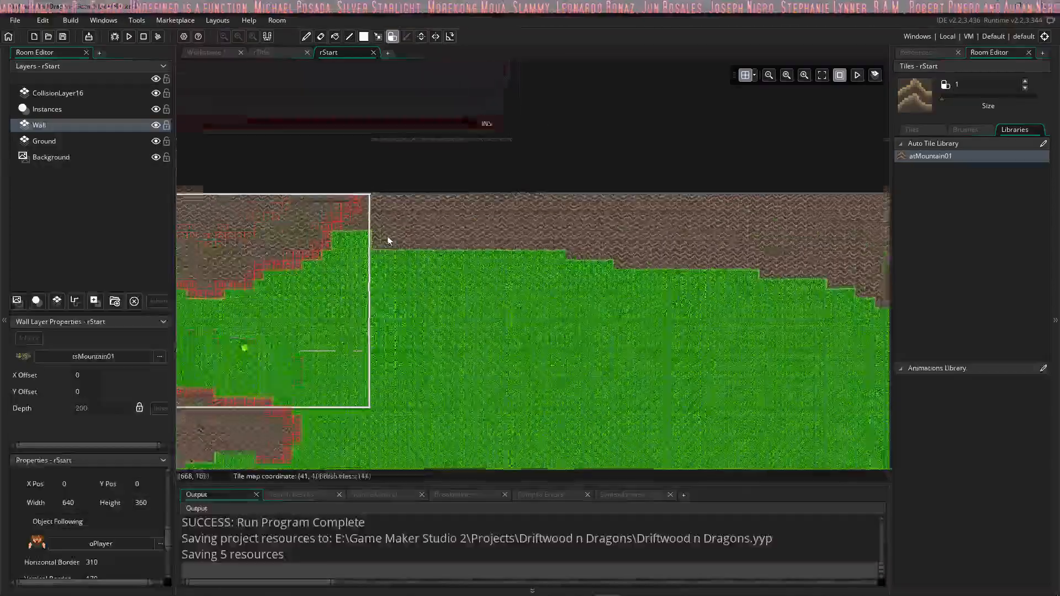
left_click(62, 94)
left_click(932, 130)
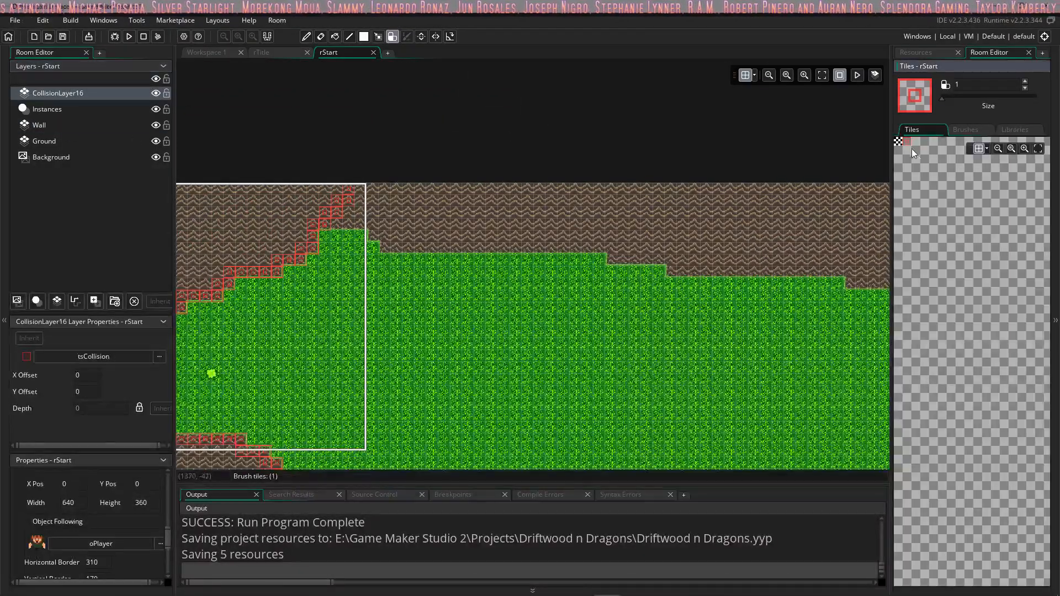
right_click_drag(350, 191, 323, 215)
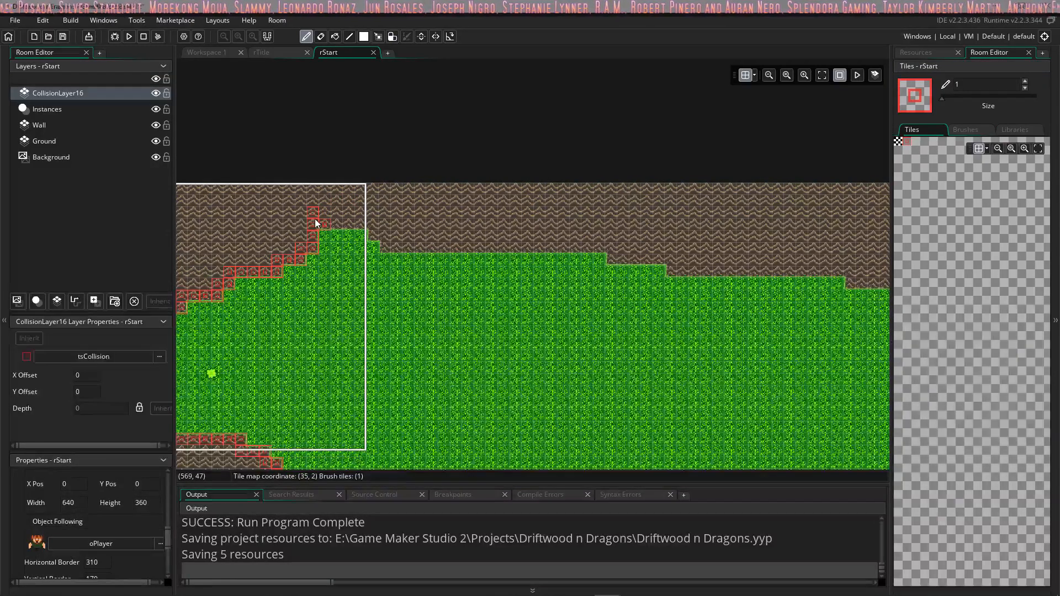
mouse_move(317, 223)
left_mouse_down()
mouse_move(359, 224)
mouse_move(371, 236)
left_mouse_up()
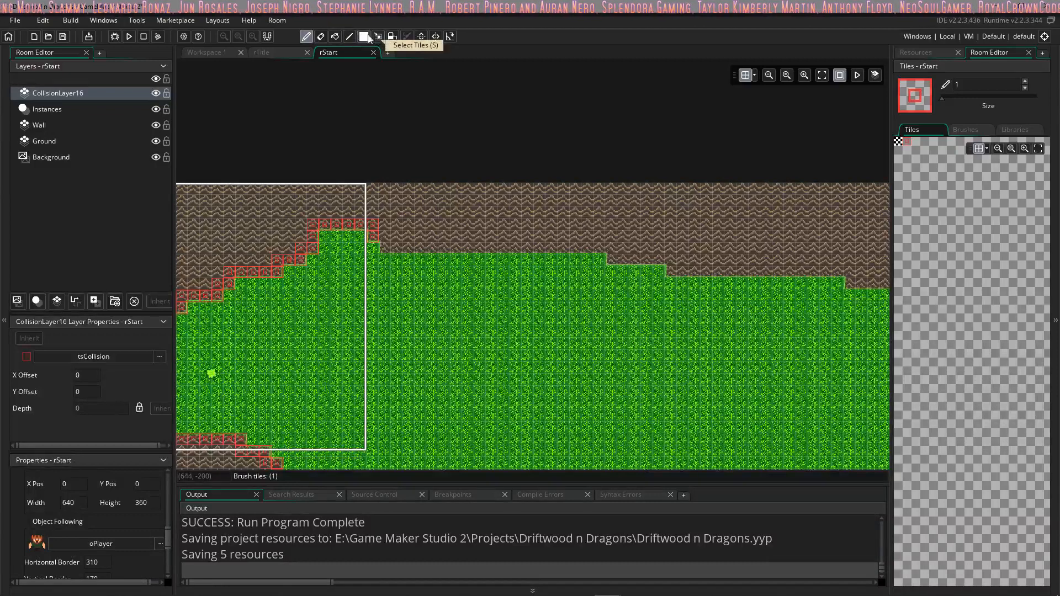
Step: Use the line tool to trace collision tiles along the underside of the upper mountain wall to the room's right edge
left_click(349, 37)
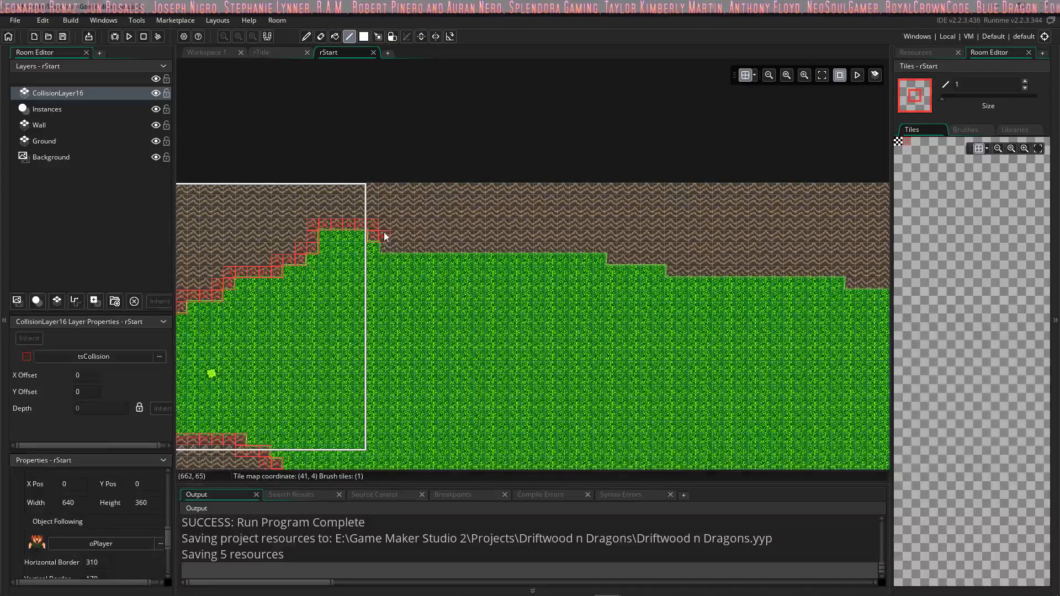
mouse_move(386, 238)
left_mouse_down()
mouse_move(440, 249)
mouse_move(602, 242)
mouse_move(661, 260)
mouse_move(836, 272)
left_mouse_up()
middle_click_drag(839, 265, 661, 260)
mouse_move(516, 276)
left_mouse_down()
mouse_move(706, 193)
mouse_move(684, 250)
mouse_move(600, 272)
mouse_move(520, 276)
mouse_move(333, 254)
left_mouse_up()
left_click_drag(601, 281, 611, 277)
mouse_move(621, 293)
left_mouse_down()
mouse_move(700, 319)
mouse_move(743, 369)
left_mouse_up()
Step: Line the bottom mountain's right slope with collision tiles, from its lower right end up towards the hook
middle_click_drag(645, 354, 768, 154)
scroll(624, 222, "down", 6)
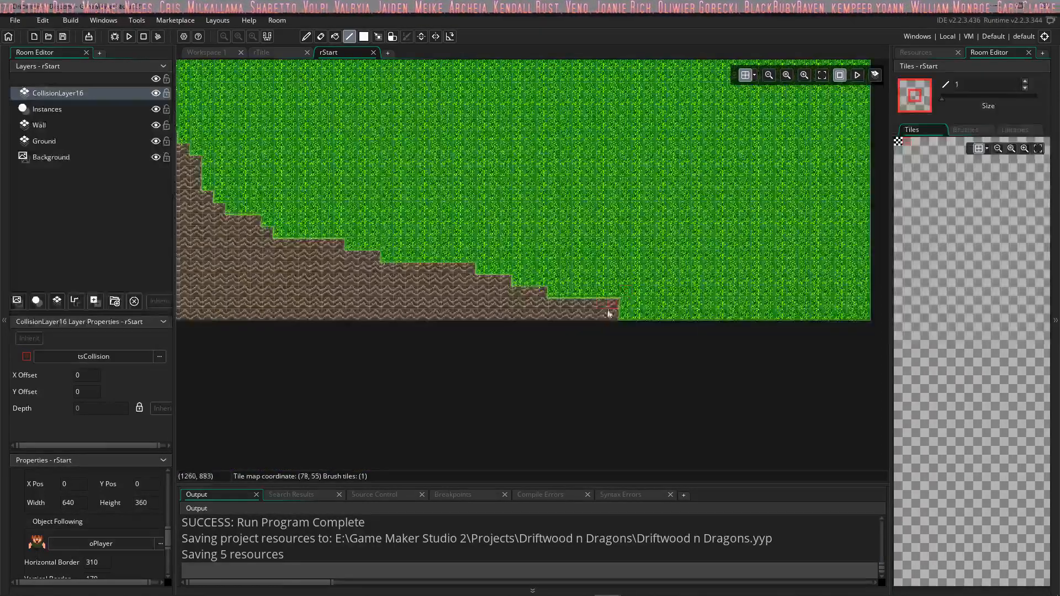
mouse_move(615, 317)
left_mouse_down()
mouse_move(545, 304)
mouse_move(506, 283)
left_mouse_up()
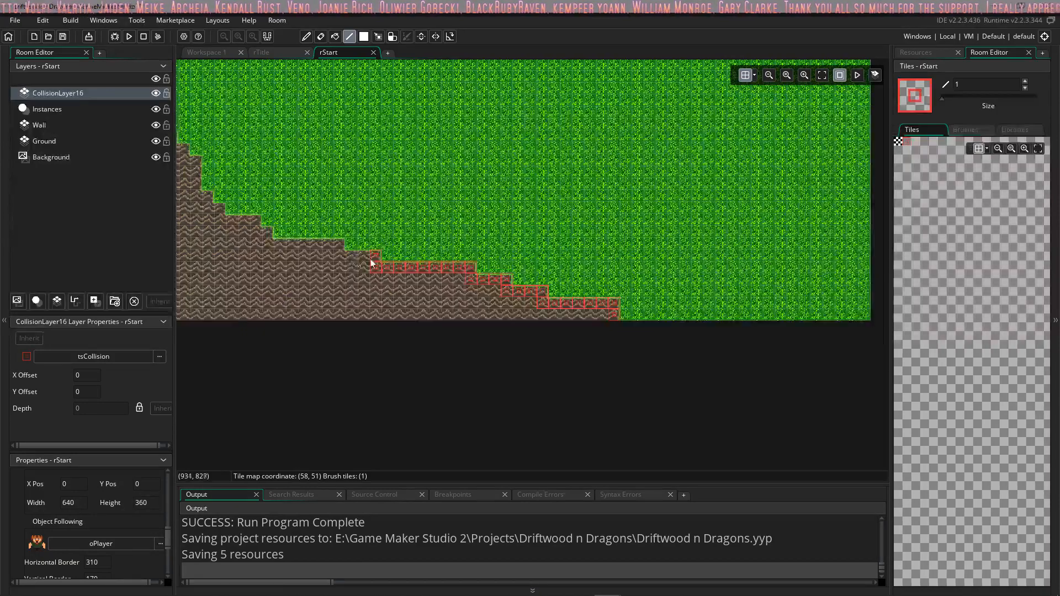
mouse_move(376, 265)
middle_mouse_down()
mouse_move(660, 280)
mouse_move(635, 279)
middle_mouse_up()
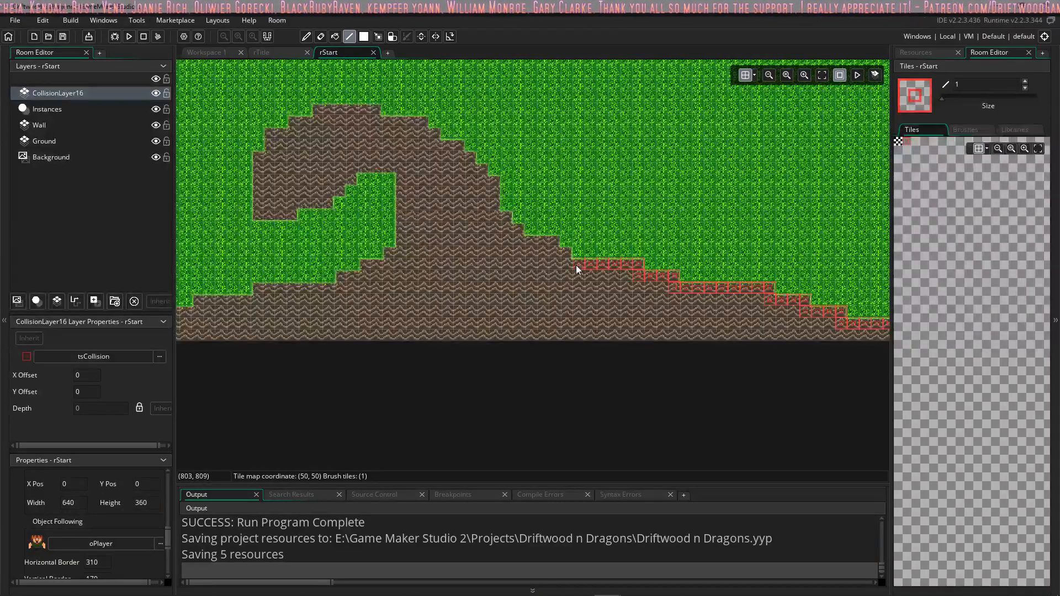
mouse_move(558, 250)
left_mouse_down()
mouse_move(508, 230)
mouse_move(495, 182)
left_mouse_up()
middle_click_drag(533, 195, 609, 254)
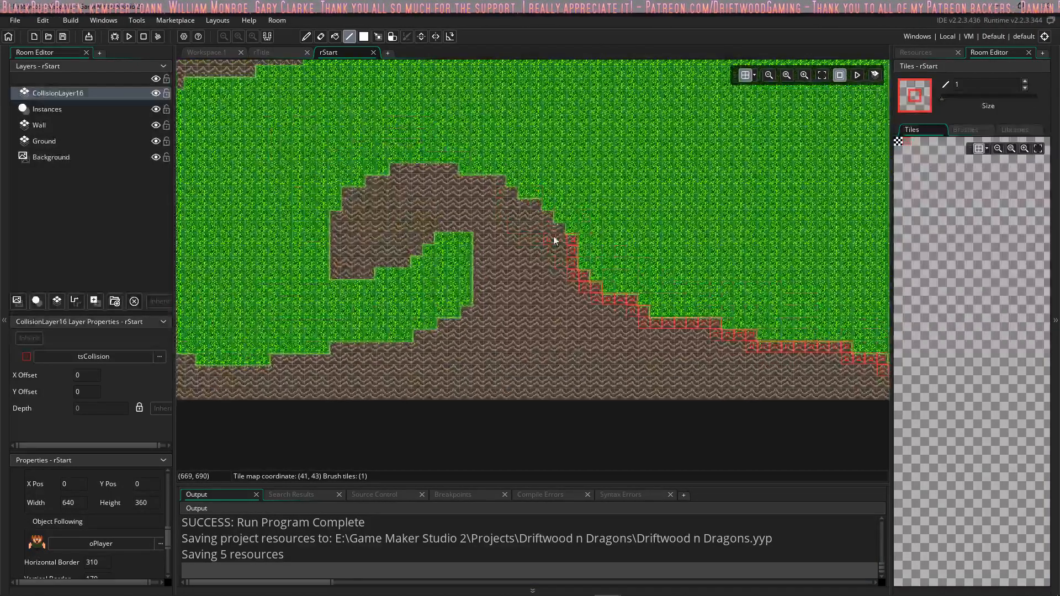
Step: Trace collision tiles around the hook's outer curve, tip and inner hollow, continuing along the slope below the hollow
mouse_move(554, 241)
left_mouse_down()
mouse_move(498, 185)
mouse_move(401, 176)
mouse_move(353, 196)
left_mouse_up()
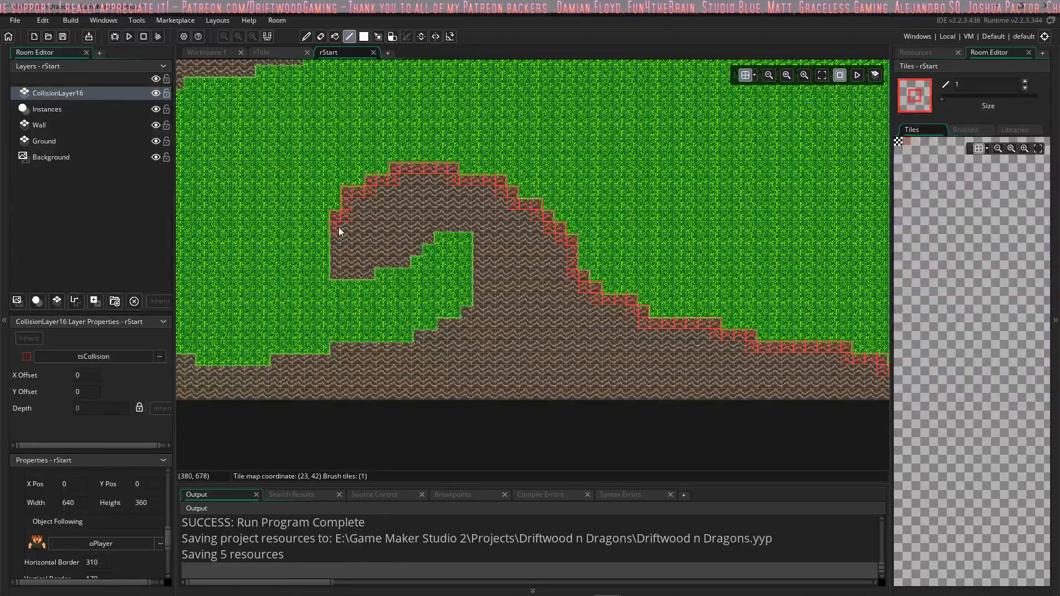
mouse_move(339, 264)
left_mouse_down()
mouse_move(369, 273)
mouse_move(436, 231)
mouse_move(487, 239)
left_mouse_up()
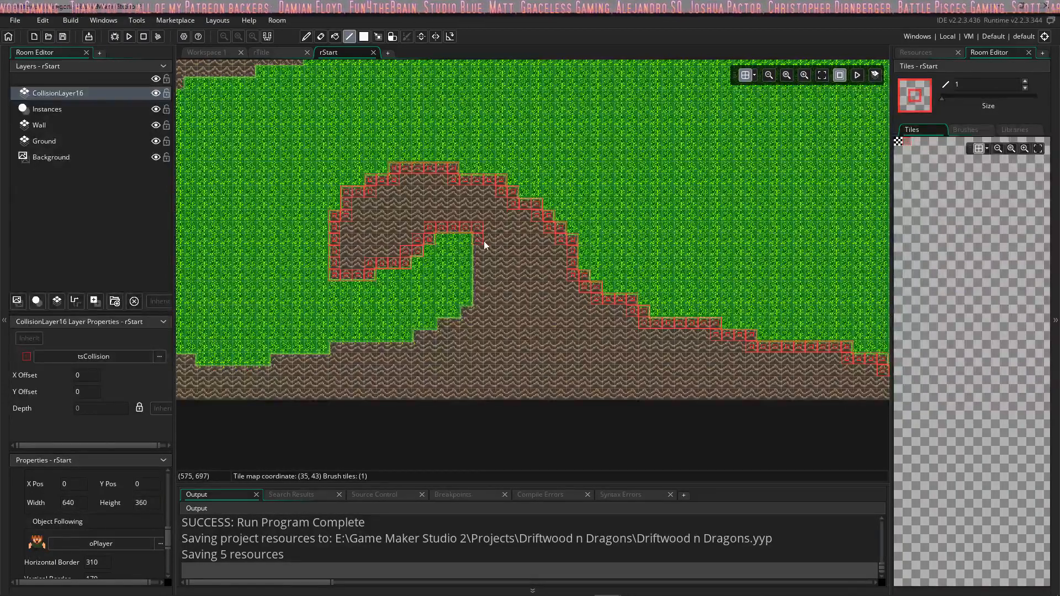
left_click_drag(483, 309, 381, 354)
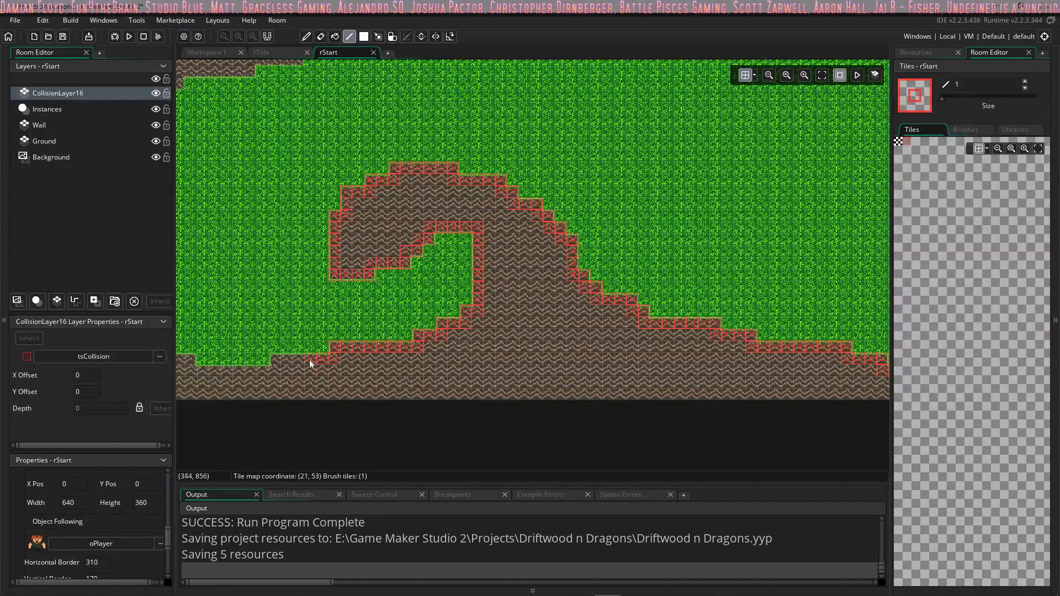
Step: Continue the collision tiles along the bottom wall's upper edge to the room's left edge
left_click_drag(310, 360, 226, 372)
middle_click_drag(229, 332, 333, 316)
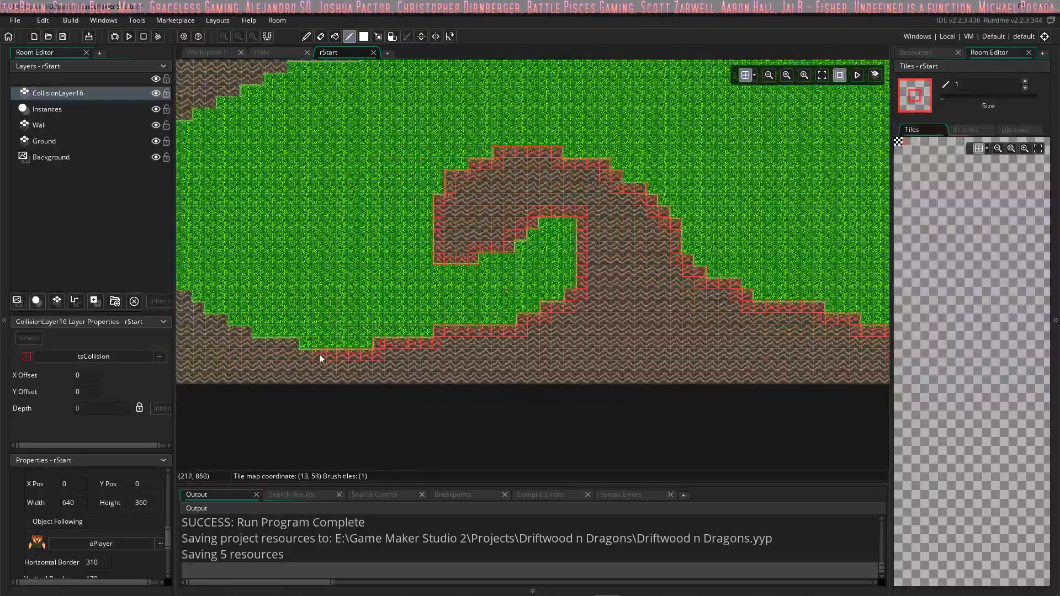
middle_click_drag(281, 354, 431, 358)
left_click_drag(431, 359, 318, 300)
middle_click_drag(453, 296, 391, 286)
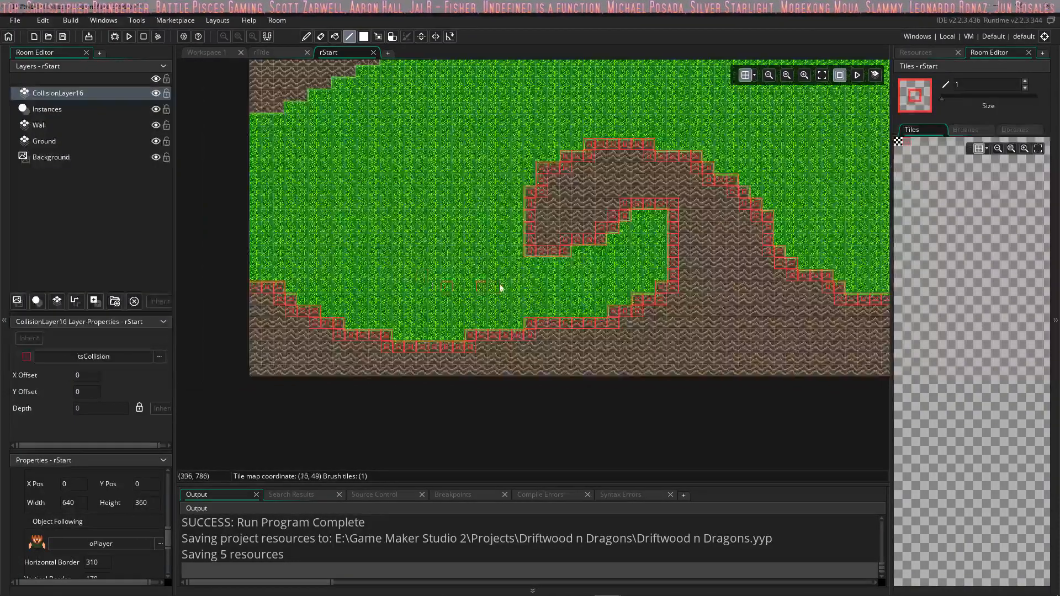
Step: Line the underside of the left mountain below the camera frame with collision tiles, from its tip to the room's left edge
scroll(520, 279, "down", 4)
middle_click_drag(657, 267, 518, 298)
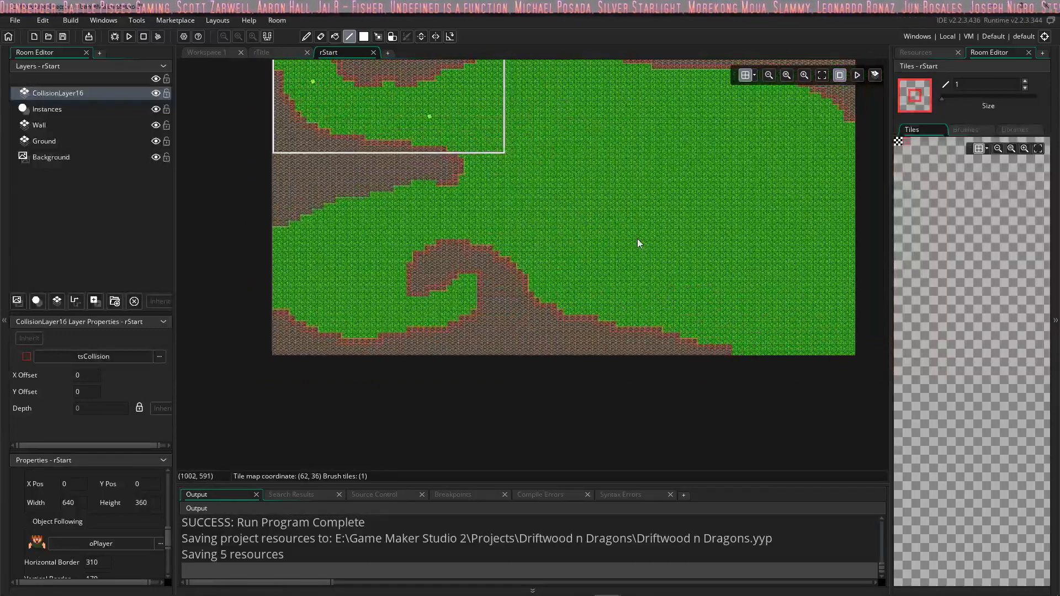
middle_click_drag(442, 184, 512, 223)
scroll(511, 223, "up", 4)
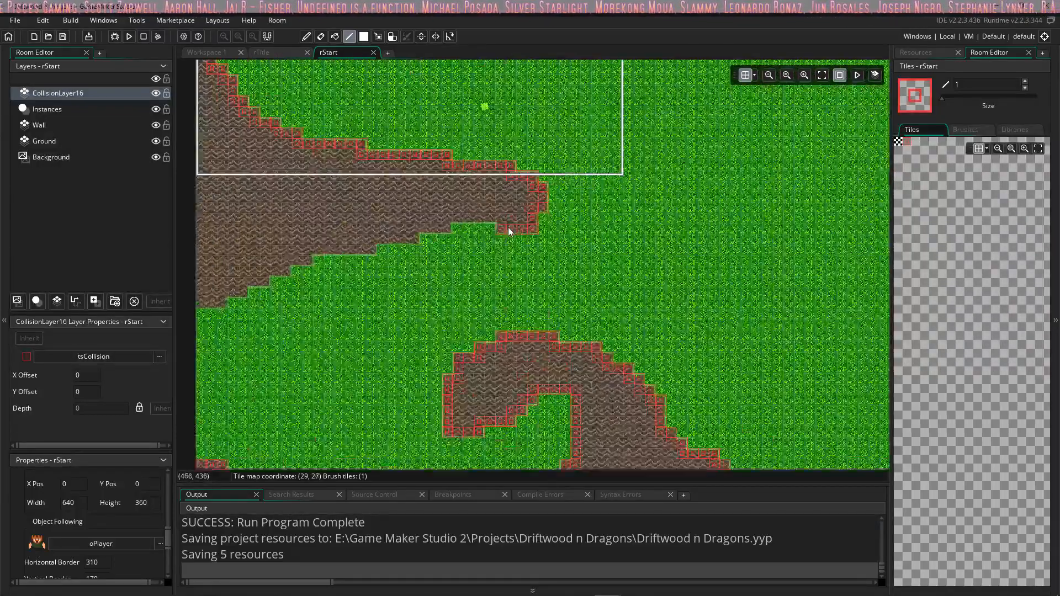
mouse_move(500, 223)
left_mouse_down()
mouse_move(457, 219)
mouse_move(366, 250)
left_mouse_up()
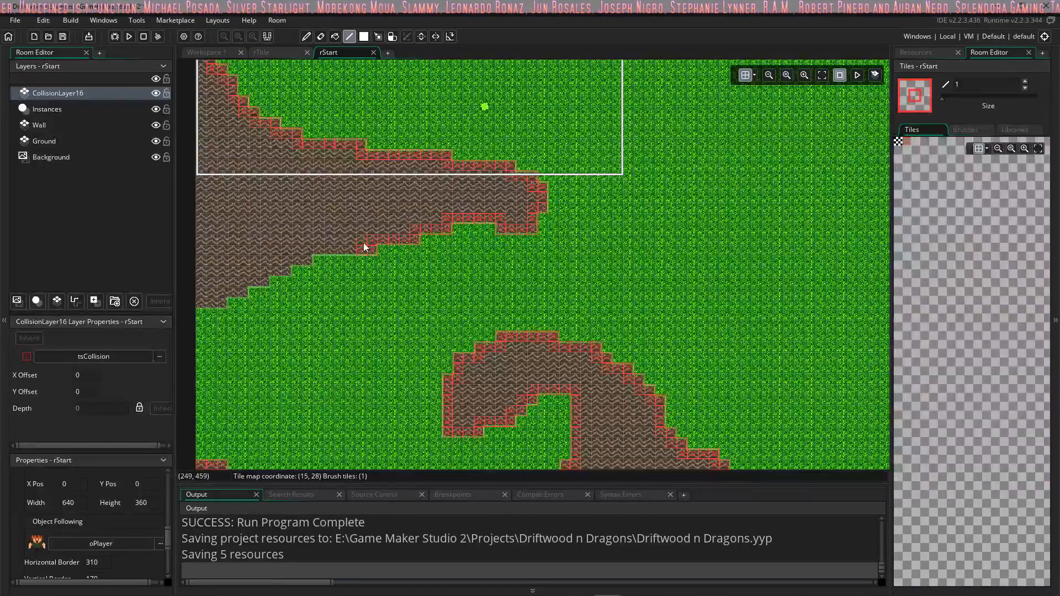
left_click(307, 252)
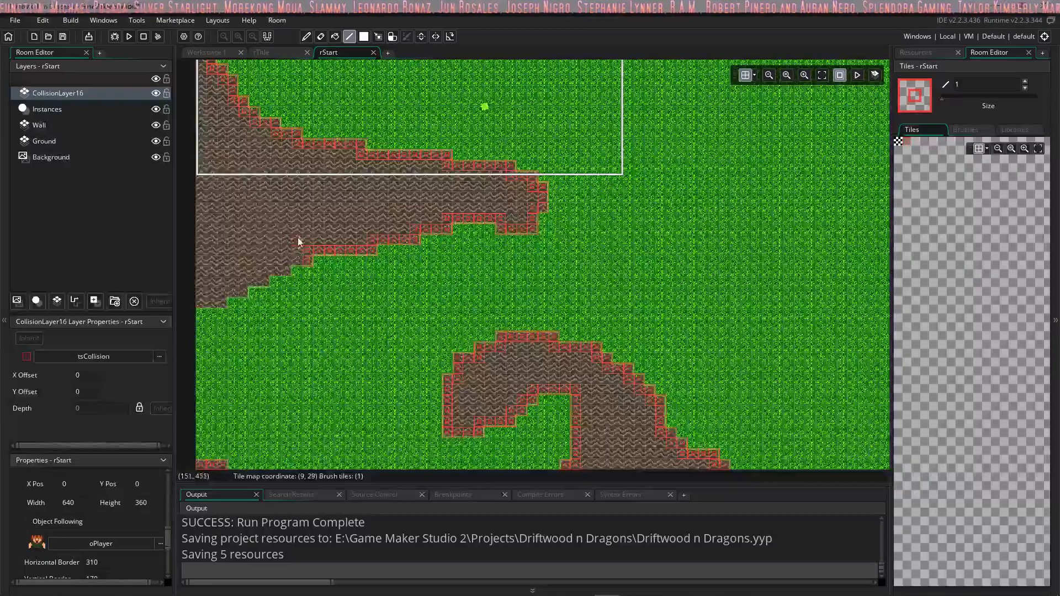
middle_click_drag(301, 240, 401, 233)
left_click_drag(399, 238, 306, 281)
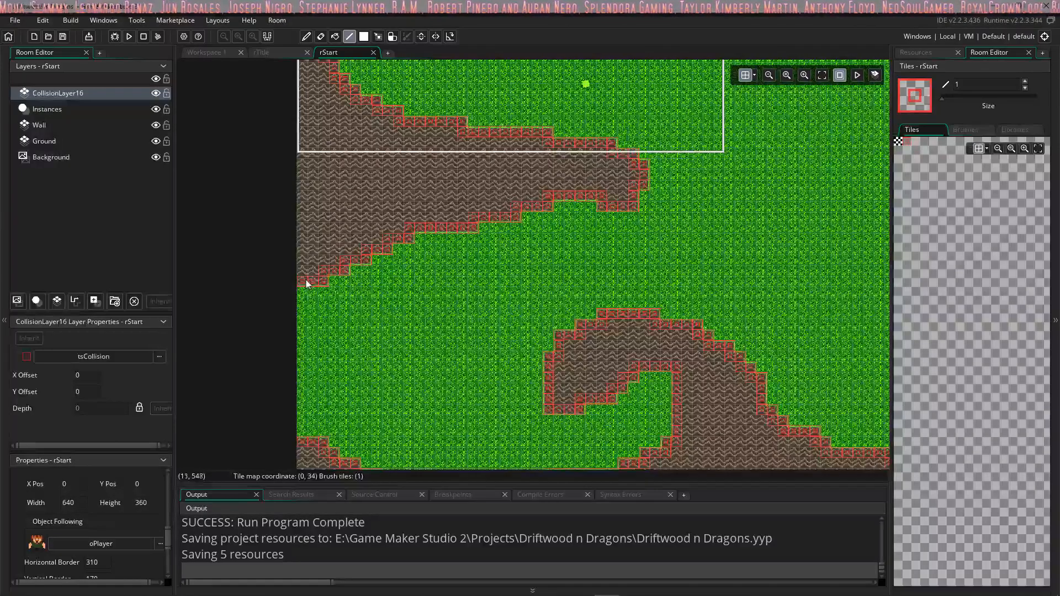
middle_click_drag(578, 243, 548, 273)
scroll(548, 273, "down", 2, "ctrl")
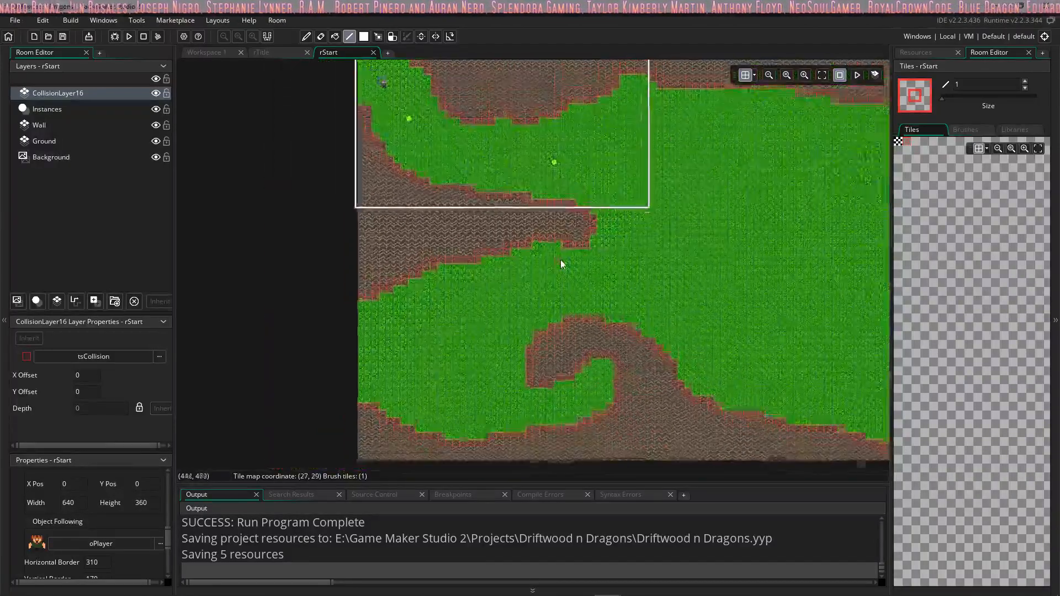
scroll(589, 257, "down", 2)
scroll(626, 210, "down", 1, "ctrl")
middle_click_drag(627, 206, 478, 332)
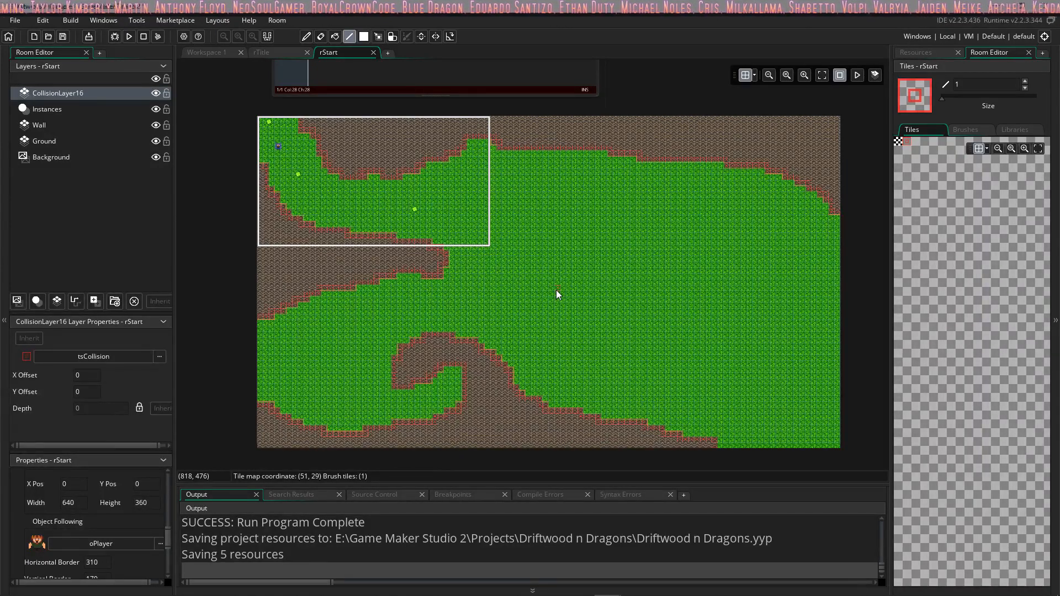
scroll(555, 290, "up", 3, "ctrl")
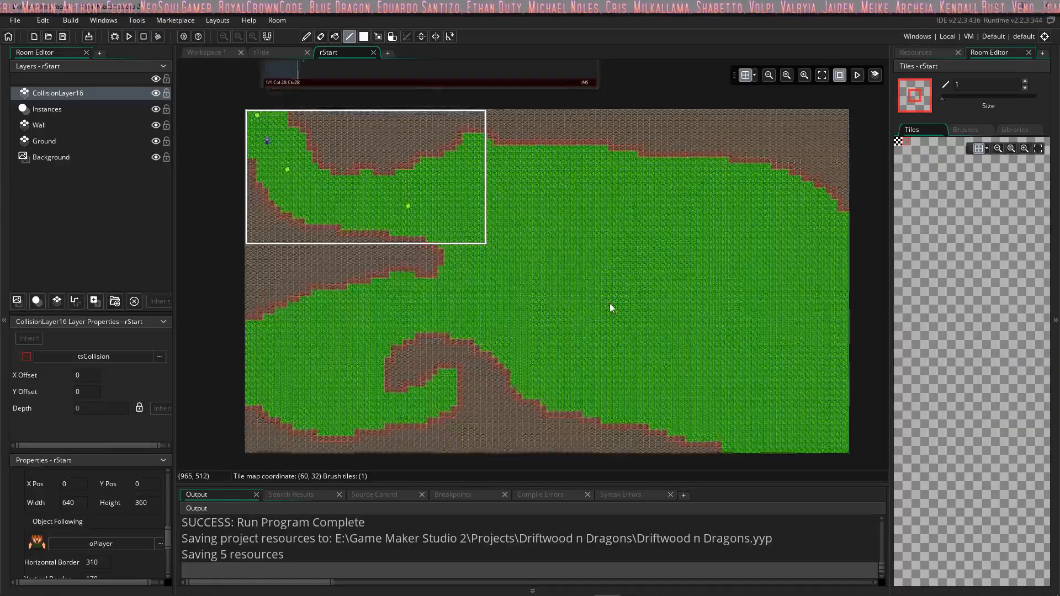
scroll(556, 288, "down", 4, "ctrl")
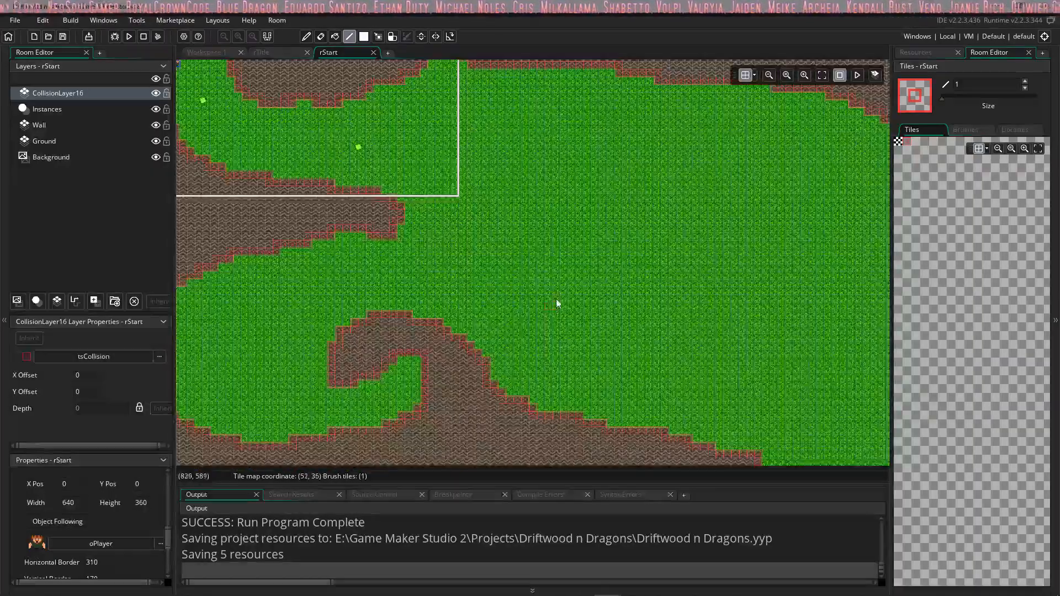
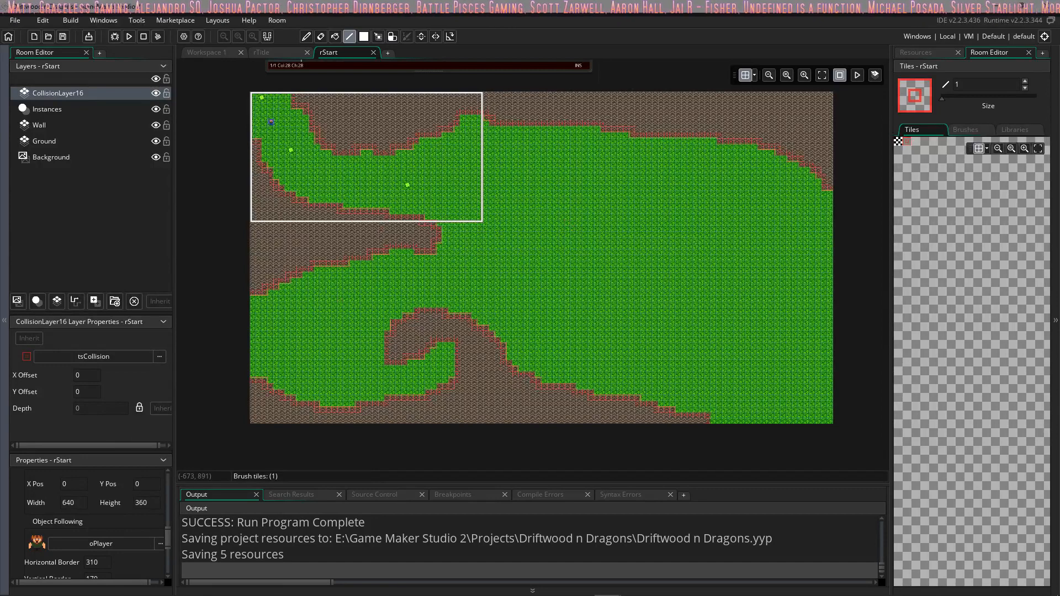
Step: Save the project and run the game in a maximized window, starting play from the title screen
left_click(63, 36)
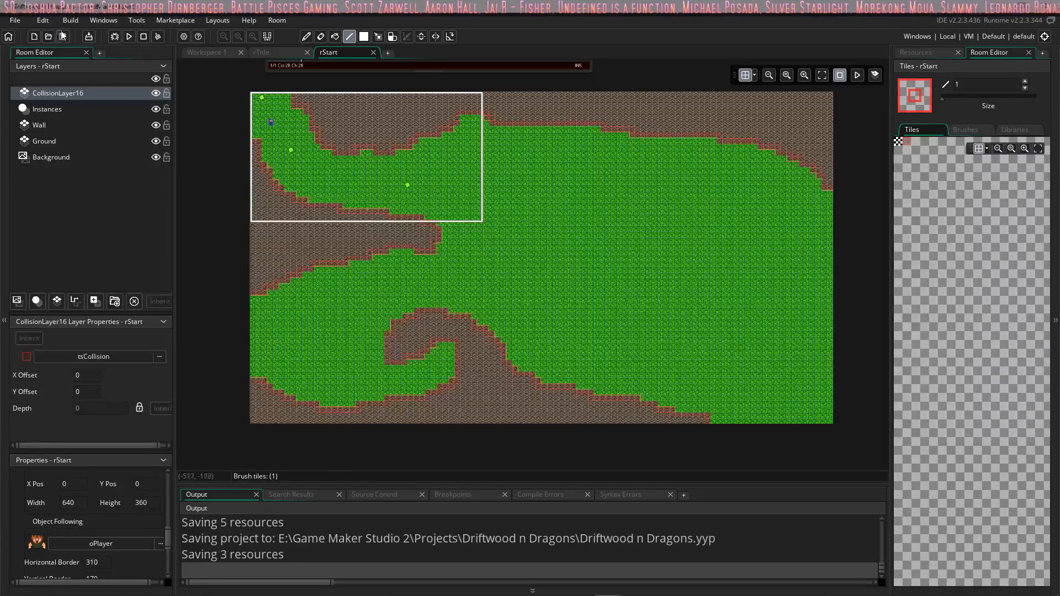
left_click(130, 36)
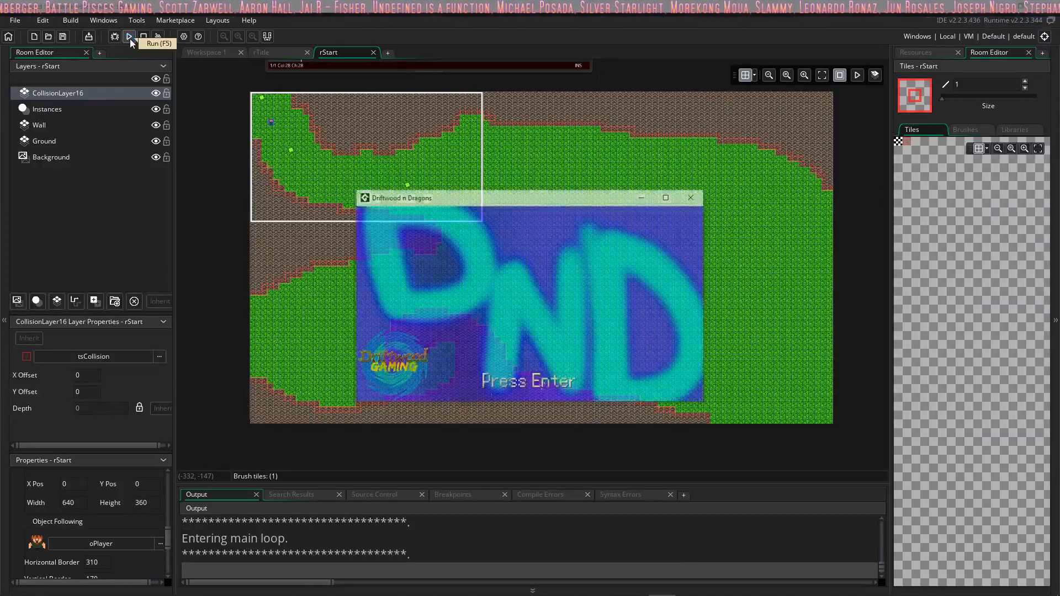
left_click(668, 196)
key("Return")
Step: Walk the player down along the southwestern rock edge to test the collision tiles while they are shown
key("Right")
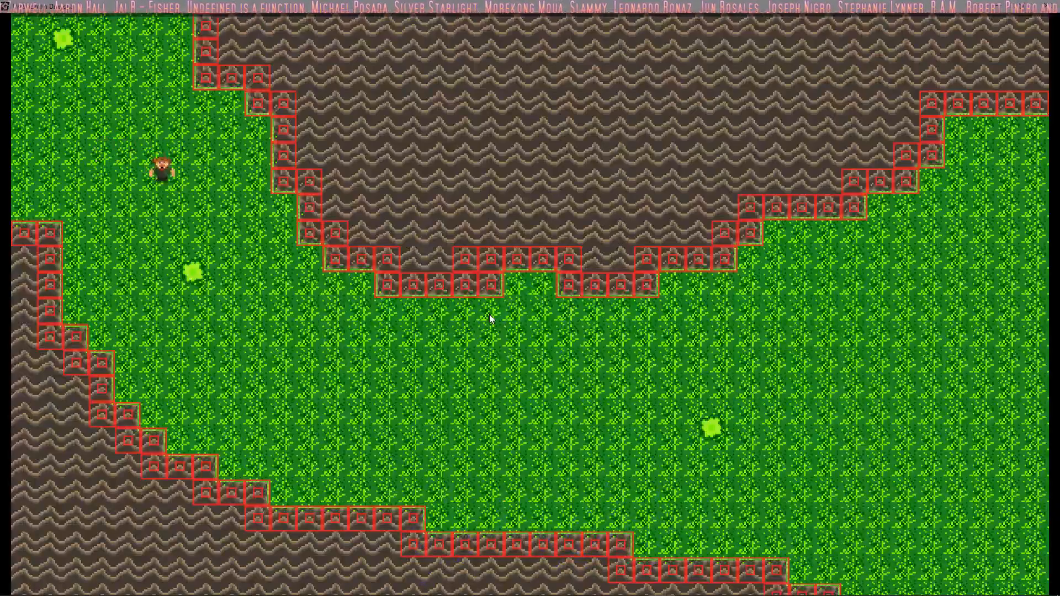
key("Down")
key("Left")
key("Down")
key("Right")
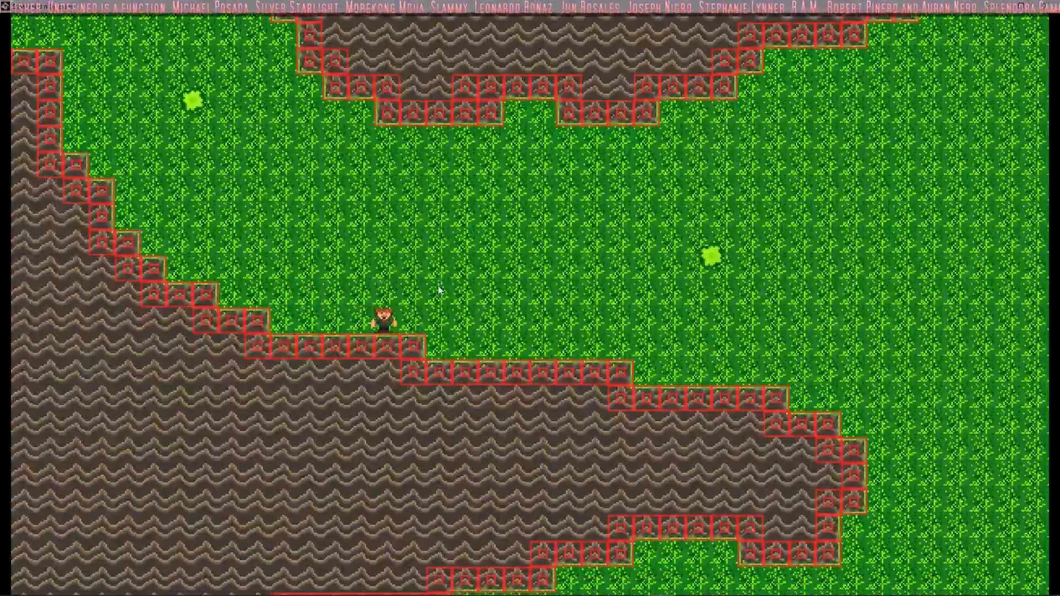
key("Right")
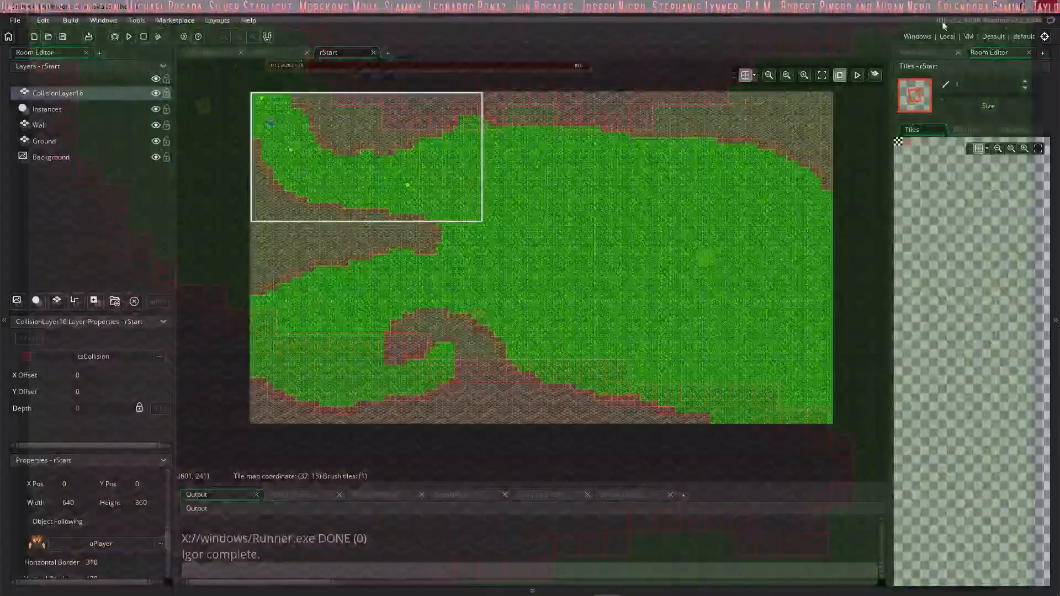
Step: Hide the CollisionLayer16 layer in rStart and run the game again, playing in a maximized window
left_click(157, 93)
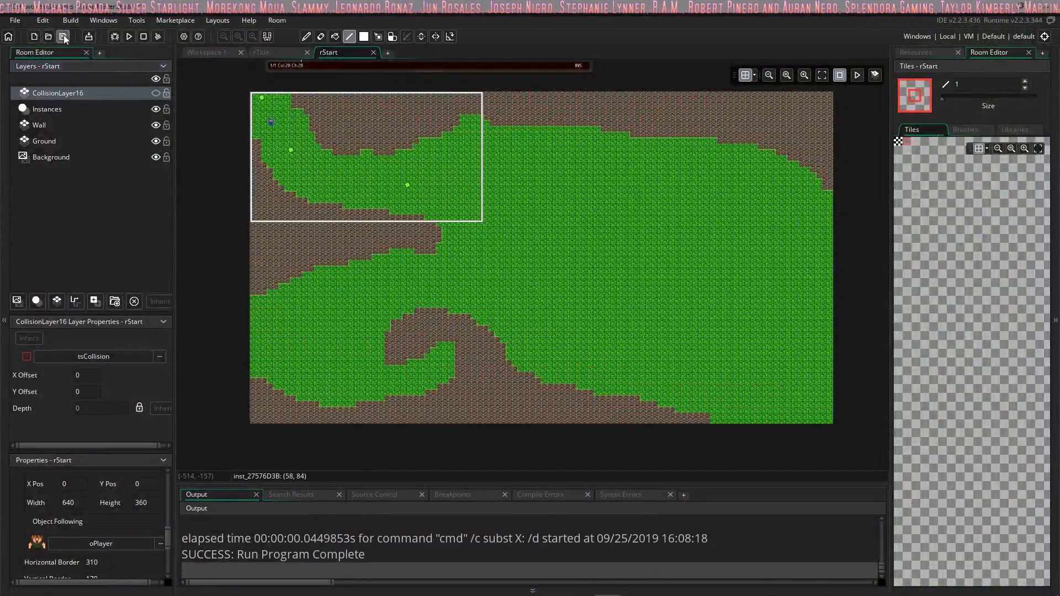
left_click(128, 36)
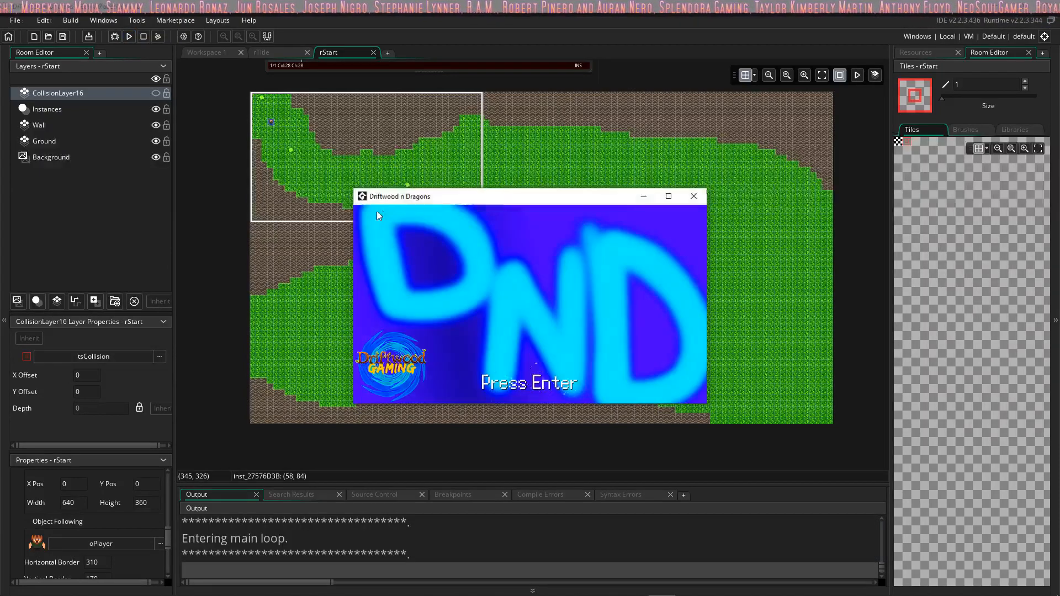
key("Return")
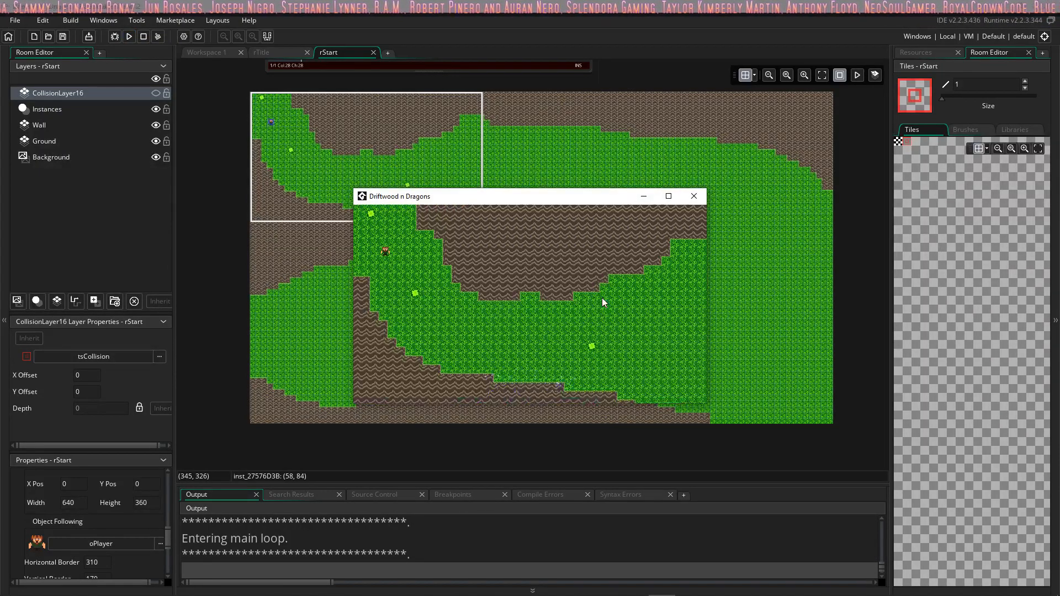
key("Down")
key("Right")
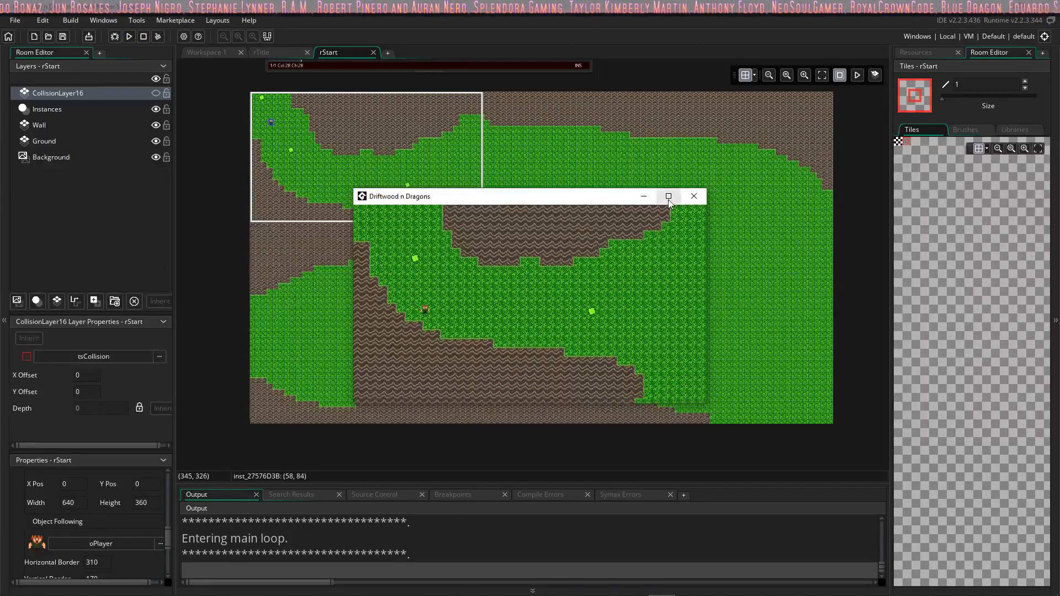
left_click(668, 196)
Step: Walk the player around the starting area, testing wall collisions on both sides before heading east past the lower grass patch
key("Left")
key("Up")
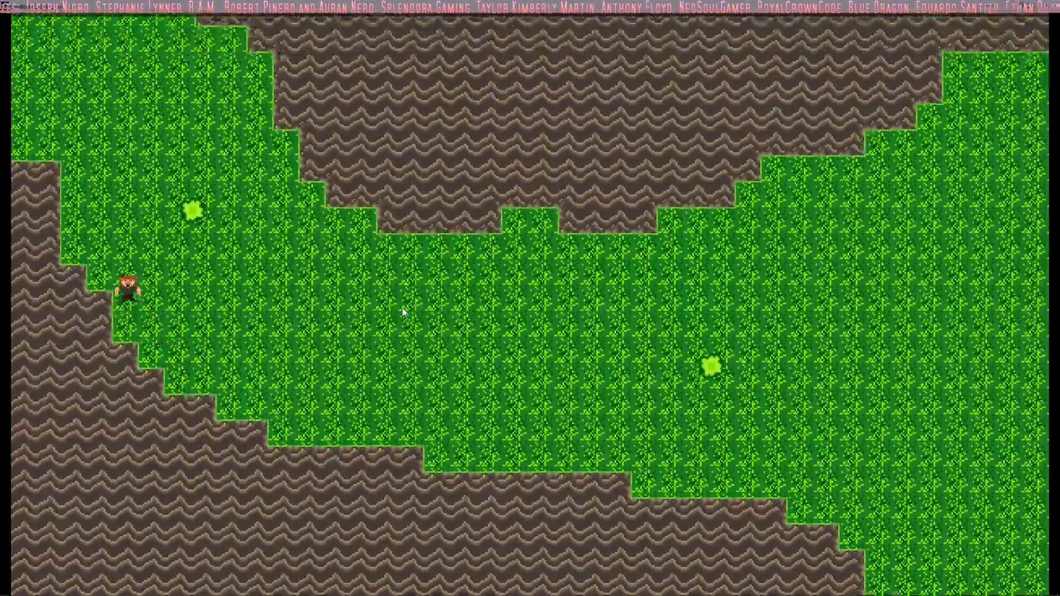
key("Up")
key("Right")
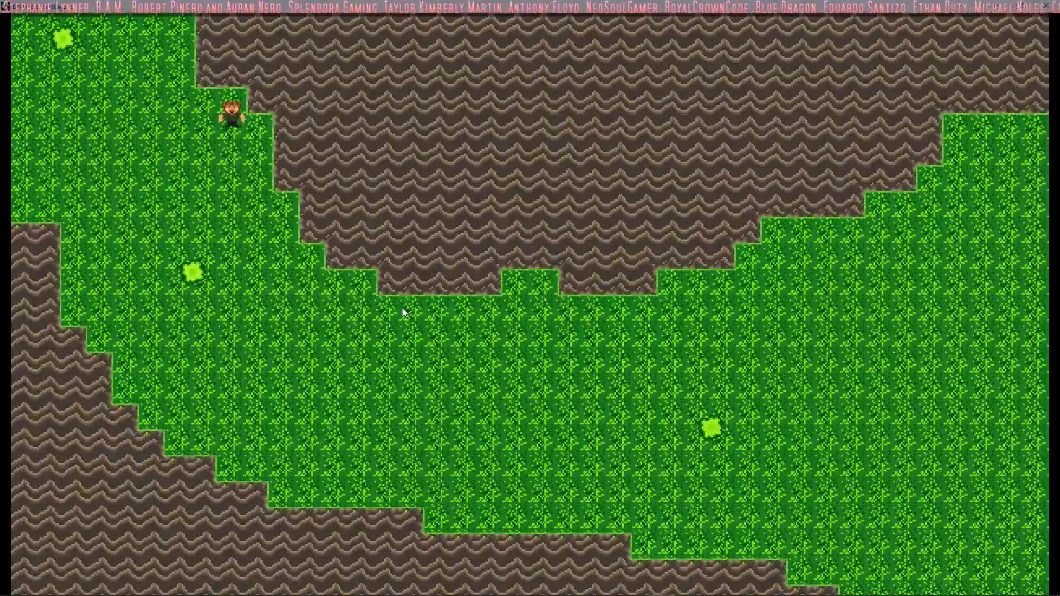
key("Down")
key("Down")
key("Right")
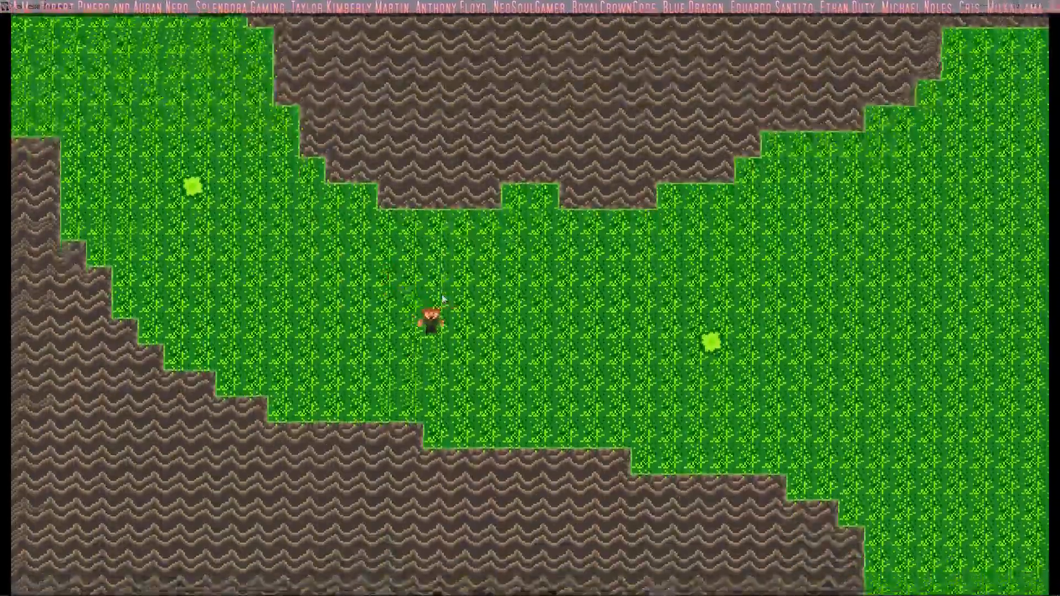
key("Down")
key("Right")
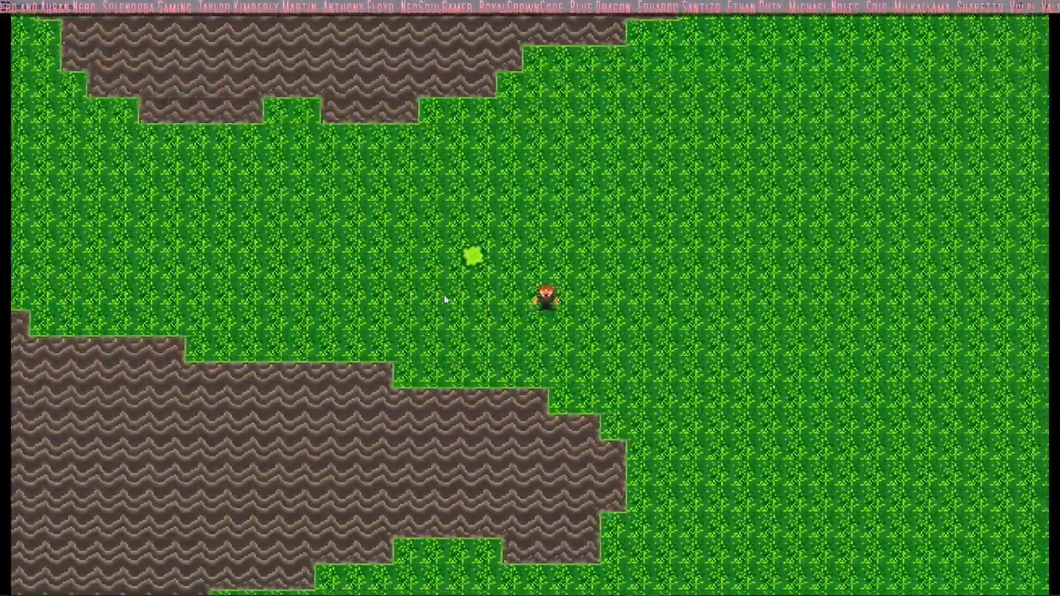
Step: Walk the player back west along the lower rock edge and up to the room's northern boundary
key("Down")
key("Left")
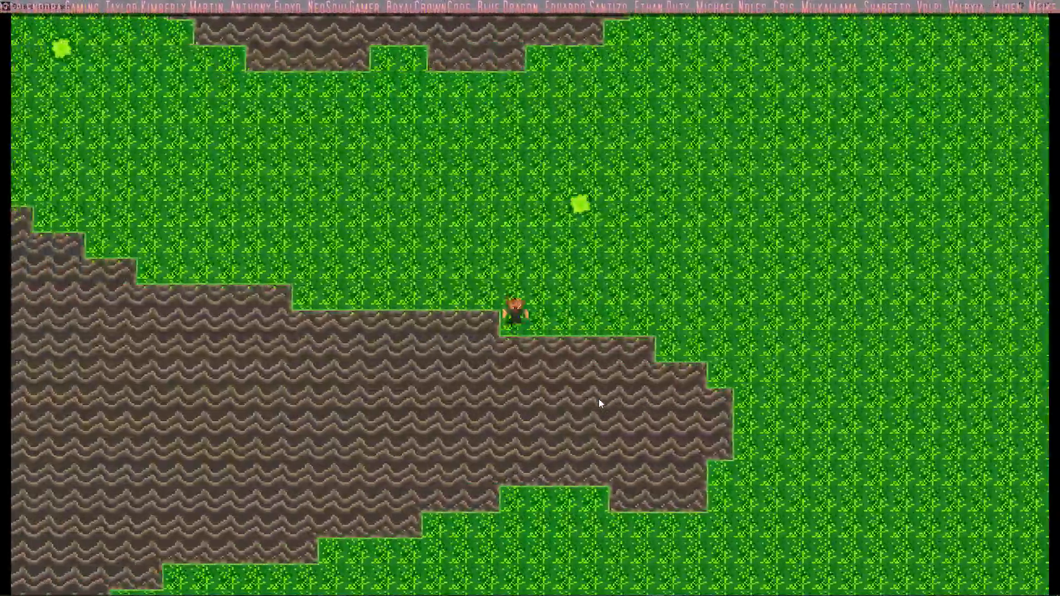
key("Left")
key("Up")
key("Left")
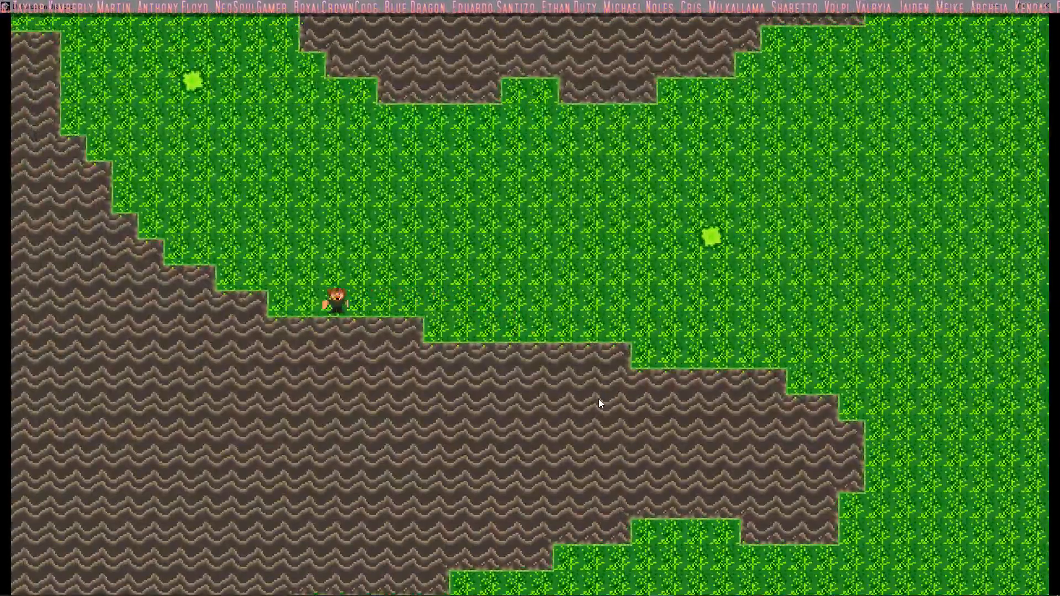
key("Left")
key("Up")
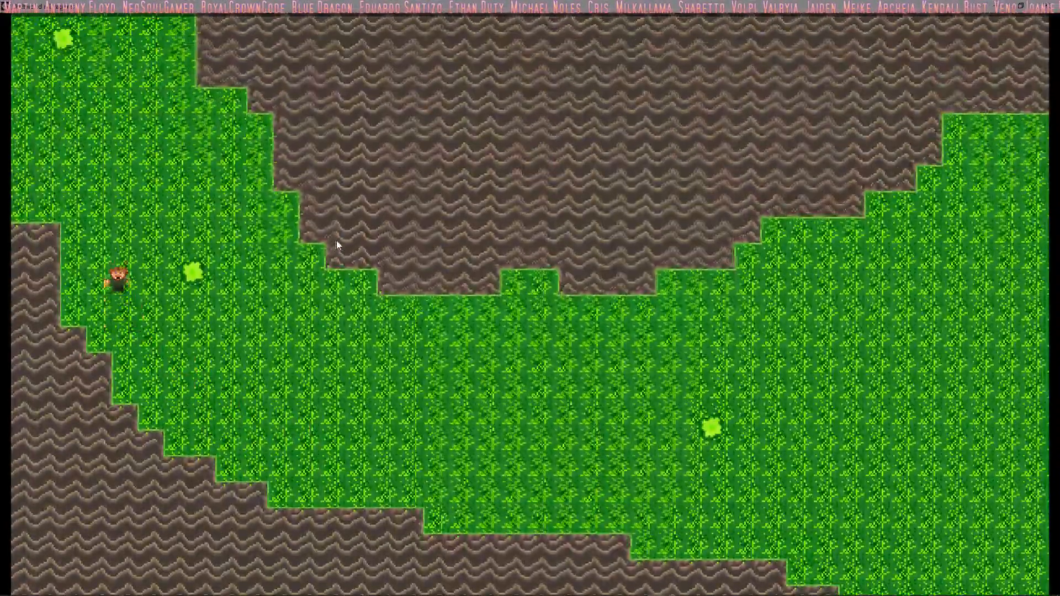
key("Up")
key("Left")
key("Up")
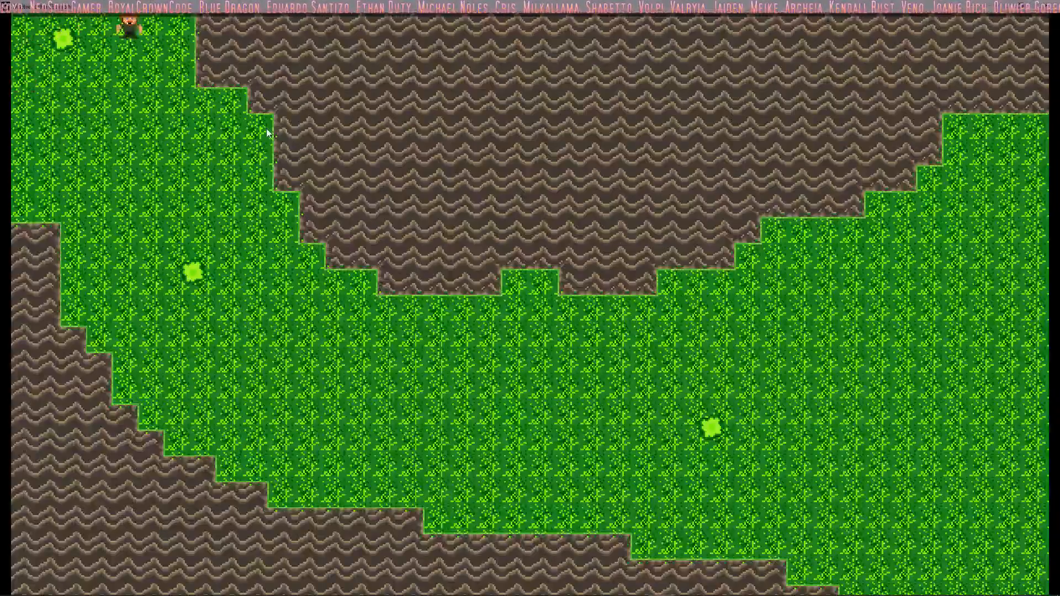
Step: Walk the player along the underside of the upper rock mass past its small notch, testing collisions
key("Down")
key("Right")
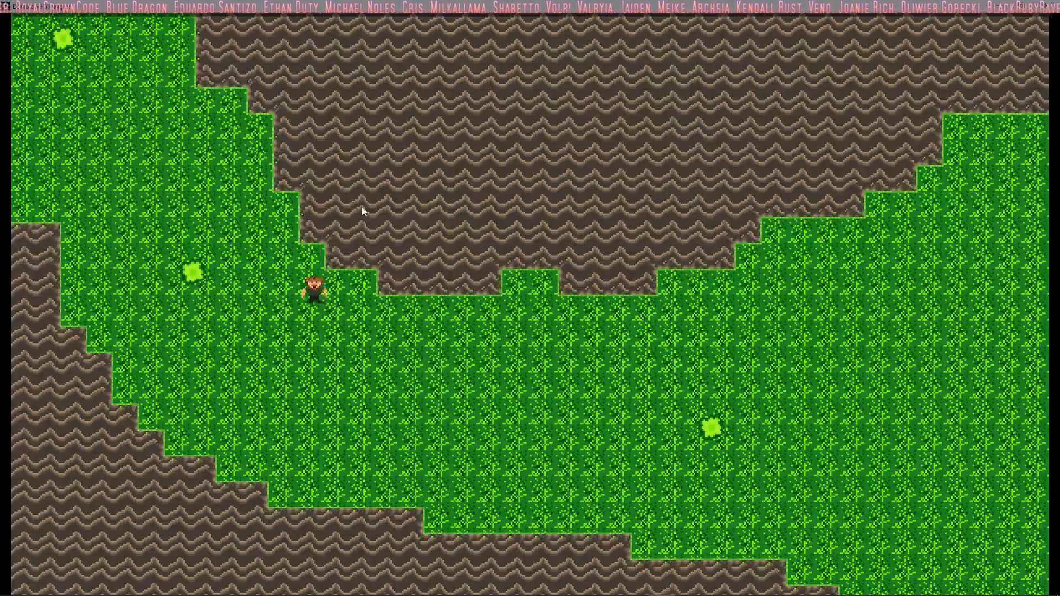
key("Down")
key("Right")
key("Up")
key("Down")
key("Right")
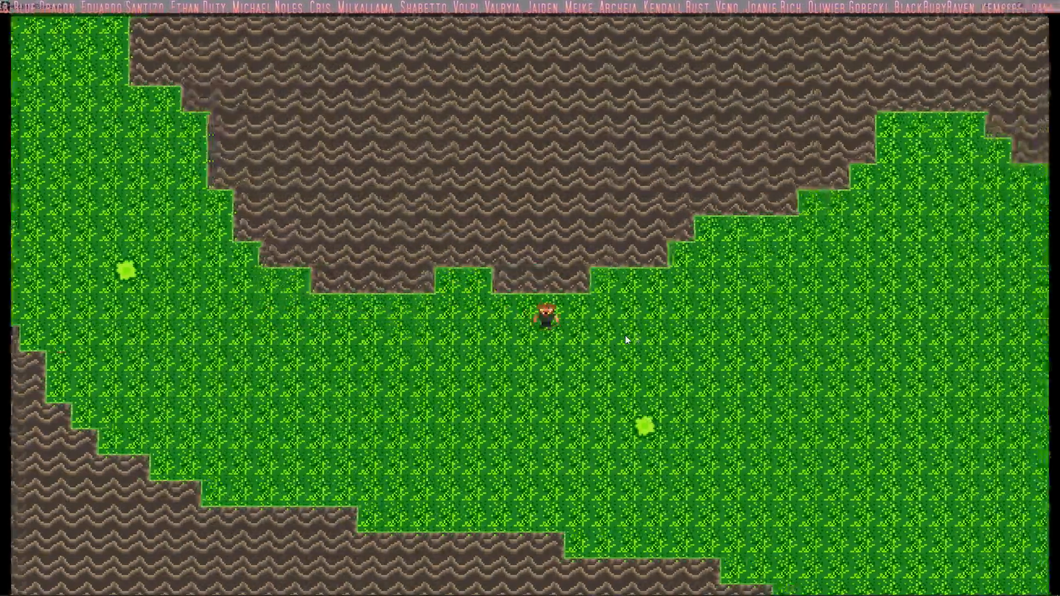
Step: Walk the player up the stepped rock edge and east along the northern wall, bumping into it
key("Up")
key("Right")
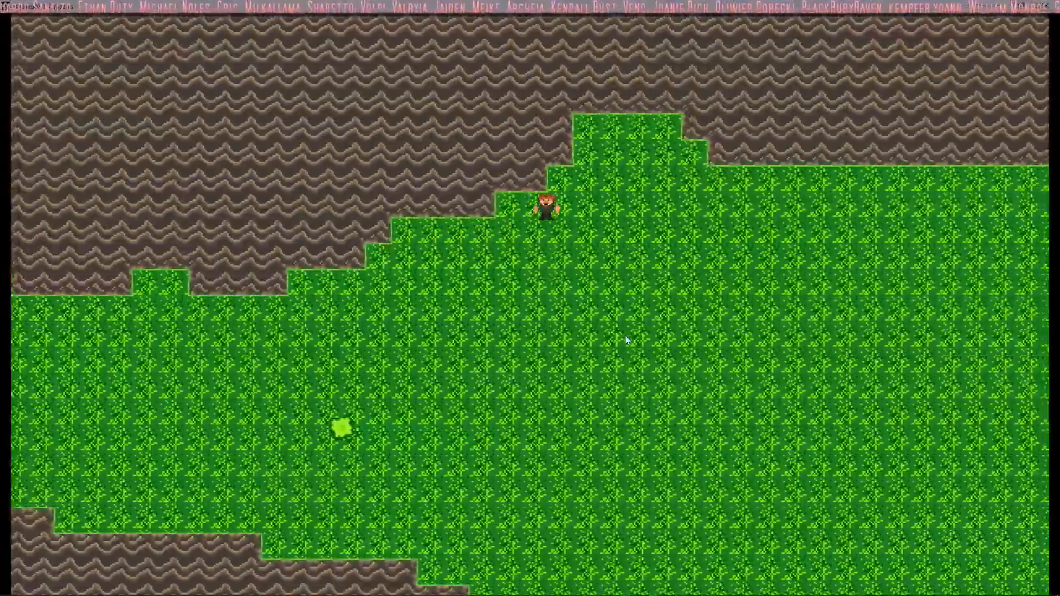
key("Up")
key("Right")
key("Down")
key("Right")
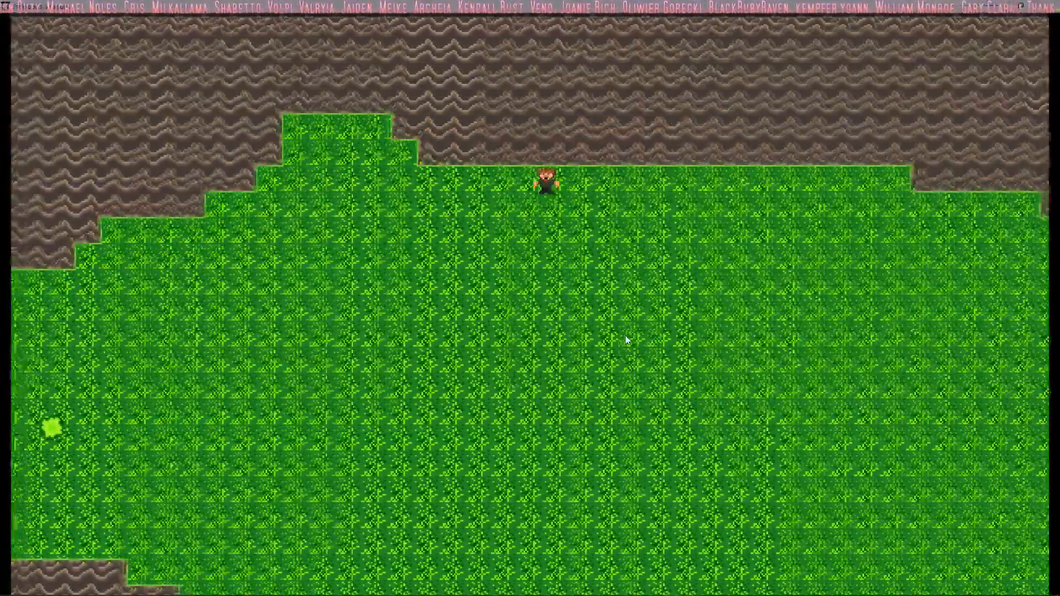
key("Down")
key("Right")
key("Up")
key("Down")
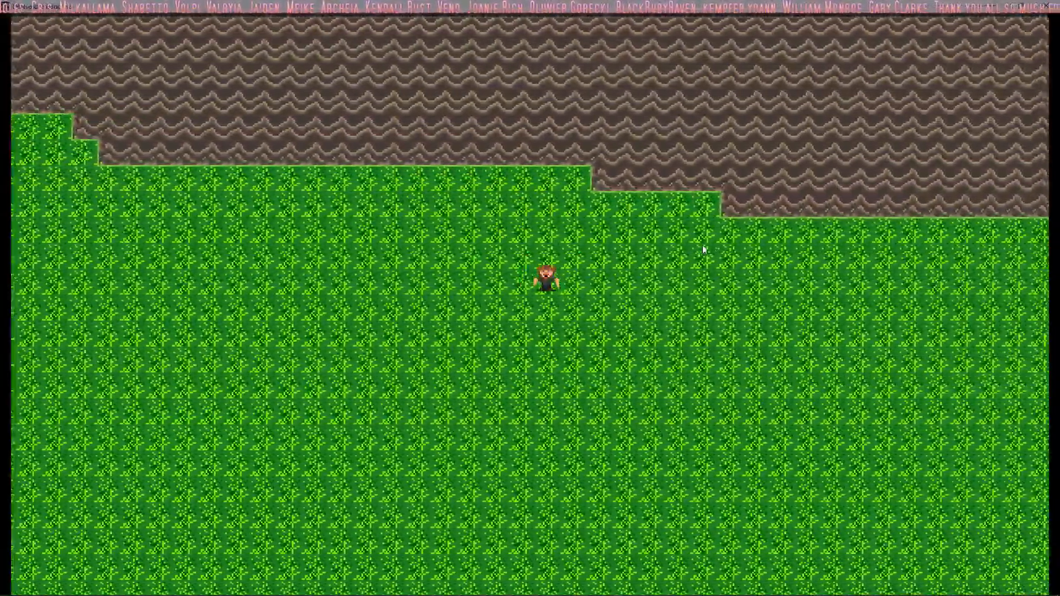
Step: Test collisions along the northeastern wall, walking the player down its stepped edge toward the room's eastern side
key("Up")
key("Down")
key("Down")
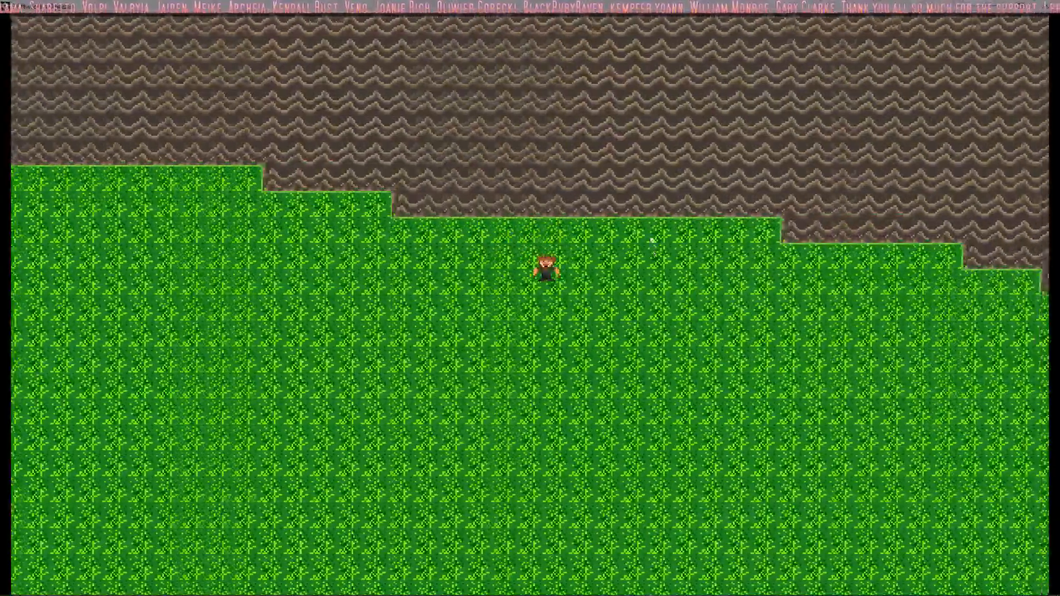
key("Up")
key("Down")
key("Right")
key("Up")
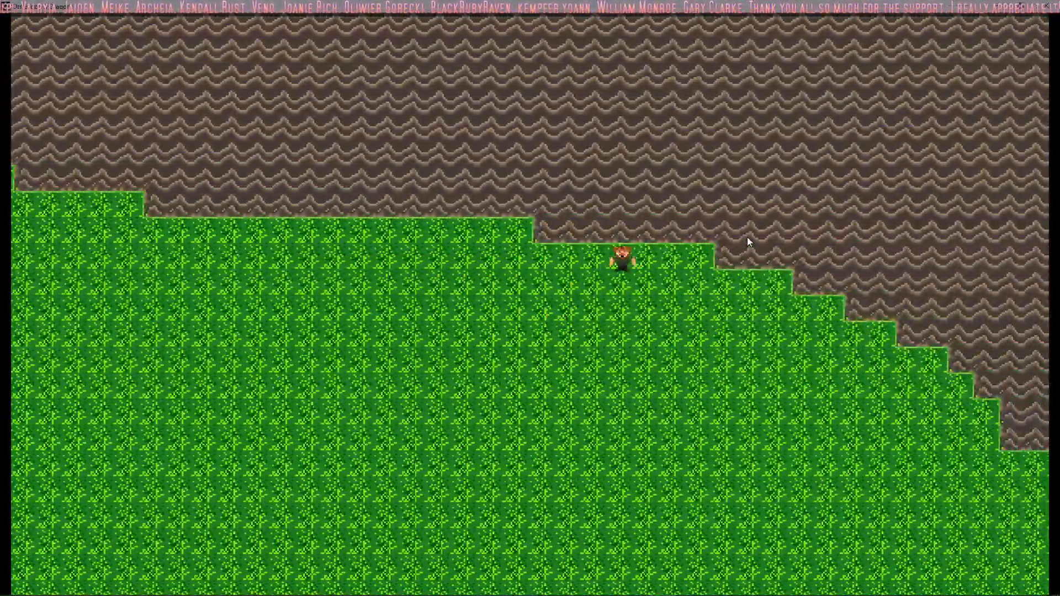
key("Down")
key("Down")
key("Right")
Step: Walk the player from the room's eastern edge across the open grass to the top of the hook-shaped rock
key("Down")
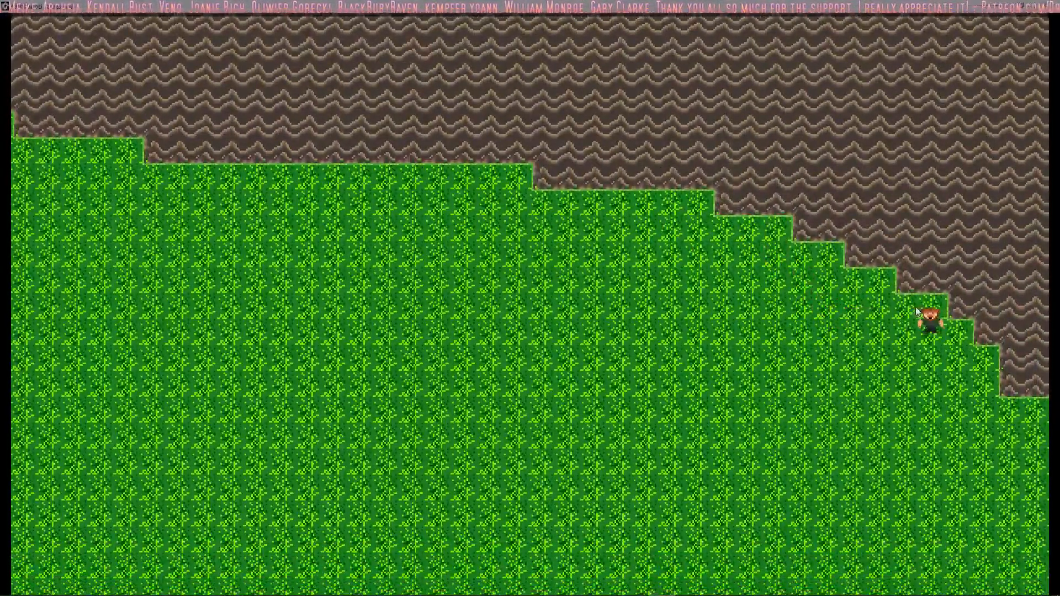
key("Down")
key("Left")
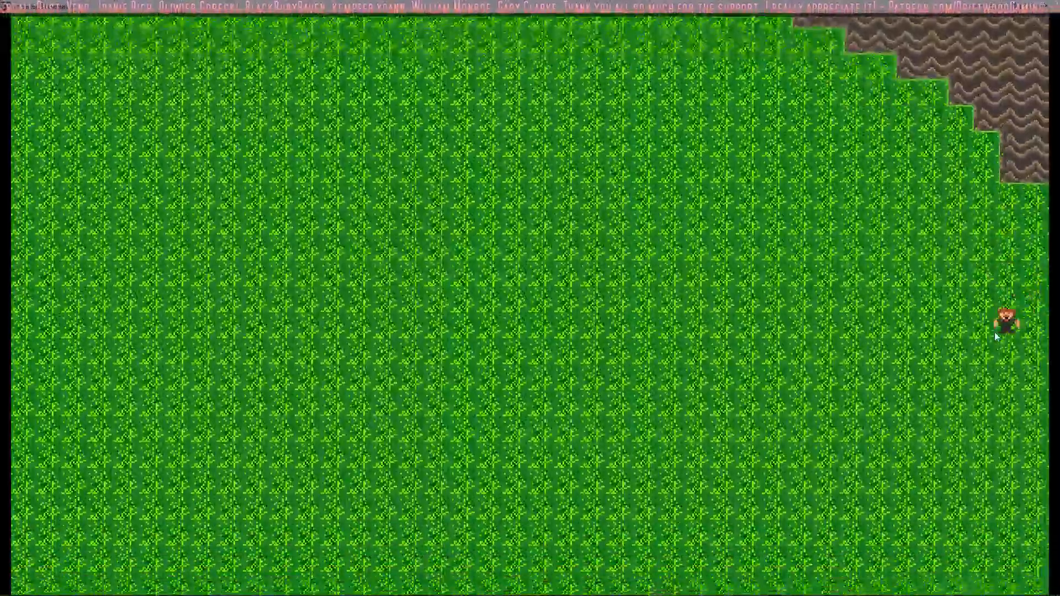
key("Left")
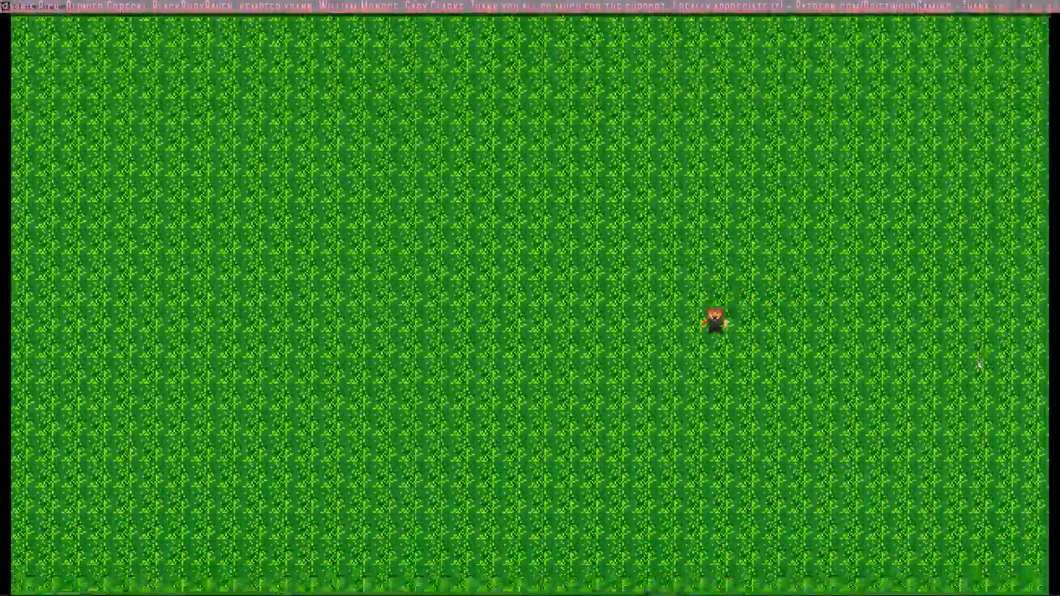
key("Down")
key("Left")
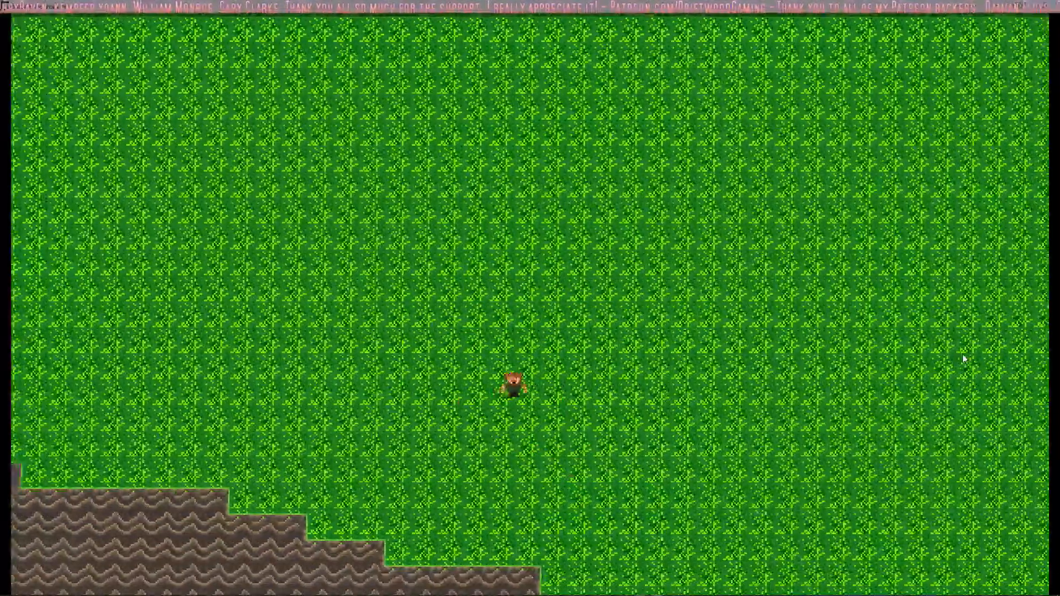
key("Down")
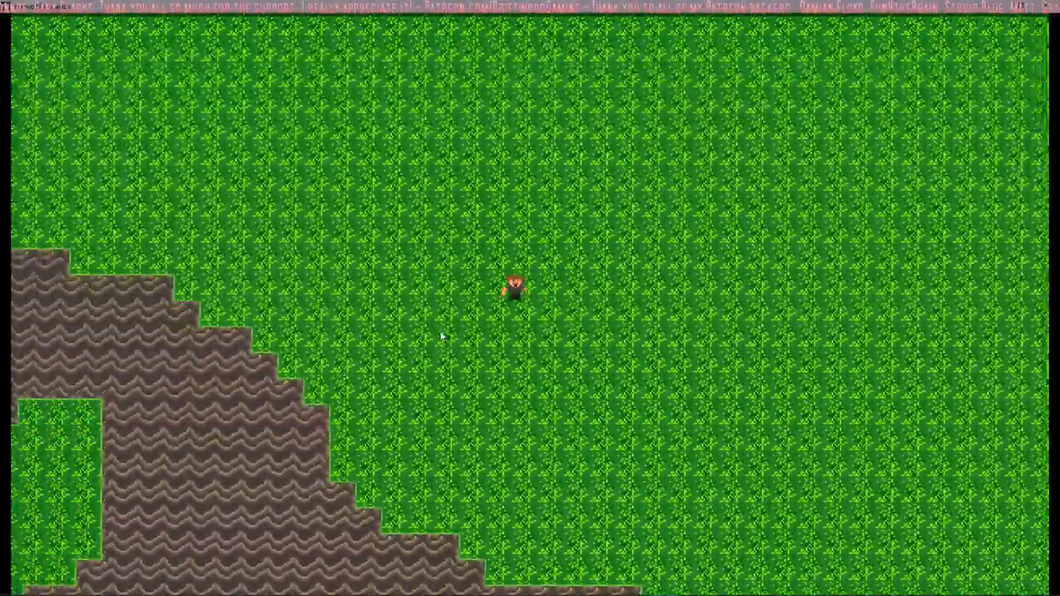
key("Left")
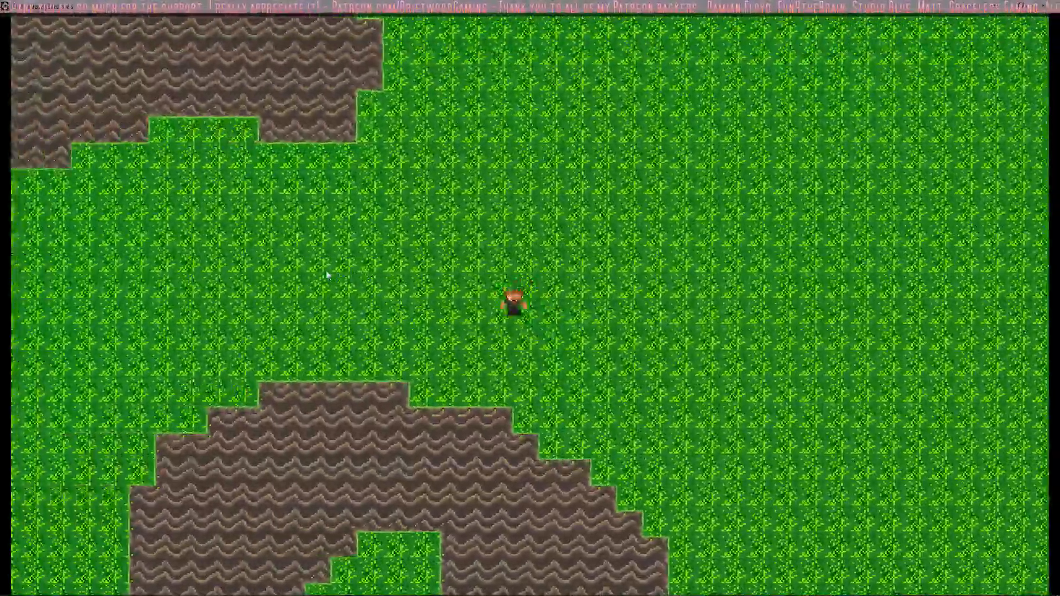
key("Down")
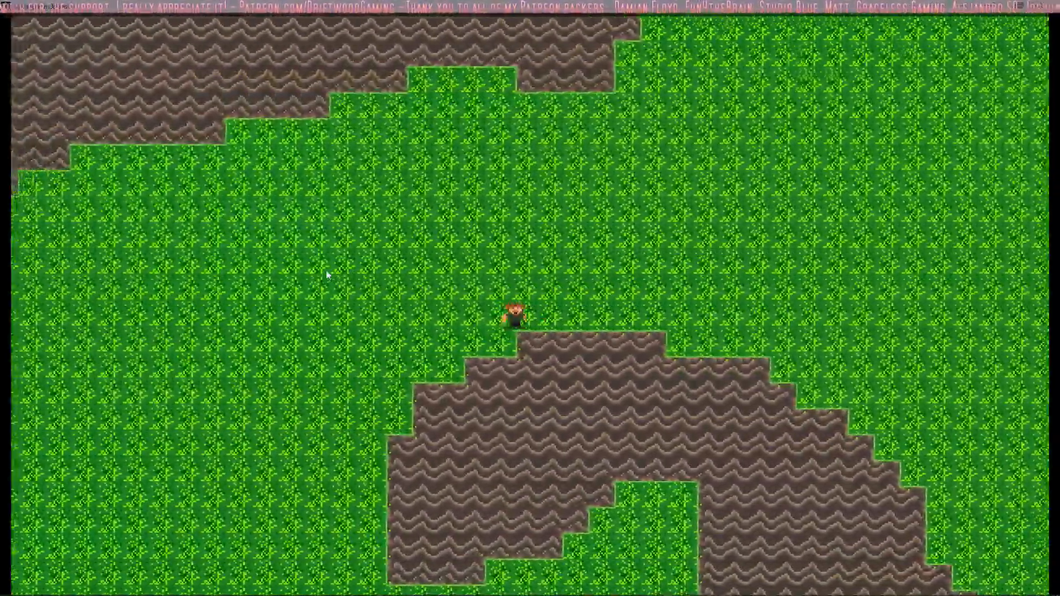
Step: Walk the player around the western end of the hook-shaped rock to its underside, testing collisions
key("Down")
key("Left")
key("Down")
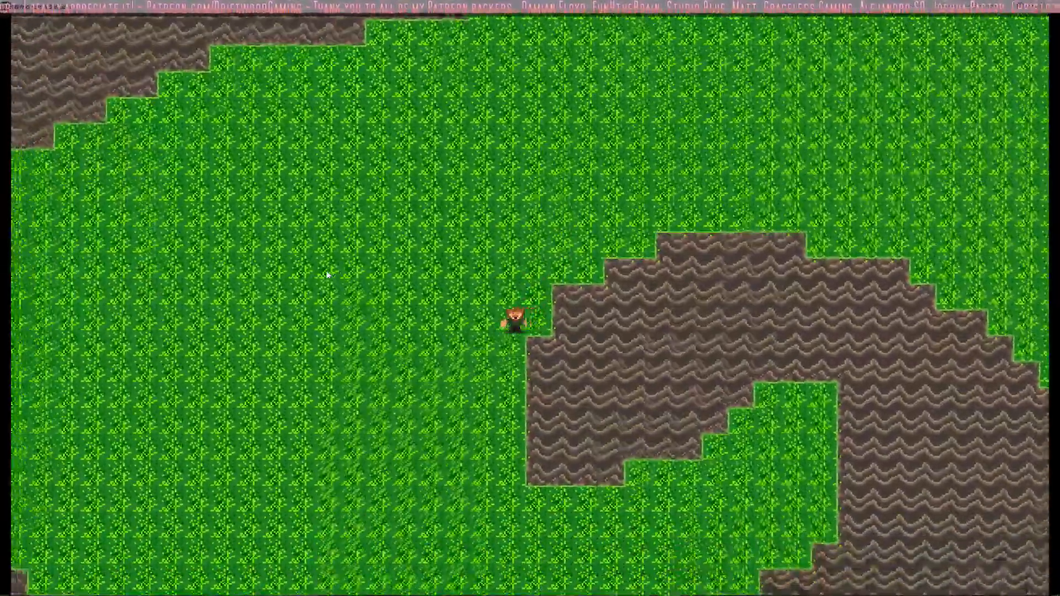
key("Down")
key("Right")
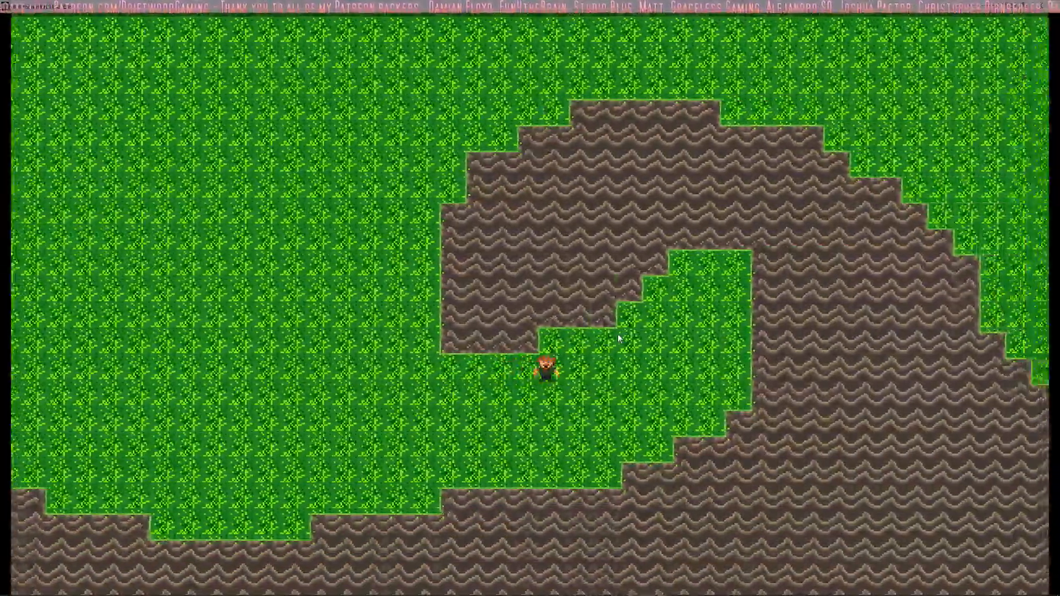
Step: Walk the player up into the pocket inside the hook-shaped rock and back down to the southern wall
key("Right")
key("Up")
key("Right")
key("Up")
key("Right")
key("Up")
key("Up")
key("Right")
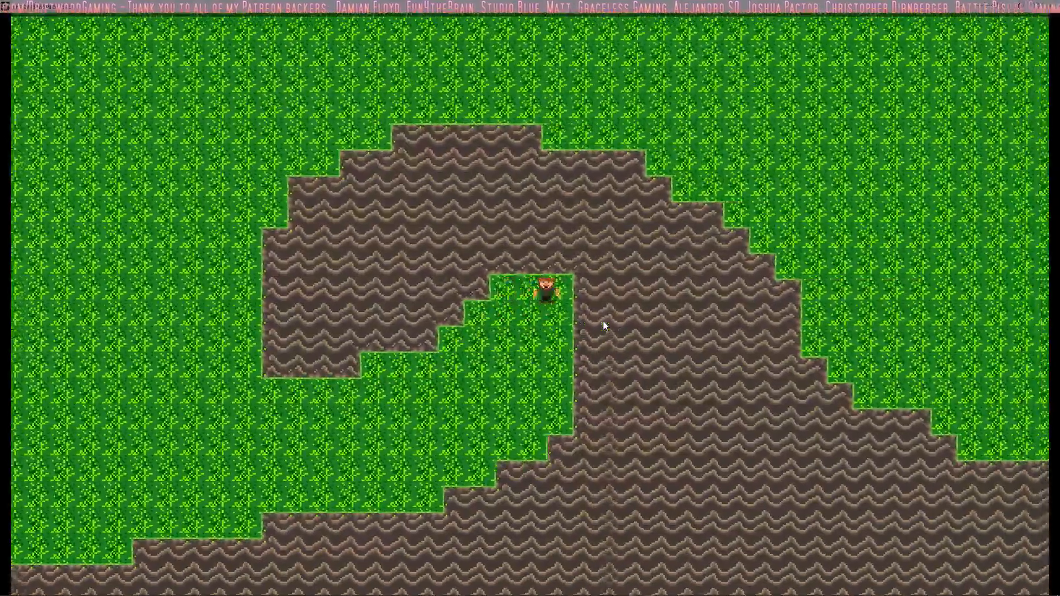
key("Down")
key("Left")
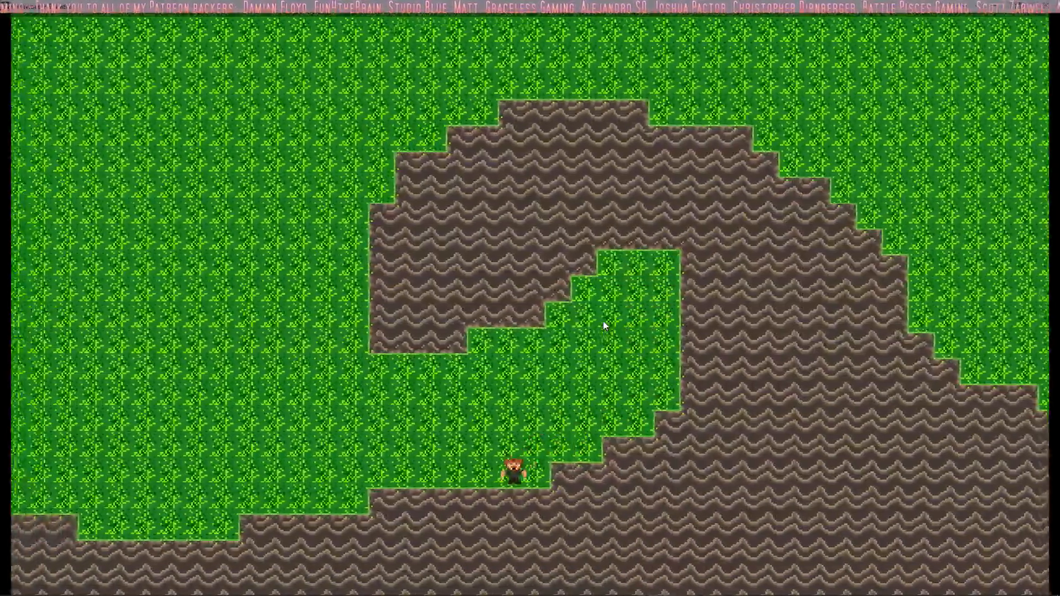
Step: Walk the player west along the stepped southern wall and up the room's western side to the underside of the western rock
key("Left")
key("Down")
key("Left")
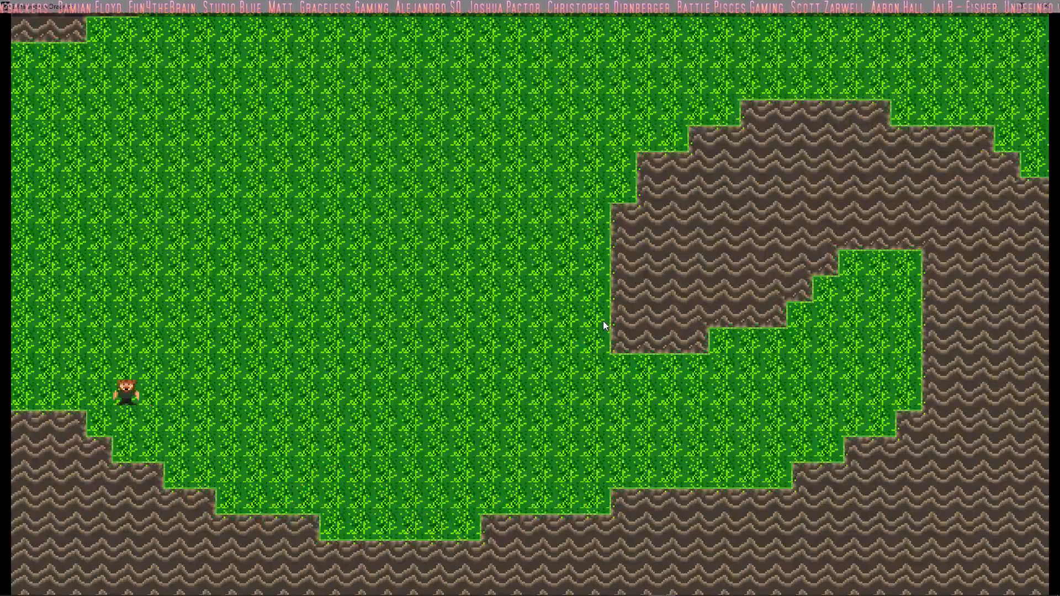
key("Up")
key("Left")
key("Right")
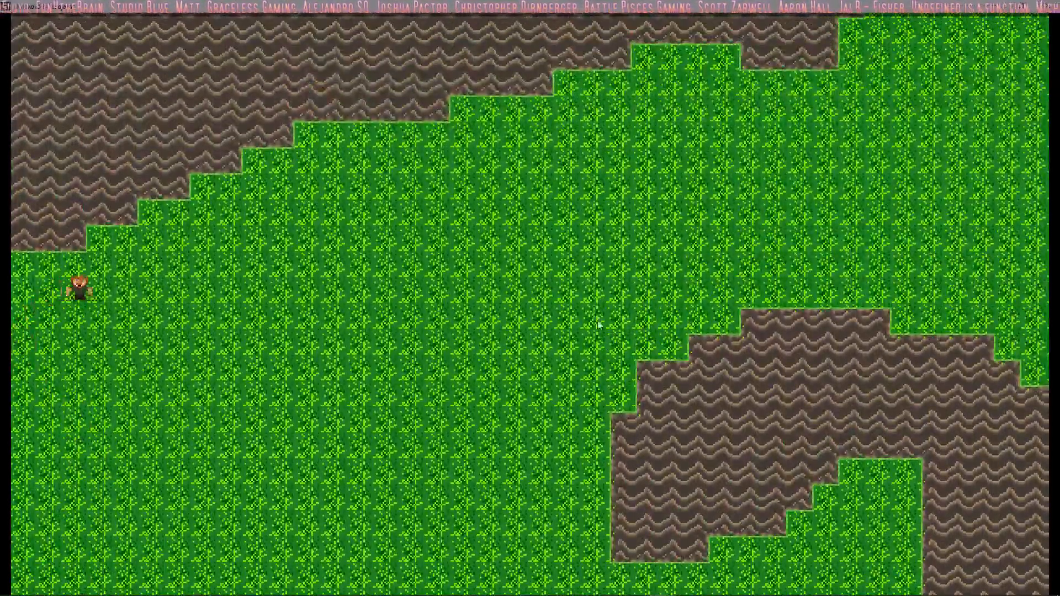
Step: Walk the player east beneath the western rock, around its eastern tip, and up to the small notch in the northern wall
key("Right")
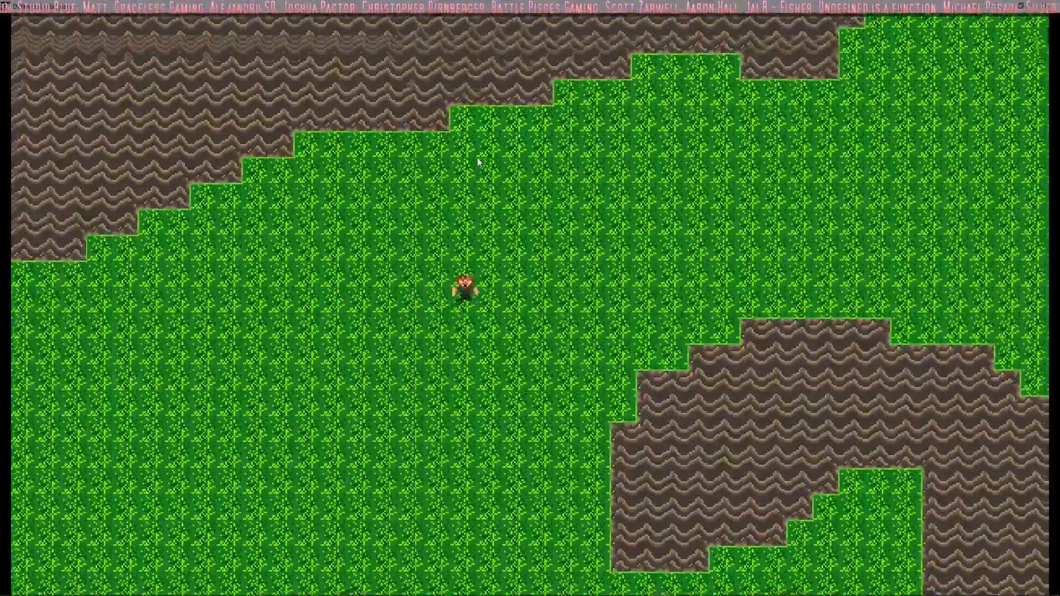
key("Up")
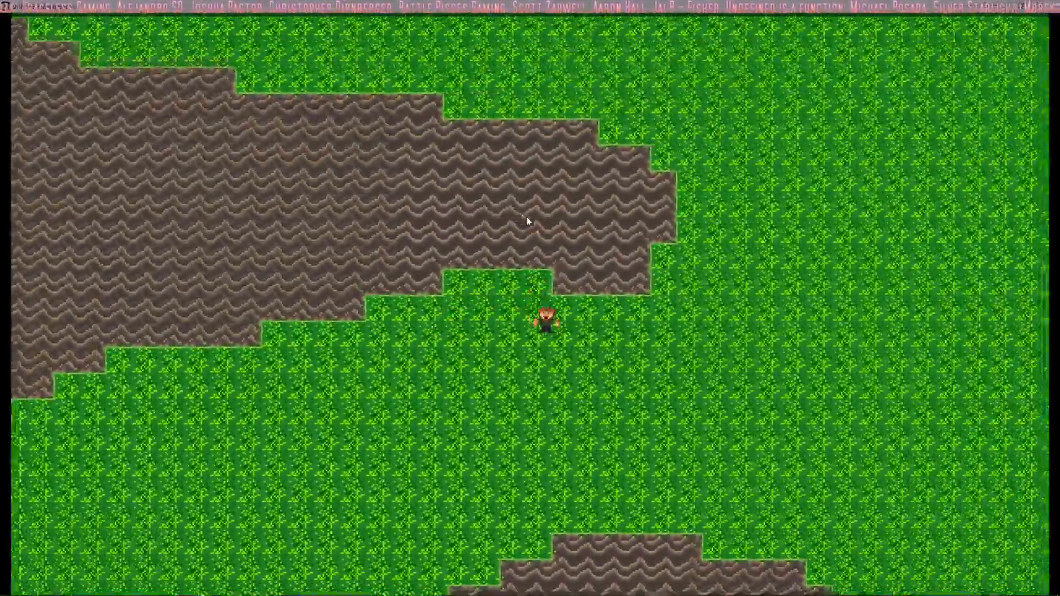
key("Right")
key("Up")
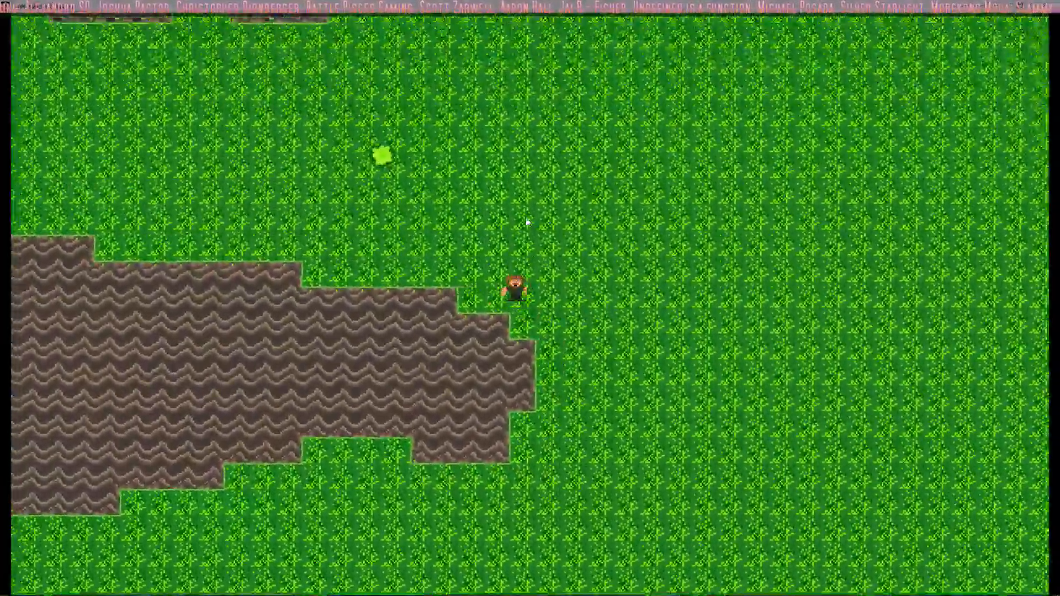
key("Up")
key("Left")
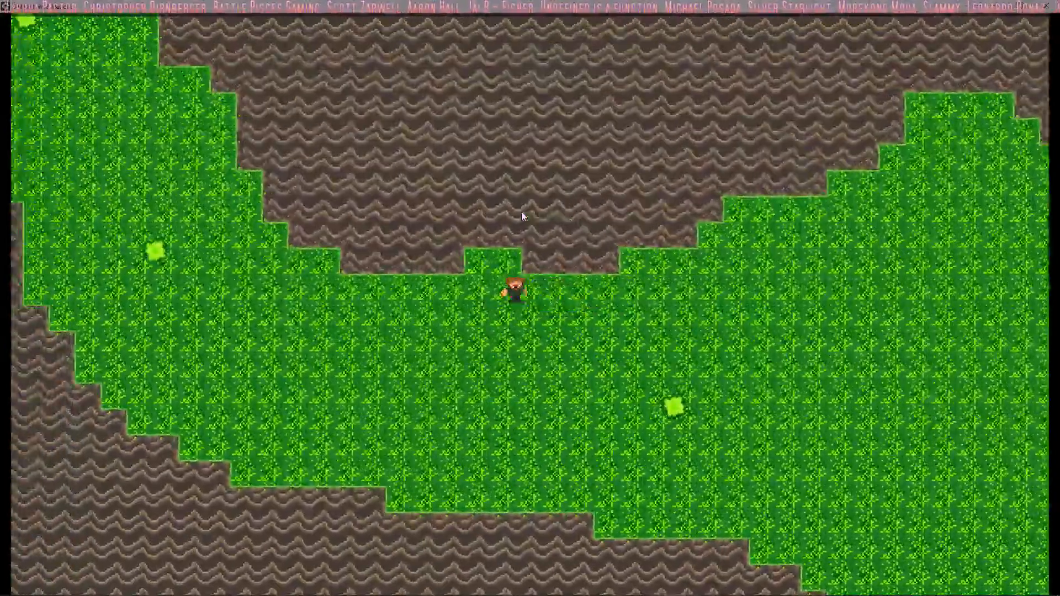
Step: Test collisions along the northern wall's stepped western edge, walking the player into the northwestern passage up to the wall corner
key("Left")
key("Down")
key("Left")
key("Up")
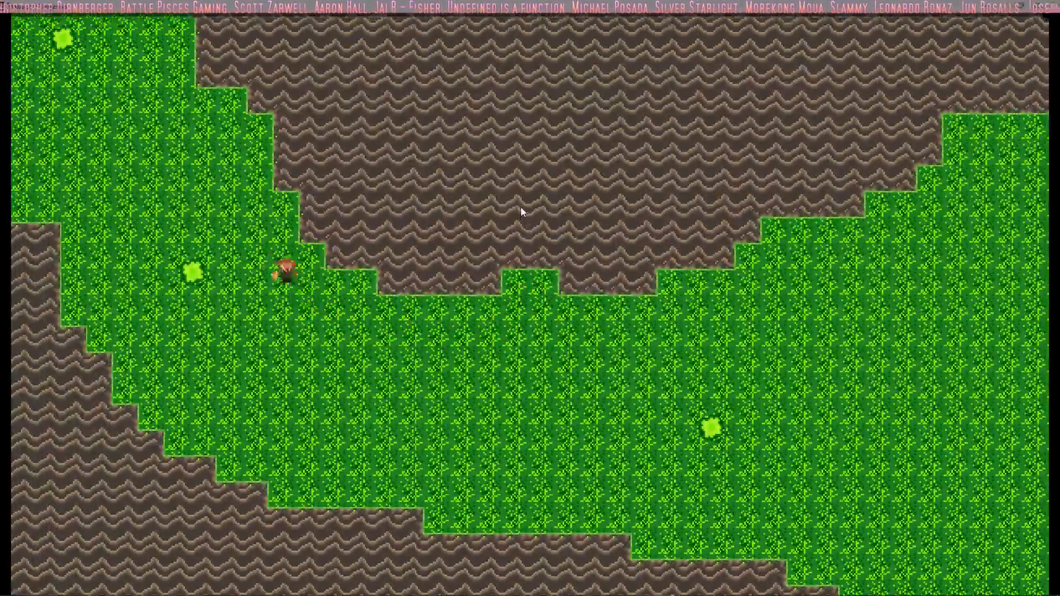
key("Up")
key("Right")
key("Down")
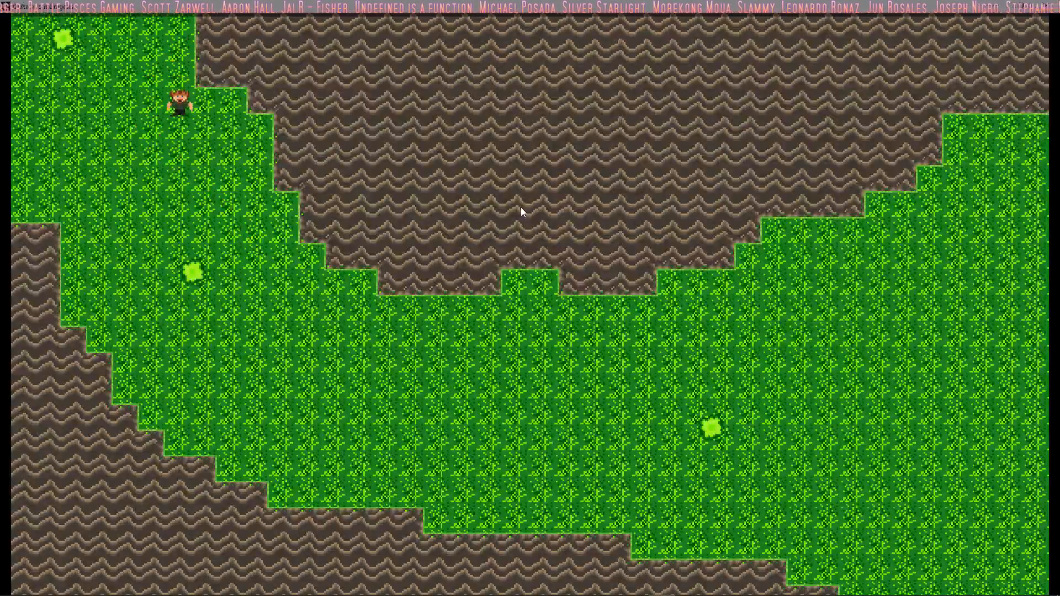
Step: Walk the player back east through the grass corridor, past the northern wall's wide alcove, and down onto the open grass
key("Down")
key("Right")
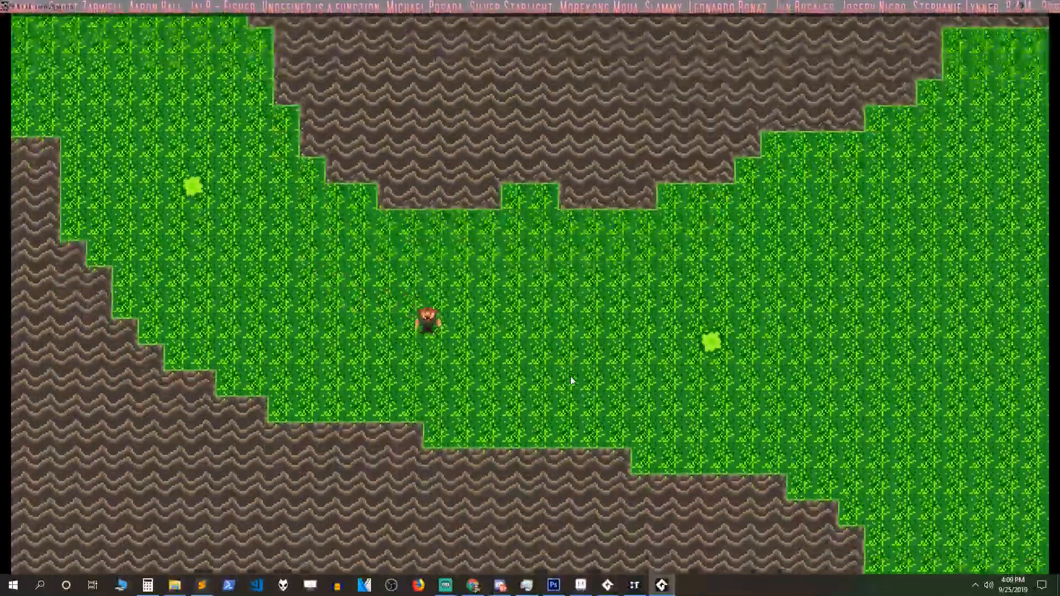
key("Right")
key("Up")
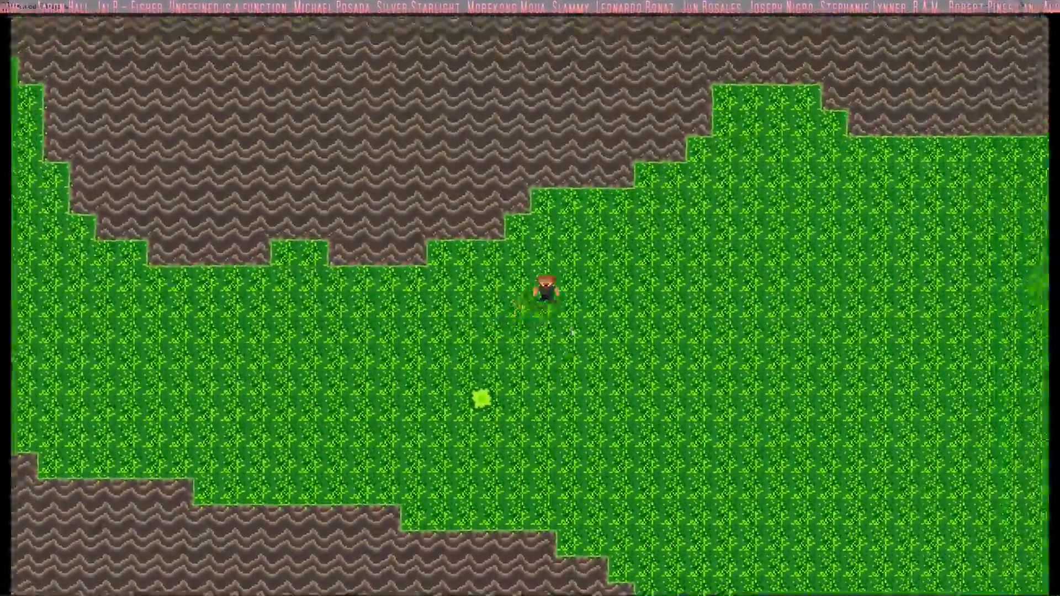
key("Right")
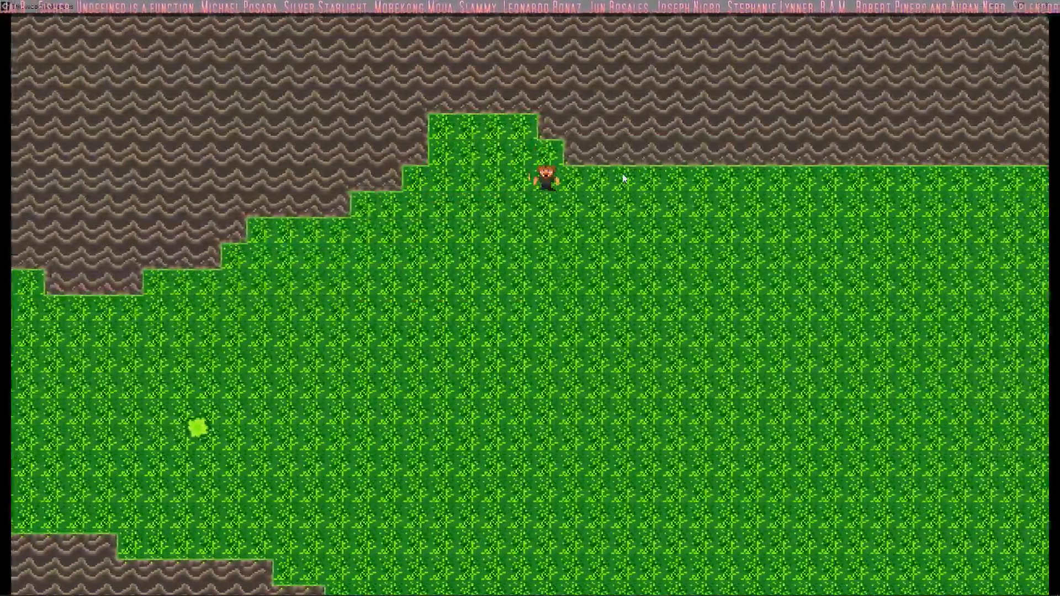
key("Right")
key("Down")
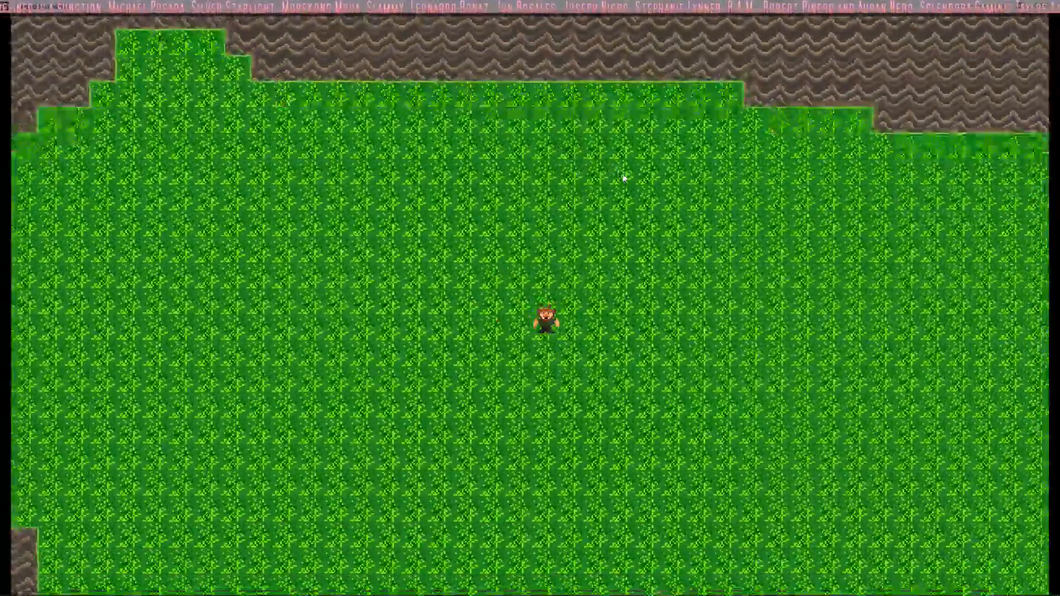
Step: Walk the player west along the top edge of the western rock to the wall beside the northwestern passage
key("Left")
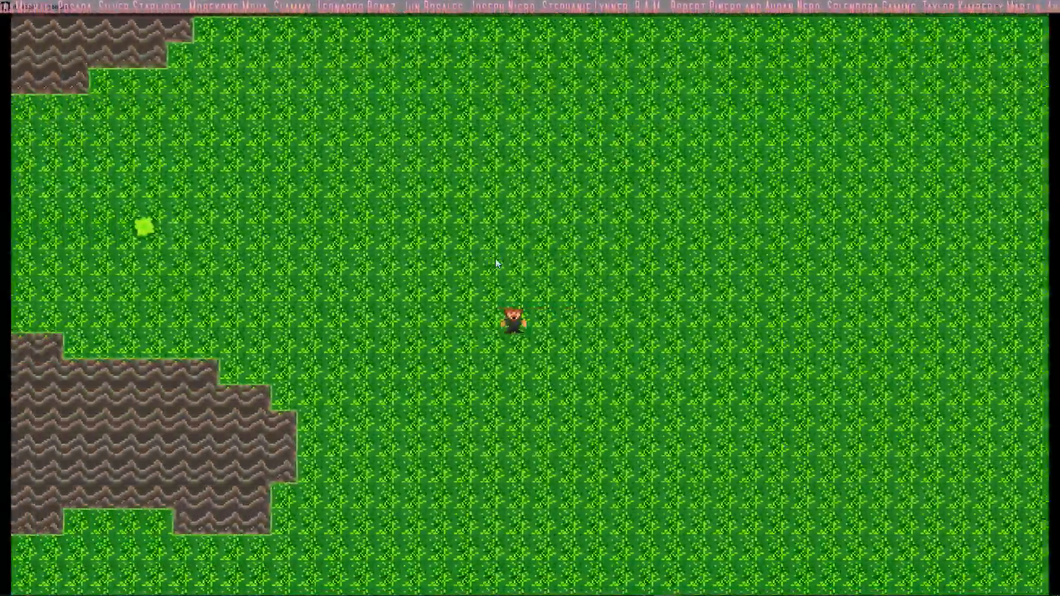
key("Left")
key("Down")
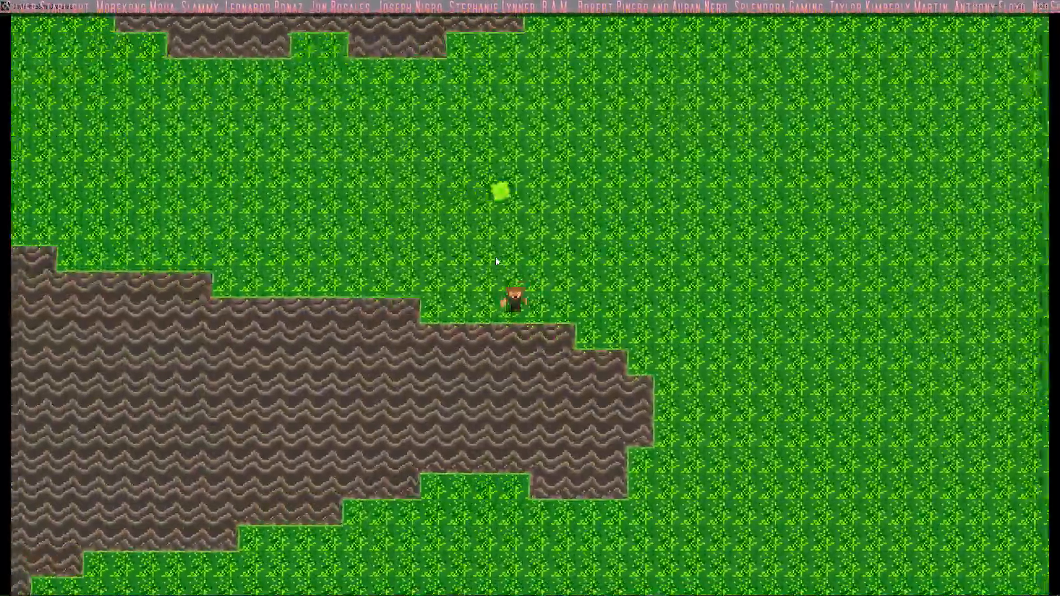
key("Left")
key("Up")
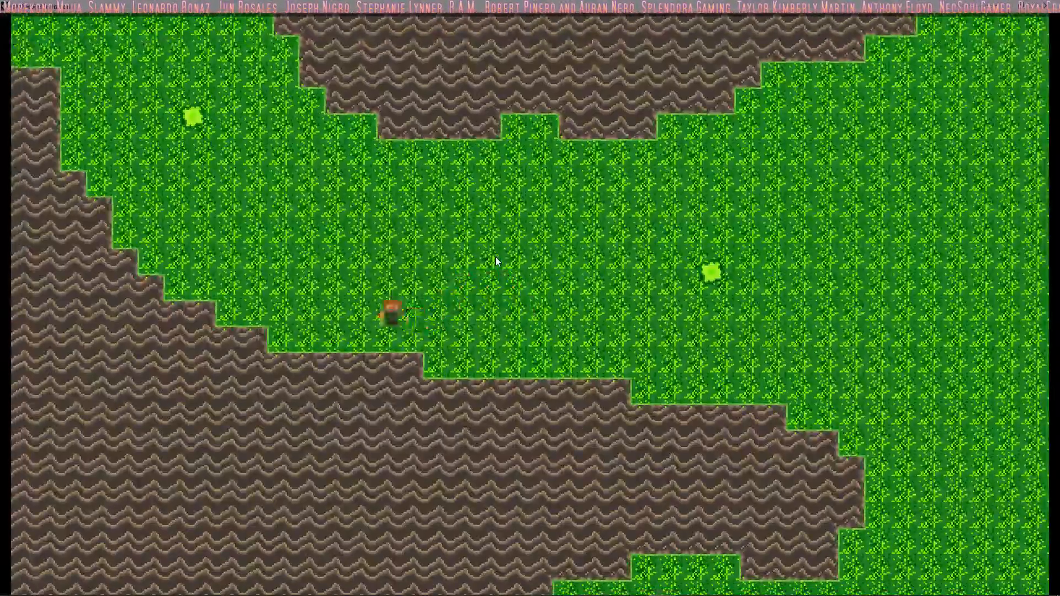
key("Up")
key("Left")
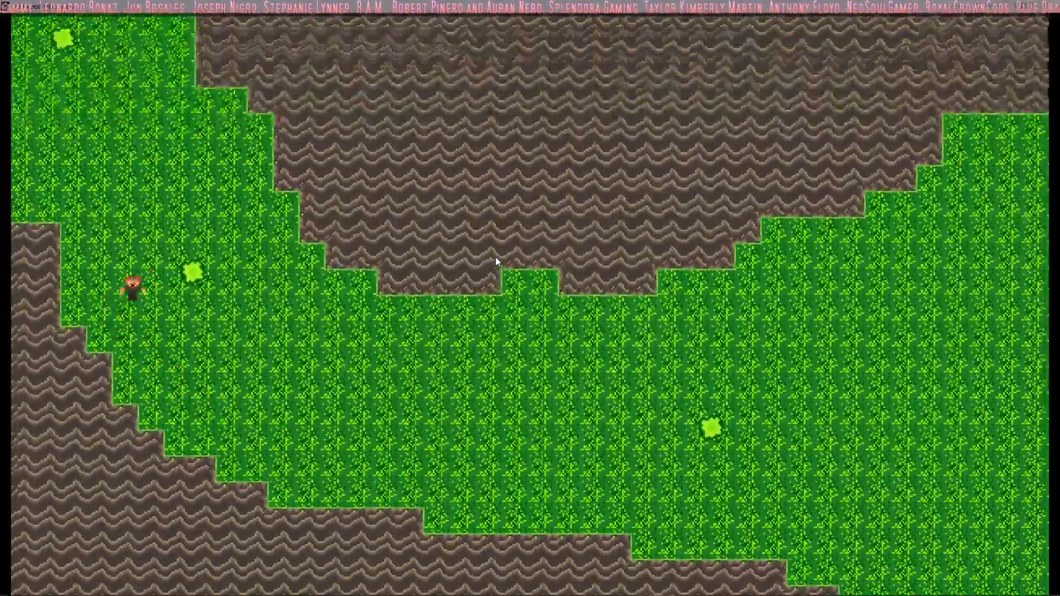
Step: Walk the player from the northwestern passage back across the grass corridor and east along the northern wall
key("Down")
key("Right")
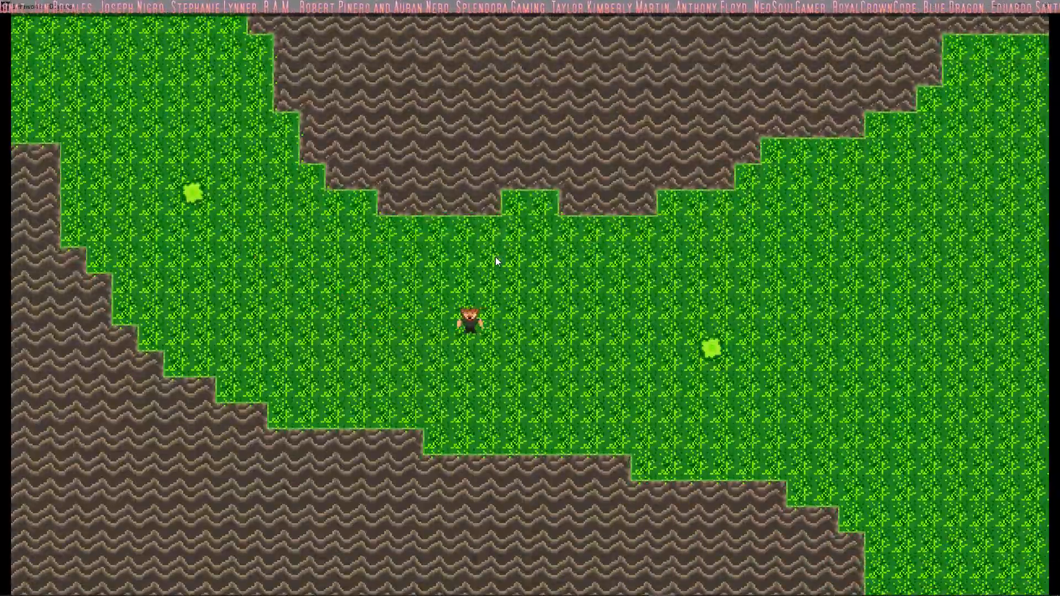
key("Right")
key("Down")
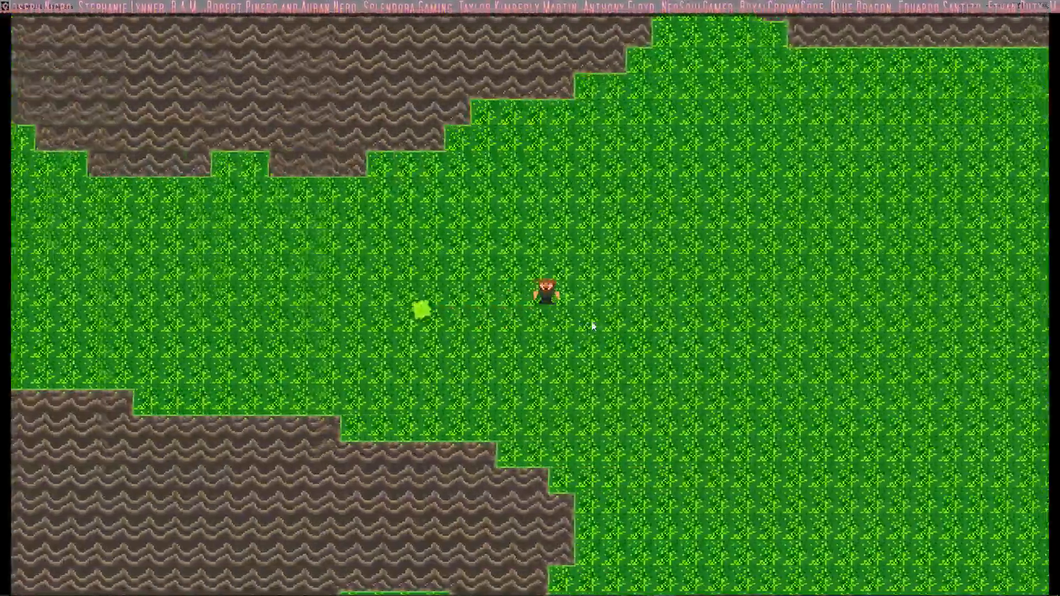
key("Right")
key("Up")
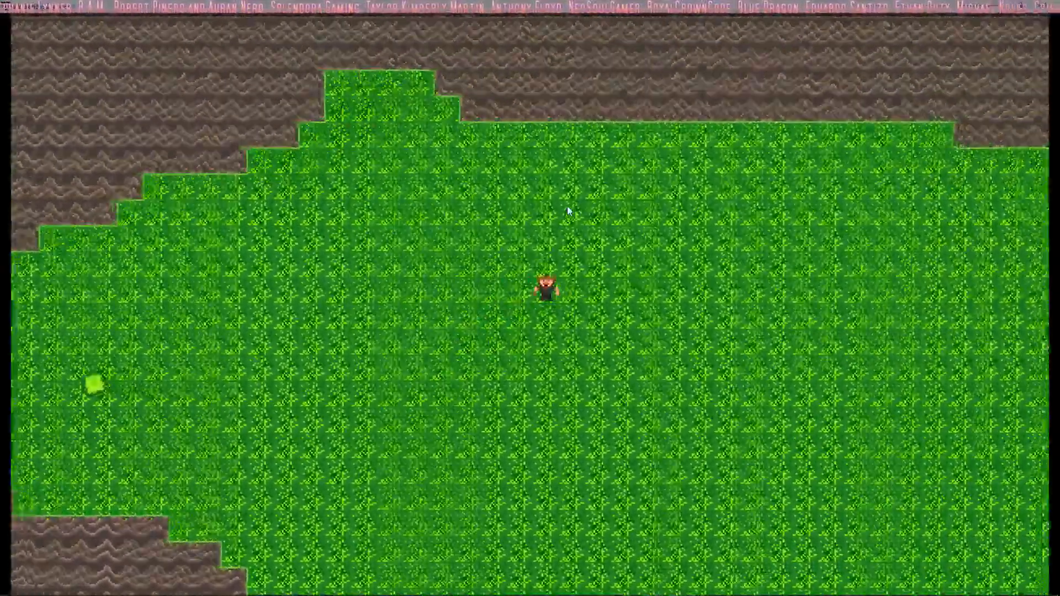
key("Right")
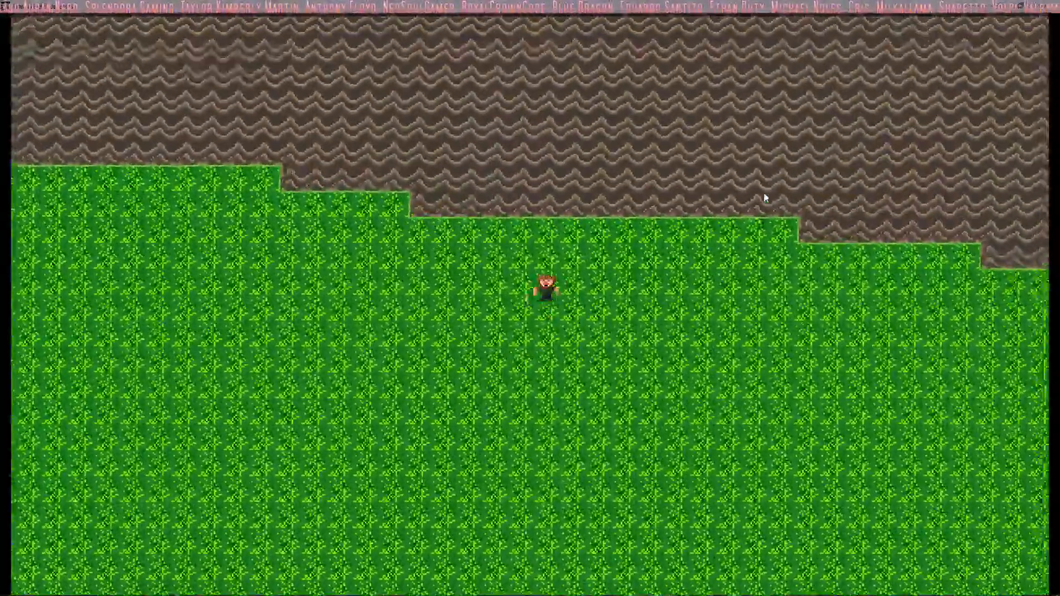
Step: Follow the northern wall's eastern steps with the player and cross the open grass to the slope east of the hook-shaped rock
key("Right")
key("Down")
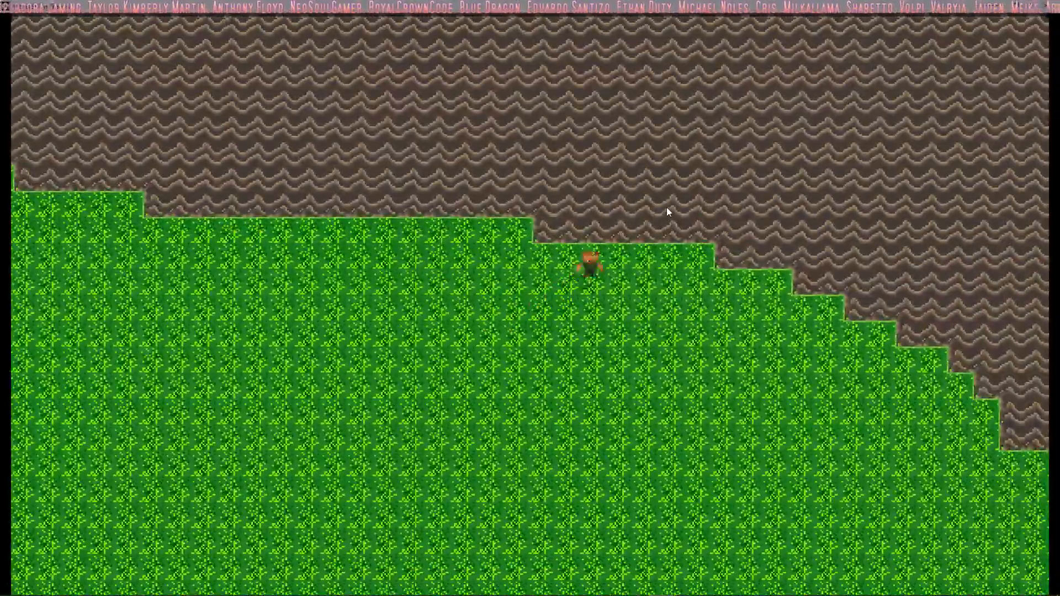
key("Right")
key("Down")
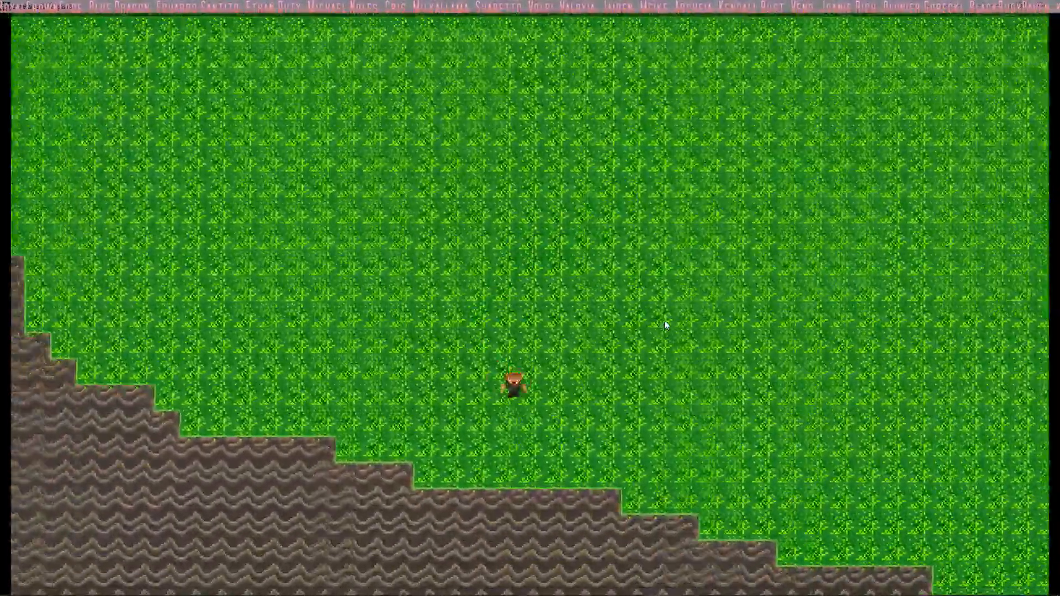
key("Down")
key("Right")
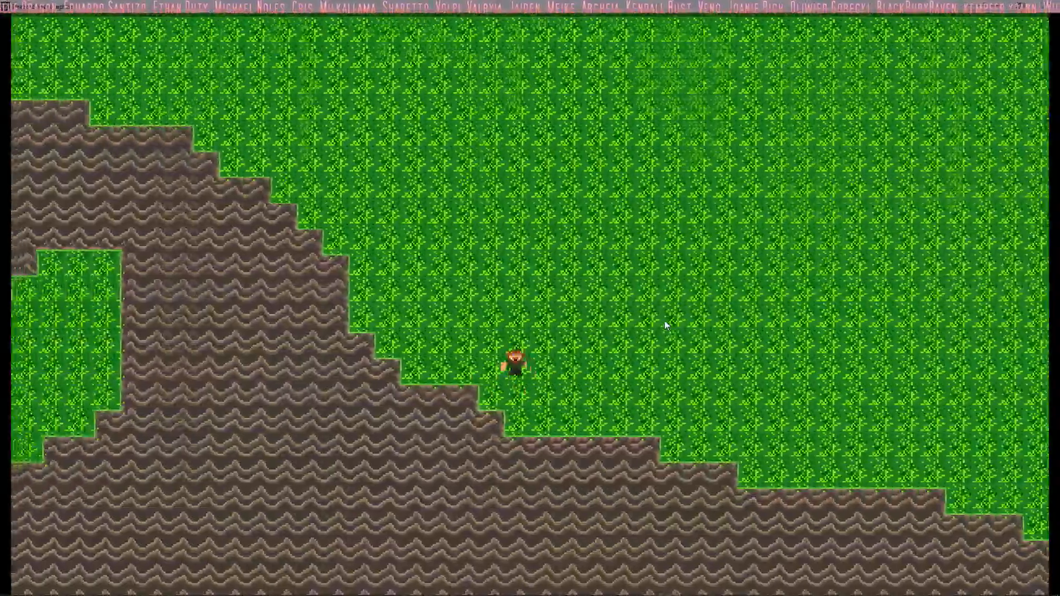
Step: Walk the player up the hook-shaped rock's stepped eastern edge and over its top into the gap below the western rock
key("Left")
key("Up")
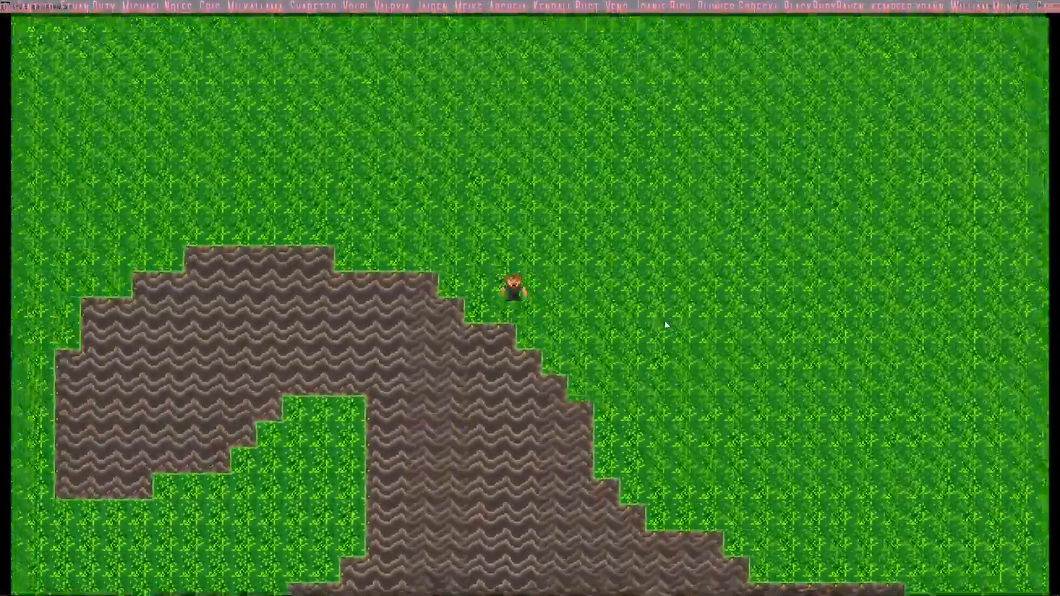
key("Up")
key("Left")
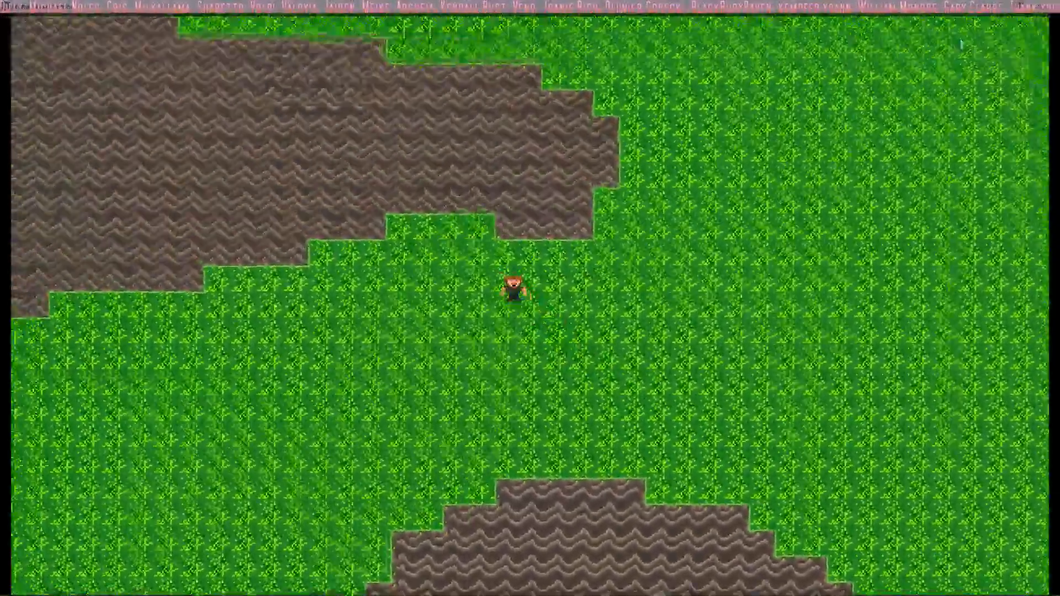
Step: Walk the player from the gap between the rocks down into the southwestern grass basin
key("Left")
key("Down")
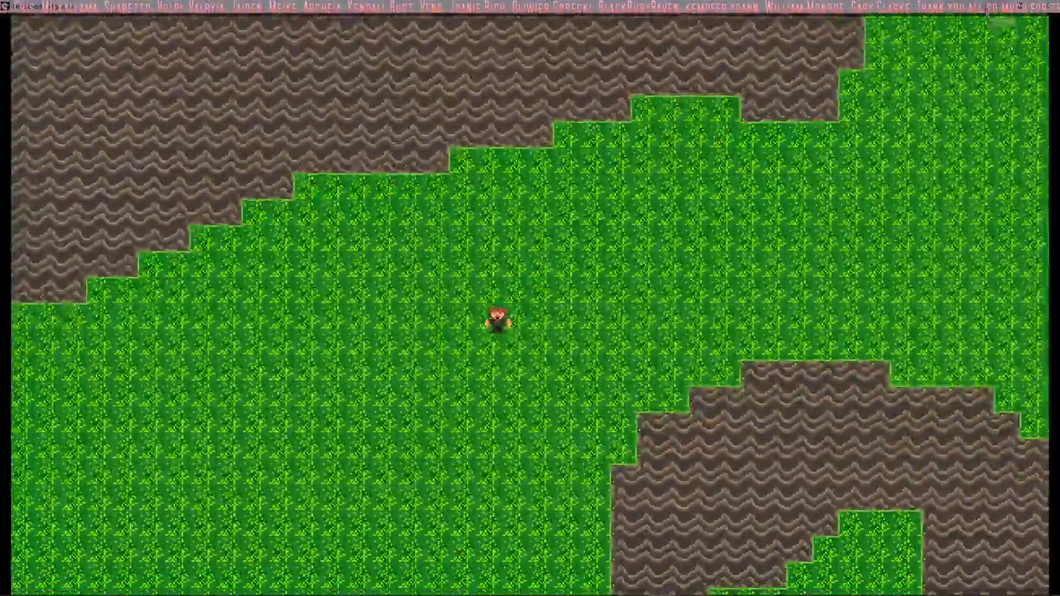
key("Down")
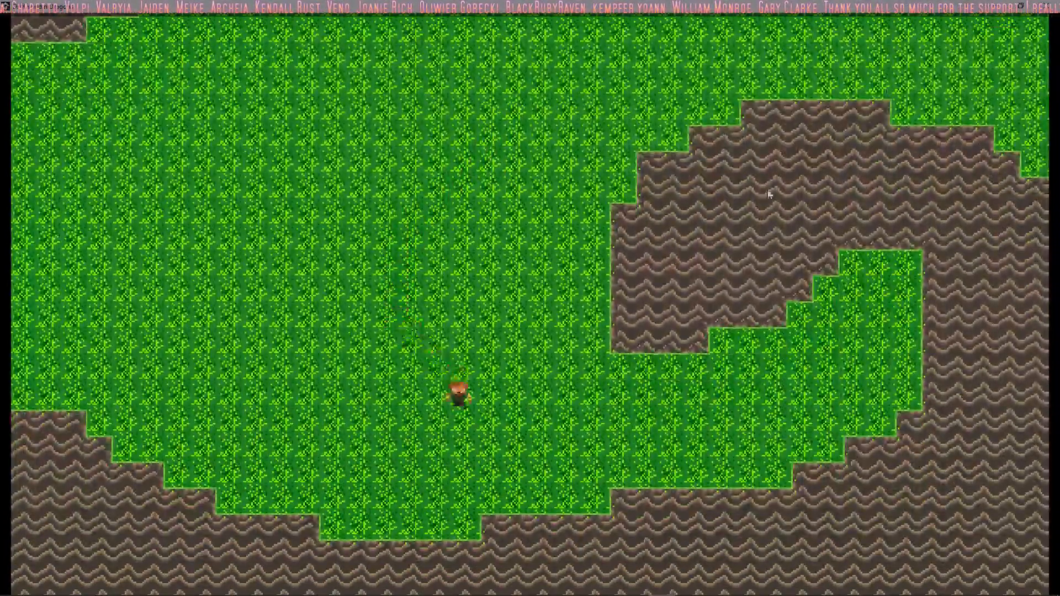
key("Left")
key("Down")
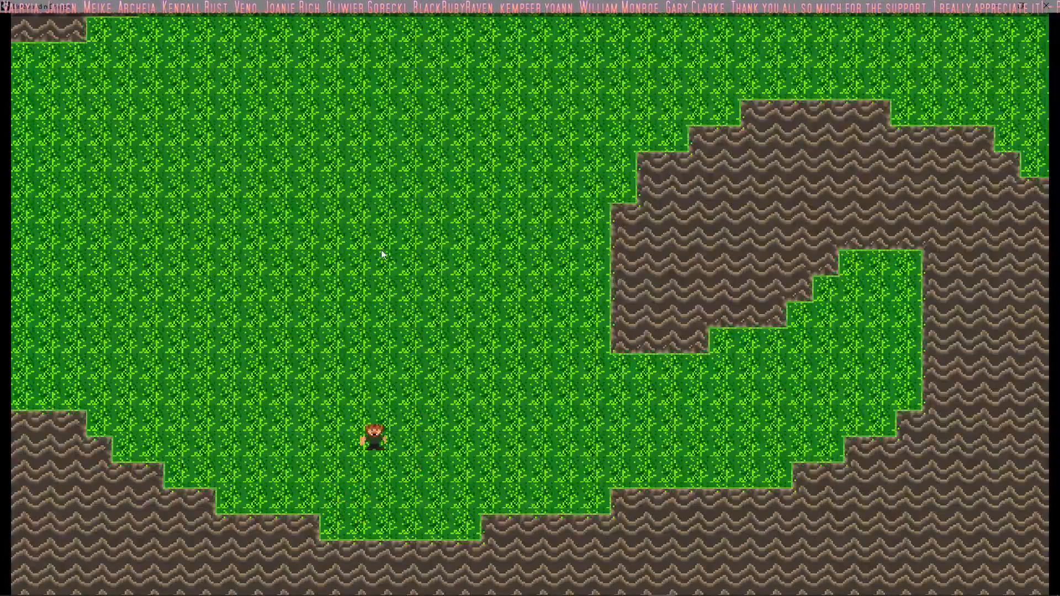
Step: Walk the player up from the southwestern basin into the gap between the western rock and the hook-shaped rock
key("Up")
key("Right")
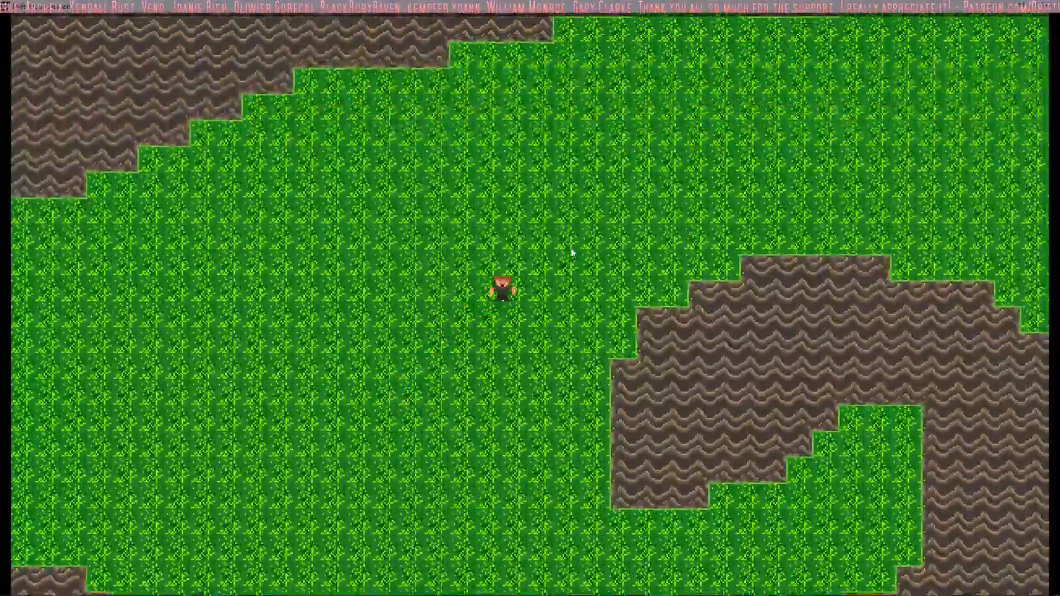
key("Up")
key("Left")
key("Right")
key("Up")
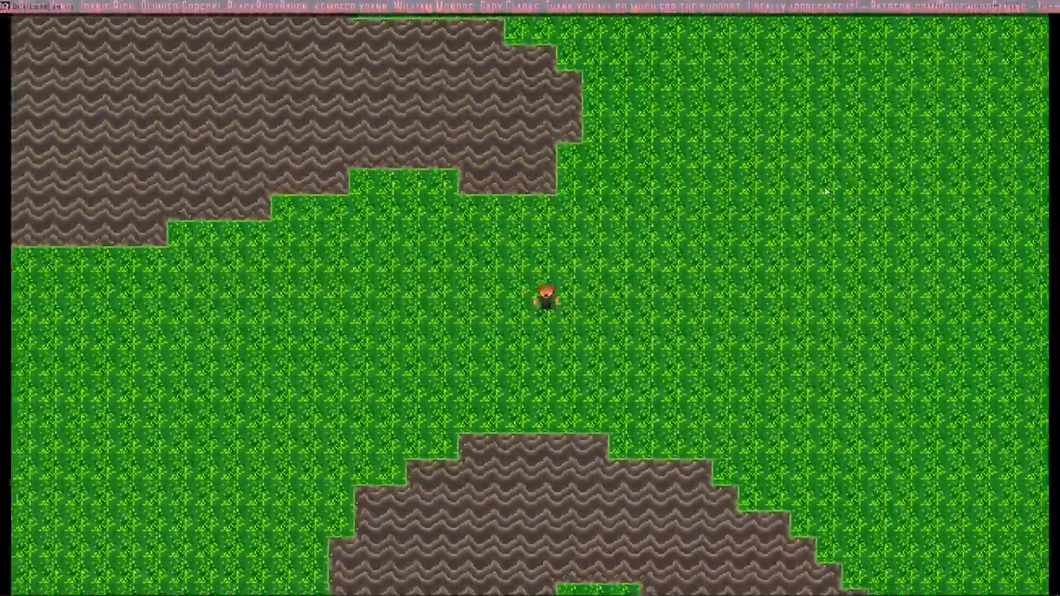
Step: Walk the player around the western rock's eastern tip and west along its stepped upper edge
key("Up")
key("Left")
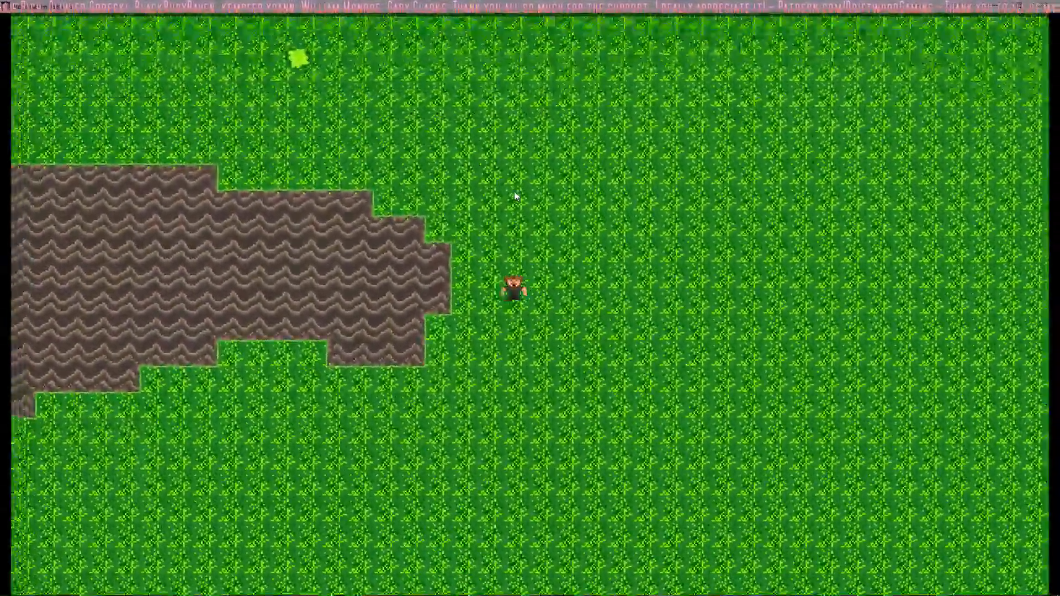
key("Left")
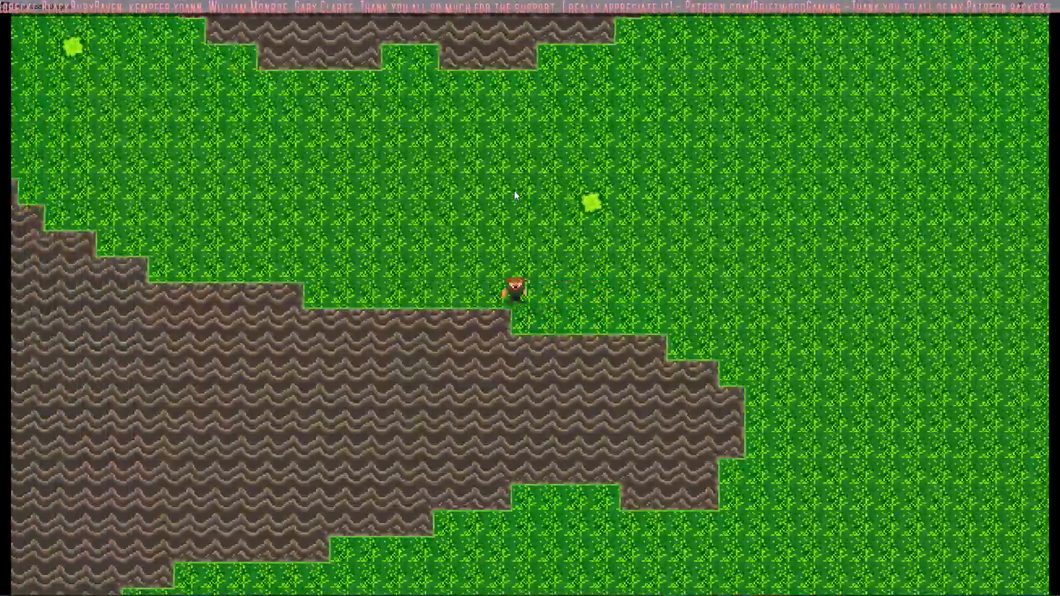
key("Up")
key("Left")
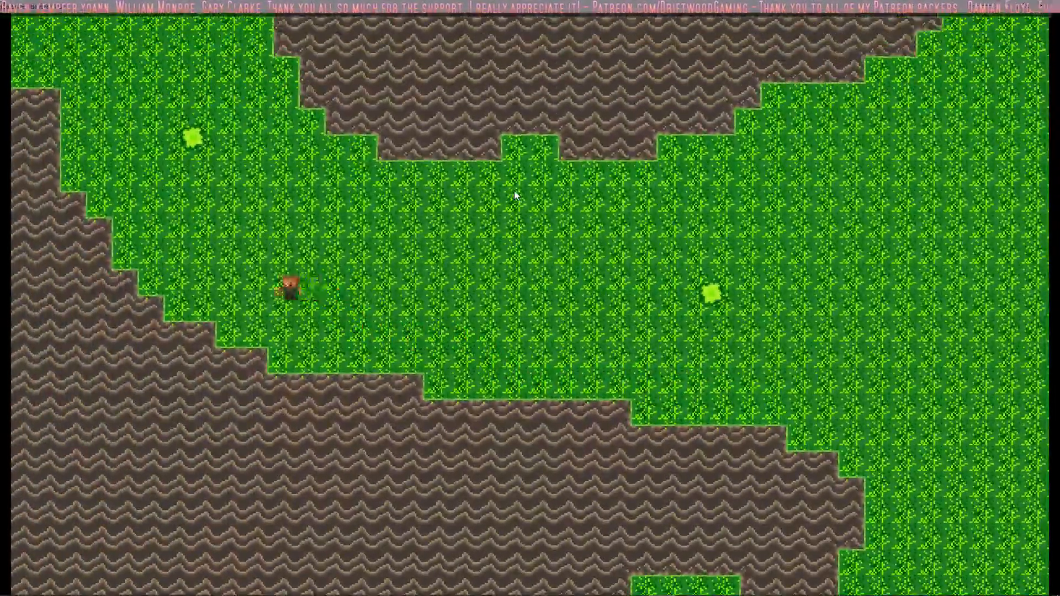
Step: Walk the player up to the mouth of the northwestern passage and back down into the middle of the grass corridor
key("Up")
key("Up")
key("Right")
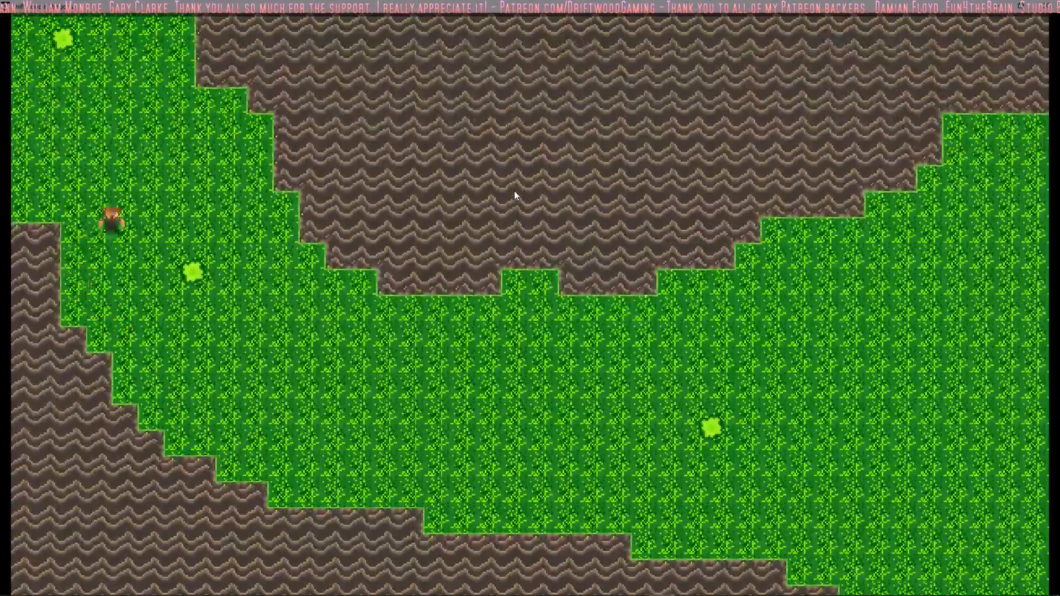
key("Right")
key("Down")
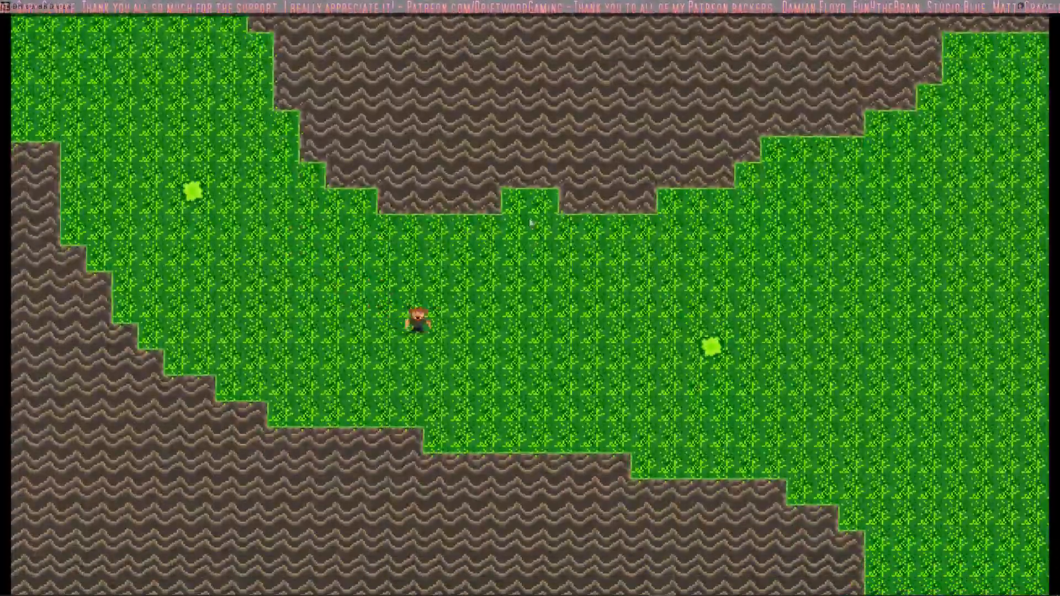
key("Up")
key("Right")
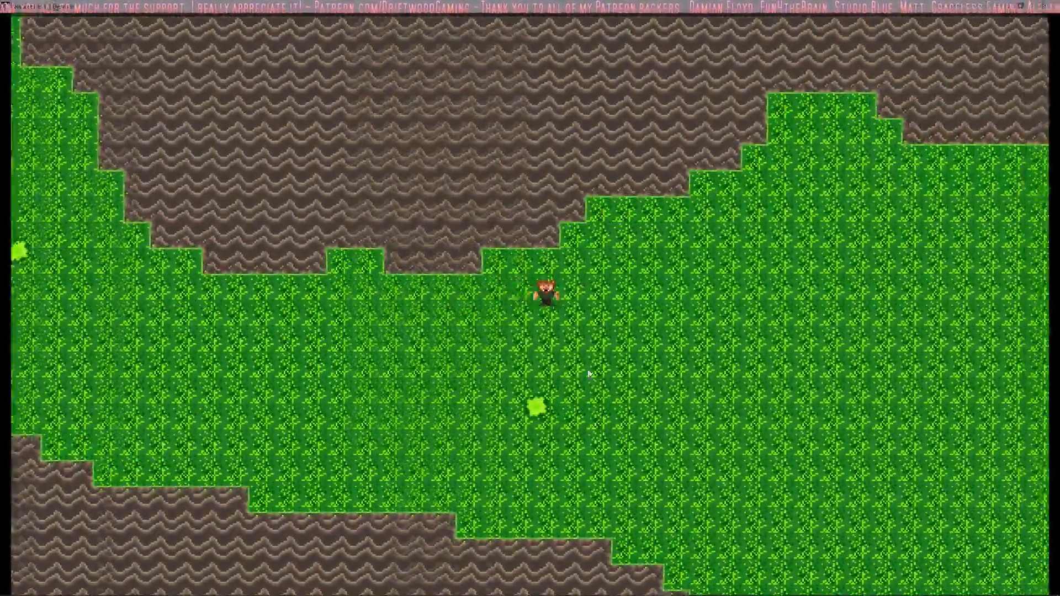
key("Down")
key("Right")
key("Down")
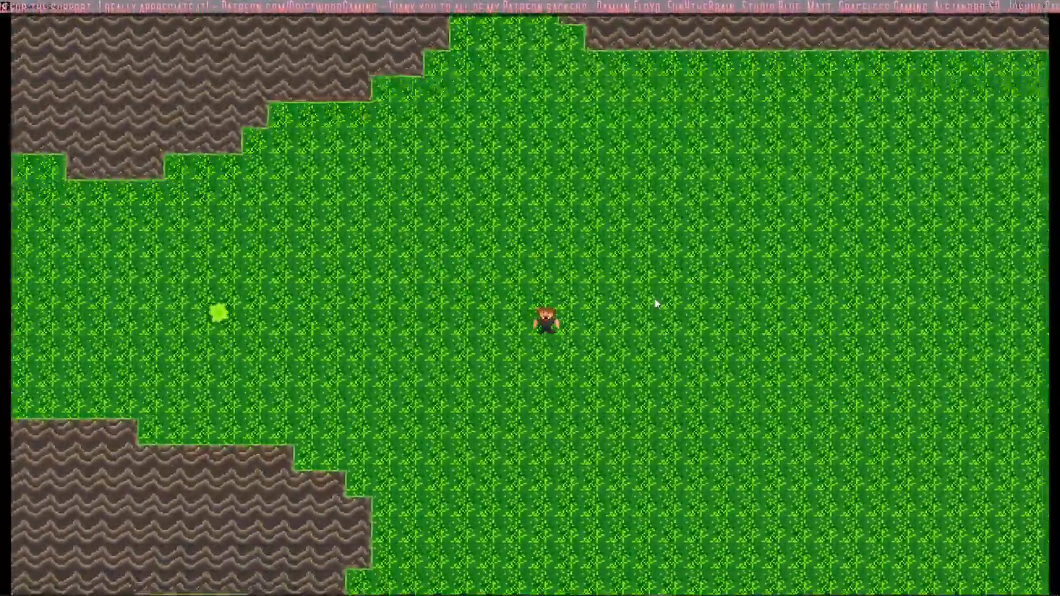
key("Right")
key("Up")
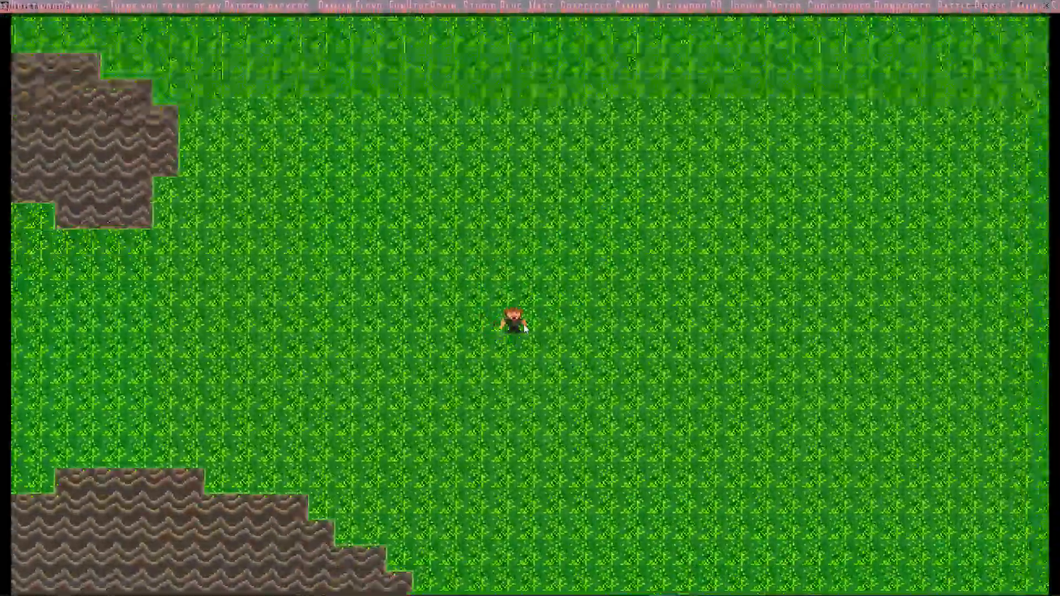
key("Left")
key("Down")
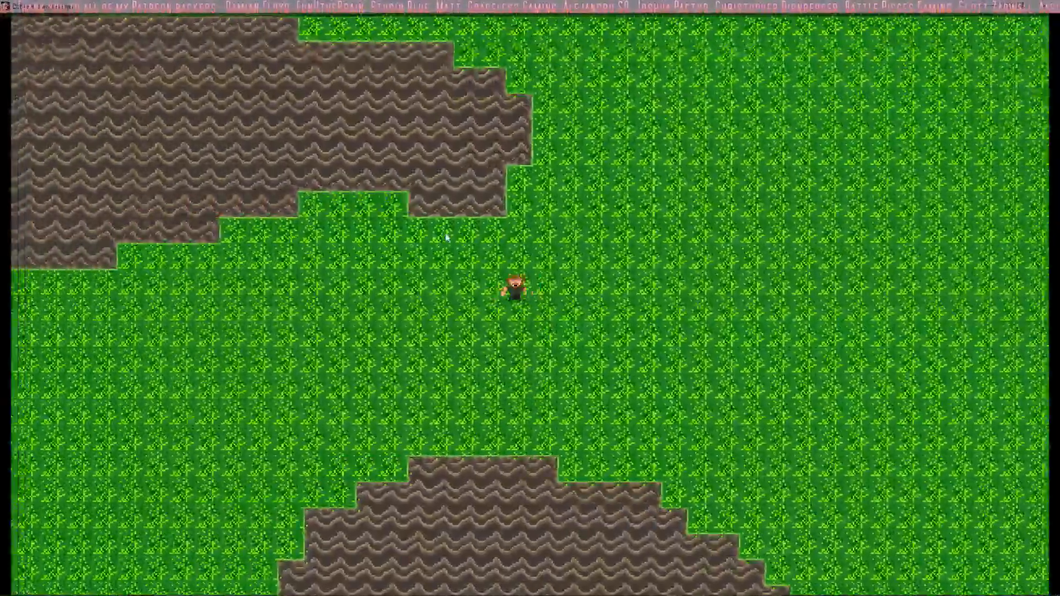
key("Left")
key("Down")
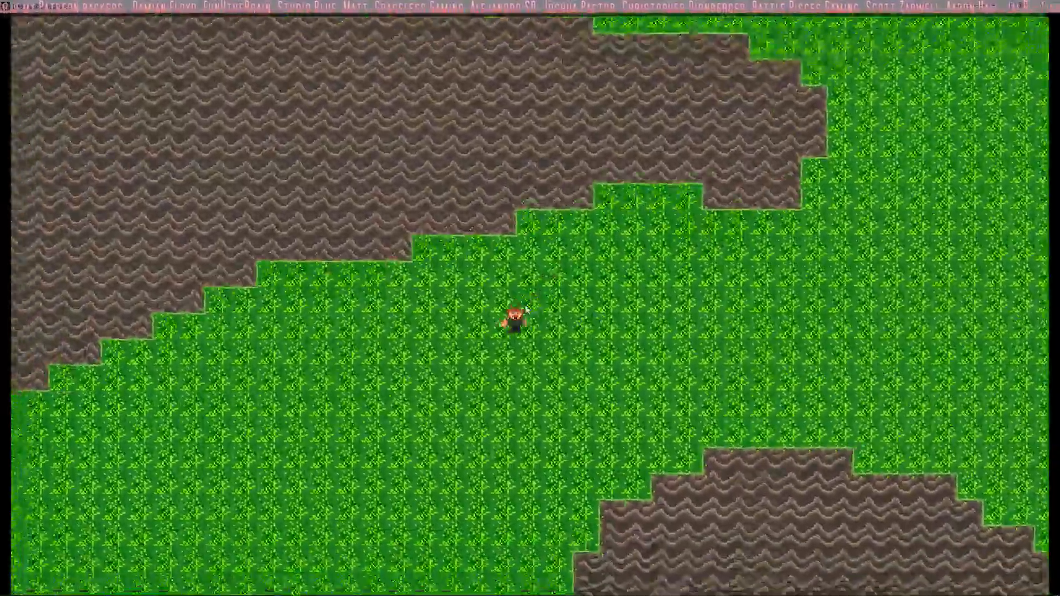
key("Down")
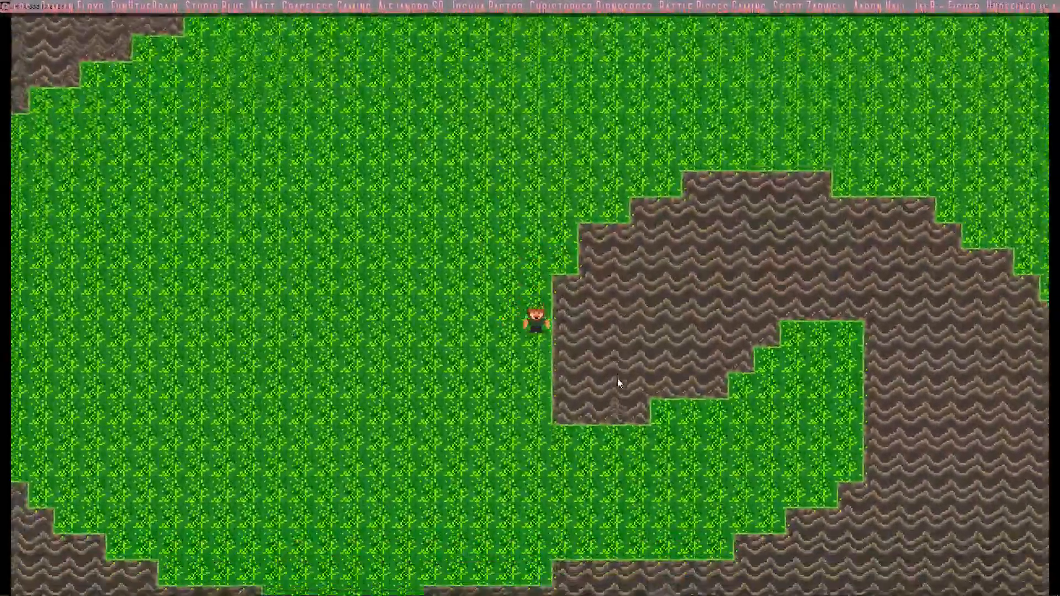
key("Down")
key("Left")
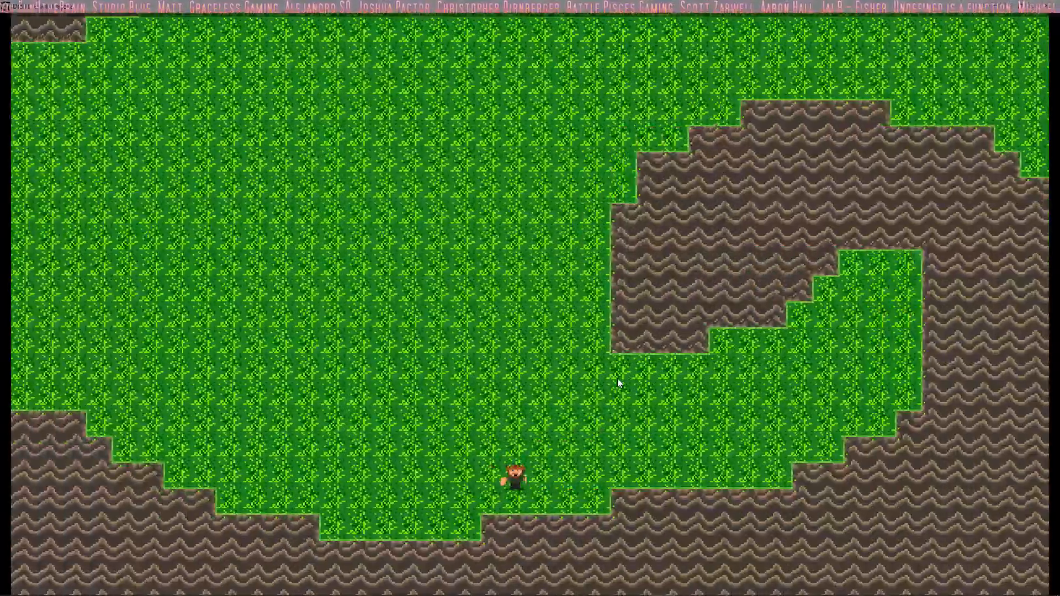
key("Up")
key("Right")
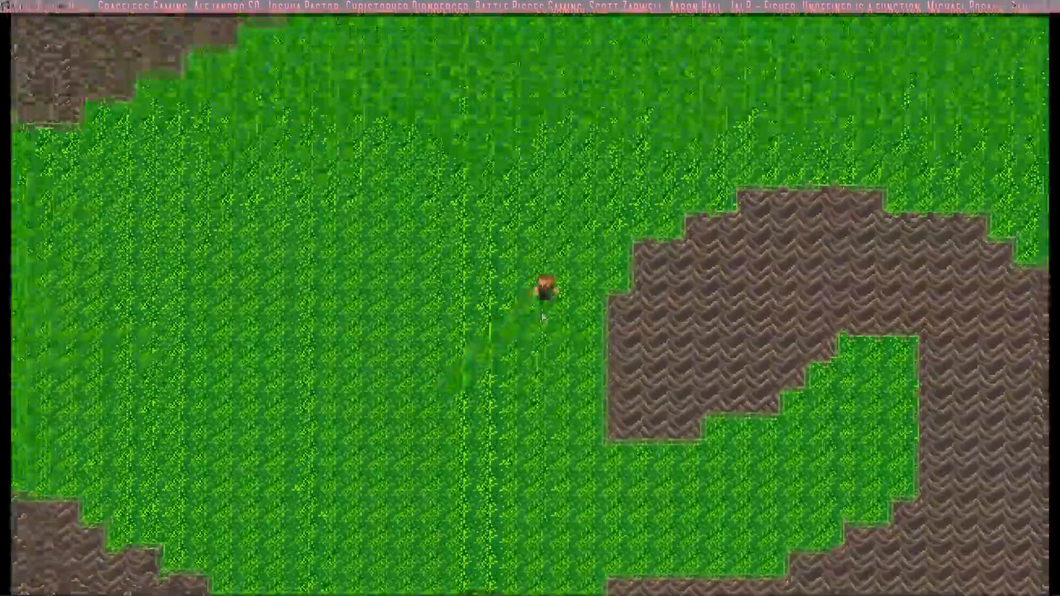
key("Left")
key("Down")
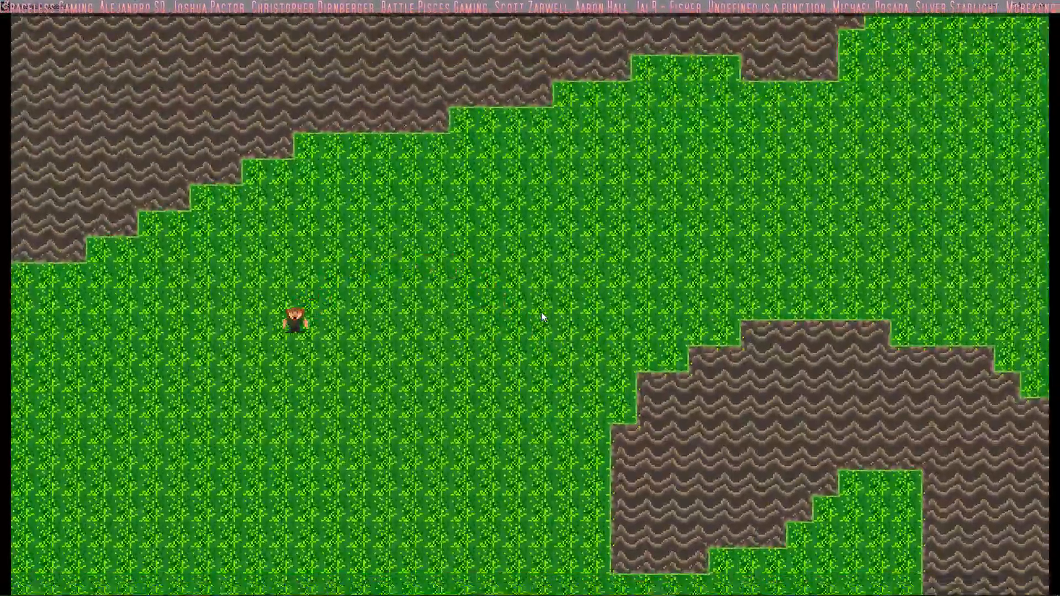
key("Up")
key("Right")
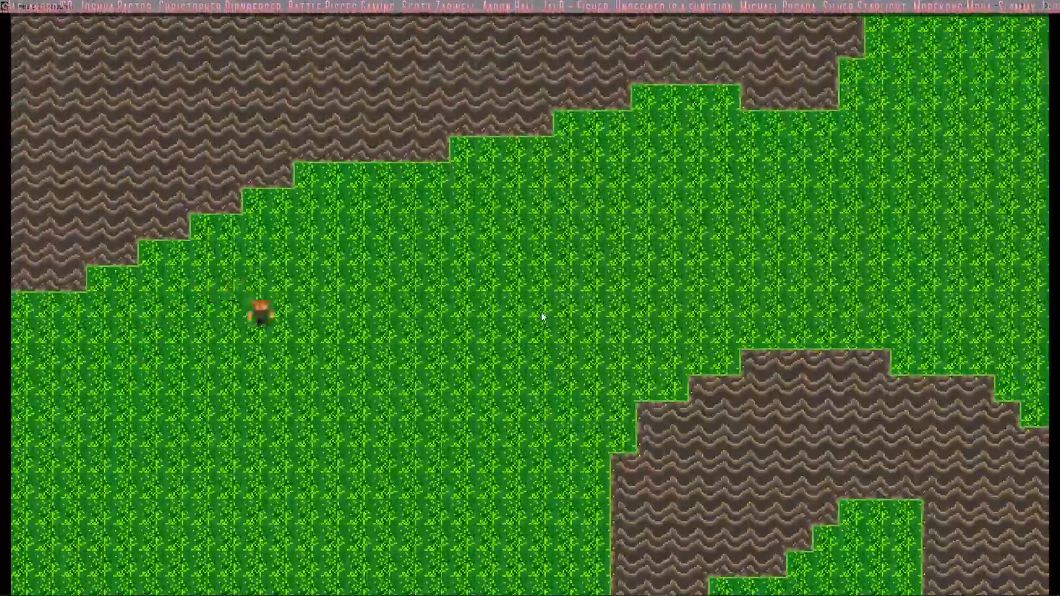
key("Down")
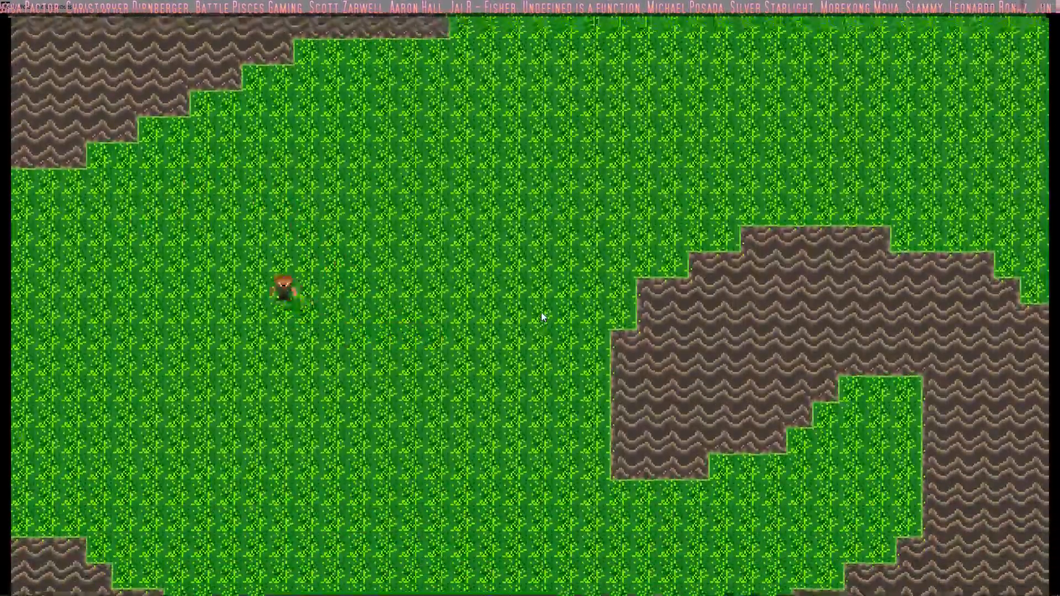
key("Up")
key("Left")
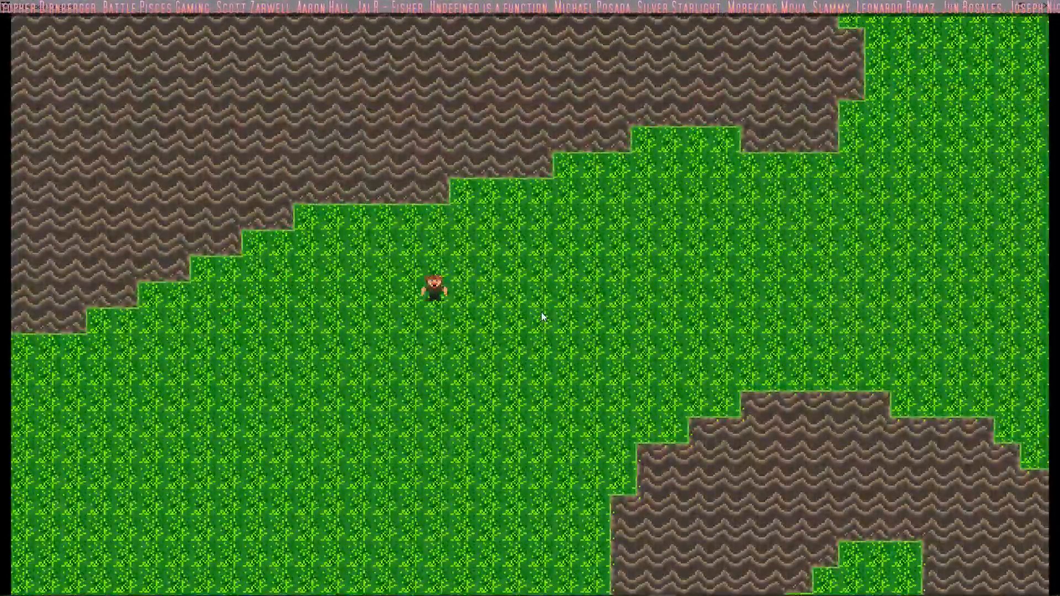
key("Right")
key("Down")
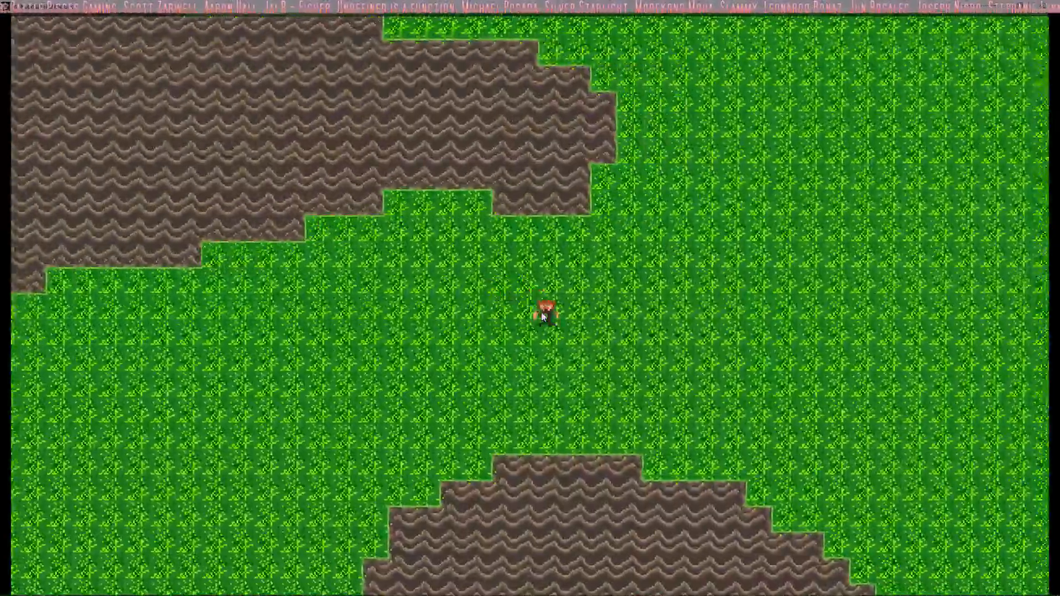
key("Left")
key("Up")
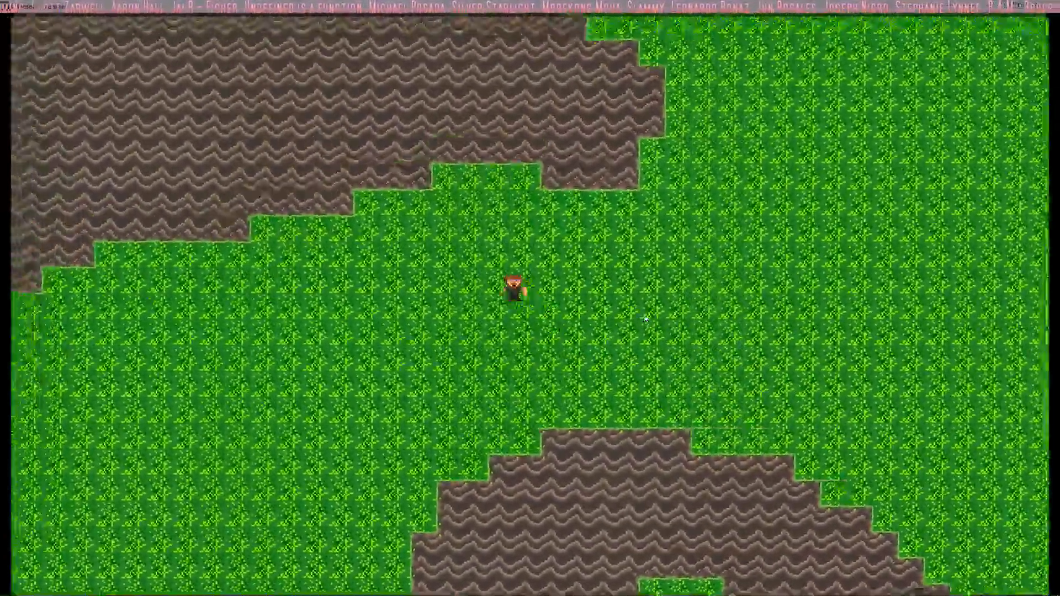
key("Right")
key("Right")
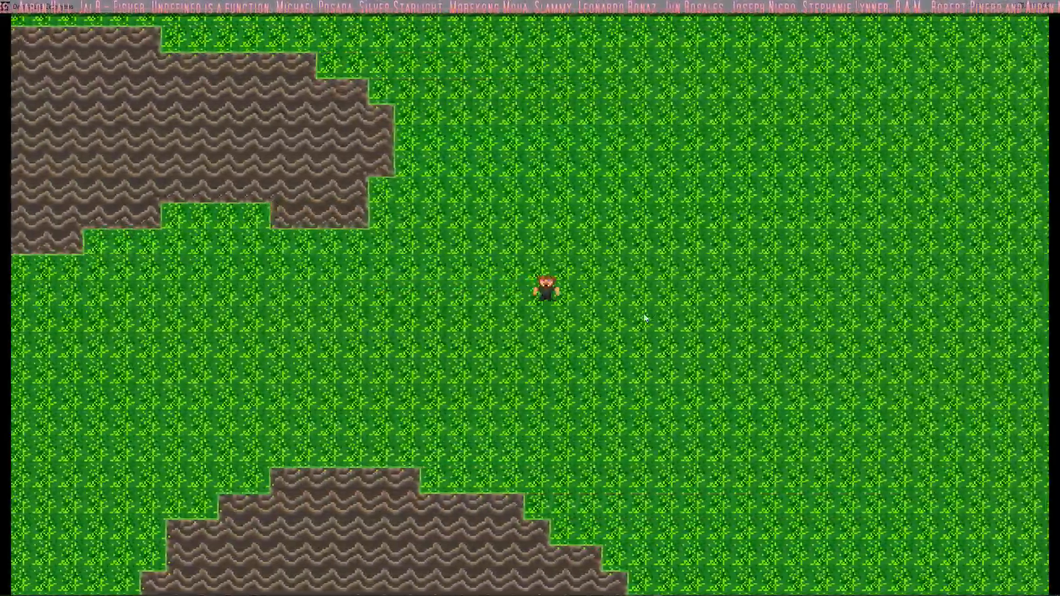
key("Down")
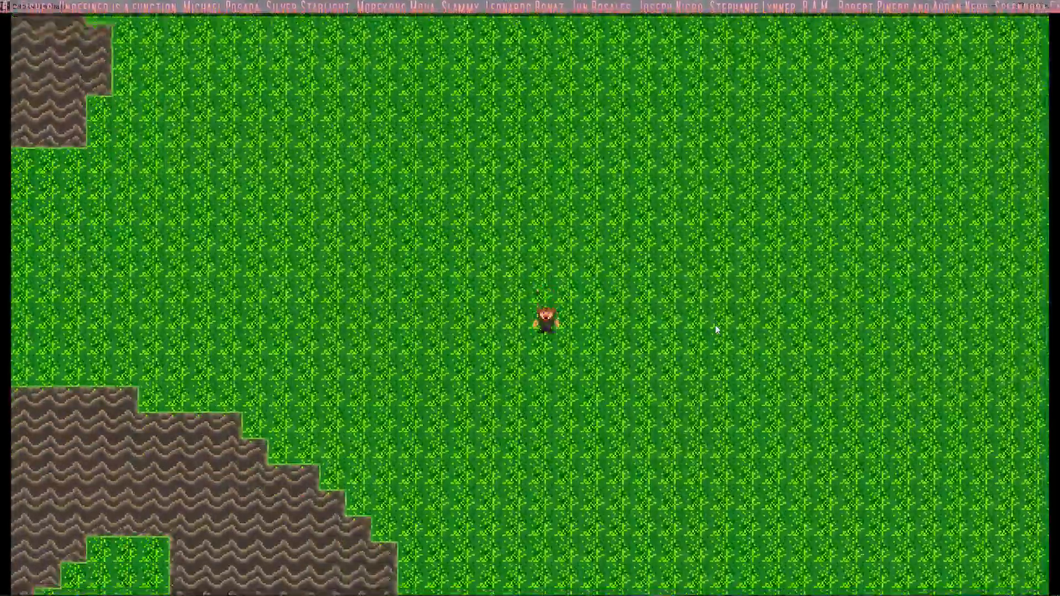
key("Up")
key("Left")
key("Up")
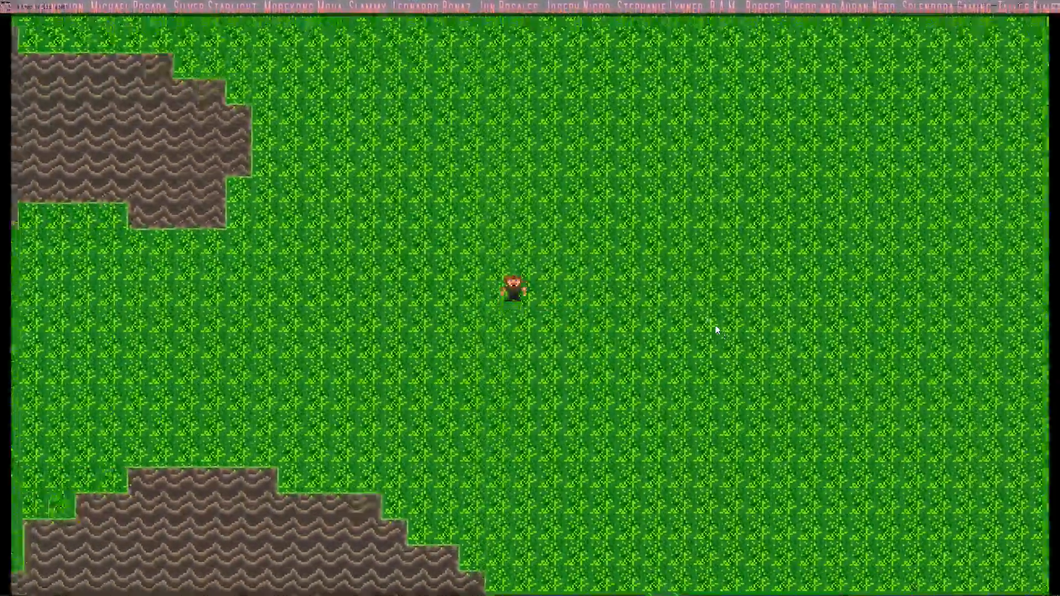
key("Up")
key("Left")
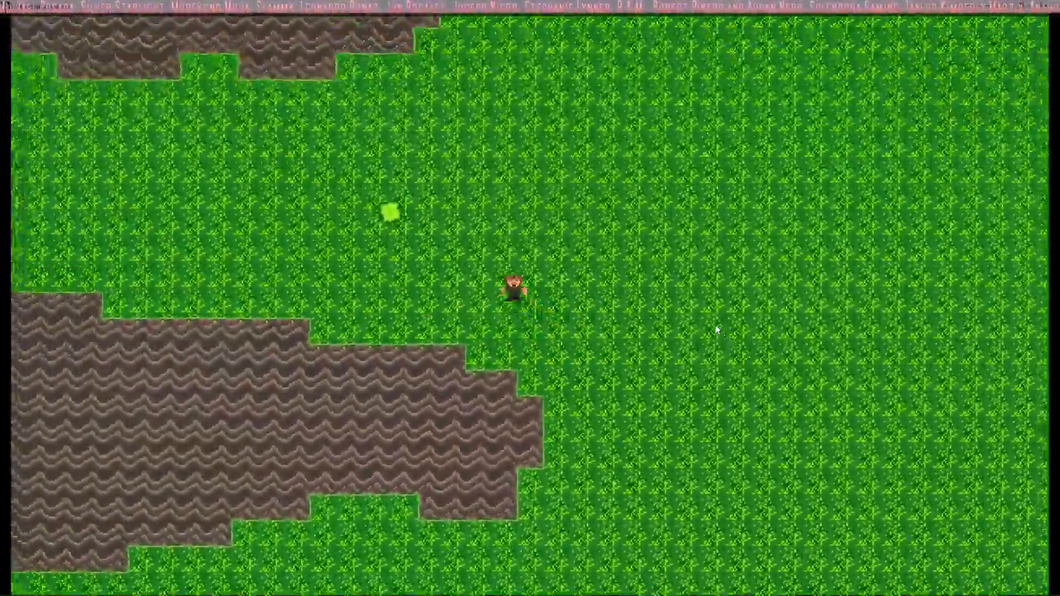
key("Down")
key("Right")
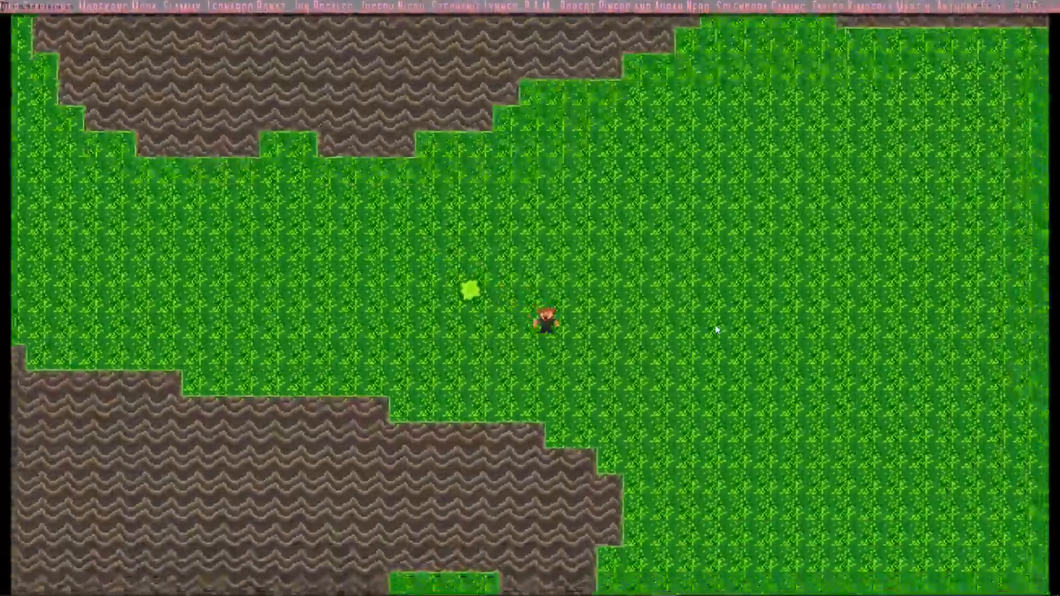
key("Up")
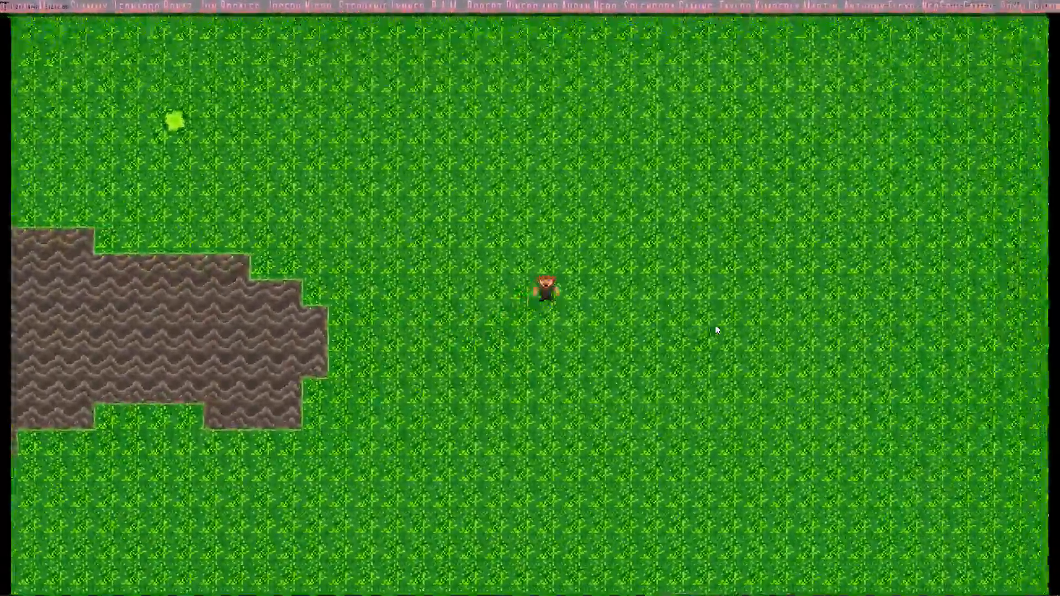
key("Left")
key("Down")
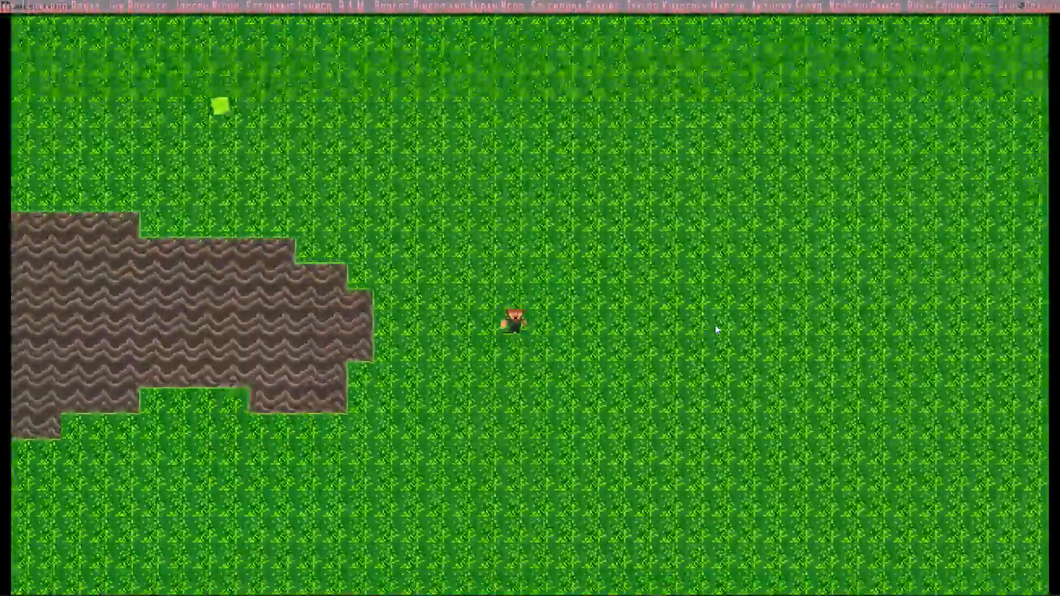
key("Up")
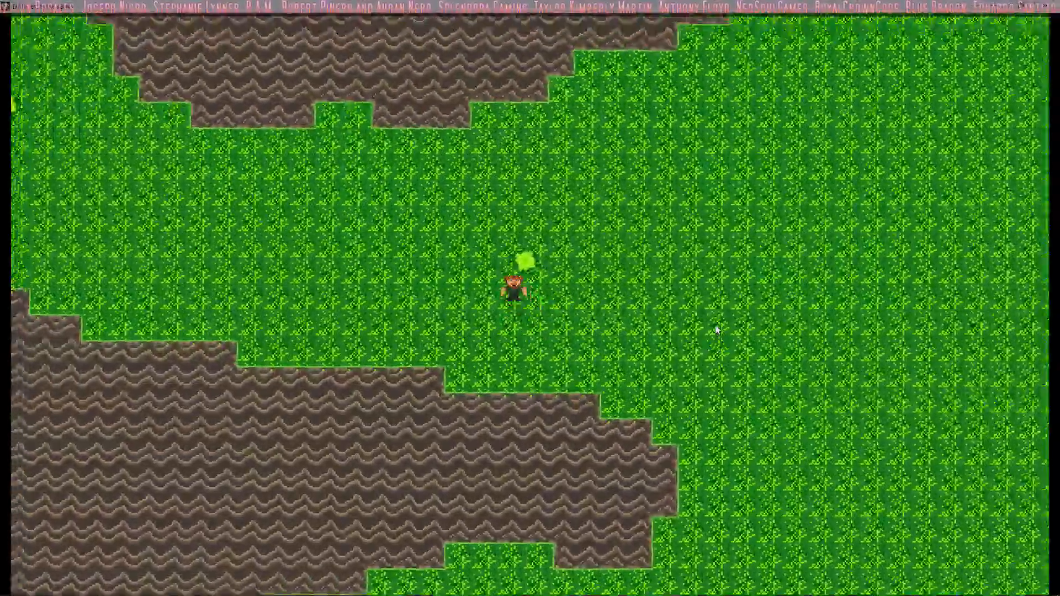
key("Down")
key("Up")
key("Down")
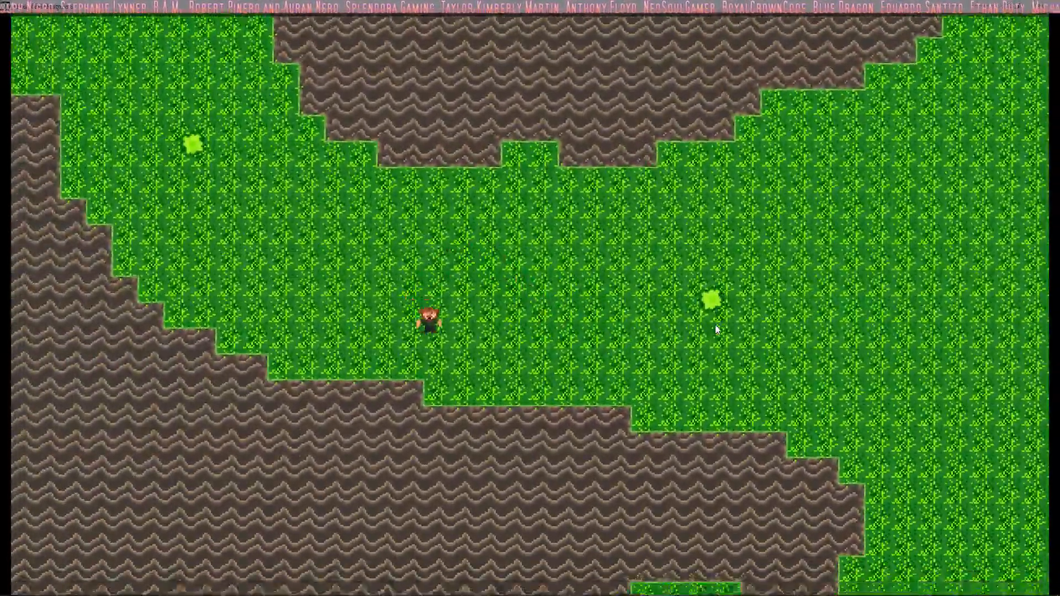
key("Right")
key("Up")
key("Left")
key("Right")
key("Down")
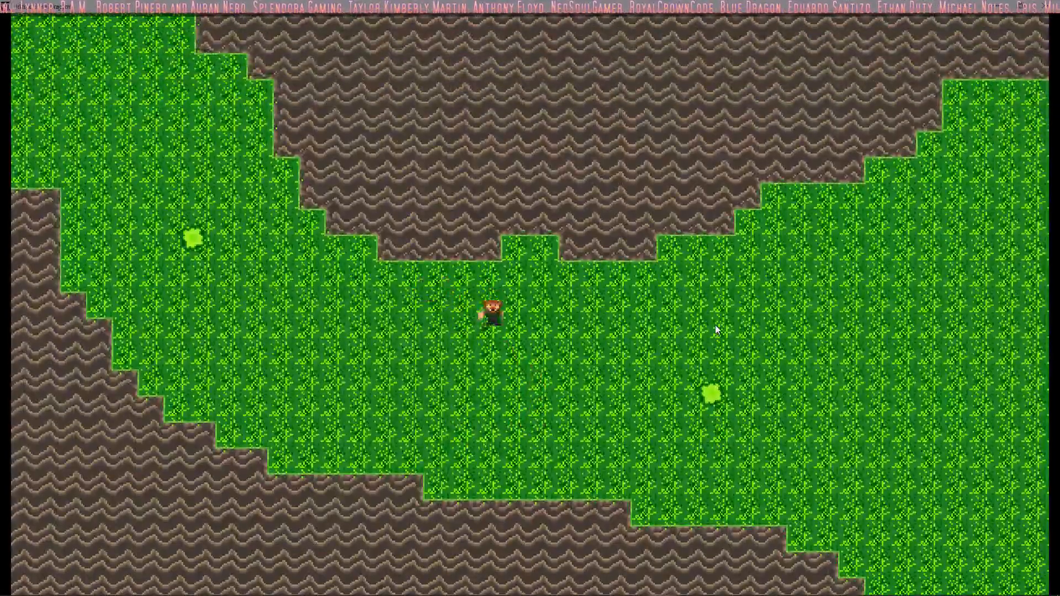
key("Left")
key("Up")
key("Right")
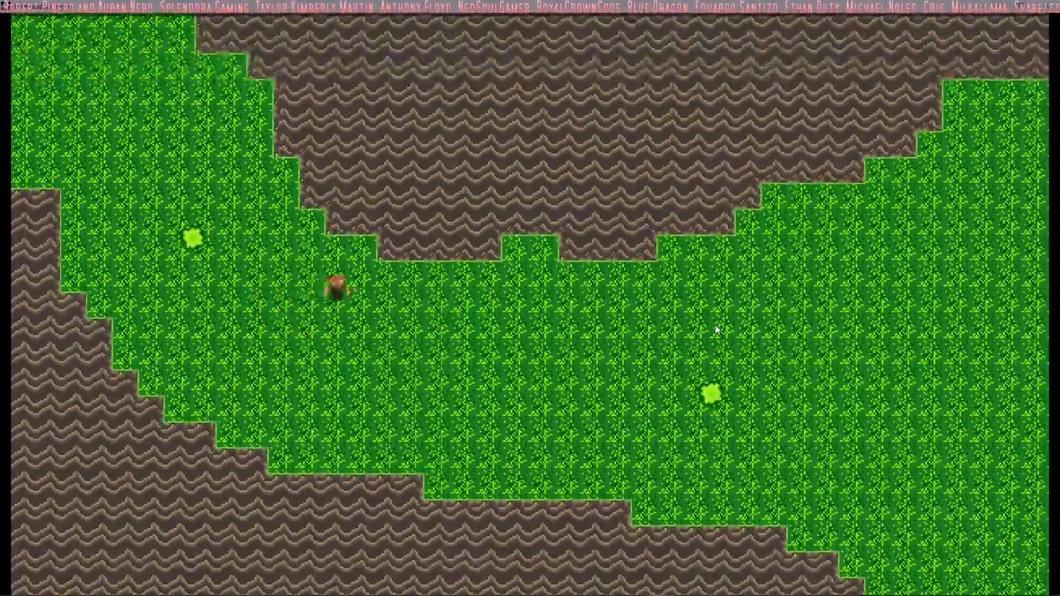
key("Down")
key("Left")
key("Up")
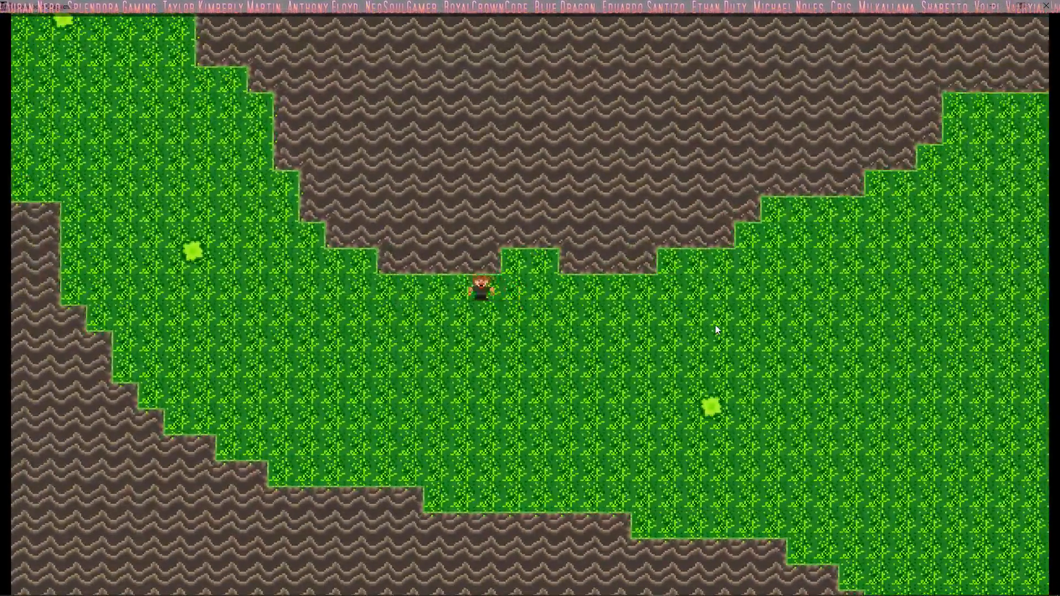
key("Left")
key("Up")
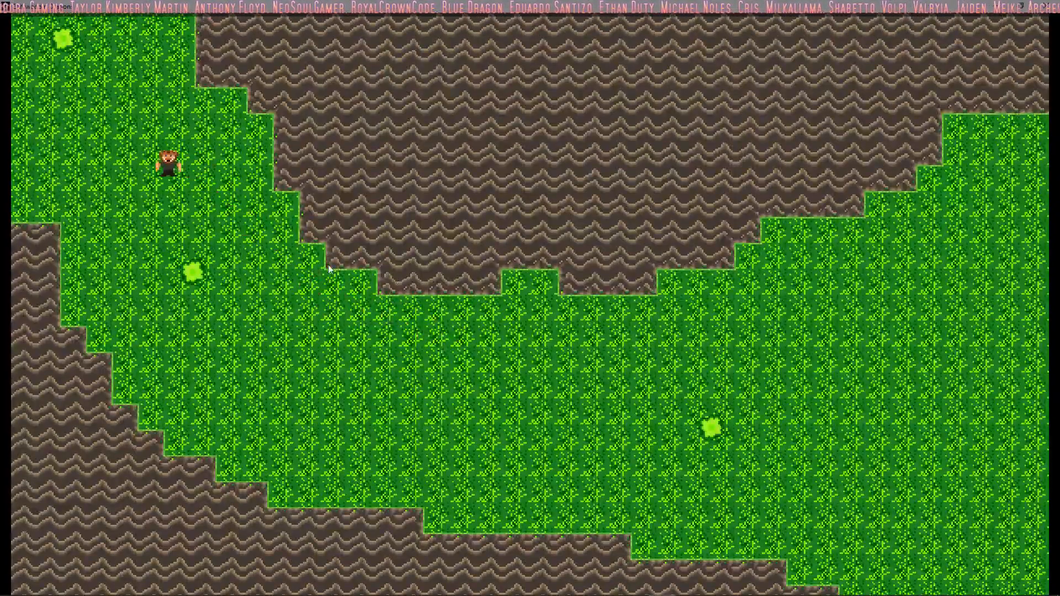
key("Right")
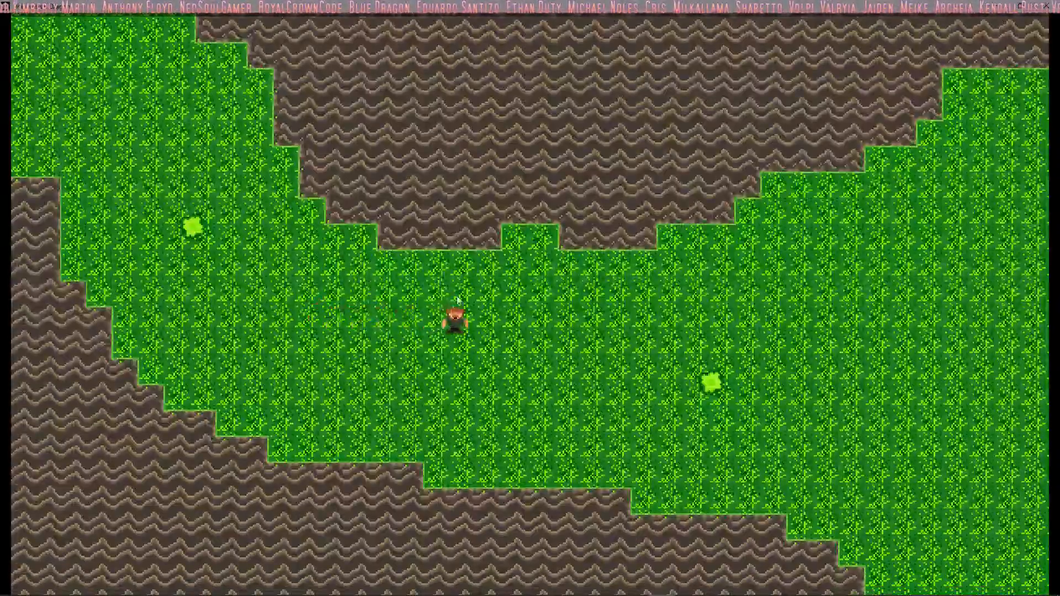
key("Down")
key("Right")
key("Up")
key("Down")
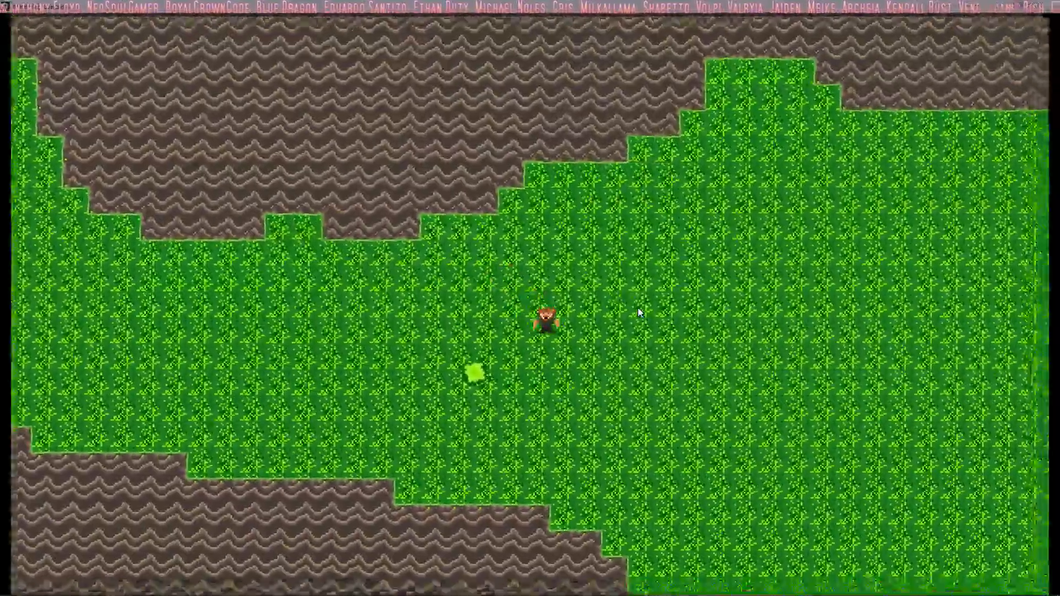
key("Right")
key("Left")
key("Up")
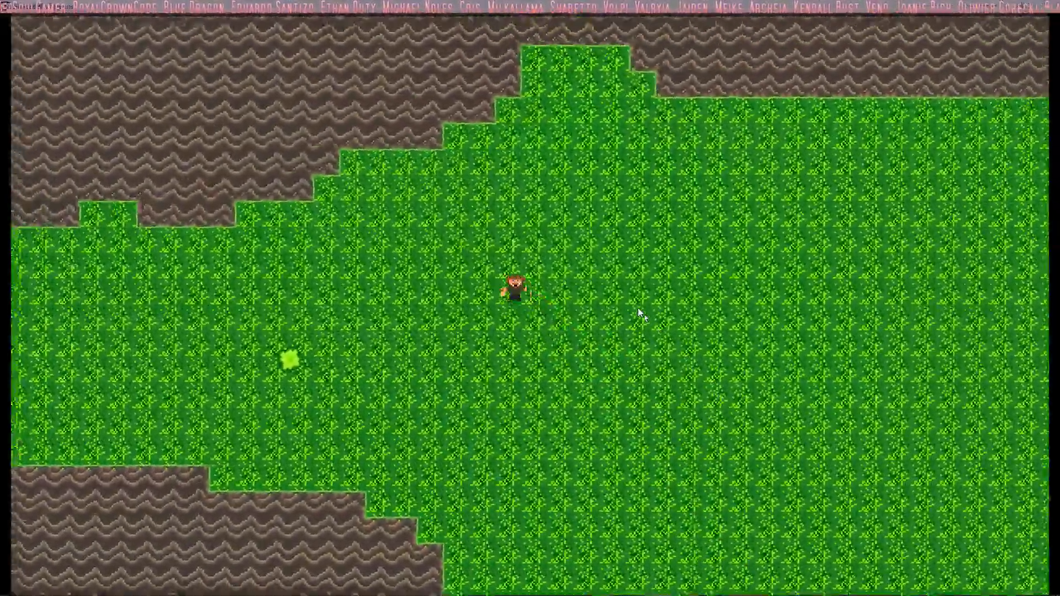
key("Down")
key("Right")
key("Up")
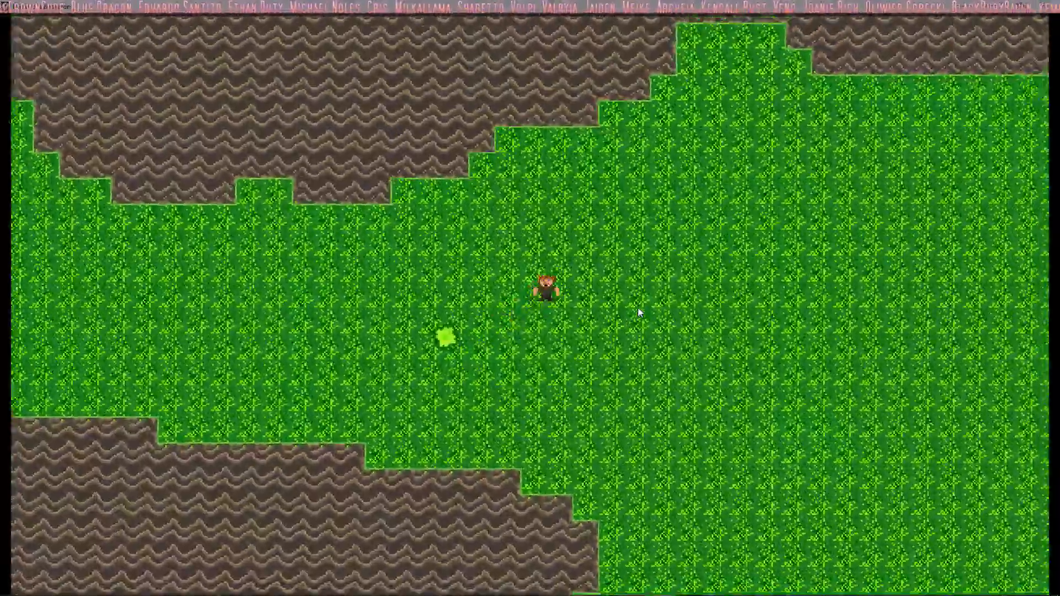
key("Down")
key("Down")
key("Right")
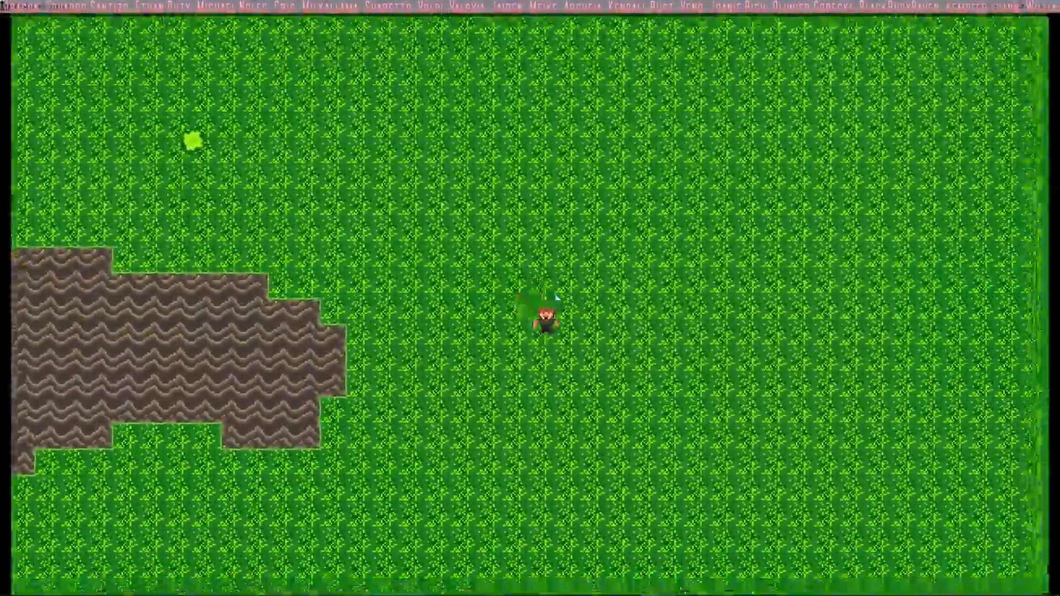
key("Right")
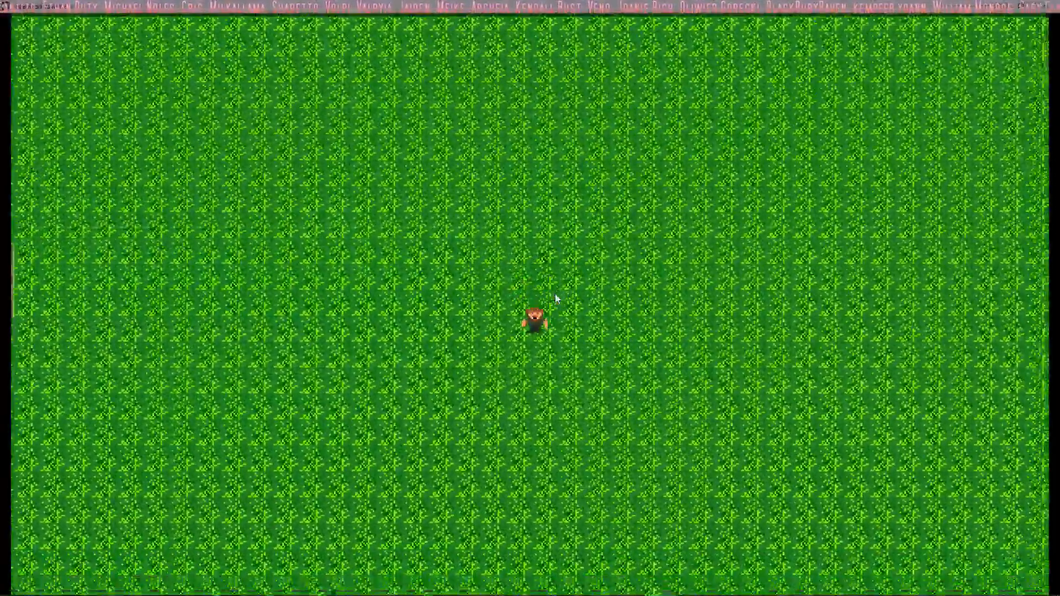
key("Down")
key("Down")
key("Left")
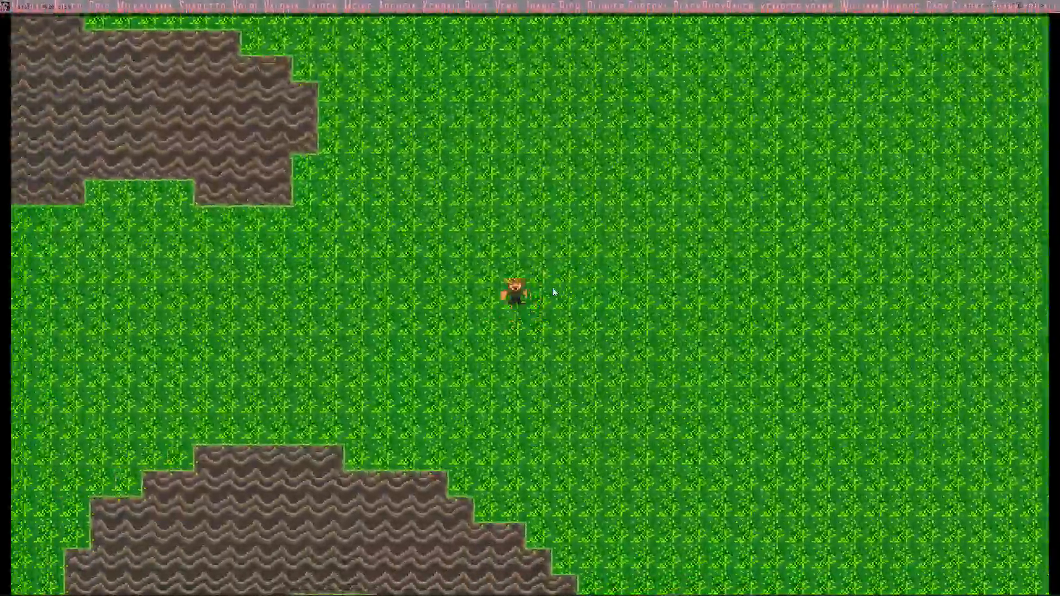
key("Left")
key("Up")
key("Left")
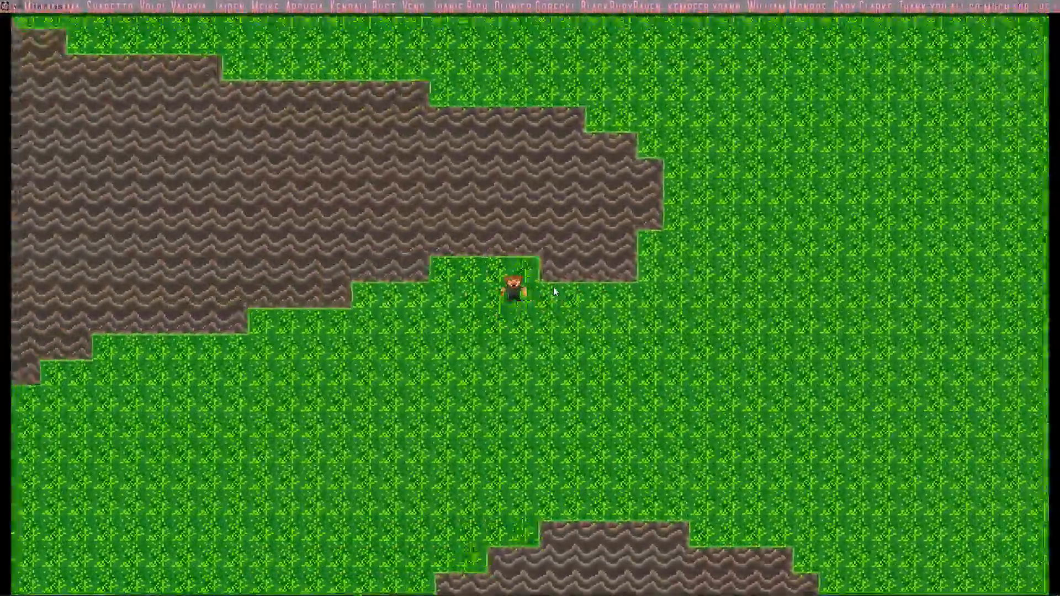
Step: Walk the player down into the southwestern basin and back up east over the top of the hook-shaped rock
key("Down")
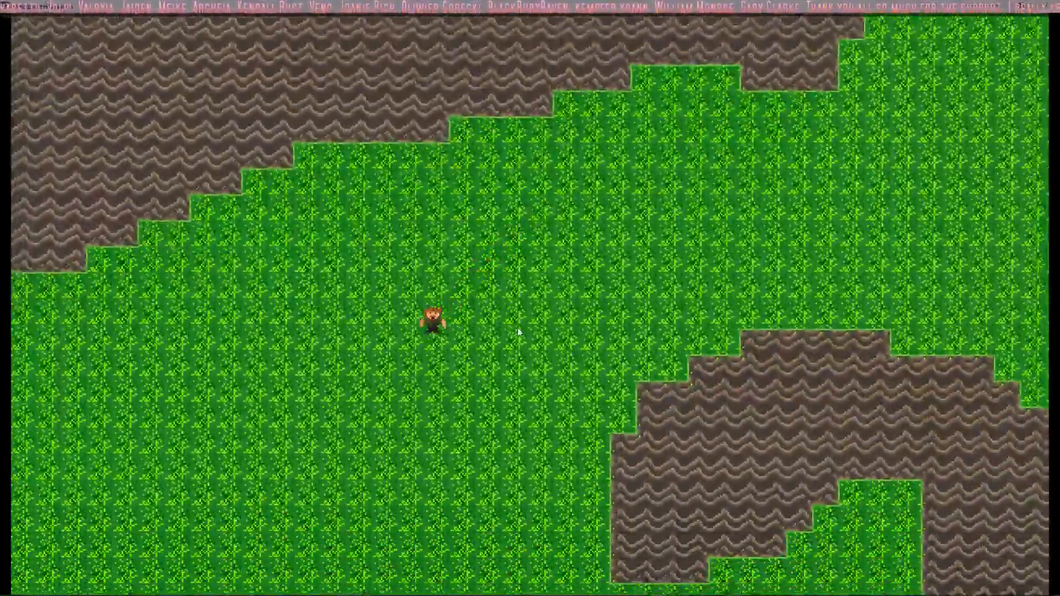
key("Down")
key("Right")
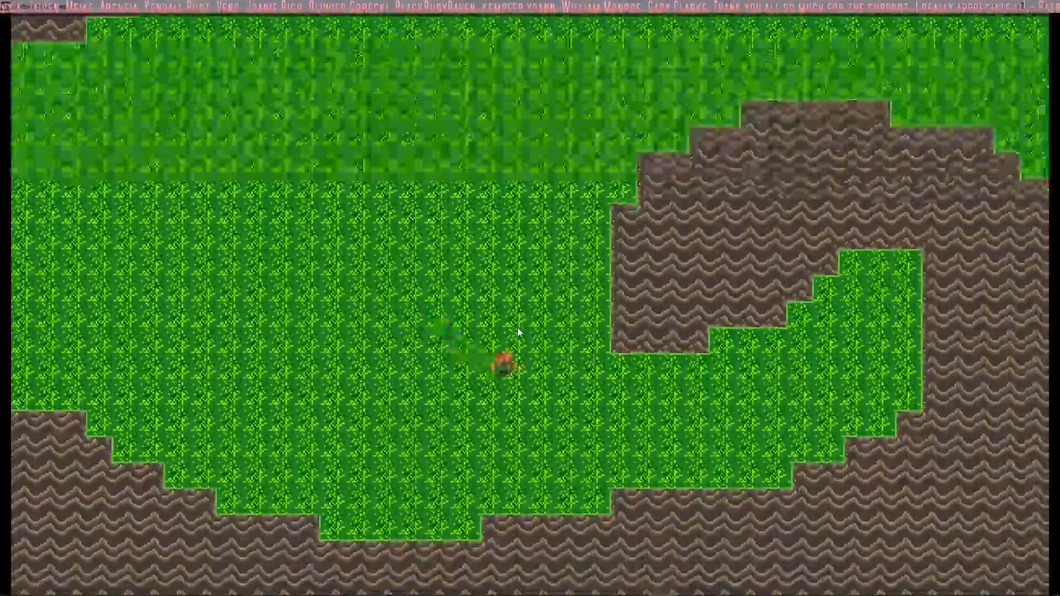
key("Up")
key("Right")
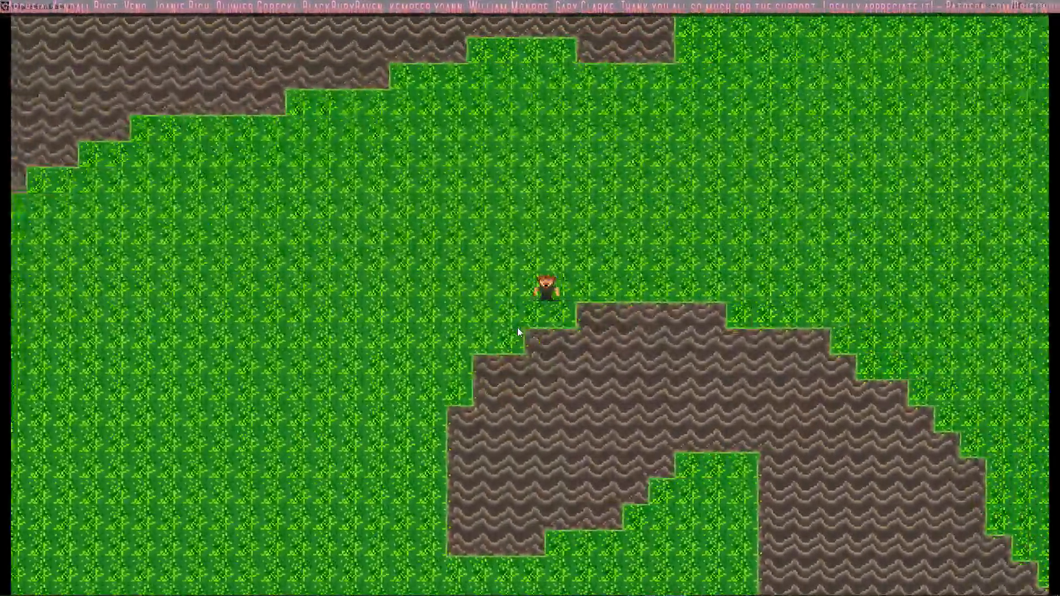
key("Right")
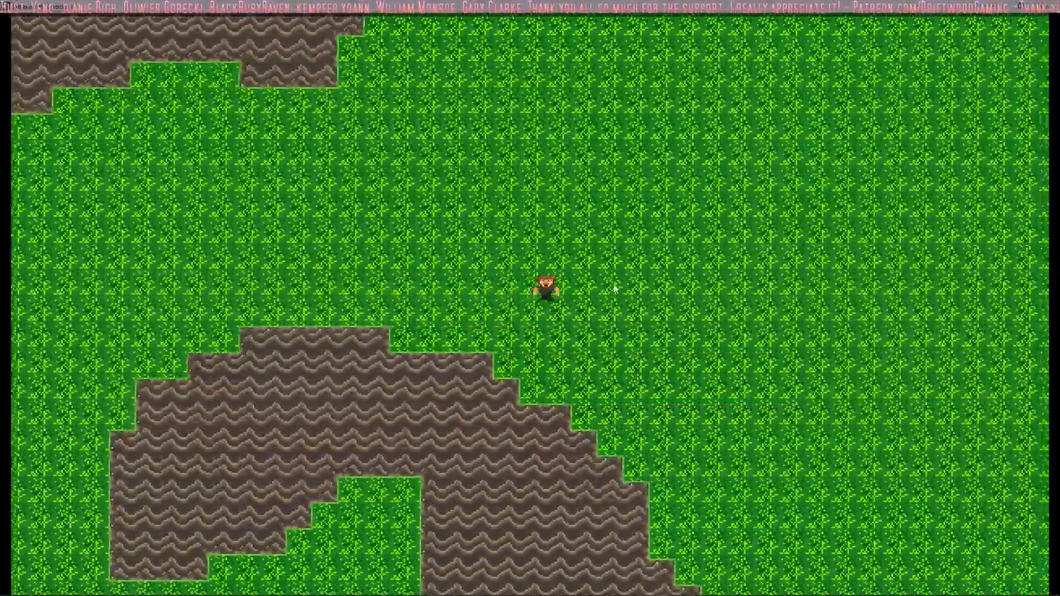
Step: Walk the player southeast along the hook-shaped rock's stepped eastern slope and northeast across the open grass field
key("Down")
key("Down")
key("Right")
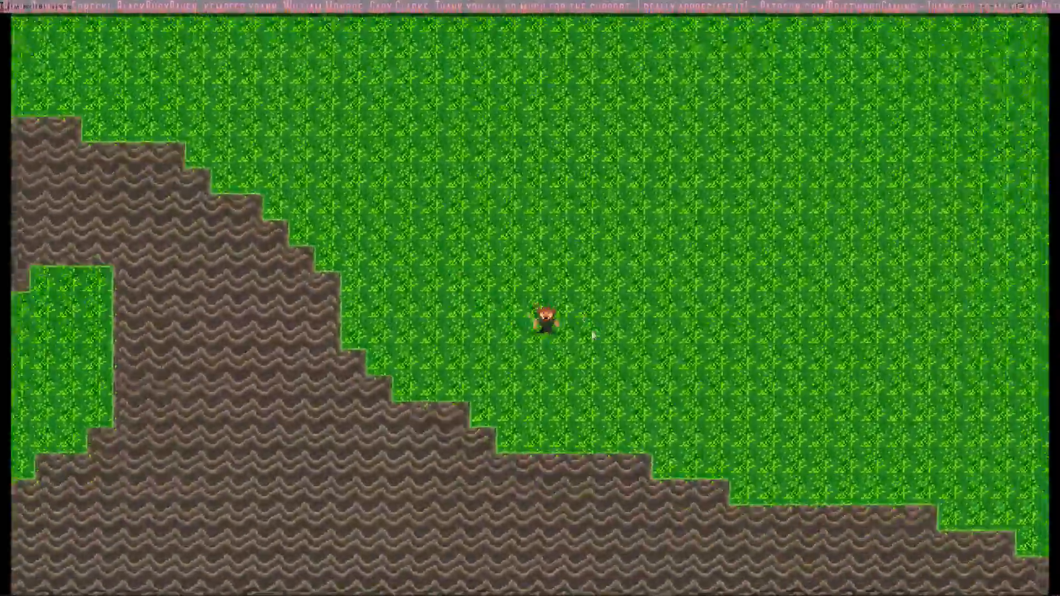
key("Right")
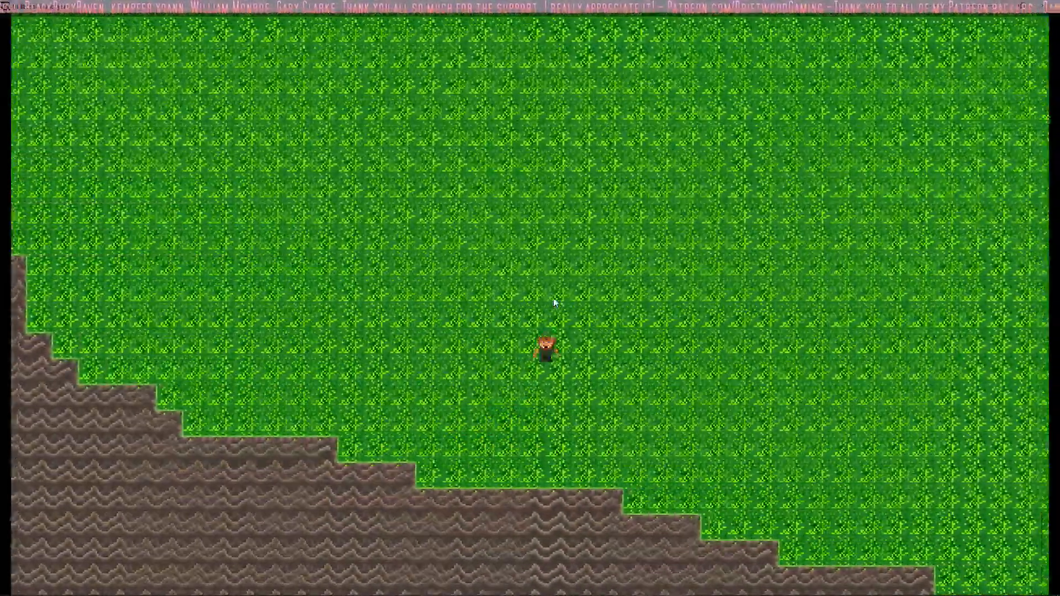
key("Up")
key("Right")
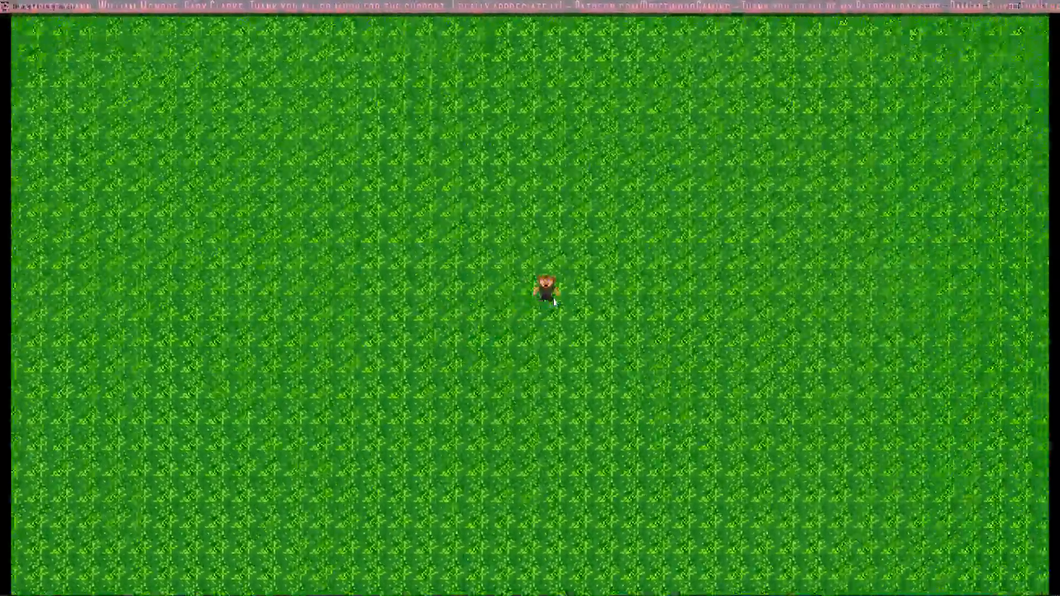
key("Up")
key("Right")
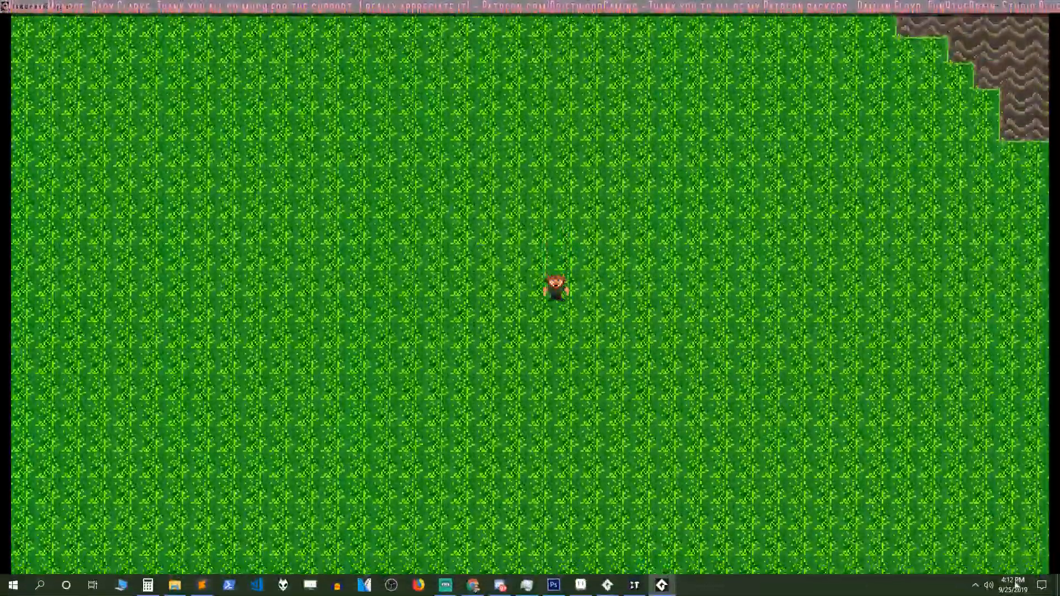
Step: Walk the player up to the northern rock wall and west below its stepped lower edge
key("w")
key("a")
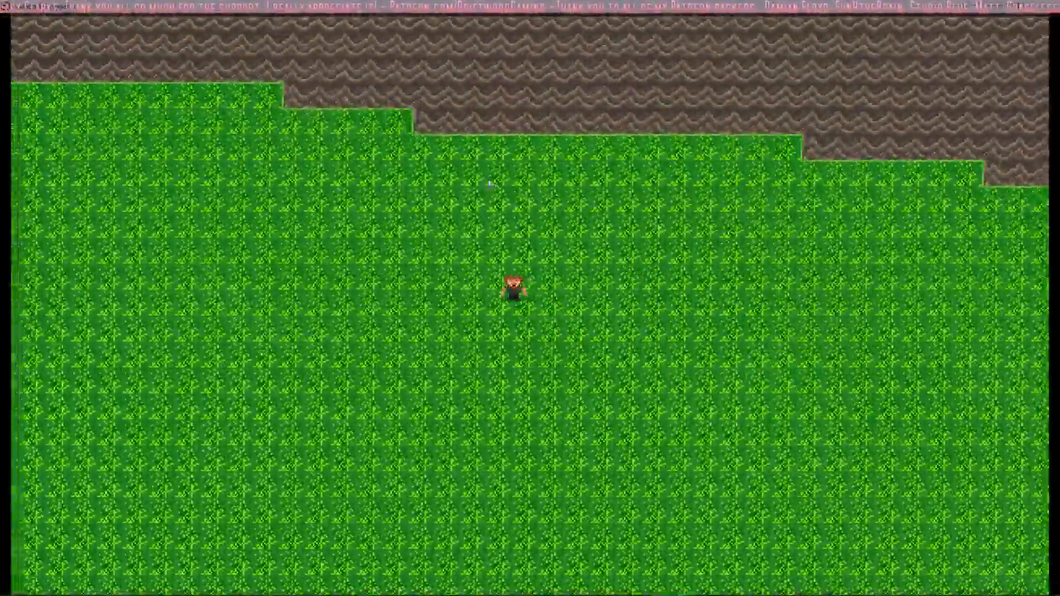
key("s")
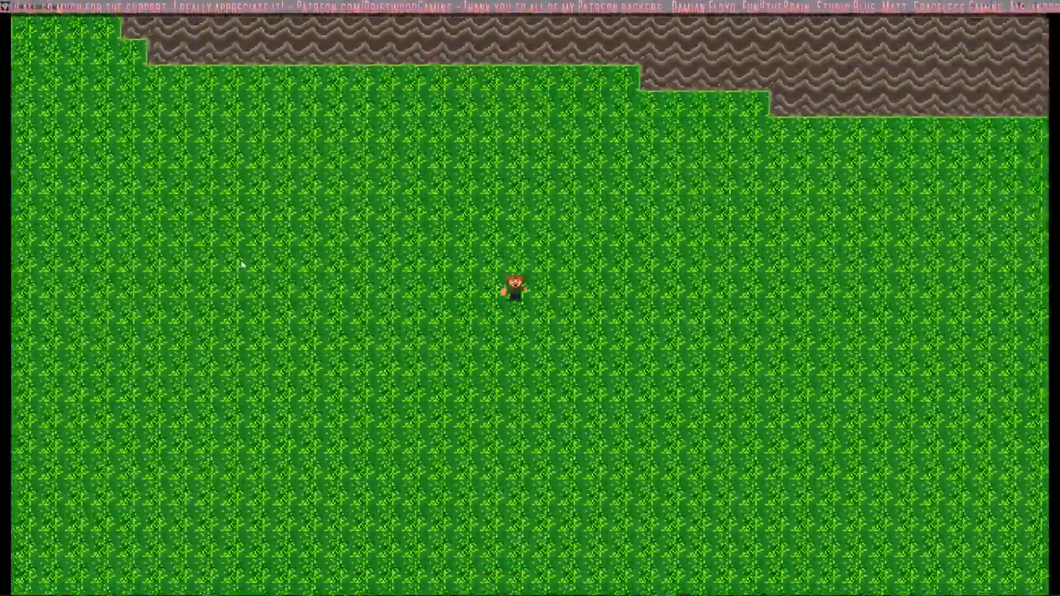
key("a")
key("w")
key("s")
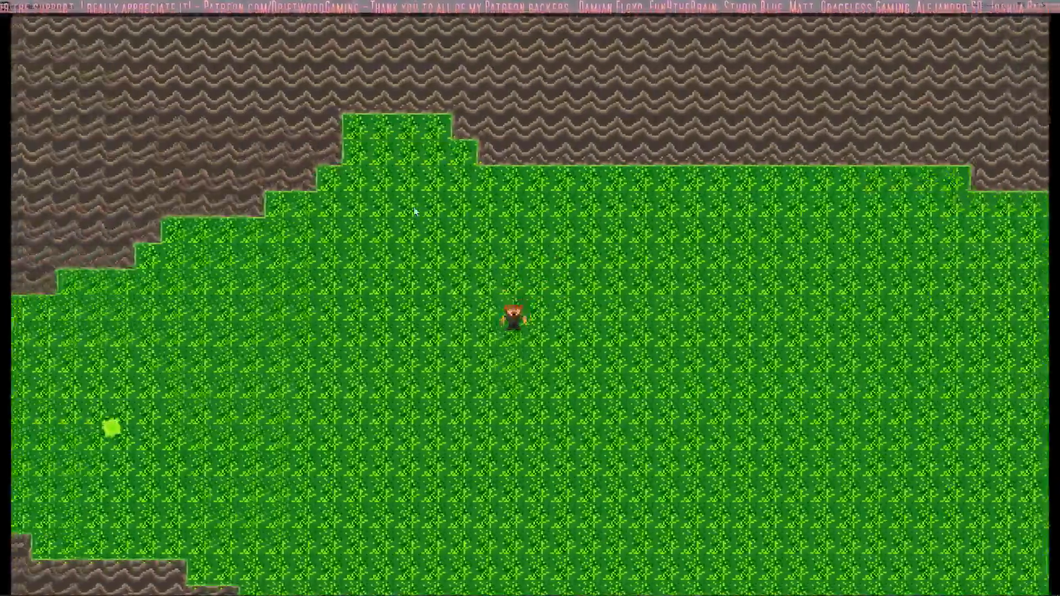
Step: Walk the player west through the grass corridor and up into the northwestern passage
key("s")
key("a")
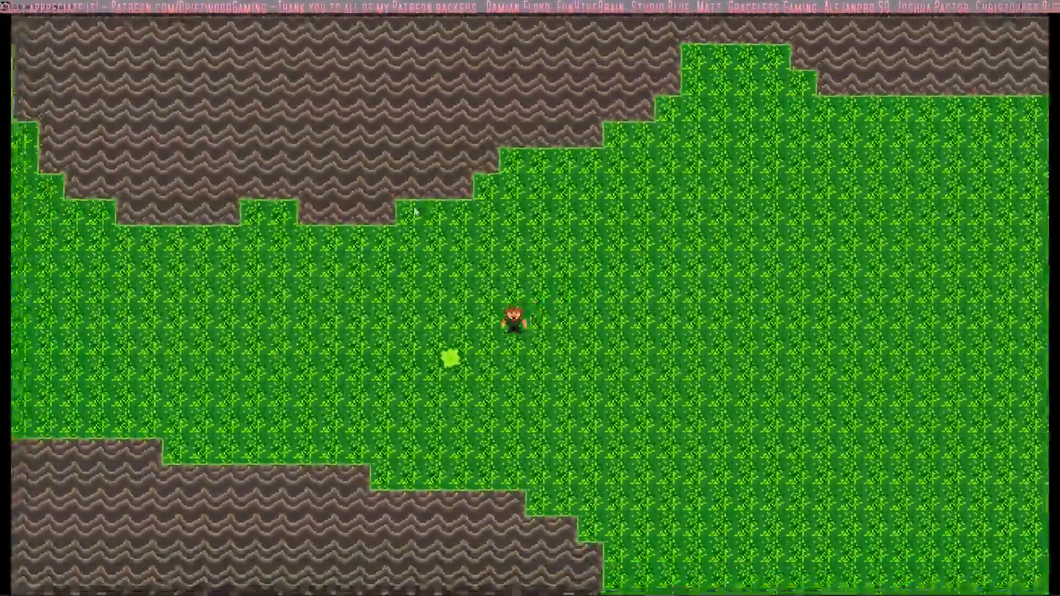
key("a")
key("w")
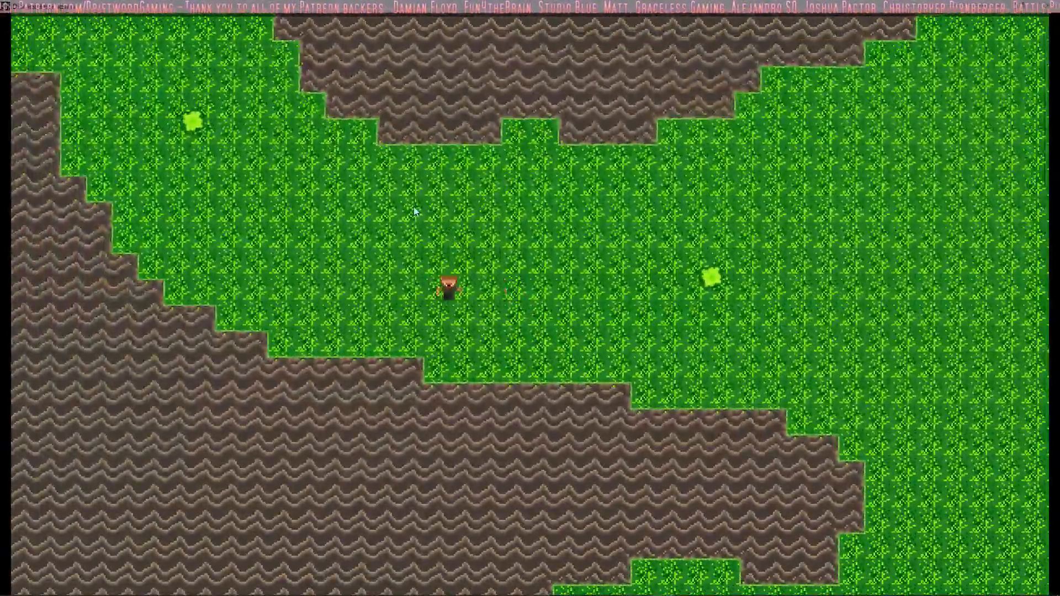
key("w")
key("a")
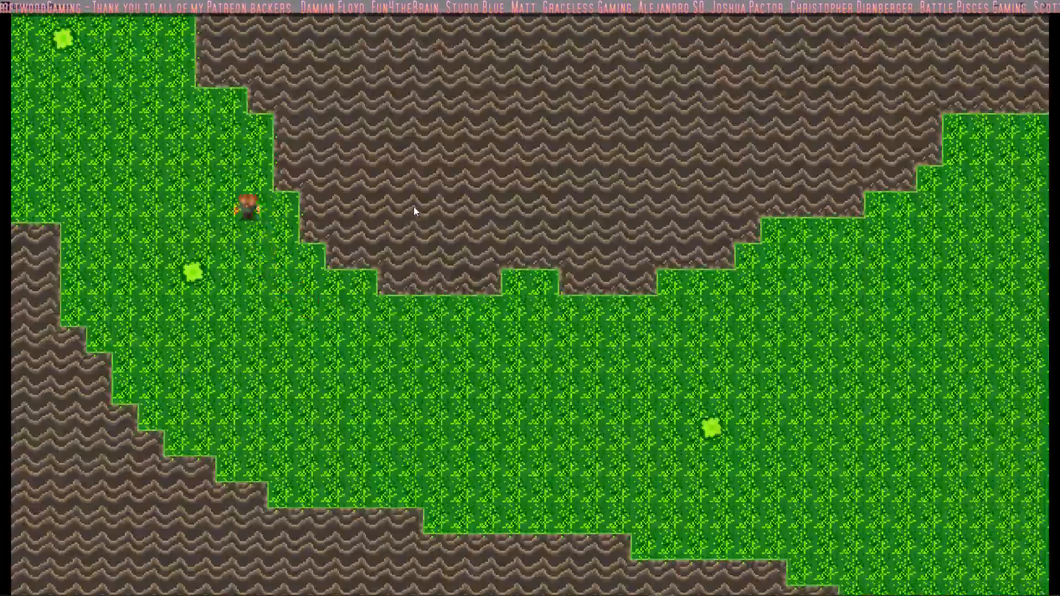
Step: Walk the player from the northwestern passage back east through the corridor to the recess in the northern wall
key("s")
key("d")
key("s")
key("d")
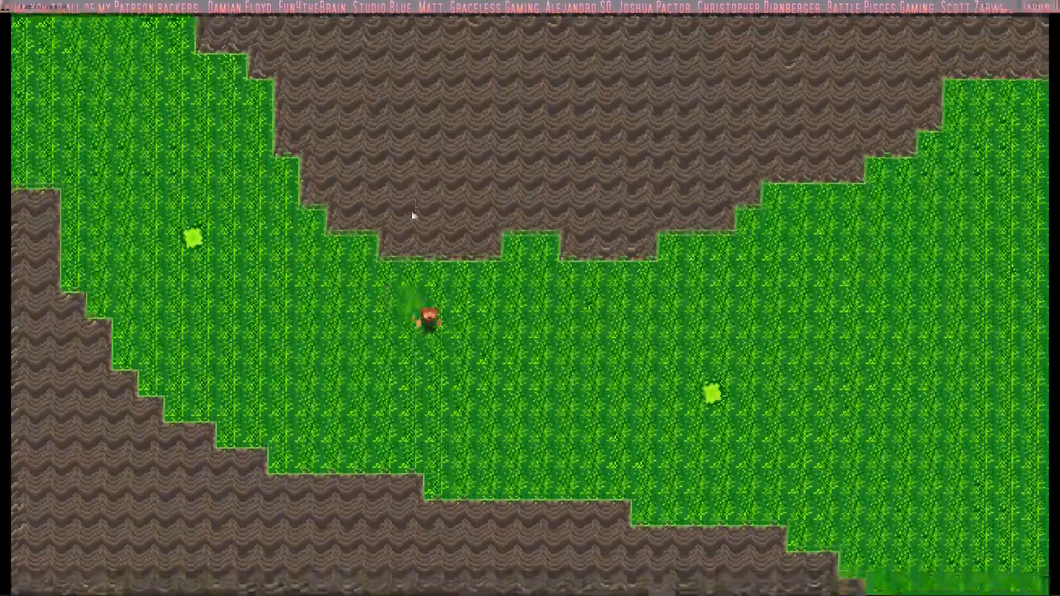
key("d")
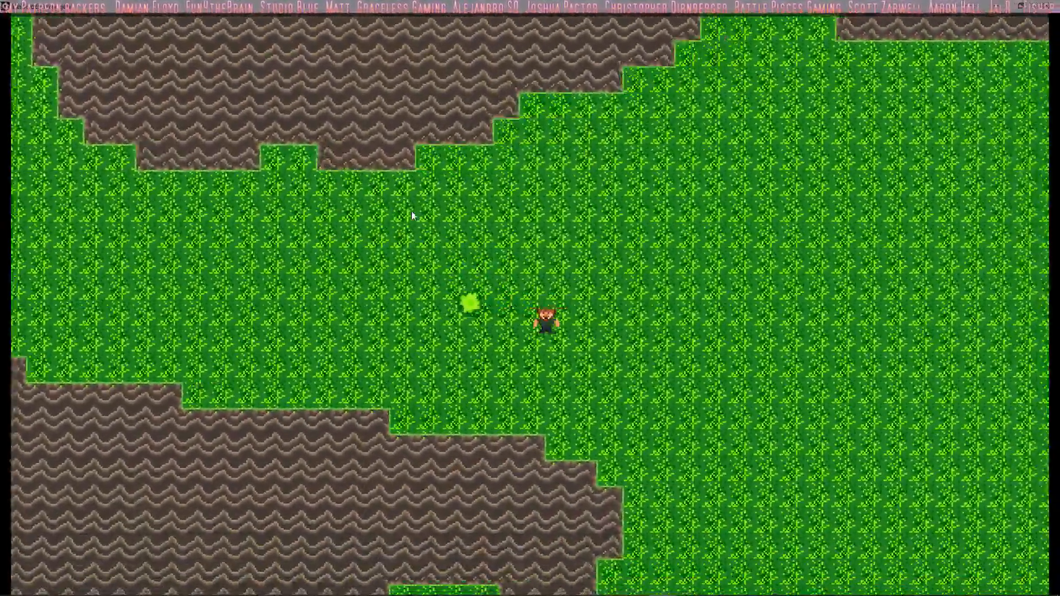
key("w")
key("d")
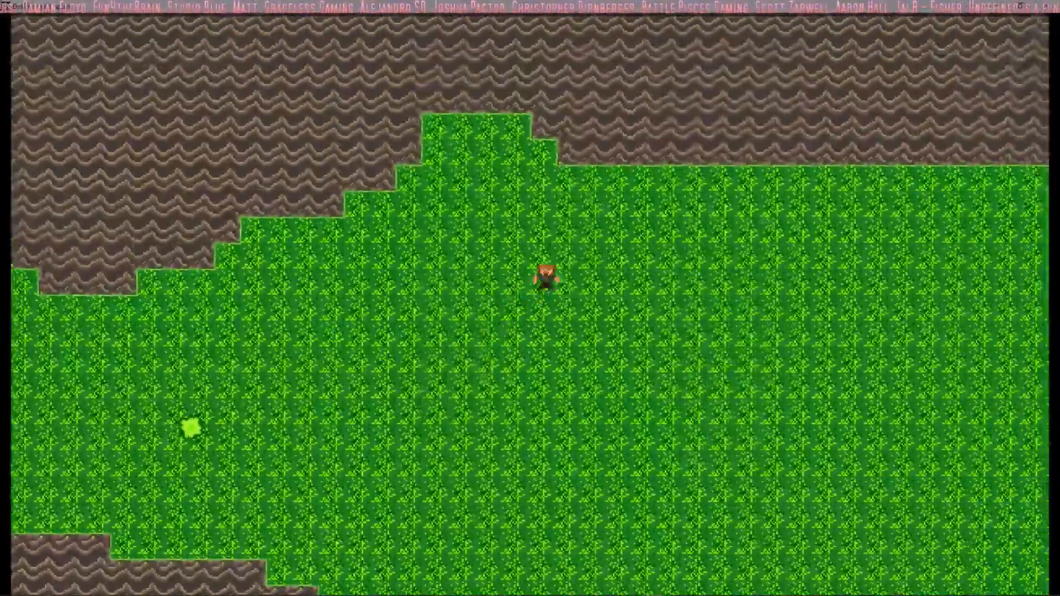
Step: Walk the player southeast from the northern wall's recess across the open field toward the northeastern rock
key("d")
key("s")
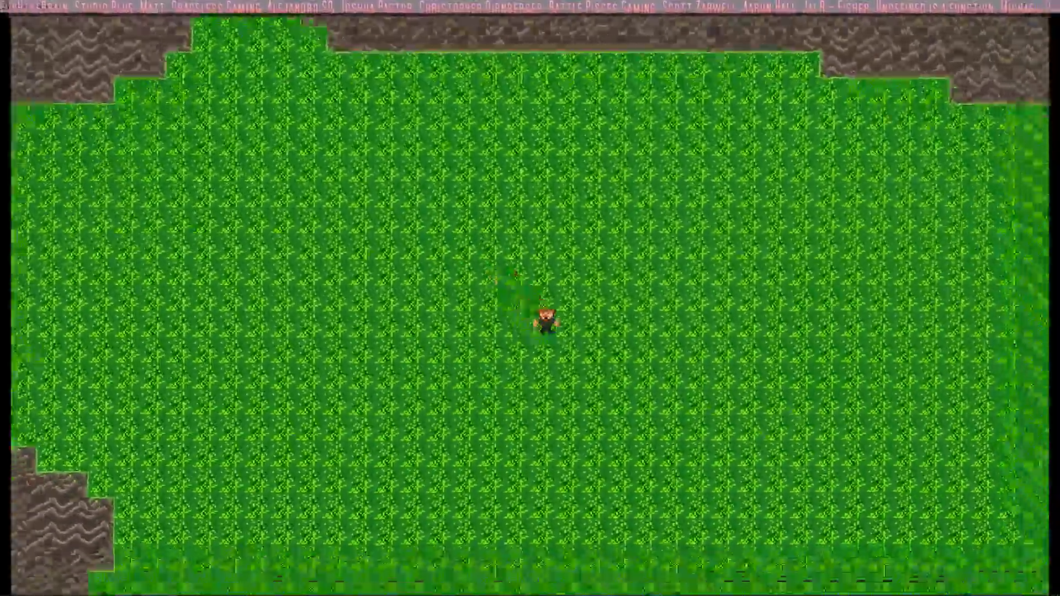
key("d")
key("s")
key("w")
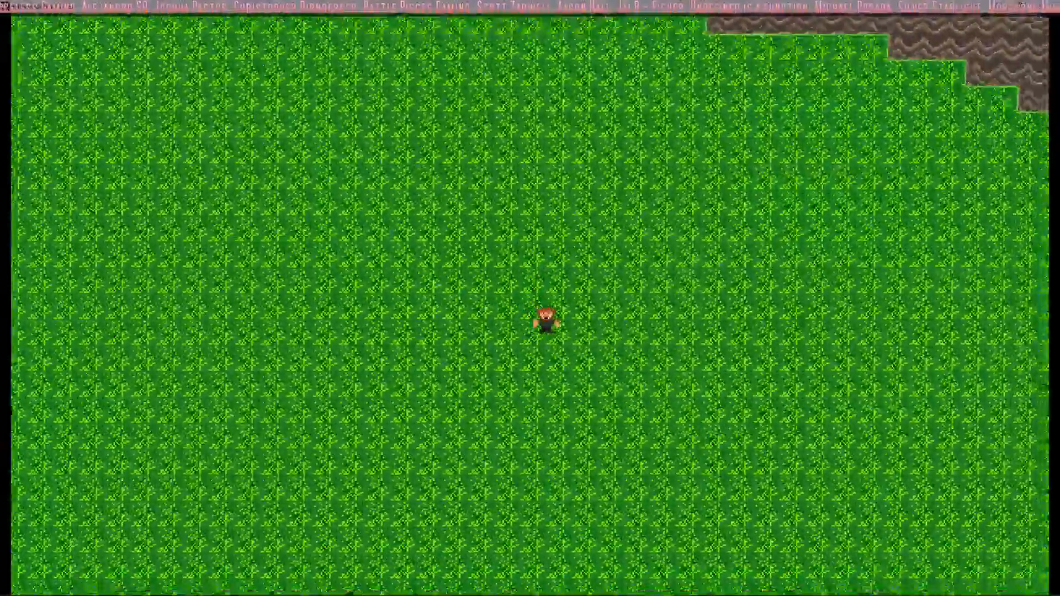
Step: Walk the player southwest through the open field to the hook-shaped rock's slope and up past the western rock's tip
key("s")
key("a")
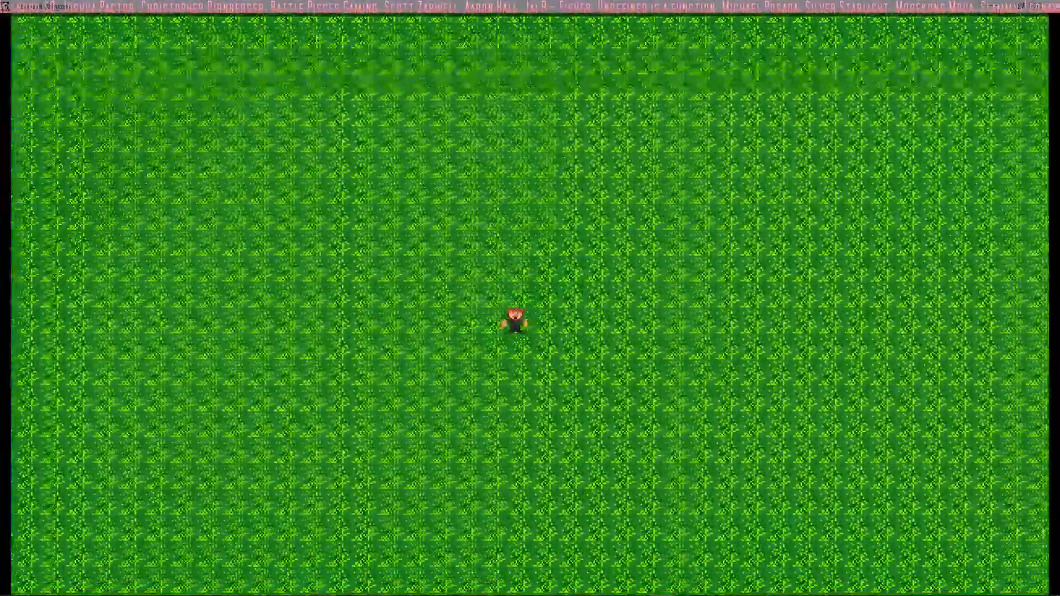
key("w")
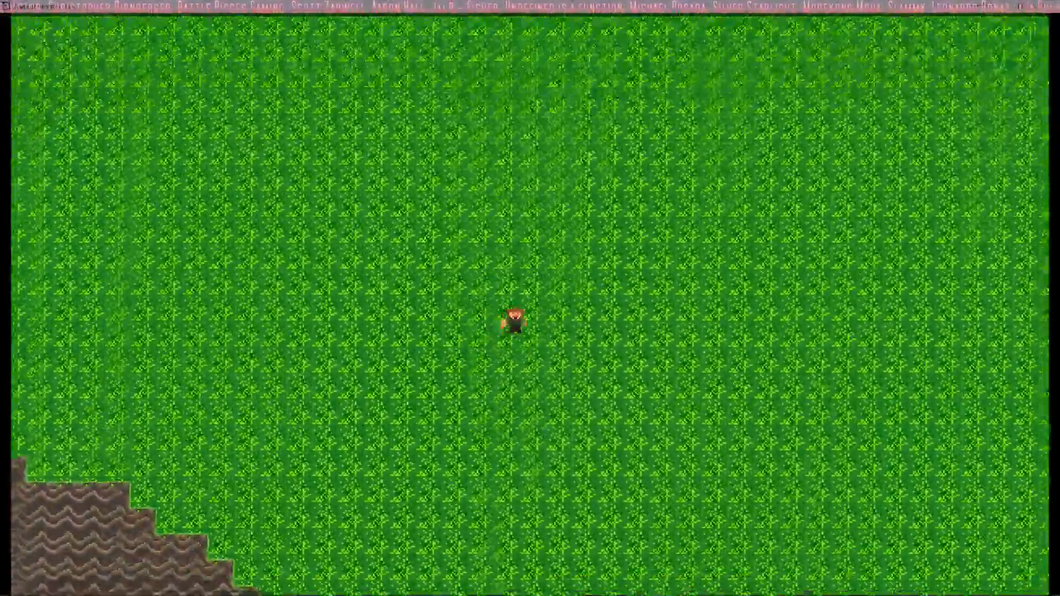
key("d")
key("w")
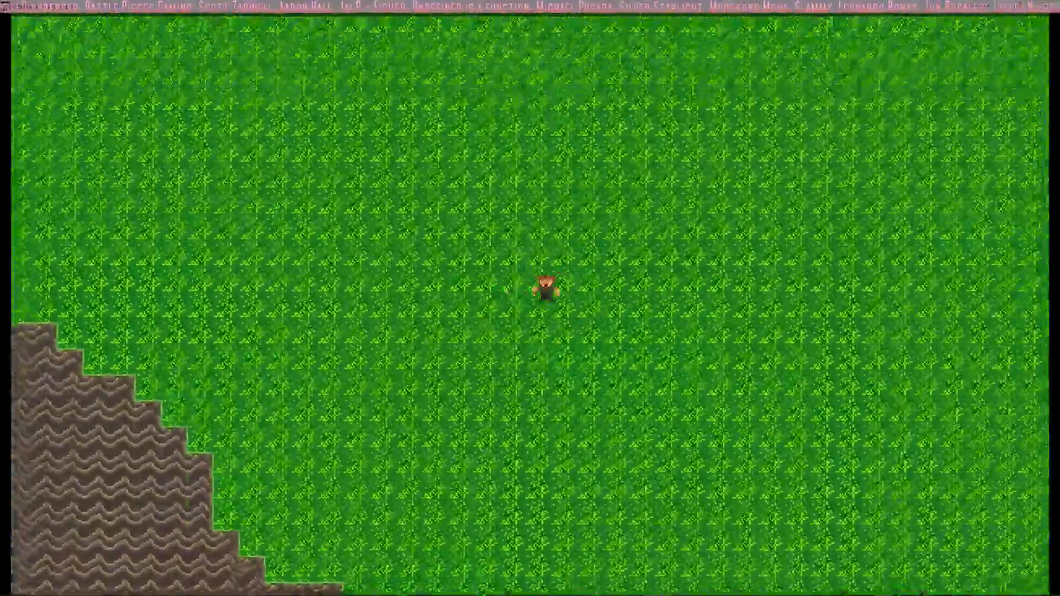
key("a")
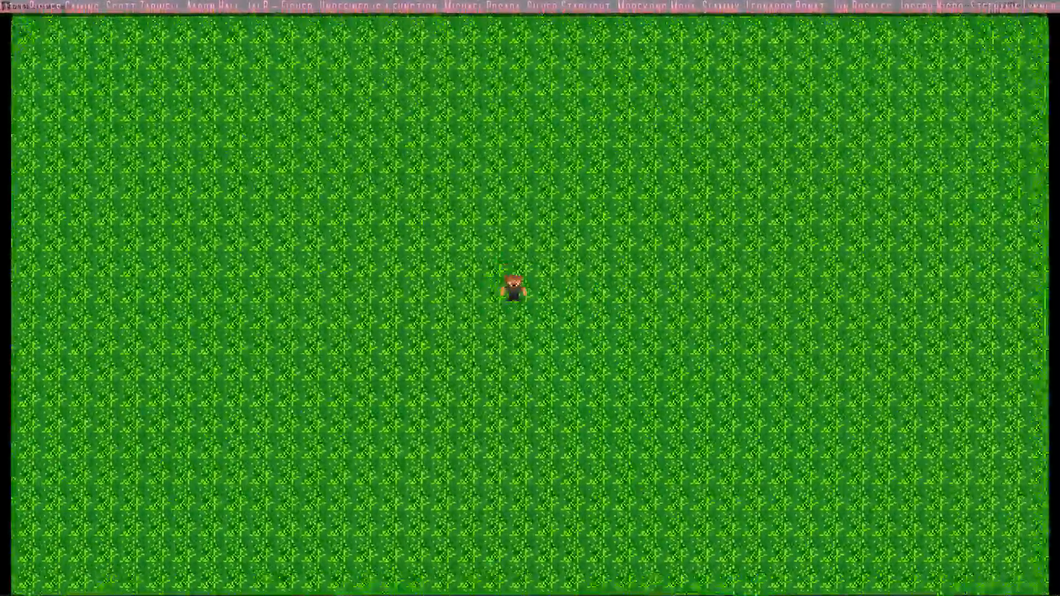
key("w")
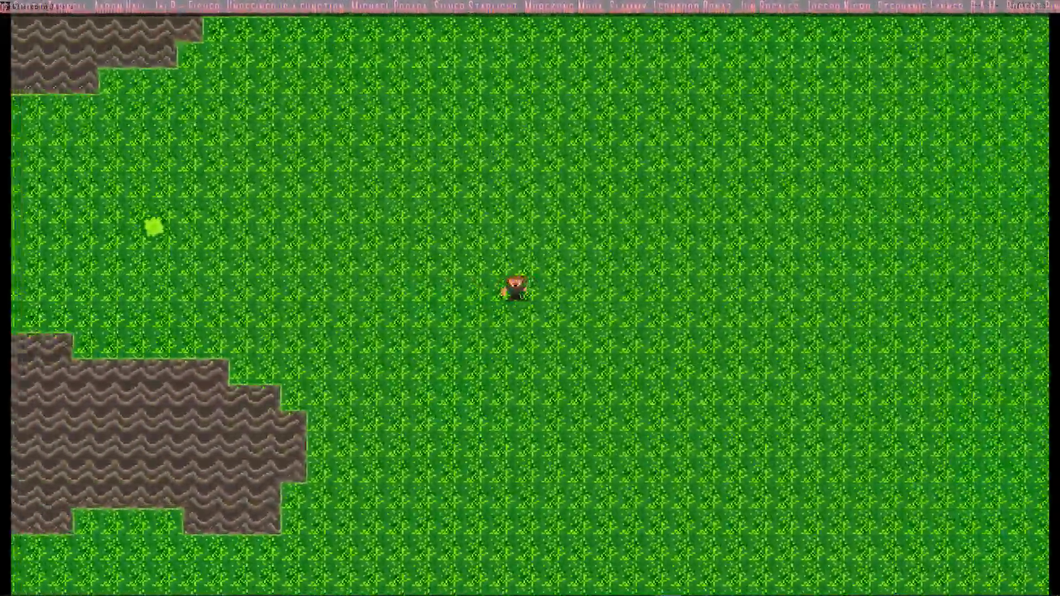
Step: Walk the player west into the grass corridor up to the small notch in the northern rock's lower edge
key("w")
key("w")
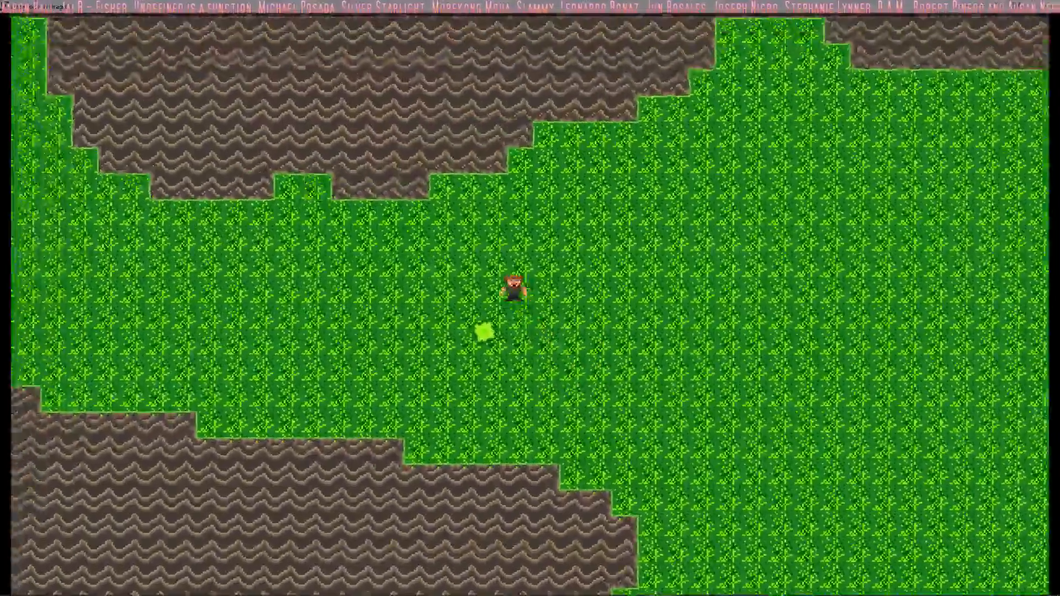
key("w")
Step: Walk the player west along the corridor and up the northwestern passage to the map's western edge
key("w")
key("s")
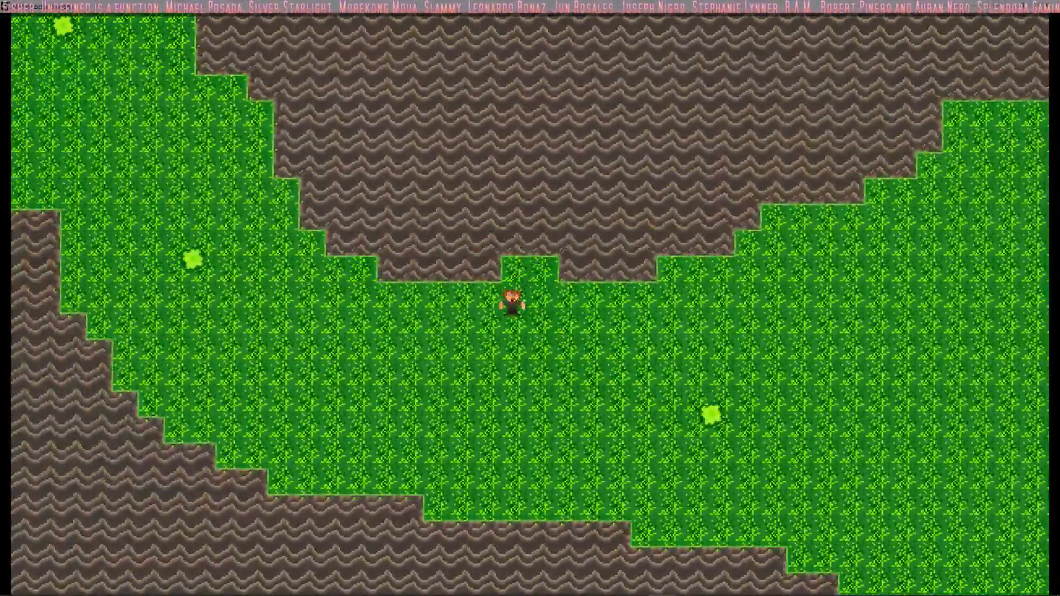
key("a")
key("a")
key("w")
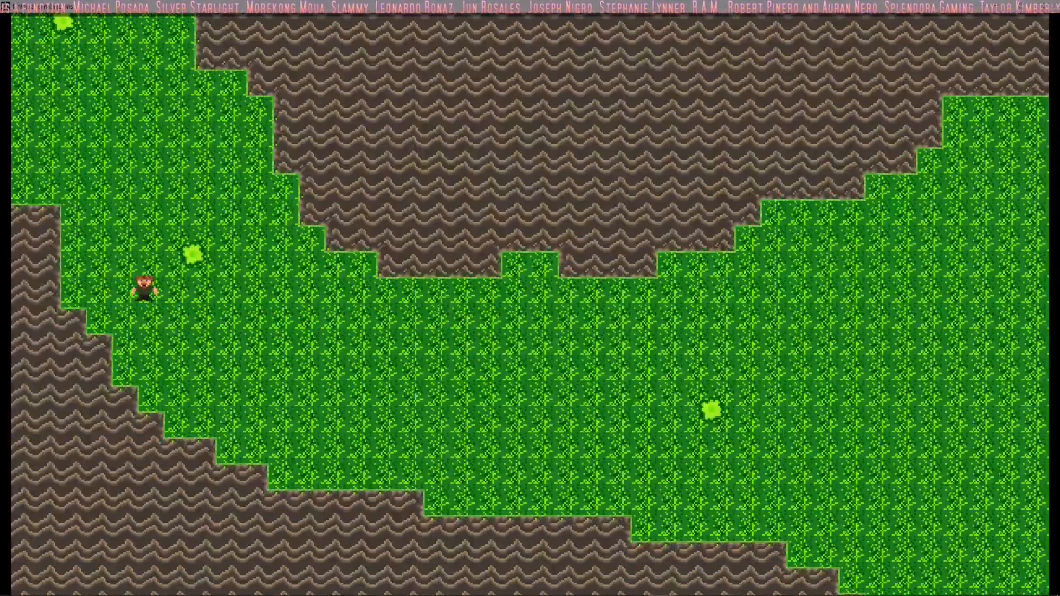
key("w")
key("a")
key("w")
key("a")
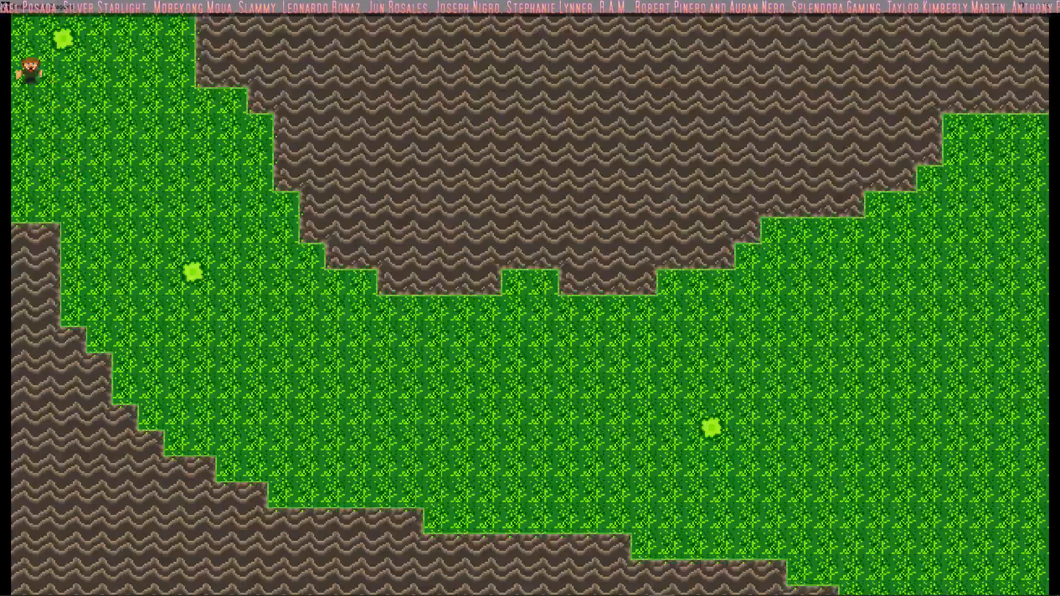
Step: Walk the player from the map's western edge down through the corridor and east into the open field
key("s")
key("d")
key("s")
key("d")
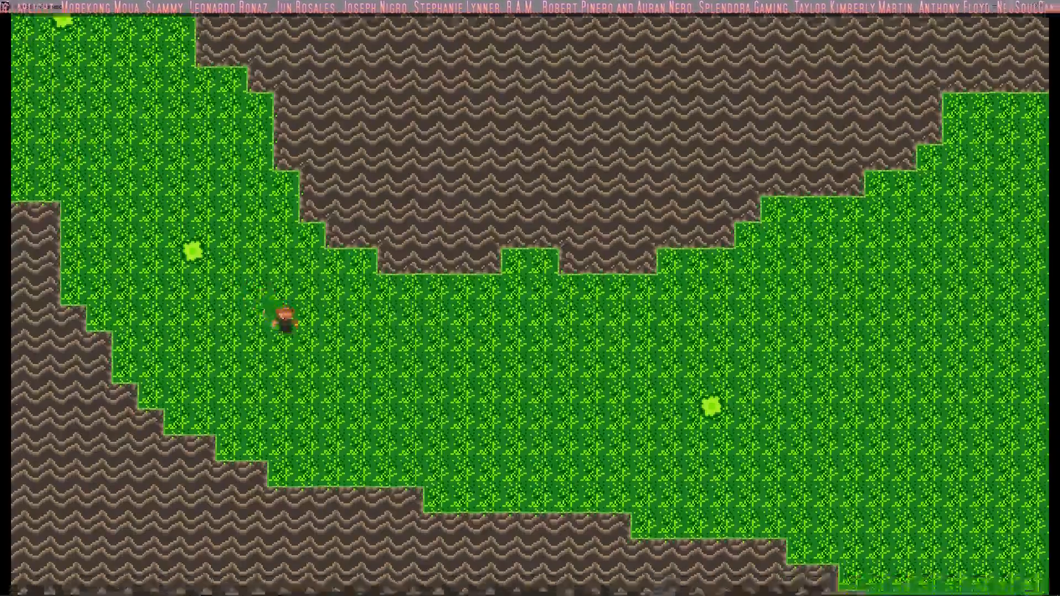
key("d")
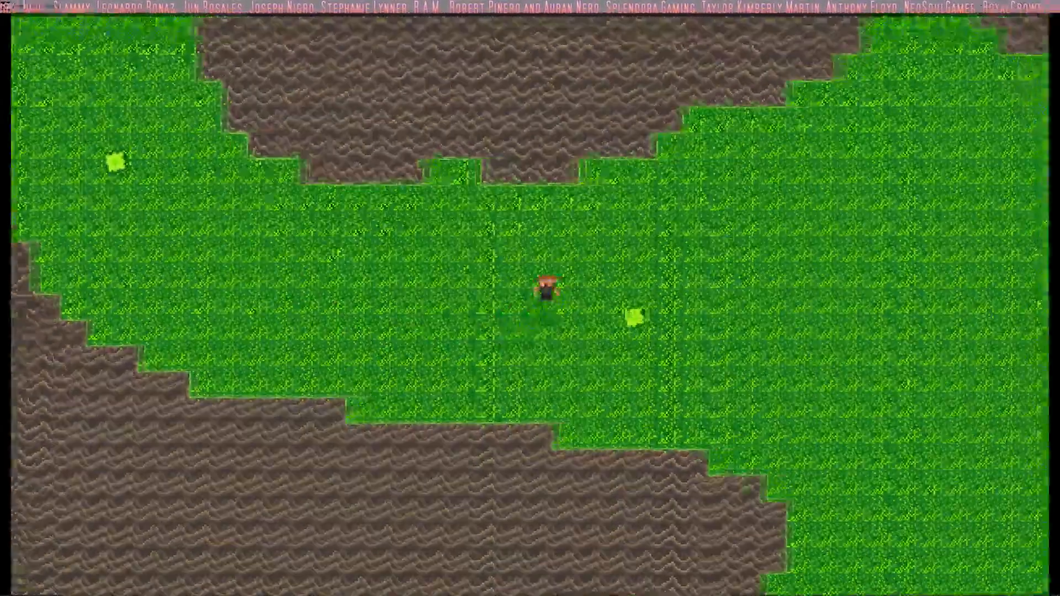
key("d")
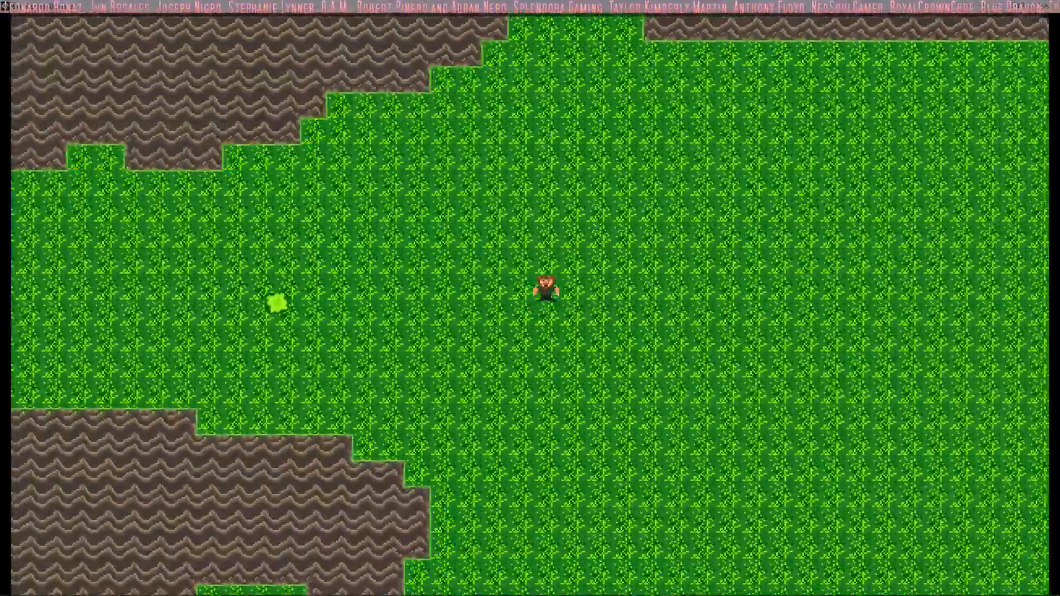
key("d")
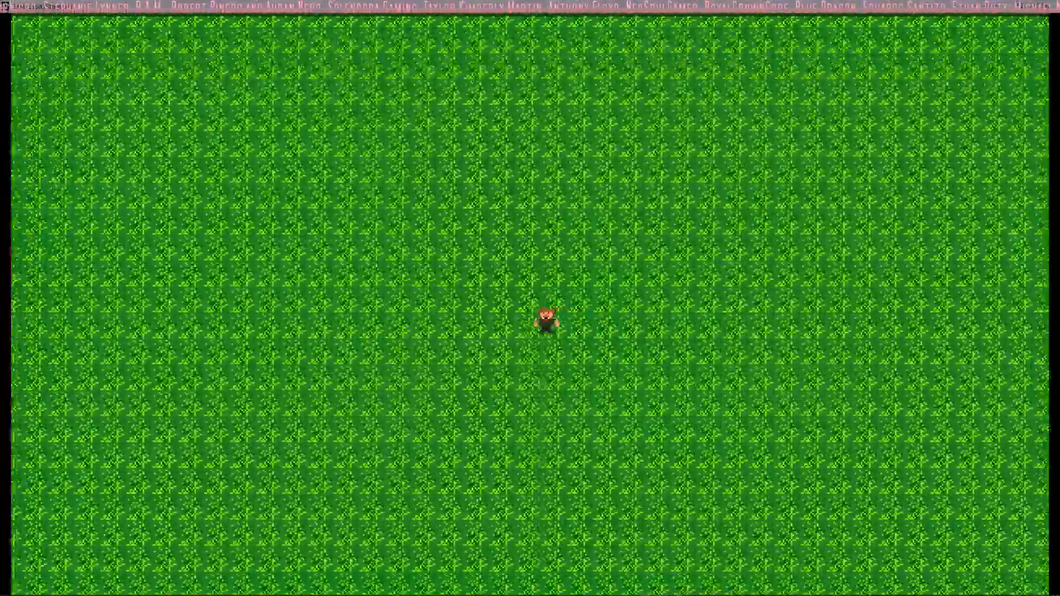
Step: Walk the player up against the northern rock wall from the eastern field and west along its lower edge
key("d")
key("w")
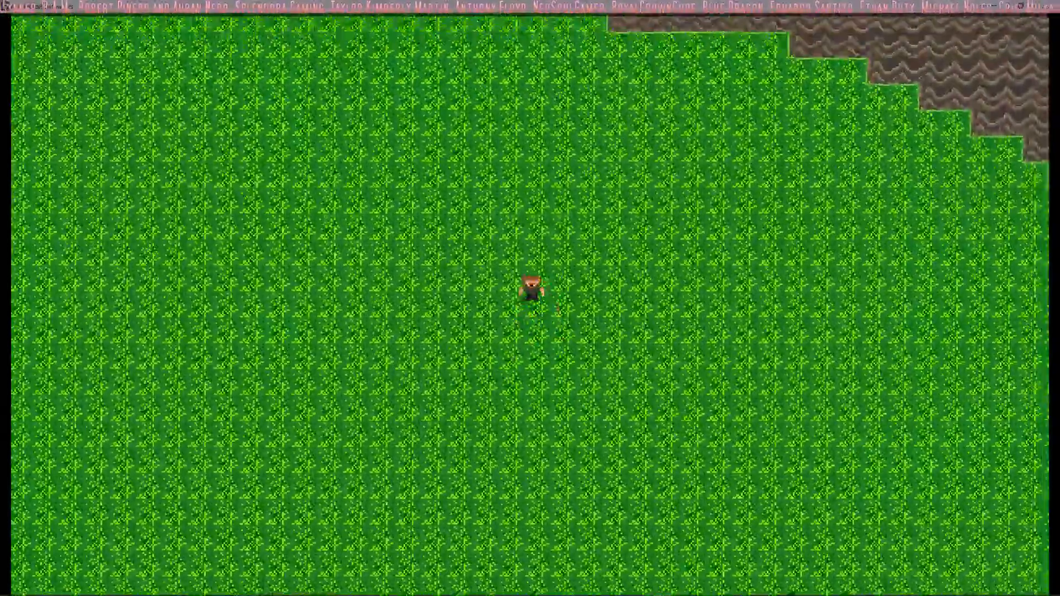
key("a")
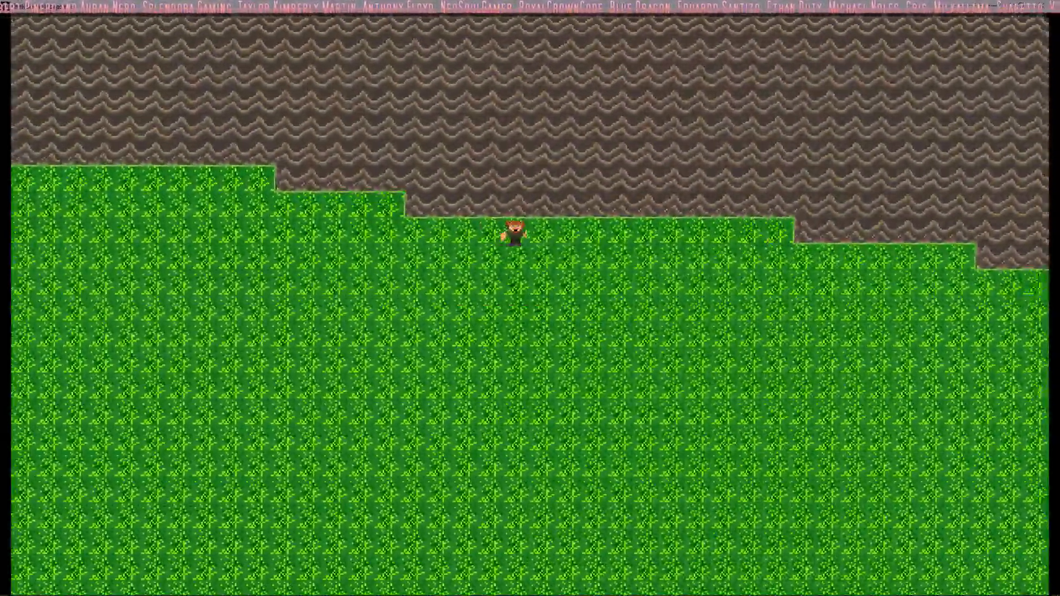
key("s")
key("a")
key("w")
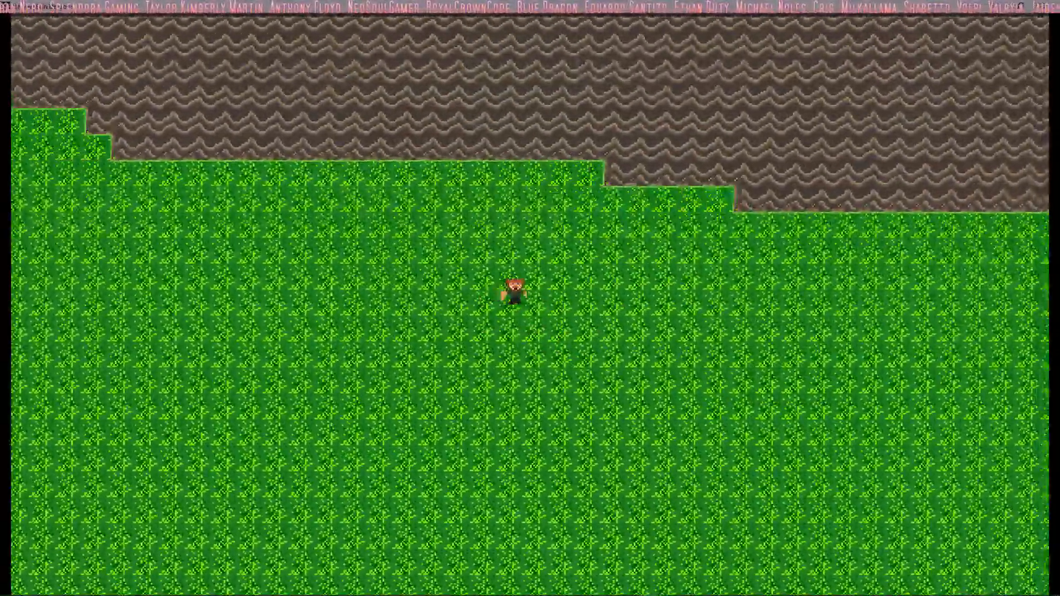
Step: Walk the player south from the northern rock wall through the eastern field and southeast past the southern rock's stepped edge
key("s")
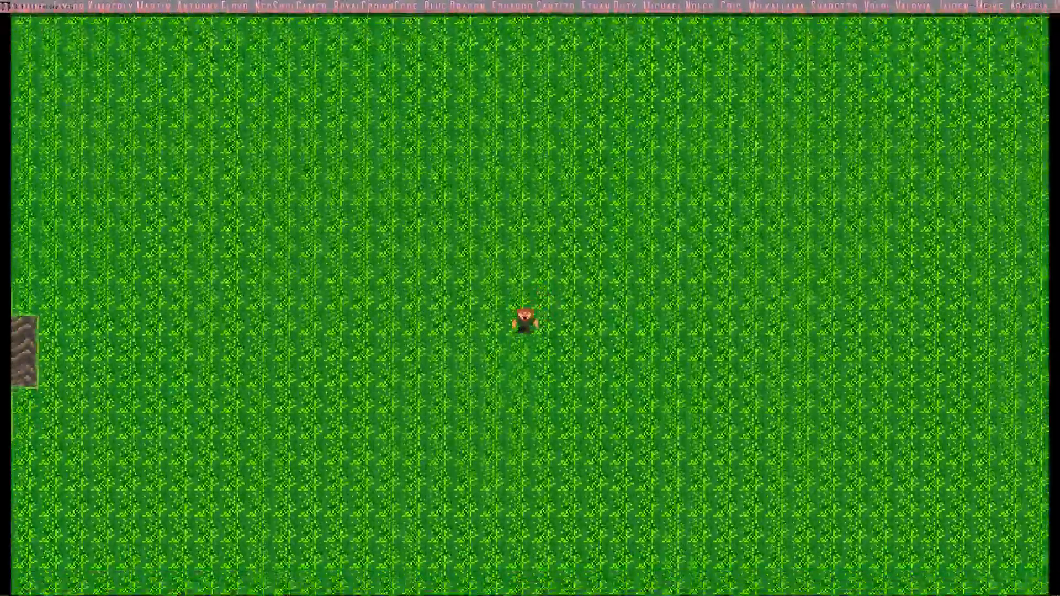
key("a")
key("s")
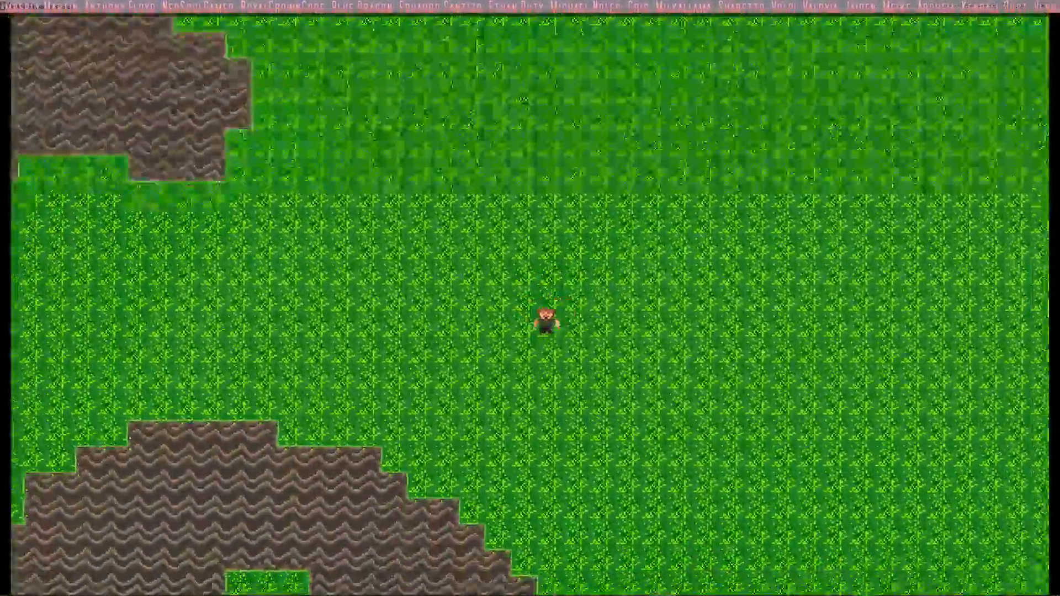
key("s")
key("d")
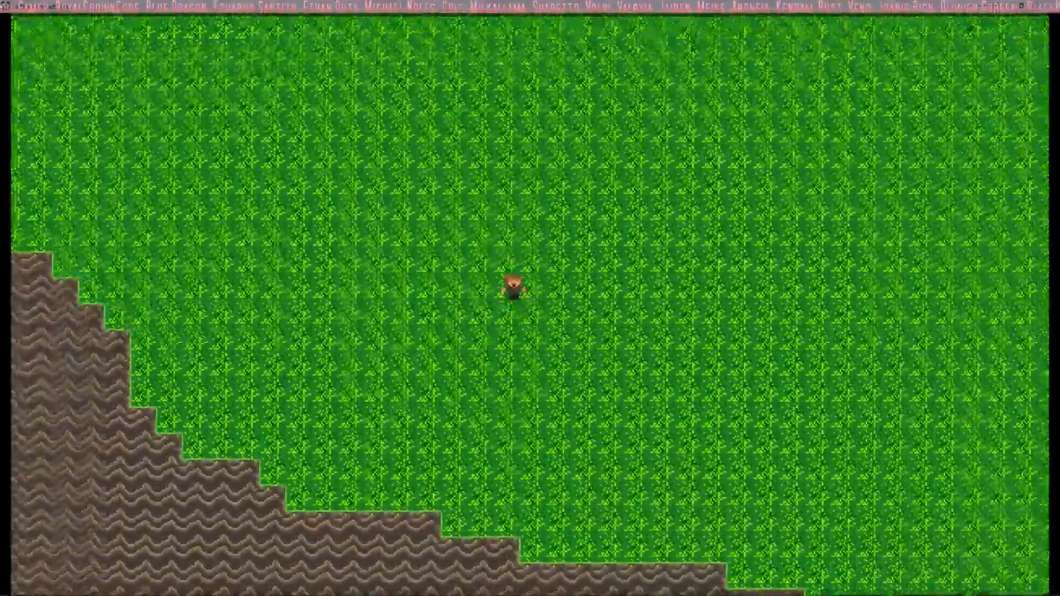
Step: Walk the player back northwest and west through the grass gap between the northern and southern rocks
key("w")
key("a")
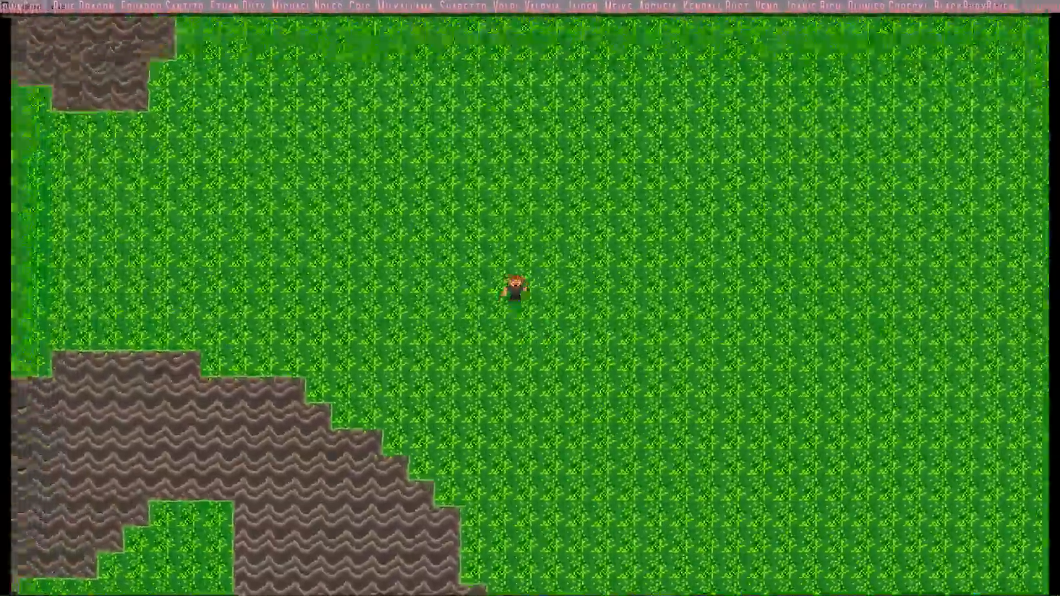
key("a")
key("w")
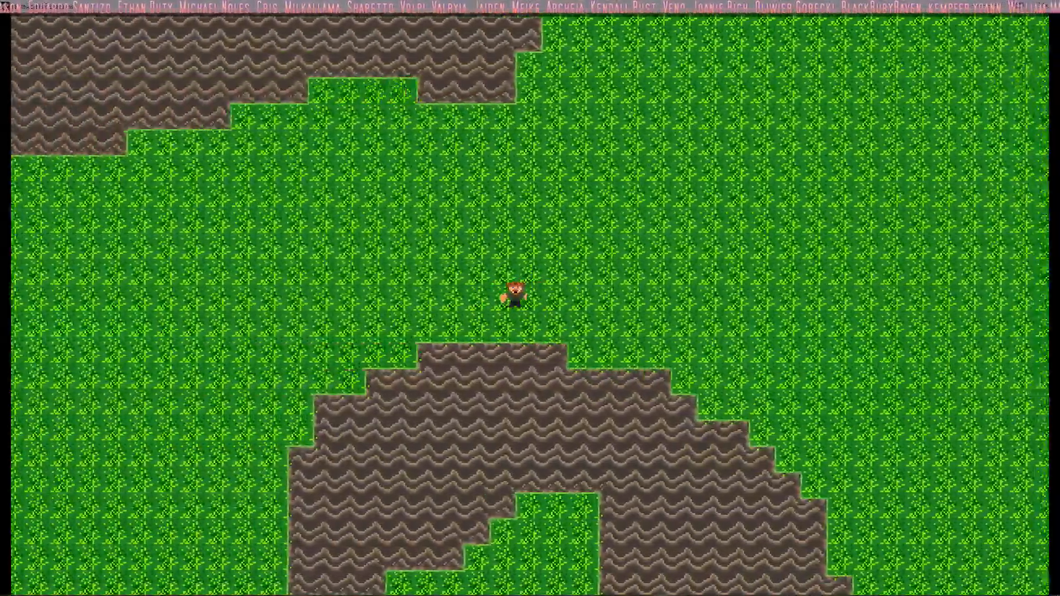
key("a")
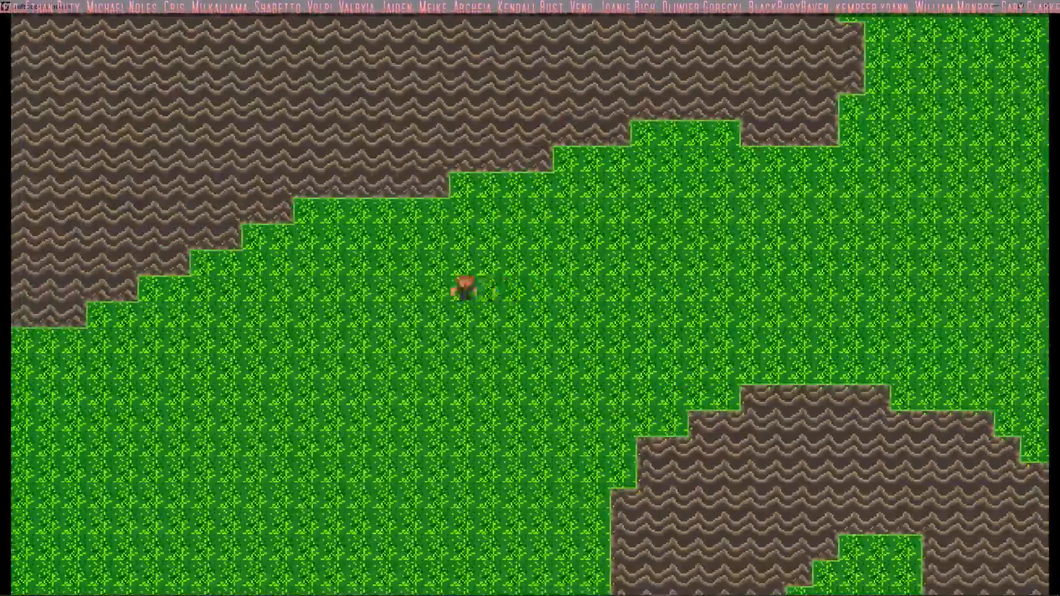
Step: Walk the player around the western grass area, up against the hooked rock's western side, and back northeast into the gap
key("w")
key("a")
key("s")
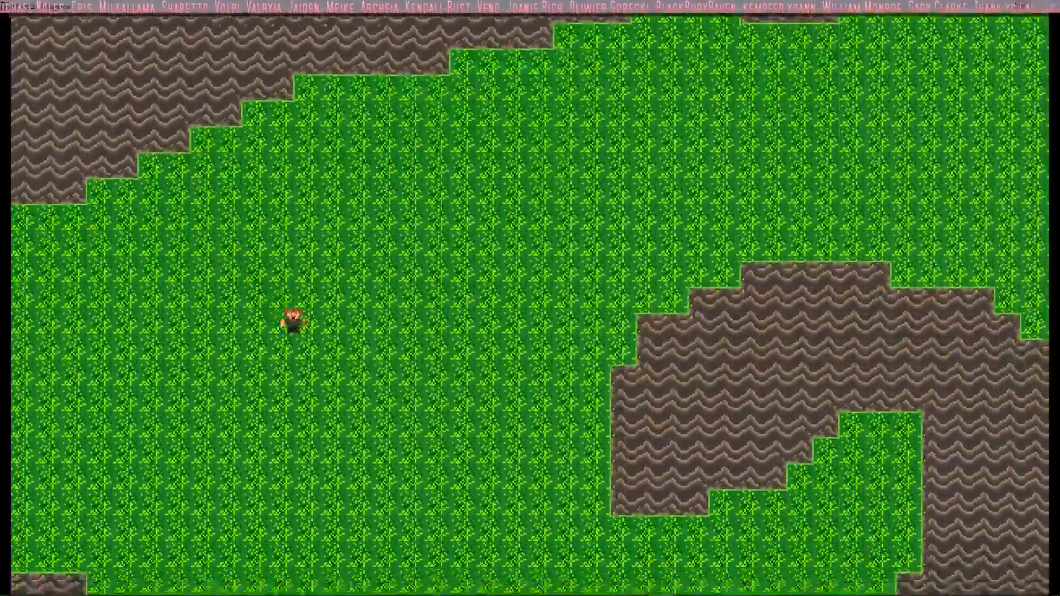
key("s")
key("d")
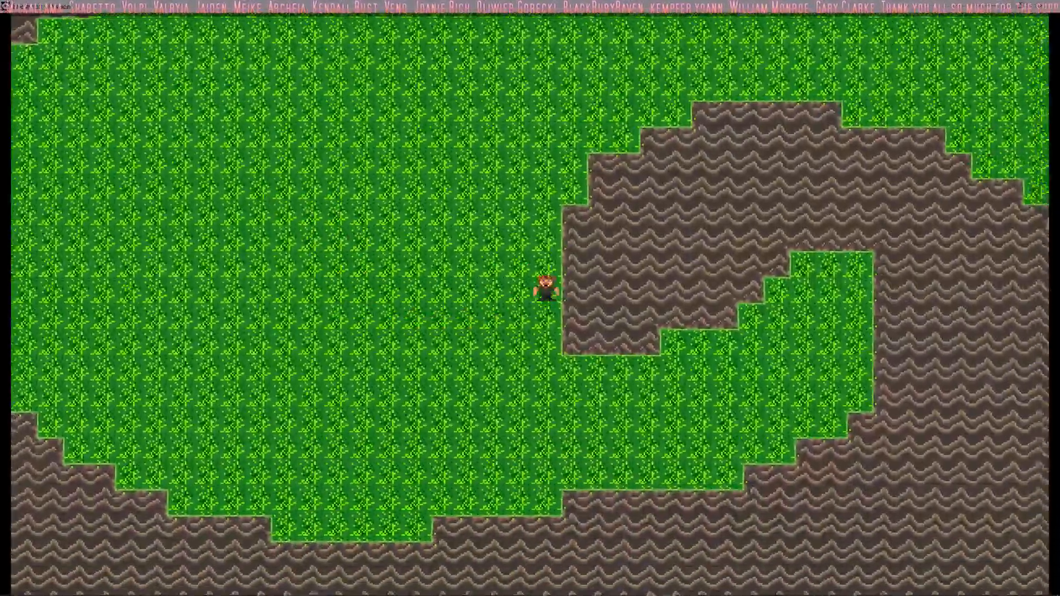
key("w")
key("d")
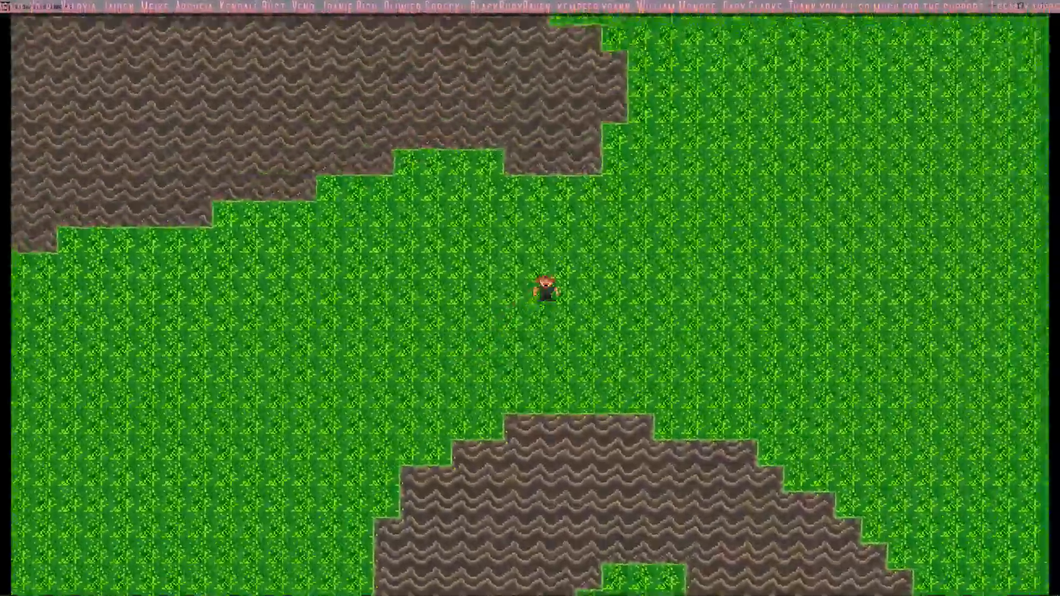